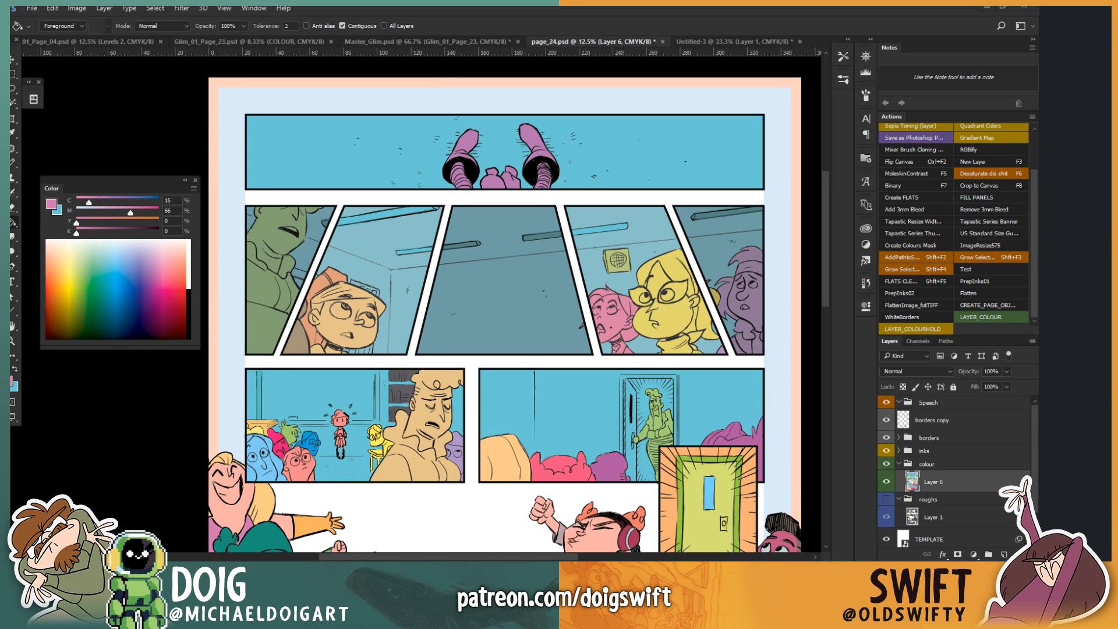
key("XF86AudioRaiseVolume")
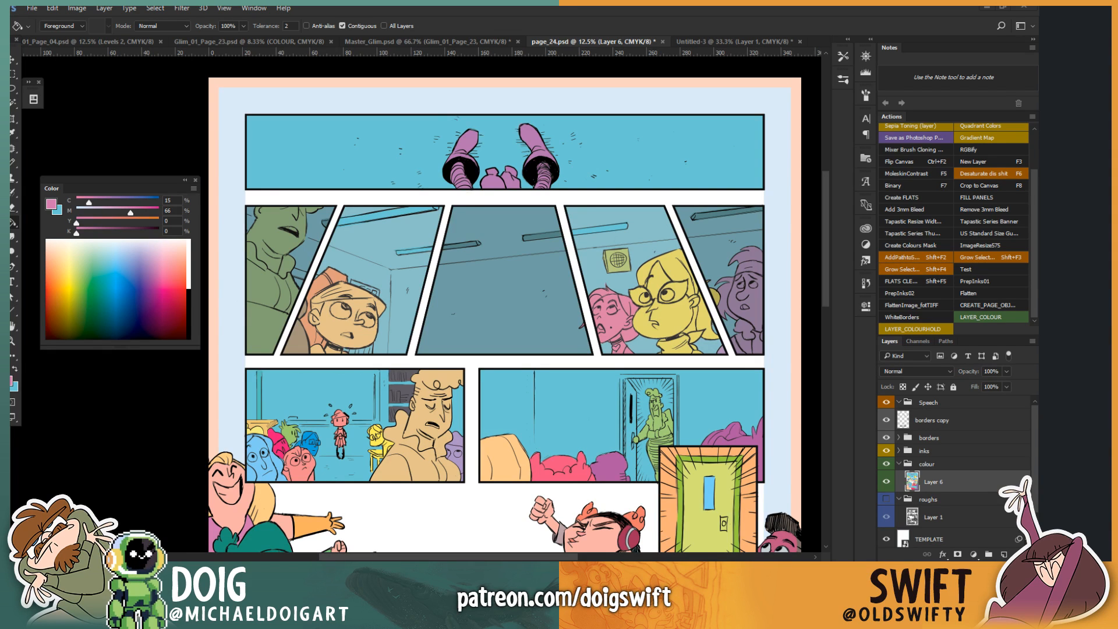
key("XF86AudioLowerVolume")
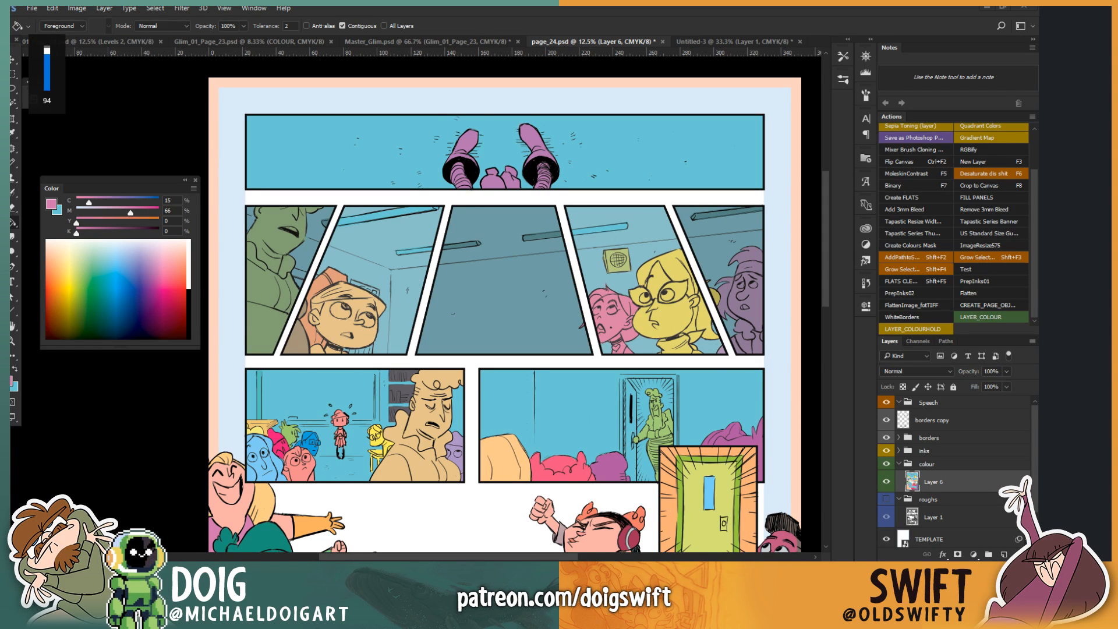
key("XF86AudioRaiseVolume")
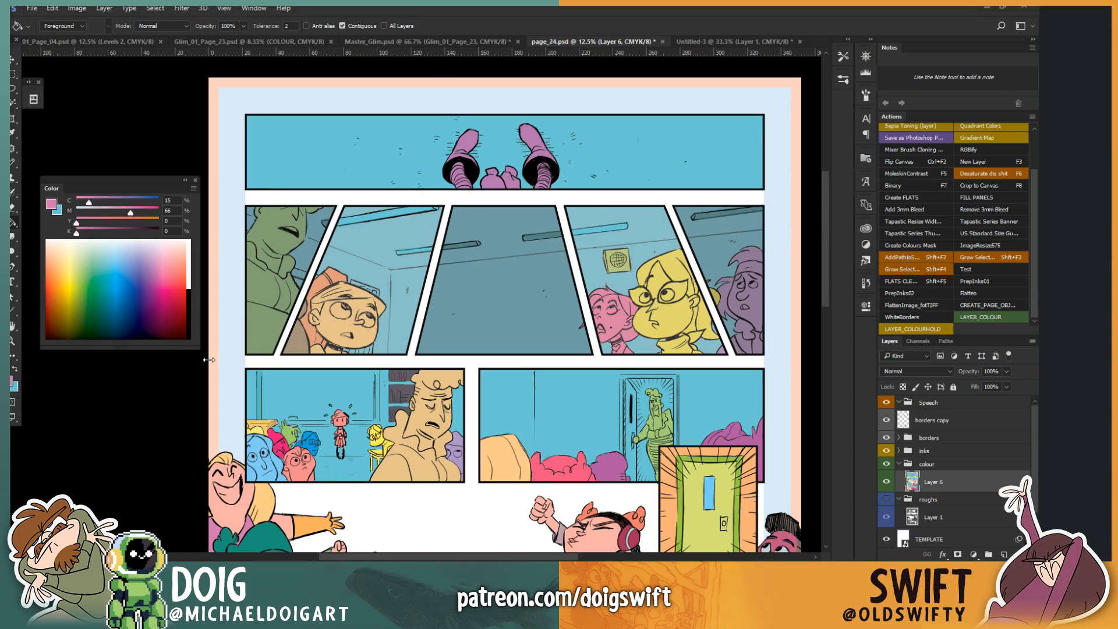
Step: Fill the upper-arm sleeve of the laughing blonde character in the crowd scene with the pink-purple of the shirt (C15 M66 Y0 K0)
left_click_drag(408, 398, 387, 262)
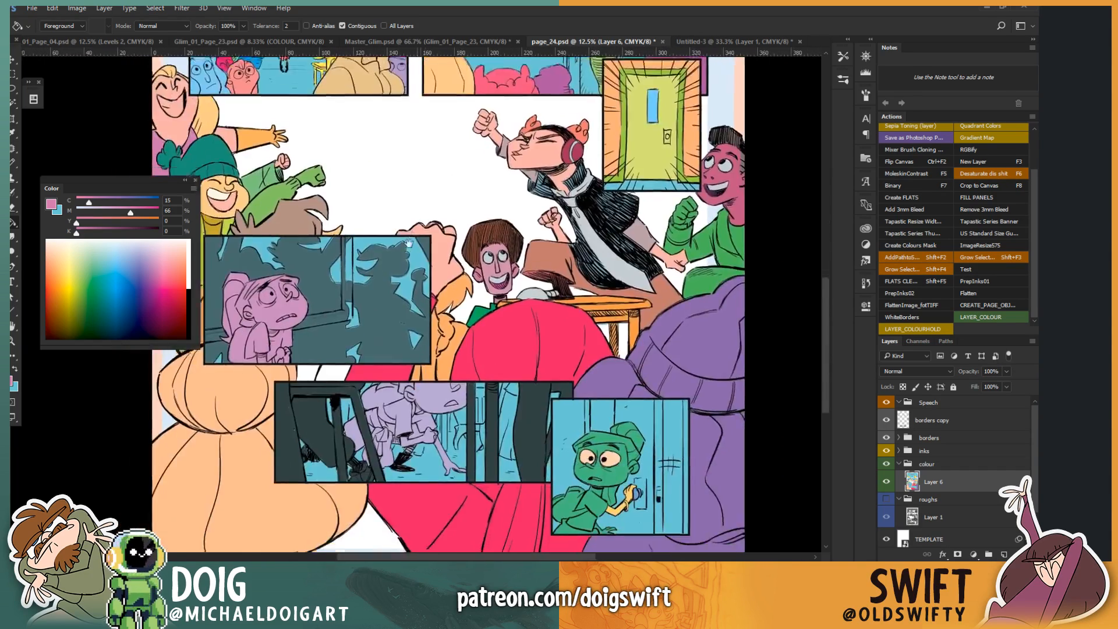
left_click_drag(390, 125, 406, 371)
left_click_drag(386, 194, 420, 381)
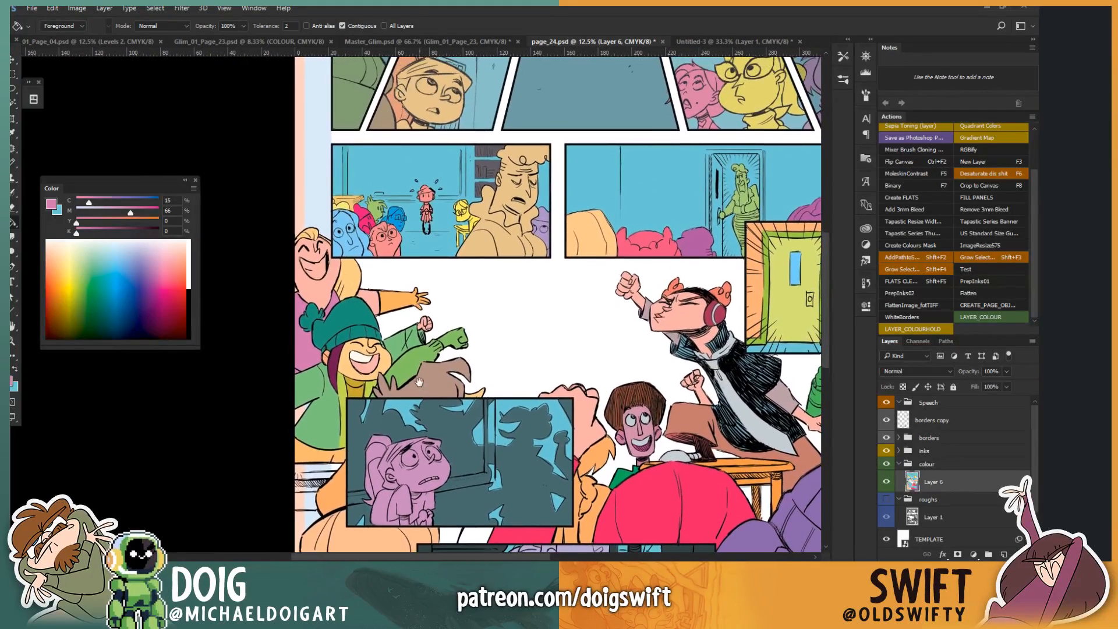
key("ctrl+plus")
key("ctrl+plus")
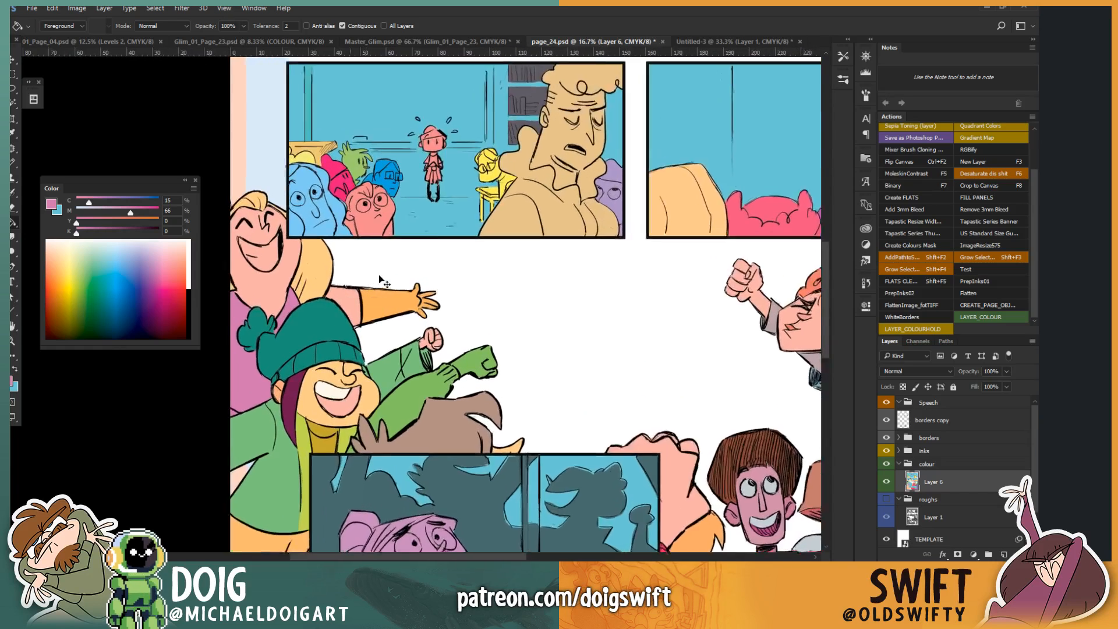
left_click_drag(352, 291, 411, 284)
key("i")
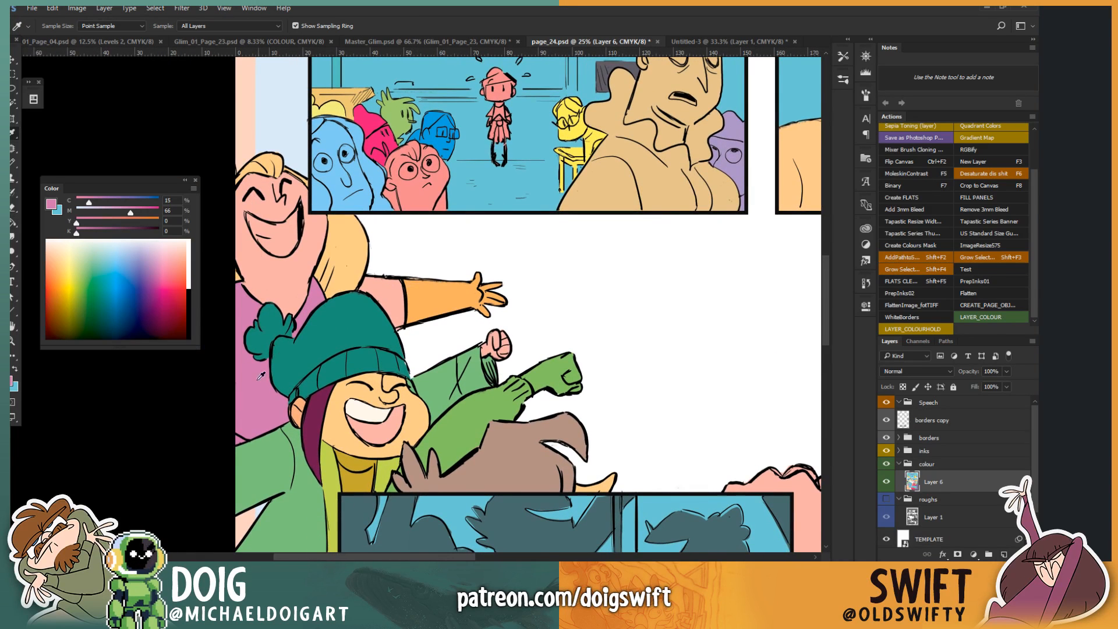
key("l")
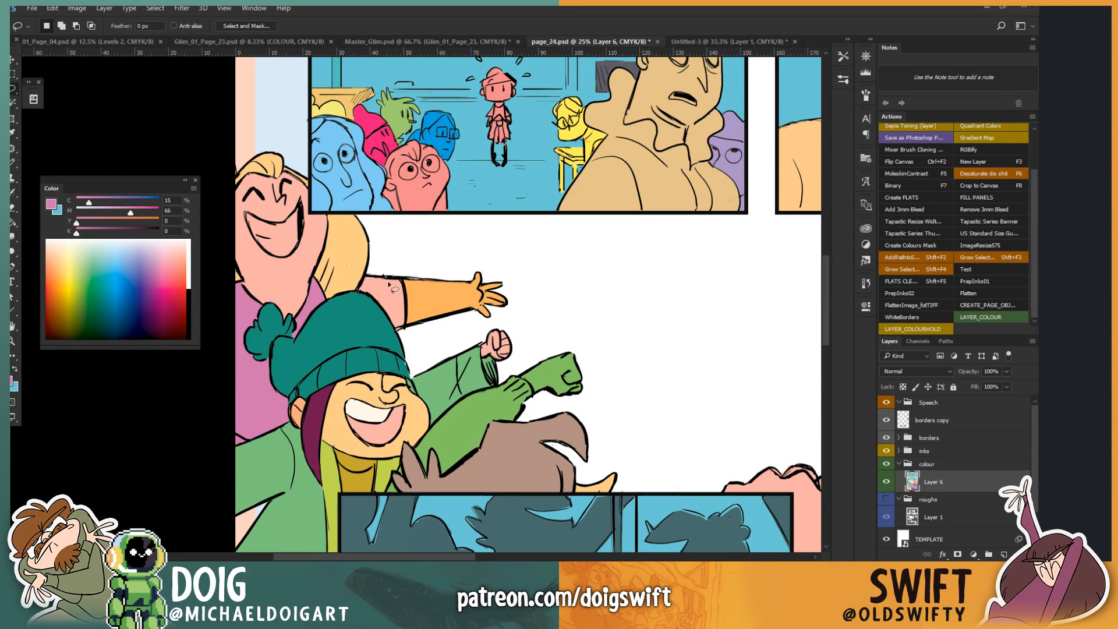
key("g")
left_click(399, 304)
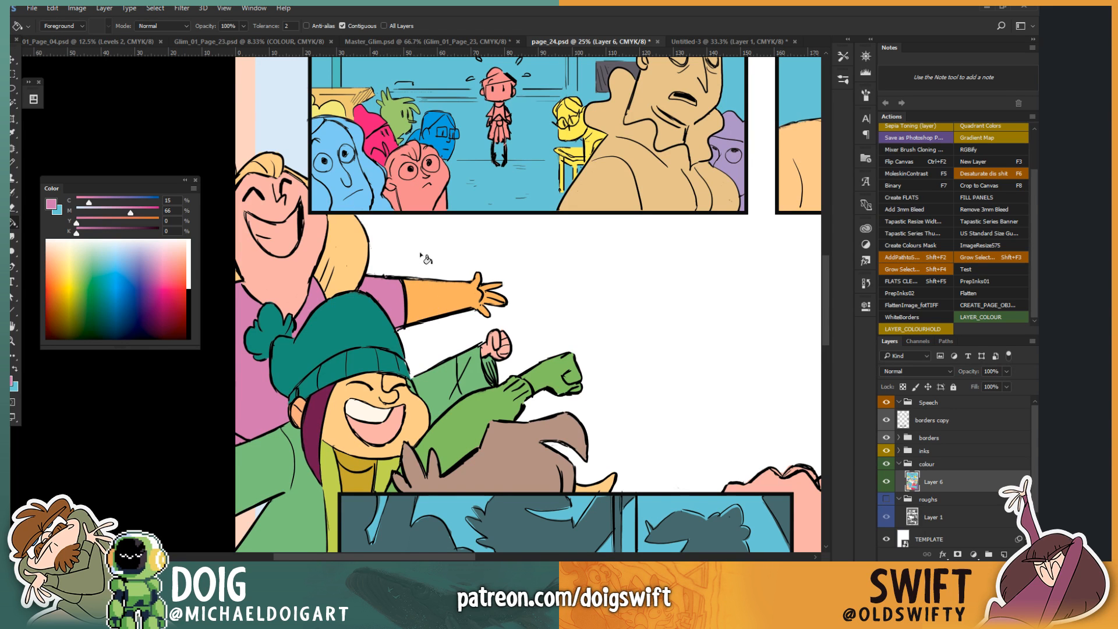
Step: Sample the blonde character's pink skin tone (C0 M36 Y26 K0) and fill the outstretched orange forearm and hand with it
left_click_drag(437, 320, 383, 391)
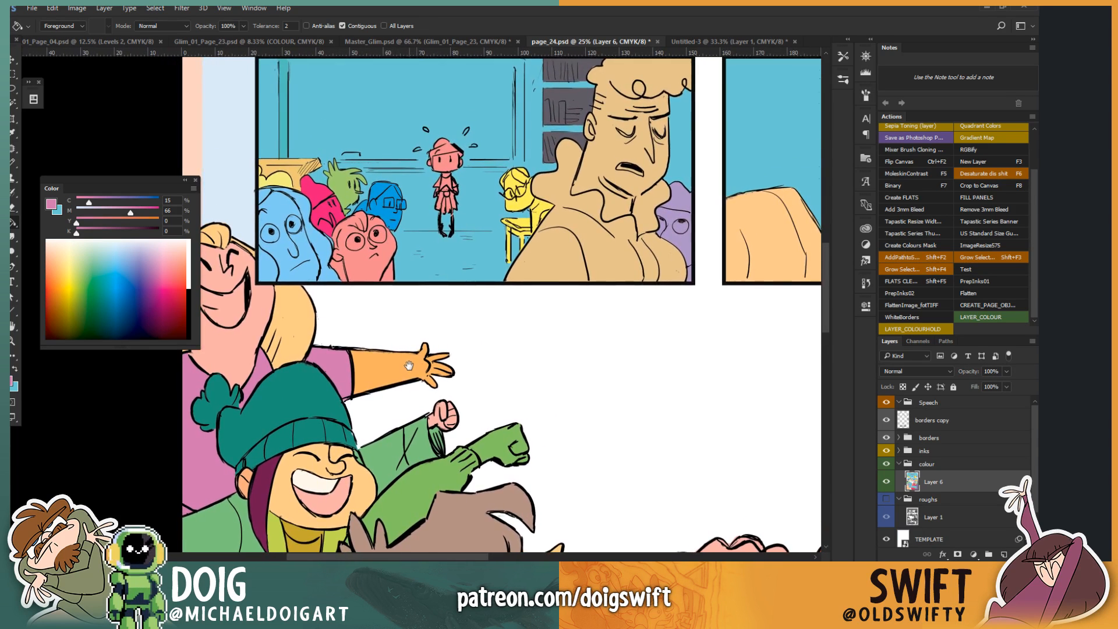
key("i")
left_click(250, 359)
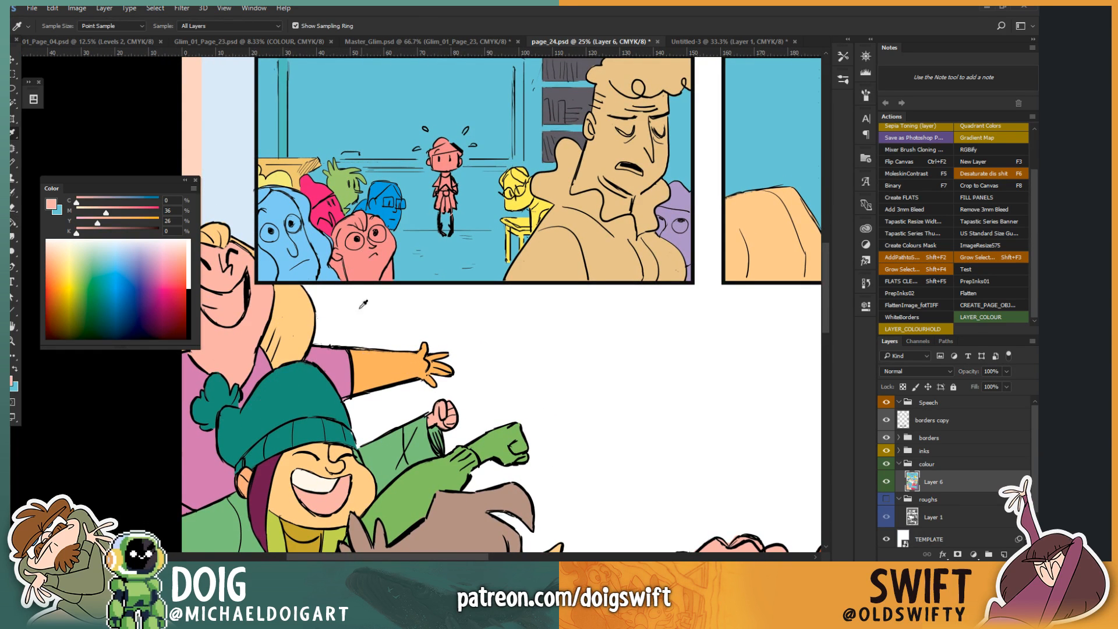
key("g")
mouse_move(386, 357)
left_mouse_down()
mouse_move(360, 369)
mouse_move(389, 351)
mouse_move(374, 337)
mouse_move(394, 322)
left_mouse_up()
Step: Lasso the blonde character's open mouth, fill it with a paler skin tint (C0 M18 Y26 K0), and deselect
key("l")
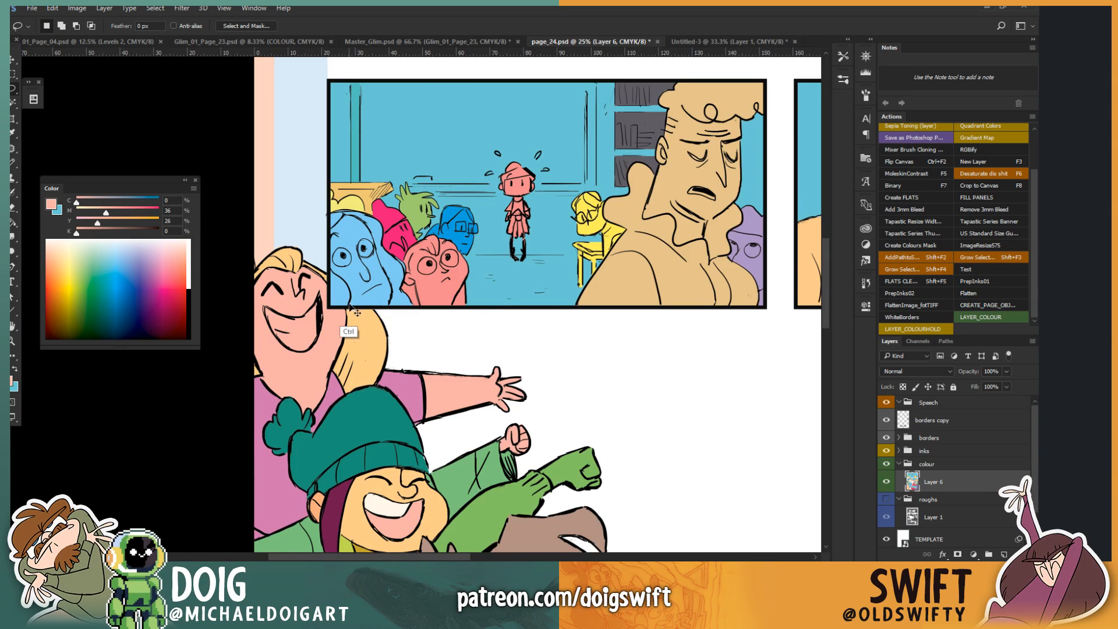
key("ctrl+plus")
mouse_move(285, 306)
left_mouse_down()
mouse_move(282, 358)
mouse_move(261, 374)
mouse_move(236, 356)
mouse_move(217, 315)
mouse_move(261, 327)
mouse_move(287, 319)
left_mouse_up()
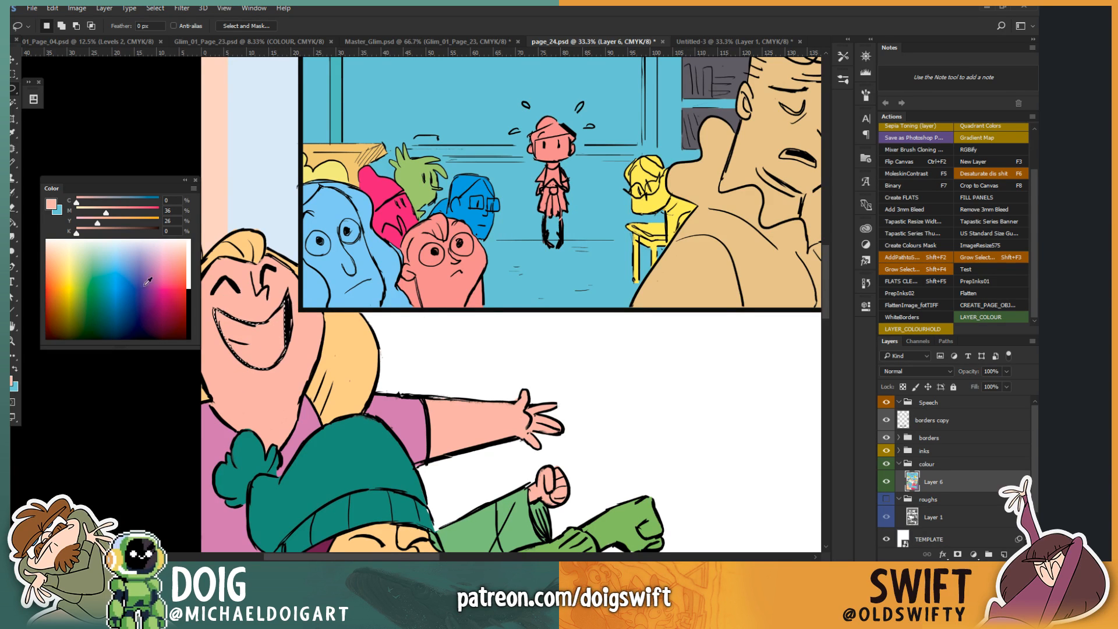
left_click_drag(106, 213, 91, 215)
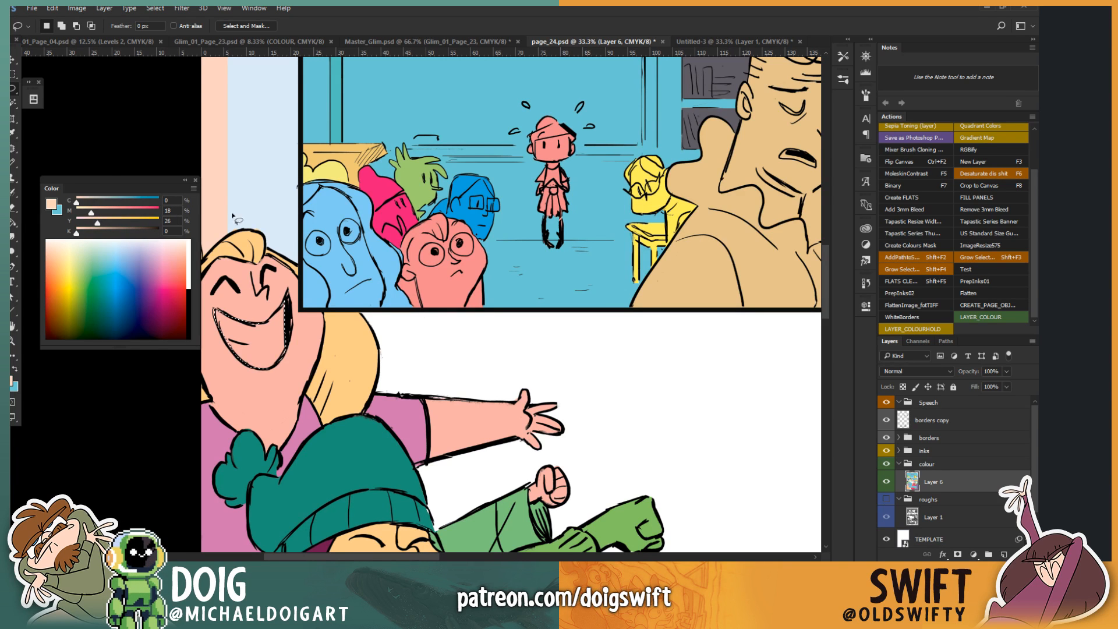
key("g")
left_click(287, 327)
left_click_drag(291, 324, 279, 358)
key("ctrl+d")
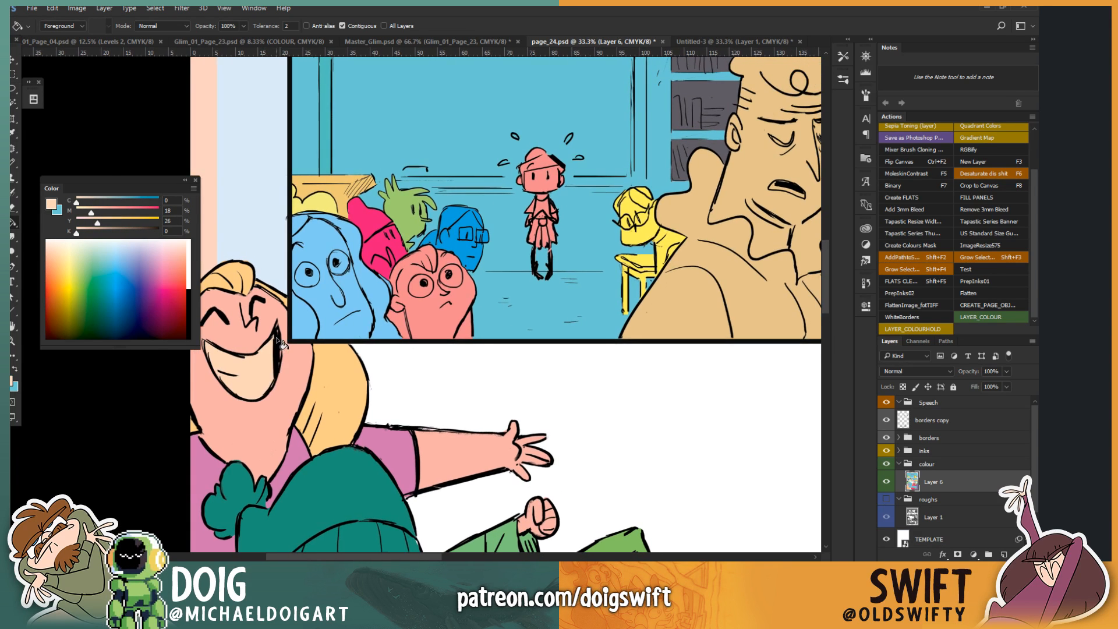
Step: Lasso the front green fist below the blonde character's arm and fill it with the sampled pink skin tone
key("ctrl+minus")
mouse_move(463, 369)
left_mouse_down()
mouse_move(402, 331)
mouse_move(335, 316)
mouse_move(407, 351)
mouse_move(469, 310)
mouse_move(408, 293)
left_mouse_up()
key("l")
key("g")
left_click(326, 254, "alt")
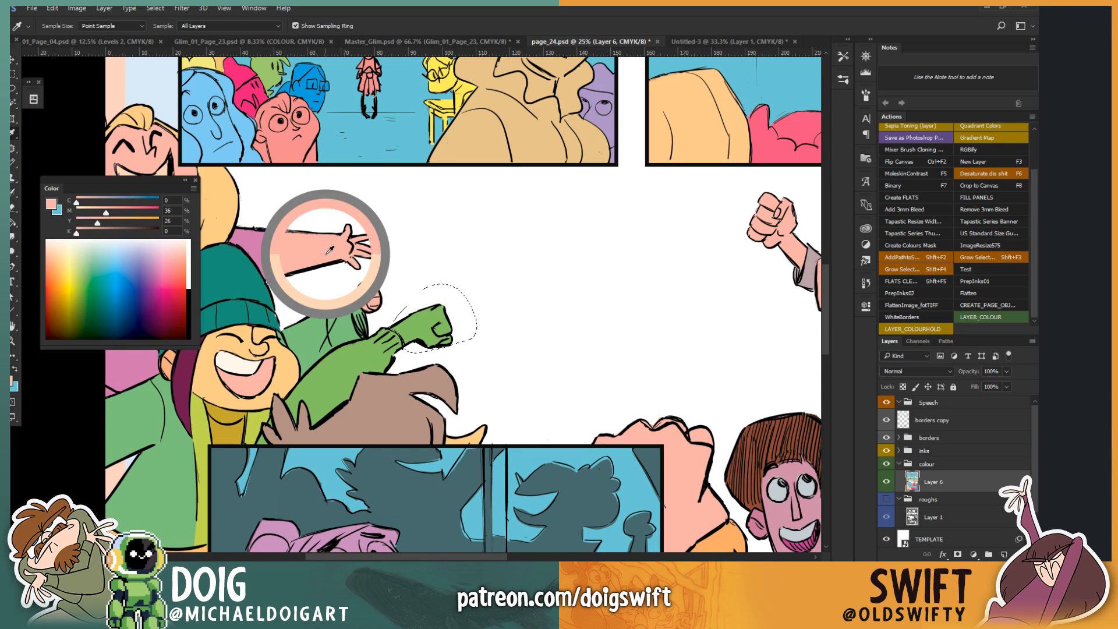
left_click(431, 336)
key("ctrl+d")
scroll(432, 336, "down", 3)
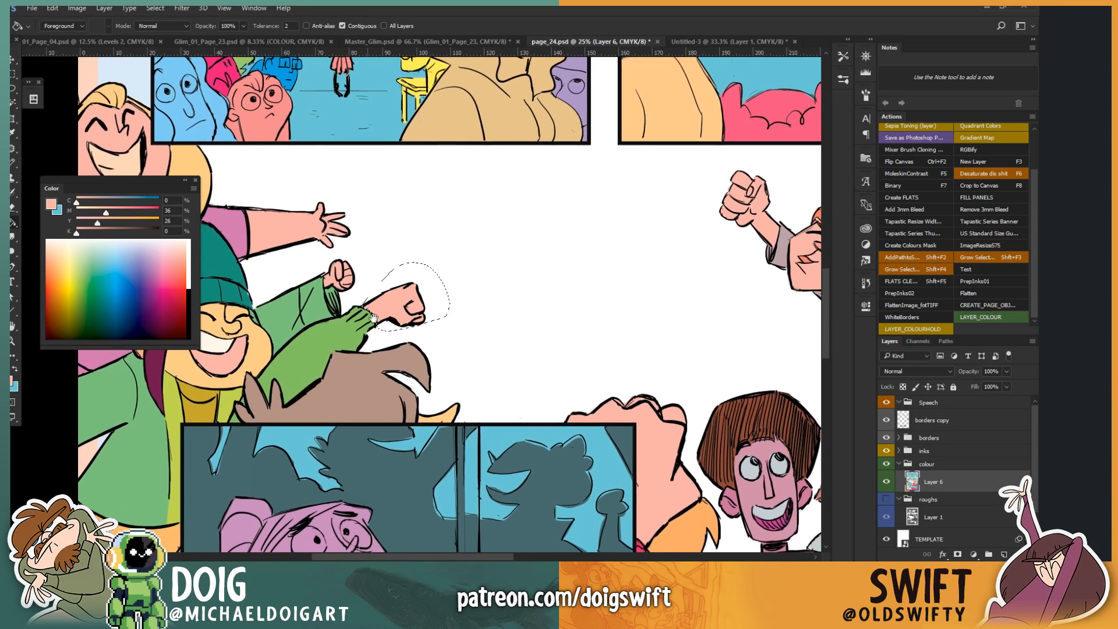
Step: Open a second window of page_24.psd and return to the original 25% view of the page
left_click_drag(428, 334, 242, 218)
left_click(246, 7)
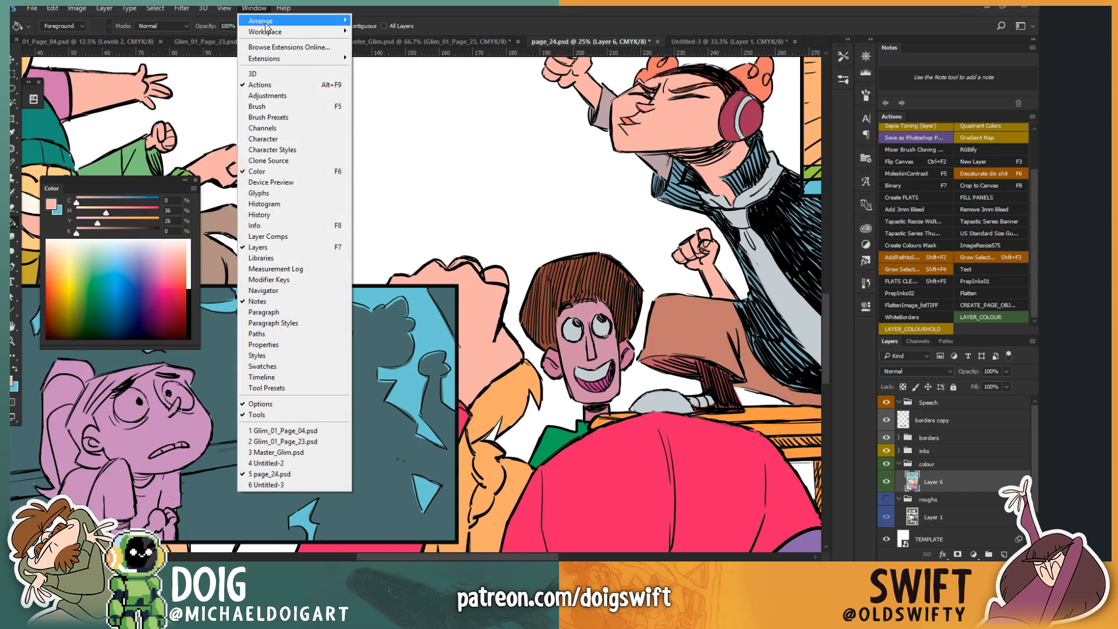
mouse_move(261, 21)
left_click(156, 230)
left_click(442, 41)
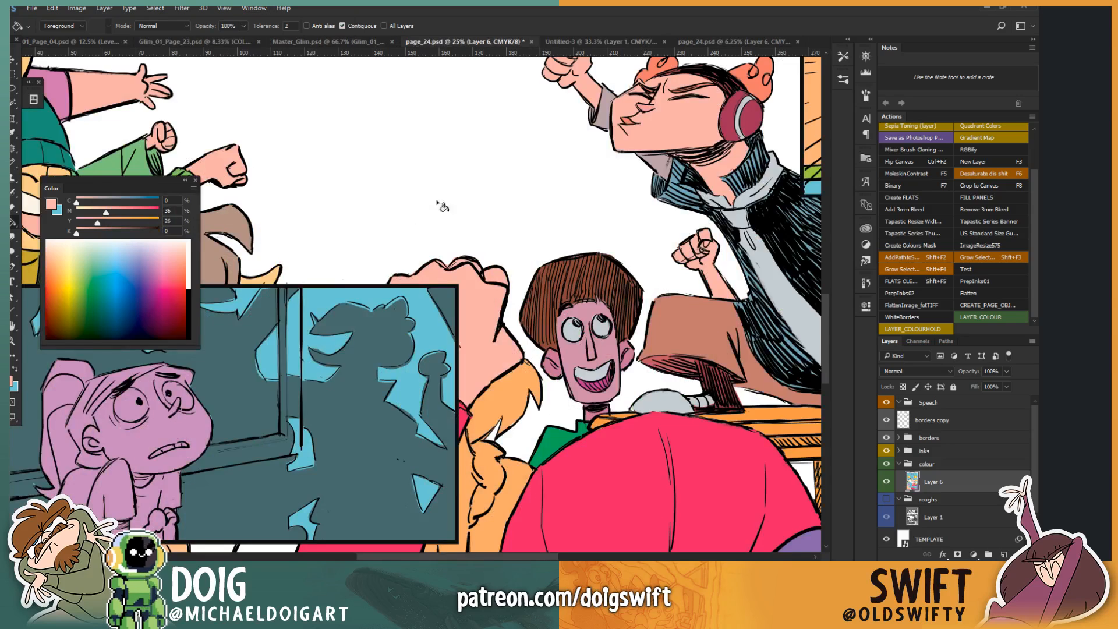
Step: Detach the 25% page_24.psd view into a floating window and zoom it out to show the whole page
scroll(457, 55, "up", 10)
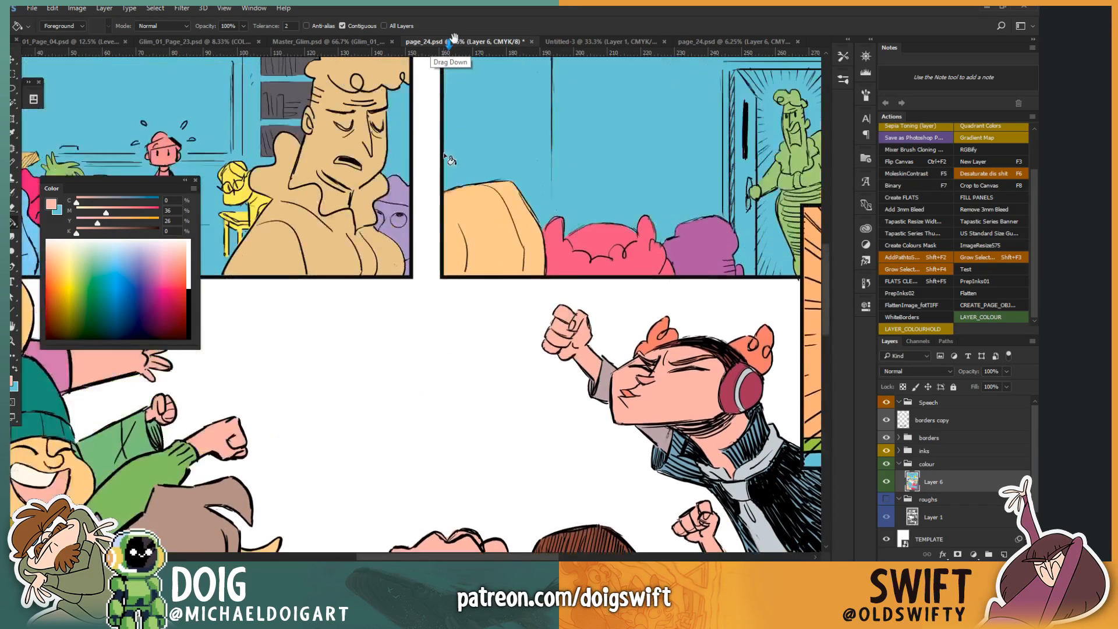
left_click_drag(450, 41, 448, 163)
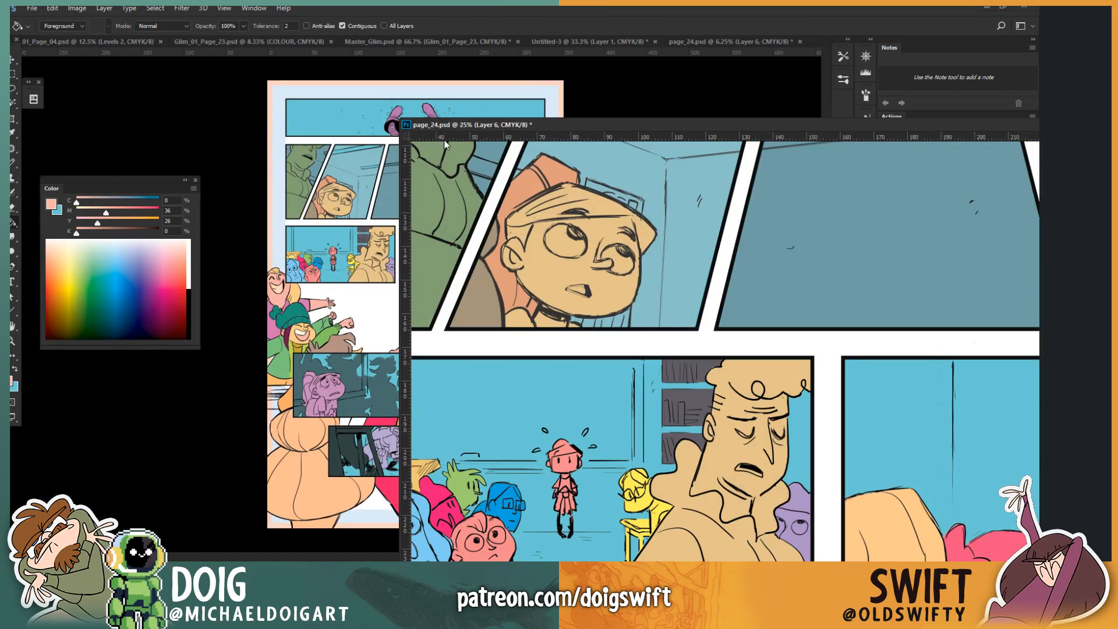
key("ctrl+minus")
key("ctrl+minus")
key("ctrl+minus")
key("ctrl+minus")
key("ctrl+minus")
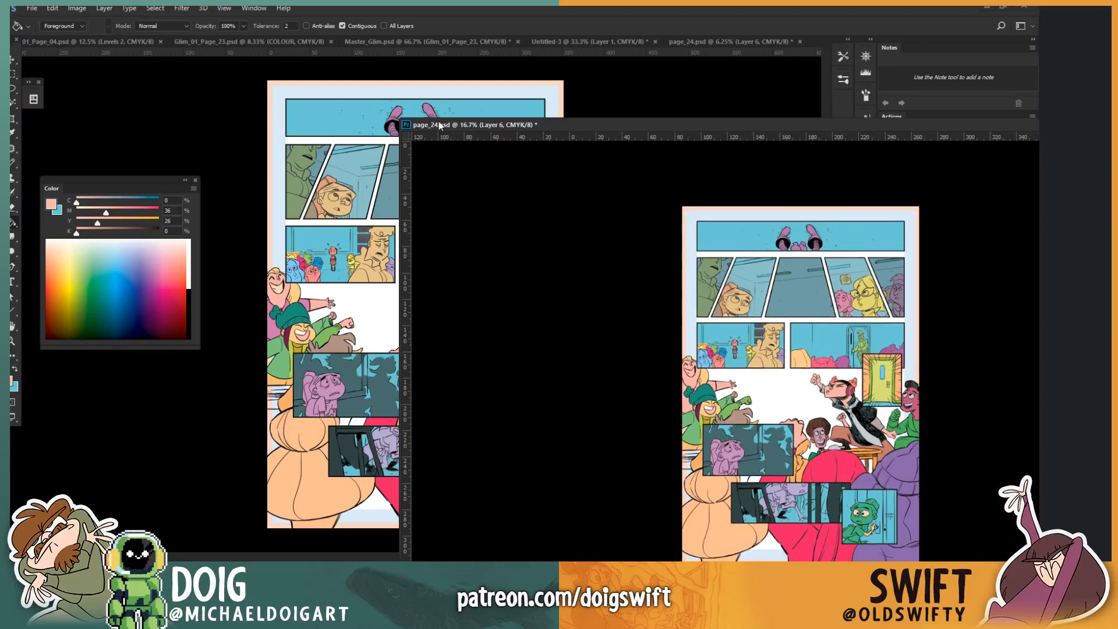
key("ctrl+minus")
key("ctrl+minus")
key("ctrl+minus")
key("ctrl+minus")
key("ctrl+minus")
Step: Shrink the floating page_24.psd window to a 3% view and park it beside the layer list as a small preview
left_click_drag(440, 125, 583, 227)
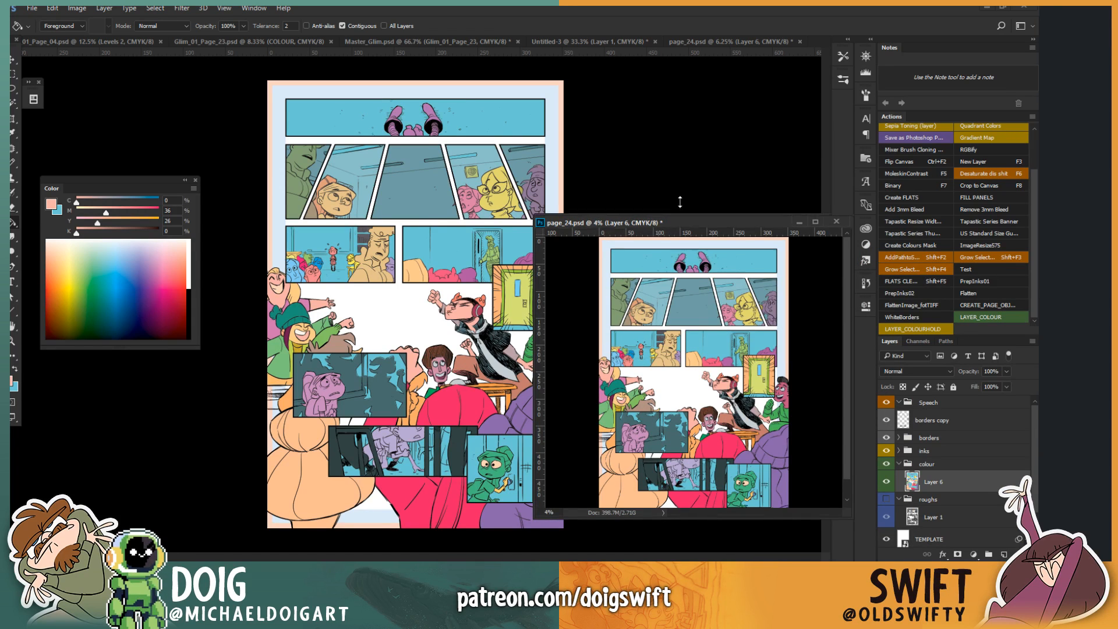
left_click_drag(680, 201, 679, 124)
key("ctrl+minus")
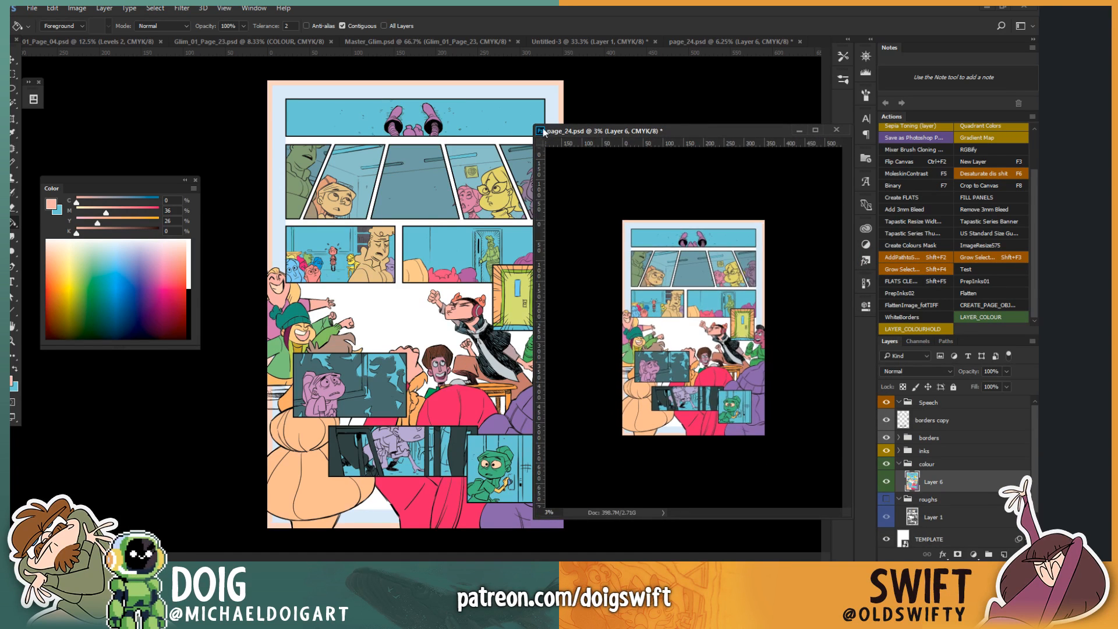
left_click_drag(543, 131, 724, 301)
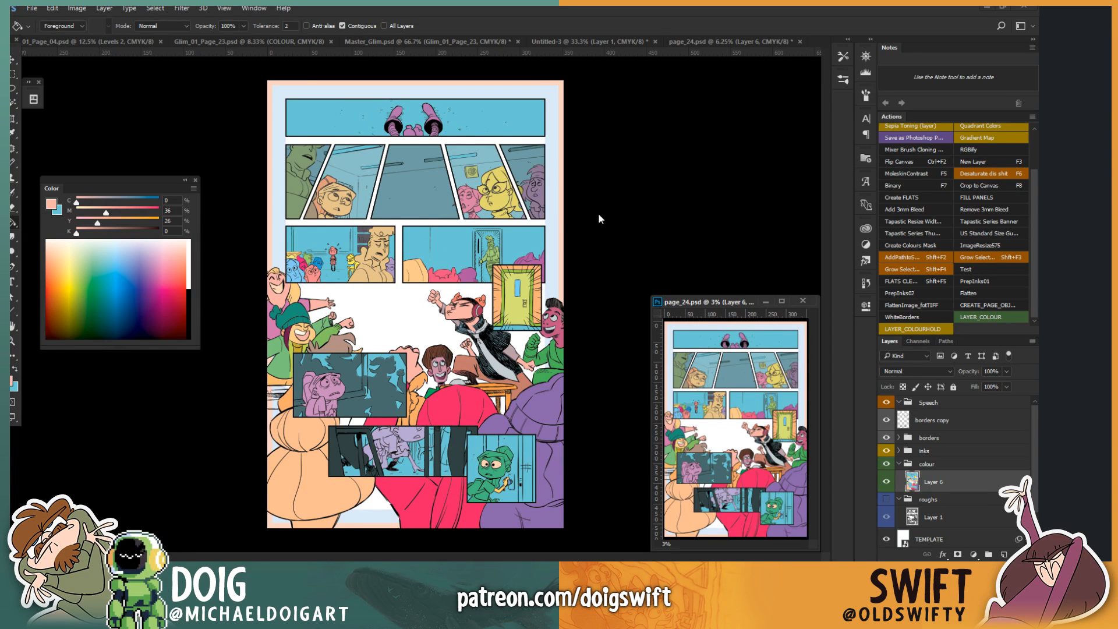
Step: In the main page view, lasso the left striped leg in the first panel and fill it with tan (C15 M26 Y61 K0)
left_click(575, 228)
key("ctrl+plus")
key("ctrl+plus")
mouse_move(419, 211)
left_mouse_down()
mouse_move(415, 312)
mouse_move(388, 331)
left_mouse_up()
key("l")
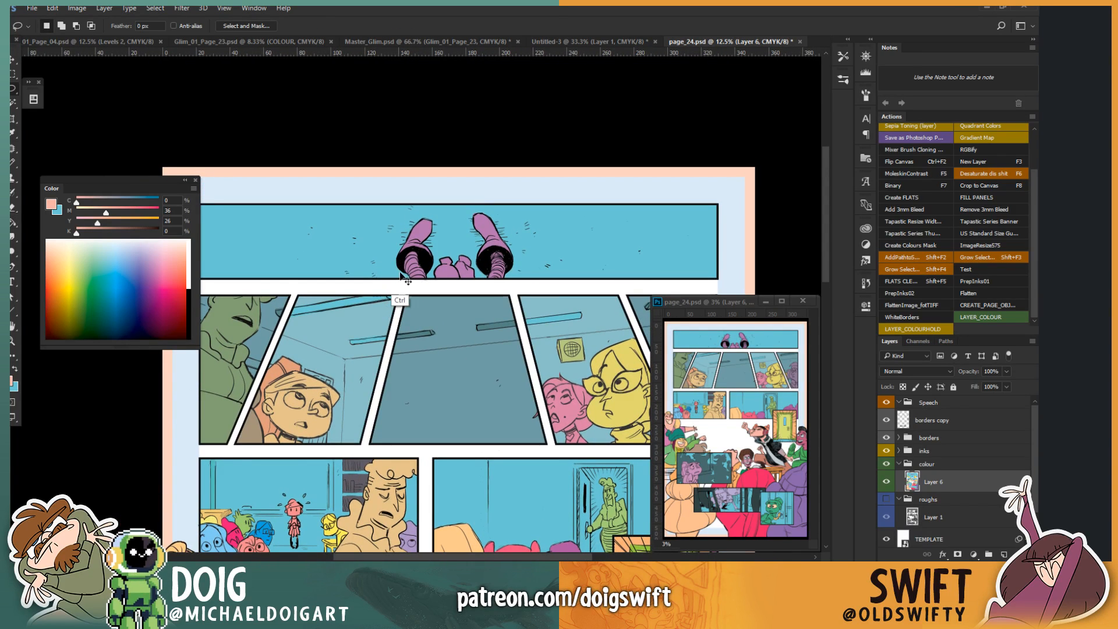
key("ctrl+plus")
key("ctrl+plus")
mouse_move(428, 235)
left_mouse_down()
mouse_move(390, 297)
mouse_move(382, 335)
mouse_move(362, 297)
mouse_move(343, 304)
mouse_move(346, 358)
mouse_move(383, 344)
left_mouse_up()
key("alt")
left_click_drag(80, 263, 83, 261)
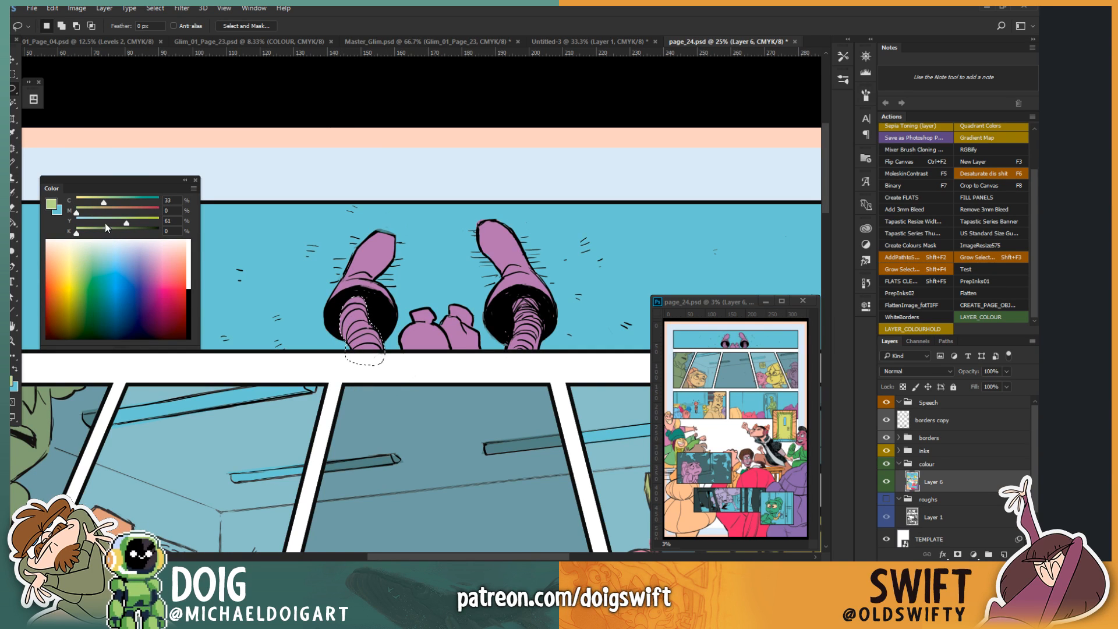
left_click(98, 213)
left_click(89, 199)
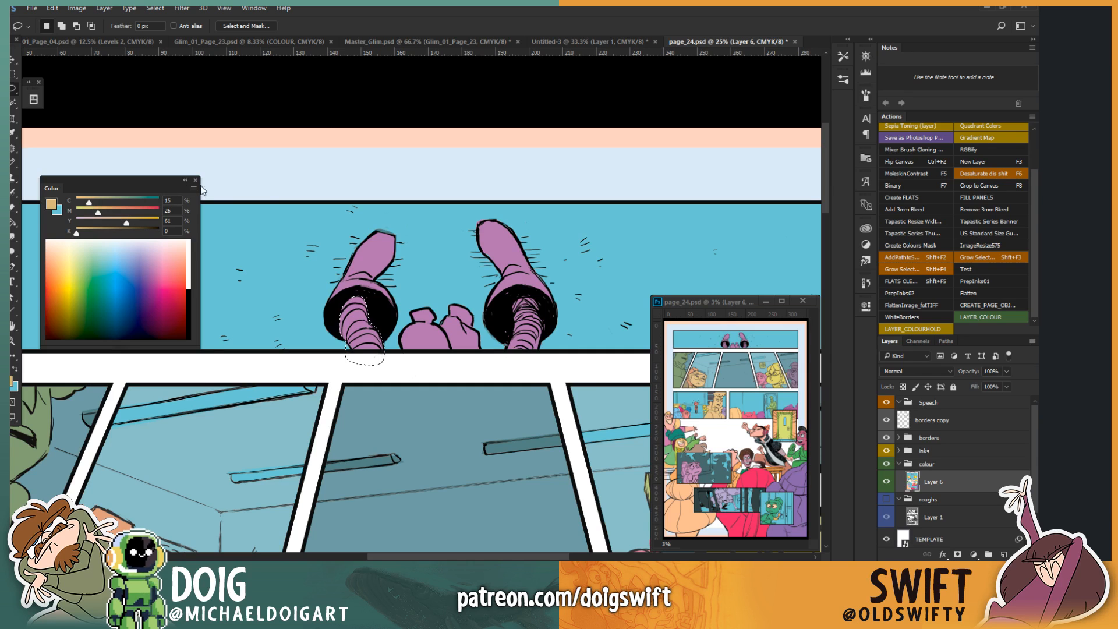
key("g")
left_click(356, 307)
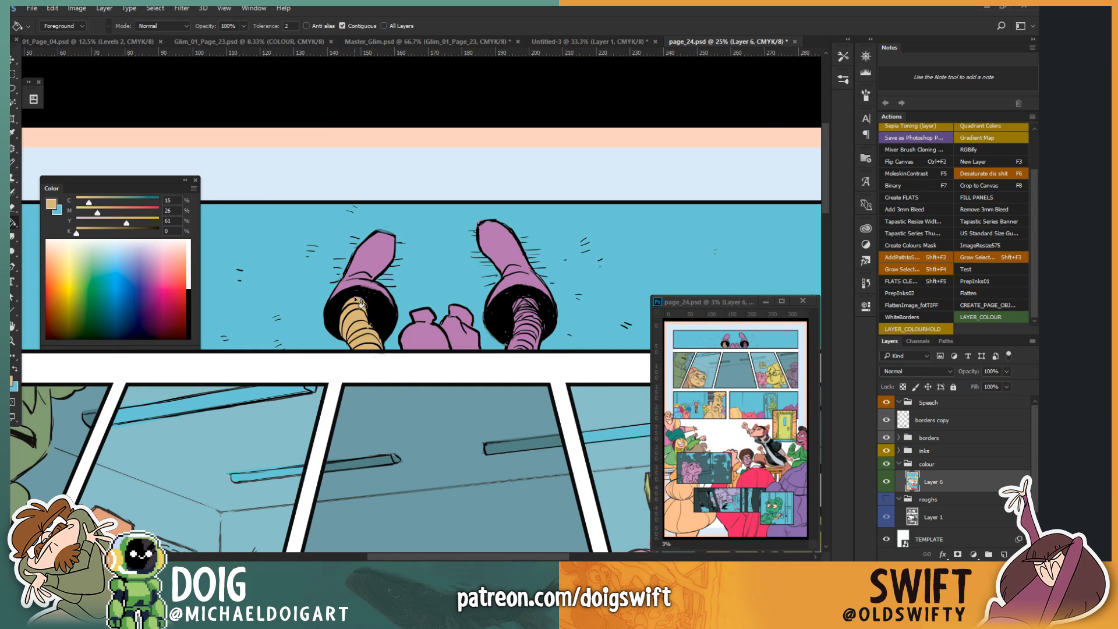
Step: Lasso the right striped leg in the first panel and fill it with the same tan
key("l")
mouse_move(515, 302)
left_mouse_down()
mouse_move(507, 357)
mouse_move(531, 361)
mouse_move(545, 327)
mouse_move(530, 300)
mouse_move(512, 320)
left_mouse_up()
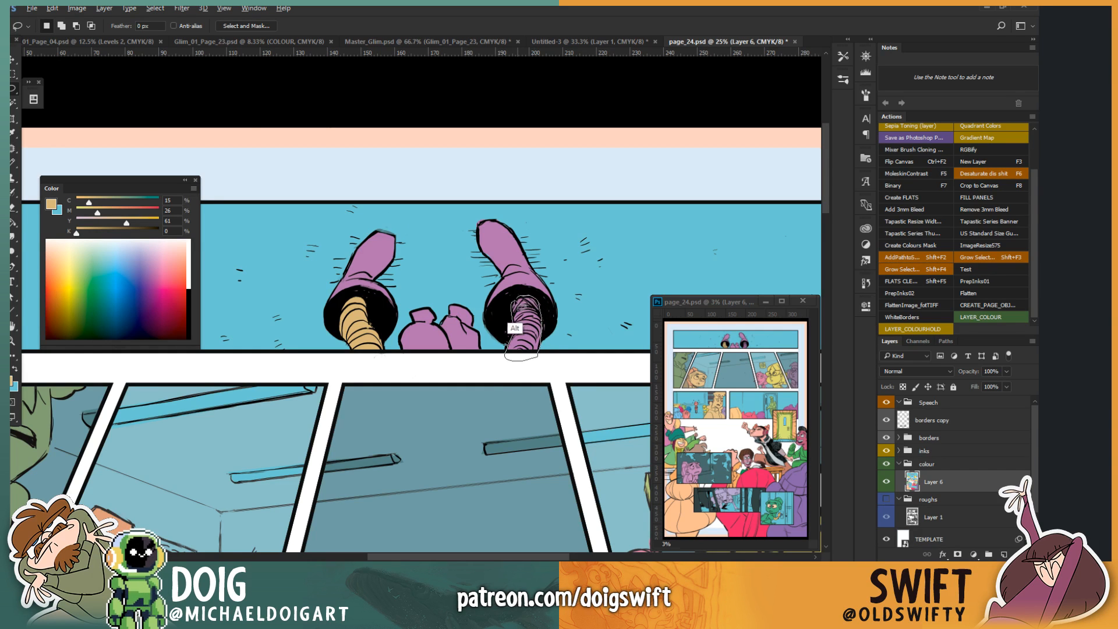
key("g")
left_click(522, 339)
left_click_drag(431, 329, 400, 297)
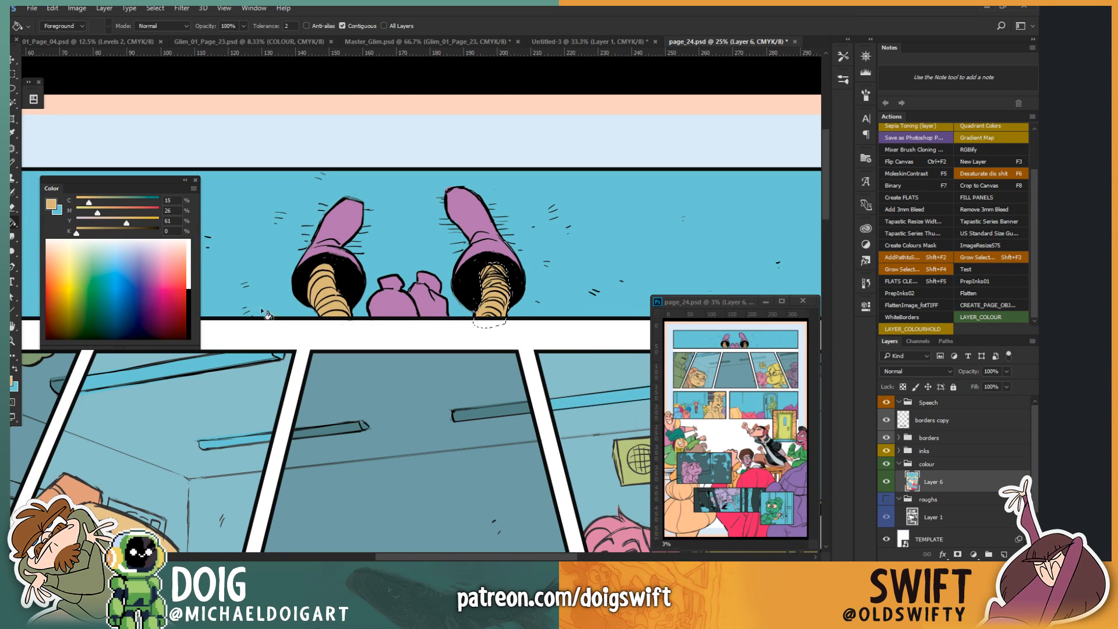
Step: Select both tan striped legs with the Magic Wand, apply Hue/Saturation with Hue +100 and Saturation -26, and deselect
key("w")
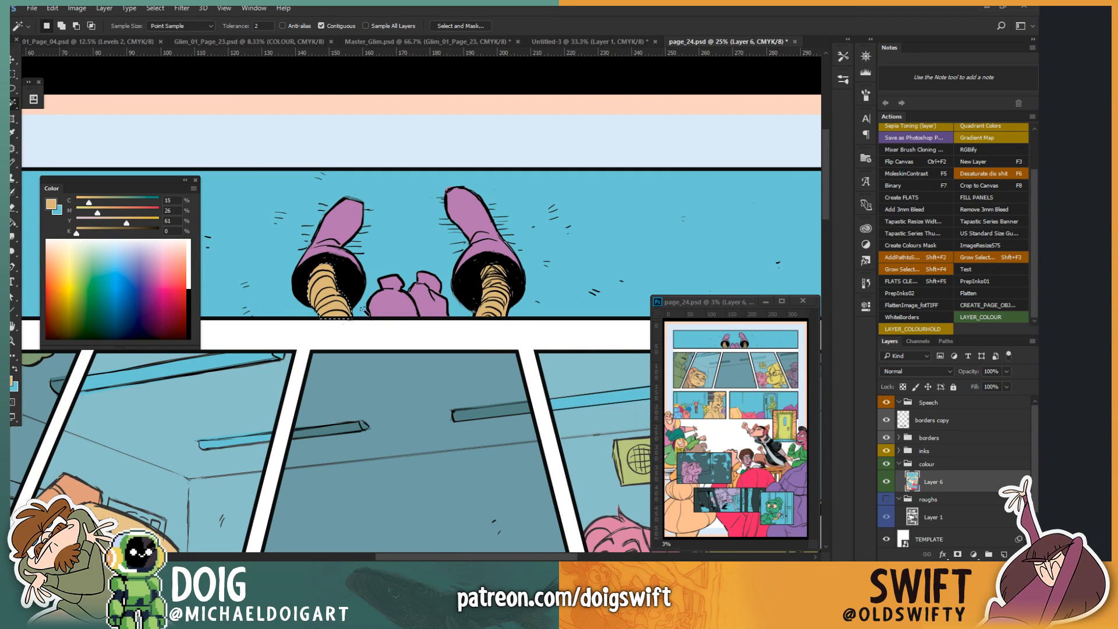
left_click(478, 297, "shift")
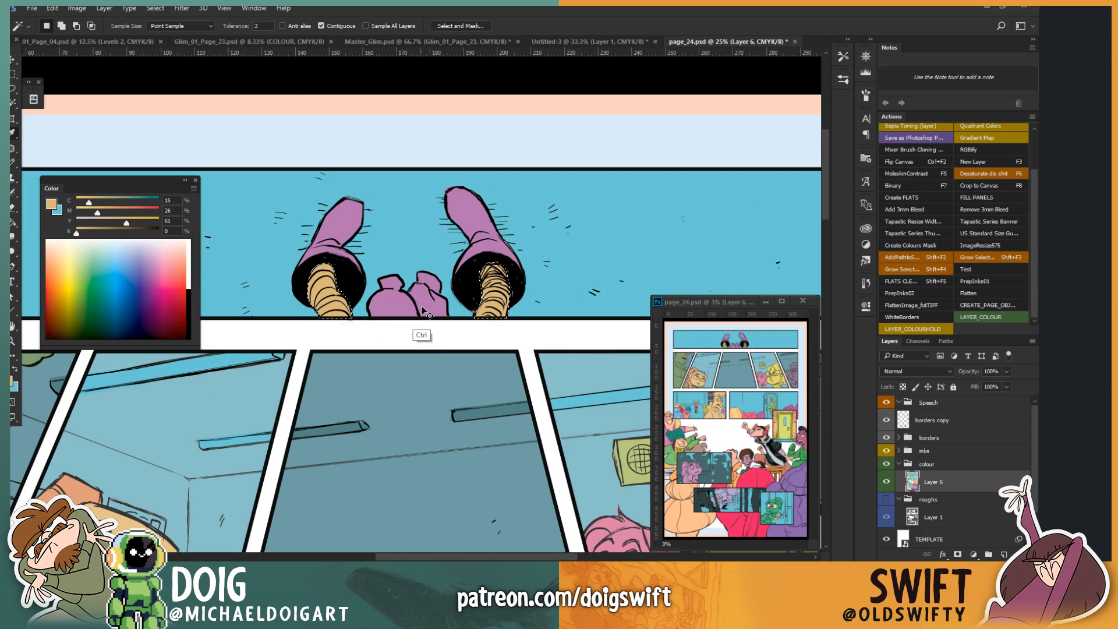
key("ctrl+u")
left_click_drag(757, 330, 747, 357)
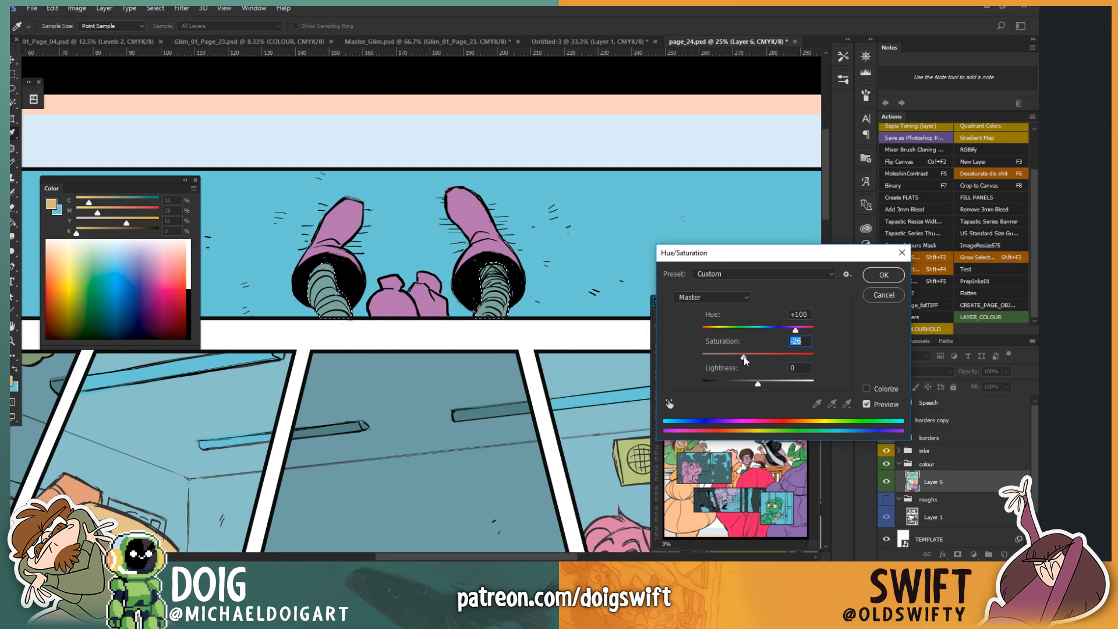
left_click(882, 276)
key("ctrl+d")
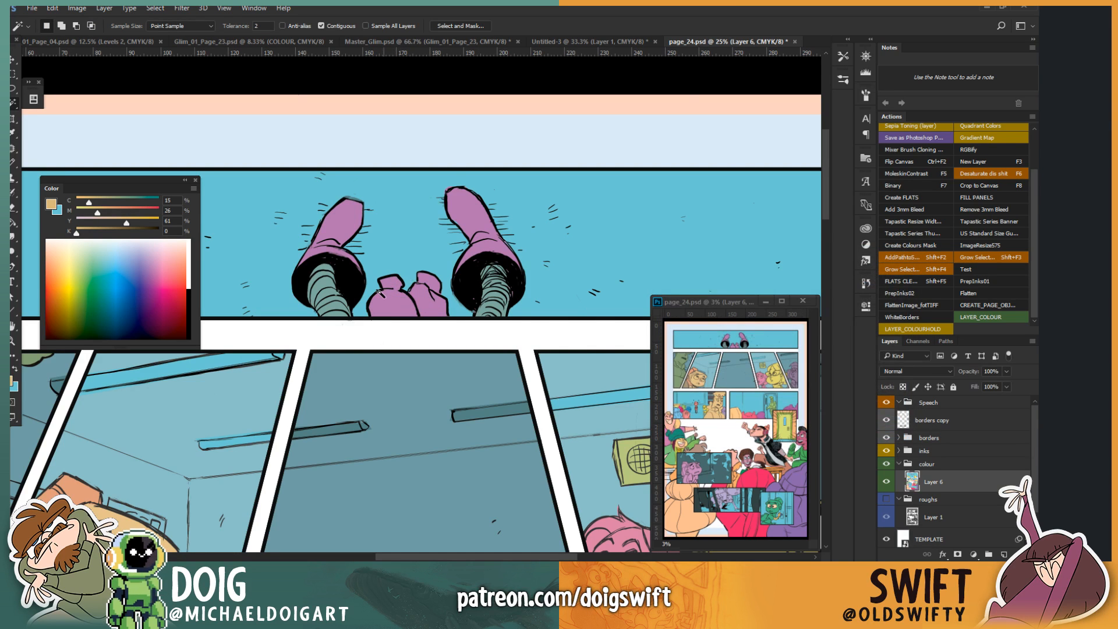
Step: Select both pink boots in the first panel, shift their hue towards muted purple with Hue/Saturation at Saturation -57, and deselect
left_click(332, 235)
left_click(471, 244, "shift")
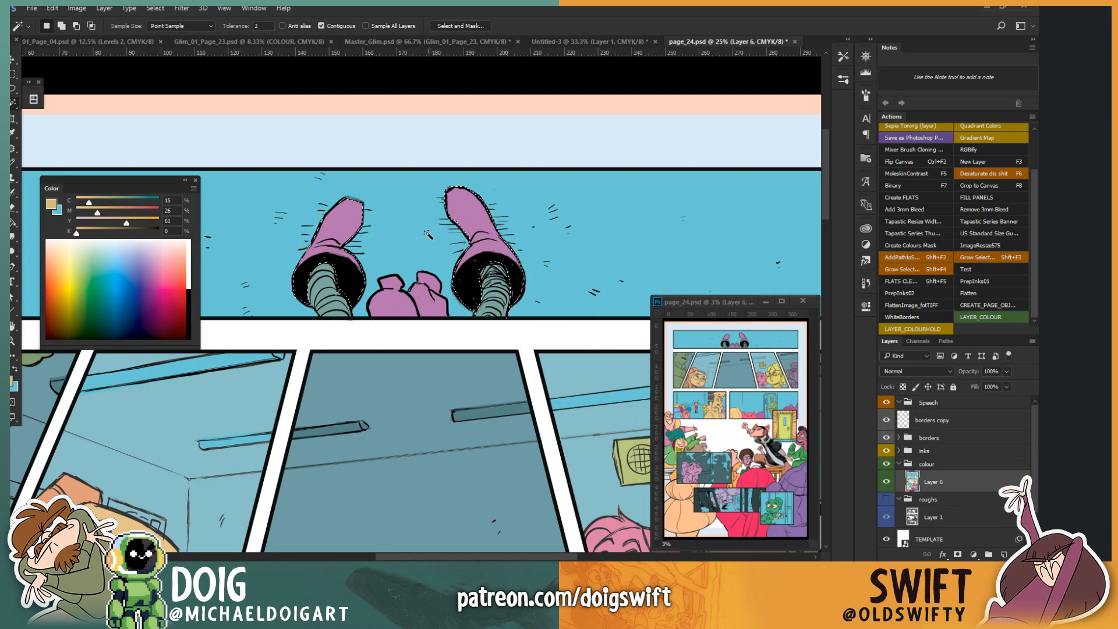
key("ctrl+u")
mouse_move(748, 357)
left_mouse_down()
mouse_move(731, 357)
mouse_move(748, 335)
left_mouse_up()
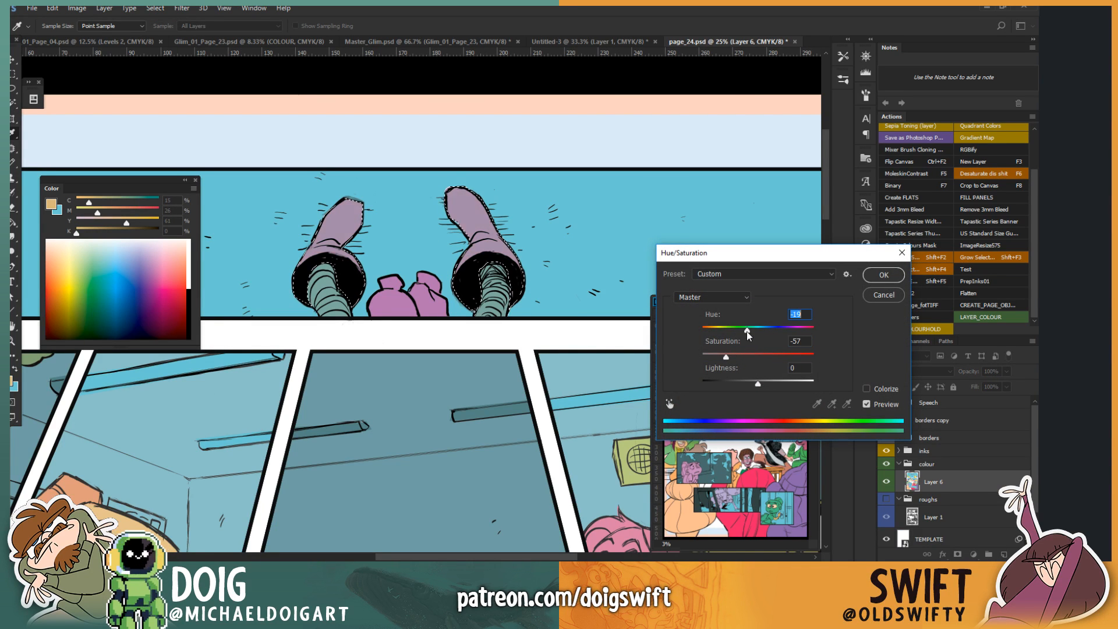
left_click(883, 275)
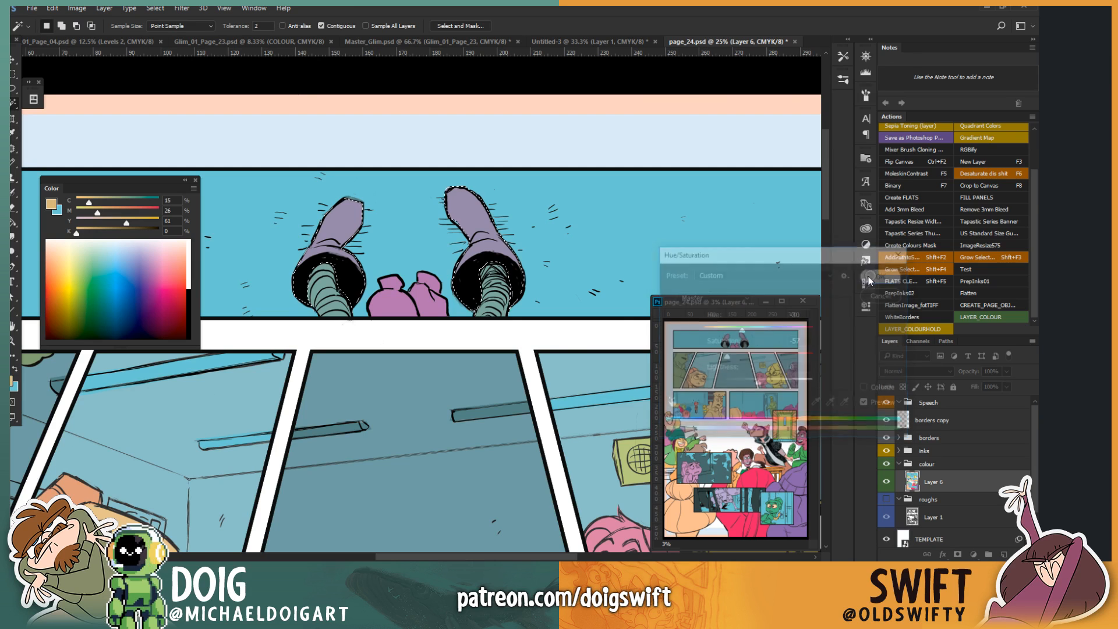
key("ctrl+d")
left_click_drag(464, 295, 476, 294)
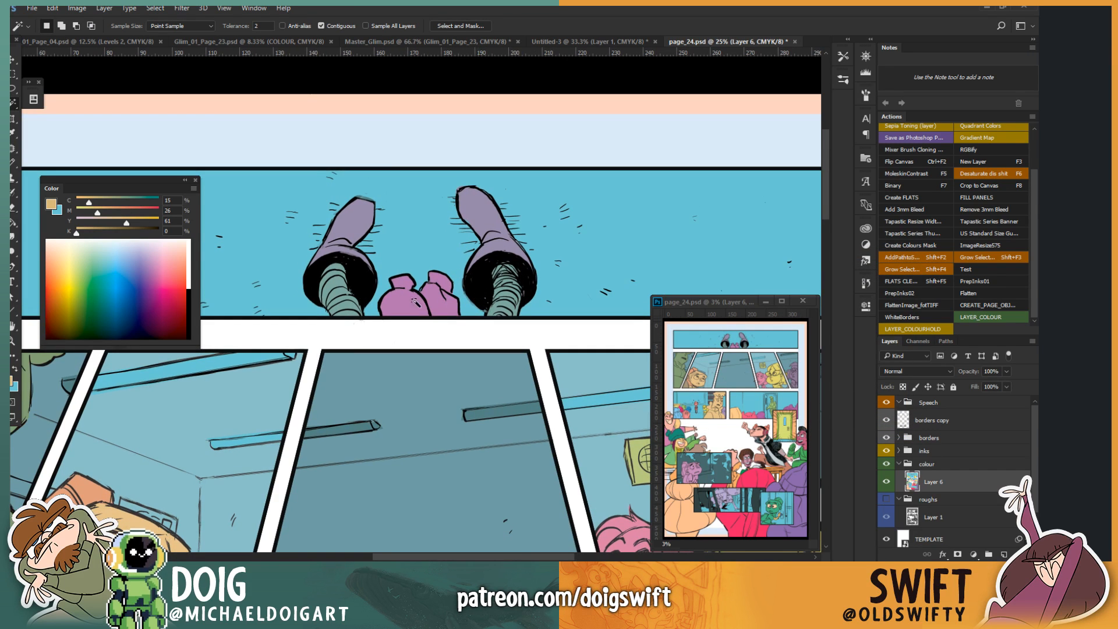
Step: Select the pink shapes between the boots with the Magic Wand and recolour them with Hue/Saturation at Hue -37
left_click(416, 302)
left_click(451, 304, "shift")
key("ctrl+u")
left_click_drag(756, 335, 738, 336)
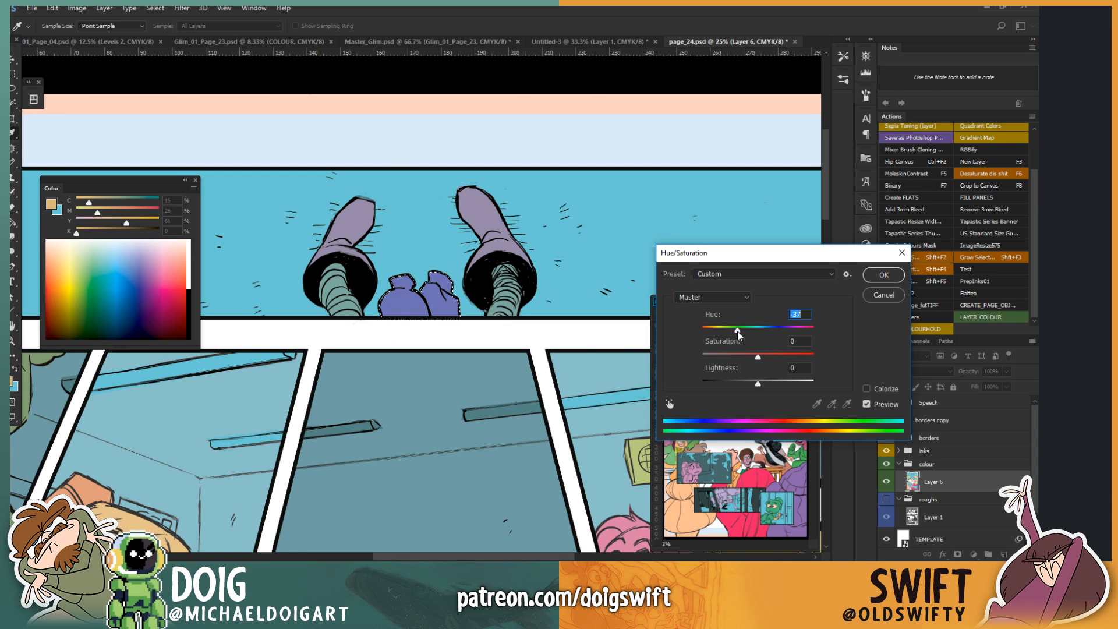
left_click(882, 276)
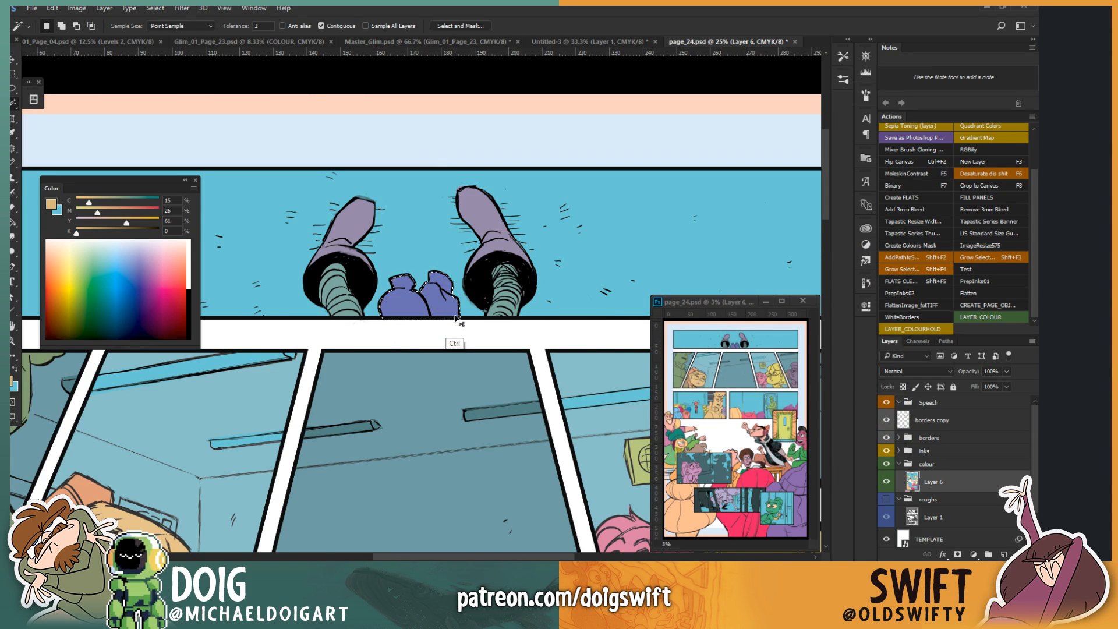
Step: Lasso the area under the hem of the large peach figure at the foot of the page
scroll(454, 321, "down", 3)
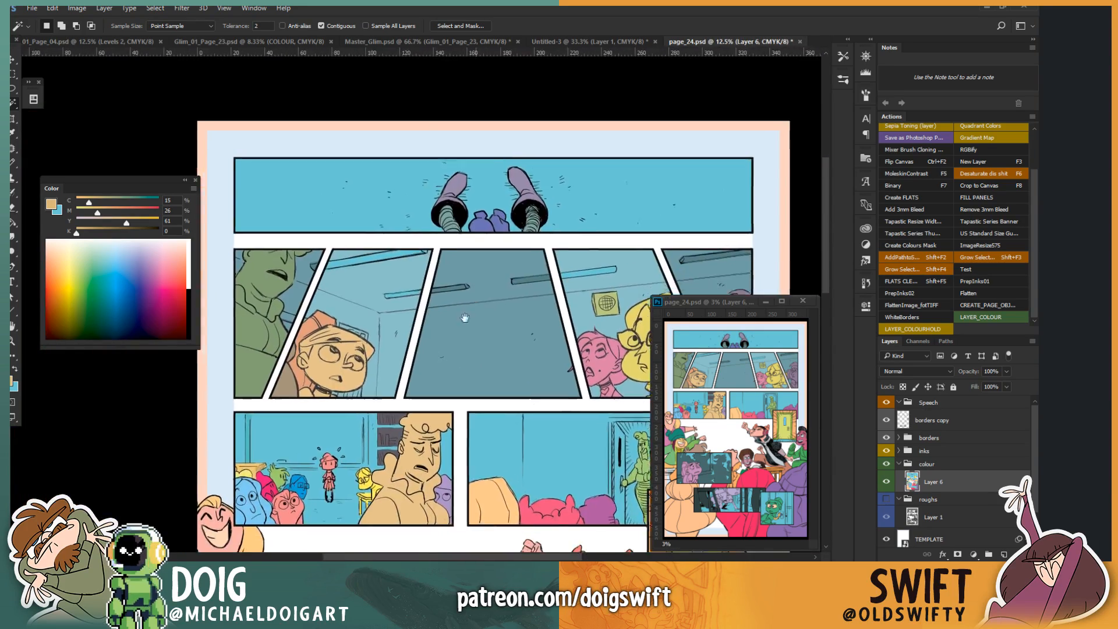
left_click_drag(439, 350, 424, 177)
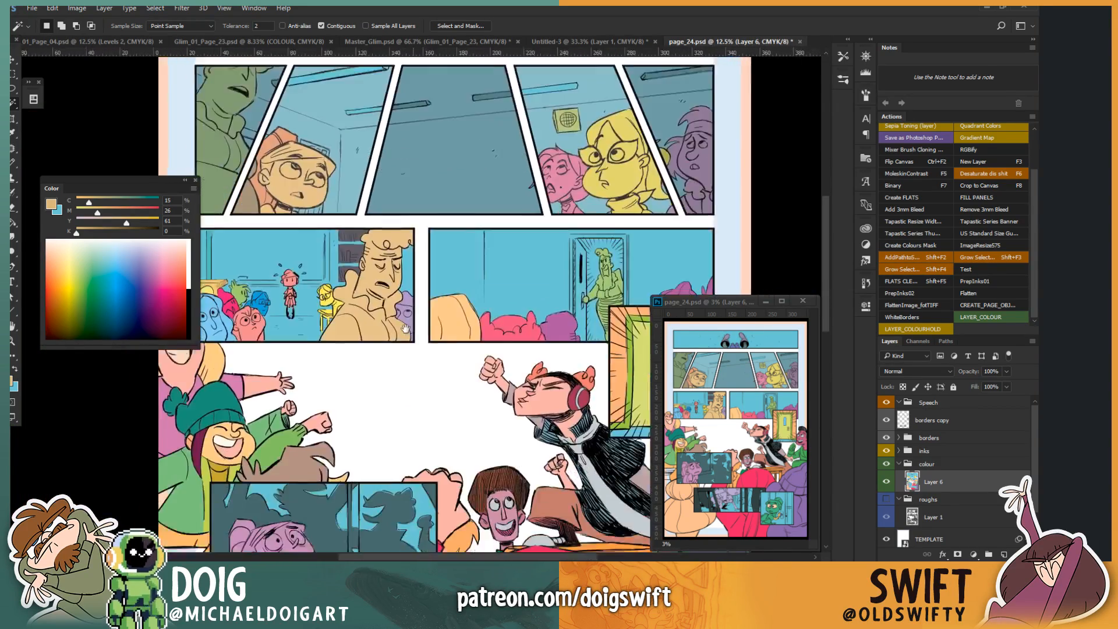
left_click_drag(406, 459, 382, 154)
left_click_drag(328, 425, 415, 355)
key("l")
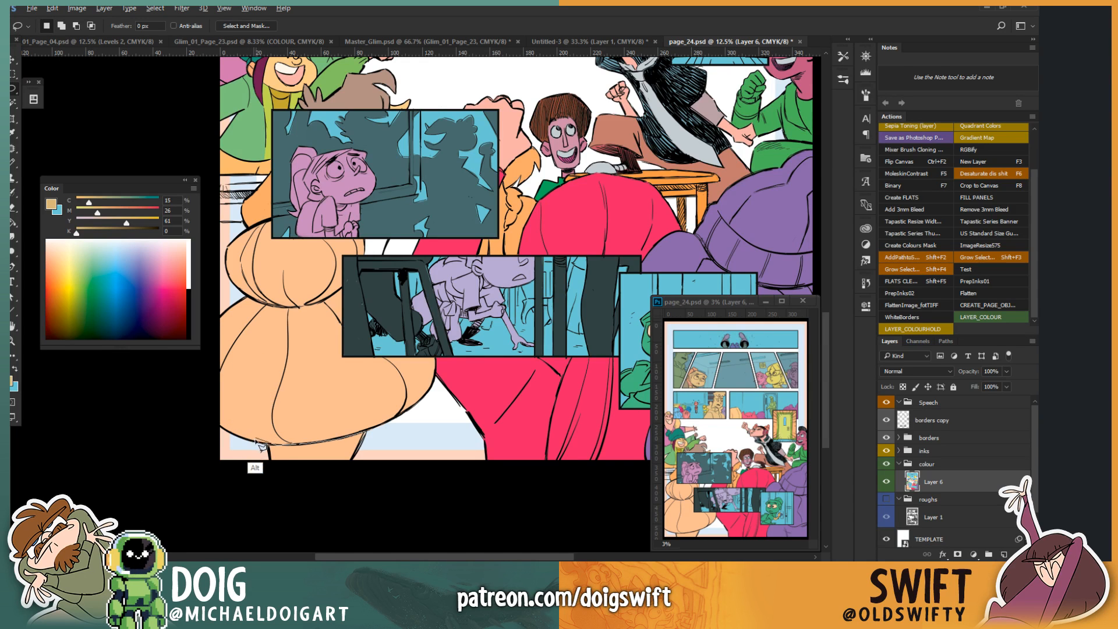
mouse_move(266, 444)
left_mouse_down()
mouse_move(262, 489)
mouse_move(357, 483)
mouse_move(366, 434)
left_mouse_up()
Step: Lasso the face and neck of the green figure in the second row's first panel, fill them with mauve (C17 M34 Y0 K0), and deselect
scroll(352, 463, "up", 10)
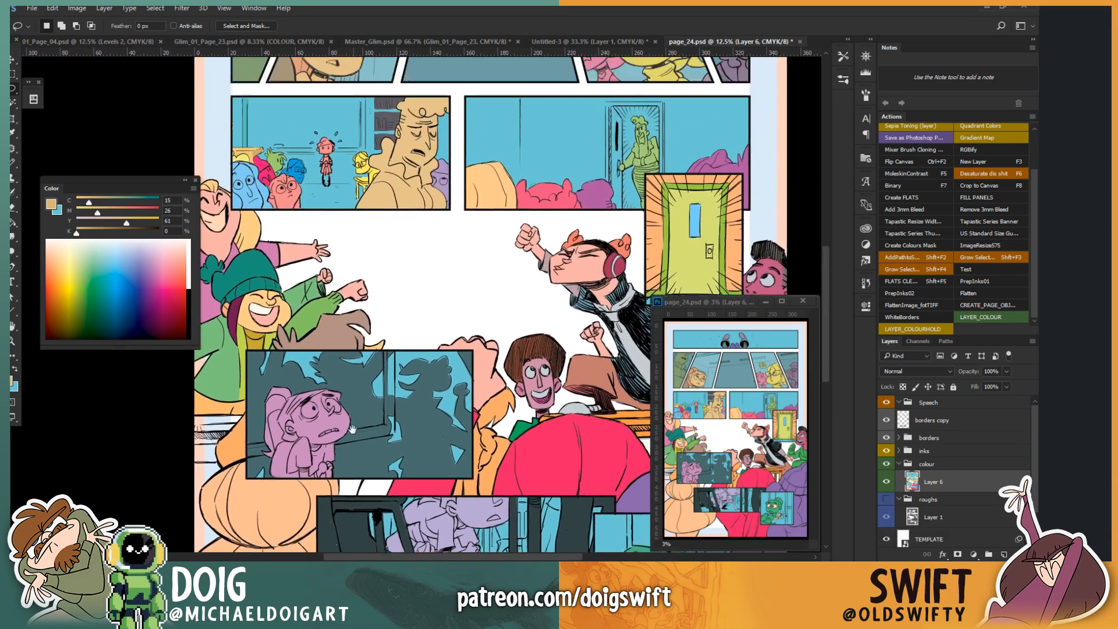
scroll(362, 372, "up", 4)
scroll(361, 361, "left", 4)
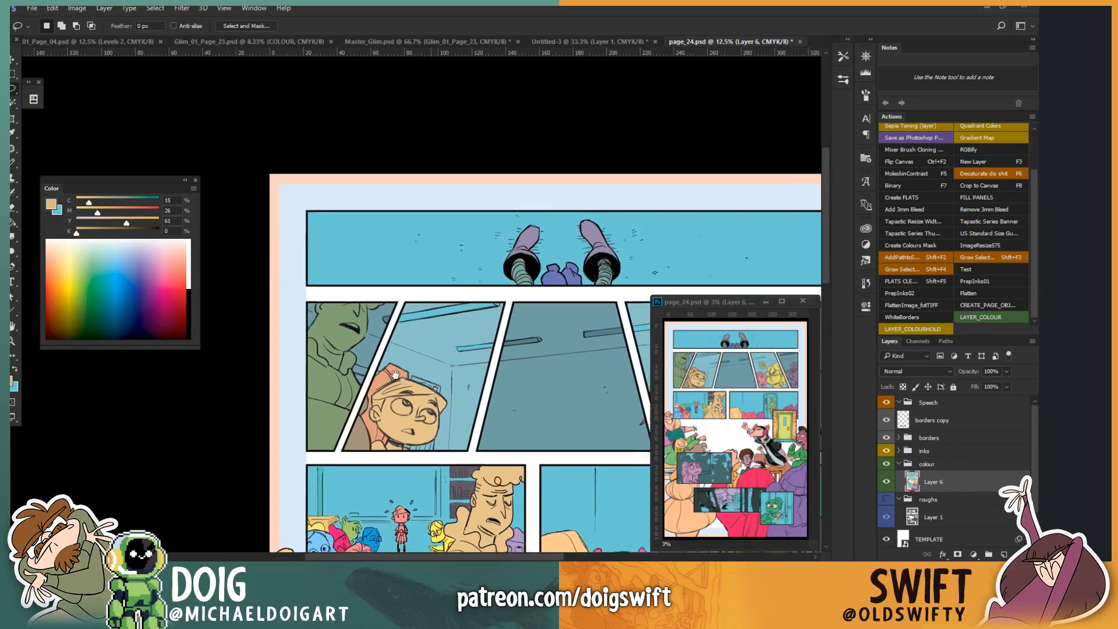
scroll(356, 310, "up", 3)
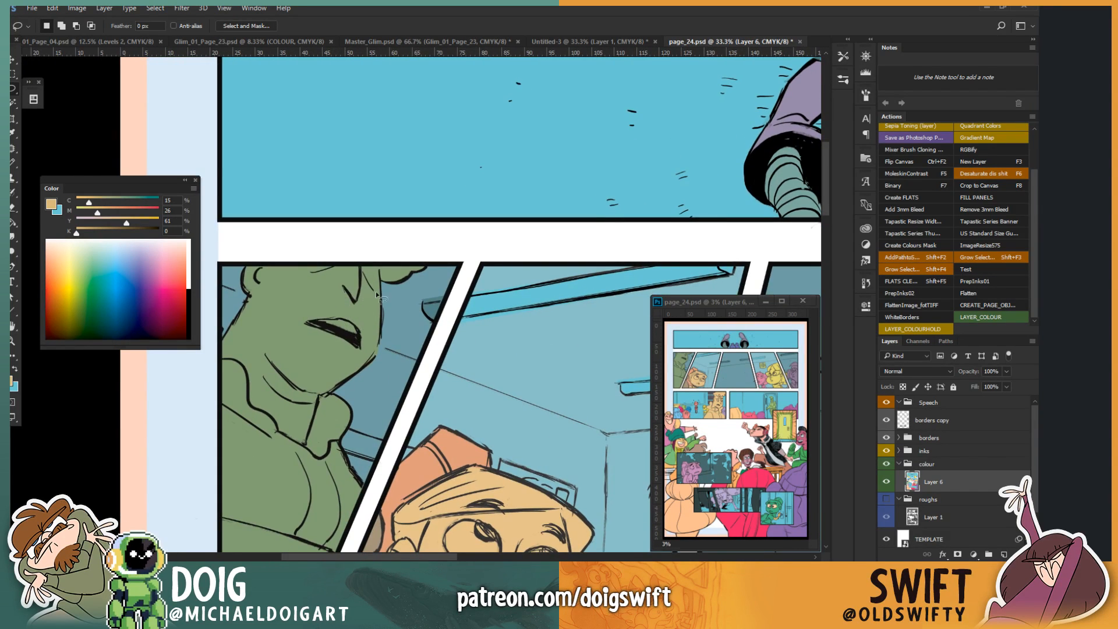
mouse_move(382, 269)
left_mouse_down()
mouse_move(396, 348)
mouse_move(376, 391)
mouse_move(320, 396)
mouse_move(306, 447)
mouse_move(293, 446)
mouse_move(250, 404)
mouse_move(244, 367)
mouse_move(212, 353)
mouse_move(220, 304)
mouse_move(245, 247)
mouse_move(294, 216)
mouse_move(337, 208)
mouse_move(373, 231)
mouse_move(379, 257)
left_mouse_up()
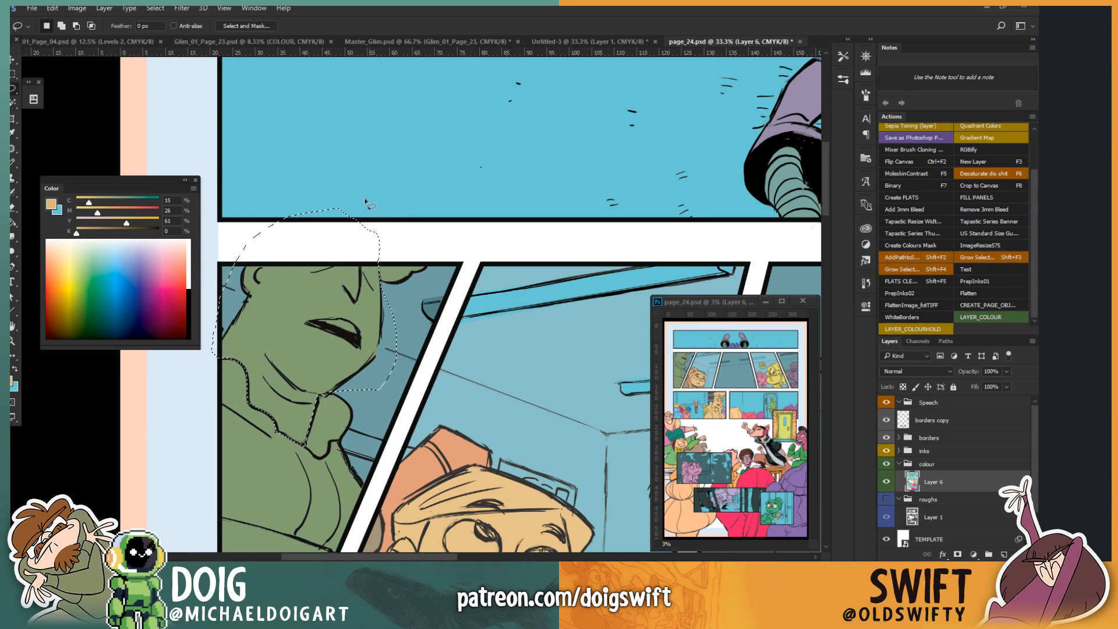
mouse_move(371, 193)
left_mouse_down()
mouse_move(380, 214)
mouse_move(378, 204)
left_mouse_up()
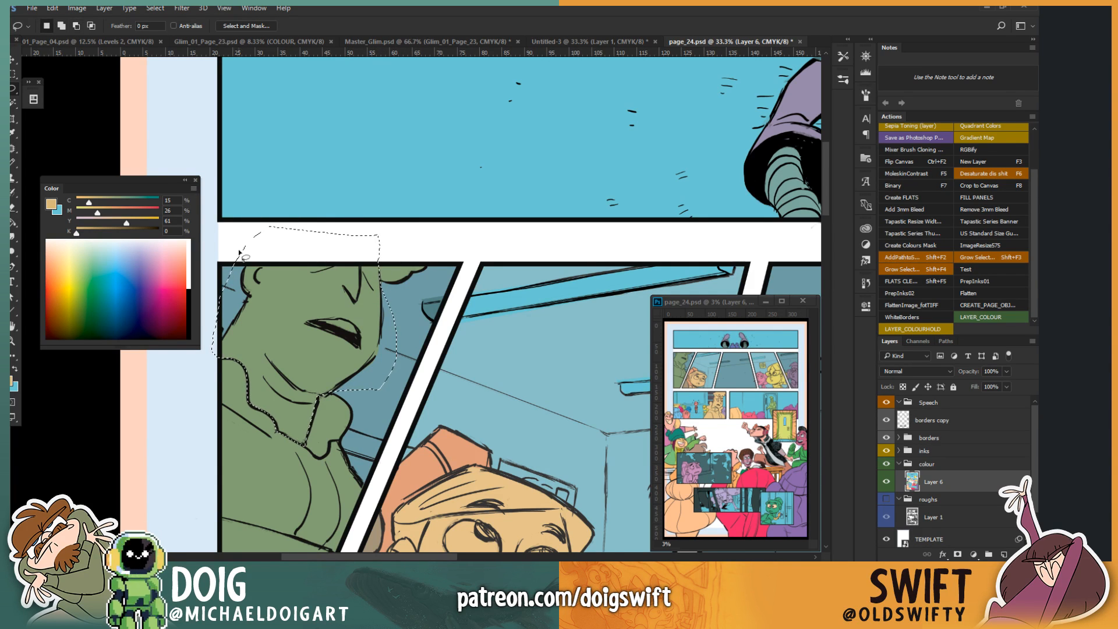
left_click_drag(354, 274, 381, 240)
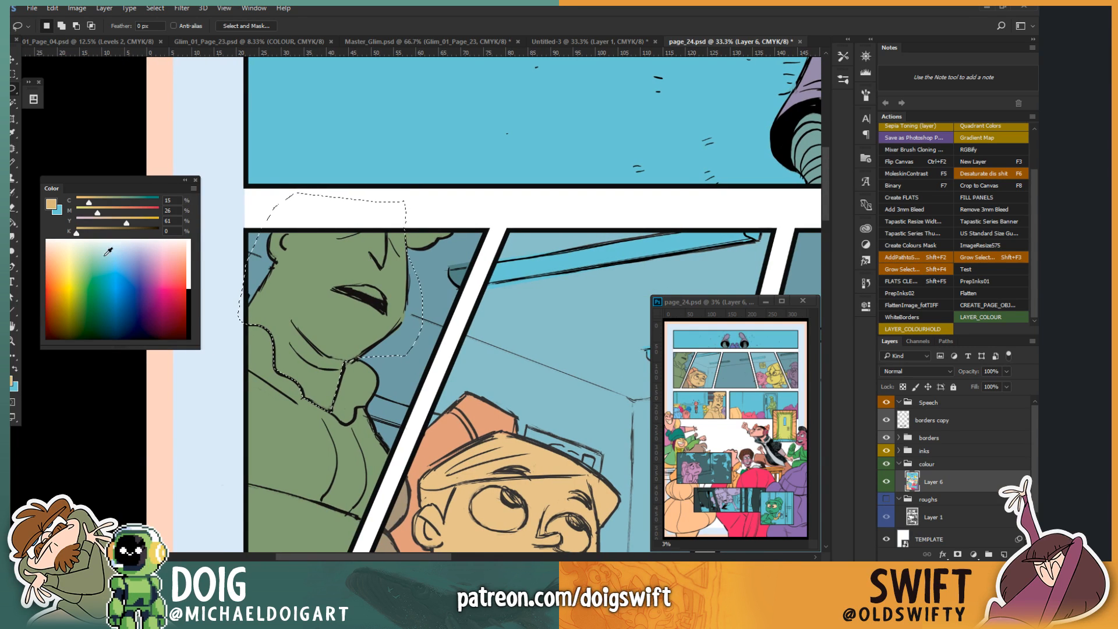
left_click_drag(108, 251, 168, 253)
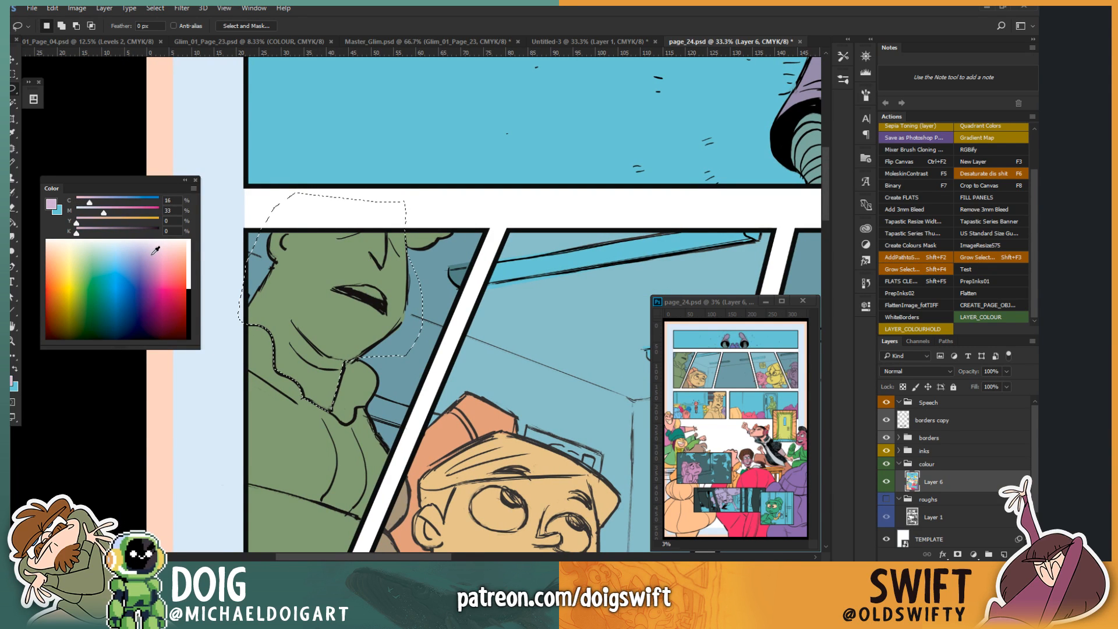
key("g")
left_click(299, 367)
mouse_move(306, 355)
left_mouse_down()
mouse_move(301, 334)
mouse_move(326, 356)
left_mouse_up()
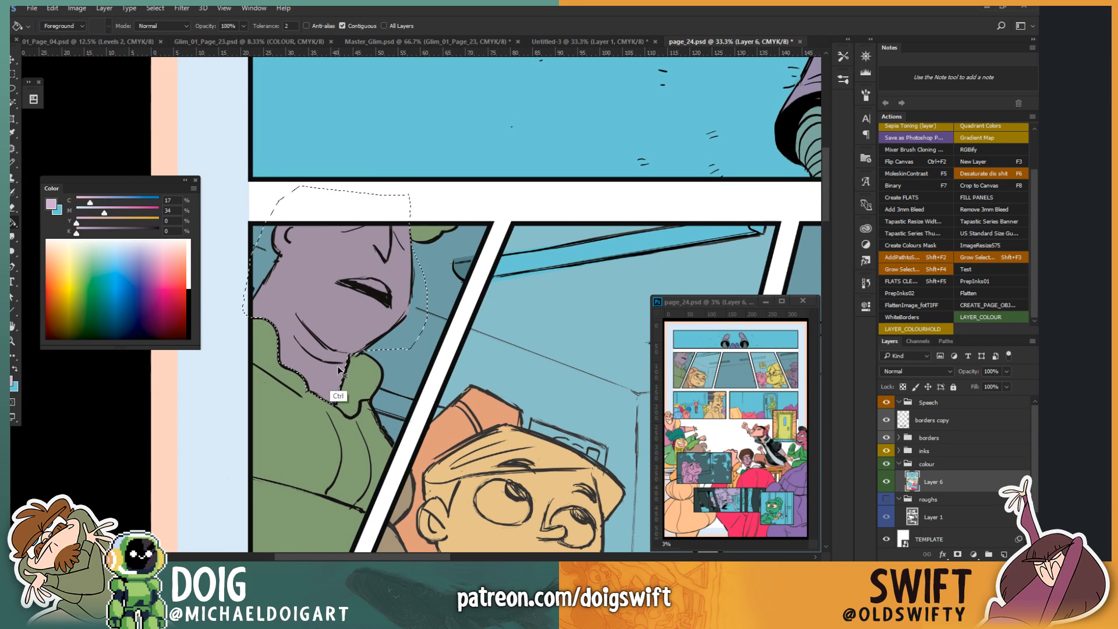
key("ctrl+d")
Step: Lasso the open mouth of the mauve-faced figure and fill its teeth with pale lavender (C17 M12 Y0 K0)
key("l")
scroll(356, 343, "up", 1)
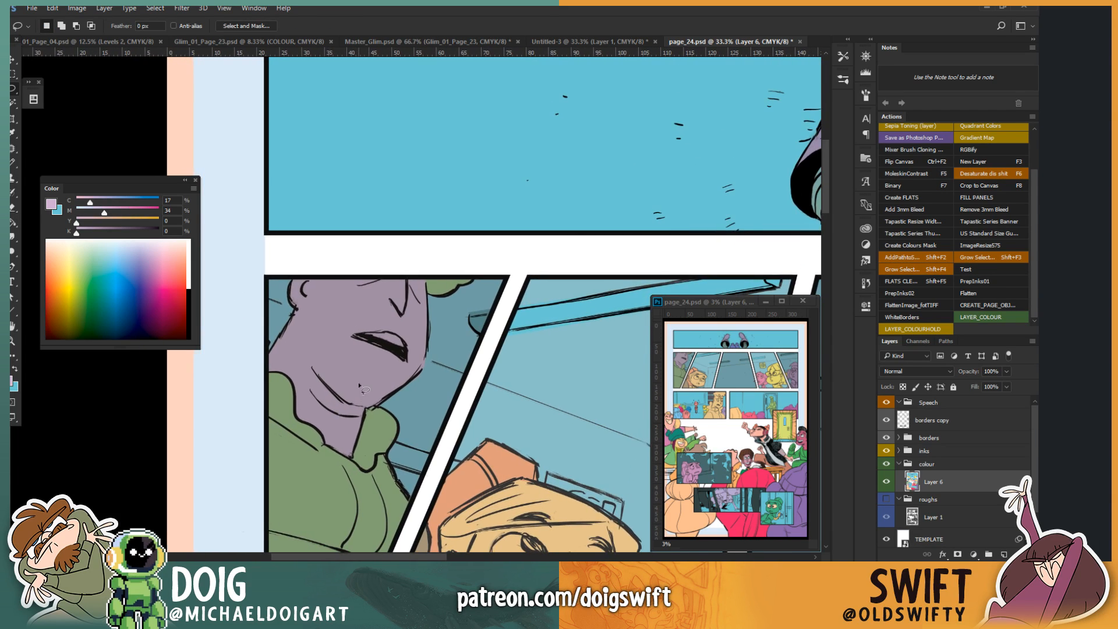
left_click_drag(407, 381, 391, 395)
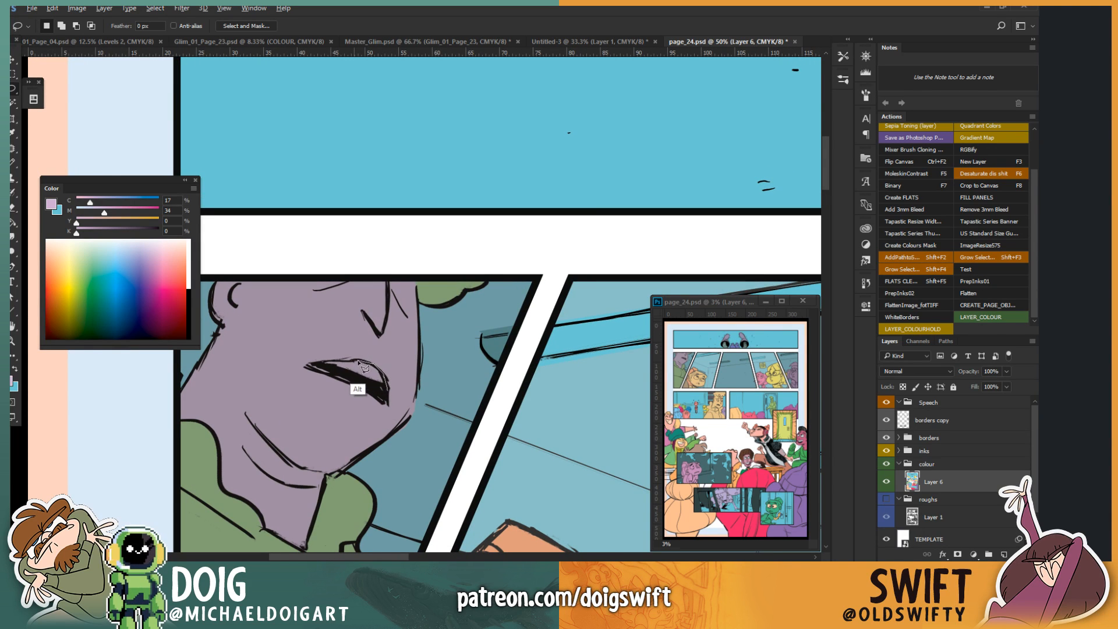
mouse_move(352, 364)
left_mouse_down()
mouse_move(320, 360)
mouse_move(391, 378)
left_mouse_up()
left_click_drag(95, 213, 87, 213)
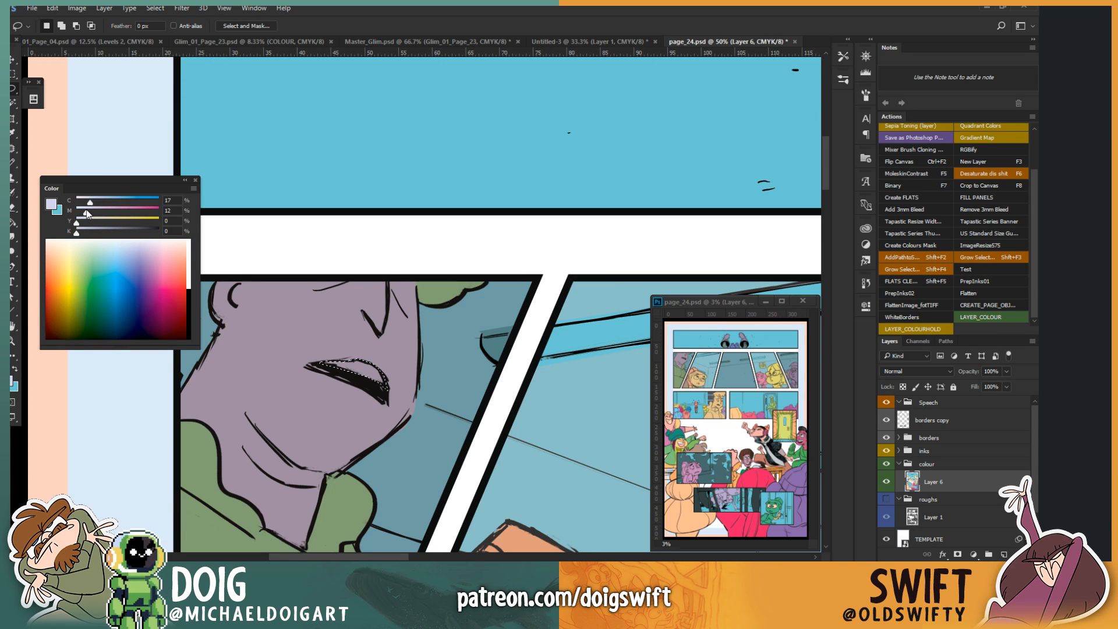
key("g")
left_click(364, 375)
scroll(326, 338, "down", 2)
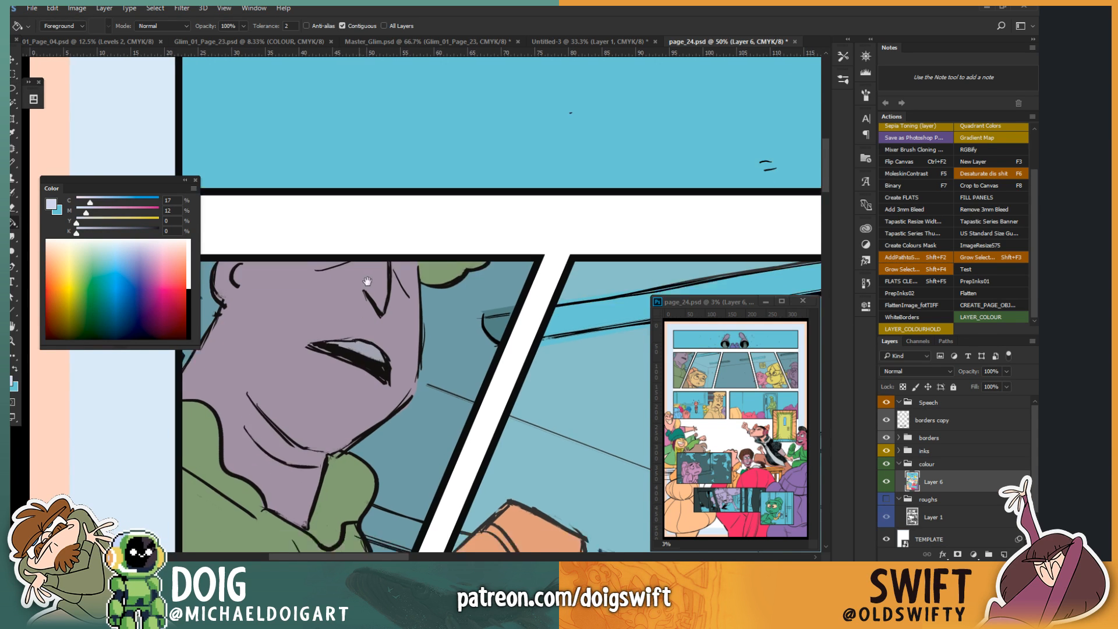
Step: Refill the teeth with a near-white tint (C8 M0 Y0 K0) and drop the selection
scroll(326, 338, "left", 1)
left_click_drag(86, 214, 82, 217)
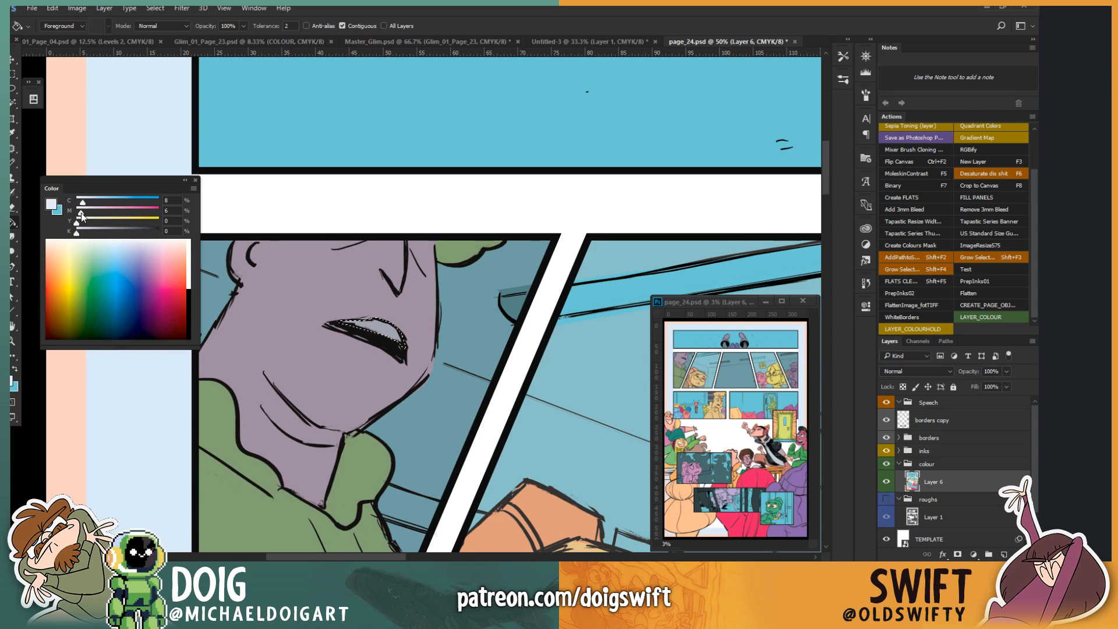
left_click(384, 334)
scroll(361, 333, "down", 2)
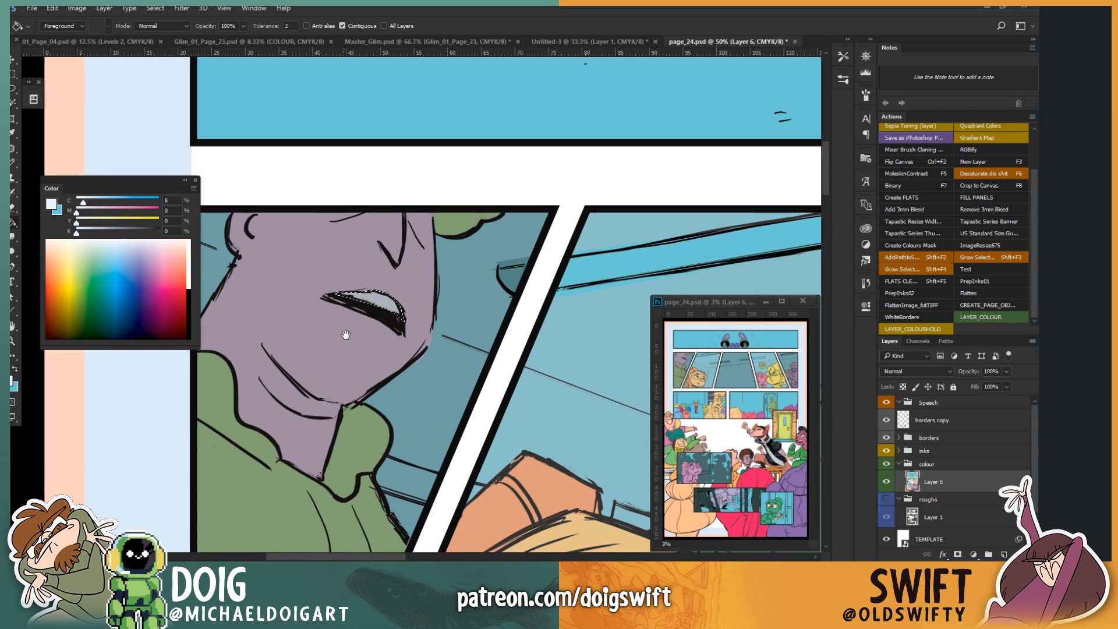
scroll(344, 332, "up", 3)
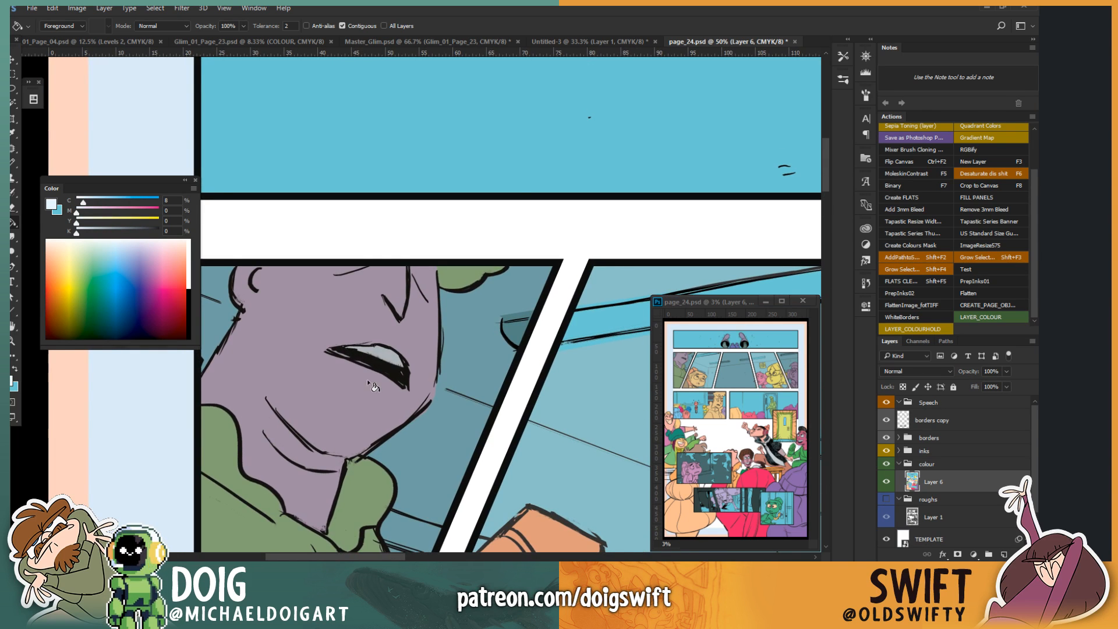
Step: Lasso the front hair of the tan-faced character in the adjoining panel, fill it with magenta (C39 M100 Y31 K11), and deselect
scroll(370, 384, "down", 3)
scroll(442, 387, "up", 2)
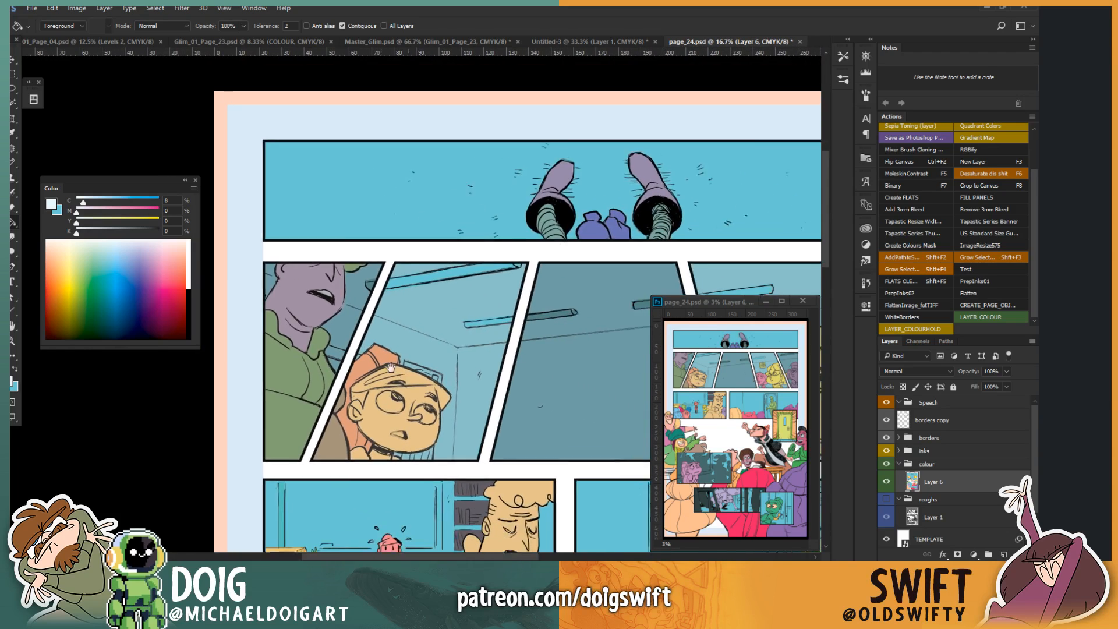
key("l")
scroll(396, 352, "up", 1)
scroll(396, 352, "up", 2)
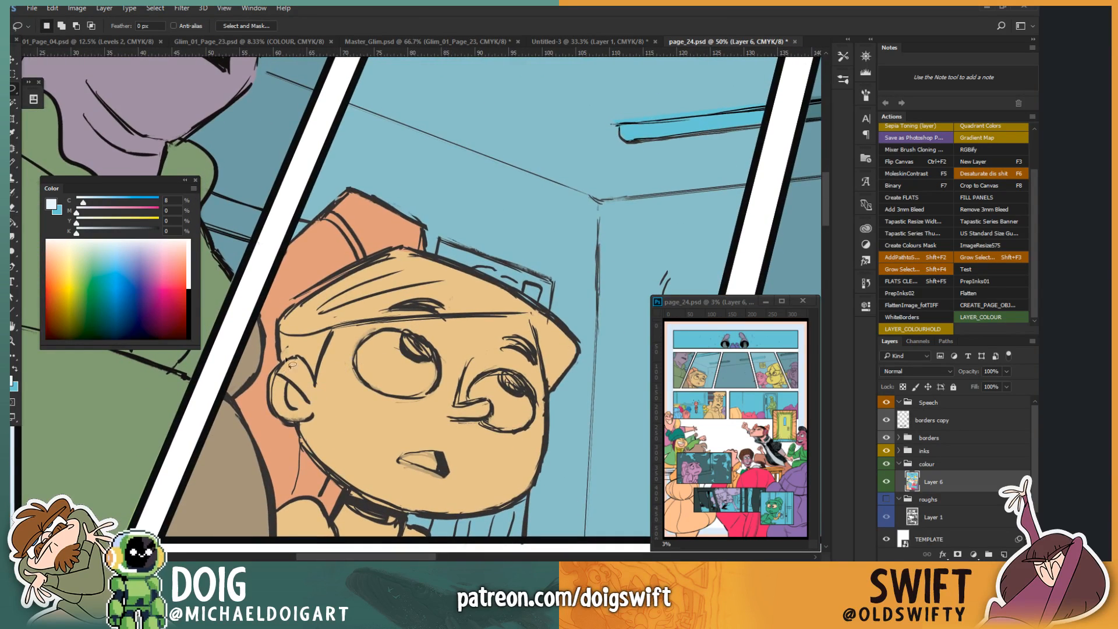
mouse_move(300, 361)
left_mouse_down()
mouse_move(337, 322)
mouse_move(516, 317)
mouse_move(532, 325)
mouse_move(527, 338)
mouse_move(553, 387)
mouse_move(541, 397)
mouse_move(571, 394)
mouse_move(587, 327)
mouse_move(540, 270)
mouse_move(439, 223)
mouse_move(448, 225)
mouse_move(322, 253)
mouse_move(289, 279)
mouse_move(280, 358)
left_mouse_up()
left_click(171, 293)
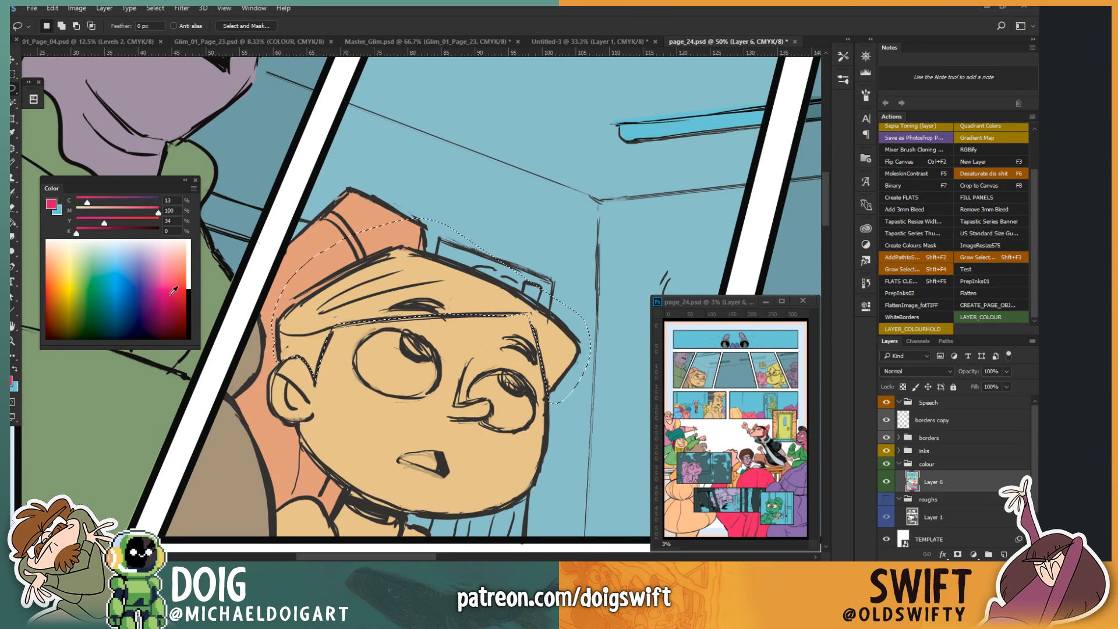
left_click_drag(161, 307, 160, 308)
key("g")
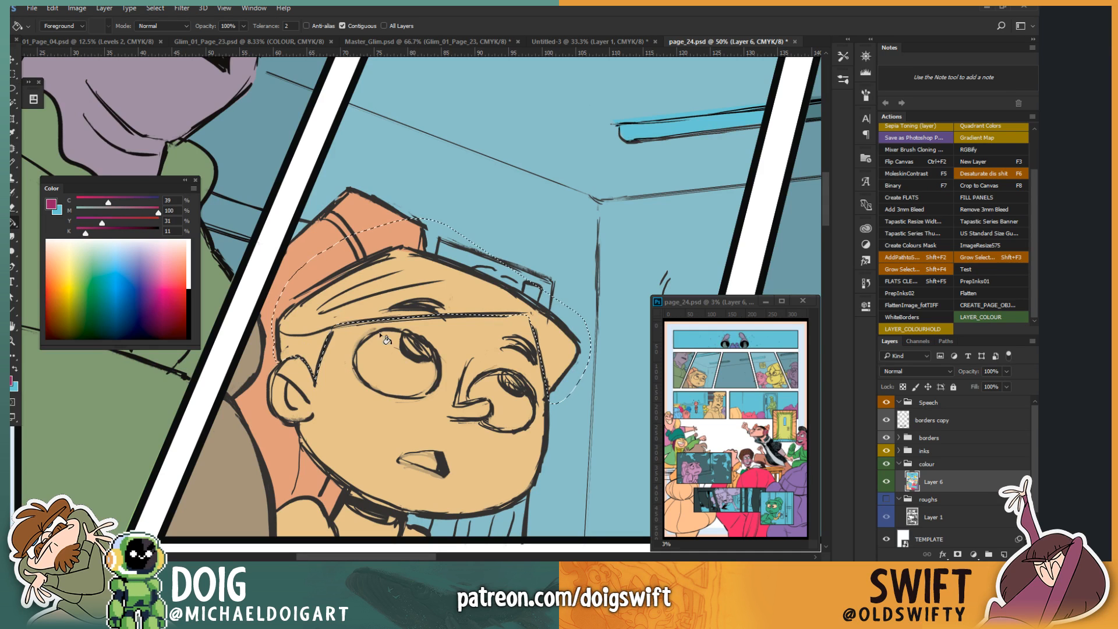
left_click(393, 308)
key("ctrl+d")
Step: Fill the orange hair behind the tan-faced character's head with dark plum (C60 M100 Y53 K0)
left_click_drag(424, 358, 412, 320)
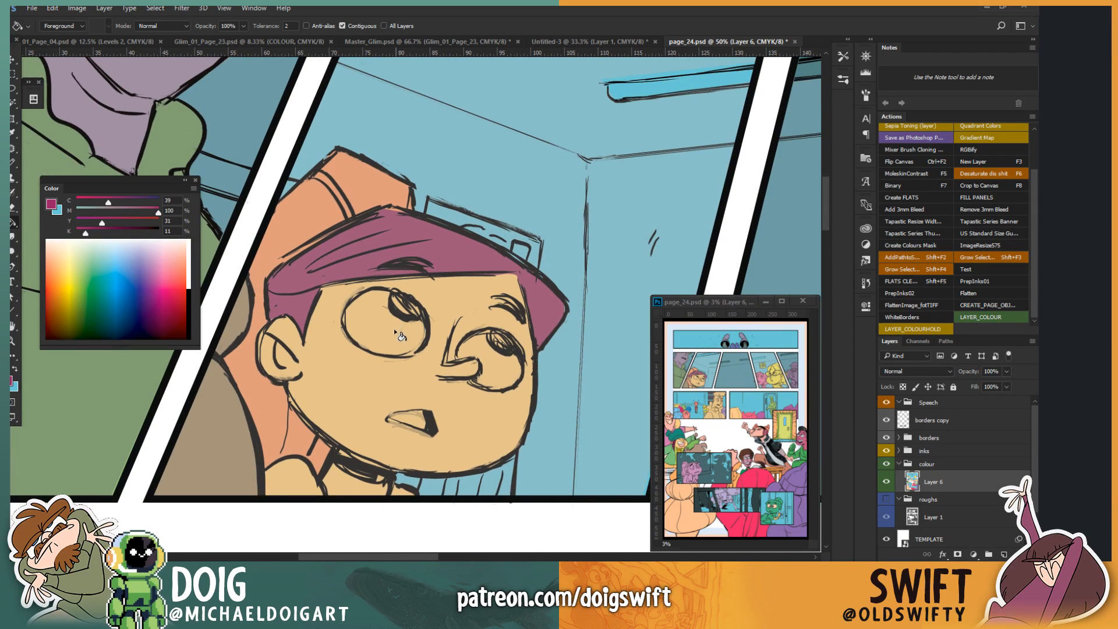
key("l")
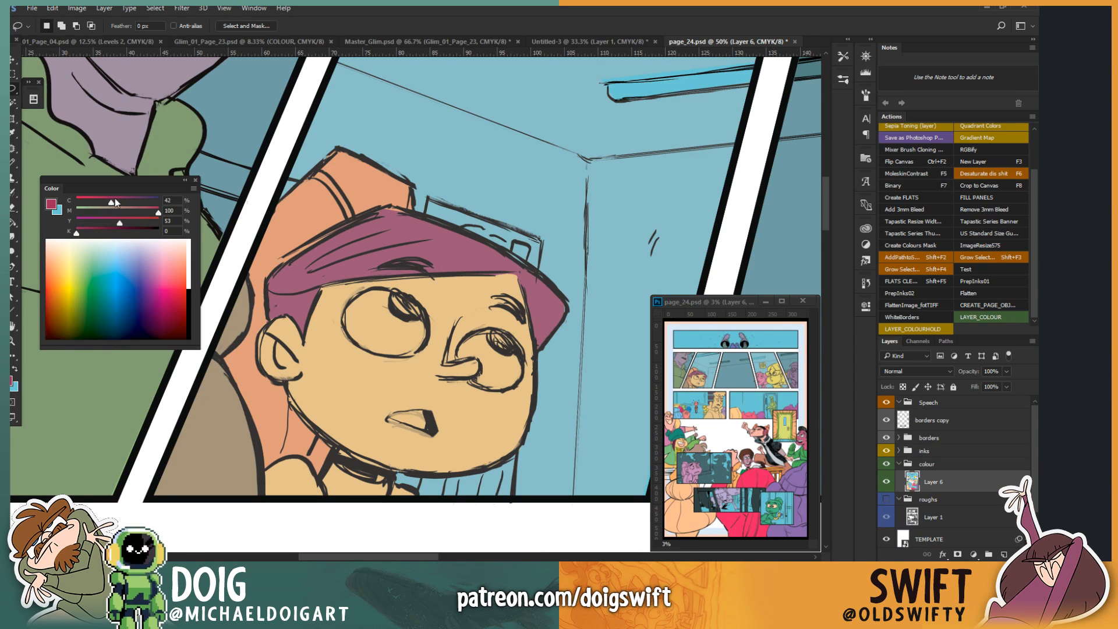
key("g")
left_click(319, 235)
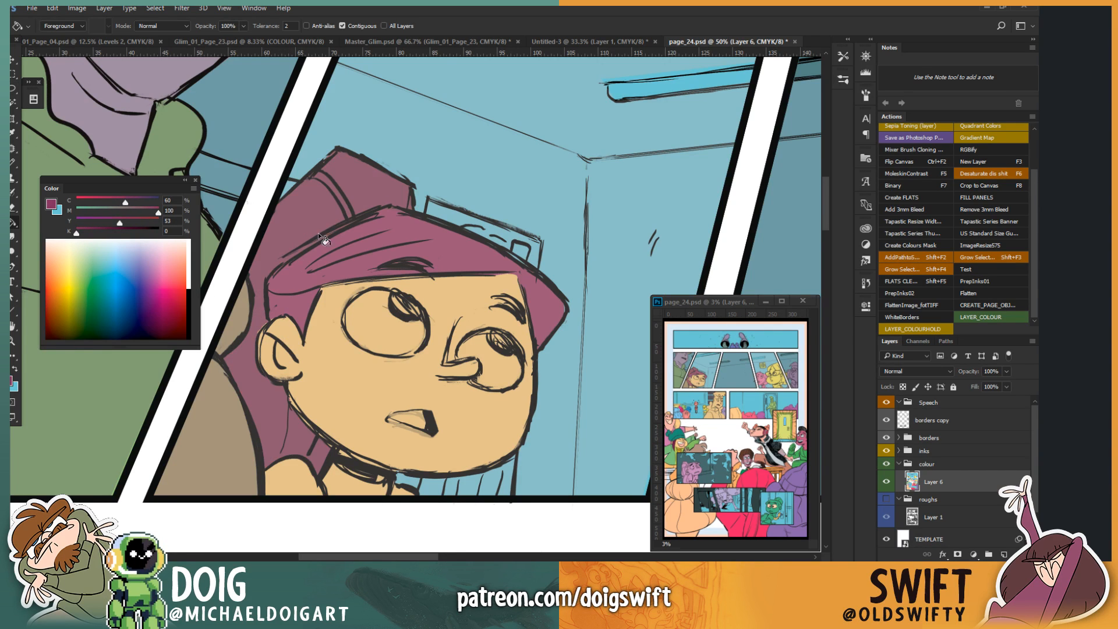
Step: Sample the tan-faced character's front hair colour, adjust it to C53 M83 Y44 K0, and refill the front hair with it
left_click_drag(371, 330, 344, 341)
key("i")
left_click(420, 265)
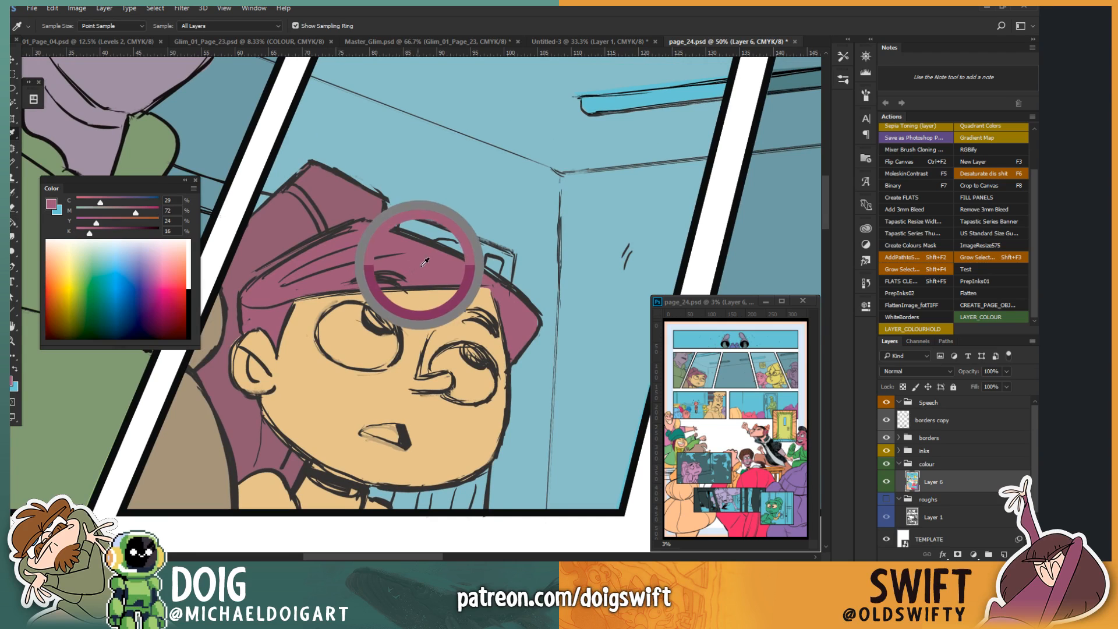
left_click_drag(90, 234, 76, 232)
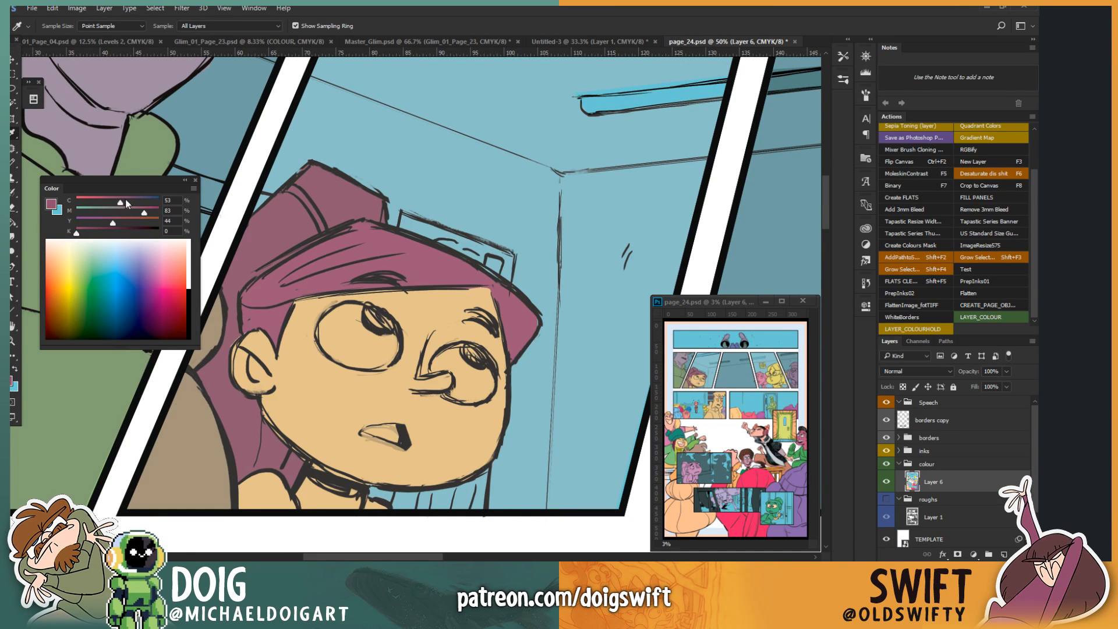
key("g")
mouse_move(388, 443)
left_mouse_down()
mouse_move(390, 315)
mouse_move(407, 366)
mouse_move(423, 345)
left_mouse_up()
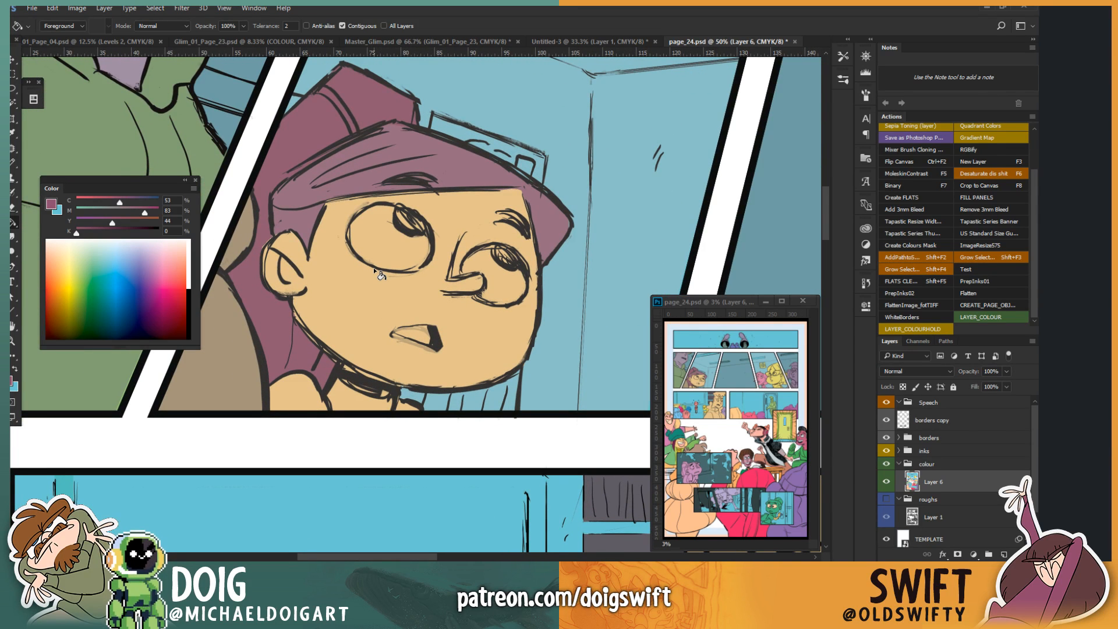
key("l")
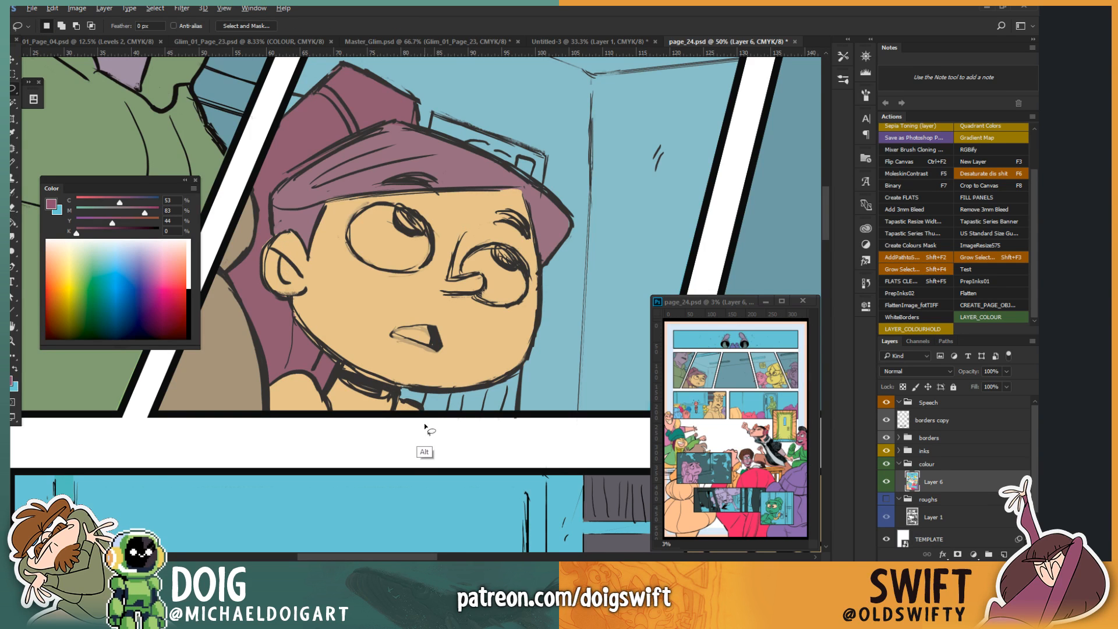
Step: Lasso the collar area below the plum-haired character's chin and fill the shirt with mint green (C43 M0 Y36 K0)
mouse_move(425, 424)
left_mouse_down()
mouse_move(400, 387)
mouse_move(344, 361)
mouse_move(259, 379)
mouse_move(419, 442)
mouse_move(426, 416)
left_mouse_up()
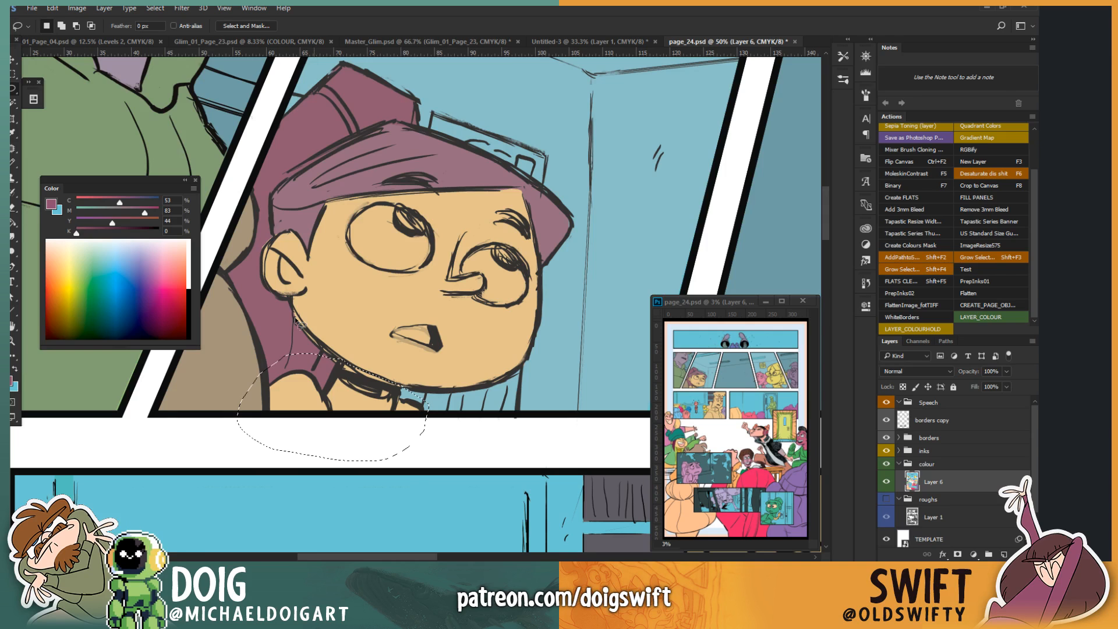
left_click(105, 273)
left_click(100, 256)
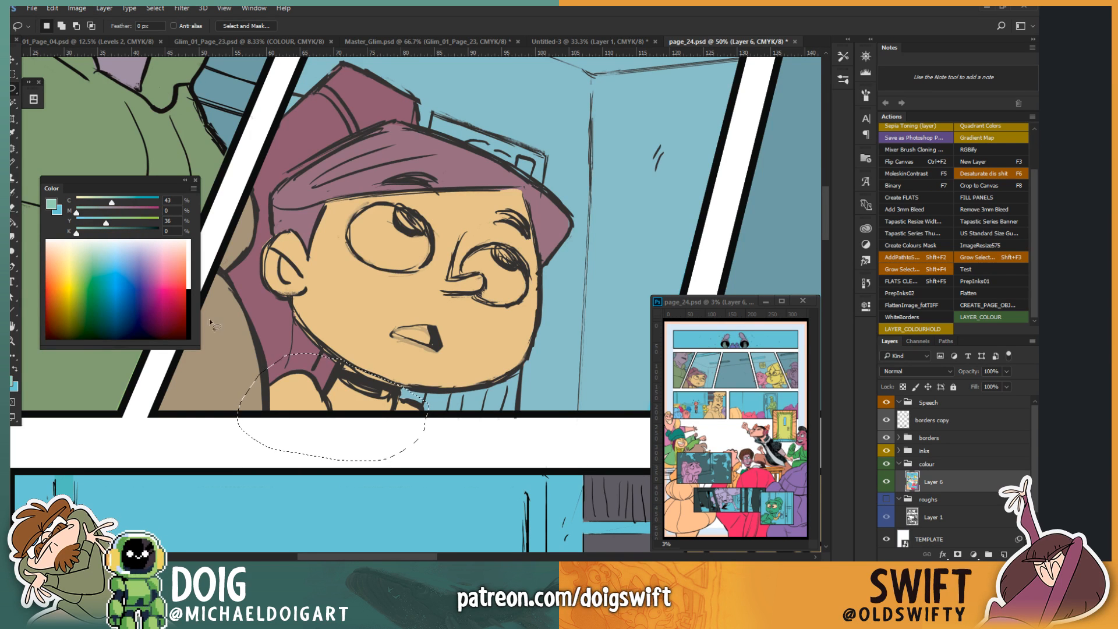
key("g")
left_click(291, 382)
Step: Lasso the plum-haired character's far eye beside the nose, fill it with pale cream (C0 M10 Y25 K0), and deselect
mouse_move(334, 349)
left_mouse_down()
mouse_move(287, 384)
mouse_move(290, 400)
left_mouse_up()
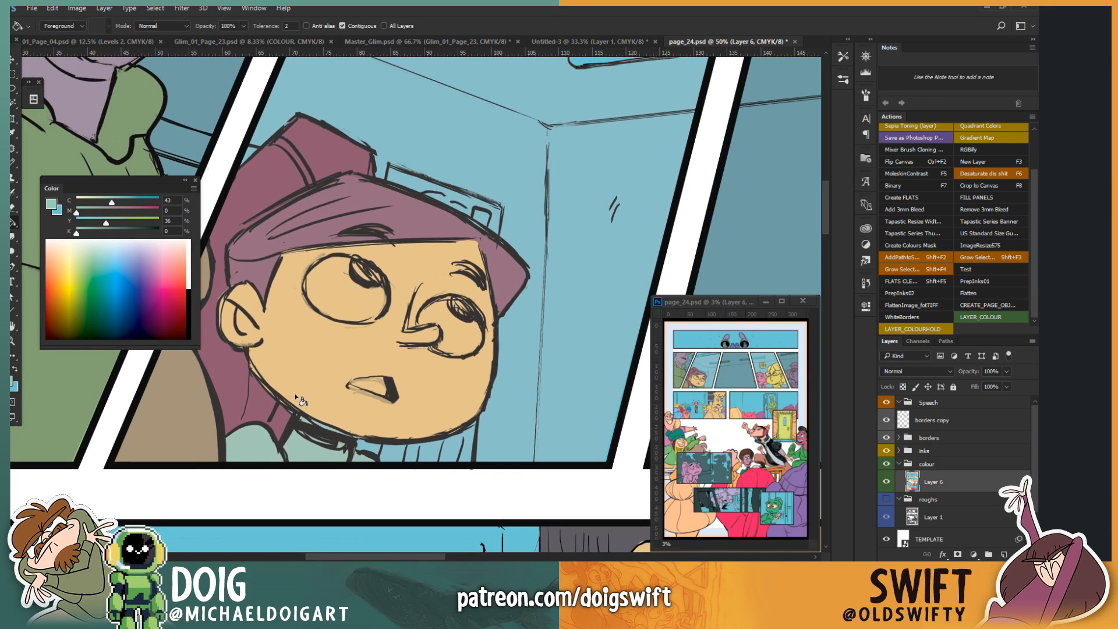
key("l")
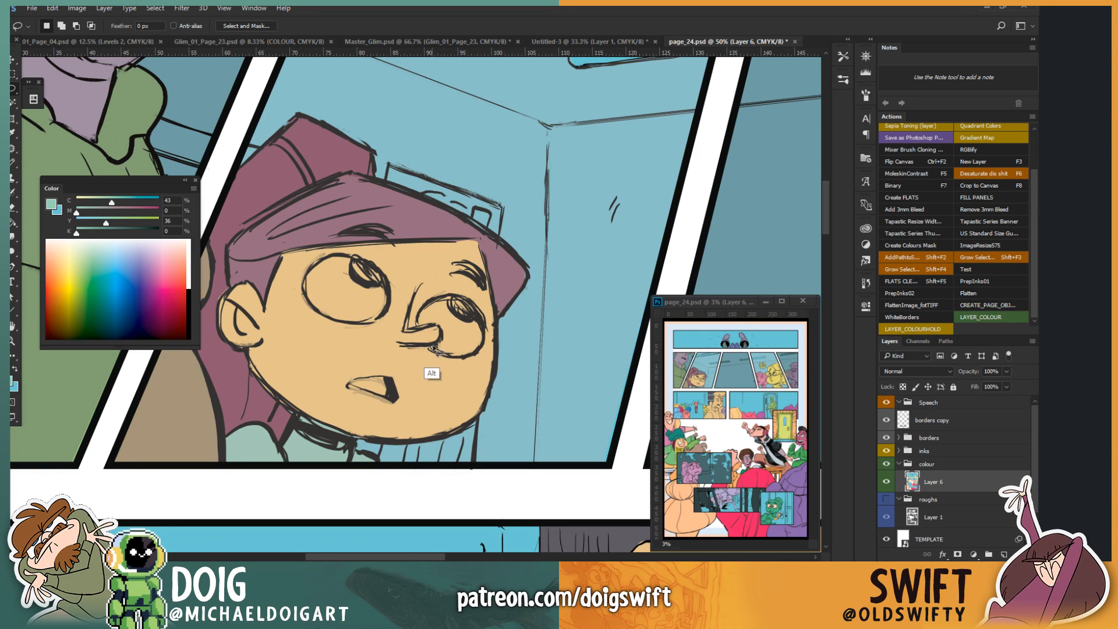
mouse_move(432, 347)
left_mouse_down()
mouse_move(467, 358)
mouse_move(481, 347)
mouse_move(475, 307)
mouse_move(453, 296)
mouse_move(425, 307)
mouse_move(417, 323)
mouse_move(439, 341)
mouse_move(434, 348)
left_mouse_up()
left_click(66, 248)
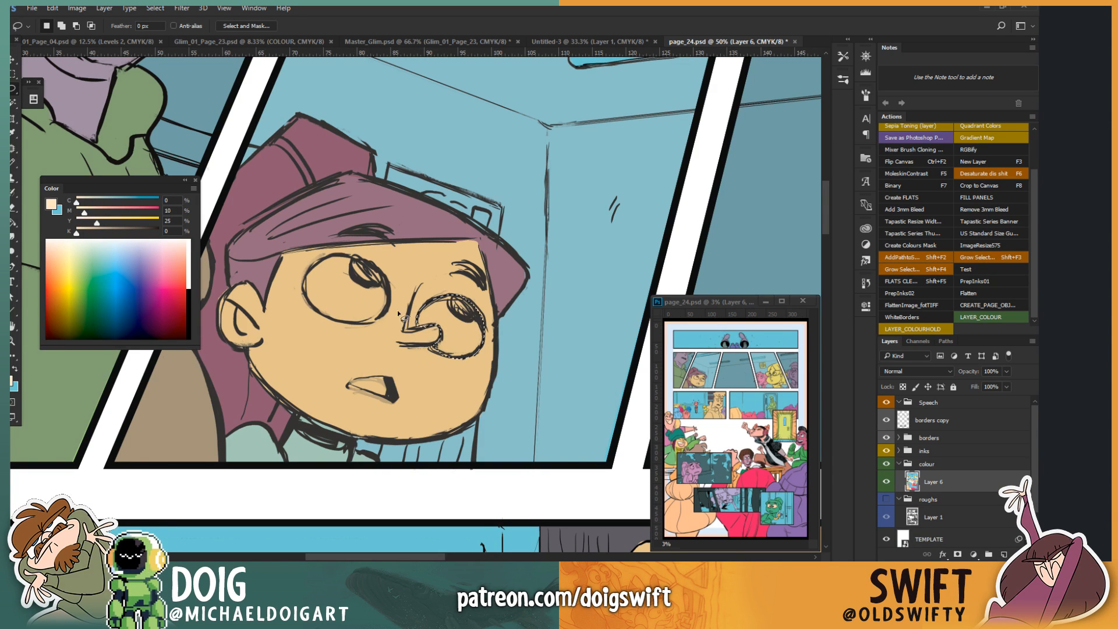
key("g")
left_click(466, 351)
key("ctrl+d")
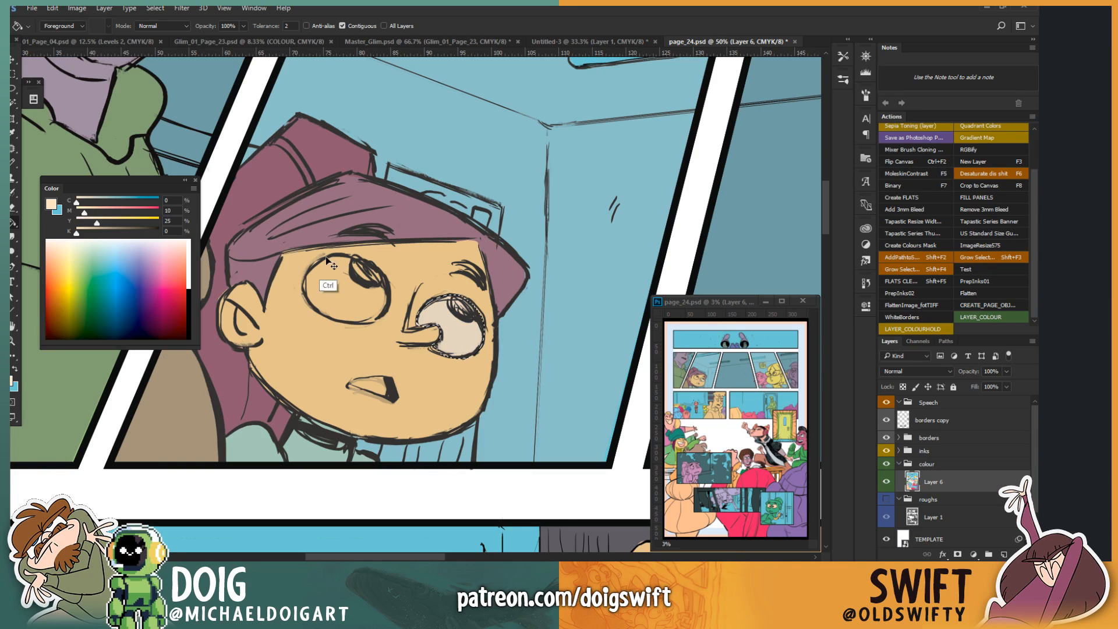
Step: Lasso the same character's larger near eye, fill it with the same pale cream, and deselect
key("l")
mouse_move(307, 284)
left_mouse_down()
mouse_move(305, 299)
mouse_move(340, 323)
mouse_move(391, 307)
mouse_move(375, 268)
mouse_move(352, 258)
mouse_move(319, 259)
mouse_move(307, 299)
mouse_move(314, 280)
left_mouse_up()
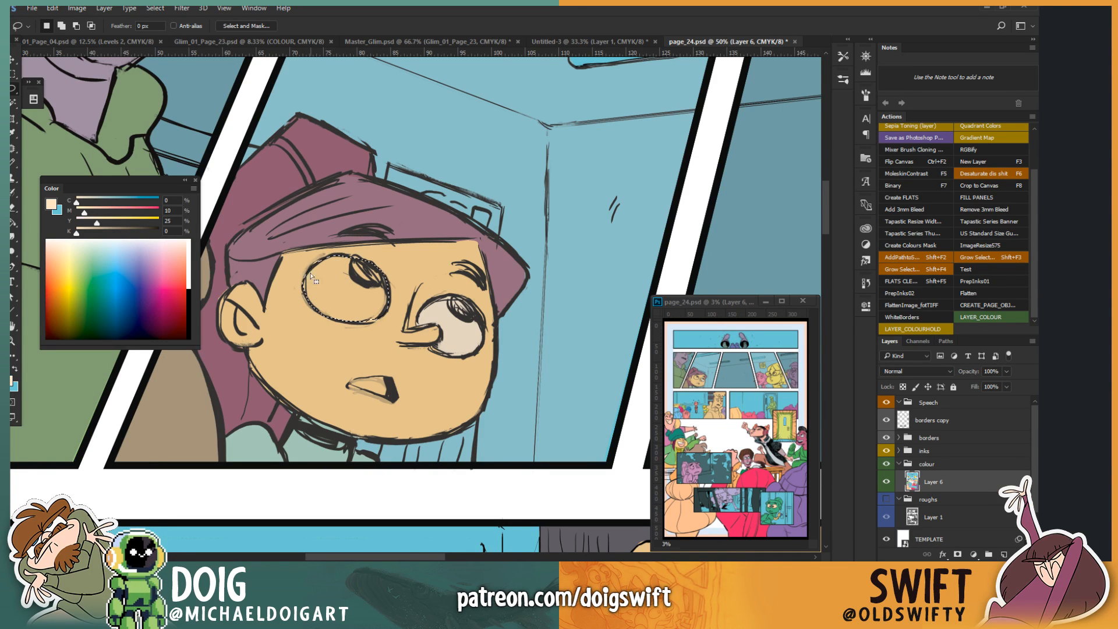
key("g")
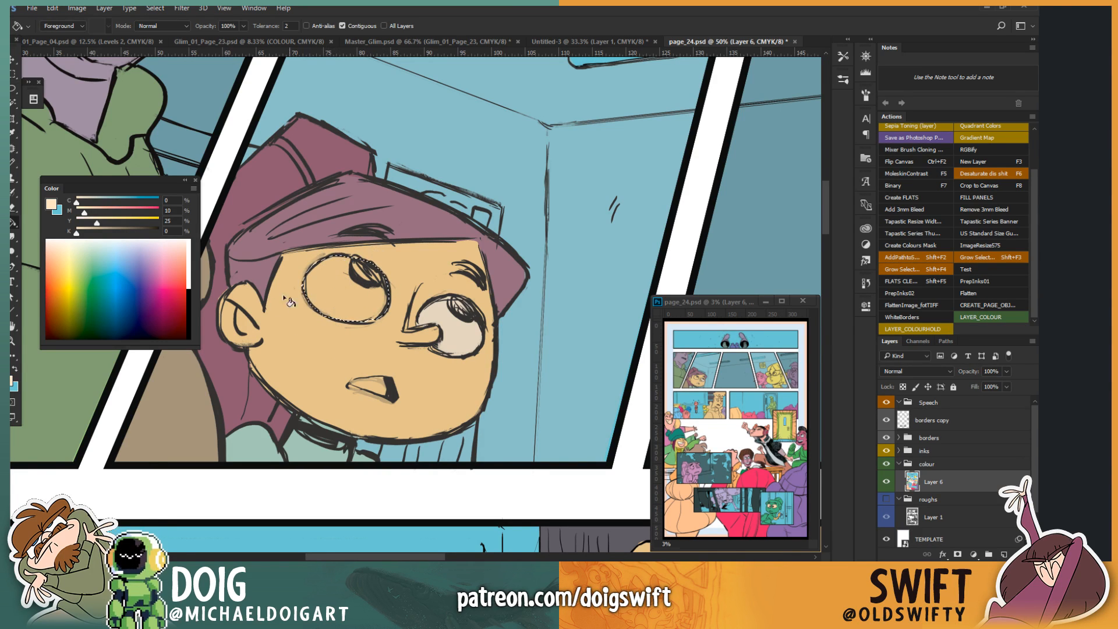
left_click(350, 304)
key("ctrl+d")
Step: Lasso the plum-haired character's open mouth and fill it with pink (C11 M75 Y0 K0)
left_click_drag(382, 350, 356, 368)
key("l")
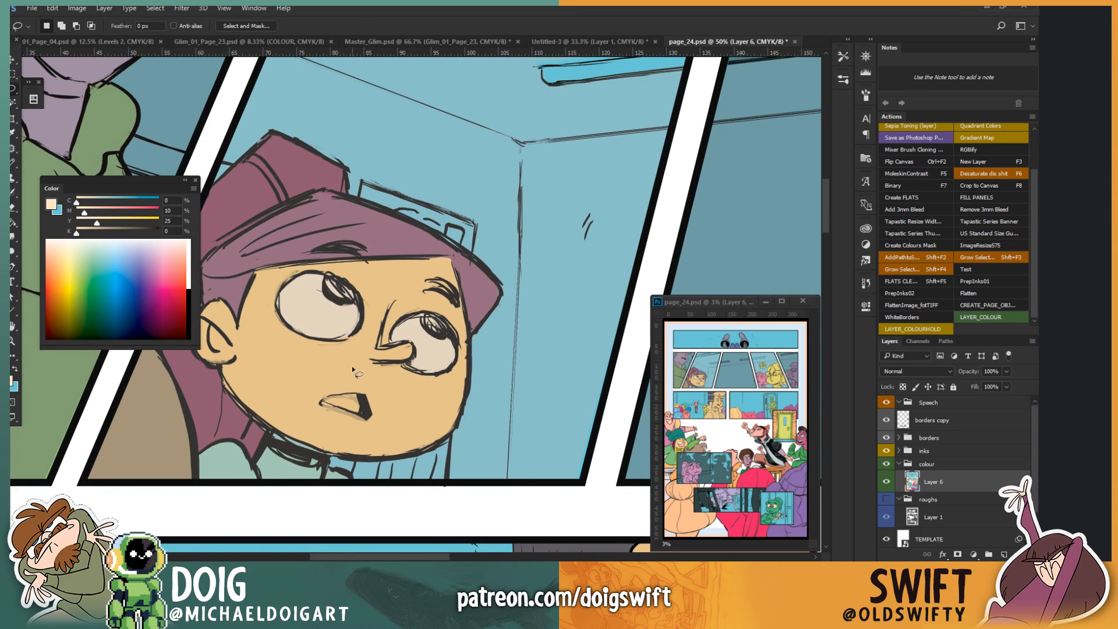
key("alt")
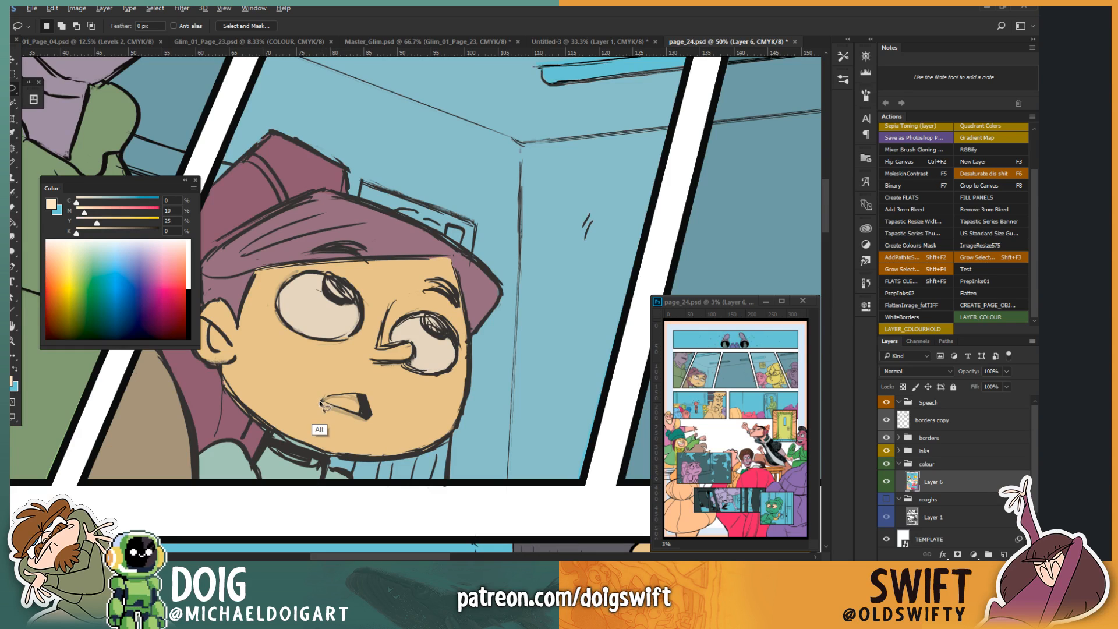
left_click(320, 403, "alt")
mouse_move(346, 393)
left_mouse_down()
mouse_move(366, 402)
mouse_move(367, 418)
mouse_move(321, 403)
left_mouse_up()
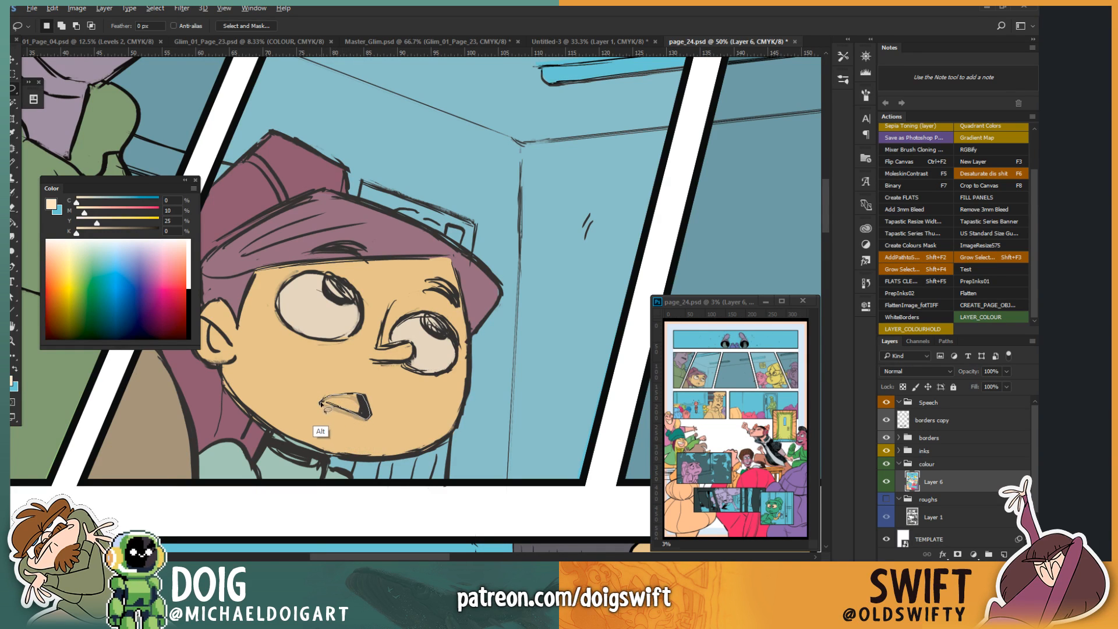
left_click(162, 268)
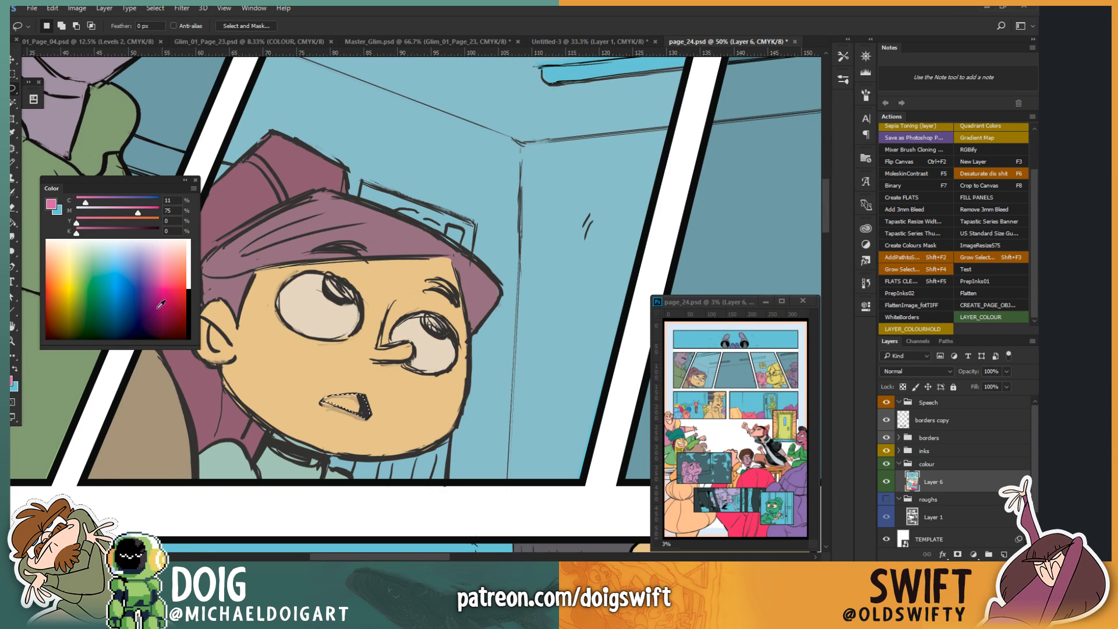
key("g")
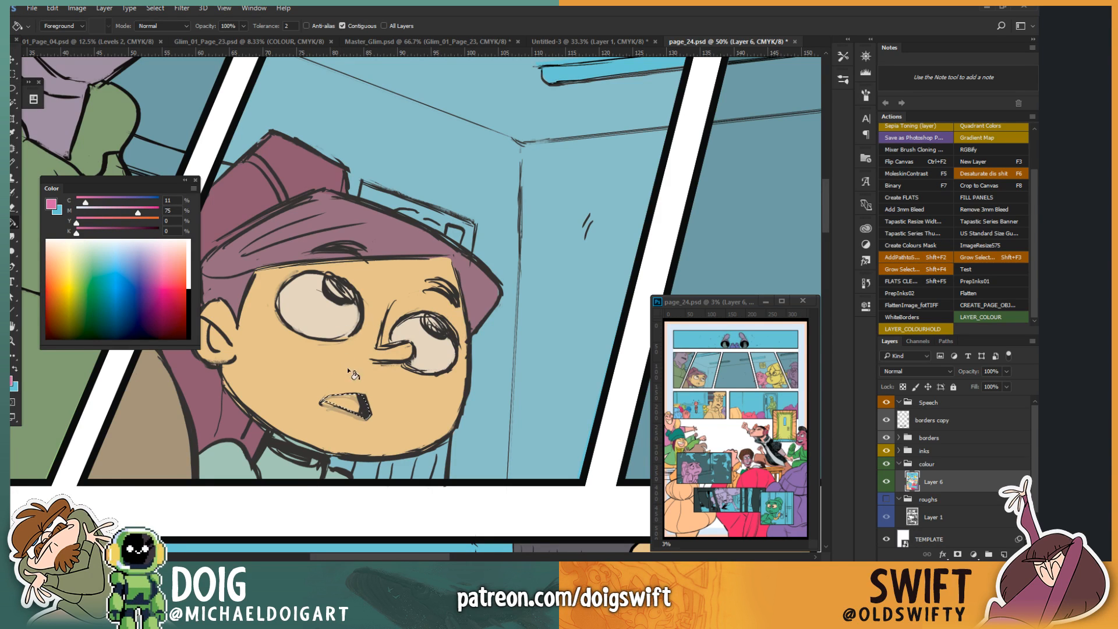
left_click(353, 406)
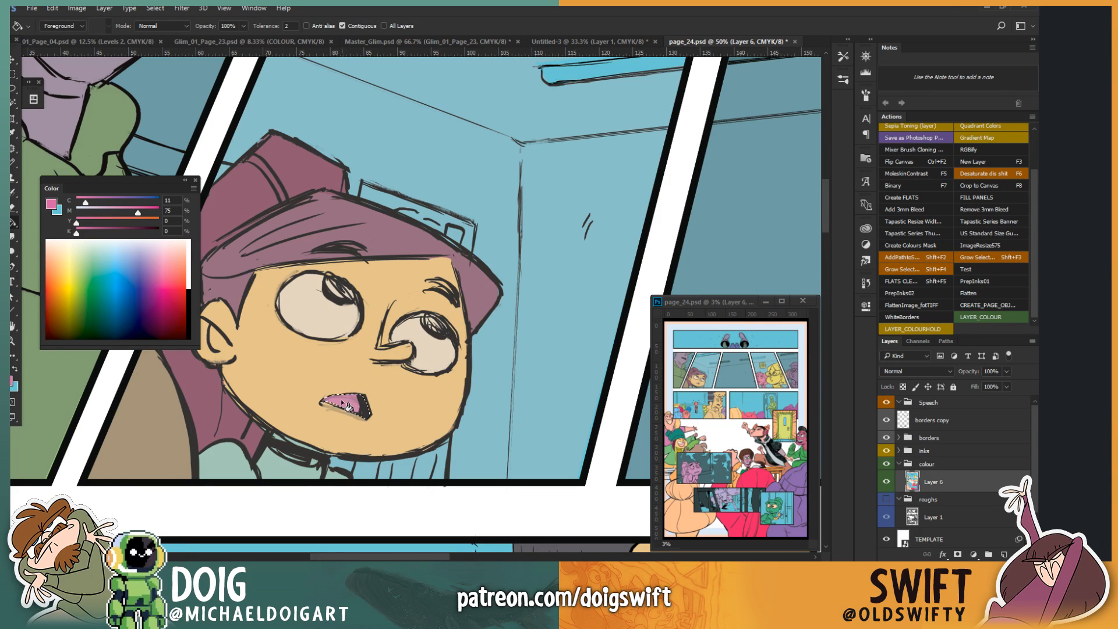
Step: Select the plum-haired character's tan face, shift its Hue to -21 and Saturation to -27, and deselect
key("ctrl+minus")
key("ctrl+minus")
key("ctrl+minus")
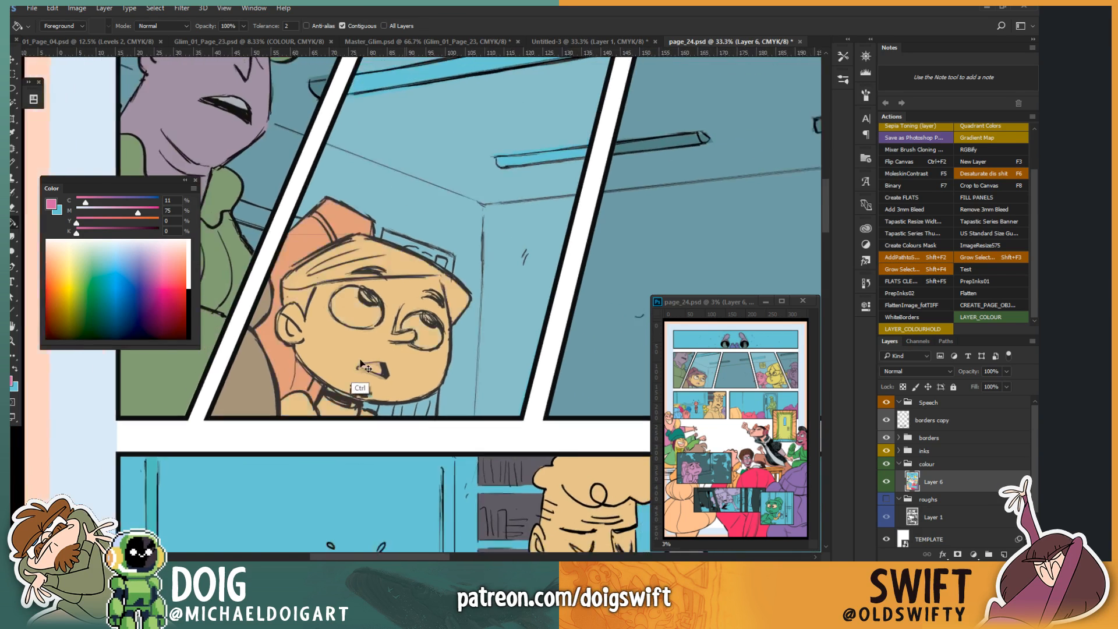
key("ctrl+plus")
key("ctrl+plus")
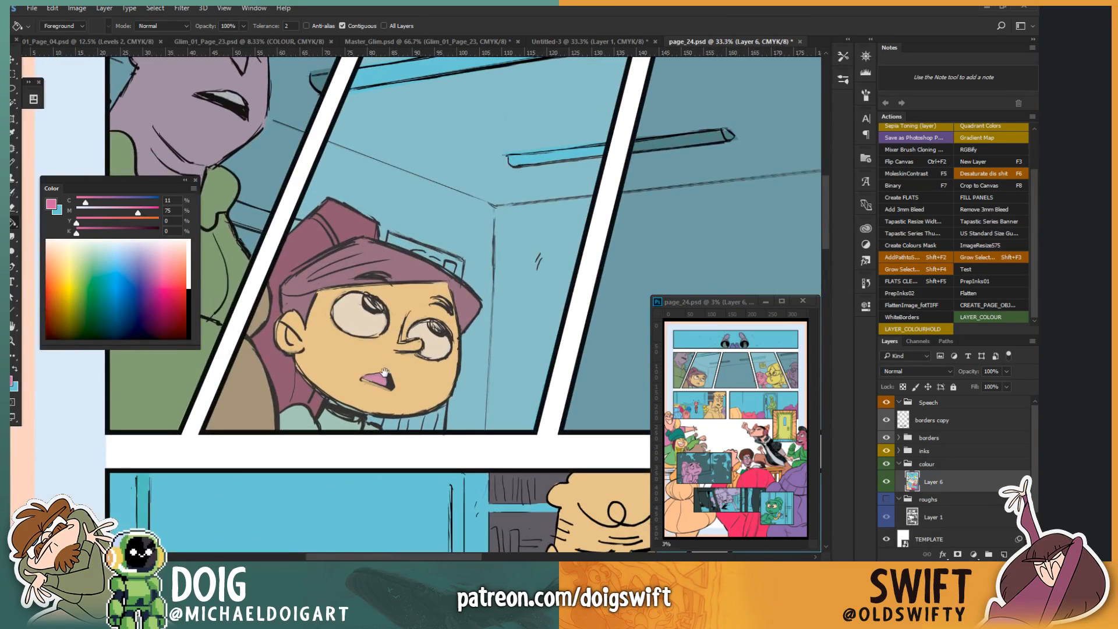
left_click_drag(478, 373, 252, 369)
left_click_drag(364, 373, 388, 369)
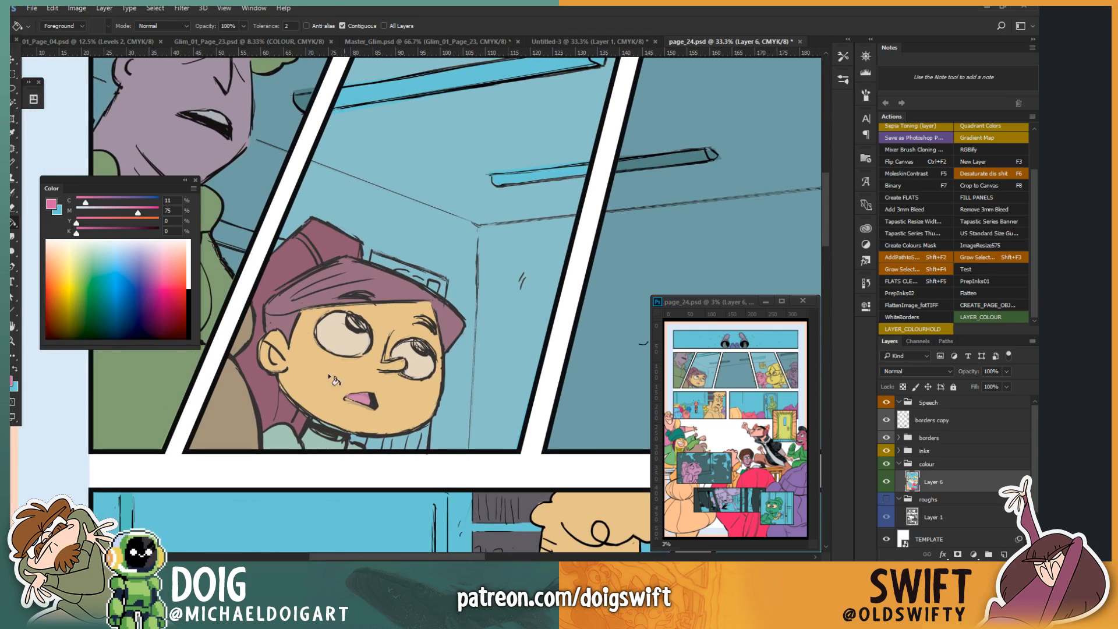
key("w")
left_click(327, 372)
key("ctrl+u")
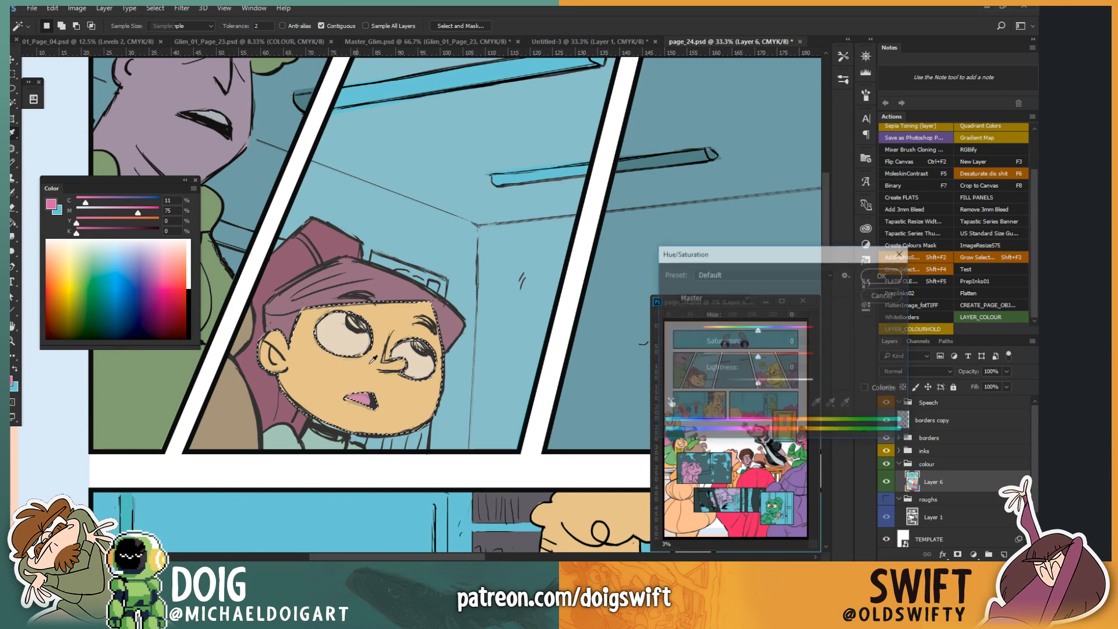
left_click_drag(757, 328, 742, 360)
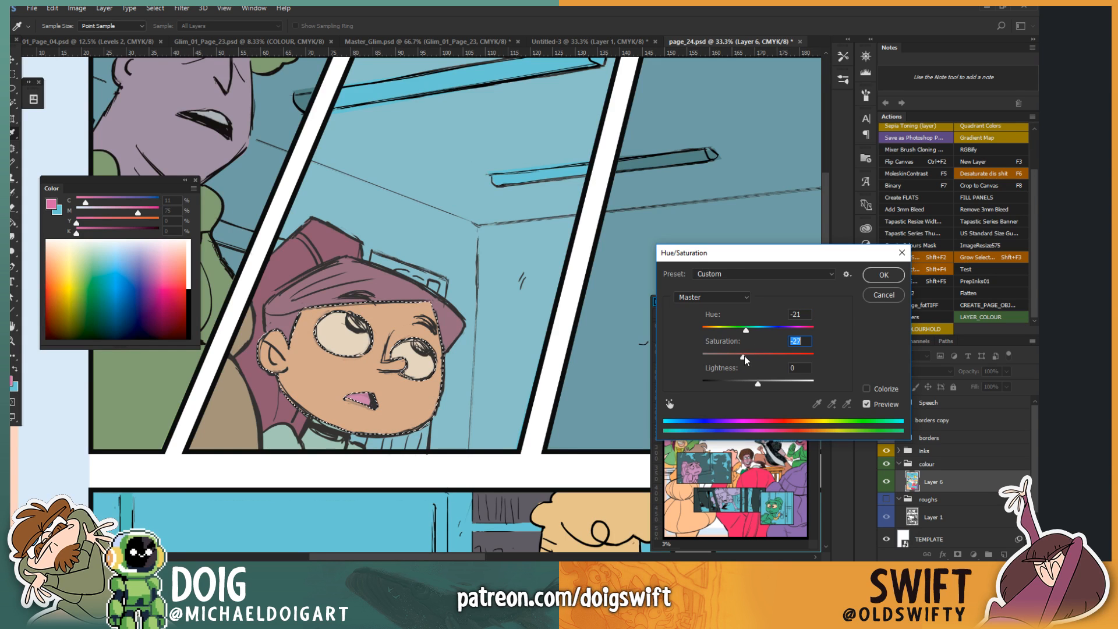
left_click(881, 275)
key("ctrl+d")
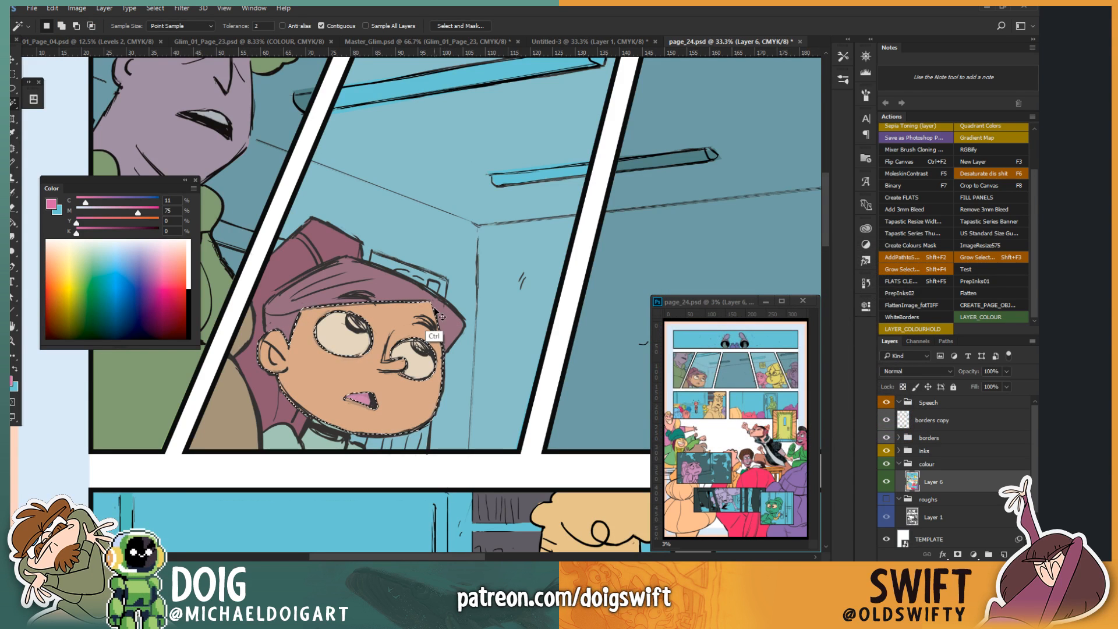
Step: Lasso the headband of the purple character in the row's last panel, fill it with pink (C0 M65 Y16 K0), and deselect
key("ctrl+minus")
key("ctrl+minus")
left_click_drag(536, 357, 392, 377)
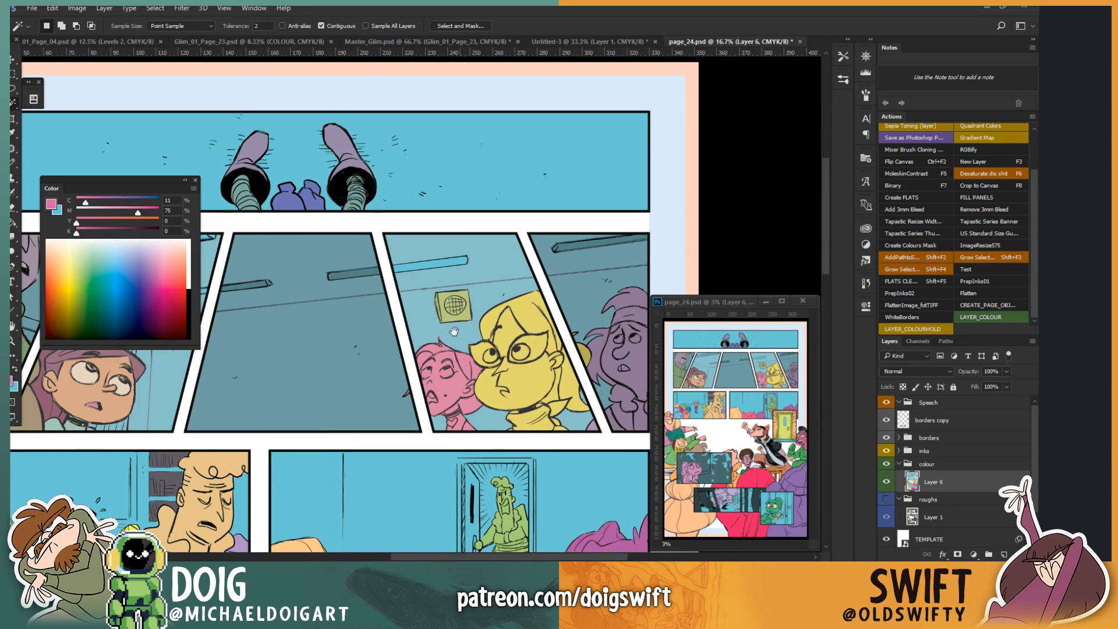
left_click_drag(453, 331, 379, 324)
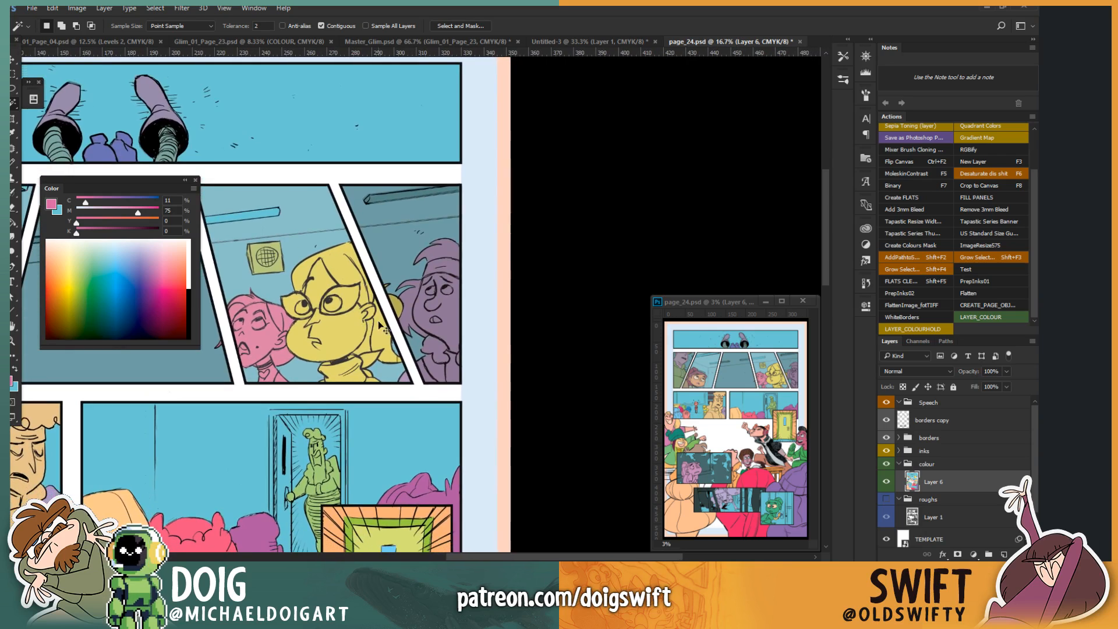
key("ctrl+plus")
key("ctrl+plus")
key("ctrl+plus")
mouse_move(454, 395)
left_mouse_down()
mouse_move(386, 368)
mouse_move(376, 399)
left_mouse_up()
key("l")
left_click(512, 237, "alt")
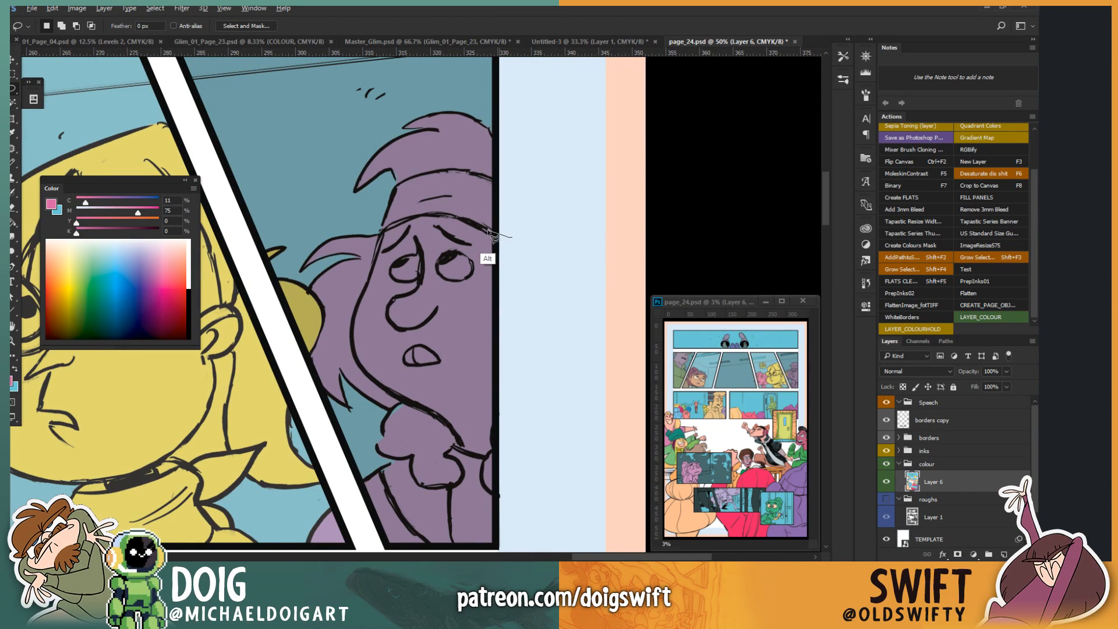
mouse_move(489, 232)
left_mouse_down()
mouse_move(423, 214)
mouse_move(371, 235)
mouse_move(385, 198)
mouse_move(443, 173)
mouse_move(494, 178)
mouse_move(513, 209)
mouse_move(512, 236)
left_mouse_up()
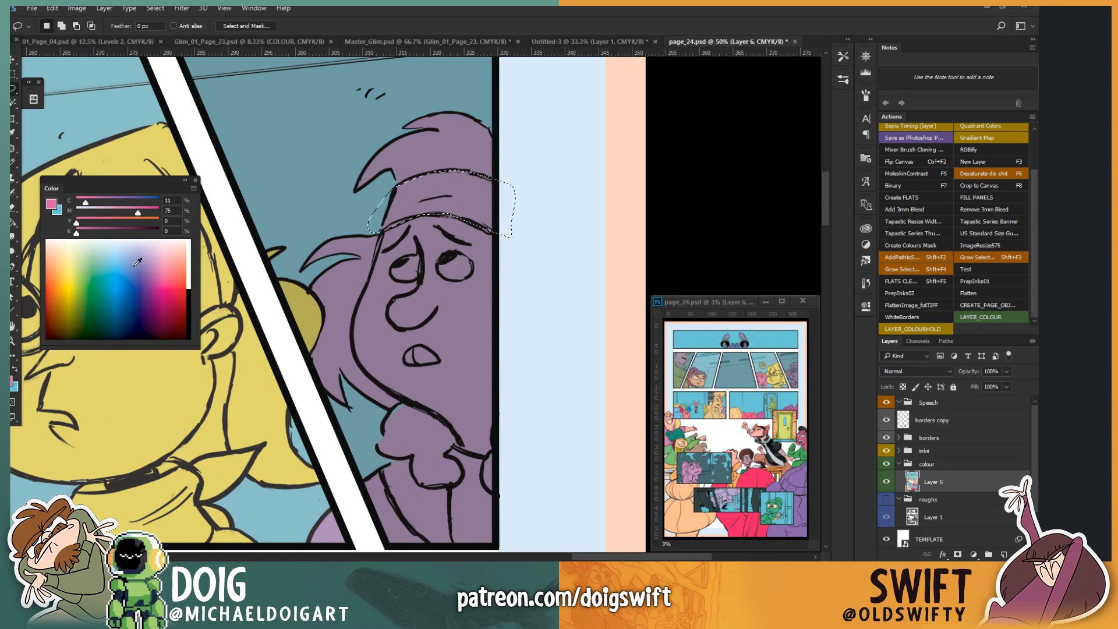
left_click_drag(137, 262, 172, 266)
key("g")
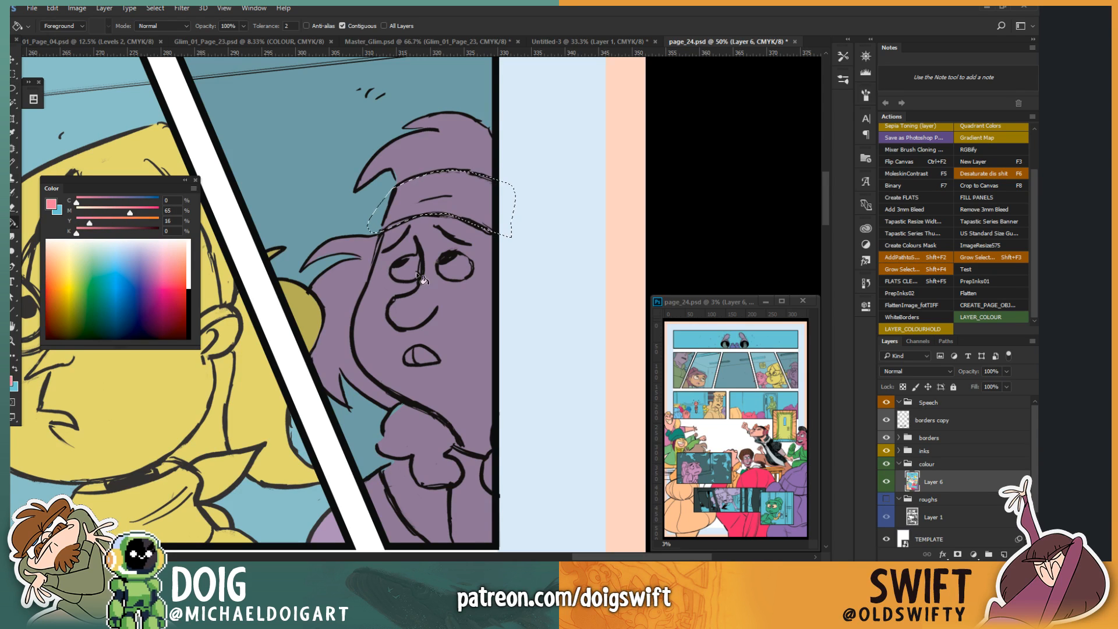
left_click(453, 200)
key("ctrl+d")
Step: Mix a muted brown (C51 M65 Y57 K0) and fill the purple character's hair above the headband with it
key("l")
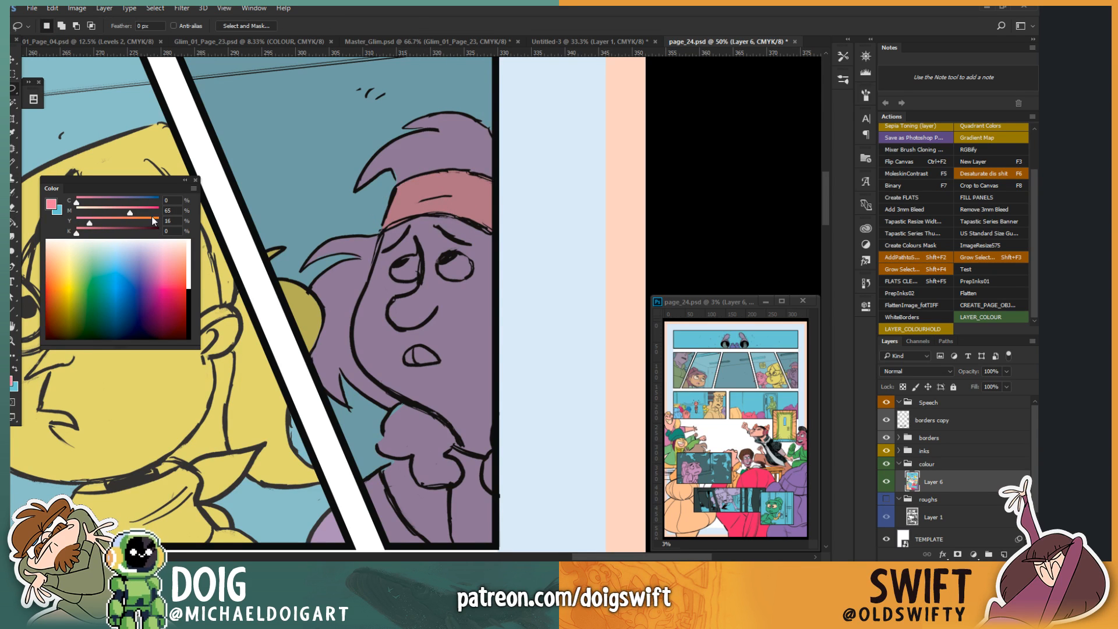
left_click_drag(117, 223, 120, 202)
key("g")
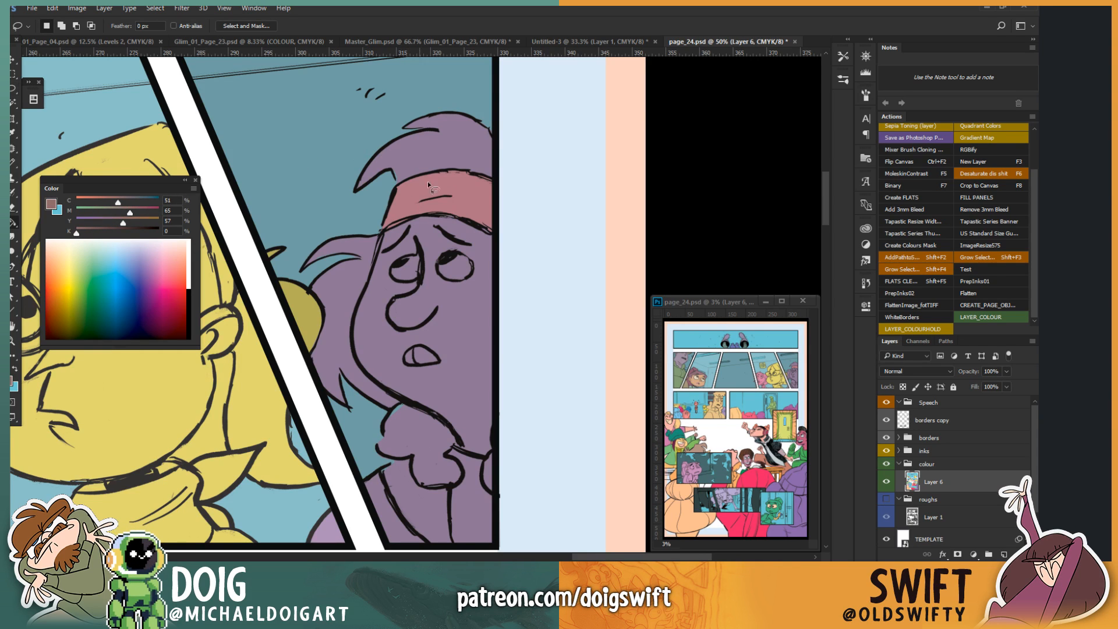
left_click(464, 159)
left_click_drag(385, 268, 418, 229)
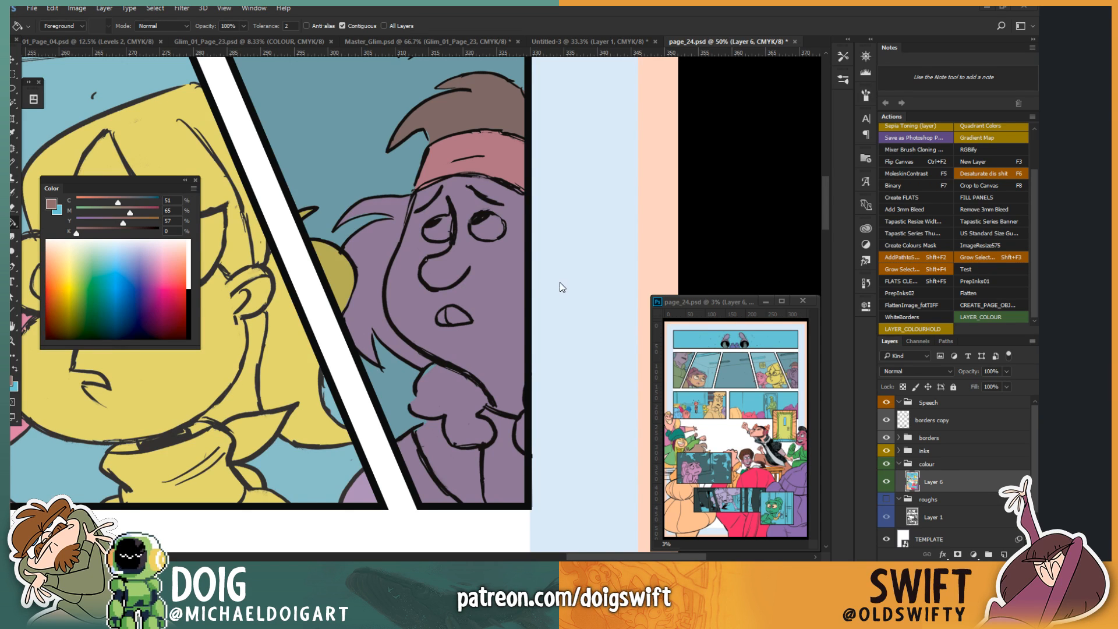
left_click(511, 227)
key("i")
key("ctrl+z")
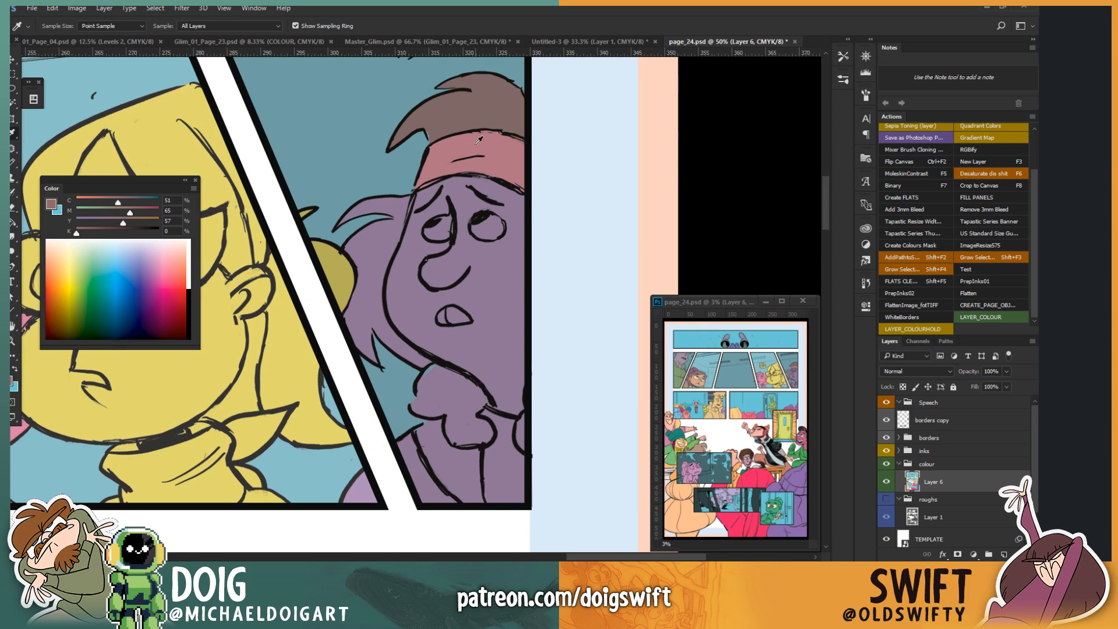
Step: Sample the brown from the hair above the headband, lasso the hair behind the purple face, fill it, and deselect
left_click(470, 125)
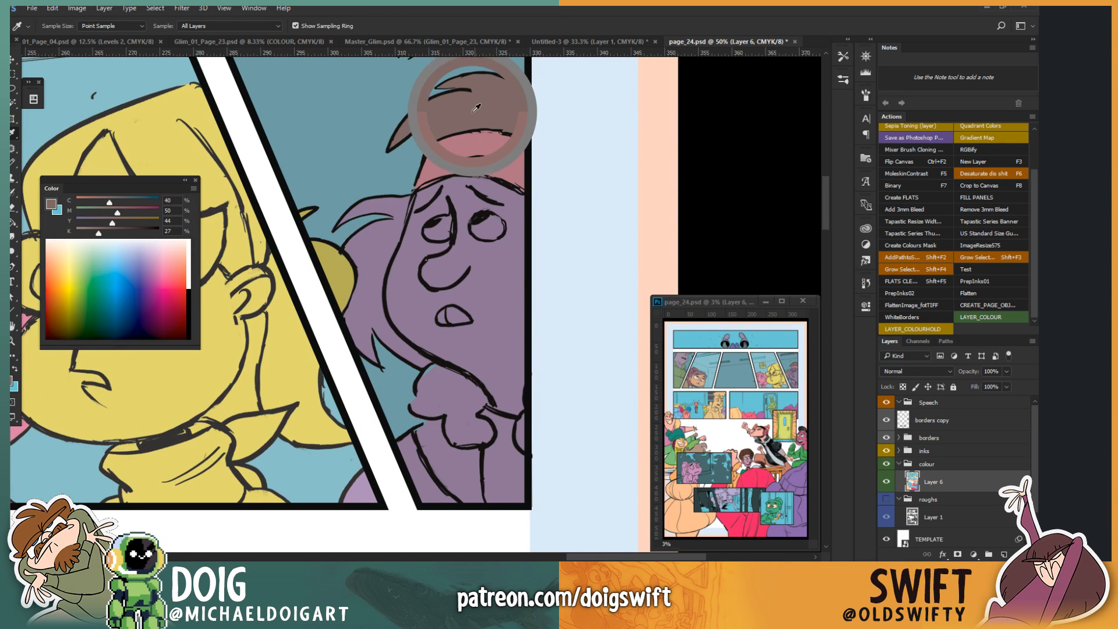
key("l")
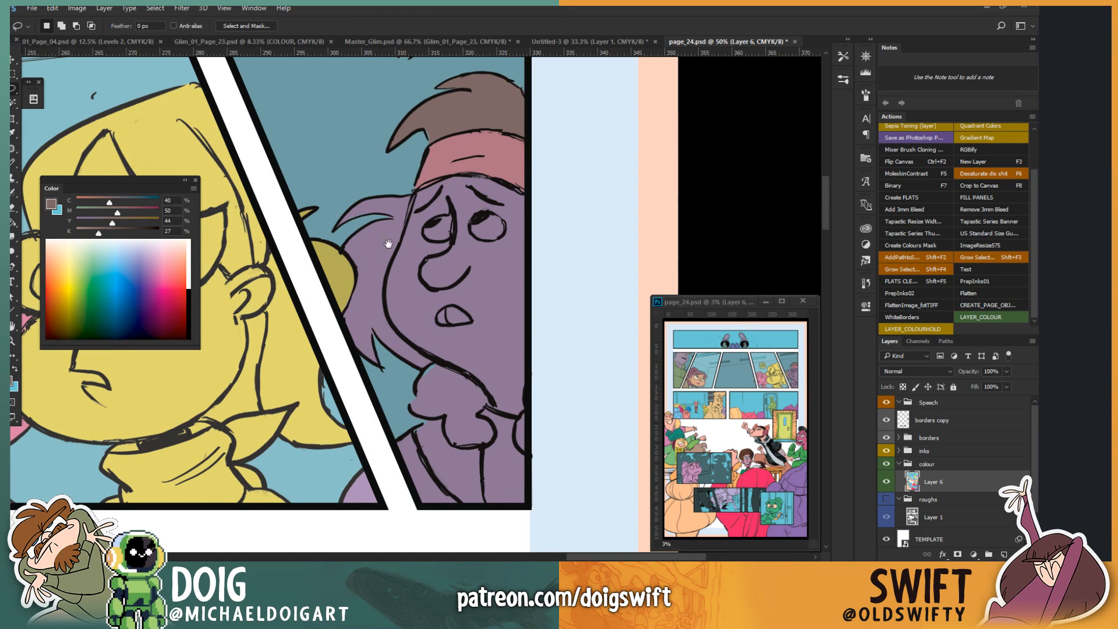
left_click_drag(389, 244, 361, 276)
key("alt")
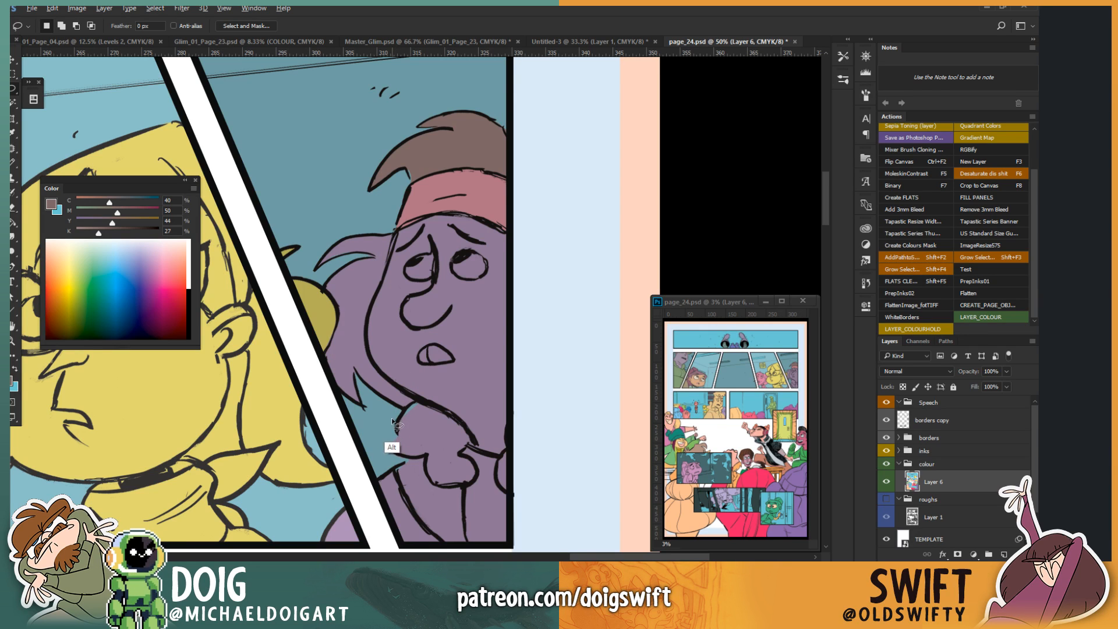
mouse_move(394, 385)
left_mouse_down()
mouse_move(366, 331)
mouse_move(396, 231)
mouse_move(381, 212)
mouse_move(325, 213)
mouse_move(286, 323)
mouse_move(334, 424)
mouse_move(395, 416)
left_mouse_up()
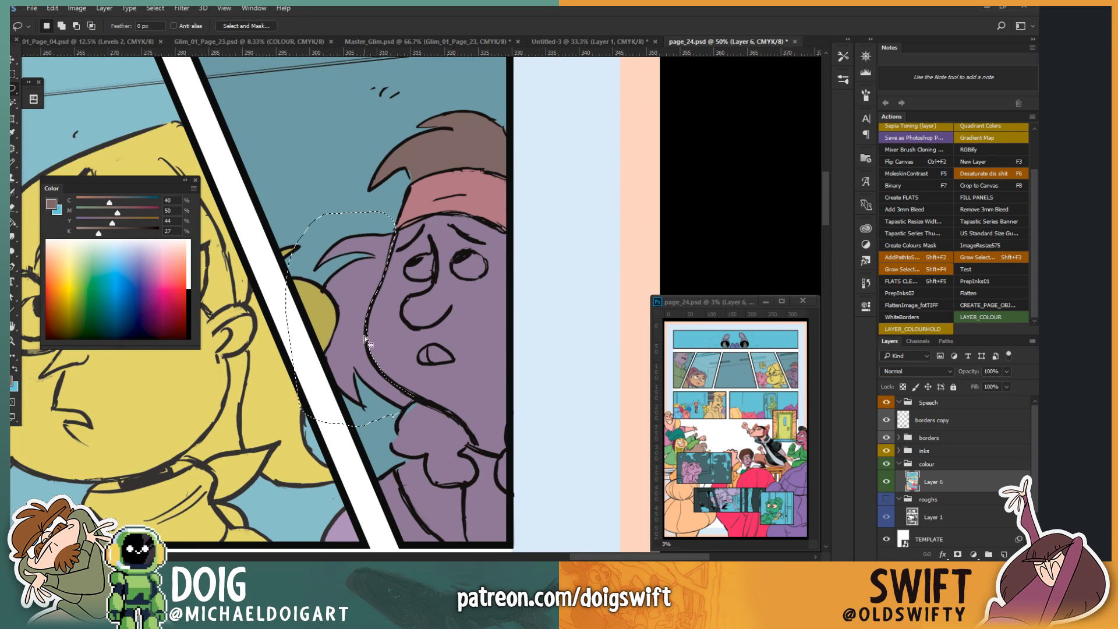
key("g")
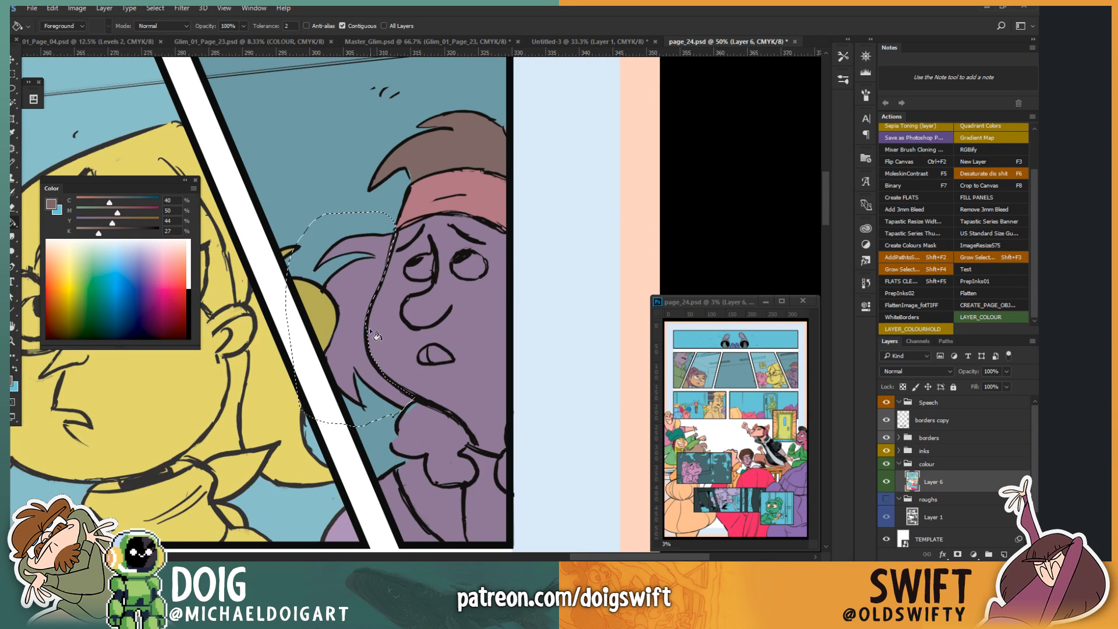
left_click(355, 326)
key("ctrl+d")
mouse_move(361, 368)
left_mouse_down()
mouse_move(329, 352)
mouse_move(336, 345)
mouse_move(336, 374)
mouse_move(334, 351)
mouse_move(326, 357)
left_mouse_up()
key("ctrl+d")
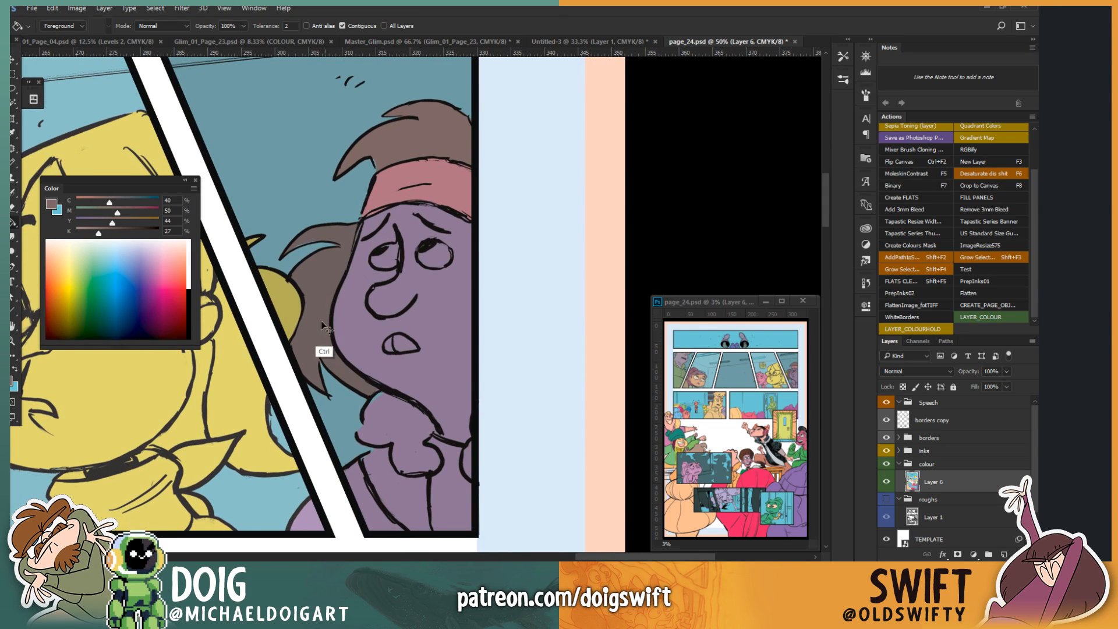
Step: Lasso the top lobe of the headband character's scarf, fill it with the purple sampled from the clothing, and deselect
key("l")
mouse_move(381, 402)
left_mouse_down()
mouse_move(367, 429)
mouse_move(394, 407)
mouse_move(381, 384)
left_mouse_up()
key("i")
left_click(399, 417)
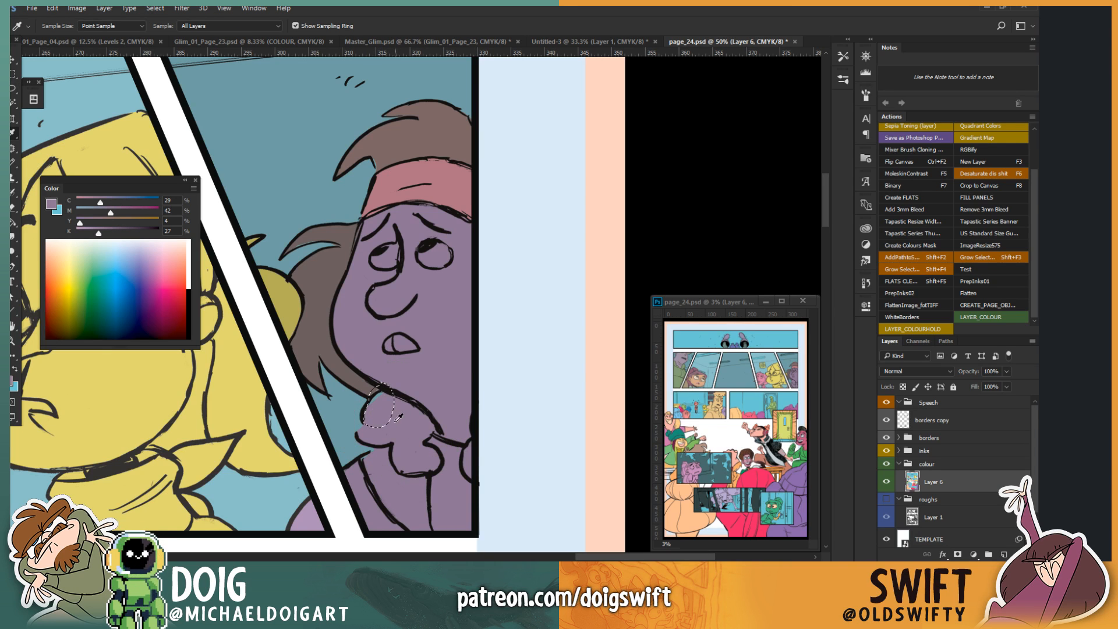
key("g")
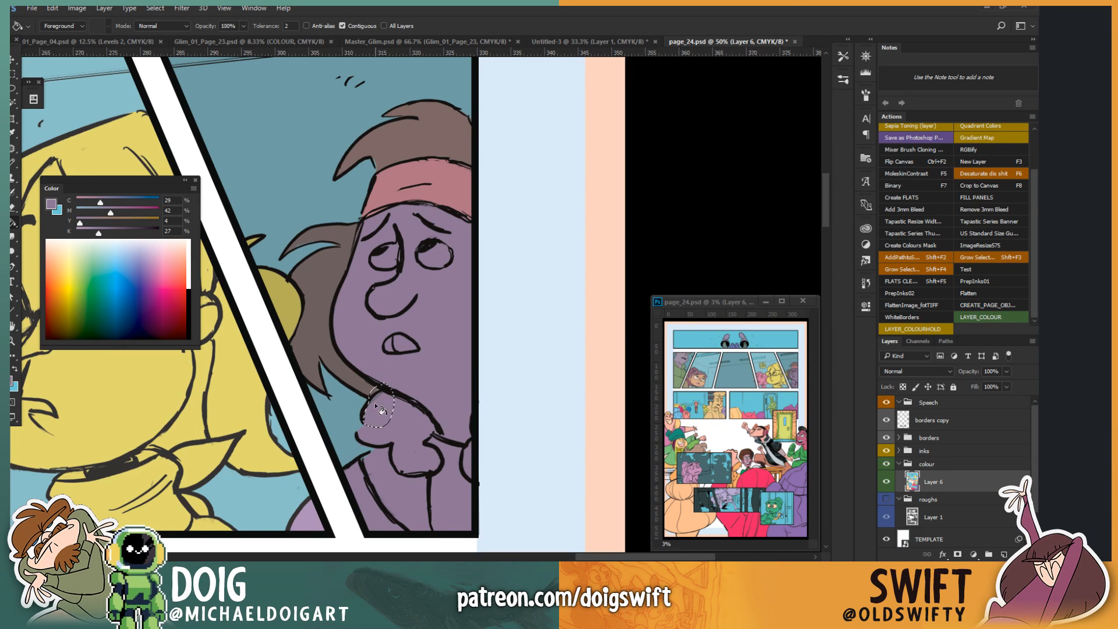
key("ctrl+d")
Step: Mix a tan skin colour (C10 M37 Y57 K0) and fill the headband character's purple face and body with it
key("ctrl+minus")
key("ctrl+minus")
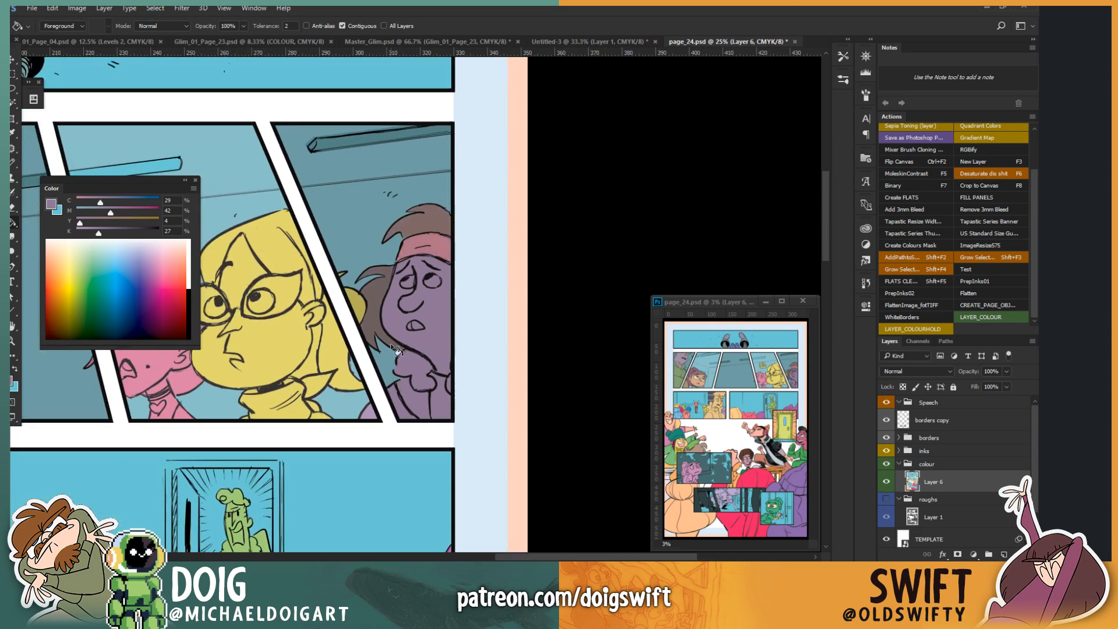
left_click_drag(416, 330, 406, 352)
left_click(65, 256)
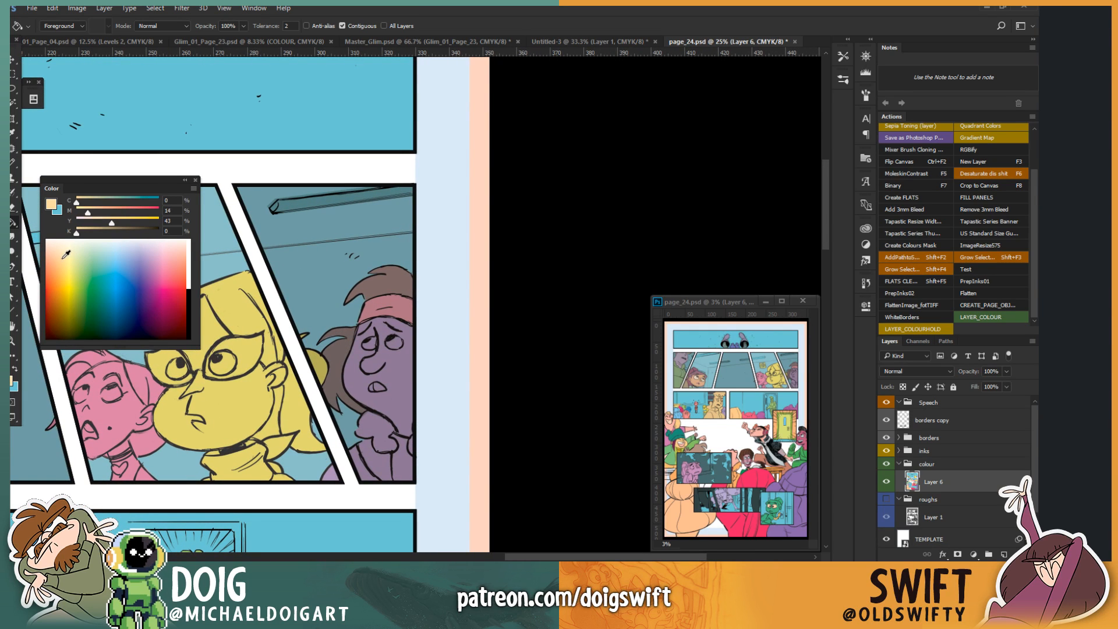
left_click_drag(65, 249, 59, 256)
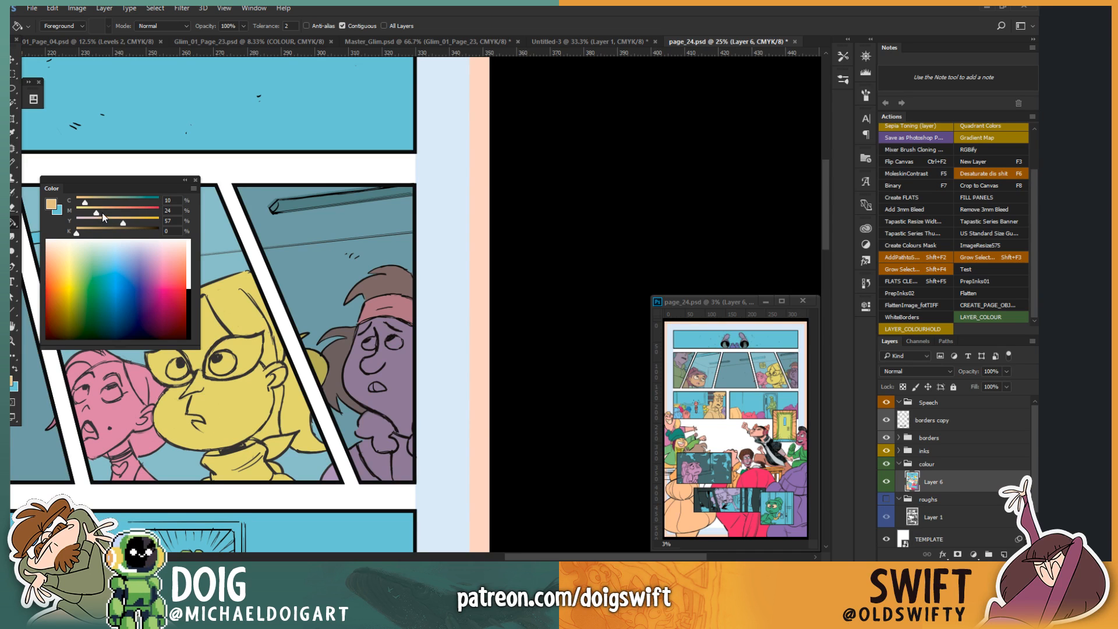
left_click_drag(106, 212, 107, 212)
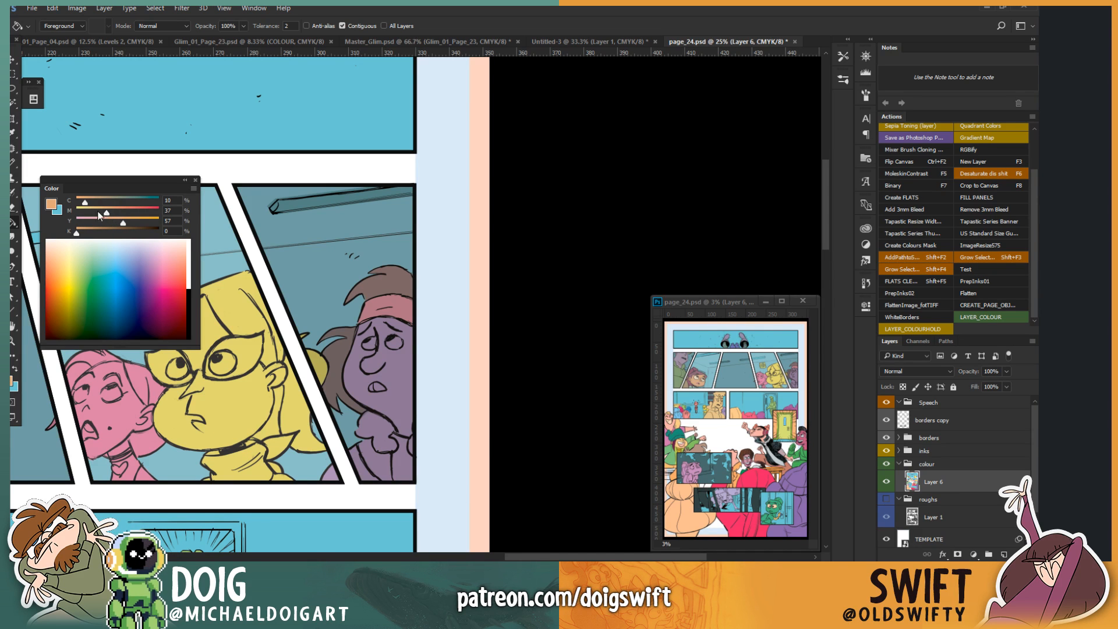
left_click(389, 399)
Step: Lasso the headband character's scarf and clothing below the face, fill them with grey-brown (C39 M37 Y57 K0), and deselect
scroll(373, 370, "up", 2)
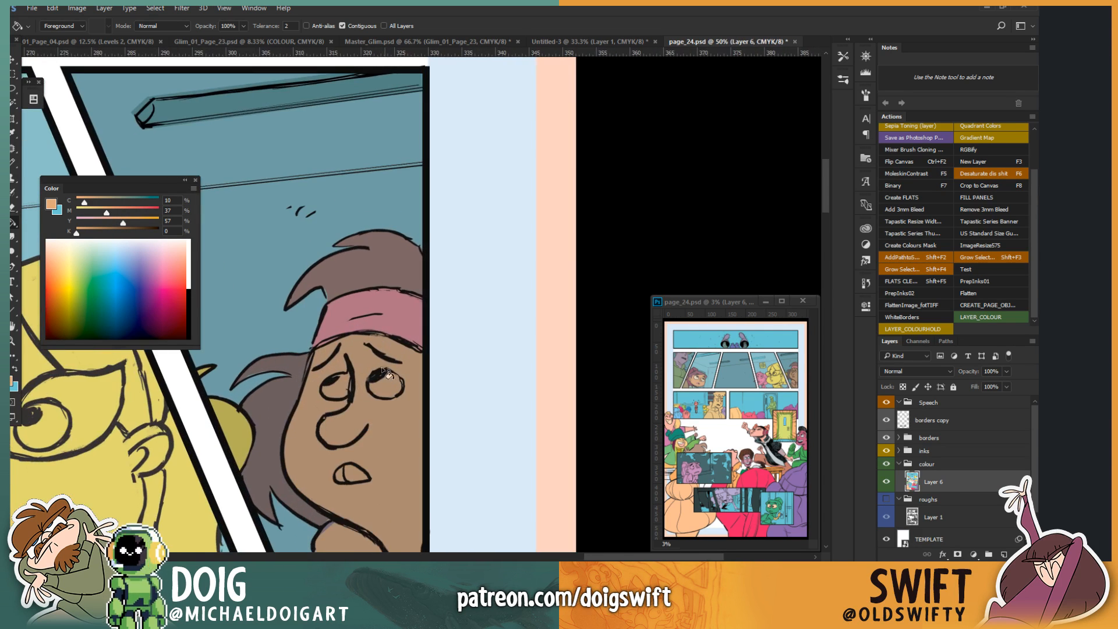
scroll(378, 366, "down", 2)
scroll(379, 367, "left", 1)
key("l")
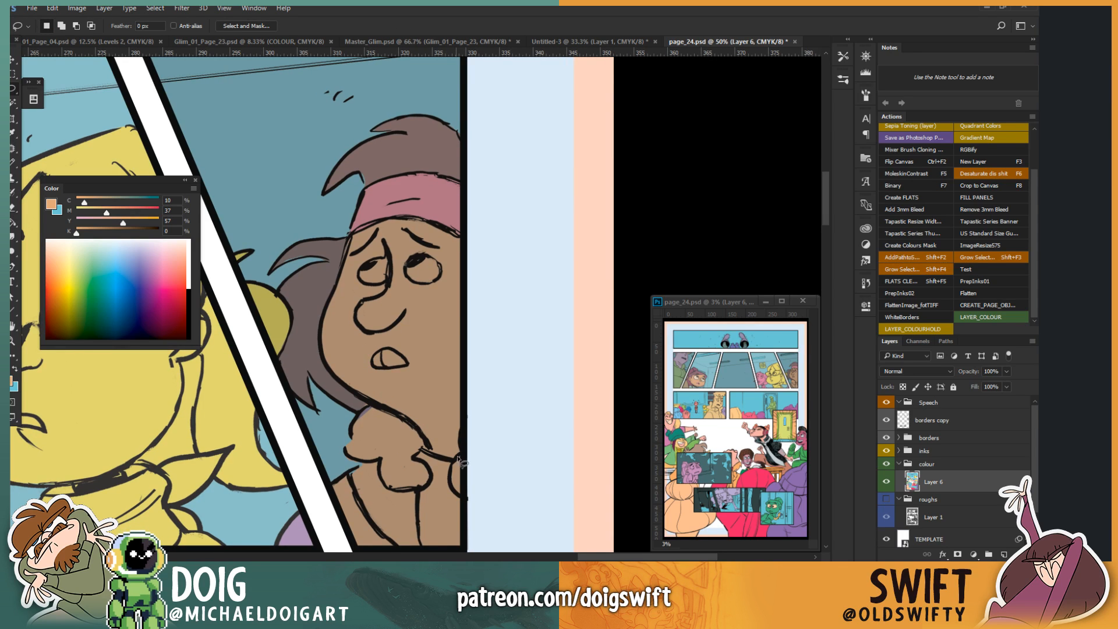
mouse_move(465, 450)
left_mouse_down()
mouse_move(430, 454)
mouse_move(410, 418)
mouse_move(357, 400)
mouse_move(328, 427)
mouse_move(336, 451)
mouse_move(289, 555)
mouse_move(319, 406)
mouse_move(344, 340)
mouse_move(325, 334)
mouse_move(361, 424)
mouse_move(457, 430)
mouse_move(490, 332)
mouse_move(467, 301)
left_mouse_up()
scroll(329, 349, "down", 3)
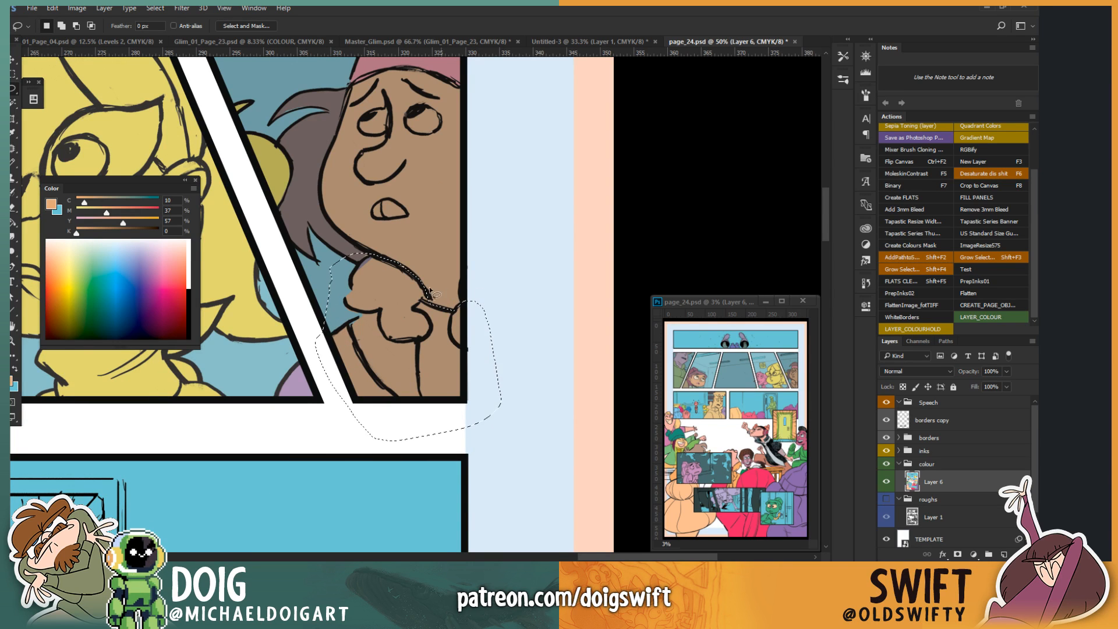
left_click_drag(337, 278, 354, 324)
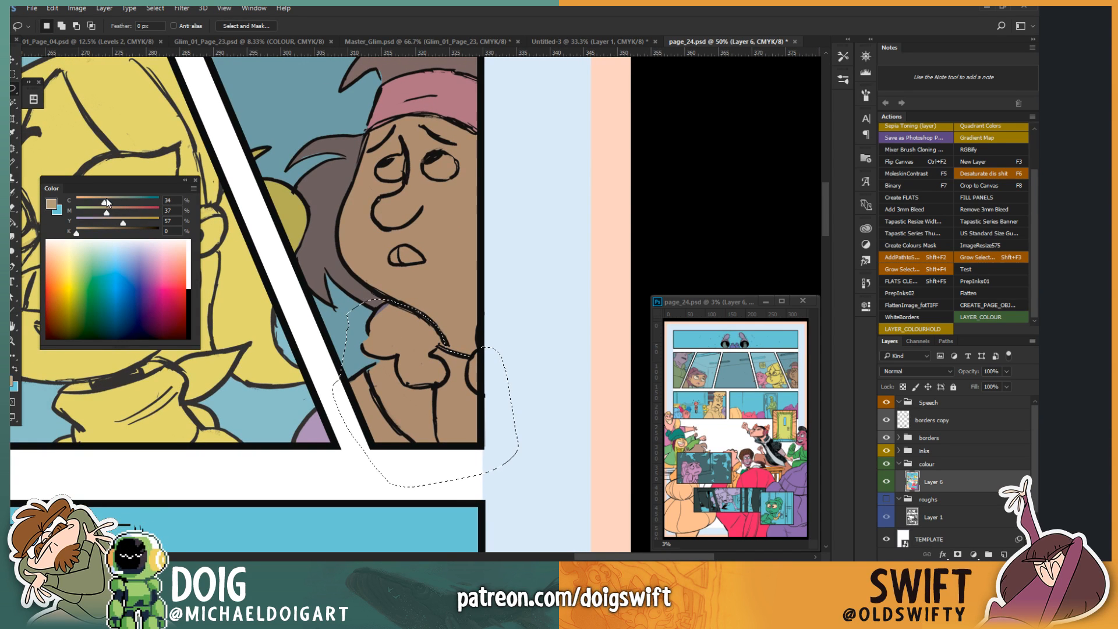
left_click_drag(106, 202, 108, 202)
key("g")
left_click(401, 407)
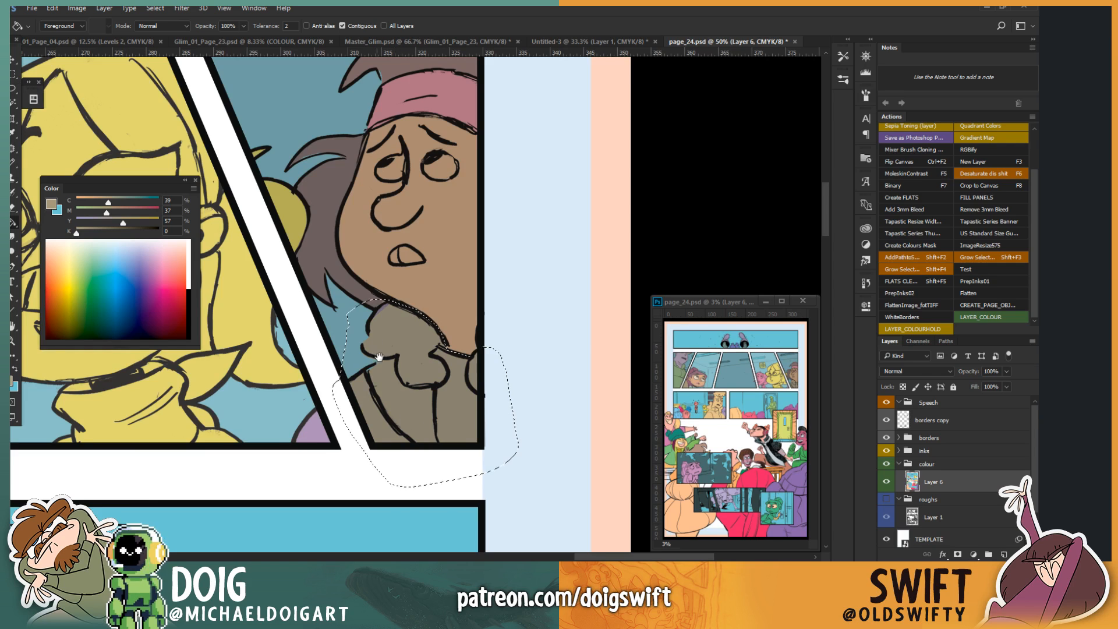
left_click_drag(361, 284, 387, 389)
key("ctrl+d")
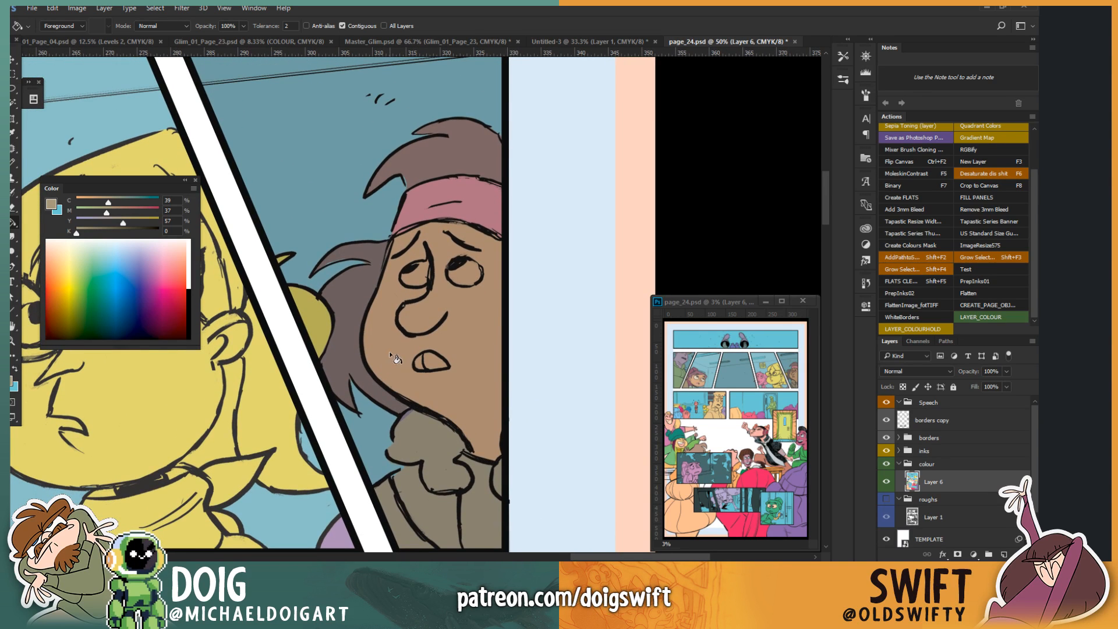
Step: Lasso the headband character's eye nearer the panel's outer edge, fill it with off-white (C7 M10 Y20 K0), and deselect
key("l")
mouse_move(457, 265)
left_mouse_down()
mouse_move(448, 294)
mouse_move(473, 293)
mouse_move(453, 274)
mouse_move(470, 290)
mouse_move(486, 278)
mouse_move(470, 263)
mouse_move(454, 277)
left_mouse_up()
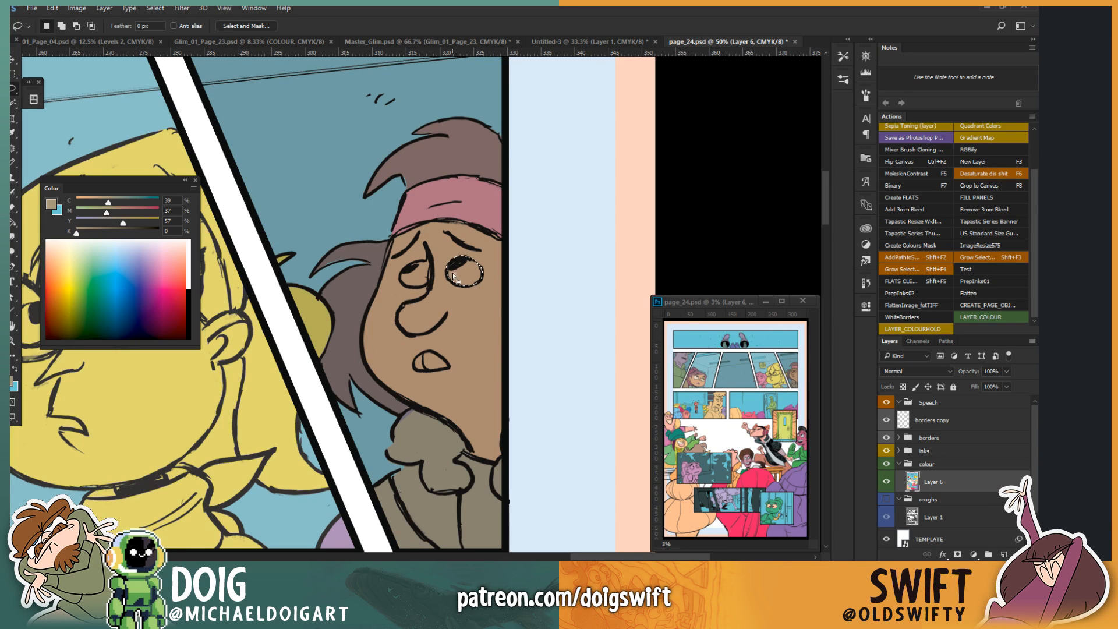
left_click_drag(107, 202, 82, 203)
left_click_drag(106, 213, 84, 221)
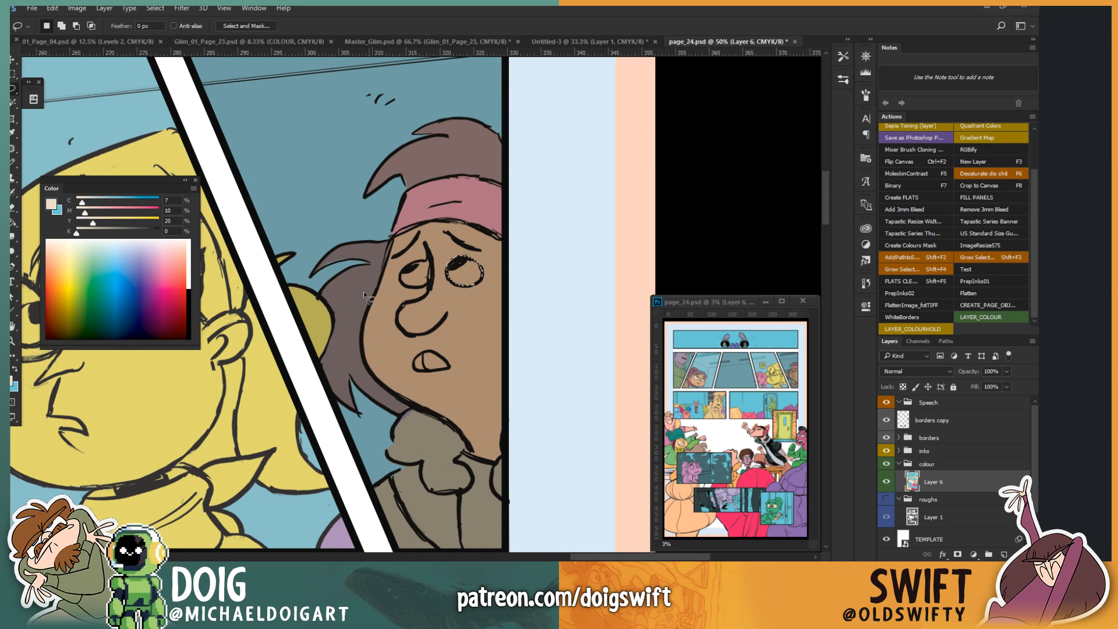
key("g")
left_click(472, 274)
key("ctrl+d")
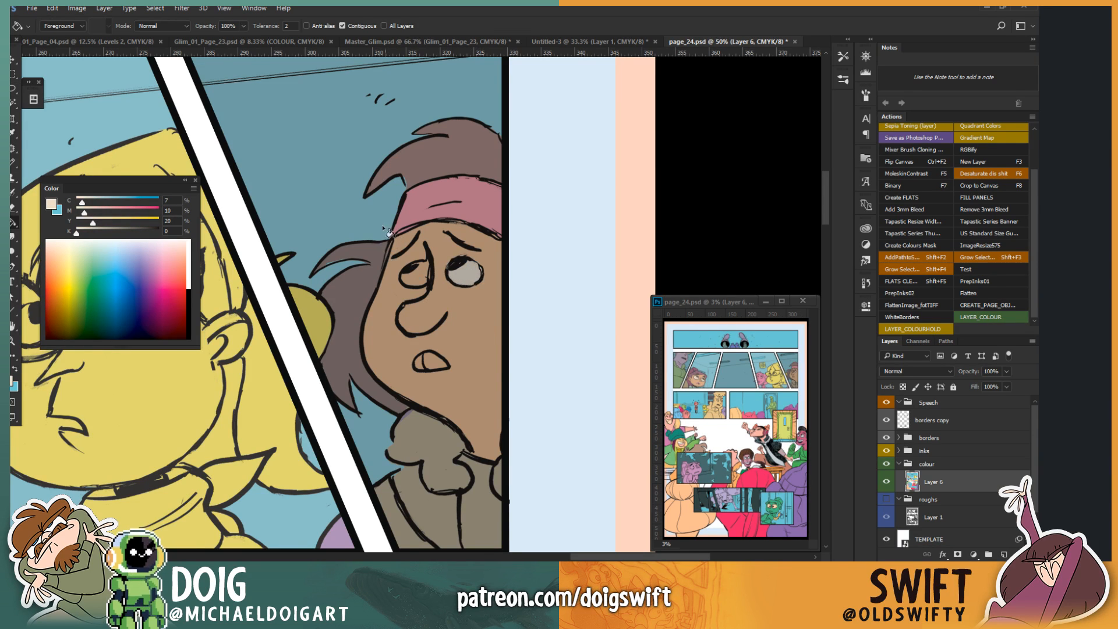
Step: Lasso the headband character's other eye beside the nose, fill it with the same off-white, and deselect
key("l")
mouse_move(416, 272)
left_mouse_down()
mouse_move(394, 309)
mouse_move(407, 316)
mouse_move(424, 310)
mouse_move(428, 265)
mouse_move(401, 271)
mouse_move(406, 285)
mouse_move(404, 268)
mouse_move(406, 283)
left_mouse_up()
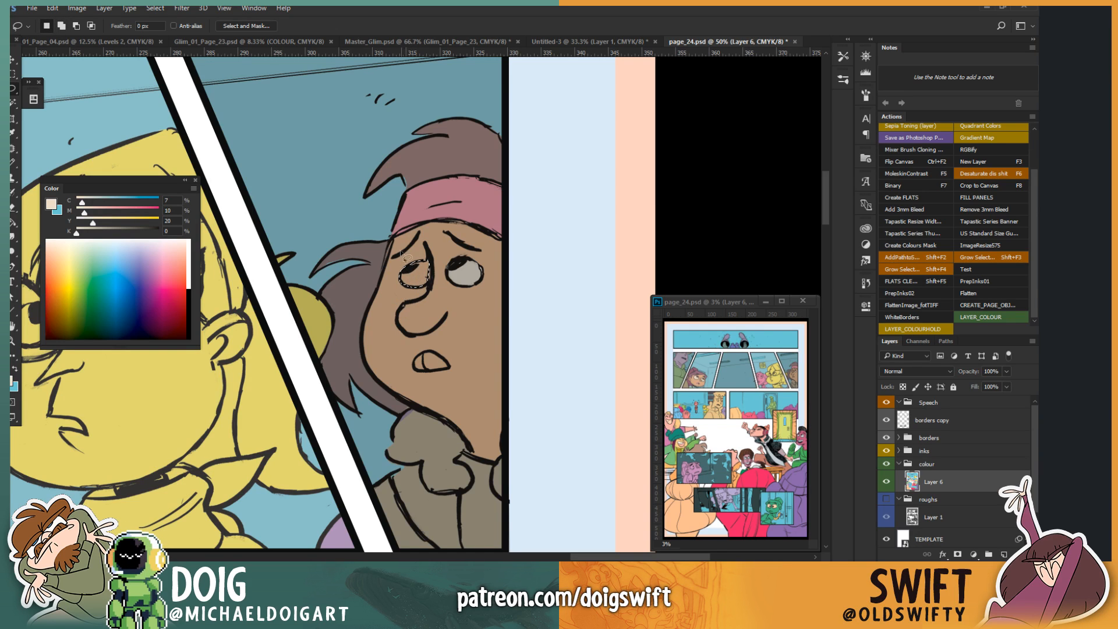
key("g")
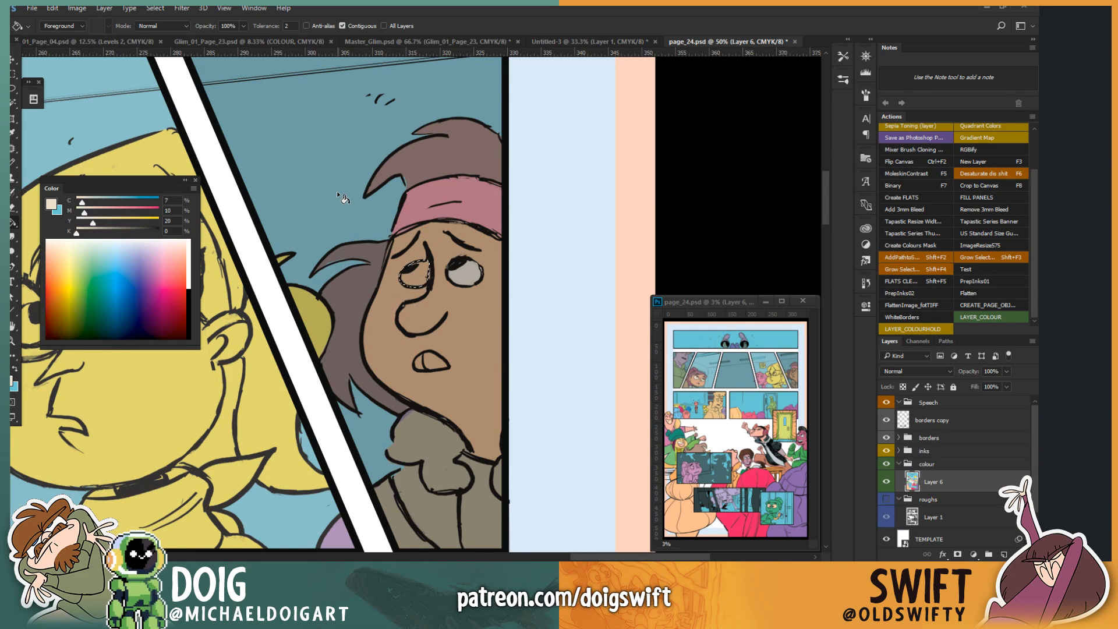
left_click(413, 276)
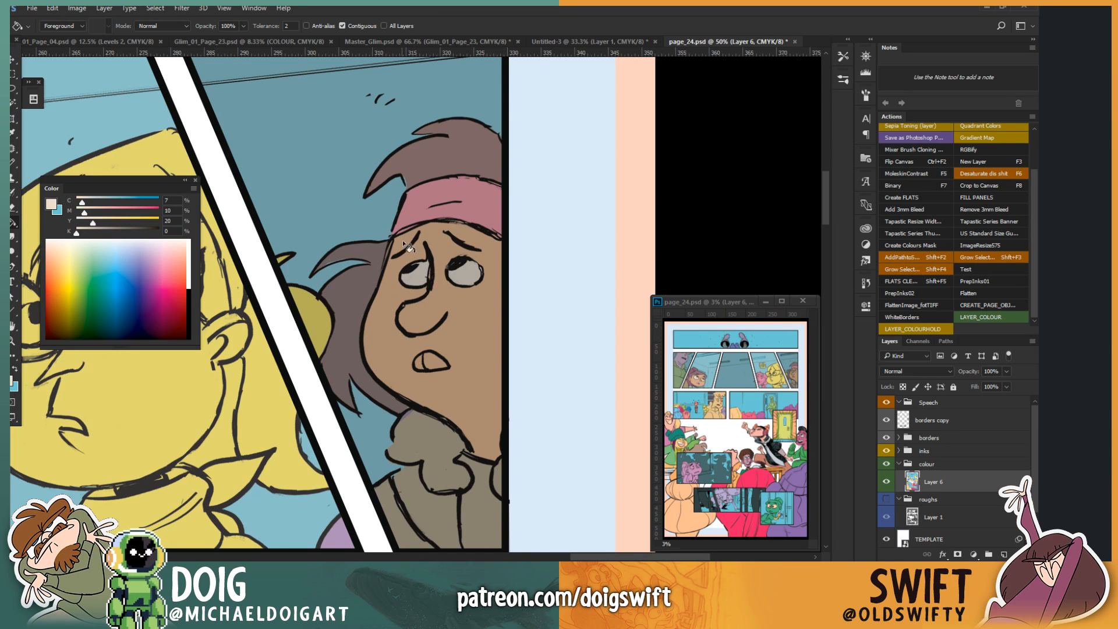
key("ctrl+d")
Step: Undo the off-white fill across the face, then lasso the headband character's teeth and fill only them with off-white
key("ctrl+minus")
key("ctrl+minus")
key("ctrl+minus")
key("ctrl+plus")
key("ctrl+plus")
key("ctrl+plus")
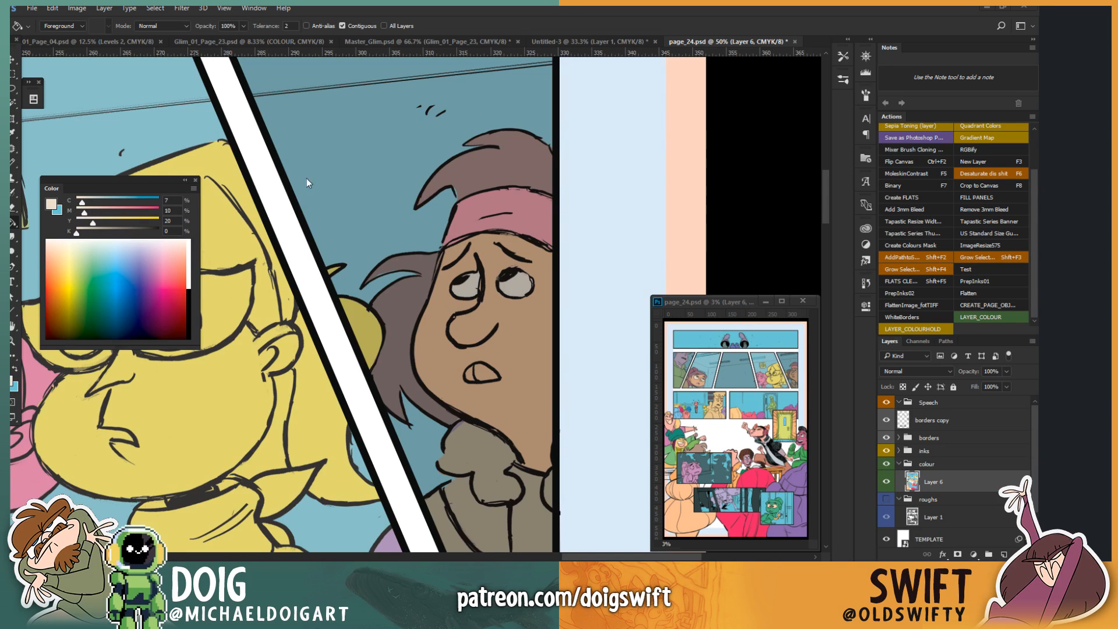
left_click(472, 375)
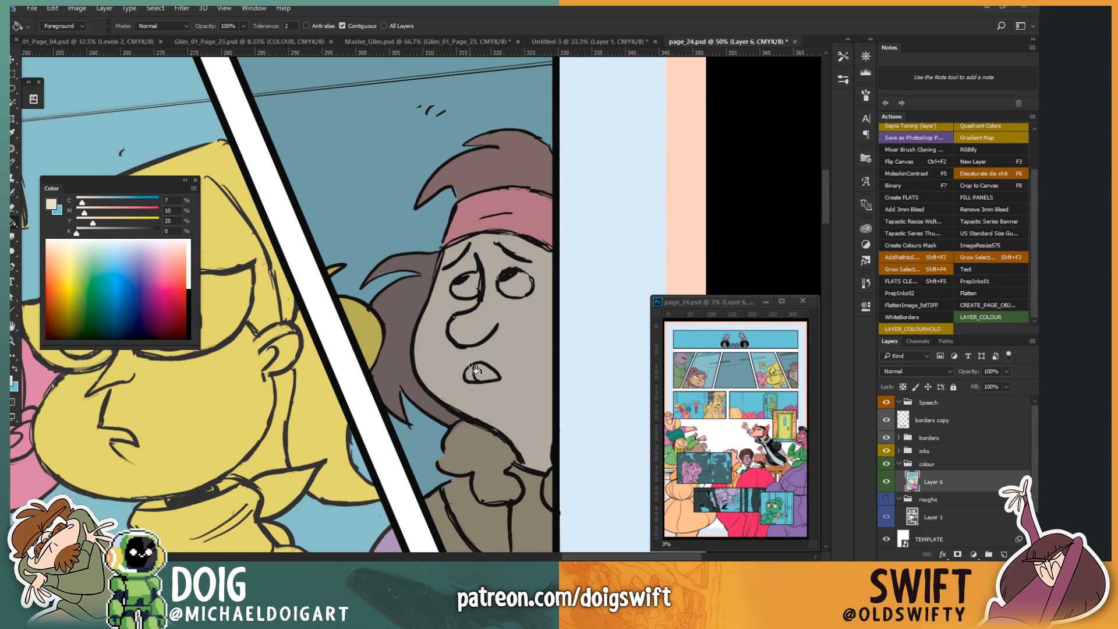
key("ctrl+z")
key("l")
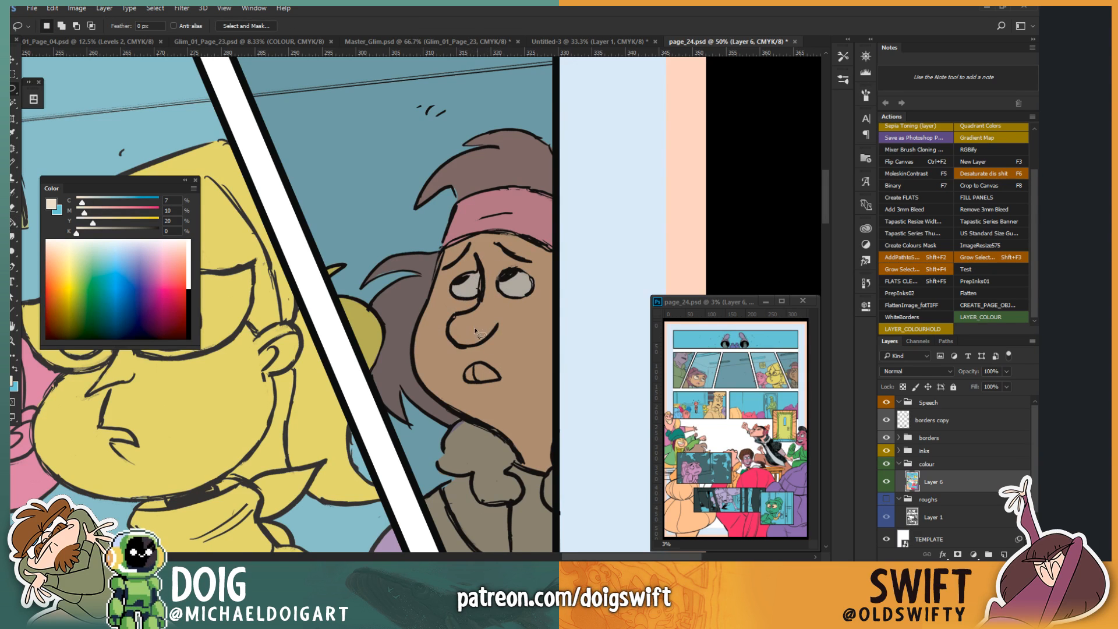
mouse_move(474, 362)
left_mouse_down()
mouse_move(464, 373)
mouse_move(502, 378)
mouse_move(477, 382)
left_mouse_up()
key("g")
mouse_move(450, 329)
left_mouse_down()
mouse_move(465, 285)
mouse_move(466, 375)
mouse_move(455, 361)
mouse_move(436, 364)
mouse_move(431, 328)
left_mouse_up()
scroll(466, 288, "down", 2)
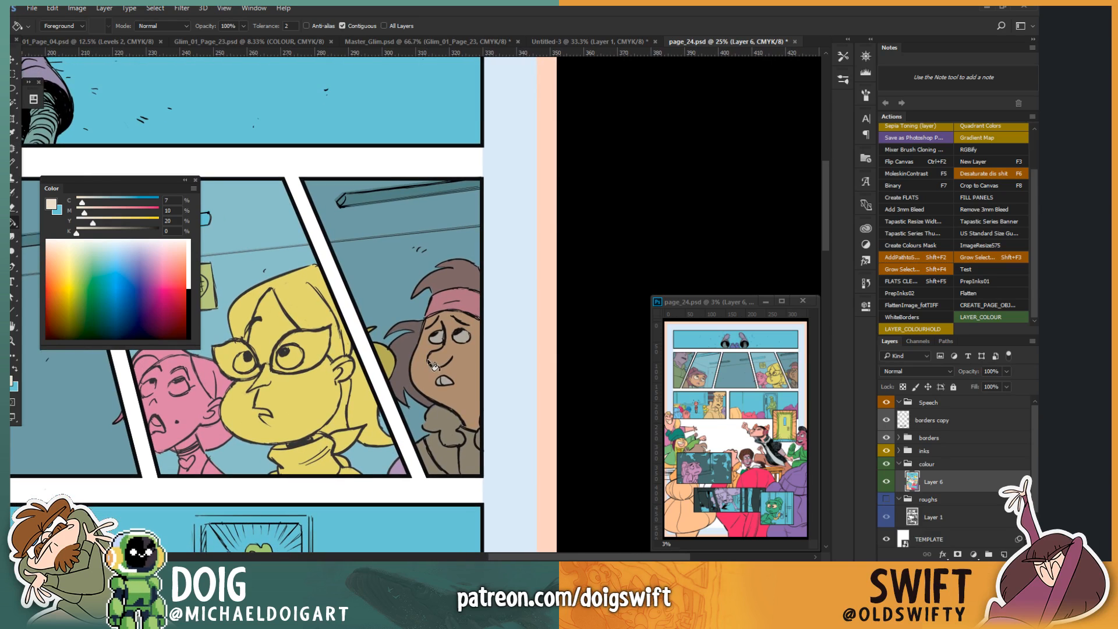
Step: Sample the headband's pink (C5 M50 Y15 K27), lasso the scarf under the chin, fill it, and deselect
key("ctrl+plus")
key("ctrl+plus")
key("ctrl+plus")
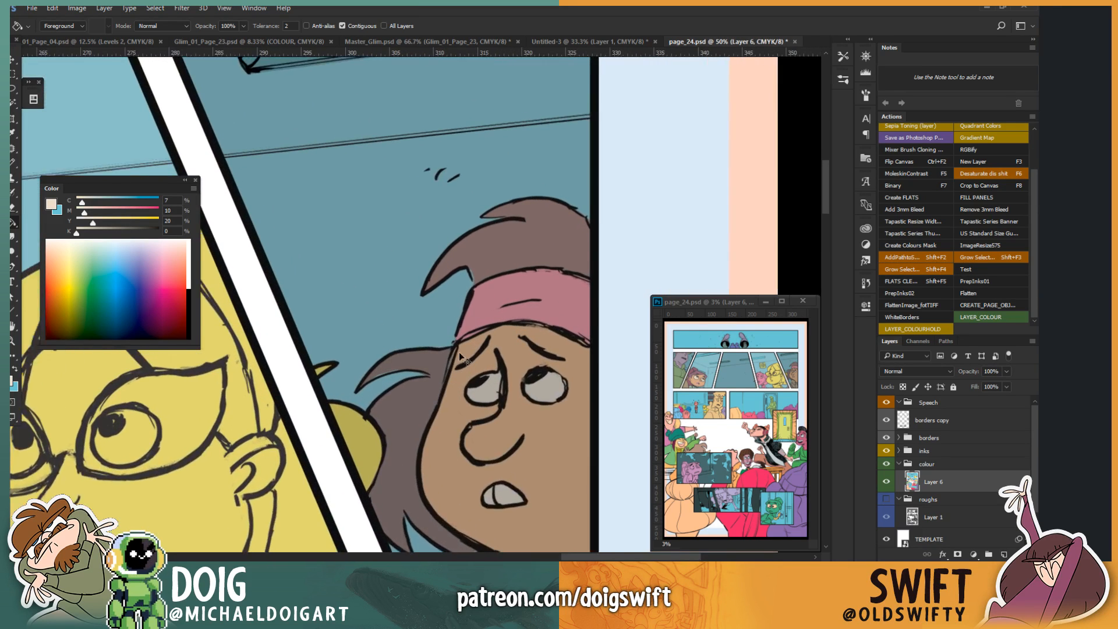
left_click_drag(459, 401, 429, 367)
key("i")
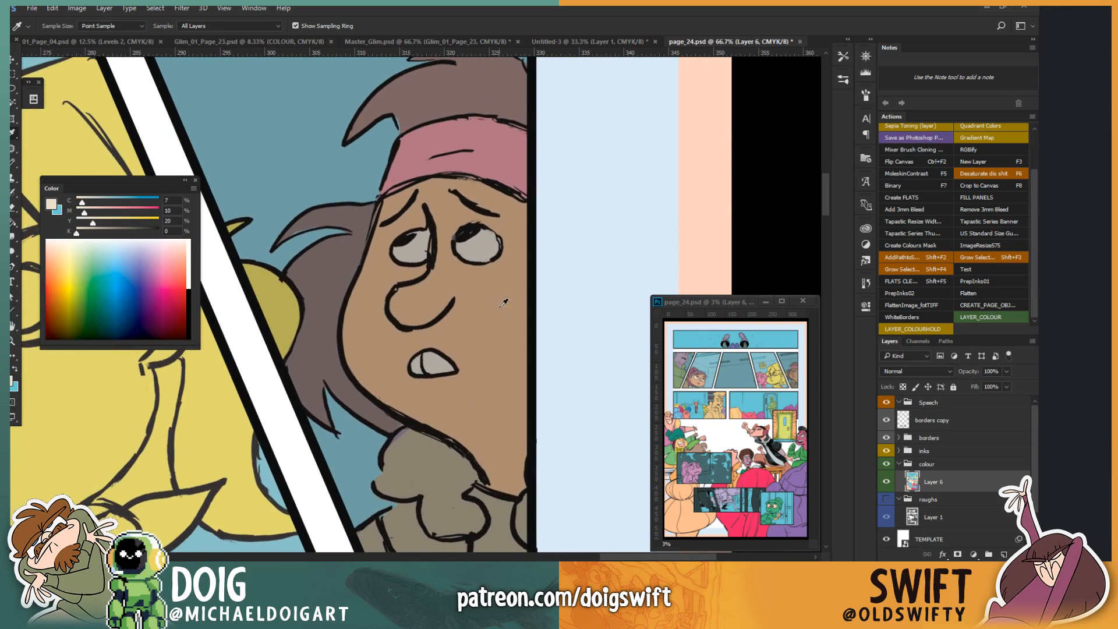
left_click(501, 158)
scroll(478, 233, "down", 6)
key("l")
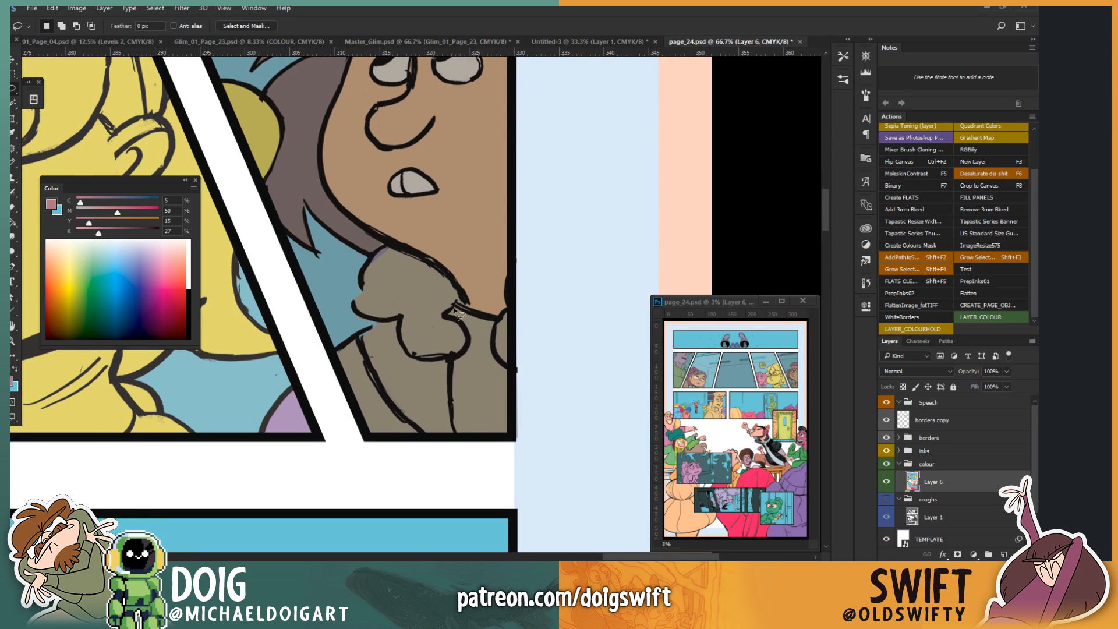
mouse_move(370, 251)
left_mouse_down()
mouse_move(349, 312)
mouse_move(370, 329)
mouse_move(400, 329)
mouse_move(410, 356)
mouse_move(445, 362)
mouse_move(463, 349)
mouse_move(447, 323)
mouse_move(462, 297)
mouse_move(395, 236)
mouse_move(373, 251)
left_mouse_up()
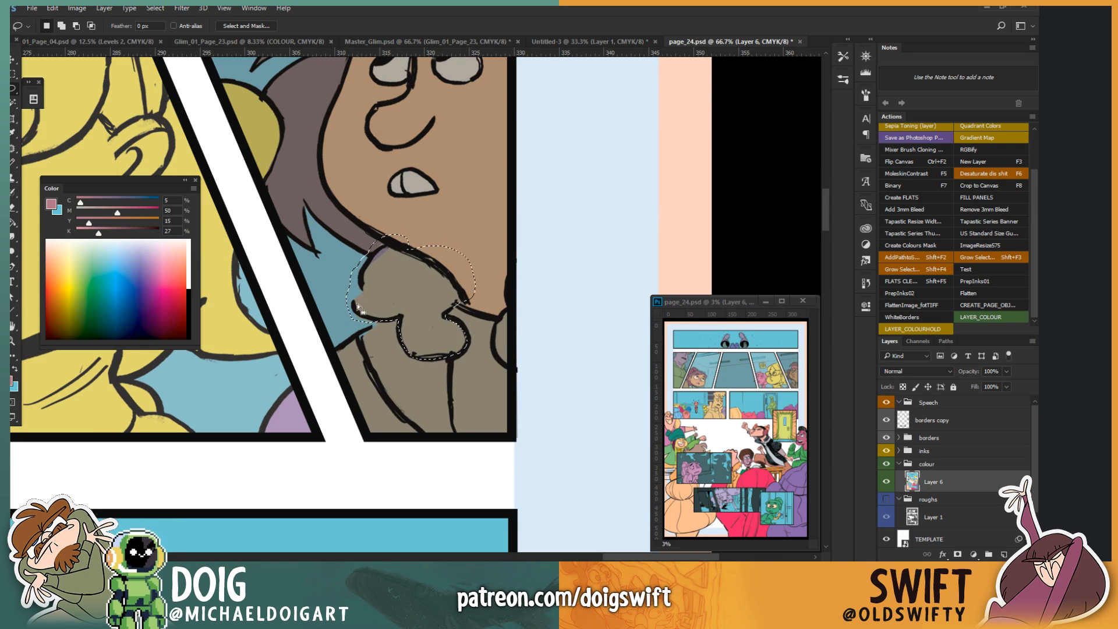
key("g")
left_click(407, 302)
scroll(412, 296, "up", 3)
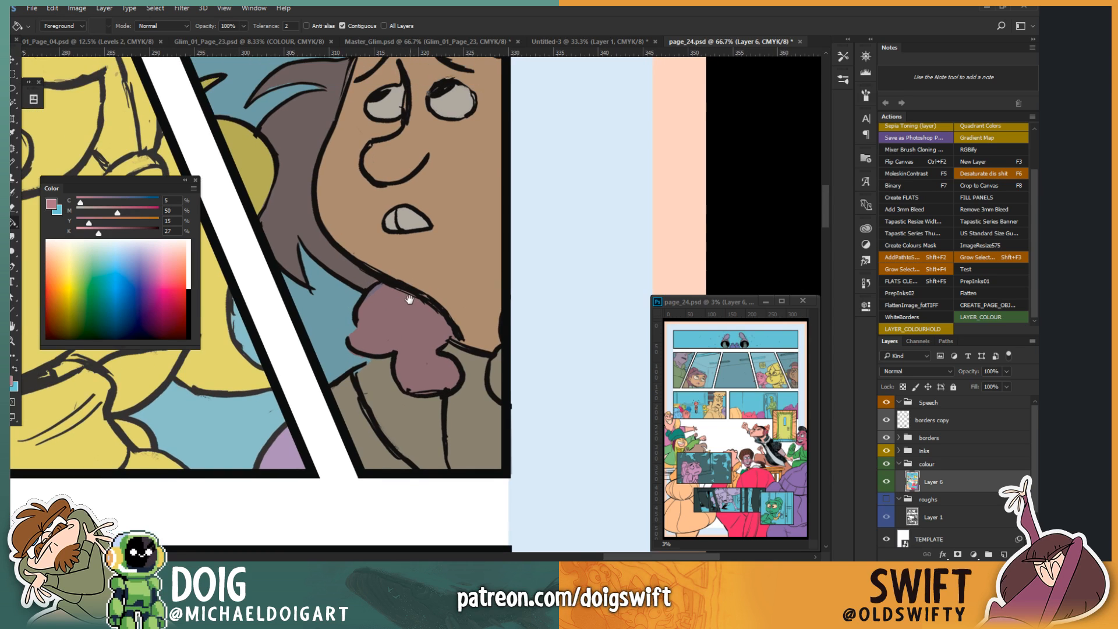
key("ctrl+d")
Step: Lasso the remaining piece of scarf at the panel's outer edge and fill it with the sampled pink
key("ctrl+minus")
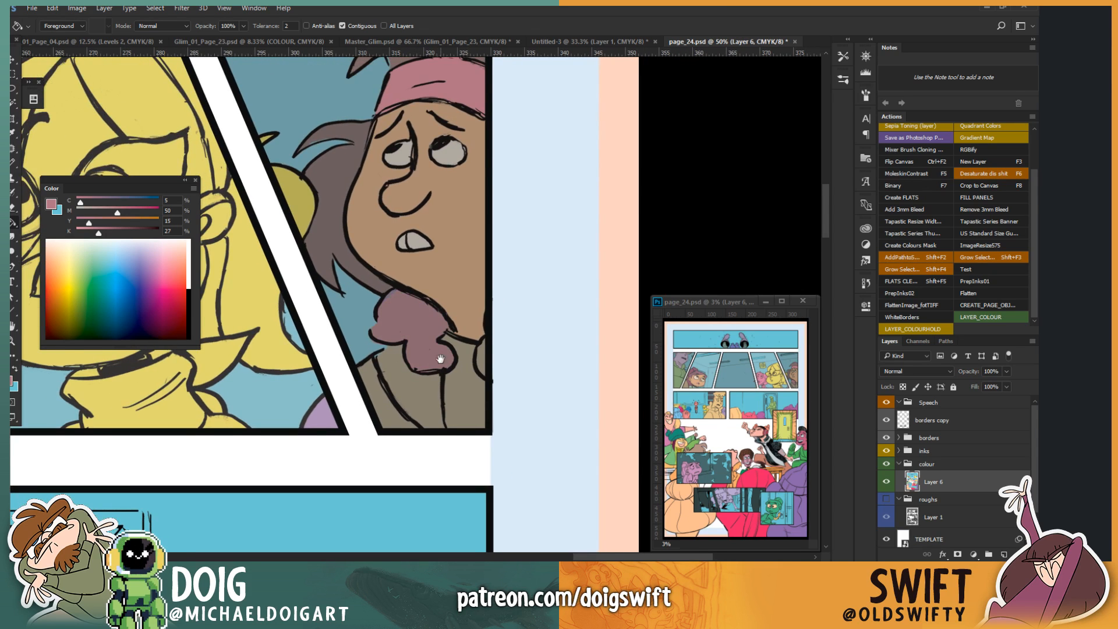
mouse_move(437, 389)
left_mouse_down()
mouse_move(434, 314)
mouse_move(447, 324)
mouse_move(444, 302)
left_mouse_up()
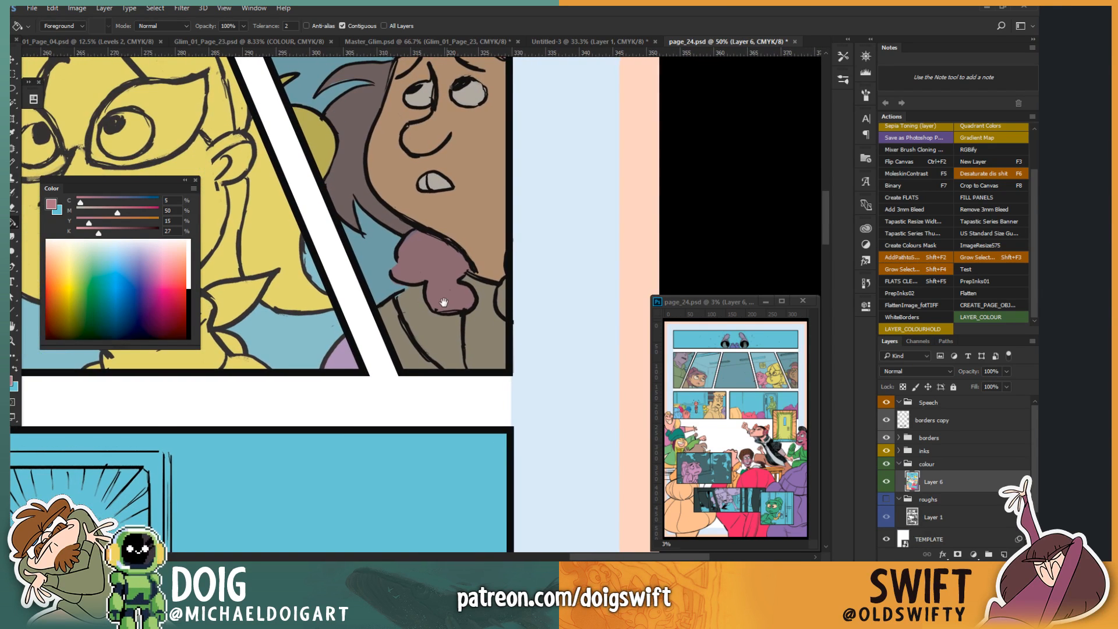
key("l")
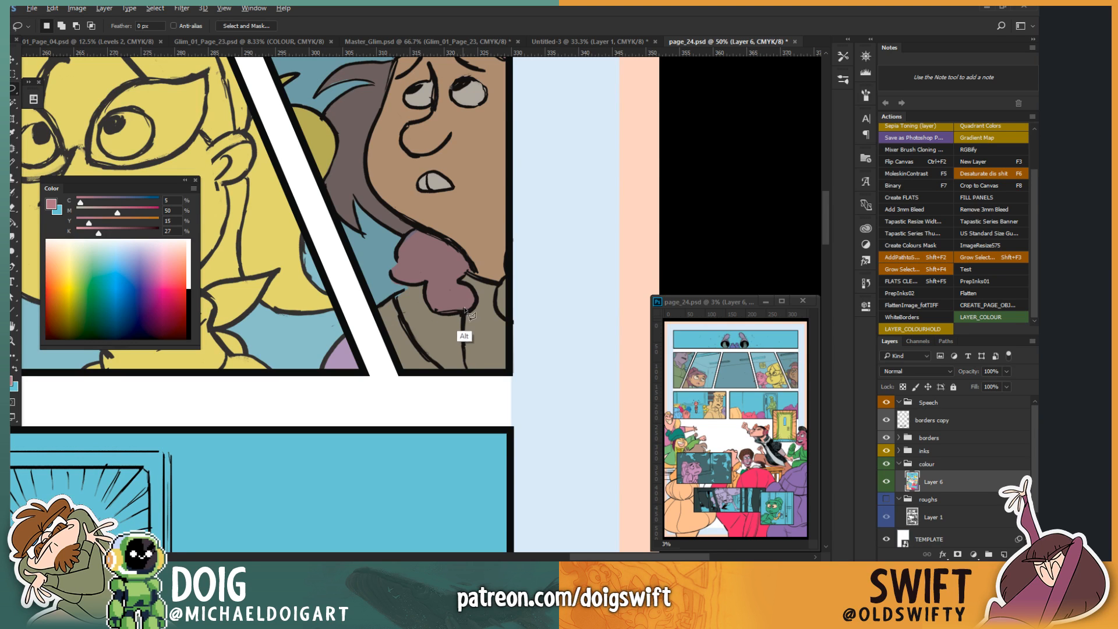
mouse_move(499, 291)
left_mouse_down()
mouse_move(503, 317)
mouse_move(519, 323)
mouse_move(501, 274)
left_mouse_up()
key("g")
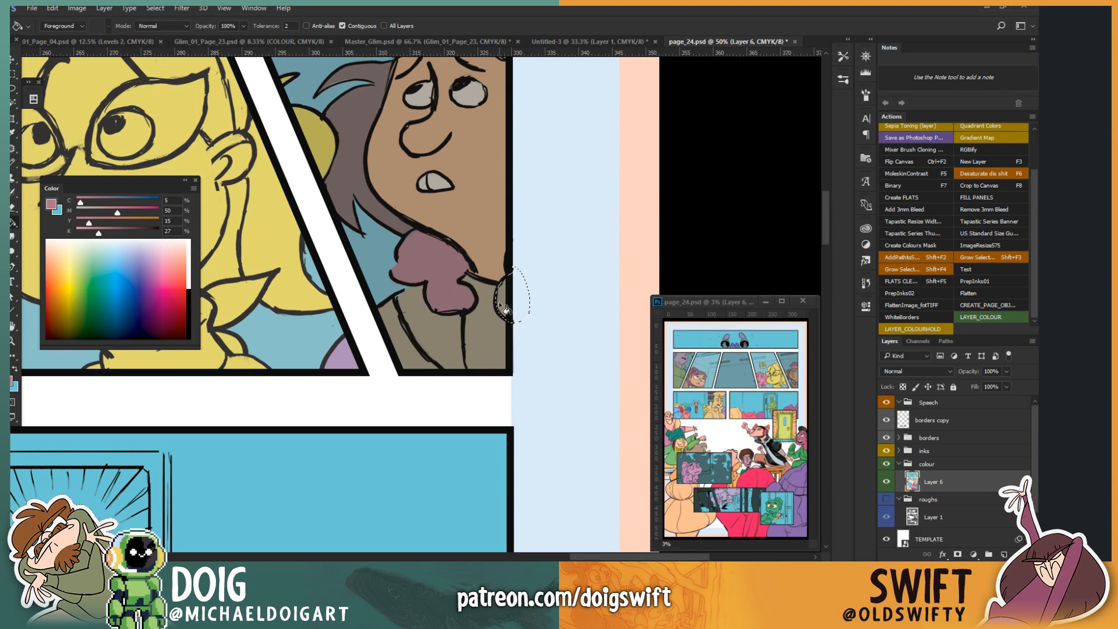
Step: Examine the recoloured headband character alongside the neighbouring panels, both at page scale and close up
key("ctrl+minus")
key("ctrl+minus")
key("ctrl+minus")
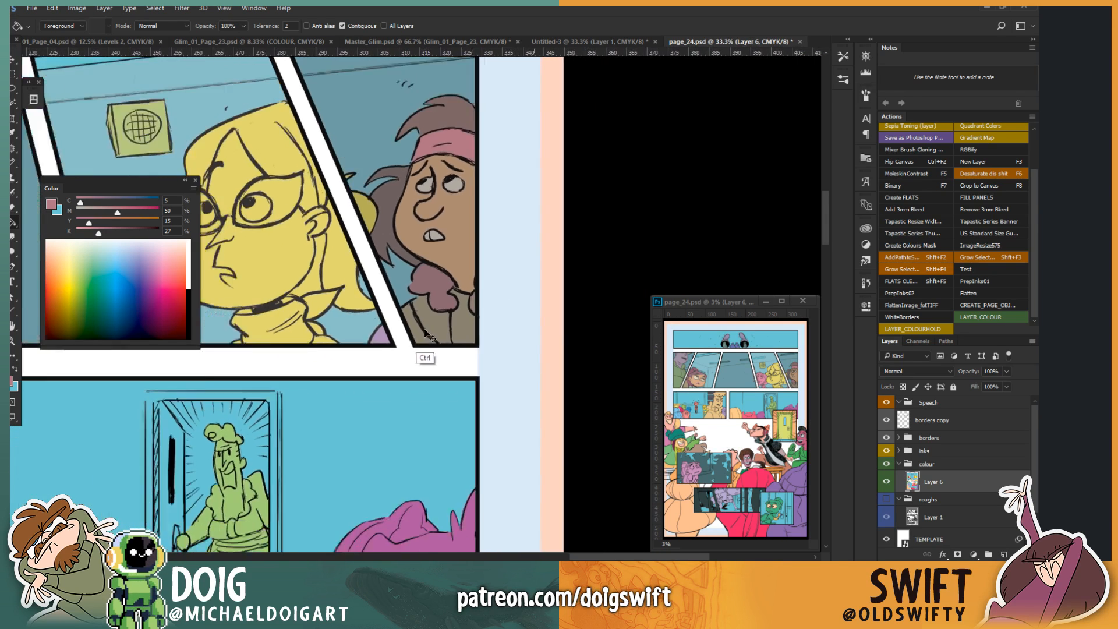
left_click_drag(400, 343, 416, 326)
scroll(416, 326, "up", 5)
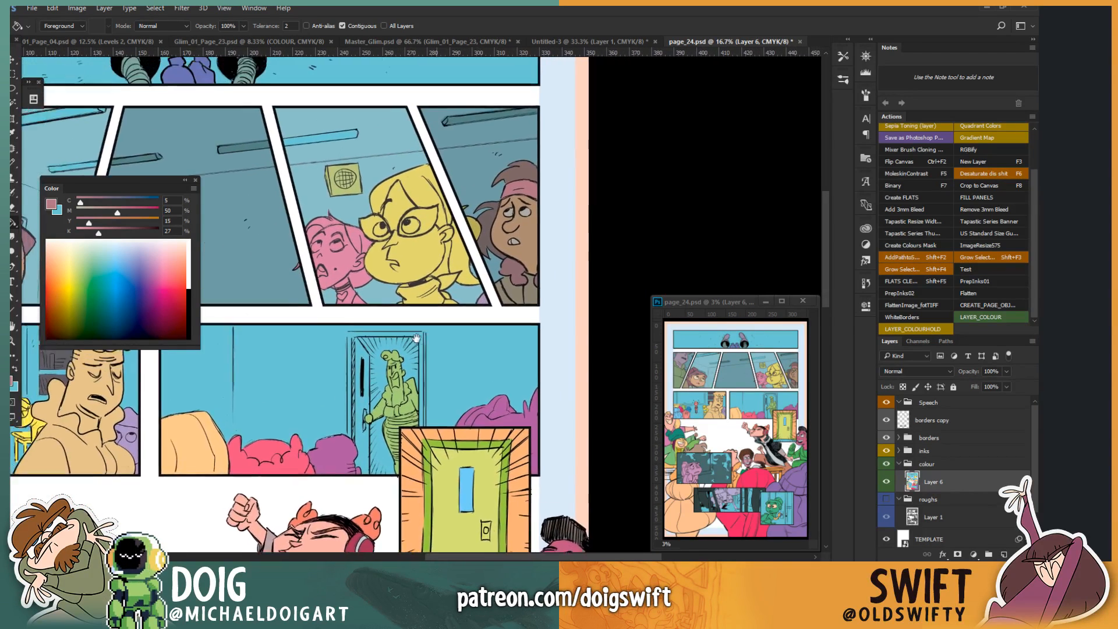
key("ctrl+plus")
key("ctrl+plus")
key("ctrl+plus")
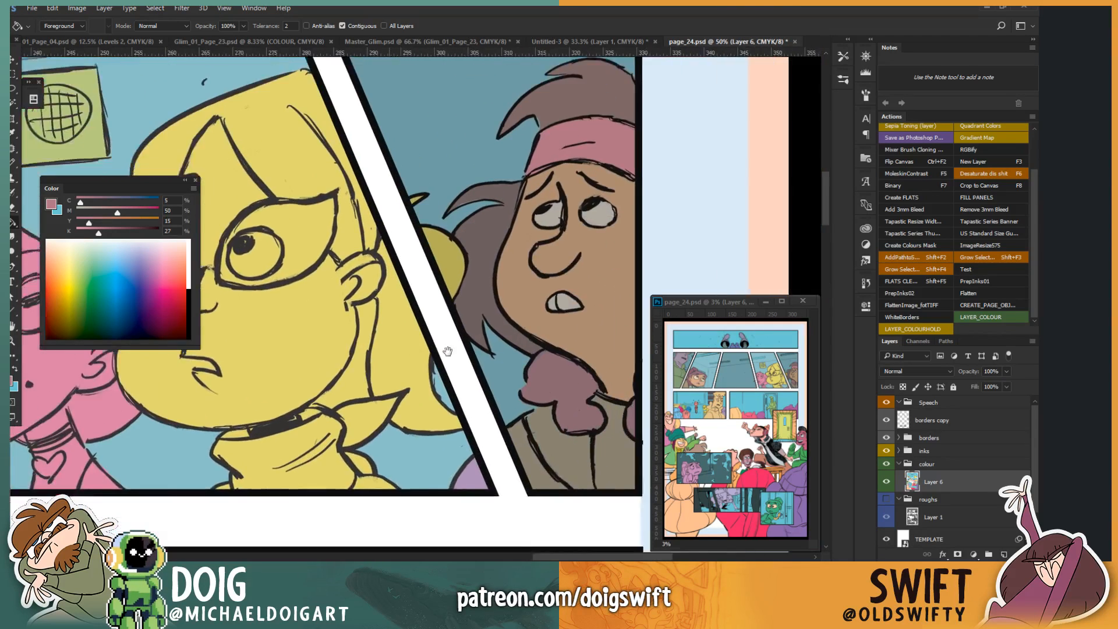
left_click_drag(447, 351, 344, 316)
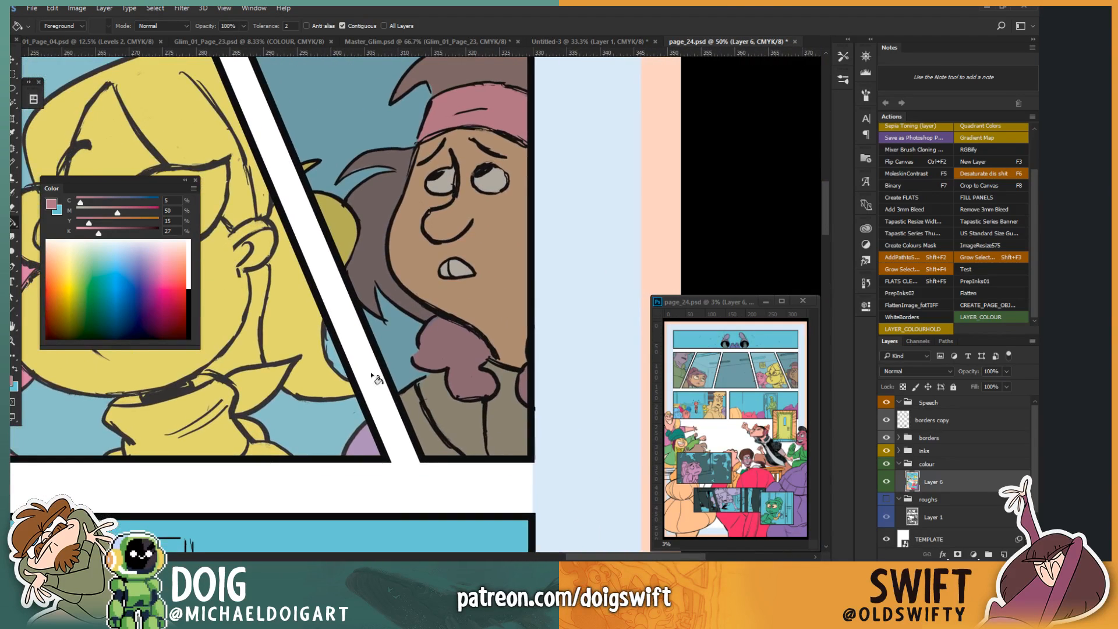
Step: Sample the lilac (C25 M40 Y2 K8) from the adjacent panel's corner, lasso the near side of the headband character's jacket, fill it, and deselect
key("i")
left_click(368, 436)
key("l")
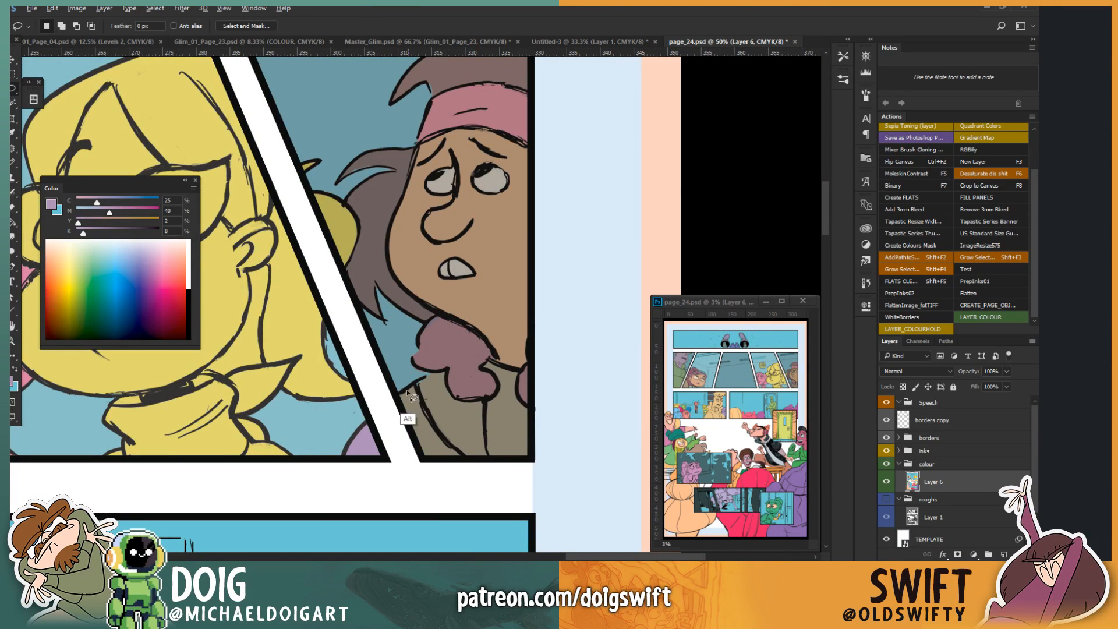
mouse_move(413, 368)
left_mouse_down()
mouse_move(419, 408)
mouse_move(470, 473)
mouse_move(387, 430)
mouse_move(428, 380)
mouse_move(408, 380)
mouse_move(389, 349)
left_mouse_up()
key("g")
left_click(416, 417)
key("ctrl+d")
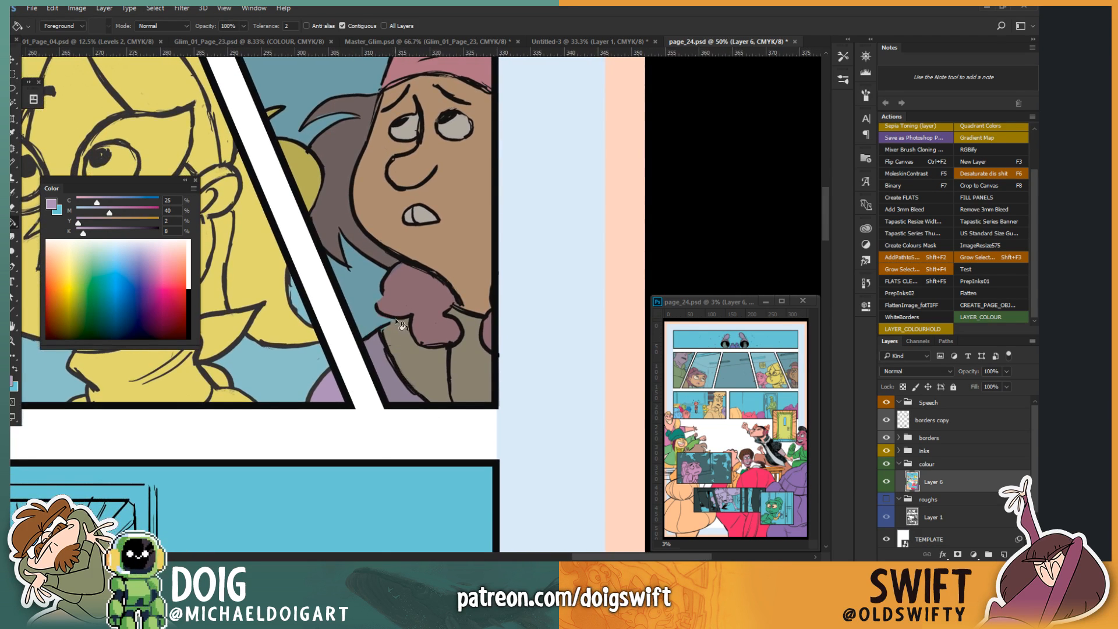
Step: Lasso the other side of the headband character's jacket at the panel's outer edge, fill it with the sampled lilac, and deselect
key("l")
mouse_move(451, 373)
left_mouse_down()
mouse_move(460, 425)
mouse_move(475, 434)
mouse_move(517, 378)
mouse_move(510, 292)
mouse_move(434, 293)
mouse_move(443, 340)
mouse_move(403, 368)
mouse_move(449, 370)
left_mouse_up()
key("g")
left_click(472, 385)
key("ctrl+d")
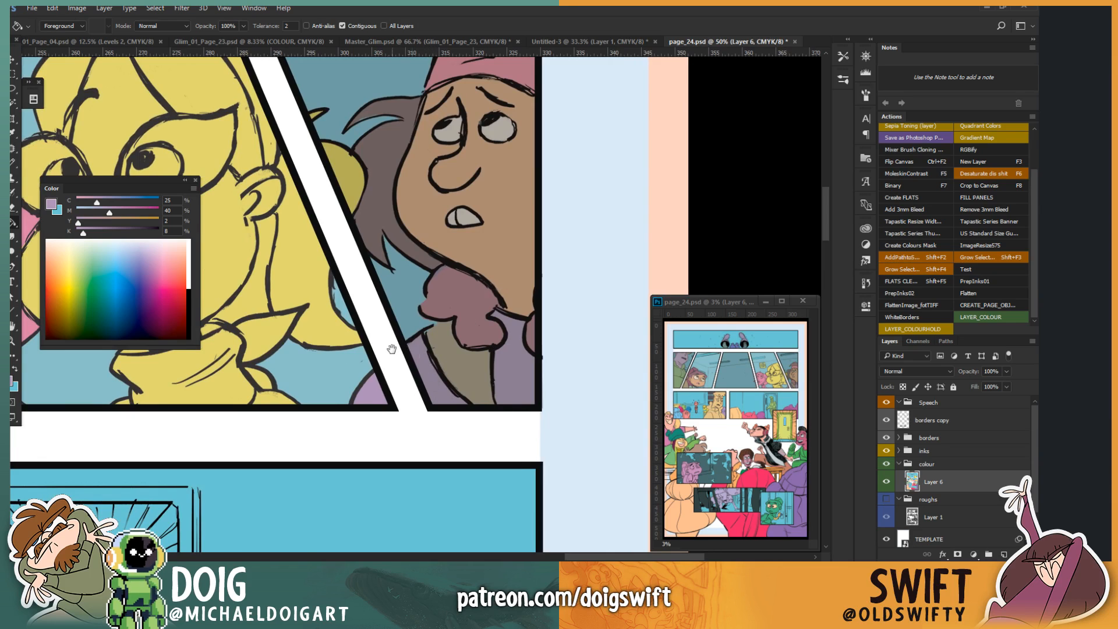
left_click_drag(320, 365, 355, 364)
left_click_drag(279, 373, 359, 384)
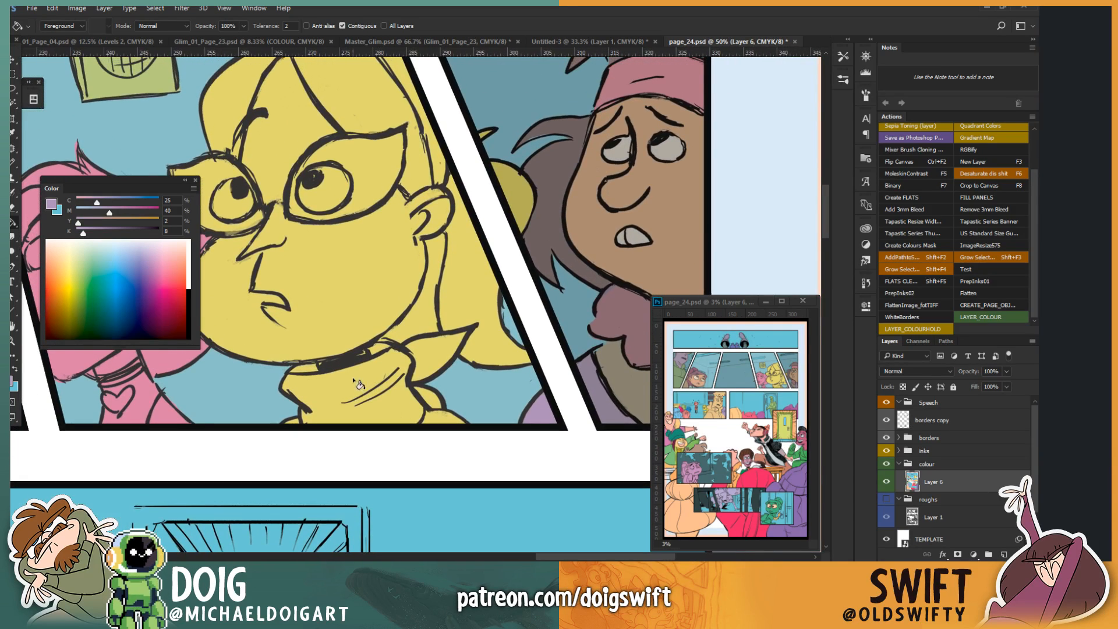
key("l")
left_click_drag(427, 216, 369, 332)
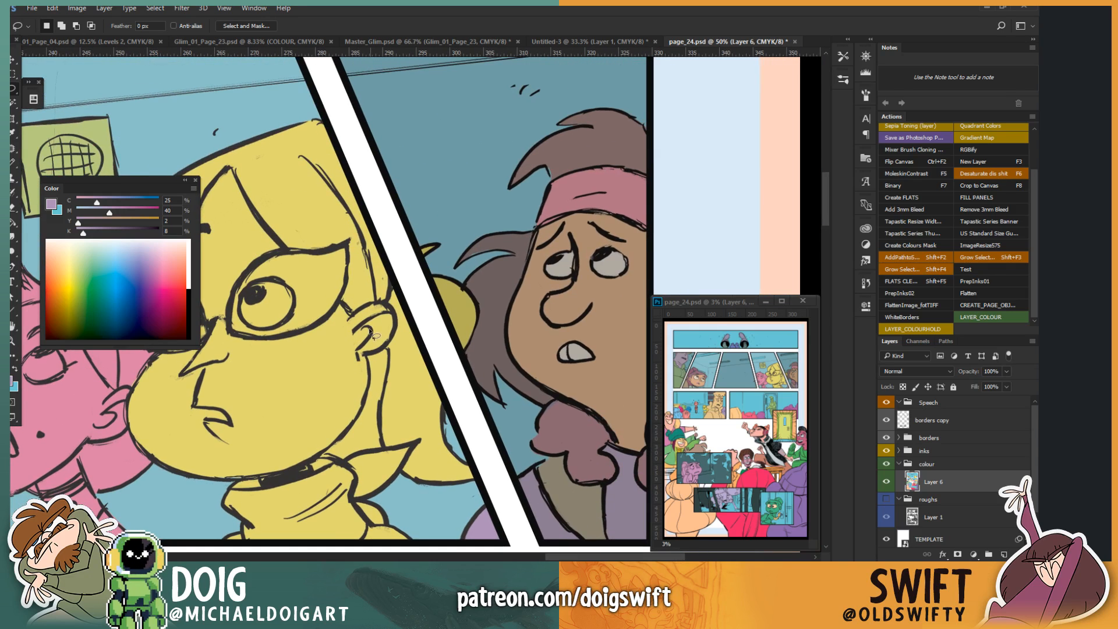
left_click_drag(397, 404, 424, 363)
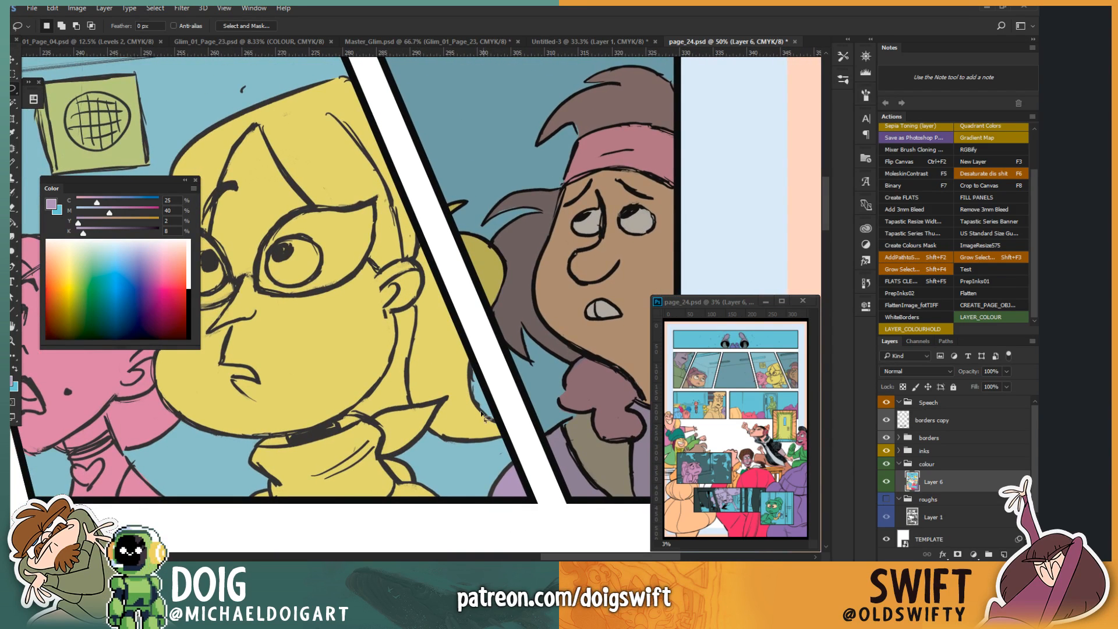
left_click_drag(428, 442, 452, 415)
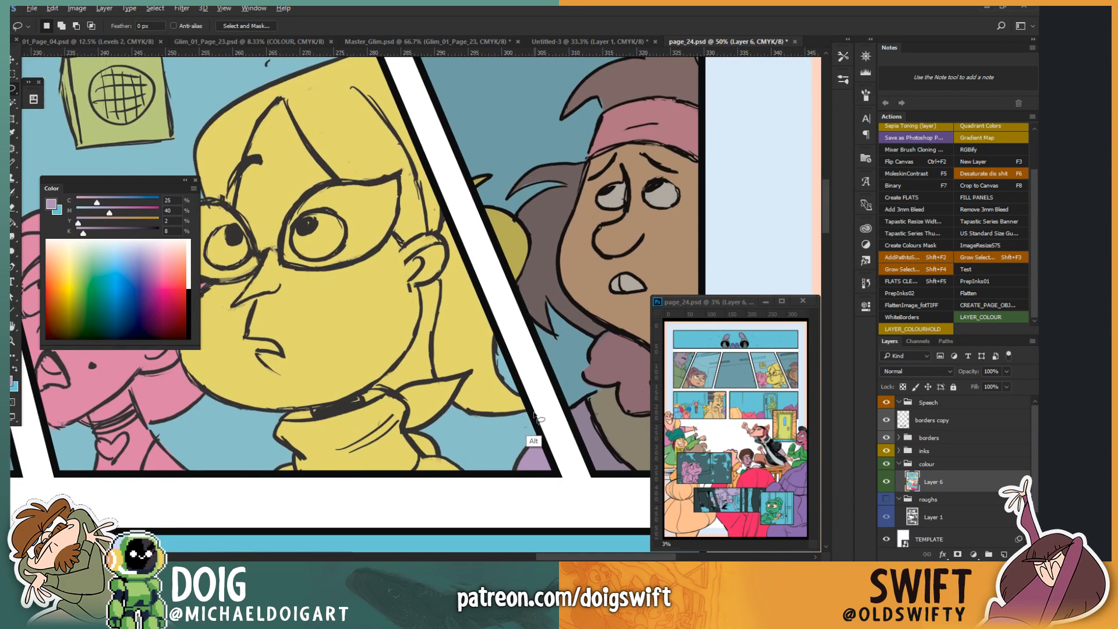
left_click(535, 415, "alt")
left_click_drag(374, 419, 402, 358)
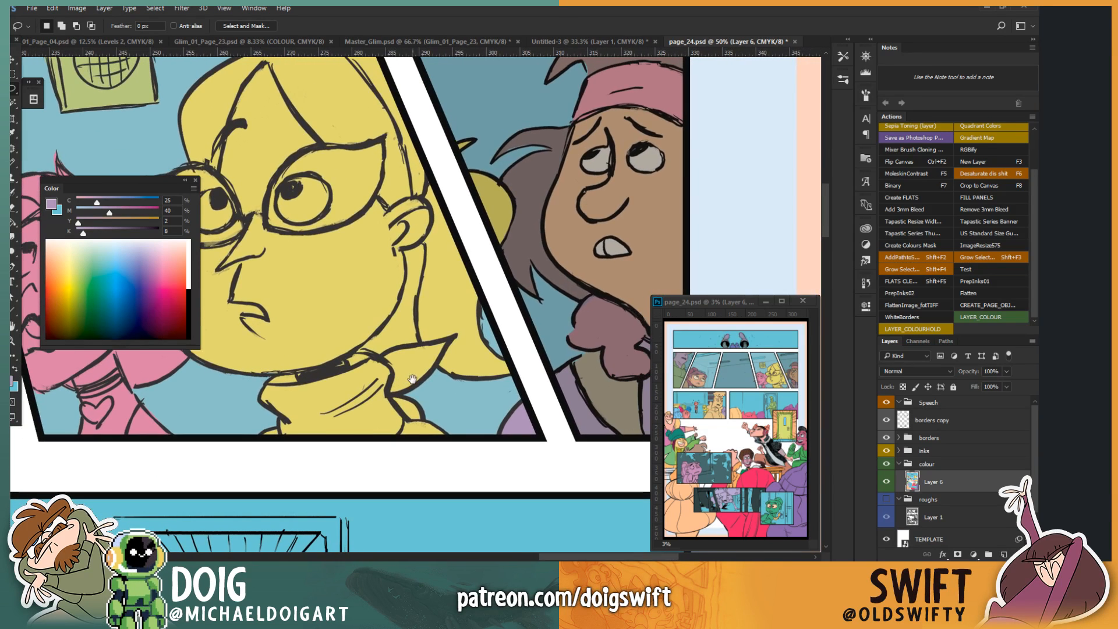
left_click_drag(337, 408, 369, 409)
left_click_drag(302, 355, 383, 369)
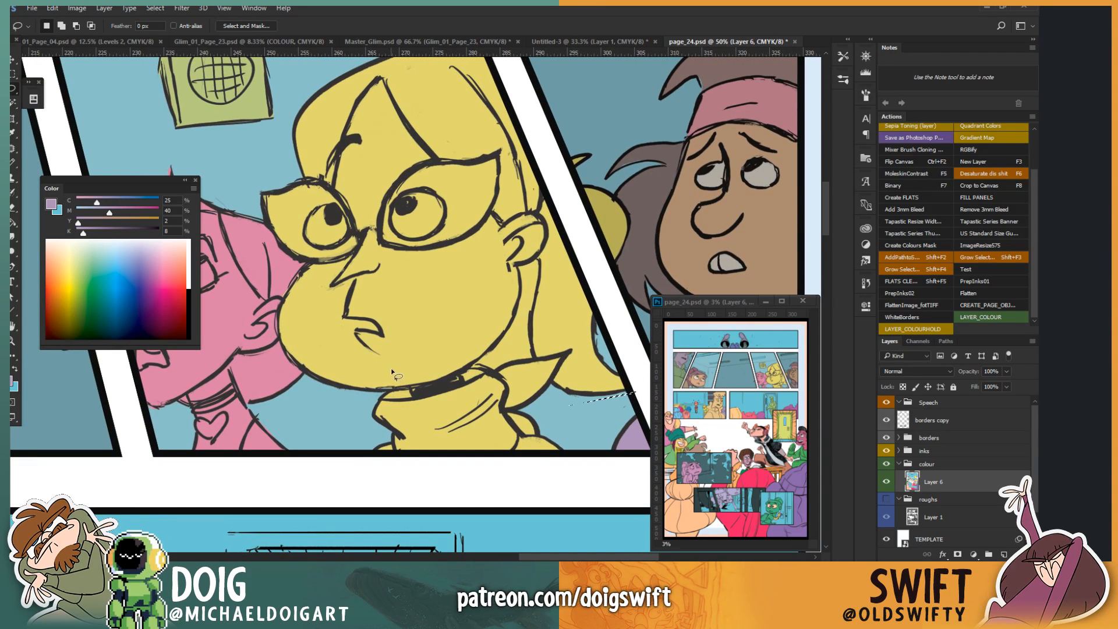
left_click_drag(459, 398, 297, 391)
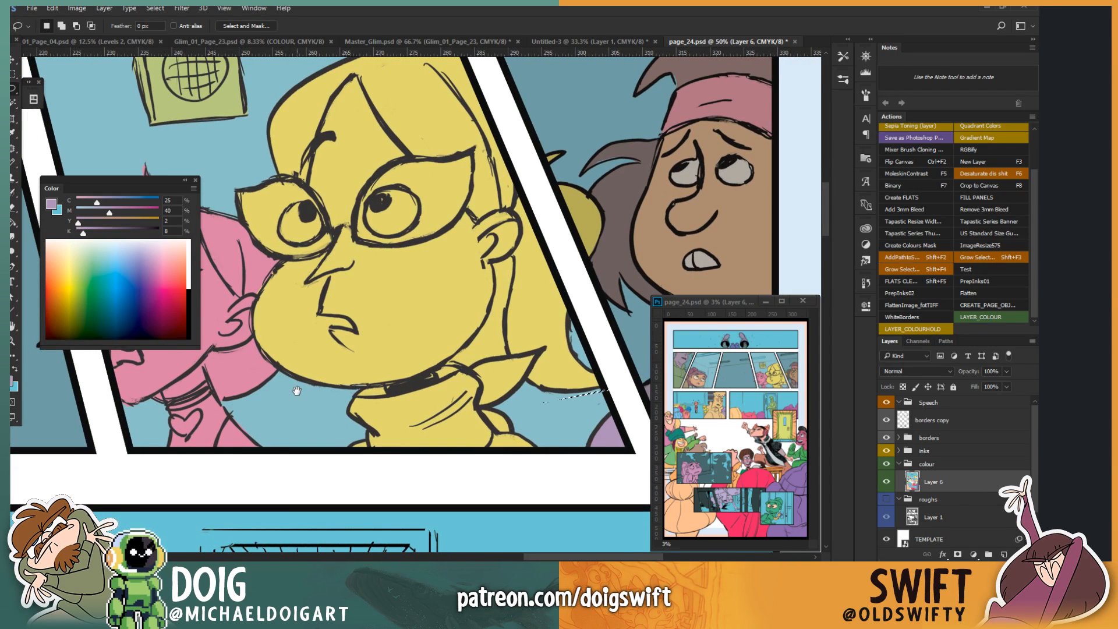
left_click_drag(378, 365, 365, 384)
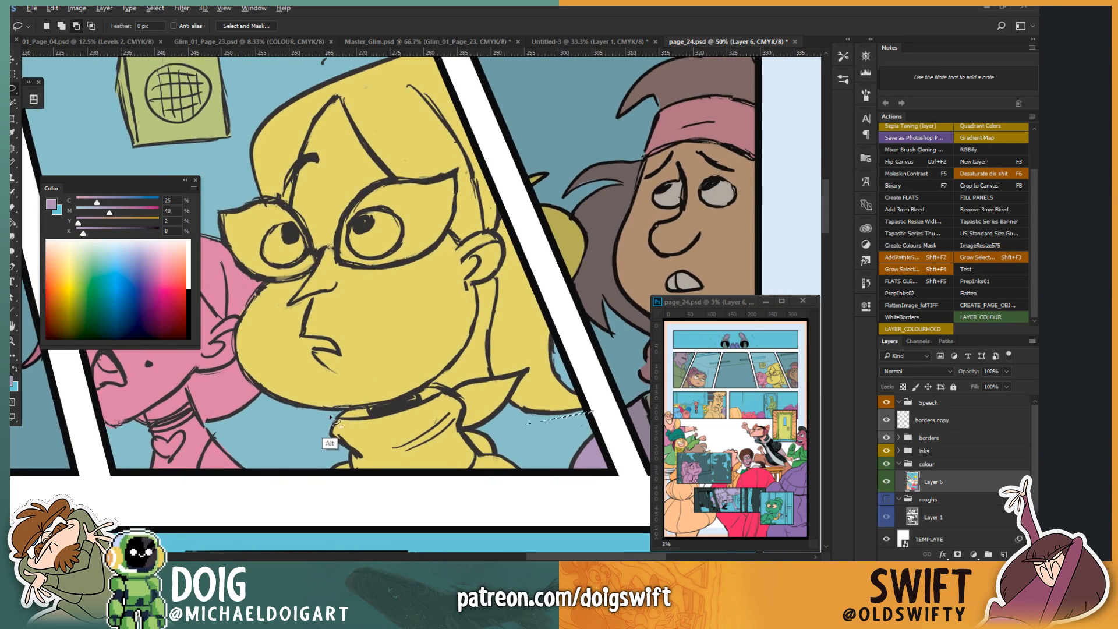
key("ctrl")
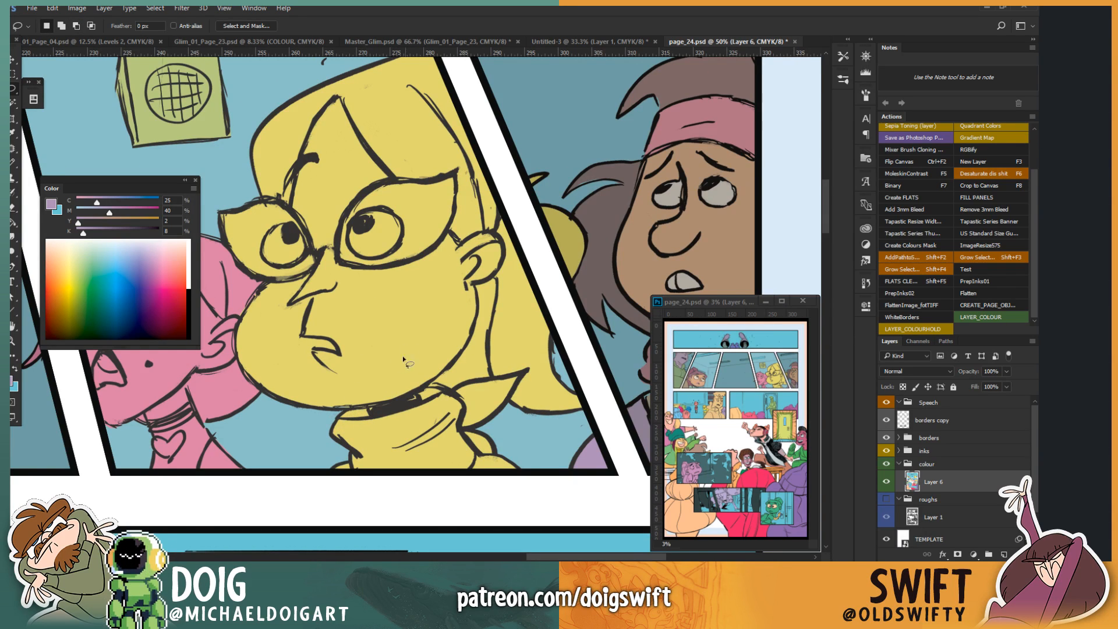
Step: Lasso the glasses character's neck scarf with its pointed end, fill it with coral (C0 M60 Y41 K0), and deselect
mouse_move(393, 381)
left_mouse_down()
mouse_move(390, 413)
mouse_move(382, 379)
mouse_move(436, 382)
left_mouse_up()
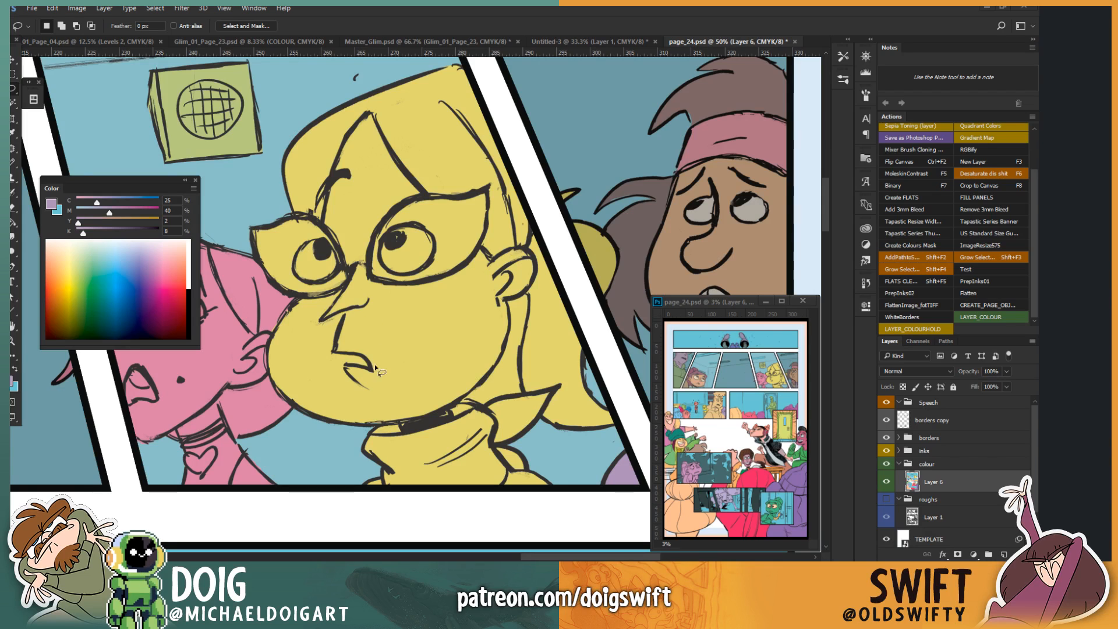
left_click_drag(389, 384, 406, 390)
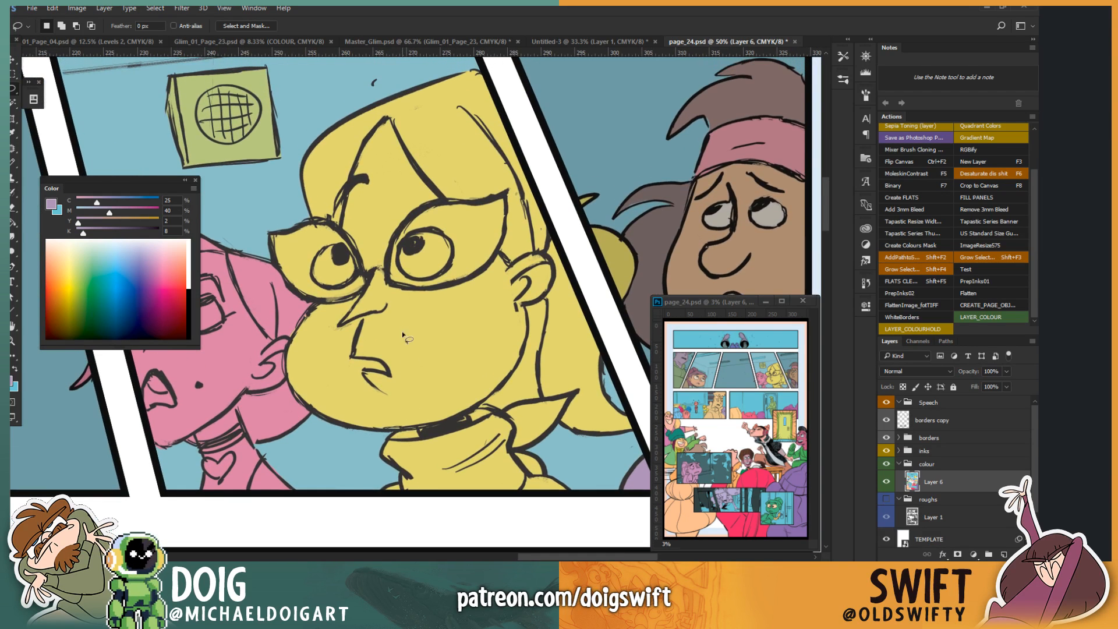
mouse_move(485, 323)
left_mouse_down()
mouse_move(431, 372)
mouse_move(417, 352)
mouse_move(429, 317)
mouse_move(421, 305)
left_mouse_up()
left_click(493, 410, "alt")
left_click(494, 398, "alt")
left_click(501, 381, "alt")
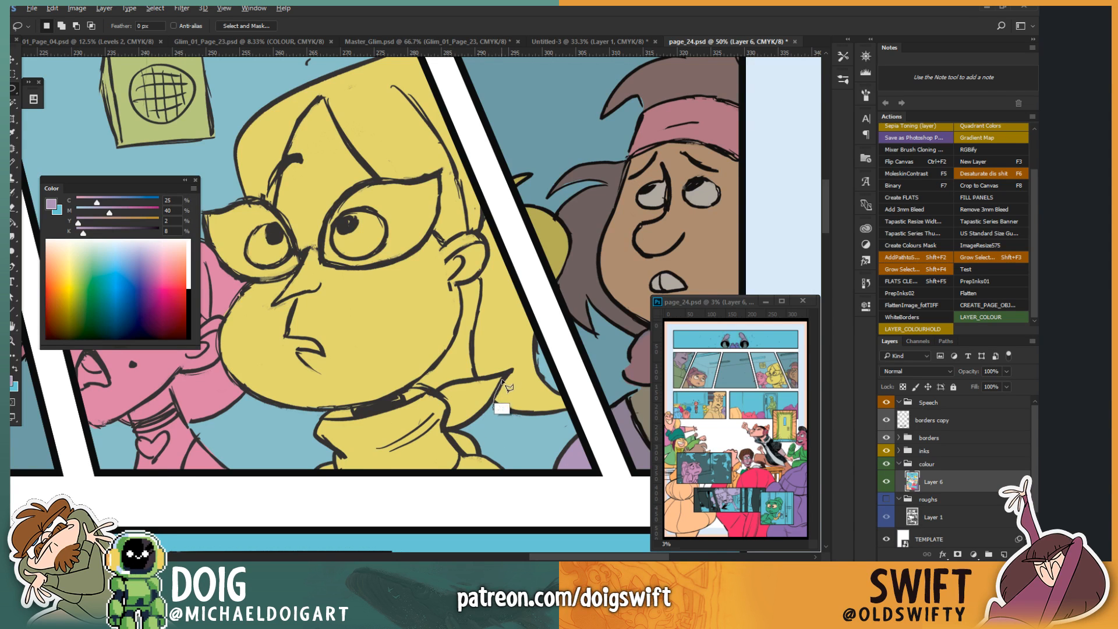
left_click(512, 370, "alt")
left_click(434, 389, "alt")
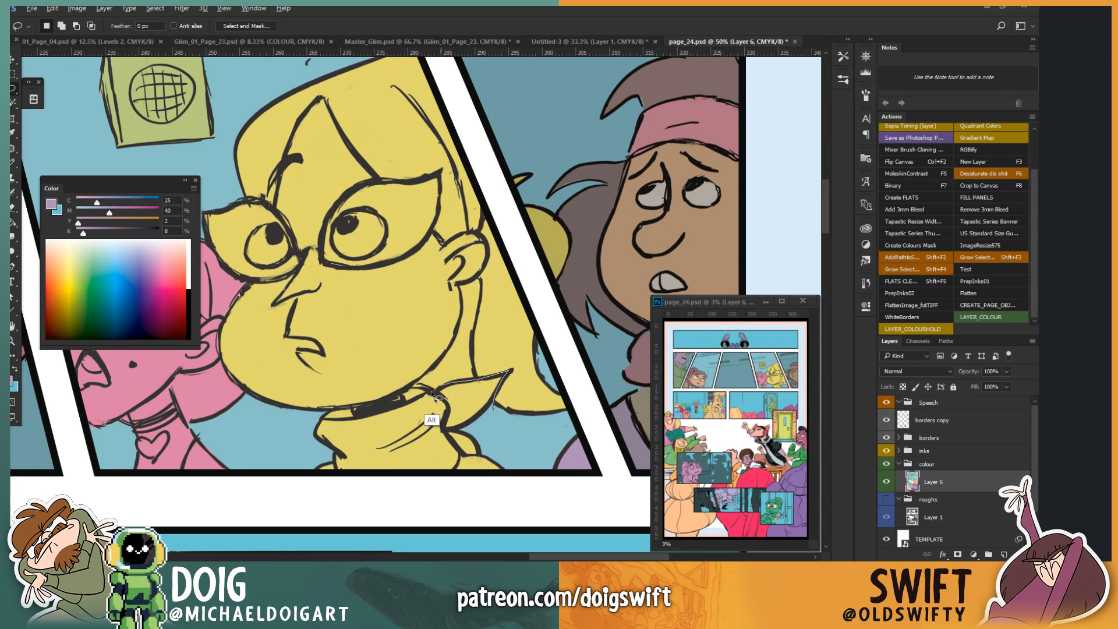
left_click(416, 384, "alt")
left_click(400, 391, "alt")
mouse_move(400, 390)
left_mouse_down()
mouse_move(324, 414)
mouse_move(289, 443)
mouse_move(281, 483)
mouse_move(337, 493)
mouse_move(380, 413)
left_mouse_up()
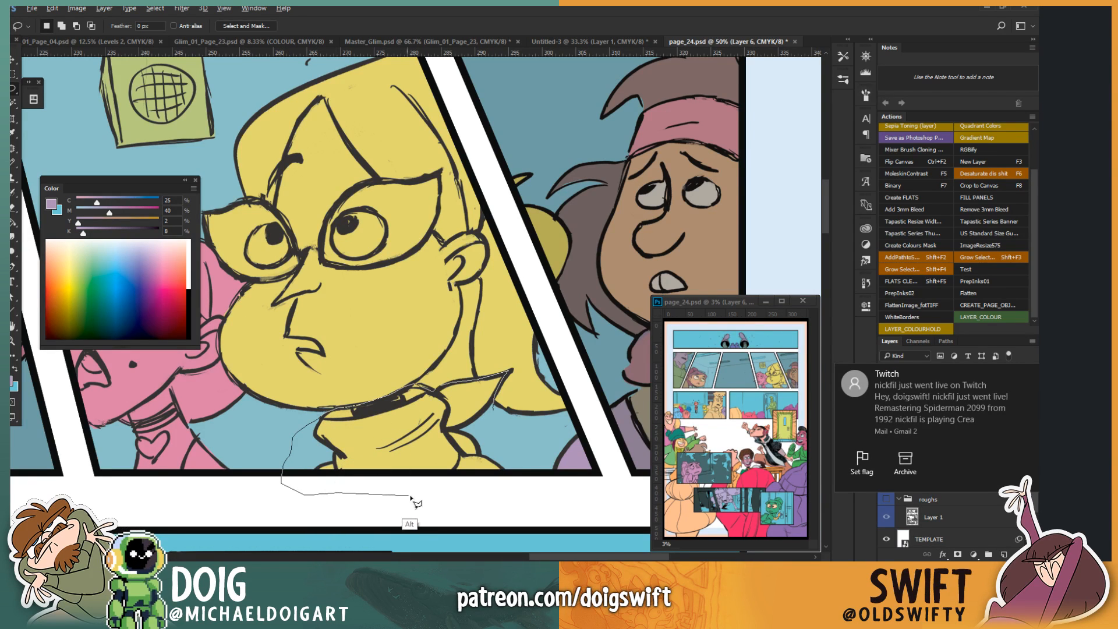
mouse_move(445, 507)
left_mouse_down()
mouse_move(406, 499)
mouse_move(513, 478)
mouse_move(493, 404)
left_mouse_up()
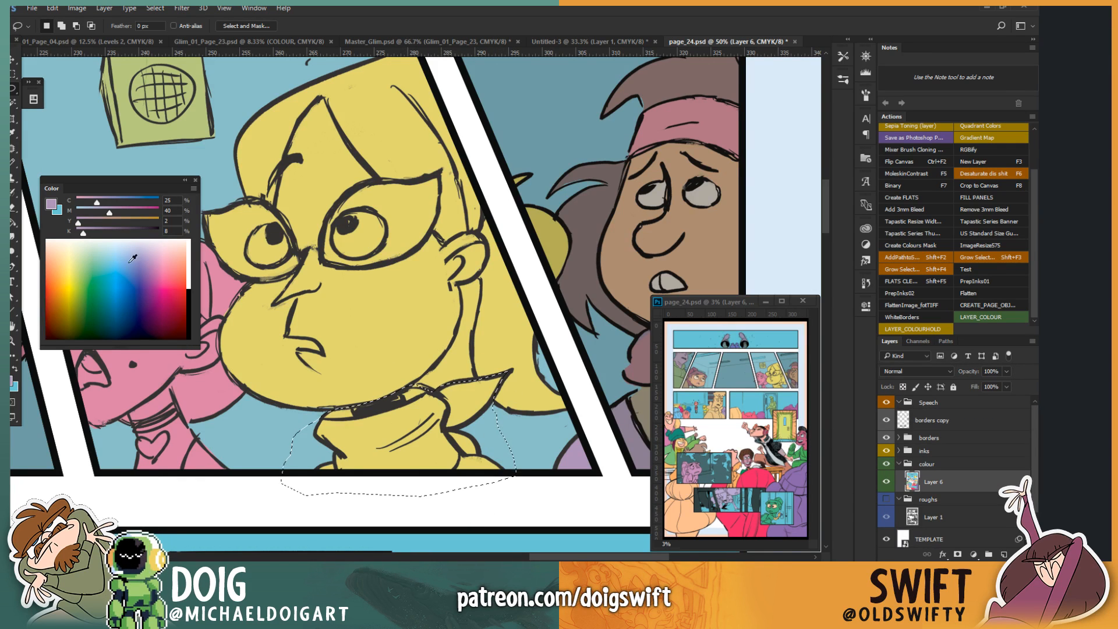
left_click(184, 262)
key("g")
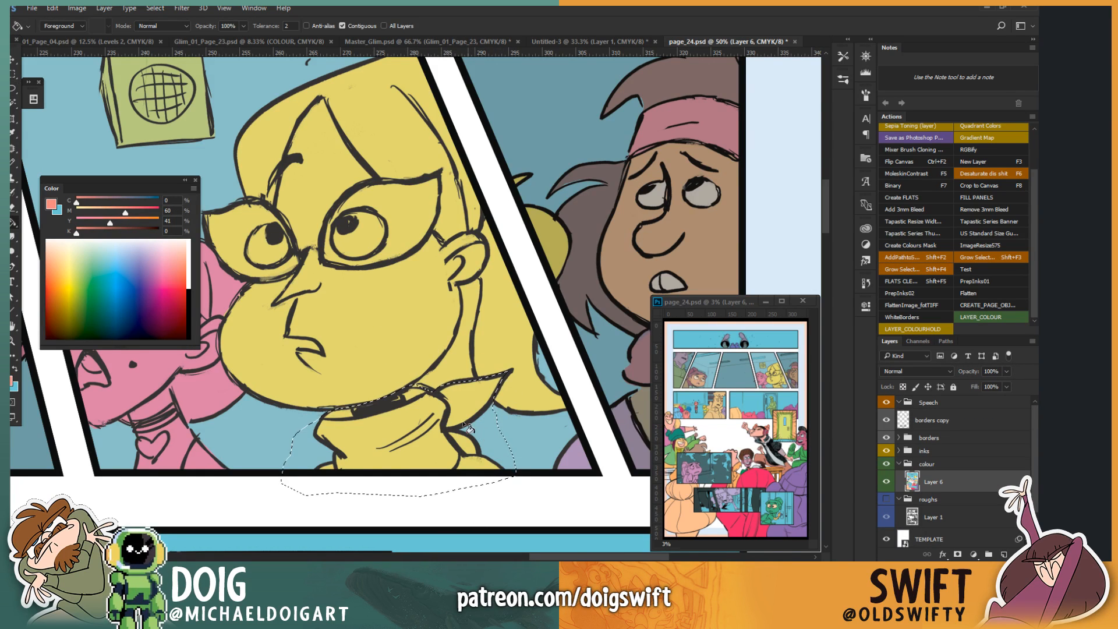
left_click(434, 444)
left_click_drag(371, 399, 392, 369)
key("ctrl+d")
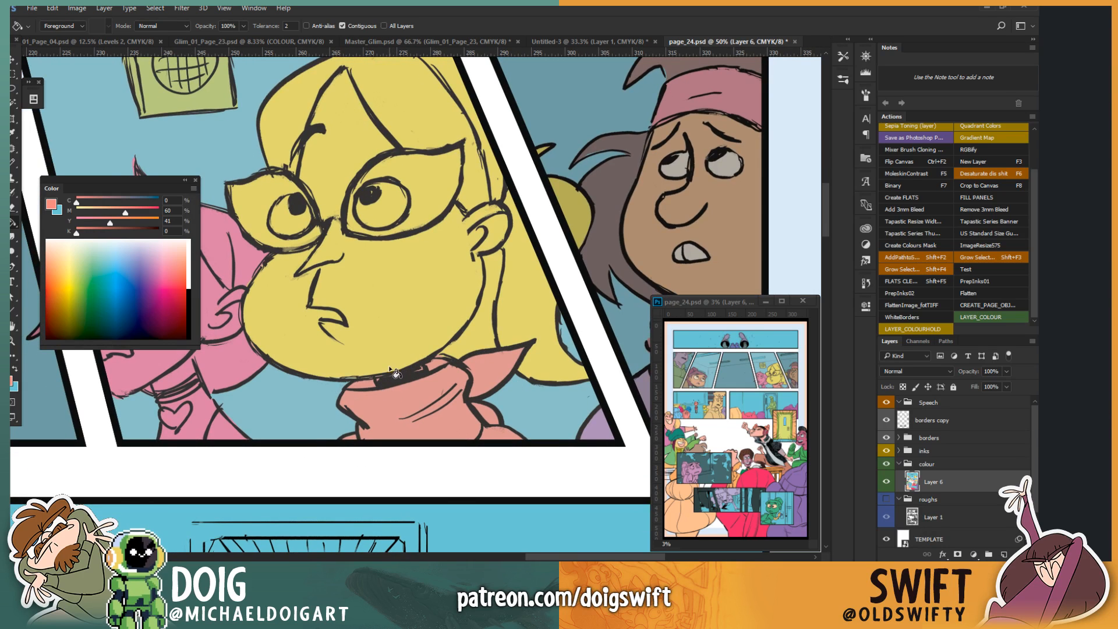
Step: Lasso the glasses character's shoulders on both sides below the scarf, fill them with pink (C17 M57 Y0 K0), and deselect
key("l")
left_click_drag(461, 383, 465, 413)
left_click(497, 461, "alt")
left_click(529, 470, "alt")
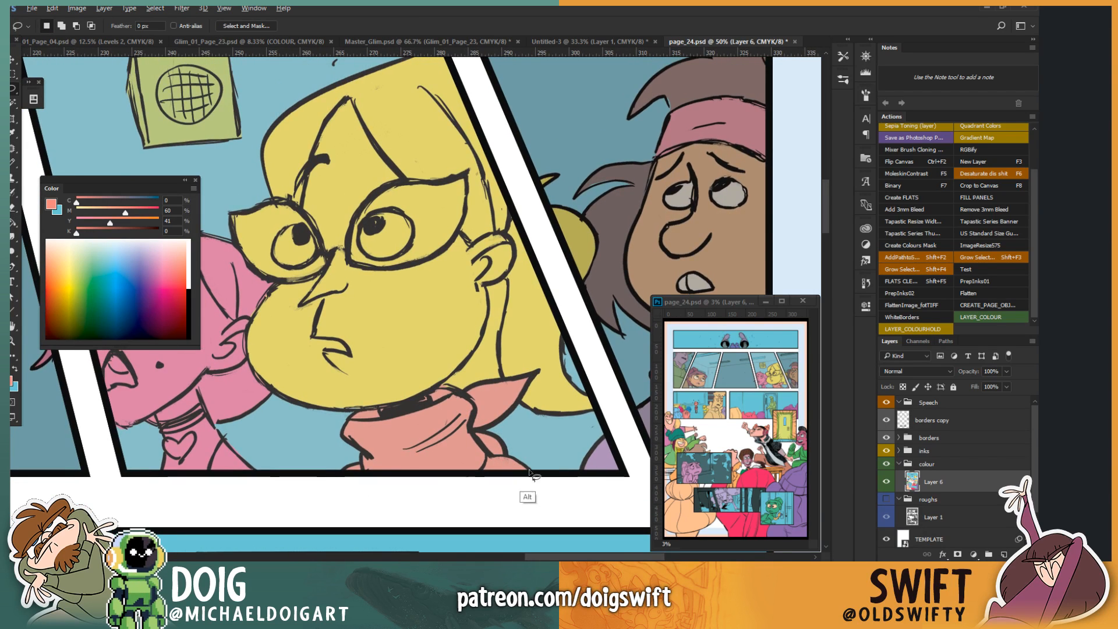
left_click(476, 476, "alt")
mouse_move(487, 464)
left_mouse_down()
mouse_move(540, 454)
mouse_move(550, 496)
left_mouse_up()
mouse_move(341, 502)
left_mouse_down()
mouse_move(315, 465)
mouse_move(352, 458)
mouse_move(385, 483)
mouse_move(484, 470)
left_mouse_up()
left_click_drag(151, 279, 160, 264)
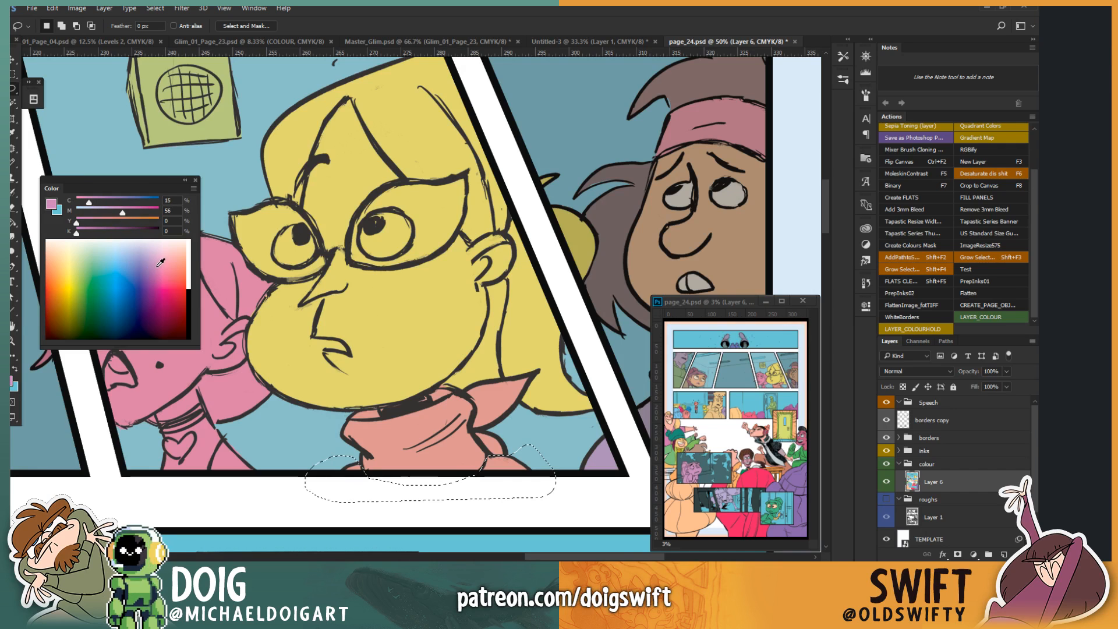
key("g")
left_click(352, 469)
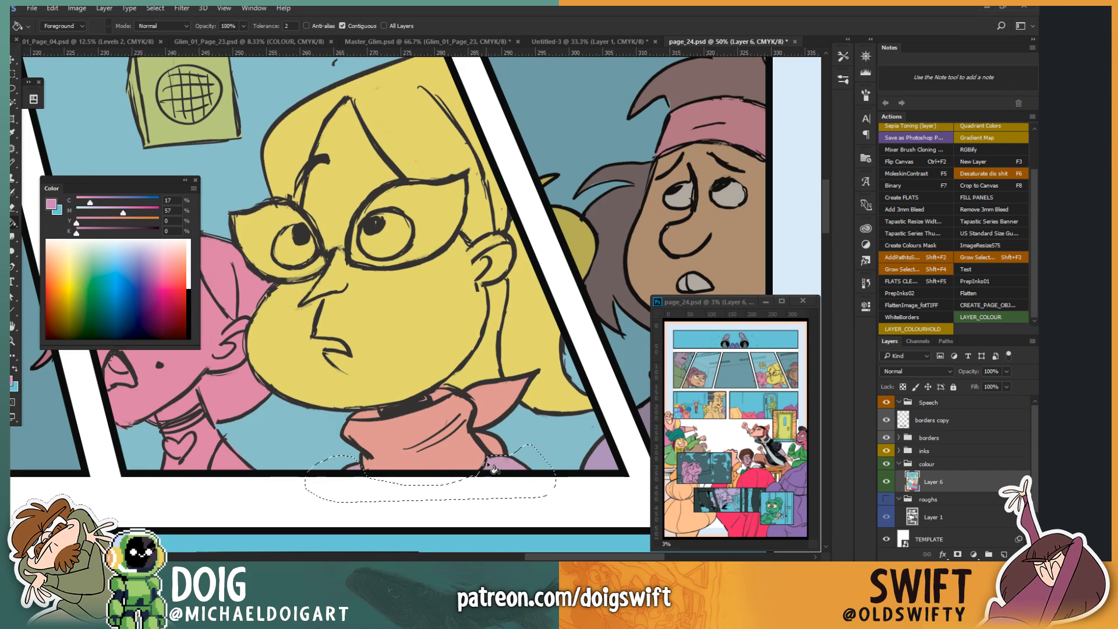
left_click(495, 464)
left_click_drag(382, 374, 454, 434)
key("ctrl+d")
Step: Lasso the glasses character's hair around the face and ear, fill it with light orange (C0 M33 Y55 K0), and deselect
key("l")
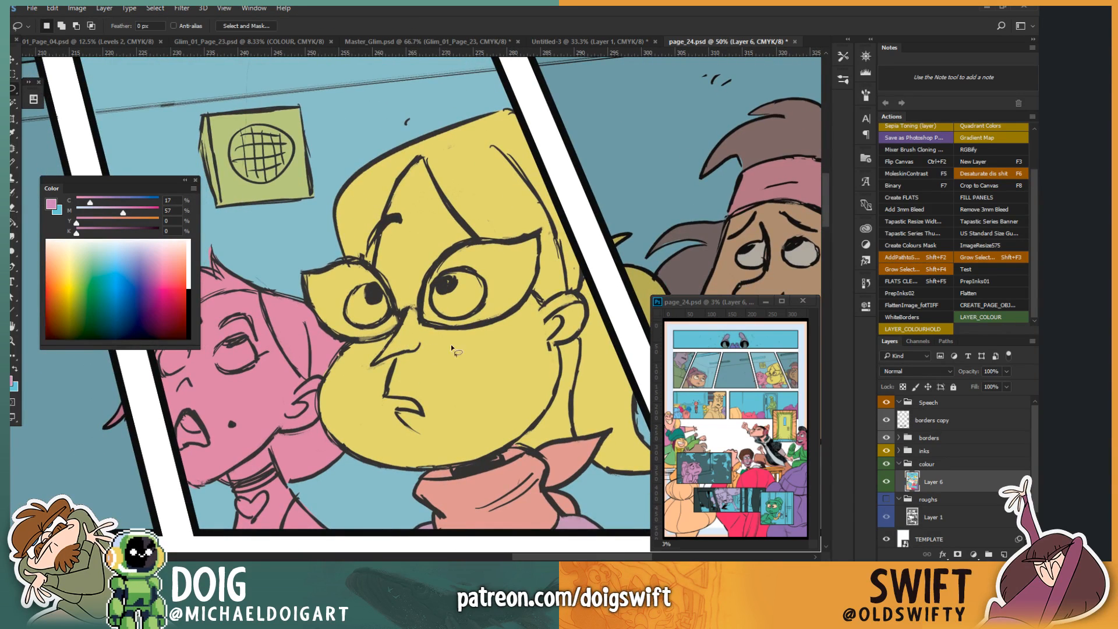
left_click_drag(530, 376, 441, 404)
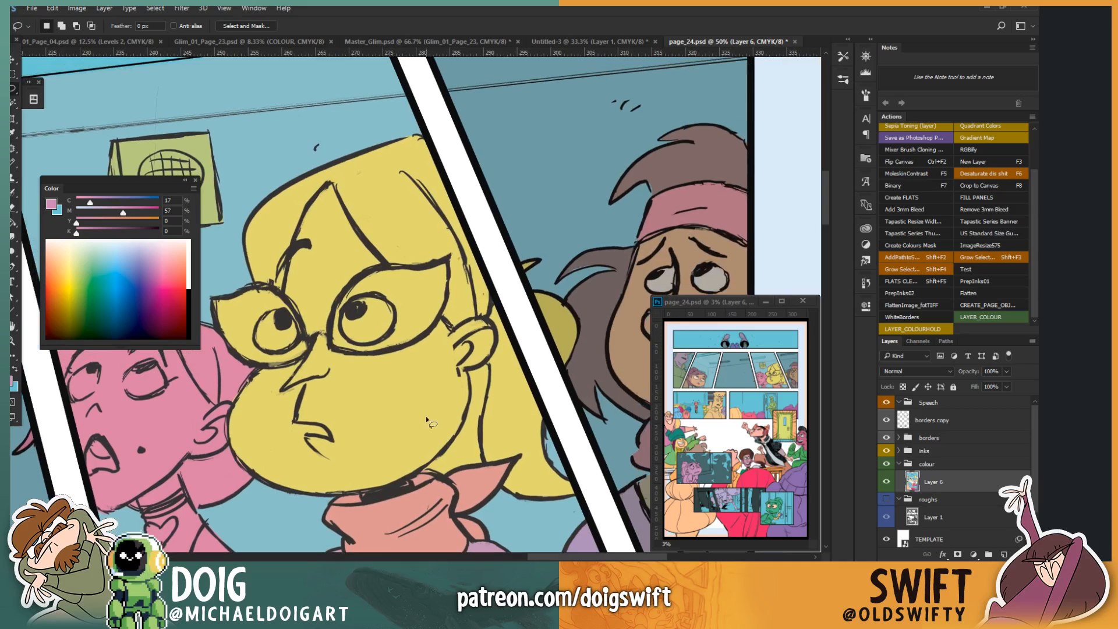
left_click(418, 472, "alt")
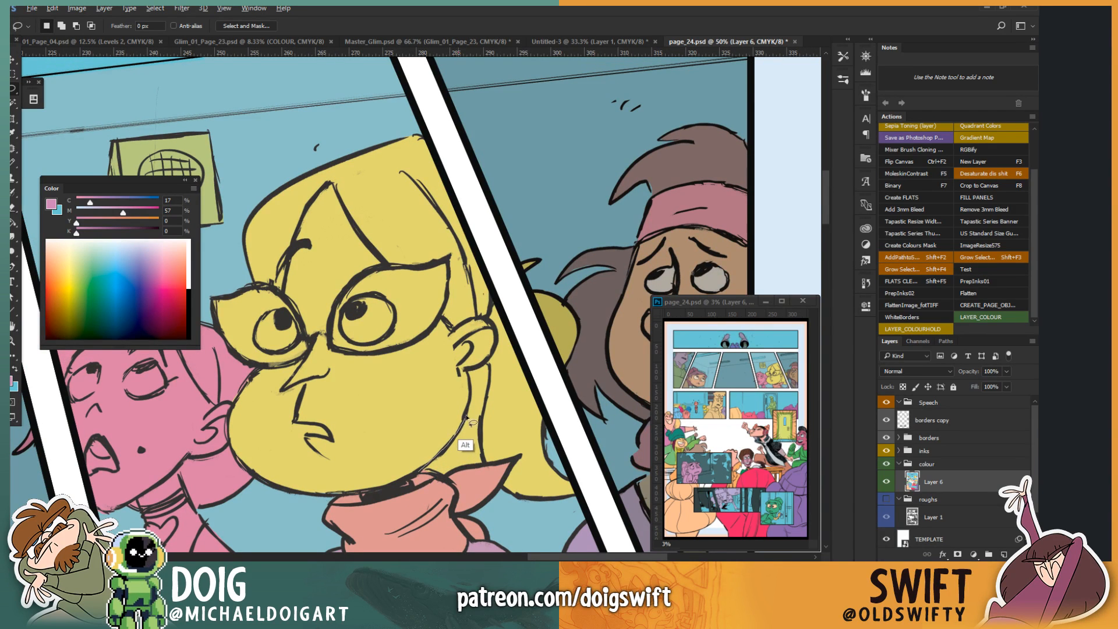
mouse_move(468, 416)
left_mouse_down()
mouse_move(468, 370)
mouse_move(488, 359)
mouse_move(492, 327)
mouse_move(475, 315)
mouse_move(452, 330)
mouse_move(426, 269)
mouse_move(445, 309)
mouse_move(445, 260)
mouse_move(385, 267)
mouse_move(330, 182)
mouse_move(311, 210)
mouse_move(310, 200)
mouse_move(281, 289)
mouse_move(244, 281)
mouse_move(235, 221)
mouse_move(272, 154)
mouse_move(374, 94)
mouse_move(426, 97)
mouse_move(447, 130)
mouse_move(520, 318)
mouse_move(523, 386)
mouse_move(502, 390)
mouse_move(523, 356)
mouse_move(523, 280)
mouse_move(486, 257)
mouse_move(489, 217)
mouse_move(509, 317)
mouse_move(595, 499)
mouse_move(537, 522)
mouse_move(487, 522)
mouse_move(425, 483)
left_mouse_up()
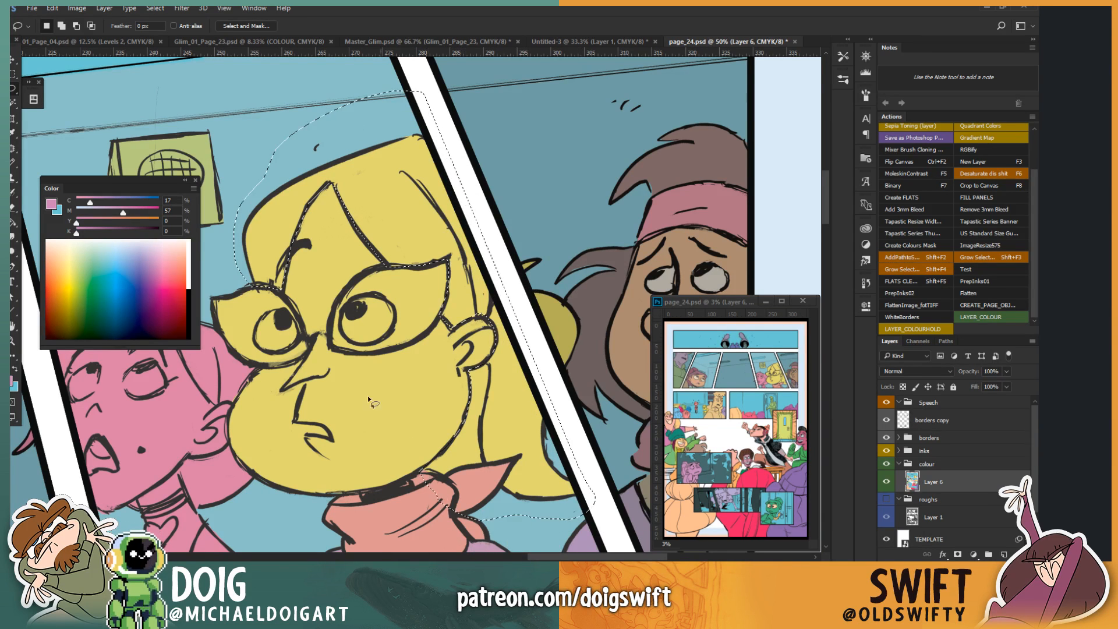
left_click_drag(57, 266, 55, 264)
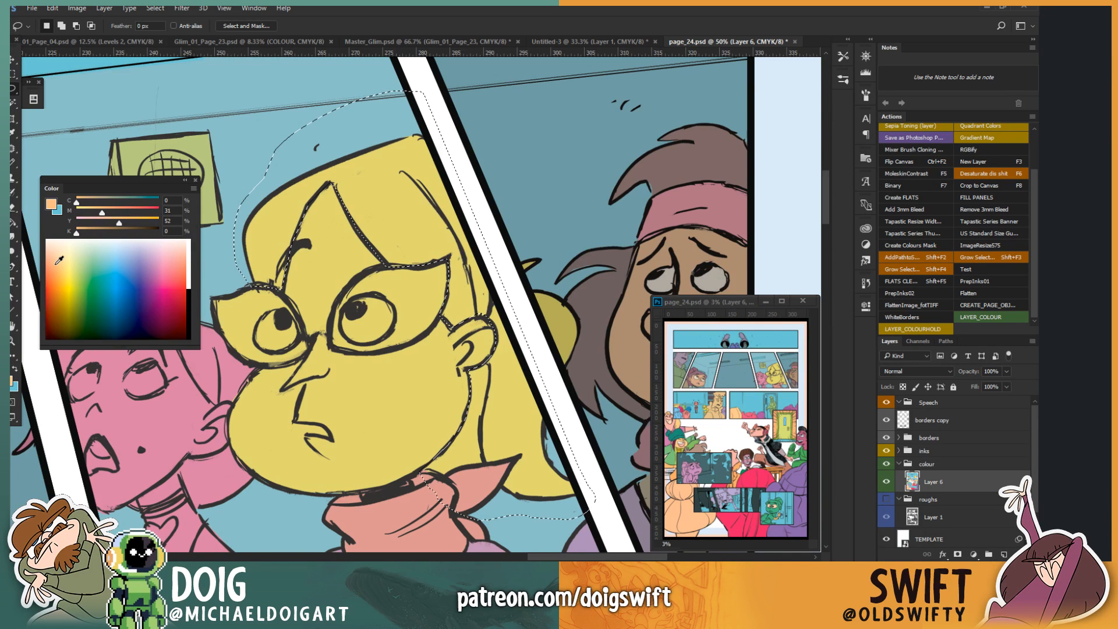
key("g")
left_click(502, 398)
mouse_move(411, 362)
left_mouse_down()
mouse_move(455, 347)
mouse_move(470, 355)
left_mouse_up()
key("ctrl+d")
Step: Lasso the glasses lens nearest the ear and fill it with the blue background swatch (C54 M0 Y18 K0)
mouse_move(394, 331)
left_mouse_down()
mouse_move(373, 319)
mouse_move(386, 330)
mouse_move(380, 291)
mouse_move(409, 247)
mouse_move(444, 239)
mouse_move(462, 215)
mouse_move(441, 242)
mouse_move(429, 237)
mouse_move(503, 222)
mouse_move(517, 263)
mouse_move(502, 288)
mouse_move(445, 325)
mouse_move(378, 324)
left_mouse_up()
key("l")
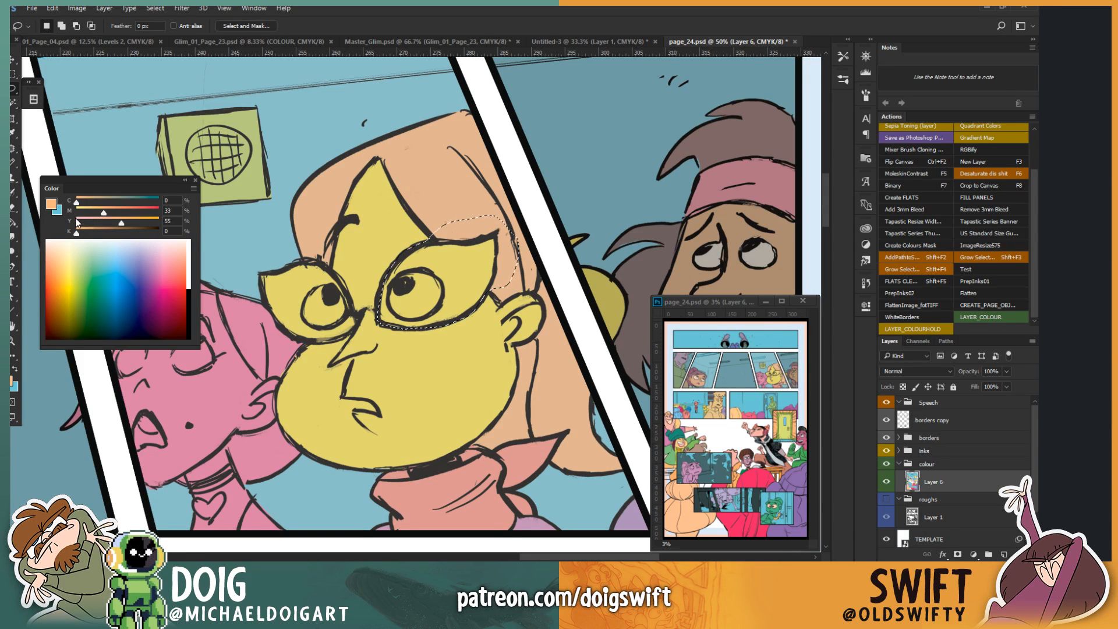
key("x")
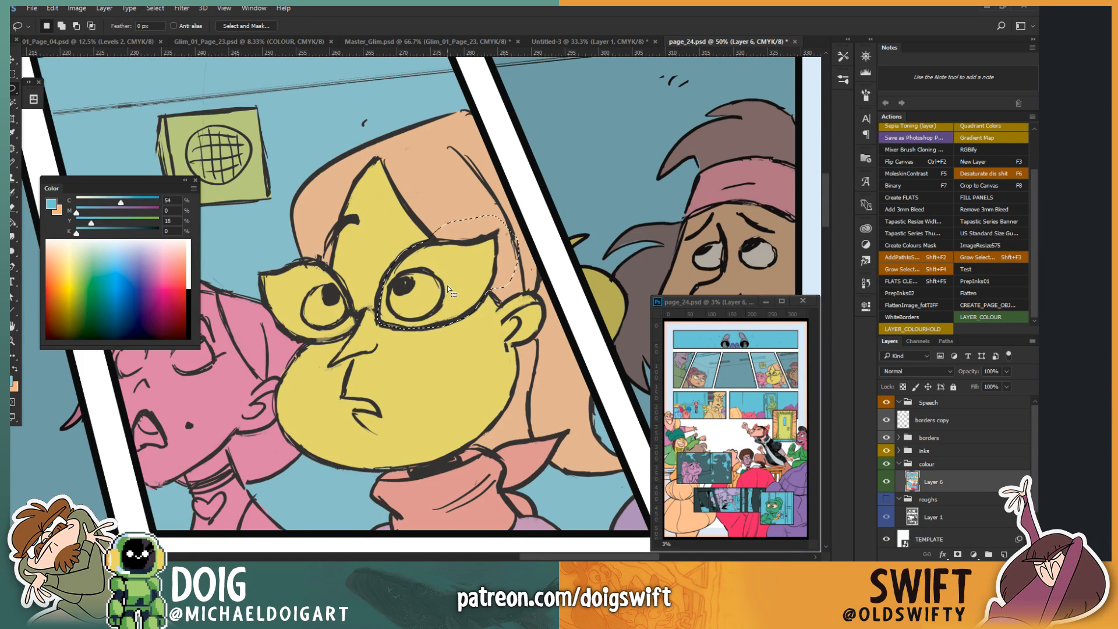
key("g")
left_click(450, 253)
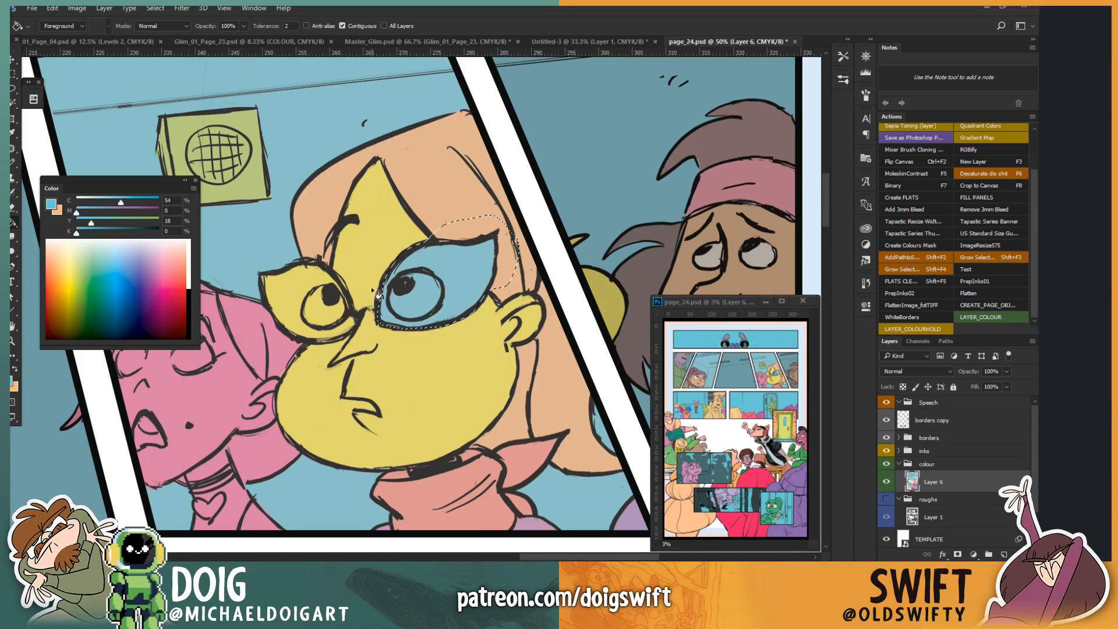
scroll(373, 322, "up", 2)
Step: Lasso the eye inside the blue lens, fill it with pale blue (C27 M0 Y18 K0), and deselect
key("l")
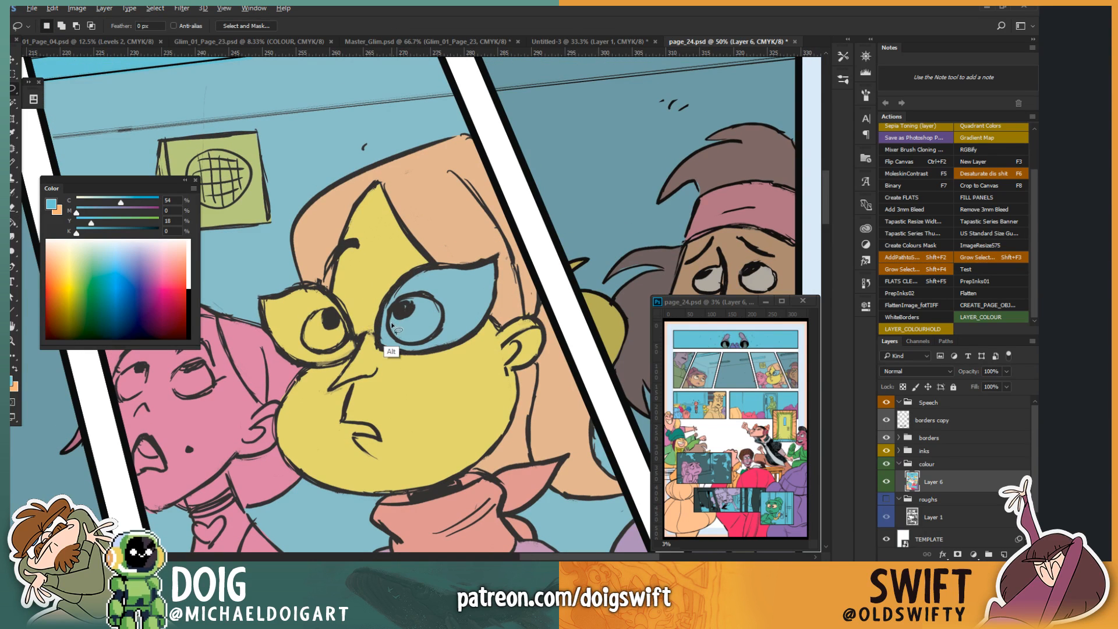
mouse_move(391, 332)
left_mouse_down()
mouse_move(431, 345)
mouse_move(447, 310)
mouse_move(432, 296)
mouse_move(405, 298)
mouse_move(390, 327)
left_mouse_up()
left_click_drag(115, 203, 97, 211)
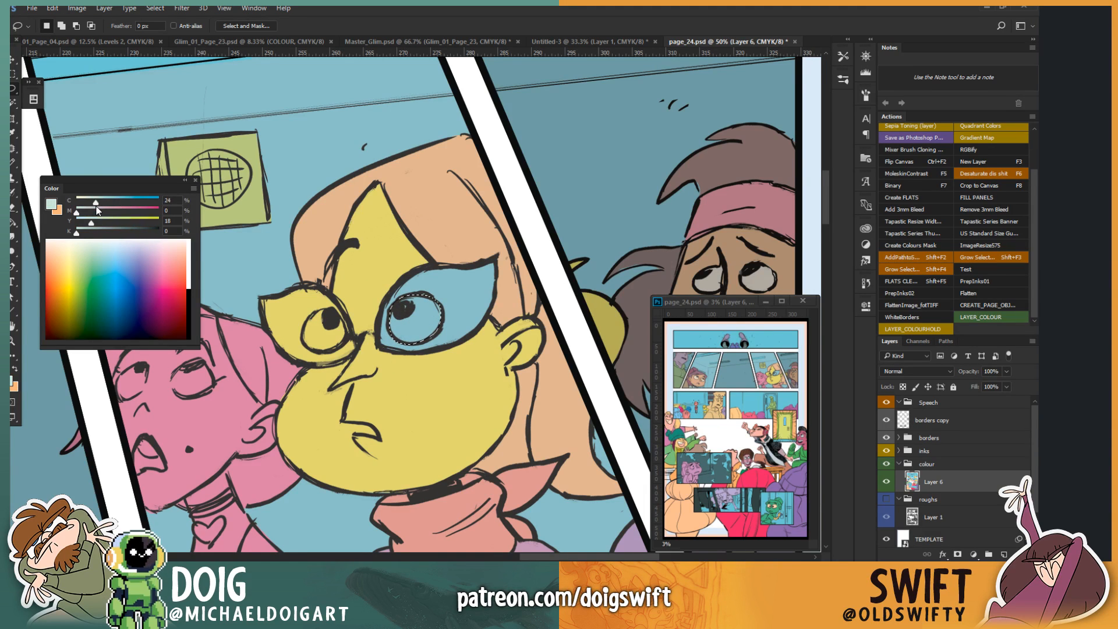
key("g")
left_click(425, 330)
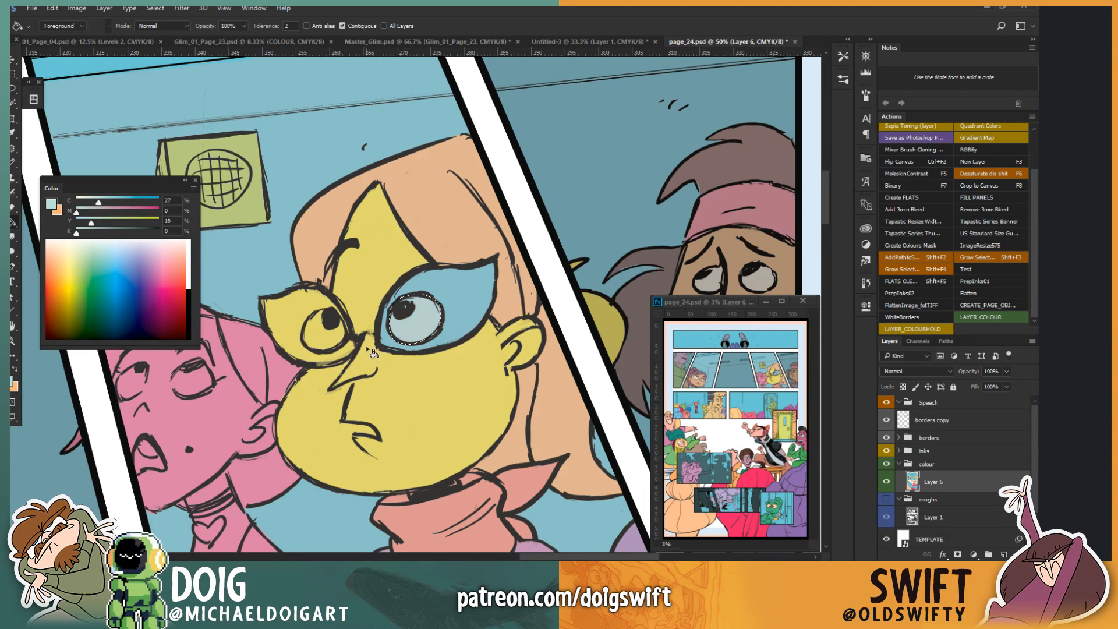
key("ctrl+d")
key("l")
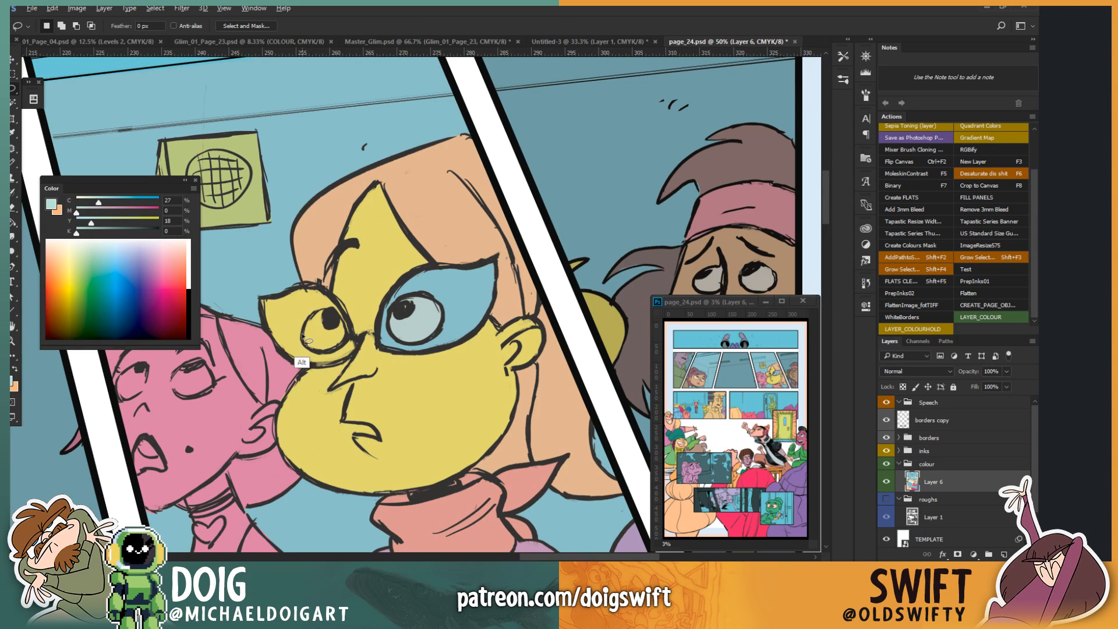
Step: Lasso the glasses character's other eye, fill it with pale blue (C27 M0 Y18 K0), and deselect
mouse_move(304, 340)
left_mouse_down()
mouse_move(311, 356)
mouse_move(335, 357)
mouse_move(351, 343)
mouse_move(342, 318)
mouse_move(324, 310)
mouse_move(302, 335)
mouse_move(314, 345)
left_mouse_up()
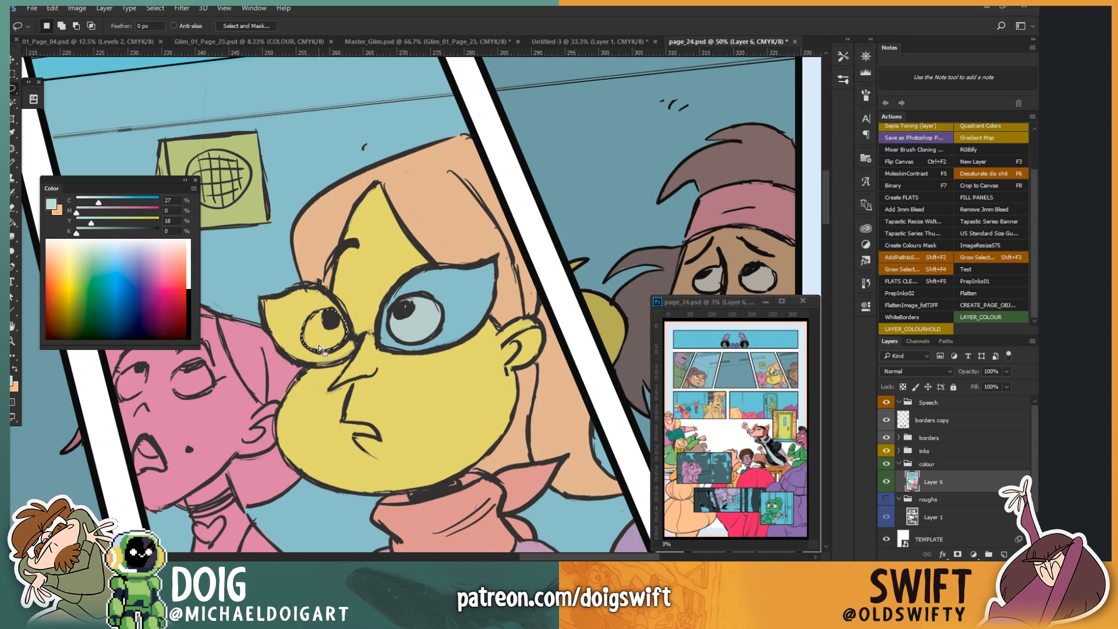
key("g")
left_click(328, 351)
key("ctrl+d")
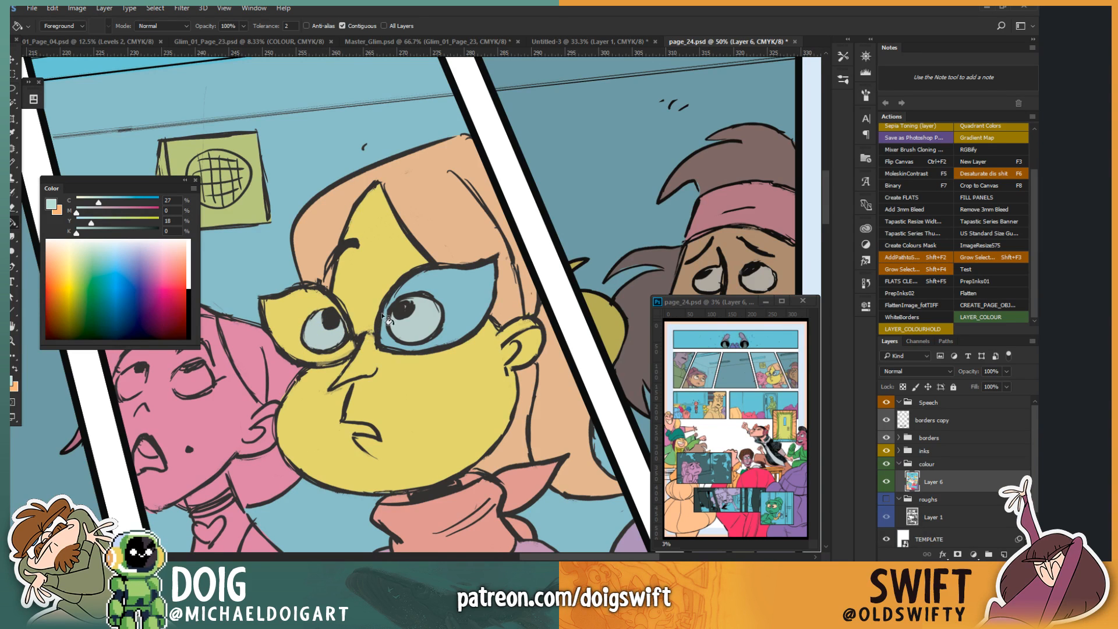
Step: Sample the blue of the finished lens (C40 M2 Y14 K8), lasso the other glasses lens around the eye, fill it, and deselect
key("i")
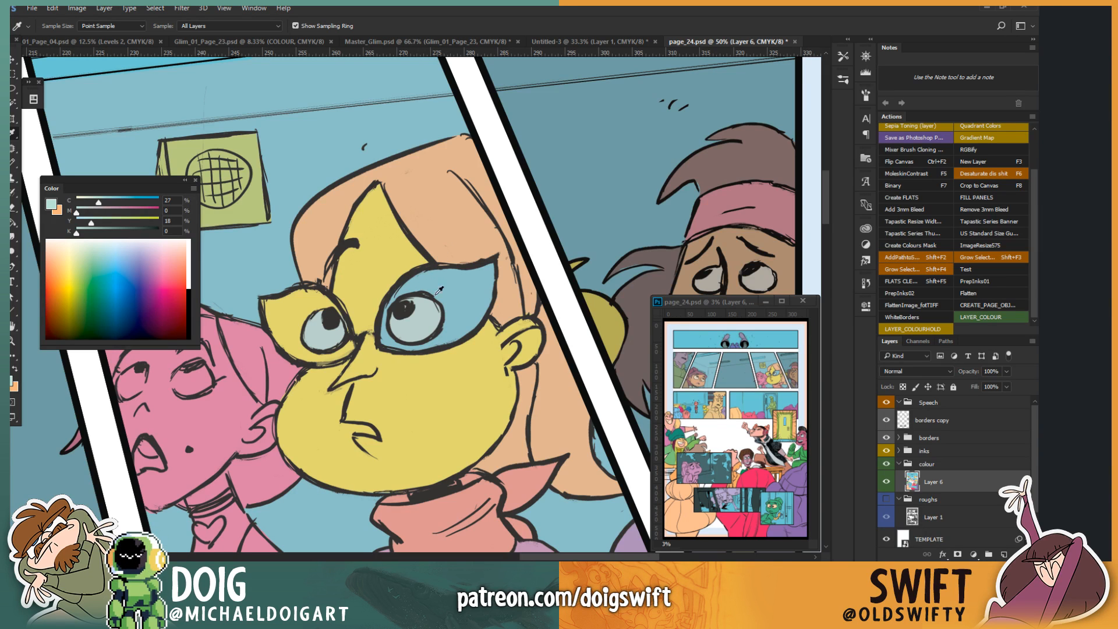
left_click(449, 299)
key("l")
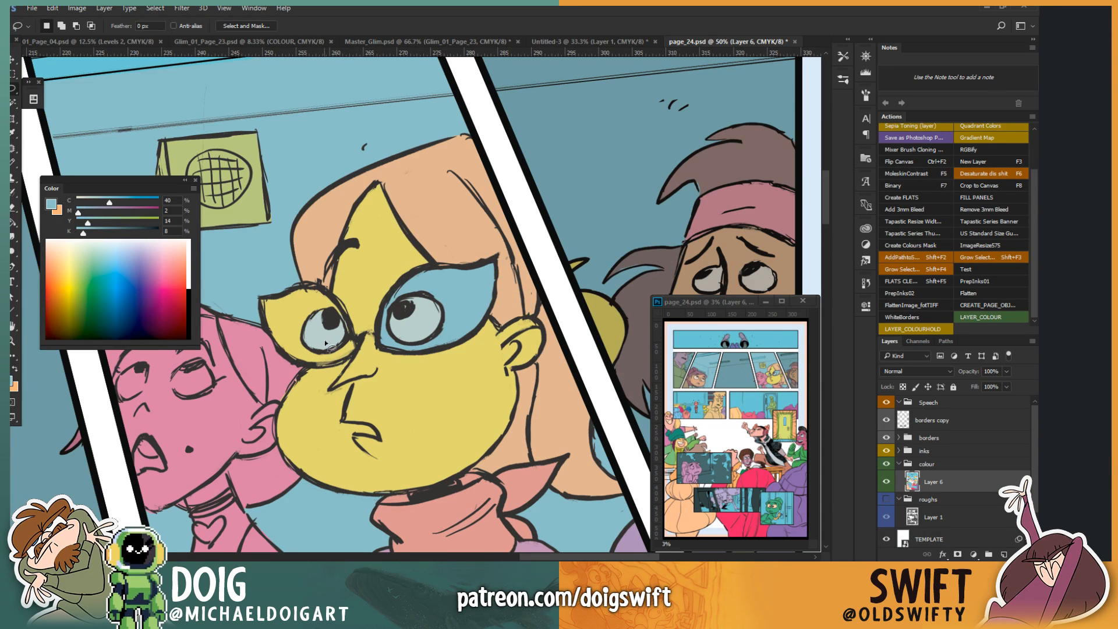
mouse_move(341, 306)
left_mouse_down()
mouse_move(274, 278)
mouse_move(279, 378)
mouse_move(315, 377)
left_mouse_up()
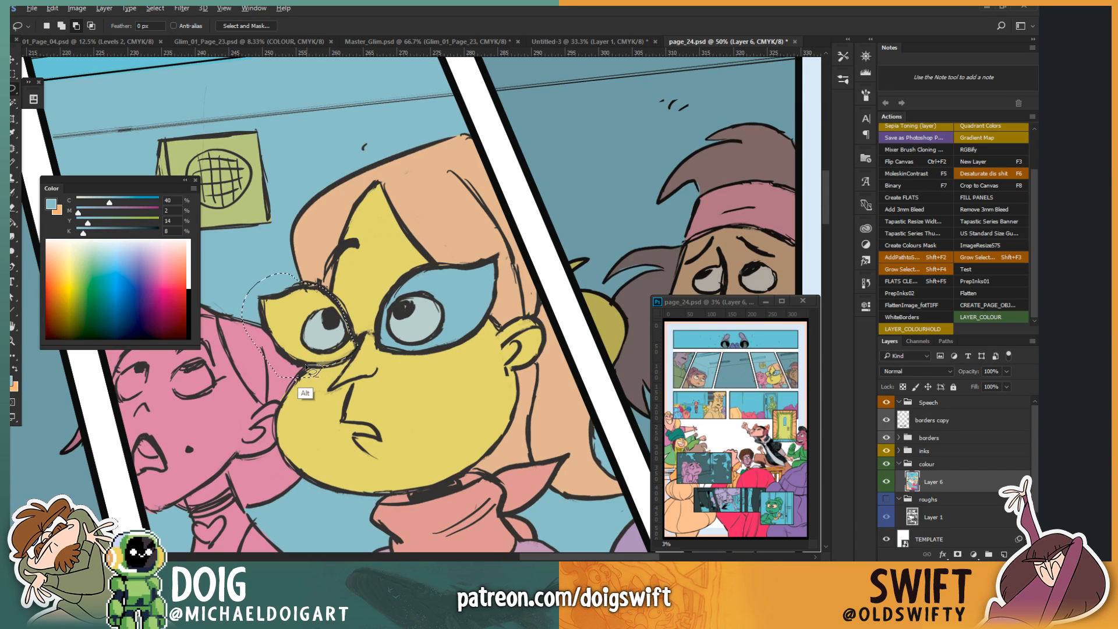
key("g")
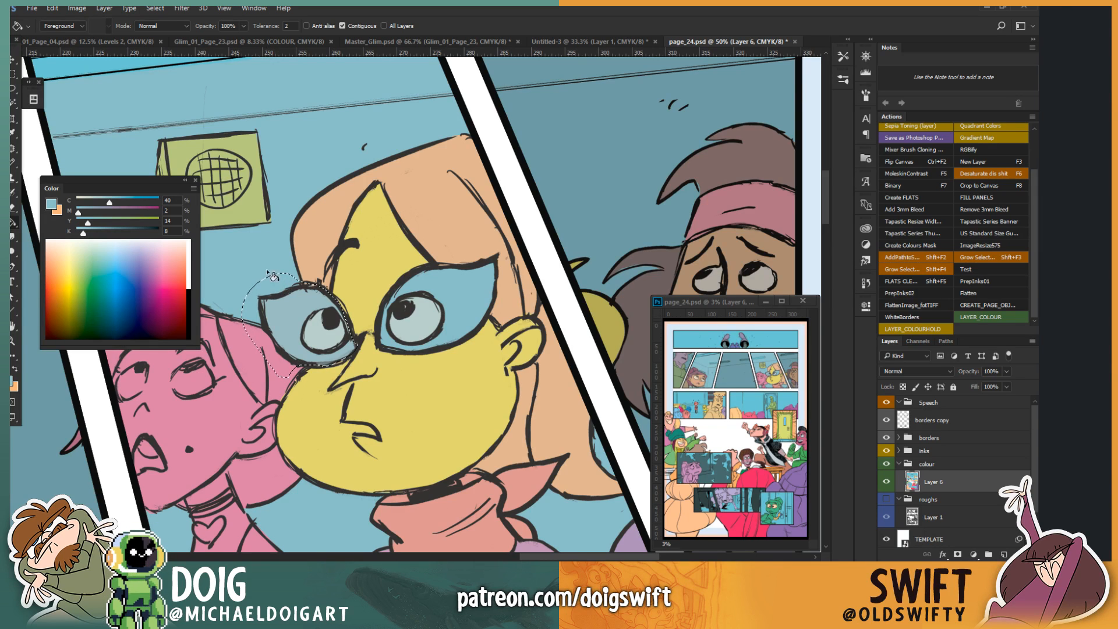
key("ctrl+d")
left_click_drag(314, 339, 313, 379)
left_click_drag(311, 381, 311, 382)
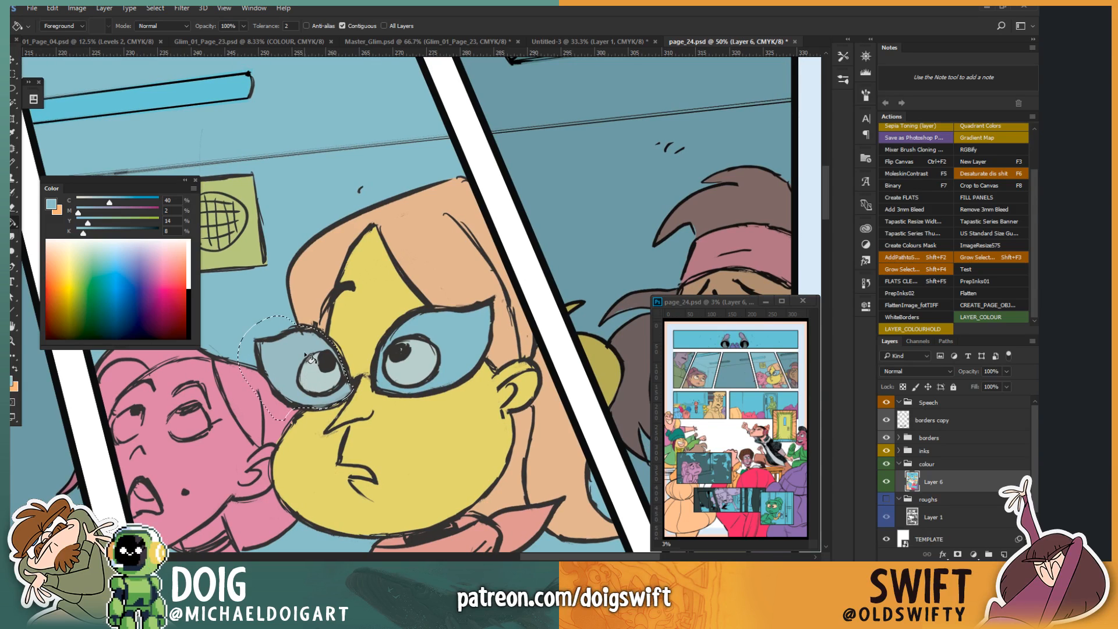
Step: Lasso the pink character's hair section between the ear and the glasses, fill it with pink (C0 M62 Y6 K0), and deselect
key("l")
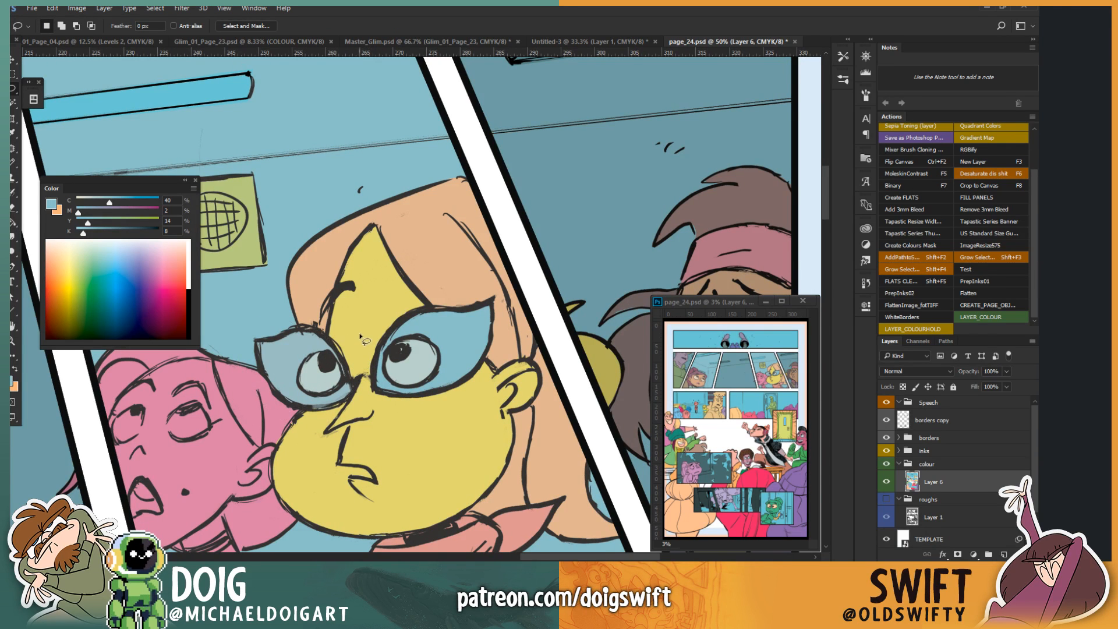
key("ctrl+minus")
key("ctrl+minus")
left_click_drag(368, 383, 334, 335)
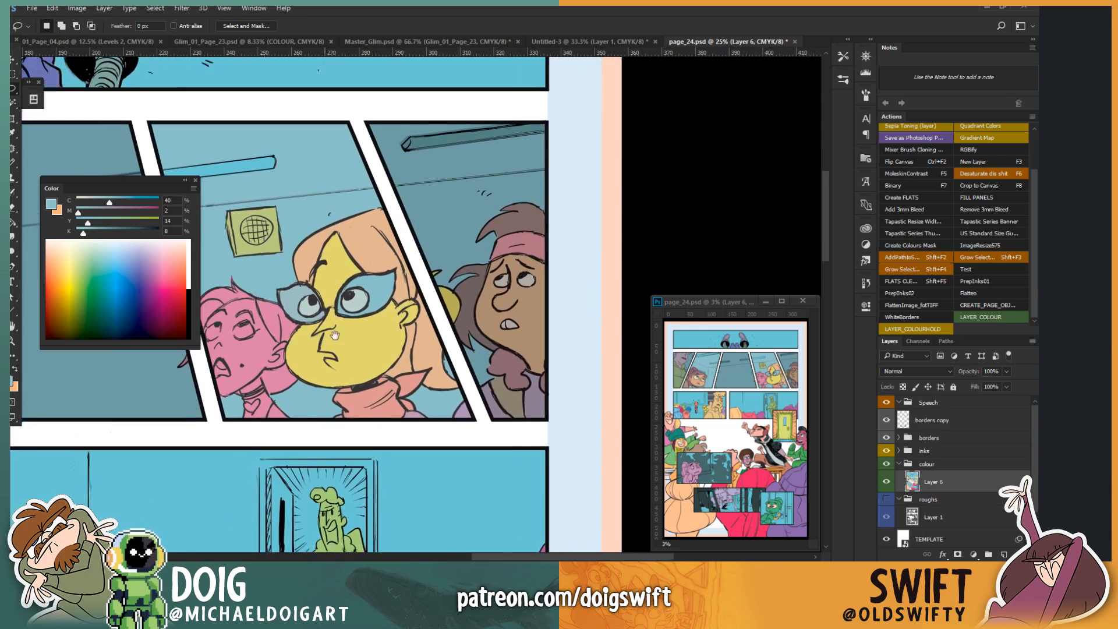
scroll(335, 335, "left", 5)
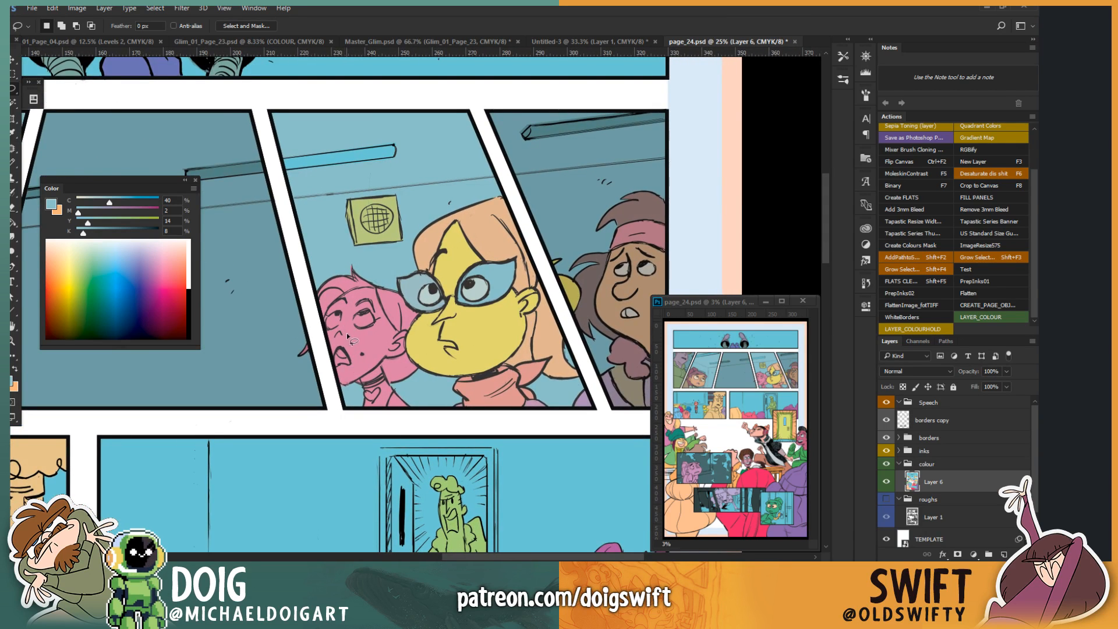
scroll(348, 336, "up", 2)
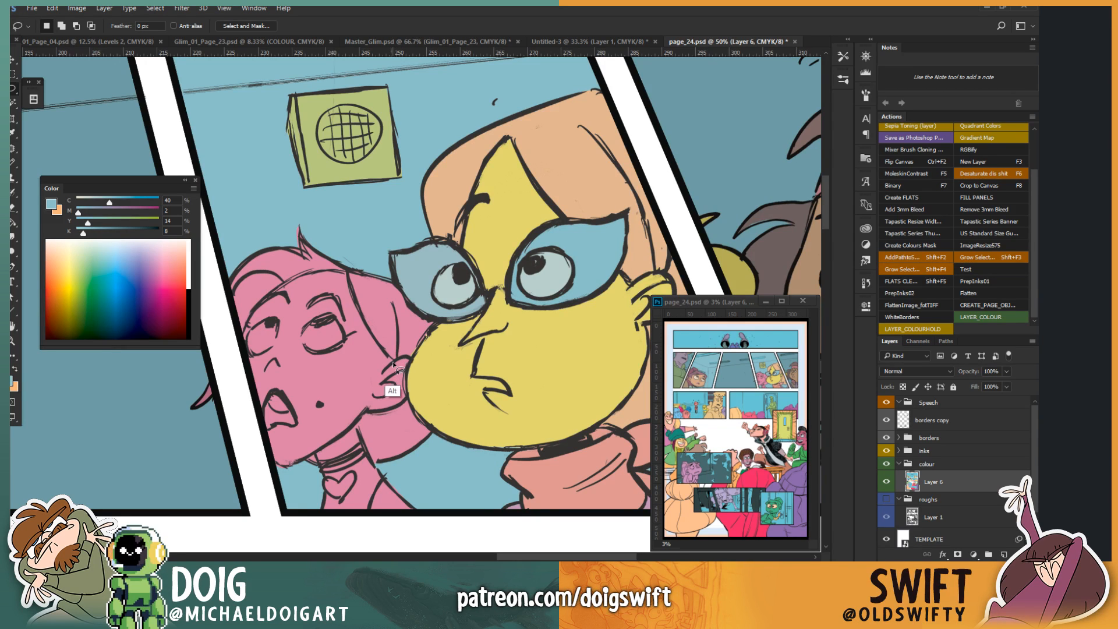
mouse_move(394, 364)
left_mouse_down()
mouse_move(437, 335)
mouse_move(437, 301)
mouse_move(387, 258)
mouse_move(351, 254)
mouse_move(352, 294)
mouse_move(394, 364)
left_mouse_up()
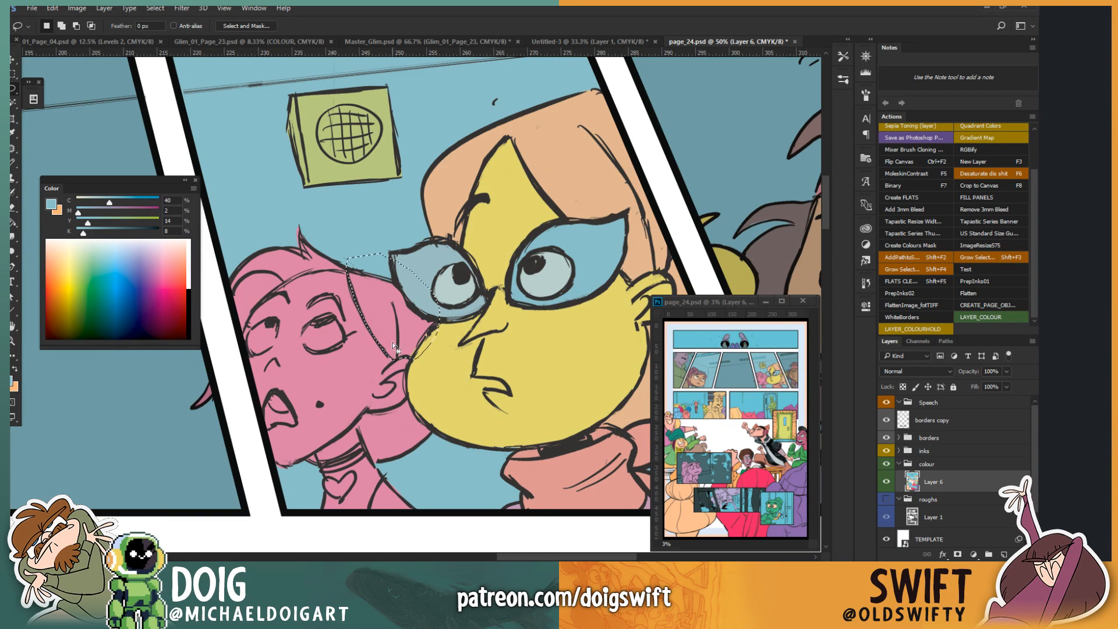
left_click(169, 267)
left_click(168, 265)
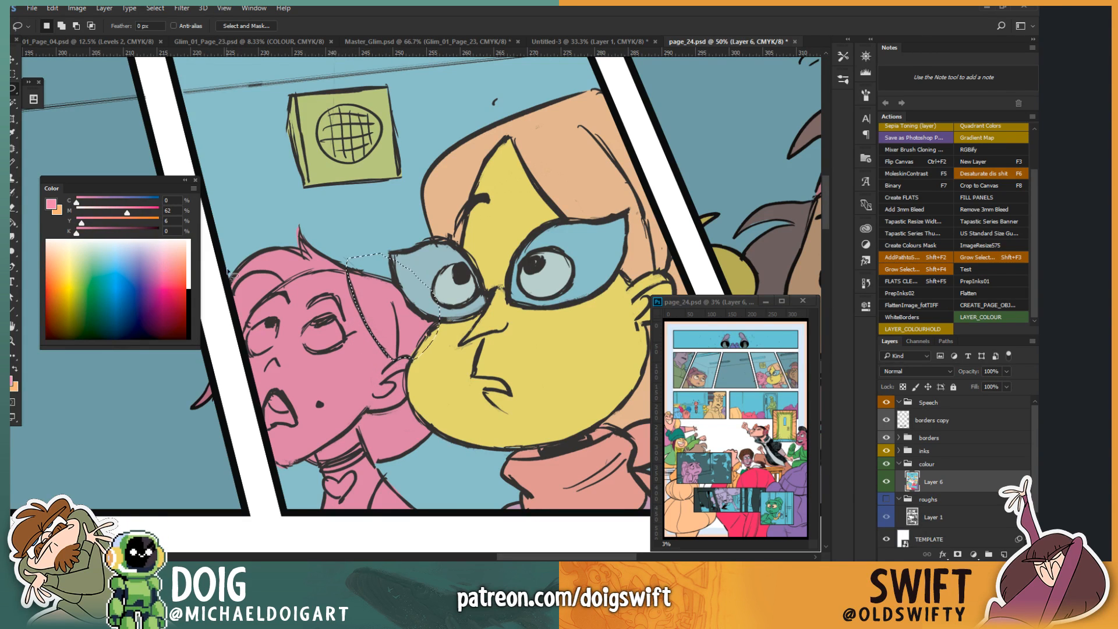
key("g")
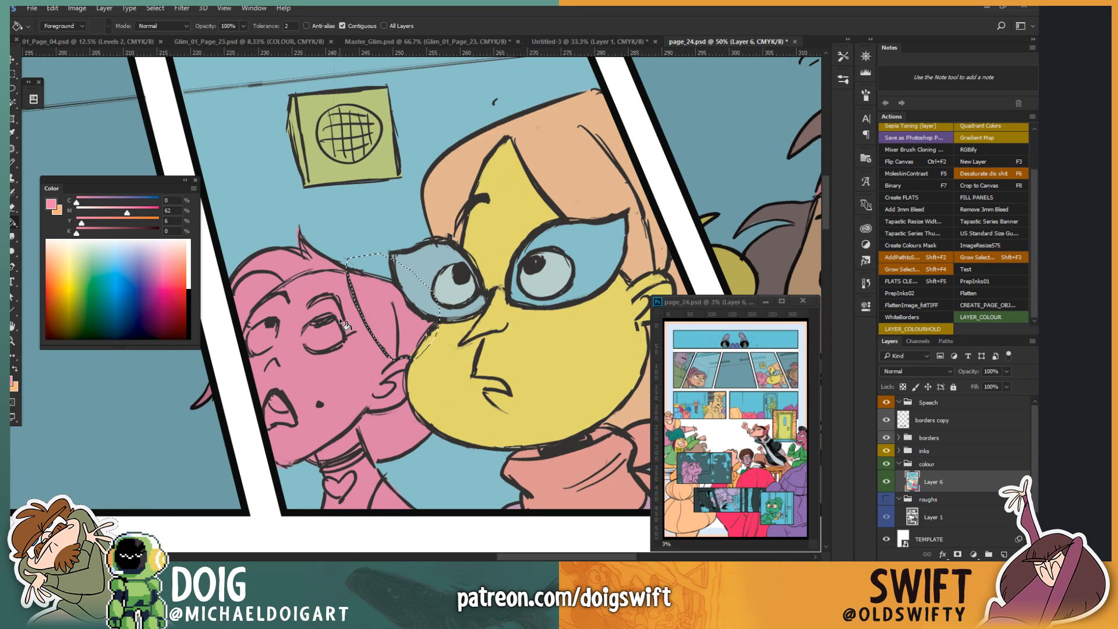
left_click(368, 323)
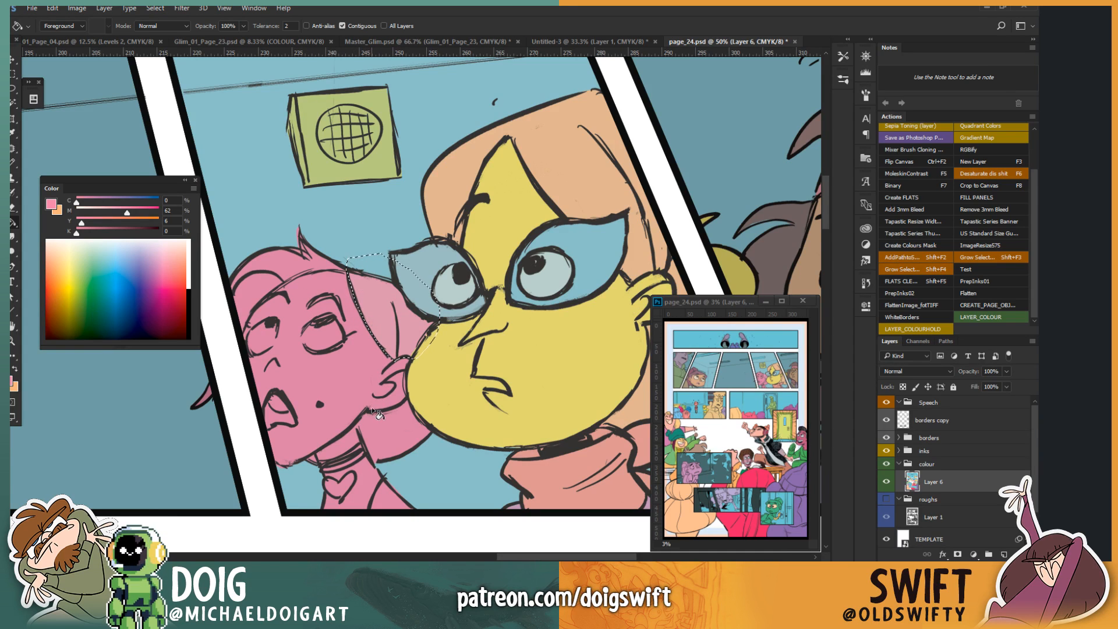
key("l")
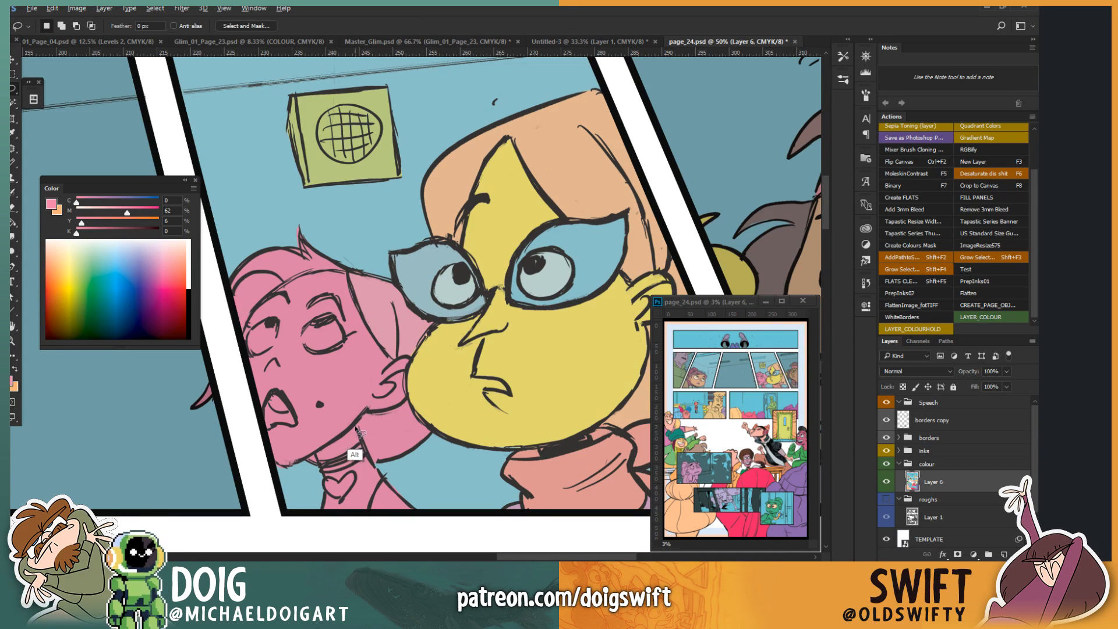
left_click(356, 429)
Step: Select the DELETE ME GUIDE layer from the artwork under the pointer and hide it
key("v")
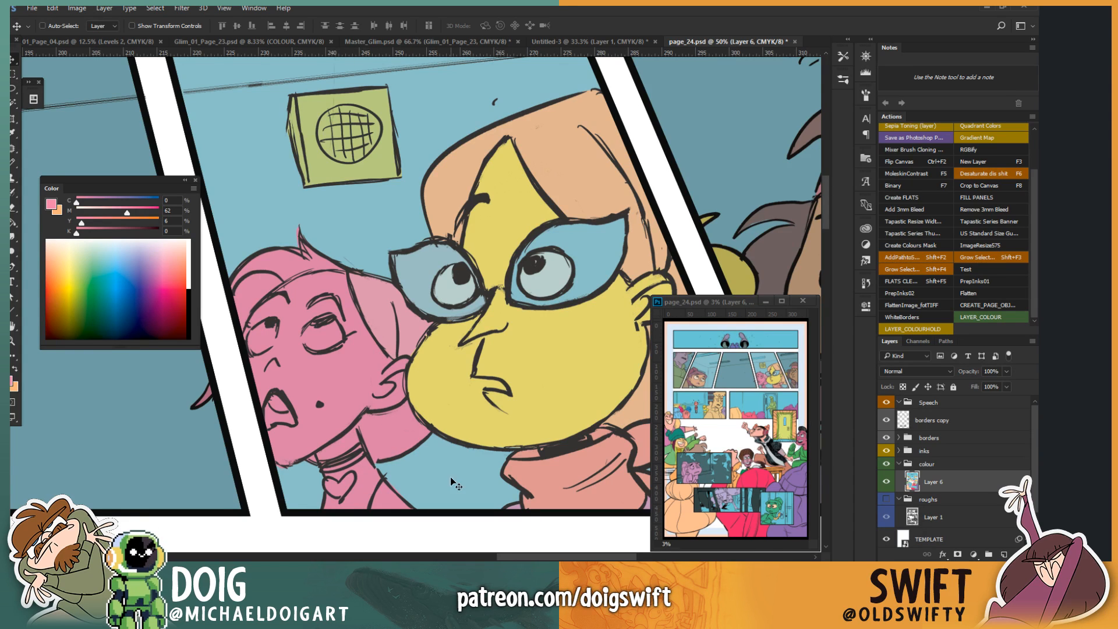
right_click(450, 481)
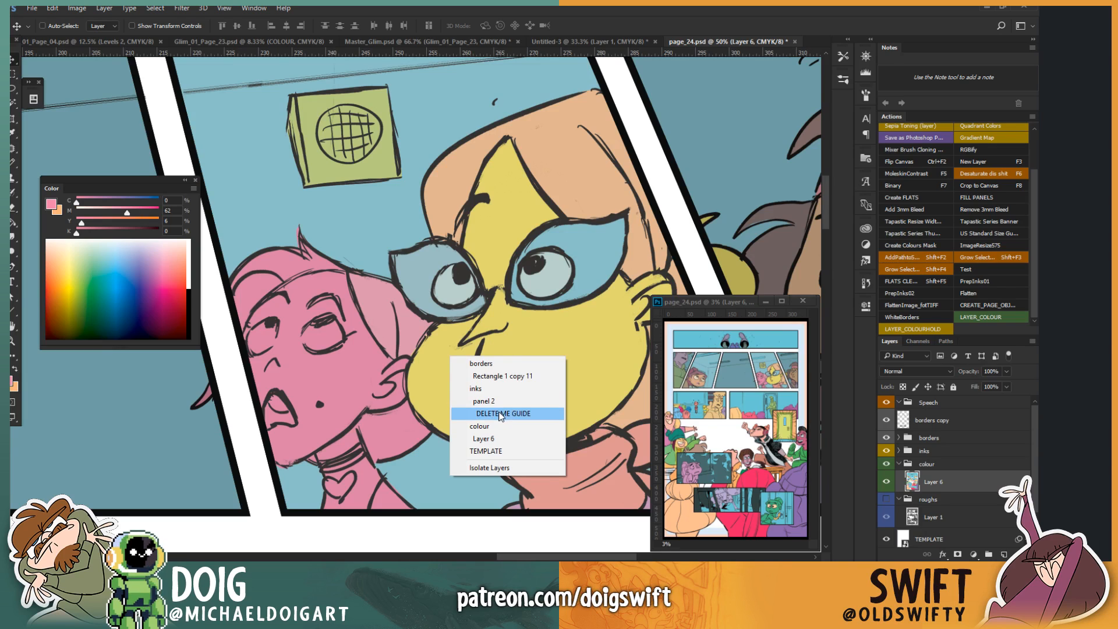
left_click(502, 414)
left_click(886, 536)
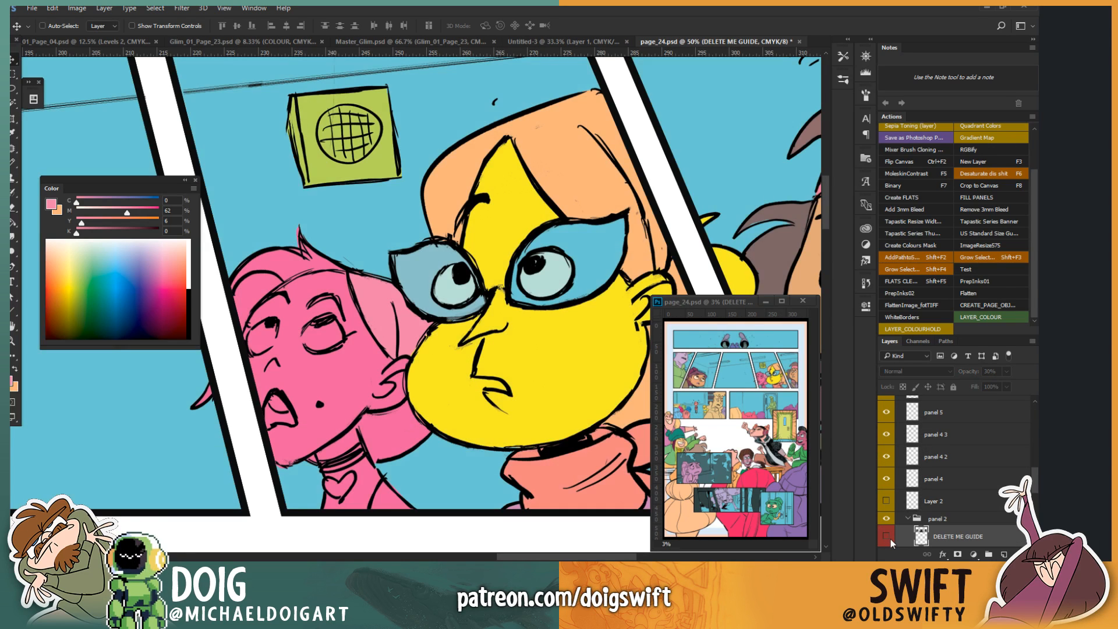
Step: Compare the page's panel colours with the DELETE ME GUIDE layer shown and hidden
scroll(431, 306, "down", 5)
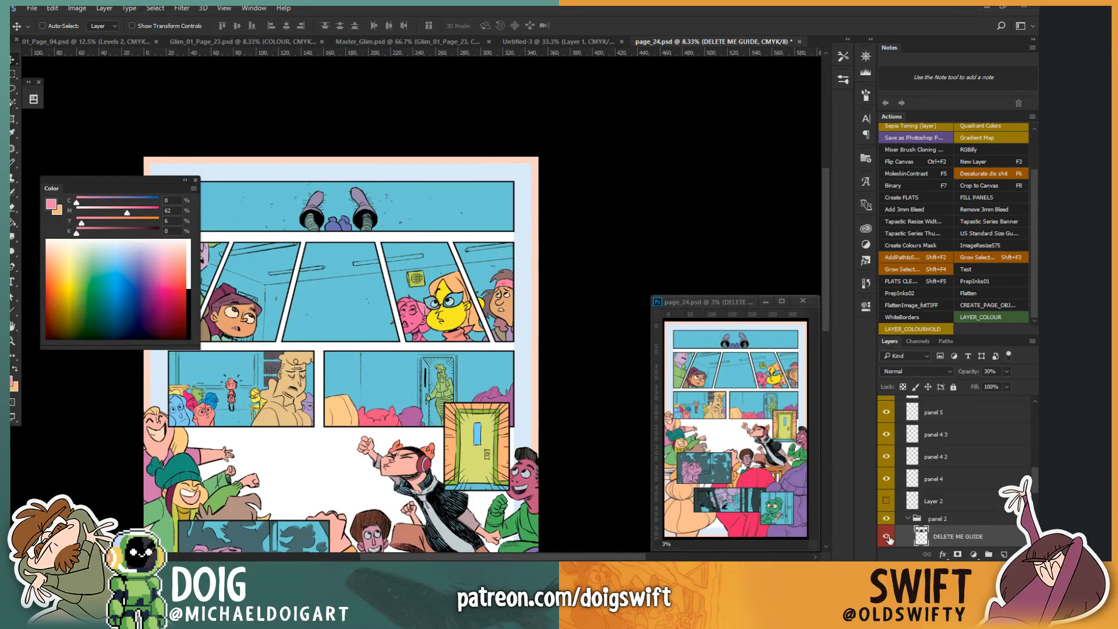
left_click(886, 536)
left_click(886, 536)
left_click(886, 535)
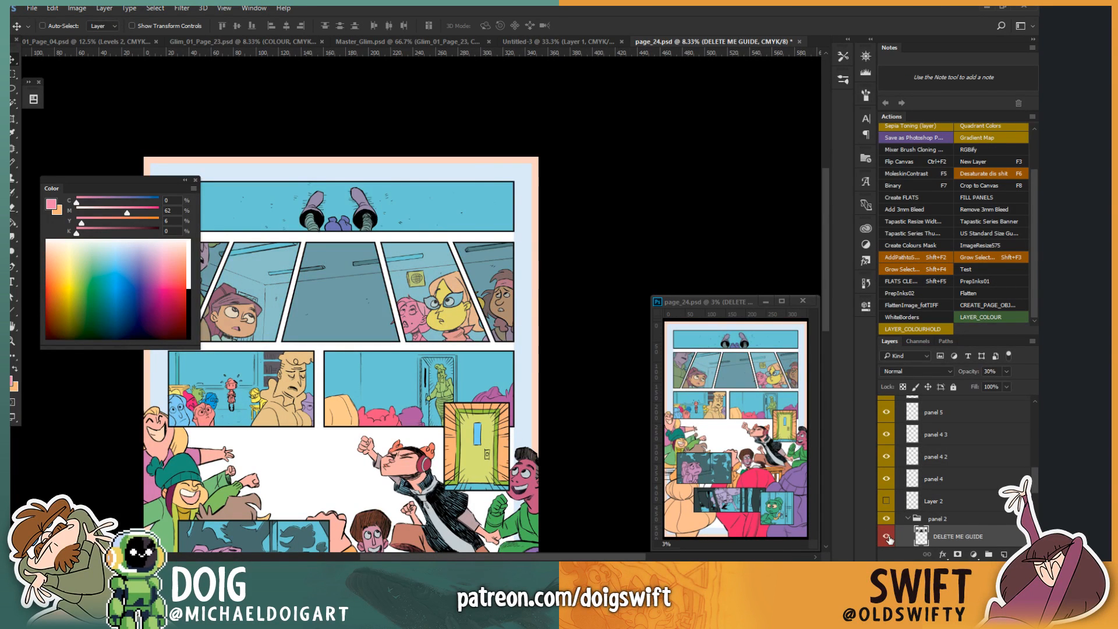
left_click(886, 536)
scroll(511, 368, "up", 3)
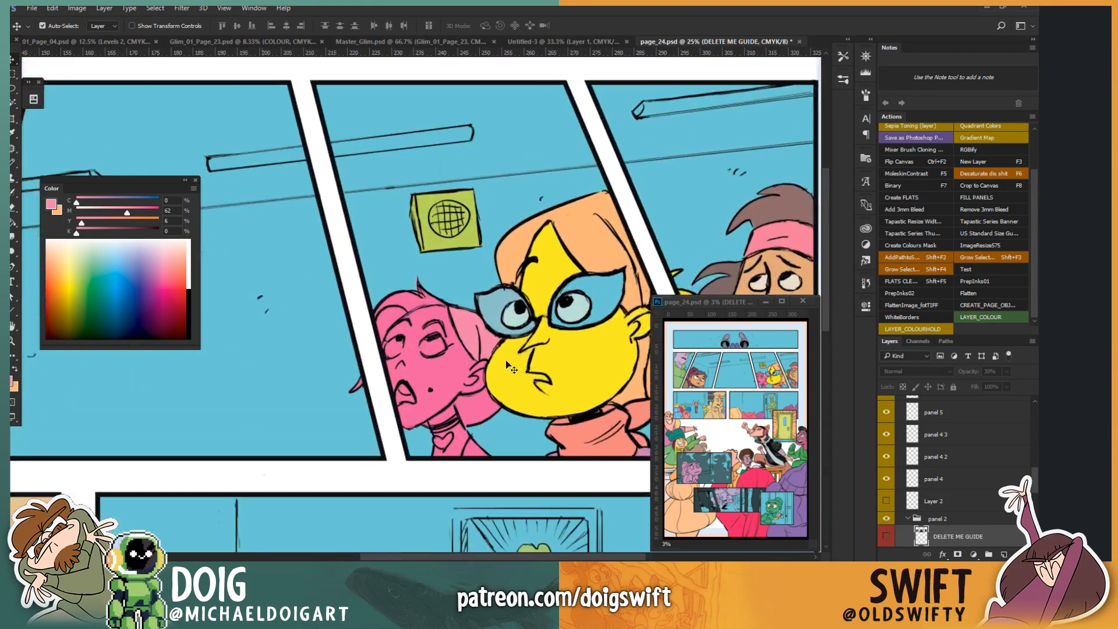
scroll(511, 368, "up", 1)
left_click_drag(442, 340, 377, 351)
left_click_drag(304, 350, 429, 454)
left_click_drag(235, 322, 441, 320)
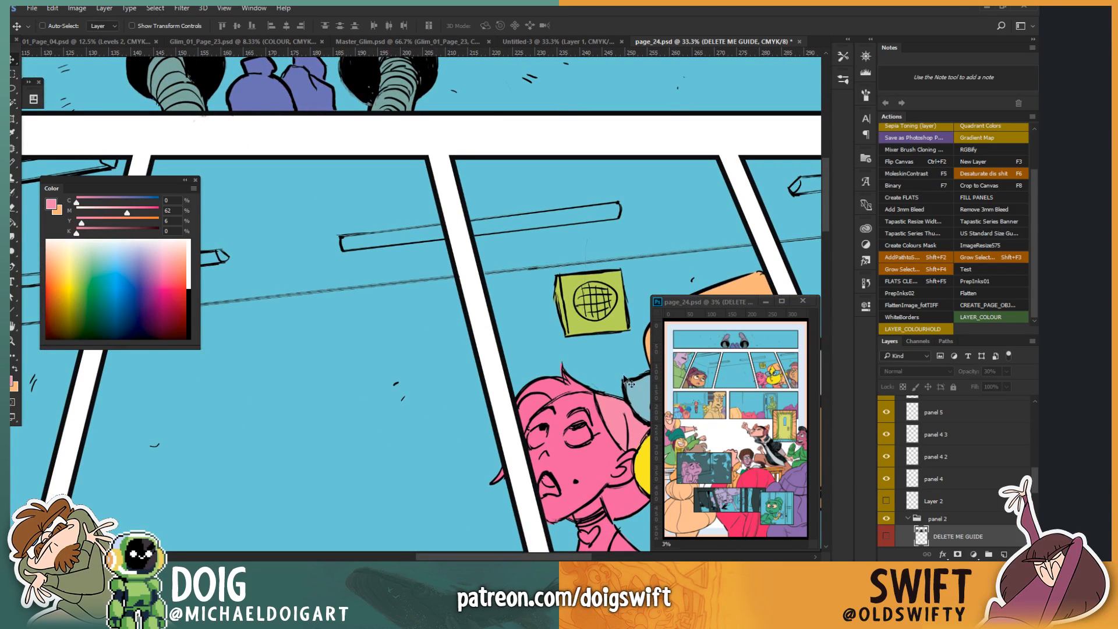
left_click(885, 534)
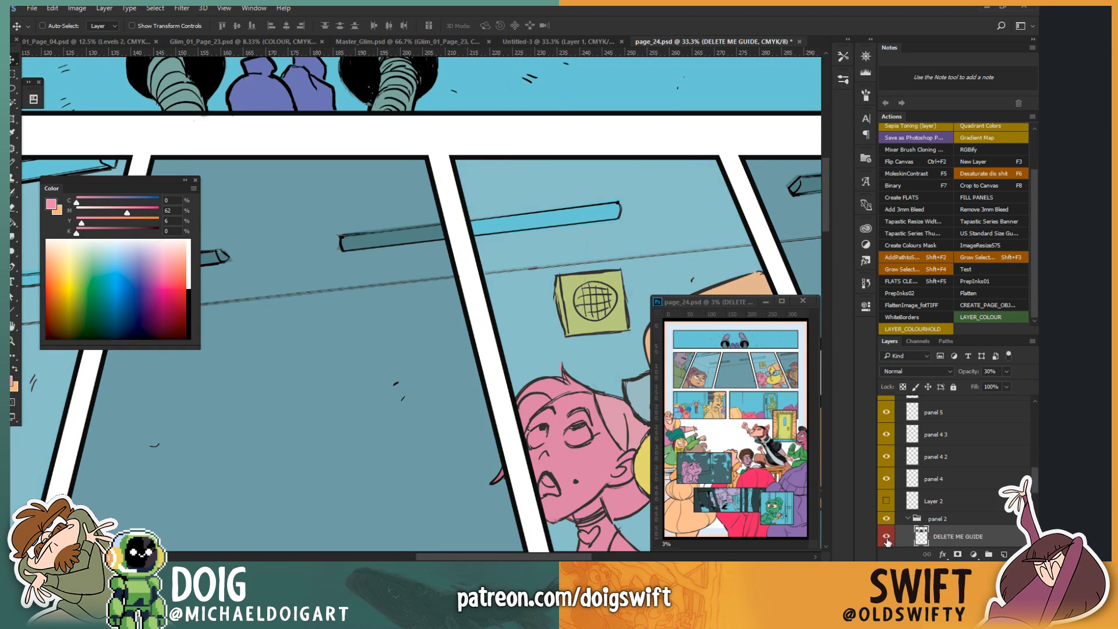
left_click(886, 537)
Step: Lasso the ceiling light strip above the green vent and set the foreground colour to pale yellow (C0 M0 Y29 K0)
mouse_move(512, 245)
left_mouse_down()
mouse_move(442, 302)
mouse_move(420, 305)
left_mouse_up()
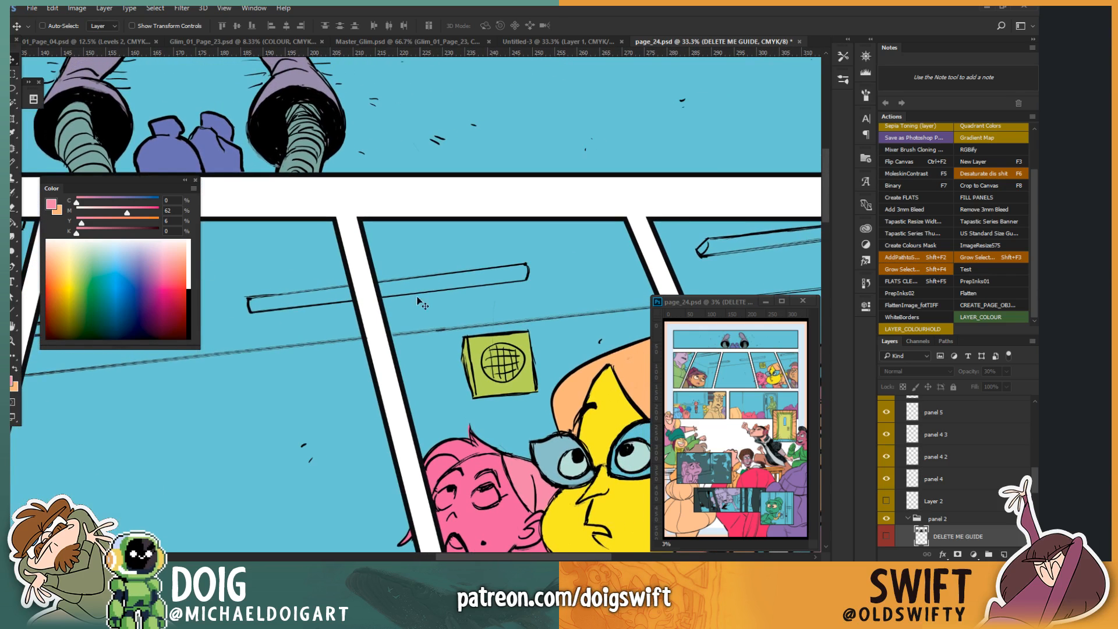
key("l")
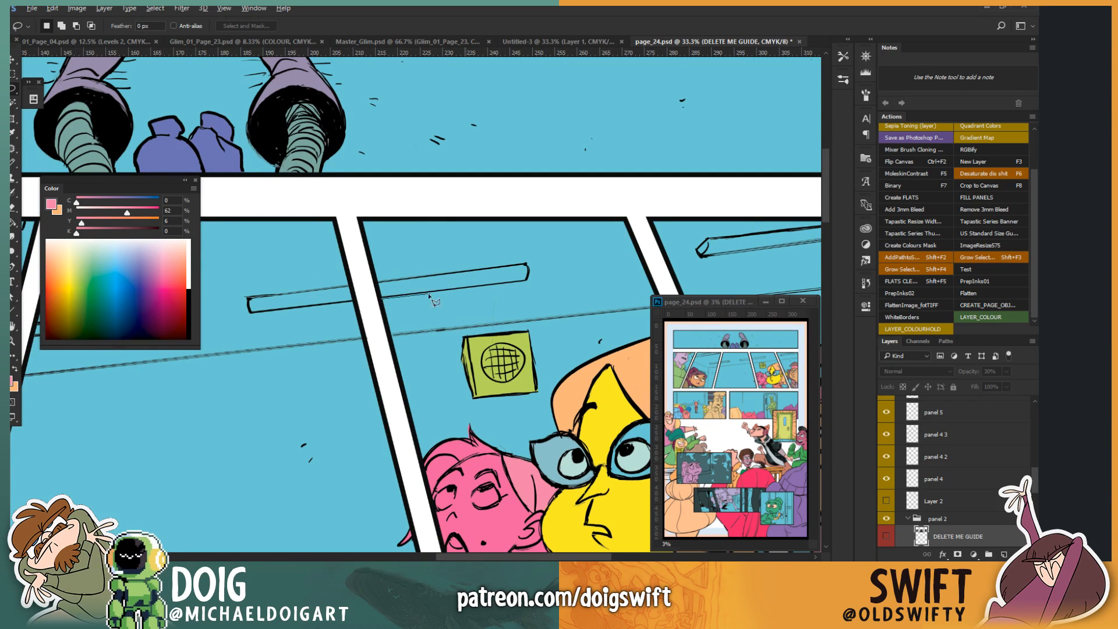
left_click(381, 298)
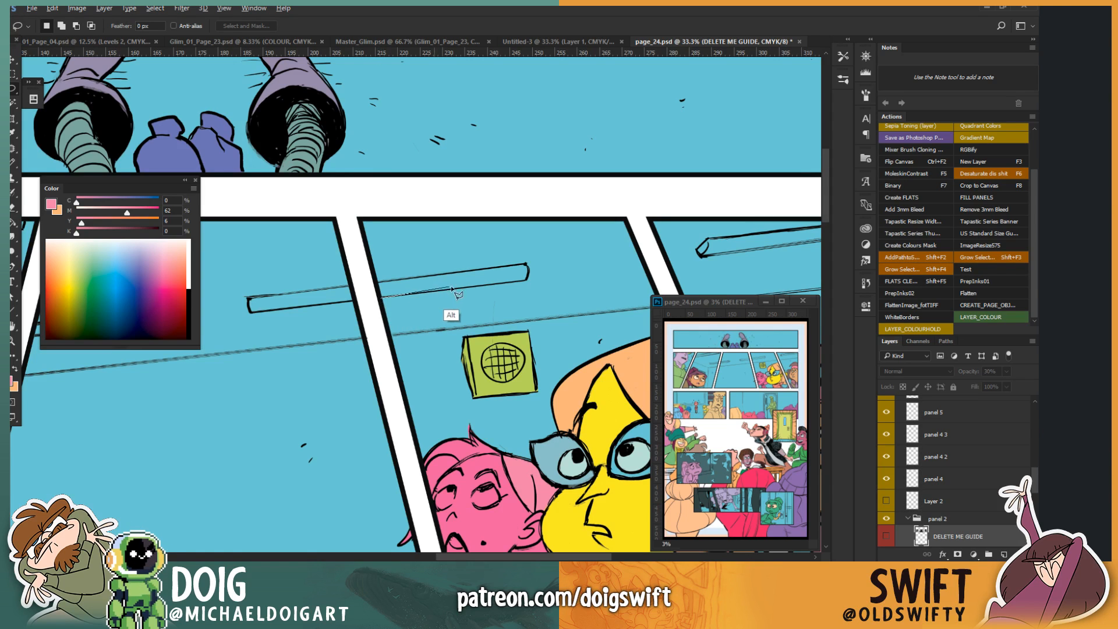
left_click(526, 265)
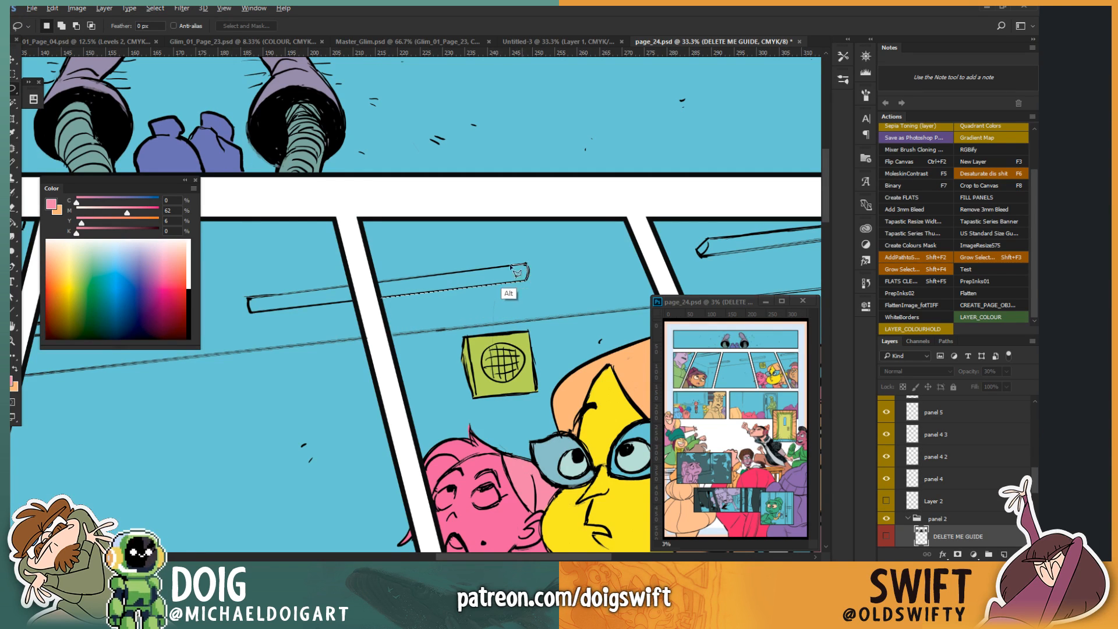
left_click(370, 285)
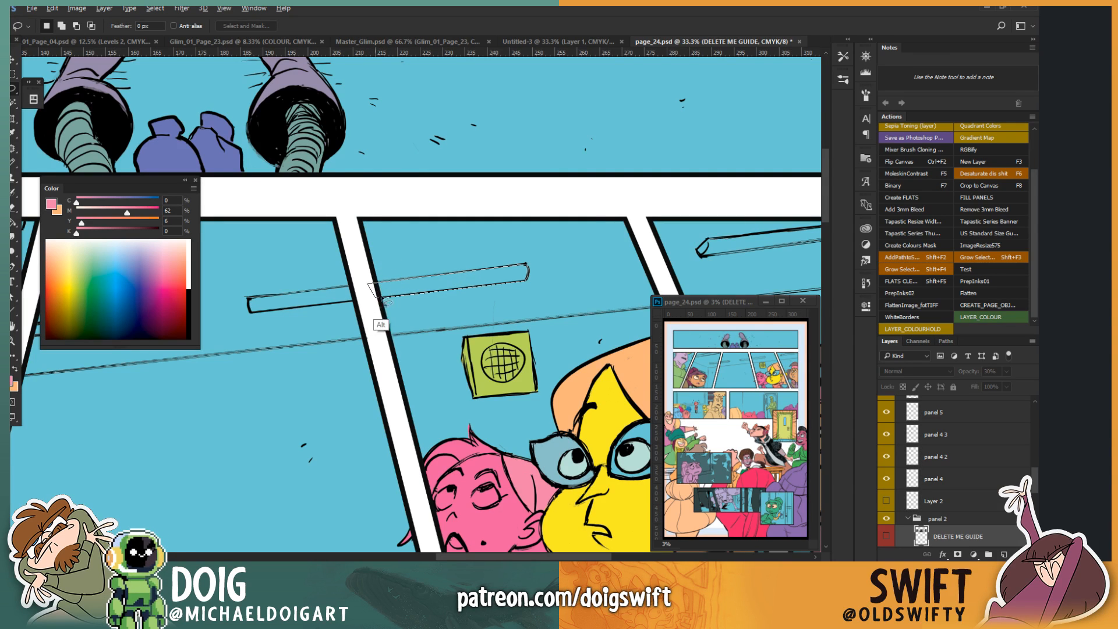
left_click(382, 298)
left_click(77, 244)
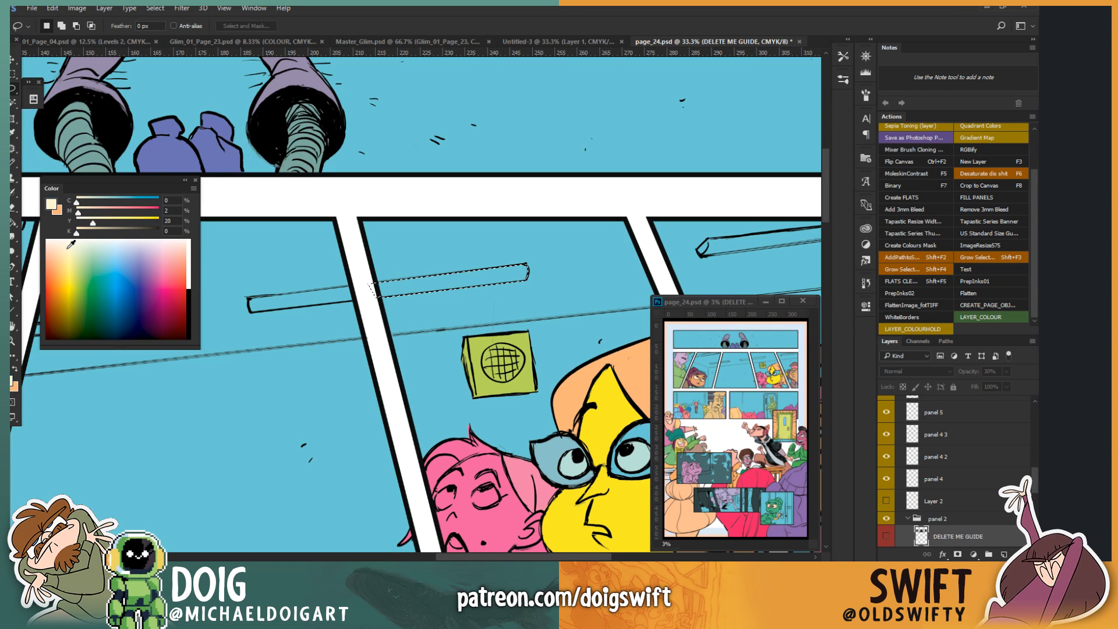
Step: Try to fill the selected light strip while the hidden guide layer is active
key("g")
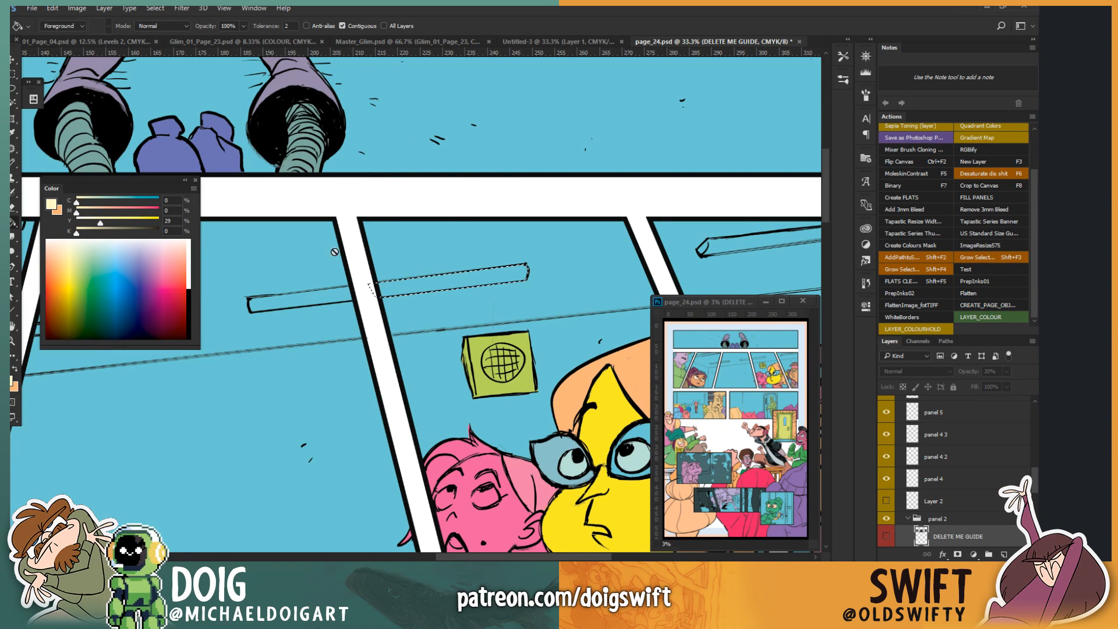
left_click(421, 248)
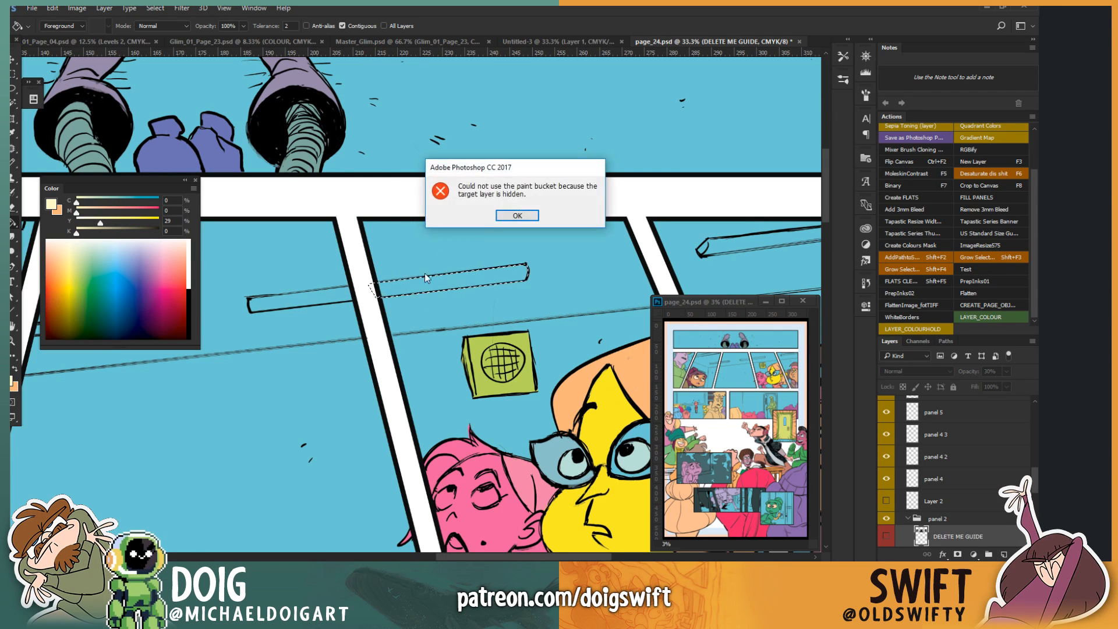
left_click(498, 218)
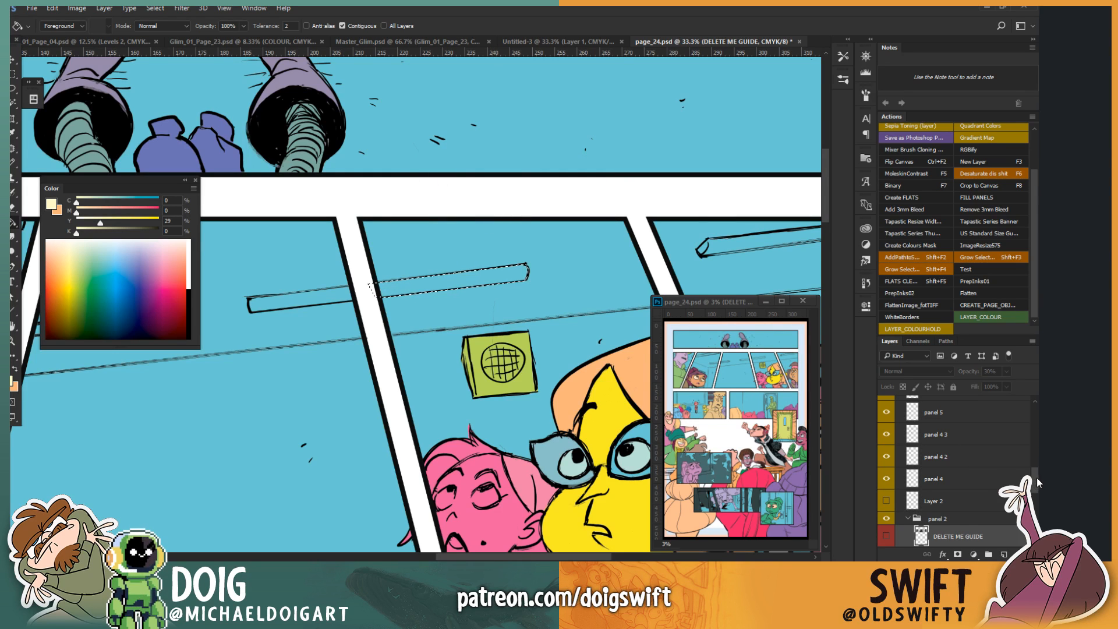
Step: Activate Layer 6 in the colour group, fill the selected light strip with pale yellow, and deselect
scroll(1024, 472, "down", 5)
left_click(937, 446)
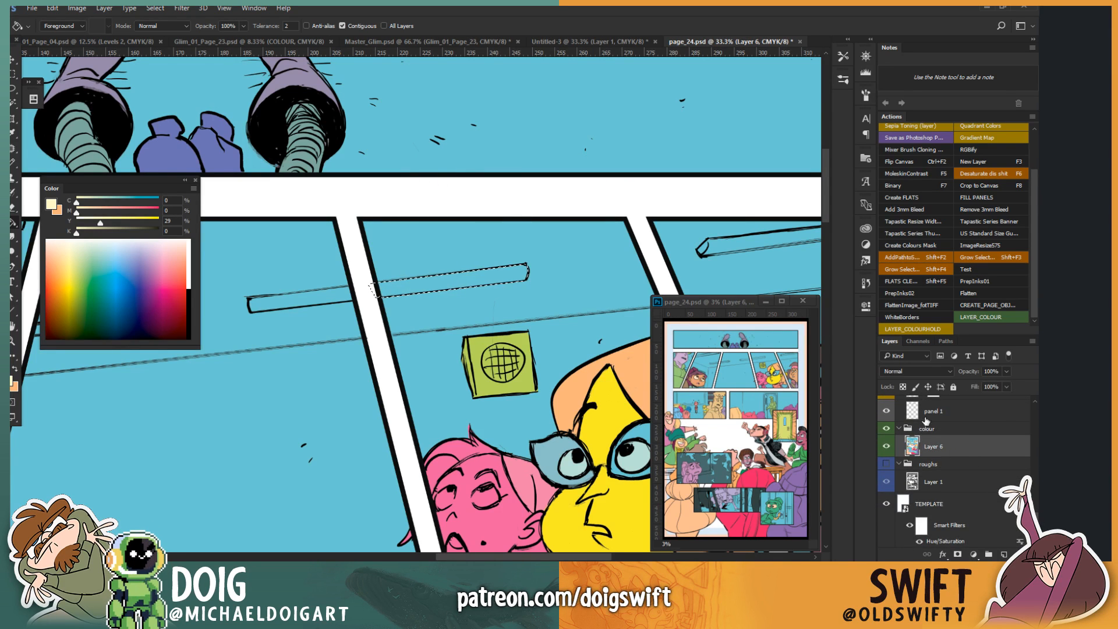
left_click(442, 285)
left_click_drag(515, 333, 376, 350)
key("ctrl+d")
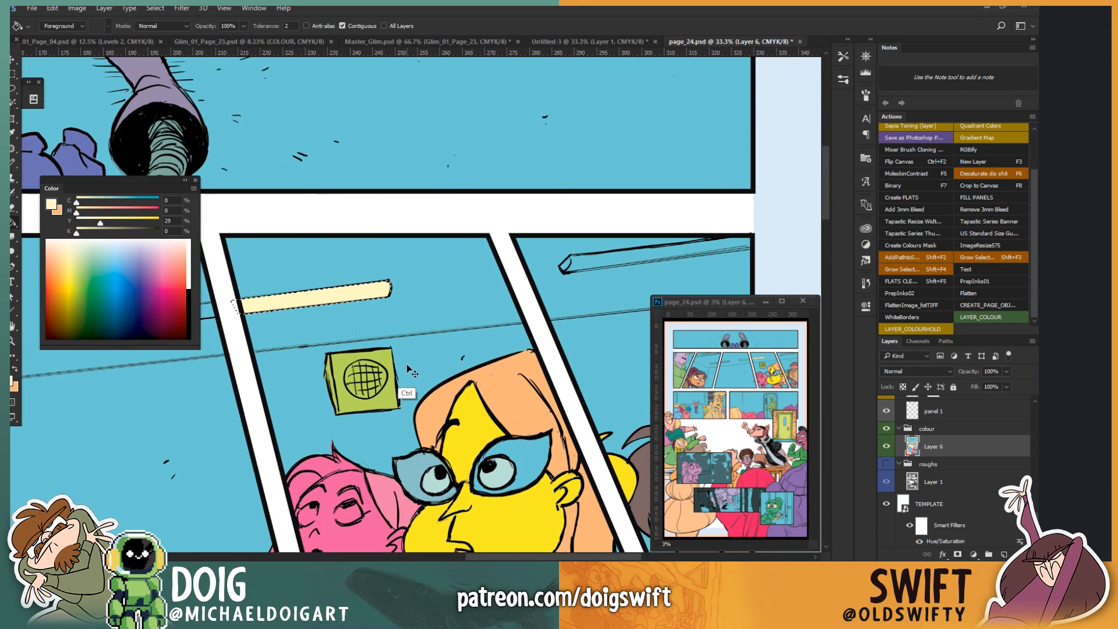
Step: Lasso the ceiling area above the wall line in the green-vent panel, fill it with pink (C4 M60 Y0 K0), and deselect
key("l")
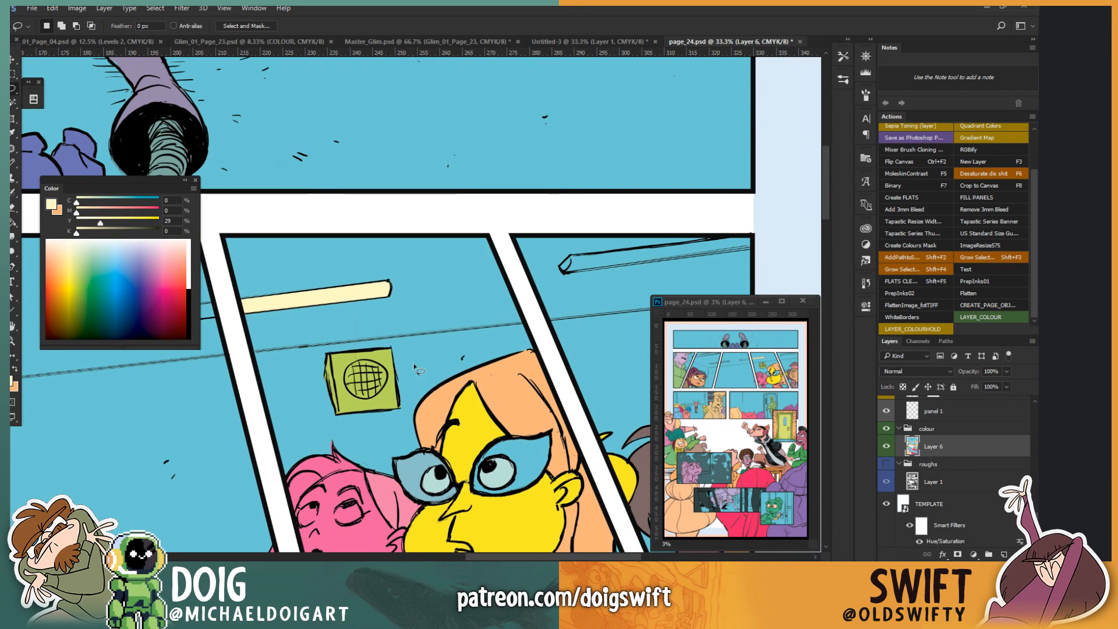
left_click(524, 322, "alt")
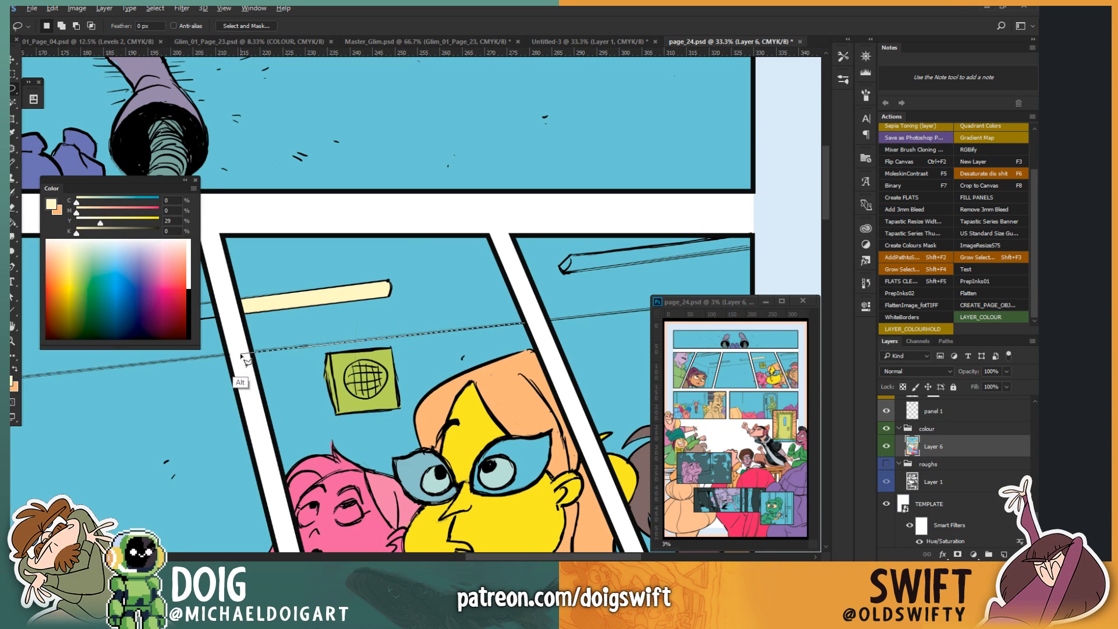
mouse_move(240, 355)
left_mouse_down()
mouse_move(213, 262)
mouse_move(216, 218)
mouse_move(400, 206)
mouse_move(550, 241)
mouse_move(496, 232)
mouse_move(525, 320)
left_mouse_up()
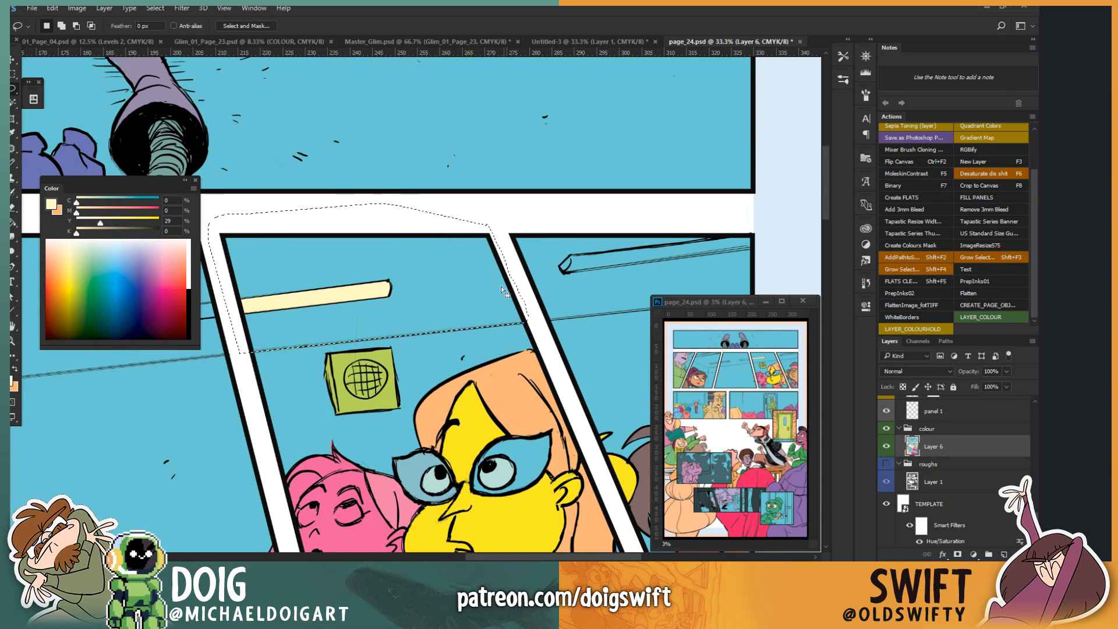
key("g")
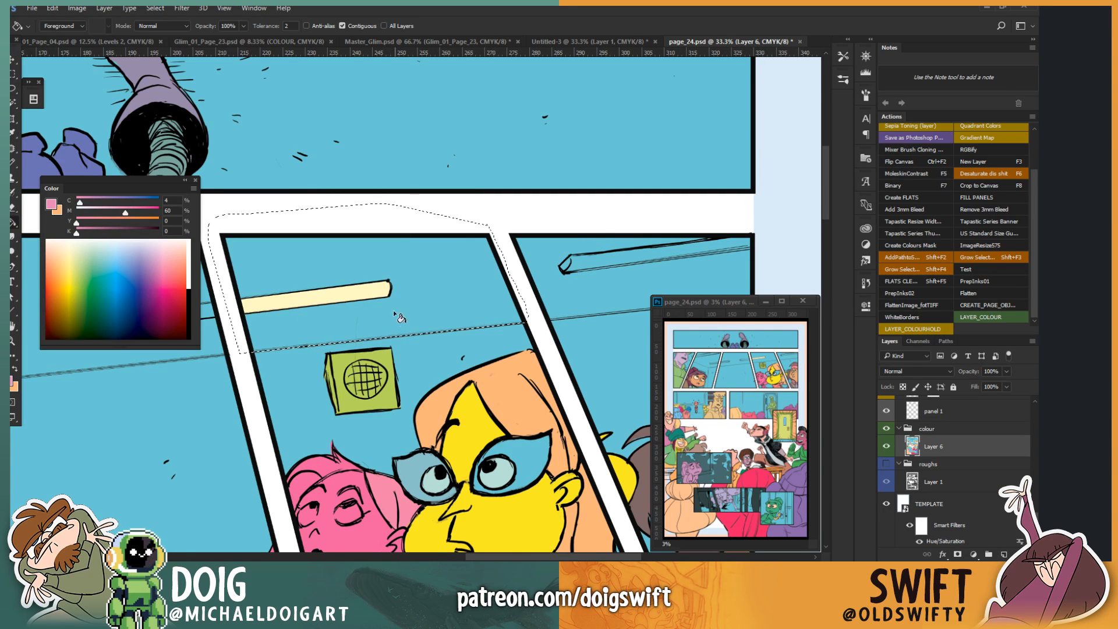
left_click(401, 318)
mouse_move(385, 387)
left_mouse_down()
mouse_move(375, 322)
mouse_move(383, 344)
left_mouse_up()
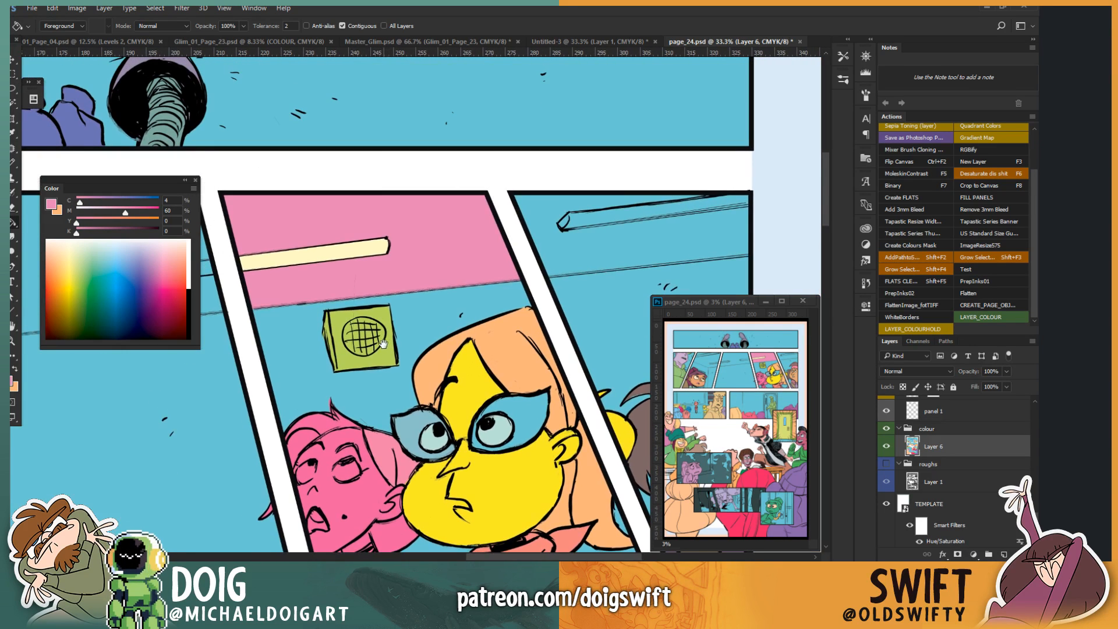
key("ctrl+d")
Step: Try to lasso the ceiling area along the wall line in the panel with the headband character
key("l")
left_click_drag(505, 302, 424, 343)
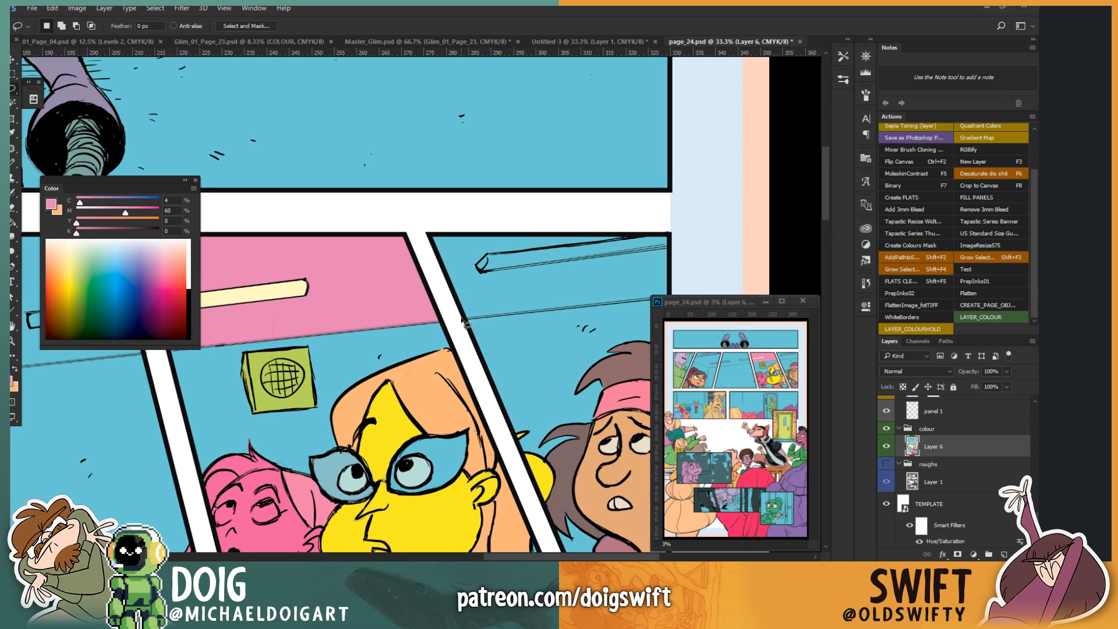
left_click_drag(497, 315, 442, 322)
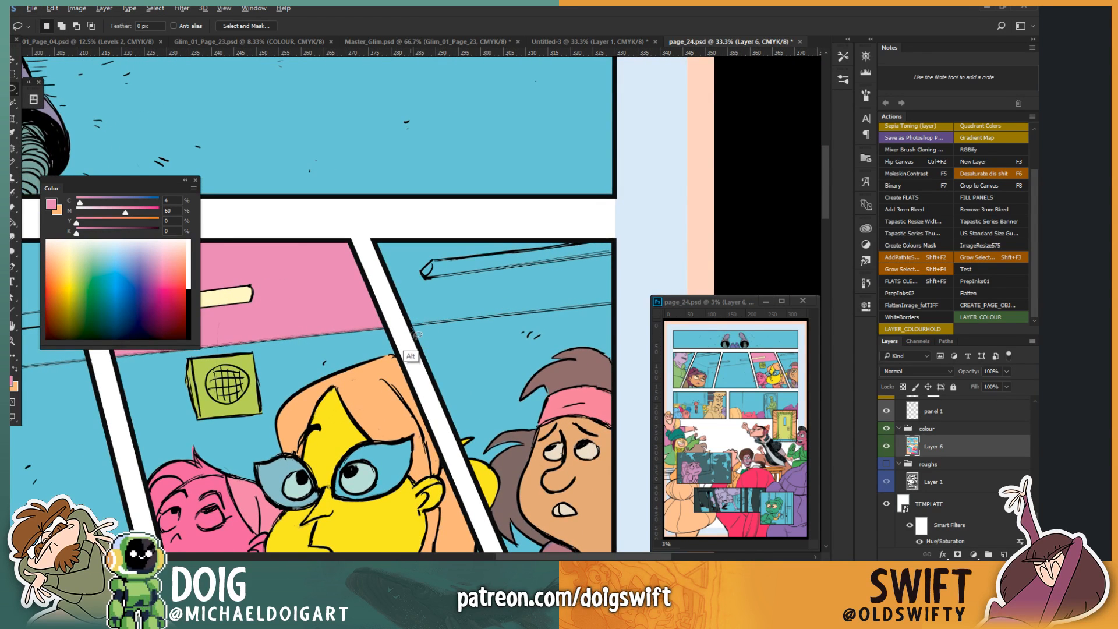
left_click(607, 303, "alt")
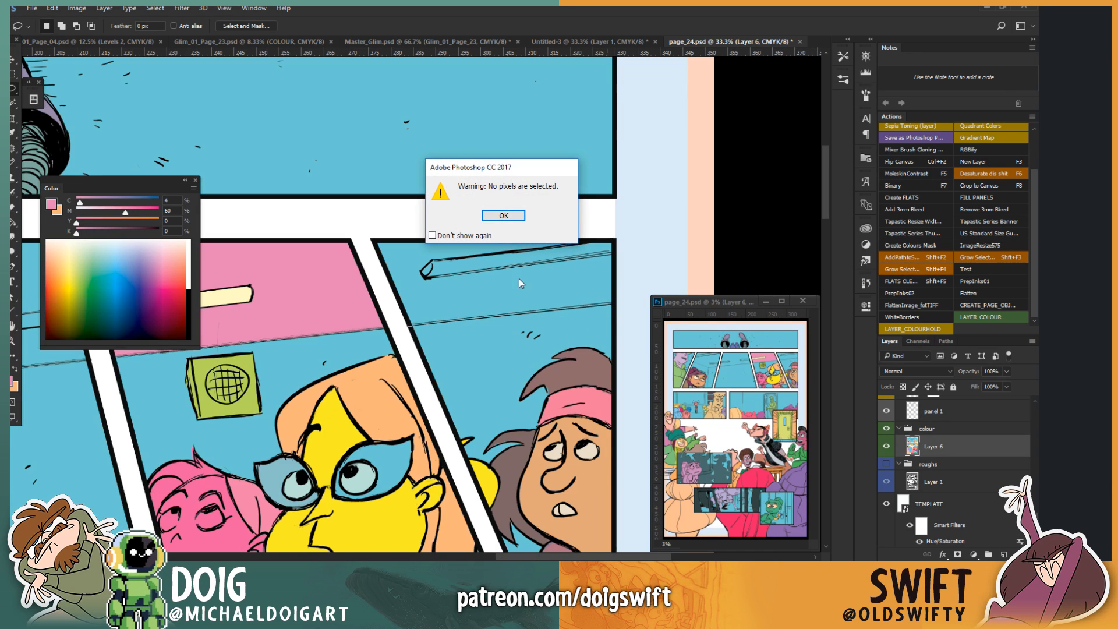
left_click(507, 219)
left_click_drag(405, 275, 481, 289)
left_click_drag(492, 335, 432, 346)
key("ctrl+plus")
key("ctrl+plus")
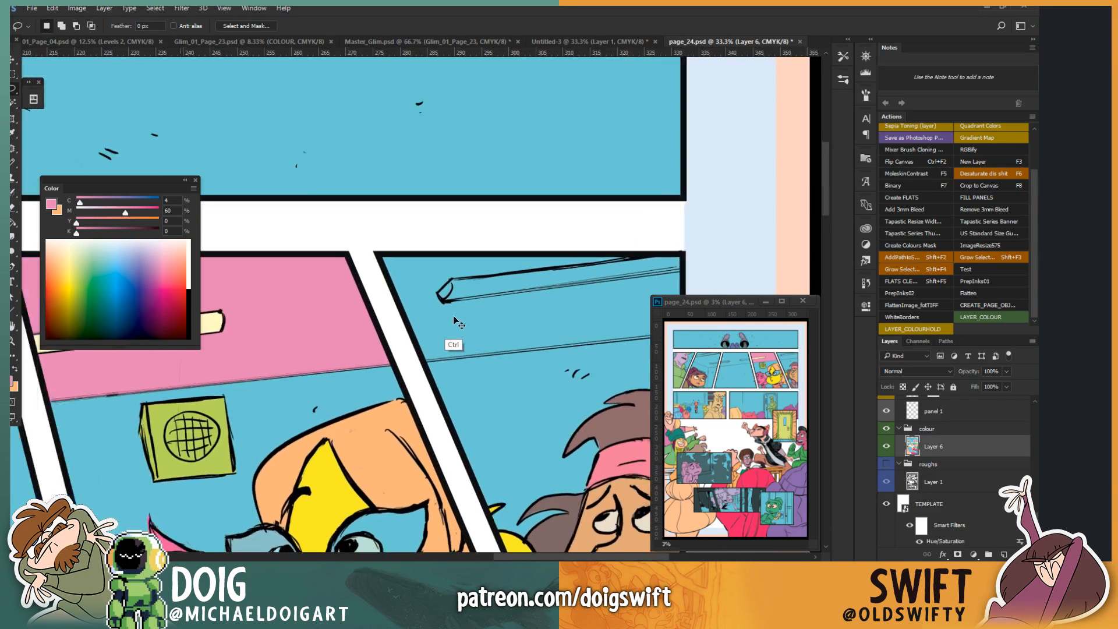
left_click_drag(518, 346, 283, 356)
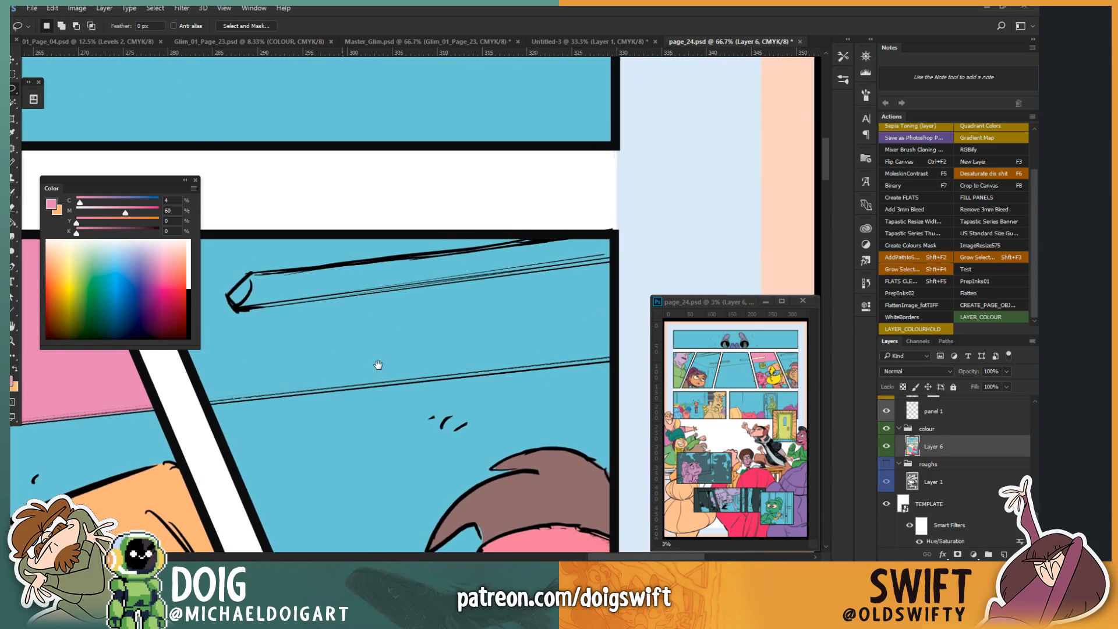
left_click(619, 361, "alt")
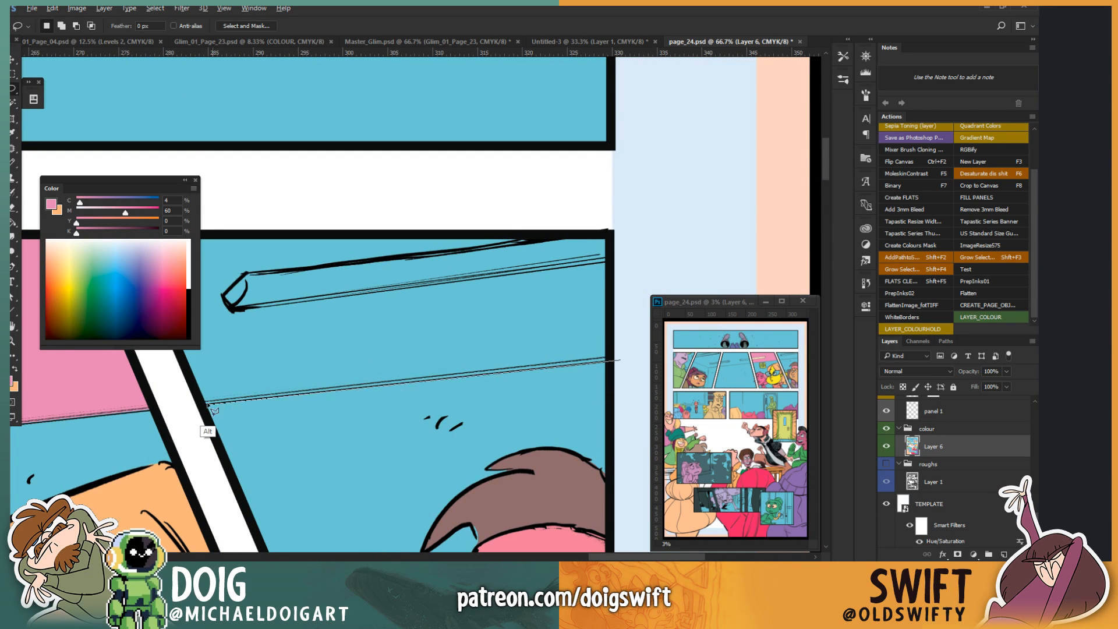
left_click(188, 409, "alt")
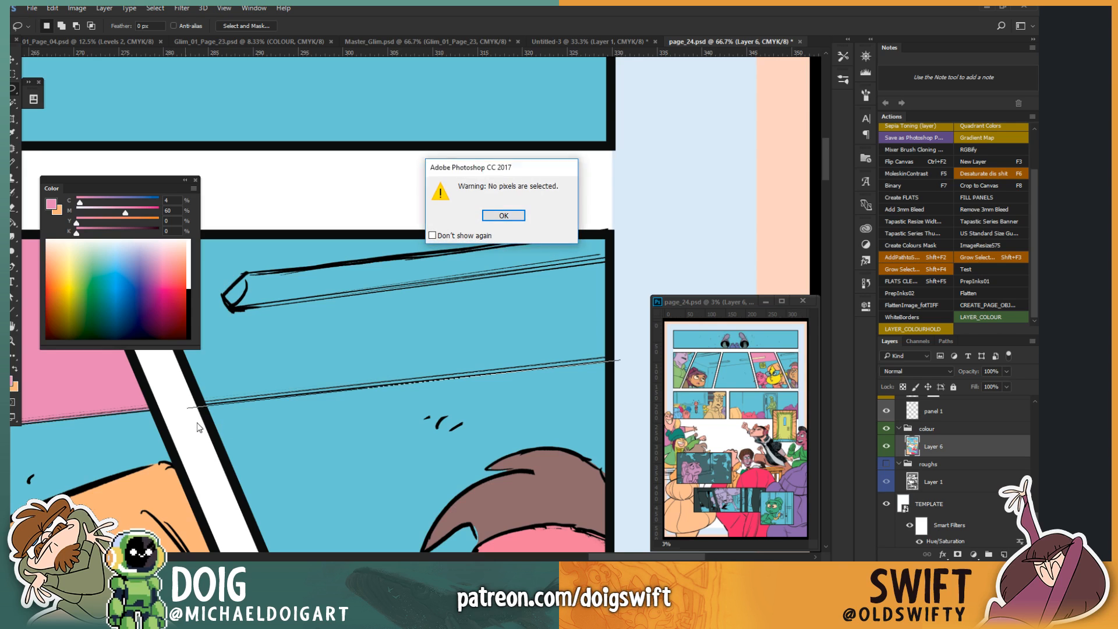
left_click(503, 216)
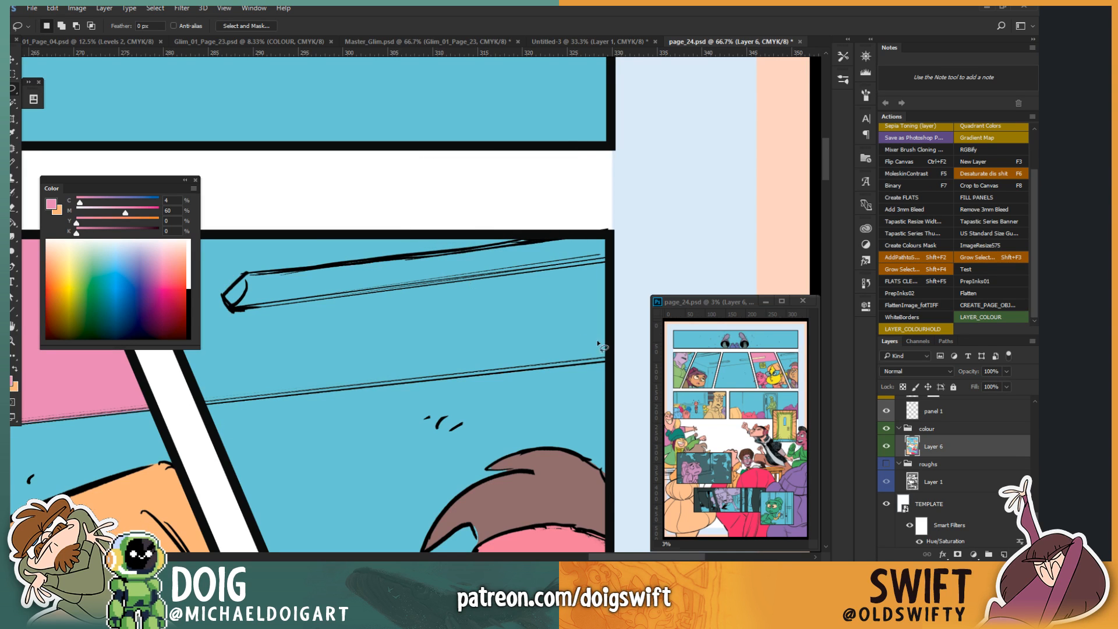
Step: Lasso the ceiling above the wall line in the headband character's panel, fill it with the same pink, and deselect
left_click(620, 361, "alt")
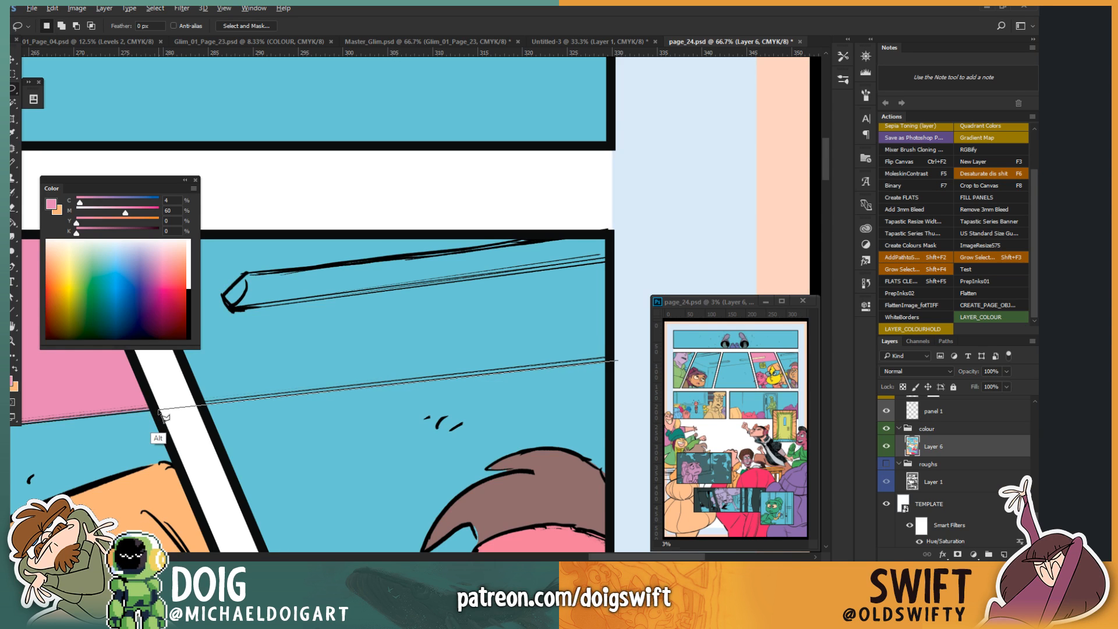
mouse_move(159, 411)
left_mouse_down()
mouse_move(525, 167)
mouse_move(636, 225)
mouse_move(649, 293)
mouse_move(625, 357)
left_mouse_up()
mouse_move(344, 310)
left_mouse_down()
mouse_move(426, 298)
mouse_move(355, 346)
mouse_move(213, 382)
left_mouse_up()
key("g")
left_click(396, 334)
key("ctrl+d")
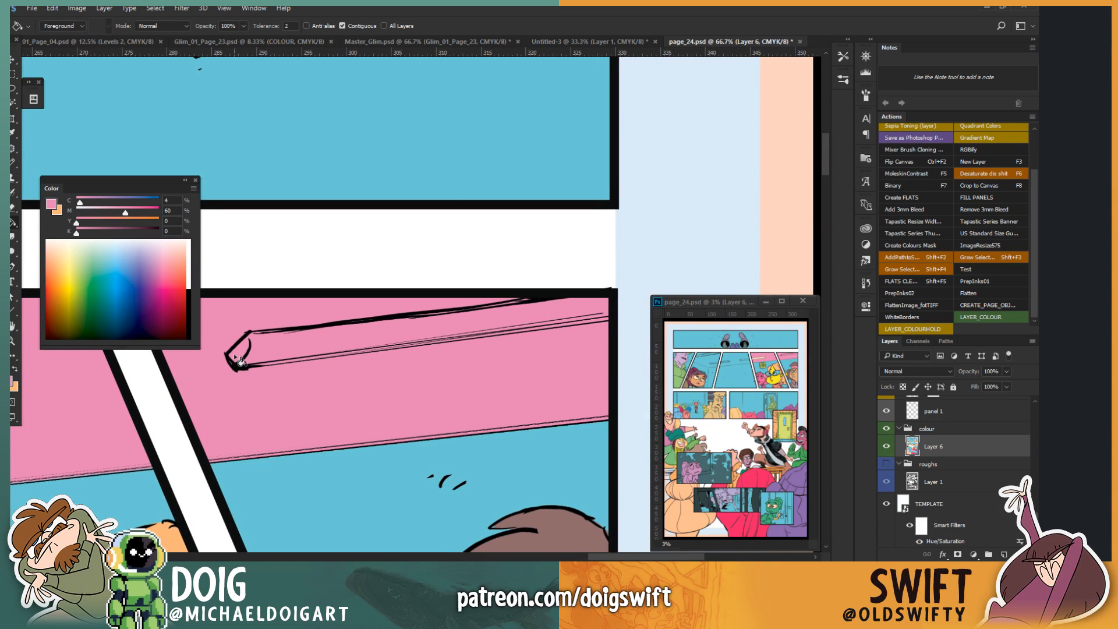
Step: Lasso the outline of the ceiling light strip in the headband character's panel
key("l")
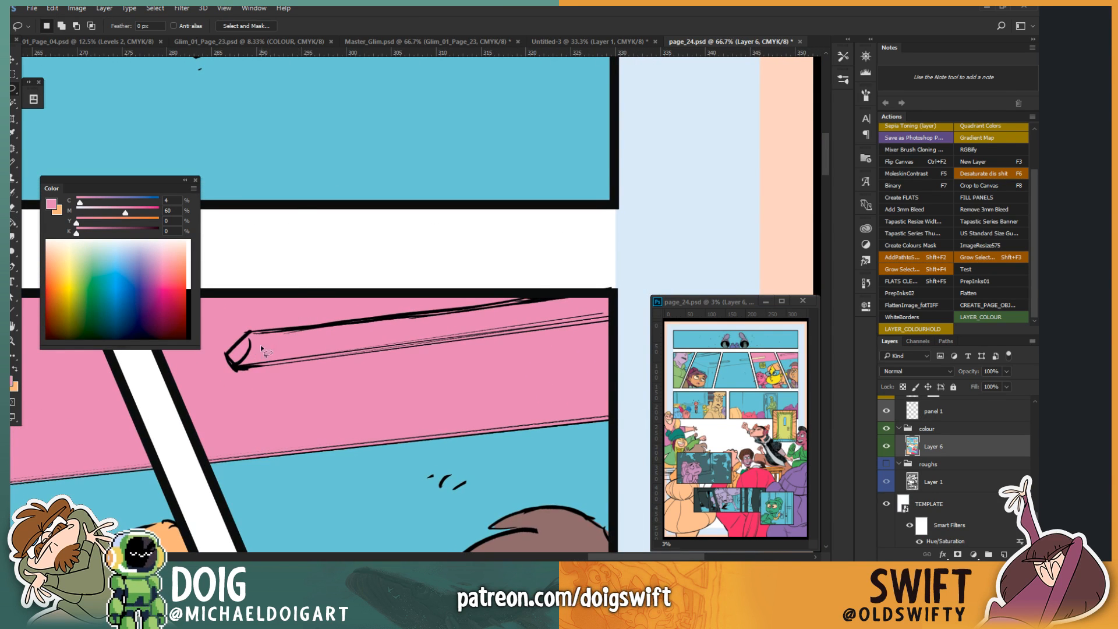
left_click(540, 293, "alt")
left_click(528, 300, "alt")
left_click(251, 331, "alt")
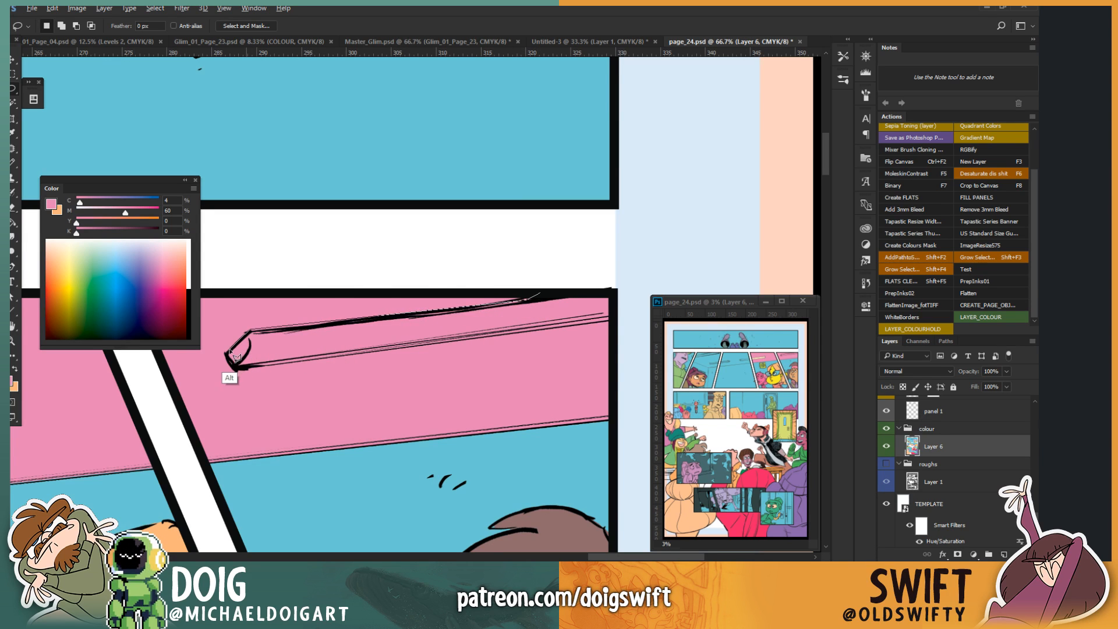
left_click(225, 353, "alt")
left_click(234, 371, "alt")
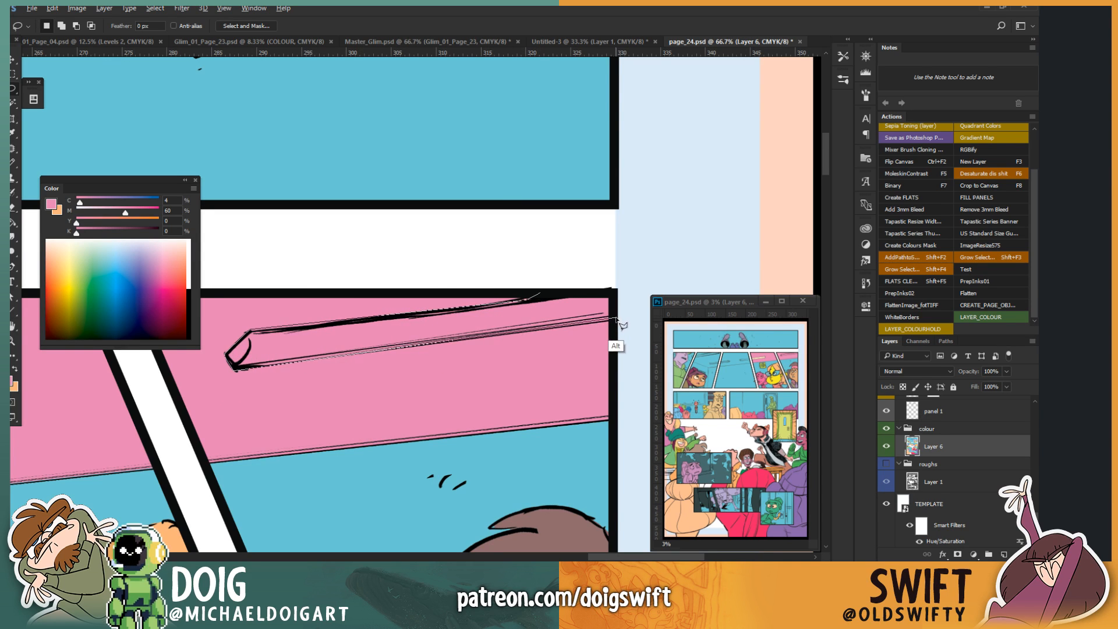
mouse_move(612, 321)
left_mouse_down()
mouse_move(645, 301)
mouse_move(469, 268)
mouse_move(529, 259)
left_mouse_up()
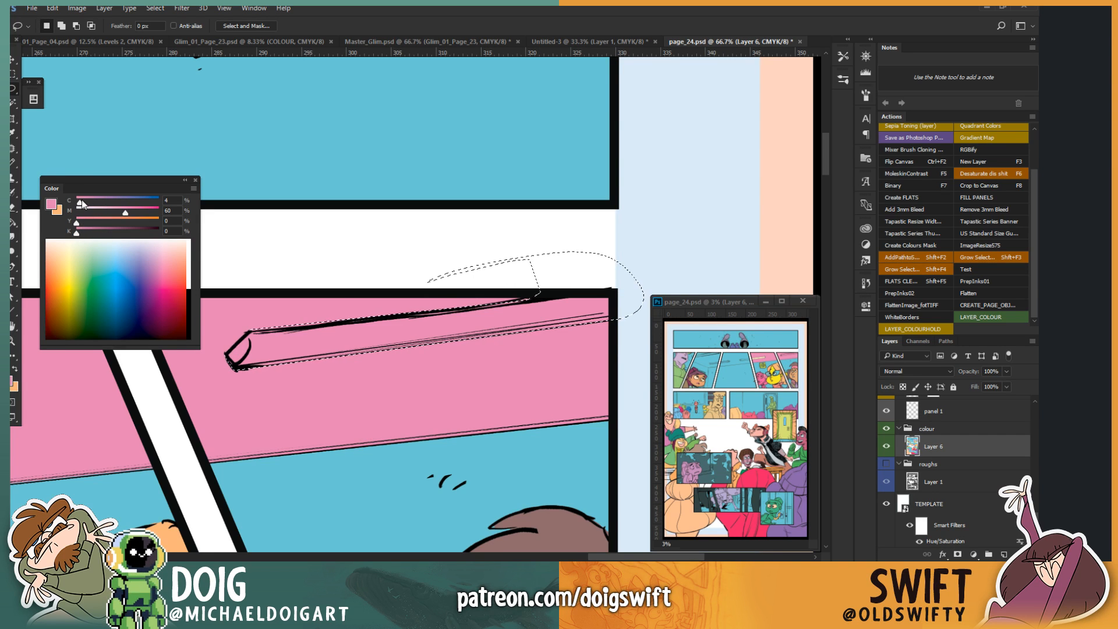
Step: Set the foreground colour to dark grey (C91 M85 Y75 K0) and fill the selected light strip with it
left_click(132, 198)
left_click_drag(93, 220, 138, 219)
left_click(147, 209)
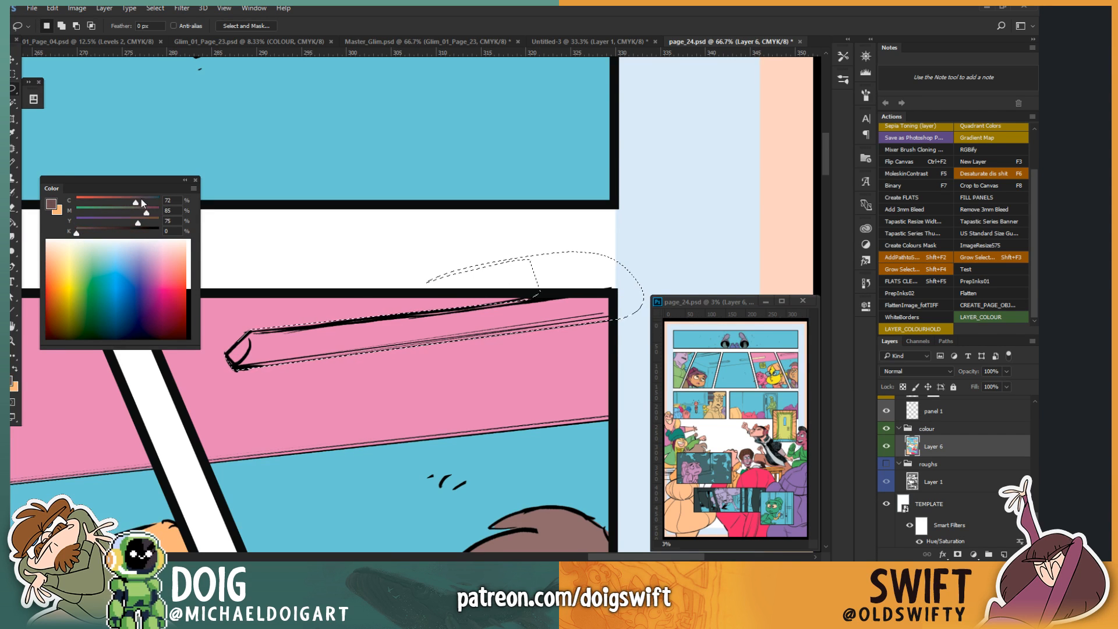
left_click(152, 200)
key("g")
left_click(406, 331)
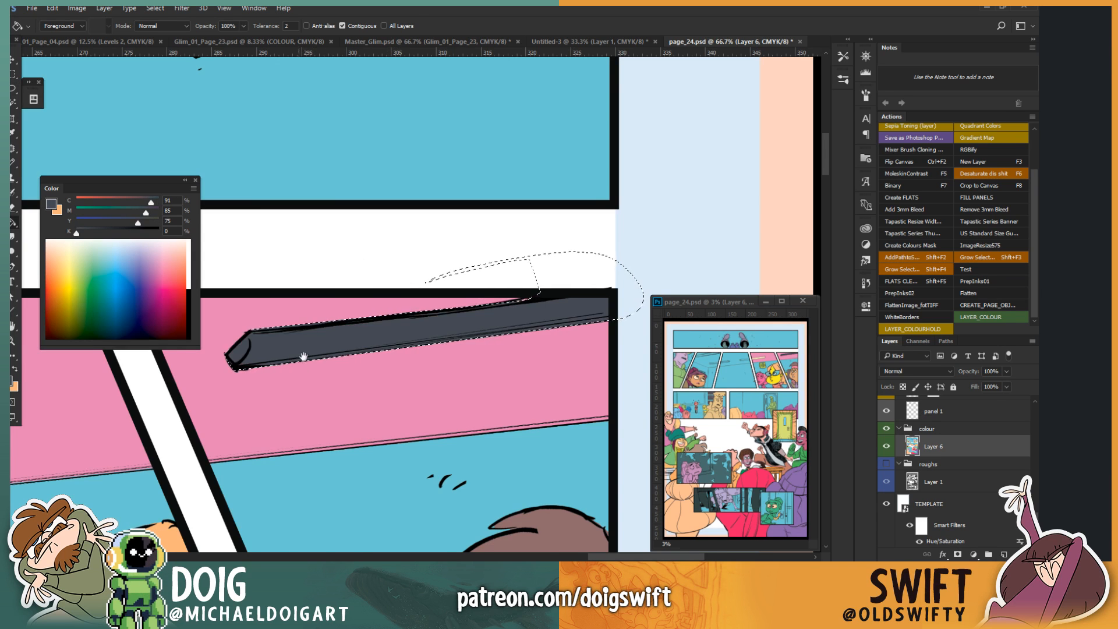
mouse_move(234, 360)
left_mouse_down()
mouse_move(346, 320)
mouse_move(401, 316)
mouse_move(378, 338)
left_mouse_up()
key("ctrl+d")
key("ctrl+minus")
key("ctrl+minus")
key("ctrl+minus")
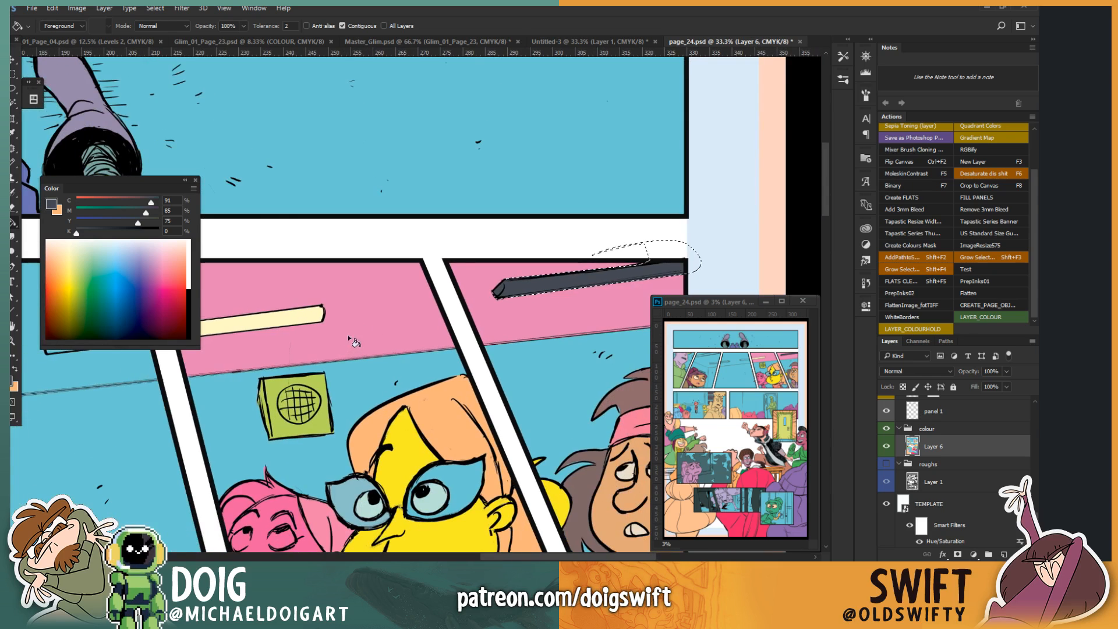
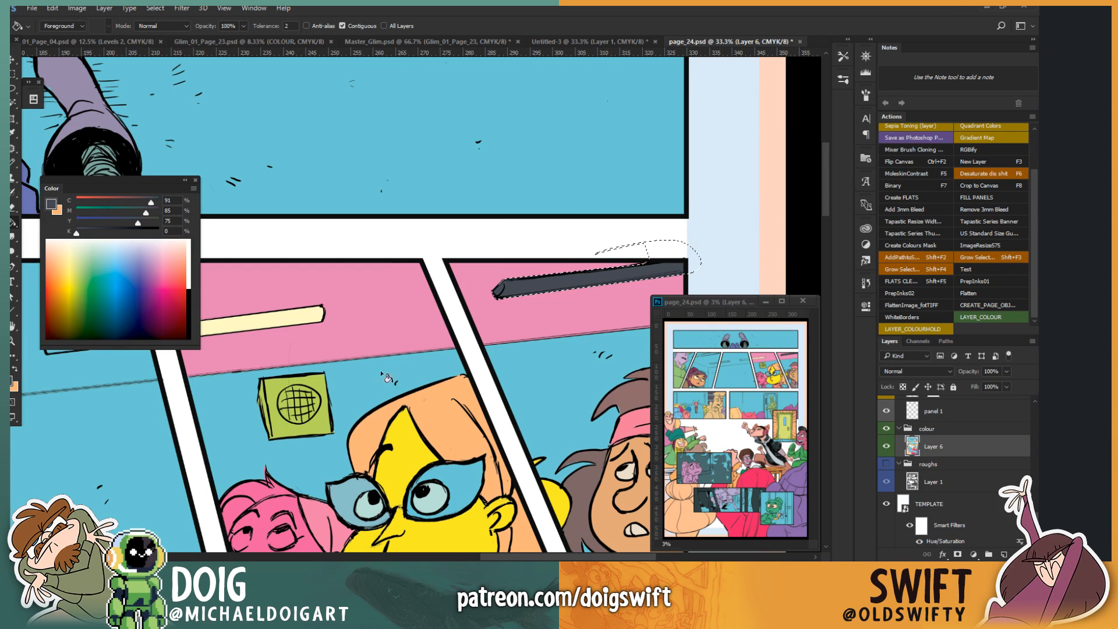
Step: Lasso the light strip beside the right border of the empty ceiling panel and fill it with dark grey
mouse_move(277, 350)
left_mouse_down()
mouse_move(353, 338)
mouse_move(342, 371)
mouse_move(320, 349)
mouse_move(319, 376)
mouse_move(364, 357)
left_mouse_up()
key("l")
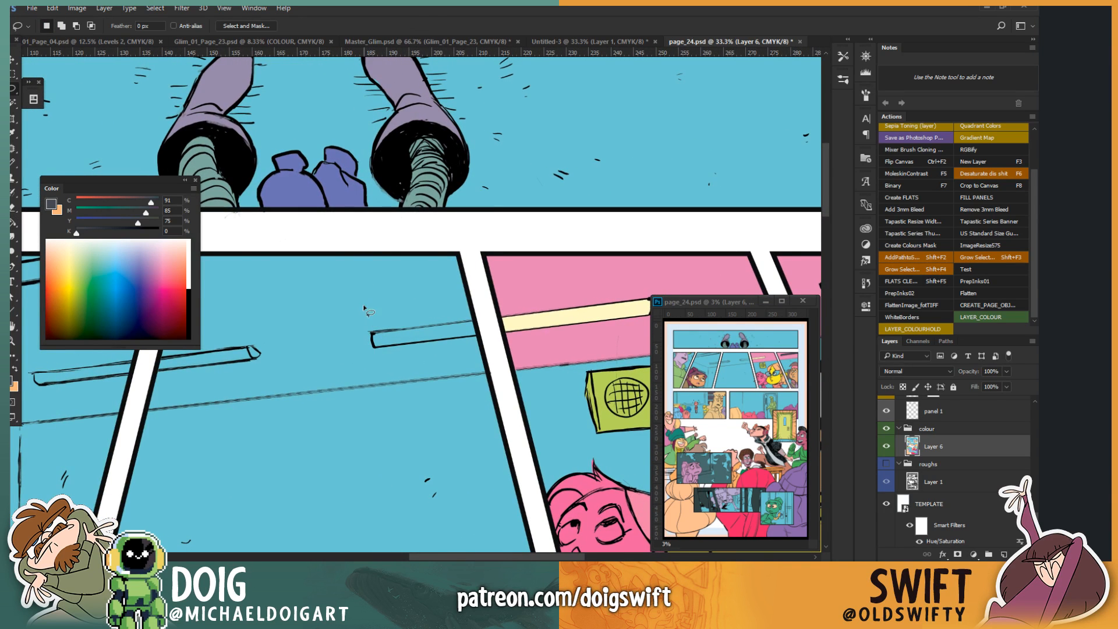
key("ctrl+plus")
left_click(513, 329, "alt")
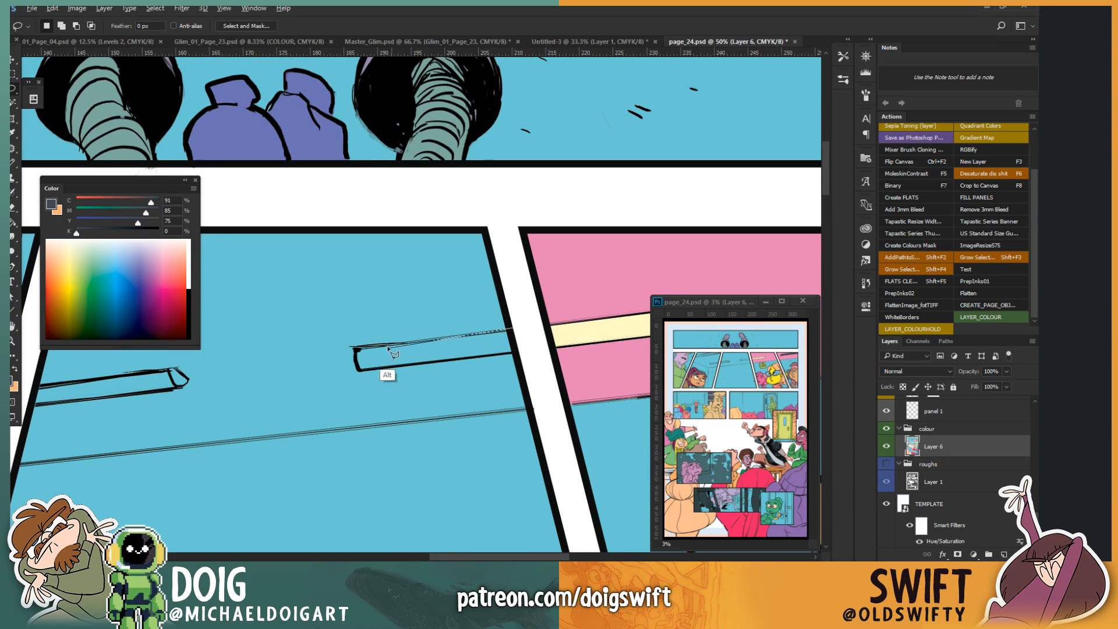
left_click(355, 350, "alt")
left_click(357, 370, "alt")
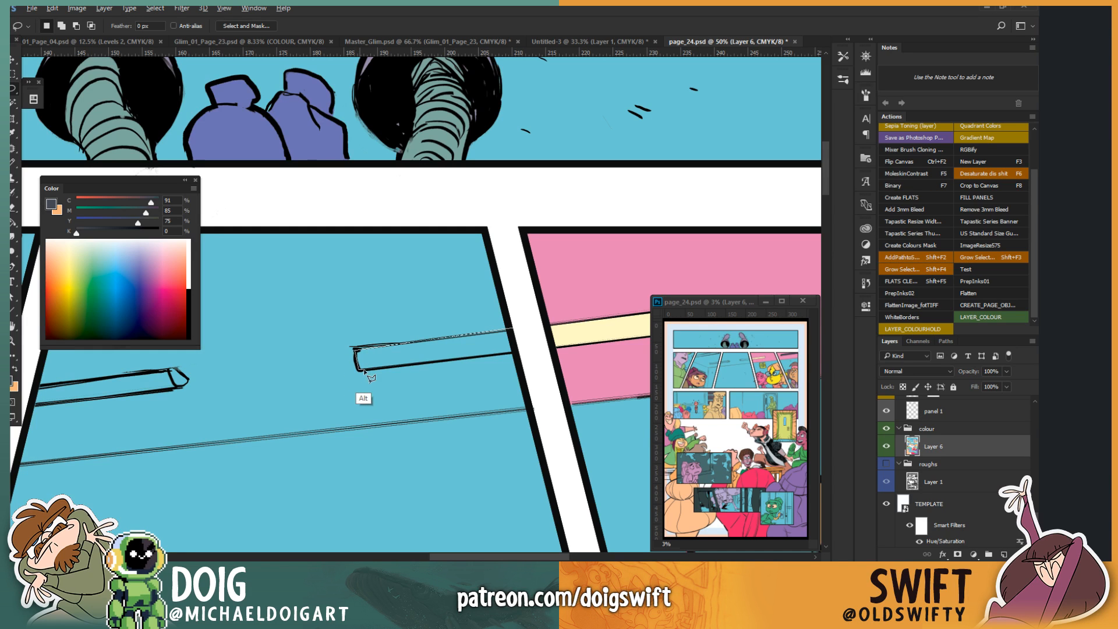
left_click_drag(528, 351, 526, 330)
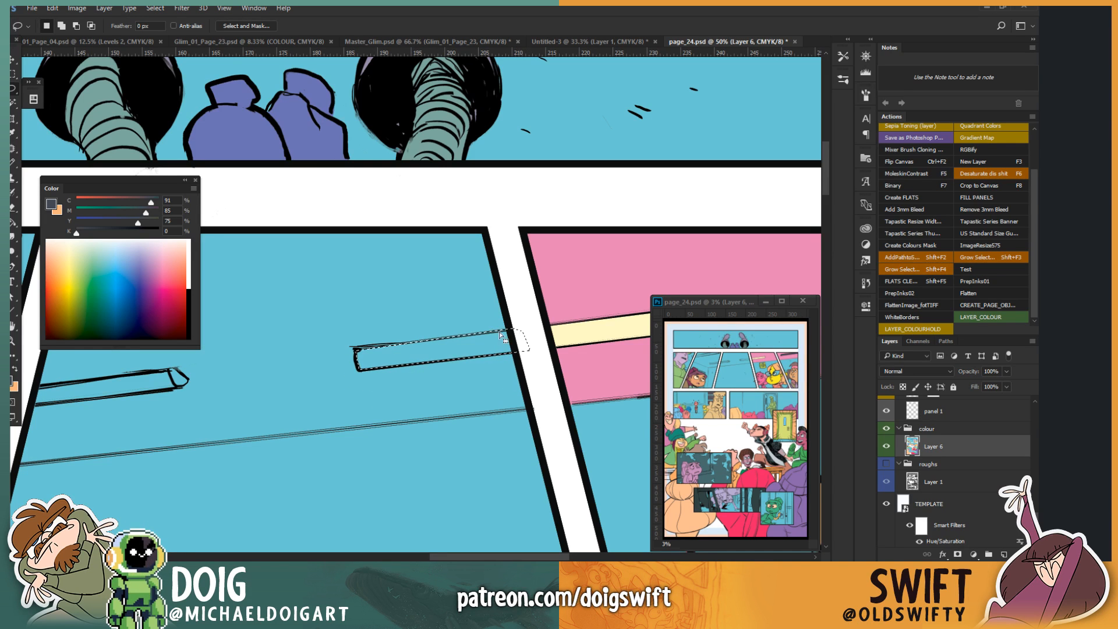
key("g")
left_click(449, 355)
left_click_drag(308, 358, 488, 340)
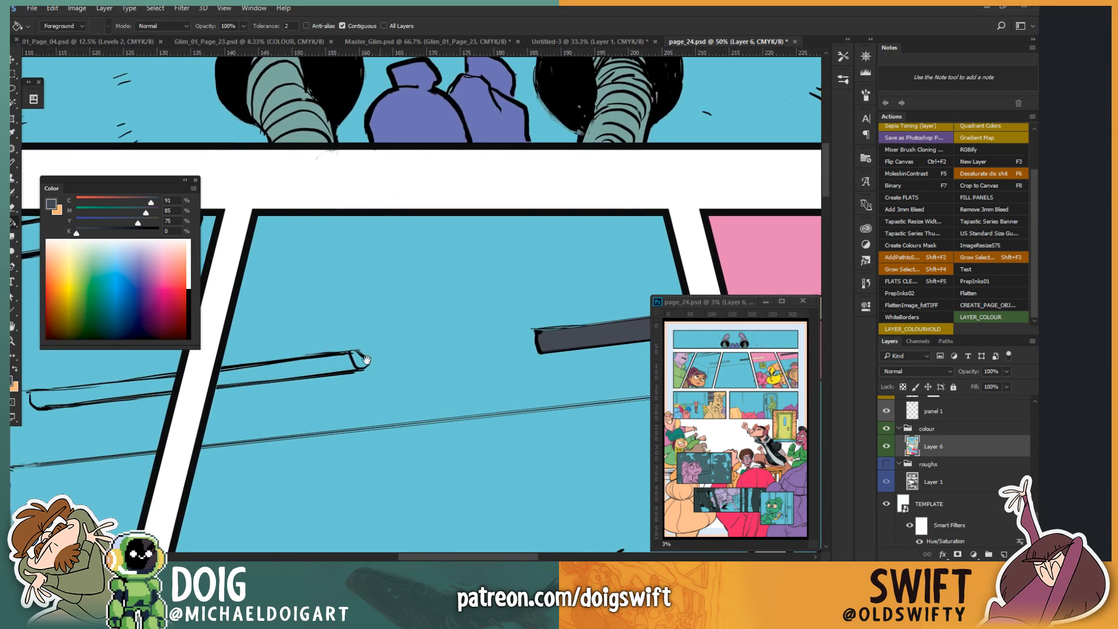
Step: Sample the pale yellow (C0 M0 Y29 K0), lasso the strip at the empty ceiling panel's left border, and fill it
left_click_drag(631, 359, 292, 380)
key("i")
left_click(413, 332)
left_click_drag(312, 335, 693, 318)
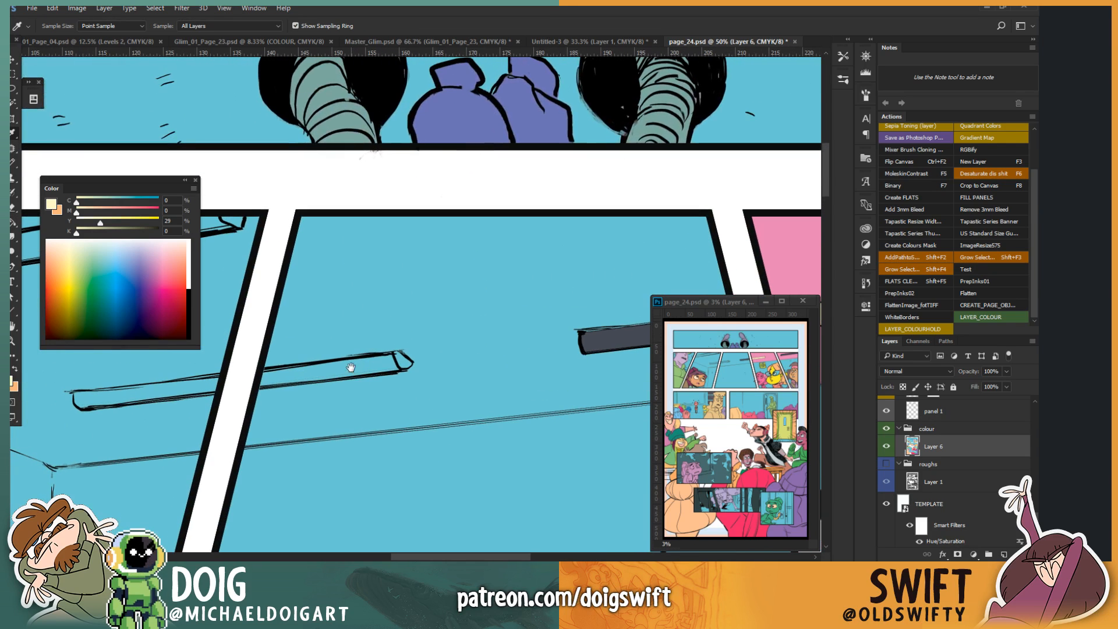
key("ctrl+d")
key("l")
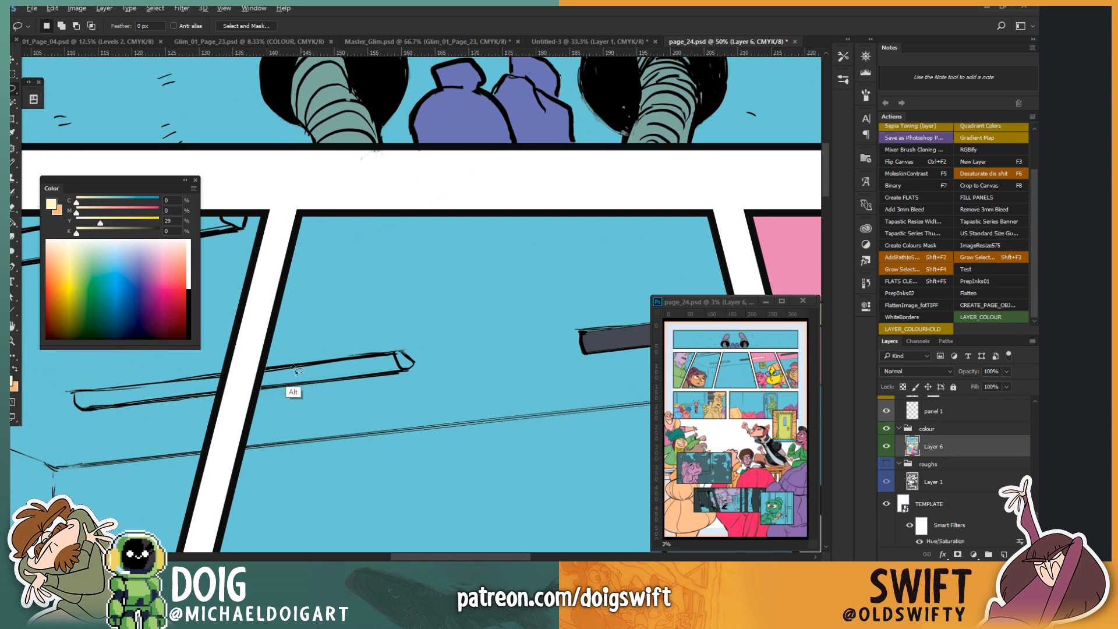
left_click(265, 369)
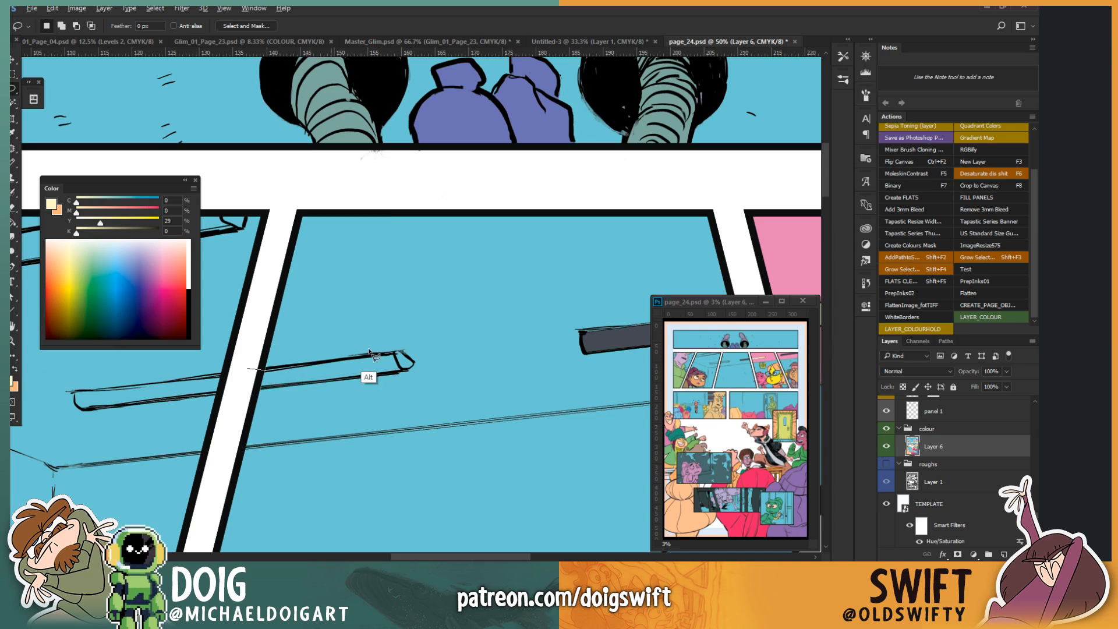
left_click(415, 363)
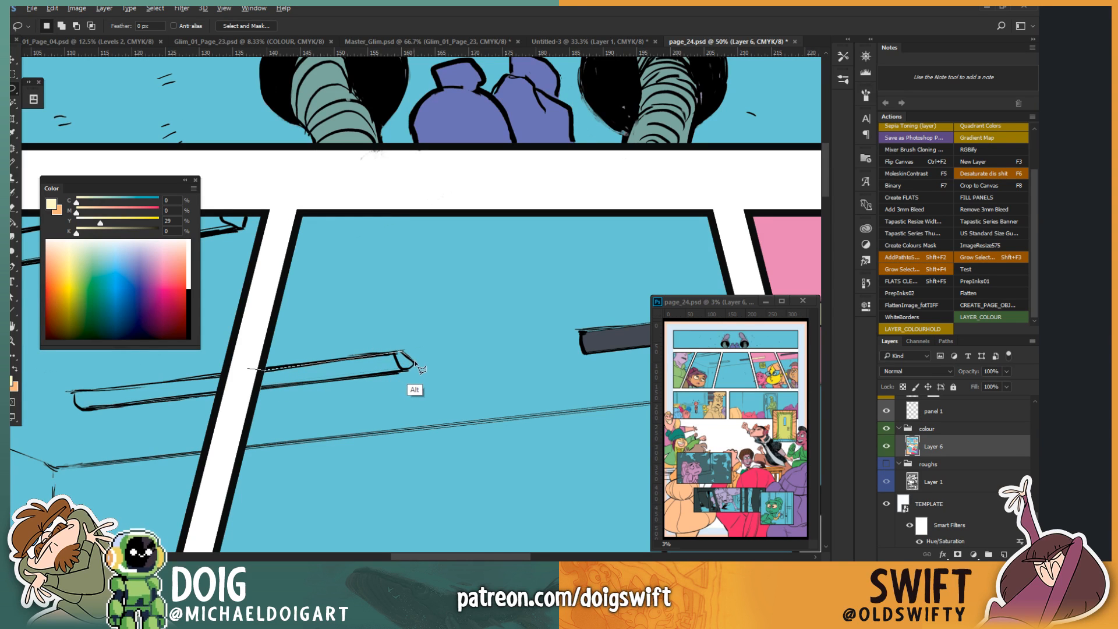
left_click(408, 371)
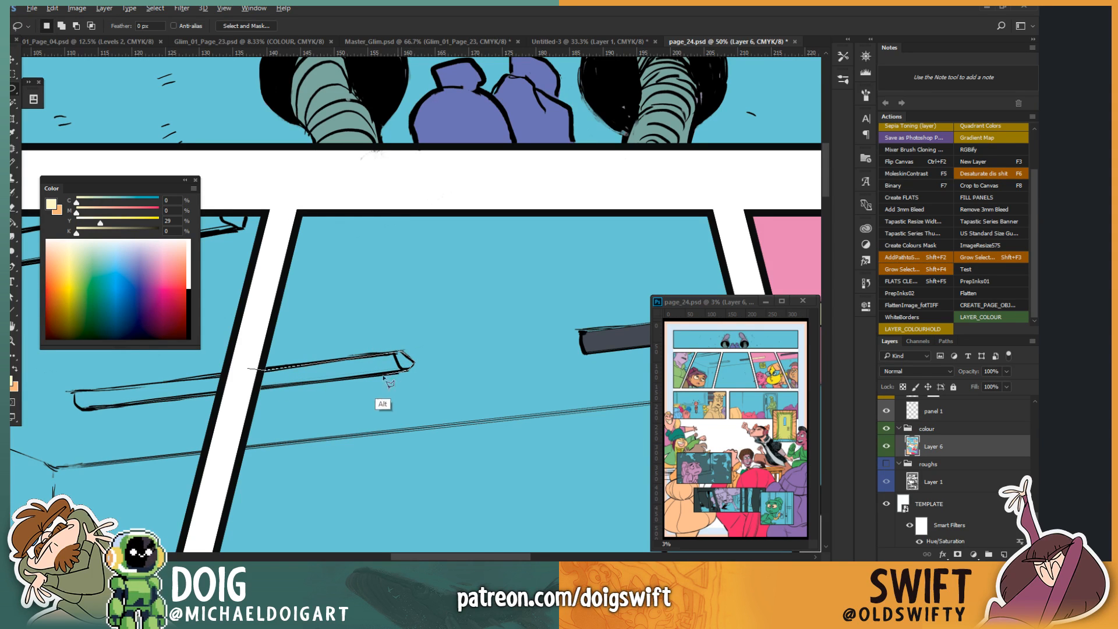
double_click(248, 390)
key("g")
left_click(334, 371)
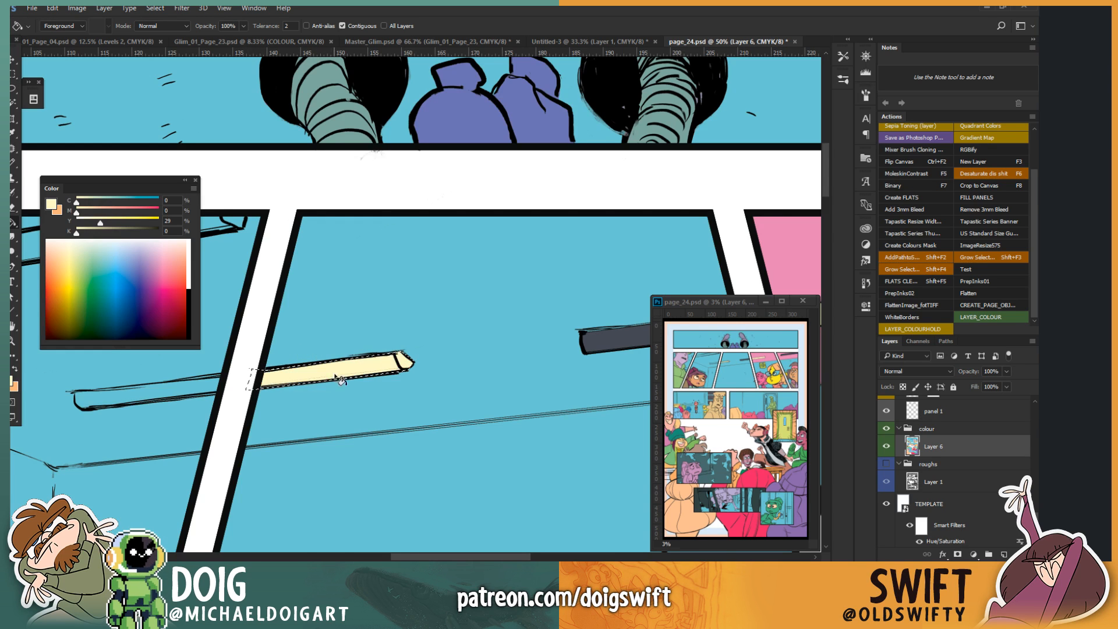
Step: Sample the dark grey (C91 M85 Y75 K0), lasso the light strip at the headband character's right panel border, and fill it
left_click_drag(151, 394, 346, 367)
mouse_move(420, 330)
left_mouse_down()
mouse_move(339, 362)
mouse_move(397, 348)
left_mouse_up()
key("i")
left_click(606, 329)
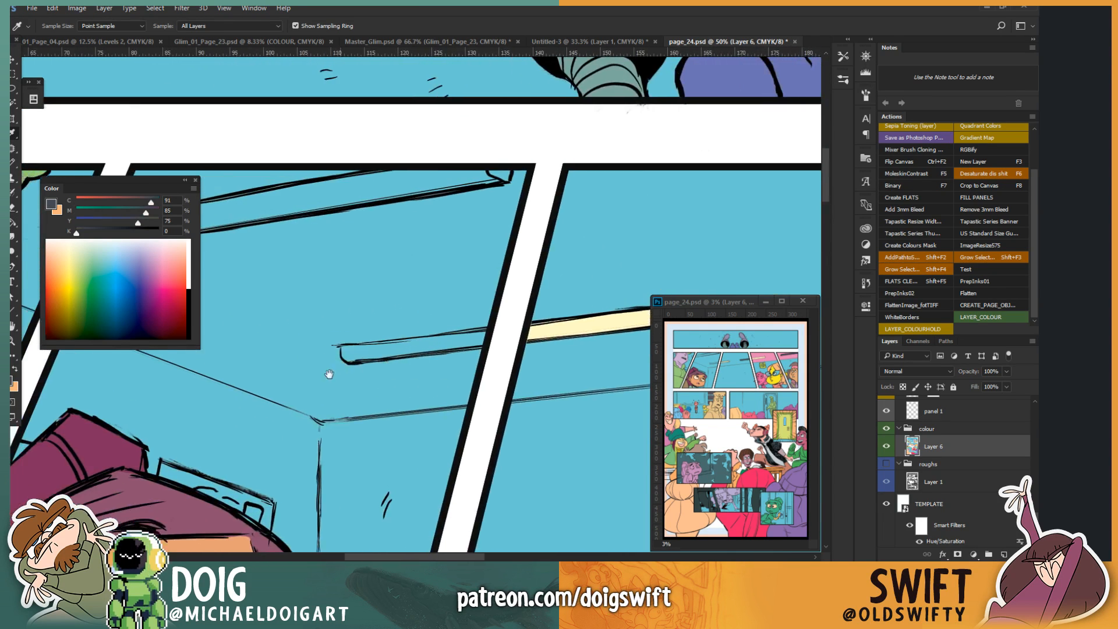
key("l")
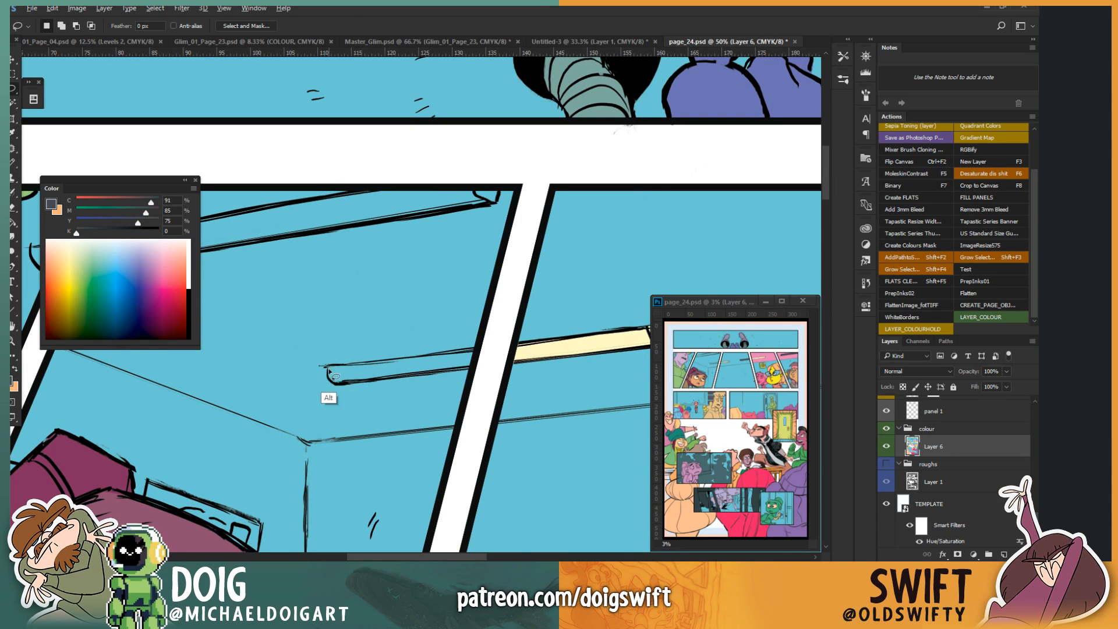
mouse_move(327, 368)
left_mouse_down()
mouse_move(333, 385)
mouse_move(473, 382)
mouse_move(479, 367)
left_mouse_up()
left_click(482, 368)
left_click(485, 348)
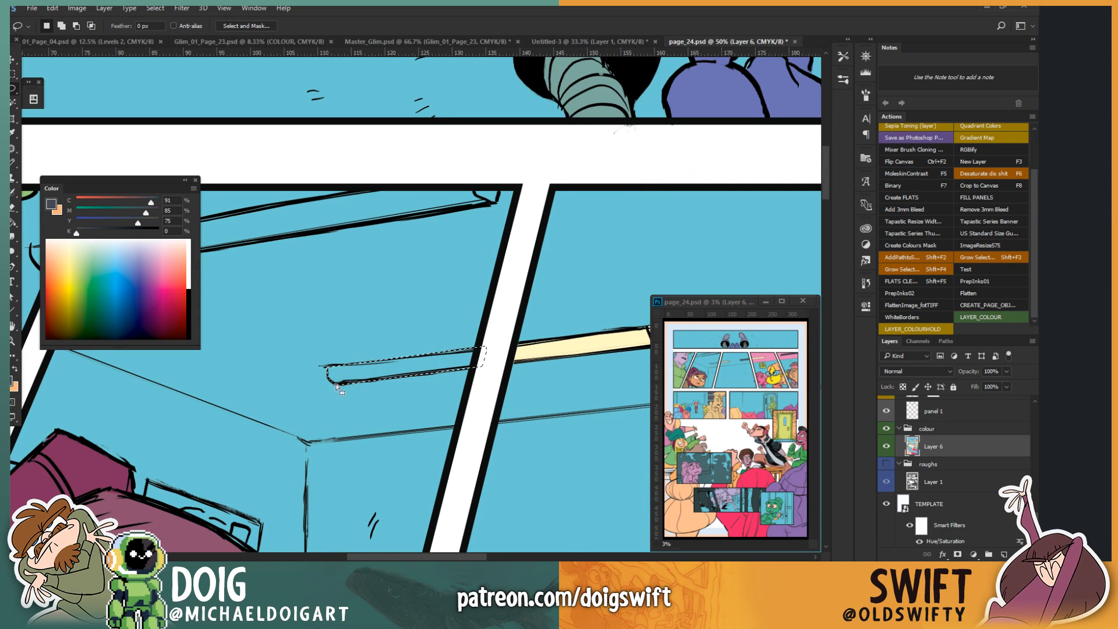
key("g")
left_click(387, 380)
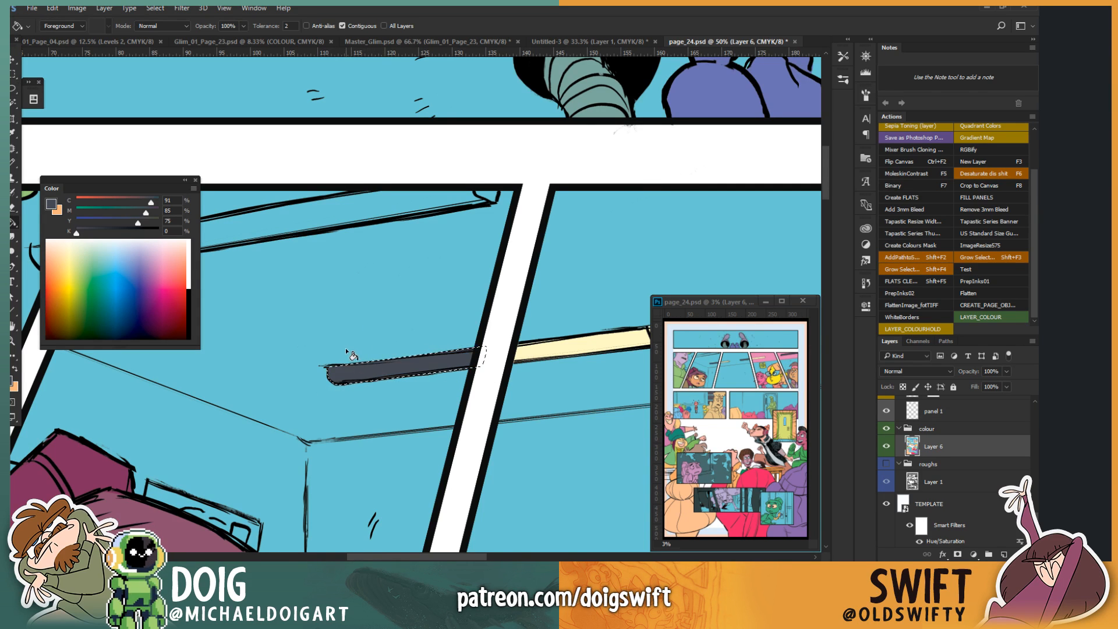
Step: Undo the dark grey fill on the selected light strip and reapply it to the same selection
key("ctrl+minus")
key("ctrl+minus")
key("ctrl+minus")
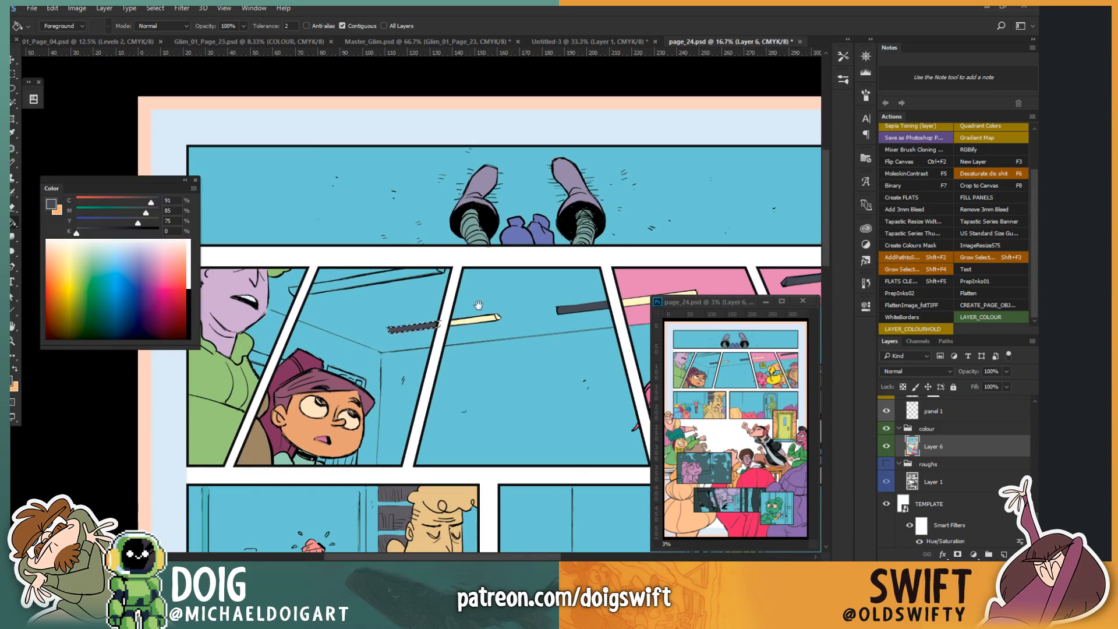
left_click_drag(641, 288, 406, 373)
left_click_drag(279, 386, 322, 363)
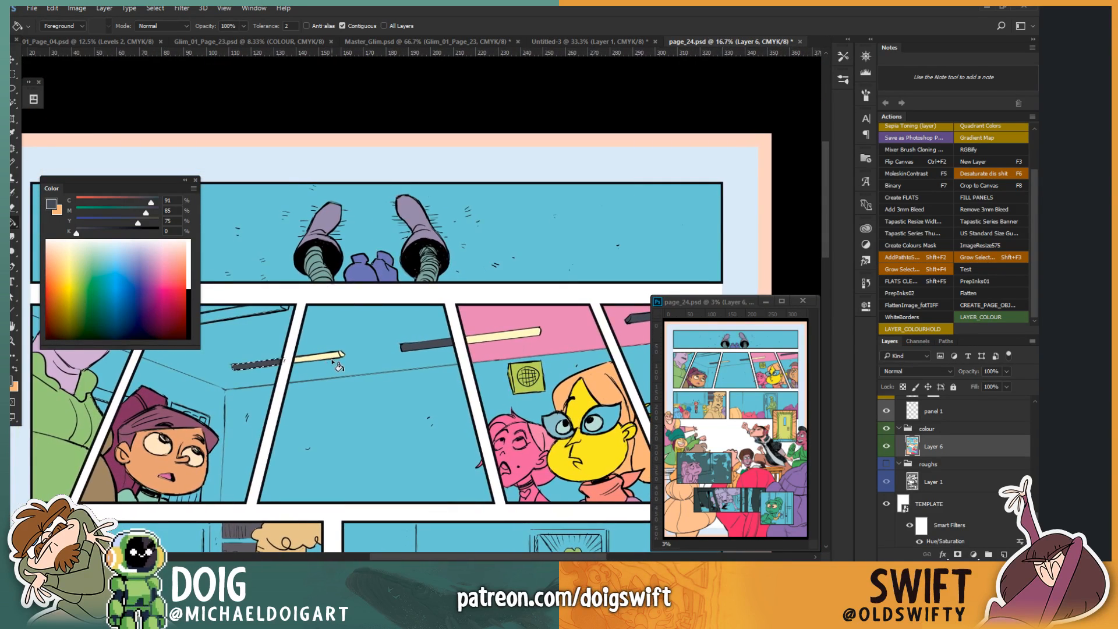
key("ctrl+z")
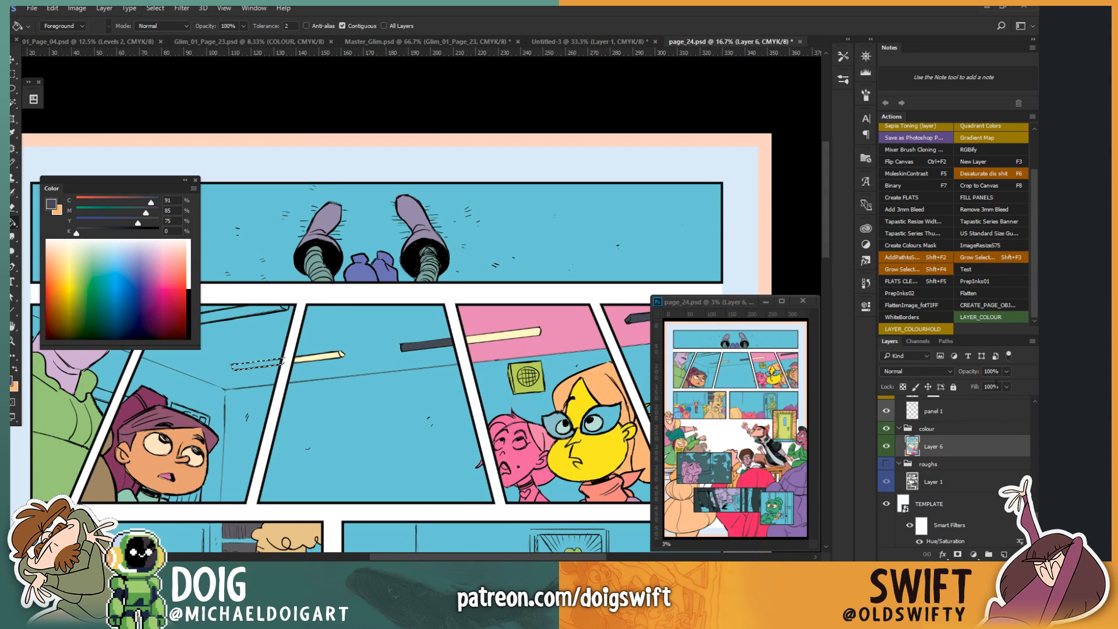
scroll(955, 466, "up", 3)
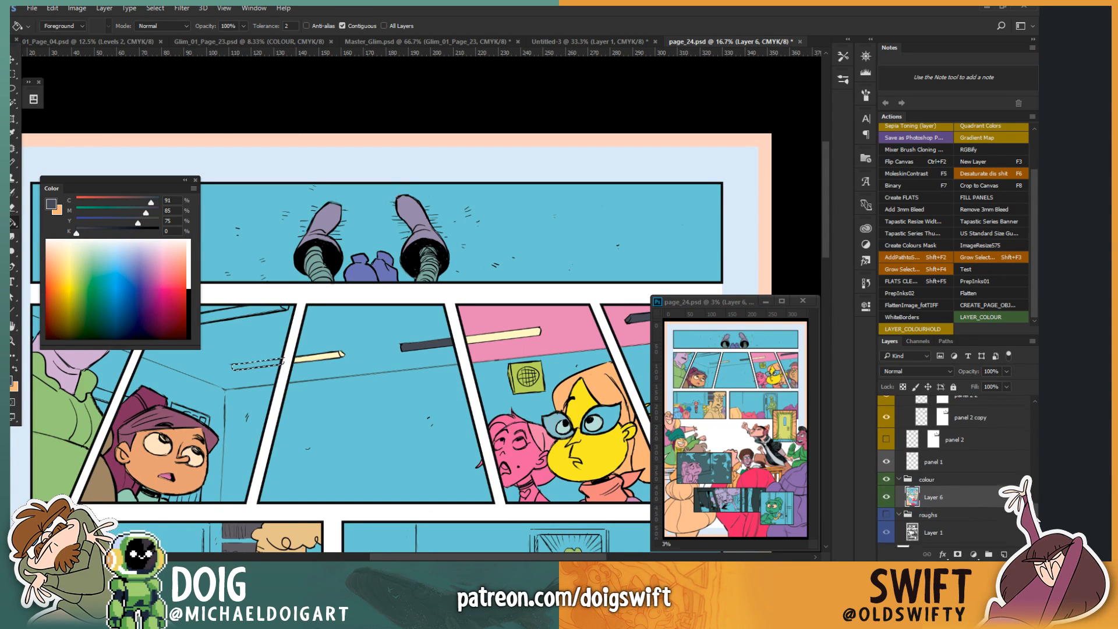
scroll(955, 466, "up", 2)
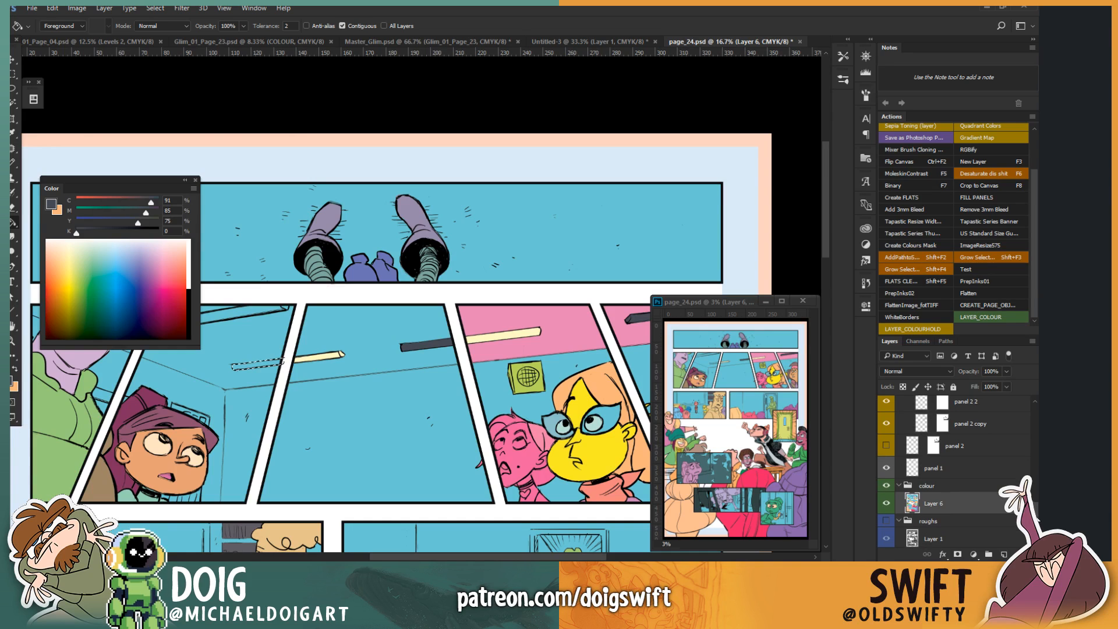
key("alt+BackSpace")
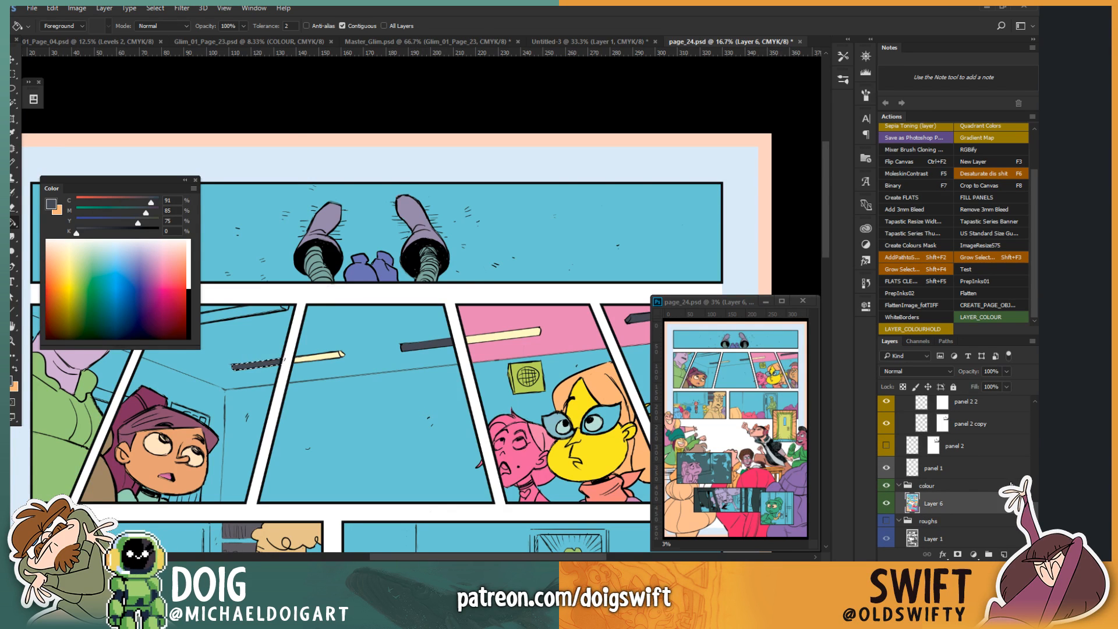
Step: Show and hide the DELETE ME GUIDE layer to compare the second-row panels with the guide
left_click_drag(1035, 513, 1036, 419)
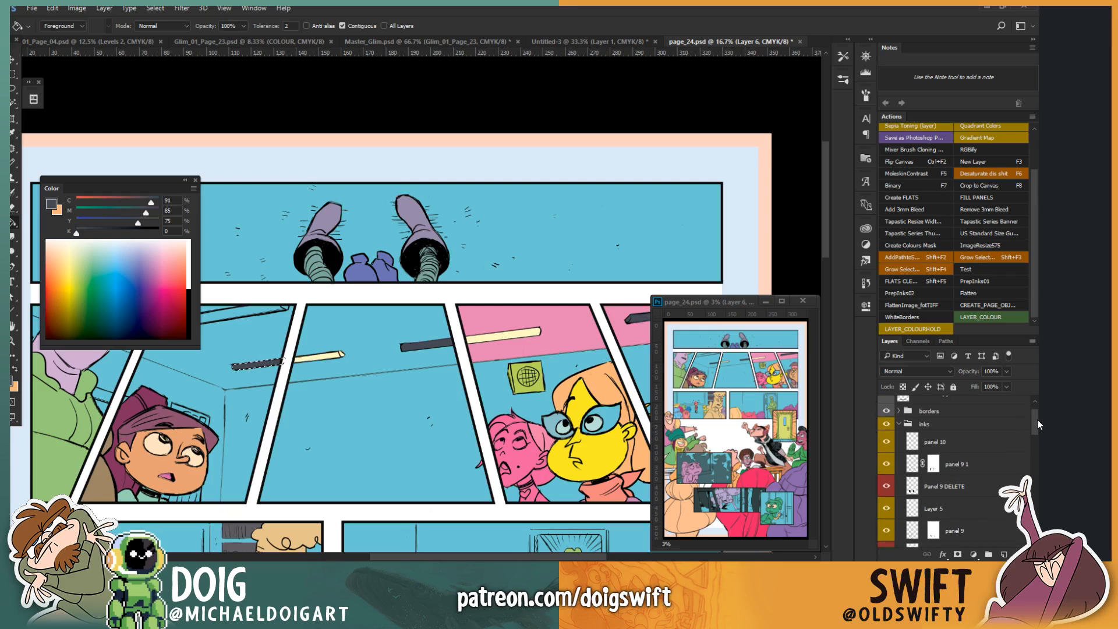
left_click(885, 496)
left_click(885, 496)
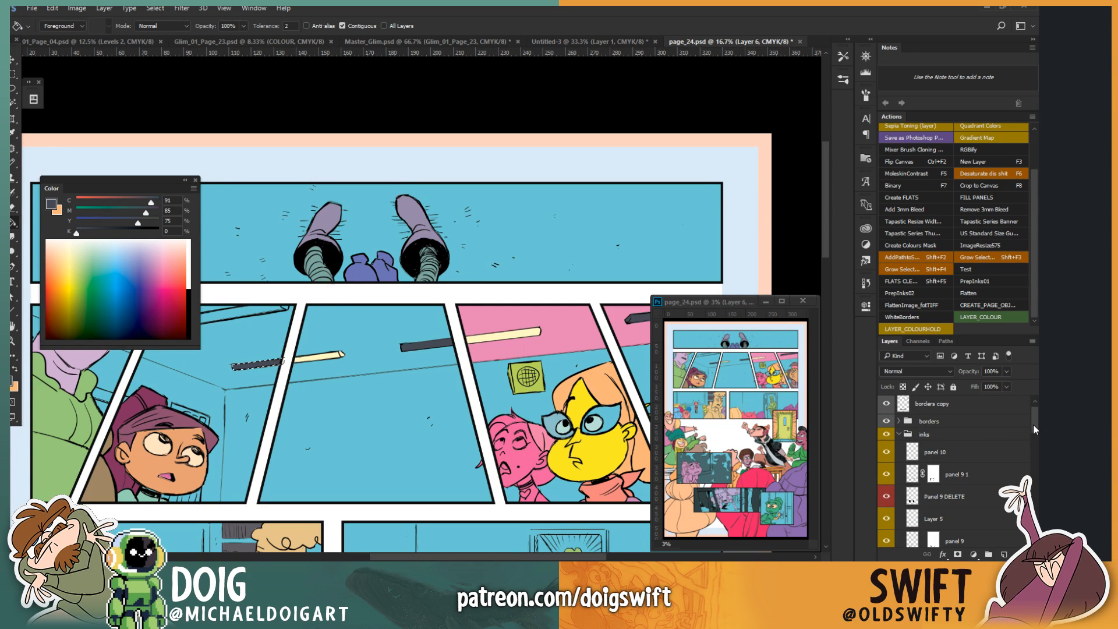
left_click_drag(1032, 424, 1032, 499)
left_click(886, 478)
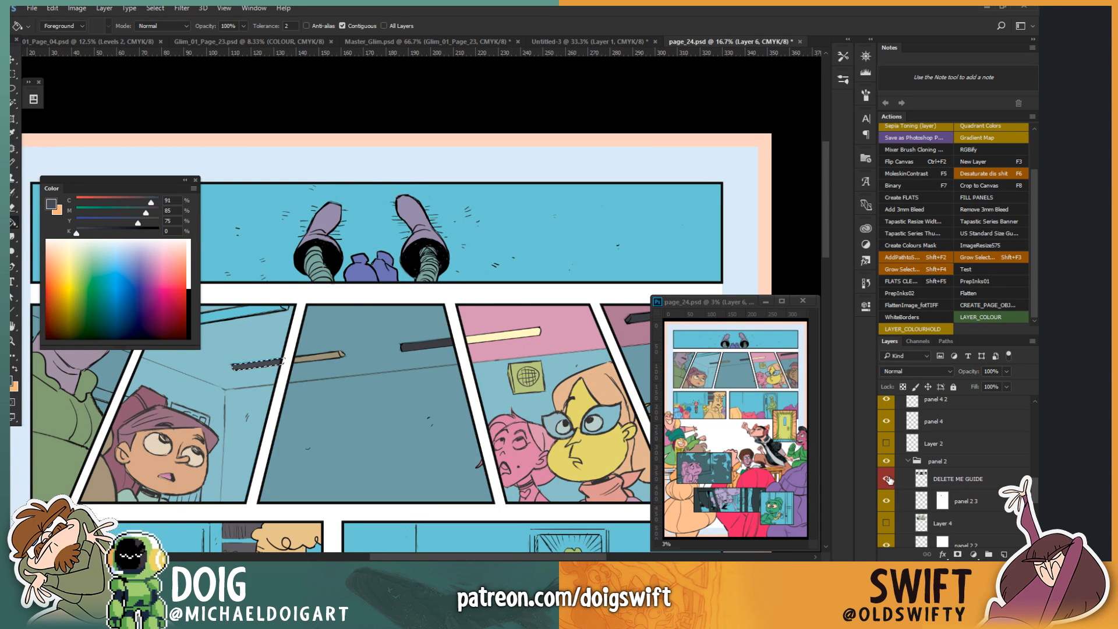
left_click(886, 478)
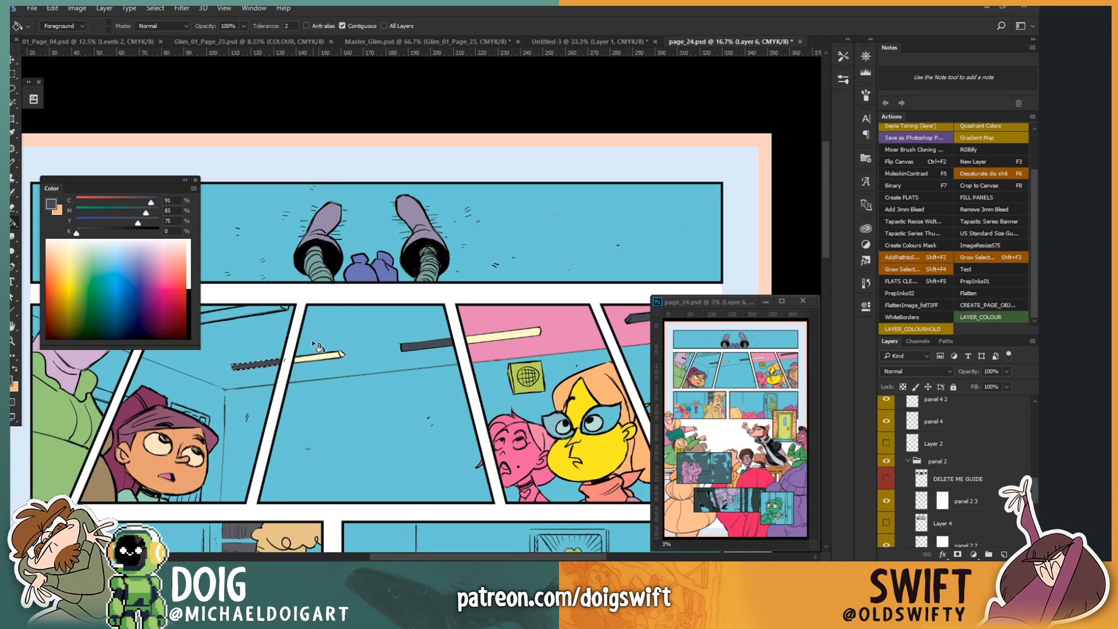
Step: Recolour the empty ceiling panel's left strip dark grey and the adjoining strip in the headband character's panel pale yellow (C0 M0 Y29 K0)
key("i")
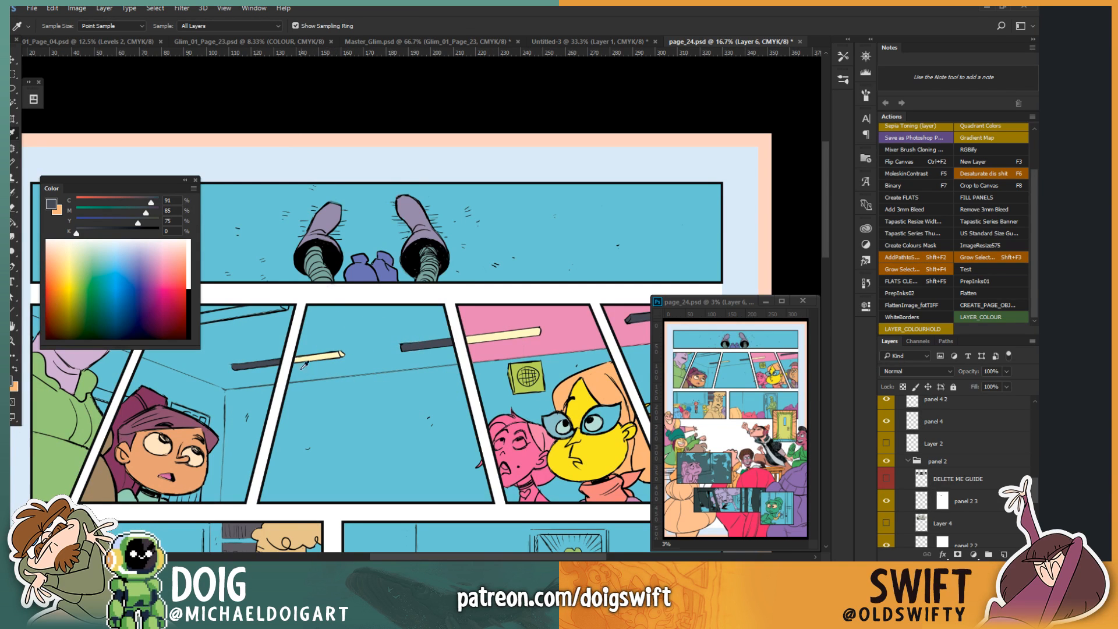
key("g")
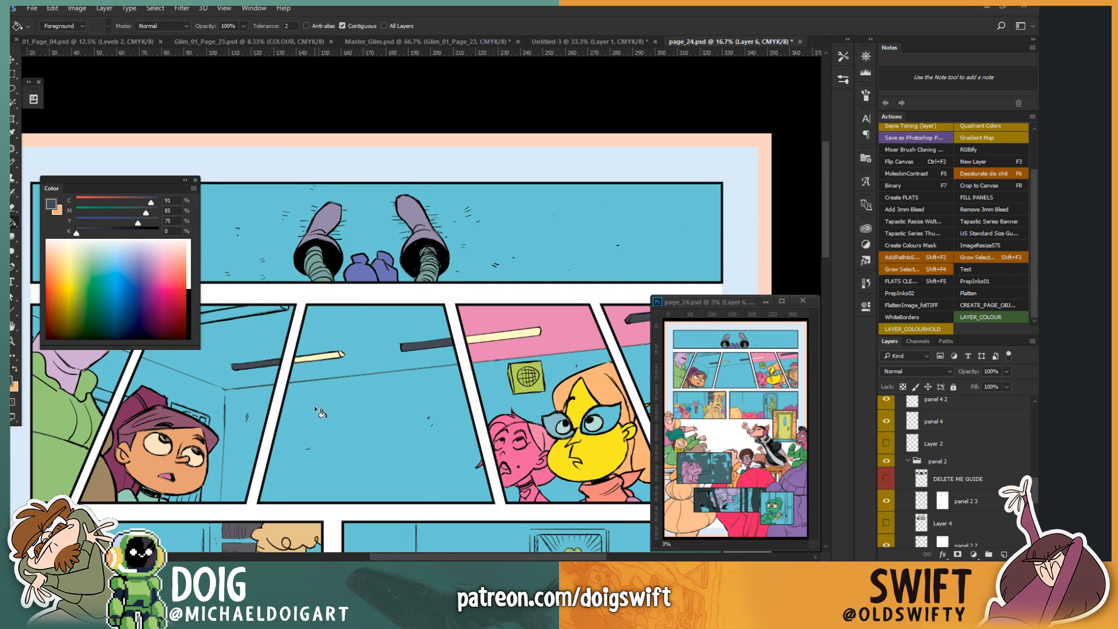
left_click(313, 364)
key("i")
left_click(471, 331)
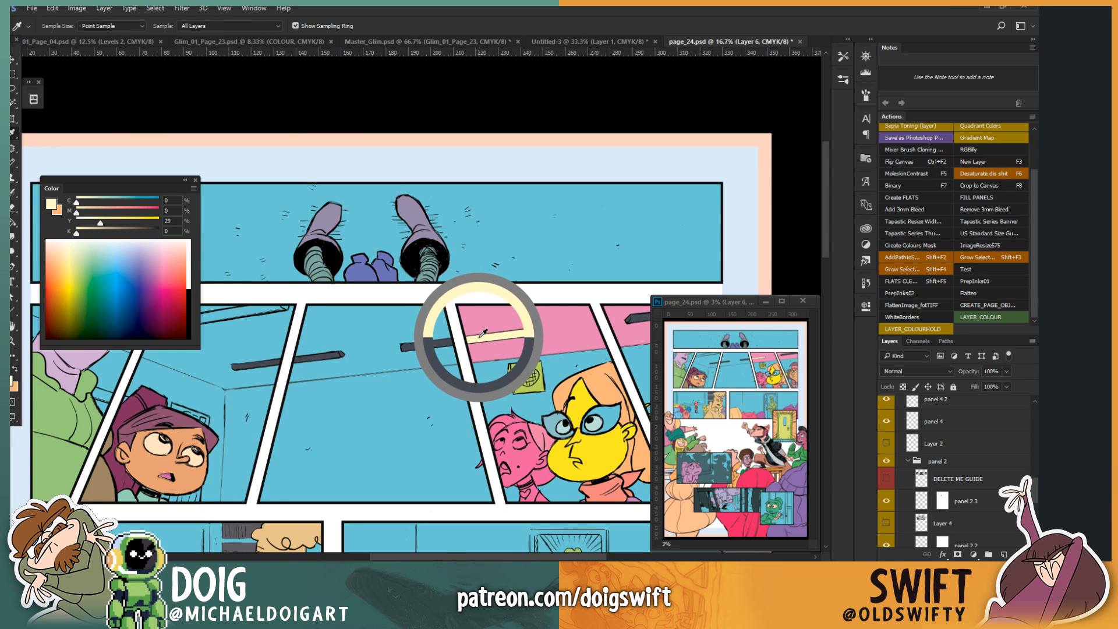
key("g")
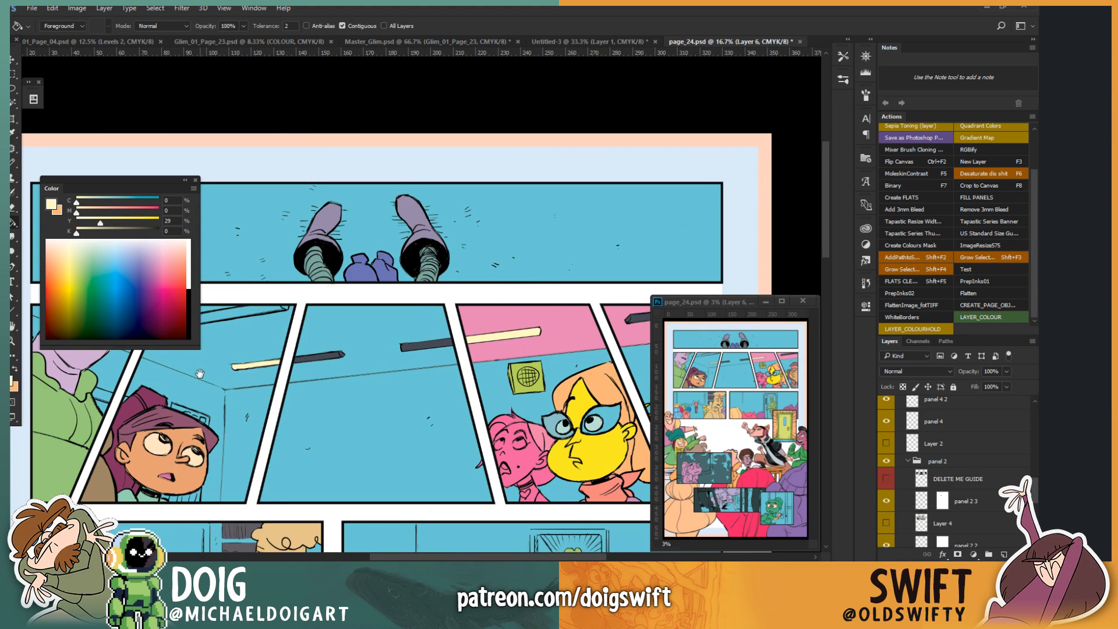
Step: Lasso the long light strip along the upper edge of the headband character's panel and fill it with pale yellow
left_click_drag(200, 373, 314, 404)
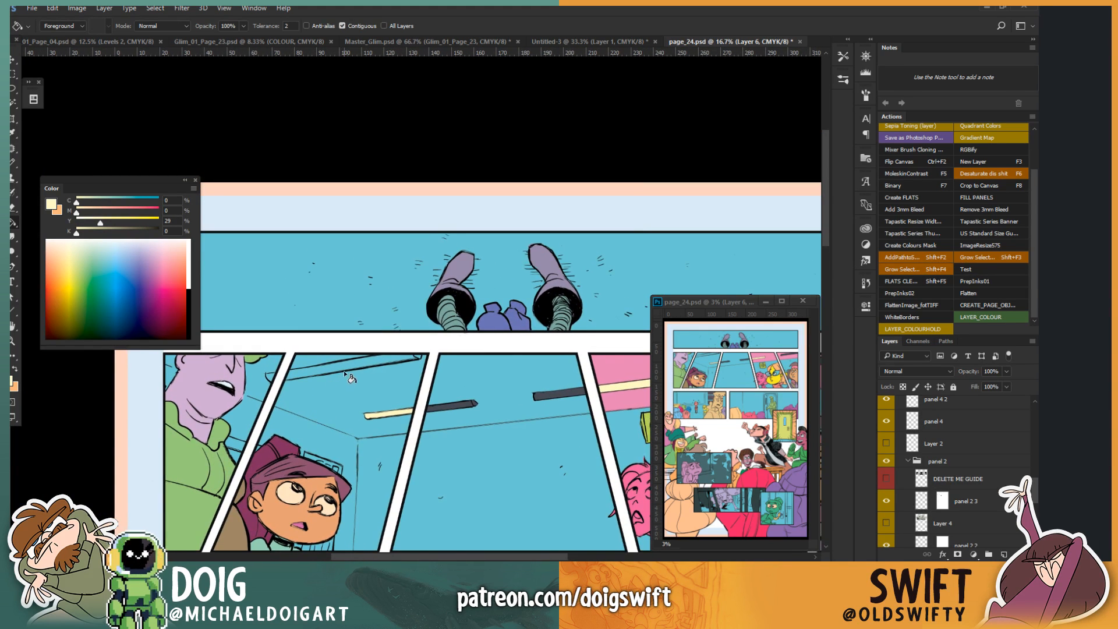
key("ctrl+plus")
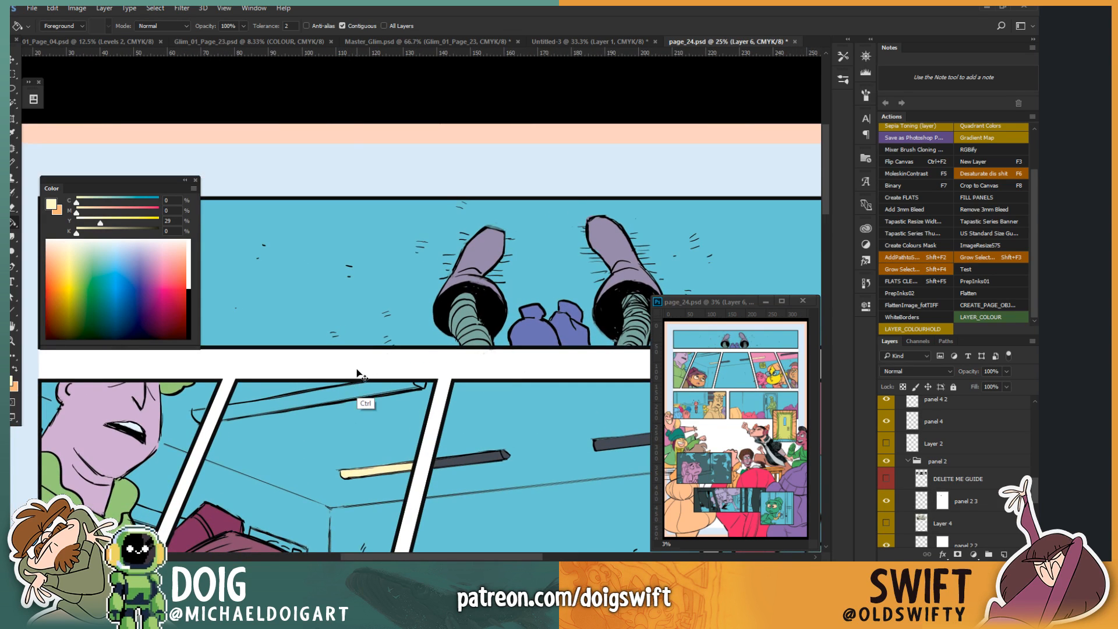
key("l")
key("ctrl+plus")
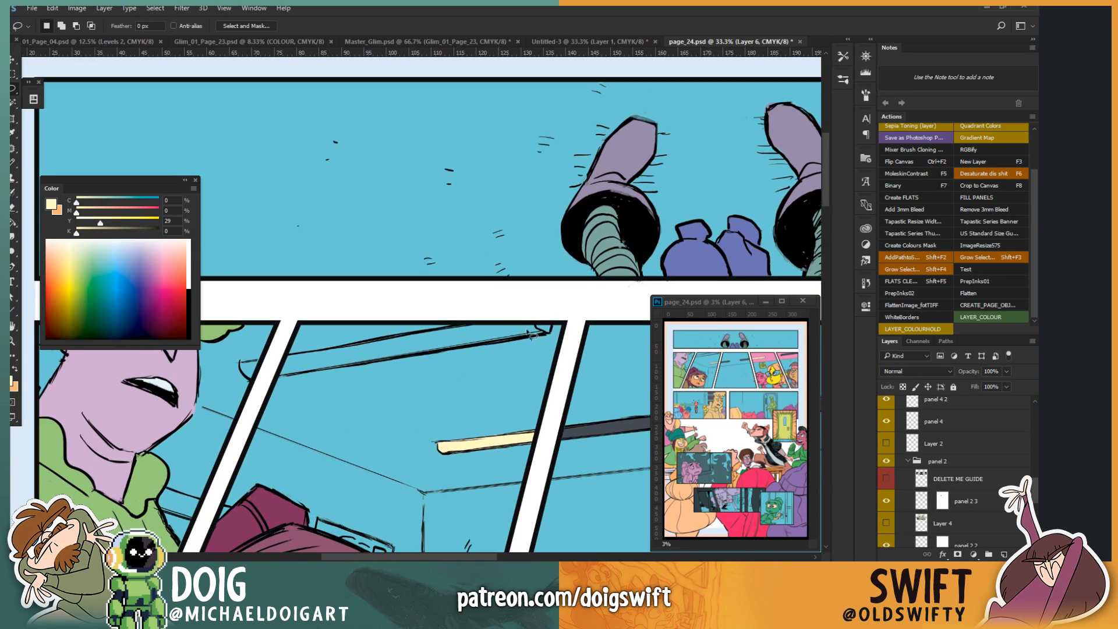
left_click(553, 320, "alt")
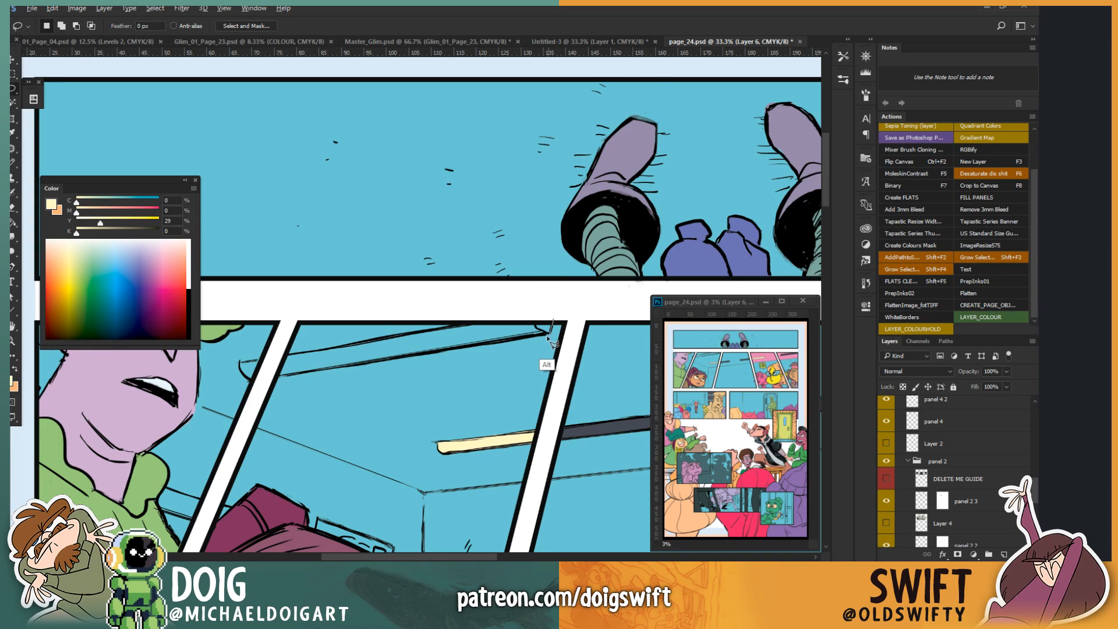
left_click(549, 333, "alt")
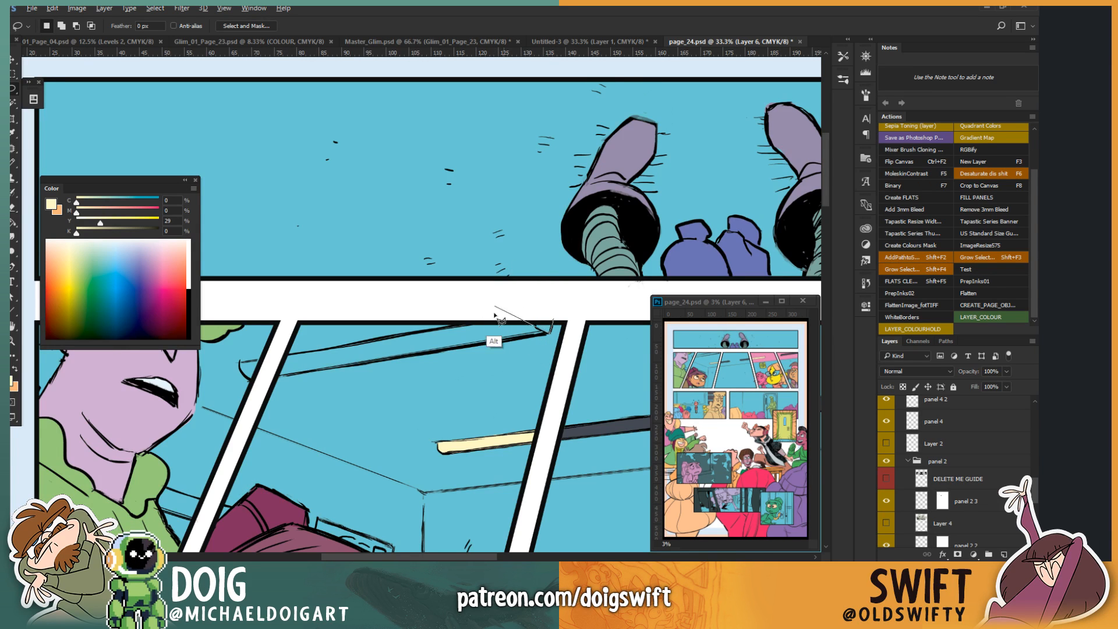
left_click(265, 379, "alt")
left_click(277, 356, "alt")
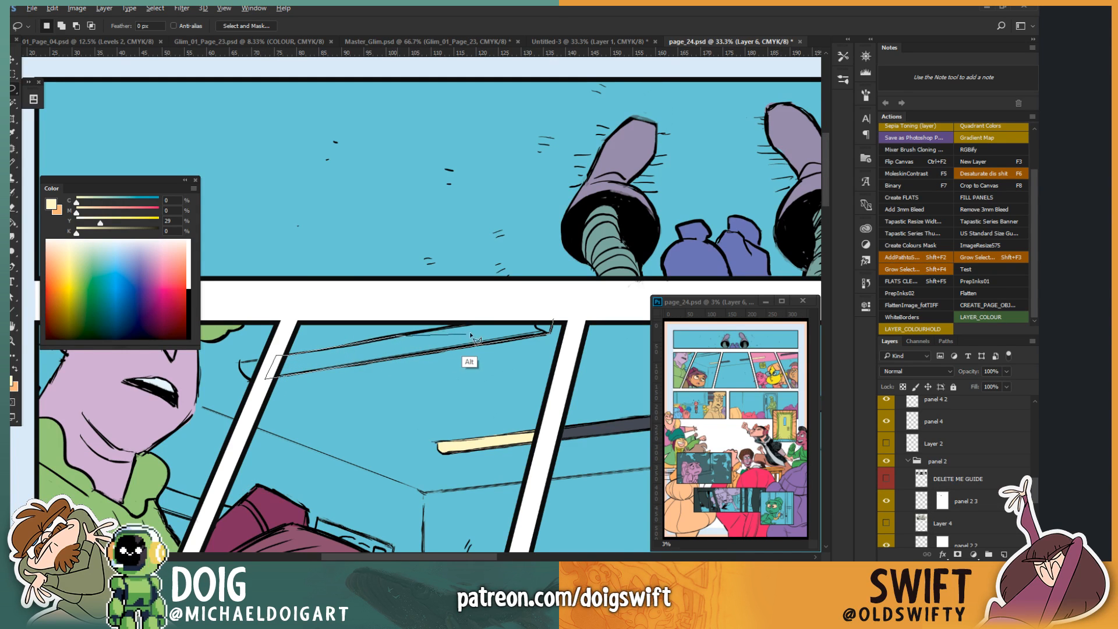
mouse_move(489, 315)
left_mouse_down("alt")
mouse_move(534, 303)
mouse_move(550, 334)
left_mouse_up("alt")
key("g")
left_click(410, 345)
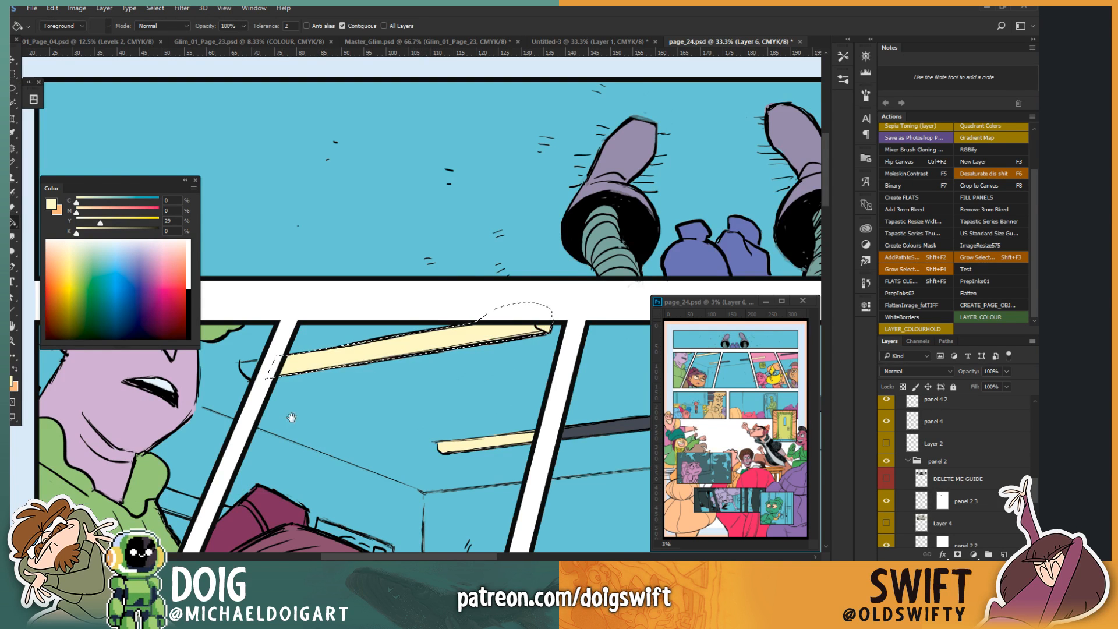
Step: Sample the dark grey, lasso the strip end beside the purple-faced character's right panel border, and fill it
left_click_drag(292, 414, 417, 400)
left_click_drag(640, 384, 432, 351)
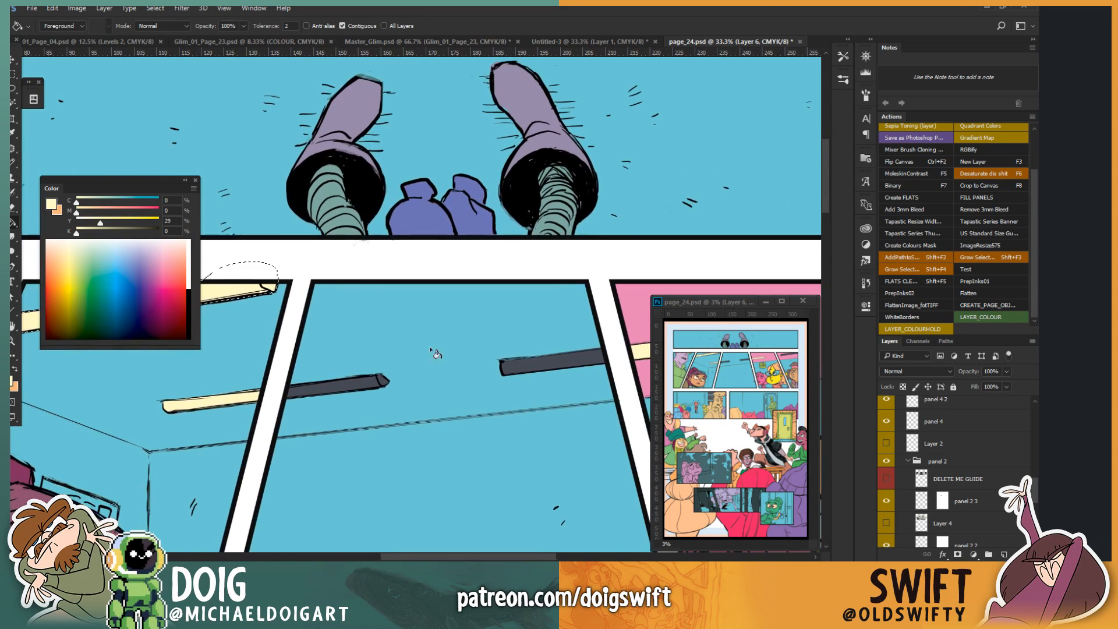
left_click(521, 366, "alt")
left_click_drag(317, 400, 375, 406)
key("ctrl+d")
key("l")
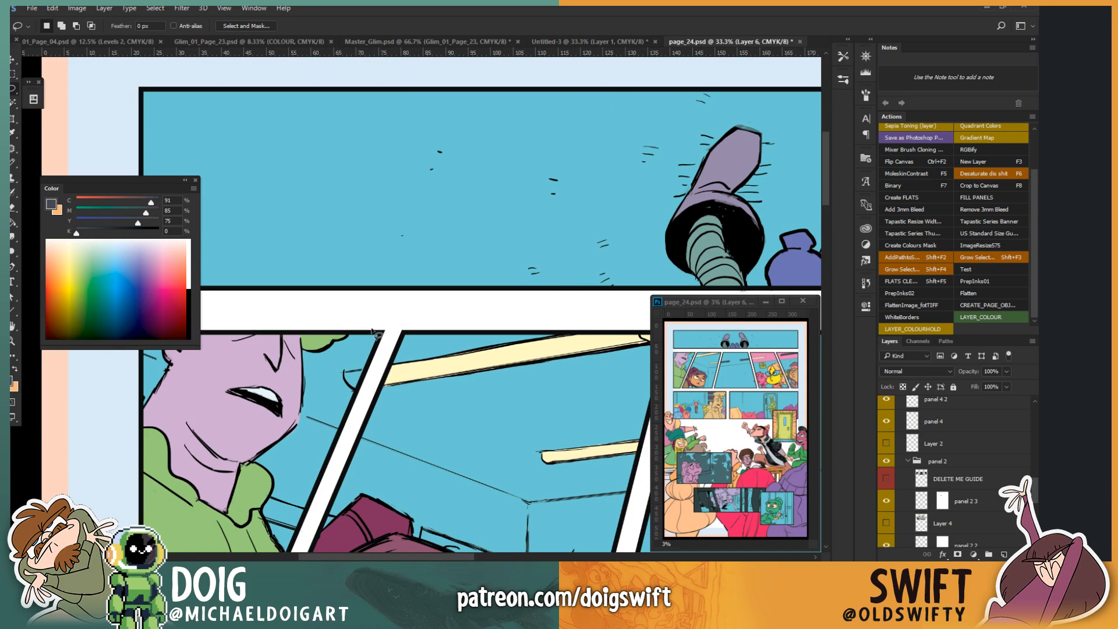
left_click(370, 368, "alt")
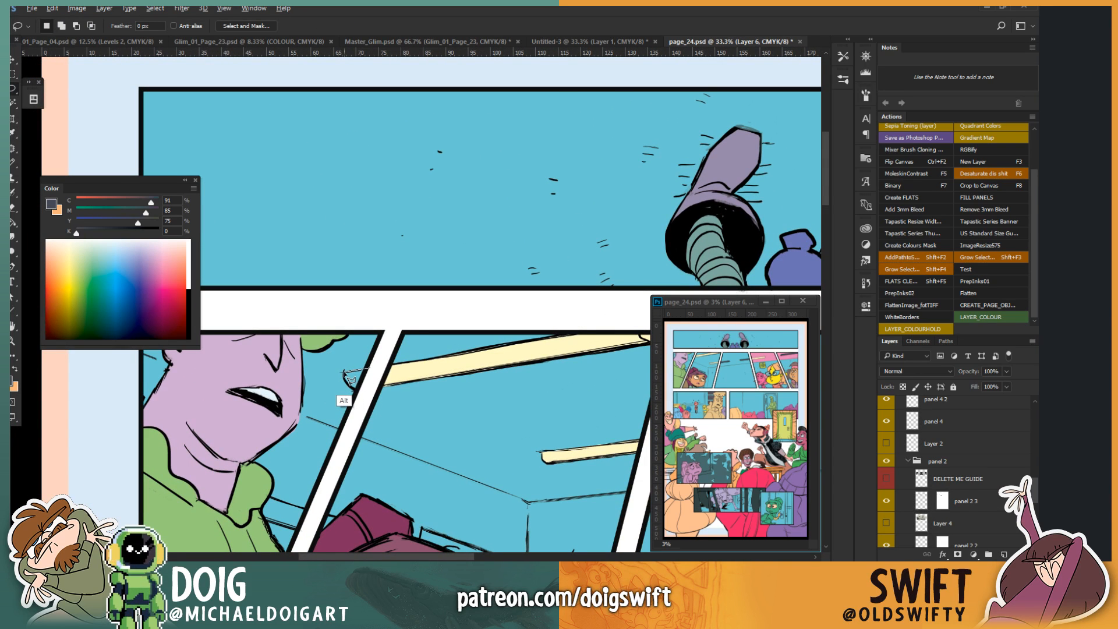
left_click_drag(354, 390, 355, 391)
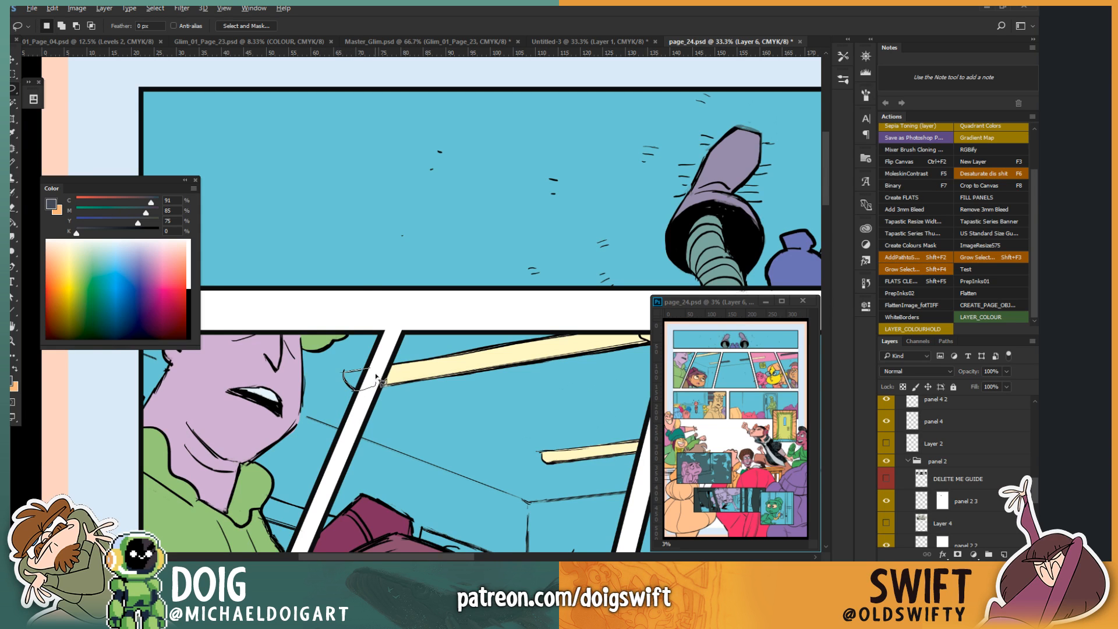
key("g")
left_click(370, 380)
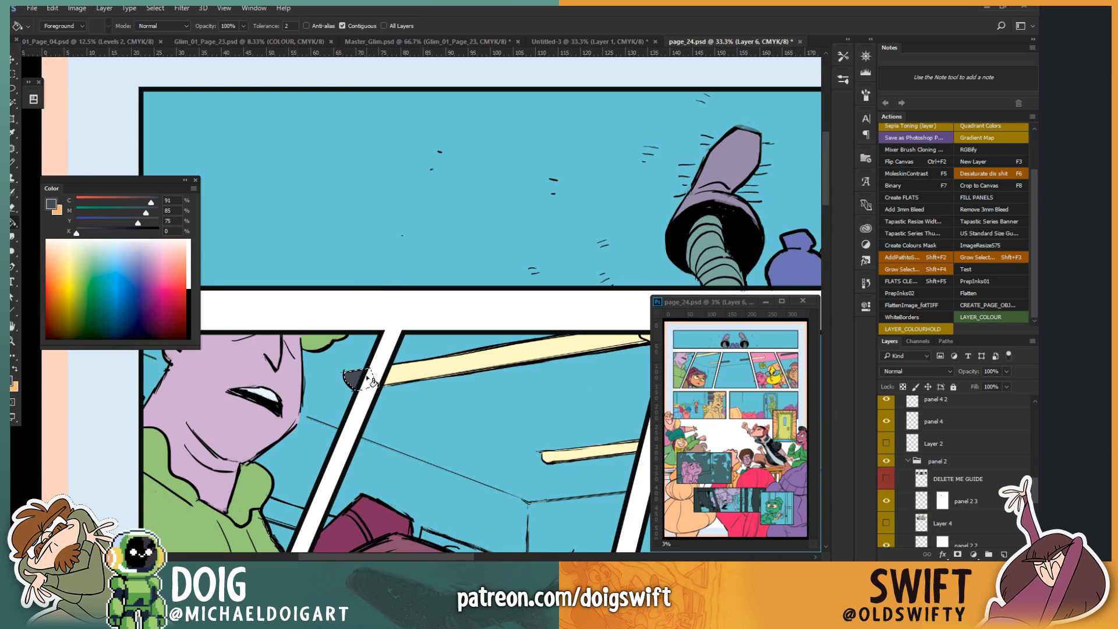
Step: Lasso the ceiling area across the left three second-row panels, following the wall-ceiling edge and the room corner
key("ctrl+minus")
key("ctrl+minus")
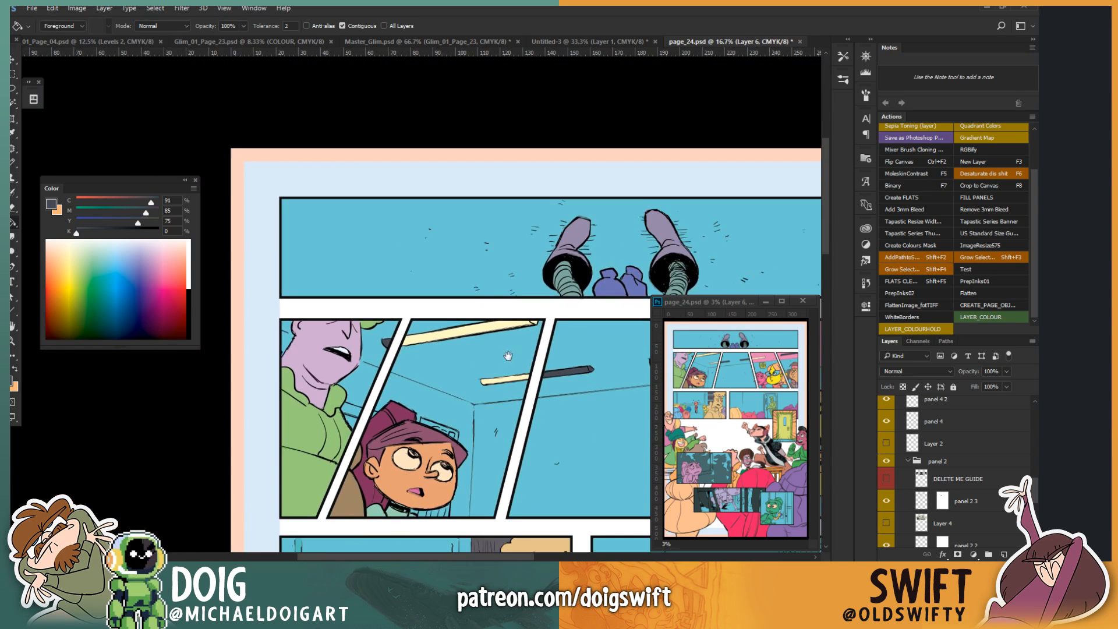
left_click_drag(507, 354, 376, 380)
left_click_drag(472, 406, 338, 383)
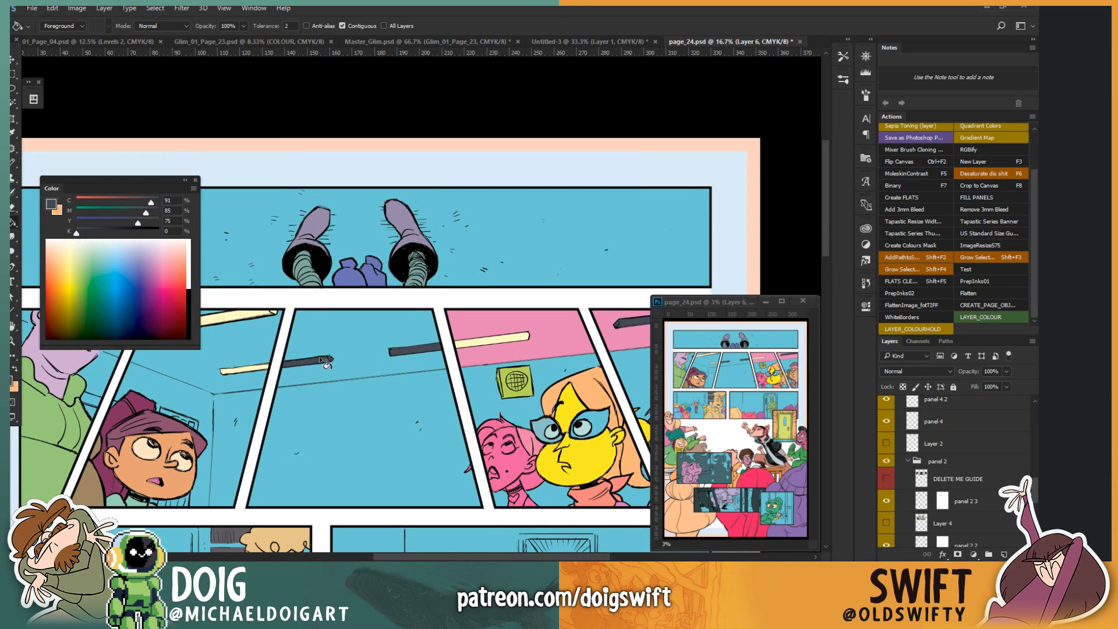
key("l")
key("ctrl+plus")
key("ctrl+plus")
left_click_drag(434, 426, 410, 386)
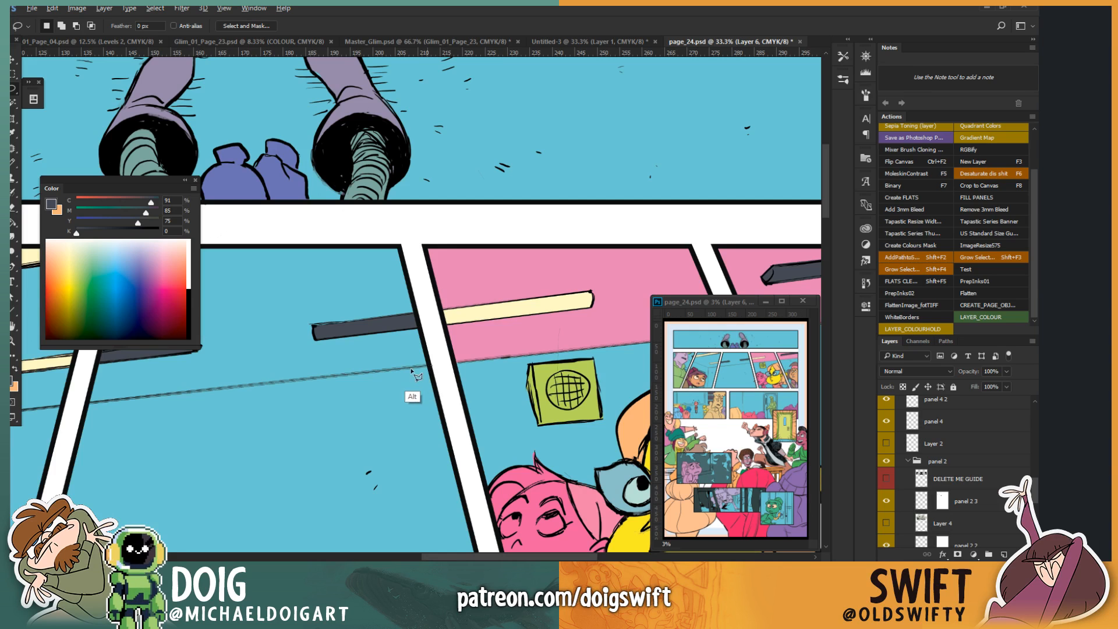
left_click(435, 365, "alt")
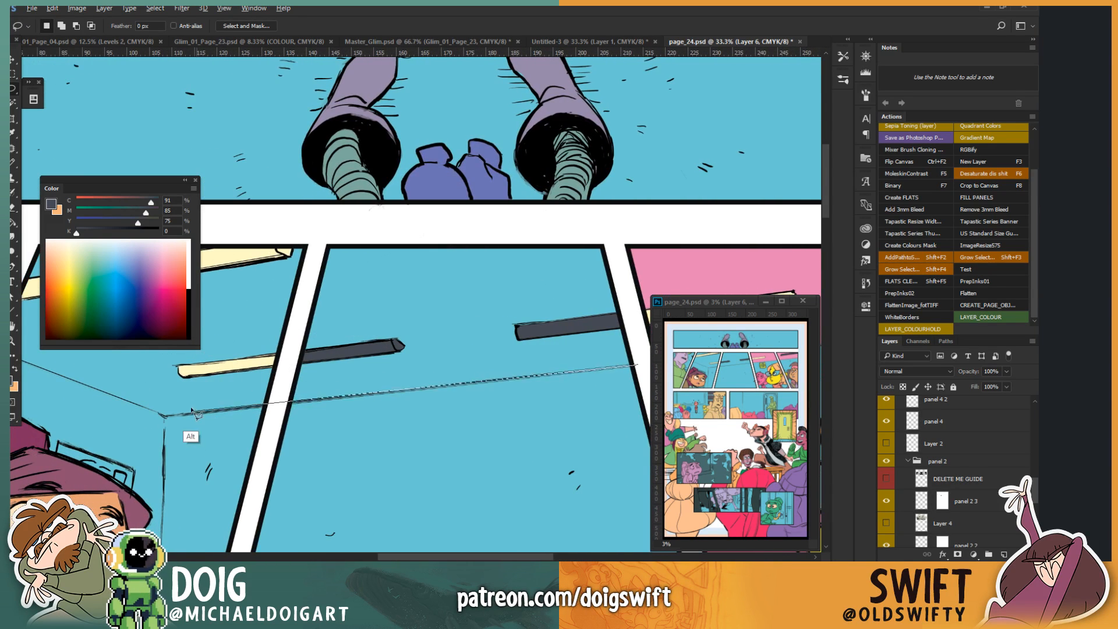
left_click(166, 416, "alt")
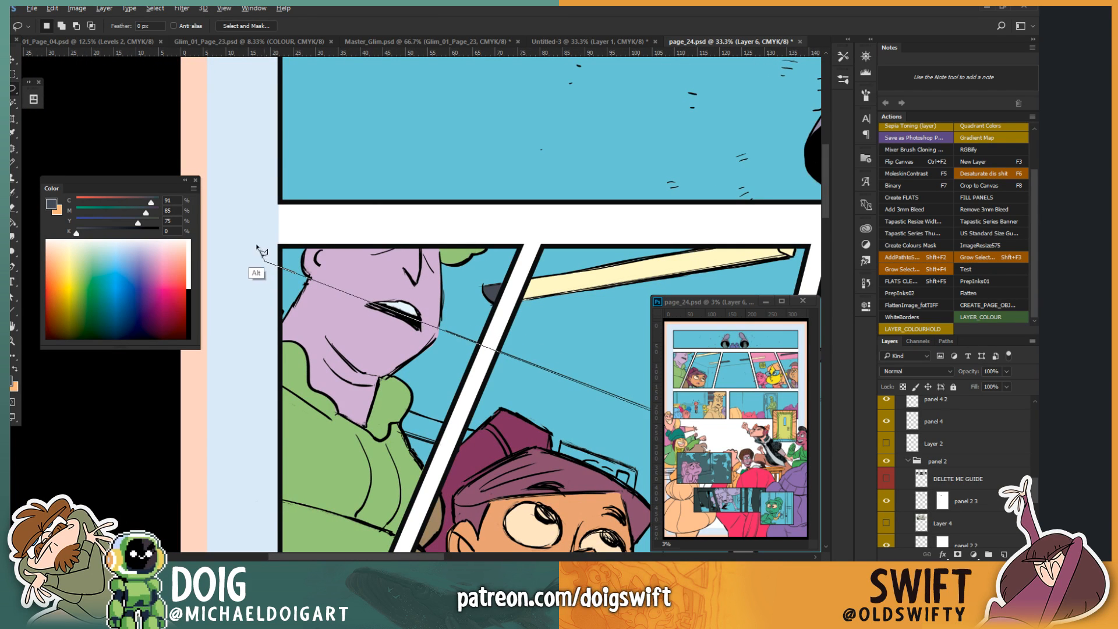
left_click(283, 229)
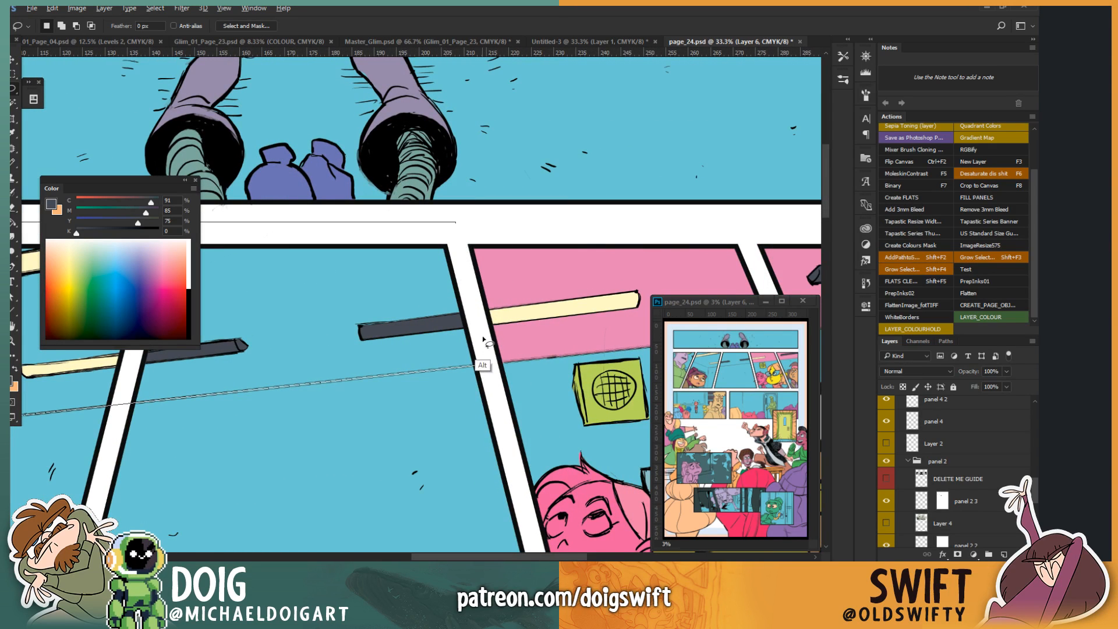
double_click(484, 363)
Step: Sample the ceiling pink (C4 M60 Y0 K0), fill the selected ceiling areas in the three left second-row panels, and deselect
key("i")
left_click(502, 326)
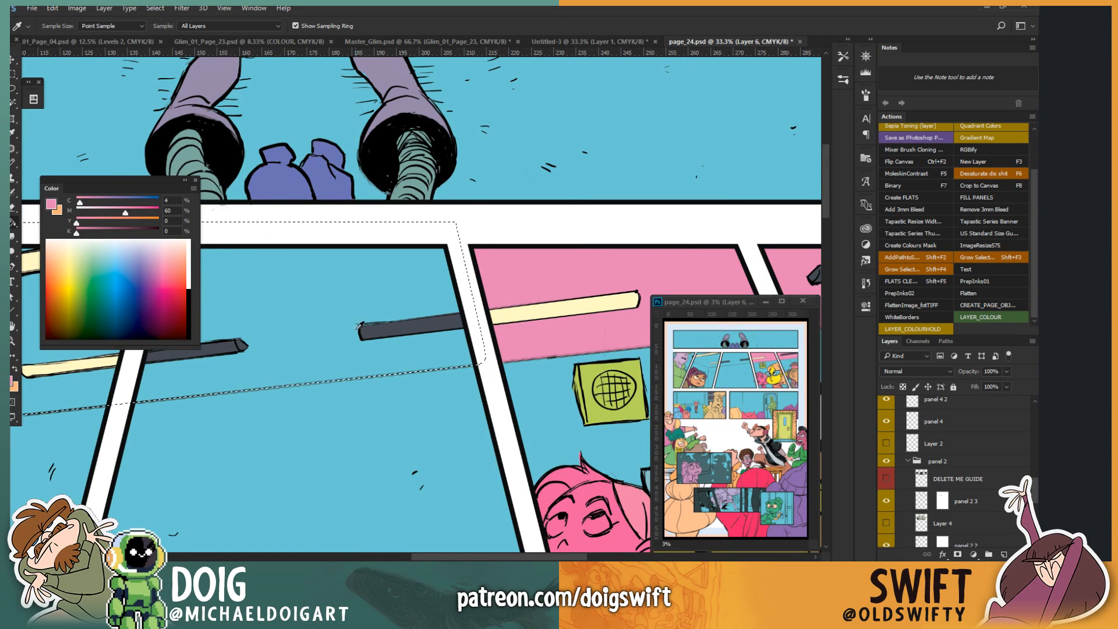
key("g")
left_click(328, 334)
key("ctrl+minus")
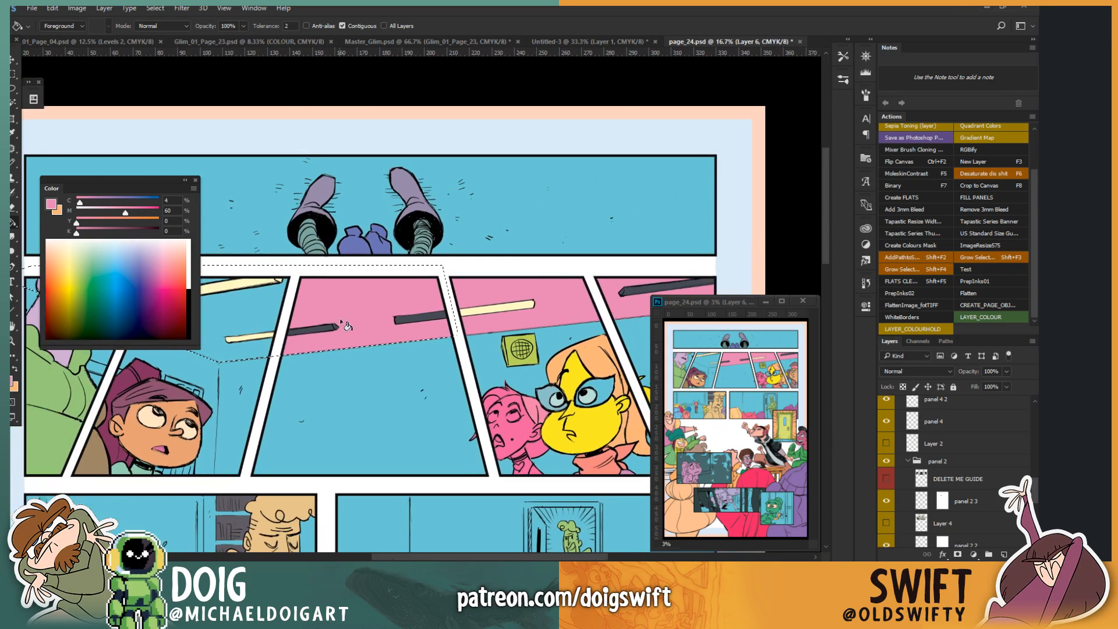
left_click_drag(341, 320, 549, 331)
left_click(372, 333)
left_click(334, 322)
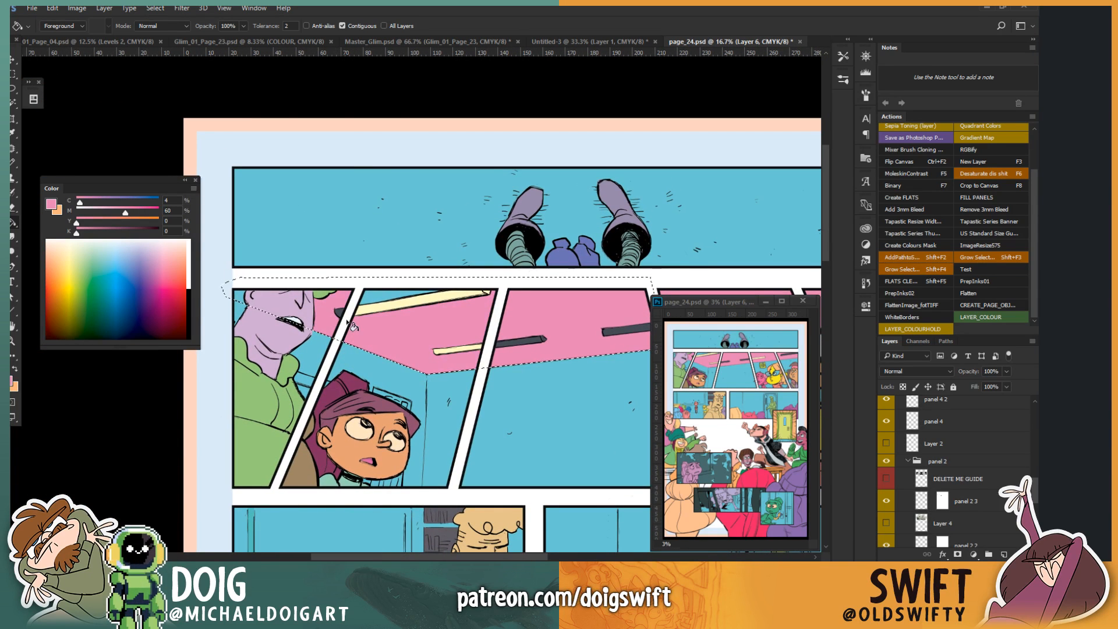
left_click_drag(410, 322, 322, 321)
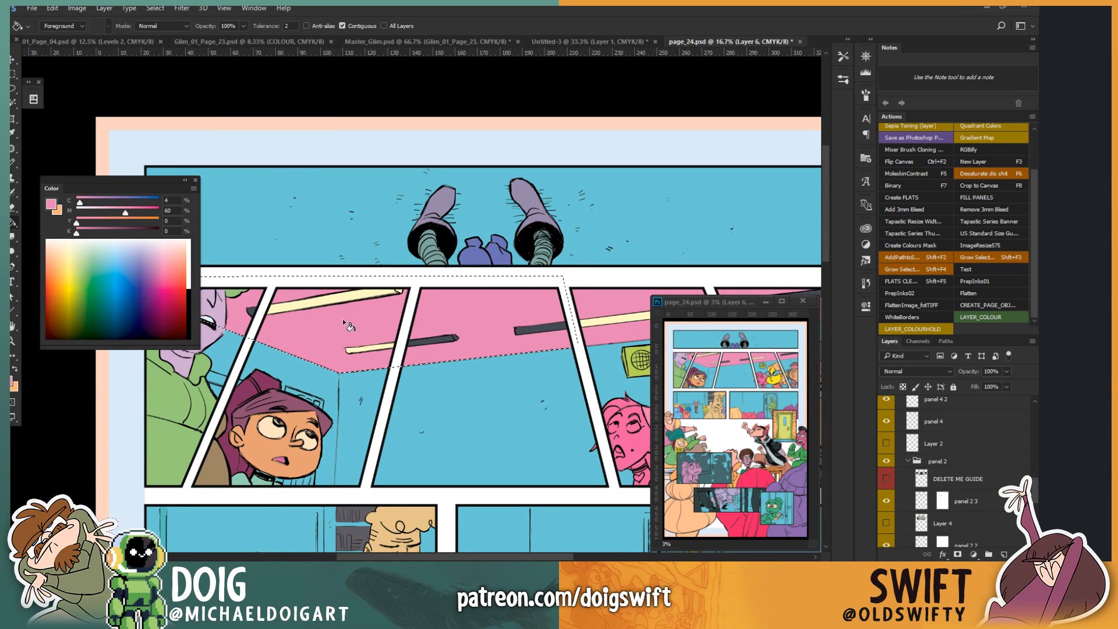
key("ctrl+d")
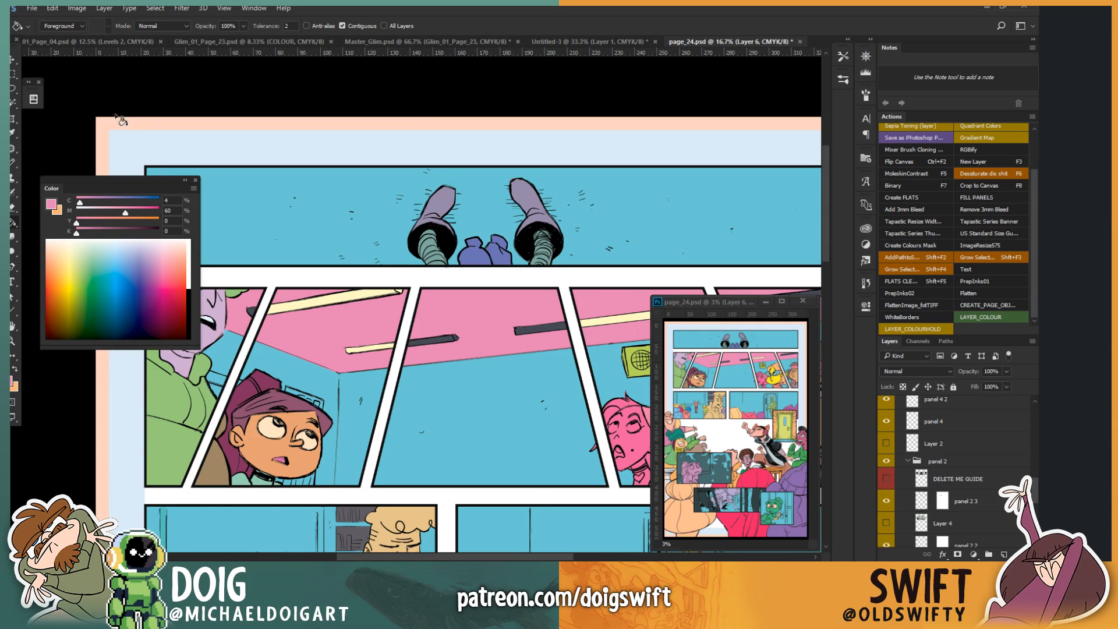
Step: Recolour the ceilings in the purple-haired and yellow-faced characters' panels pale pink (C4 M20 Y0 K0)
left_click_drag(127, 213, 100, 216)
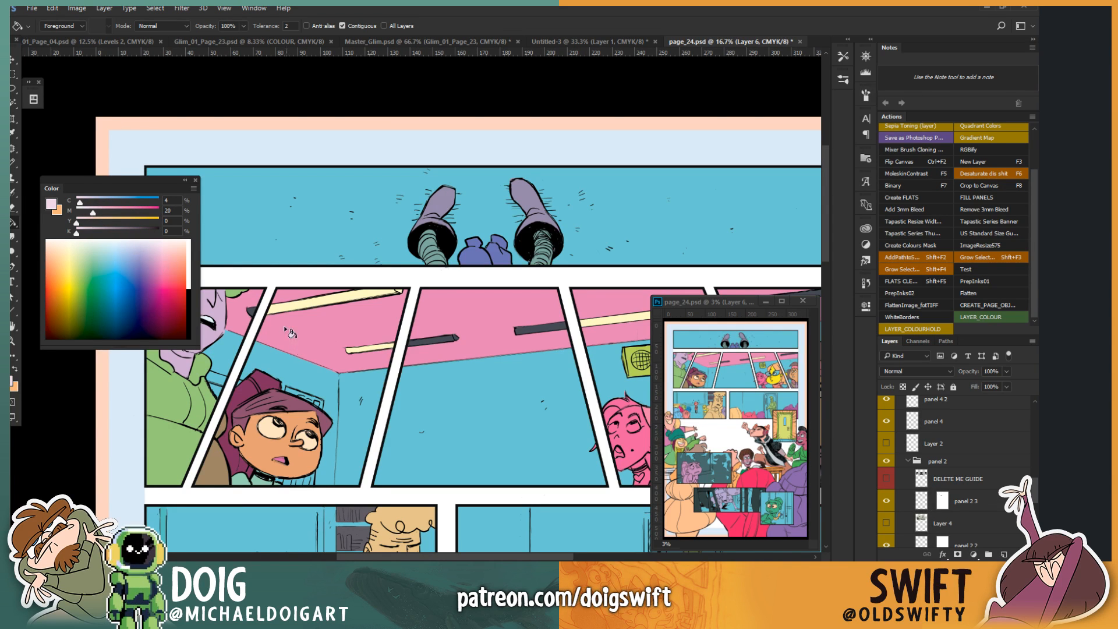
left_click(369, 336)
left_click(299, 296)
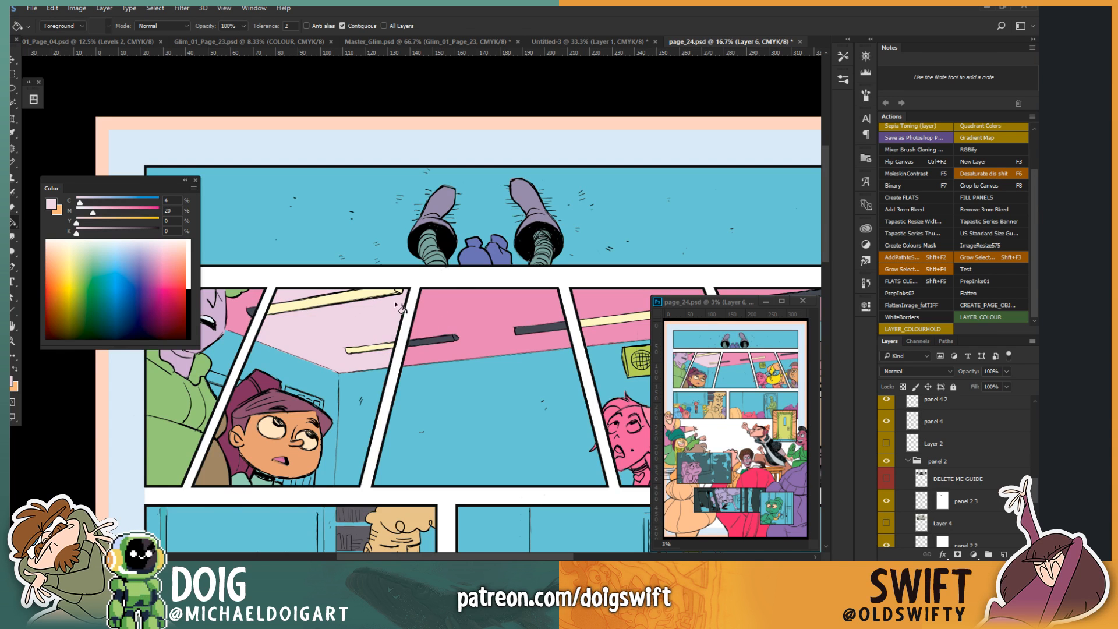
left_click_drag(520, 305, 339, 316)
left_click(421, 310)
left_click_drag(488, 309, 516, 333)
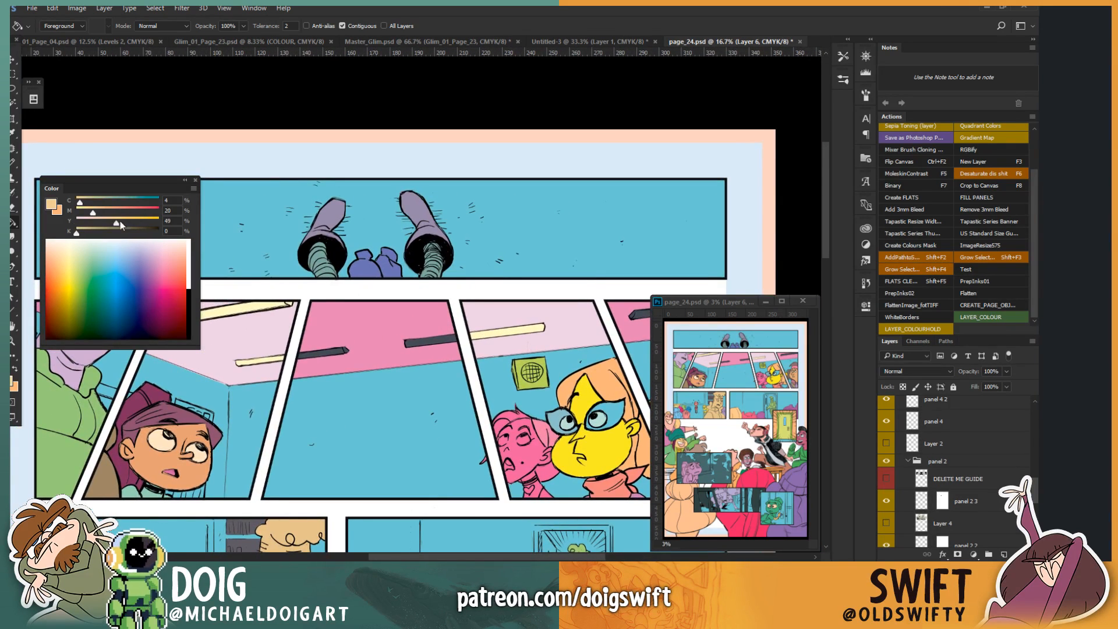
Step: Mix a greyish brown (C63 M66 Y63 K0) and fill the ceilings of the empty panel and the two outermost second-row panels
left_click_drag(87, 207, 128, 208)
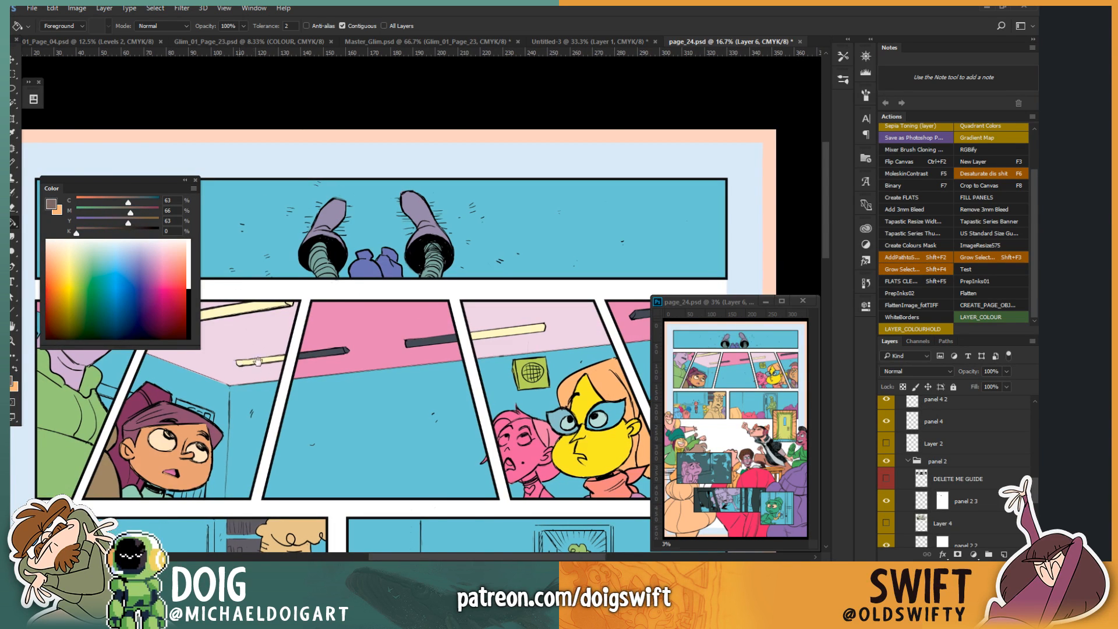
left_click_drag(247, 358, 57, 349)
left_click(407, 324)
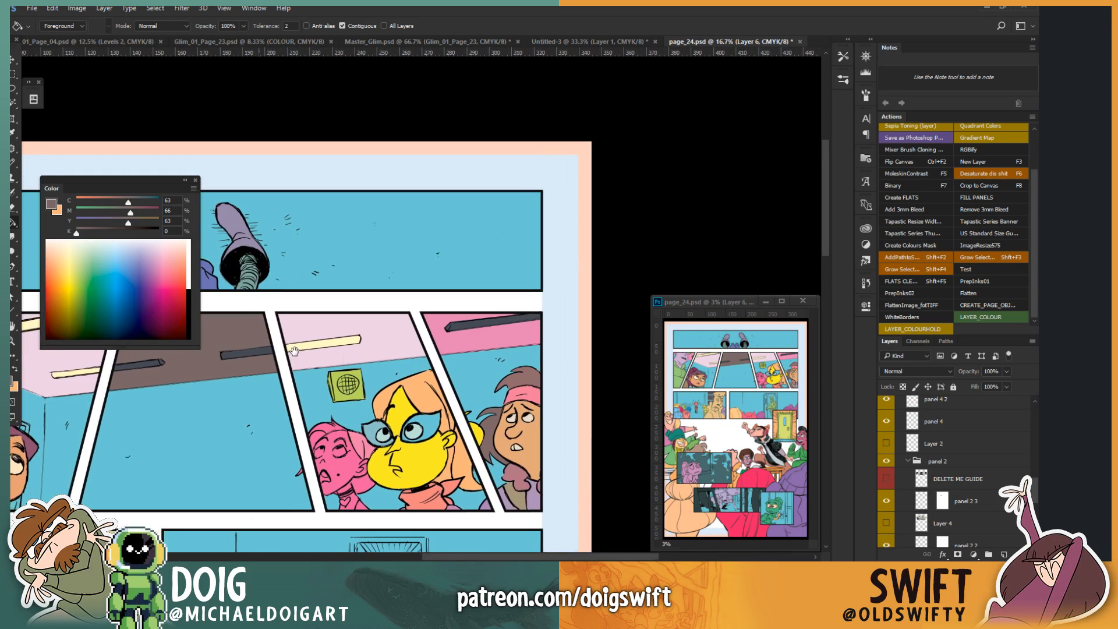
left_click(448, 350)
left_click_drag(48, 394, 435, 422)
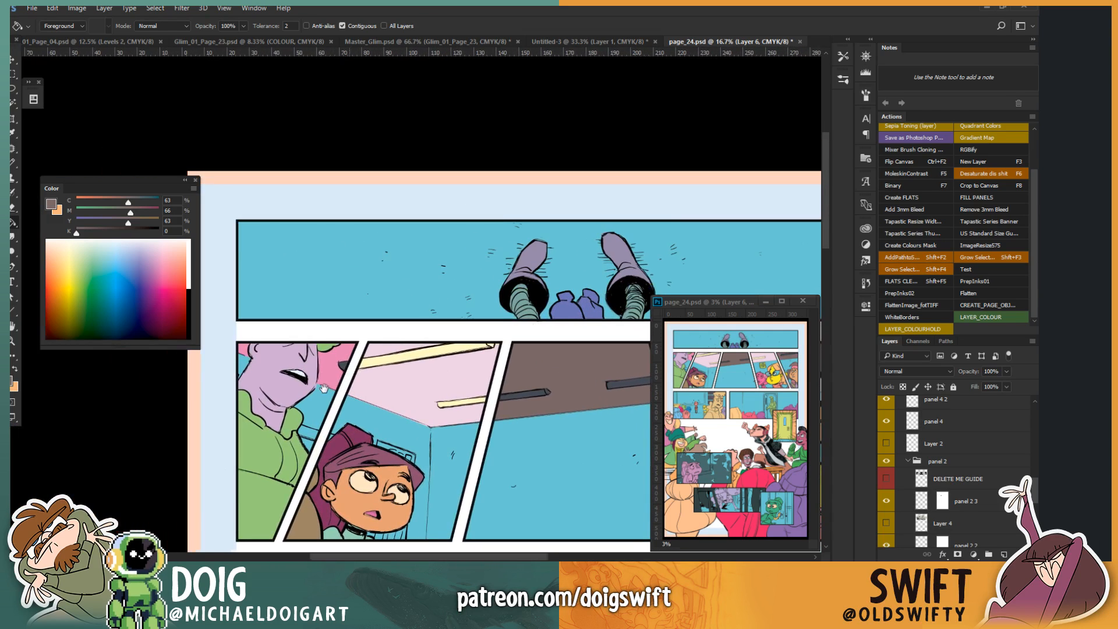
left_click_drag(565, 440, 312, 322)
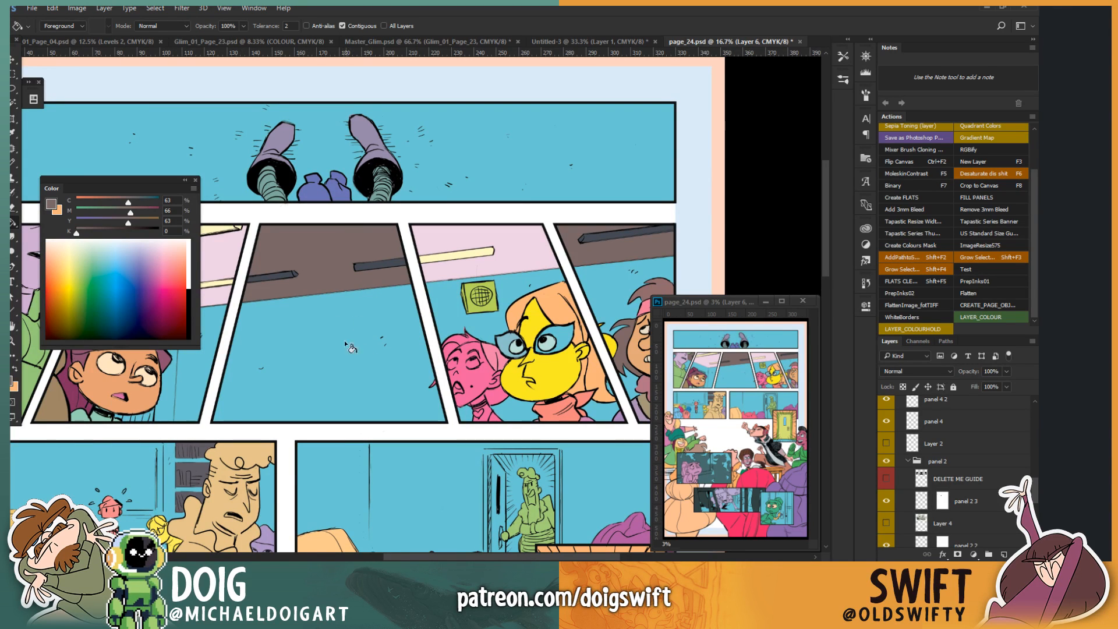
Step: Lasso the round grille on the green wall speaker and fill it with the greyish brown (C63 M66 Y63 K0)
left_click_drag(360, 399, 327, 362)
key("ctrl+plus")
key("ctrl+plus")
key("ctrl+plus")
key("ctrl+plus")
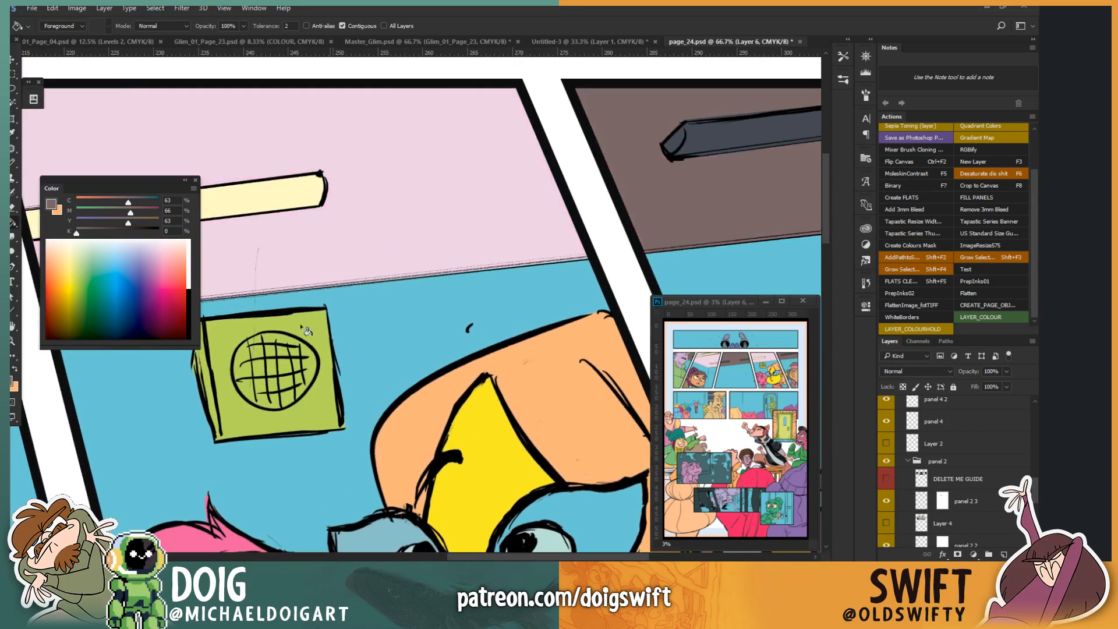
key("l")
left_click_drag(301, 376, 347, 354)
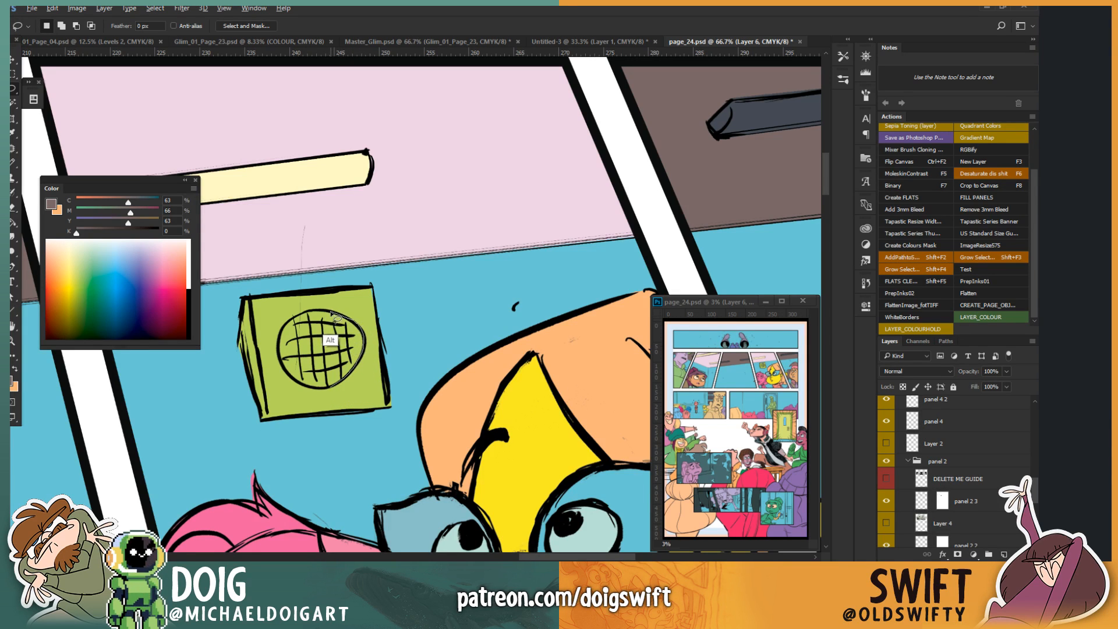
mouse_move(333, 314)
left_mouse_down()
mouse_move(285, 324)
mouse_move(278, 351)
mouse_move(290, 379)
mouse_move(339, 383)
left_mouse_up()
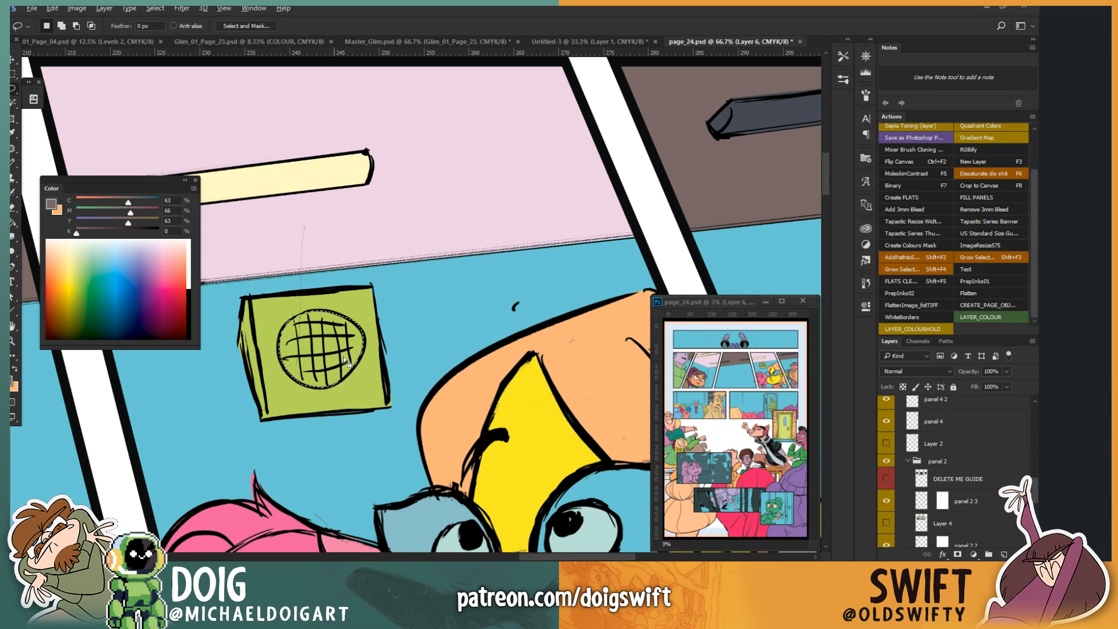
left_click_drag(266, 314, 354, 347)
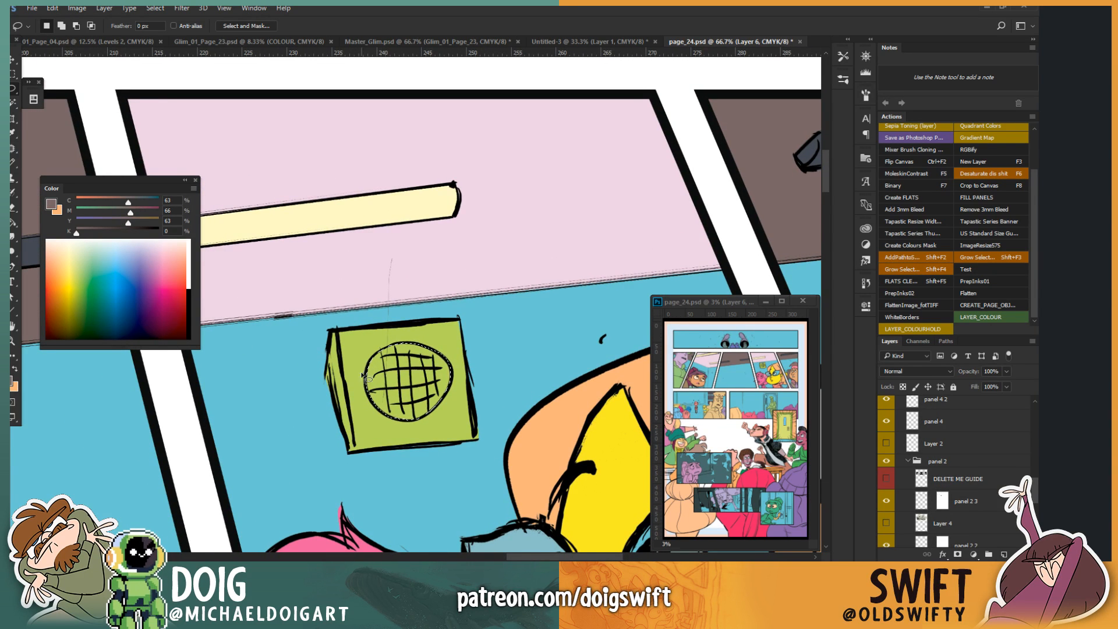
key("g")
left_click(383, 415)
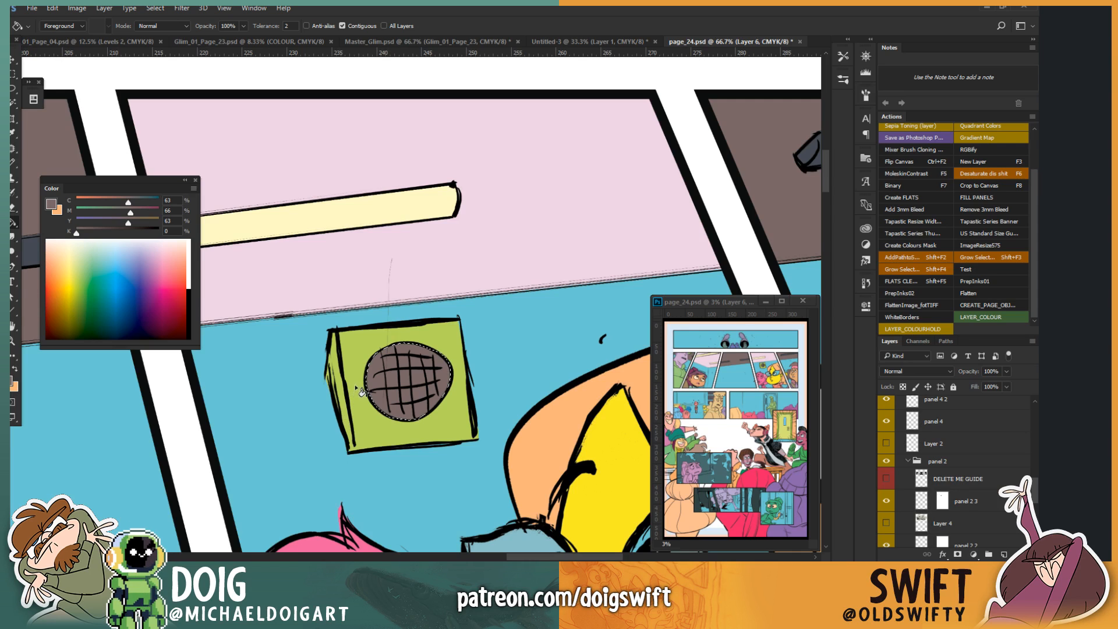
key("ctrl+minus")
key("ctrl+minus")
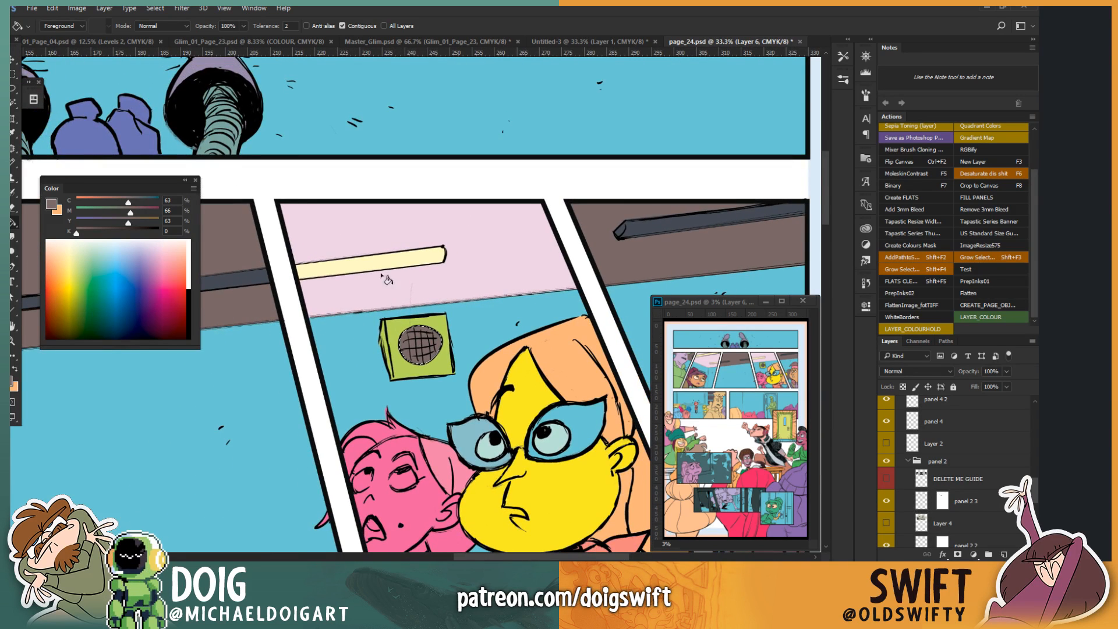
Step: Lasso the narrow side face of the green wall speaker and fill it with reddish brown (C53 M77 Y63 K0)
key("l")
key("ctrl+d")
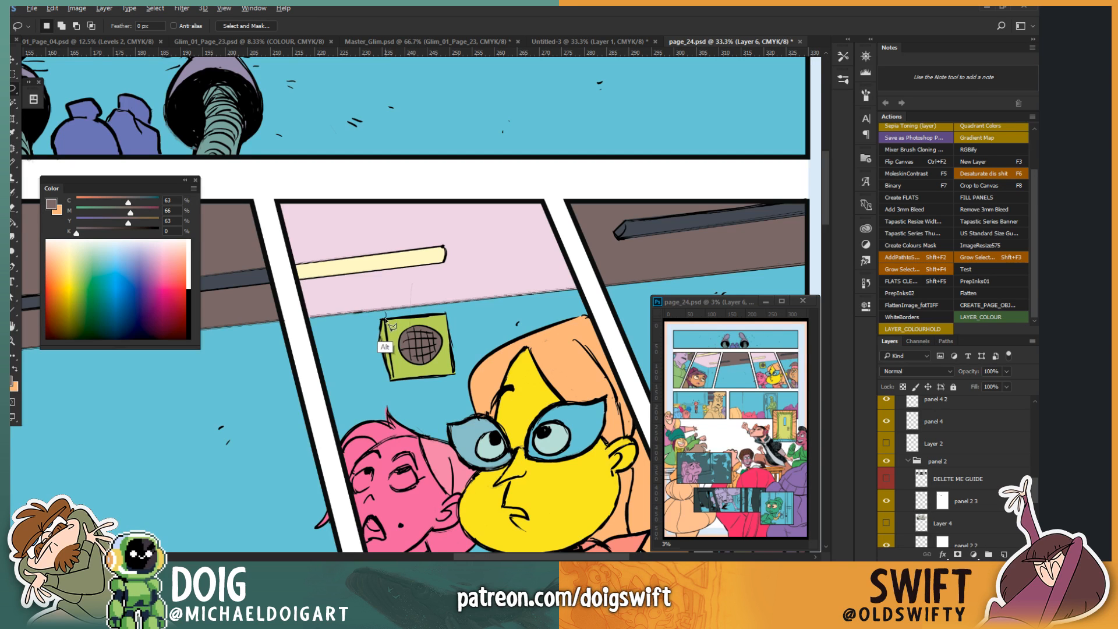
mouse_move(386, 321)
left_mouse_down()
mouse_move(396, 394)
mouse_move(370, 383)
mouse_move(359, 335)
mouse_move(384, 312)
left_mouse_up()
left_click_drag(310, 277, 372, 291)
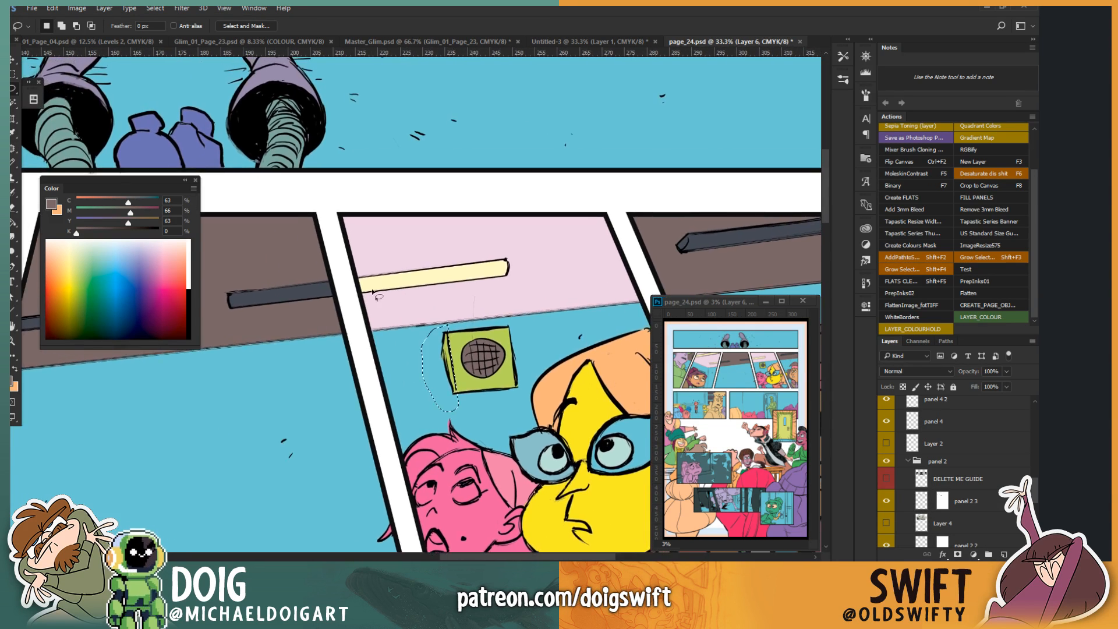
left_click(120, 206)
key("g")
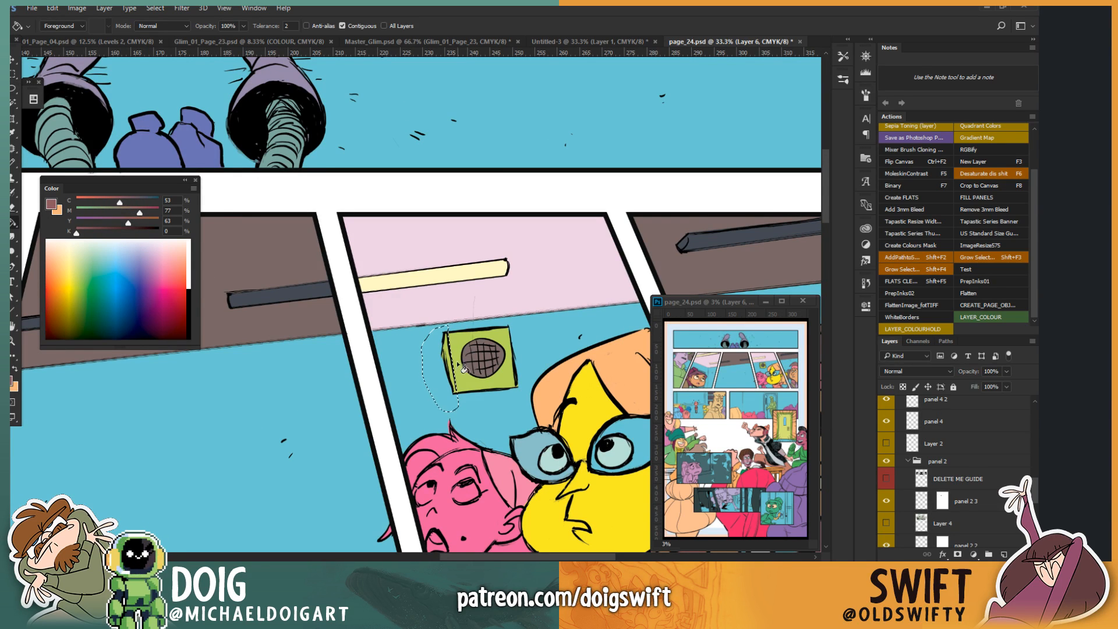
left_click_drag(416, 346, 408, 300)
Step: Sample the orange of the yellow-faced character's hair (C0 M33 Y55 K0) as the fill colour
left_click_drag(628, 374, 344, 400)
key("i")
left_click(417, 446)
key("g")
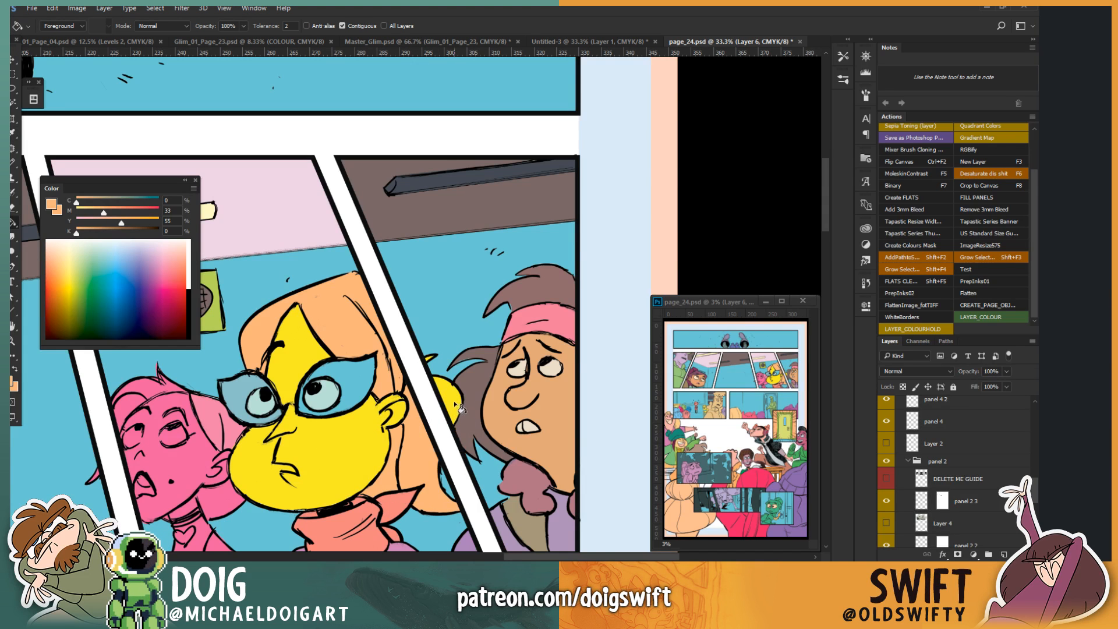
Step: Lasso the wall right of the room corner in the purple-haired character's panel, fill it grey-green (C54 M33 Y55 K0), and deselect
mouse_move(251, 299)
left_mouse_down()
mouse_move(351, 260)
mouse_move(367, 325)
mouse_move(446, 342)
mouse_move(594, 227)
left_mouse_up()
left_click_drag(299, 349, 432, 387)
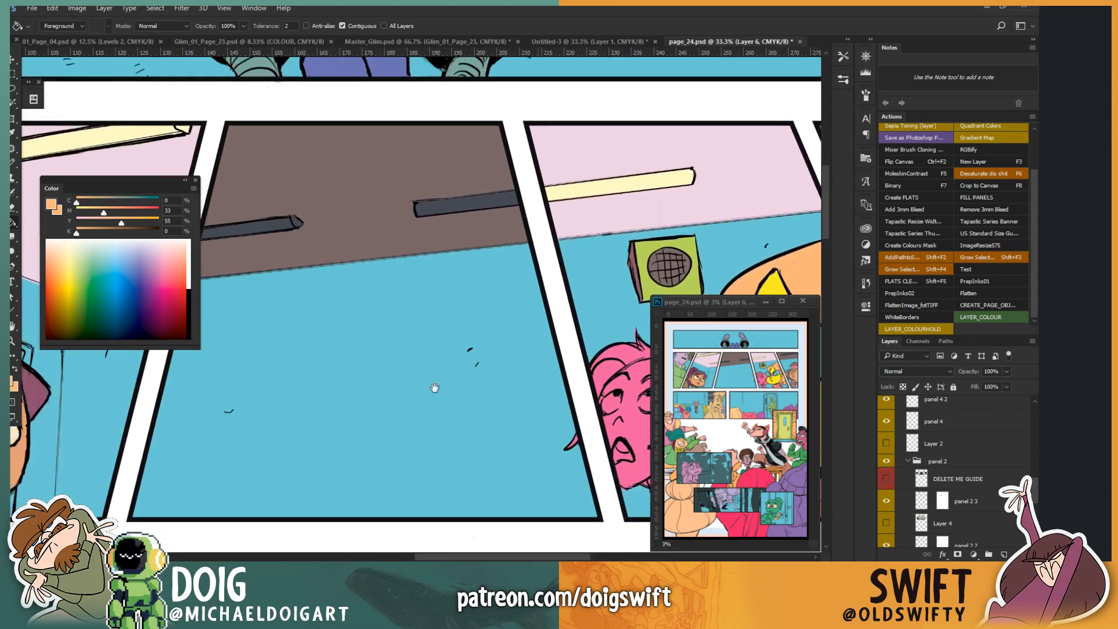
mouse_move(115, 392)
left_mouse_down()
mouse_move(394, 387)
mouse_move(428, 401)
mouse_move(480, 386)
mouse_move(485, 364)
left_mouse_up()
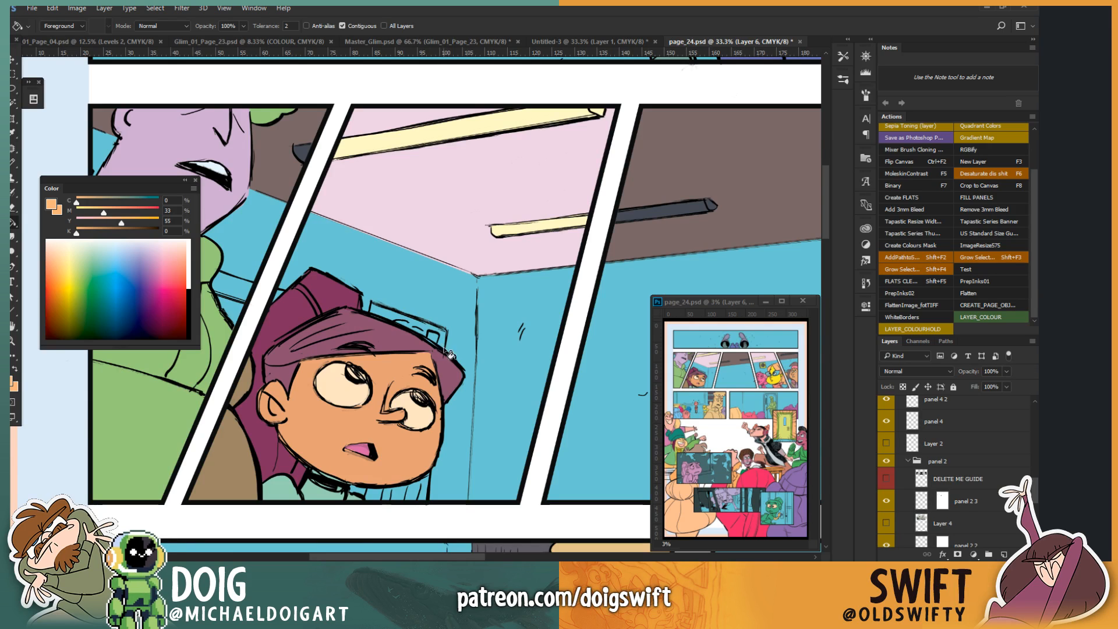
key("l")
mouse_move(479, 277)
left_mouse_down()
mouse_move(467, 515)
mouse_move(508, 515)
mouse_move(538, 474)
mouse_move(589, 274)
mouse_move(372, 289)
left_mouse_up()
left_click_drag(76, 201, 121, 202)
key("g")
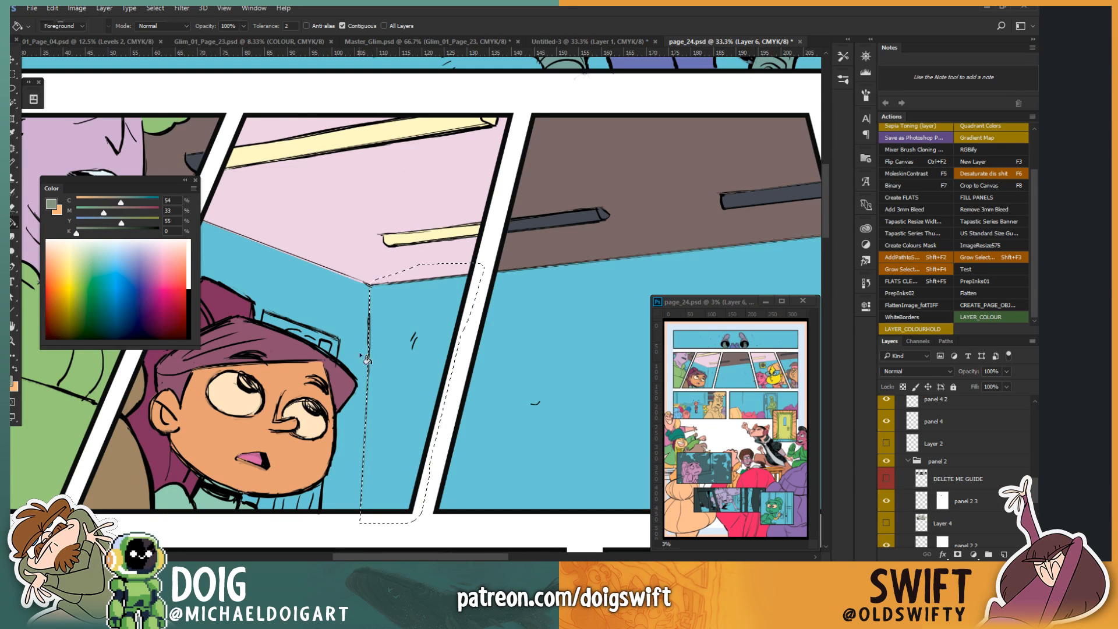
left_click(401, 368)
left_click_drag(505, 355, 369, 338)
key("ctrl+d")
key("ctrl+d")
Step: Fill the wall of the empty second-row panel with the same grey-green
left_click_drag(471, 332, 464, 331)
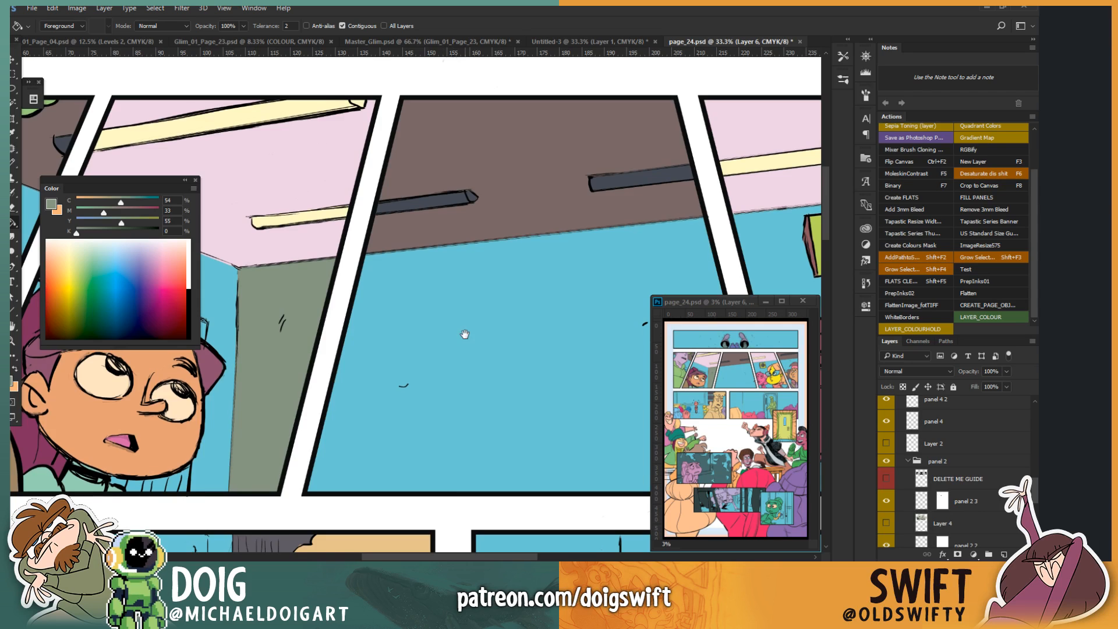
left_click_drag(496, 261, 353, 277)
left_click(441, 320)
left_click_drag(645, 265, 358, 308)
Step: Mix a dark purple-grey (C73 M67 Y55 K0) and fill the wall around the green speaker in the yellow-faced character's panel
key("ctrl+minus")
key("ctrl+minus")
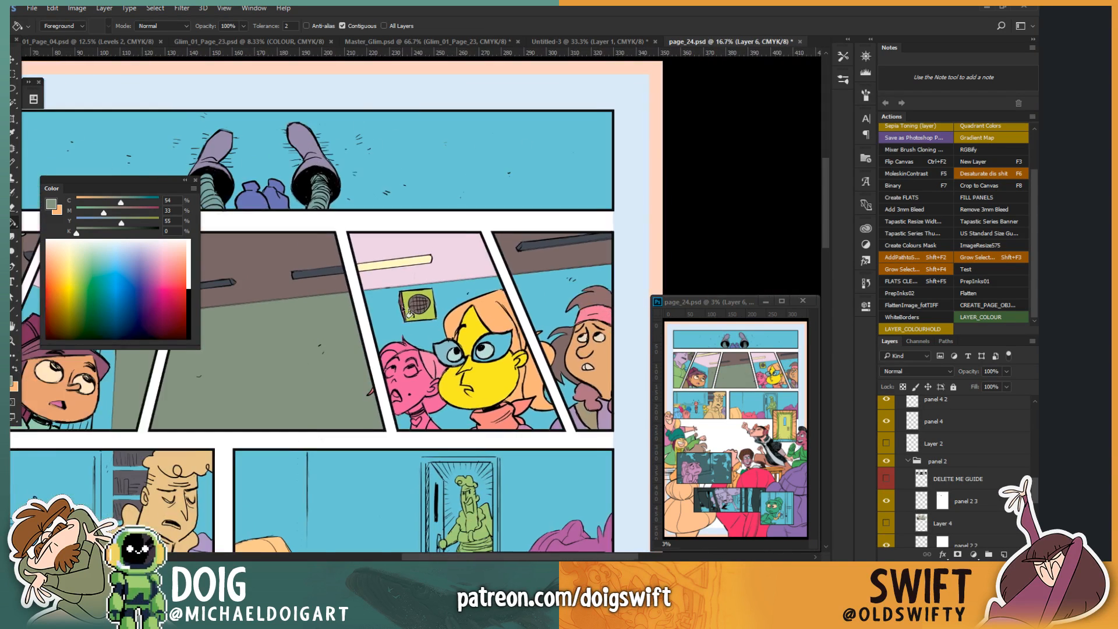
mouse_move(280, 291)
left_mouse_down()
mouse_move(357, 294)
mouse_move(380, 316)
mouse_move(368, 328)
left_mouse_up()
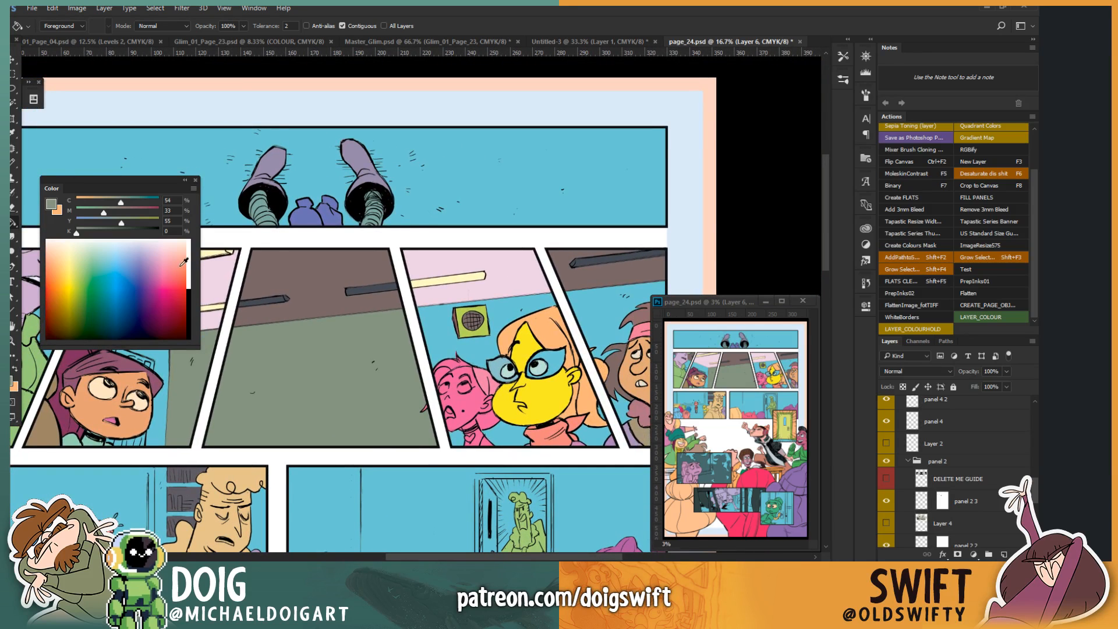
left_click_drag(127, 210, 130, 210)
left_click(131, 202)
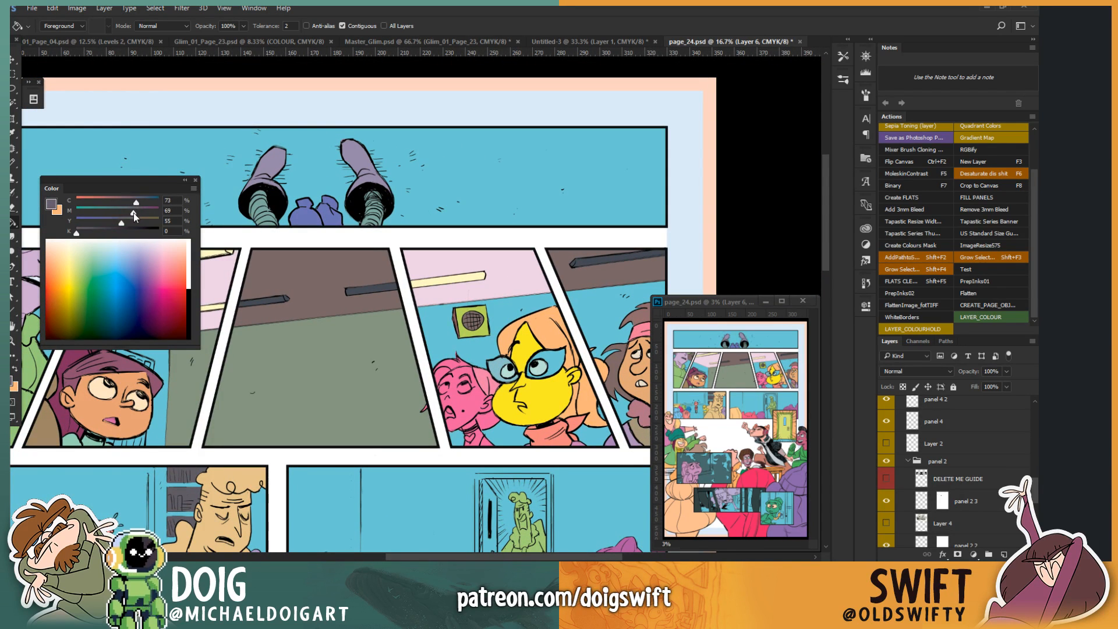
left_click_drag(133, 213, 131, 213)
left_click(441, 352)
left_click_drag(414, 354, 342, 343)
Step: Mix a pale blue (C37 M12 Y18 K0) and fill the green speaker's wall and the wall right of the corner in the purple-haired character's panel
key("i")
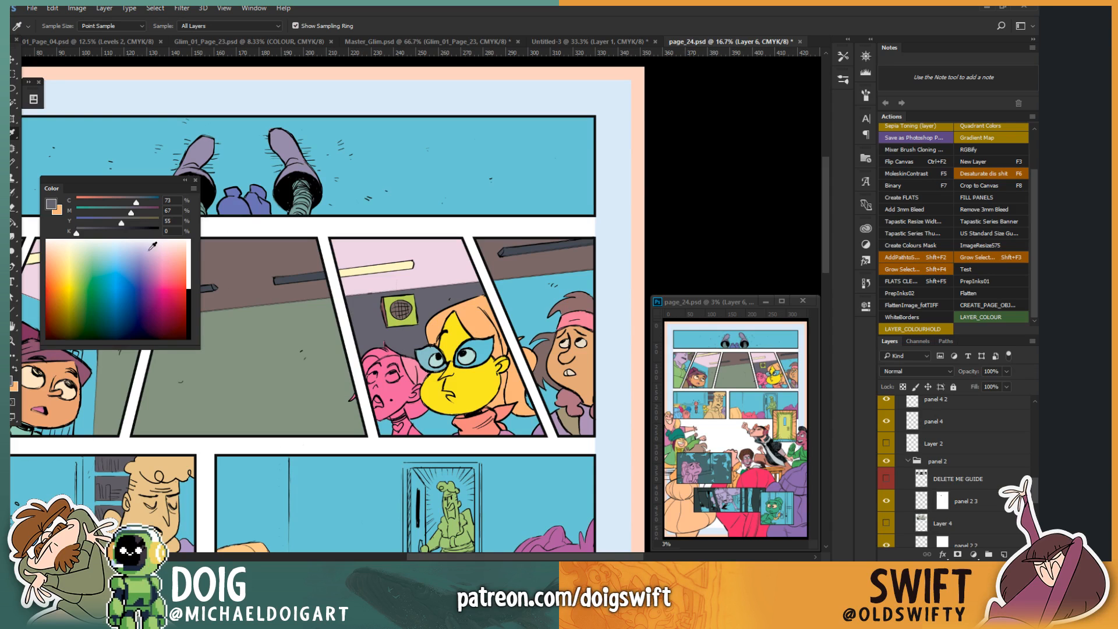
left_click_drag(135, 210, 100, 204)
left_click(362, 326)
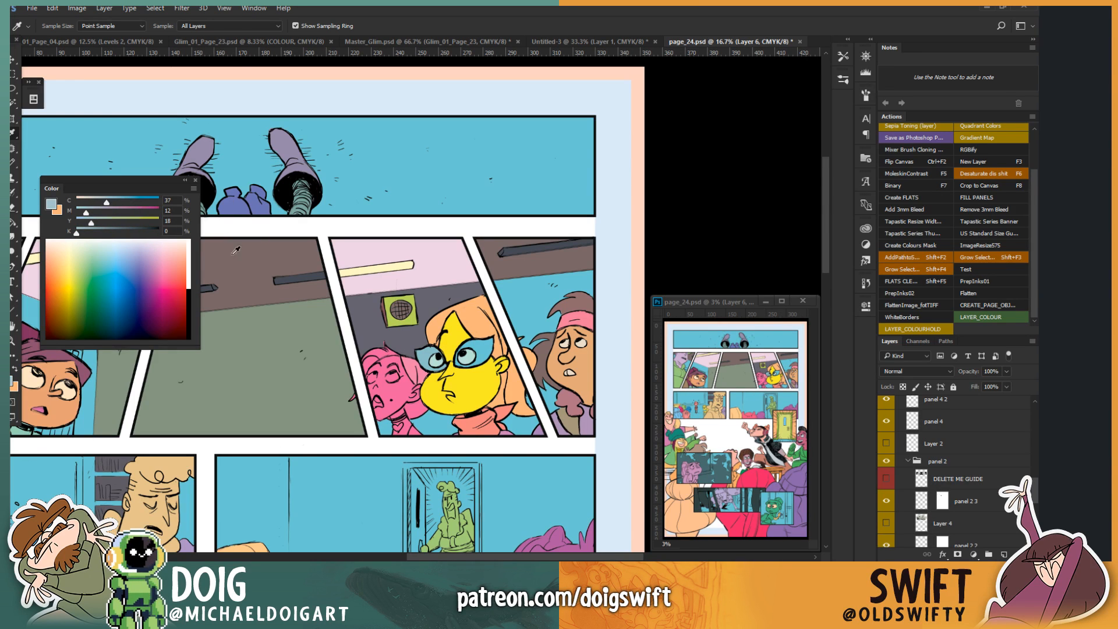
key("g")
left_click(384, 343)
mouse_move(435, 309)
left_mouse_down()
mouse_move(364, 330)
mouse_move(429, 333)
left_mouse_up()
left_click_drag(83, 357, 433, 373)
left_click(367, 370)
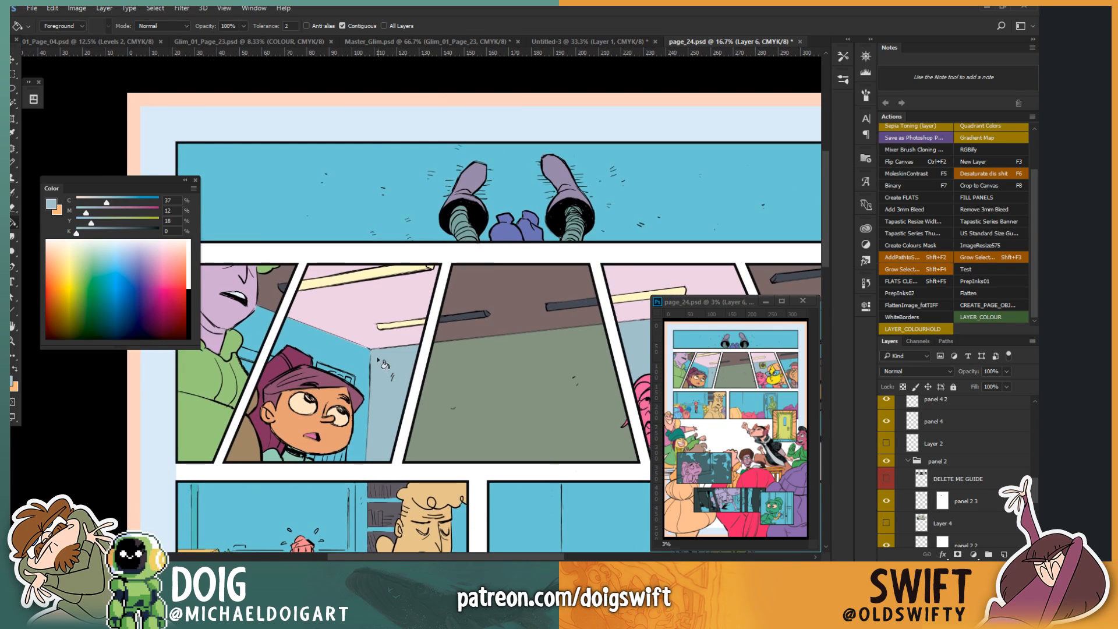
Step: Darken the colour to a slate blue (C56 M33 Y32 K0) and fill the wall left of the corner behind the purple-haired character
left_click(103, 213)
left_click_drag(91, 222, 119, 204)
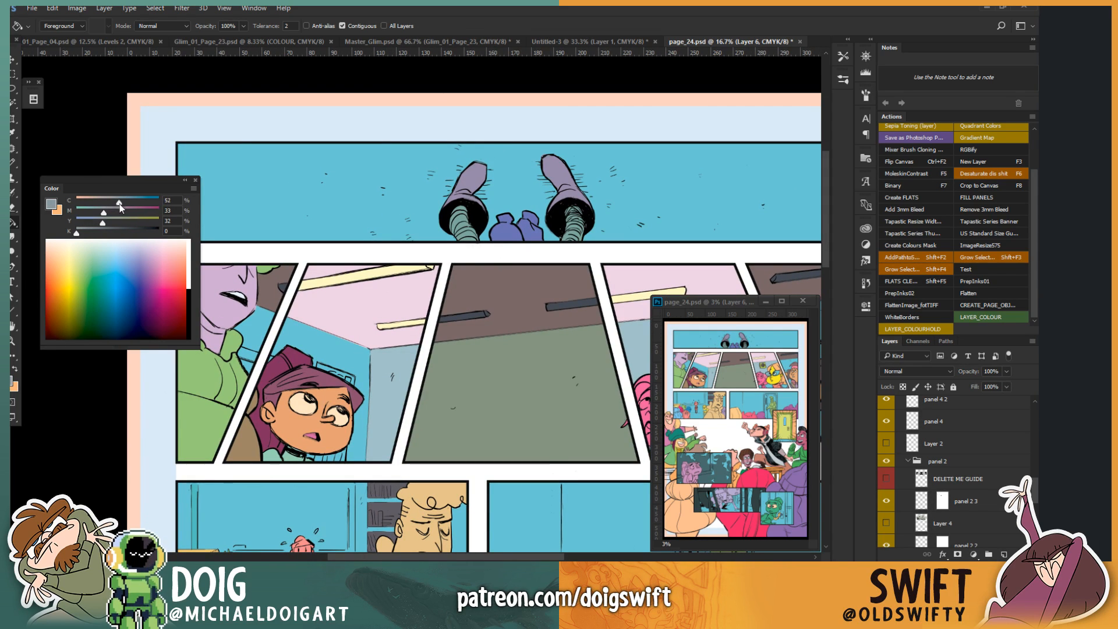
left_click(333, 349)
Step: Sample the empty panel's grey-green (C54 M33 Y55 K0) and fill the wall areas behind the headband character in the second row
left_click_drag(571, 408, 270, 376)
key("i")
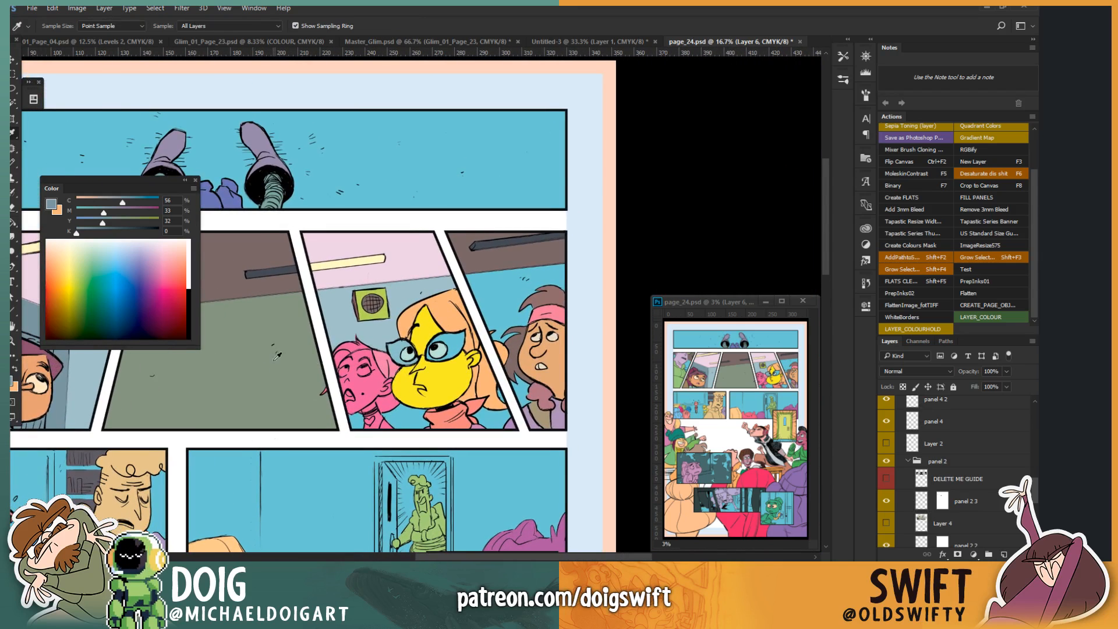
key("g")
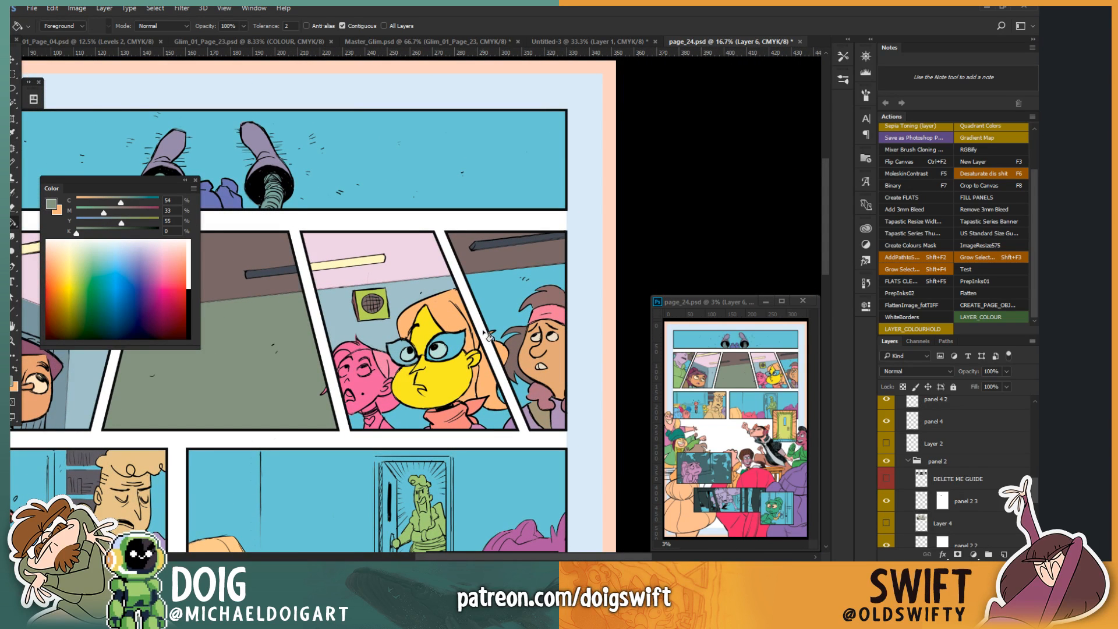
left_click(500, 307)
left_click(522, 393)
mouse_move(458, 325)
left_mouse_down()
mouse_move(445, 339)
mouse_move(453, 333)
left_mouse_up()
Step: Sample the pale blue wall (C37 M12 Y18 K0) and fill the leftover background gaps around the yellow-faced character's neck and hair
left_click_drag(378, 337, 430, 331)
left_click(388, 318, "alt")
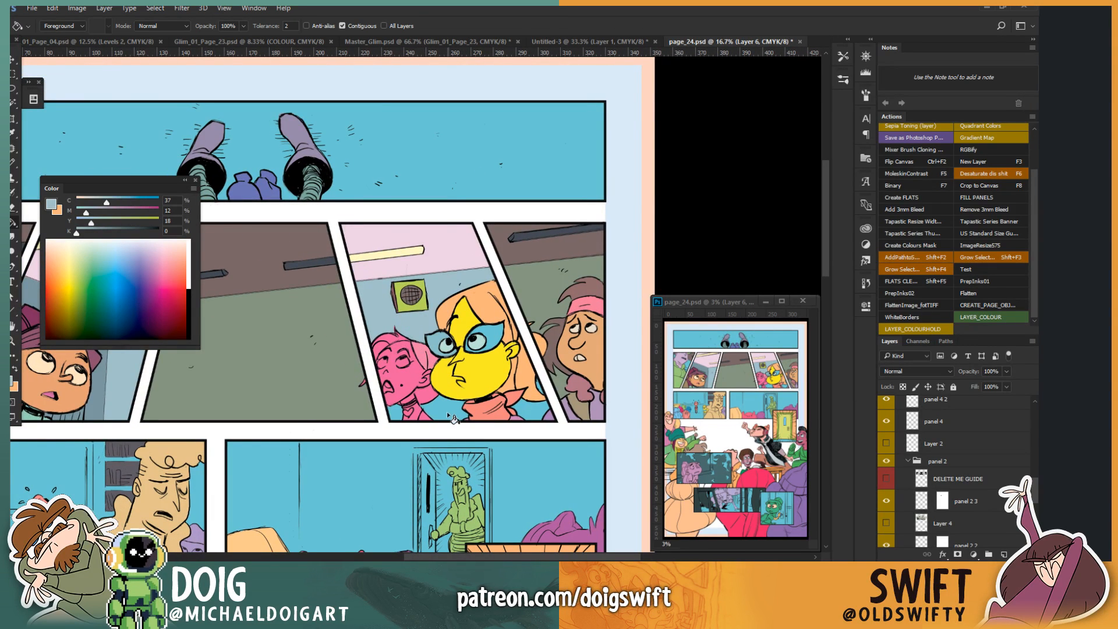
left_click(538, 406)
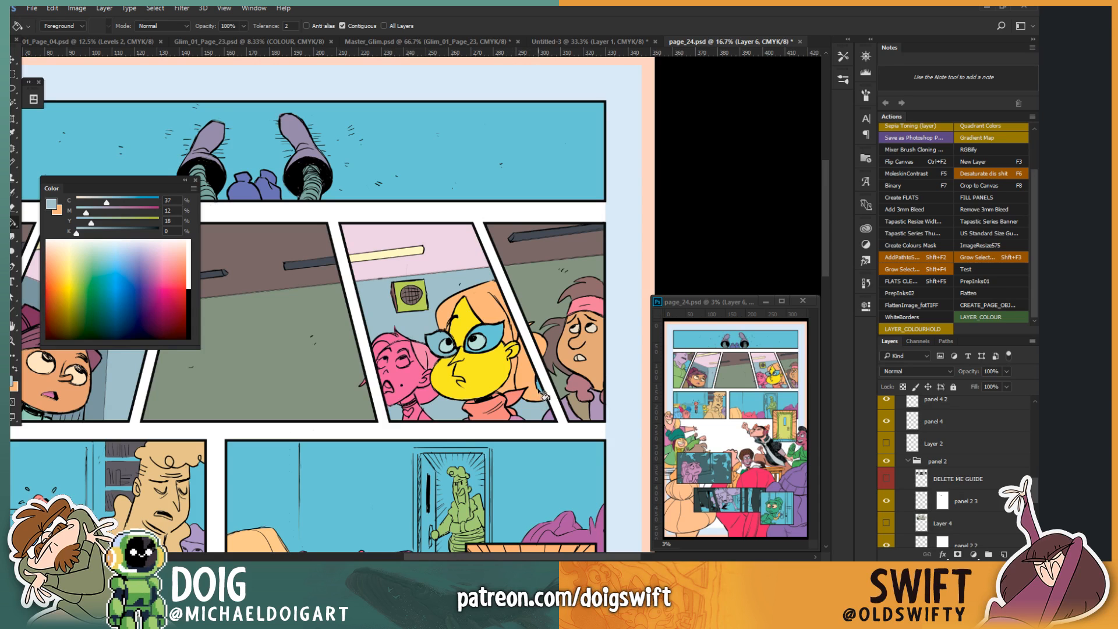
Step: Sample the grey-green (C54 M33 Y55 K0) again and fill the wall behind the purple-skinned character in the second row's first panel
left_click_drag(365, 365, 425, 367)
left_click_drag(273, 365, 425, 370)
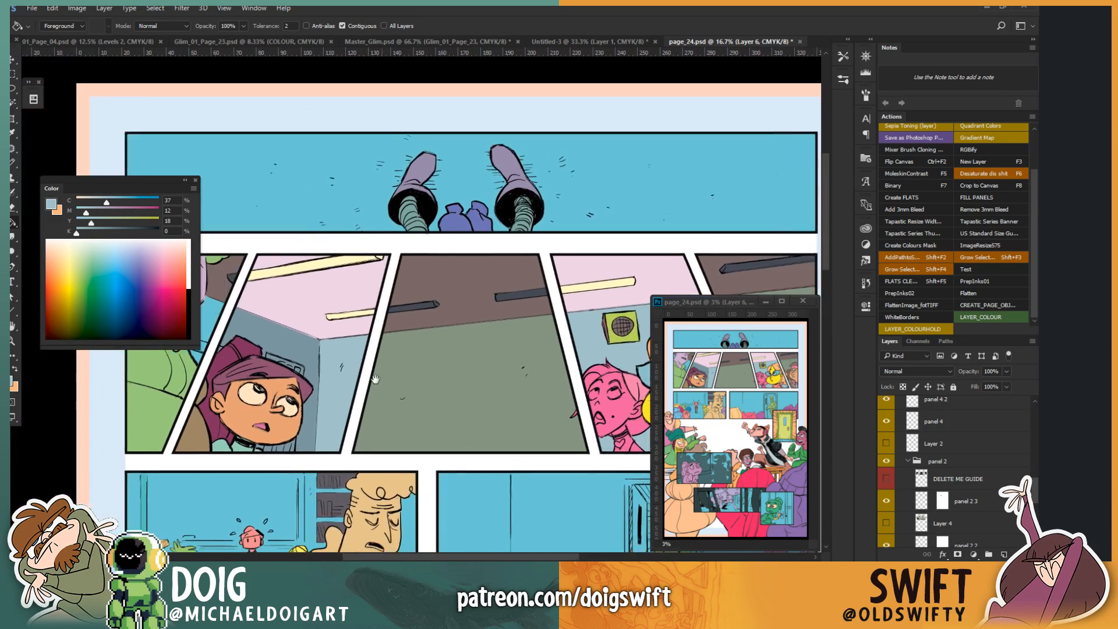
mouse_move(233, 362)
left_mouse_down()
mouse_move(347, 367)
mouse_move(362, 393)
left_mouse_up()
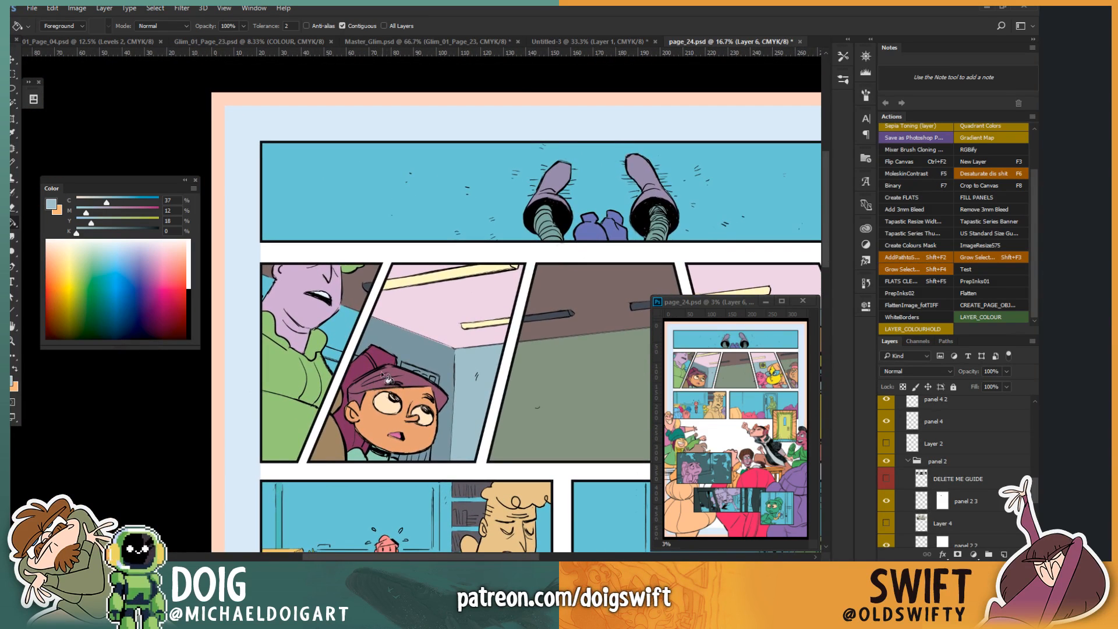
mouse_move(360, 335)
left_mouse_down()
mouse_move(320, 324)
mouse_move(318, 363)
left_mouse_up()
key("i")
left_click(506, 368)
key("g")
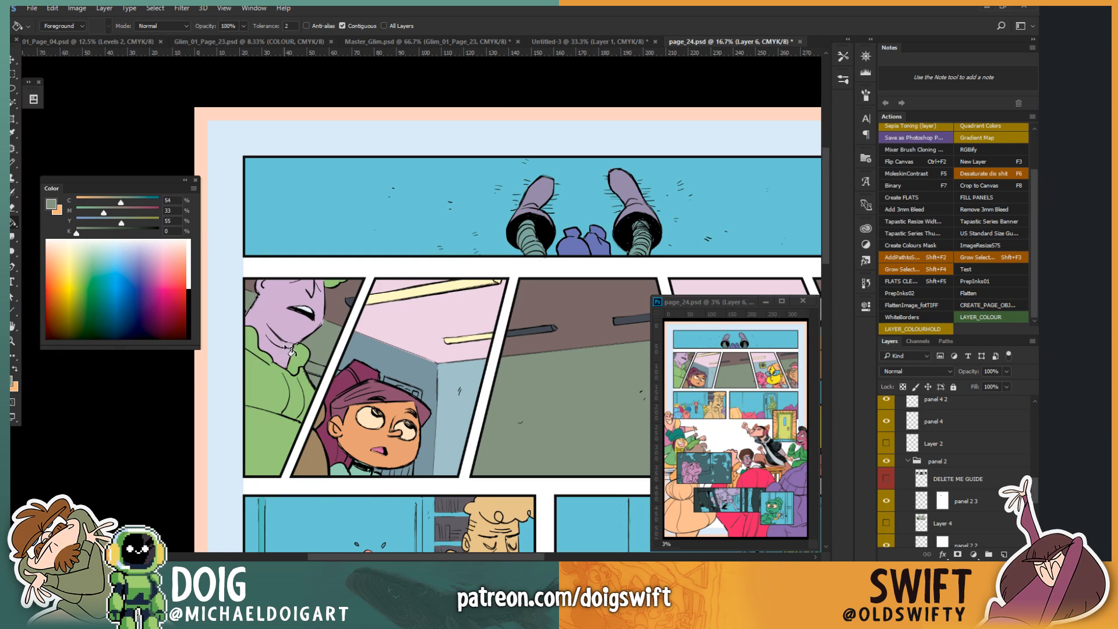
Step: Try to lasso the ledge beside the purple-skinned character's green collar and fill it with the grey-green, then deselect
key("ctrl+plus")
key("ctrl+plus")
left_click_drag(253, 384, 327, 377)
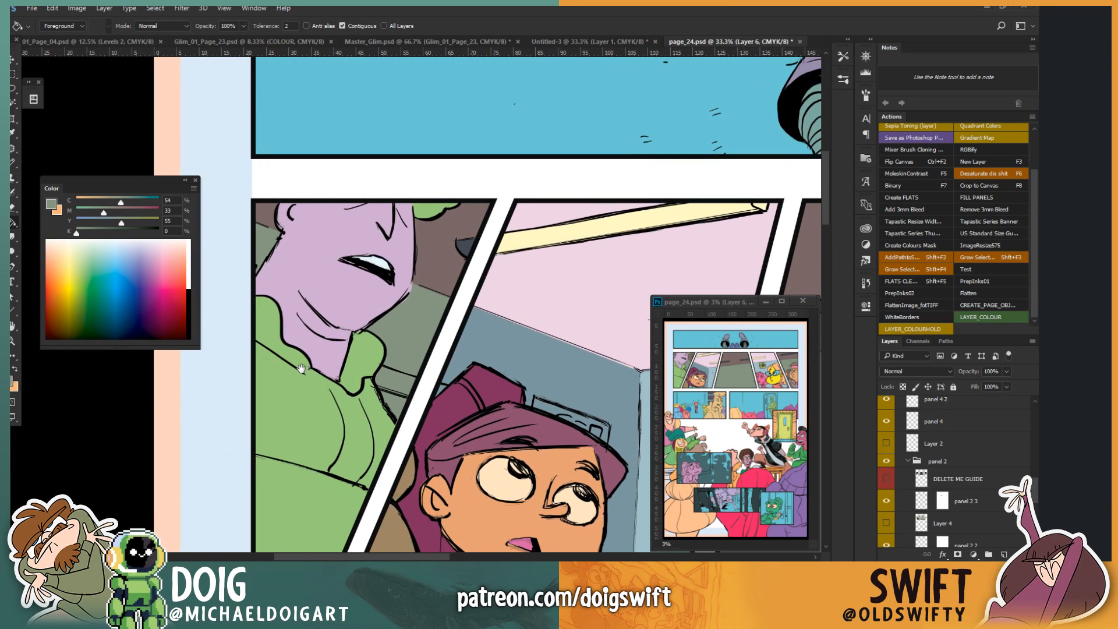
left_click_drag(298, 420, 310, 405)
key("l")
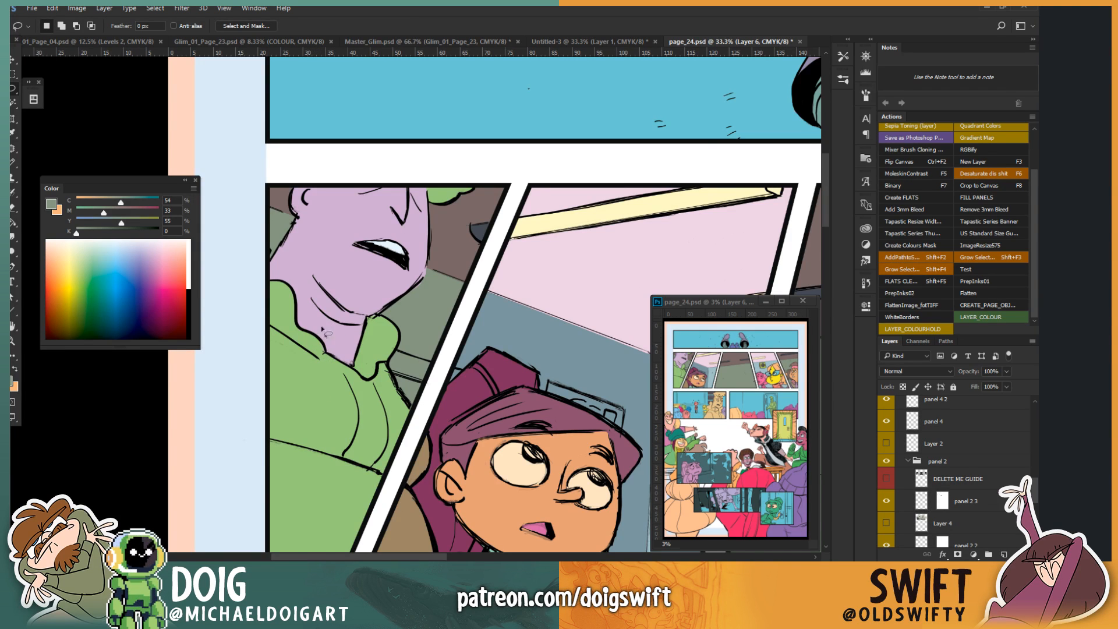
left_click(434, 362, "alt")
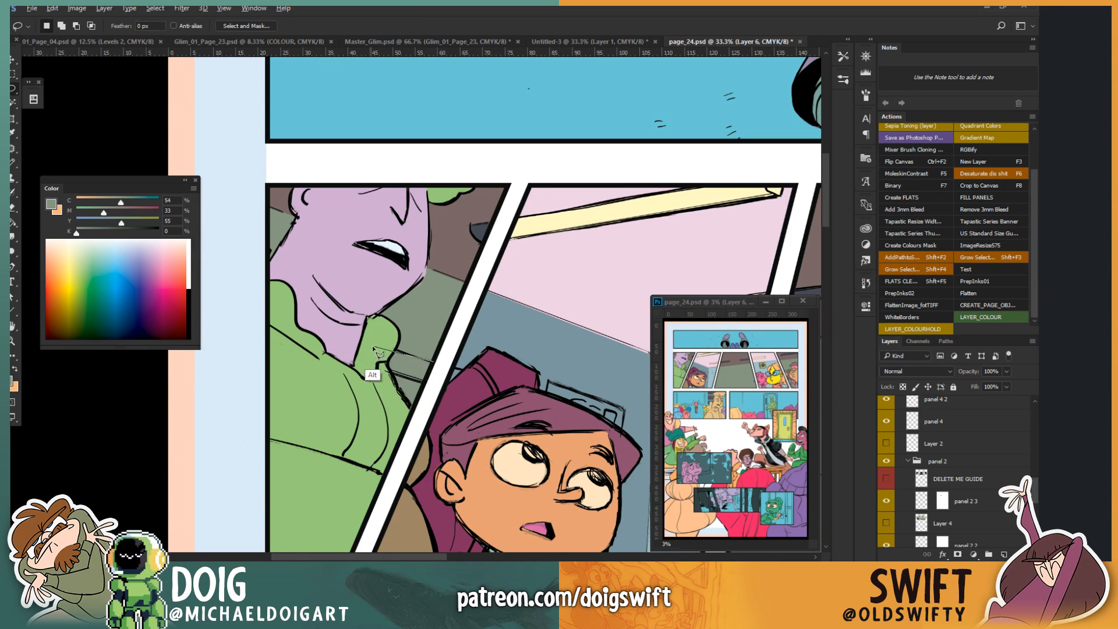
mouse_move(291, 336)
left_mouse_down()
mouse_move(319, 374)
mouse_move(372, 411)
mouse_move(395, 415)
mouse_move(423, 399)
mouse_move(433, 369)
mouse_move(356, 318)
mouse_move(385, 351)
mouse_move(369, 382)
left_mouse_up()
key("alt+BackSpace")
key("ctrl+d")
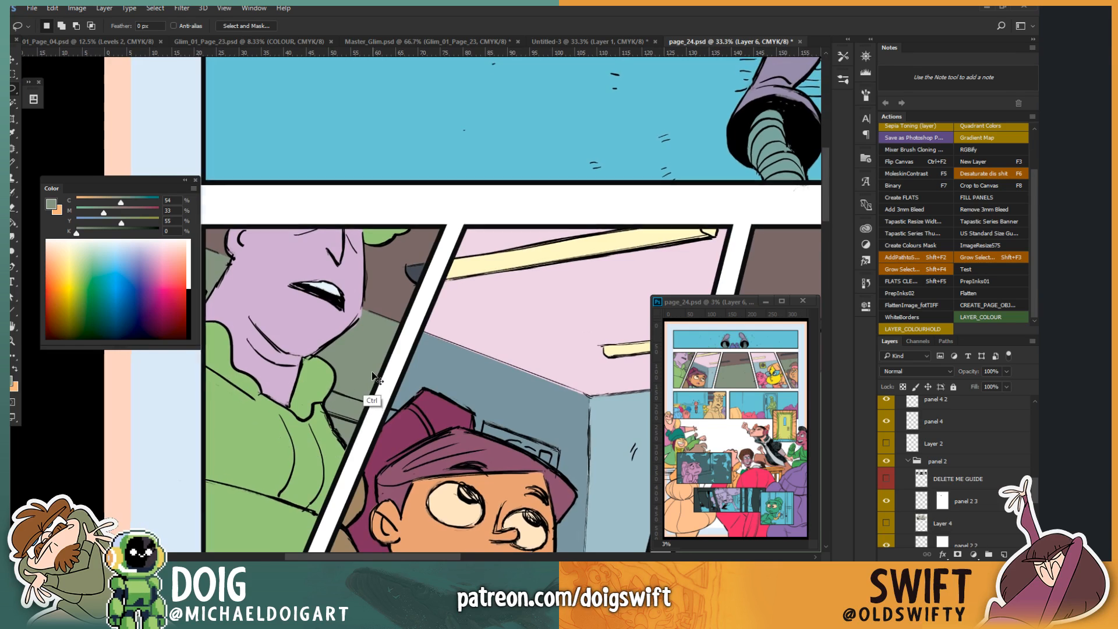
Step: Lasso the ledge strip beside the purple-skinned character's green collar, fill it with light blue (C44 M0 Y4 K0), and deselect
key("ctrl+minus")
key("ctrl+minus")
key("ctrl+plus")
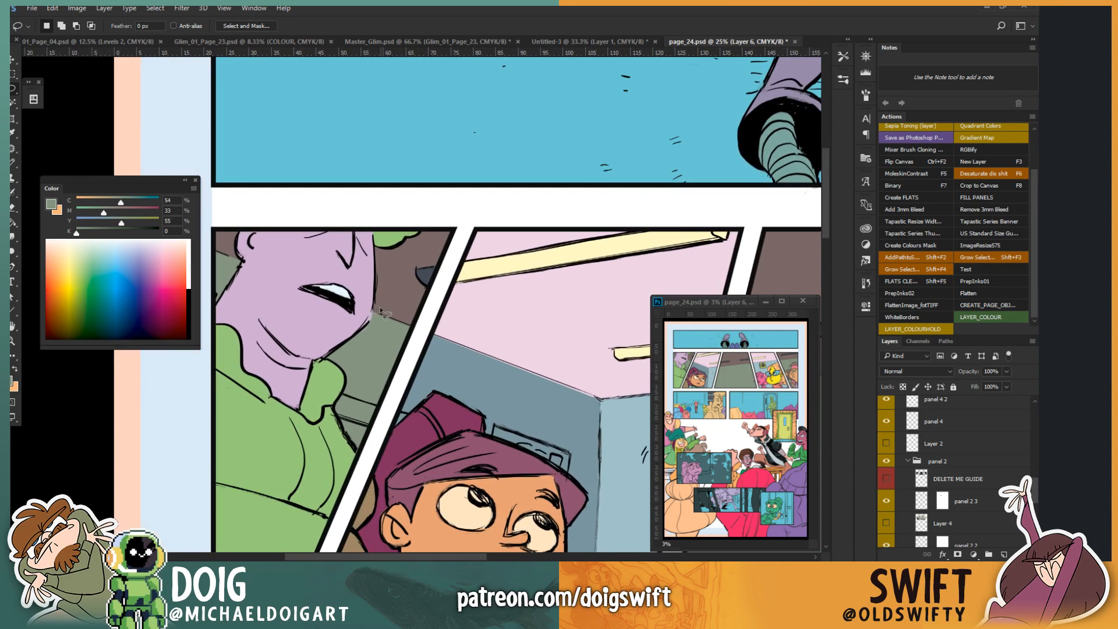
mouse_move(354, 358)
left_mouse_down()
mouse_move(325, 383)
mouse_move(316, 347)
mouse_move(406, 359)
mouse_move(366, 360)
left_mouse_up()
key("i")
key("ctrl+d")
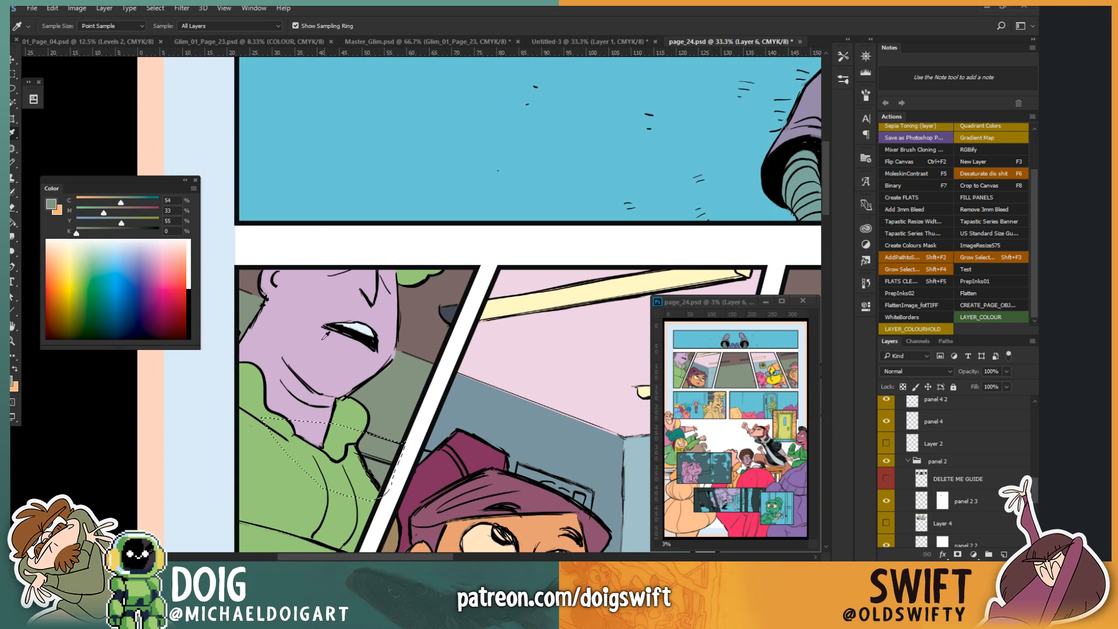
left_click(118, 257)
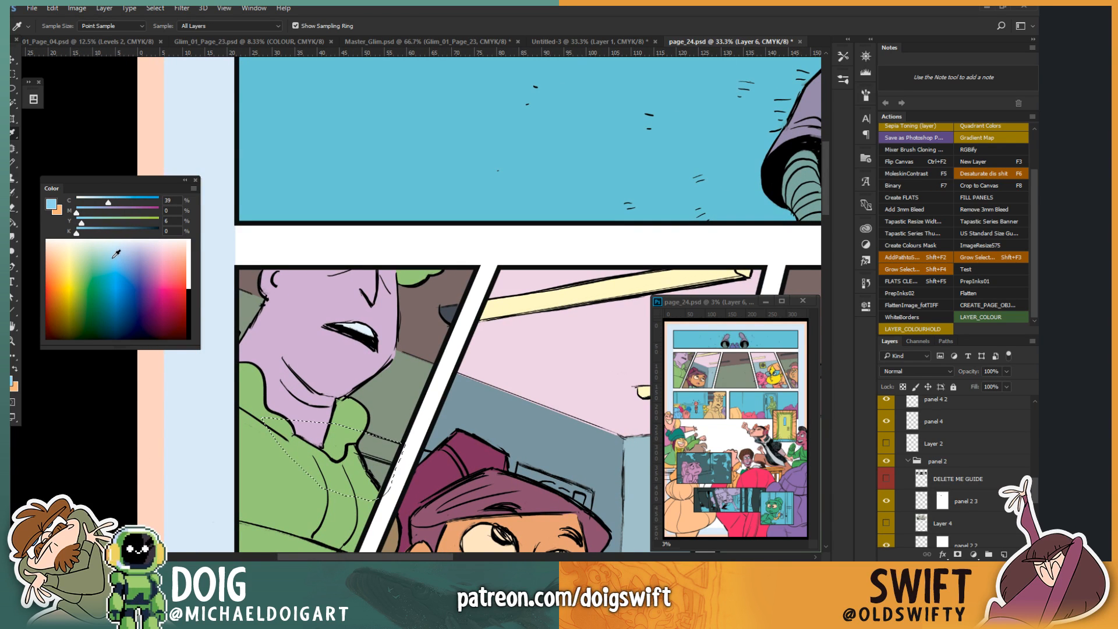
key("g")
left_click(362, 442)
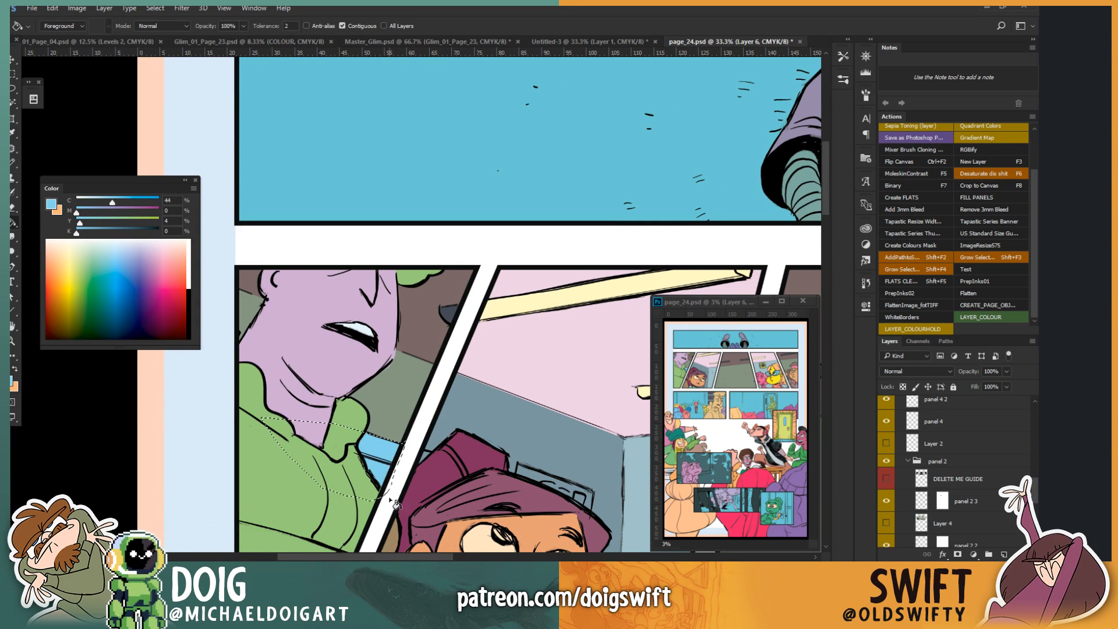
key("ctrl+d")
Step: Lasso the small area below the light blue strip, fill it with the ceiling's brown (C63 M65 Y63 K0), and deselect
key("l")
mouse_move(374, 493)
left_mouse_down()
mouse_move(415, 434)
mouse_move(377, 415)
left_mouse_up()
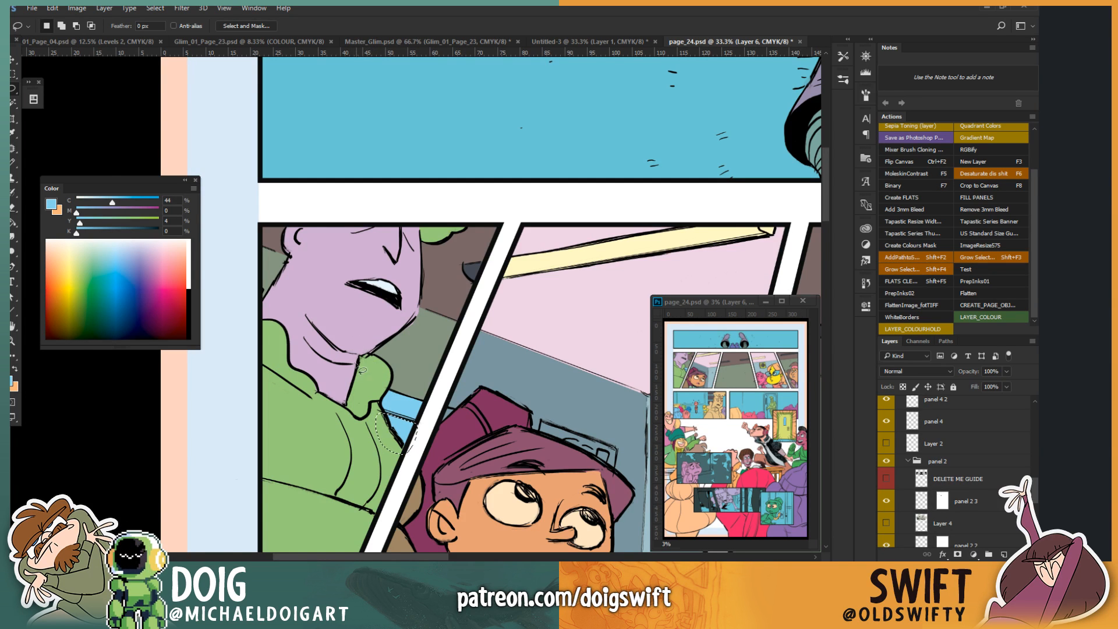
left_click_drag(415, 432, 358, 347)
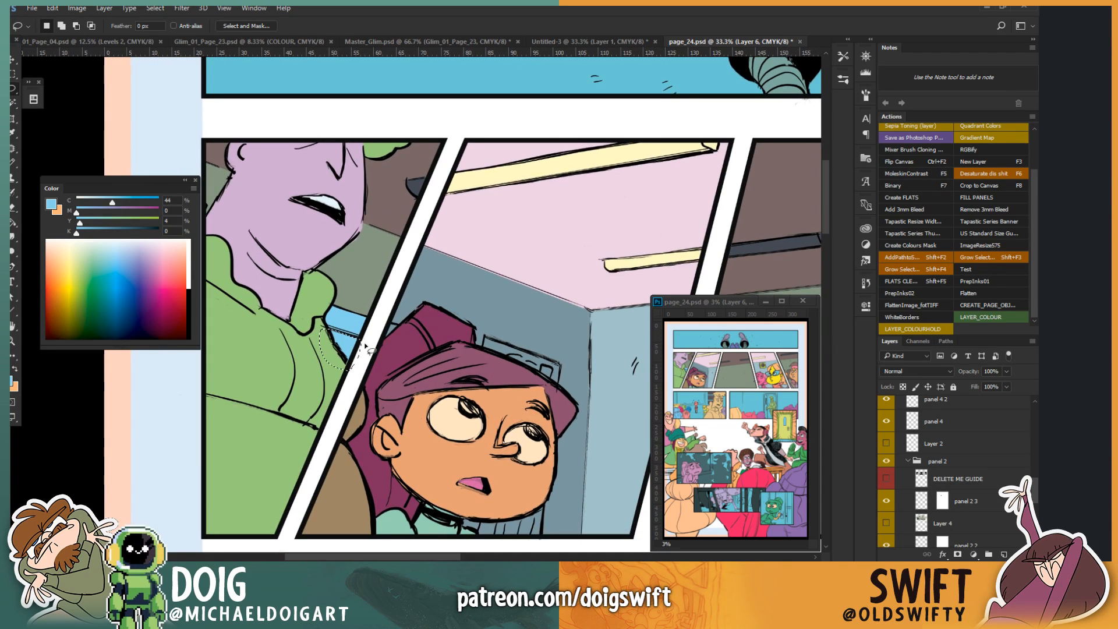
key("i")
left_click(387, 201)
key("g")
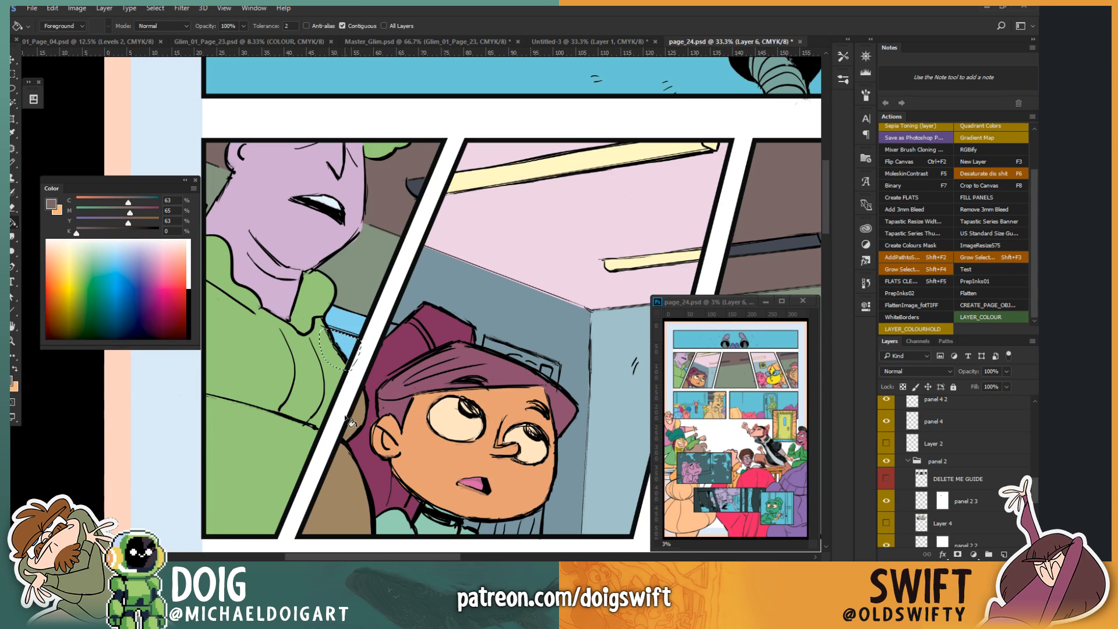
left_click(348, 348)
key("ctrl+d")
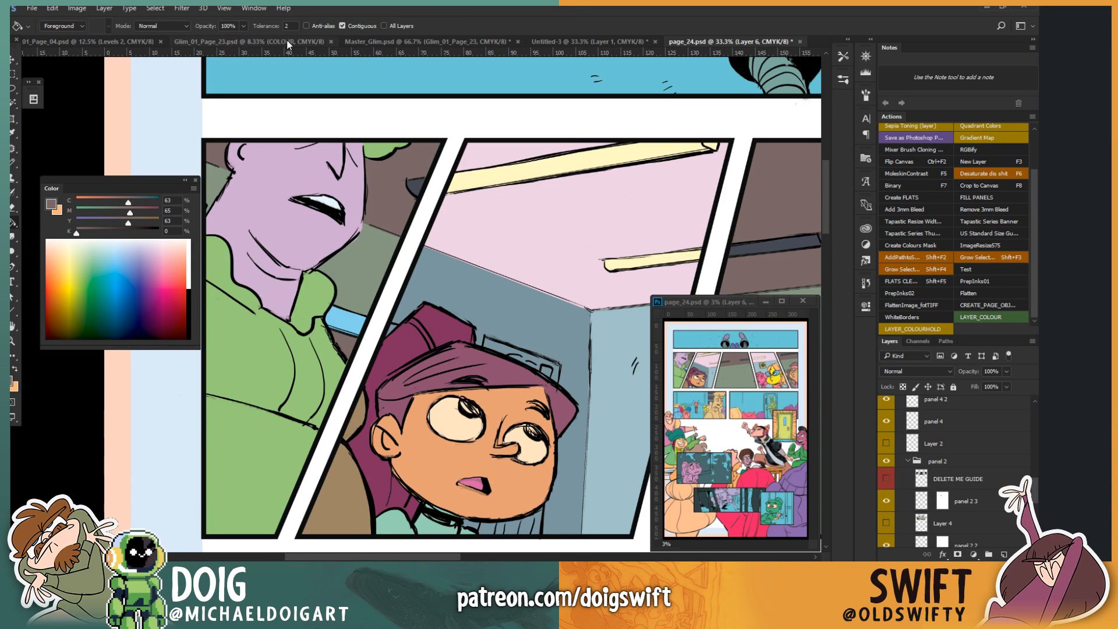
Step: Bring up Glim_01_Page_23.psd, separate it and page_24.psd into floating windows, and fit the whole Glim page in view
left_click(255, 43)
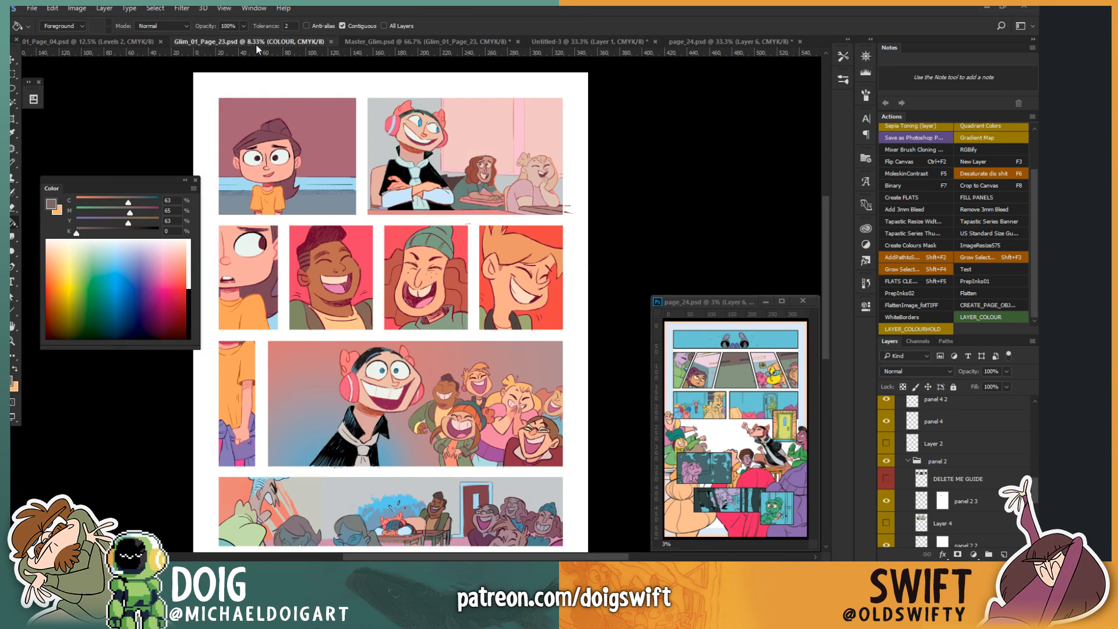
left_click_drag(297, 402, 306, 334)
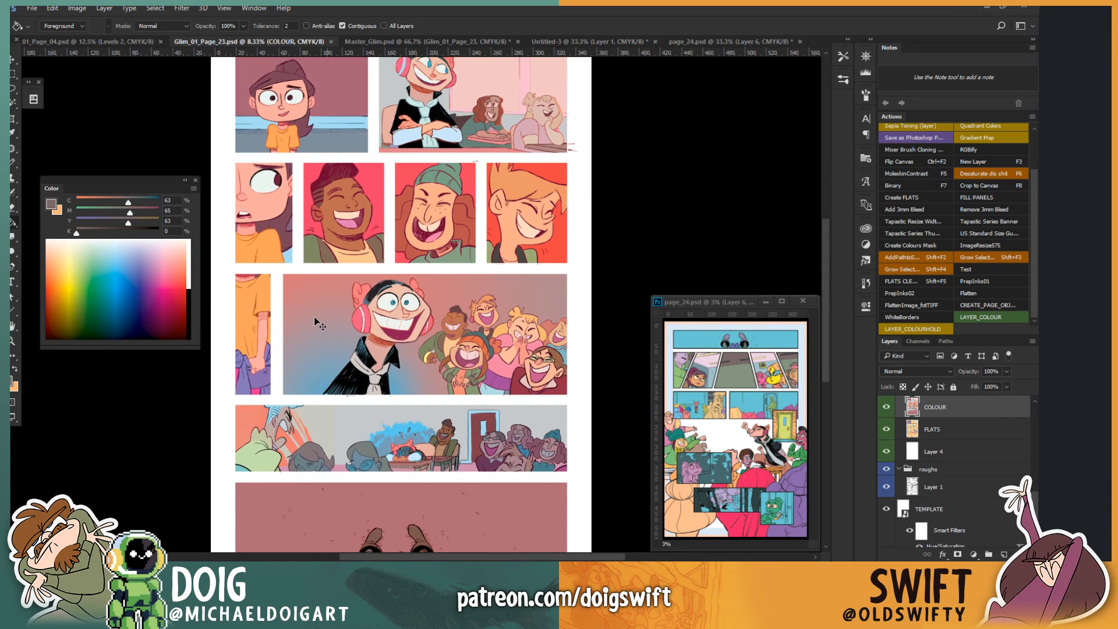
key("ctrl+minus")
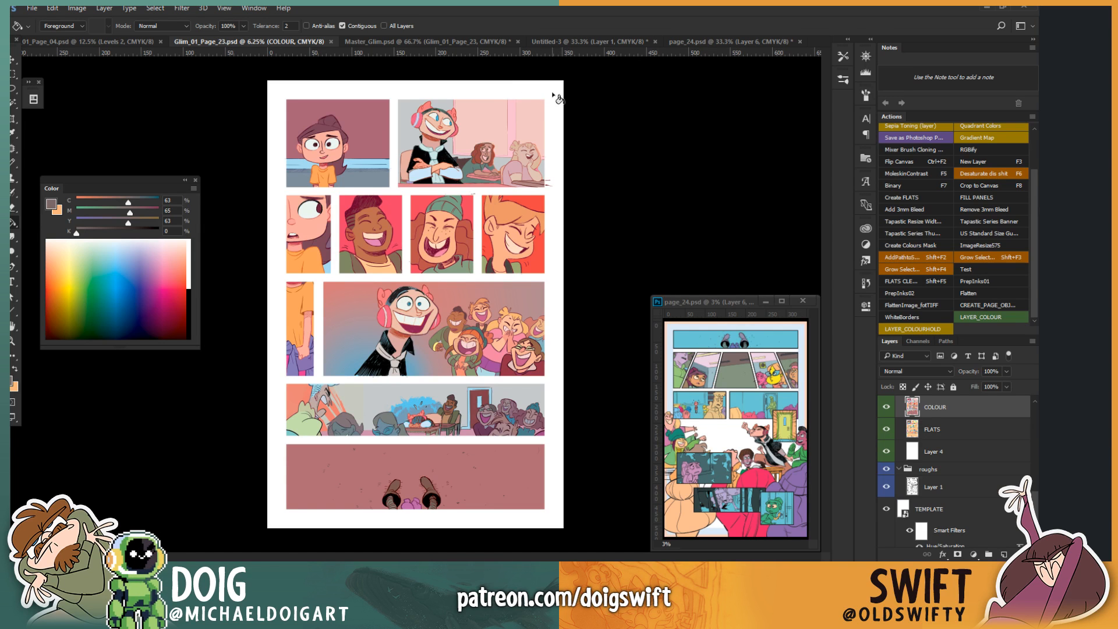
left_click_drag(686, 47, 648, 102)
left_click_drag(738, 14, 560, 60)
left_click_drag(255, 49, 236, 93)
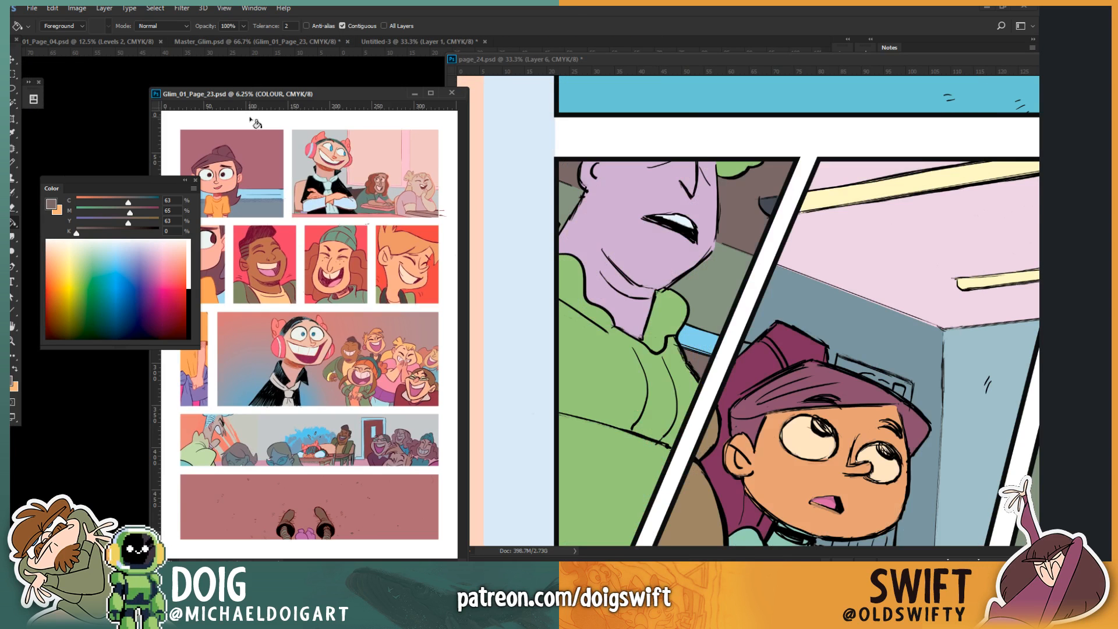
key("ctrl+0")
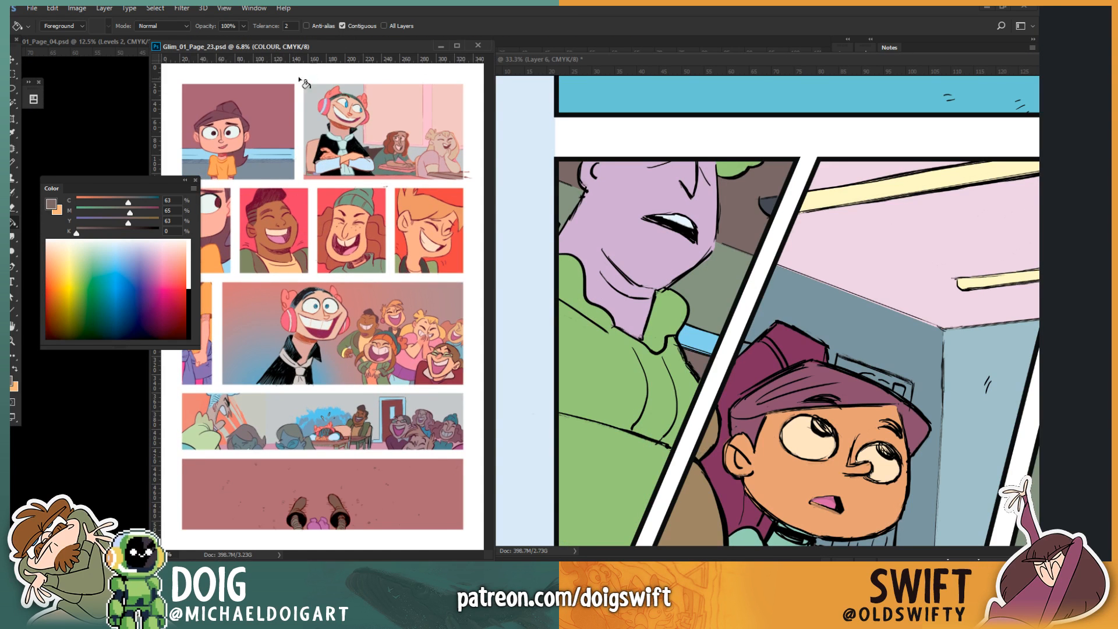
Step: Fit the whole of page_24.psd in its floating window and place it next to Glim_01_Page_23.psd
mouse_move(301, 52)
left_mouse_down()
mouse_move(539, 42)
mouse_move(226, 93)
mouse_move(349, 79)
mouse_move(287, 65)
left_mouse_up()
left_click_drag(628, 53, 417, 58)
key("ctrl+minus")
key("ctrl+minus")
key("ctrl+minus")
key("ctrl+minus")
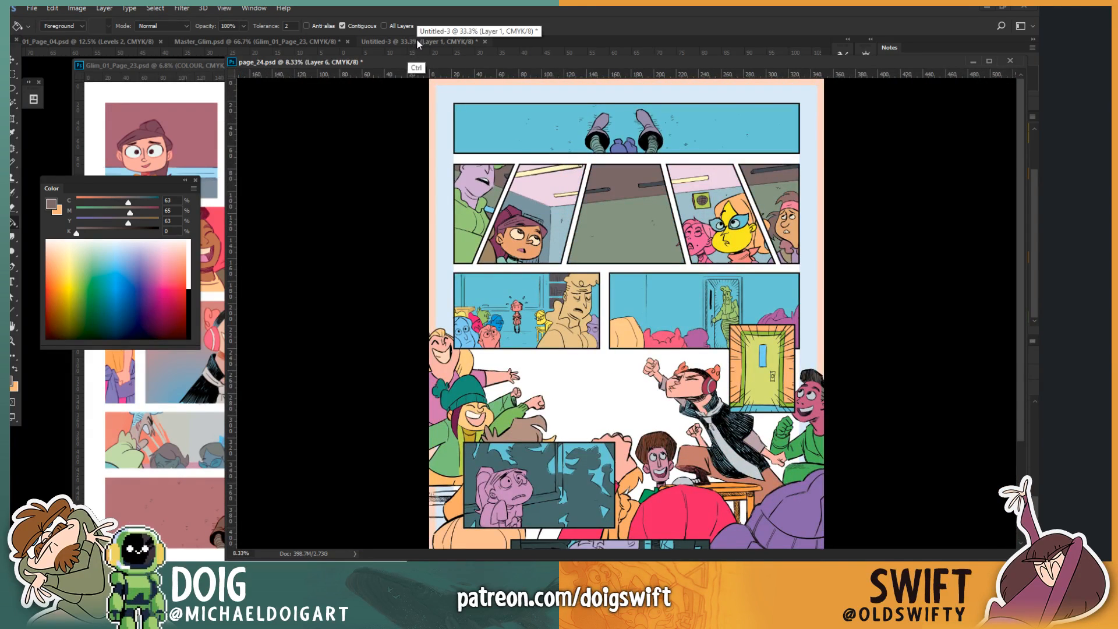
key("ctrl+0")
left_click_drag(381, 47, 561, 62)
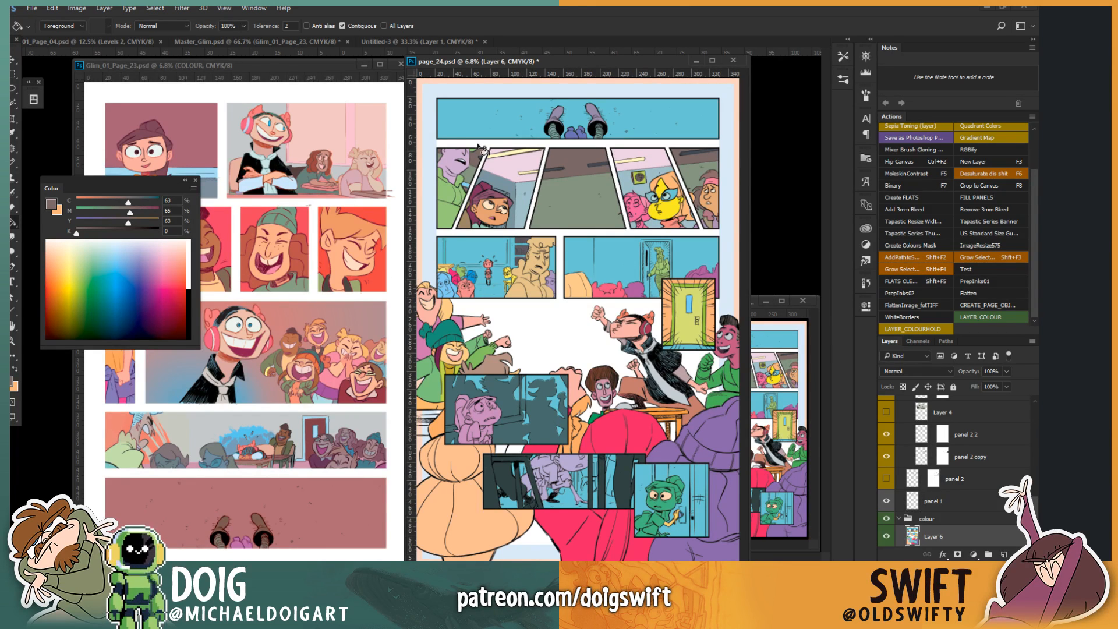
Step: Dock page_24.psd back among the open documents and place the floating Glim_01_Page_23.psd window beside its page as reference
left_click_drag(312, 64, 770, 79)
left_click_drag(539, 62, 446, 41)
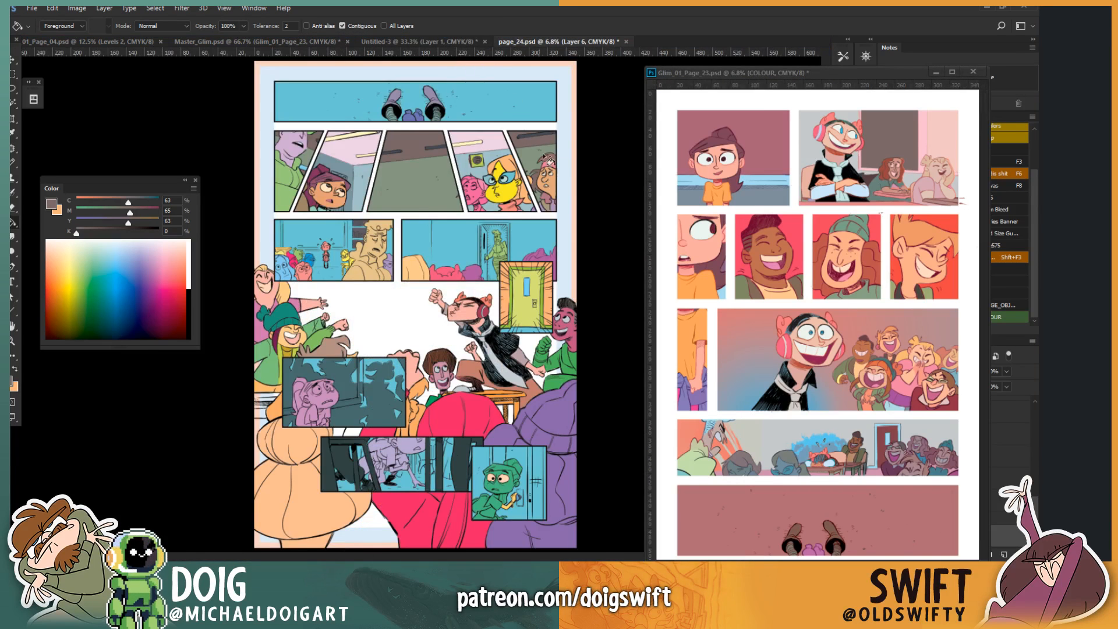
left_click_drag(787, 72, 738, 66)
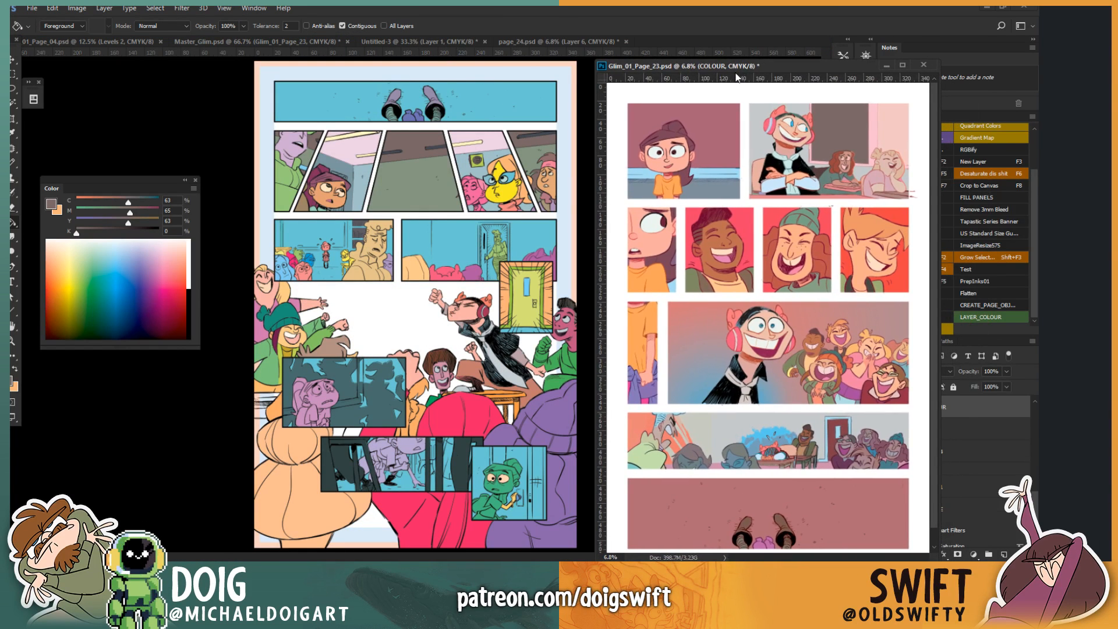
Step: Zoom Glim_01_Page_23.psd out to 4%, shrink its floating window, and place it above the small page_24.psd preview
key("ctrl+minus")
key("ctrl+minus")
key("ctrl+minus")
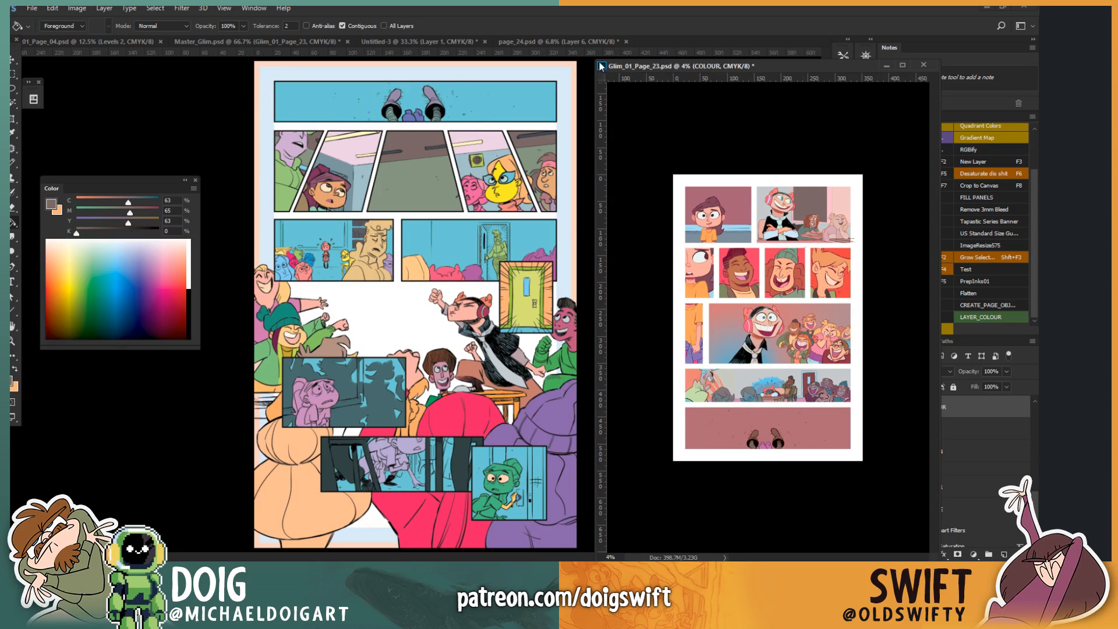
left_click_drag(595, 57, 720, 260)
left_click_drag(793, 273, 696, 60)
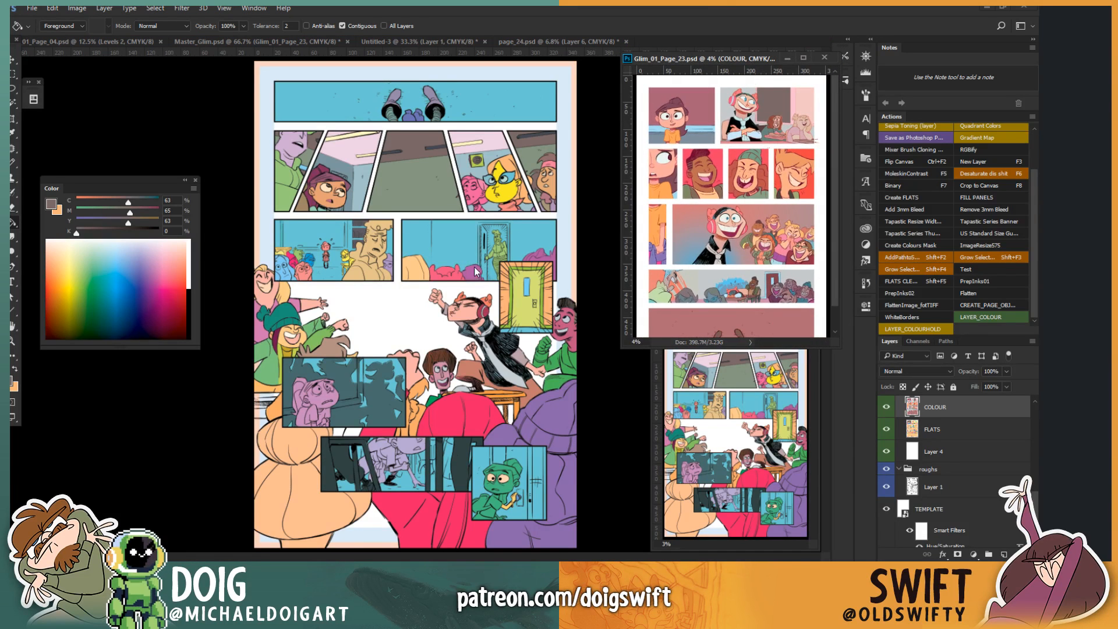
Step: In page_24.psd, fill the maroon-haired girl's face in the slanted panel with the skin tone from Glim_01_Page_23.psd (C0 M38 Y30 K0)
left_click(585, 219)
key("ctrl+plus")
key("ctrl+plus")
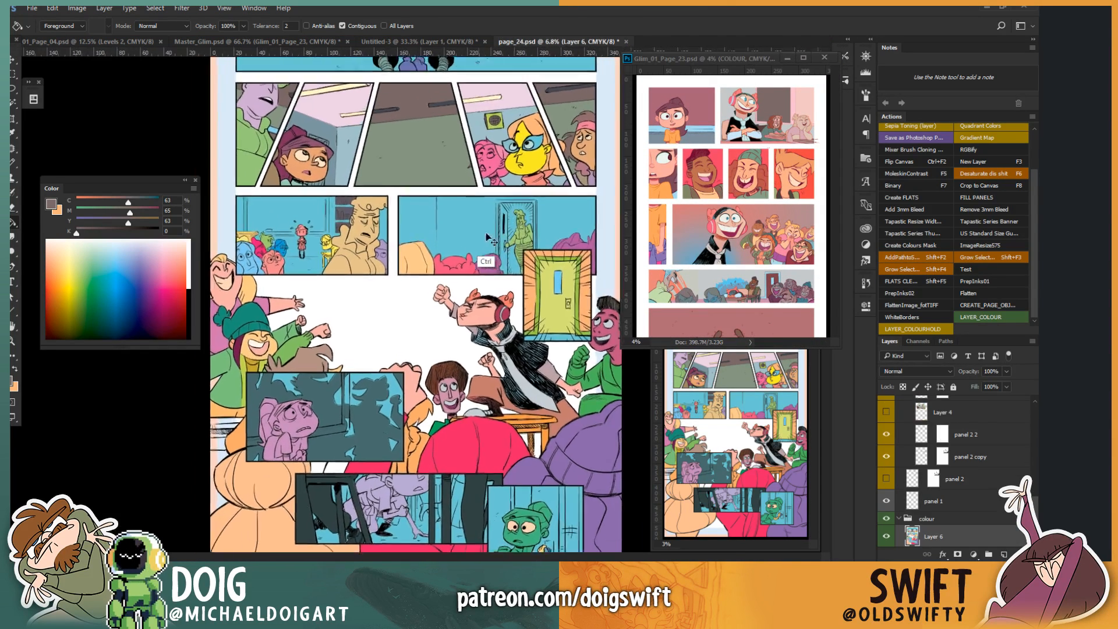
left_click_drag(437, 146, 470, 299)
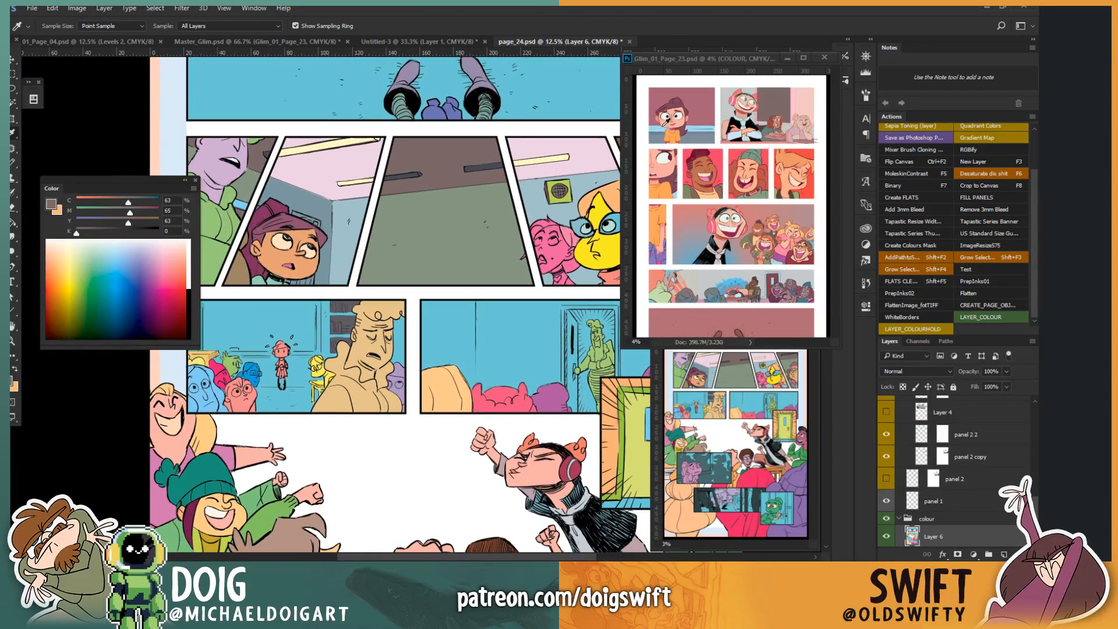
key("i")
left_click(664, 122)
key("g")
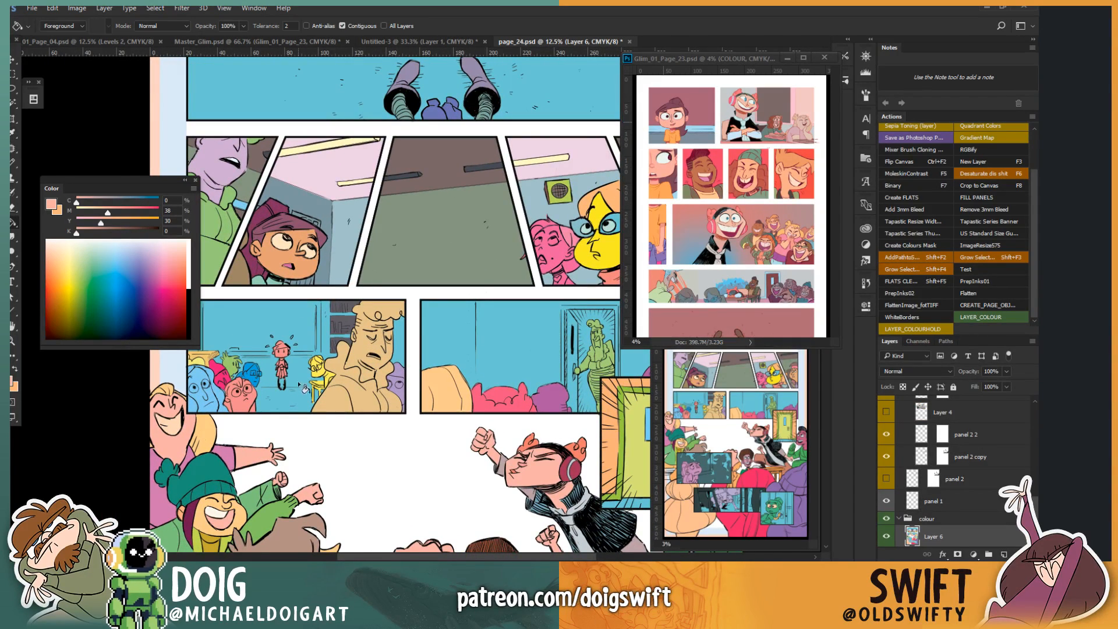
left_click(280, 268)
Step: Lasso the crouching girl's hair in the dark teal panel, fill it with magenta (C43 M100 Y8 K1), and deselect
mouse_move(374, 322)
left_mouse_down()
mouse_move(201, 319)
mouse_move(226, 280)
mouse_move(401, 245)
left_mouse_up()
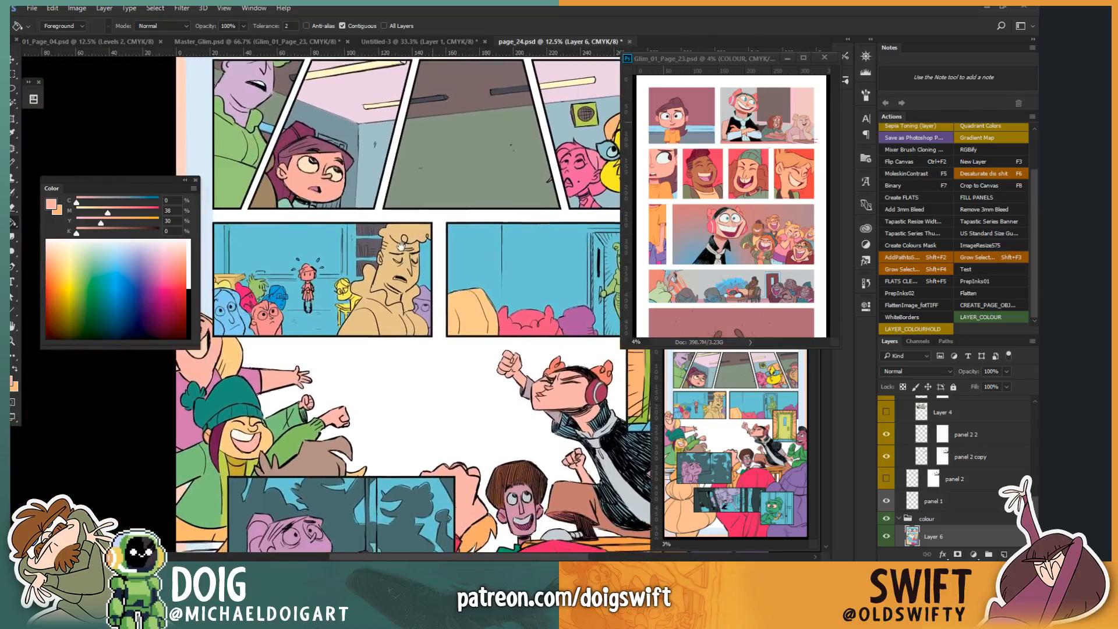
left_click_drag(387, 414, 379, 209)
left_click_drag(290, 318, 389, 292)
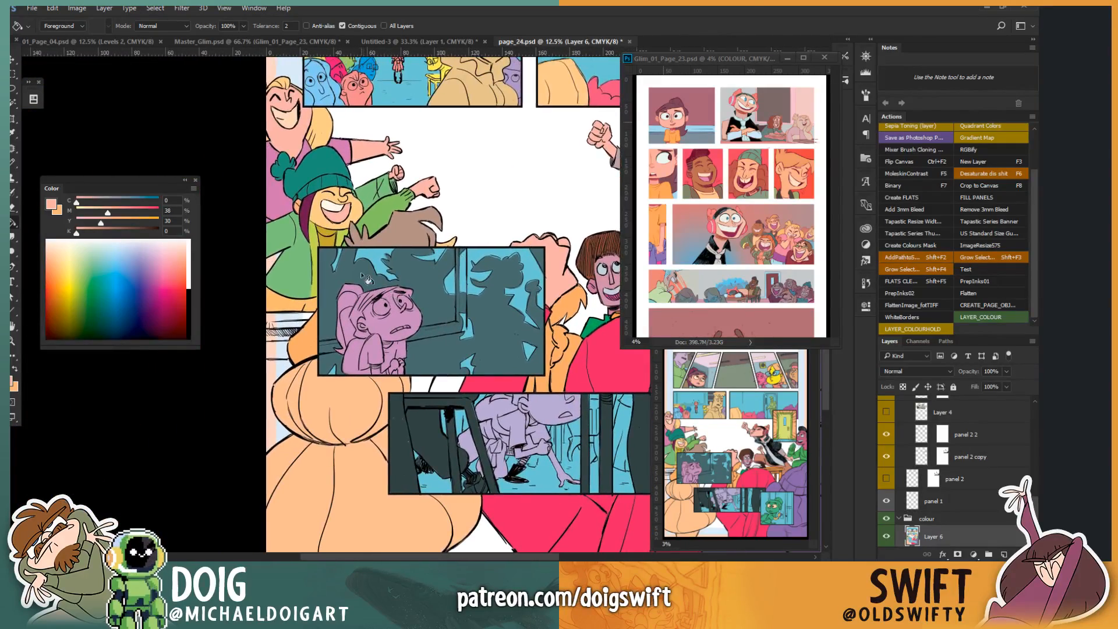
scroll(366, 279, "up", 3)
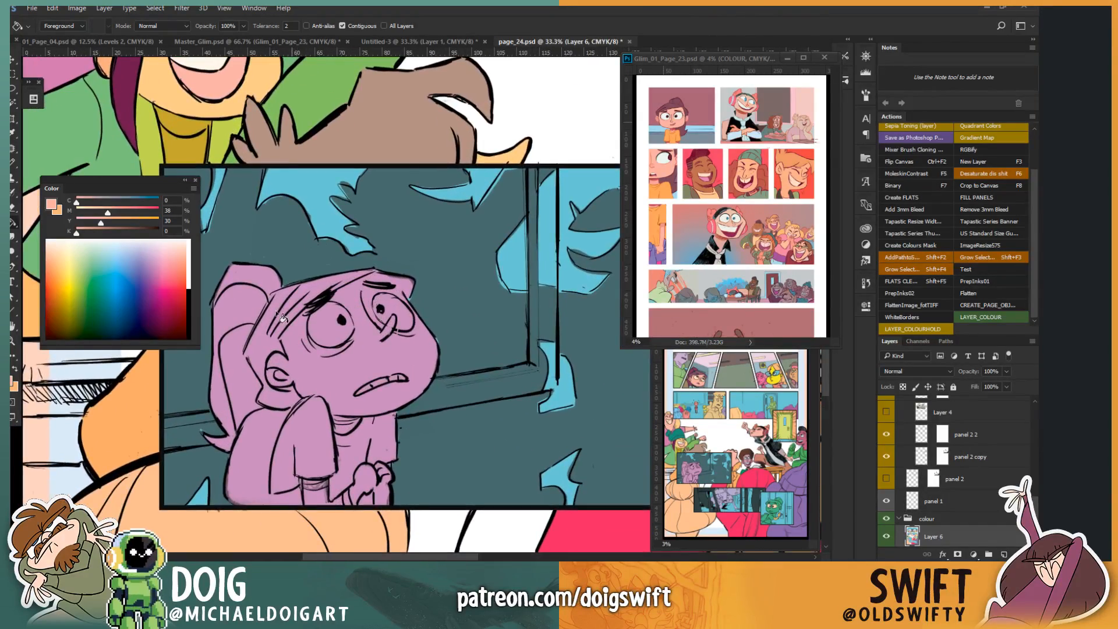
key("l")
scroll(282, 317, "up", 1)
left_click_drag(341, 371, 420, 303)
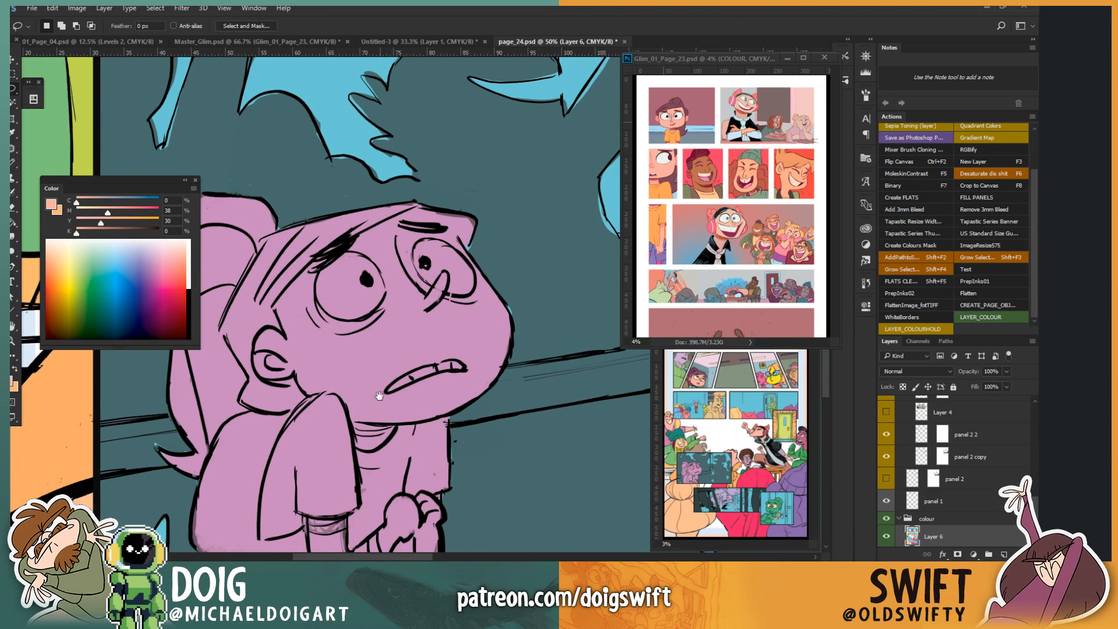
mouse_move(379, 396)
left_mouse_down()
mouse_move(393, 371)
mouse_move(478, 380)
mouse_move(376, 386)
mouse_move(363, 360)
mouse_move(330, 361)
mouse_move(320, 340)
mouse_move(284, 341)
mouse_move(283, 294)
mouse_move(308, 301)
mouse_move(293, 258)
mouse_move(305, 273)
mouse_move(295, 267)
mouse_move(361, 190)
mouse_move(340, 217)
mouse_move(434, 177)
mouse_move(414, 184)
mouse_move(460, 199)
mouse_move(465, 190)
mouse_move(507, 216)
mouse_move(480, 143)
mouse_move(355, 170)
mouse_move(342, 158)
mouse_move(355, 165)
mouse_move(327, 173)
mouse_move(268, 133)
mouse_move(110, 130)
mouse_move(220, 131)
mouse_move(192, 408)
mouse_move(216, 468)
mouse_move(285, 381)
mouse_move(269, 344)
mouse_move(269, 278)
mouse_move(302, 366)
mouse_move(293, 377)
mouse_move(345, 380)
mouse_move(359, 356)
left_mouse_up()
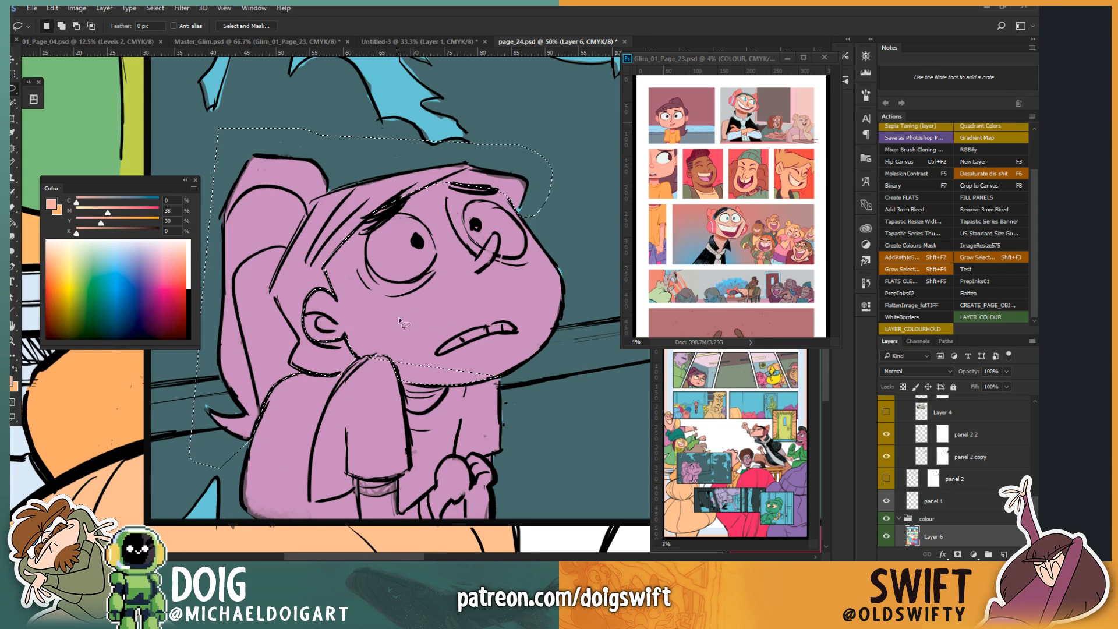
mouse_move(362, 329)
left_mouse_down()
mouse_move(407, 410)
mouse_move(400, 357)
mouse_move(351, 368)
left_mouse_up()
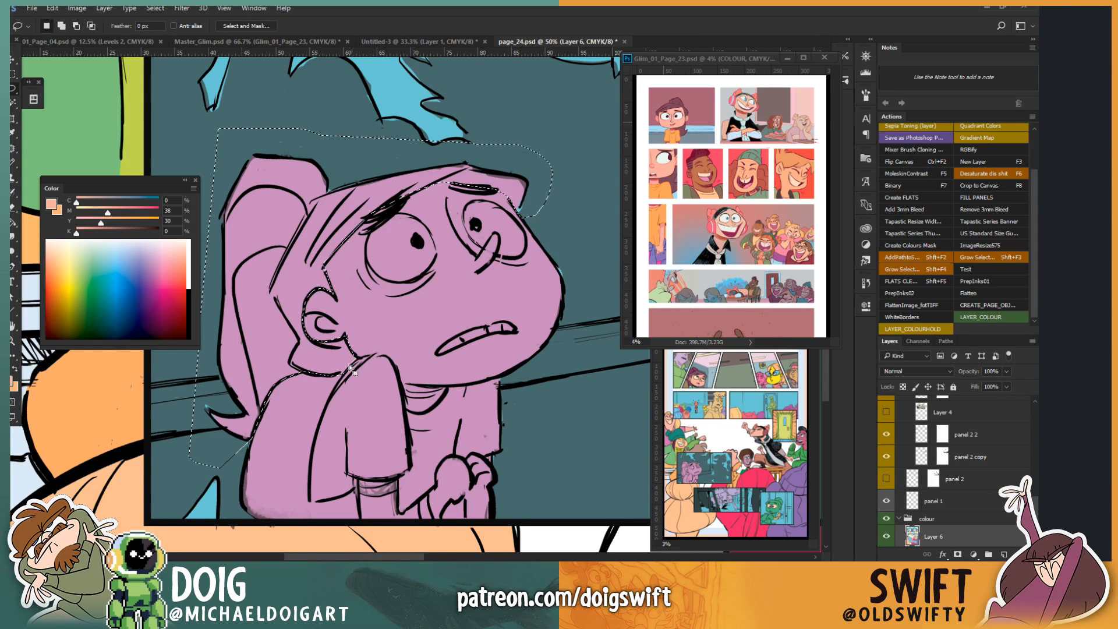
left_click(177, 286)
key("g")
left_click(264, 346)
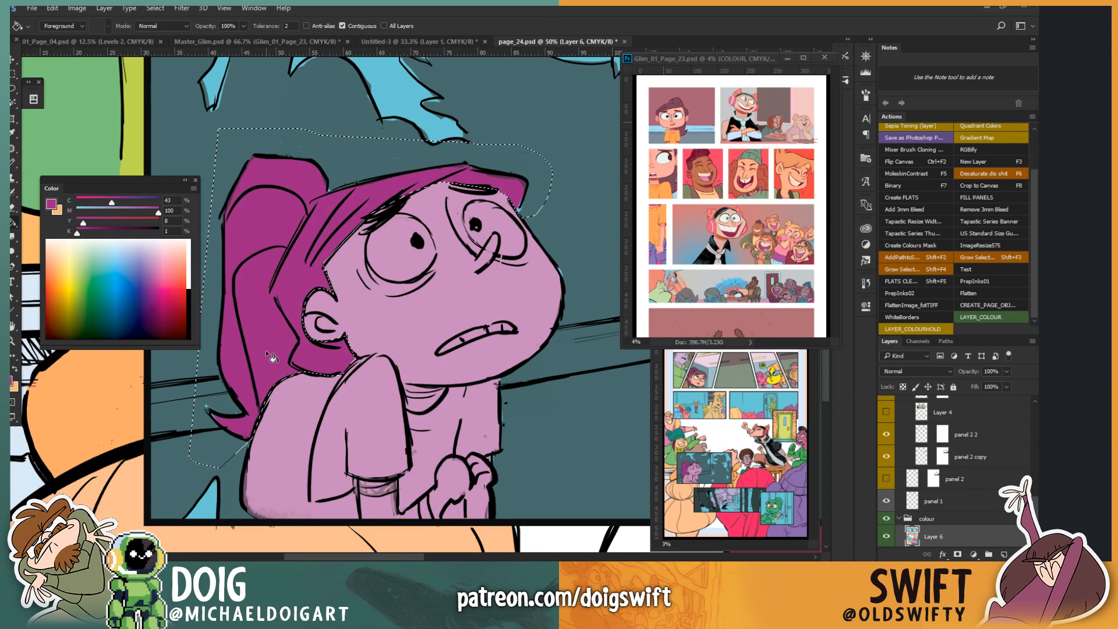
left_click_drag(396, 277, 341, 331)
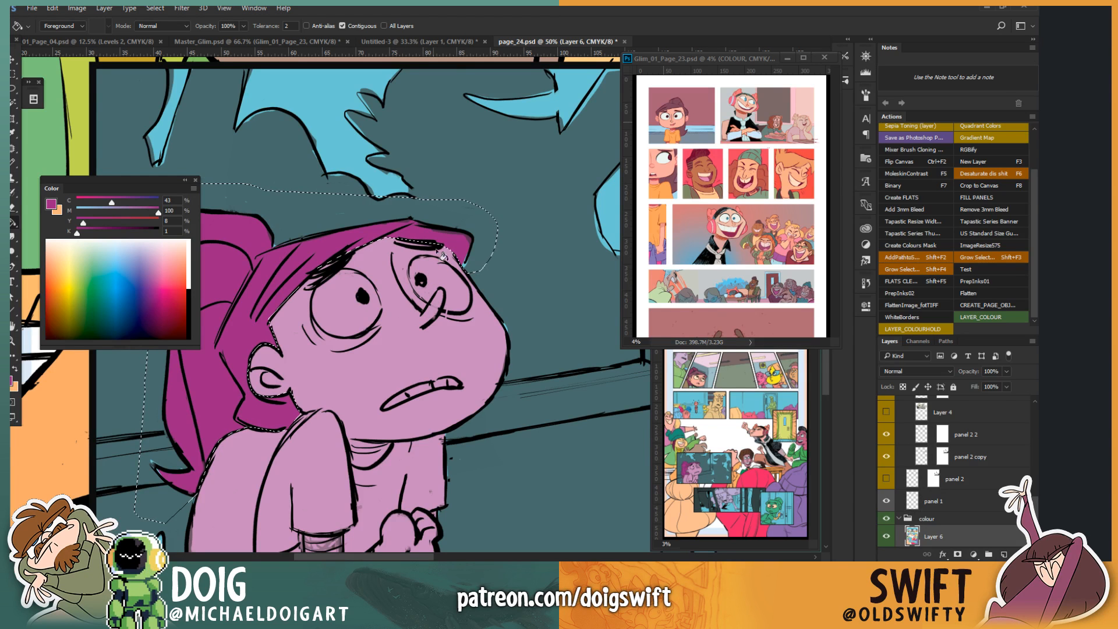
key("ctrl+d")
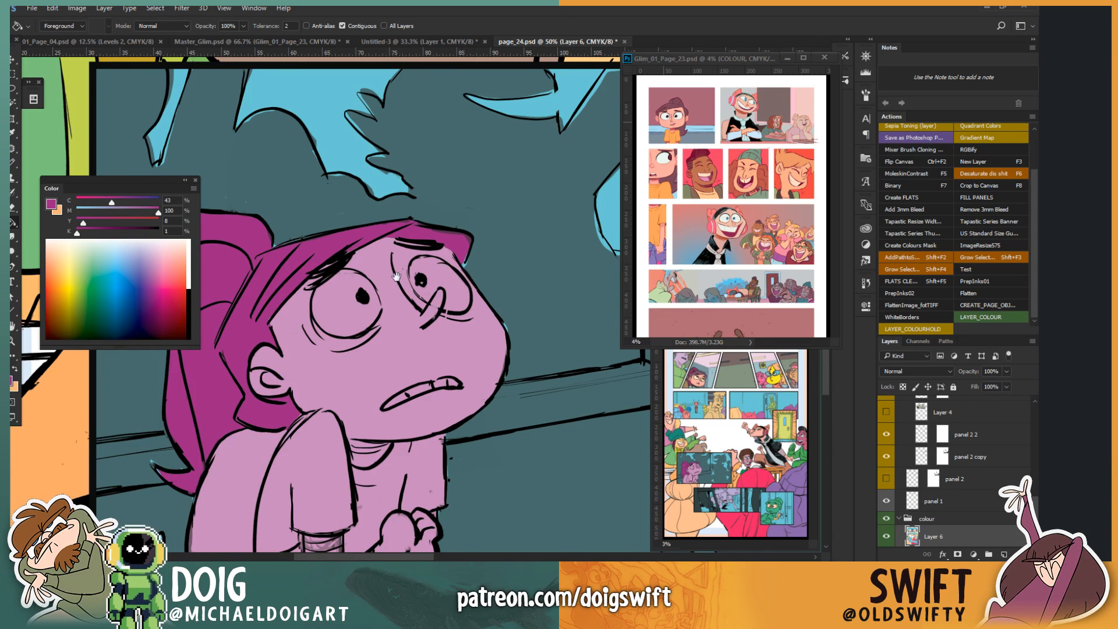
Step: Refill the crouching girl's hair with the dark maroon sampled from the girl's hair in Glim_01_Page_23.psd (C64 M88 Y66 K0)
left_click_drag(393, 267, 417, 239)
left_click_drag(403, 294, 412, 372)
key("i")
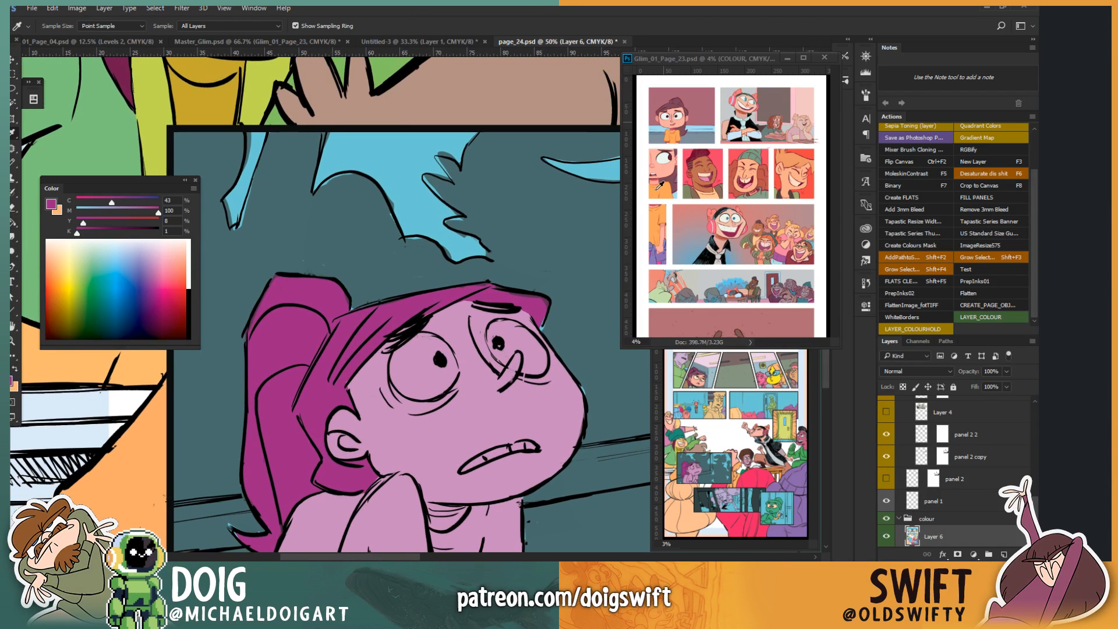
left_click(672, 103)
key("g")
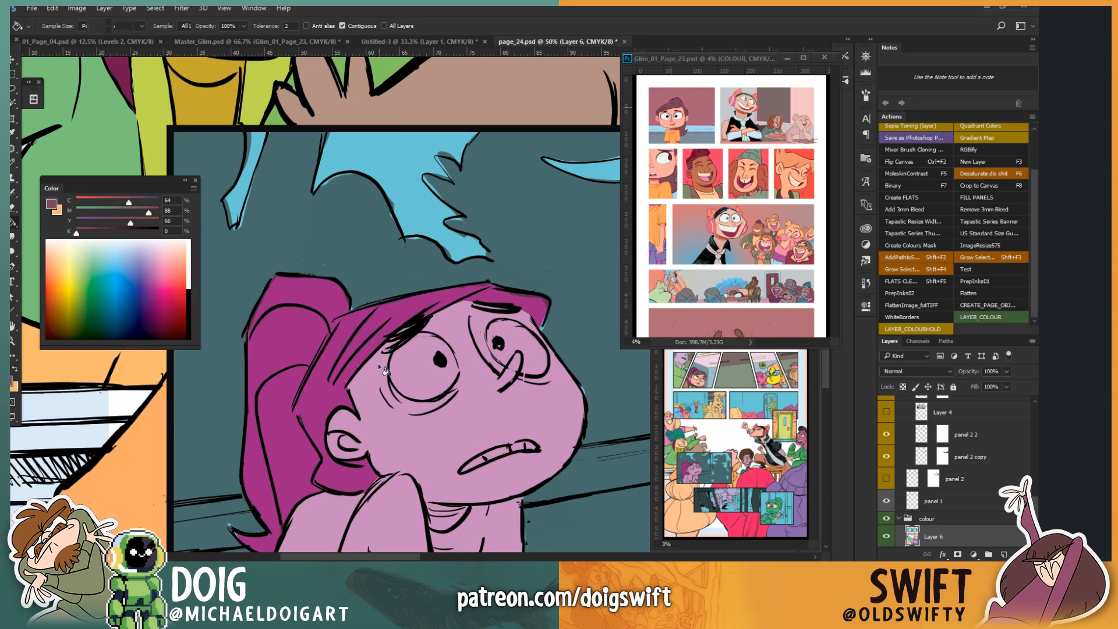
left_click_drag(404, 332, 381, 259)
key("i")
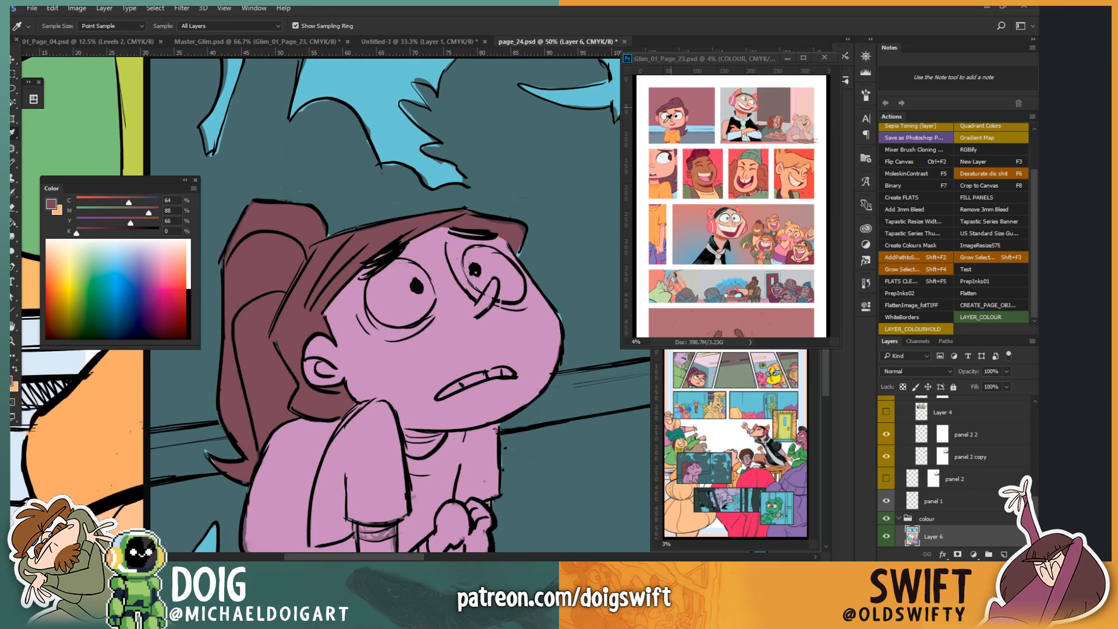
left_click(670, 116)
left_click(384, 319)
key("g")
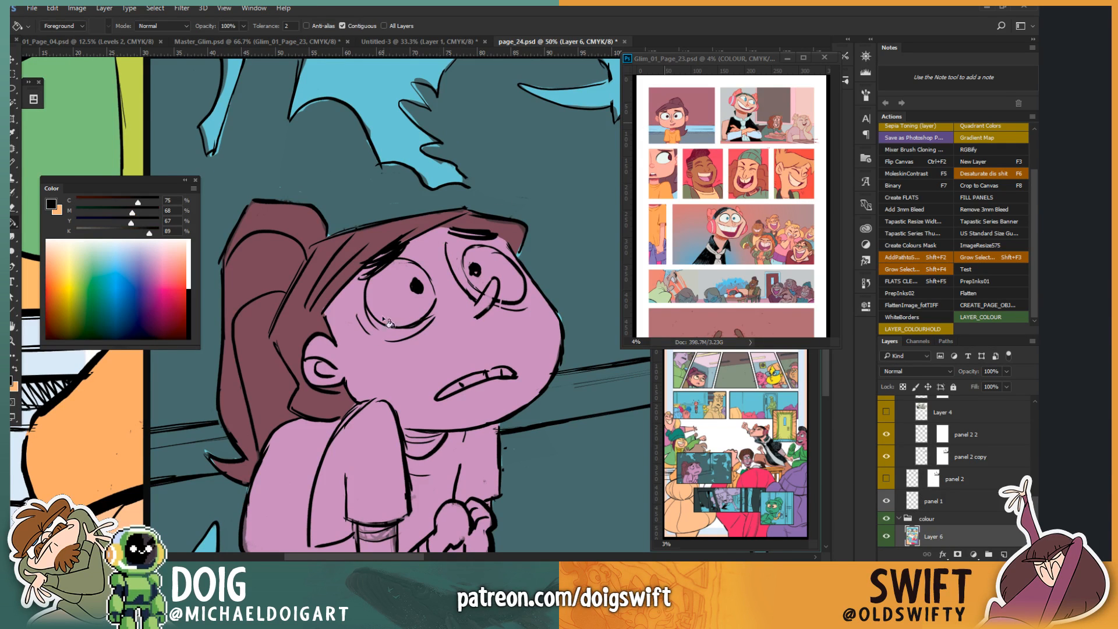
left_click(381, 352)
key("ctrl+z")
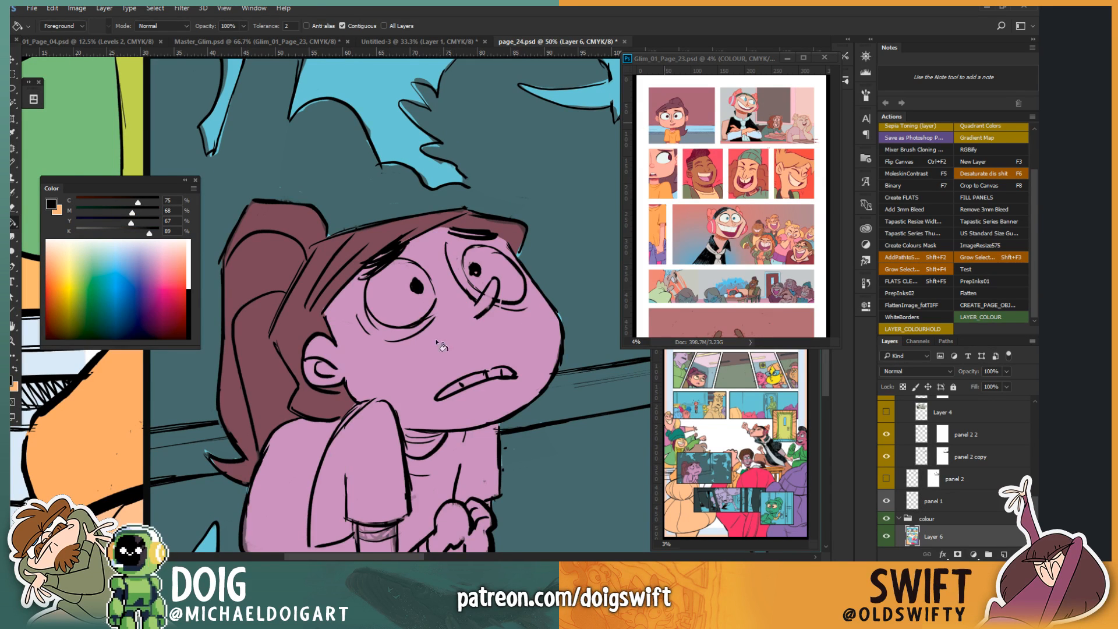
Step: Fill the crouching girl's face and body with the skin tone sampled from Glim_01_Page_23.psd (C0 M38 Y30 K0)
key("i")
left_click(670, 117)
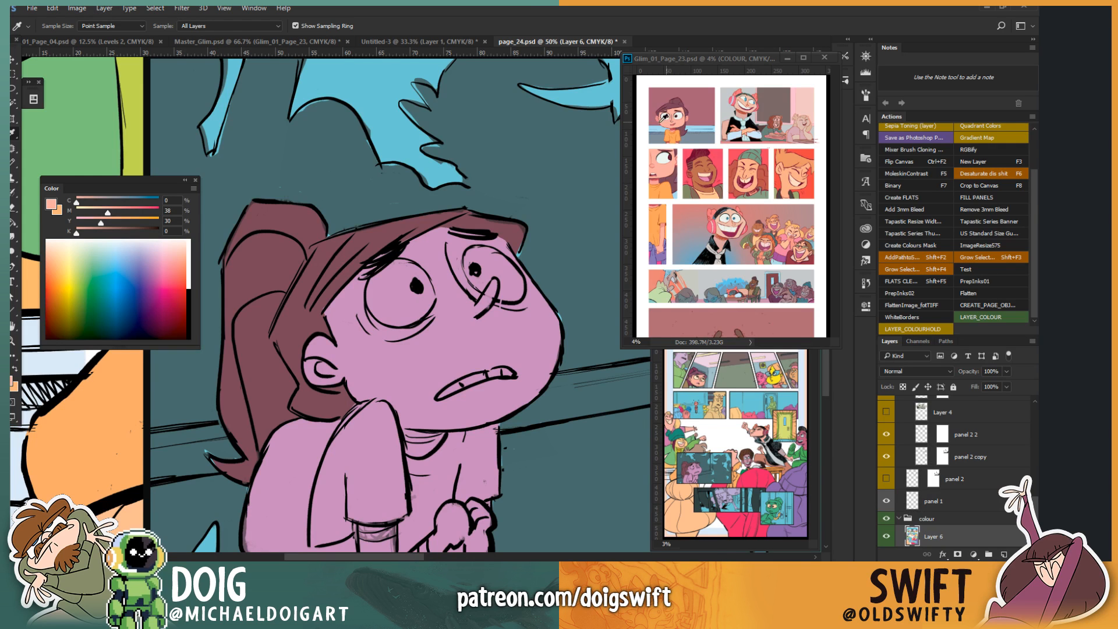
key("g")
left_click(392, 394)
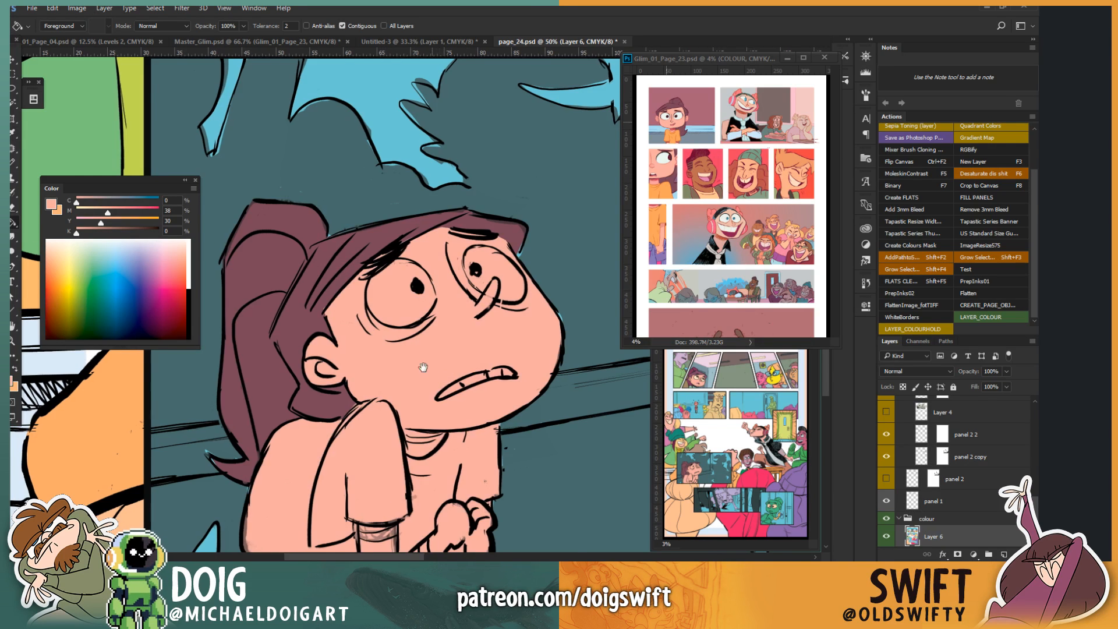
Step: Lasso the crouching girl's body from the neck down, including her shirt, arms and hands
left_click_drag(424, 372, 401, 318)
key("l")
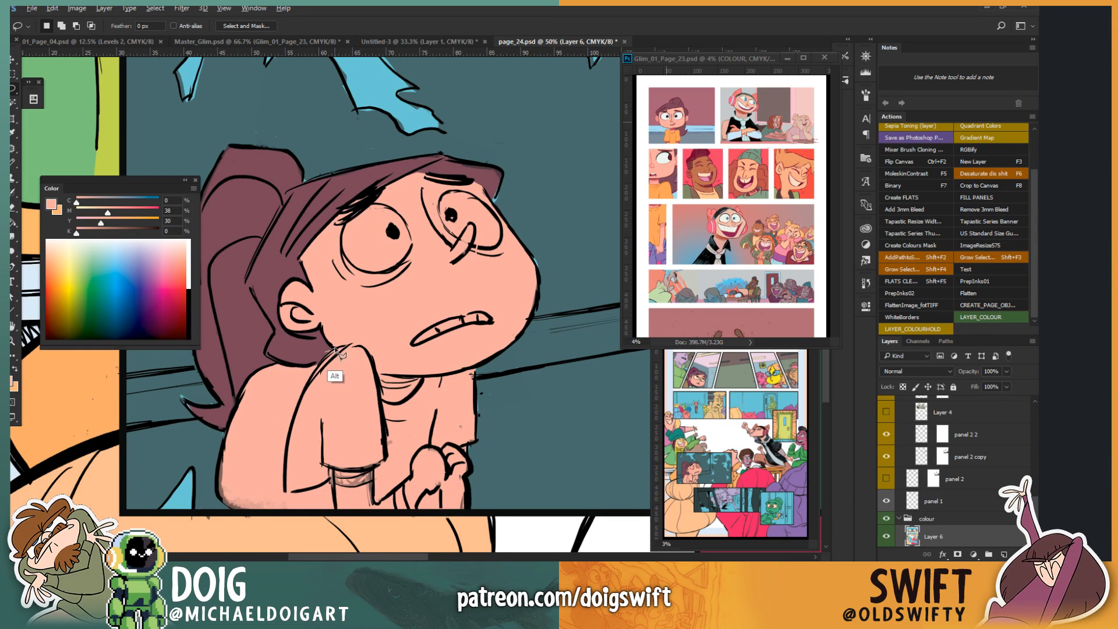
mouse_move(336, 350)
left_mouse_down()
mouse_move(352, 346)
mouse_move(373, 366)
mouse_move(385, 403)
mouse_move(469, 379)
mouse_move(510, 399)
mouse_move(491, 513)
mouse_move(489, 440)
mouse_move(187, 398)
mouse_move(239, 249)
mouse_move(329, 259)
left_mouse_up()
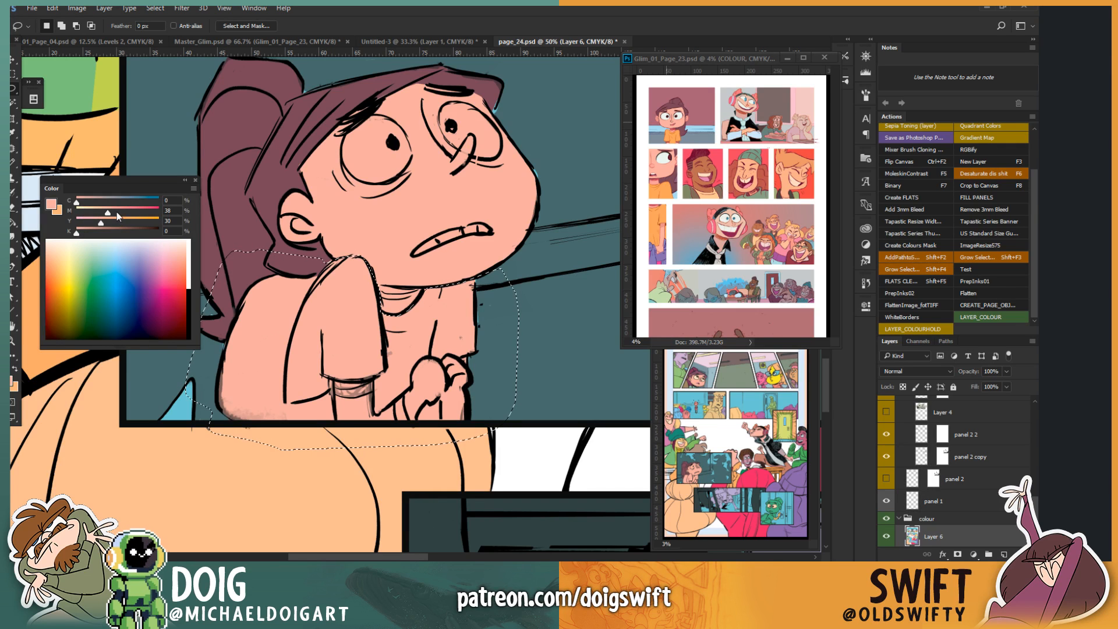
Step: Set the foreground colour to C29 M60 Y30 K0, fill the girl's selected body with this mauve and deselect it
mouse_move(116, 212)
left_mouse_down()
mouse_move(126, 212)
mouse_move(100, 204)
left_mouse_up()
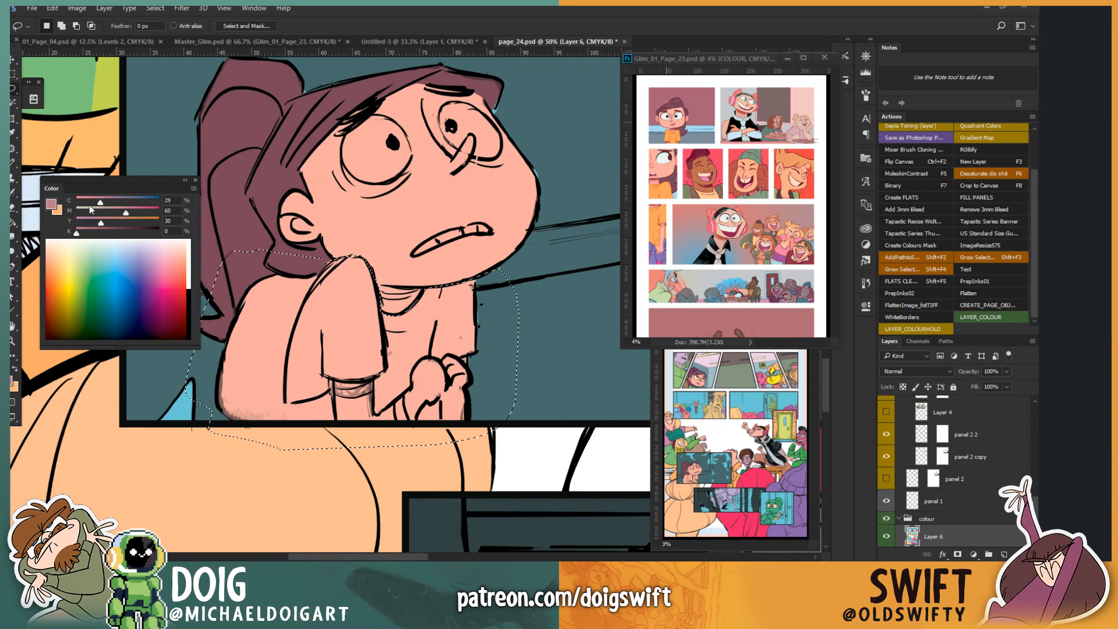
key("g")
left_click(345, 333)
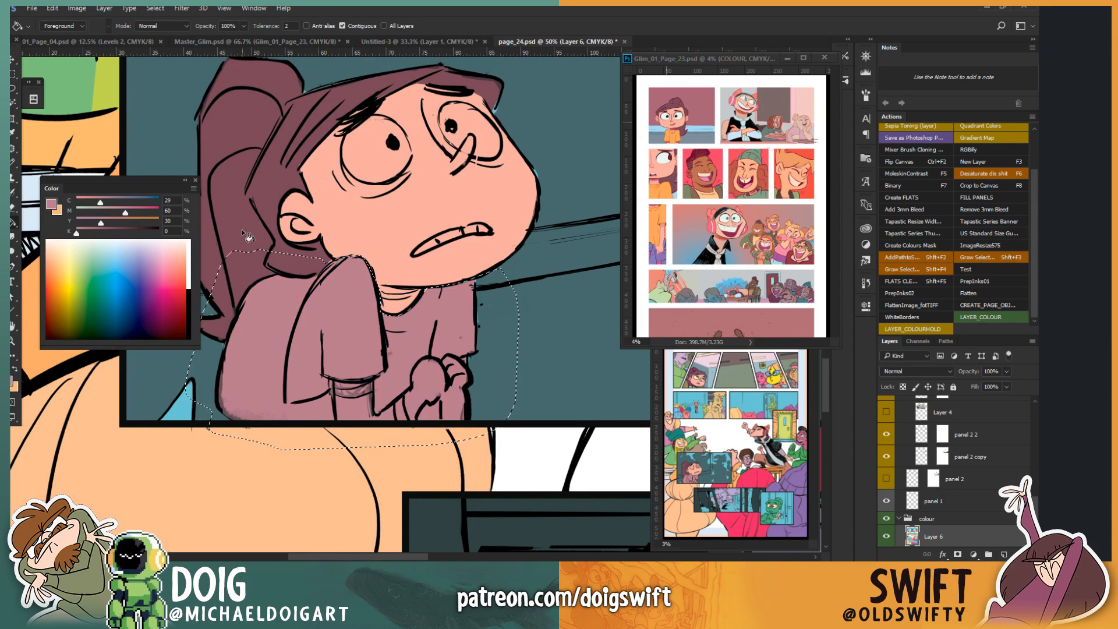
key("ctrl+d")
Step: Lasso the girl's near shirt sleeve, fill it with orange C0 M65 Y88 K0 and clear the selection
key("l")
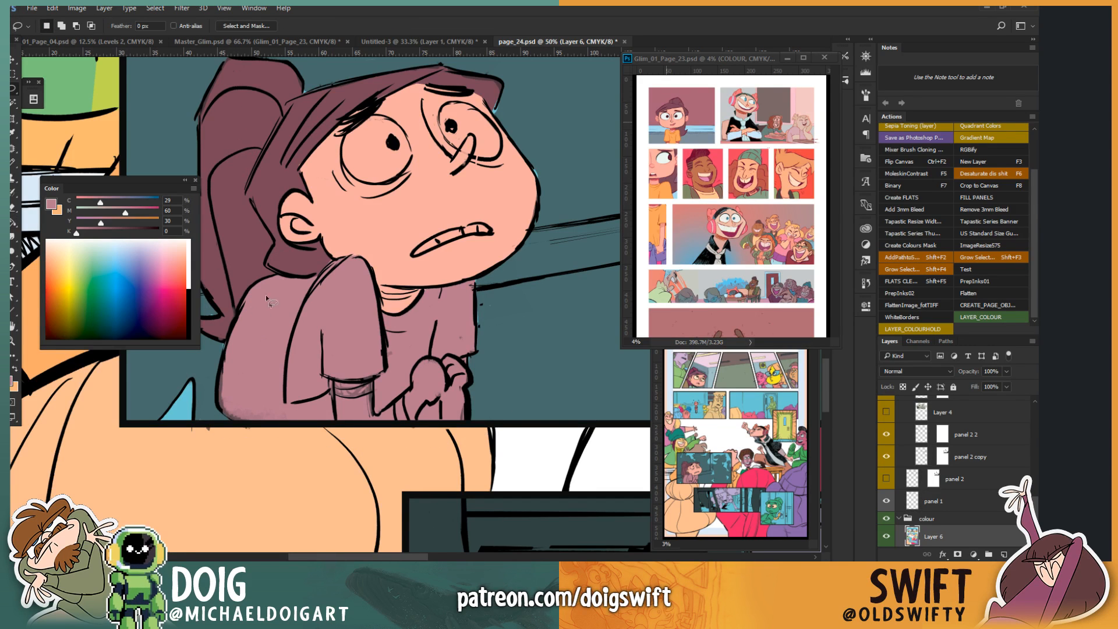
mouse_move(319, 272)
left_mouse_down()
mouse_move(284, 403)
mouse_move(280, 329)
mouse_move(304, 249)
mouse_move(299, 307)
mouse_move(338, 366)
mouse_move(288, 401)
mouse_move(370, 380)
mouse_move(387, 360)
mouse_move(385, 267)
mouse_move(365, 237)
mouse_move(320, 254)
left_mouse_up()
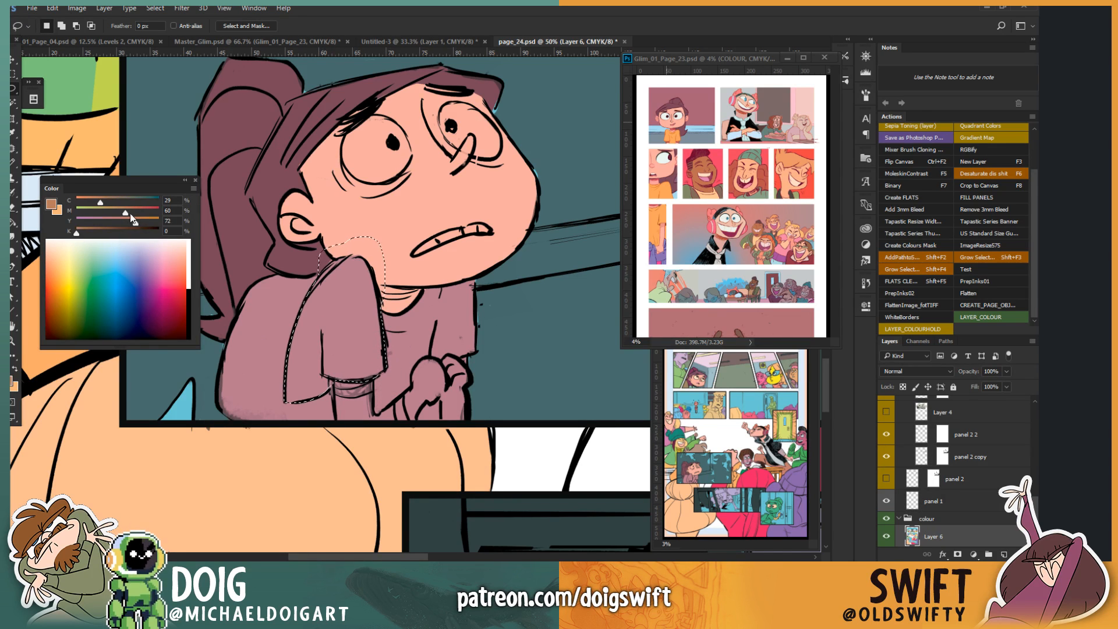
left_click_drag(125, 213, 149, 225)
left_click_drag(78, 202, 75, 202)
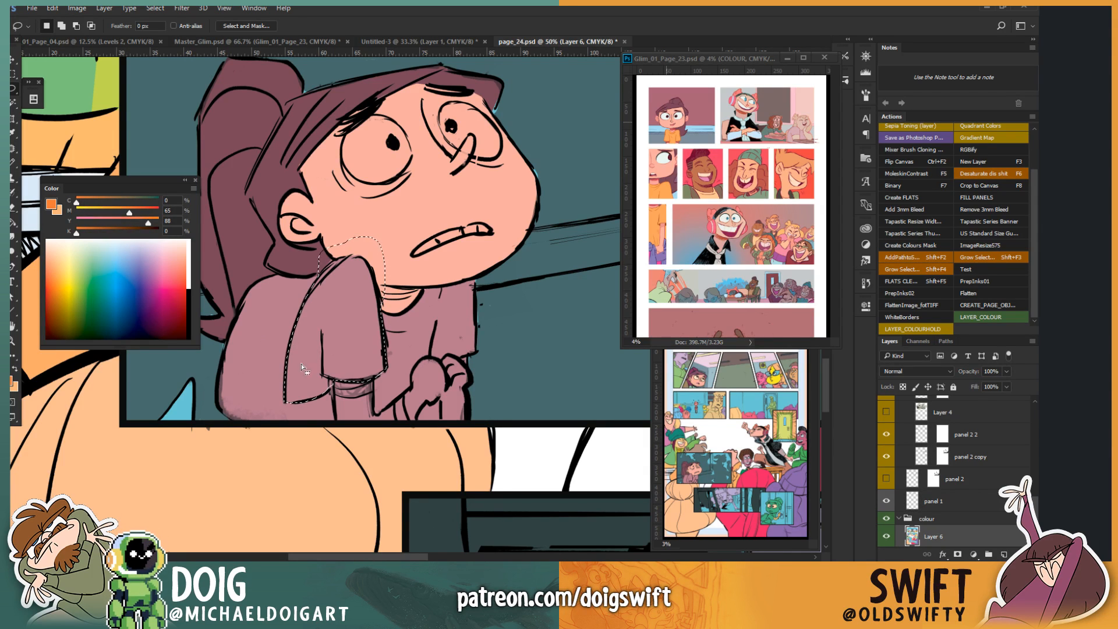
key("g")
key("ctrl+d")
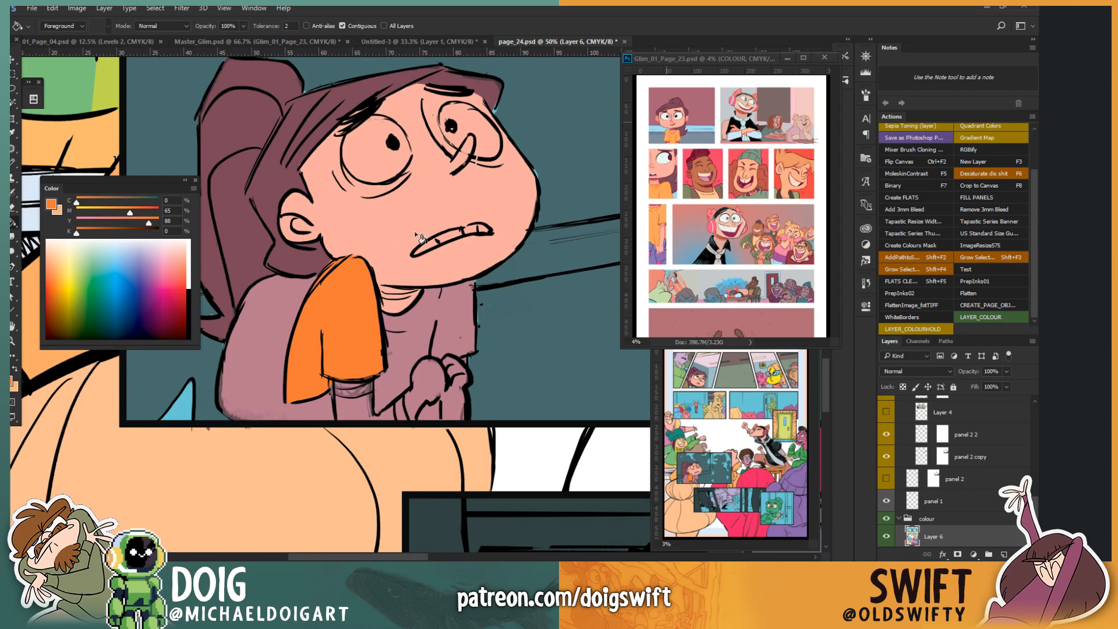
Step: Sample the lighter orange of the girl's shirt on the page 23 reference and refill the sleeve with it
key("i")
left_click(673, 137)
key("g")
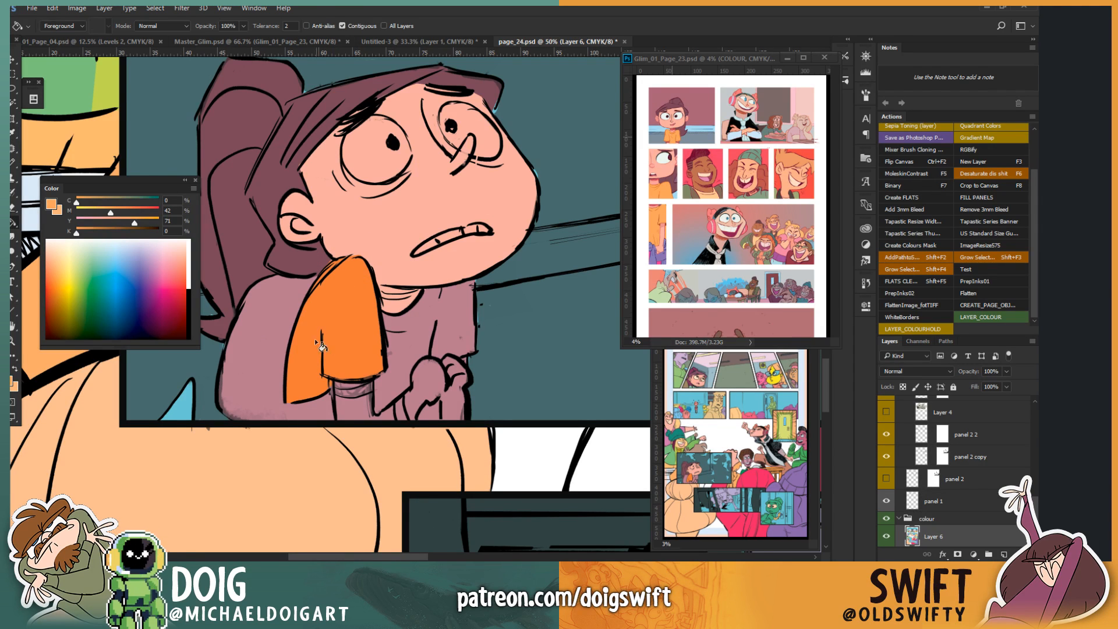
left_click(351, 327)
Step: Lasso the front of the girl's shirt, fill it with yellow-orange C0 M28 Y71 K0 and deselect it
scroll(373, 311, "right", 3)
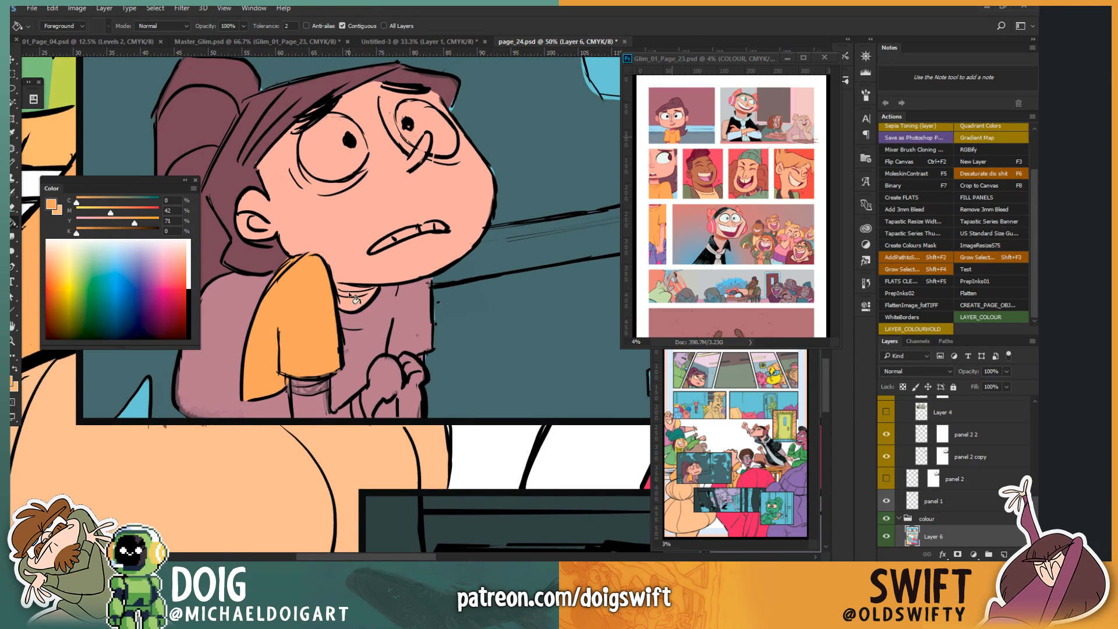
key("l")
mouse_move(331, 375)
left_mouse_down()
mouse_move(331, 412)
mouse_move(366, 386)
mouse_move(378, 358)
mouse_move(436, 358)
mouse_move(456, 322)
mouse_move(453, 271)
mouse_move(372, 241)
mouse_move(361, 251)
mouse_move(371, 265)
mouse_move(329, 289)
mouse_move(331, 375)
left_mouse_up()
key("i")
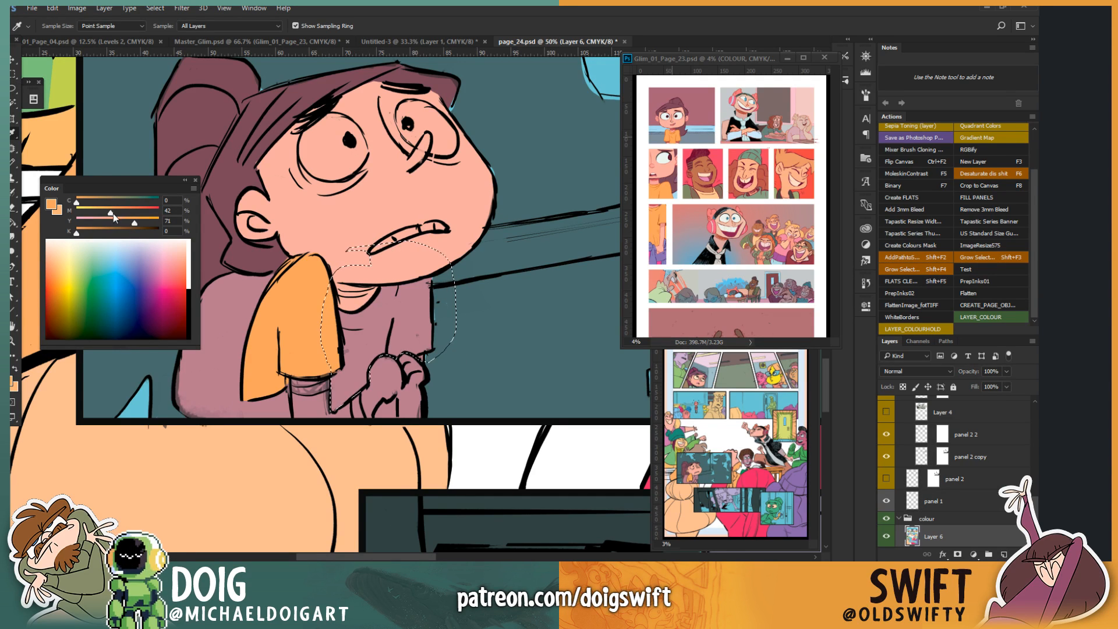
left_click_drag(111, 213, 99, 211)
key("g")
left_click(381, 326)
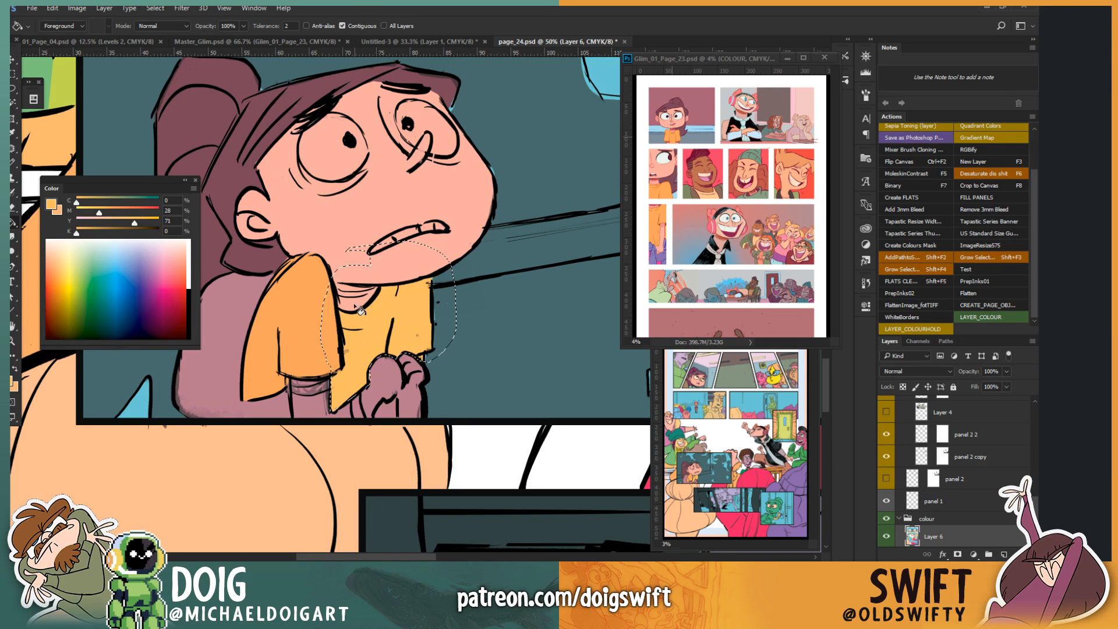
key("ctrl+d")
Step: Sample the girl's face skin tone, lasso the forearm below the sleeve, fill it with that colour and deselect it
key("l")
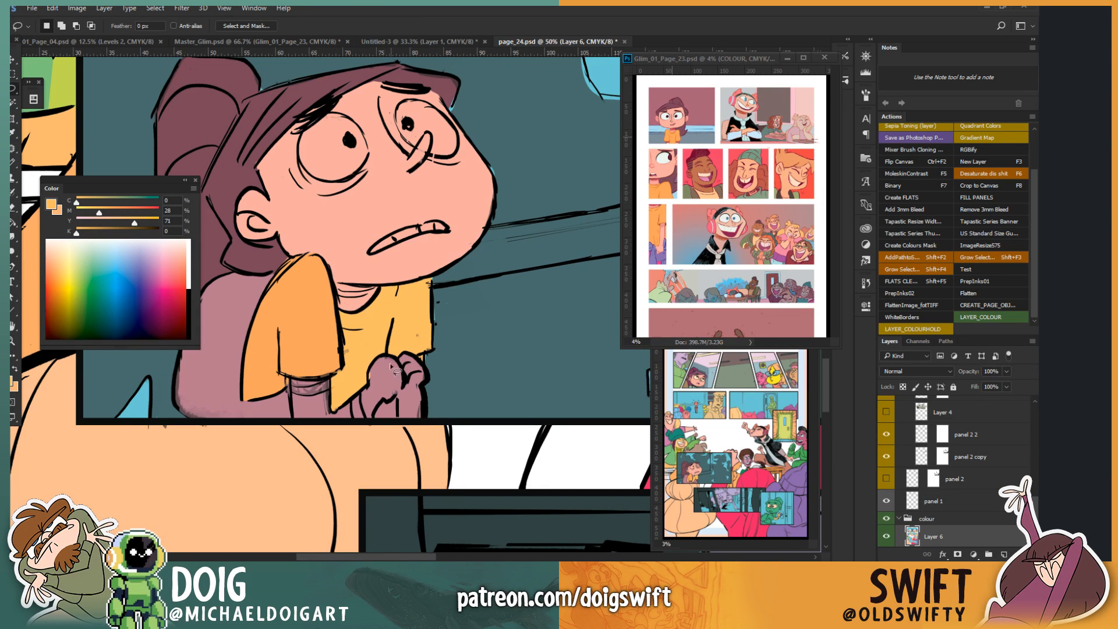
left_click_drag(348, 354, 372, 340)
key("i")
key("alt+i")
left_click(371, 229)
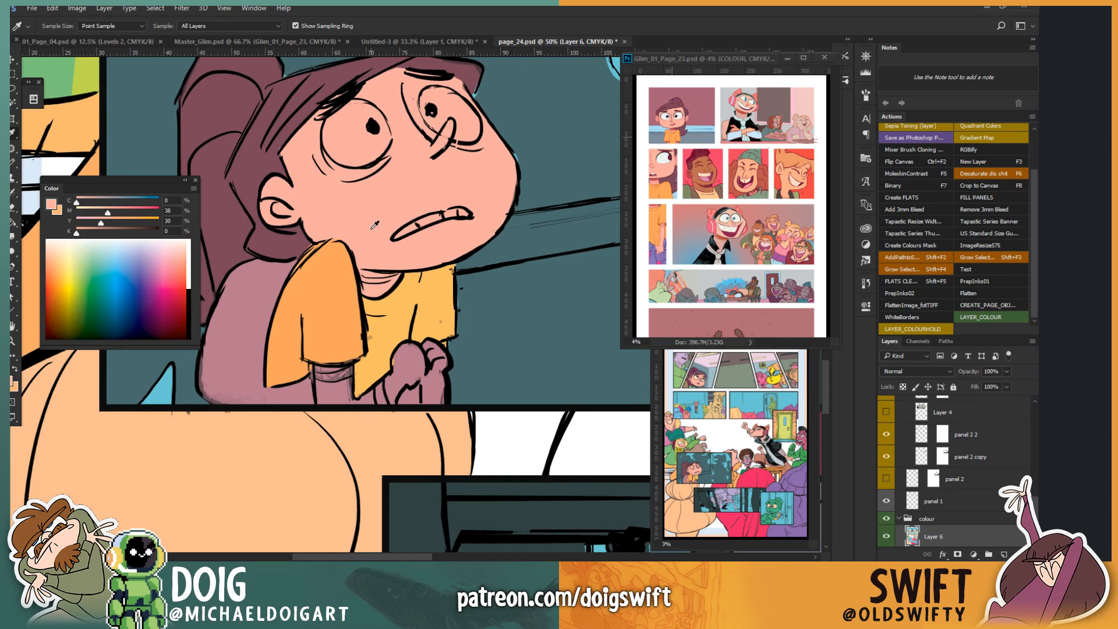
key("l")
mouse_move(319, 373)
left_mouse_down()
mouse_move(312, 407)
mouse_move(341, 432)
mouse_move(380, 418)
mouse_move(375, 380)
left_mouse_up()
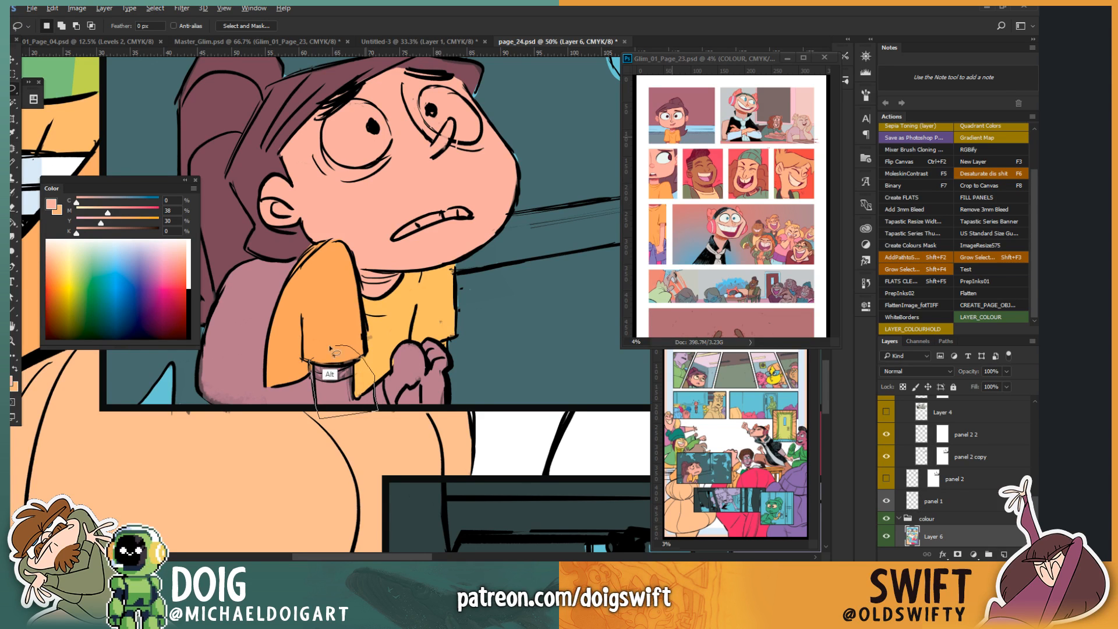
left_click_drag(331, 350, 314, 359)
key("g")
left_click(347, 379)
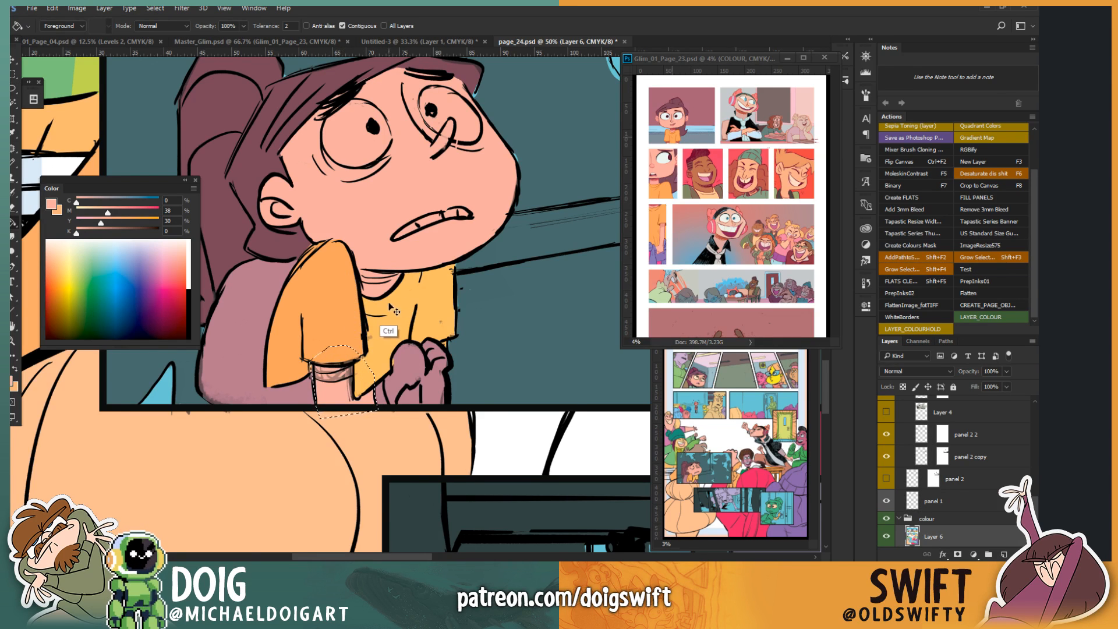
key("ctrl+d")
Step: Lasso the girl's clasped hands, fill the hand area with the same skin tone and deselect it
key("l")
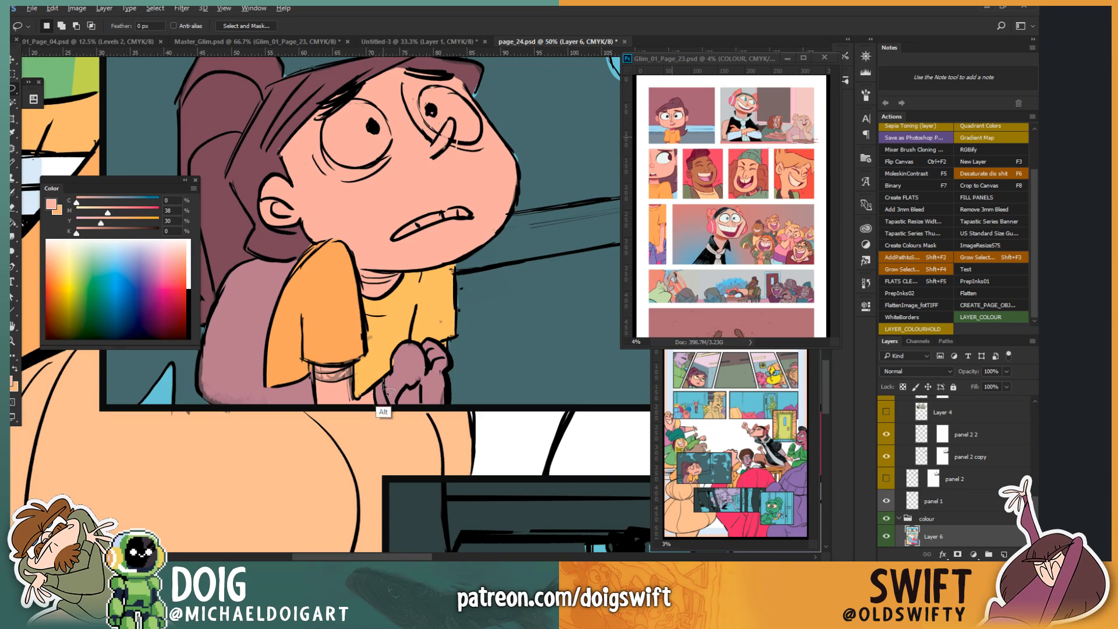
mouse_move(384, 389)
left_mouse_down()
mouse_move(439, 358)
mouse_move(419, 386)
mouse_move(420, 414)
mouse_move(459, 420)
mouse_move(469, 377)
mouse_move(432, 323)
mouse_move(381, 340)
mouse_move(387, 393)
left_mouse_up()
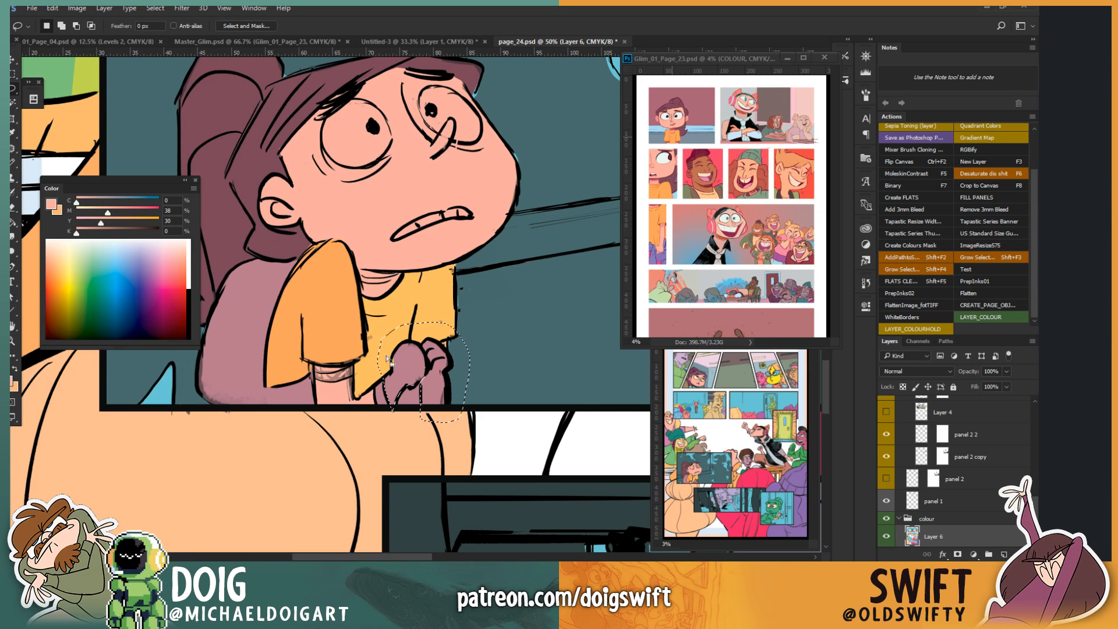
key("g")
left_click(425, 360)
key("ctrl+d")
Step: Lasso the teeth in the girl's open mouth and fill them with cream C0 M7 Y26 K0
mouse_move(349, 301)
left_mouse_down()
mouse_move(382, 317)
mouse_move(377, 355)
left_mouse_up()
key("l")
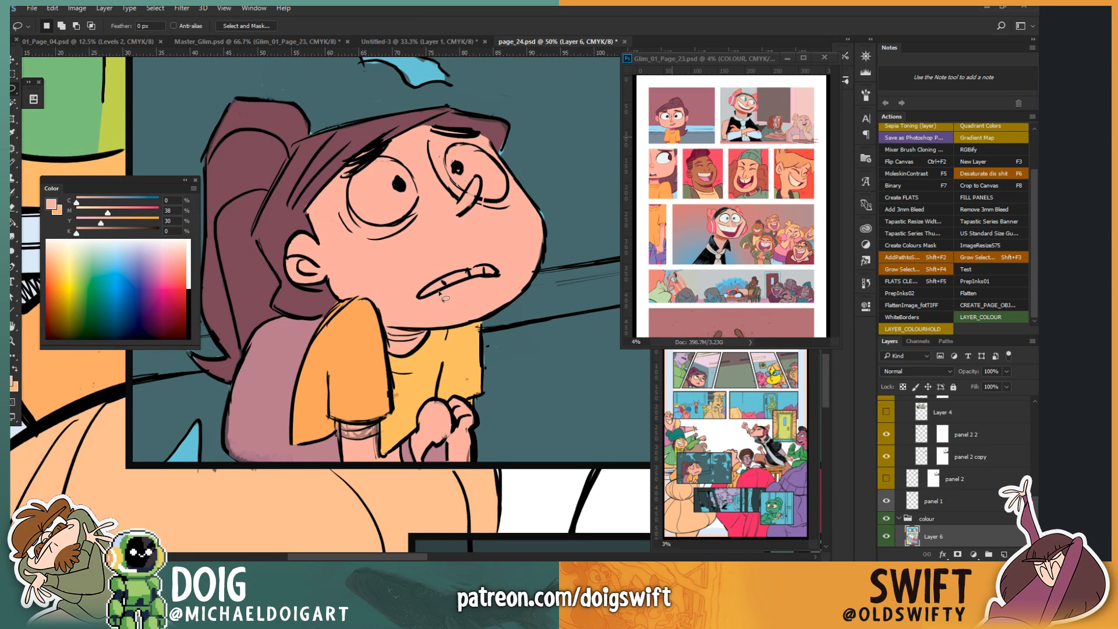
mouse_move(424, 293)
left_mouse_down()
mouse_move(498, 273)
mouse_move(445, 283)
mouse_move(434, 270)
left_mouse_up()
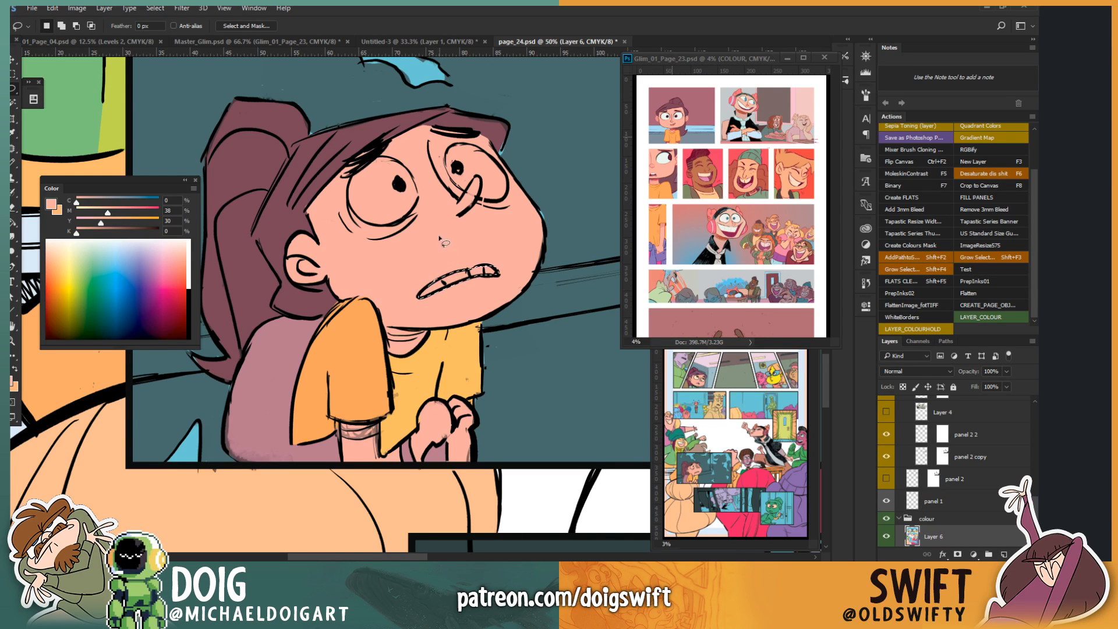
left_click_drag(66, 246, 64, 249)
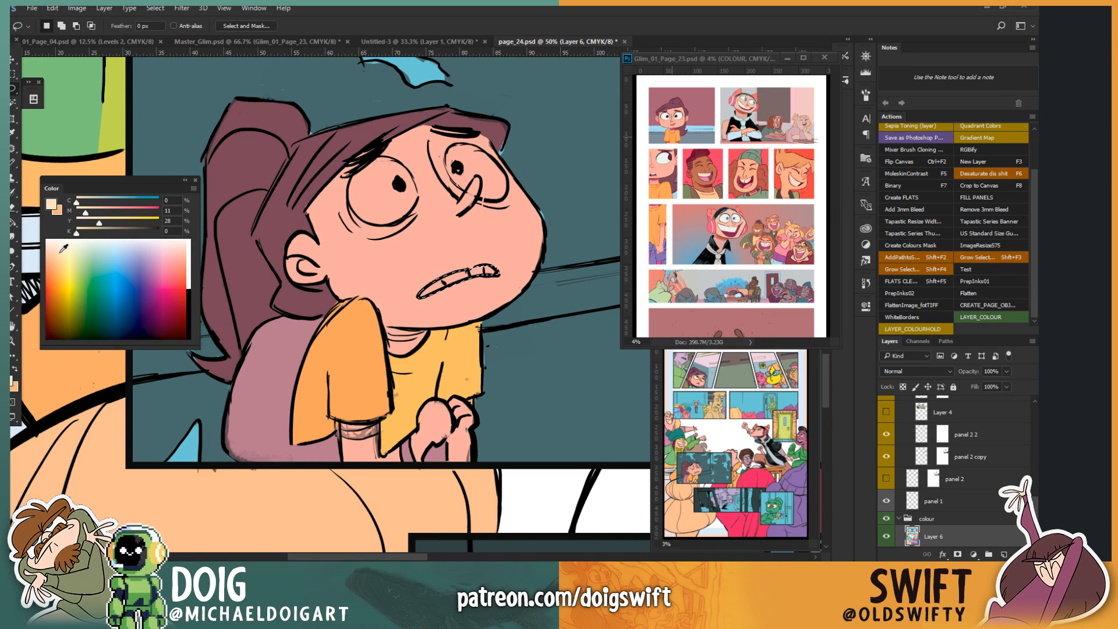
key("g")
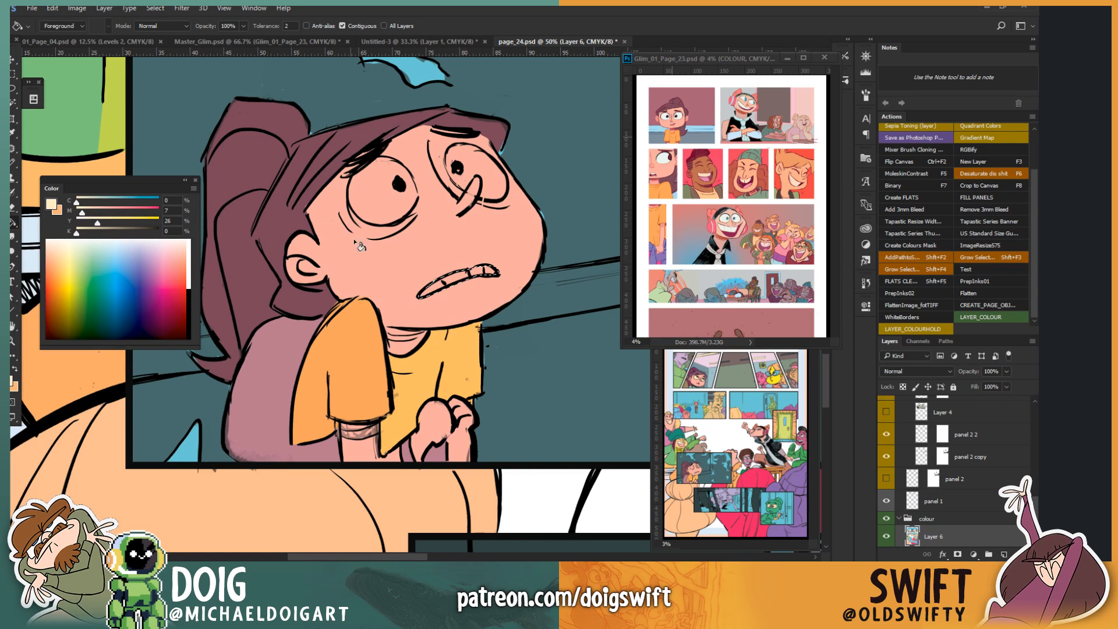
left_click(458, 279)
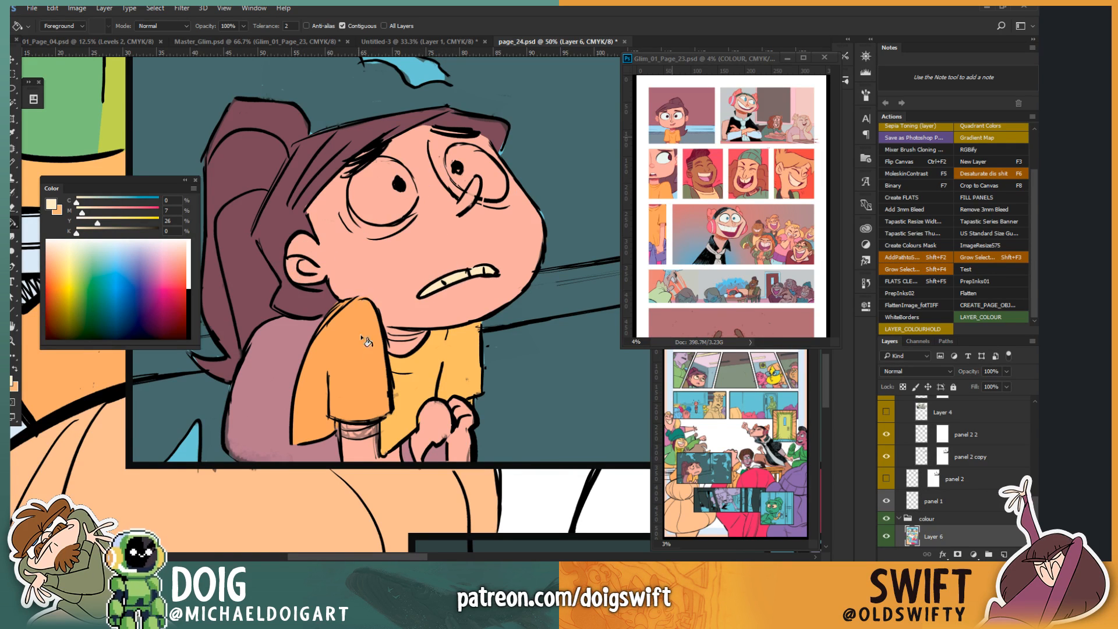
Step: Select the mauve backpack area and recolour it with Hue/Saturation using hue +13, saturation -15 and lightness +55
key("i")
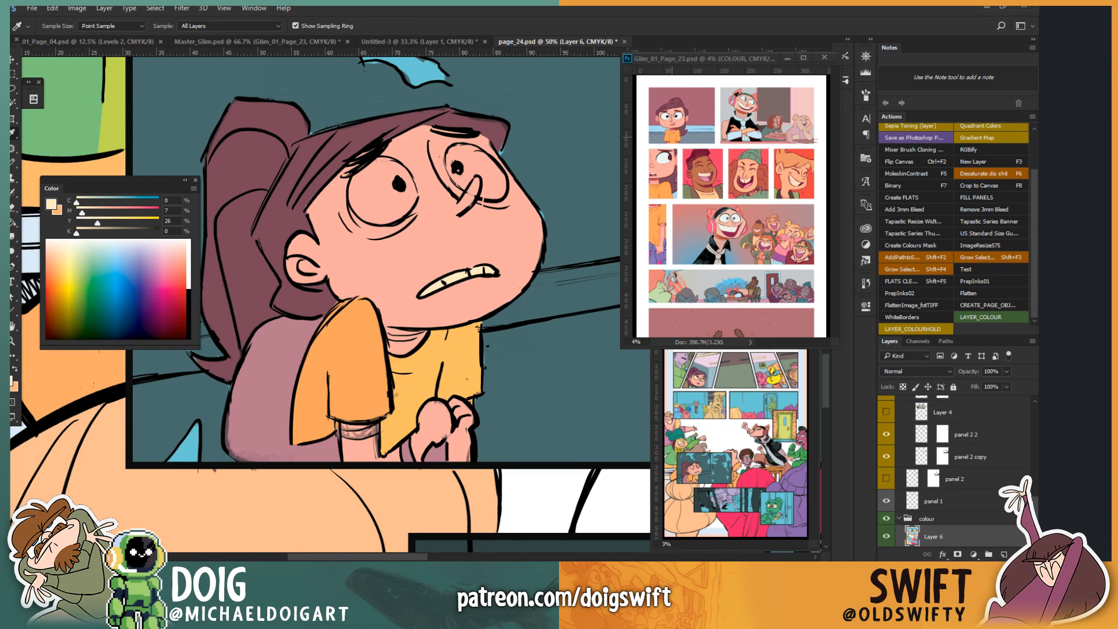
key("w")
left_click(267, 387)
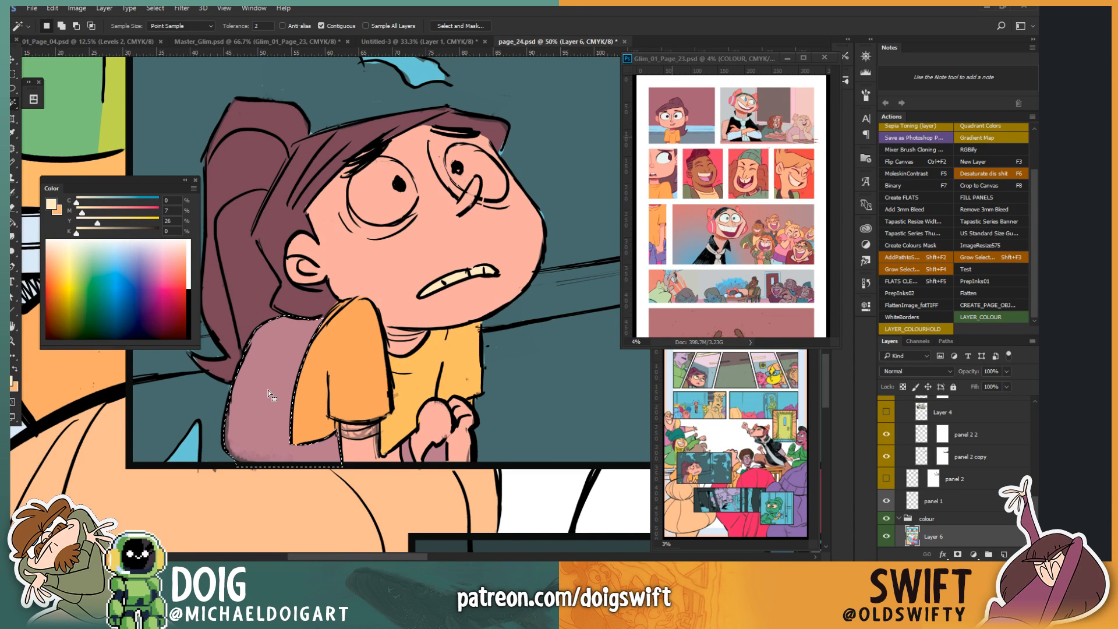
key("ctrl+u")
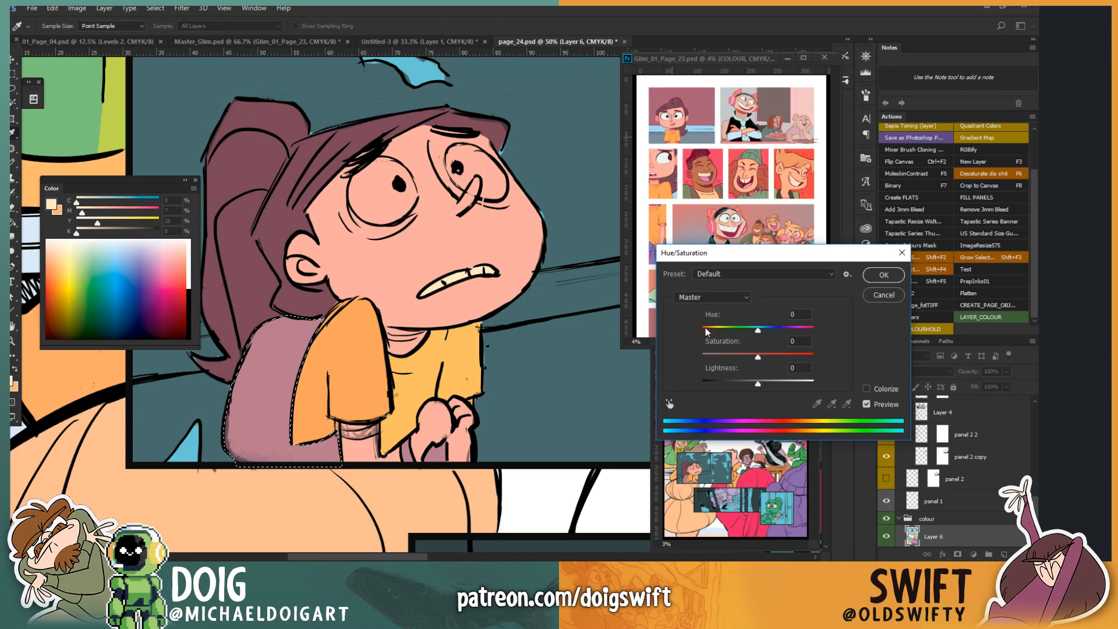
left_click_drag(754, 329, 794, 387)
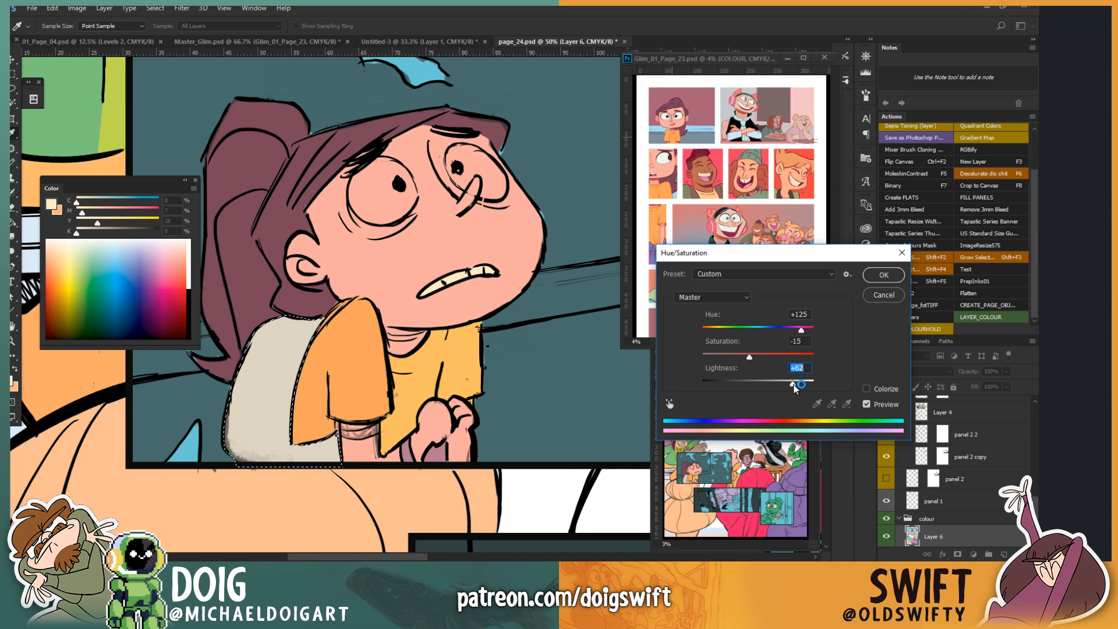
left_click_drag(798, 333, 765, 331)
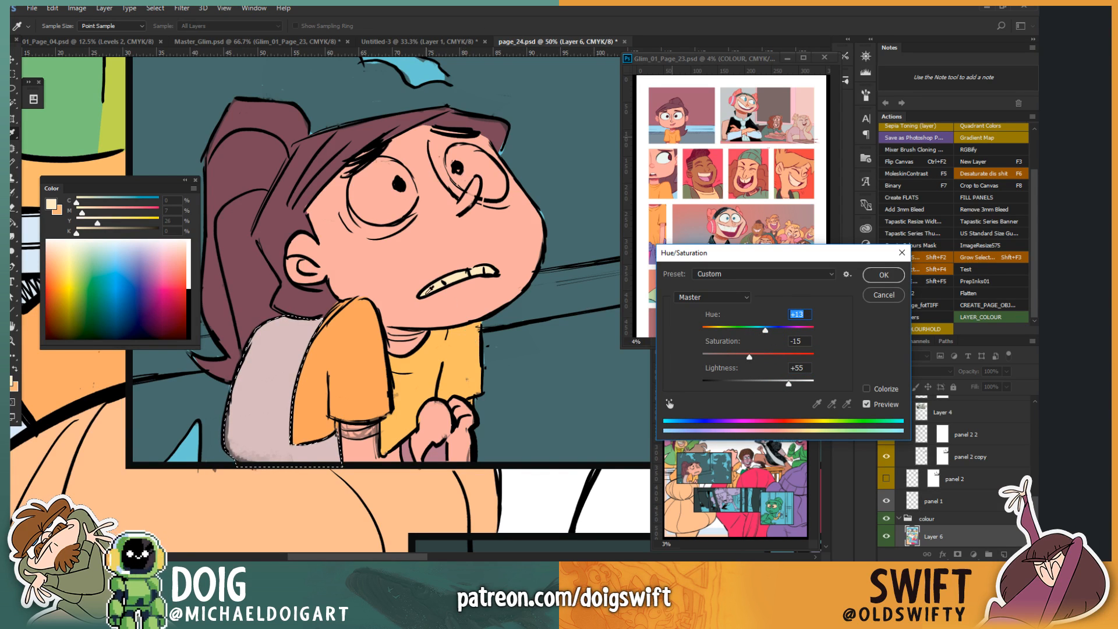
left_click(880, 276)
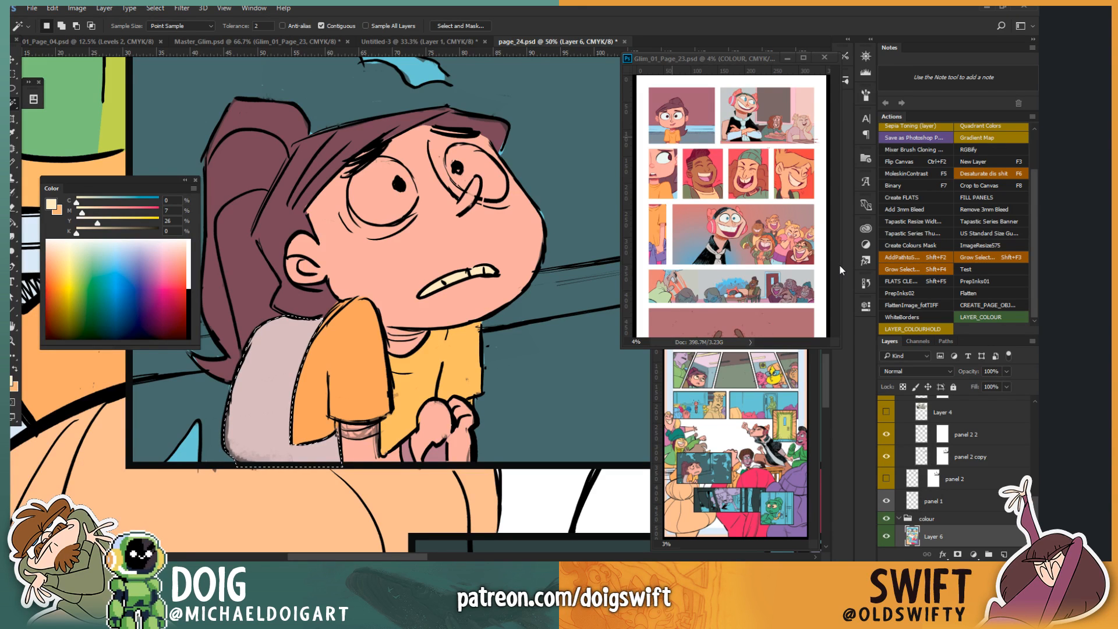
key("ctrl+d")
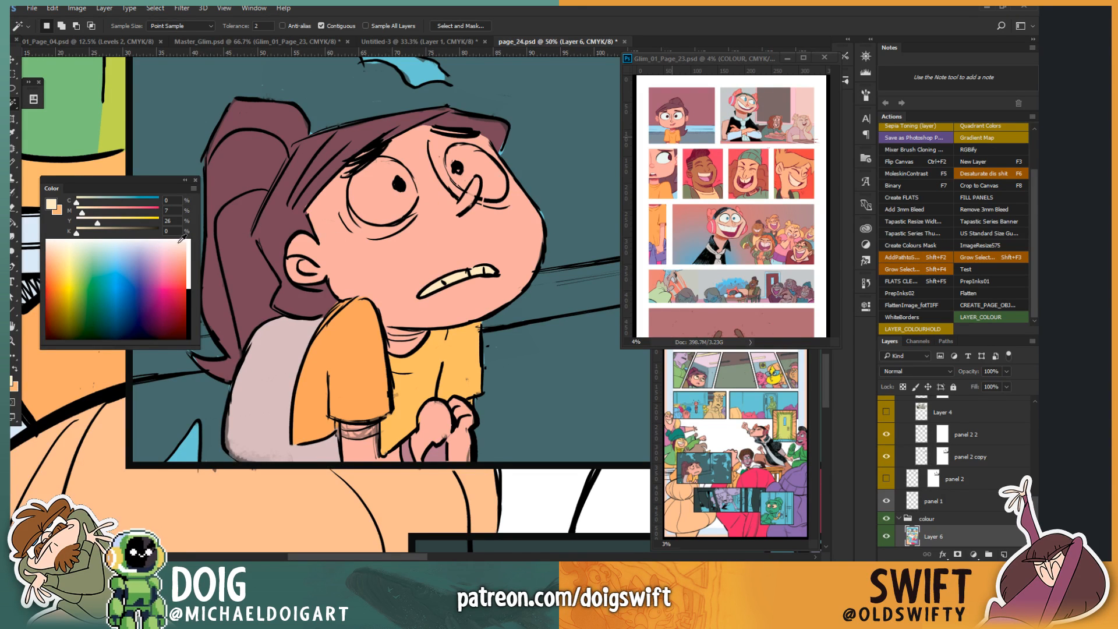
Step: Choose light blue C42 M0 Y5 K0 and fill the girl's backpack with it
left_click(107, 261)
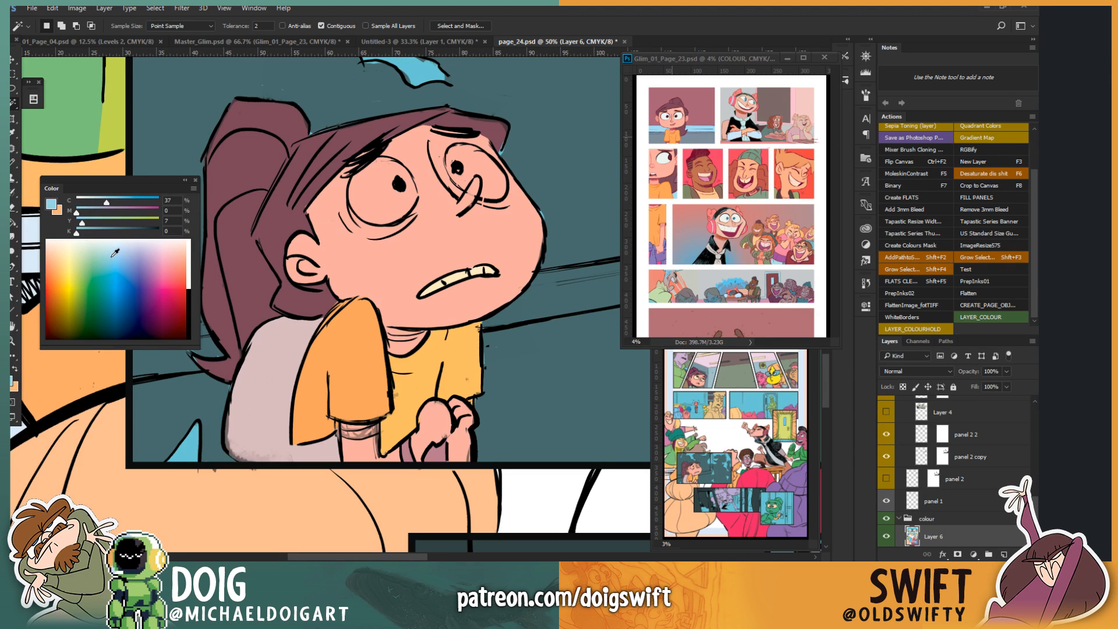
key("g")
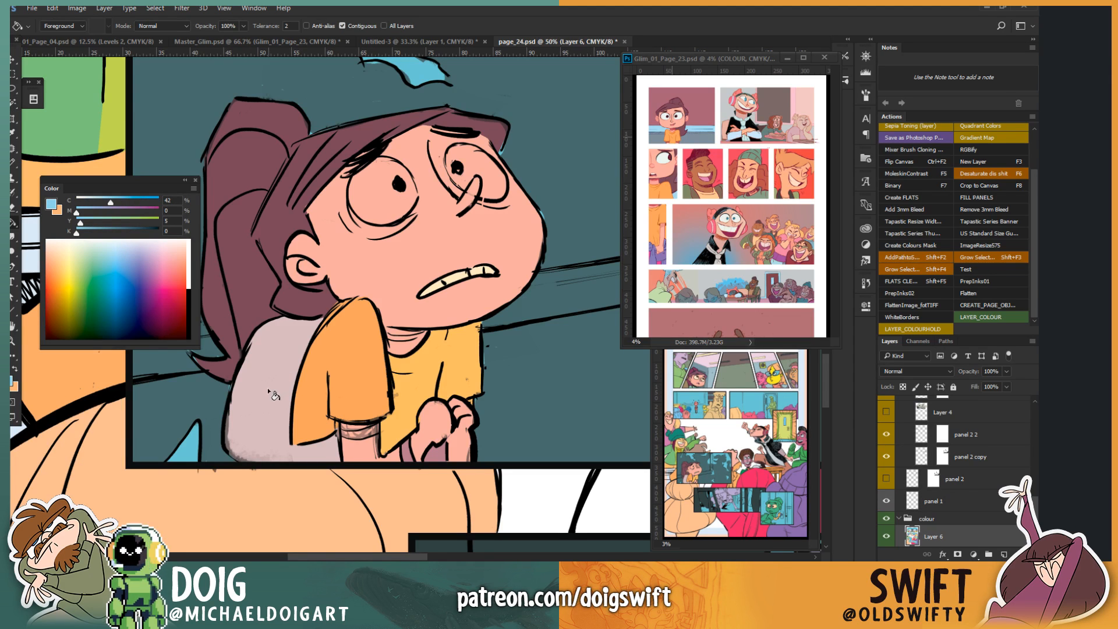
mouse_move(247, 388)
left_mouse_down()
mouse_move(322, 370)
mouse_move(323, 400)
left_mouse_up()
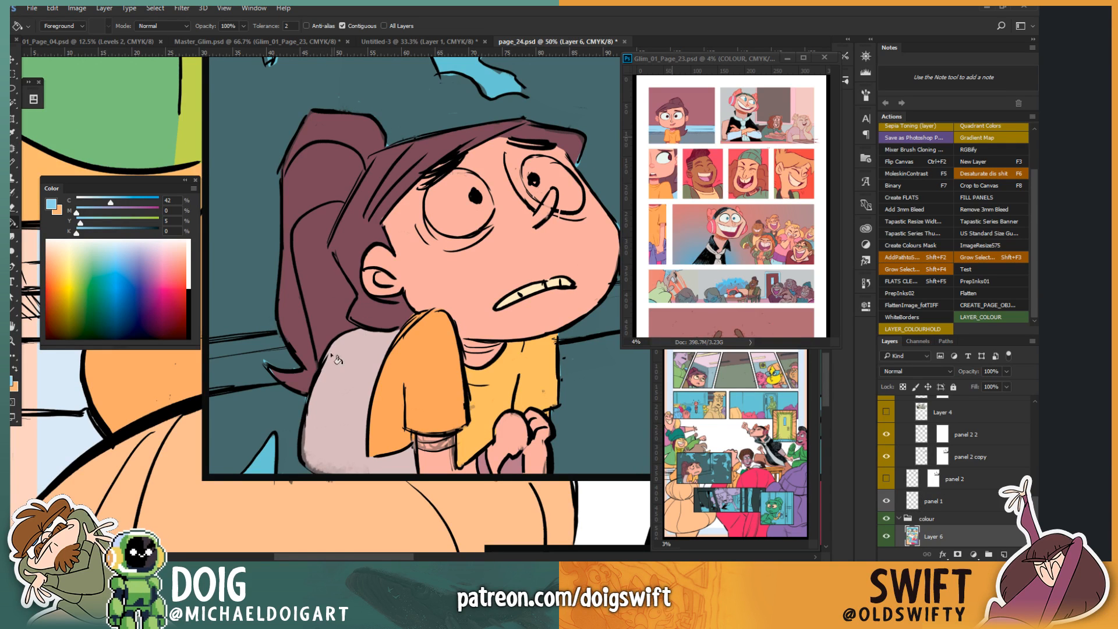
left_click_drag(432, 329, 337, 361)
Step: Select the front of the girl's shirt, shift its hue by -6 with Hue/Saturation and deselect it
key("w")
left_click(422, 357)
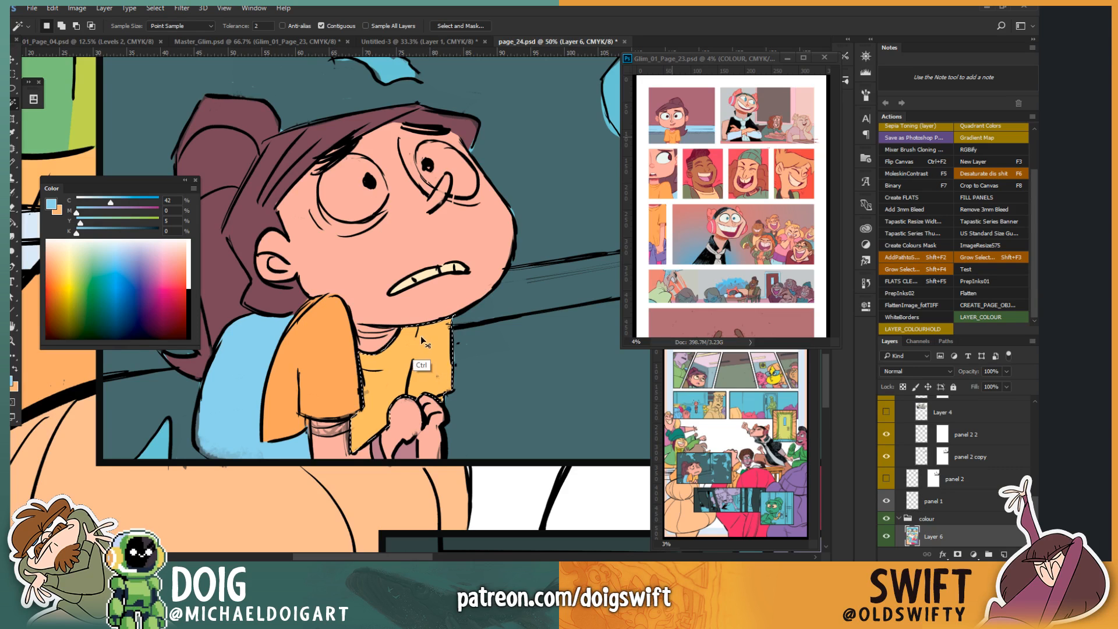
key("ctrl+u")
left_click_drag(757, 329, 753, 332)
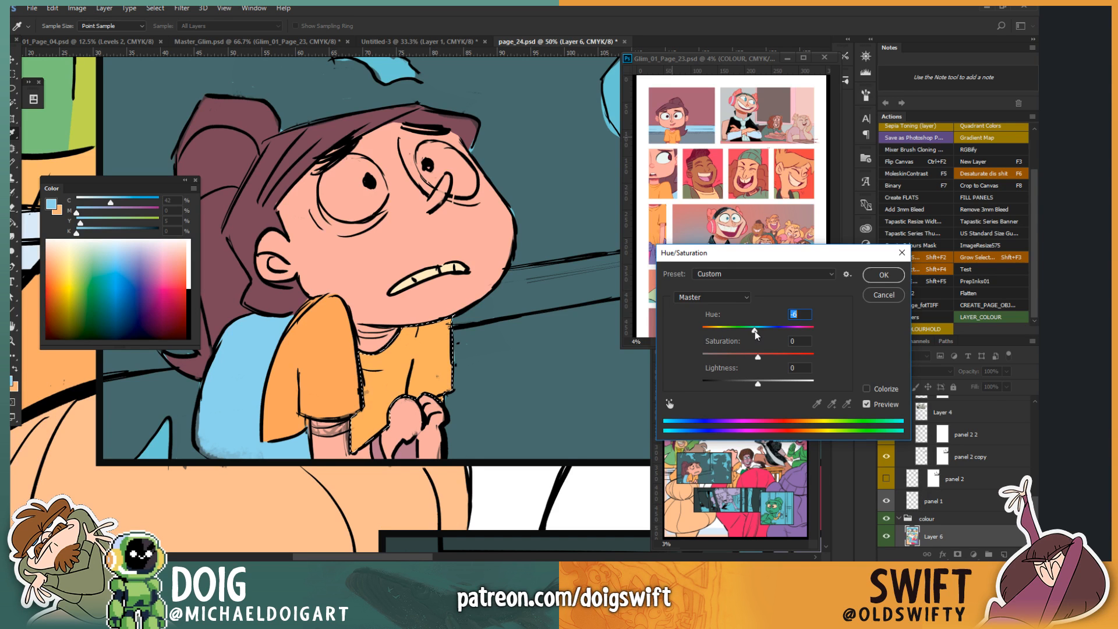
left_click(883, 274)
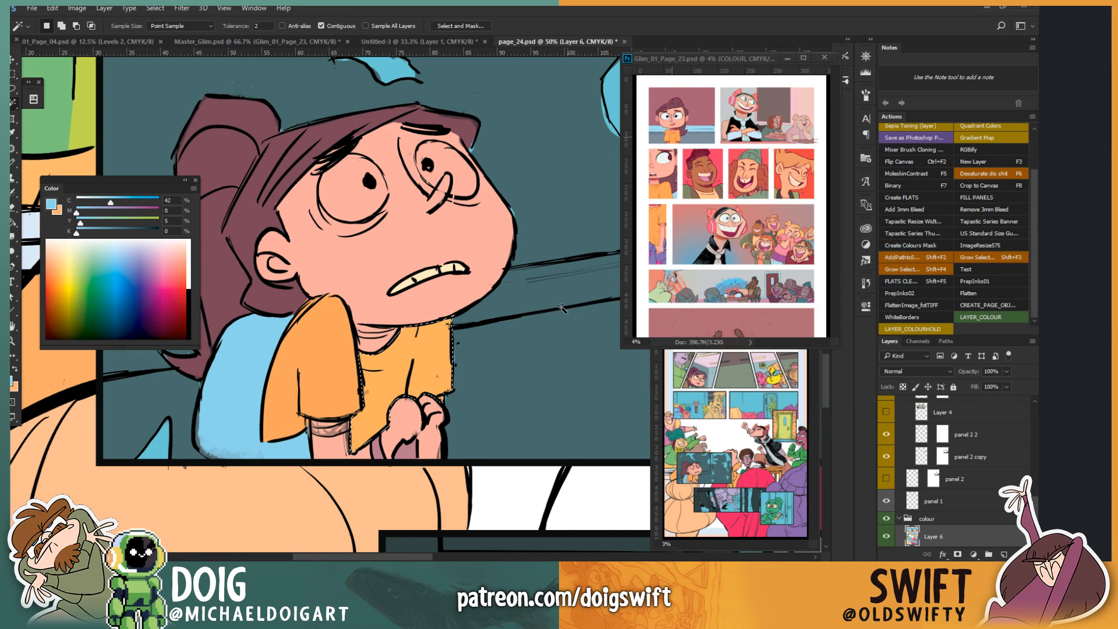
scroll(427, 265, "up", 5)
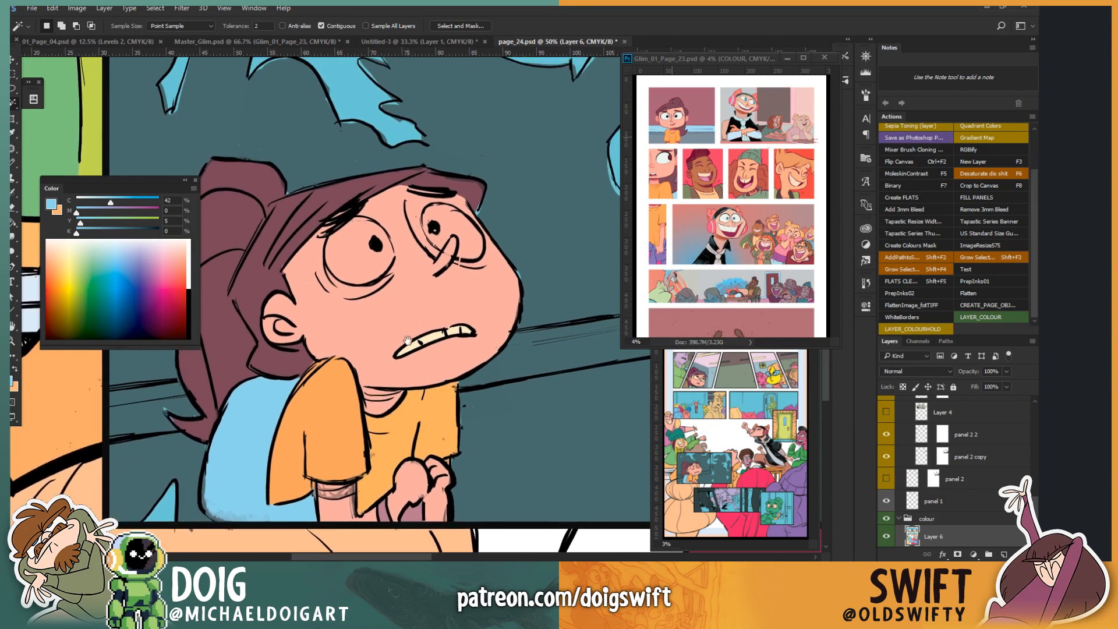
Step: Lasso the girl's larger, rear eye and fill it with pale cream C0 M5 Y19 K0
key("l")
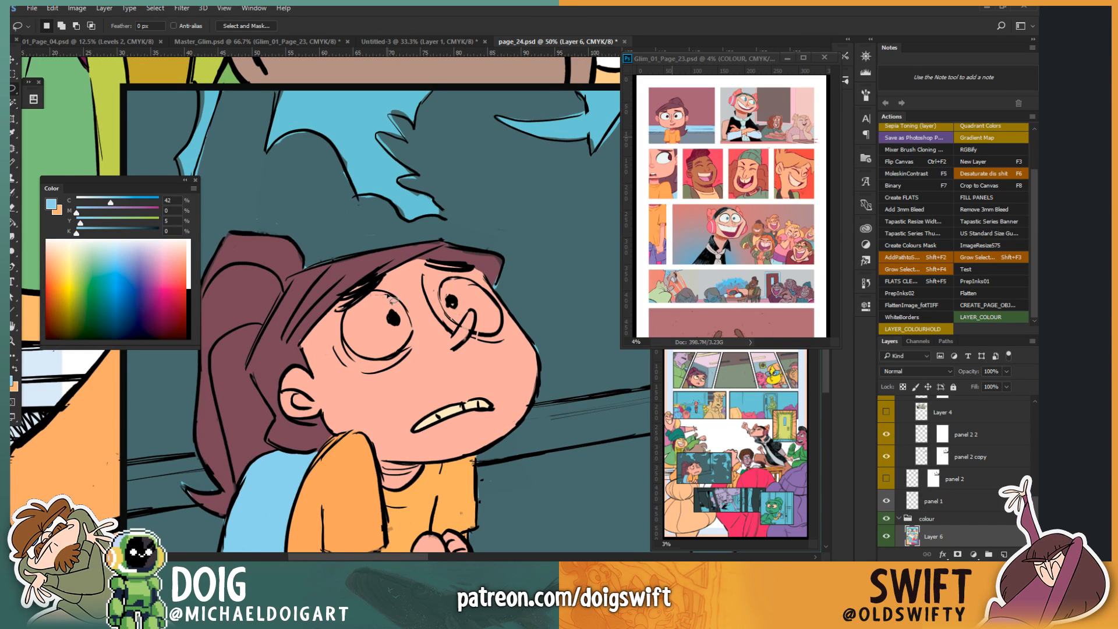
scroll(413, 303, "up", 2)
mouse_move(362, 427)
left_mouse_down()
mouse_move(411, 373)
mouse_move(382, 307)
mouse_move(328, 287)
mouse_move(276, 332)
mouse_move(274, 384)
mouse_move(297, 416)
mouse_move(351, 425)
mouse_move(371, 419)
mouse_move(388, 395)
left_mouse_up()
left_click(69, 245)
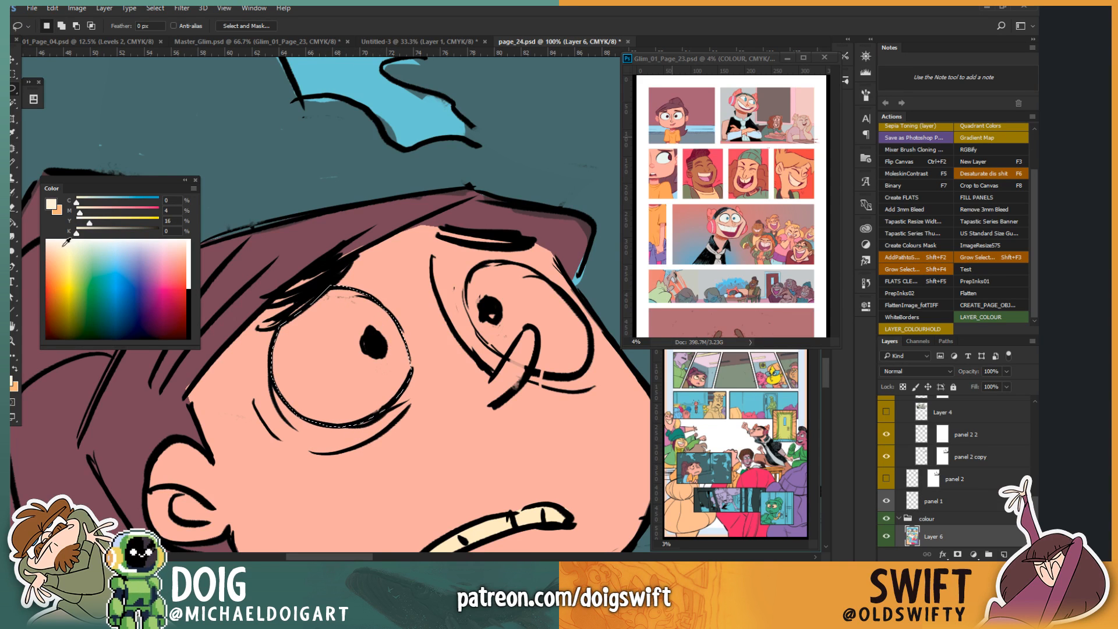
left_click(65, 245)
key("g")
left_click(343, 352)
Step: Lasso the girl's other eye beside the nose, fill it with the same pale cream and deselect it
left_click_drag(522, 315, 396, 289)
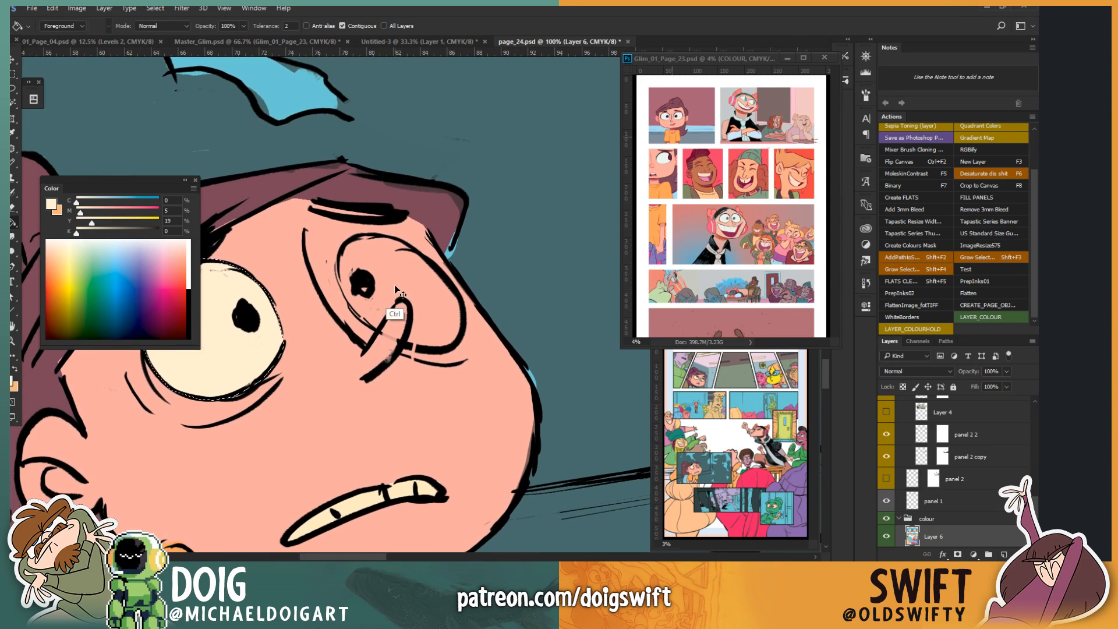
key("l")
mouse_move(401, 349)
left_mouse_down()
mouse_move(447, 350)
mouse_move(463, 329)
mouse_move(458, 299)
mouse_move(402, 243)
mouse_move(352, 242)
mouse_move(341, 297)
mouse_move(373, 338)
mouse_move(405, 302)
mouse_move(410, 351)
mouse_move(405, 327)
mouse_move(373, 384)
mouse_move(395, 370)
mouse_move(397, 384)
left_mouse_up()
key("g")
left_click(422, 275)
key("ctrl+d")
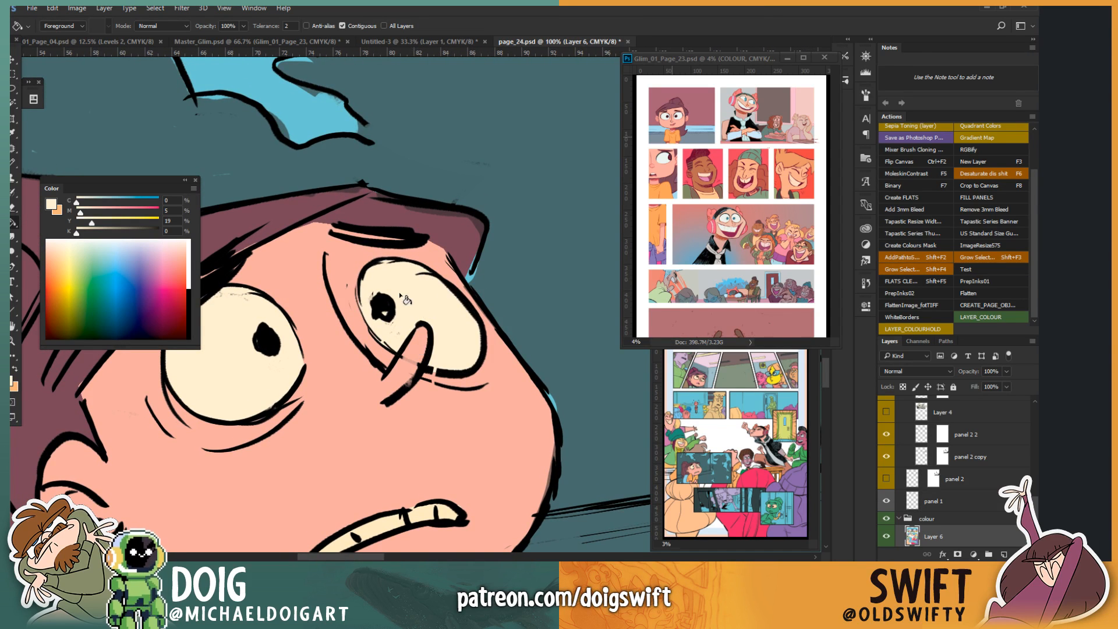
Step: Select the Rectangle 1 copy 3 layer in the borders group and run the WhiteBorders action on the page
key("v")
left_click(451, 379, "ctrl")
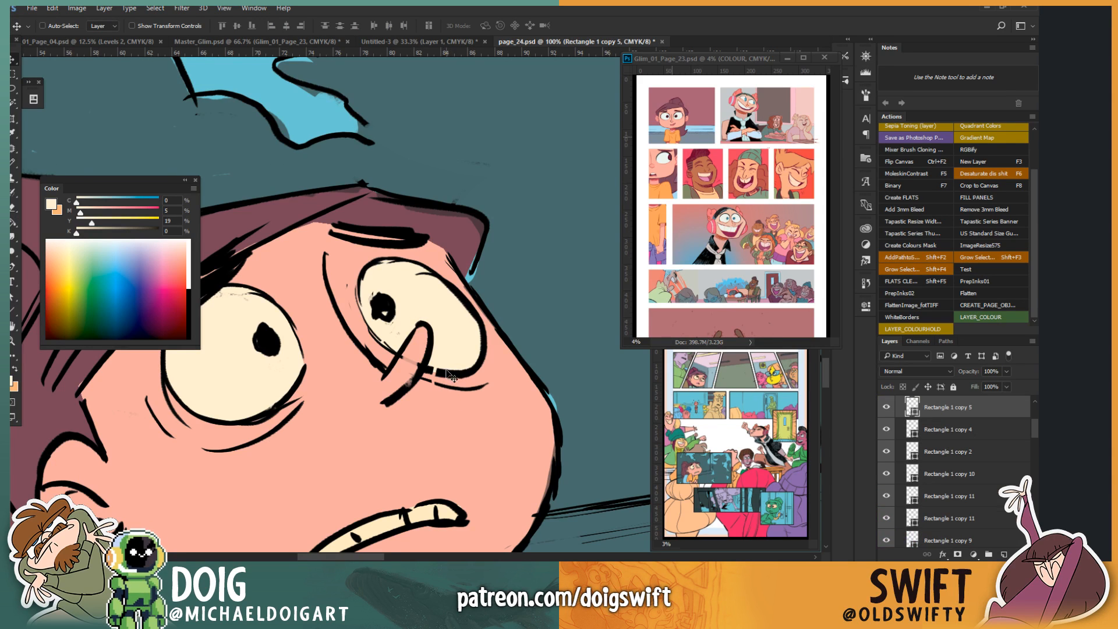
scroll(1028, 428, "up", 5)
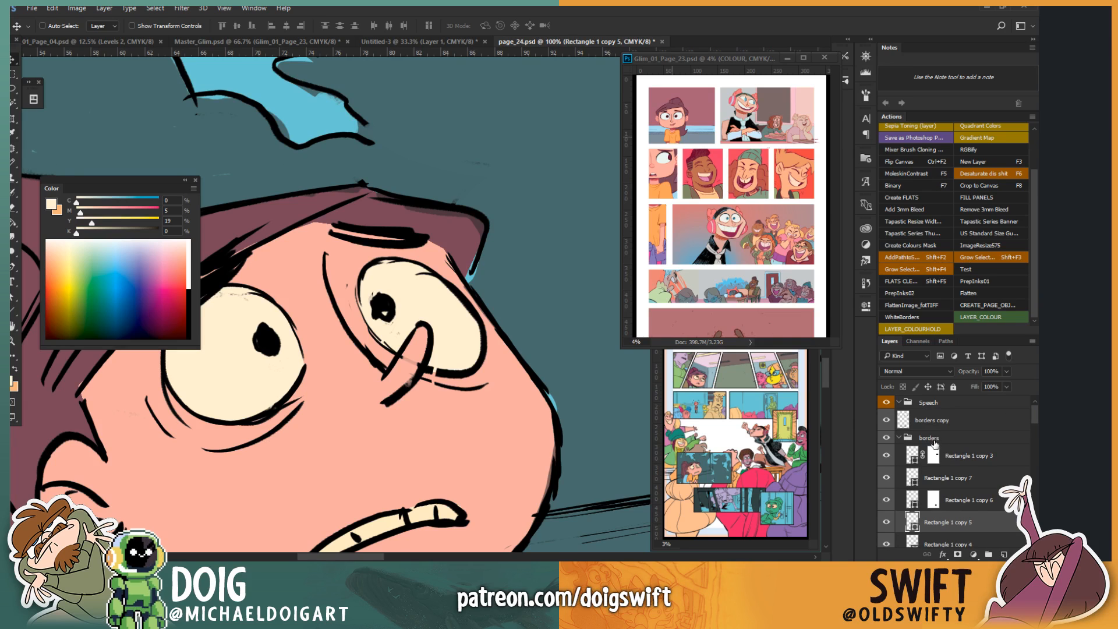
left_click(966, 454)
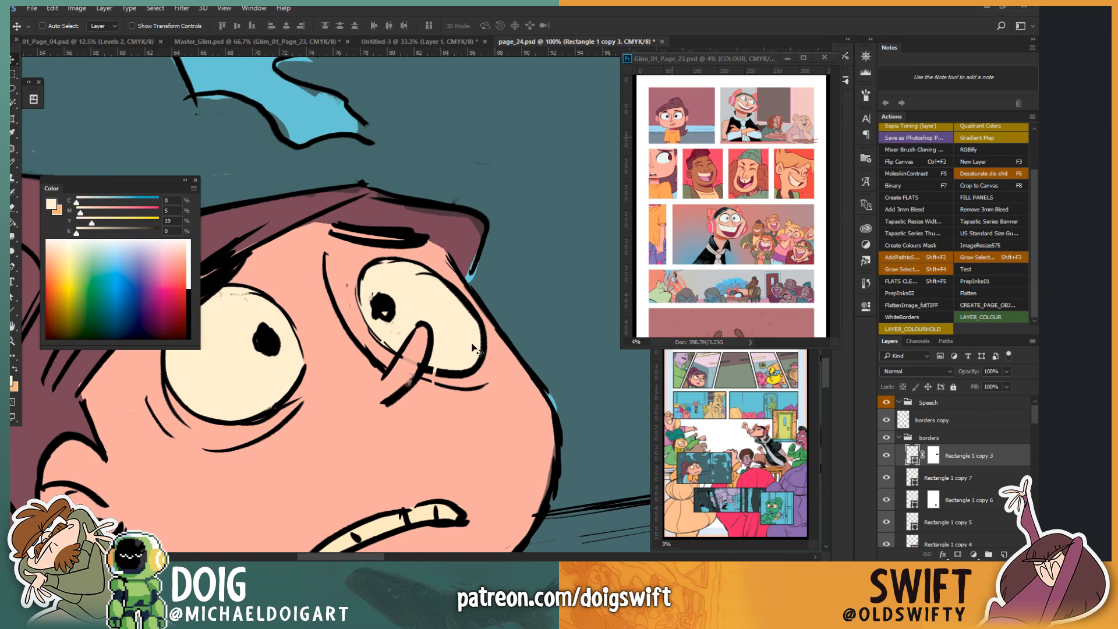
scroll(475, 351, "down", 5)
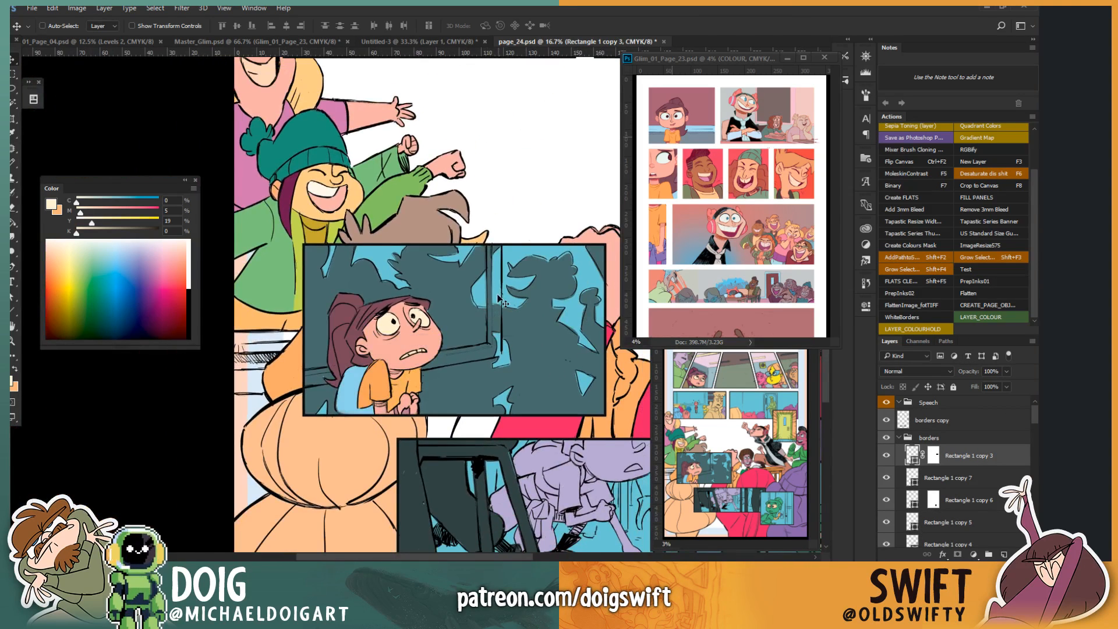
scroll(500, 301, "down", 1)
left_click_drag(568, 319, 377, 335)
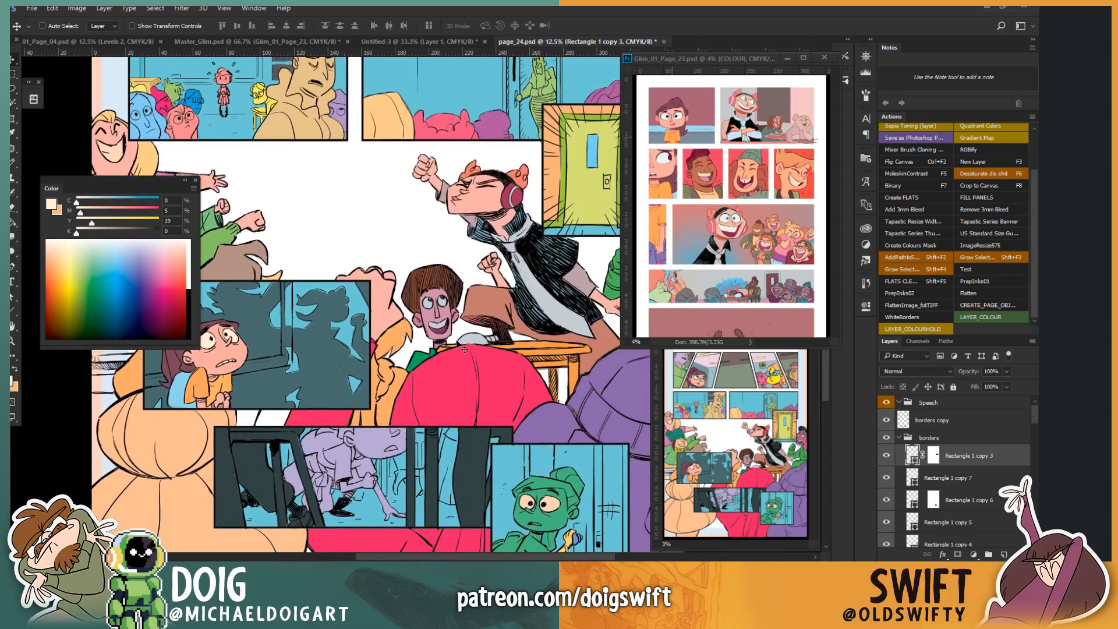
key("ctrl+minus")
key("ctrl+minus")
key("ctrl+plus")
key("ctrl+minus")
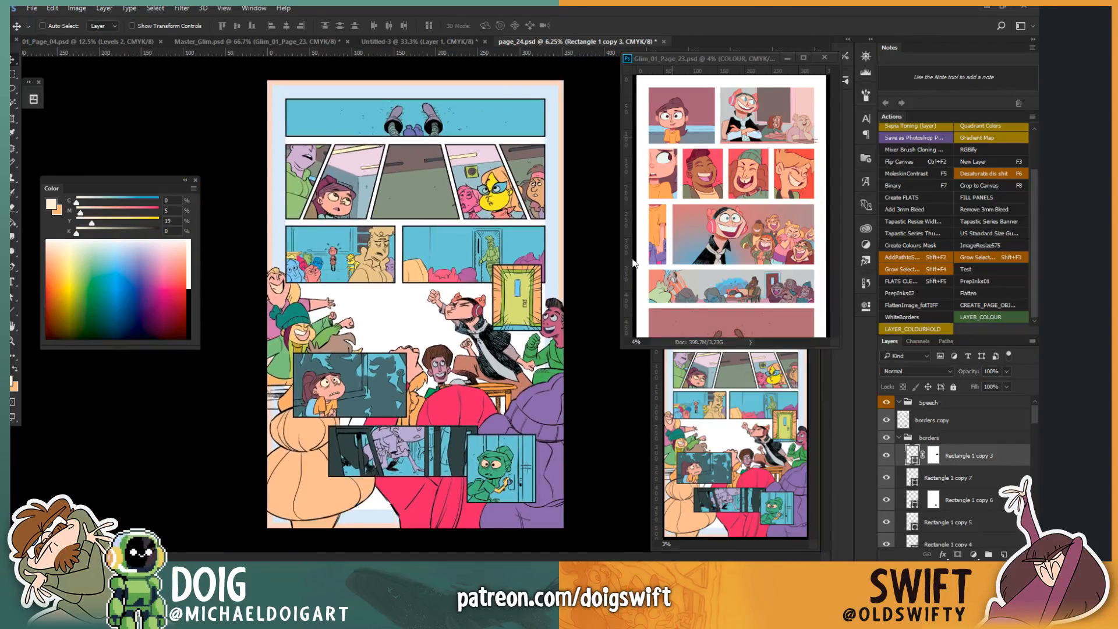
left_click(906, 318)
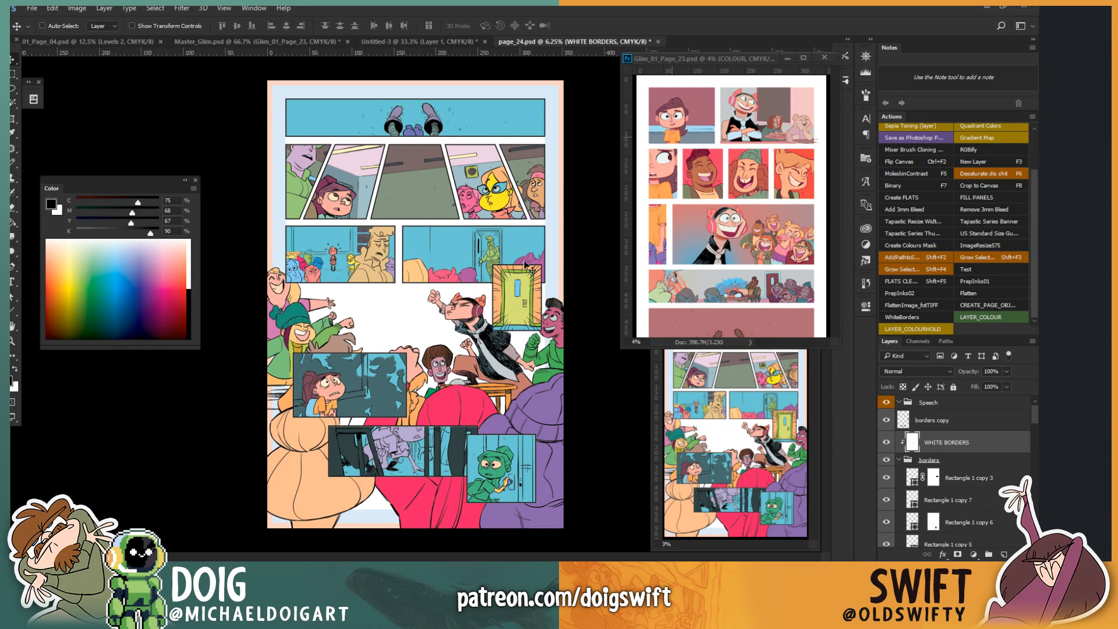
Step: Toggle the WHITE BORDERS layer's visibility and inspect the layers in and around the borders group
left_click(899, 460)
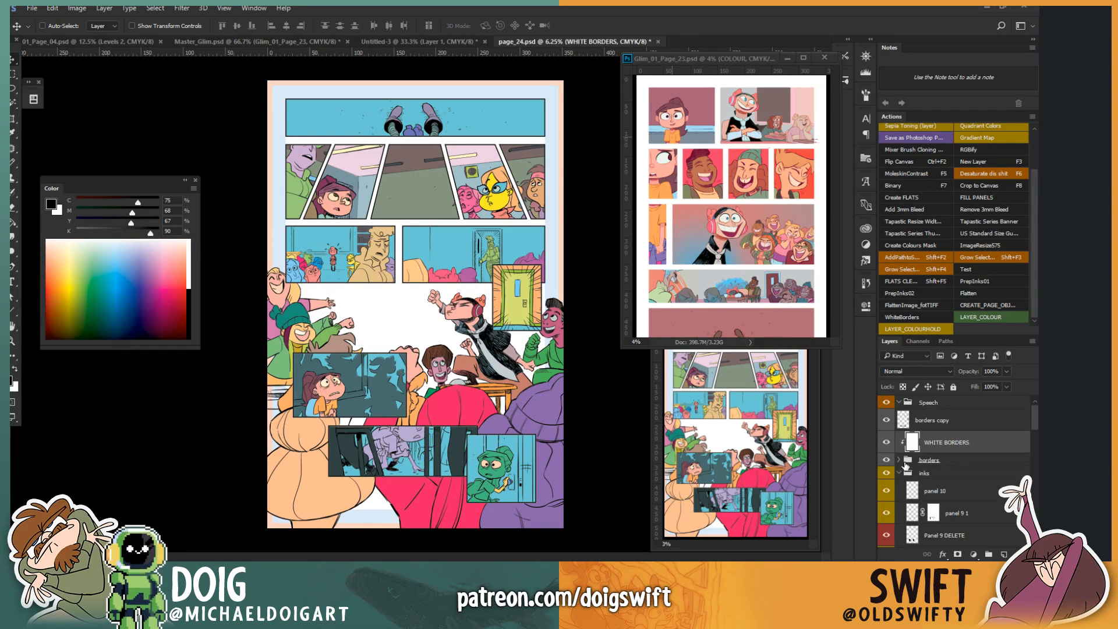
left_click(886, 442)
left_click(886, 442)
left_click(900, 472)
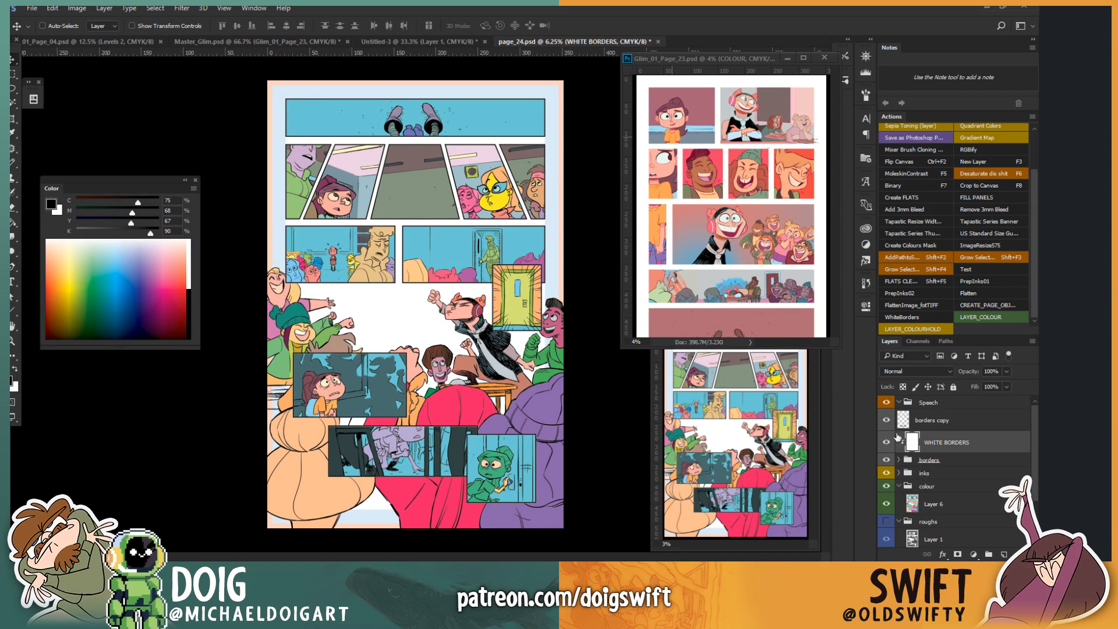
left_click(900, 460)
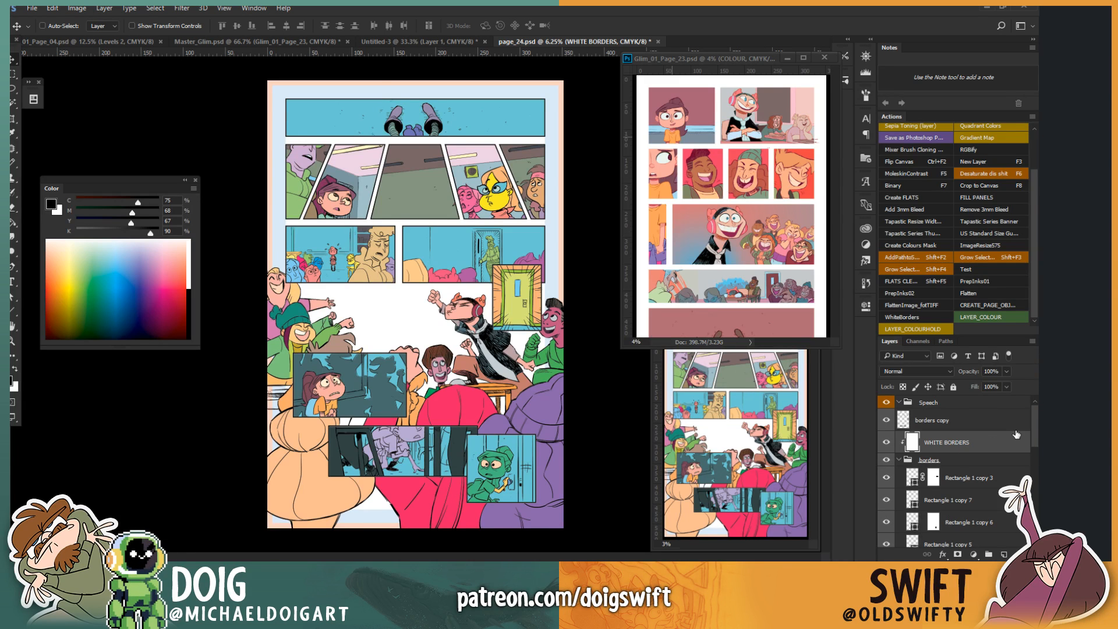
left_click(886, 444)
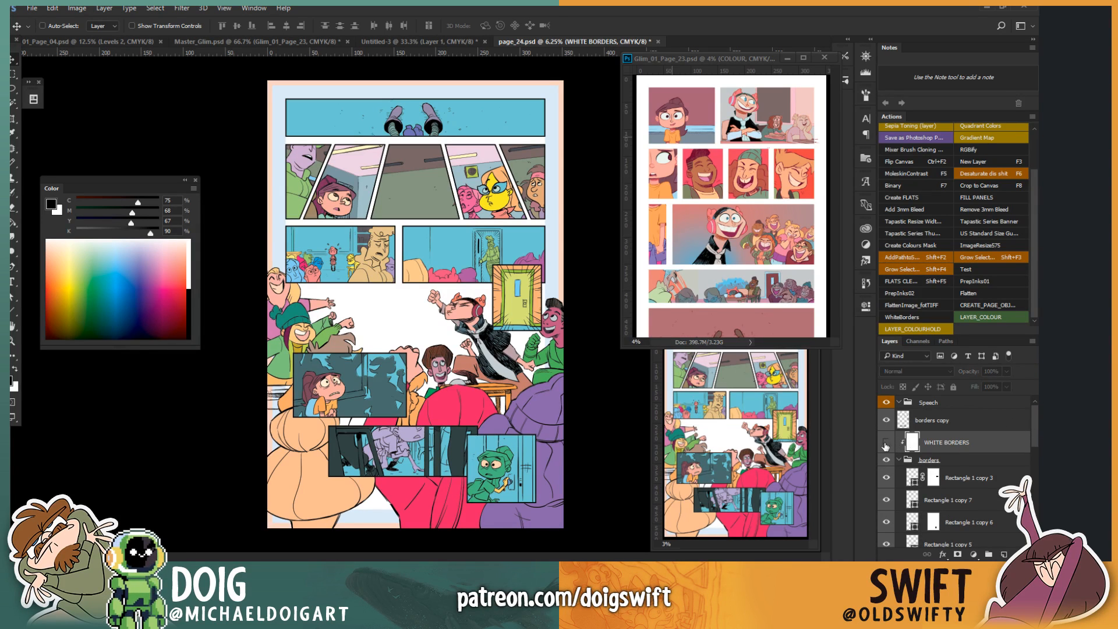
left_click(886, 444)
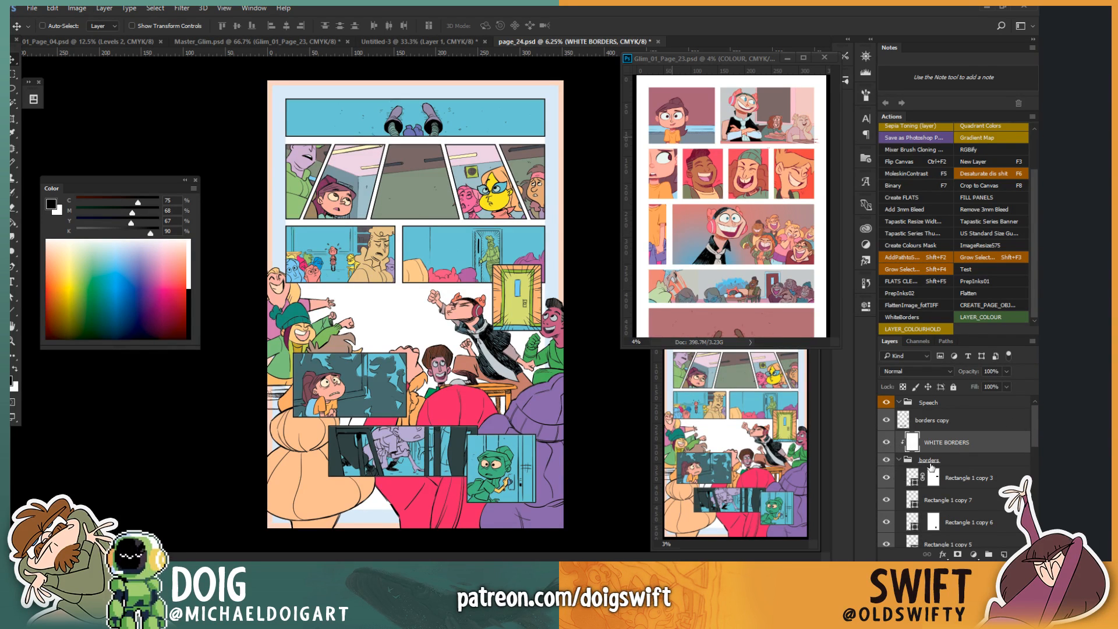
left_click(900, 460)
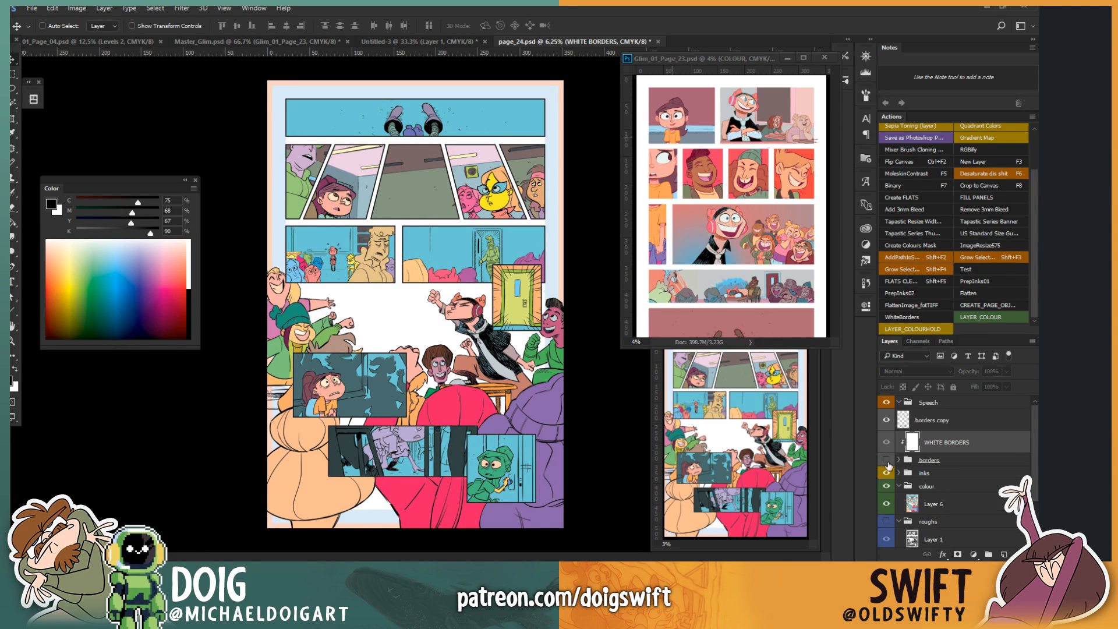
scroll(1022, 450, "down", 1)
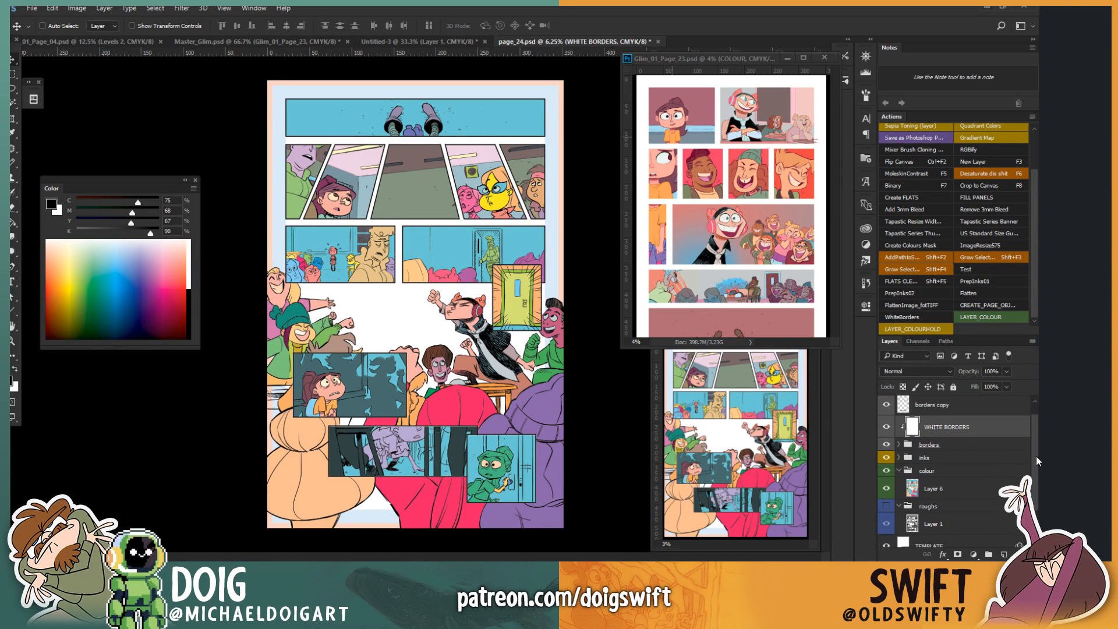
left_click(899, 445)
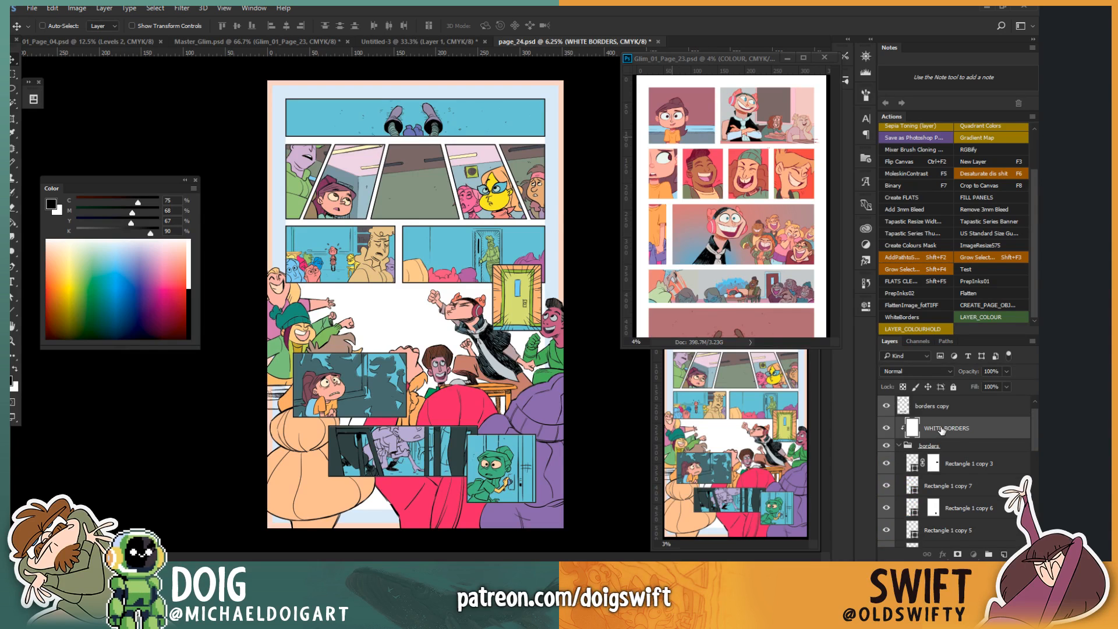
Step: Release the WHITE BORDERS clipping, hide the borders copy layer and clip WHITE BORDERS to the borders group again
mouse_move(941, 430)
left_mouse_down()
mouse_move(942, 406)
mouse_move(939, 435)
left_mouse_up()
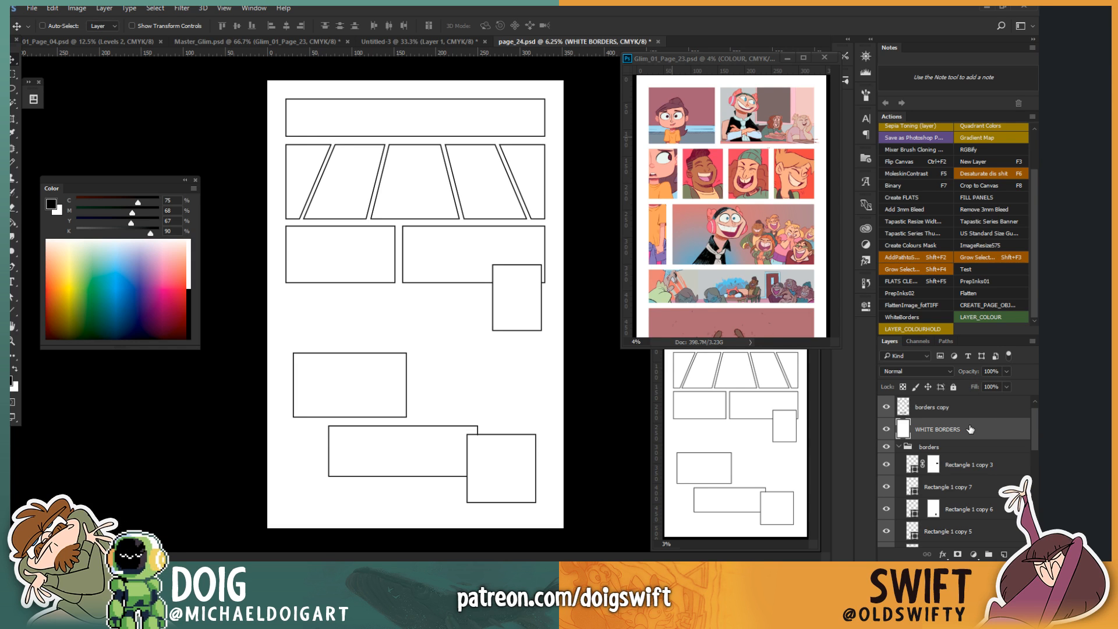
left_click(886, 407)
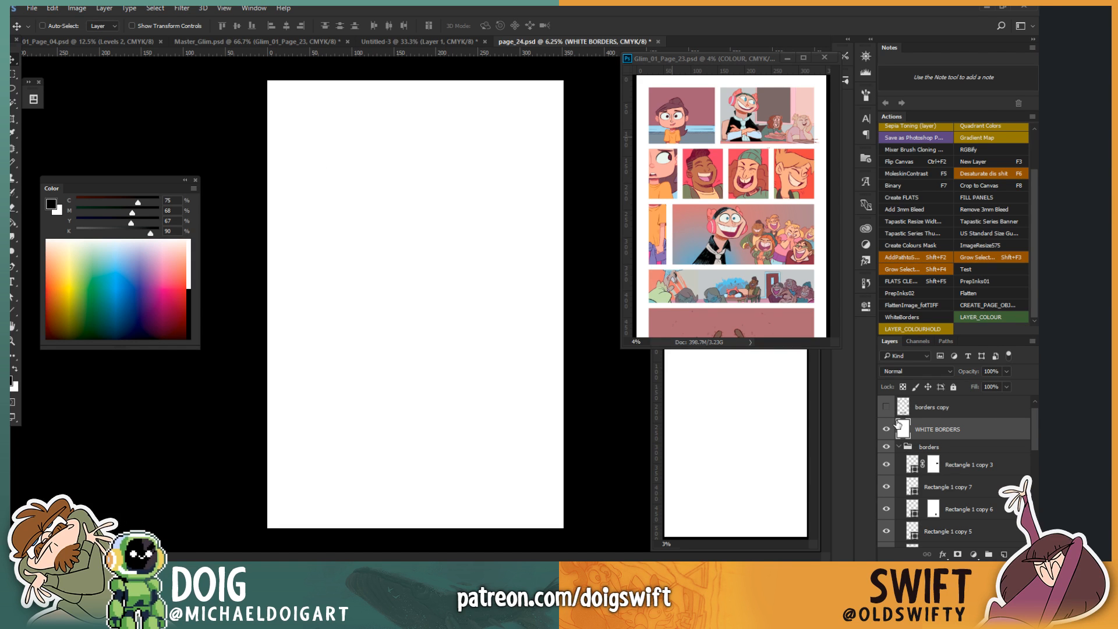
right_click(943, 432)
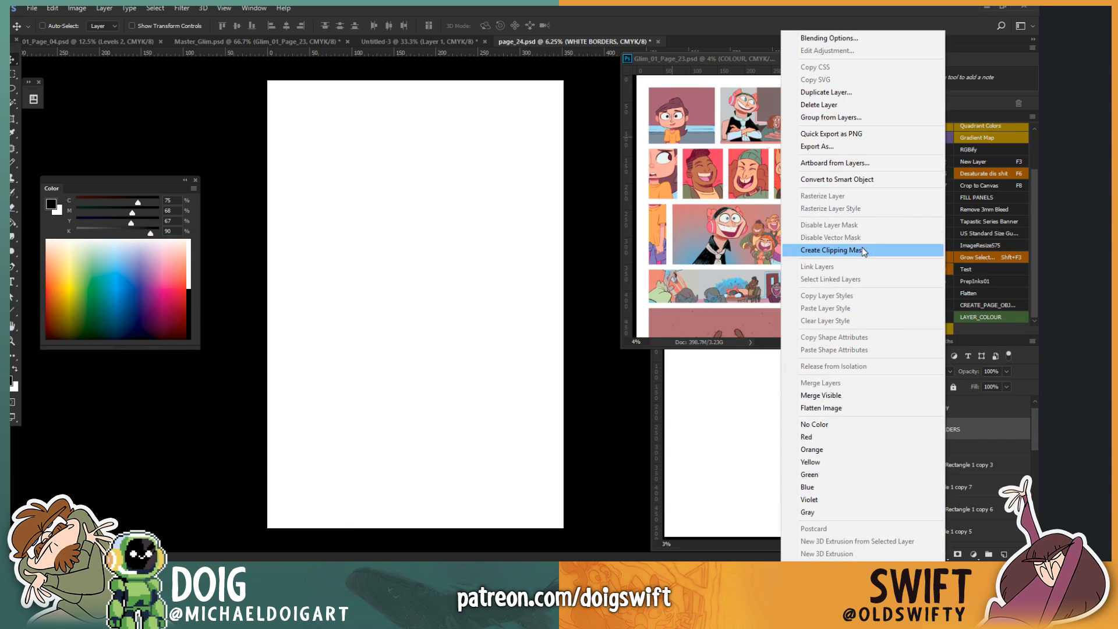
left_click(932, 252)
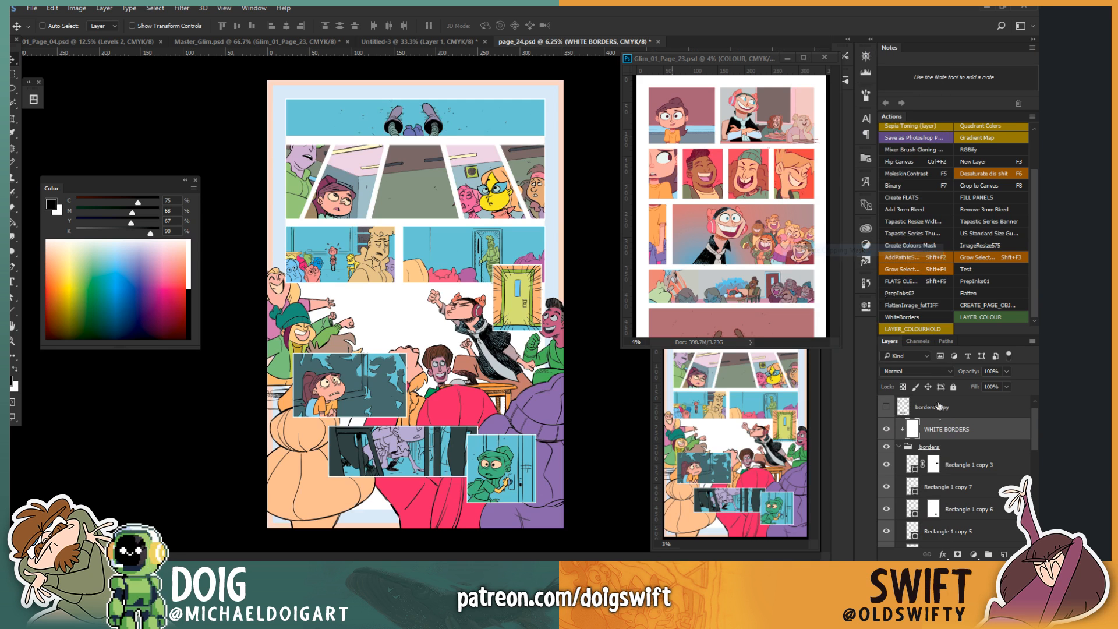
Step: Compare the page with and without the borders copy layer and delete that layer
left_click(885, 409)
left_click(885, 409)
left_click(884, 409)
left_click(933, 408)
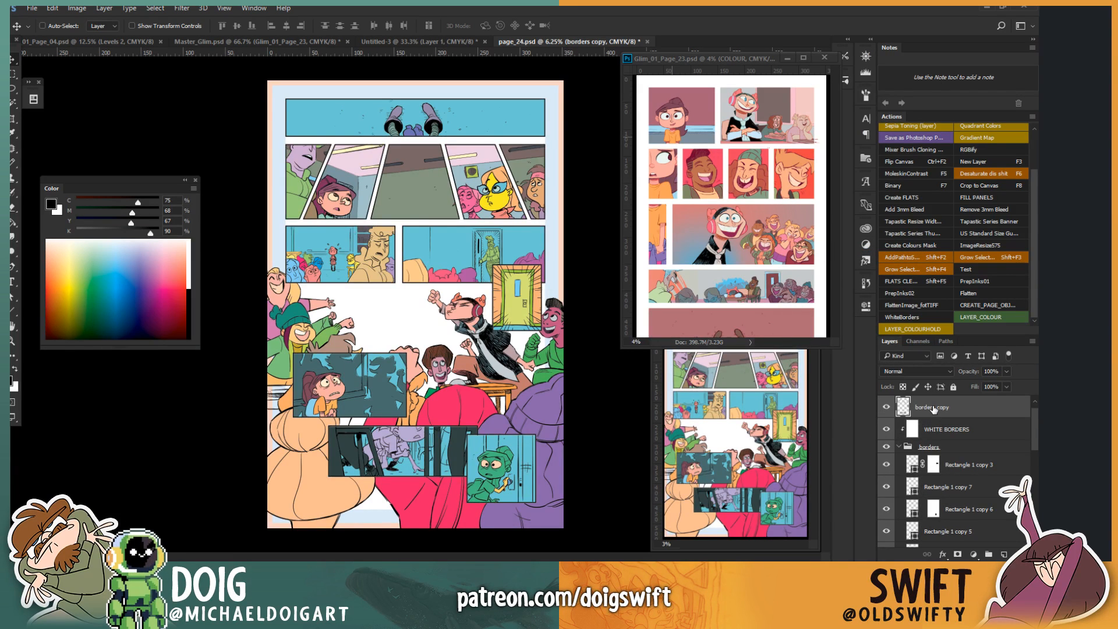
key("Delete")
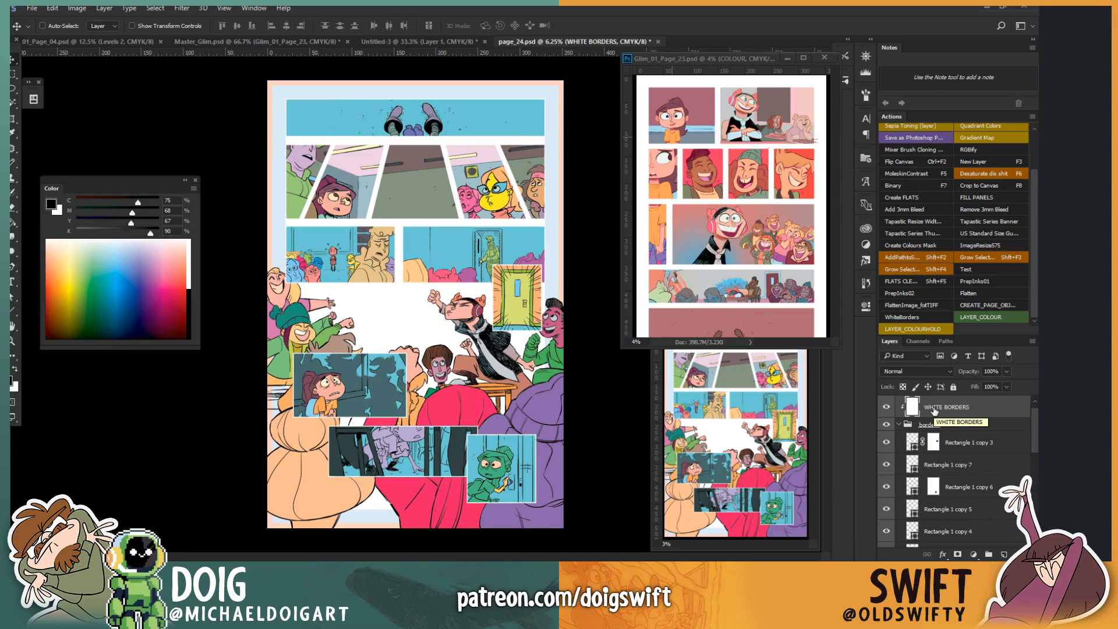
Step: Examine the white panel borders up close across the whole page
key("ctrl+plus")
key("ctrl+plus")
key("ctrl+plus")
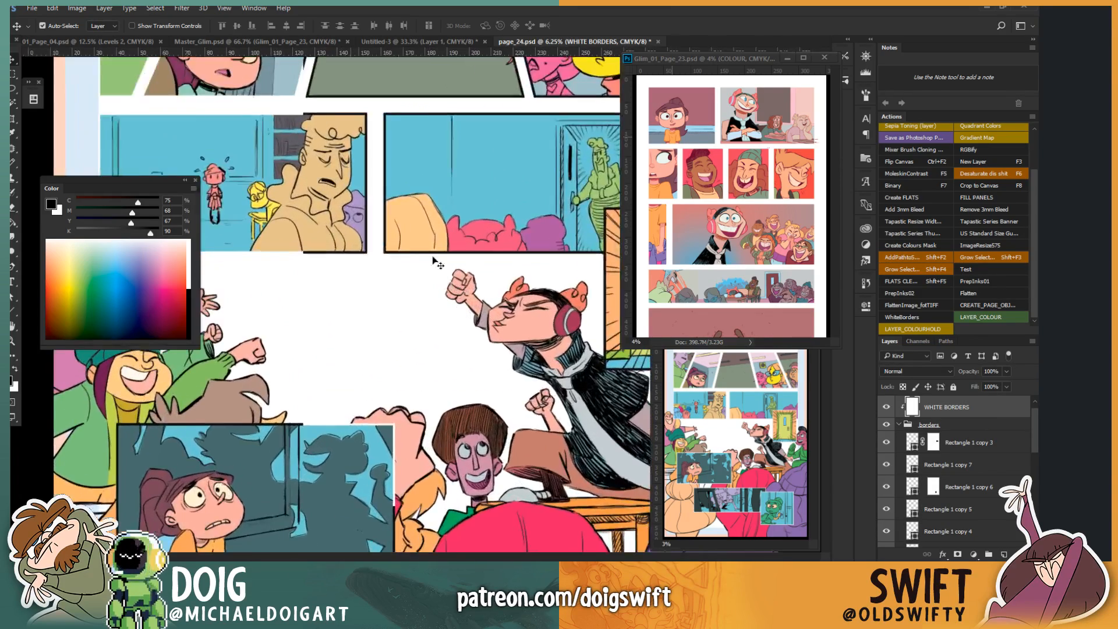
left_click_drag(372, 163, 411, 376)
left_click_drag(477, 536, 270, 440)
left_click_drag(357, 418, 360, 417)
left_click_drag(284, 250, 411, 362)
left_click_drag(400, 501, 430, 316)
left_click_drag(348, 375, 366, 427)
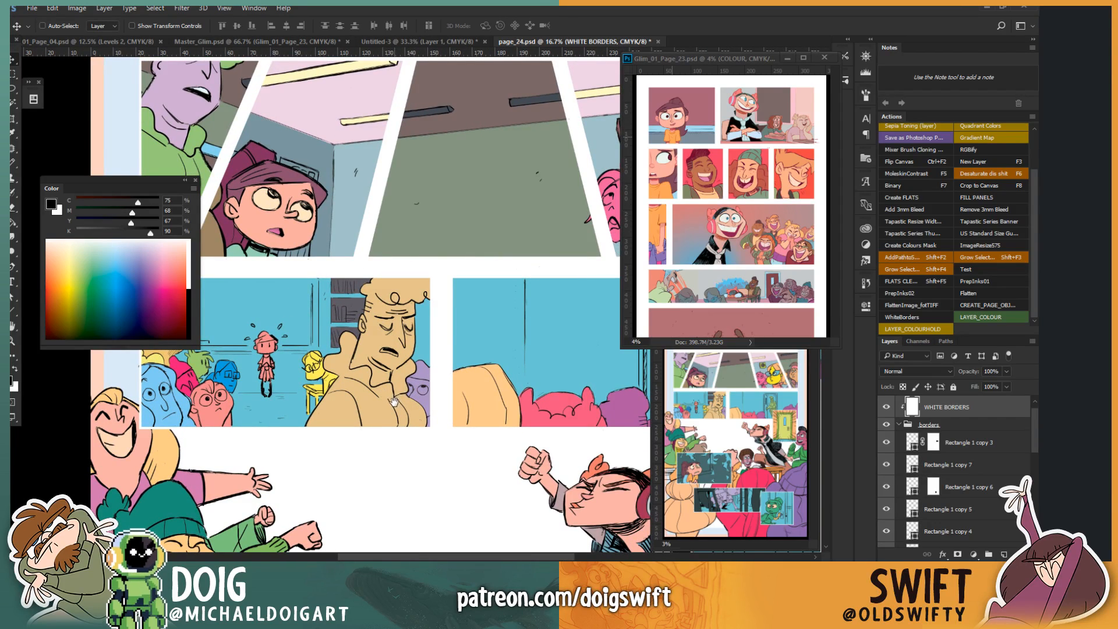
left_click_drag(445, 423, 362, 359)
left_click_drag(454, 524, 374, 342)
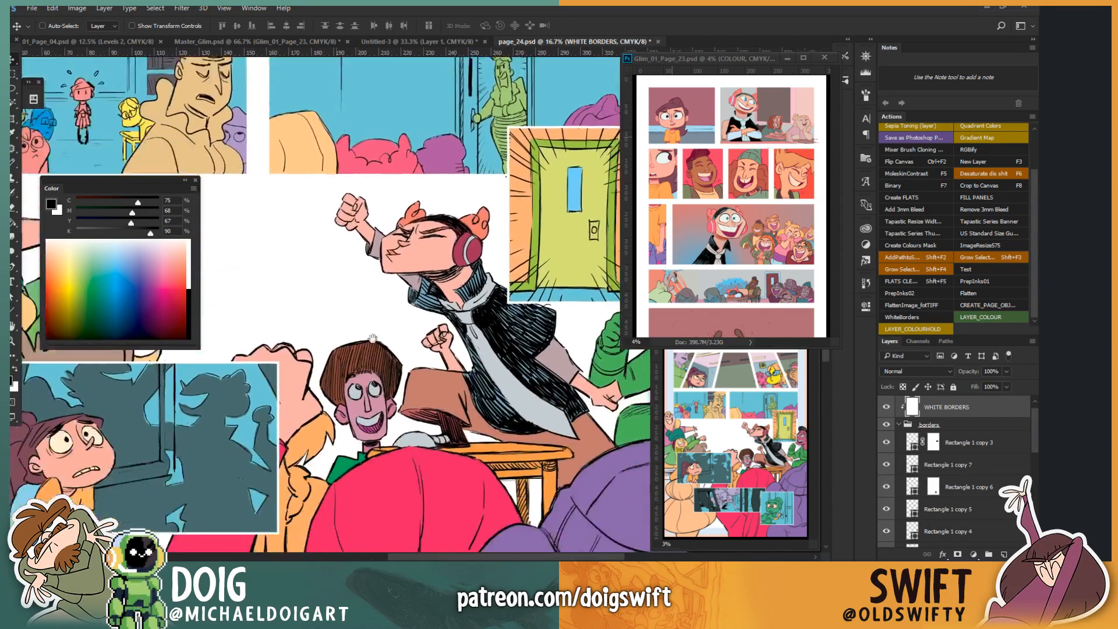
mouse_move(409, 483)
left_mouse_down()
mouse_move(370, 306)
mouse_move(402, 485)
left_mouse_up()
left_click_drag(335, 199, 454, 490)
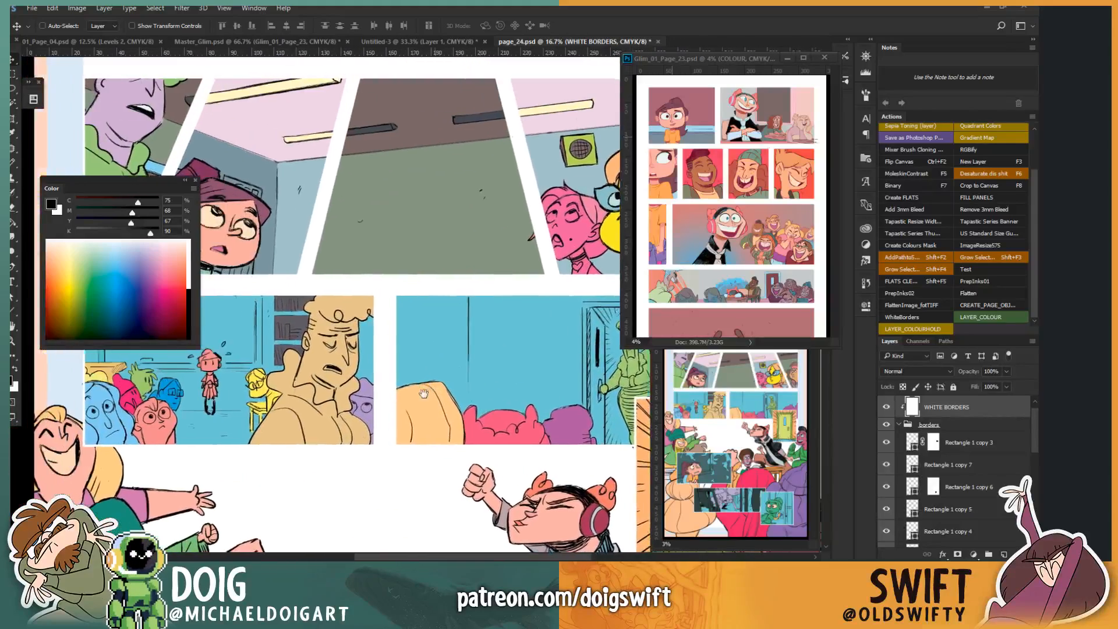
left_click_drag(326, 330, 413, 359)
left_click_drag(317, 276, 405, 356)
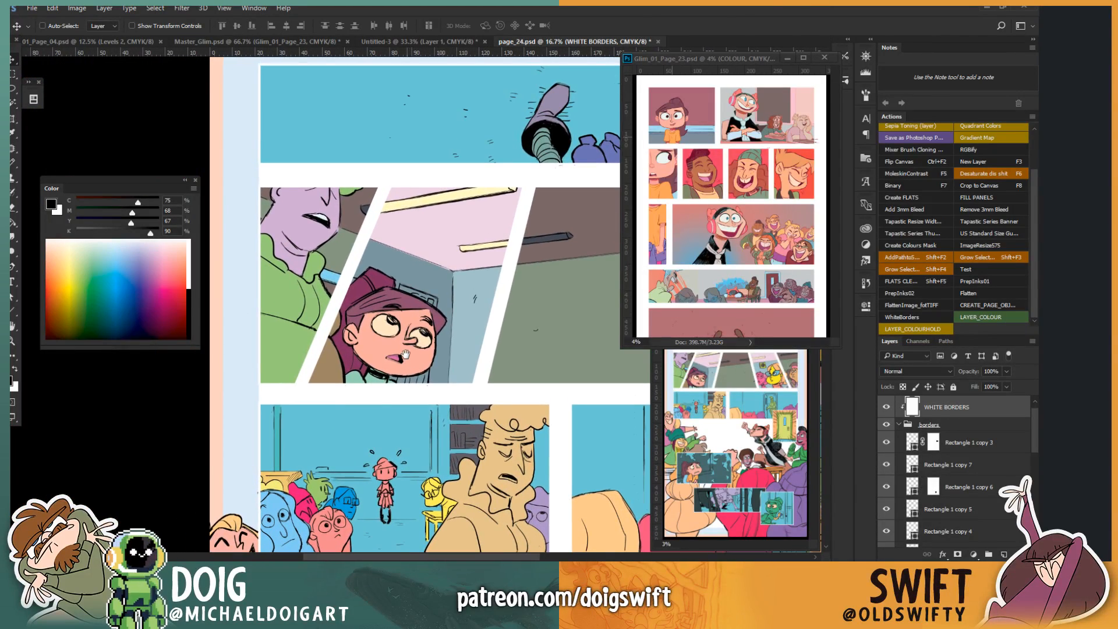
Step: Try filling the WHITE BORDERS layer with pink C0 M44 Y30 K0 based on the page 23 reference, and undo the fill
key("i")
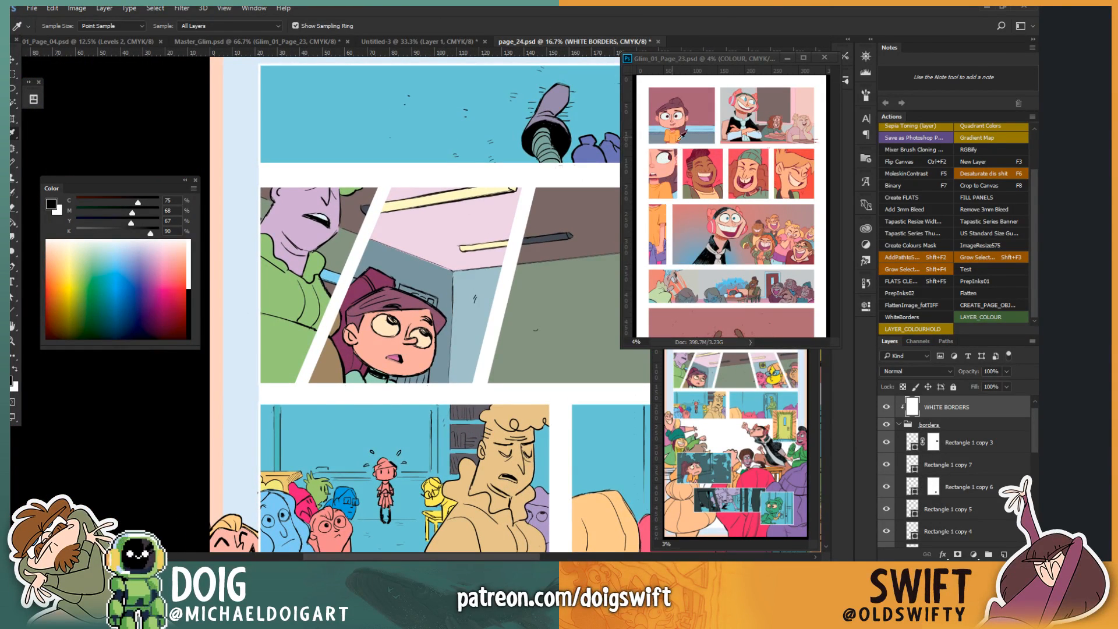
left_click(674, 126)
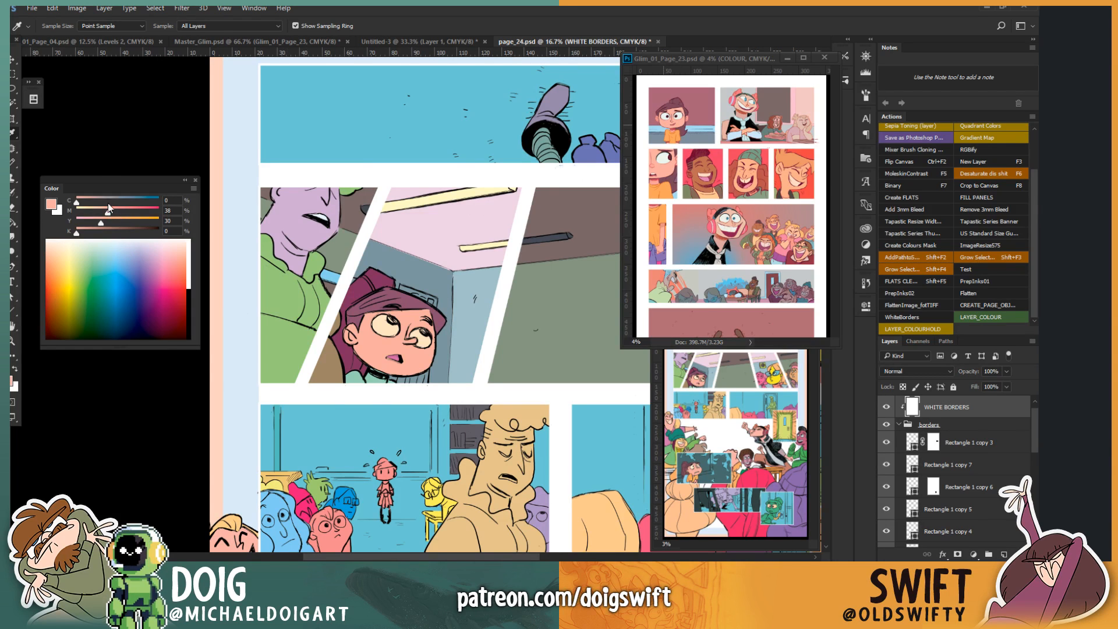
key("g")
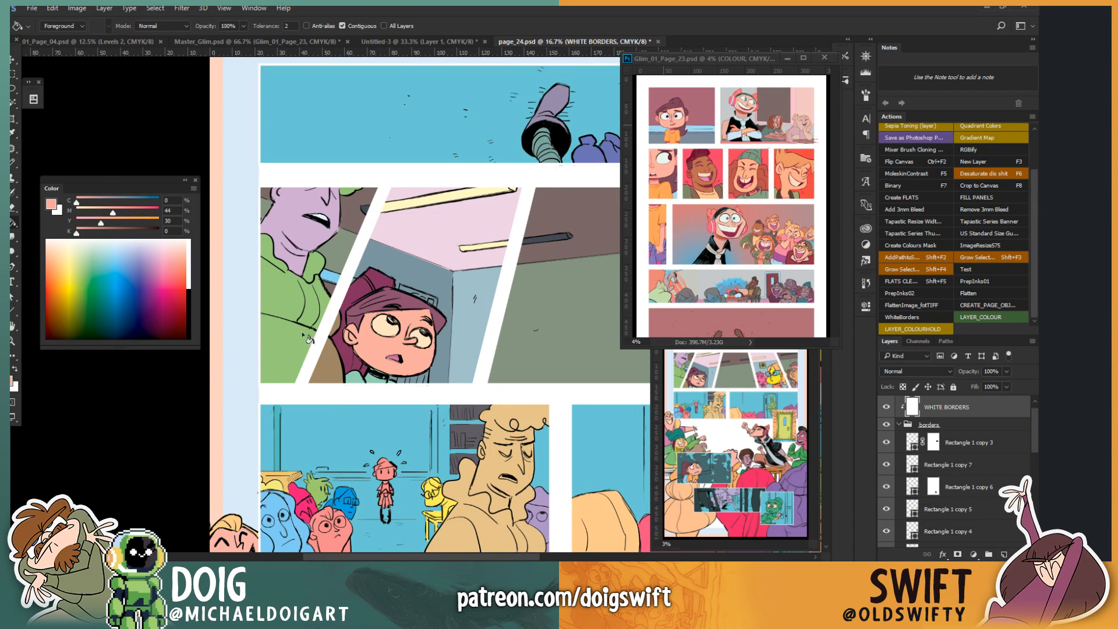
left_click(378, 388)
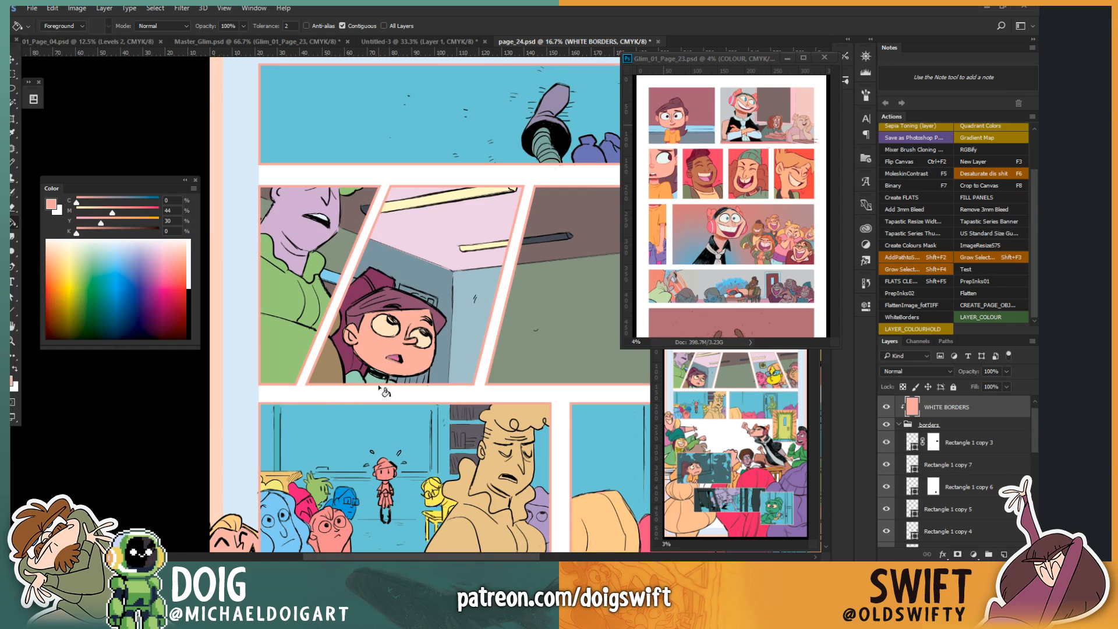
key("ctrl+alt+z")
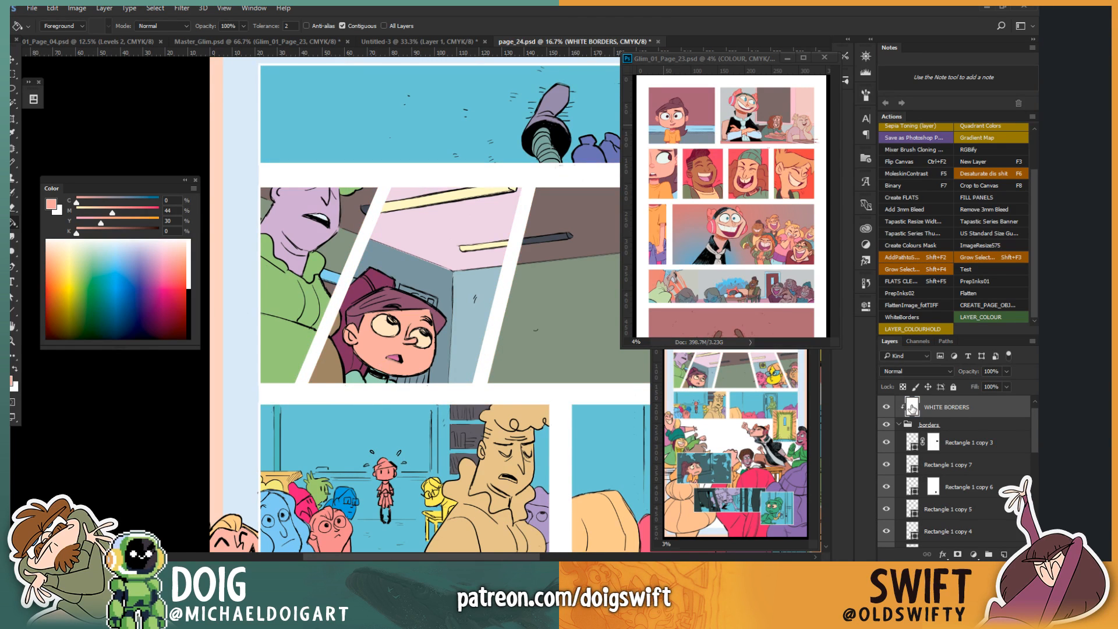
Step: Collapse the borders group, and lock both the WHITE BORDERS layer and the borders group
left_click(901, 428)
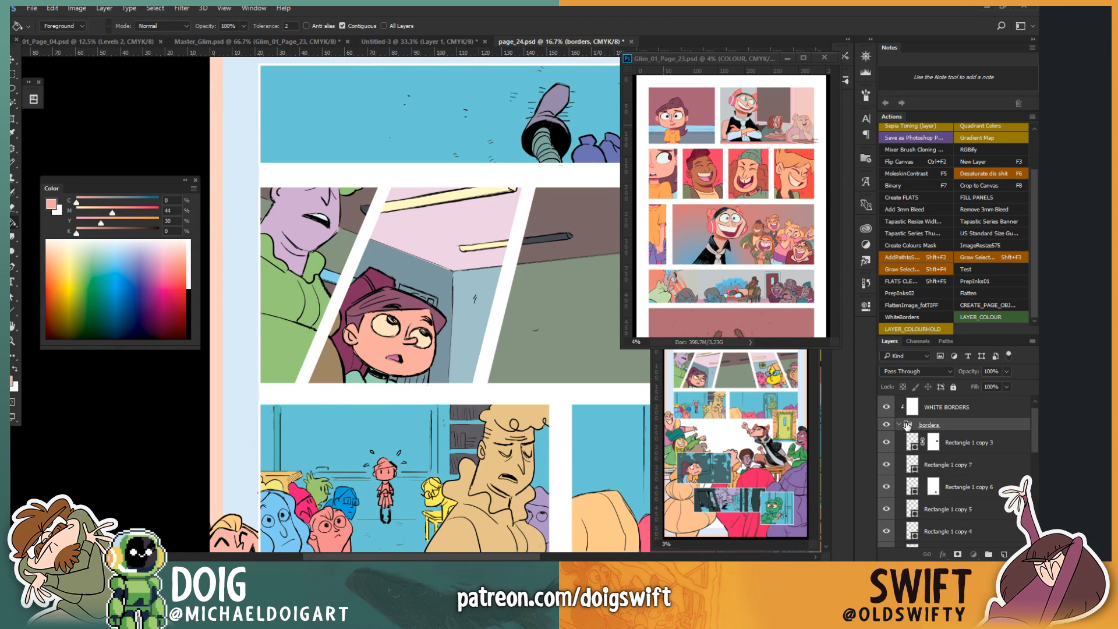
left_click(899, 423)
left_click(946, 407)
left_click(953, 386)
left_click(948, 425)
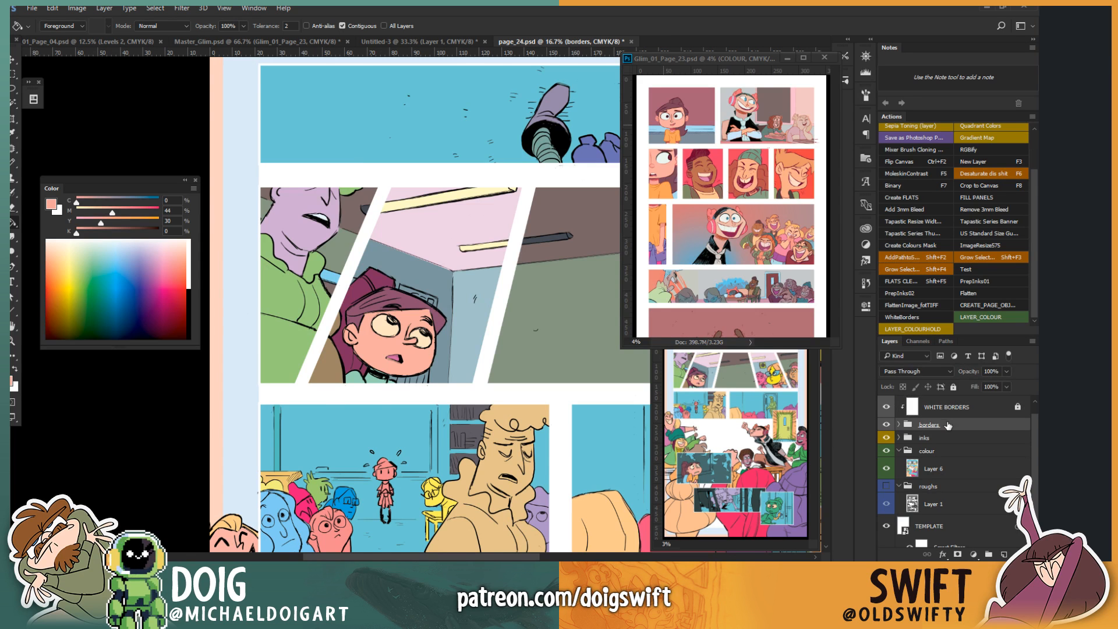
left_click(953, 387)
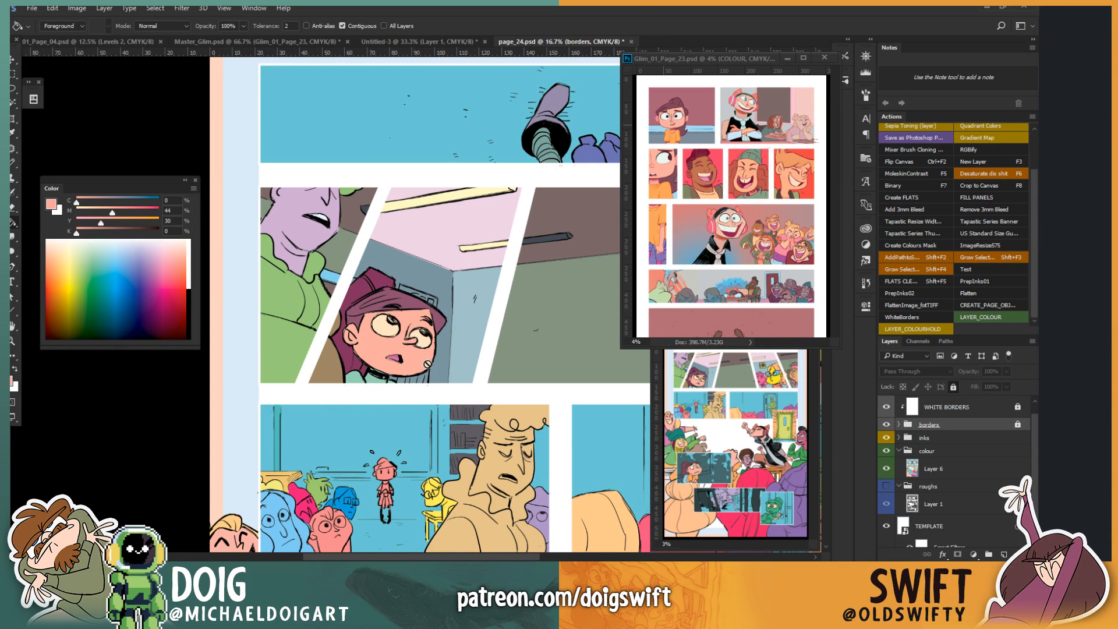
Step: Select the panel 8 ink layer directly from the worried girl's face in the inset panel
left_click_drag(499, 546, 393, 229)
left_click_drag(358, 352, 387, 321)
left_click_drag(351, 374, 418, 319)
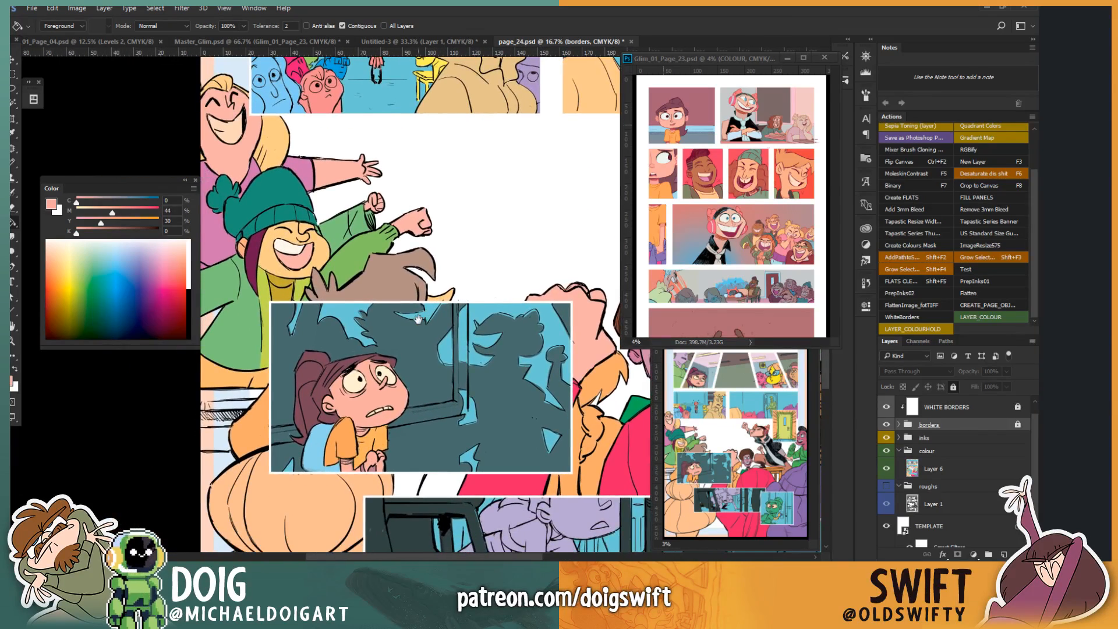
key("ctrl+plus")
key("ctrl+plus")
key("ctrl+plus")
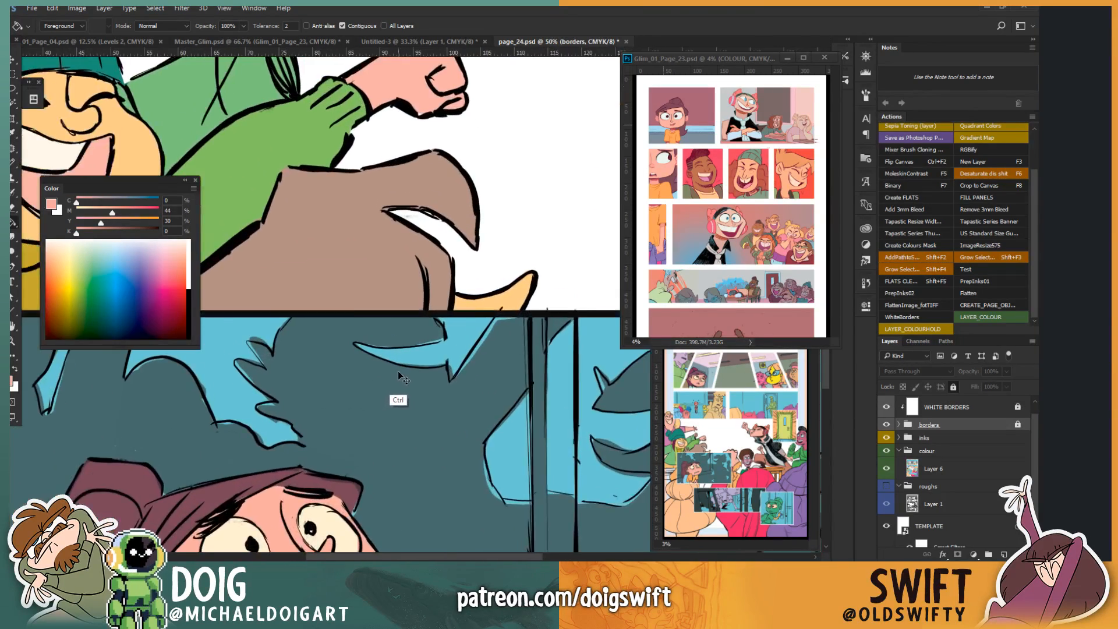
key("ctrl+plus")
left_click_drag(412, 402, 431, 350)
key("v")
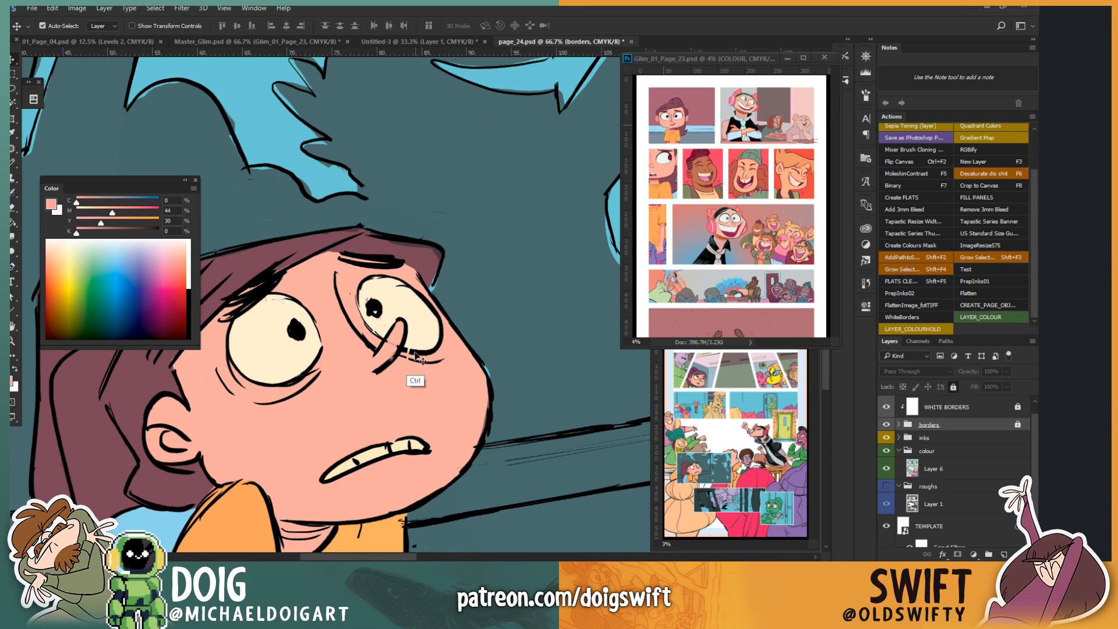
left_click(416, 380, "ctrl")
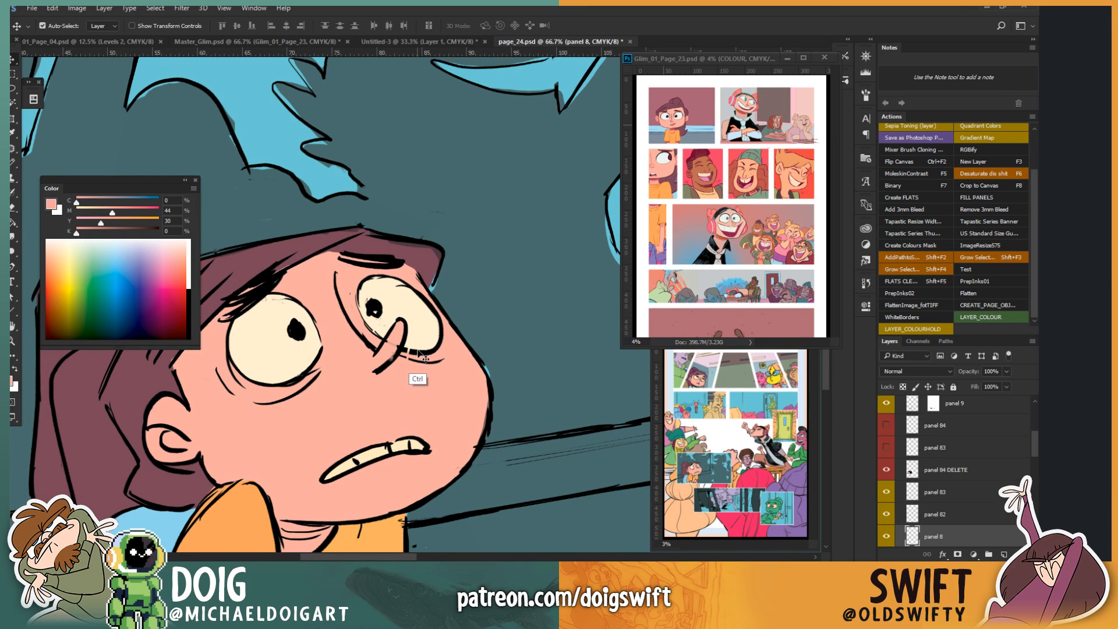
Step: Examine the broken ink lines beside the girl's nose up close, toggling the panel 8 layer's visibility
left_click(885, 535)
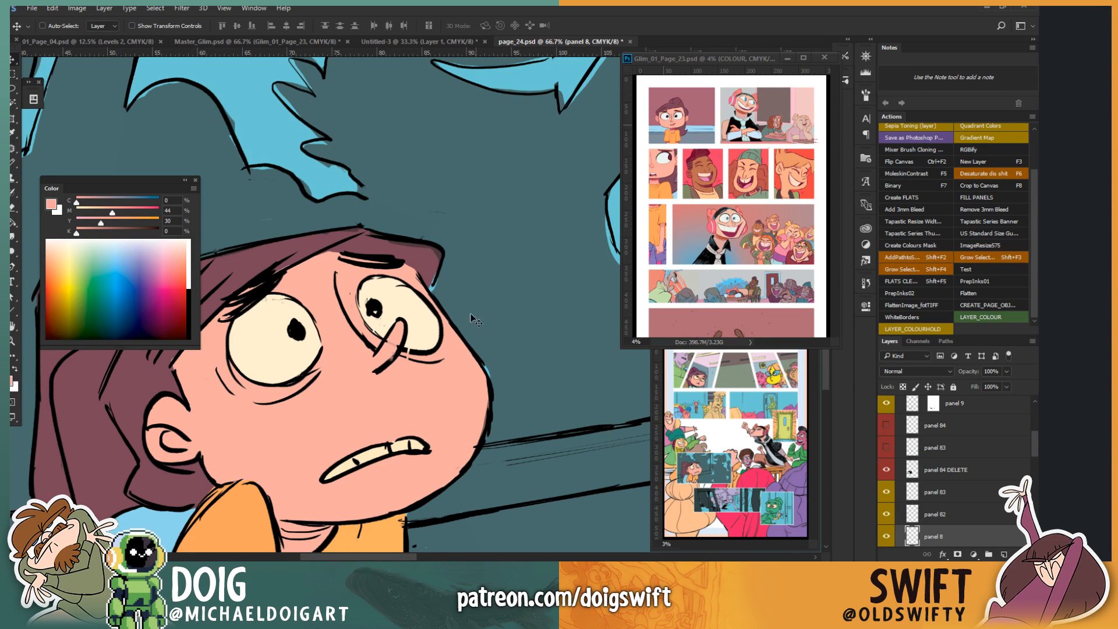
left_click_drag(416, 336, 447, 312)
scroll(466, 309, "up", 5)
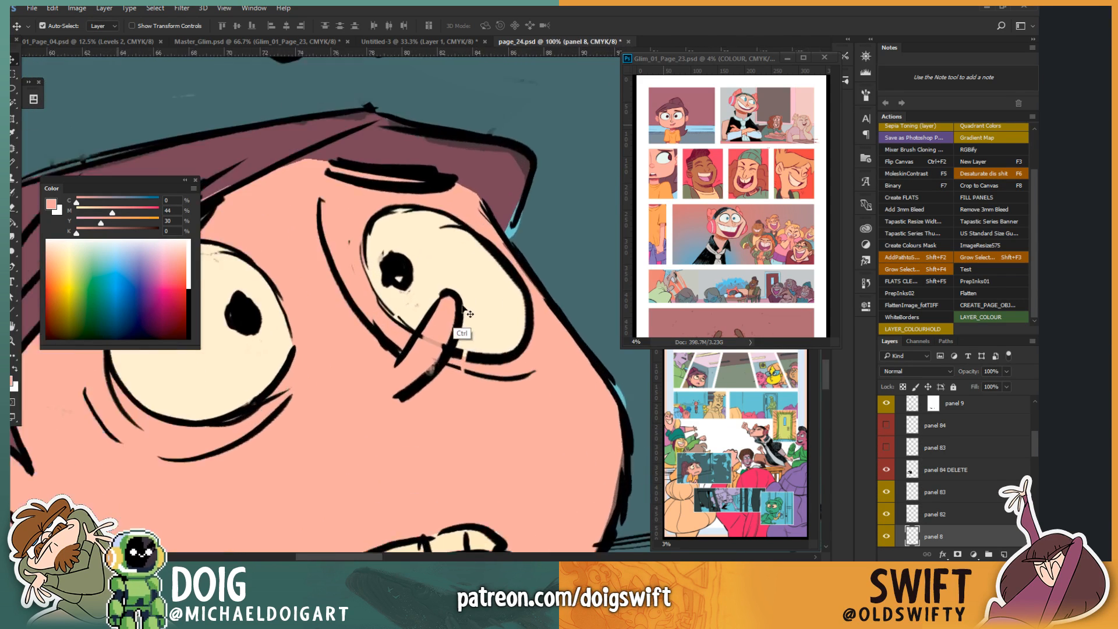
left_click_drag(486, 390, 401, 344)
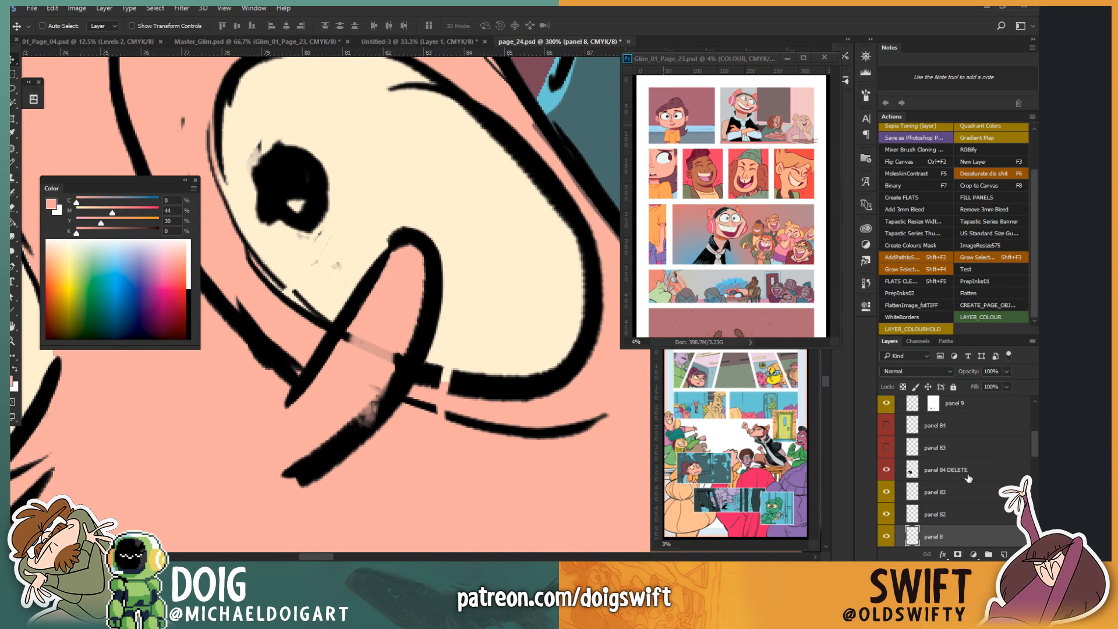
left_click(884, 536)
left_click(886, 537)
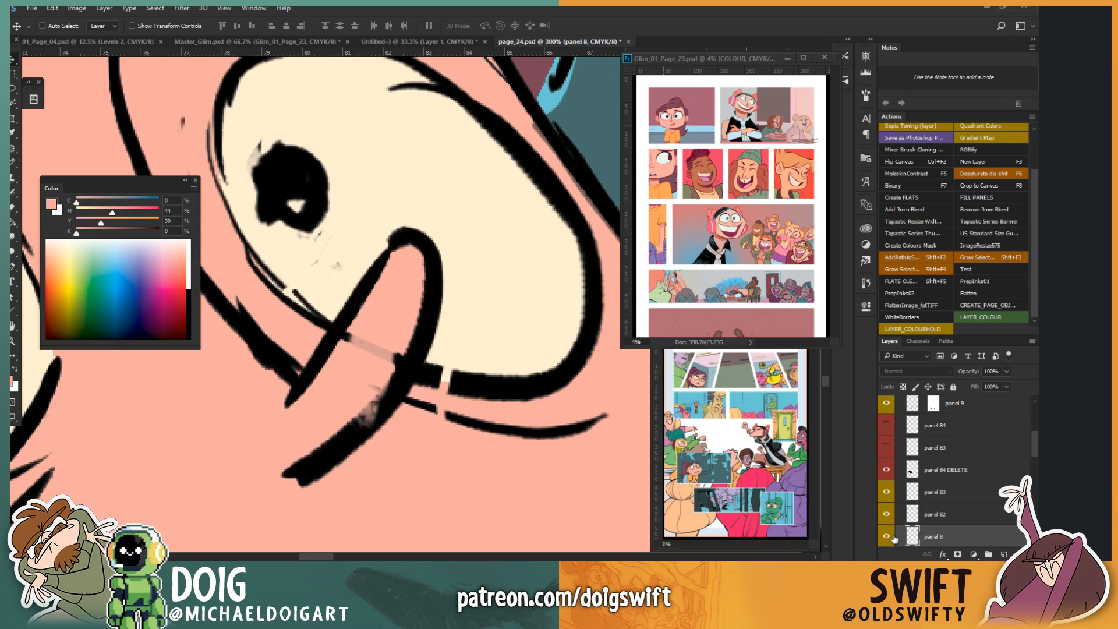
Step: Lasso the ink line segments beside the girl's nose, stretch them to about 162% width and skew them to bridge the gap
key("l")
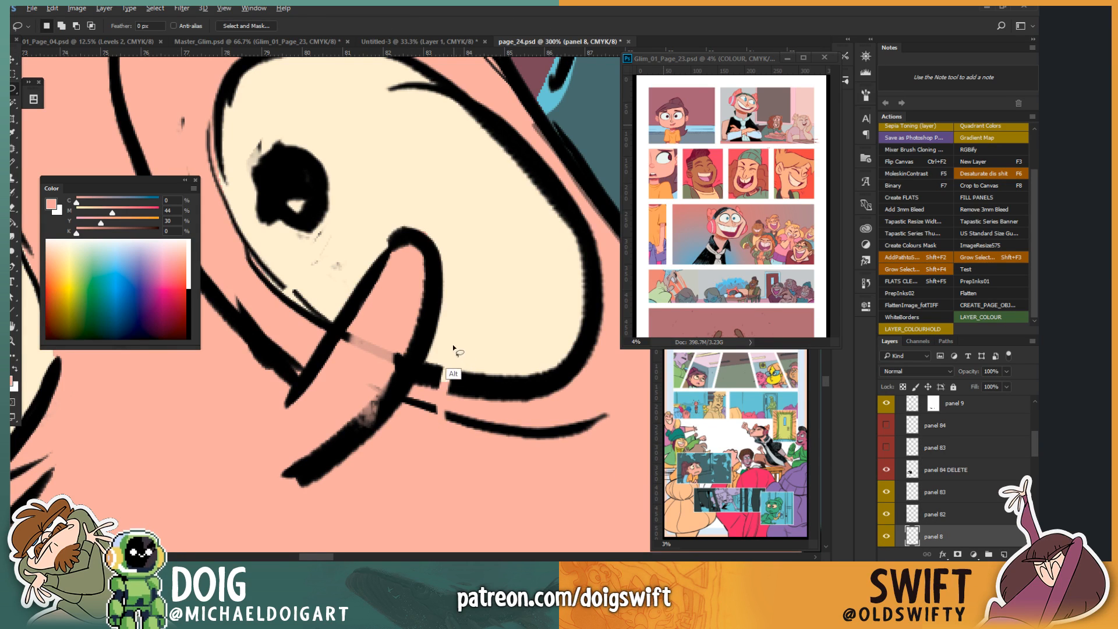
mouse_move(455, 349)
left_mouse_down()
mouse_move(439, 452)
mouse_move(472, 416)
mouse_move(484, 345)
mouse_move(451, 344)
left_mouse_up()
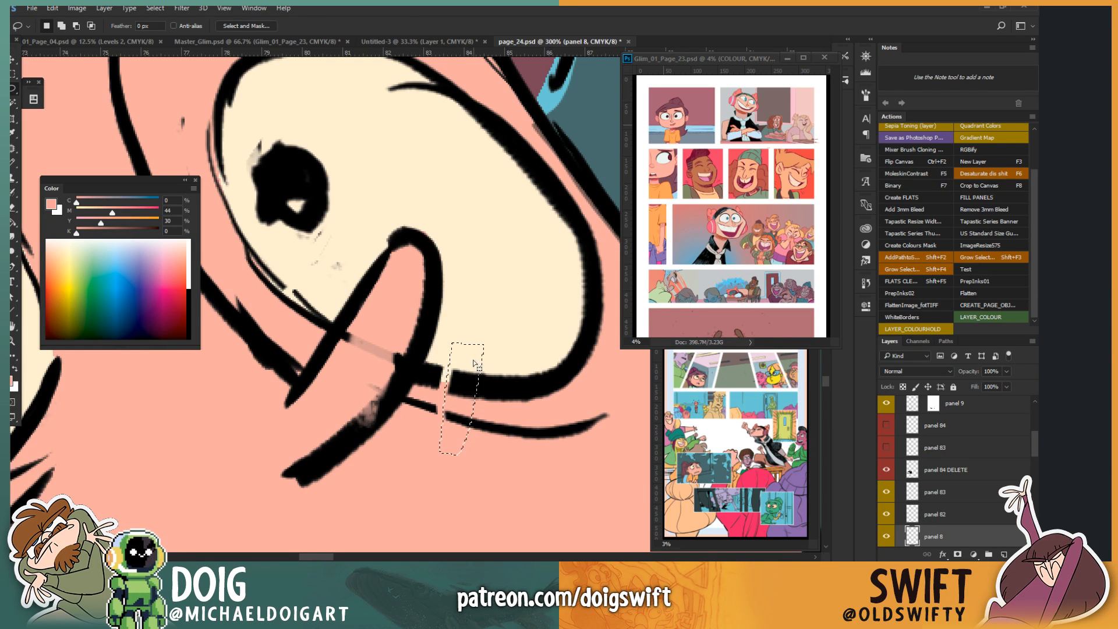
key("ctrl+t")
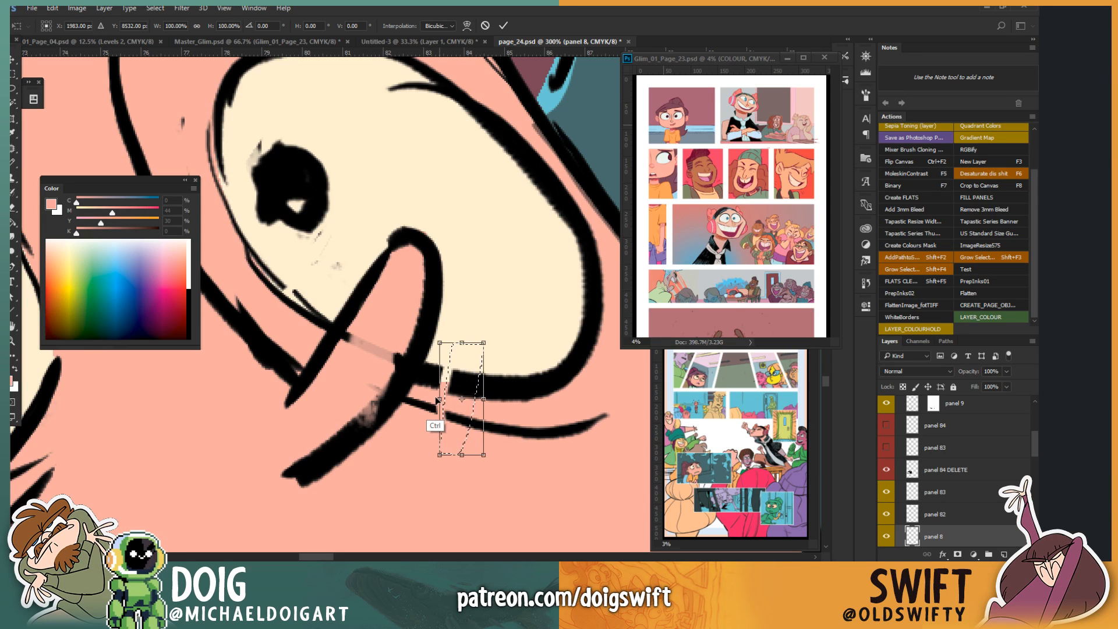
mouse_move(439, 397)
left_mouse_down()
mouse_move(428, 393)
mouse_move(495, 397)
mouse_move(424, 394)
left_mouse_up()
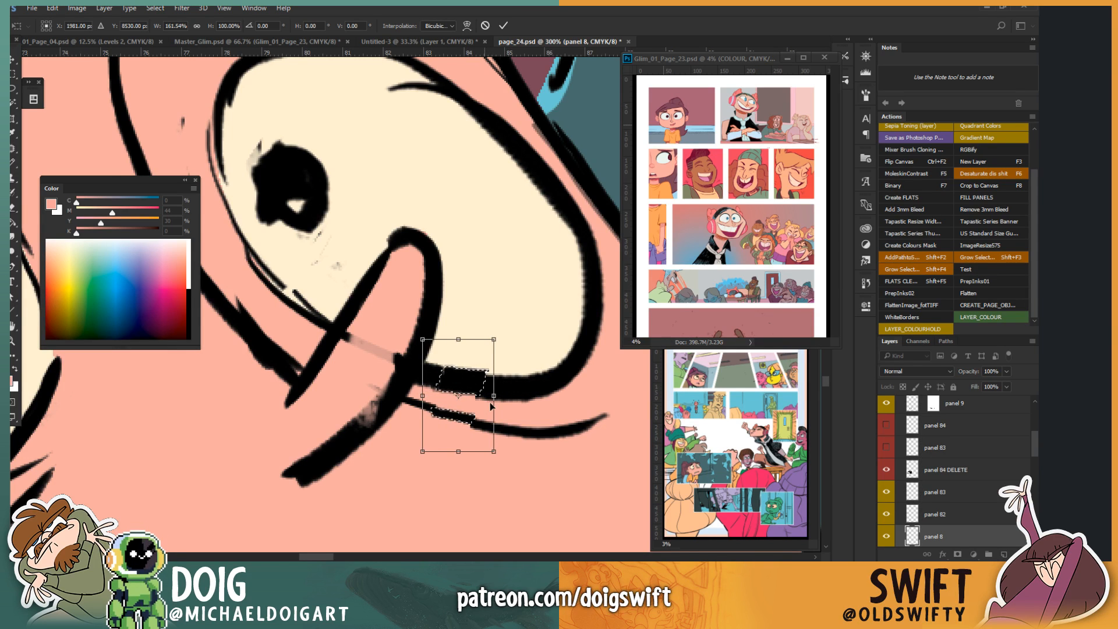
left_click_drag(493, 396, 494, 401)
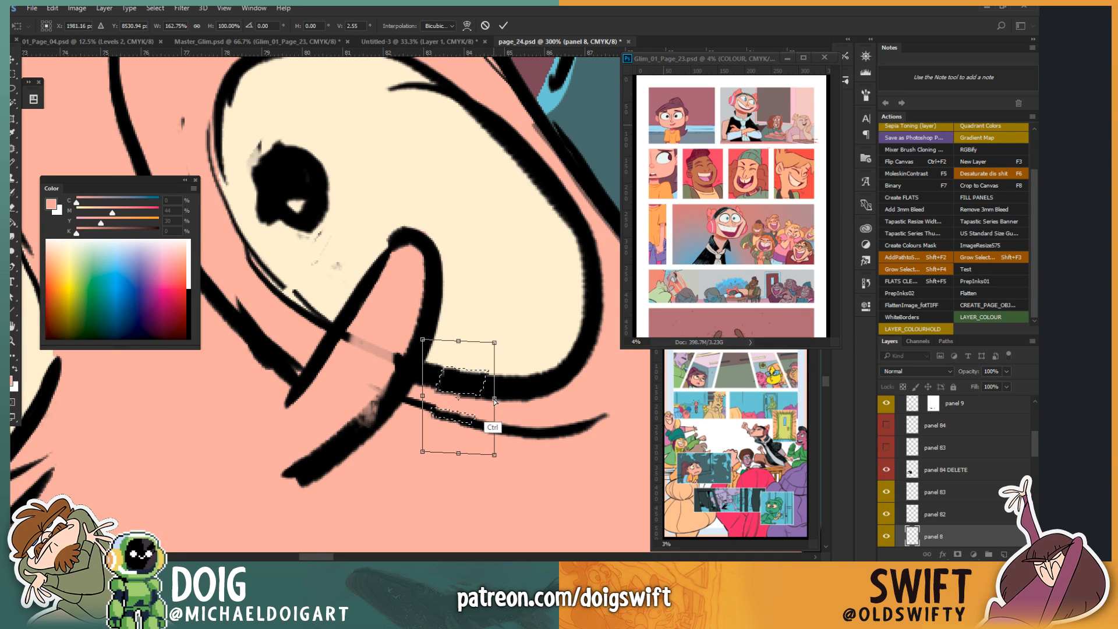
left_click_drag(423, 451, 423, 442)
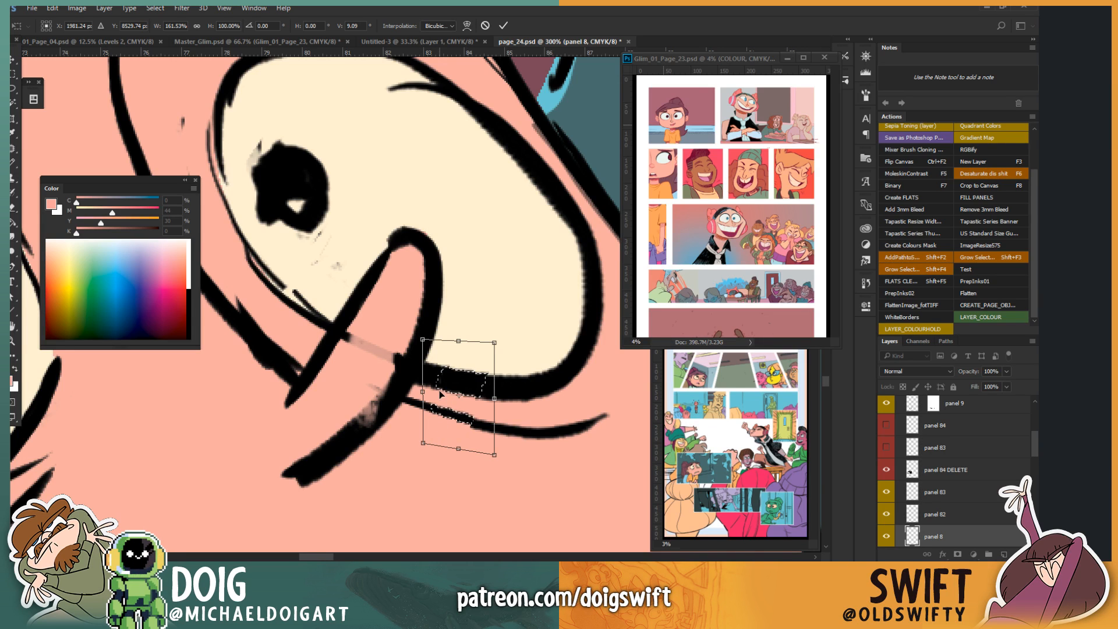
left_click_drag(495, 400, 495, 401)
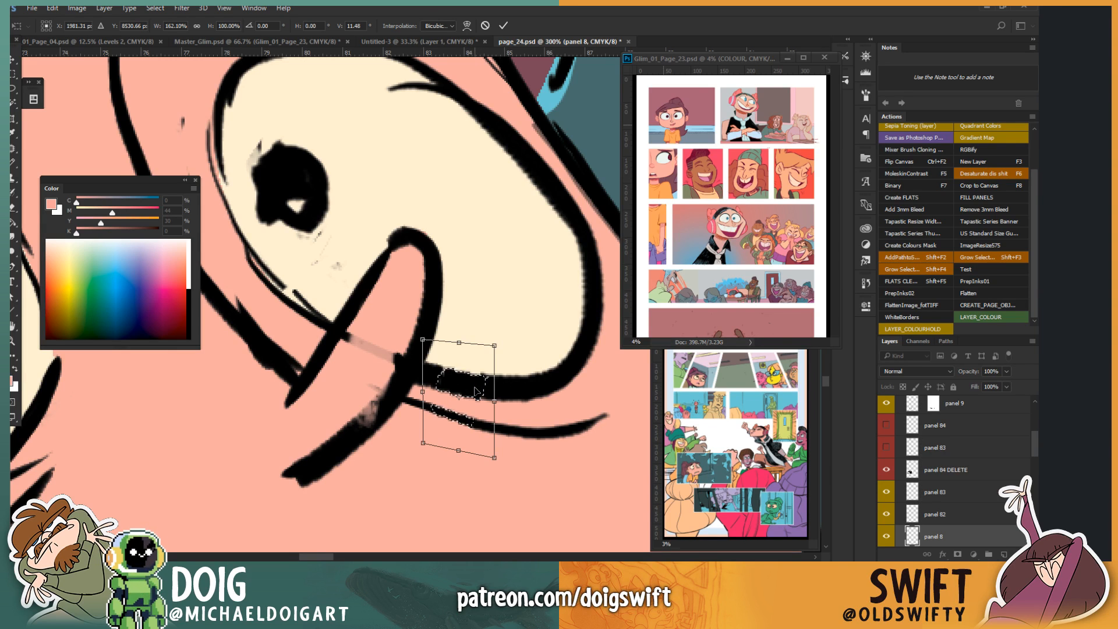
key("Return")
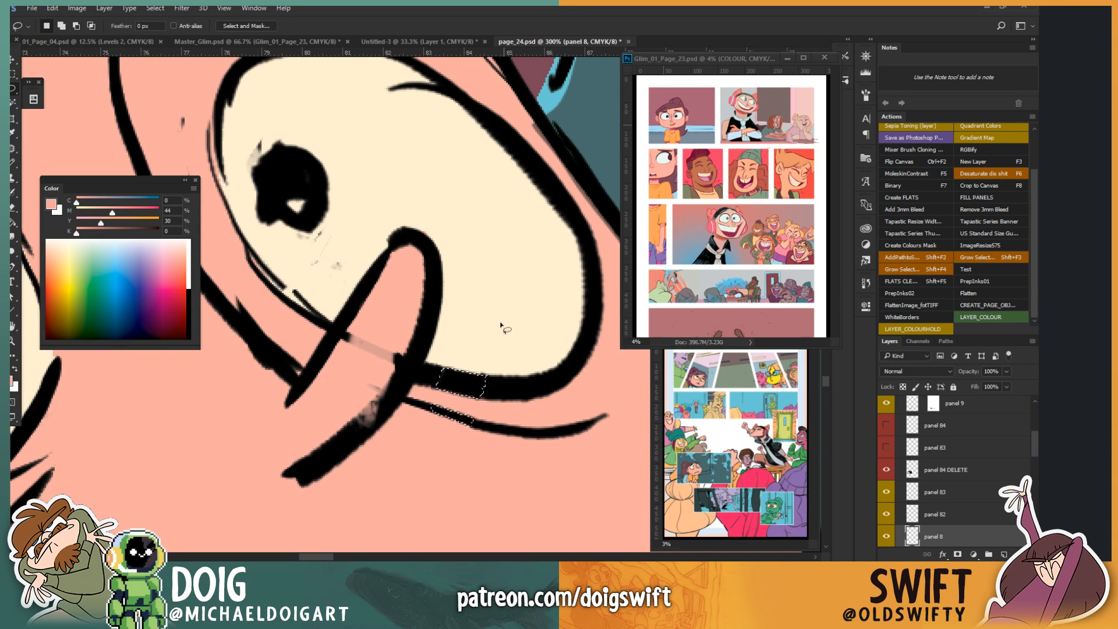
Step: Examine the repaired eye lines and the surrounding panels across the lower half of the page
scroll(471, 332, "up", 3)
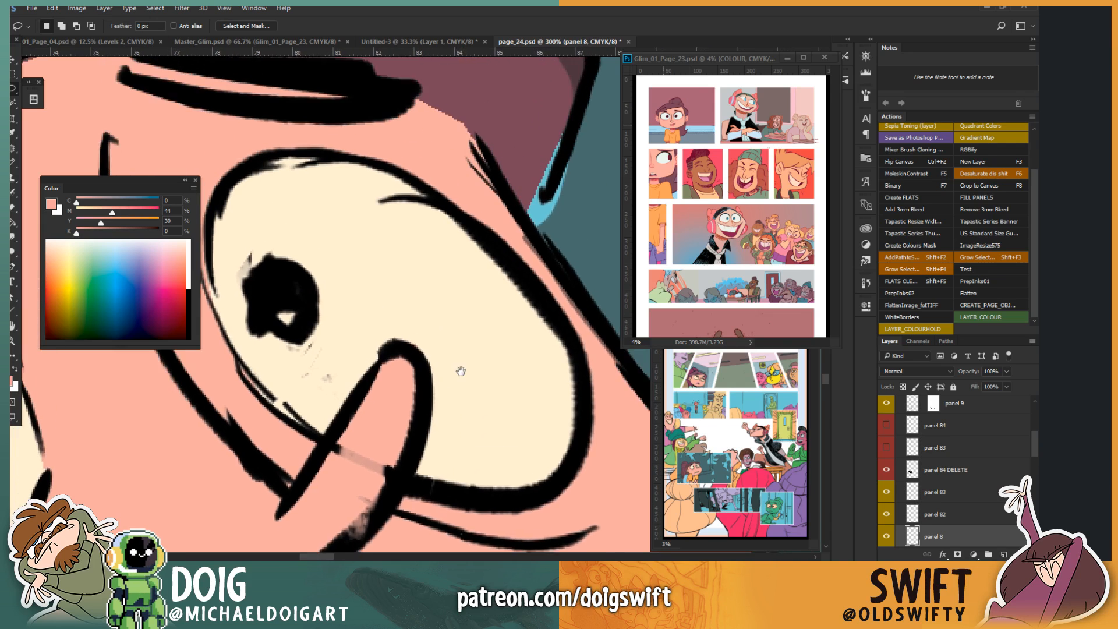
scroll(472, 343, "down", 10)
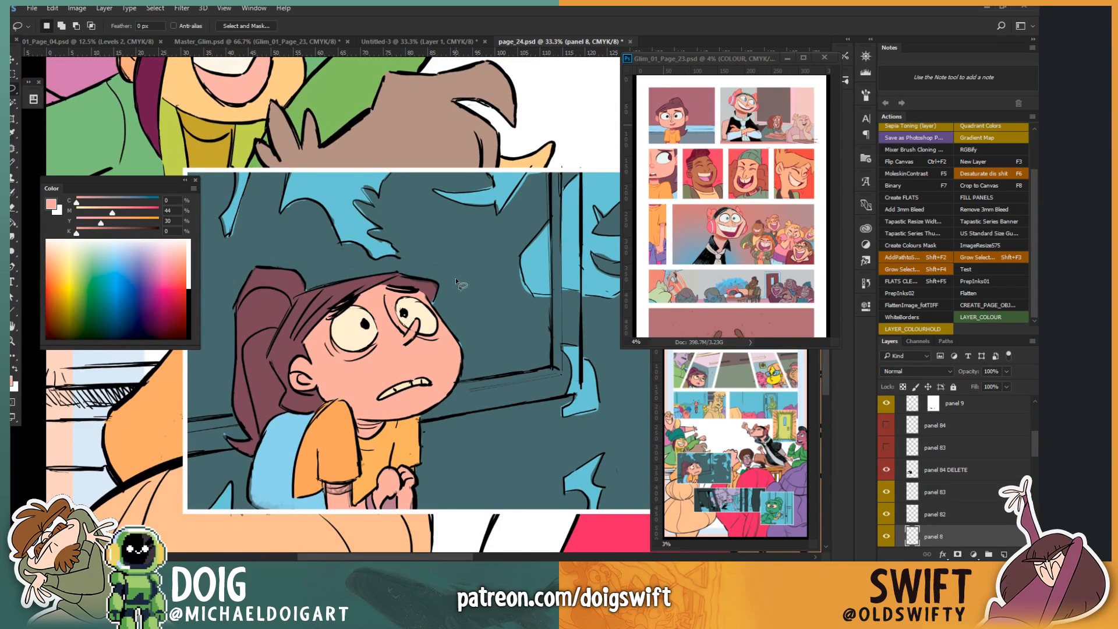
scroll(456, 277, "down", 2)
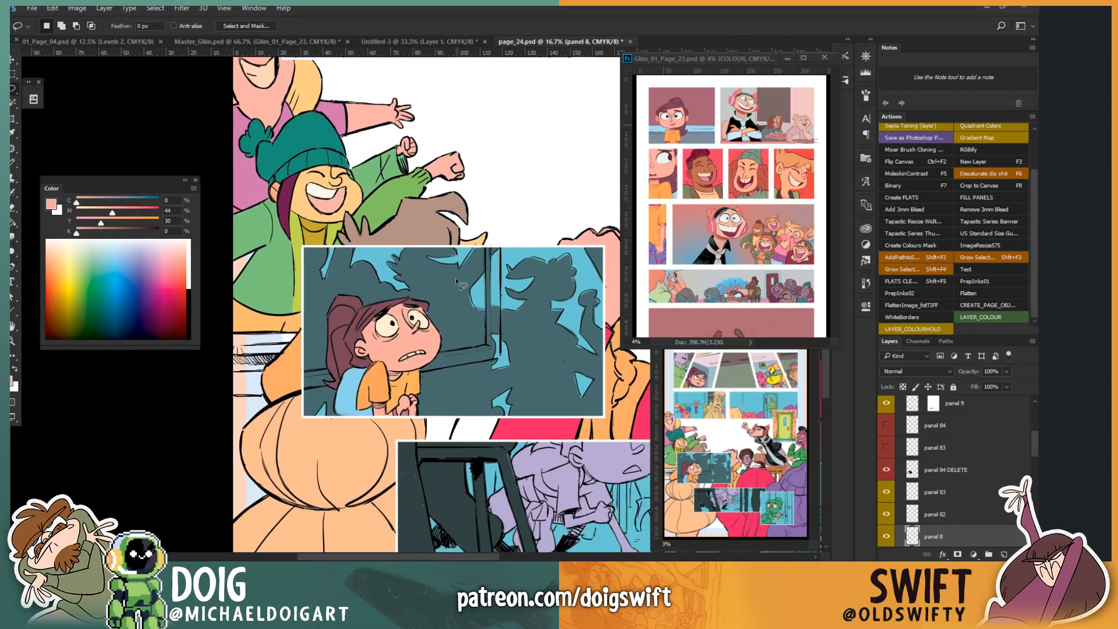
left_click_drag(444, 140, 337, 351)
left_click_drag(415, 450, 417, 299)
left_click_drag(326, 495, 380, 193)
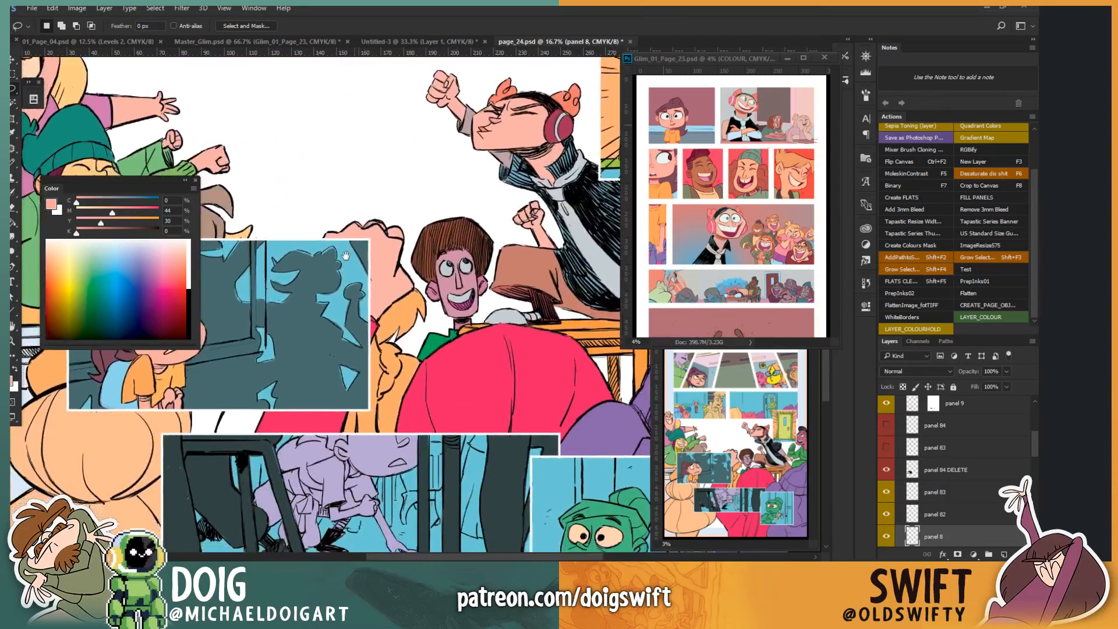
left_click_drag(297, 357, 456, 354)
left_click_drag(351, 361, 382, 366)
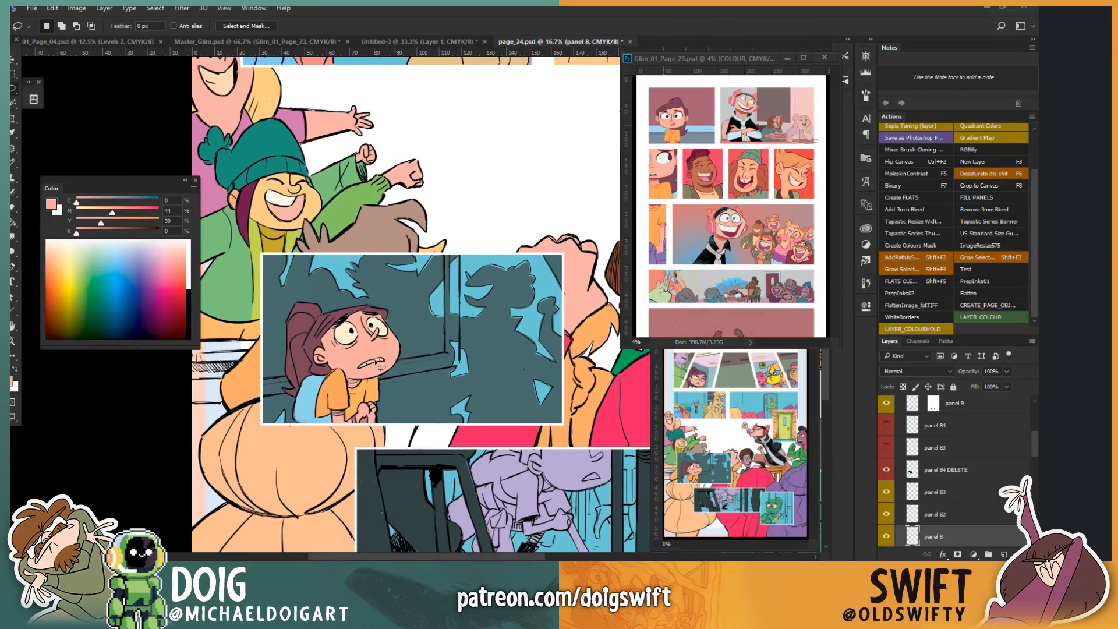
scroll(407, 315, "down", 2)
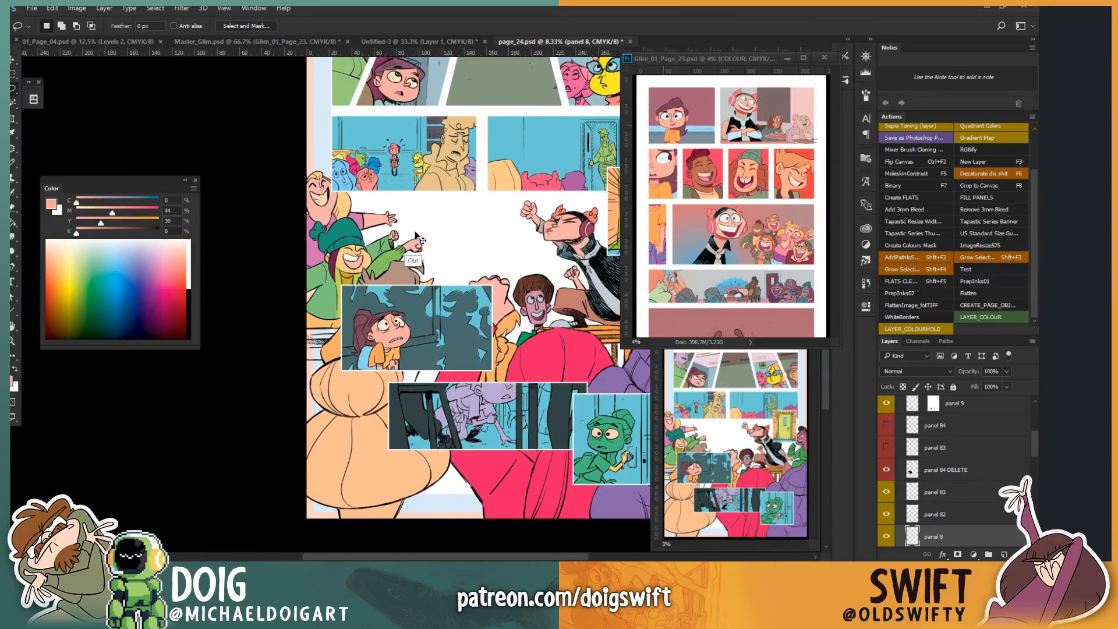
scroll(430, 244, "up", 1)
left_click_drag(420, 227, 318, 314)
left_click_drag(376, 406, 533, 281)
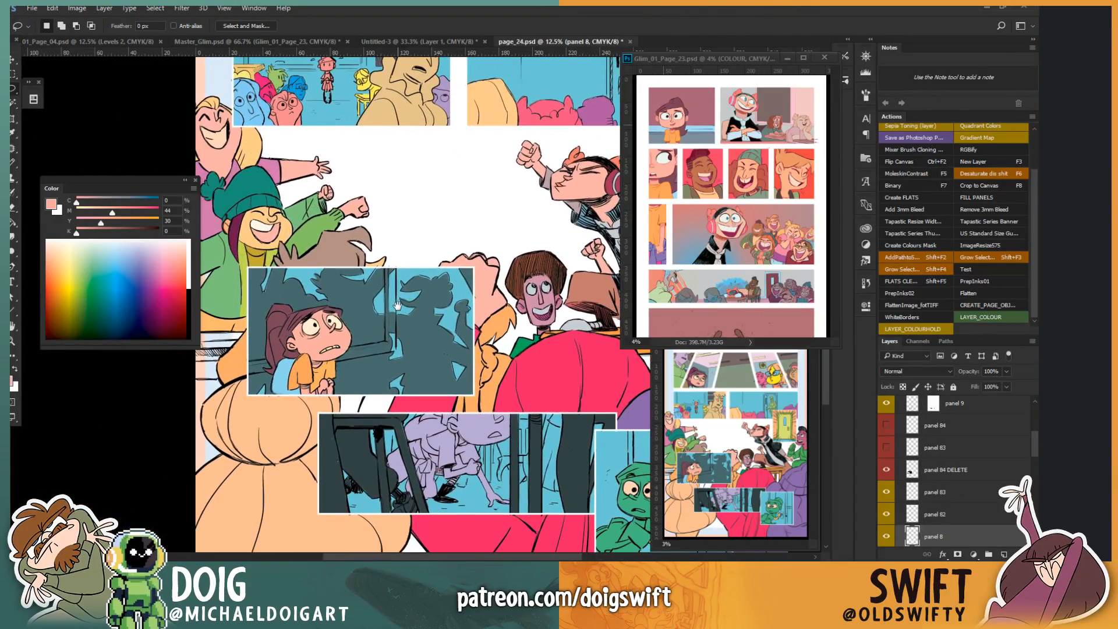
left_click_drag(397, 305, 400, 328)
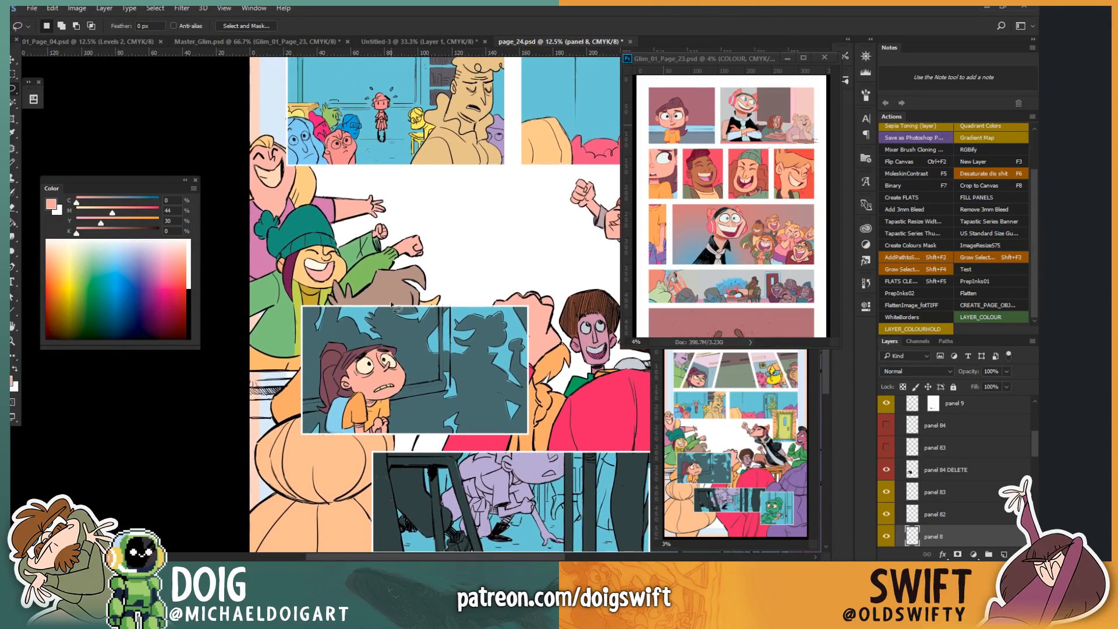
scroll(393, 303, "up", 1)
scroll(393, 302, "up", 2)
left_click_drag(285, 500, 400, 307)
scroll(389, 310, "up", 1)
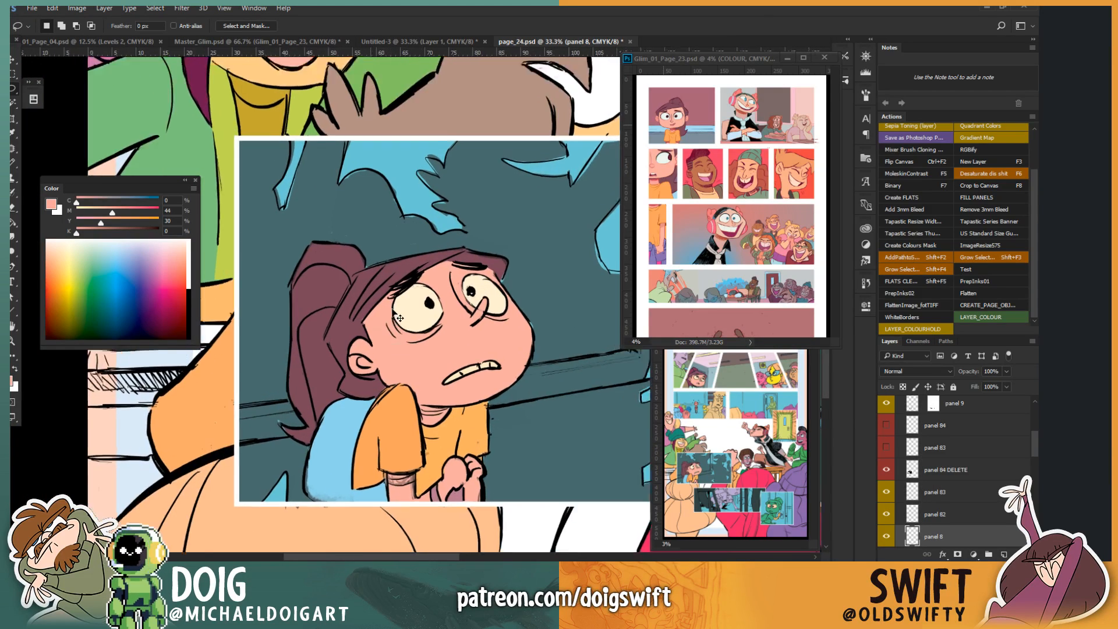
Step: Try filling the area by the girl's hands on the panel 8 layer with green C54 M0 Y45 K0, and undo the fill
mouse_move(341, 360)
left_mouse_down()
mouse_move(369, 334)
mouse_move(289, 350)
left_mouse_up()
left_click_drag(114, 261, 99, 258)
key("g")
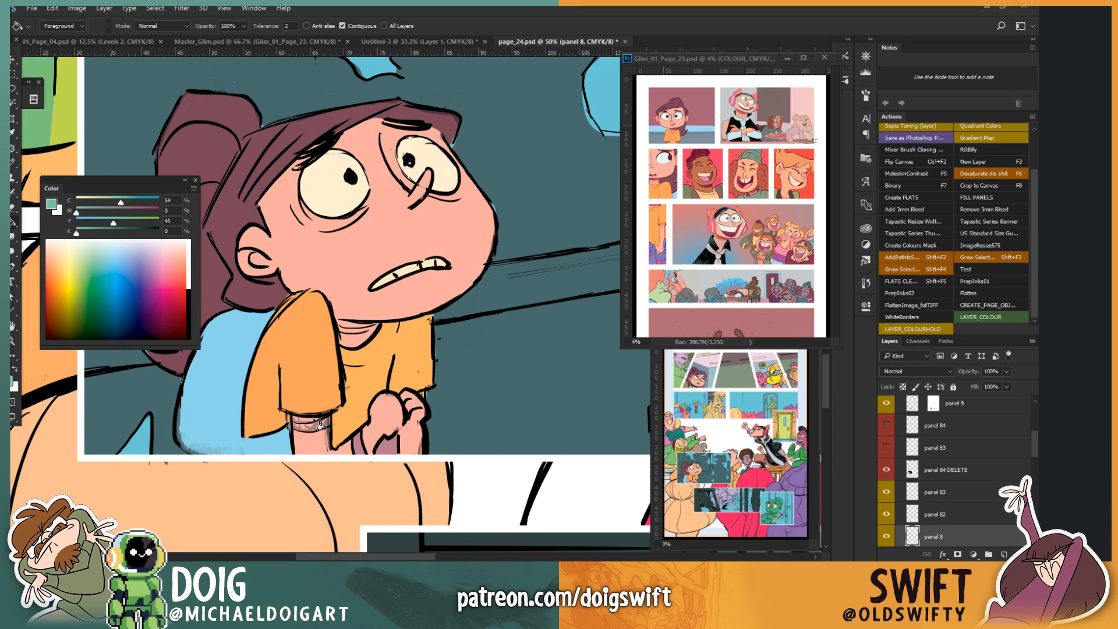
left_click(368, 445)
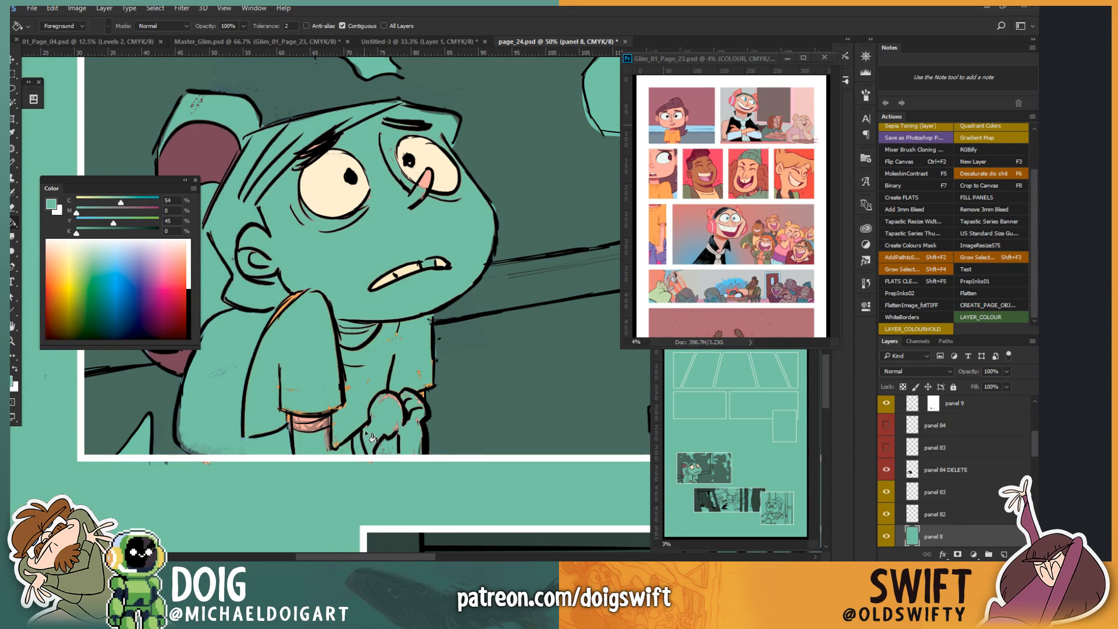
key("ctrl+z")
Step: Pick the flat colour layer from the canvas, and select the inks group in the layer stack
key("v")
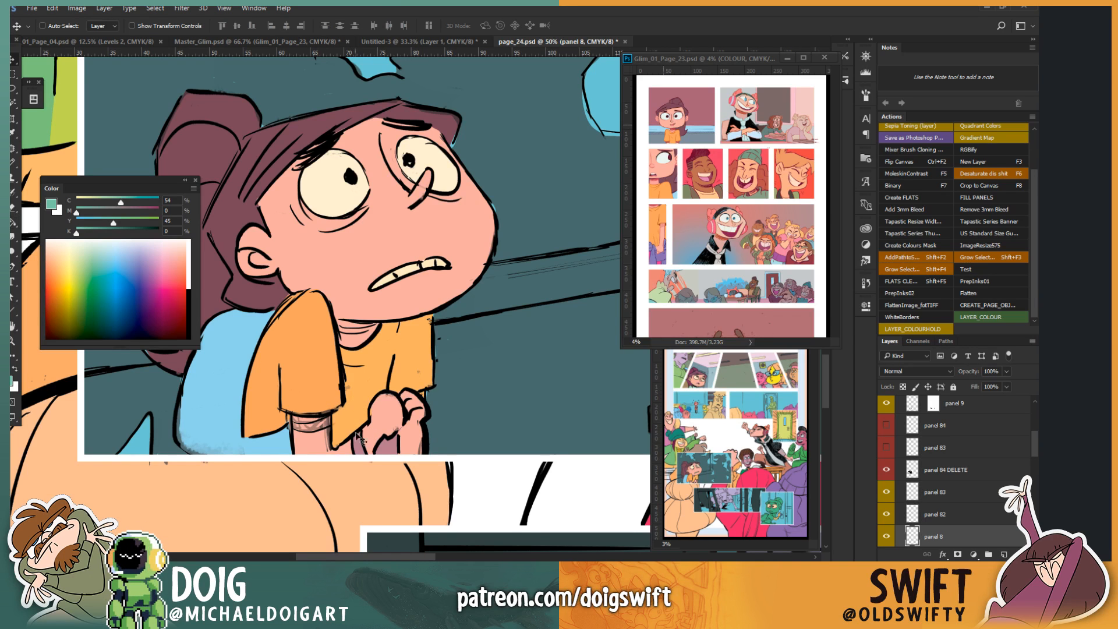
left_click(351, 468, "ctrl")
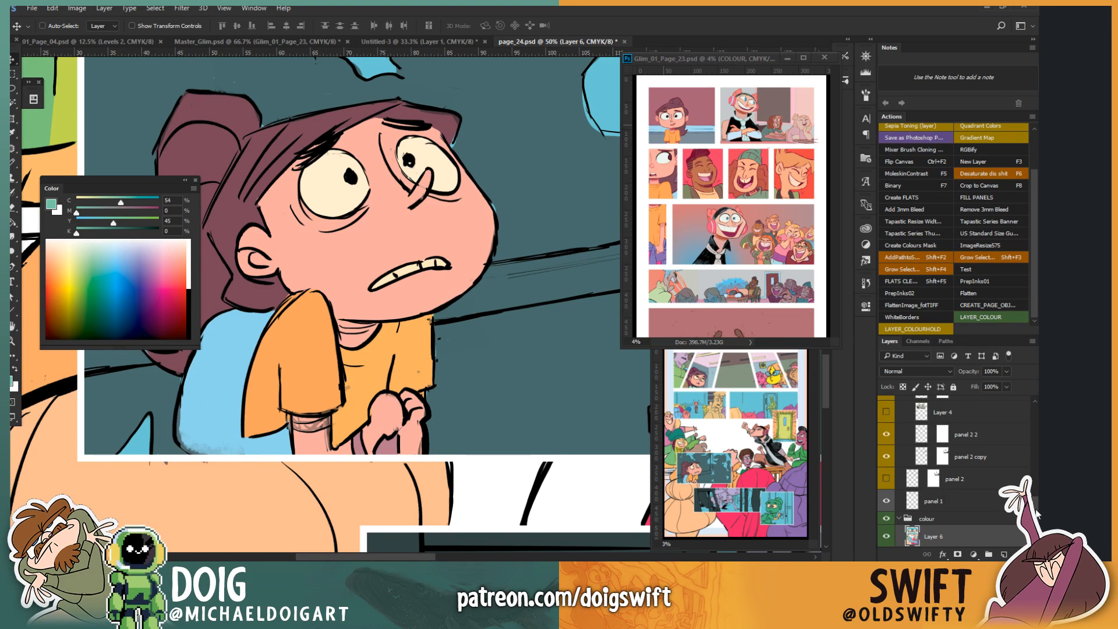
left_click_drag(1036, 511, 1040, 406)
left_click(908, 450)
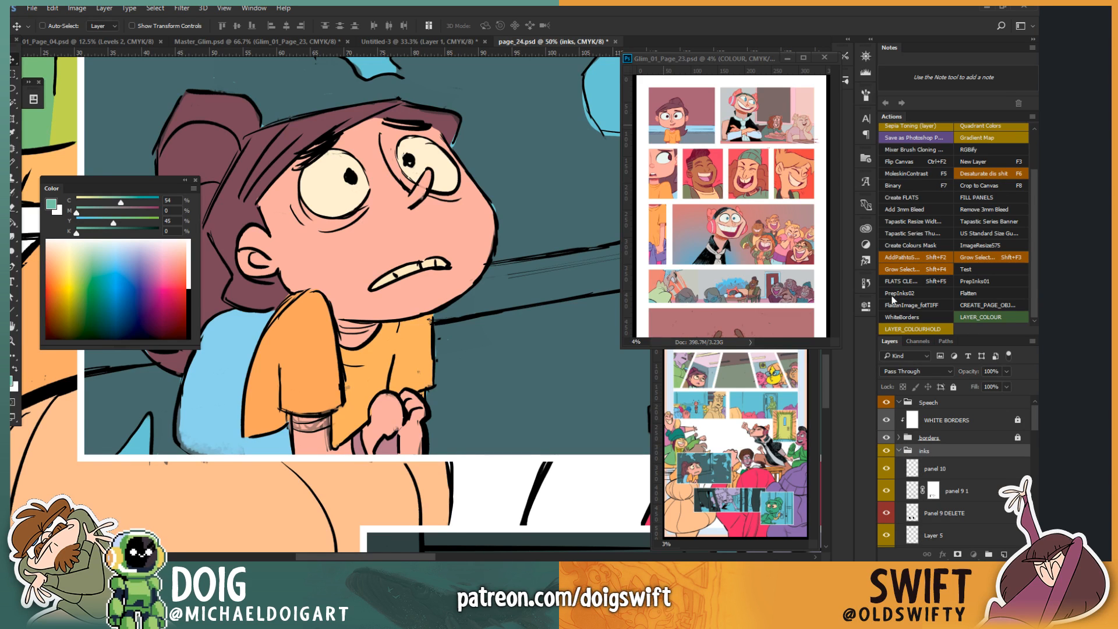
Step: Try to run the LAYER_COLOUR action on the inks group
left_click(984, 319)
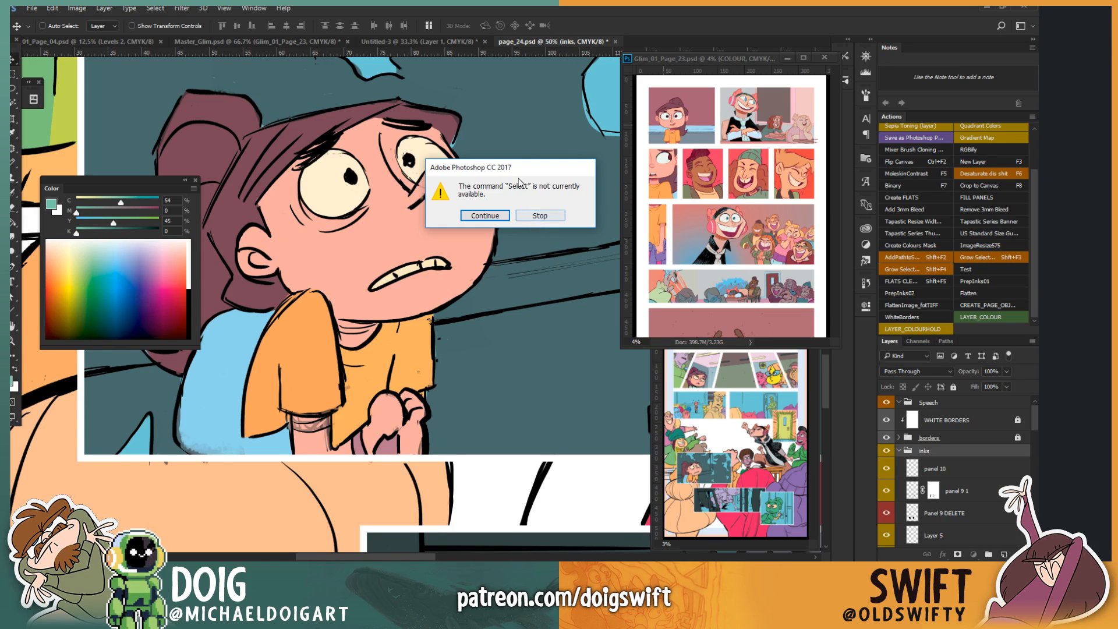
left_click_drag(517, 168, 489, 169)
left_click(514, 216)
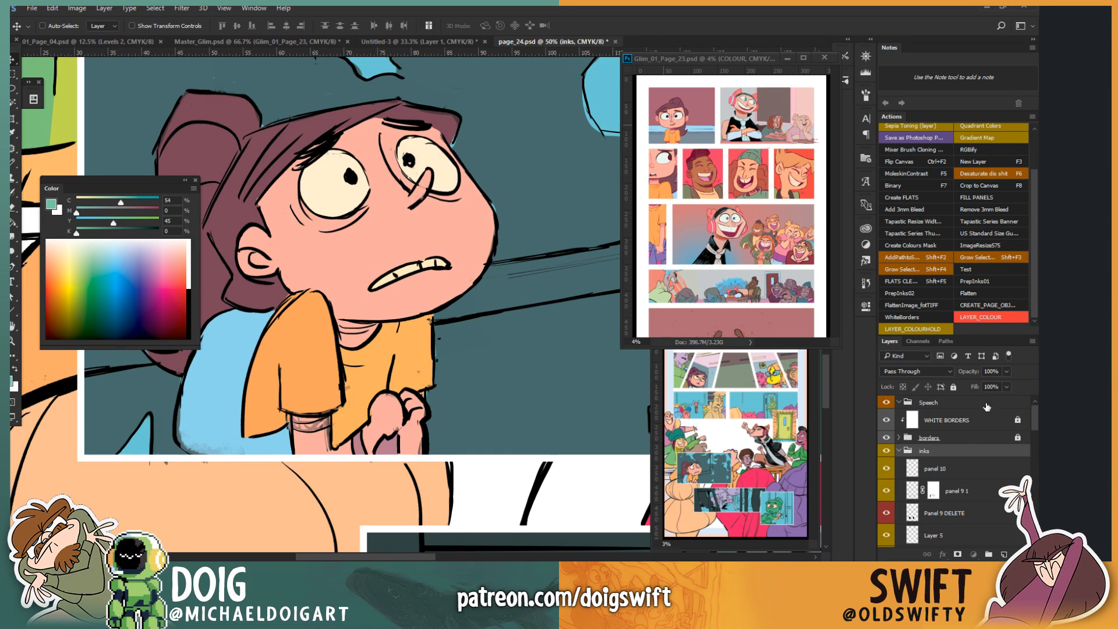
Step: Add a new layer clipped to the collapsed inks group and name it COLOUR HOLDS
left_click(900, 448)
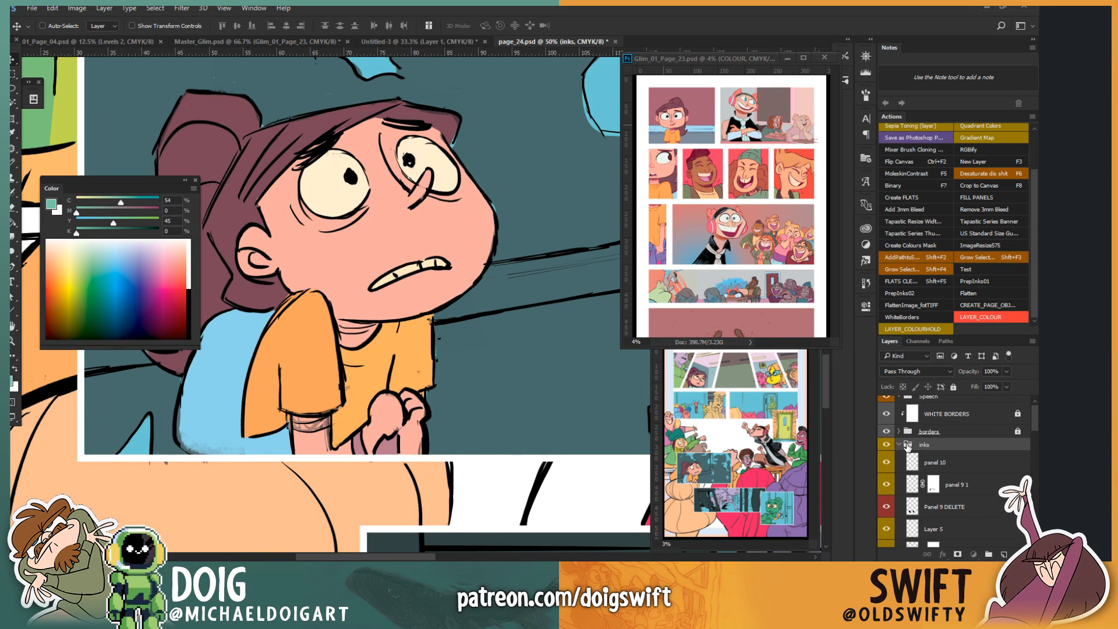
double_click(934, 475)
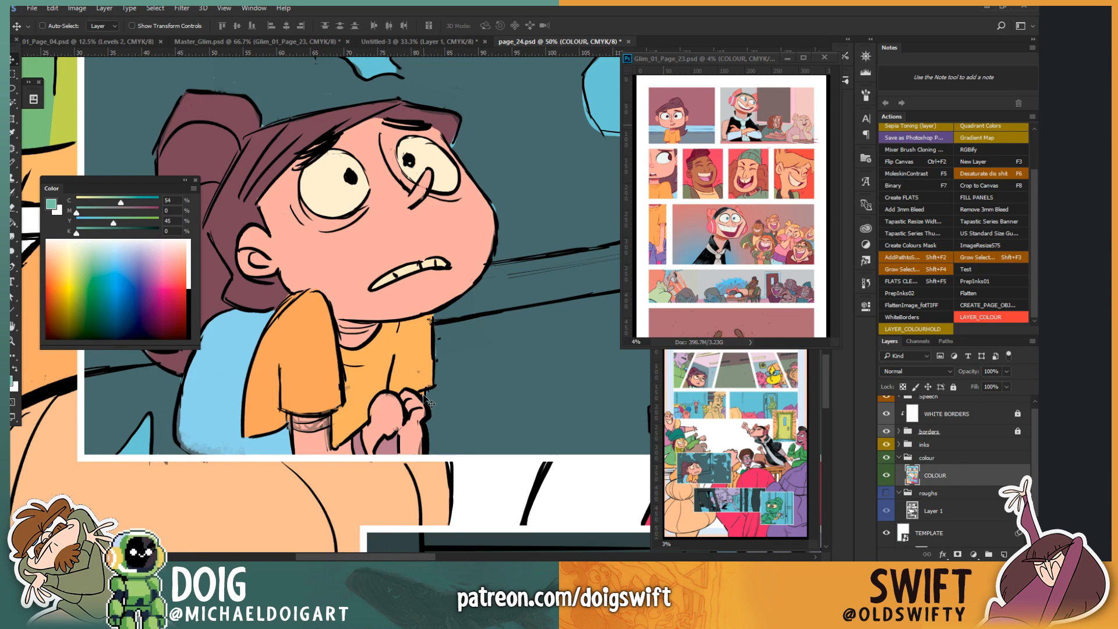
left_click(932, 446)
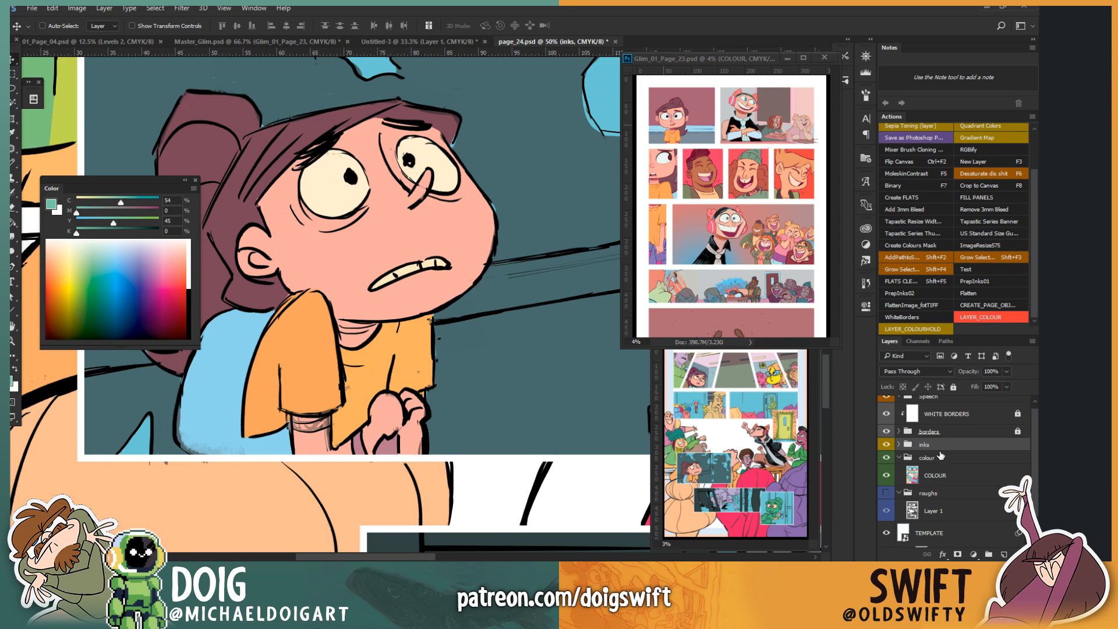
left_click(1003, 553)
right_click(941, 450)
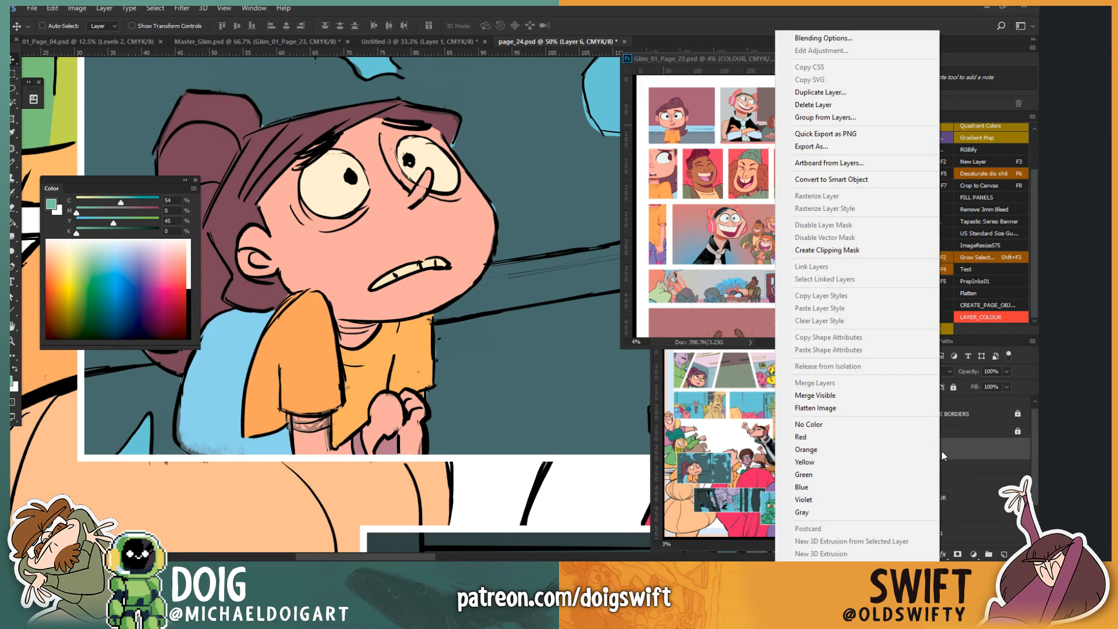
left_click(815, 250)
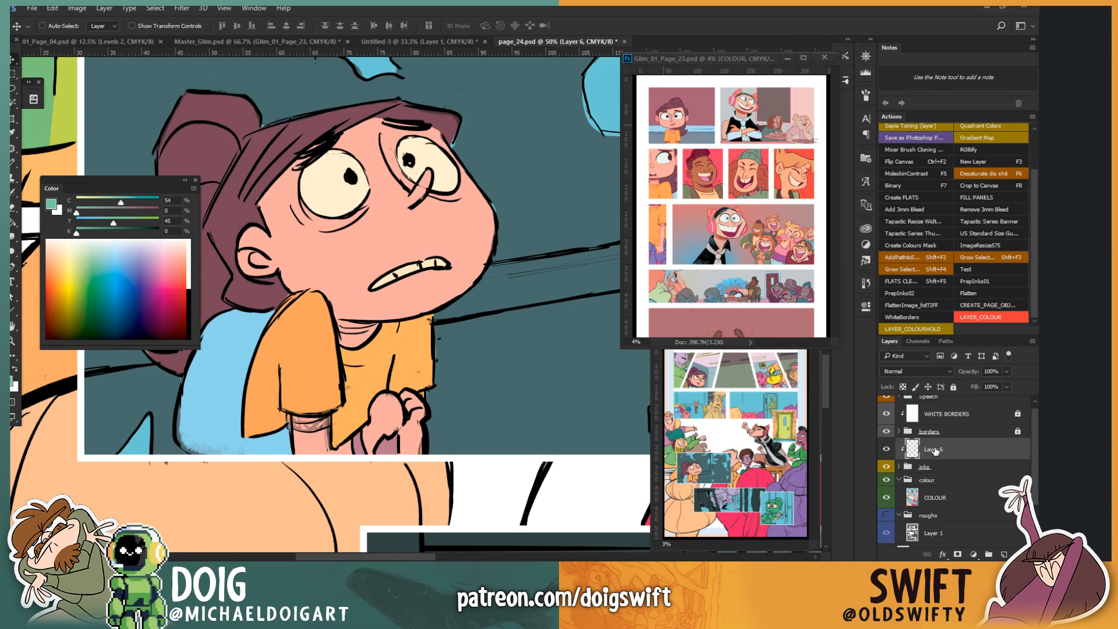
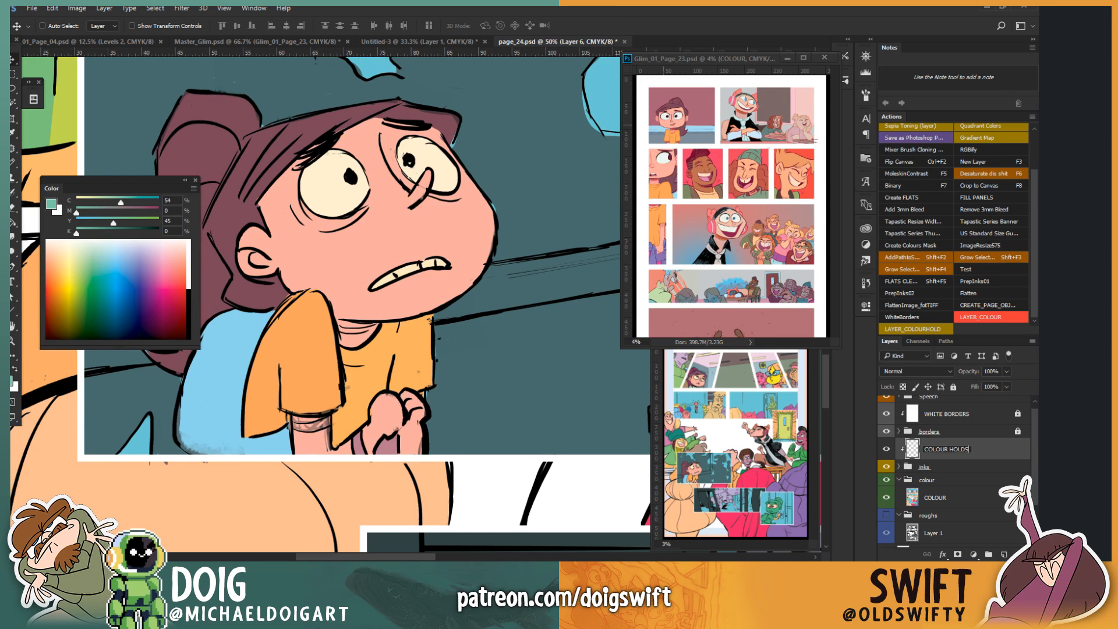
key("Return")
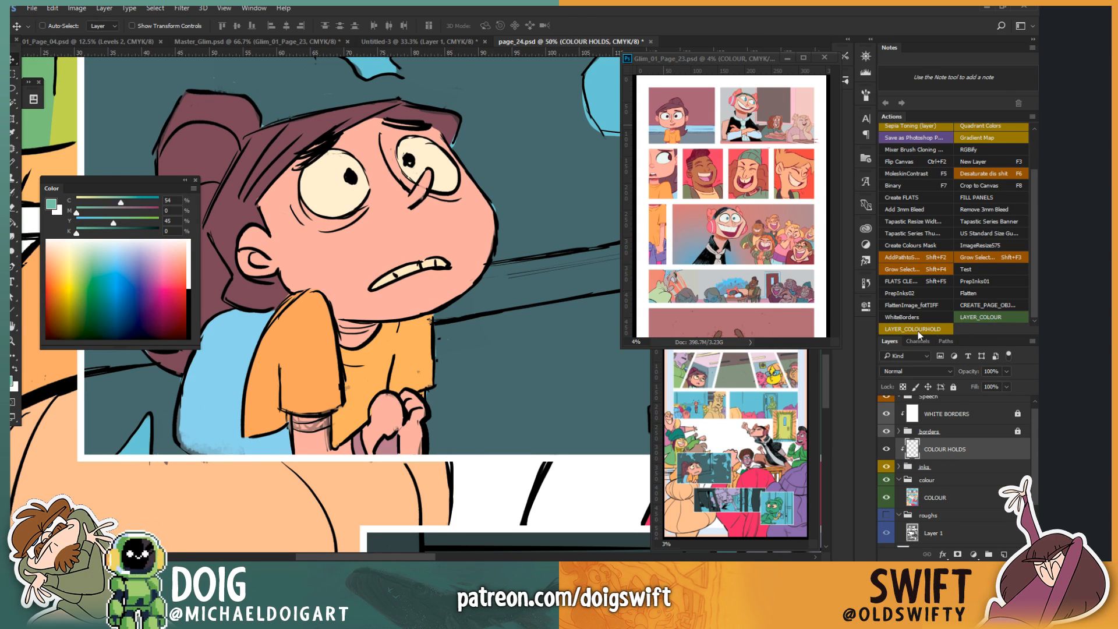
Step: Run the LAYER_COLOUR action, and run LAYER_COLOURHOLD to make the COLOUR HOLDS layer active
left_click(986, 319)
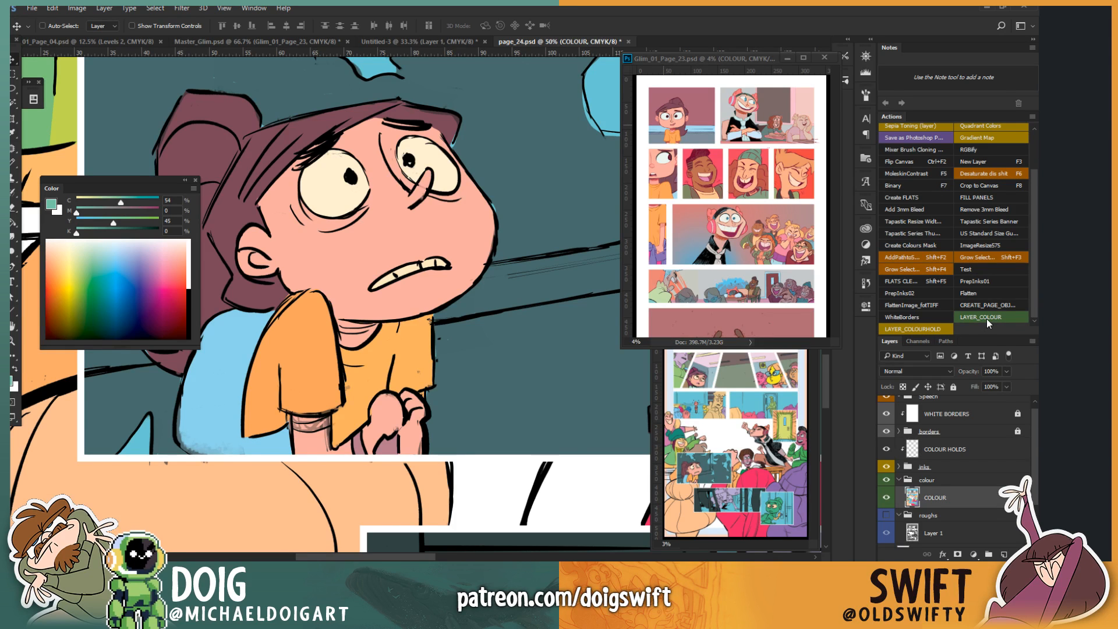
left_click(913, 329)
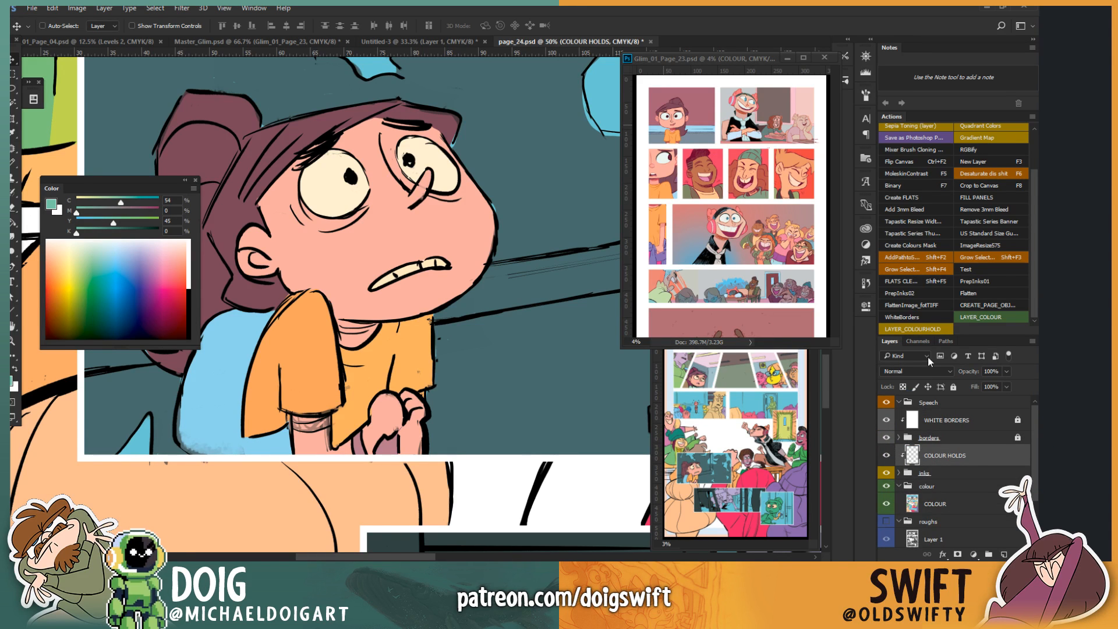
left_click(945, 329)
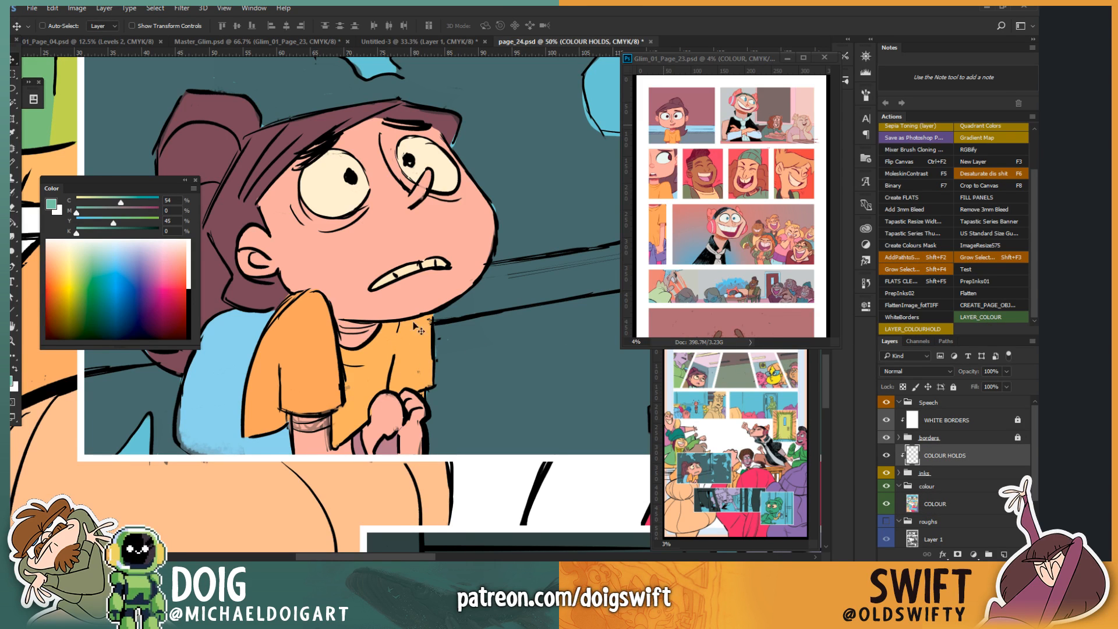
Step: Examine the flats and inks from the frightened girl's panel up through the slanted panels near the page's upper edge
left_click_drag(443, 348, 378, 373)
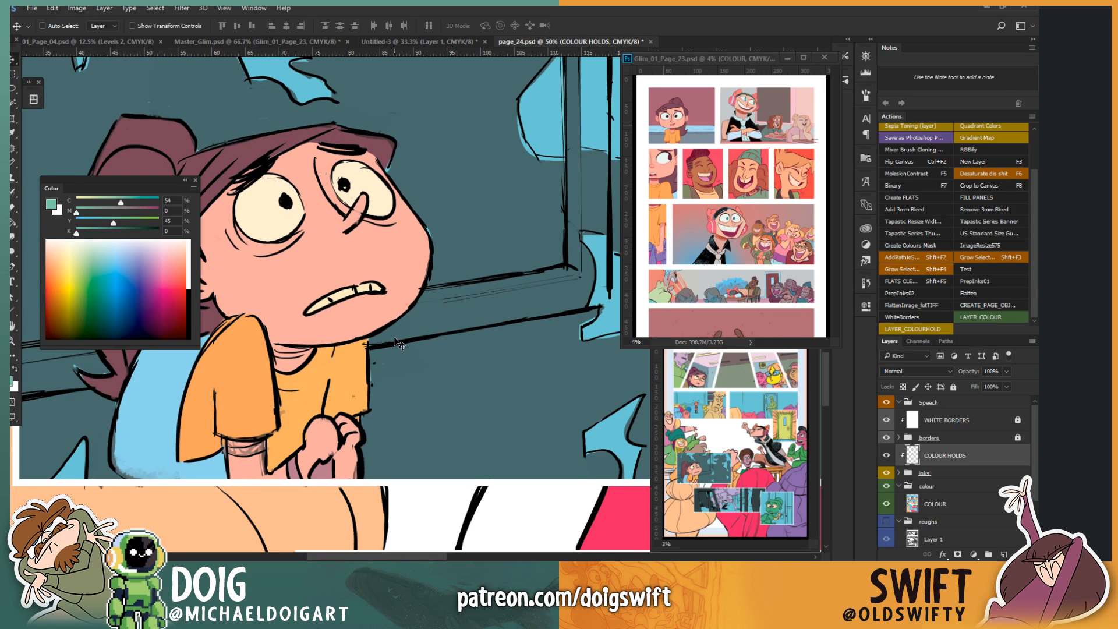
key("ctrl+minus")
key("ctrl+minus")
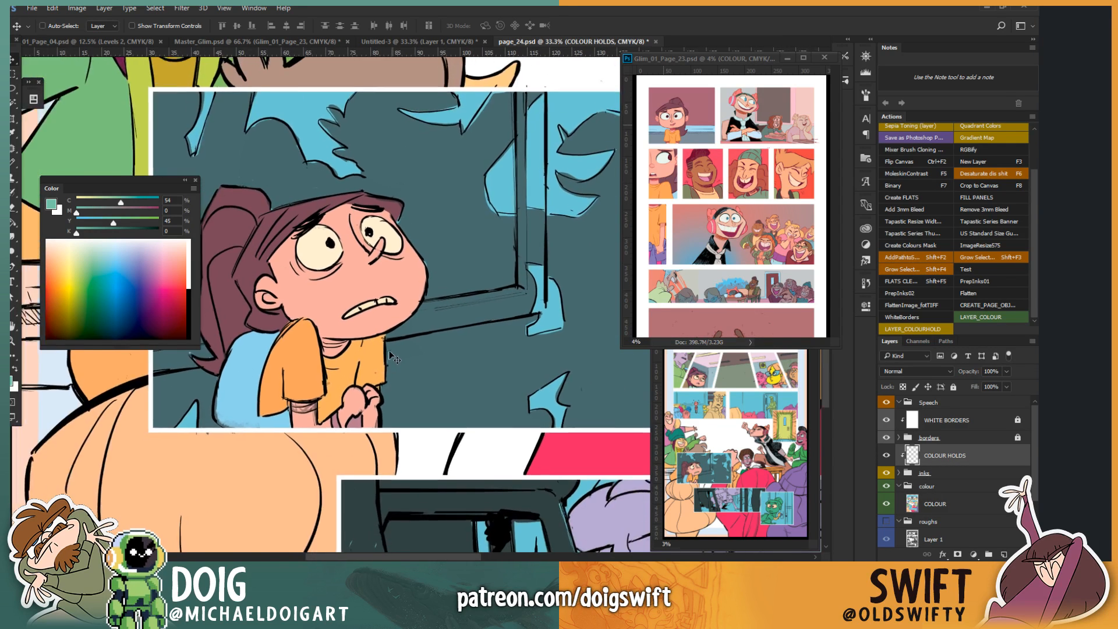
left_click_drag(419, 256, 291, 365)
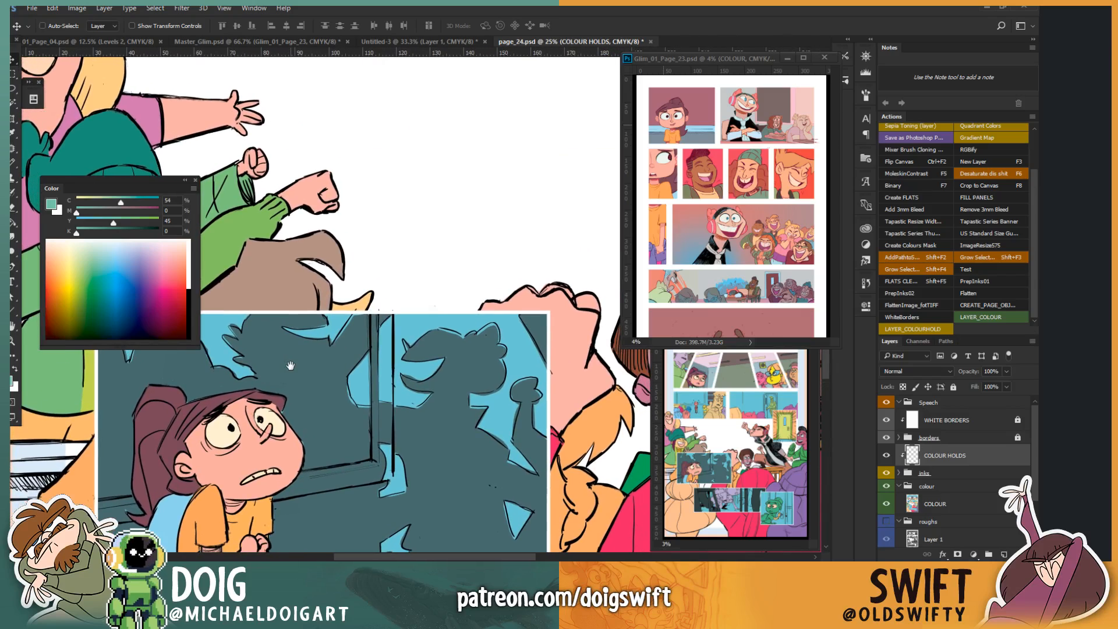
left_click_drag(406, 377, 205, 489)
left_click_drag(303, 390, 377, 406)
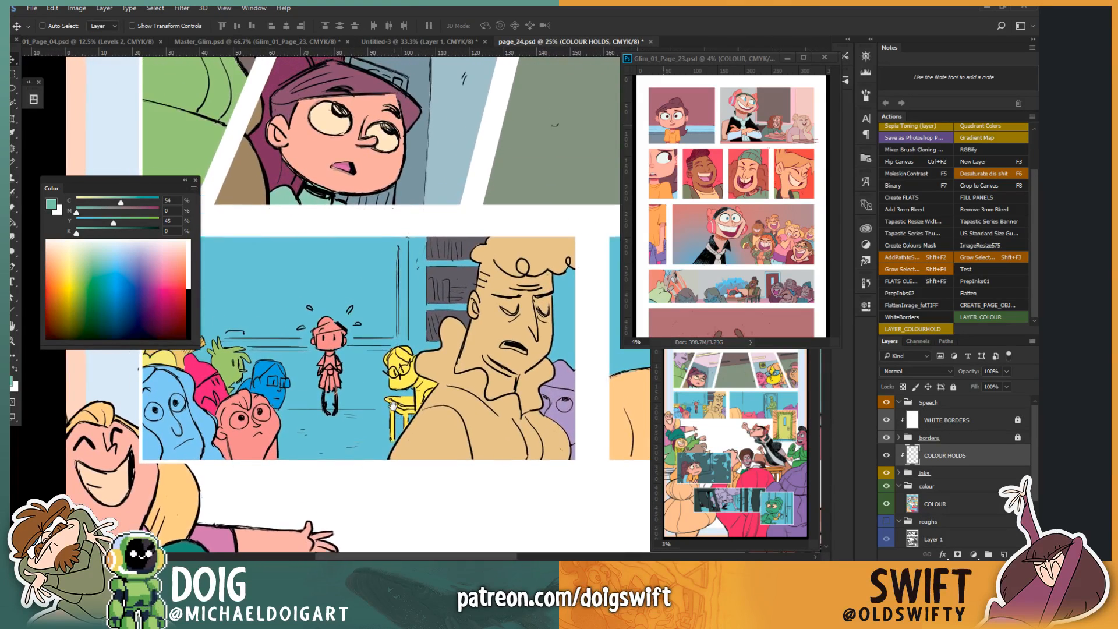
scroll(404, 374, "up", 10)
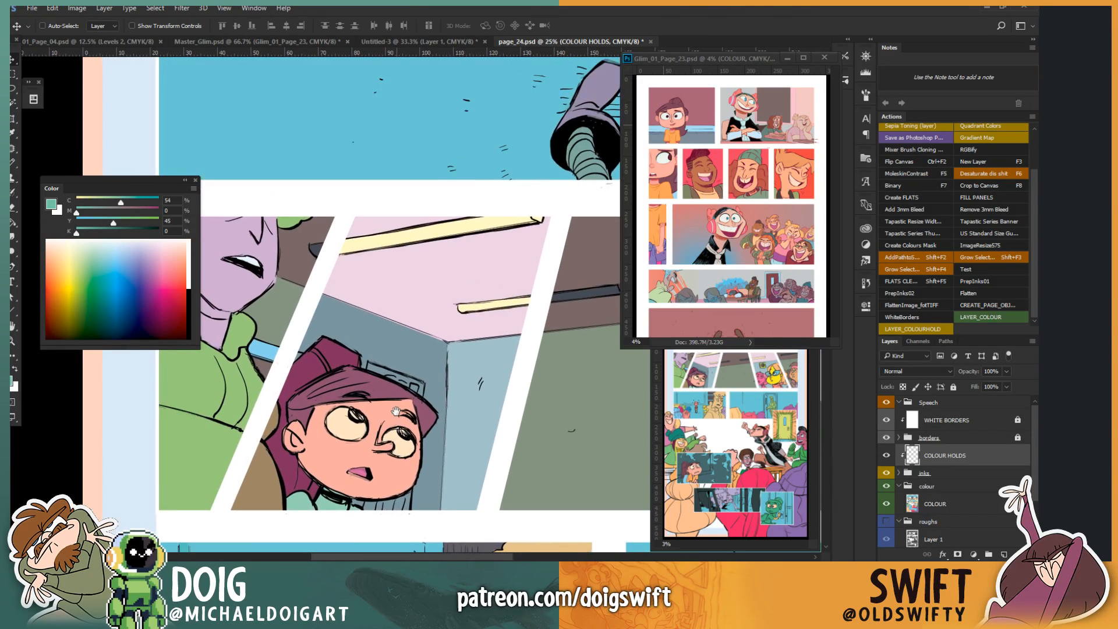
left_click_drag(389, 468, 275, 427)
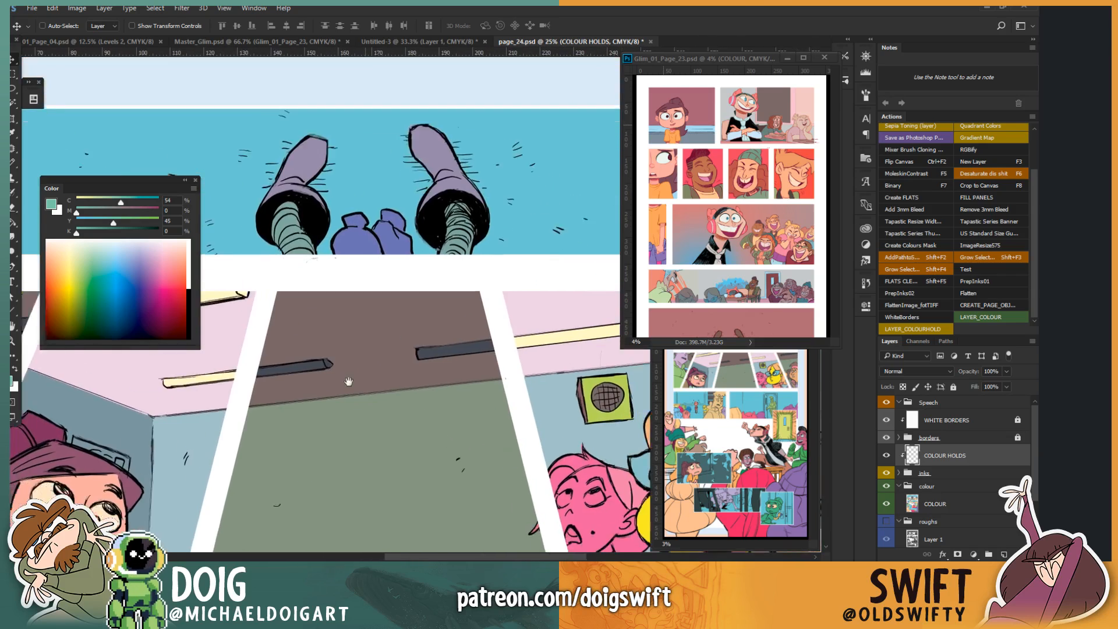
left_click_drag(396, 500, 332, 375)
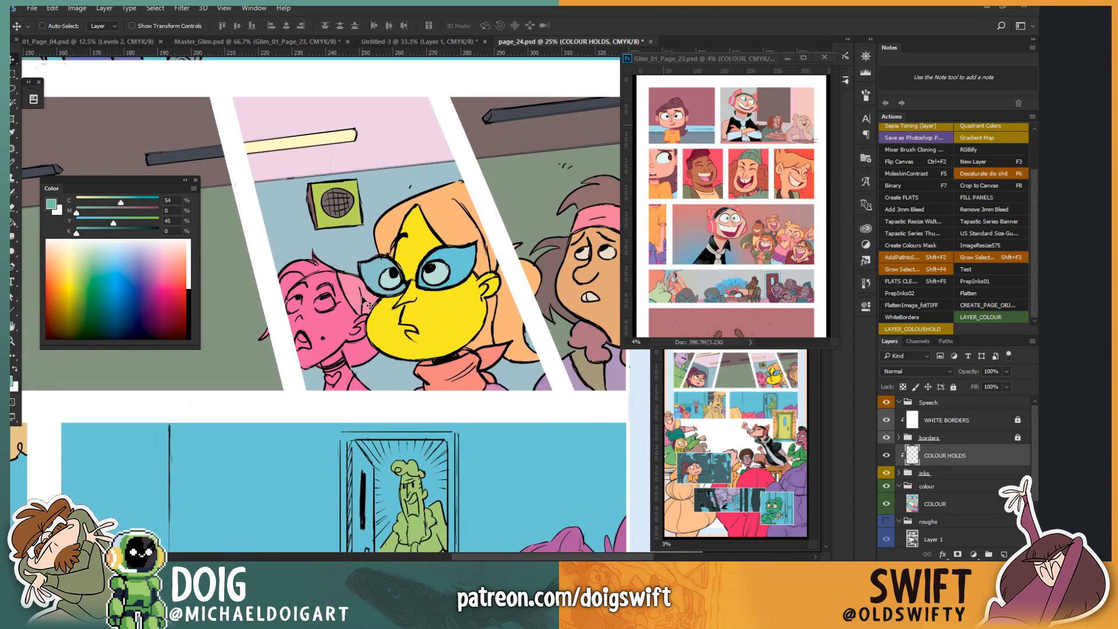
key("ctrl+plus")
key("ctrl+plus")
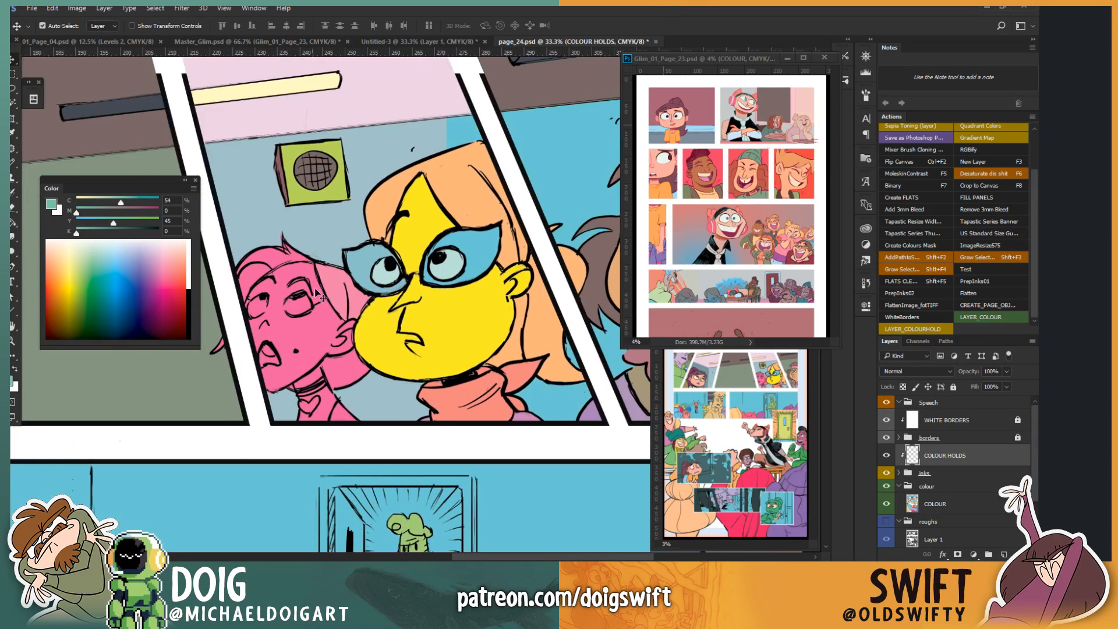
Step: Lasso the pink character's neck and shoulders and fill them with purple C22 M67 Y0 K0 on the COLOUR layer
key("l")
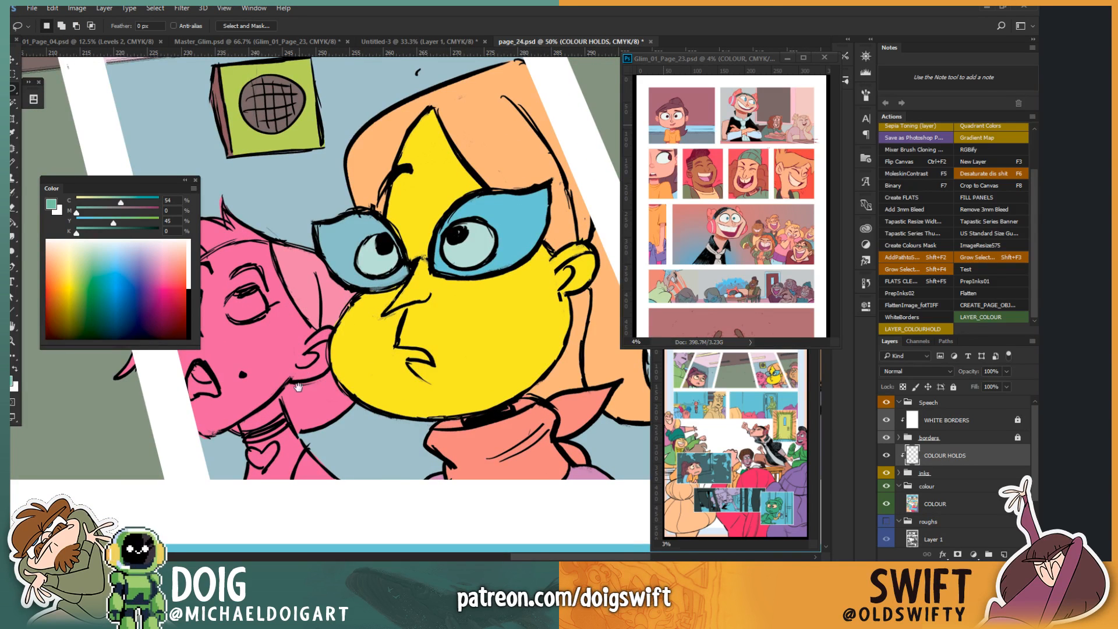
left_click_drag(298, 387, 344, 357)
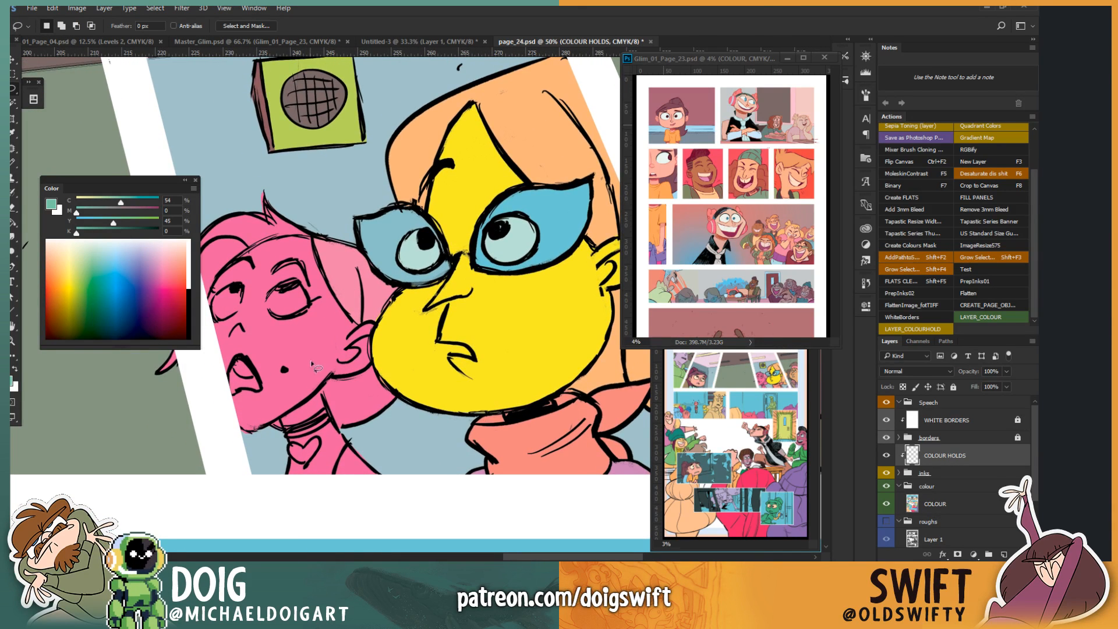
mouse_move(342, 430)
left_mouse_down()
mouse_move(319, 389)
mouse_move(282, 416)
mouse_move(279, 476)
mouse_move(402, 480)
mouse_move(397, 459)
mouse_move(342, 429)
left_mouse_up()
left_click_drag(303, 328, 345, 336)
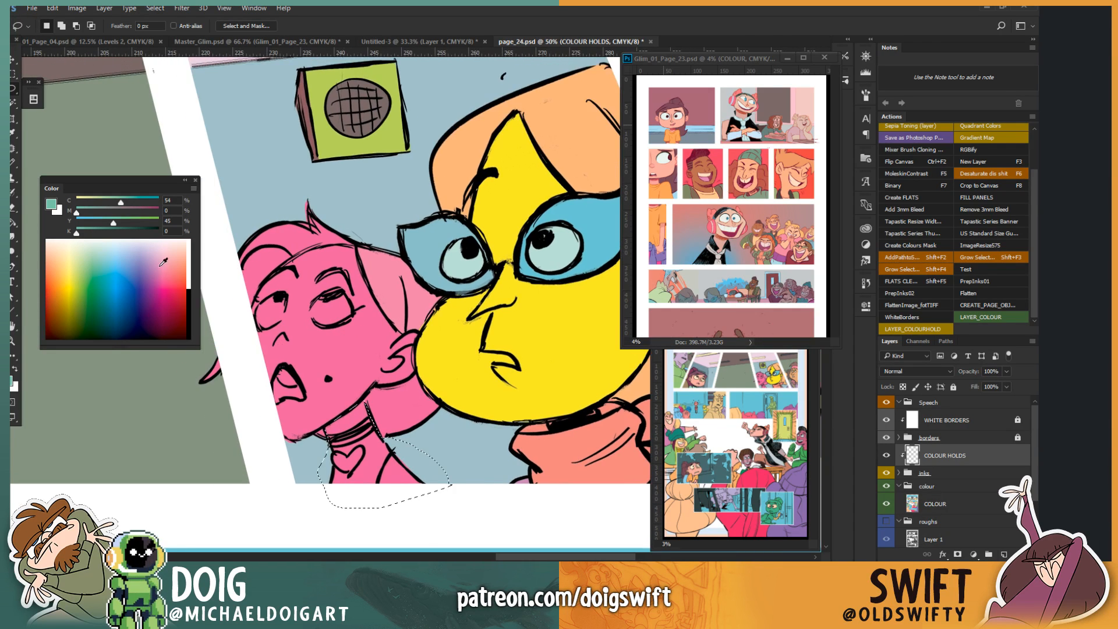
left_click(163, 262)
key("g")
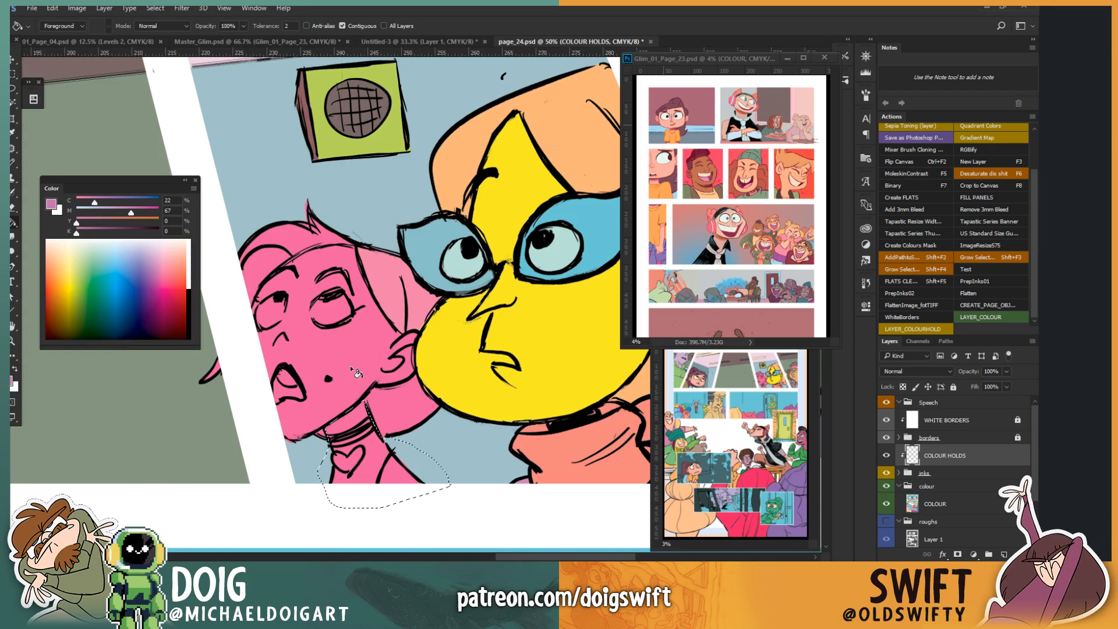
left_click(374, 462)
key("ctrl+z")
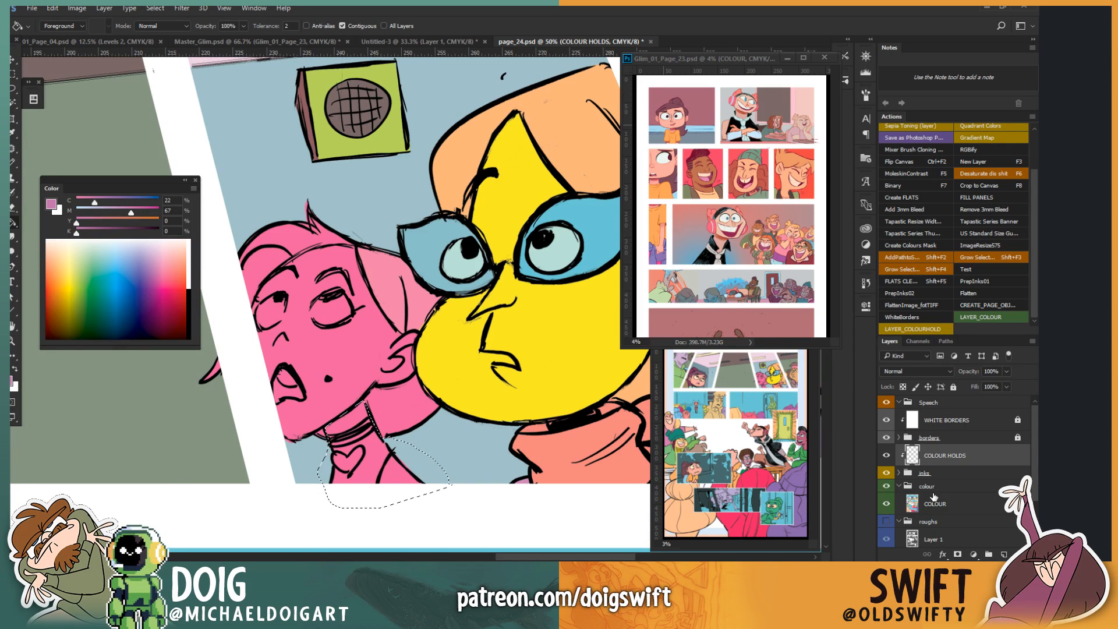
left_click(935, 502)
left_click(390, 448)
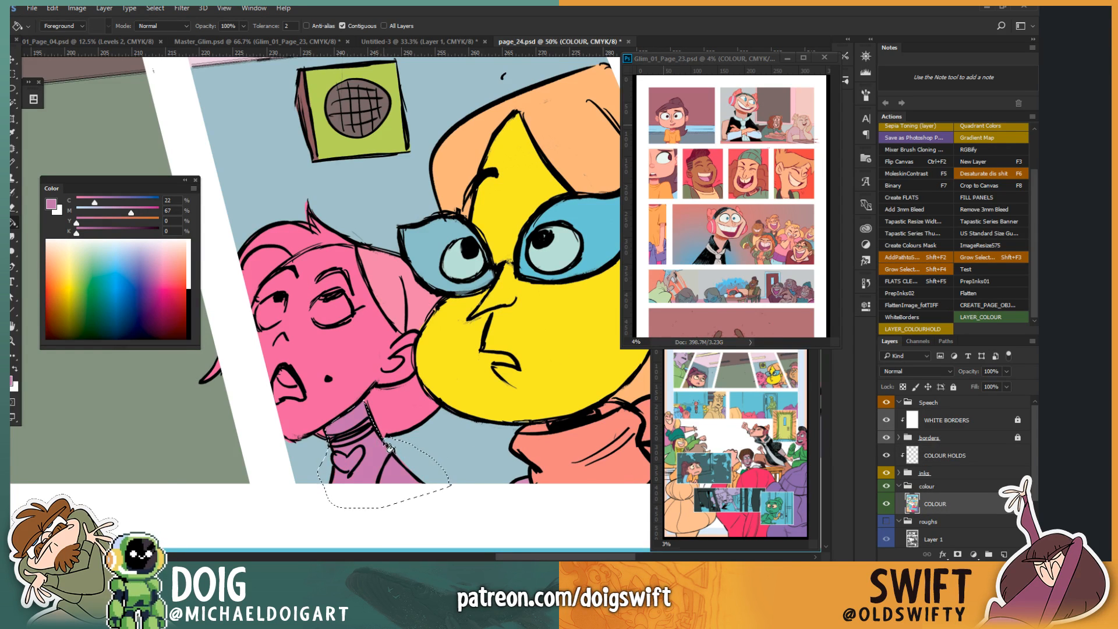
key("ctrl+d")
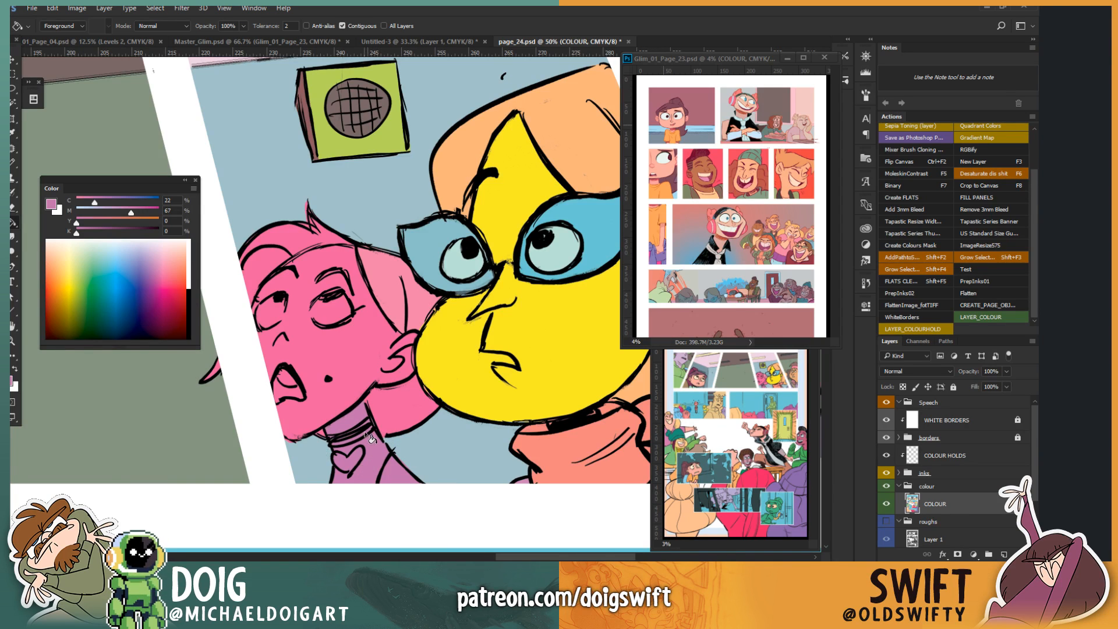
Step: Lasso the hair area behind the pink character's neck and fill it with light green C35 M0 Y53 K0
key("l")
mouse_move(344, 413)
left_mouse_down()
mouse_move(317, 446)
mouse_move(379, 389)
mouse_move(410, 386)
mouse_move(425, 339)
mouse_move(417, 317)
left_mouse_up()
mouse_move(313, 444)
left_mouse_down()
mouse_move(376, 384)
mouse_move(436, 375)
mouse_move(450, 431)
mouse_move(363, 457)
mouse_move(314, 435)
left_mouse_up()
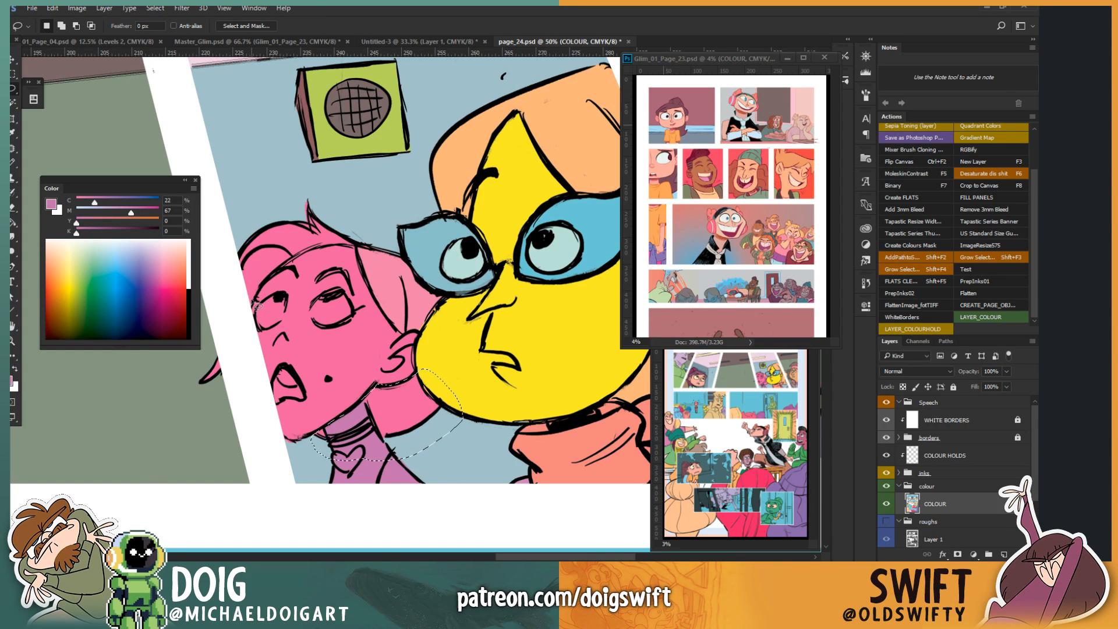
left_click_drag(76, 262, 91, 261)
key("g")
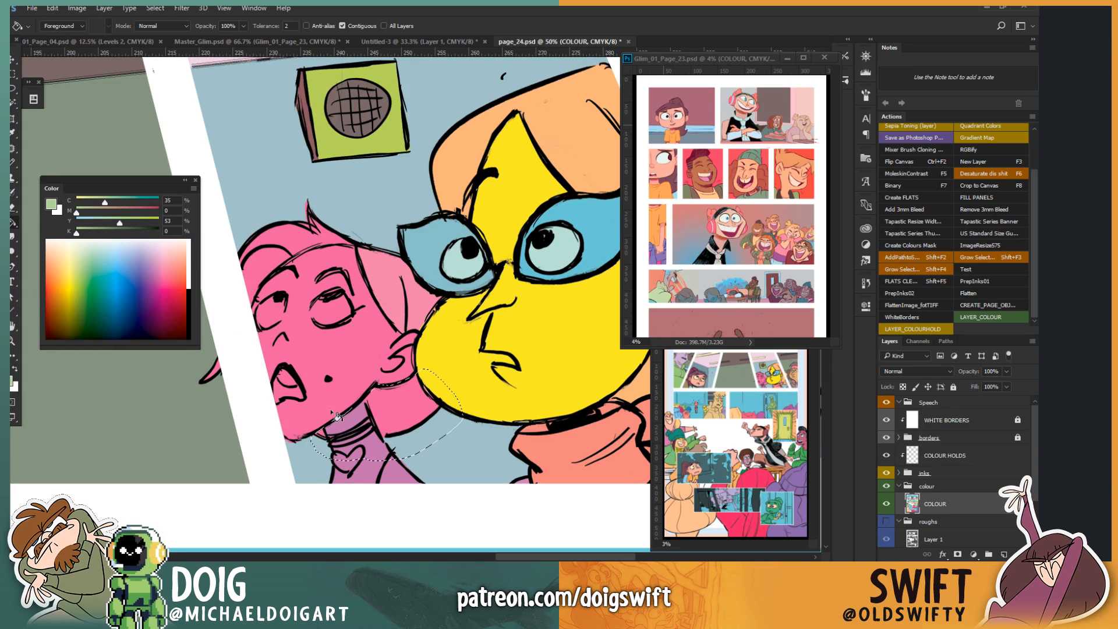
left_click(329, 441)
key("ctrl+d")
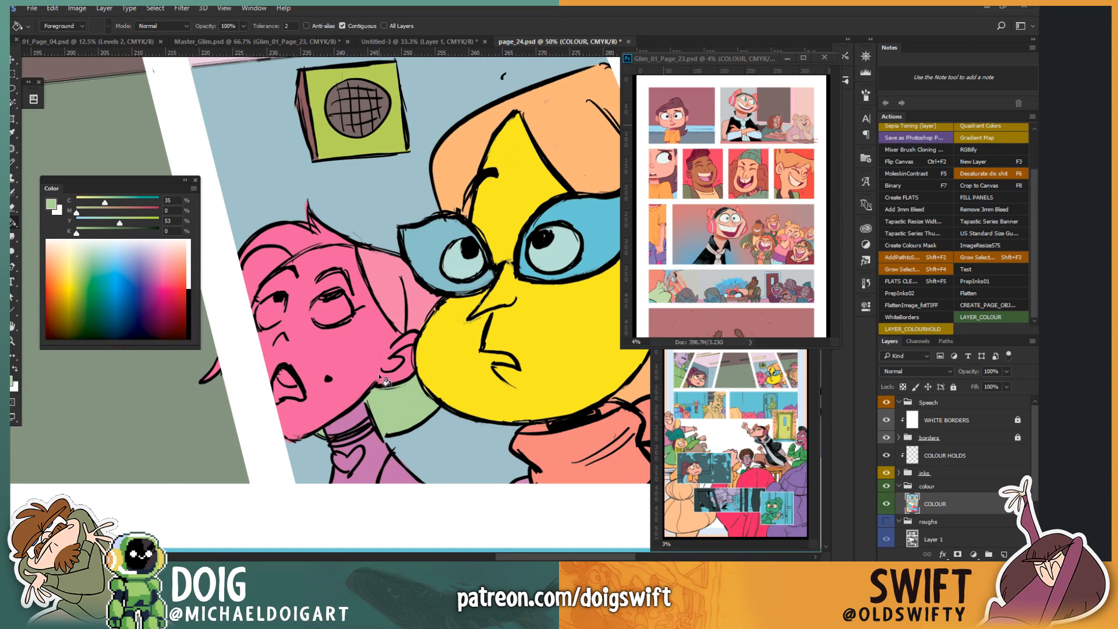
Step: Lasso both of the pink character's eyes and fill them with pale pink C0 M13 Y2 K0
key("l")
mouse_move(361, 316)
left_mouse_down()
mouse_move(363, 354)
mouse_move(351, 302)
mouse_move(321, 345)
mouse_move(372, 353)
mouse_move(405, 343)
mouse_move(402, 328)
mouse_move(426, 317)
mouse_move(441, 344)
mouse_move(398, 339)
left_mouse_up()
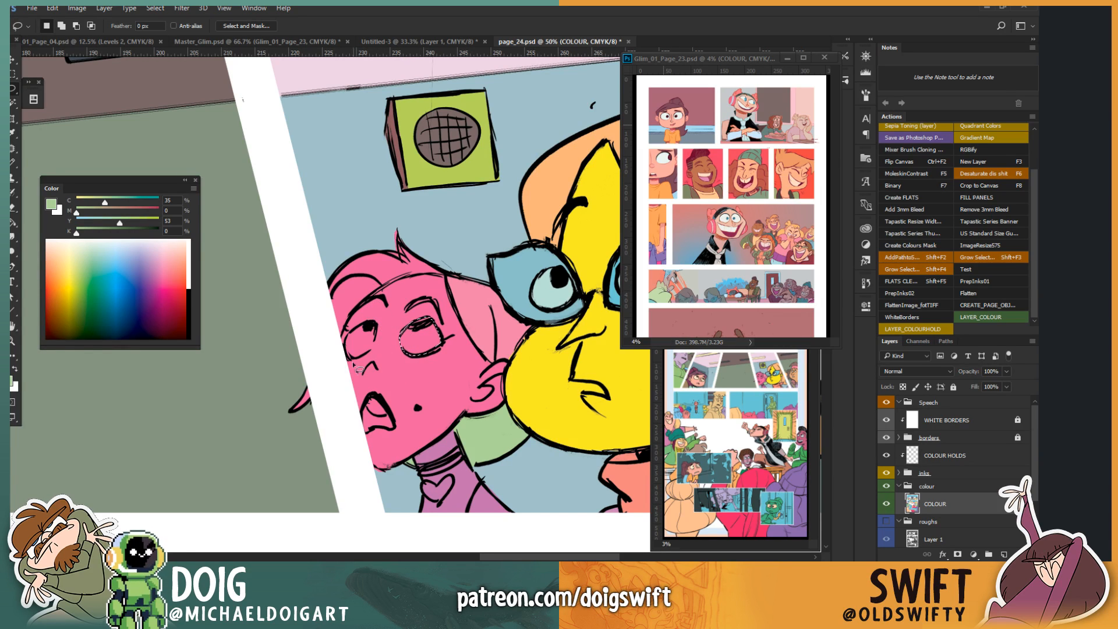
key("shift")
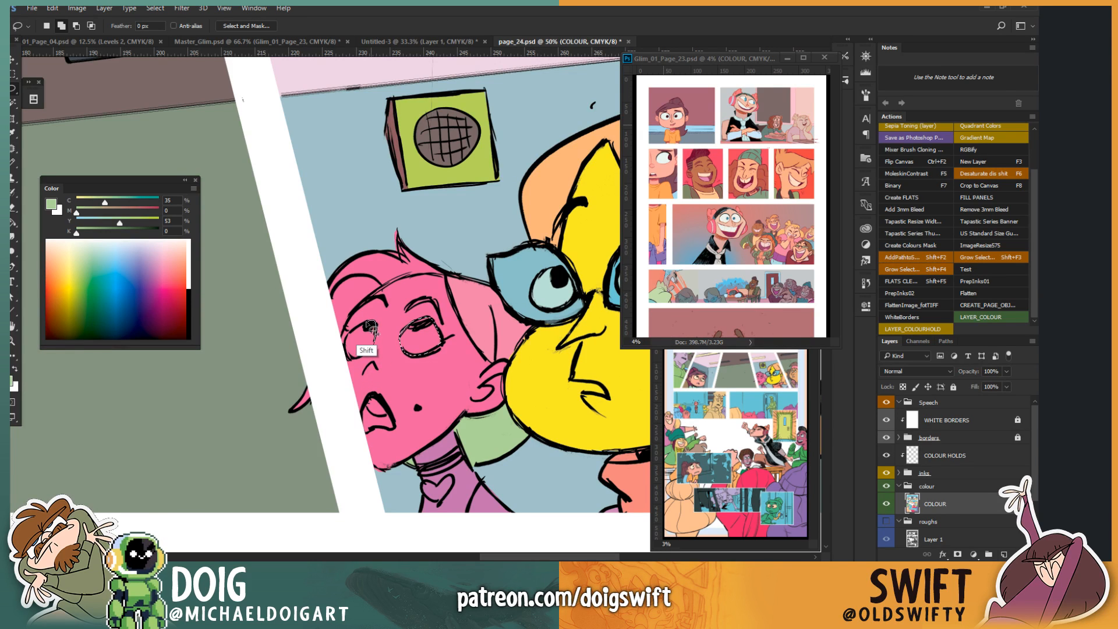
mouse_move(369, 326)
left_mouse_down()
mouse_move(349, 348)
mouse_move(354, 363)
mouse_move(372, 362)
mouse_move(367, 333)
left_mouse_up()
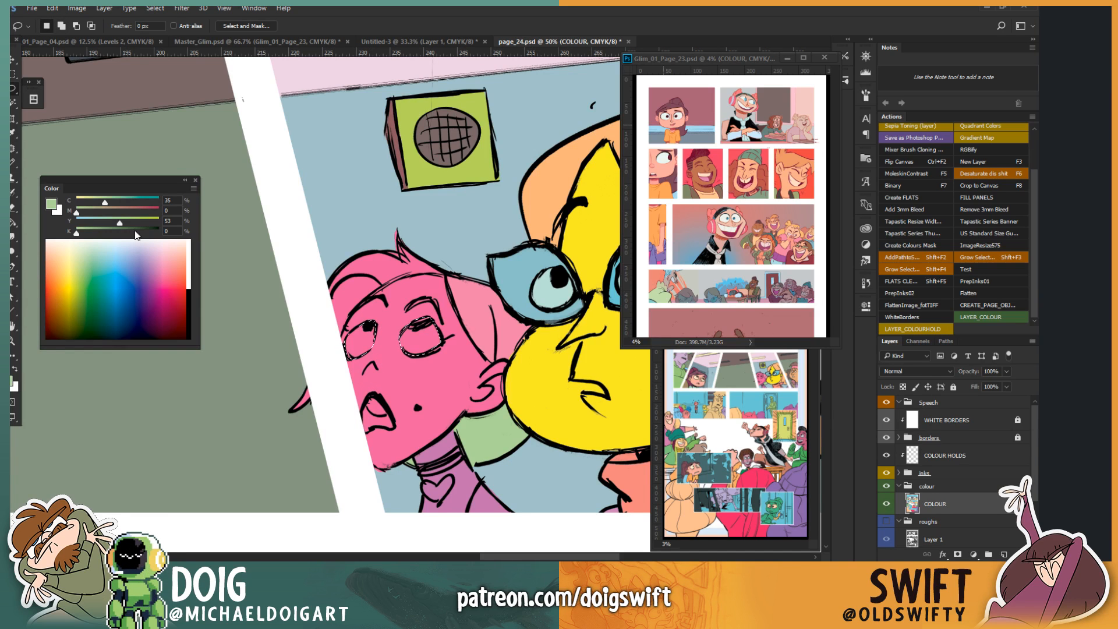
mouse_move(156, 252)
left_mouse_down()
mouse_move(82, 237)
mouse_move(167, 238)
left_mouse_up()
key("g")
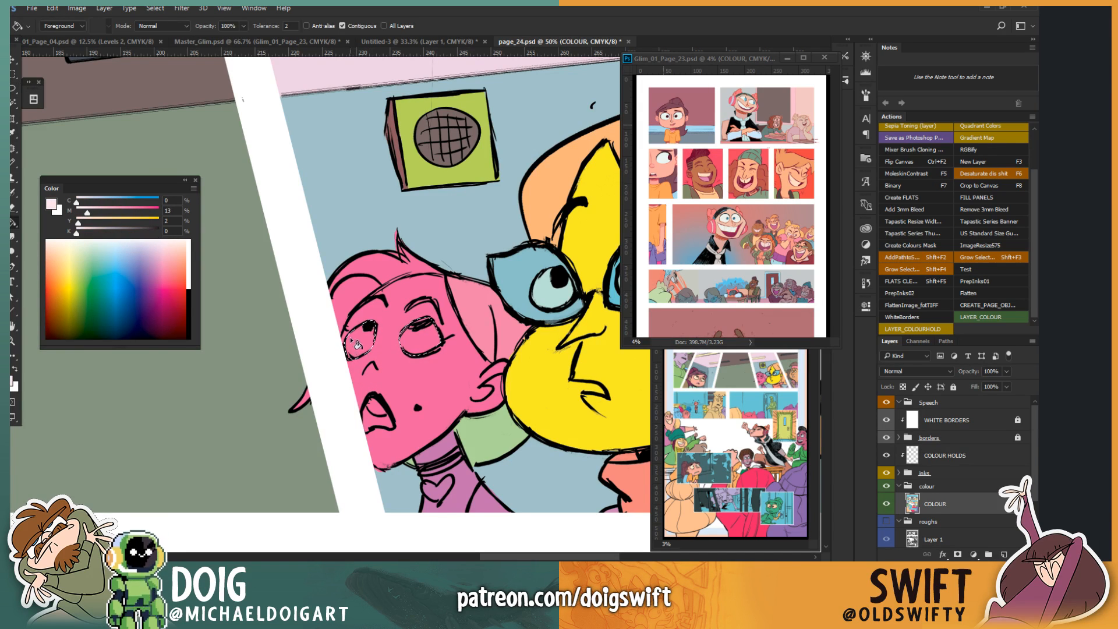
left_click(429, 345)
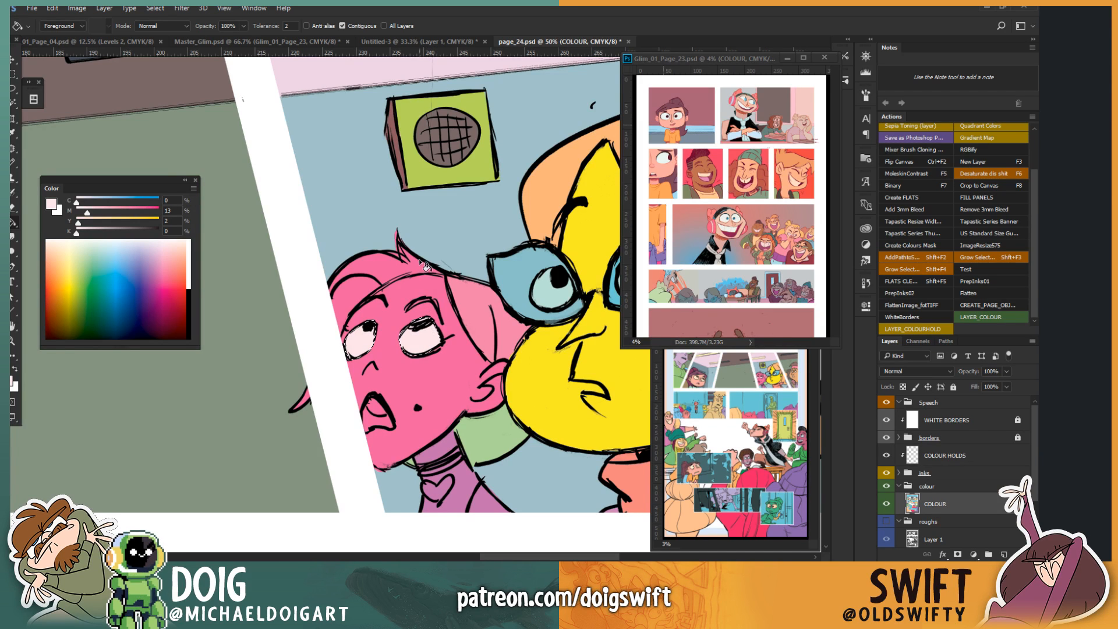
Step: Lasso the teeth inside the pink character's open mouth and fill them with cream C0 M11 Y20 K0
mouse_move(444, 289)
left_mouse_down()
mouse_move(366, 287)
mouse_move(341, 243)
mouse_move(400, 274)
left_mouse_up()
key("l")
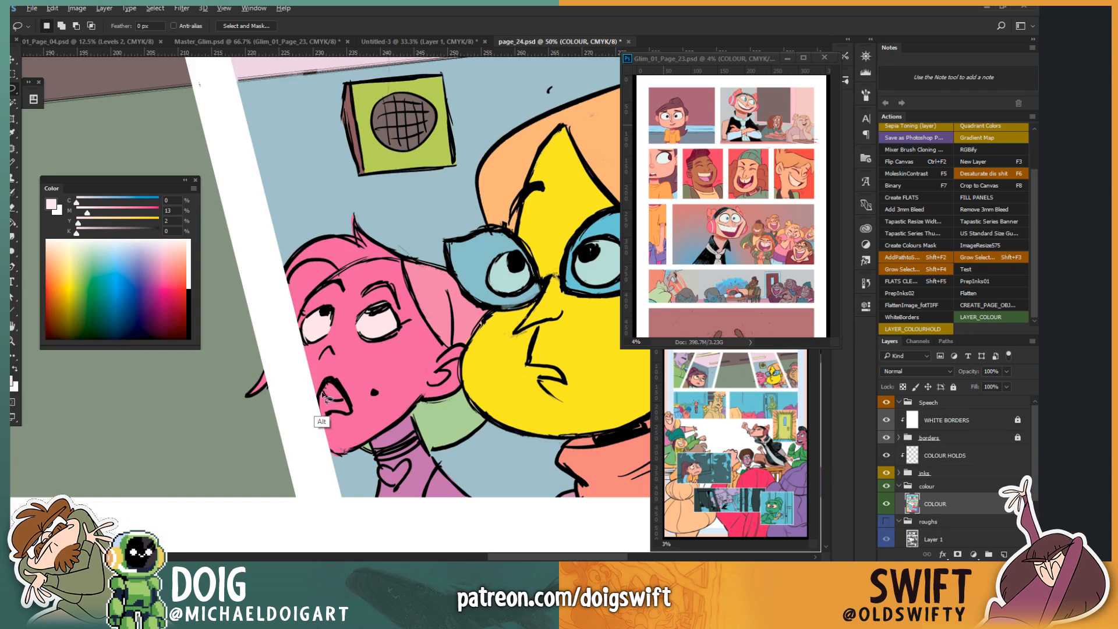
mouse_move(324, 395)
left_mouse_down()
mouse_move(348, 402)
mouse_move(342, 415)
mouse_move(326, 410)
mouse_move(327, 388)
left_mouse_up()
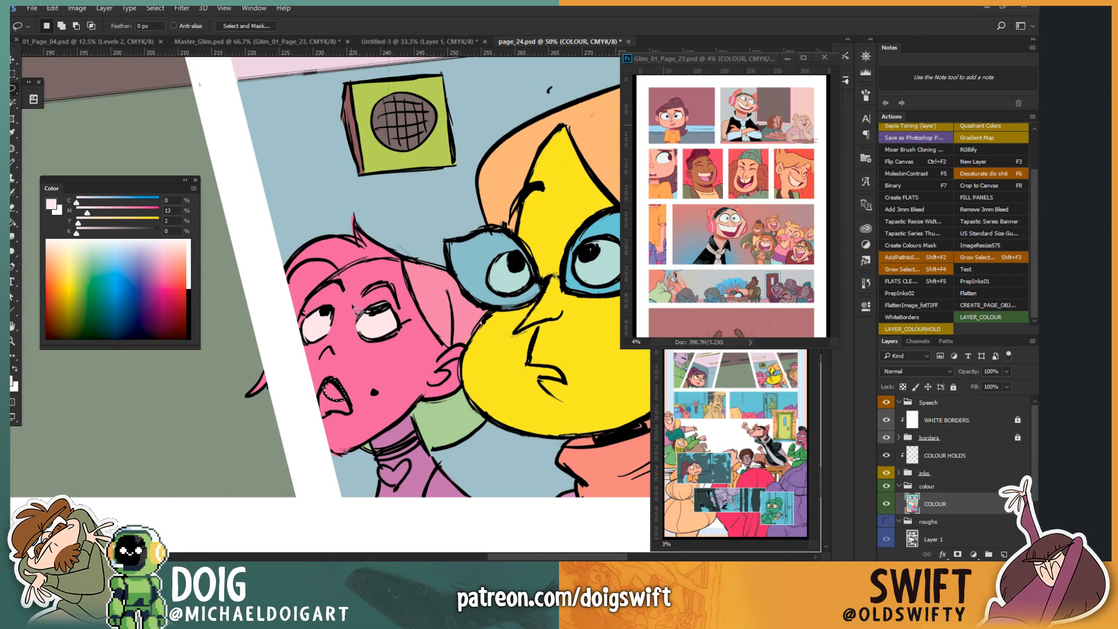
left_click(68, 240)
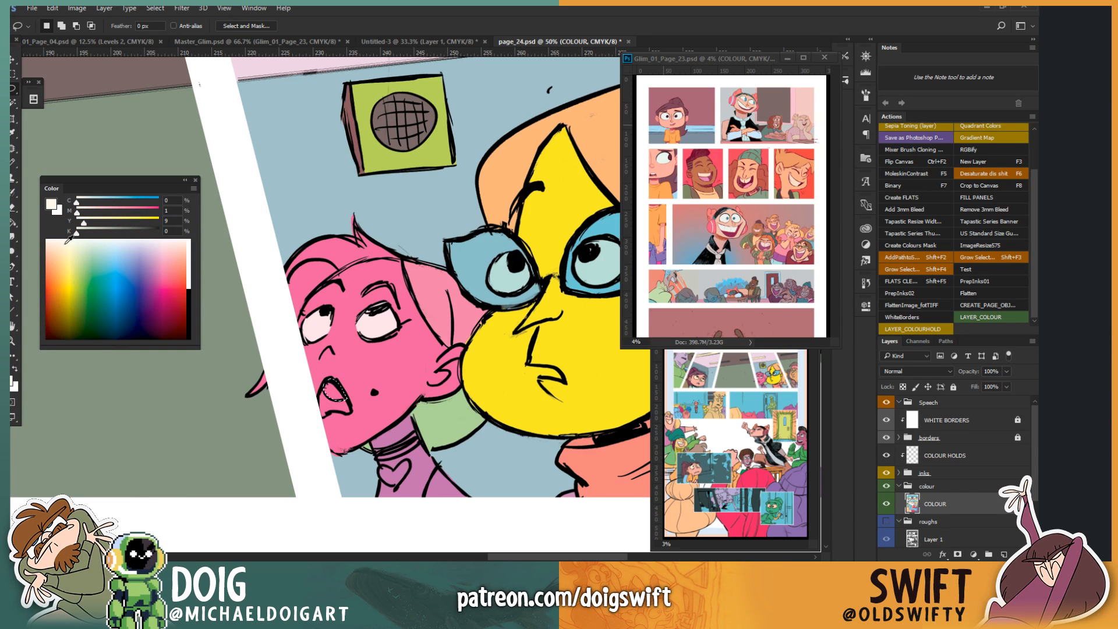
key("g")
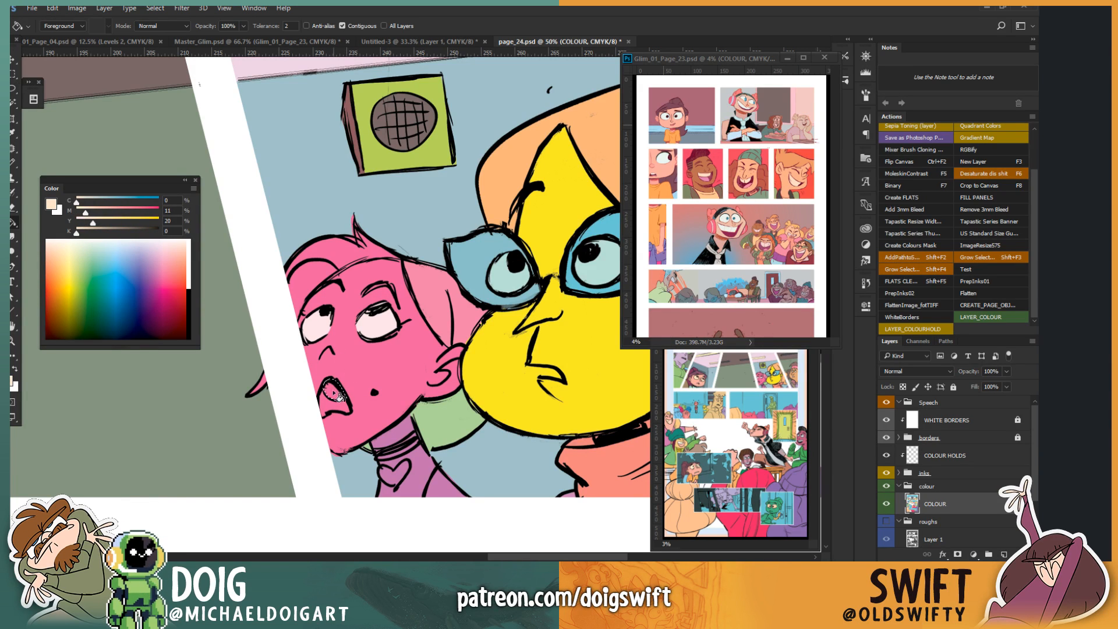
Step: Lasso the rest of the pink character's mouth interior and fill it with tan C18 M40 Y52 K0
key("l")
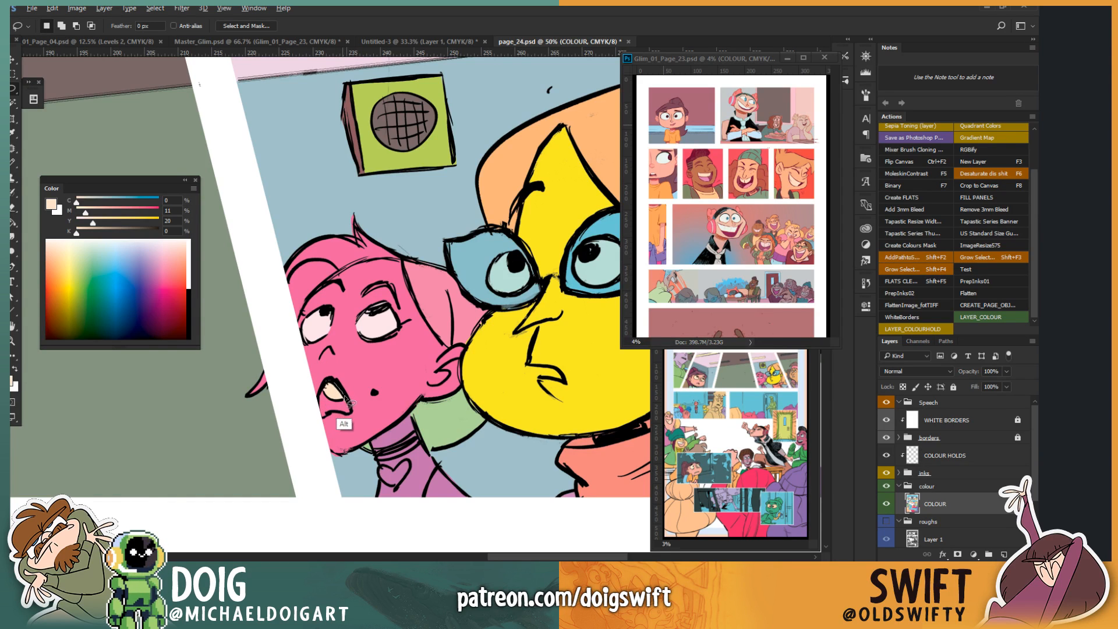
mouse_move(345, 397)
left_mouse_down()
mouse_move(351, 415)
mouse_move(324, 419)
mouse_move(316, 406)
left_mouse_up()
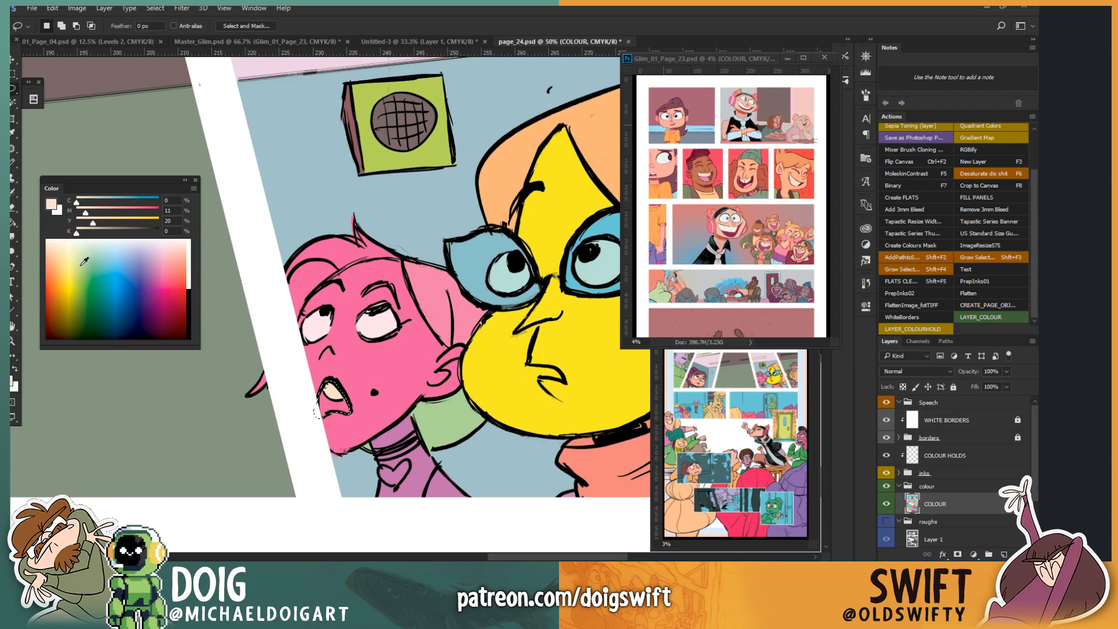
left_click_drag(77, 203, 109, 213)
left_click_drag(92, 224, 119, 224)
key("g")
left_click(331, 413)
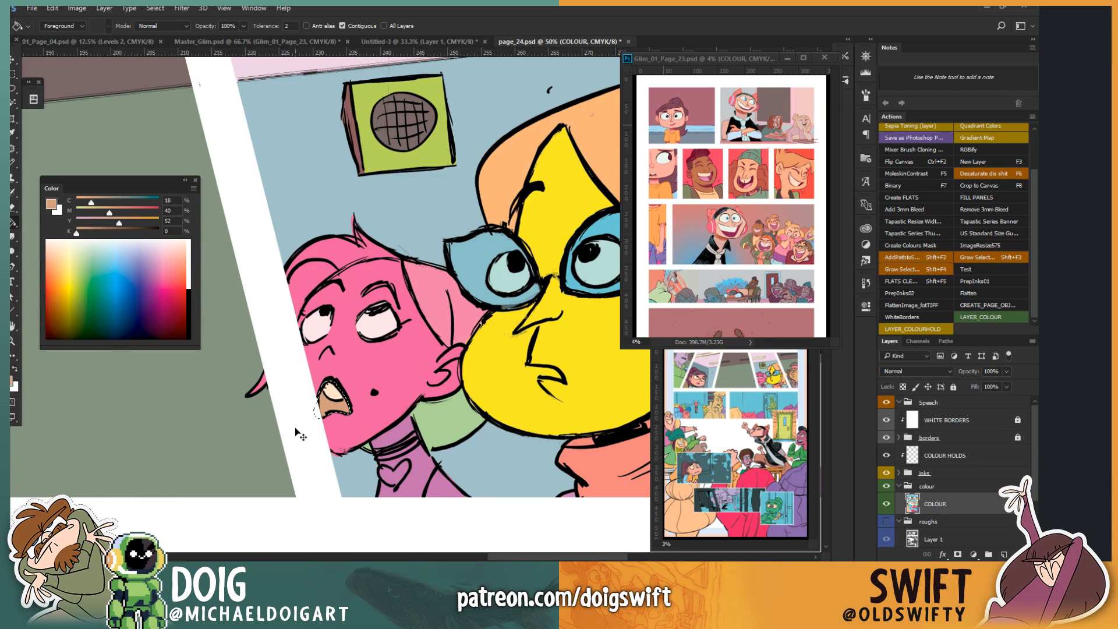
key("ctrl+d")
Step: Lasso the pink character's fringe and stray lock, and fill all the hair, including the side and back sections, with the same tan
key("l")
mouse_move(397, 265)
left_mouse_down()
mouse_move(346, 265)
mouse_move(306, 299)
mouse_move(259, 405)
mouse_move(242, 372)
mouse_move(246, 297)
mouse_move(291, 209)
mouse_move(369, 196)
mouse_move(416, 230)
mouse_move(404, 261)
left_mouse_up()
key("g")
left_click(333, 261)
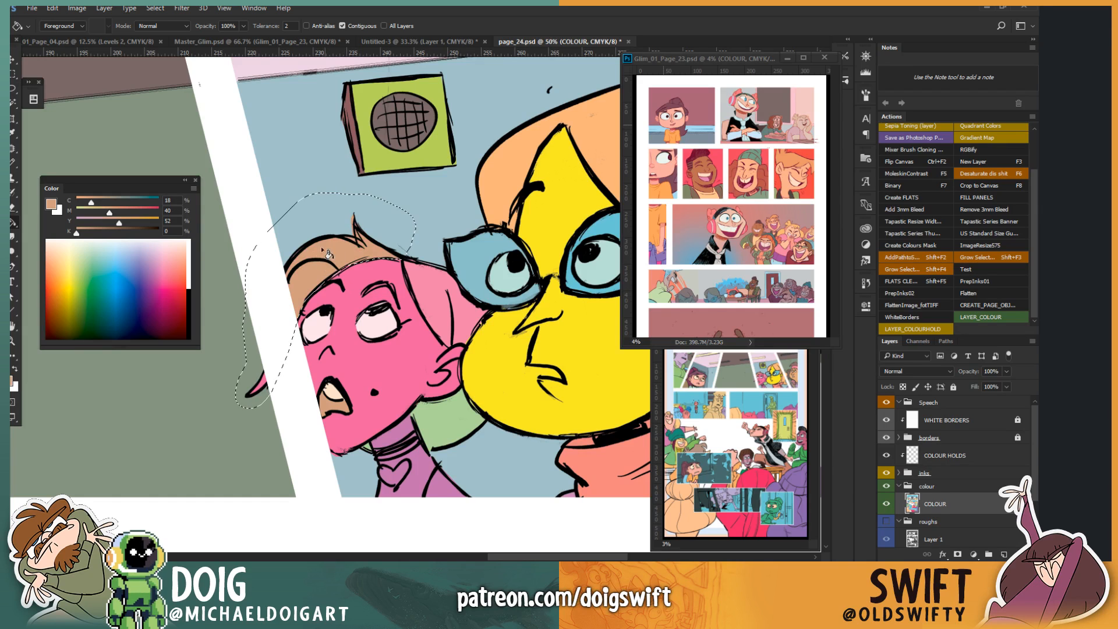
key("ctrl+d")
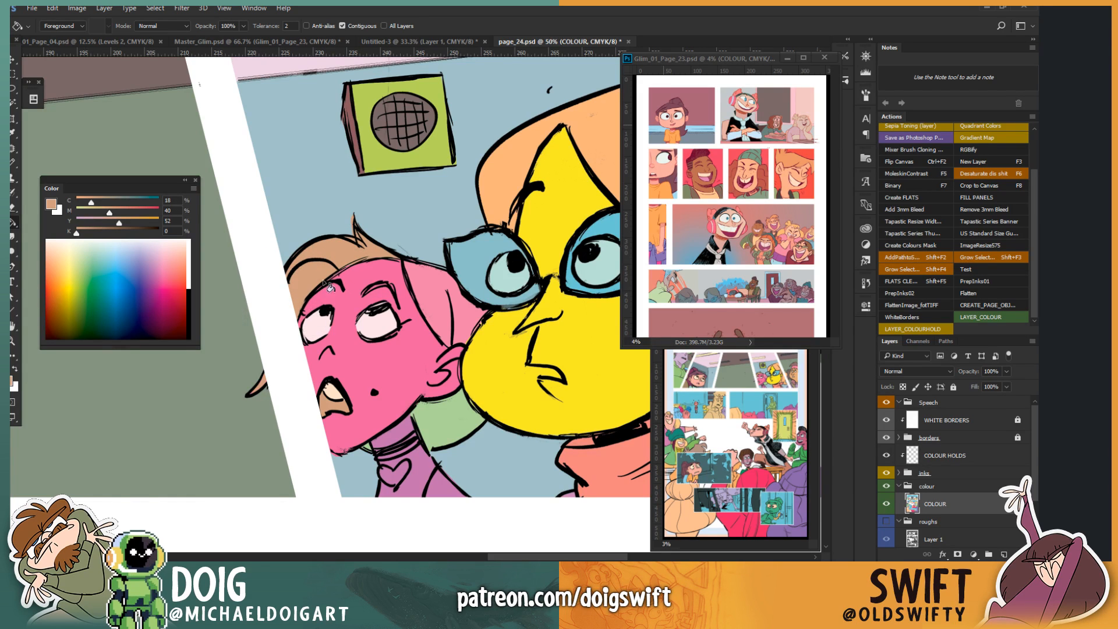
mouse_move(421, 288)
left_mouse_down()
mouse_move(284, 332)
mouse_move(337, 315)
left_mouse_up()
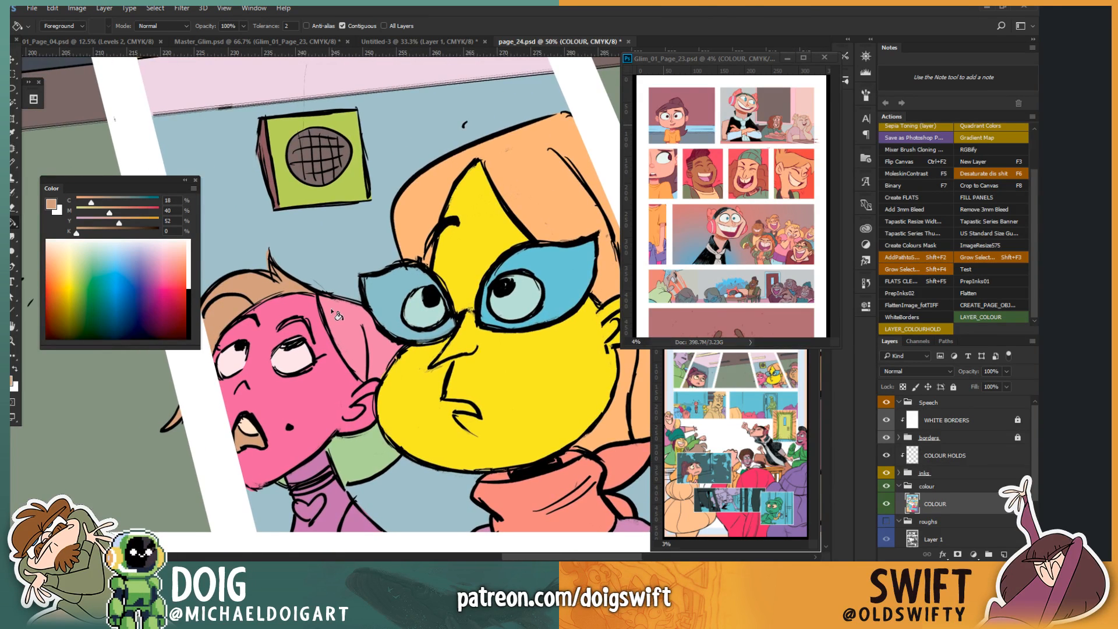
left_click(351, 336)
left_click_drag(322, 340, 367, 282)
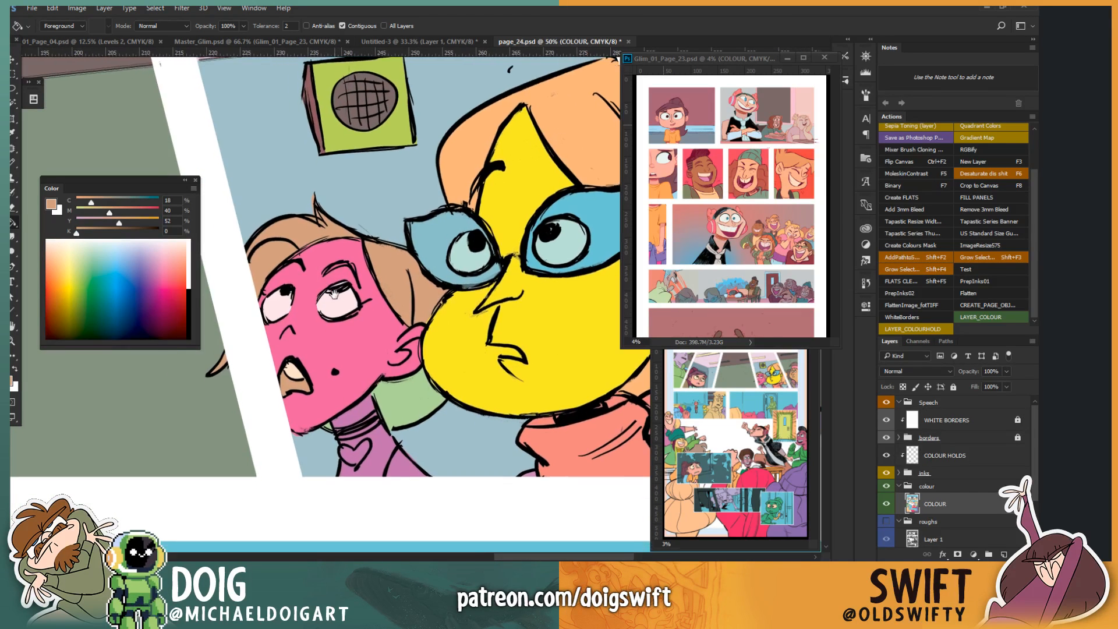
left_click(415, 400)
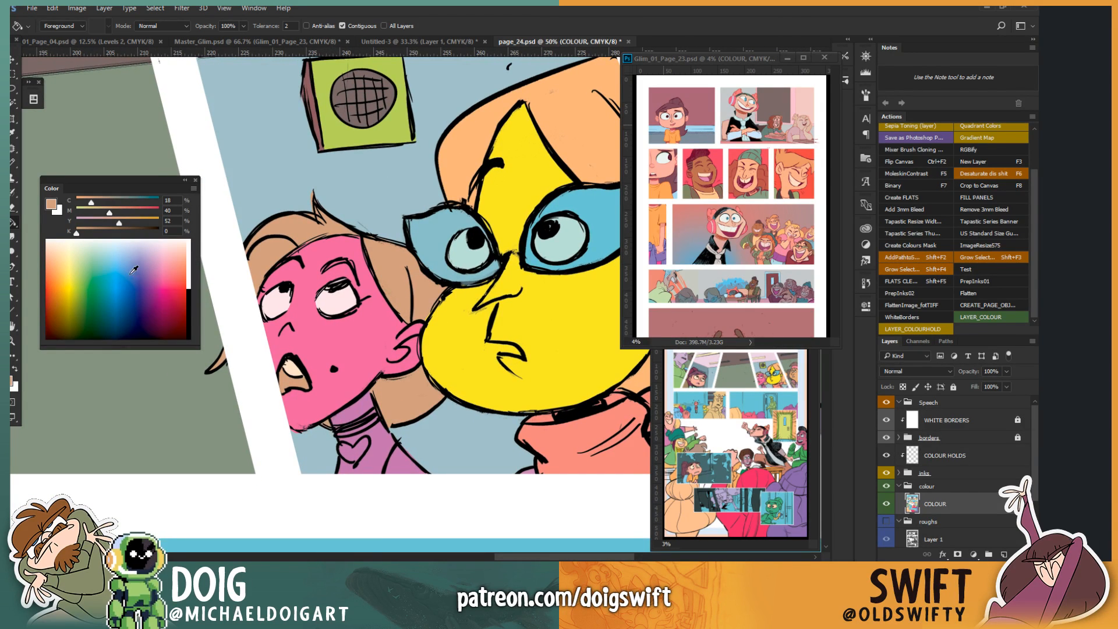
Step: Fill the tan-haired character's face with light pink C0 M34 Y7 K0 and the mouth interior with purple C35 M63 Y0 K0
left_click_drag(134, 269, 171, 251)
left_click(314, 348)
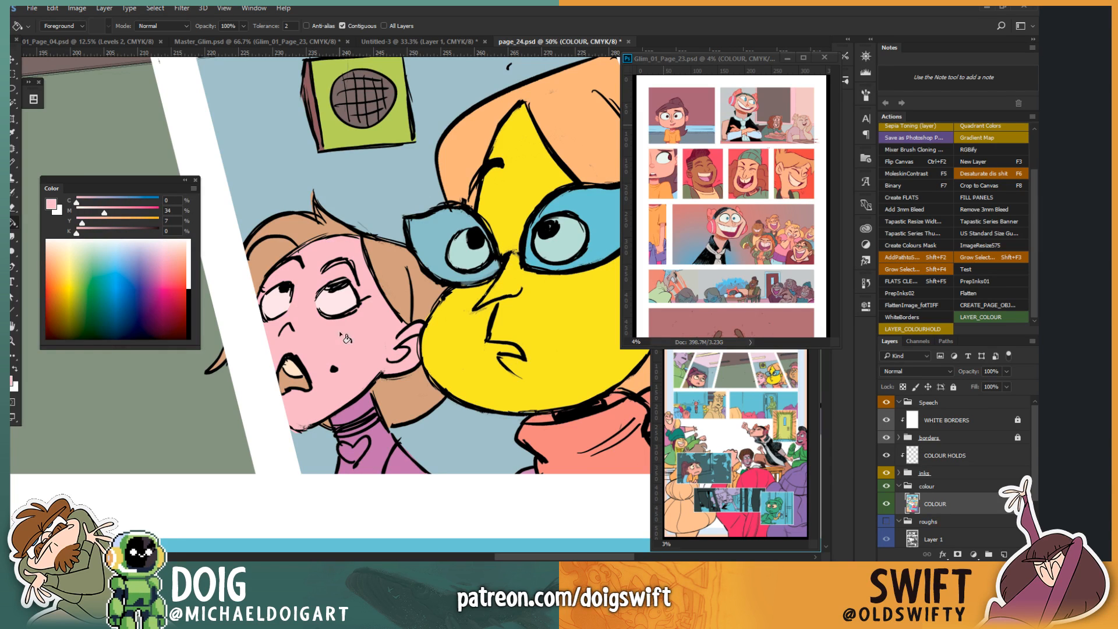
left_click_drag(278, 326, 309, 311)
left_click_drag(375, 345, 353, 316)
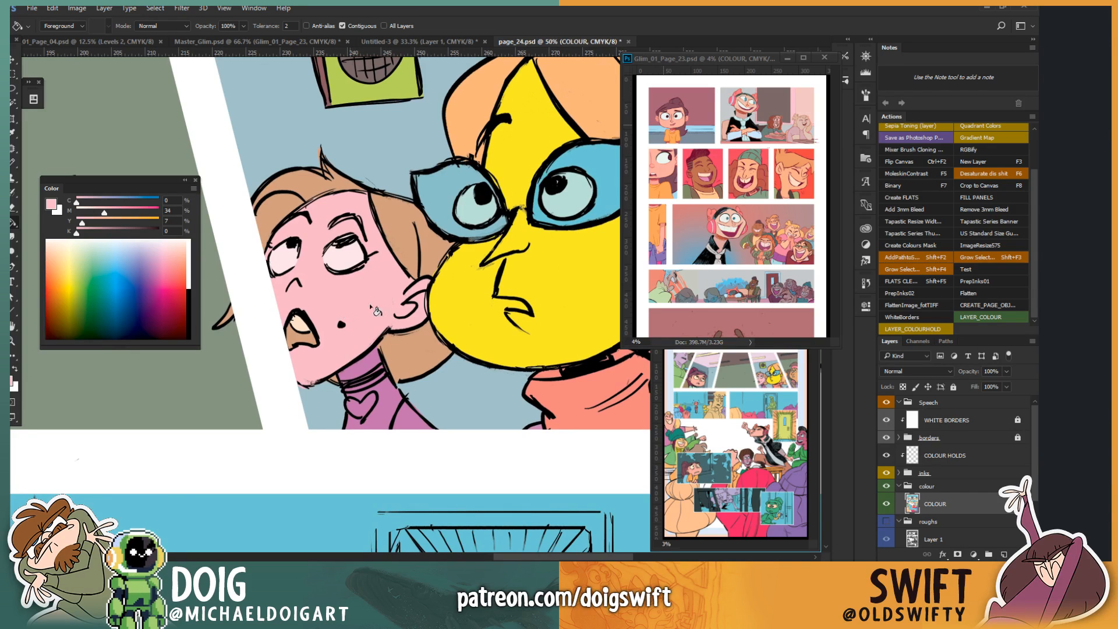
left_click(155, 268)
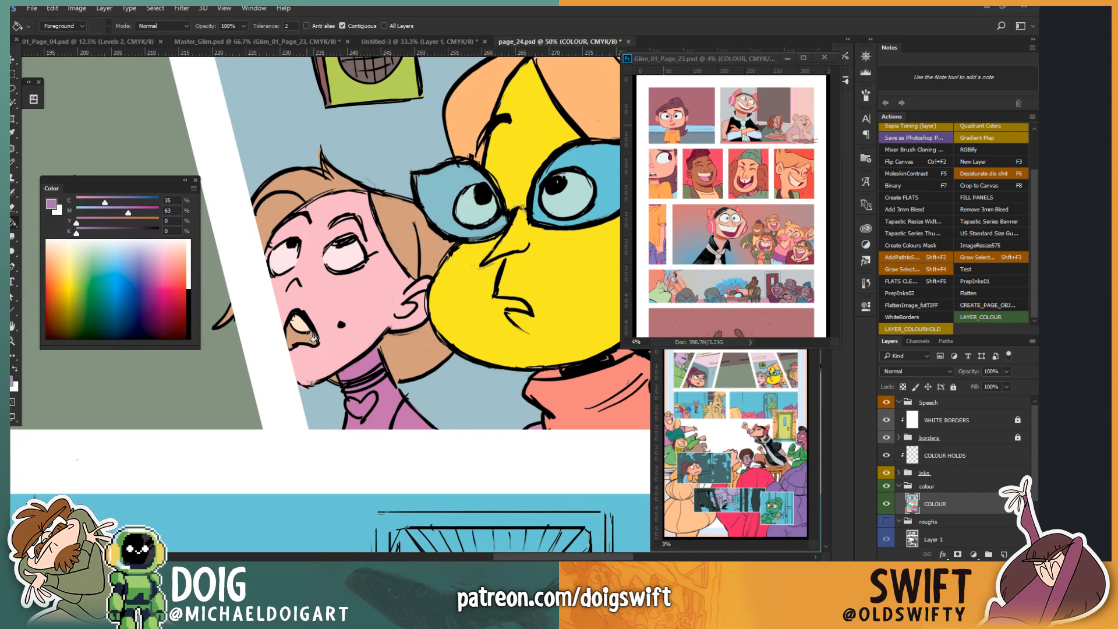
left_click(311, 338)
Step: Lasso the tan-haired character's shoulder and fill it with pink C0 M75 Y13 K0
key("l")
mouse_move(408, 395)
left_mouse_down()
mouse_move(394, 446)
mouse_move(449, 442)
mouse_move(418, 397)
left_mouse_up()
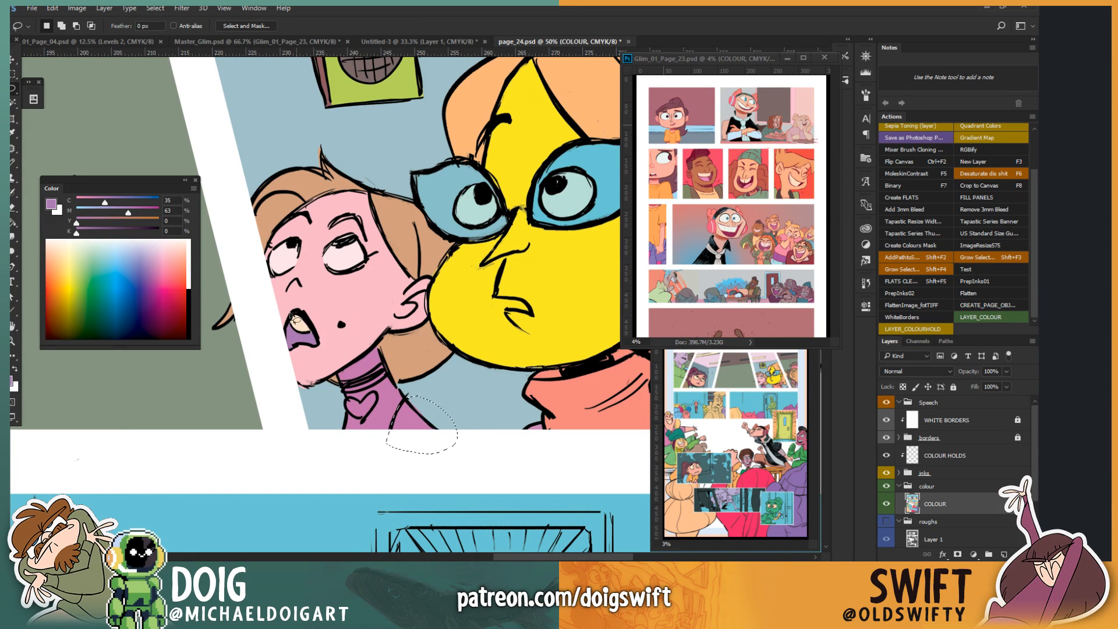
left_click(171, 269)
key("g")
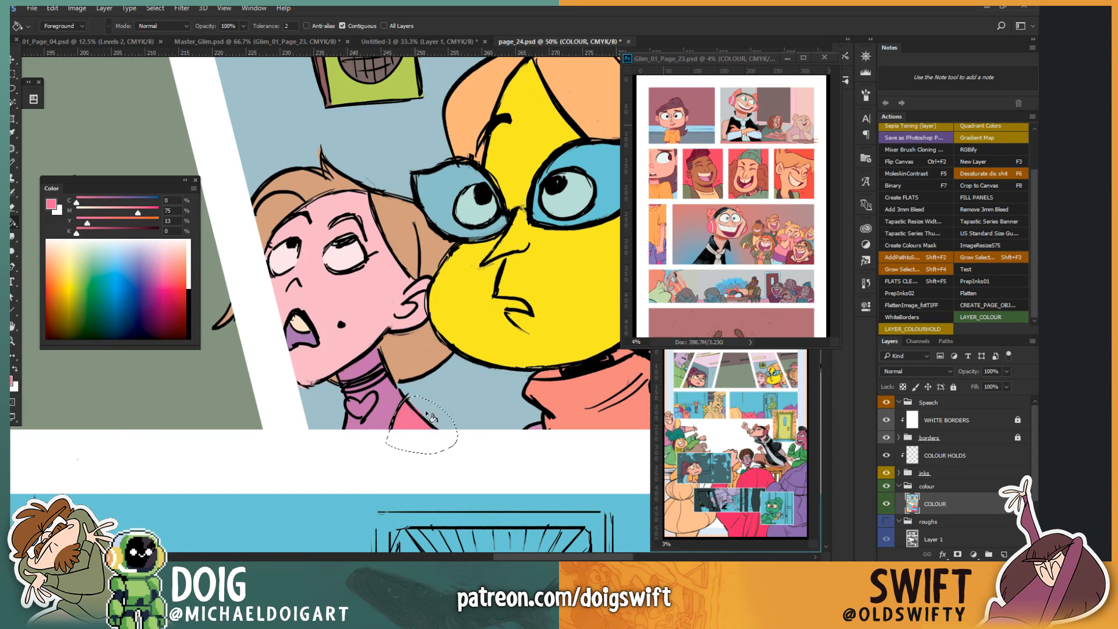
left_click(415, 415)
key("ctrl+d")
Step: Lasso the tan-haired character's purple neck and chest area and fill it with softer pink C0 M57 Y7 K0
key("l")
key("i")
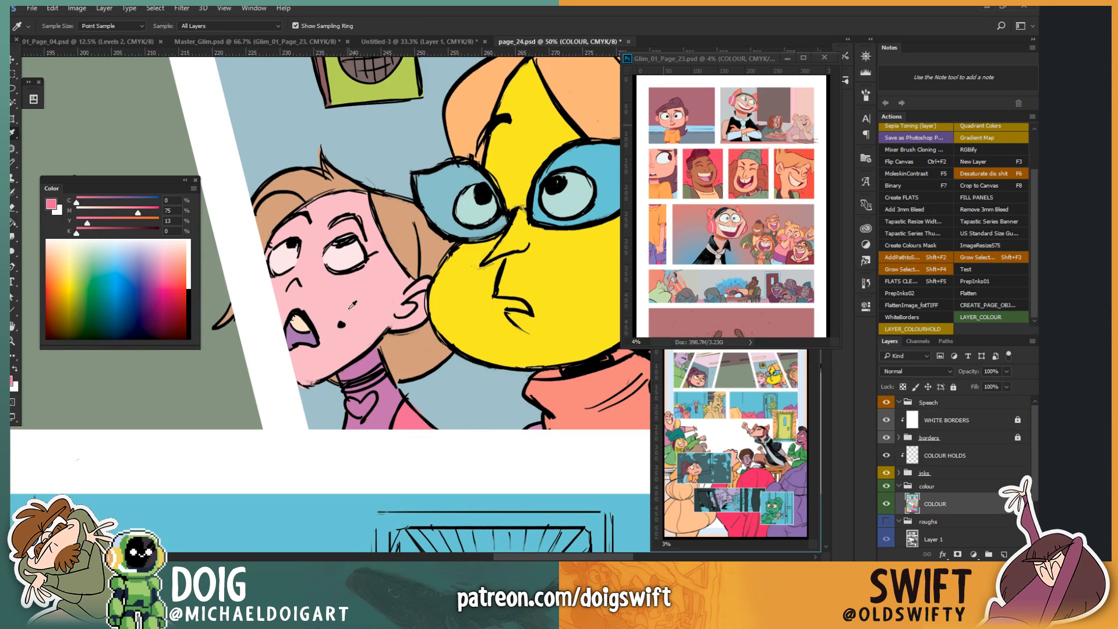
left_click(354, 295)
left_click_drag(113, 214, 123, 215)
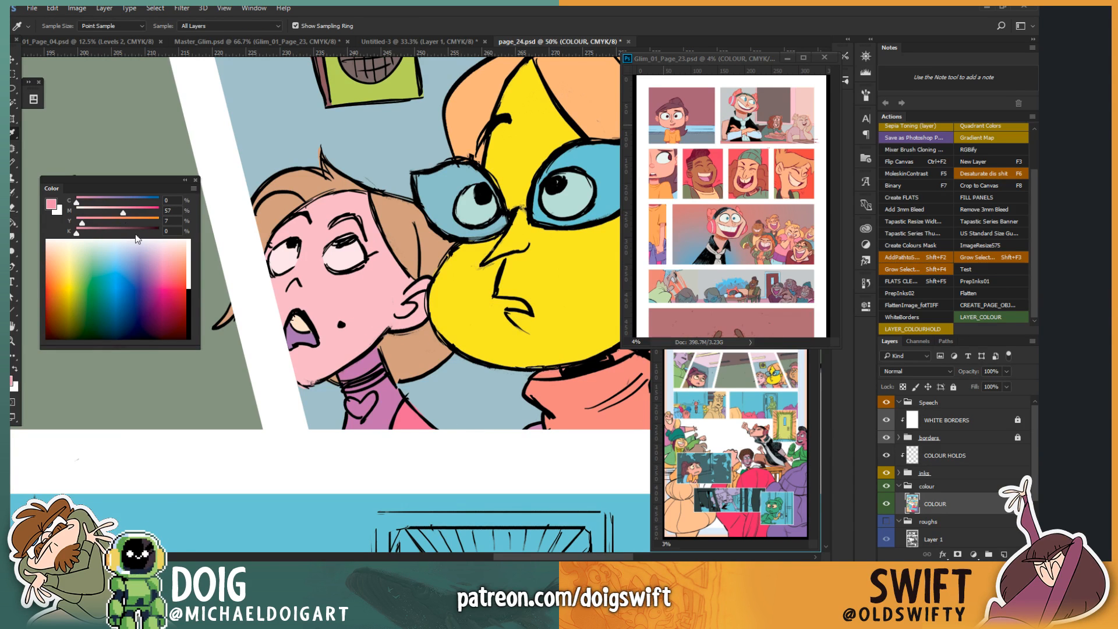
key("l")
mouse_move(330, 364)
left_mouse_down()
mouse_move(345, 459)
mouse_move(404, 437)
mouse_move(414, 407)
mouse_move(401, 354)
mouse_move(376, 329)
mouse_move(347, 336)
left_mouse_up()
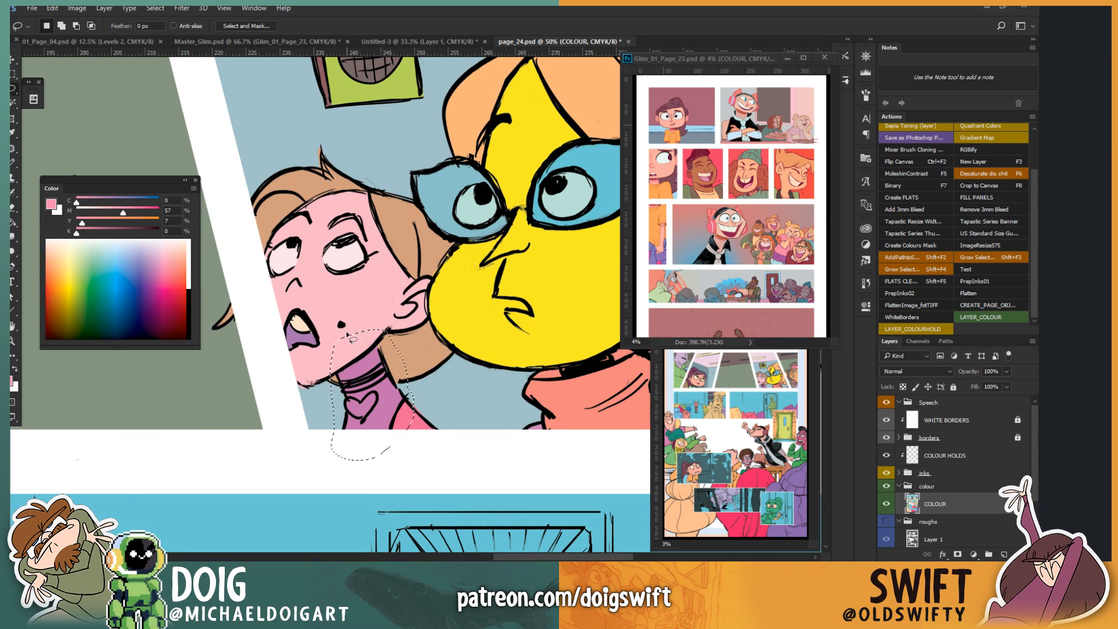
key("g")
left_click(381, 428)
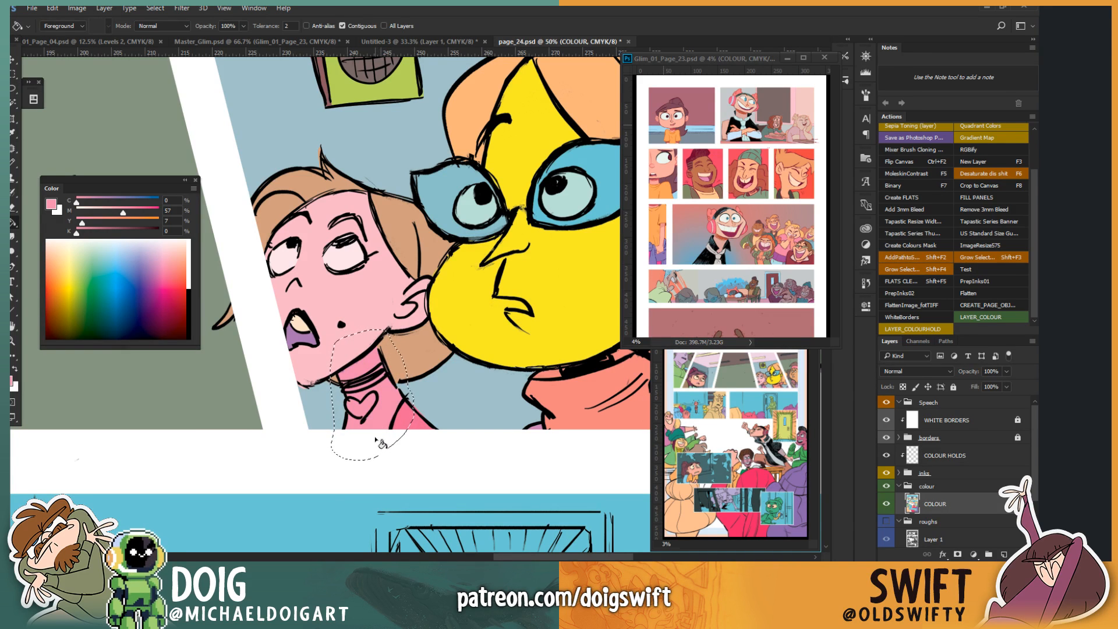
key("ctrl+d")
Step: Lasso the heart on the tan-haired character's chest and fill it with the shoulder's pink C0 M75 Y13 K0
left_click(411, 418, "alt")
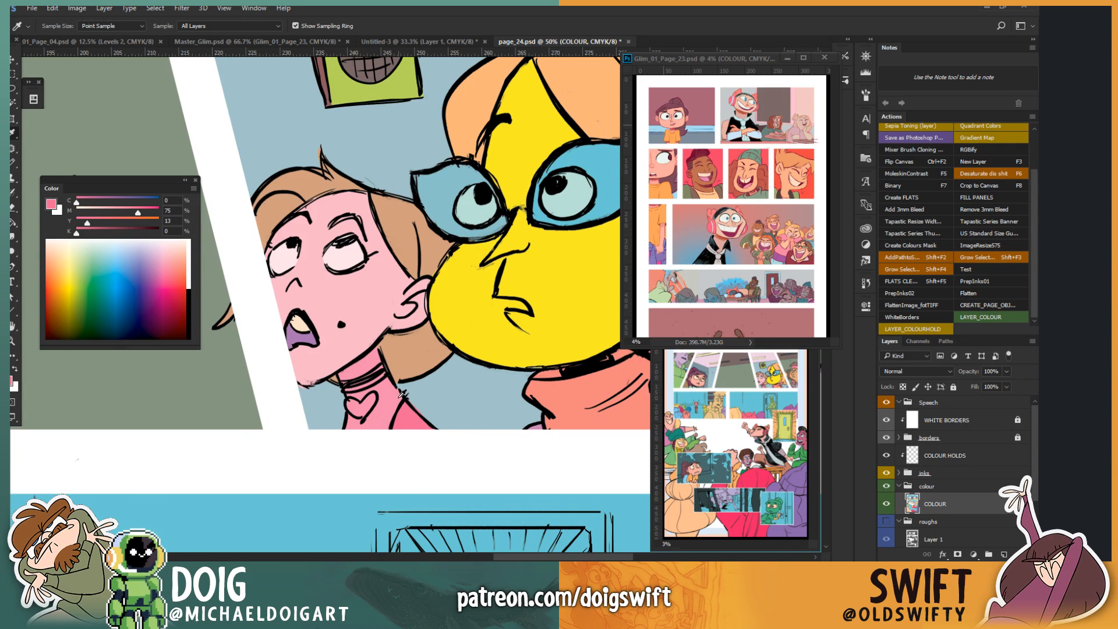
key("l")
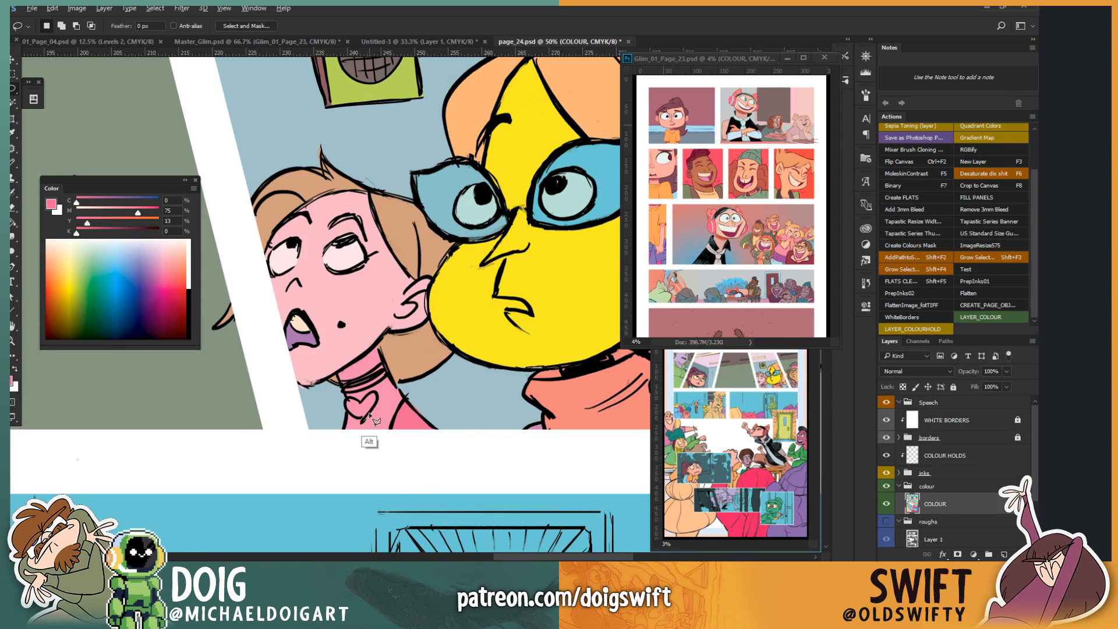
left_click(361, 423, "alt")
mouse_move(374, 407)
left_mouse_down()
mouse_move(377, 396)
mouse_move(339, 403)
mouse_move(370, 423)
left_mouse_up()
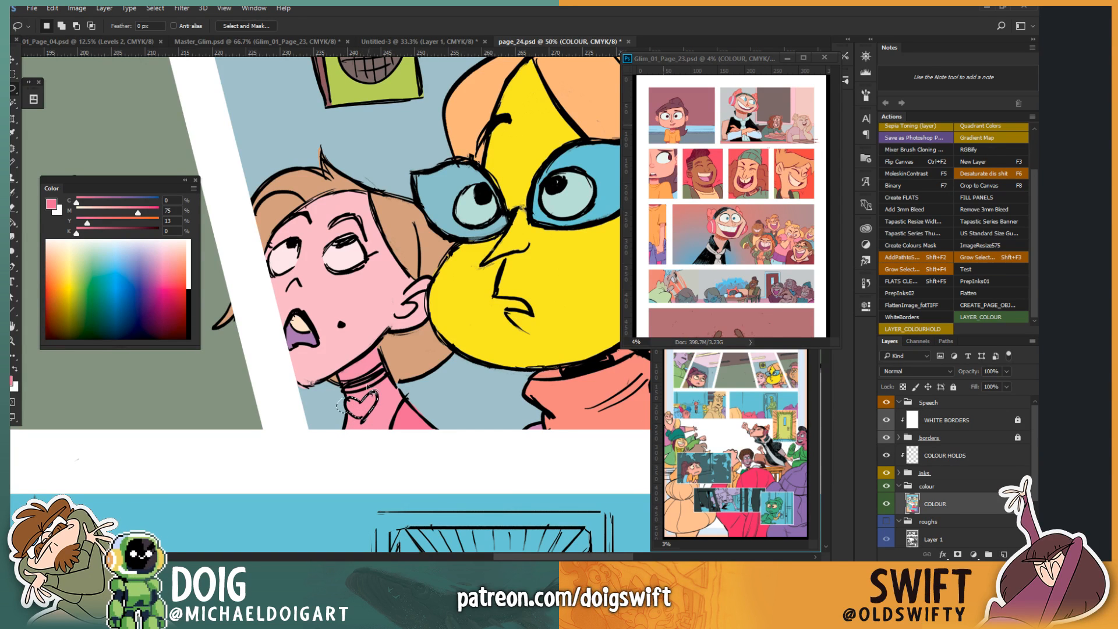
key("g")
left_click(365, 412)
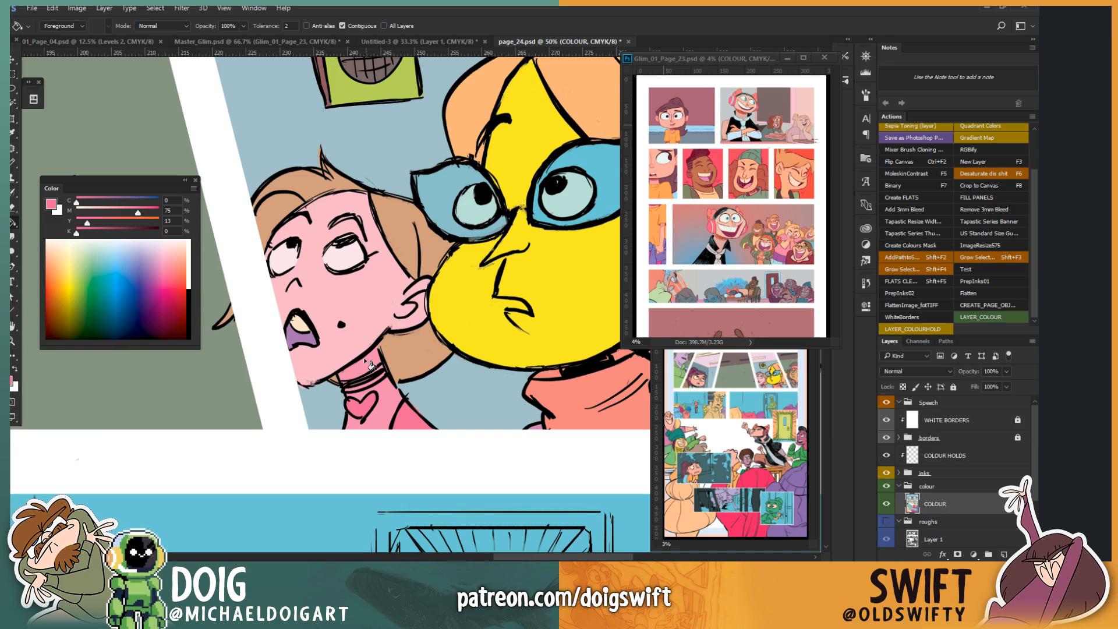
Step: Select the chest heart's flat colour and refill it with stronger pink C0 M86 Y13 K0
key("w")
left_click(360, 409)
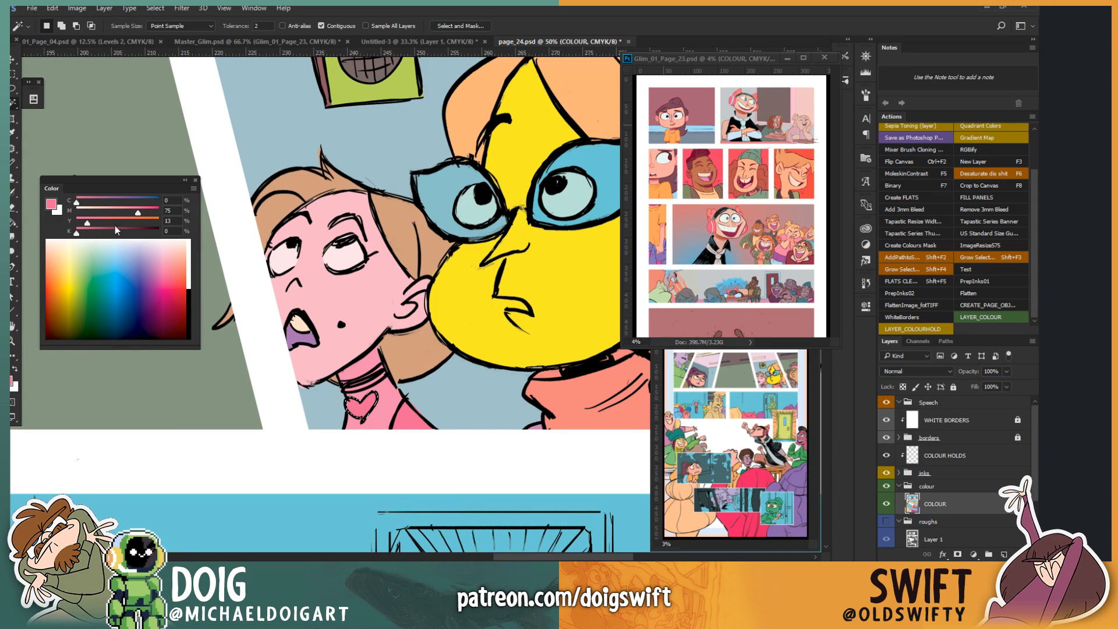
left_click_drag(142, 217, 151, 216)
key("g")
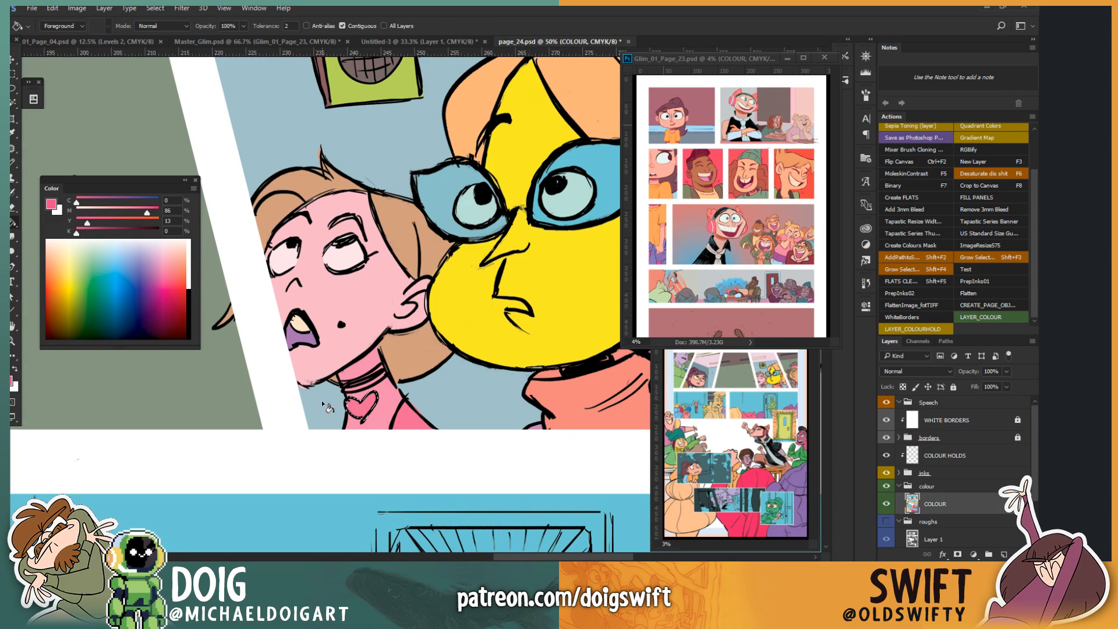
left_click(360, 413)
key("ctrl+d")
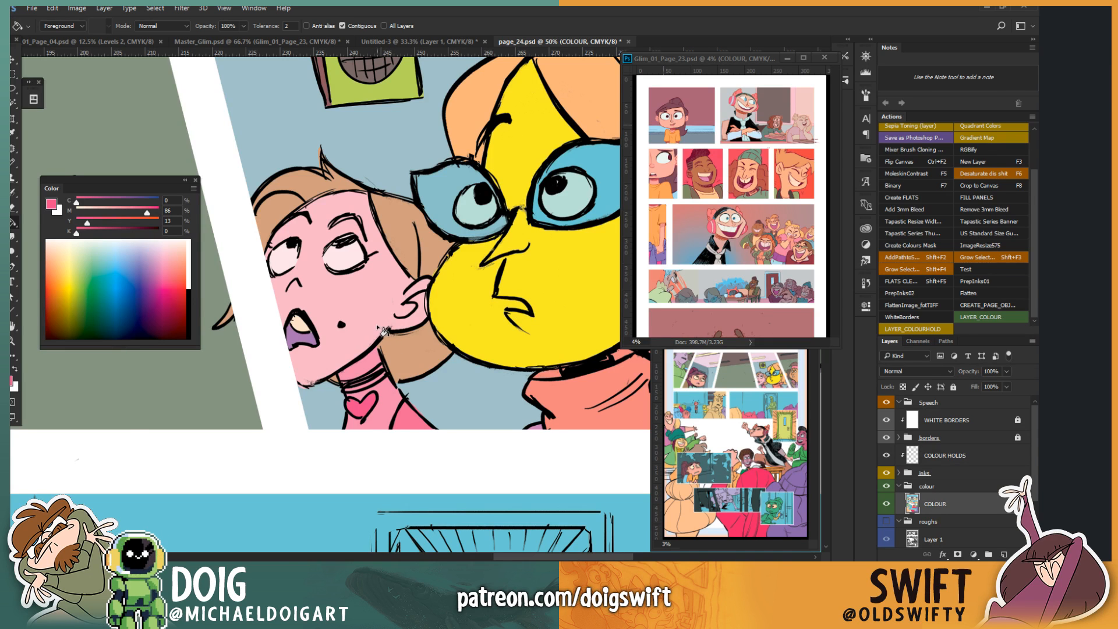
Step: Lasso the tan-haired character's ear and fill it with a deeper skin pink, C0 M50 Y7 K0
key("ctrl+minus")
key("ctrl+plus")
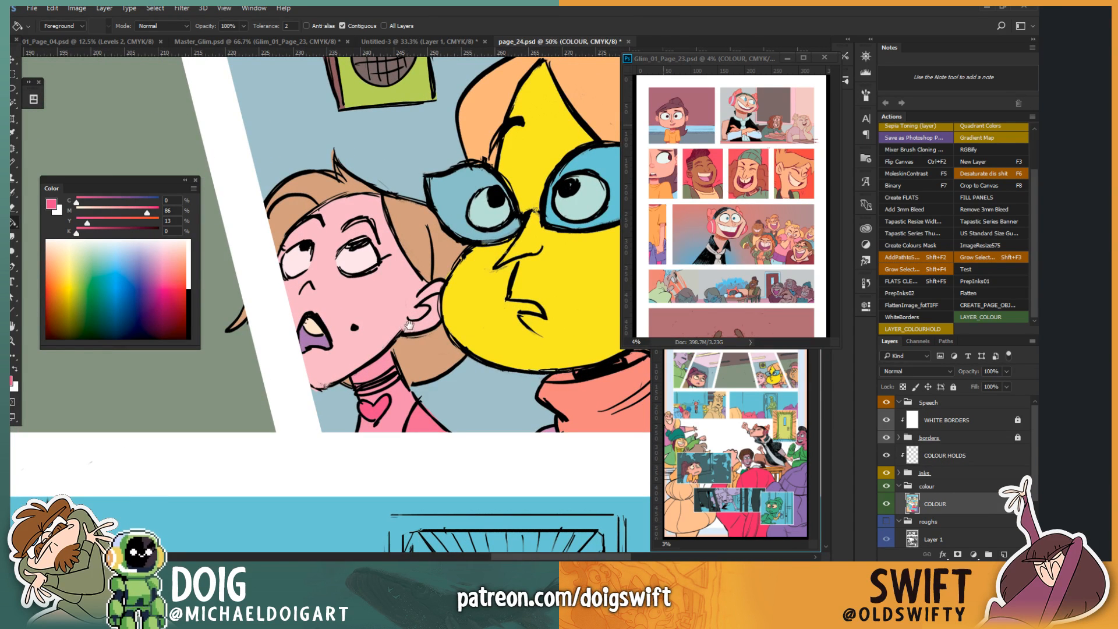
scroll(398, 344, "up", 3)
left_click_drag(398, 344, 401, 334)
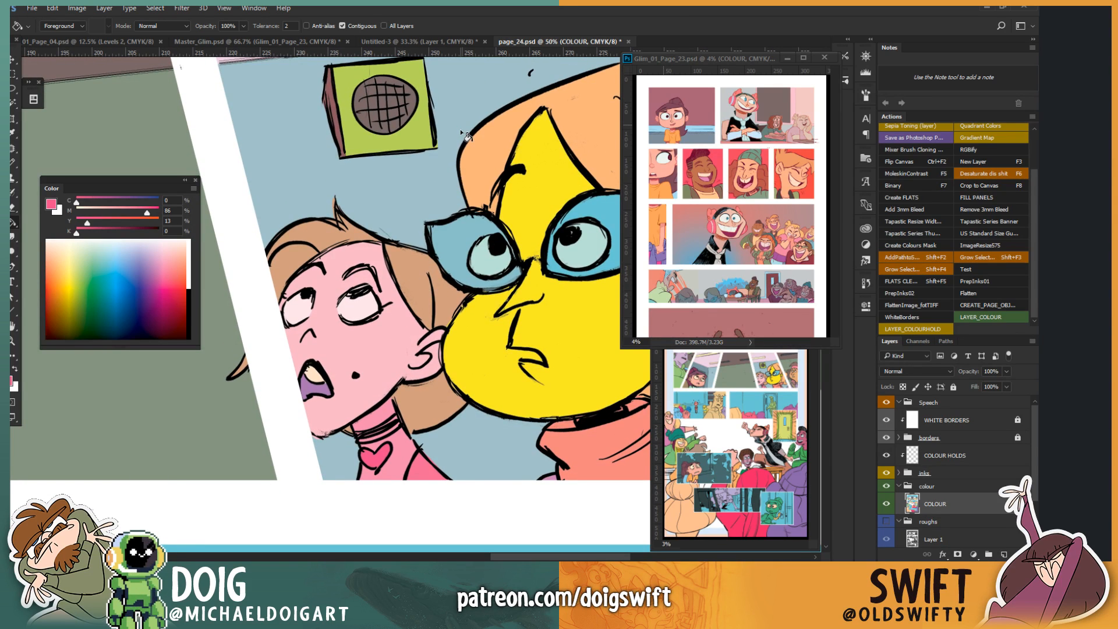
left_click_drag(385, 325, 371, 335)
key("l")
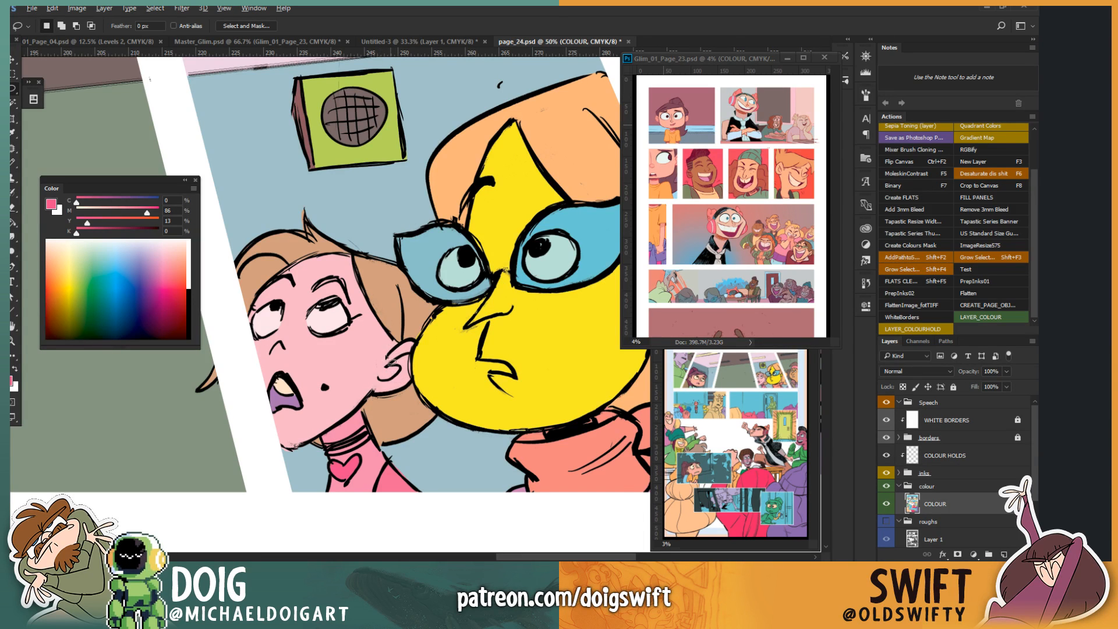
mouse_move(377, 384)
left_mouse_down()
mouse_move(408, 346)
mouse_move(435, 372)
mouse_move(376, 400)
mouse_move(380, 344)
left_mouse_up()
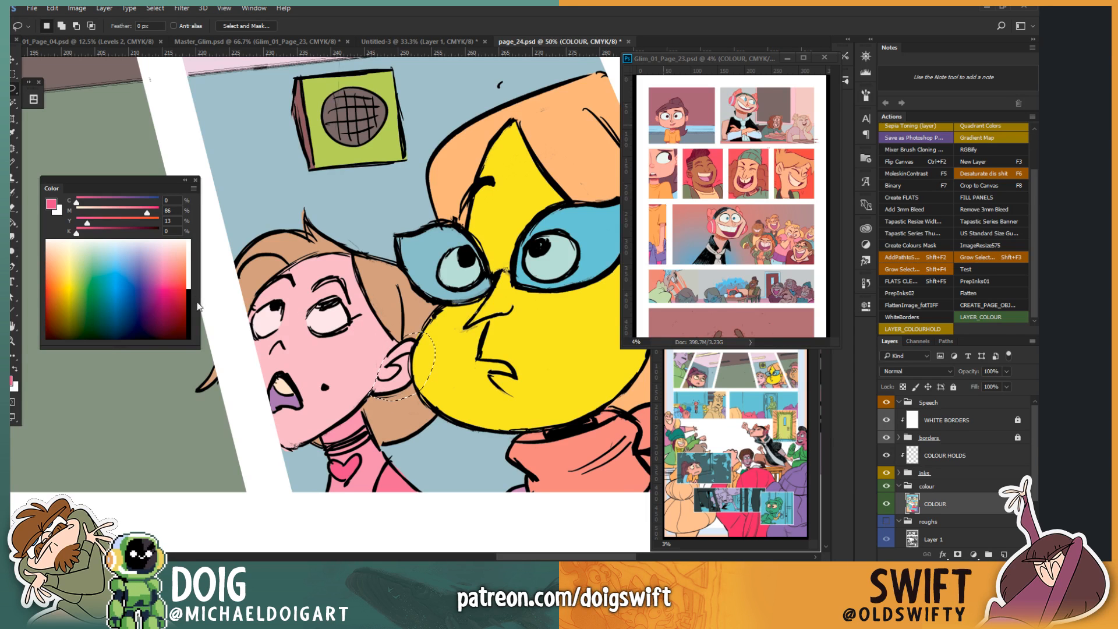
key("i")
left_click(344, 360)
left_click_drag(104, 213, 120, 214)
key("g")
left_click(396, 370)
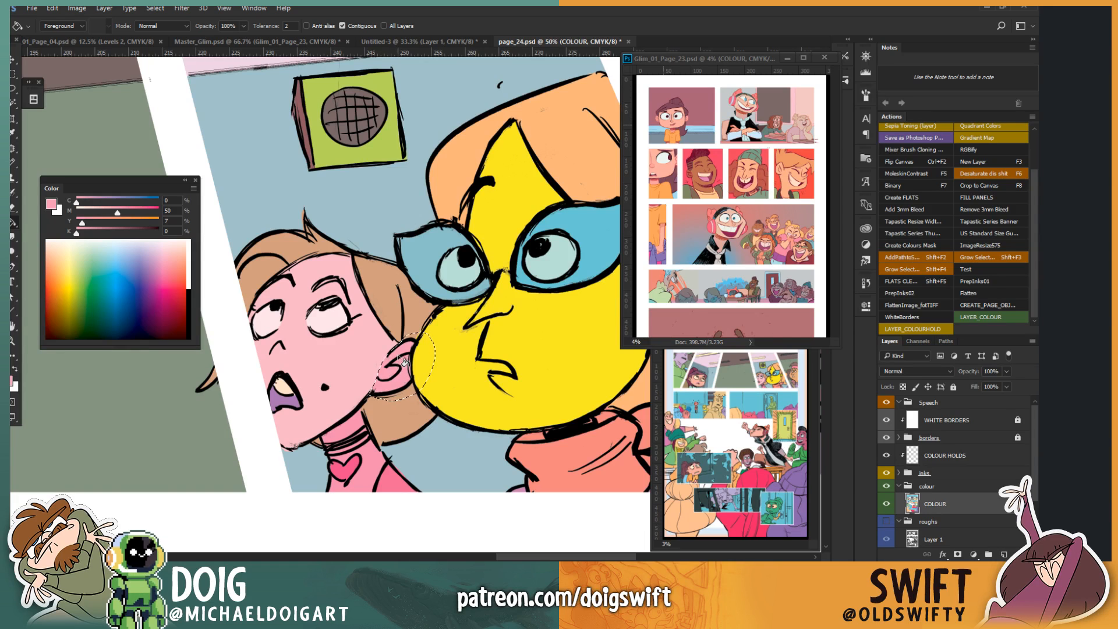
Step: Lasso the tan-haired character's front fringe and stray lock tip and fill them with salmon pink C0 M50 Y37 K0
left_click_drag(347, 328, 387, 352)
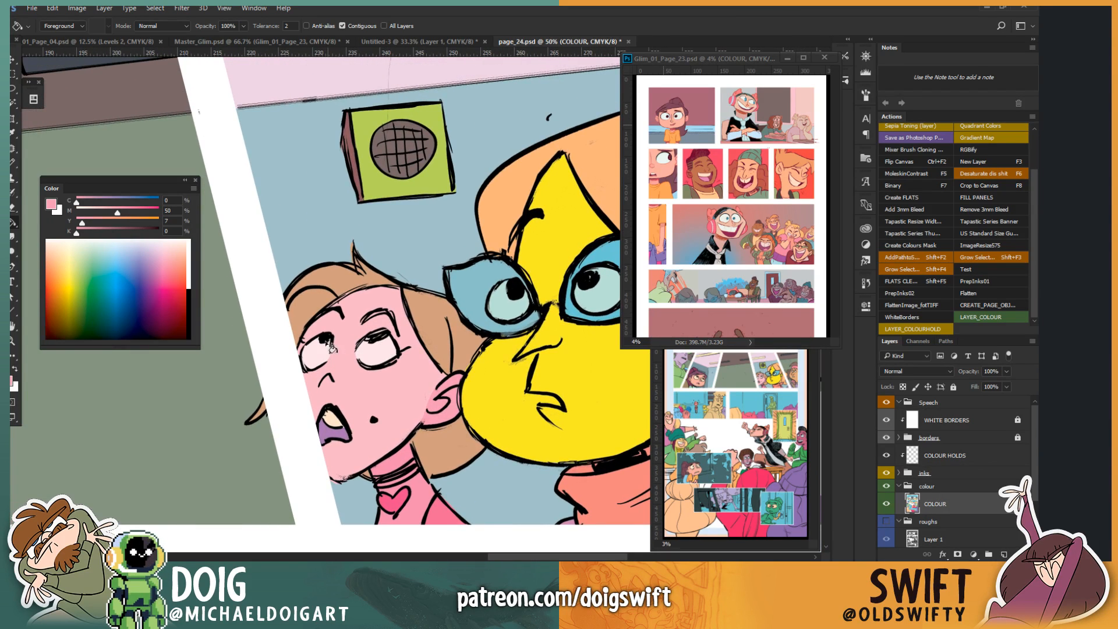
key("l")
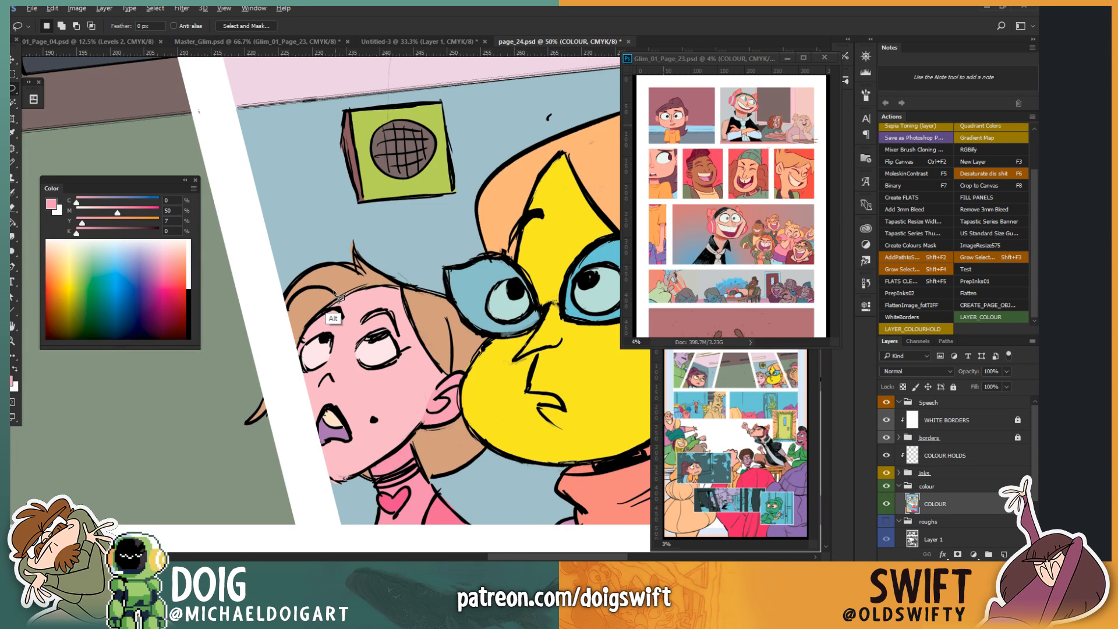
mouse_move(335, 293)
left_mouse_down()
mouse_move(287, 307)
mouse_move(261, 384)
mouse_move(285, 412)
mouse_move(329, 334)
mouse_move(337, 299)
left_mouse_up()
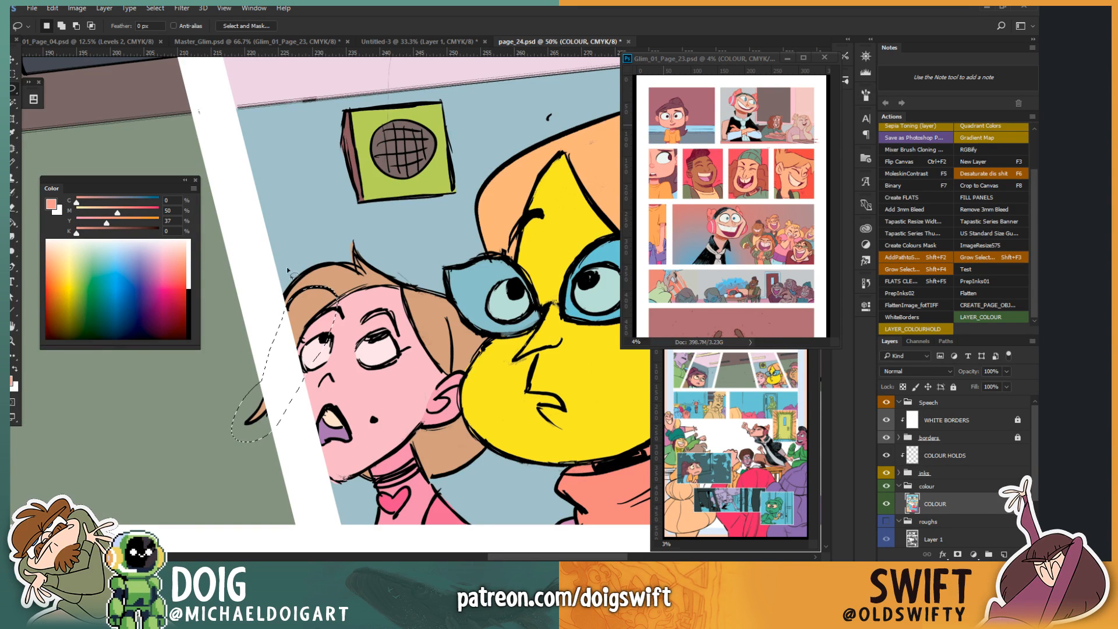
key("g")
left_click(259, 416)
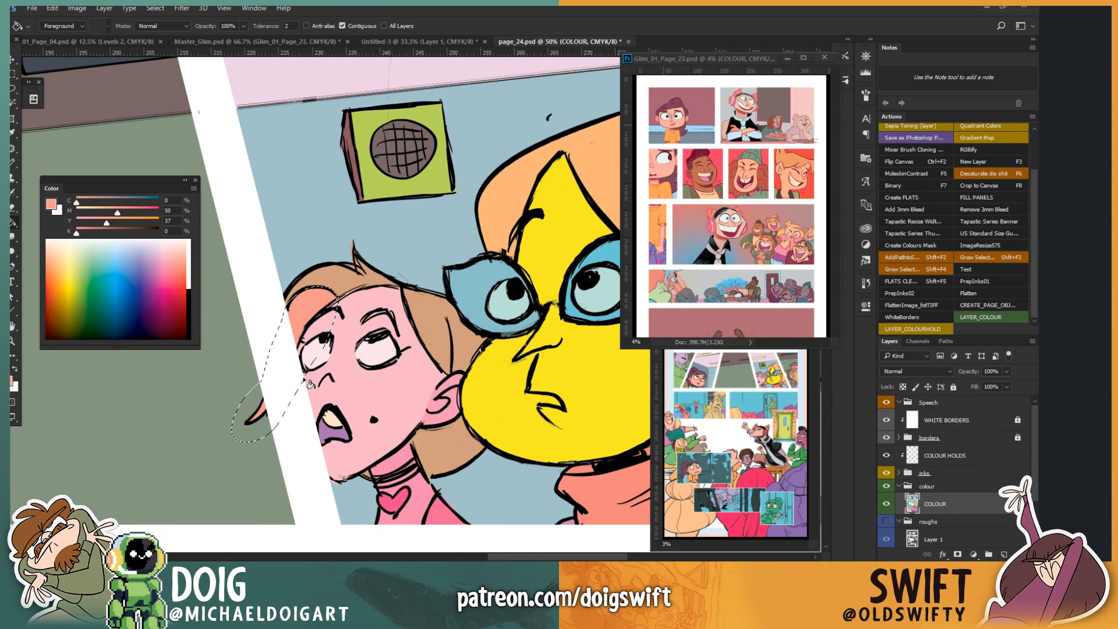
key("ctrl+d")
Step: Fill the yellow face of the character in blue glasses with muted mauve-brown C38 M50 Y37 K0
key("ctrl+minus")
key("ctrl+minus")
key("ctrl+minus")
key("ctrl+minus")
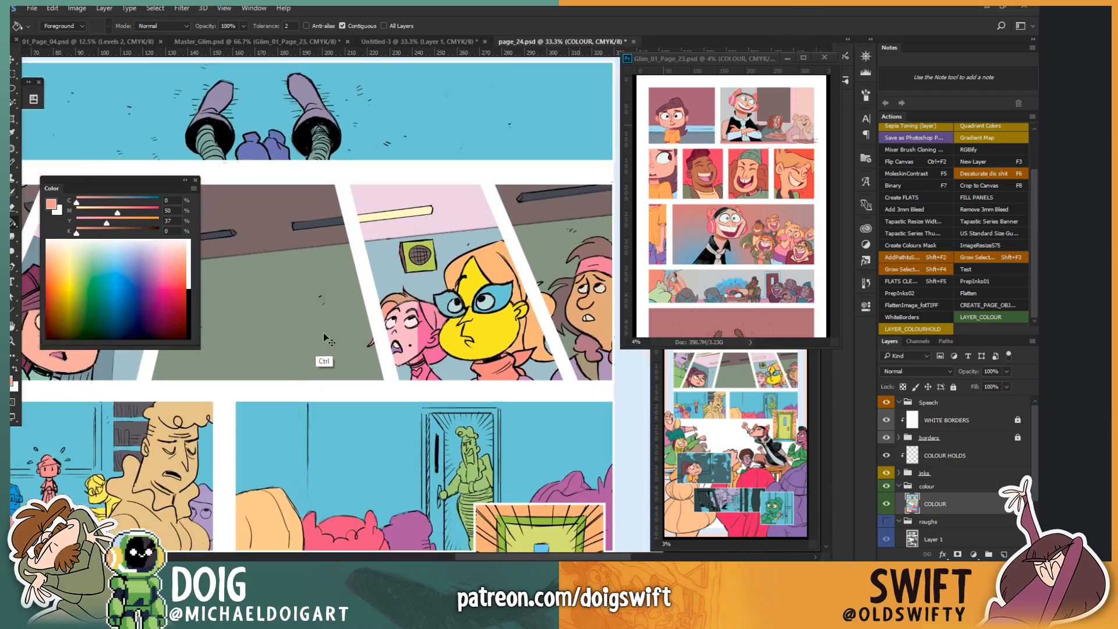
key("ctrl+plus")
key("ctrl+plus")
key("ctrl+plus")
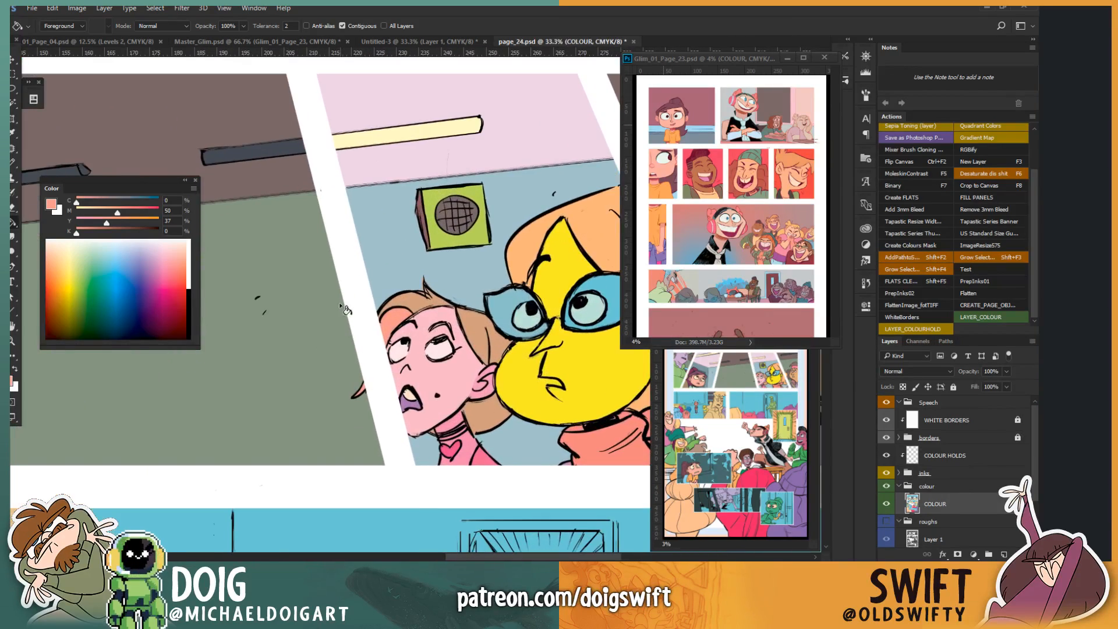
left_click_drag(441, 317, 323, 317)
left_click_drag(429, 427, 375, 363)
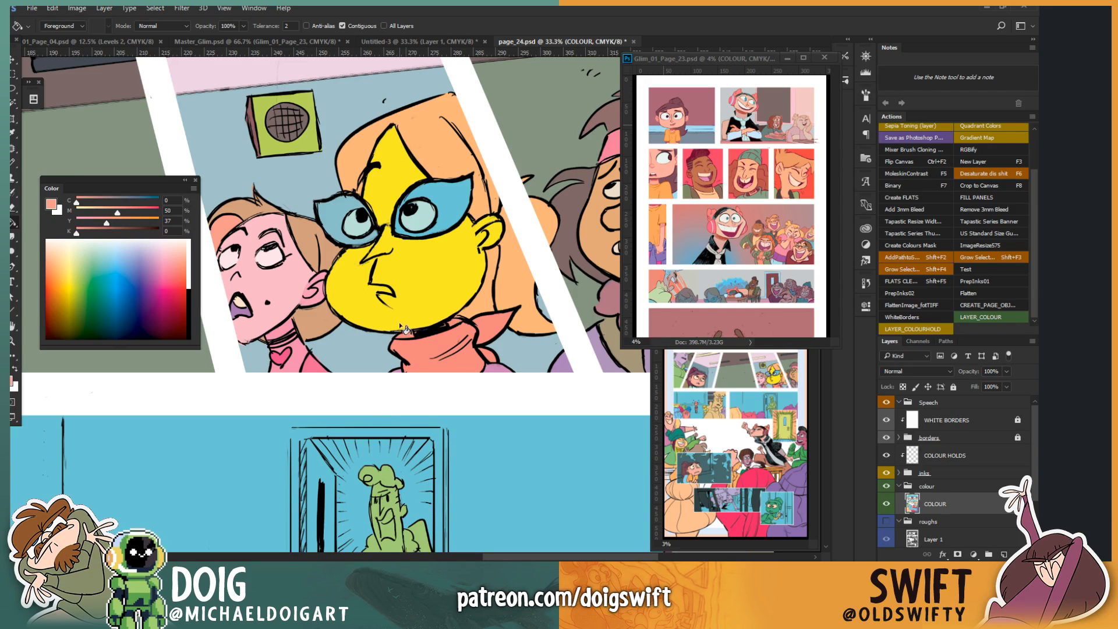
left_click_drag(404, 279, 386, 370)
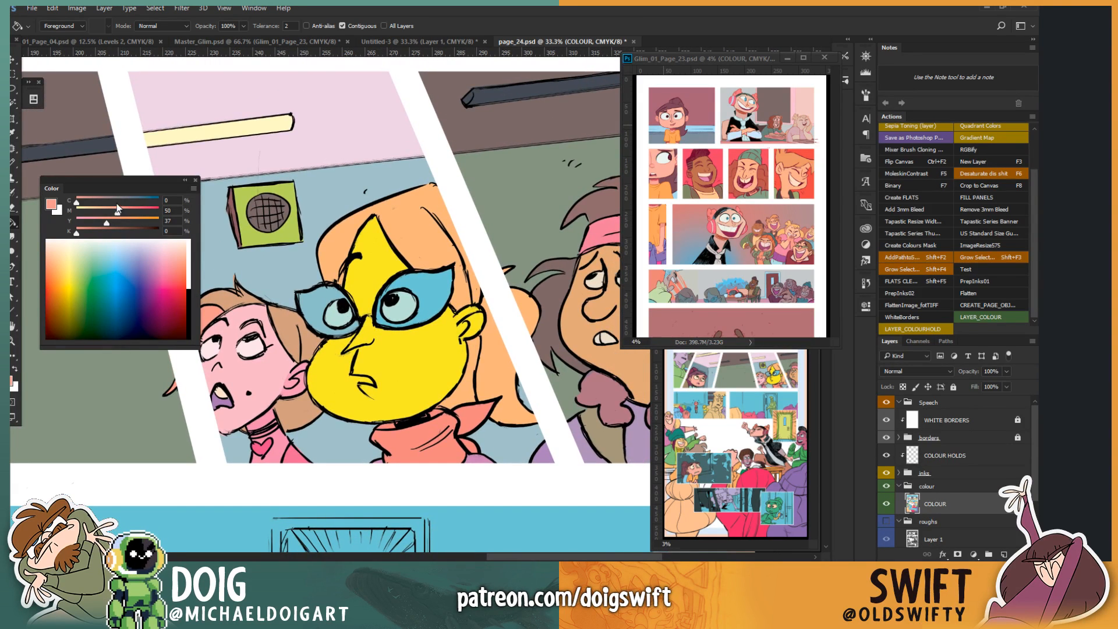
left_click_drag(82, 206, 105, 211)
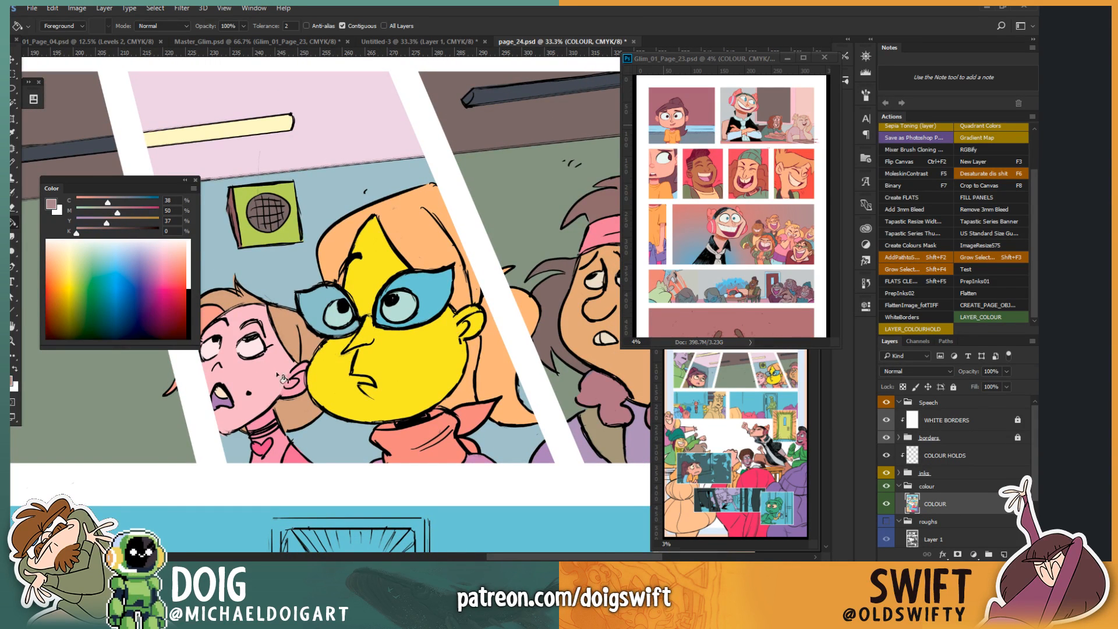
left_click(403, 368)
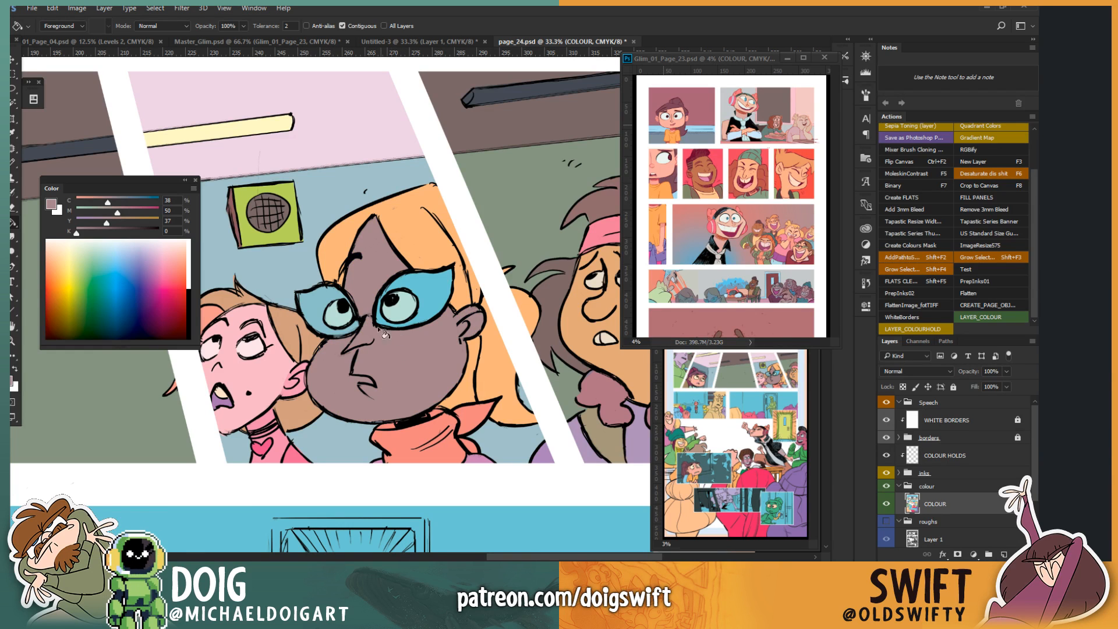
Step: Select the glasses-wearing character's face and shift its colour with Hue/Saturation to Hue +53, Saturation +58, Lightness +54
key("w")
left_click(395, 373)
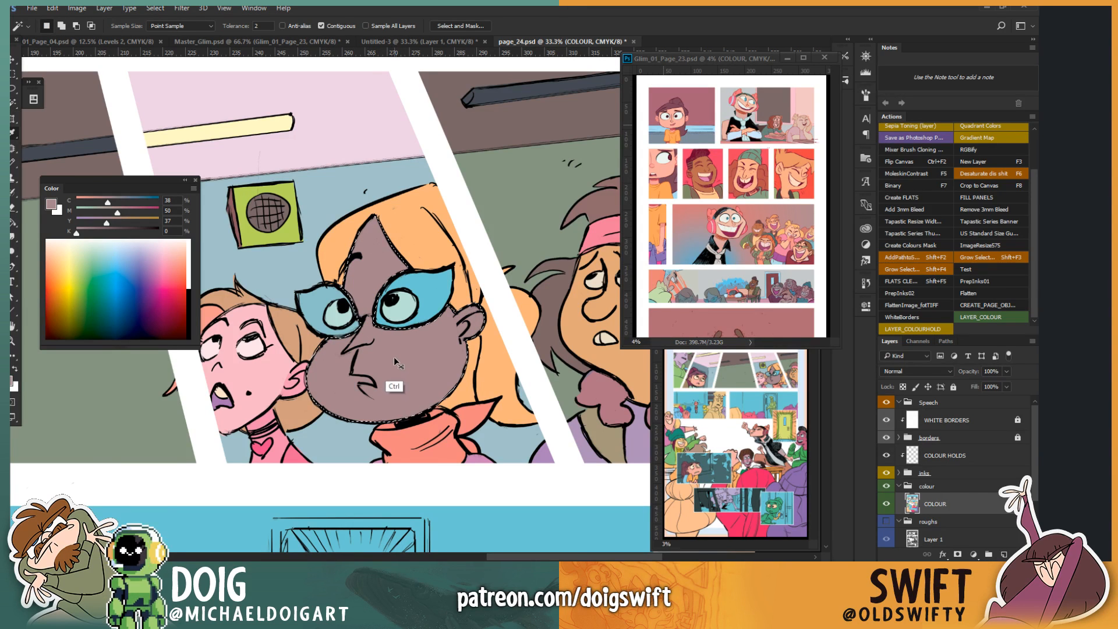
key("ctrl+u")
left_click_drag(758, 329, 789, 390)
mouse_move(769, 330)
left_mouse_down()
mouse_move(743, 336)
mouse_move(805, 336)
mouse_move(787, 332)
left_mouse_up()
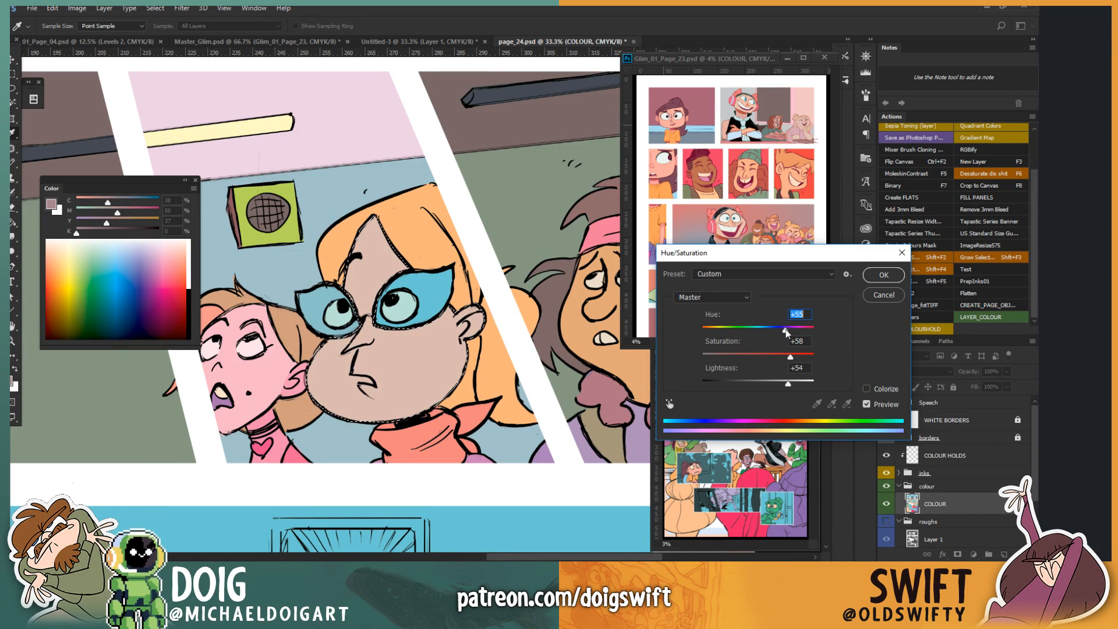
left_click_drag(787, 333, 785, 334)
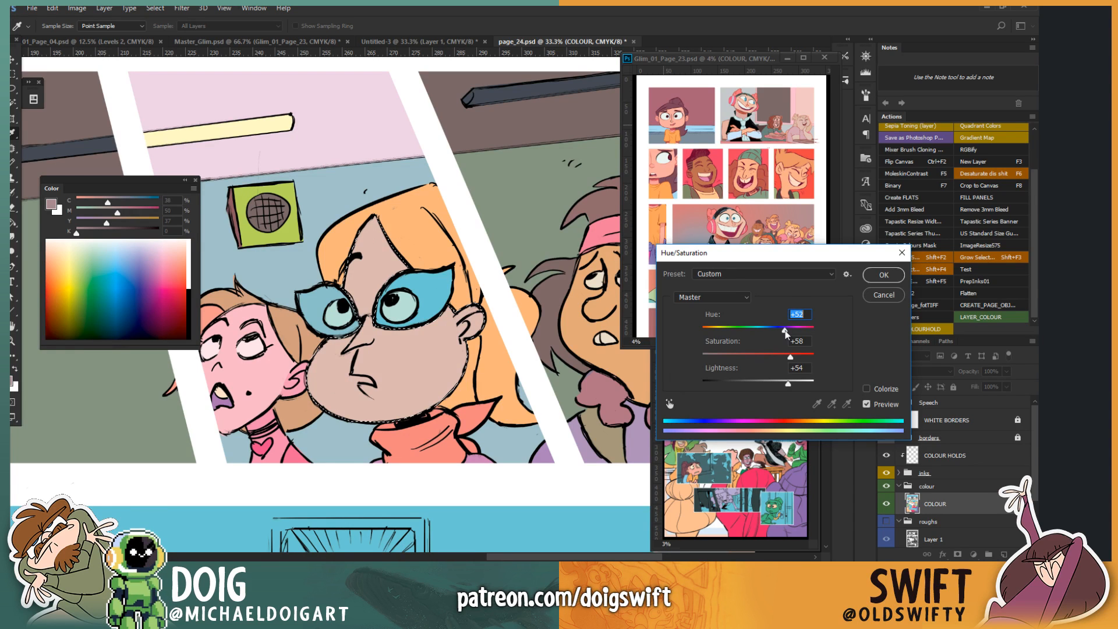
key("Return")
key("w")
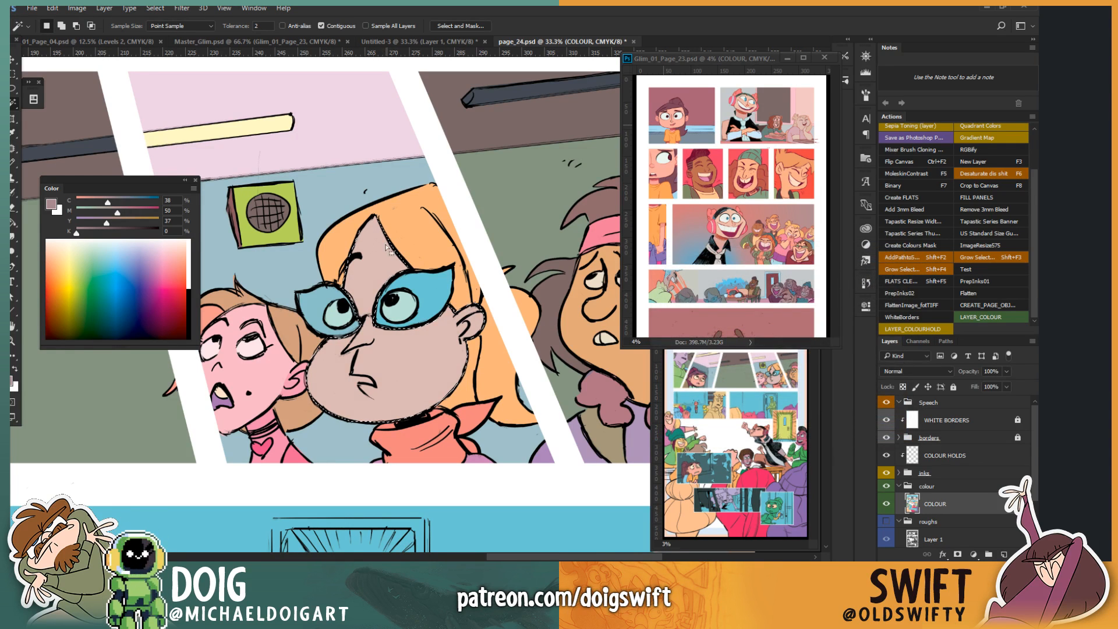
Step: Look over the page's upper panels and the list of recently opened files for colour references
scroll(364, 292, "down", 2)
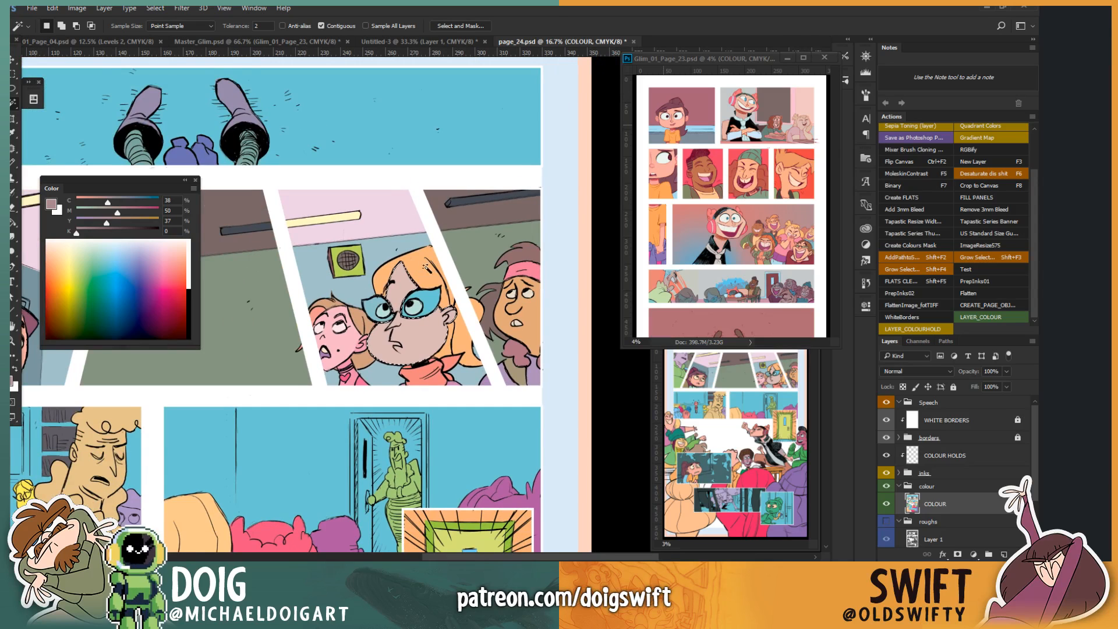
left_click_drag(395, 318, 351, 348)
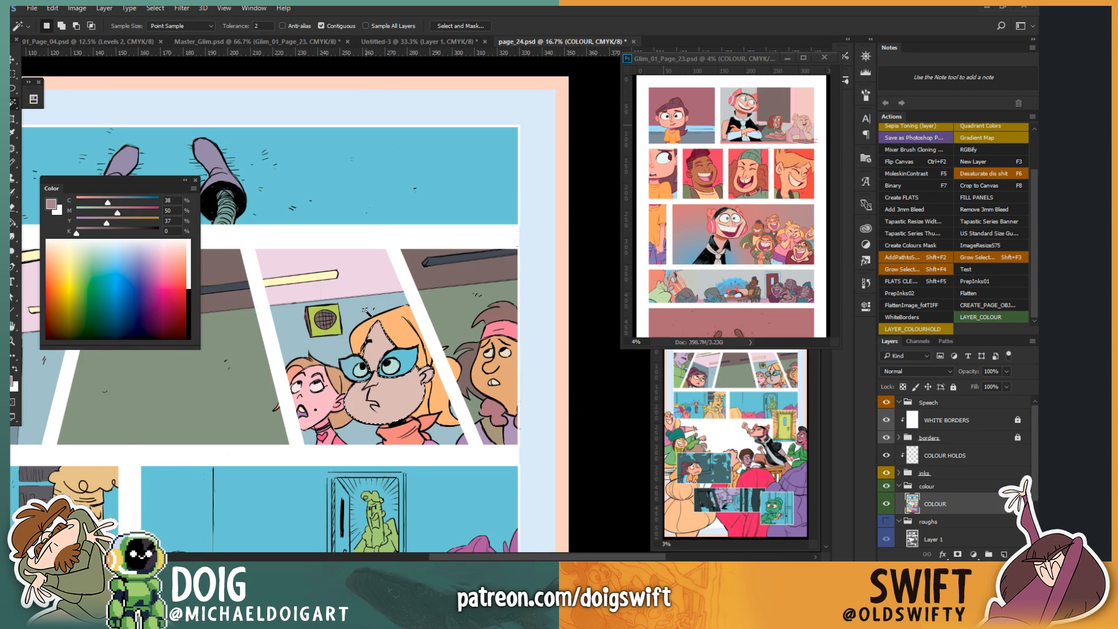
left_click_drag(339, 349, 524, 244)
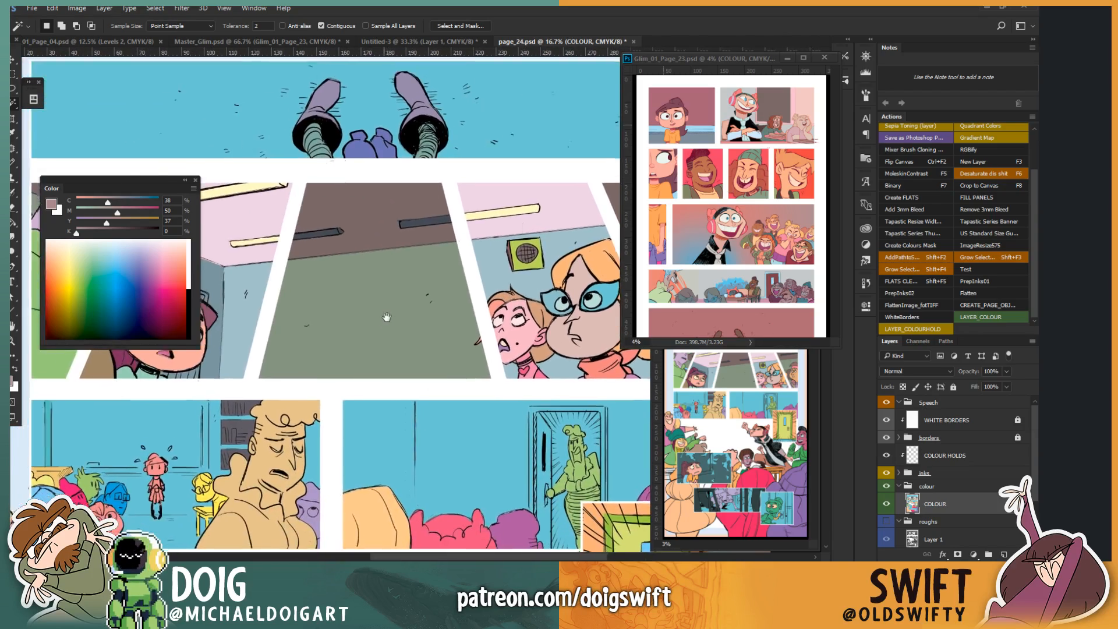
left_click_drag(512, 441, 348, 314)
scroll(361, 372, "left", 10)
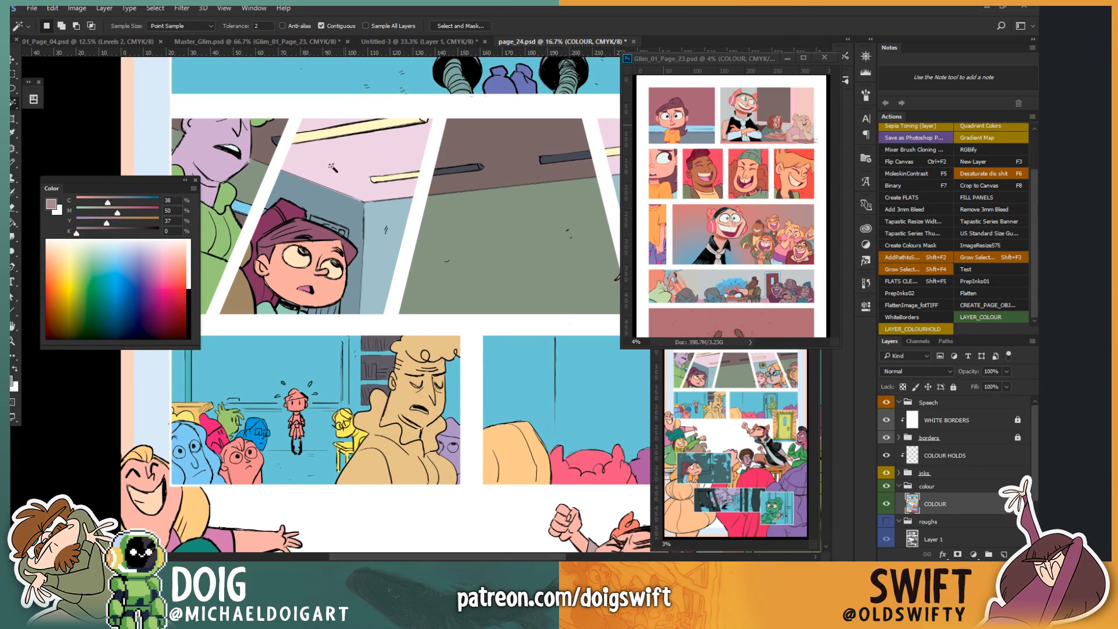
left_click(32, 8)
mouse_move(83, 77)
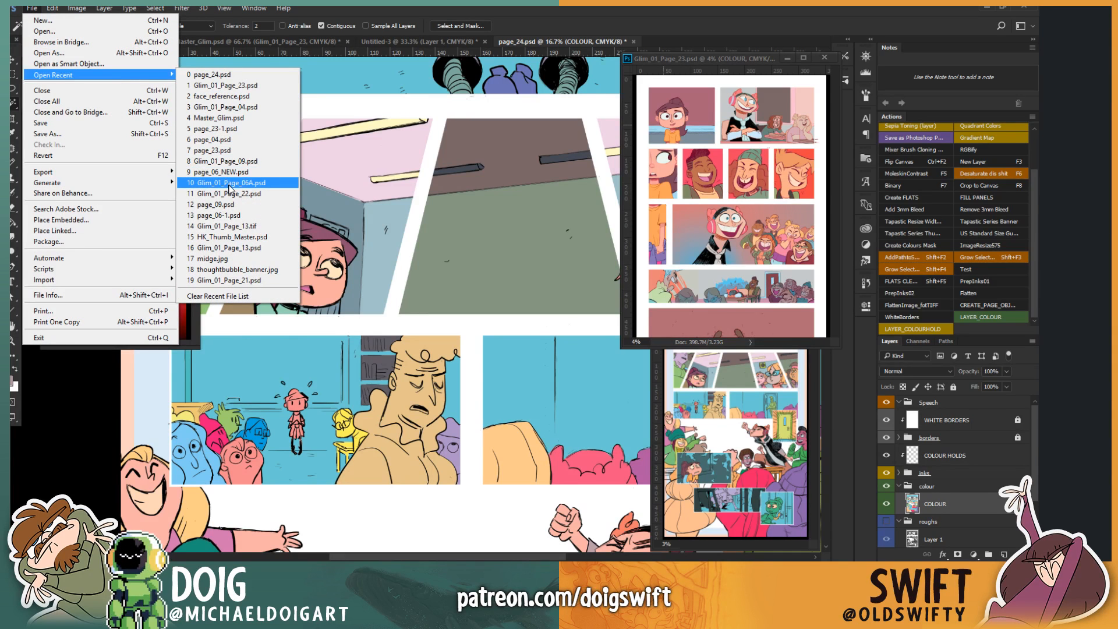
left_click(83, 433)
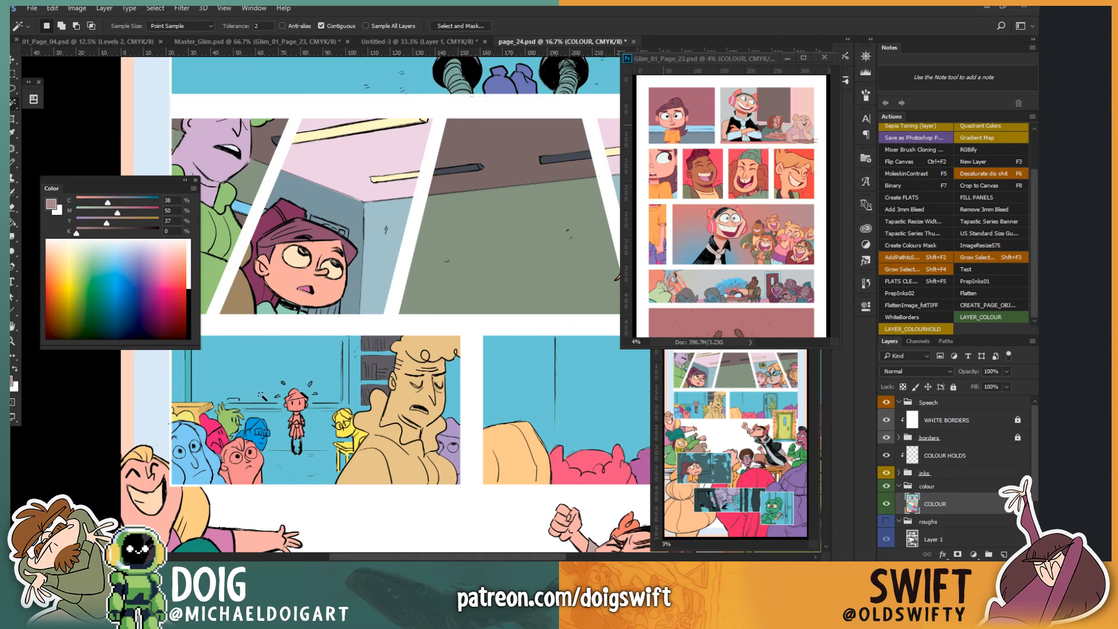
left_click_drag(408, 424, 259, 342)
left_click_drag(454, 327, 342, 389)
left_click_drag(345, 297, 566, 335)
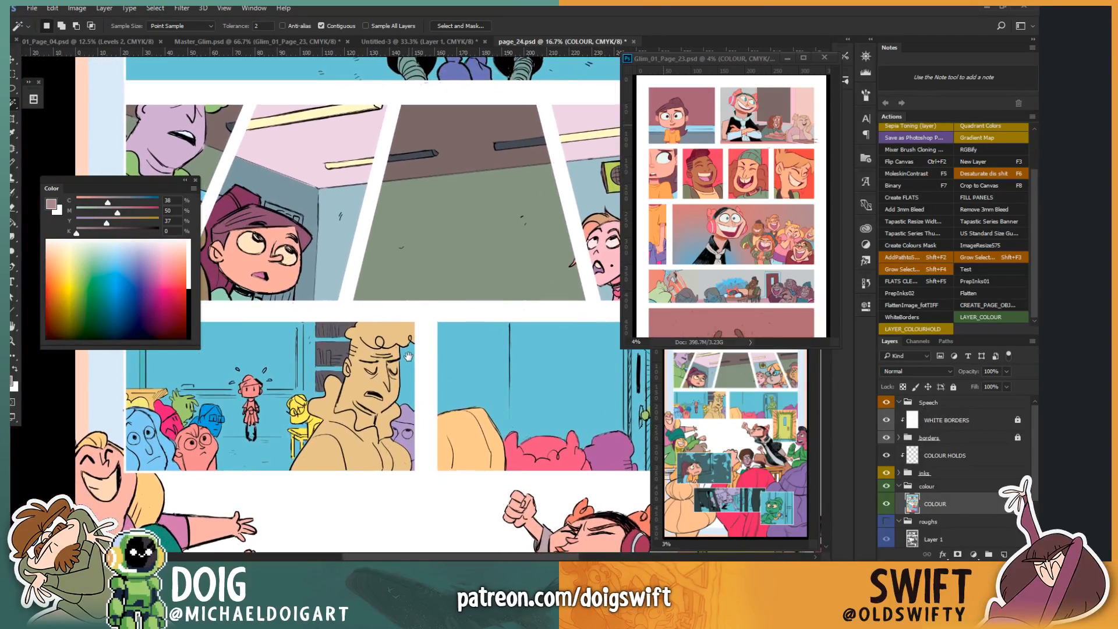
left_click_drag(409, 357, 450, 312)
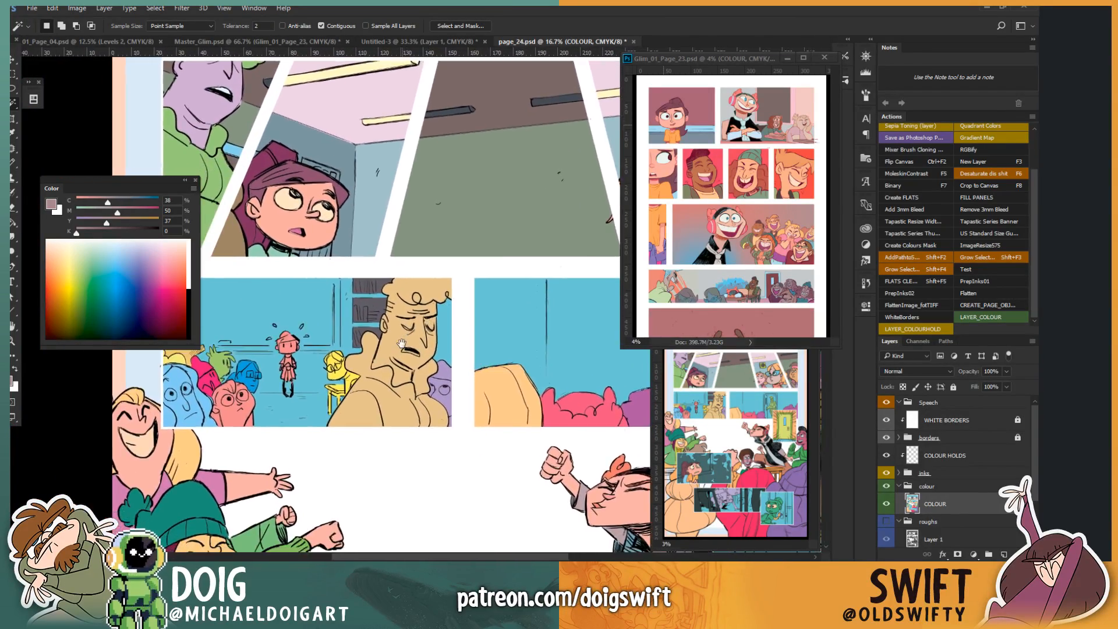
Step: Lasso the head and neck of the large tan figure in front of the bookshelf
key("l")
scroll(400, 337, "up", 2)
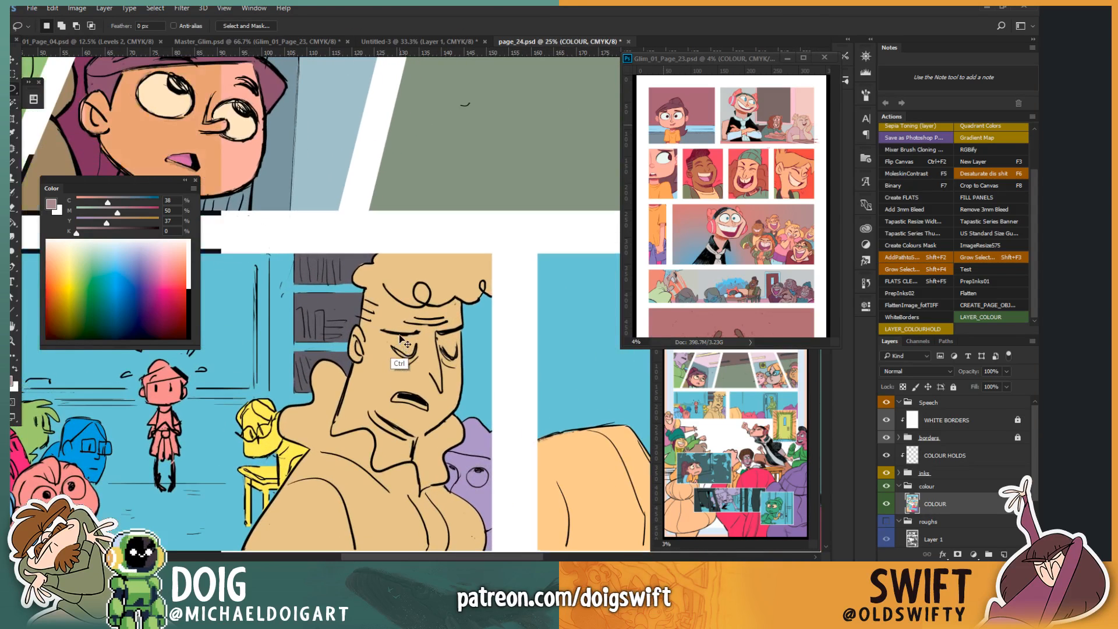
left_click_drag(387, 354, 410, 309)
mouse_move(373, 344)
left_mouse_down()
mouse_move(356, 391)
mouse_move(394, 388)
mouse_move(396, 424)
mouse_move(436, 416)
mouse_move(441, 392)
mouse_move(490, 350)
mouse_move(546, 216)
mouse_move(445, 187)
mouse_move(360, 205)
mouse_move(349, 282)
mouse_move(378, 319)
left_mouse_up()
left_click(116, 256)
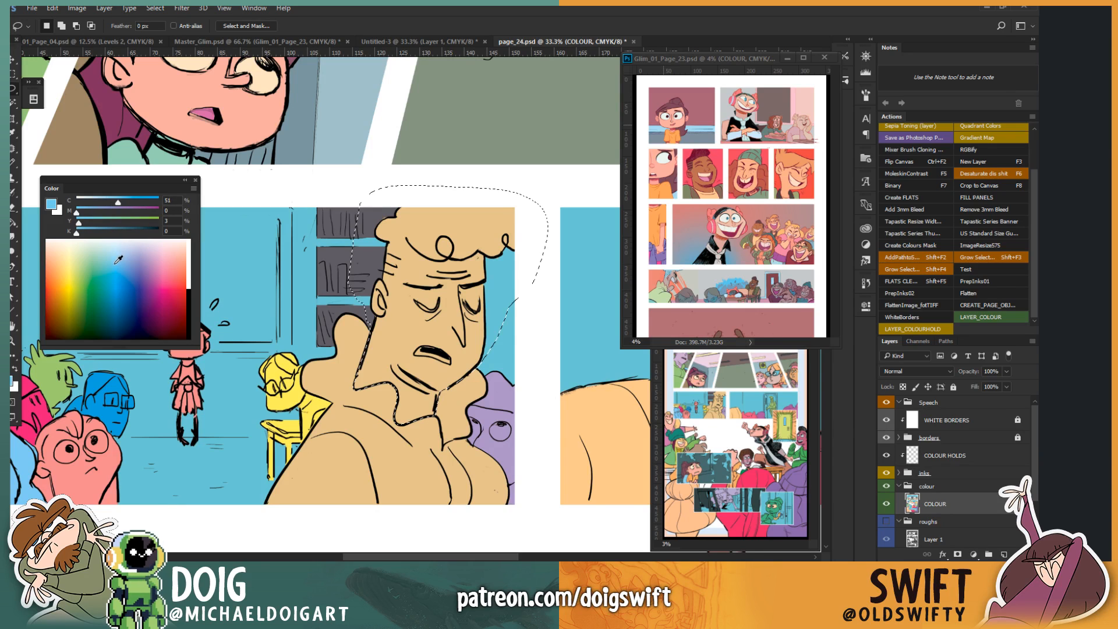
left_click(116, 258)
key("g")
left_click(417, 350)
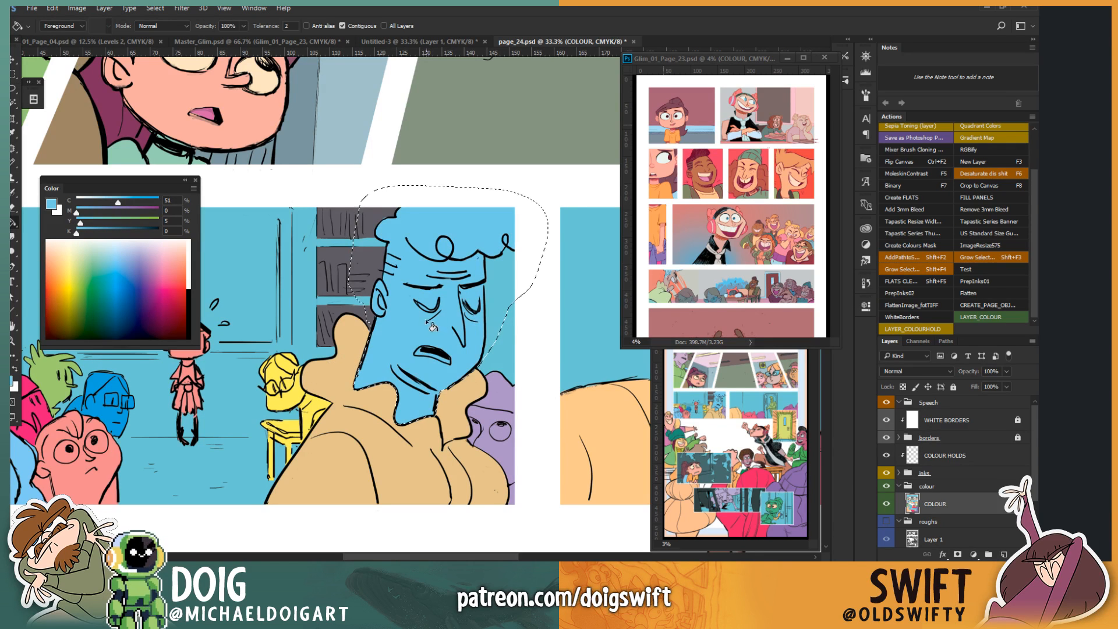
key("ctrl+z")
Step: Fill the large figure's selected head with lavender C35 M31 Y0 K0 and clear the selection
left_click(143, 248)
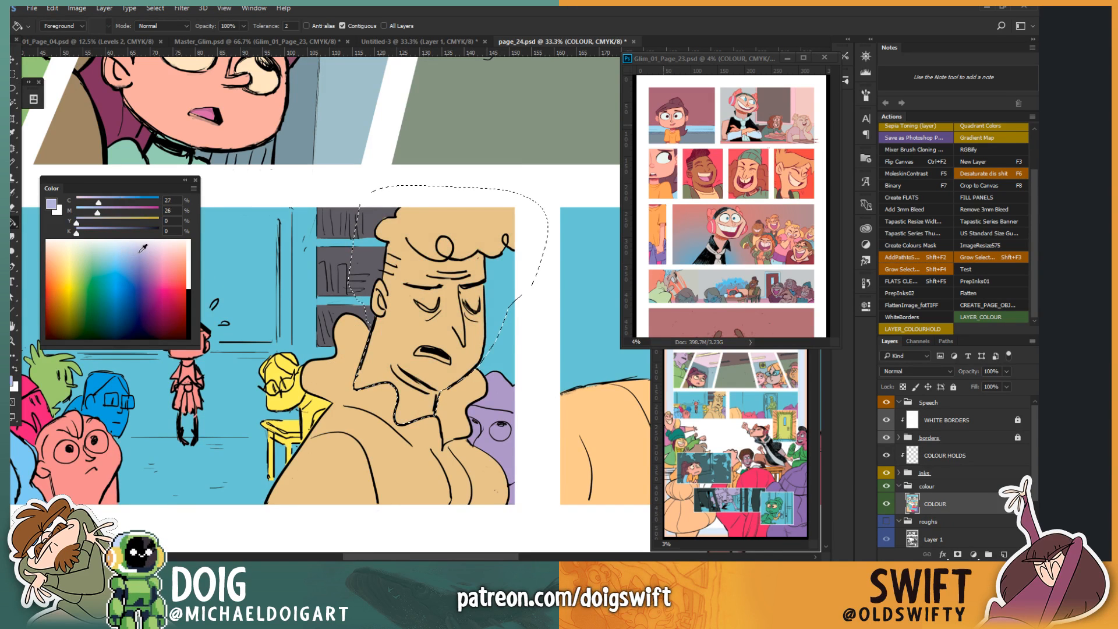
left_click(141, 250)
left_click(414, 312)
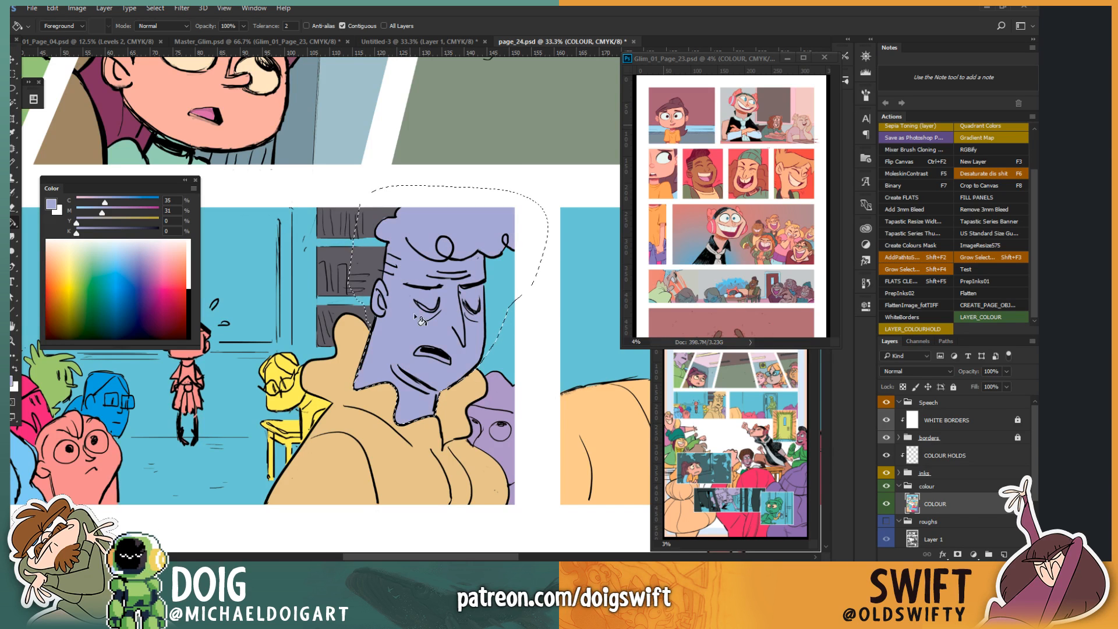
left_click_drag(447, 283, 316, 337)
key("ctrl+d")
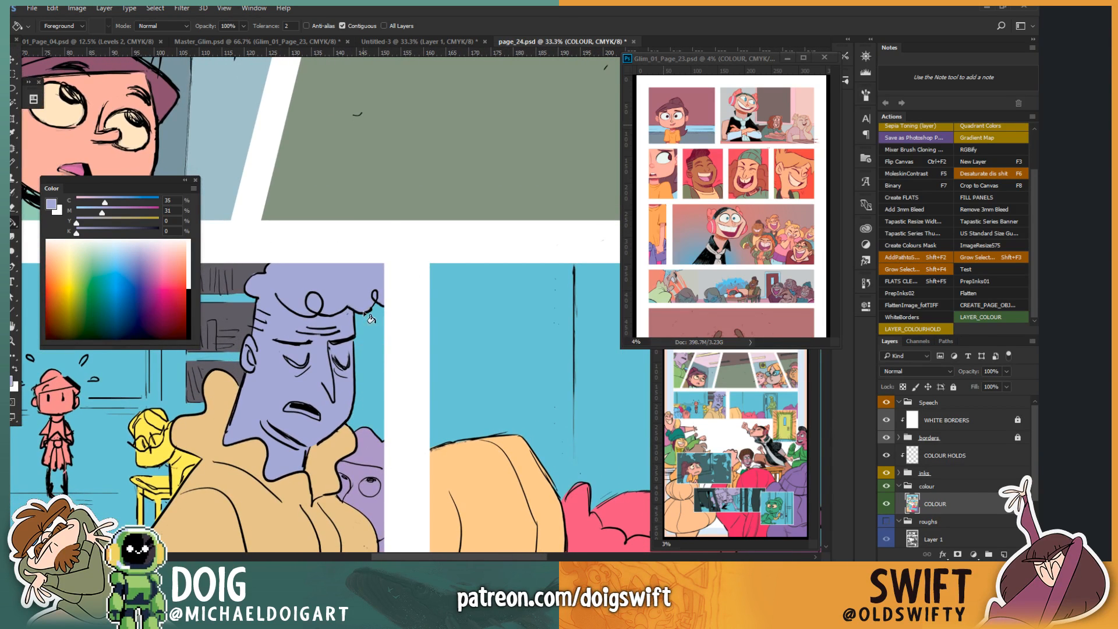
Step: Lasso the lavender-faced figure's curly hair and fill it with light blue C53 M0 Y9 K0
left_click(115, 264)
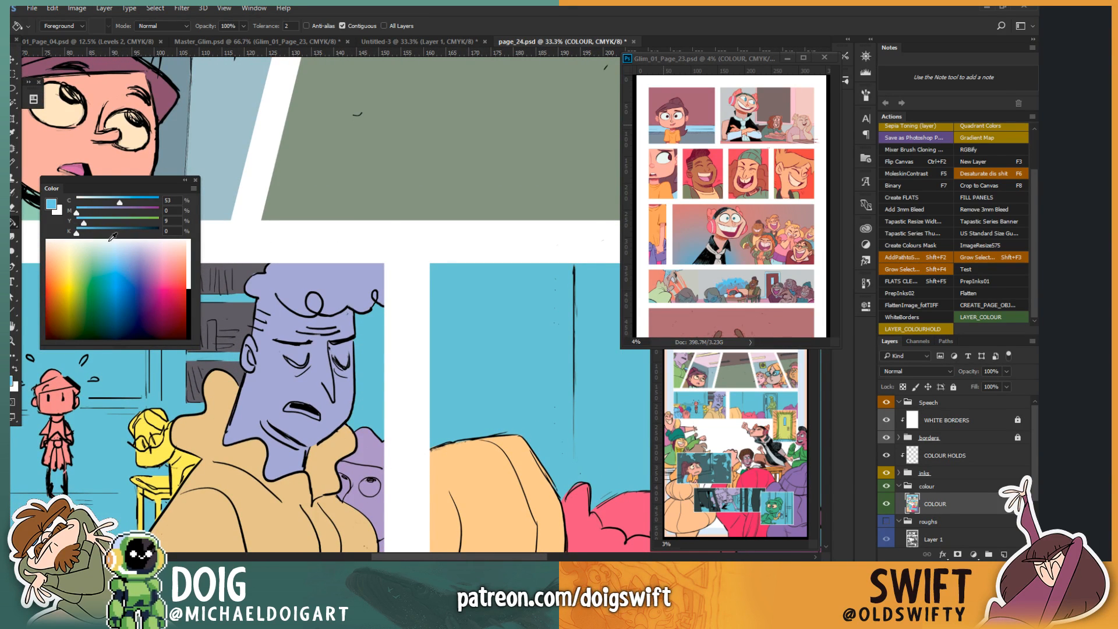
key("l")
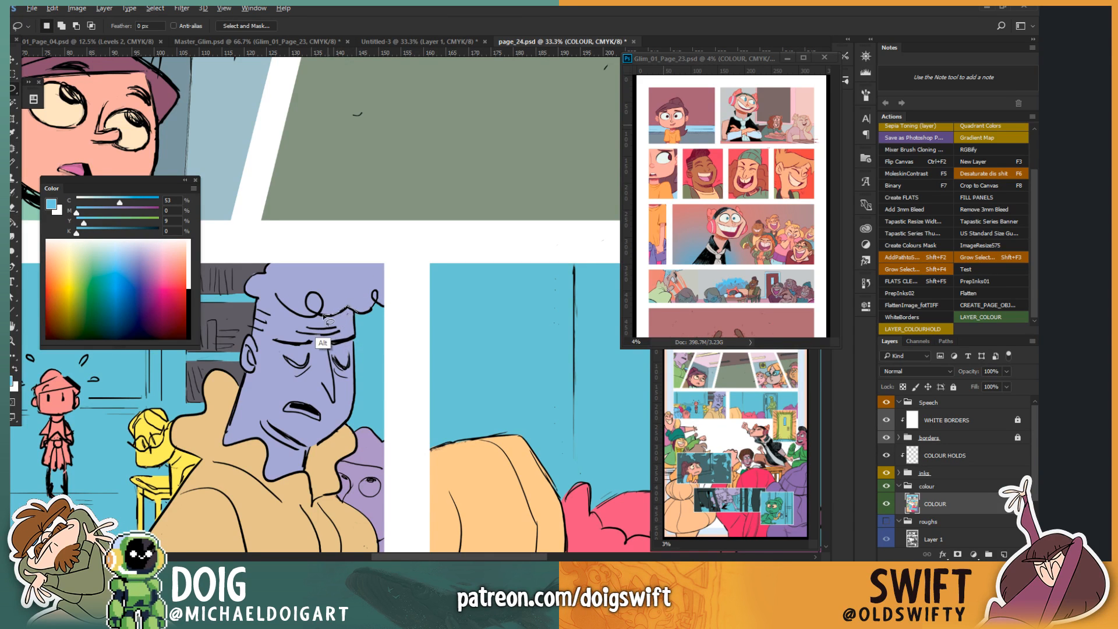
left_click_drag(315, 317, 275, 299)
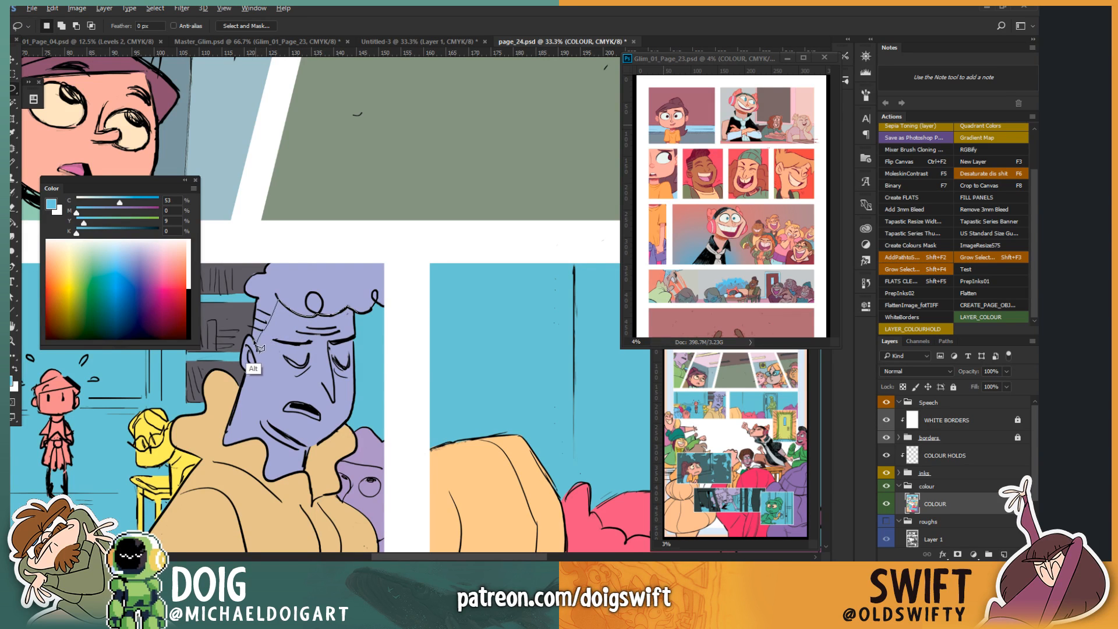
mouse_move(257, 348)
left_mouse_down()
mouse_move(237, 309)
mouse_move(272, 233)
mouse_move(413, 262)
mouse_move(407, 304)
left_mouse_up()
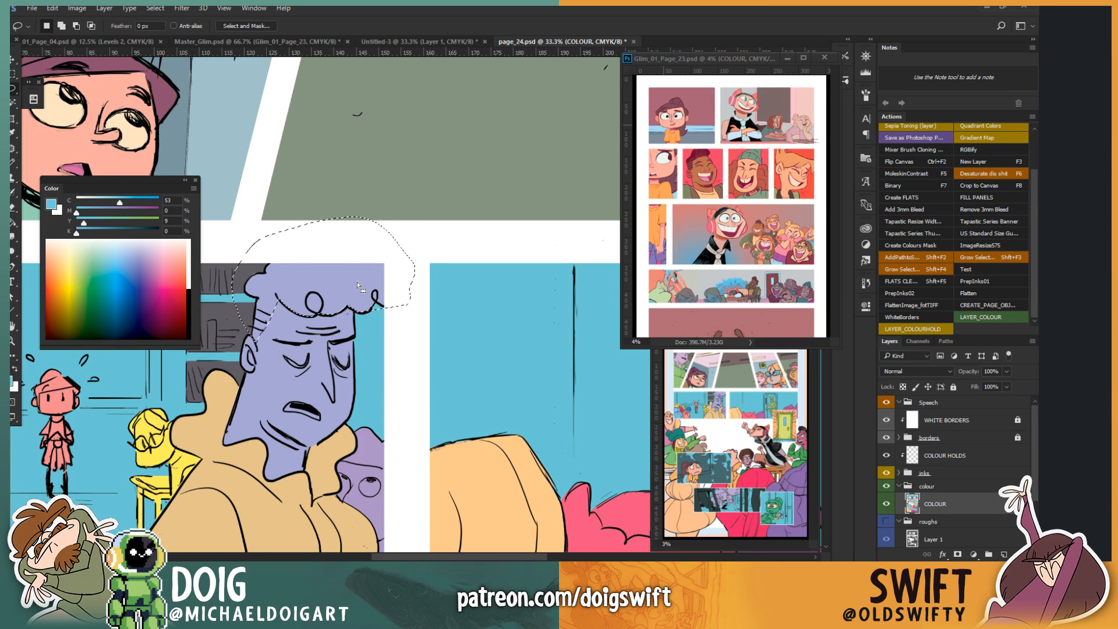
key("g")
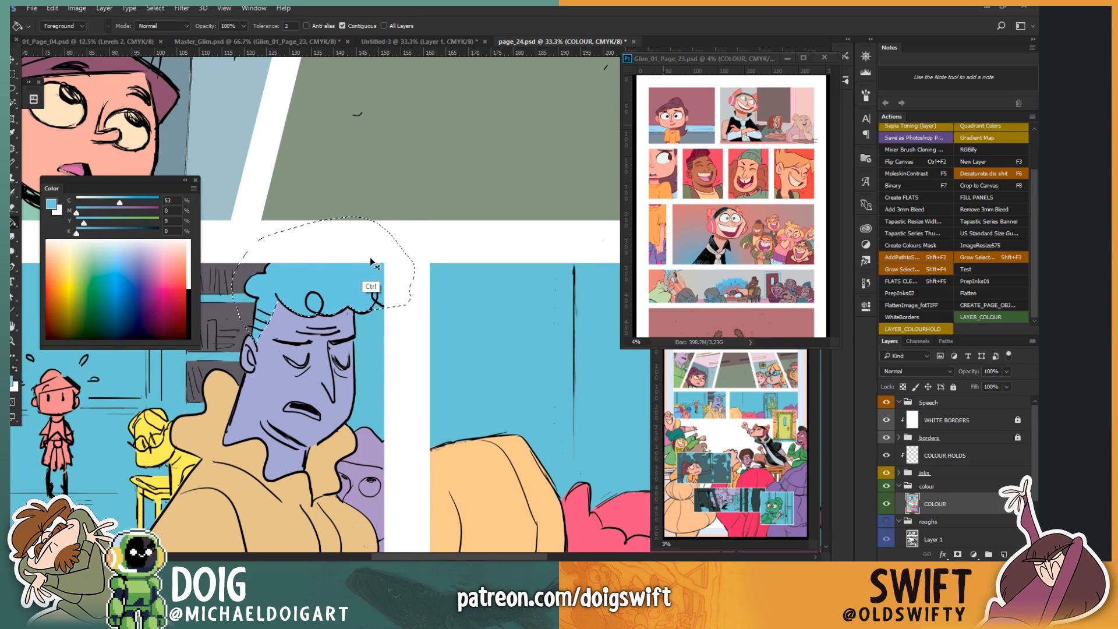
Step: Narrow the selection to the large figure's curly hair, raise its lightness by 48 with Hue/Saturation, and clear the selection
key("w")
left_click(352, 280, "alt+shift")
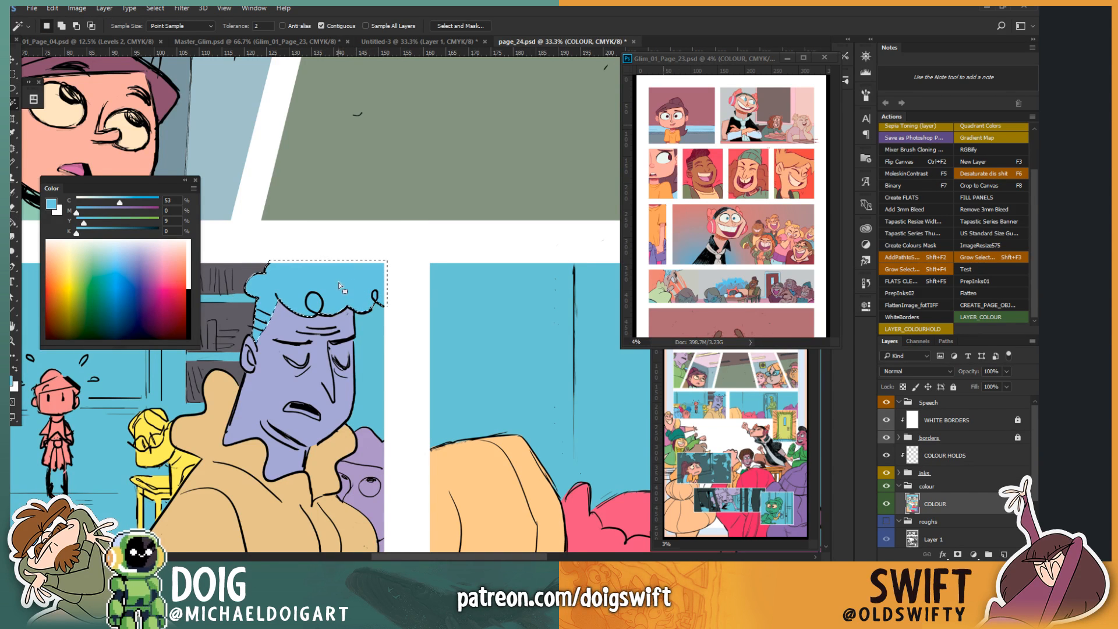
key("ctrl+u")
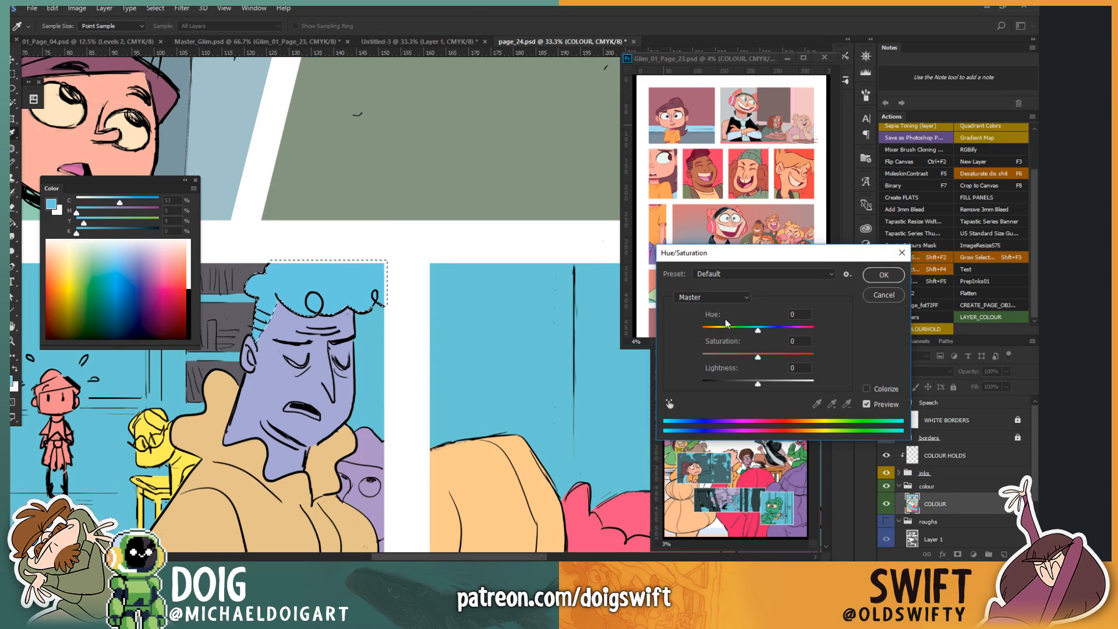
left_click_drag(757, 383, 786, 389)
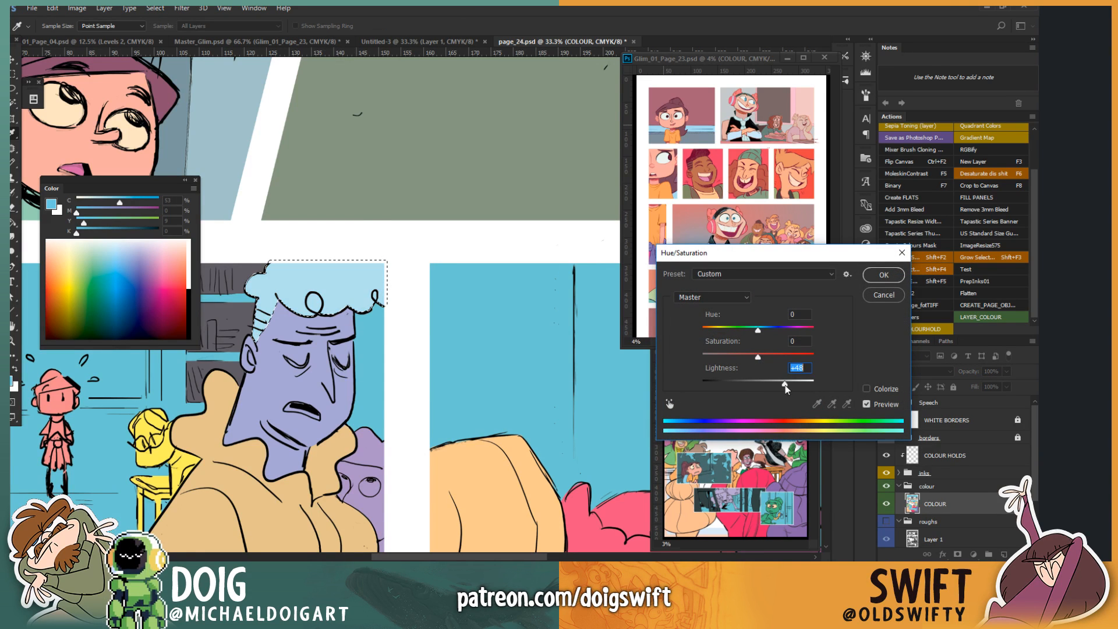
left_click(883, 275)
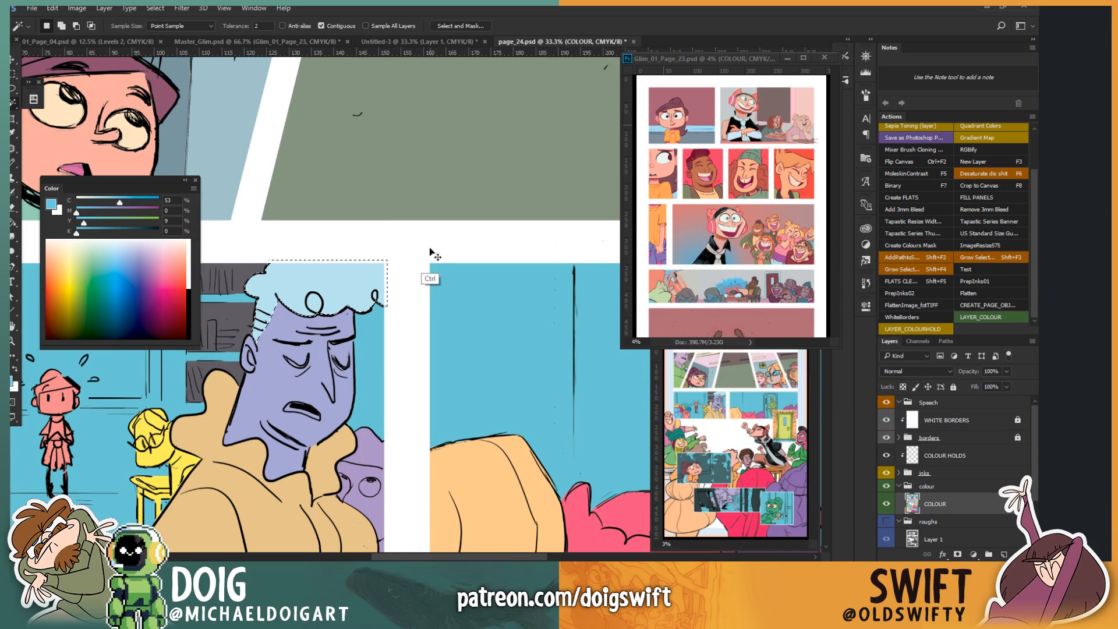
key("ctrl+d")
Step: Lasso the large figure's ruffled collar, fill it with pale yellow C0 M9 Y57 K0, and clear the selection
scroll(423, 255, "down", 2)
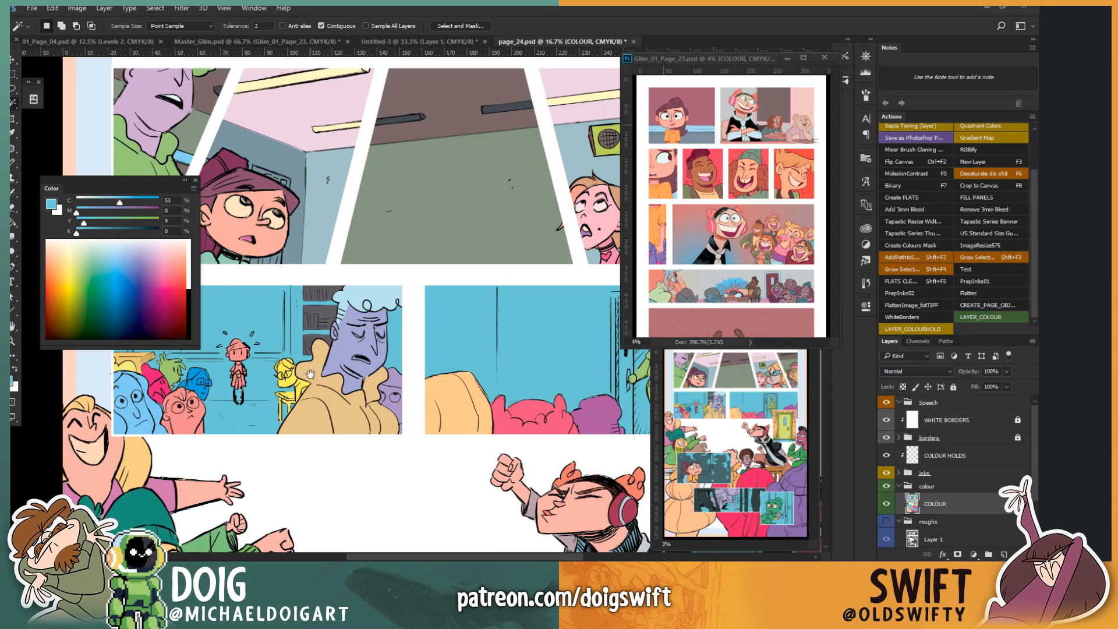
left_click_drag(309, 373, 339, 348)
key("ctrl+plus")
key("ctrl+plus")
key("ctrl+plus")
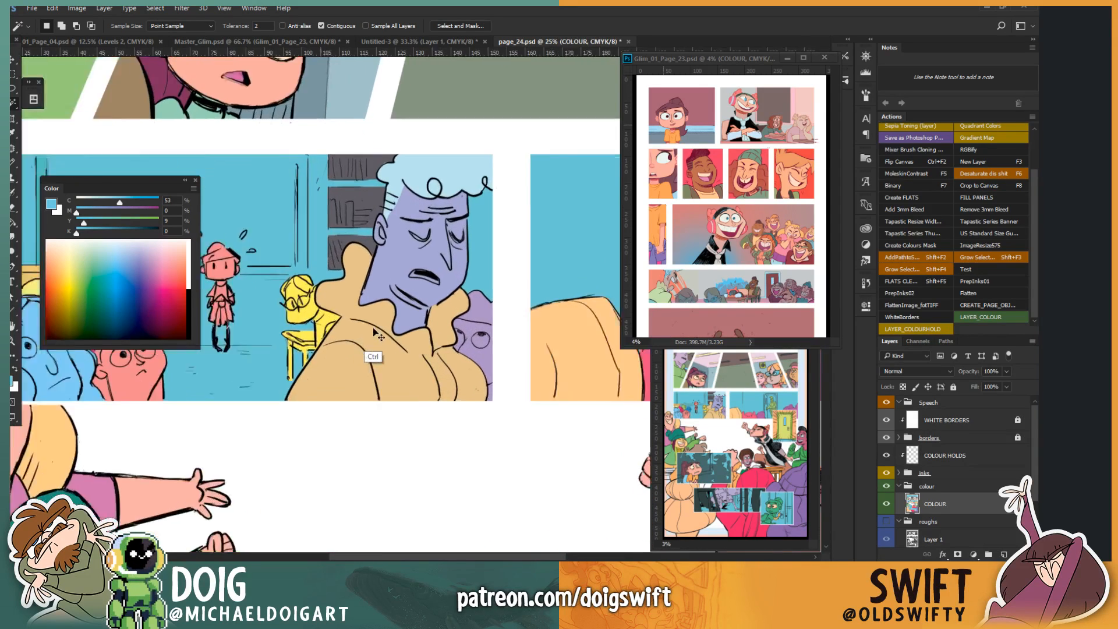
key("ctrl+minus")
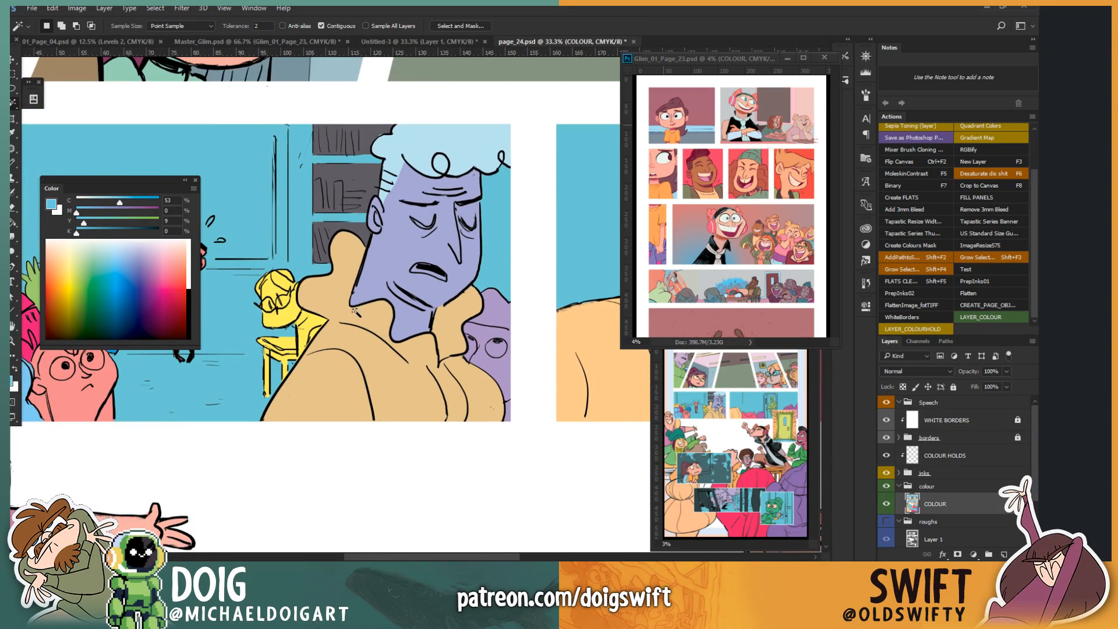
key("l")
key("alt")
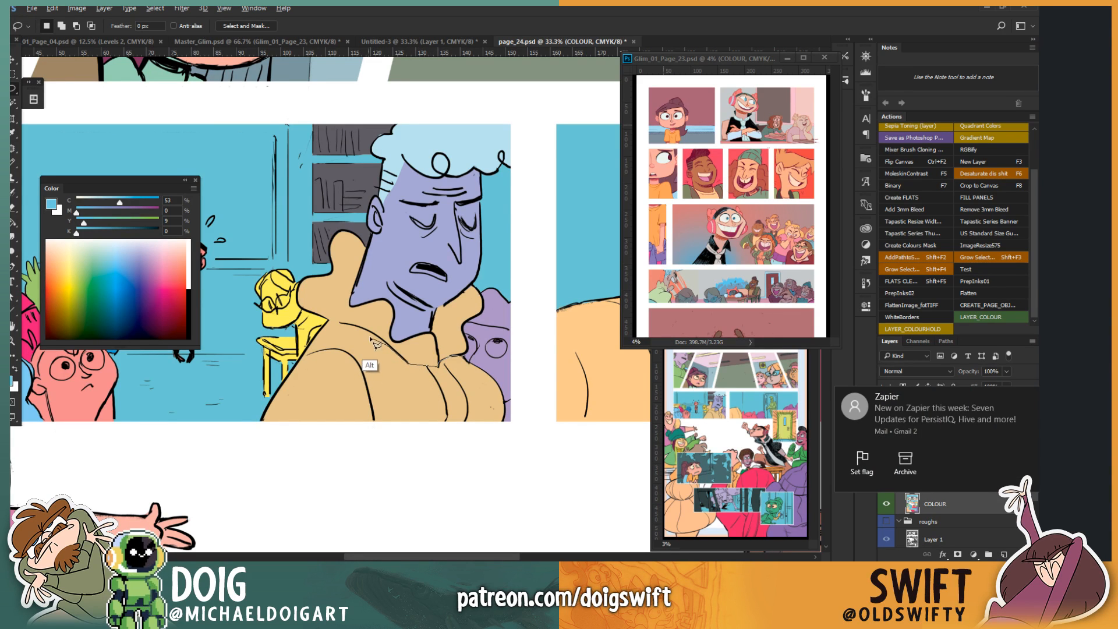
mouse_move(353, 327)
left_mouse_down()
mouse_move(317, 326)
mouse_move(268, 279)
mouse_move(508, 265)
mouse_move(478, 378)
mouse_move(454, 366)
left_mouse_up()
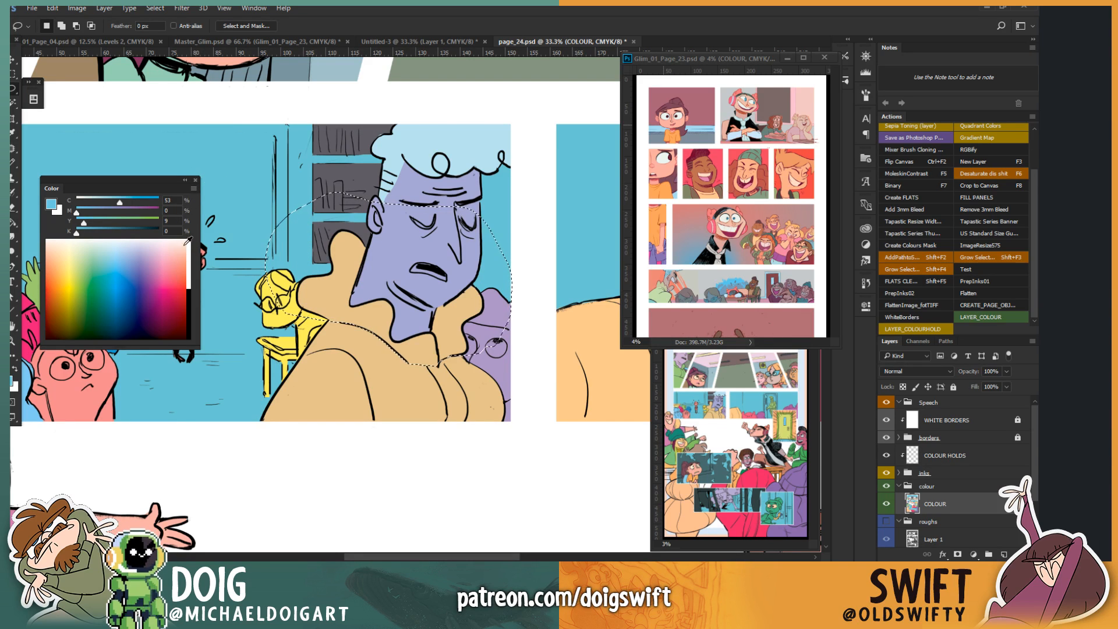
left_click(68, 261)
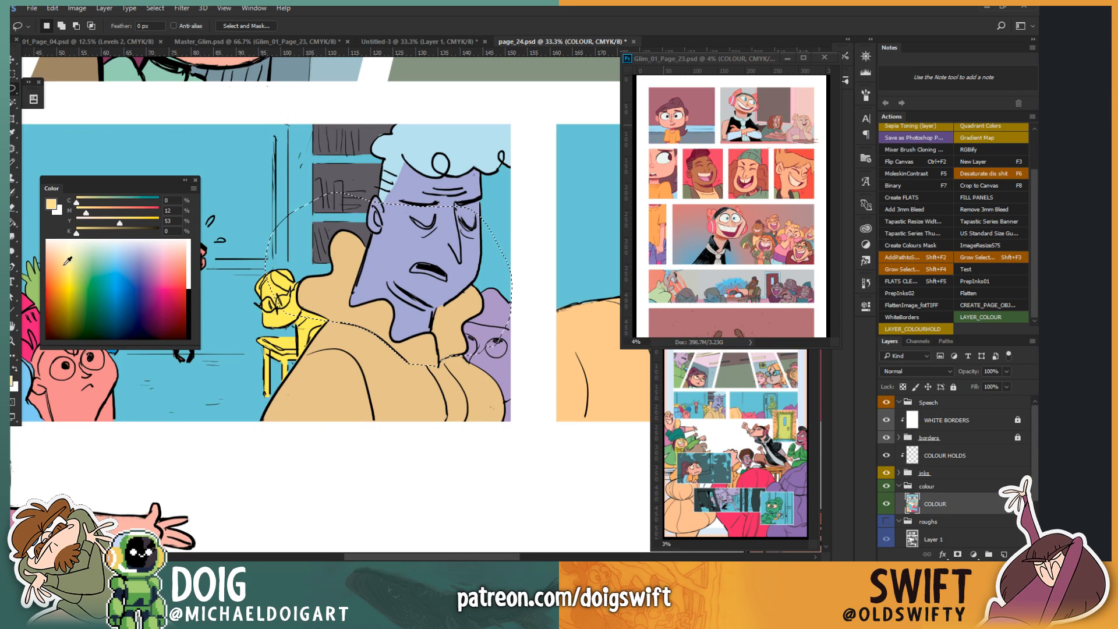
key("g")
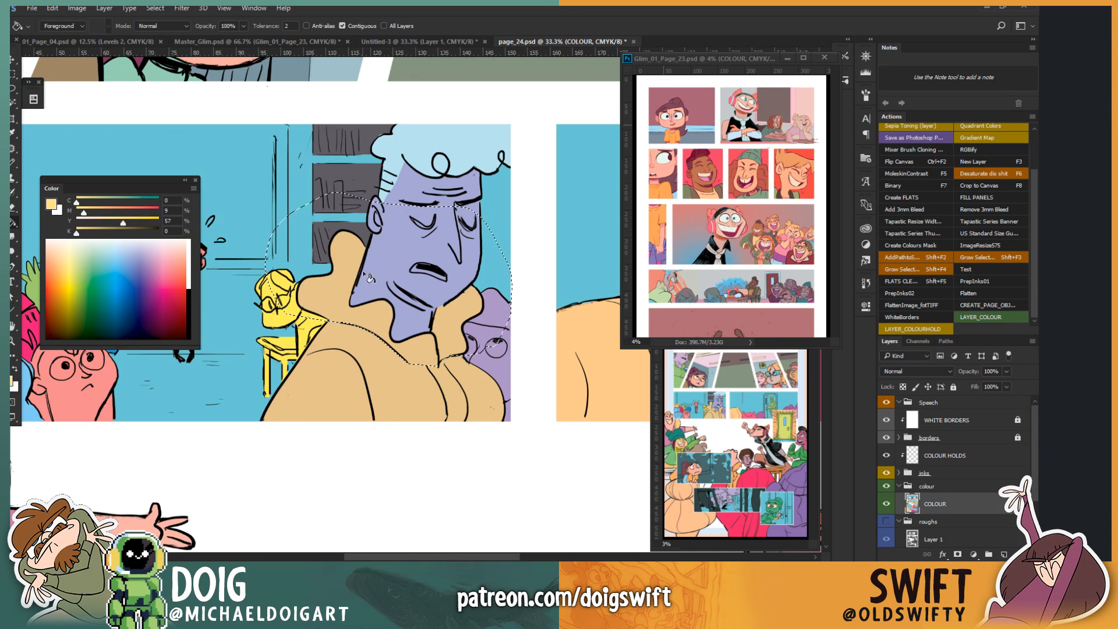
left_click(342, 309)
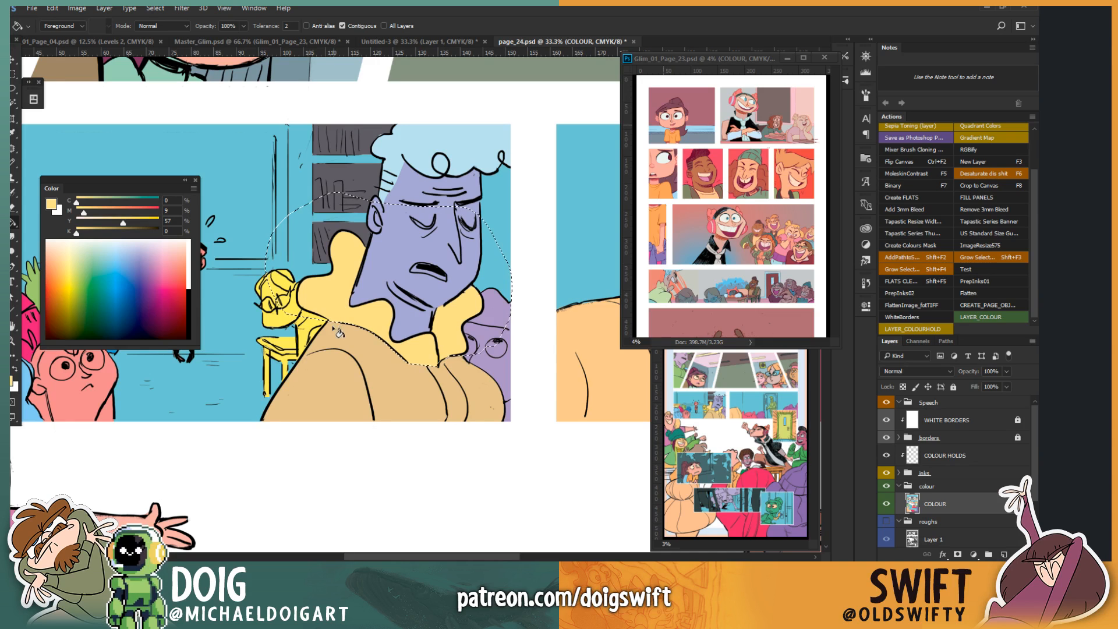
key("ctrl+d")
Step: Lasso the large figure's near sleeve, fill it with olive green C27 M9 Y57 K0, and clear the selection
key("l")
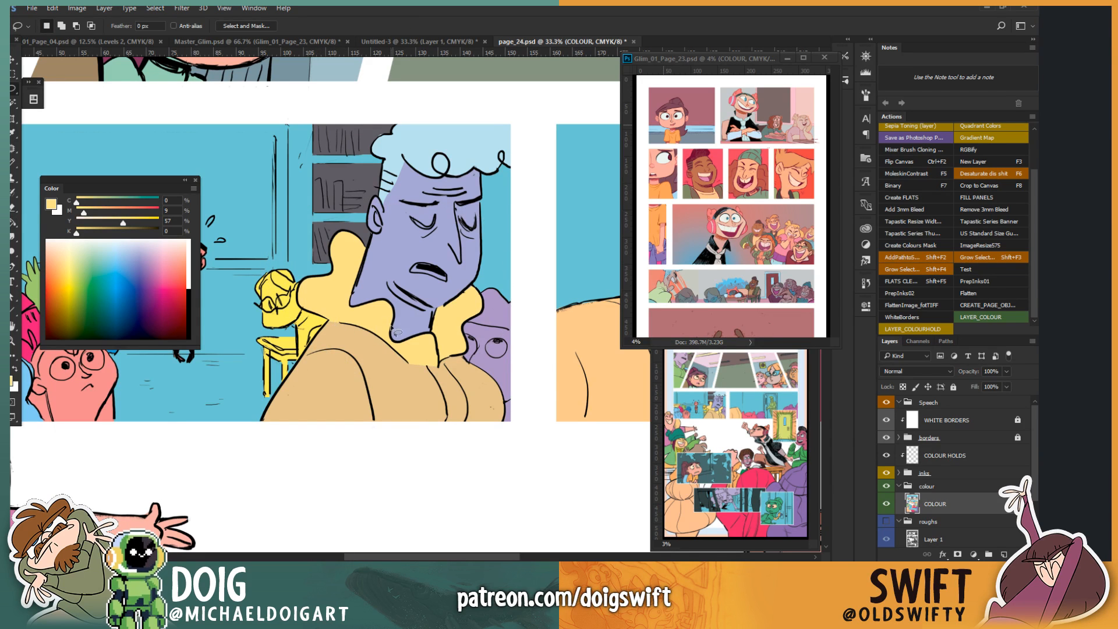
left_click_drag(400, 358, 376, 329)
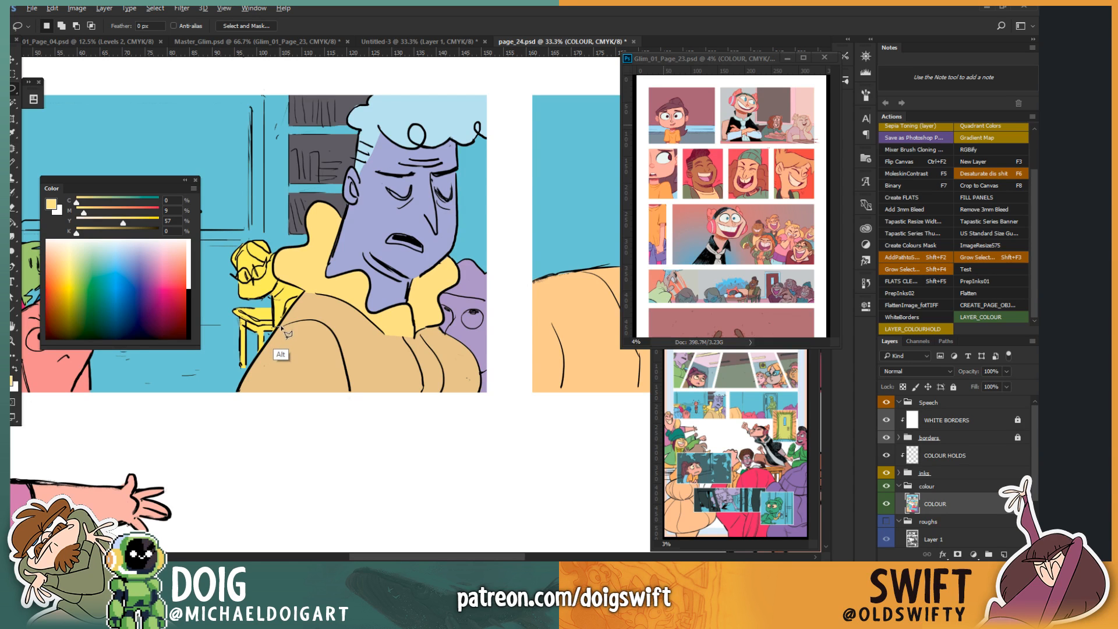
mouse_move(282, 329)
left_mouse_down()
mouse_move(332, 330)
mouse_move(351, 407)
mouse_move(307, 426)
mouse_move(229, 426)
mouse_move(215, 404)
mouse_move(282, 330)
left_mouse_up()
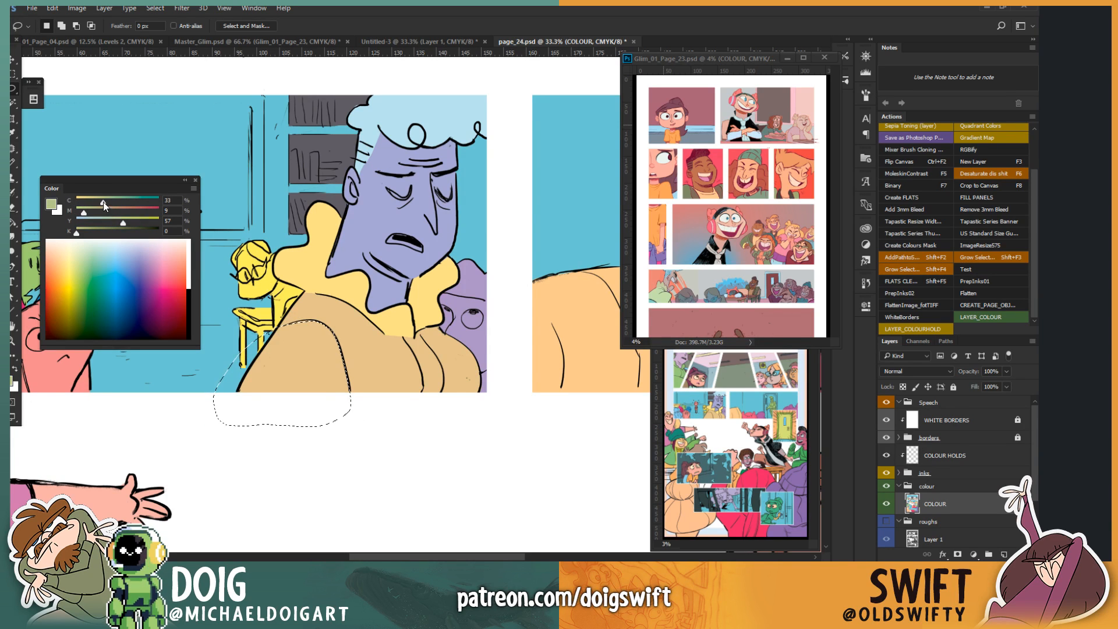
key("g")
left_click(328, 376)
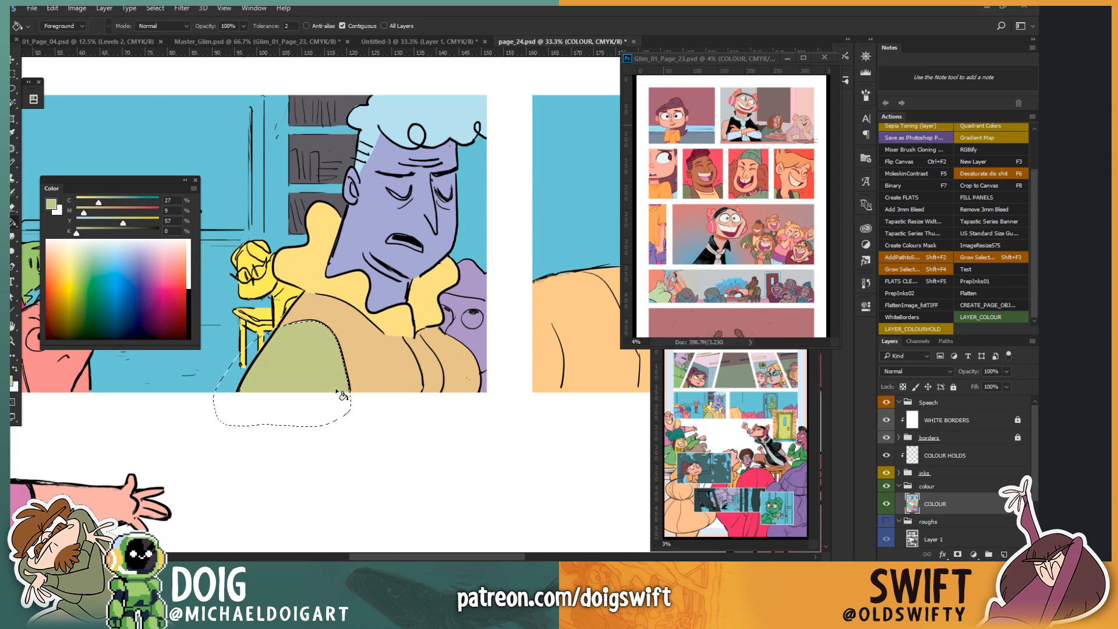
key("ctrl+d")
Step: Lasso the remaining tan body of the jacket and fill it with the sleeve's olive green, clearing the selection
key("l")
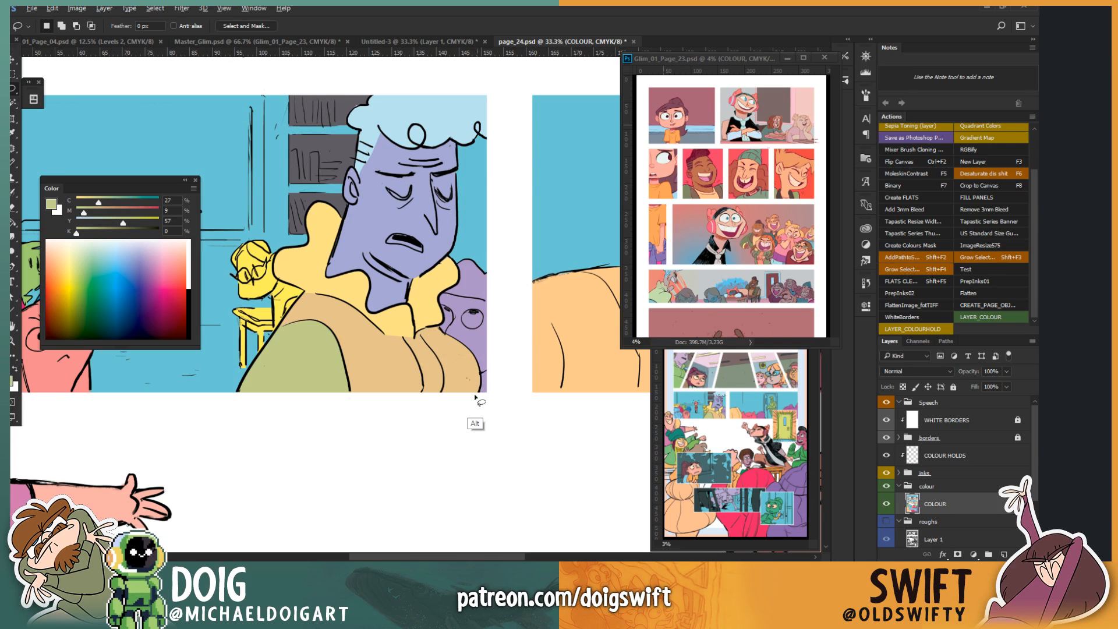
mouse_move(474, 407)
left_mouse_down()
mouse_move(494, 373)
mouse_move(470, 329)
mouse_move(355, 306)
mouse_move(279, 367)
mouse_move(439, 418)
mouse_move(463, 379)
left_mouse_up()
key("g")
left_click(402, 316)
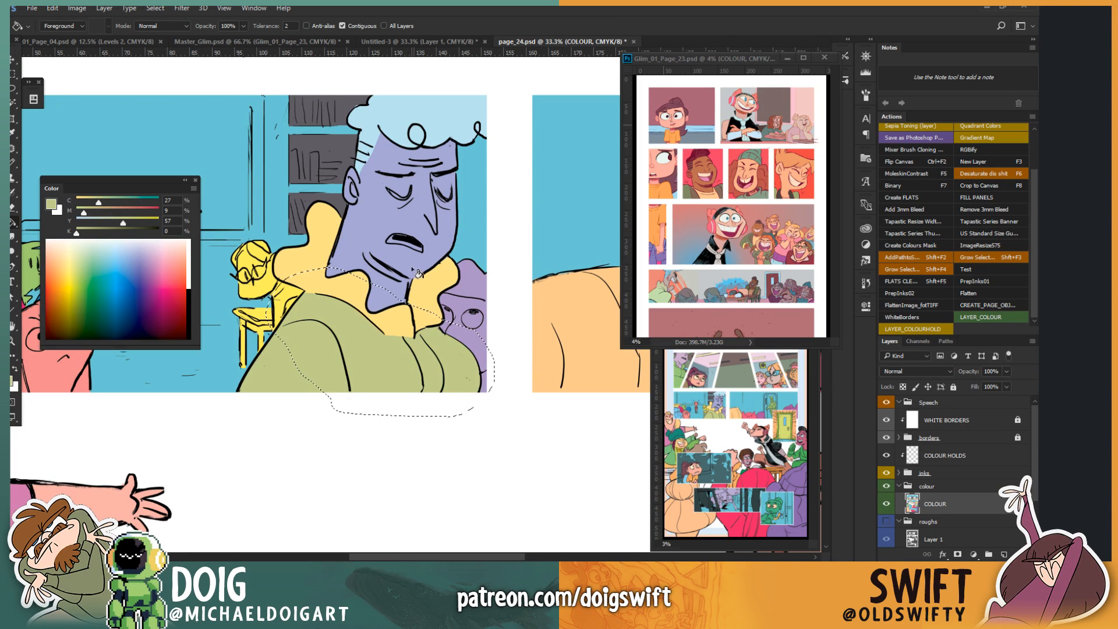
key("ctrl+d")
Step: Lasso the jacket's narrow front strip below the collar and fill it with light orange C0 M24 Y57 K0, based on the collar's yellow
left_click(400, 311, "alt")
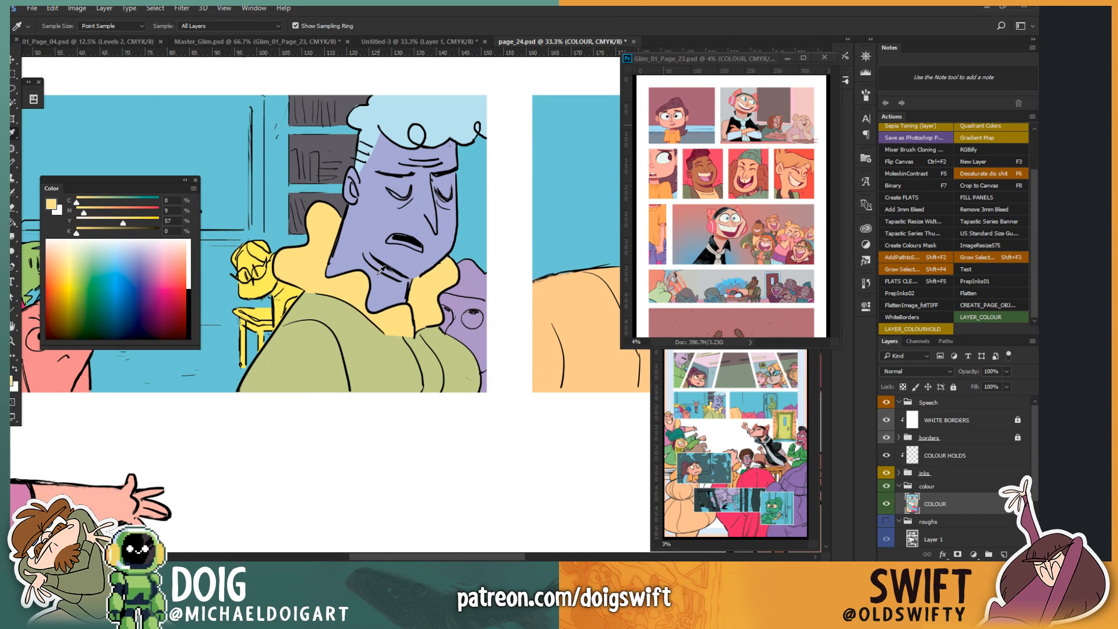
key("l")
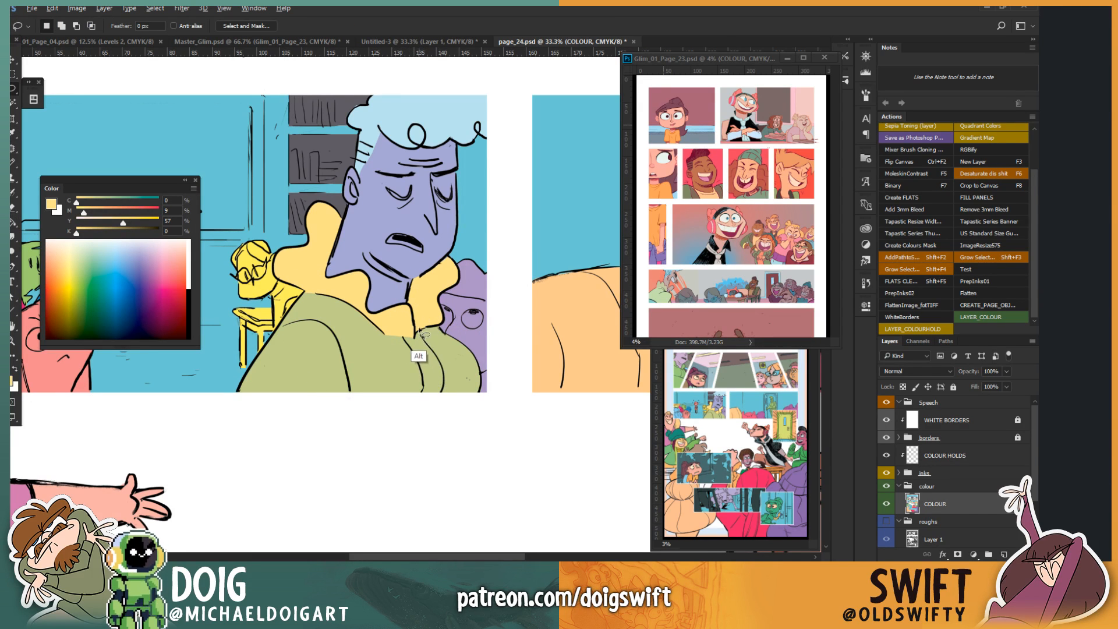
mouse_move(418, 329)
left_mouse_down()
mouse_move(443, 371)
mouse_move(435, 405)
mouse_move(423, 403)
mouse_move(409, 319)
left_mouse_up()
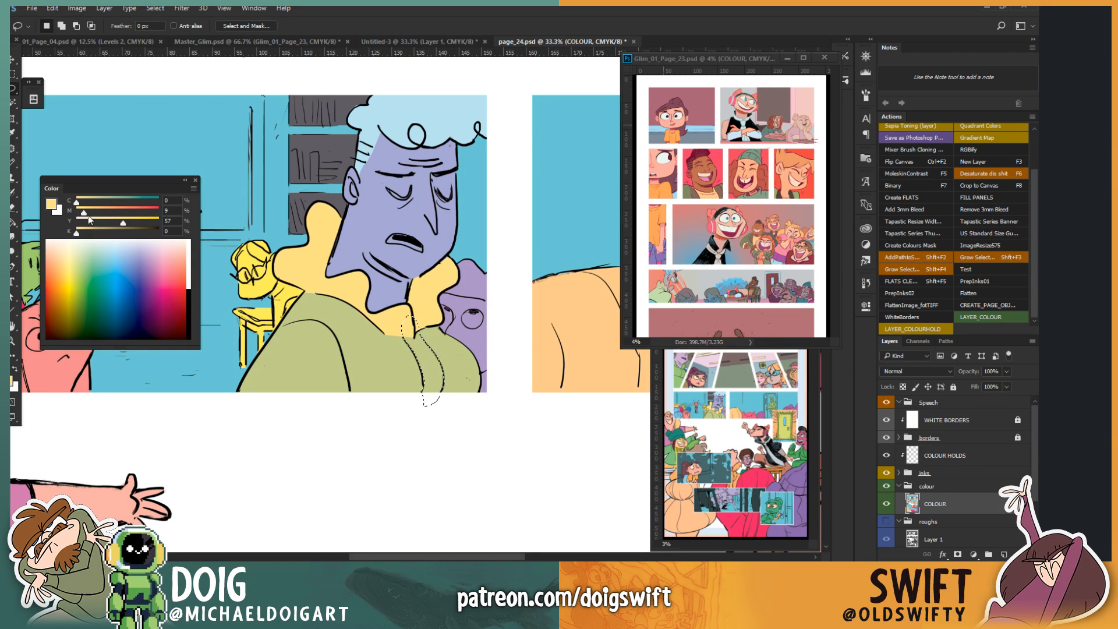
key("g")
left_click(430, 389)
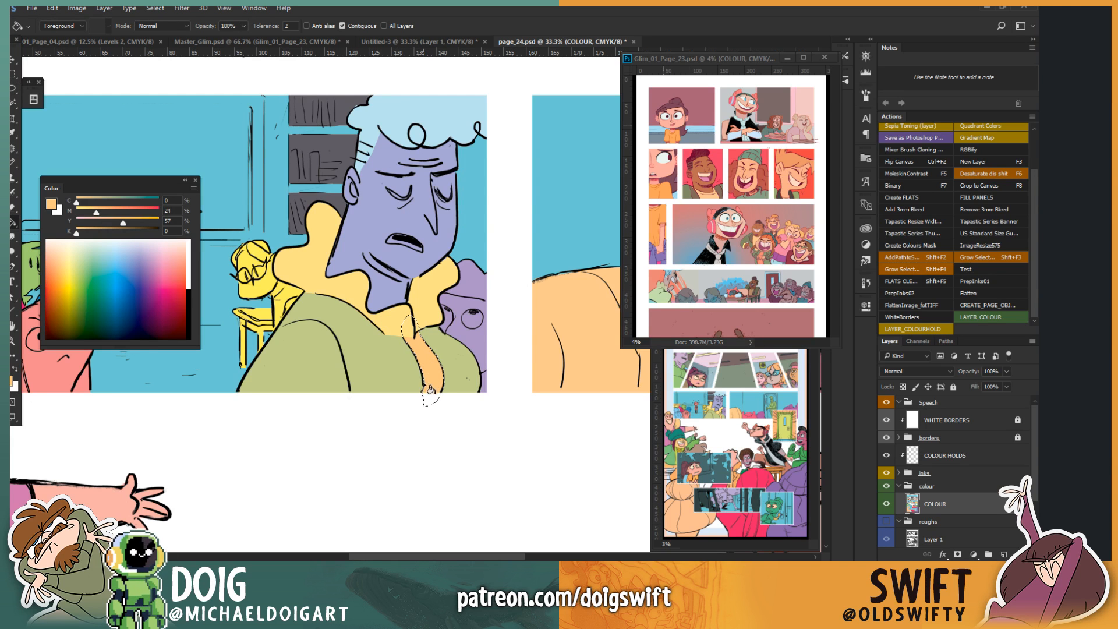
Step: Lasso the large figure's nose, fill it with pink C15 M47 Y0 K0, and clear the selection
mouse_move(439, 258)
left_mouse_down()
mouse_move(326, 356)
mouse_move(311, 389)
mouse_move(374, 397)
left_mouse_up()
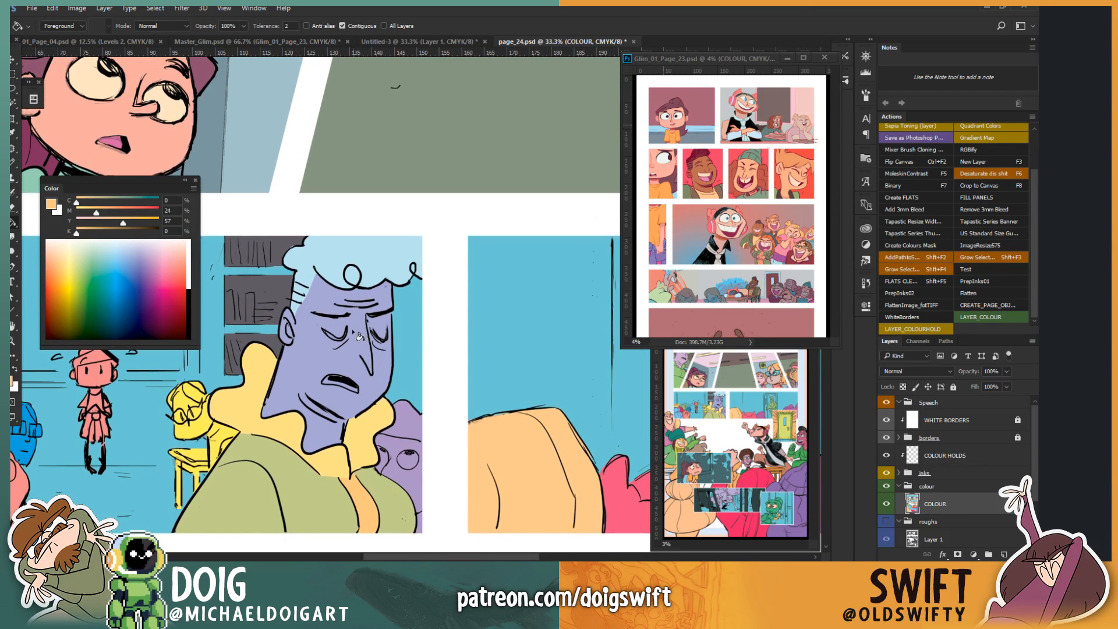
key("l")
scroll(363, 335, "up", 2)
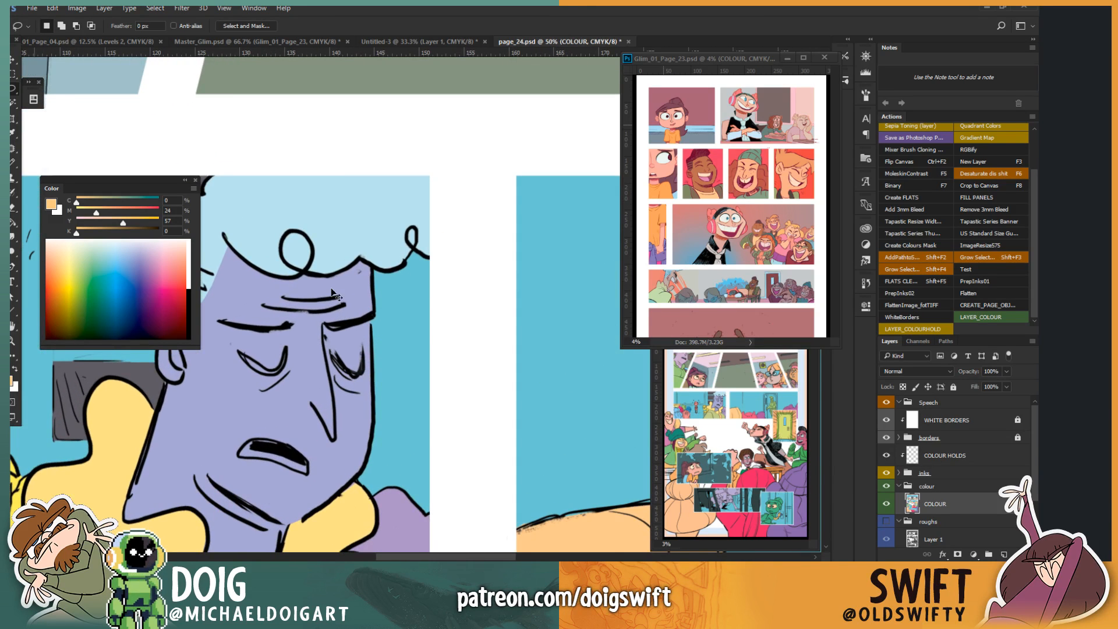
mouse_move(272, 429)
left_mouse_down()
mouse_move(330, 341)
mouse_move(384, 301)
left_mouse_up()
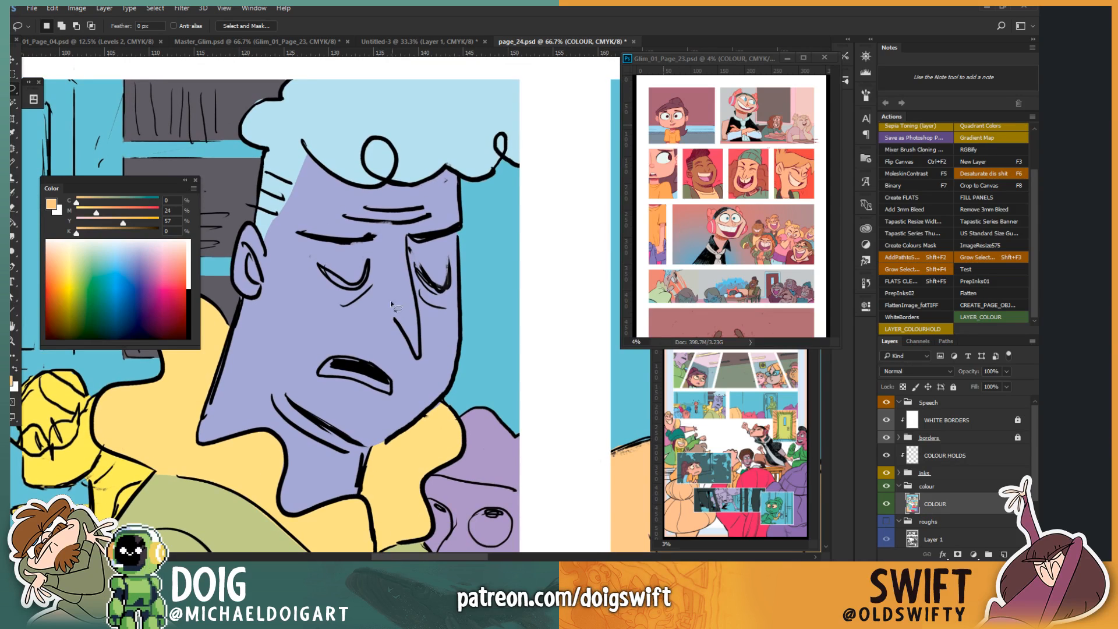
mouse_move(395, 319)
left_mouse_down()
mouse_move(408, 269)
mouse_move(425, 339)
mouse_move(417, 359)
mouse_move(395, 321)
left_mouse_up()
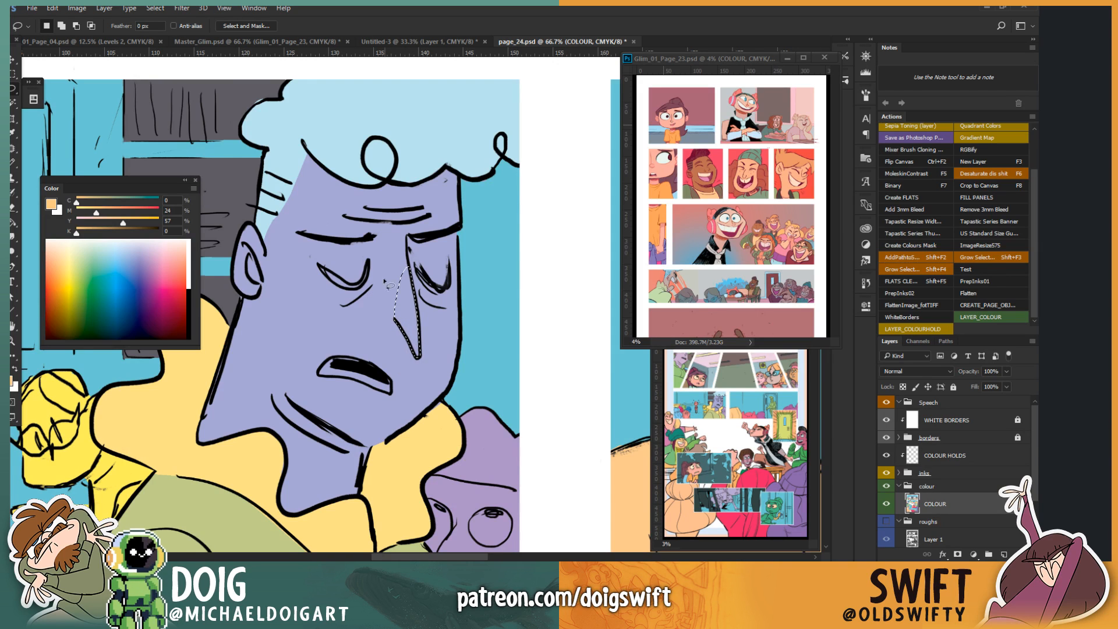
left_click(163, 260)
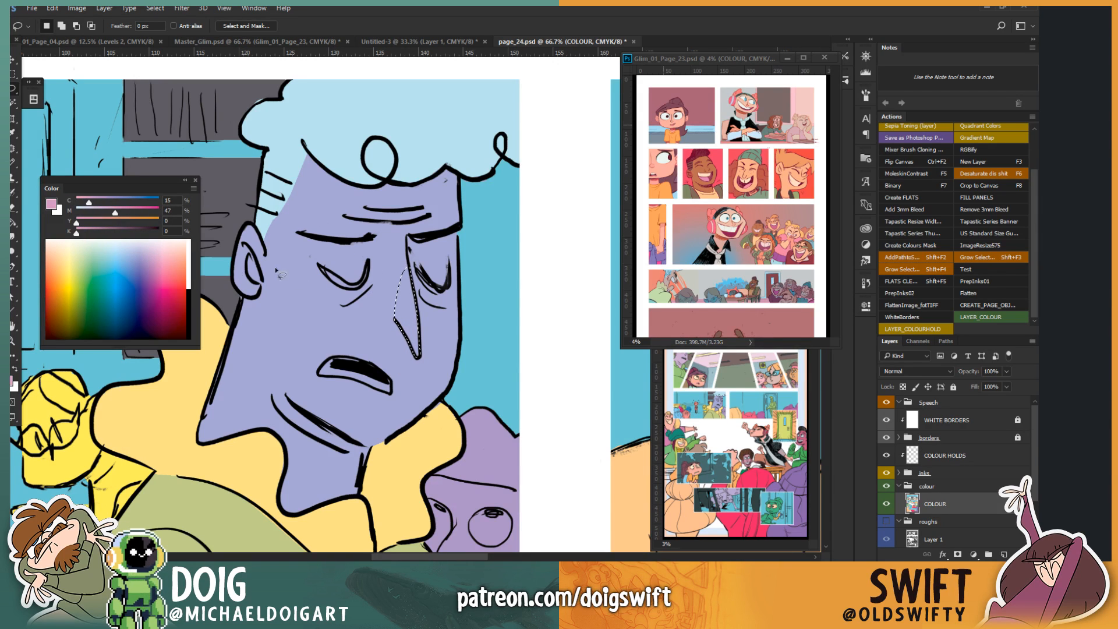
key("g")
key("ctrl+d")
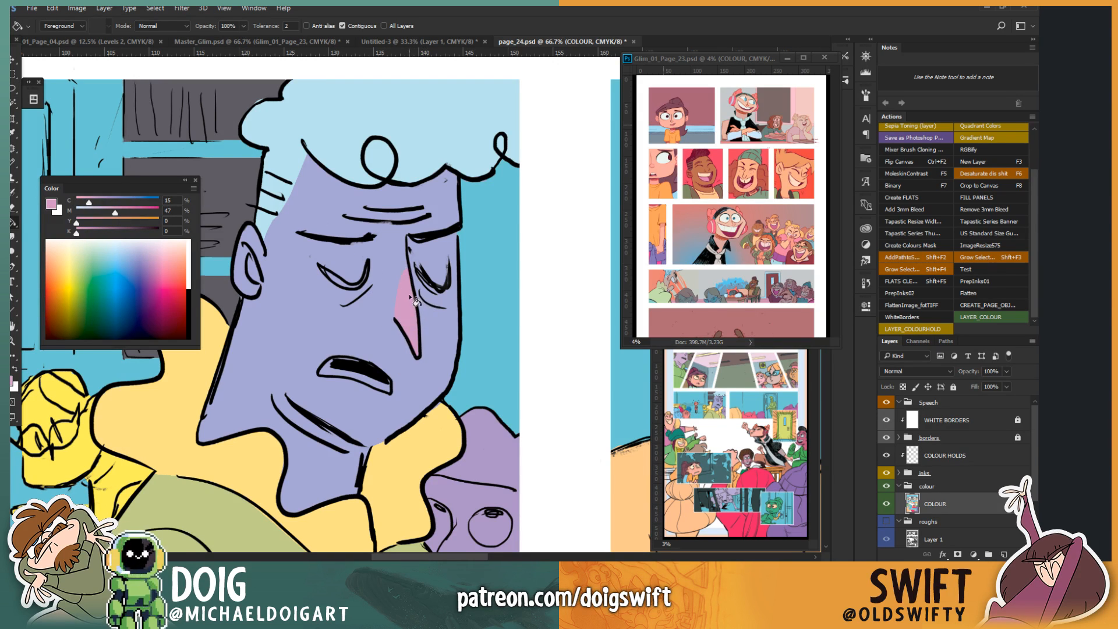
Step: Select the large figure's lavender face and reduce its saturation by 60 with Hue/Saturation
scroll(406, 298, "down", 4)
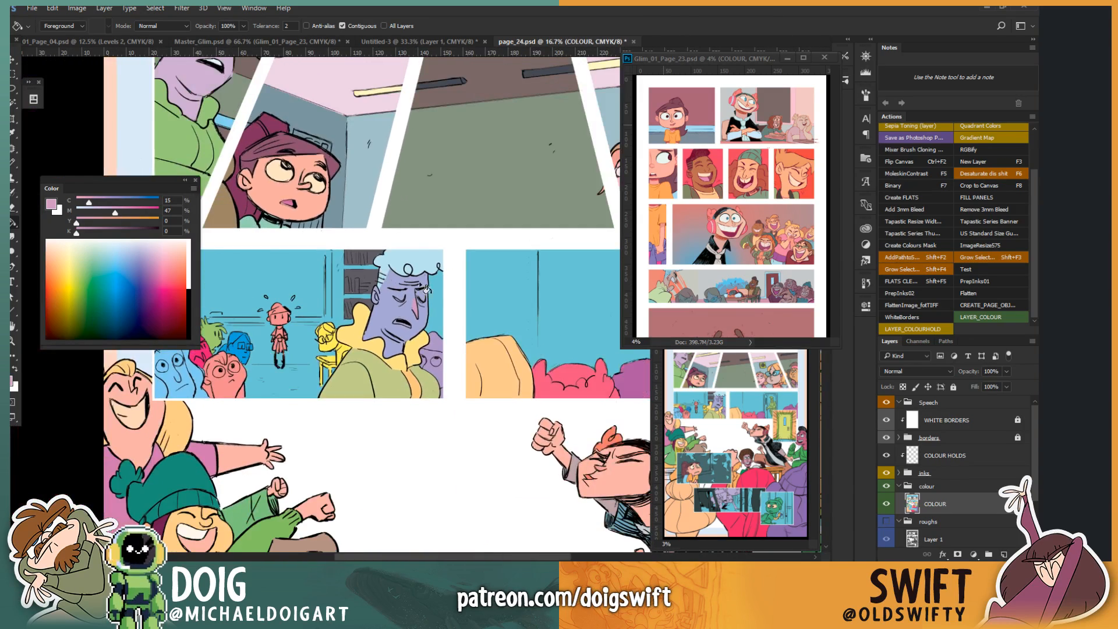
left_click_drag(363, 351, 215, 403)
left_click_drag(472, 362, 397, 351)
left_click_drag(144, 382, 394, 355)
left_click_drag(371, 385, 356, 397)
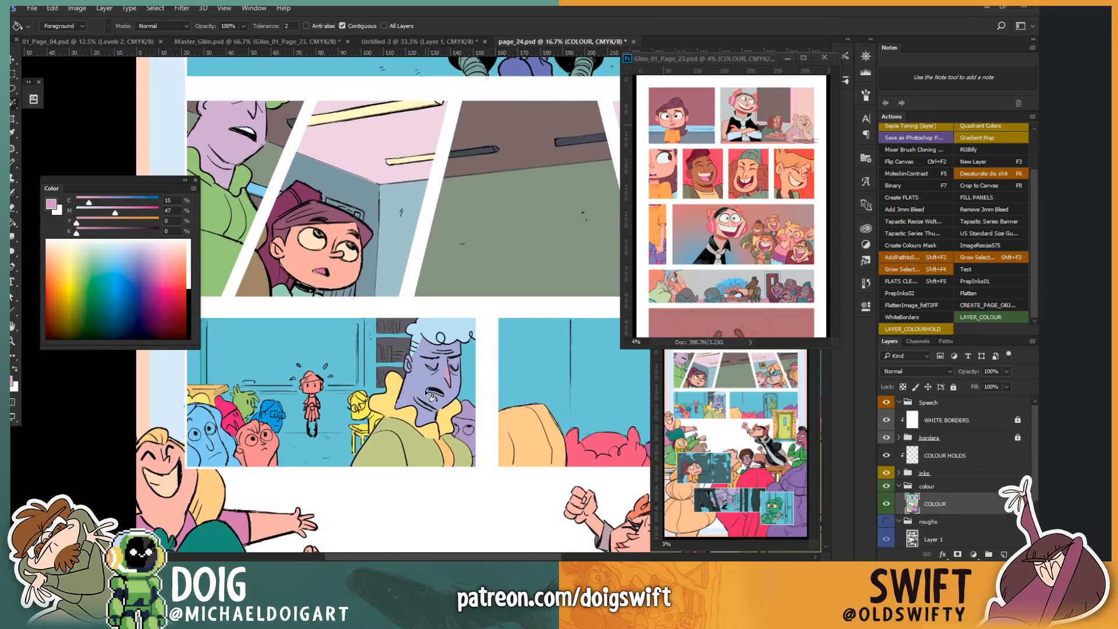
key("w")
left_click(413, 385)
key("ctrl+u")
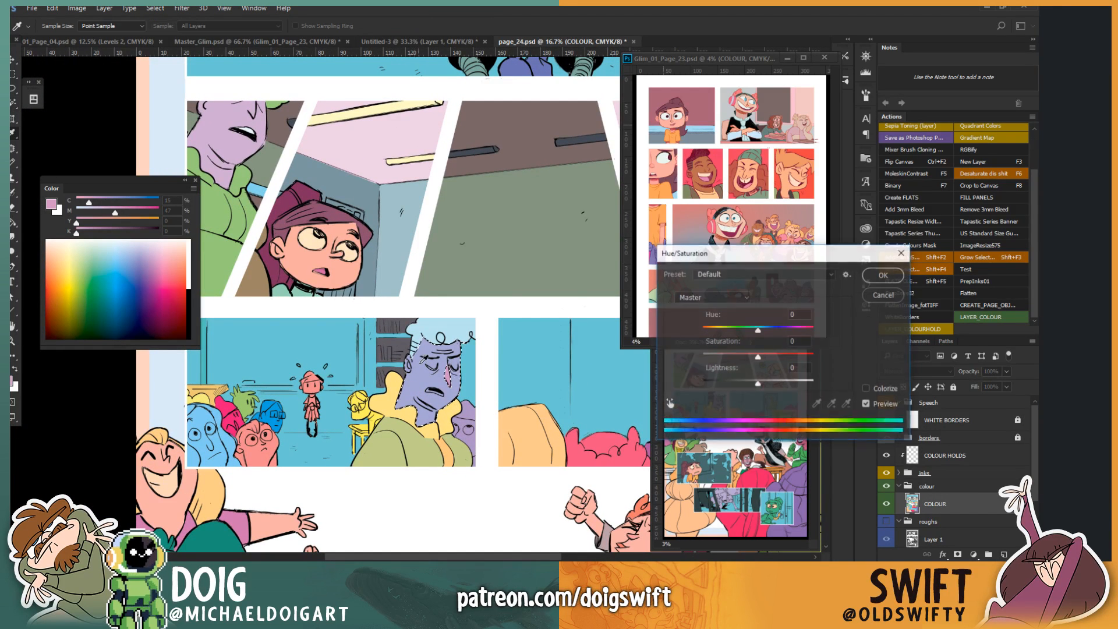
left_click_drag(757, 357, 725, 359)
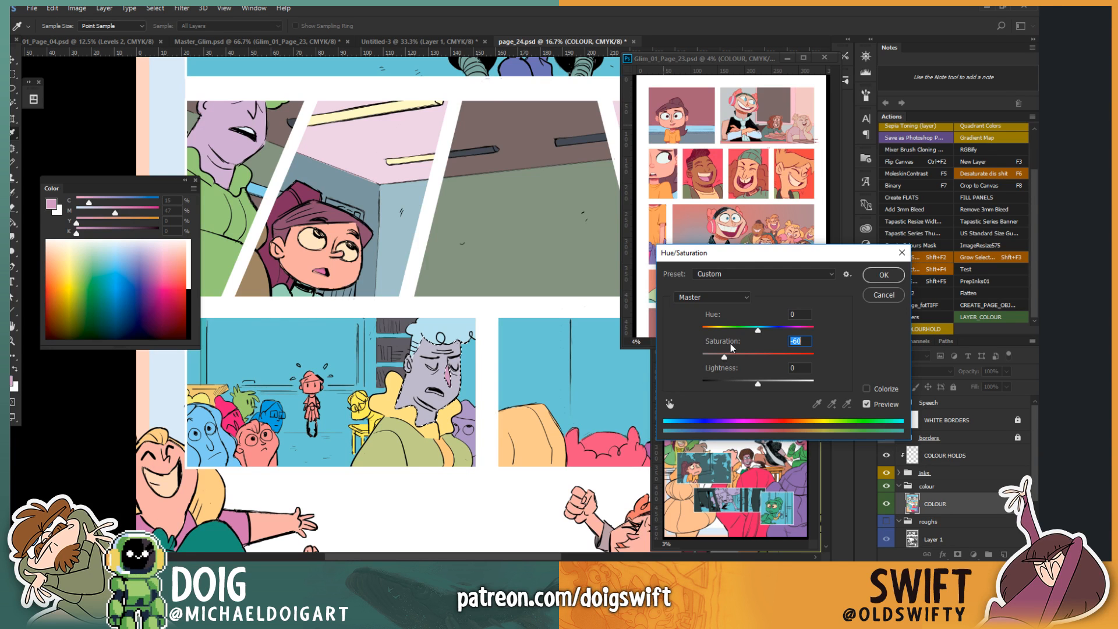
left_click(866, 280)
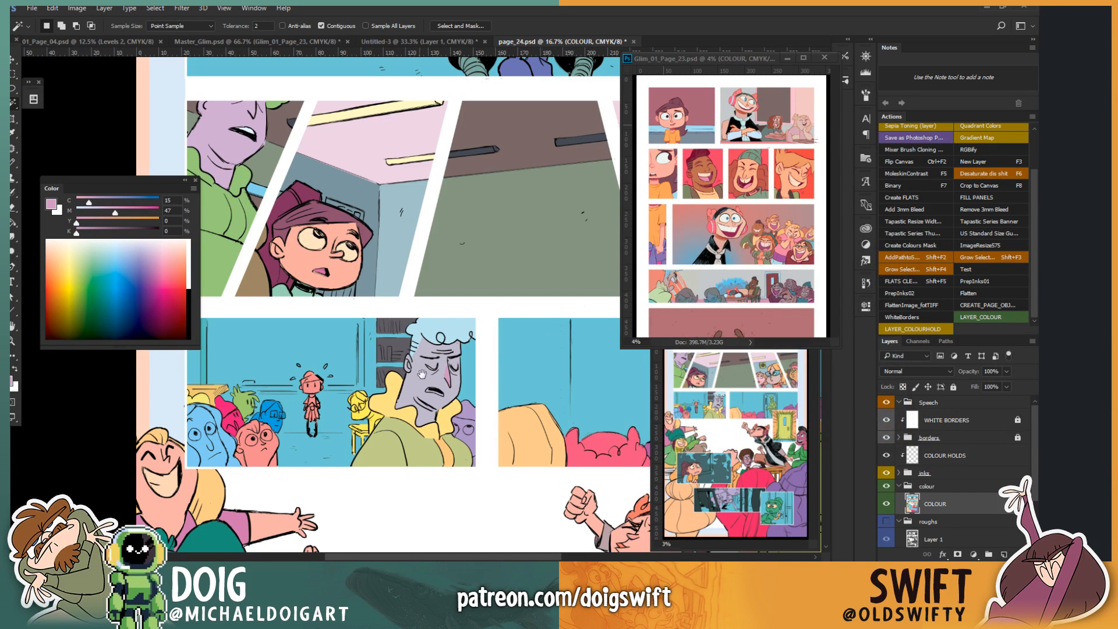
left_click_drag(421, 373, 308, 358)
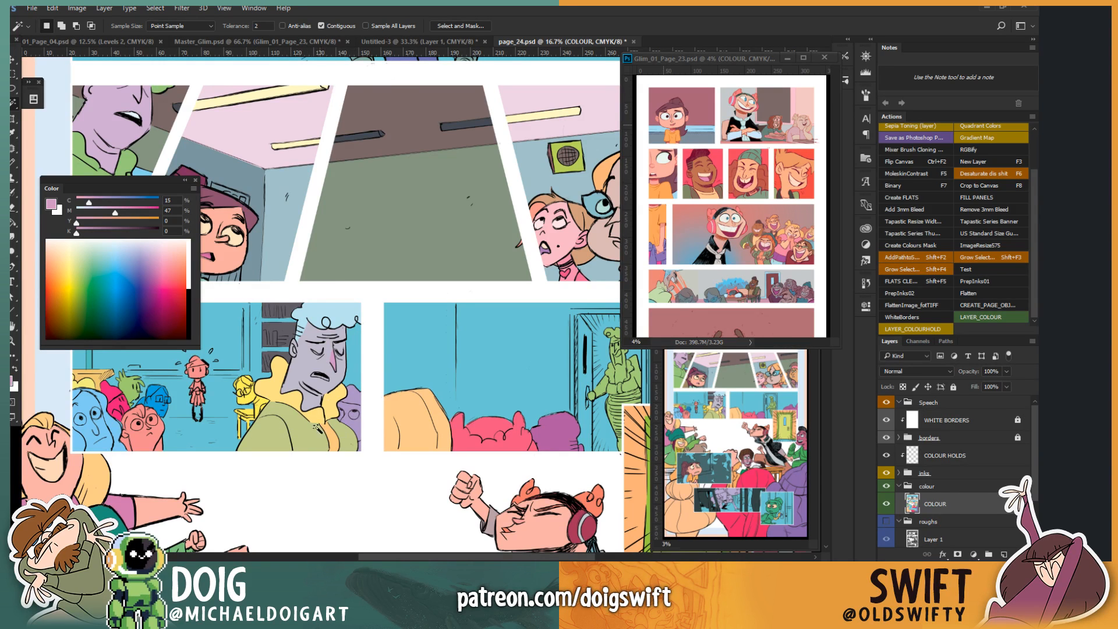
left_click_drag(316, 424, 479, 524)
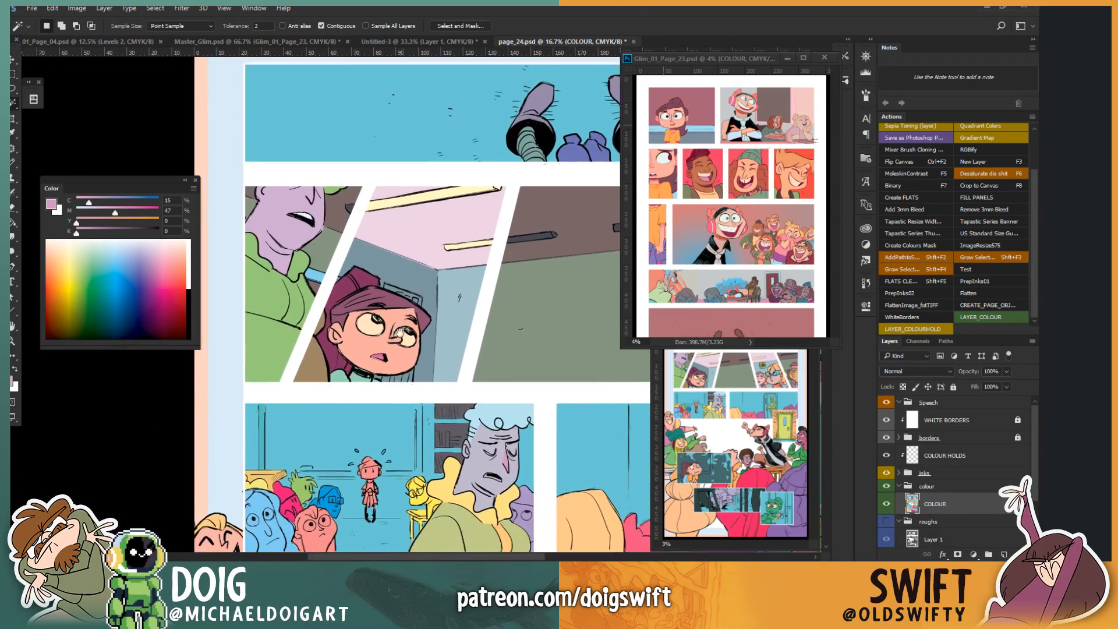
Step: Fill the large figure's purple face in the second-row slanted panel with grey-lavender C25 M23 Y11 K0, sampled from the panel below
left_click_drag(402, 333, 309, 266)
left_click_drag(464, 368, 390, 356)
left_click_drag(499, 305, 367, 302)
mouse_move(416, 348)
left_mouse_down()
mouse_move(376, 342)
mouse_move(425, 346)
left_mouse_up()
left_click_drag(222, 345, 400, 339)
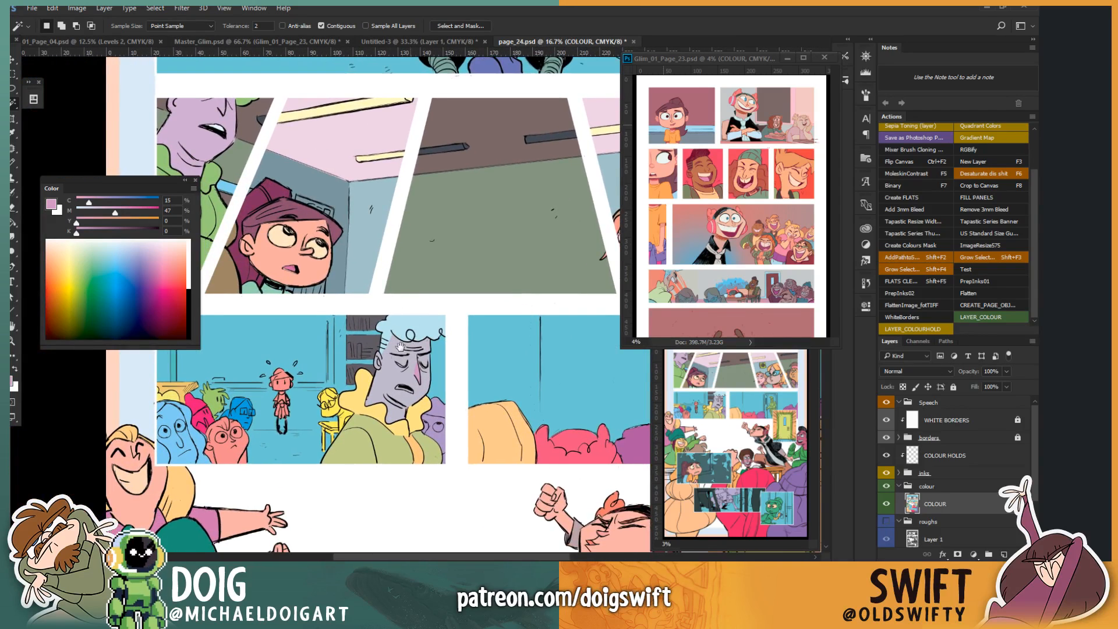
left_click_drag(320, 429, 396, 433)
key("i")
left_click(450, 409)
left_click_drag(332, 227, 442, 388)
key("g")
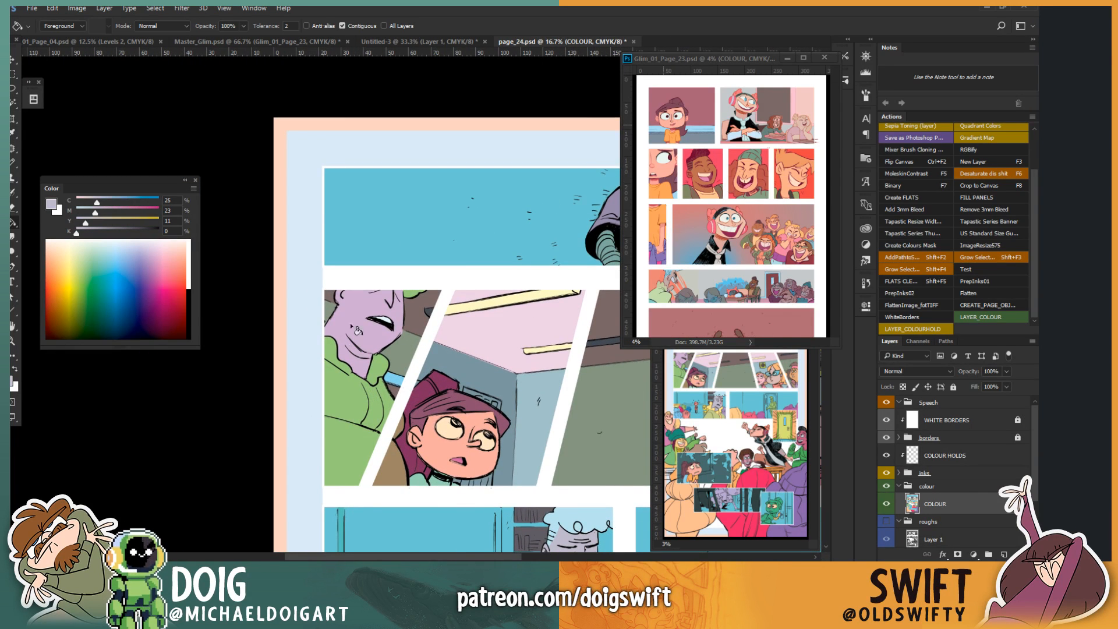
left_click_drag(376, 400, 382, 345)
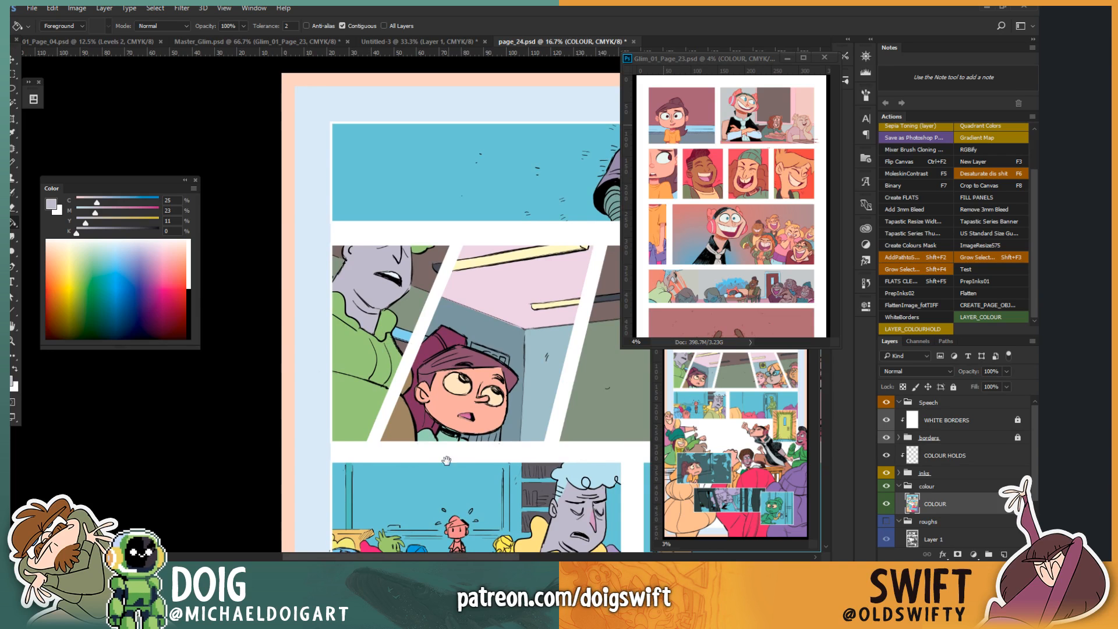
Step: Fill the same figure's green jacket in the second-row panel with the lower panel's olive C27 M9 Y57 K0
left_click_drag(446, 460, 406, 360)
key("i")
left_click(495, 431)
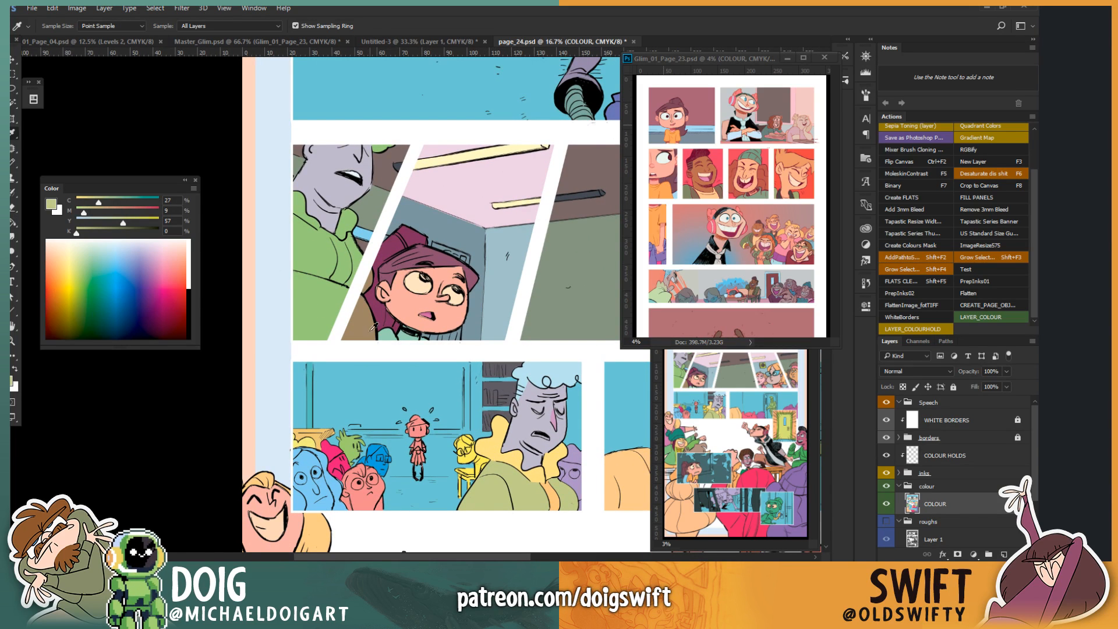
key("g")
left_click(314, 297)
left_click_drag(541, 470, 534, 492)
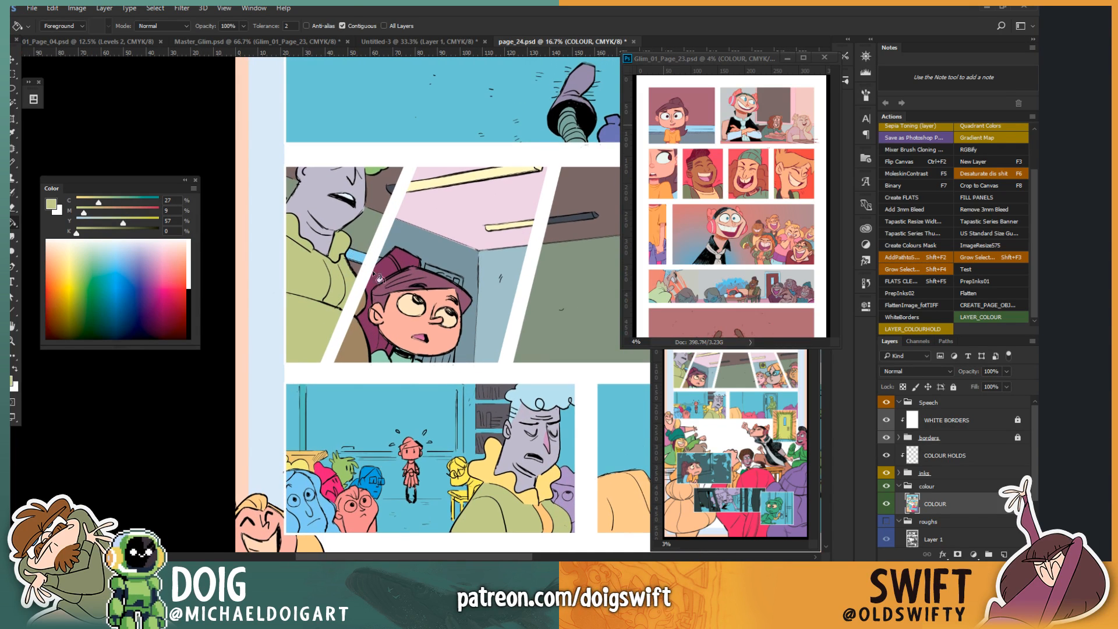
Step: Lasso the jacket's collar and front strip in the second-row panel and fill them with the lower collar's light orange C0 M24 Y57 K0
key("i")
left_click(545, 524)
key("l")
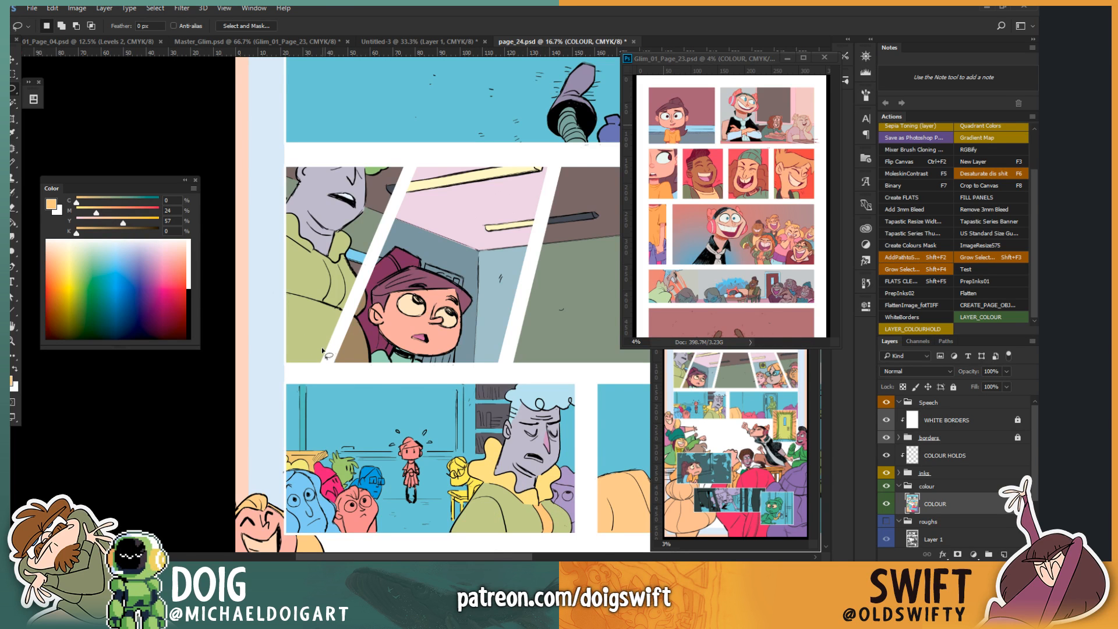
key("ctrl+plus")
key("ctrl+plus")
left_click_drag(221, 236, 368, 320)
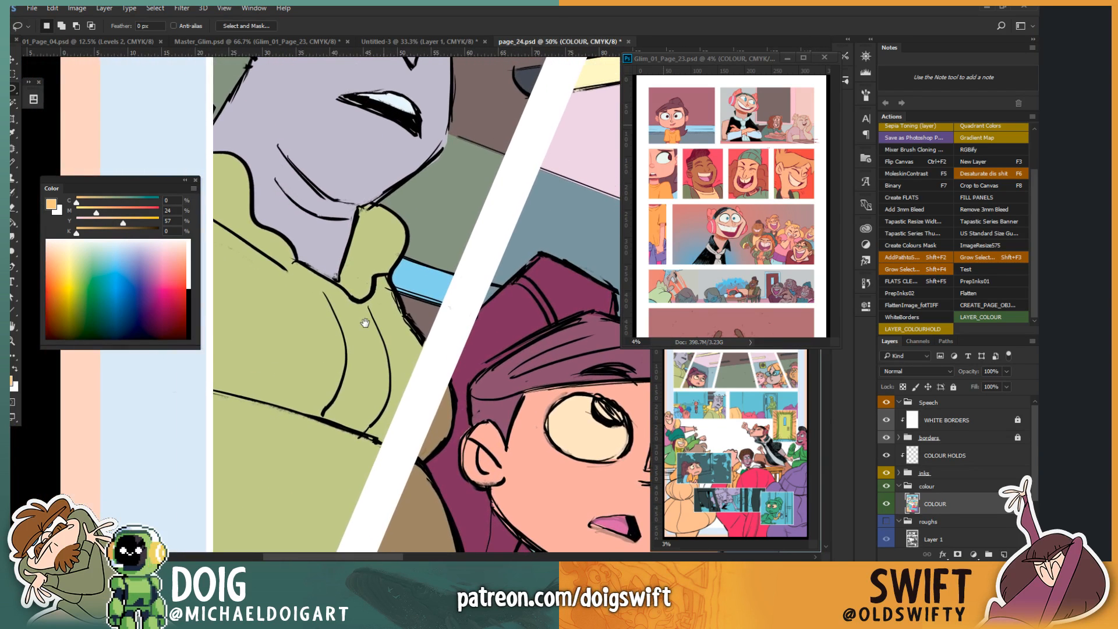
left_click_drag(351, 385, 344, 365)
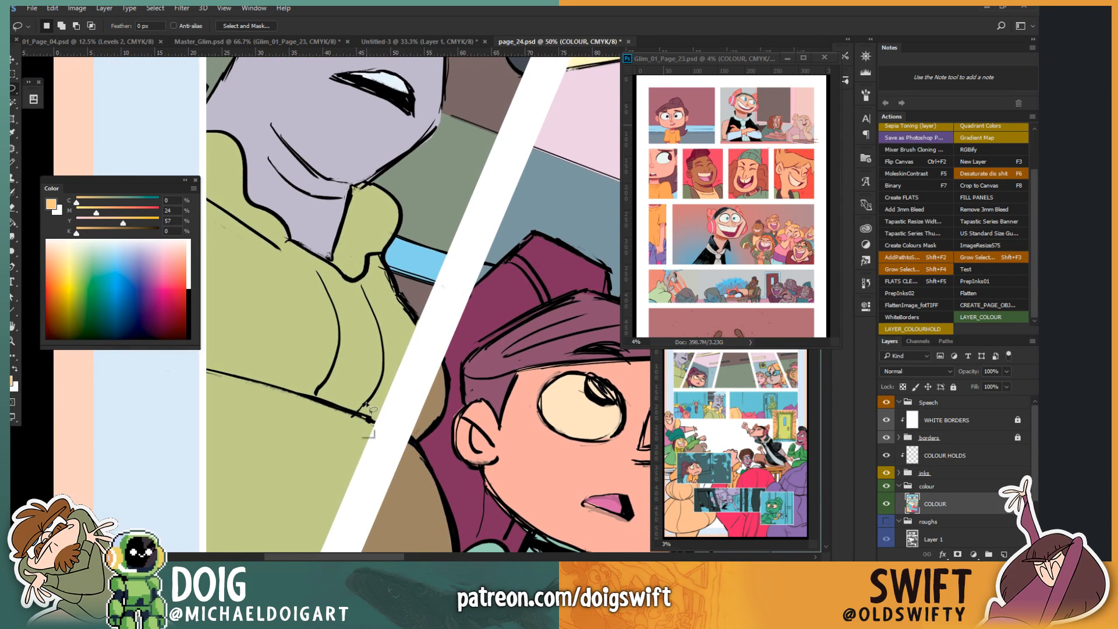
left_click(357, 410, "alt")
mouse_move(366, 403)
left_mouse_down()
mouse_move(379, 311)
mouse_move(359, 277)
mouse_move(369, 255)
mouse_move(402, 244)
mouse_move(420, 168)
mouse_move(174, 116)
mouse_move(201, 210)
mouse_move(210, 199)
mouse_move(281, 253)
mouse_move(270, 206)
mouse_move(299, 264)
mouse_move(321, 261)
mouse_move(311, 269)
mouse_move(342, 336)
mouse_move(332, 323)
mouse_move(296, 370)
mouse_move(323, 349)
mouse_move(336, 355)
mouse_move(315, 402)
mouse_move(366, 419)
left_mouse_up()
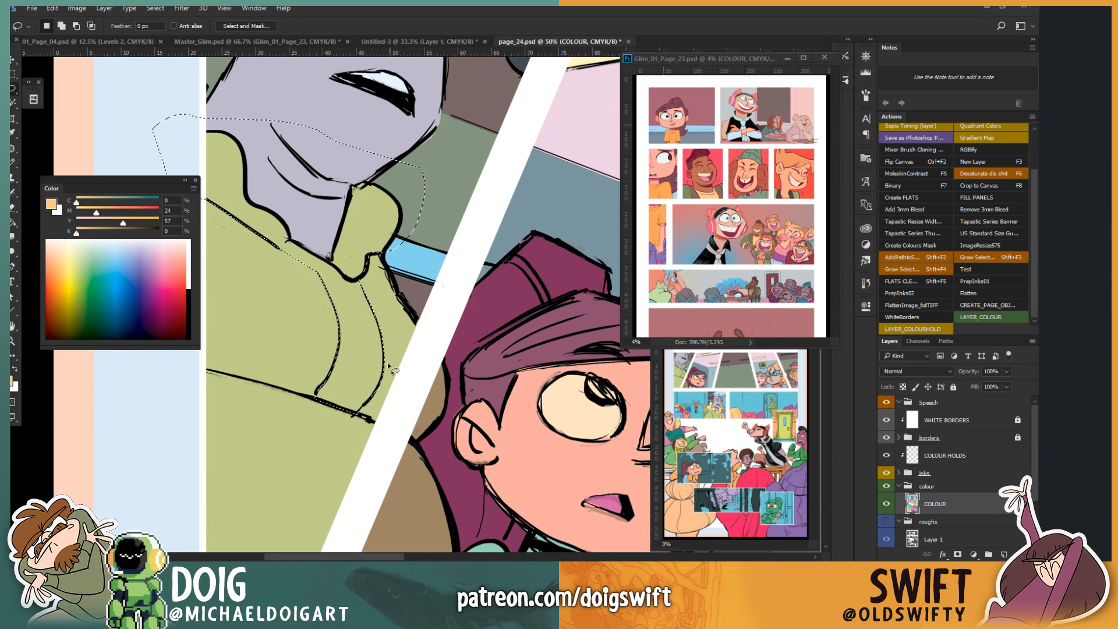
key("g")
left_click(358, 302)
left_click_drag(356, 298, 406, 282)
key("ctrl+d")
left_click_drag(396, 333, 327, 327)
key("ctrl+minus")
key("ctrl+minus")
key("ctrl+minus")
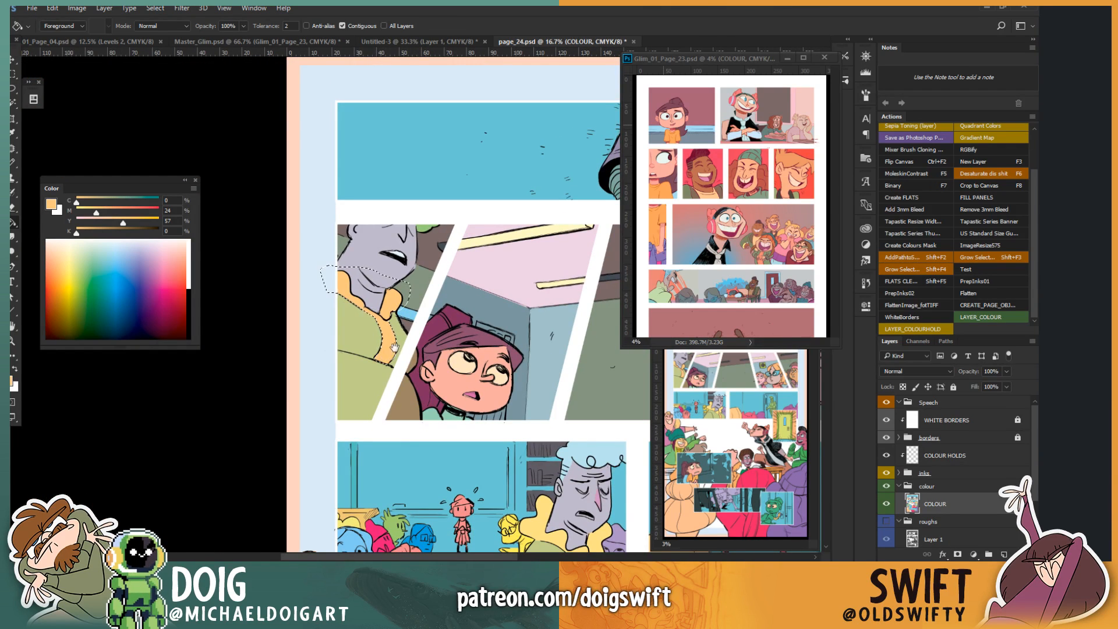
Step: Select the light orange collar and front strip in the second-row panel and adjust their colour with Hue/Saturation
left_click_drag(395, 347, 267, 247)
mouse_move(387, 326)
left_mouse_down()
mouse_move(345, 307)
mouse_move(398, 324)
left_mouse_up()
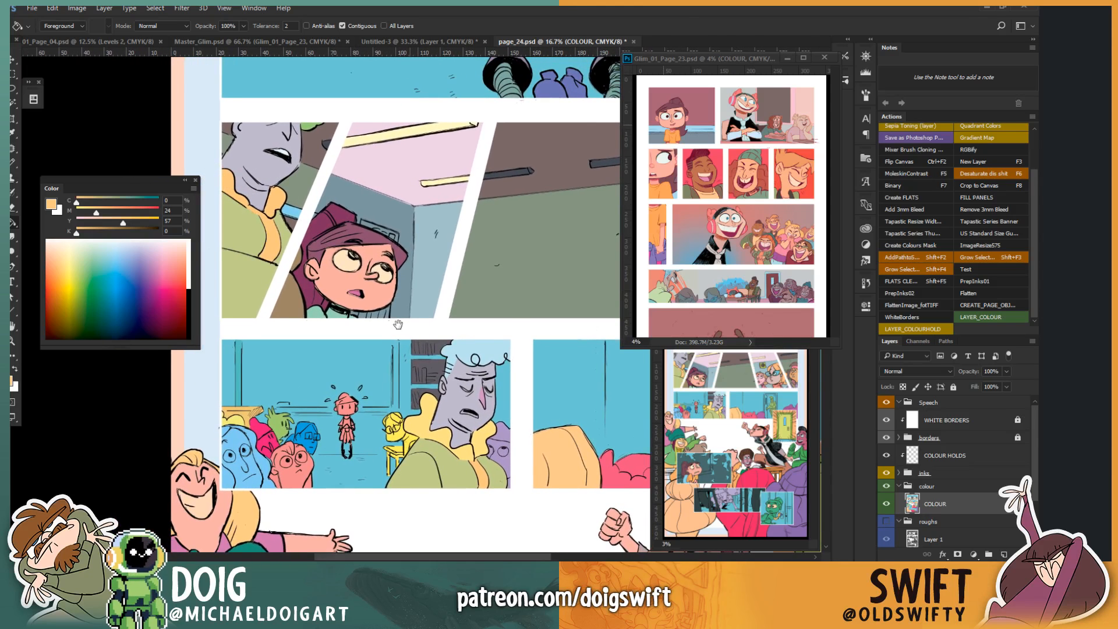
key("i")
left_click(481, 478)
left_click_drag(338, 304, 430, 389)
key("ctrl+d")
key("w")
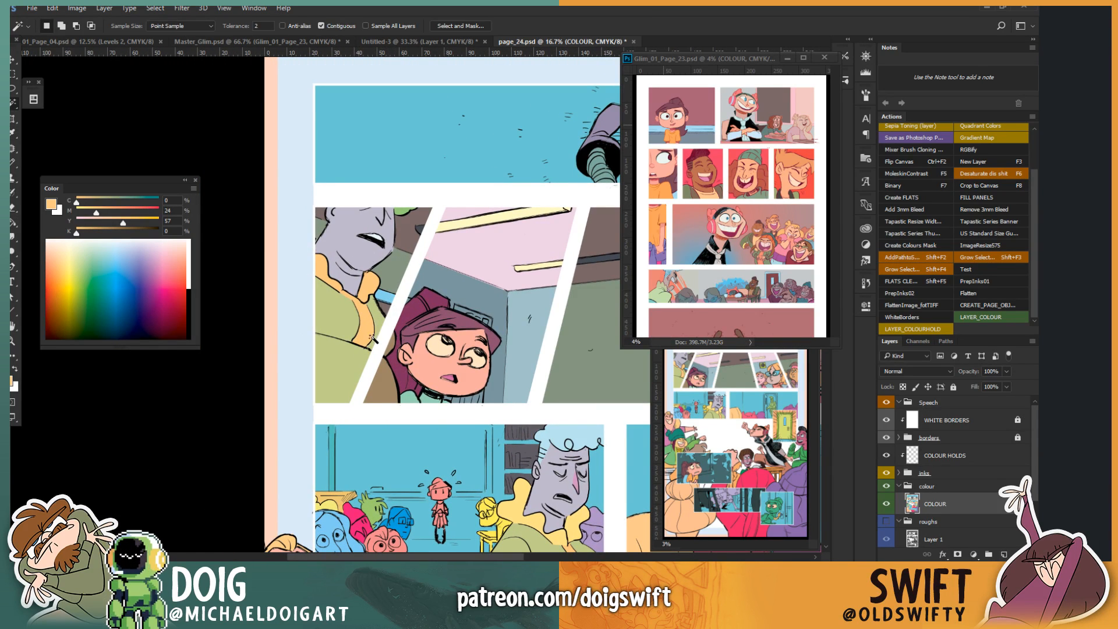
key("ctrl+u")
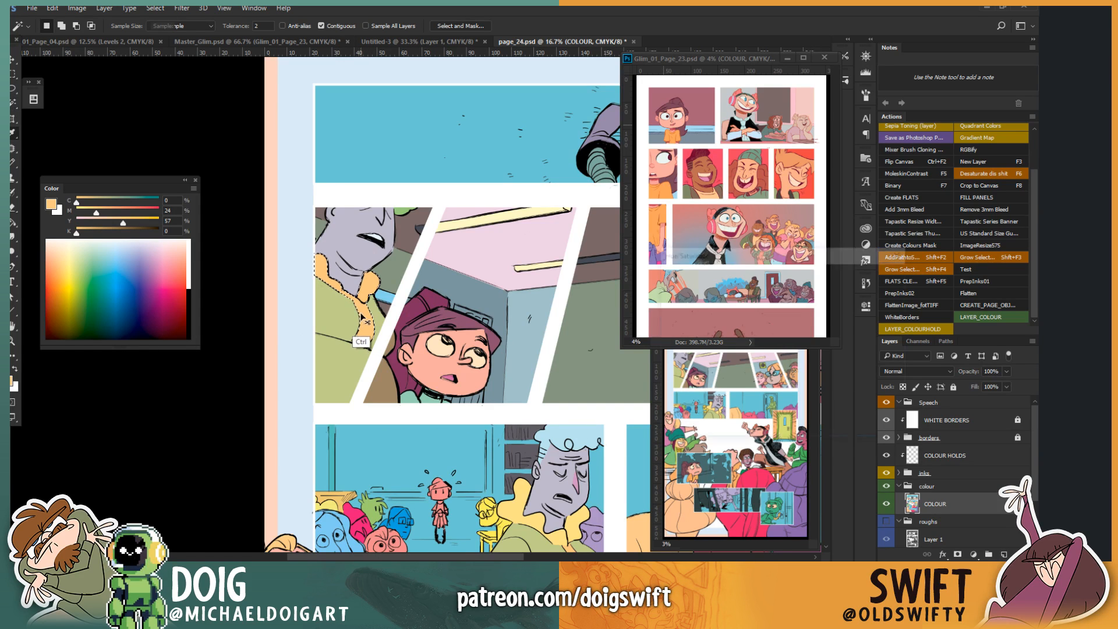
left_click_drag(758, 356, 740, 359)
key("Return")
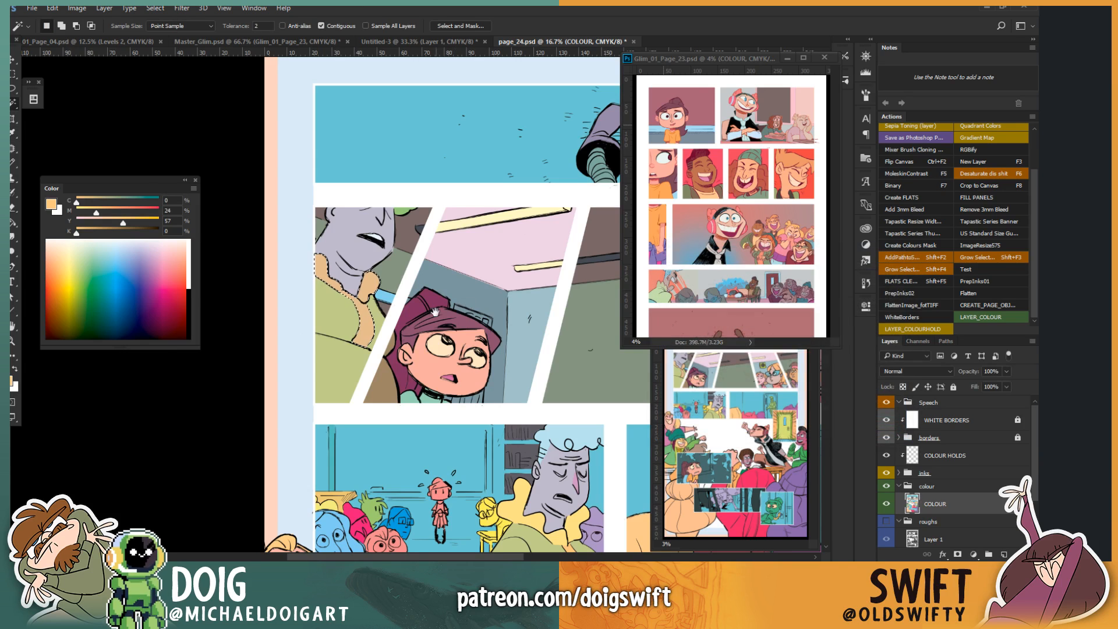
Step: Fill the figure's green hair in the second-row panel with light blue C26 M0 Y5 K0, sampled from the hair in the panel below
left_click_drag(551, 304, 481, 352)
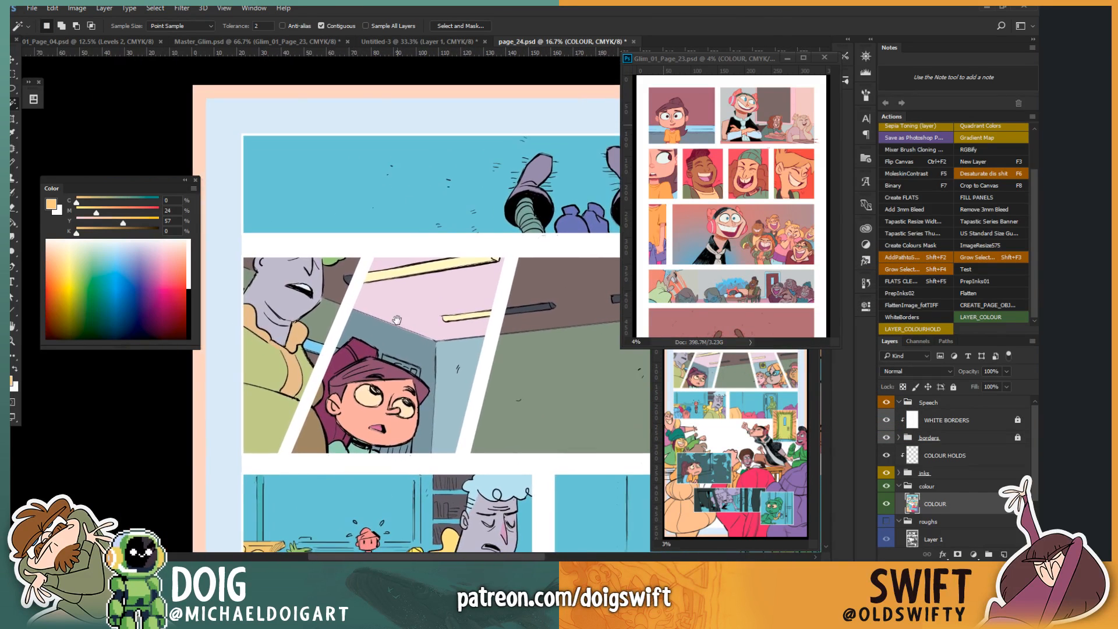
left_click_drag(321, 352, 384, 350)
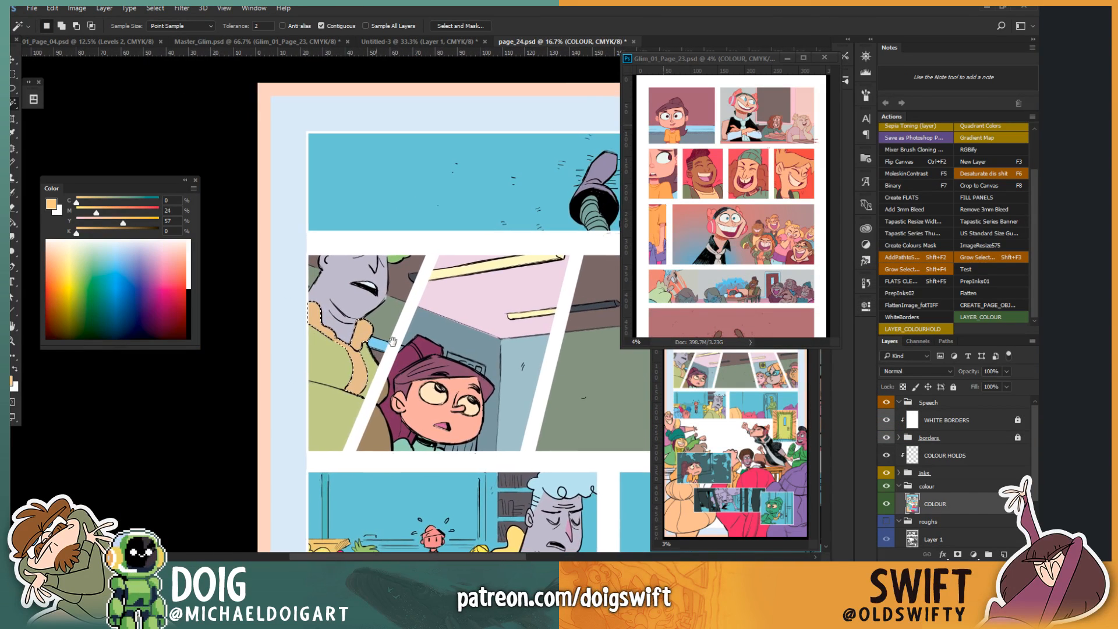
left_click_drag(499, 324, 347, 318)
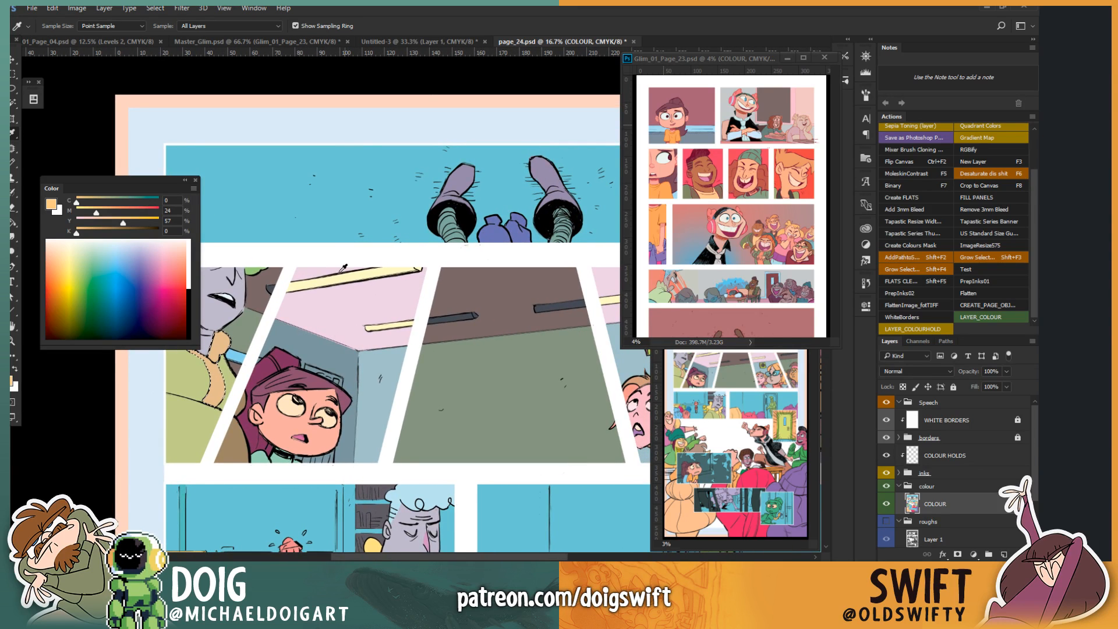
left_click_drag(256, 448, 311, 292)
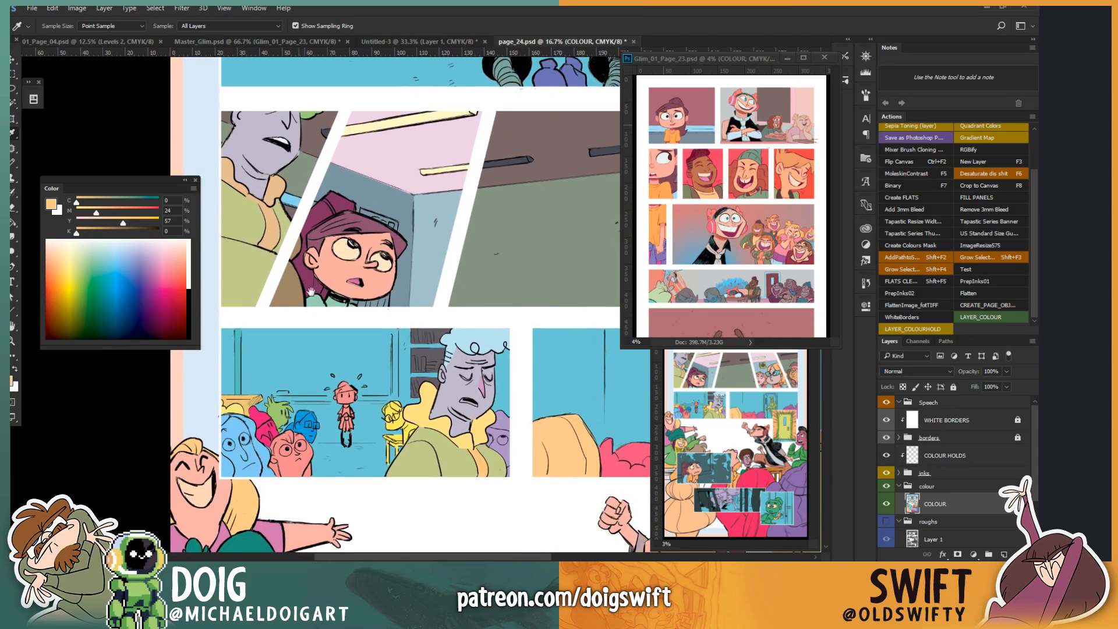
left_click(469, 340)
key("g")
mouse_move(297, 128)
left_mouse_down()
mouse_move(349, 151)
mouse_move(349, 302)
mouse_move(360, 286)
mouse_move(346, 242)
left_mouse_up()
left_click(367, 283)
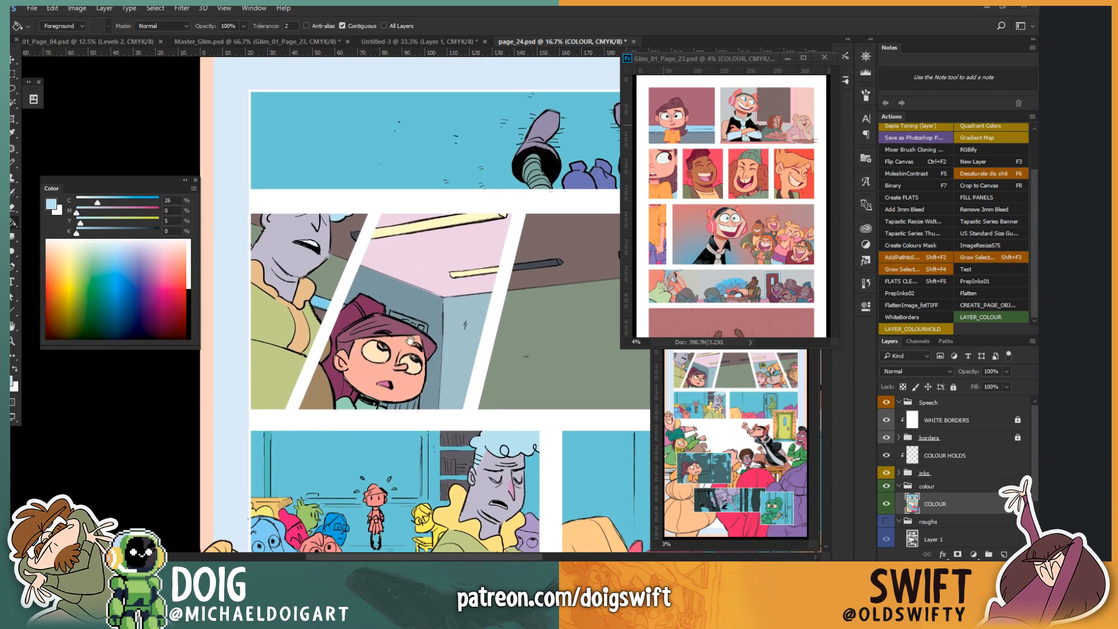
Step: Review the flat colours across the second-row and third-row panels
left_click_drag(477, 362, 333, 349)
left_click_drag(507, 382, 218, 355)
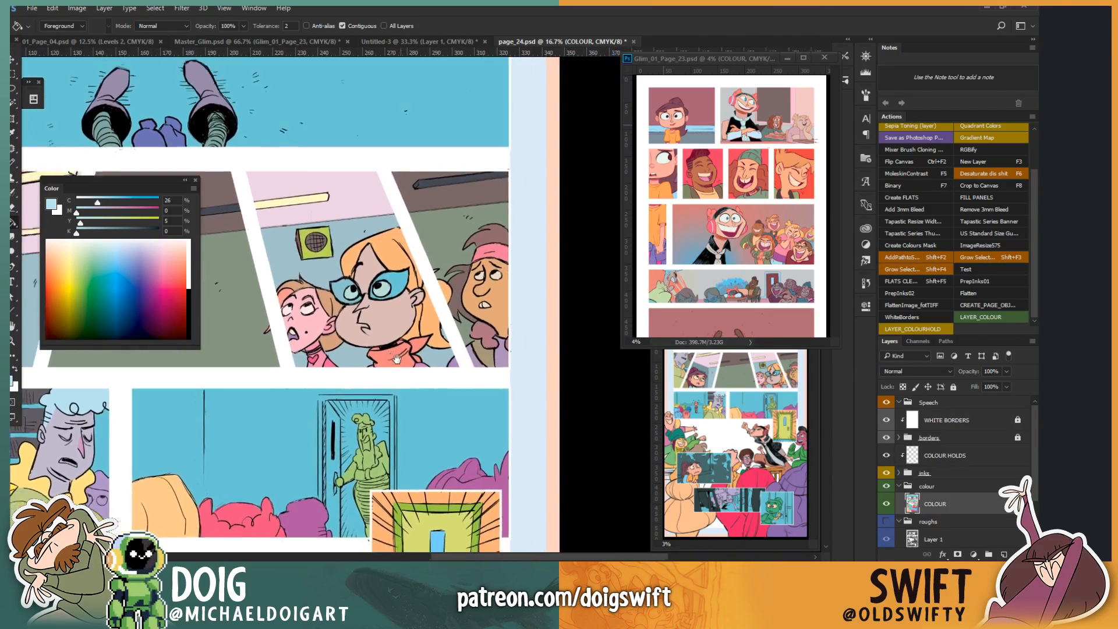
left_click_drag(349, 312, 532, 396)
left_click_drag(277, 361, 412, 358)
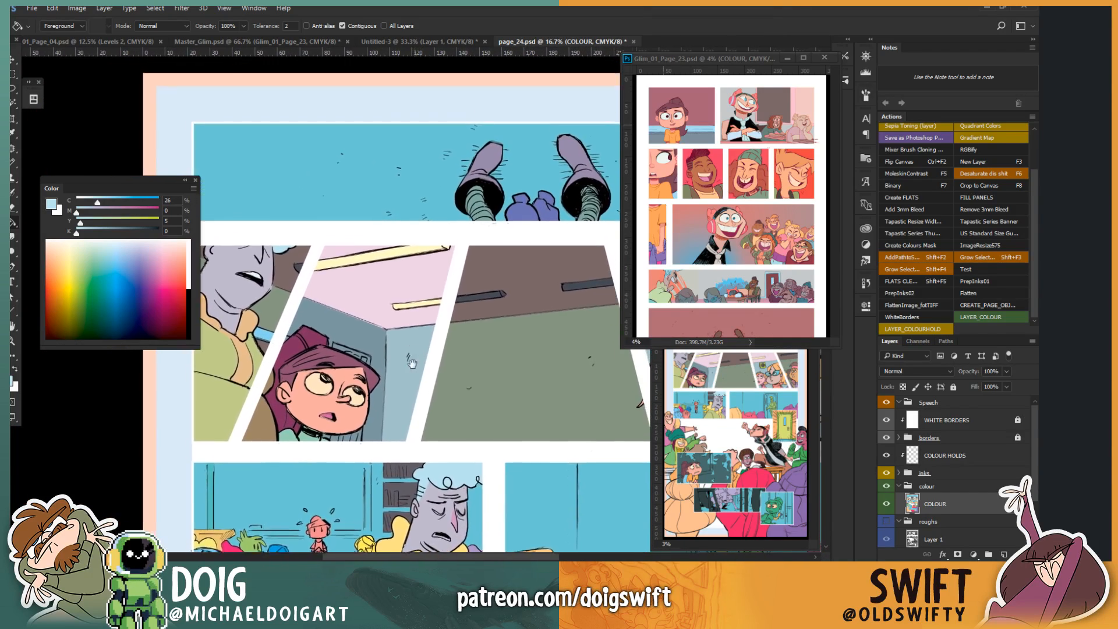
left_click_drag(382, 300, 303, 348)
left_click_drag(402, 383, 423, 153)
left_click_drag(313, 366, 532, 325)
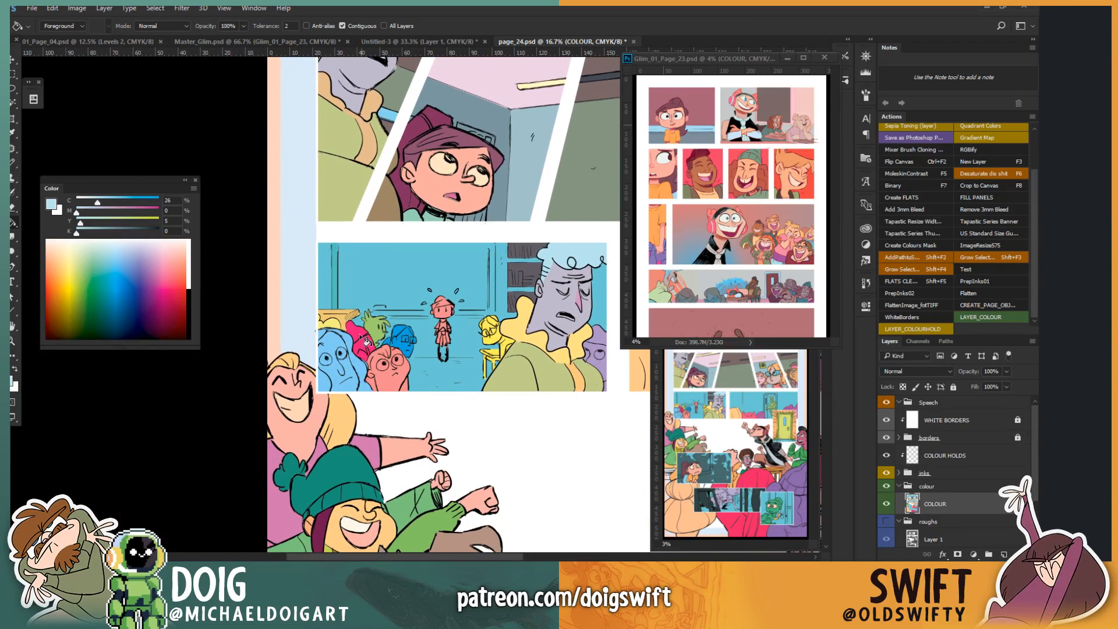
Step: Lasso the long hair of the light-blue crowd figure in the third-row panel, fill it with mauve C26 M44 Y5 K0, and clear the selection
scroll(343, 320, "up", 3)
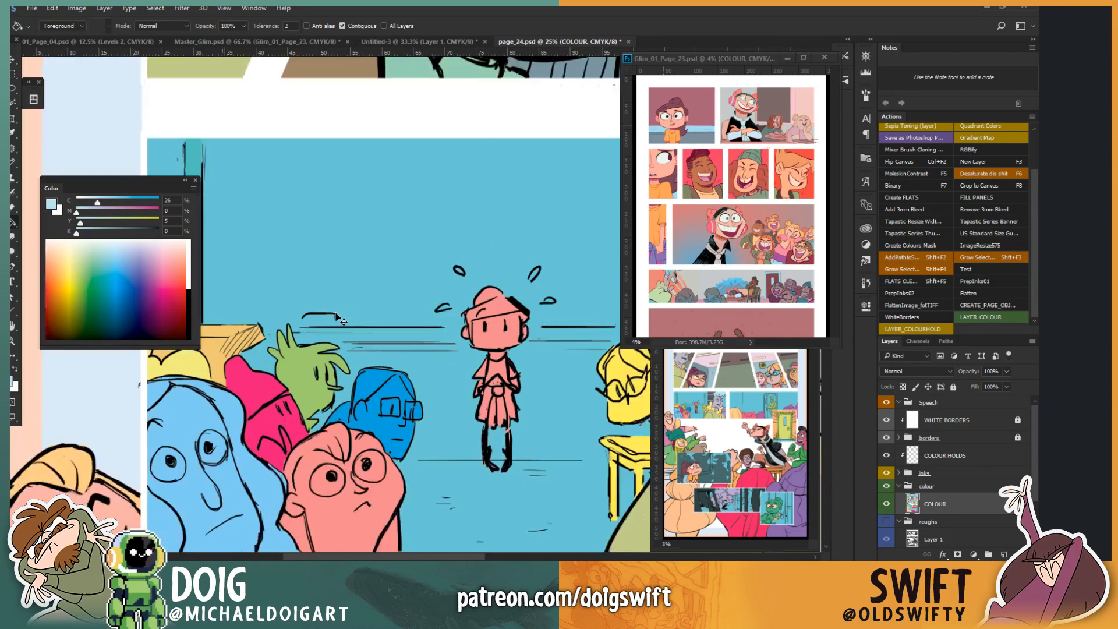
key("l")
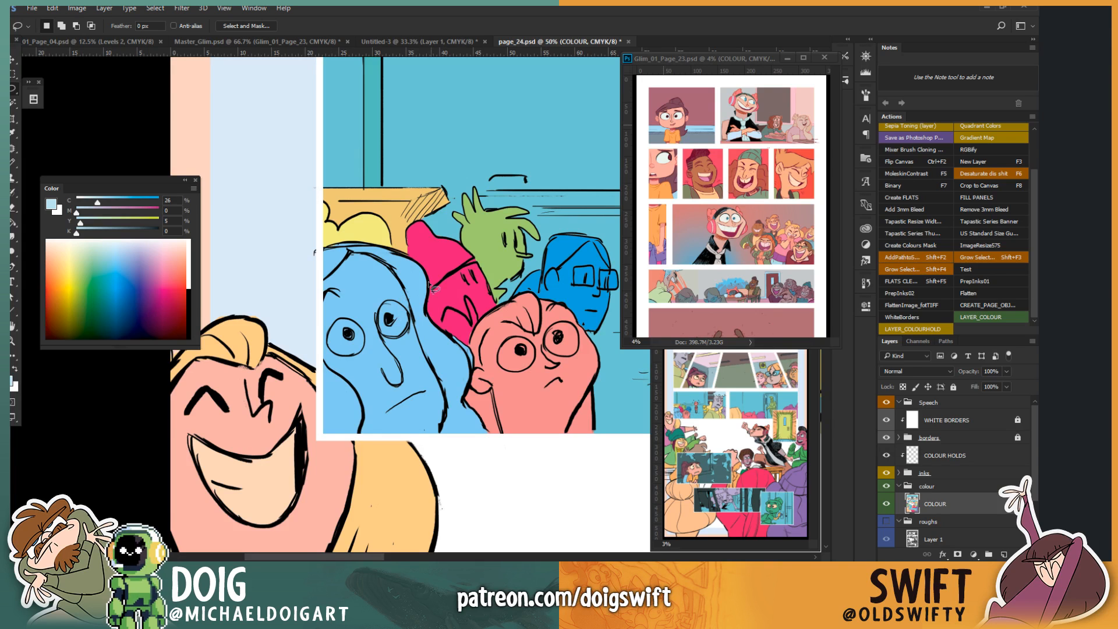
mouse_move(419, 346)
left_mouse_down()
mouse_move(382, 356)
mouse_move(401, 349)
mouse_move(439, 390)
mouse_move(414, 352)
left_mouse_up()
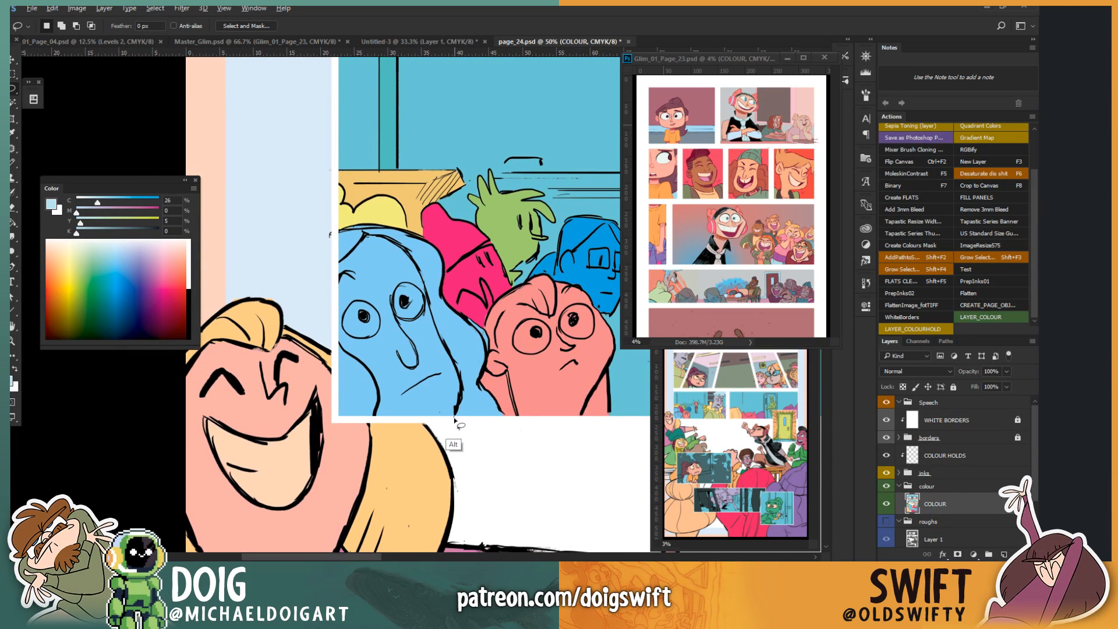
mouse_move(454, 417)
left_mouse_down()
mouse_move(461, 372)
mouse_move(428, 295)
mouse_move(398, 263)
mouse_move(378, 152)
mouse_move(420, 277)
mouse_move(406, 247)
mouse_move(379, 236)
mouse_move(333, 267)
mouse_move(336, 229)
mouse_move(387, 209)
mouse_move(486, 247)
mouse_move(525, 327)
mouse_move(530, 426)
mouse_move(470, 448)
mouse_move(443, 425)
mouse_move(451, 448)
left_mouse_up()
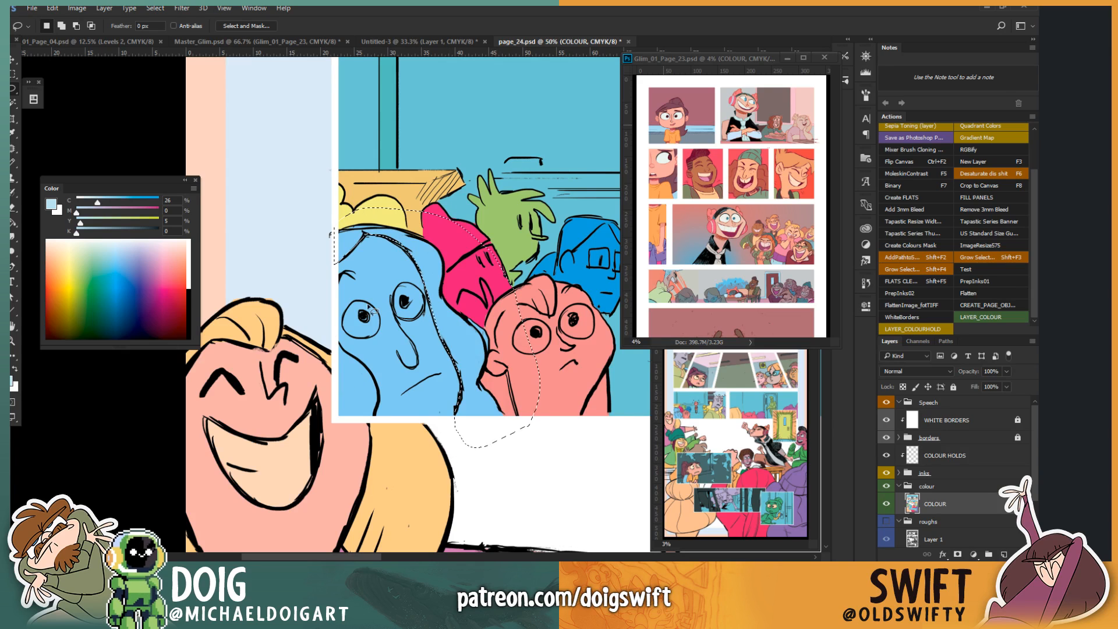
key("shift")
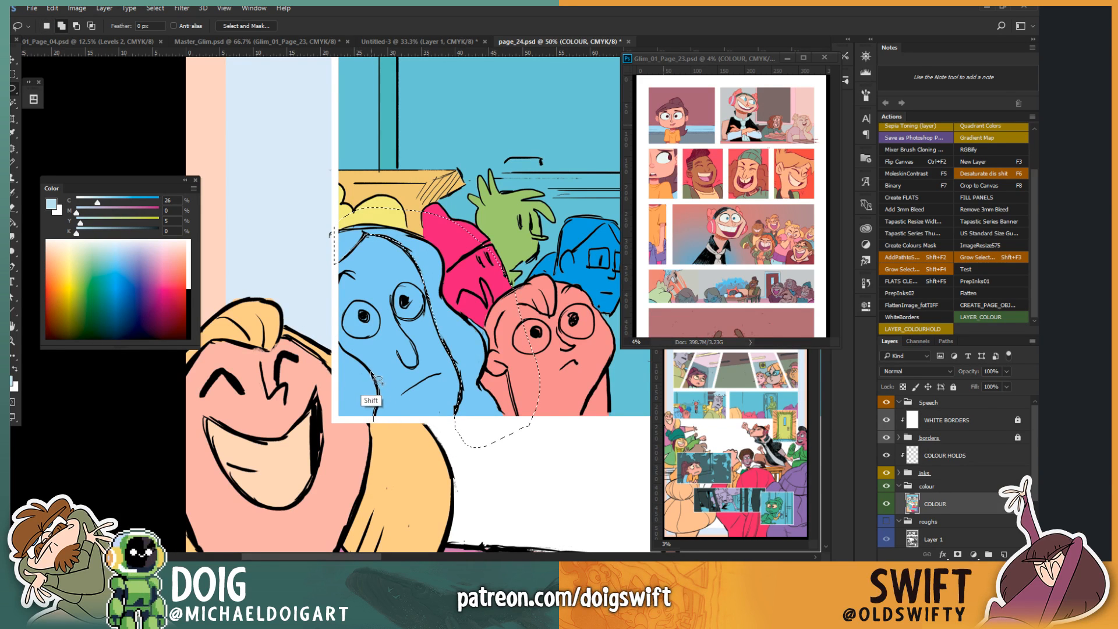
mouse_move(367, 370)
left_mouse_down()
mouse_move(324, 337)
mouse_move(320, 417)
mouse_move(366, 438)
left_mouse_up()
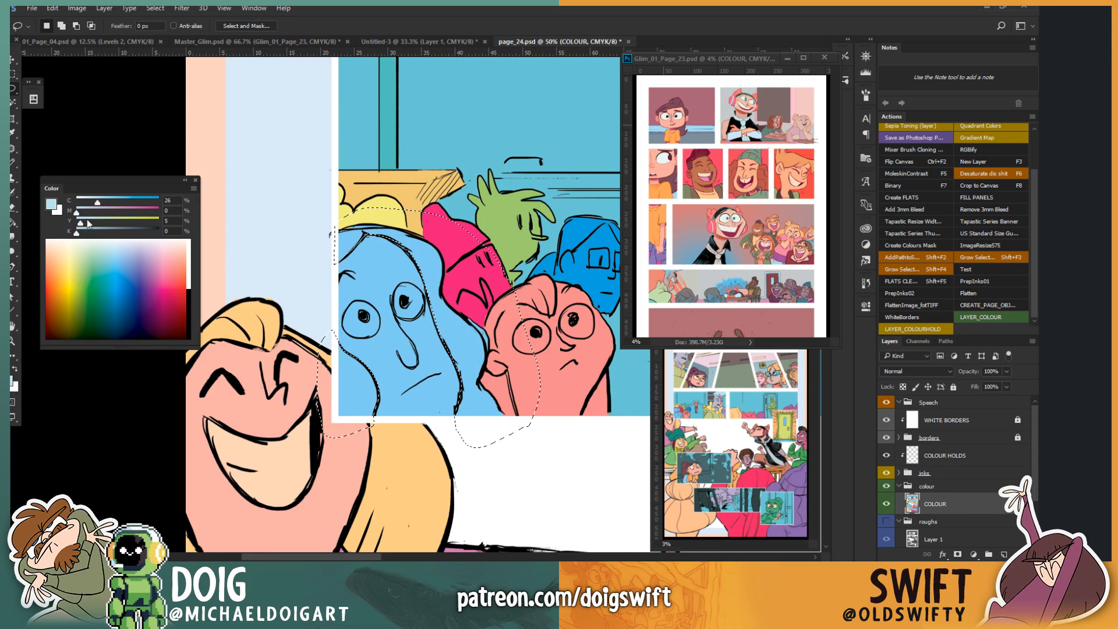
left_click_drag(110, 211, 114, 211)
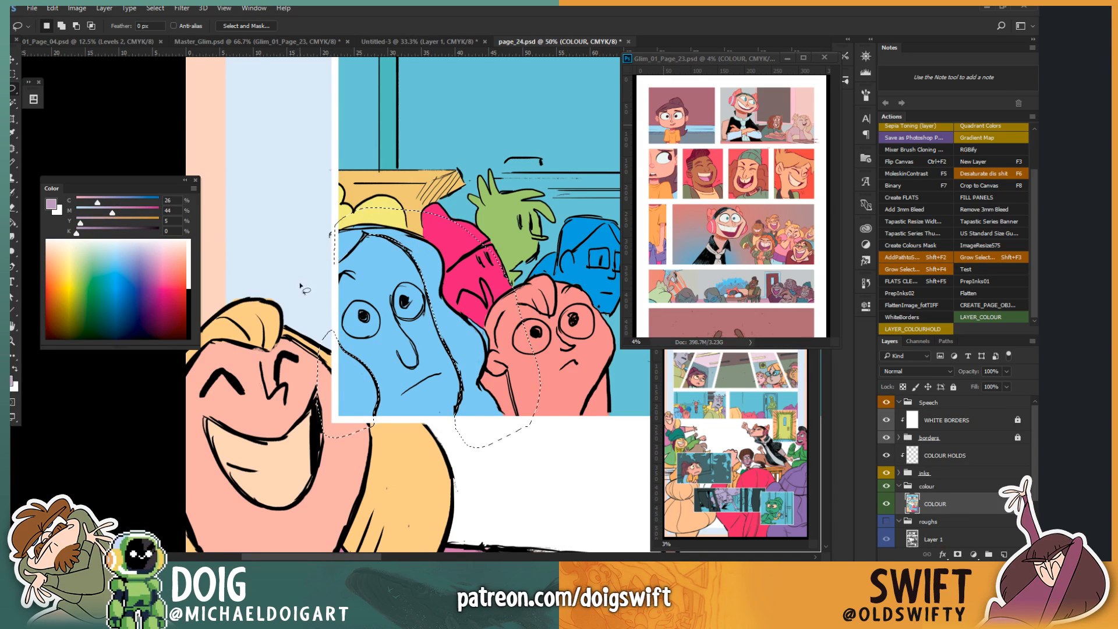
key("g")
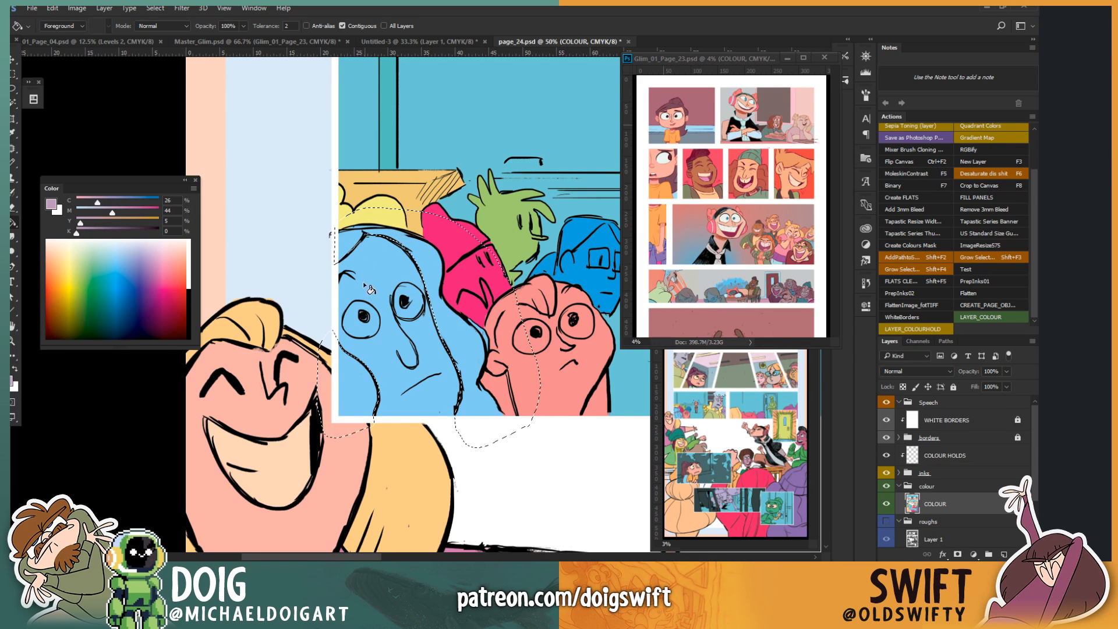
left_click(460, 364)
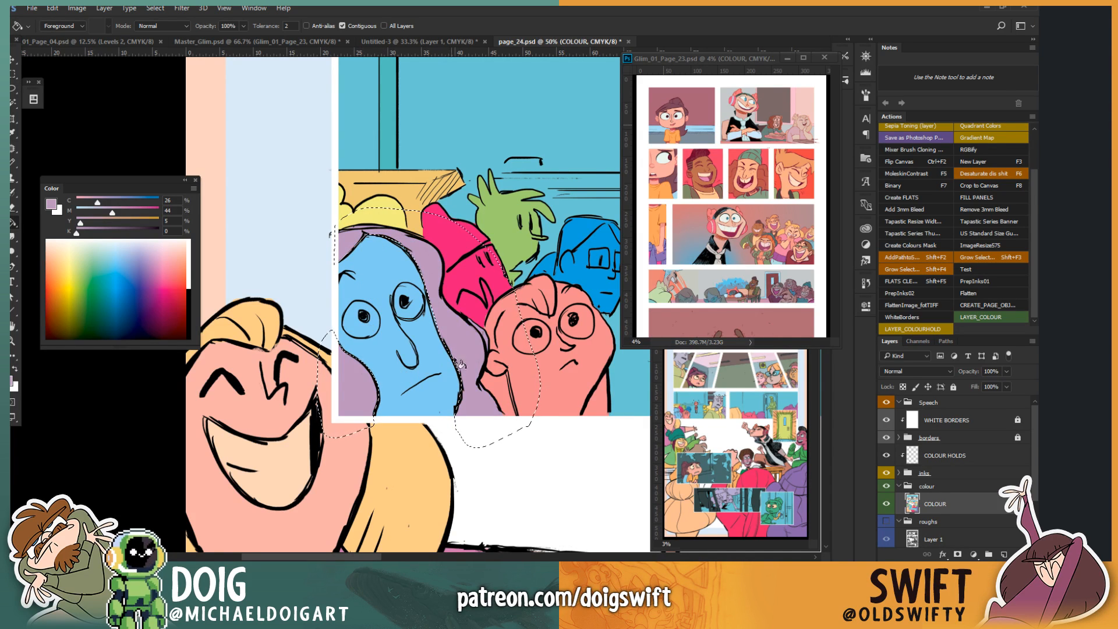
key("ctrl+d")
Step: Fill the mauve-haired crowd figure's face with skin pink C0 M38 Y30 K0, sampled from the page 23 reference
left_click_drag(442, 309, 369, 309)
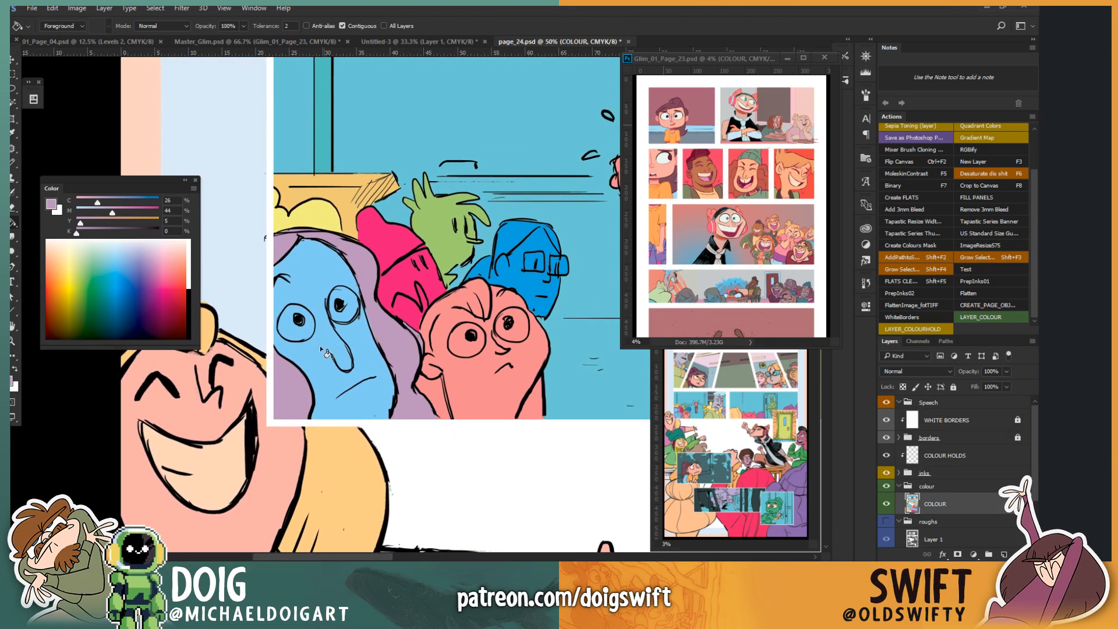
left_click_drag(326, 353, 280, 343)
key("i")
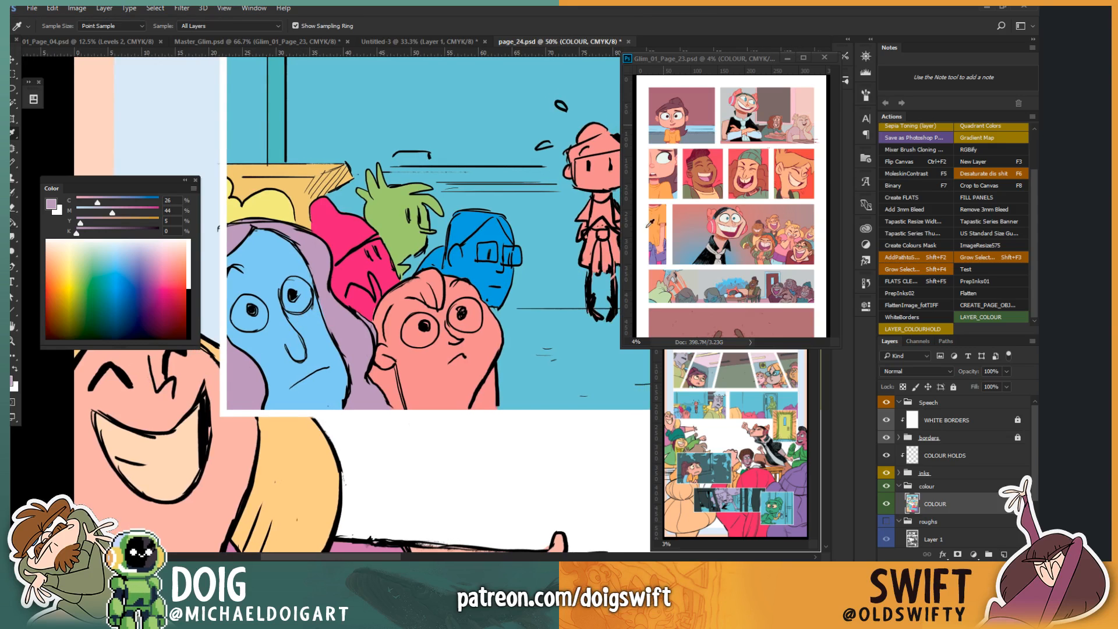
left_click(668, 165)
key("g")
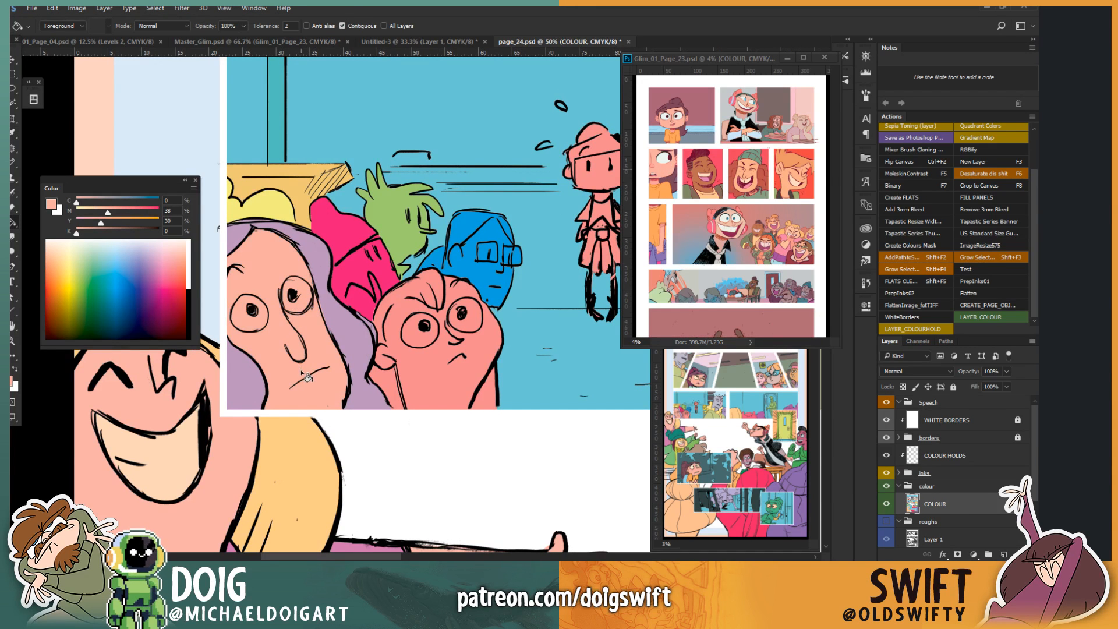
key("l")
key("ctrl+plus")
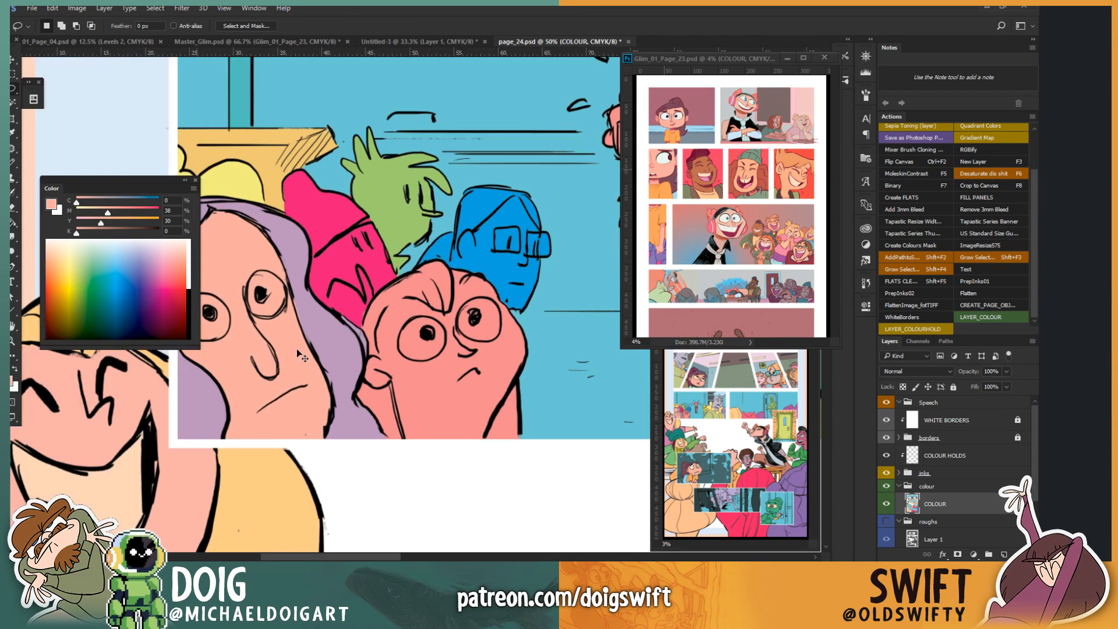
Step: Lasso both eyes of the mauve-haired crowd figure, fill them with pale pink C0 M17 Y9 K0, and clear the selection
key("ctrl+plus")
mouse_move(264, 313)
left_mouse_down()
mouse_move(314, 351)
mouse_move(377, 359)
left_mouse_up()
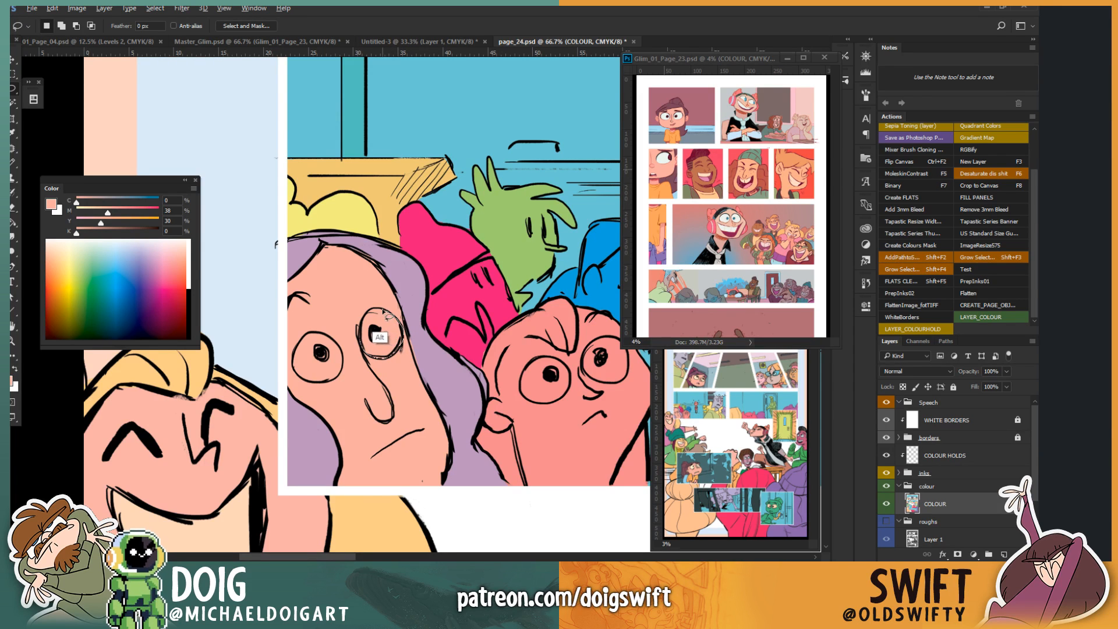
mouse_move(371, 313)
left_mouse_down()
mouse_move(356, 358)
mouse_move(373, 359)
left_mouse_up()
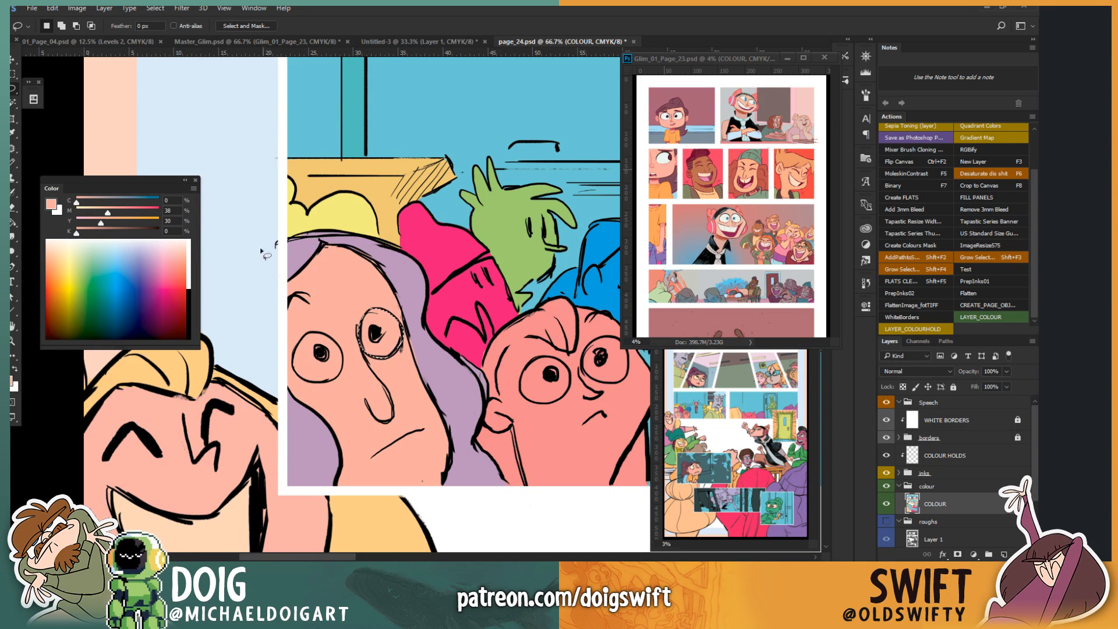
left_click_drag(175, 240, 178, 242)
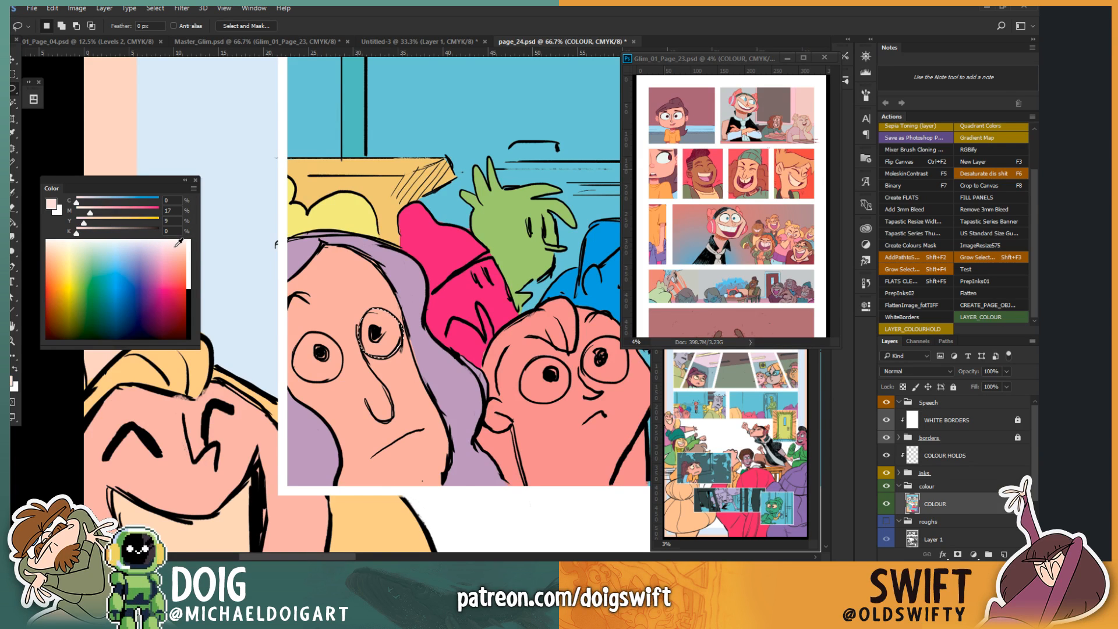
key("g")
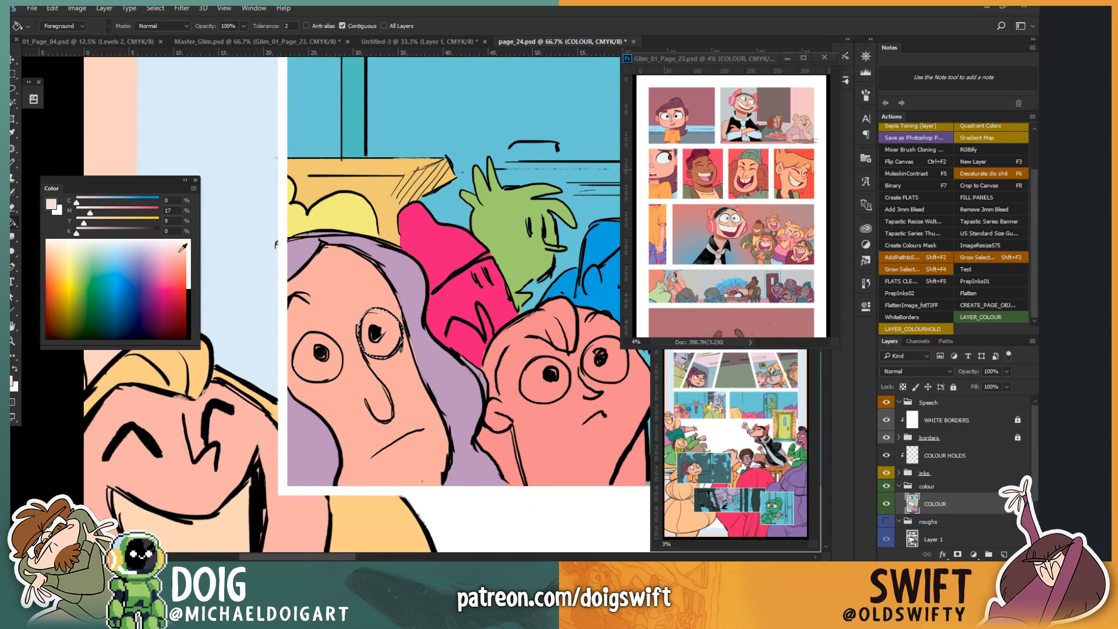
left_click(377, 349)
key("l")
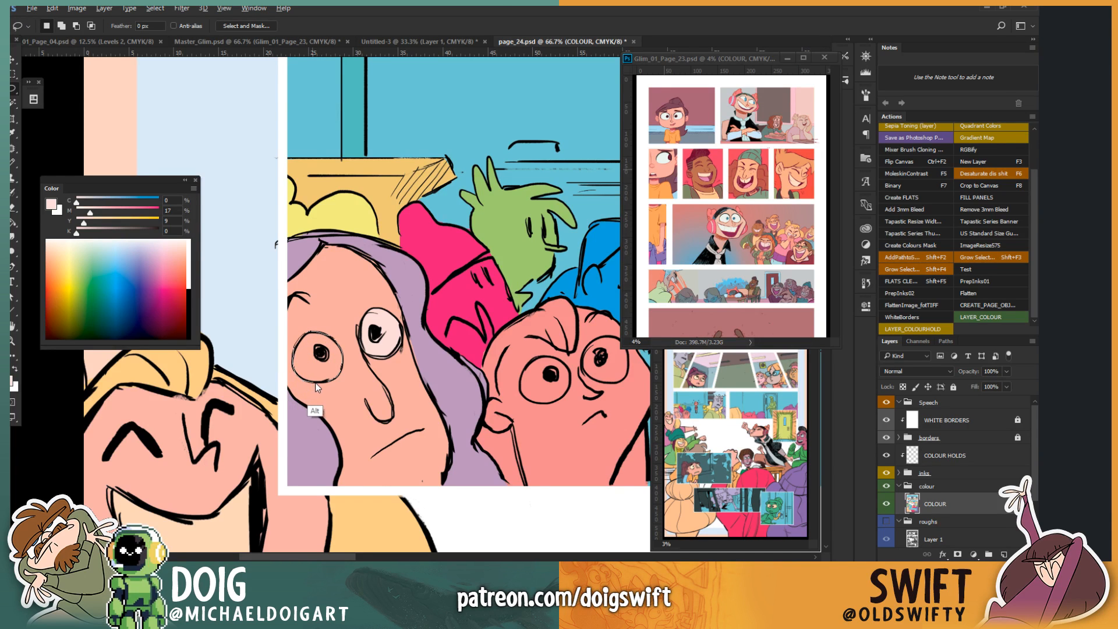
key("g")
left_click(323, 351)
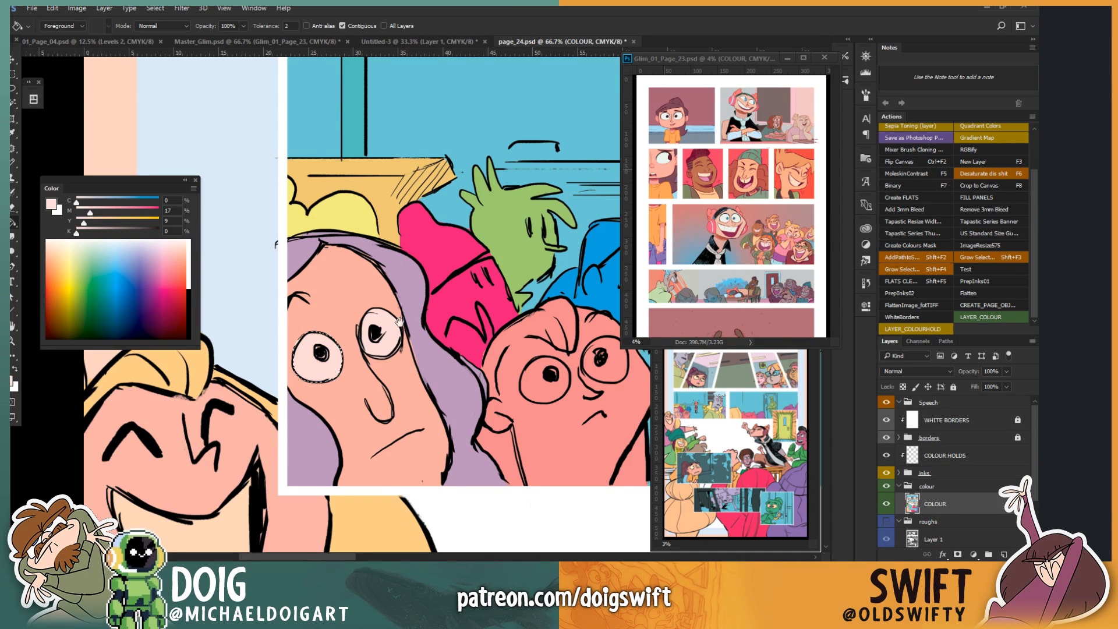
scroll(338, 303, "down", 3)
scroll(338, 302, "right", 2)
key("ctrl+d")
Step: Lasso the mauve-haired figure's nose, fill it with pink C0 M66 Y9 K0, and clear the selection
scroll(336, 288, "up", 3)
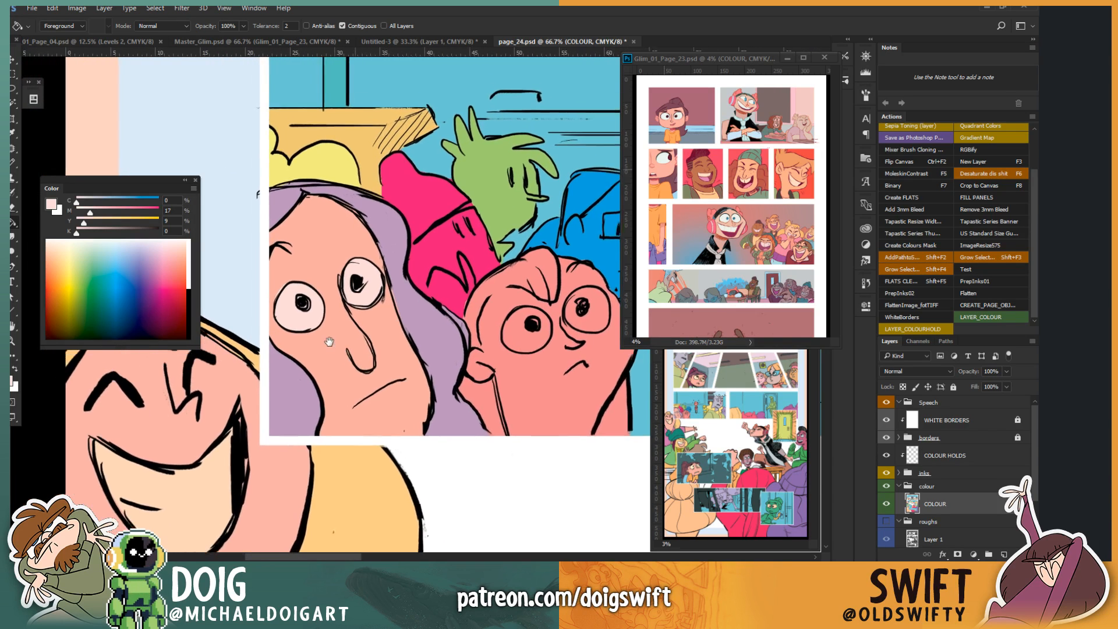
scroll(336, 288, "left", 3)
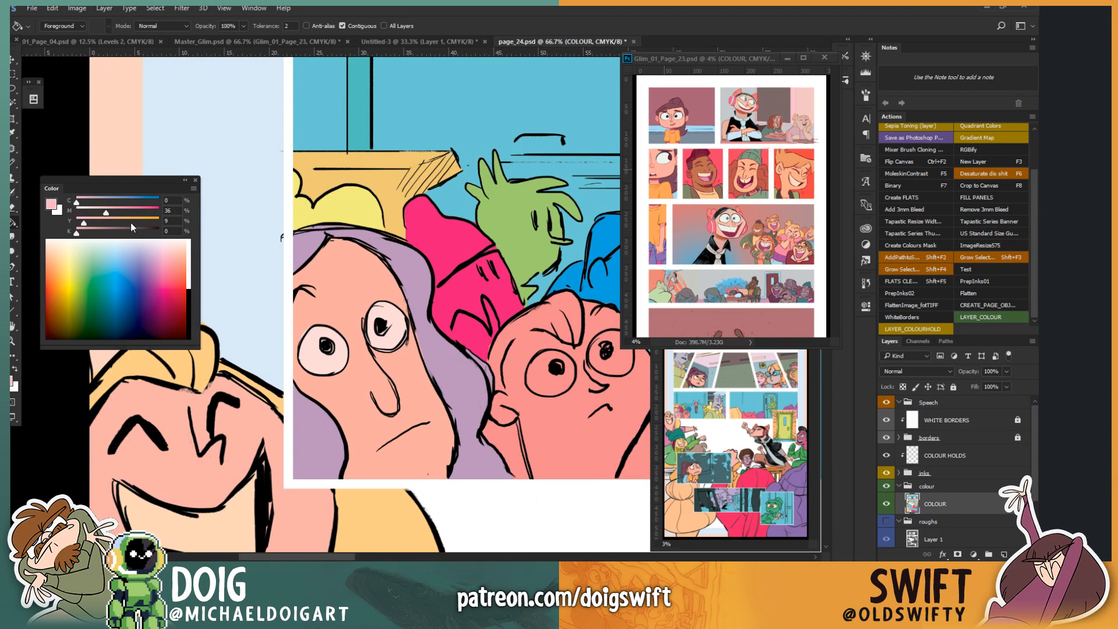
key("l")
mouse_move(378, 381)
left_mouse_down()
mouse_move(371, 418)
mouse_move(377, 370)
mouse_move(400, 414)
mouse_move(378, 408)
mouse_move(377, 366)
mouse_move(410, 346)
mouse_move(374, 290)
left_mouse_up()
key("g")
left_click(380, 402)
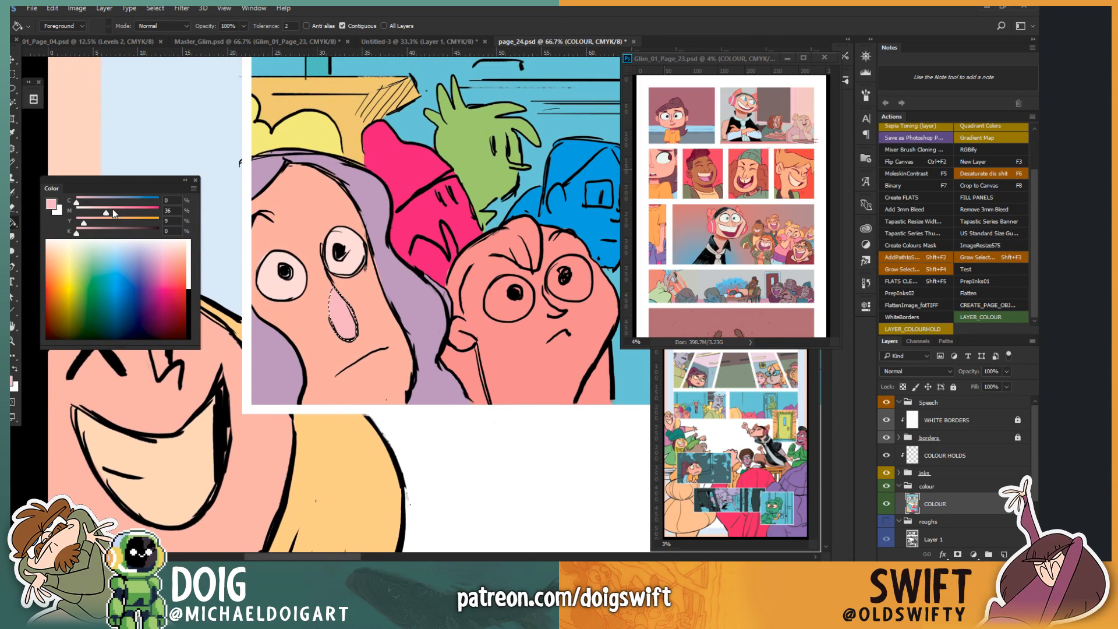
left_click(345, 330)
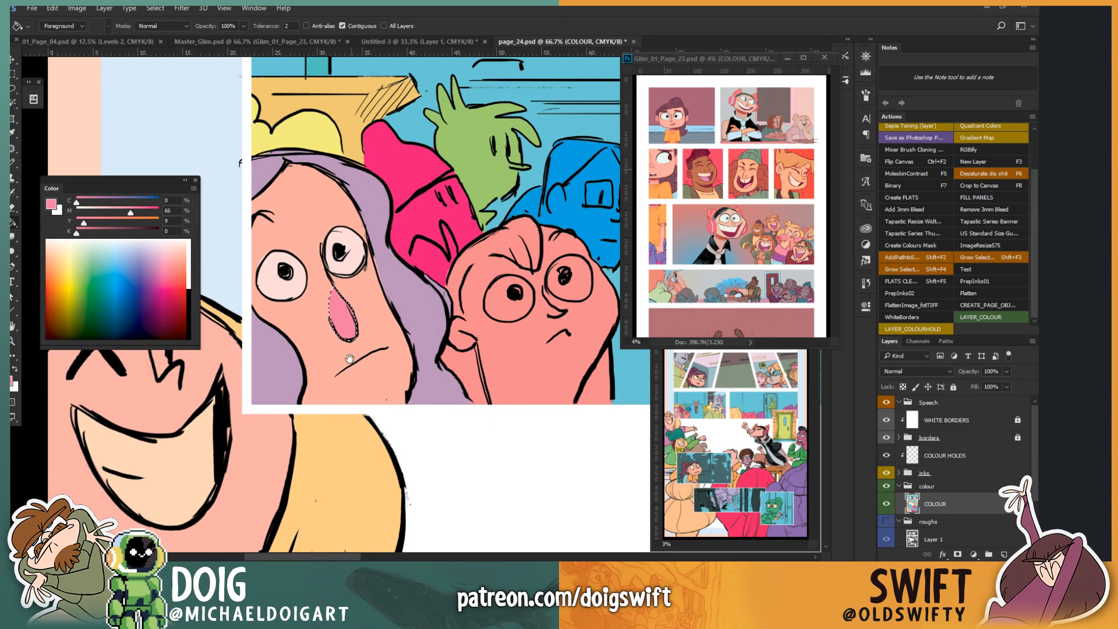
left_click_drag(334, 344, 341, 396)
left_click_drag(405, 334, 352, 351)
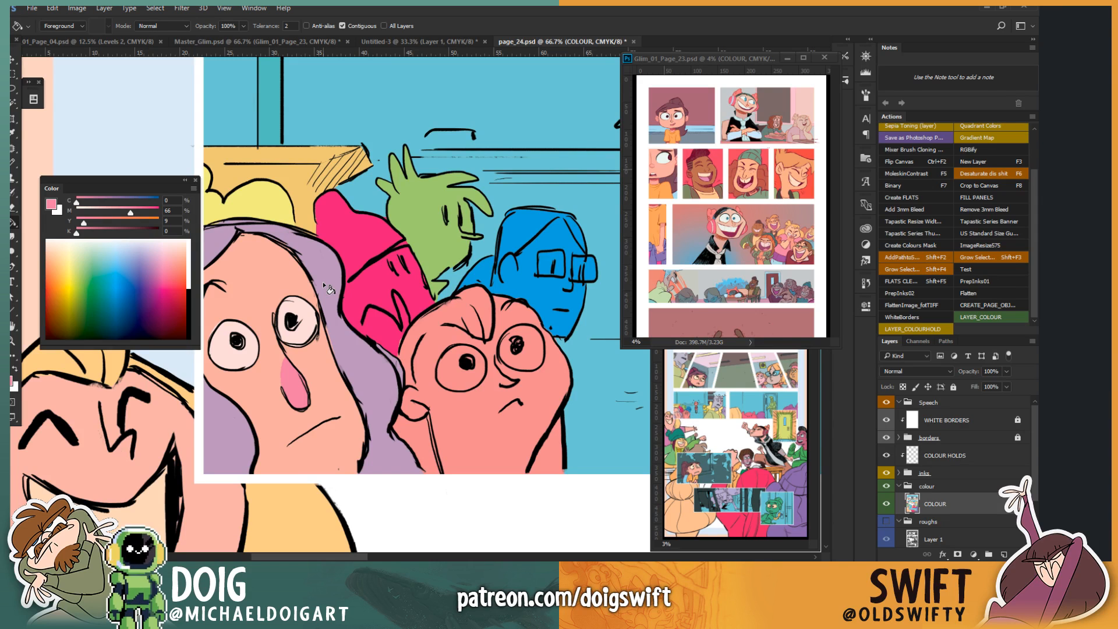
Step: Try a Hue/Saturation adjustment on the mauve-haired figure's selected nose, and clear the selection
left_click_drag(394, 336, 511, 303)
left_click_drag(351, 337, 337, 336)
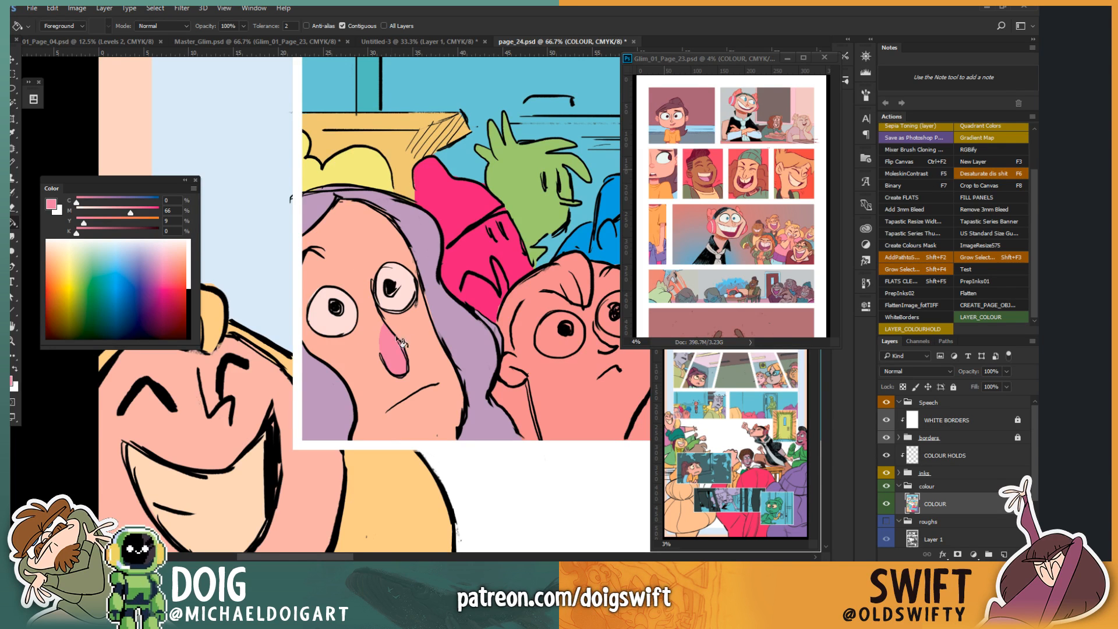
left_click_drag(427, 347, 350, 300)
left_click_drag(397, 261, 391, 282)
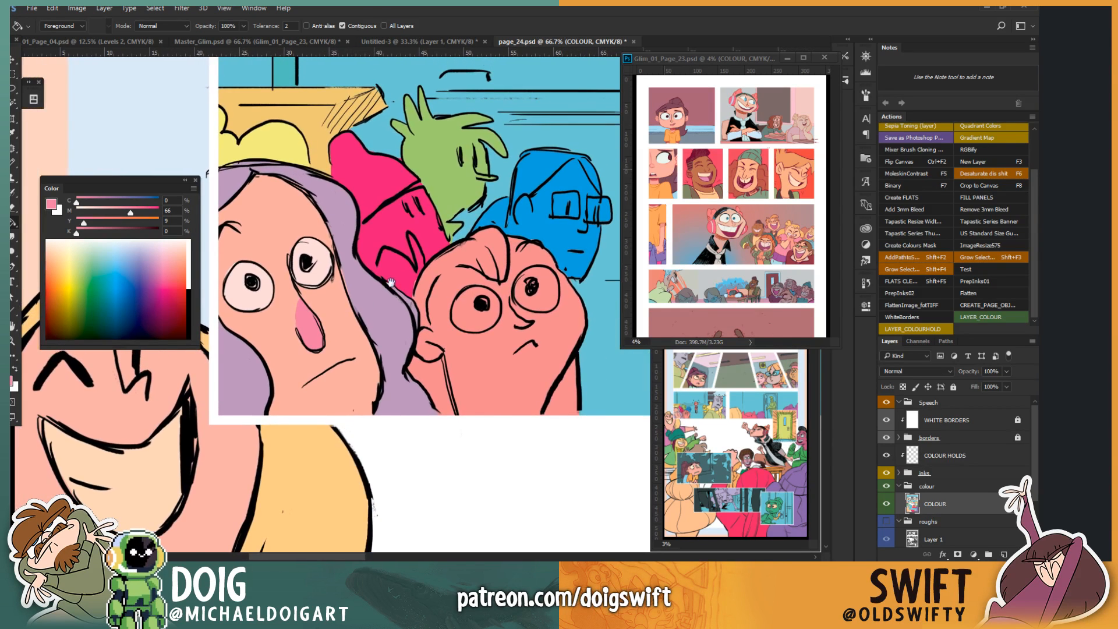
mouse_move(378, 326)
left_mouse_down()
mouse_move(392, 350)
mouse_move(428, 339)
left_mouse_up()
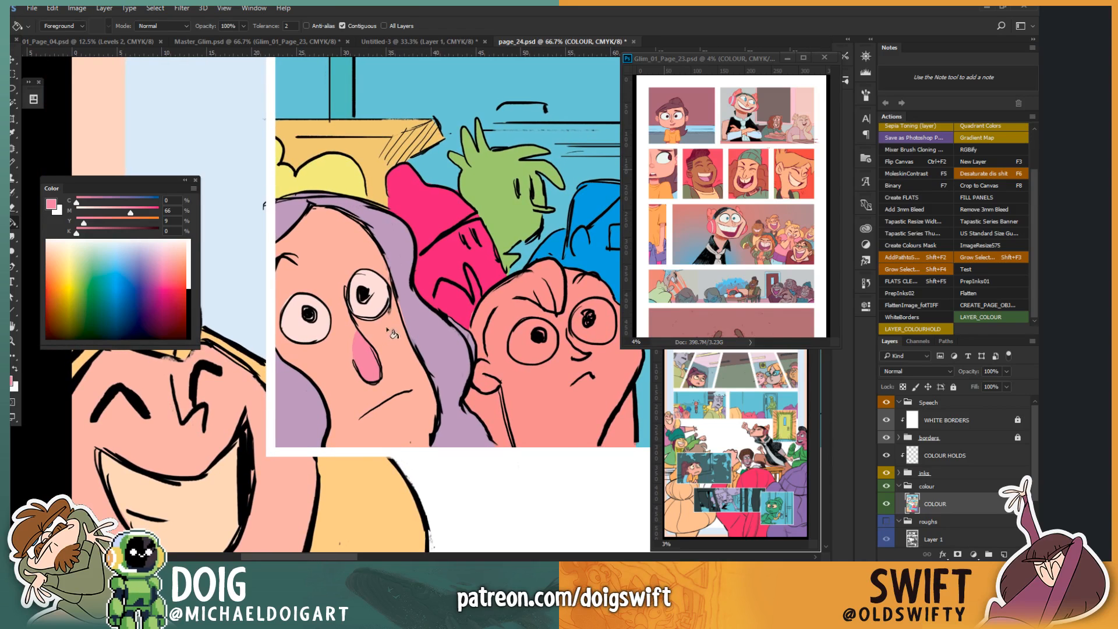
key("w")
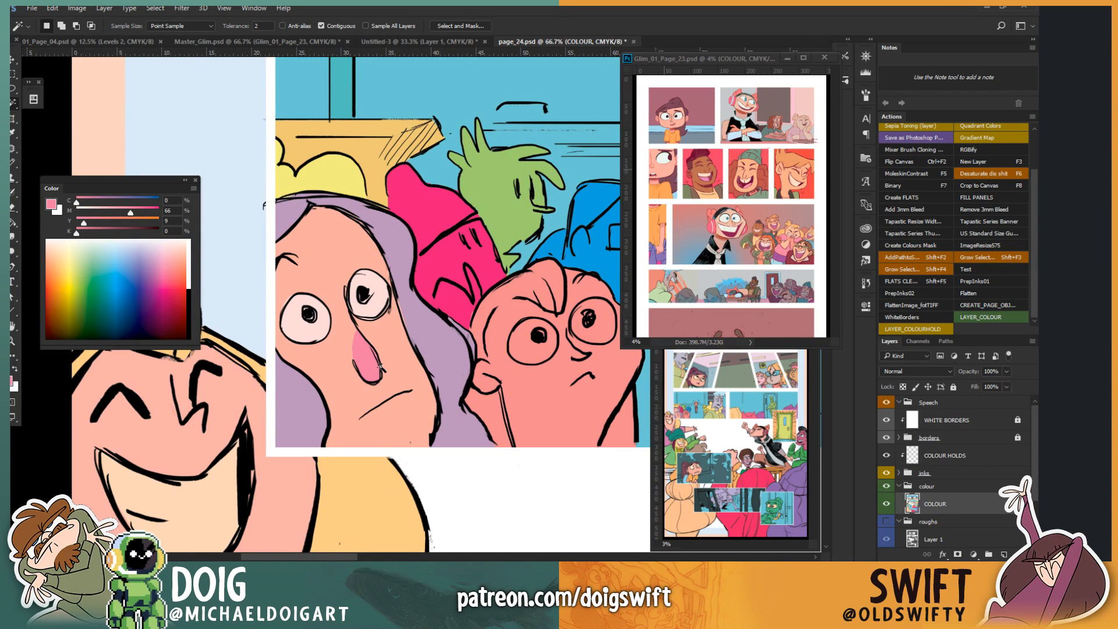
left_click_drag(393, 379, 431, 406)
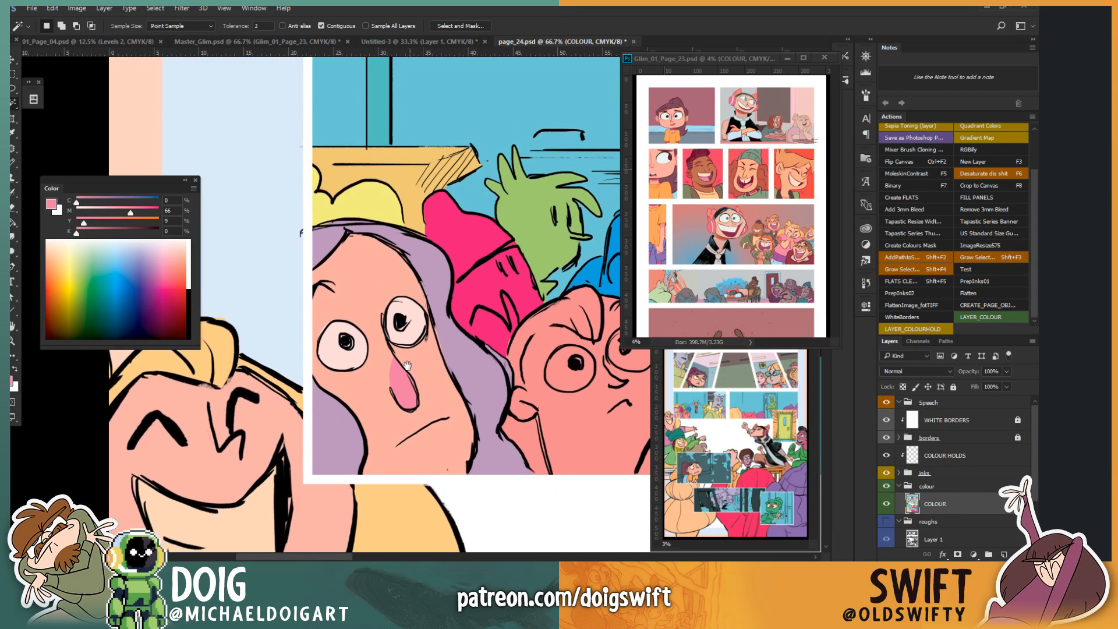
left_click(398, 383)
key("ctrl+u")
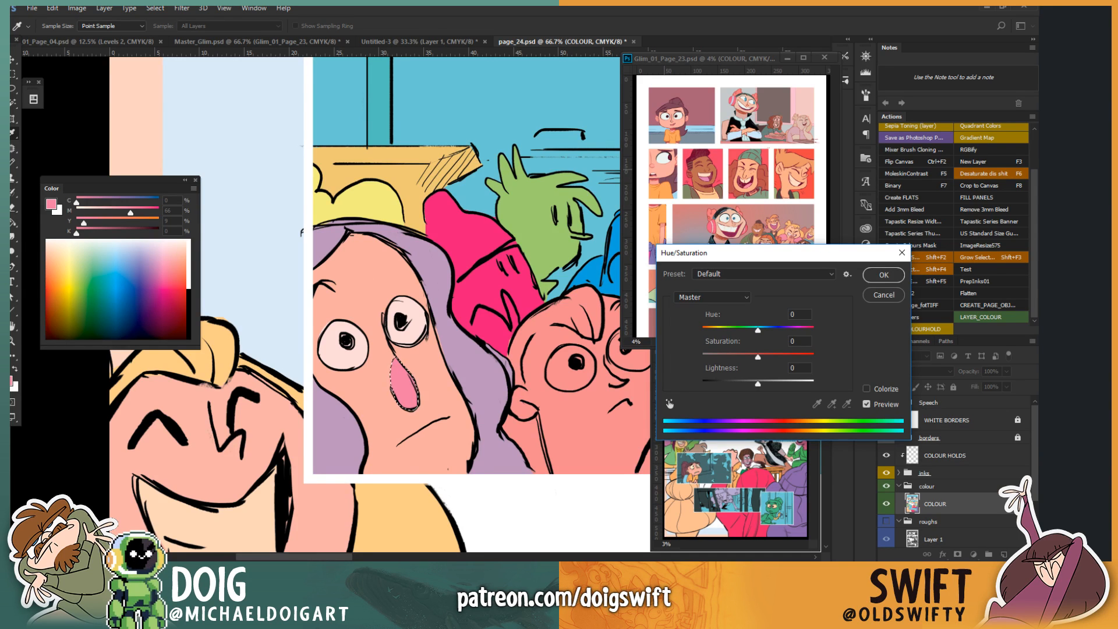
left_click(873, 283)
key("w")
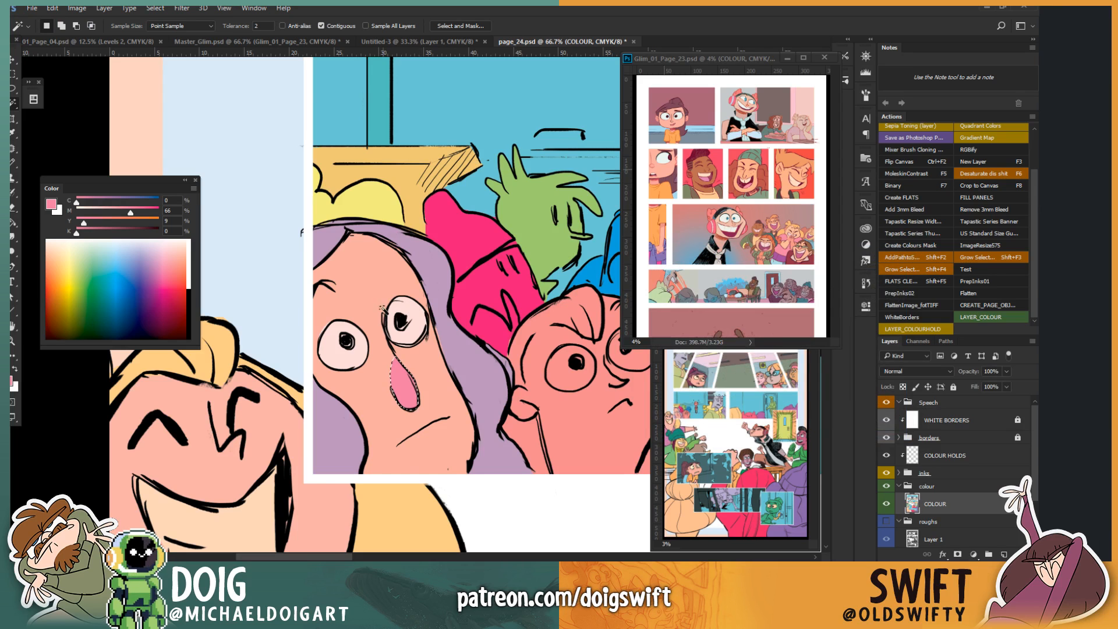
left_click_drag(384, 324, 305, 314)
left_click(310, 335)
key("ctrl+d")
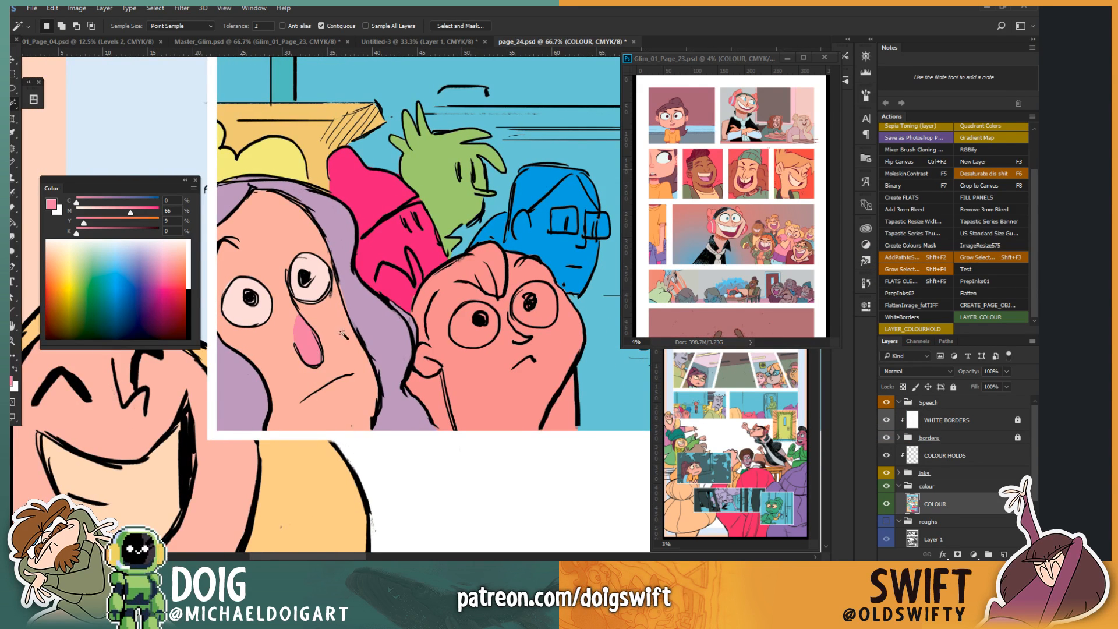
Step: Lasso the coral figure's hair and fill it with blonde C0 M21 Y52 K0, sampled from the blonde foreground figure, then clear the selection
left_click_drag(401, 316, 325, 327)
key("l")
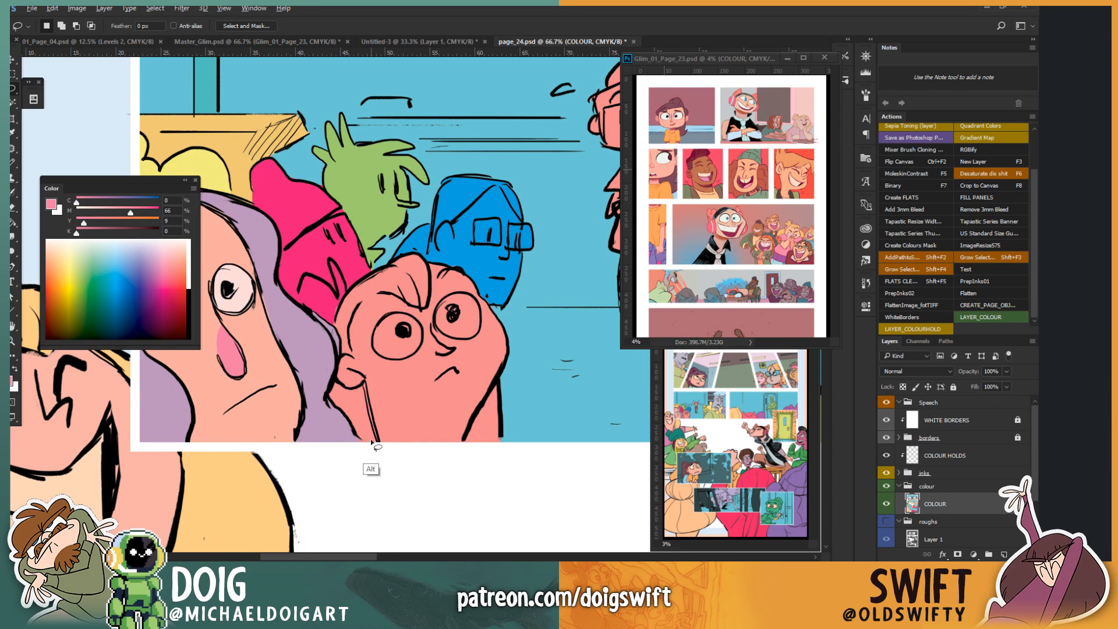
mouse_move(371, 409)
left_mouse_down()
mouse_move(331, 370)
mouse_move(353, 355)
mouse_move(350, 323)
mouse_move(364, 299)
mouse_move(387, 293)
mouse_move(417, 312)
mouse_move(450, 265)
mouse_move(439, 277)
mouse_move(461, 276)
mouse_move(481, 299)
mouse_move(493, 304)
mouse_move(504, 289)
mouse_move(468, 235)
mouse_move(356, 241)
mouse_move(324, 320)
left_mouse_up()
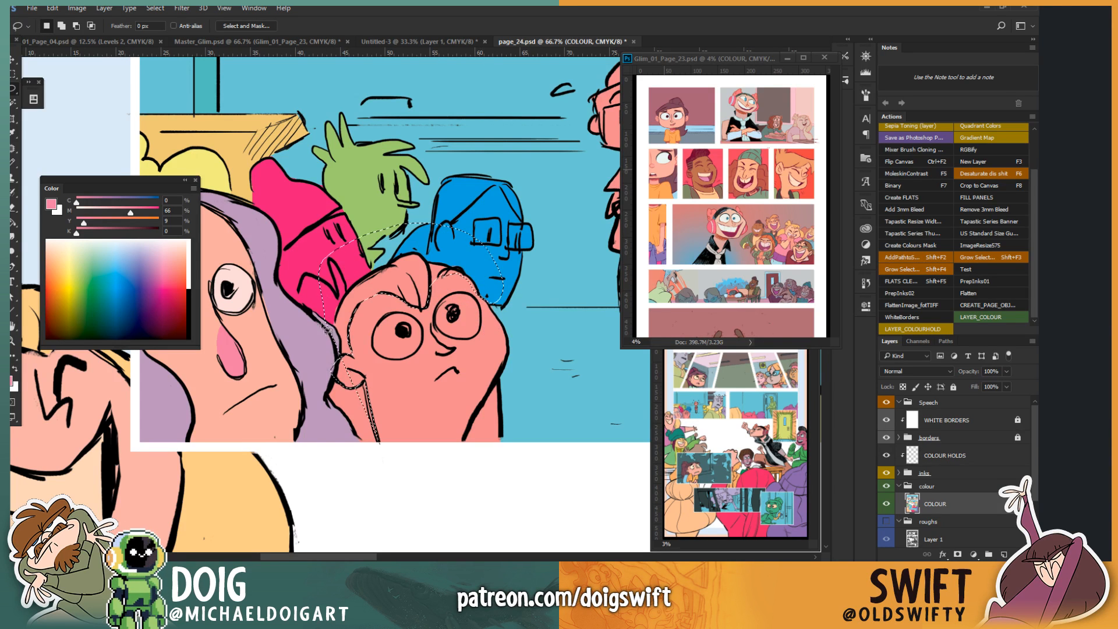
mouse_move(245, 439)
left_mouse_down()
mouse_move(262, 368)
mouse_move(373, 309)
mouse_move(288, 407)
left_mouse_up()
key("i")
left_click(355, 364)
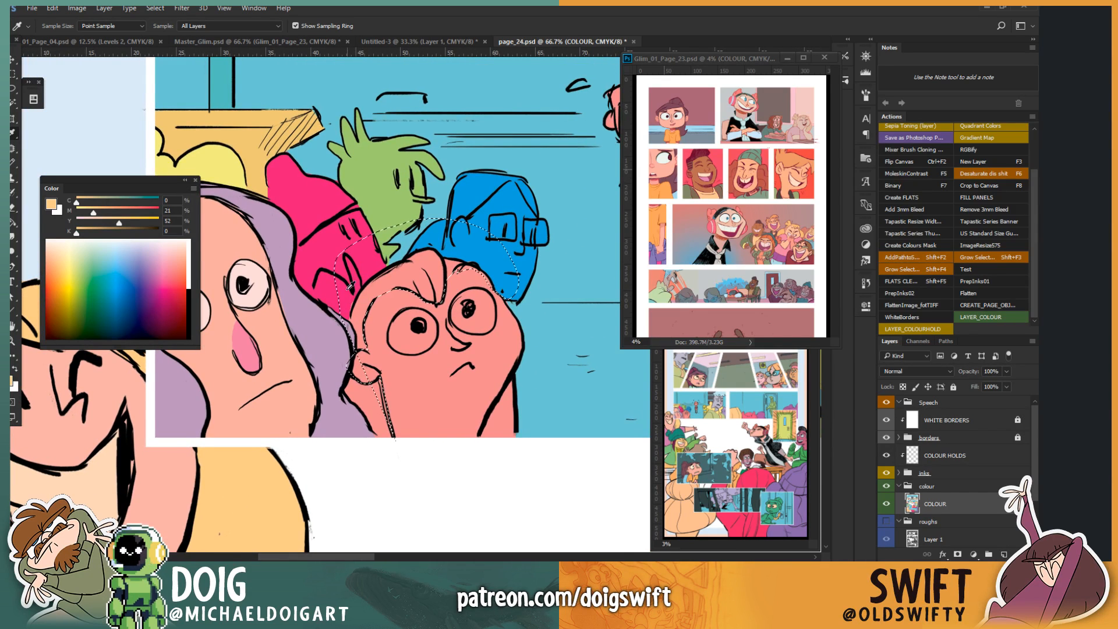
key("g")
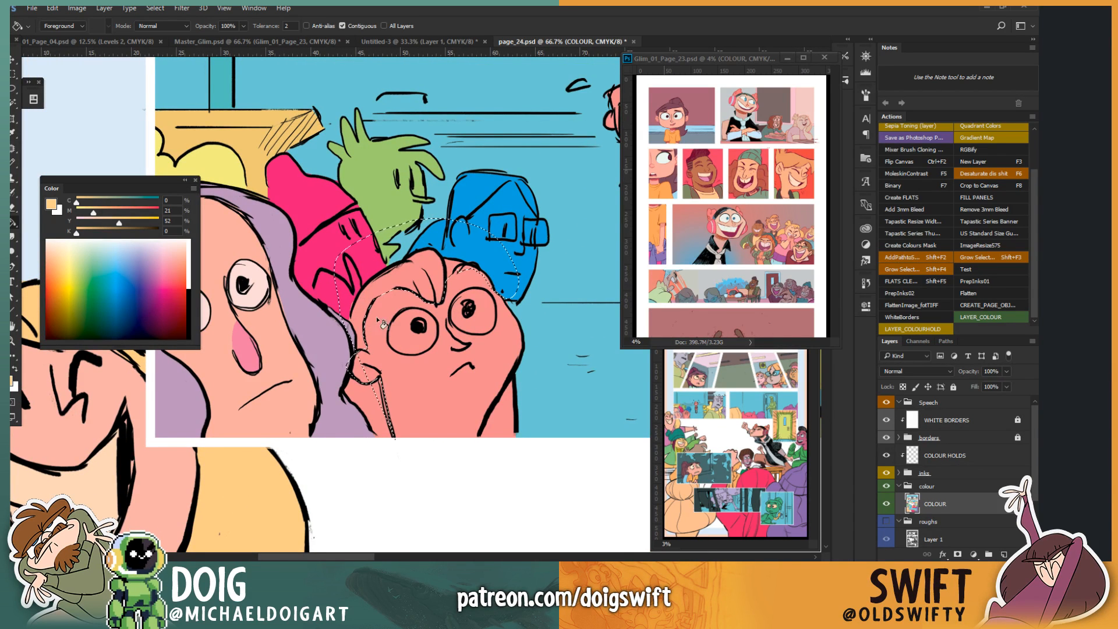
left_click(376, 292)
left_click(366, 303)
key("ctrl+d")
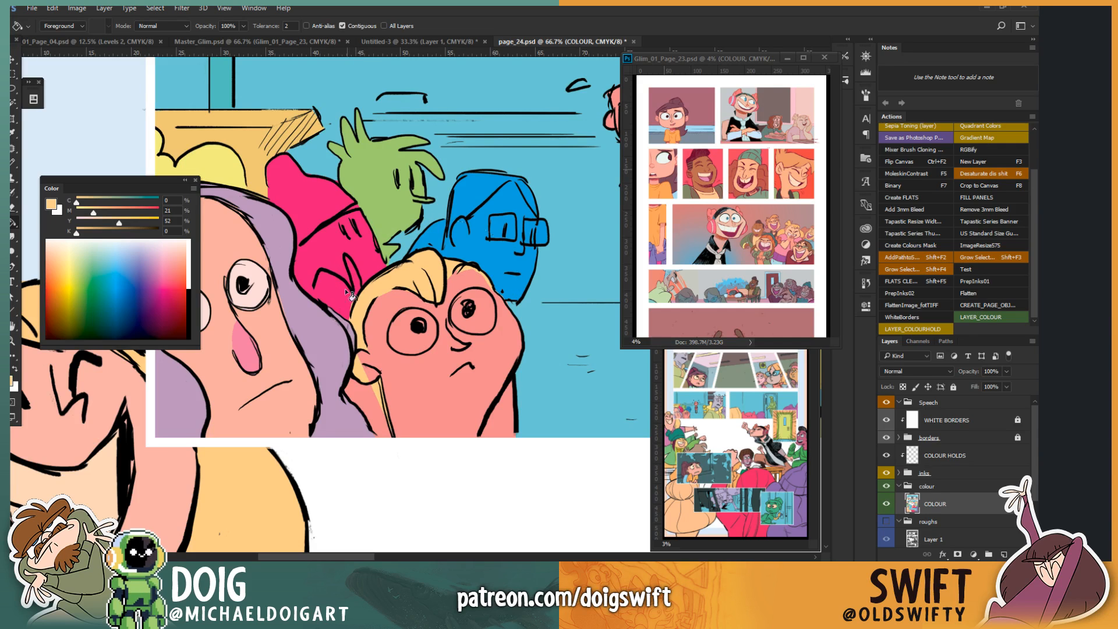
Step: Lasso the blonde figure's ear and fill it with coral skin C0 M57 Y32 K0, sampled from the face
key("l")
mouse_move(369, 378)
left_mouse_down()
mouse_move(376, 385)
mouse_move(344, 359)
mouse_move(364, 351)
mouse_move(379, 372)
mouse_move(369, 380)
left_mouse_up()
key("i")
left_click(393, 365)
key("g")
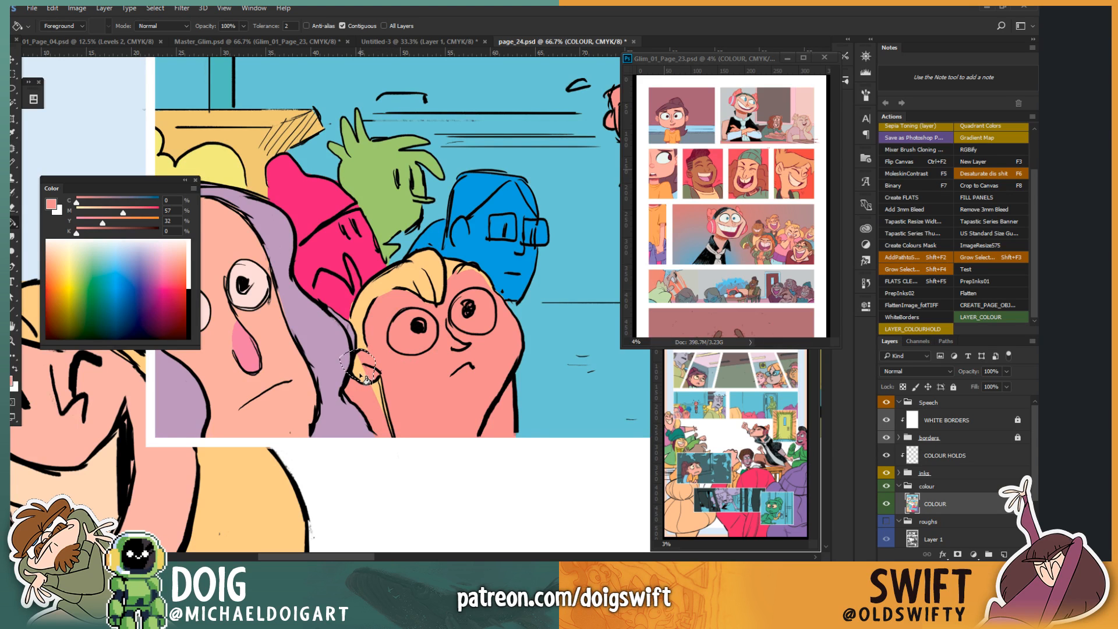
left_click(365, 378)
key("ctrl+d")
Step: Lasso the hair on both sides of the coral-skinned figure's neck and fill it with blonde C0 M21 Y52 K0, sampled from the top hair
key("l")
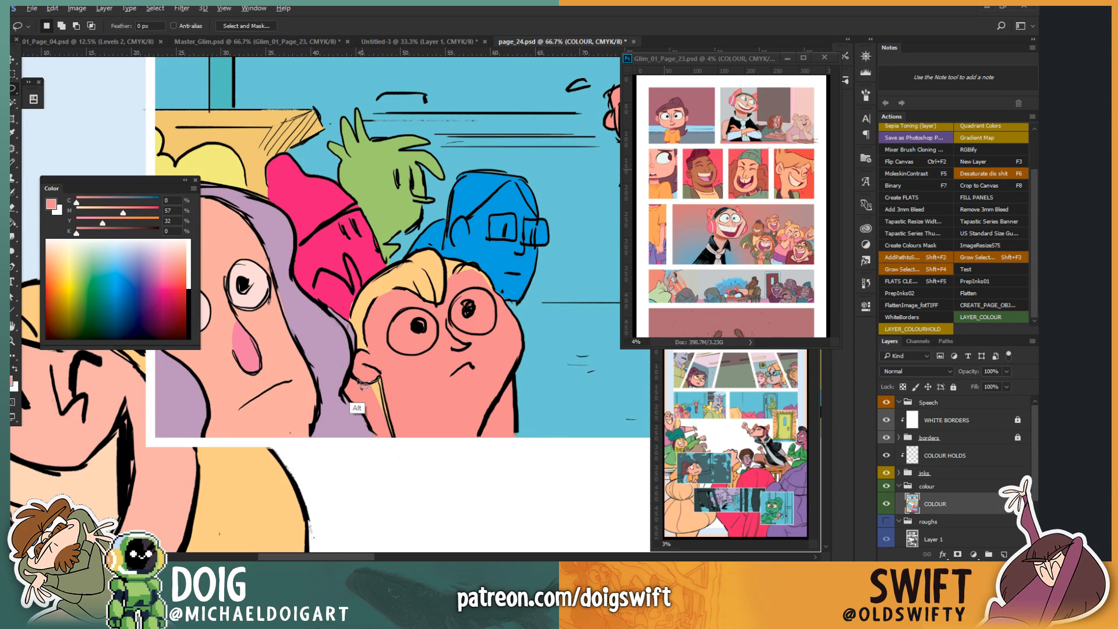
mouse_move(359, 381)
left_mouse_down()
mouse_move(333, 379)
mouse_move(345, 440)
mouse_move(405, 446)
mouse_move(379, 379)
left_mouse_up()
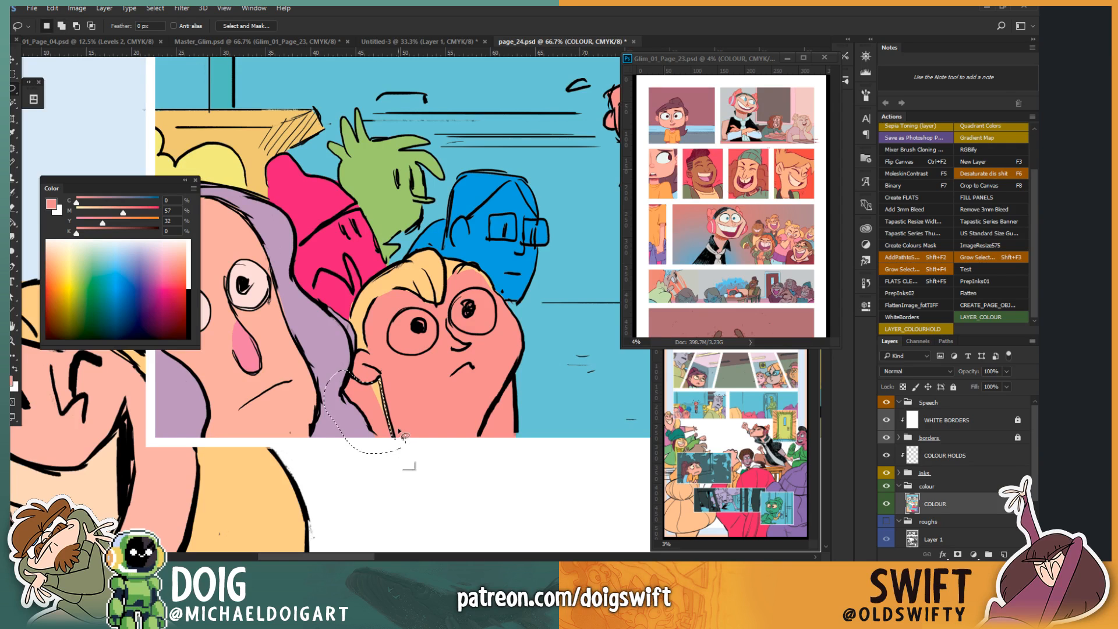
key("shift")
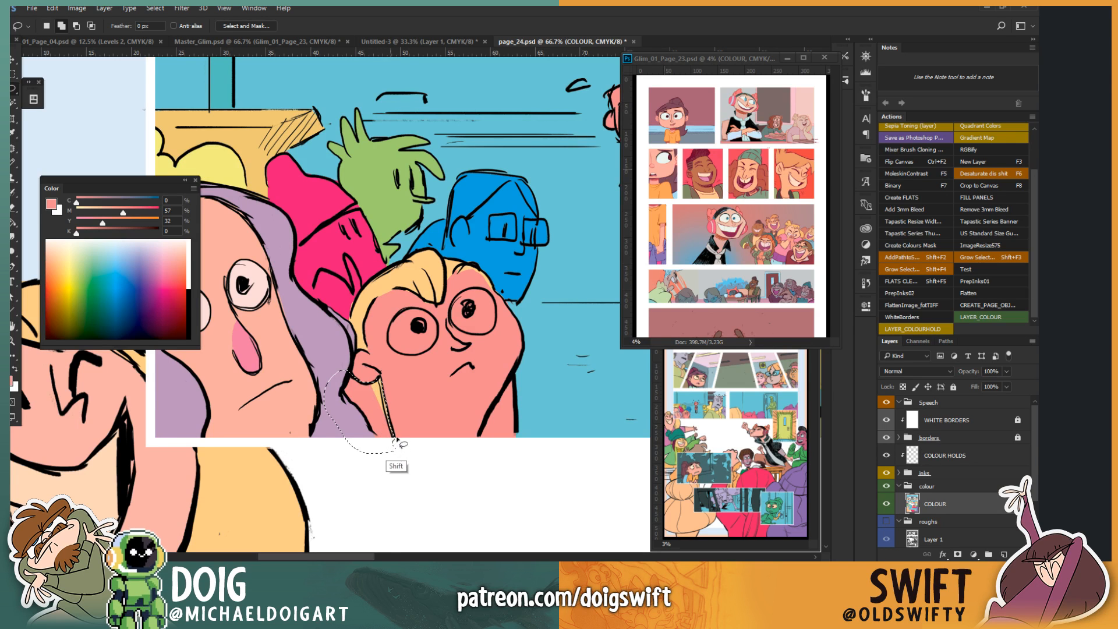
key("i")
left_click(370, 294)
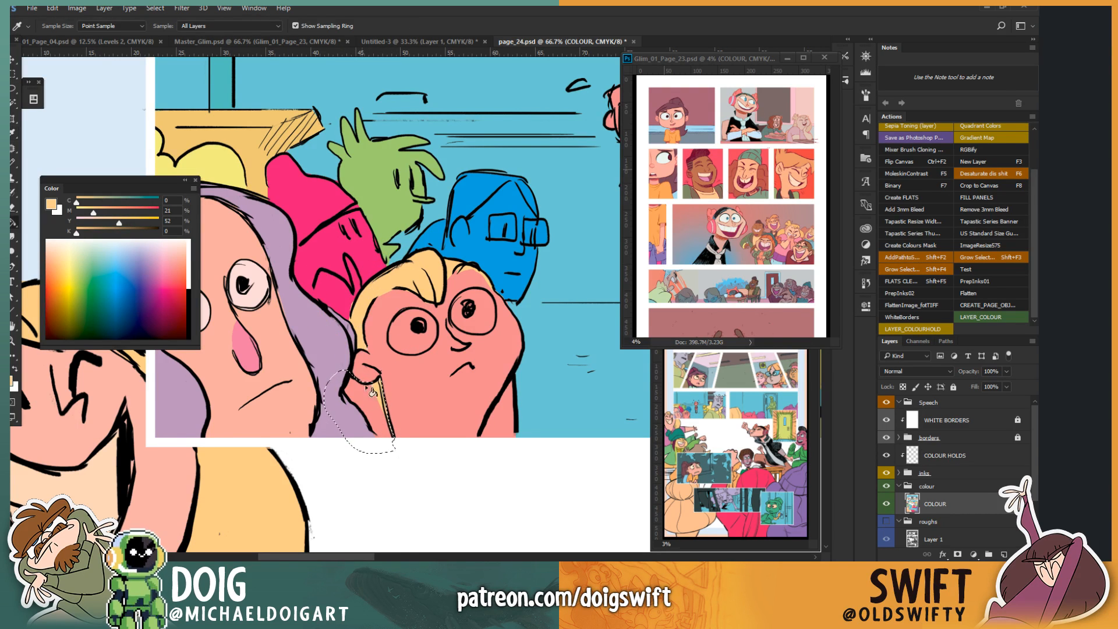
key("g")
key("ctrl+d")
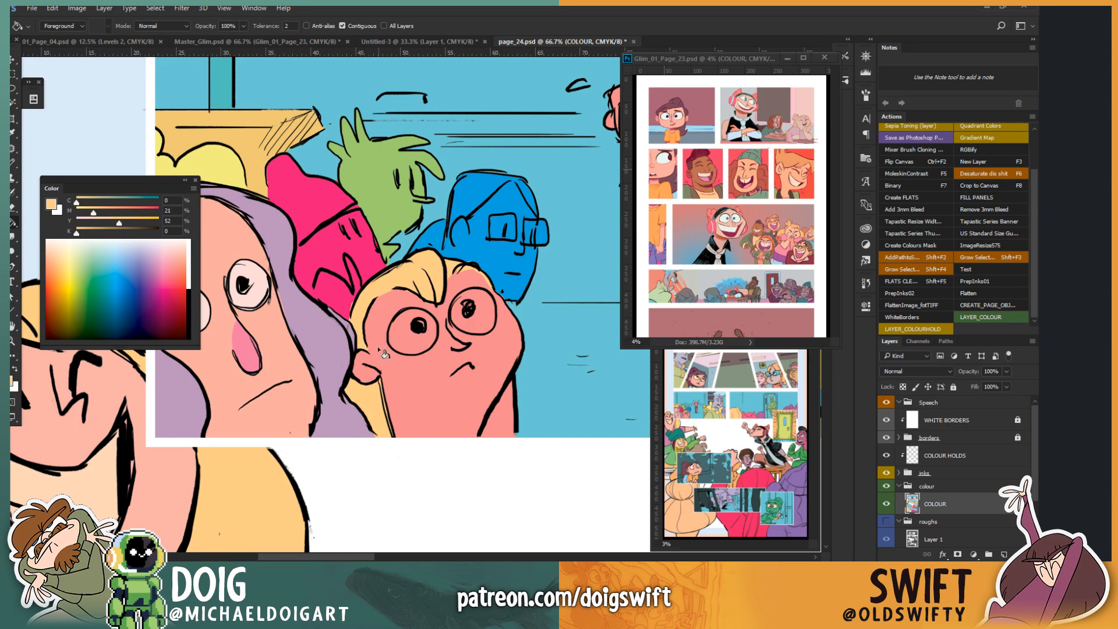
key("l")
left_click_drag(486, 338, 431, 352)
mouse_move(431, 447)
left_mouse_down()
mouse_move(419, 457)
mouse_move(465, 385)
mouse_move(454, 463)
mouse_move(444, 459)
left_mouse_up()
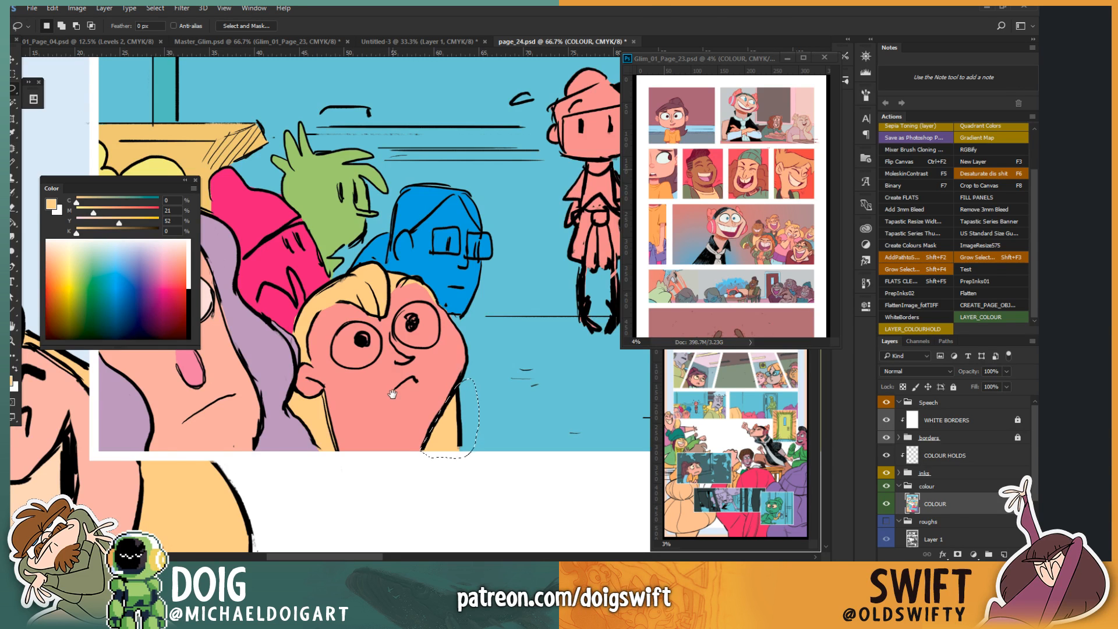
Step: Lasso the hair of the blue figure with glasses and fill it with brown C26 M44 Y52 K0, then clear the selection
left_click_drag(392, 394, 329, 499)
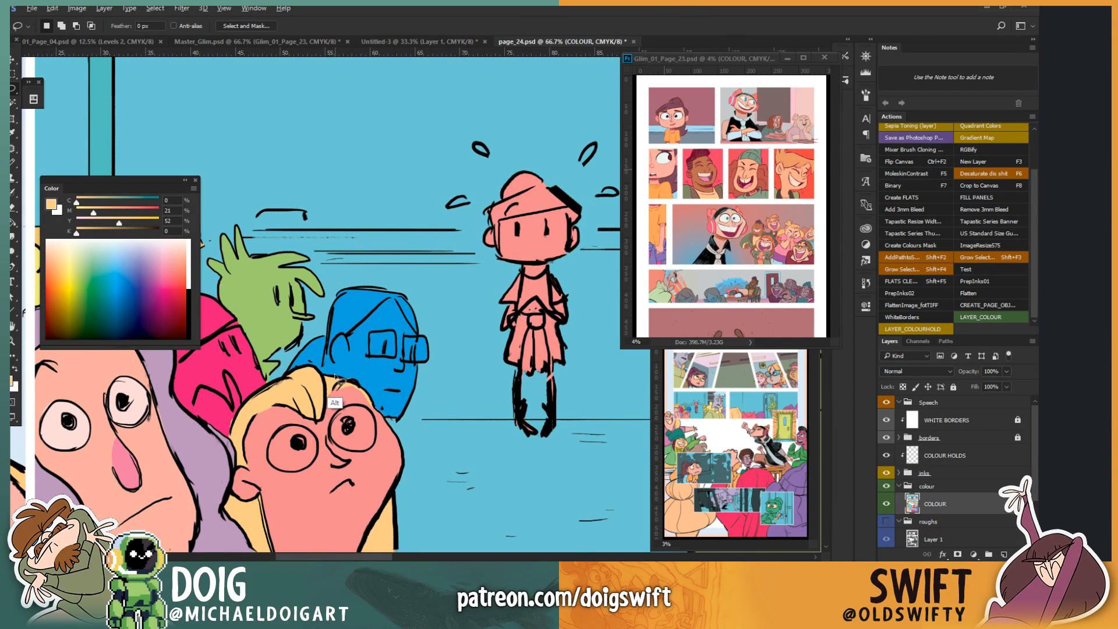
mouse_move(336, 368)
left_mouse_down()
mouse_move(334, 349)
mouse_move(388, 300)
mouse_move(426, 330)
mouse_move(408, 269)
mouse_move(345, 274)
mouse_move(275, 390)
mouse_move(324, 420)
mouse_move(329, 387)
left_mouse_up()
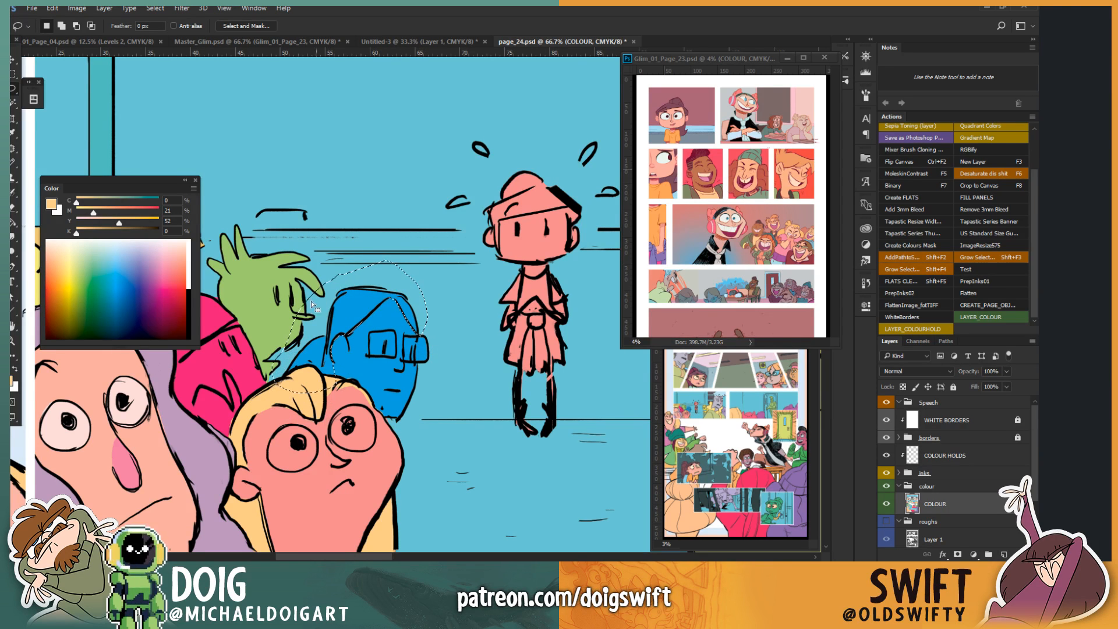
left_click_drag(93, 213, 112, 213)
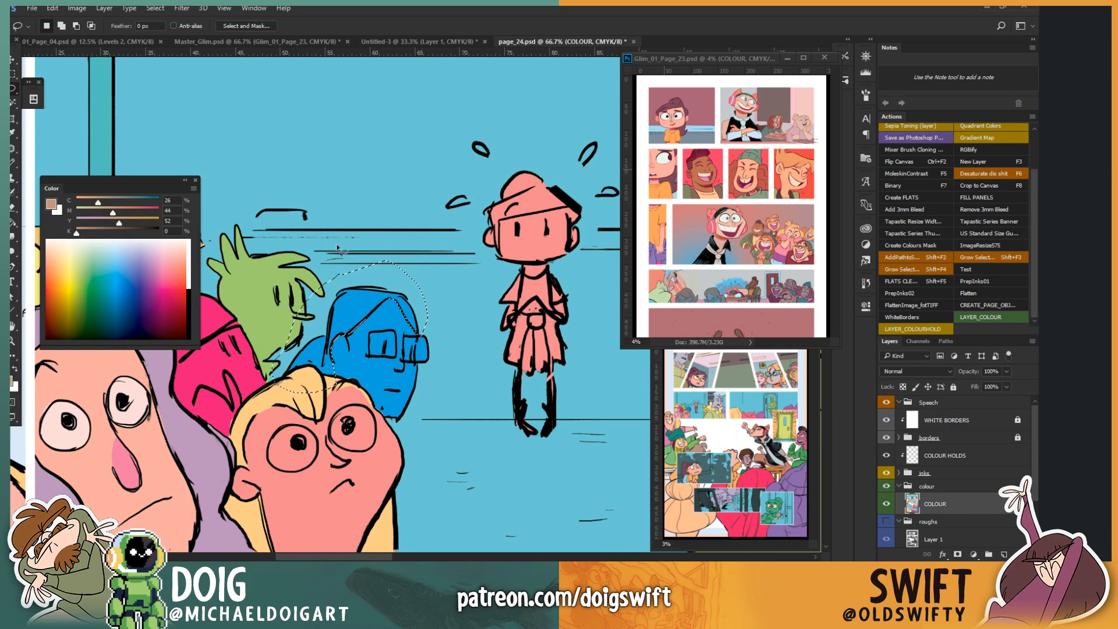
key("g")
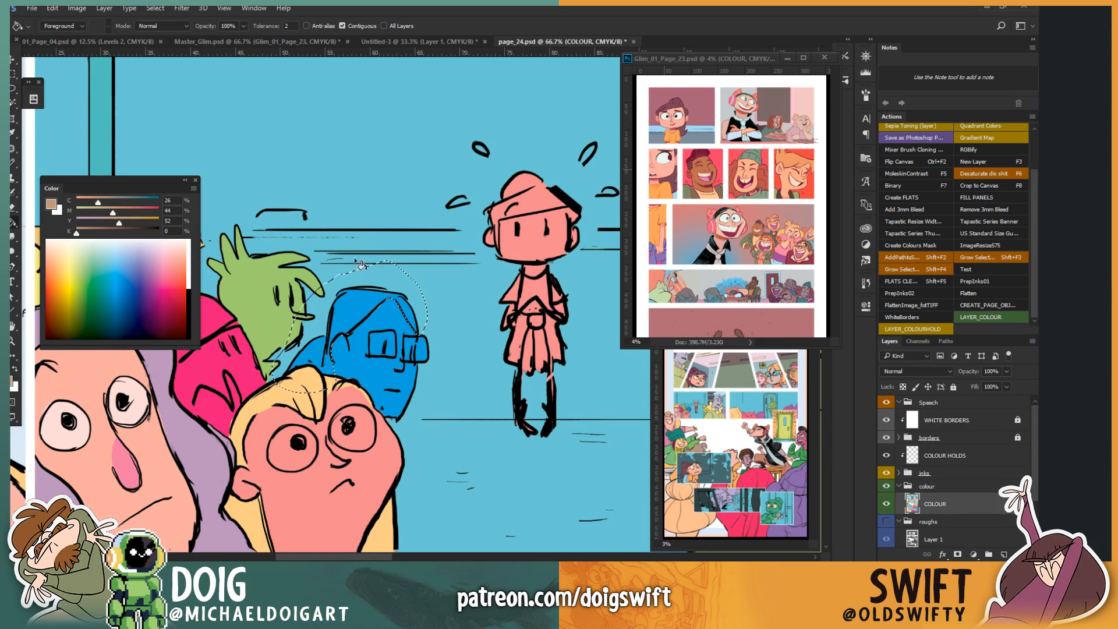
left_click(368, 309)
key("ctrl+d")
Step: Fill the bespectacled figure's face with skin tone C0 M38 Y30 K0, sampled from the mauve-haired figure
mouse_move(274, 404)
left_mouse_down()
mouse_move(349, 373)
mouse_move(369, 324)
mouse_move(291, 376)
left_mouse_up()
key("l")
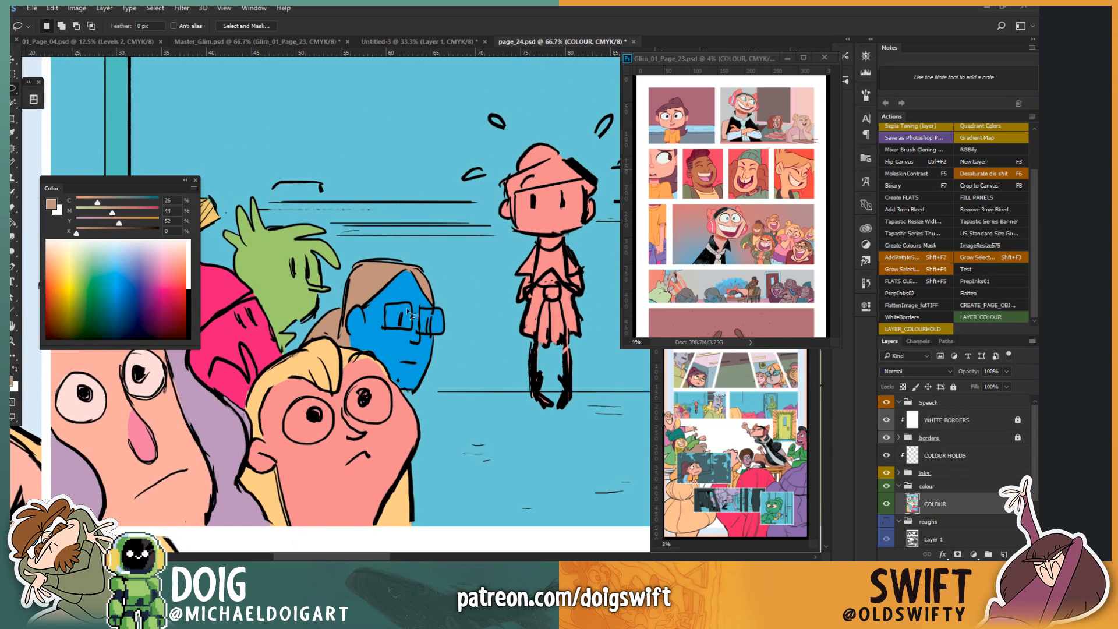
left_click_drag(399, 311, 383, 328)
key("i")
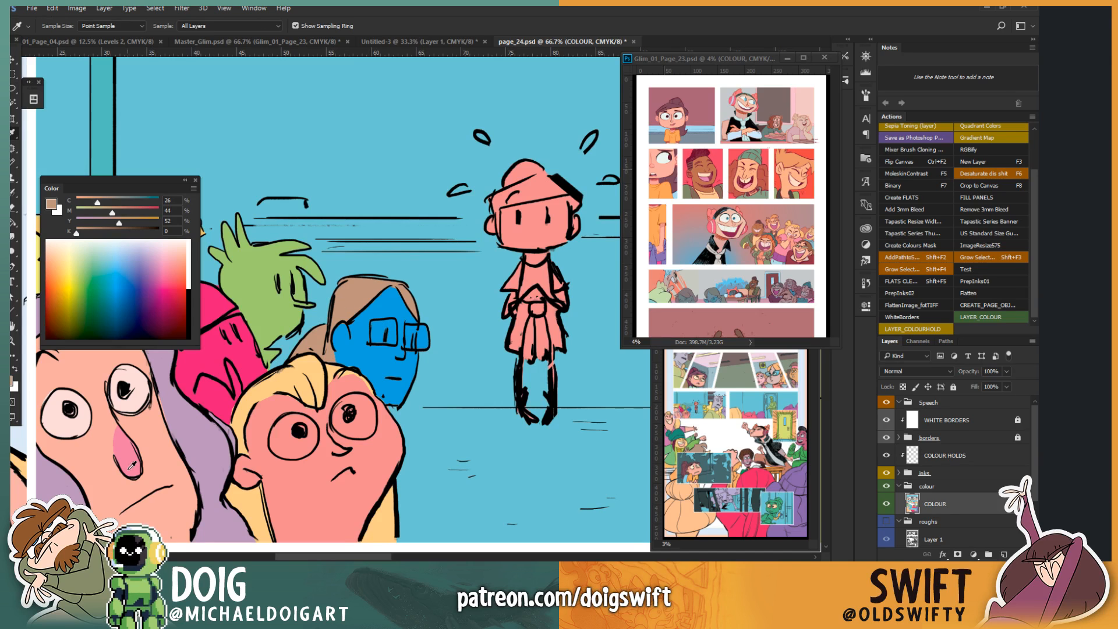
left_click(107, 495)
key("g")
left_click(365, 369)
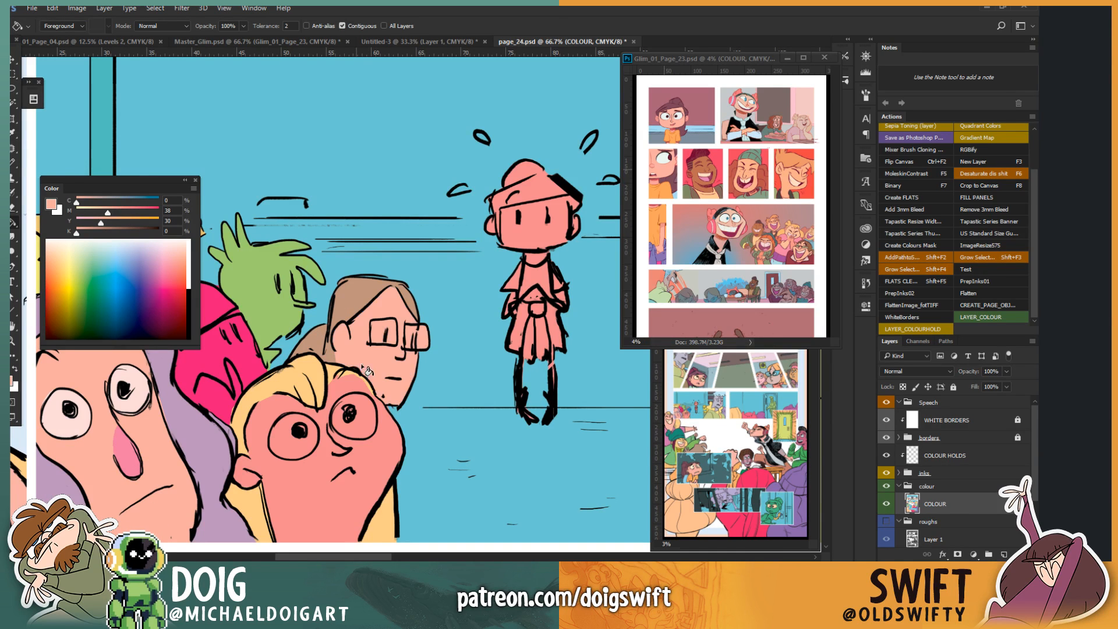
Step: Lasso the lens nearest the bespectacled figure's ear and fill it with light blue C42 M0 Y4 K0
left_click_drag(346, 380, 327, 375)
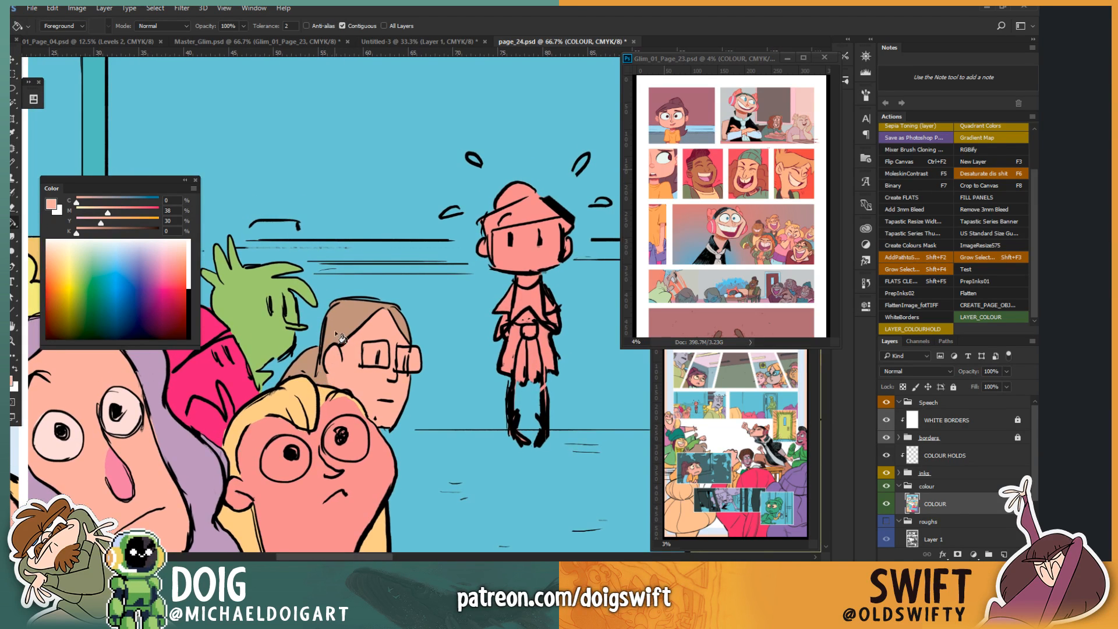
key("l")
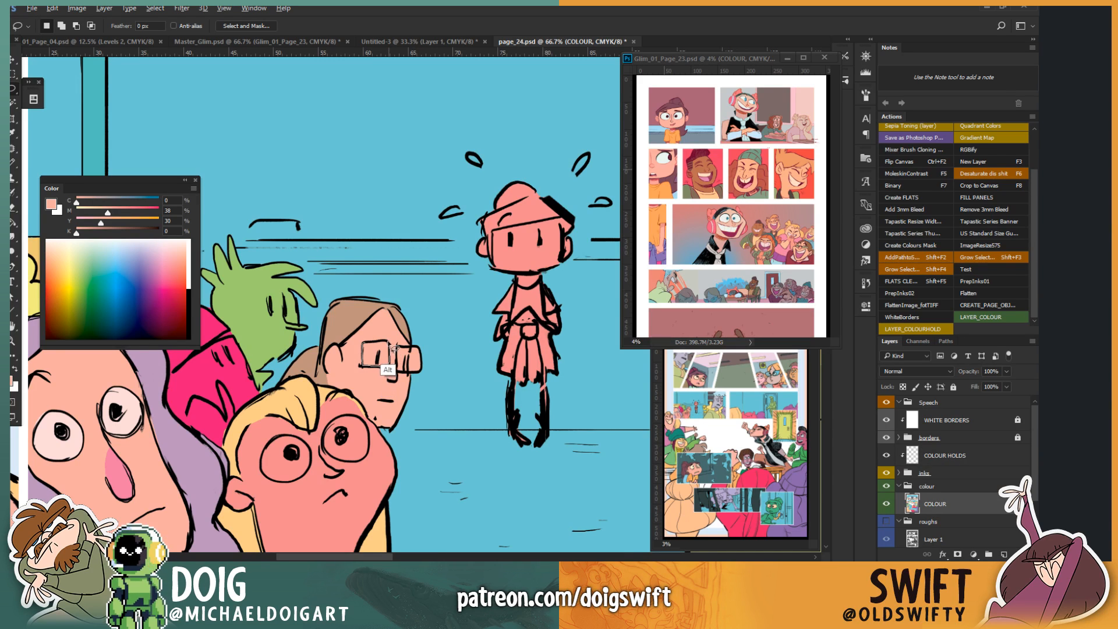
left_click_drag(389, 342, 363, 343)
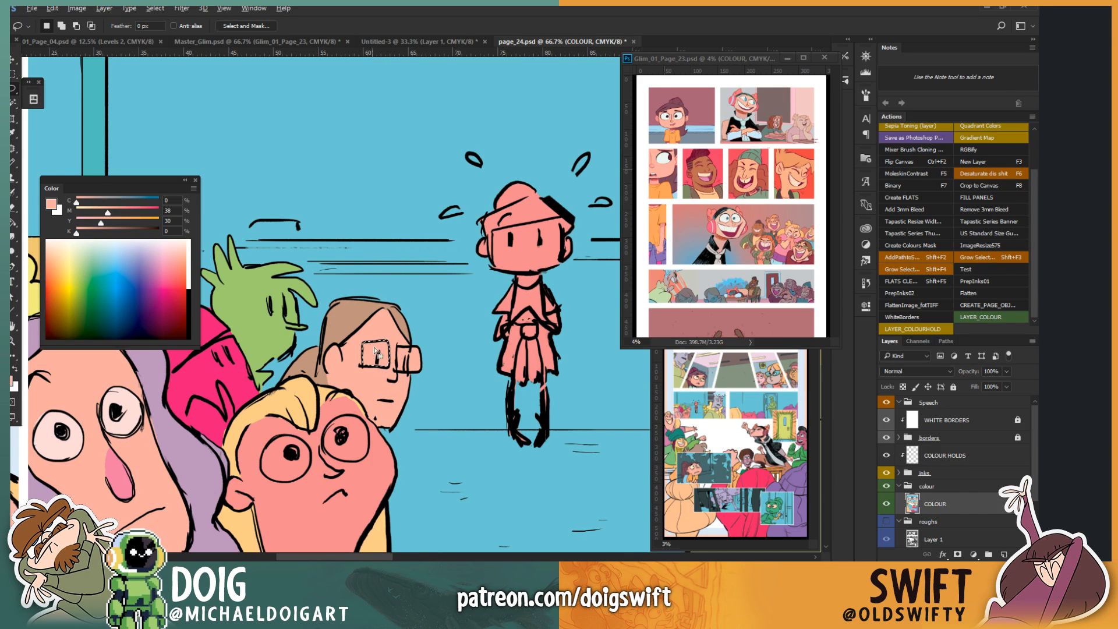
left_click(113, 252)
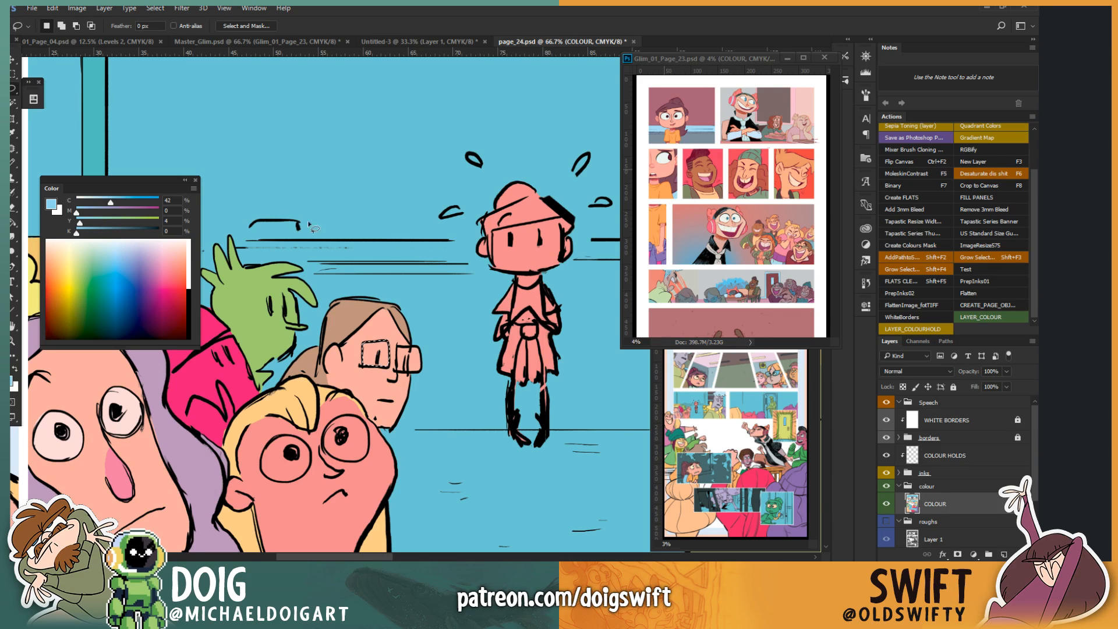
key("g")
left_click(379, 358)
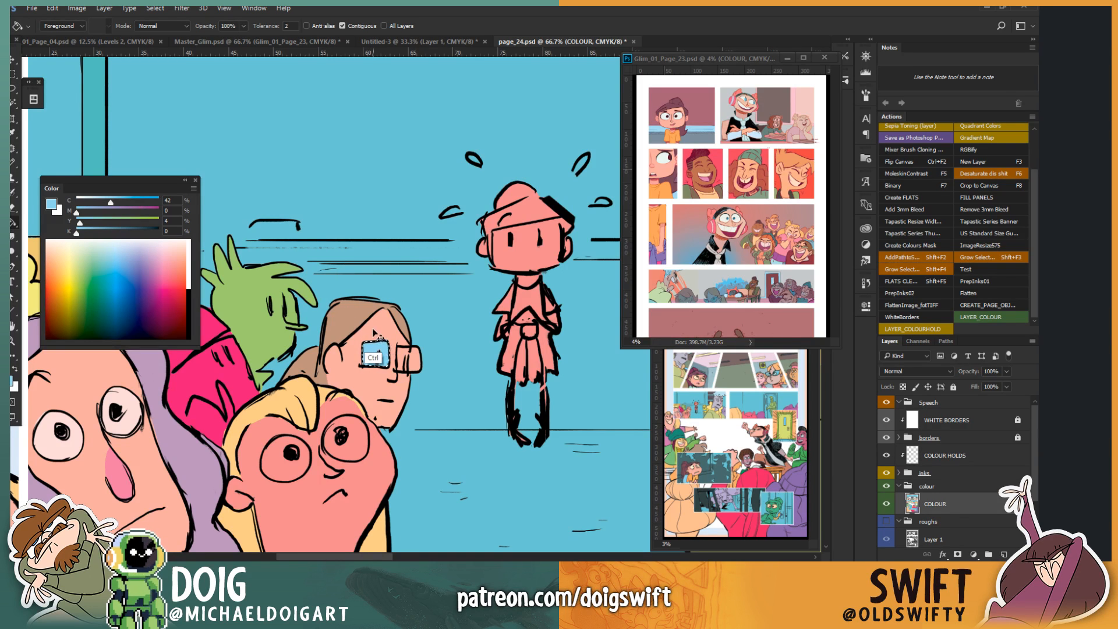
Step: Lasso and fill the bespectacled figure's other lens, clear the selection, and recolour the lenses with paler blue C29 M0 Y4 K0
key("l")
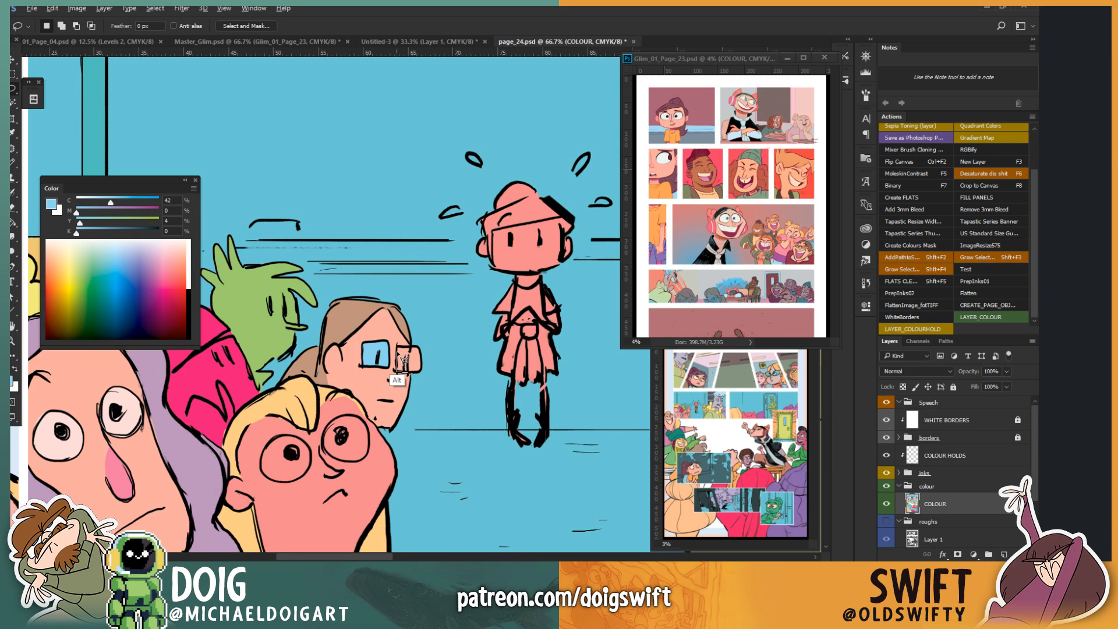
mouse_move(401, 348)
left_mouse_down()
mouse_move(434, 352)
mouse_move(416, 377)
left_mouse_up()
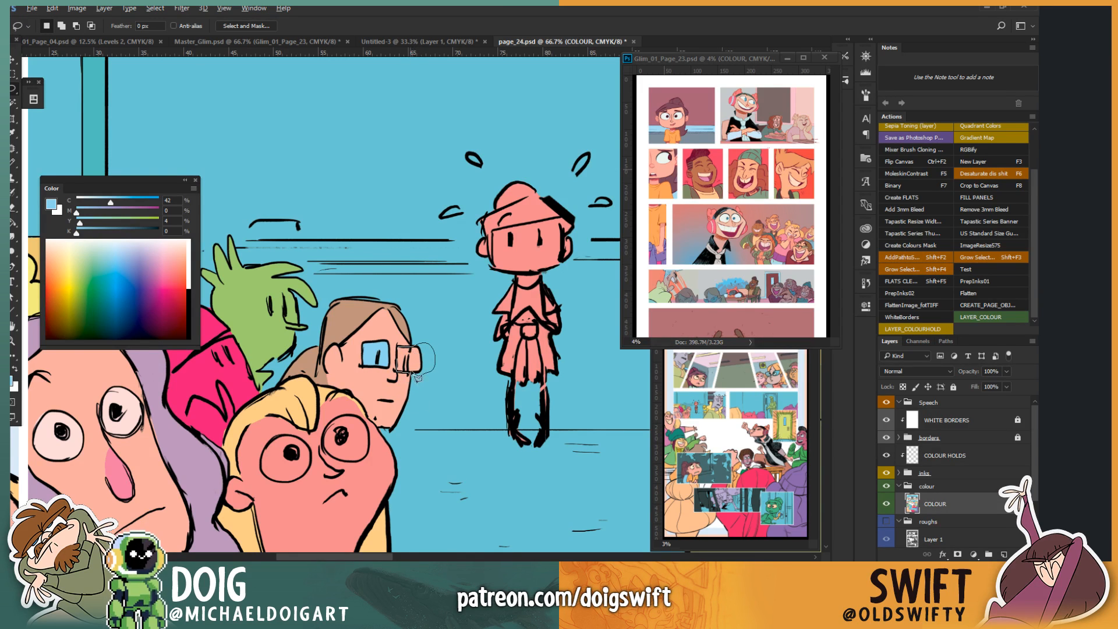
key("g")
left_click(419, 366)
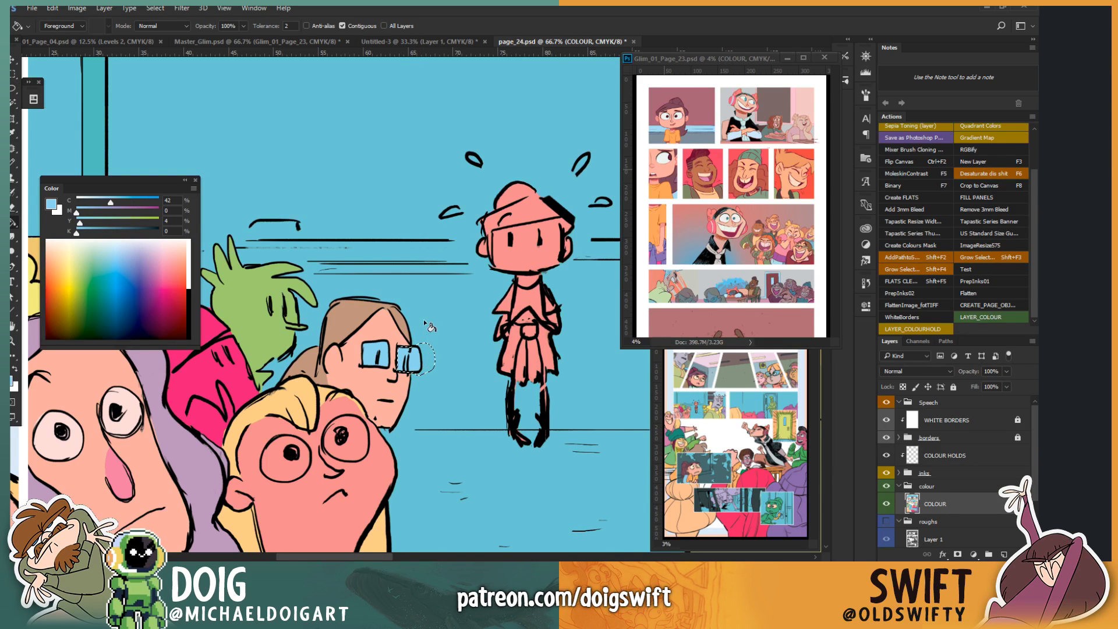
key("ctrl+d")
left_click(373, 348)
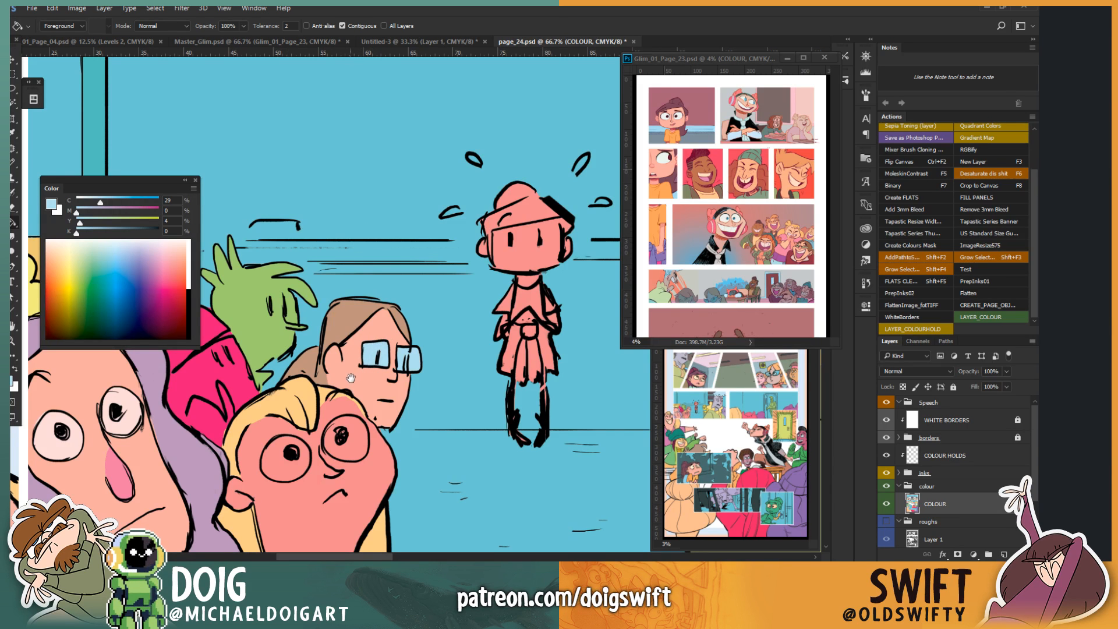
Step: Lasso the blonde figure's eye nearest the ear and fill it with C0 M17 Y9 K0, sampled from the mauve-haired figure's eye, then clear the selection
mouse_move(368, 368)
left_mouse_down()
mouse_move(384, 302)
mouse_move(365, 311)
left_mouse_up()
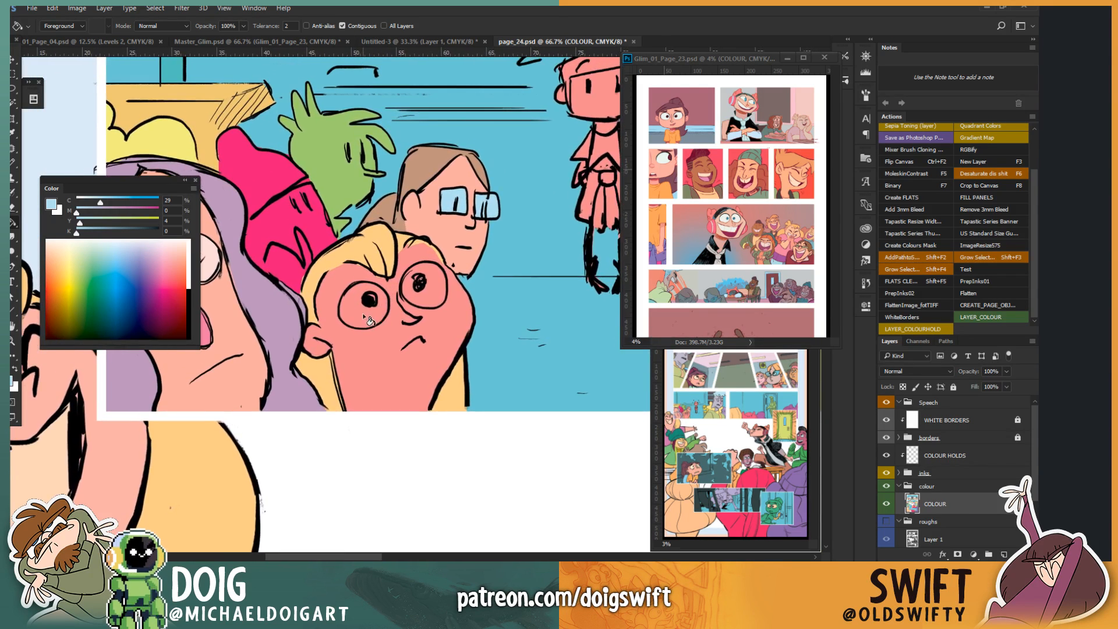
key("l")
scroll(365, 312, "up", 2)
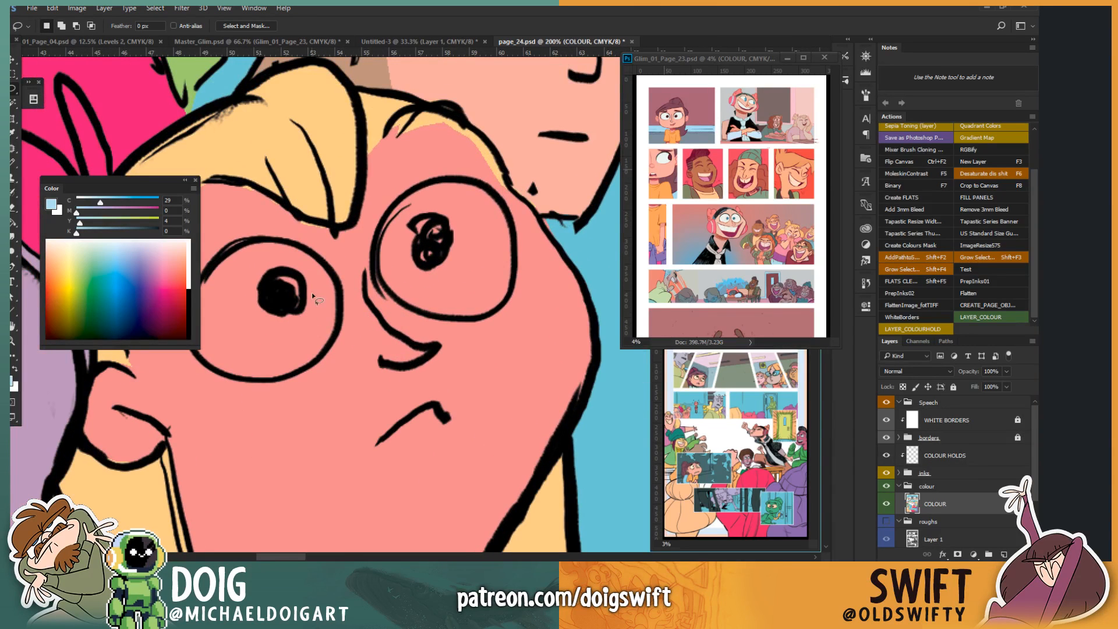
left_click_drag(249, 347, 330, 367)
left_click(274, 327, "alt")
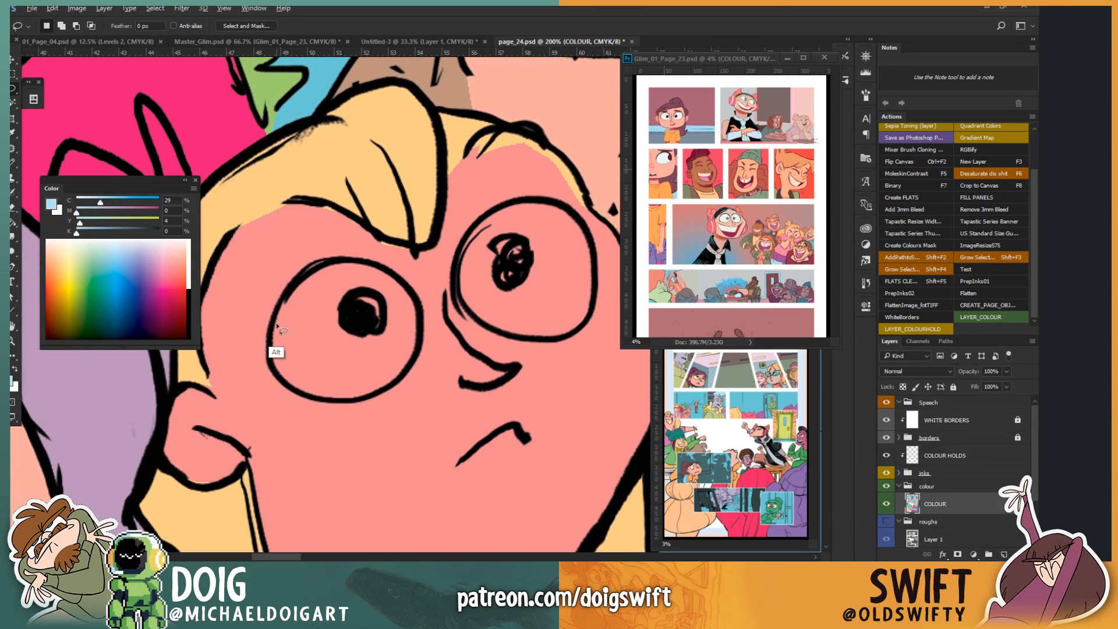
mouse_move(271, 328)
left_mouse_down()
mouse_move(268, 357)
mouse_move(296, 391)
mouse_move(373, 396)
mouse_move(413, 362)
mouse_move(418, 304)
mouse_move(393, 271)
mouse_move(335, 265)
mouse_move(279, 327)
mouse_move(273, 375)
left_mouse_up()
key("ctrl+minus")
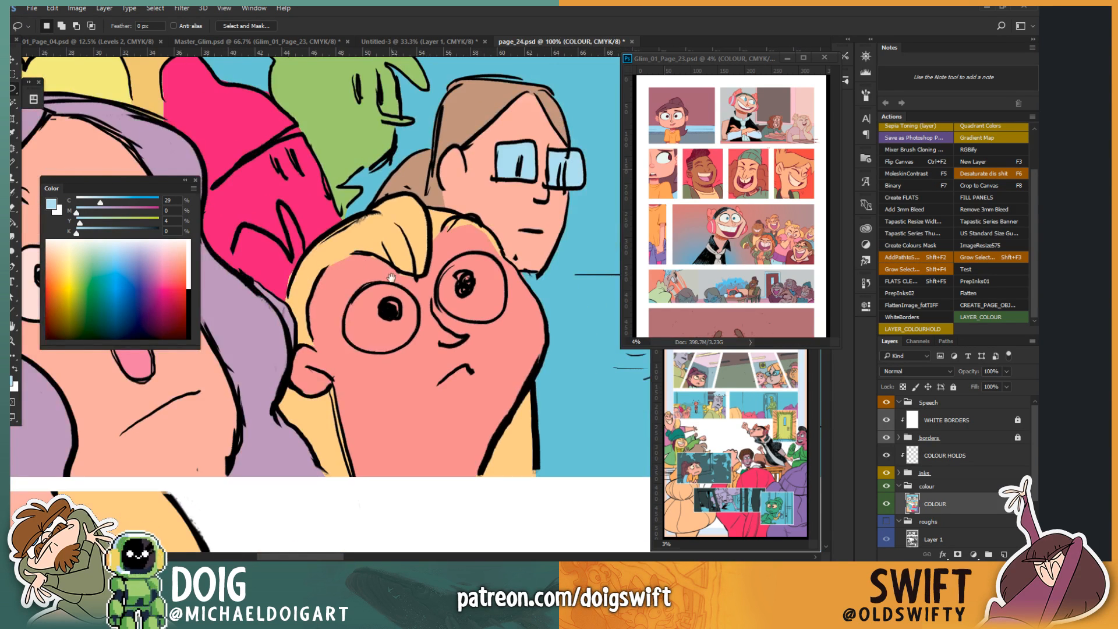
left_click_drag(325, 282, 338, 330)
key("ctrl+minus")
key("ctrl+minus")
key("i")
left_click(329, 335)
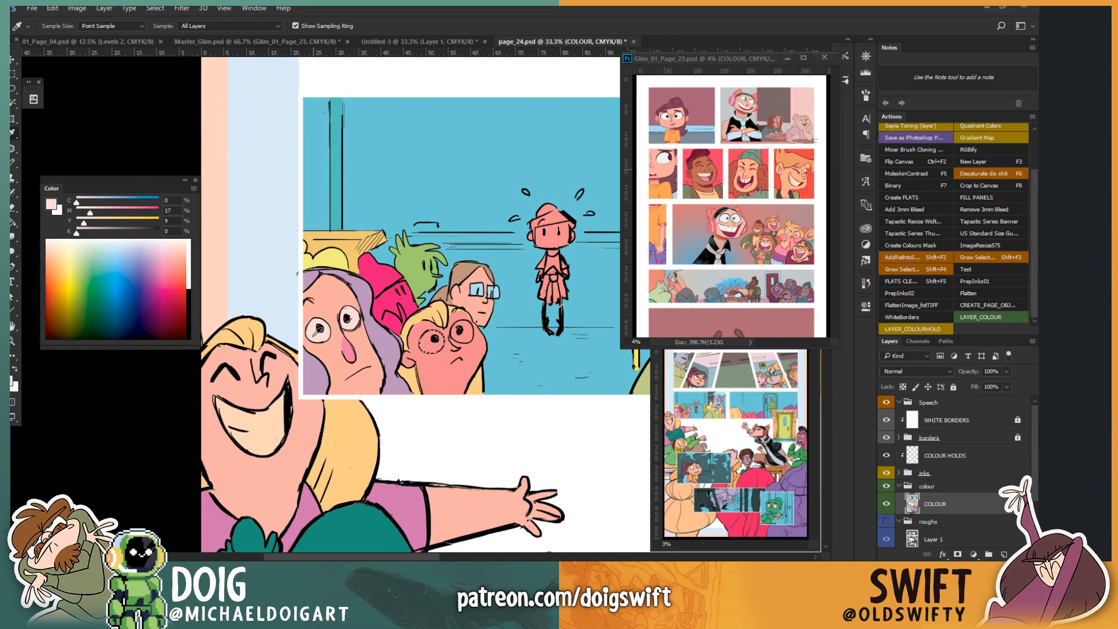
key("ctrl+plus")
key("ctrl+plus")
key("ctrl+plus")
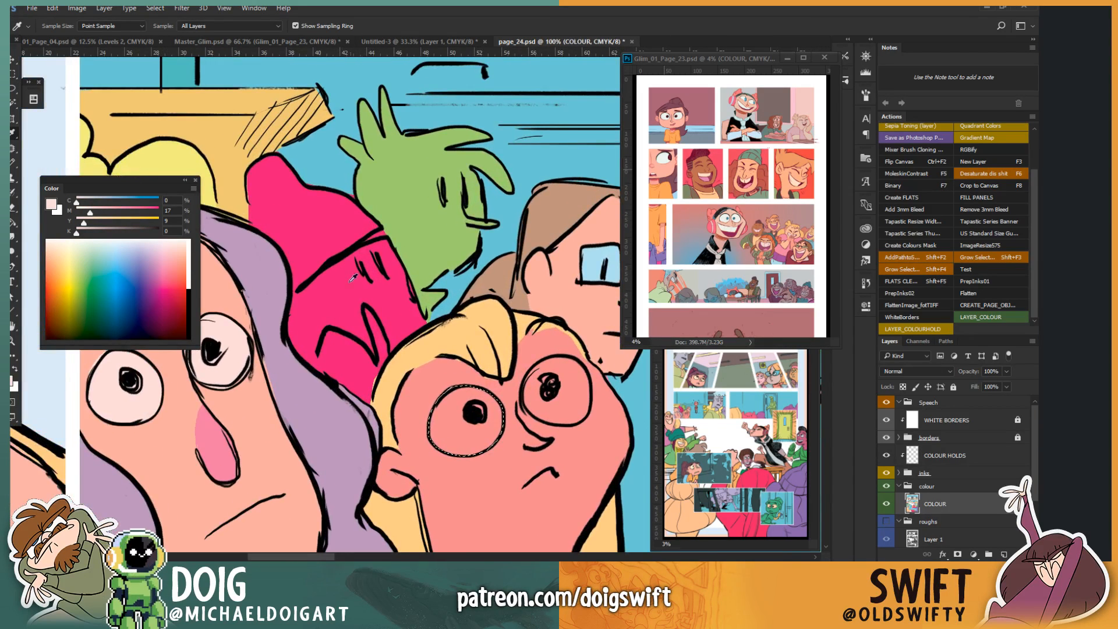
key("g")
left_click_drag(432, 368, 283, 289)
left_click(317, 360)
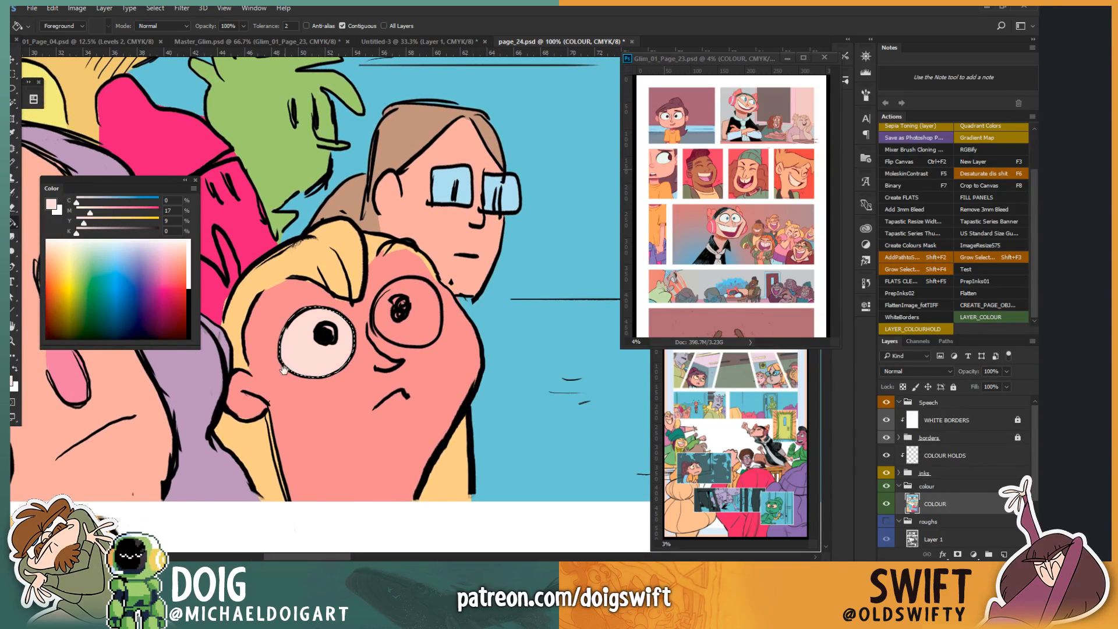
left_click_drag(292, 363, 331, 365)
key("ctrl+d")
Step: Lasso the blonde figure's other eye, fill it with the same pale pink C0 M17 Y9 K0, and clear the selection
key("l")
mouse_move(432, 332)
left_mouse_down()
mouse_move(380, 343)
mouse_move(402, 358)
mouse_move(428, 345)
mouse_move(430, 305)
mouse_move(415, 289)
mouse_move(395, 289)
mouse_move(368, 319)
mouse_move(376, 353)
mouse_move(419, 353)
left_mouse_up()
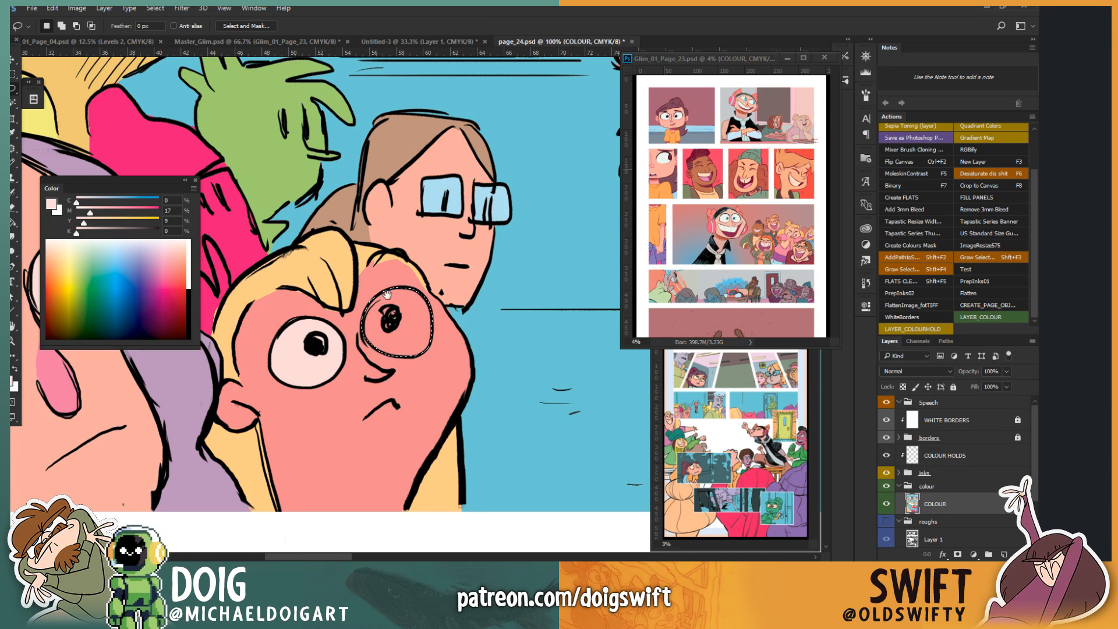
mouse_move(387, 265)
left_mouse_down()
mouse_move(333, 348)
mouse_move(302, 317)
mouse_move(365, 295)
left_mouse_up()
key("g")
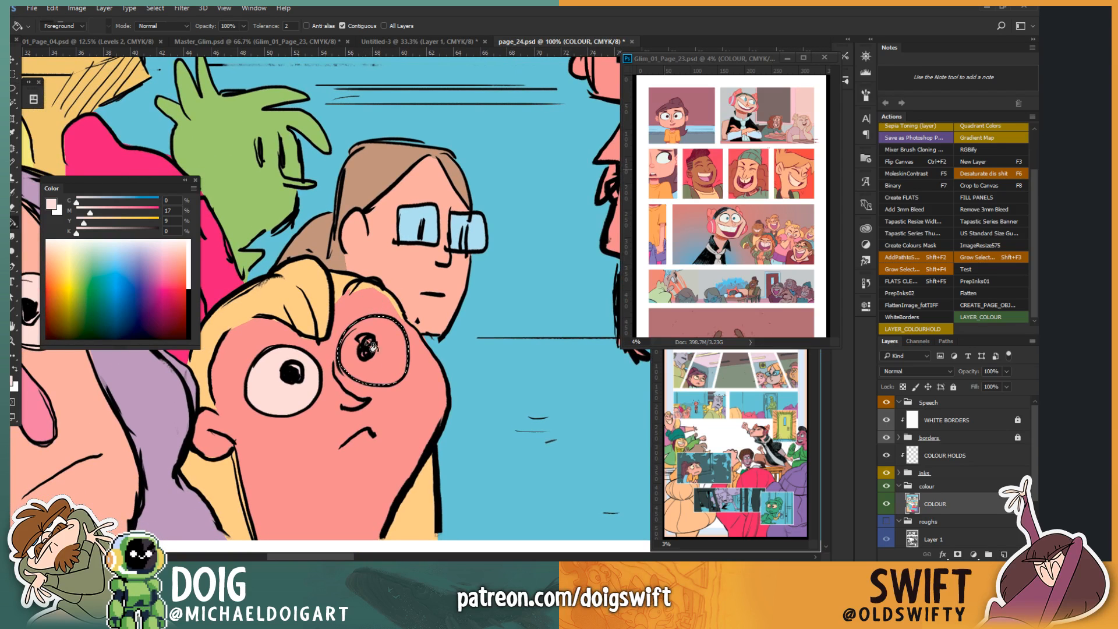
left_click(394, 356)
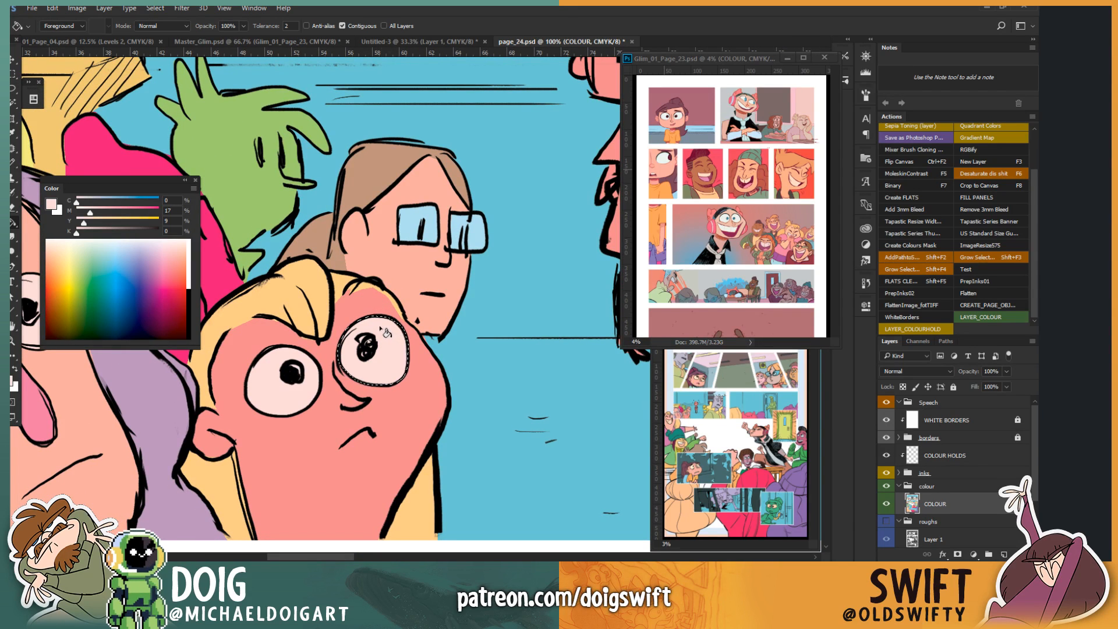
key("ctrl+d")
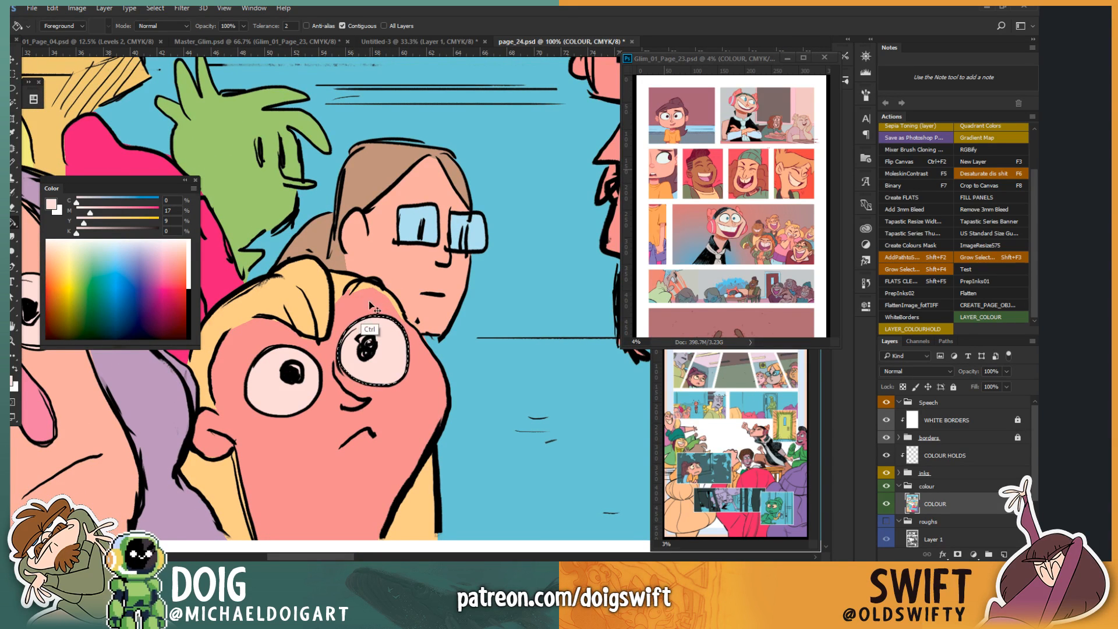
key("ctrl+minus")
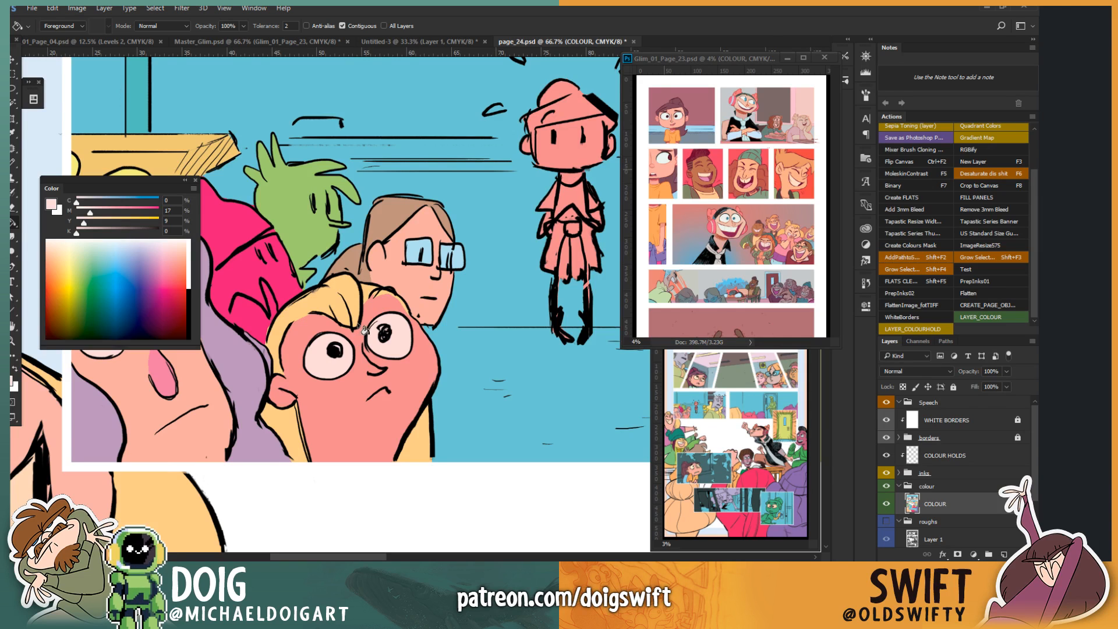
key("ctrl+minus")
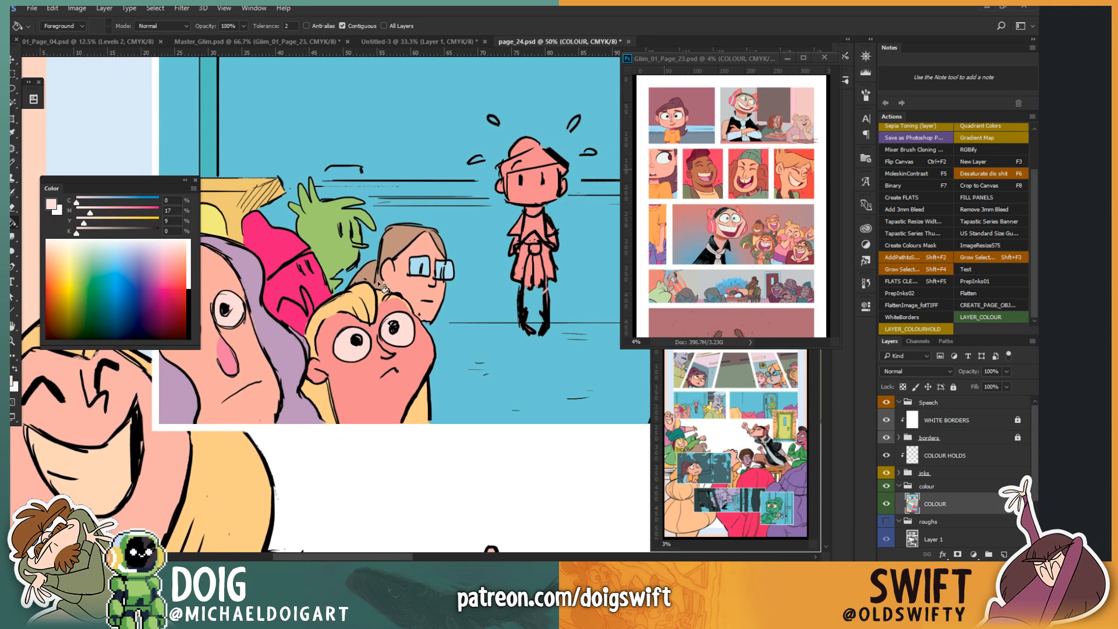
left_click_drag(395, 247, 374, 383)
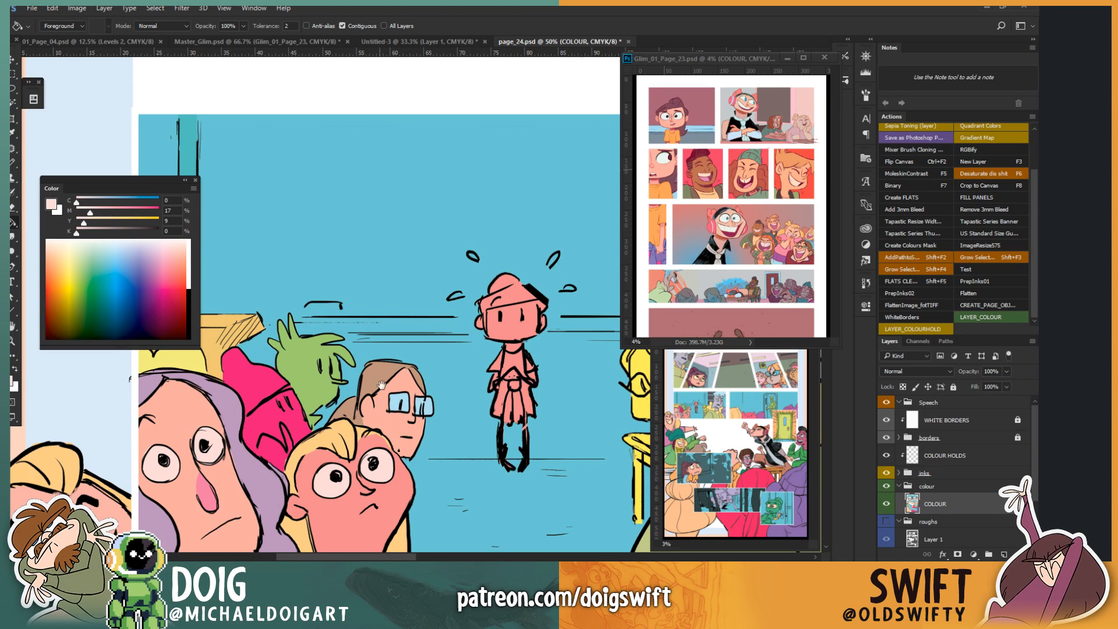
left_click_drag(389, 447, 359, 418)
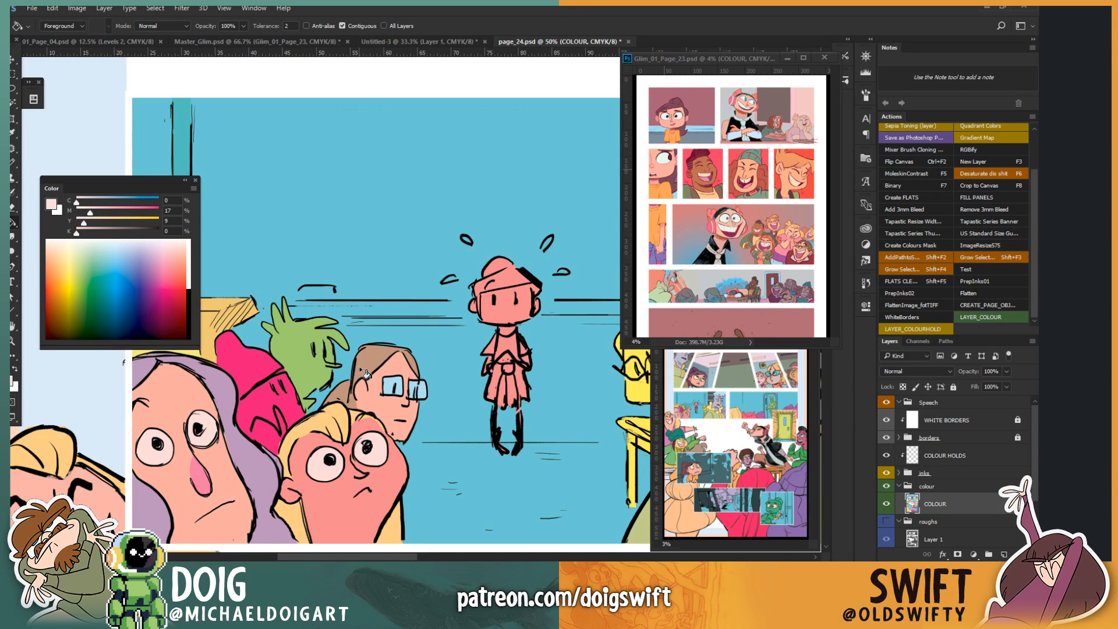
scroll(361, 367, "up", 2)
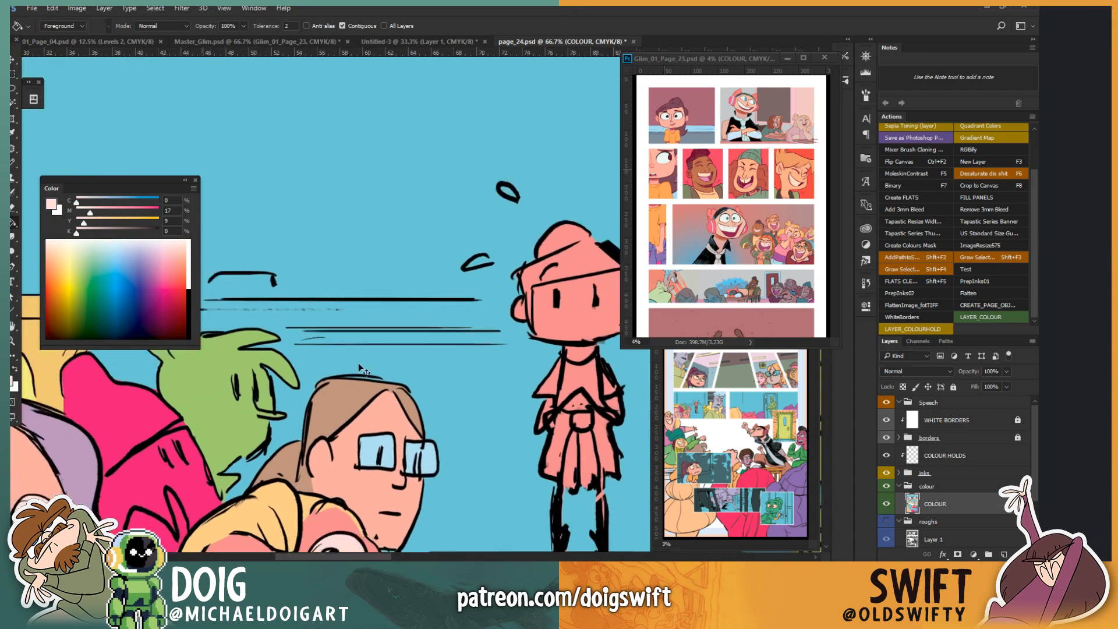
left_click_drag(326, 475, 389, 444)
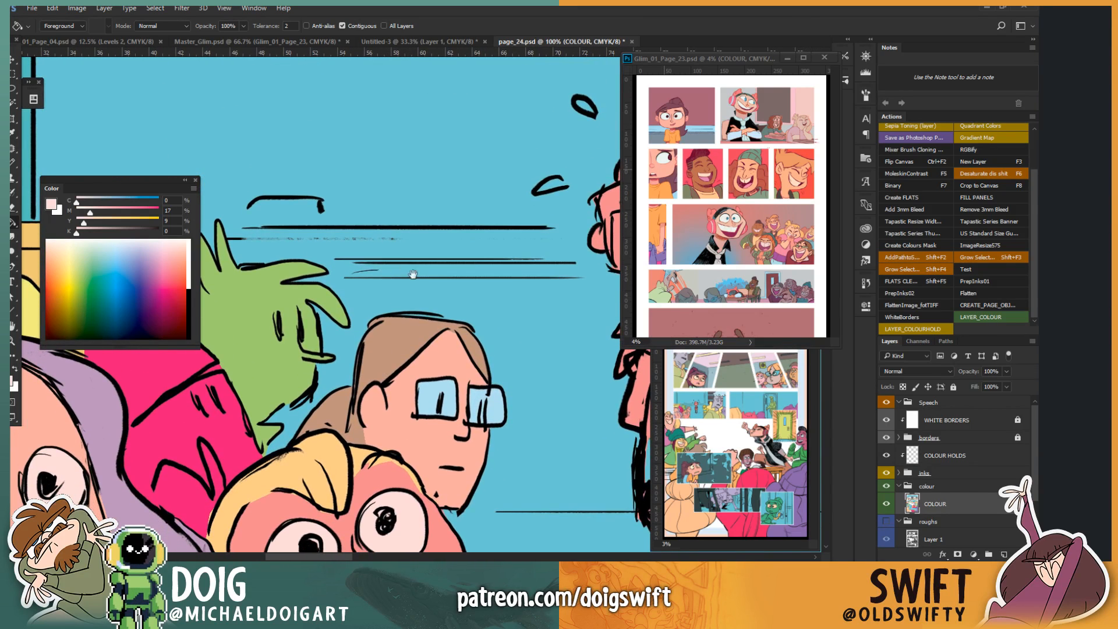
mouse_move(386, 387)
left_mouse_down()
mouse_move(358, 407)
mouse_move(395, 344)
mouse_move(390, 366)
mouse_move(400, 298)
mouse_move(402, 362)
mouse_move(434, 172)
mouse_move(464, 234)
mouse_move(376, 365)
mouse_move(369, 396)
mouse_move(253, 382)
left_mouse_up()
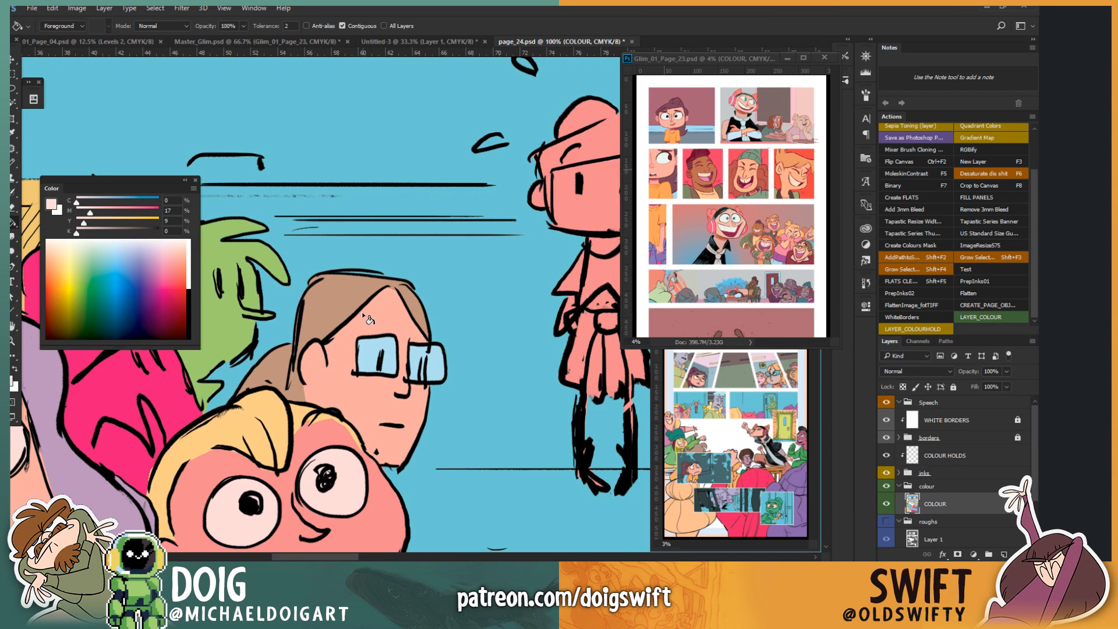
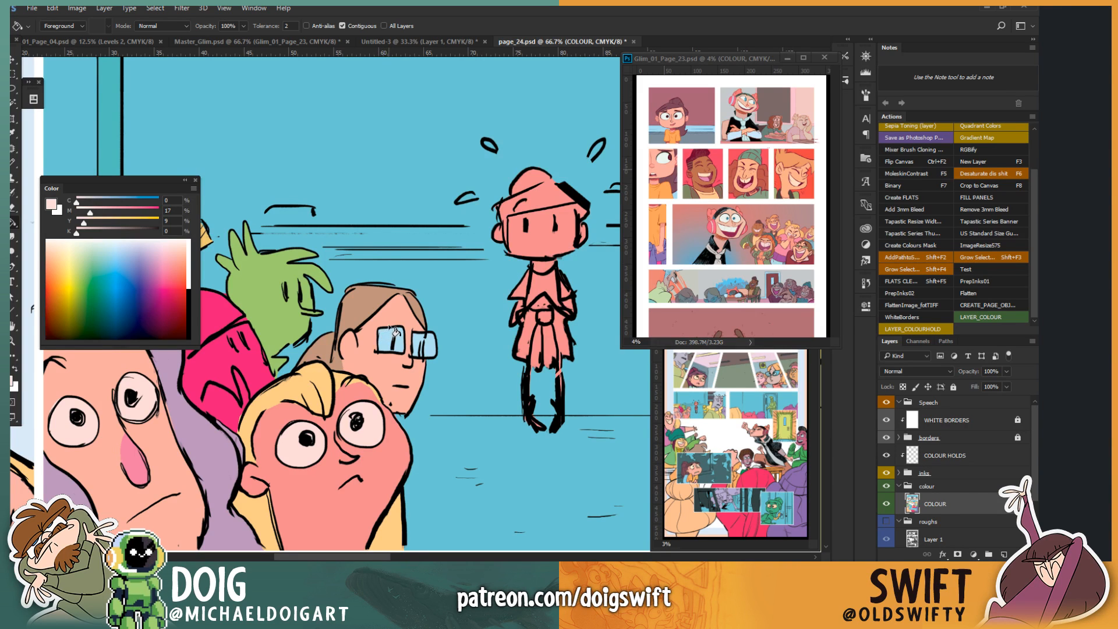
Step: Inspect the filled crowd figures, the bespectacled figure's lenses and the remaining areas of the blue classroom panel
left_click_drag(377, 349, 294, 343)
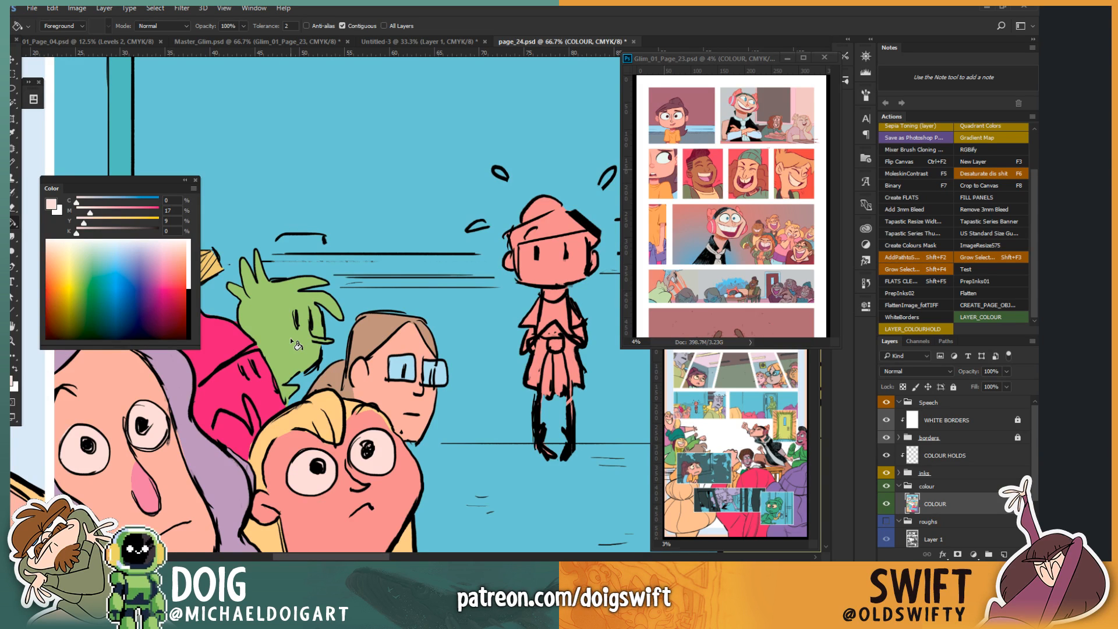
left_click_drag(416, 347, 432, 287)
key("ctrl+plus")
key("ctrl+plus")
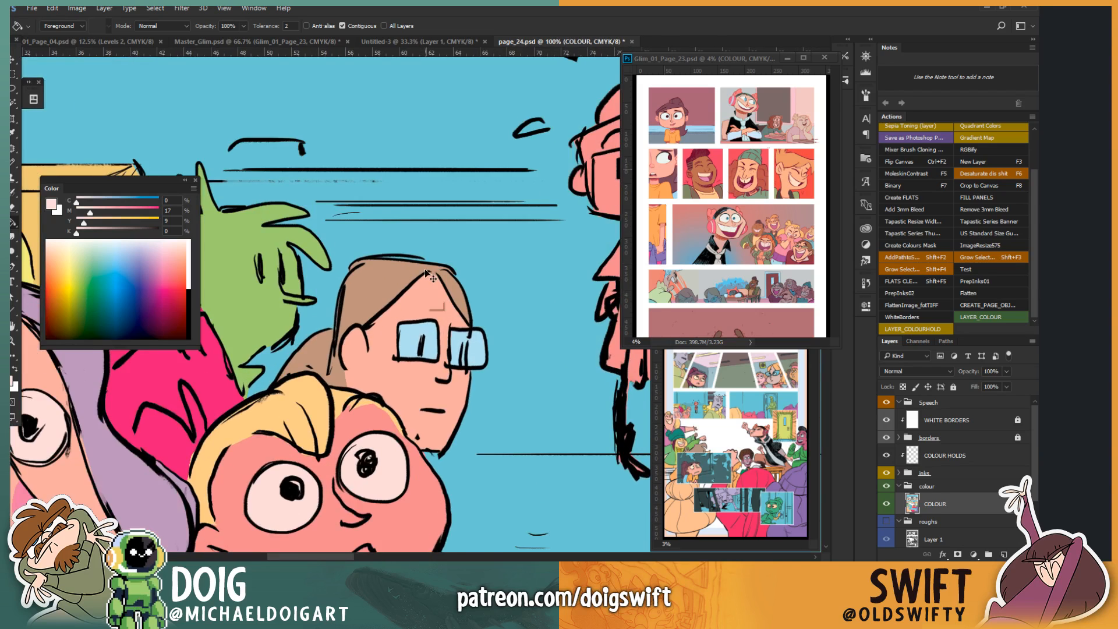
left_click_drag(415, 352, 415, 244)
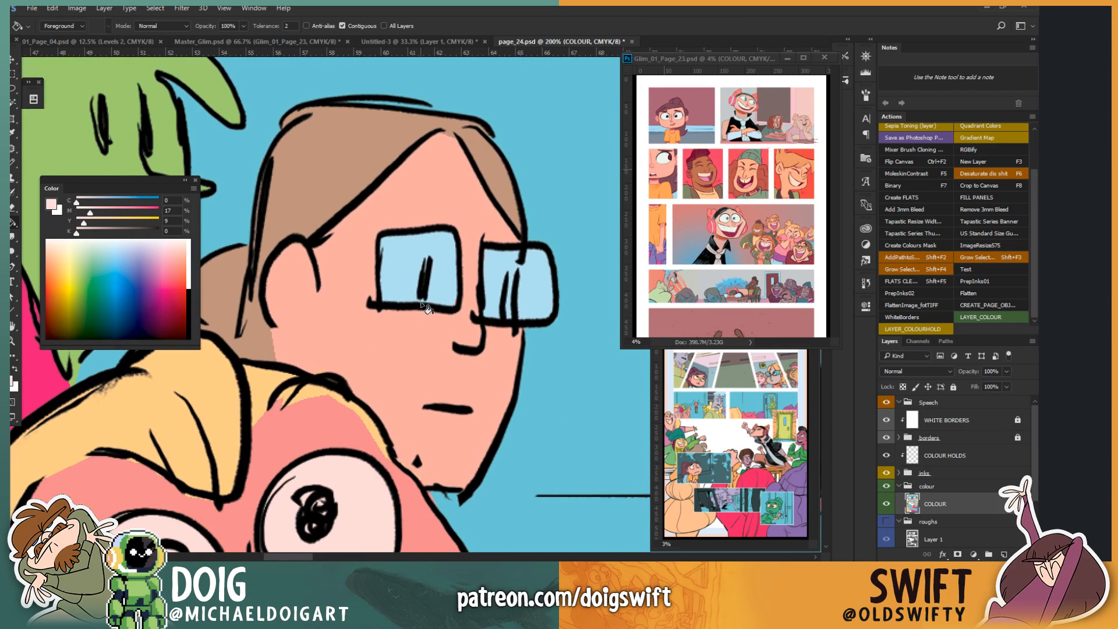
scroll(421, 302, "down", 1)
left_click_drag(401, 329, 418, 374)
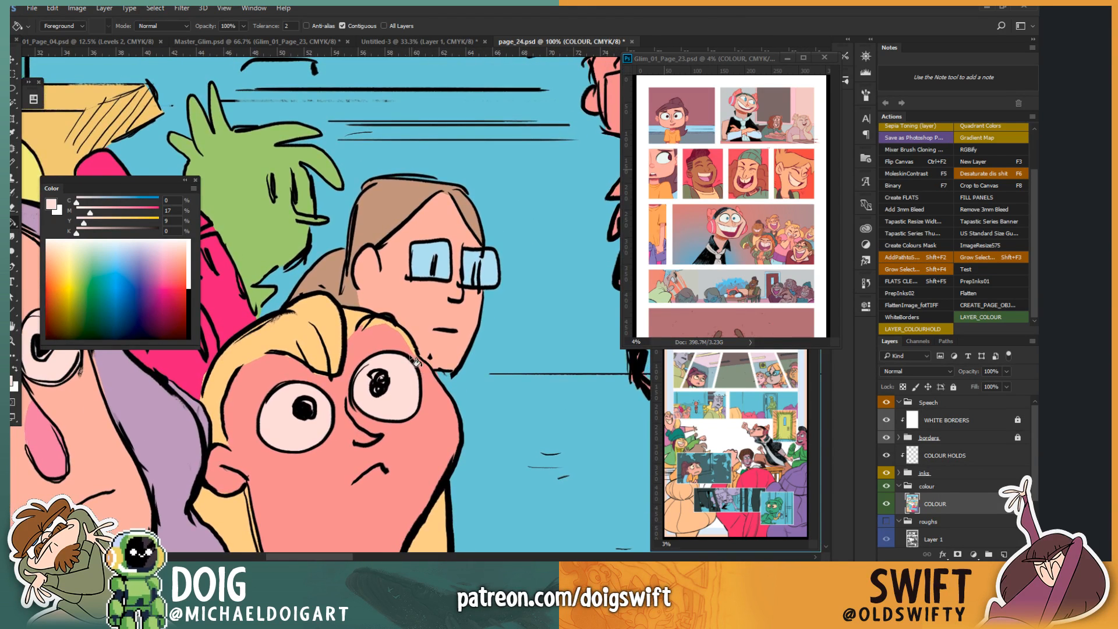
key("ctrl+minus")
left_click_drag(316, 283, 415, 368)
key("ctrl+minus")
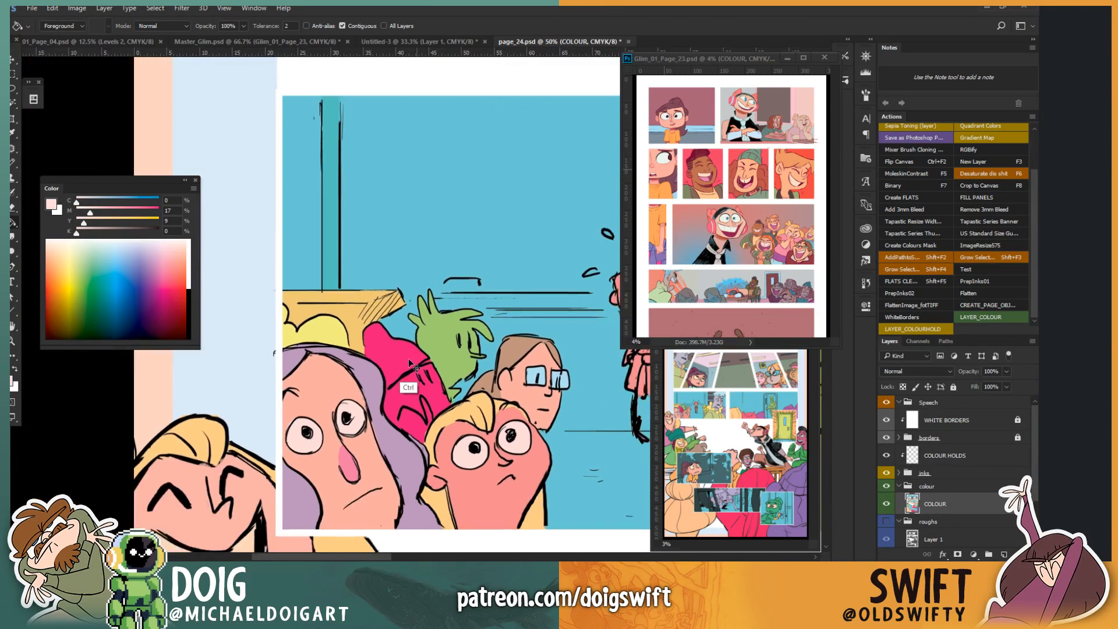
key("ctrl+minus")
left_click_drag(543, 332, 347, 337)
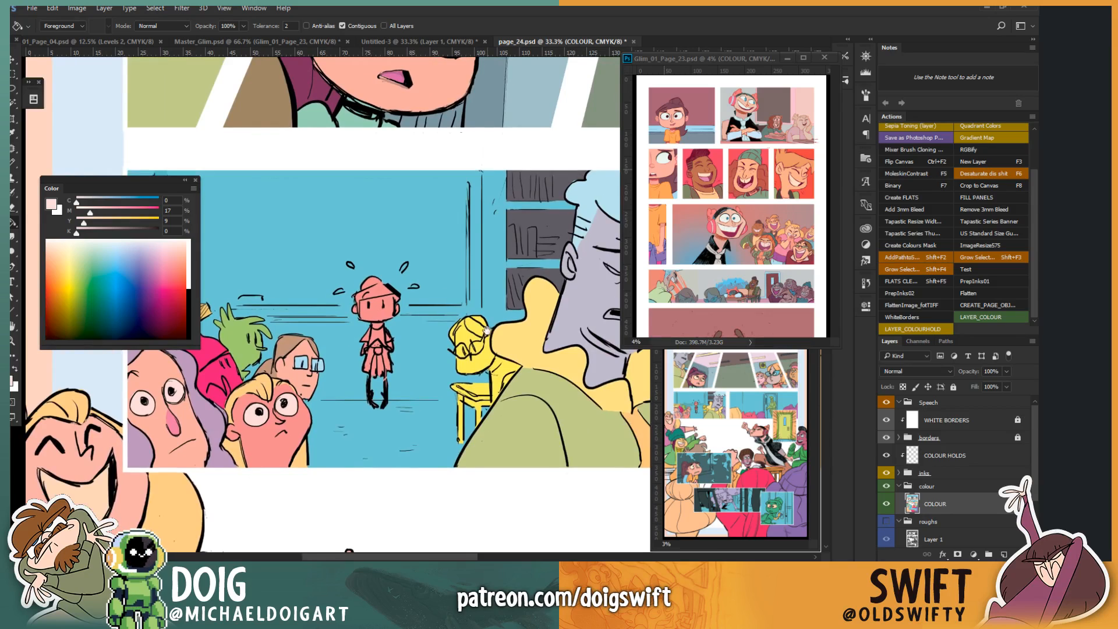
left_click_drag(486, 330, 344, 335)
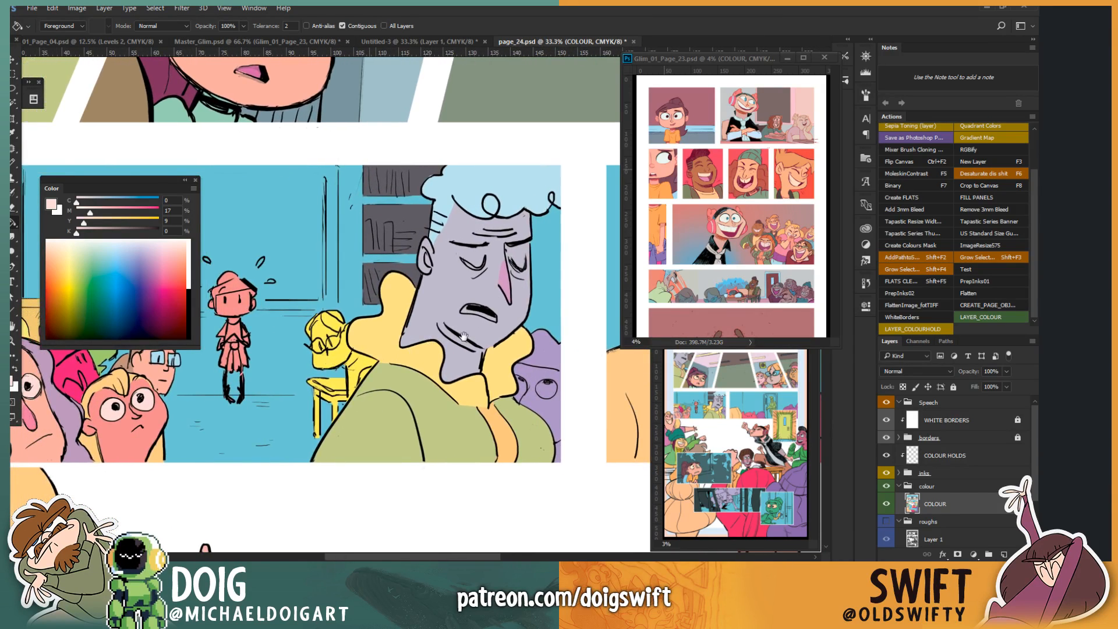
left_click_drag(464, 337, 585, 292)
left_click_drag(402, 321, 405, 369)
Step: Lasso the yellow stool below the seated yellow figure, fill it with pink C0 M52 Y9 K0, and clear the selection
key("ctrl+plus")
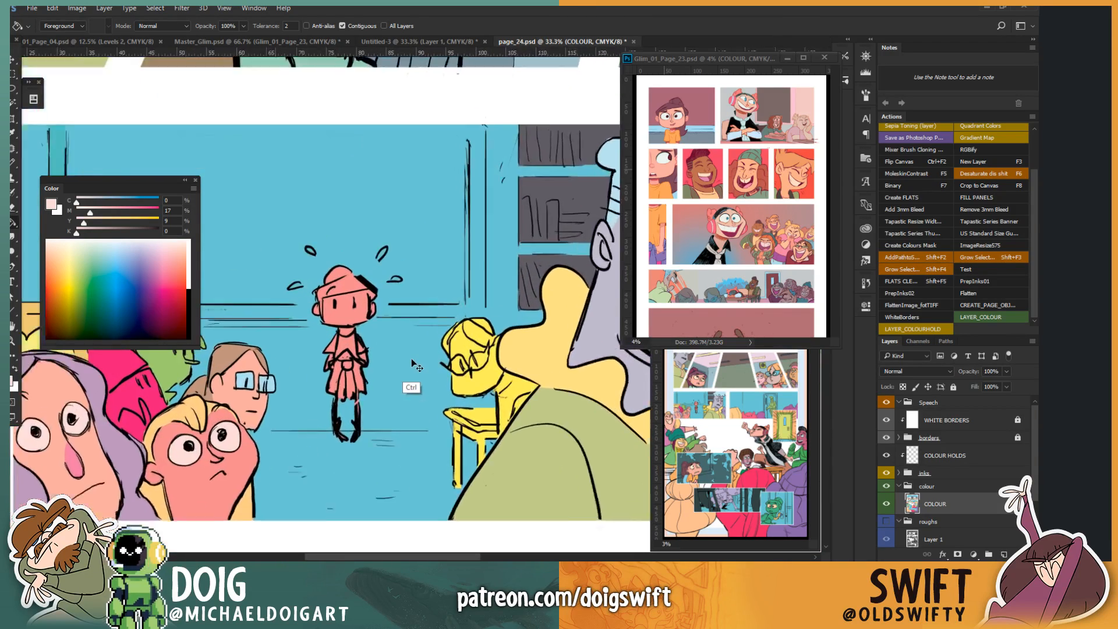
key("ctrl+plus")
left_click_drag(454, 409, 361, 314)
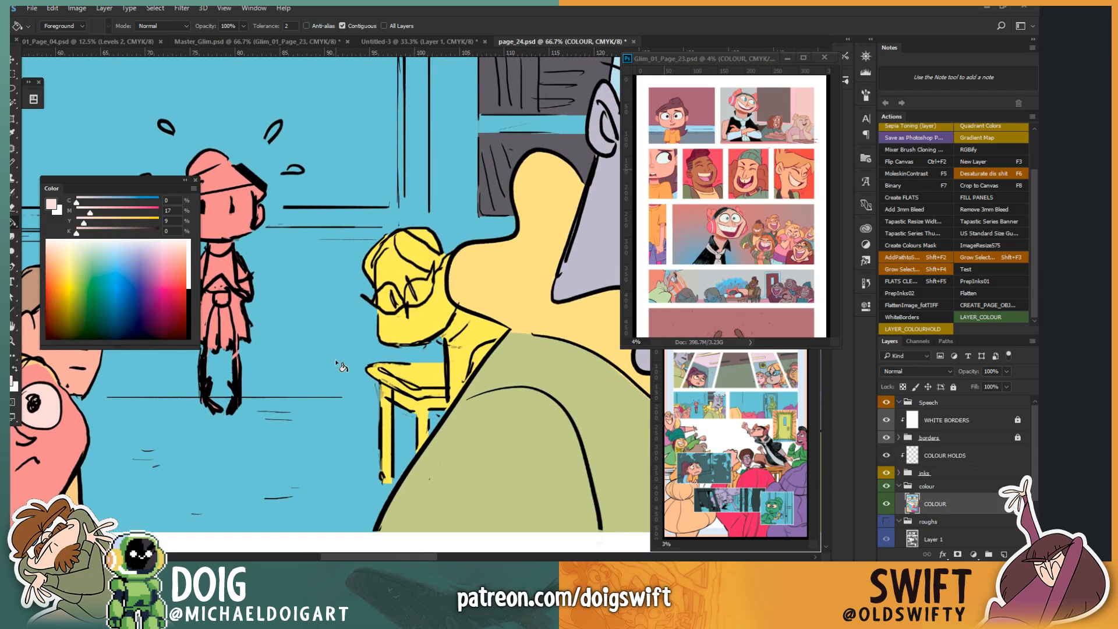
key("l")
mouse_move(454, 414)
left_mouse_down()
mouse_move(447, 359)
mouse_move(391, 356)
mouse_move(348, 403)
mouse_move(370, 504)
mouse_move(457, 438)
mouse_move(454, 414)
left_mouse_up()
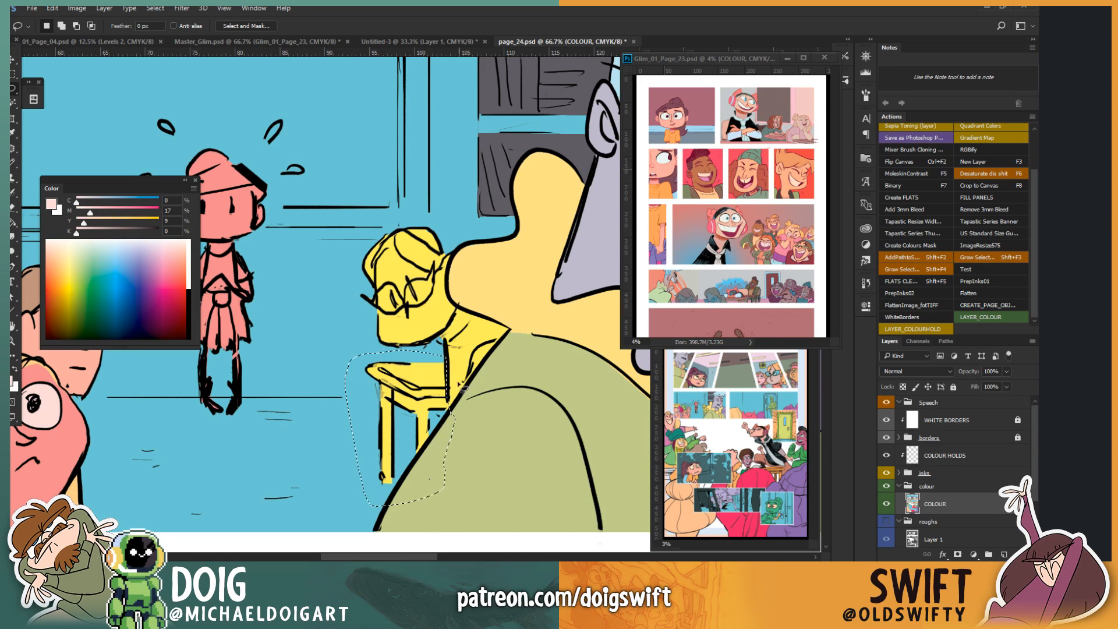
scroll(305, 375, "left", 3)
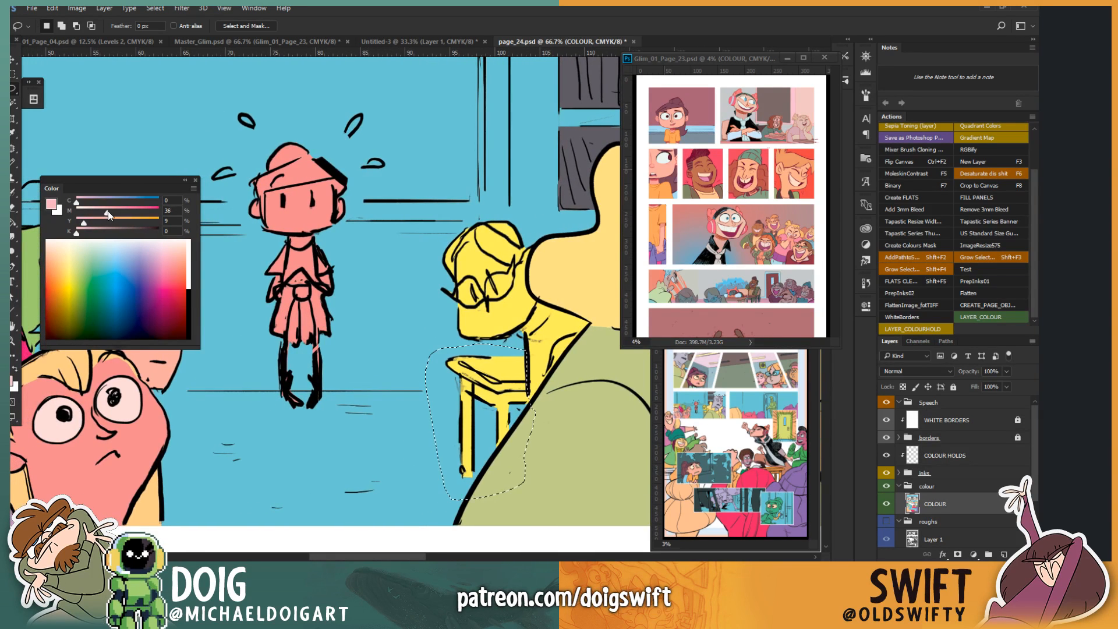
left_click_drag(107, 213, 125, 214)
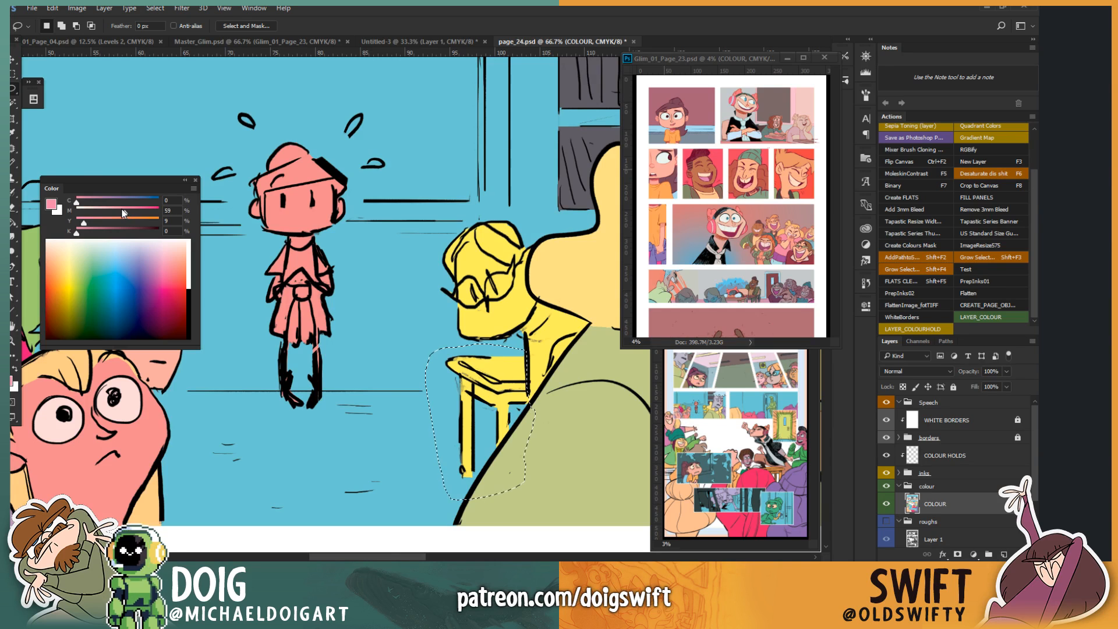
key("g")
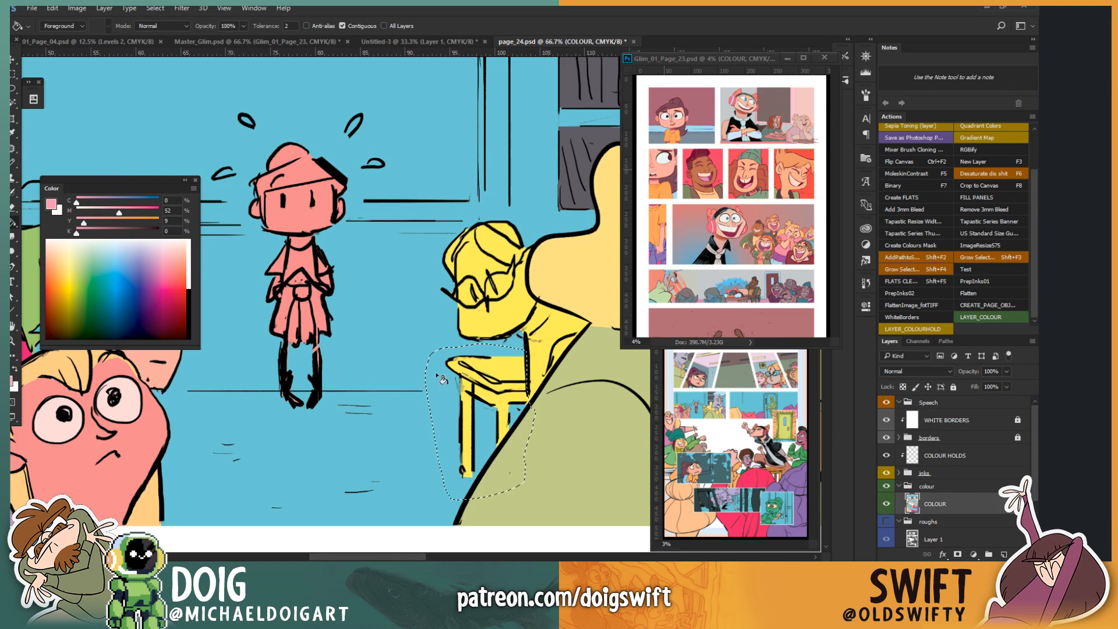
left_click(495, 371)
scroll(402, 326, "left", 6)
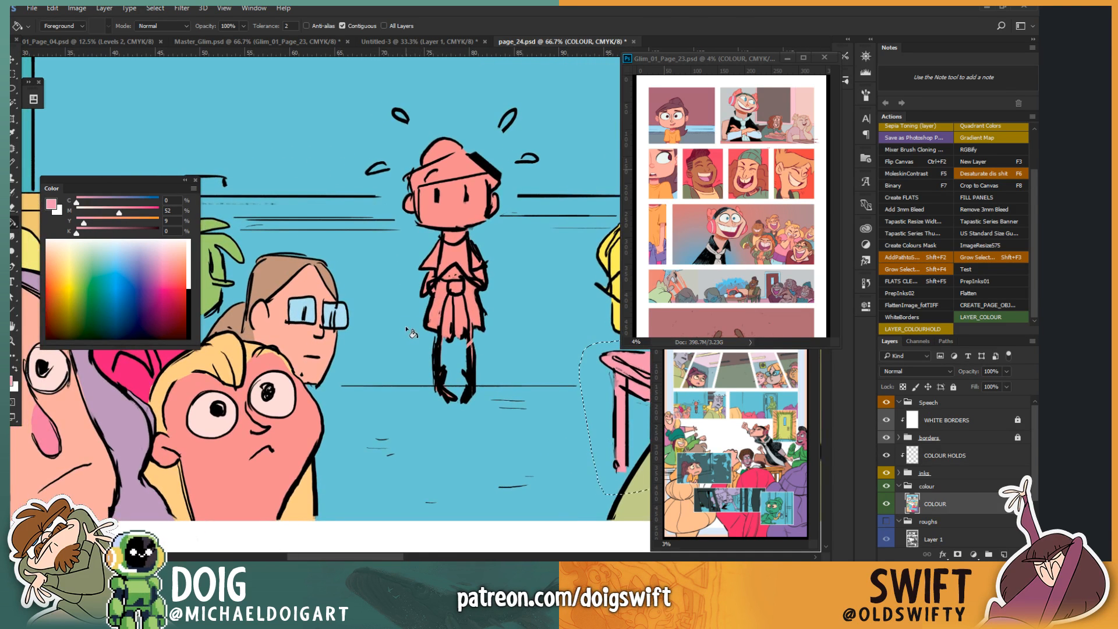
scroll(409, 326, "down", 2)
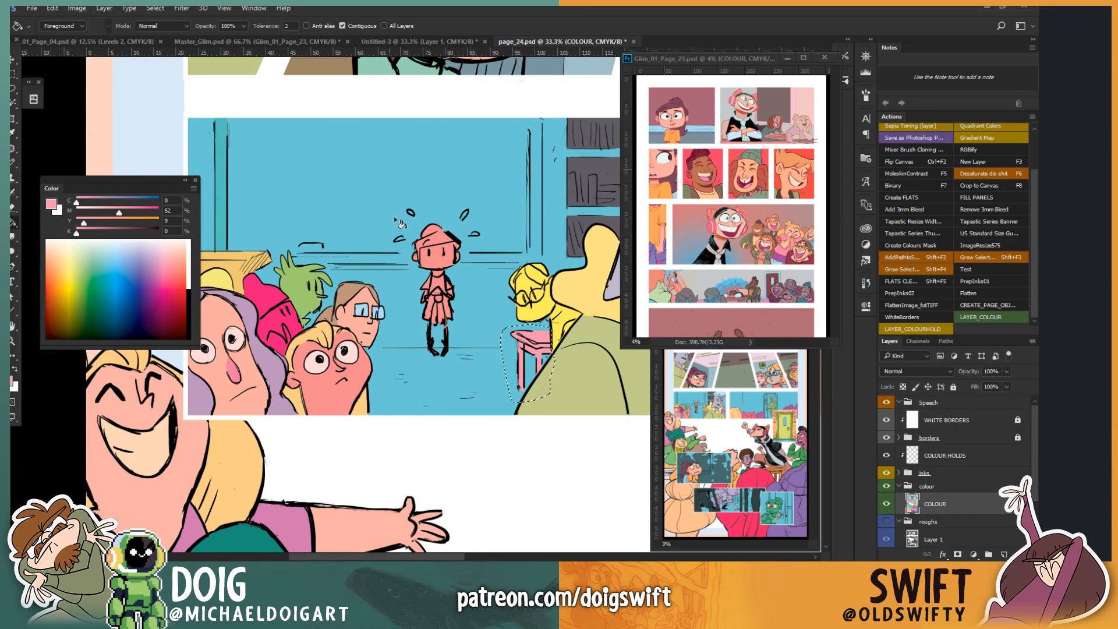
key("ctrl+d")
Step: Set the foreground colour to mauve C31 M52 Y9 K0
left_click_drag(406, 273, 365, 312)
left_click_drag(322, 234, 392, 244)
left_click_drag(312, 306, 379, 344)
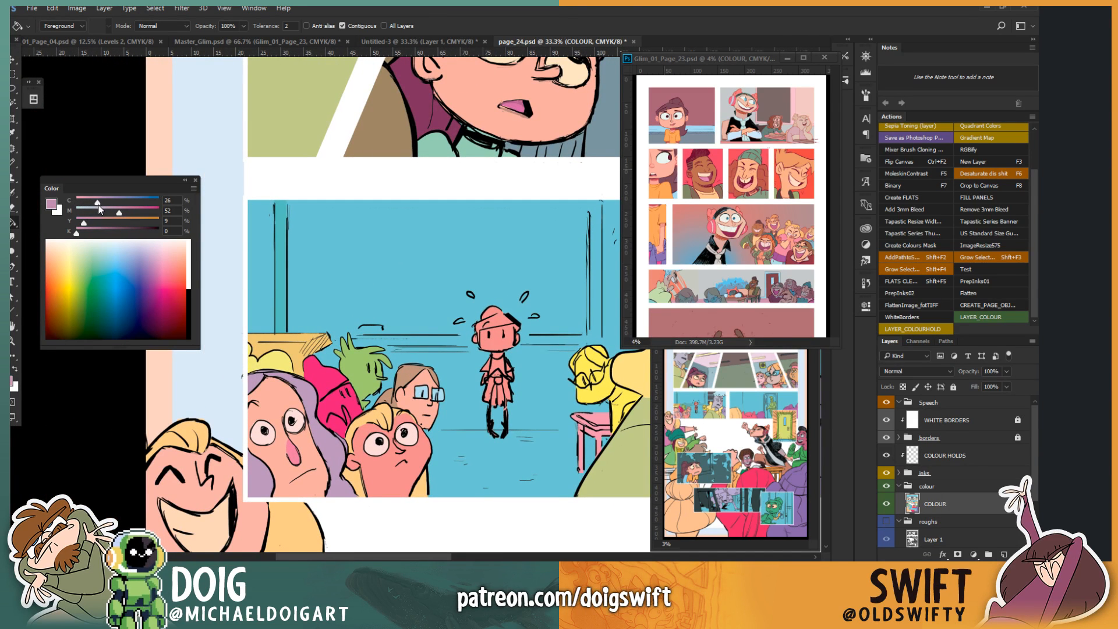
left_click_drag(446, 346, 363, 303)
left_click_drag(362, 348, 344, 383)
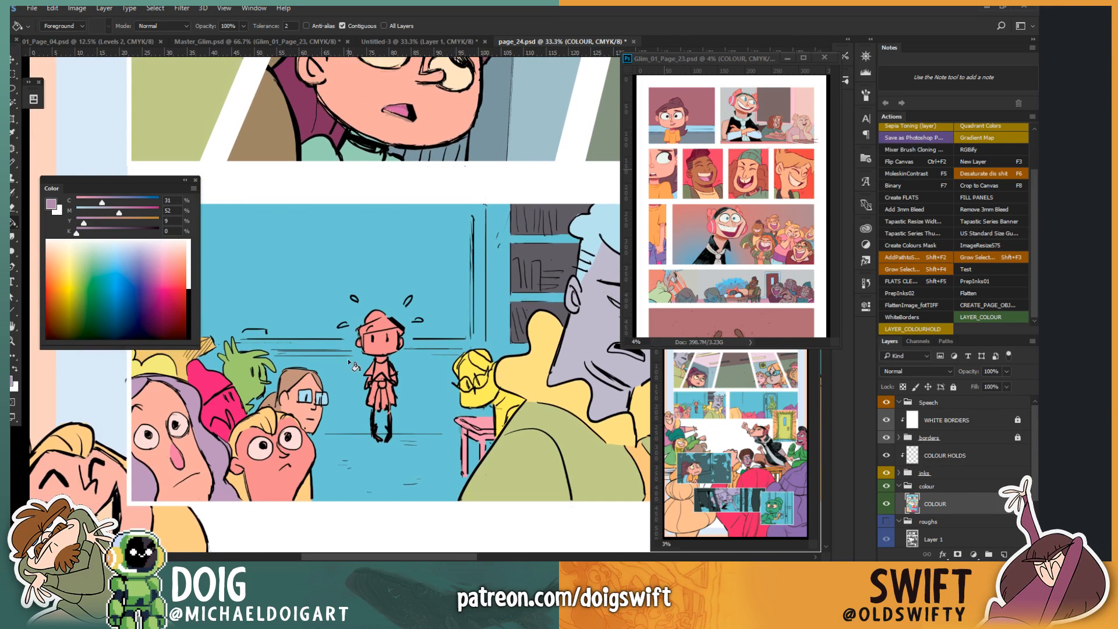
Step: Examine the back wall and the standing pink figure in the blue classroom panel
key("ctrl+plus")
left_click_drag(361, 316, 390, 233)
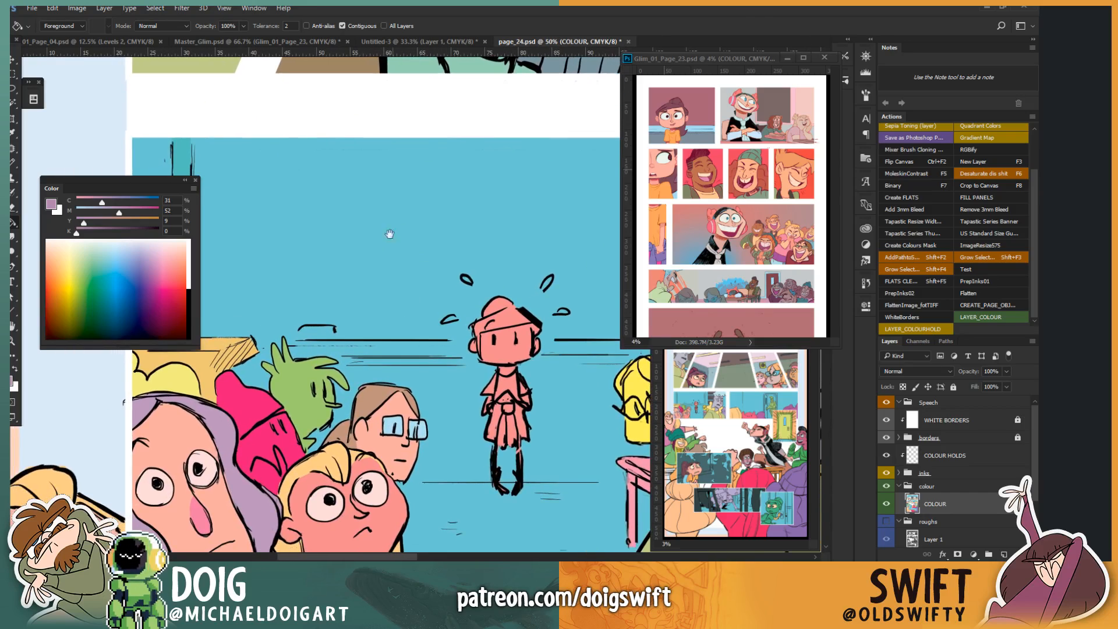
left_click_drag(432, 399, 267, 399)
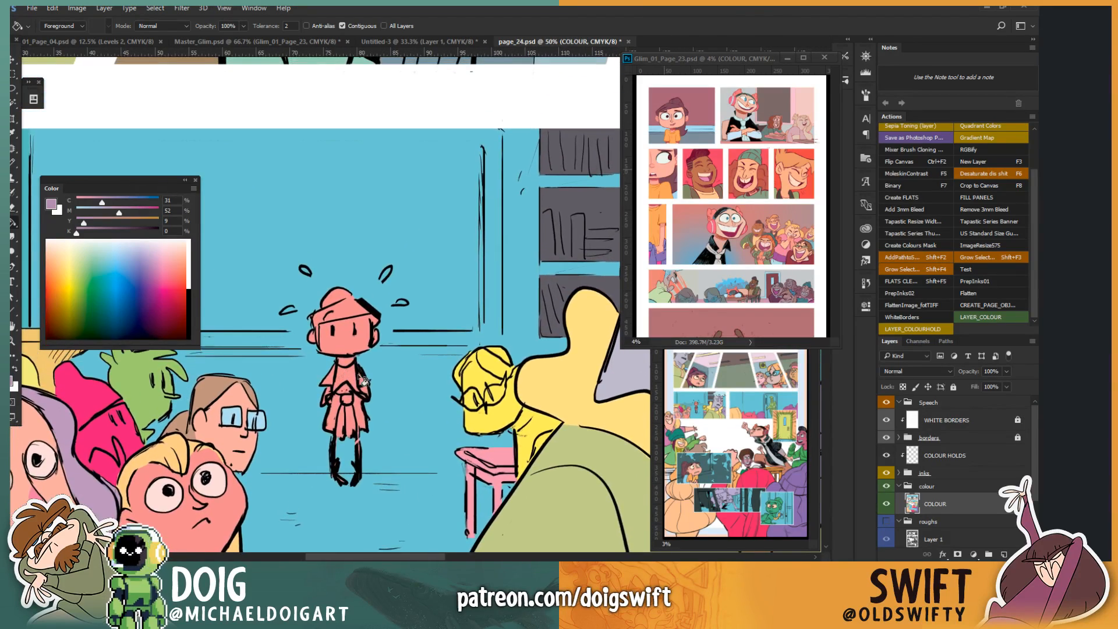
scroll(368, 387, "down", 1)
scroll(368, 387, "up", 1)
left_click_drag(470, 403, 297, 306)
left_click_drag(400, 410, 367, 374)
left_click_drag(205, 362, 450, 403)
left_click_drag(417, 269, 434, 427)
mouse_move(347, 386)
left_mouse_down()
mouse_move(452, 427)
mouse_move(361, 391)
mouse_move(300, 430)
left_mouse_up()
Step: Lasso the large back-wall section behind the standing pink figure with straight edges, from the pillar to the inked vertical line near the bookshelf
key("l")
left_click_drag(452, 366, 460, 384)
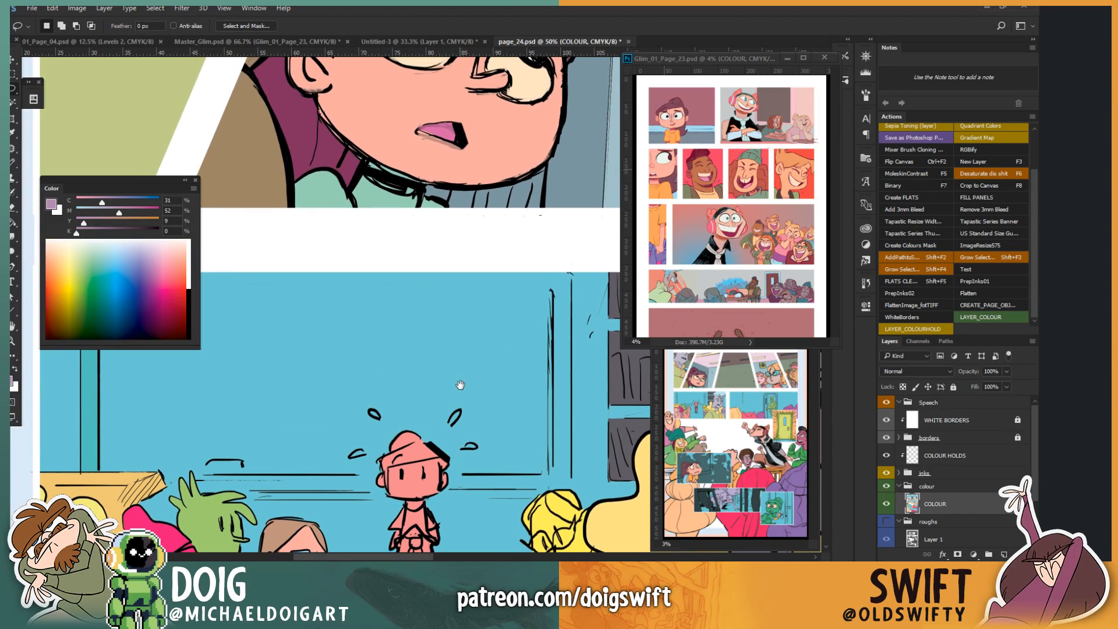
mouse_move(553, 275)
left_mouse_down()
mouse_move(535, 468)
mouse_move(557, 448)
mouse_move(520, 355)
mouse_move(554, 348)
mouse_move(554, 271)
mouse_move(549, 481)
mouse_move(421, 460)
mouse_move(315, 419)
mouse_move(194, 446)
mouse_move(149, 478)
left_mouse_up()
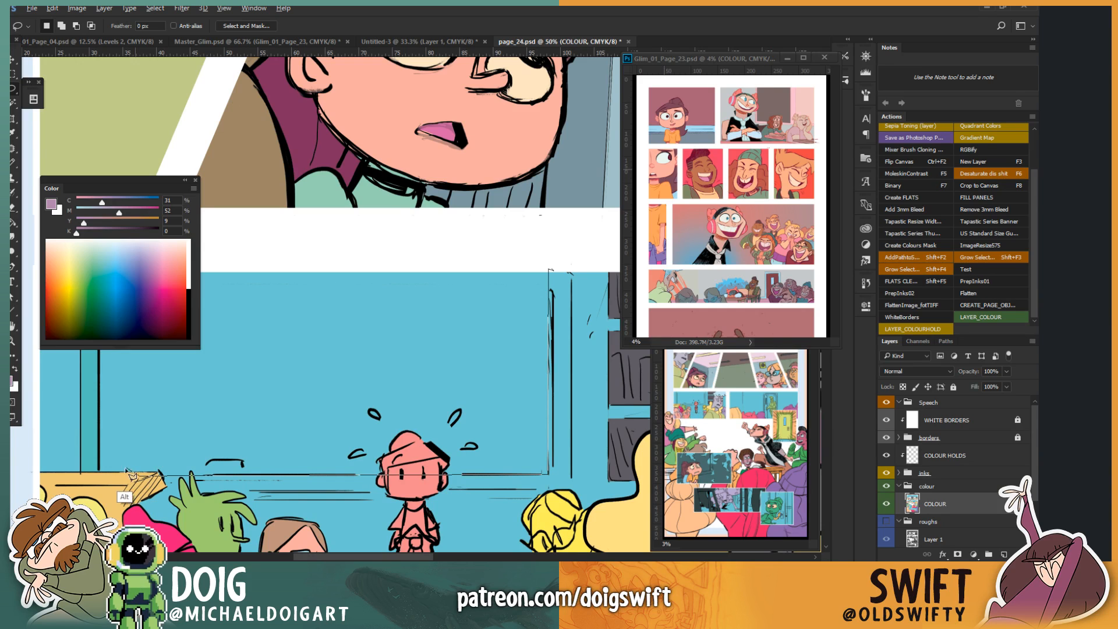
left_click(95, 478, "alt")
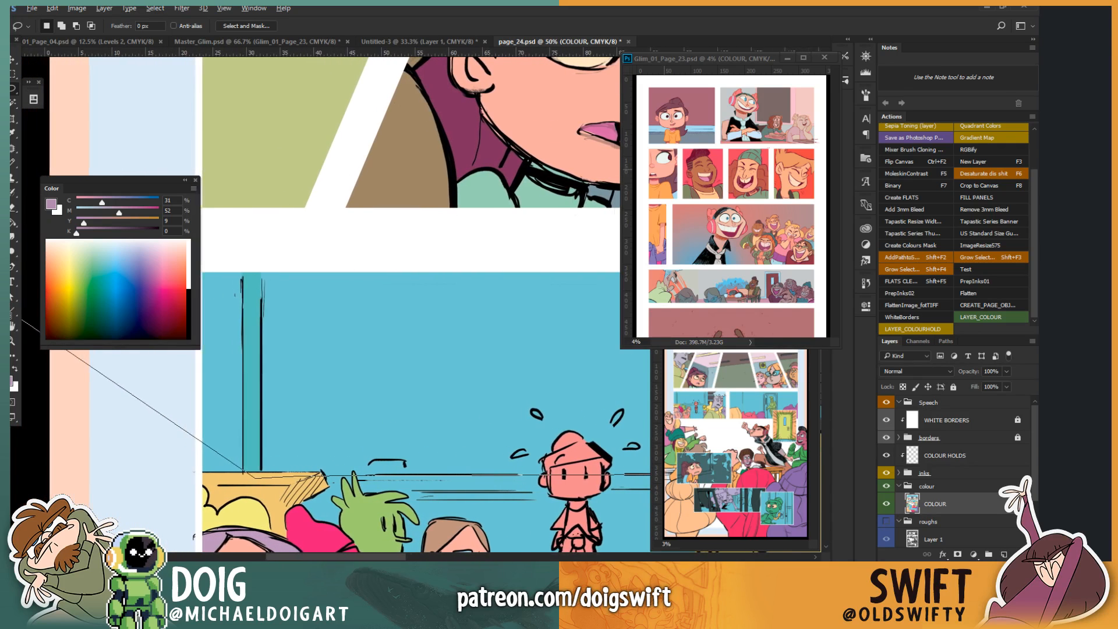
left_click(261, 255, "alt")
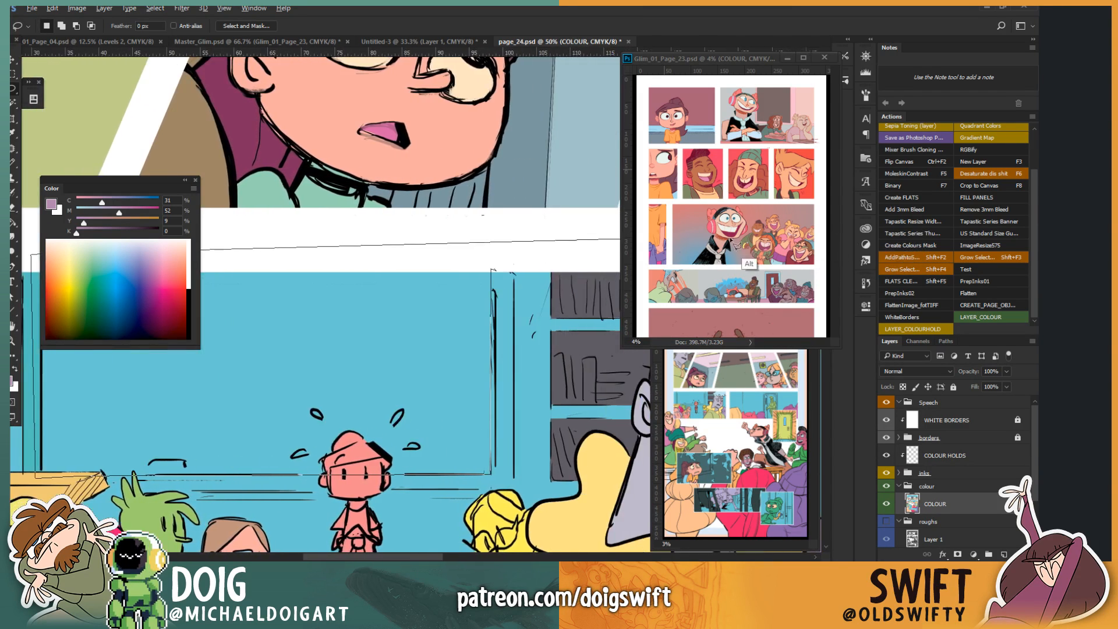
Step: Lasso the classroom board in the middle-row panel and fill it with magenta, C 25, M 93, Y 0, K 0
left_click(492, 264)
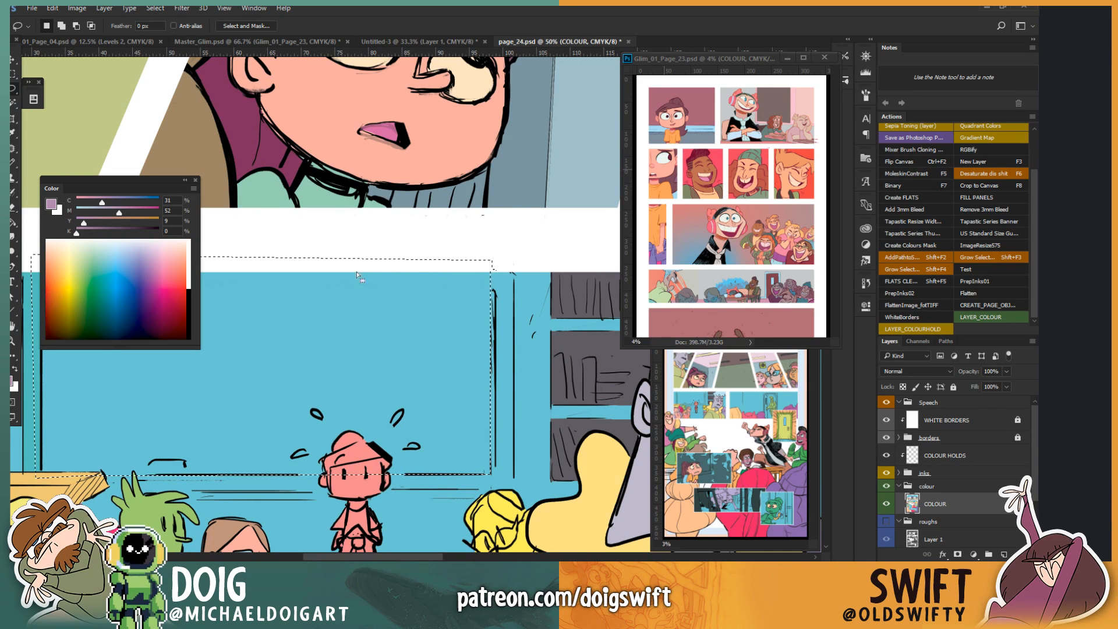
left_click_drag(404, 311, 340, 340)
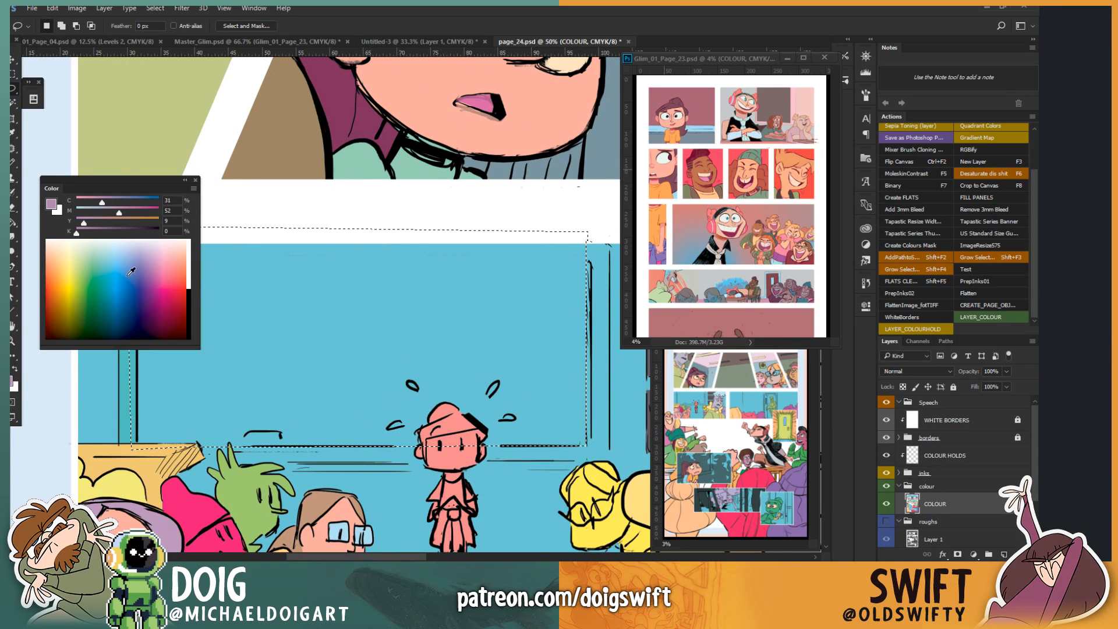
left_click_drag(131, 271, 164, 280)
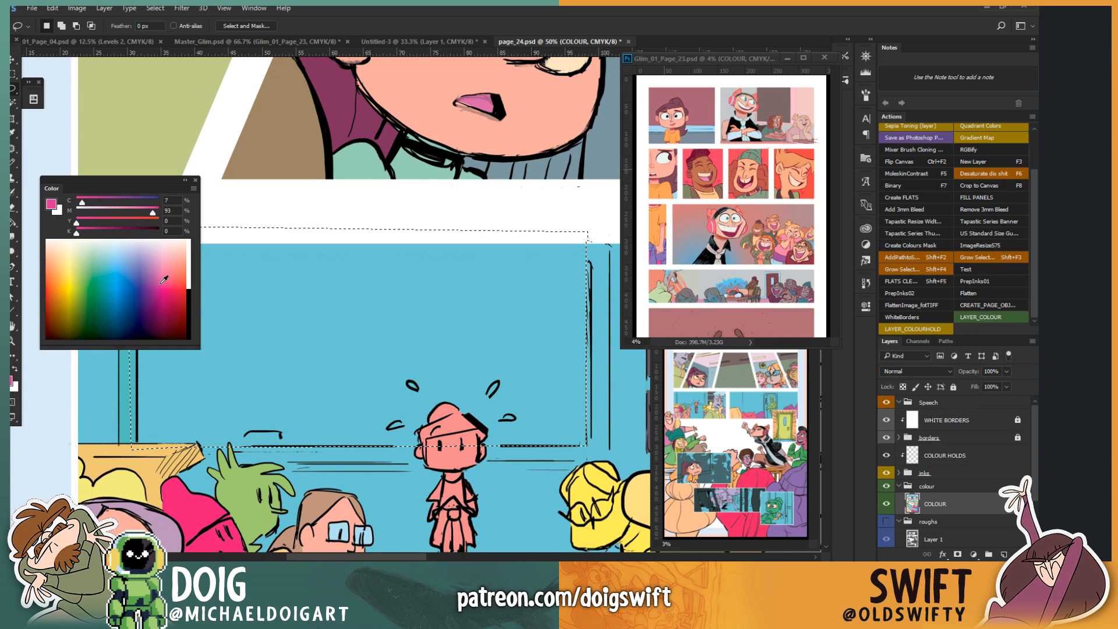
key("g")
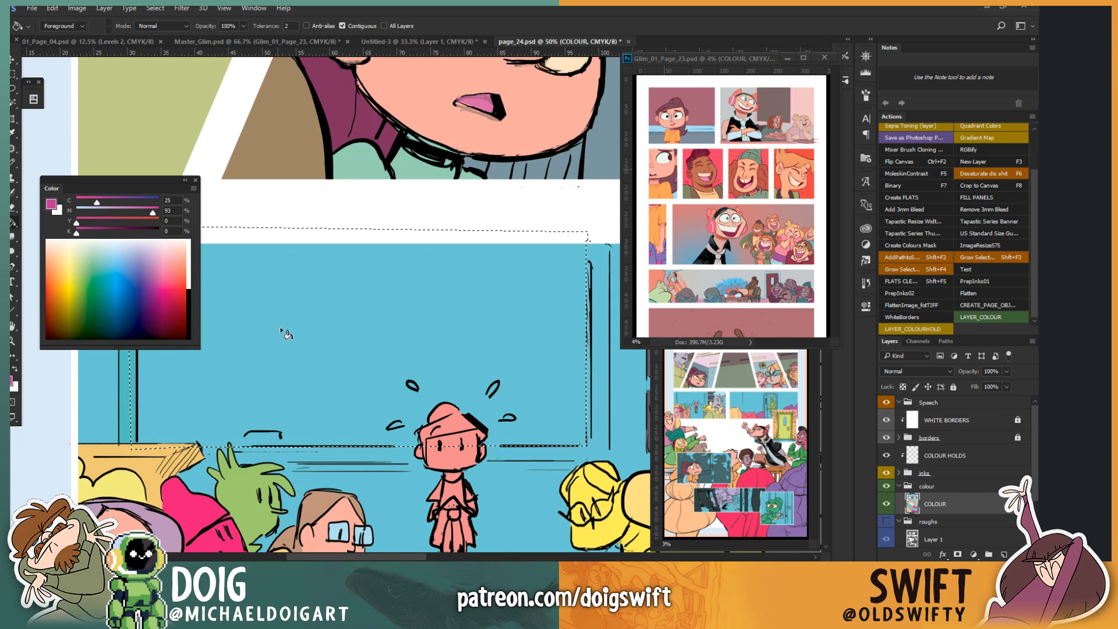
left_click(340, 337)
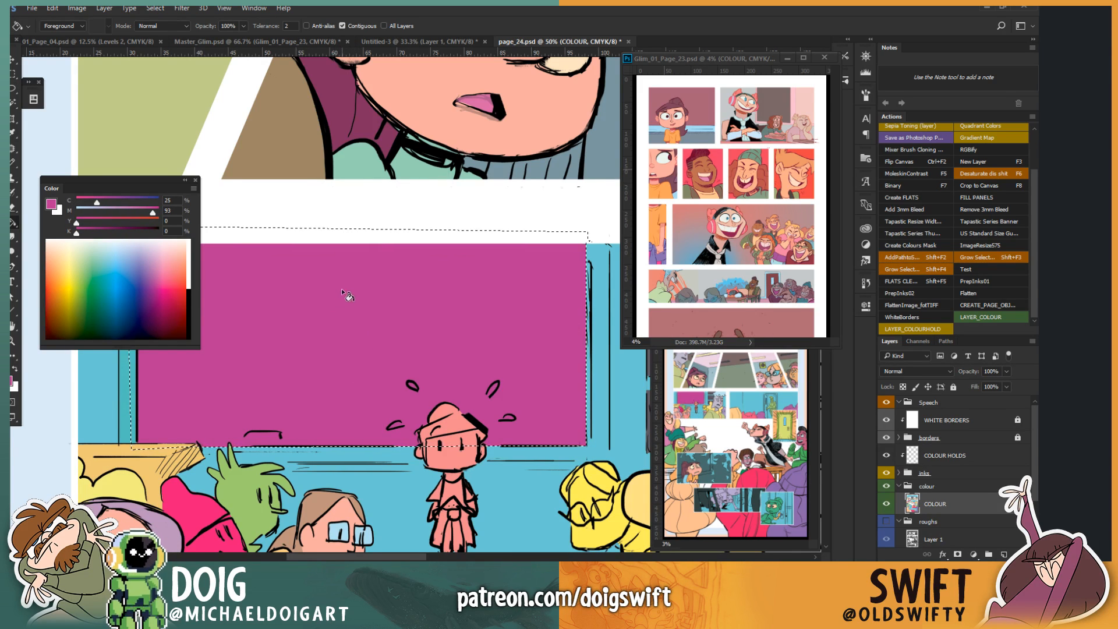
Step: Select the board's magenta fill on its own and lower its saturation to -45 with Hue/Saturation
key("ctrl+d")
key("w")
left_click(337, 335)
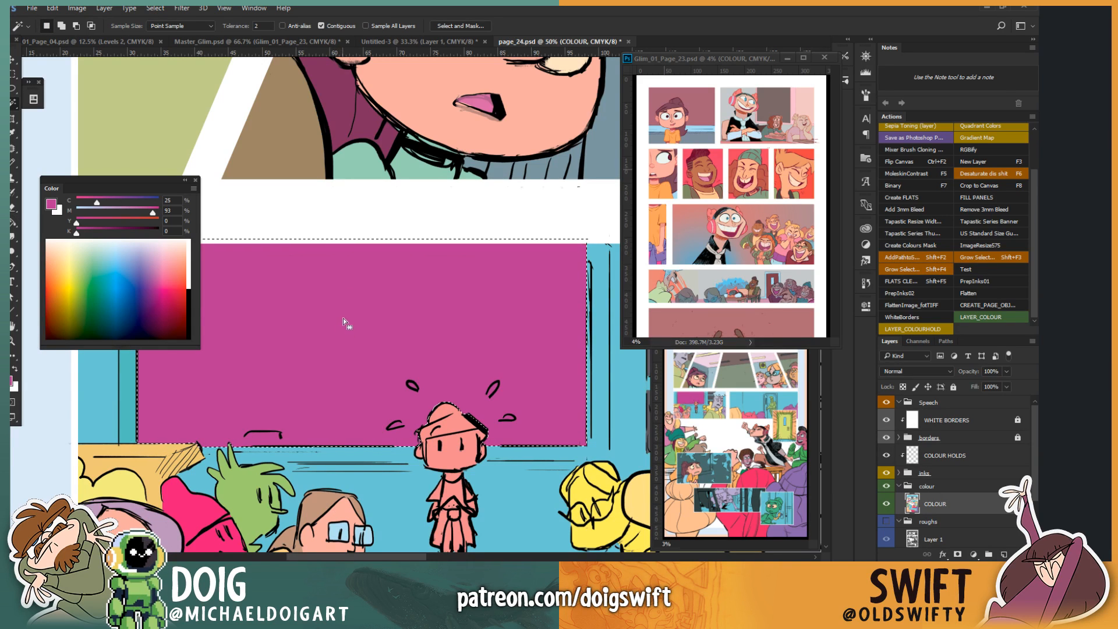
key("ctrl+u")
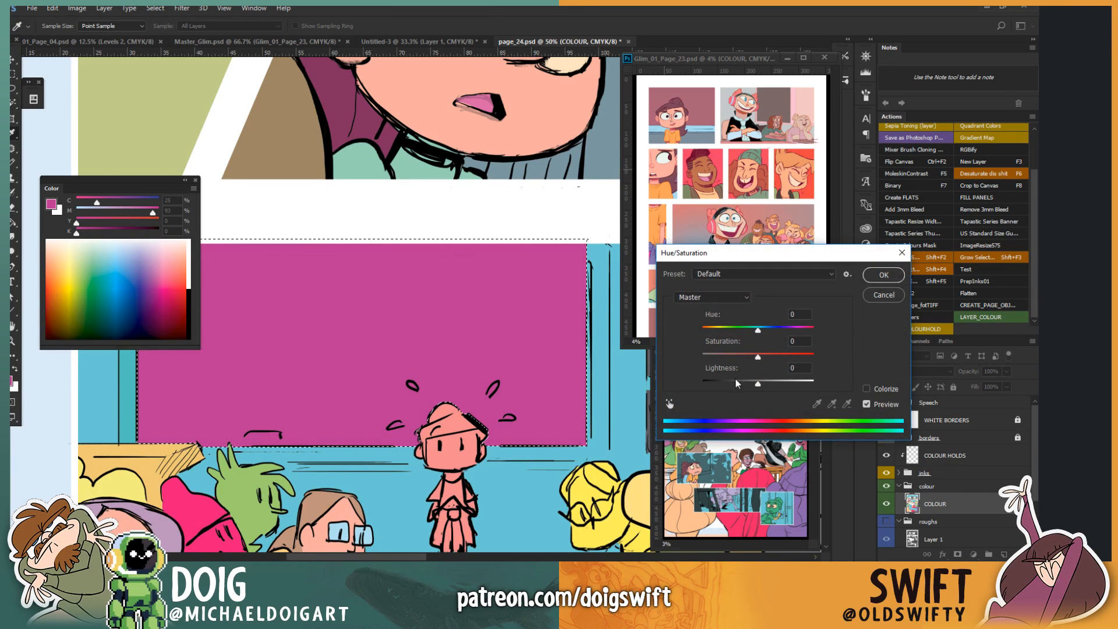
left_click_drag(757, 353, 734, 360)
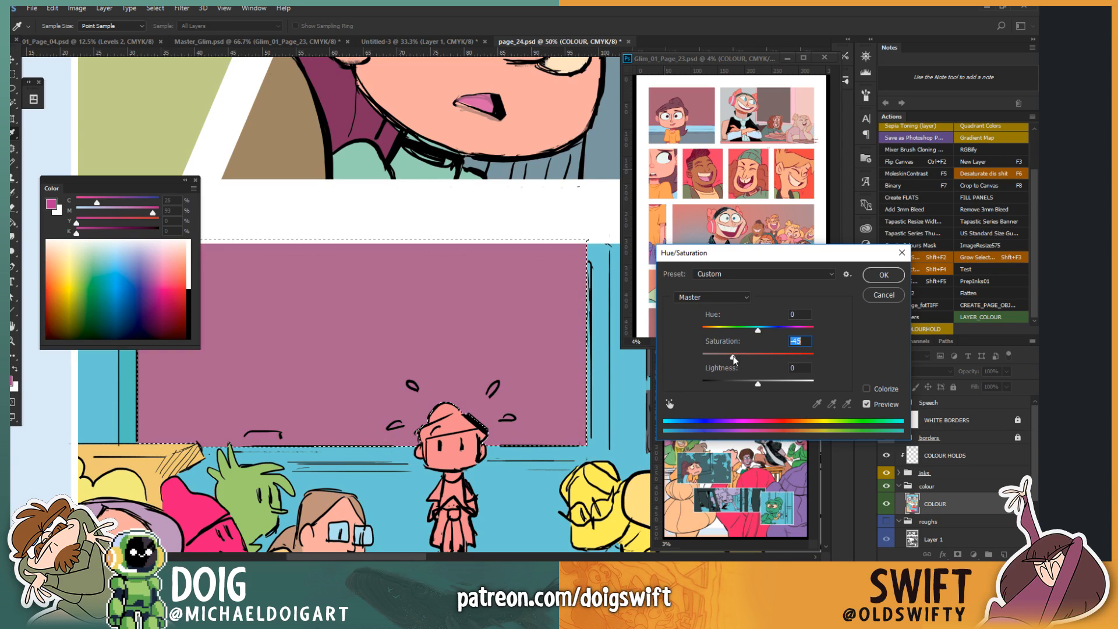
left_click(883, 275)
Step: Lasso the board's surrounding frame along its outer right and lower edges
key("w")
left_click_drag(471, 364, 403, 387)
scroll(429, 276, "down", 1)
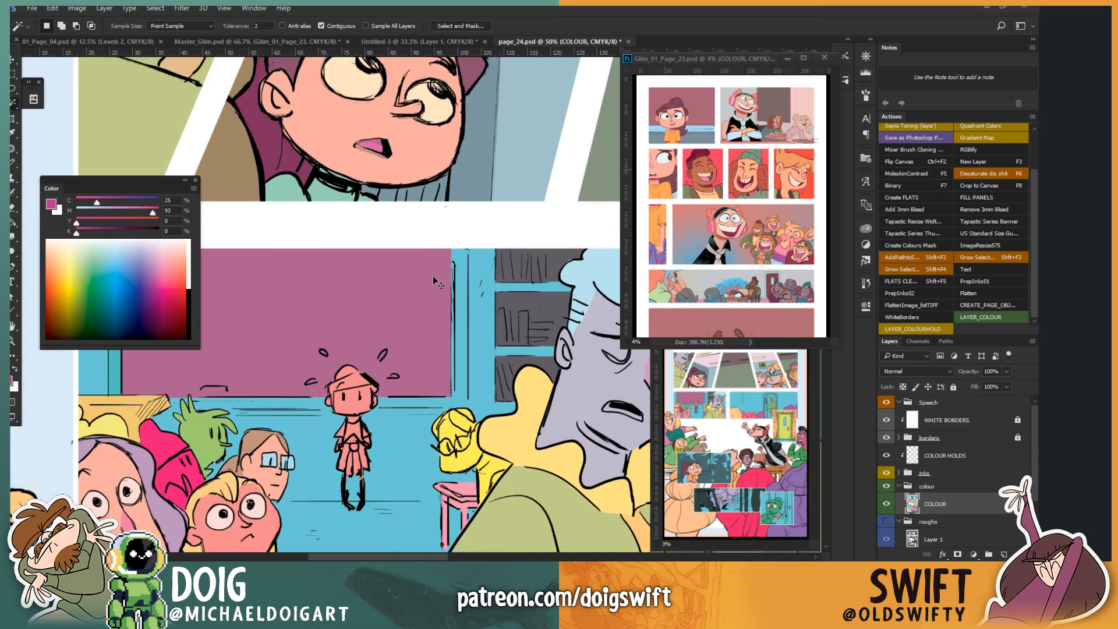
key("l")
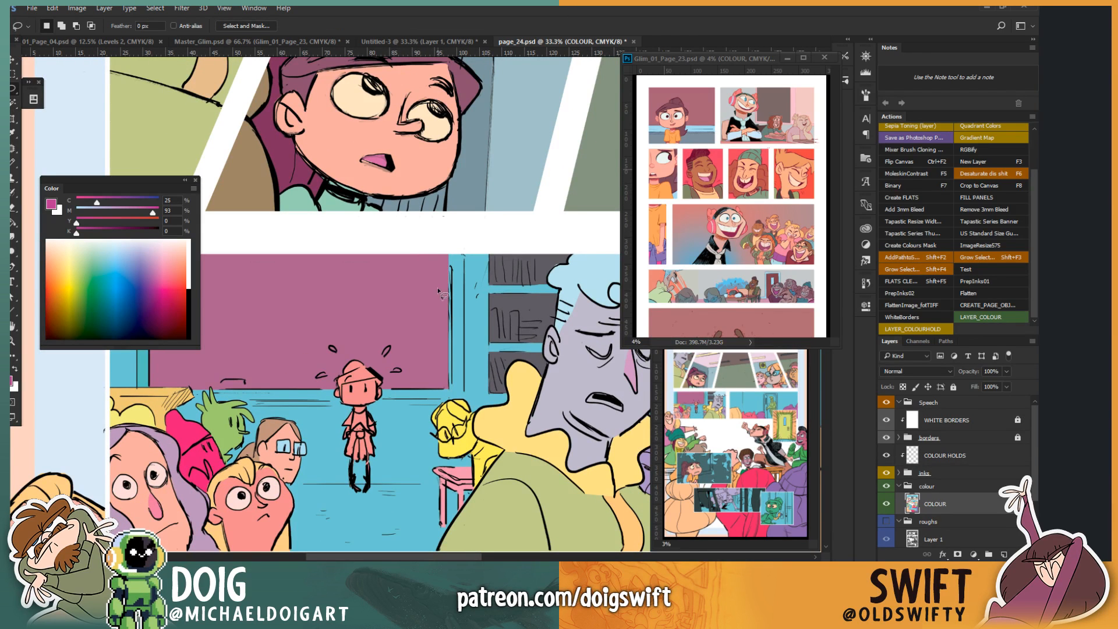
scroll(437, 288, "up", 1)
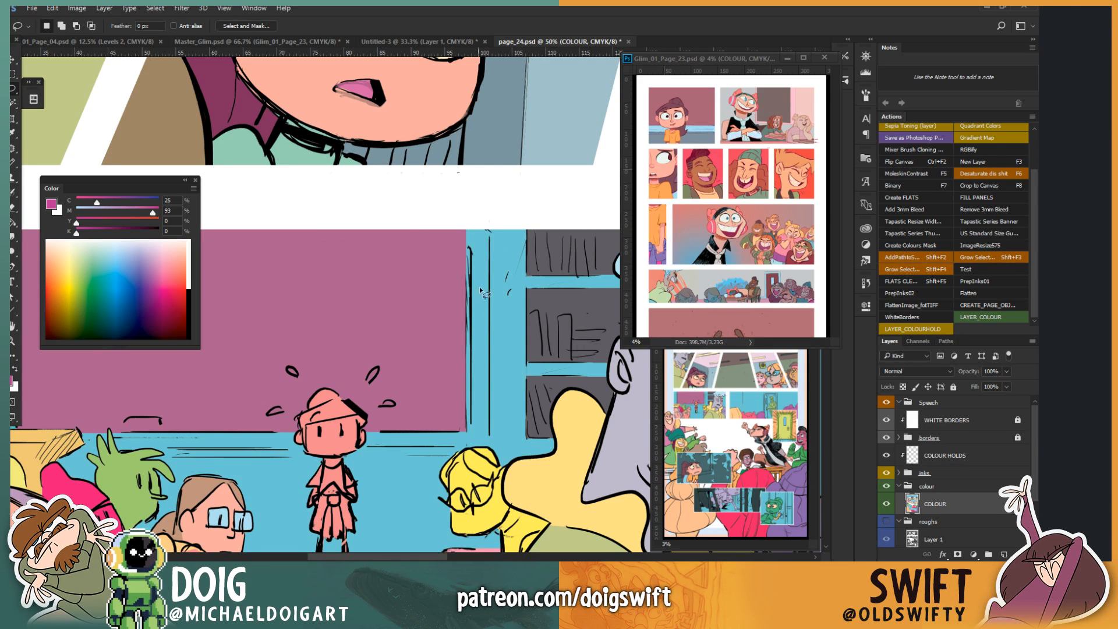
left_click_drag(468, 334, 471, 317)
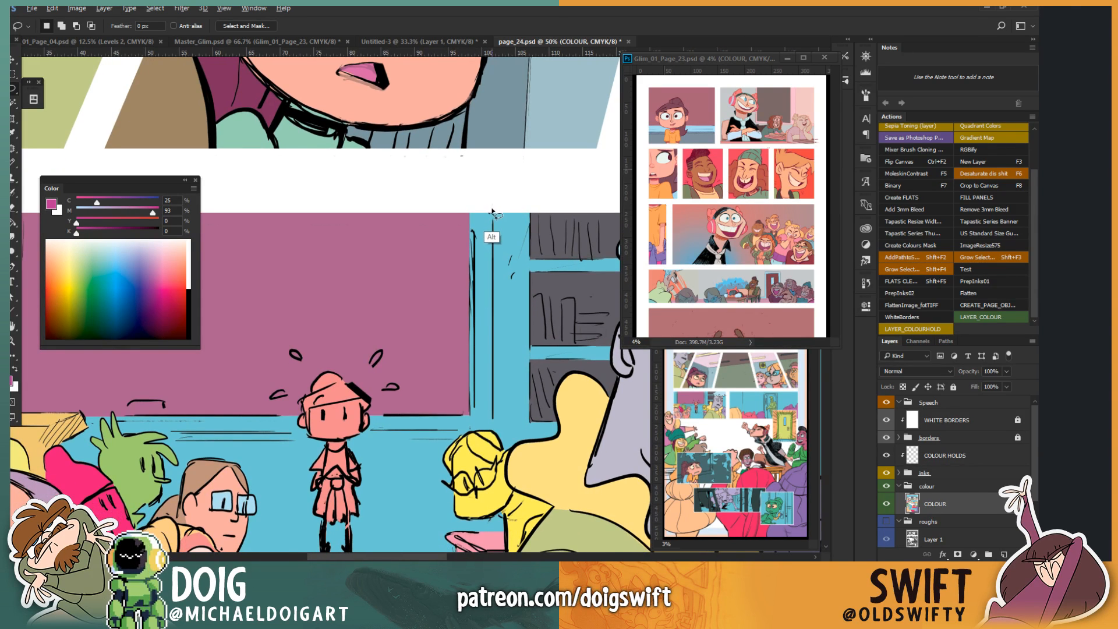
left_click(493, 435, "alt")
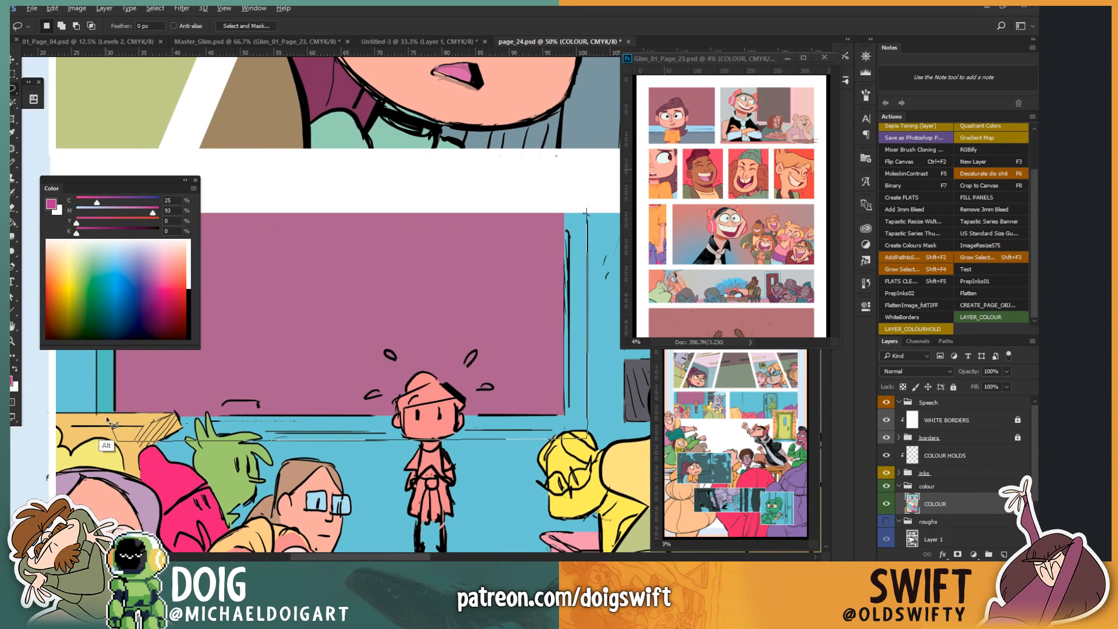
mouse_move(447, 268)
left_mouse_down()
mouse_move(574, 189)
mouse_move(587, 201)
left_mouse_up()
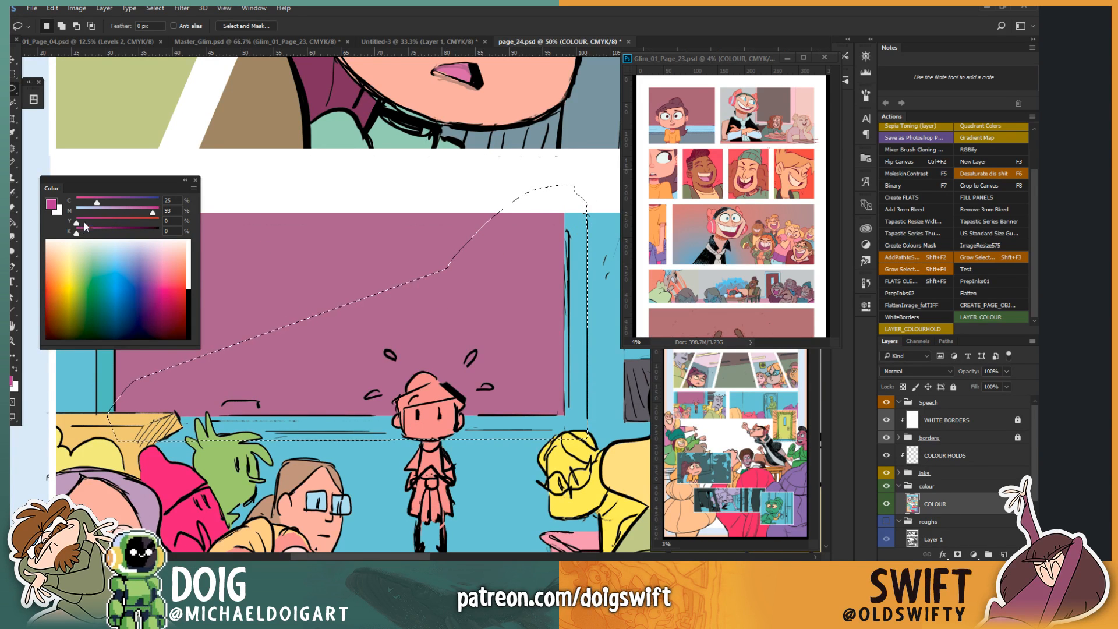
Step: Sample the background blue, adjust it to C 62, M 0, Y 30, K 0, fill the board's frame and deselect
mouse_move(86, 227)
left_mouse_down()
mouse_move(99, 224)
mouse_move(92, 202)
mouse_move(136, 214)
mouse_move(126, 213)
left_mouse_up()
key("i")
left_click(108, 381)
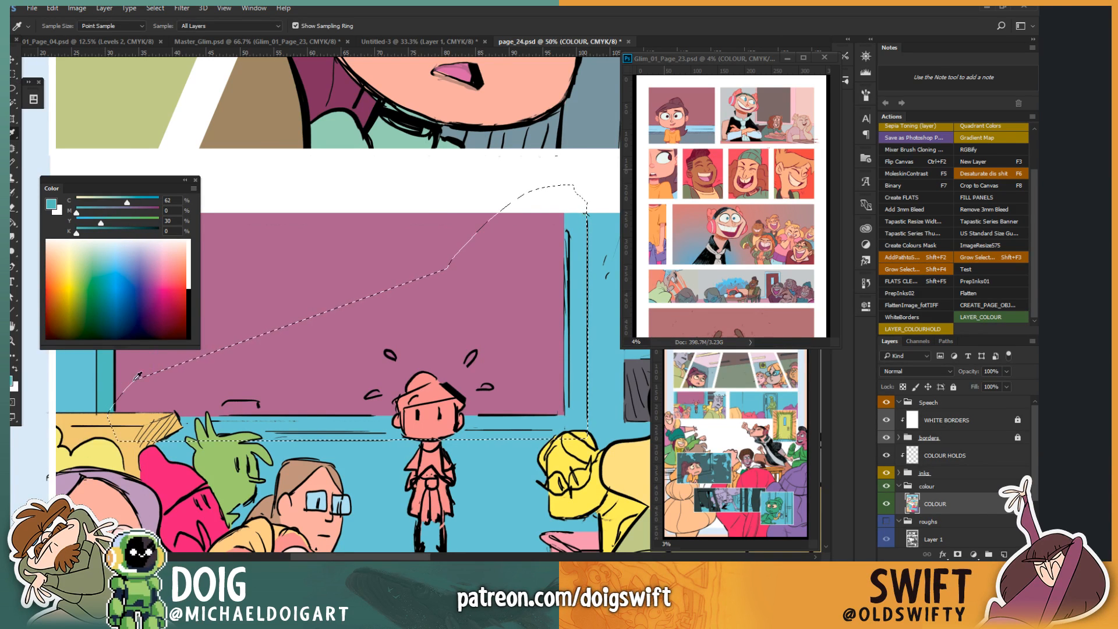
key("g")
left_click_drag(396, 387, 294, 383)
left_click(391, 420)
left_click_drag(191, 407, 293, 393)
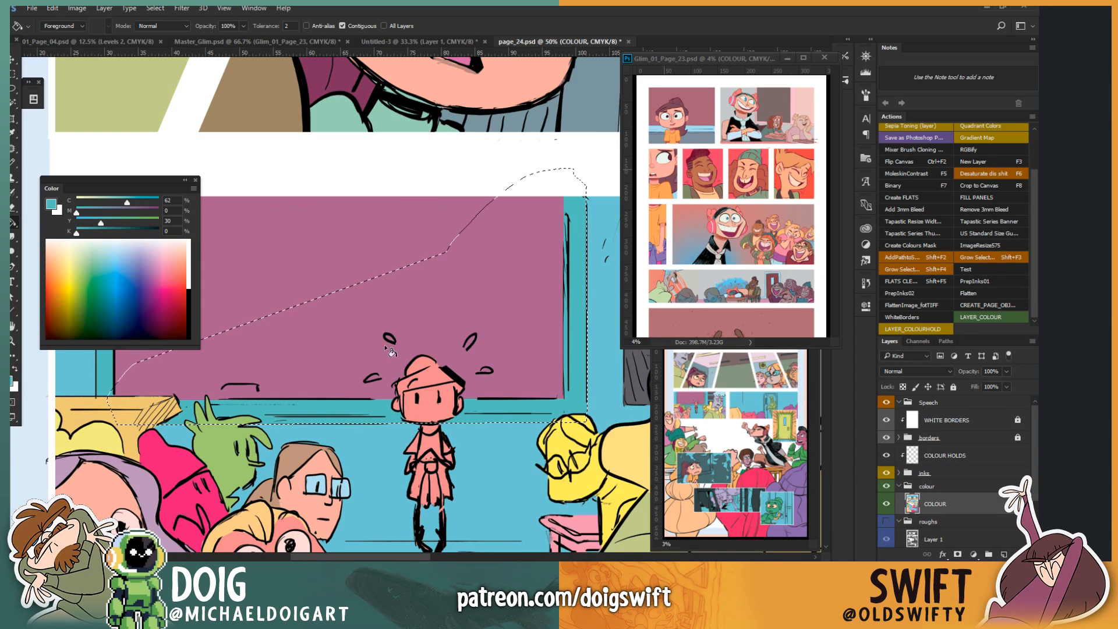
key("ctrl+d")
Step: Lasso the classroom wall across the whole panel, running the lower edge along the floor line
left_click_drag(320, 299, 344, 332)
key("ctrl+minus")
key("ctrl+plus")
left_click_drag(423, 396, 358, 307)
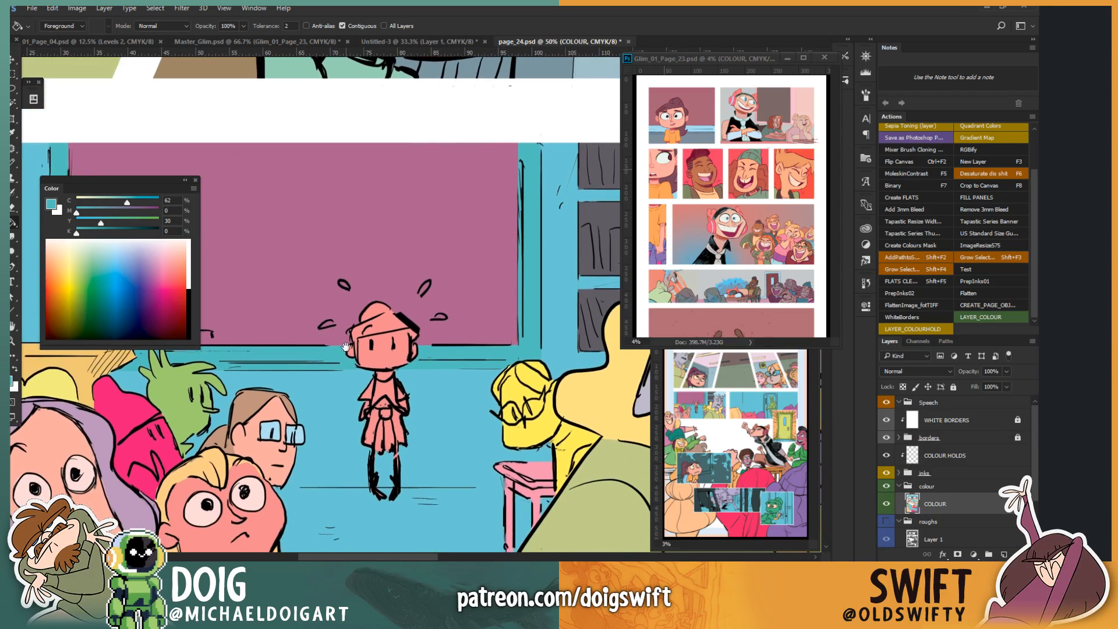
key("ctrl+minus")
key("l")
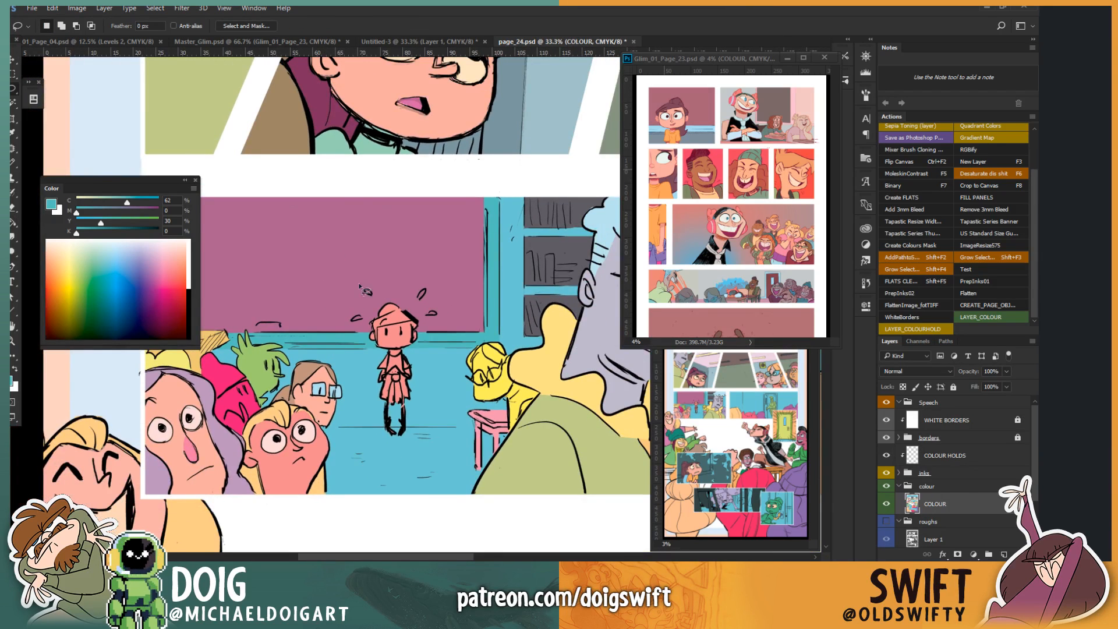
mouse_move(447, 388)
left_mouse_down()
mouse_move(307, 381)
mouse_move(375, 388)
left_mouse_up()
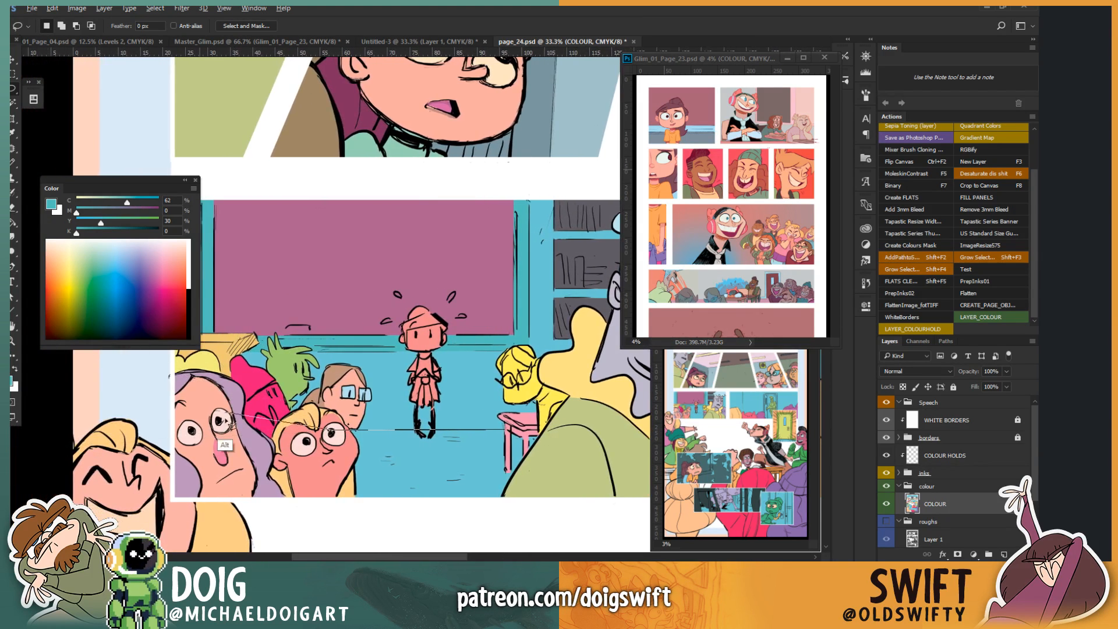
mouse_move(228, 422)
left_mouse_down()
mouse_move(183, 446)
mouse_move(159, 417)
mouse_move(174, 345)
mouse_move(161, 340)
mouse_move(158, 194)
mouse_move(187, 181)
mouse_move(370, 218)
mouse_move(746, 199)
mouse_move(761, 188)
mouse_move(604, 169)
mouse_move(784, 197)
mouse_move(842, 195)
left_mouse_up()
mouse_move(871, 191)
left_mouse_down()
mouse_move(481, 255)
mouse_move(556, 187)
mouse_move(538, 349)
mouse_move(543, 421)
mouse_move(470, 450)
mouse_move(289, 427)
left_mouse_up()
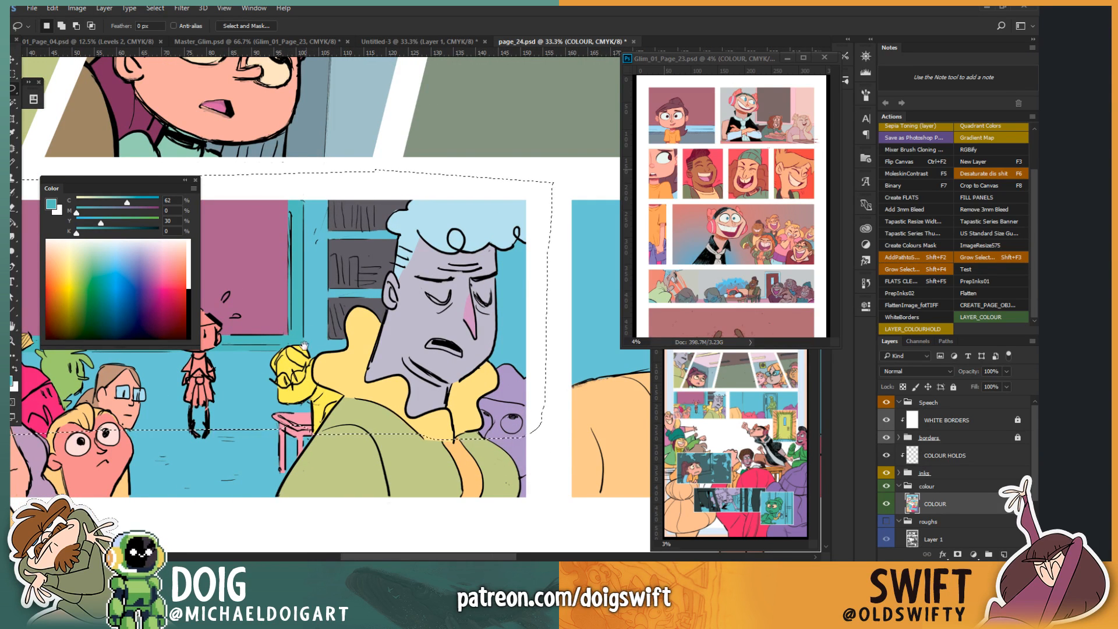
Step: Fill all the wall sections around the board and shelves with pale green, C 28, M 0, Y 30, K 0, and deselect
left_click_drag(283, 298, 322, 310)
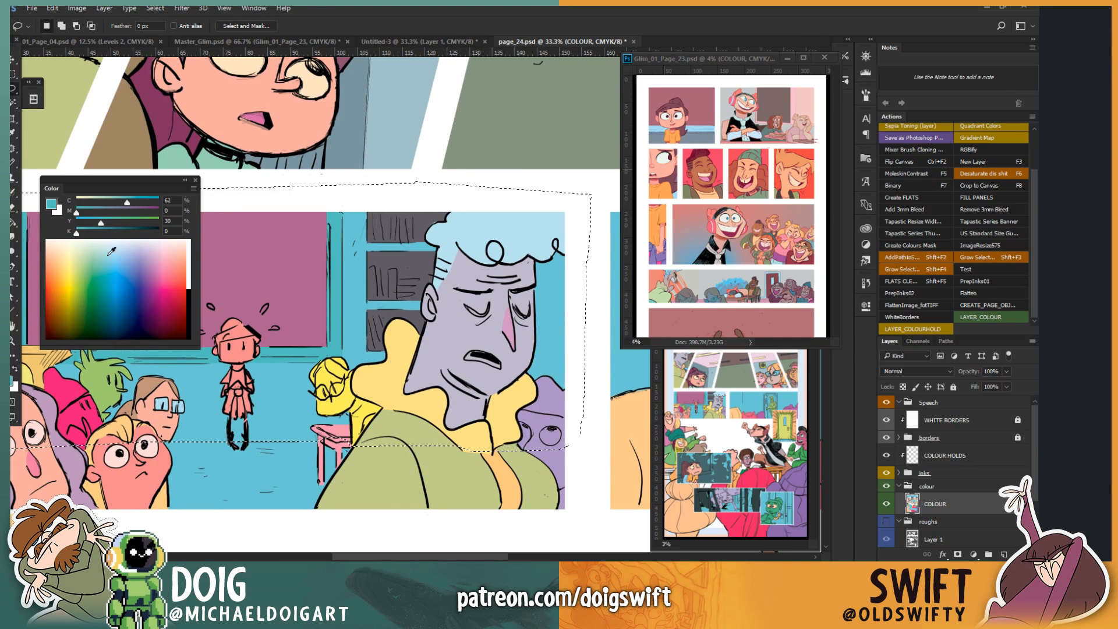
left_click_drag(117, 204, 103, 203)
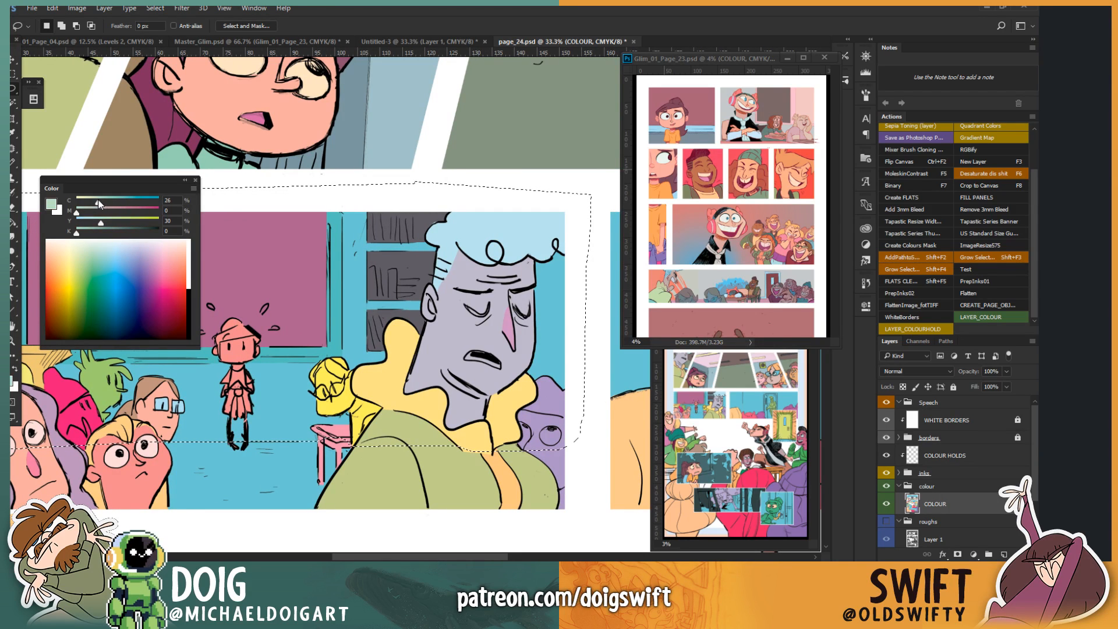
key("g")
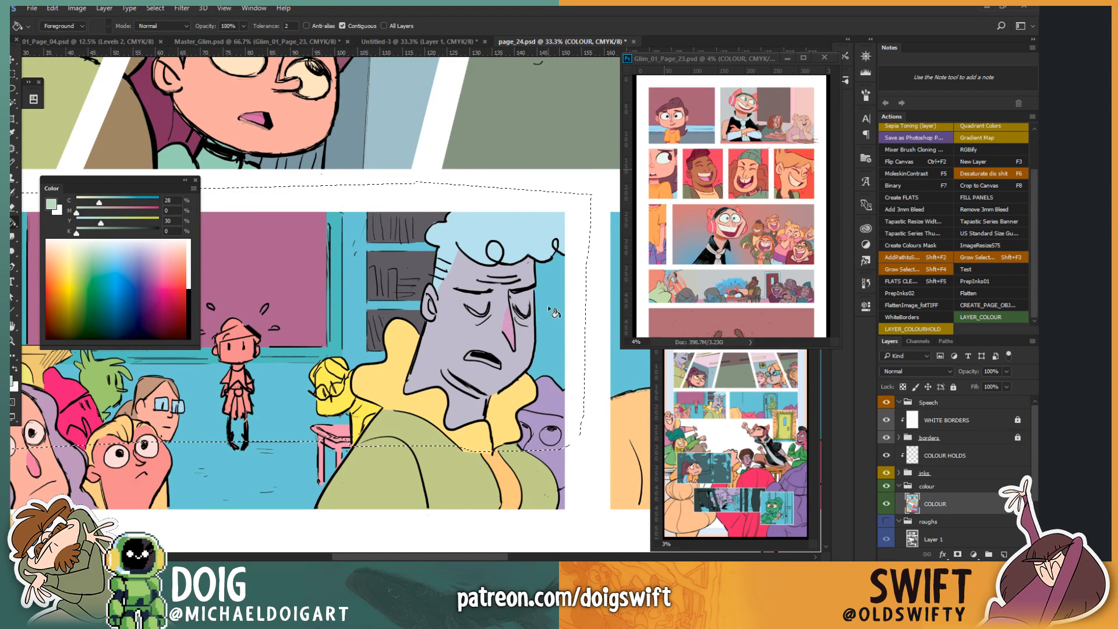
left_click(542, 281)
left_click(354, 334)
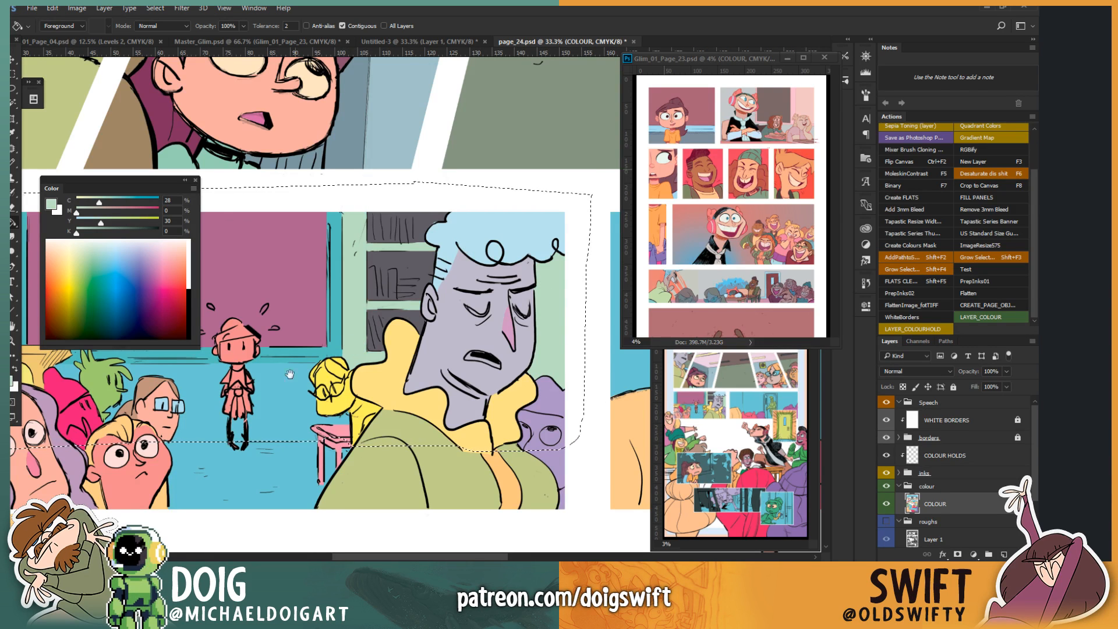
left_click_drag(277, 379, 346, 365)
left_click(332, 391)
left_click_drag(256, 362, 362, 423)
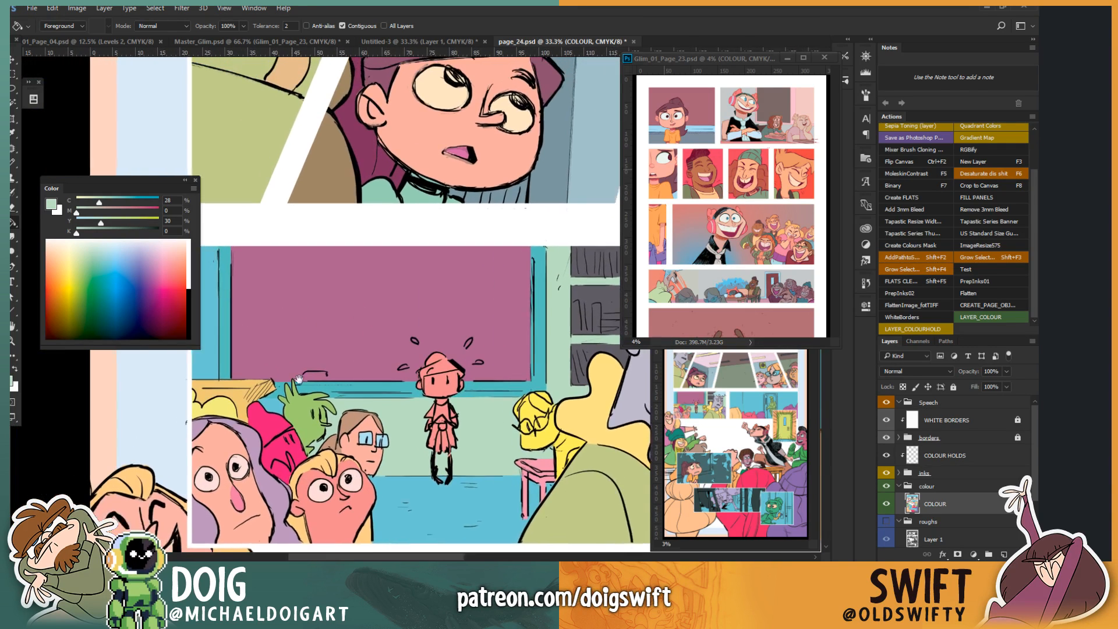
left_click_drag(246, 414, 288, 419)
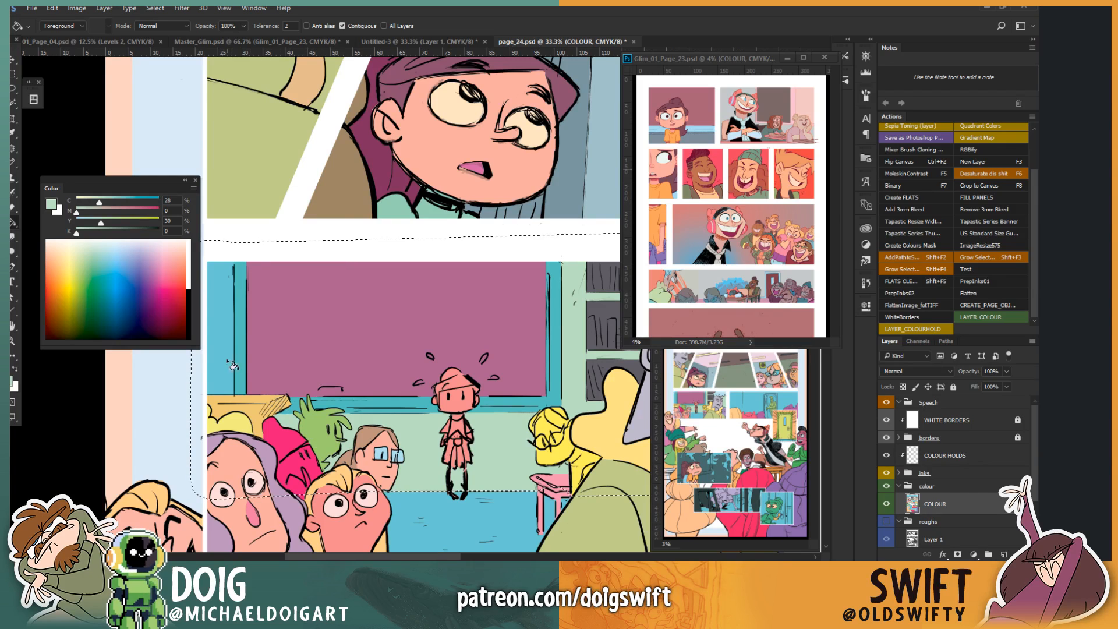
left_click_drag(437, 388, 285, 352)
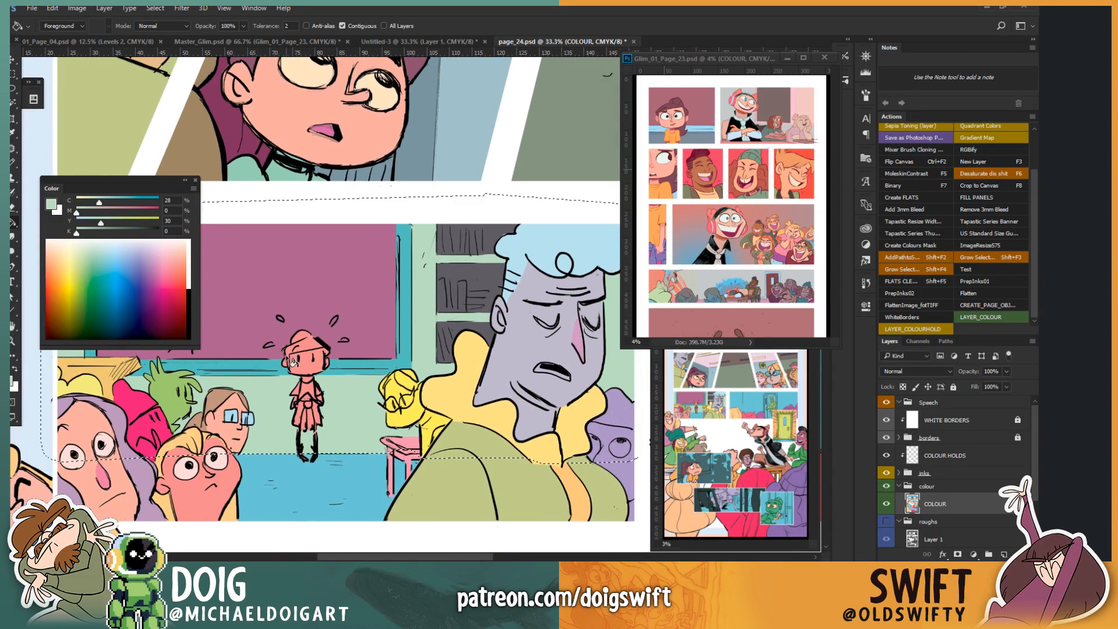
scroll(285, 384, "down", 1)
key("ctrl+d")
scroll(343, 369, "up", 1)
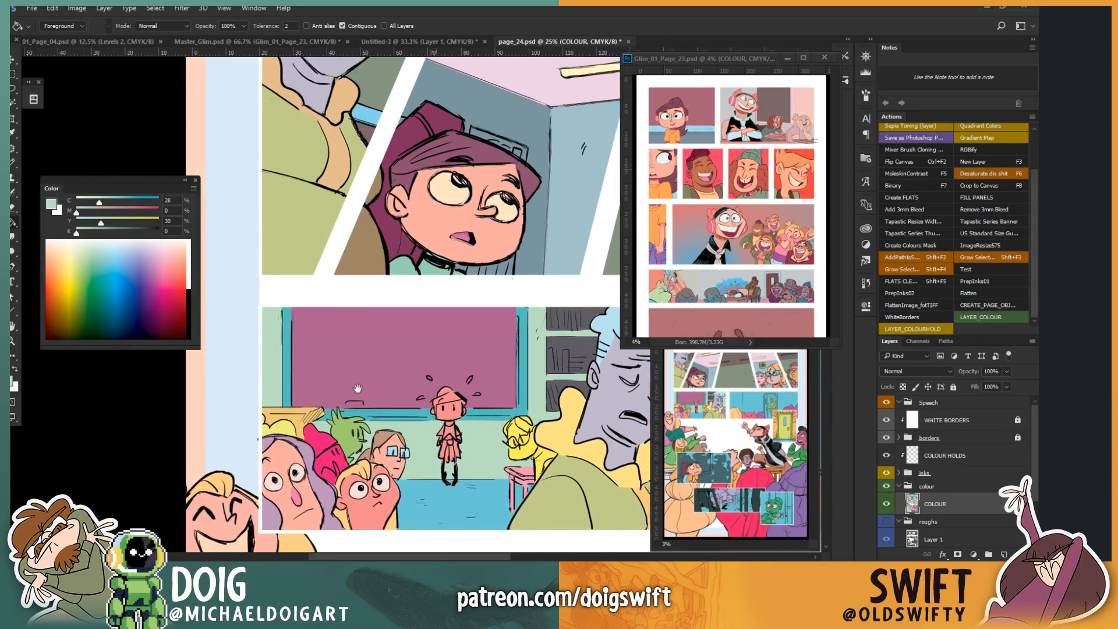
scroll(356, 292, "down", 1)
left_click_drag(357, 292, 329, 280)
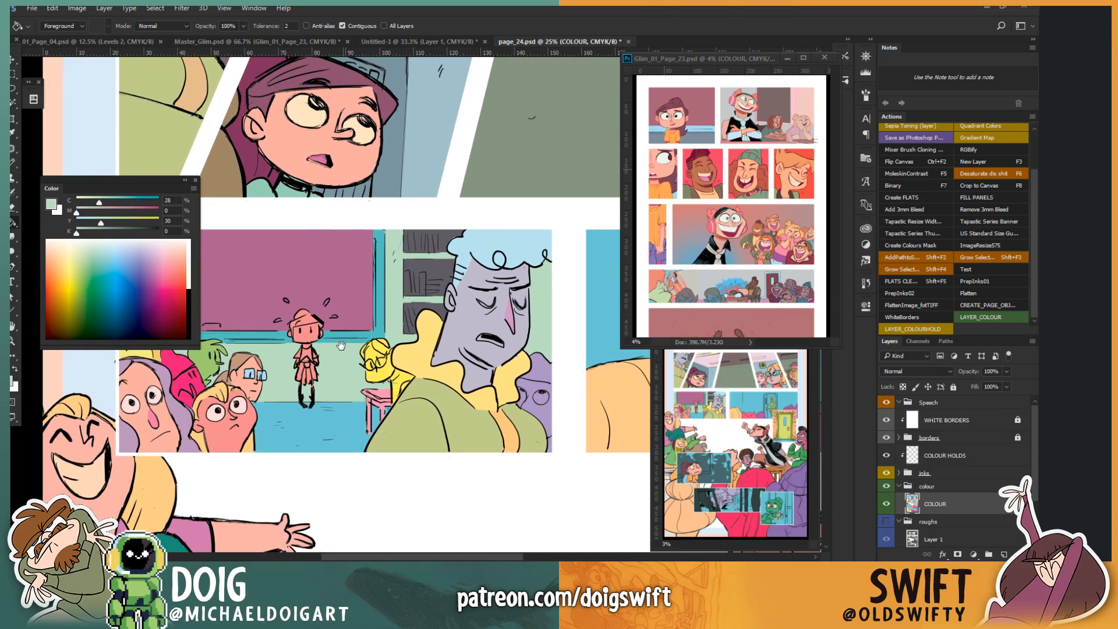
key("ctrl+shift+d")
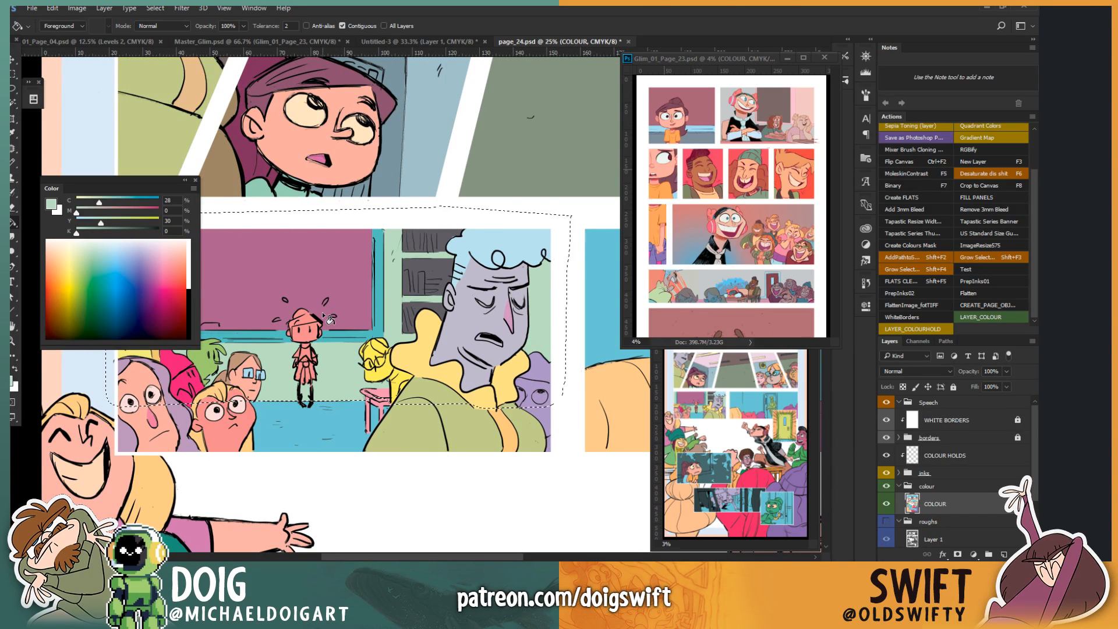
left_click_drag(359, 356, 411, 356)
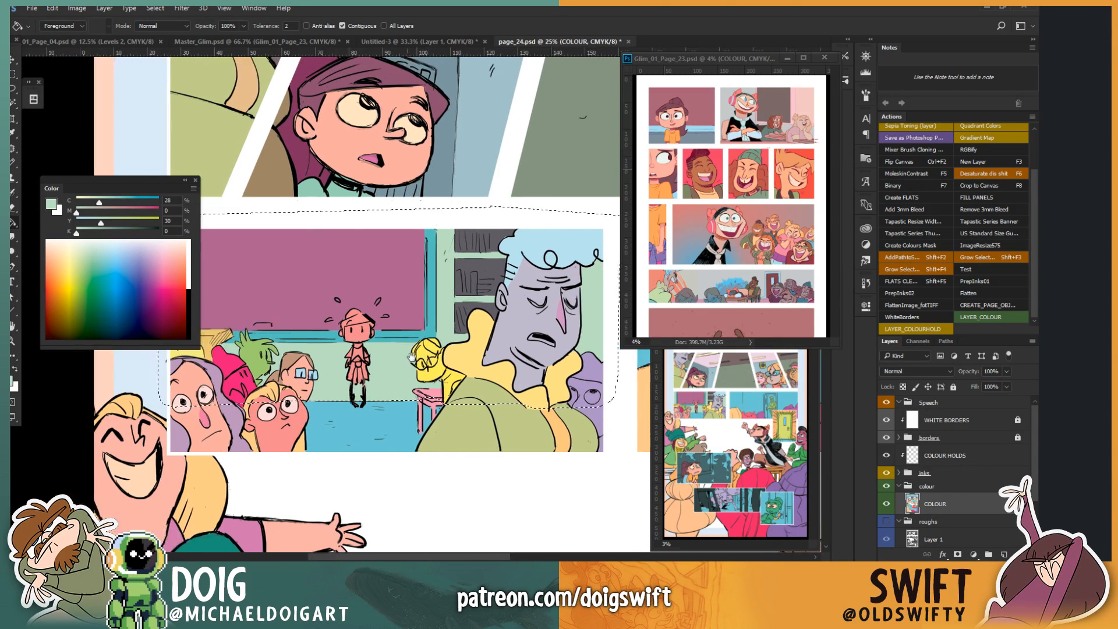
scroll(411, 356, "down", 1)
scroll(430, 370, "up", 1)
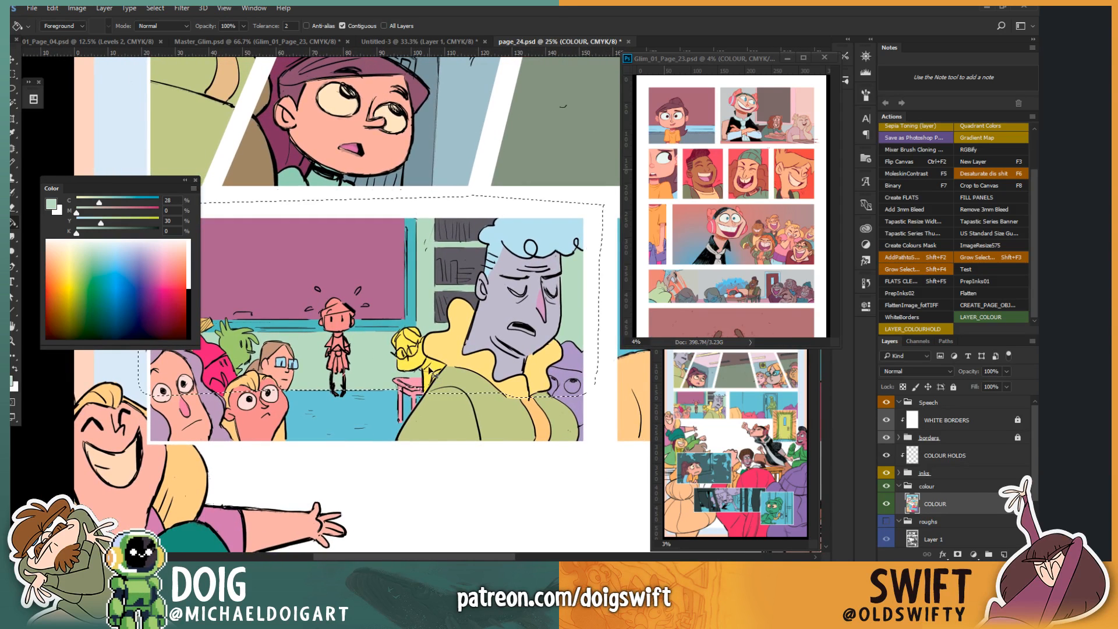
key("ctrl+d")
Step: Sample the board's mauve and fill the classroom floor with it
key("i")
left_click(386, 295)
key("g")
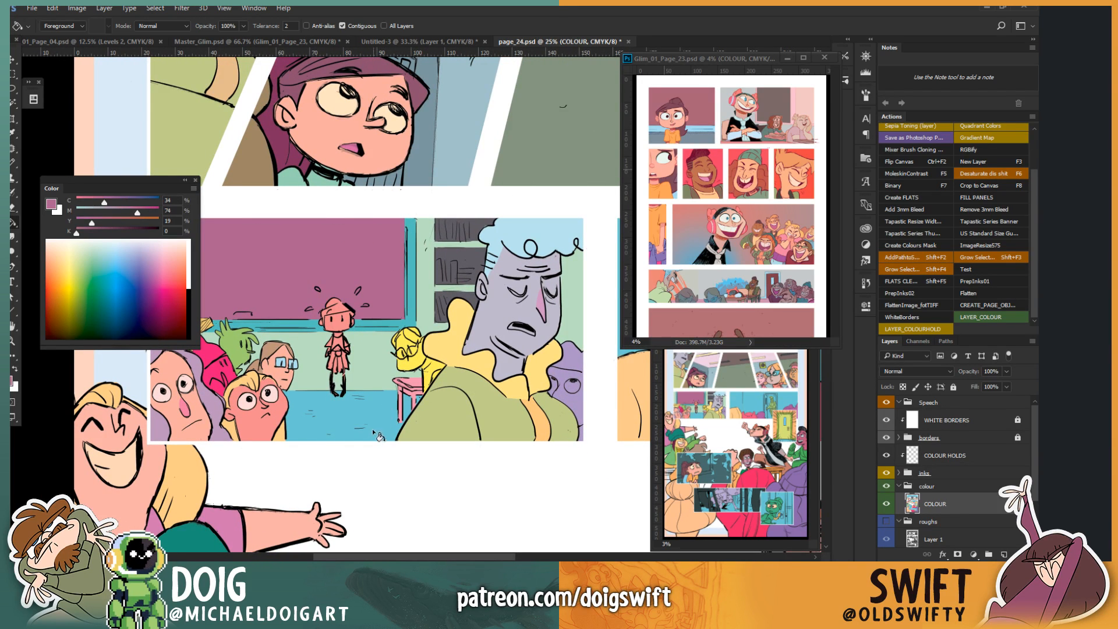
left_click(369, 428)
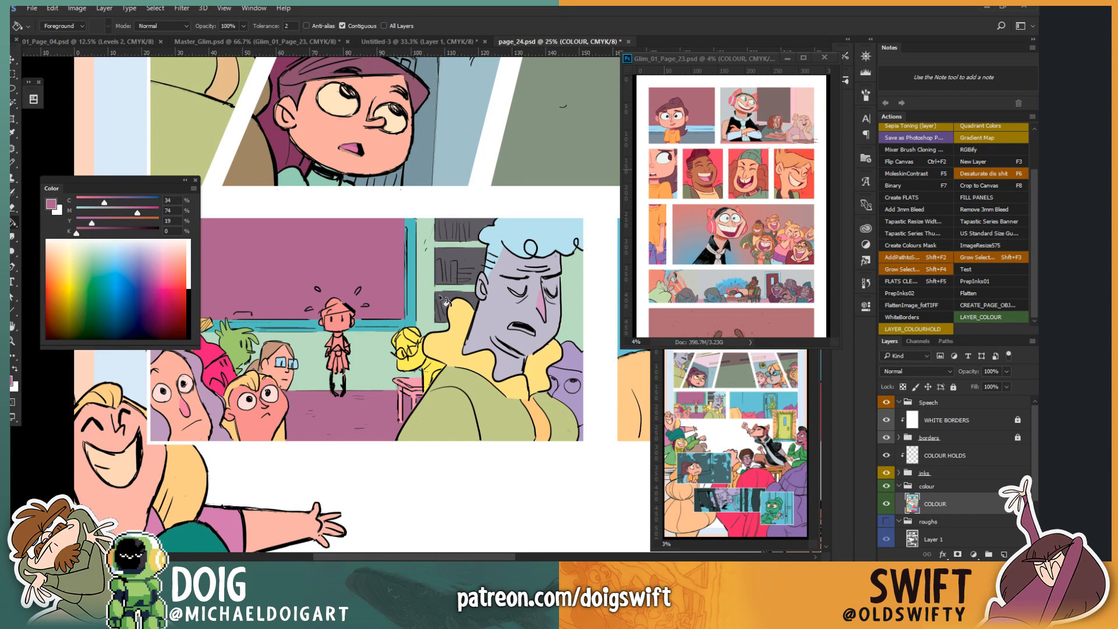
left_click_drag(470, 260, 419, 283)
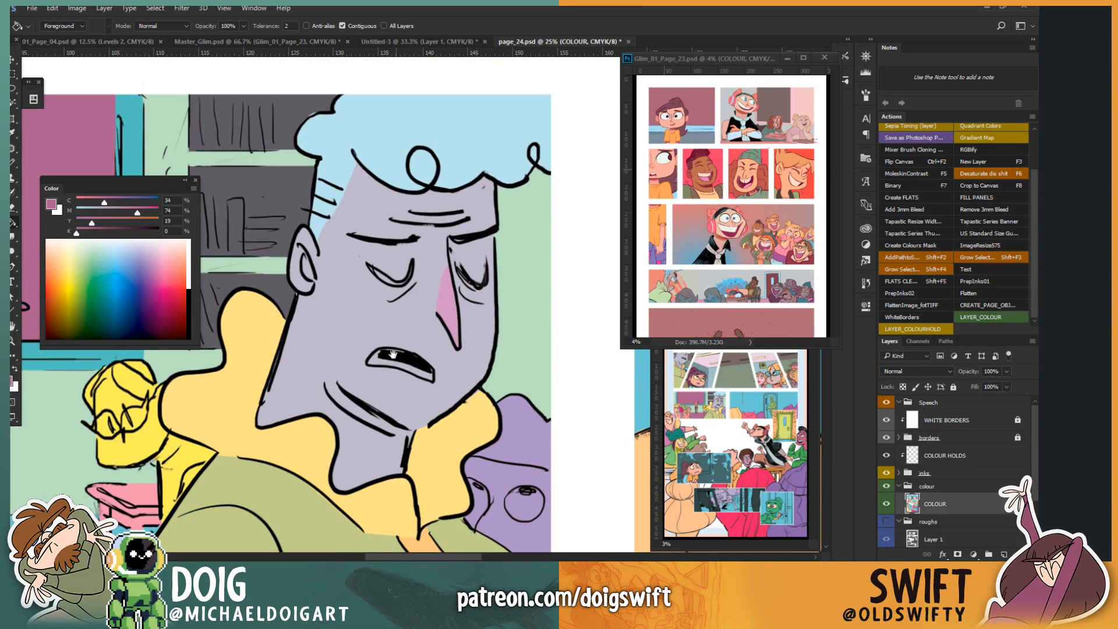
Step: Lasso the purple background character's right-hand eye, set a pale cream of C 7, M 0, Y 21, K 0, fill it and deselect
left_click_drag(393, 353, 239, 244)
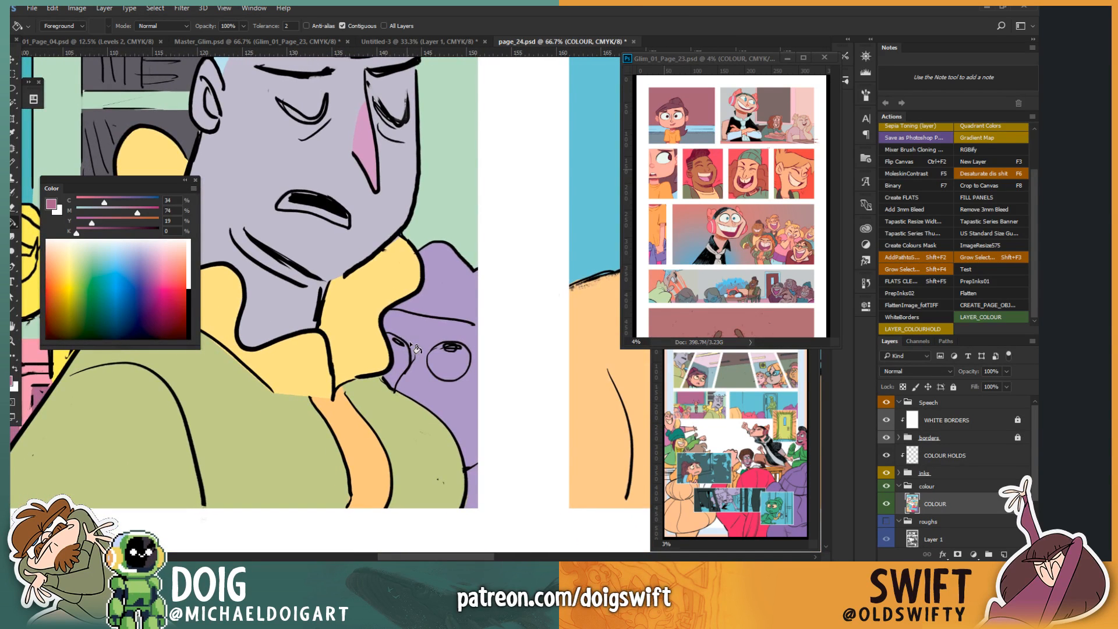
left_click_drag(395, 365, 390, 375)
key("l")
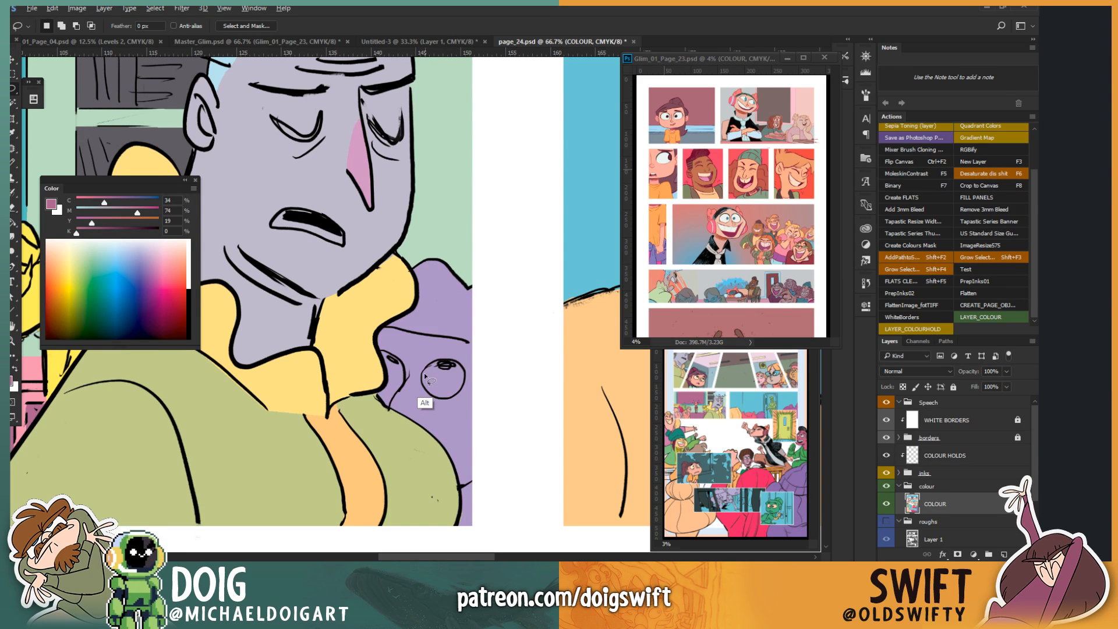
mouse_move(423, 371)
left_mouse_down()
mouse_move(446, 400)
mouse_move(463, 387)
mouse_move(460, 363)
mouse_move(424, 371)
left_mouse_up()
left_click(77, 245)
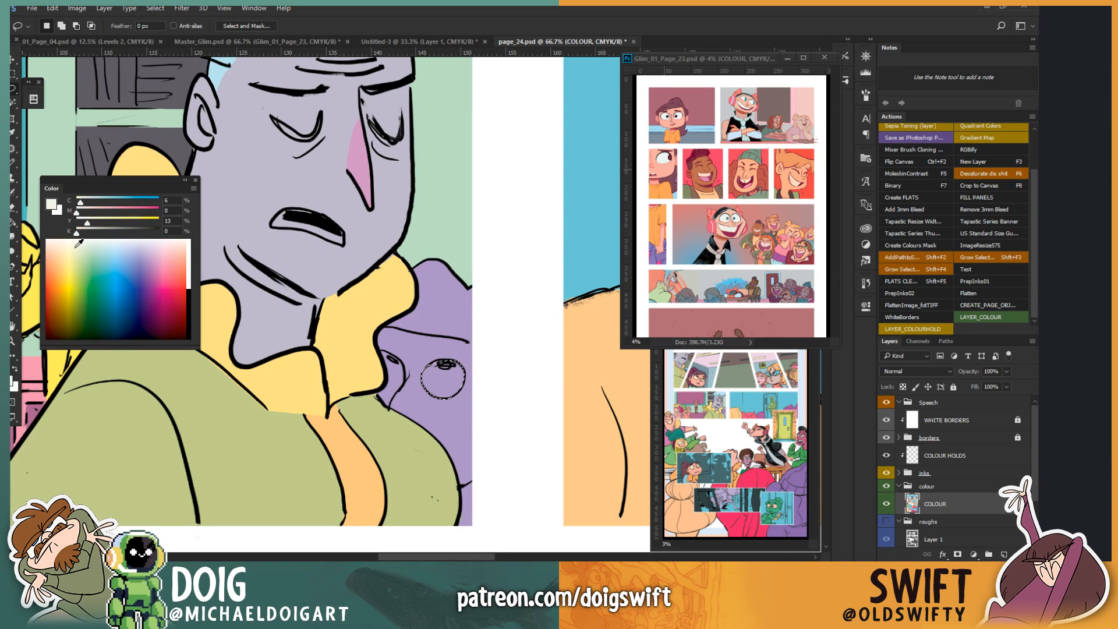
key("g")
left_click(444, 387)
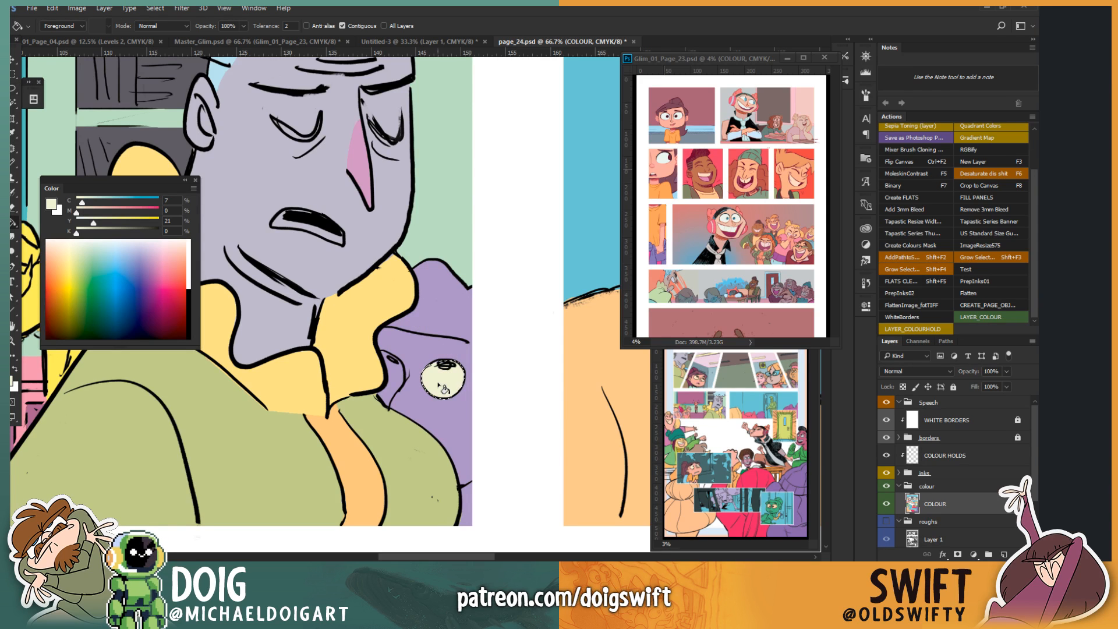
key("ctrl+d")
Step: Lasso the purple character's other eye beside the yellow collar, fill it with the same cream and deselect
key("l")
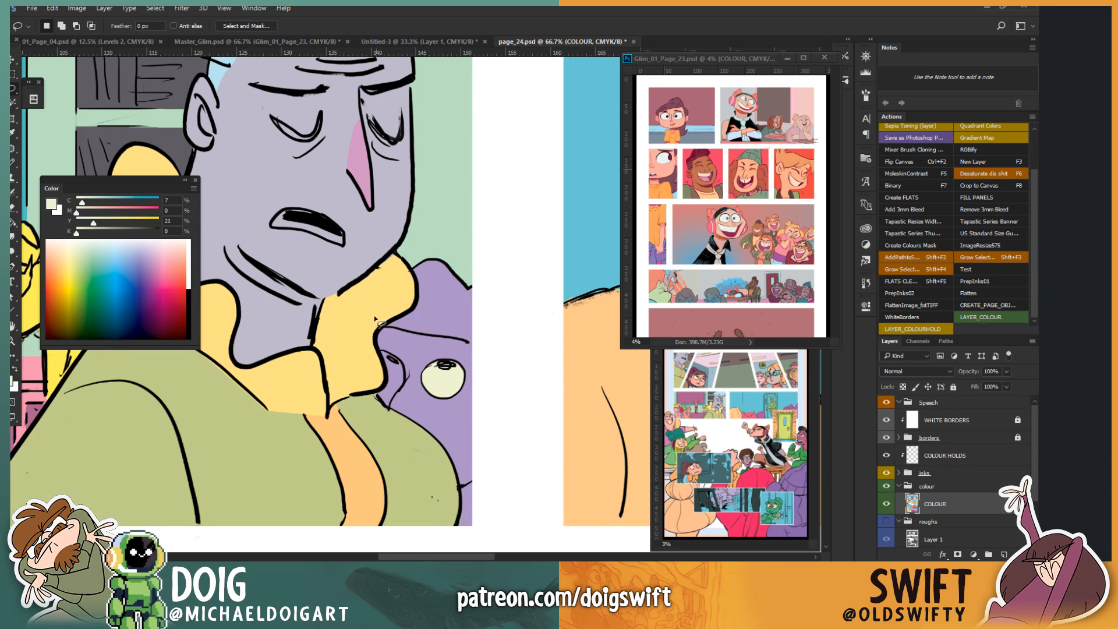
mouse_move(384, 401)
left_mouse_down()
mouse_move(402, 398)
mouse_move(407, 375)
mouse_move(381, 357)
mouse_move(370, 387)
mouse_move(379, 400)
left_mouse_up()
key("g")
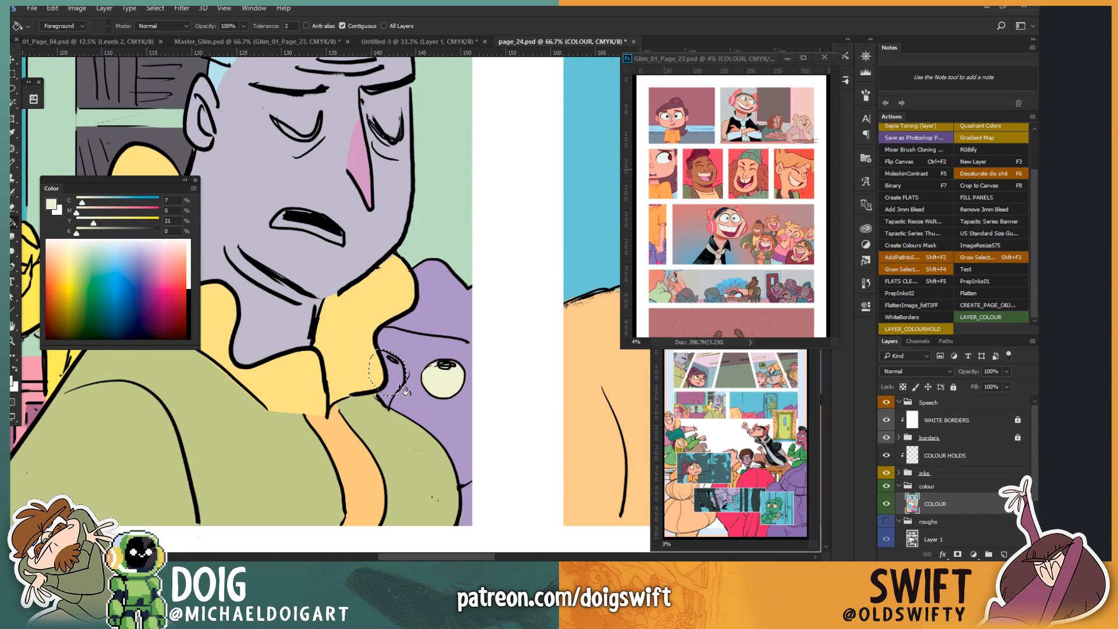
left_click(401, 389)
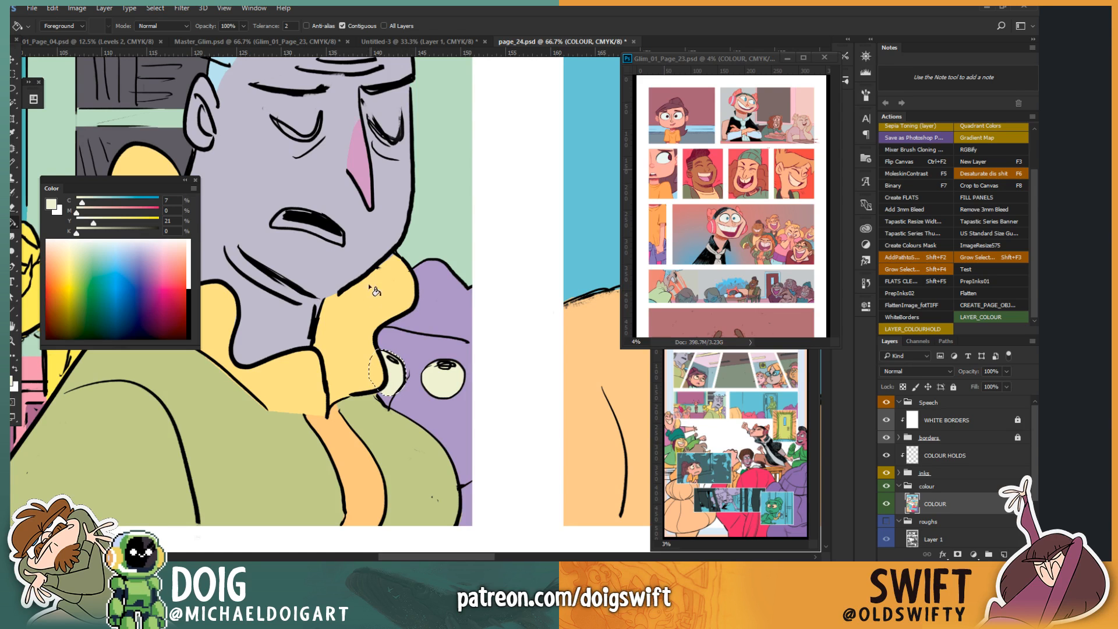
key("ctrl+d")
Step: Lasso the area around the purple character's left-hand eye, fill the excess with the sampled face purple and deselect
left_click_drag(398, 339, 394, 344)
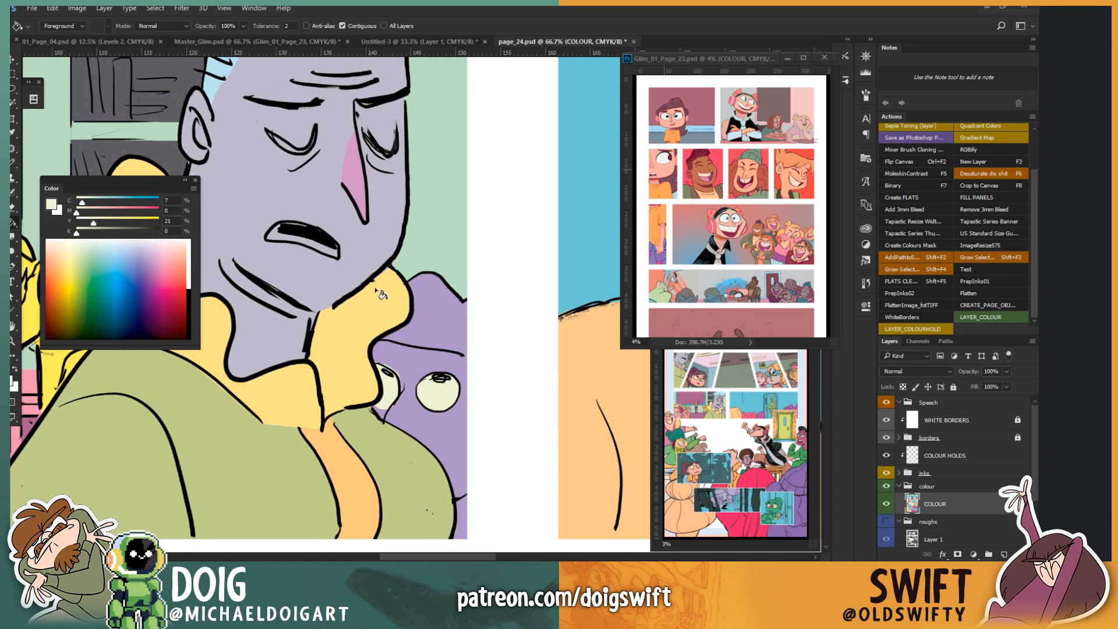
key("l")
key("ctrl+plus")
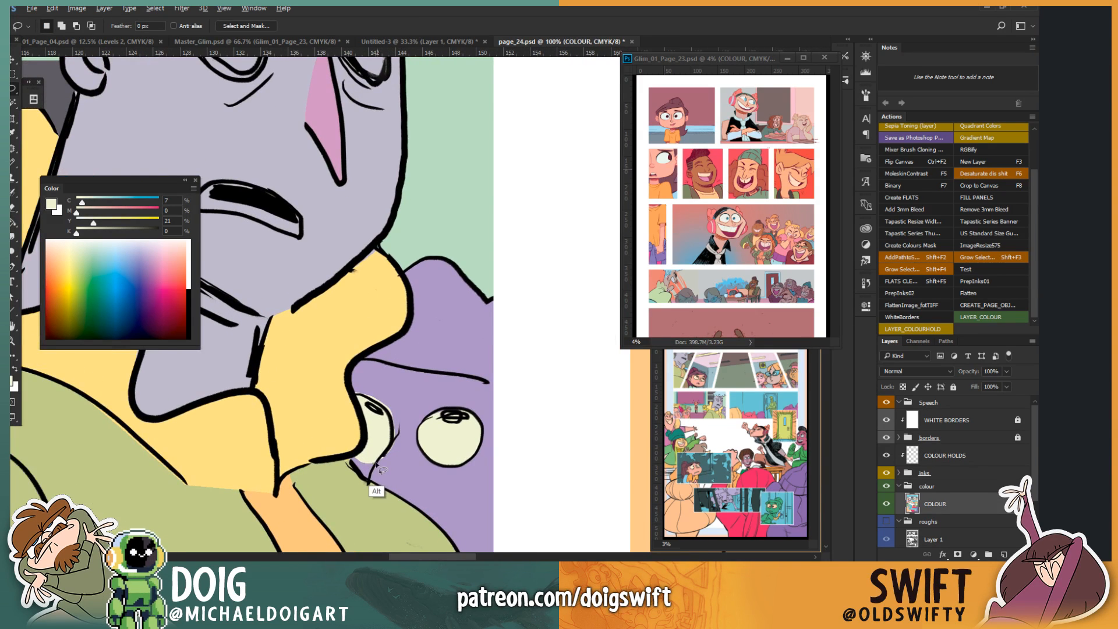
mouse_move(386, 450)
left_mouse_down()
mouse_move(390, 413)
mouse_move(344, 388)
mouse_move(406, 451)
mouse_move(384, 464)
left_mouse_up()
key("i")
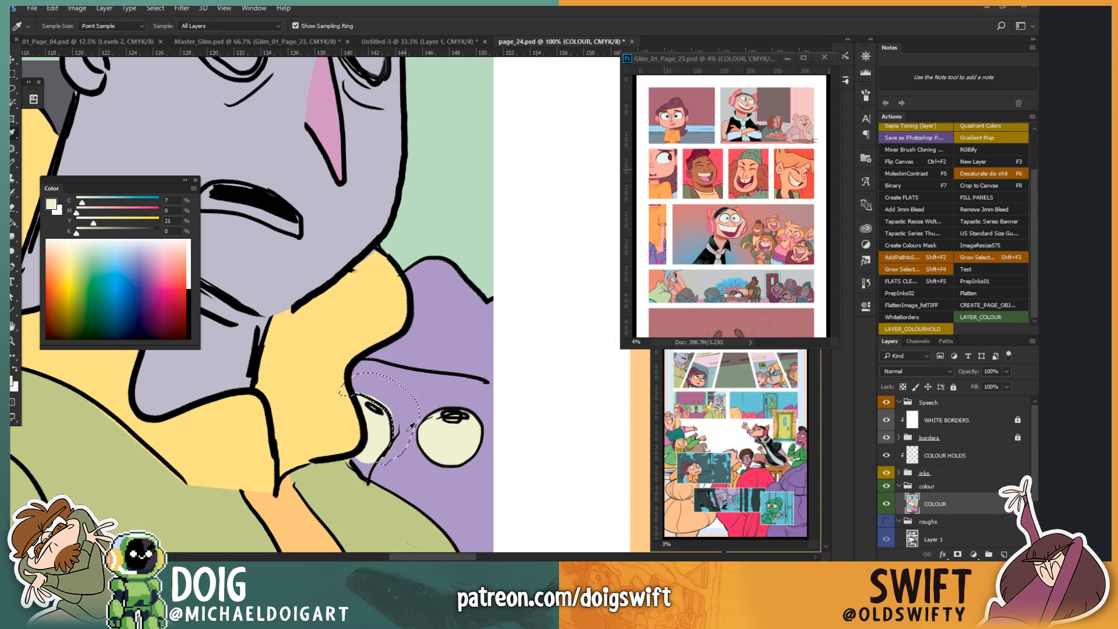
left_click(408, 367)
key("g")
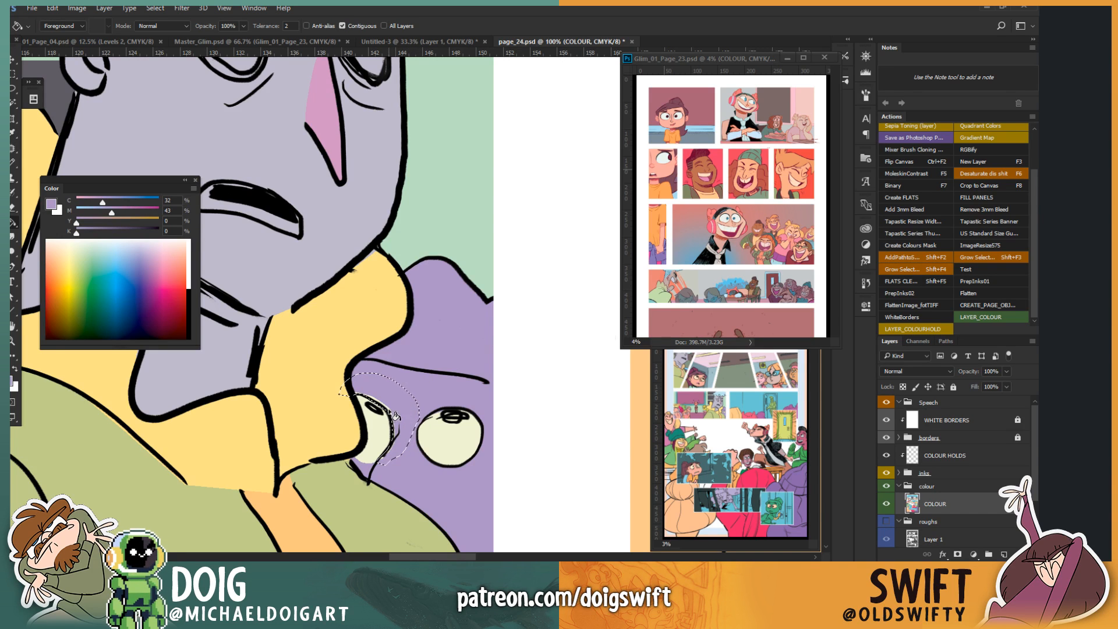
key("ctrl+d")
key("ctrl+minus")
key("ctrl+minus")
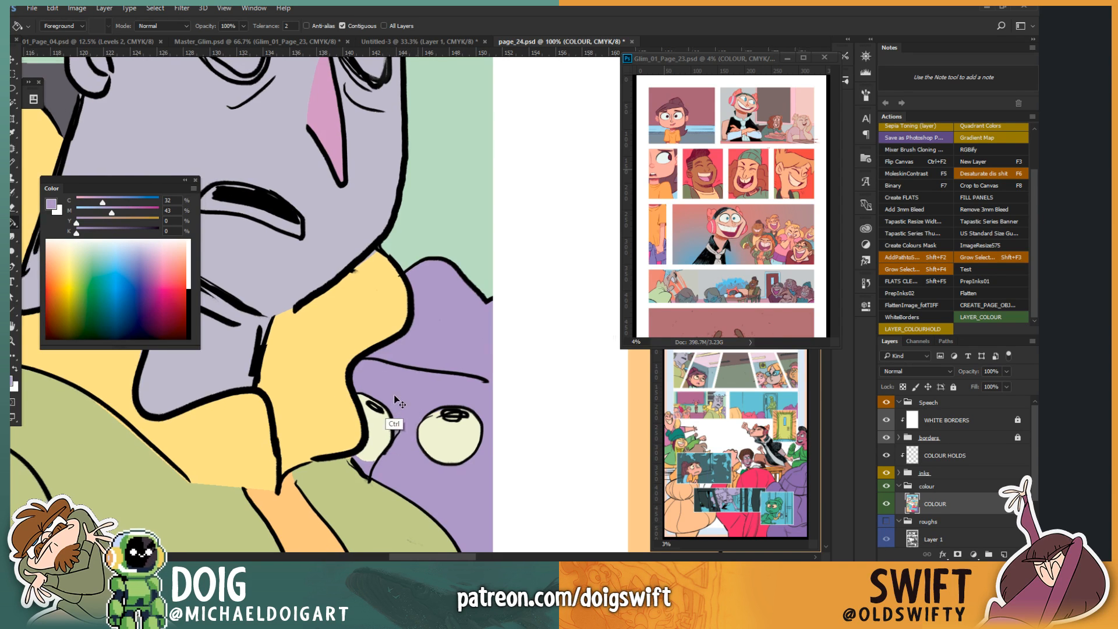
key("ctrl+minus")
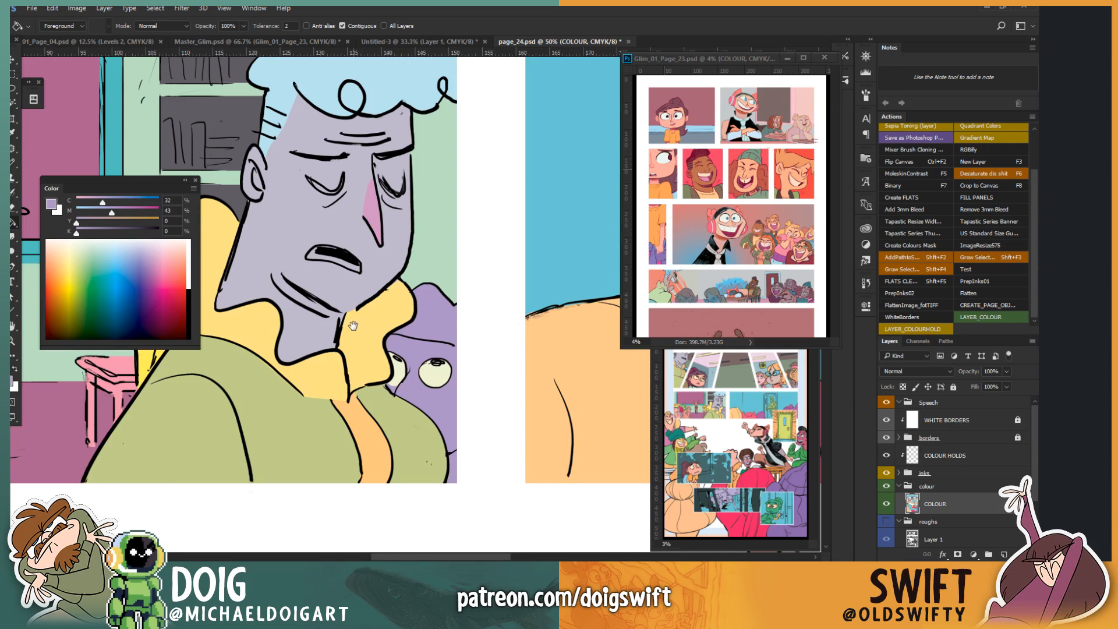
Step: Lasso the head of the yellow student at the pink desk, fill it with sampled pink skin, C 0, M 38, Y 30, K 0, and deselect
left_click_drag(343, 296, 389, 377)
left_click_drag(210, 376, 486, 360)
left_click_drag(156, 370, 411, 361)
left_click_drag(644, 402, 313, 400)
key("l")
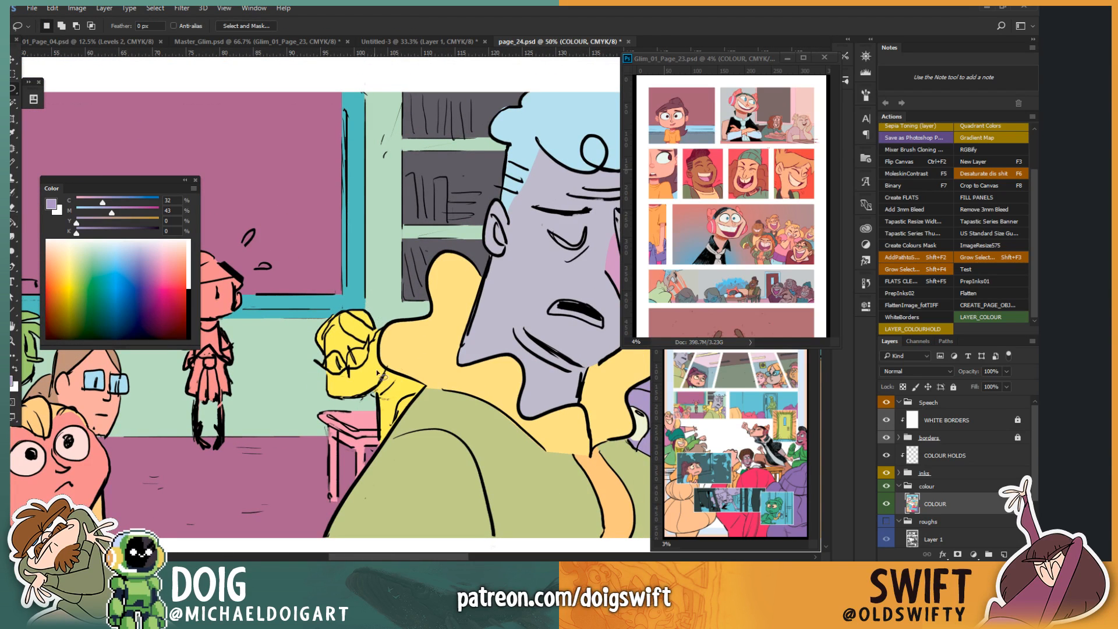
mouse_move(378, 376)
left_mouse_down()
mouse_move(387, 400)
mouse_move(363, 430)
mouse_move(314, 404)
mouse_move(346, 317)
mouse_move(400, 367)
mouse_move(387, 393)
left_mouse_up()
key("i")
left_click(92, 408)
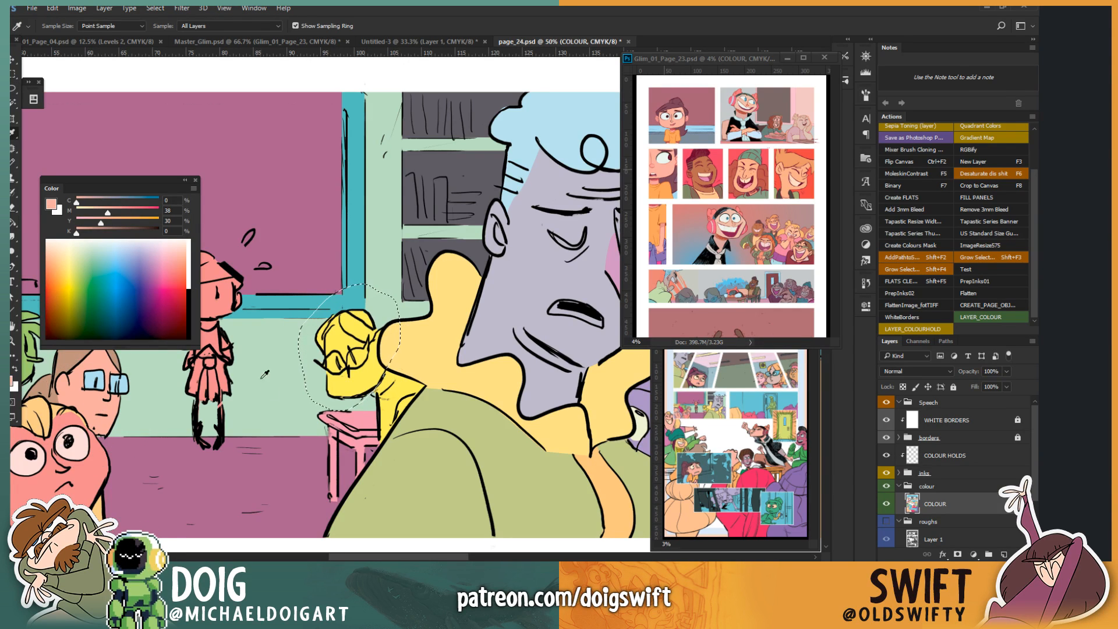
key("g")
left_click(346, 387)
key("ctrl+d")
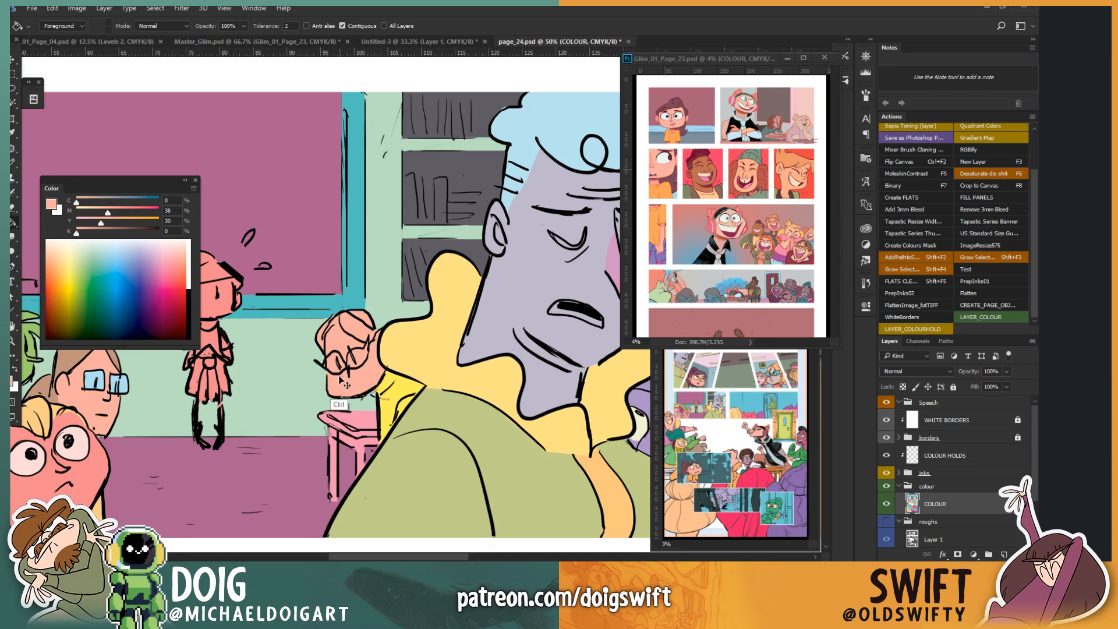
Step: Lasso the desk student's hair, fill it with orange, C 0, M 51, Y 82, K 0, and deselect
key("l")
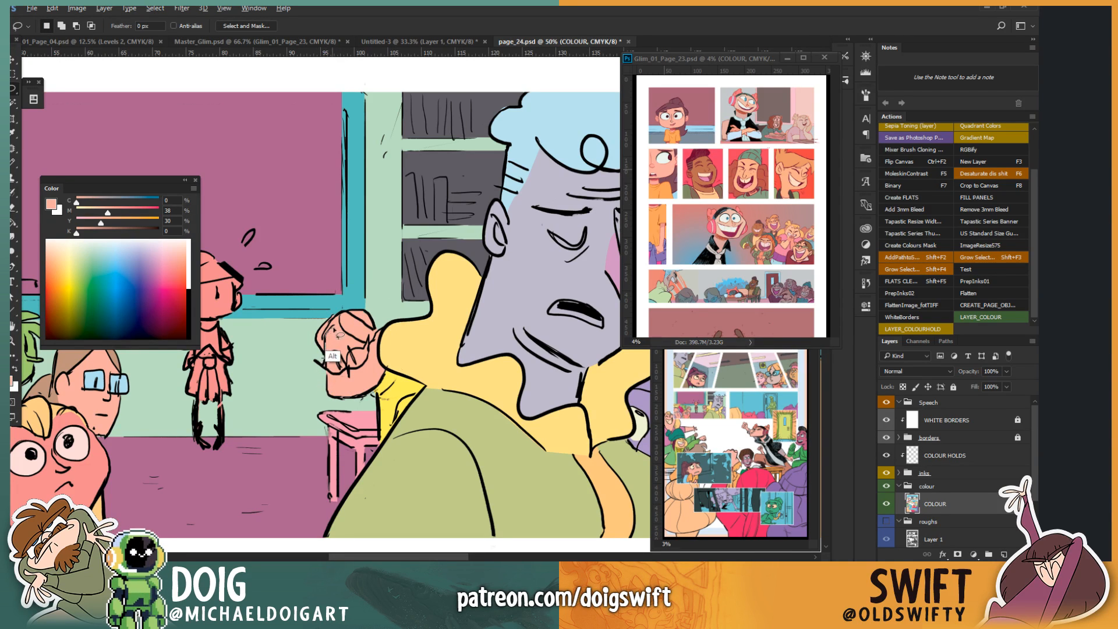
mouse_move(332, 329)
left_mouse_down()
mouse_move(370, 345)
mouse_move(389, 326)
mouse_move(371, 293)
mouse_move(336, 289)
mouse_move(305, 321)
mouse_move(324, 364)
left_mouse_up()
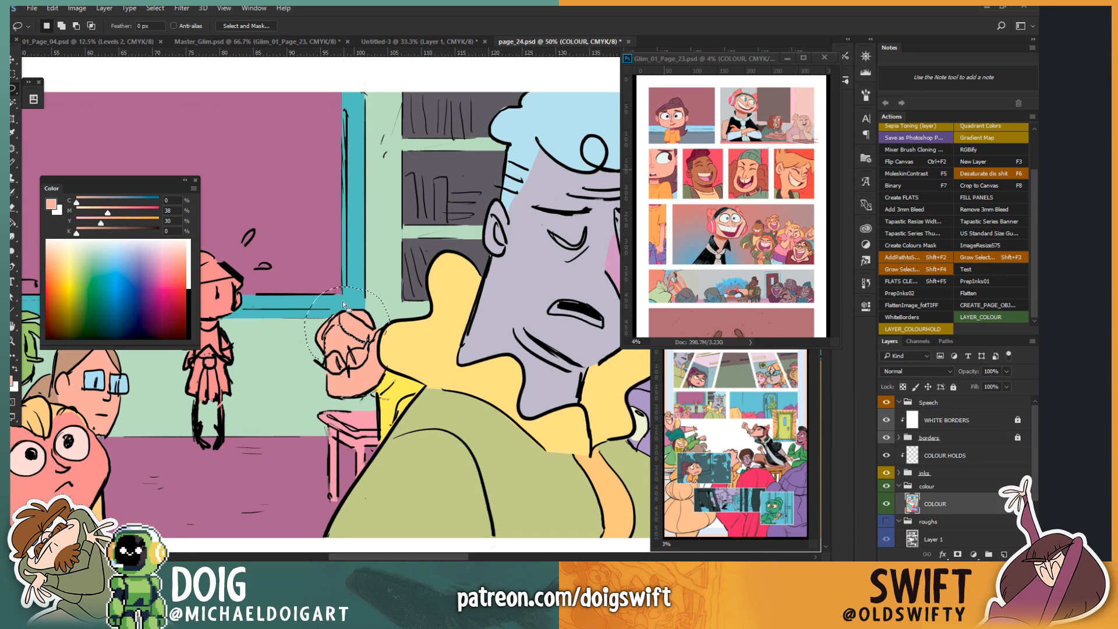
left_click_drag(82, 257, 56, 272)
key("g")
left_click(361, 336)
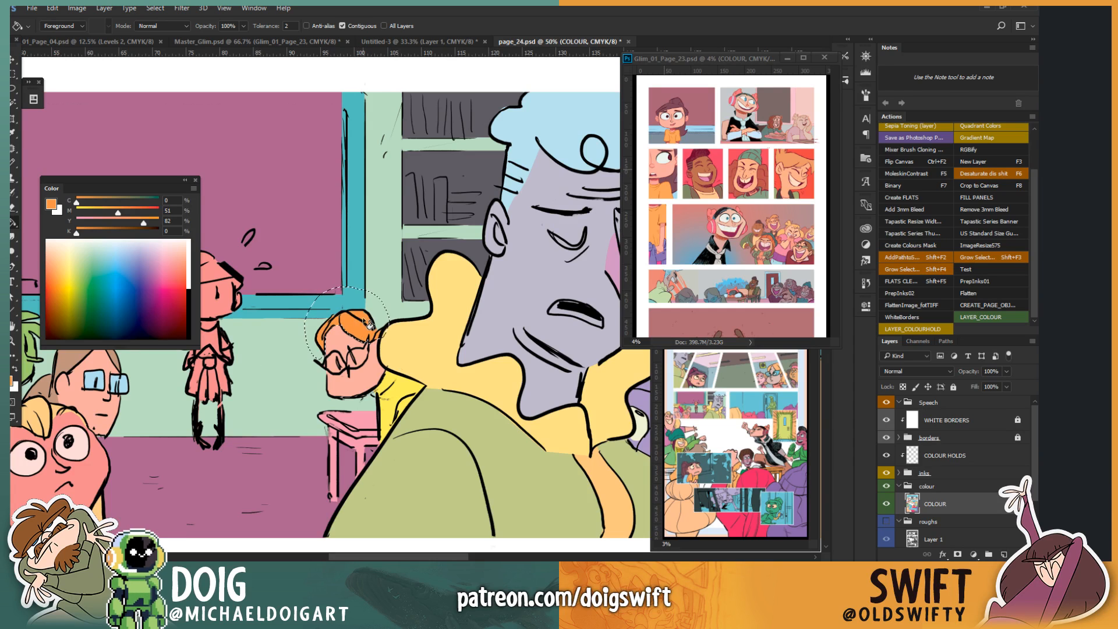
key("ctrl+d")
left_click_drag(323, 372, 321, 363)
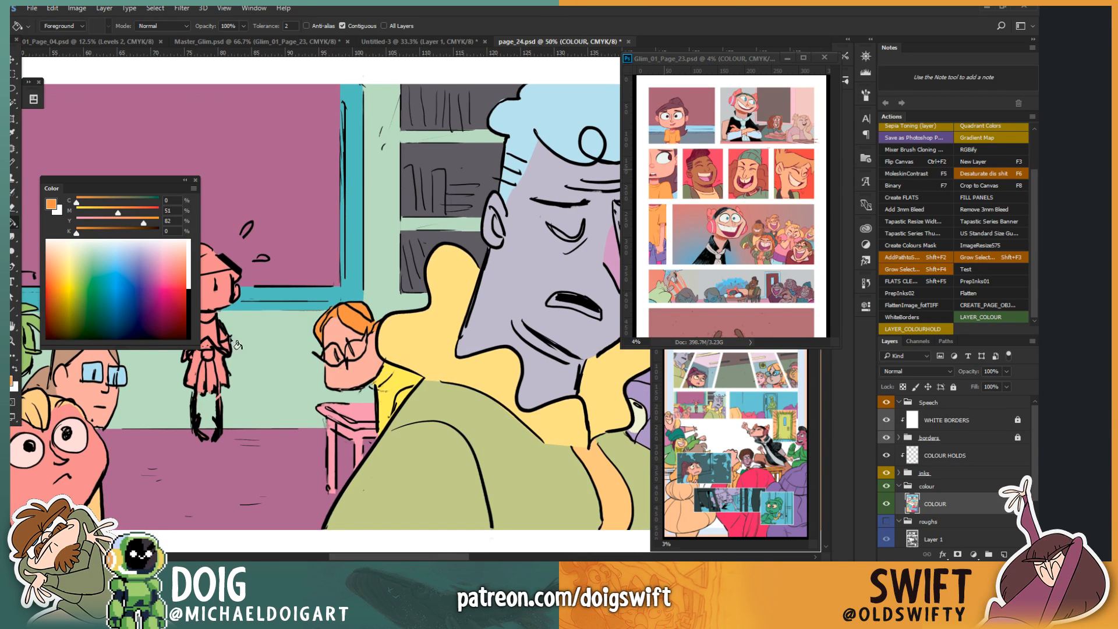
Step: Sample the light blue from the brown-haired student's glasses and fill the desk student's lassoed lenses with it
key("i")
left_click(120, 383)
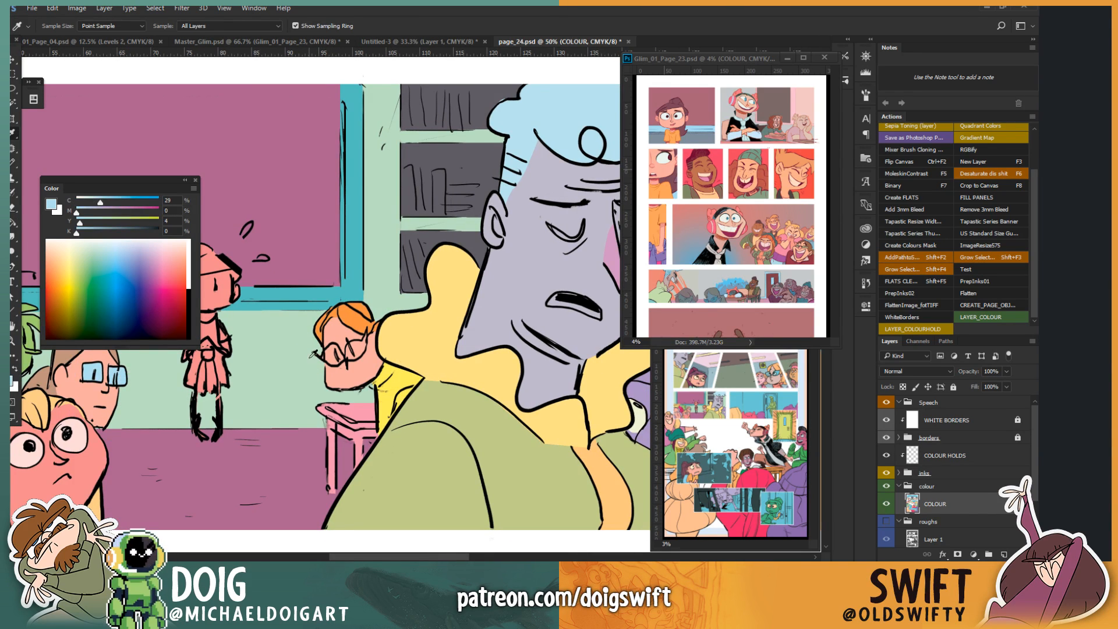
key("l")
key("alt")
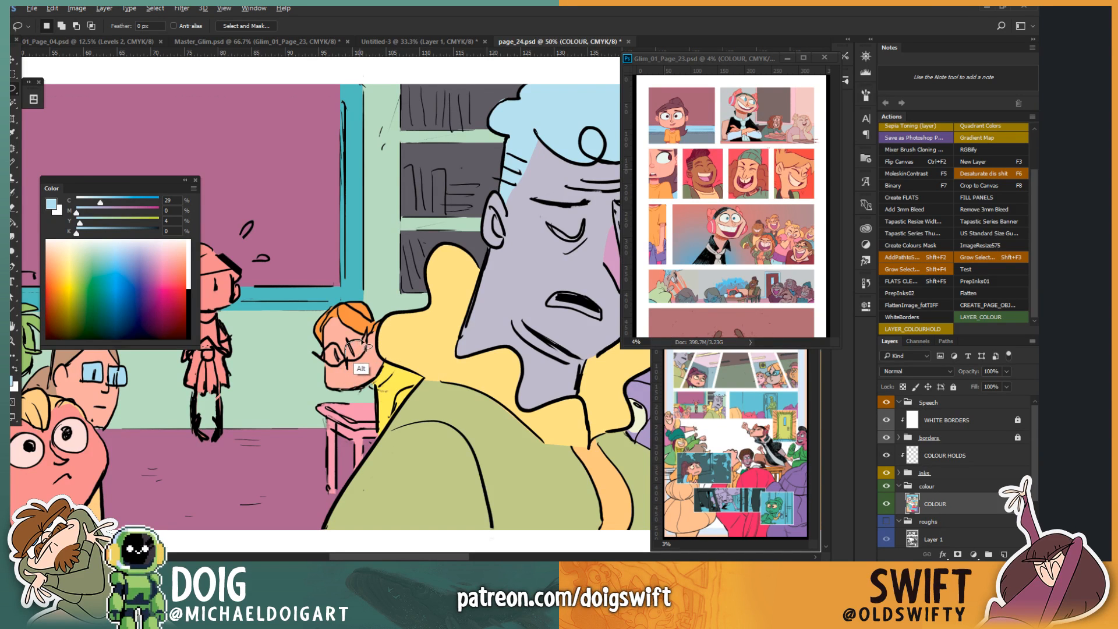
mouse_move(367, 336)
left_mouse_down()
mouse_move(375, 343)
mouse_move(353, 367)
mouse_move(316, 358)
mouse_move(336, 351)
left_mouse_up()
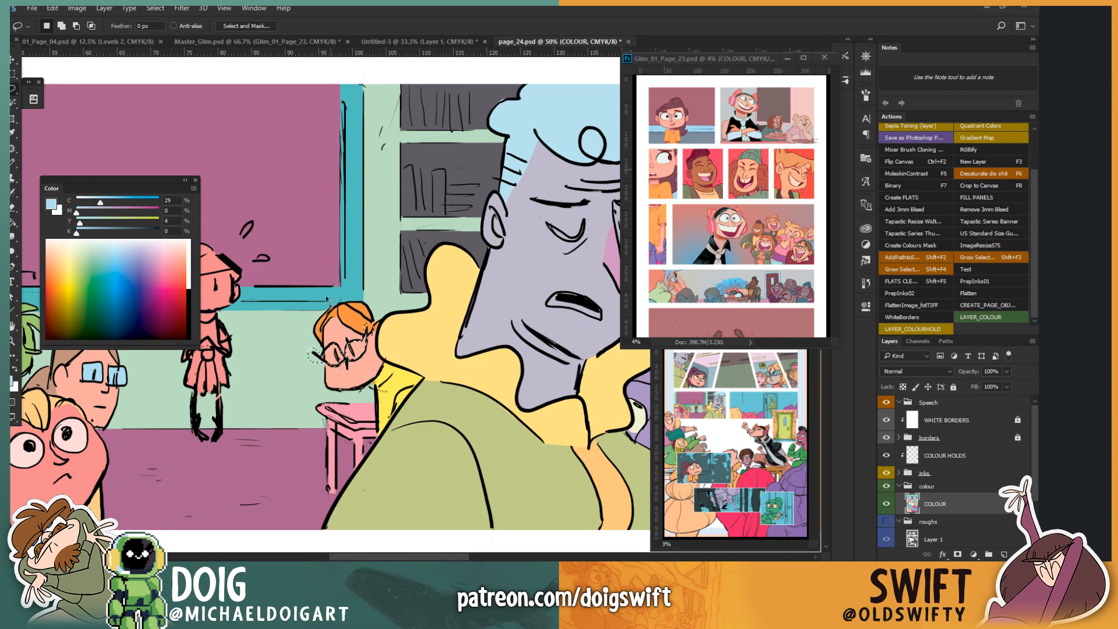
key("g")
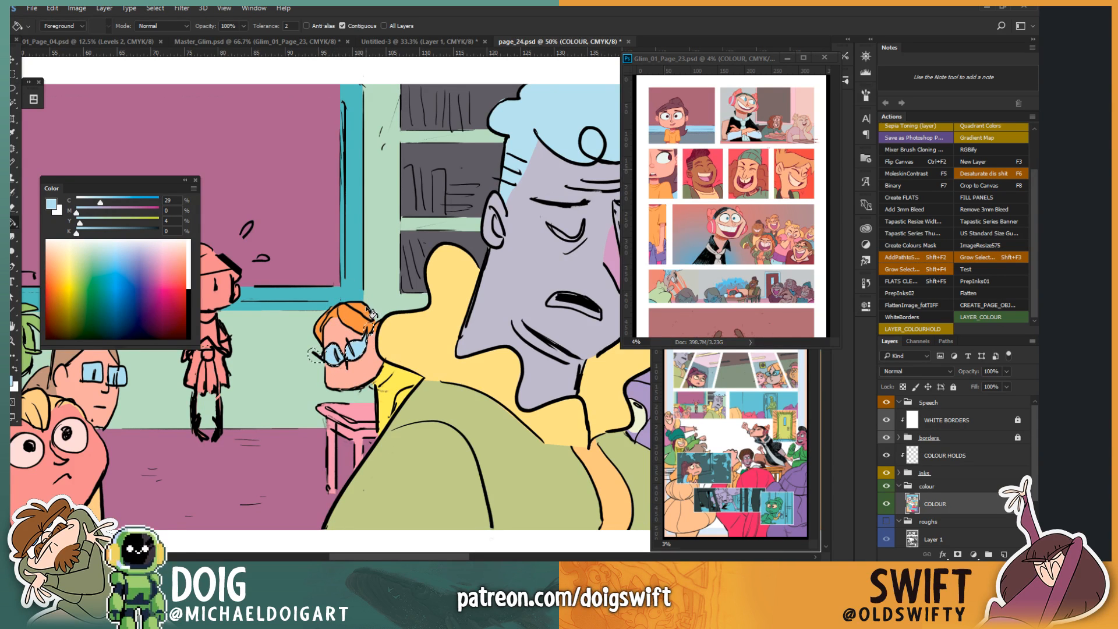
Step: Sample the skin tone from page 23's first panel, fill the head of the child standing before the board and deselect
left_click_drag(305, 334, 377, 289)
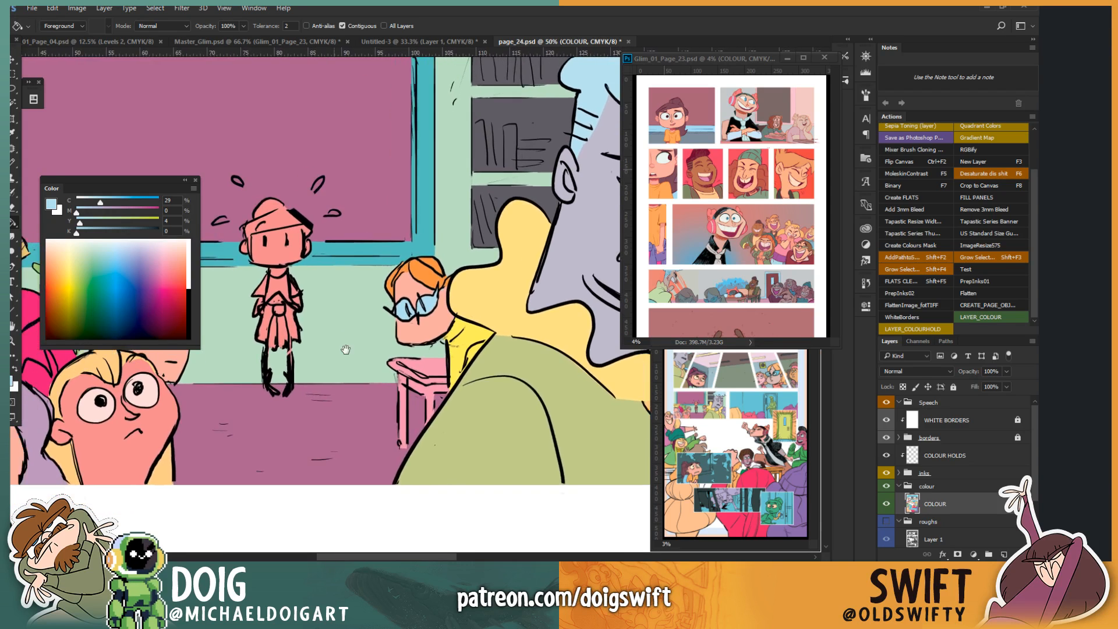
left_click_drag(244, 293, 324, 388)
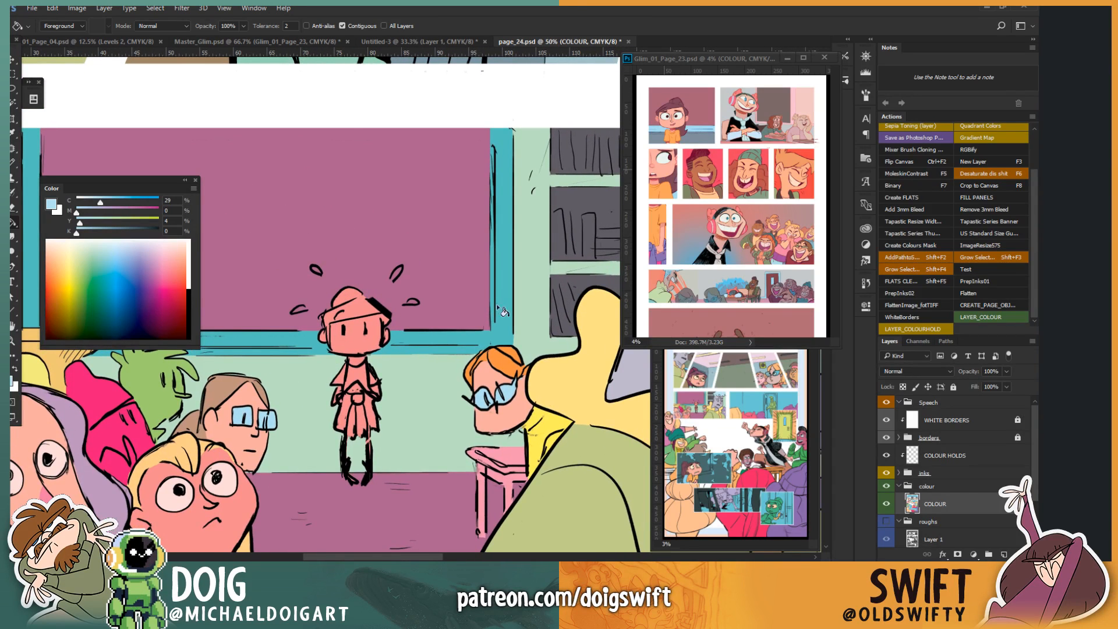
key("i")
left_click(663, 120)
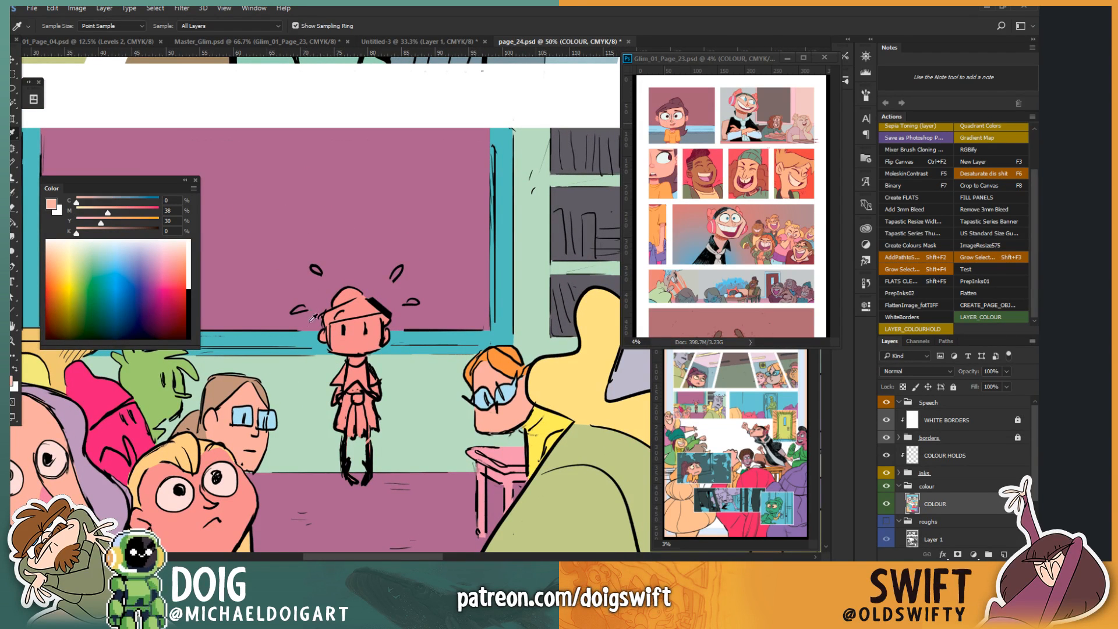
key("l")
mouse_move(371, 362)
left_mouse_down()
mouse_move(302, 310)
mouse_move(406, 280)
mouse_move(399, 341)
mouse_move(372, 352)
left_mouse_up()
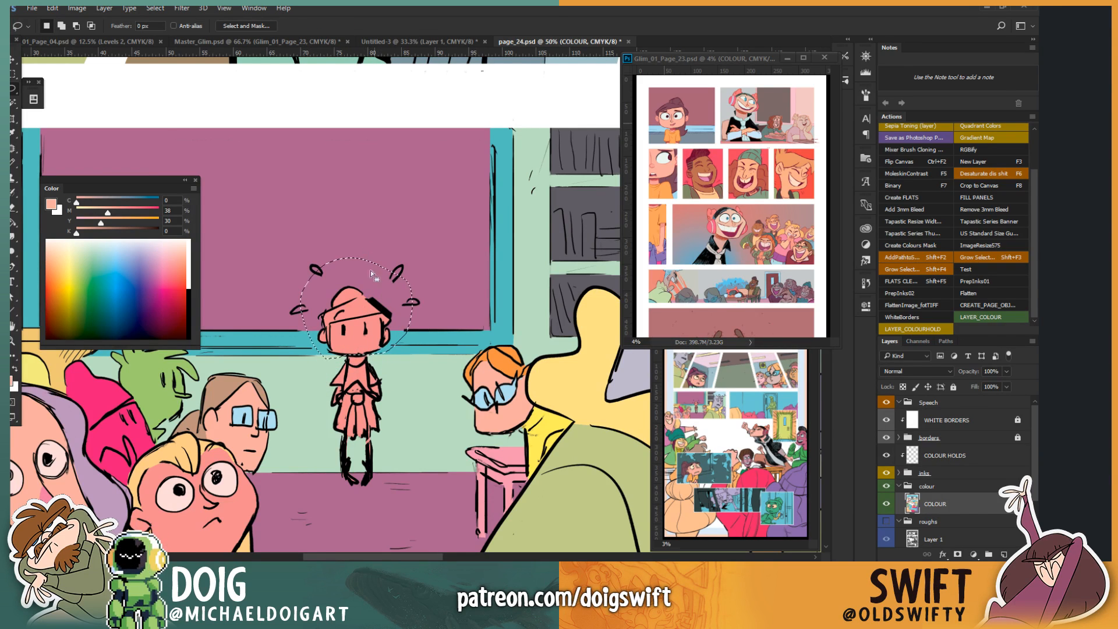
key("g")
left_click(363, 331)
key("ctrl+d")
Step: Sample dark maroon, C 45, M 98, Y 49, K 58, from page 23's first panel and fill the standing child's lassoed hair with it
key("i")
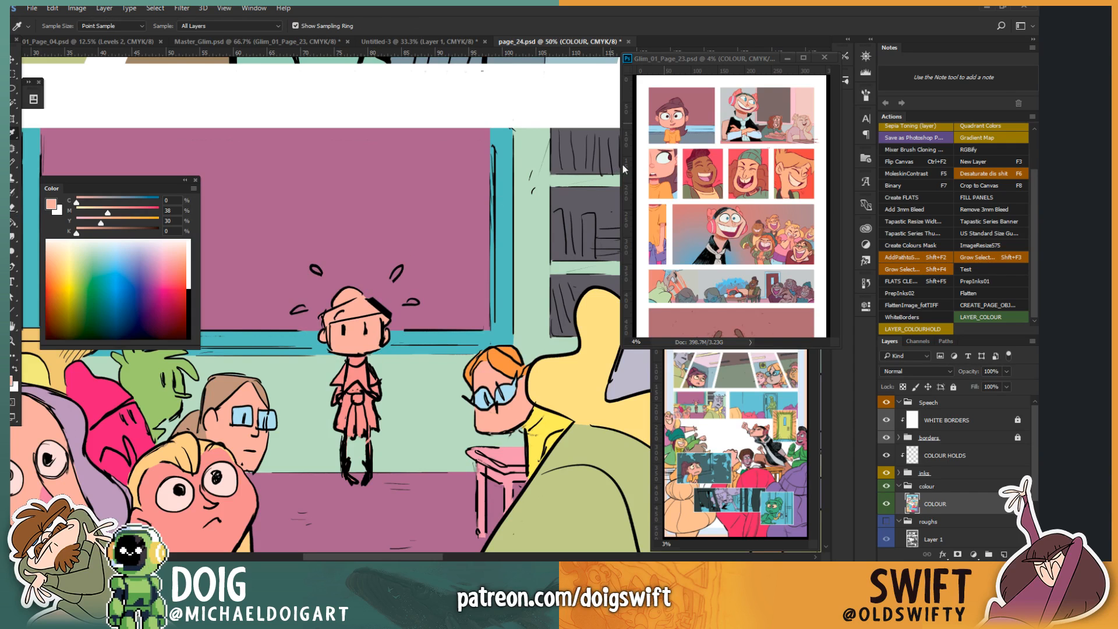
left_click(678, 102)
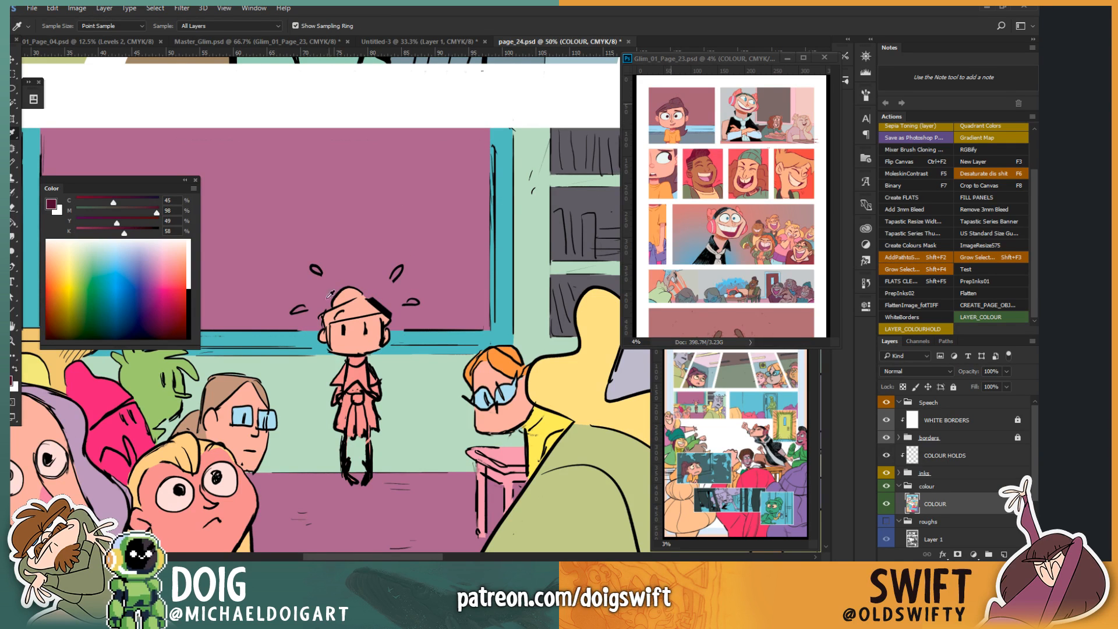
key("l")
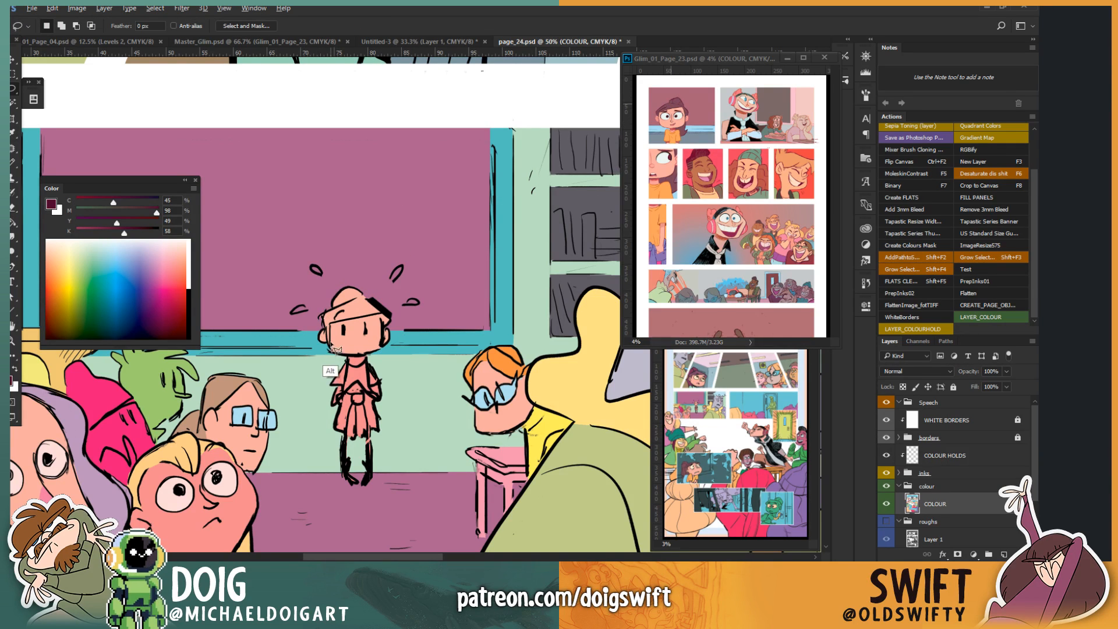
left_click(330, 322)
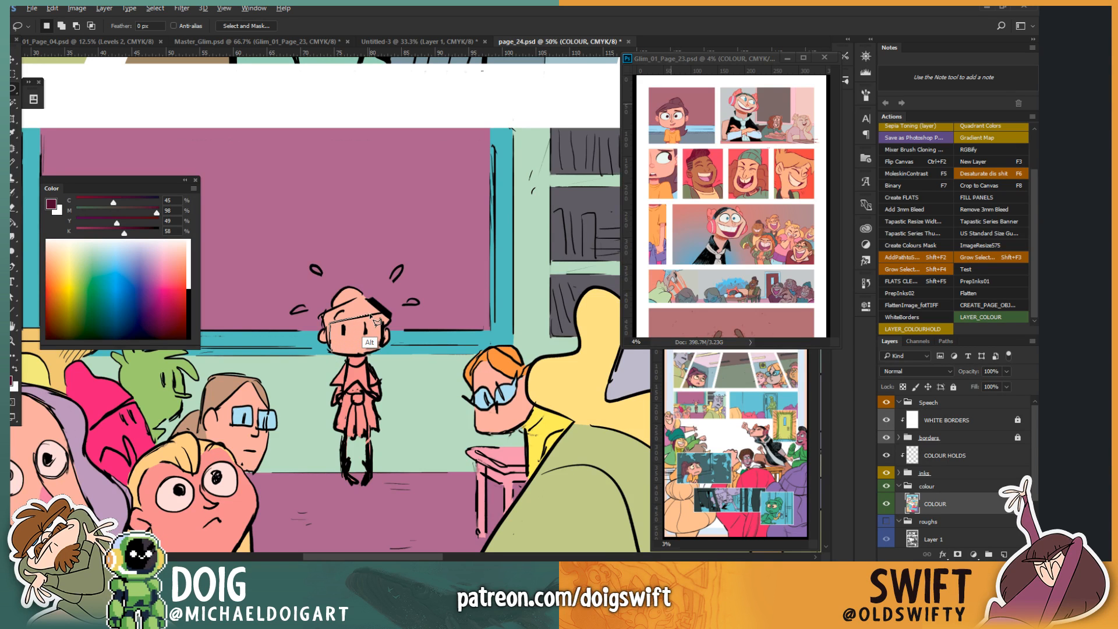
mouse_move(382, 320)
left_mouse_down()
mouse_move(383, 342)
mouse_move(390, 285)
mouse_move(300, 302)
mouse_move(334, 353)
mouse_move(344, 331)
left_mouse_up()
key("g")
left_click(368, 313)
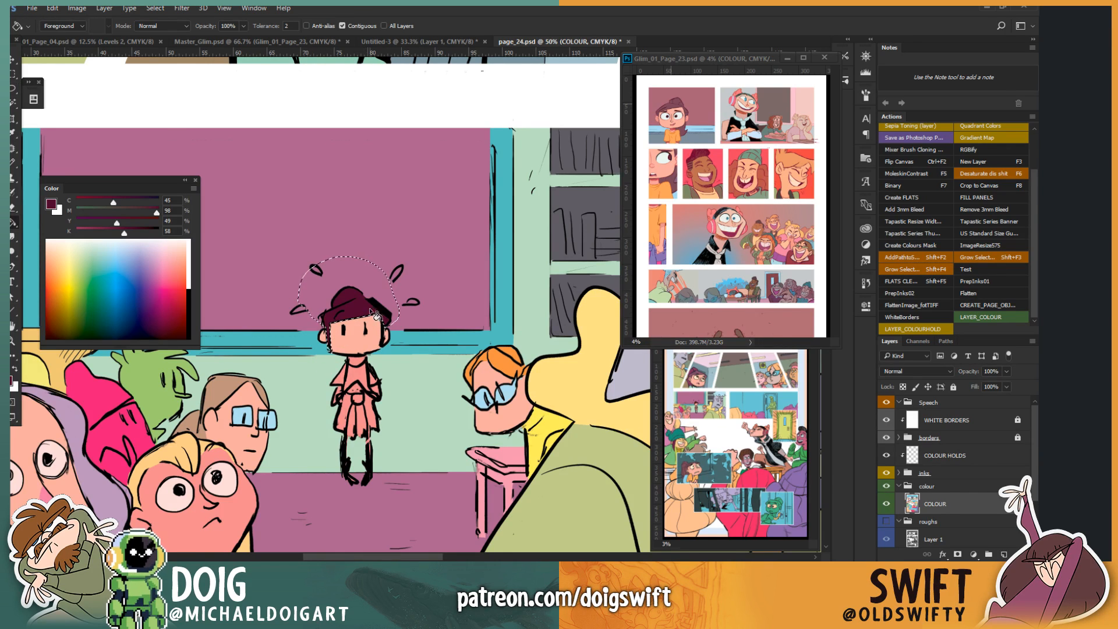
Step: Sample mauve-brown, C 64, M 88, Y 66, K 0, from page 23's first panel, refill the standing child's hair with it and deselect
key("i")
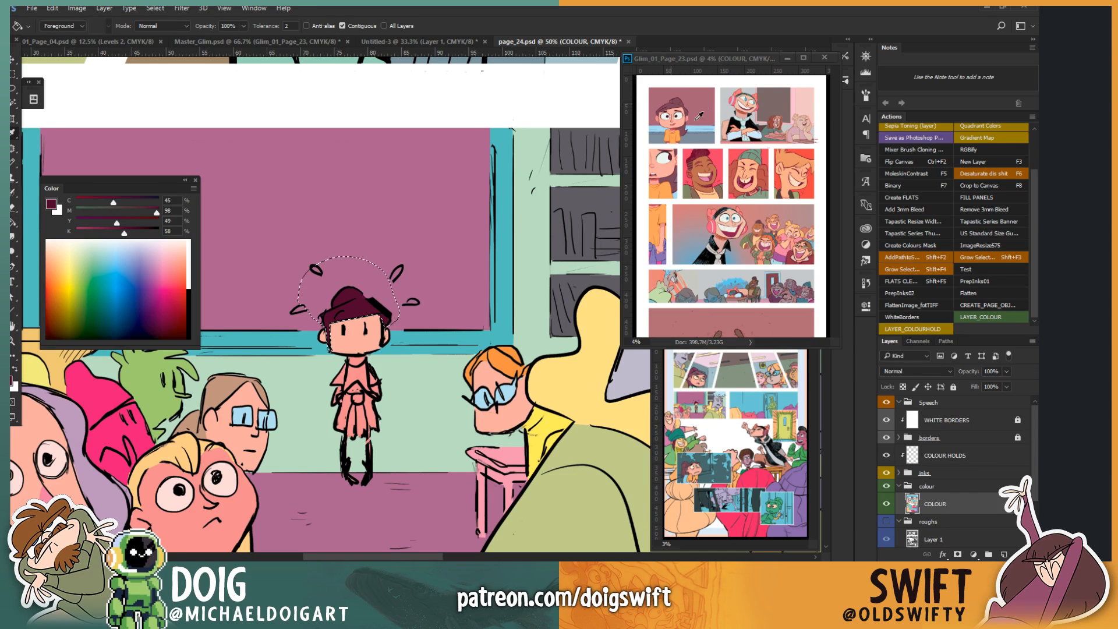
left_click(675, 100)
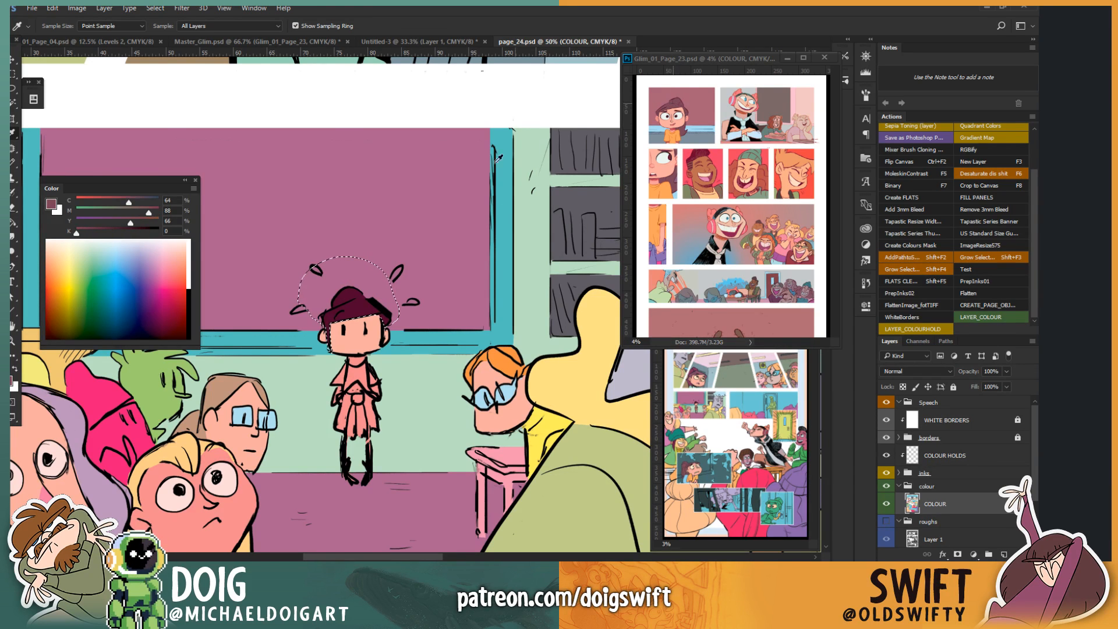
key("g")
left_click(371, 296)
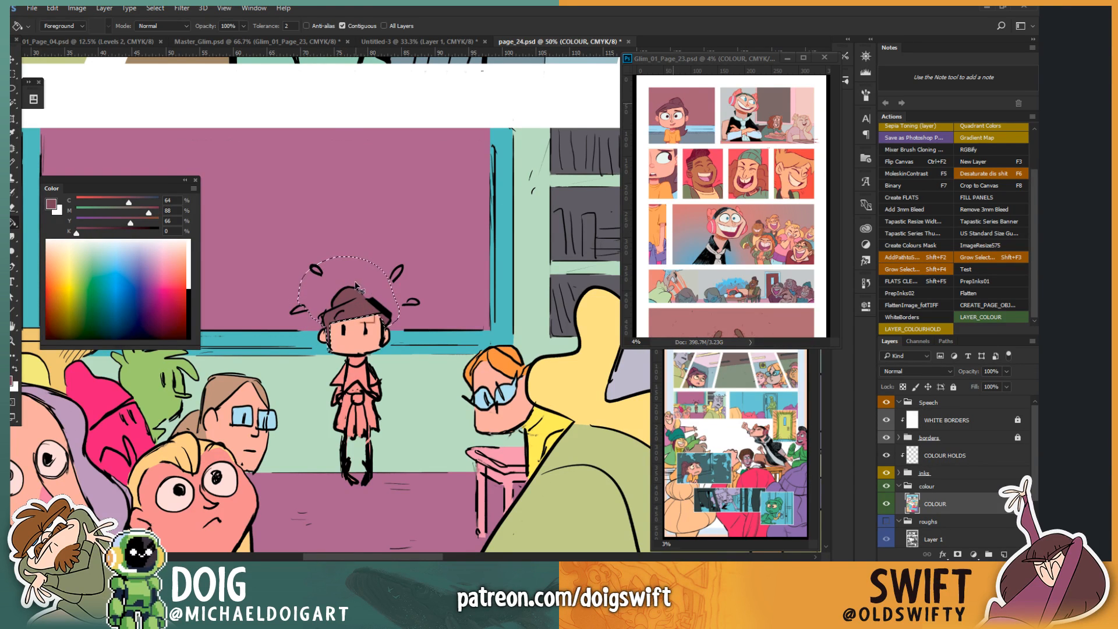
key("ctrl+d")
key("l")
Step: Sample orange, C 0, M 42, Y 71, K 0, from page 23, fill the standing child's lassoed shirt with it and deselect
key("i")
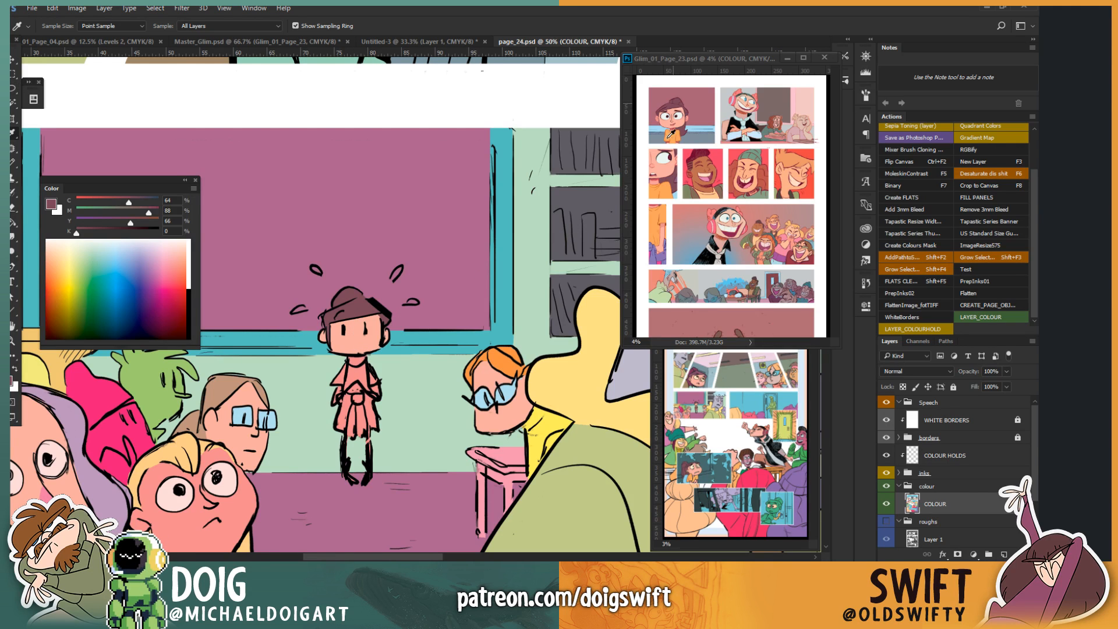
left_click(656, 221)
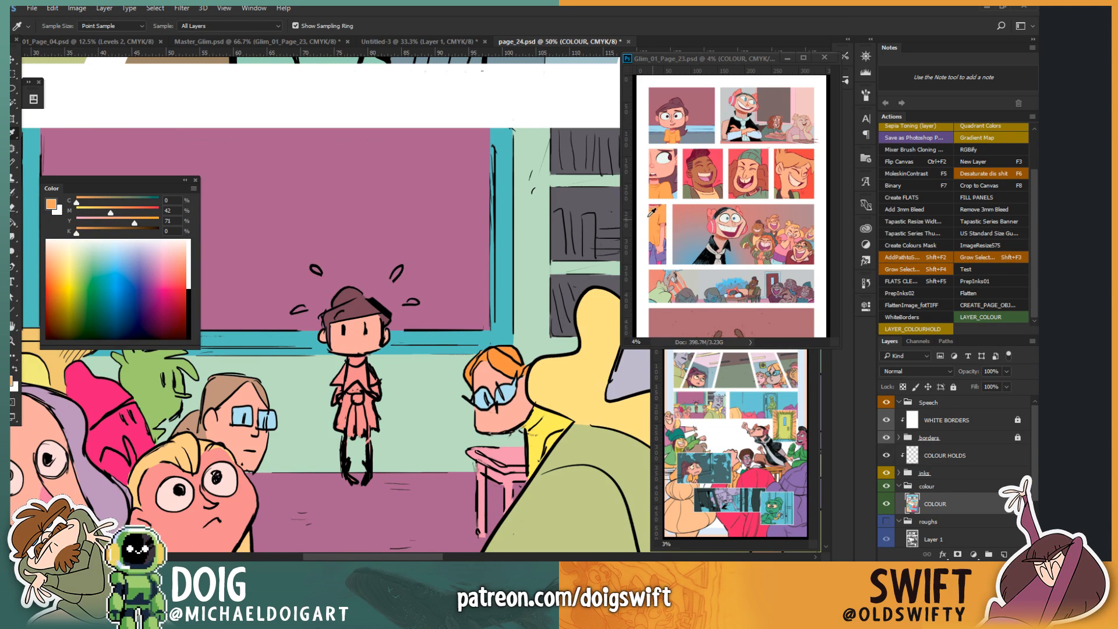
key("l")
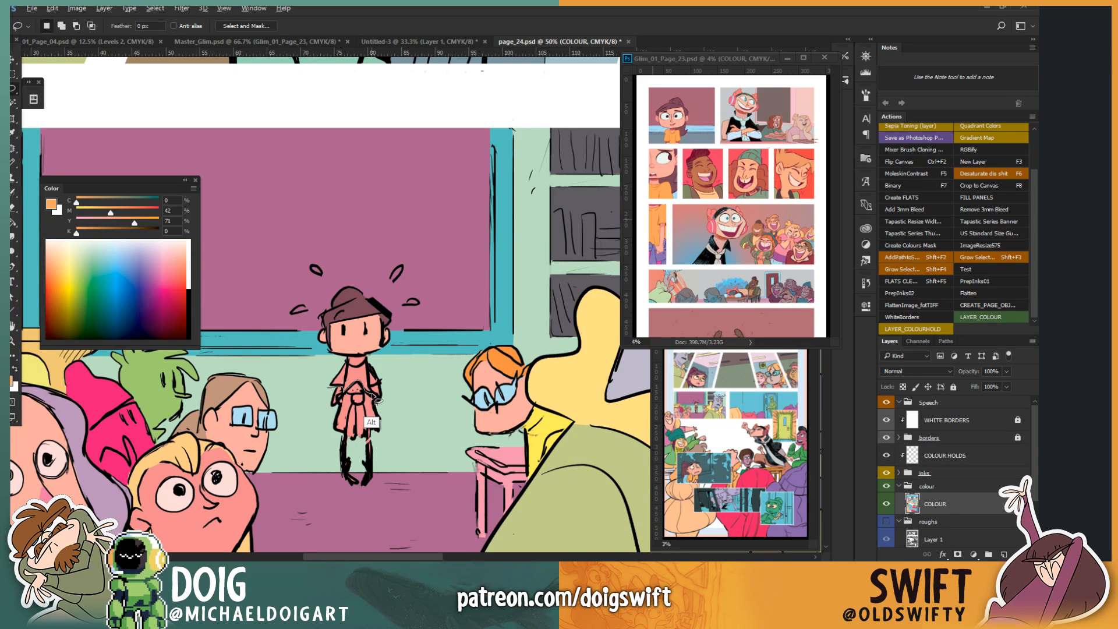
mouse_move(372, 365)
left_mouse_down()
mouse_move(323, 374)
mouse_move(327, 396)
mouse_move(349, 372)
left_mouse_up()
key("g")
left_click(357, 384)
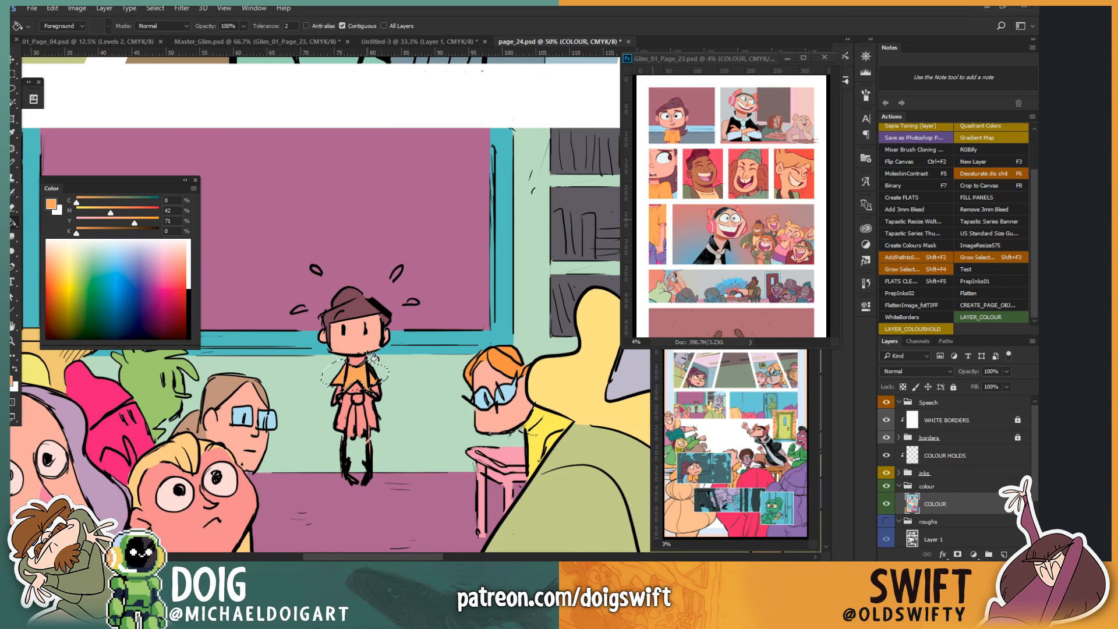
key("ctrl+d")
Step: Sample purple, C 51, M 55, Y 0, K 0, from page 23, fill the standing child's lassoed skirt with it and deselect
key("i")
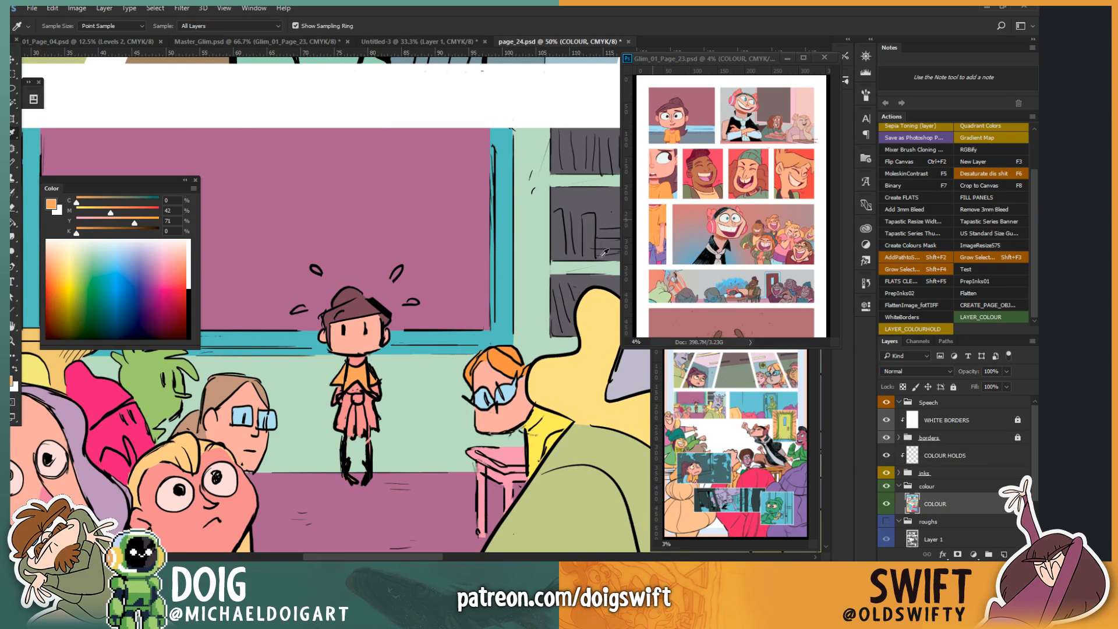
left_click(657, 254)
key("l")
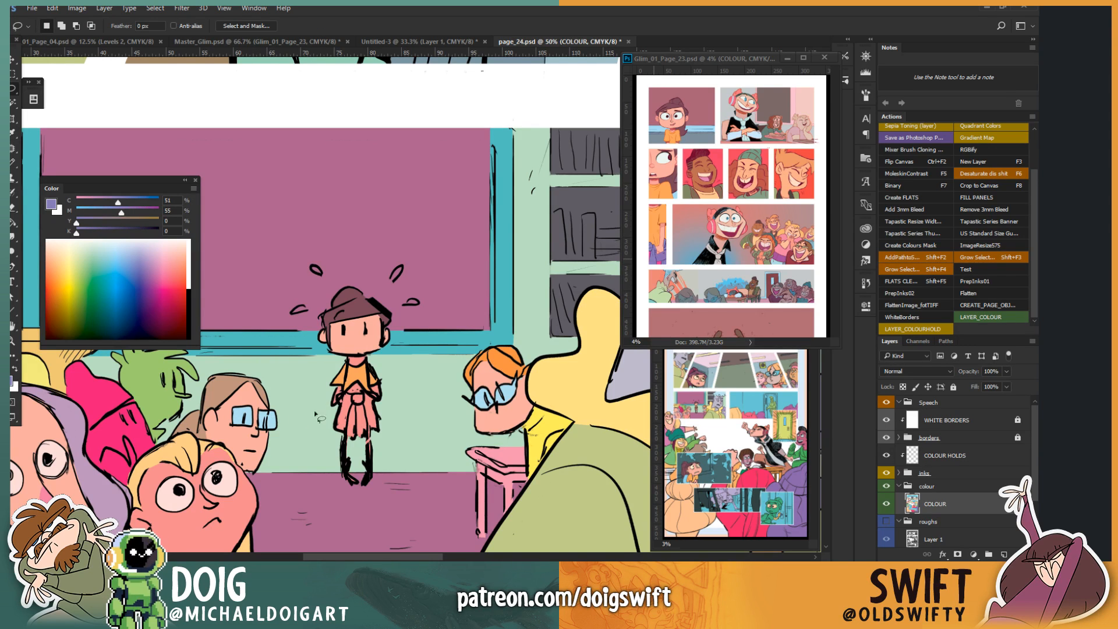
mouse_move(348, 398)
left_mouse_down()
mouse_move(329, 423)
mouse_move(336, 450)
mouse_move(343, 436)
mouse_move(366, 443)
mouse_move(384, 429)
mouse_move(379, 401)
mouse_move(386, 407)
mouse_move(351, 407)
left_mouse_up()
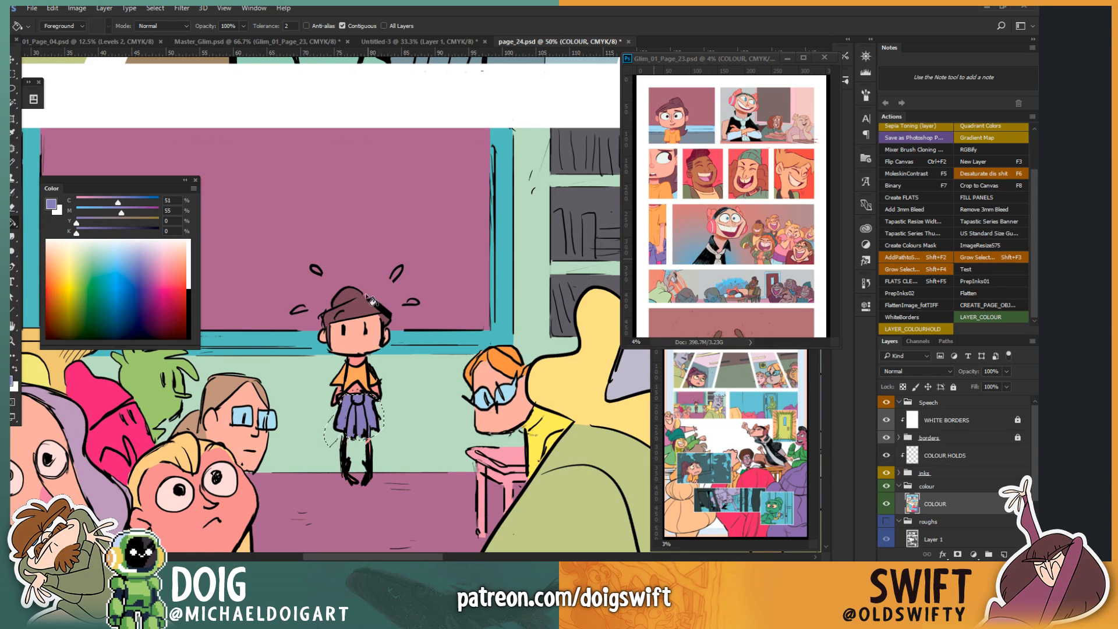
key("ctrl+d")
Step: Sample brown, C 63, M 76, Y 78, K 0, from page 23's lowest visible panel and fill the standing child's legs with it
left_click_drag(353, 398, 354, 375)
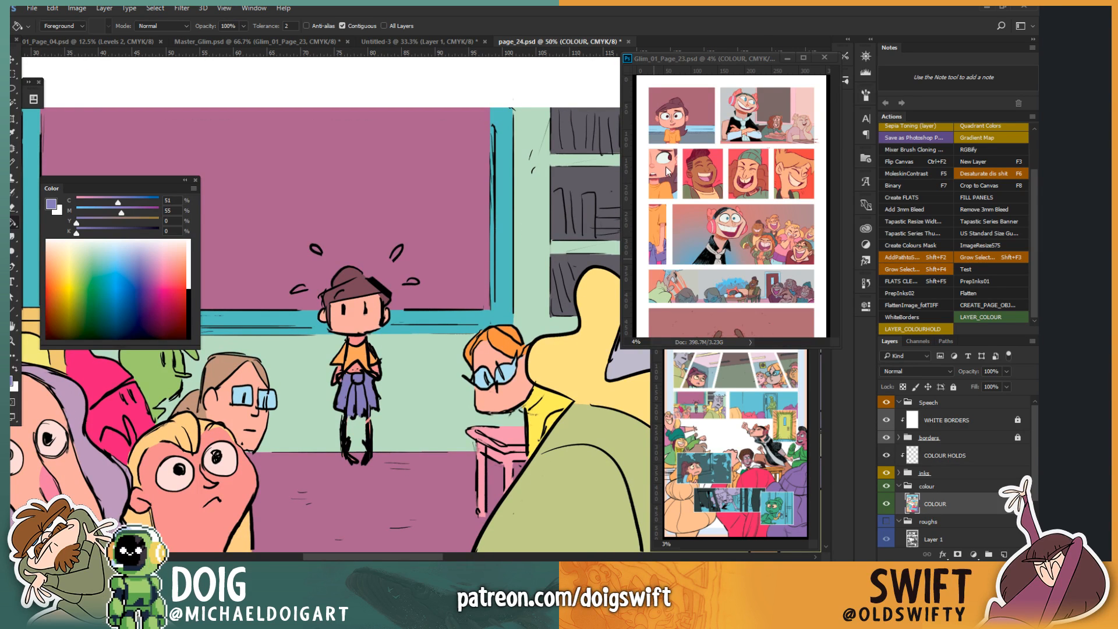
key("i")
left_click(723, 329)
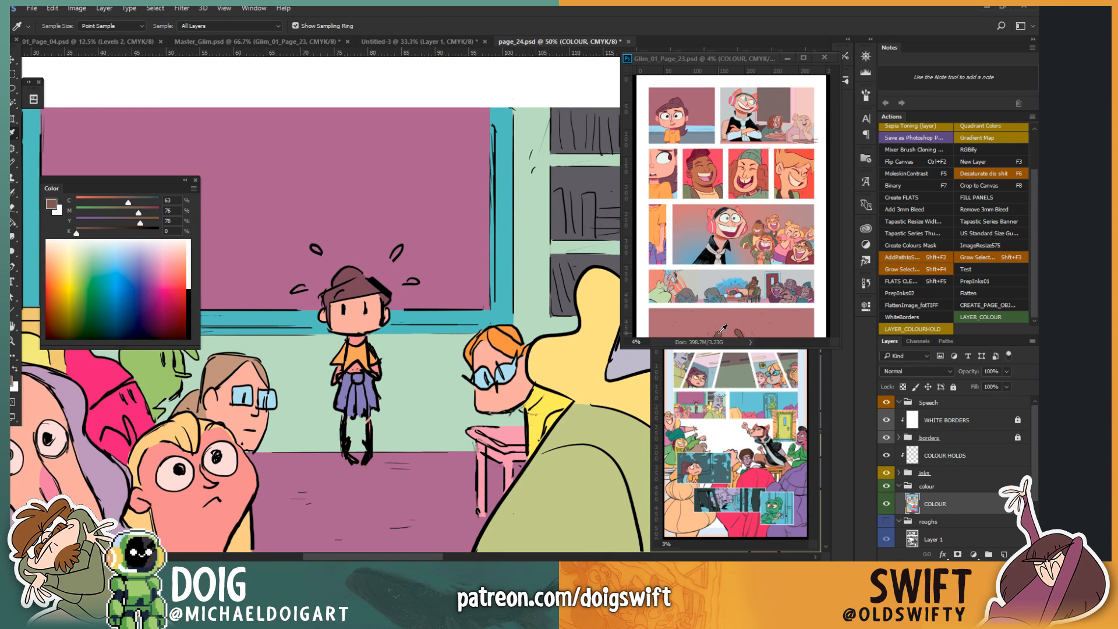
key("g")
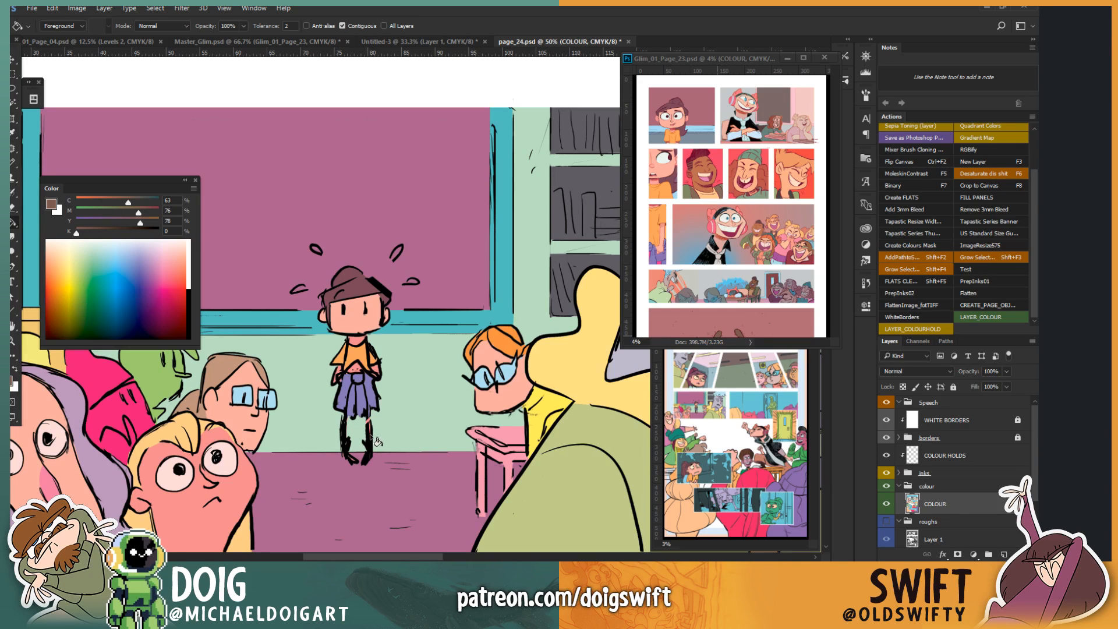
scroll(338, 368, "up", 3)
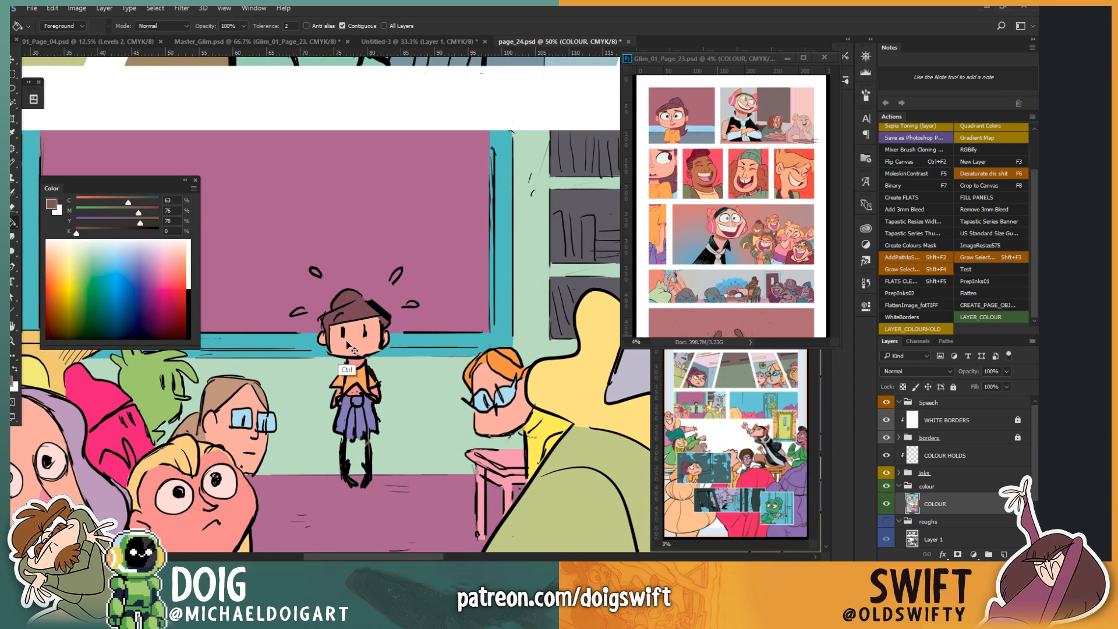
scroll(345, 367, "down", 1)
Step: Sample light blue, C 33, M 0, Y 3, K 0, from page 23's first panel and fill the student's desk with it
key("i")
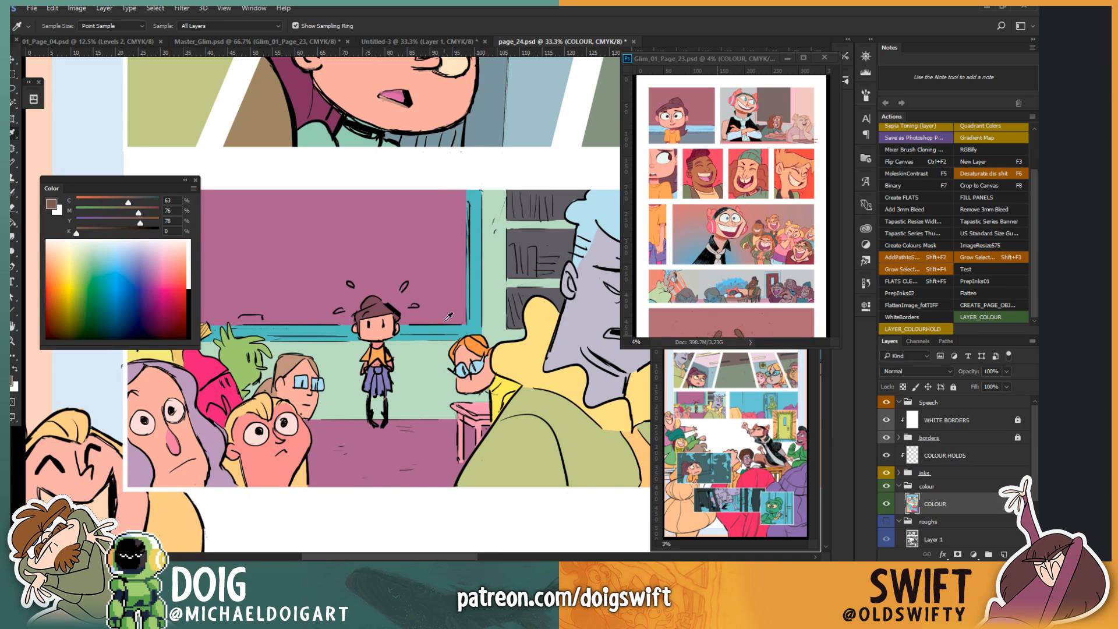
left_click(696, 129)
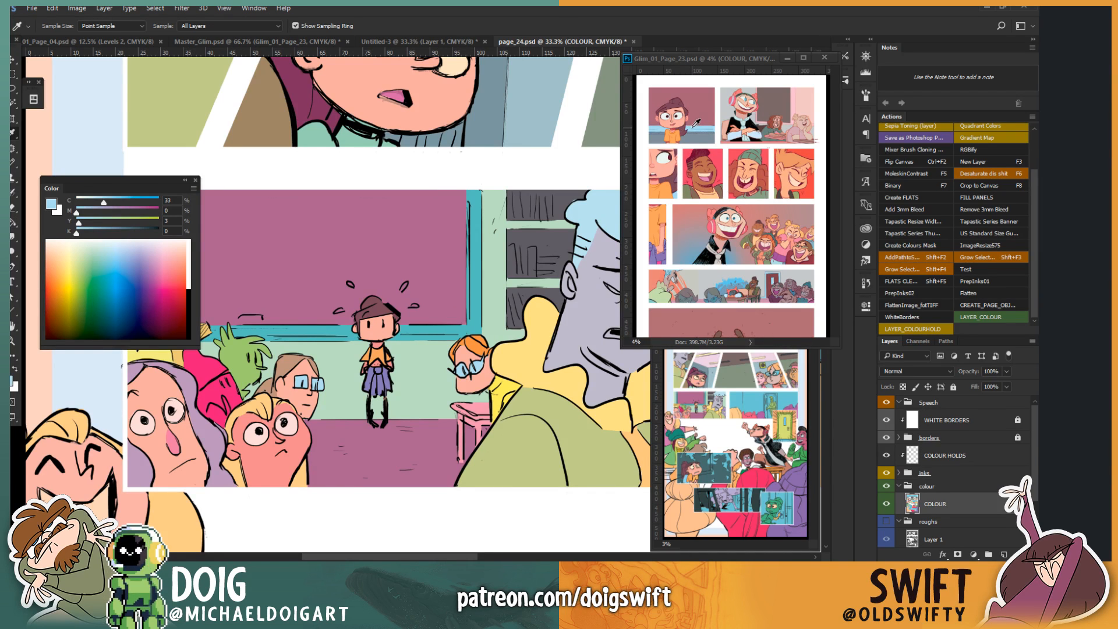
key("g")
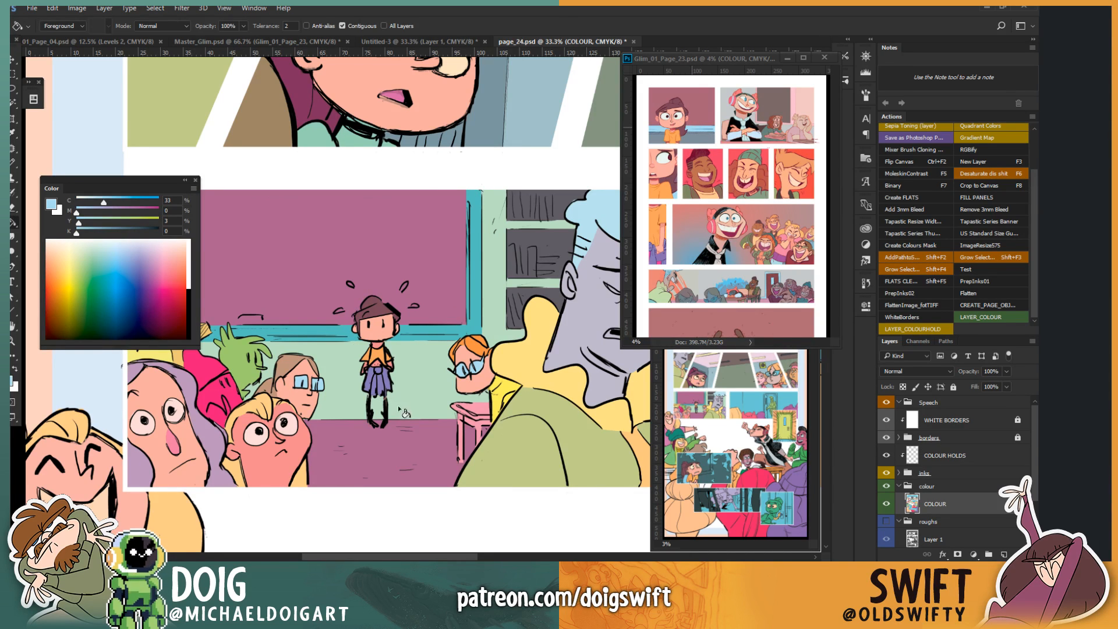
left_click(465, 426)
Step: Lasso the desk's top surface and fill it with orange, C 0, M 44, Y 63, K 0
key("l")
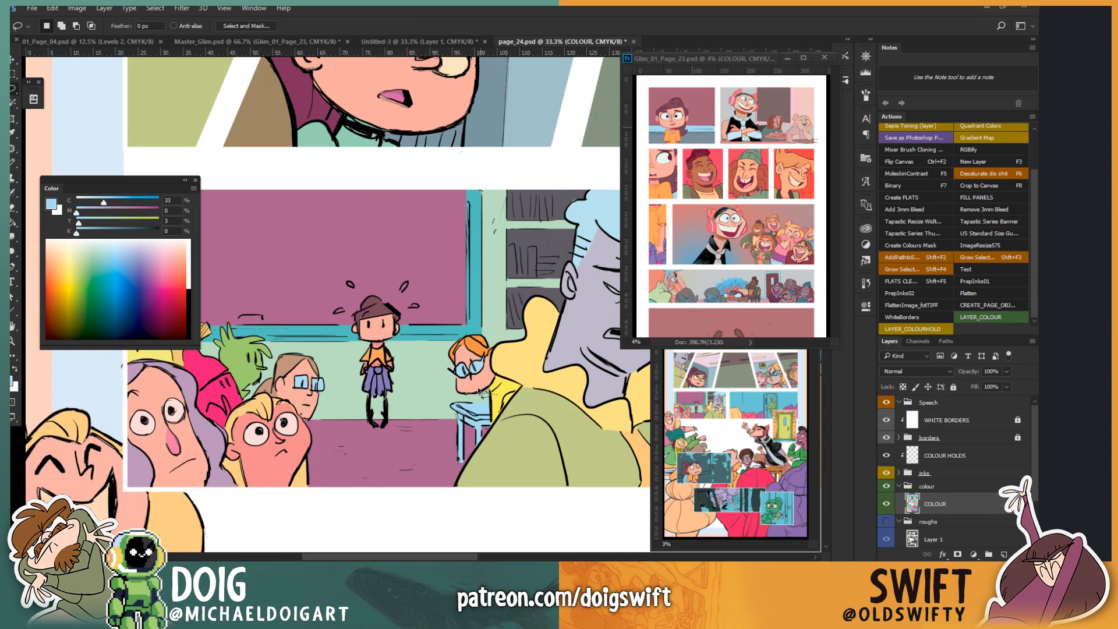
mouse_move(480, 423)
left_mouse_down()
mouse_move(447, 411)
mouse_move(484, 404)
mouse_move(507, 428)
mouse_move(495, 420)
left_mouse_up()
key("i")
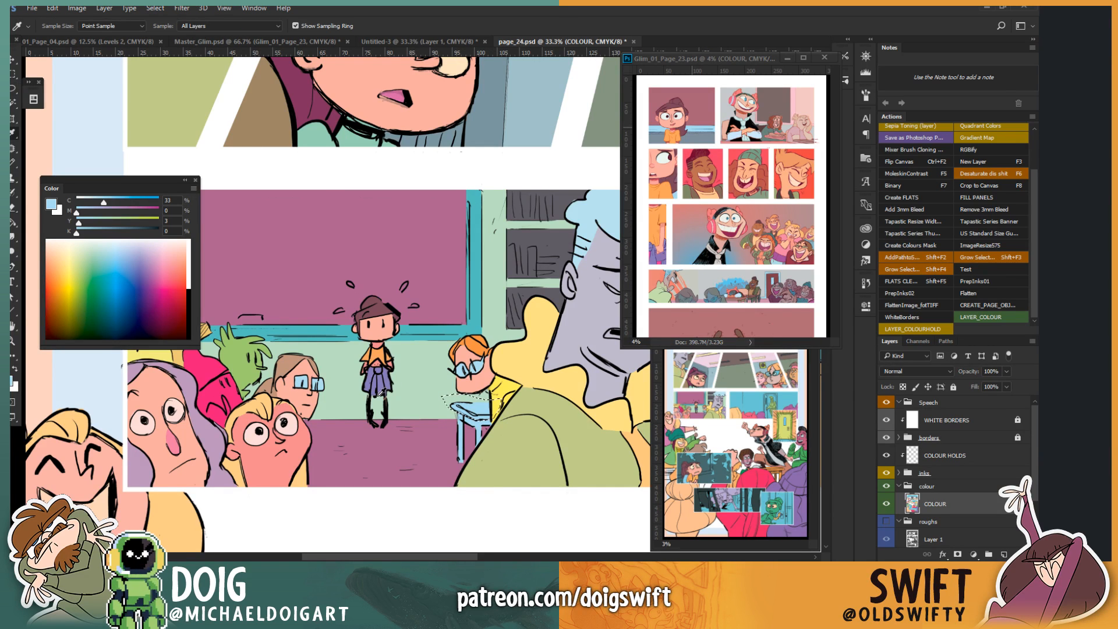
mouse_move(71, 263)
left_mouse_down()
mouse_move(64, 254)
mouse_move(56, 263)
left_mouse_up()
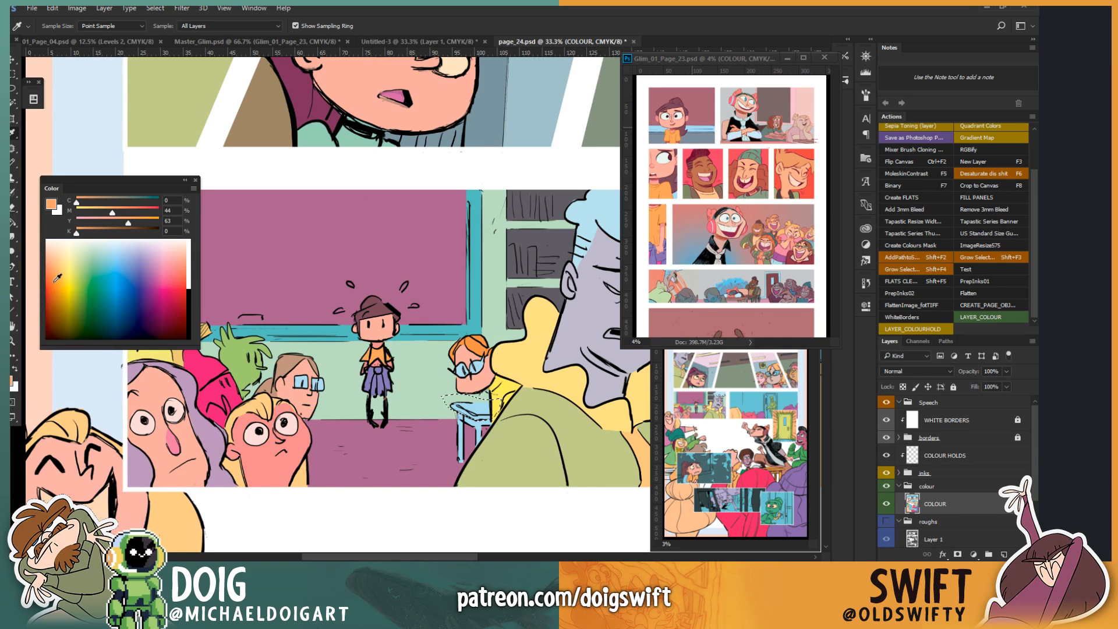
key("g")
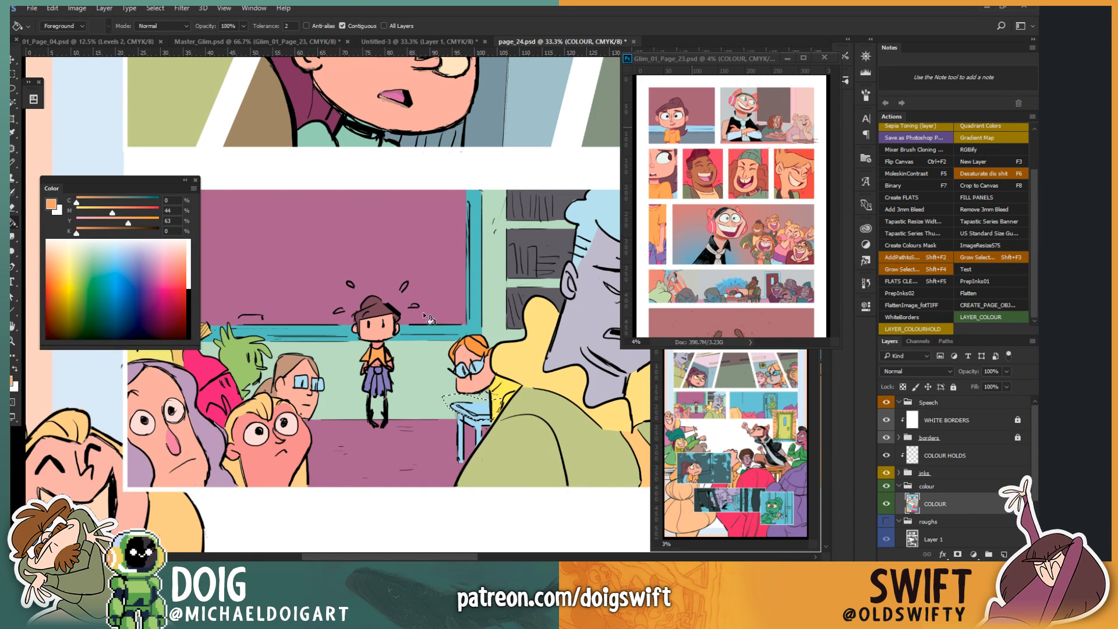
left_click(488, 419)
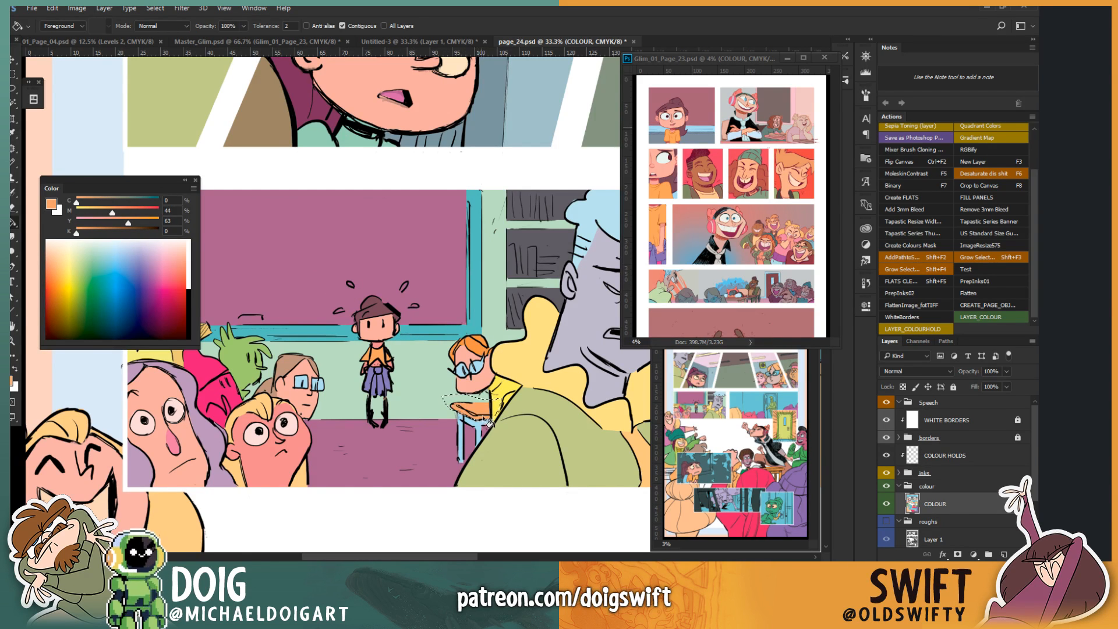
Step: Select the orange desk top and use Hue/Saturation to shift its hue towards red and adjust its lightness
key("w")
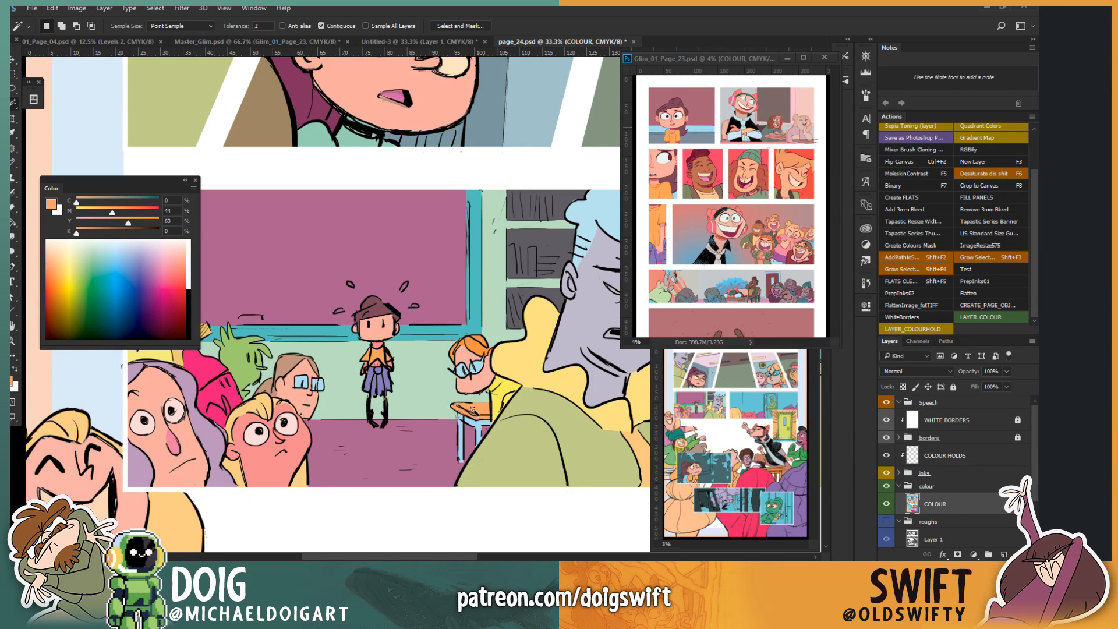
key("ctrl+u")
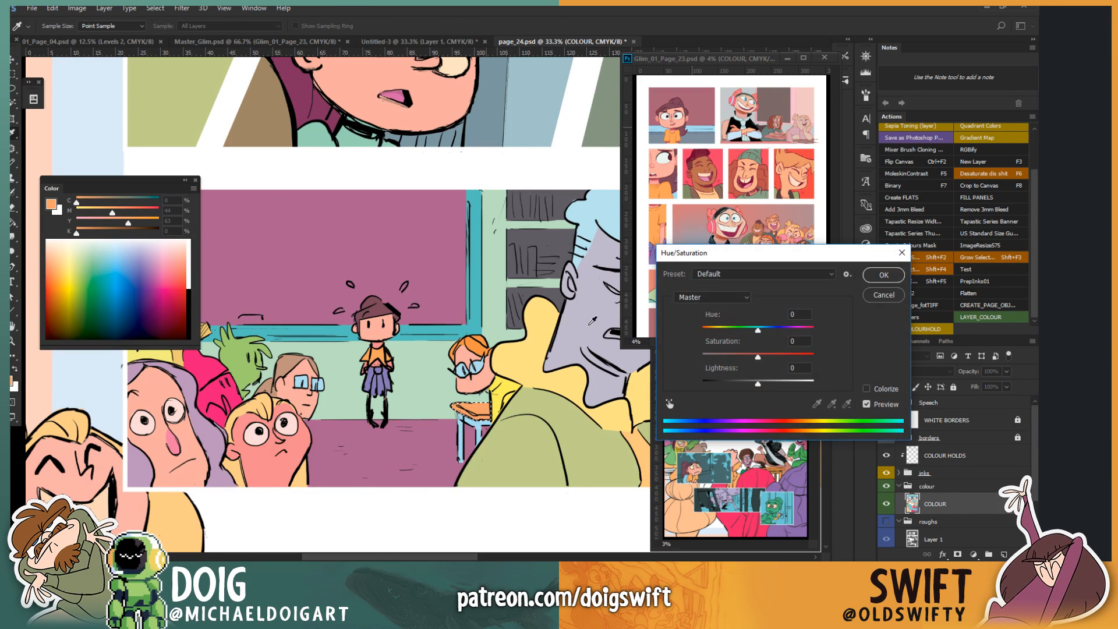
mouse_move(757, 383)
left_mouse_down()
mouse_move(776, 384)
mouse_move(769, 358)
mouse_move(783, 385)
mouse_move(771, 387)
left_mouse_up()
left_click_drag(757, 330, 747, 331)
left_click_drag(768, 384, 760, 387)
left_click(882, 275)
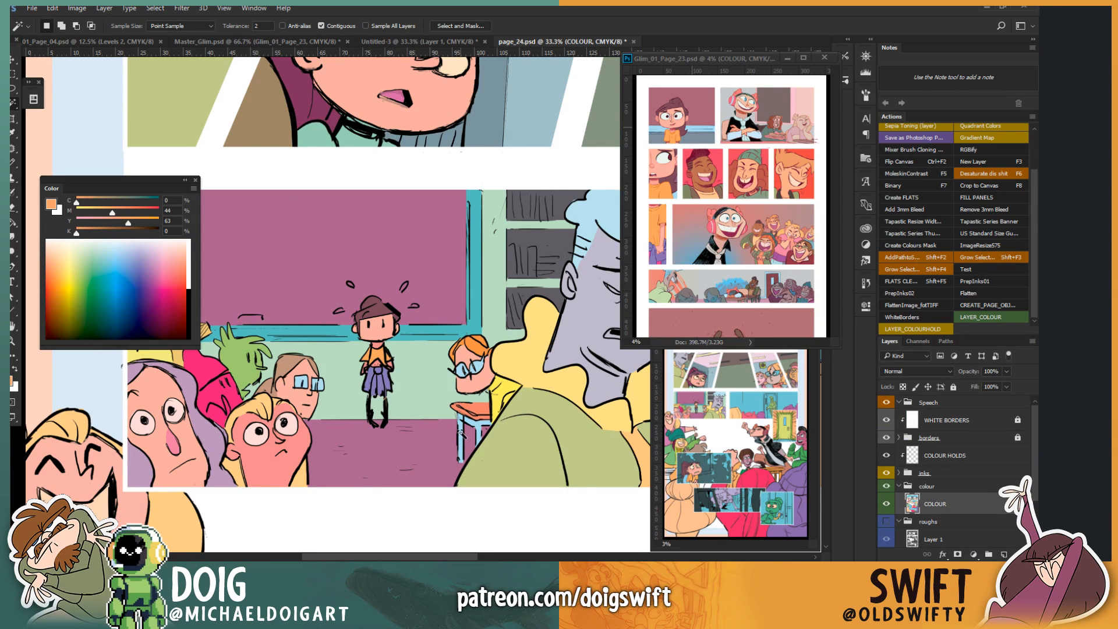
Step: Apply Hue/Saturation to the desk's light blue legs with saturation -24 and lightness -18, and sample their adjusted colour
key("ctrl+u")
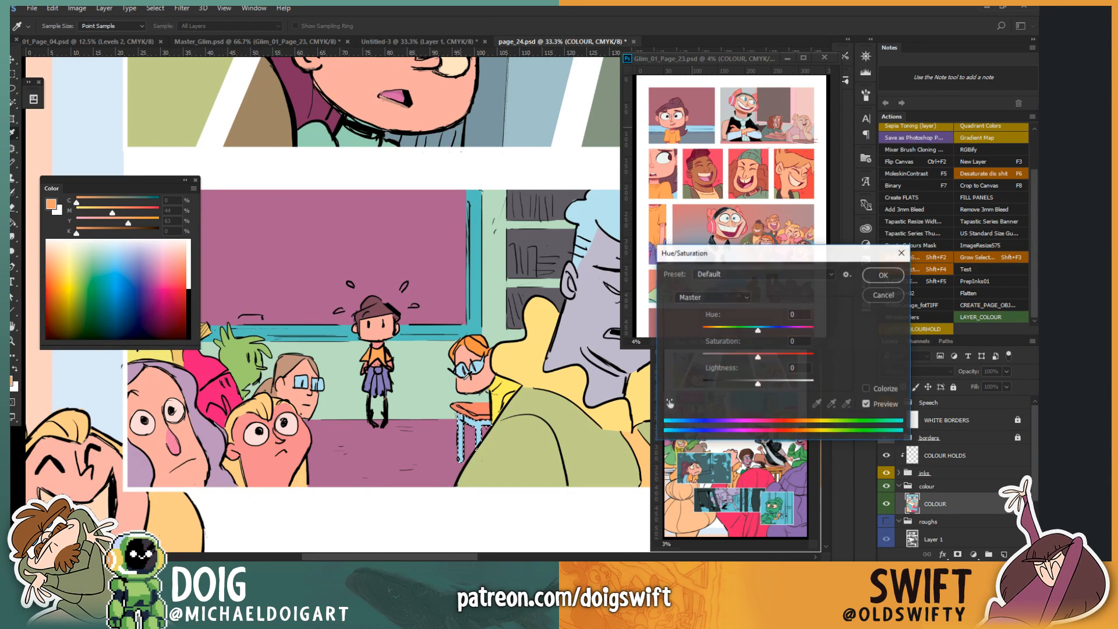
left_click_drag(757, 356, 749, 384)
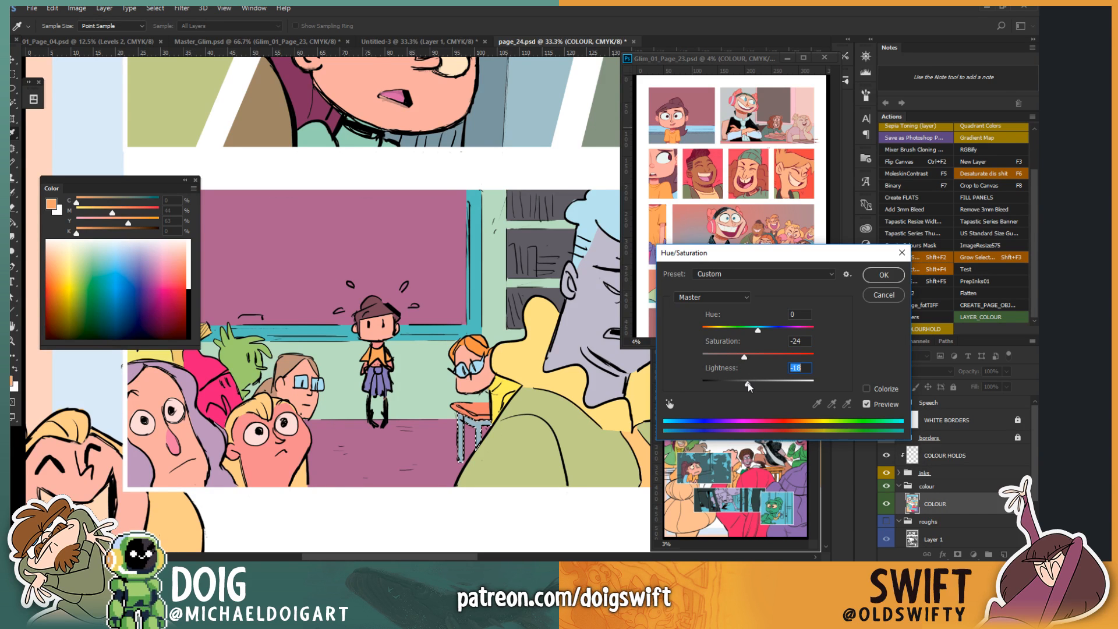
left_click(883, 275)
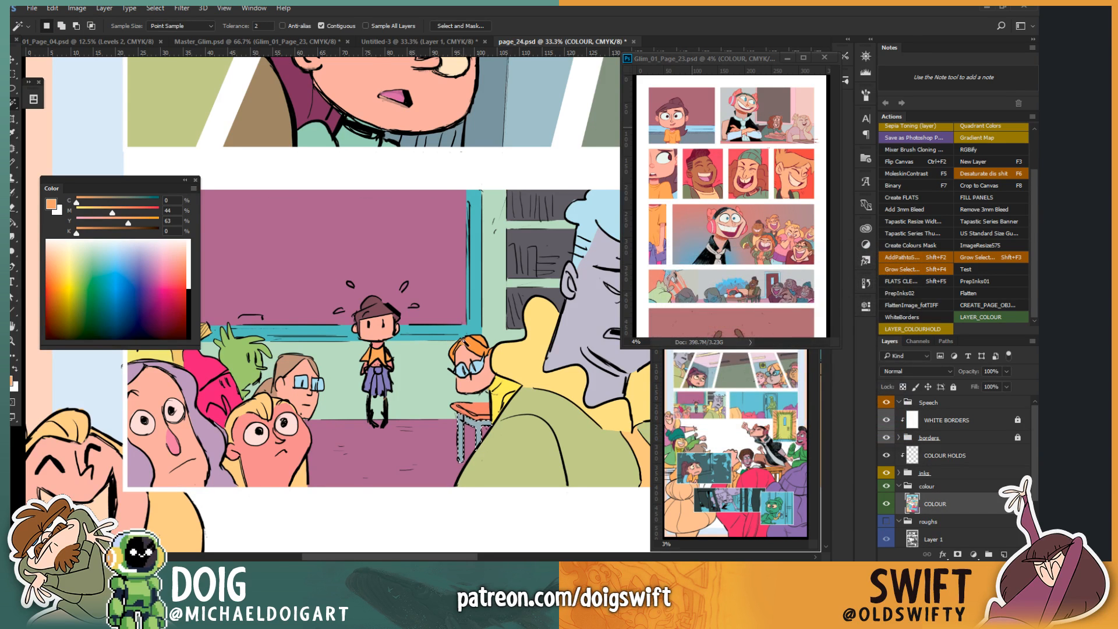
key("i")
left_click(459, 425)
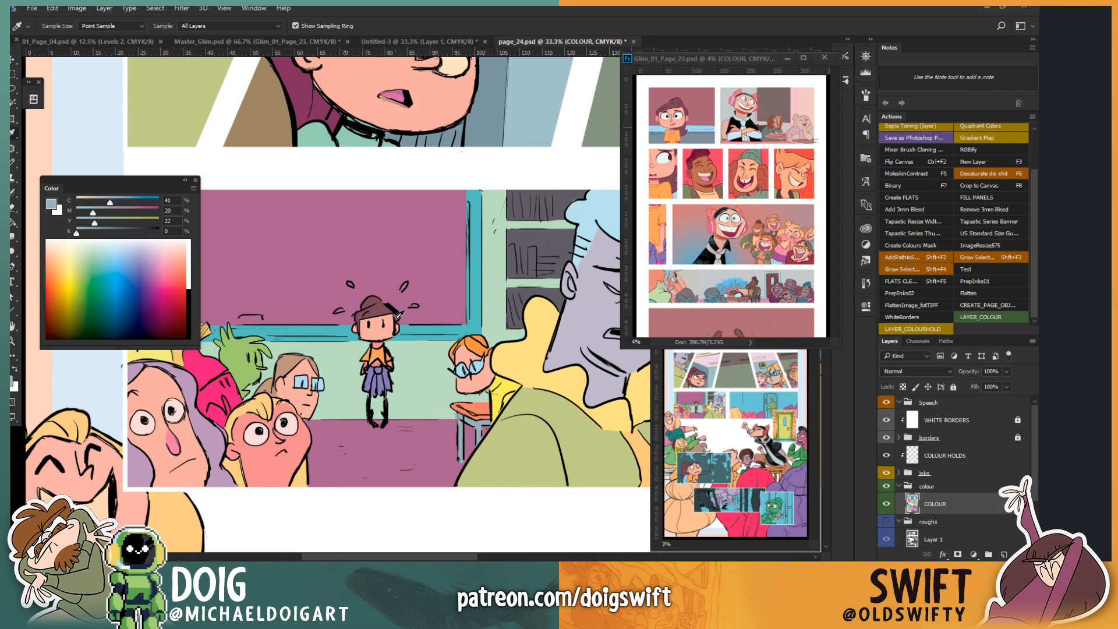
Step: Lasso the head of the pink classmate behind the purple-haired character and fill it with orange, C 0, M 45, Y 65, K 0
left_click_drag(411, 382, 454, 421)
mouse_move(376, 347)
left_mouse_down()
mouse_move(414, 407)
mouse_move(441, 419)
mouse_move(391, 350)
mouse_move(388, 361)
left_mouse_up()
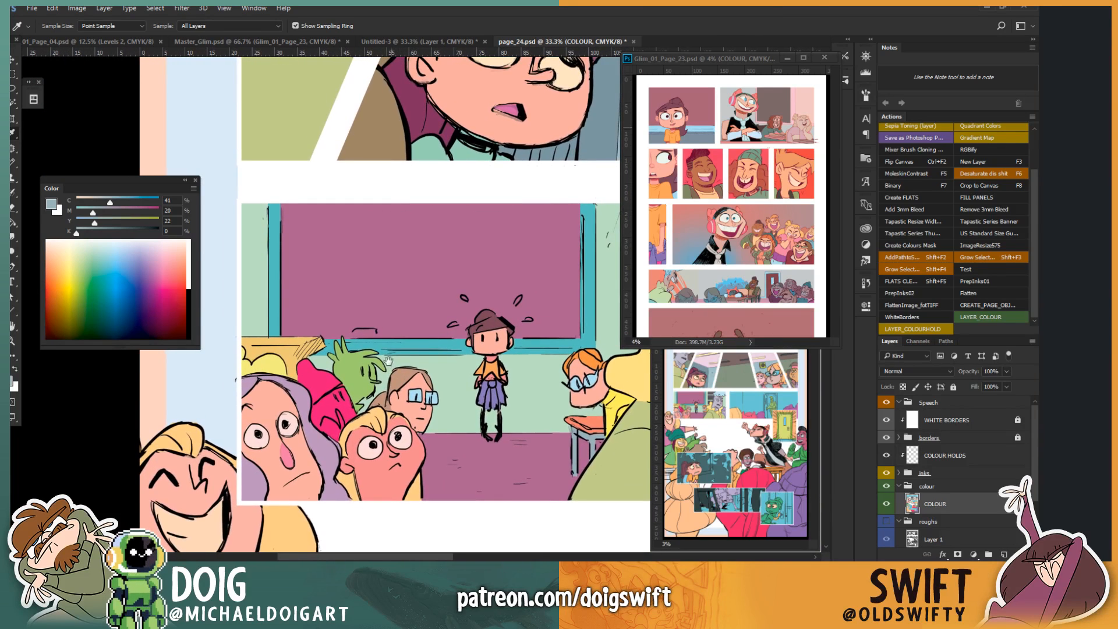
key("l")
mouse_move(345, 410)
left_mouse_down()
mouse_move(317, 445)
mouse_move(331, 400)
mouse_move(347, 407)
mouse_move(355, 393)
mouse_move(347, 370)
mouse_move(312, 359)
left_mouse_up()
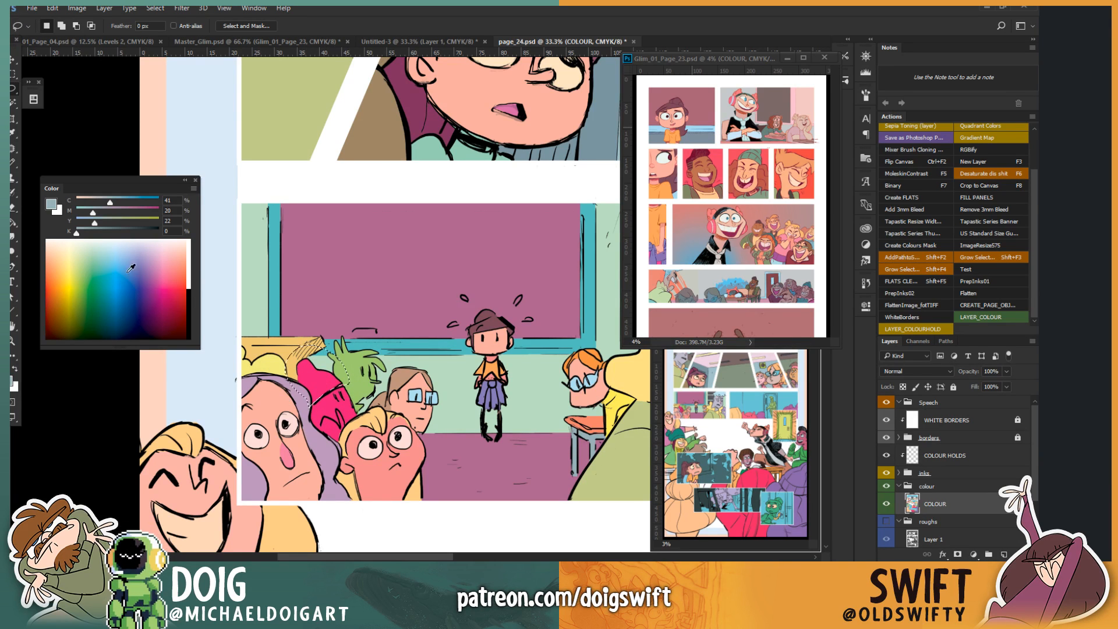
left_click_drag(57, 261, 55, 265)
key("g")
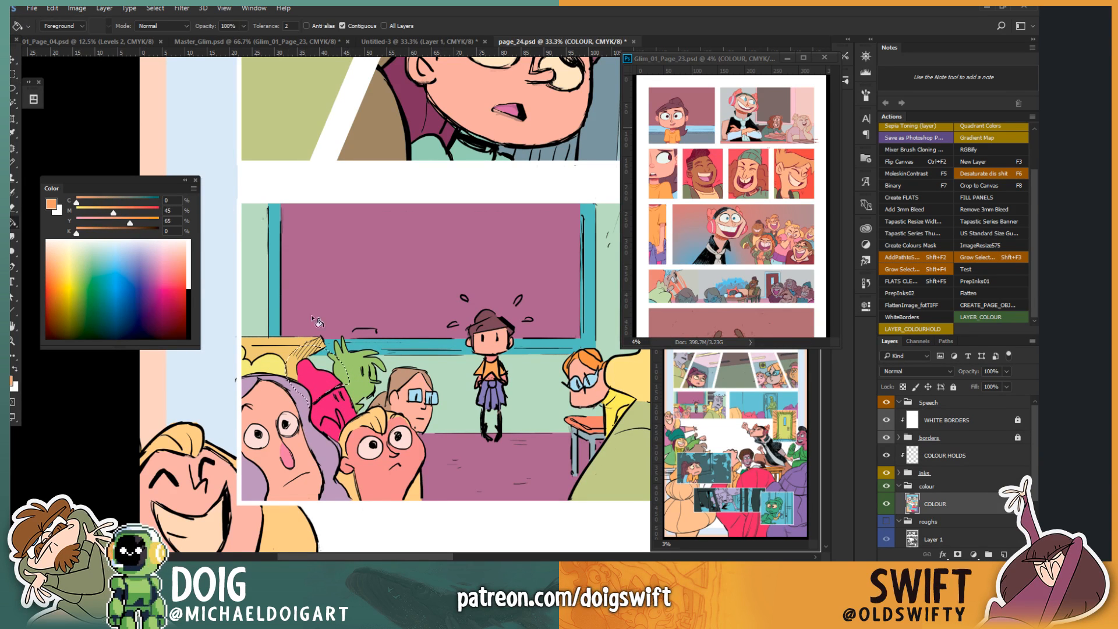
left_click(317, 378)
Step: Select the classmate's orange head and darken it with Hue/Saturation, using saturation +8 and lightness -18
key("w")
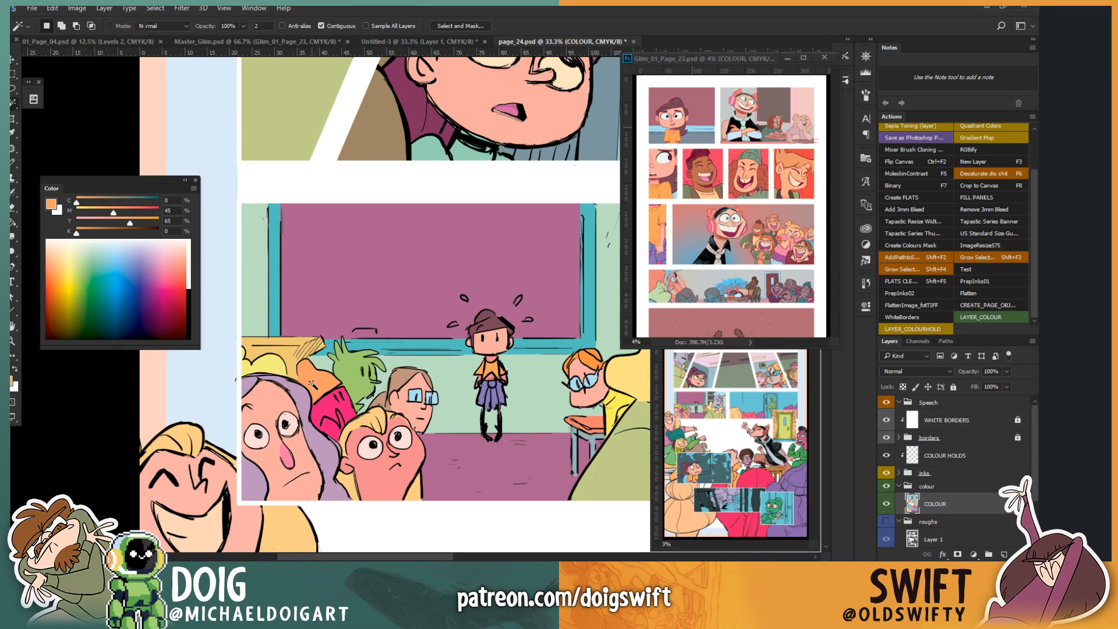
key("ctrl+d")
key("ctrl+u")
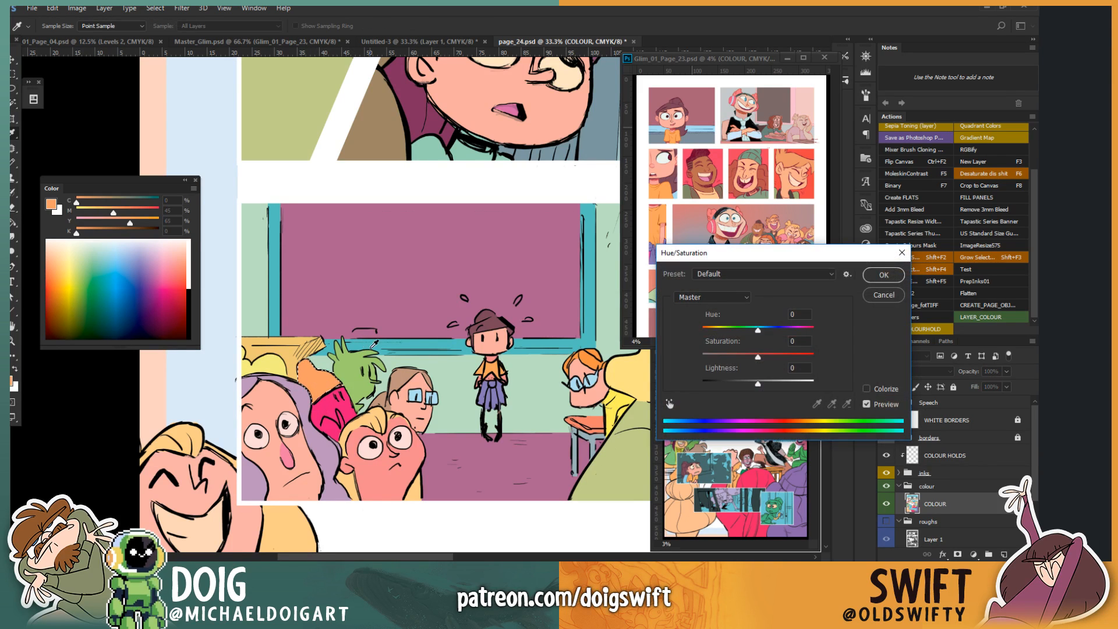
mouse_move(758, 356)
left_mouse_down()
mouse_move(746, 356)
mouse_move(747, 383)
mouse_move(762, 360)
left_mouse_up()
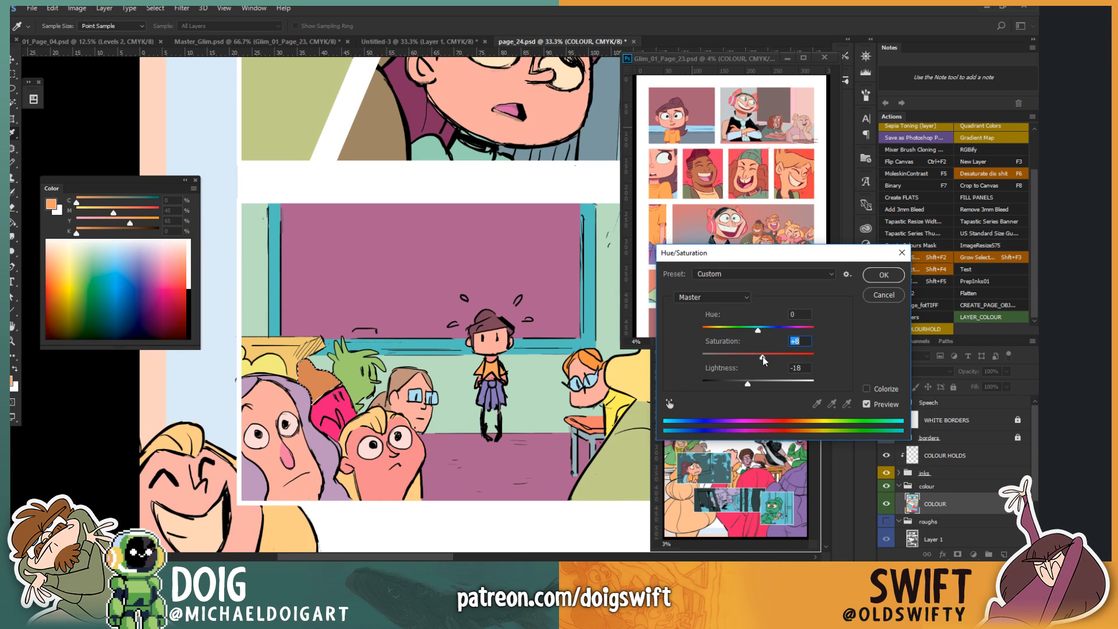
left_click(868, 296)
key("w")
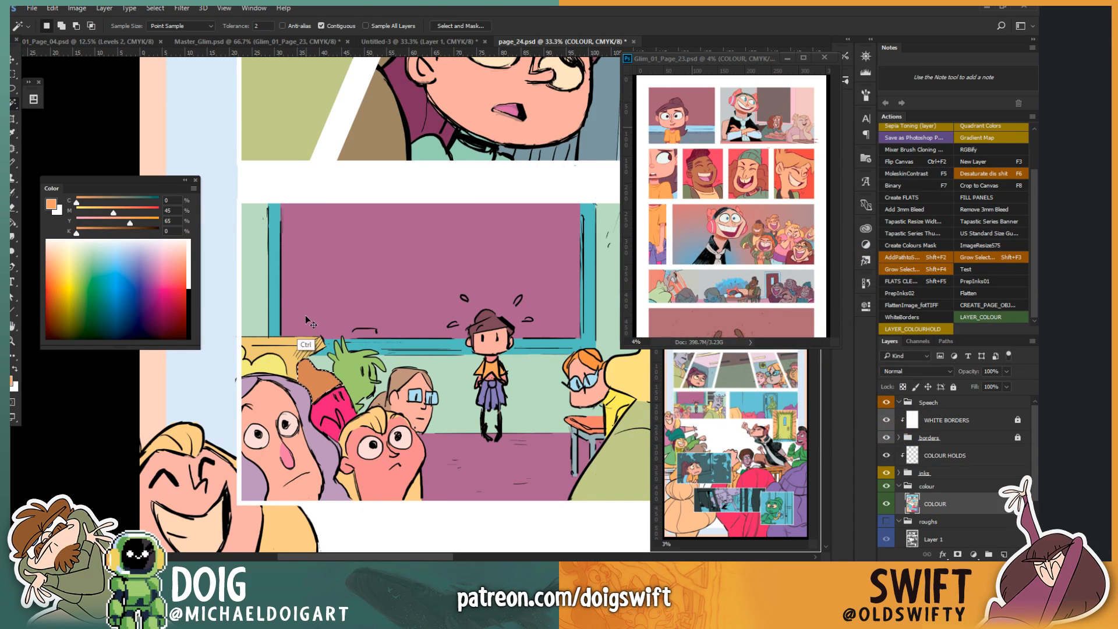
Step: Lasso the small area below that classmate's face, beside the purple hair, and fill it with orange, C 0, M 45, Y 70, K 0
key("ctrl+plus")
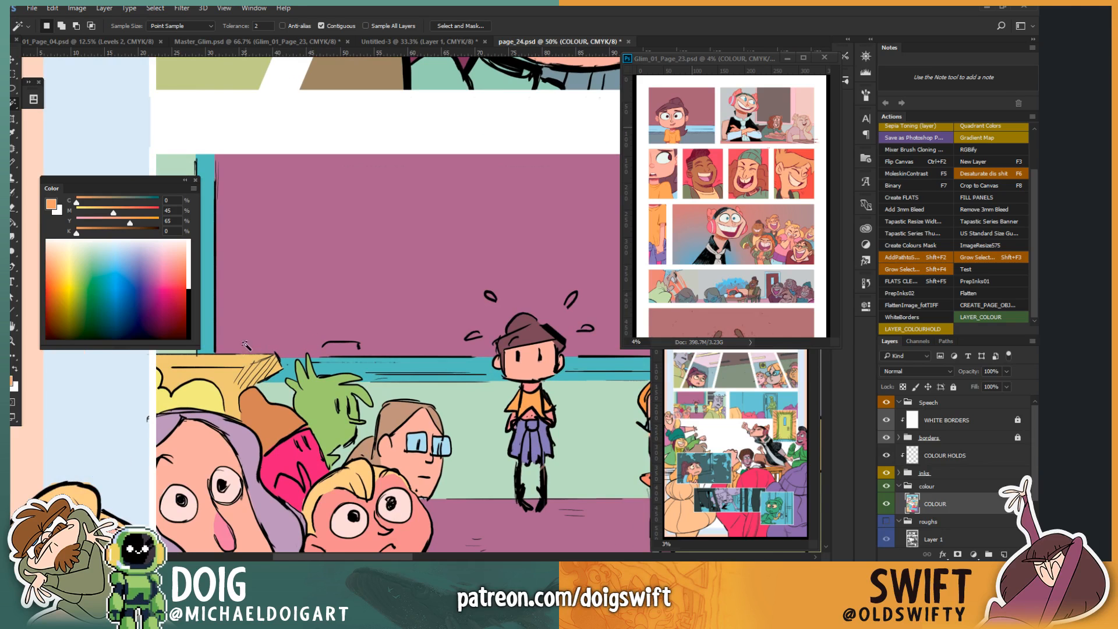
key("l")
left_click_drag(299, 479, 326, 431)
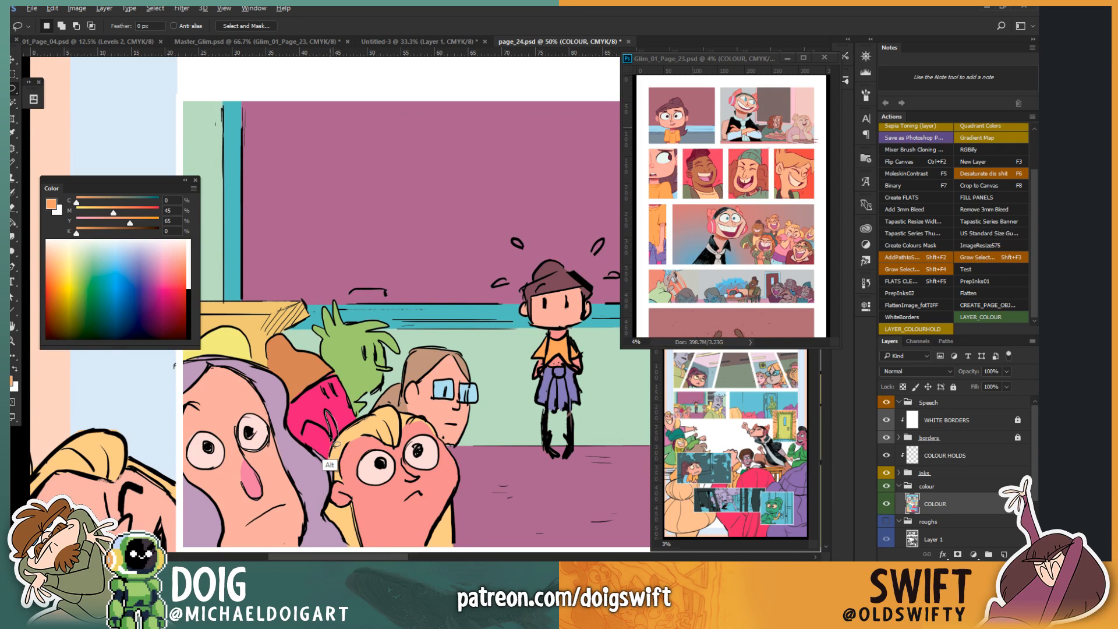
mouse_move(310, 429)
left_mouse_down()
mouse_move(302, 464)
mouse_move(342, 483)
mouse_move(330, 415)
left_mouse_up()
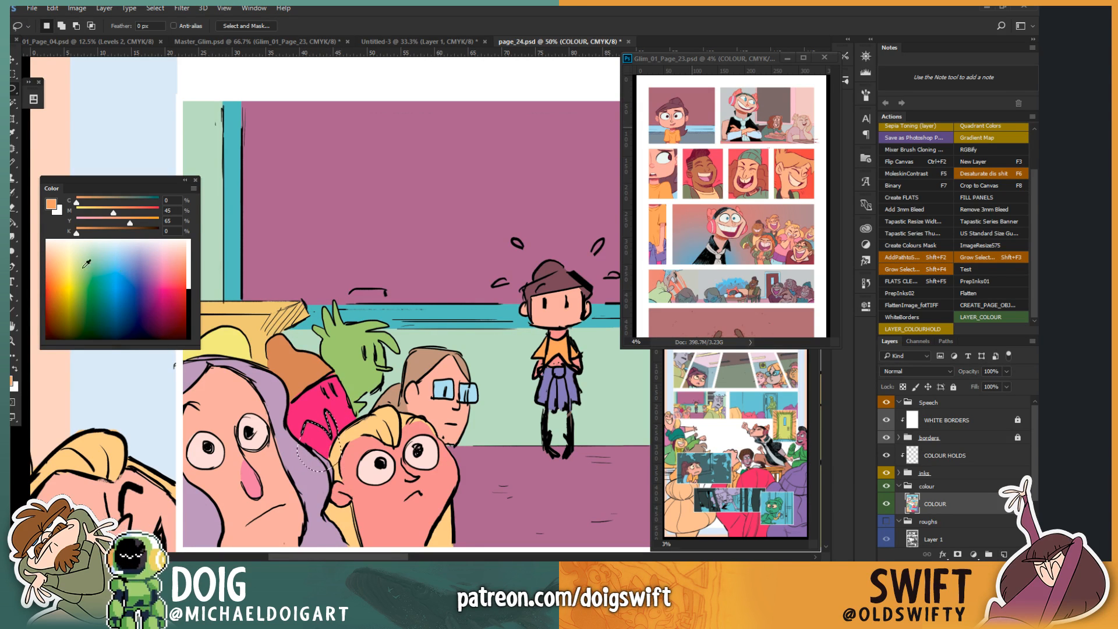
mouse_move(83, 268)
left_mouse_down()
mouse_move(52, 273)
mouse_move(63, 270)
left_mouse_up()
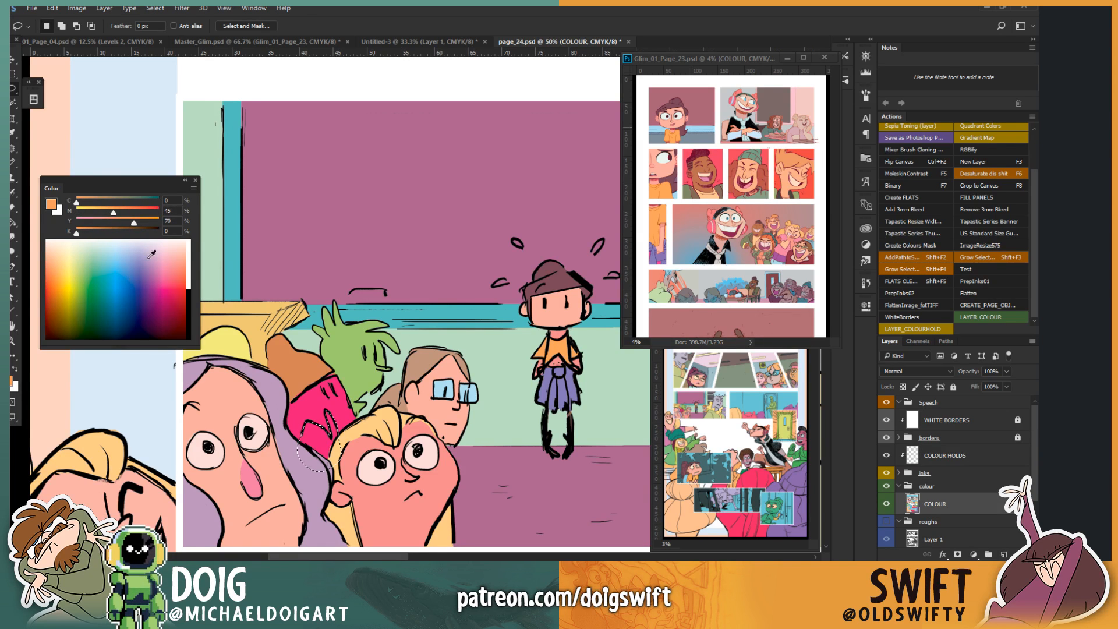
key("g")
key("ctrl+d")
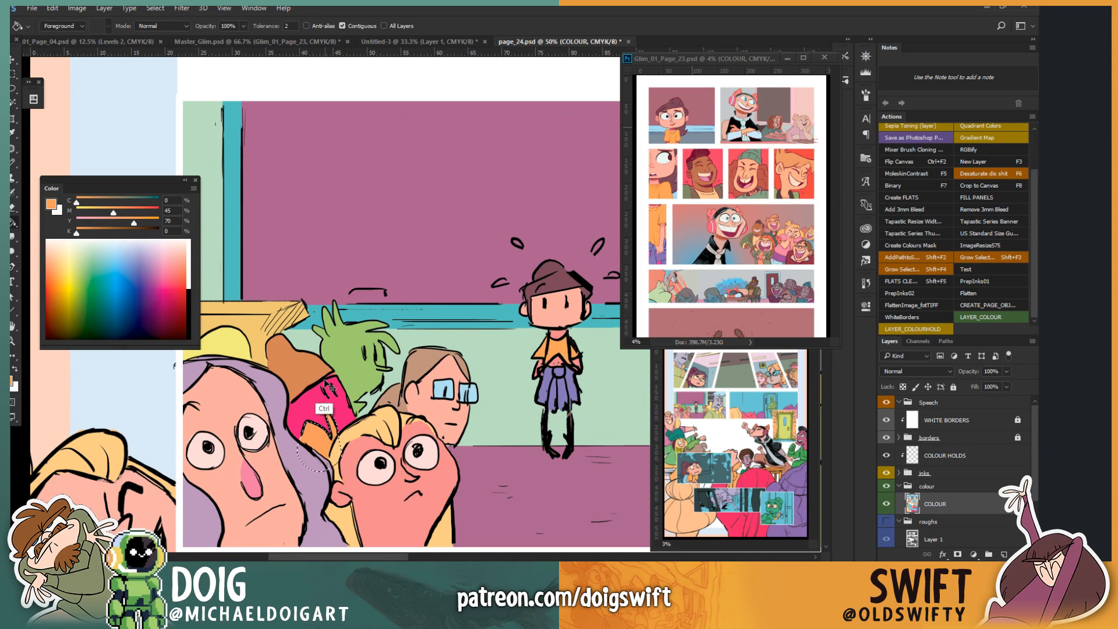
Step: Sample the bespectacled classmate's skin colour, C 0, M 38, Y 30, K 0, and fill the bright pink face behind with it
key("i")
left_click(422, 399)
key("g")
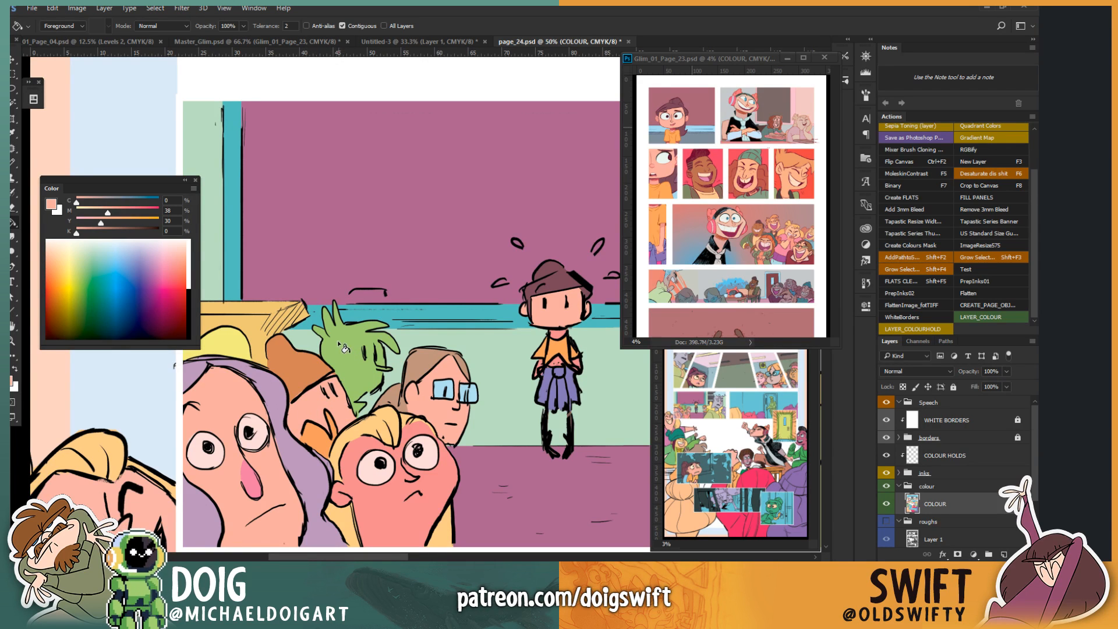
Step: Sample the darkened orange hair, adjust it to C 16, M 47, Y 85, K 0, and fill the green spiky-haired classmate
key("i")
left_click(302, 344)
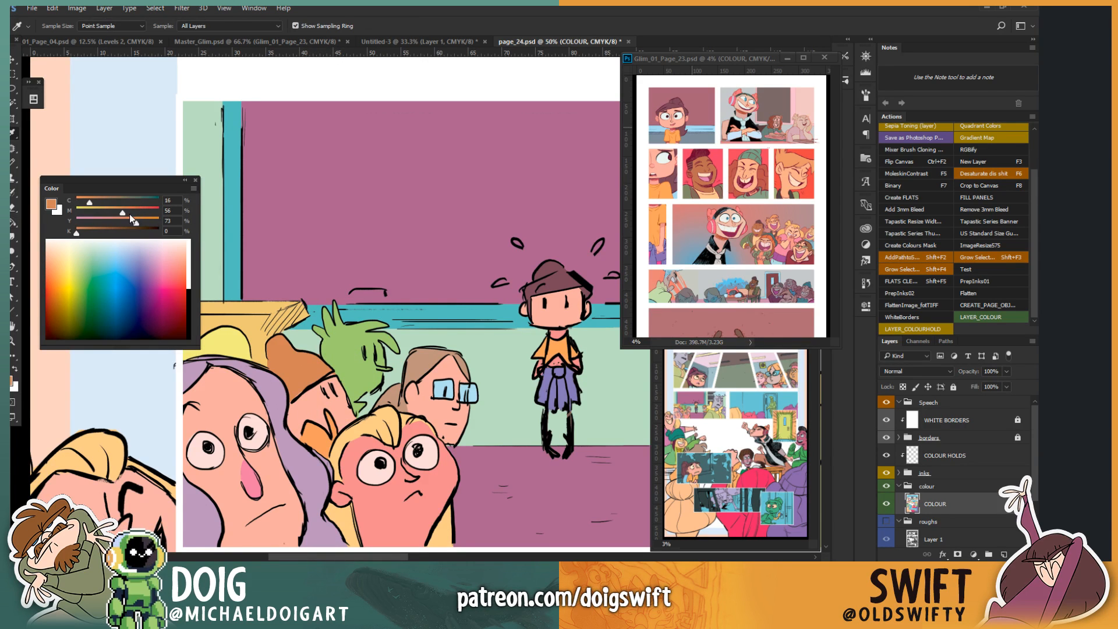
left_click_drag(139, 222, 115, 214)
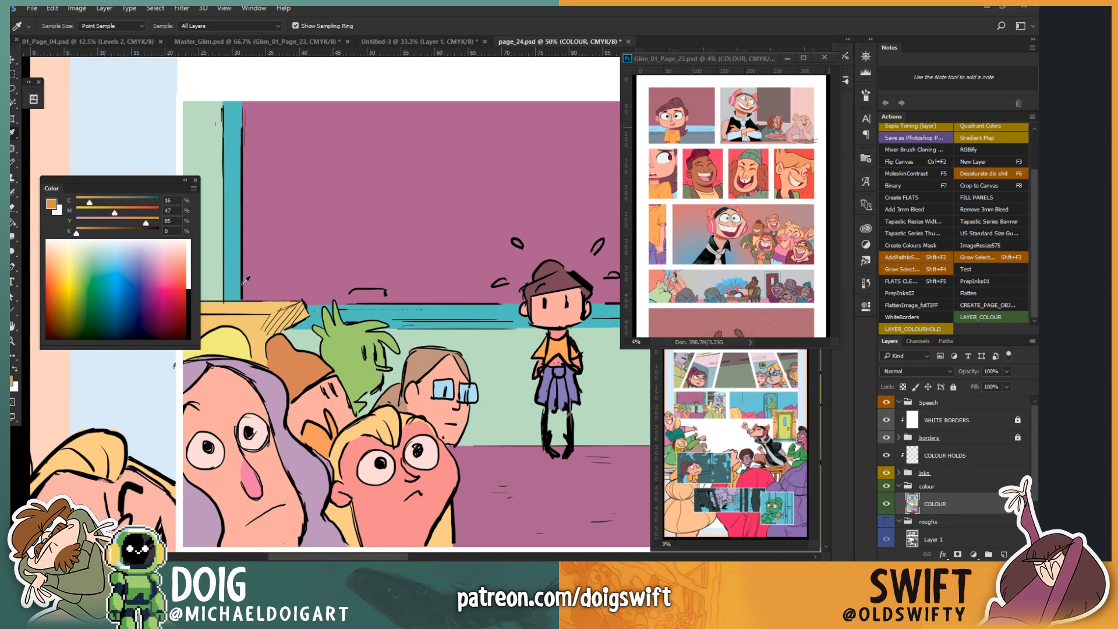
key("g")
left_click(350, 357)
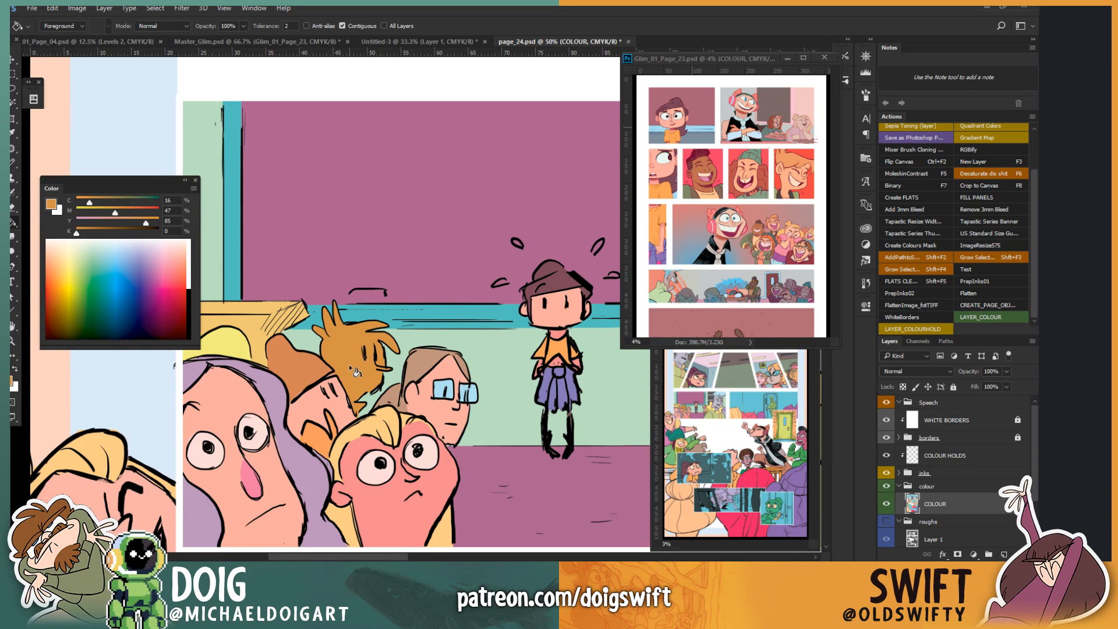
Step: Lasso the spiky-haired classmate's face and fill it with a light skin tone, C 0, M 31, Y 30, K 0
key("l")
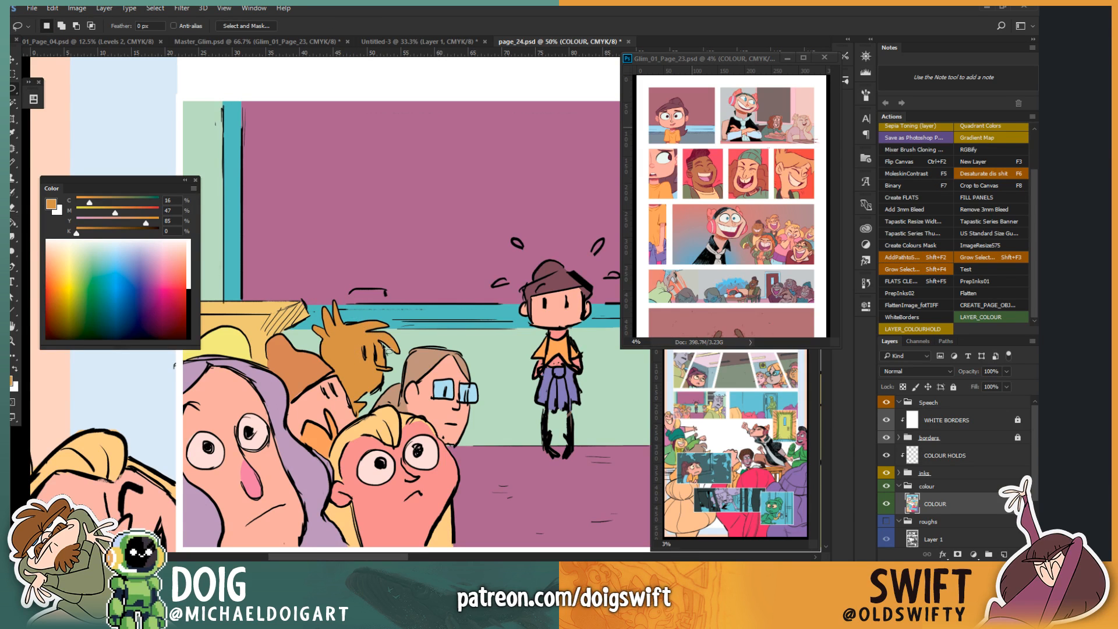
mouse_move(381, 341)
left_mouse_down()
mouse_move(349, 341)
mouse_move(341, 364)
mouse_move(350, 420)
mouse_move(387, 387)
mouse_move(371, 395)
mouse_move(389, 385)
mouse_move(383, 343)
left_mouse_up()
key("i")
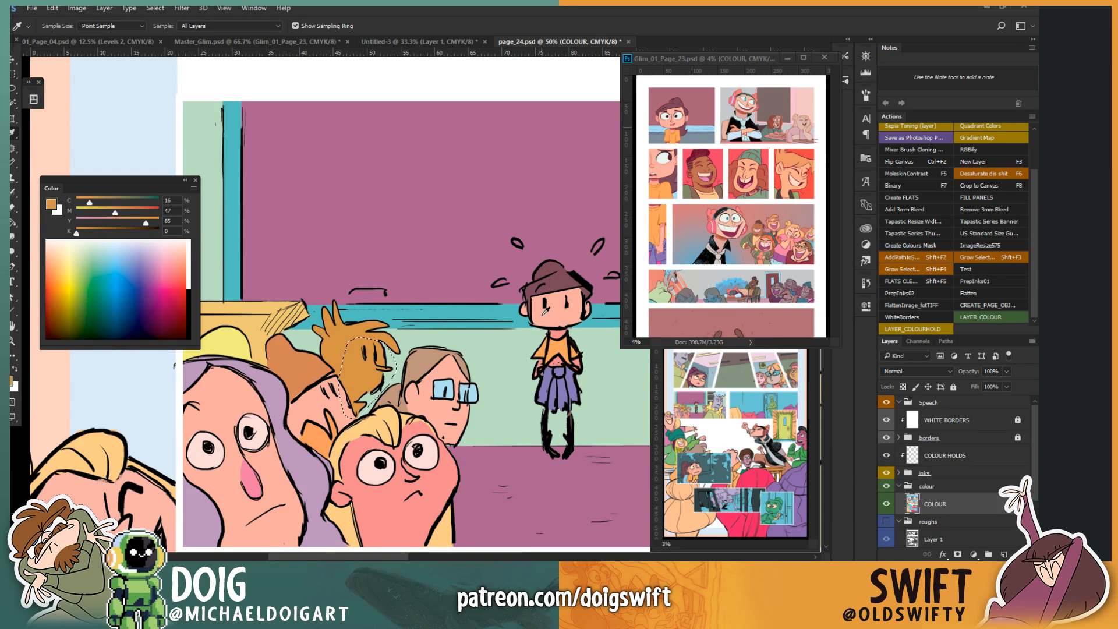
left_click(544, 312)
left_click_drag(102, 207, 100, 219)
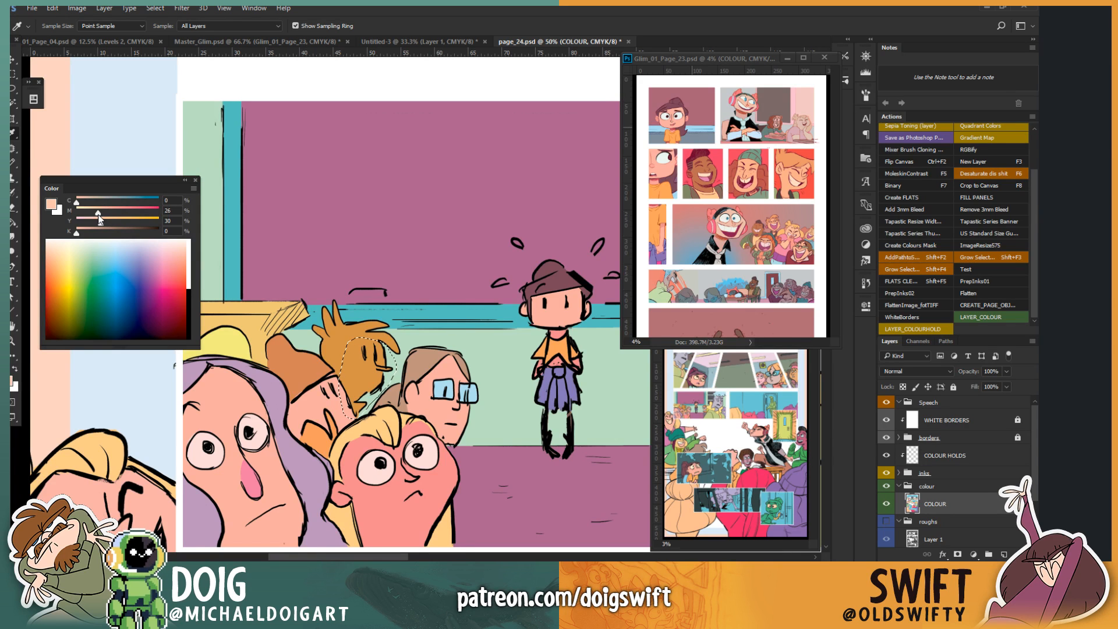
key("g")
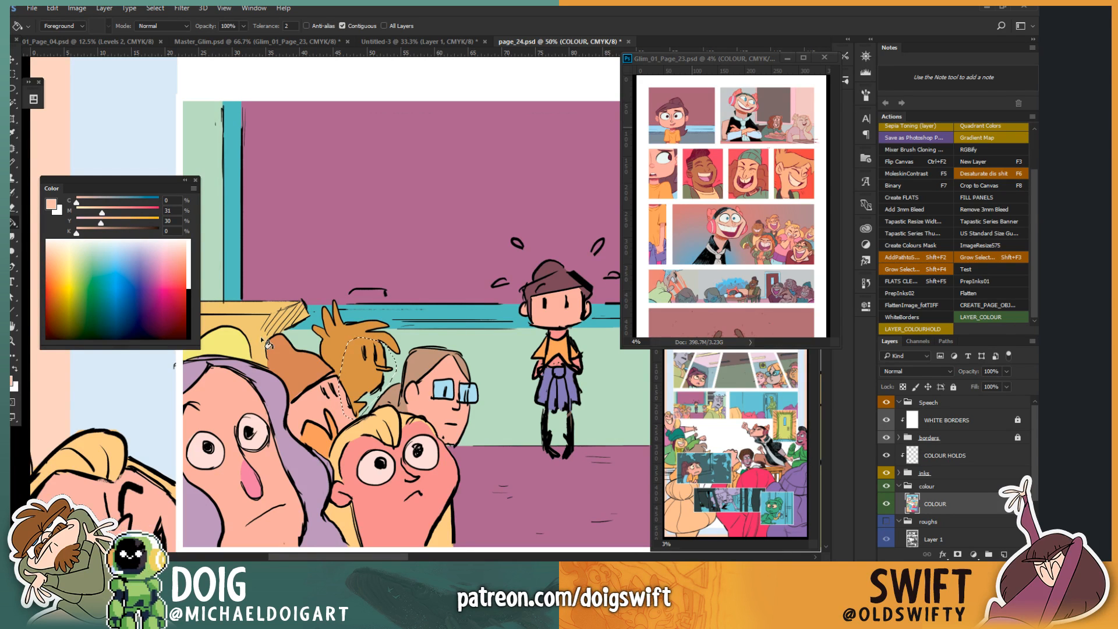
left_click(363, 385)
key("ctrl+d")
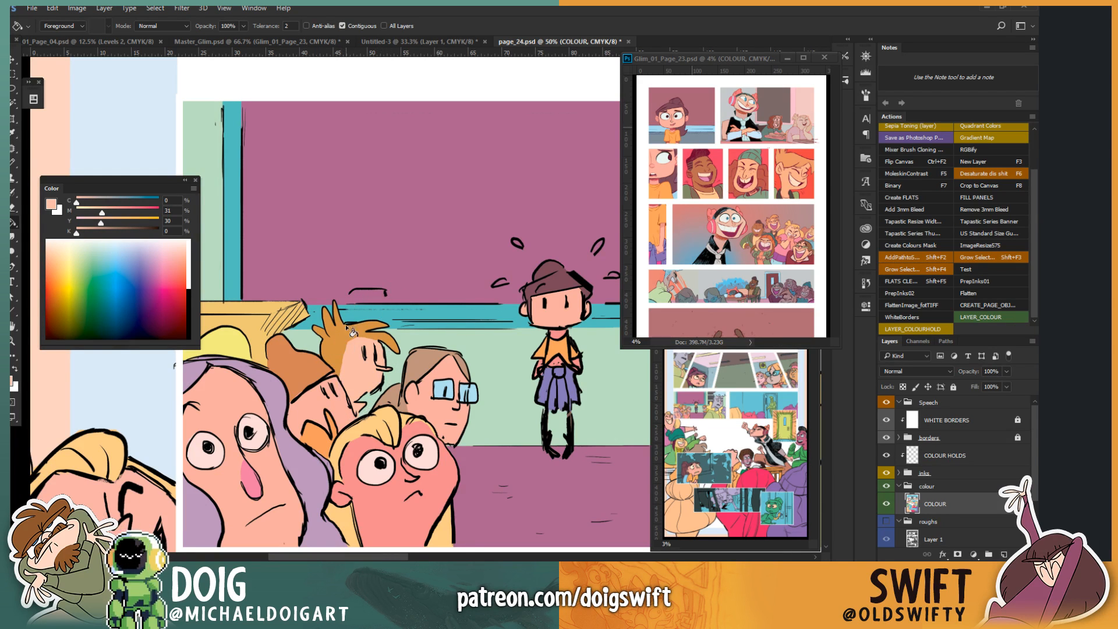
Step: Lasso the small area below the spiky-haired classmate's chin and fill it with green, C 36, M 0, Y 58, K 0
key("l")
mouse_move(367, 402)
left_mouse_down()
mouse_move(350, 418)
mouse_move(372, 423)
mouse_move(367, 407)
left_mouse_up()
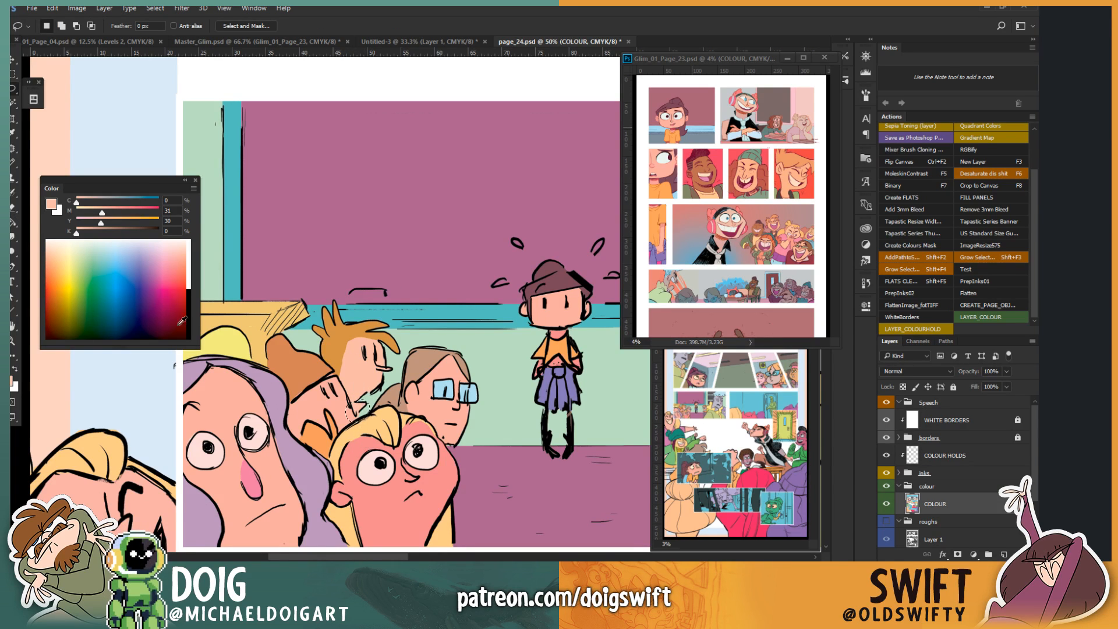
left_click_drag(84, 278, 88, 256)
key("g")
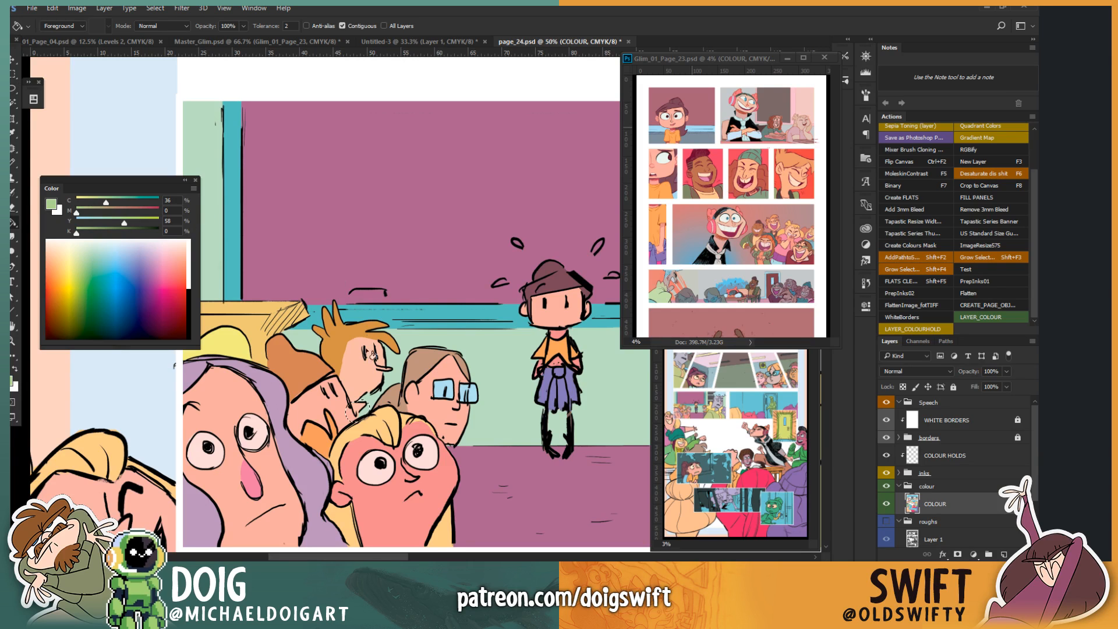
key("ctrl+d")
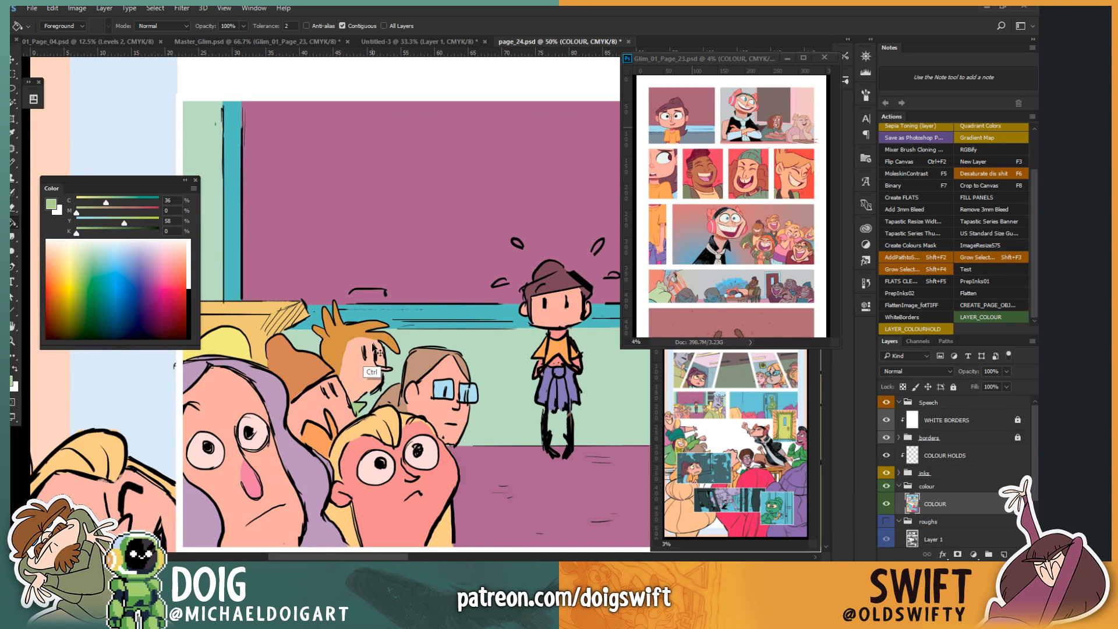
Step: Select the three dark bookshelf compartments behind the blue-haired character and fill them with brown, C 36, M 39, Y 58, K 0
scroll(347, 286, "down", 2)
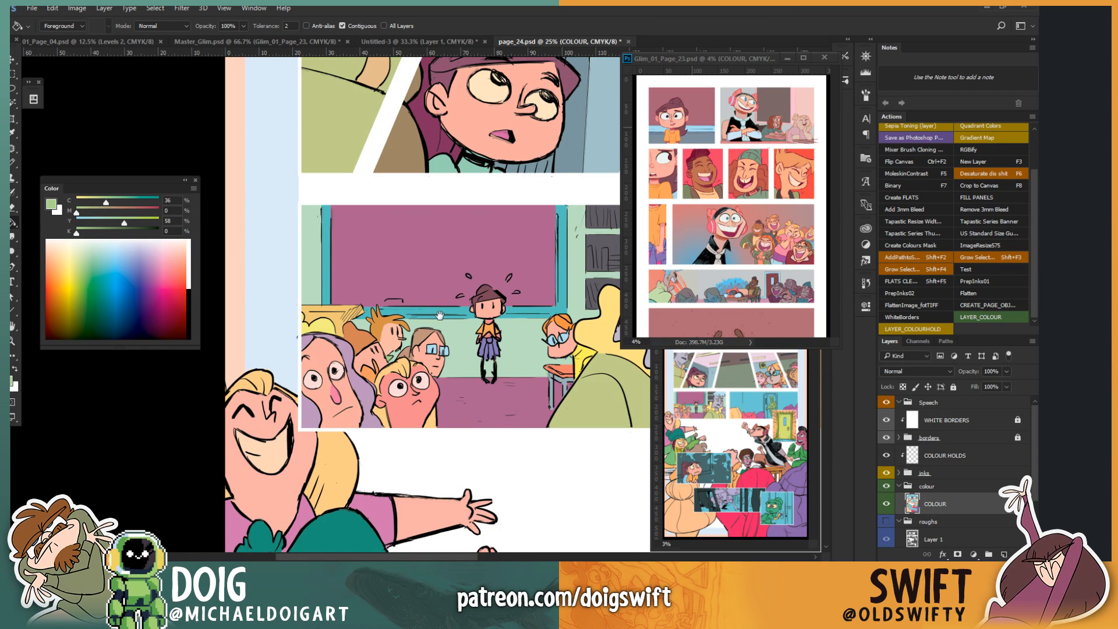
mouse_move(440, 314)
left_mouse_down()
mouse_move(354, 381)
mouse_move(227, 373)
left_mouse_up()
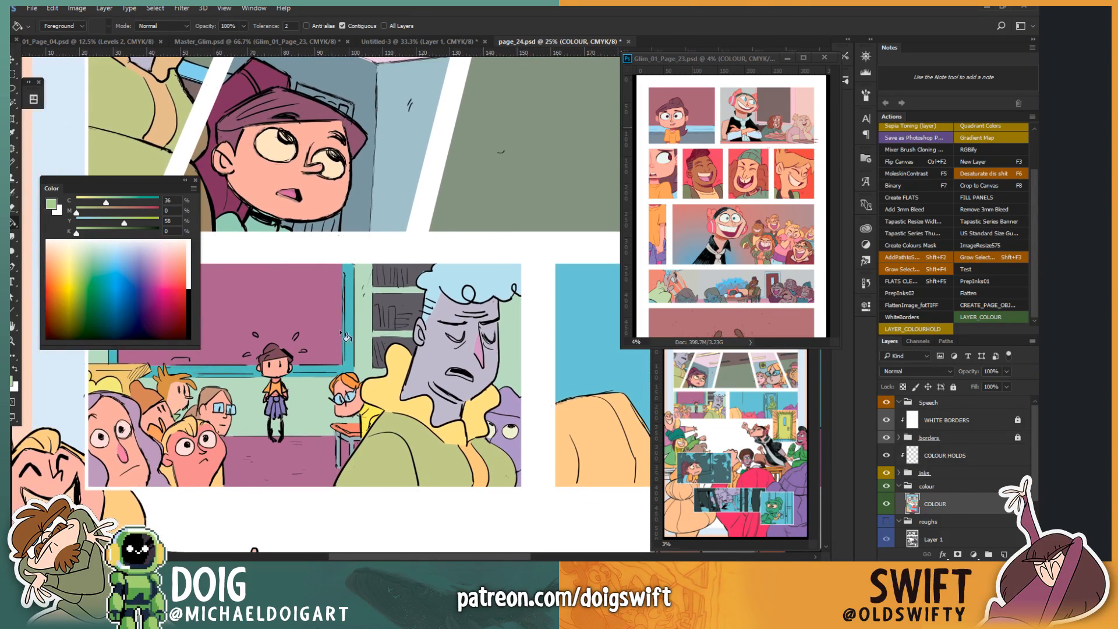
key("w")
left_click(400, 278)
left_click(386, 323, "shift")
left_click(382, 344, "shift")
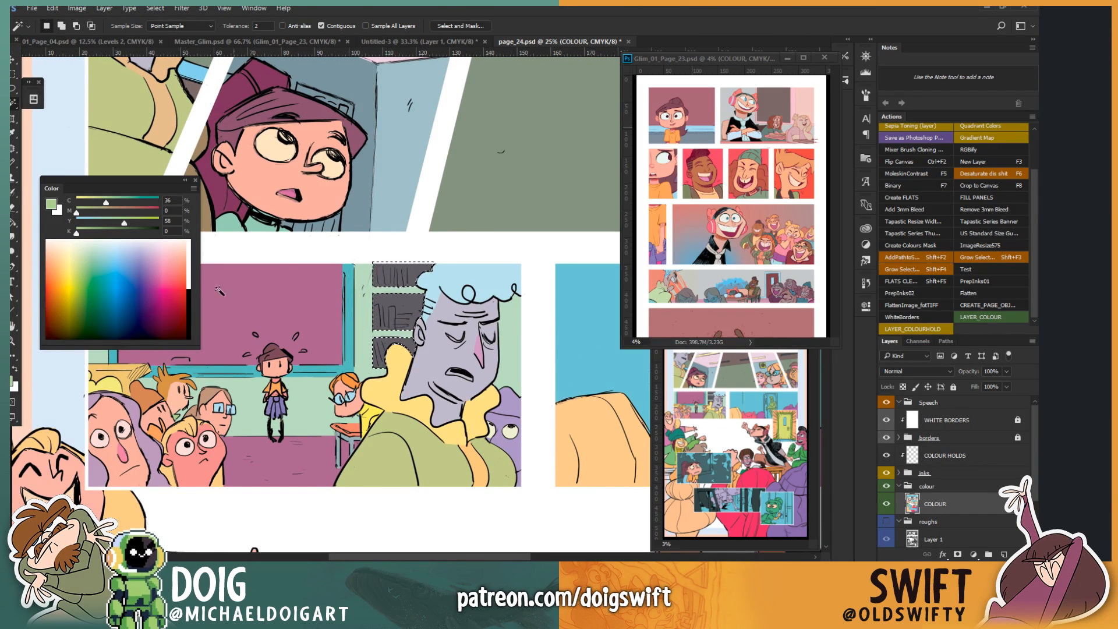
left_click_drag(114, 213, 108, 217)
key("g")
left_click(401, 314)
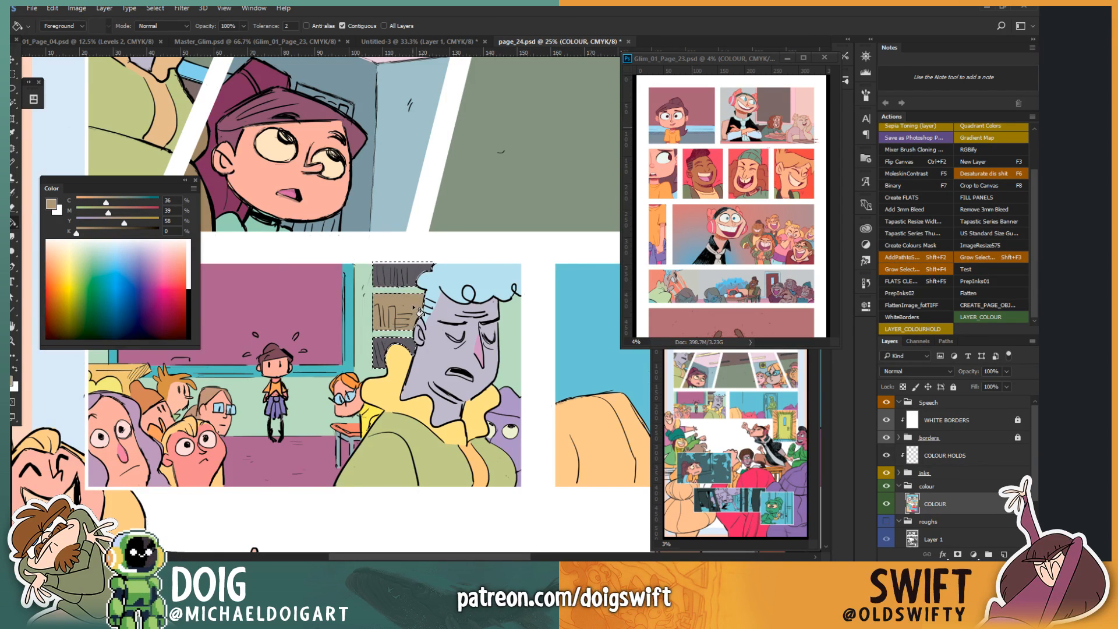
left_click(389, 350)
left_click(404, 274)
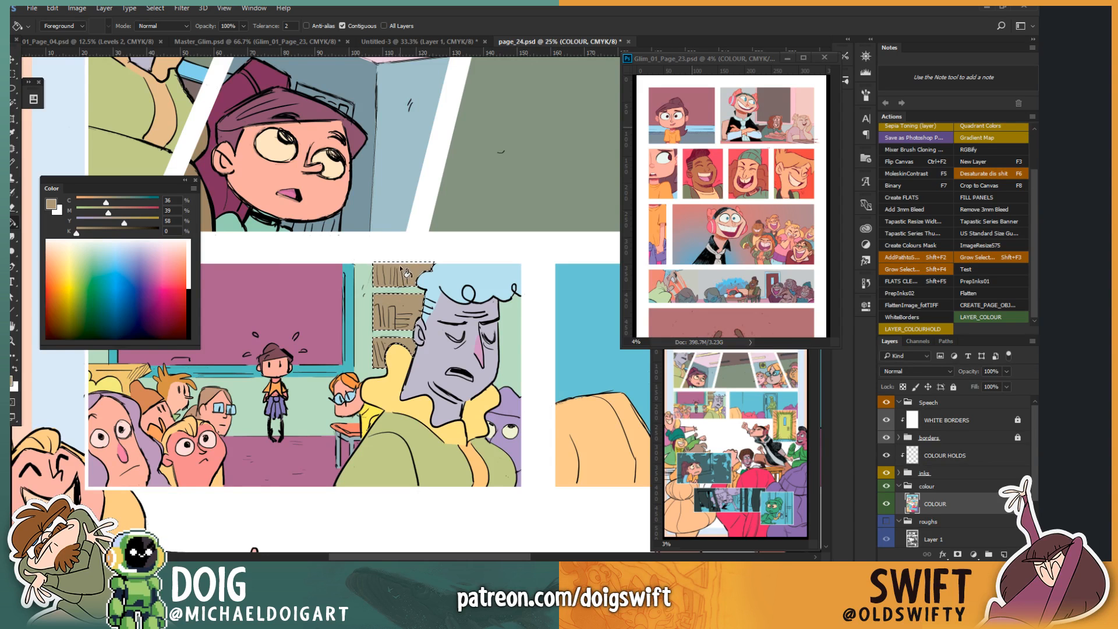
key("ctrl+d")
Step: Lasso the books on the top shelf and fill them with reddish brown, C 36, M 63, Y 58, K 0
key("ctrl+plus")
key("ctrl+plus")
key("ctrl+plus")
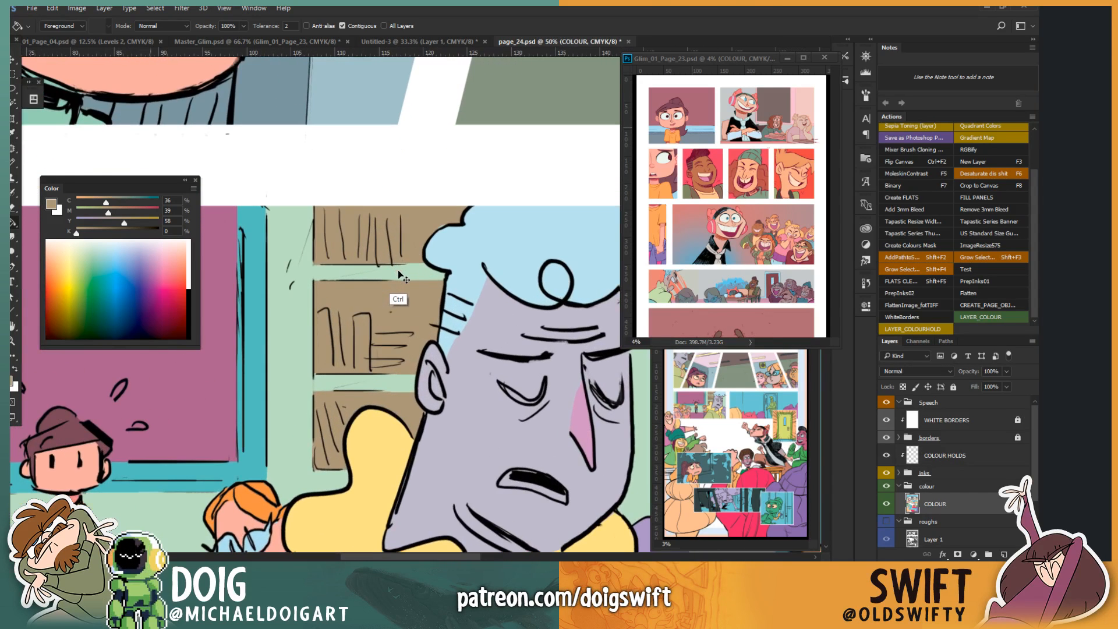
key("ctrl+plus")
key("l")
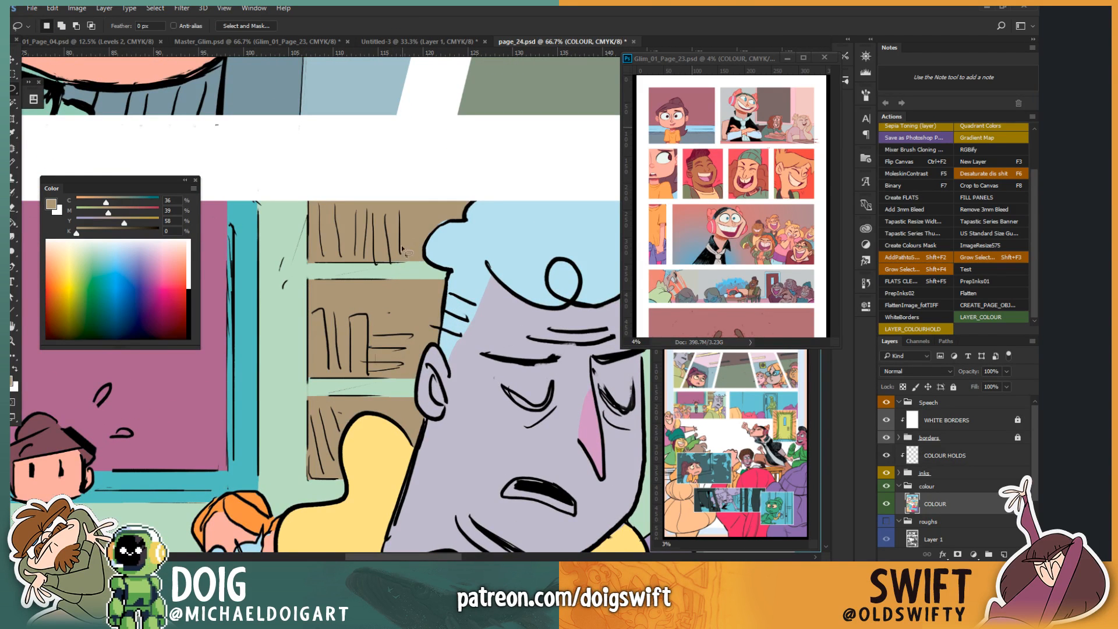
left_click(400, 261, "alt")
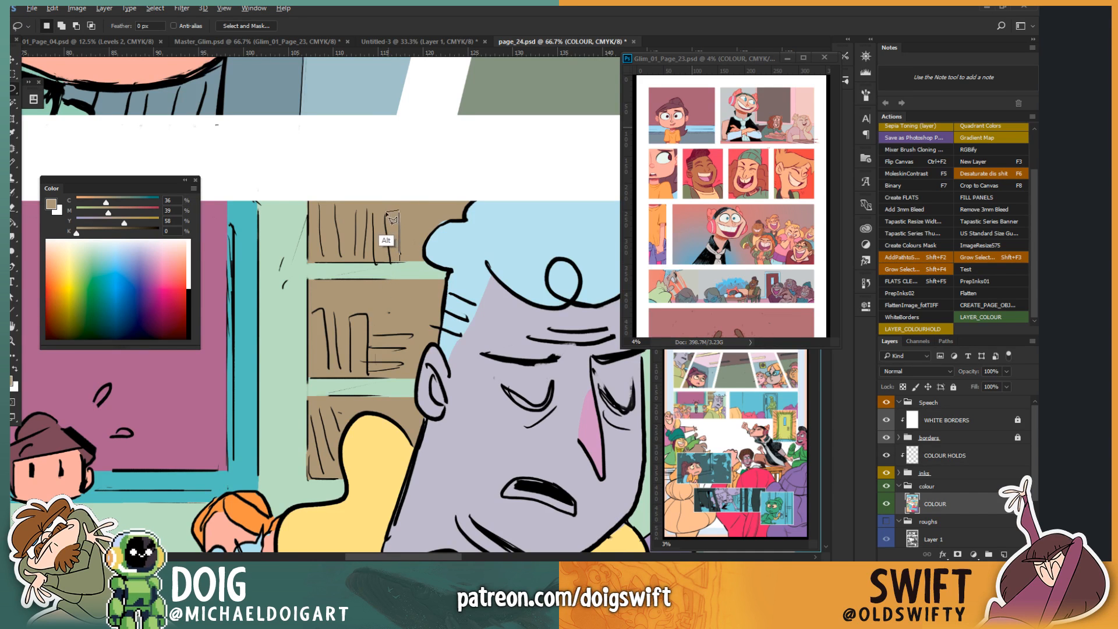
mouse_move(393, 220)
left_mouse_down()
mouse_move(348, 210)
mouse_move(285, 253)
mouse_move(302, 269)
mouse_move(400, 263)
left_mouse_up()
left_click_drag(107, 213, 128, 212)
key("g")
left_click(375, 248)
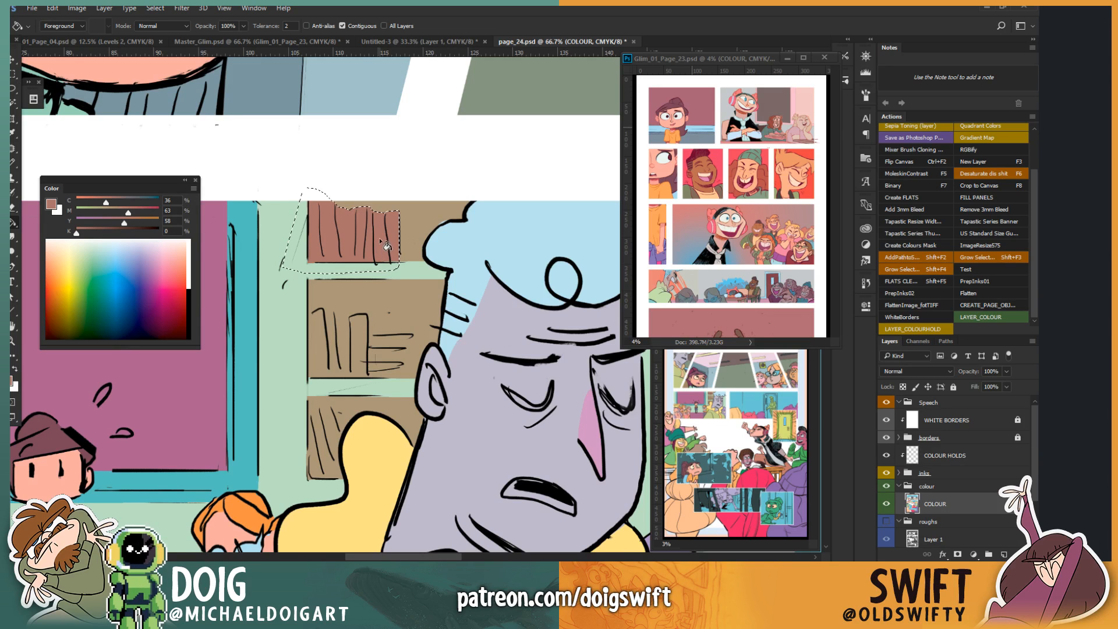
key("ctrl+d")
Step: Lasso the books on the middle and bottom shelves and fill each group with the same reddish brown
key("l")
left_click(414, 336, "alt")
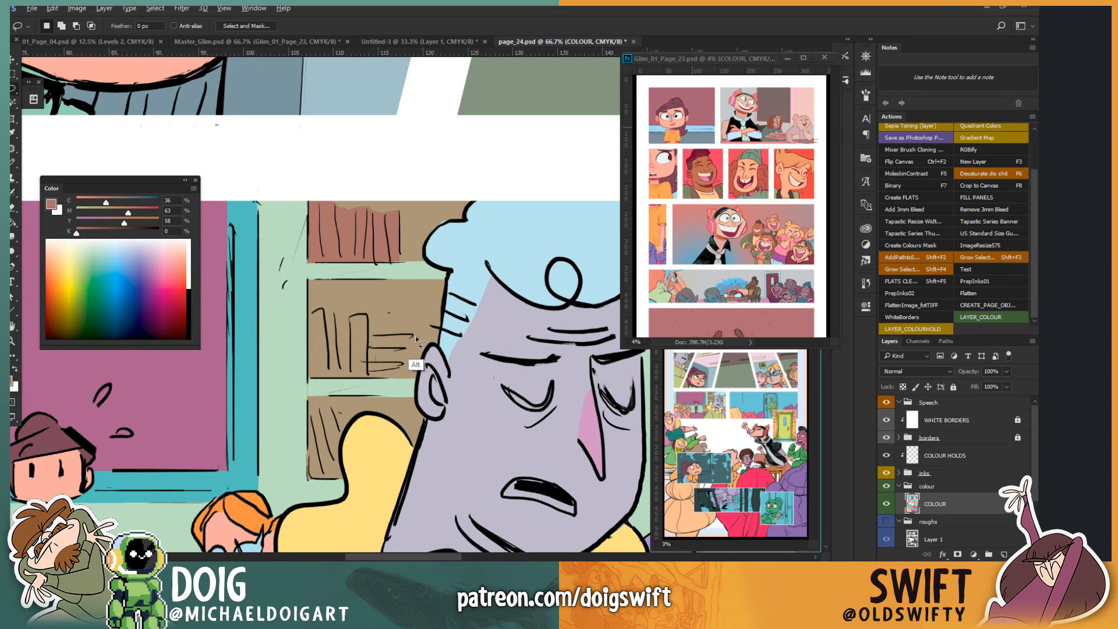
left_click(368, 336, "alt")
left_click(368, 315, "alt")
mouse_move(331, 313)
left_mouse_down()
mouse_move(297, 321)
mouse_move(287, 381)
mouse_move(298, 387)
mouse_move(427, 384)
mouse_move(432, 355)
mouse_move(411, 327)
left_mouse_up()
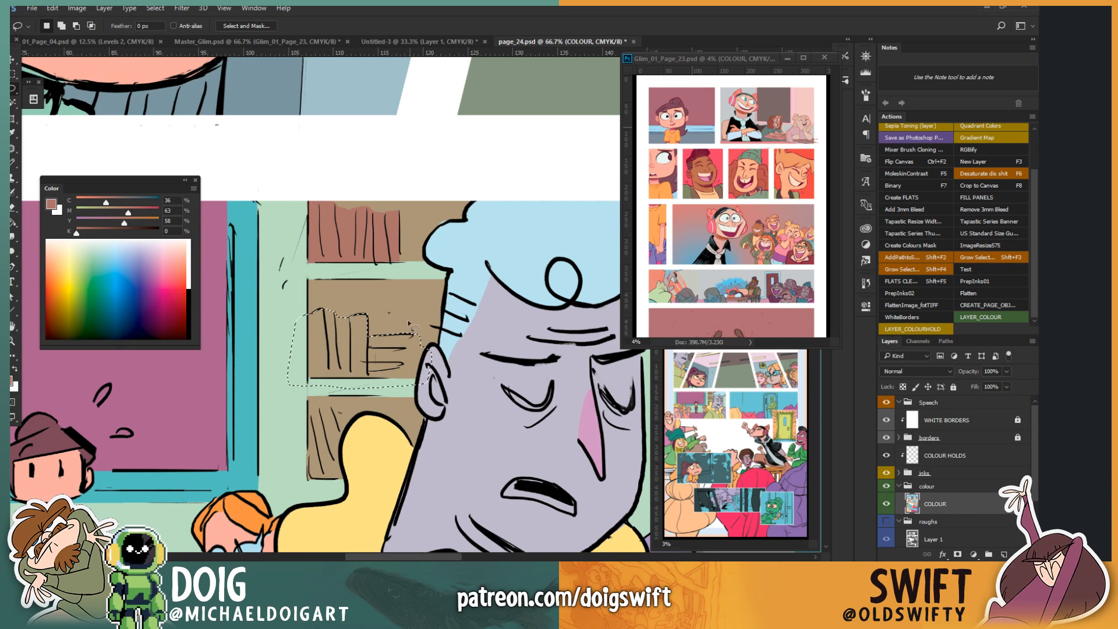
key("g")
left_click(390, 367)
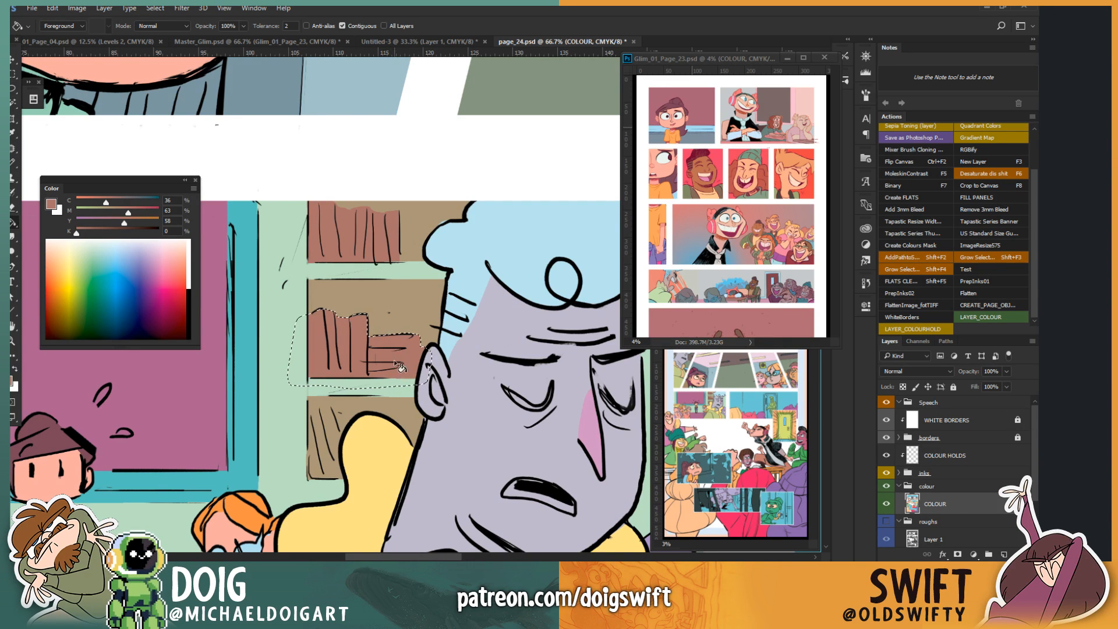
key("ctrl")
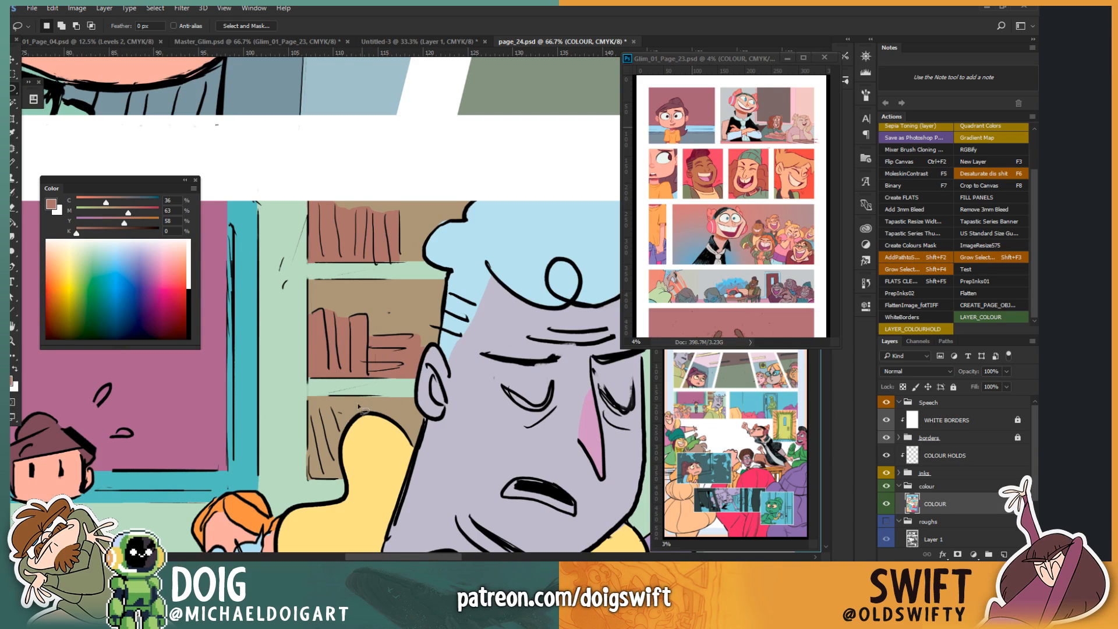
mouse_move(349, 429)
left_mouse_down()
mouse_move(307, 416)
mouse_move(291, 486)
mouse_move(361, 477)
mouse_move(358, 411)
left_mouse_up()
key("g")
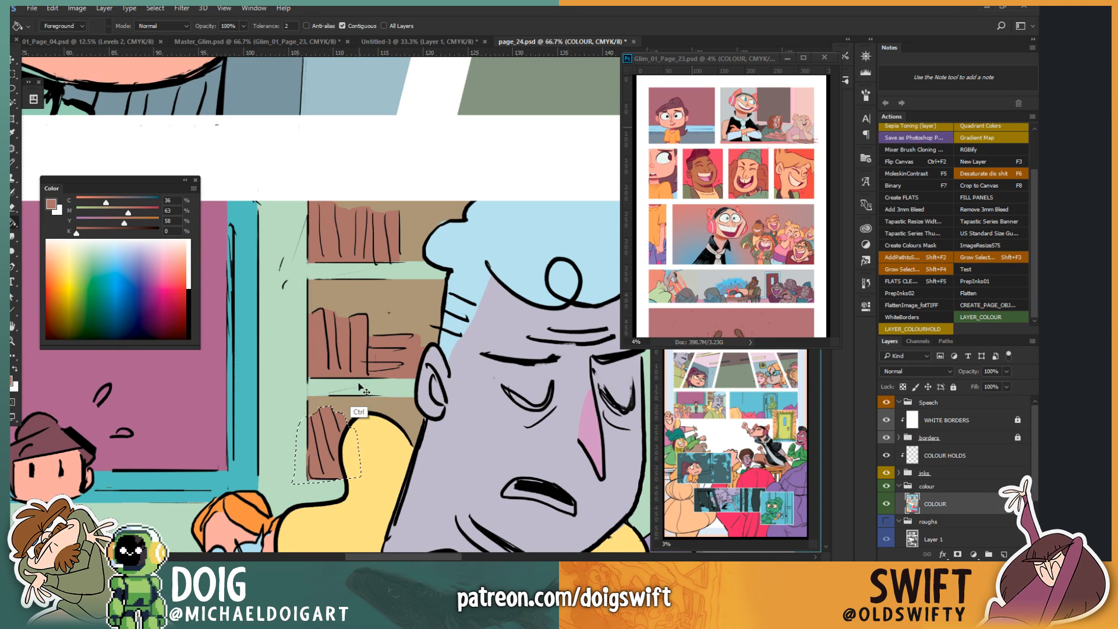
Step: Select the classroom blackboard and its teal frame and lower their saturation with Hue/Saturation
key("ctrl+minus")
key("ctrl+minus")
key("ctrl+minus")
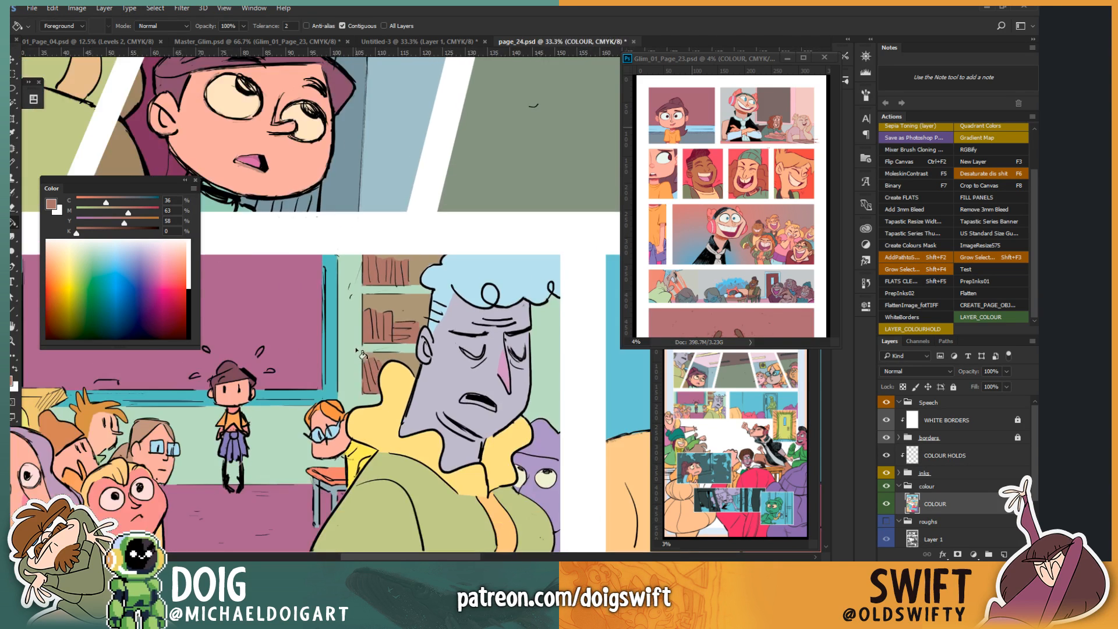
left_click_drag(291, 281, 336, 223)
mouse_move(344, 333)
left_mouse_down()
mouse_move(344, 280)
mouse_move(403, 364)
left_mouse_up()
key("w")
left_click(419, 347)
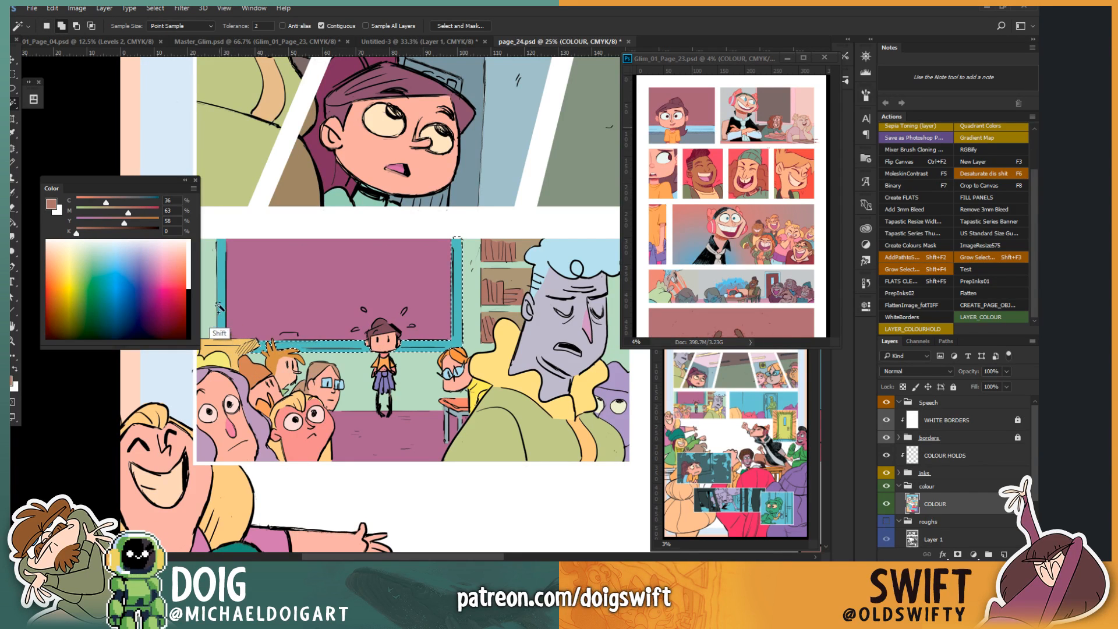
left_click(302, 294, "shift")
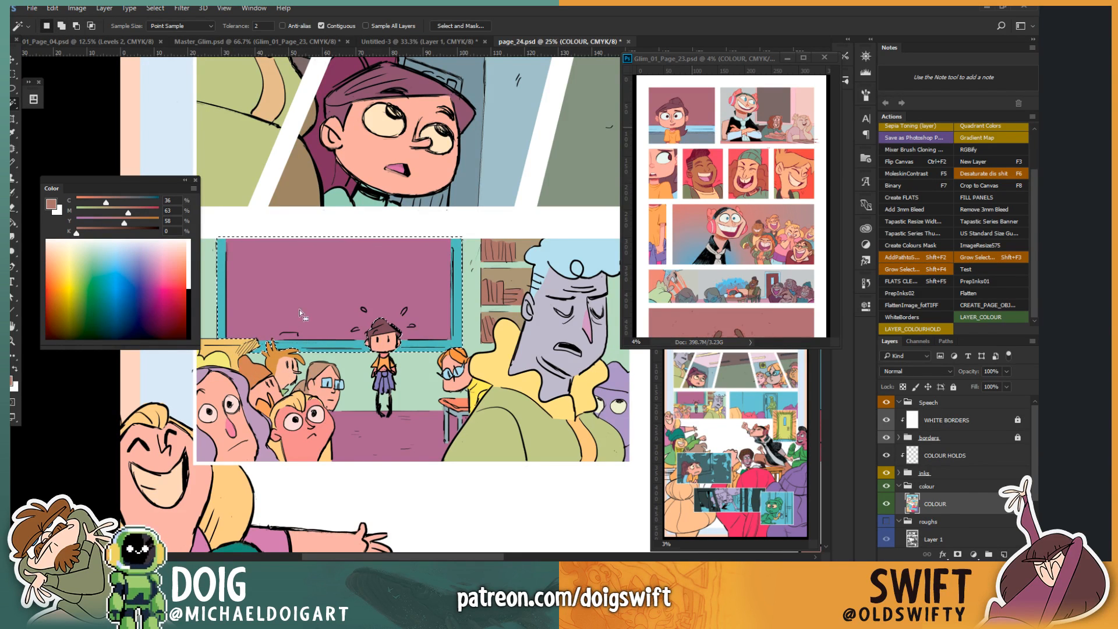
key("ctrl+u")
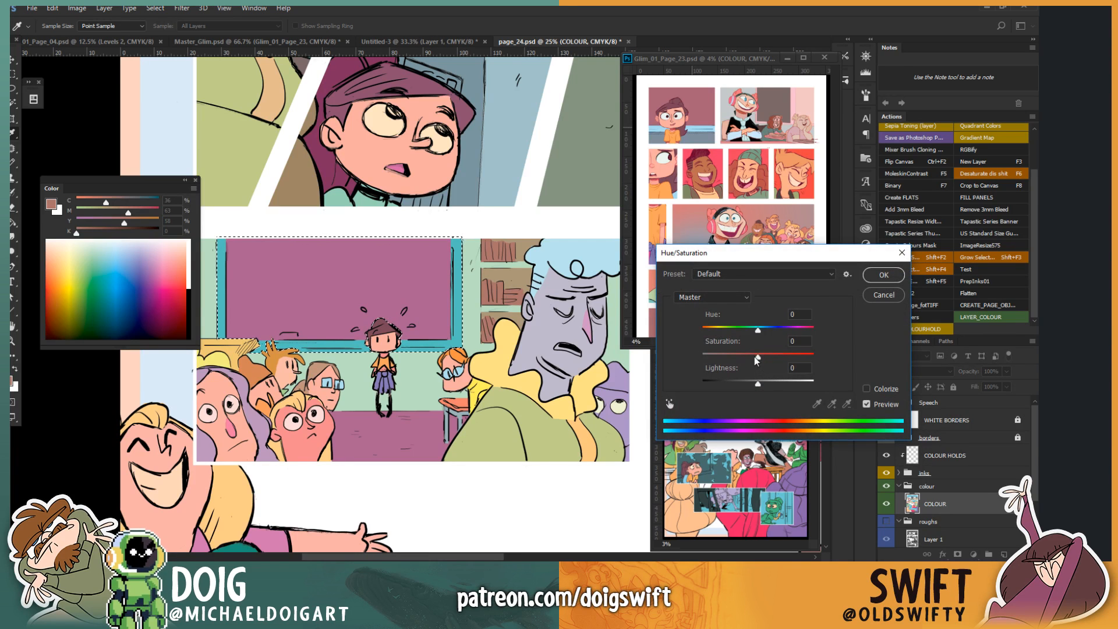
left_click_drag(757, 356, 732, 358)
left_click(867, 280)
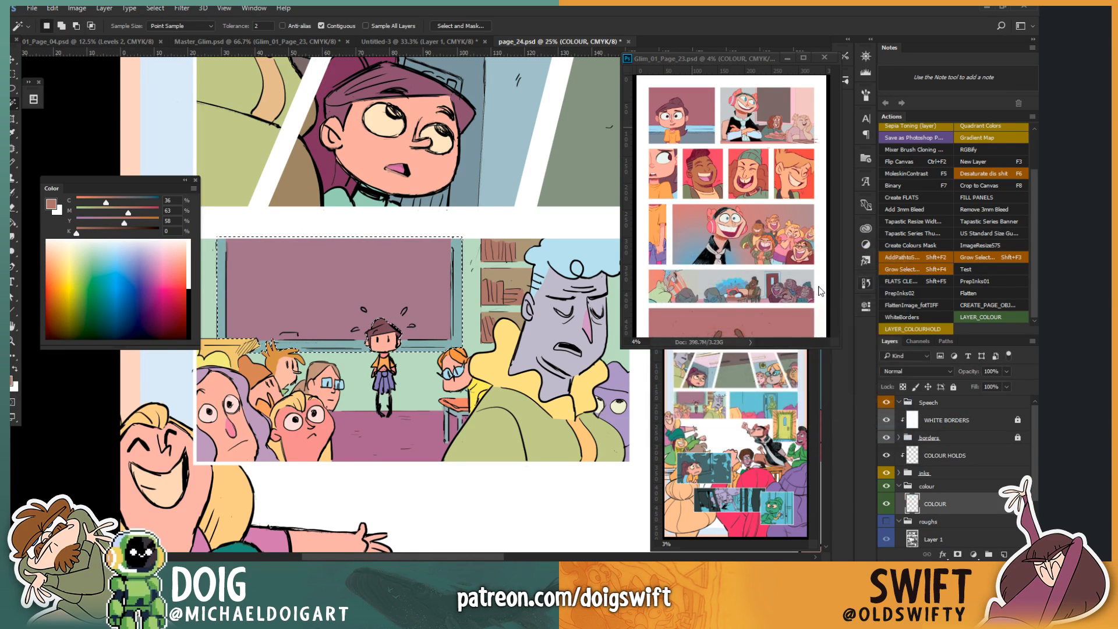
key("ctrl+d")
Step: Select all the green wall areas of the classroom panel and set their saturation to -43 and lightness to -19
left_click(215, 315)
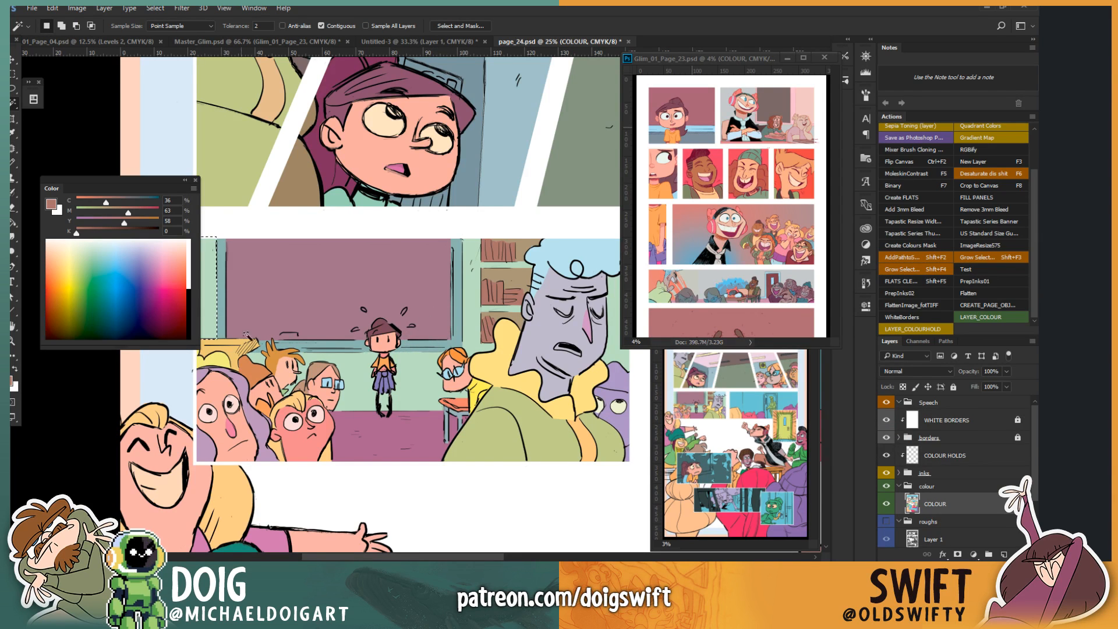
left_click_drag(317, 343, 351, 346)
left_click(290, 358, "shift")
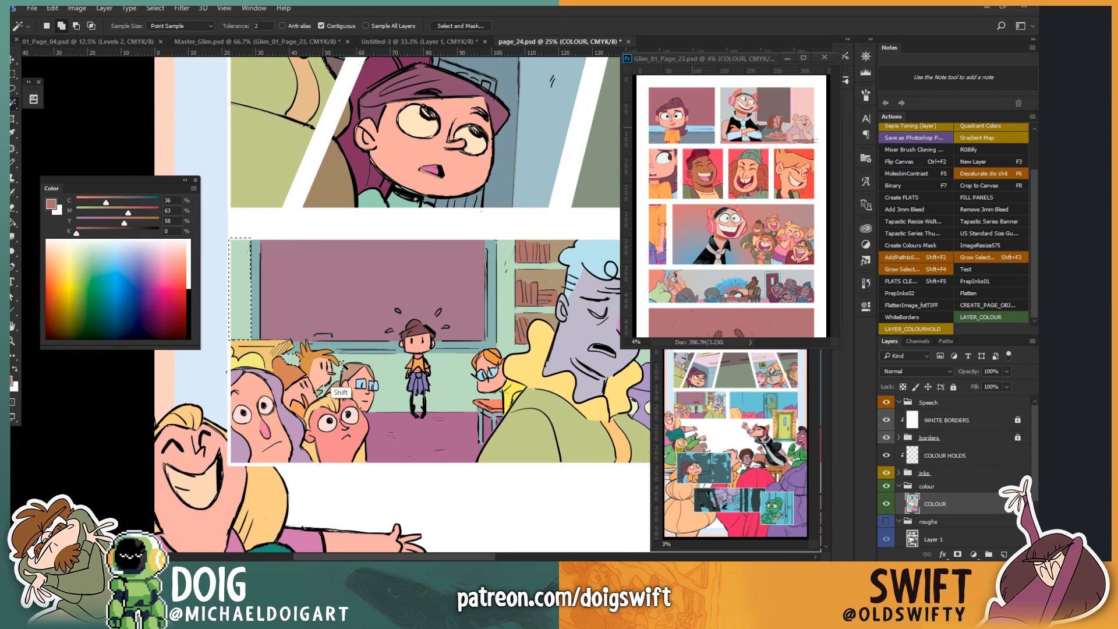
left_click(387, 399, "shift")
left_click(511, 341, "shift")
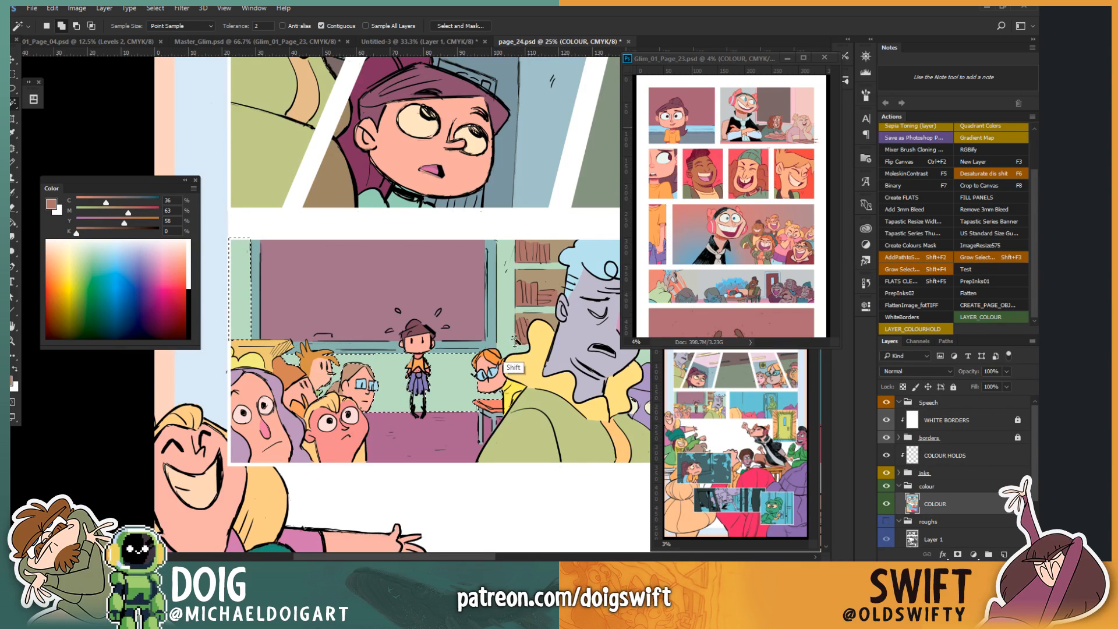
left_click_drag(553, 314, 404, 328)
left_click(504, 352, "shift")
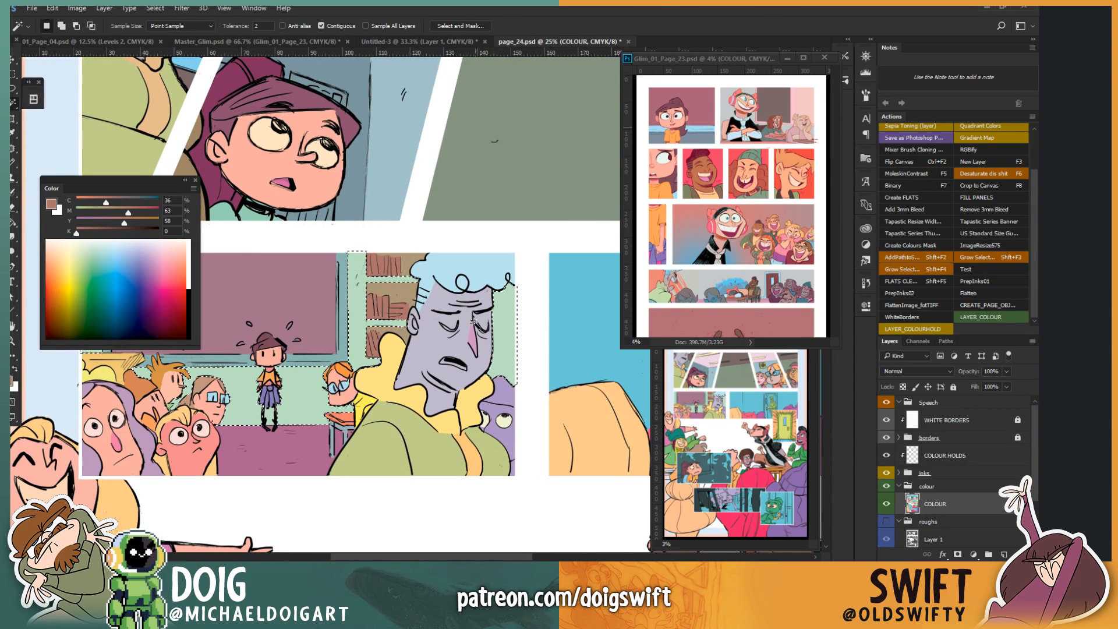
key("ctrl+u")
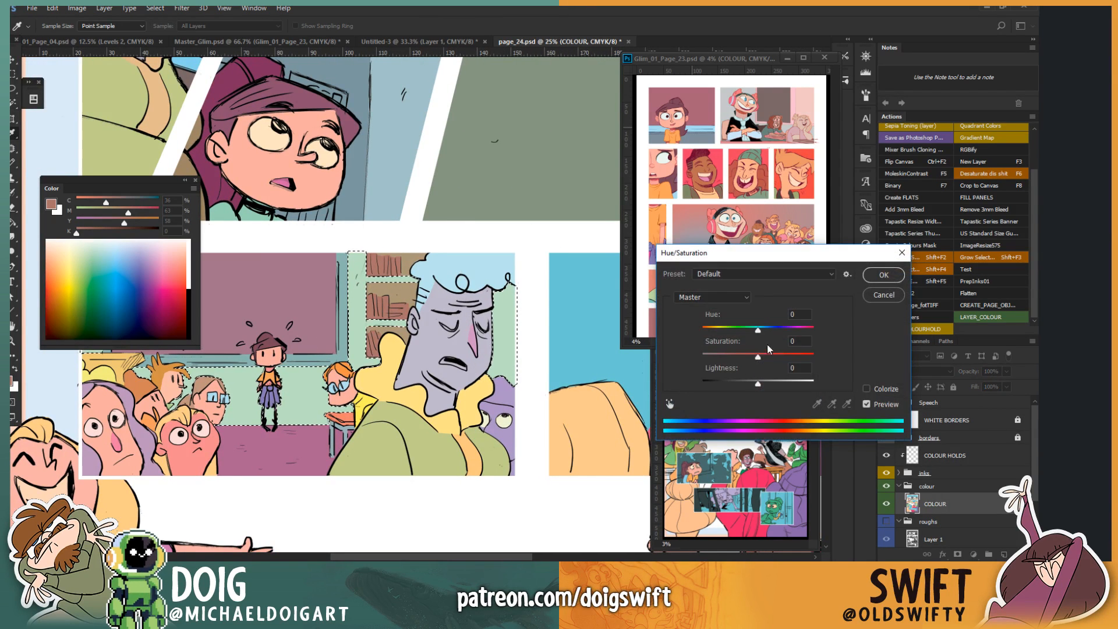
left_click_drag(758, 357, 747, 386)
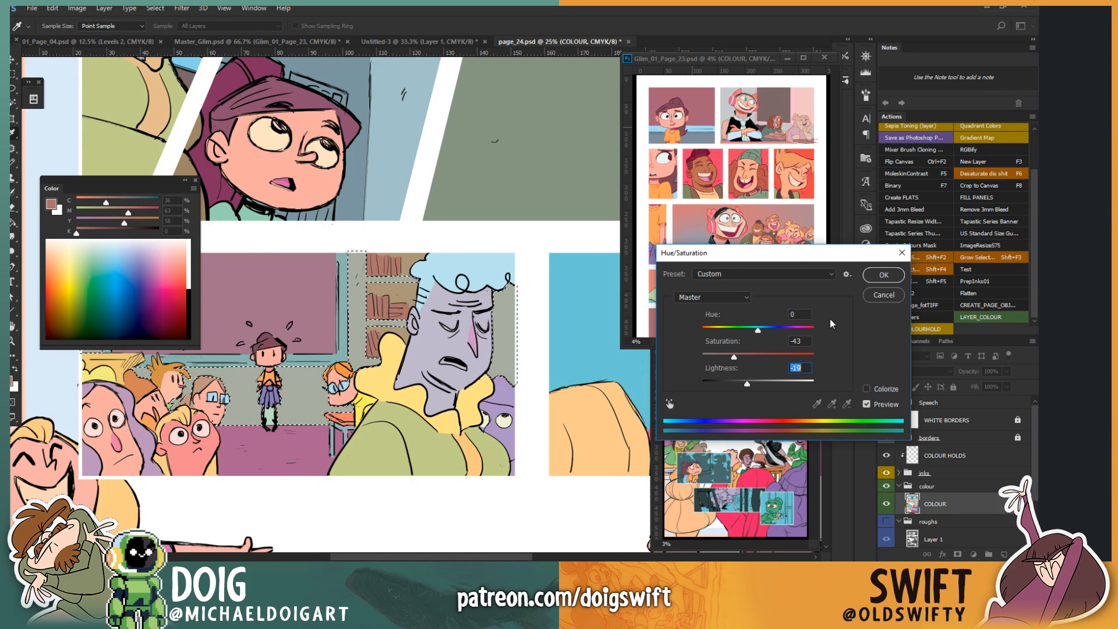
left_click(872, 276)
Step: Sample orange, C 0, M 65, Y 54, K 0, from the hair tuft of the headphone-wearing character below the blue door panel
left_click_drag(549, 317, 429, 357)
left_click_drag(537, 413, 330, 404)
left_click_drag(376, 506, 358, 275)
left_click_drag(363, 401, 365, 439)
key("i")
left_click(464, 385)
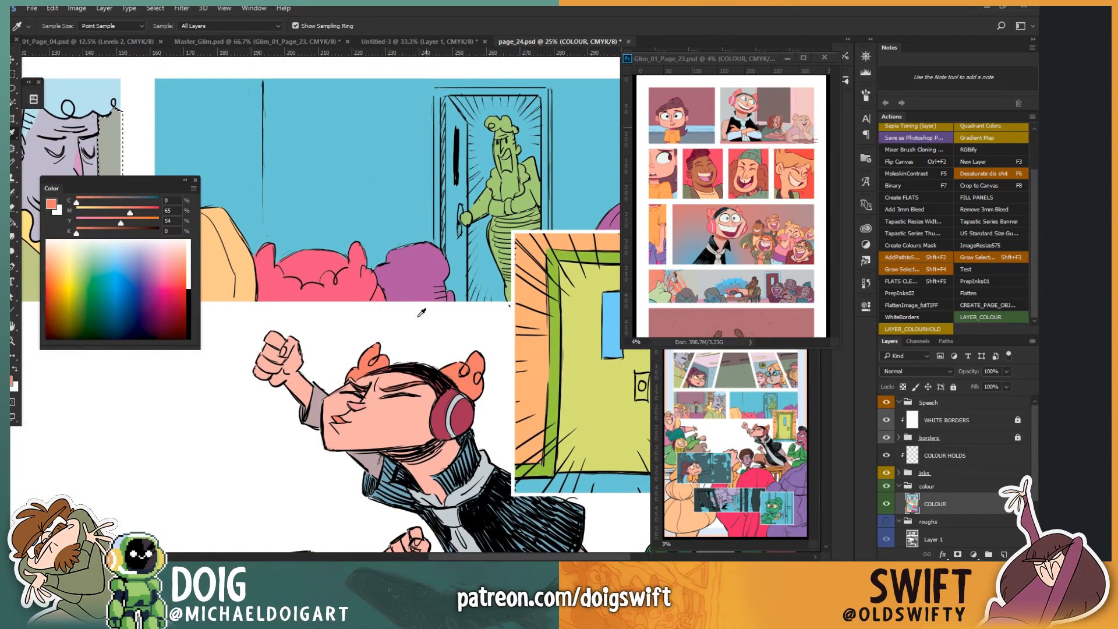
key("l")
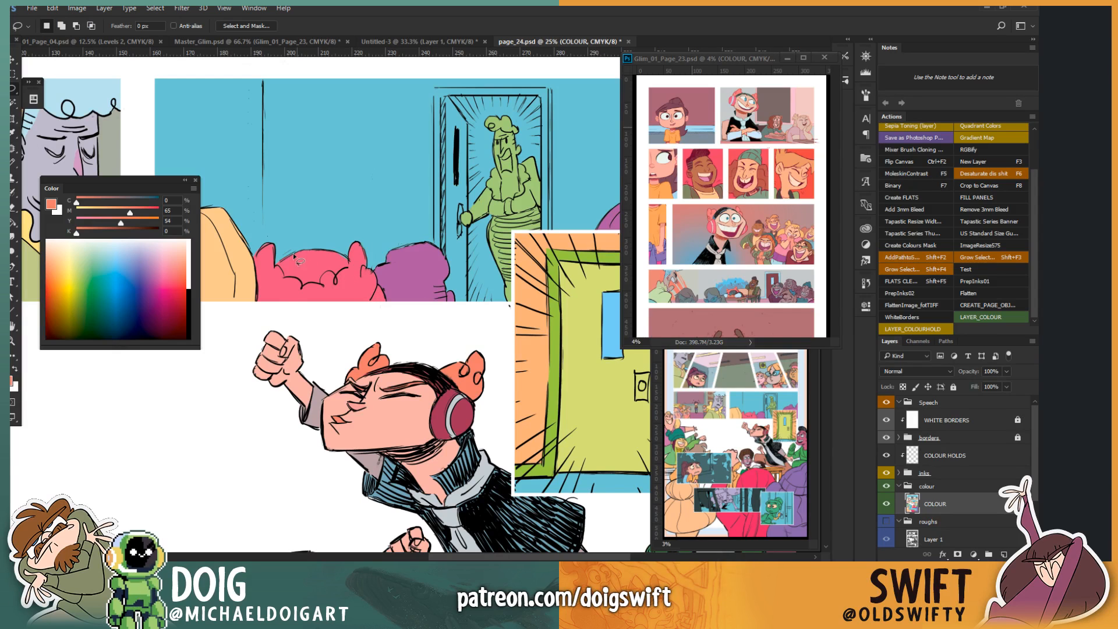
scroll(288, 265, "up", 1)
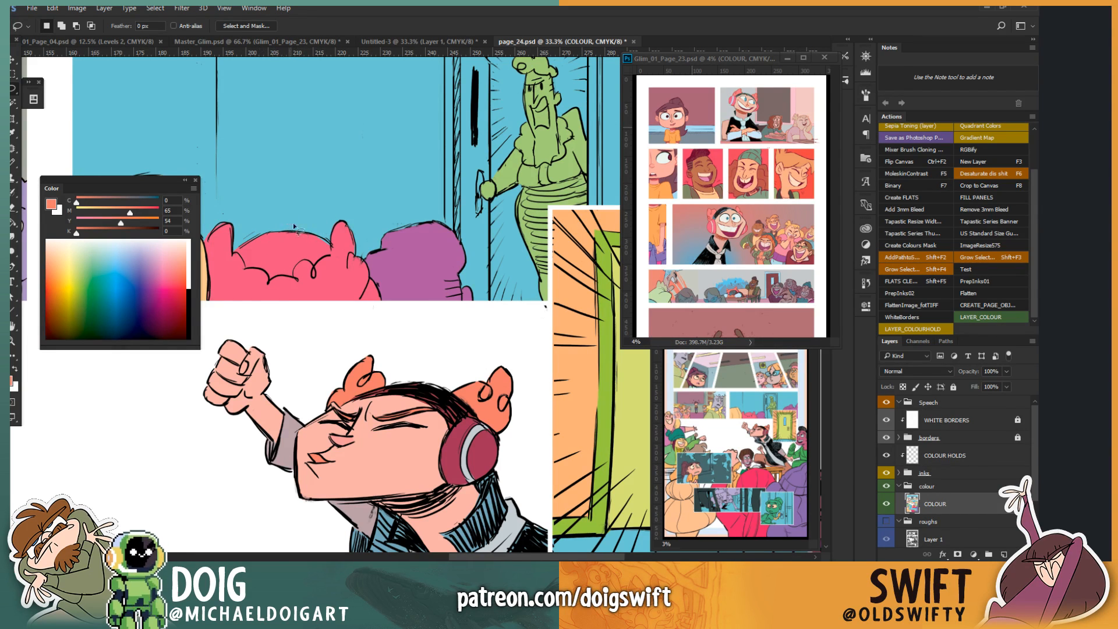
Step: Lasso the upper part of the pink head in the blue door panel and fill it with pink, C 0, M 83, Y 24, K 0
left_click_drag(281, 330, 329, 387)
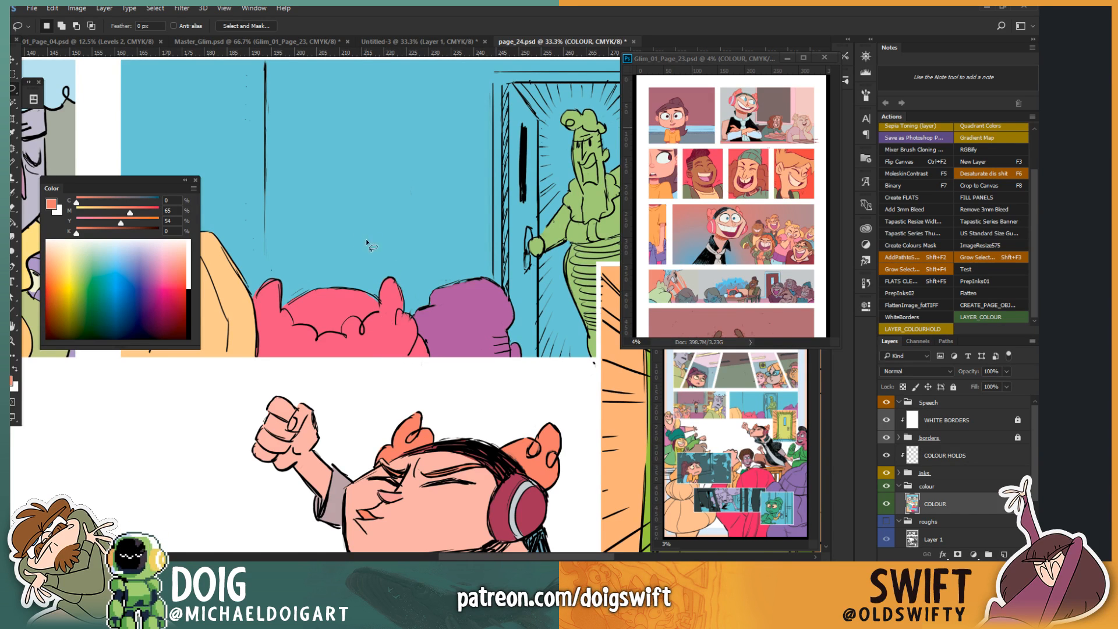
scroll(372, 262, "up", 1)
scroll(376, 262, "up", 2)
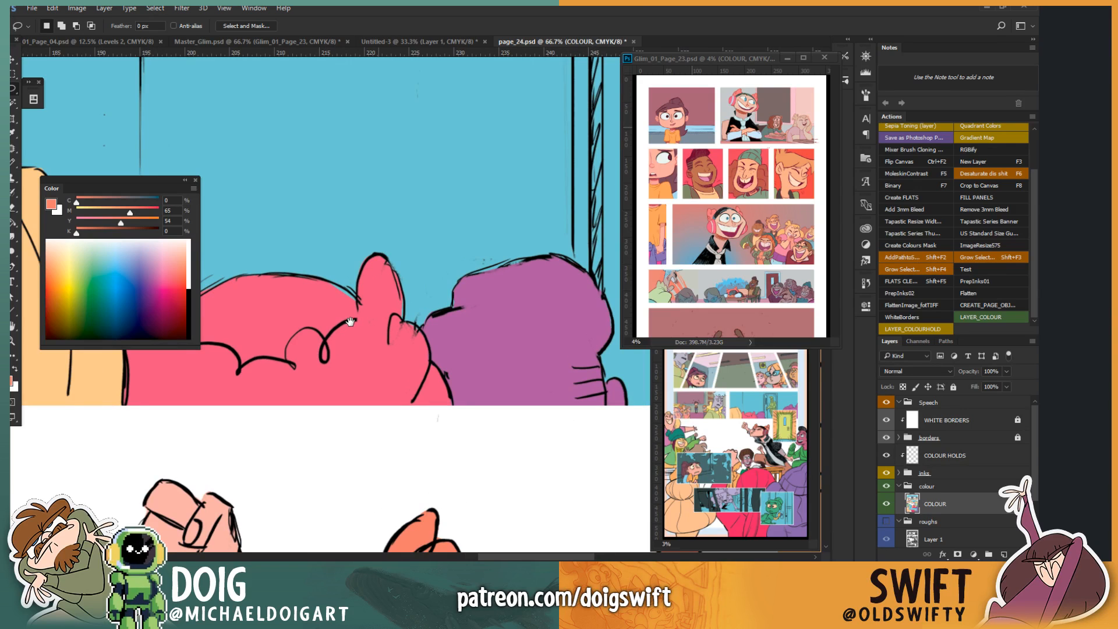
left_click_drag(376, 284, 410, 254)
mouse_move(326, 297)
left_mouse_down()
mouse_move(366, 299)
mouse_move(217, 426)
left_mouse_up()
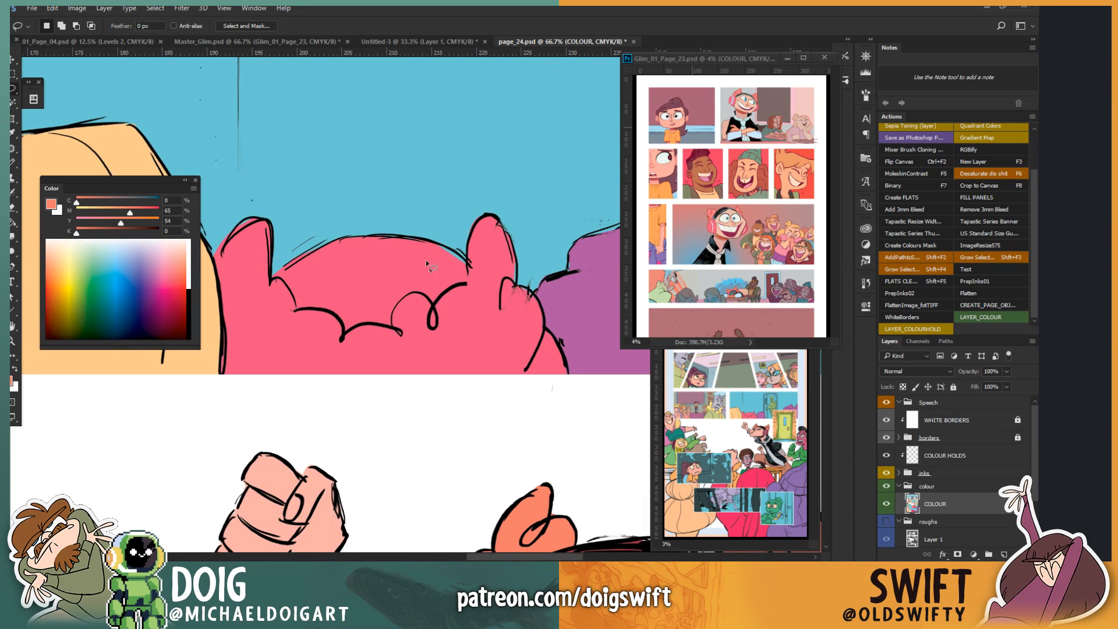
left_click(466, 251, "alt")
left_click(468, 264, "alt")
left_click(457, 254, "alt")
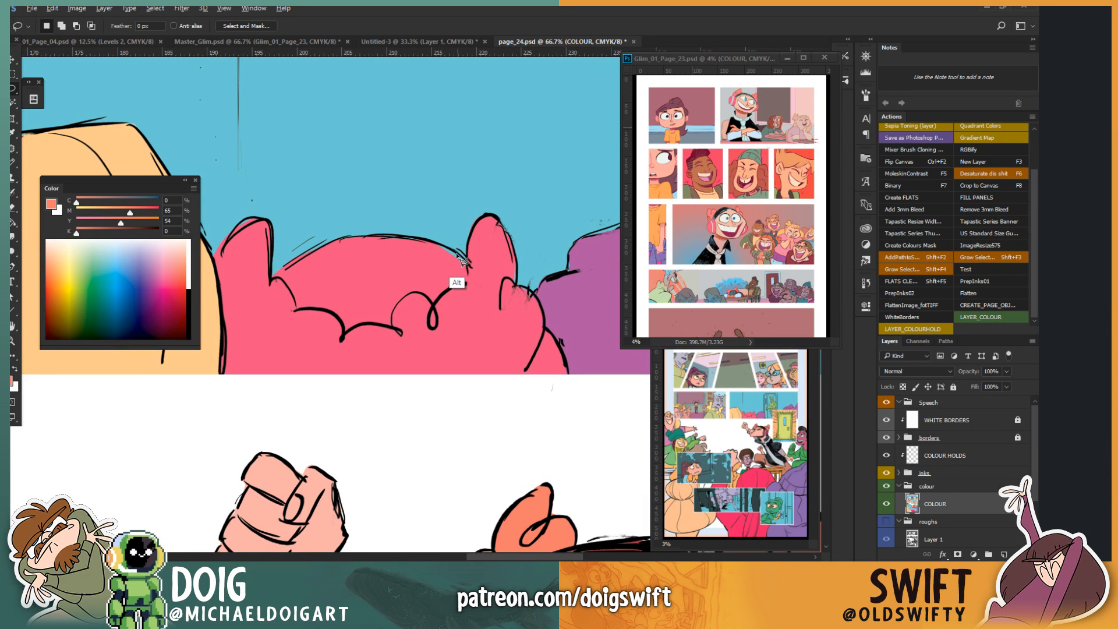
mouse_move(416, 241)
left_mouse_down()
mouse_move(344, 248)
mouse_move(350, 239)
mouse_move(396, 297)
mouse_move(469, 268)
left_mouse_up()
key("i")
left_click(426, 260)
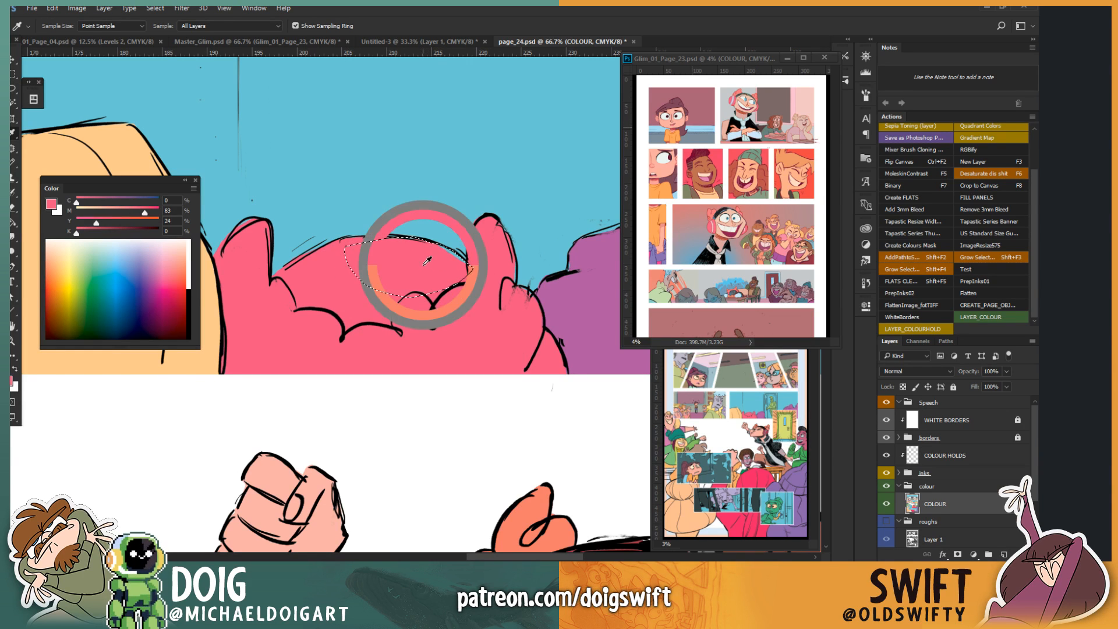
key("g")
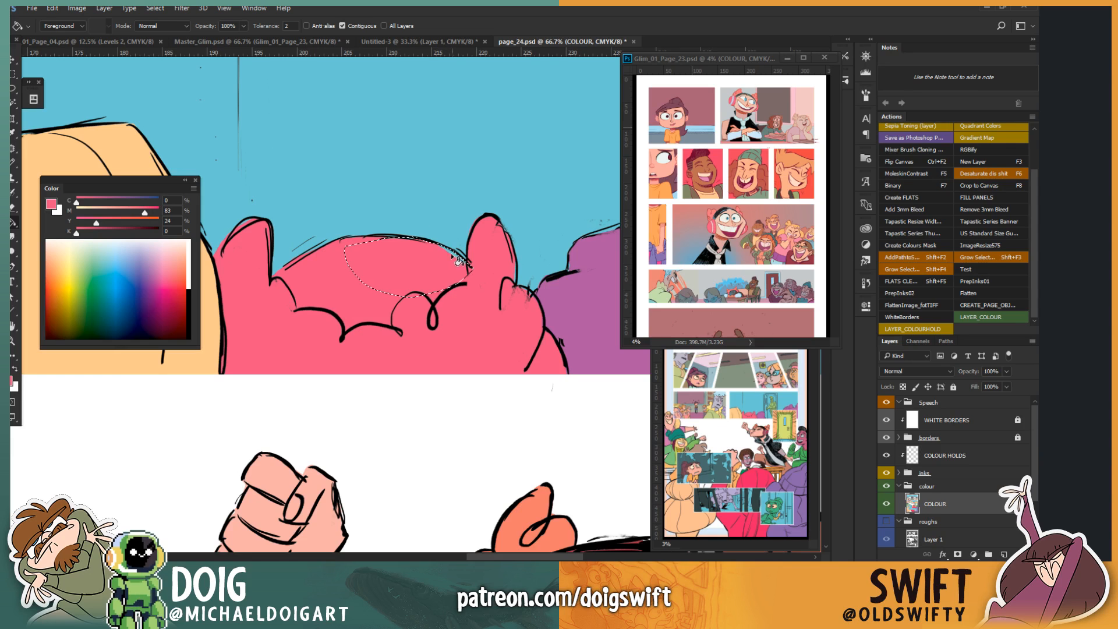
left_click(453, 254)
key("ctrl+d")
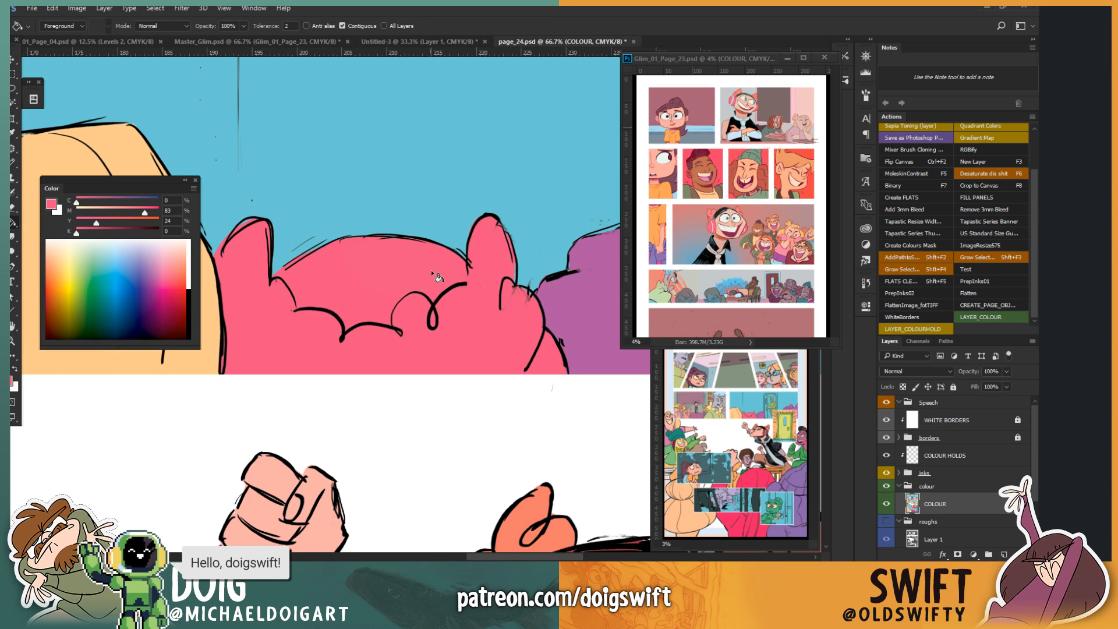
Step: Lasso the small gap along the outer edge of the pink head's right tuft and fill it with the same pink
key("l")
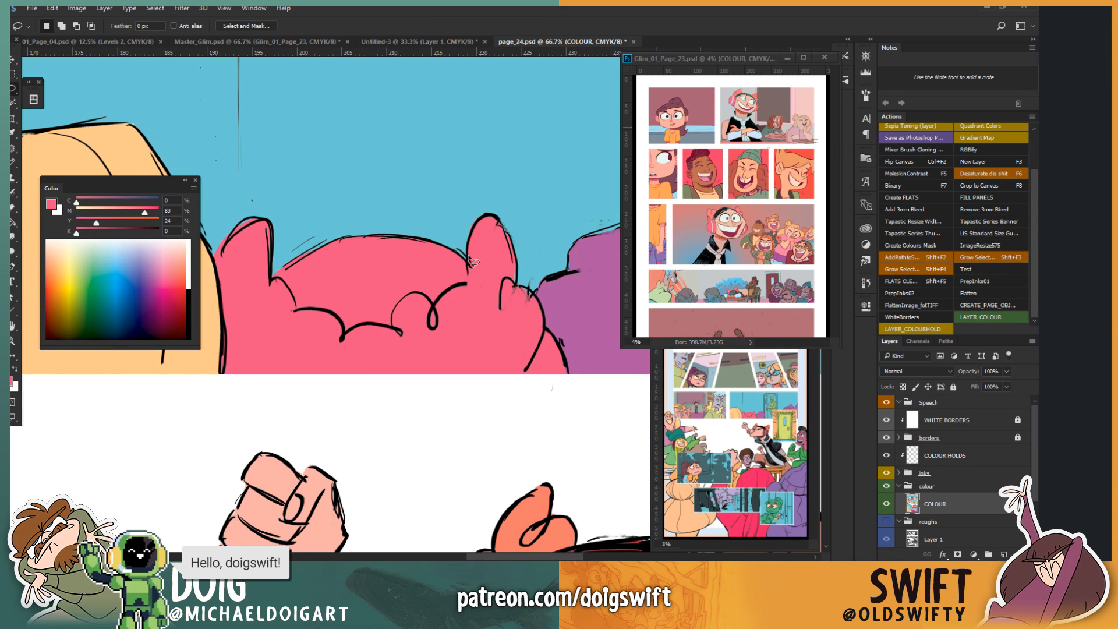
mouse_move(513, 286)
left_mouse_down()
mouse_move(510, 246)
mouse_move(503, 274)
mouse_move(511, 295)
mouse_move(518, 286)
left_mouse_up()
key("g")
left_click(516, 273)
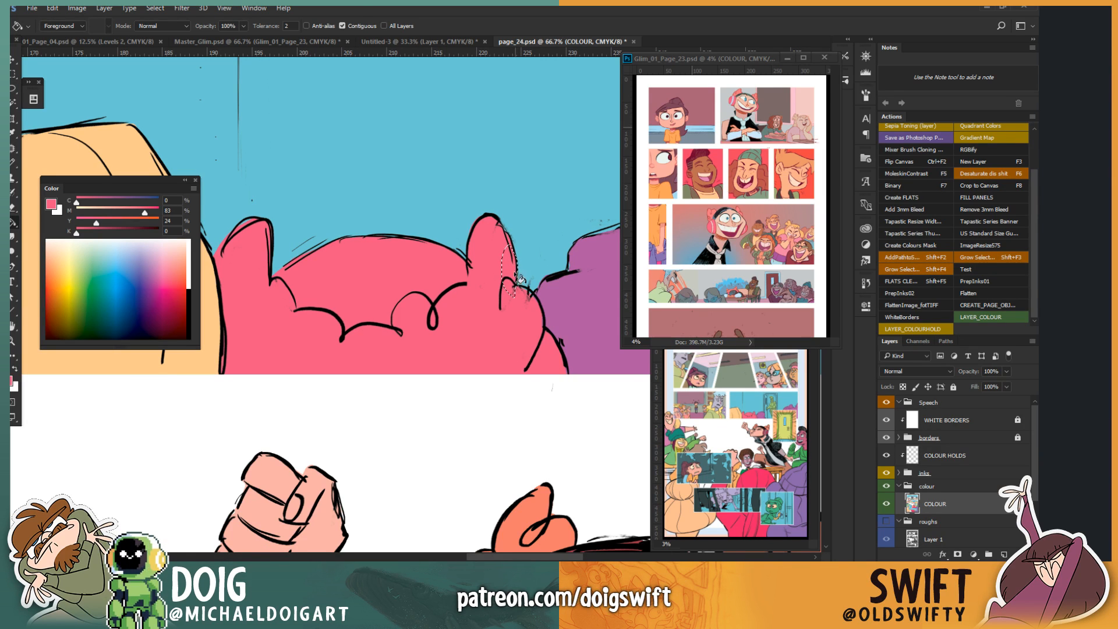
key("ctrl+d")
Step: Lasso the pink head's tufts and the area below its scalloped line and fill with page 23's salmon, C 0, M 66, Y 36, K 0
key("l")
mouse_move(468, 255)
left_mouse_down()
mouse_move(434, 305)
mouse_move(405, 294)
mouse_move(392, 330)
mouse_move(366, 321)
mouse_move(346, 339)
mouse_move(331, 310)
mouse_move(298, 312)
mouse_move(306, 291)
mouse_move(293, 289)
mouse_move(297, 304)
mouse_move(272, 280)
mouse_move(270, 192)
mouse_move(206, 230)
mouse_move(196, 374)
mouse_move(242, 401)
mouse_move(504, 412)
mouse_move(527, 403)
mouse_move(552, 291)
mouse_move(512, 196)
mouse_move(466, 236)
mouse_move(468, 279)
mouse_move(271, 268)
left_mouse_up()
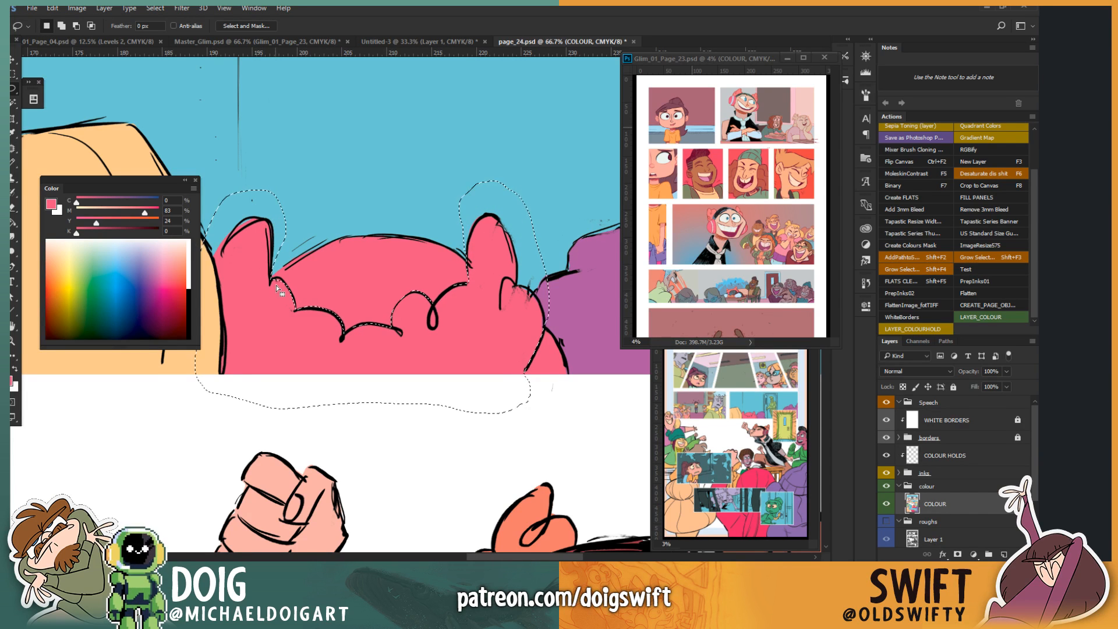
mouse_move(271, 283)
left_mouse_down()
mouse_move(298, 309)
mouse_move(271, 283)
left_mouse_up()
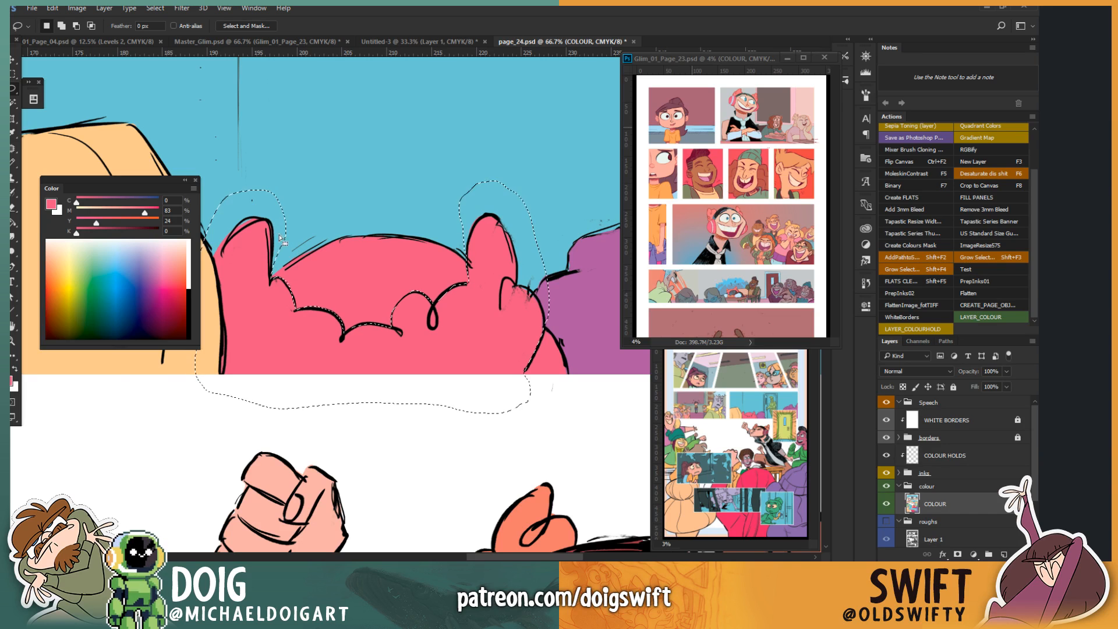
key("i")
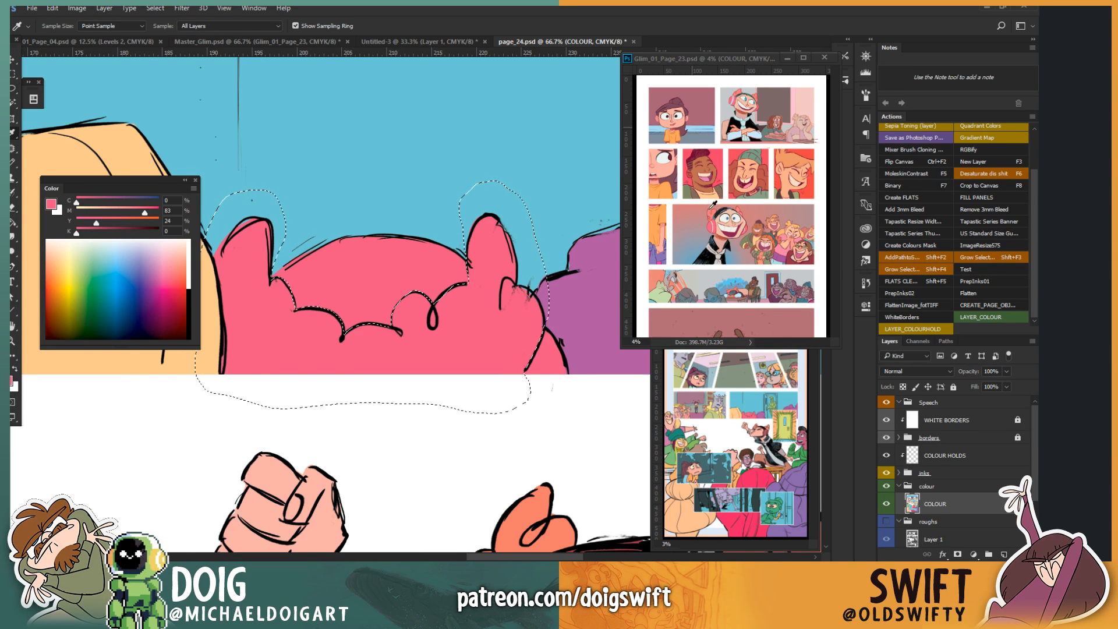
left_click(711, 206)
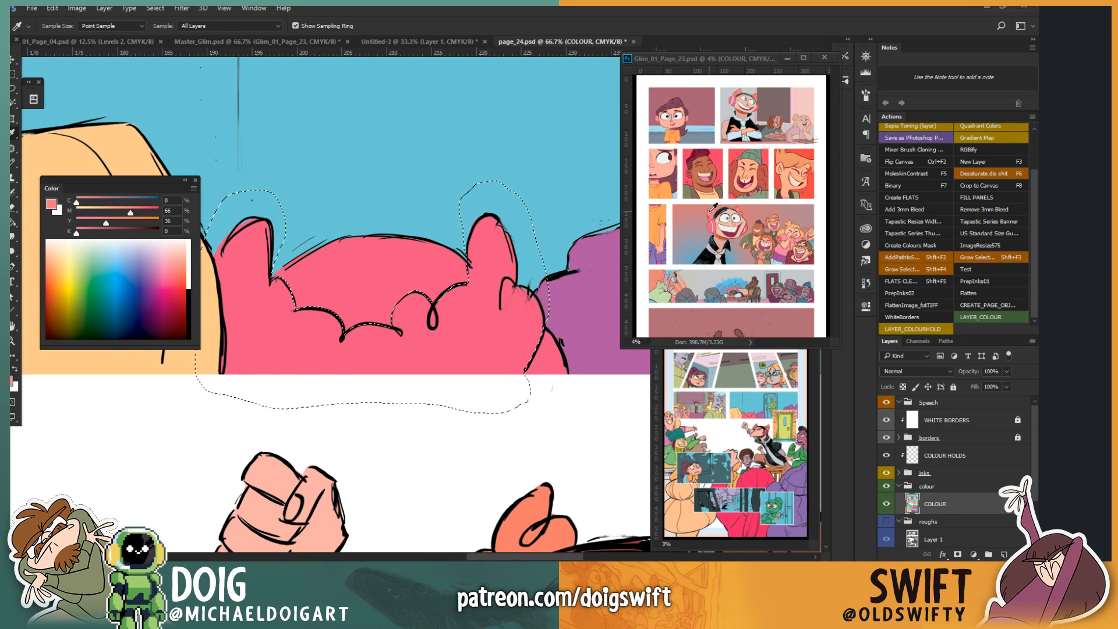
key("g")
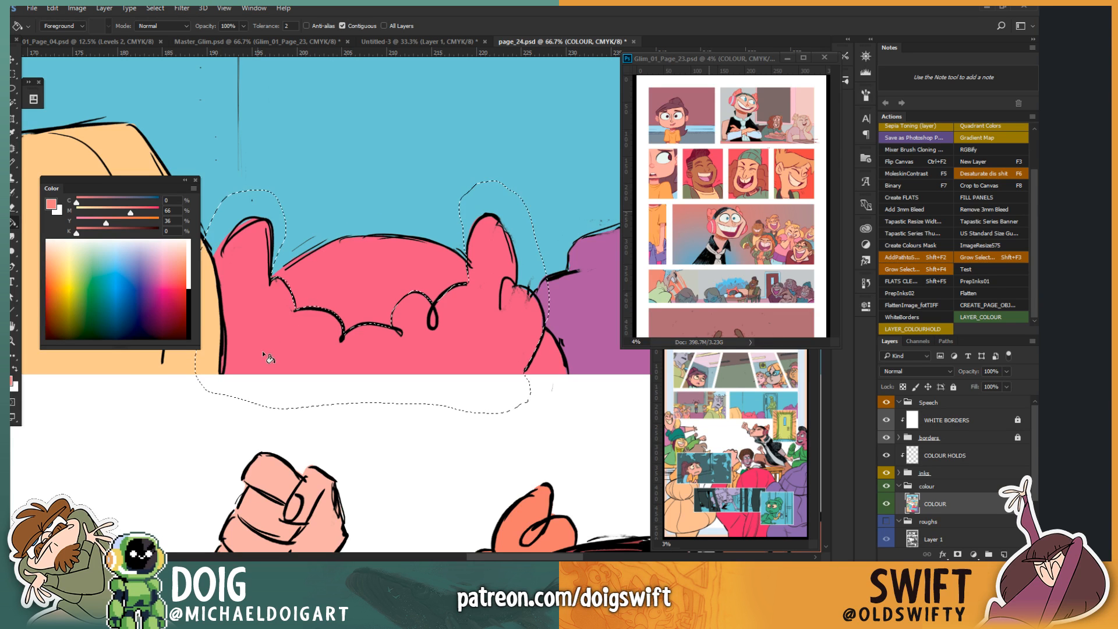
left_click(263, 349)
scroll(274, 326, "right", 3)
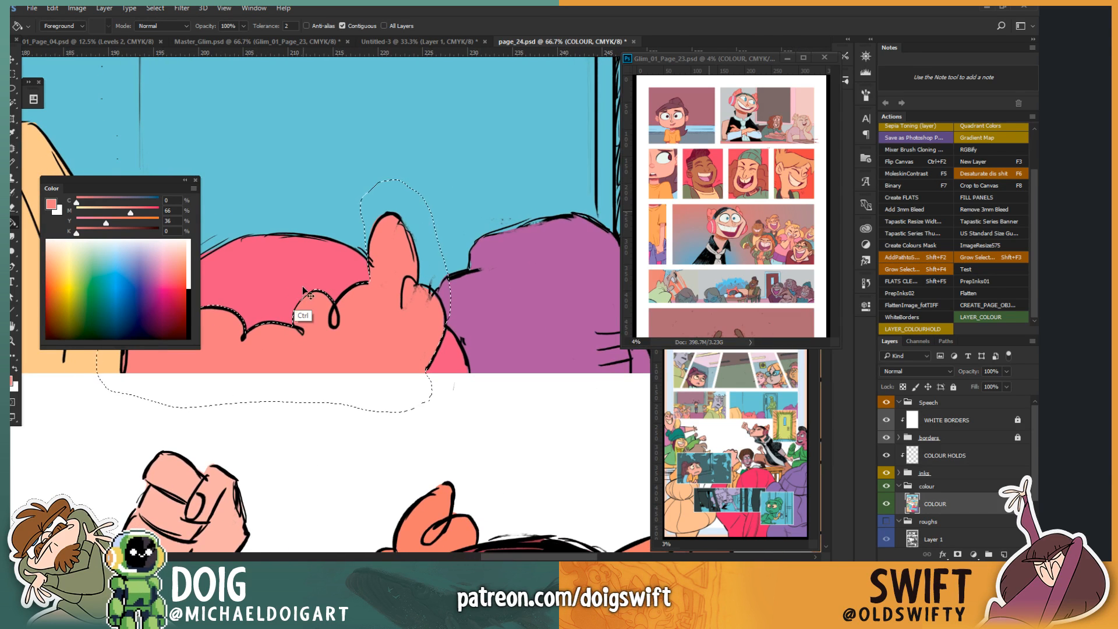
Step: Select the pink crown between the two tufts and darken it with Hue/Saturation, lightness -64 and reduced saturation
left_click_drag(282, 264, 324, 307)
key("w")
left_click(309, 311)
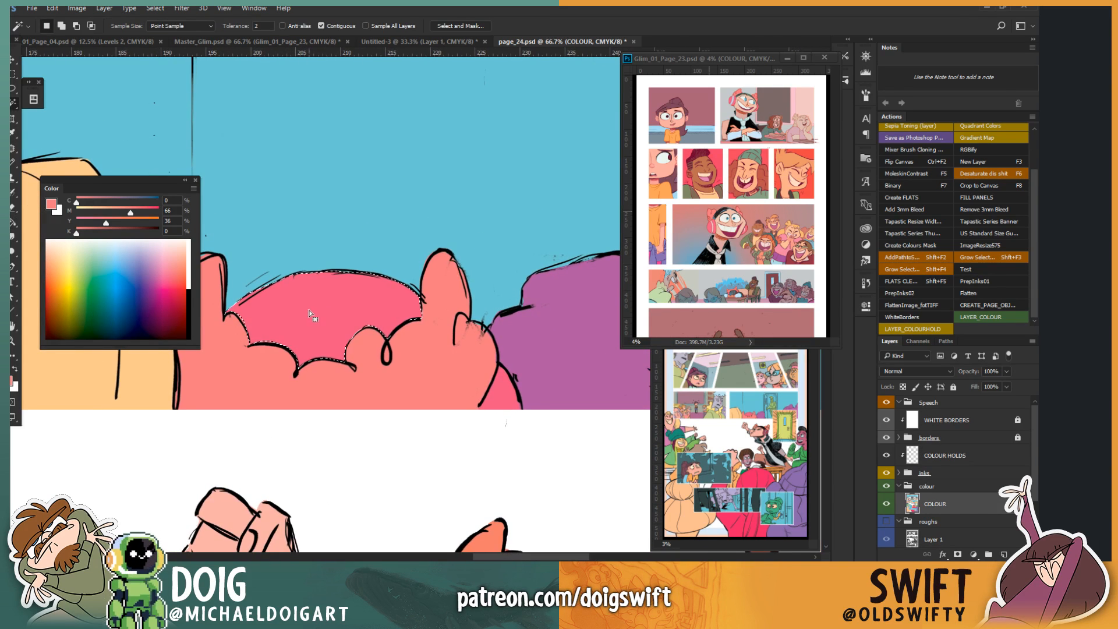
key("ctrl+u")
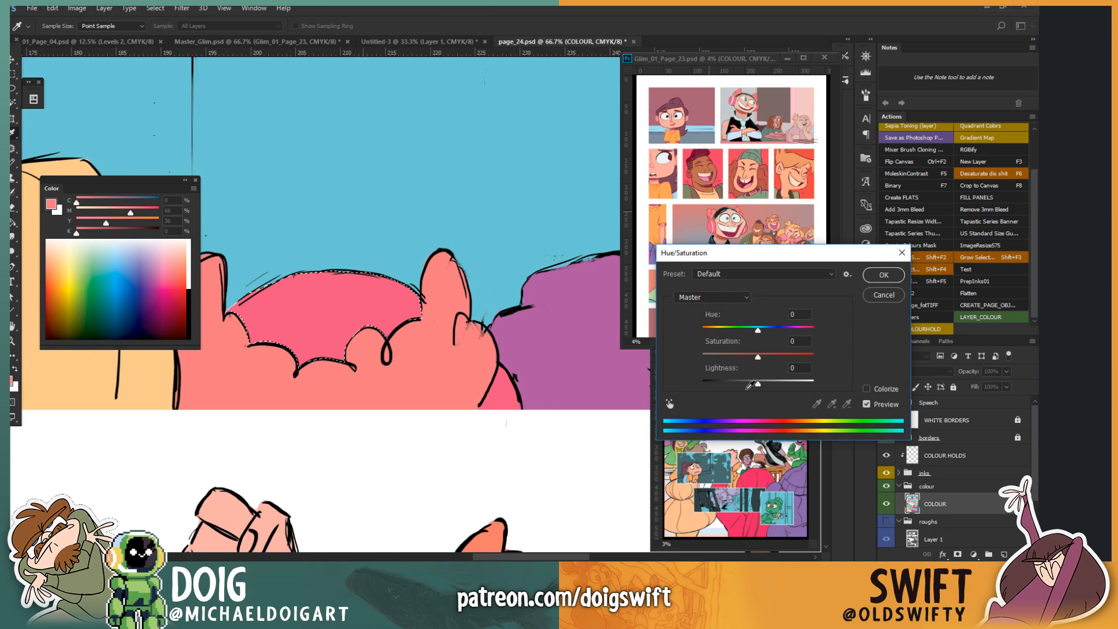
left_click_drag(750, 384, 723, 385)
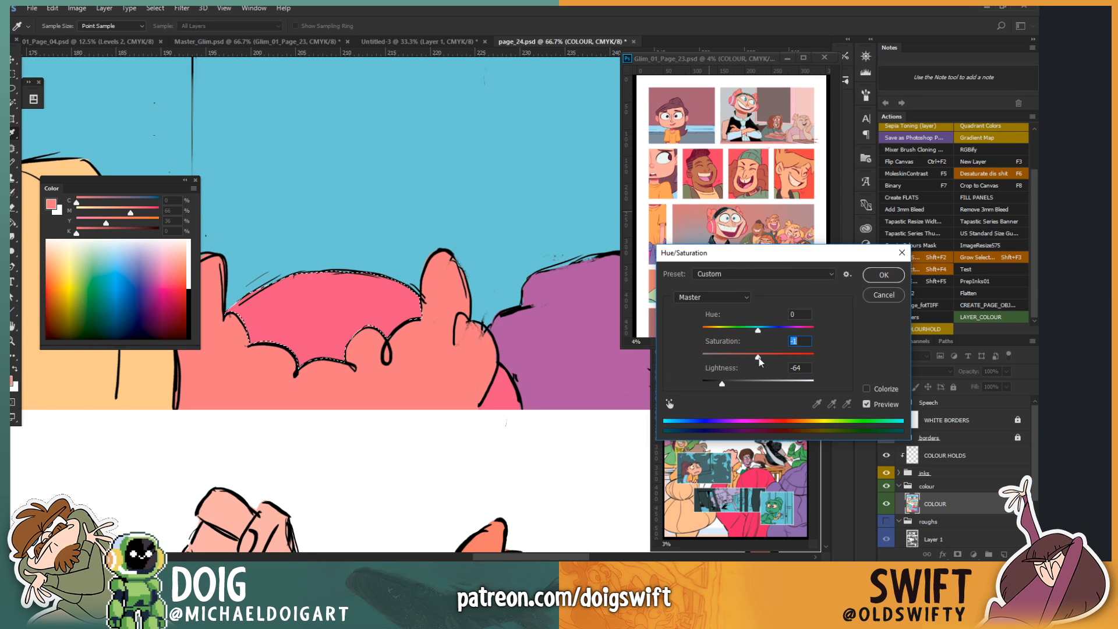
left_click(873, 279)
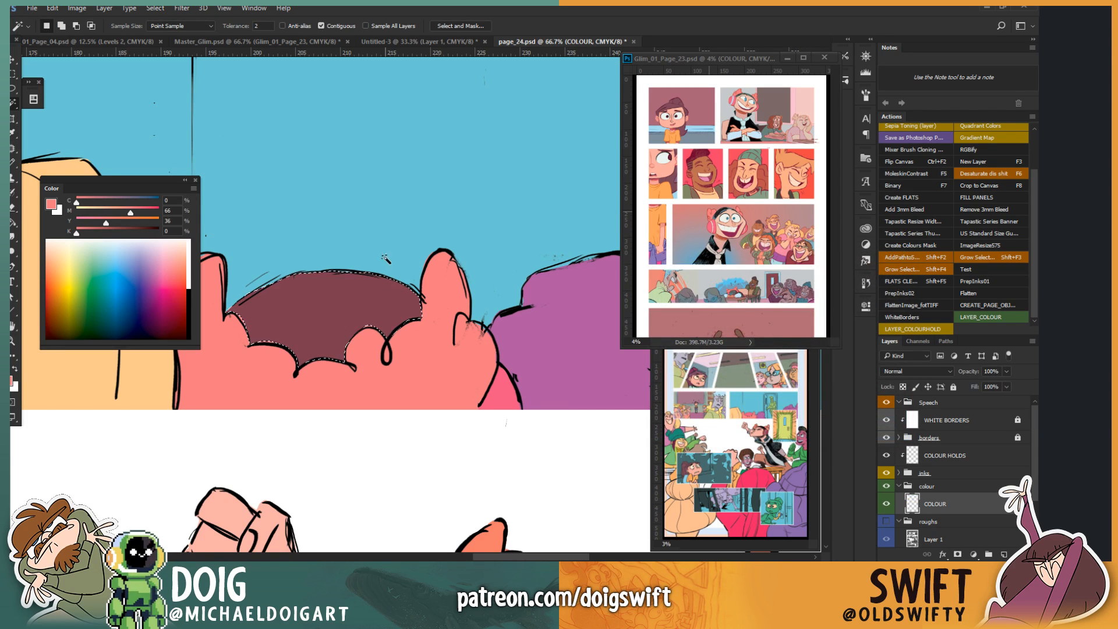
key("ctrl+minus")
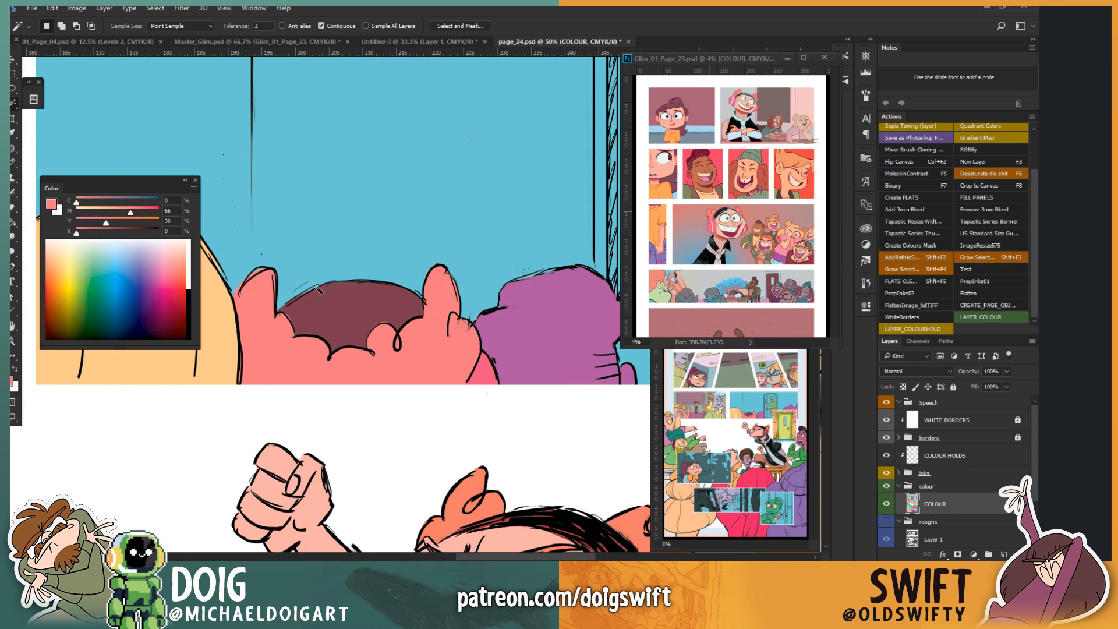
key("ctrl+plus")
key("ctrl+plus")
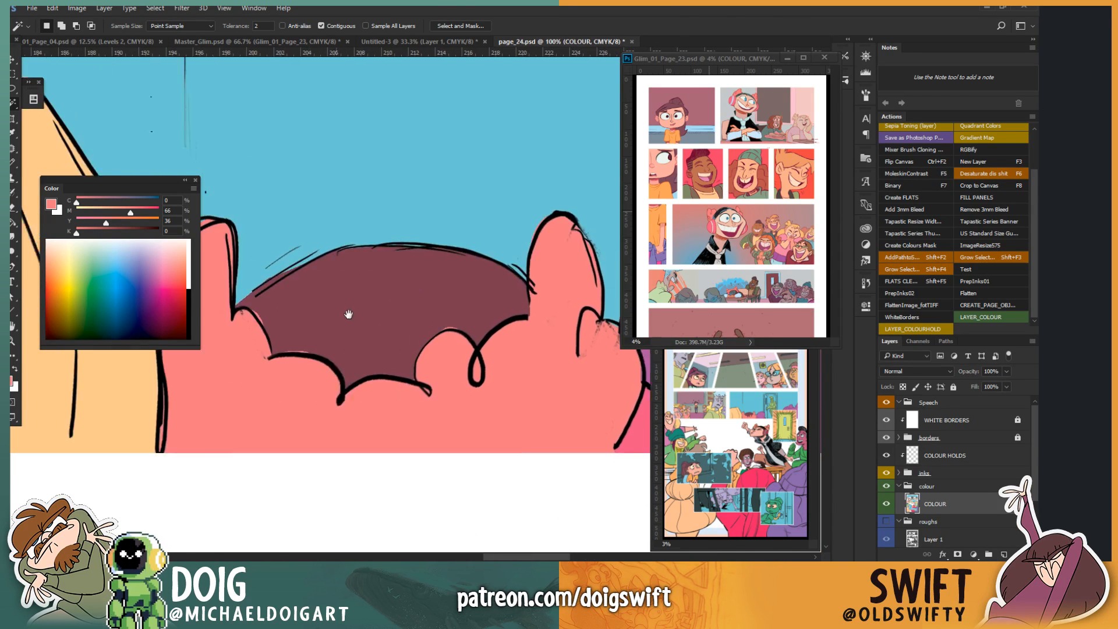
Step: Sample the dark crown's colour, C 64, M 94, Y 73, K 0, and lasso and fill the crown's lower edge beside the left tuft
key("i")
left_click(314, 313)
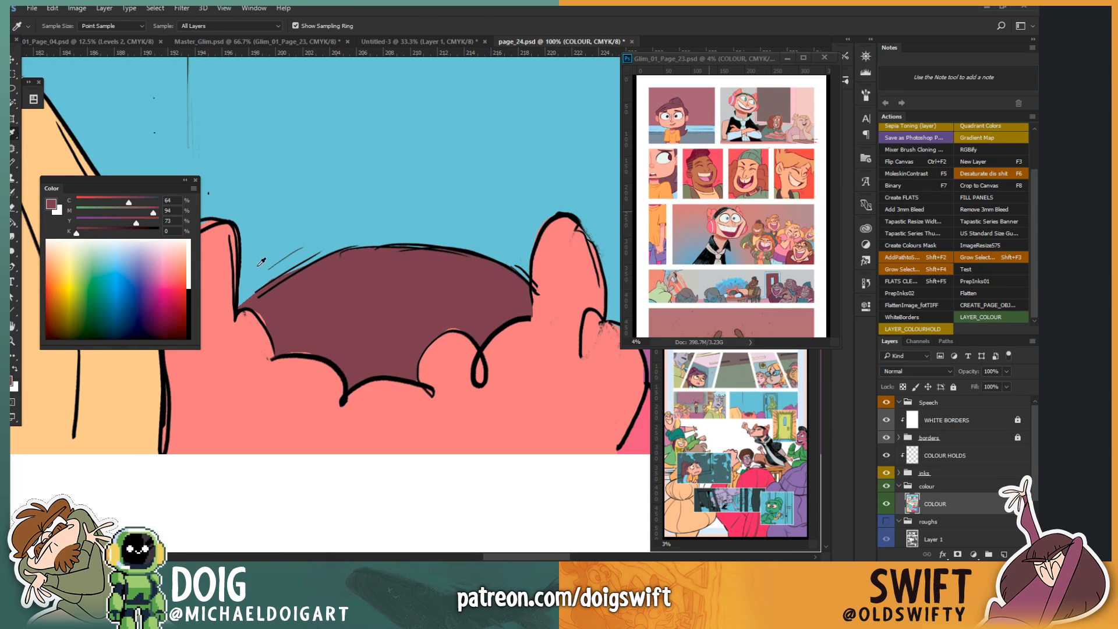
key("l")
key("alt")
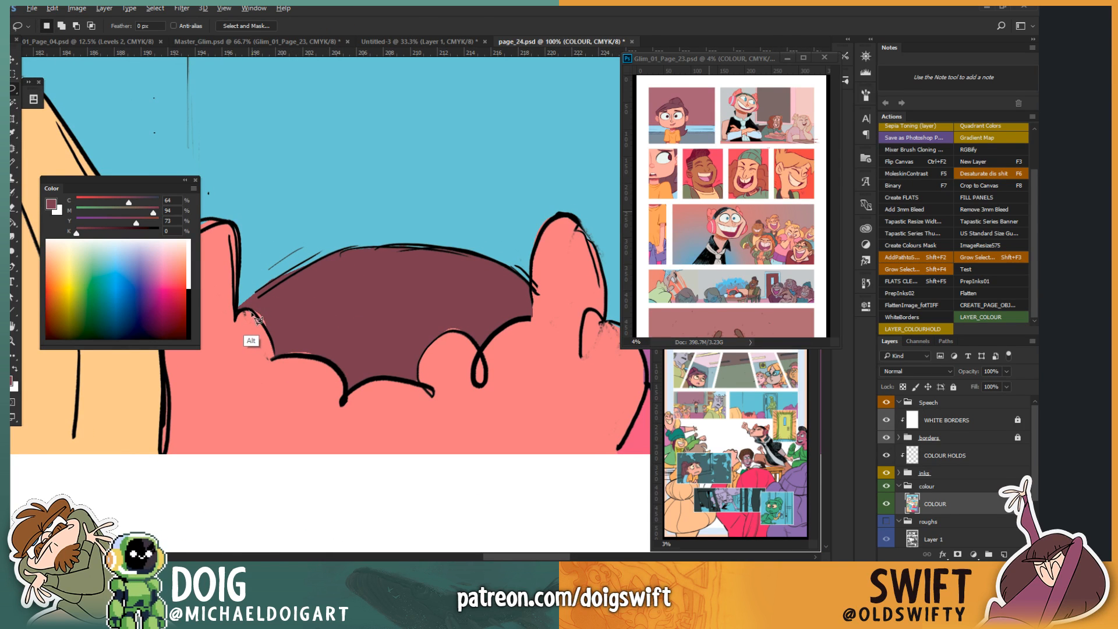
mouse_move(255, 316)
left_mouse_down()
mouse_move(285, 360)
mouse_move(332, 367)
mouse_move(475, 327)
mouse_move(434, 300)
mouse_move(291, 294)
mouse_move(253, 306)
left_mouse_up()
key("i")
left_click(353, 273)
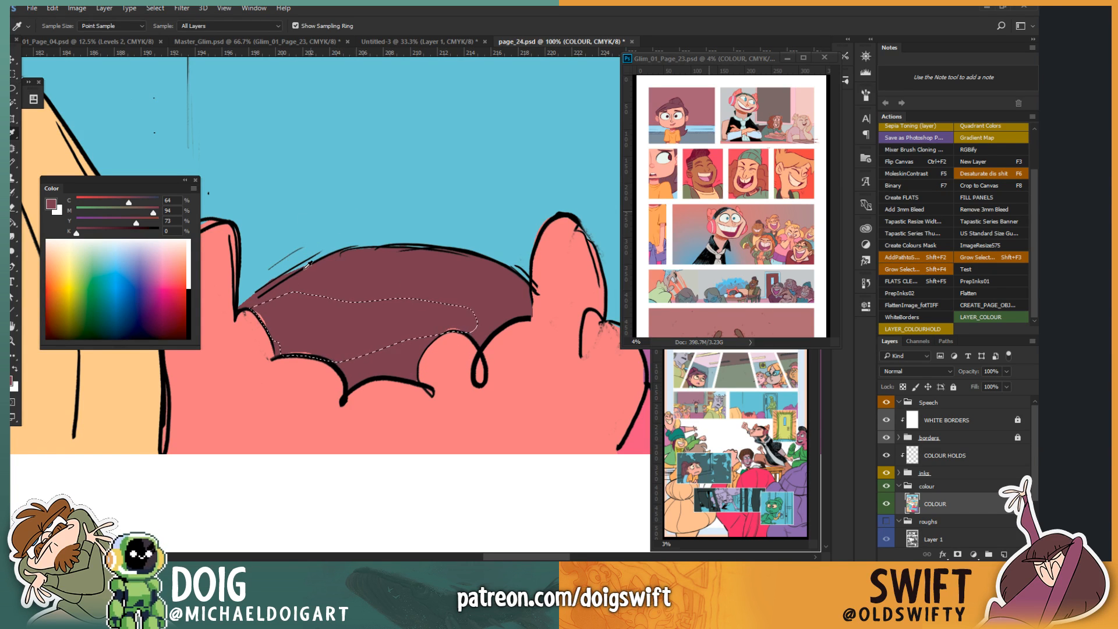
key("g")
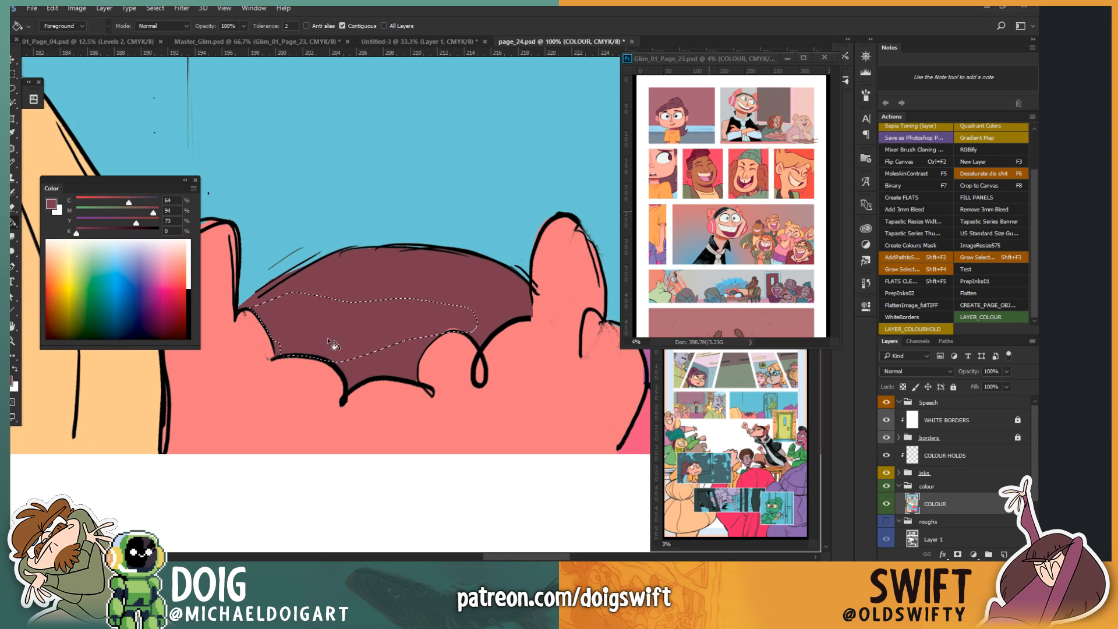
key("ctrl+d")
Step: Lasso the head, hair and neck of the green figure in the blue doorway and fill them with mauve, C 31, M 59, Y 18, K 0
scroll(415, 303, "down", 2)
scroll(411, 303, "down", 2)
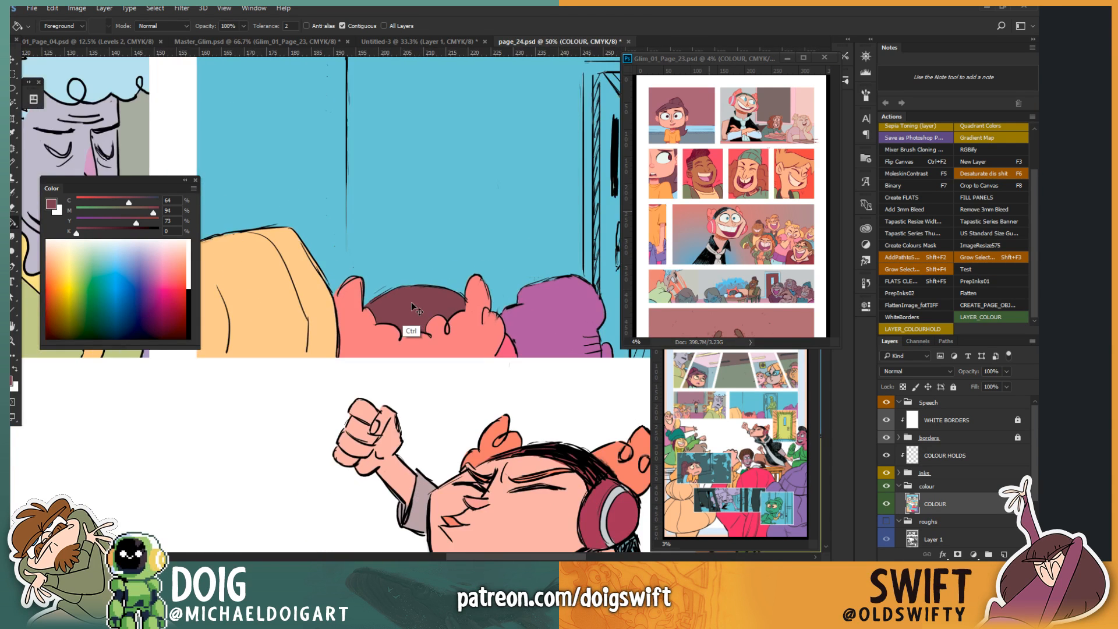
mouse_move(527, 226)
left_mouse_down()
mouse_move(374, 350)
mouse_move(333, 368)
mouse_move(420, 309)
left_mouse_up()
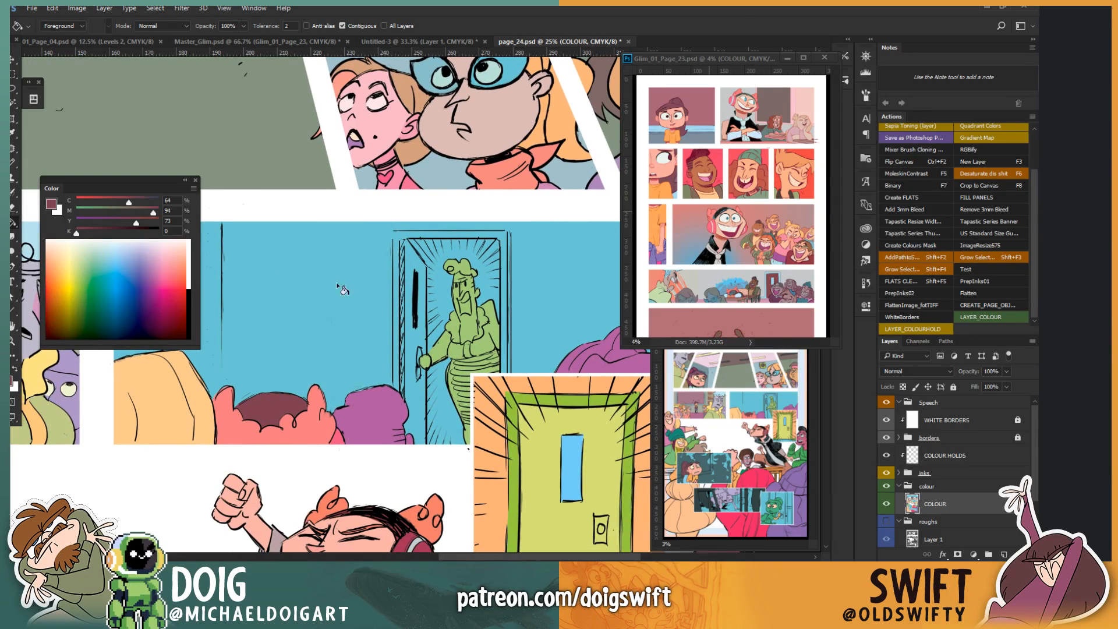
left_click_drag(363, 370, 333, 379)
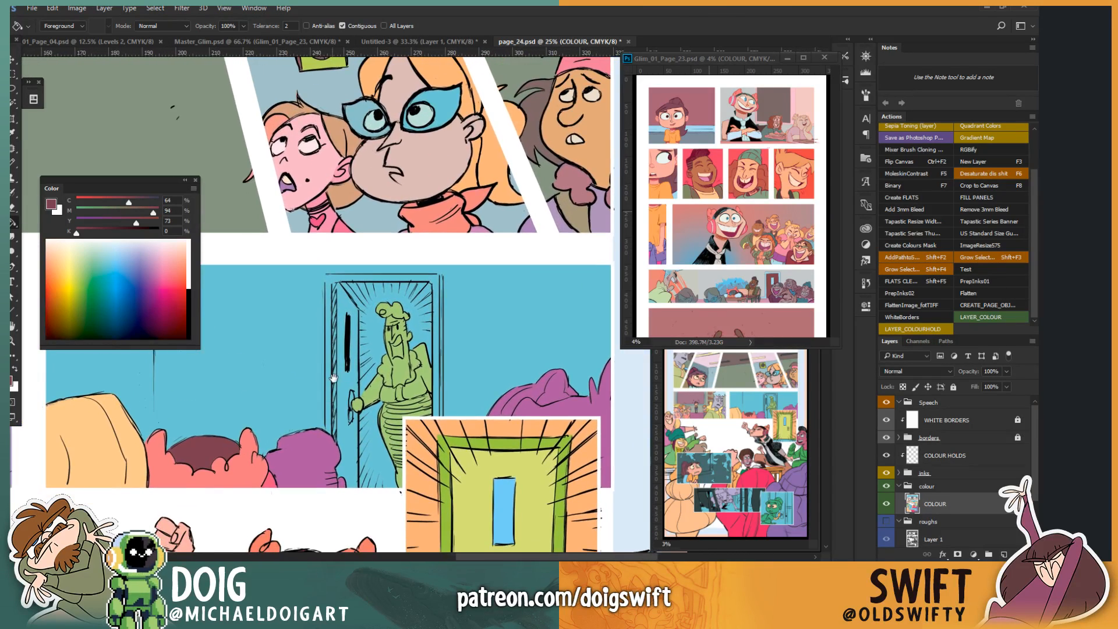
scroll(371, 348, "up", 2)
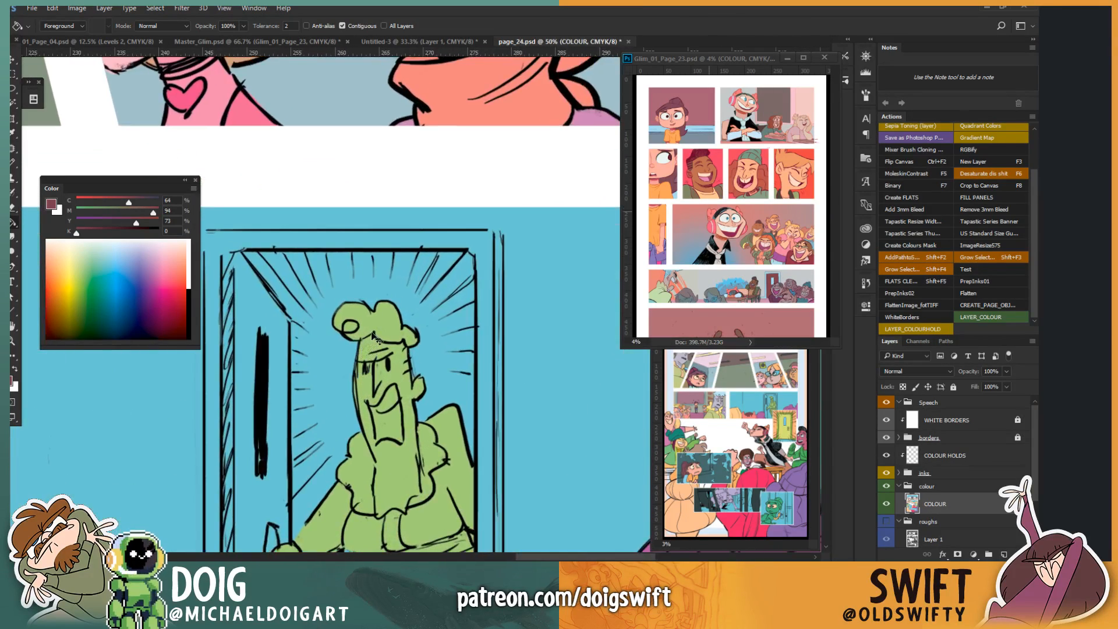
scroll(383, 378, "up", 1)
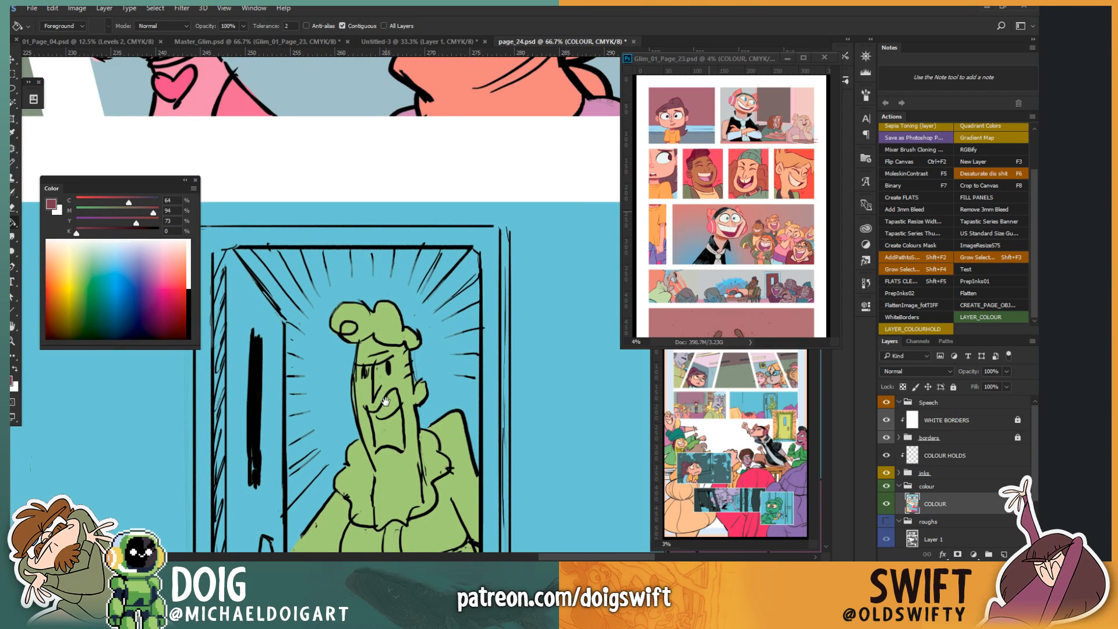
left_click_drag(385, 401, 388, 299)
key("l")
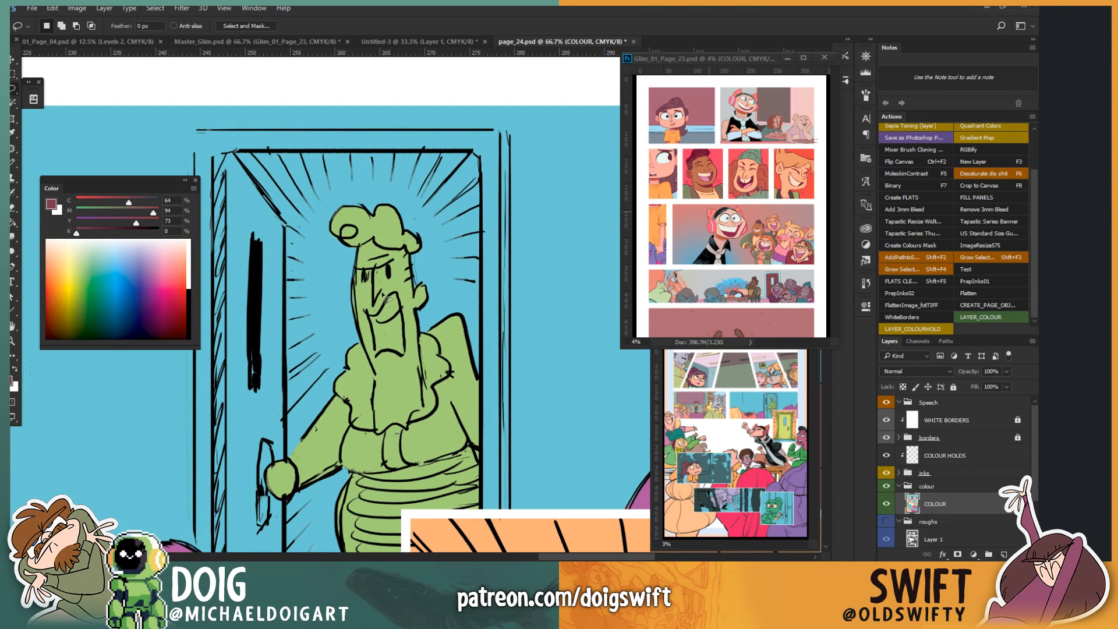
mouse_move(356, 340)
left_mouse_down()
mouse_move(365, 307)
mouse_move(382, 401)
mouse_move(414, 402)
mouse_move(436, 278)
mouse_move(389, 205)
mouse_move(366, 272)
mouse_move(422, 237)
mouse_move(472, 288)
mouse_move(372, 126)
mouse_move(293, 256)
mouse_move(334, 304)
mouse_move(375, 315)
left_mouse_up()
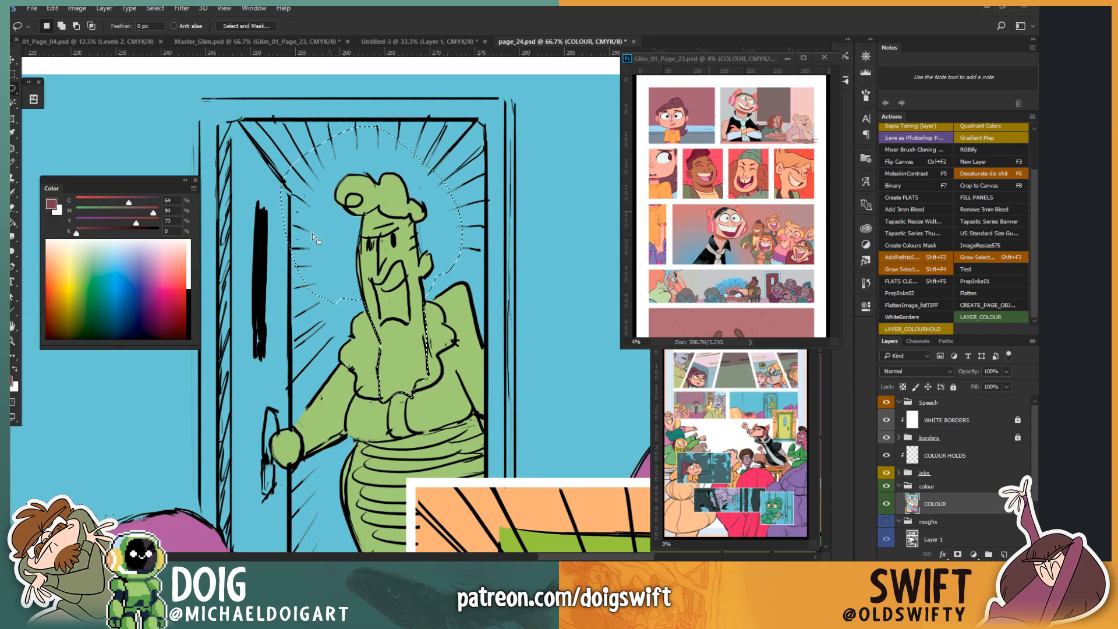
left_click_drag(104, 205, 101, 204)
left_click_drag(153, 213, 108, 222)
mouse_move(115, 213)
left_mouse_down()
mouse_move(127, 214)
mouse_move(91, 223)
left_mouse_up()
key("g")
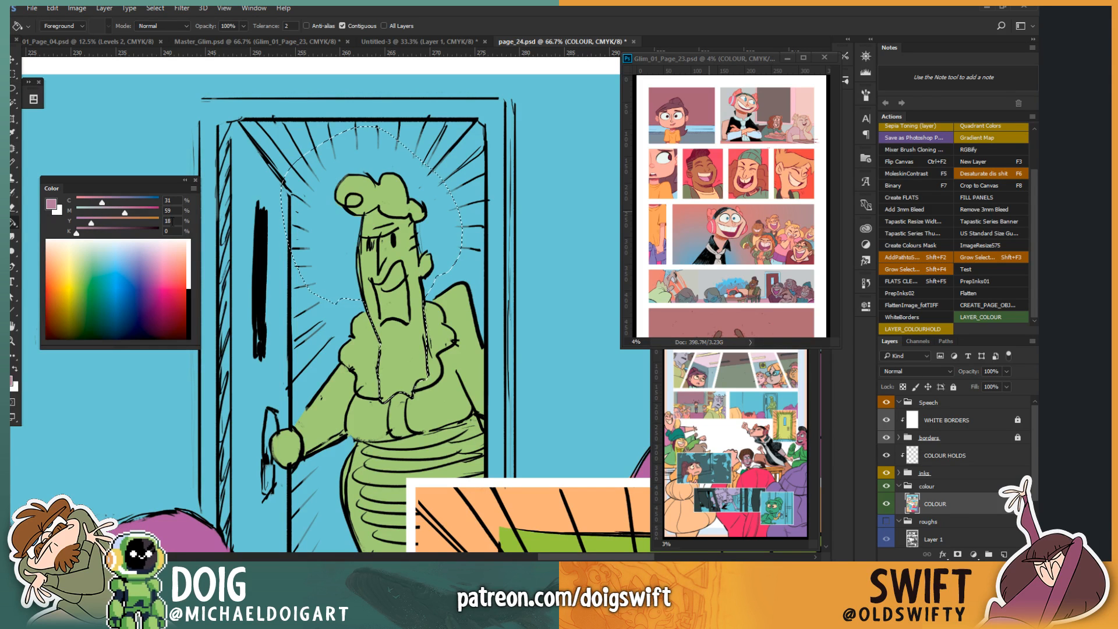
left_click(392, 372)
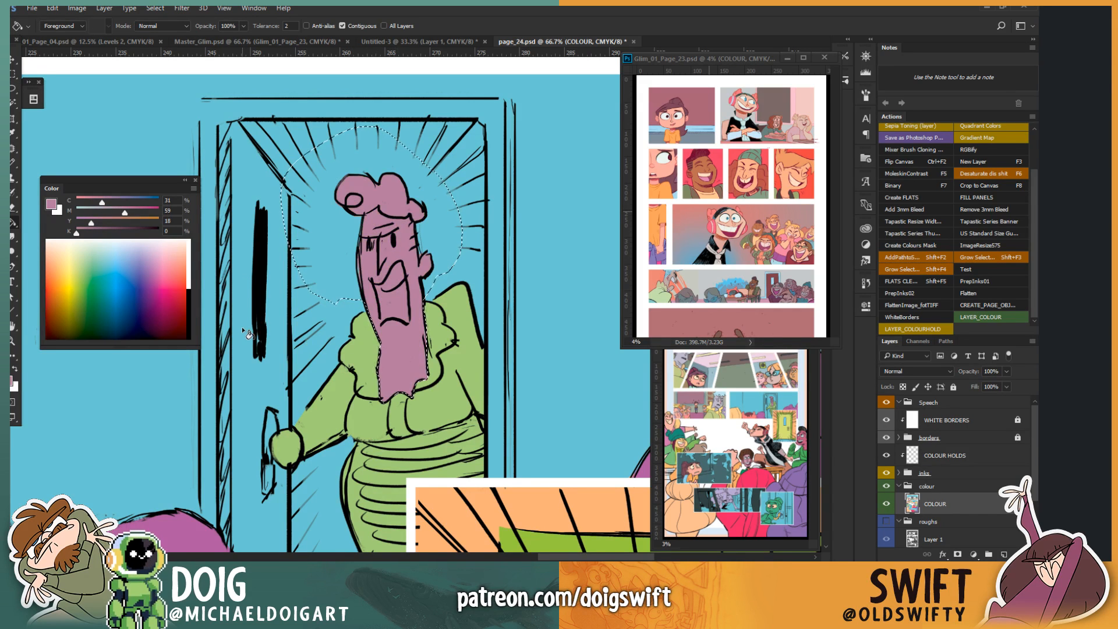
key("l")
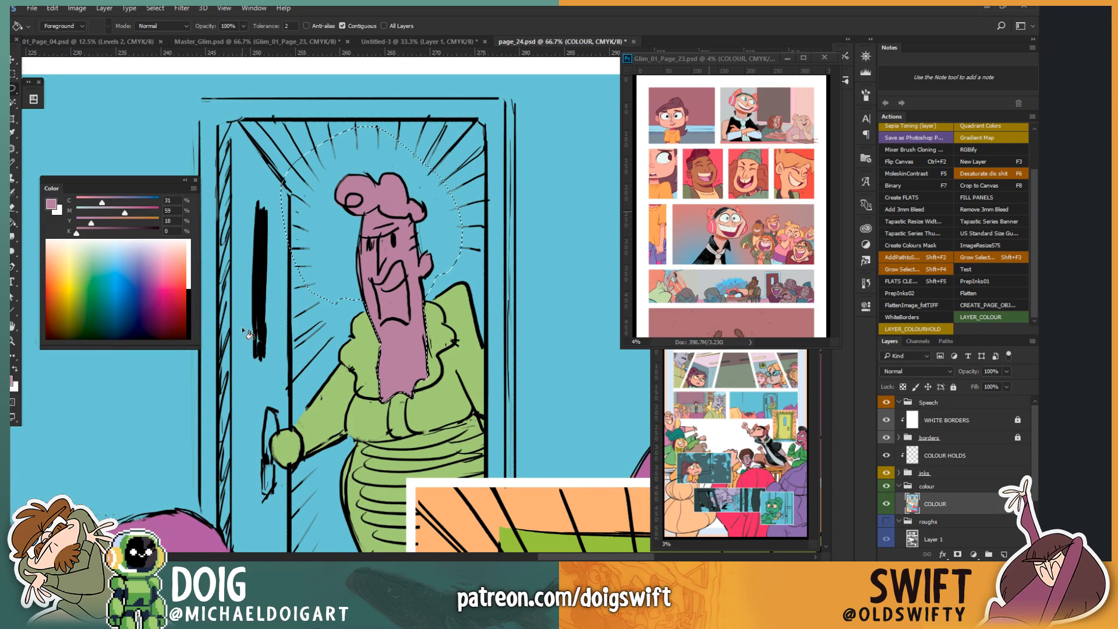
key("ctrl+d")
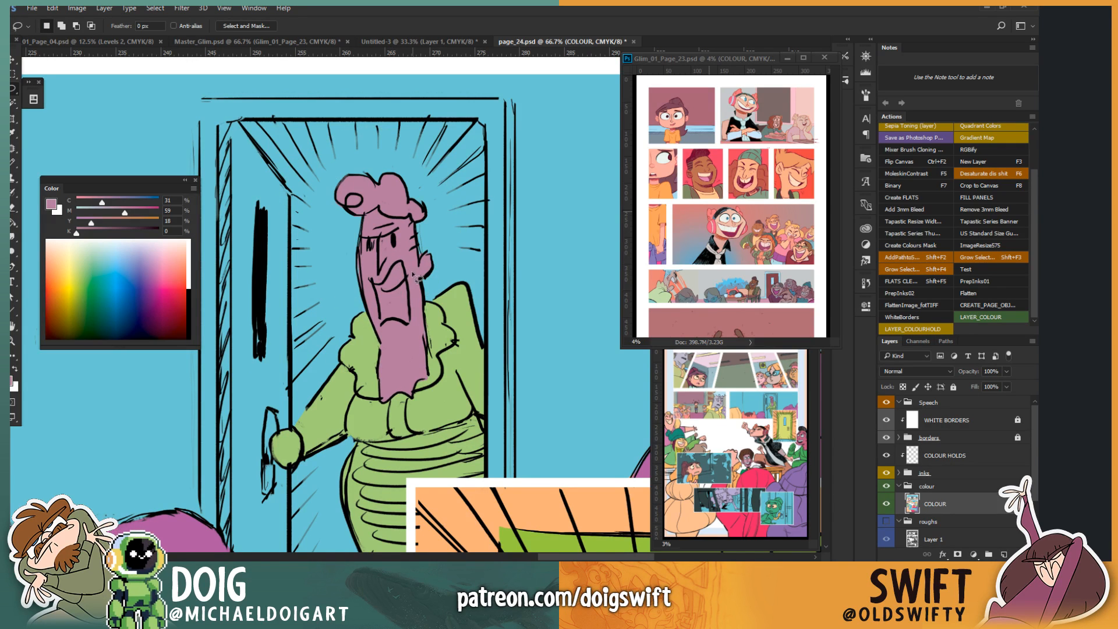
Step: Lasso the mouth and chin area of the doorway figure's face and fill it with brighter pink-purple, C 26, M 69, Y 0, K 0
mouse_move(371, 280)
left_mouse_down()
mouse_move(391, 285)
mouse_move(409, 272)
mouse_move(411, 331)
mouse_move(383, 328)
mouse_move(381, 274)
left_mouse_up()
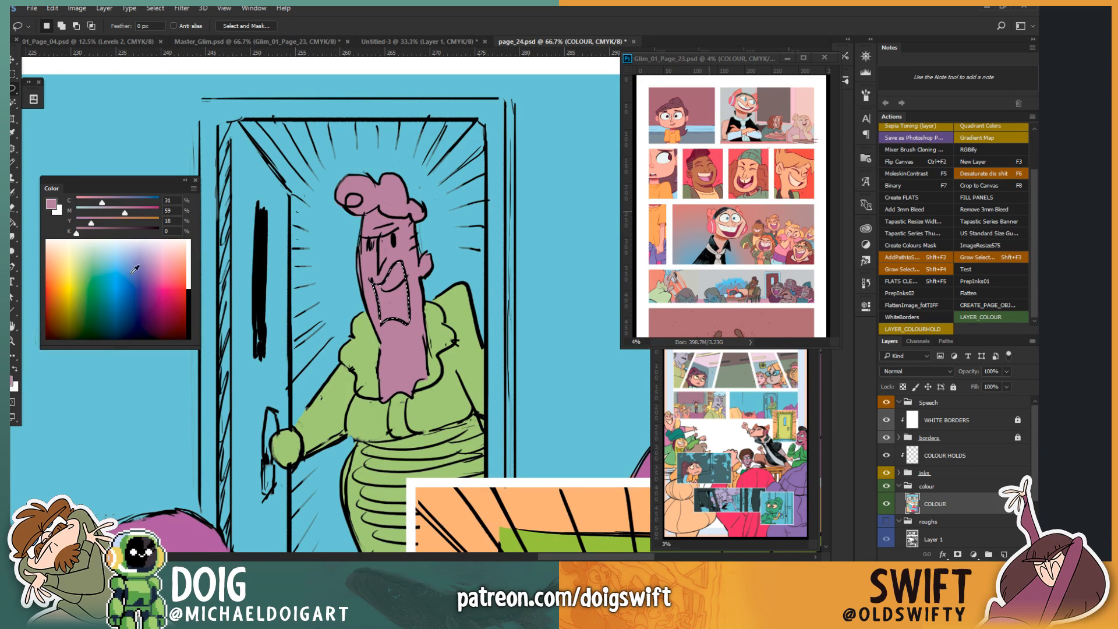
left_click_drag(135, 269, 157, 266)
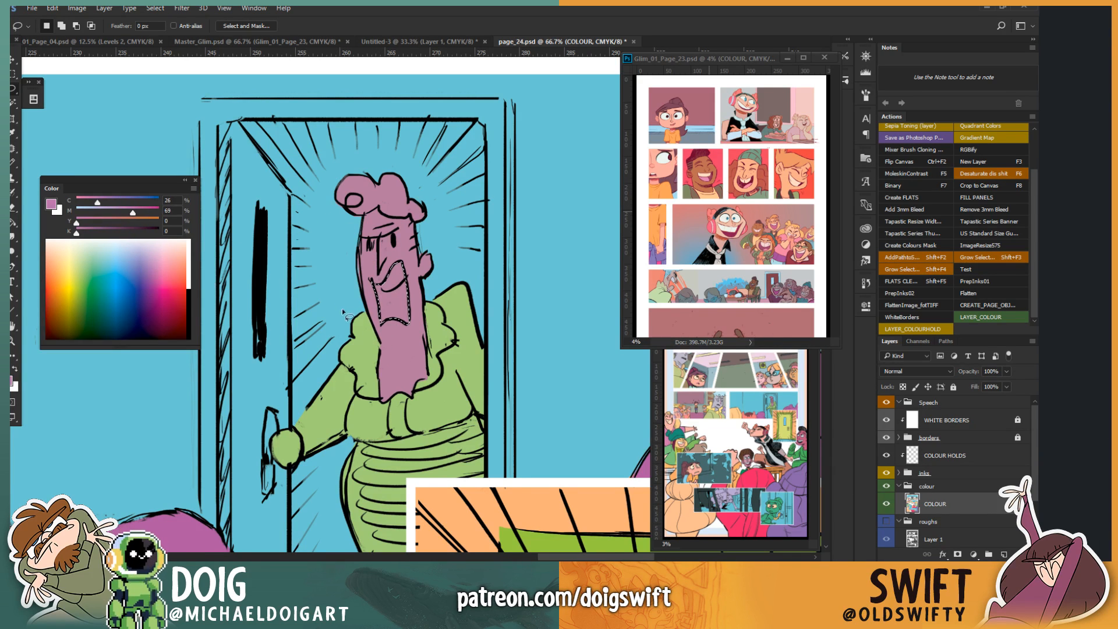
key("g")
left_click(374, 315)
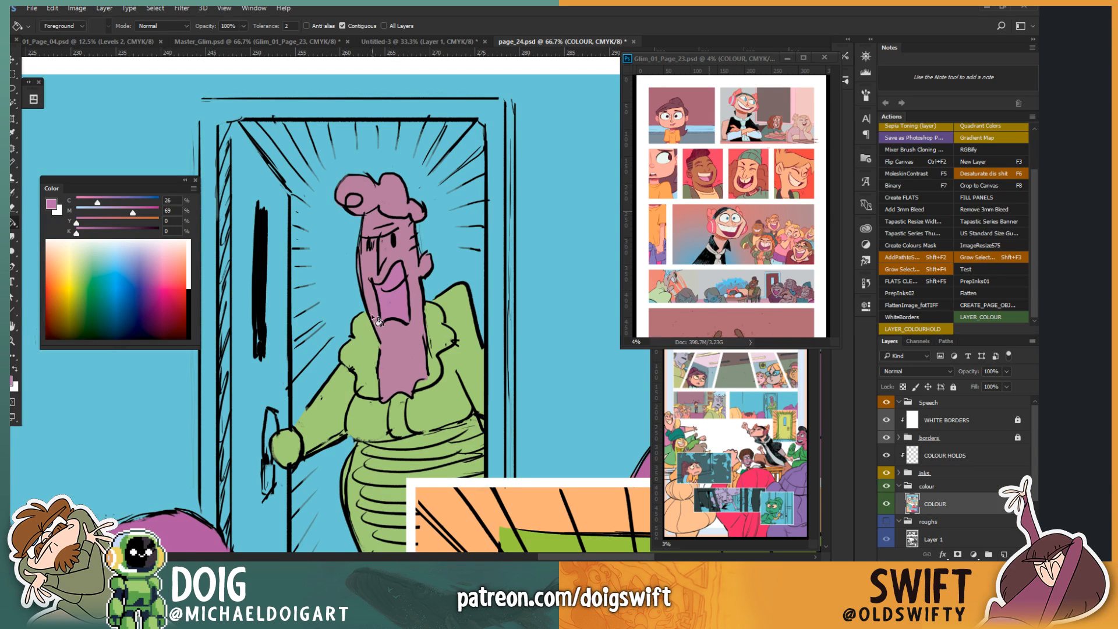
key("l")
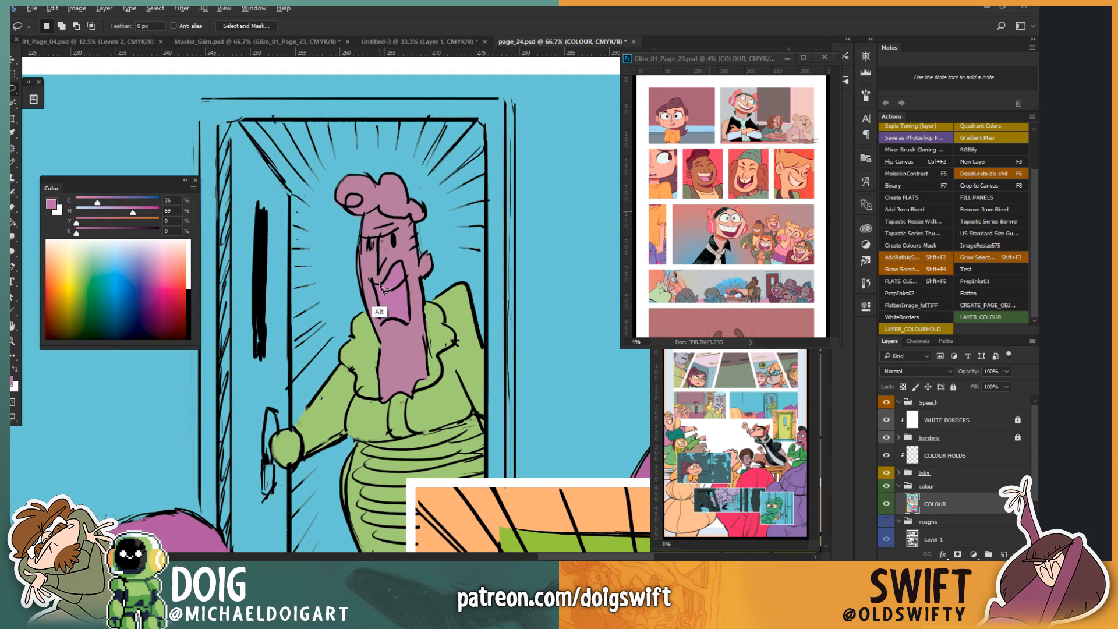
Step: Lasso the crescent shape under the doorway figure's nose and fill it with pale blue, C 26, M 13, Y 0, K 0
mouse_move(379, 283)
left_mouse_down()
mouse_move(395, 295)
mouse_move(415, 275)
mouse_move(399, 258)
mouse_move(380, 294)
mouse_move(379, 284)
left_mouse_up()
left_click(87, 211)
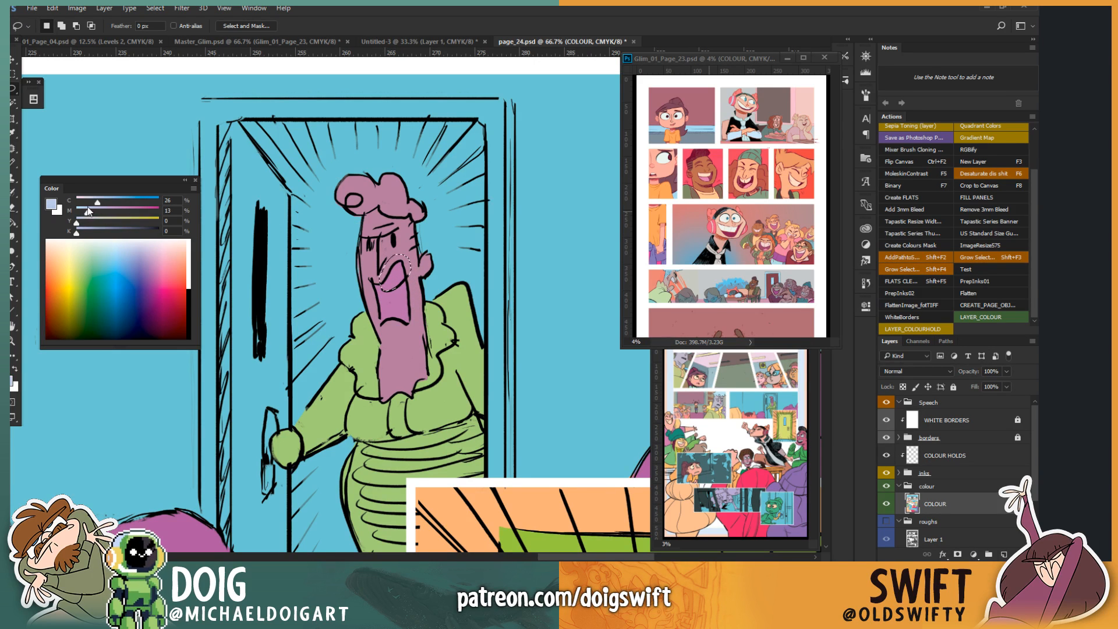
key("g")
left_click(397, 279)
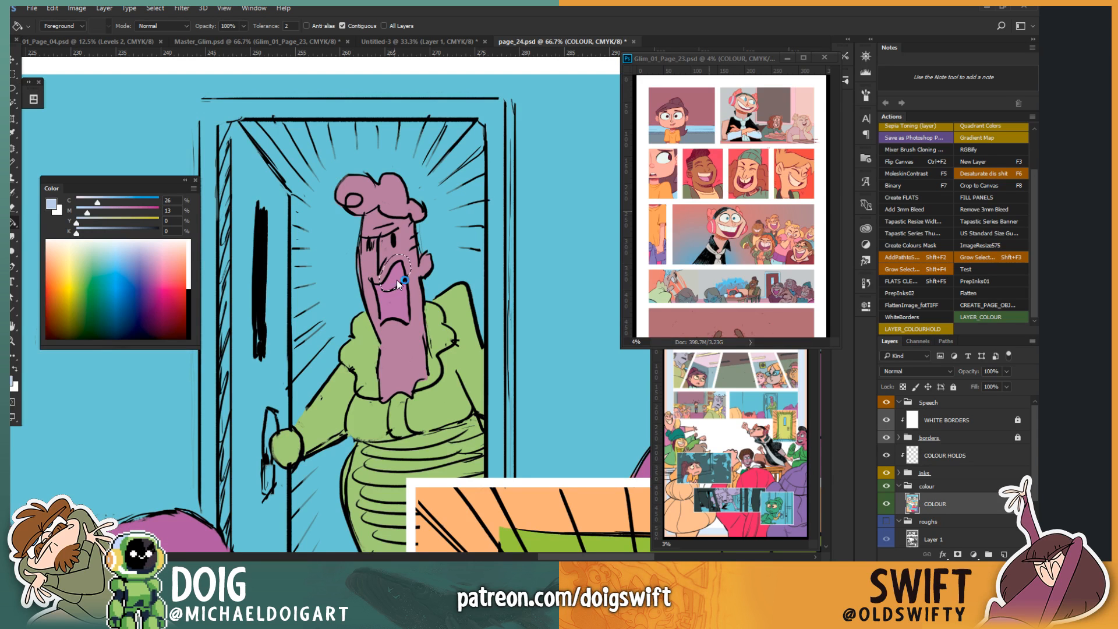
key("ctrl+d")
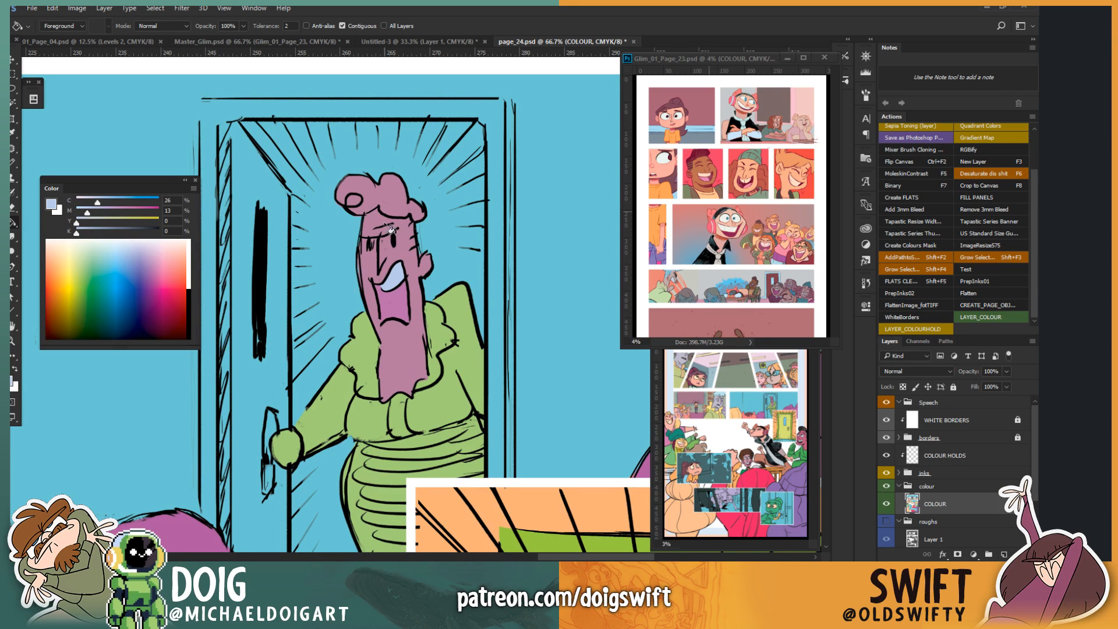
Step: Lasso the doorway figure's curly hair and sideburn and fill them with the same pale blue, C 26, M 13, Y 0, K 0
key("l")
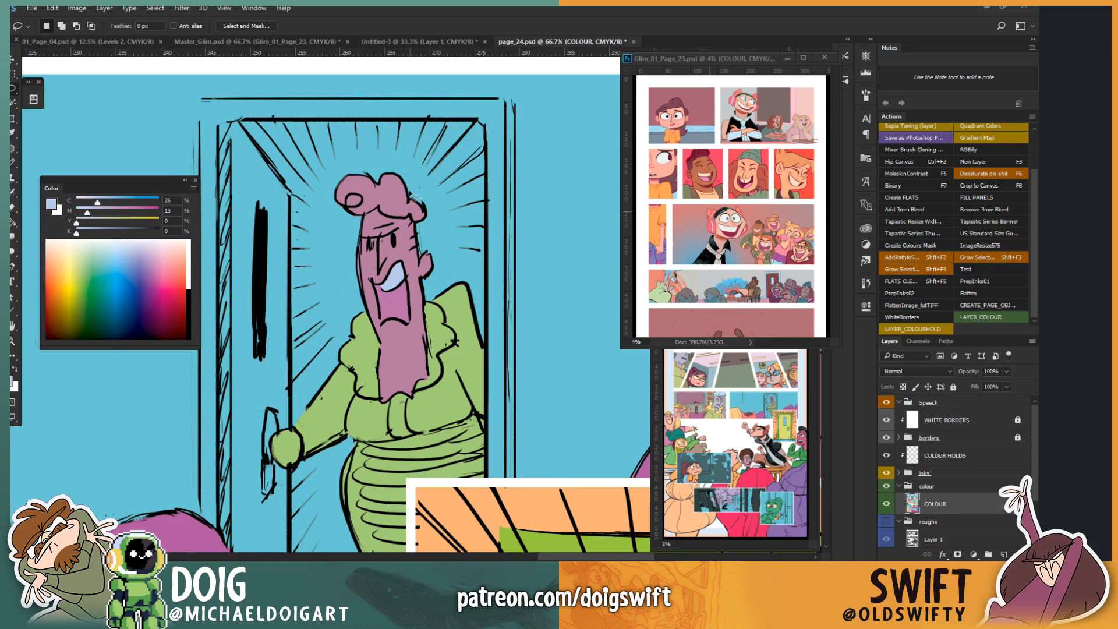
key("alt")
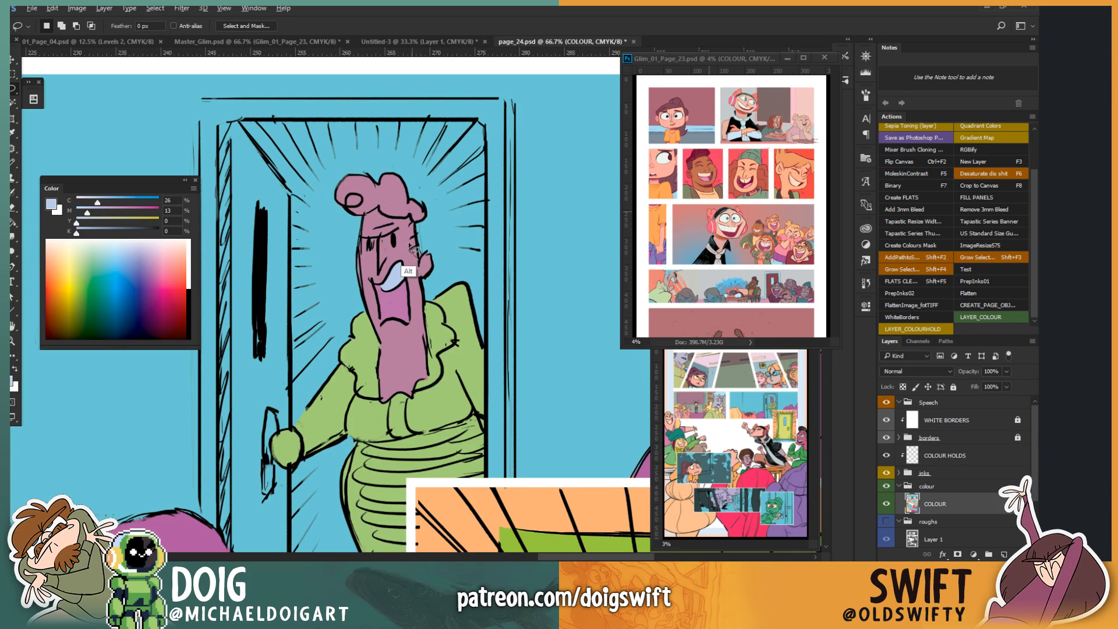
mouse_move(390, 218)
left_mouse_down()
mouse_move(328, 202)
mouse_move(447, 187)
mouse_move(418, 286)
left_mouse_up()
key("g")
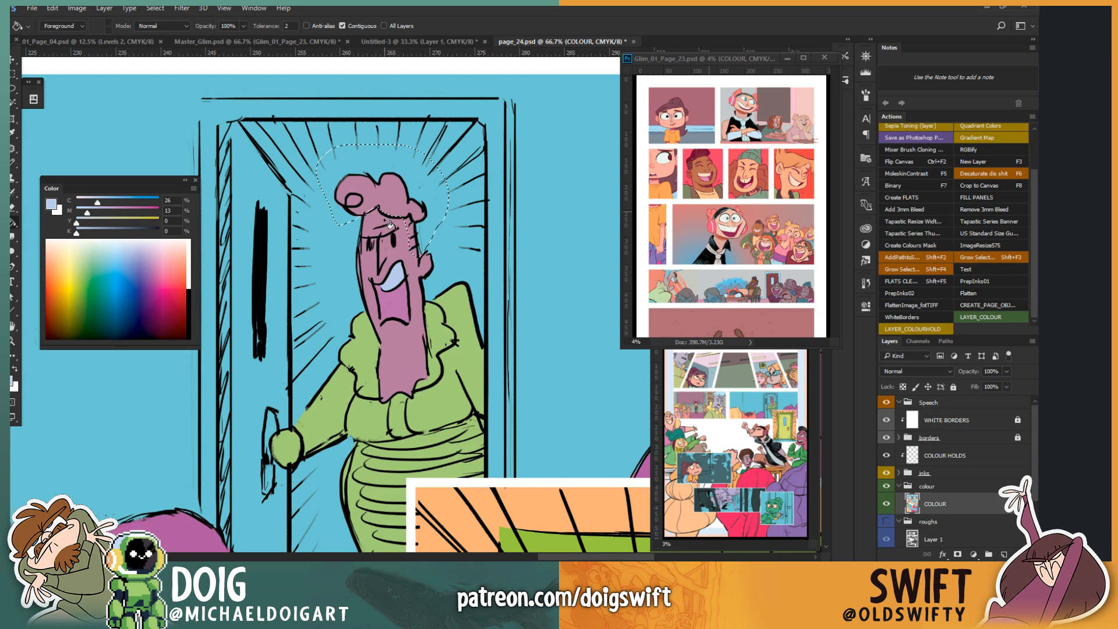
left_click(396, 204)
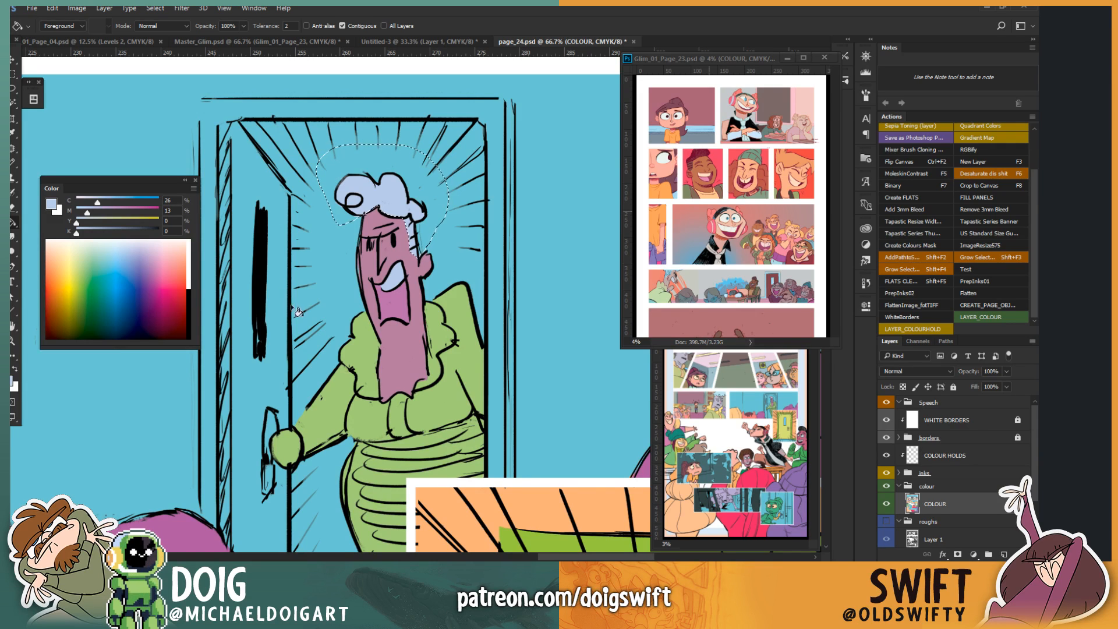
key("ctrl+d")
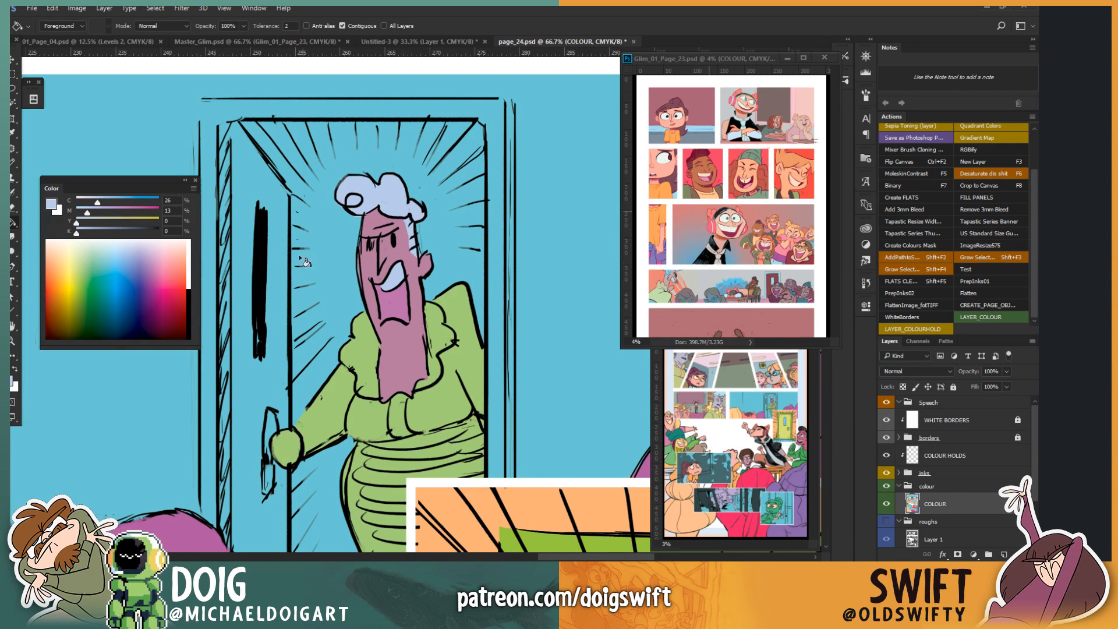
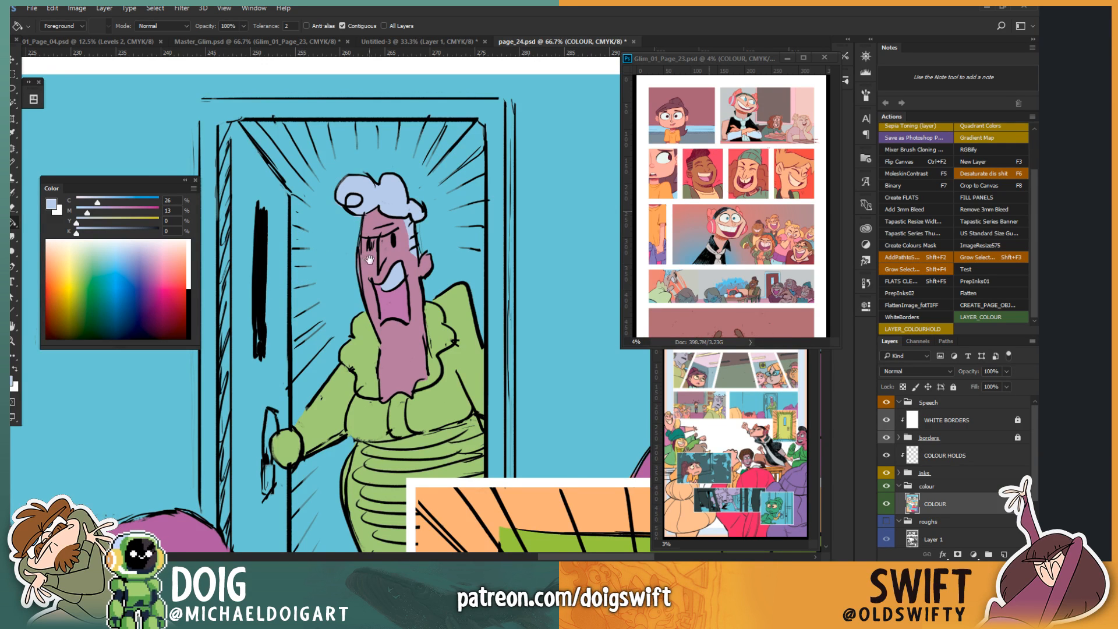
Step: Lasso the doorway figure's fluffy collar and fill both sides of it with pale peach, C 0, M 19, Y 30, K 0
left_click_drag(369, 259, 310, 315)
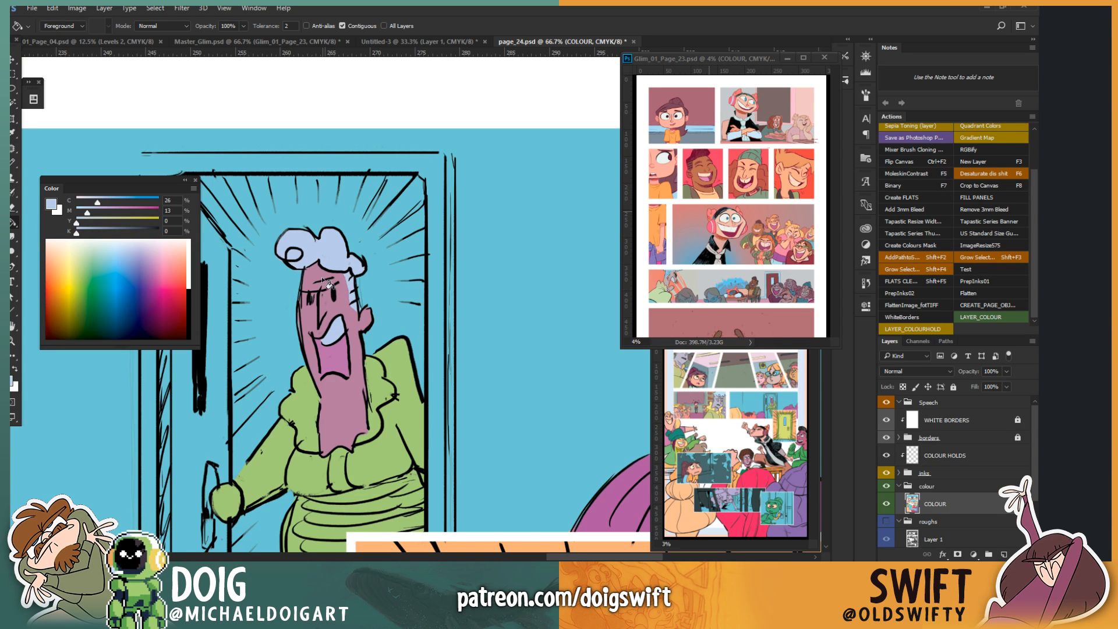
mouse_move(290, 411)
left_mouse_down()
mouse_move(313, 364)
mouse_move(310, 326)
left_mouse_up()
key("l")
mouse_move(374, 360)
left_mouse_down()
mouse_move(401, 350)
mouse_move(417, 310)
mouse_move(395, 266)
mouse_move(285, 288)
mouse_move(283, 319)
mouse_move(314, 339)
mouse_move(319, 361)
mouse_move(343, 371)
mouse_move(380, 362)
left_mouse_up()
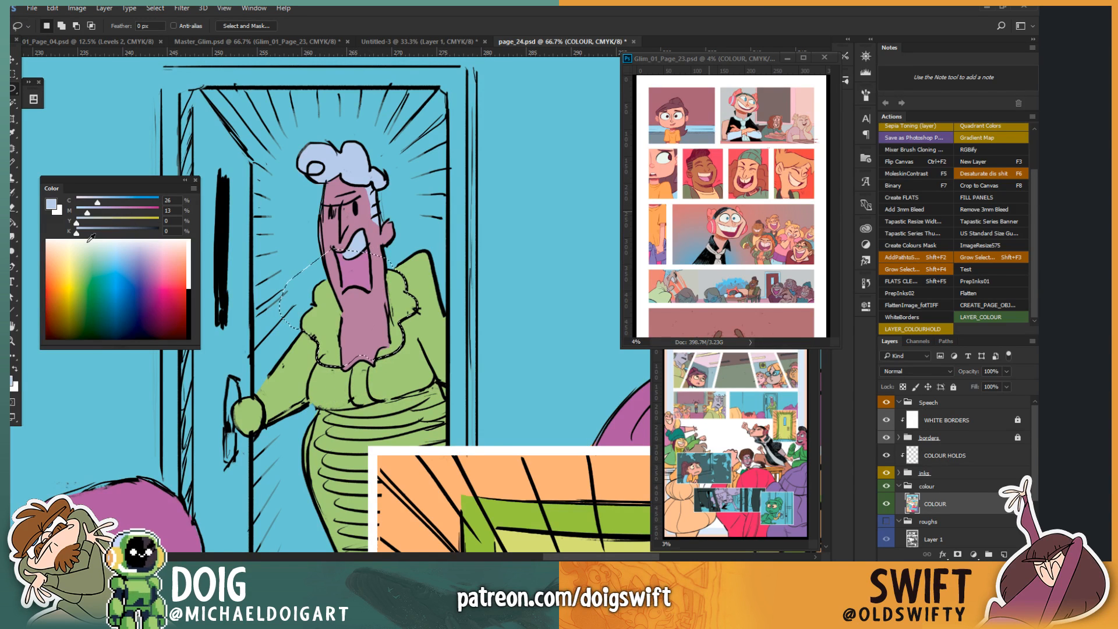
left_click_drag(63, 251, 58, 248)
key("g")
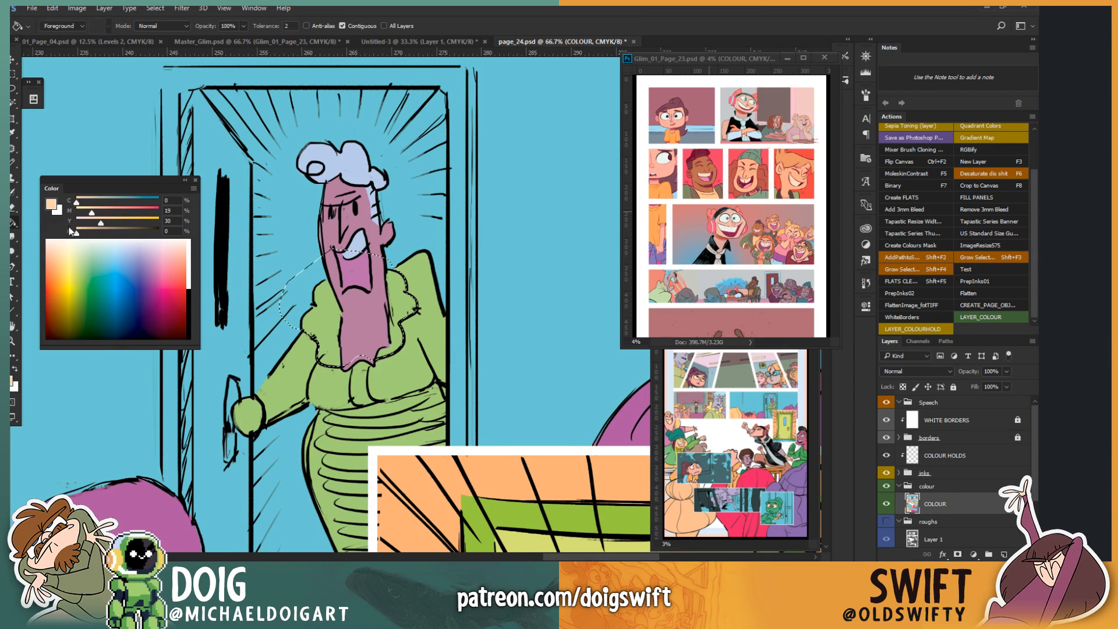
left_click(333, 331)
left_click(409, 319)
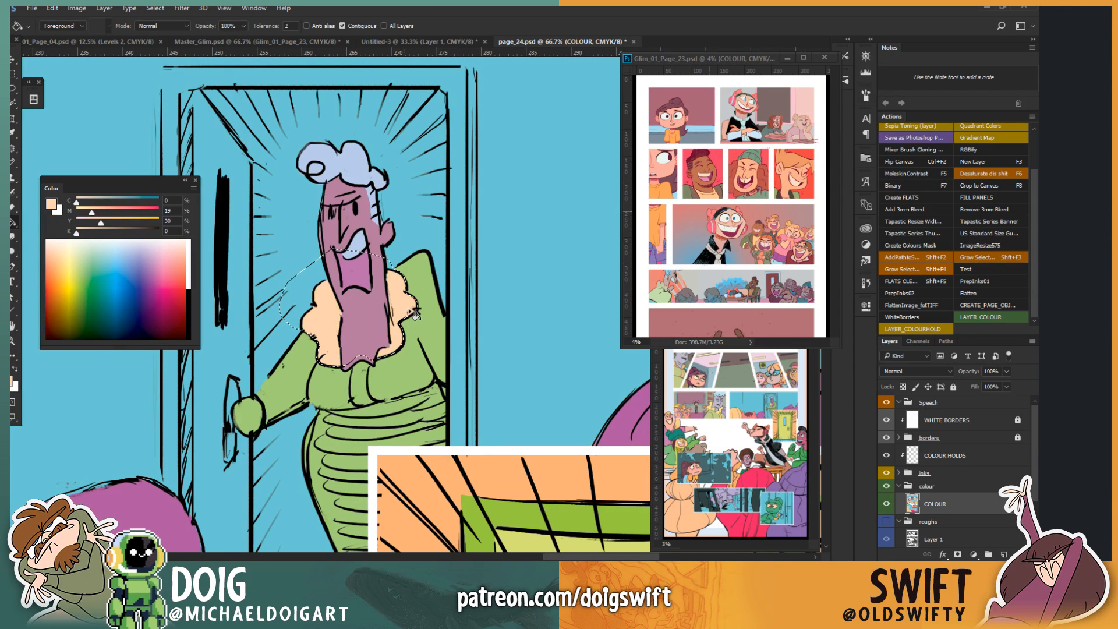
key("ctrl+d")
Step: Lasso the small collar strip below the doorway figure's chin and fill it with pale peach, C 0, M 19, Y 30, K 0
key("l")
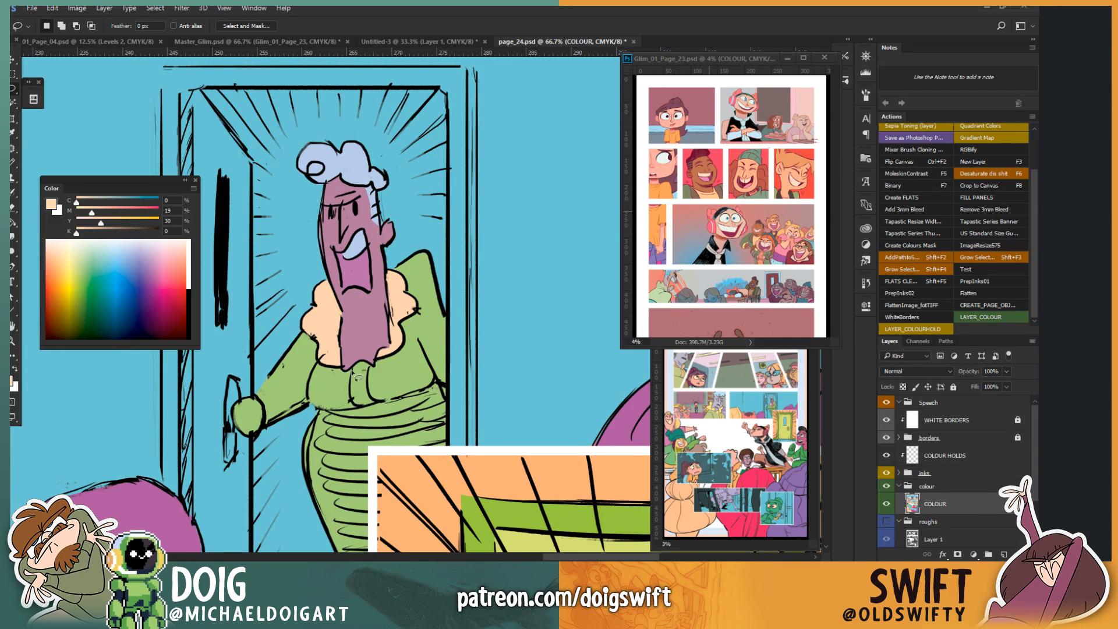
scroll(340, 365, "down", 2)
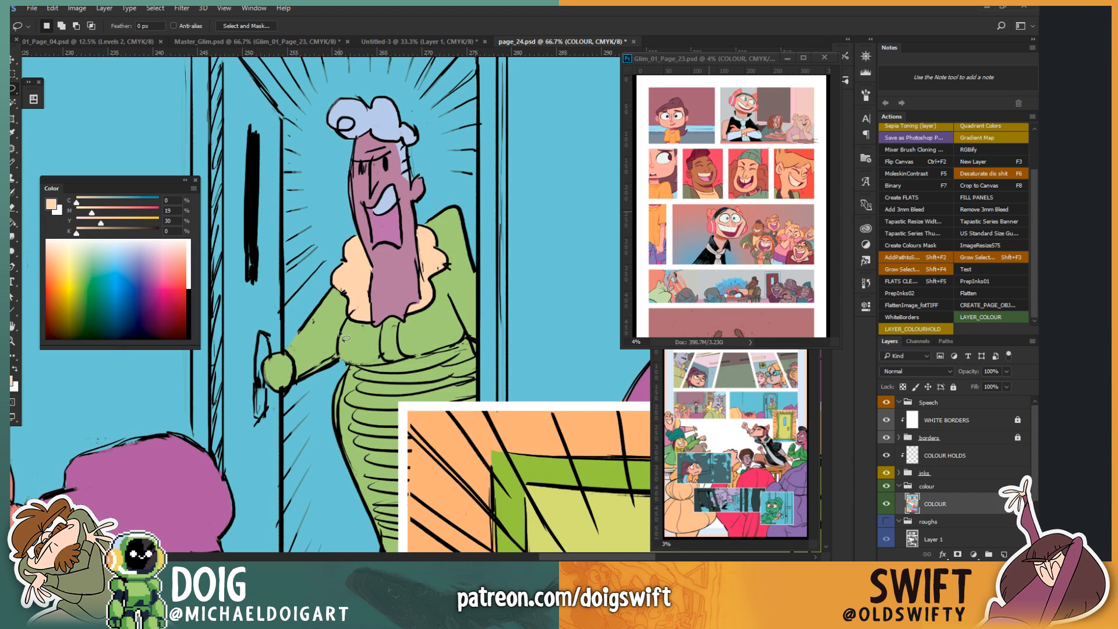
mouse_move(361, 340)
left_mouse_down()
mouse_move(333, 377)
mouse_move(318, 362)
mouse_move(347, 311)
mouse_move(315, 376)
mouse_move(372, 340)
mouse_move(376, 370)
mouse_move(399, 364)
mouse_move(372, 325)
left_mouse_up()
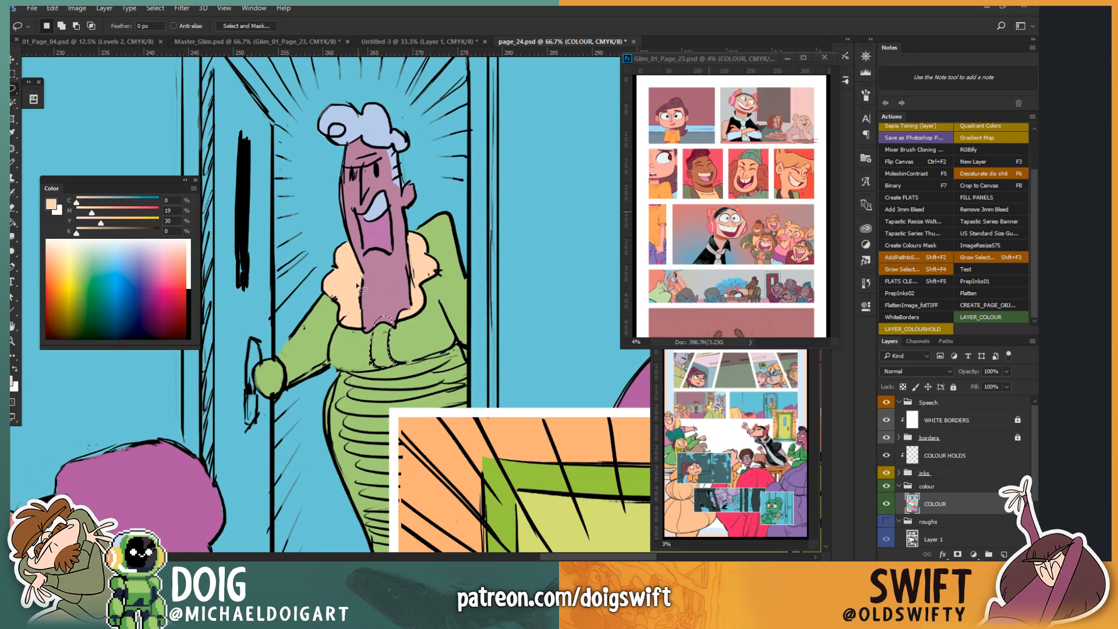
key("g")
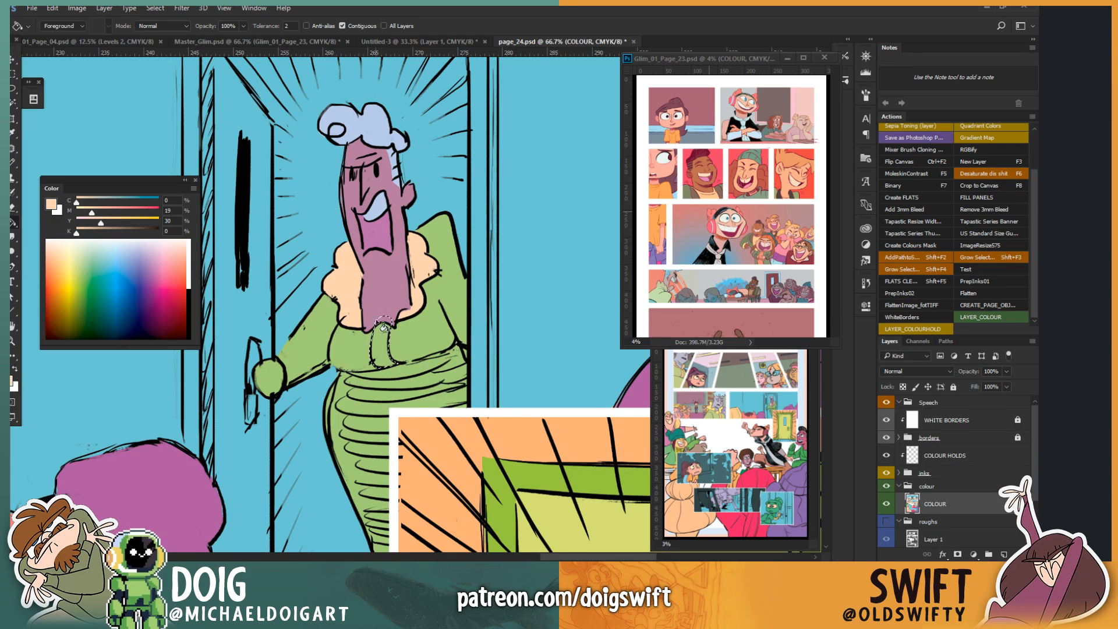
left_click(389, 355)
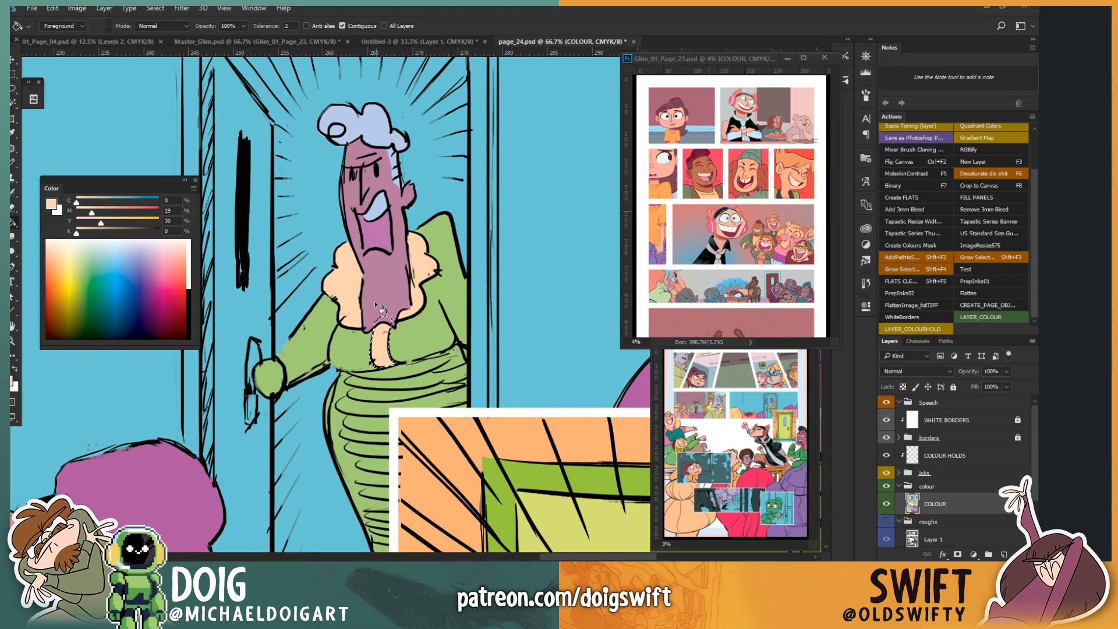
key("ctrl+d")
Step: Select the doorway figure's face and neck skin and adjust its Hue/Saturation to saturation -43 and lightness +38
key("l")
key("i")
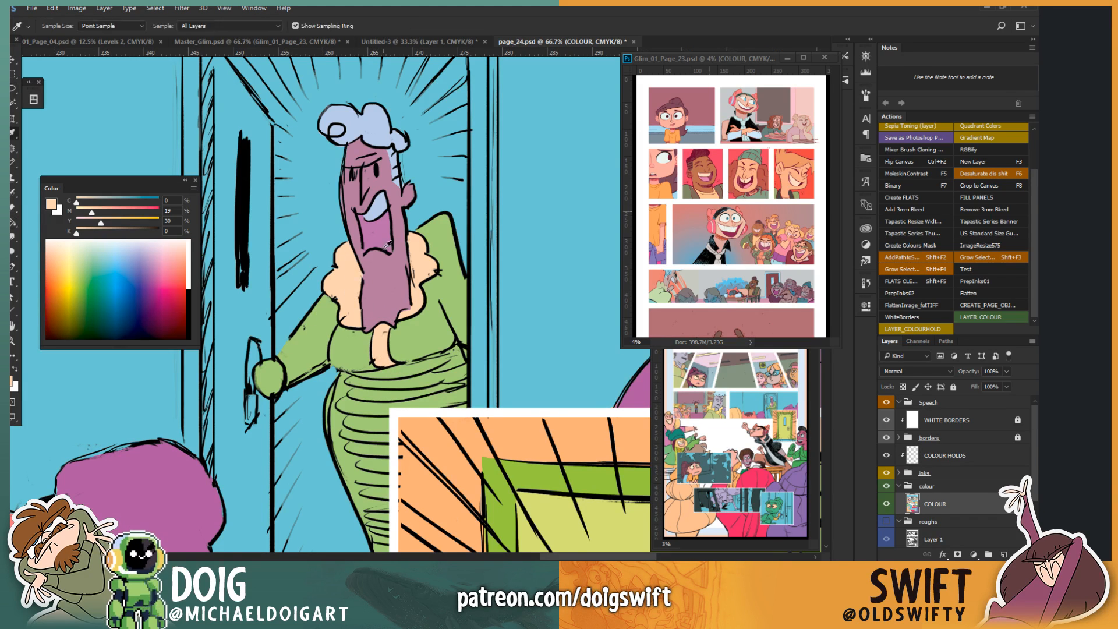
left_click(386, 245)
key("w")
left_click(382, 291)
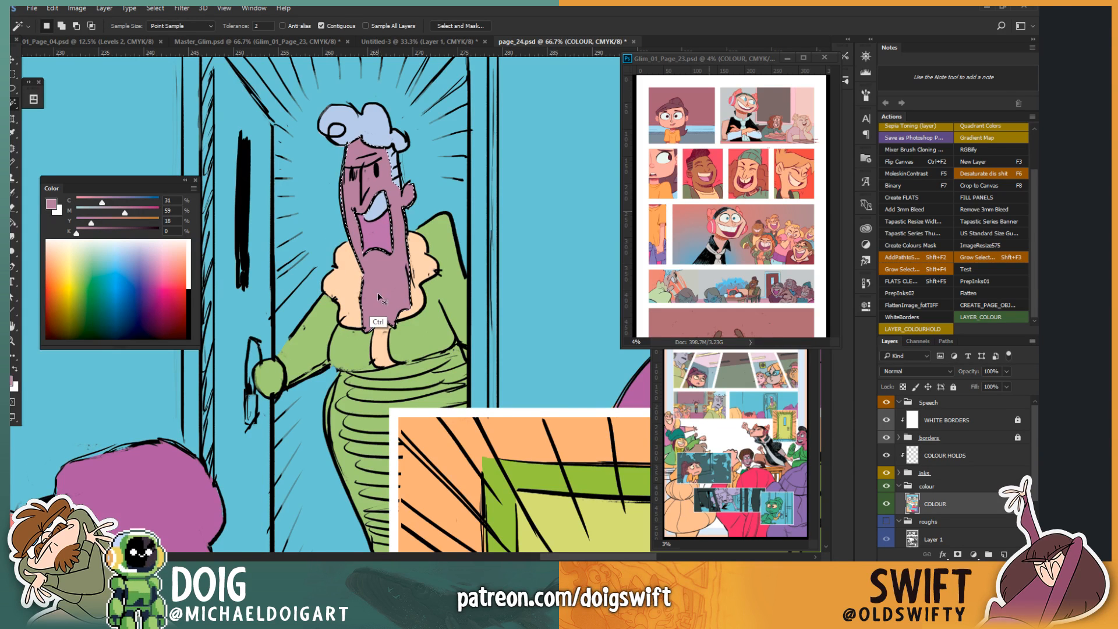
key("ctrl+u")
left_click_drag(758, 355, 745, 361)
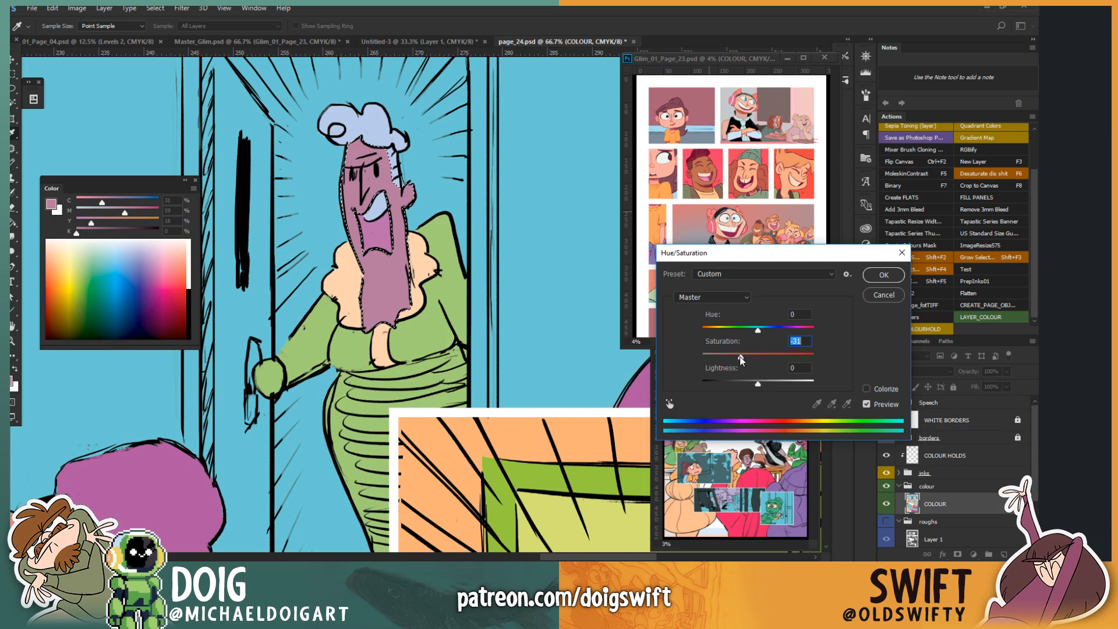
left_click_drag(758, 384, 779, 385)
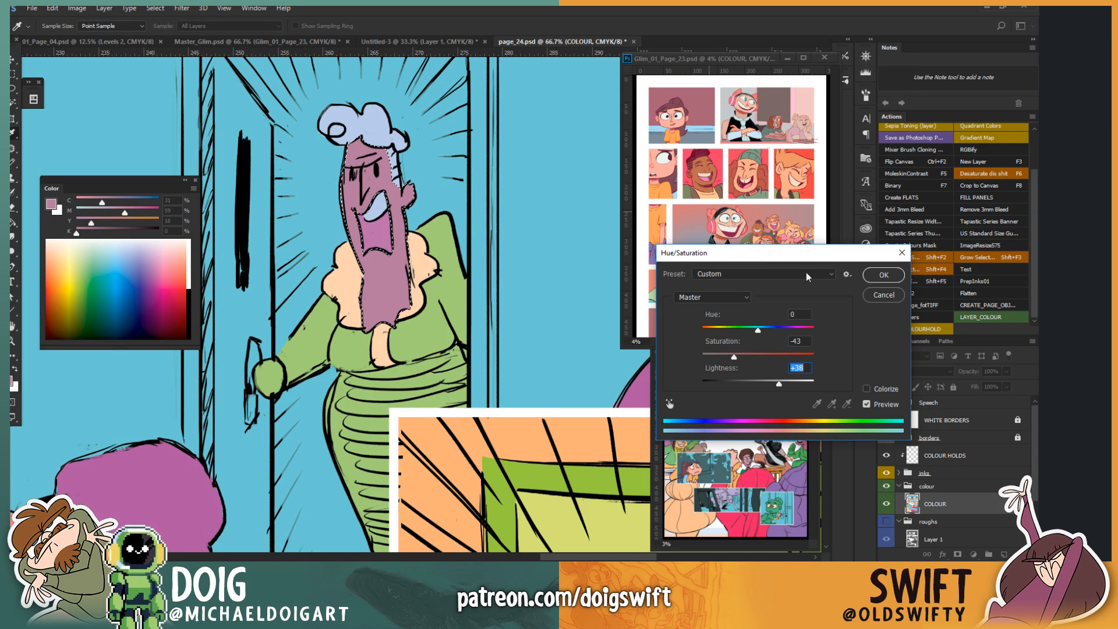
key("Return")
key("w")
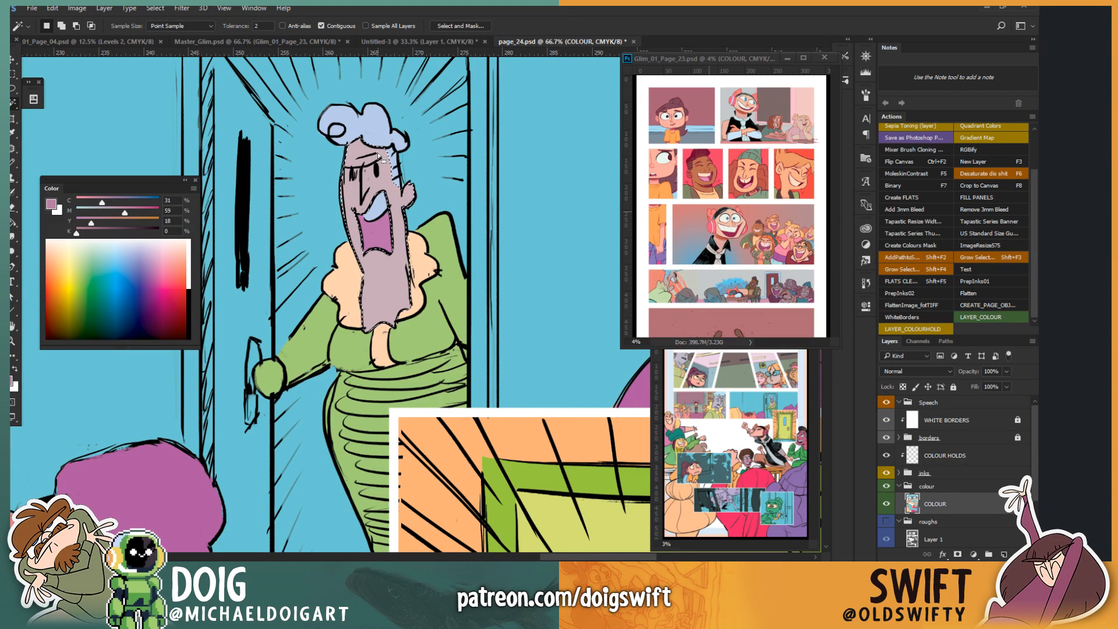
key("l")
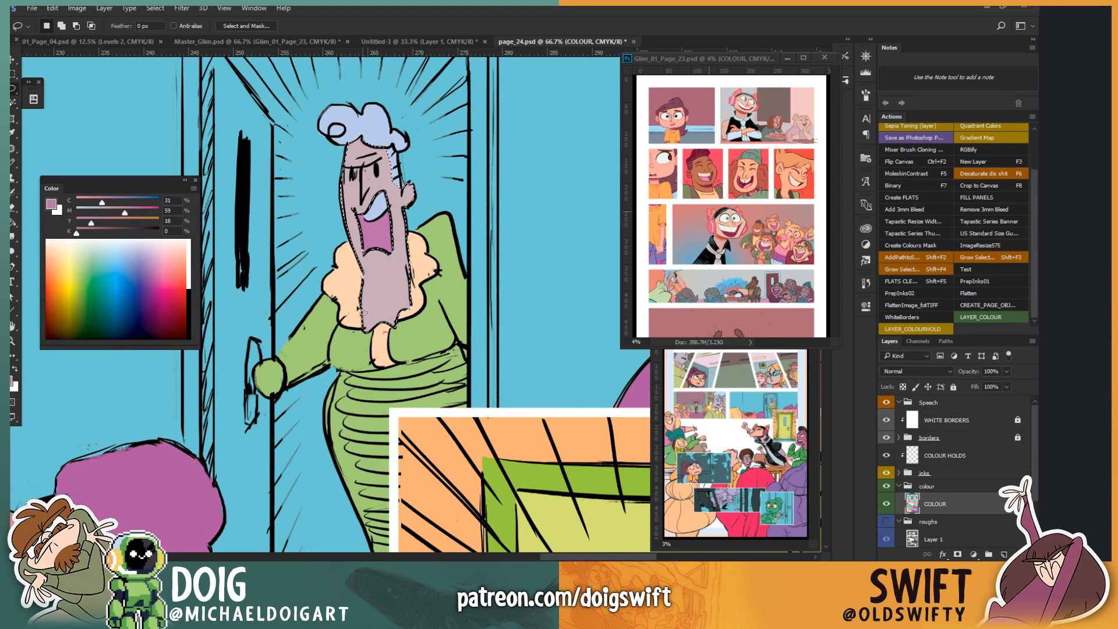
key("ctrl+d")
Step: Lasso the doorway figure's hand at the door handle and fill it with the face's greyish mauve, C 21, M 31, Y 17, K 0
mouse_move(285, 372)
left_mouse_down()
mouse_move(285, 396)
mouse_move(251, 424)
mouse_move(236, 369)
mouse_move(280, 353)
left_mouse_up()
key("i")
left_click(388, 280)
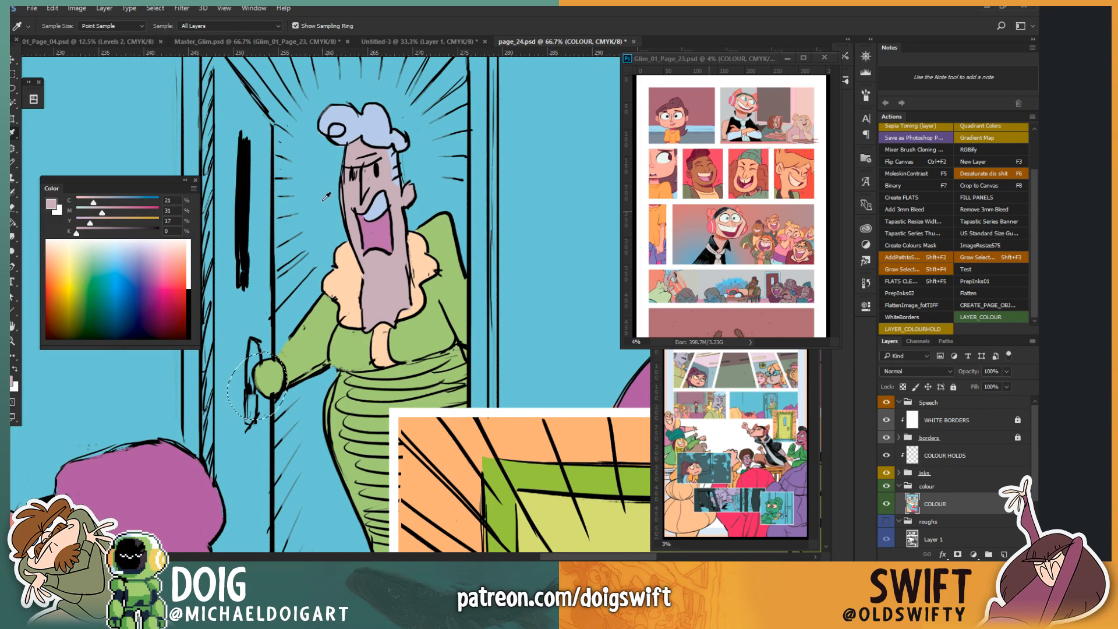
key("g")
left_click(265, 394)
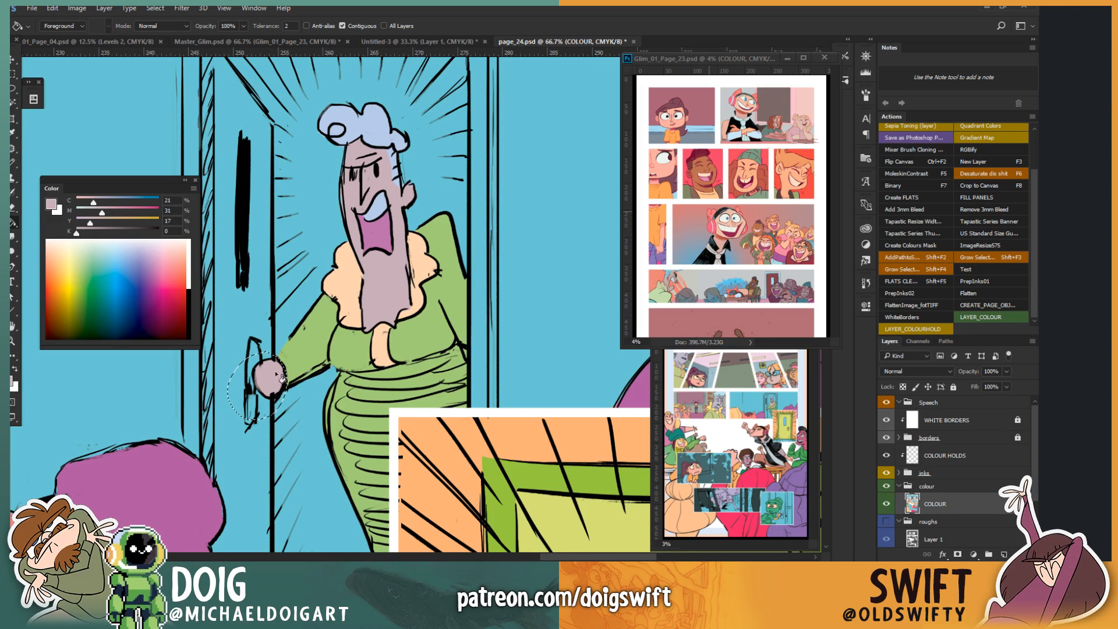
key("ctrl+d")
Step: Fill the doorway figure's hand at the door handle with light orange, C 0, M 22, Y 57, K 0, and clear the selection
left_click_drag(330, 272, 348, 284)
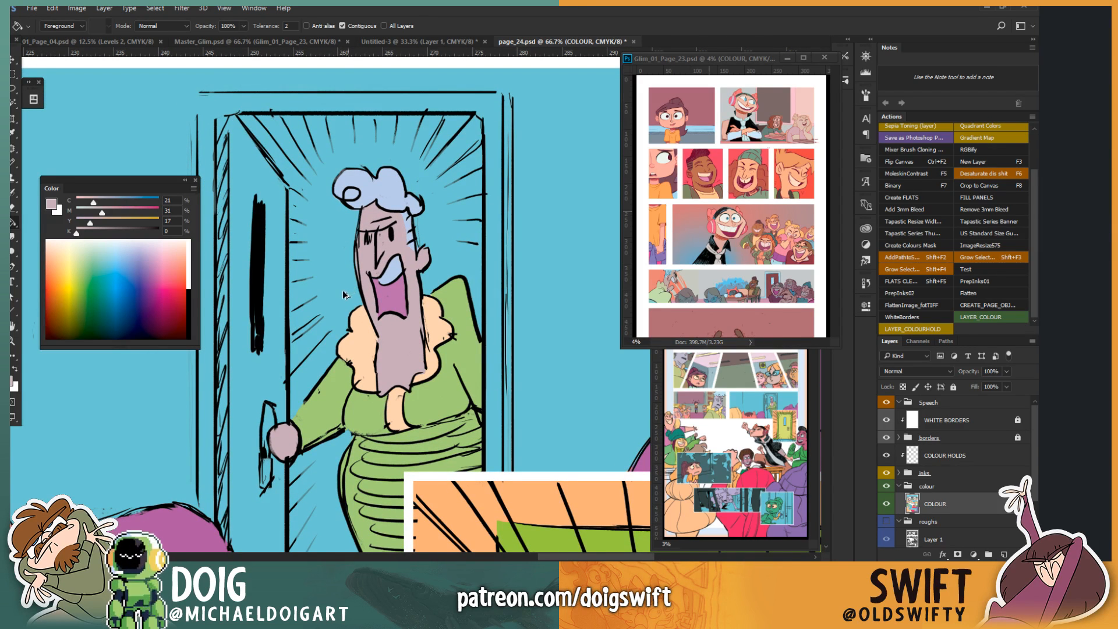
left_click_drag(300, 428, 297, 422)
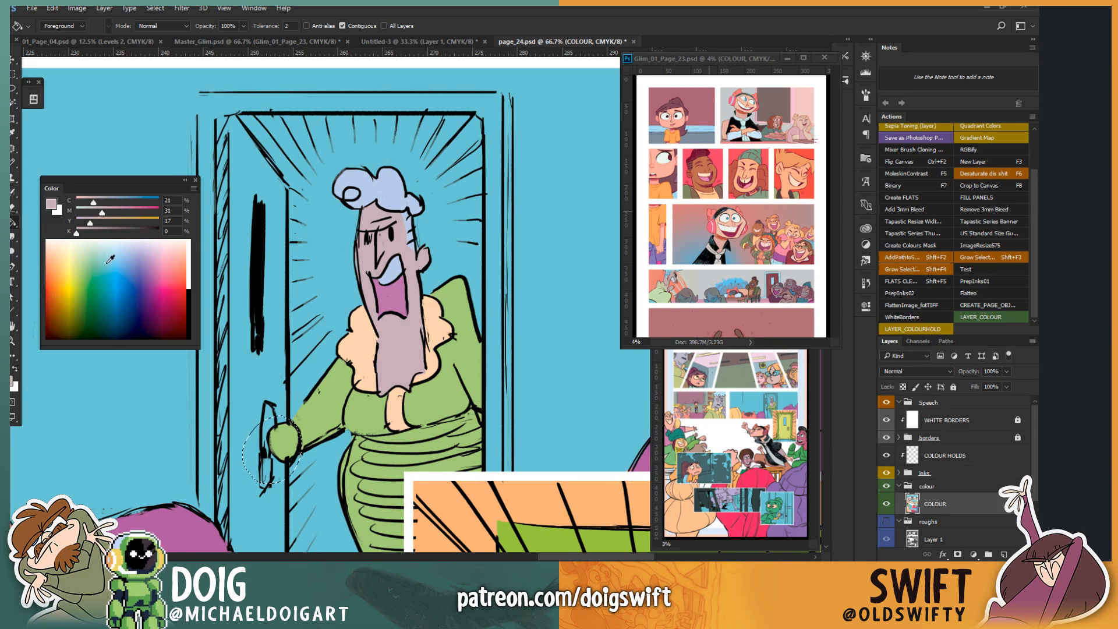
left_click_drag(89, 256, 64, 285)
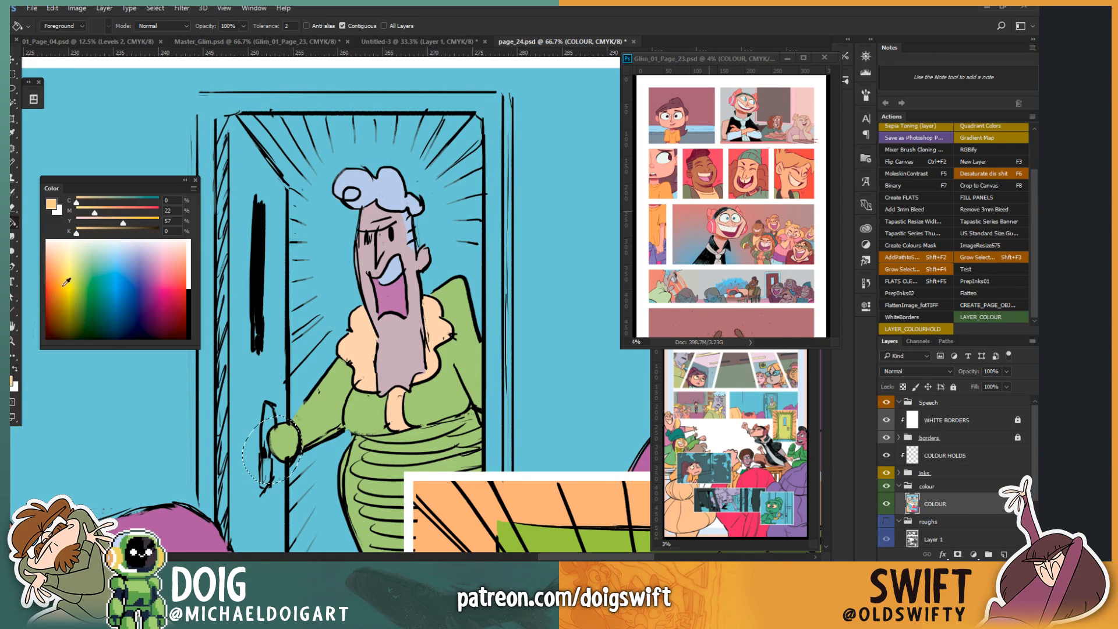
left_click(288, 453)
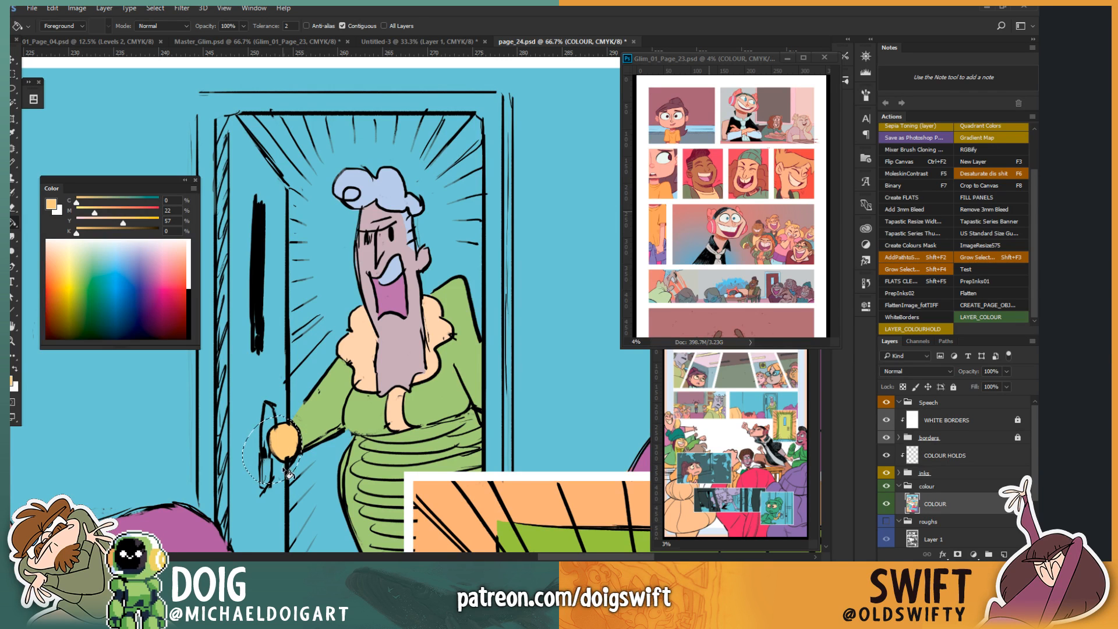
key("ctrl+d")
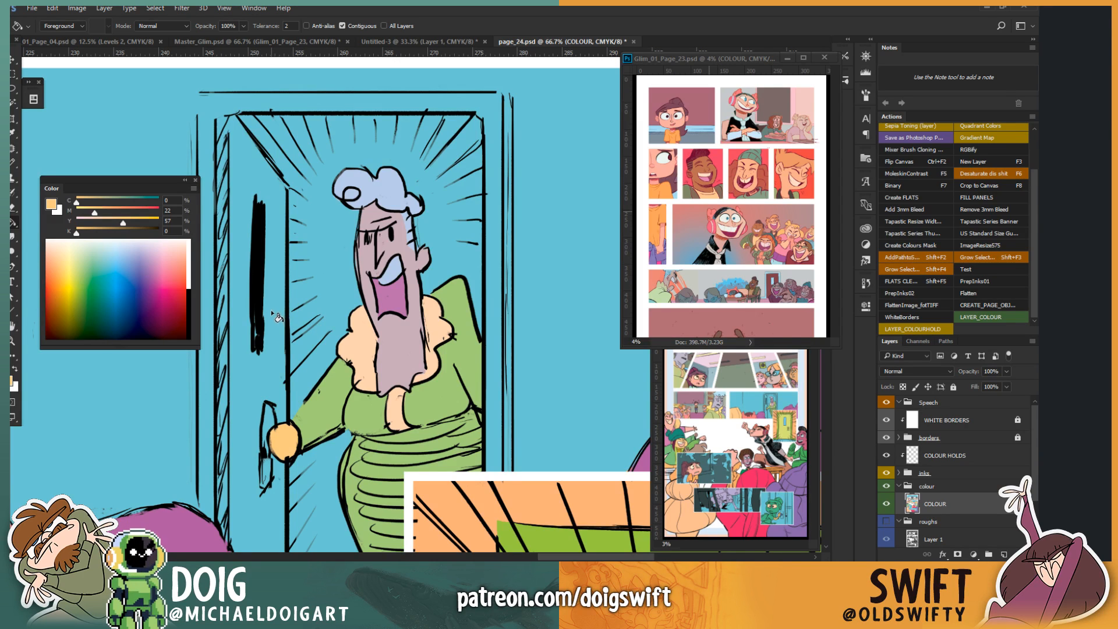
Step: Save the page as Glim_01_Page_24B.psd in the Glim comics folder, with layers and Maximize Compatibility on
key("ctrl")
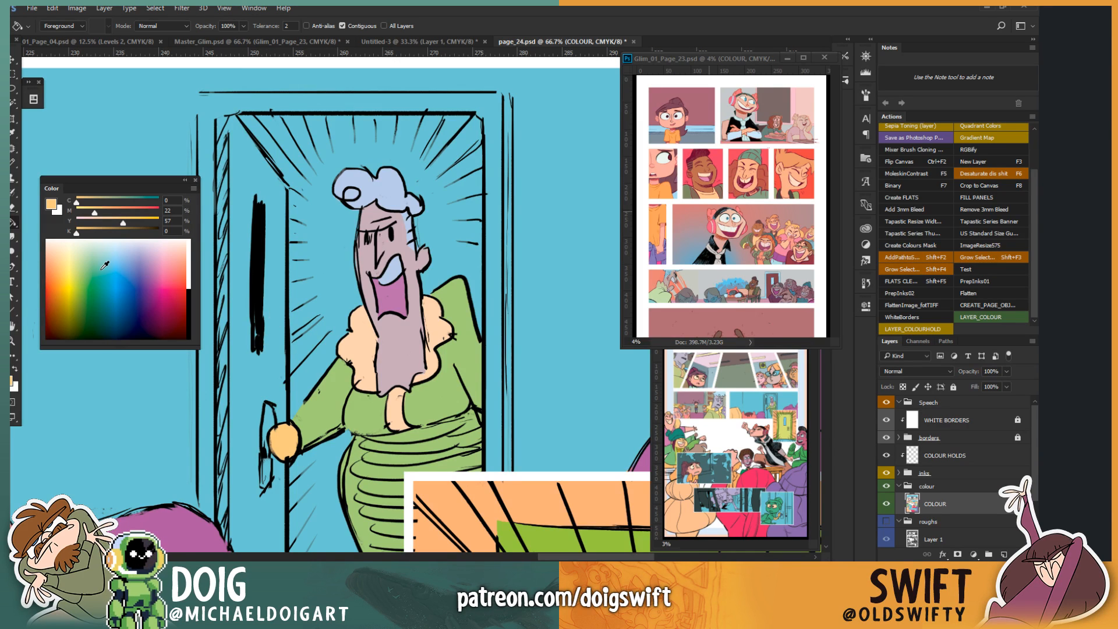
left_click(33, 8)
left_click(75, 133)
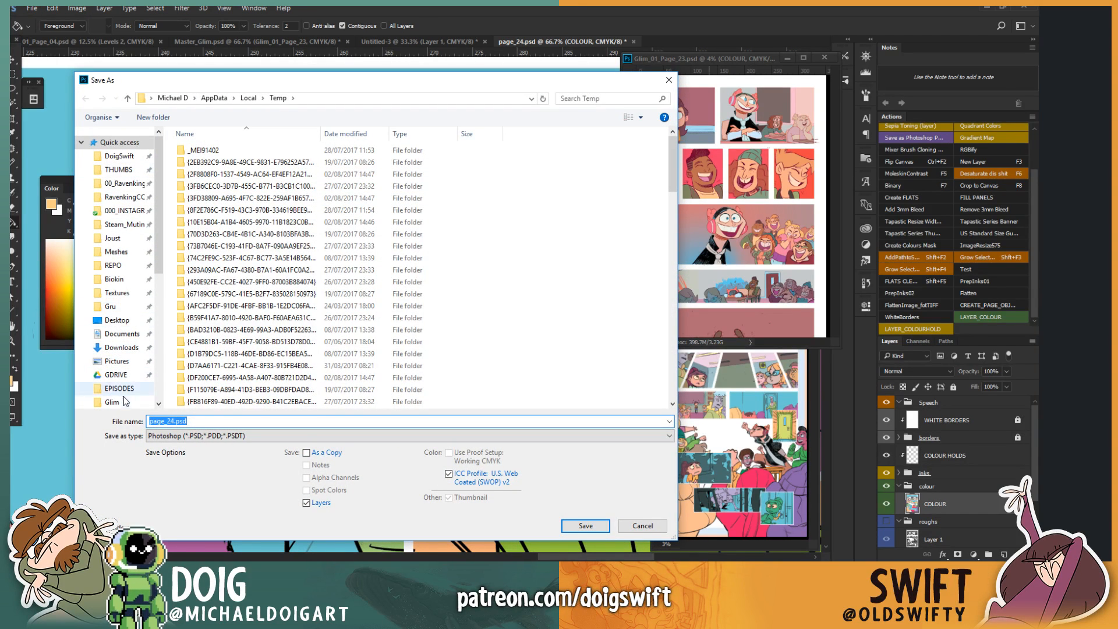
left_click(123, 399)
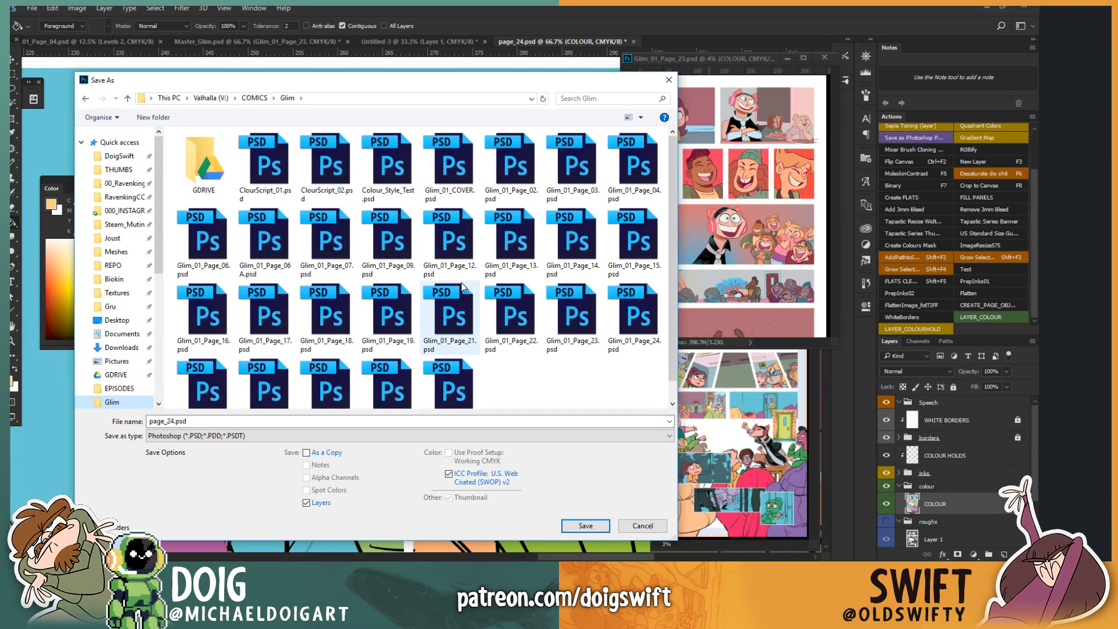
scroll(466, 285, "down", 1)
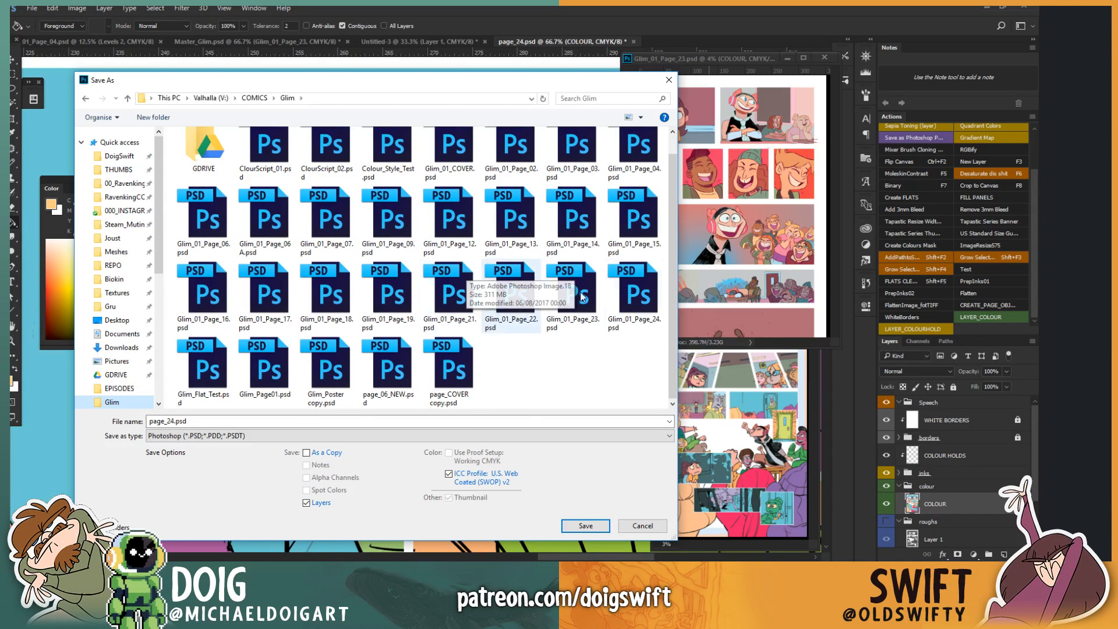
left_click(634, 279)
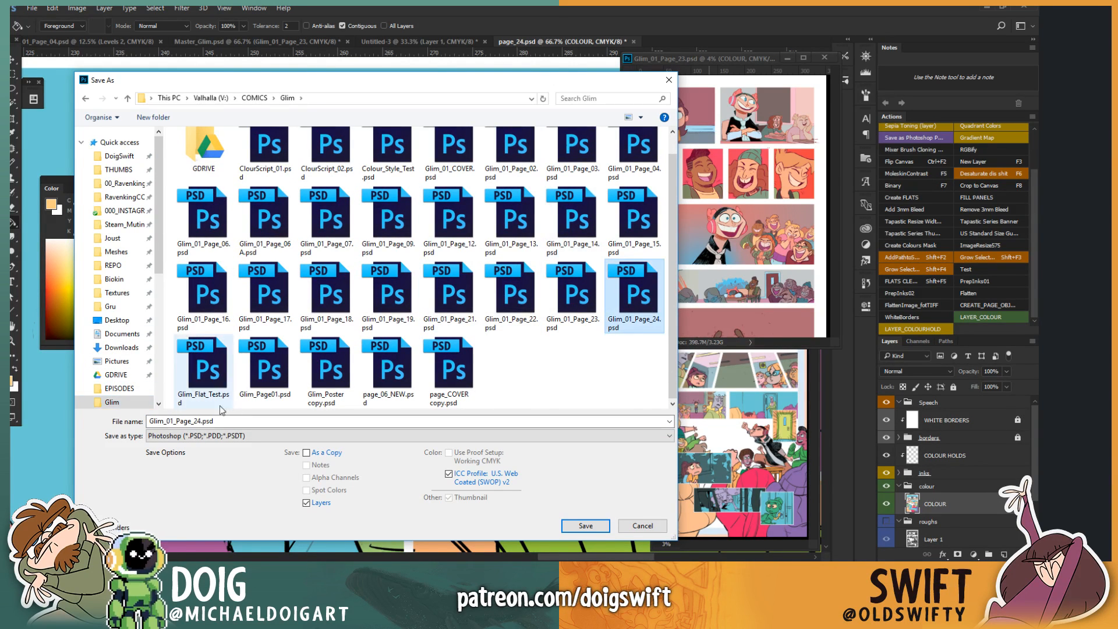
left_click(202, 422)
left_click(202, 422)
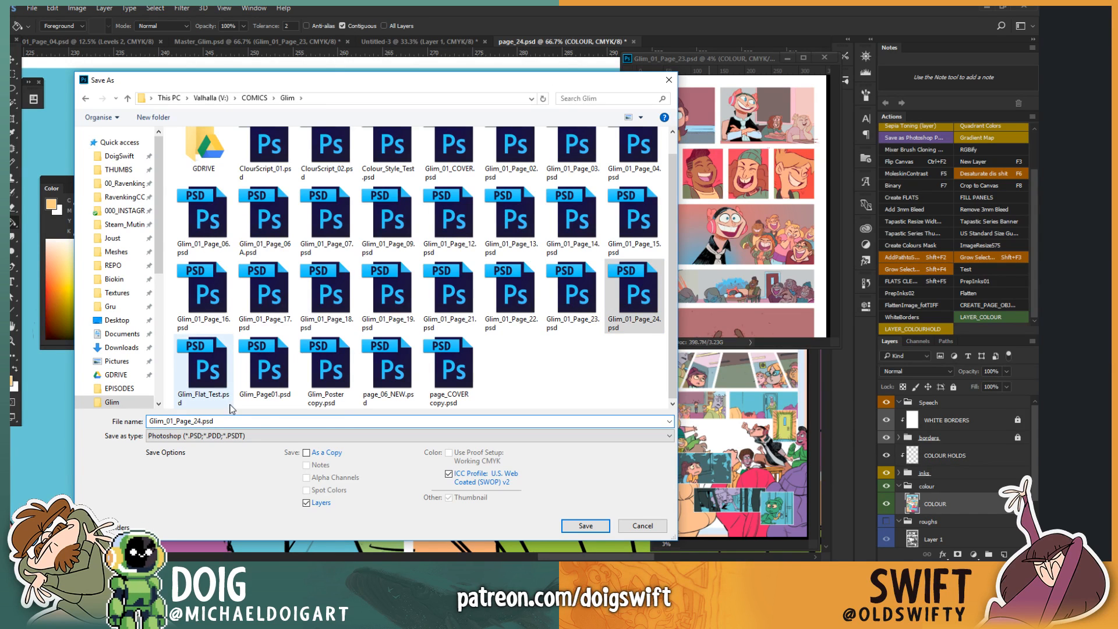
type("B")
left_click(585, 525)
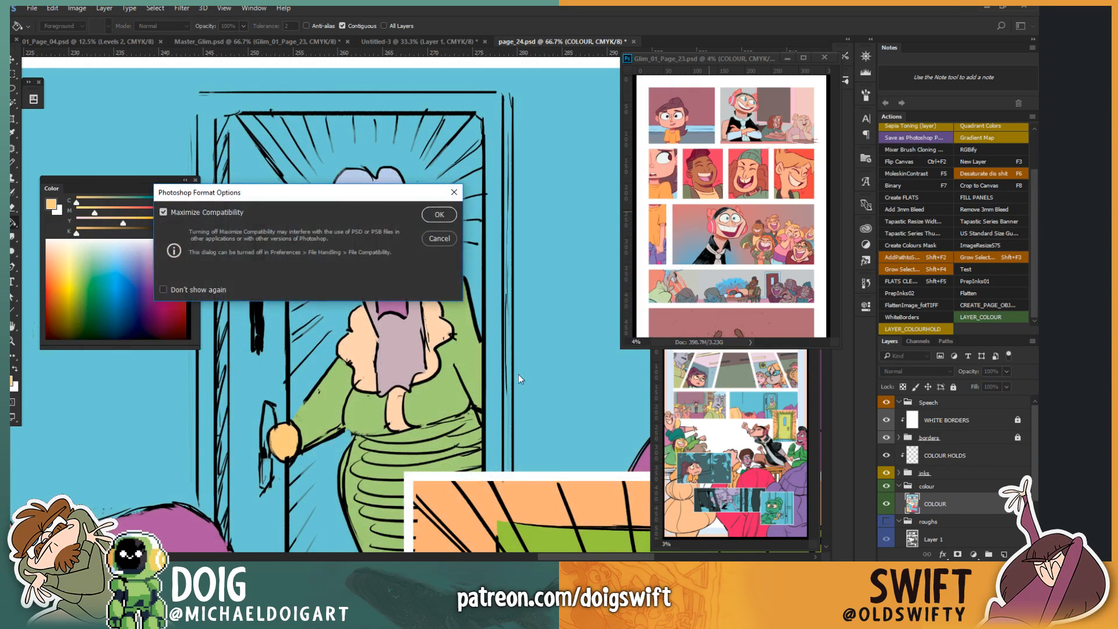
left_click(438, 214)
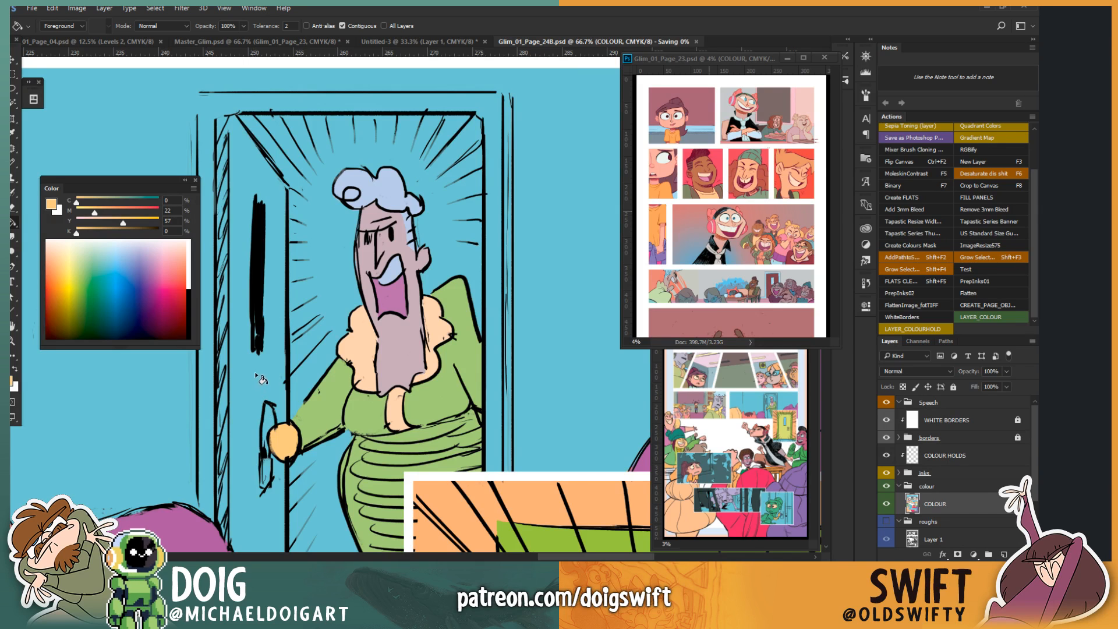
Step: Lasso the open door in the blue panel, from its upper corners down past the panel's lower border
mouse_move(254, 376)
left_mouse_down()
mouse_move(336, 274)
mouse_move(334, 184)
mouse_move(332, 198)
left_mouse_up()
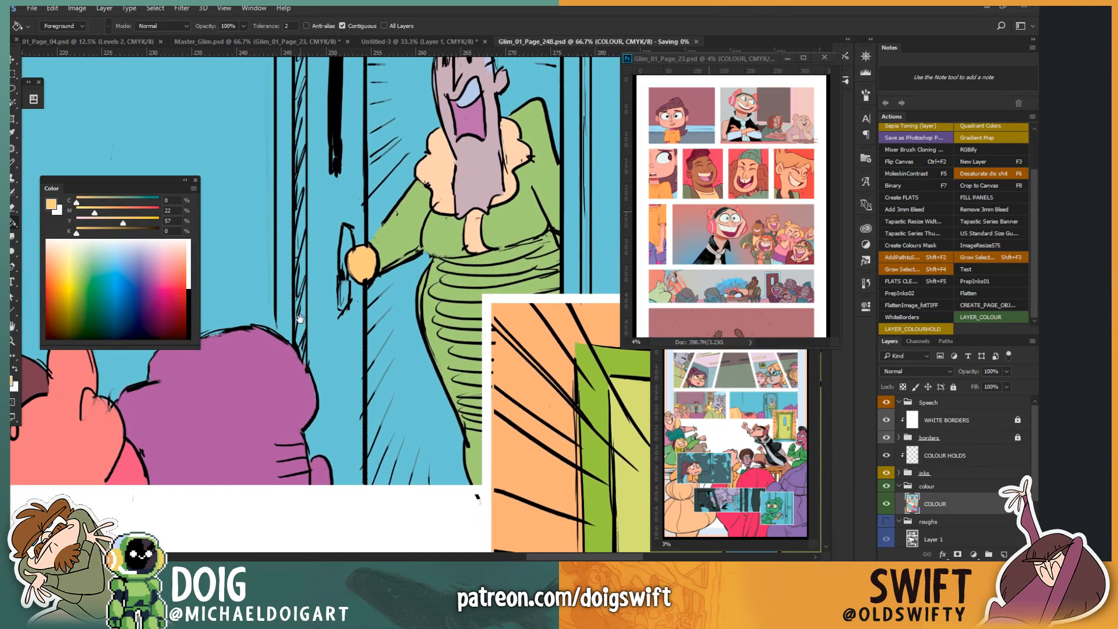
key("l")
left_click_drag(336, 311, 341, 313)
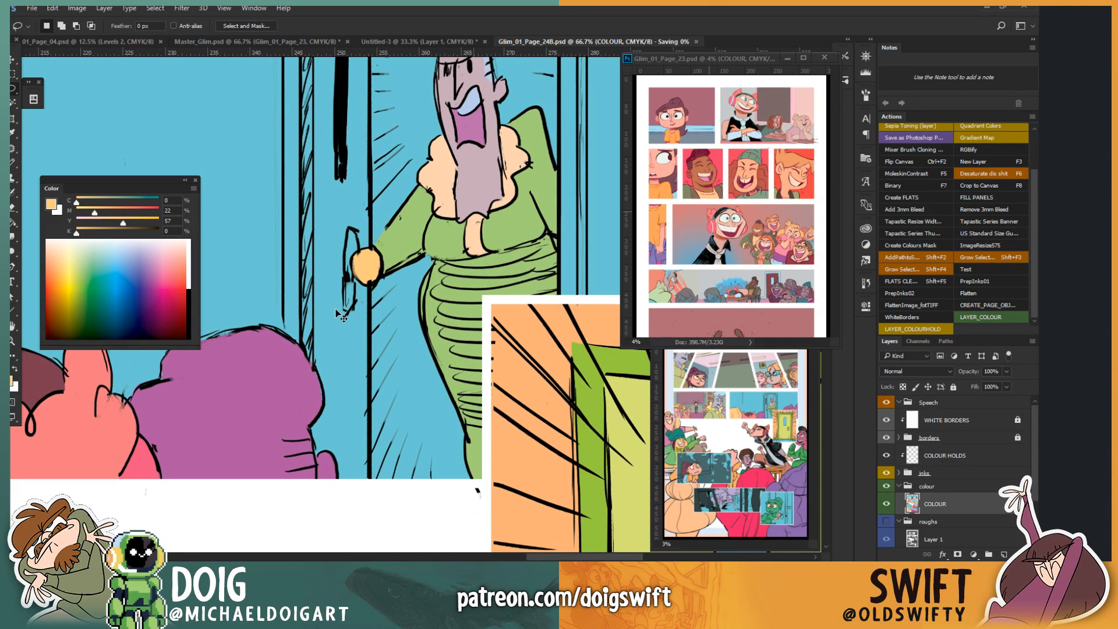
key("ctrl+minus")
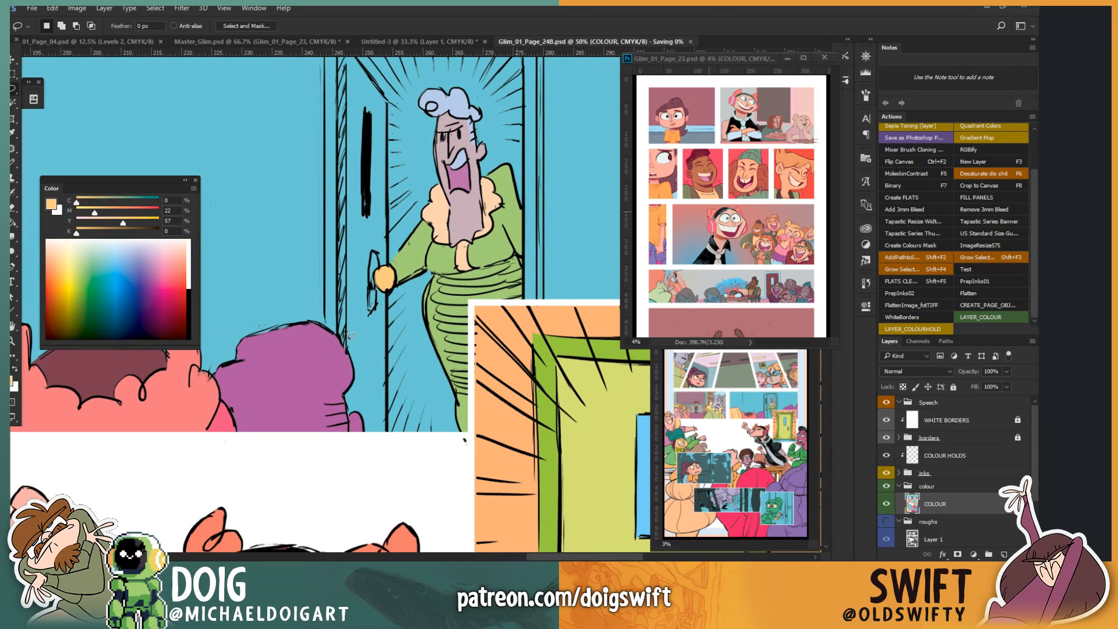
key("ctrl+minus")
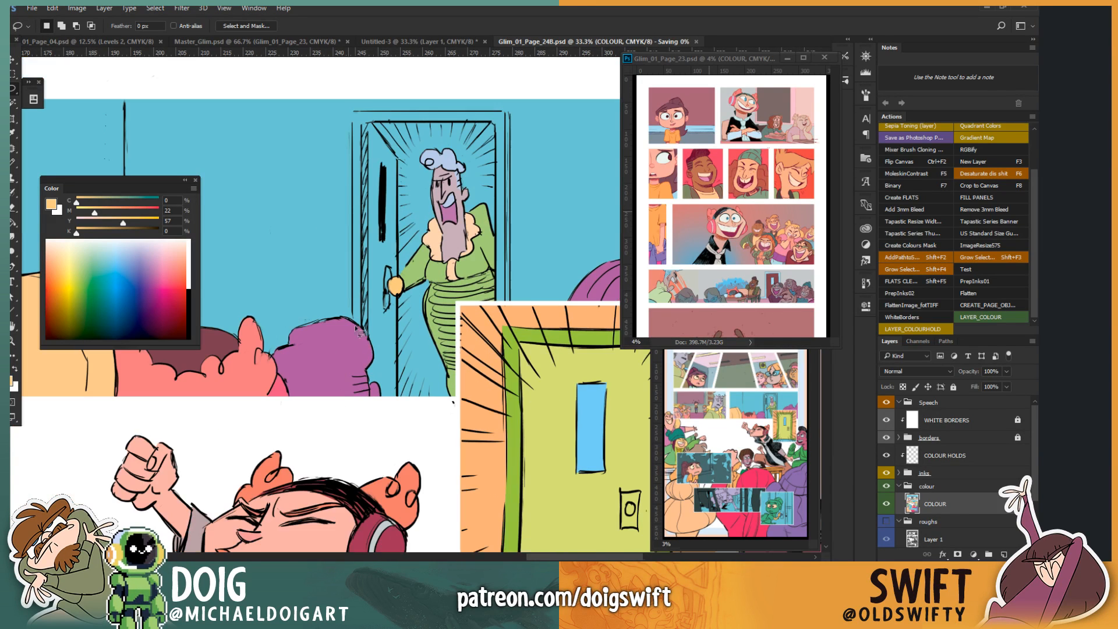
key("ctrl+plus")
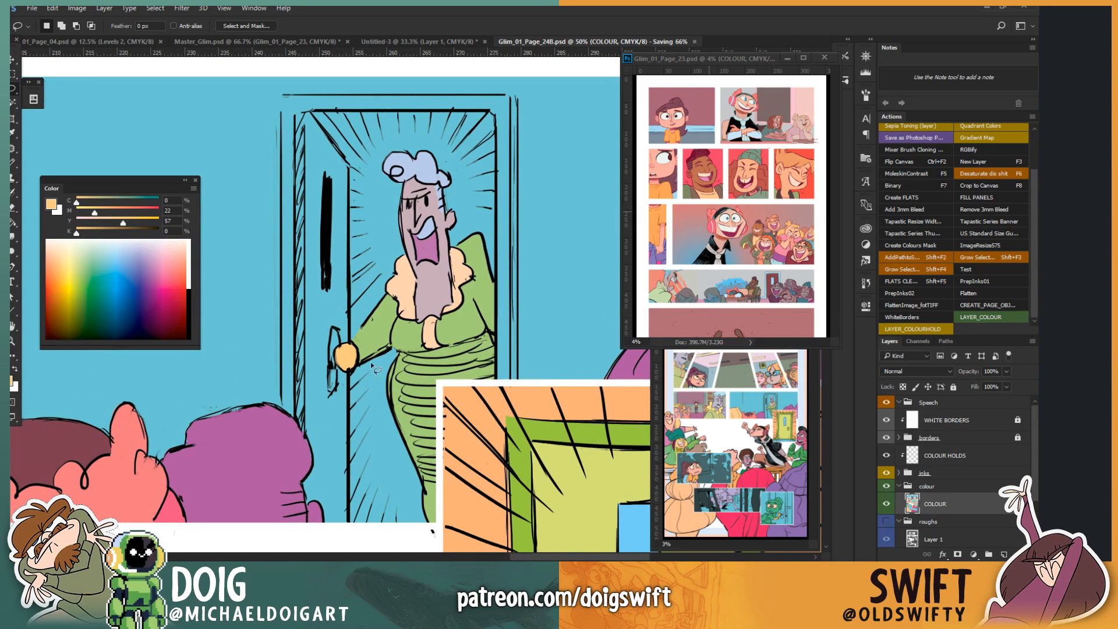
left_click_drag(321, 394, 361, 346)
left_click(386, 474, "alt")
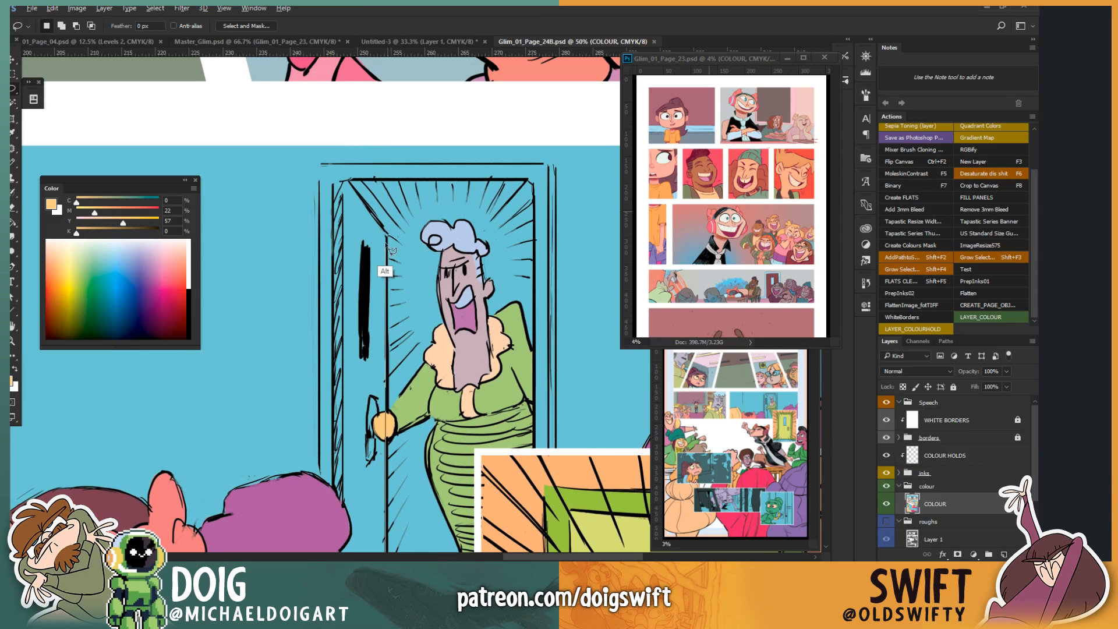
left_click(386, 234, "alt")
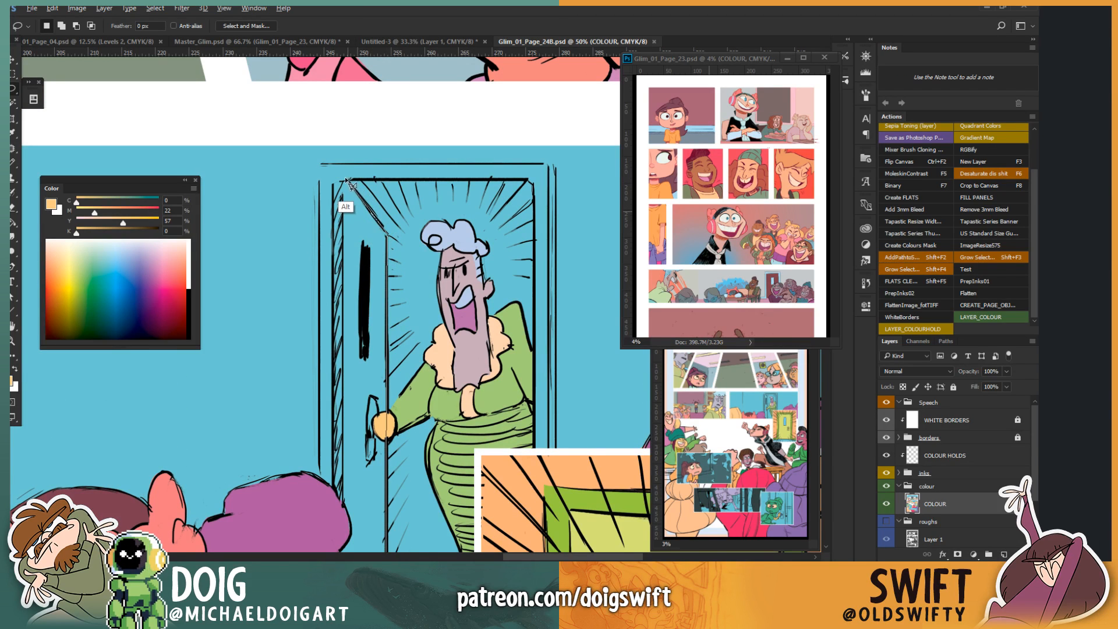
left_click(331, 165, "alt")
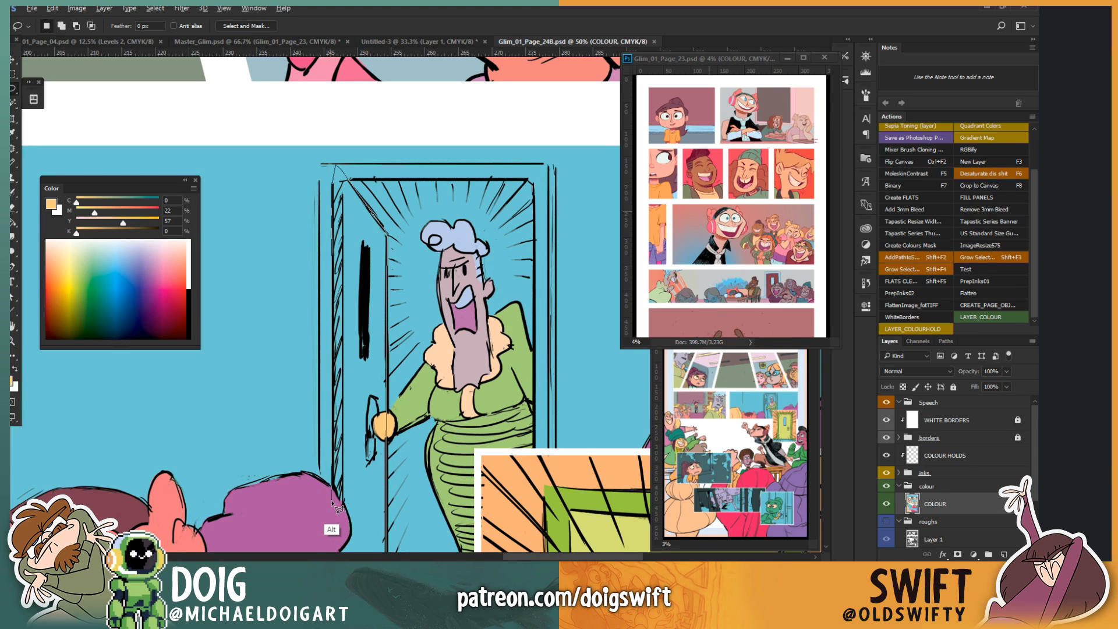
mouse_move(293, 551)
left_mouse_down()
mouse_move(325, 454)
mouse_move(367, 474)
mouse_move(389, 437)
mouse_move(253, 289)
left_mouse_up()
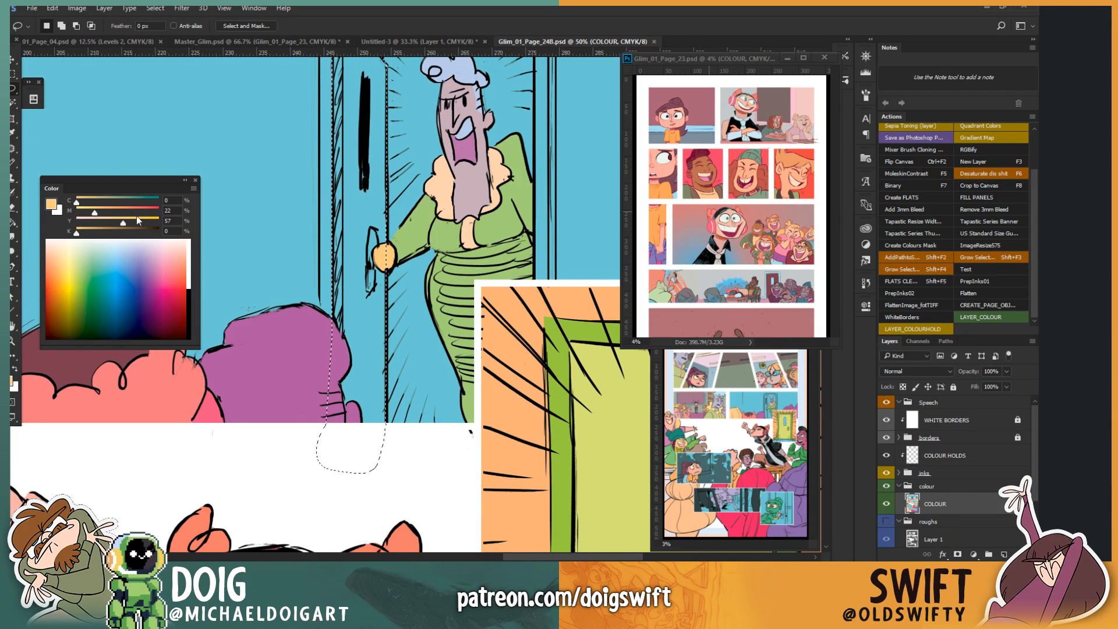
Step: Fill the selected door with dark plum, C 64, M 90, Y 51, K 0, and clear the selection
left_click_drag(120, 214, 130, 213)
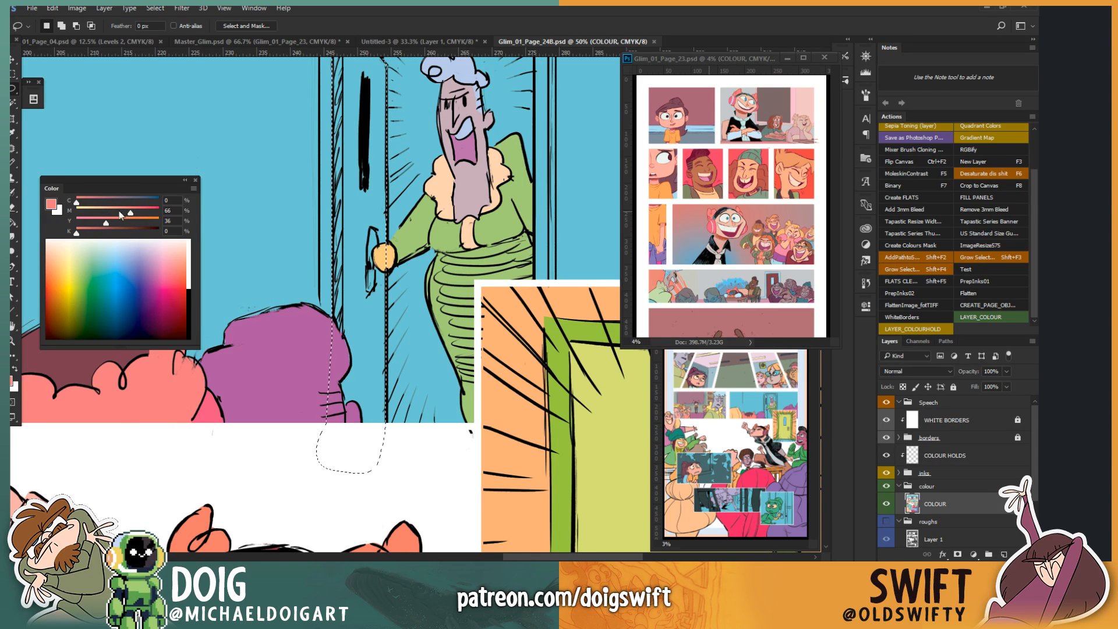
left_click(123, 212)
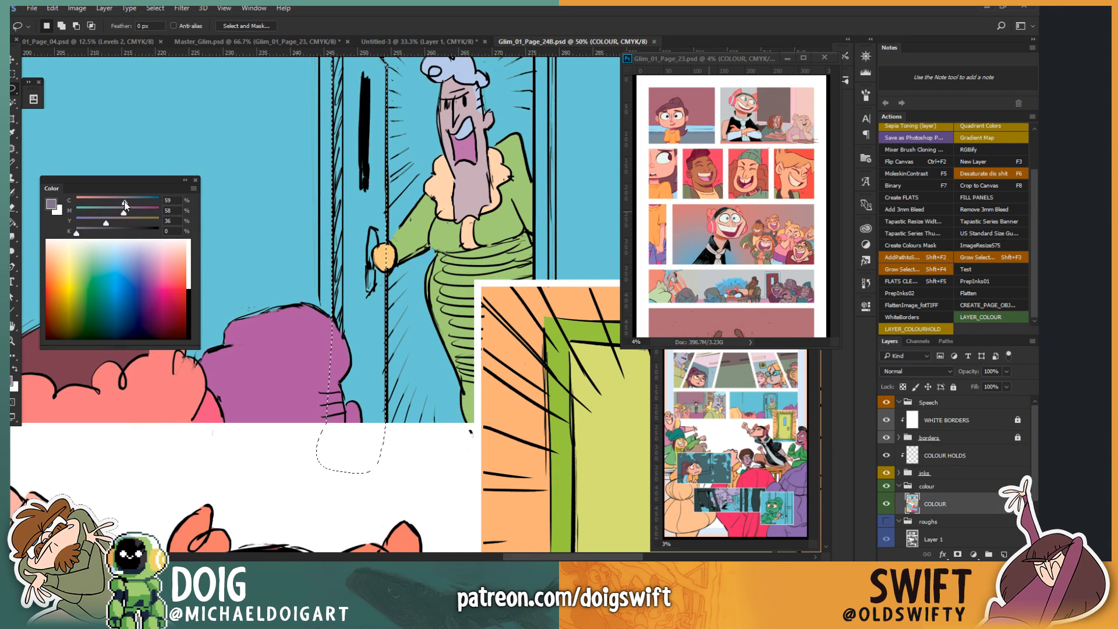
left_click_drag(125, 204, 118, 198)
left_click(137, 211)
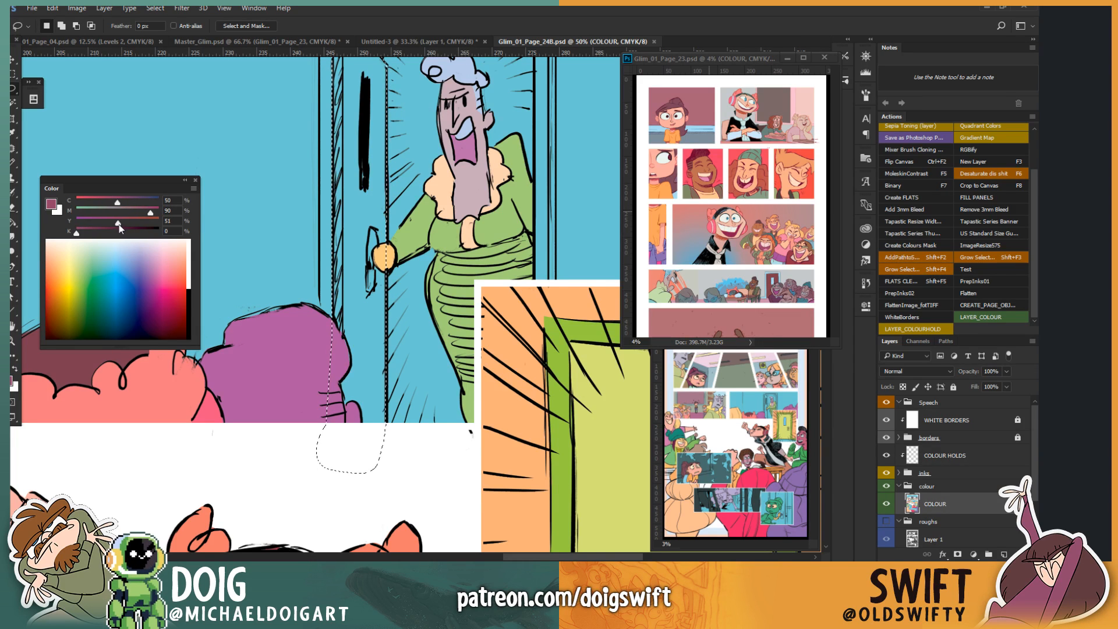
left_click_drag(119, 203, 129, 203)
key("g")
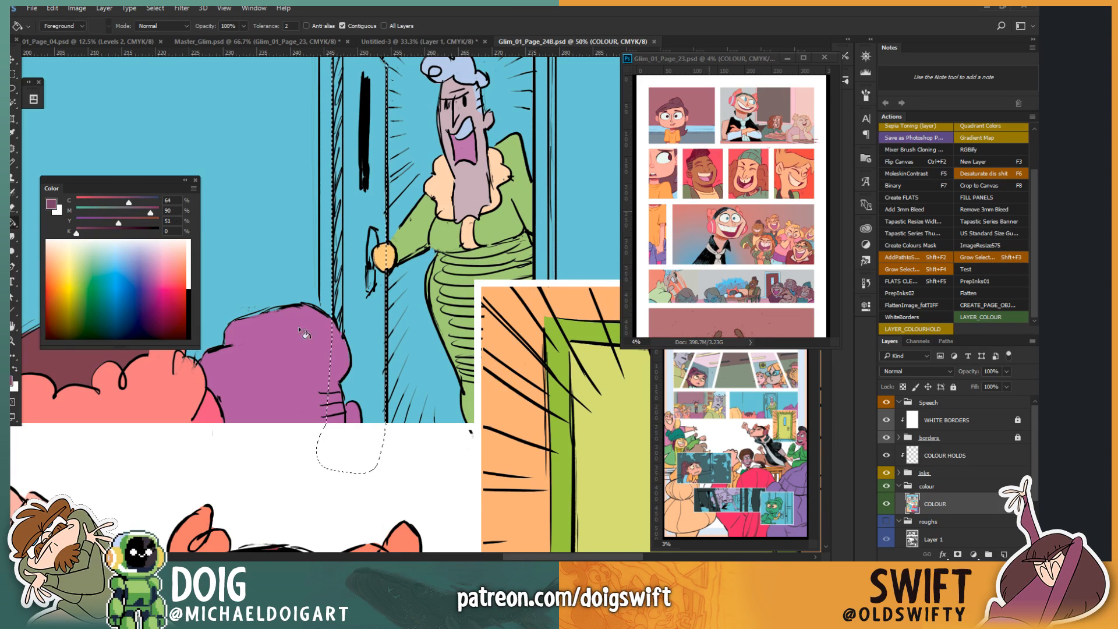
left_click(349, 185)
key("ctrl+d")
Step: Lasso the outline of the door handle beside the doorway figure's hand
mouse_move(367, 185)
left_mouse_down()
mouse_move(349, 334)
mouse_move(357, 300)
left_mouse_up()
key("l")
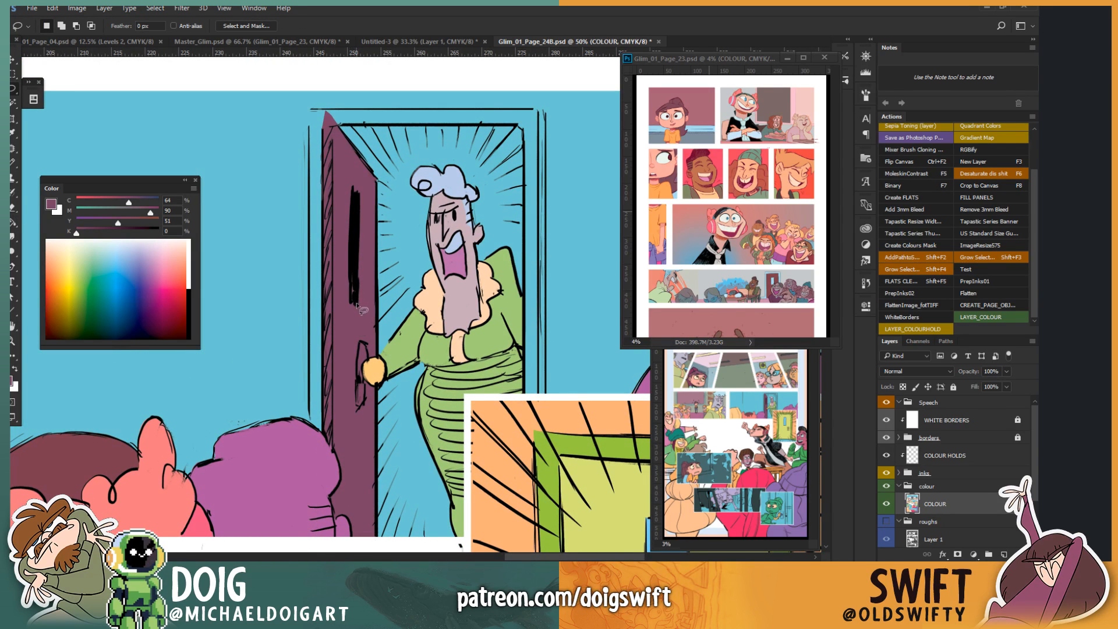
key("ctrl+plus")
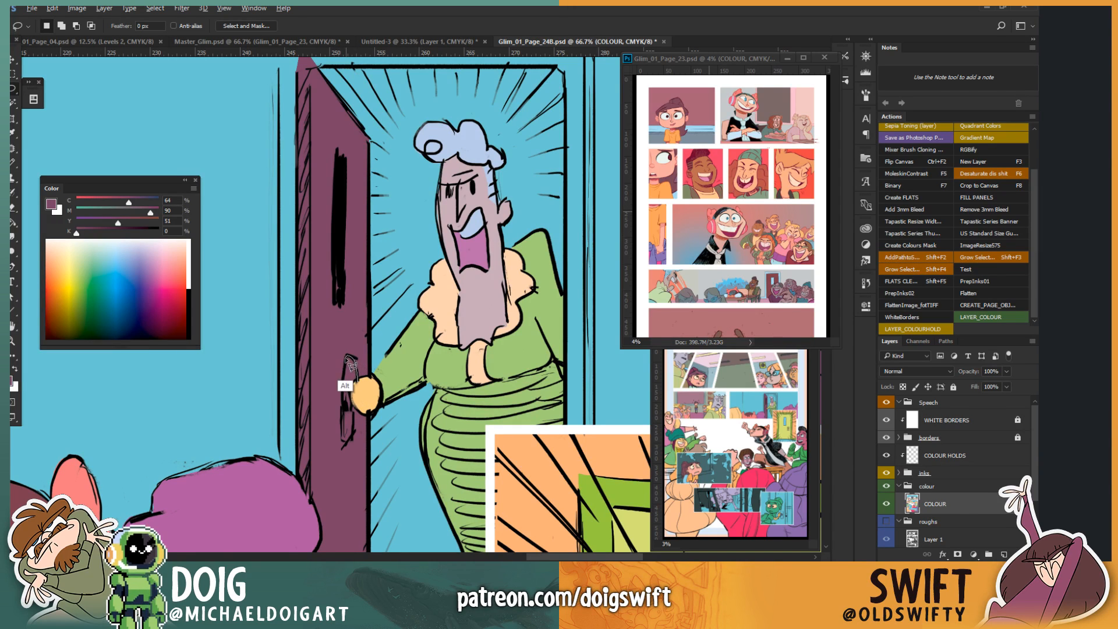
mouse_move(348, 358)
left_mouse_down()
mouse_move(347, 448)
mouse_move(350, 358)
left_mouse_up()
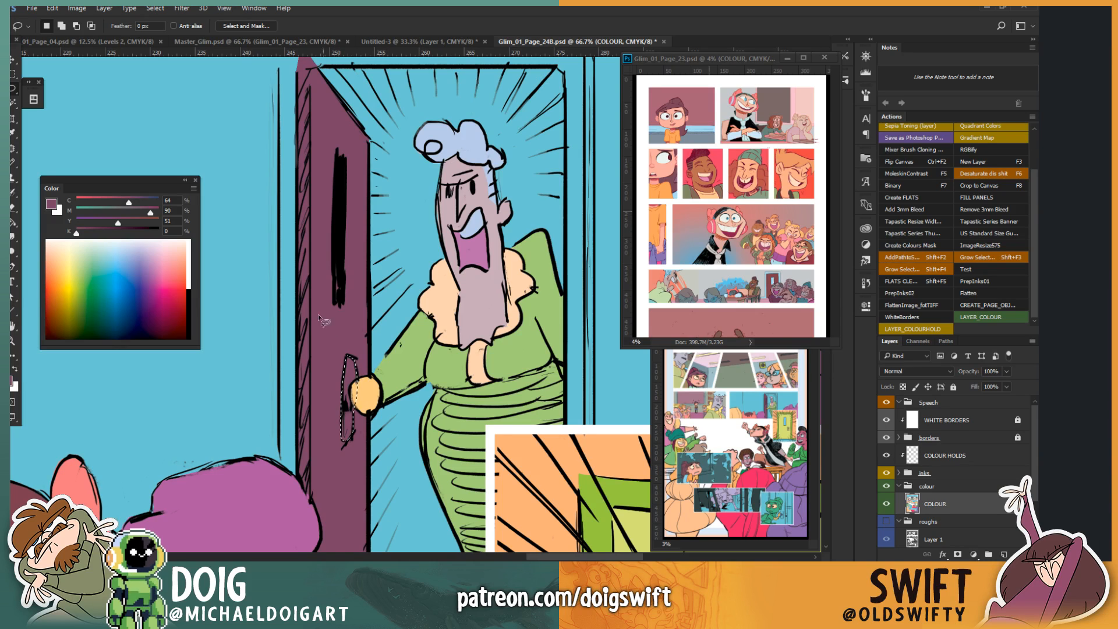
left_click_drag(120, 191, 111, 194)
Step: Fill the door handle with orange, C 0, M 43, Y 57, K 0, based on the hand's colour, and clear the selection
key("i")
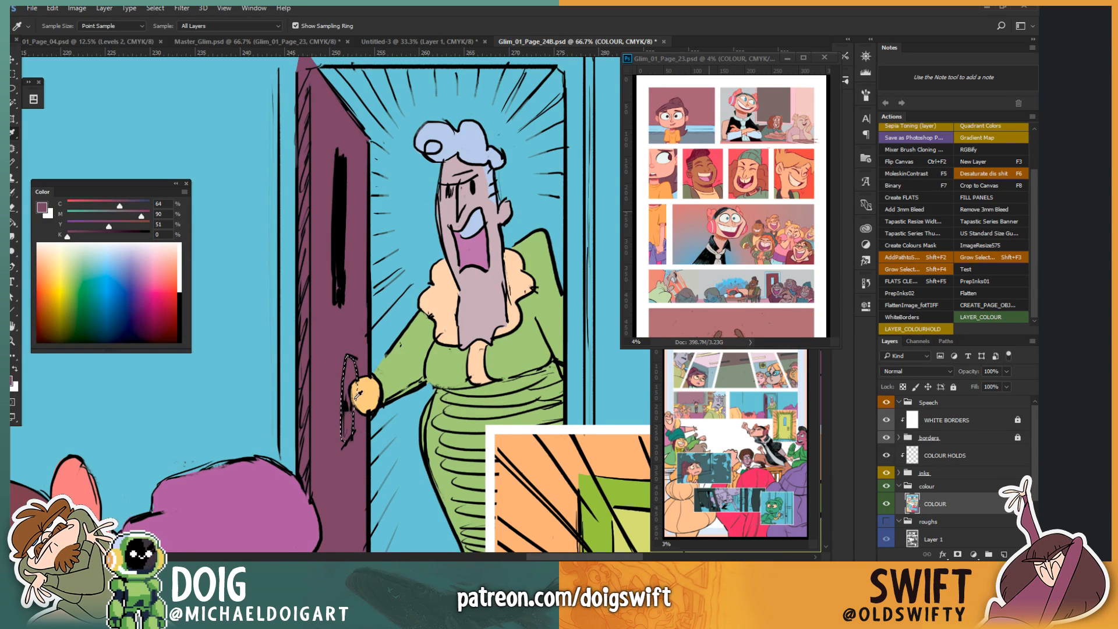
left_click(357, 394)
left_click(106, 215)
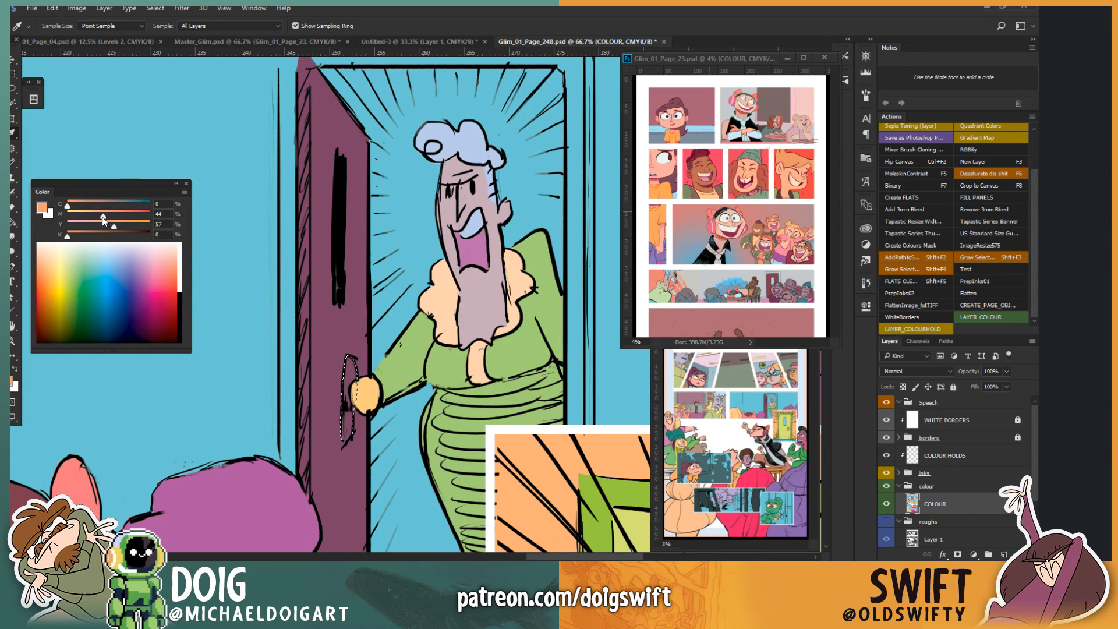
left_click_drag(101, 216, 103, 217)
key("g")
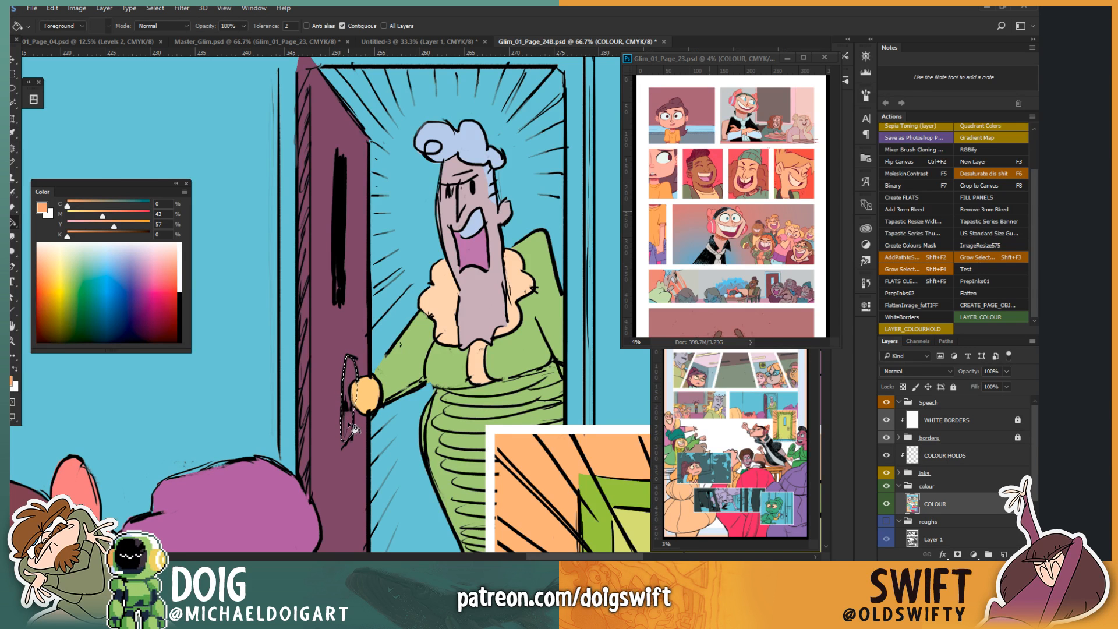
left_click(352, 398)
key("ctrl+d")
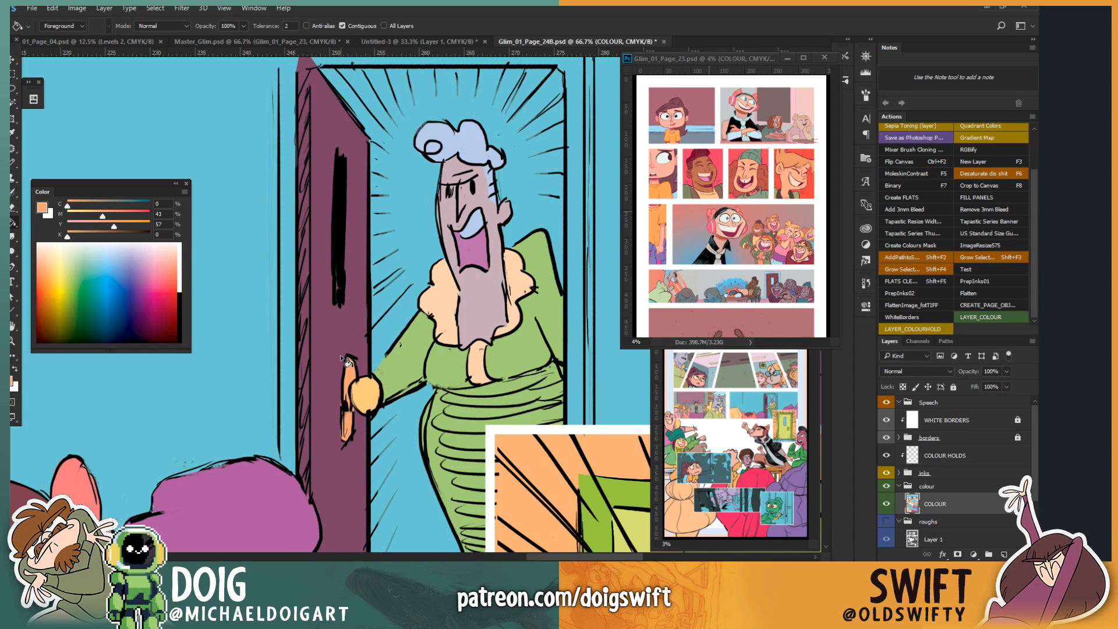
Step: Lasso the hatched strip along the open door's outer edge, down to the purple head
key("ctrl+minus")
key("ctrl+minus")
key("l")
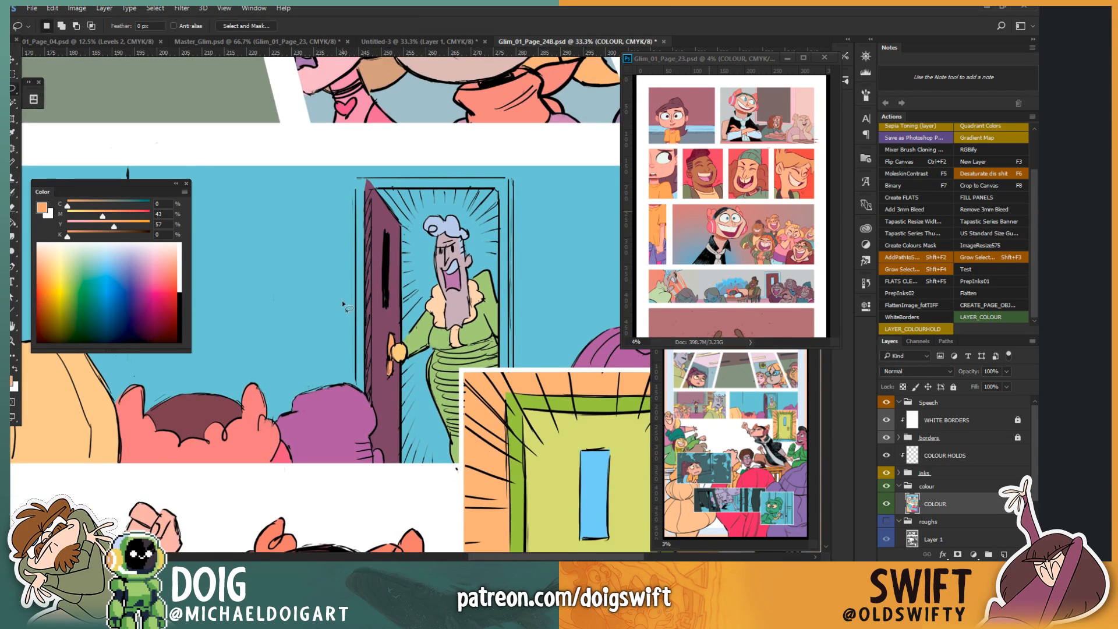
key("ctrl+plus")
key("ctrl+plus")
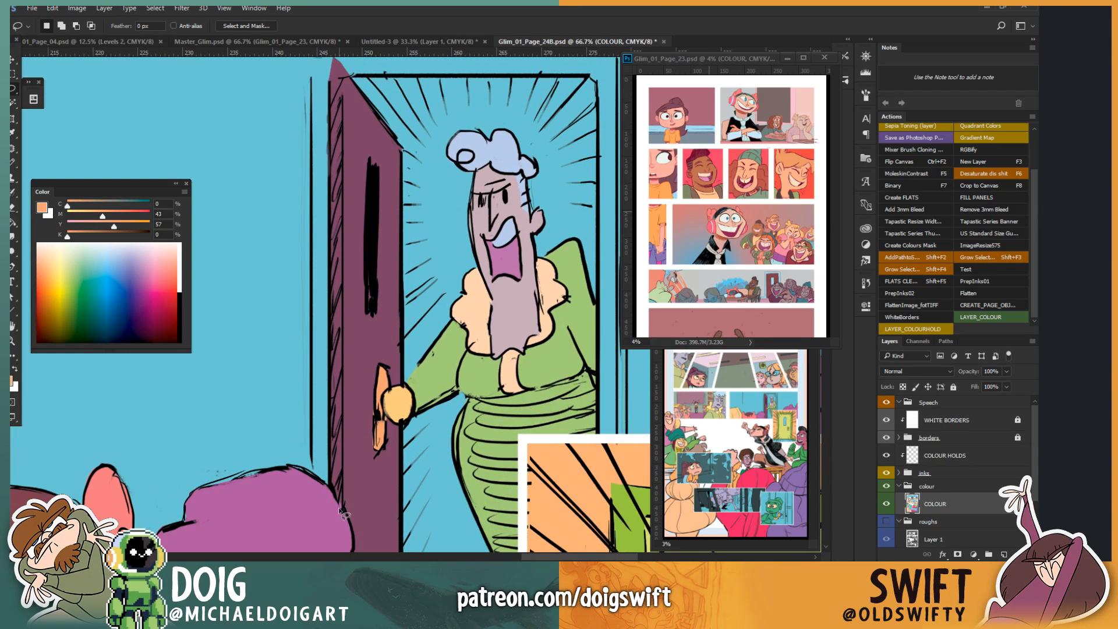
mouse_move(341, 507)
left_mouse_down()
mouse_move(346, 413)
mouse_move(319, 247)
mouse_move(345, 114)
mouse_move(342, 76)
mouse_move(331, 75)
mouse_move(291, 195)
mouse_move(309, 456)
mouse_move(341, 510)
left_mouse_up()
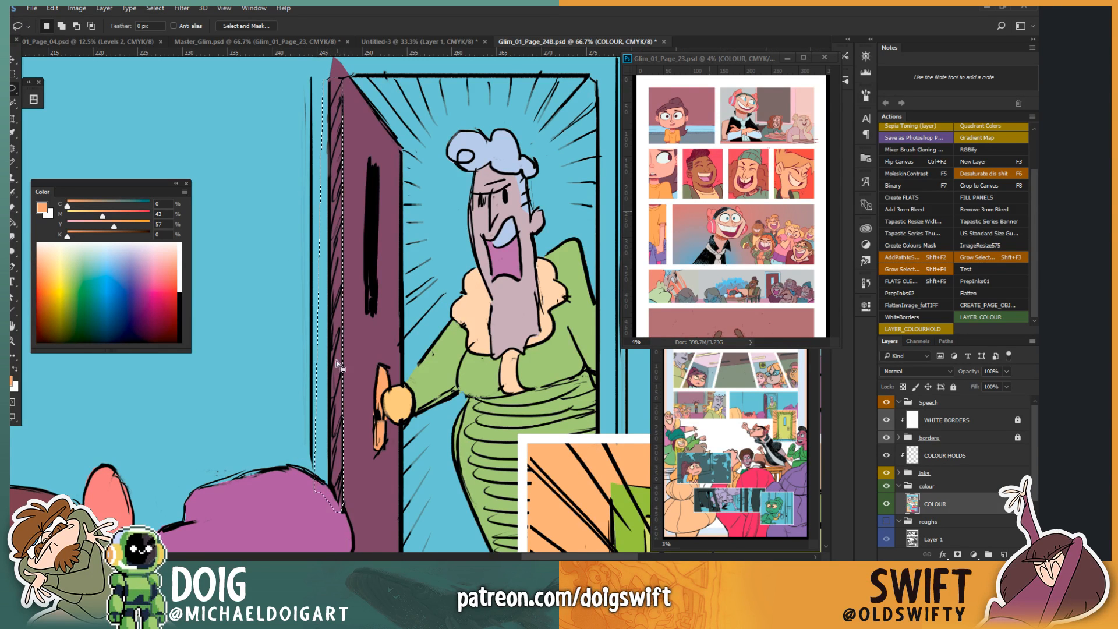
left_click_drag(338, 286, 382, 265)
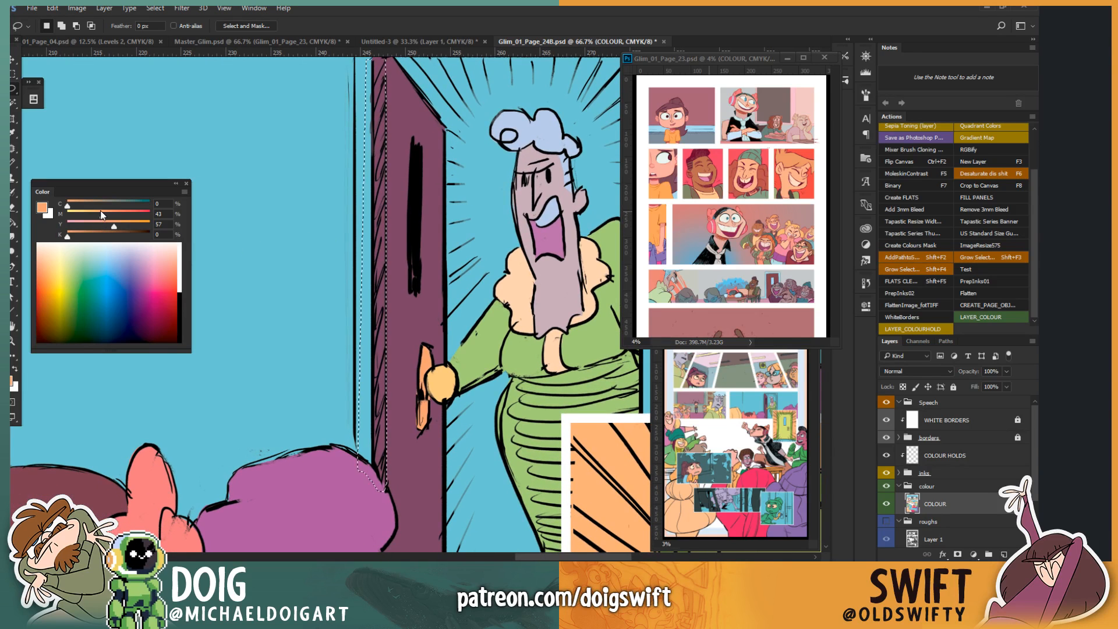
Step: Fill the door's hatched edge with a redder plum based on the door colour, C 48, M 92, Y 63, K 0
left_click_drag(68, 204, 120, 226)
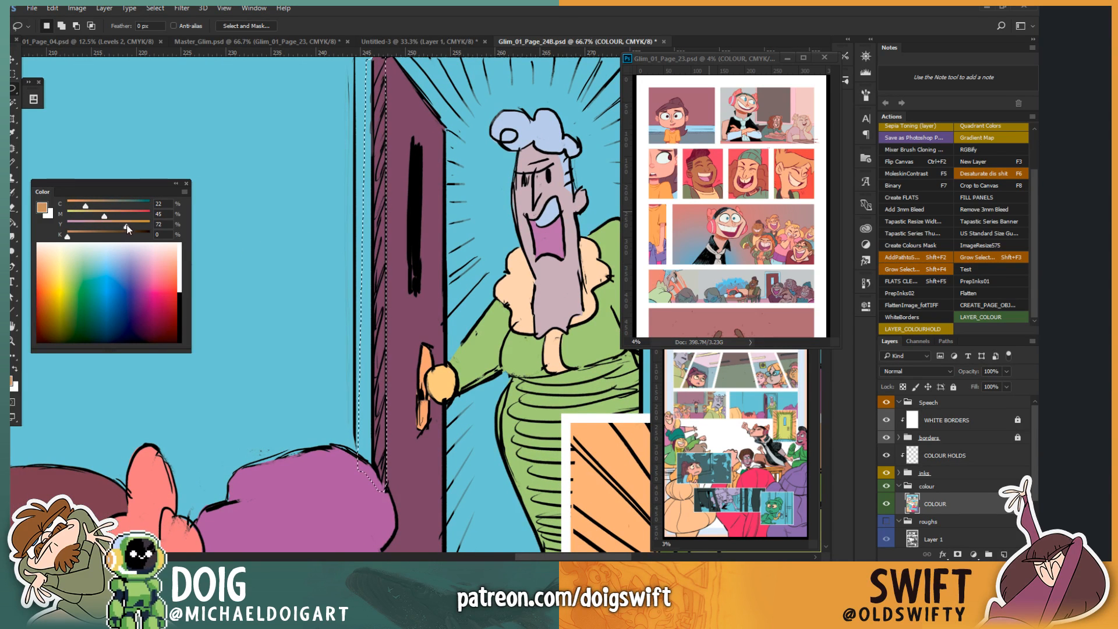
key("i")
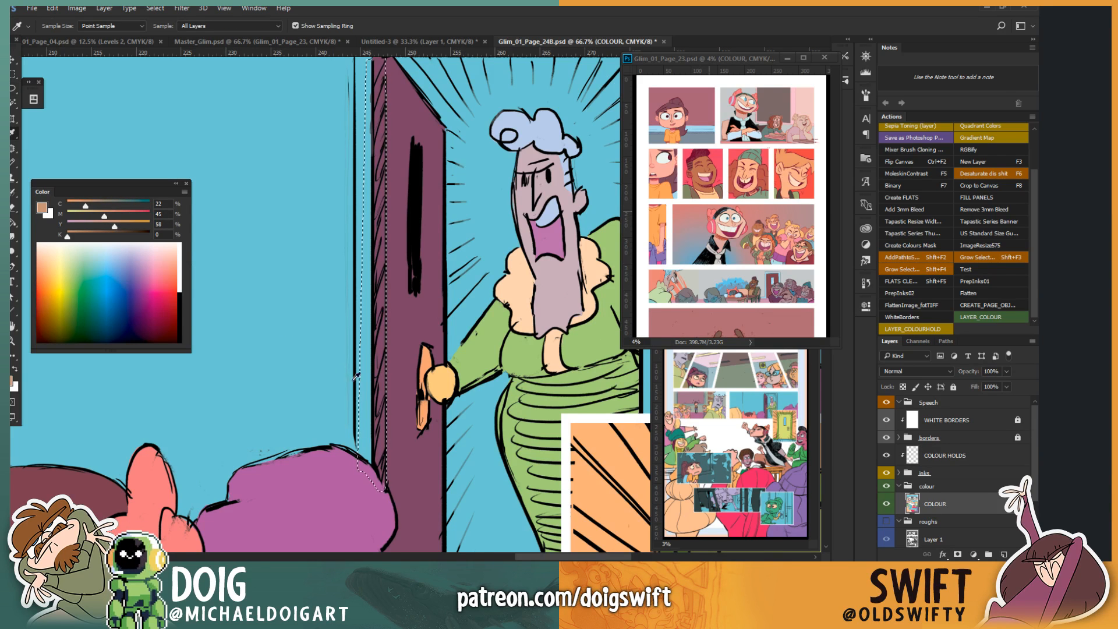
left_click(402, 343)
left_click_drag(136, 218, 102, 227)
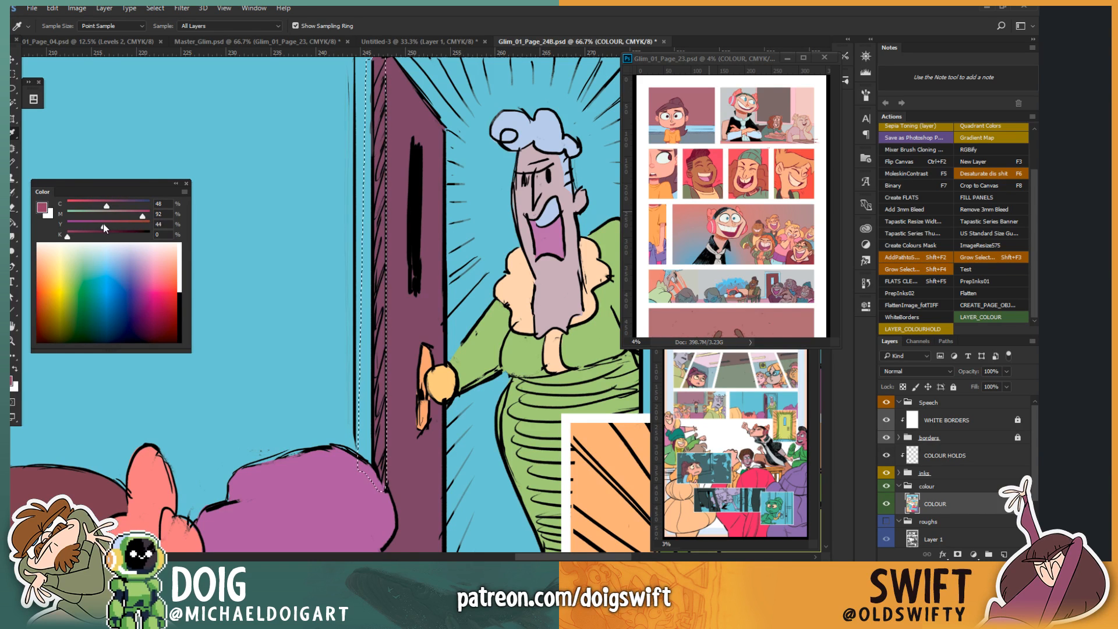
mouse_move(117, 225)
left_mouse_down()
mouse_move(97, 229)
mouse_move(118, 227)
left_mouse_up()
key("g")
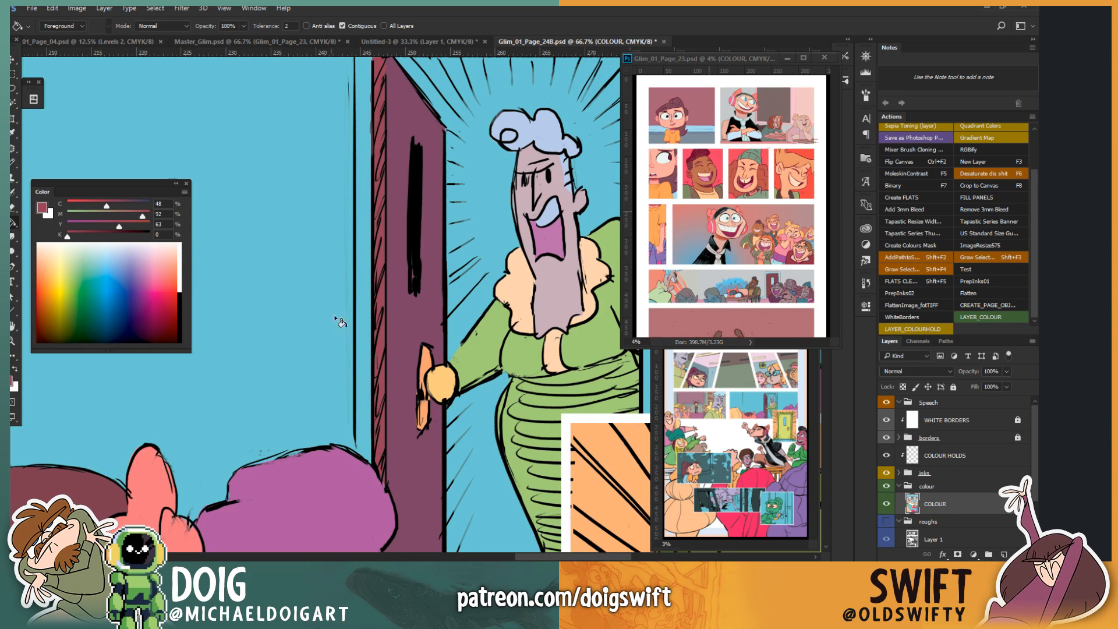
Step: Select the door's hatched edge and adjust its Hue/Saturation to saturation -24 and lightness -33
key("w")
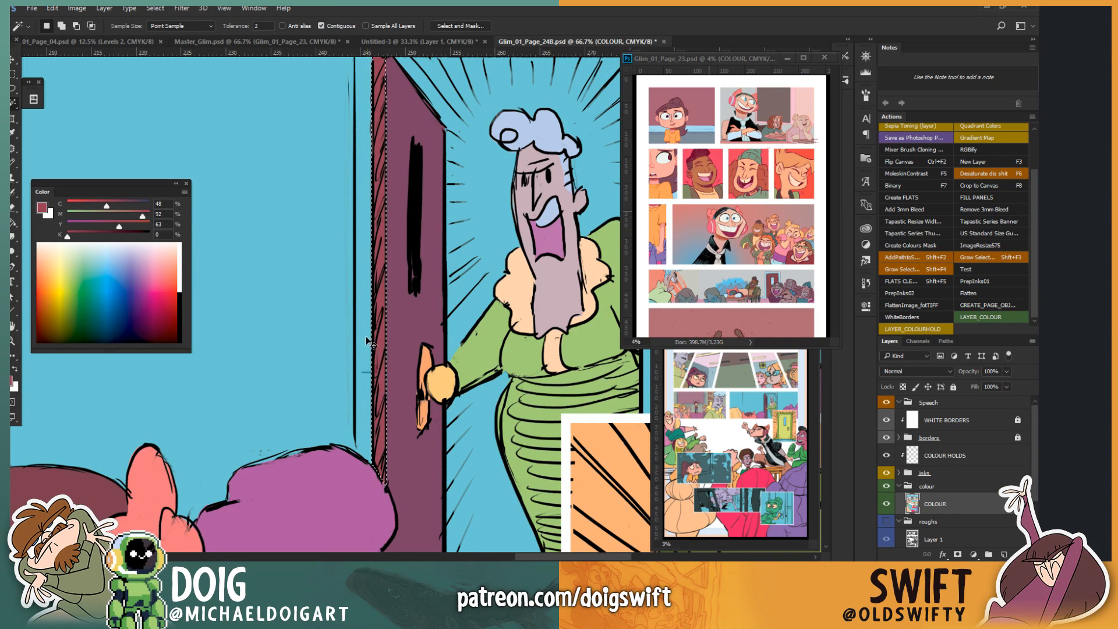
key("ctrl+u")
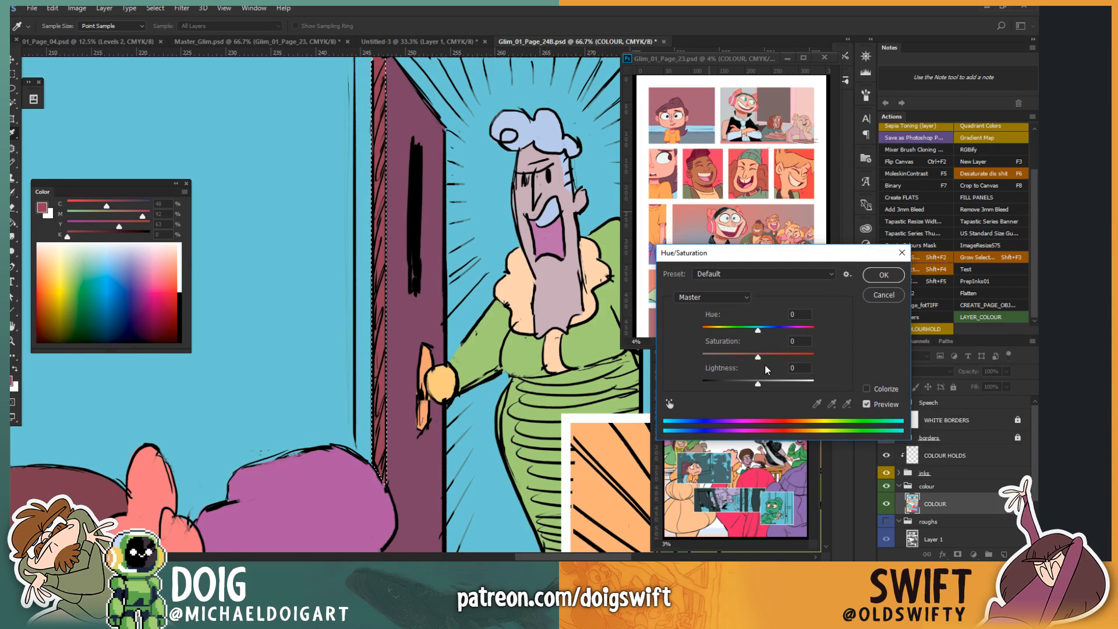
left_click_drag(758, 355, 737, 356)
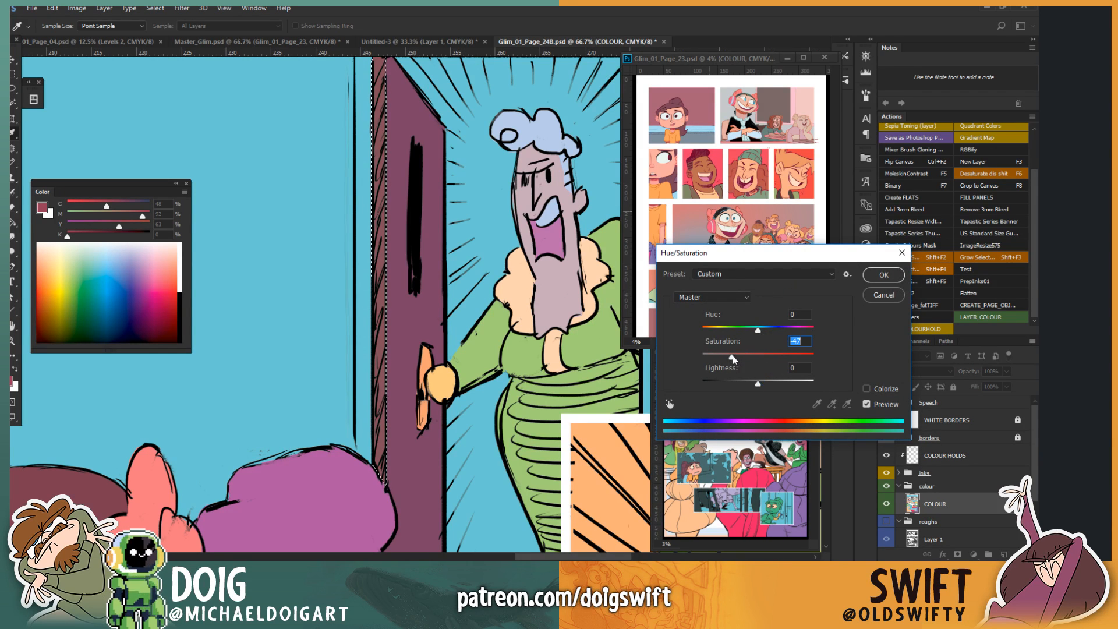
mouse_move(731, 356)
left_mouse_down()
mouse_move(777, 385)
mouse_move(728, 357)
left_mouse_up()
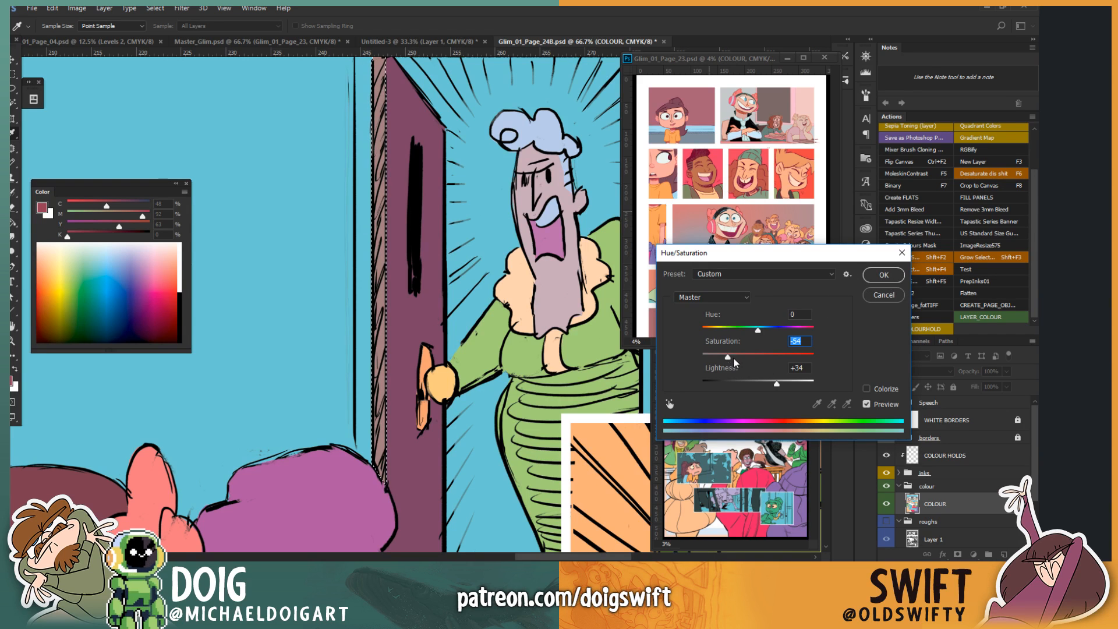
left_click_drag(735, 360, 742, 387)
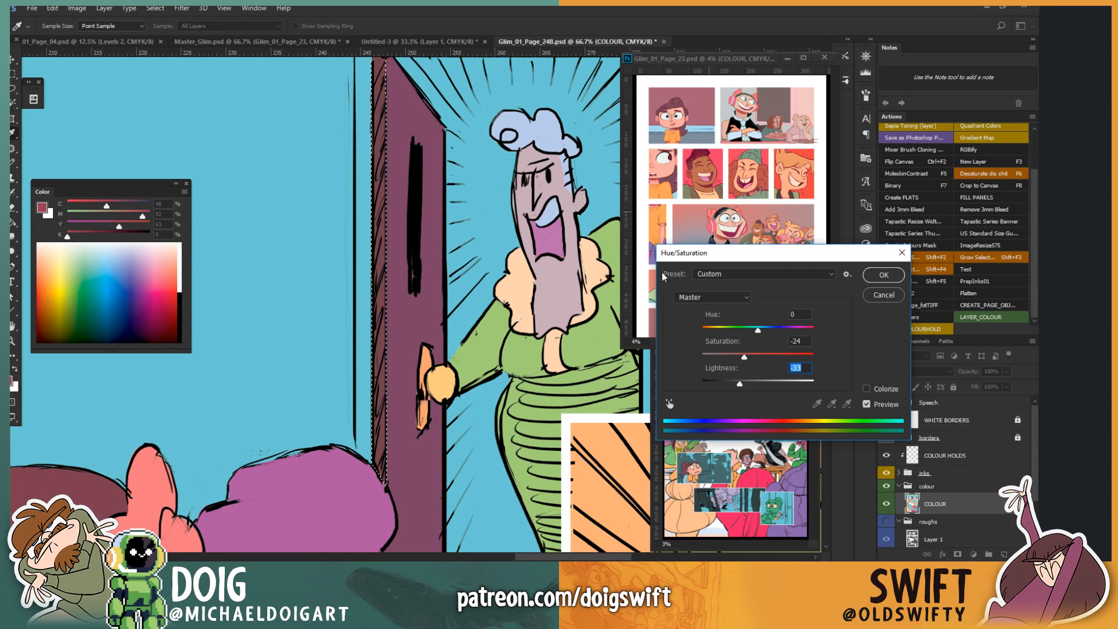
left_click(876, 279)
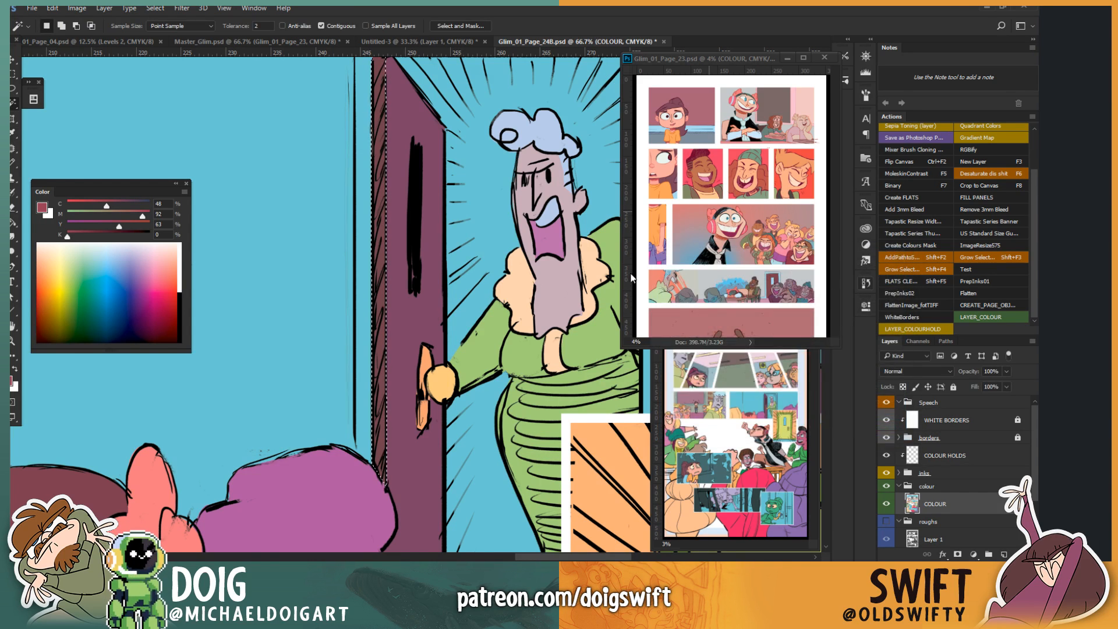
scroll(376, 294, "down", 2)
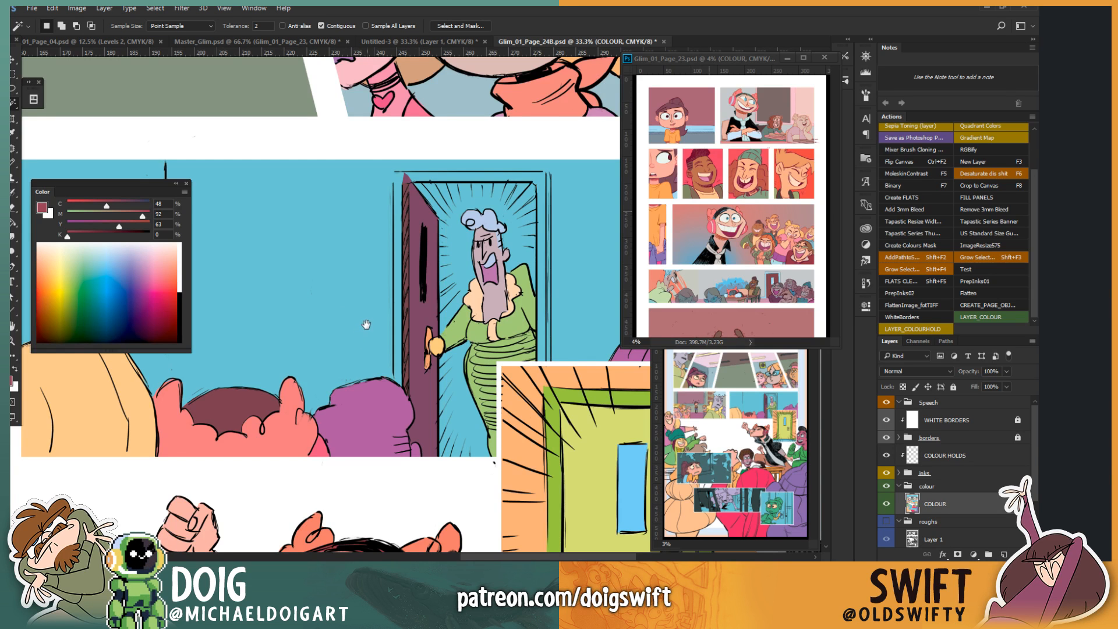
Step: Lasso the whole doorway along the frame's outer edges, from the inset panel around to the purple head
left_click_drag(417, 279, 302, 310)
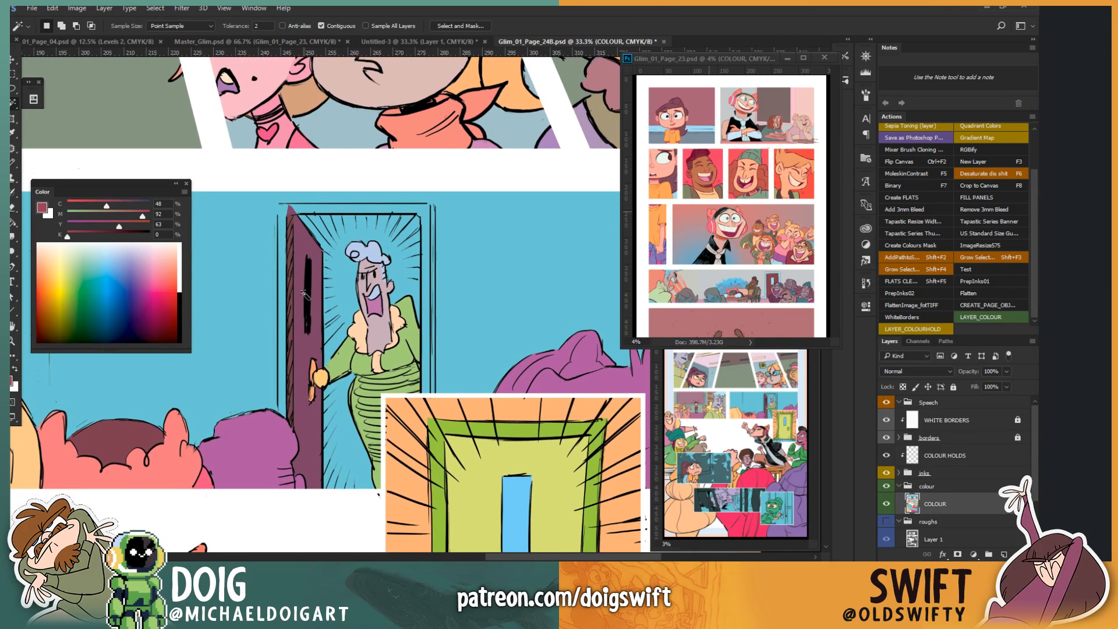
key("l")
key("ctrl+plus")
mouse_move(377, 386)
left_mouse_down()
mouse_move(402, 291)
mouse_move(394, 312)
mouse_move(415, 331)
mouse_move(406, 396)
left_mouse_up()
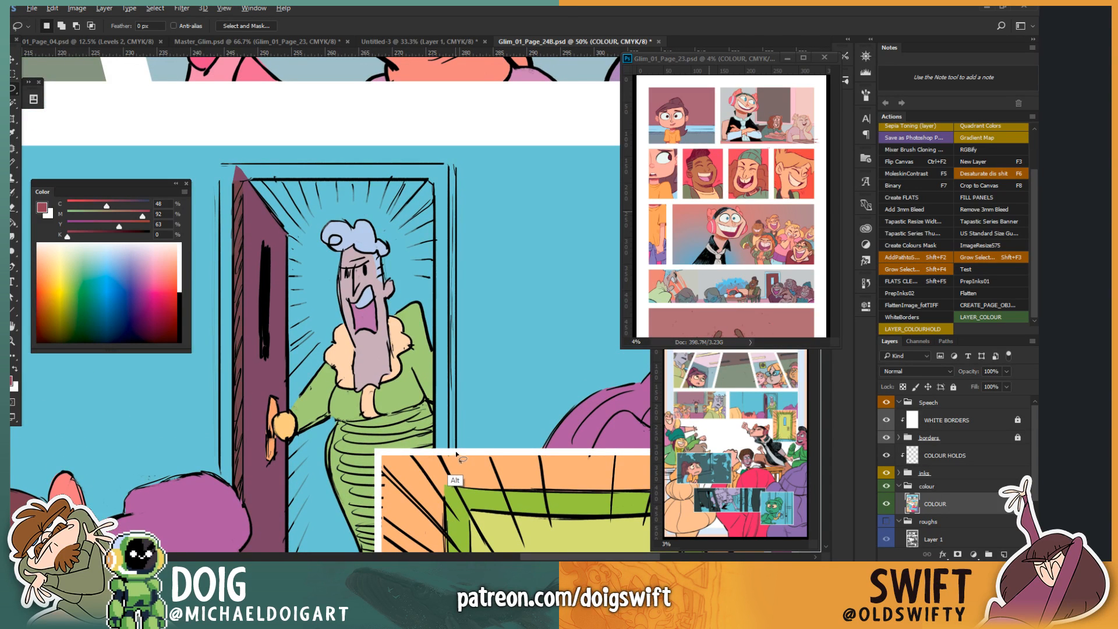
left_click(456, 451, "alt")
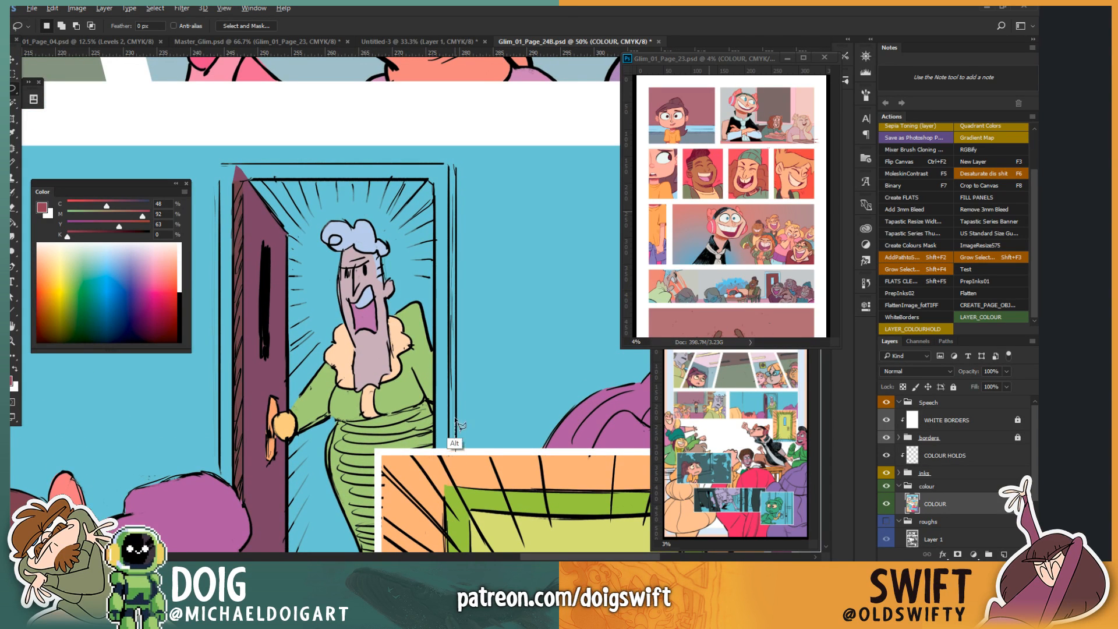
left_click(456, 167)
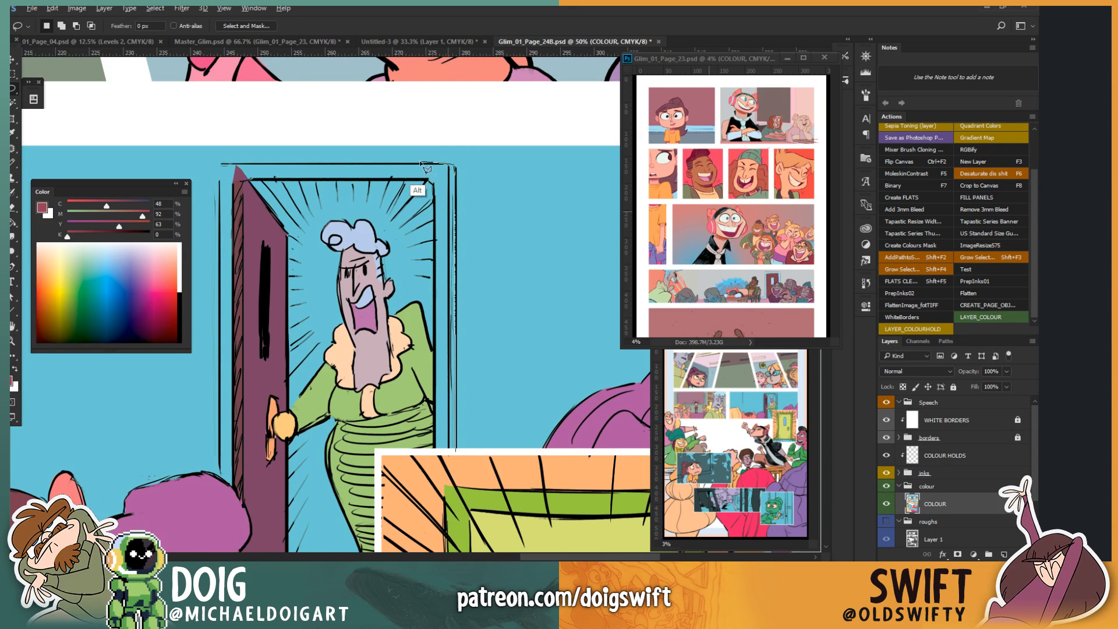
left_click(220, 166)
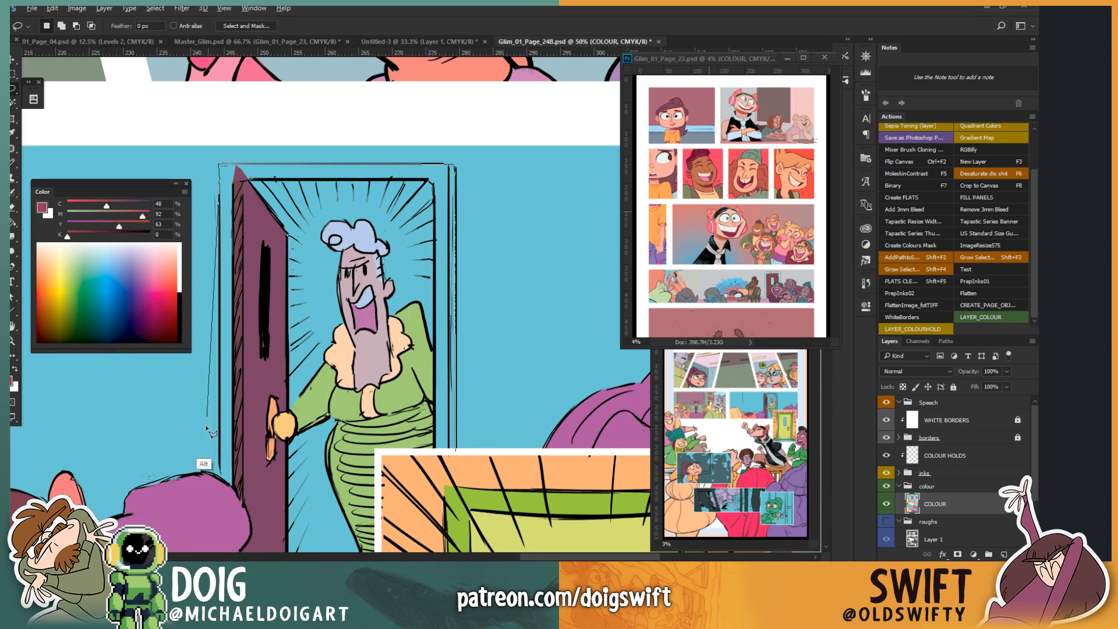
left_click(220, 489, "alt")
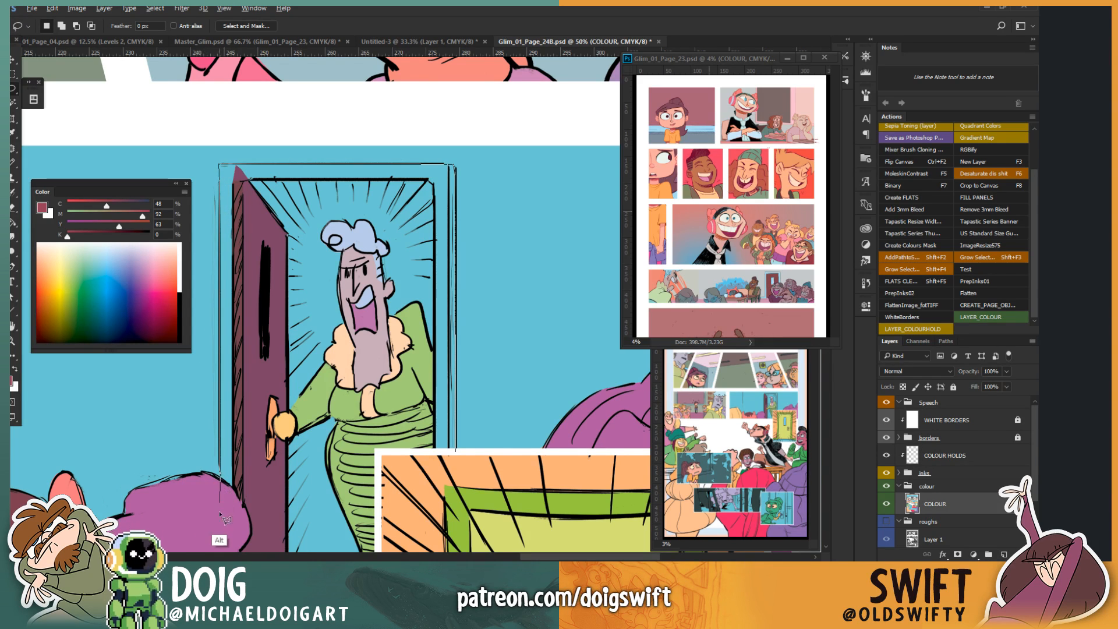
mouse_move(221, 514)
left_mouse_down()
mouse_move(226, 373)
mouse_move(210, 398)
mouse_move(270, 501)
mouse_move(434, 490)
mouse_move(461, 427)
mouse_move(458, 325)
left_mouse_up()
scroll(326, 291, "up", 5)
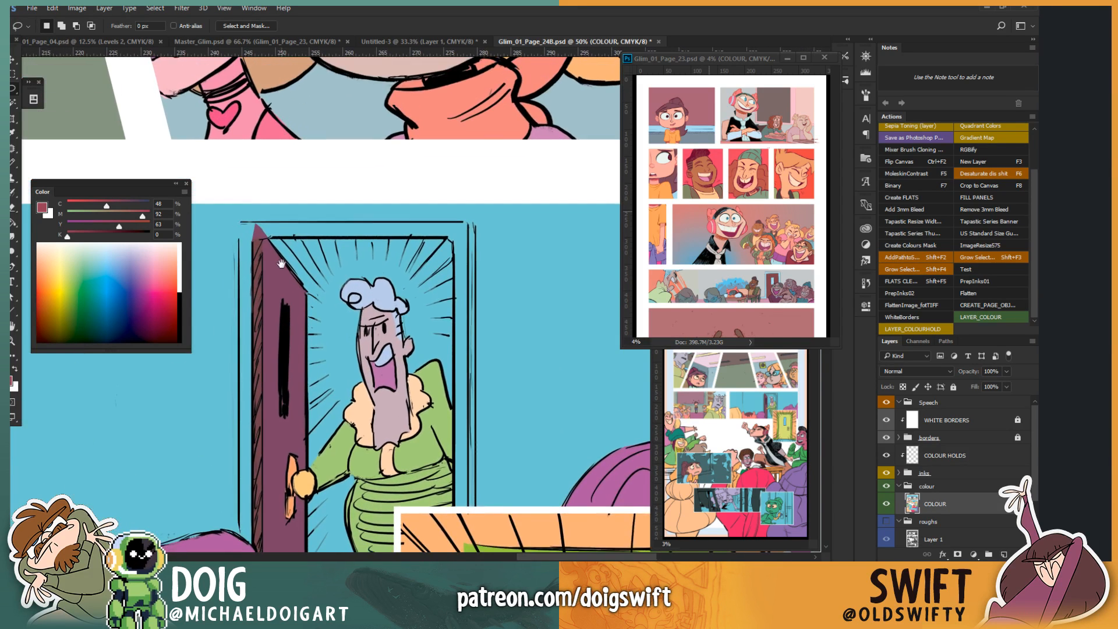
Step: Fill the door frame and doorway background with light blue, C 42, M 0, Y 4, K 0, and clear the selection
left_click(111, 260)
left_click_drag(111, 261, 106, 256)
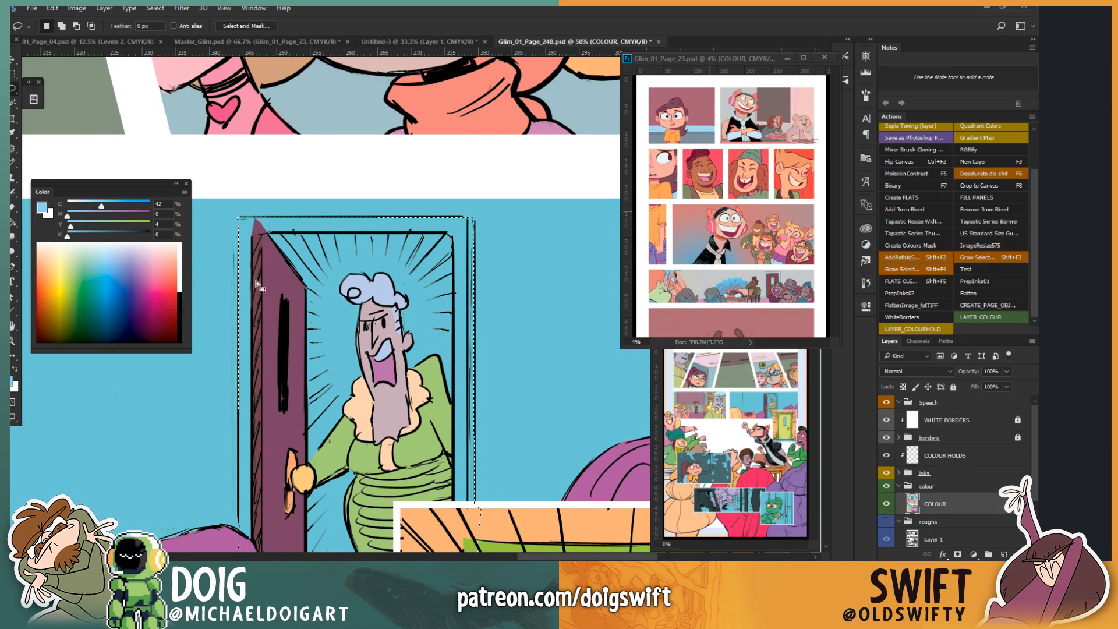
key("g")
left_click(256, 358)
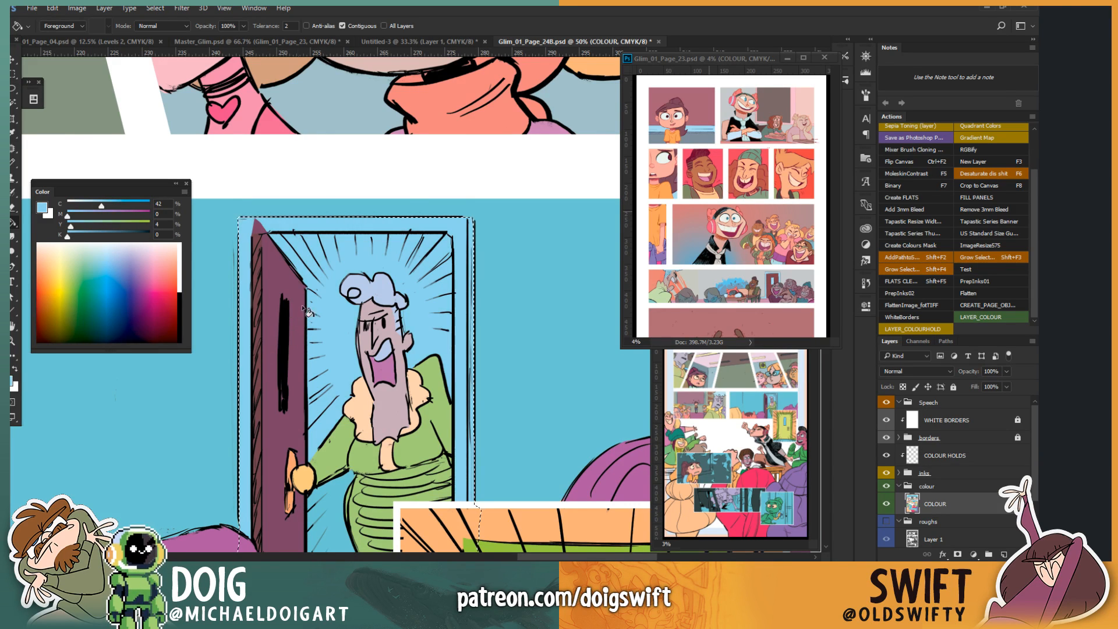
key("ctrl+d")
Step: Lasso the doorway opening along the frame's inner edges, across the door and below the panel
left_click_drag(310, 395, 323, 302)
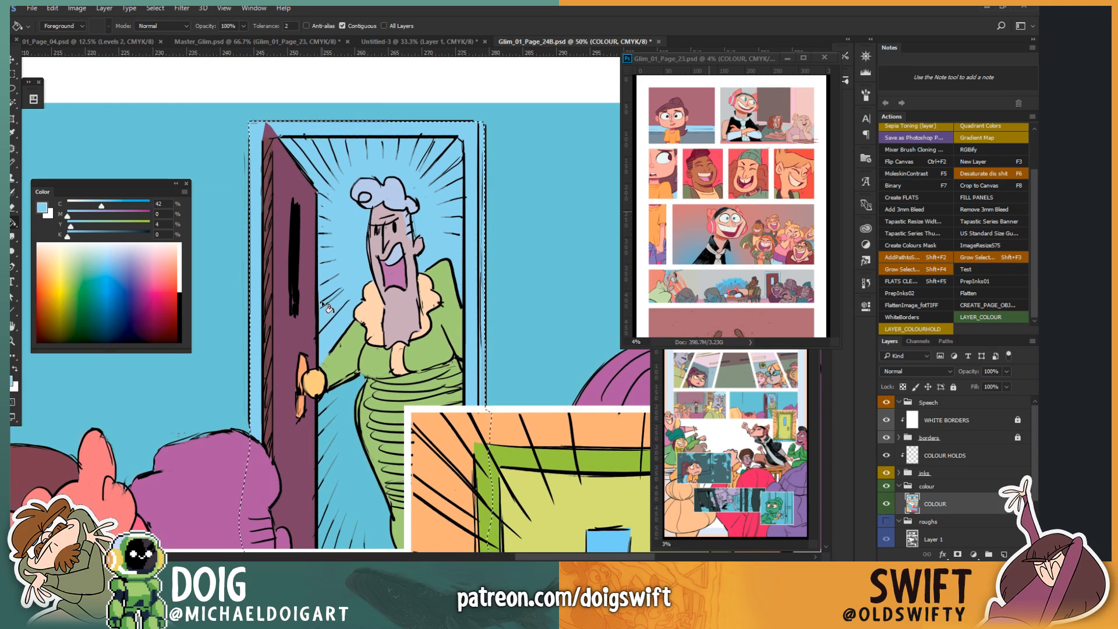
key("l")
left_click_drag(415, 260, 420, 308)
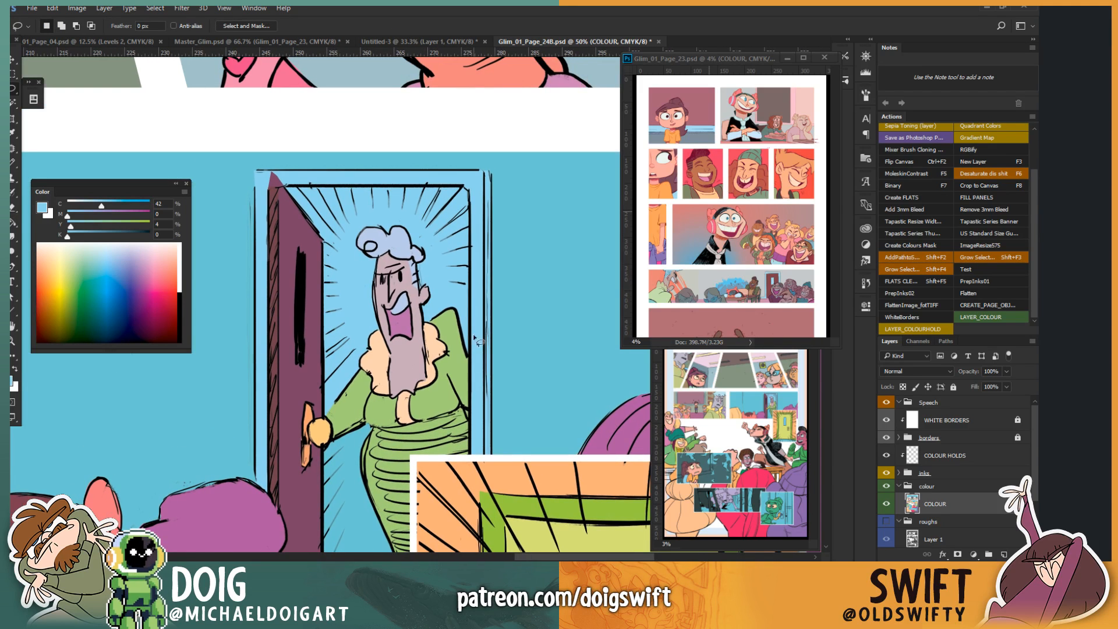
left_click(469, 358, "alt")
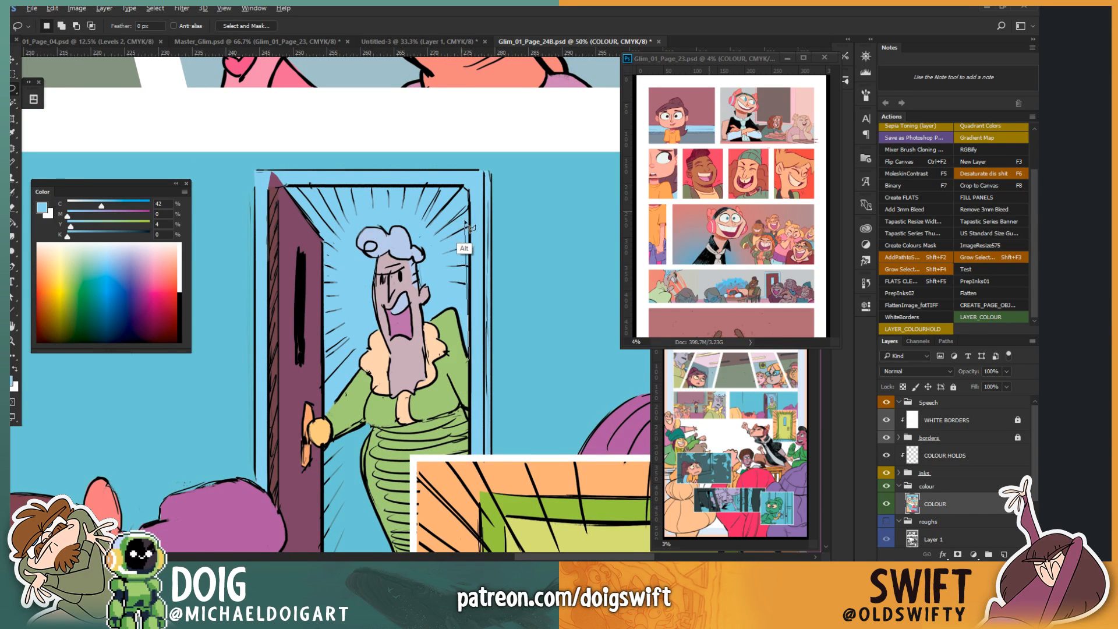
left_click(464, 187, "alt")
left_click(288, 186, "alt")
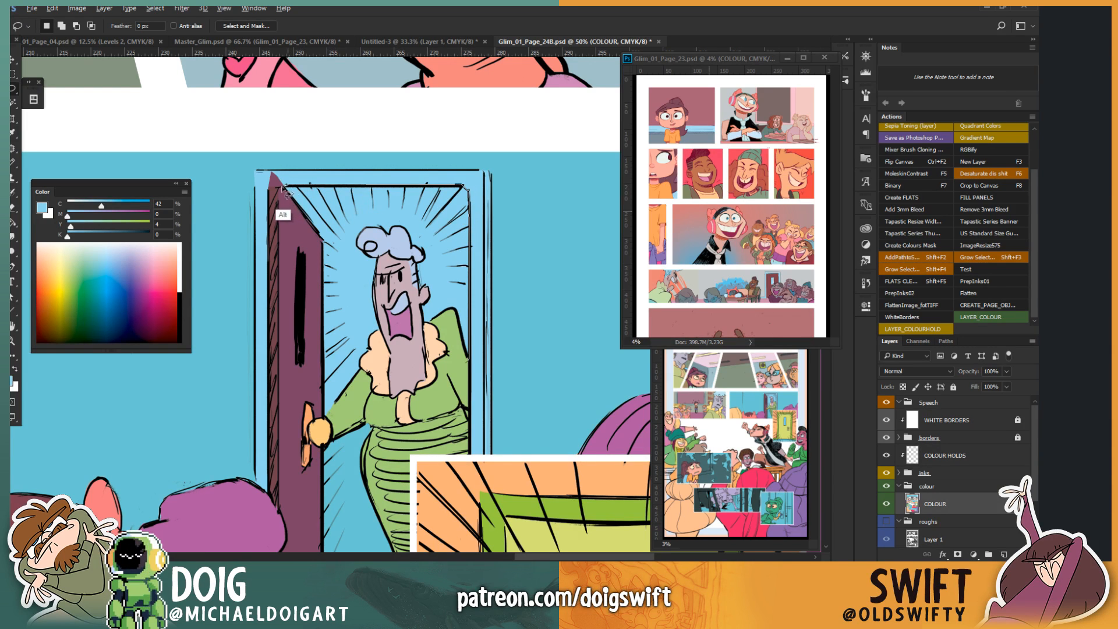
scroll(262, 506, "down", 5)
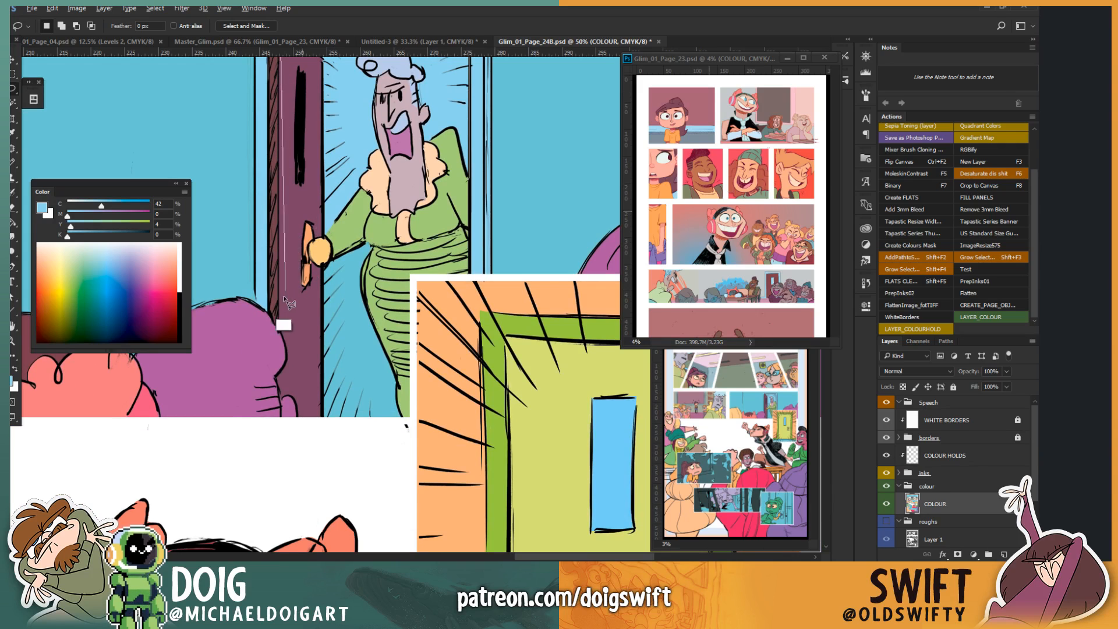
mouse_move(287, 293)
left_mouse_down()
mouse_move(316, 437)
mouse_move(414, 448)
mouse_move(454, 416)
mouse_move(475, 354)
mouse_move(455, 243)
mouse_move(470, 177)
left_mouse_up()
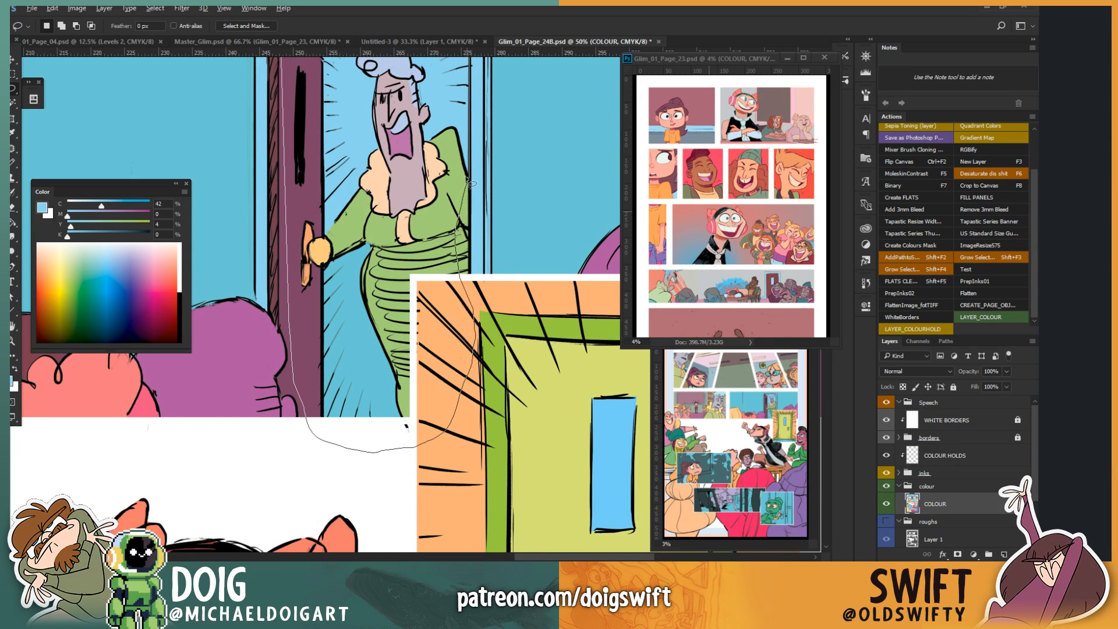
Step: Fill the doorway background above and below the figure's arm with coral red, C 6, M 72, Y 51, K 0, and clear the selection
mouse_move(86, 216)
left_mouse_down()
mouse_move(127, 217)
mouse_move(112, 225)
left_mouse_up()
key("g")
left_click(358, 346)
key("ctrl+d")
left_click_drag(334, 180, 339, 284)
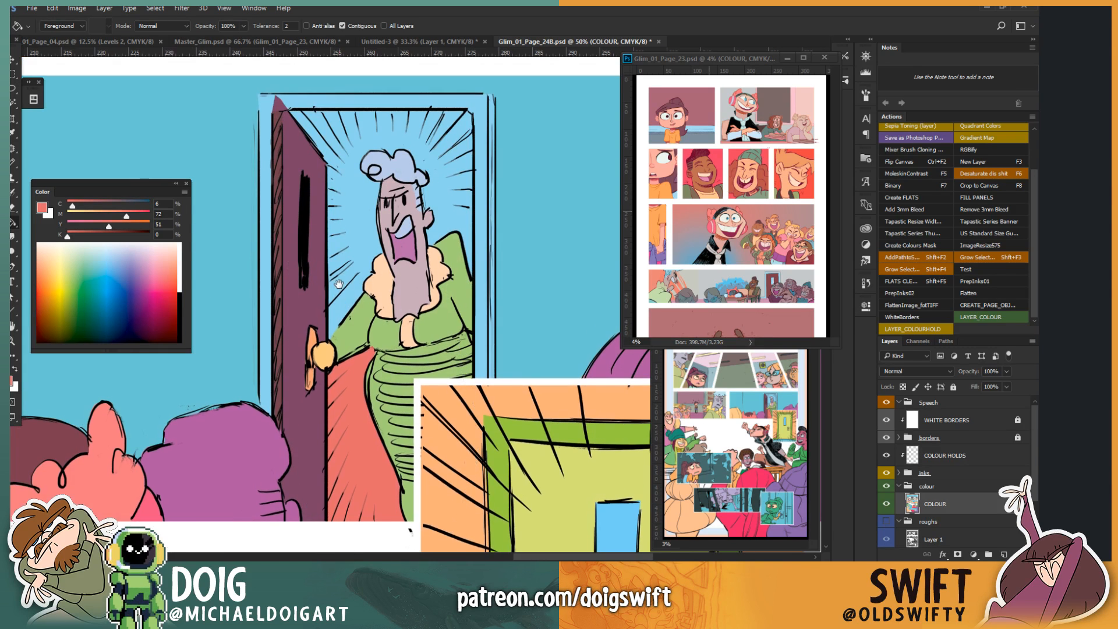
key("ctrl+z")
left_click(344, 236)
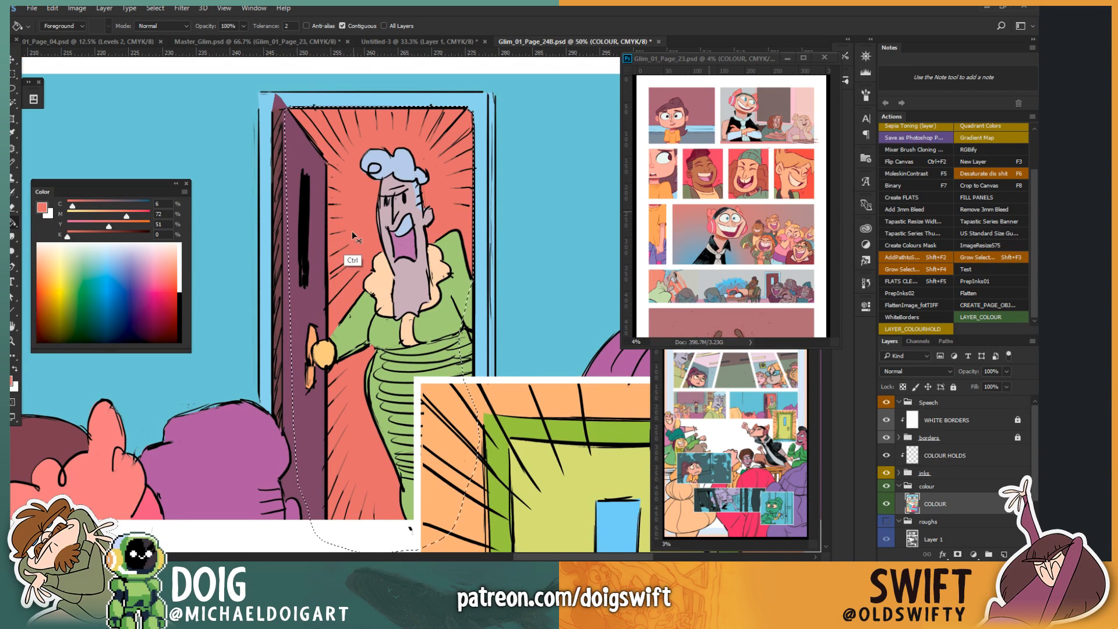
key("ctrl+d")
Step: Select both parts of the coral doorway background, adjust Hue/Saturation to hue -27, saturation +65 and lightness +18, and clear the selection
mouse_move(324, 249)
left_mouse_down()
mouse_move(327, 149)
mouse_move(364, 315)
left_mouse_up()
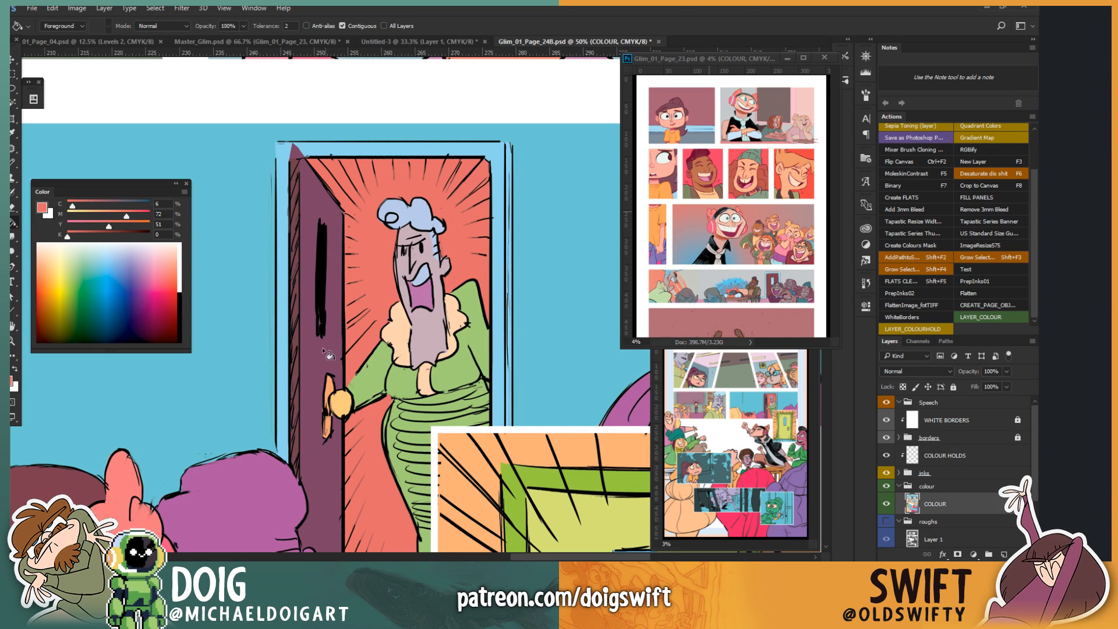
left_click_drag(367, 315, 298, 231)
mouse_move(303, 125)
left_mouse_down()
mouse_move(285, 179)
mouse_move(320, 303)
mouse_move(336, 290)
mouse_move(362, 184)
mouse_move(425, 180)
mouse_move(428, 191)
left_mouse_up()
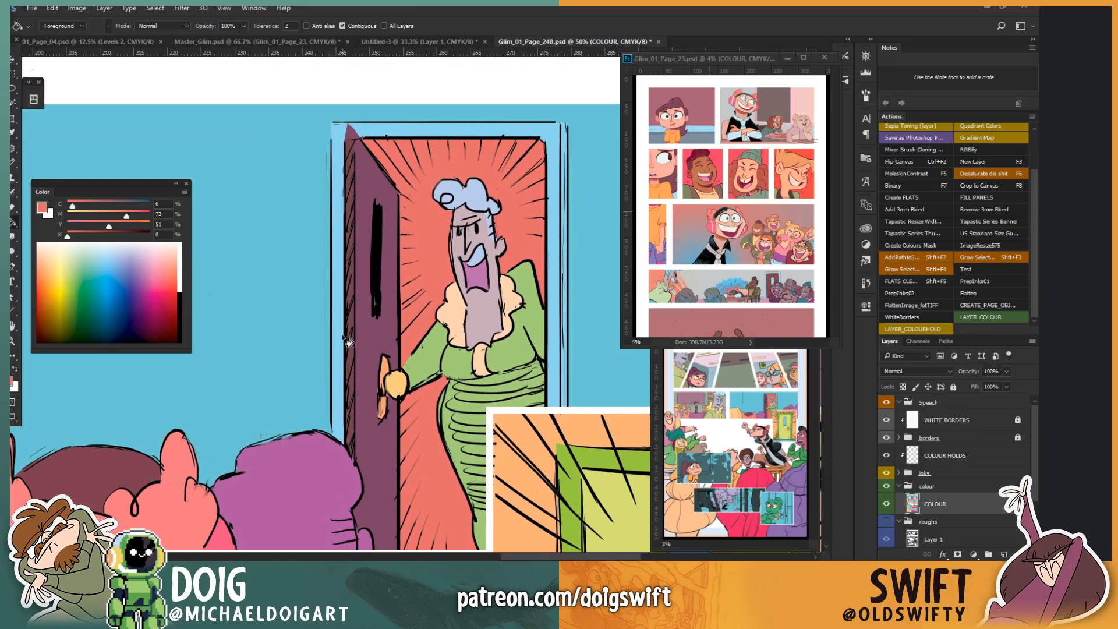
key("ctrl+minus")
key("ctrl+minus")
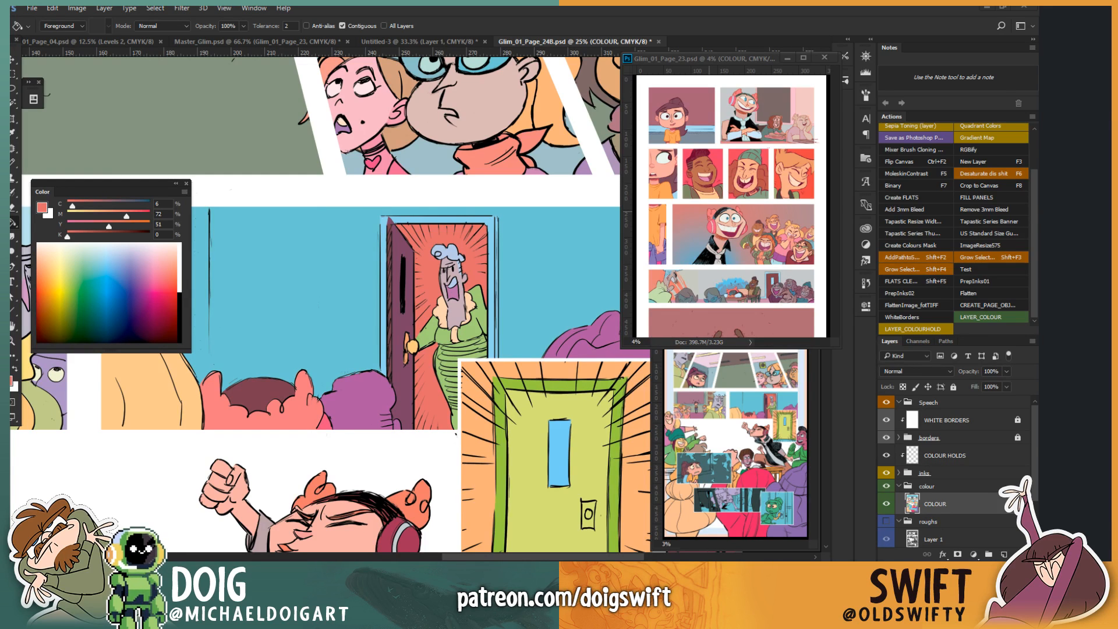
key("w")
left_click(427, 285)
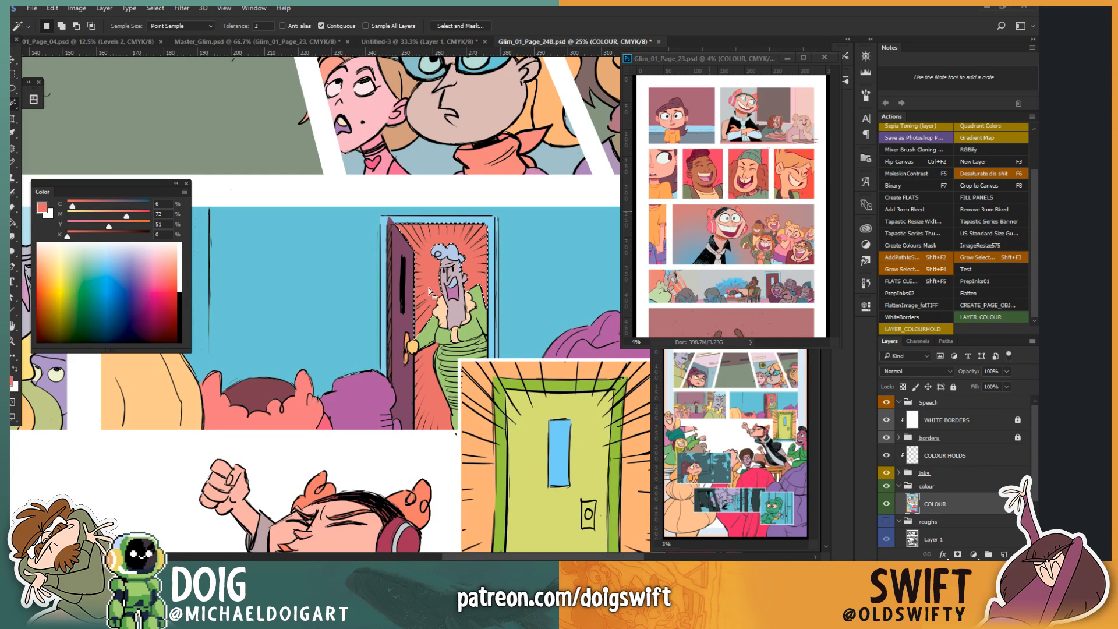
left_click(423, 383, "shift")
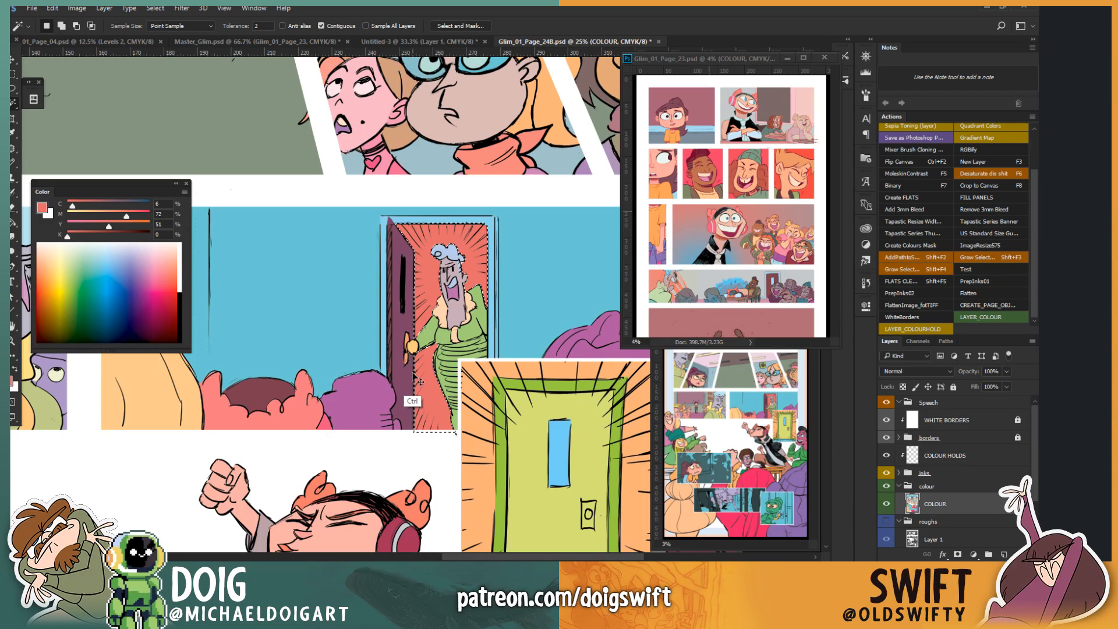
key("ctrl+u")
left_click_drag(757, 329, 743, 357)
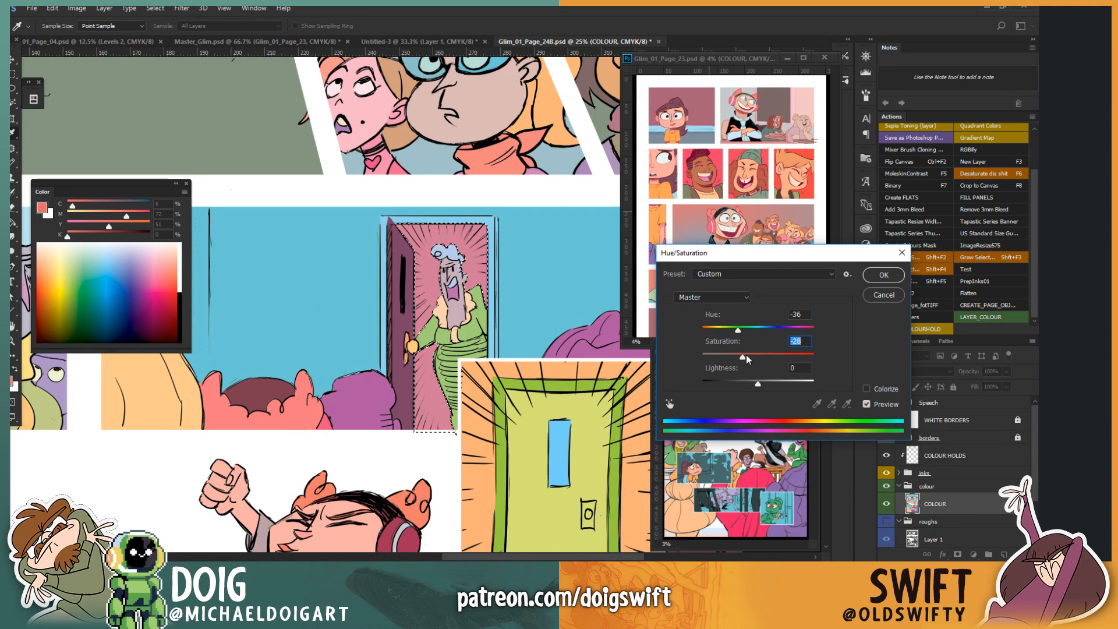
left_click(757, 362)
mouse_move(758, 383)
left_mouse_down()
mouse_move(770, 384)
mouse_move(743, 384)
left_mouse_up()
mouse_move(738, 330)
left_mouse_down()
mouse_move(821, 341)
mouse_move(724, 338)
left_mouse_up()
left_click_drag(743, 384, 770, 388)
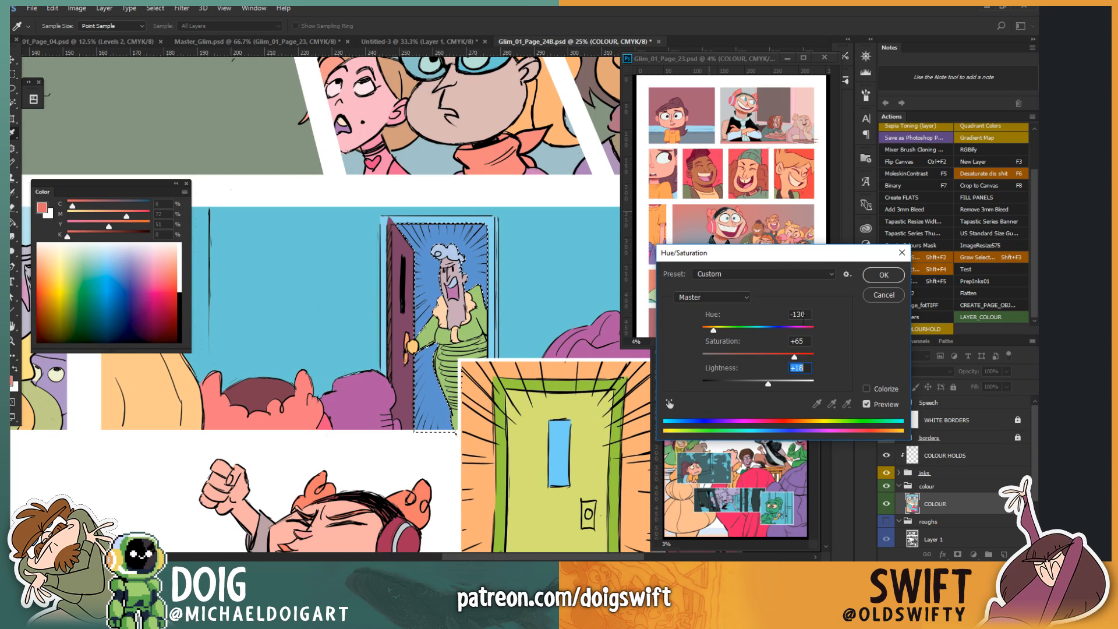
left_click_drag(713, 330, 744, 341)
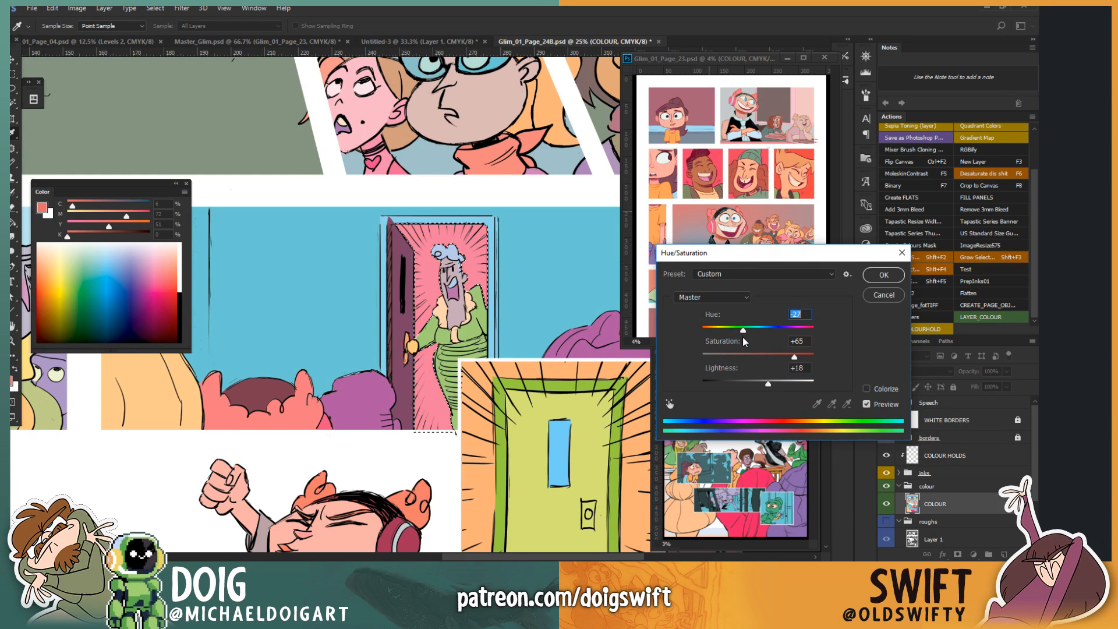
left_click(883, 274)
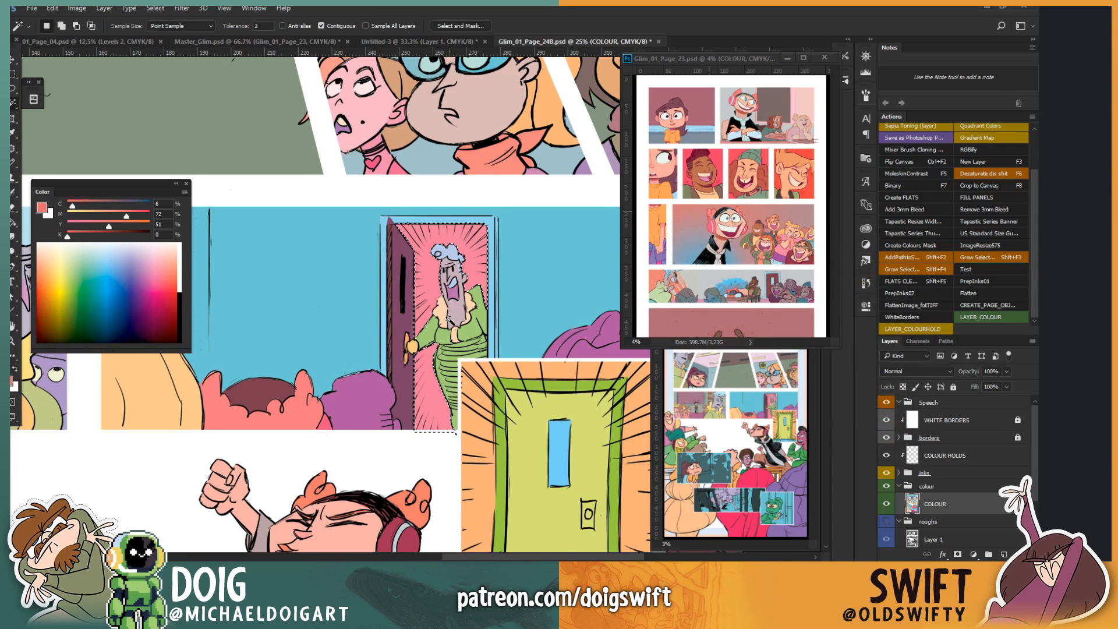
key("ctrl+d")
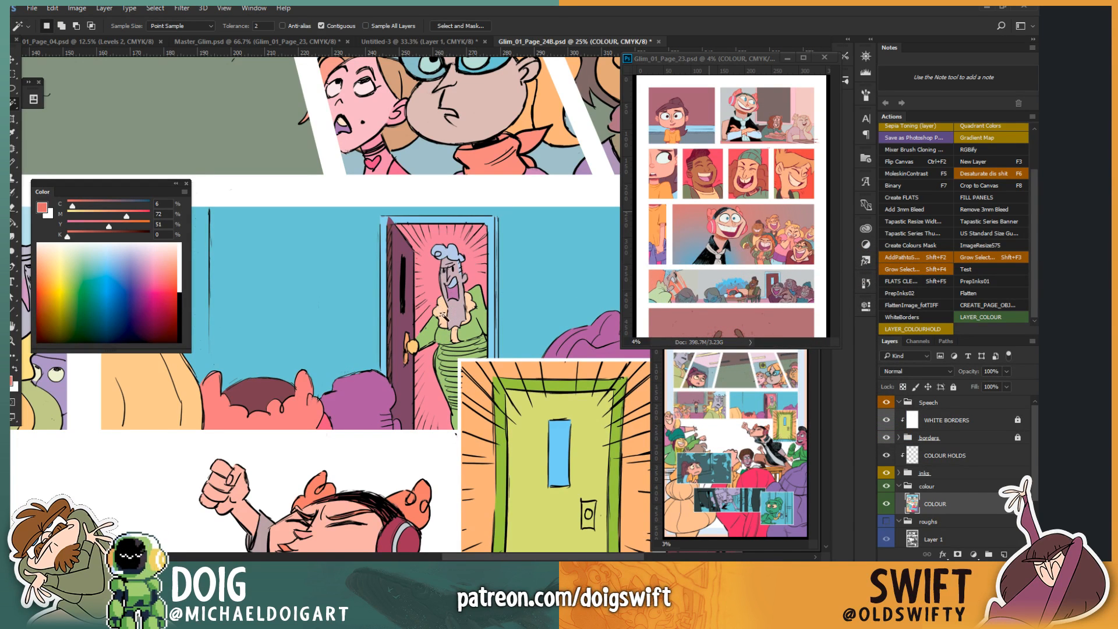
Step: Select the blue wall around the door, adjust its Hue/Saturation to hue +90 and lightness -46, and clear the selection
left_click_drag(517, 294, 443, 360)
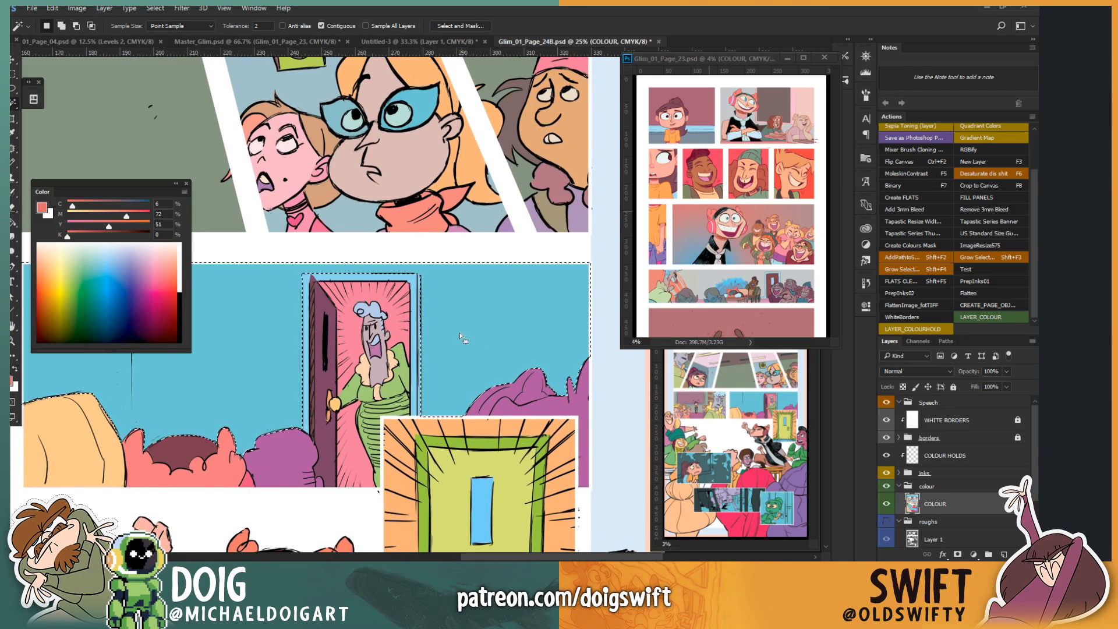
mouse_move(286, 355)
left_mouse_down()
mouse_move(410, 356)
mouse_move(303, 367)
left_mouse_up()
left_click(316, 340)
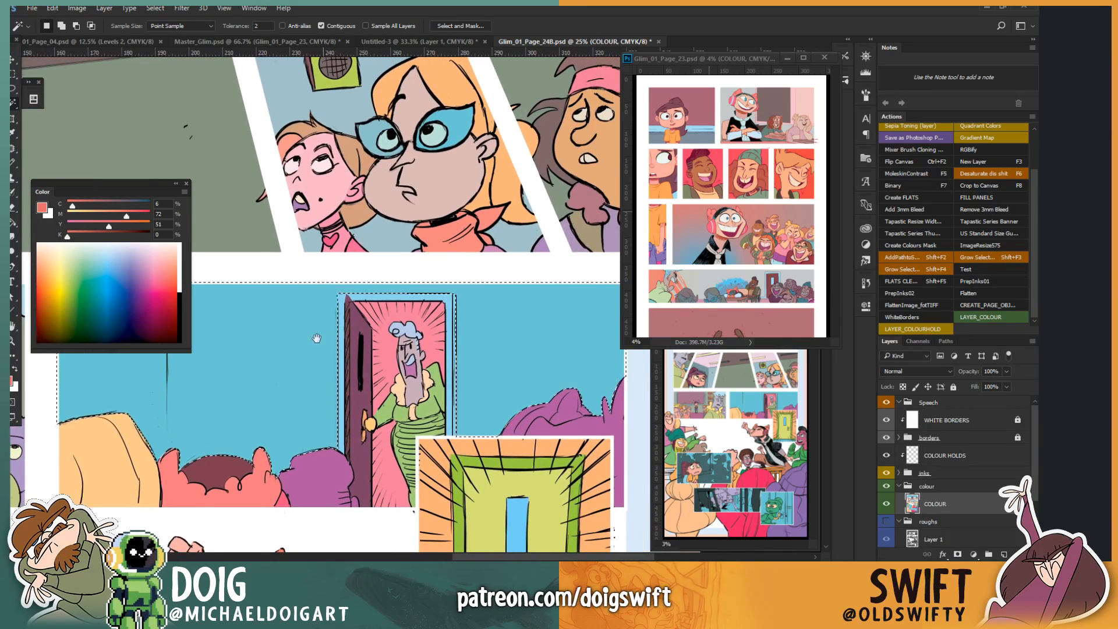
key("ctrl+u")
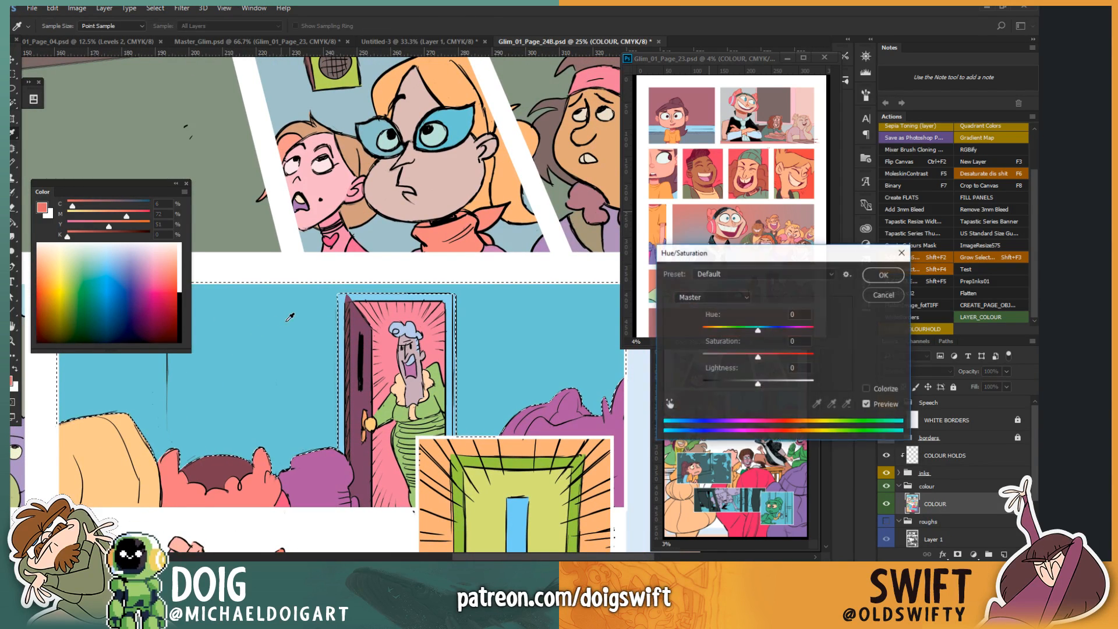
left_click_drag(757, 384, 732, 387)
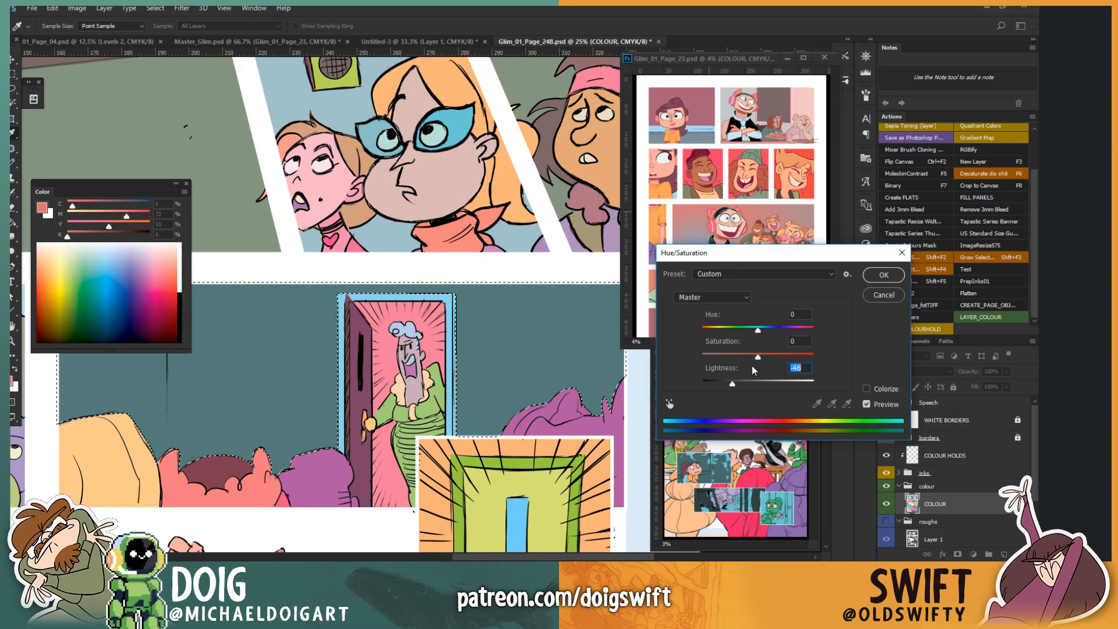
left_click_drag(757, 330, 794, 340)
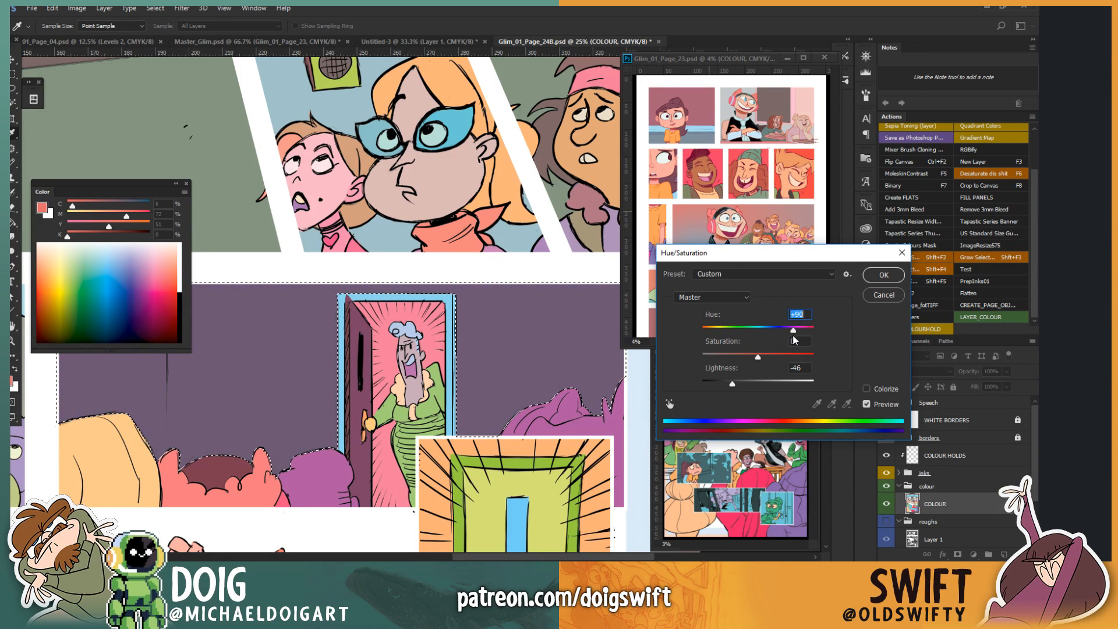
left_click(882, 275)
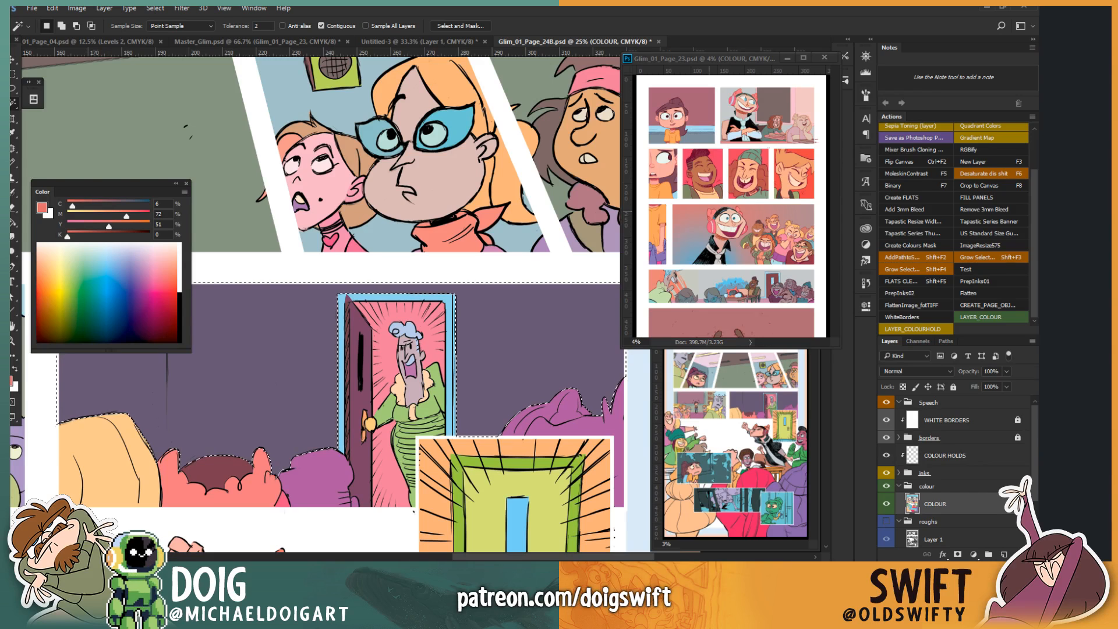
key("ctrl+d")
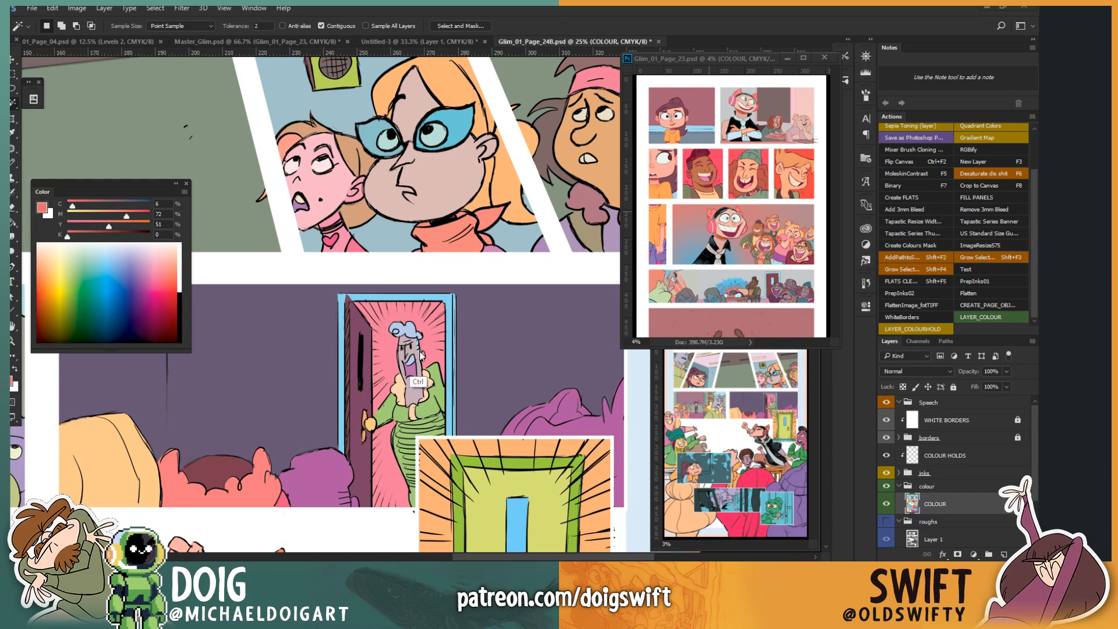
scroll(457, 344, "down", 1)
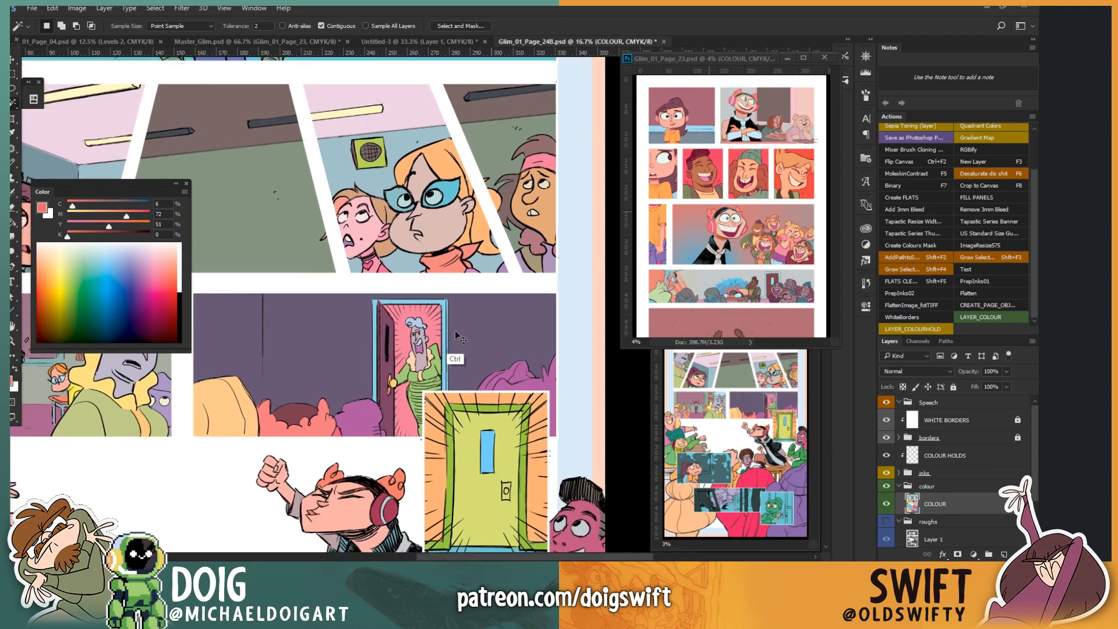
Step: Lasso the stray purple patch at the door frame's upper corner, above the open door
scroll(448, 344, "up", 1)
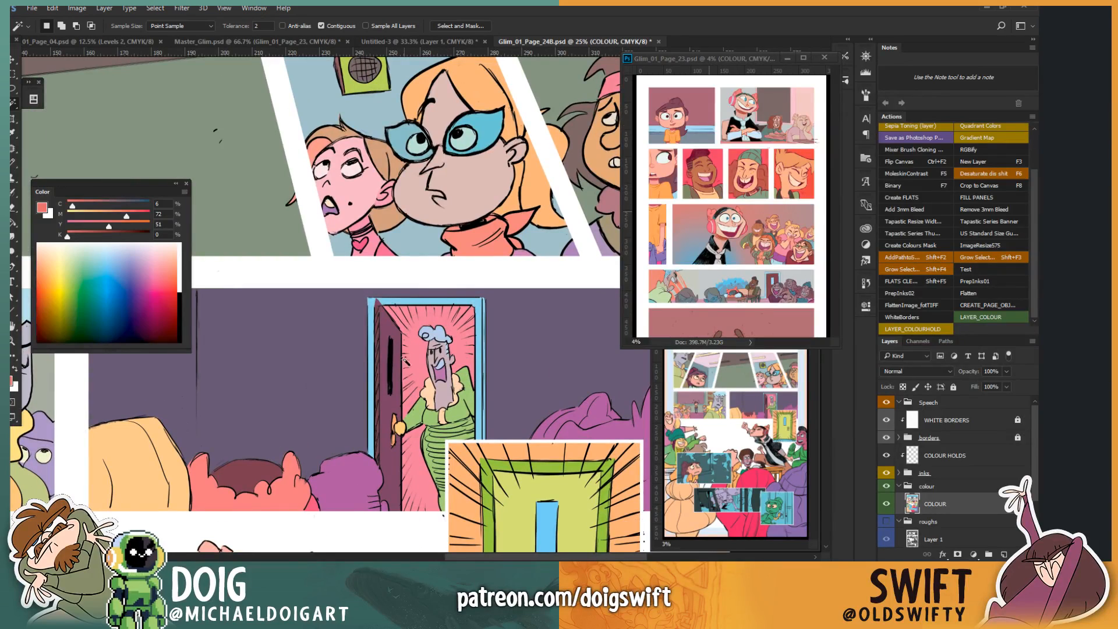
left_click_drag(336, 397, 424, 377)
left_click_drag(335, 418, 309, 379)
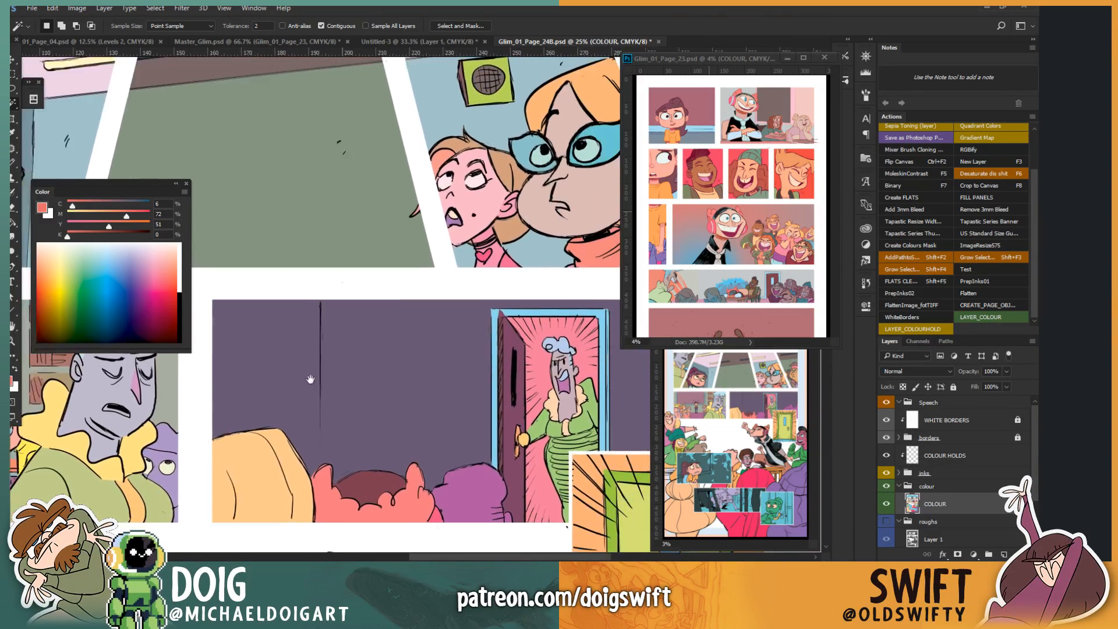
left_click_drag(379, 379, 370, 376)
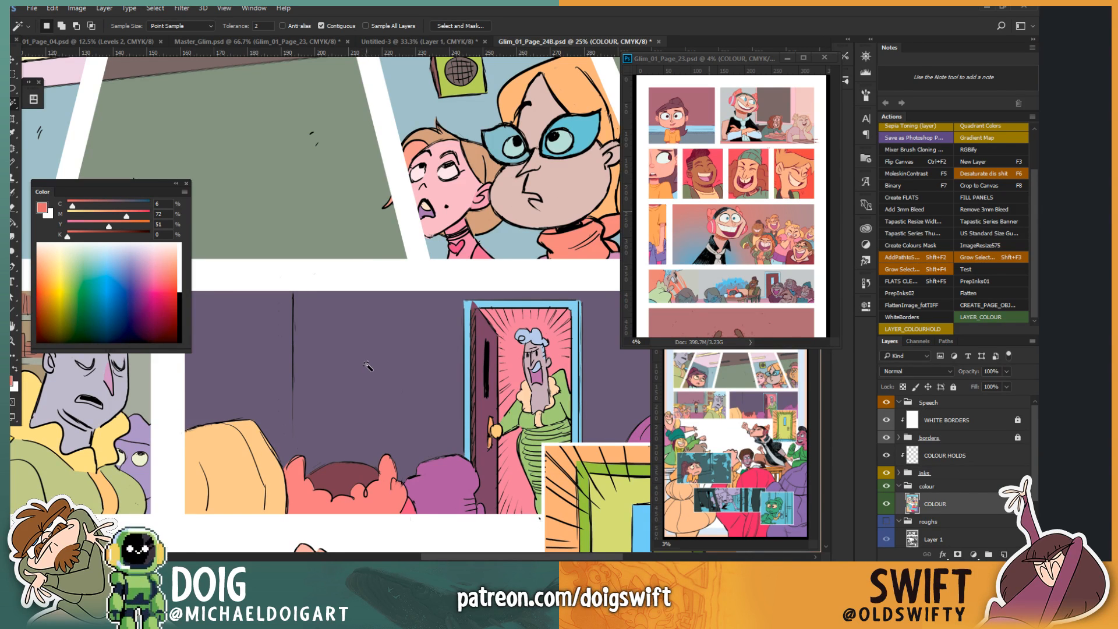
left_click_drag(460, 280, 378, 349)
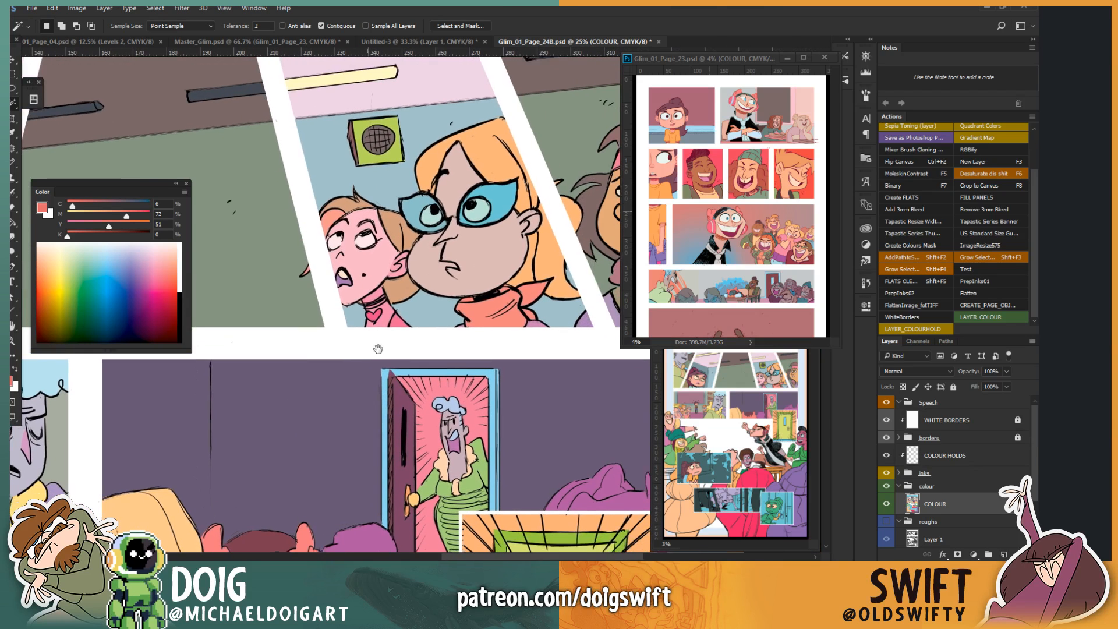
scroll(377, 348, "up", 4)
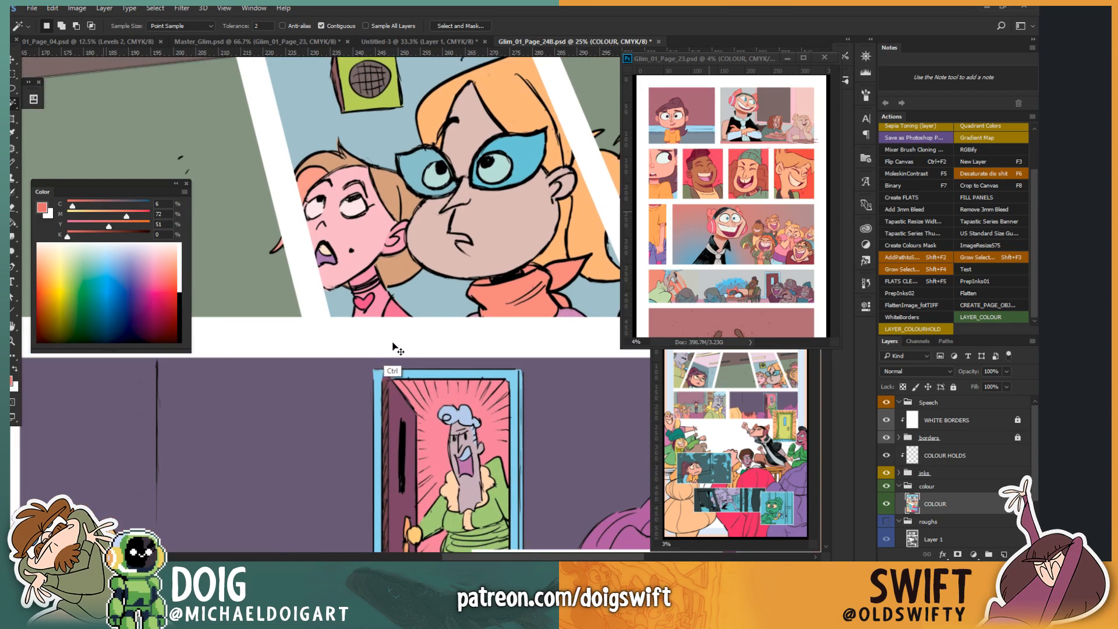
scroll(393, 347, "up", 4)
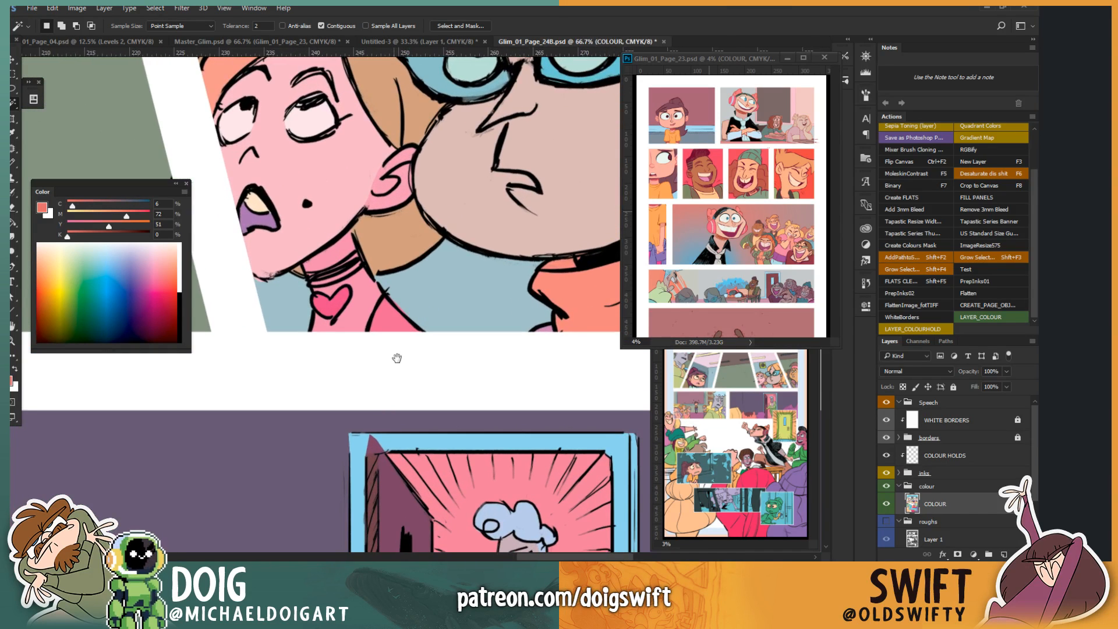
scroll(392, 382, "down", 3)
scroll(385, 405, "down", 1)
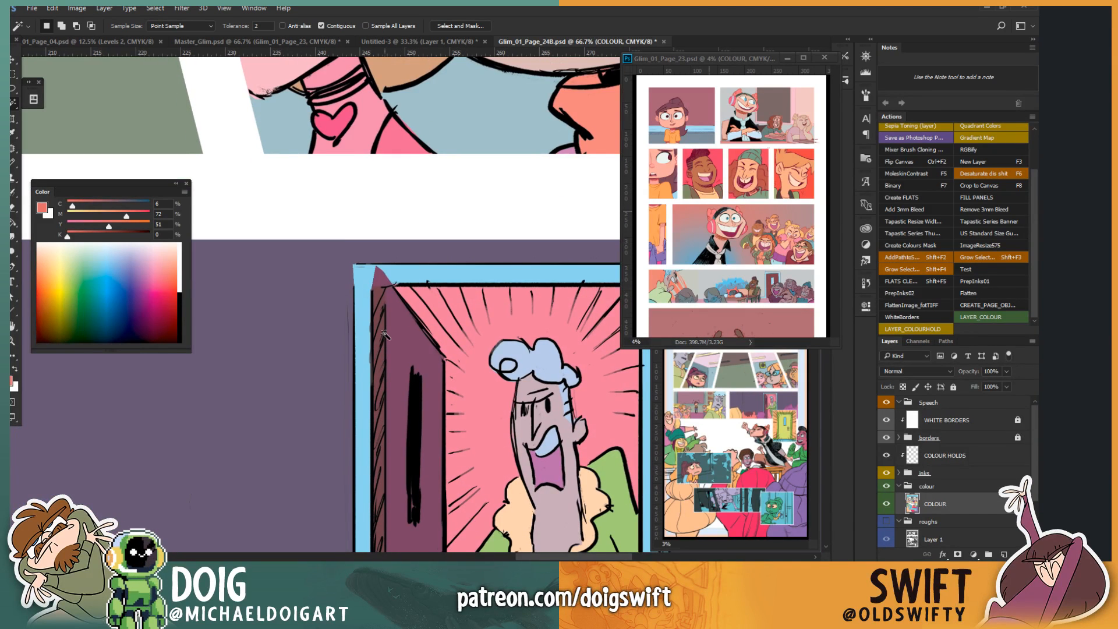
key("l")
left_click(372, 289, "alt")
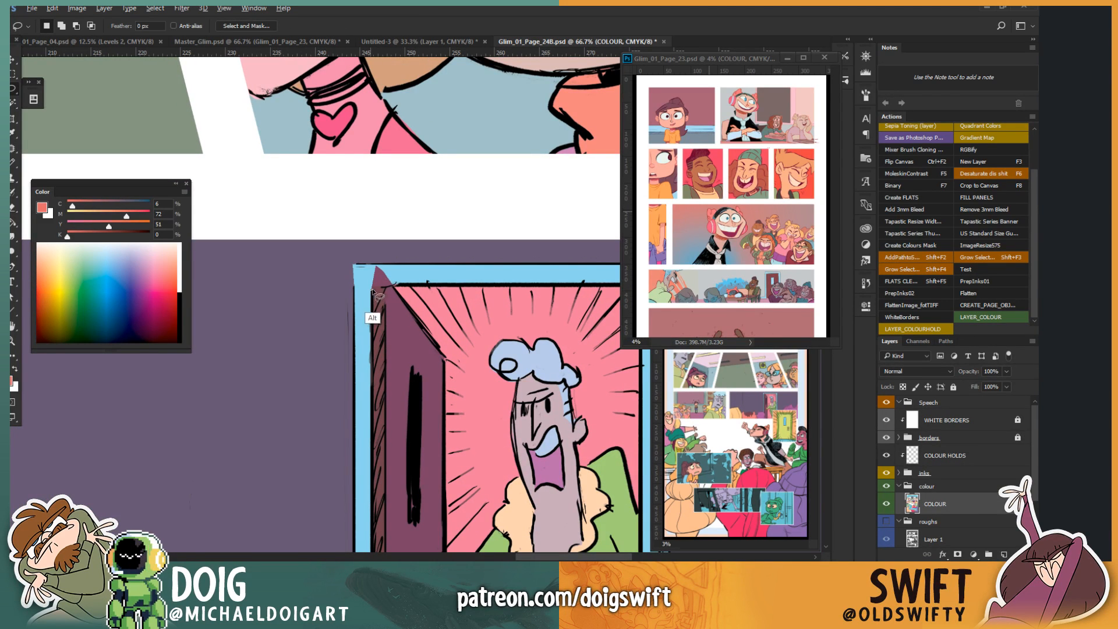
mouse_move(388, 287)
left_mouse_down()
mouse_move(406, 276)
mouse_move(376, 265)
mouse_move(370, 290)
left_mouse_up()
Step: Fill the selected corner with the frame's light blue, C 42, M 0, Y 4, K 0, and clear the selection
key("i")
left_click(423, 274)
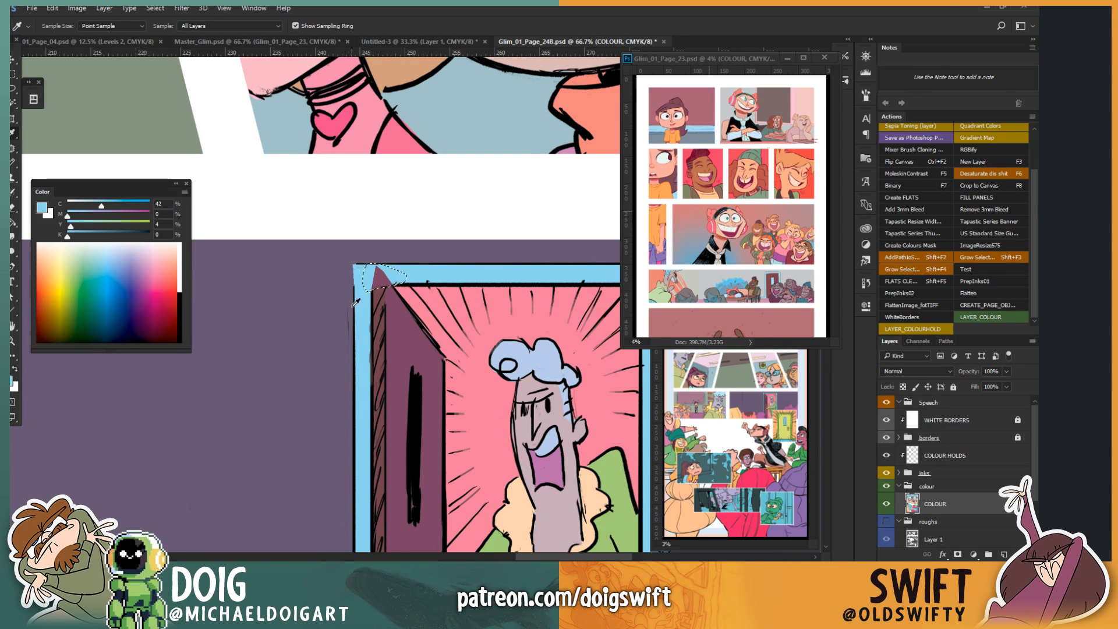
key("g")
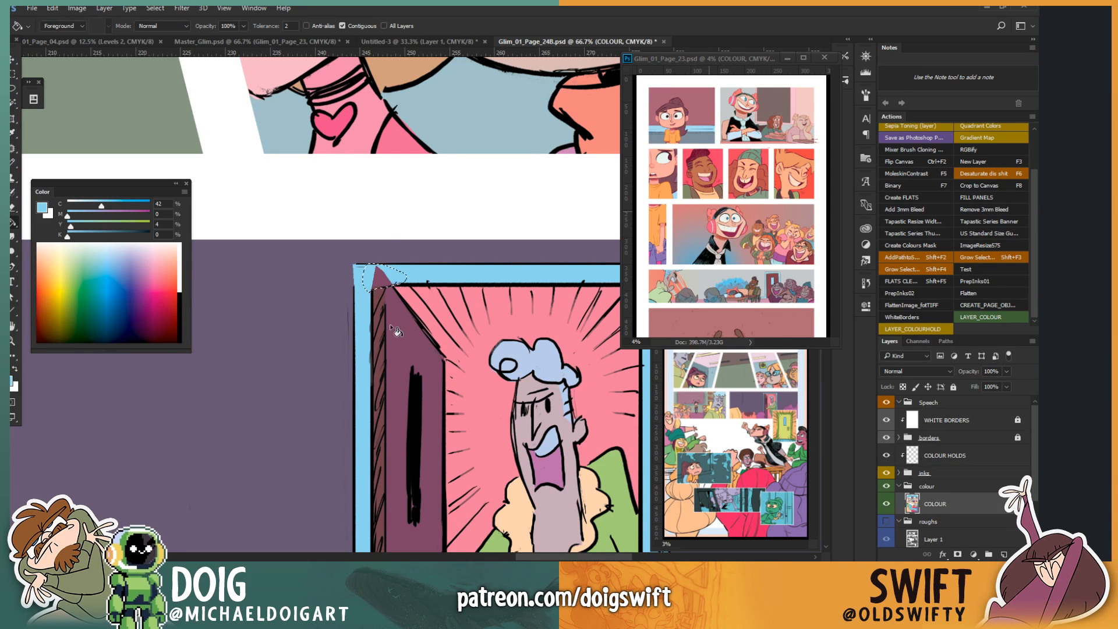
left_click(376, 281)
key("i")
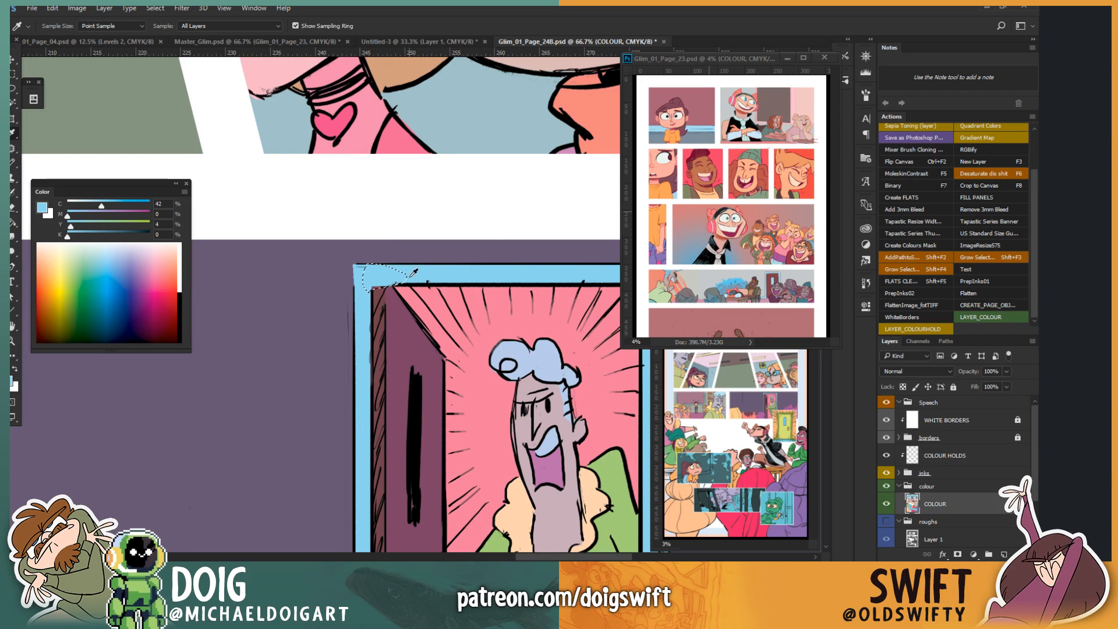
key("ctrl+d")
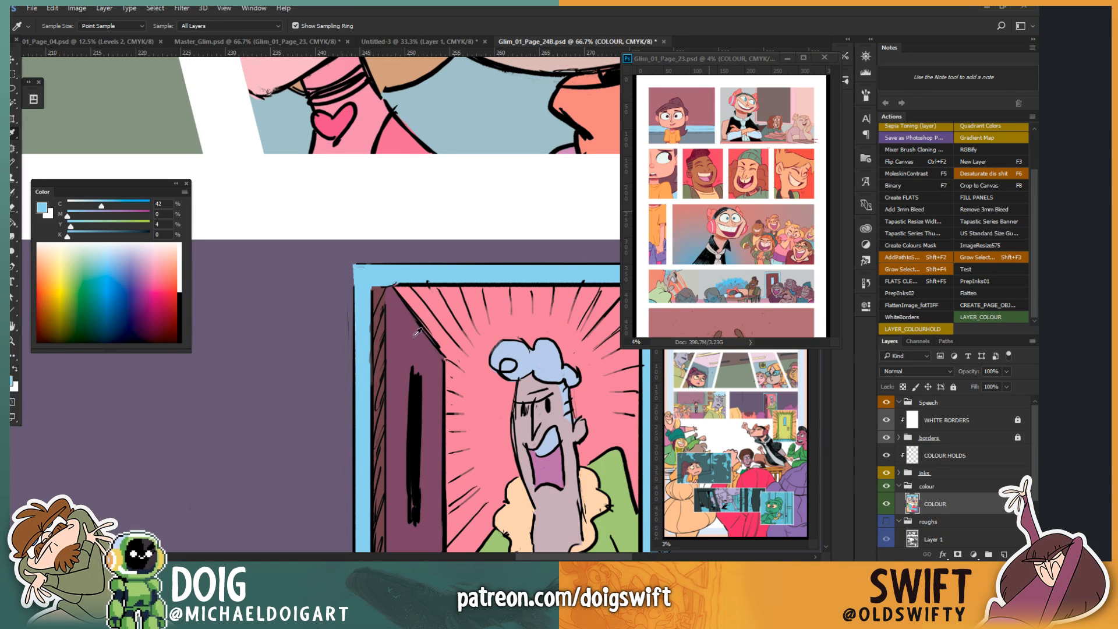
Step: Sample the grey-green classroom wall beside the small standing girl, C 37, M 24, Y 38, K 0, as the fill colour
left_click_drag(450, 398, 387, 306)
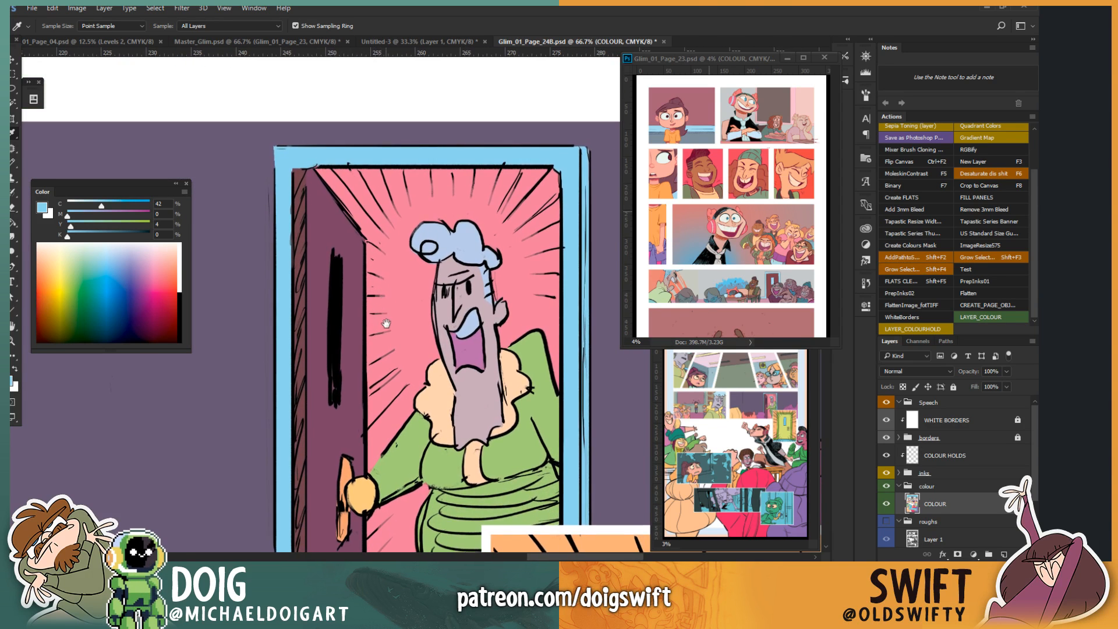
key("ctrl+minus")
key("ctrl+minus")
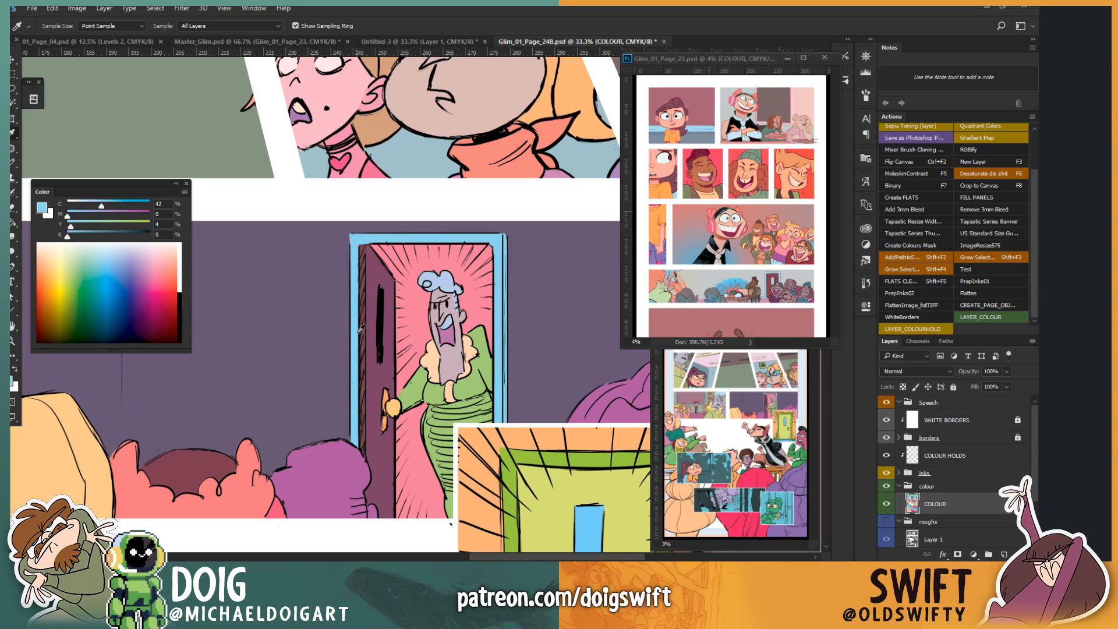
left_click_drag(353, 341, 482, 325)
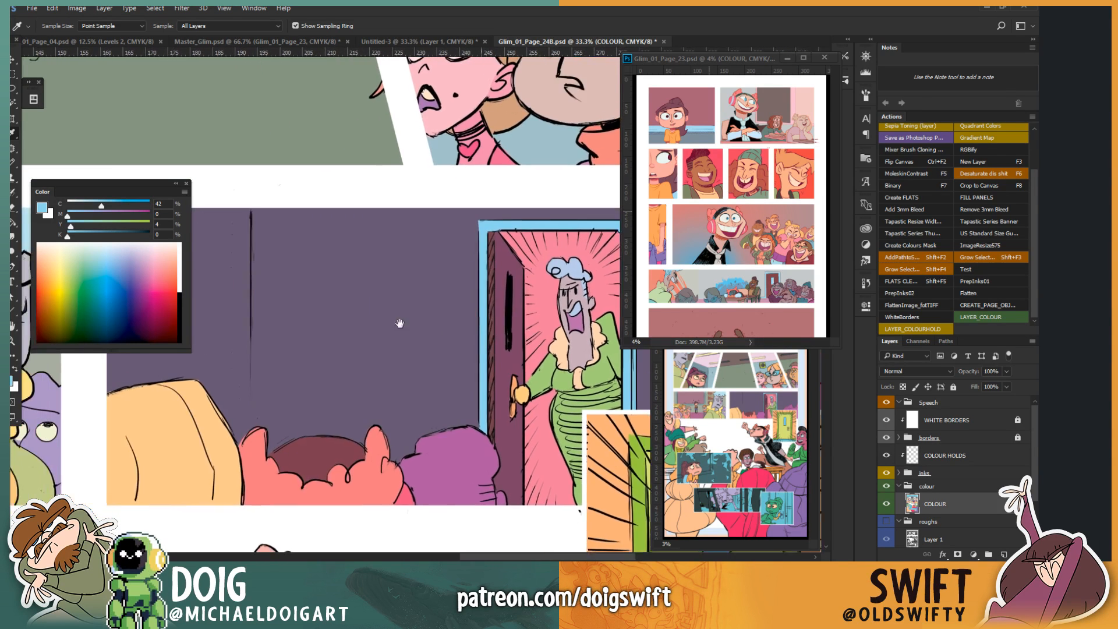
left_click_drag(332, 318, 499, 352)
left_click_drag(248, 342, 522, 379)
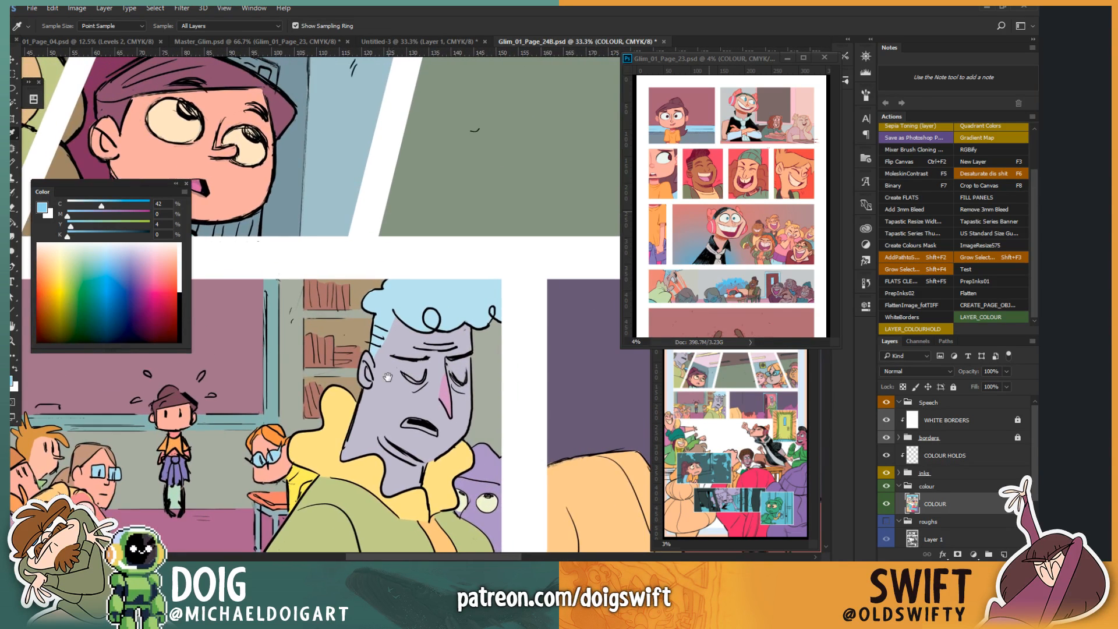
left_click(202, 457)
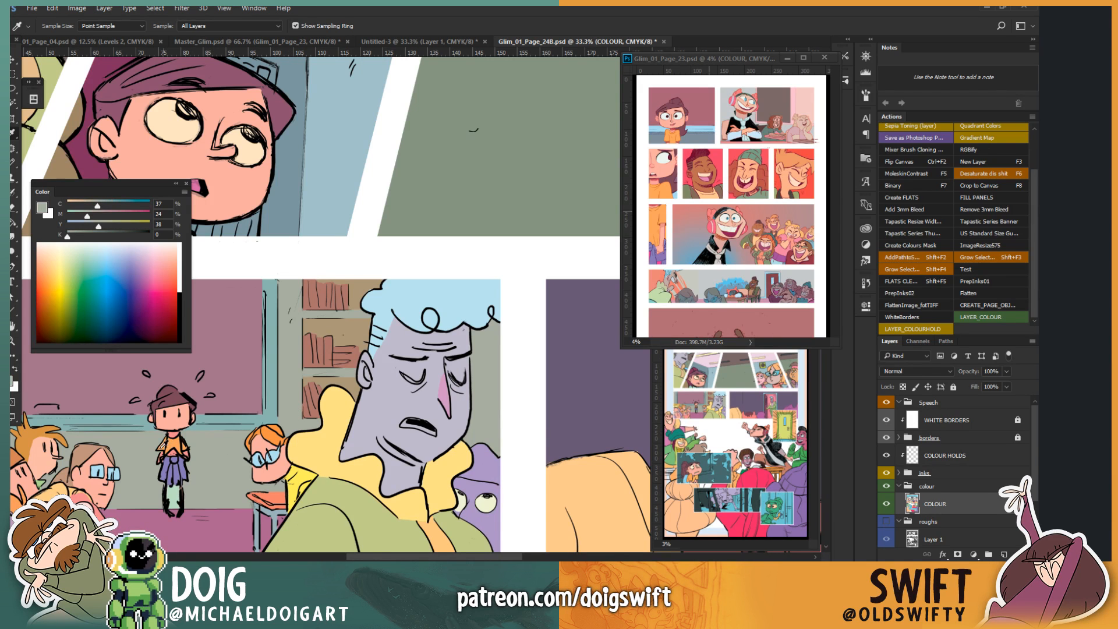
key("g")
mouse_move(198, 338)
left_mouse_down()
mouse_move(246, 329)
mouse_move(312, 413)
mouse_move(334, 384)
left_mouse_up()
Step: Sample the girl's skin tone, raise its magenta to 50%, and recolour her neck and shoulder in the slanted panel above
key("i")
left_click(302, 454)
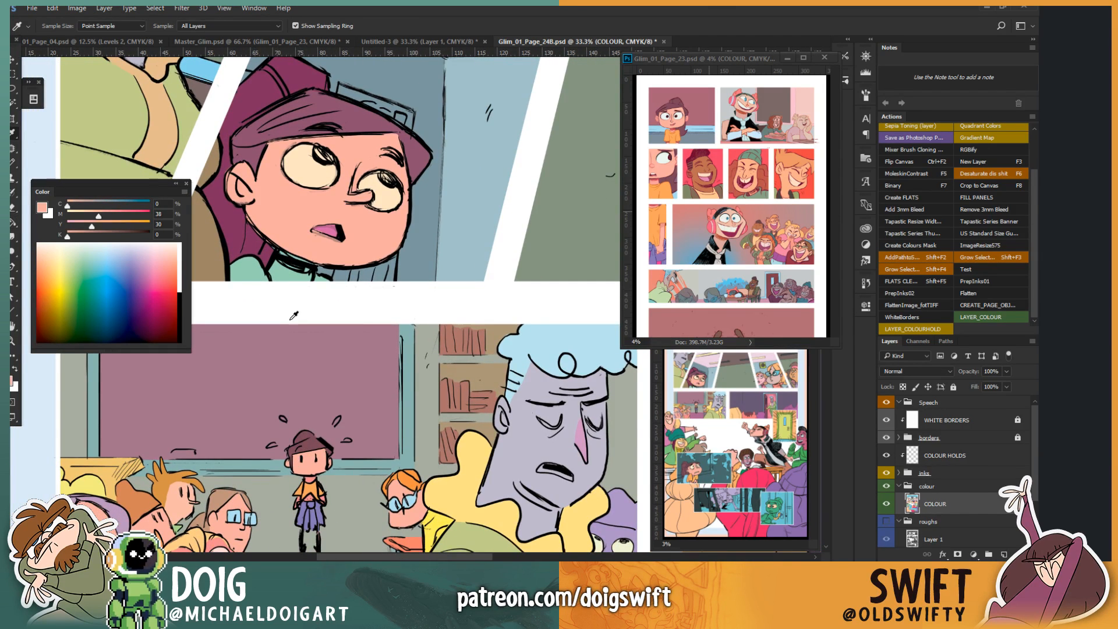
key("g")
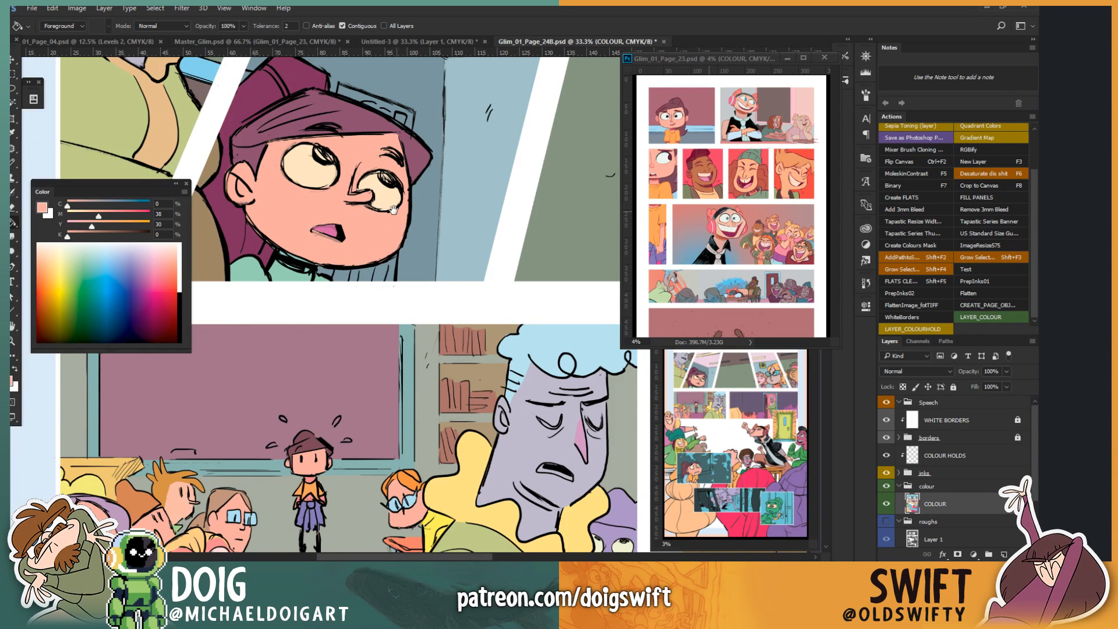
left_click_drag(357, 199, 429, 258)
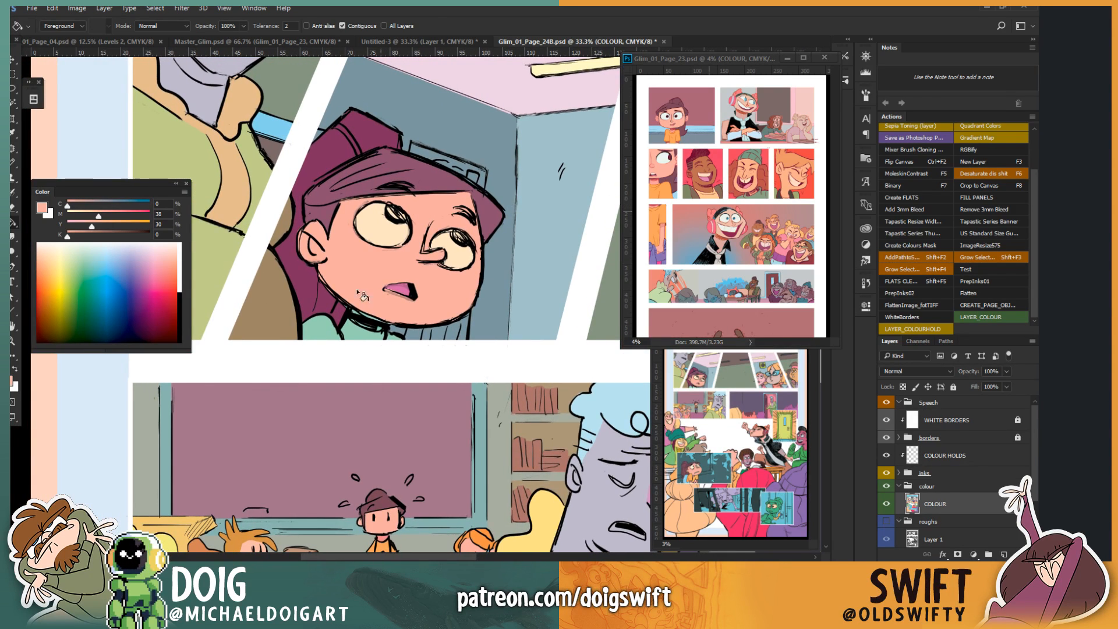
left_click_drag(103, 218, 108, 217)
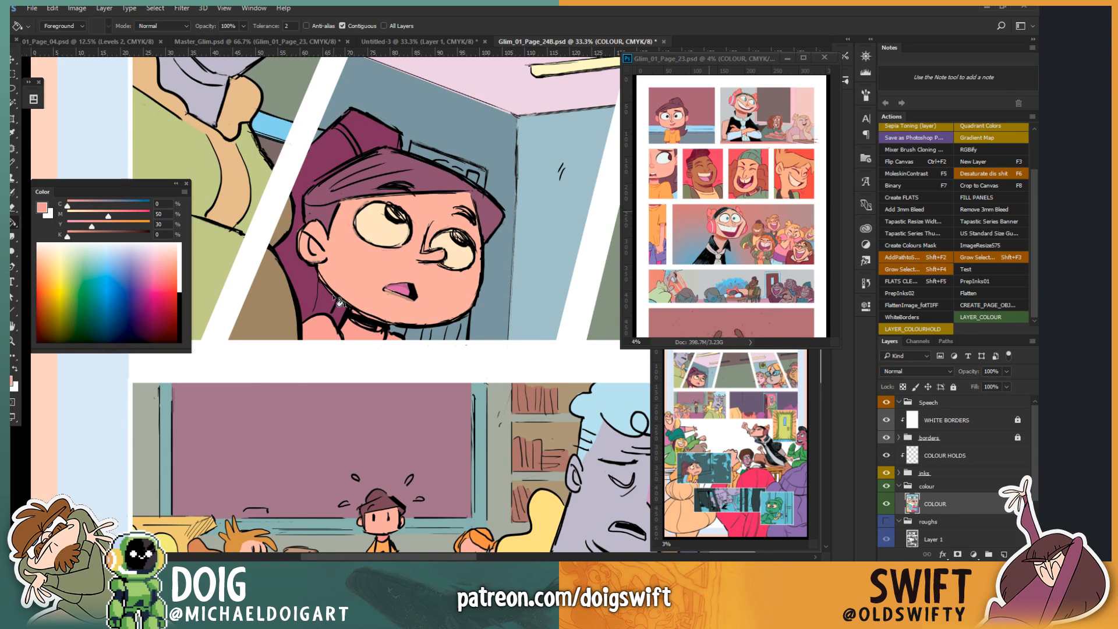
Step: Lasso the girl's shoulder below her hair and add the small piece of shirt beside her neck to the selection
key("l")
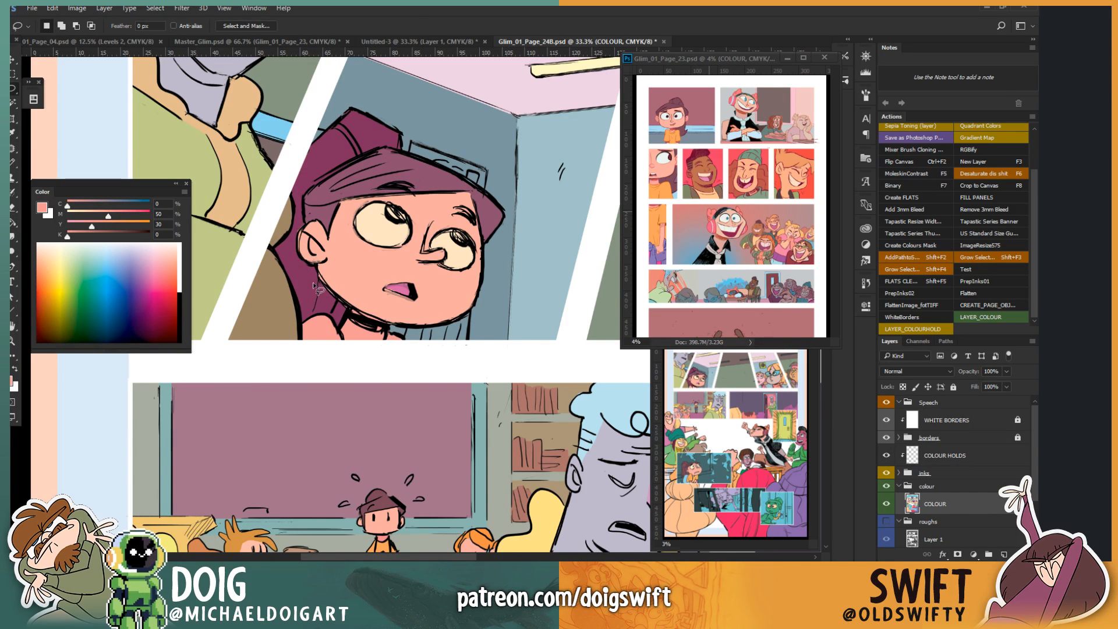
key("alt")
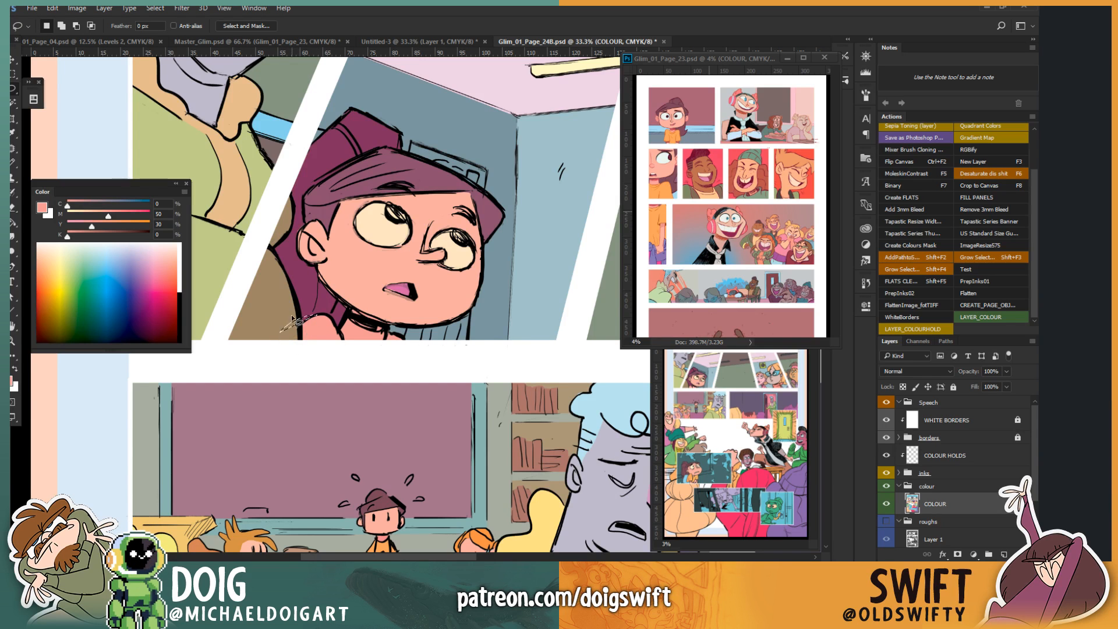
mouse_move(272, 333)
left_mouse_down()
mouse_move(300, 312)
mouse_move(331, 317)
left_mouse_up()
mouse_move(341, 331)
left_mouse_down()
mouse_move(334, 362)
mouse_move(291, 363)
mouse_move(265, 344)
left_mouse_up()
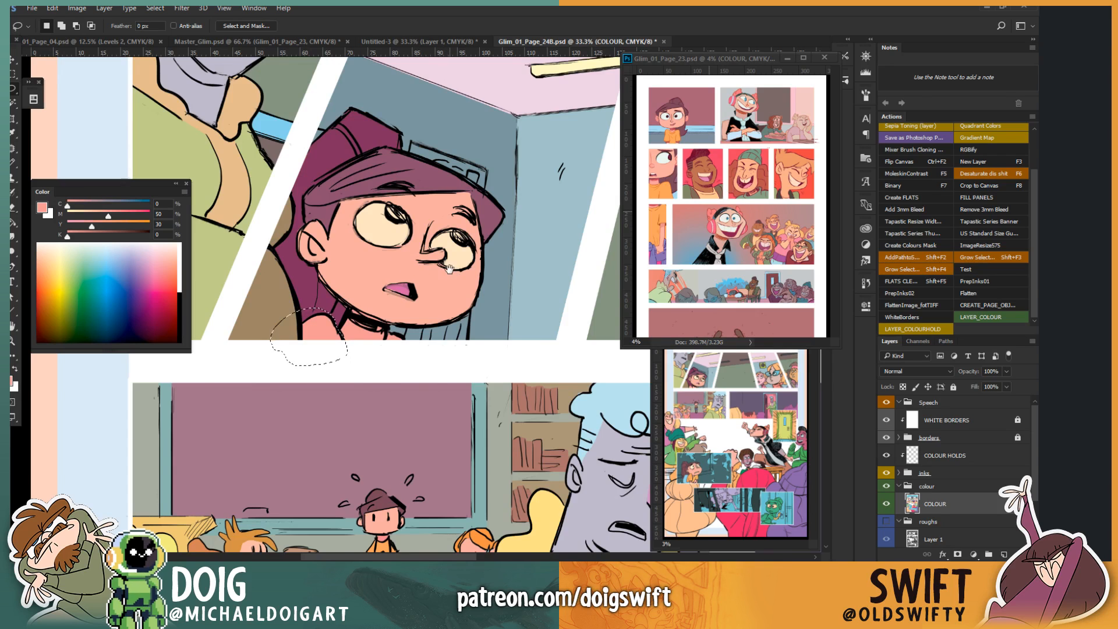
left_click_drag(449, 273, 400, 300)
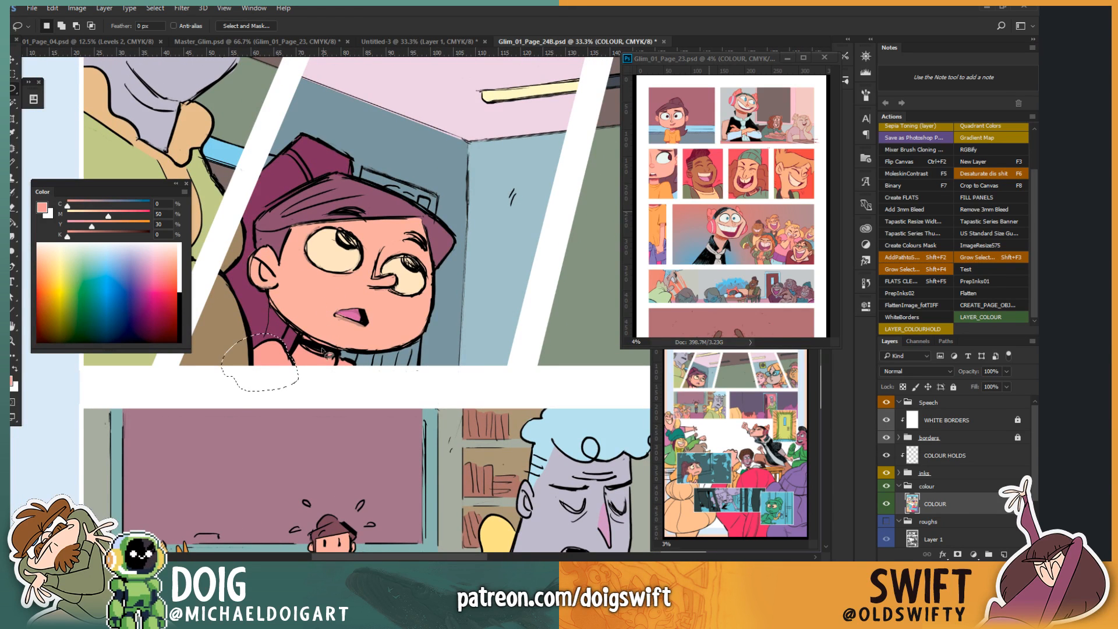
key("alt")
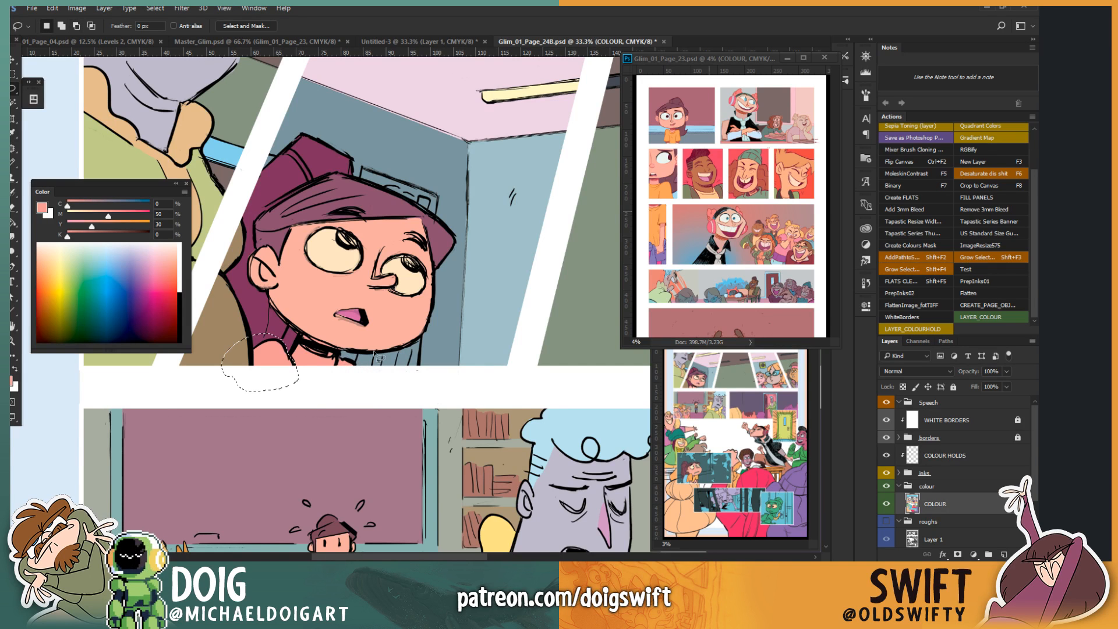
left_click_drag(332, 300, 320, 323)
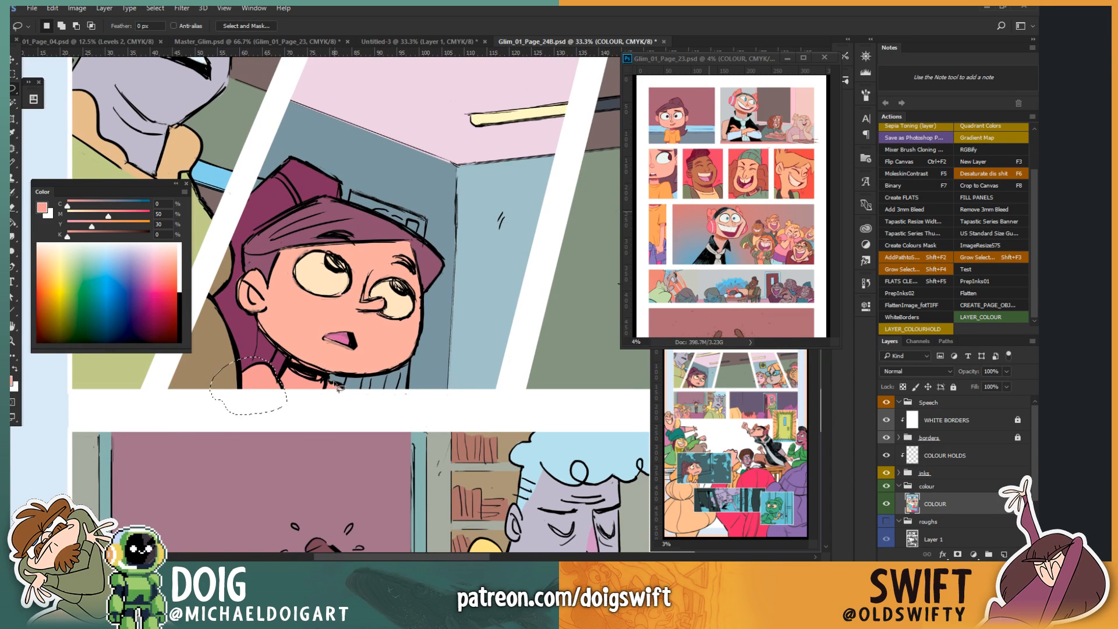
key("shift")
mouse_move(329, 377)
left_mouse_down()
mouse_move(323, 396)
mouse_move(351, 389)
mouse_move(320, 396)
left_mouse_up()
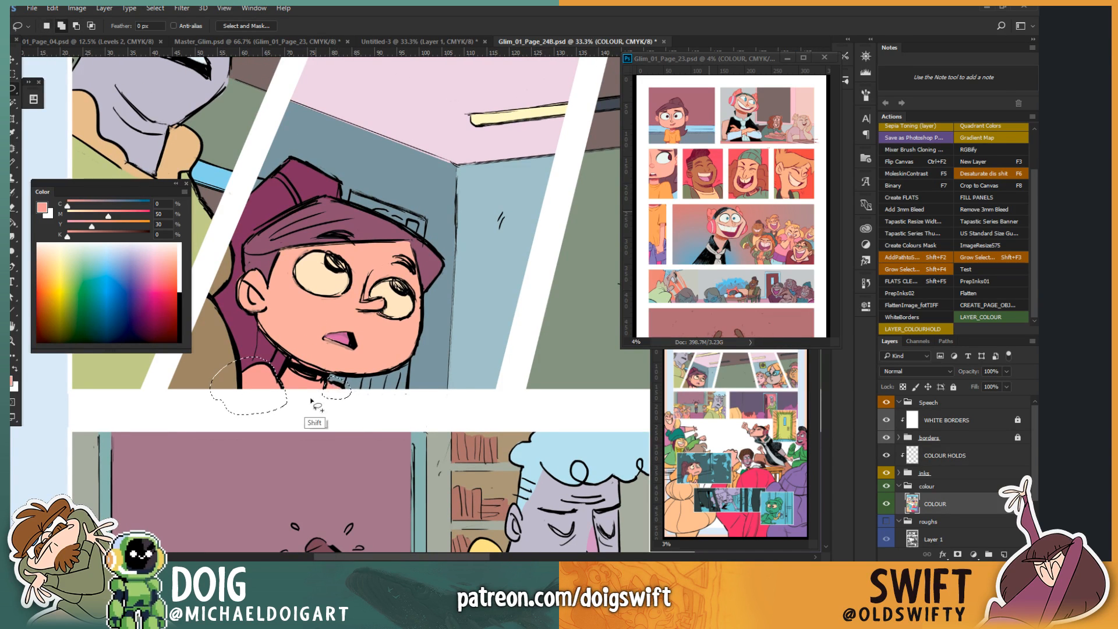
mouse_move(341, 343)
left_mouse_down()
mouse_move(351, 329)
mouse_move(410, 323)
mouse_move(341, 414)
left_mouse_up()
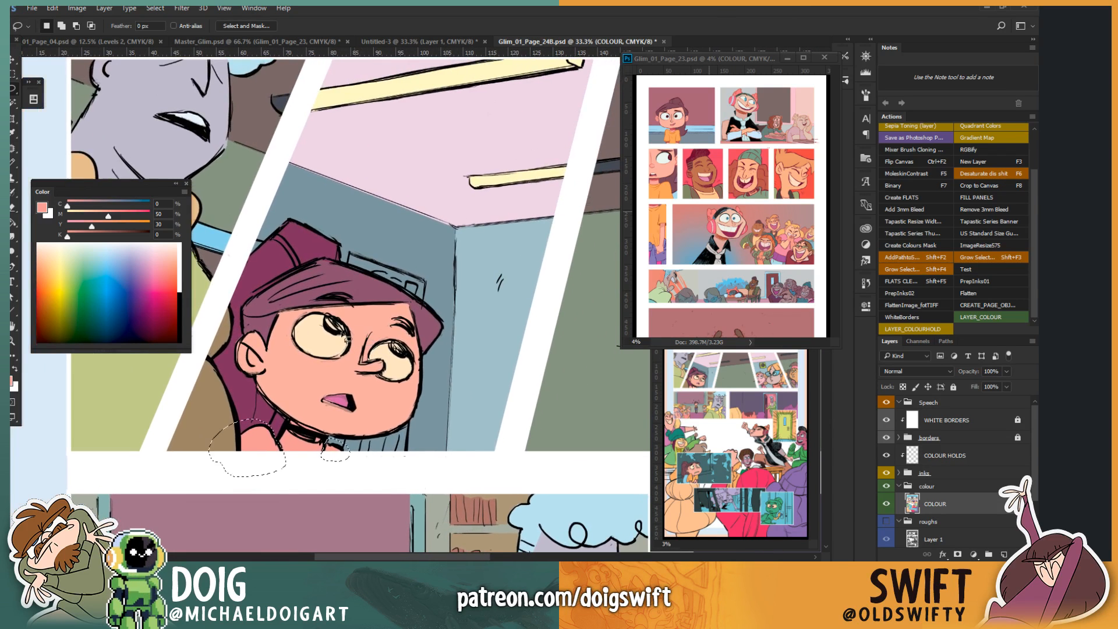
Step: Fill both selected shirt areas with the orange sampled from page 23, C 0, M 42, Y 72, K 0, and clear the selection
key("i")
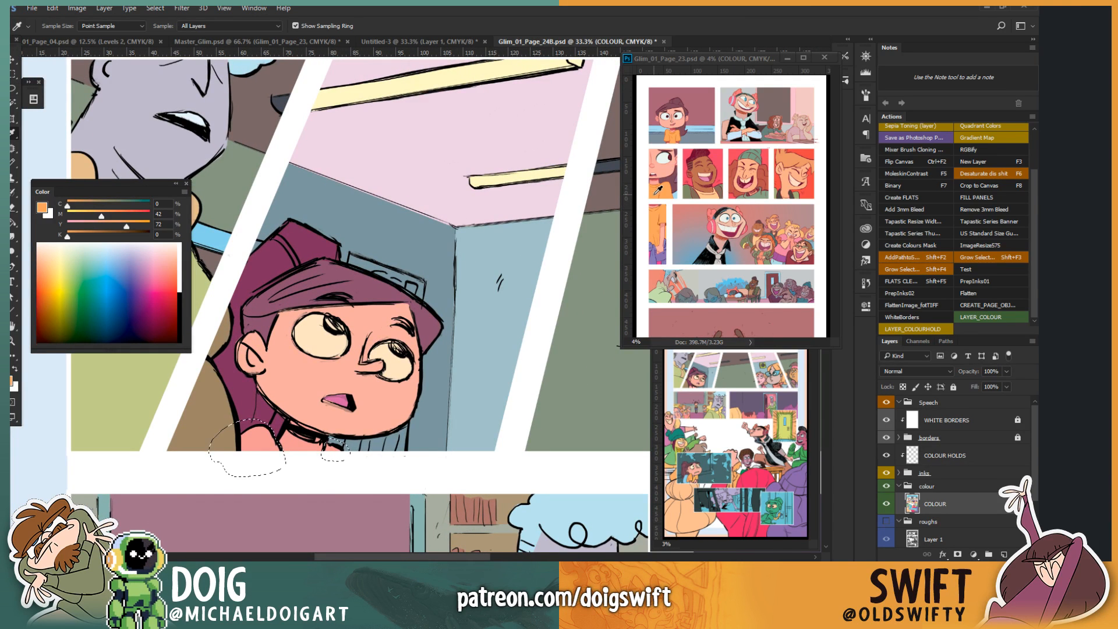
key("g")
left_click(268, 442)
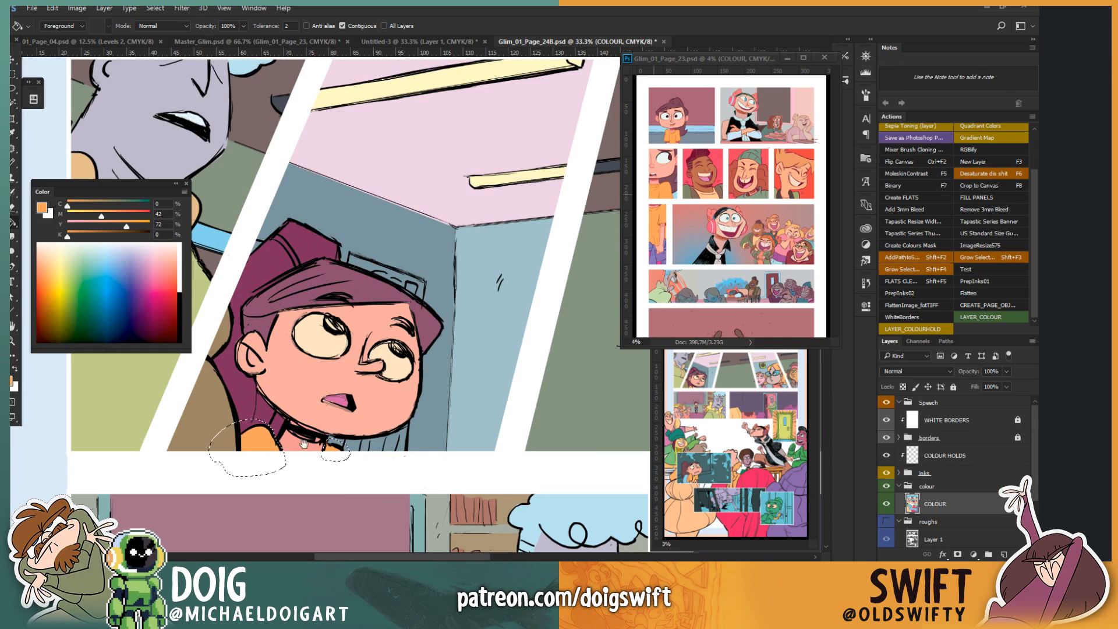
left_click(334, 445)
left_click_drag(328, 386, 325, 372)
key("ctrl+d")
Step: Lasso the box-shaped object on the wall directly behind the girl's hair in the slanted panel
left_click_drag(390, 274, 319, 375)
key("l")
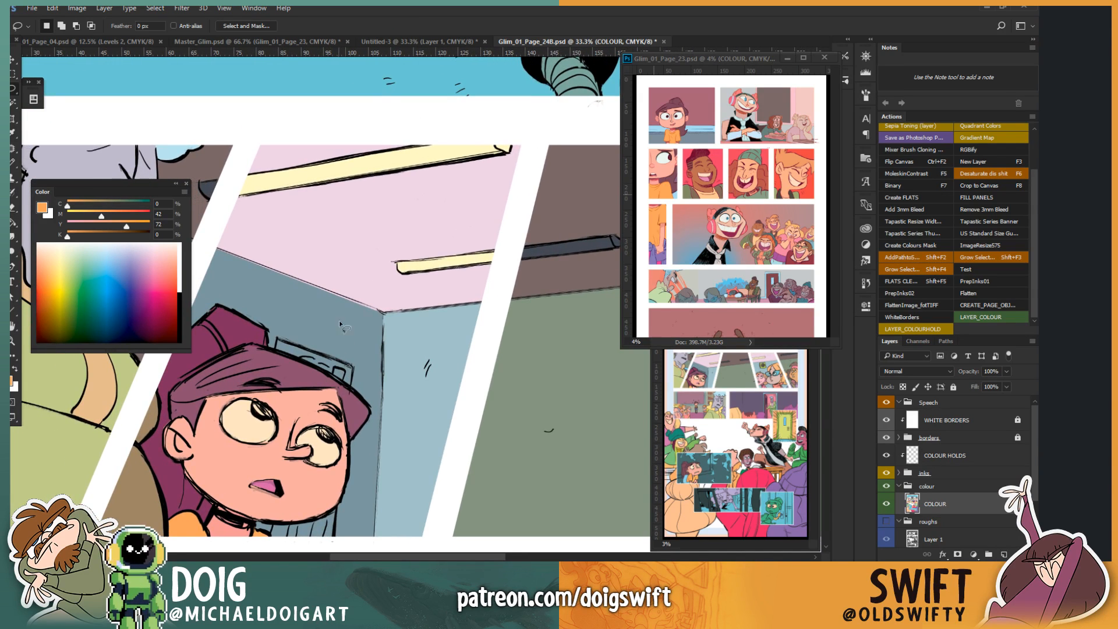
left_click(348, 377, "alt")
left_click(350, 388, "alt")
left_click(352, 371, "alt")
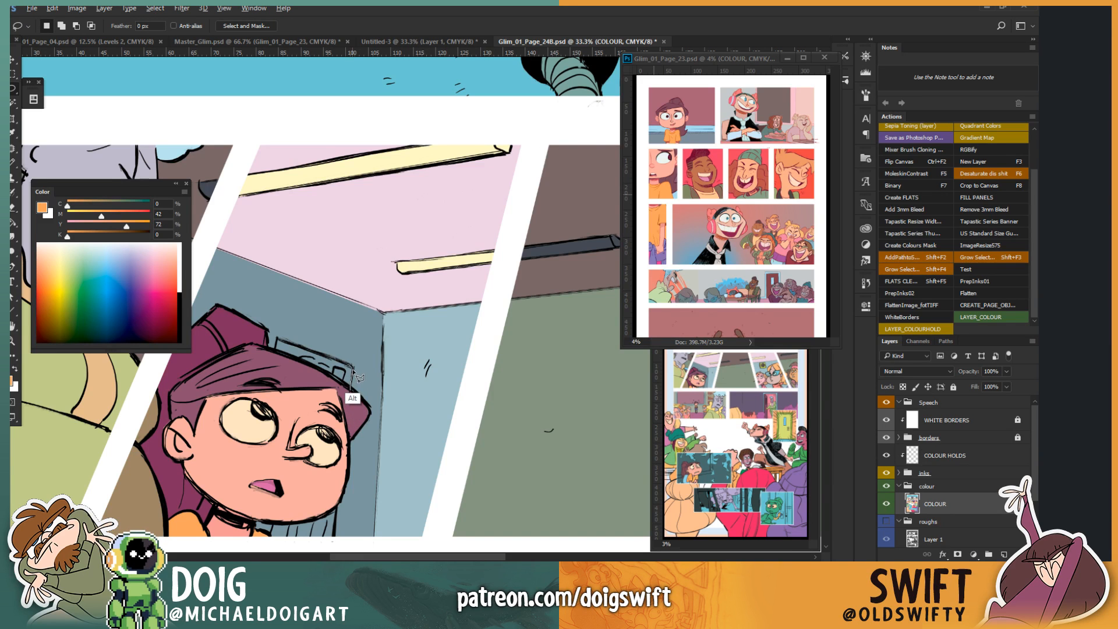
left_click(345, 360, "alt")
left_click(277, 339, "alt")
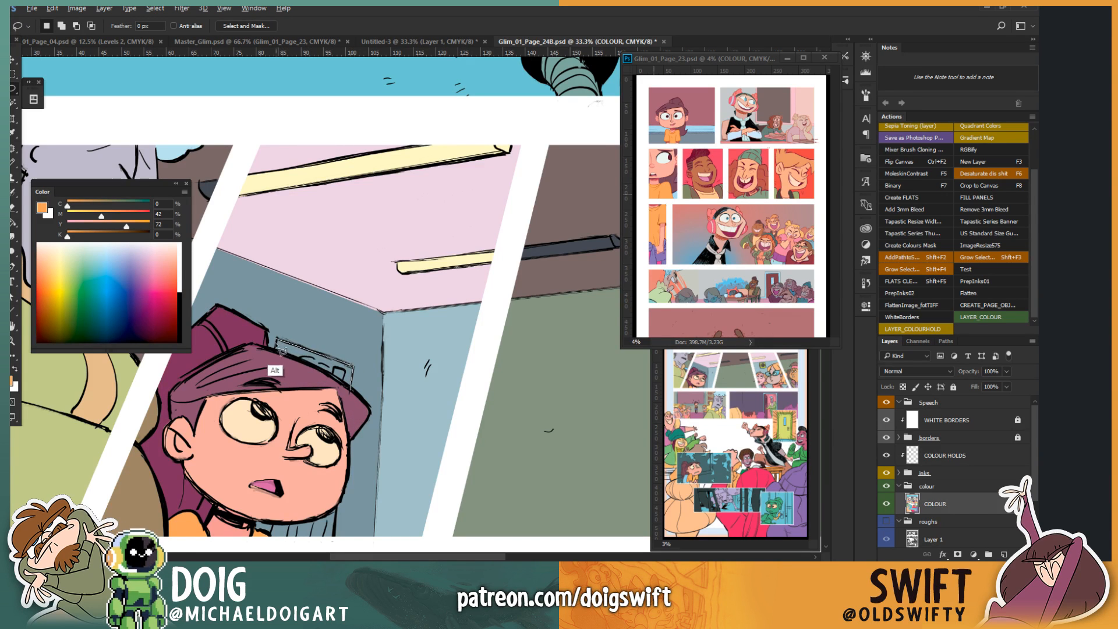
left_click(273, 366, "alt")
left_click(337, 384, "alt")
left_click(348, 392, "alt")
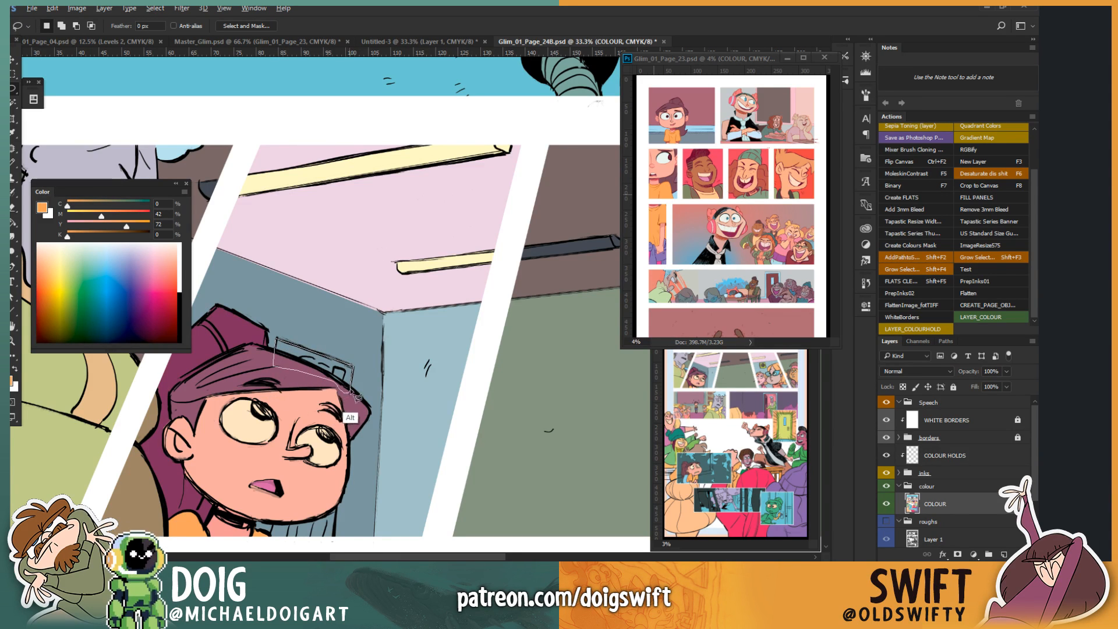
Step: Set the fill colour to C 40, M 67, Y 72, K 0 and fill the selected object behind the girl's hair
left_click_drag(68, 205, 90, 204)
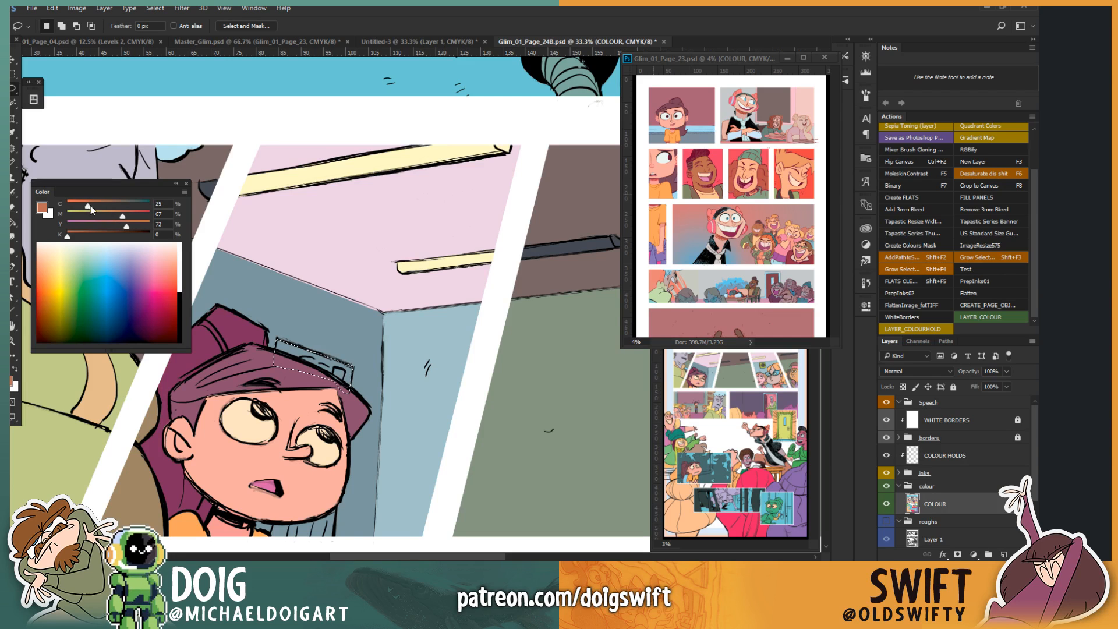
key("g")
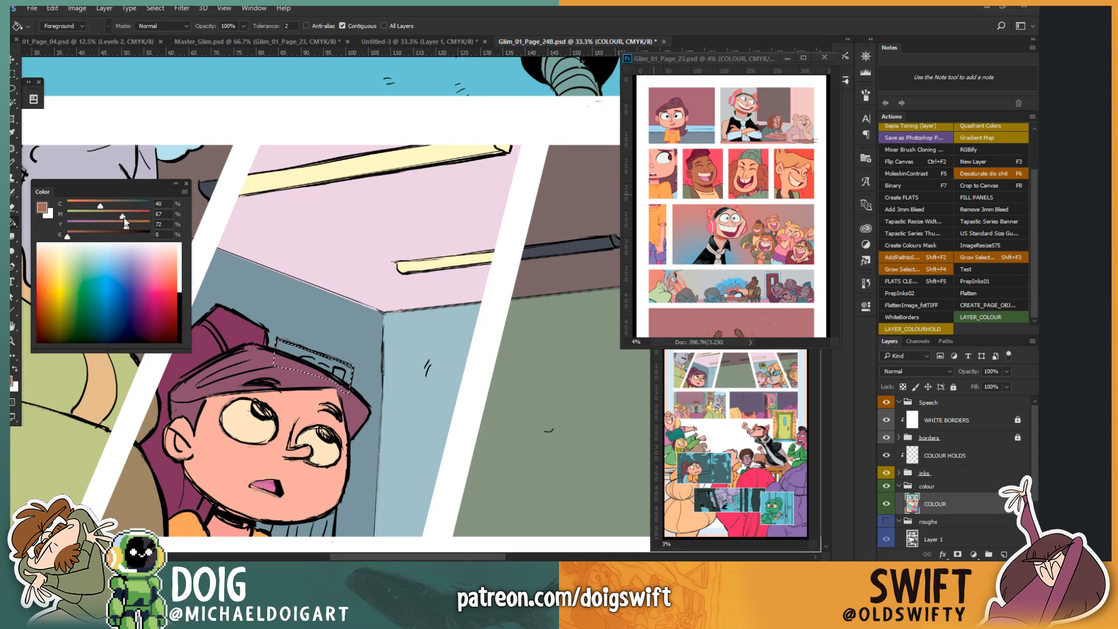
left_click(311, 364)
Step: Lasso the striped background object below the girl's chin, fill it with the same brown, and clear the selection
left_click_drag(280, 487, 307, 341)
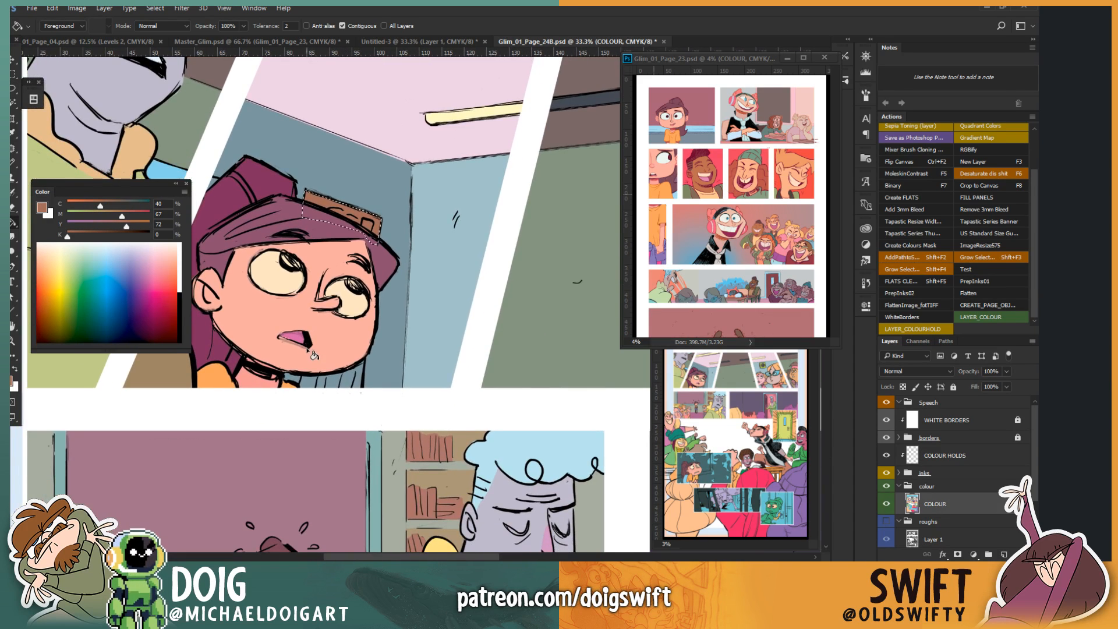
key("l")
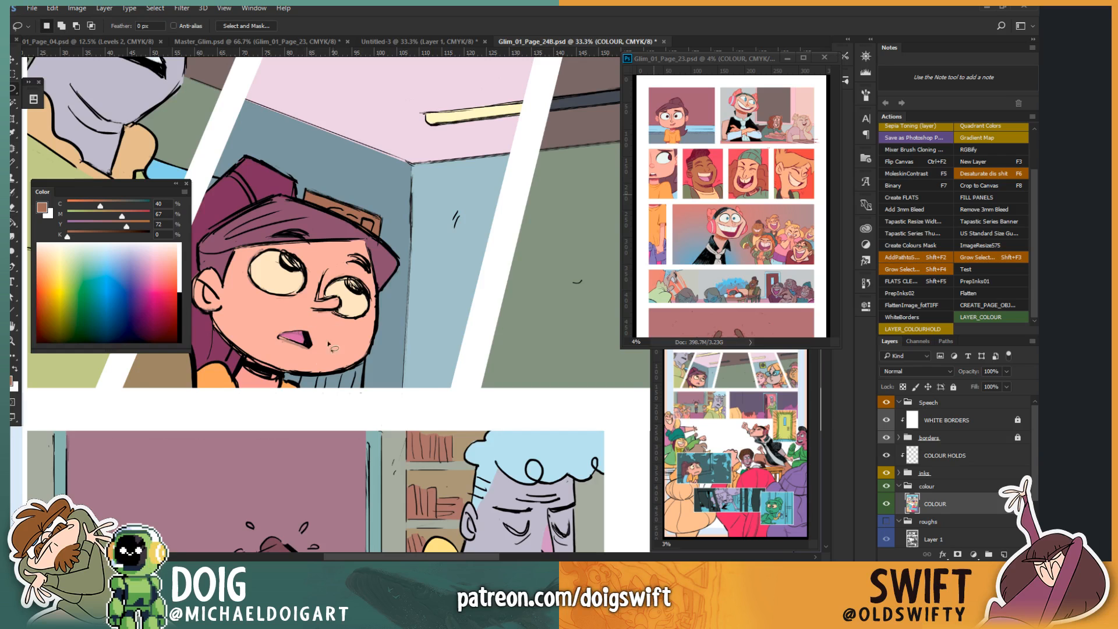
left_click(367, 351, "alt")
mouse_move(368, 394)
left_mouse_down()
mouse_move(328, 412)
mouse_move(254, 392)
mouse_move(298, 343)
mouse_move(376, 340)
left_mouse_up()
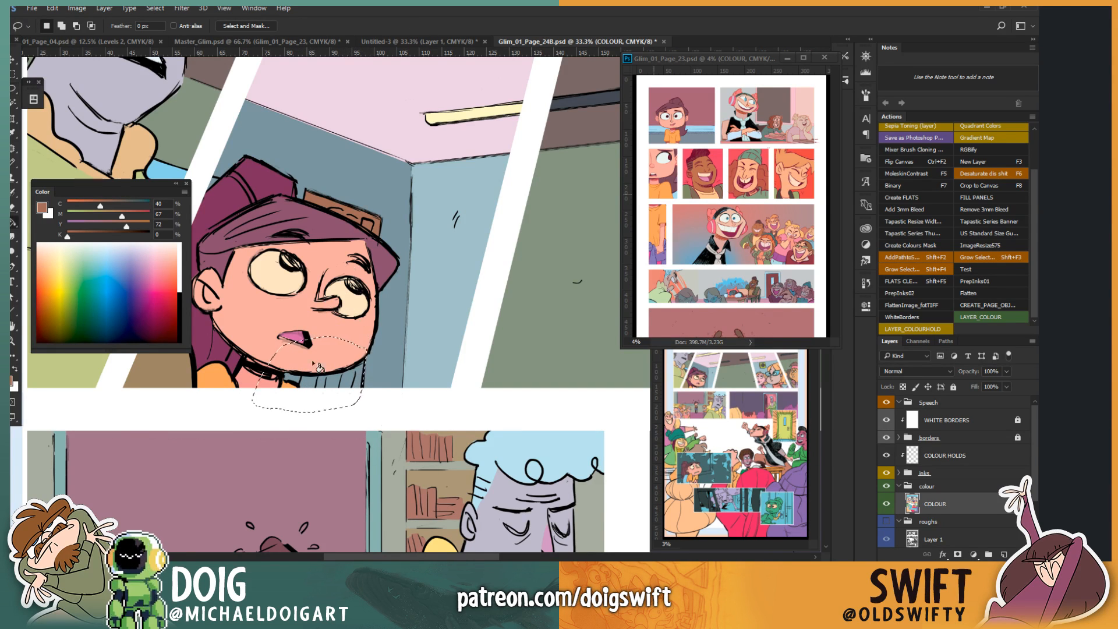
key("g")
left_click(340, 384)
left_click_drag(339, 274, 344, 332)
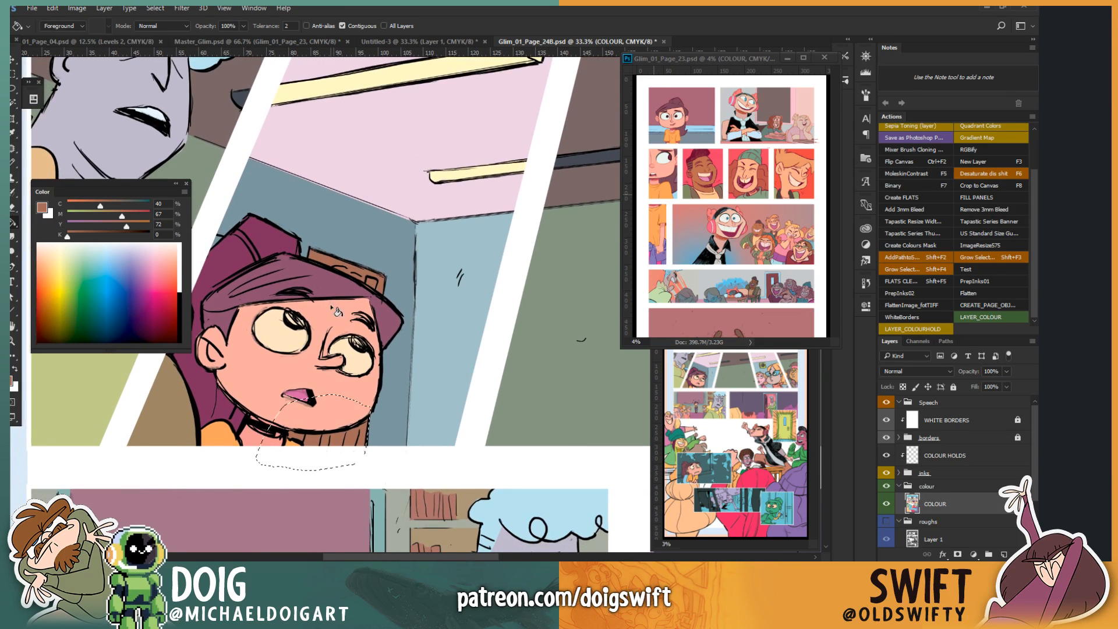
key("ctrl+d")
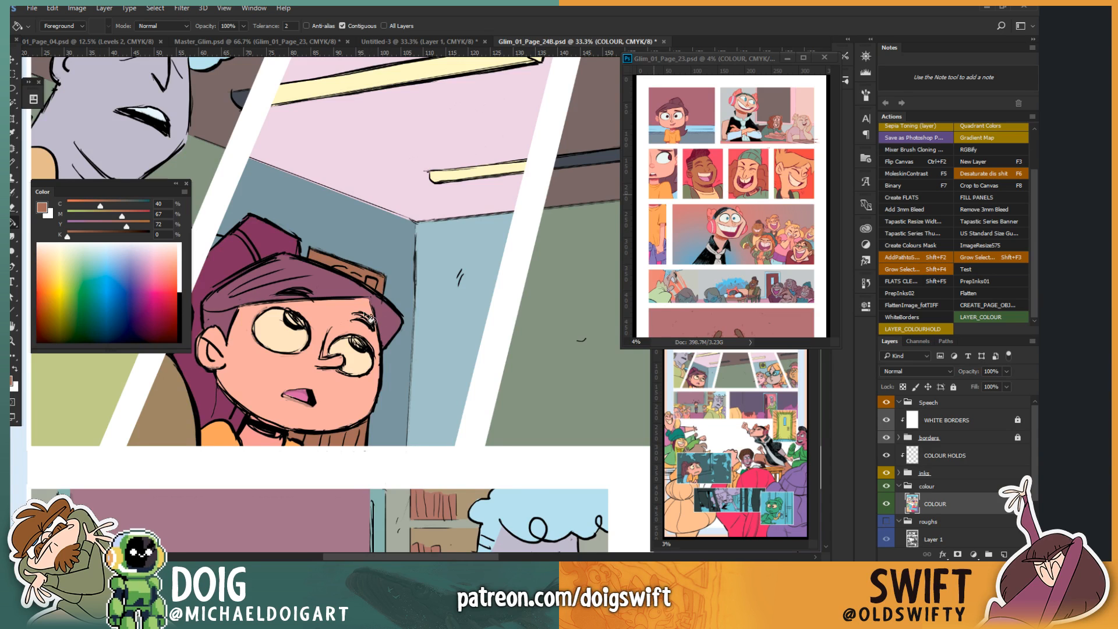
Step: Recolour the green wall speaker above the woman in blue glasses with the same brown, and sample the dark ceiling light
left_click_drag(414, 300, 364, 324)
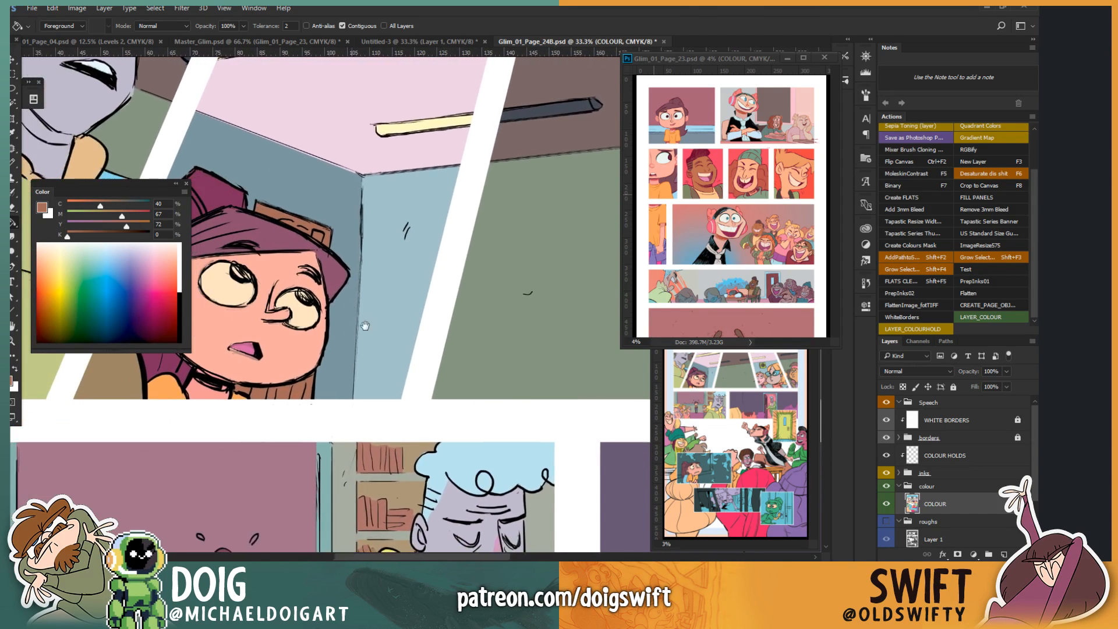
left_click_drag(318, 285, 368, 383)
left_click_drag(353, 323, 362, 281)
mouse_move(354, 364)
left_mouse_down()
mouse_move(314, 344)
mouse_move(347, 341)
mouse_move(274, 334)
mouse_move(258, 367)
mouse_move(259, 429)
mouse_move(363, 433)
left_mouse_up()
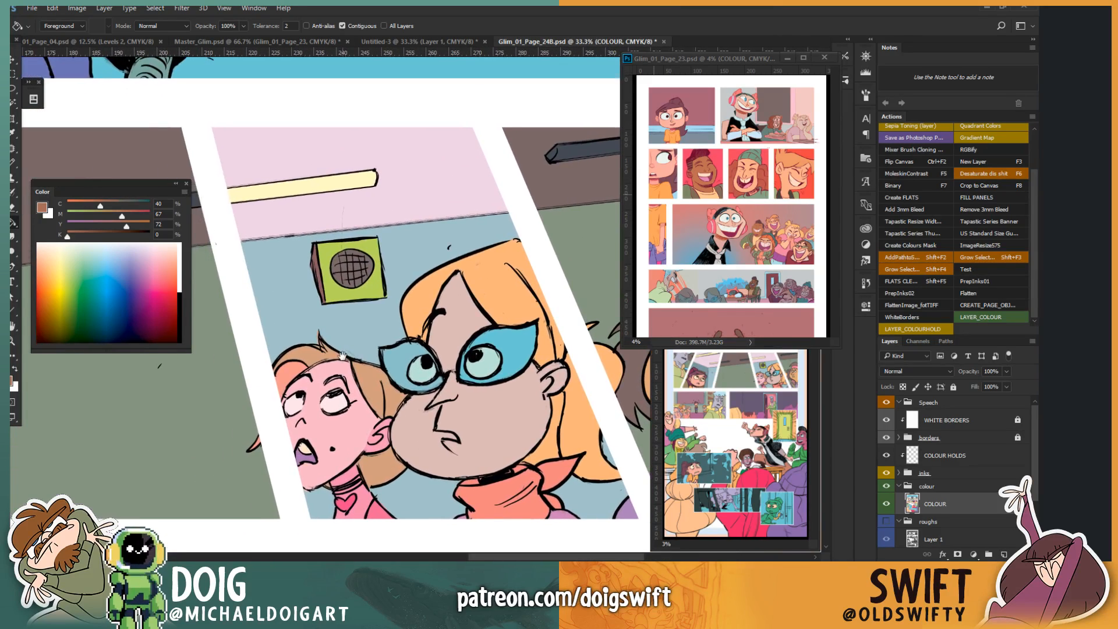
left_click_drag(412, 282, 393, 319)
left_click(477, 250)
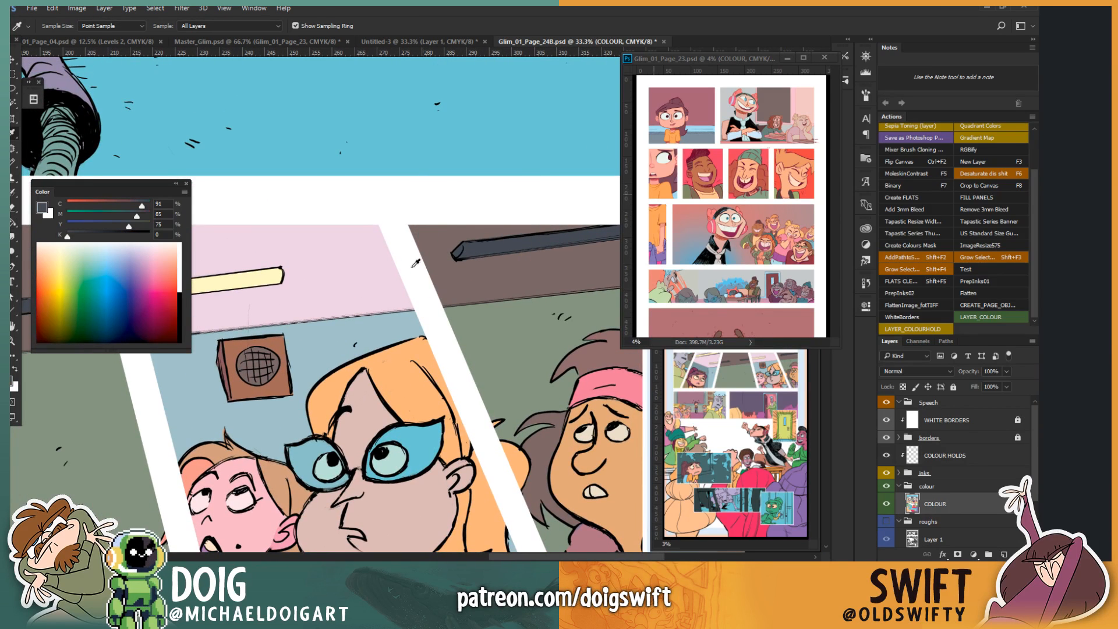
Step: Sample the frightened girl's skin tone, C 0, M 36, Y 26, K 0, from the dark teal inset for the crawling figure below
key("ctrl+minus")
key("ctrl+minus")
key("ctrl+minus")
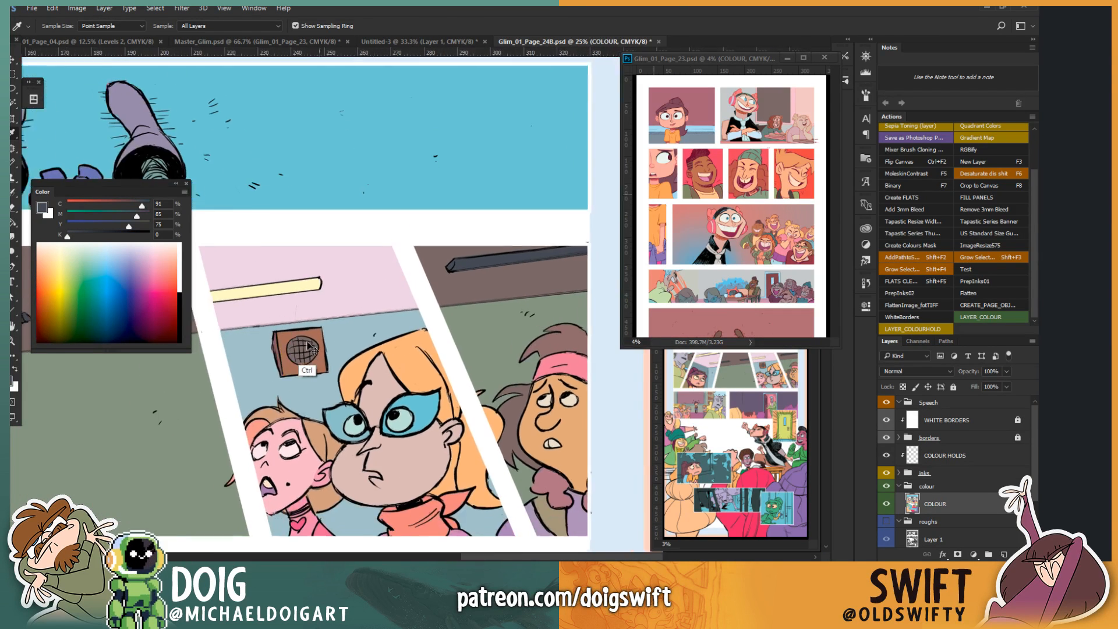
mouse_move(195, 370)
left_mouse_down()
mouse_move(312, 371)
mouse_move(338, 280)
left_mouse_up()
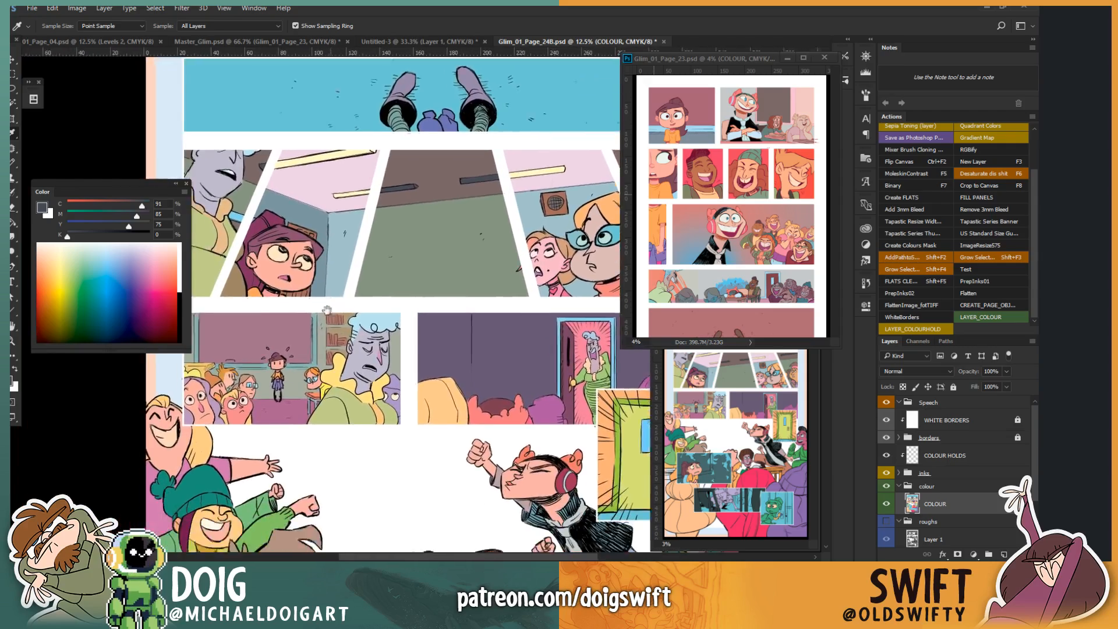
left_click_drag(317, 384, 344, 291)
mouse_move(320, 407)
left_mouse_down()
mouse_move(343, 273)
mouse_move(342, 287)
mouse_move(291, 192)
mouse_move(244, 233)
mouse_move(307, 337)
left_mouse_up()
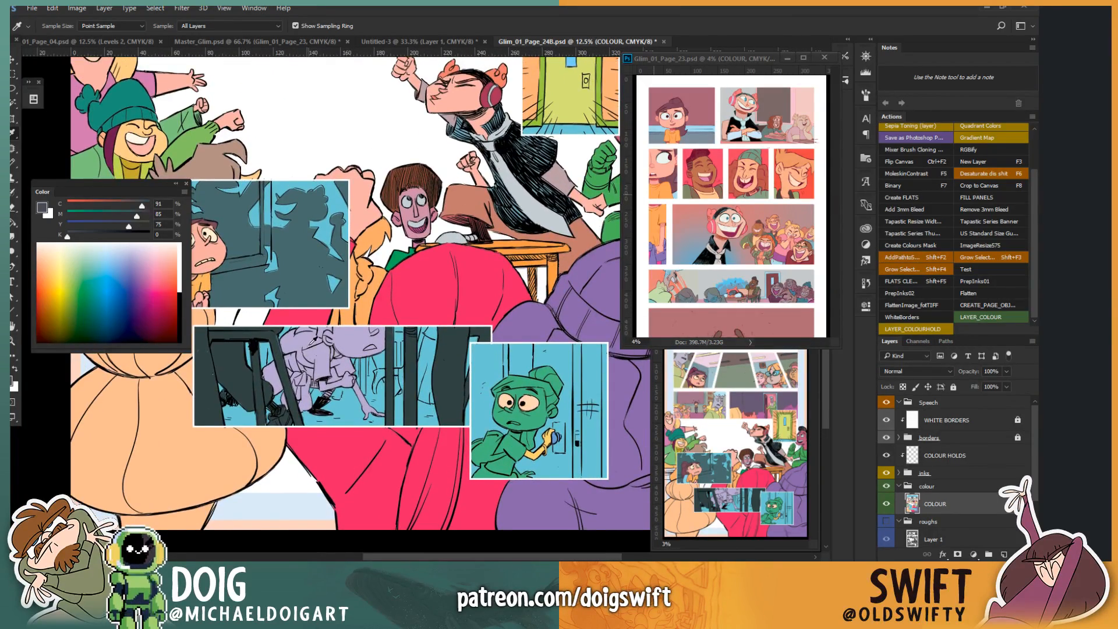
key("ctrl+plus")
key("ctrl+plus")
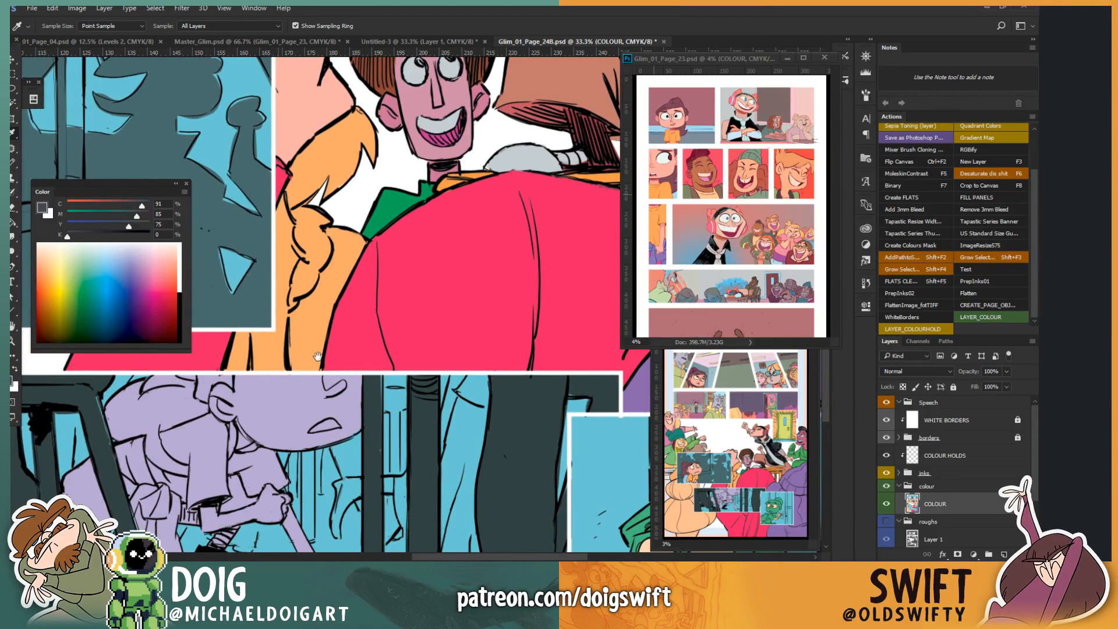
key("ctrl+plus")
left_click_drag(275, 374, 357, 555)
left_click(381, 270)
left_click_drag(278, 519, 307, 257)
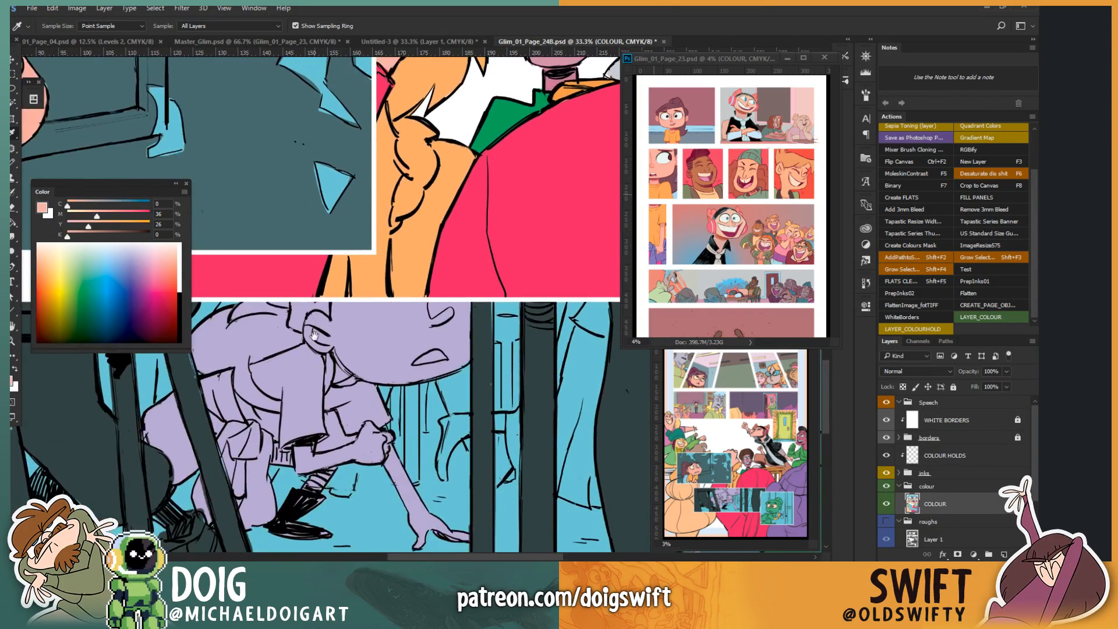
Step: Lasso the crawling girl's face and ear, fill them with the sampled skin tone, and clear the selection
key("l")
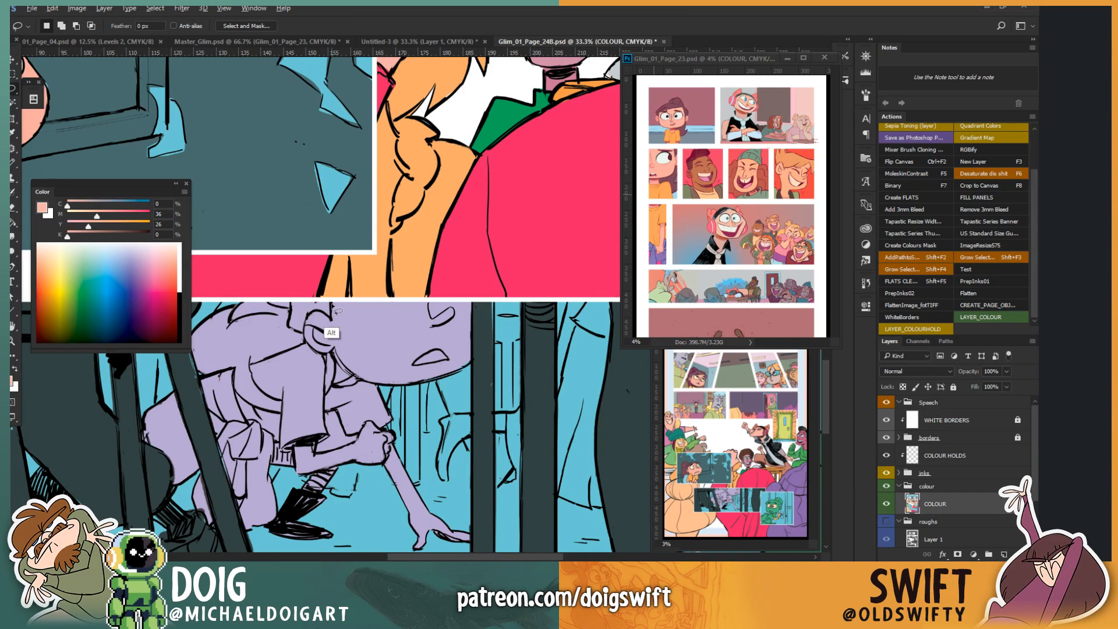
mouse_move(331, 301)
left_mouse_down()
mouse_move(306, 316)
mouse_move(310, 347)
mouse_move(336, 350)
mouse_move(347, 373)
mouse_move(400, 402)
mouse_move(469, 395)
mouse_move(495, 363)
mouse_move(480, 299)
mouse_move(342, 285)
left_mouse_up()
key("alt+BackSpace")
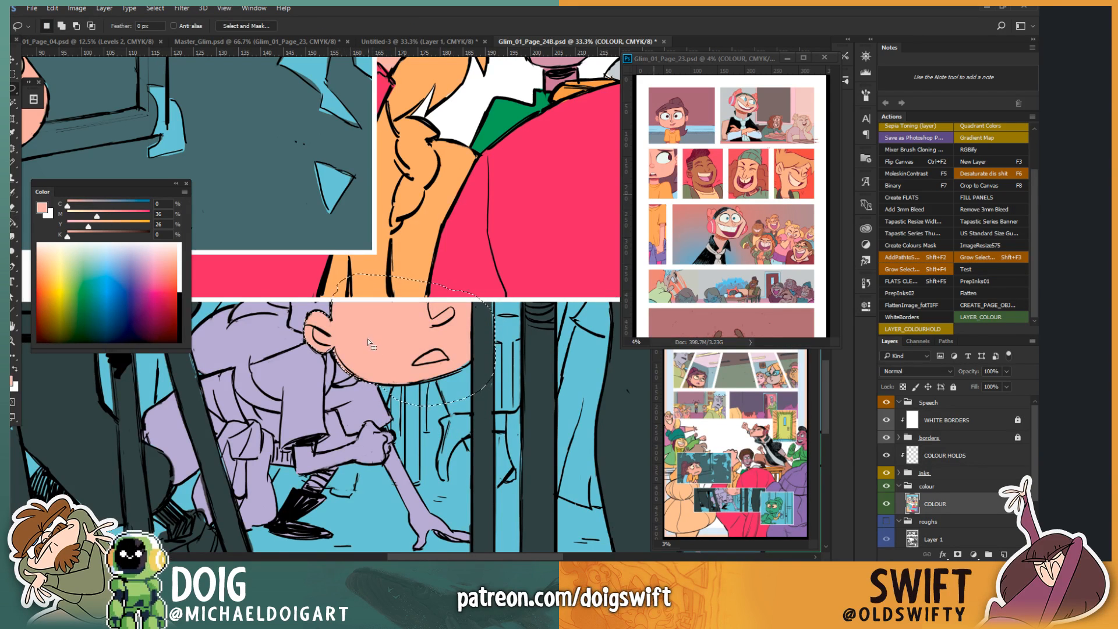
key("ctrl+d")
Step: Lasso the lilac area above the crawling girl's back, fill it with the background blue, C 54, M 0, Y 18, K 0, and clear the selection
left_click_drag(329, 321, 384, 346)
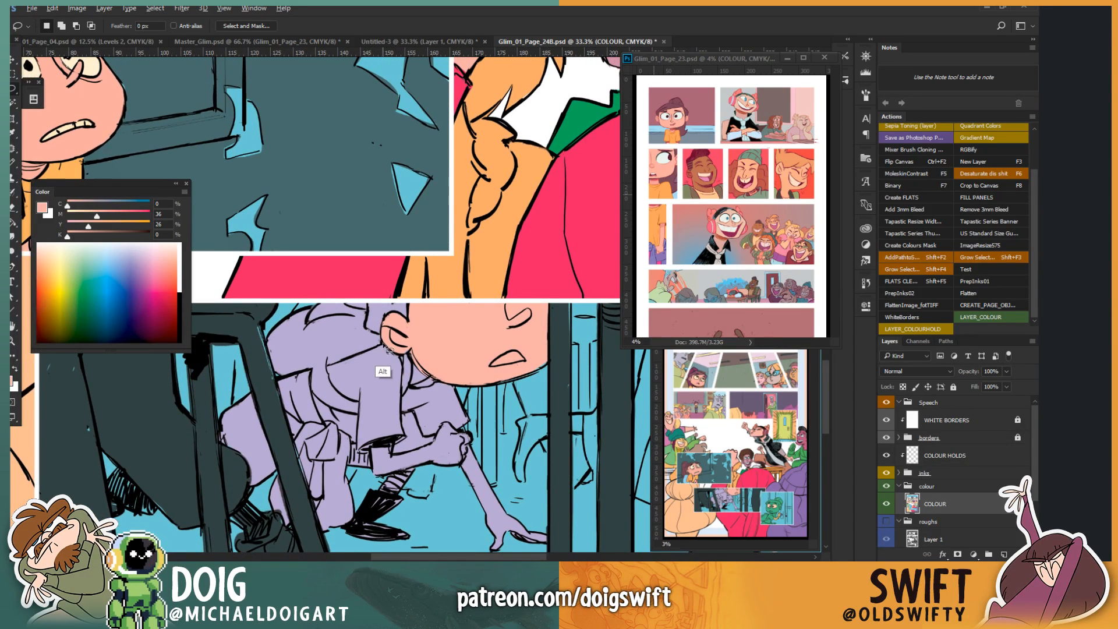
left_click(385, 347, "alt")
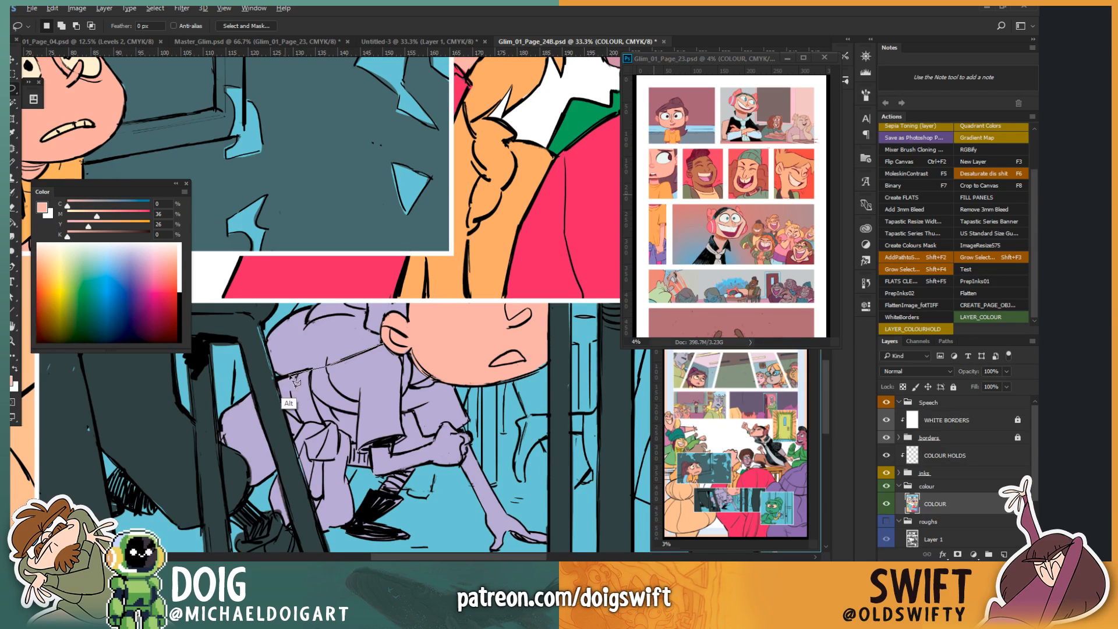
mouse_move(297, 372)
left_mouse_down()
mouse_move(272, 380)
mouse_move(250, 336)
mouse_move(309, 281)
mouse_move(436, 276)
mouse_move(443, 307)
mouse_move(390, 345)
left_mouse_up()
left_click_drag(374, 252, 359, 324)
key("i")
left_click(399, 156)
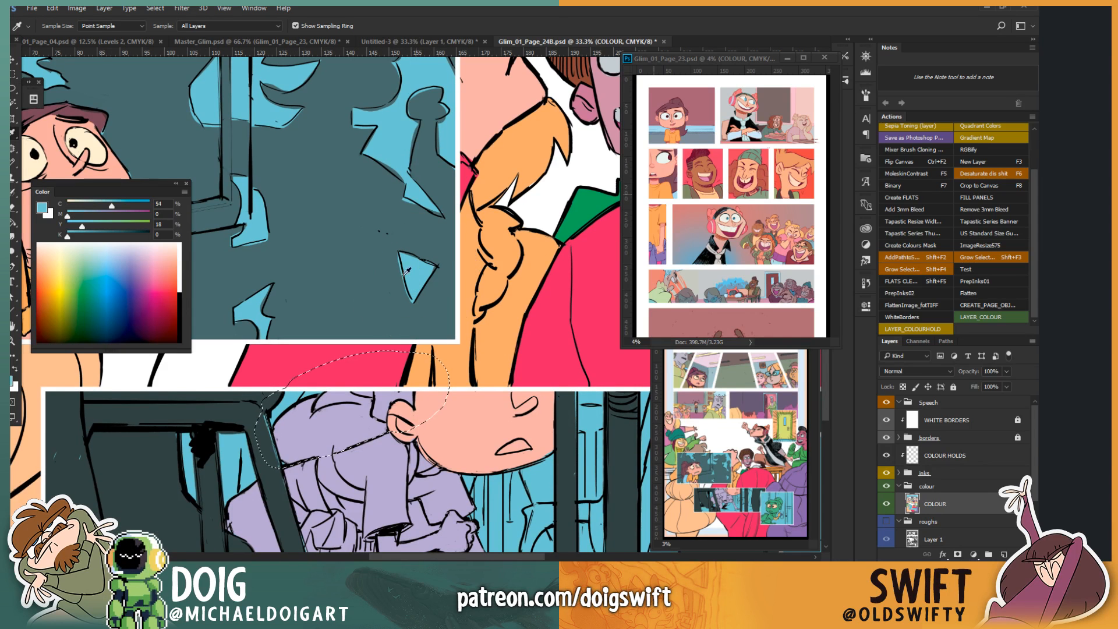
key("g")
left_click(337, 435)
key("ctrl+d")
Step: Lasso the crawling girl's hair above her ear, fill it with the hair colour sampled from page 23, C 64, M 88, Y 66, K 0, and deselect
left_click_drag(337, 435, 341, 362)
key("l")
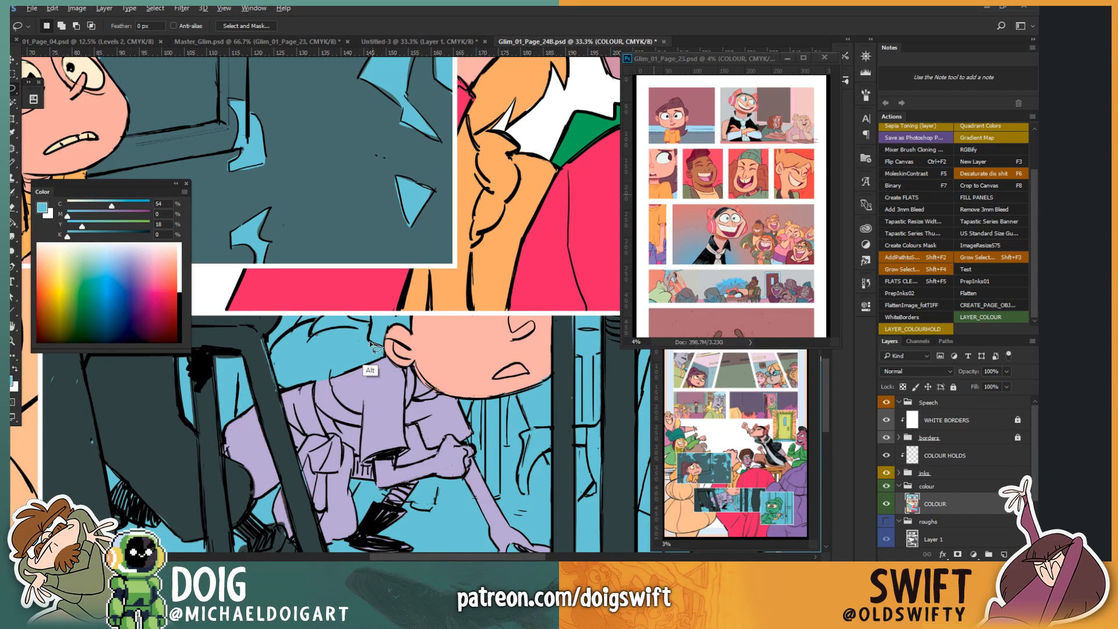
mouse_move(371, 317)
left_mouse_down()
mouse_move(414, 307)
mouse_move(414, 350)
mouse_move(373, 343)
left_mouse_up()
key("i")
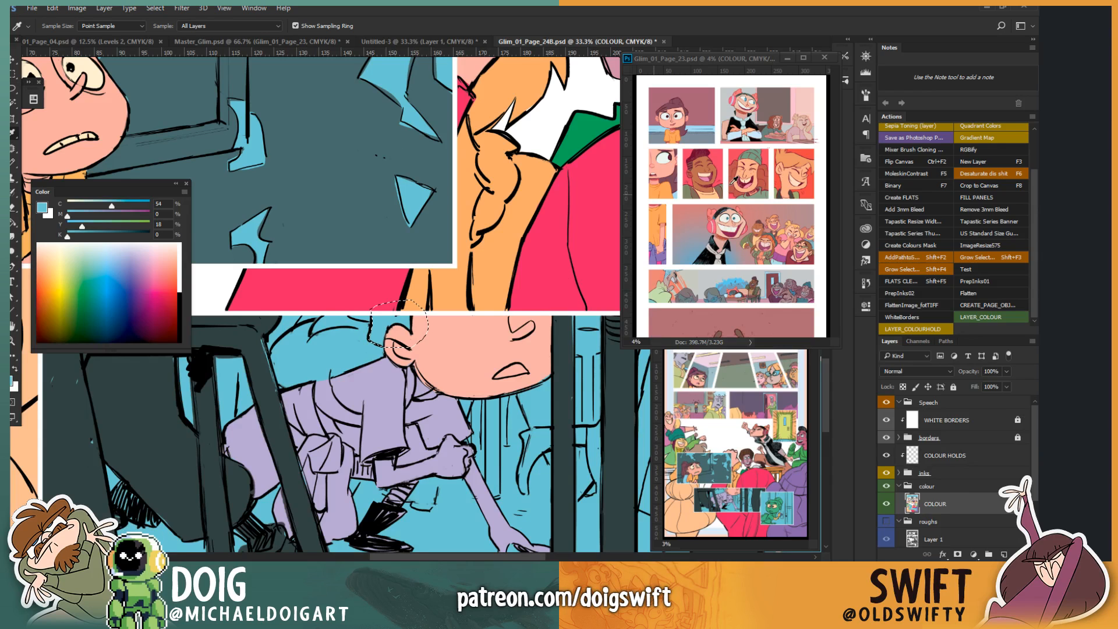
left_click(674, 101)
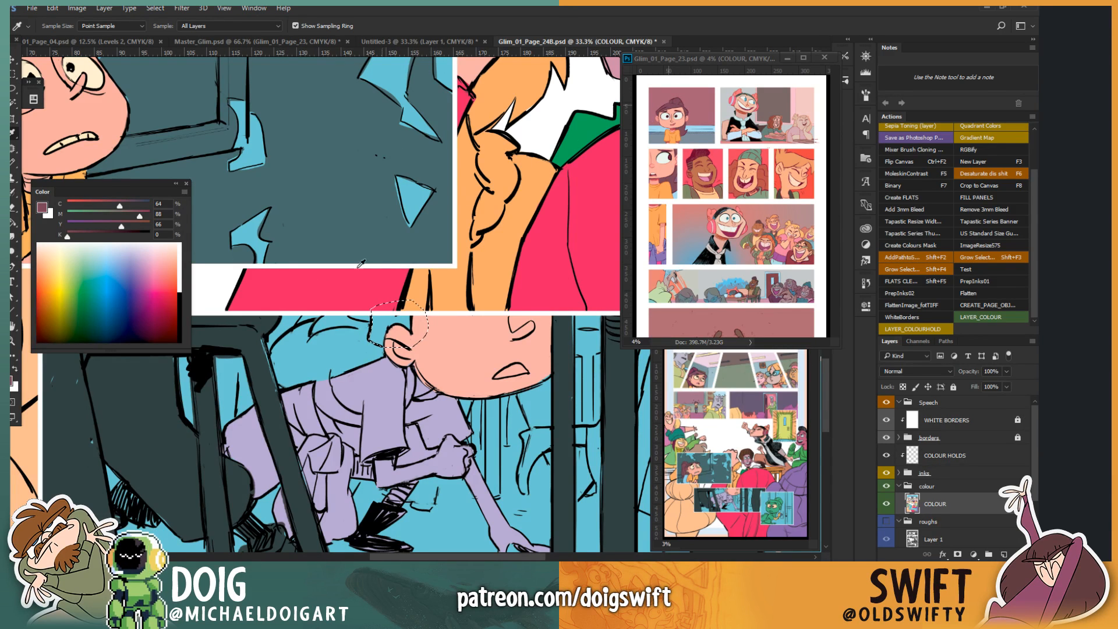
key("g")
left_click(373, 327)
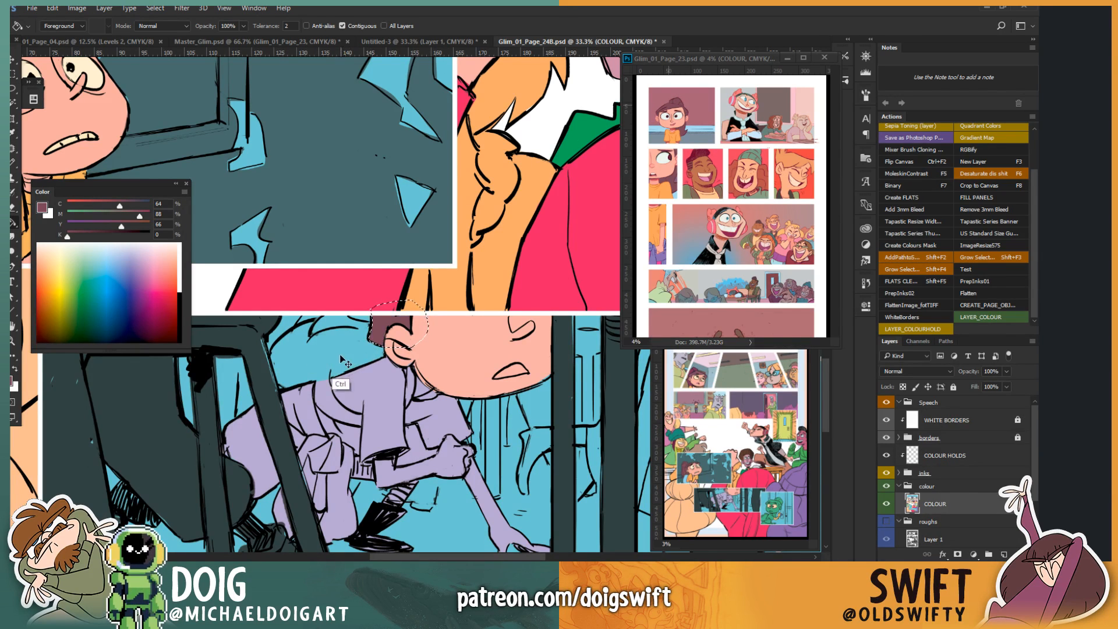
key("ctrl+d")
Step: Lasso the hair strand extending behind the crawling girl's head, fill it with the same hair colour, and clear the selection
key("l")
mouse_move(371, 333)
left_mouse_down()
mouse_move(308, 336)
mouse_move(316, 319)
mouse_move(297, 316)
mouse_move(338, 295)
mouse_move(428, 309)
mouse_move(416, 336)
mouse_move(376, 325)
left_mouse_up()
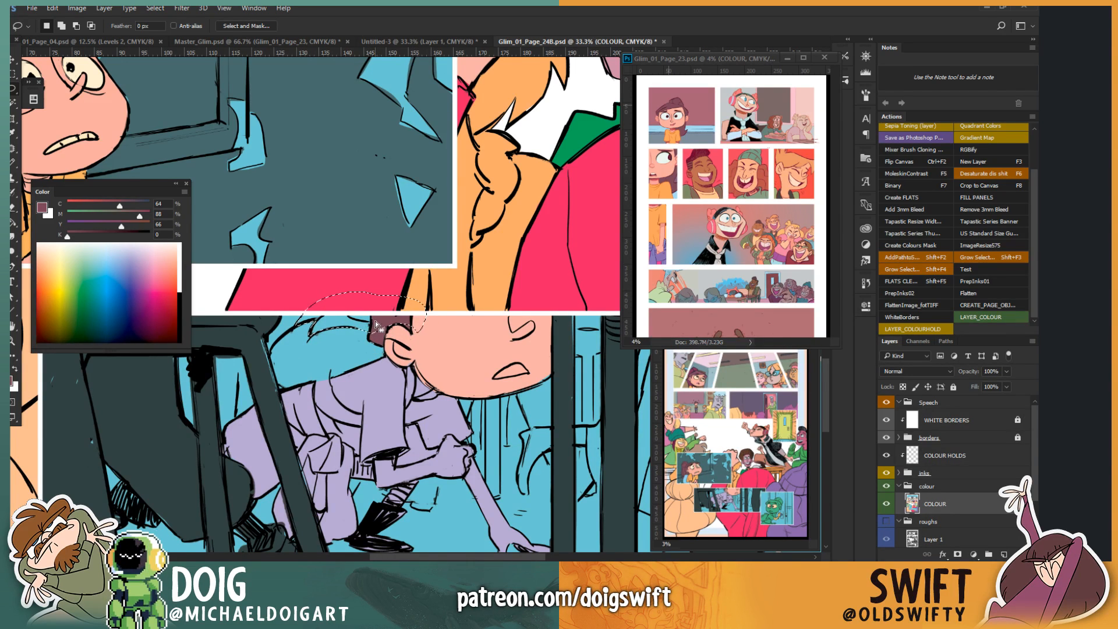
key("g")
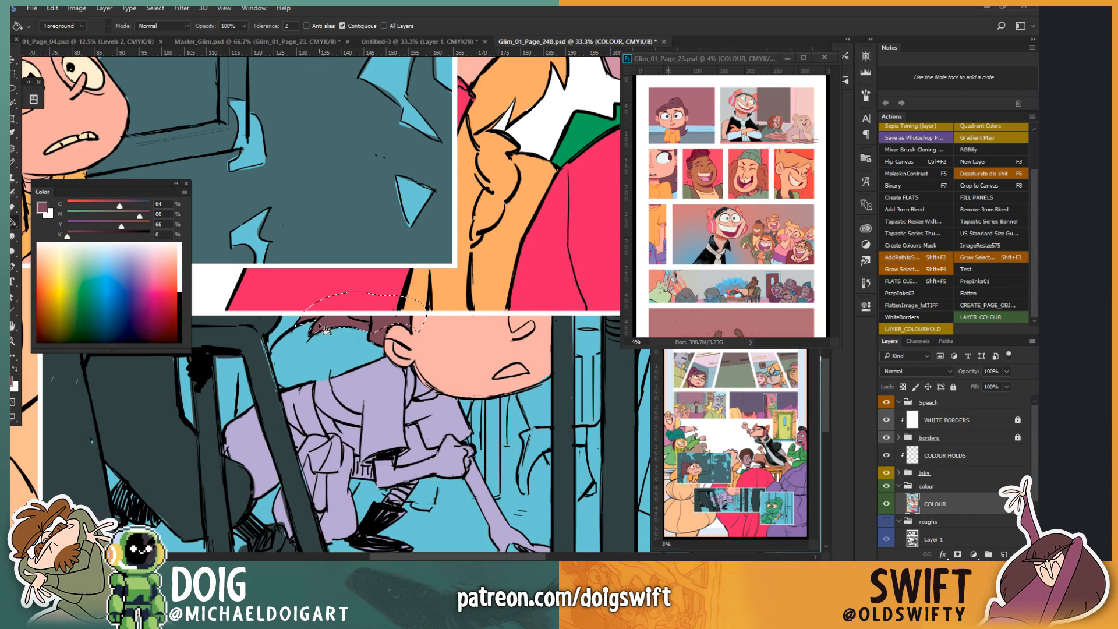
key("ctrl+d")
Step: Lasso the crescent-shaped area along the crawling girl's back and fill it with the sampled background blue, C 54, M 0, Y 18, K 0
left_click_drag(344, 376, 327, 322)
key("l")
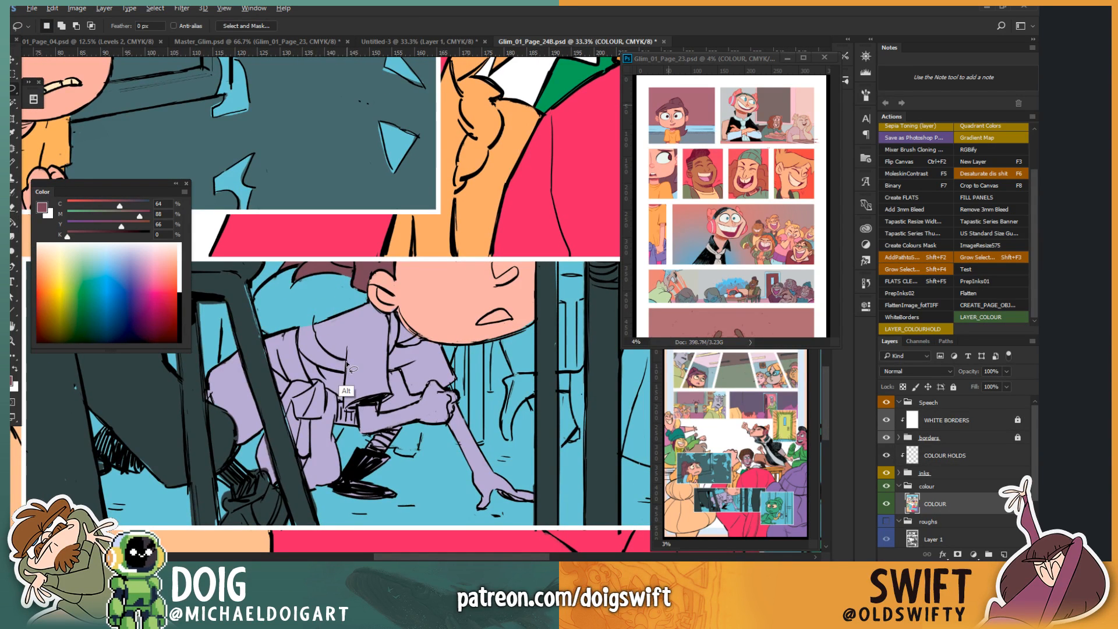
left_click(346, 371, "alt")
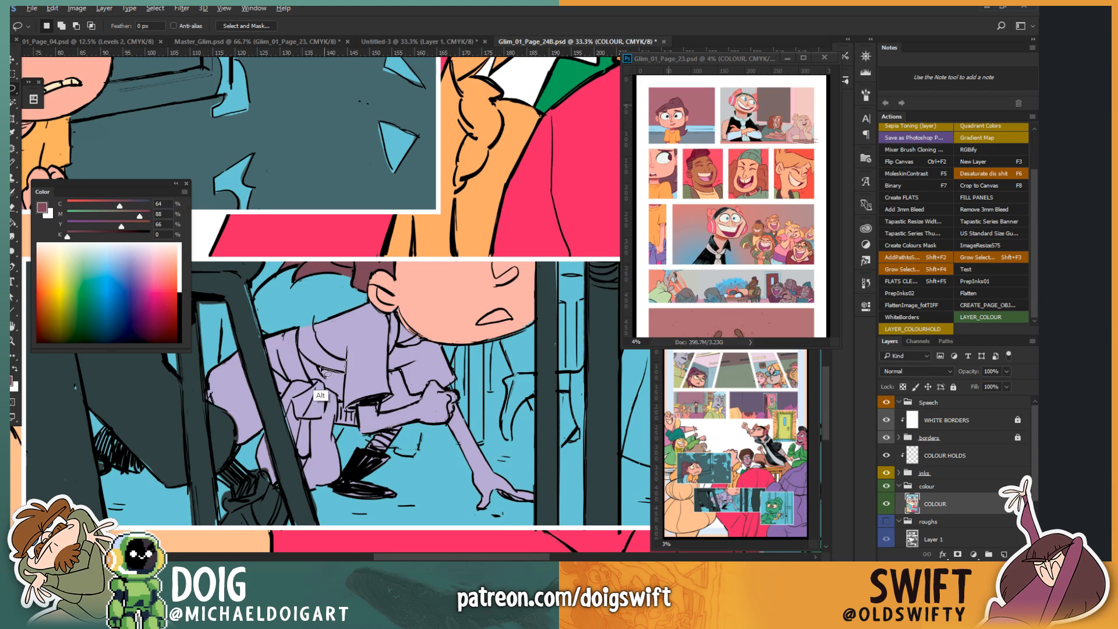
mouse_move(301, 353)
left_mouse_down()
mouse_move(312, 320)
mouse_move(330, 357)
mouse_move(351, 366)
left_mouse_up()
key("g")
left_click(329, 342)
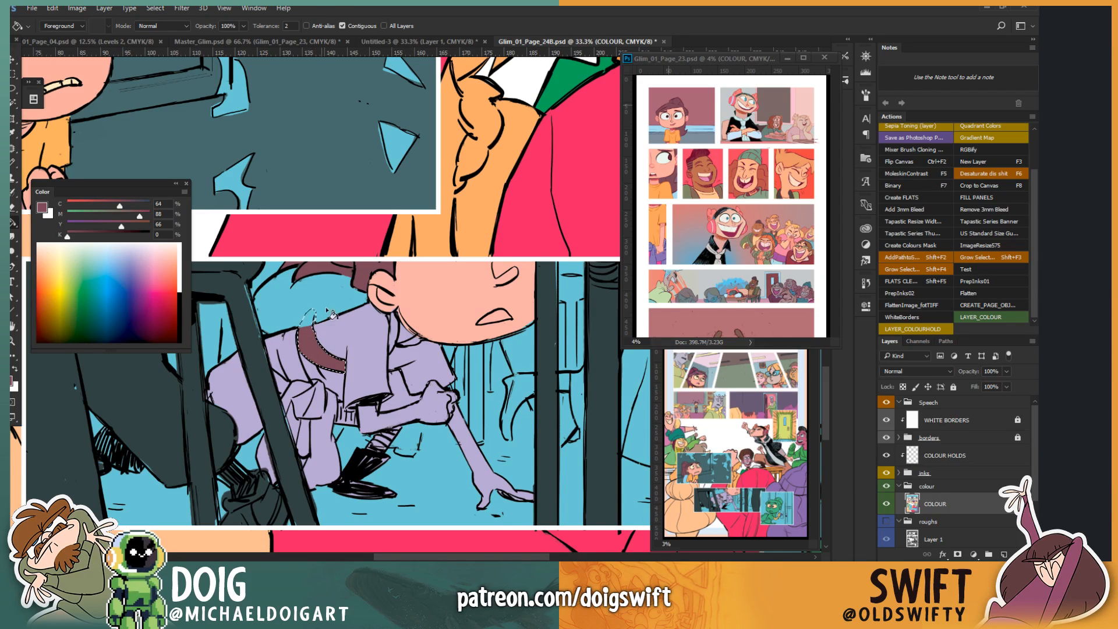
left_click(336, 296, "alt")
left_click(338, 351)
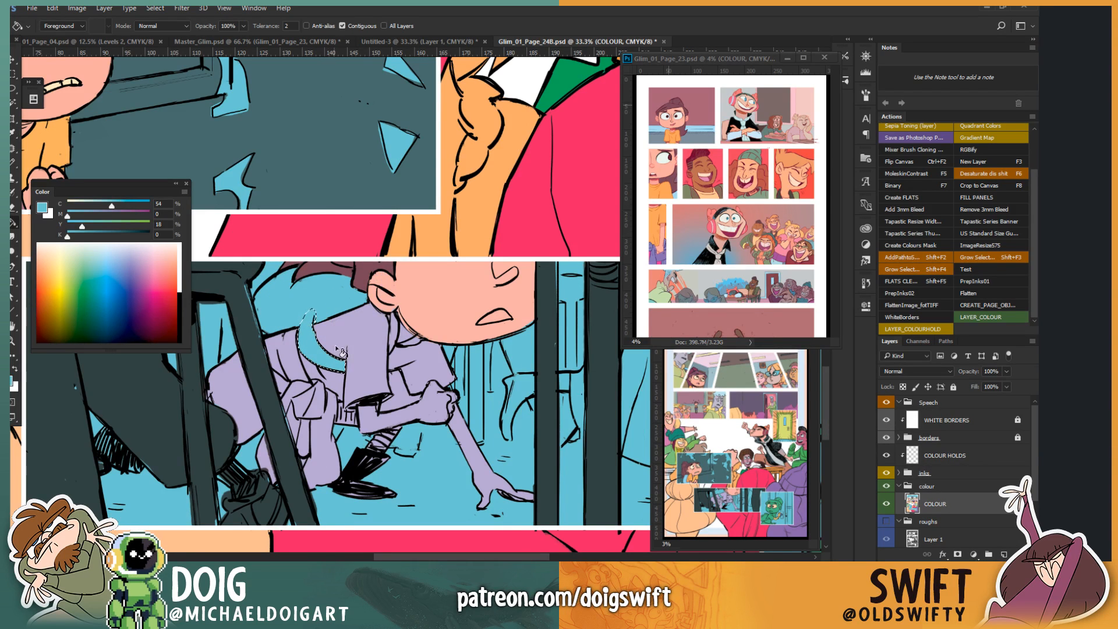
Step: Lasso the gap under the crouching character's torso, between sleeve and far arm, and fill it with the sampled background blue
key("ctrl+d")
key("l")
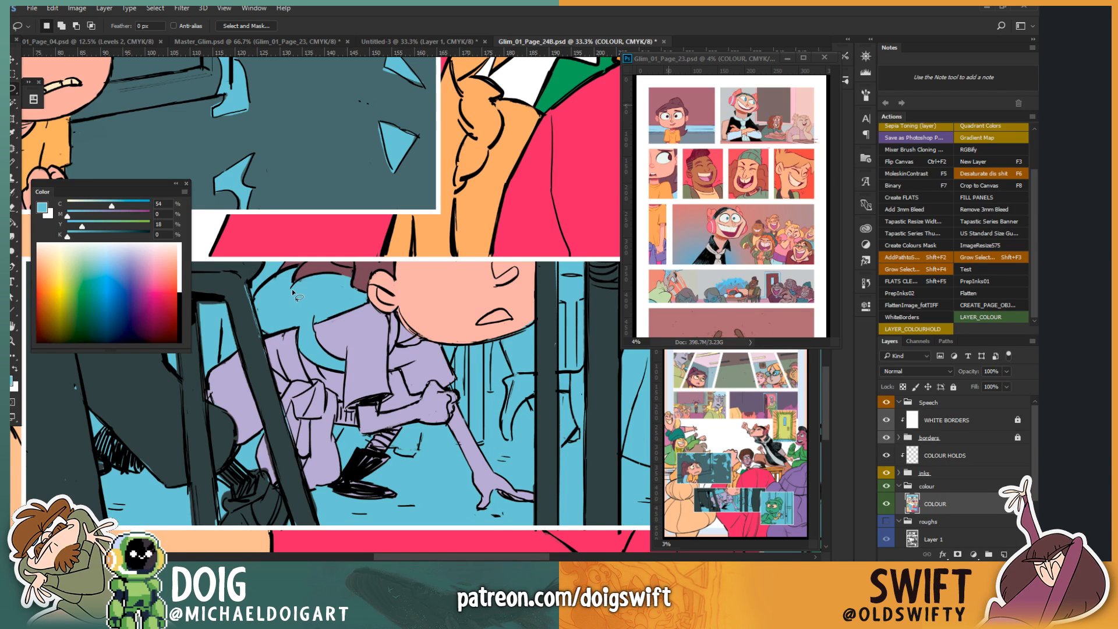
key("ctrl+plus")
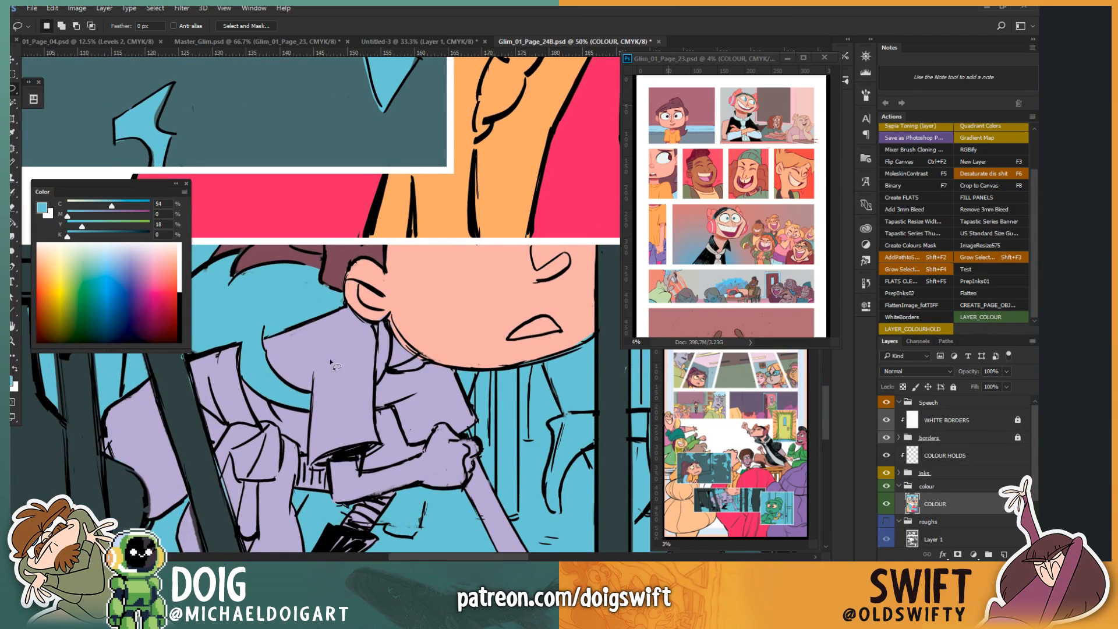
left_click_drag(317, 422, 297, 360)
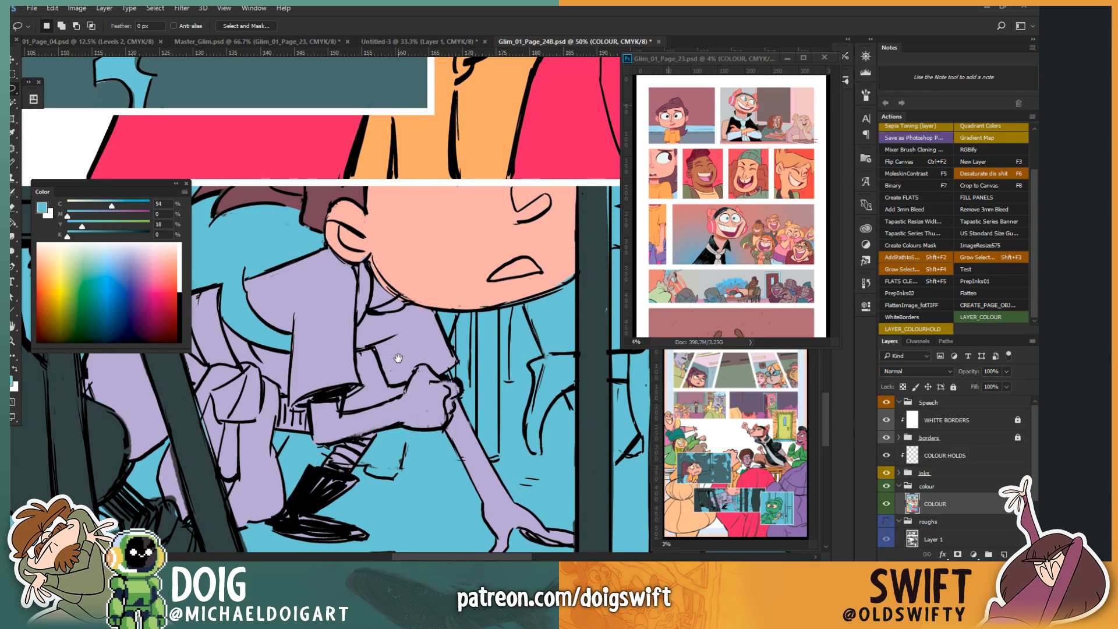
mouse_move(397, 361)
left_mouse_down()
mouse_move(346, 350)
mouse_move(345, 392)
mouse_move(355, 388)
mouse_move(334, 400)
mouse_move(335, 416)
mouse_move(393, 392)
mouse_move(397, 381)
mouse_move(380, 385)
mouse_move(347, 349)
left_mouse_up()
key("i")
key("l")
key("i")
left_click(408, 466)
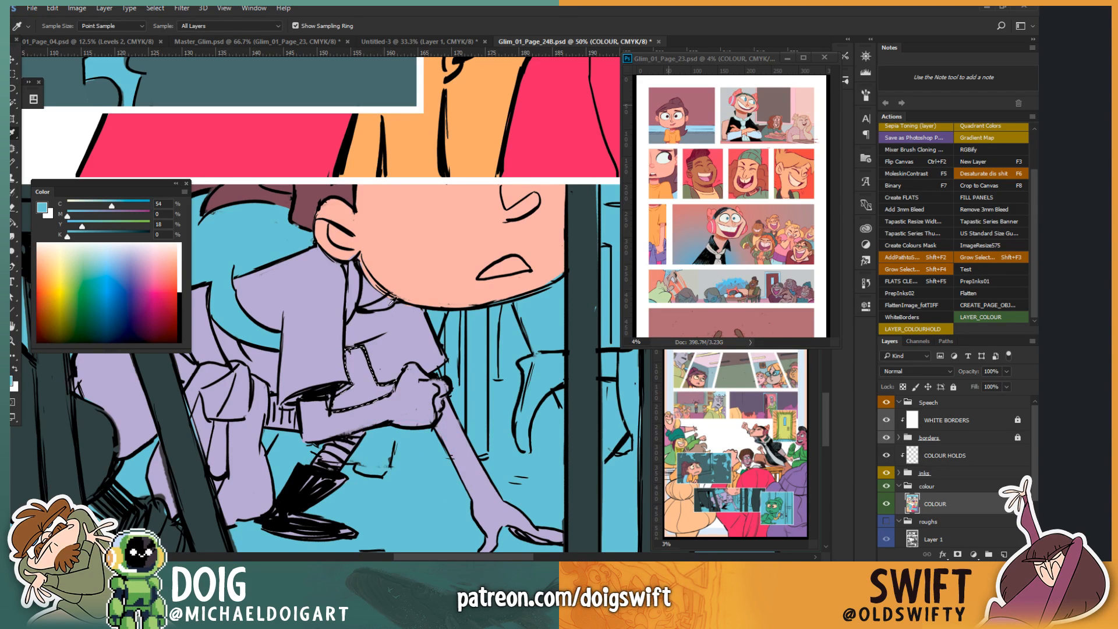
key("g")
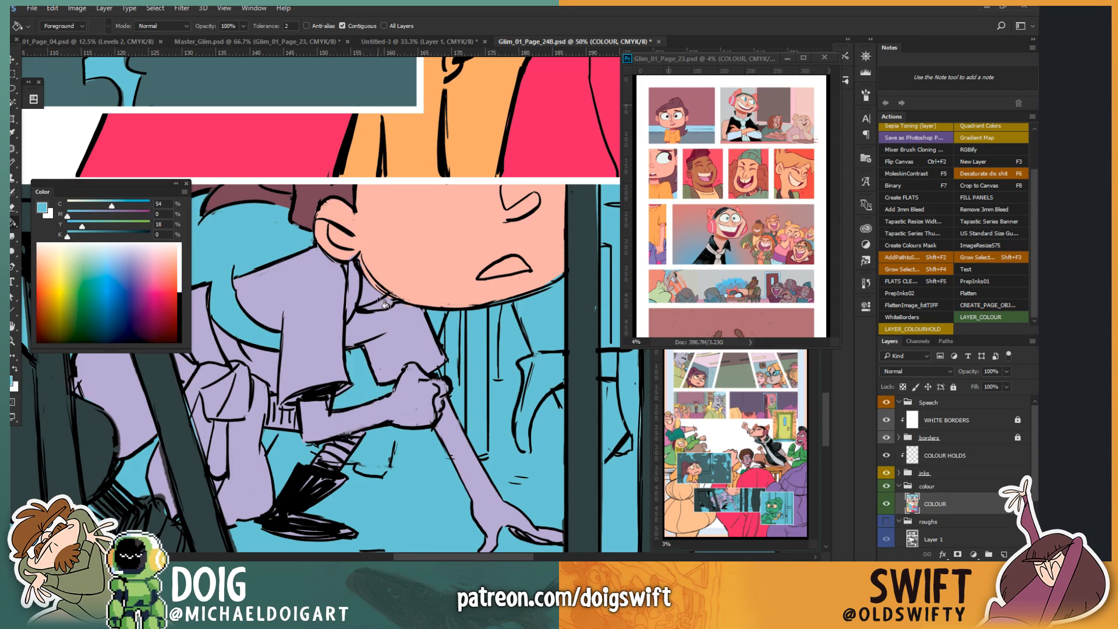
Step: Lasso around the crouching character's bent forearm and fist and fill them with the skin tone sampled from the face
key("l")
left_click_drag(342, 391, 362, 362)
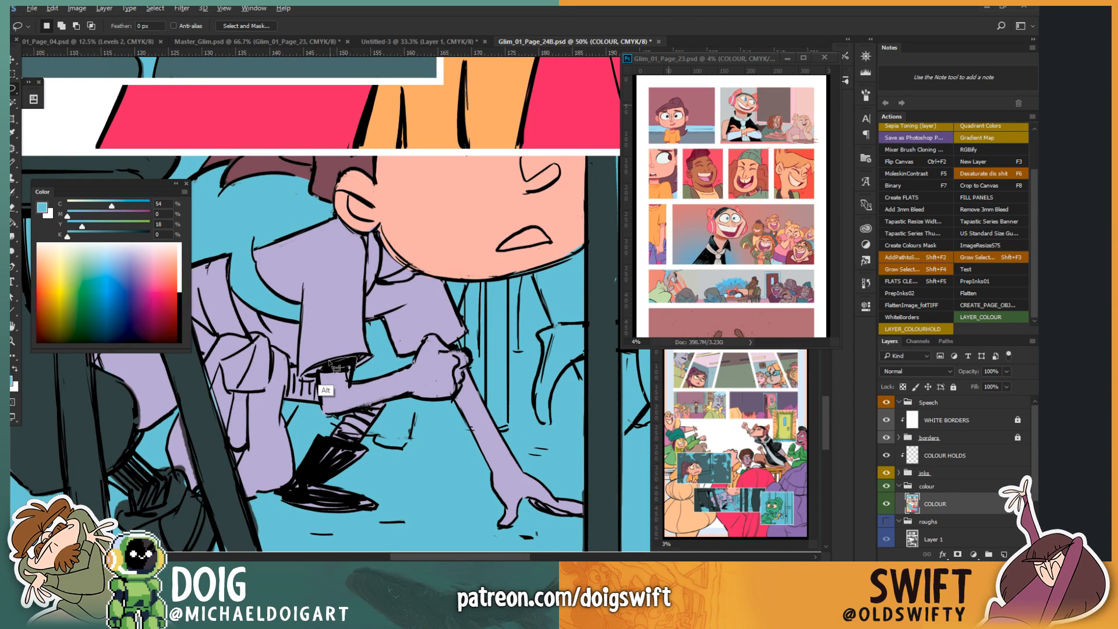
left_click_drag(329, 361, 319, 394)
left_click(320, 409, "alt")
left_click(315, 425, "alt")
left_click(326, 427, "alt")
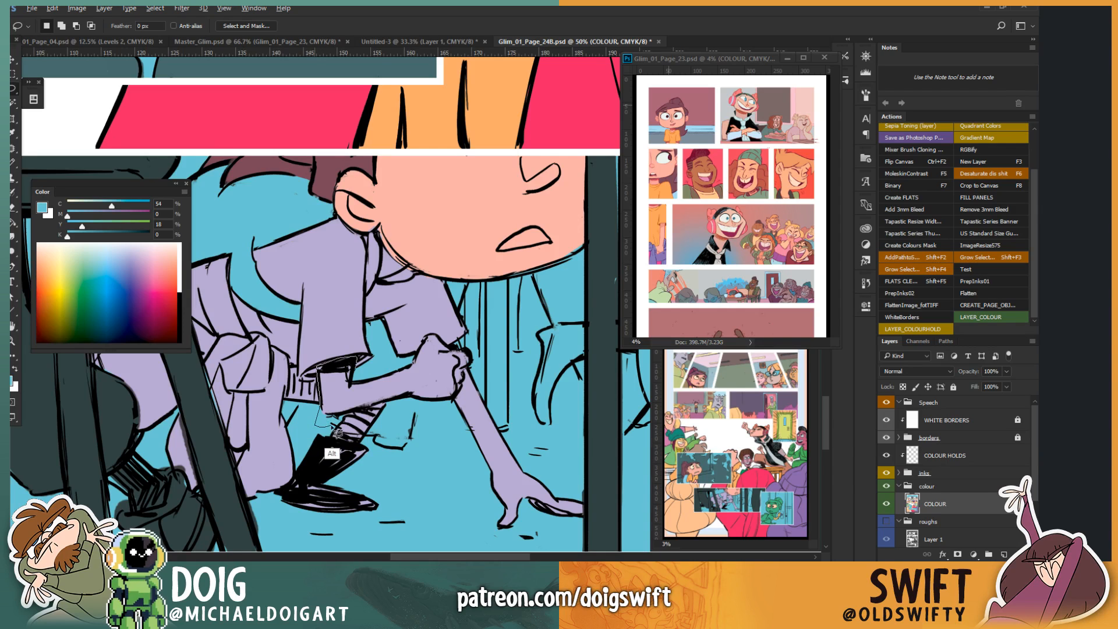
left_click(343, 412, "alt")
left_click(389, 399, "alt")
left_click(395, 413, "alt")
left_click(415, 416, "alt")
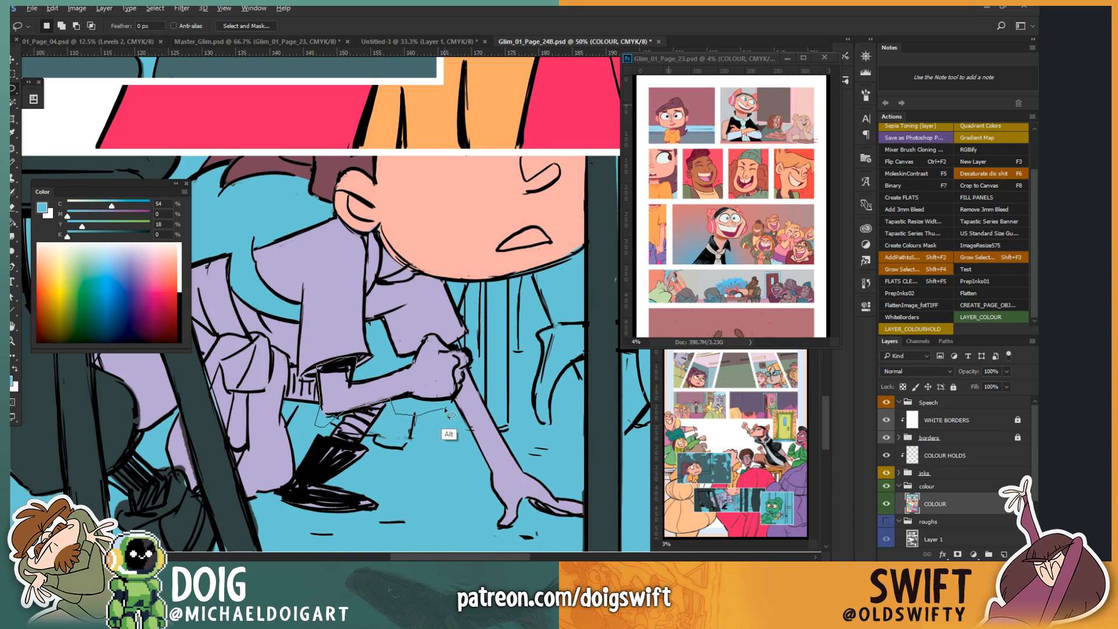
left_click(448, 407, "alt")
mouse_move(452, 402)
left_mouse_down()
mouse_move(478, 366)
mouse_move(470, 349)
mouse_move(432, 337)
mouse_move(423, 361)
mouse_move(351, 401)
left_mouse_up()
key("i")
left_click(454, 236)
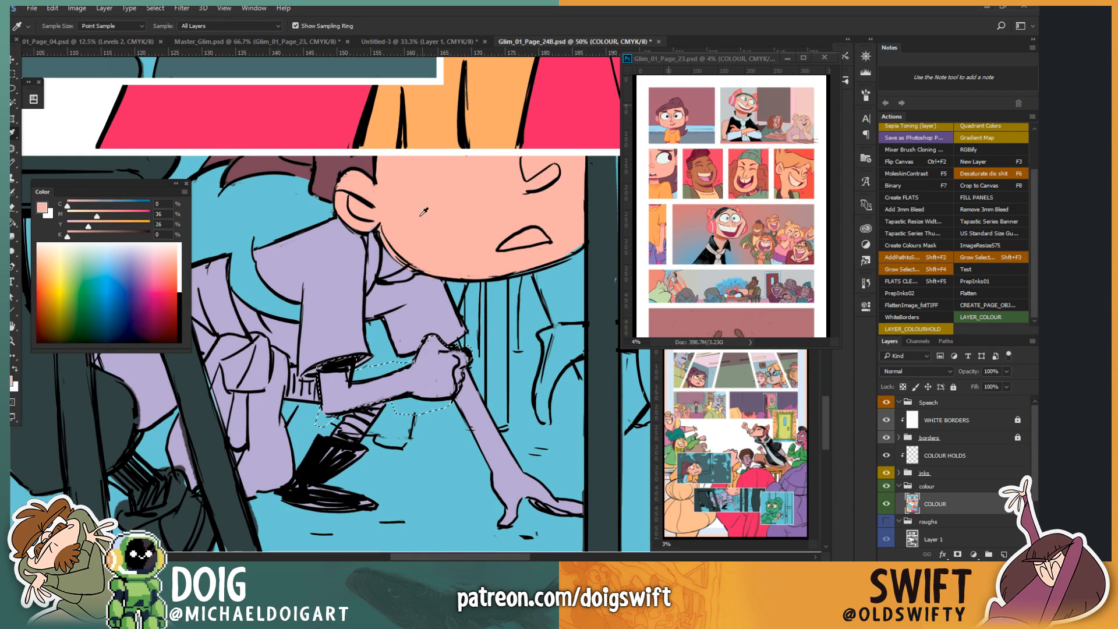
key("g")
left_click(352, 402)
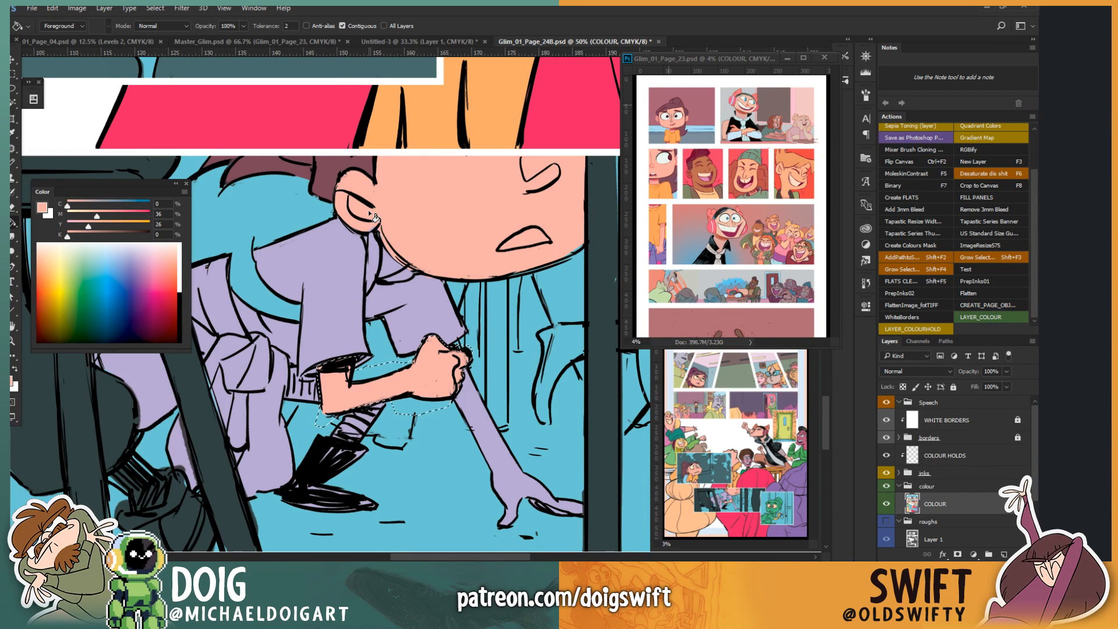
key("ctrl+d")
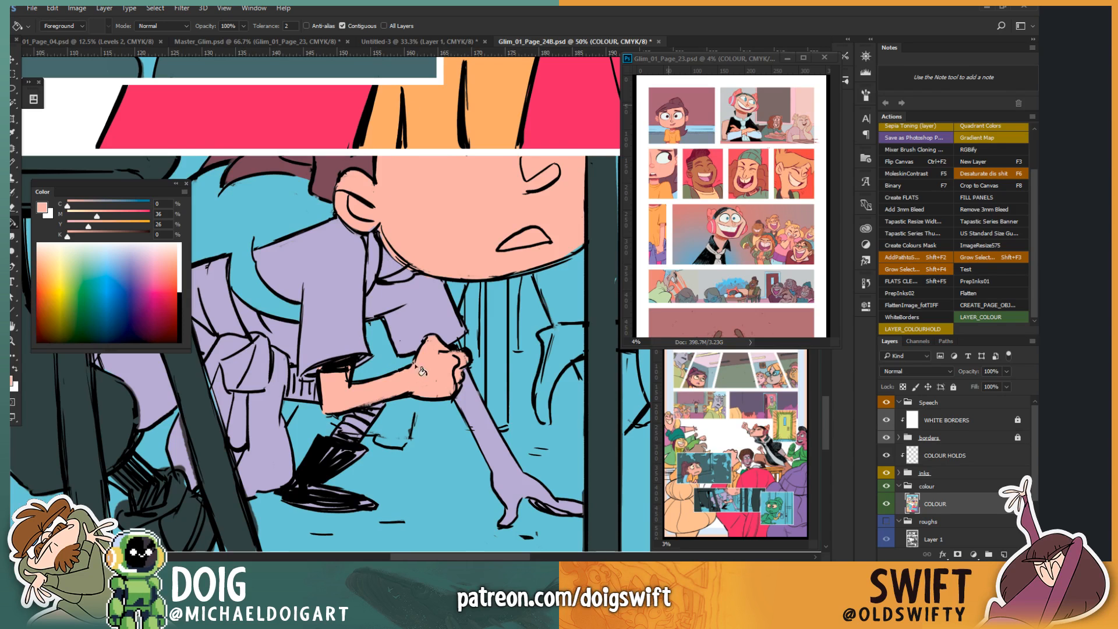
Step: Raise the skin colour's magenta to 42% and fill the far arm that reaches down to the floor
left_click_drag(420, 356, 377, 333)
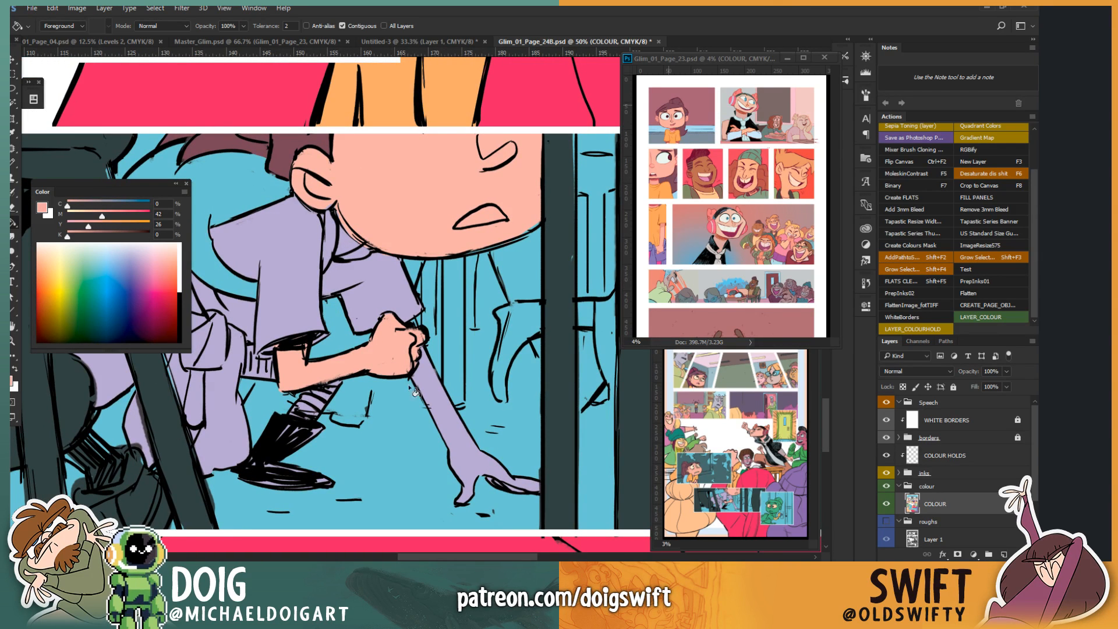
left_click(449, 422)
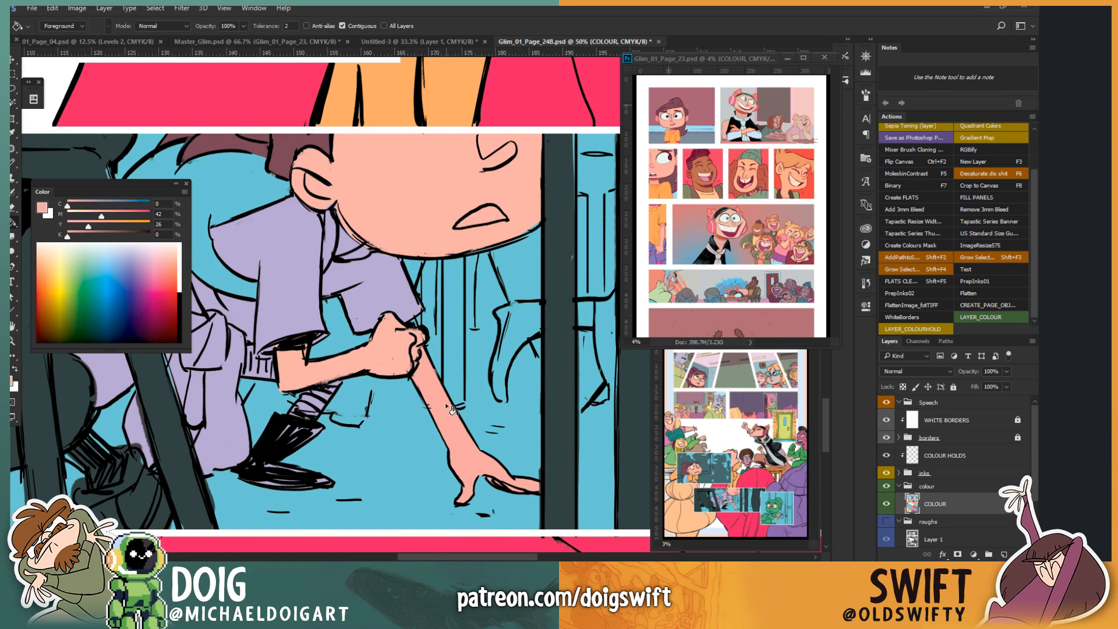
Step: Lasso the thin sliver between the near shoulder and the collar and fill it with the sampled background blue
mouse_move(379, 299)
left_mouse_down()
mouse_move(384, 334)
mouse_move(425, 346)
left_mouse_up()
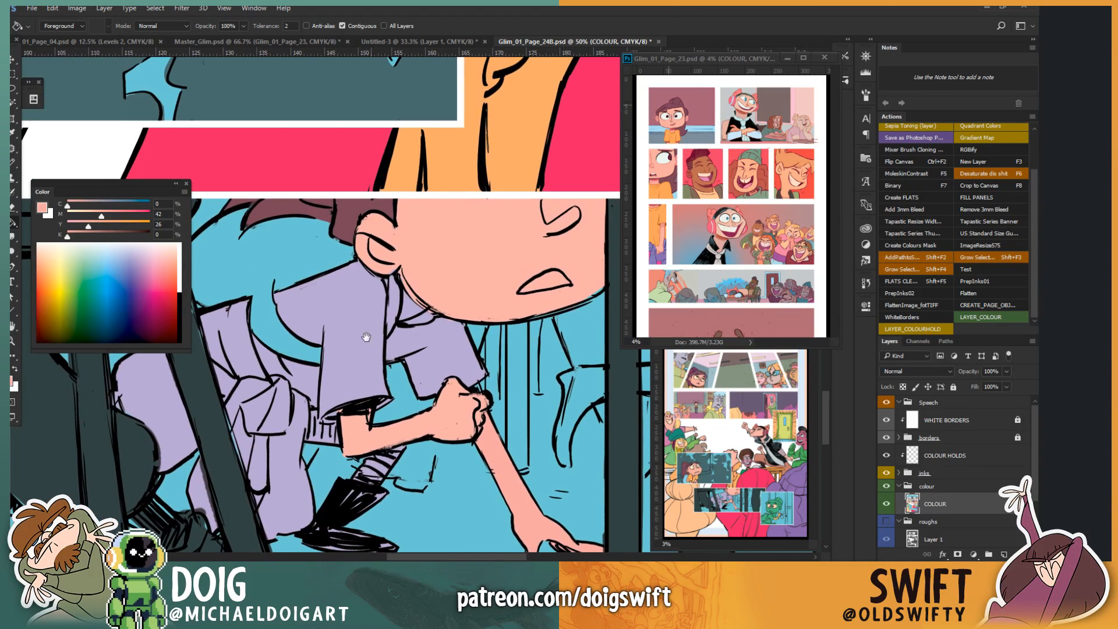
key("l")
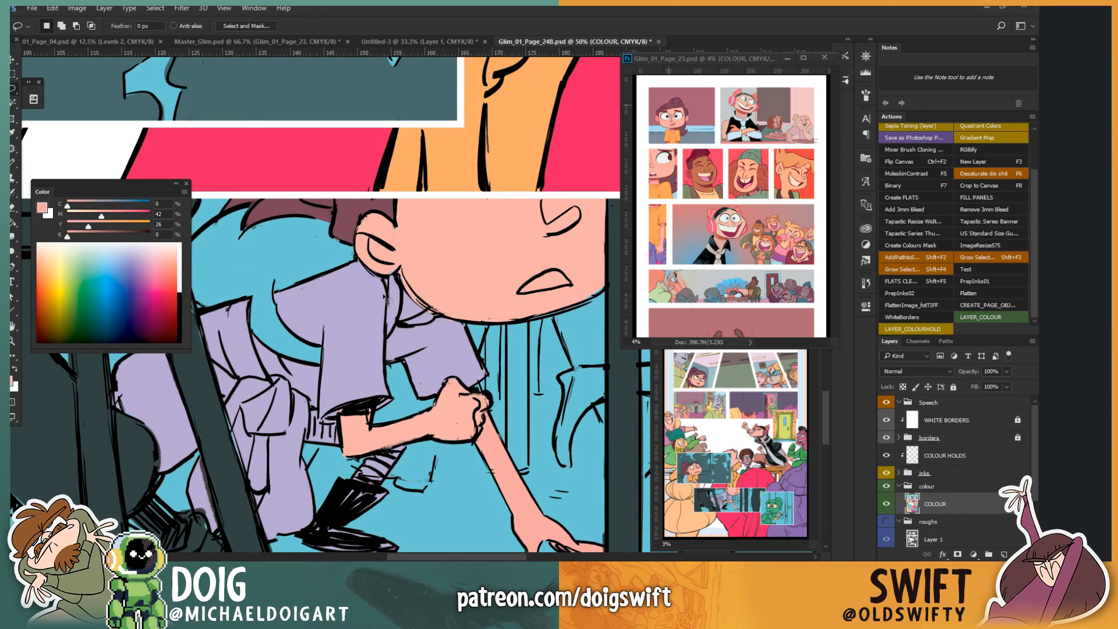
key("alt")
mouse_move(399, 339)
left_mouse_down()
mouse_move(398, 267)
mouse_move(379, 309)
mouse_move(391, 298)
mouse_move(384, 366)
left_mouse_up()
key("i")
left_click(292, 342)
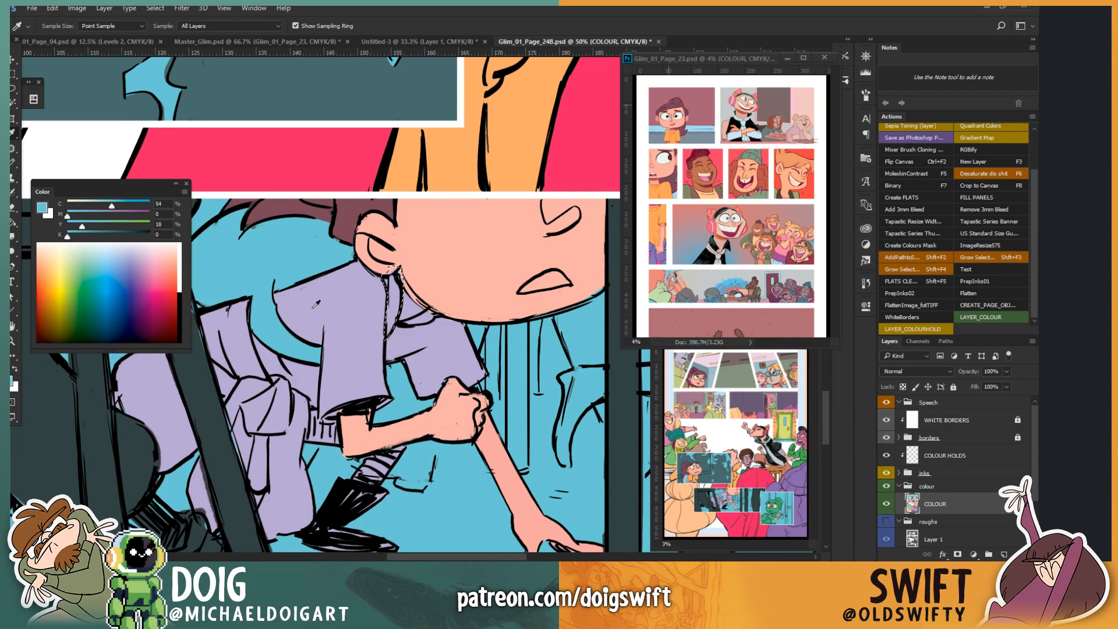
key("g")
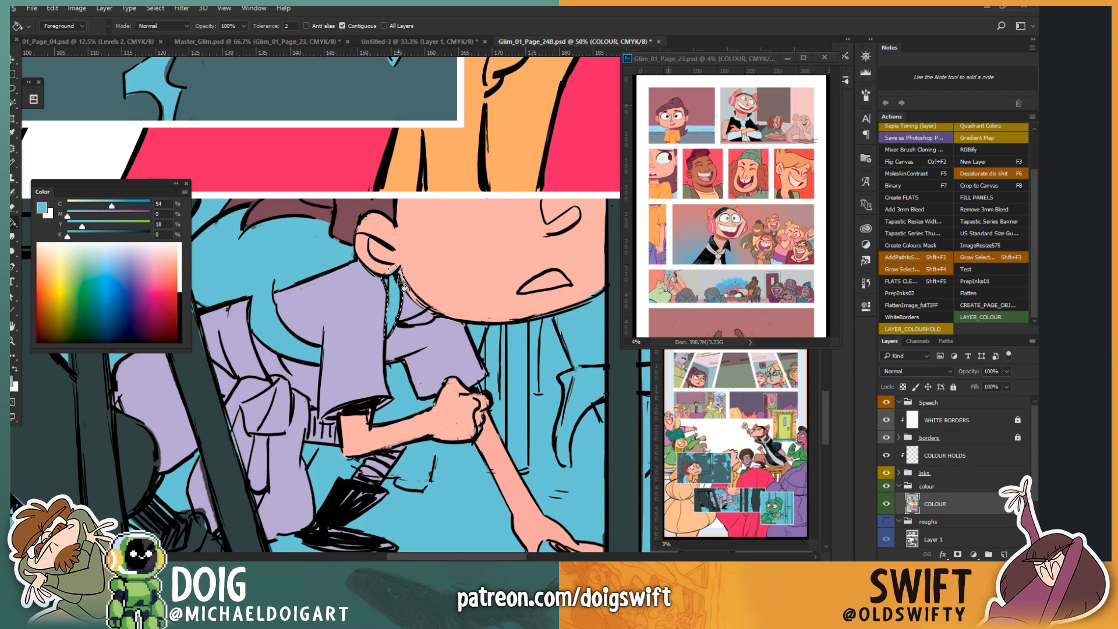
key("ctrl+d")
Step: Lasso the small spot just below the ear and fill it with the skin tone sampled from the face
key("i")
left_click(415, 270)
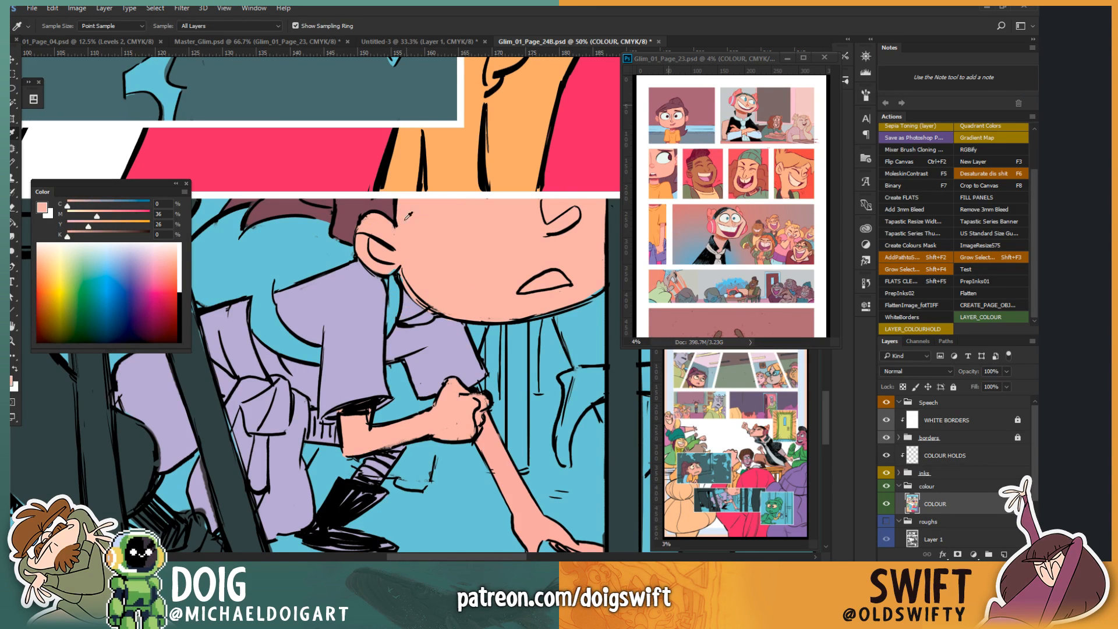
key("l")
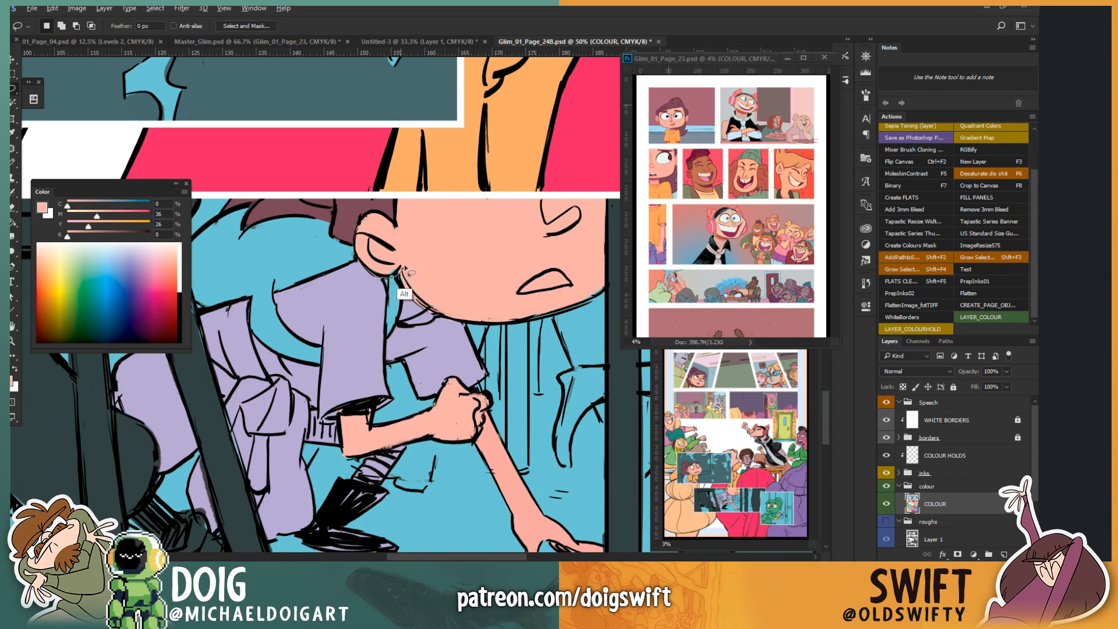
mouse_move(404, 268)
left_mouse_down()
mouse_move(392, 276)
mouse_move(399, 257)
mouse_move(385, 274)
left_mouse_up()
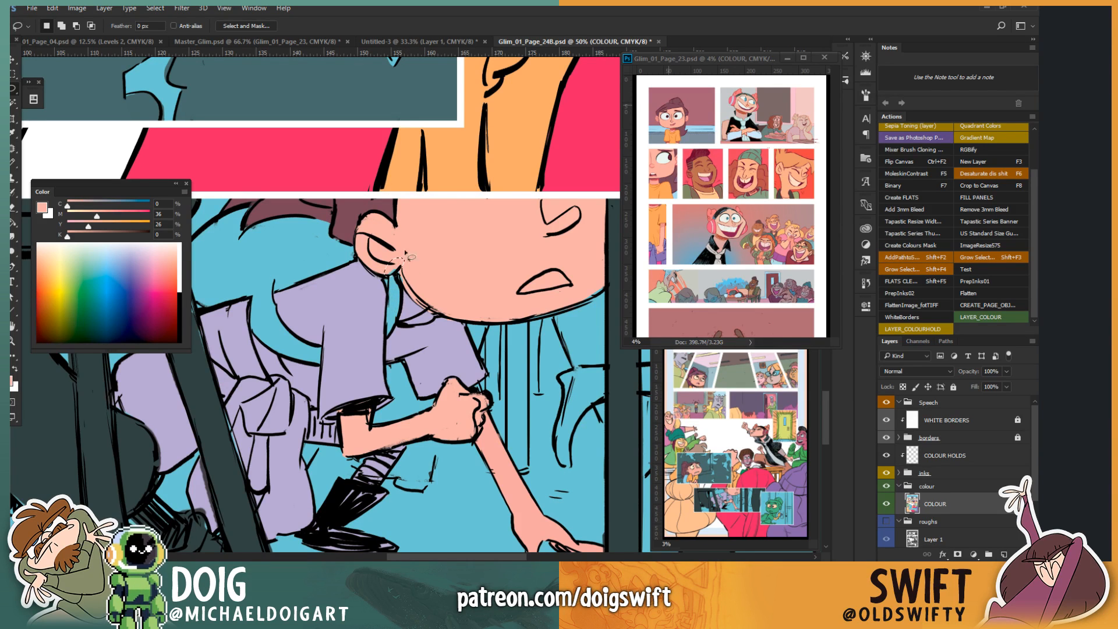
key("i")
left_click(418, 271)
key("g")
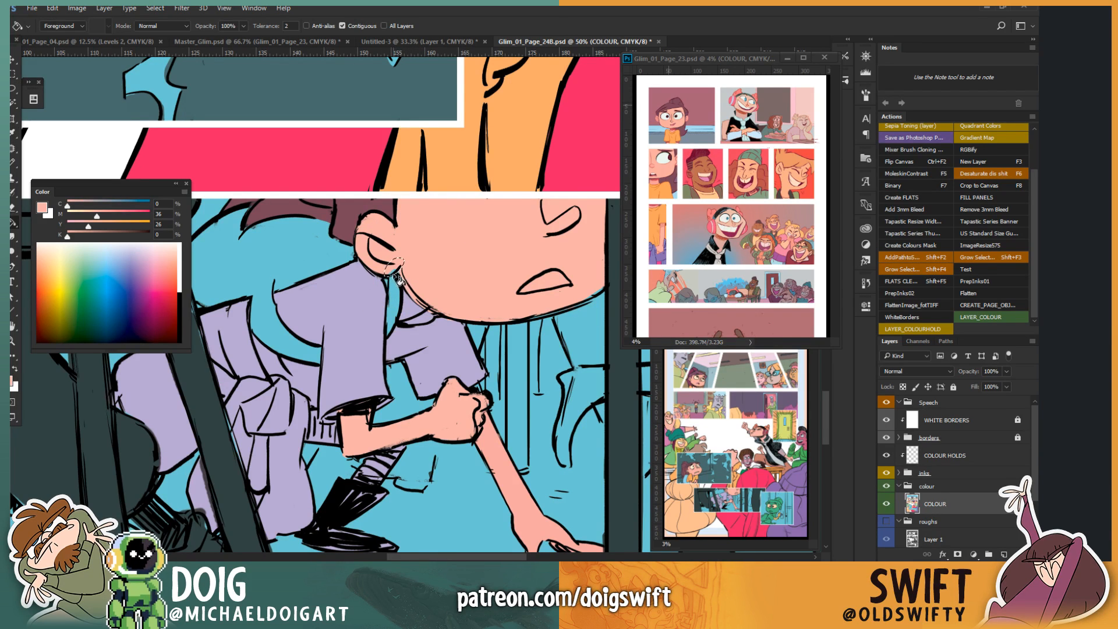
left_click(394, 275)
key("ctrl+d")
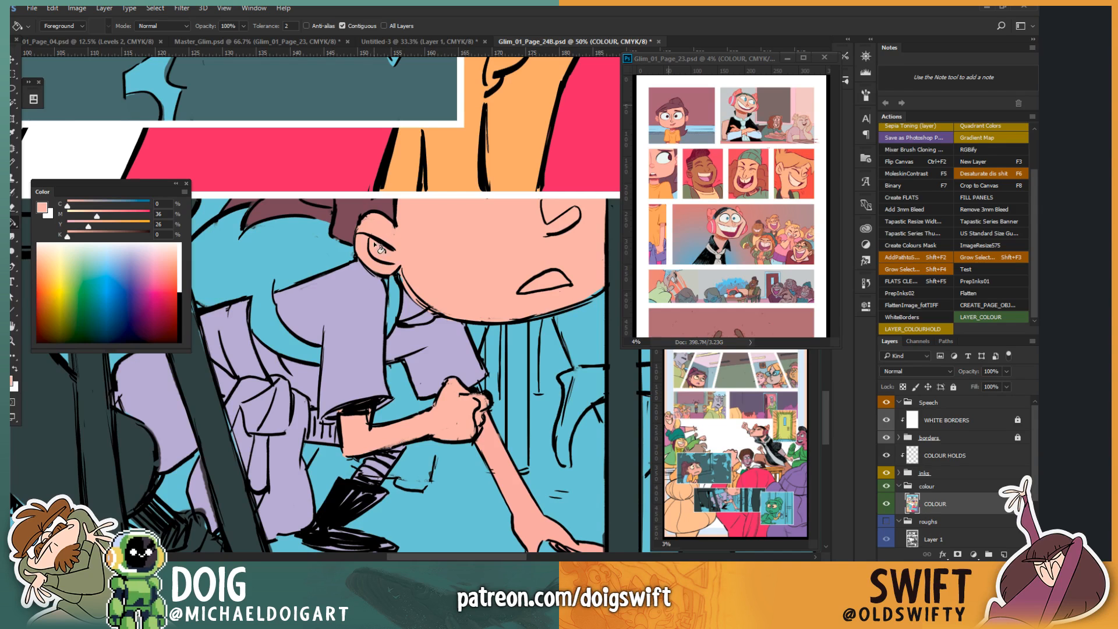
Step: Switch to the web browser, view the anime image of two characters, and close its tab
key("l")
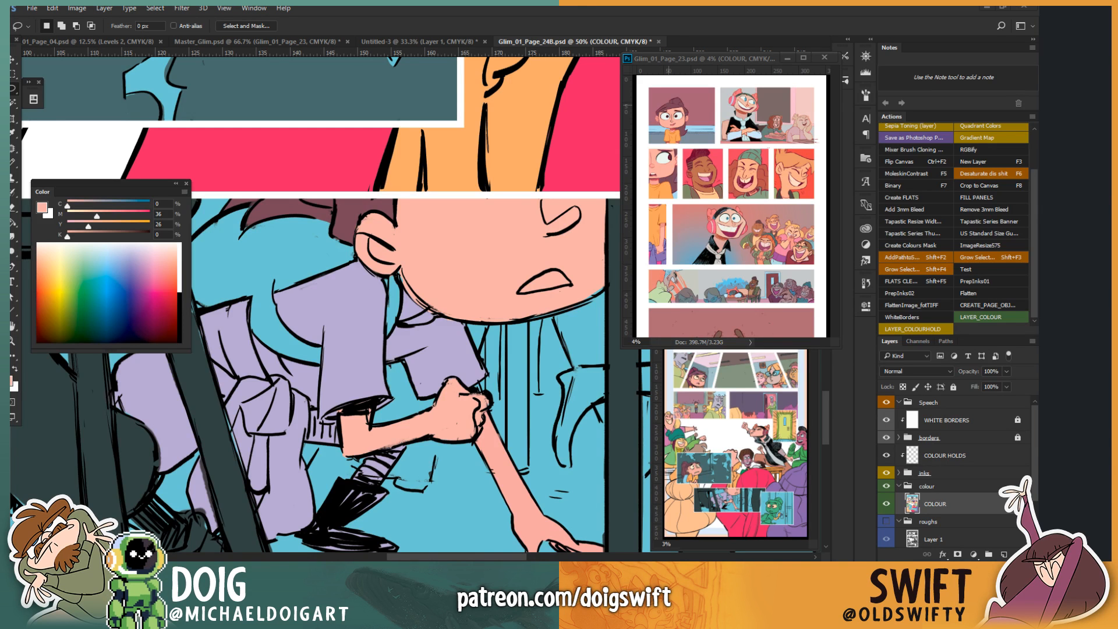
left_click_drag(10, 113, 806, 8)
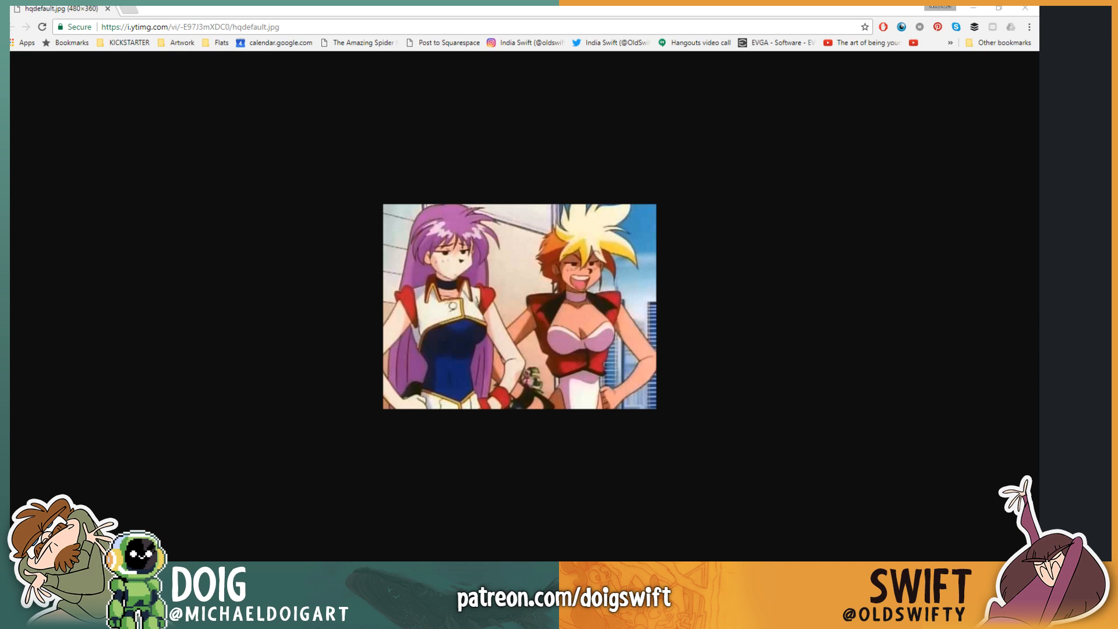
left_click(109, 8)
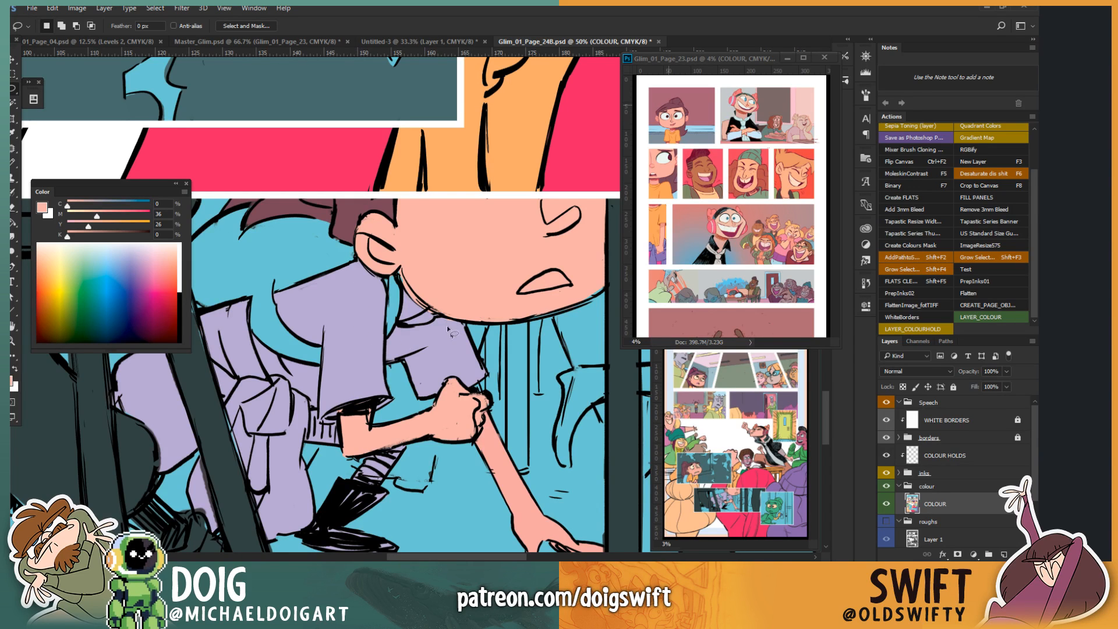
Step: Lasso the crouching character's shirt and fill it with the orange (0/42/72/0) sampled from the page 23 reference
mouse_move(484, 382)
left_mouse_down()
mouse_move(371, 420)
mouse_move(402, 345)
mouse_move(371, 370)
mouse_move(377, 416)
mouse_move(317, 419)
mouse_move(320, 364)
mouse_move(292, 345)
mouse_move(262, 287)
mouse_move(278, 249)
mouse_move(377, 229)
mouse_move(486, 229)
mouse_move(501, 289)
mouse_move(501, 361)
mouse_move(477, 401)
left_mouse_up()
key("i")
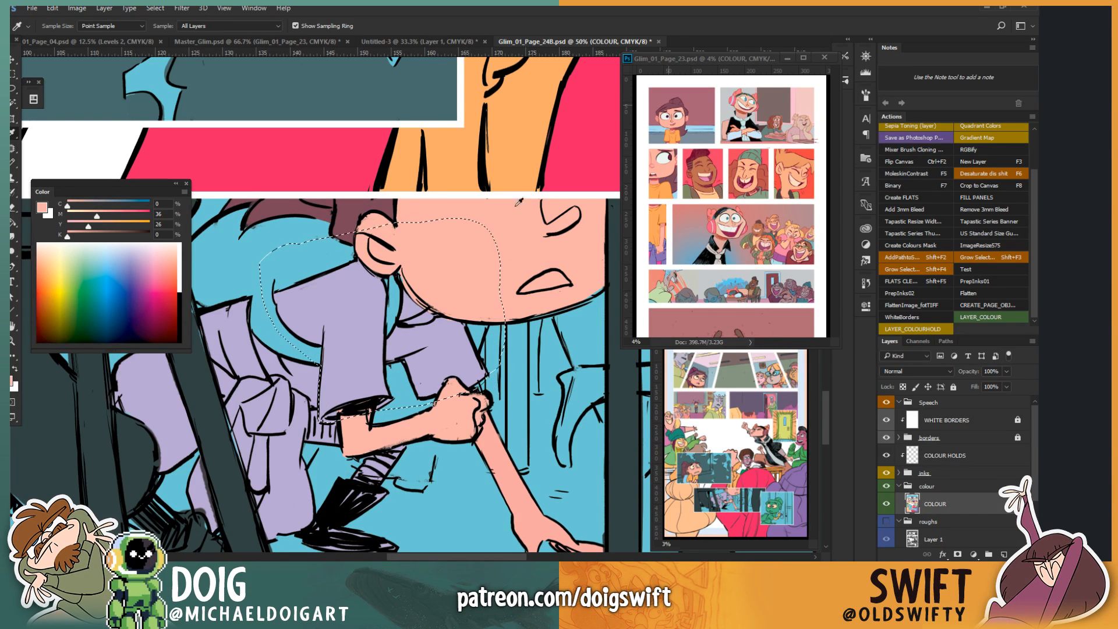
left_click(664, 186)
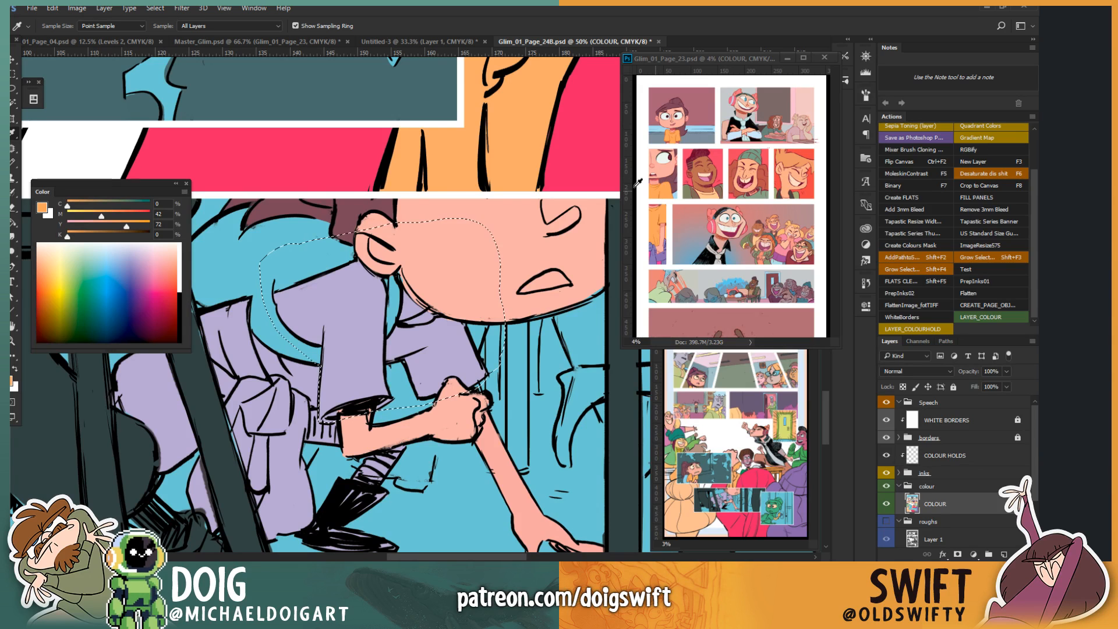
key("g")
left_click(373, 349)
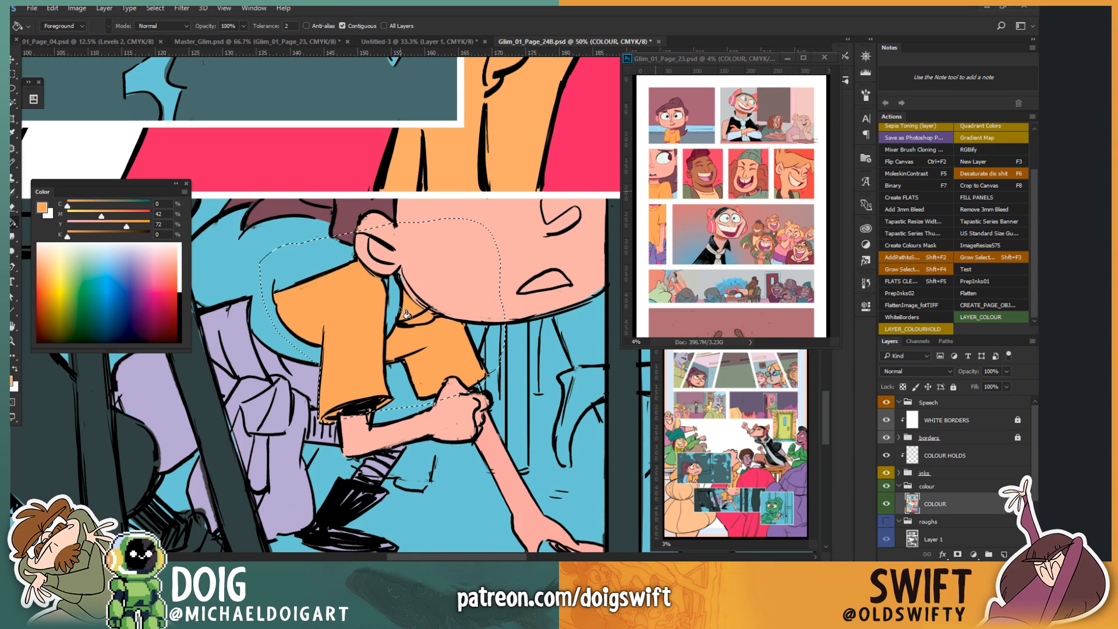
key("ctrl+d")
Step: Lasso the neck under the jaw and fill it with the reference page's skin tone, its magenta raised to 49%
key("l")
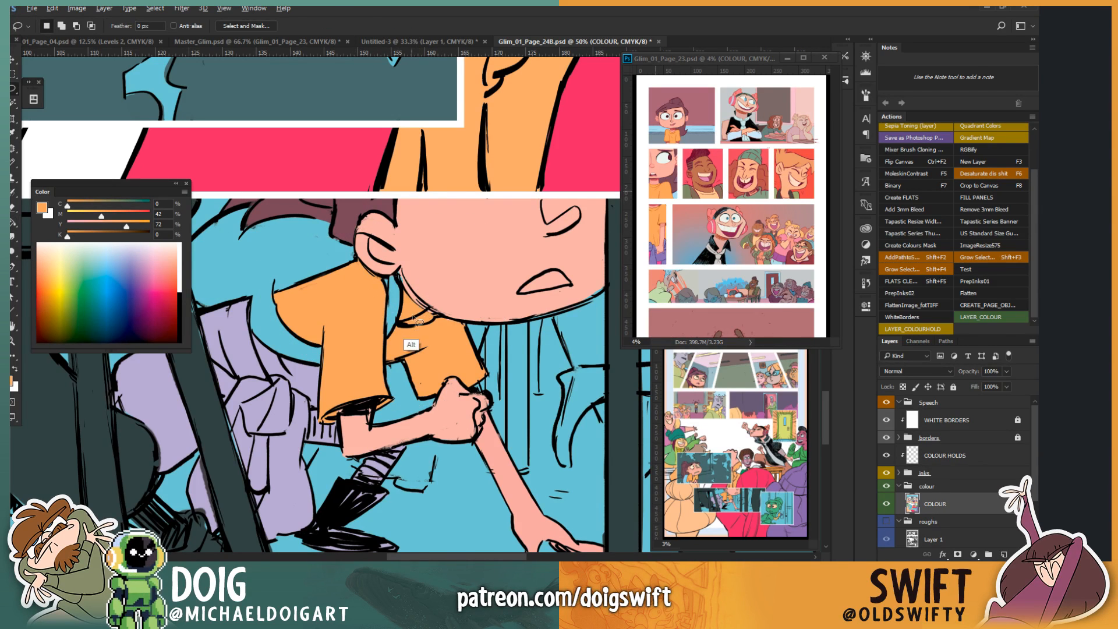
mouse_move(414, 319)
left_mouse_down()
mouse_move(402, 320)
mouse_move(441, 322)
mouse_move(453, 286)
mouse_move(400, 265)
left_mouse_up()
key("i")
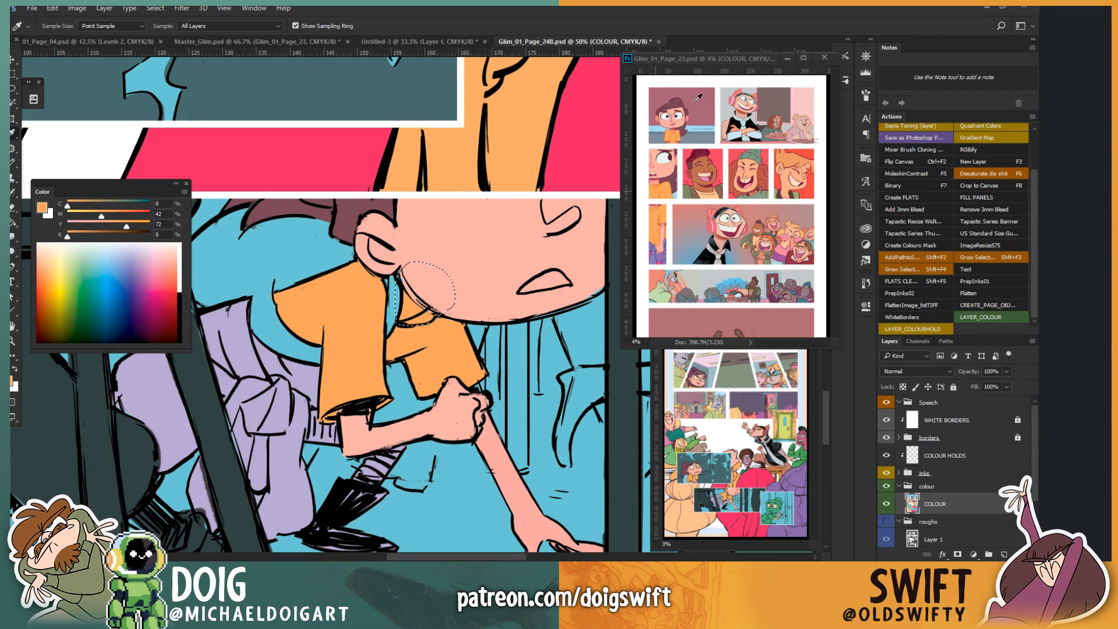
left_click(666, 117)
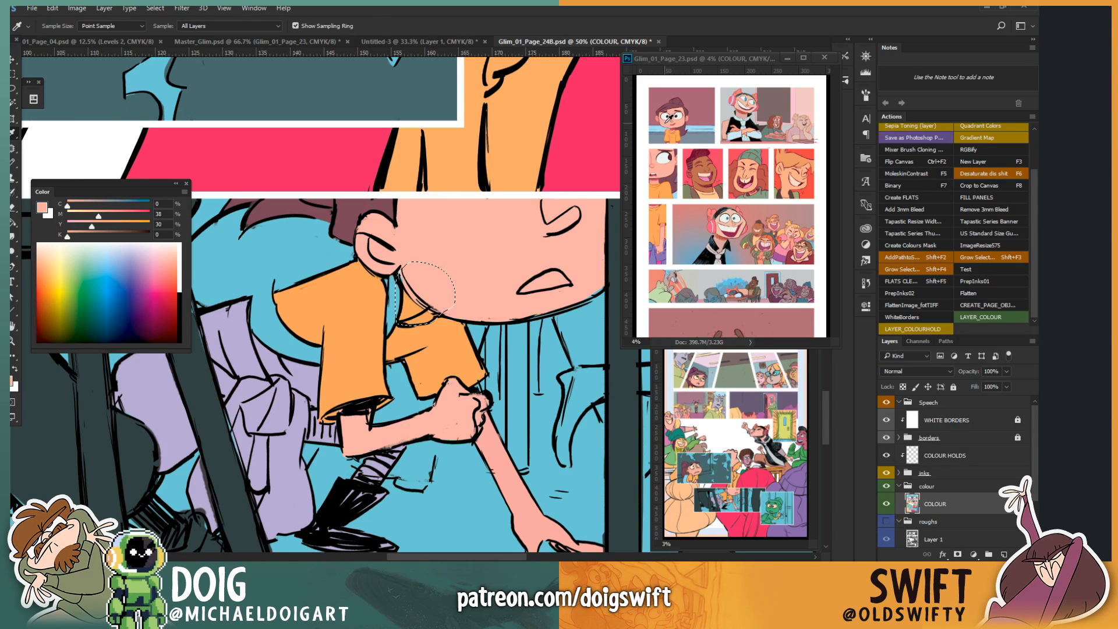
left_click(108, 219)
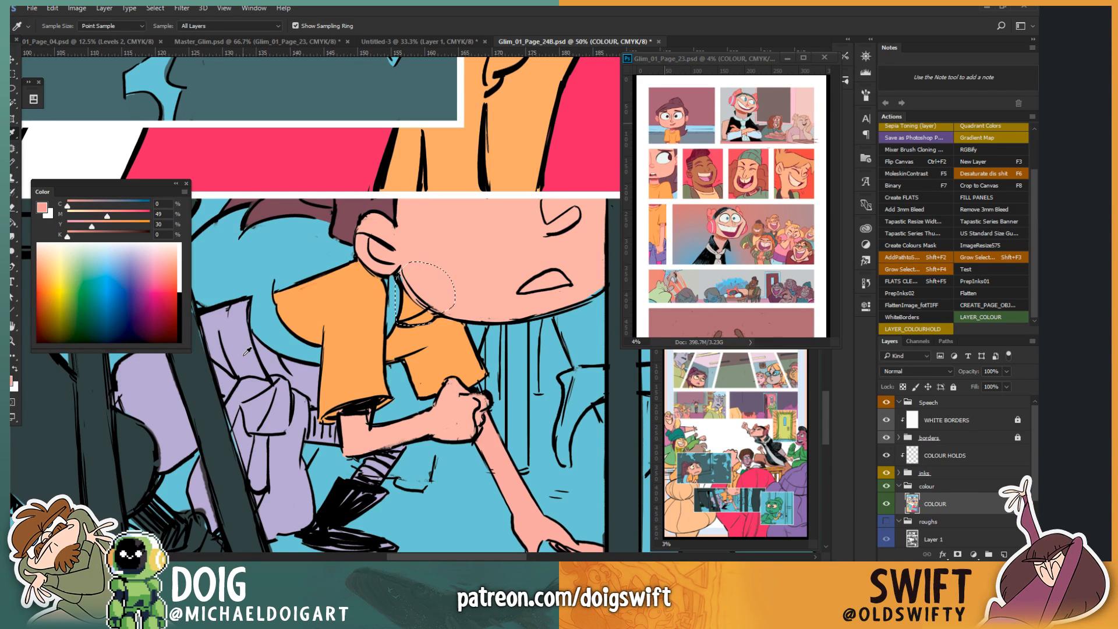
key("g")
left_click(415, 306)
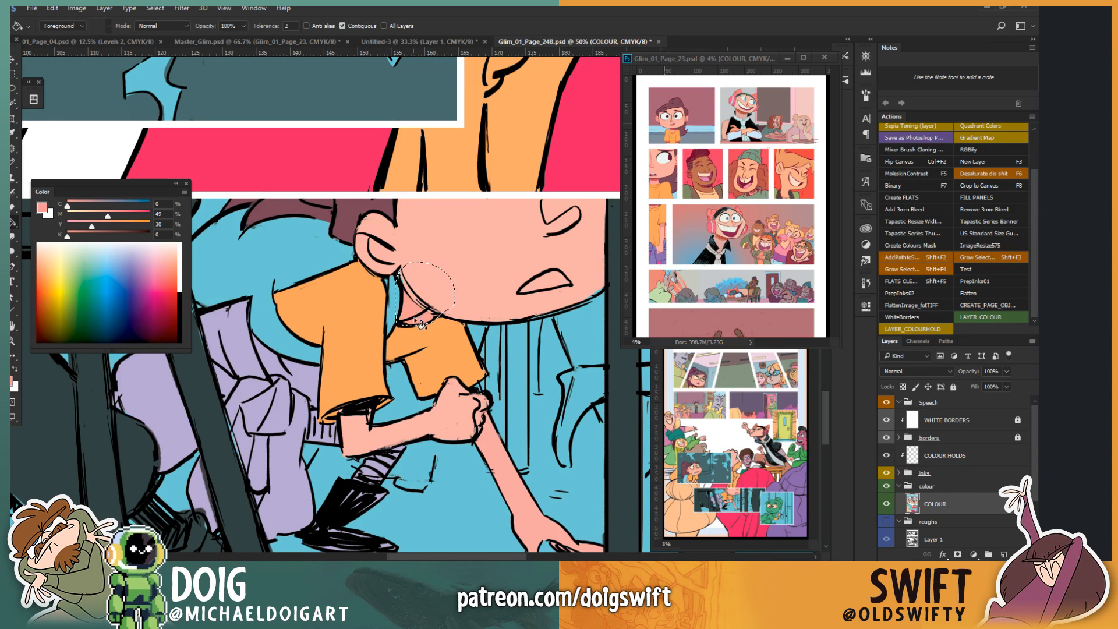
key("ctrl+d")
Step: Lasso the unfilled lower back of the shirt behind the sleeve and fill it with the orange sampled from the shirt
key("l")
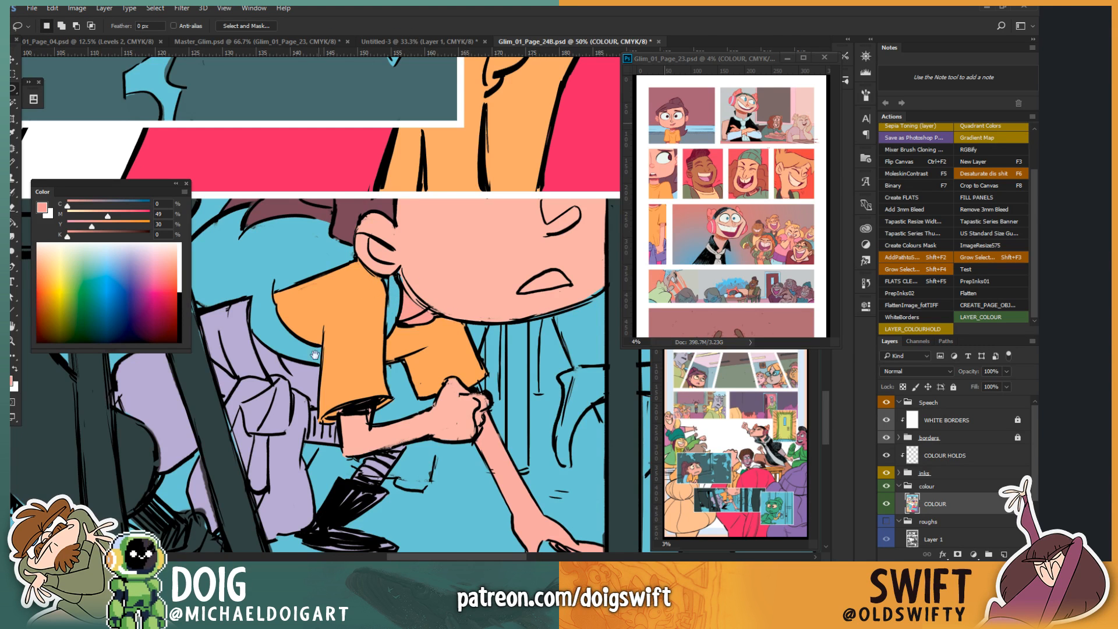
left_click_drag(315, 357, 367, 317)
mouse_move(311, 294)
left_mouse_down()
mouse_move(320, 336)
mouse_move(369, 374)
mouse_move(410, 270)
mouse_move(374, 340)
mouse_move(392, 330)
mouse_move(391, 299)
mouse_move(354, 250)
mouse_move(312, 274)
left_mouse_up()
key("i")
left_click(384, 283)
key("g")
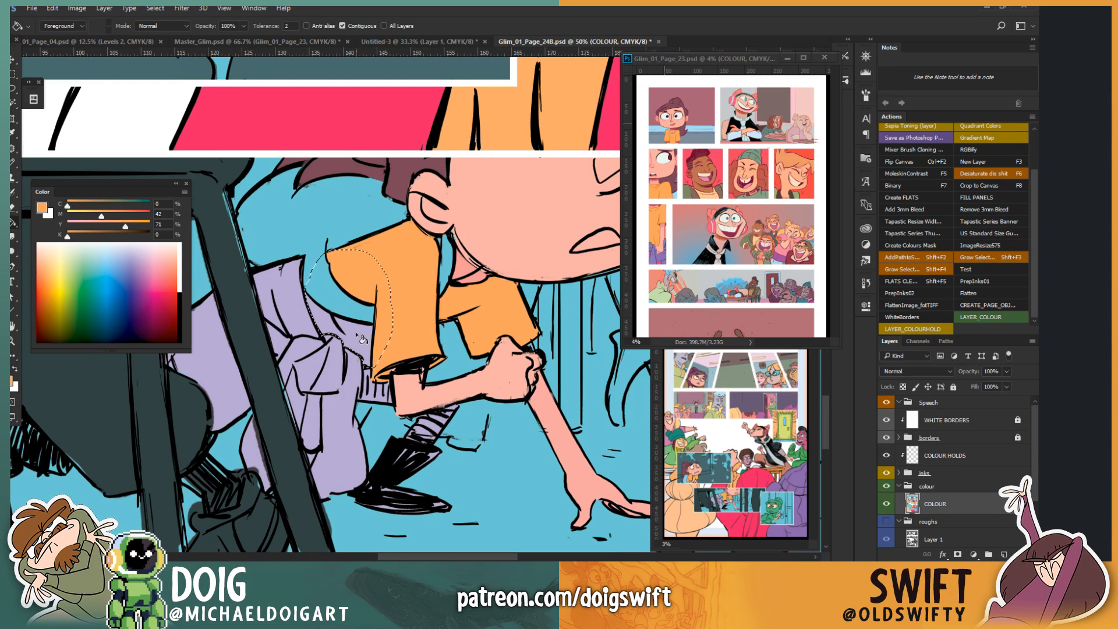
left_click(323, 313)
key("ctrl+d")
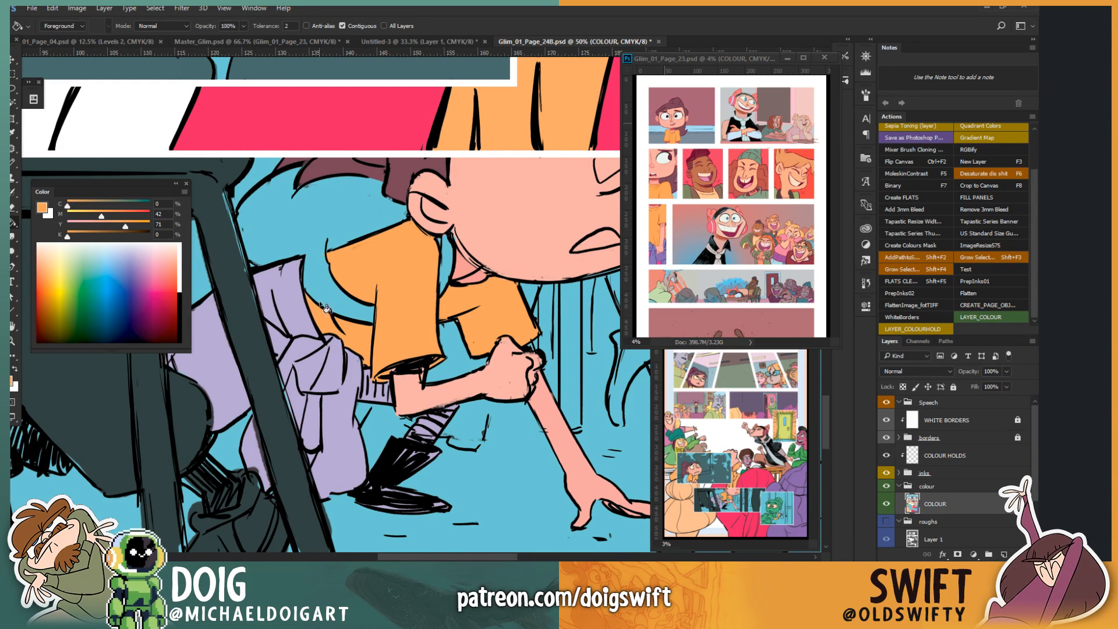
Step: Lasso the hatched waist and striped leg around the forearm and fill them with a dark brown of 78/80/82/0
key("l")
mouse_move(361, 374)
left_mouse_down()
mouse_move(364, 325)
mouse_move(378, 334)
mouse_move(370, 350)
mouse_move(390, 374)
mouse_move(415, 375)
mouse_move(415, 390)
mouse_move(454, 394)
mouse_move(480, 366)
mouse_move(460, 321)
mouse_move(429, 303)
mouse_move(377, 312)
left_mouse_up()
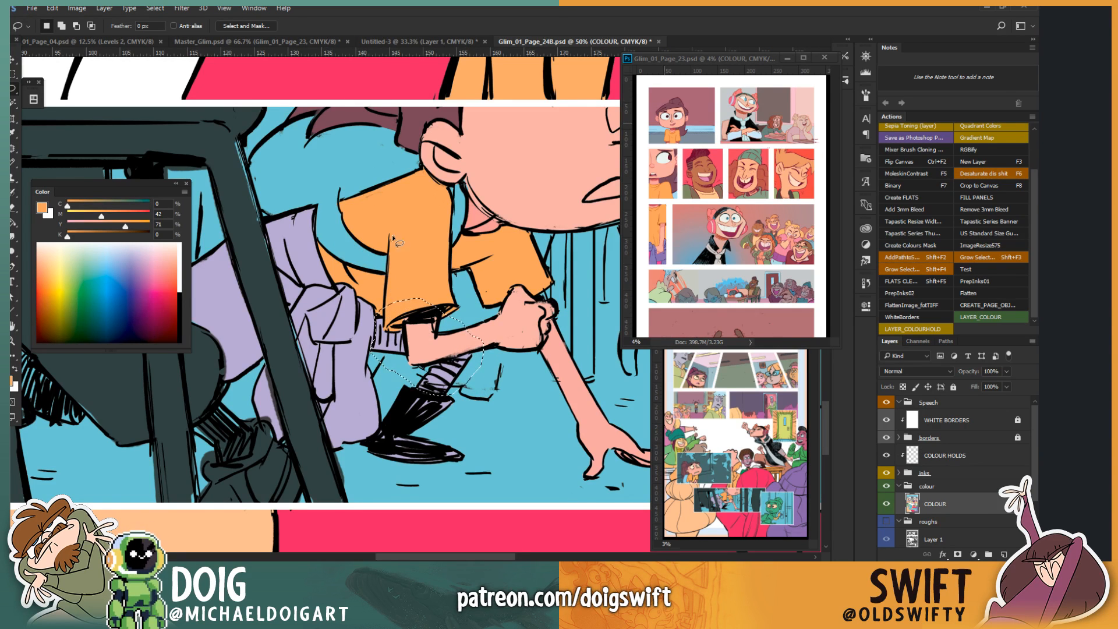
left_click_drag(390, 292, 394, 320)
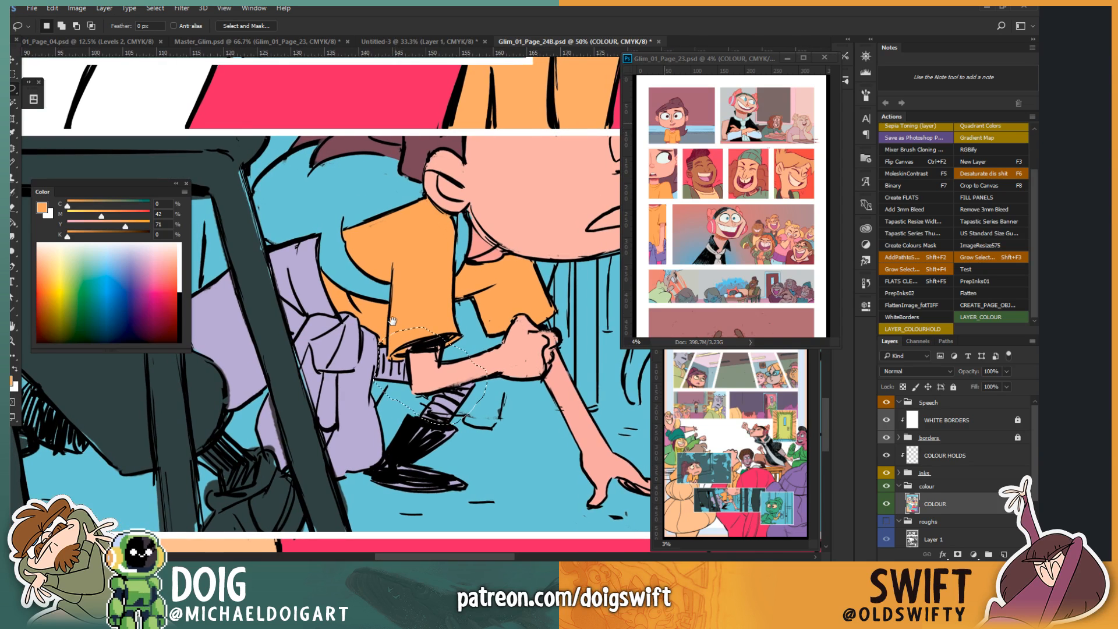
left_click_drag(101, 218, 110, 217)
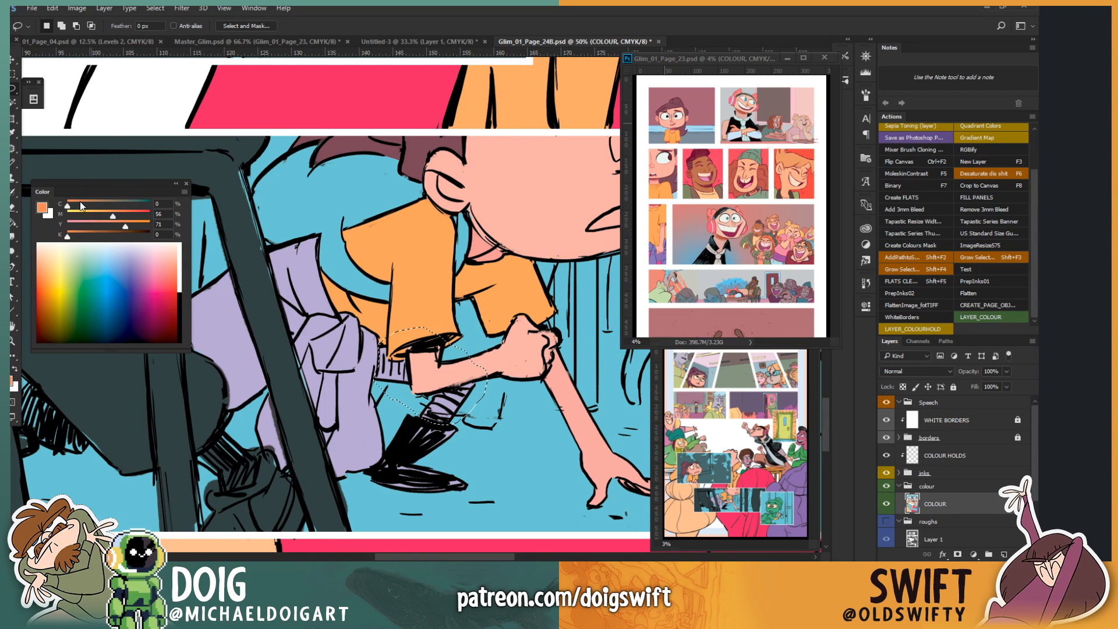
left_click_drag(68, 205, 132, 218)
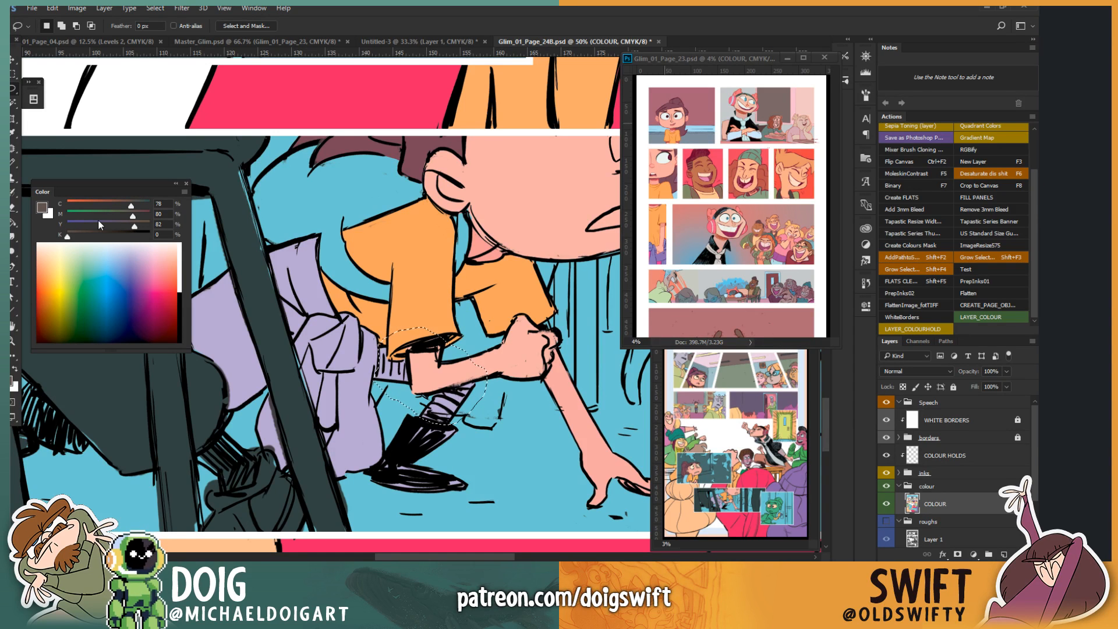
key("g")
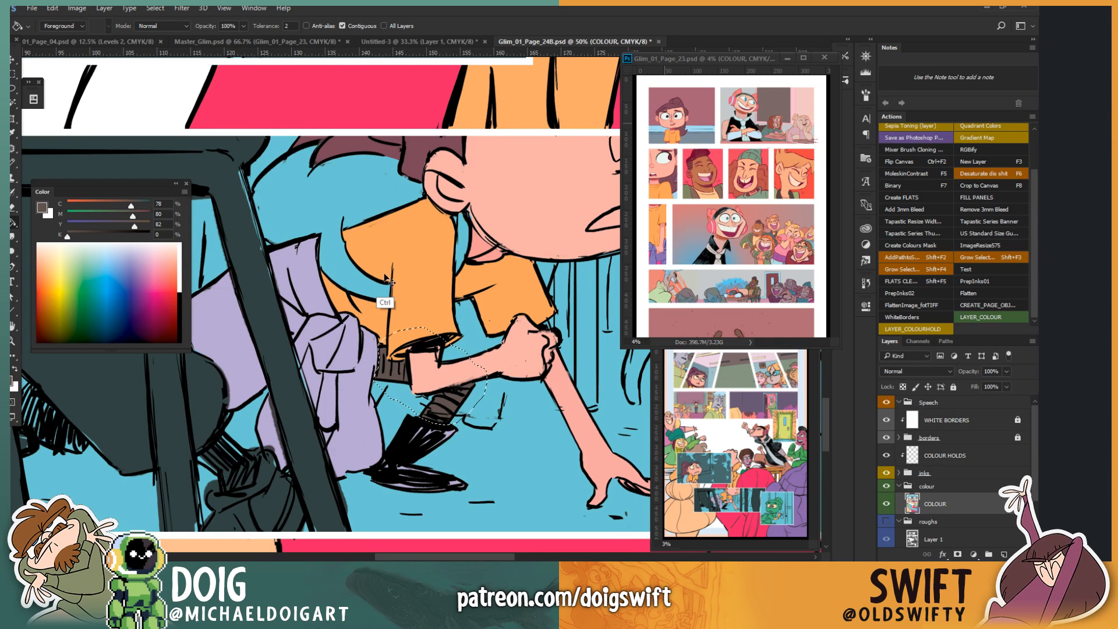
key("ctrl+d")
Step: Lasso the small area where the lilac clothing meets the chair leg and fill it with the dark brown
key("l")
left_click_drag(305, 325, 345, 319)
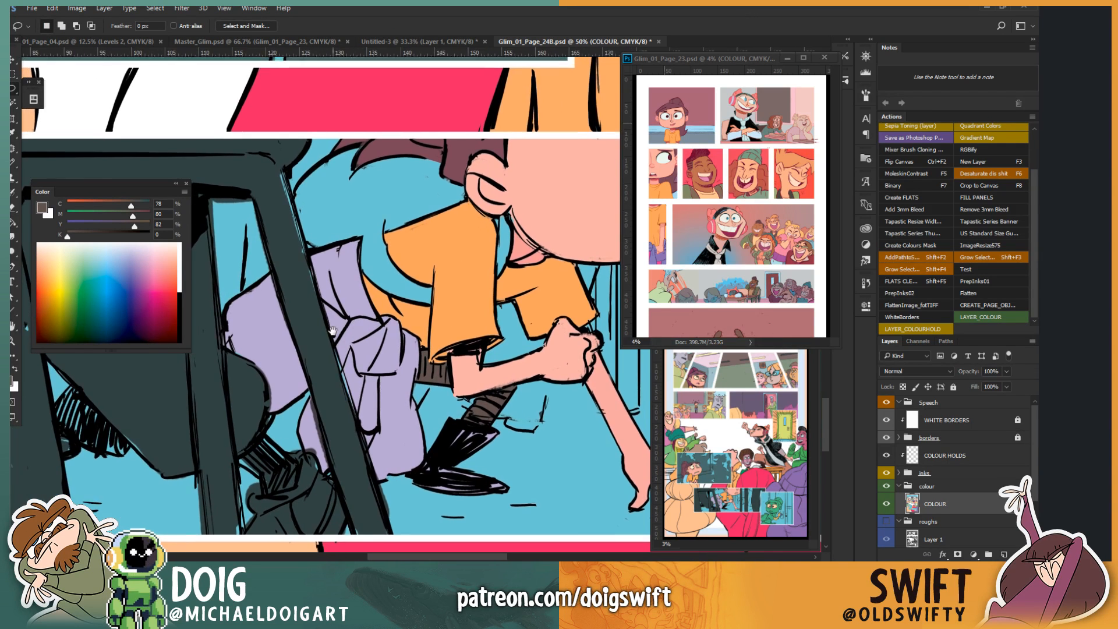
left_click_drag(365, 243, 384, 236)
left_click_drag(344, 300, 372, 284)
left_click_drag(351, 322, 394, 366)
mouse_move(315, 335)
left_mouse_down()
mouse_move(324, 373)
mouse_move(302, 362)
mouse_move(311, 314)
left_mouse_up()
key("g")
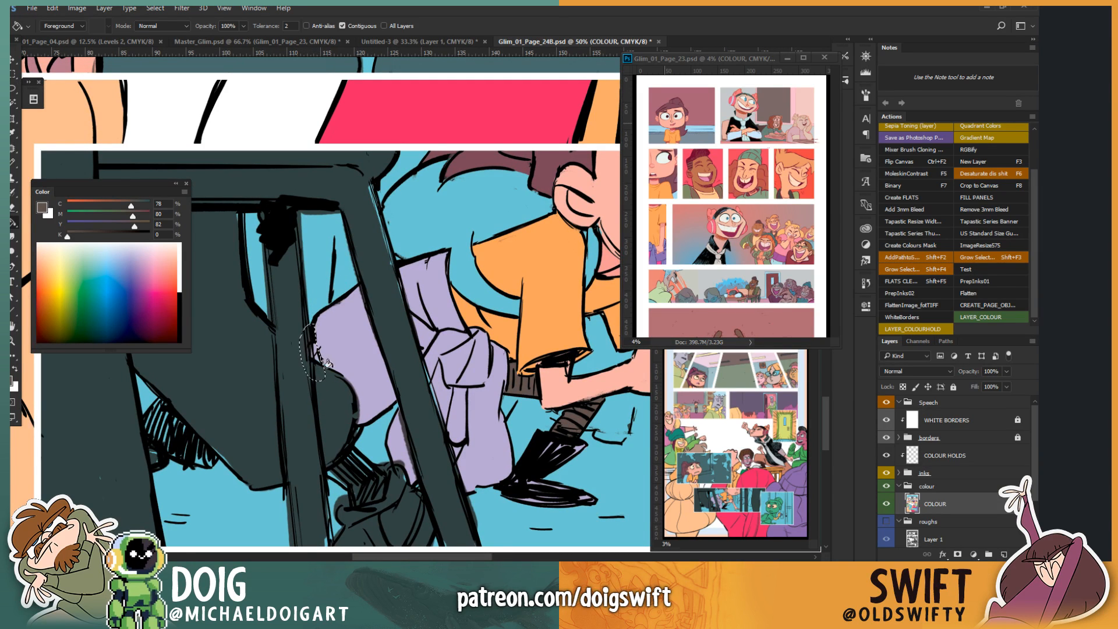
left_click(319, 355)
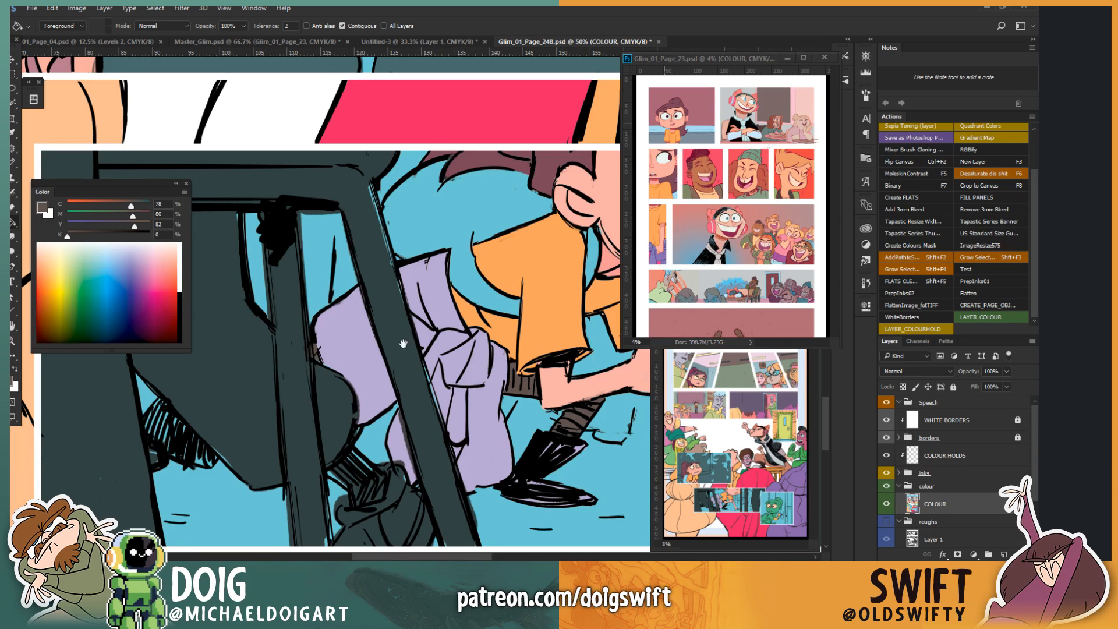
mouse_move(430, 349)
left_mouse_down()
mouse_move(342, 342)
mouse_move(360, 306)
mouse_move(424, 336)
left_mouse_up()
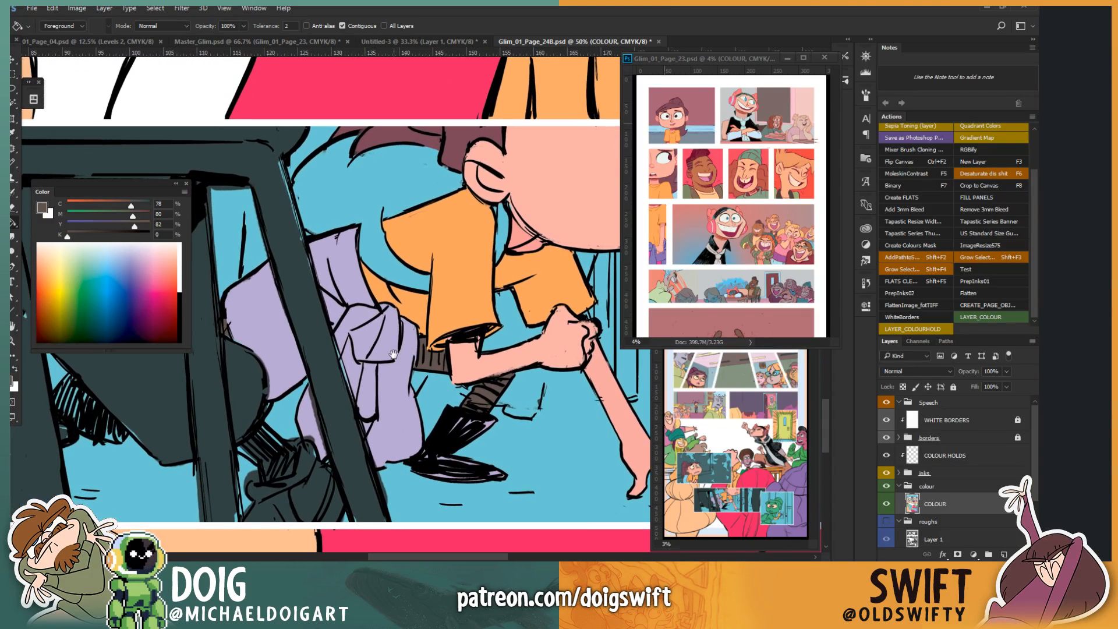
key("i")
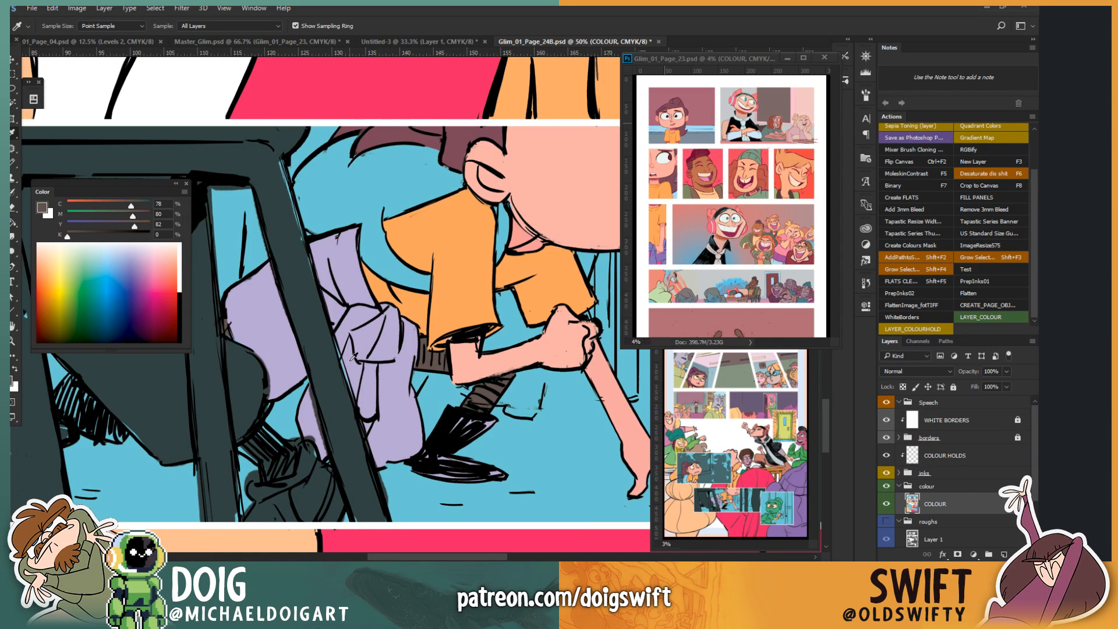
left_click(351, 347)
key("g")
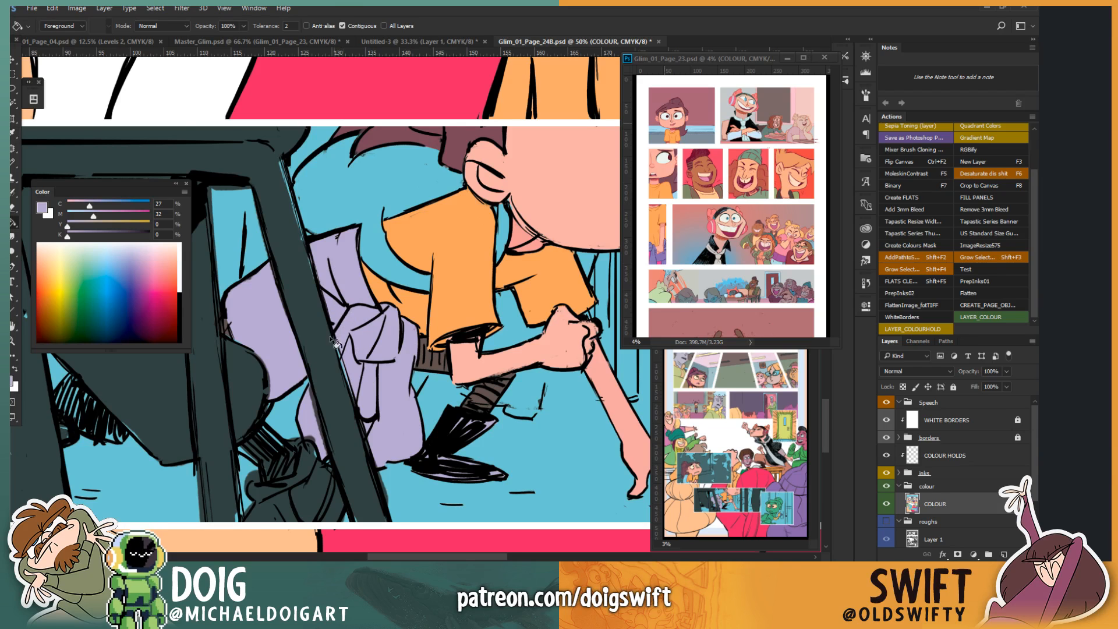
left_click(348, 369)
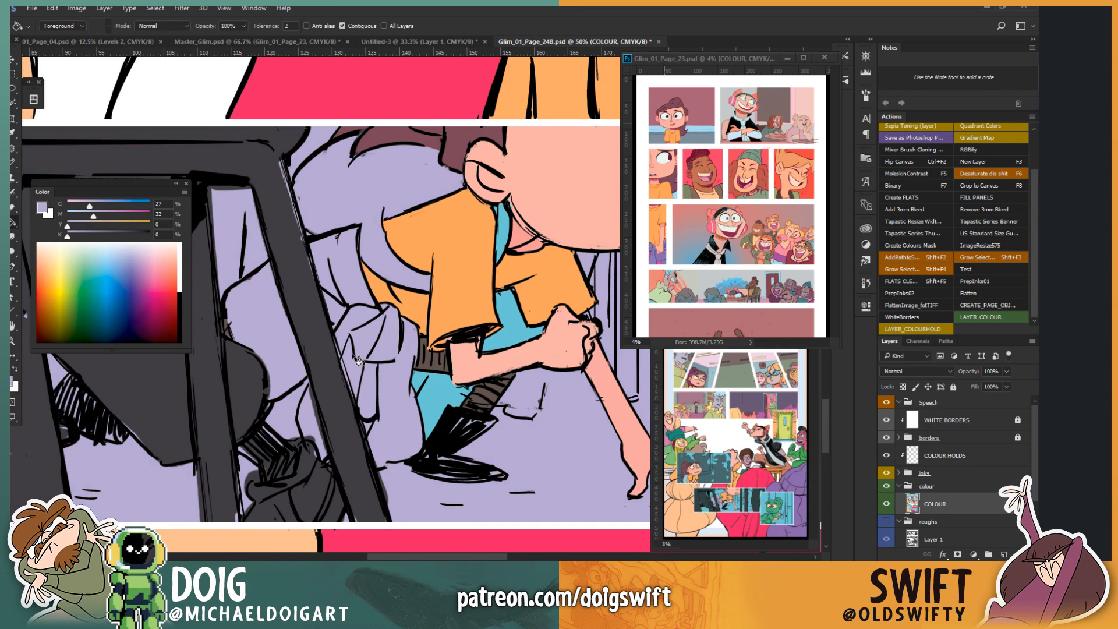
key("z")
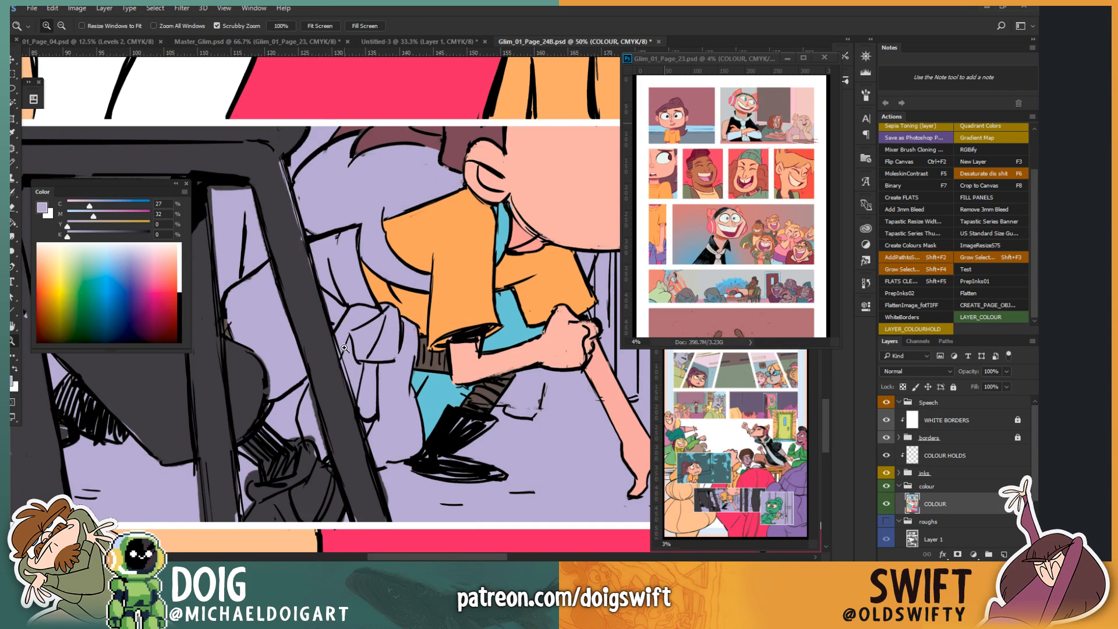
key("ctrl+z")
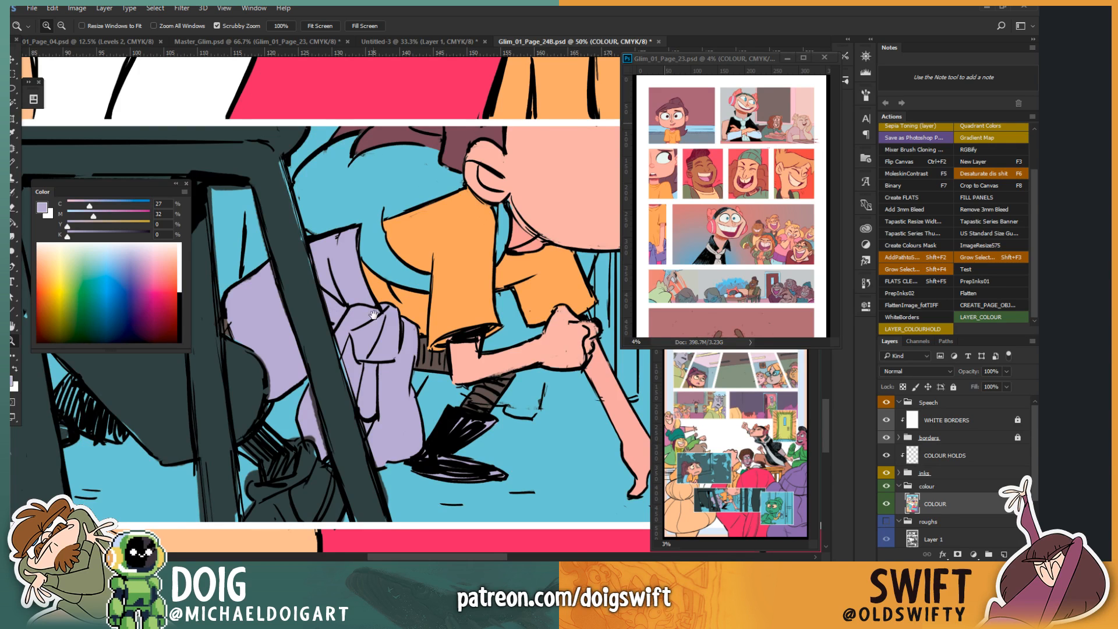
left_click_drag(374, 314, 345, 337)
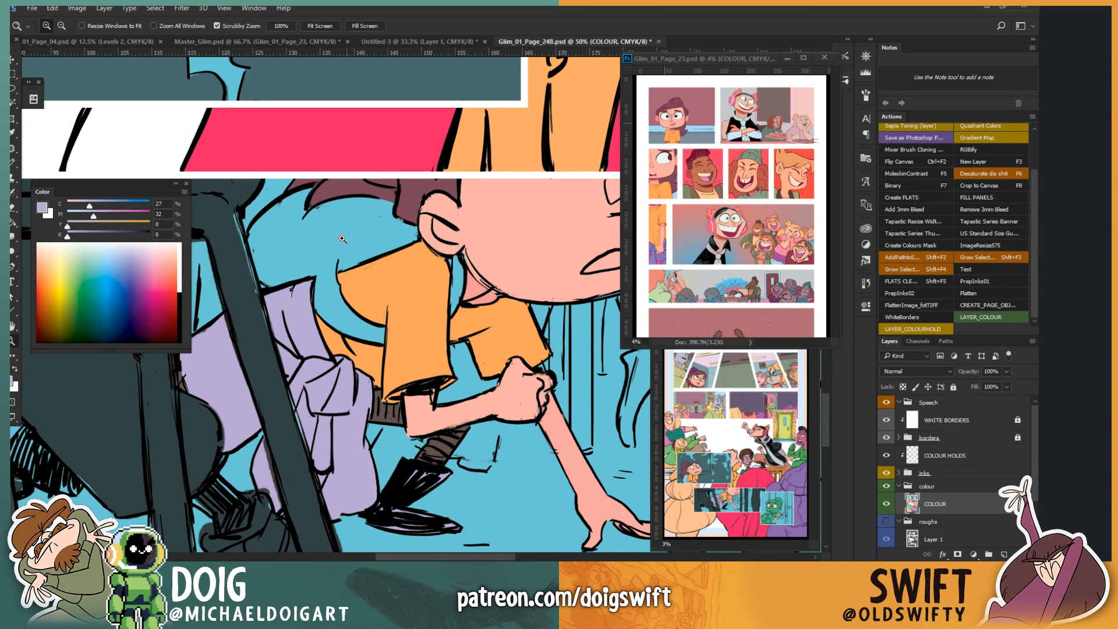
left_click_drag(379, 343, 260, 407)
left_click_drag(255, 490, 344, 327)
left_click_drag(242, 339, 356, 369)
left_click_drag(349, 260, 350, 330)
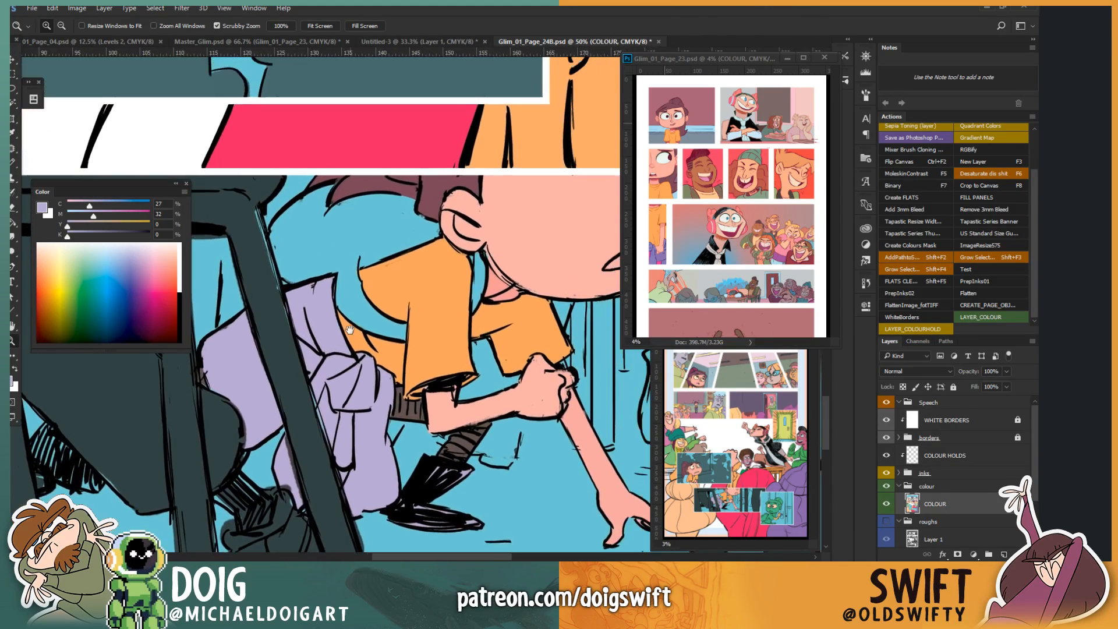
Step: Lasso the inside of the crouching character's mouth and fill it with a pink of 0/84/16/0
left_click_drag(408, 293, 245, 352)
left_click_drag(343, 348, 269, 379)
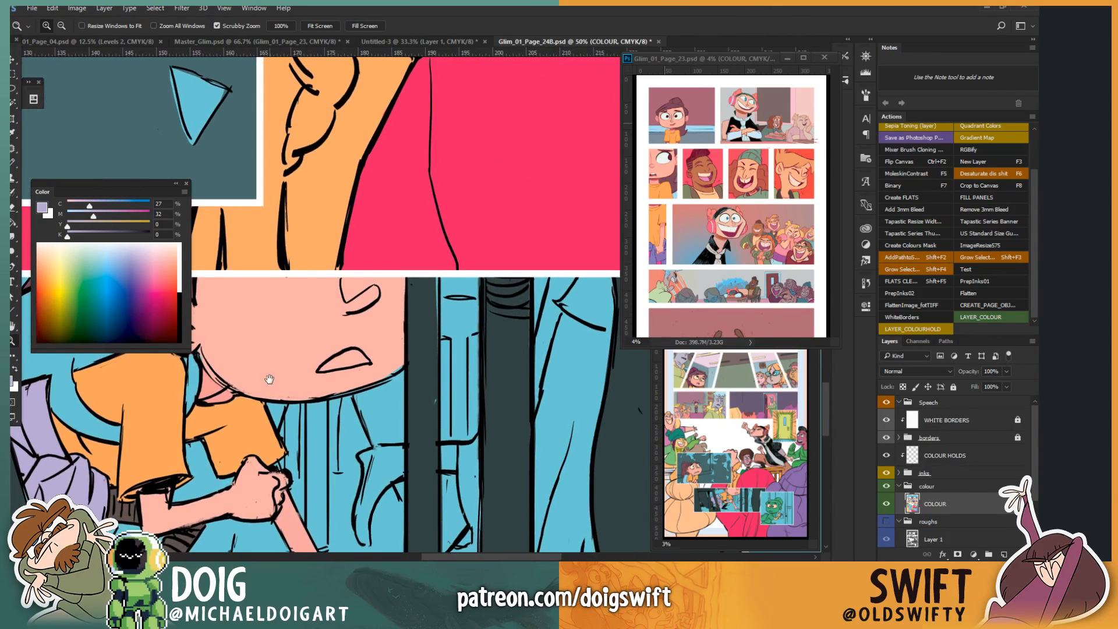
key("l")
key("ctrl+plus")
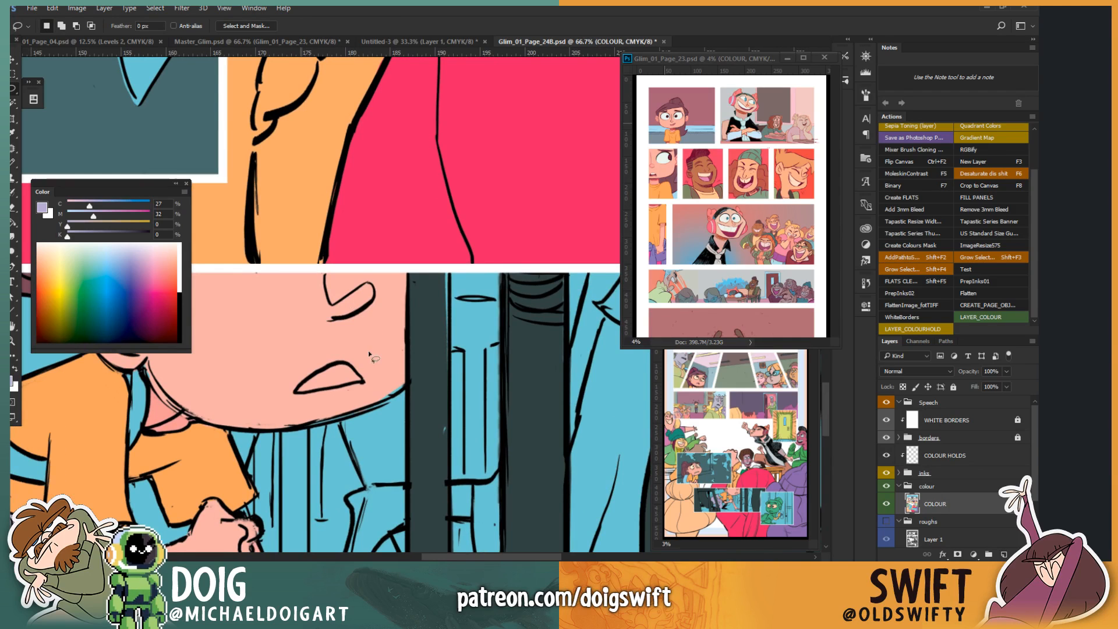
left_click_drag(359, 344, 498, 224)
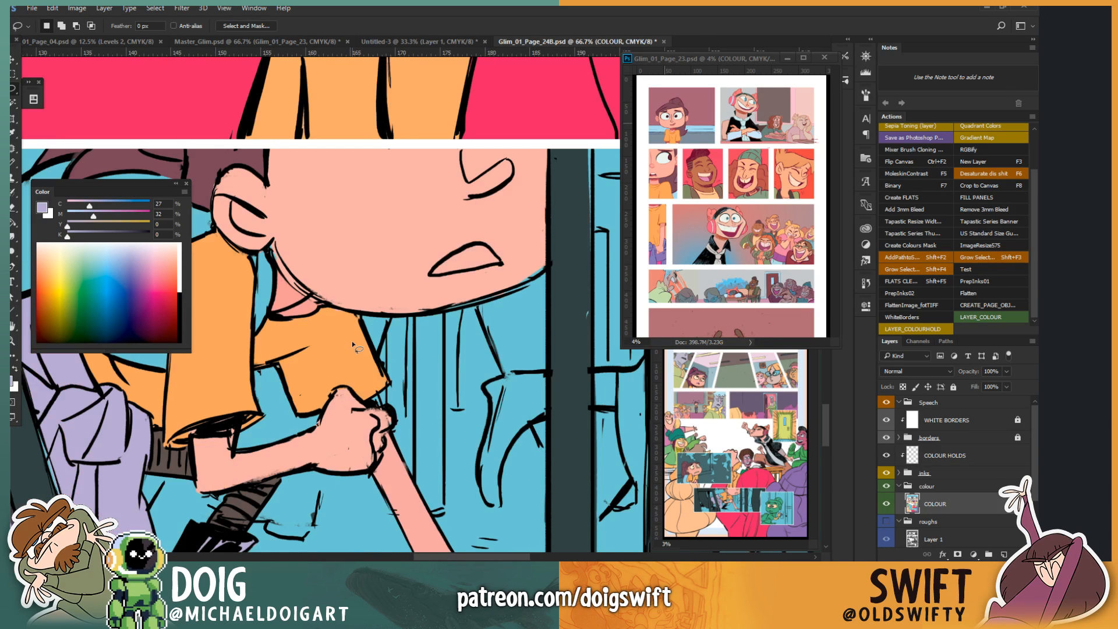
left_click_drag(352, 340, 315, 375)
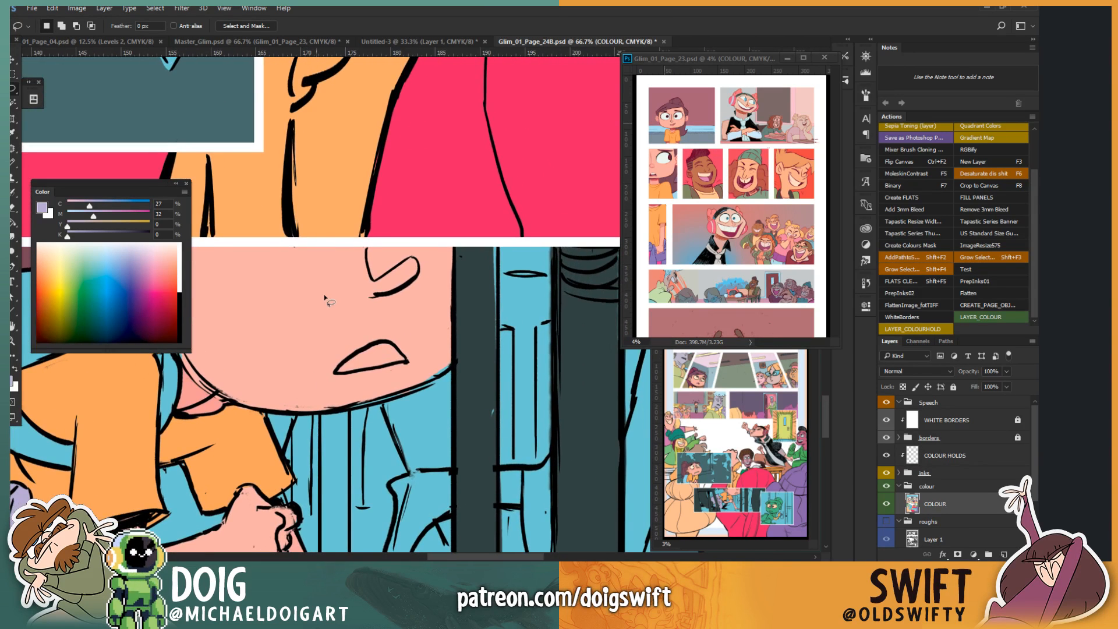
left_click(336, 373, "alt")
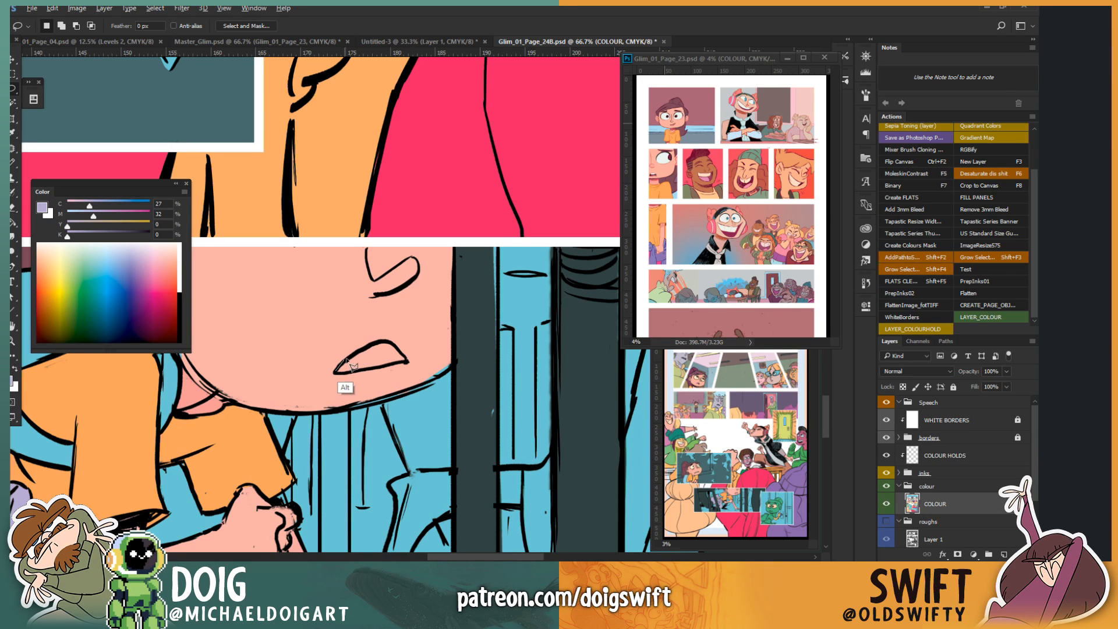
mouse_move(348, 361)
left_mouse_down()
mouse_move(385, 341)
mouse_move(405, 360)
mouse_move(335, 373)
left_mouse_up()
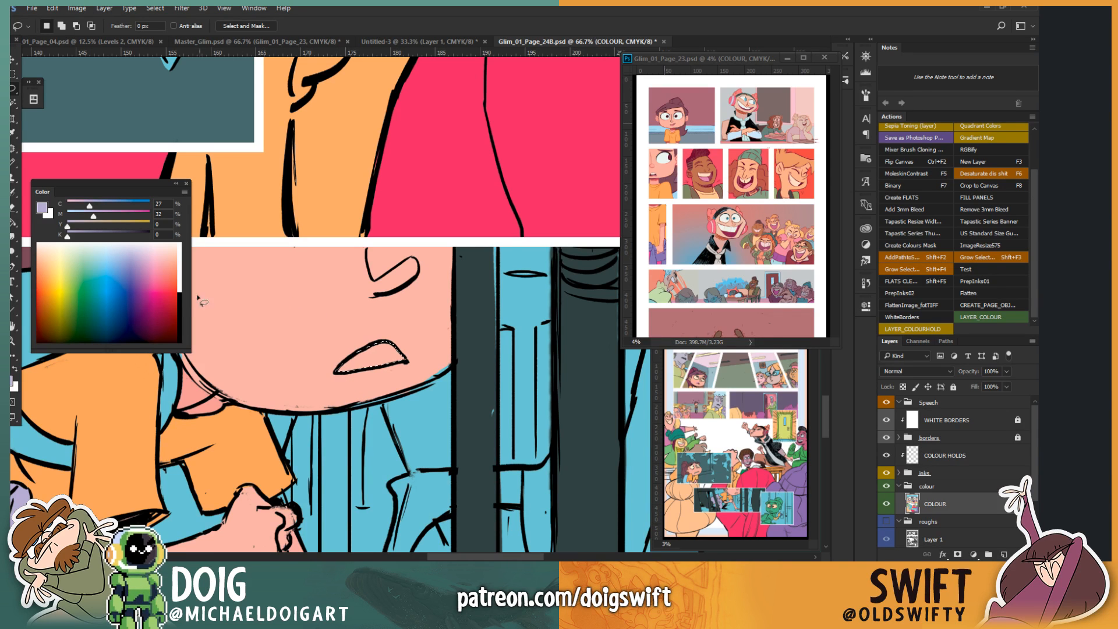
left_click(149, 288)
key("g")
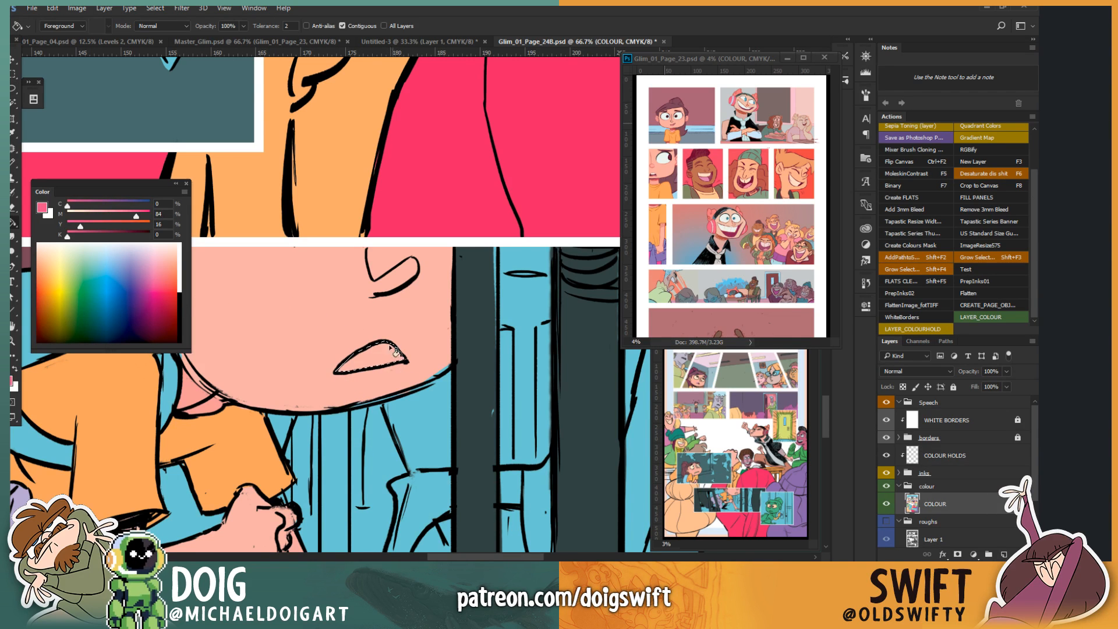
left_click(372, 356)
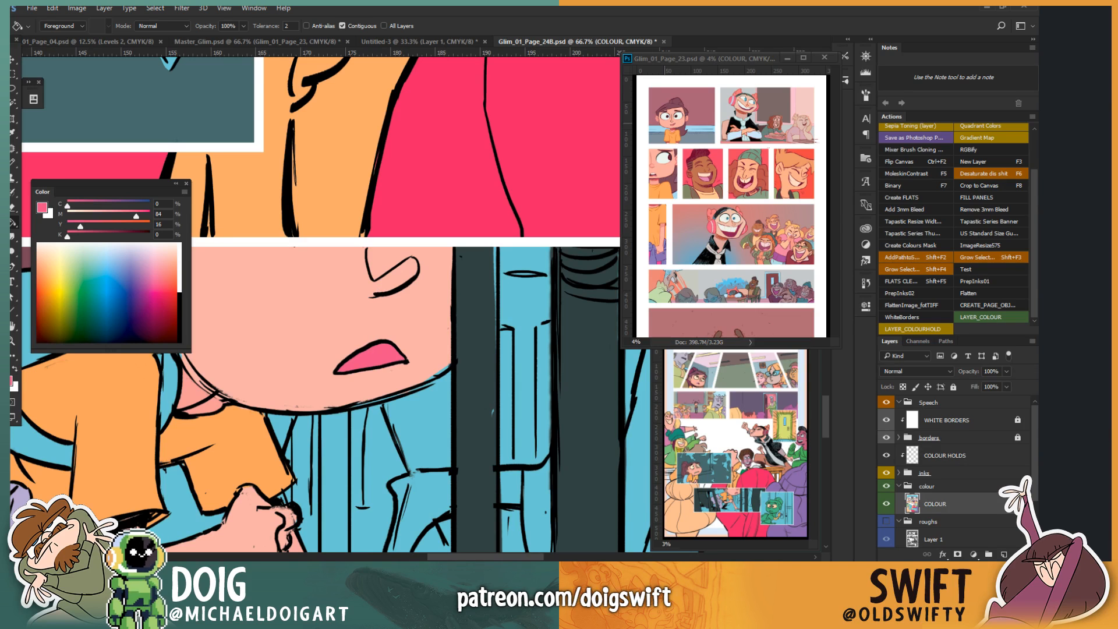
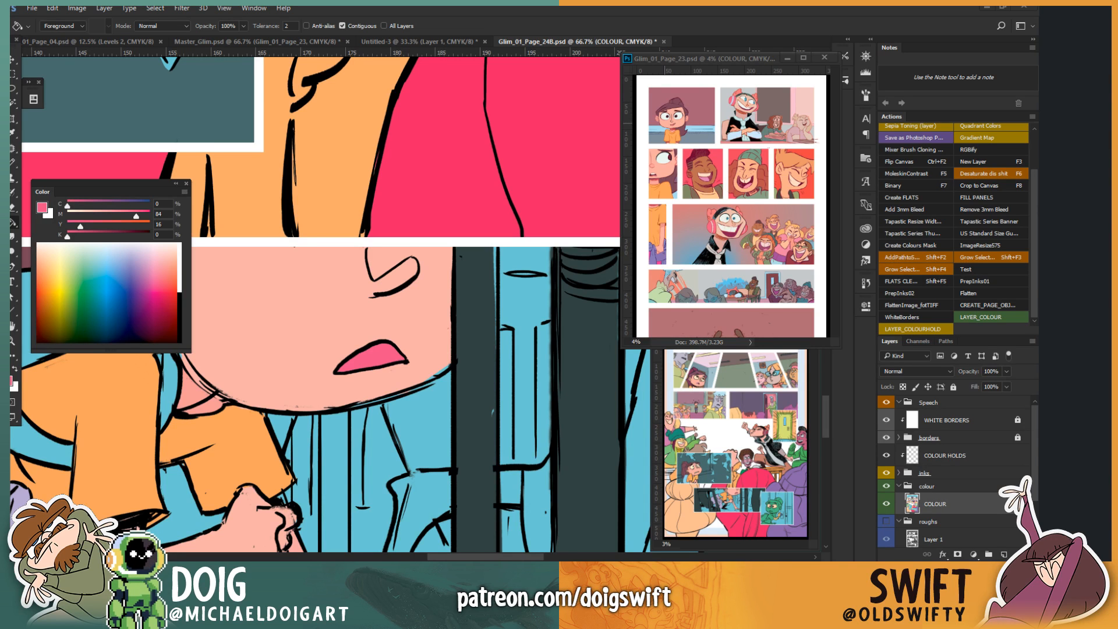
Step: Switch to the web browser and look through the first photos of the Secret Room album on Imgur
left_click_drag(1, 44, 763, 7)
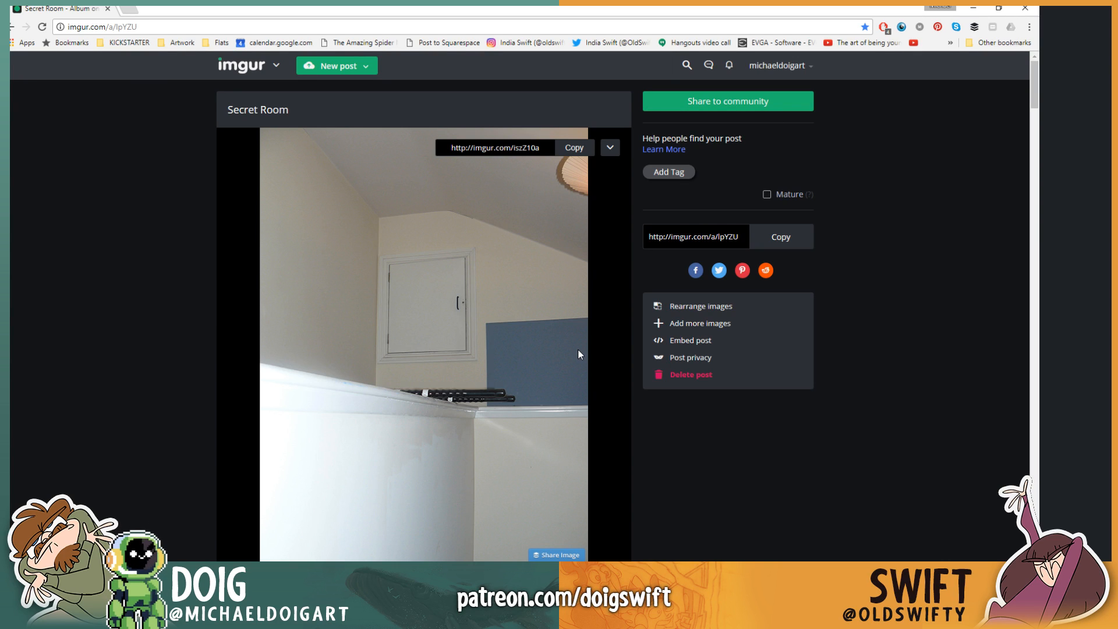
scroll(577, 349, "down", 1)
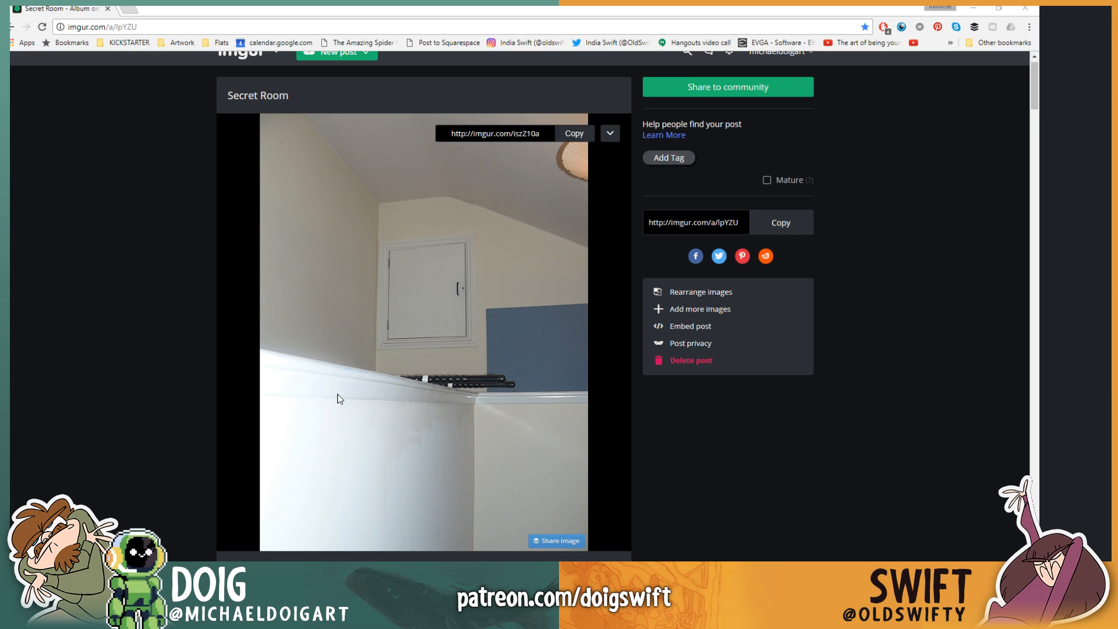
scroll(532, 442, "down", 7)
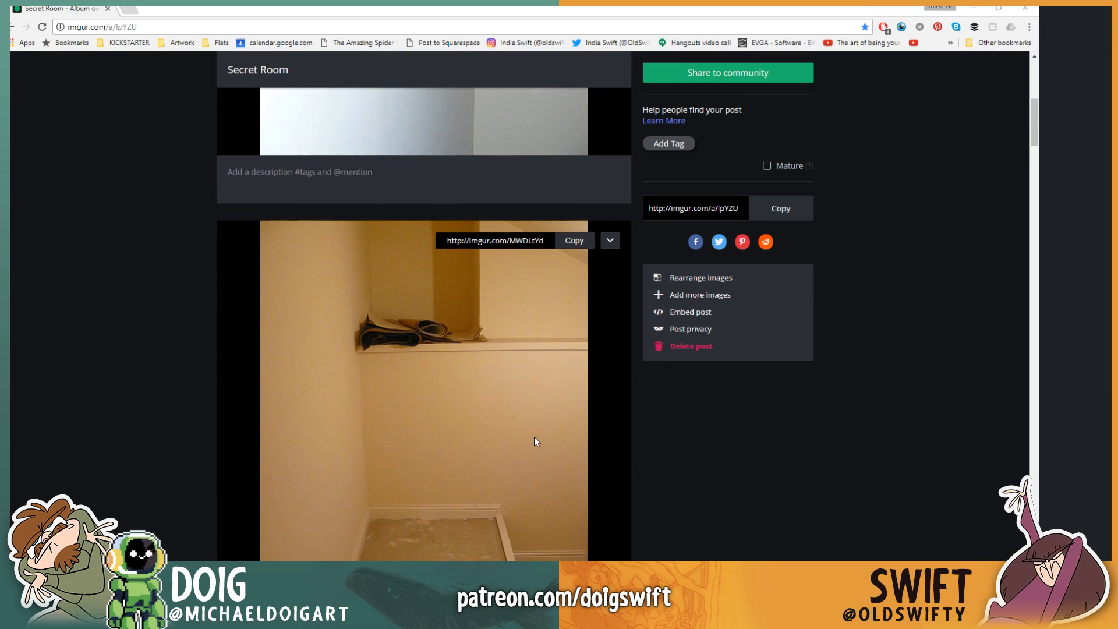
scroll(533, 438, "up", 3)
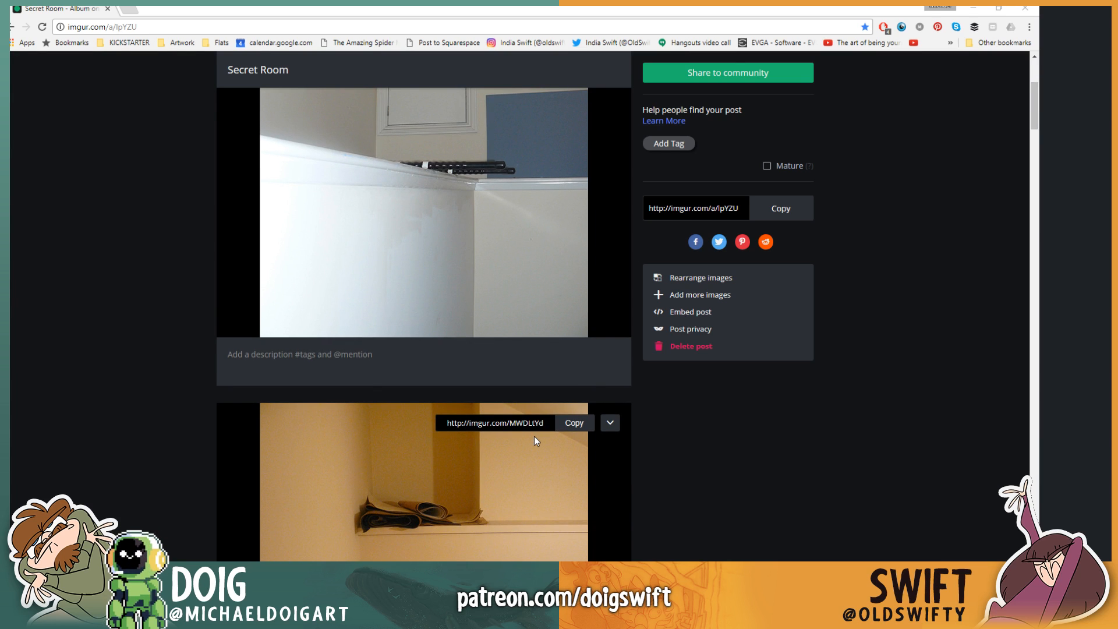
scroll(533, 436, "down", 2)
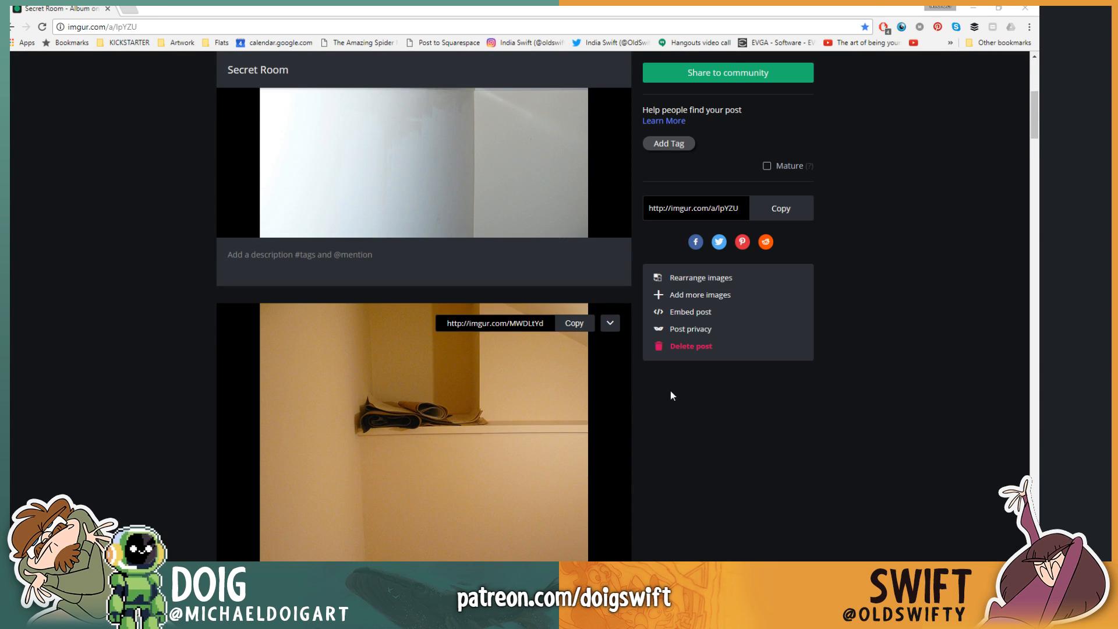
left_click_drag(1035, 133, 1034, 124)
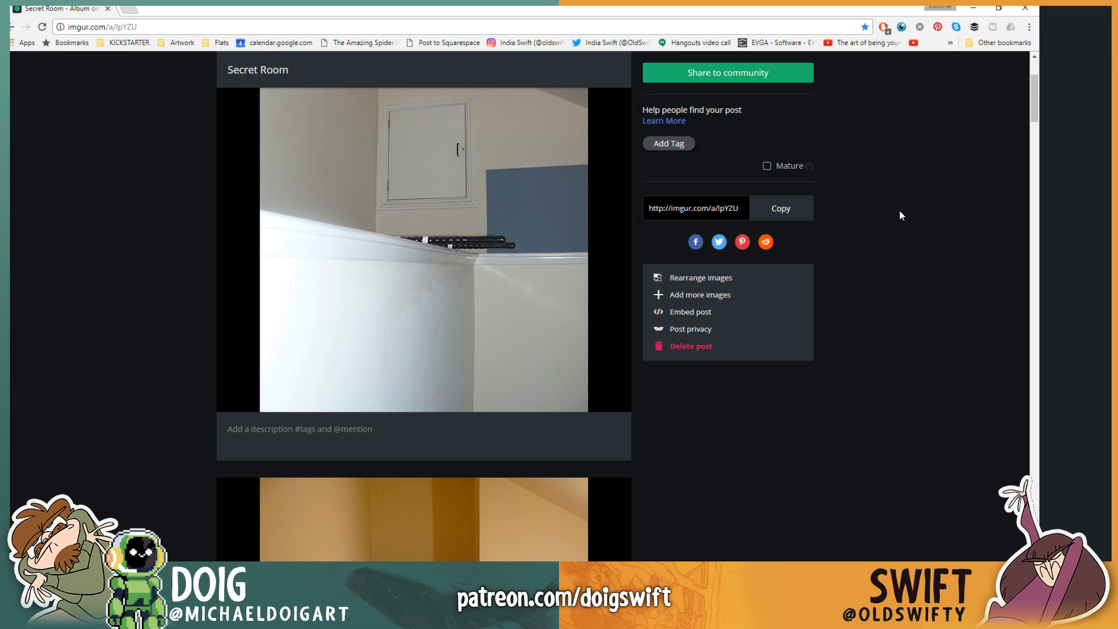
scroll(1025, 105, "down", 3)
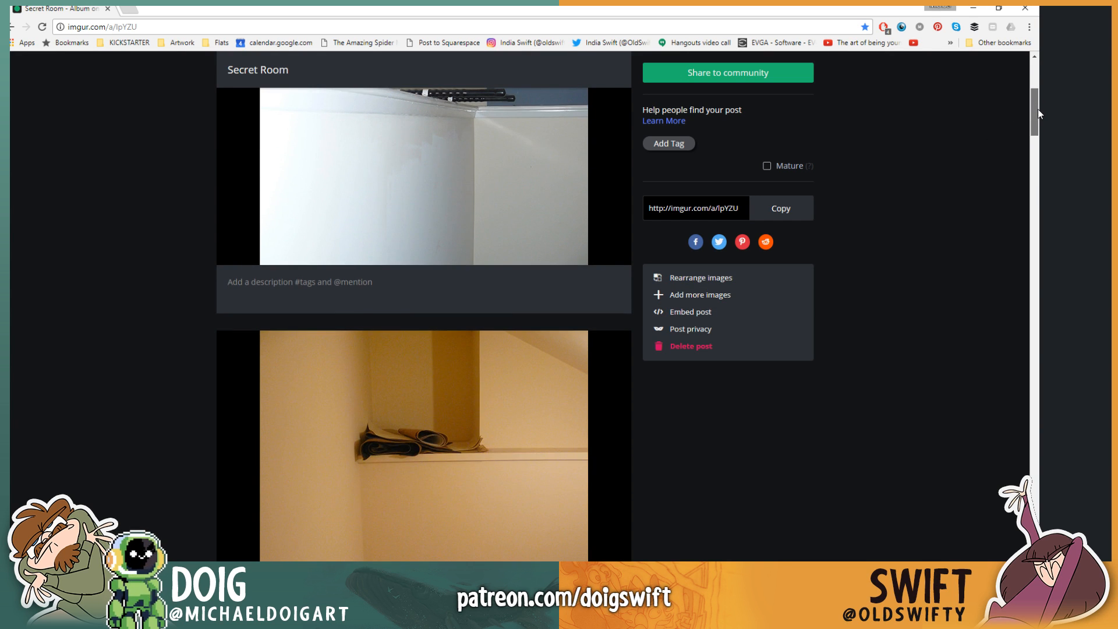
Step: Skim the Secret Room album down to its final photos of the beamed kitchen and the cluttered ledge
left_click_drag(1037, 109, 1029, 411)
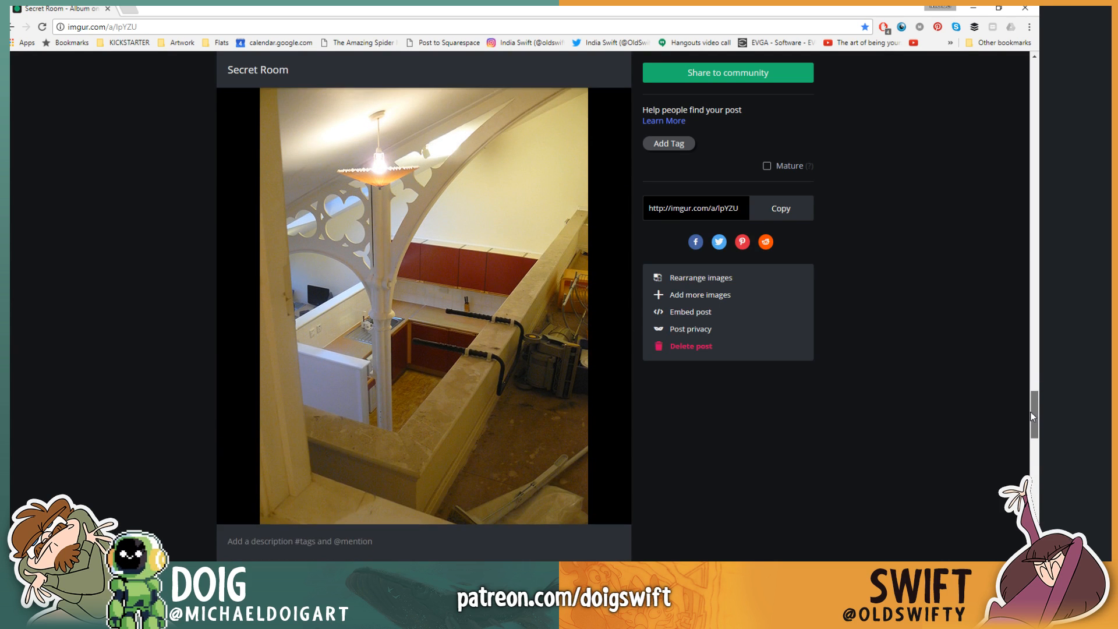
mouse_move(574, 432)
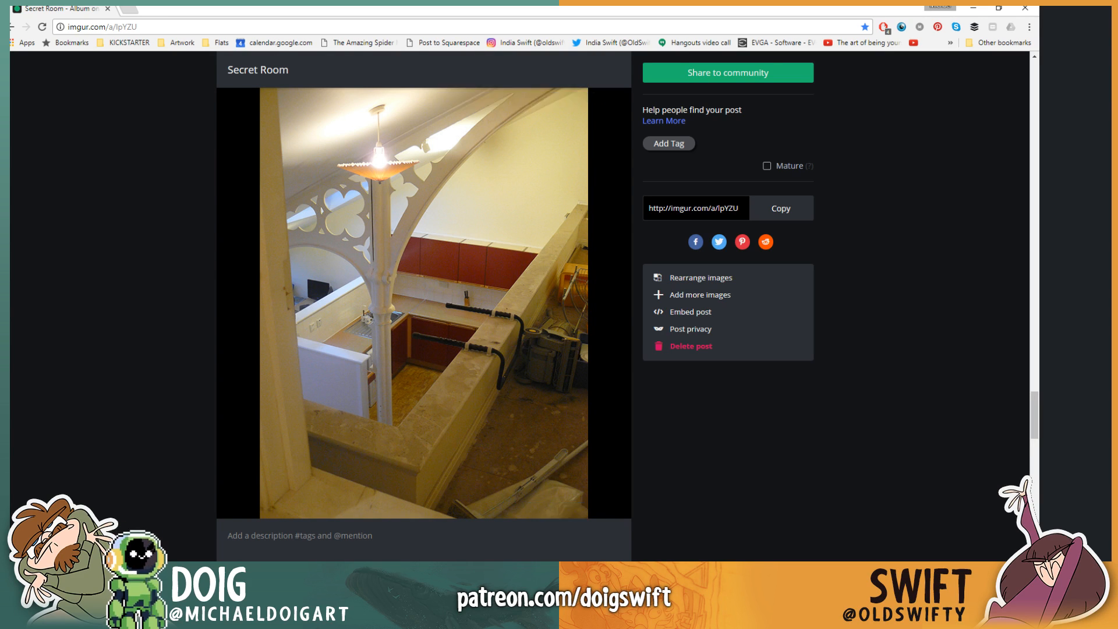
scroll(686, 498, "down", 7)
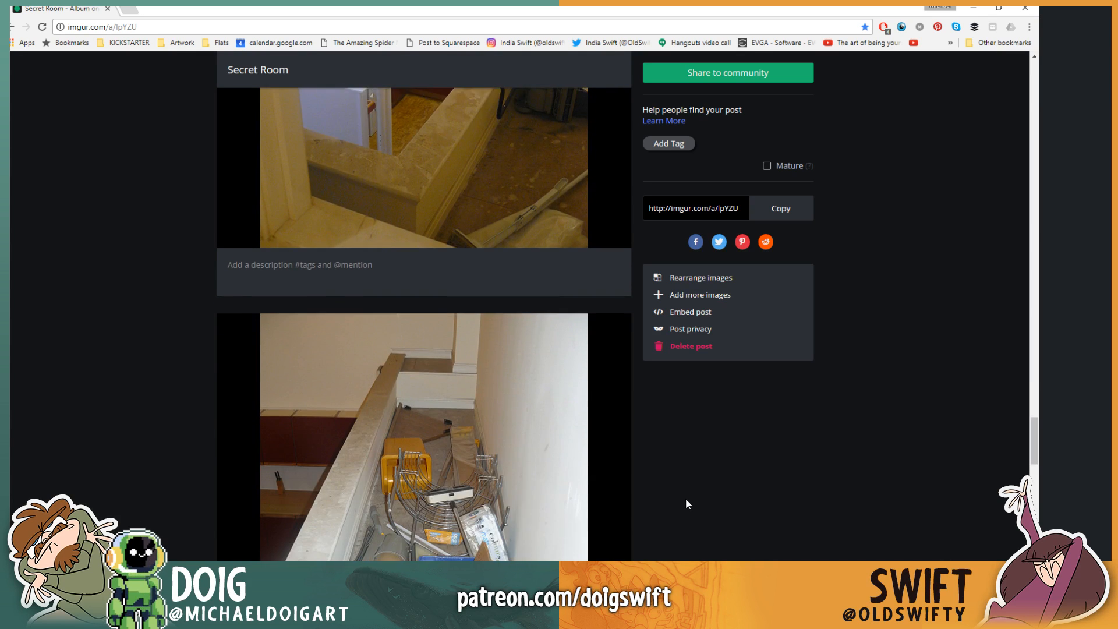
scroll(686, 503, "down", 2)
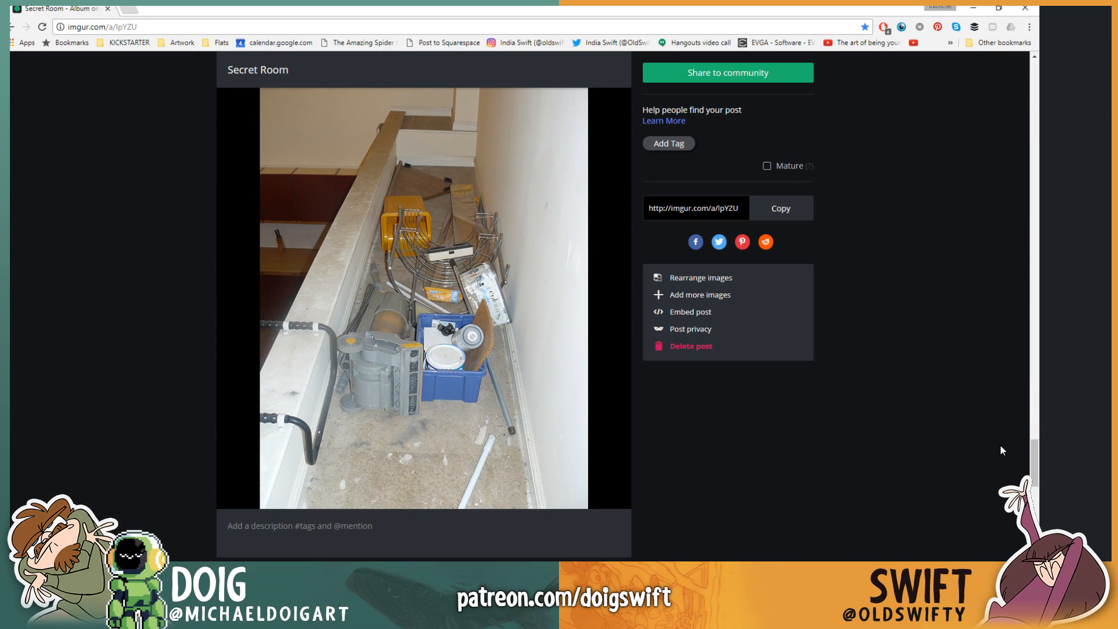
scroll(1033, 478, "down", 8)
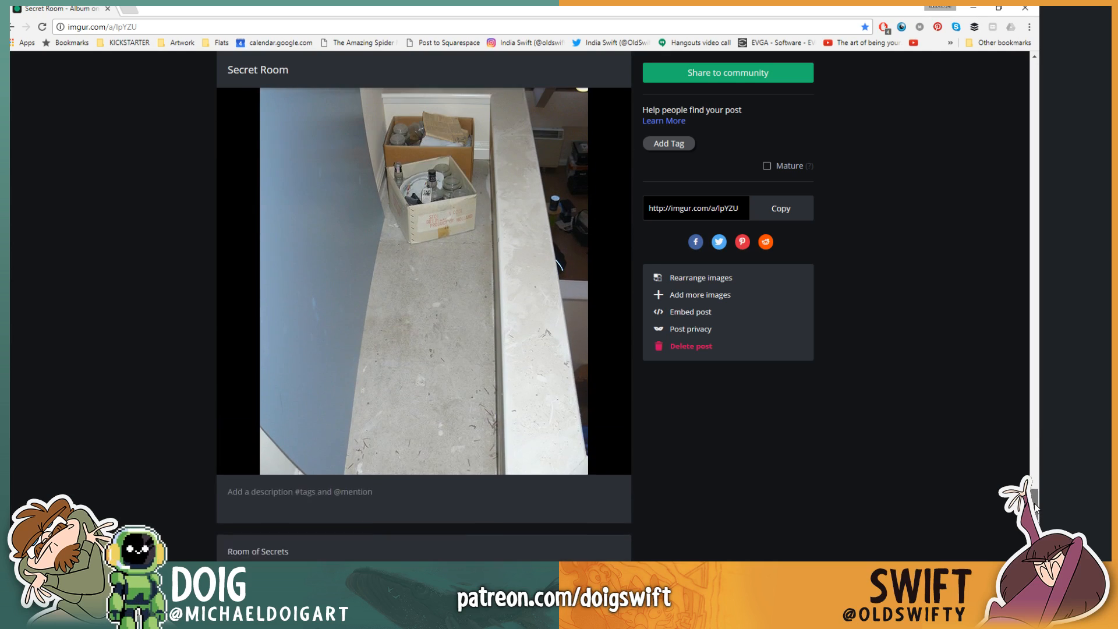
Step: Go back up the album and examine the photos of the attic corner with cardboard boxes and the small window
left_click_drag(1034, 506, 997, 162)
mouse_move(609, 431)
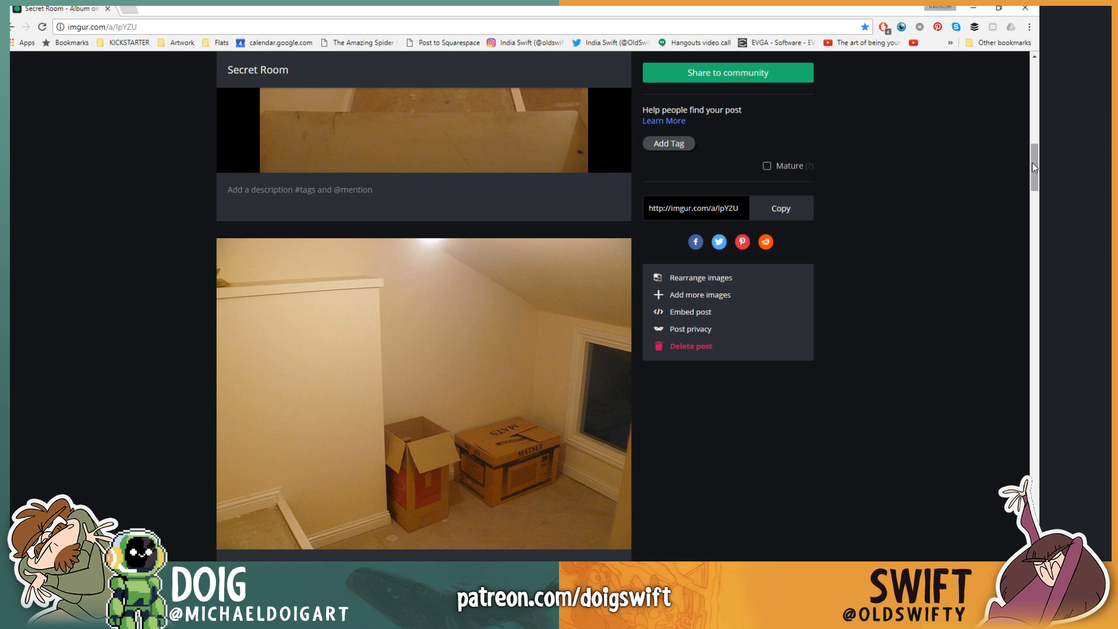
left_click_drag(1033, 163, 1035, 201)
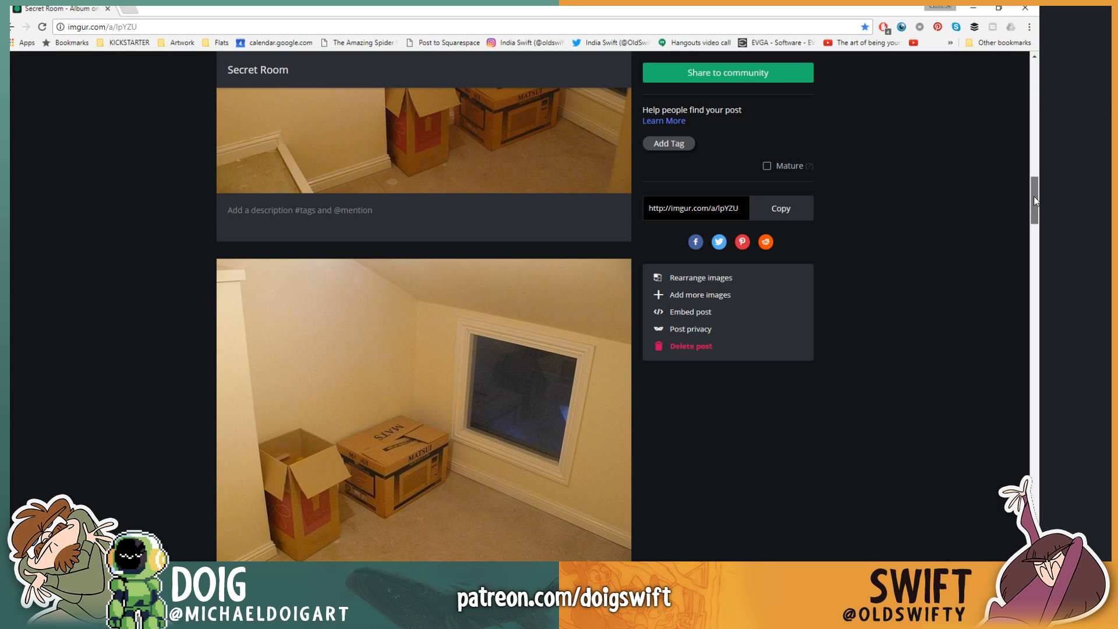
left_click_drag(1034, 201, 1040, 200)
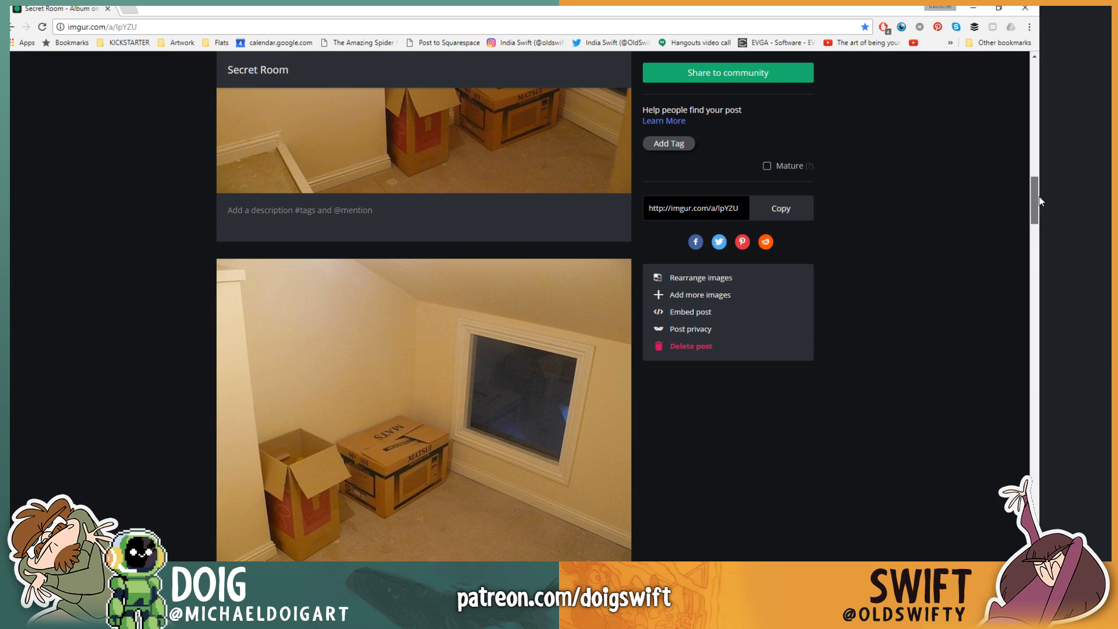
left_click_drag(1041, 202, 1038, 199)
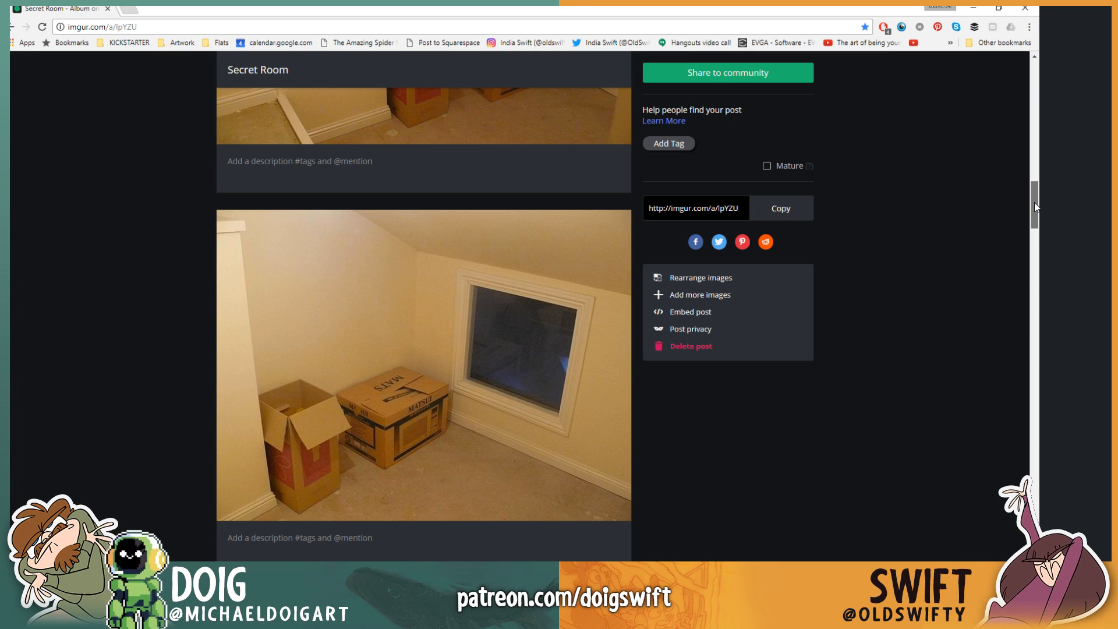
left_click_drag(1035, 205, 1036, 243)
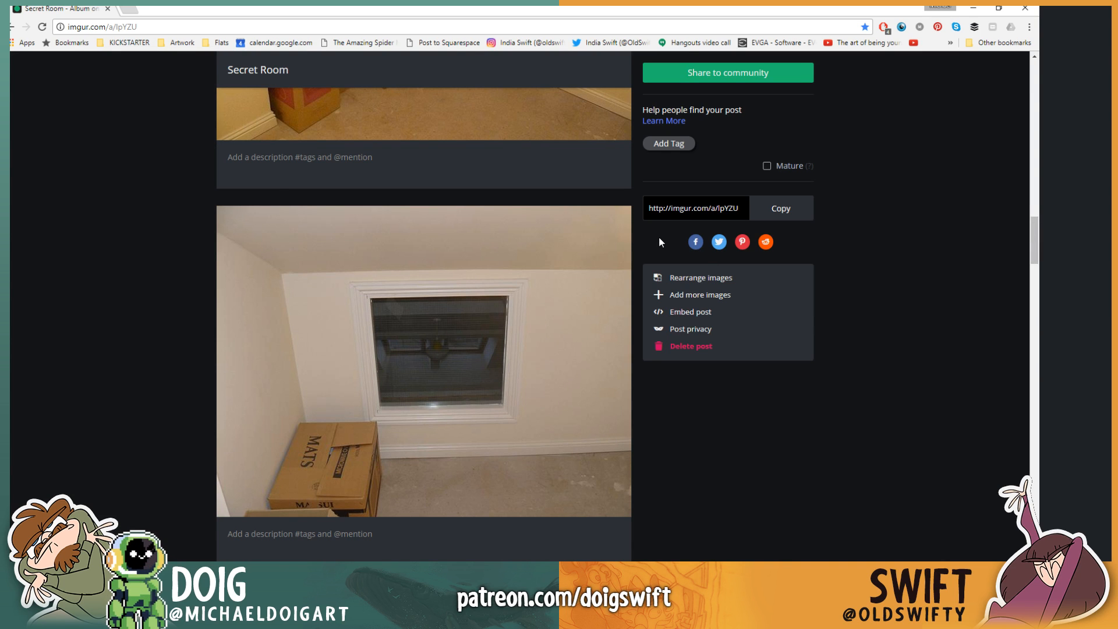
mouse_move(269, 247)
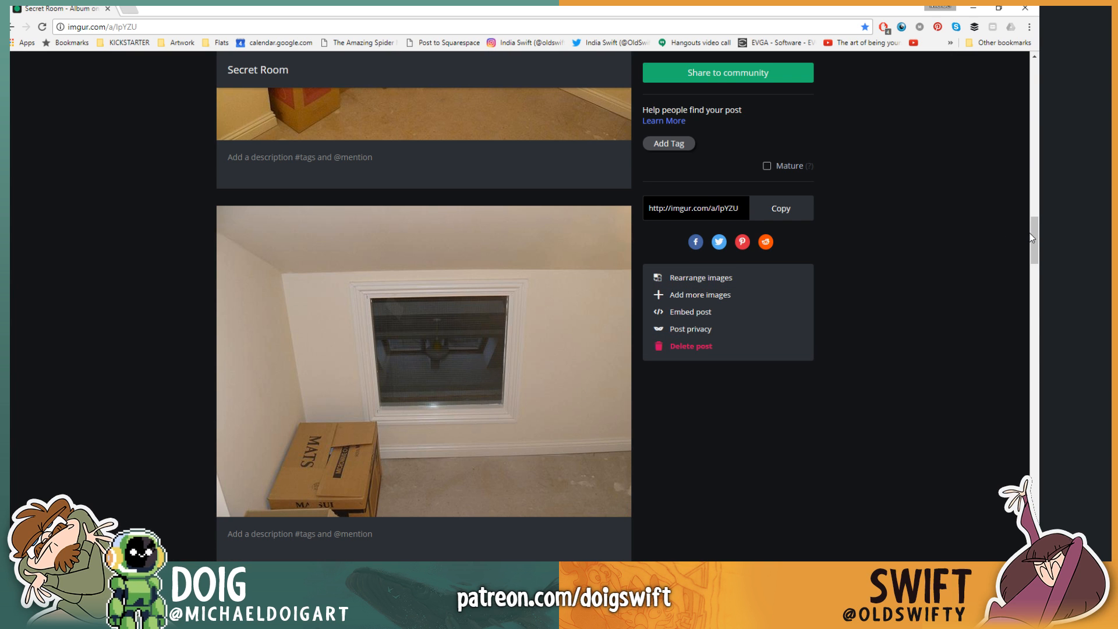
left_click_drag(1031, 232, 1032, 236)
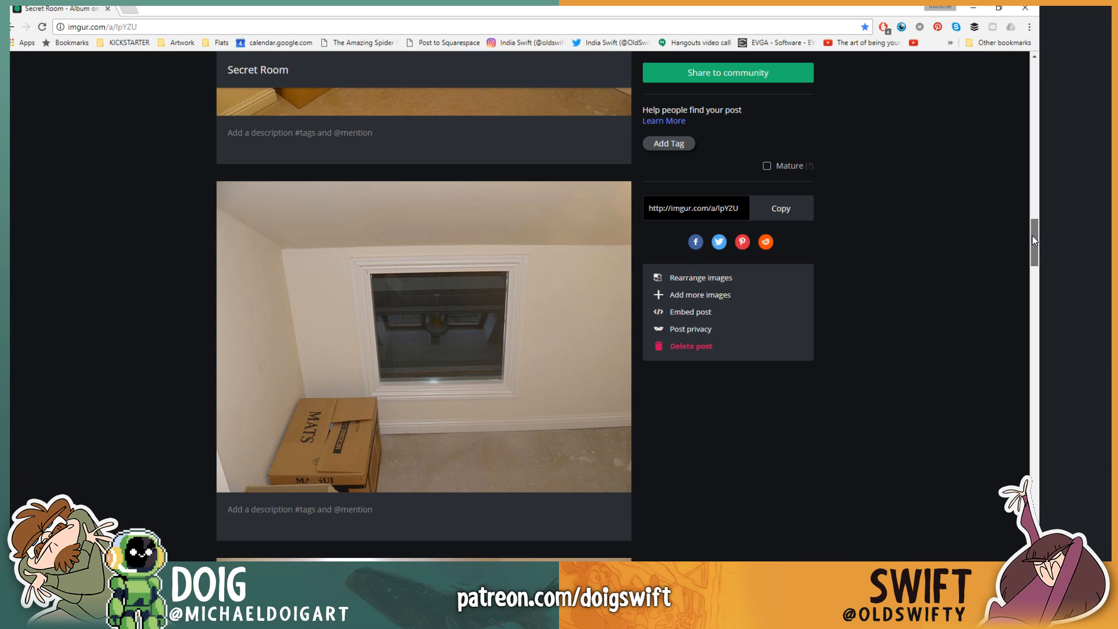
Step: Look through the remaining album photos from the raised platform to the ledge, and return to the first photo with the hatch
left_click_drag(1032, 239, 1033, 324)
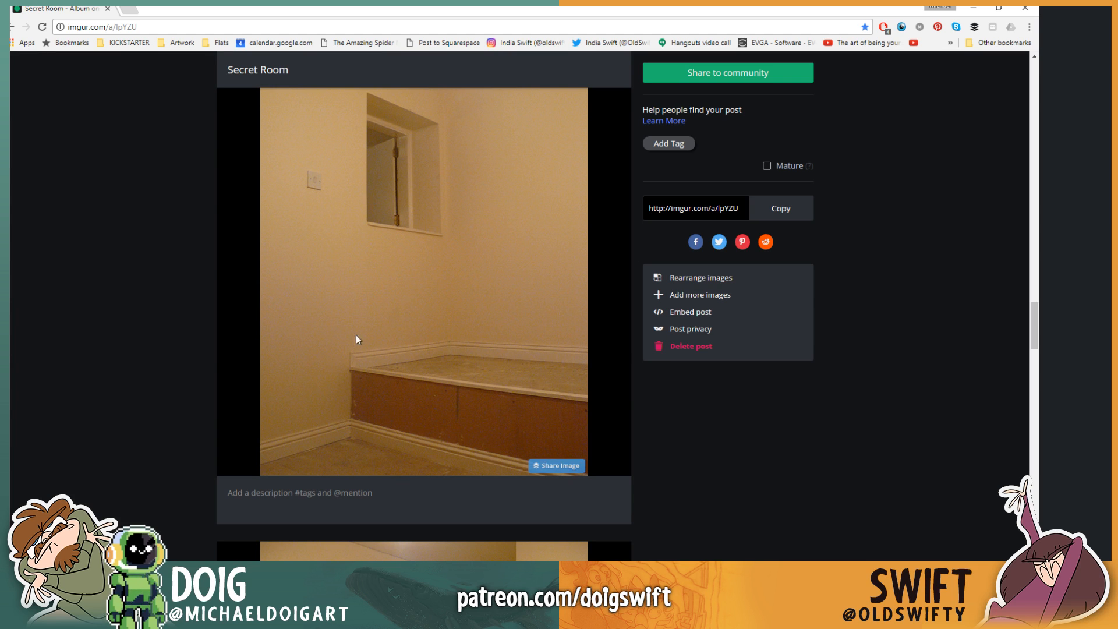
left_click_drag(1031, 312, 1038, 347)
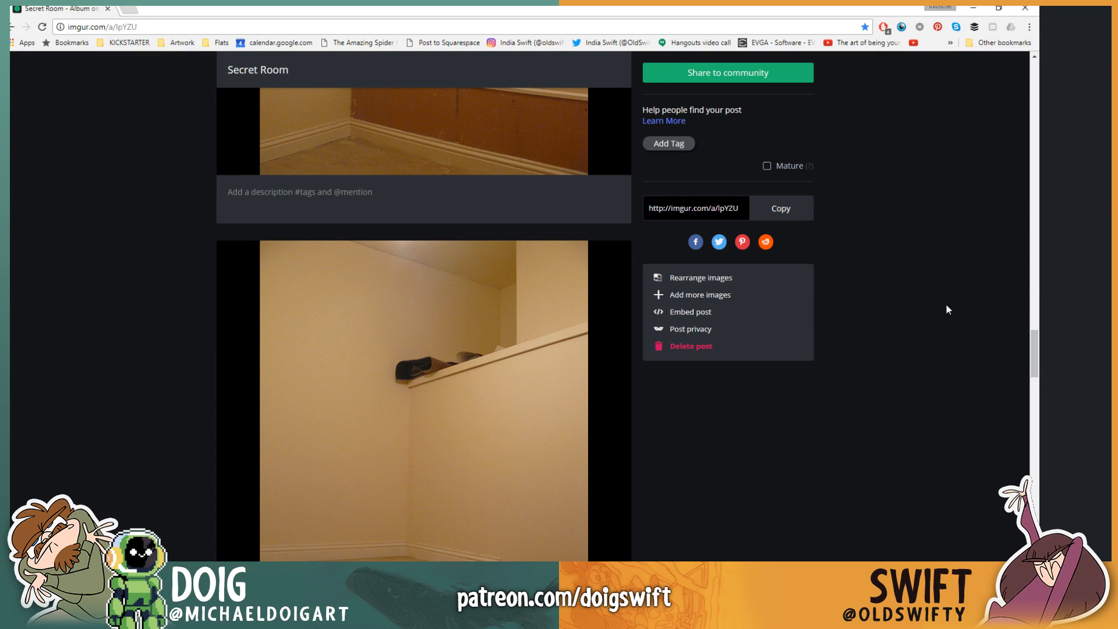
left_click_drag(1036, 367, 1035, 421)
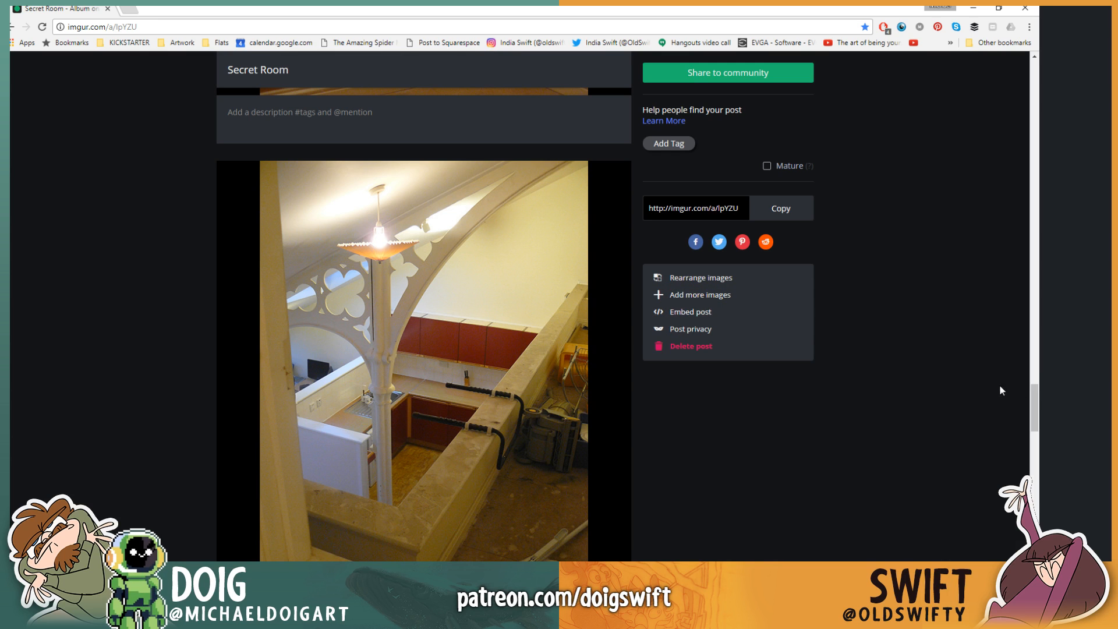
left_click_drag(1033, 397, 1030, 571)
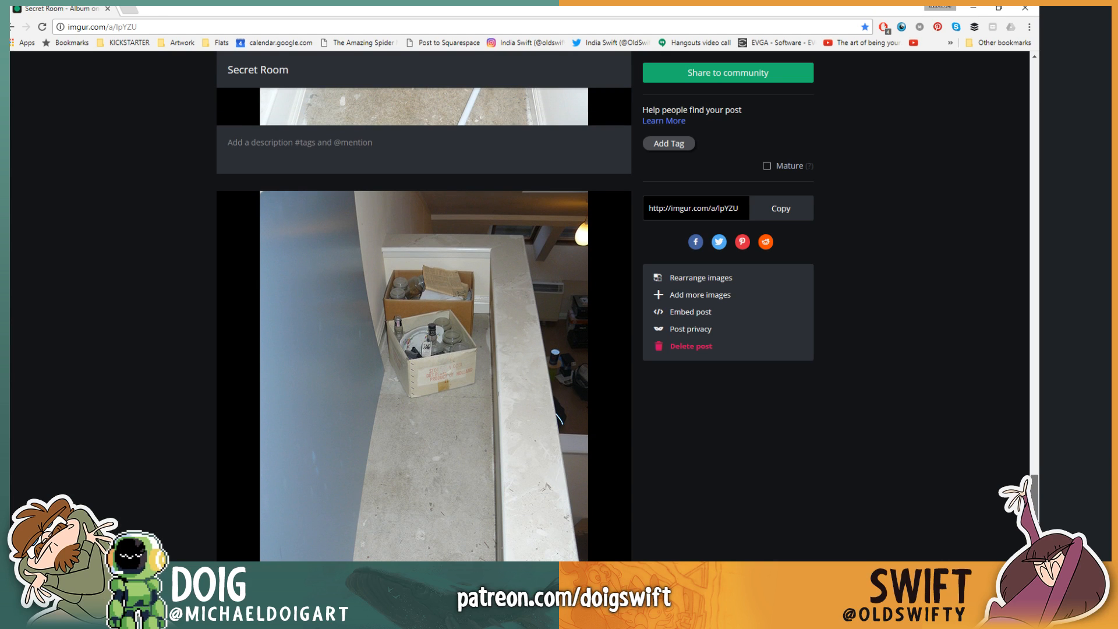
left_click_drag(1033, 518, 992, 72)
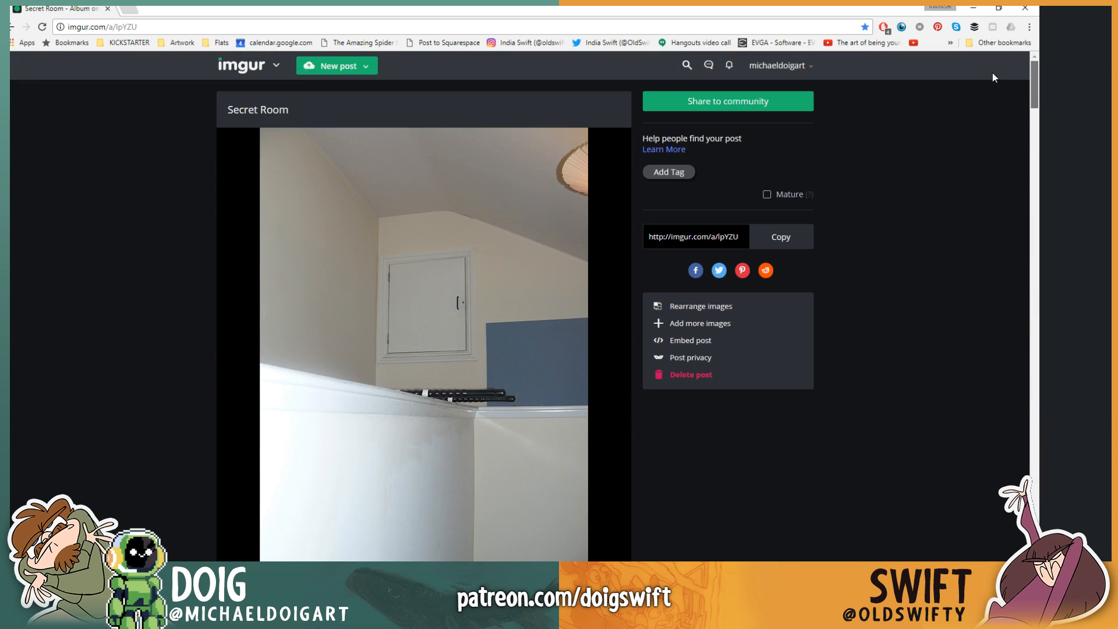
mouse_move(304, 181)
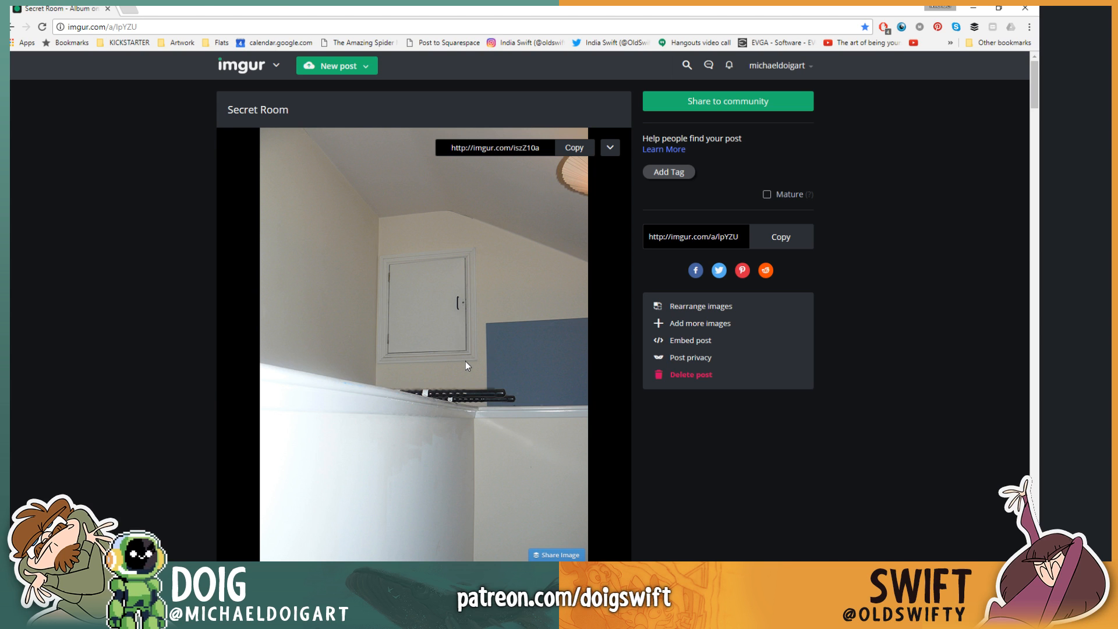
Step: Switch back to Photoshop and fill the crouching character's face with the 0/38/30/0 skin tone sampled from the boy on the previous page
key("alt+Tab")
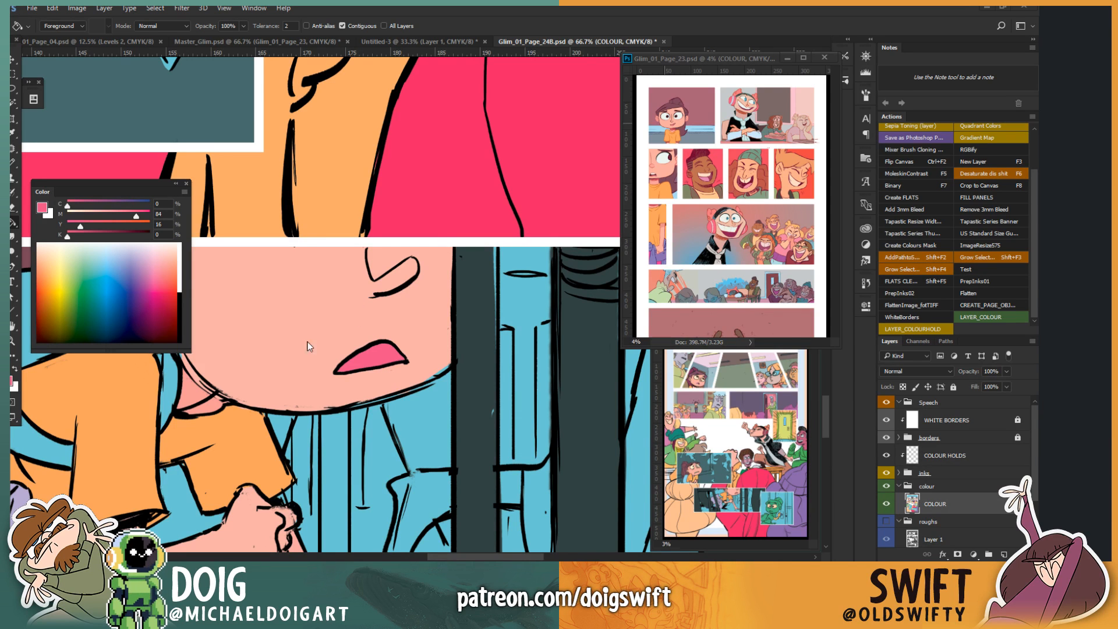
mouse_move(351, 377)
left_mouse_down()
mouse_move(420, 284)
mouse_move(518, 239)
left_mouse_up()
left_click_drag(394, 324, 518, 381)
left_click_drag(262, 337, 391, 342)
key("ctrl+minus")
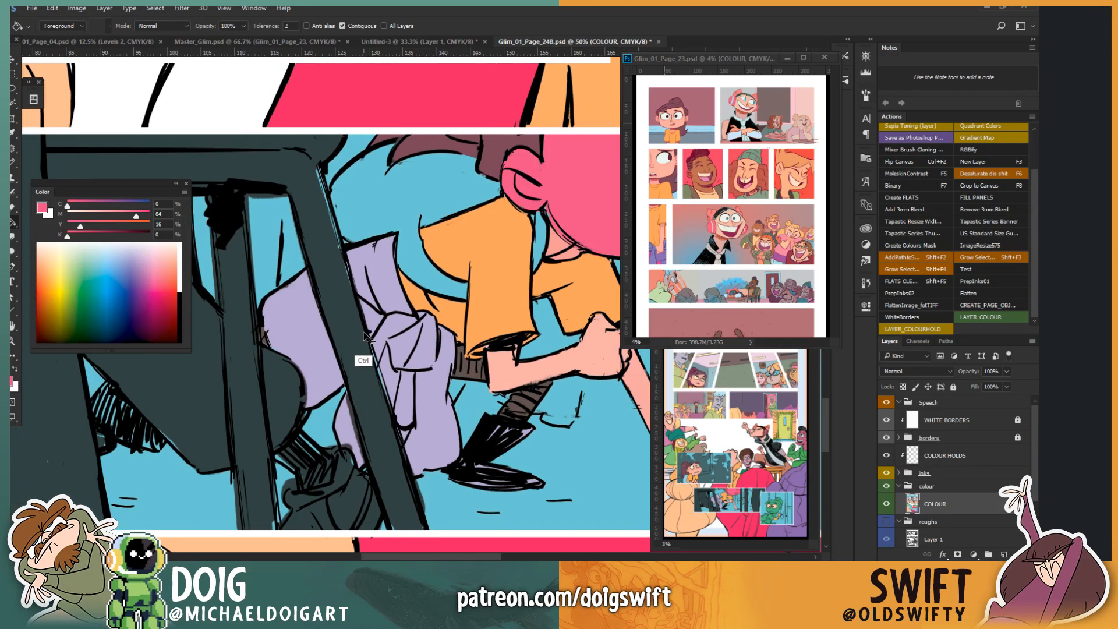
left_click_drag(351, 373, 396, 325)
left_click_drag(321, 308, 425, 430)
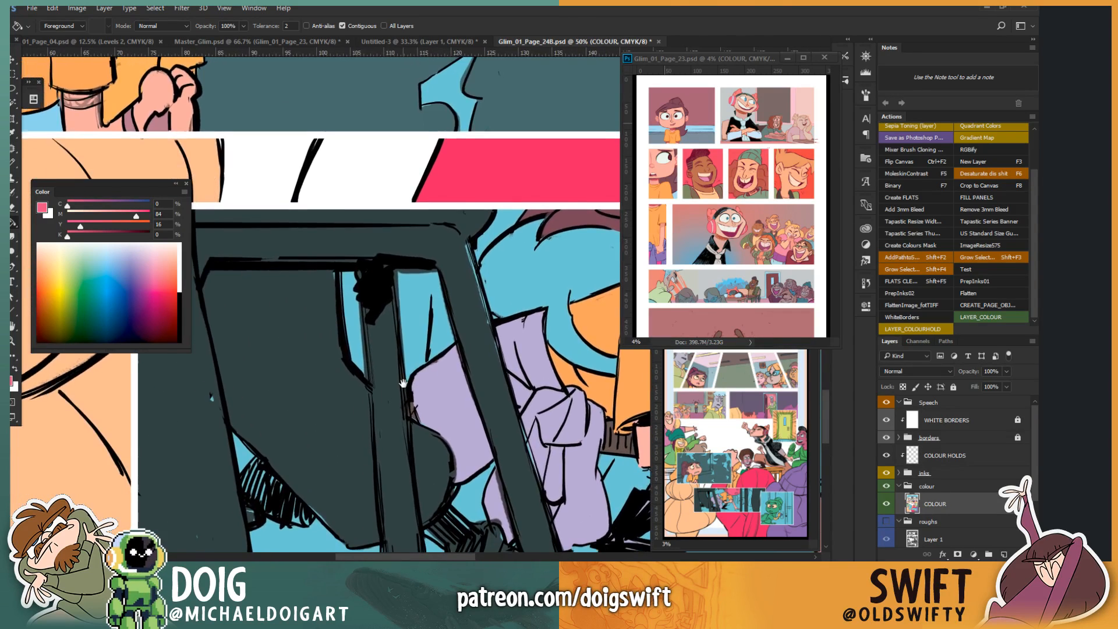
left_click_drag(414, 359, 93, 358)
left_click_drag(346, 353, 288, 422)
key("i")
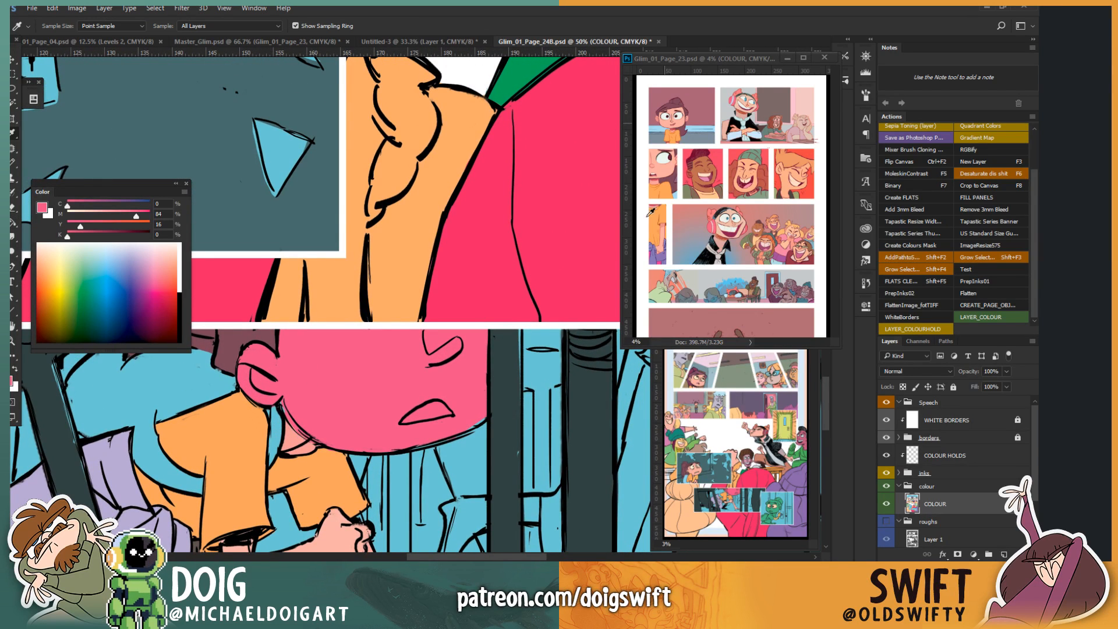
left_click(674, 119)
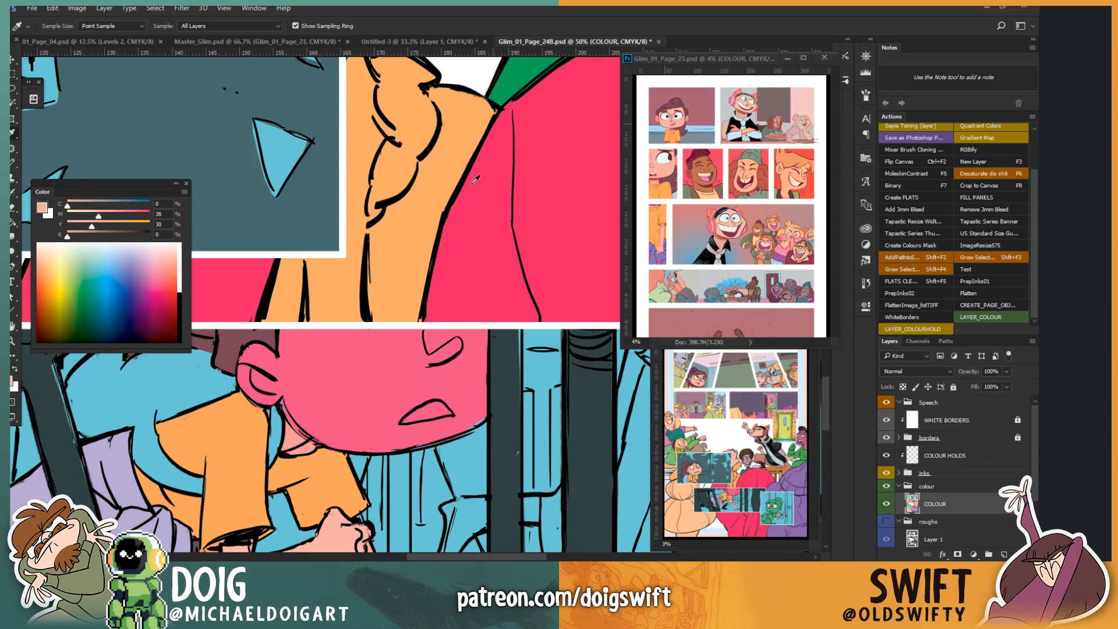
key("g")
left_click(362, 372)
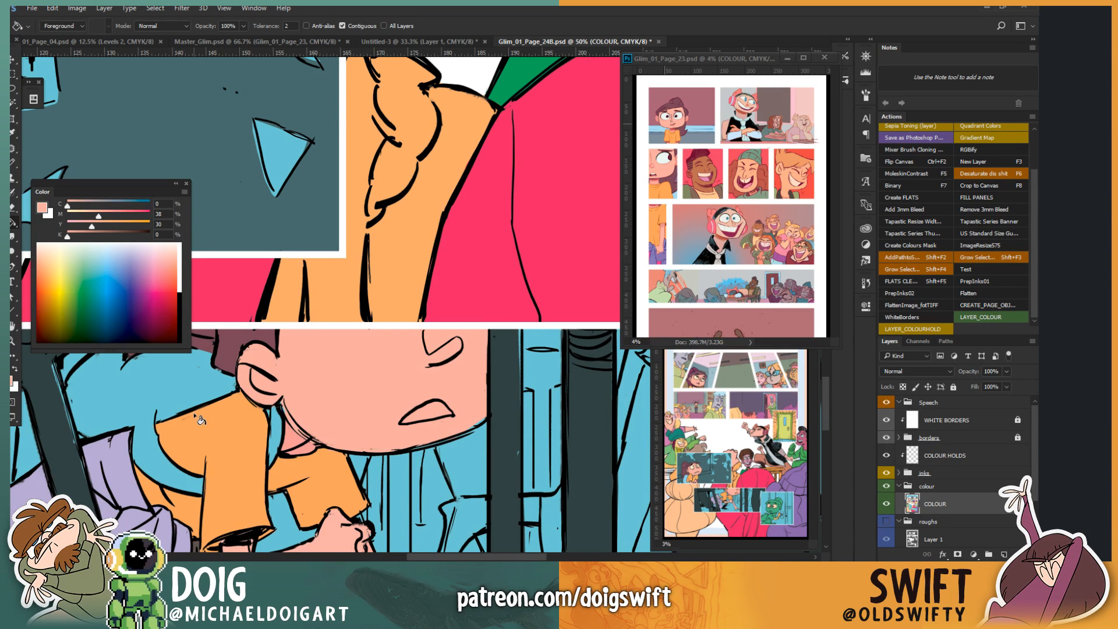
Step: Lasso the crouching character's ear and fill it with a darker skin tone of 0/51/30/0
key("l")
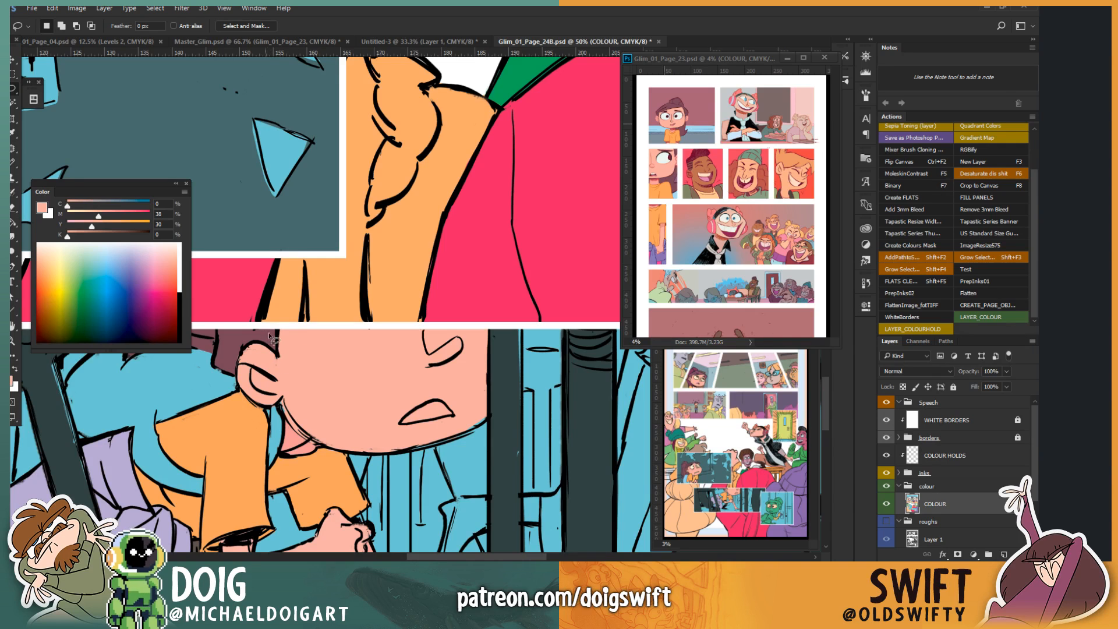
key("alt")
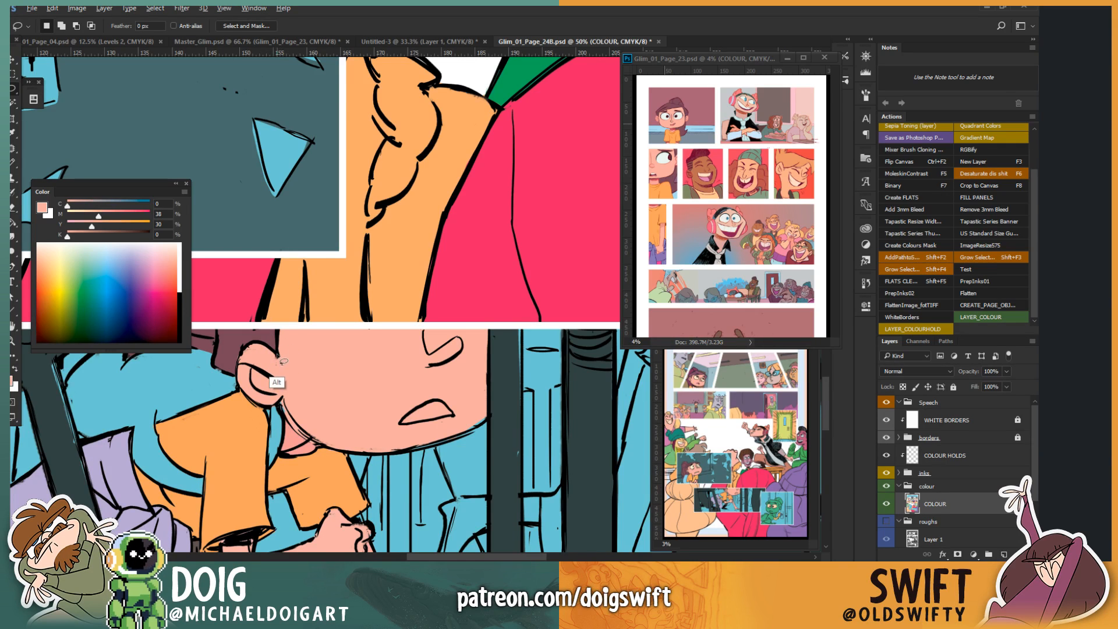
mouse_move(281, 364)
left_mouse_down()
mouse_move(281, 412)
mouse_move(226, 412)
mouse_move(238, 356)
mouse_move(281, 364)
left_mouse_up()
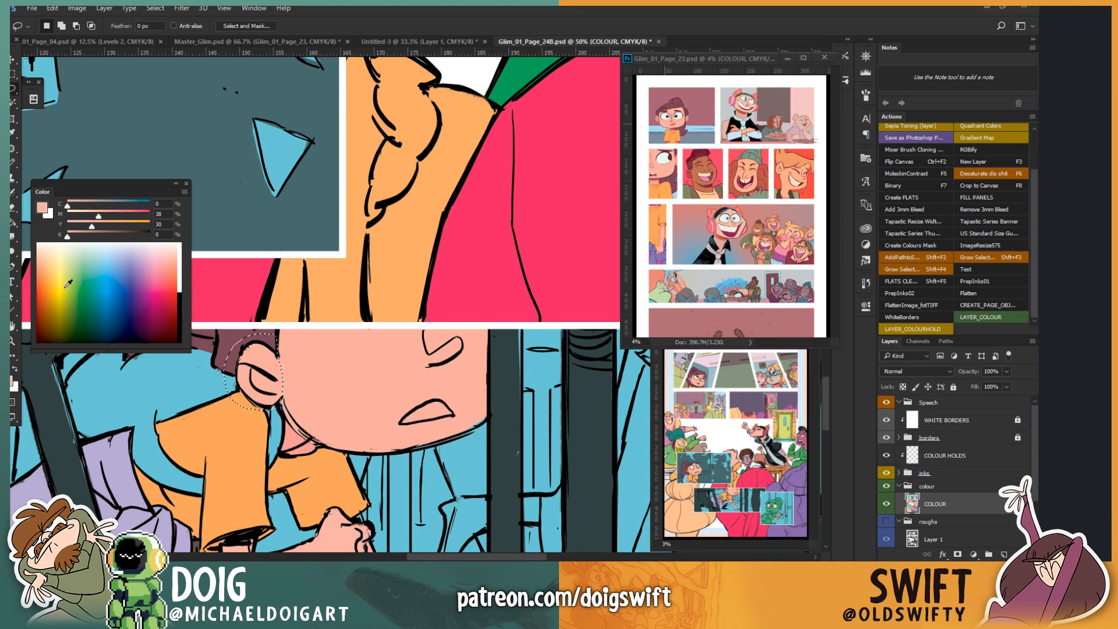
left_click_drag(98, 216, 109, 216)
key("g")
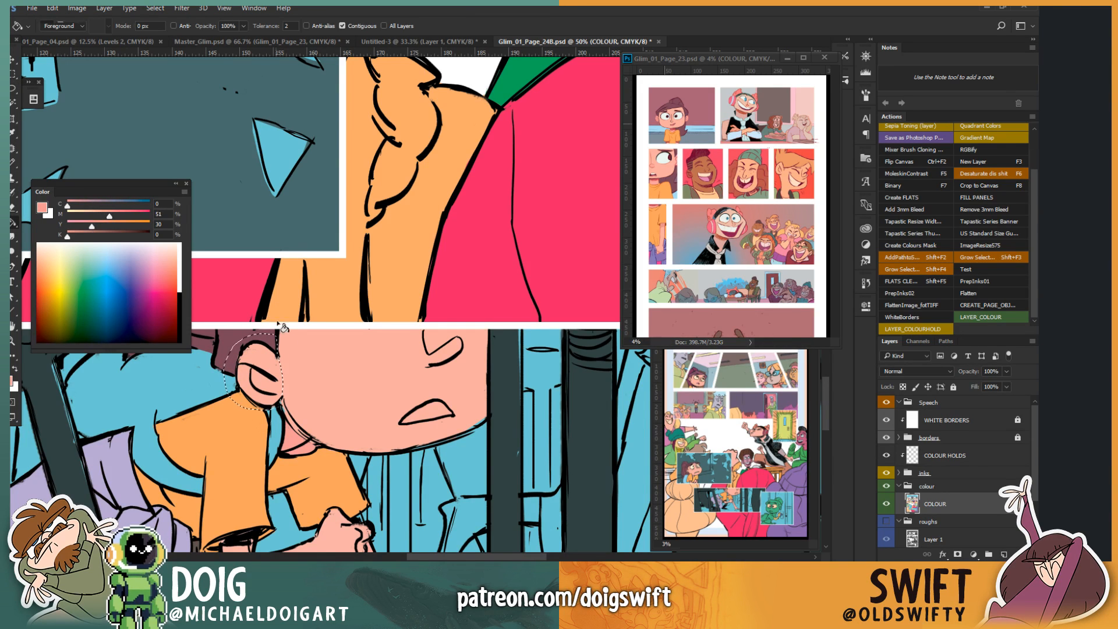
left_click(275, 375)
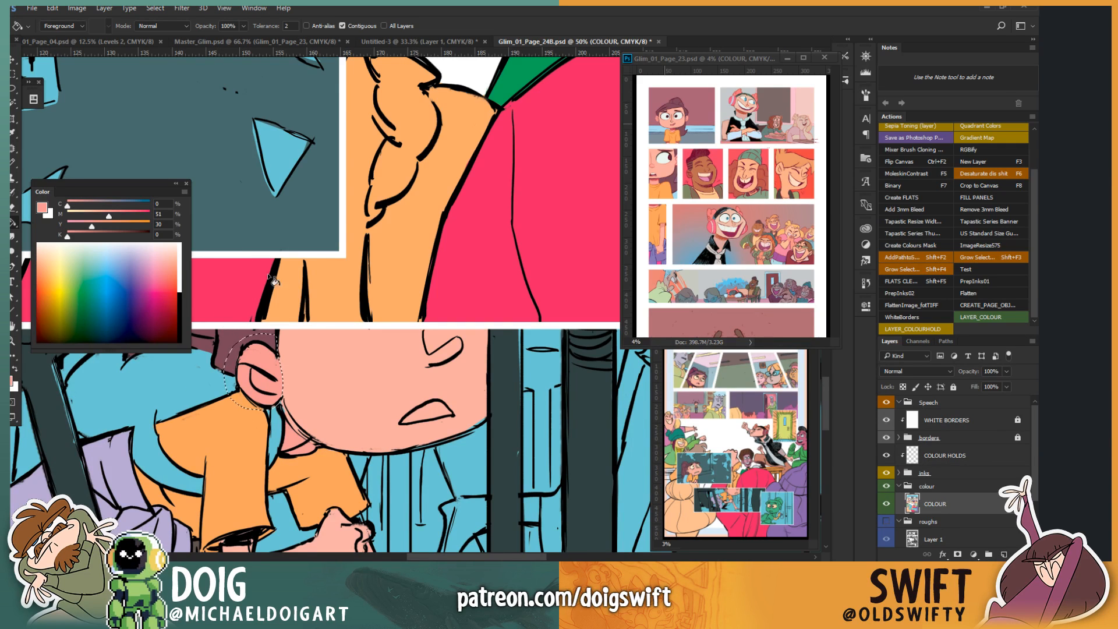
key("ctrl+d")
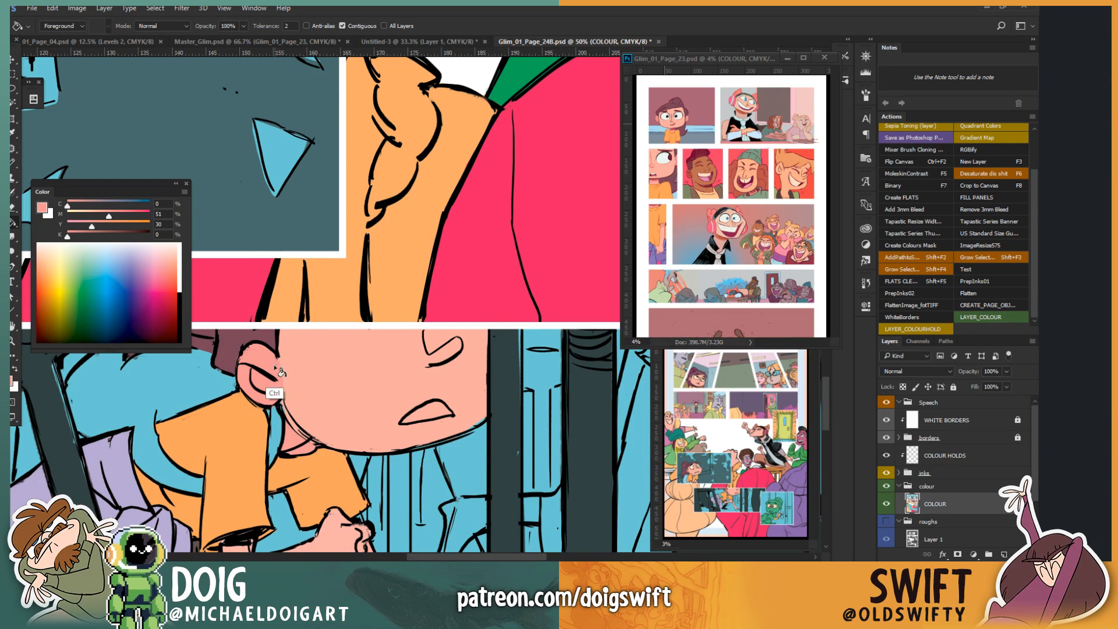
Step: Lasso the inside of the crouching character's mouth and fill it with the darker skin tone
left_click_drag(341, 365, 277, 380)
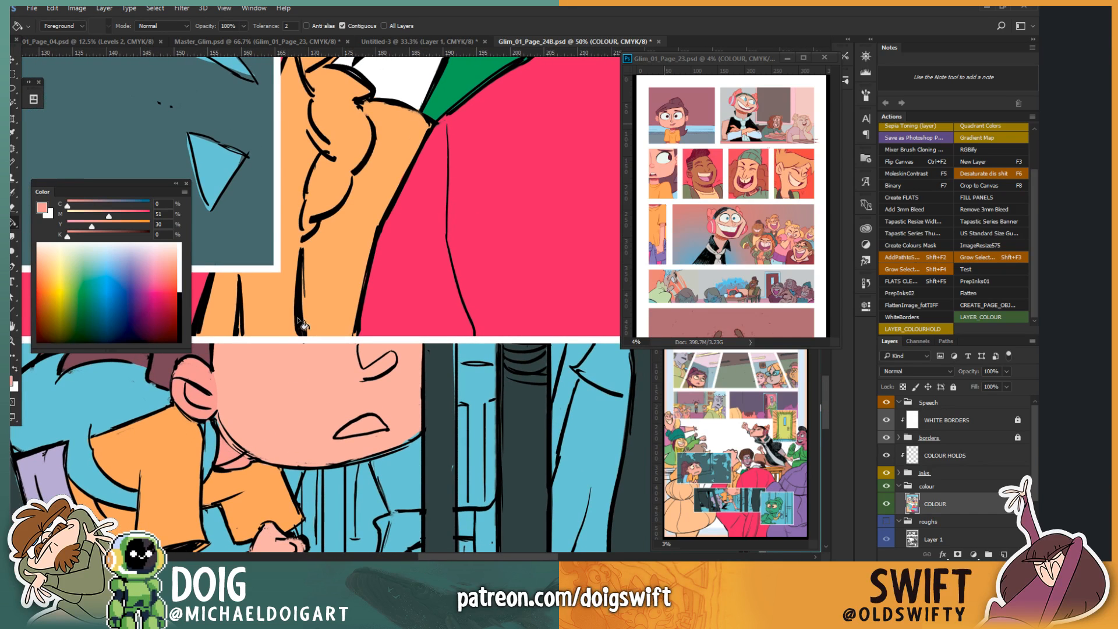
key("l")
mouse_move(334, 438)
left_mouse_down()
mouse_move(375, 414)
mouse_move(388, 431)
mouse_move(335, 438)
left_mouse_up()
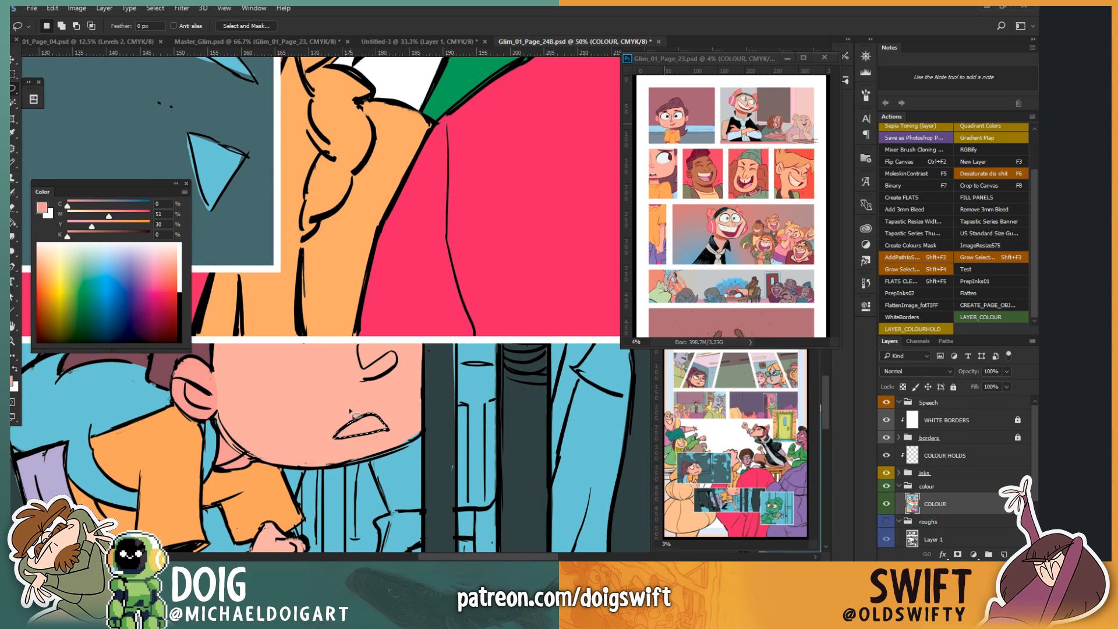
key("g")
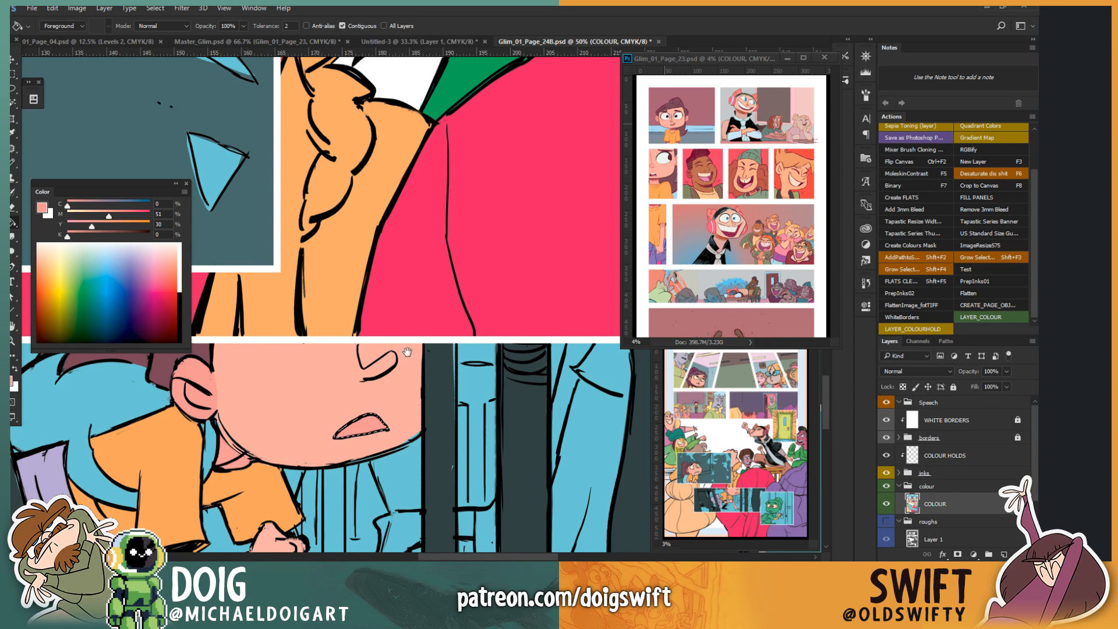
left_click_drag(392, 360, 336, 379)
Step: Lasso the tip of the crouching character's nose, and release the selection
key("l")
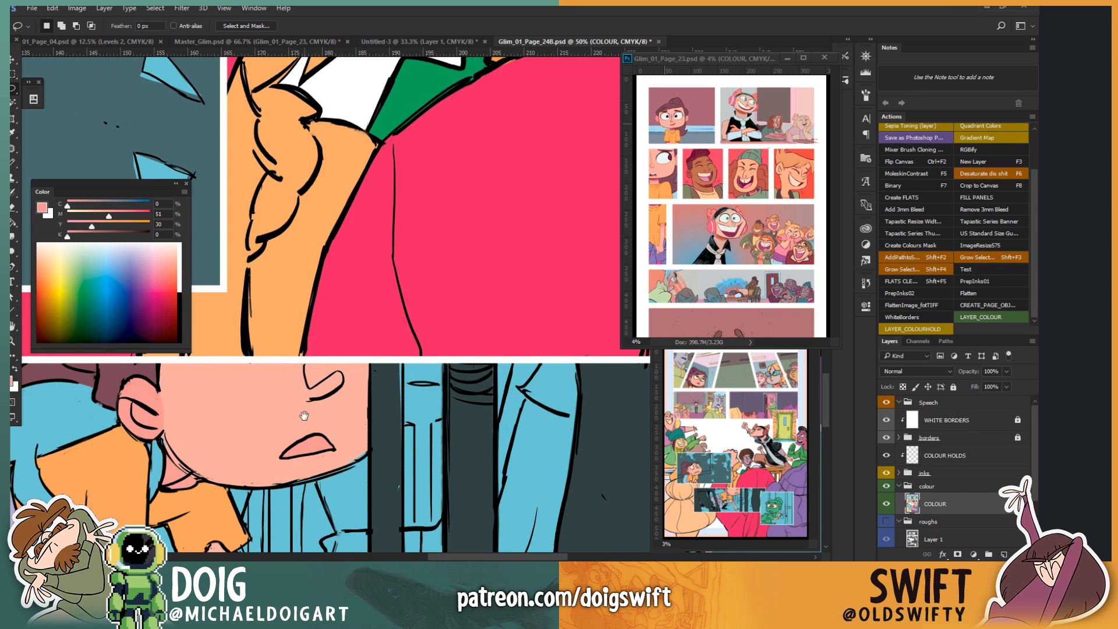
mouse_move(270, 422)
left_mouse_down()
mouse_move(336, 404)
mouse_move(339, 430)
left_mouse_up()
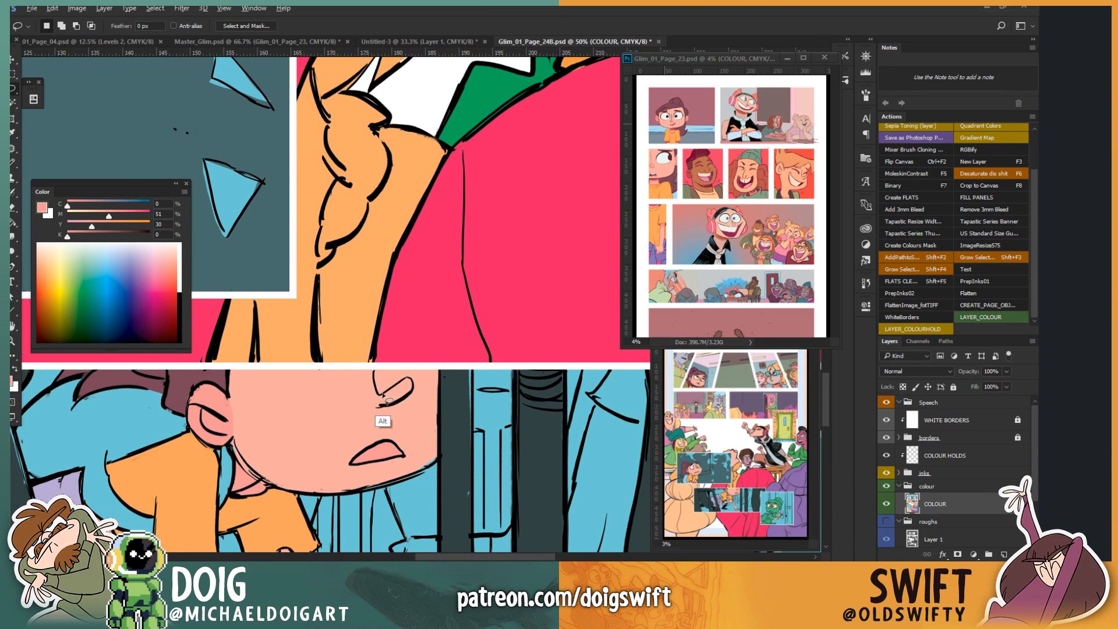
key("ctrl+plus")
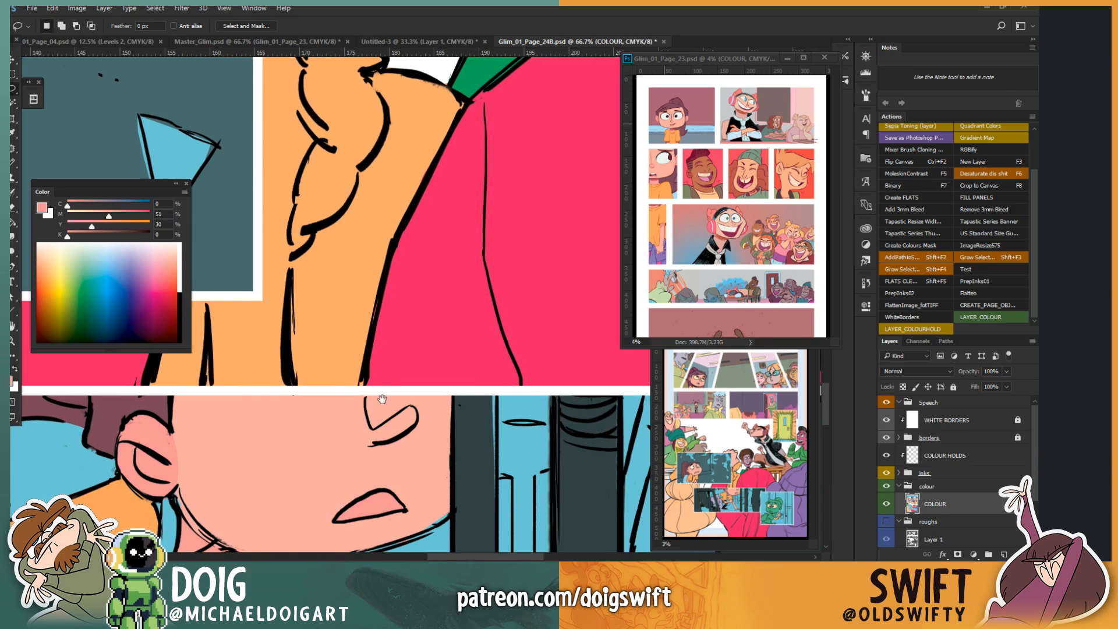
left_click_drag(379, 424, 370, 345)
left_click(357, 346, "alt")
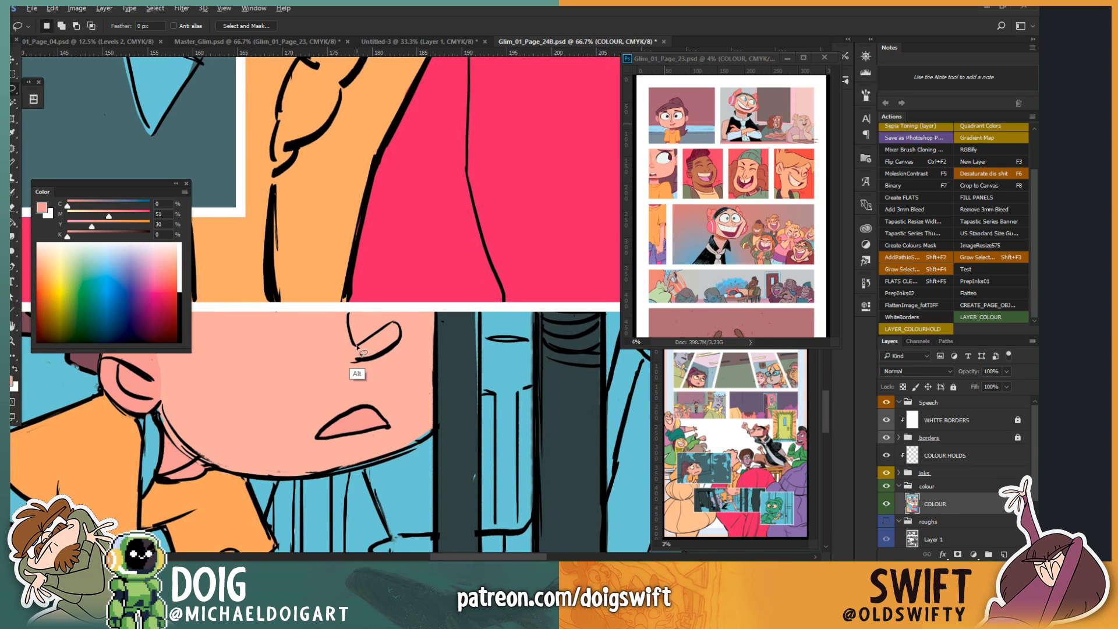
mouse_move(388, 326)
left_mouse_down()
mouse_move(400, 347)
mouse_move(362, 364)
mouse_move(354, 351)
left_mouse_up()
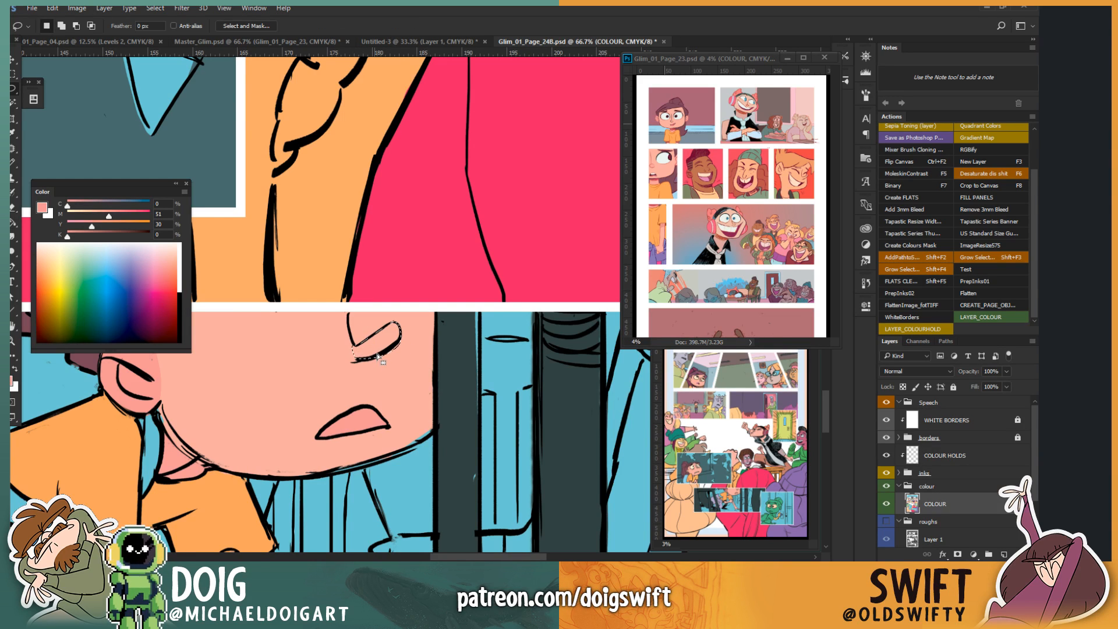
key("ctrl+d")
Step: Sample the 0/38/30/0 skin tone from the worried capped girl's face for use with the Paint Bucket
key("ctrl+minus")
key("ctrl+minus")
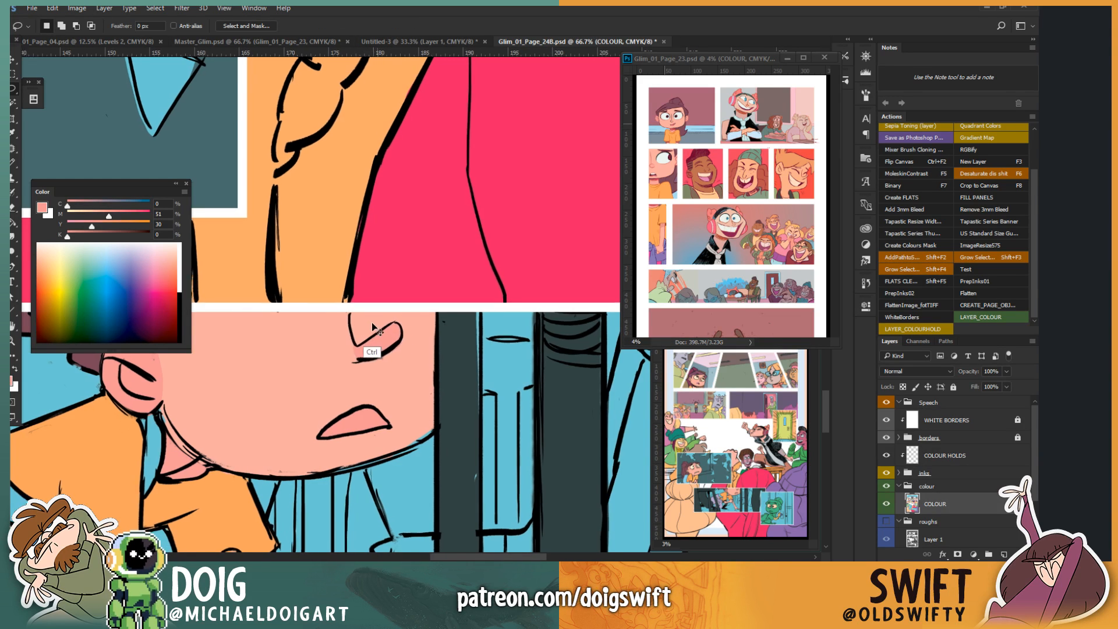
key("ctrl+minus")
key("ctrl+minus")
key("ctrl+minus")
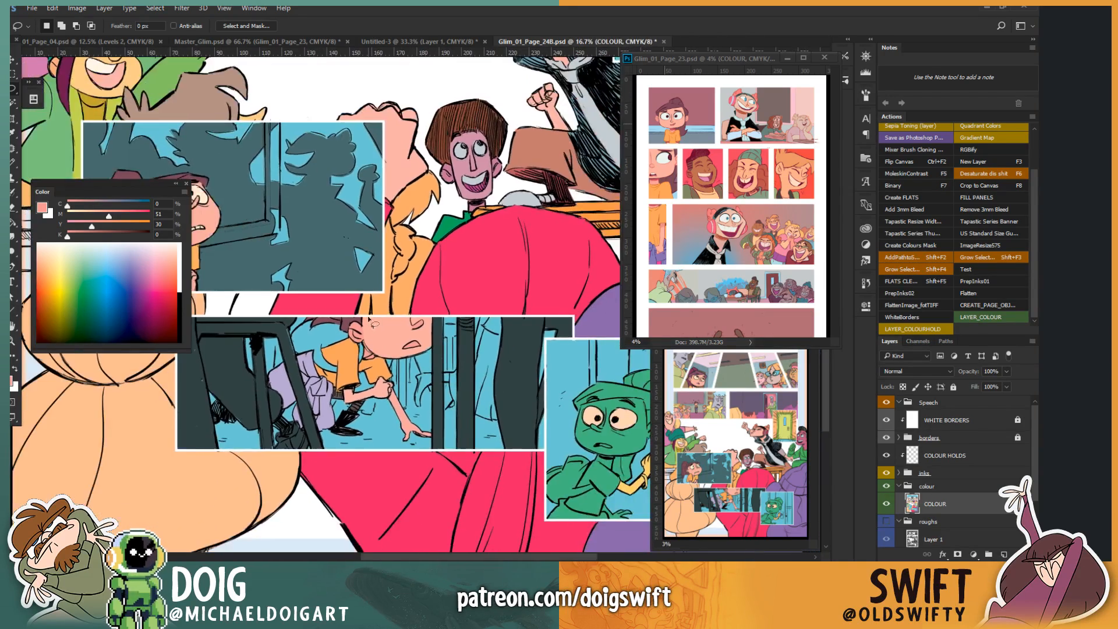
left_click_drag(408, 114, 329, 368)
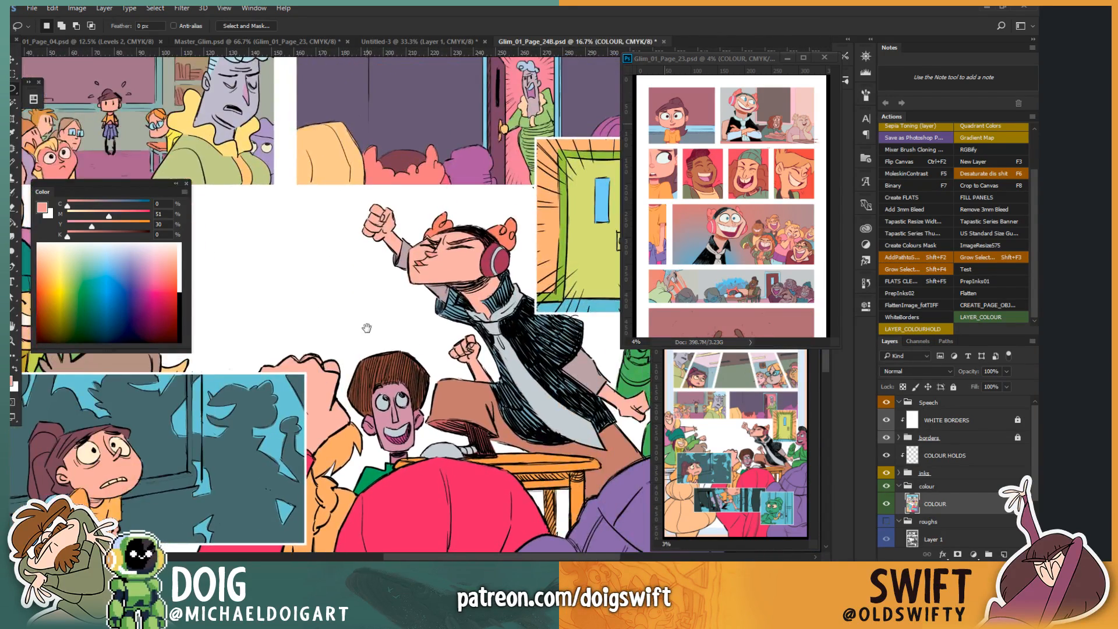
left_click_drag(277, 342, 414, 286)
left_click_drag(286, 258, 414, 309)
left_click_drag(349, 292, 387, 331)
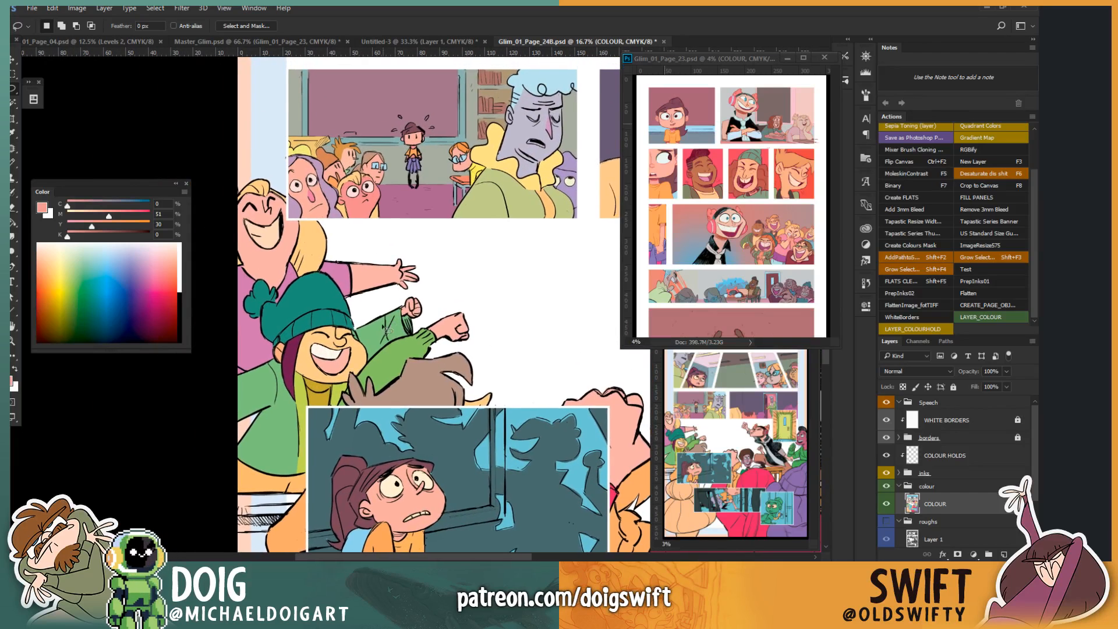
key("i")
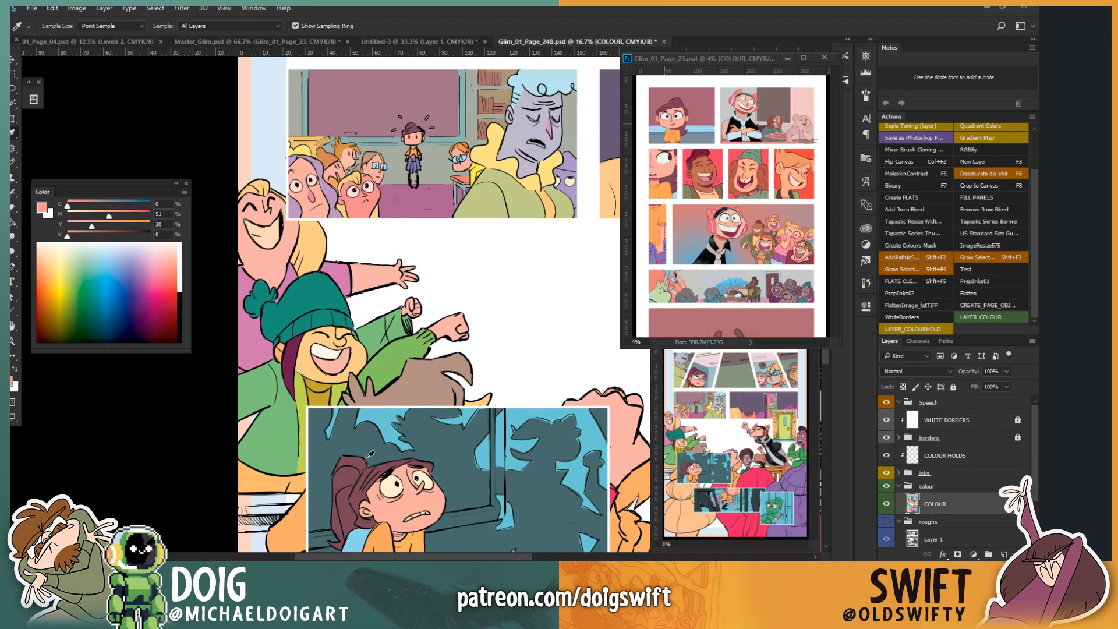
left_click(402, 504)
key("g")
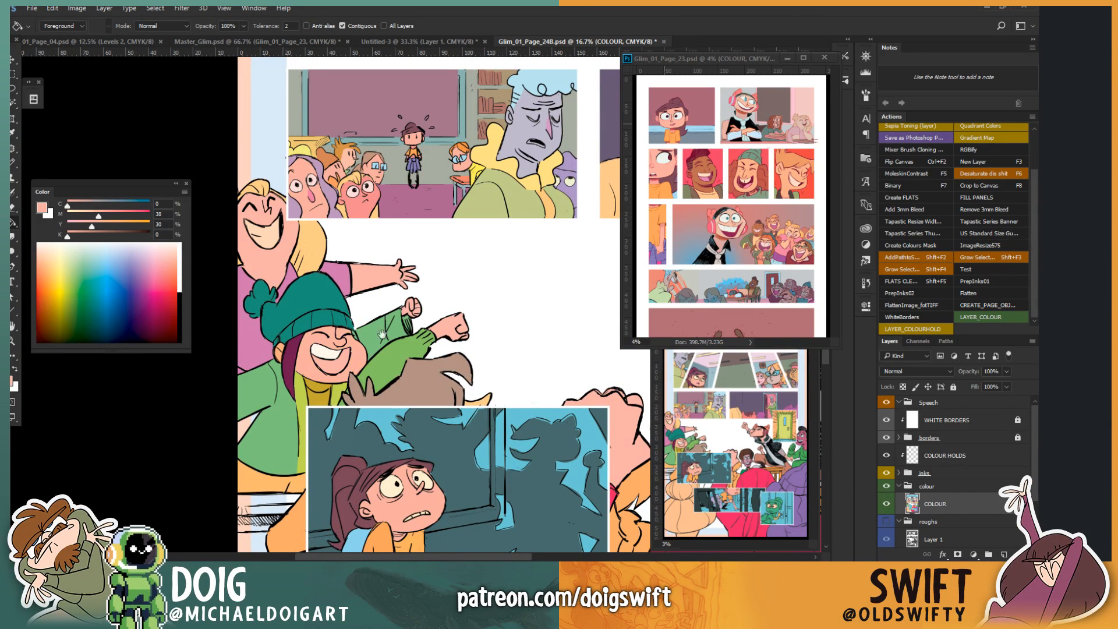
Step: Mix an orange of 0/62/73/0 and fill the laughing beanie character's tongue with it
left_click_drag(382, 334, 352, 308)
left_click(151, 275)
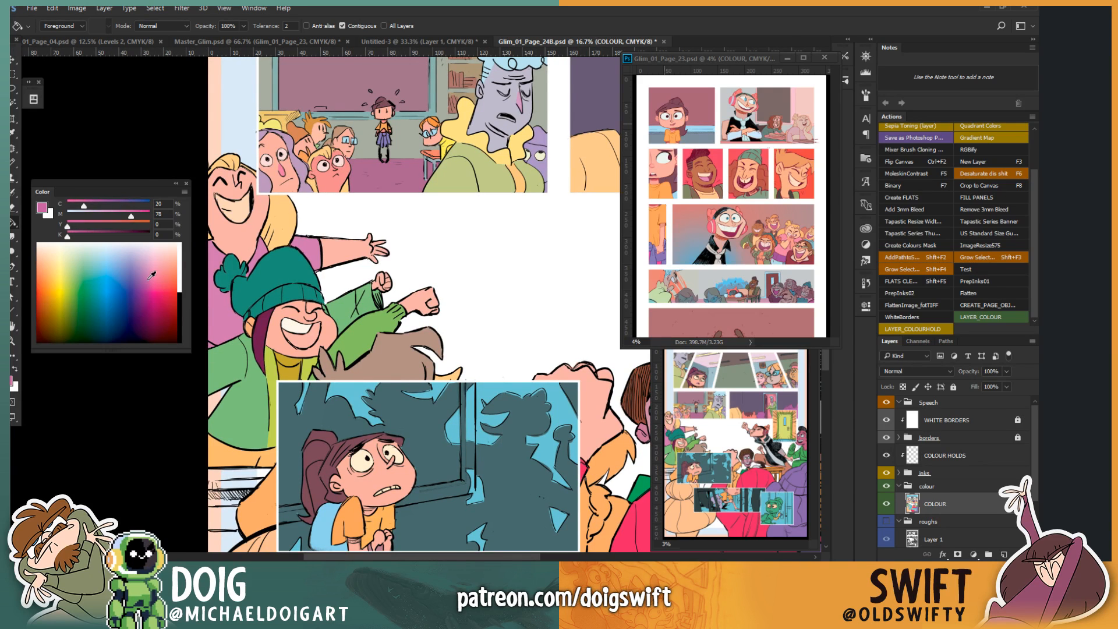
left_click(151, 263)
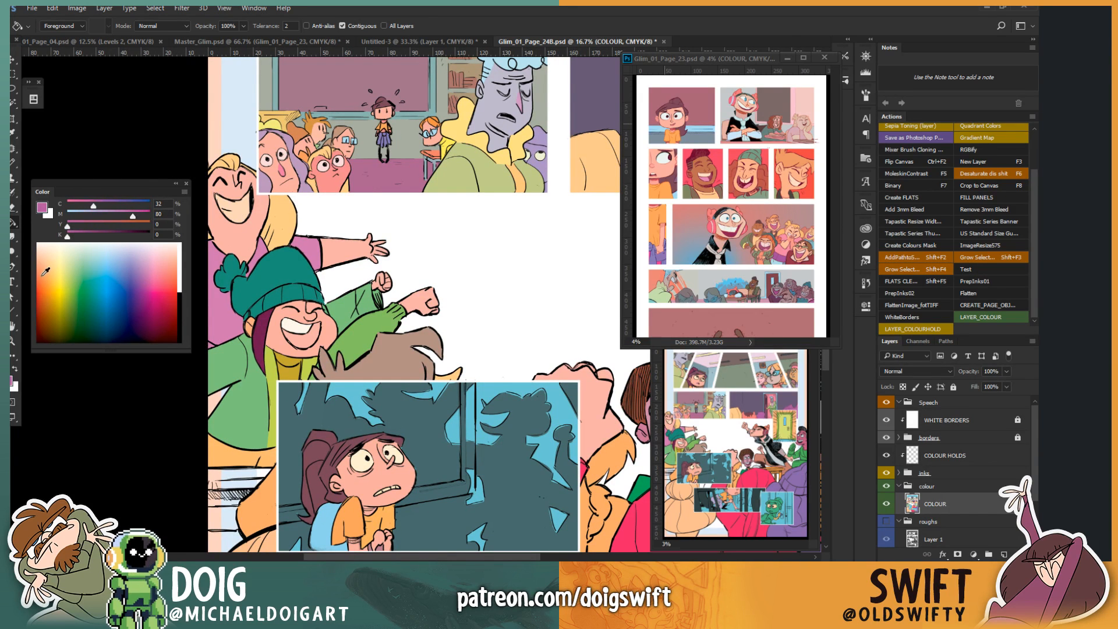
mouse_move(46, 274)
left_mouse_down()
mouse_move(44, 289)
mouse_move(44, 274)
left_mouse_up()
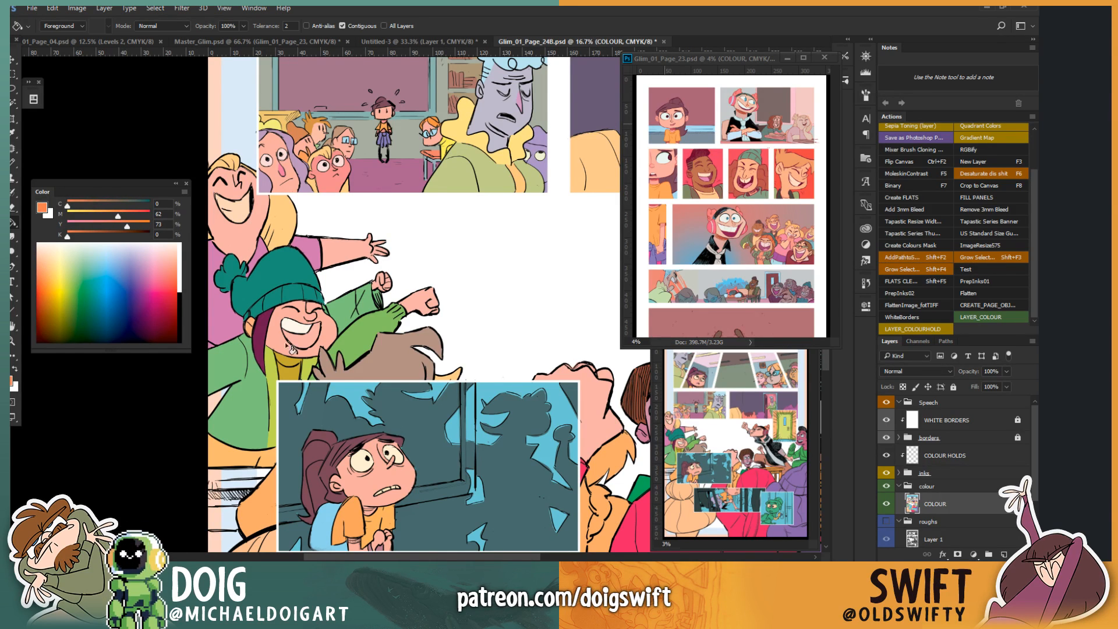
scroll(324, 283, "up", 2)
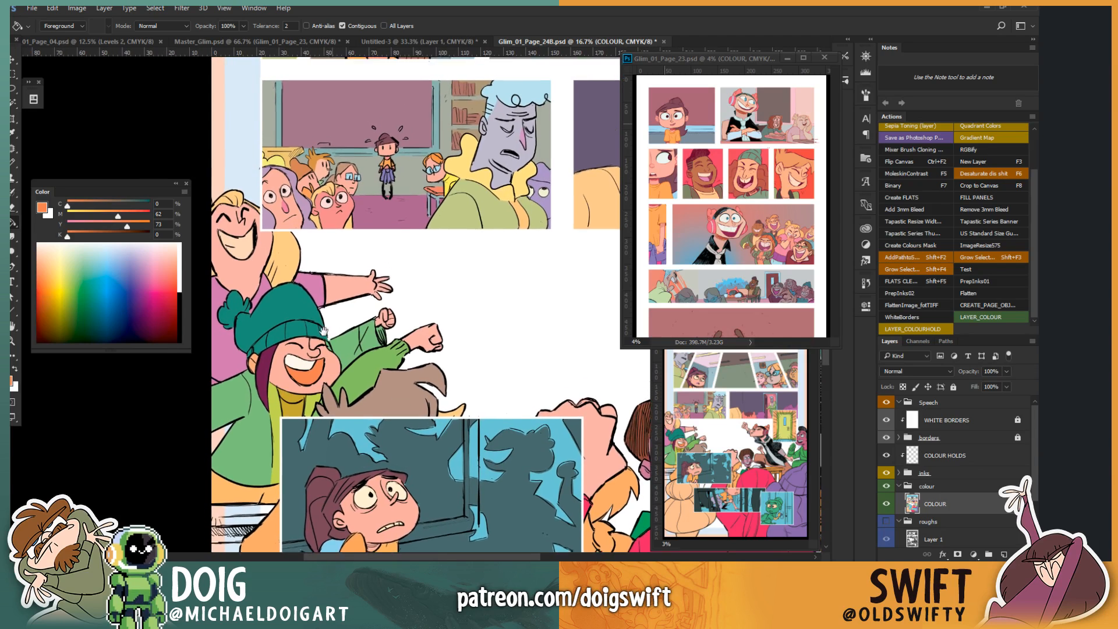
Step: Lasso the ribbed brim of the laughing character's beanie and fill it with the orange
key("l")
scroll(294, 329, "up", 4)
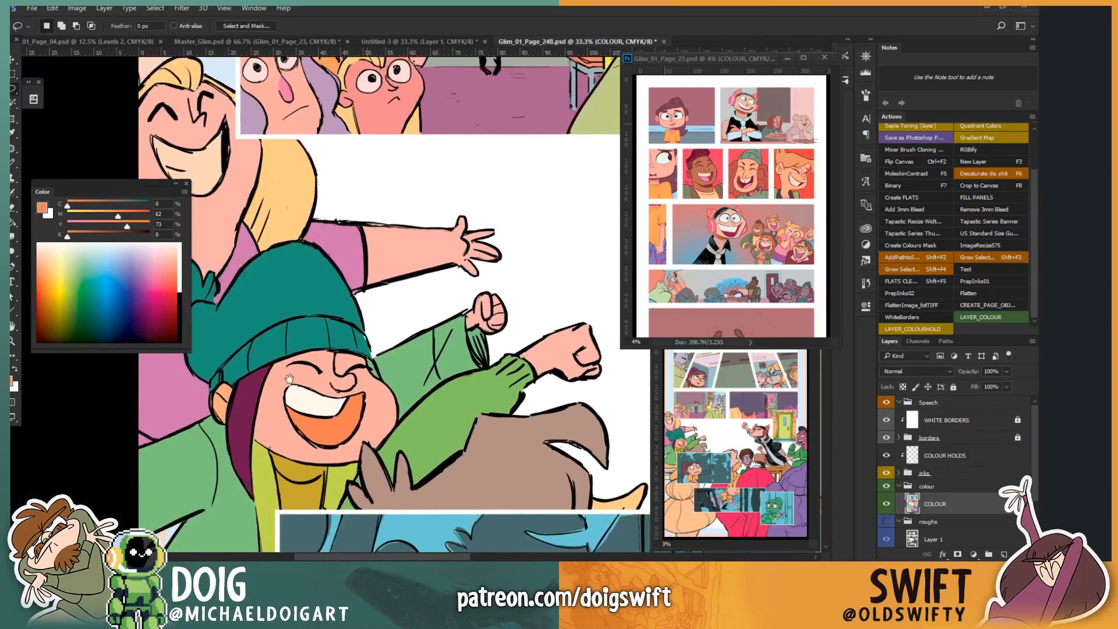
left_click_drag(289, 378, 371, 371)
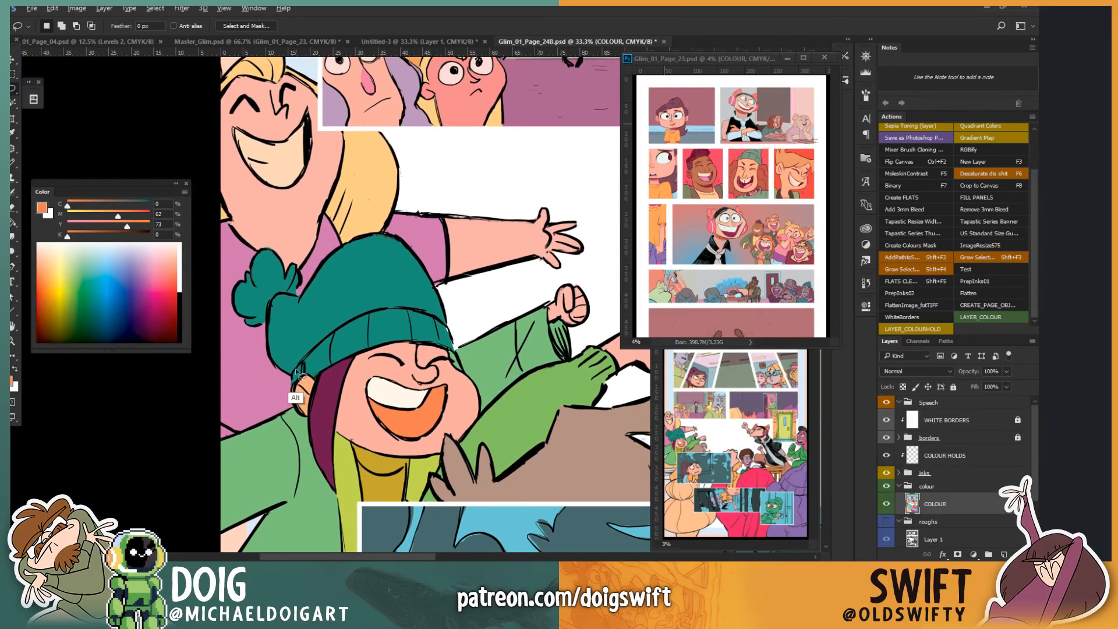
mouse_move(290, 378)
left_mouse_down()
mouse_move(376, 313)
mouse_move(447, 328)
mouse_move(469, 364)
mouse_move(315, 408)
mouse_move(291, 379)
left_mouse_up()
key("g")
left_click(349, 346)
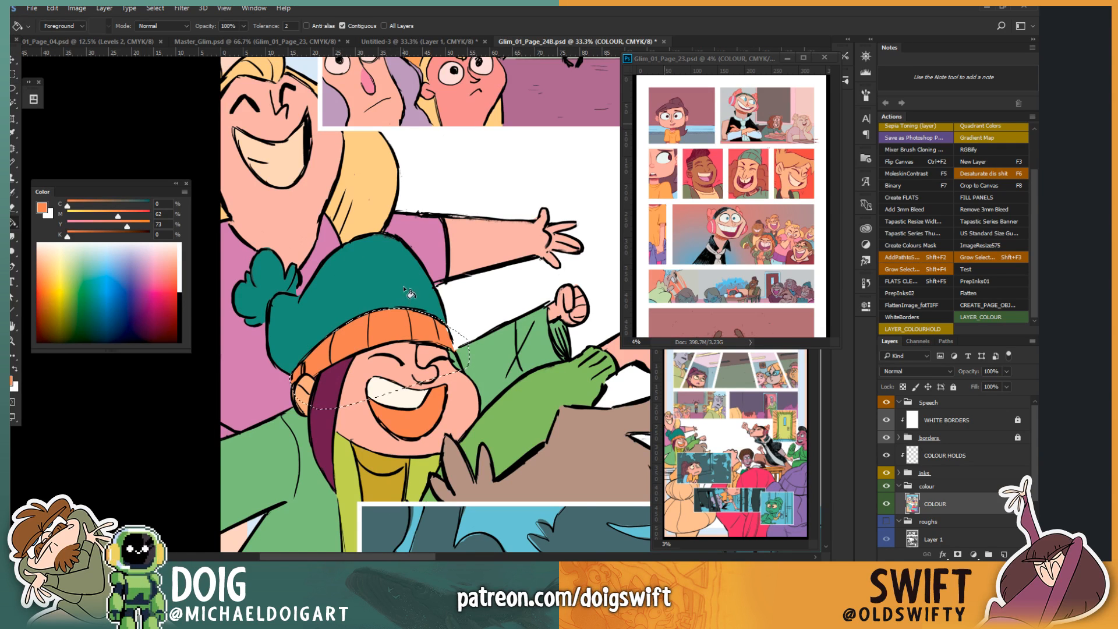
key("ctrl+d")
Step: Lasso the pom-pom on the beanie and fill it with the same orange
key("l")
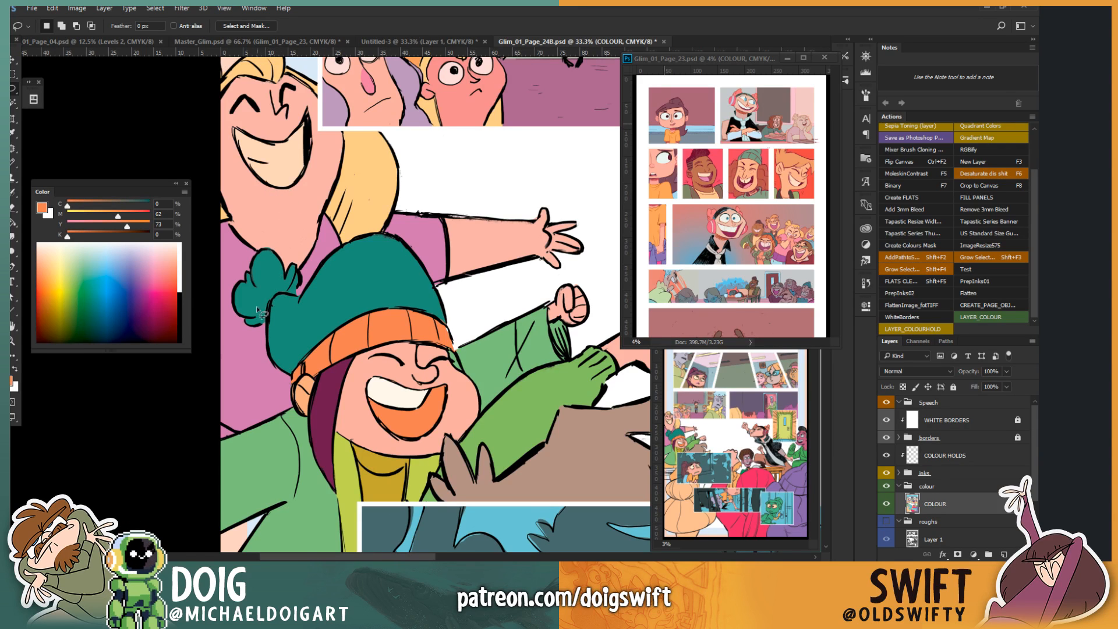
mouse_move(261, 329)
left_mouse_down()
mouse_move(271, 301)
mouse_move(304, 293)
mouse_move(259, 237)
mouse_move(227, 285)
mouse_move(236, 326)
mouse_move(256, 329)
left_mouse_up()
key("g")
left_click(286, 270)
key("ctrl+d")
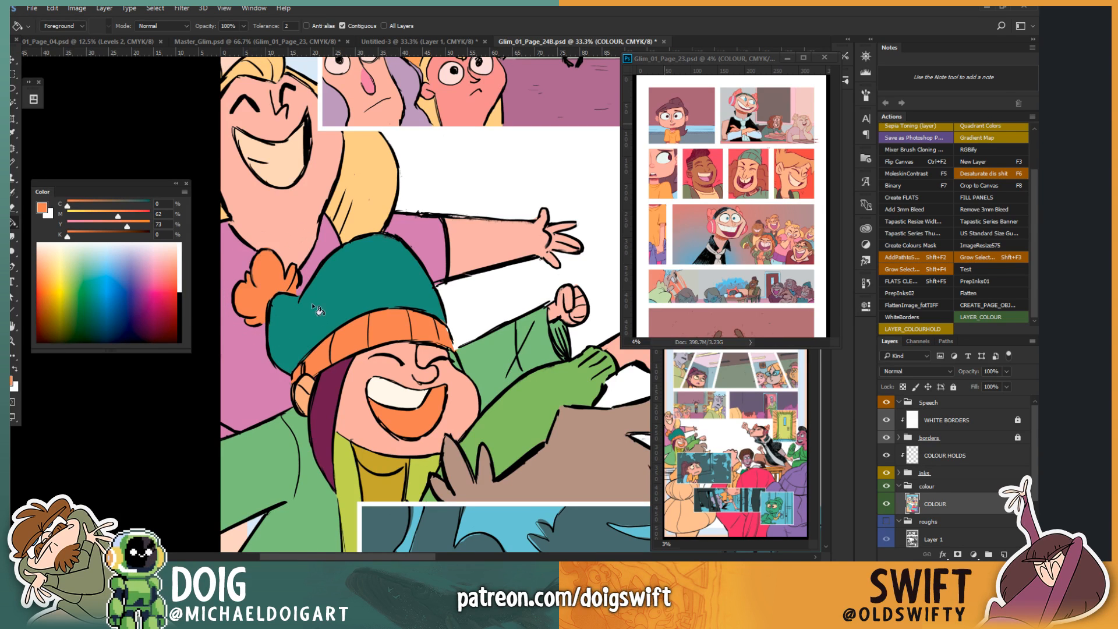
Step: Select the beanie's teal crown with the Magic Wand and mute it to a greyer green using Hue/Saturation
key("w")
left_click(316, 319)
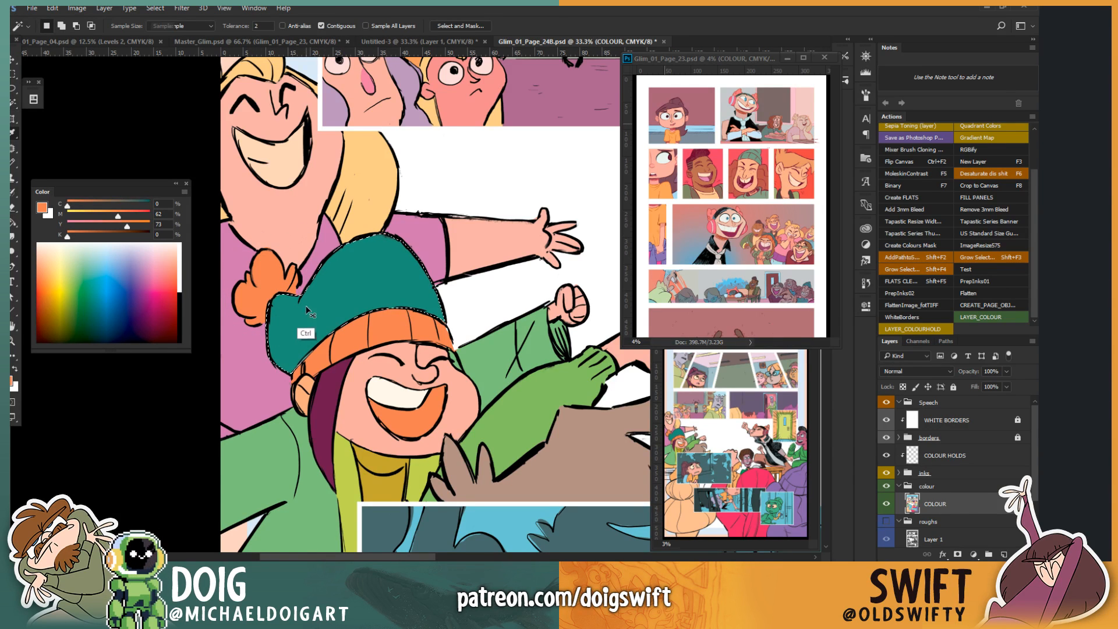
key("ctrl+u")
mouse_move(757, 356)
left_mouse_down()
mouse_move(739, 383)
mouse_move(738, 360)
left_mouse_up()
left_click(876, 275)
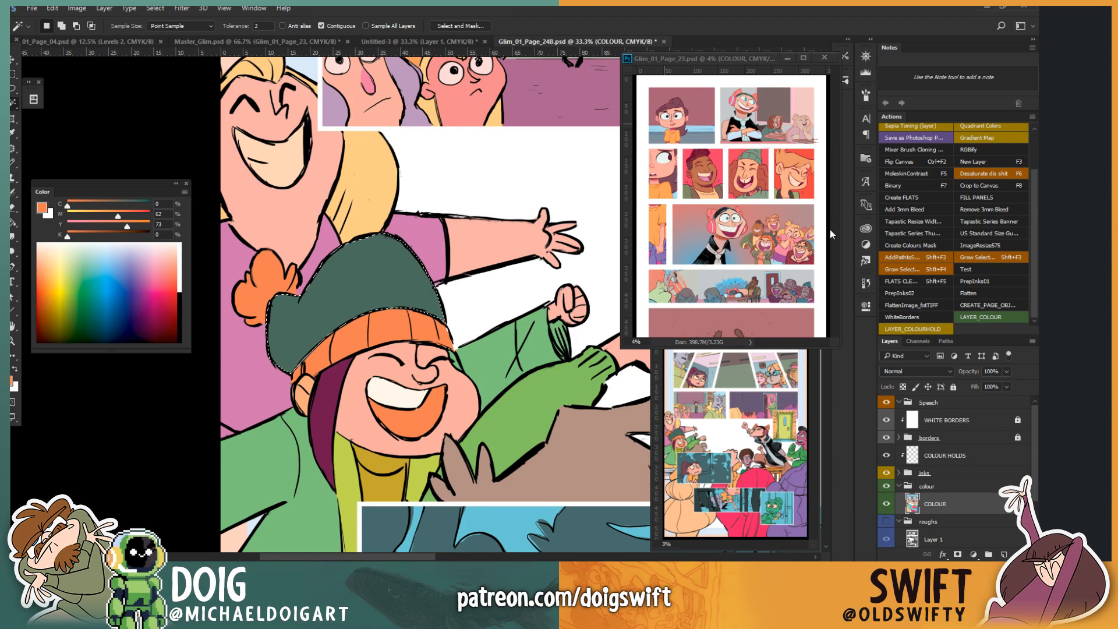
key("ctrl+d")
Step: Select the beanie's pom-pom and brim, and adjust them to hue -18, saturation -16 and lightness -7
key("ctrl+minus")
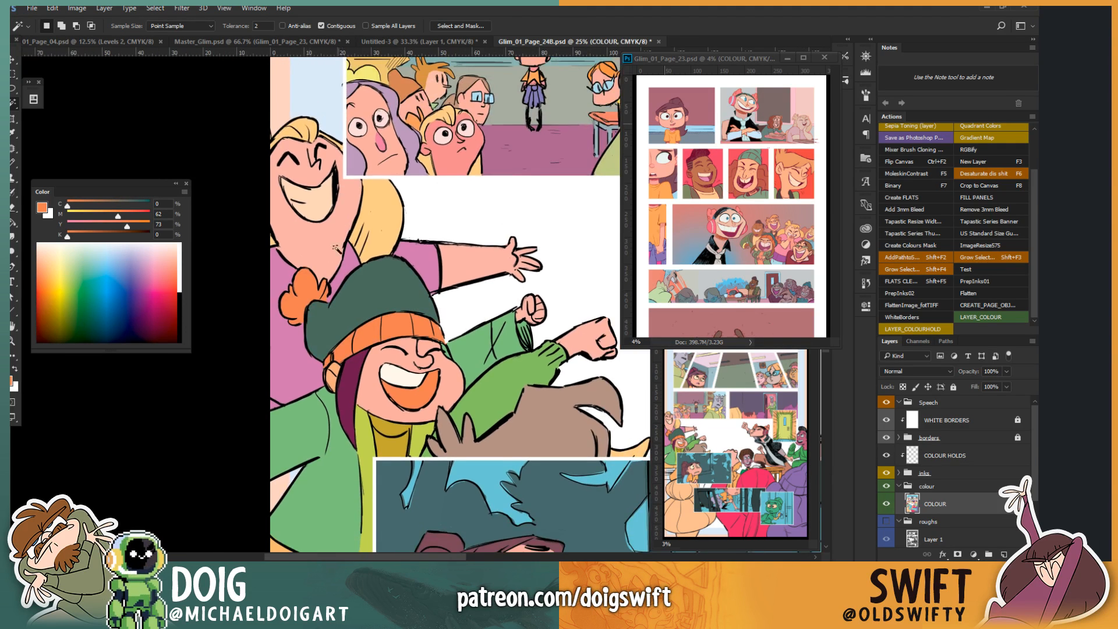
left_click(304, 288)
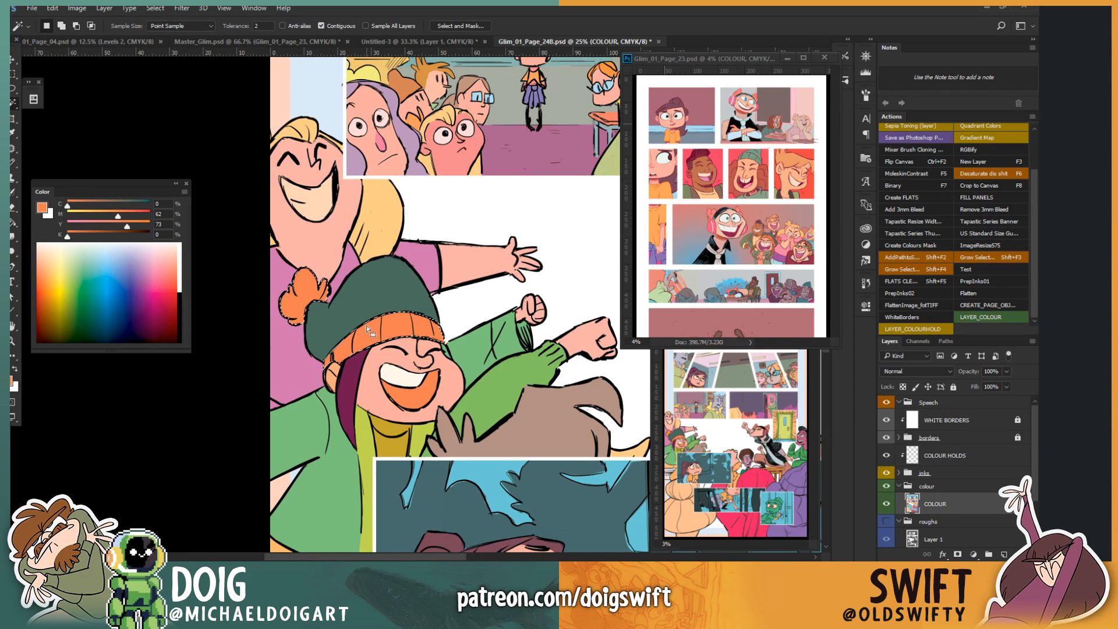
left_click(373, 337, "shift")
key("ctrl+u")
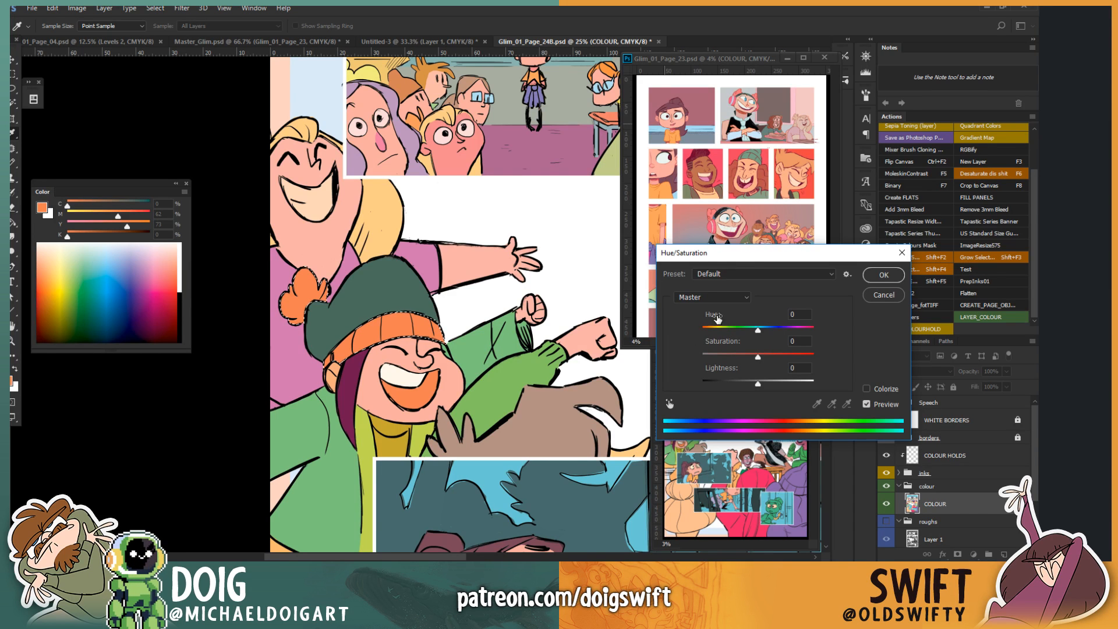
left_click_drag(757, 330, 754, 387)
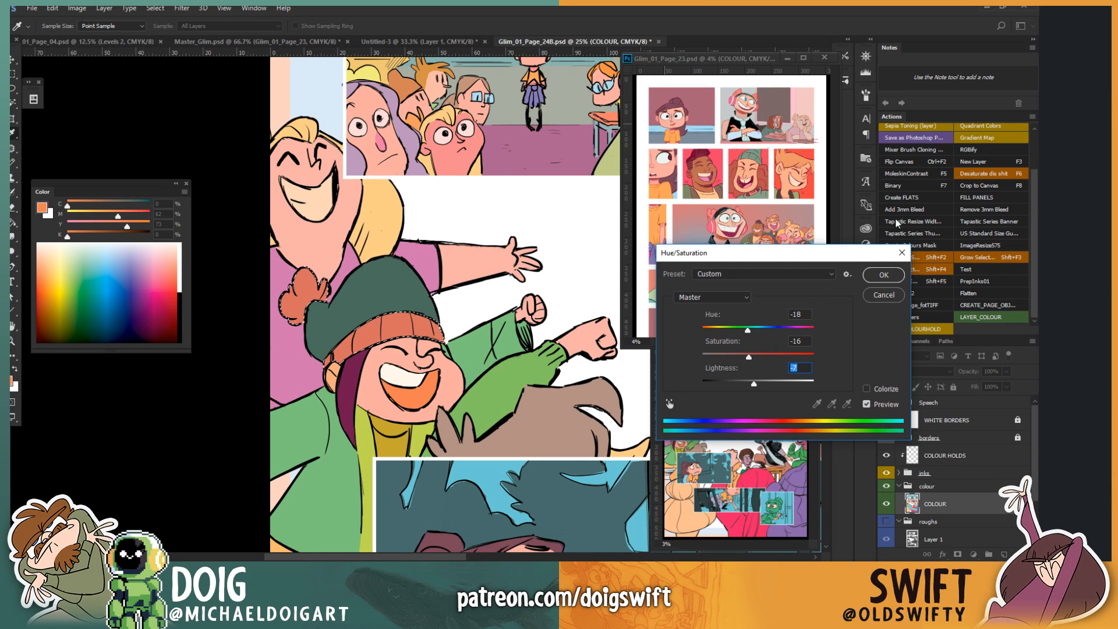
left_click(883, 275)
Step: Select the beanie character's green jacket and shift it to a darker, muted olive using Hue/Saturation
key("w")
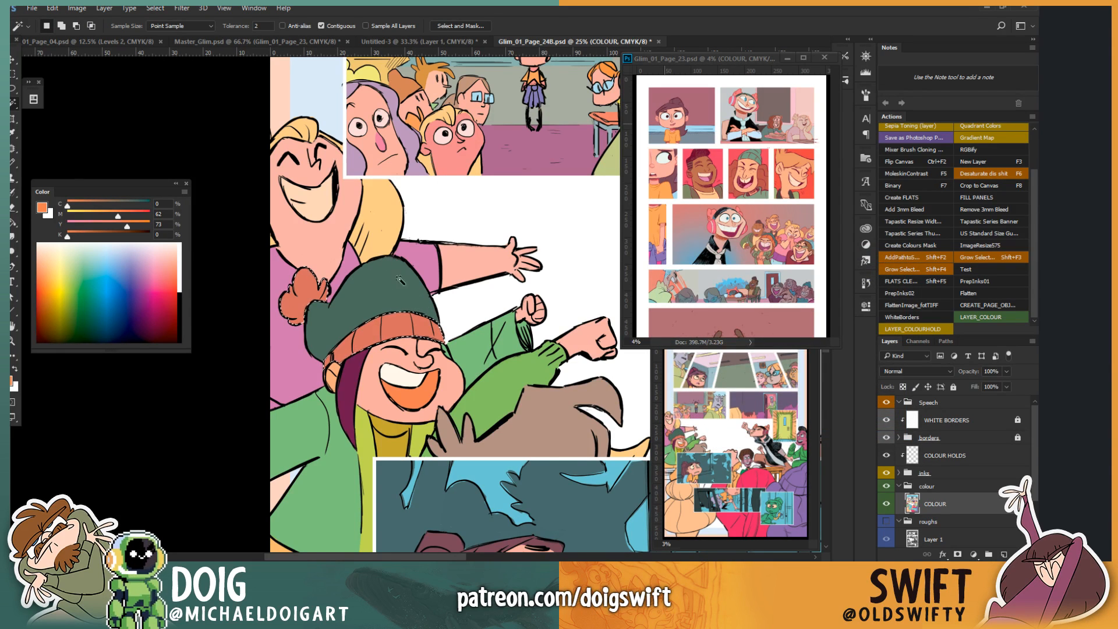
scroll(443, 326, "down", 3)
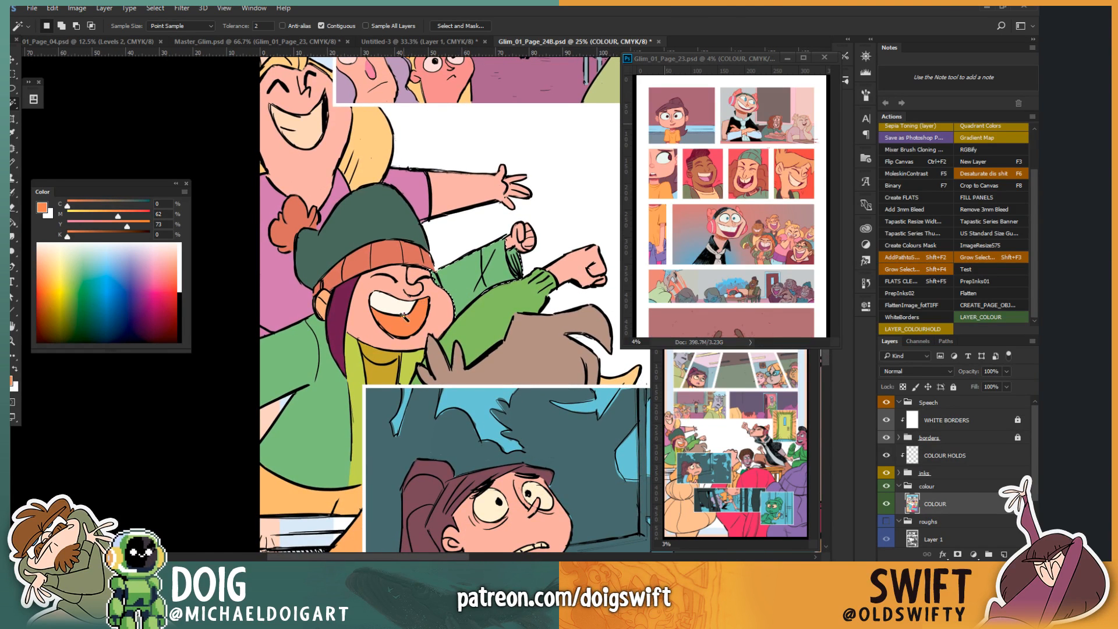
left_click(332, 368, "shift")
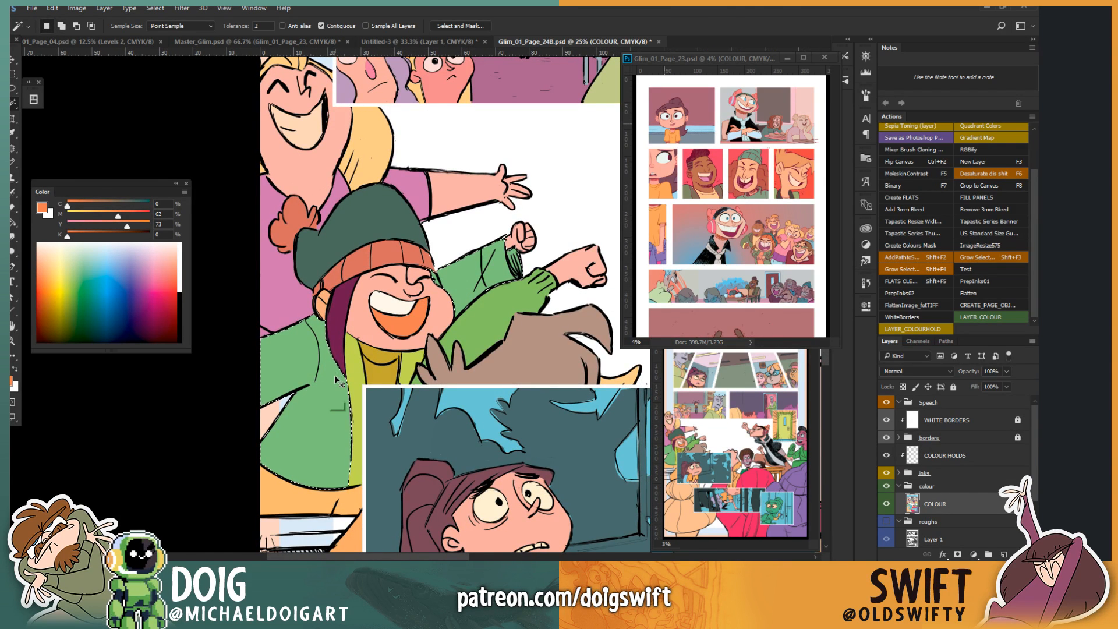
key("ctrl+u")
left_click_drag(748, 357, 731, 357)
left_click_drag(757, 383, 738, 384)
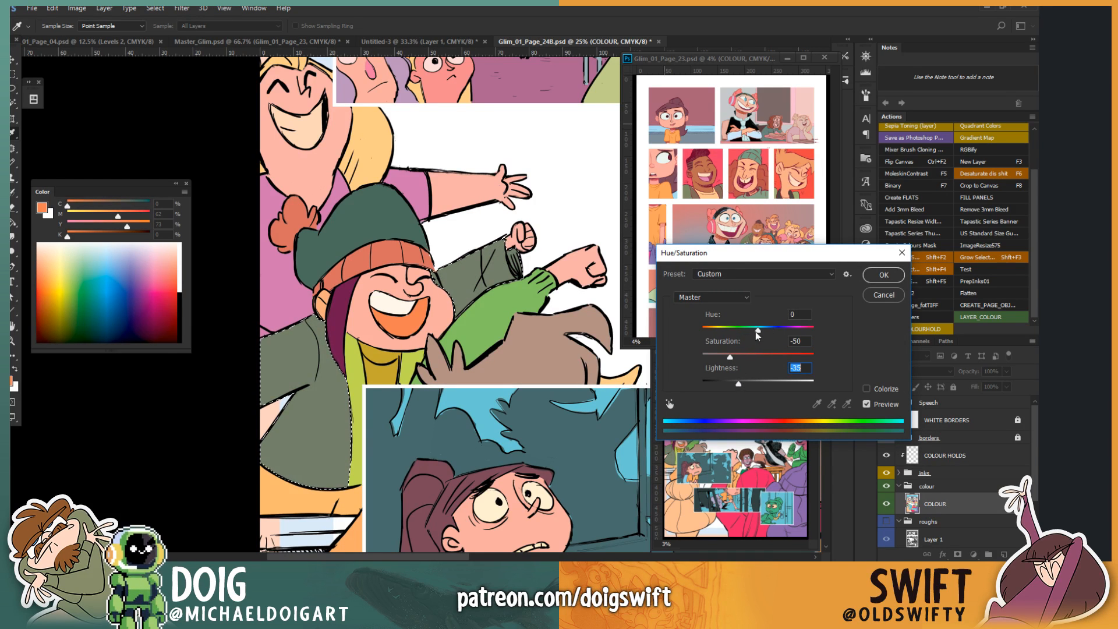
left_click_drag(757, 331, 745, 361)
key("Return")
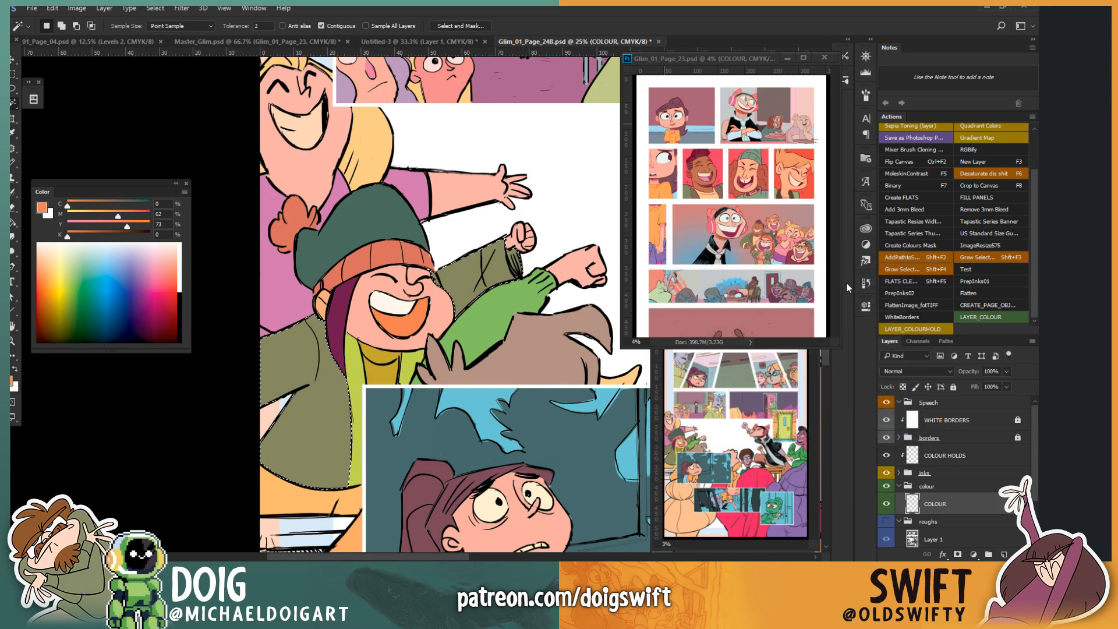
key("ctrl+d")
Step: Select the yellow-green lining of the beanie character's jacket and adjust it to hue +32, saturation -43 and lightness -19
key("i")
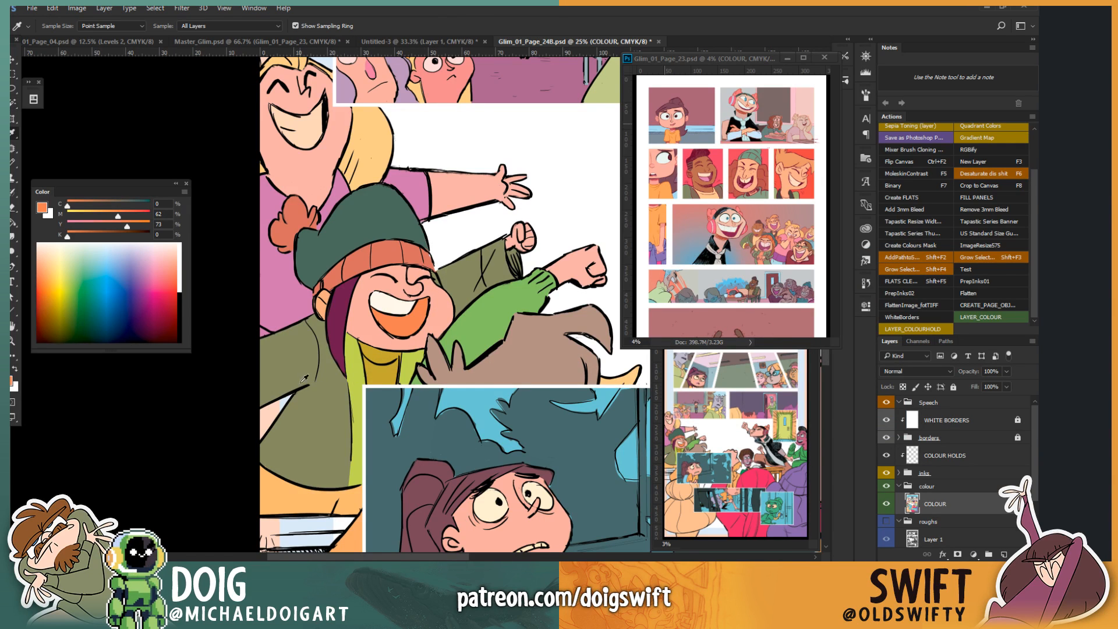
left_click(318, 414)
key("w")
left_click(410, 368)
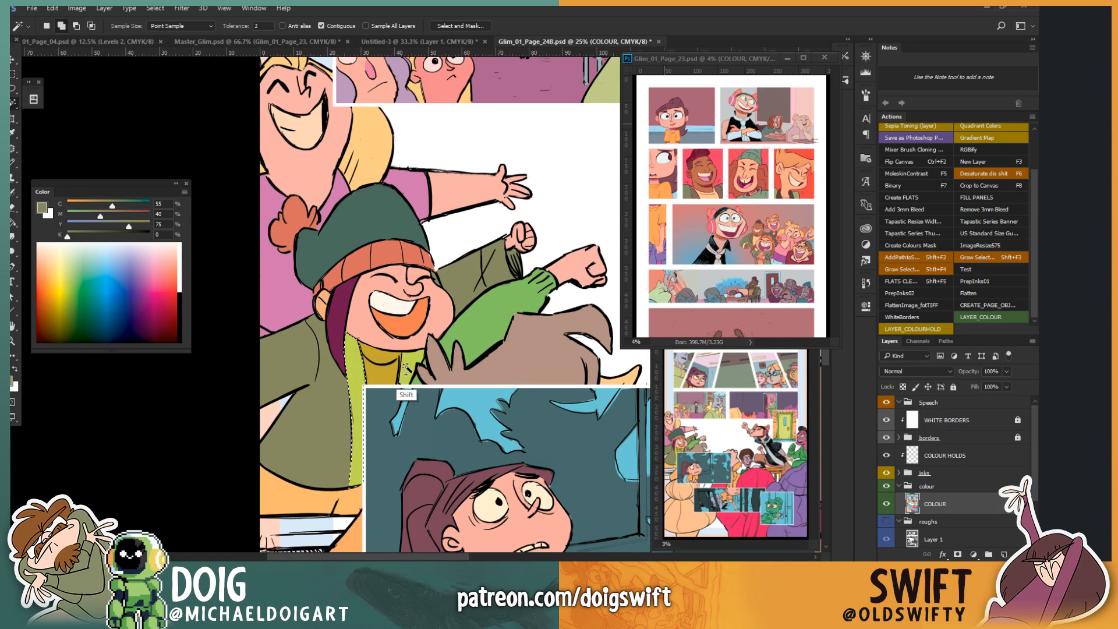
key("ctrl+u")
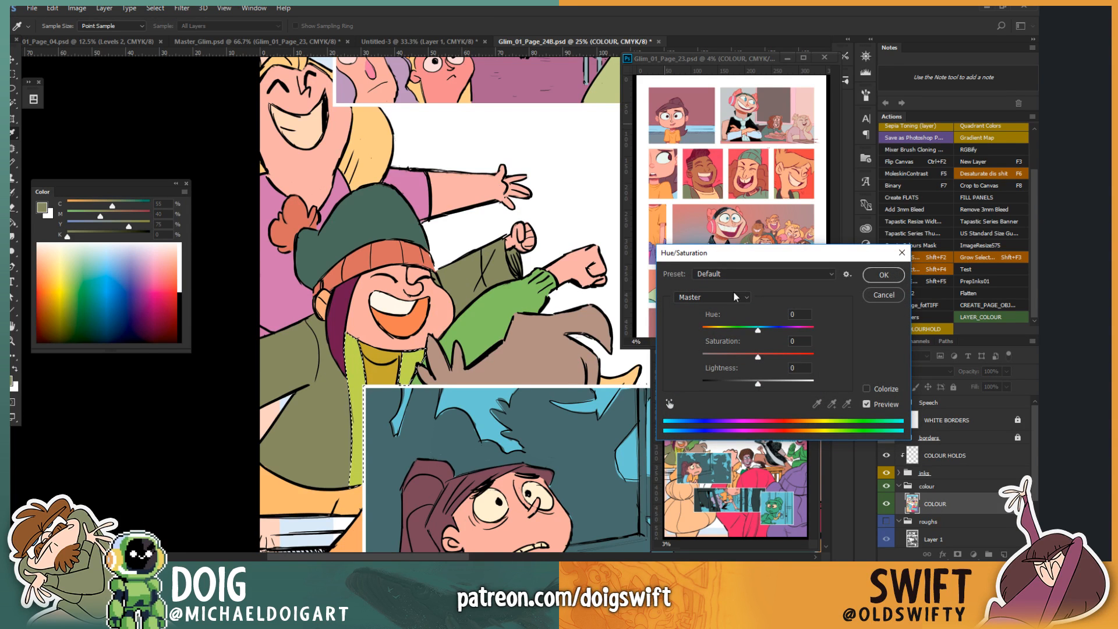
left_click_drag(758, 330, 777, 334)
left_click_drag(757, 384, 735, 359)
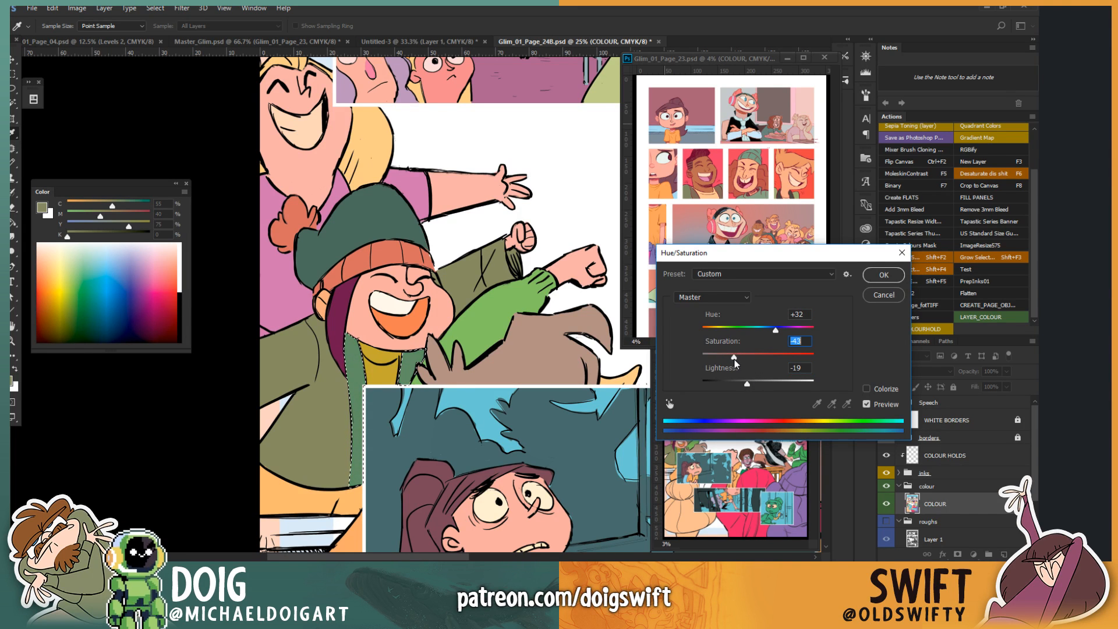
left_click(883, 274)
key("ctrl+d")
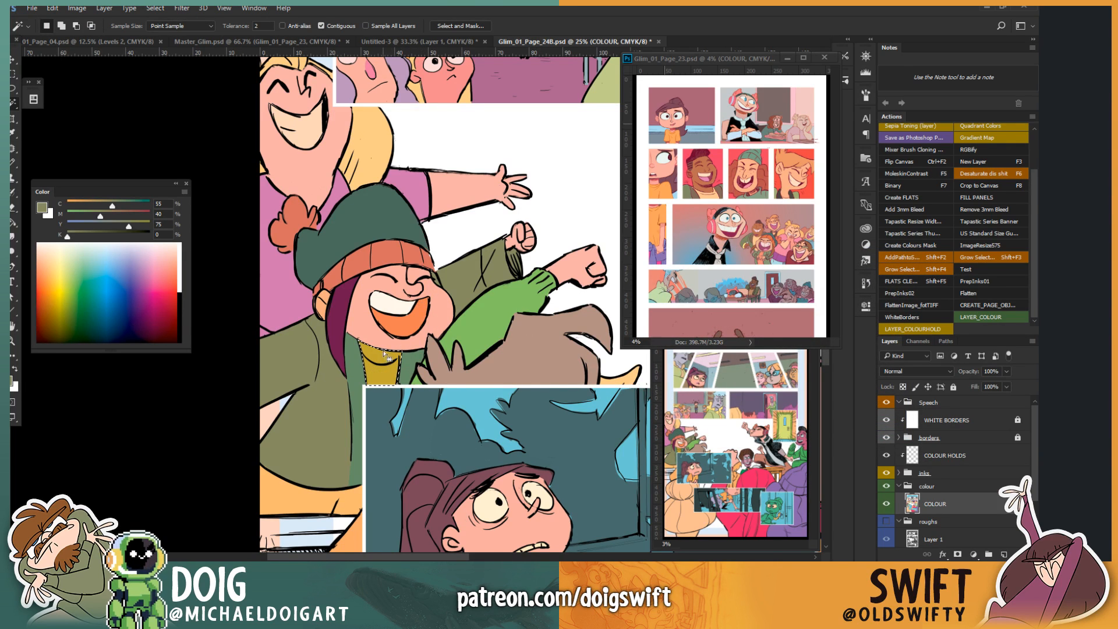
Step: Shift the hue of the beanie character's mustard shirt to -28 with Hue/Saturation and clear the selection
key("ctrl+u")
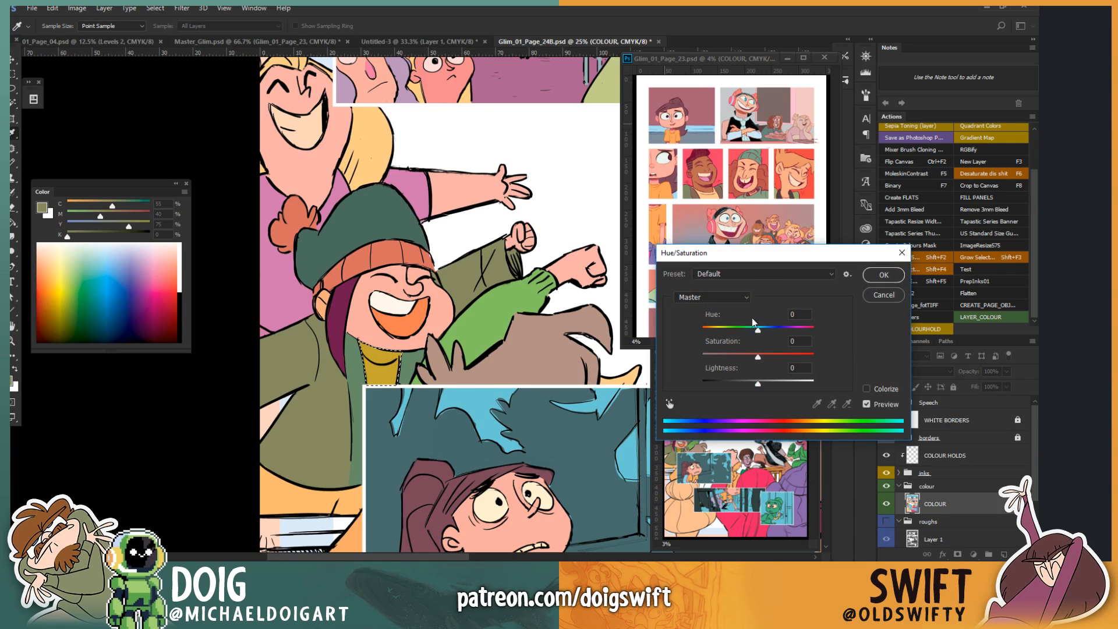
left_click_drag(757, 329, 743, 332)
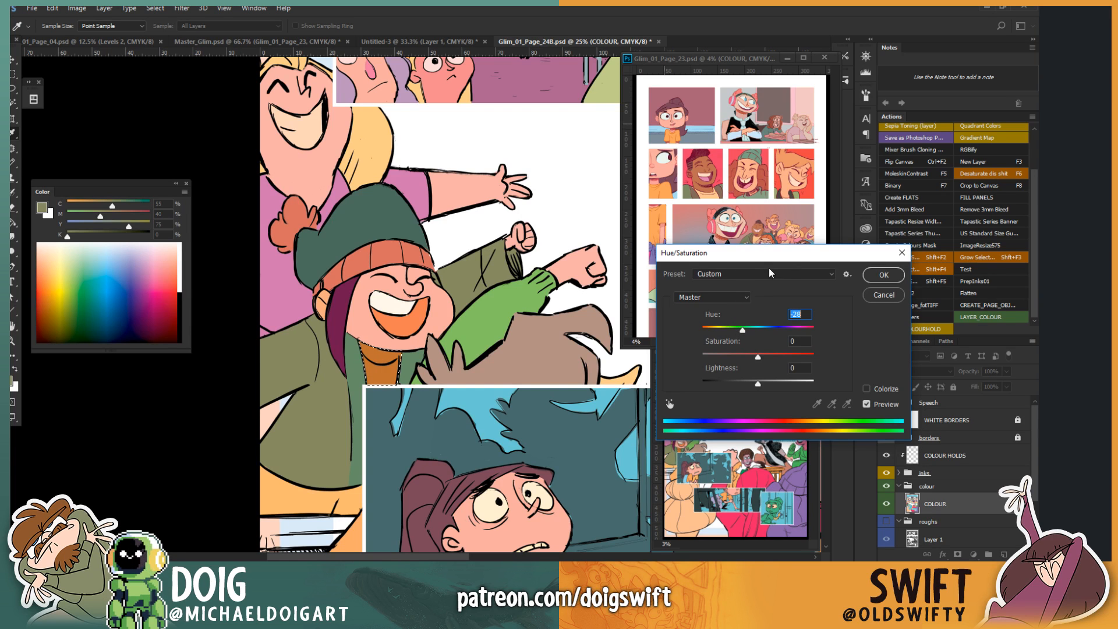
left_click(758, 385)
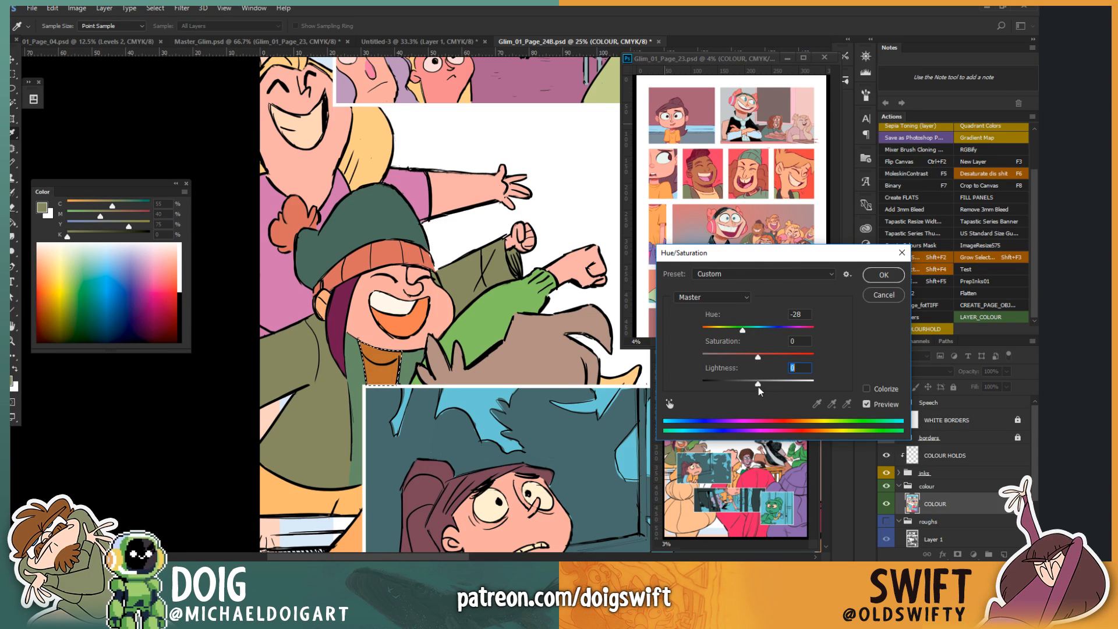
left_click(883, 274)
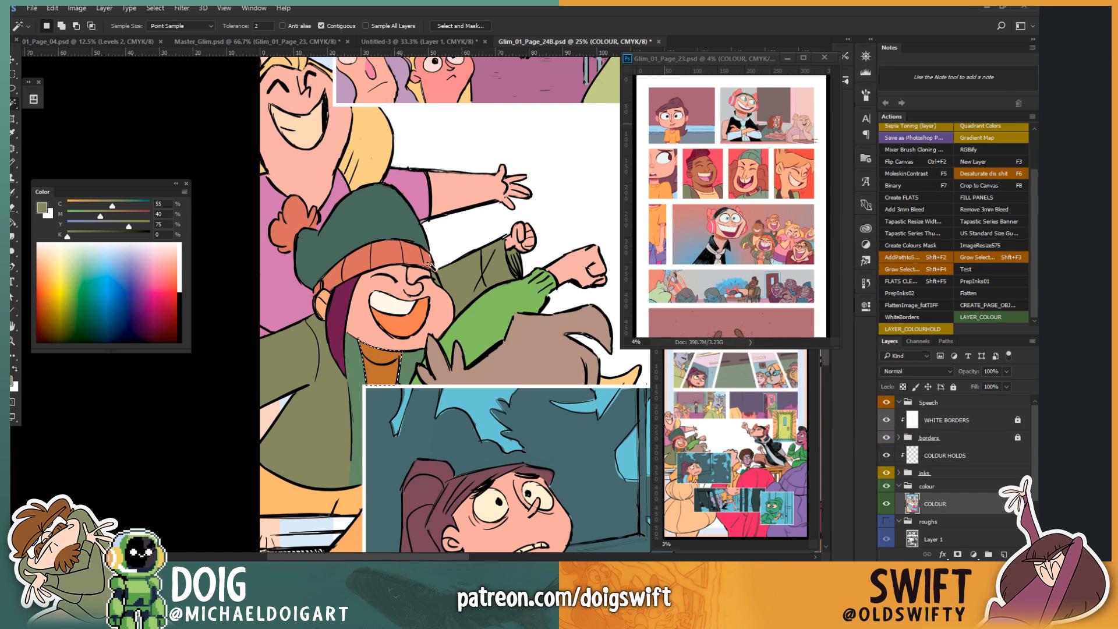
key("ctrl+d")
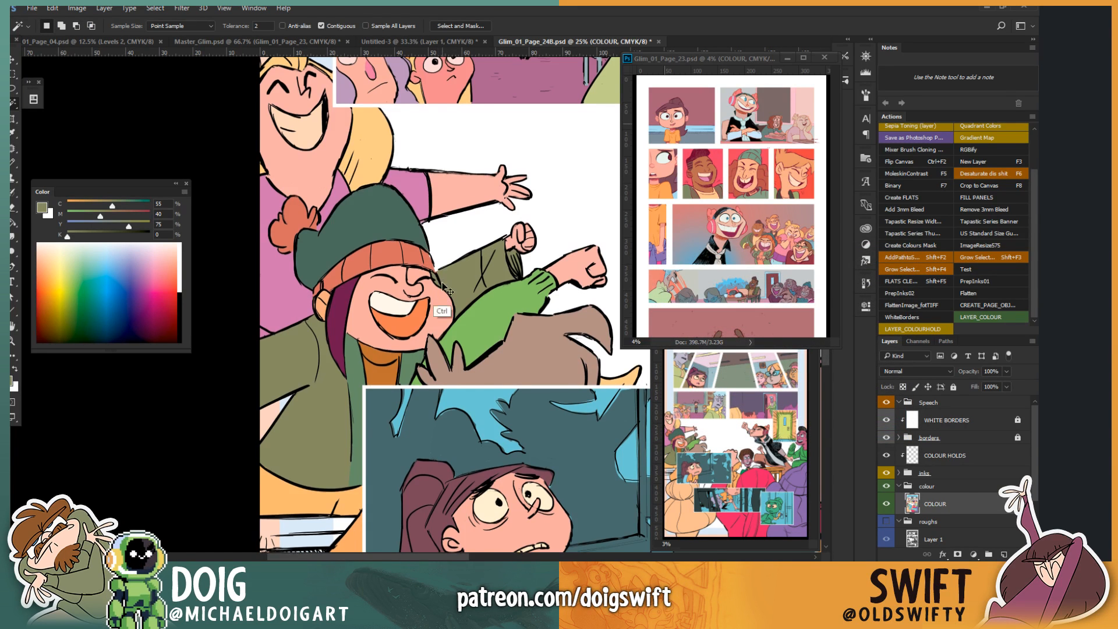
Step: Lasso the large foreground beanie at the page's right edge and fill it with a light pink of M 54, Y 9
key("ctrl+minus")
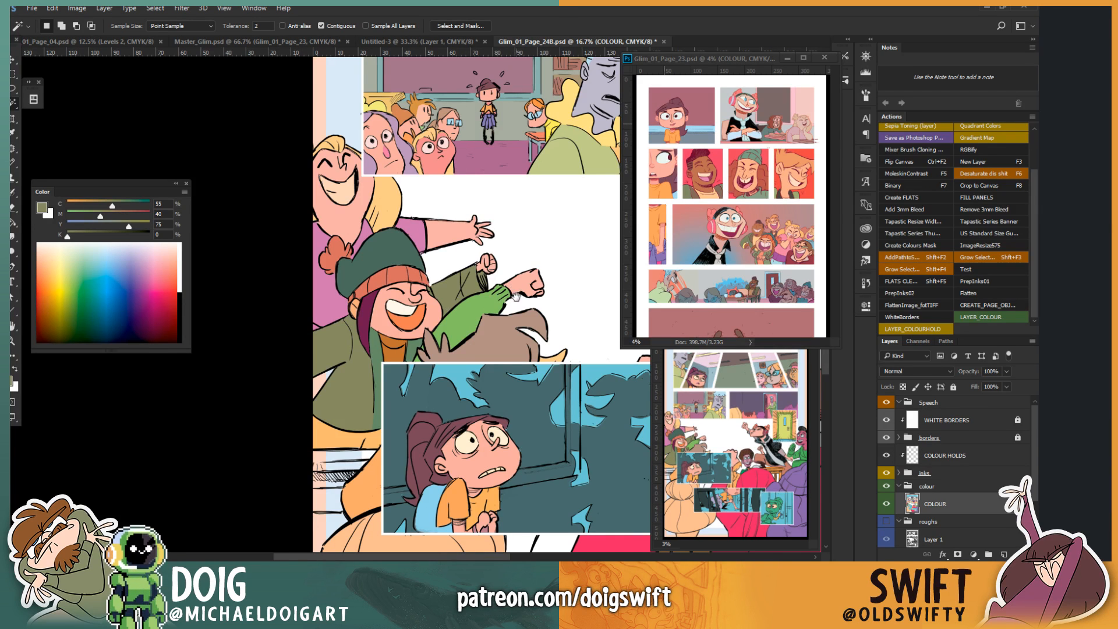
left_click_drag(516, 294, 371, 239)
left_click_drag(439, 317, 275, 222)
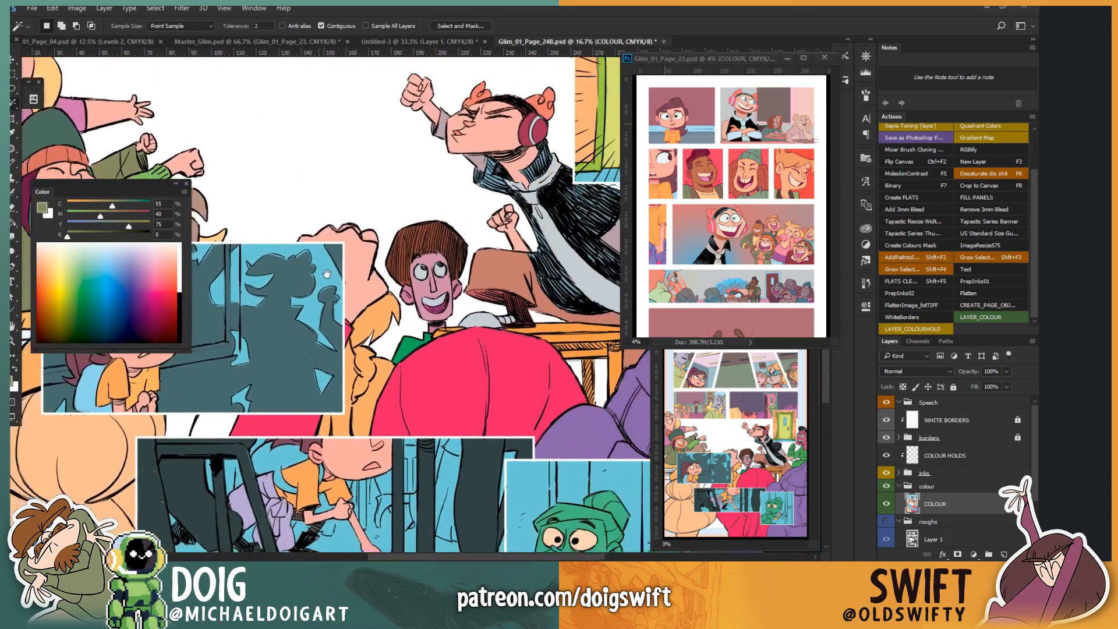
left_click_drag(497, 304, 326, 308)
left_click_drag(469, 361, 348, 312)
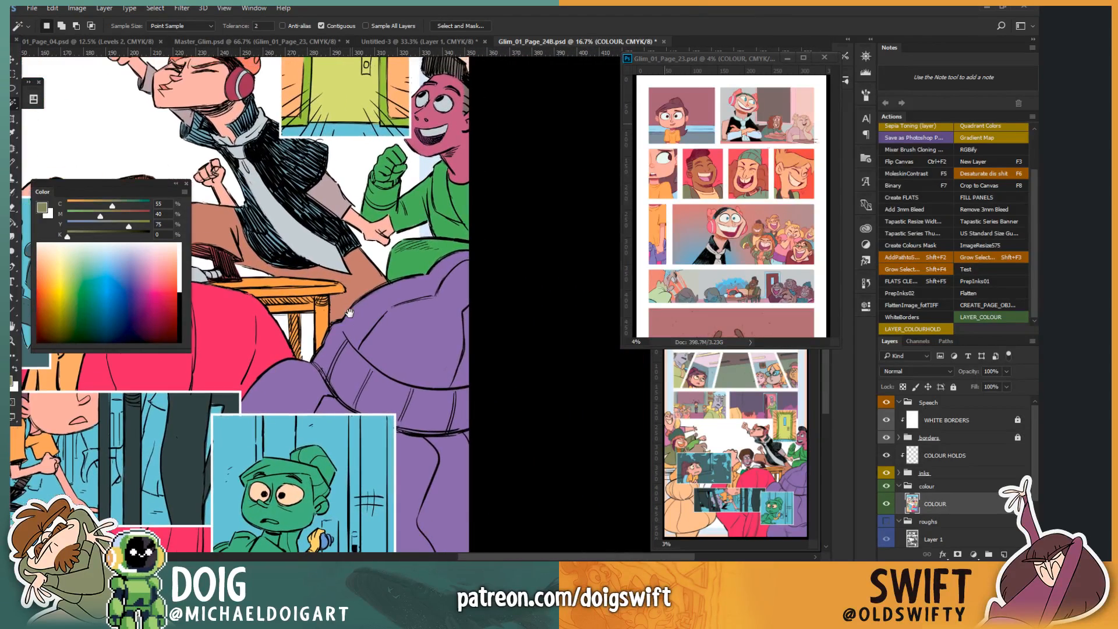
key("l")
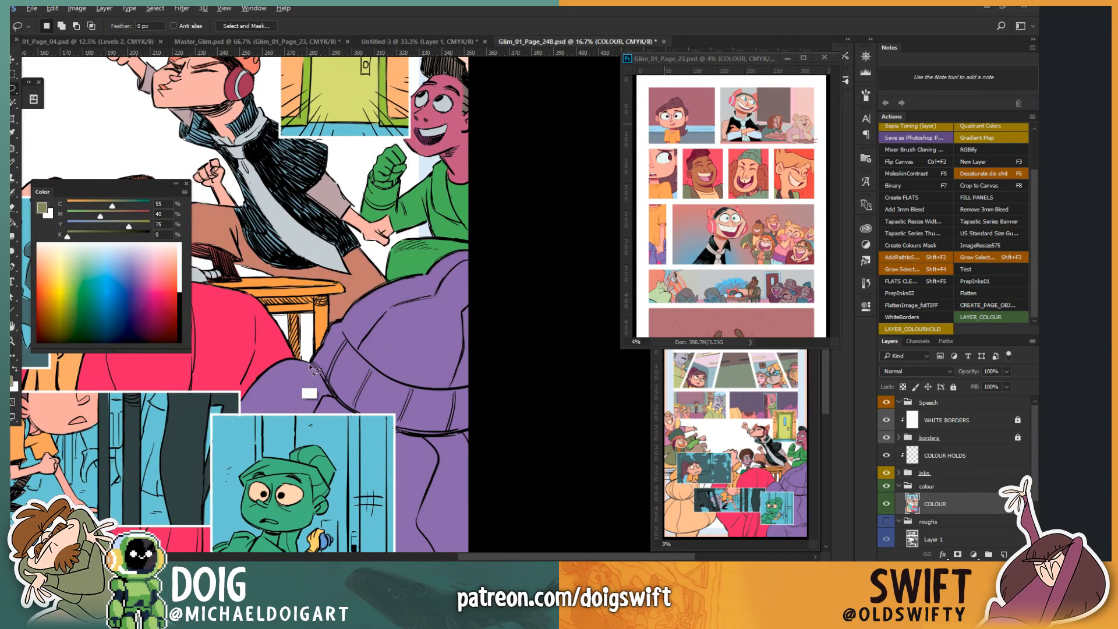
mouse_move(315, 368)
left_mouse_down()
mouse_move(376, 426)
mouse_move(438, 436)
mouse_move(479, 425)
mouse_move(505, 342)
mouse_move(510, 268)
mouse_move(499, 238)
mouse_move(420, 230)
mouse_move(336, 282)
mouse_move(309, 330)
mouse_move(315, 367)
left_mouse_up()
left_click(149, 278)
left_click_drag(149, 278, 152, 253)
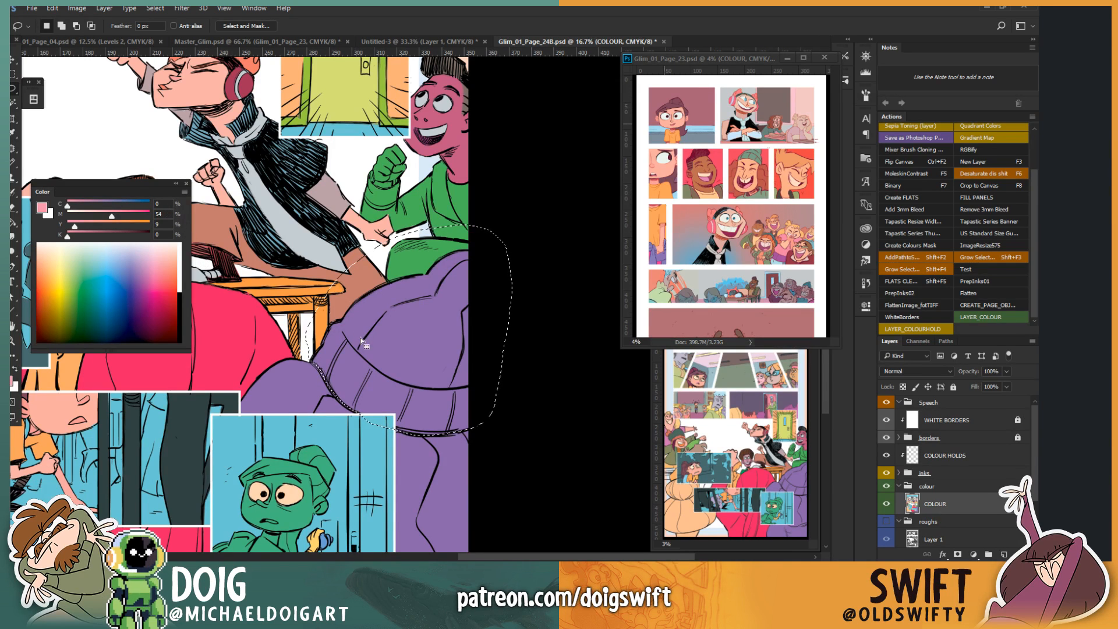
key("g")
left_click(402, 364)
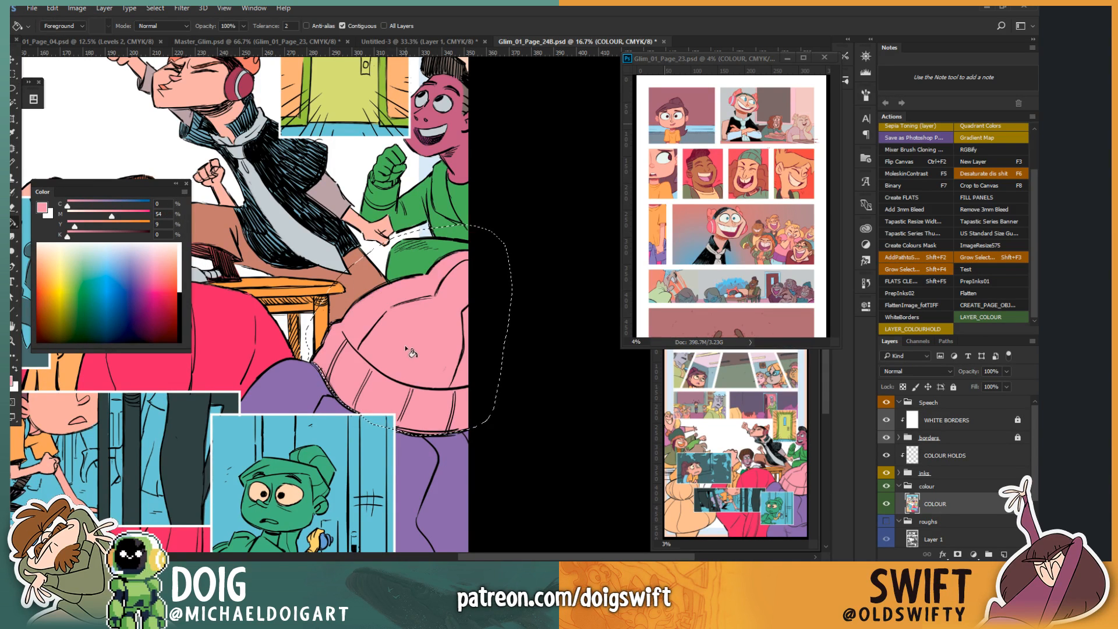
key("ctrl+d")
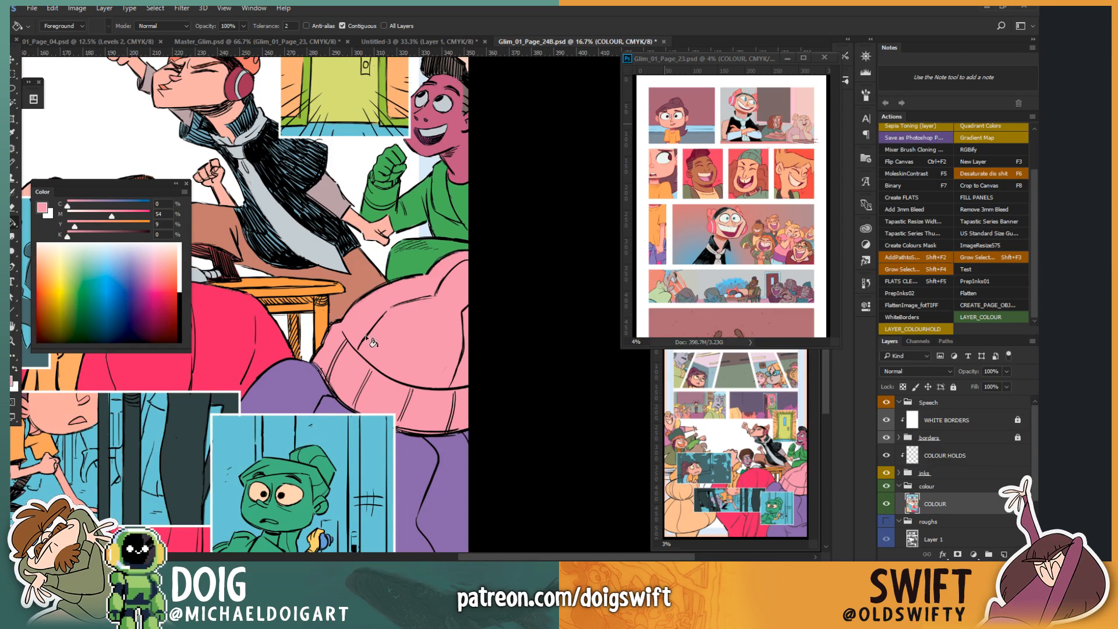
Step: Select the pink foreground beanie with the Magic Wand and shift its hue to +50 for a warm orange
key("l")
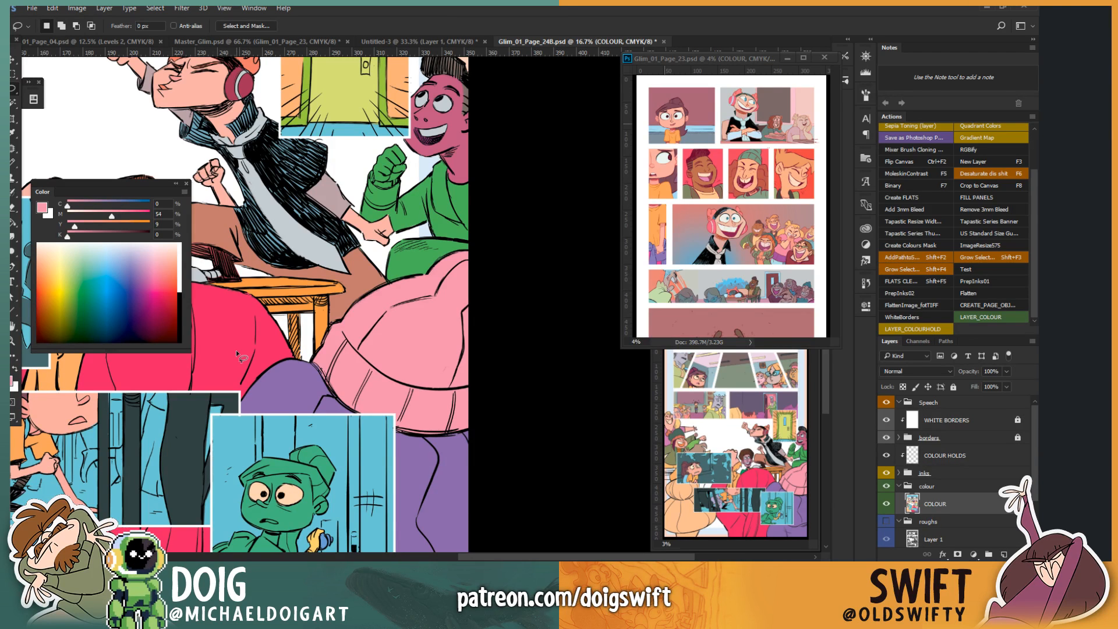
key("w")
left_click(361, 333)
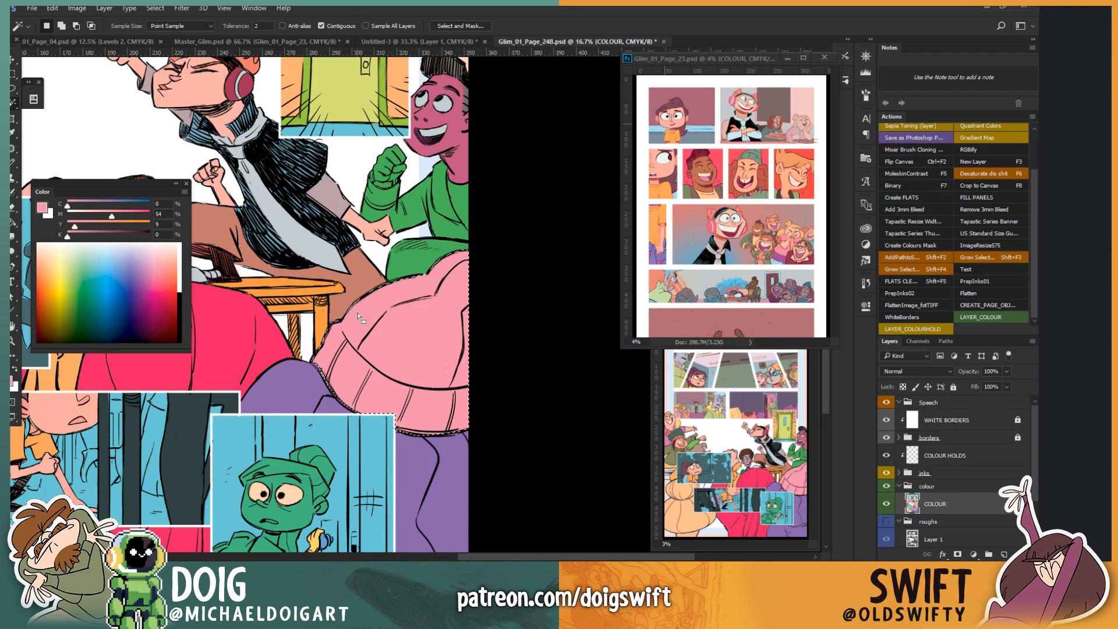
key("ctrl+u")
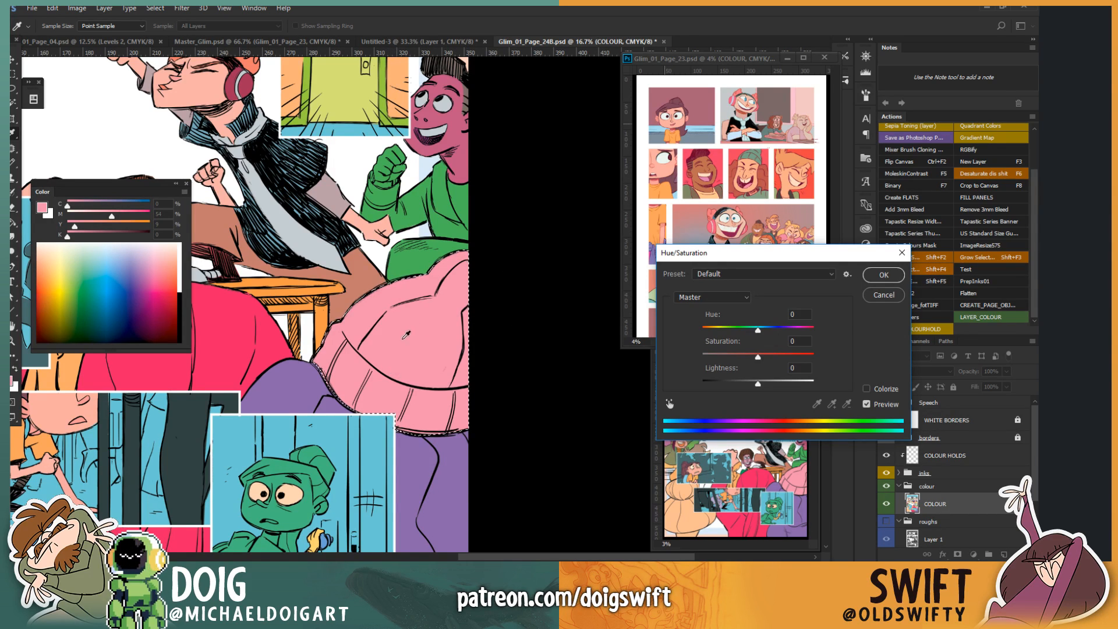
mouse_move(758, 330)
left_mouse_down()
mouse_move(768, 333)
mouse_move(744, 338)
mouse_move(762, 343)
left_mouse_up()
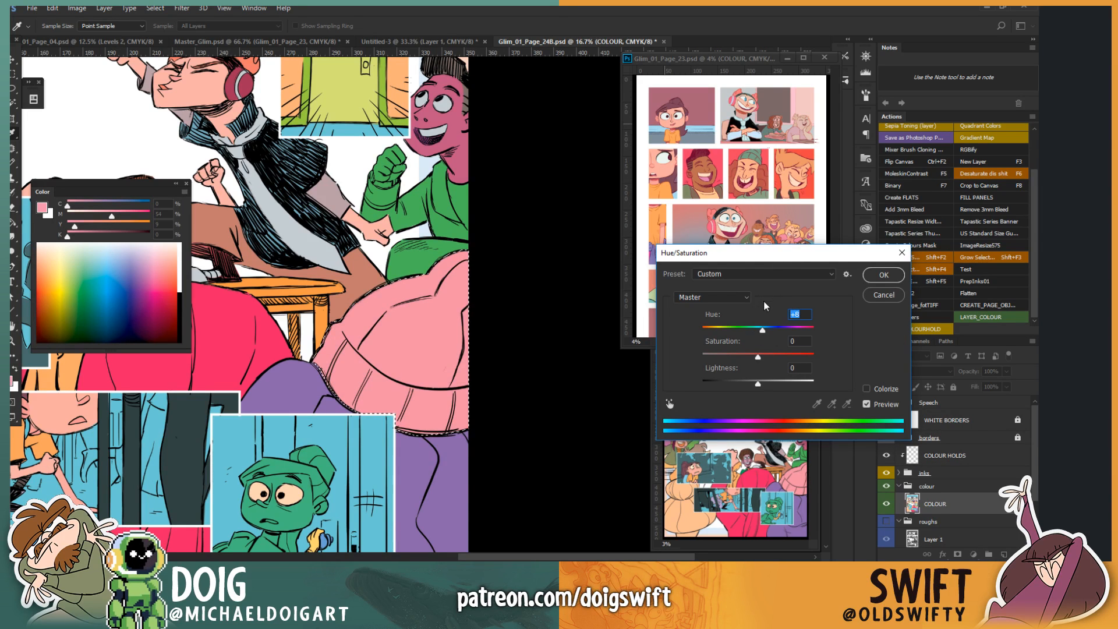
key("shift+Up")
key("shift+Up")
key("shift+Up")
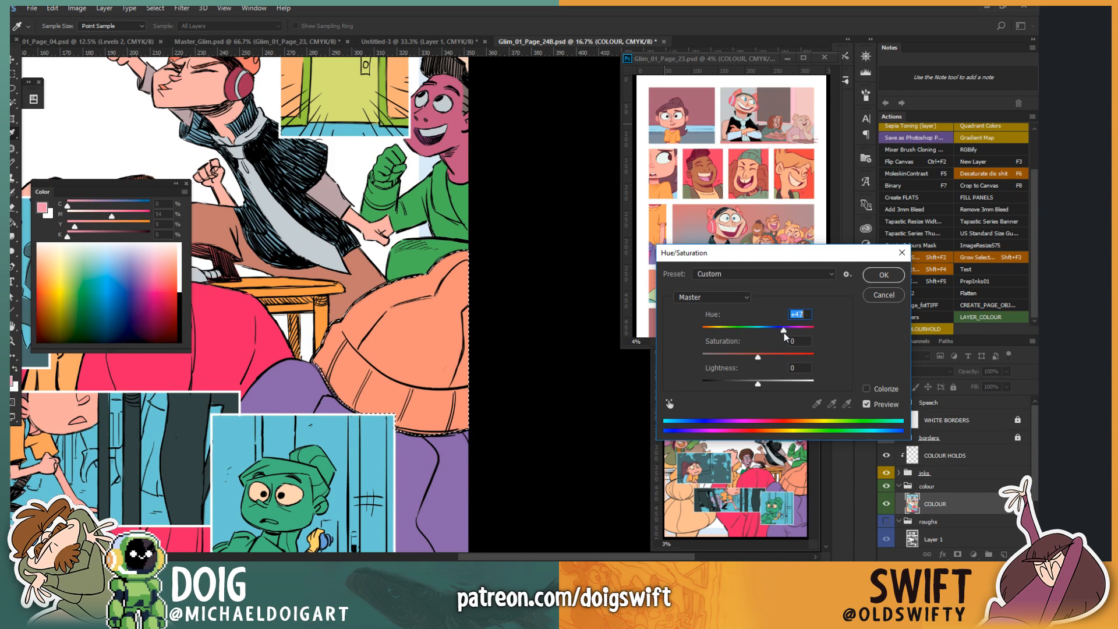
left_click_drag(779, 330, 783, 332)
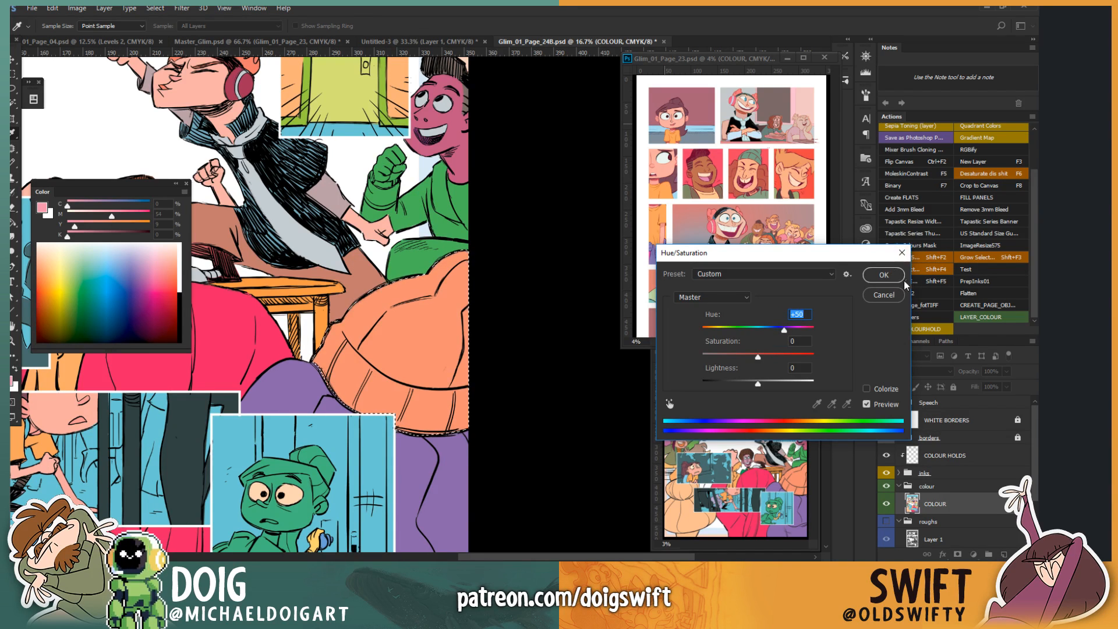
left_click(883, 274)
left_click_drag(406, 348, 426, 301)
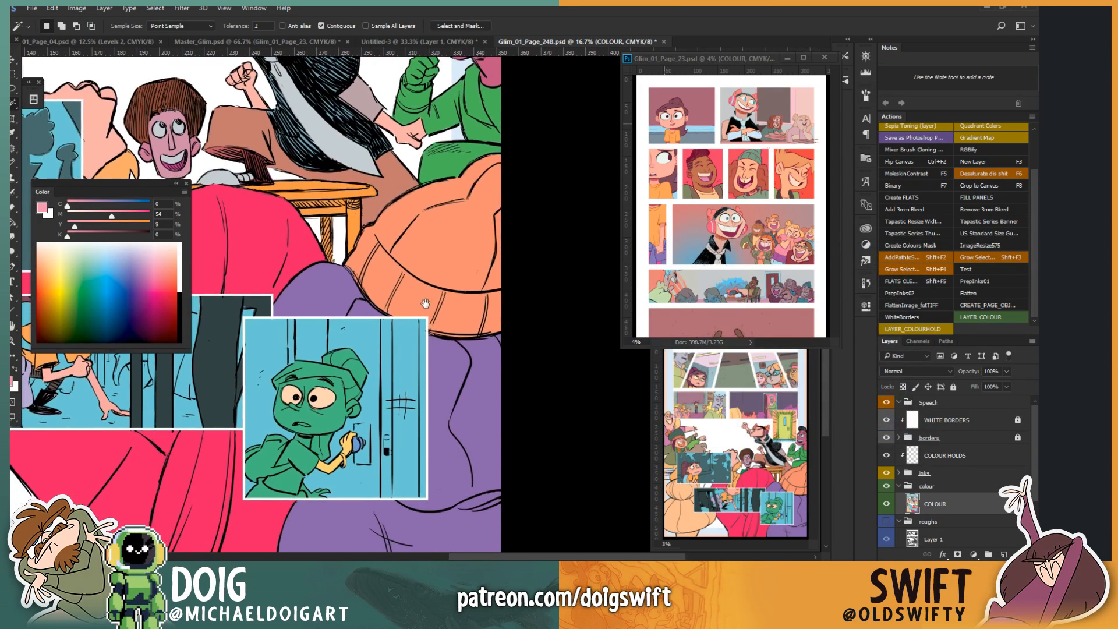
key("ctrl+d")
Step: Lasso the purple jacket of the foreground figure below the orange beanie, down to its hem line
key("l")
scroll(429, 350, "up", 2)
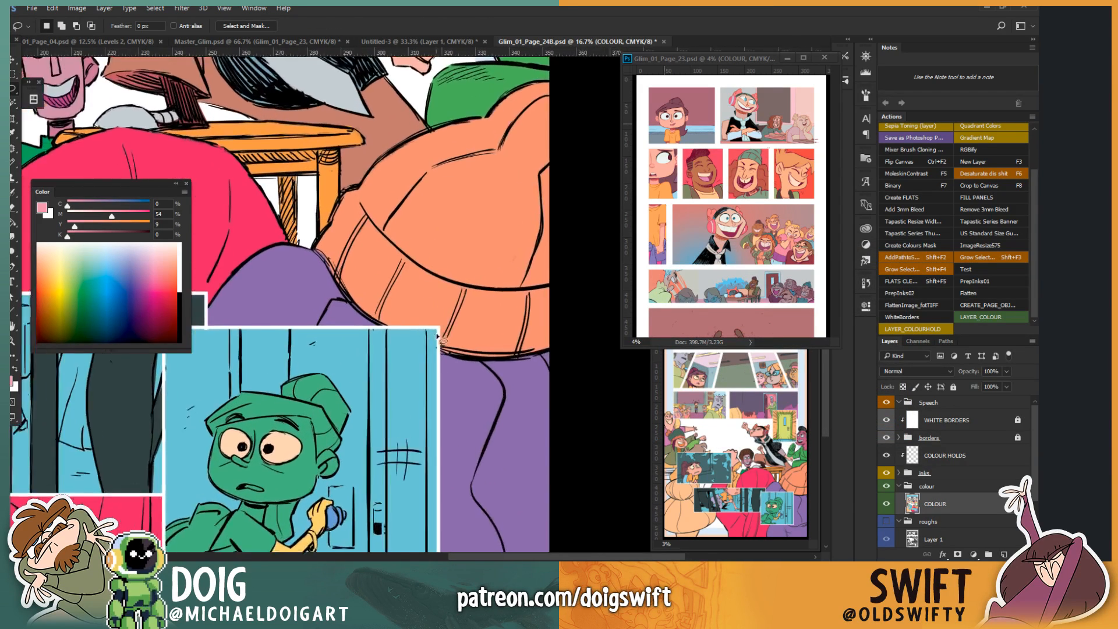
scroll(460, 378, "down", 4)
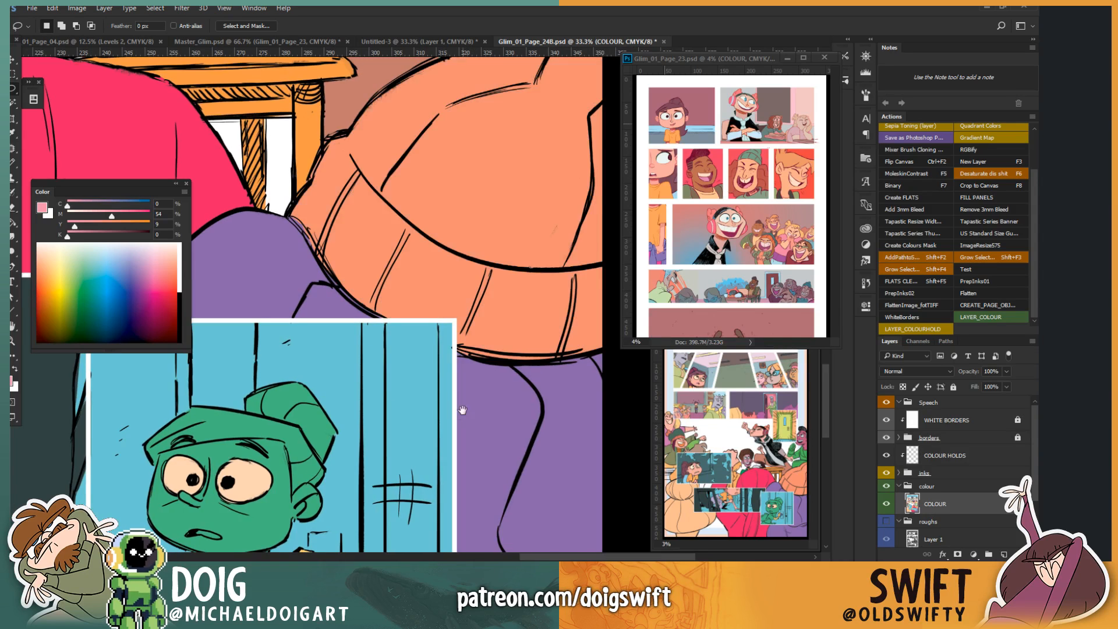
scroll(430, 363, "down", 2)
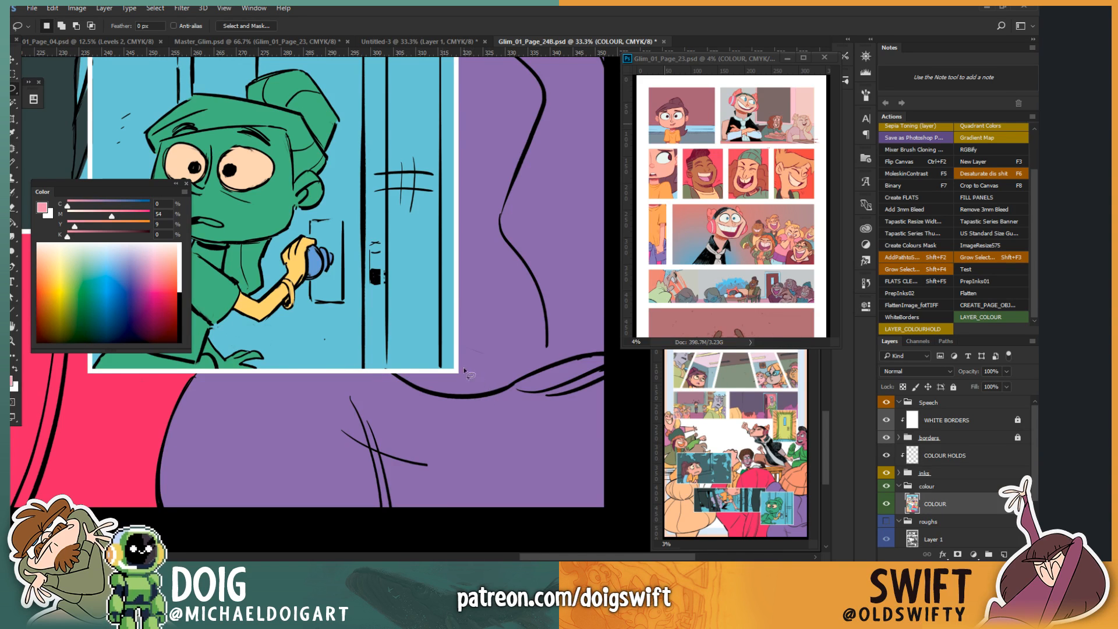
left_click_drag(354, 277, 375, 398)
left_click_drag(309, 175, 320, 361)
left_click_drag(431, 454, 334, 326)
mouse_move(355, 489)
left_mouse_down()
mouse_move(355, 317)
mouse_move(303, 351)
mouse_move(320, 365)
mouse_move(388, 371)
mouse_move(519, 332)
mouse_move(544, 70)
mouse_move(507, 88)
mouse_move(233, 81)
mouse_move(23, 145)
mouse_move(18, 300)
left_mouse_up()
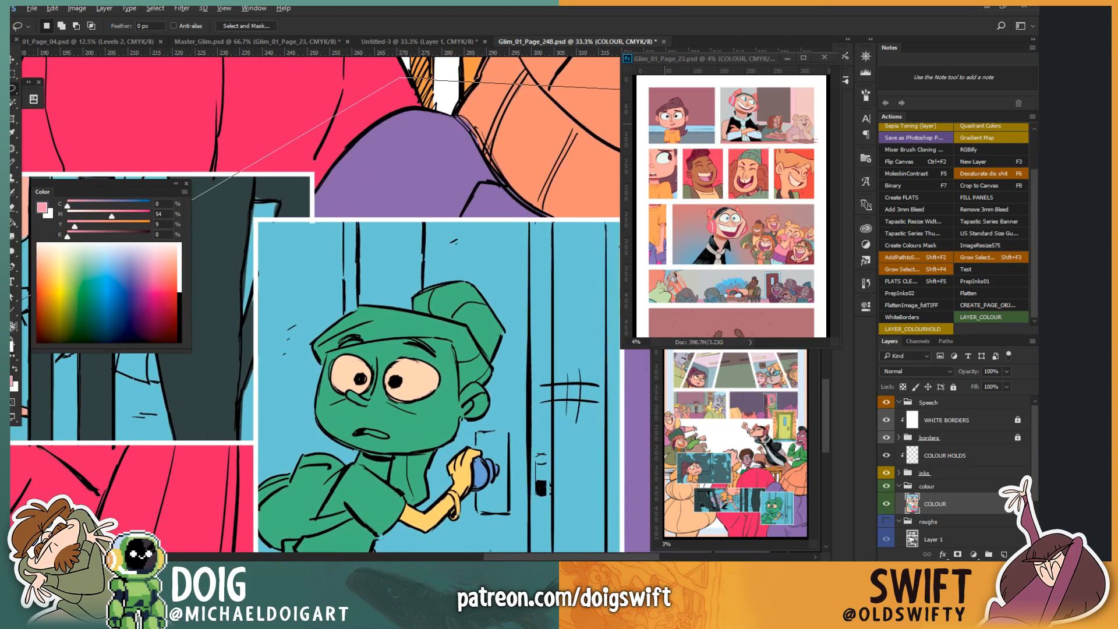
left_click_drag(256, 317, 263, 347)
left_click(284, 327, "alt")
left_click(330, 481, "alt")
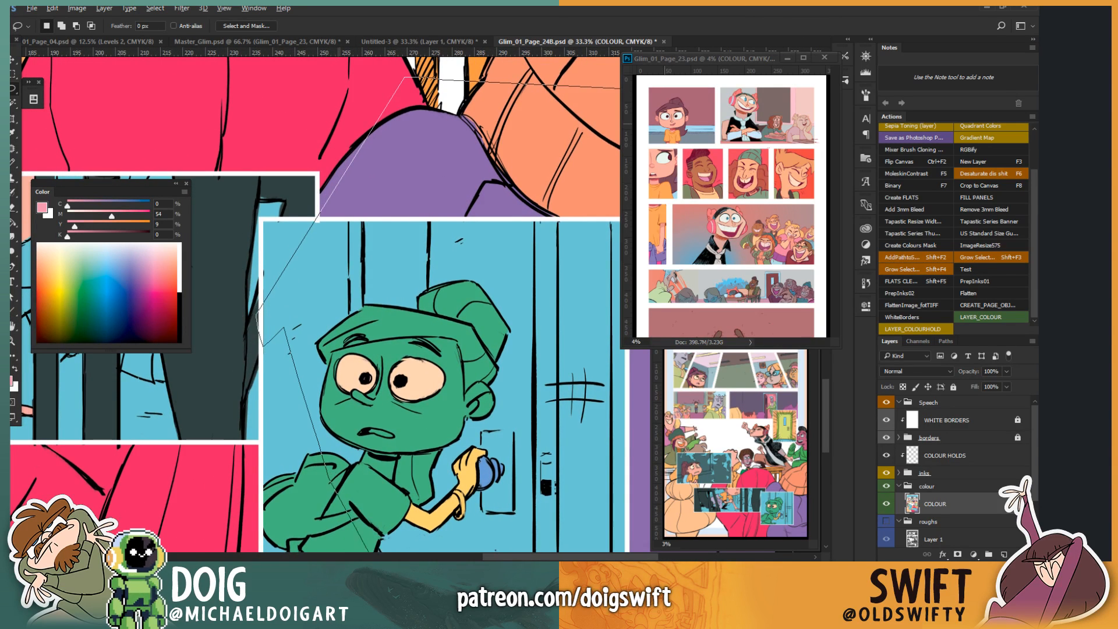
mouse_move(536, 347)
left_mouse_down()
mouse_move(605, 407)
mouse_move(649, 414)
left_mouse_up()
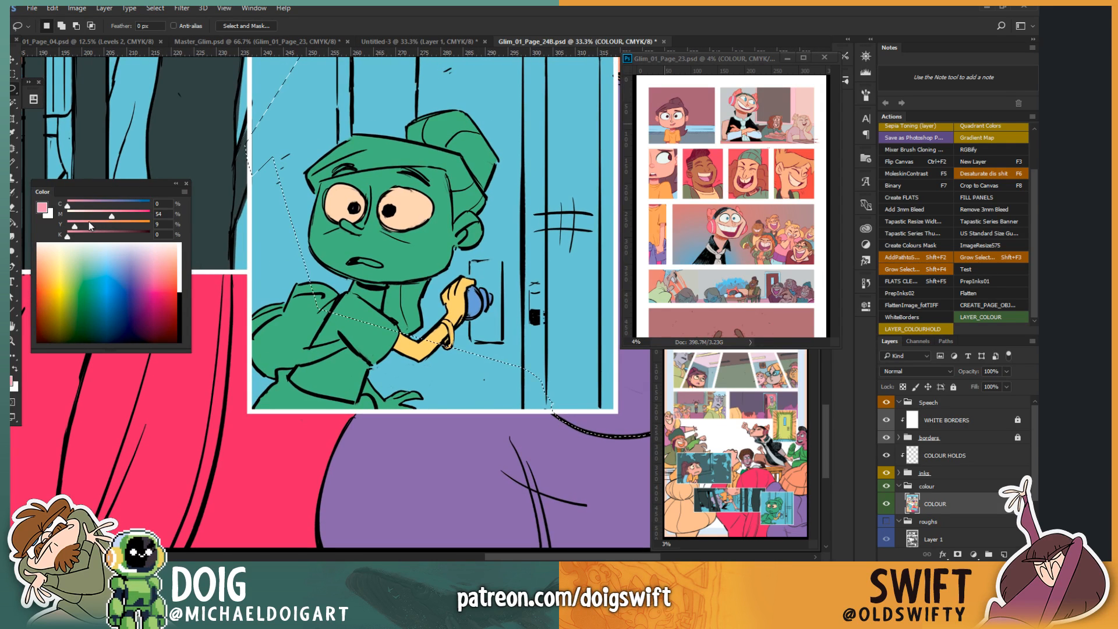
Step: Mix a dusty brown of C 27, M 54, Y 43, K 0 and fill the lassoed jacket area with it
mouse_move(88, 221)
left_mouse_down()
mouse_move(114, 219)
mouse_move(89, 202)
left_mouse_up()
left_click(92, 202)
key("g")
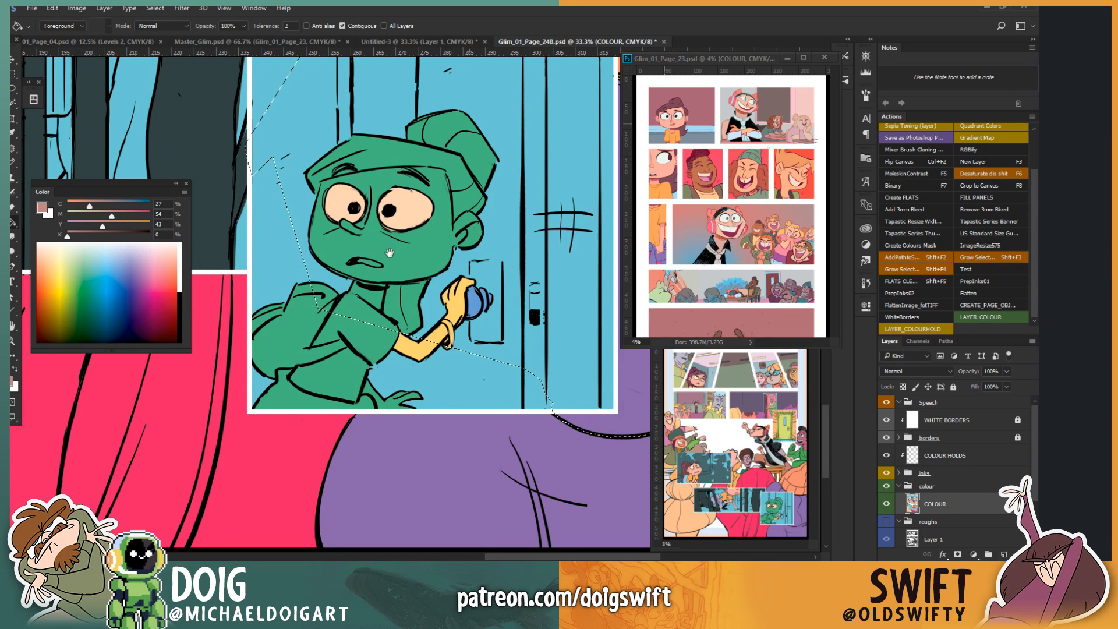
mouse_move(562, 209)
left_mouse_down()
mouse_move(438, 299)
mouse_move(438, 367)
mouse_move(494, 449)
left_mouse_up()
Step: Extend the lasso selection around the remaining purple shoulder, fill it with the same dusty brown and deselect
key("l")
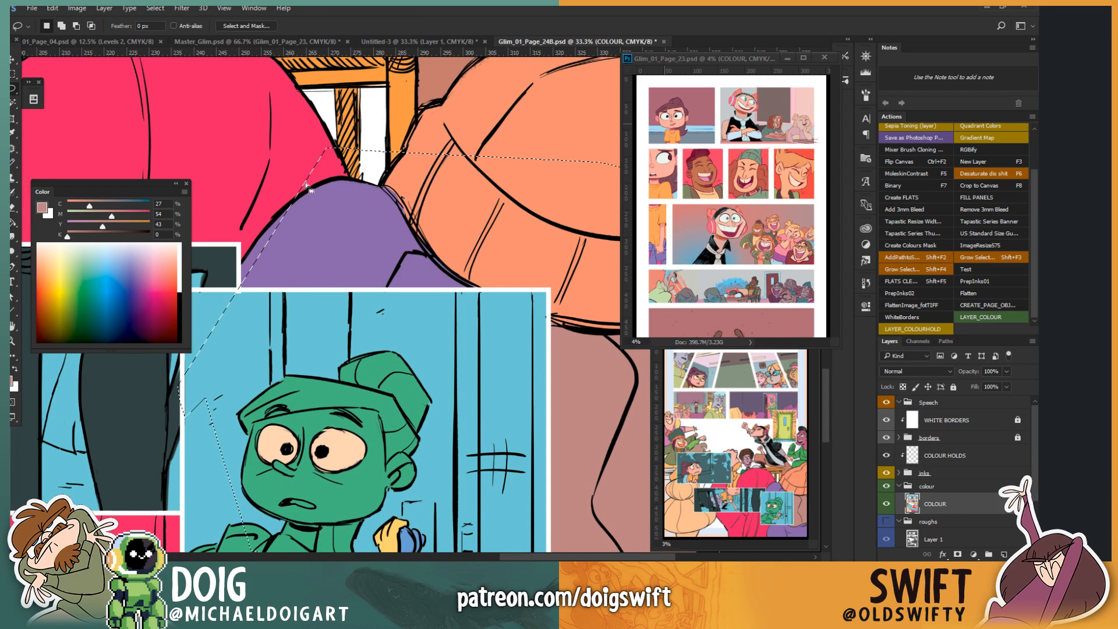
mouse_move(306, 167)
left_mouse_down()
mouse_move(232, 255)
mouse_move(322, 290)
mouse_move(283, 172)
mouse_move(276, 330)
mouse_move(346, 288)
mouse_move(349, 205)
mouse_move(315, 158)
left_mouse_up()
mouse_move(291, 215)
left_mouse_down()
mouse_move(229, 231)
mouse_move(301, 284)
left_mouse_up()
key("g")
left_click(314, 256)
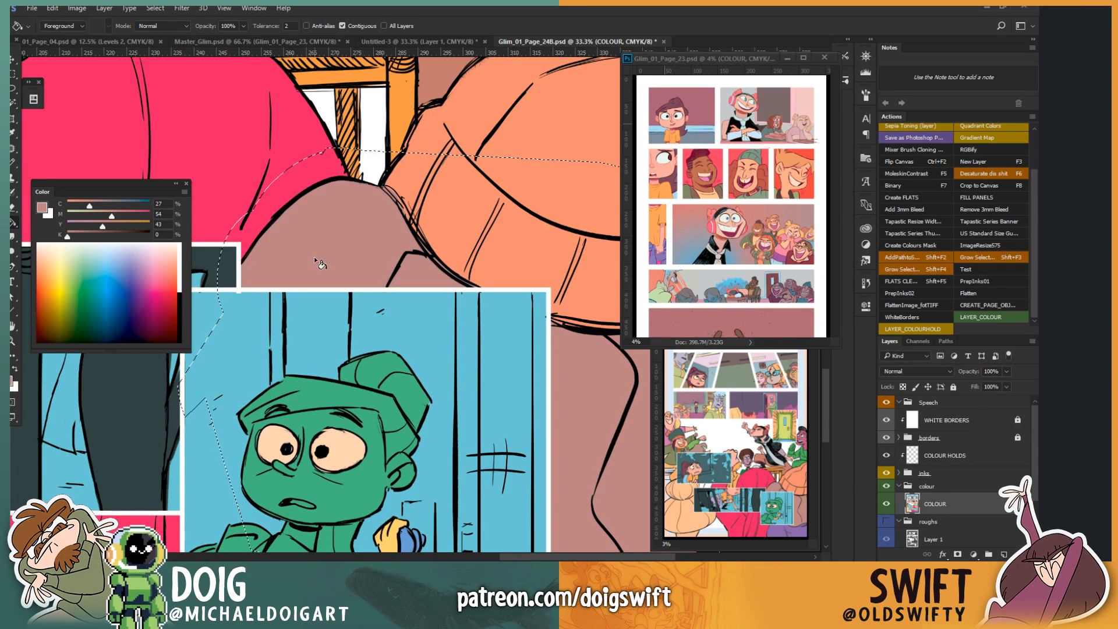
key("ctrl+d")
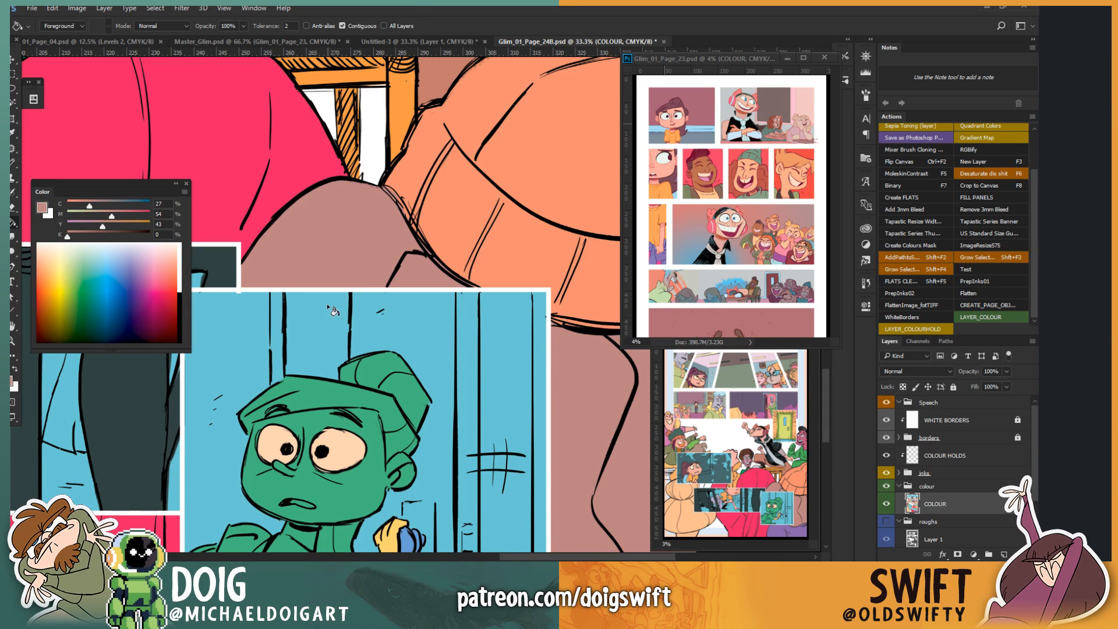
Step: Fill the blue background of the inset door panel with the same dusty brown
key("ctrl+minus")
left_click(313, 295)
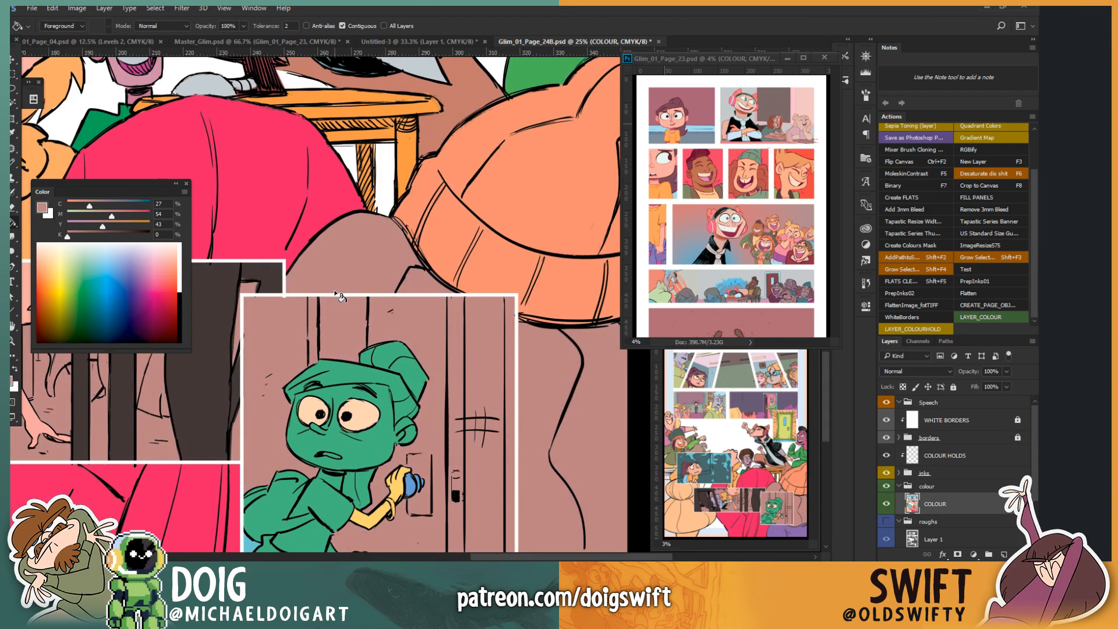
Step: Undo the dusty brown fill of the inset panels and lasso the background leg and foot shapes behind the bars in the crawling girl's panel
key("ctrl+z")
mouse_move(232, 330)
left_mouse_down()
mouse_move(357, 324)
mouse_move(350, 312)
mouse_move(348, 372)
left_mouse_up()
key("l")
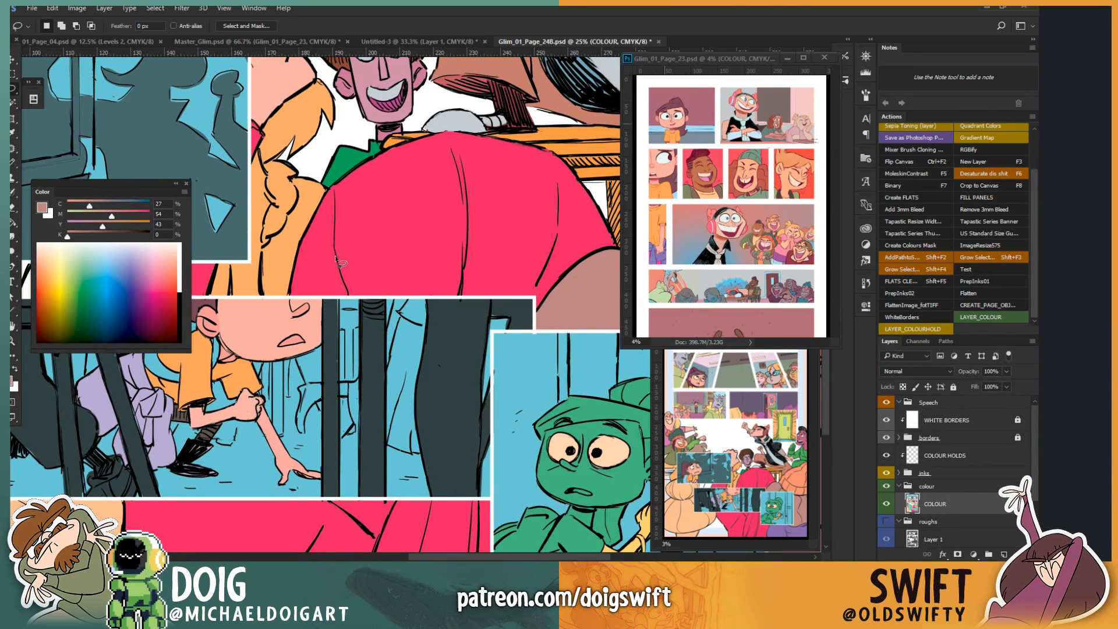
left_click(395, 297)
left_click(383, 341)
key("BackSpace")
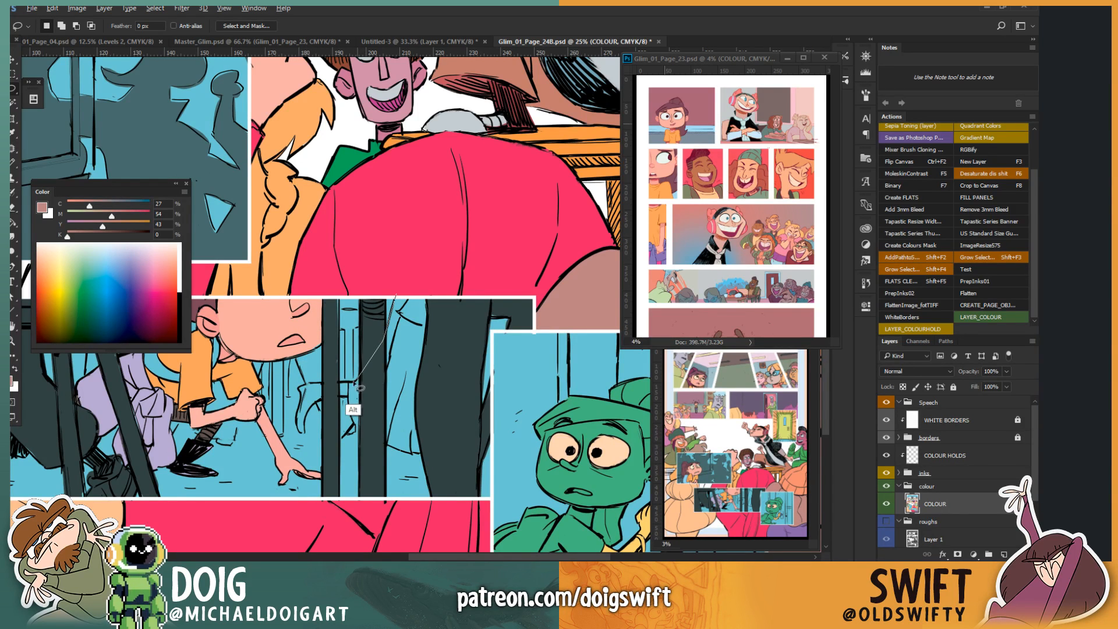
left_click(356, 383)
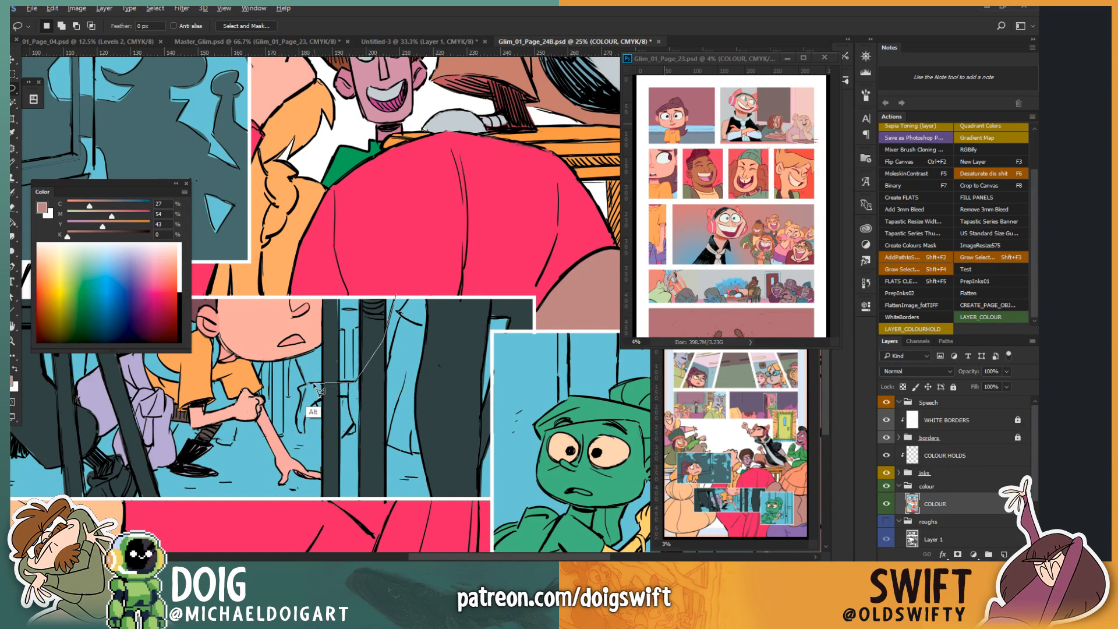
mouse_move(304, 394)
left_mouse_down()
mouse_move(309, 440)
mouse_move(323, 403)
mouse_move(352, 403)
mouse_move(368, 439)
left_mouse_up()
Step: Mix a light tan of C 24, M 38, Y 43, K 0, fill the lassoed leg shapes with it and deselect
left_click_drag(89, 204, 85, 207)
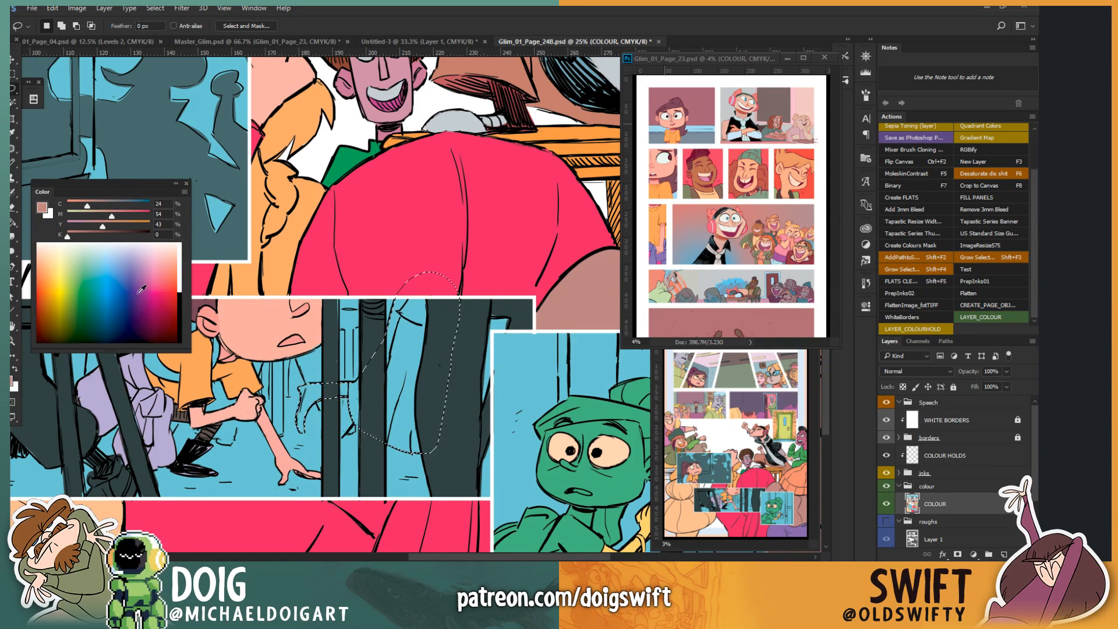
left_click_drag(112, 215, 99, 217)
key("g")
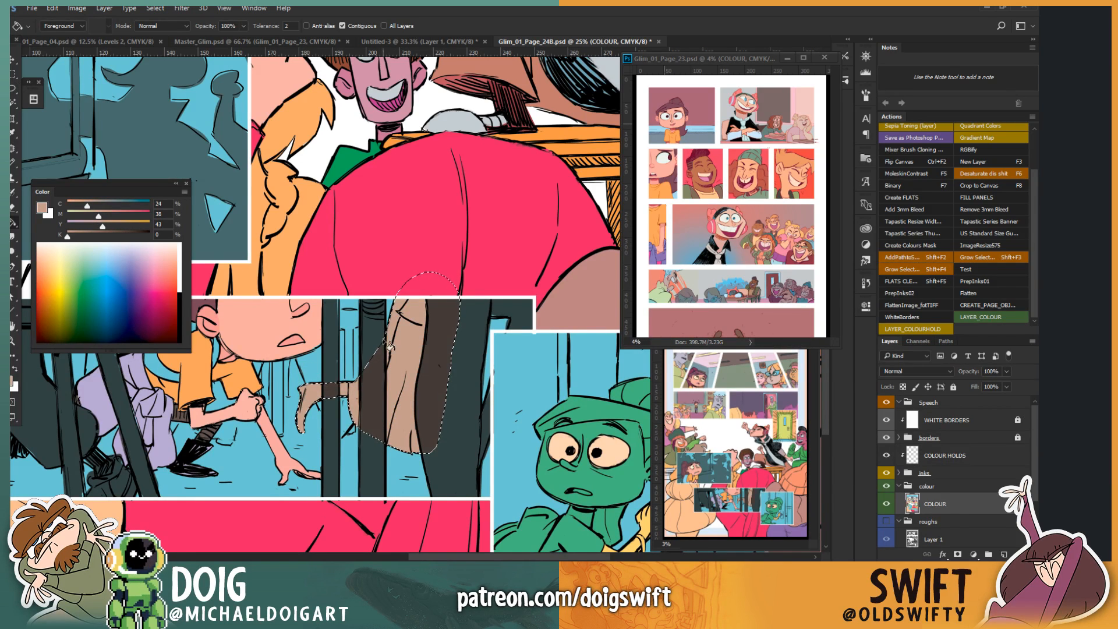
key("ctrl+d")
left_click_drag(314, 394, 346, 354)
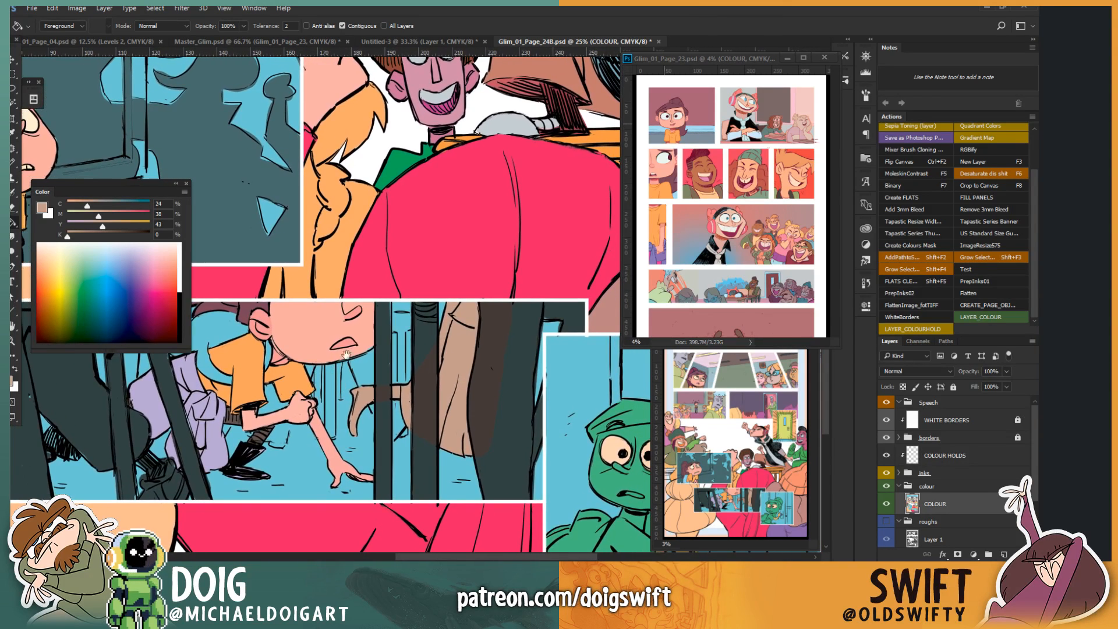
mouse_move(421, 407)
left_mouse_down()
mouse_move(384, 376)
mouse_move(358, 408)
mouse_move(374, 416)
mouse_move(453, 363)
left_mouse_up()
mouse_move(197, 373)
left_mouse_down()
mouse_move(365, 388)
mouse_move(370, 418)
left_mouse_up()
key("l")
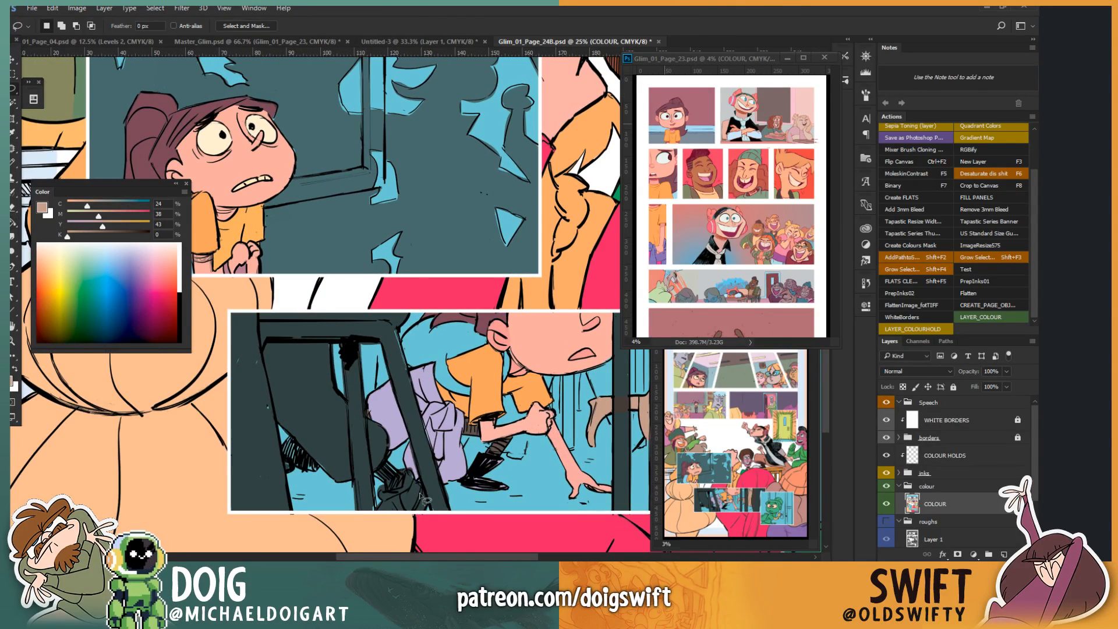
left_click(432, 508, "alt")
left_click(378, 371, "alt")
left_click(400, 369, "alt")
left_click(441, 499, "alt")
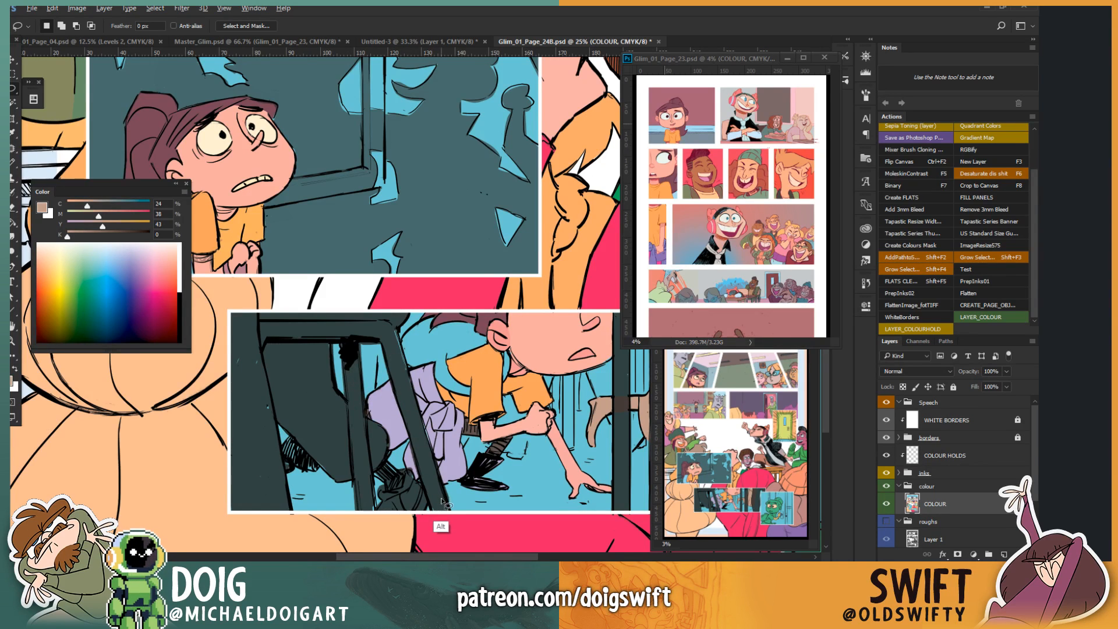
Step: Review the flat colours across the whole page to find areas that still need recolouring
mouse_move(618, 427)
left_mouse_down()
mouse_move(346, 393)
mouse_move(396, 465)
left_mouse_up()
mouse_move(362, 328)
left_mouse_down()
mouse_move(397, 409)
mouse_move(367, 429)
mouse_move(340, 512)
left_mouse_up()
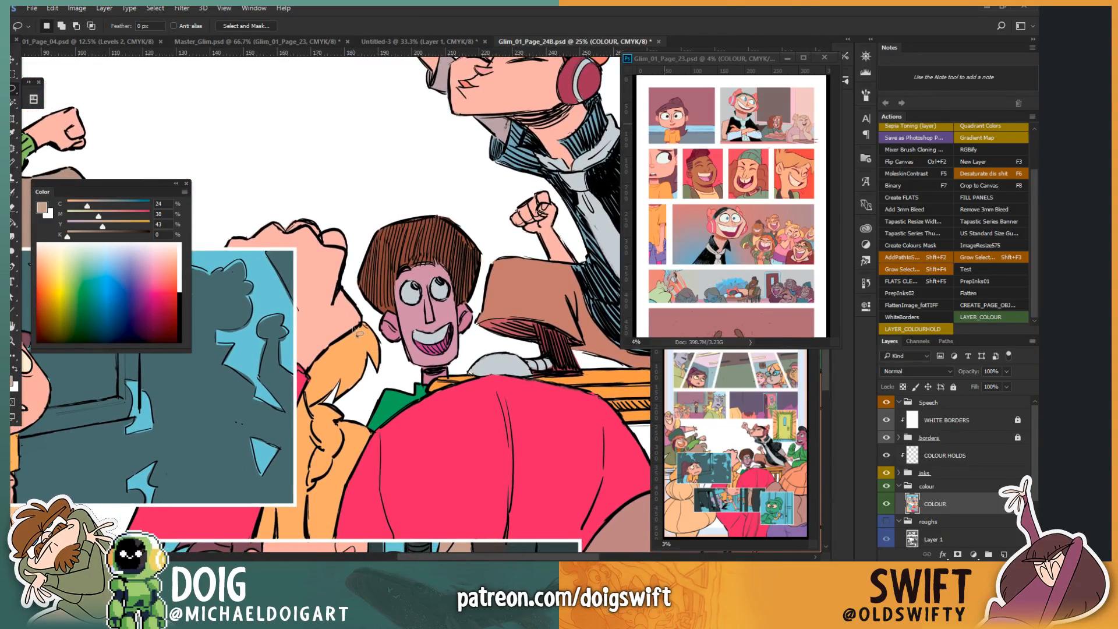
key("ctrl+minus")
key("ctrl+minus")
key("ctrl+minus")
key("ctrl+minus")
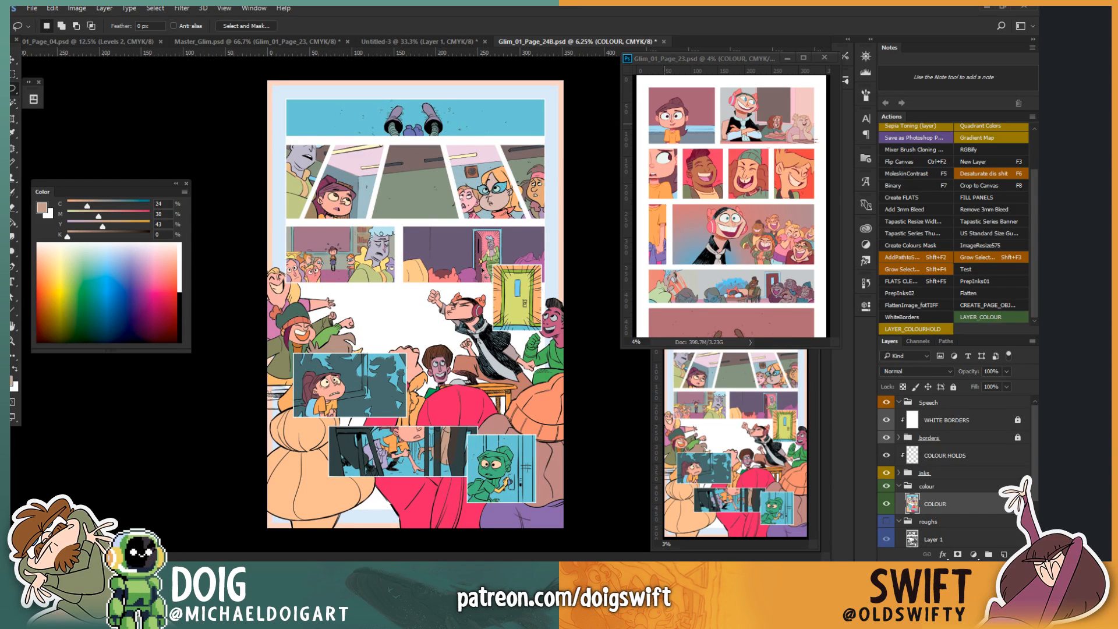
key("ctrl+plus")
key("ctrl+plus")
key("ctrl+plus")
key("ctrl+plus")
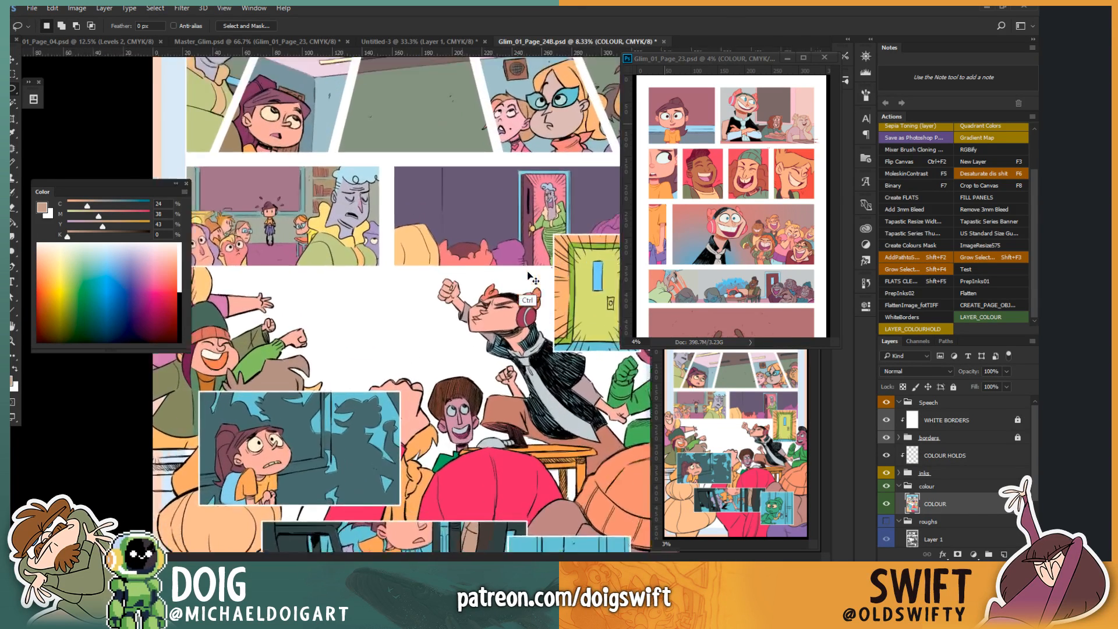
Step: Lasso the bun-shaped purple hair above the green door inset, leaving the purple shape beneath it out of the selection
left_click_drag(521, 243, 416, 324)
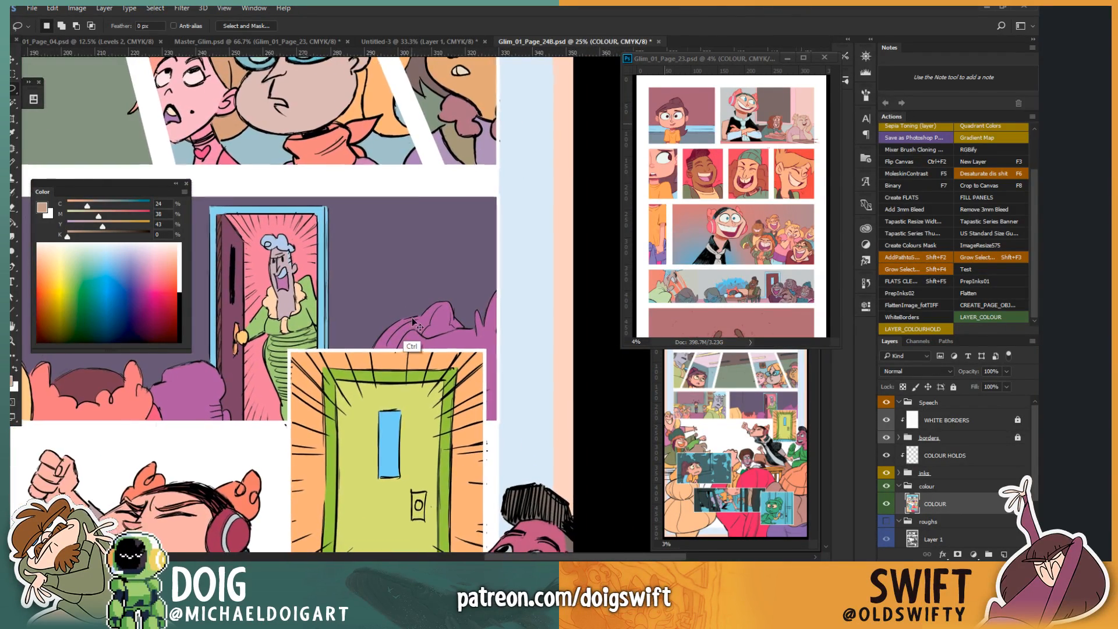
key("ctrl+plus")
scroll(394, 315, "up", 1)
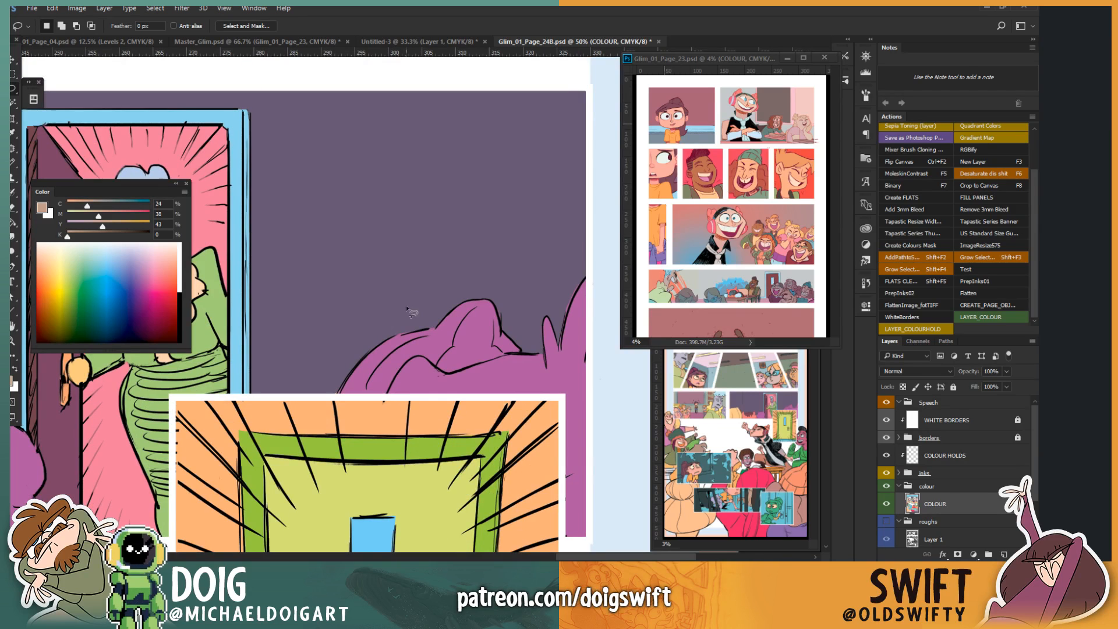
mouse_move(453, 378)
left_mouse_down()
mouse_move(382, 343)
mouse_move(394, 366)
mouse_move(387, 389)
left_mouse_up()
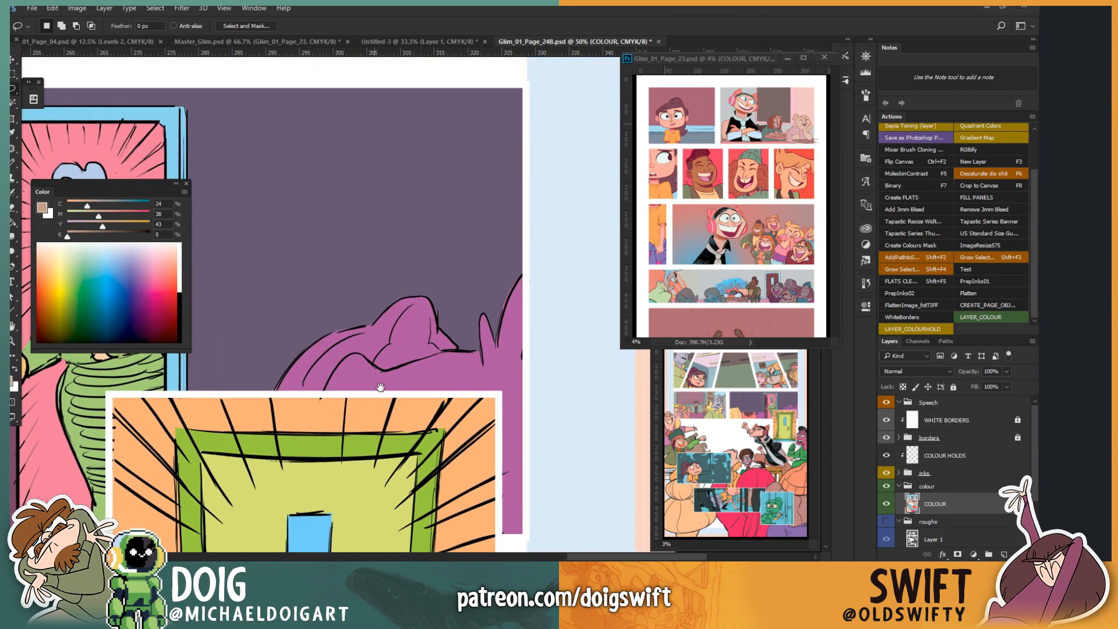
mouse_move(318, 397)
left_mouse_down()
mouse_move(343, 355)
mouse_move(386, 373)
mouse_move(465, 340)
mouse_move(414, 254)
mouse_move(258, 323)
mouse_move(255, 403)
mouse_move(314, 403)
left_mouse_up()
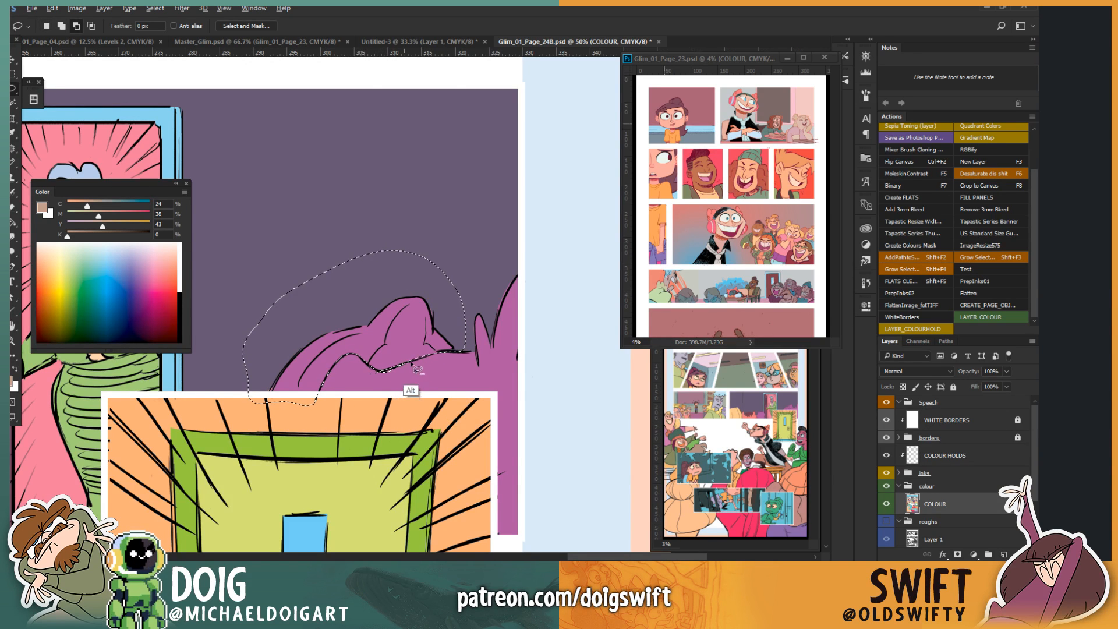
Step: Mix a pink of C 0, M 76, Y 17, K 0, fill the lassoed hair shape with it and deselect
mouse_move(152, 285)
left_mouse_down()
mouse_move(163, 276)
mouse_move(150, 267)
left_mouse_up()
key("g")
left_click(422, 347)
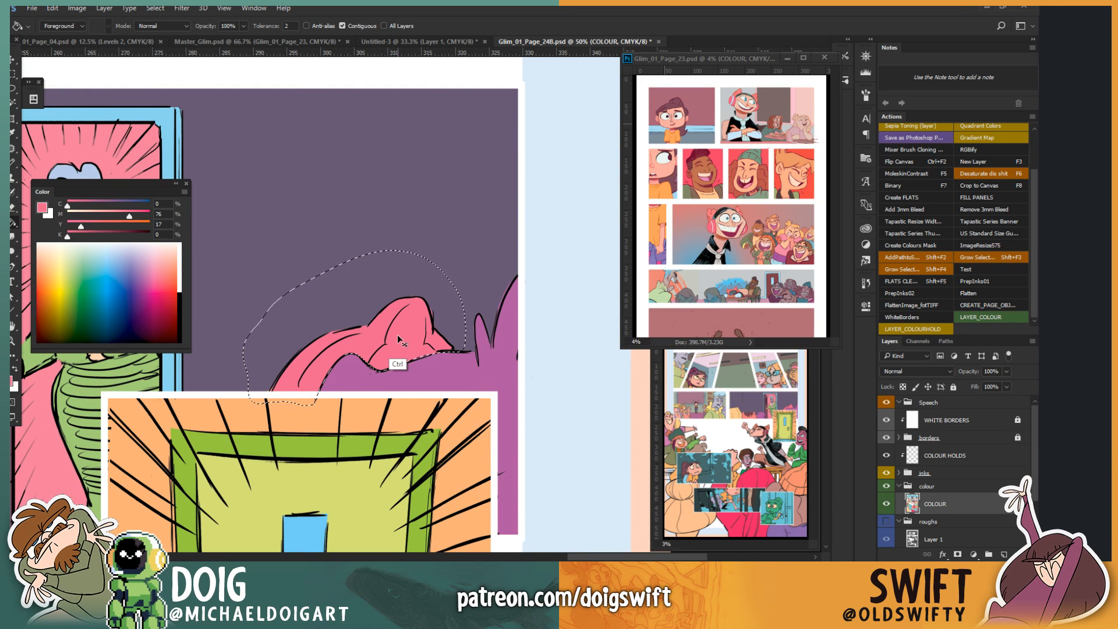
key("ctrl+d")
Step: Mix a golden yellow of C 0, M 24, Y 82, K 0 and fill the remaining purple silhouette beside the pink hair
left_click_drag(326, 296, 412, 272)
left_click_drag(471, 350, 370, 362)
left_click_drag(401, 249, 428, 249)
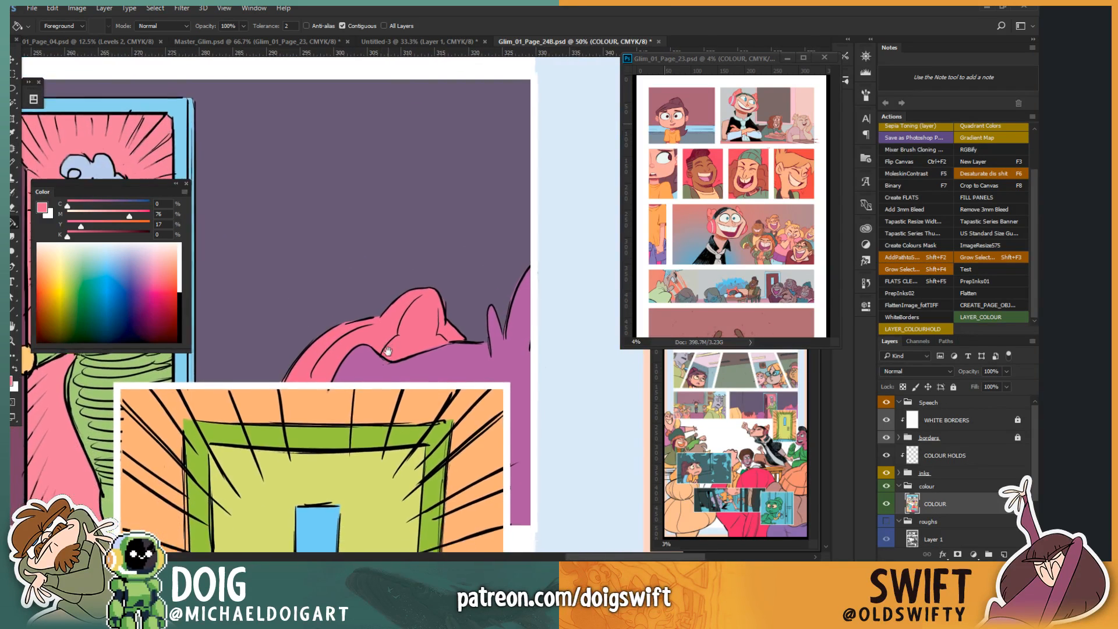
mouse_move(400, 347)
left_mouse_down()
mouse_move(377, 386)
mouse_move(399, 304)
mouse_move(427, 344)
mouse_move(414, 356)
left_mouse_up()
key("l")
key("ctrl")
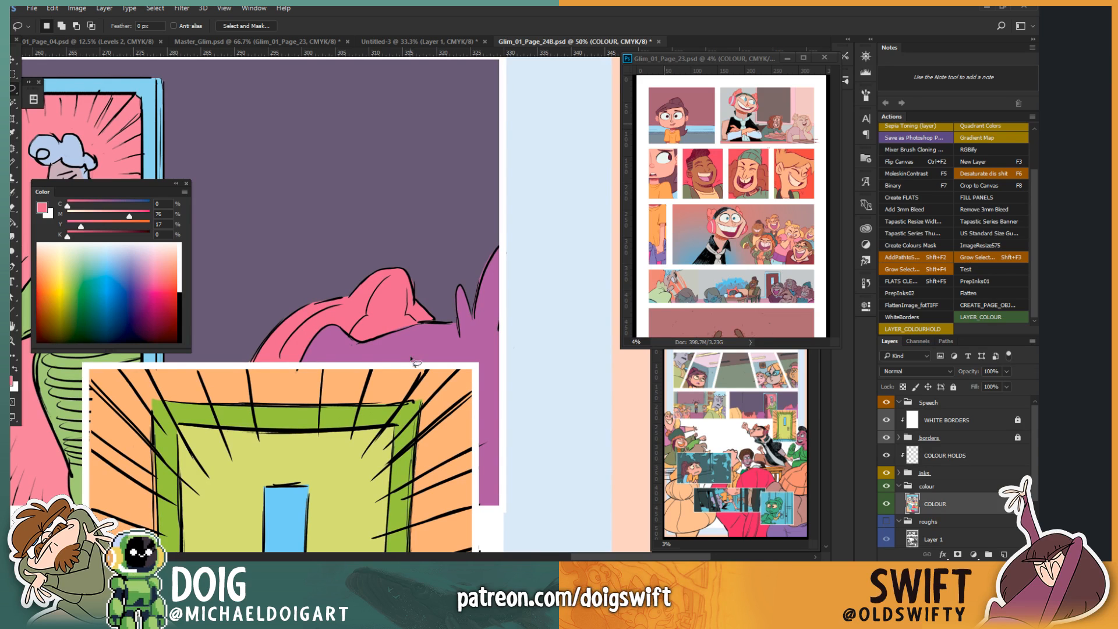
mouse_move(384, 279)
left_mouse_down()
mouse_move(418, 263)
mouse_move(389, 296)
mouse_move(360, 295)
mouse_move(361, 329)
mouse_move(399, 328)
mouse_move(378, 319)
left_mouse_up()
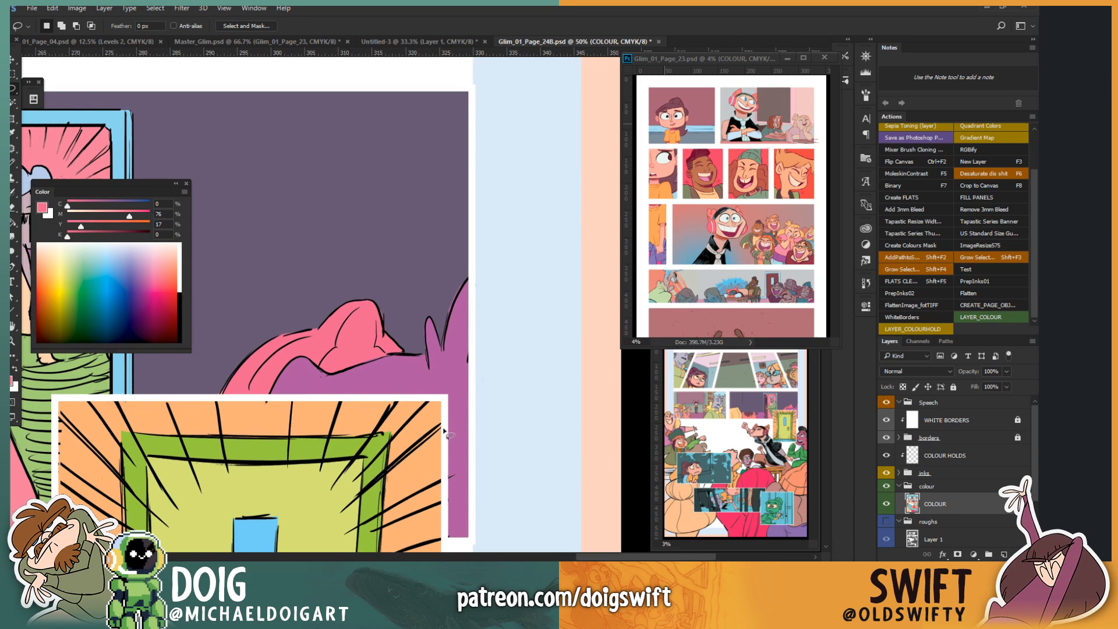
scroll(443, 431, "down", 4)
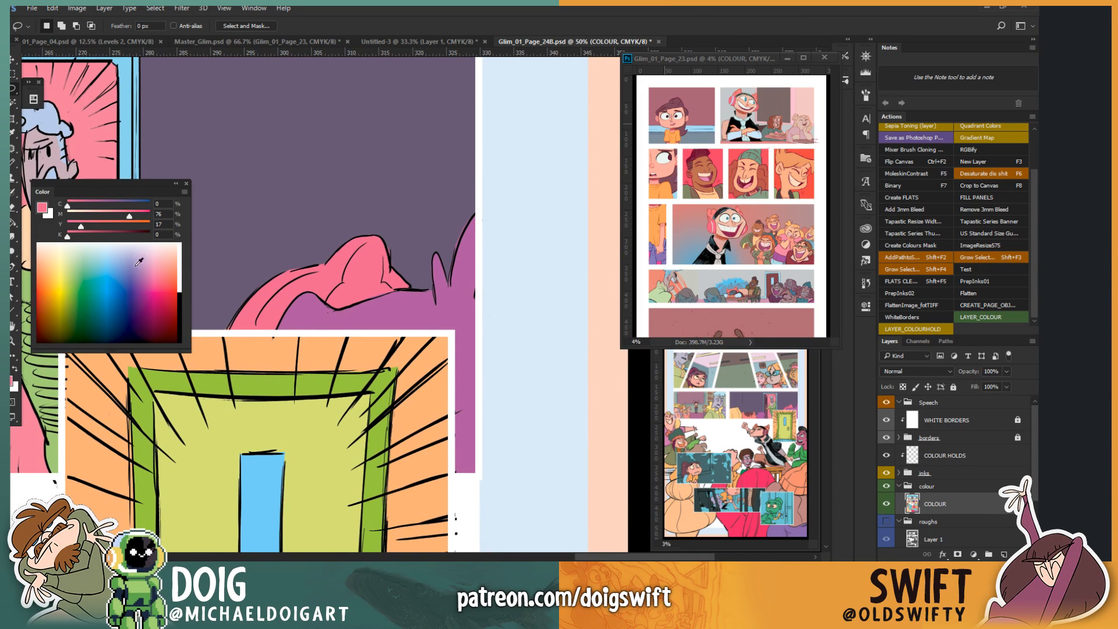
left_click_drag(79, 261, 57, 282)
key("g")
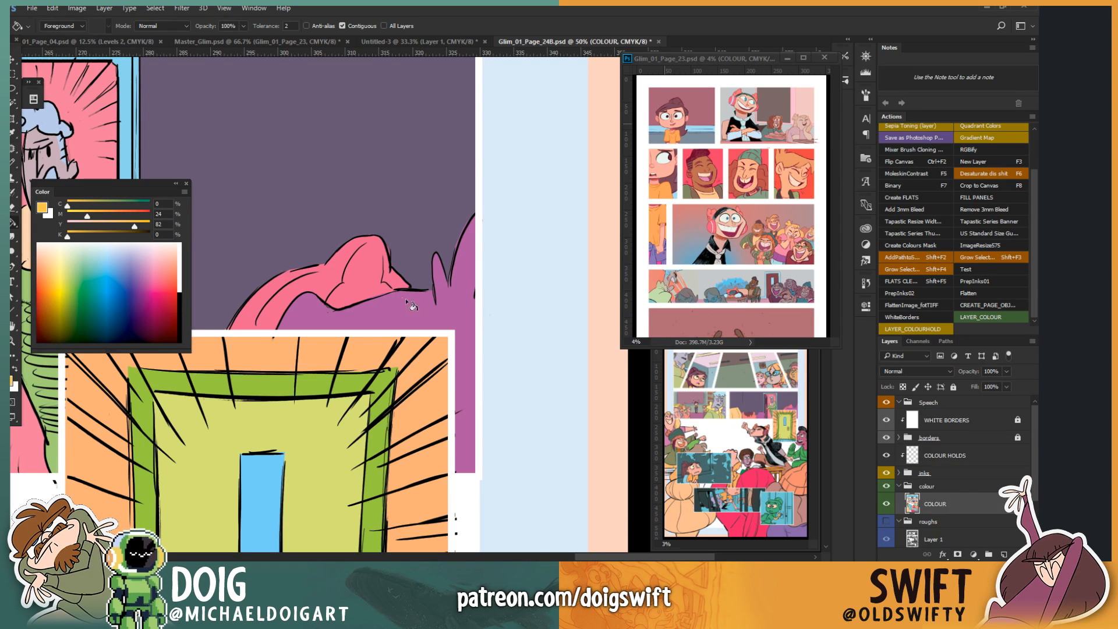
left_click(460, 310)
scroll(406, 314, "left", 2)
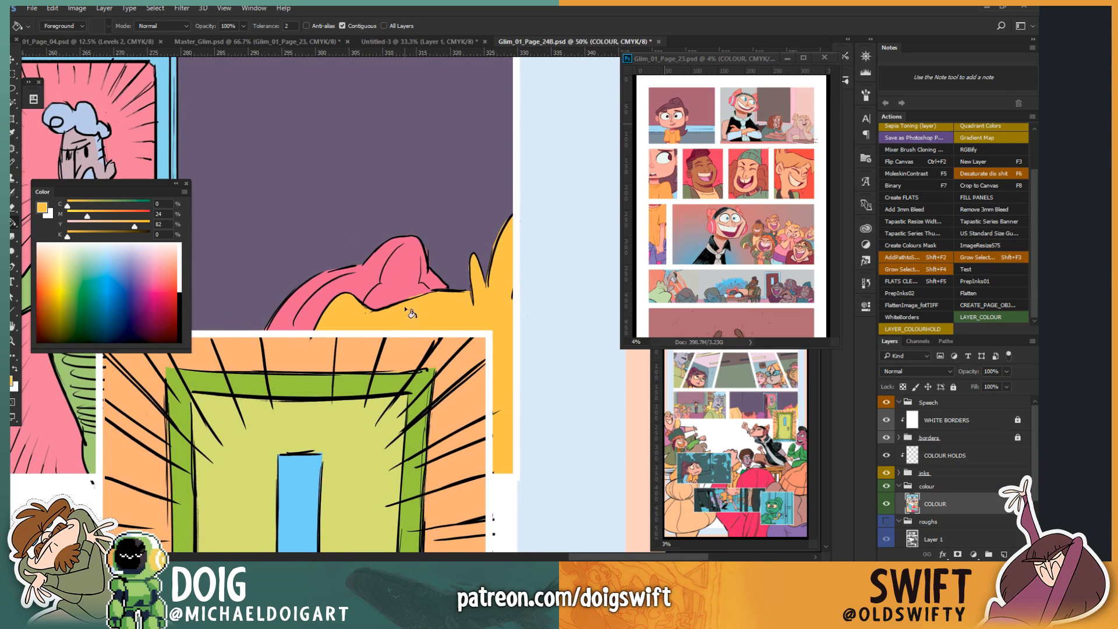
Step: Select the yellow silhouette with the Magic Wand, mute it with Hue -11 and Saturation -36, and deselect
mouse_move(380, 318)
left_mouse_down()
mouse_move(392, 318)
mouse_move(395, 344)
left_mouse_up()
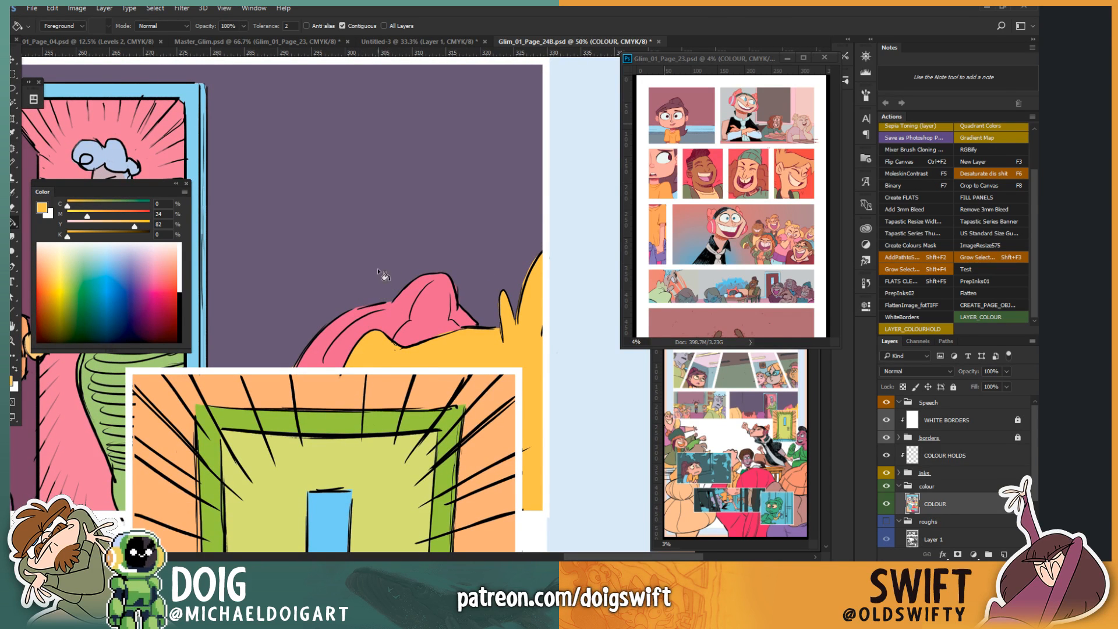
key("w")
left_click_drag(416, 317, 383, 326)
left_click(435, 361)
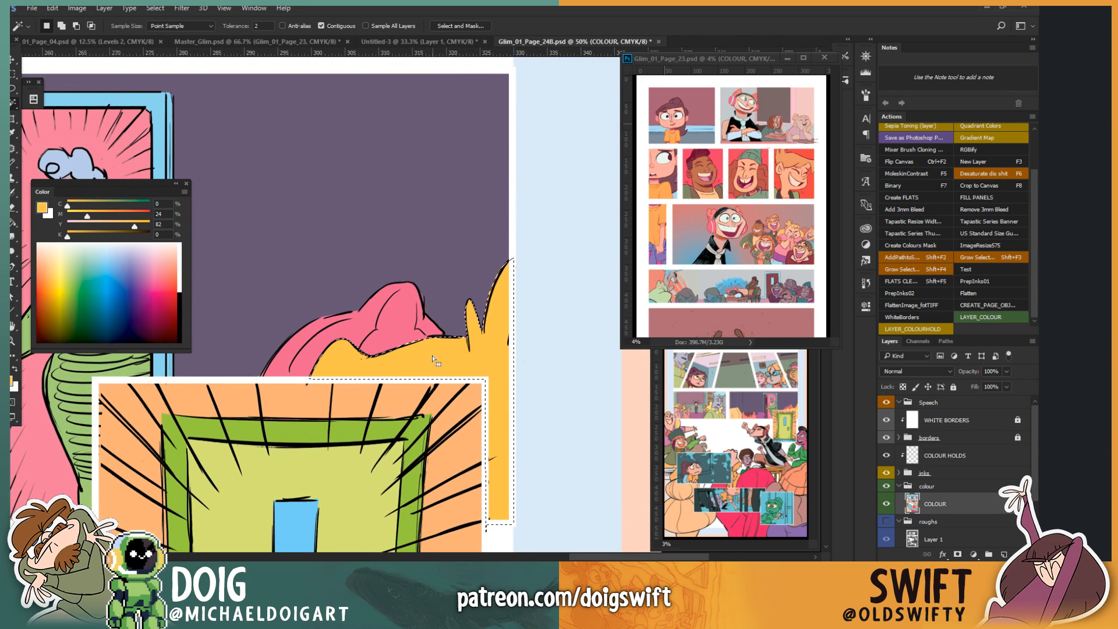
key("ctrl+u")
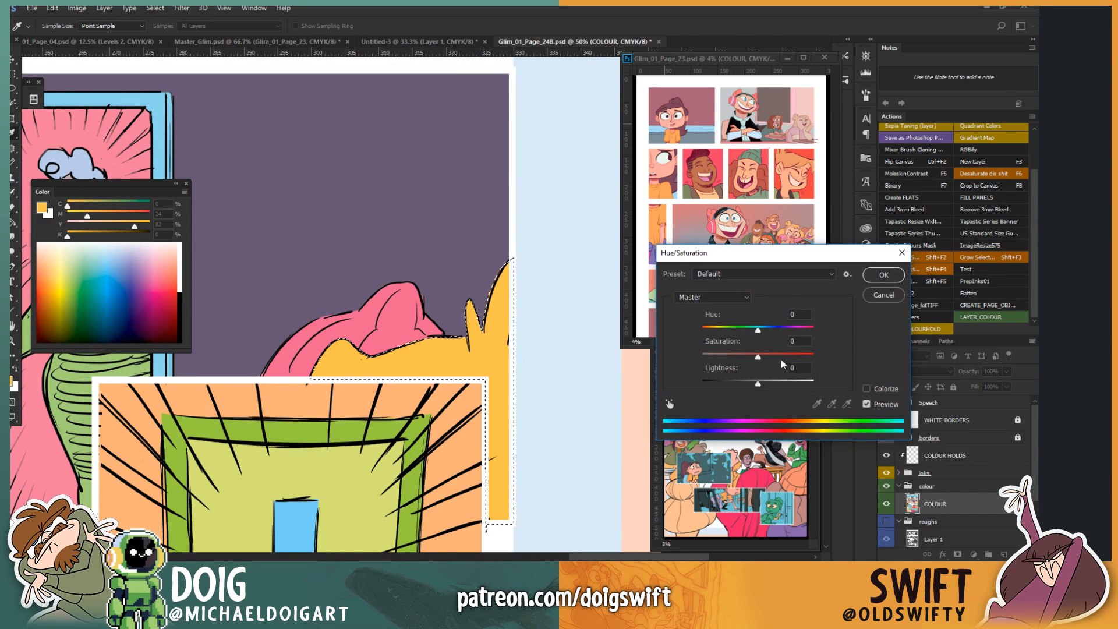
left_click_drag(757, 330, 739, 358)
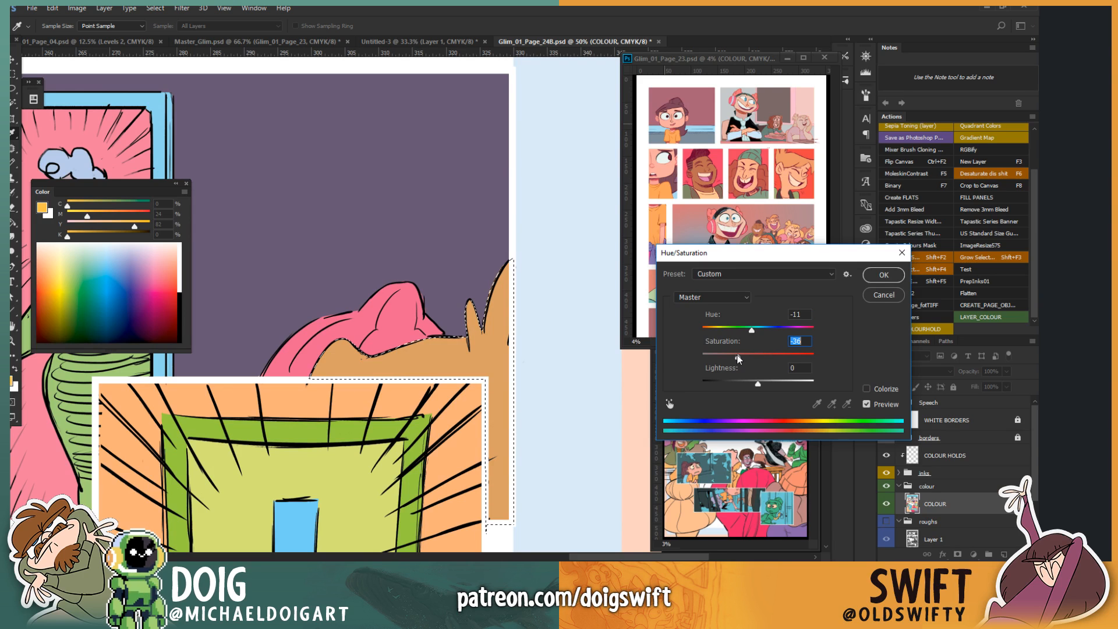
left_click(882, 276)
key("w")
key("ctrl+d")
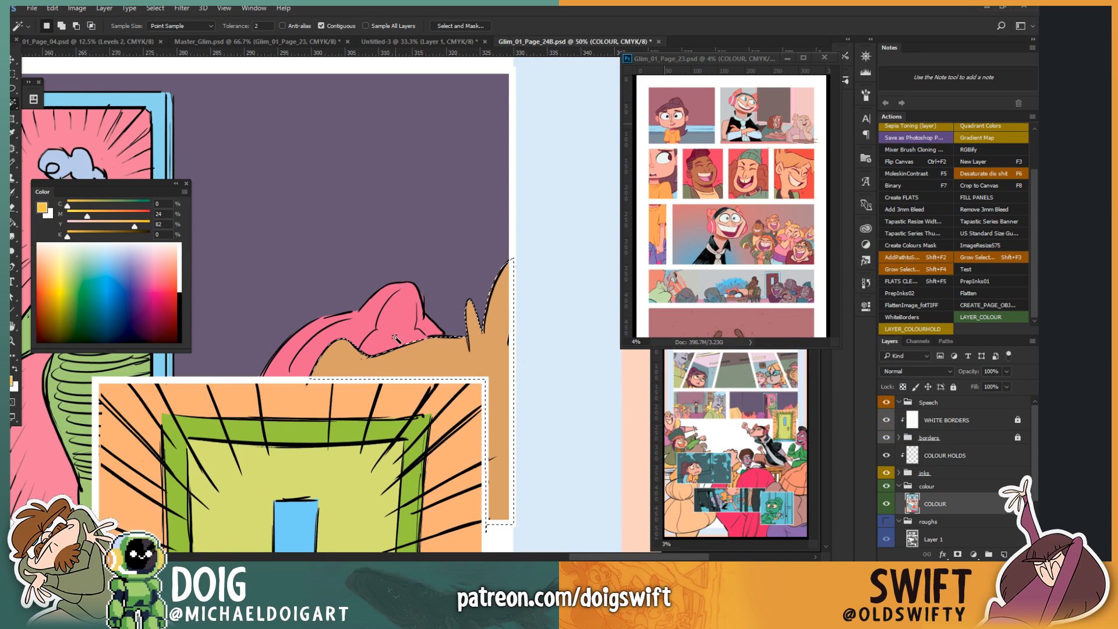
Step: Check the muted silhouette and the green door inset against the colours of the full page
key("ctrl+minus")
key("ctrl+minus")
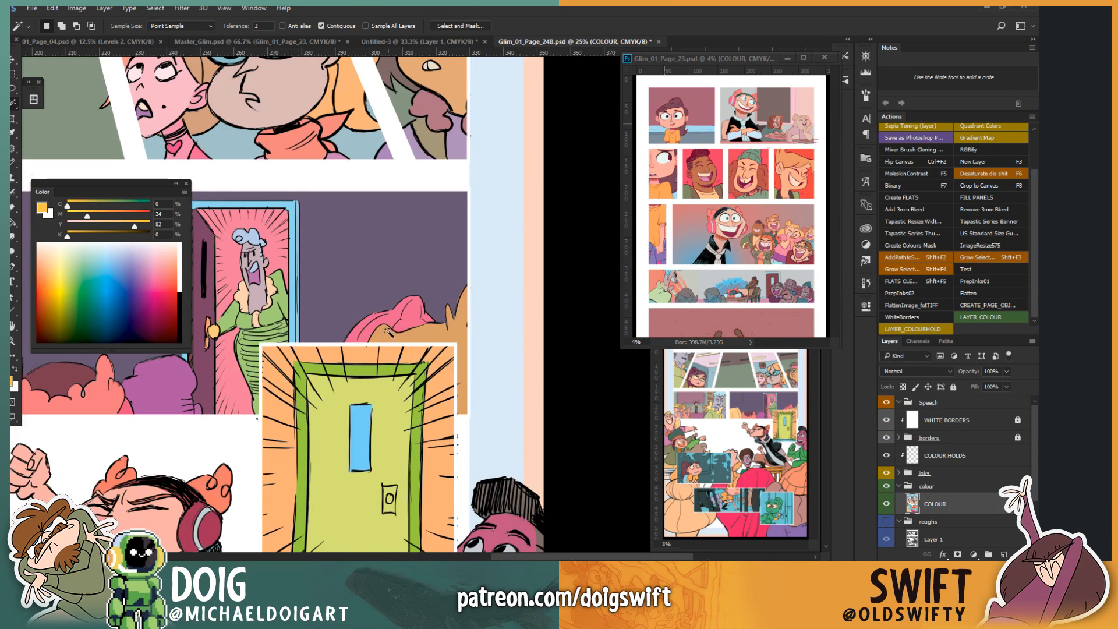
key("ctrl+minus")
key("ctrl+minus")
key("ctrl+minus")
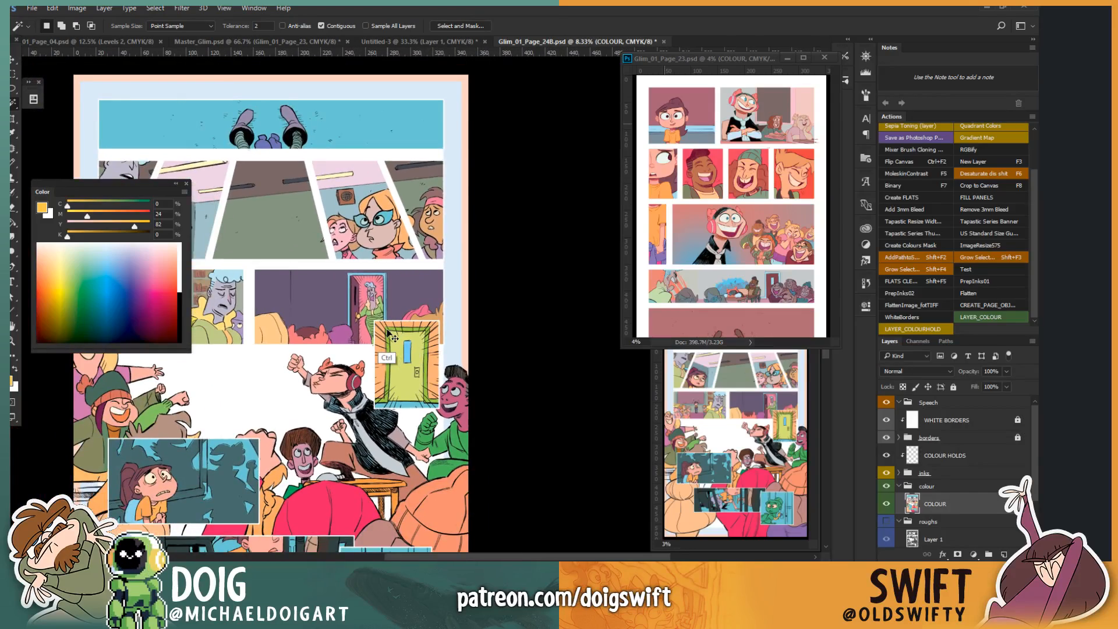
key("ctrl+plus")
key("ctrl+plus")
key("ctrl+plus")
key("ctrl+plus")
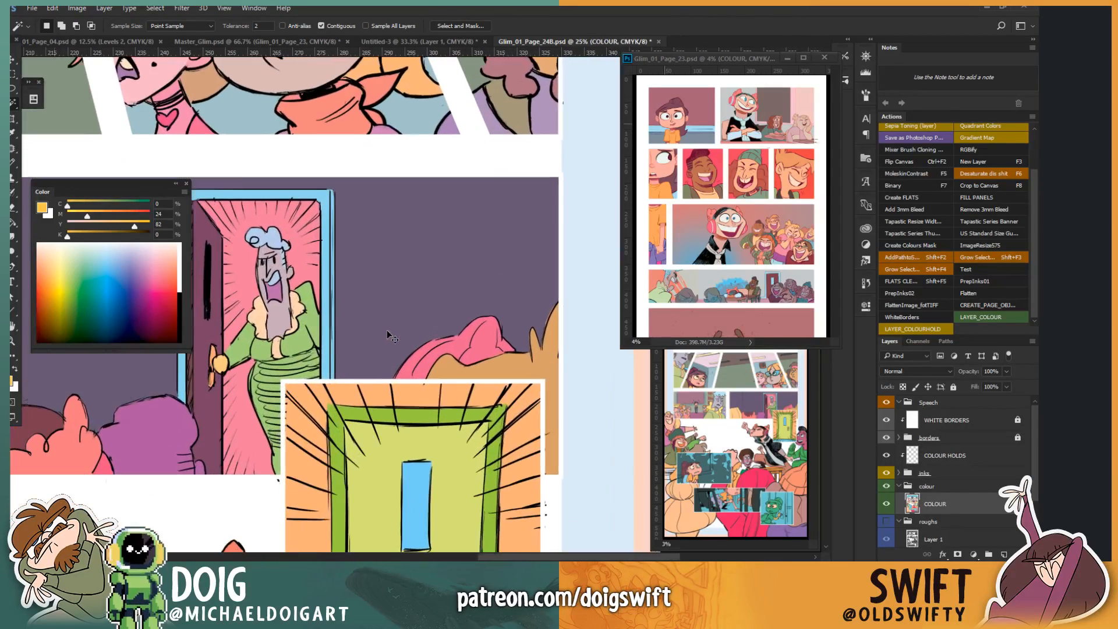
Step: Select the yellow-green door in the inset panel and shift its Hue to -60 with Hue/Saturation
scroll(460, 273, "down", 10)
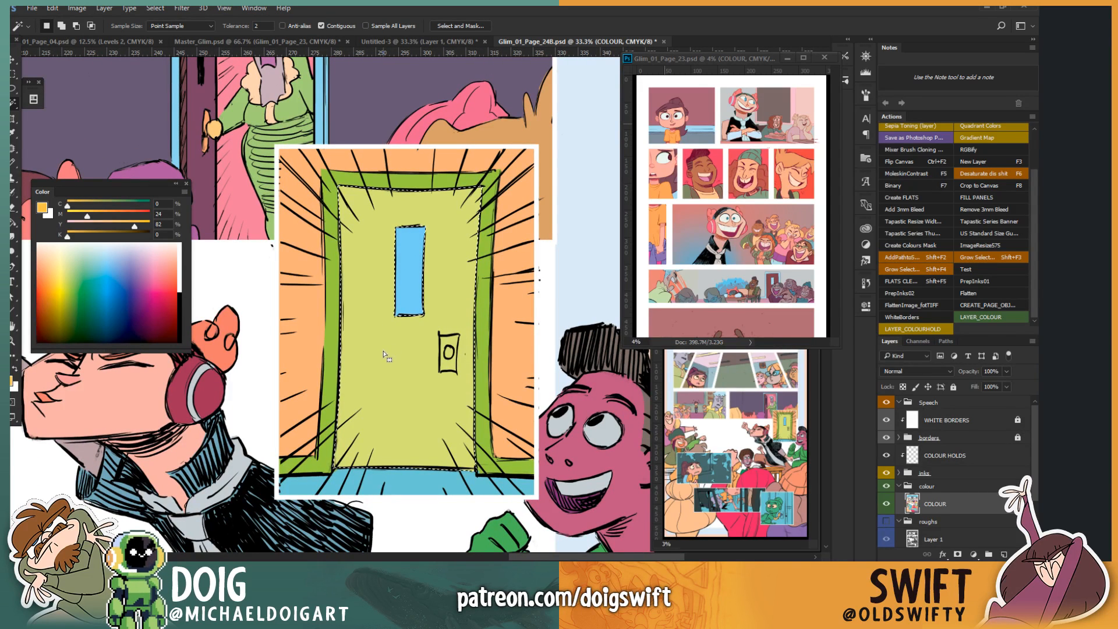
key("ctrl+u")
left_click_drag(757, 330, 728, 330)
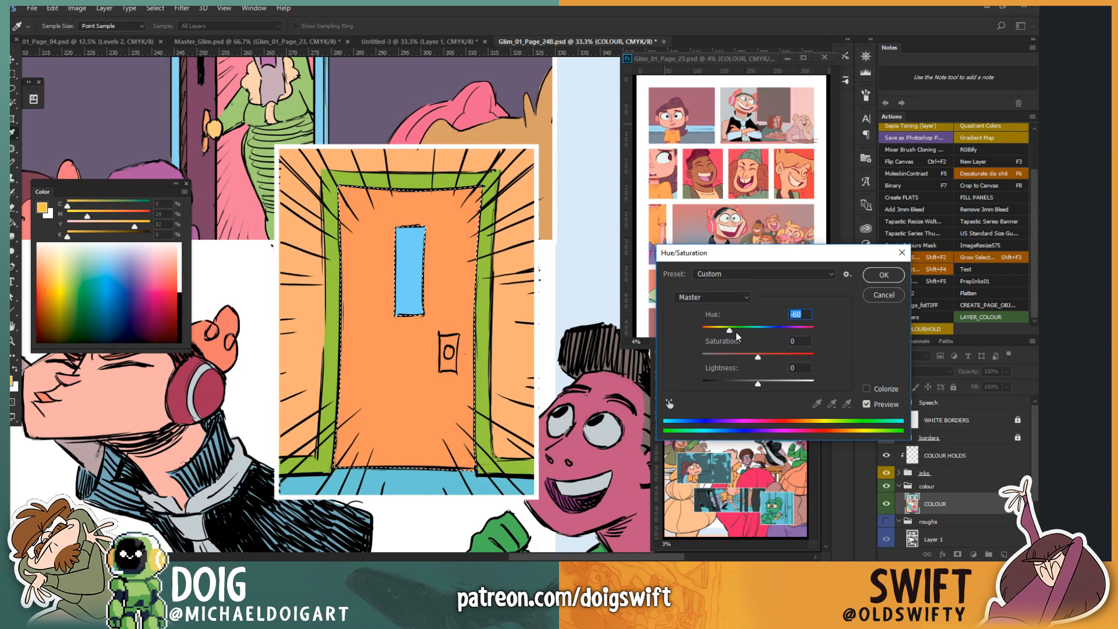
key("Return")
key("w")
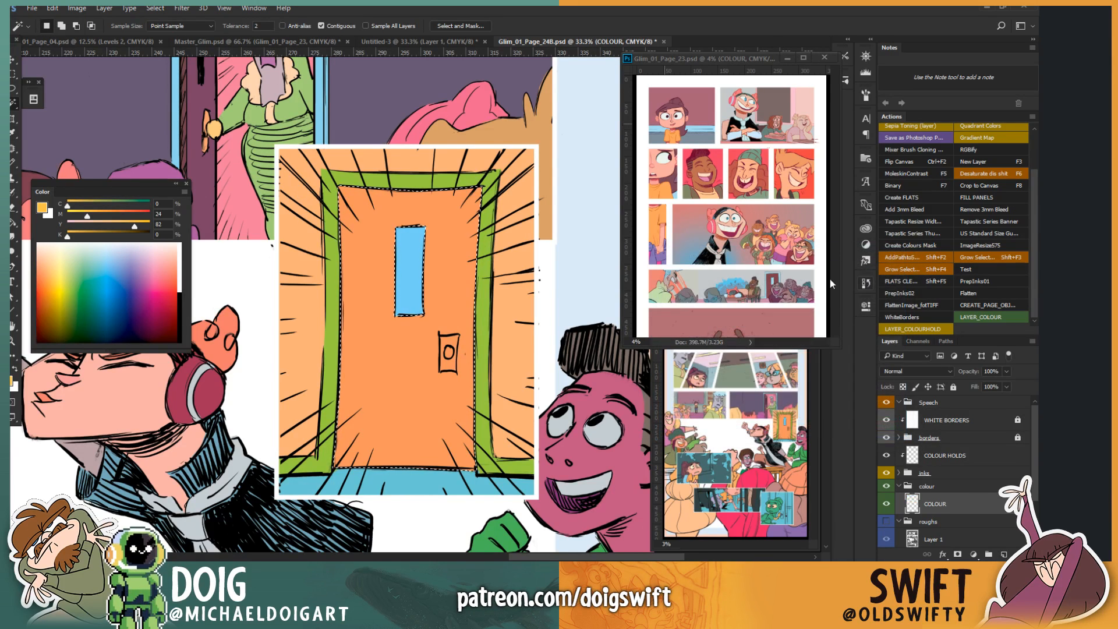
Step: Purge the stored editing data from memory, accept that it cannot be undone, and deselect the door
left_click(51, 8)
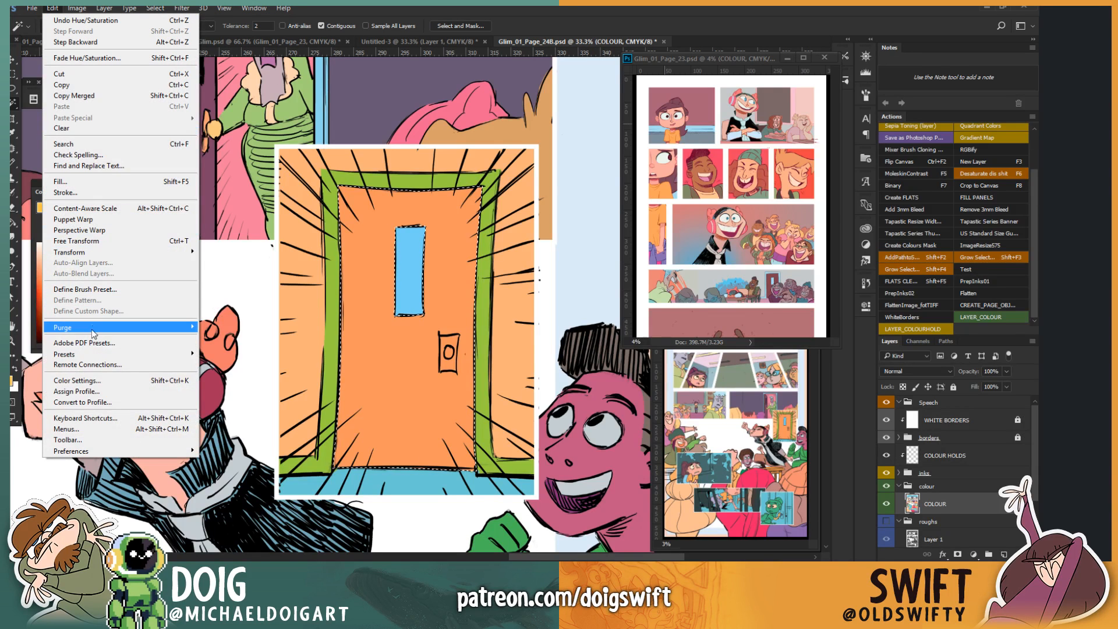
mouse_move(95, 337)
left_click(212, 359)
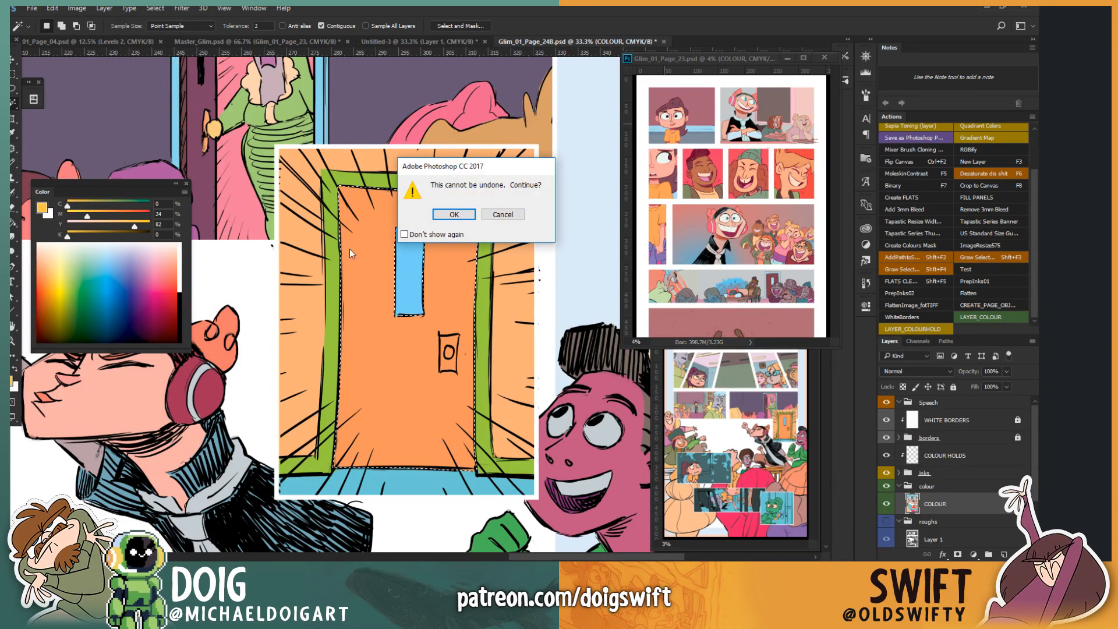
left_click(444, 213)
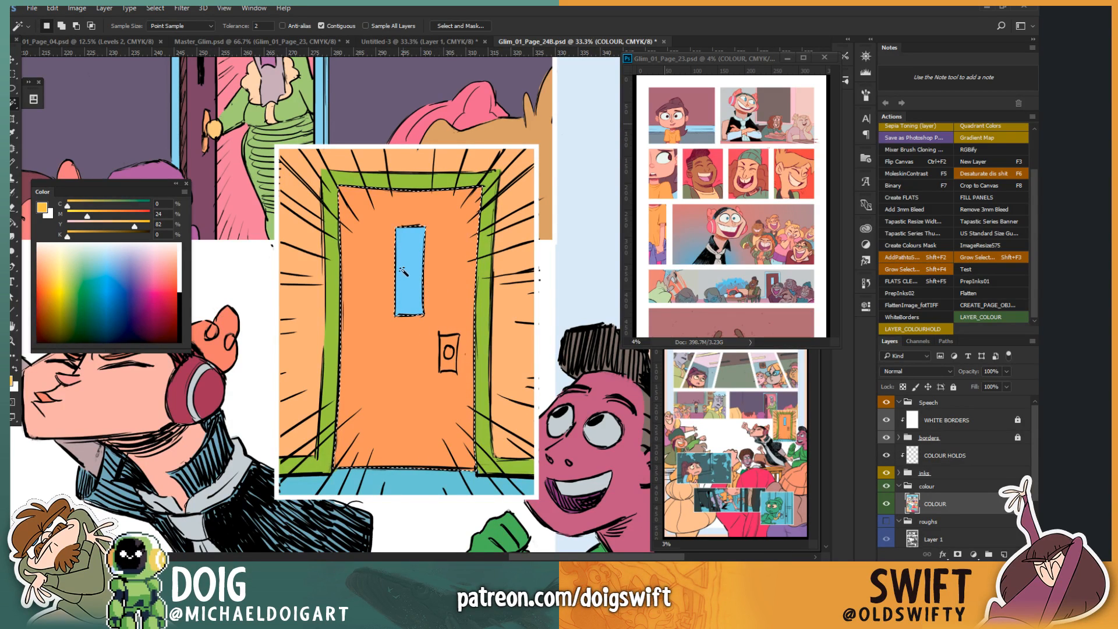
key("ctrl+d")
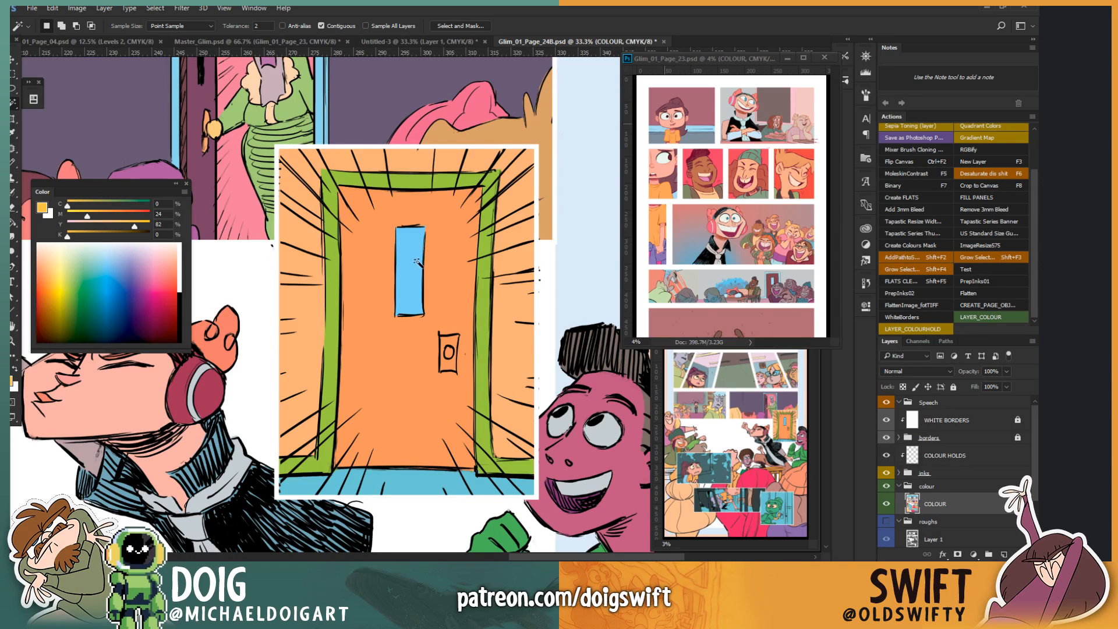
Step: Select the orange door in the inset, shift it to Hue -92, Saturation +13 and Lightness -14 with Hue/Saturation, and deselect
left_click(377, 361)
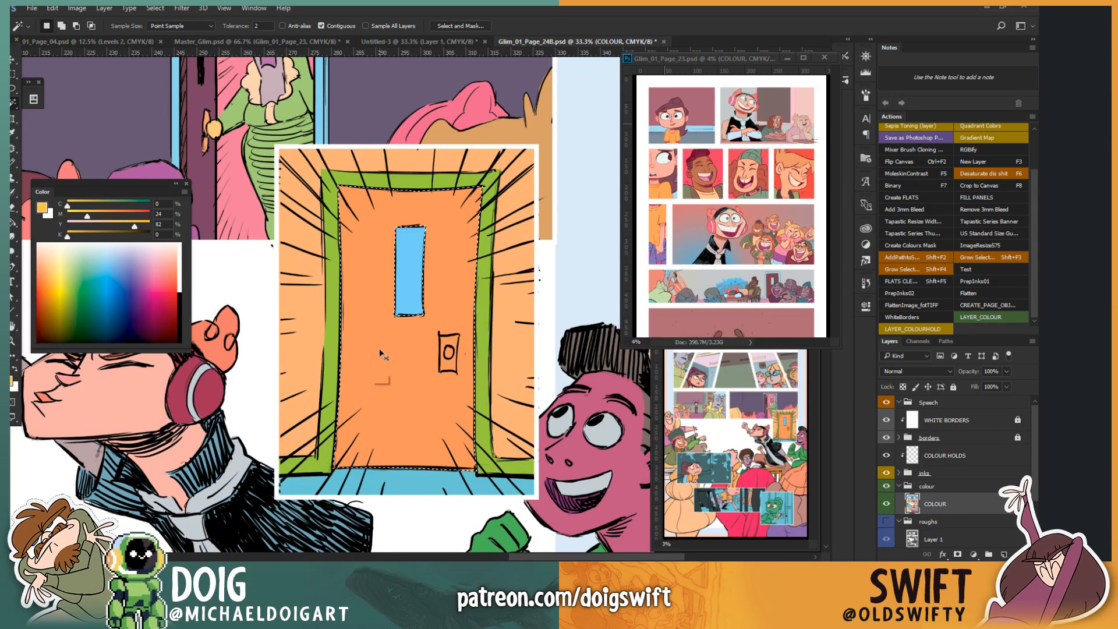
key("ctrl+u")
left_click_drag(757, 329, 778, 359)
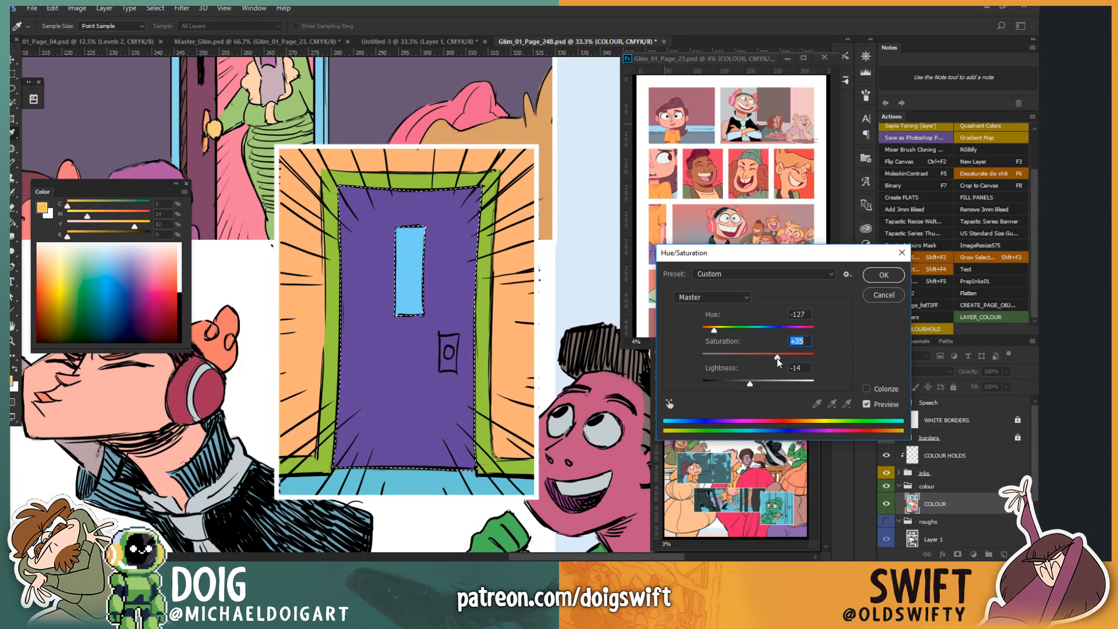
left_click_drag(714, 329, 726, 333)
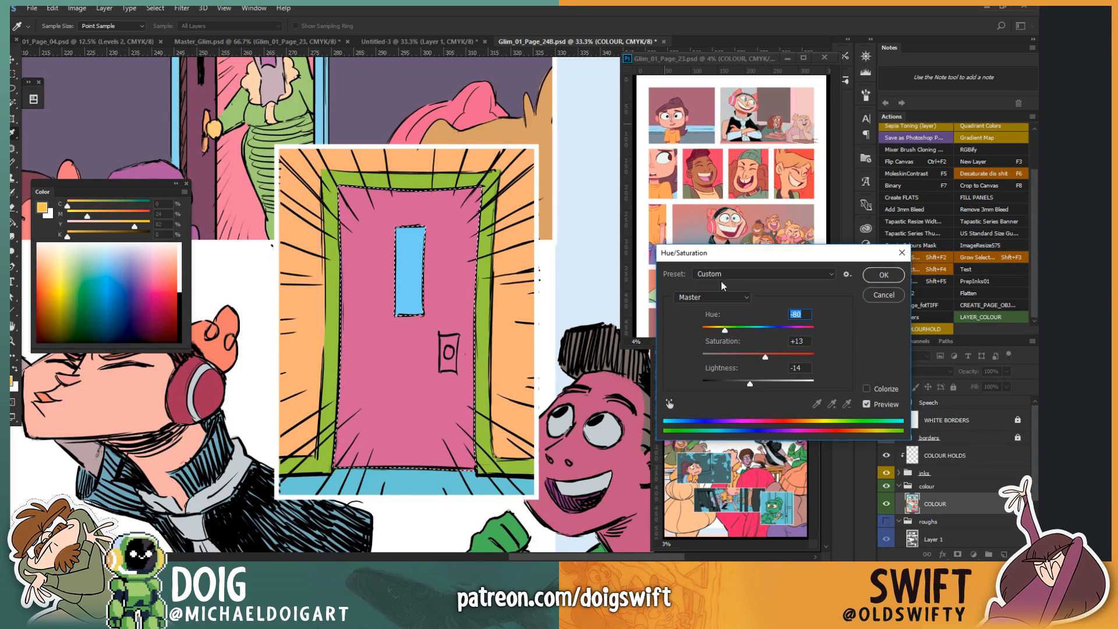
left_click_drag(725, 330, 781, 336)
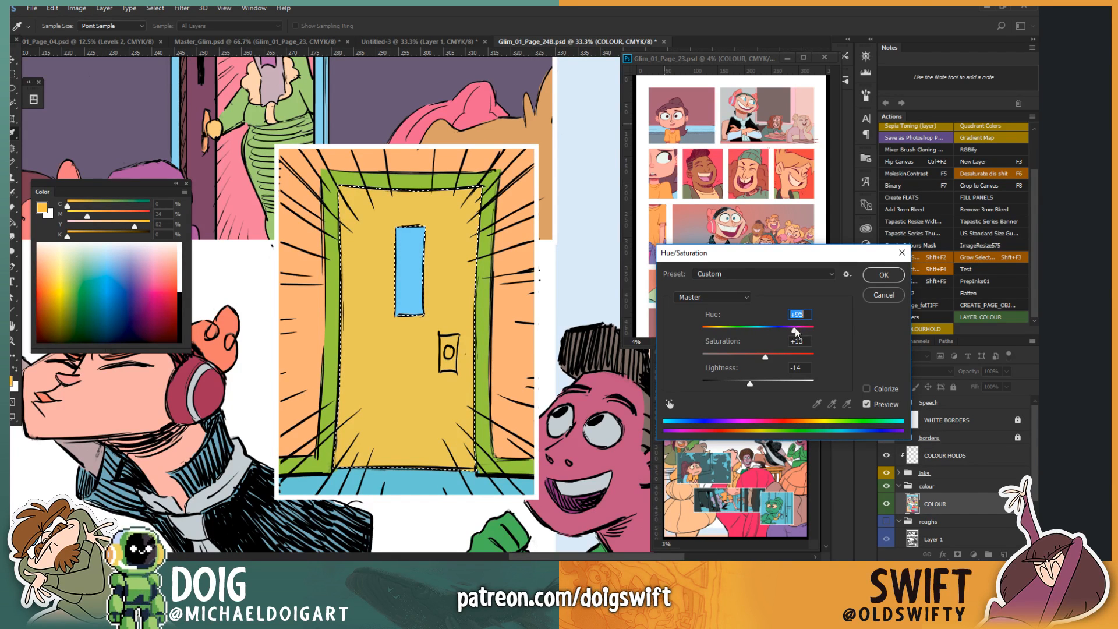
left_click_drag(795, 330, 725, 333)
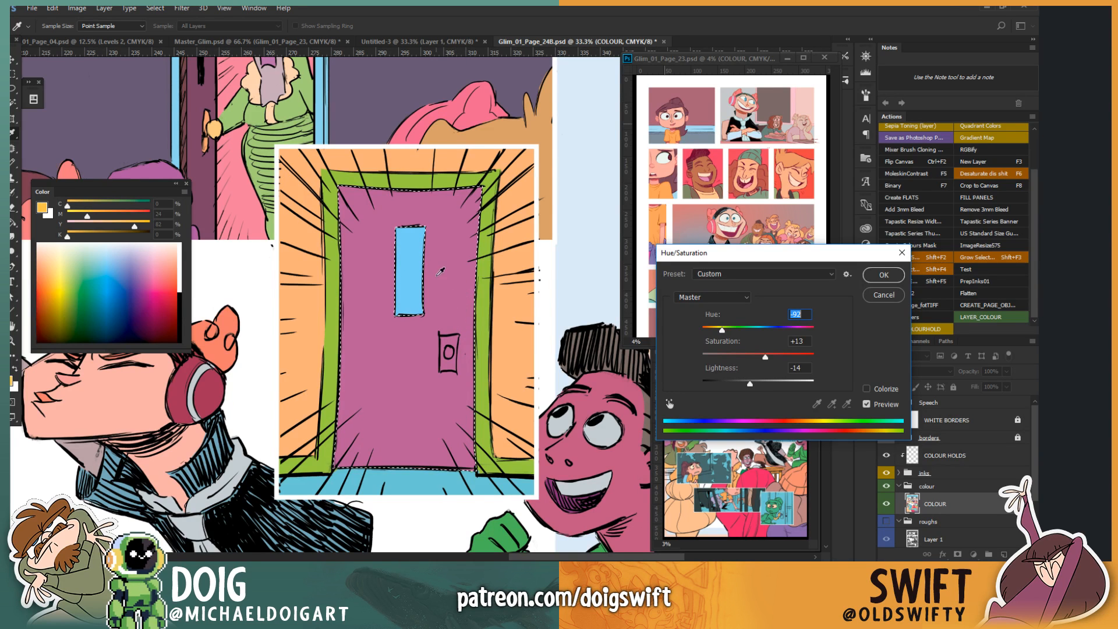
left_click(409, 287)
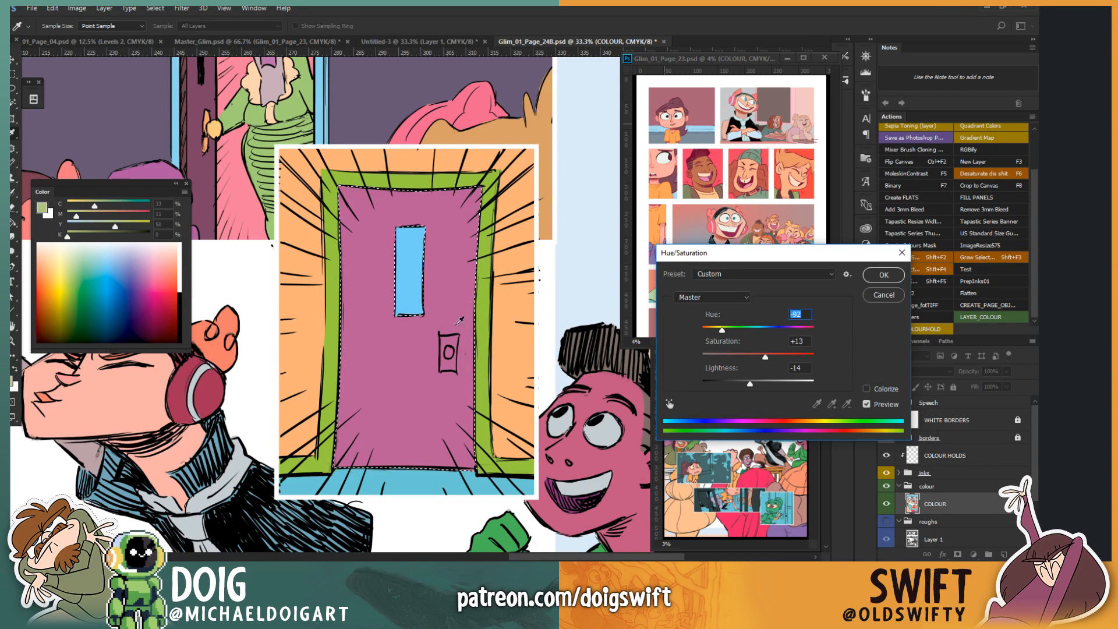
left_click(879, 276)
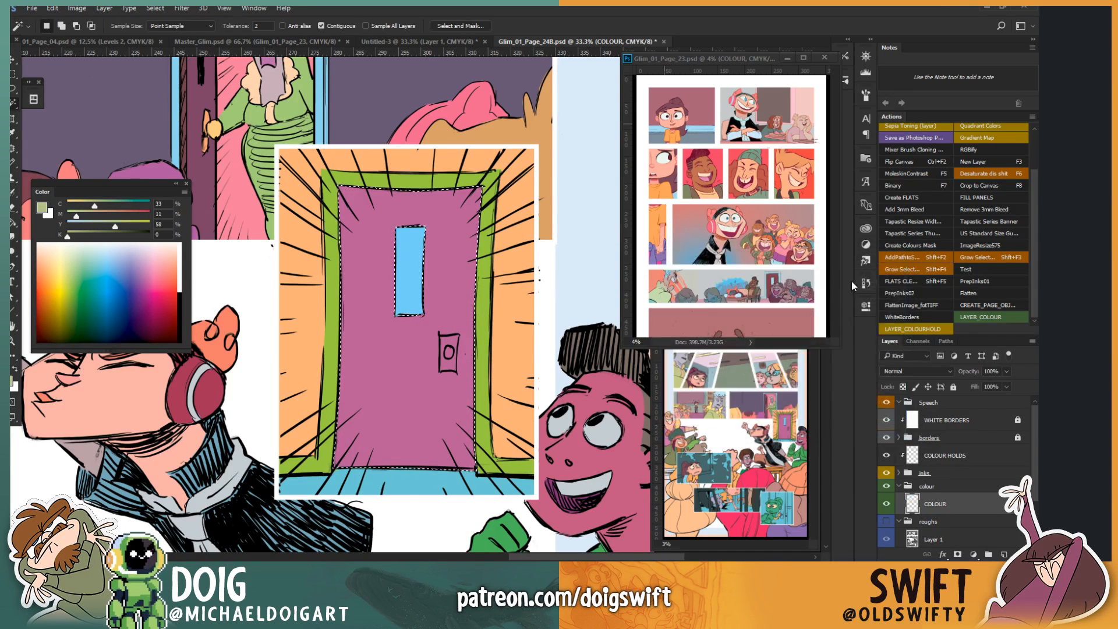
key("ctrl+d")
Step: Sample the door window's blue, lighten it to C 24, M 0, Y 0, K 0, and fill the green door frame
key("i")
left_click(410, 297)
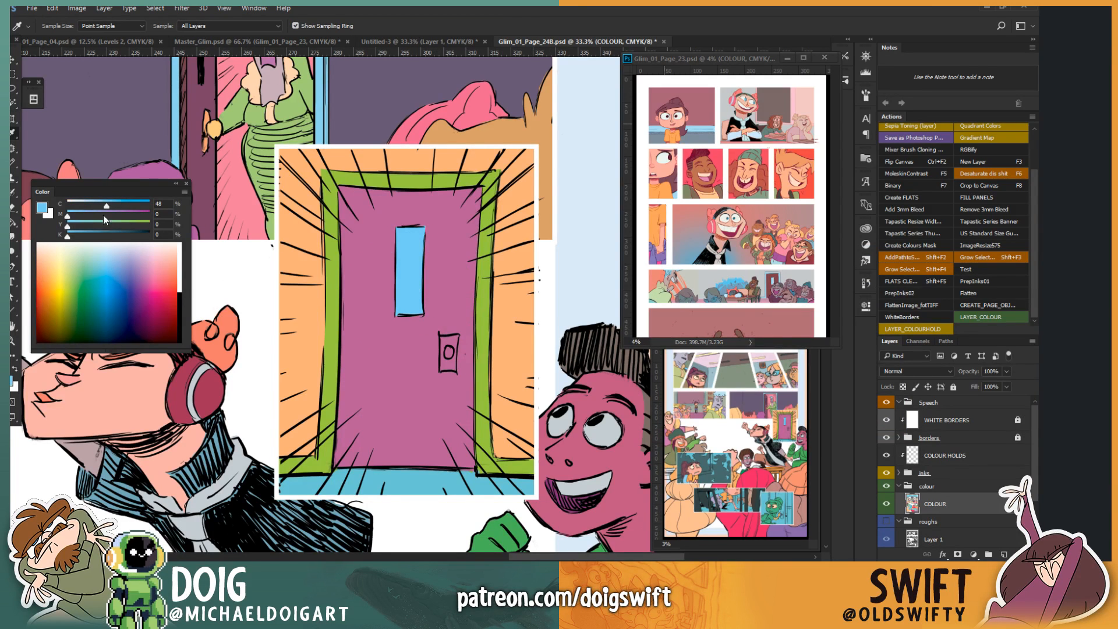
left_click_drag(86, 207, 87, 208)
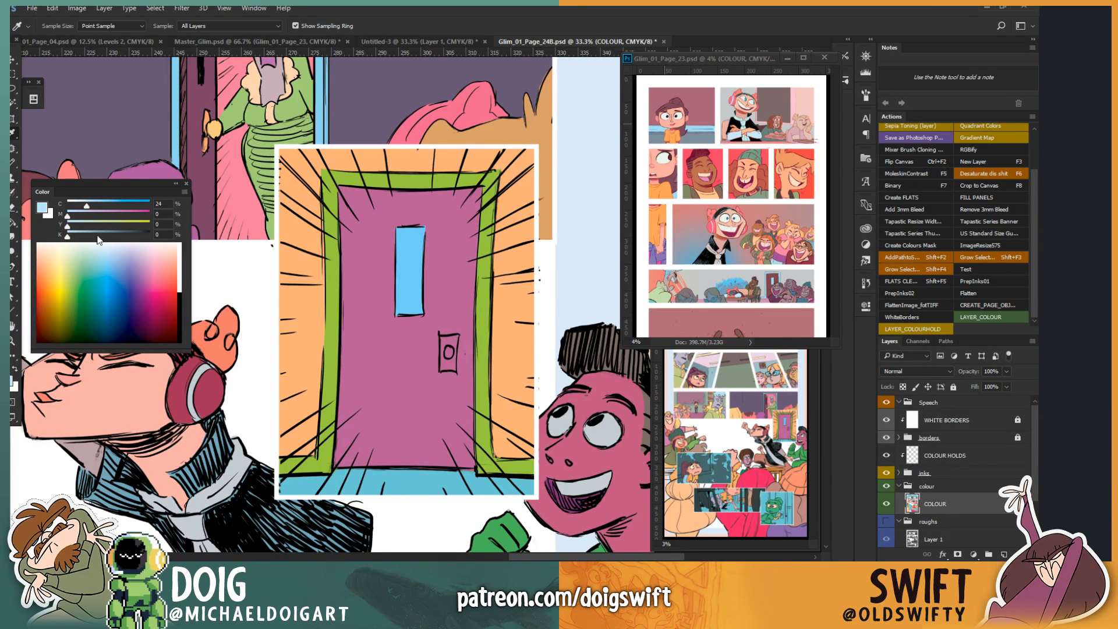
key("g")
left_click(328, 412)
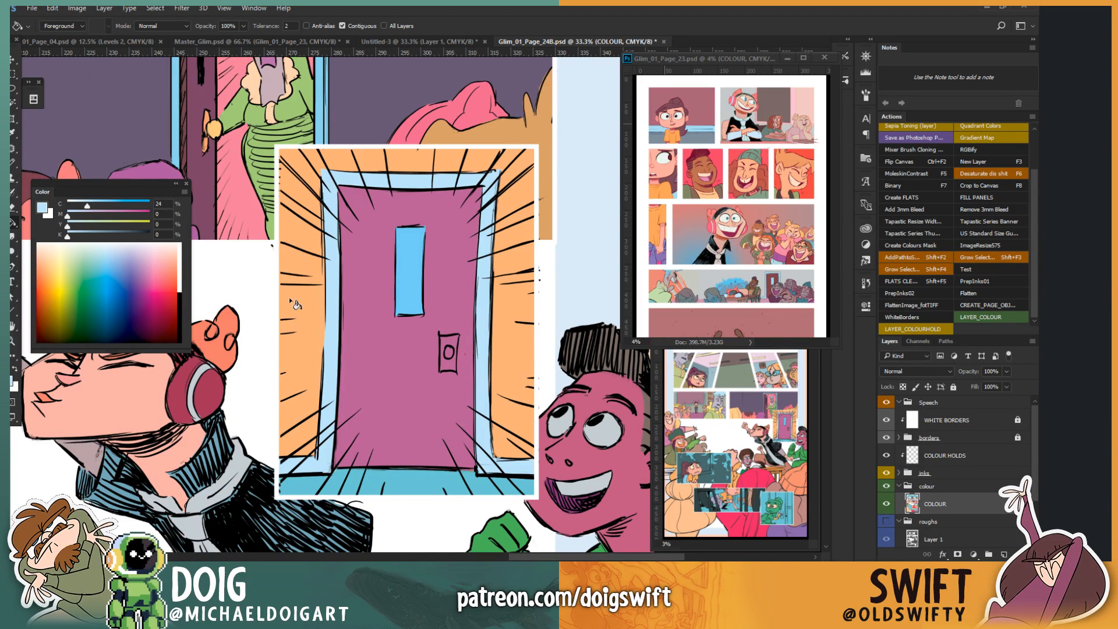
Step: Select the large rounded hot-pink shape in front of the table, mute it with Hue -4 and Saturation -48, and deselect
key("ctrl+minus")
key("ctrl+minus")
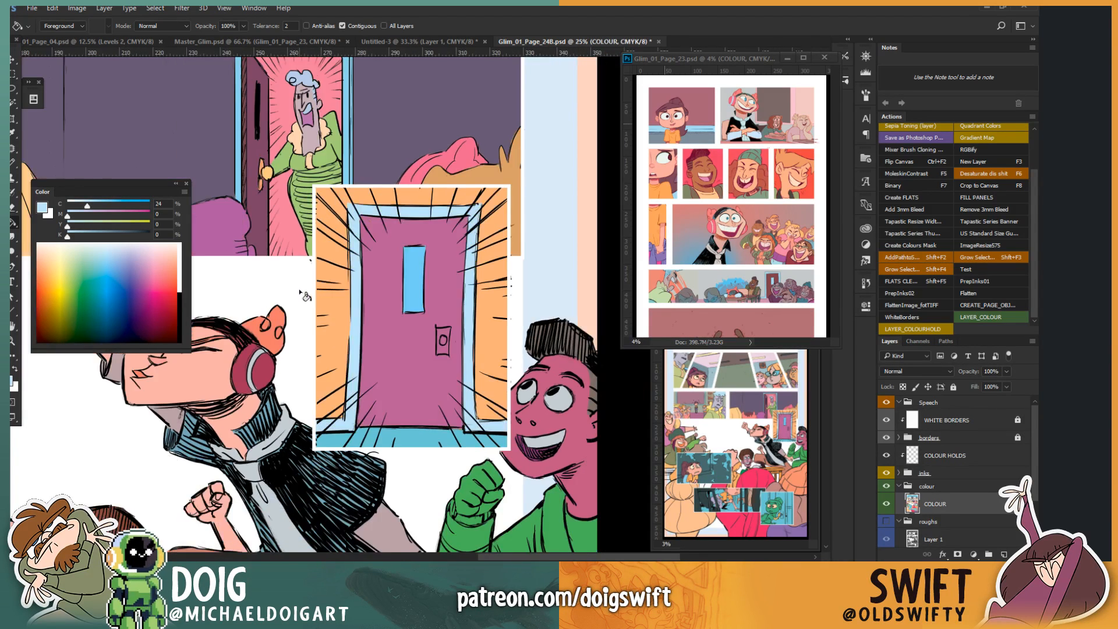
left_click_drag(307, 368, 195, 317)
left_click_drag(331, 317, 322, 287)
key("w")
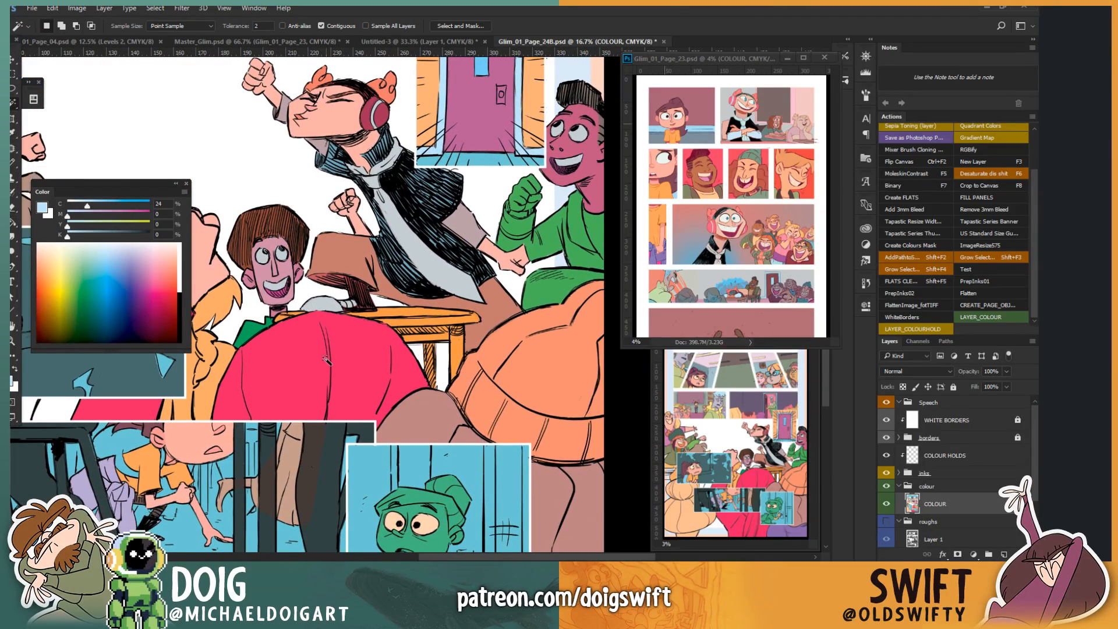
left_click(302, 367)
left_click_drag(298, 357, 335, 279)
left_click_drag(289, 418, 346, 468)
left_click_drag(245, 333, 357, 342)
left_click_drag(419, 421, 320, 325)
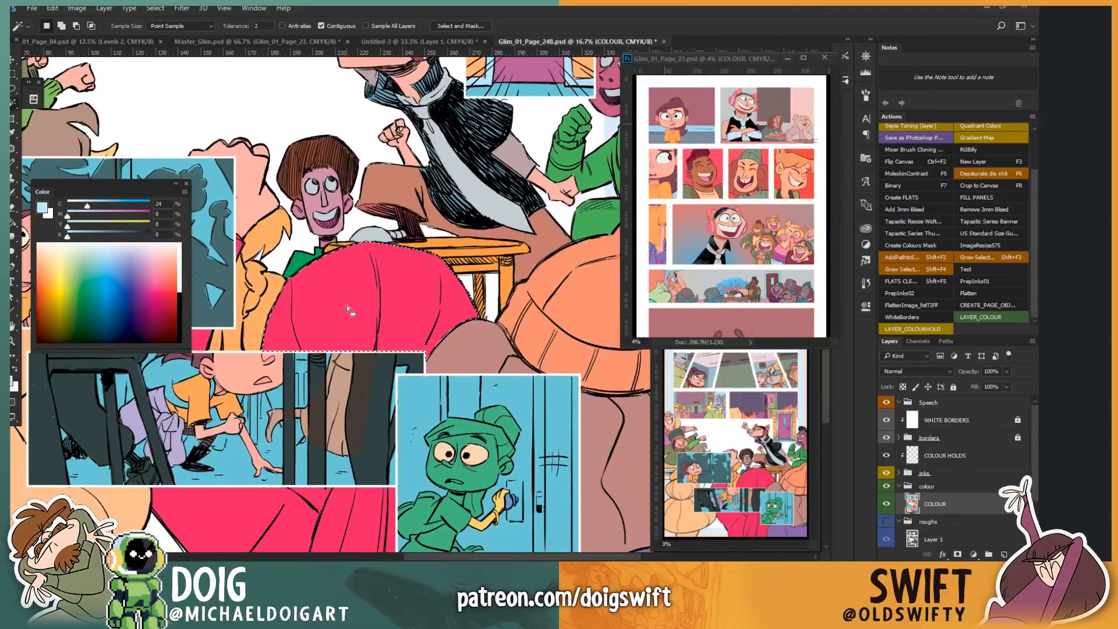
key("ctrl+u")
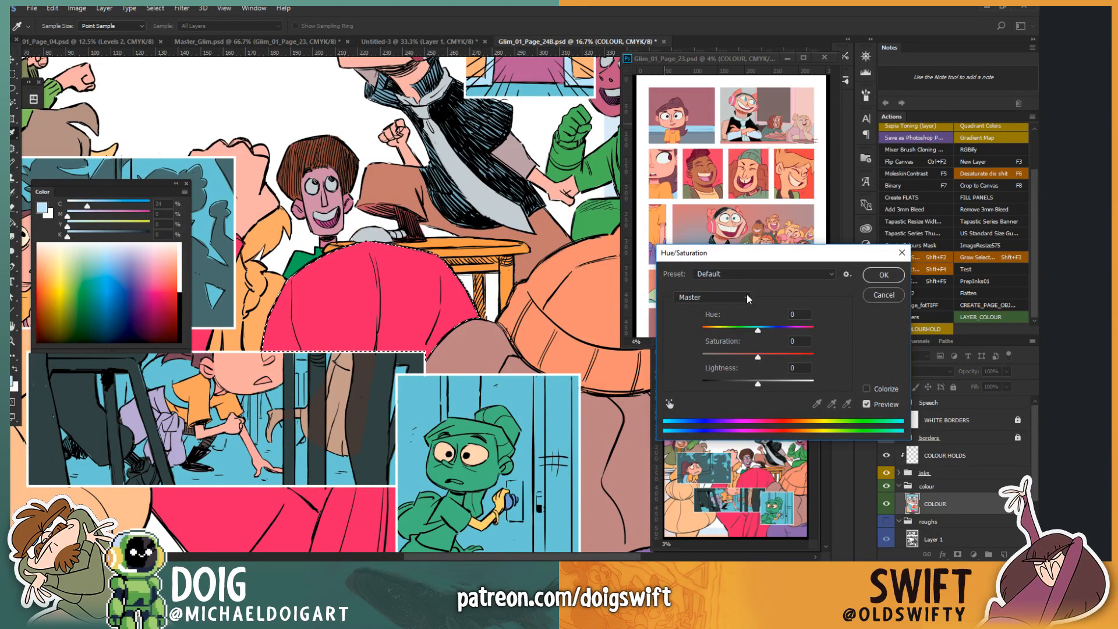
mouse_move(758, 330)
left_mouse_down()
mouse_move(737, 332)
mouse_move(755, 332)
left_mouse_up()
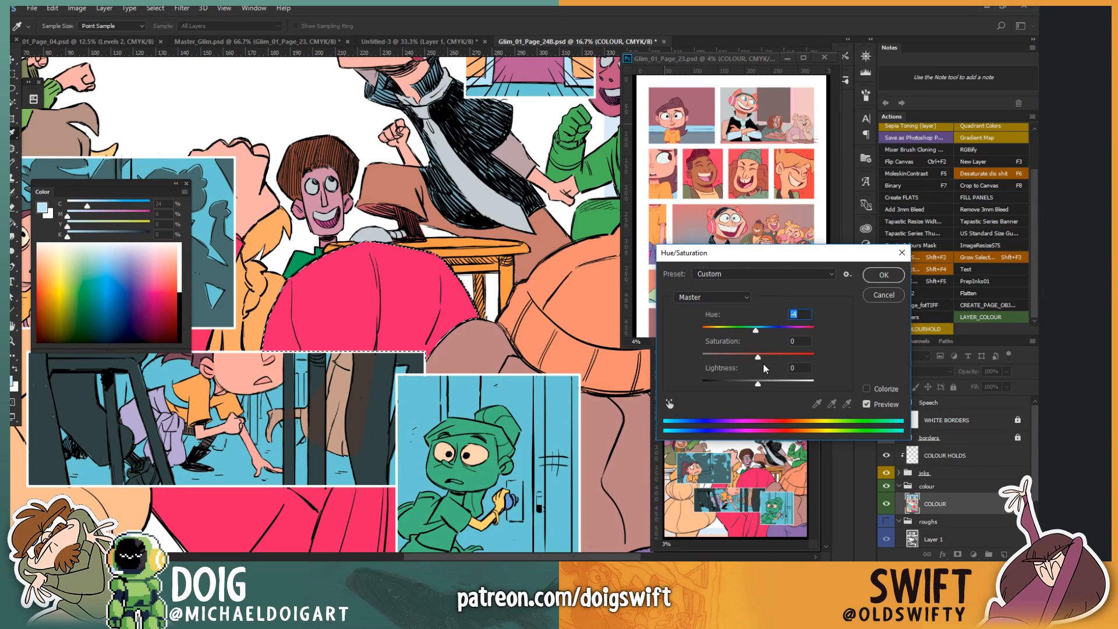
left_click_drag(758, 356, 728, 358)
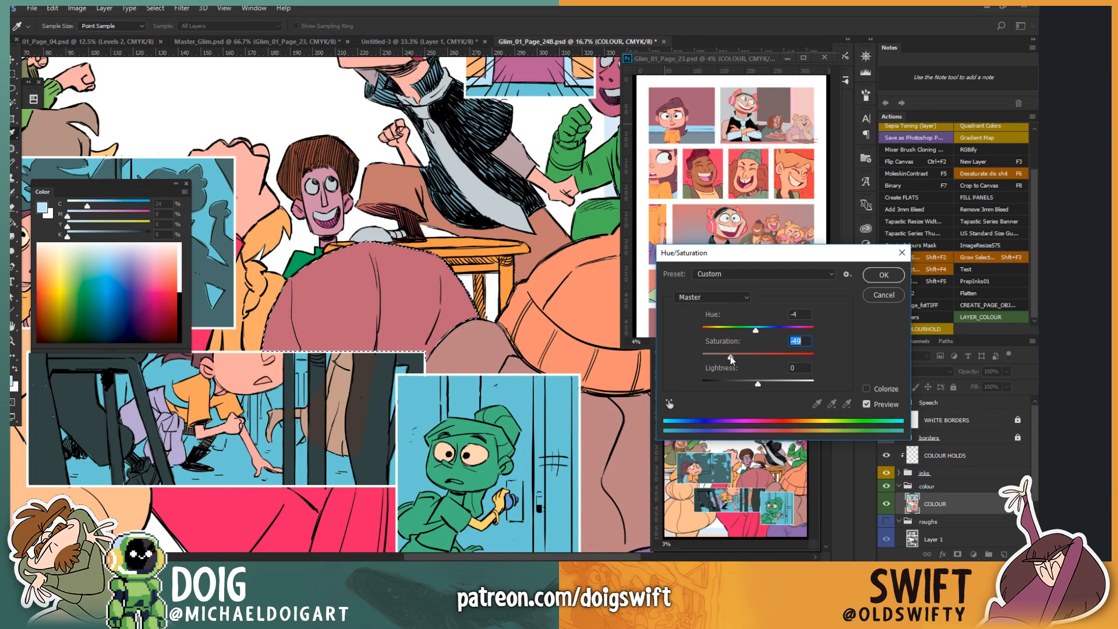
left_click_drag(731, 359, 732, 359)
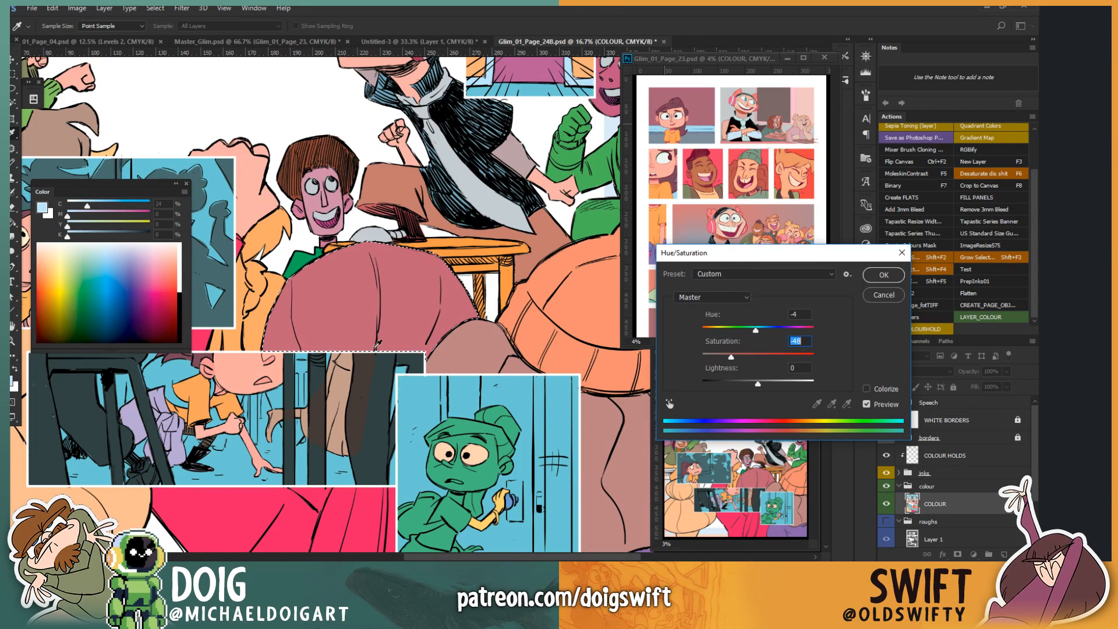
left_click_drag(379, 343, 430, 201)
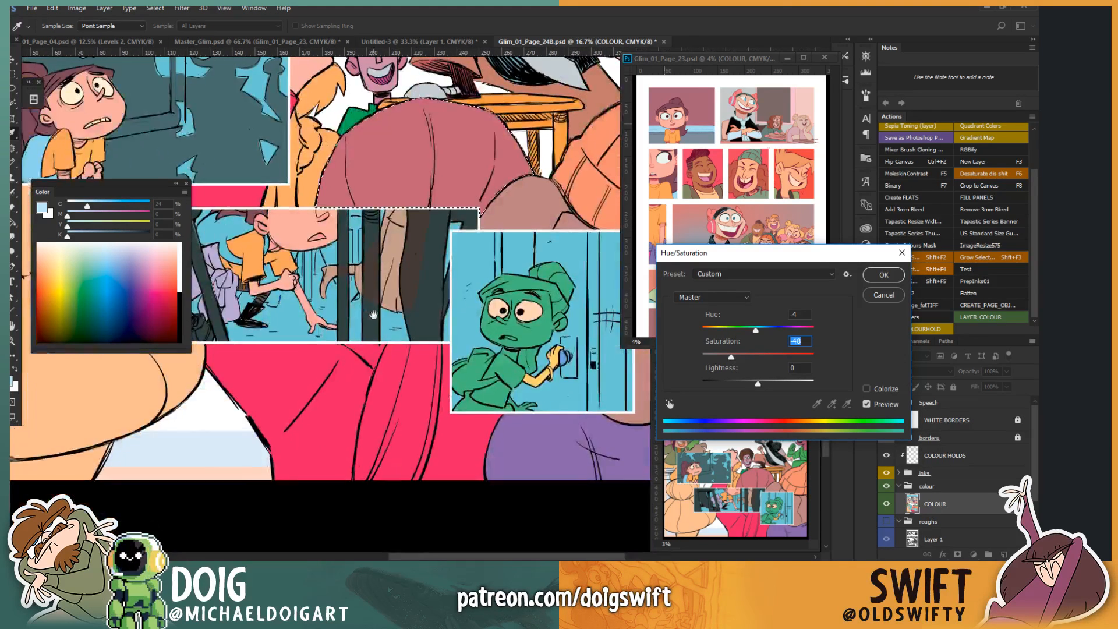
left_click(883, 275)
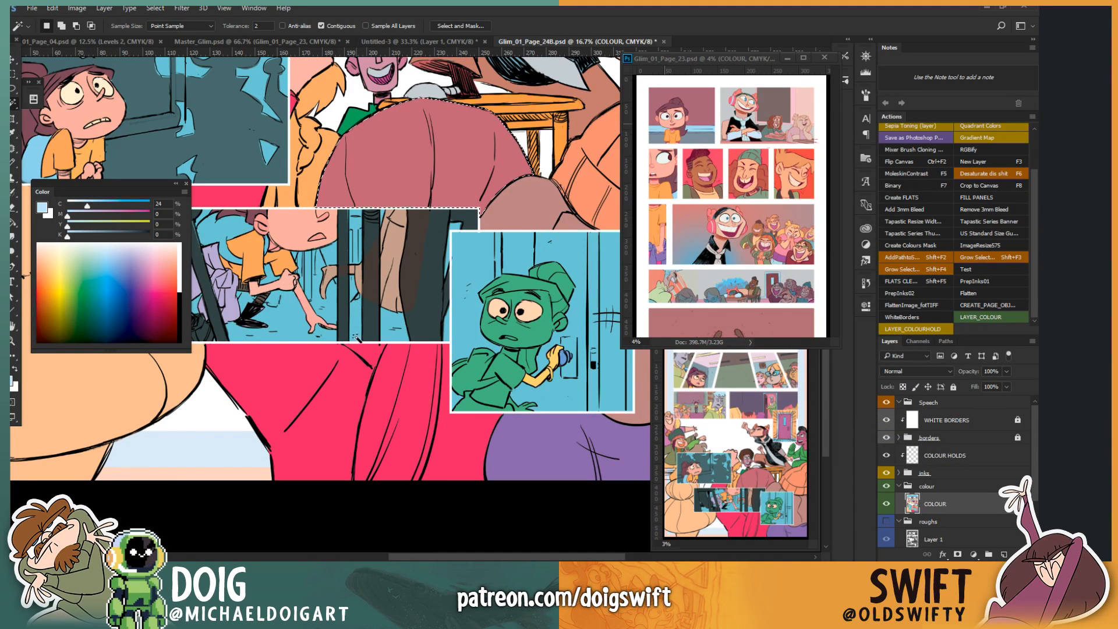
key("ctrl+d")
Step: Lasso the curved strip of hot-pink cloth below the crawling-boy panel and fill it with the pale blue
key("l")
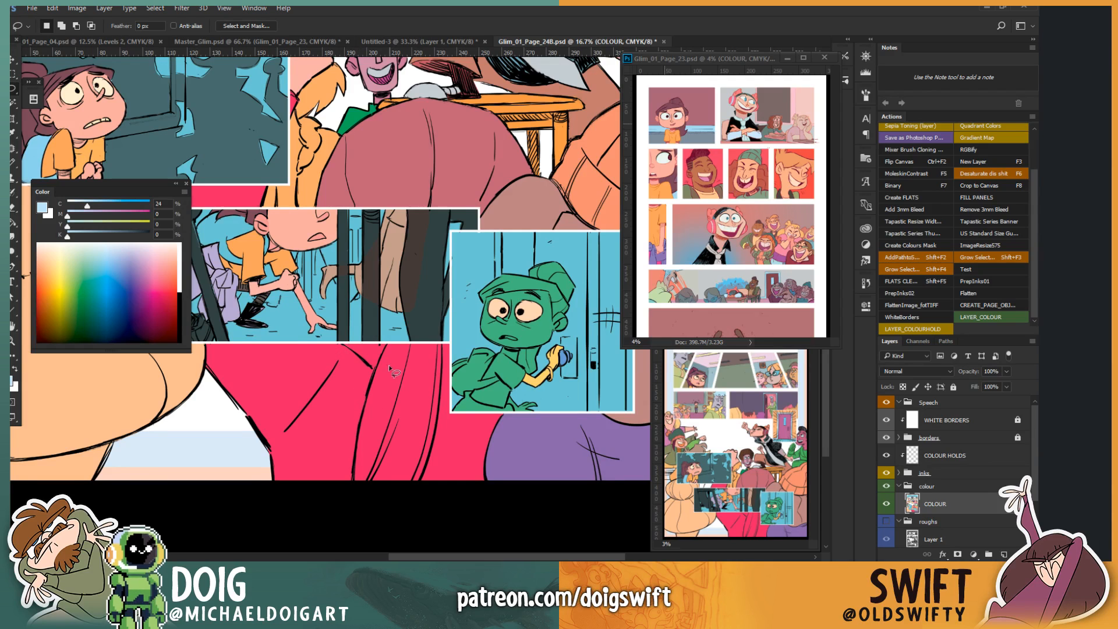
key("alt")
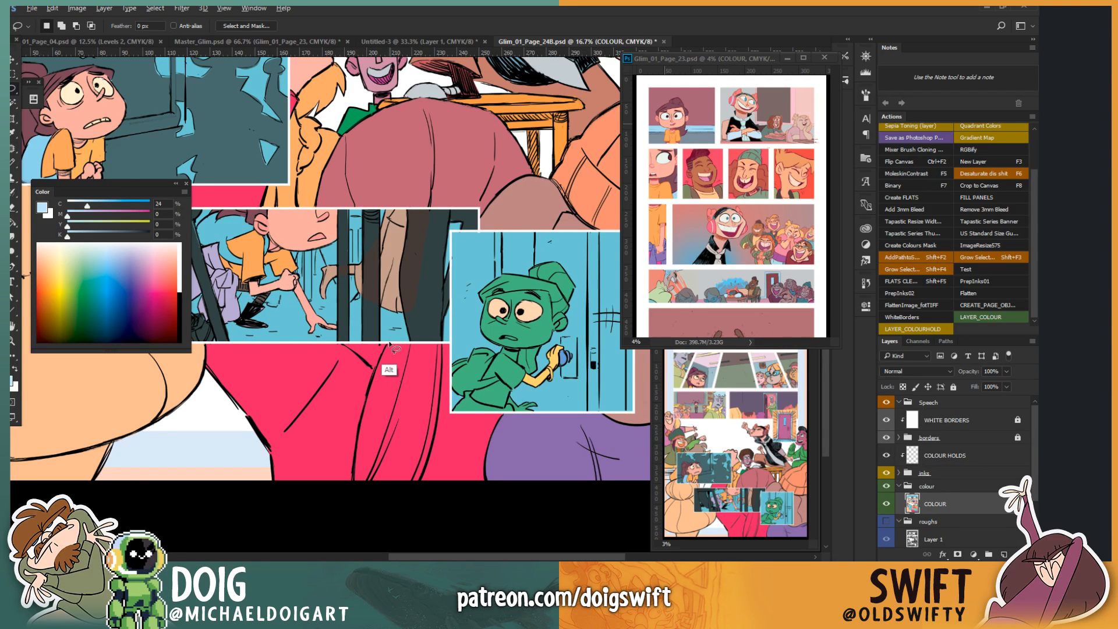
left_click_drag(391, 348, 352, 504)
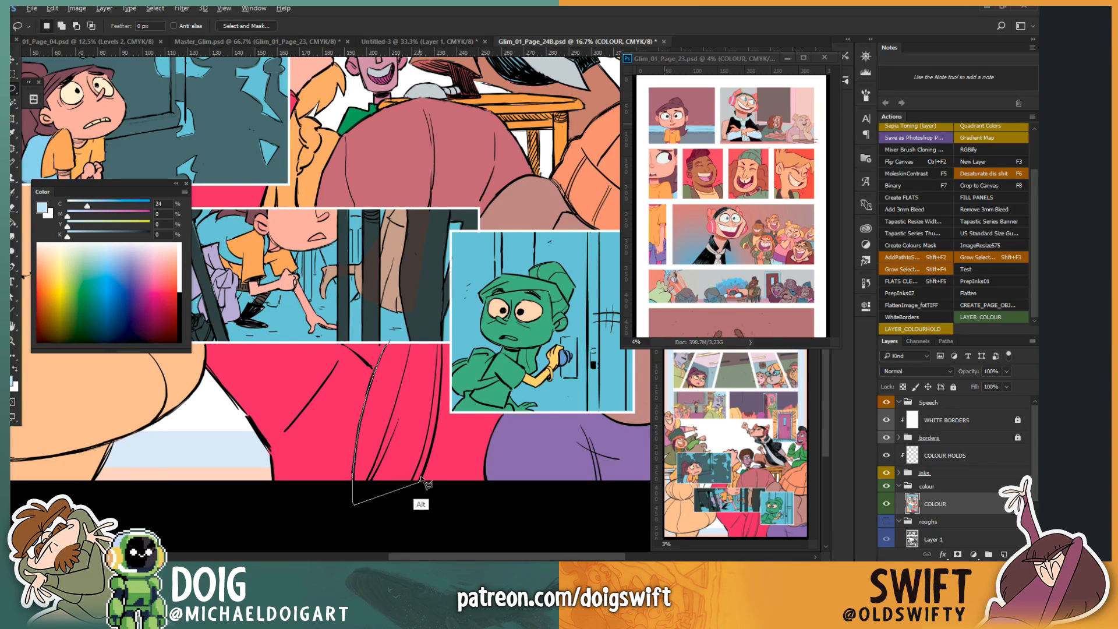
left_click(422, 481)
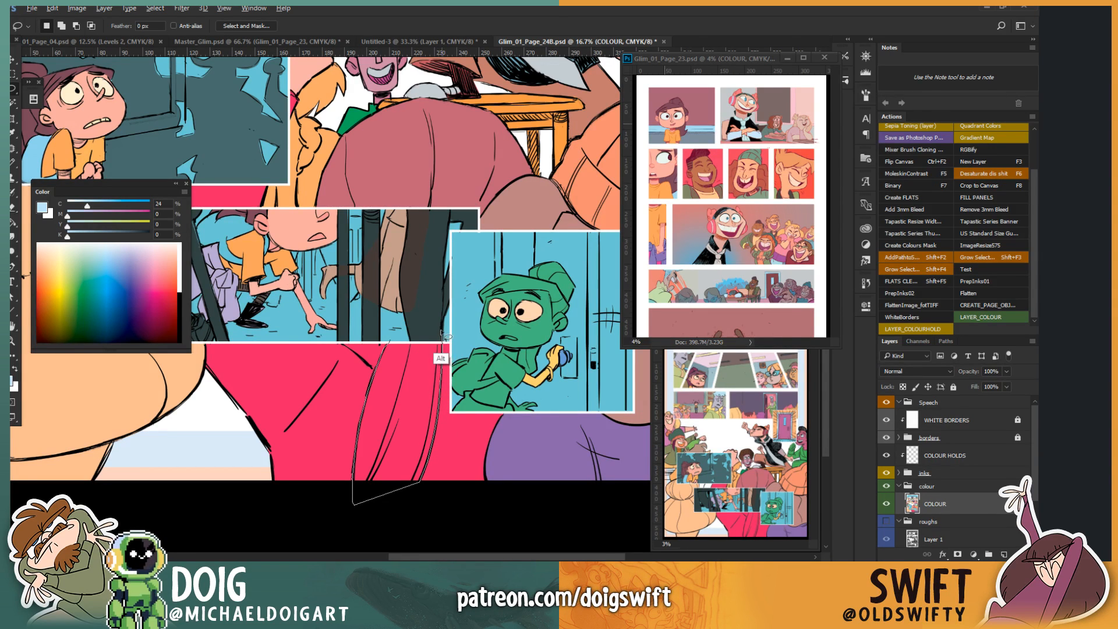
left_click_drag(442, 332, 389, 341)
key("g")
left_click(405, 386)
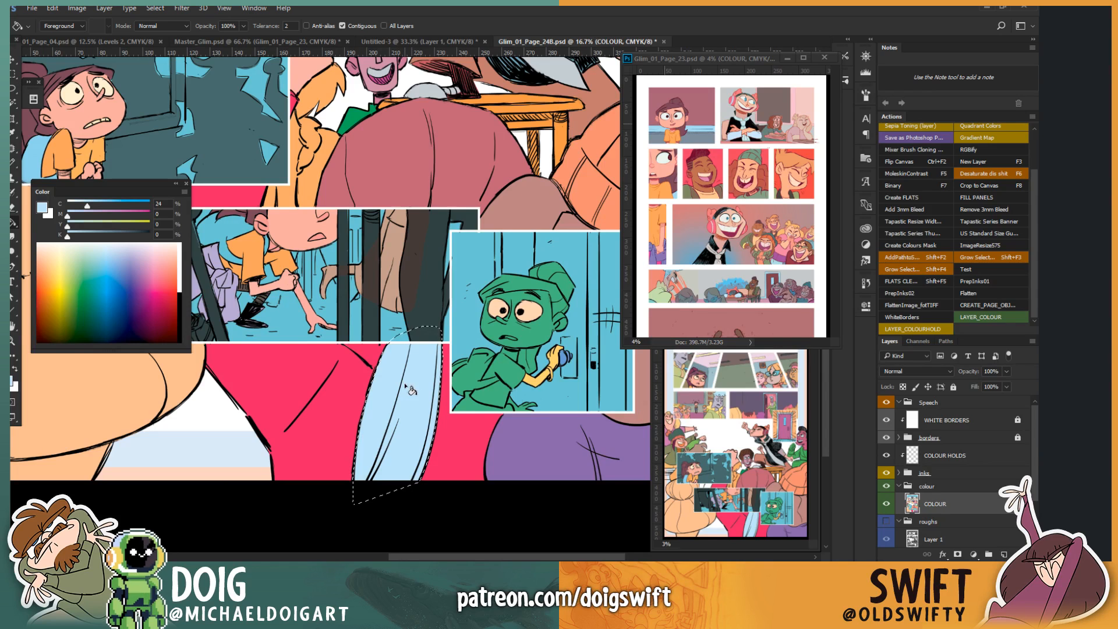
Step: Sample the muted rose of the rounded shape, C 24, M 75, Y 40, K 0, refill the lassoed strip with it, and deselect
key("i")
left_click(384, 171)
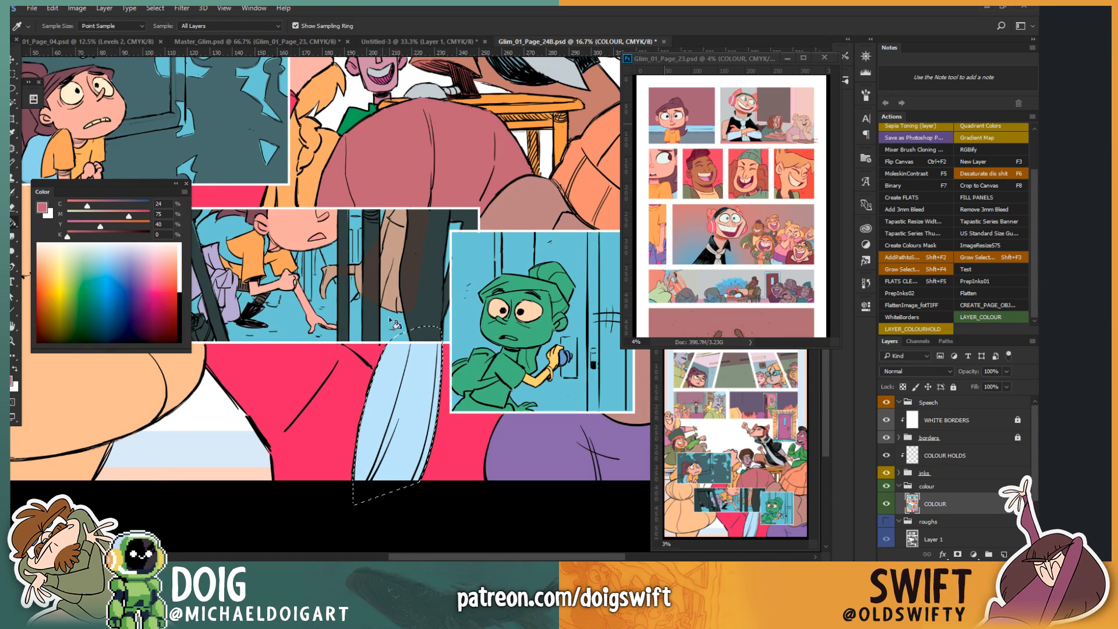
key("g")
left_click(408, 421)
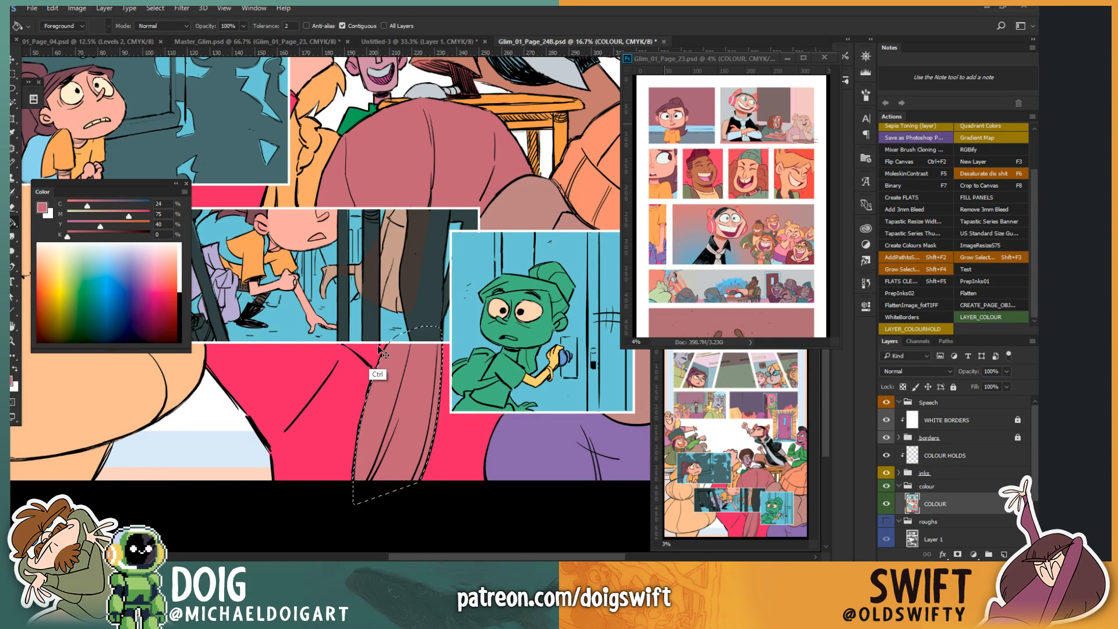
key("l")
key("ctrl+d")
Step: Lasso the small gap beside the top of the rose strip and fill it with pale green, C 24, M 0, Y 25, K 0
mouse_move(355, 376)
left_mouse_down()
mouse_move(368, 400)
mouse_move(351, 365)
mouse_move(388, 398)
mouse_move(445, 387)
mouse_move(419, 351)
mouse_move(351, 367)
left_mouse_up()
left_click(349, 367, "alt")
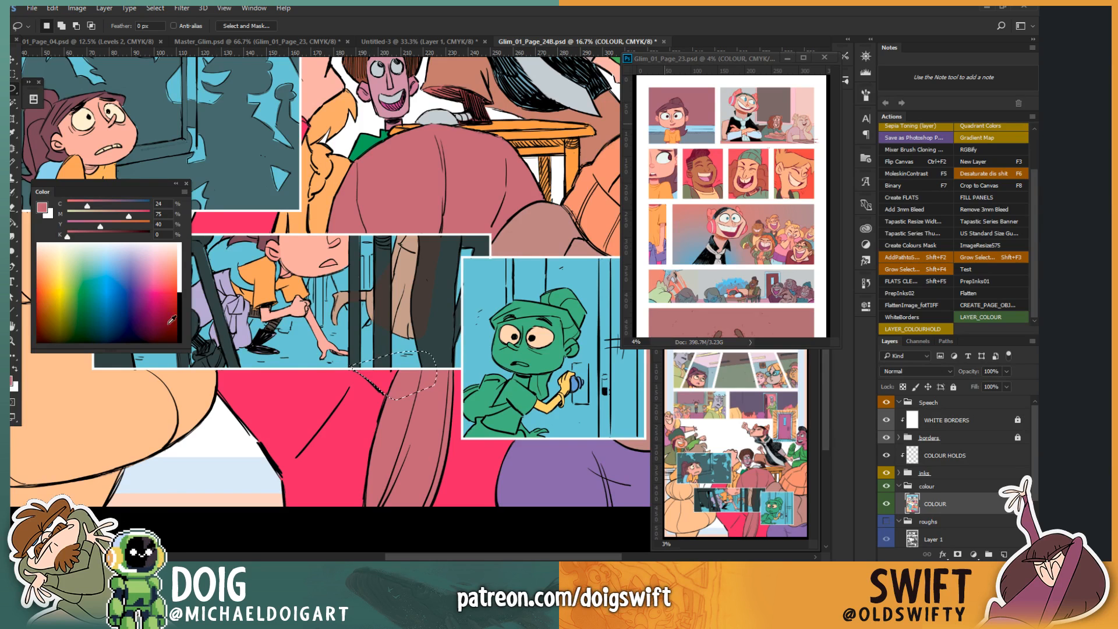
left_click(95, 250)
key("g")
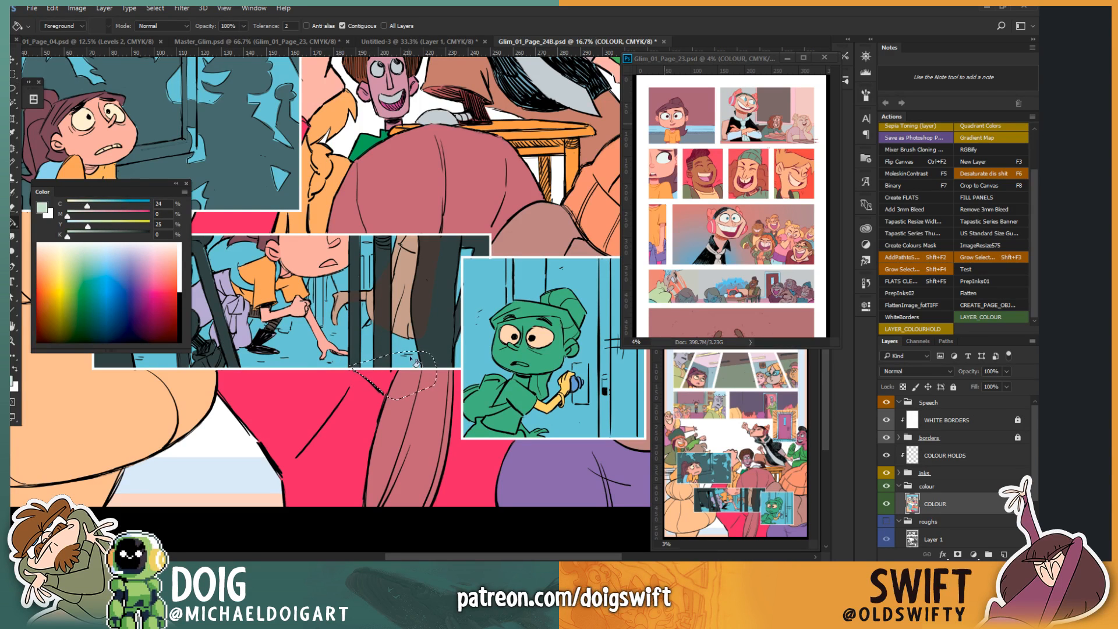
left_click(415, 364)
Step: Select the hot-pink cloth on both sides of the rose strip, darken it with Saturation +7 and Lightness -47, and deselect
key("w")
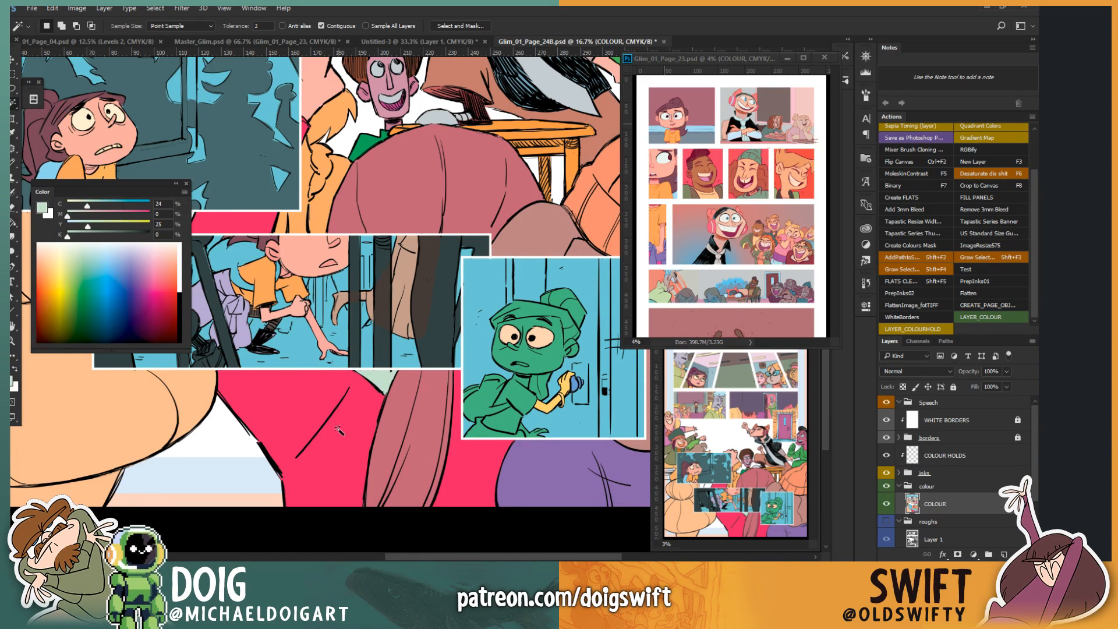
left_click(338, 431)
left_click(462, 481, "shift")
key("ctrl+u")
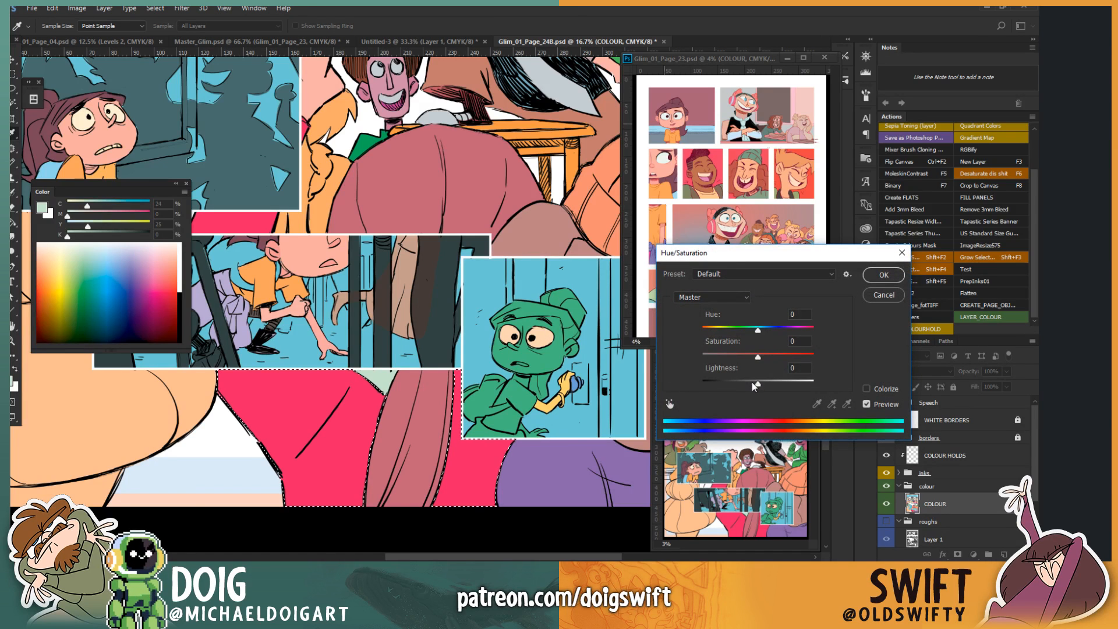
left_click_drag(757, 385, 740, 385)
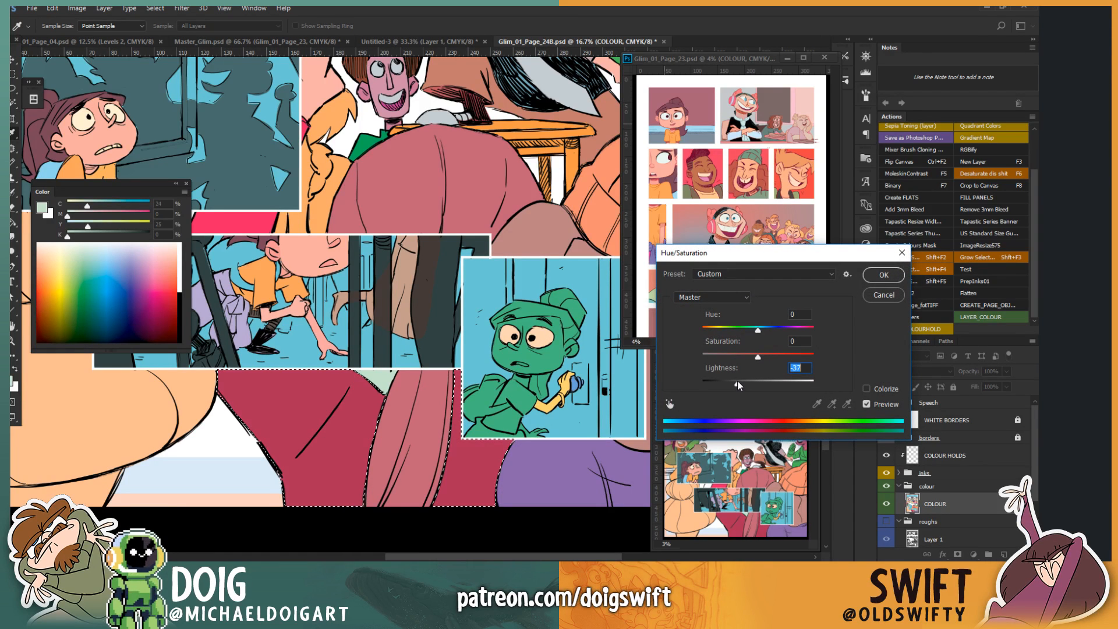
left_click_drag(769, 357, 732, 384)
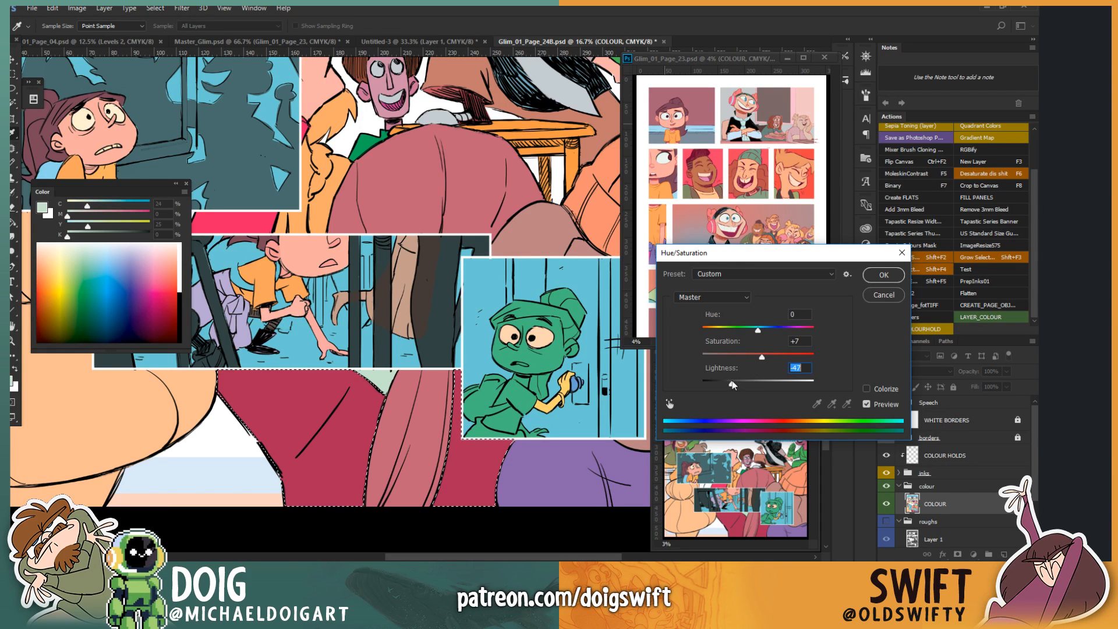
left_click(883, 274)
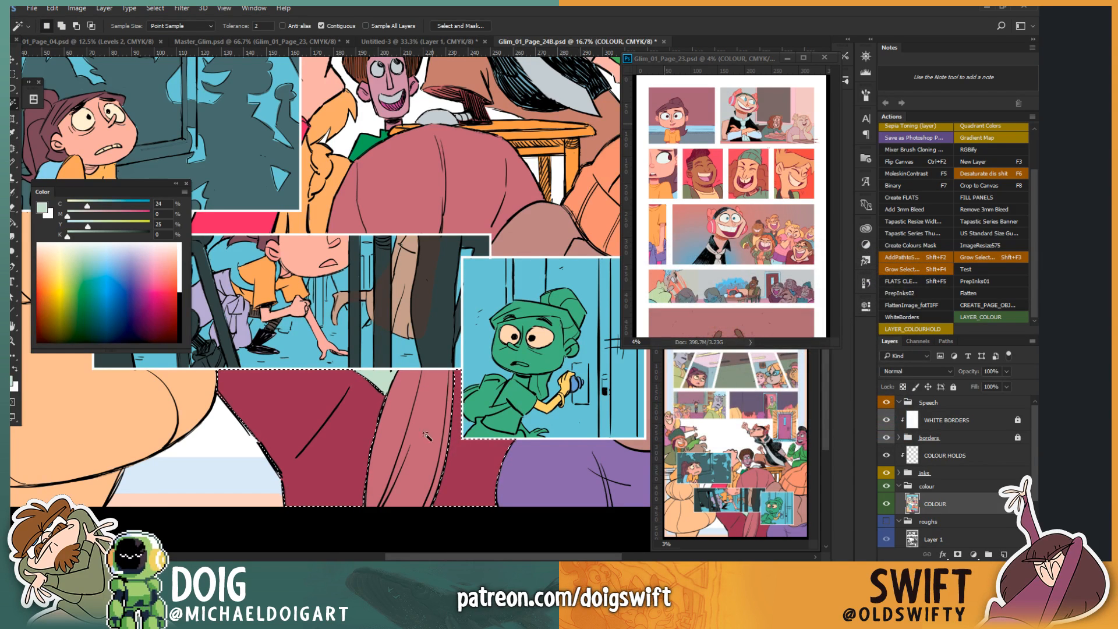
key("w")
key("ctrl+d")
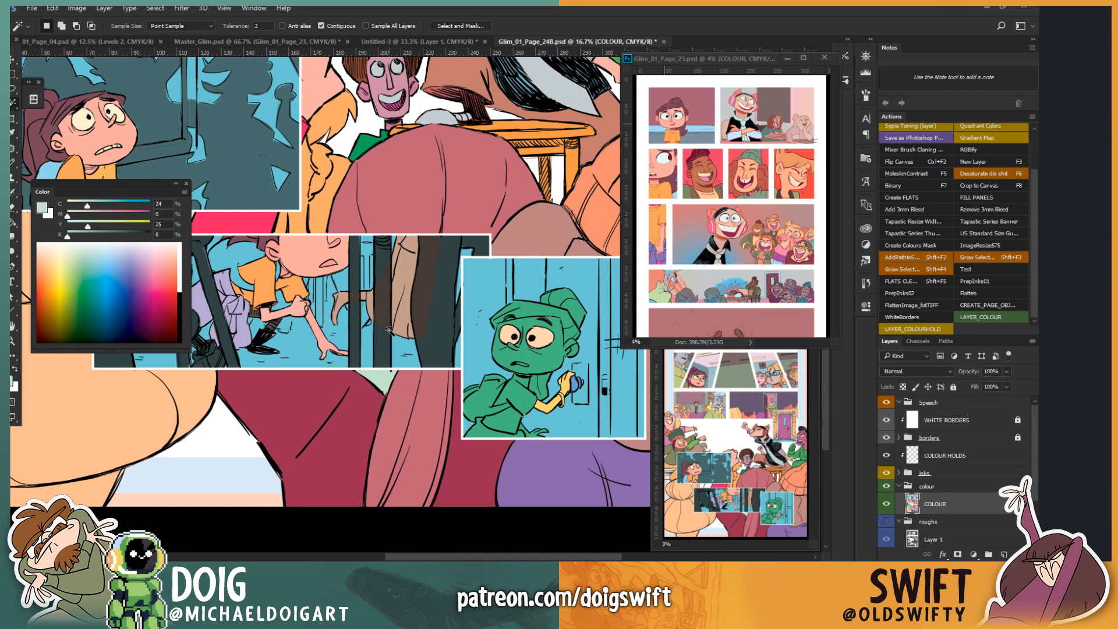
Step: Sample the dark crimson, C 45, M 100, Y 67, K 0, and fill the hot-pink sliver between the two blue inset panels
left_click_drag(383, 323, 466, 426)
key("i")
left_click(357, 496)
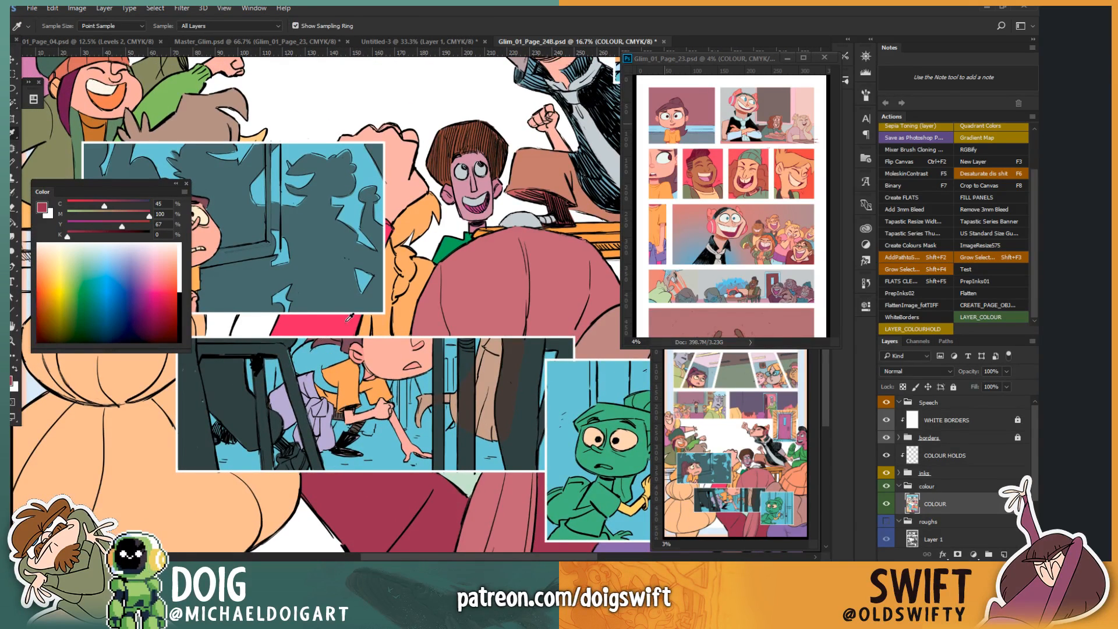
key("g")
left_click(324, 329)
Step: Lasso the orange braid beside the large rose shape and fill it with purple, C 60, M 100, Y 14, K 2
left_click_drag(415, 253, 326, 365)
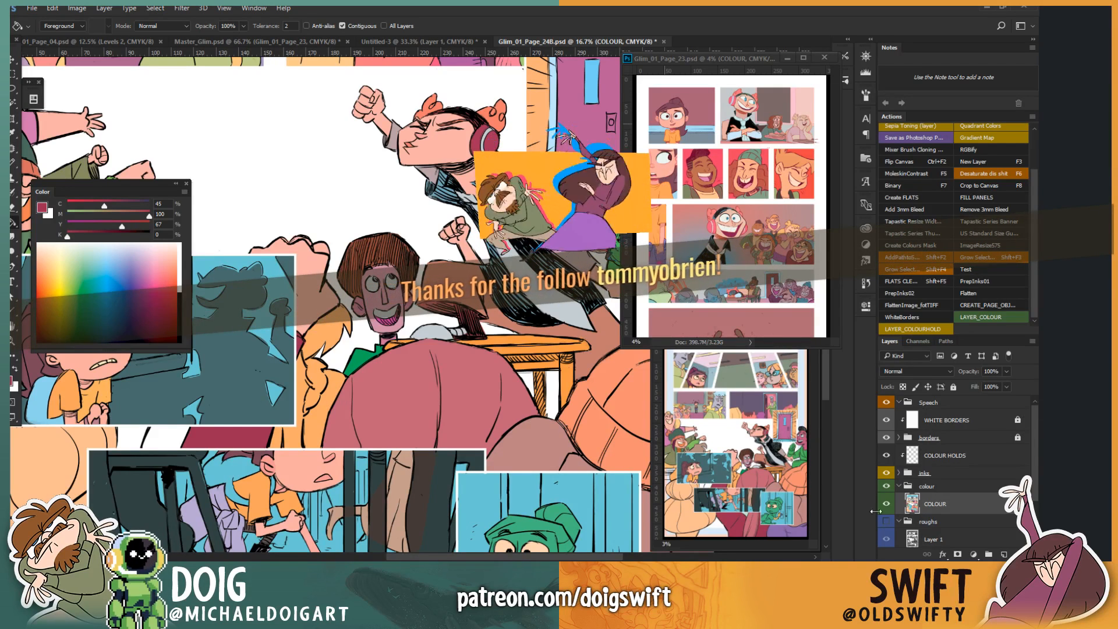
mouse_move(618, 549)
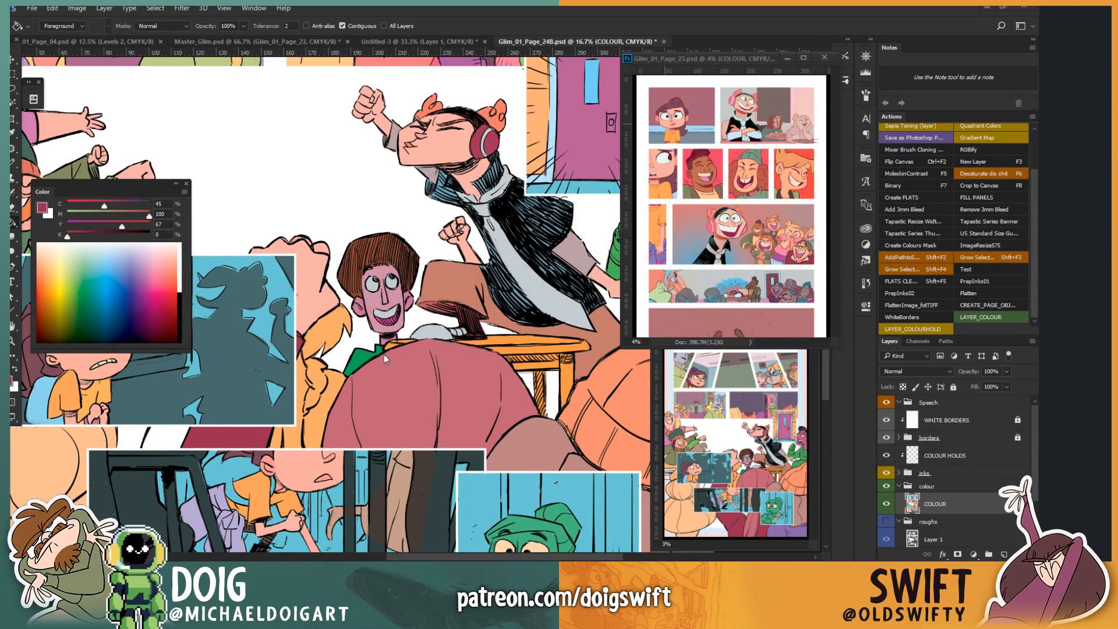
left_click_drag(372, 204, 378, 340)
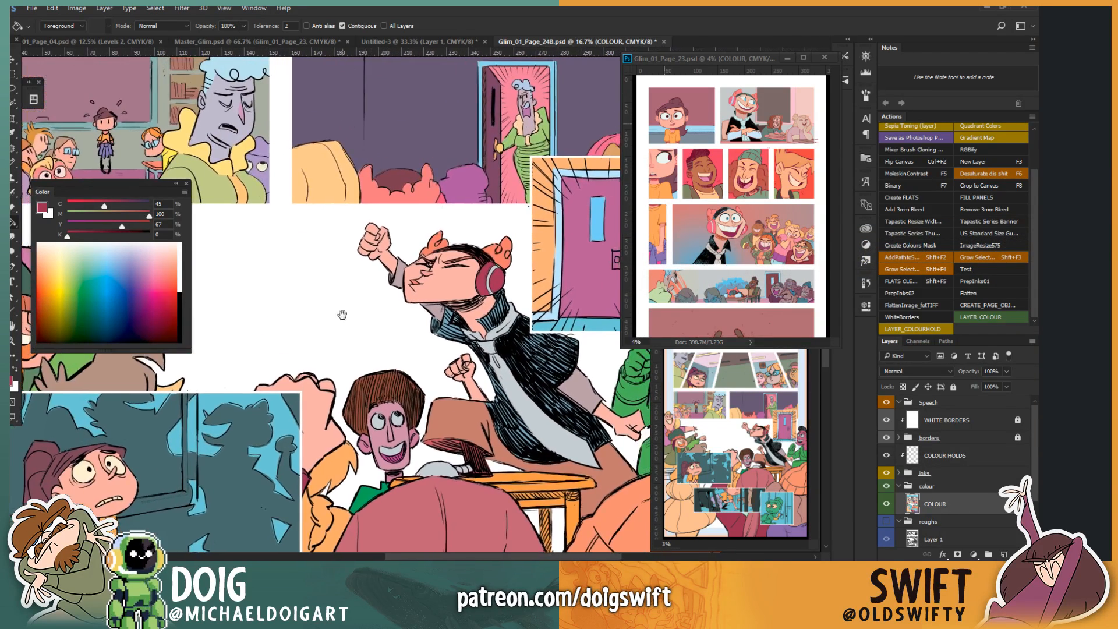
left_click_drag(349, 503, 399, 327)
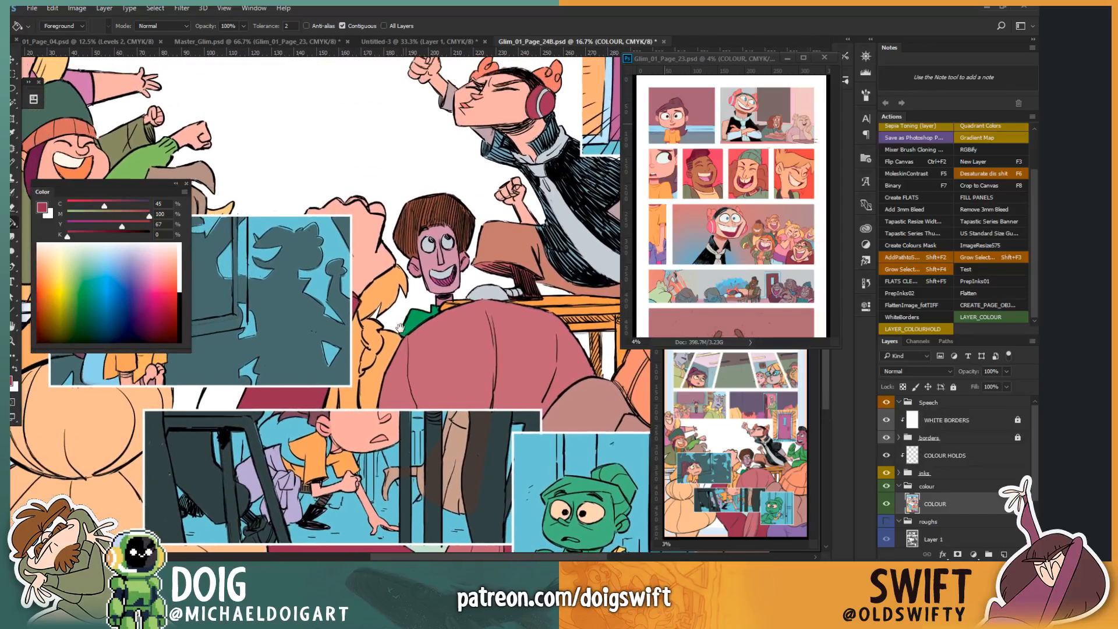
scroll(378, 332, "up", 2)
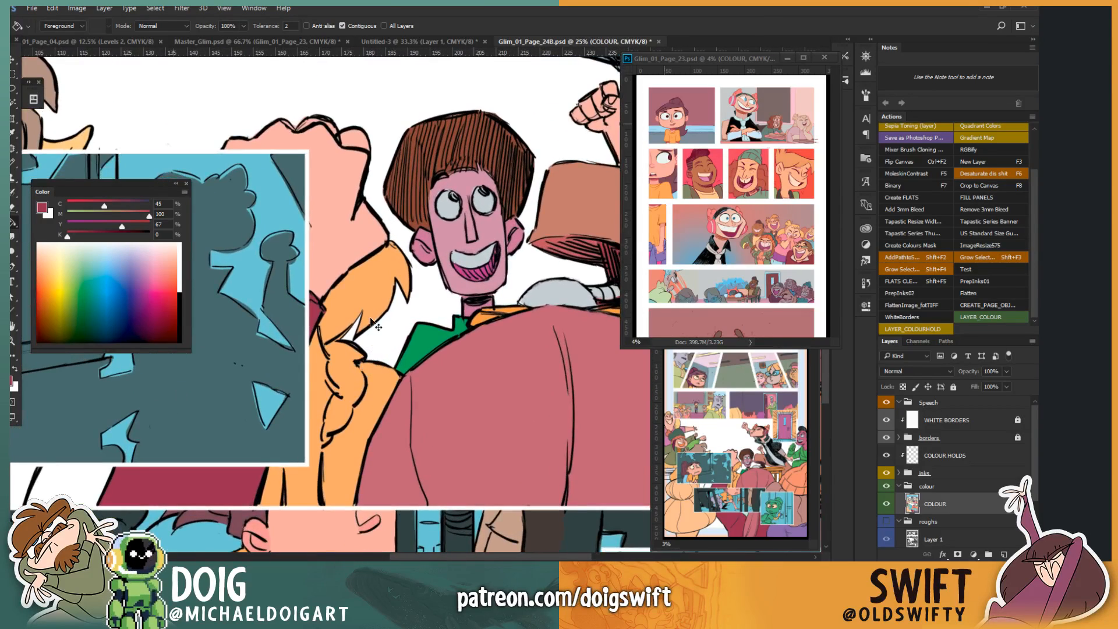
scroll(377, 324, "up", 1)
key("l")
mouse_move(338, 326)
left_mouse_down()
mouse_move(311, 340)
mouse_move(306, 326)
mouse_move(326, 392)
mouse_move(317, 463)
mouse_move(360, 403)
mouse_move(365, 366)
mouse_move(338, 351)
mouse_move(323, 362)
mouse_move(330, 355)
mouse_move(311, 315)
mouse_move(319, 348)
left_mouse_up()
left_click(146, 296)
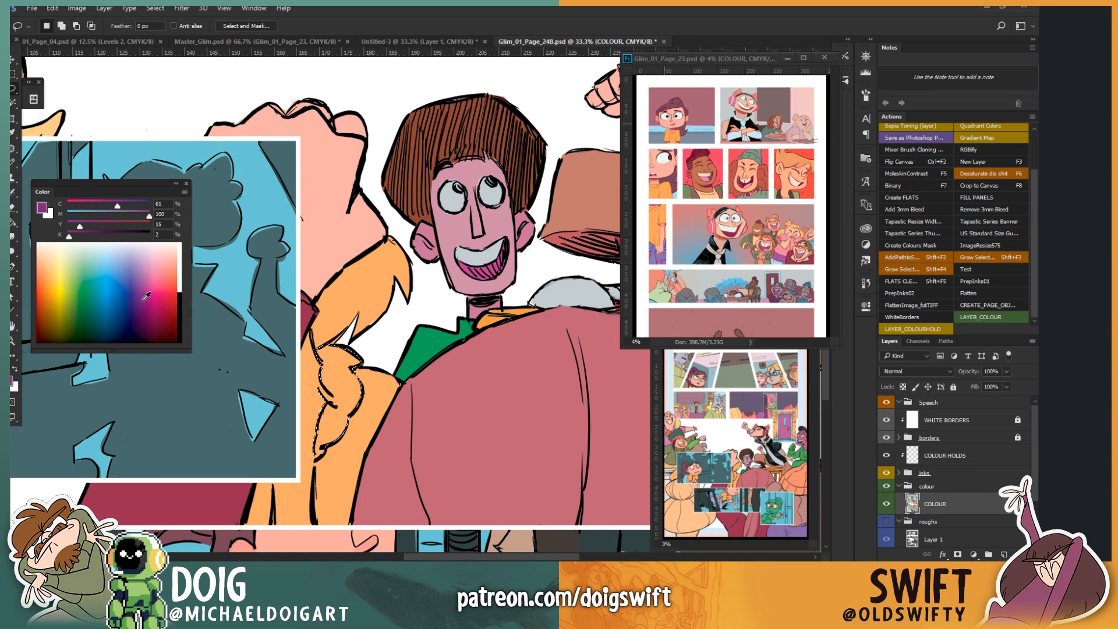
key("g")
left_click(341, 387)
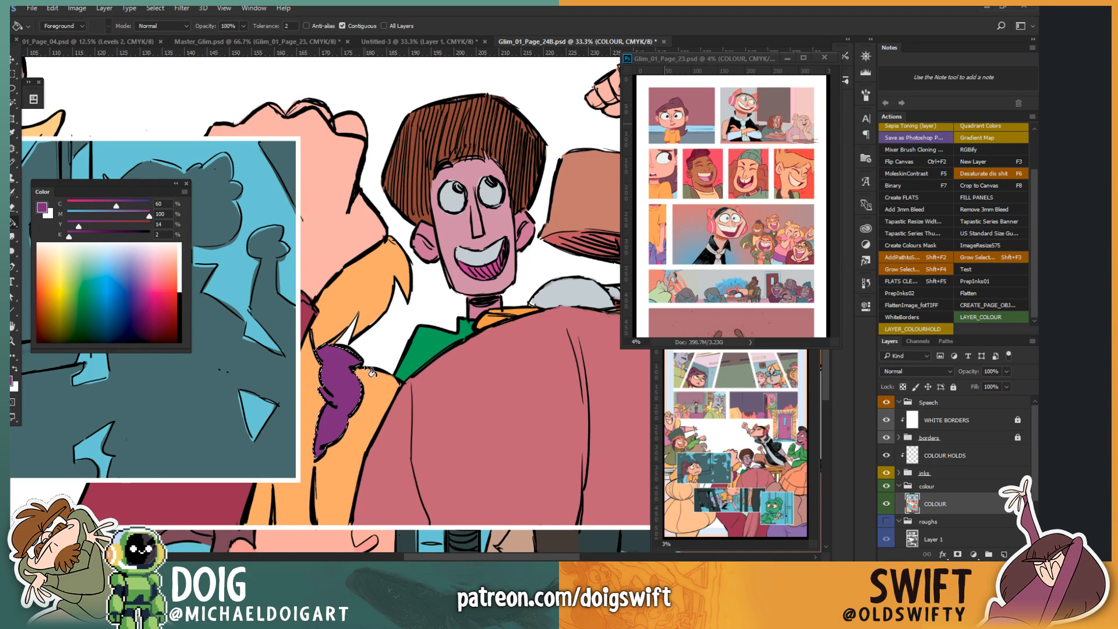
Step: Mute the purple braid with Saturation -51 and Lightness +28, and deselect
key("w")
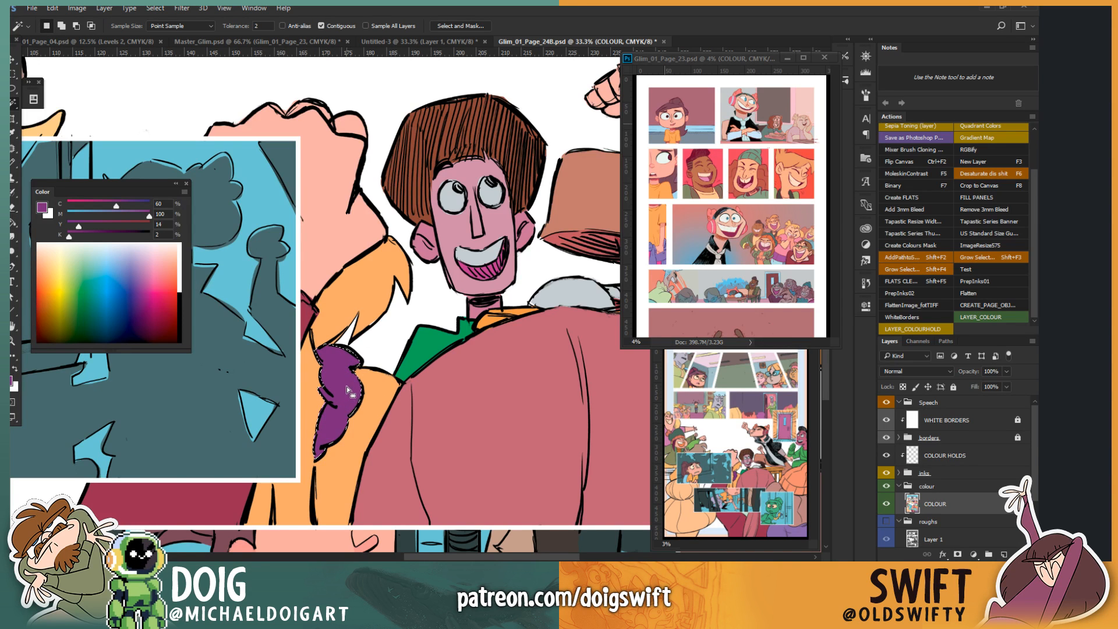
key("ctrl+u")
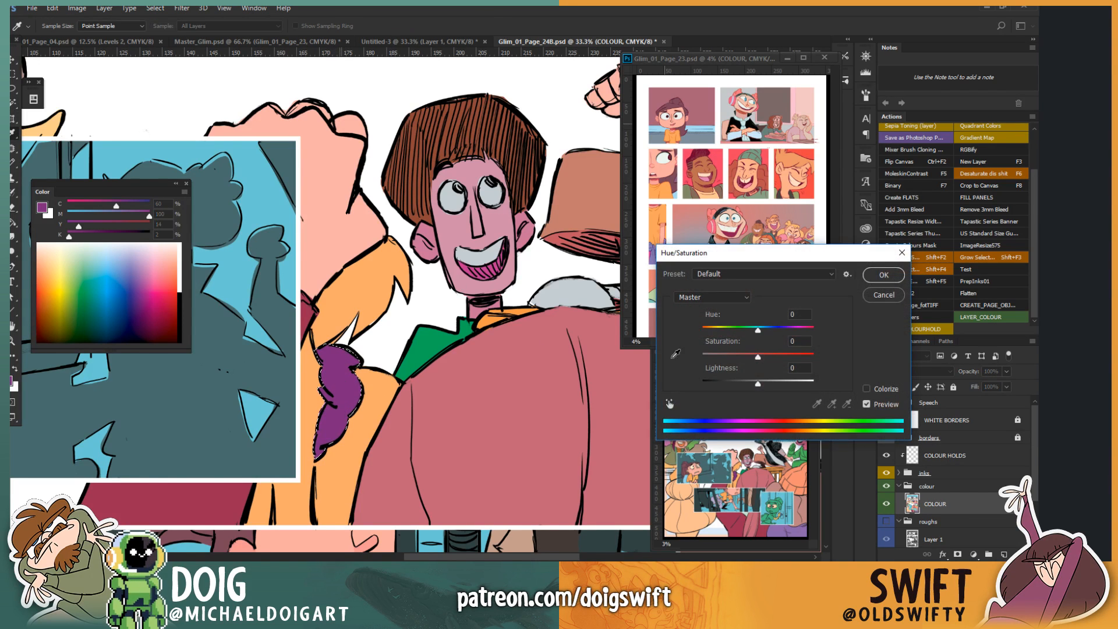
left_click_drag(758, 356, 774, 384)
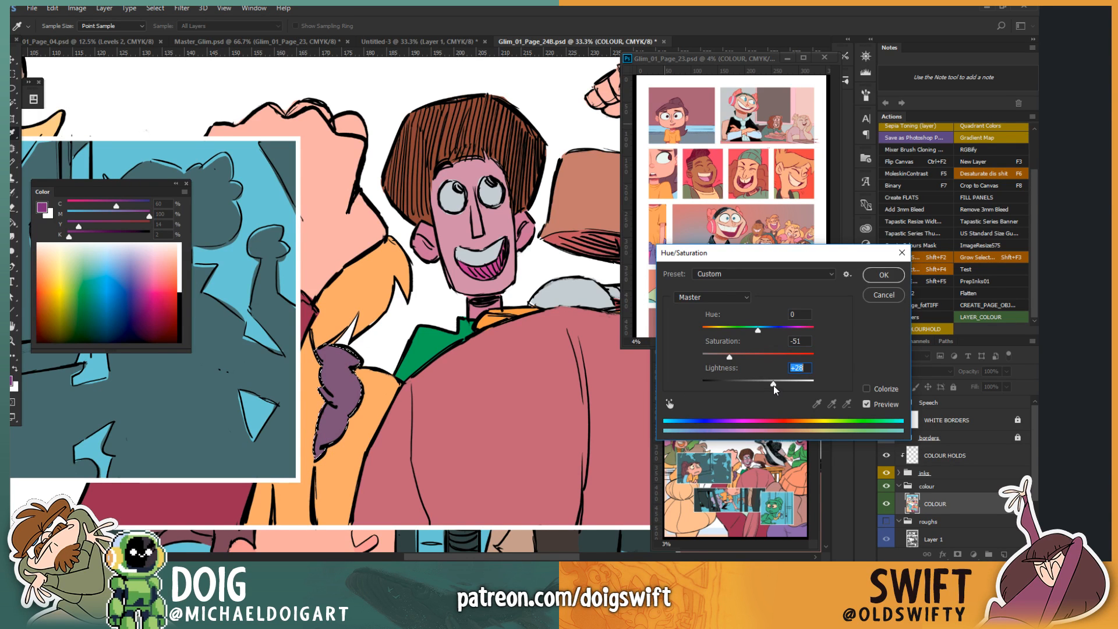
left_click(874, 281)
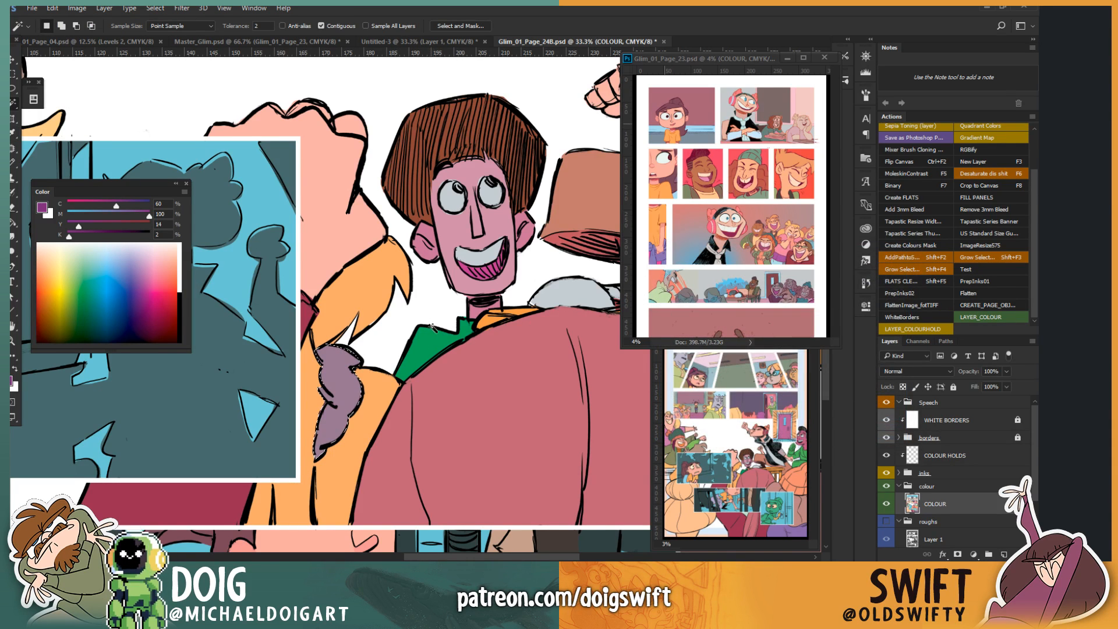
mouse_move(462, 398)
left_mouse_down()
mouse_move(459, 367)
mouse_move(456, 412)
left_mouse_up()
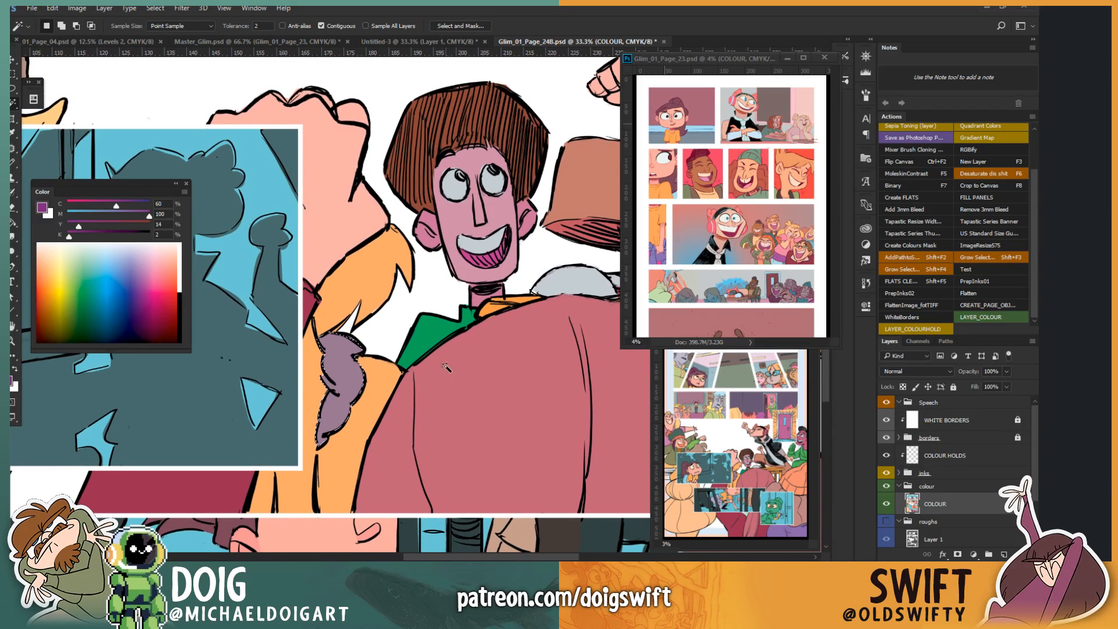
key("ctrl+d")
Step: Lasso the orange area between the braid and the rose shape, fill it with pale green, C 28, M 0, Y 24, K 0, and deselect
key("l")
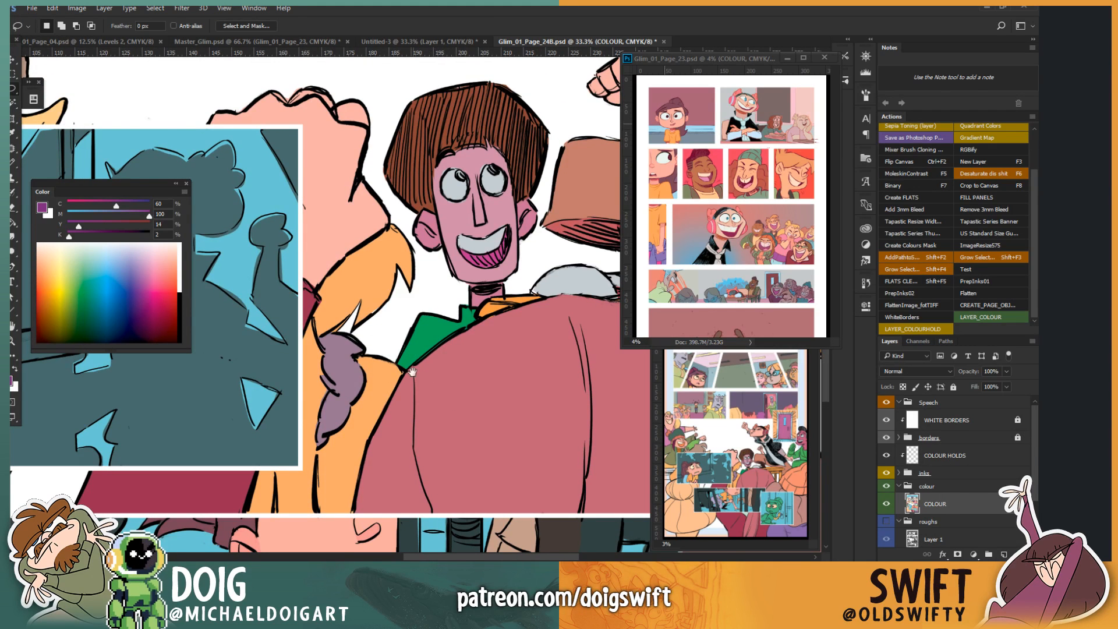
left_click_drag(412, 371, 455, 332)
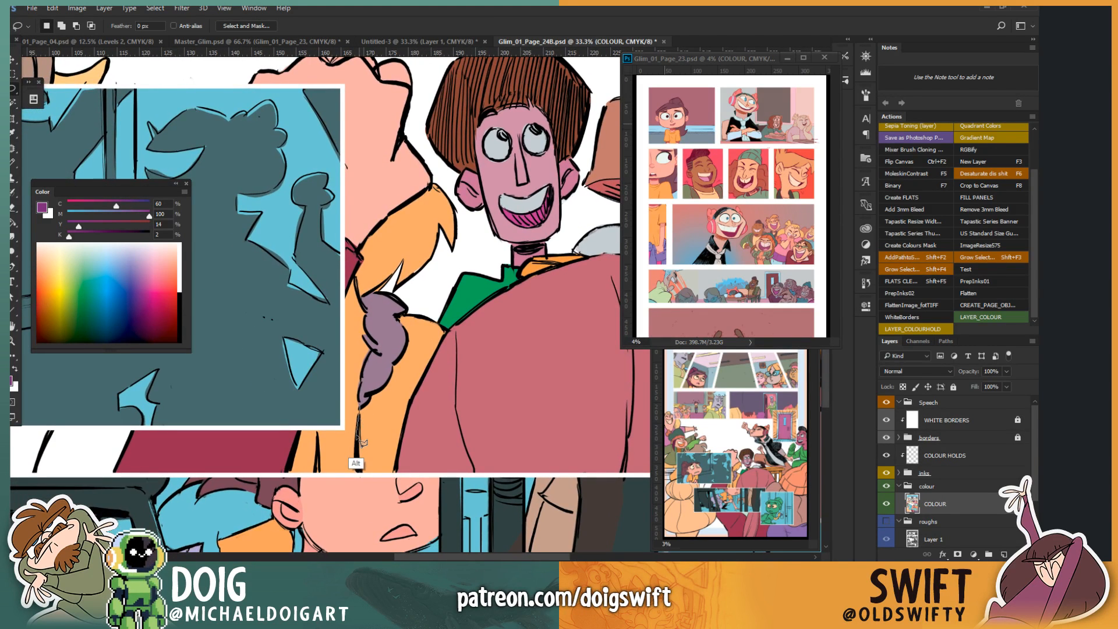
mouse_move(359, 440)
left_mouse_down()
mouse_move(359, 471)
mouse_move(405, 471)
mouse_move(476, 362)
mouse_move(396, 501)
mouse_move(451, 375)
mouse_move(448, 294)
mouse_move(386, 321)
mouse_move(368, 400)
left_mouse_up()
mouse_move(360, 469)
left_mouse_down()
mouse_move(396, 479)
mouse_move(412, 469)
mouse_move(381, 478)
mouse_move(418, 474)
mouse_move(351, 478)
mouse_move(437, 477)
left_mouse_up()
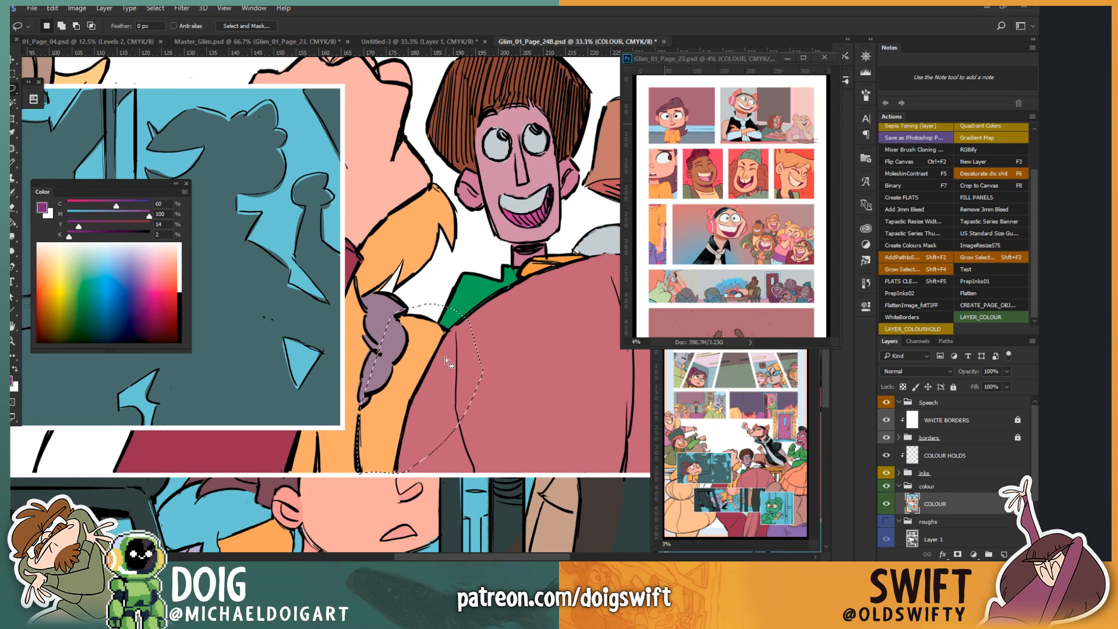
left_click(93, 265)
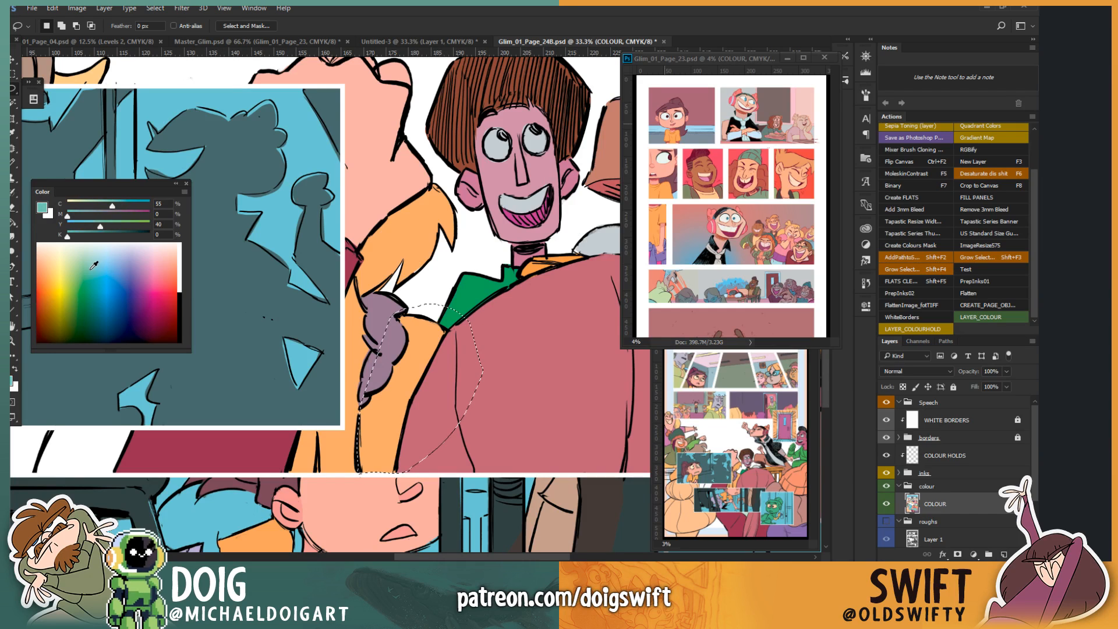
left_click_drag(82, 228, 87, 225)
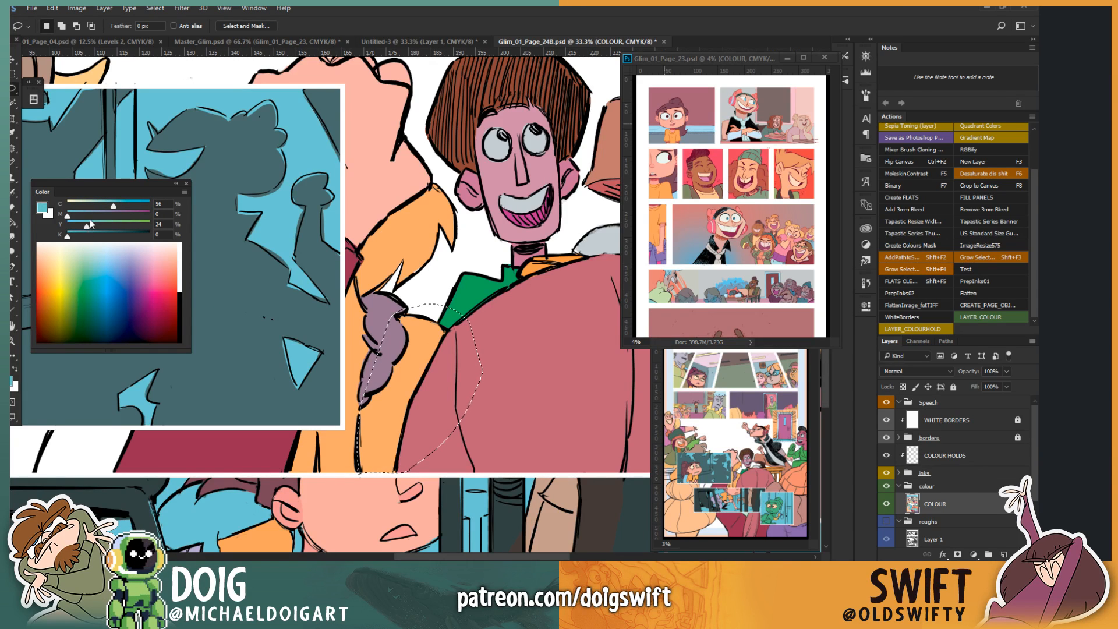
left_click(91, 204)
key("g")
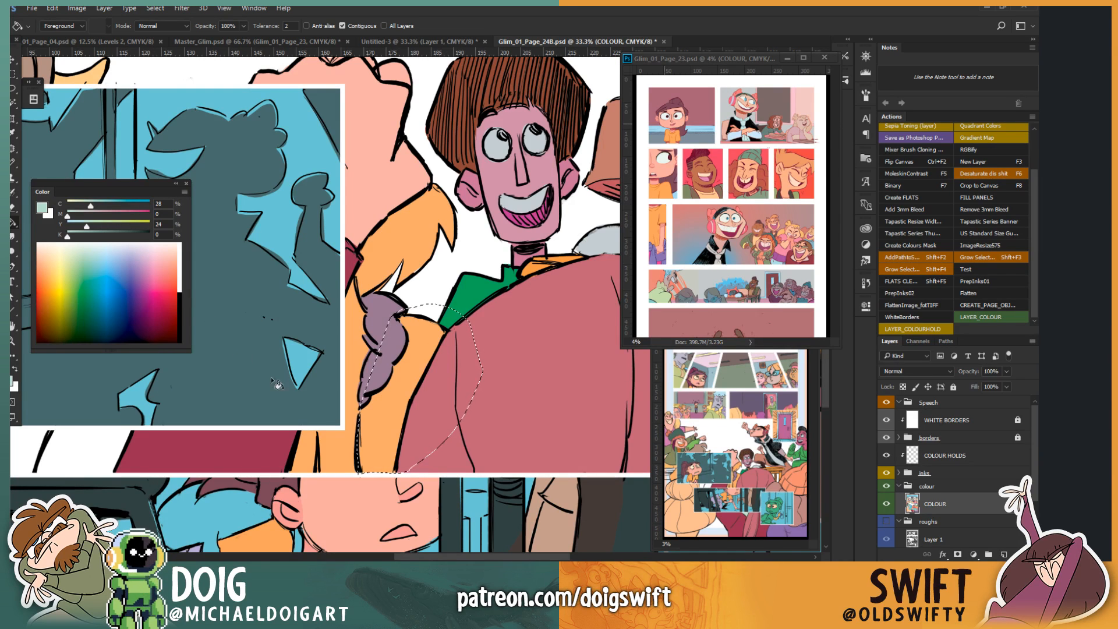
left_click(378, 436)
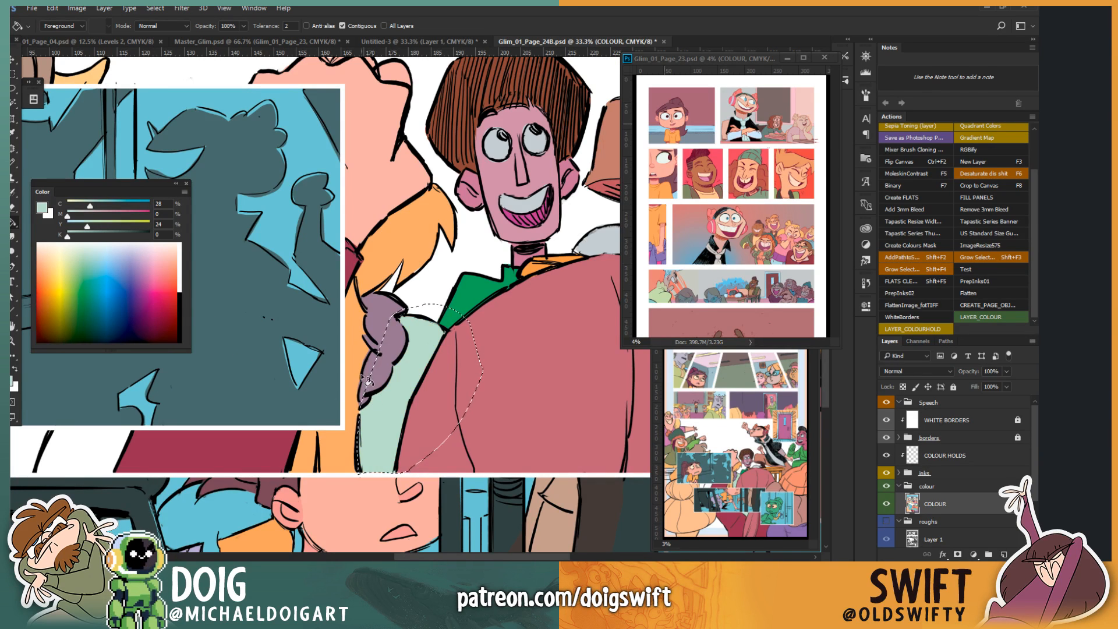
key("ctrl+d")
Step: Lasso the orange hair above the braid, fill it with pale peach, C 0, M 25, Y 38, K 0, and deselect
key("l")
scroll(331, 331, "up", 3)
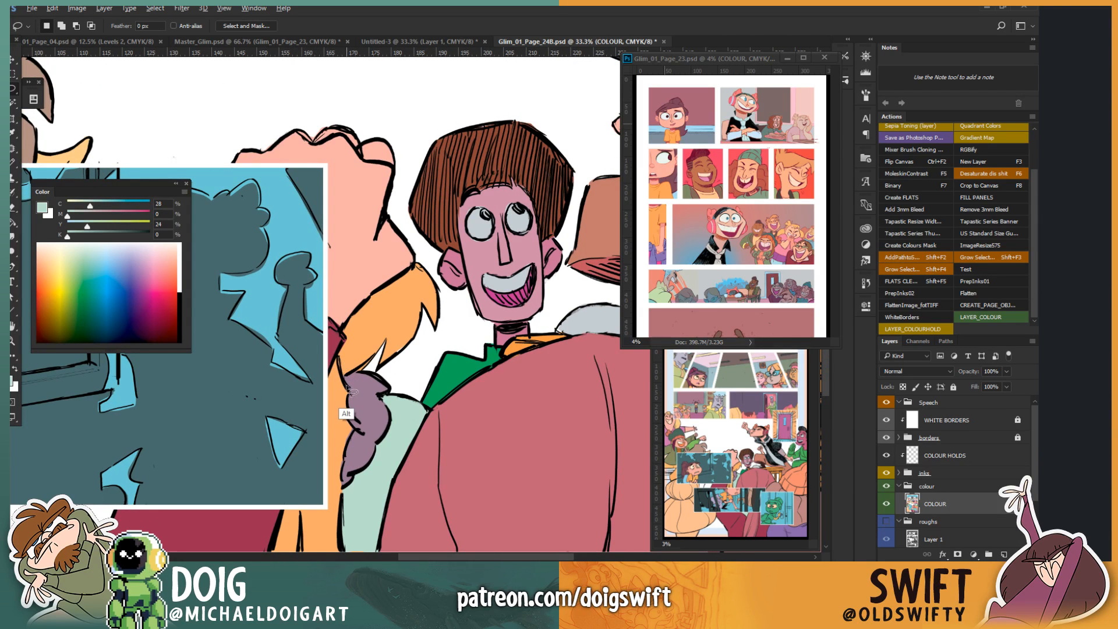
mouse_move(348, 389)
left_mouse_down()
mouse_move(335, 353)
mouse_move(350, 282)
mouse_move(419, 251)
mouse_move(457, 323)
mouse_move(384, 381)
mouse_move(349, 385)
left_mouse_up()
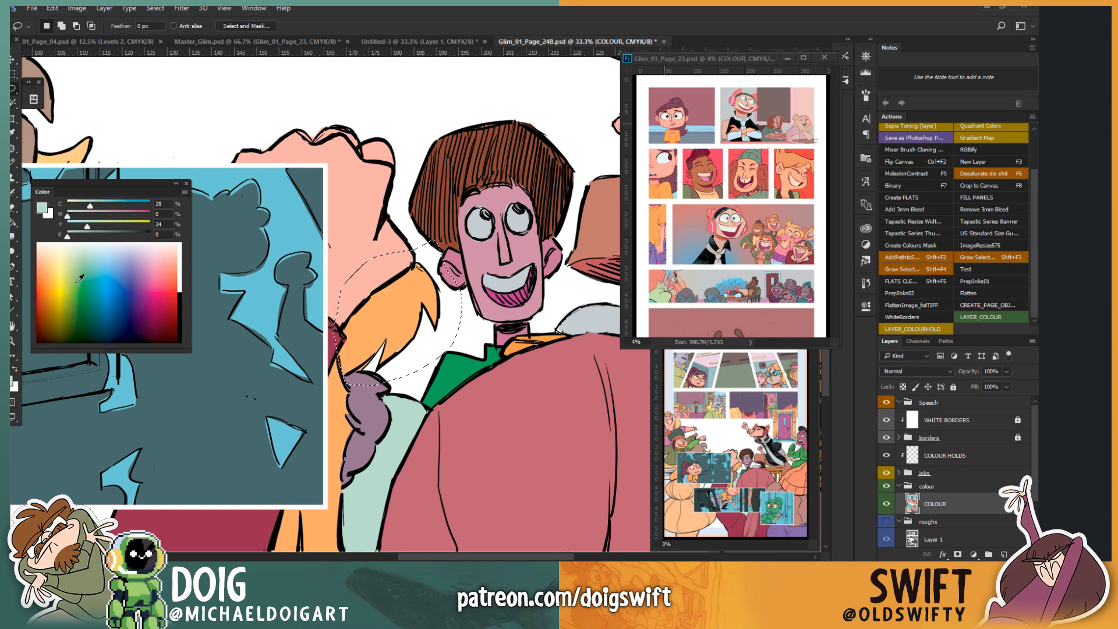
left_click(47, 260)
left_click(48, 256)
key("g")
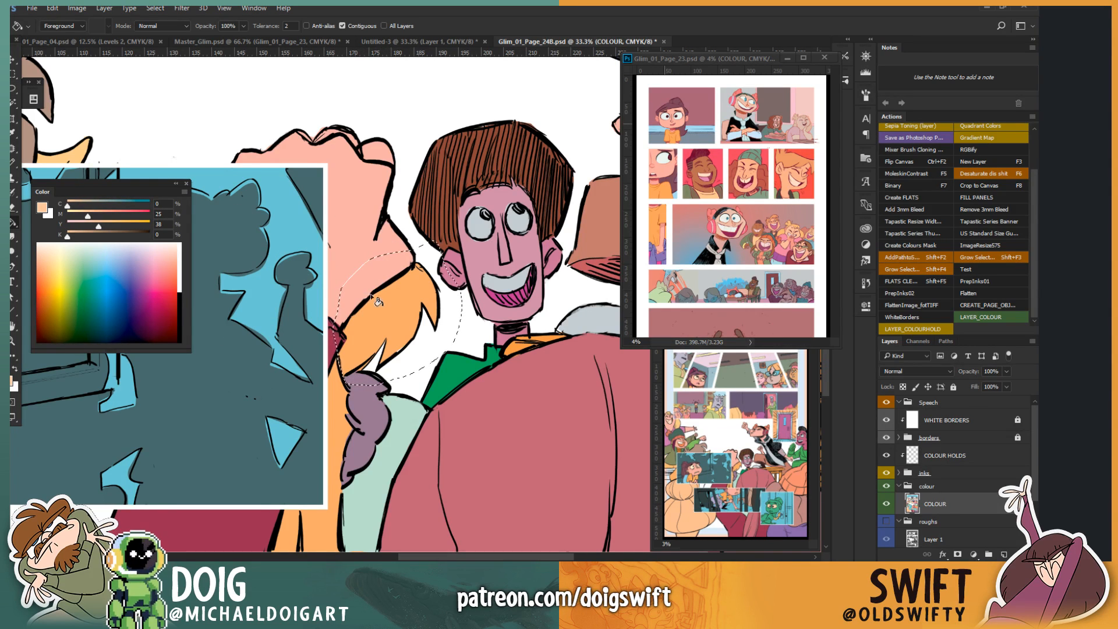
left_click(388, 328)
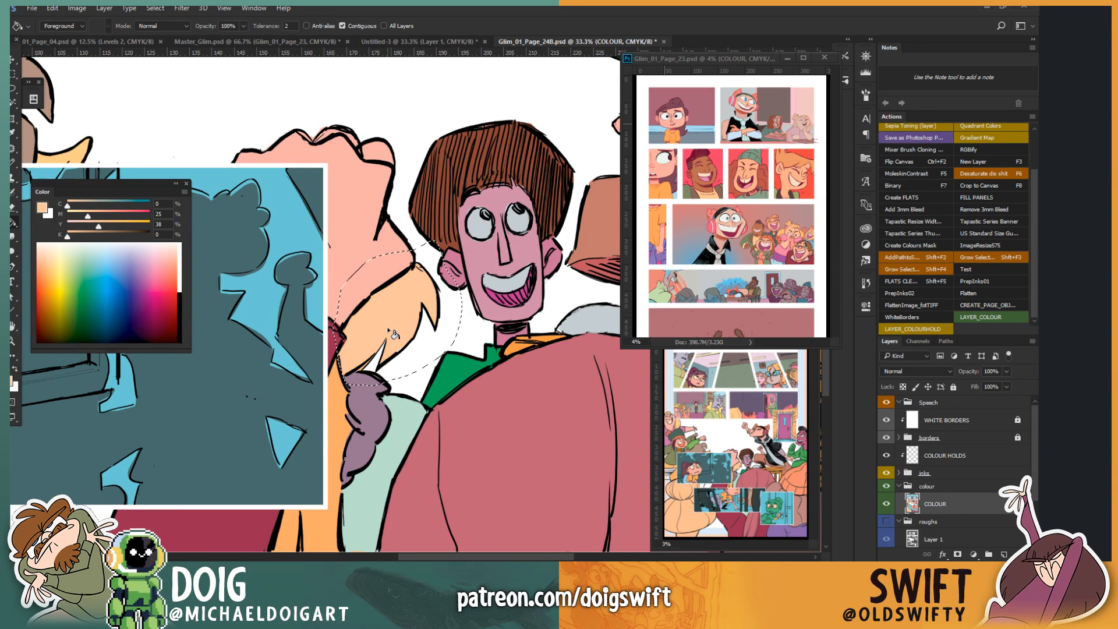
key("ctrl+d")
Step: Fill the brown hair tuft above the scared-girl inset panel with the same pale peach
key("ctrl+minus")
key("ctrl+minus")
key("ctrl+minus")
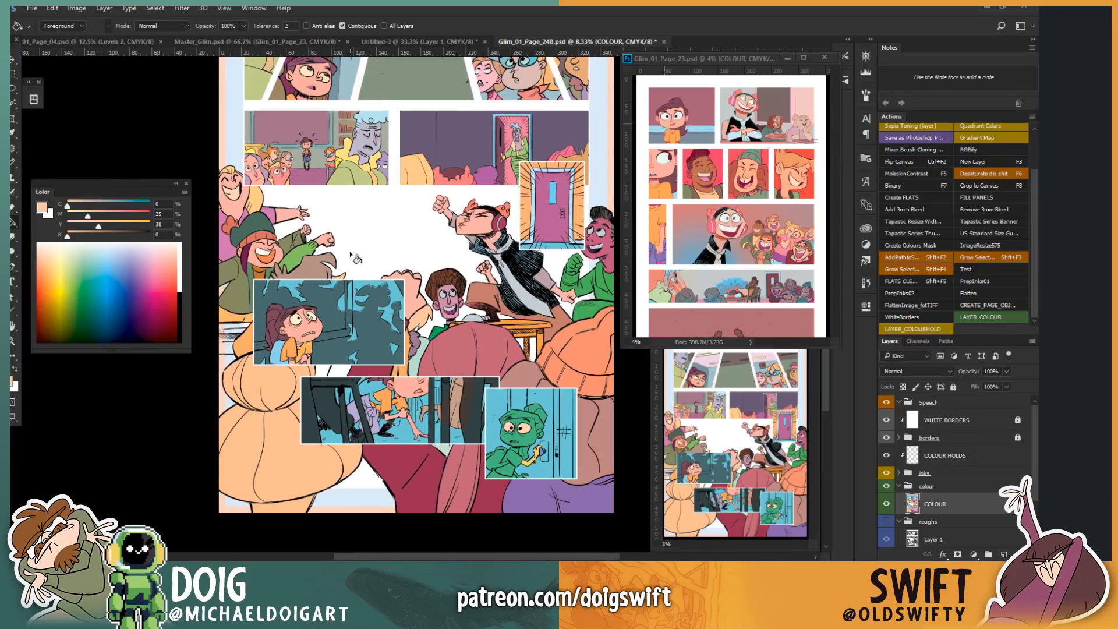
scroll(349, 291, "up", 3)
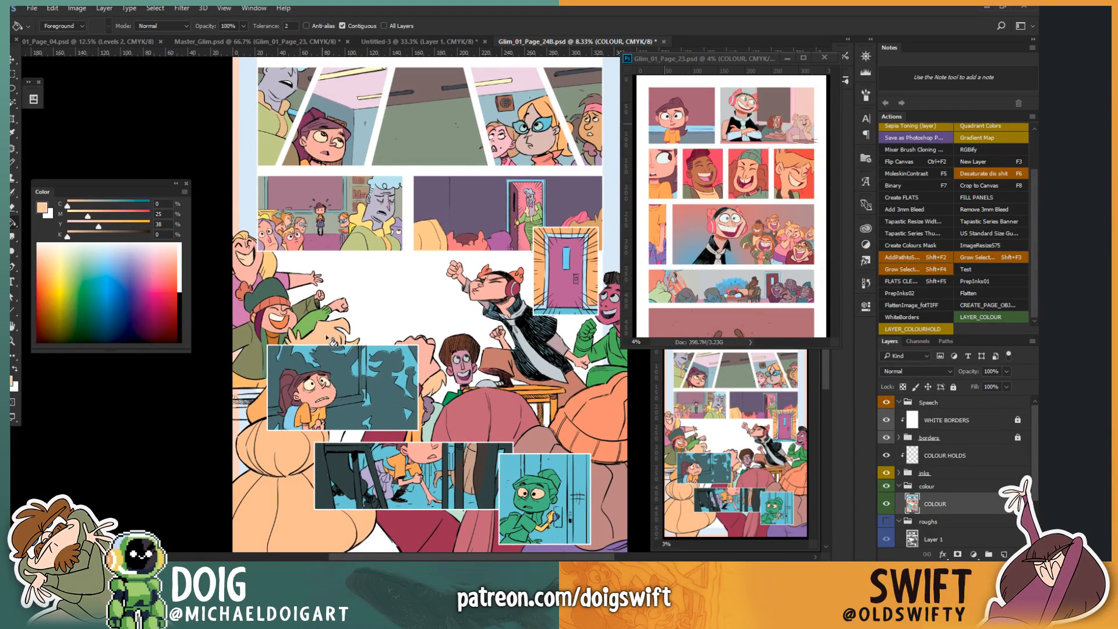
left_click(318, 335)
Step: Select the peach hair tuft above the scared-girl inset panel and shift it with Hue -20 and Saturation +19
key("w")
left_click(338, 347)
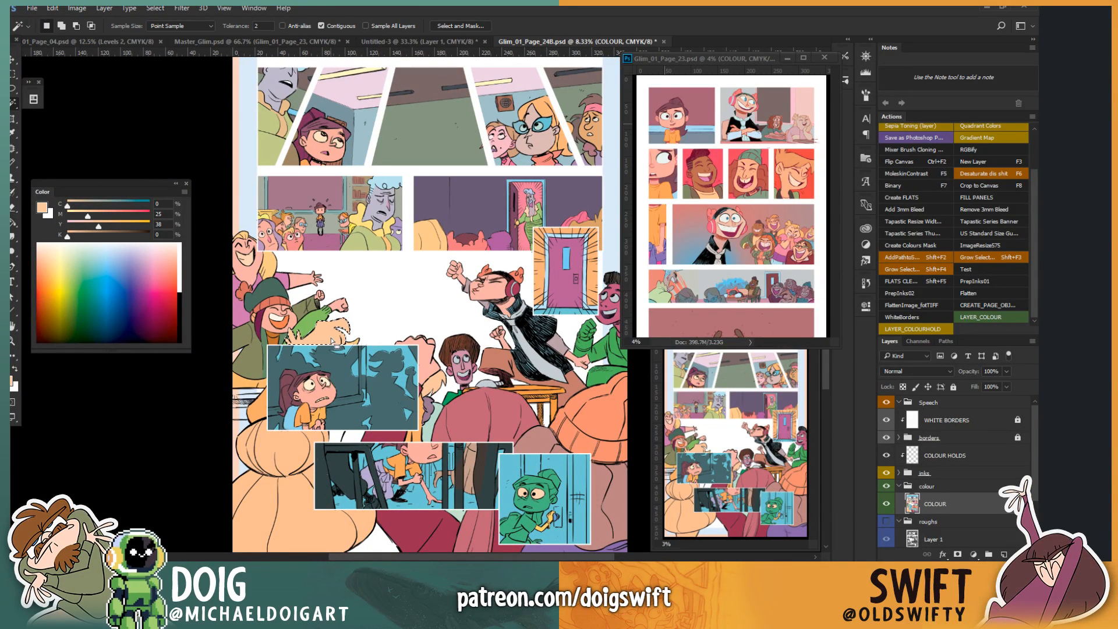
key("ctrl+u")
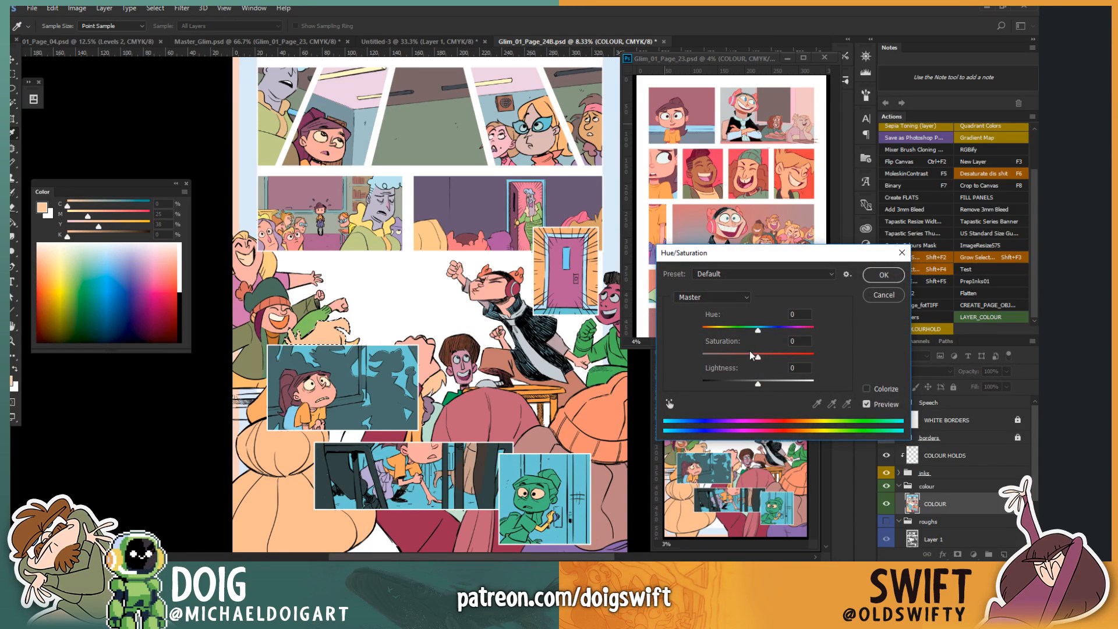
left_click_drag(757, 356, 750, 331)
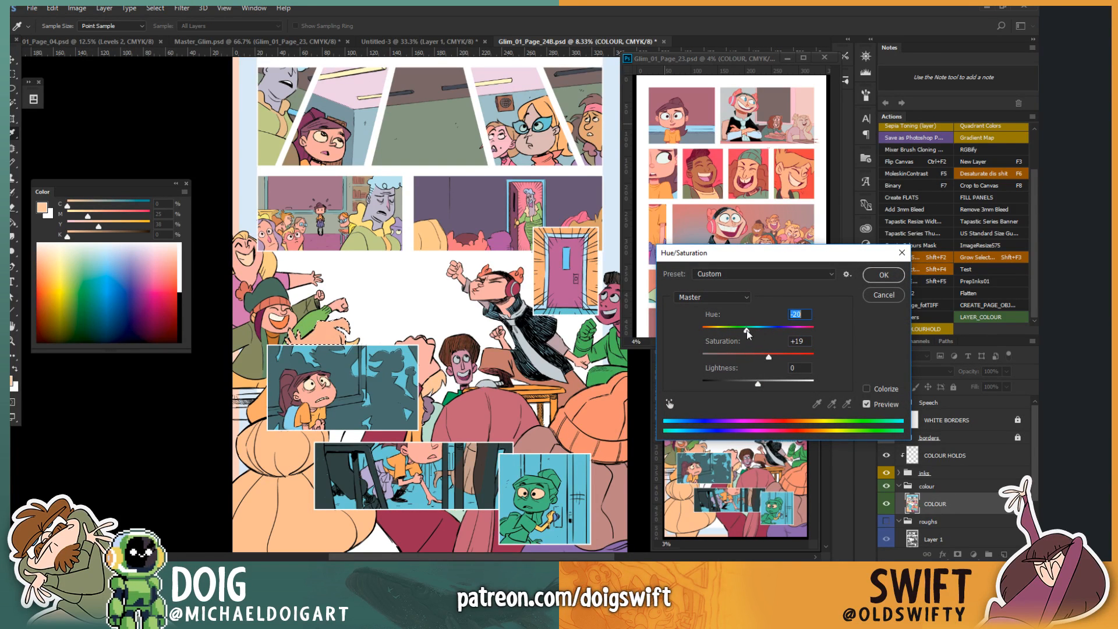
left_click(883, 275)
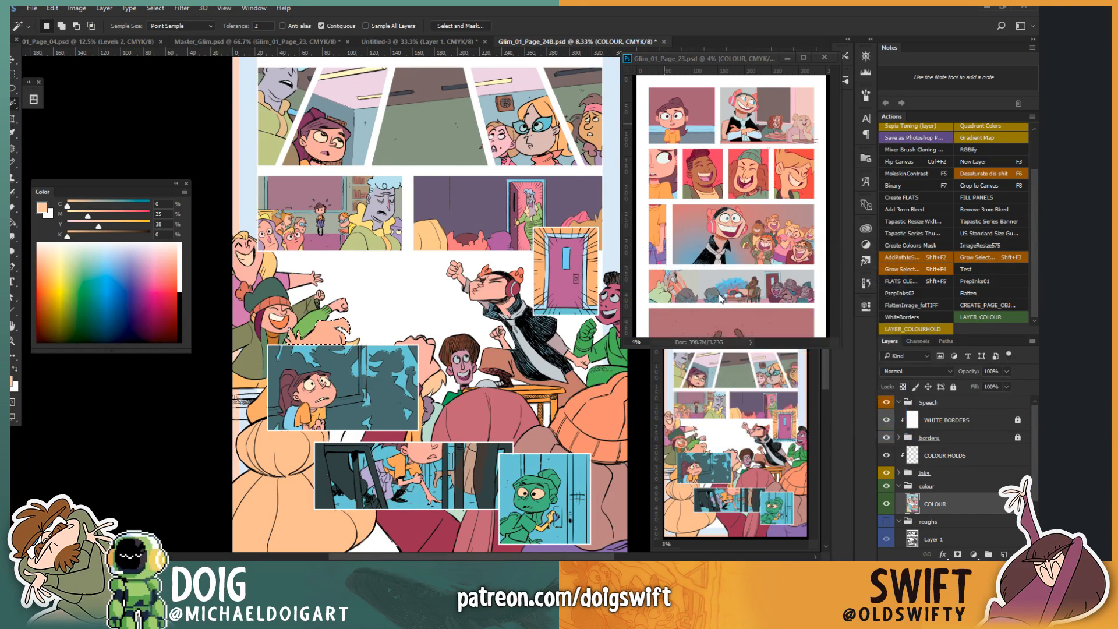
Step: Lasso the stump beneath the large peach bulb shape at the page's lower edge and fill it with pink, C 4, M 69, Y 0, K 0
left_click_drag(429, 426, 370, 341)
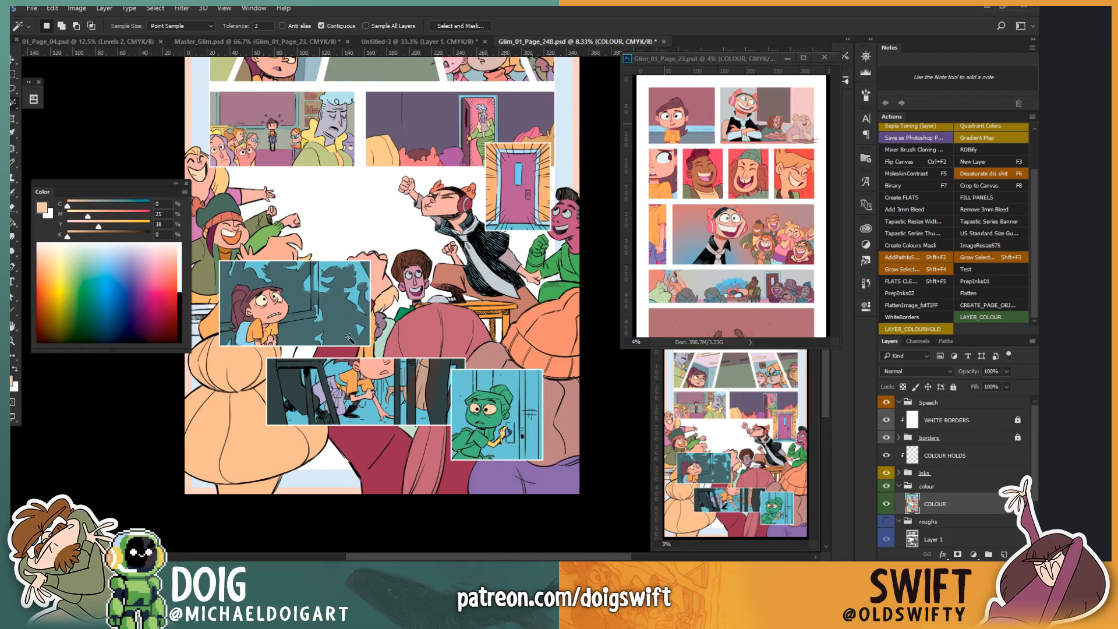
left_click_drag(241, 383, 357, 348)
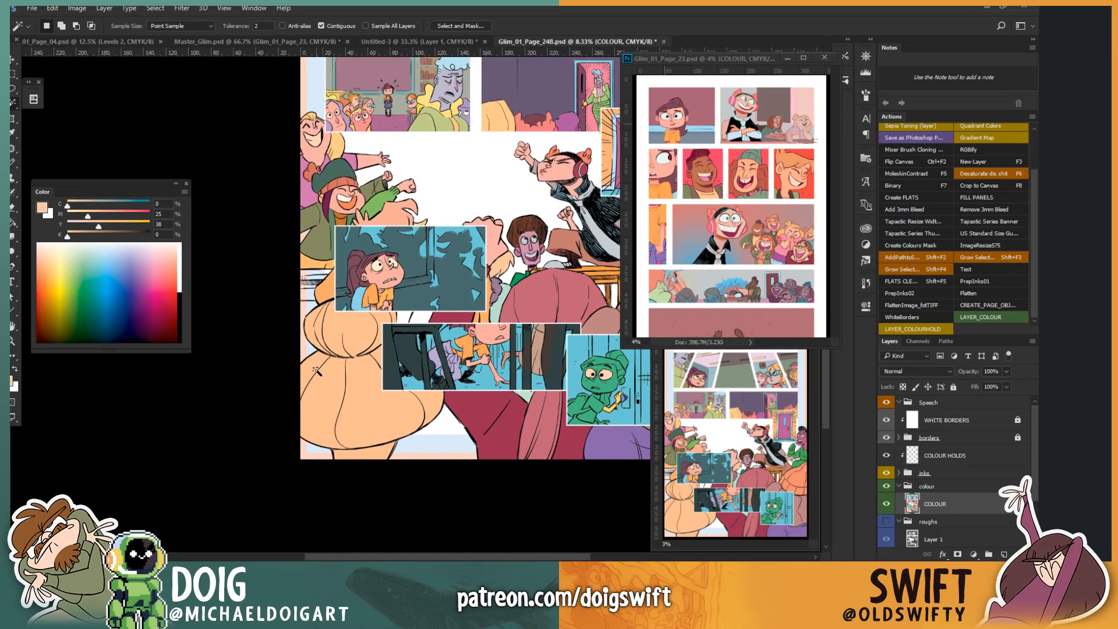
key("ctrl+plus")
key("ctrl+plus")
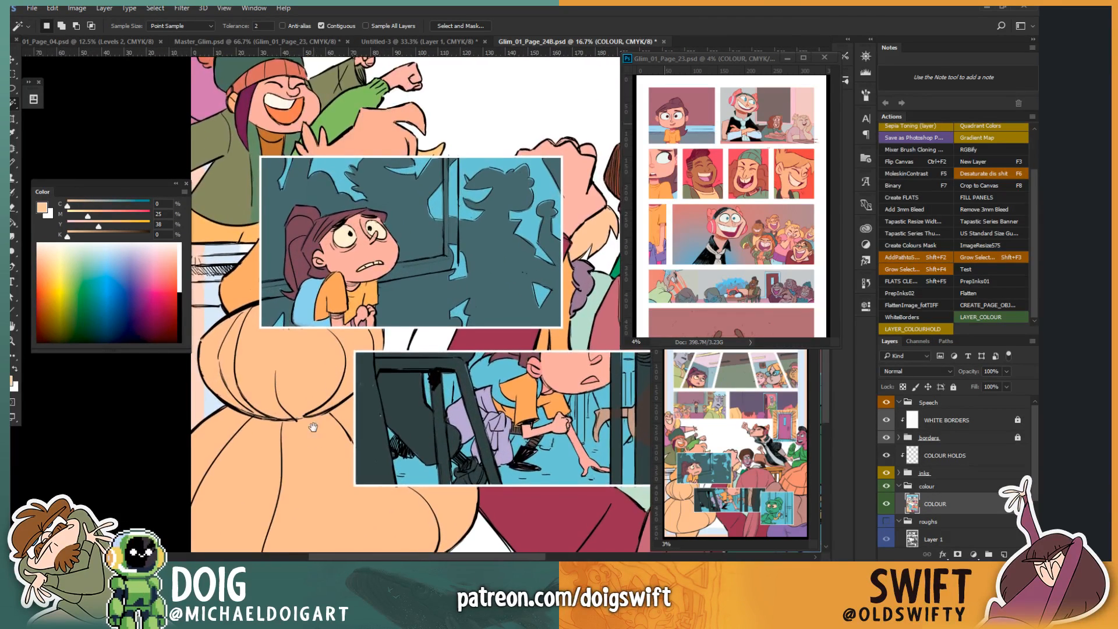
mouse_move(315, 427)
left_mouse_down()
mouse_move(330, 347)
mouse_move(322, 318)
left_mouse_up()
key("l")
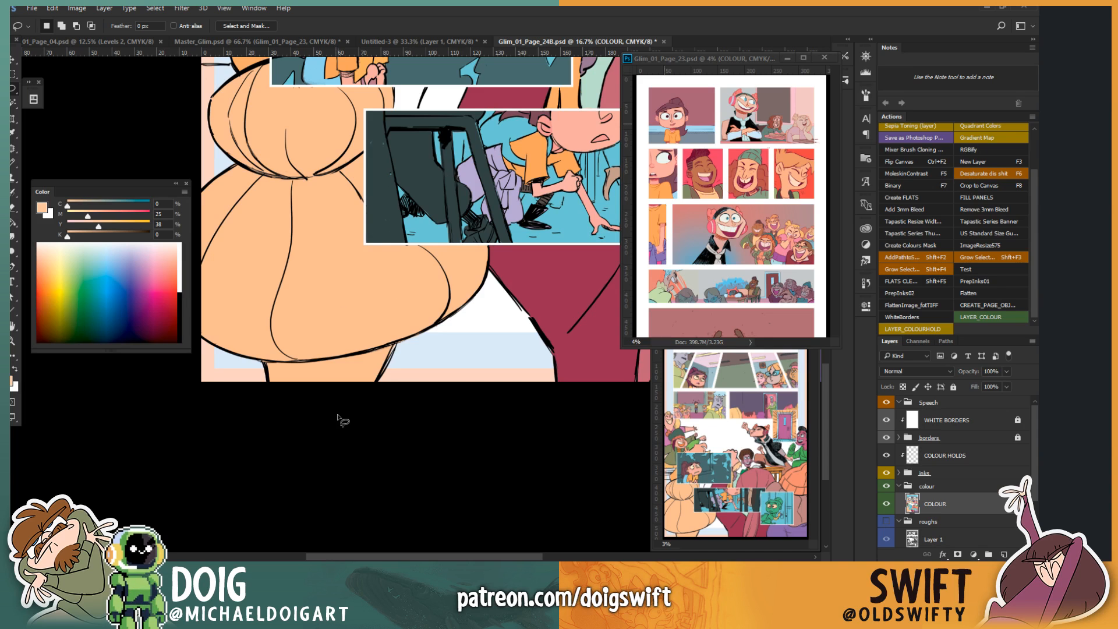
mouse_move(395, 344)
left_mouse_down()
mouse_move(357, 400)
mouse_move(269, 388)
mouse_move(264, 361)
mouse_move(393, 346)
left_mouse_up()
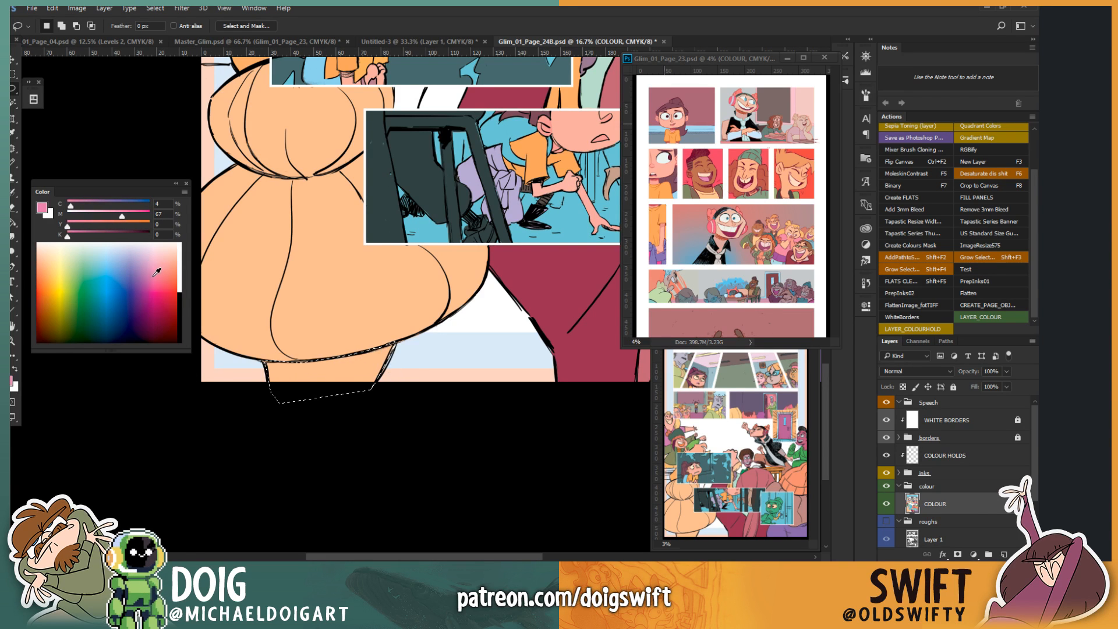
key("g")
left_click(356, 375)
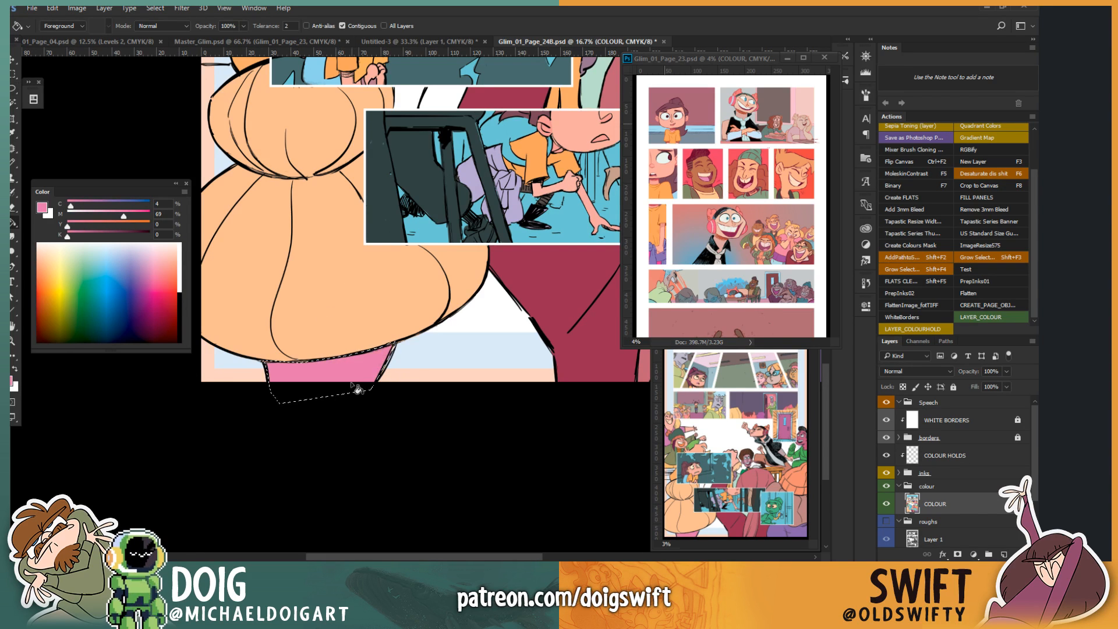
Step: Refill the stump beneath the peach bulb with dusty mauve, C 36, M 56, Y 24, K 0, and deselect
left_click(141, 265)
left_click(87, 225)
left_click_drag(97, 206, 97, 208)
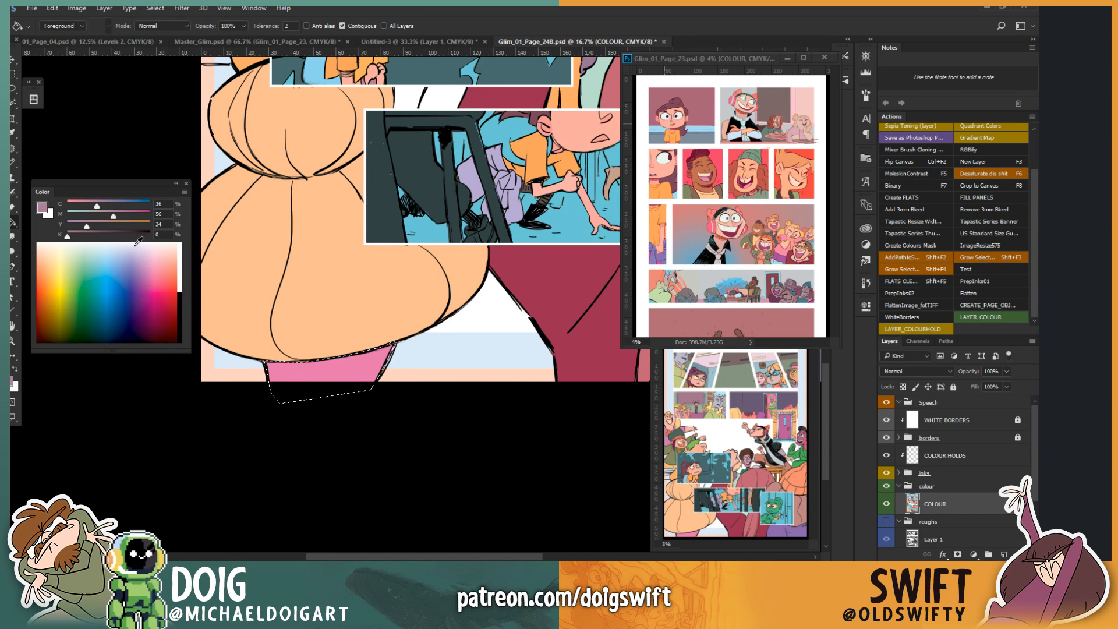
left_click(324, 370)
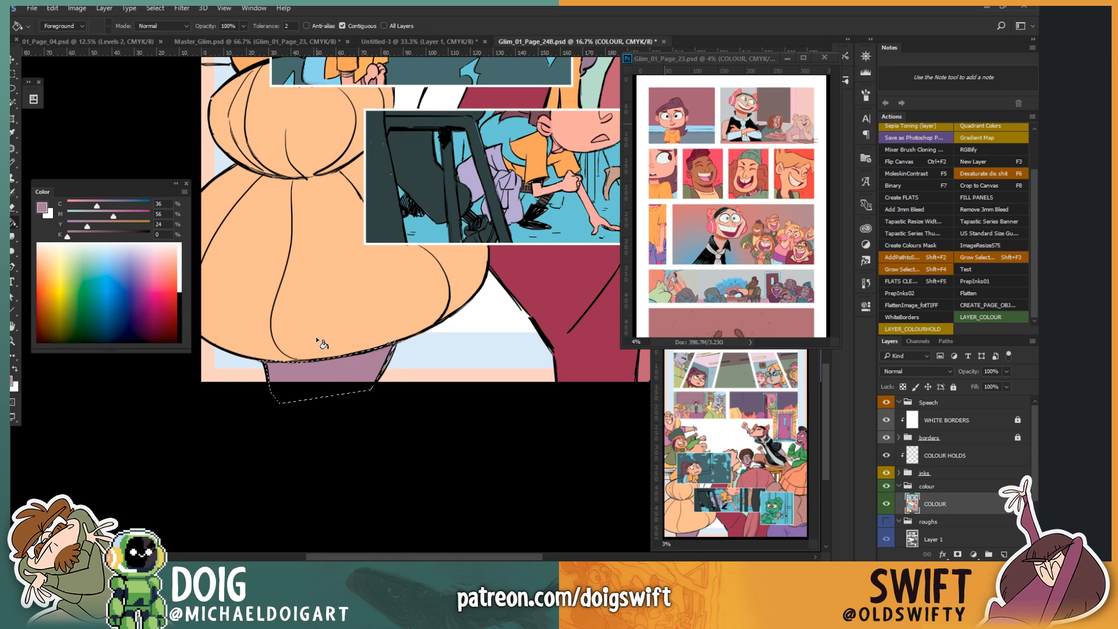
key("ctrl+d")
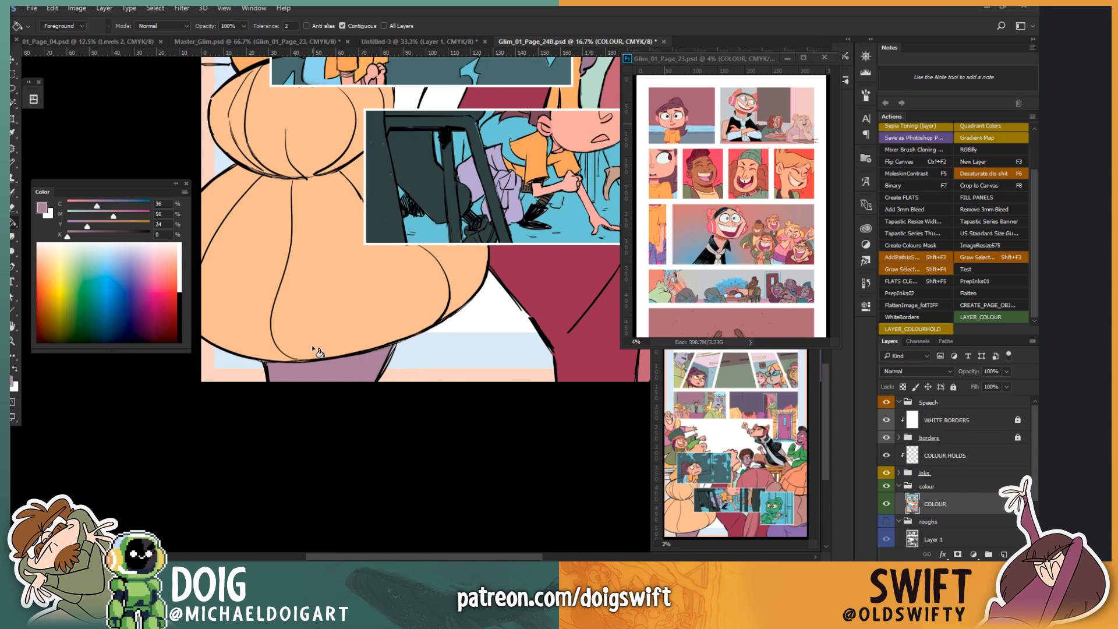
Step: Review the whole page and enlarge the Glim_01_Page_23 reference window to reveal its last panel
key("ctrl+minus")
key("ctrl+minus")
key("ctrl+minus")
key("ctrl+minus")
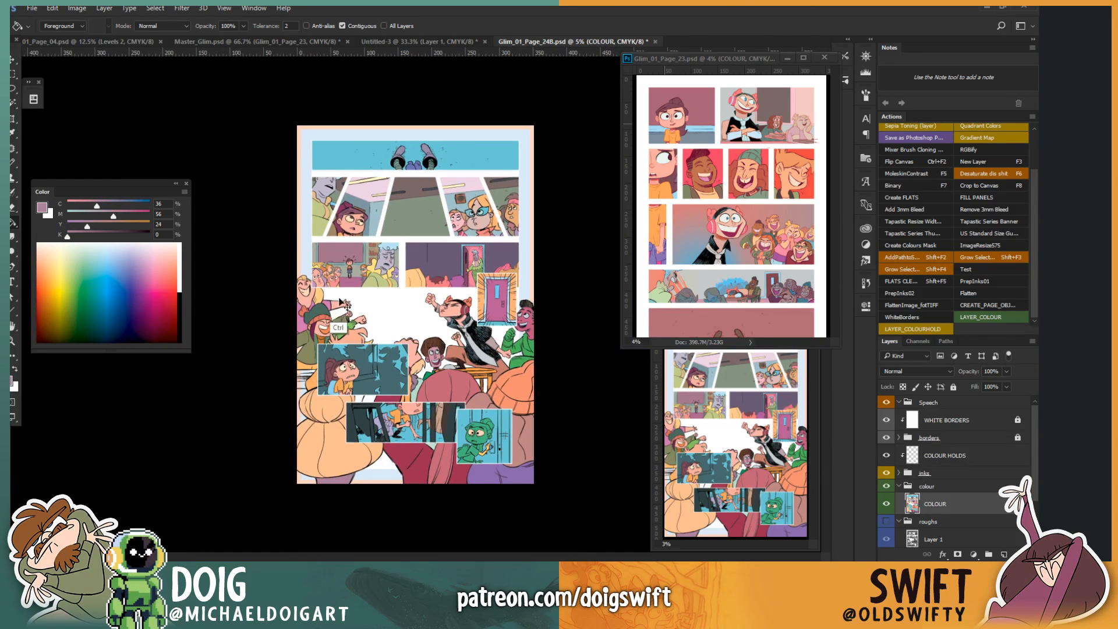
key("ctrl+equal")
key("ctrl+equal")
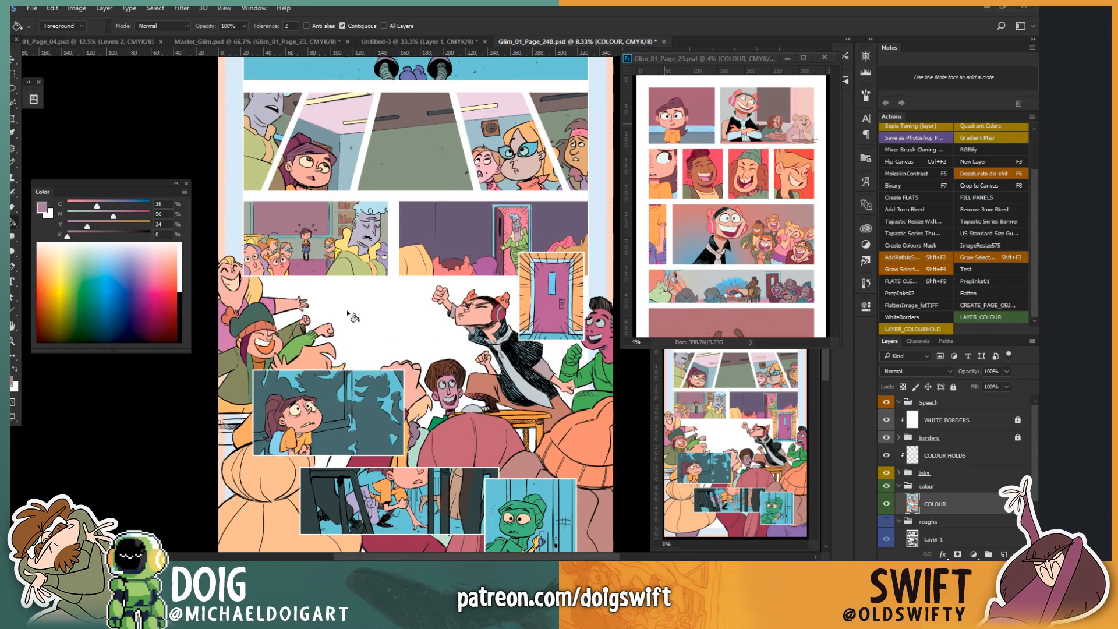
left_click_drag(433, 288, 367, 405)
left_click_drag(380, 359, 391, 314)
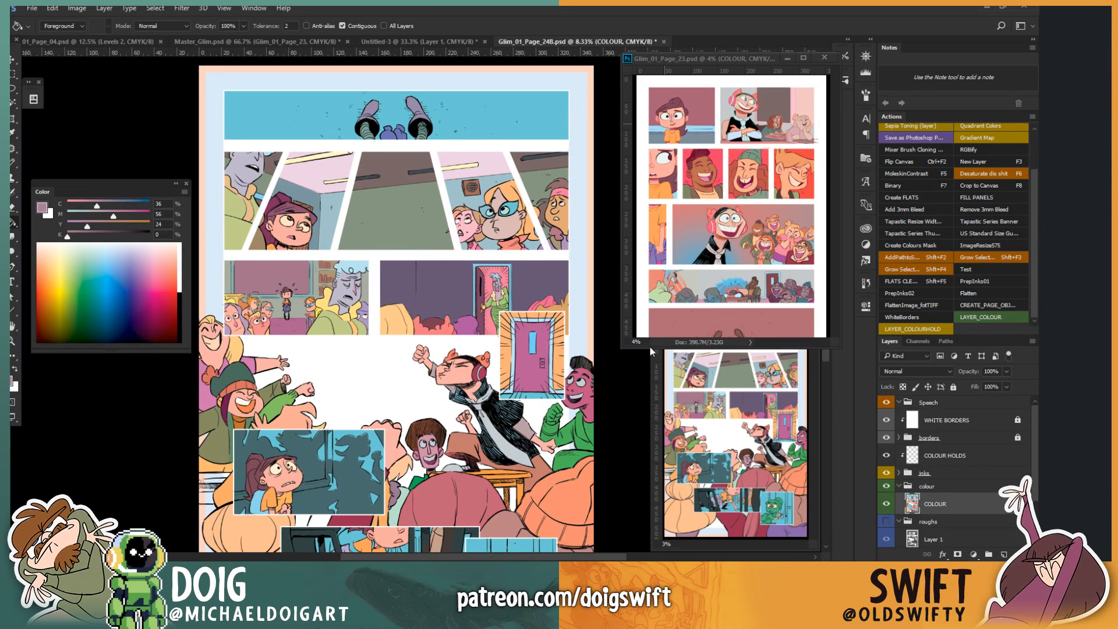
left_click_drag(651, 349, 649, 371)
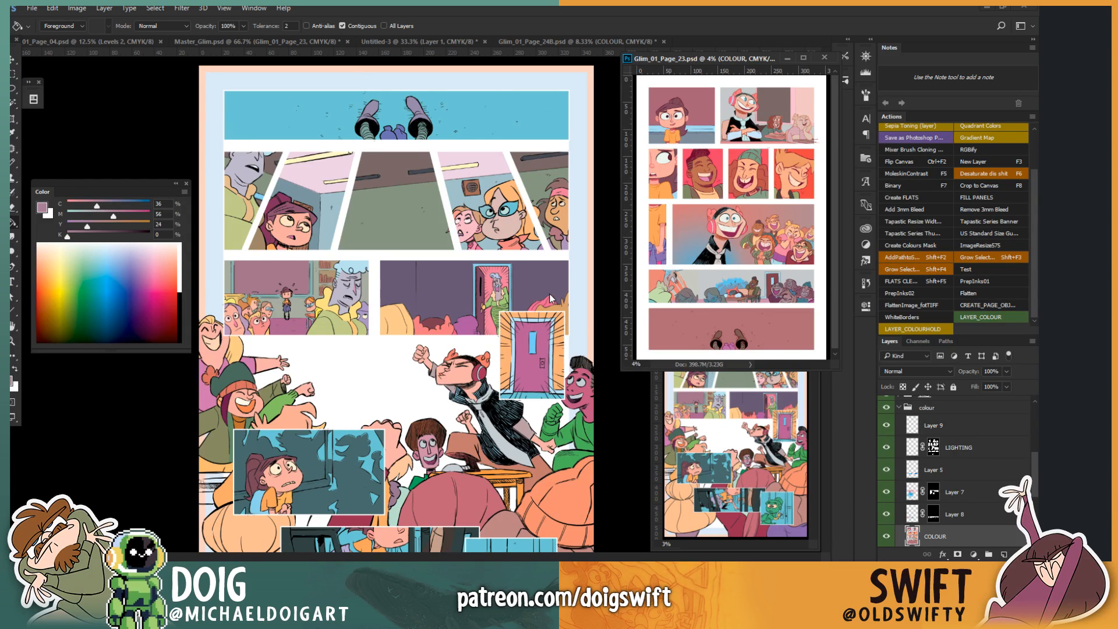
Step: Lasso the green girl's head in the door inset panel, fill it with mauve, C 36, M 56, Y 24, K 0, and deselect
left_click_drag(507, 530, 393, 312)
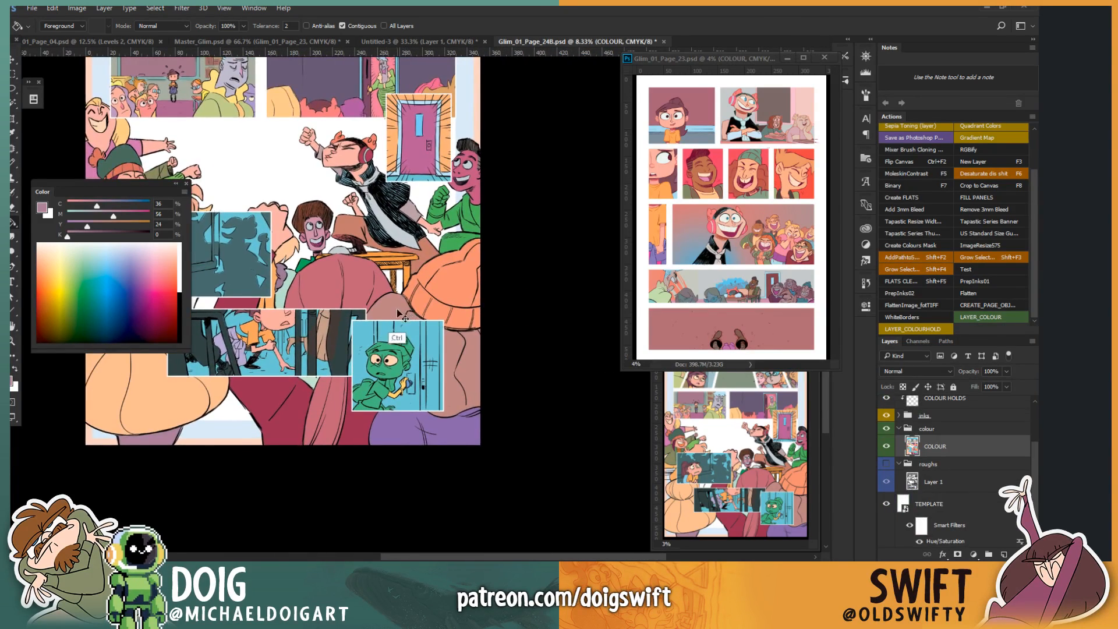
key("ctrl+plus")
key("ctrl+plus")
key("ctrl+plus")
key("ctrl+plus")
key("ctrl+plus")
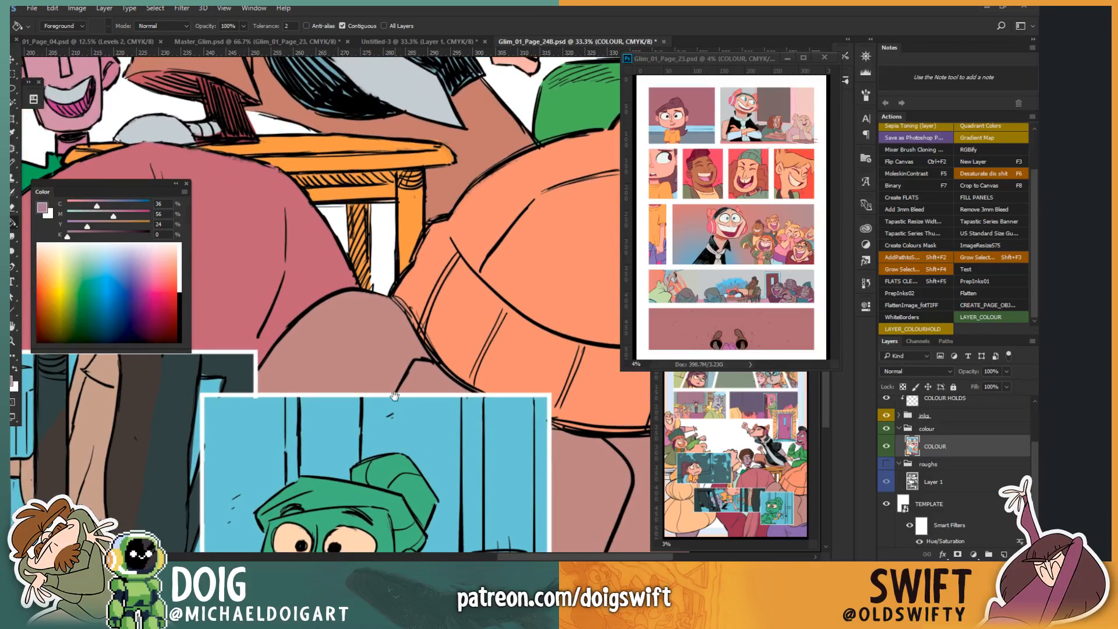
left_click_drag(405, 391, 429, 337)
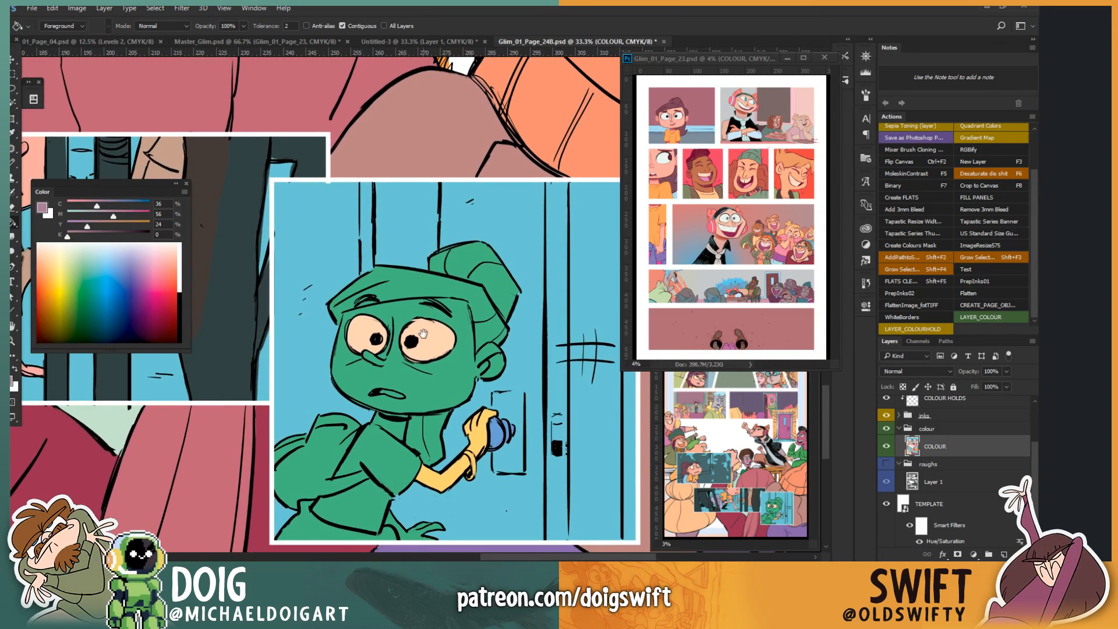
key("l")
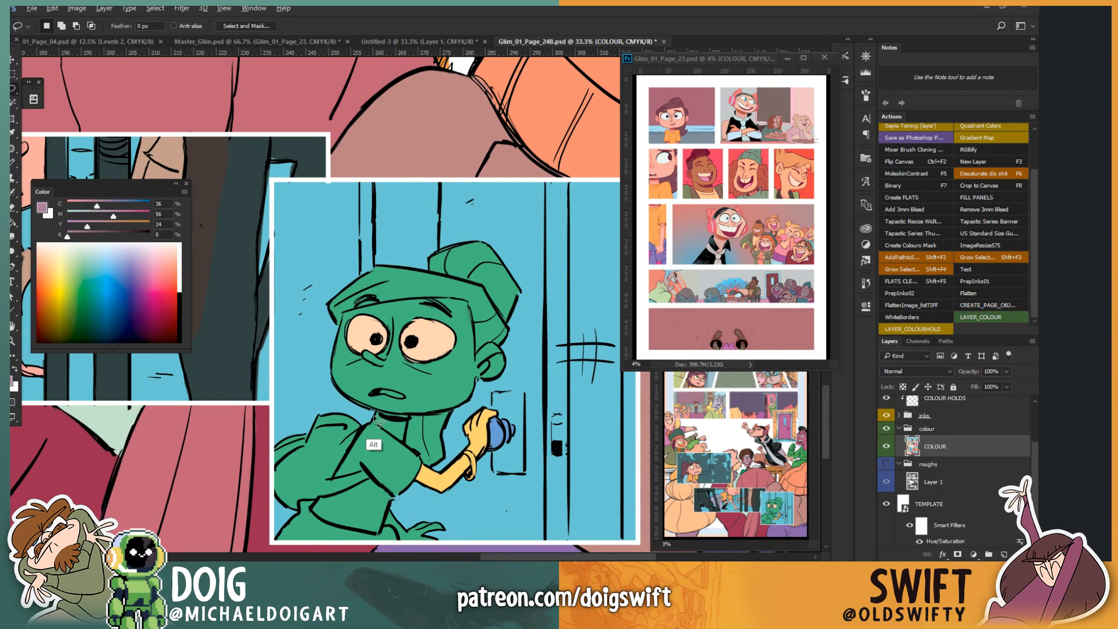
mouse_move(395, 421)
left_mouse_down()
mouse_move(493, 395)
mouse_move(543, 308)
mouse_move(516, 212)
mouse_move(326, 241)
mouse_move(316, 345)
mouse_move(327, 394)
mouse_move(379, 409)
left_mouse_up()
key("g")
left_click(445, 402)
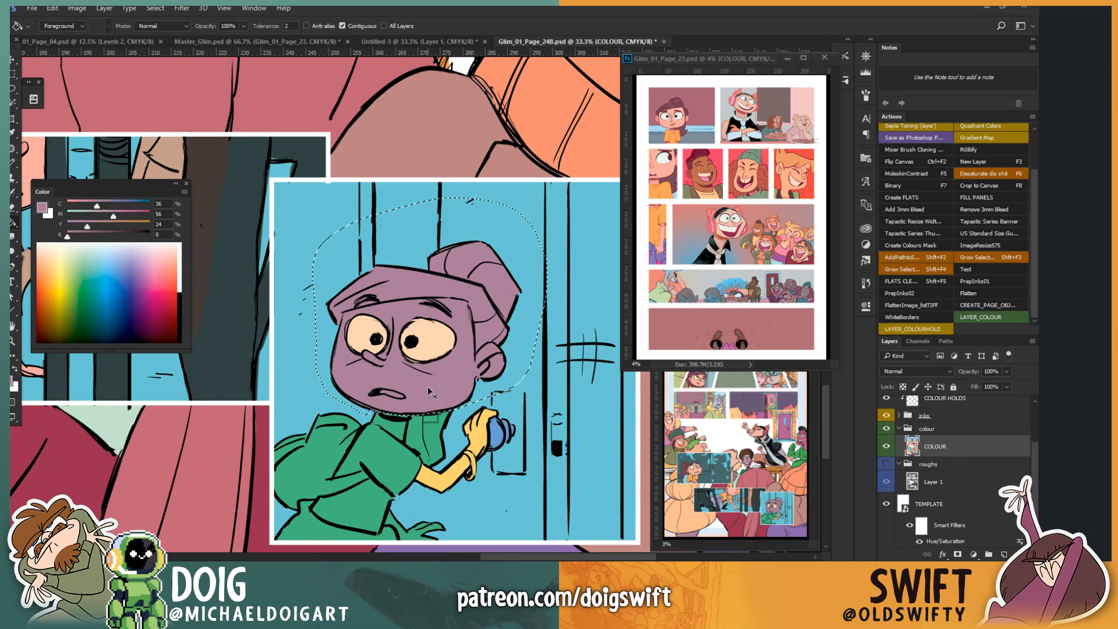
key("ctrl+d")
Step: Sample the girl's skin pink, C 0, M 38, Y 30, K 0, from page 23, fill the lassoed face and ear with it, and deselect
key("l")
key("i")
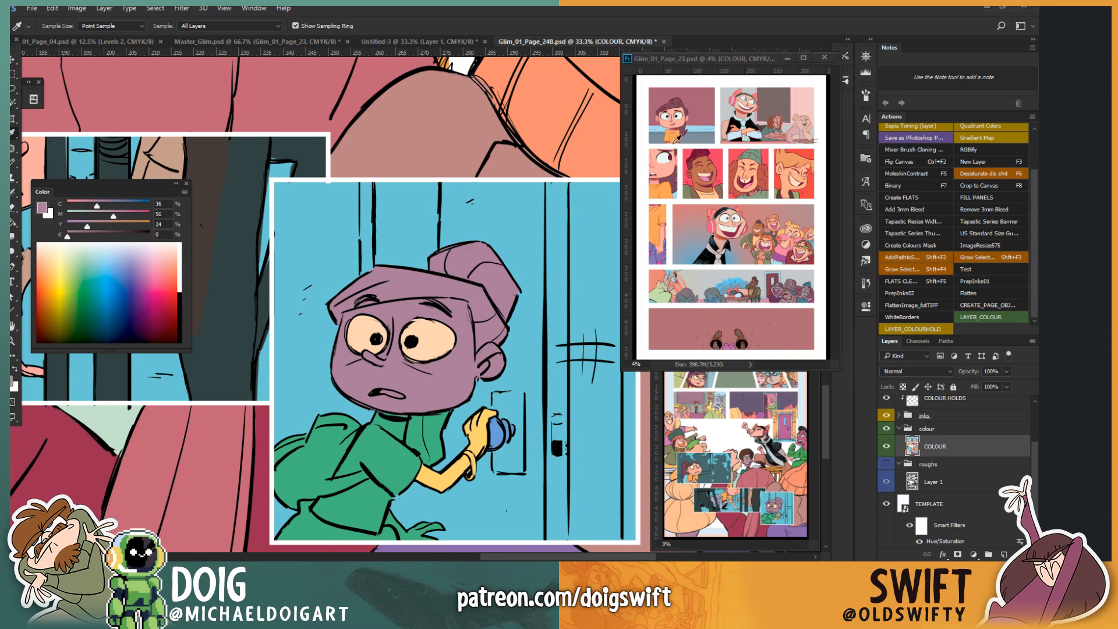
left_click(666, 123)
key("l")
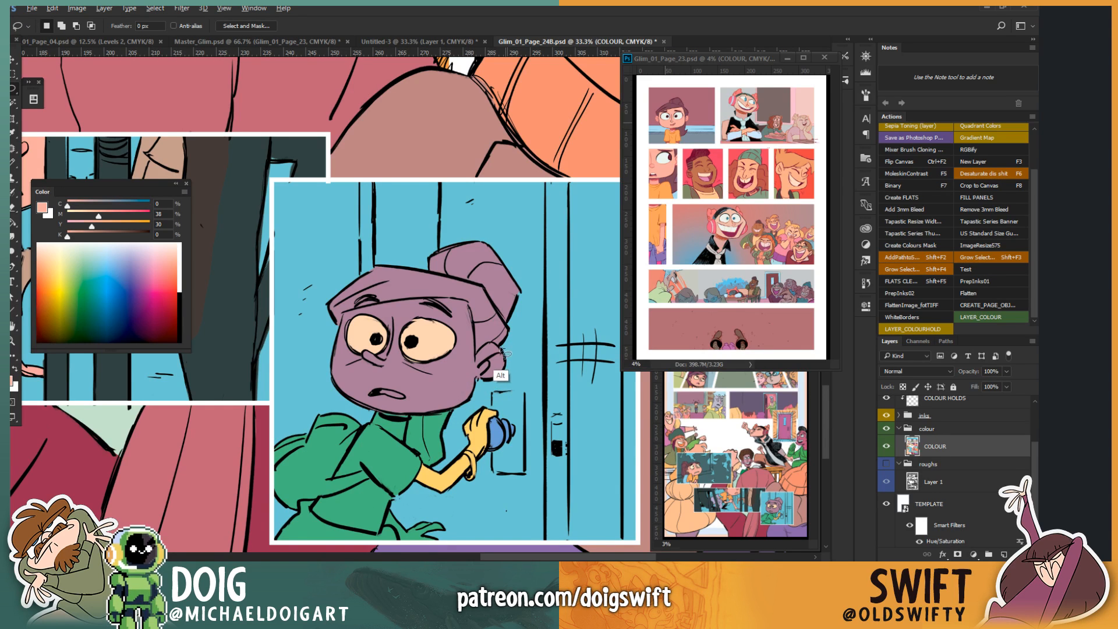
mouse_move(505, 351)
left_mouse_down()
mouse_move(476, 351)
mouse_move(468, 302)
mouse_move(427, 296)
mouse_move(437, 298)
mouse_move(343, 312)
mouse_move(322, 340)
mouse_move(316, 279)
mouse_move(303, 321)
mouse_move(332, 402)
mouse_move(365, 427)
mouse_move(437, 423)
mouse_move(517, 383)
mouse_move(516, 348)
mouse_move(489, 345)
left_mouse_up()
key("g")
left_click(423, 379)
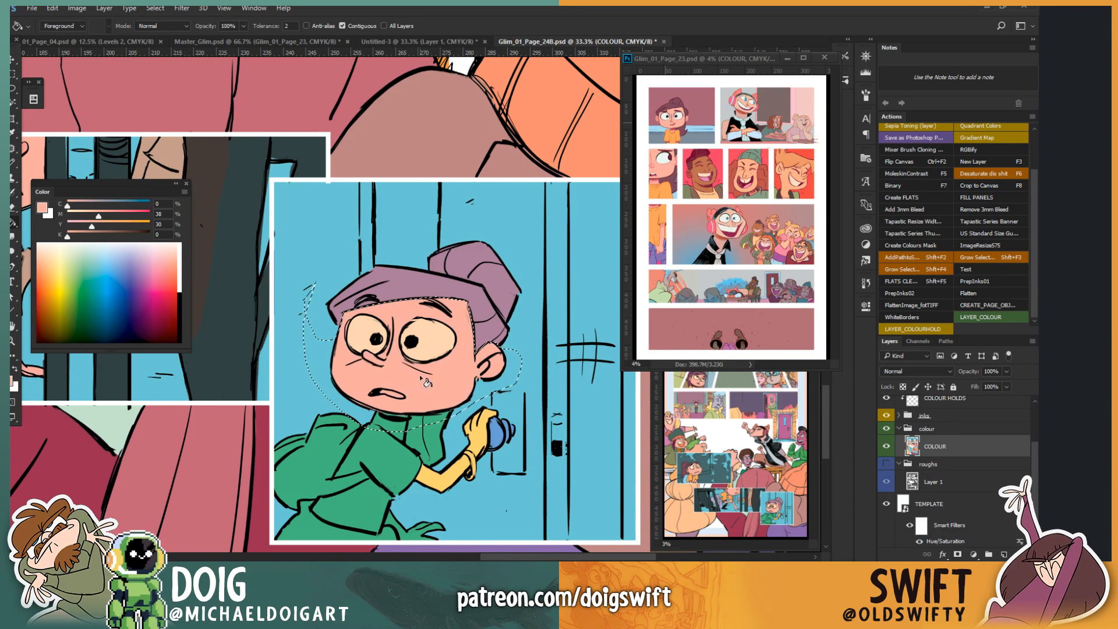
key("ctrl+d")
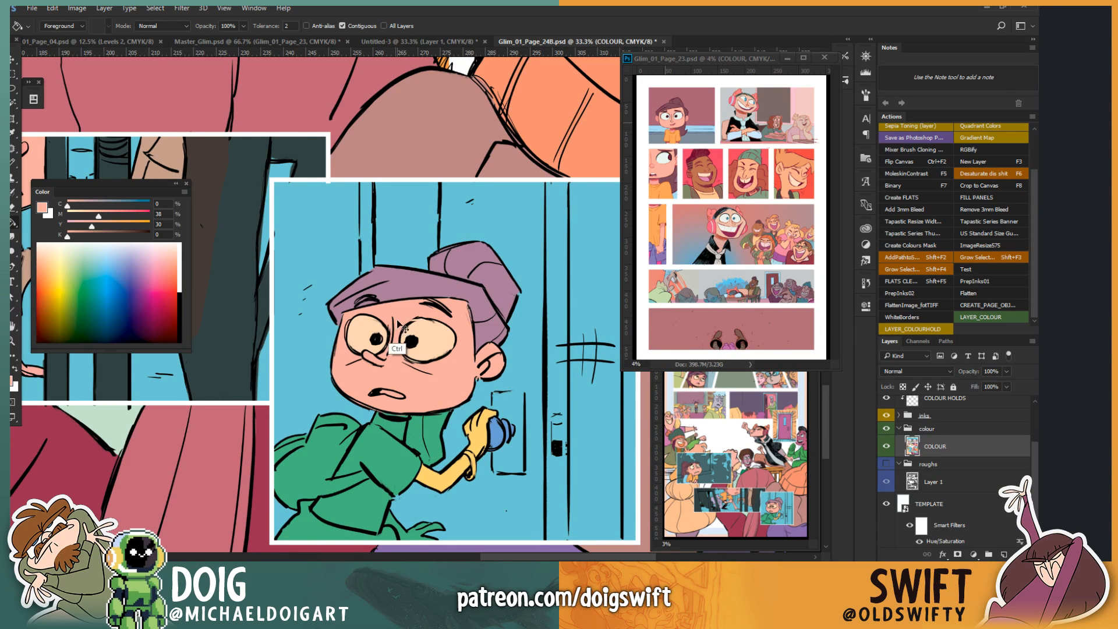
Step: Lasso the girl's green neck, fill it with a deeper skin pink, C 0, M 45, Y 30, K 0, and deselect
key("ctrl+minus")
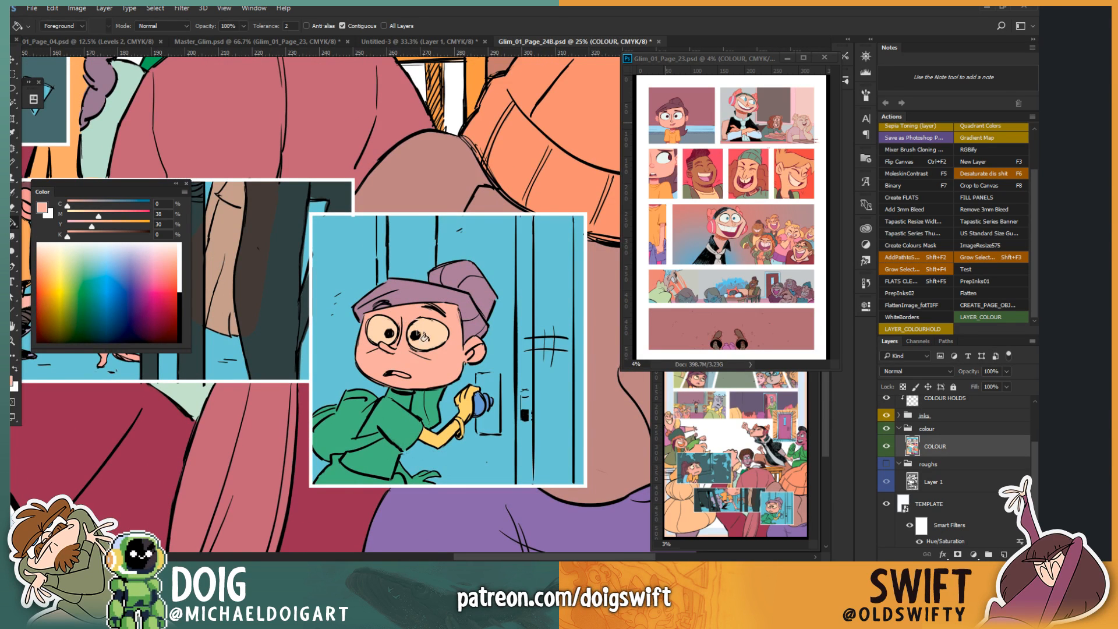
key("i")
key("l")
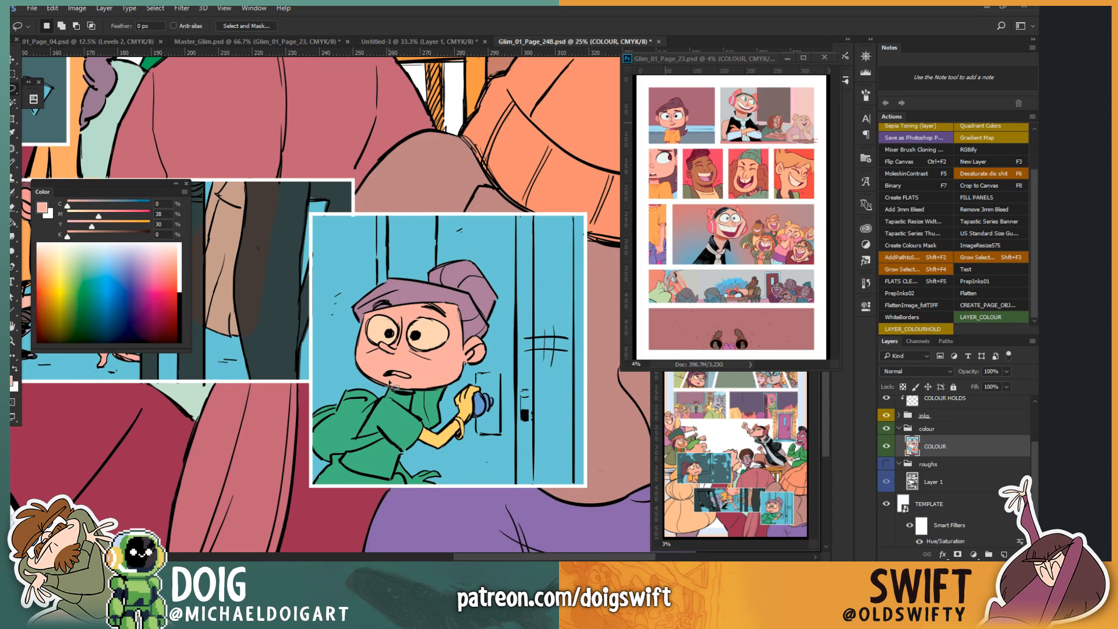
scroll(390, 372, "up", 3)
scroll(390, 366, "down", 3)
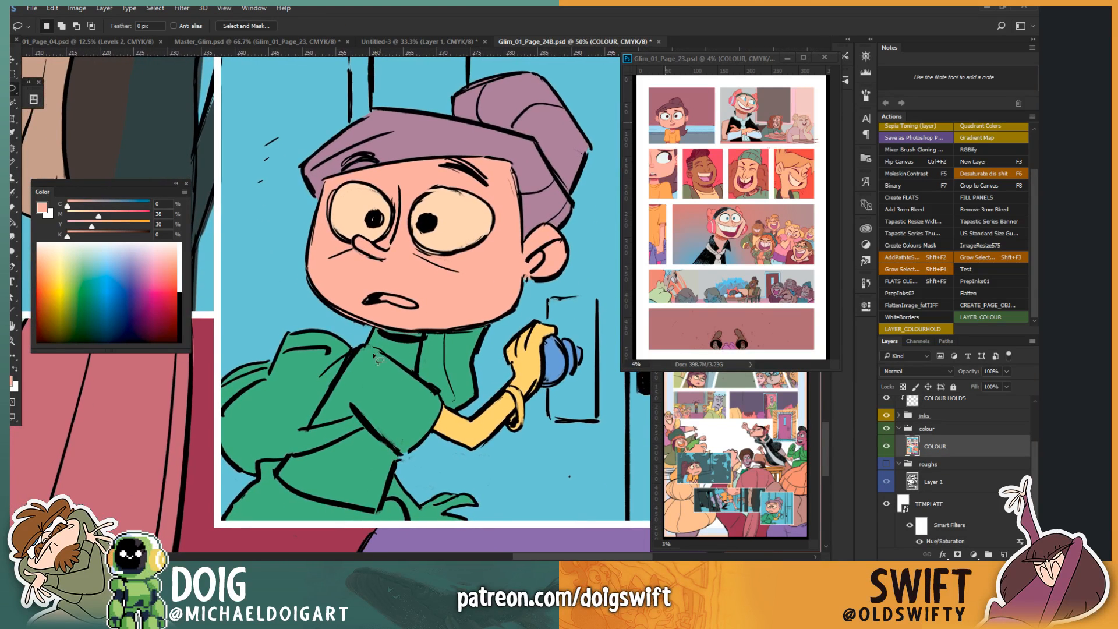
left_click(425, 329, "alt")
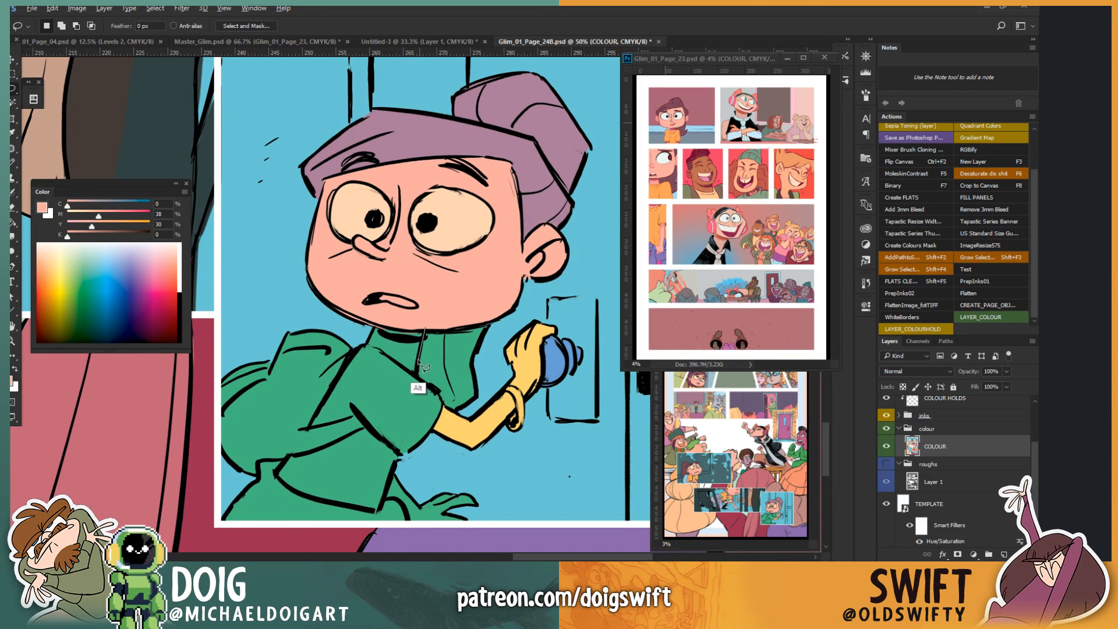
left_click(416, 374, "alt")
mouse_move(394, 367)
left_mouse_down()
mouse_move(361, 340)
mouse_move(365, 329)
mouse_move(391, 315)
mouse_move(430, 319)
left_mouse_up()
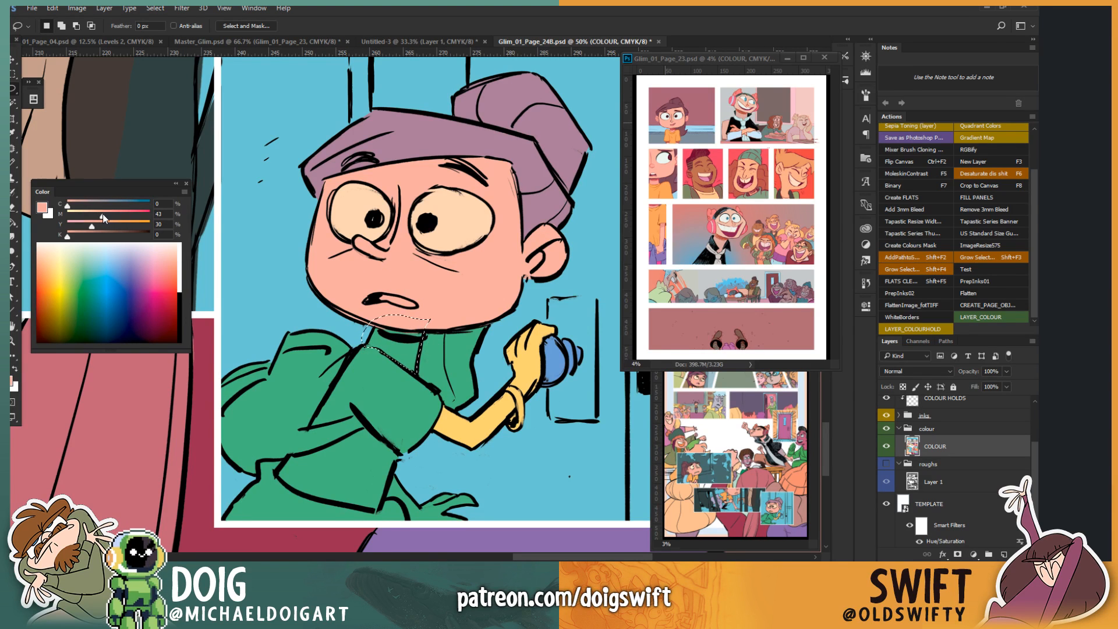
left_click_drag(102, 215, 105, 215)
key("g")
left_click(402, 354)
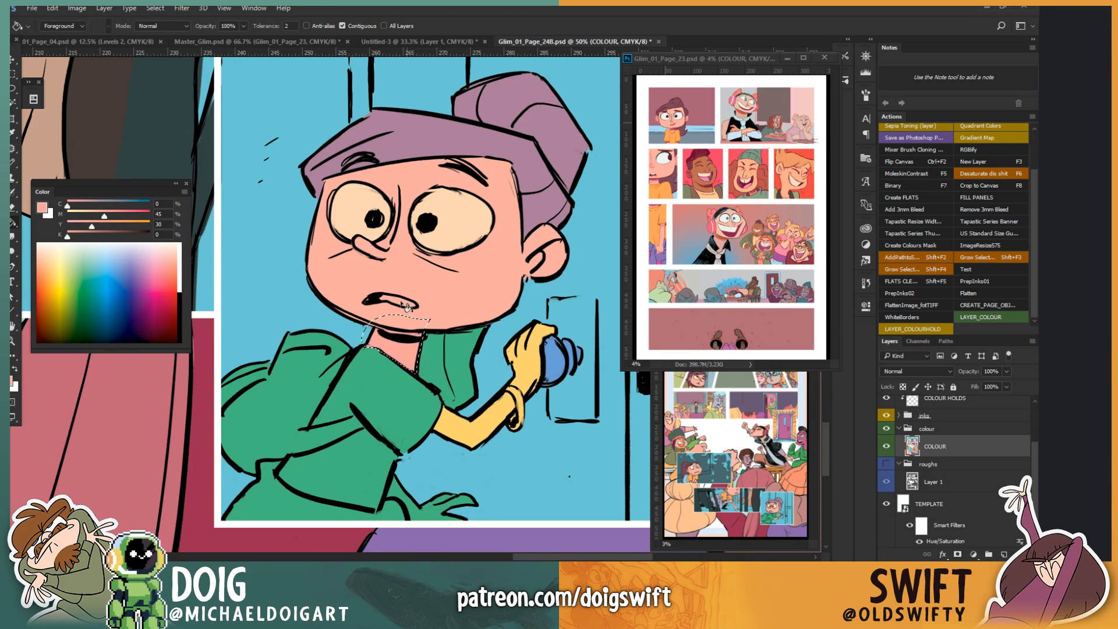
key("ctrl+d")
Step: Sample the girl's mauve hair, C 36, M 56, Y 24, K 0, fill the lassoed green hair hanging behind her neck, and deselect
key("l")
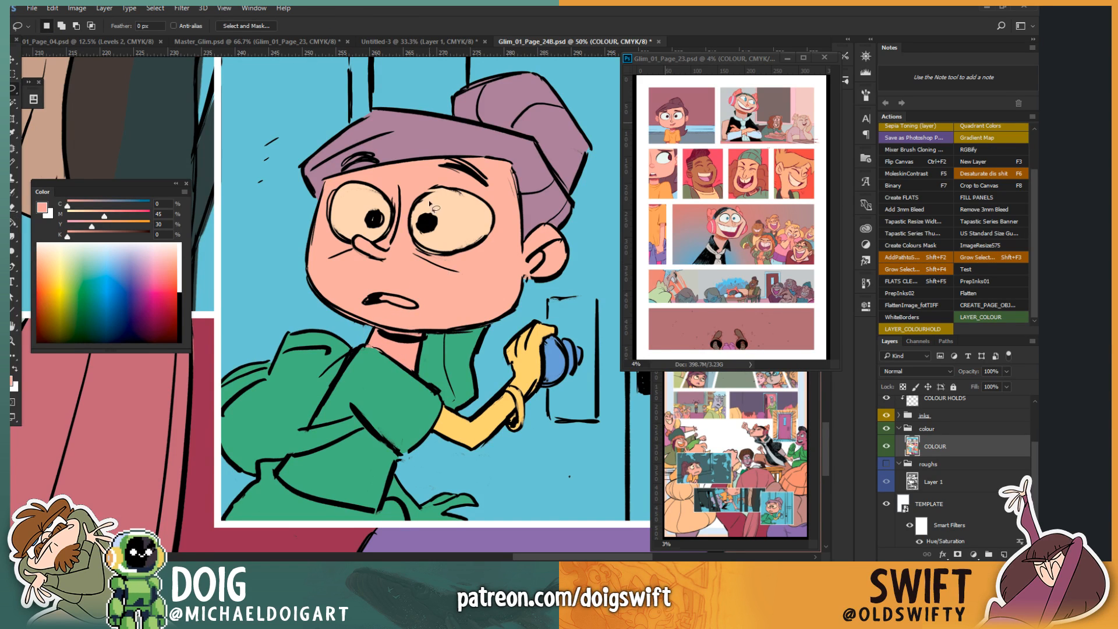
key("i")
left_click(536, 169)
key("l")
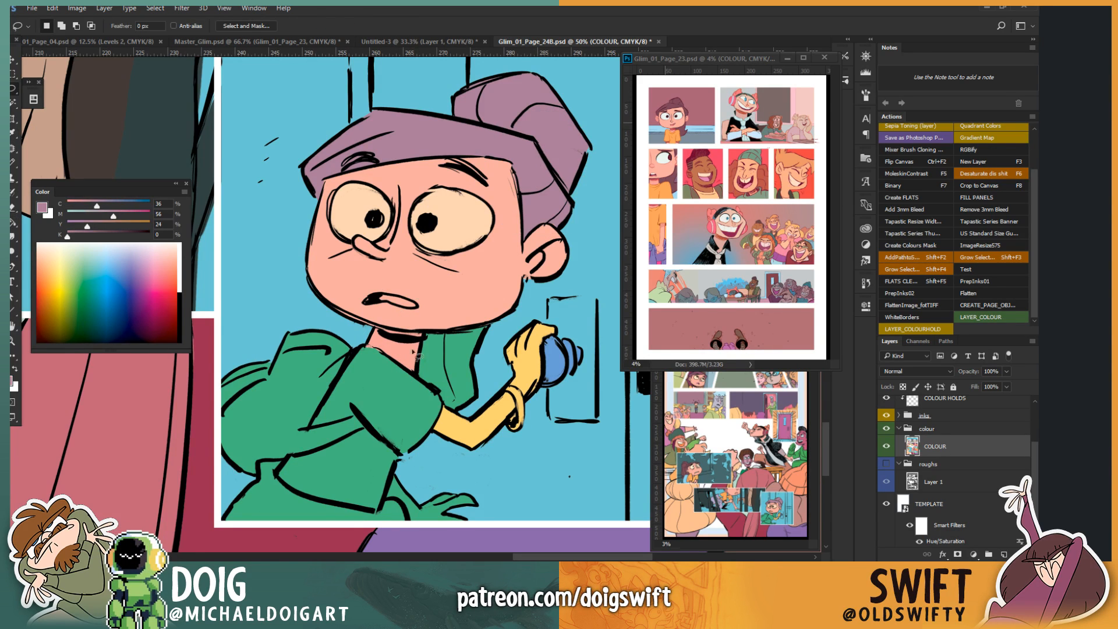
mouse_move(418, 370)
left_mouse_down()
mouse_move(450, 411)
mouse_move(477, 407)
mouse_move(496, 305)
mouse_move(415, 329)
mouse_move(415, 368)
left_mouse_up()
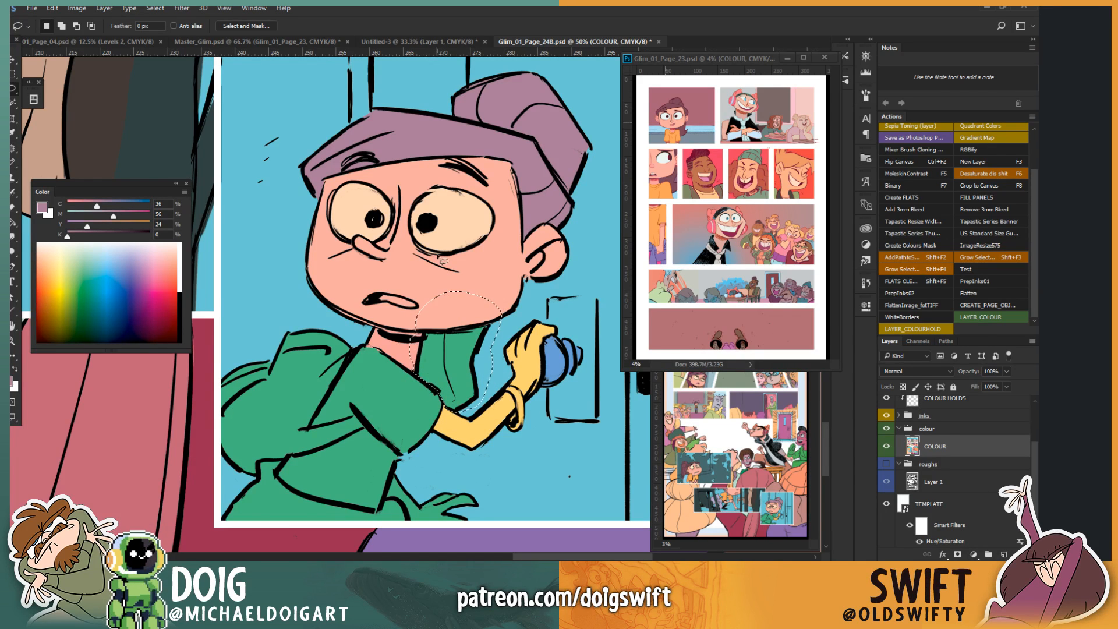
key("g")
left_click(432, 364)
key("ctrl+d")
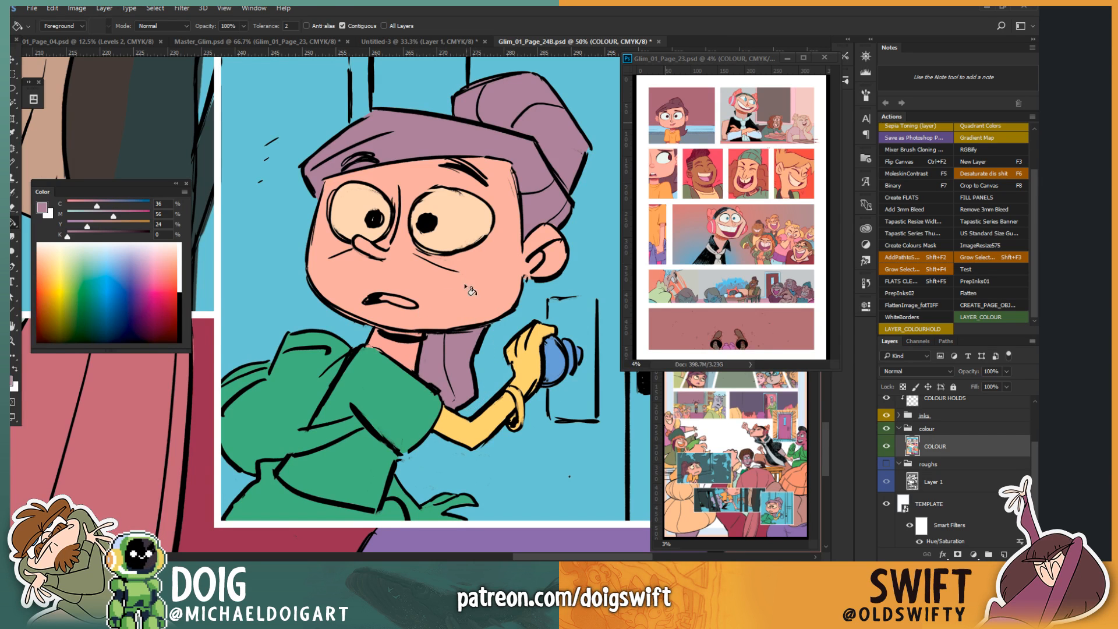
Step: Sample the girl's cheek pink, C 0, M 38, Y 30, K 0, and fill her yellow arm and hand at the doorknob with it
key("i")
left_click(463, 291)
key("g")
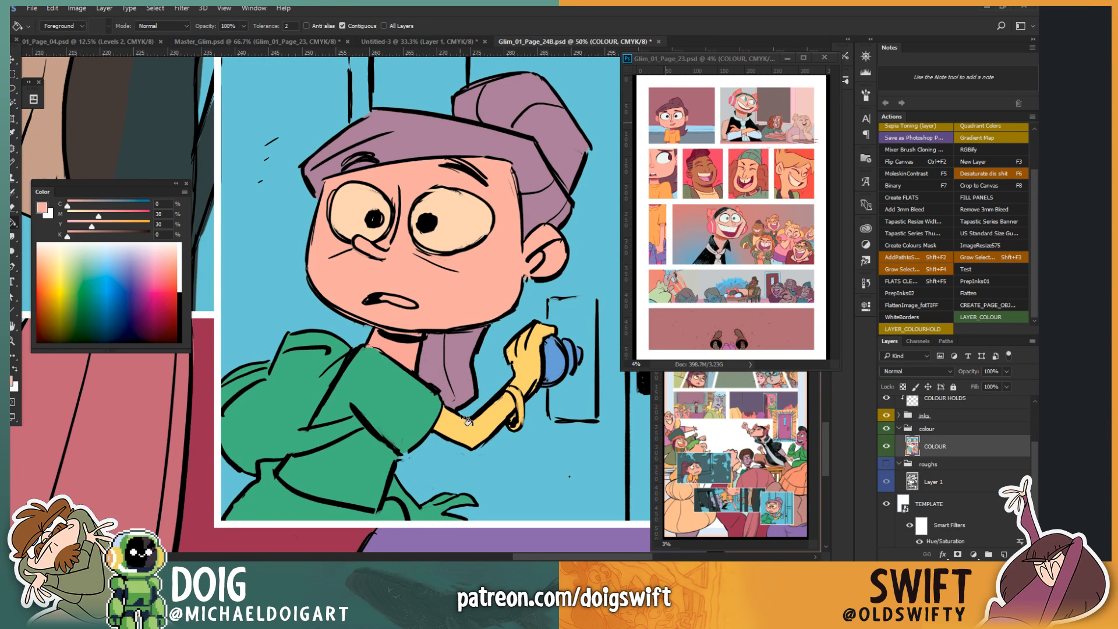
left_click(466, 435)
Step: Lasso the bracelet on the girl's raised wrist, fill it with pale green, C 31, M 0, Y 30, K 0, and deselect
scroll(411, 338, "right", 3)
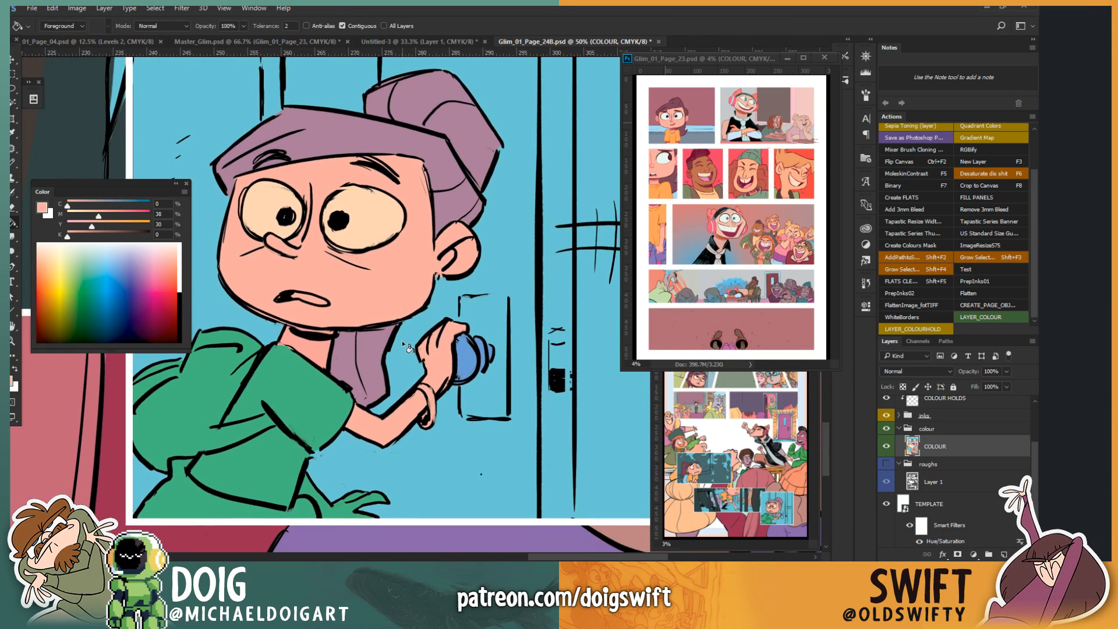
key("l")
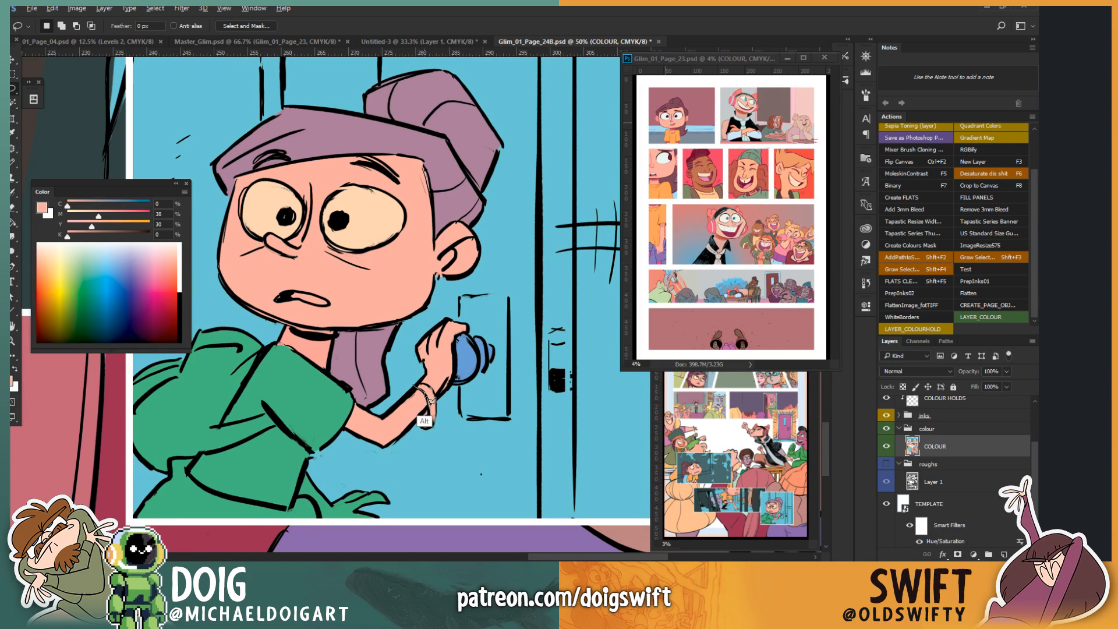
mouse_move(431, 399)
left_mouse_down()
mouse_move(421, 444)
mouse_move(437, 445)
mouse_move(444, 401)
mouse_move(430, 389)
mouse_move(419, 398)
left_mouse_up()
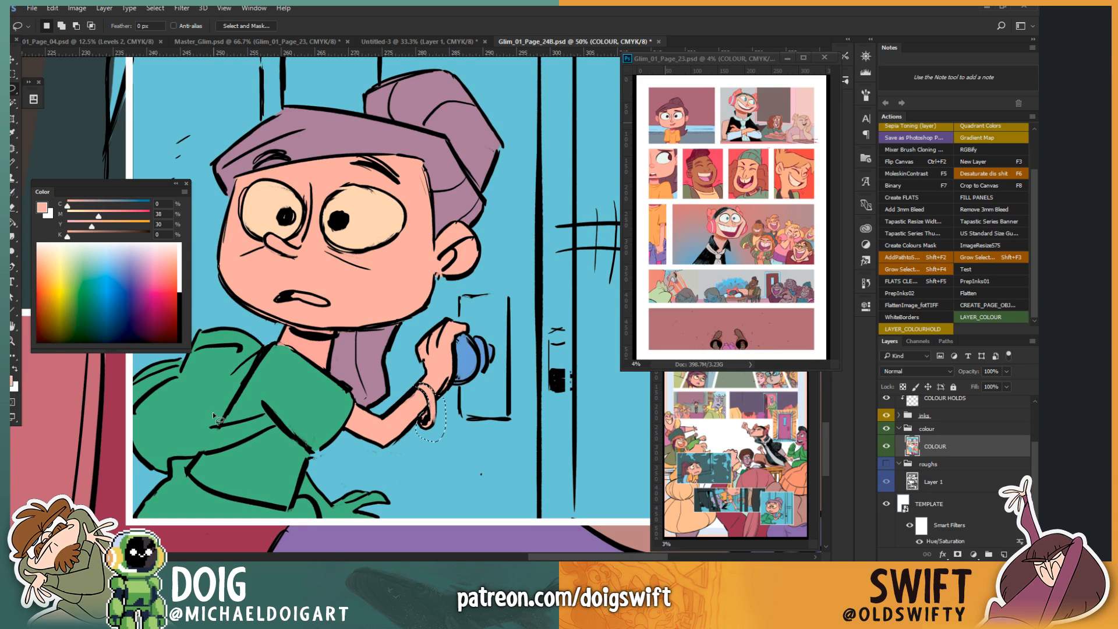
mouse_move(99, 216)
left_mouse_down()
mouse_move(66, 216)
mouse_move(91, 206)
left_mouse_up()
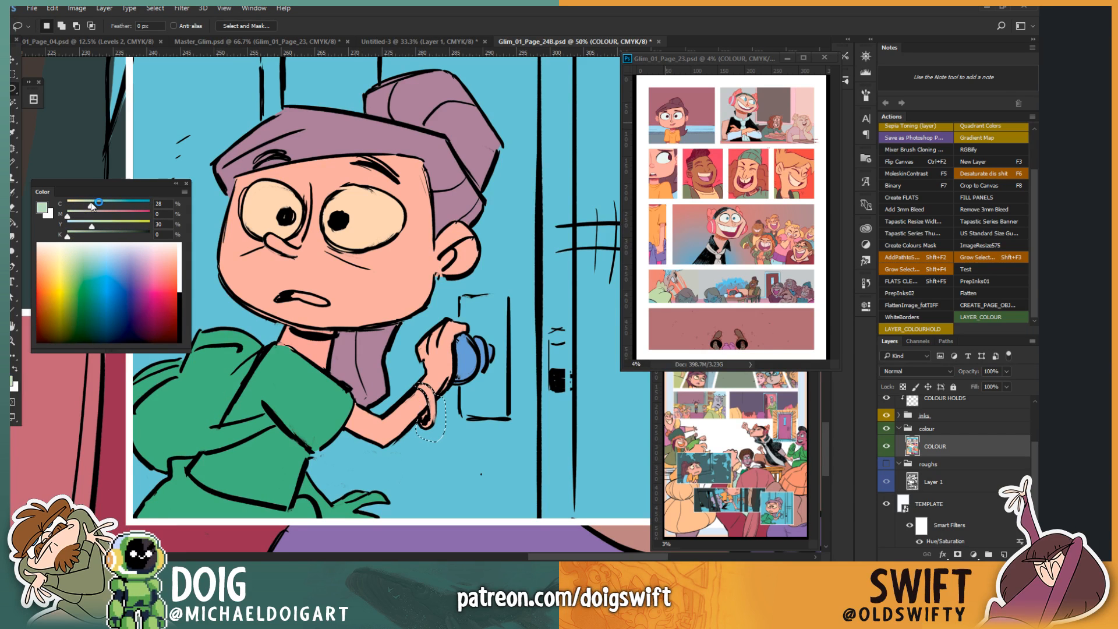
key("g")
left_click(428, 400)
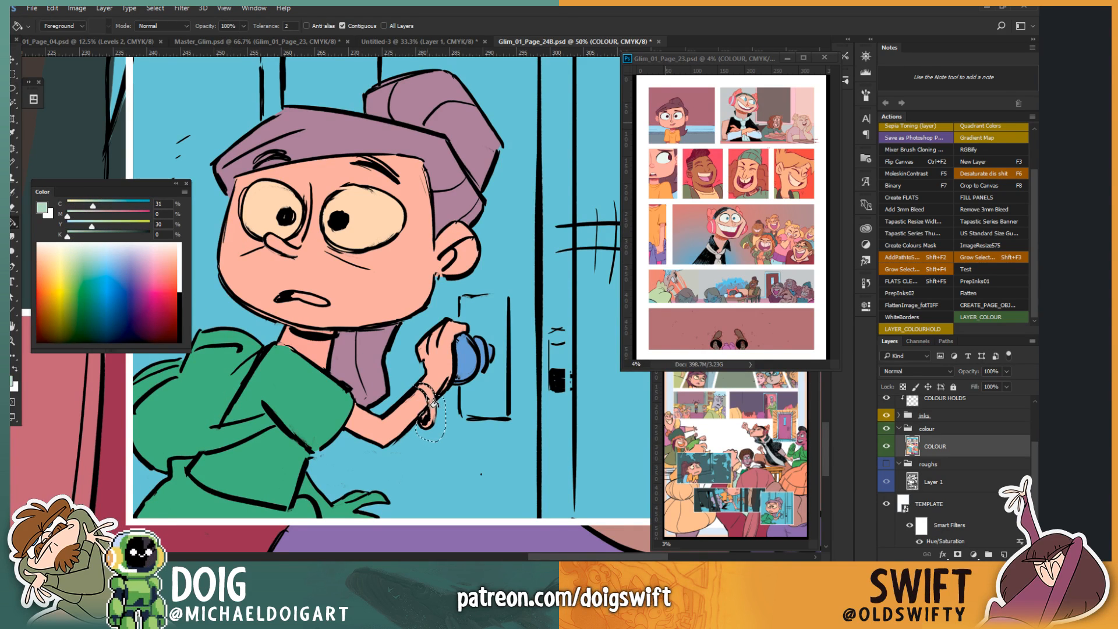
key("ctrl+d")
Step: Lasso the girl's lower green hand, fill it with her neck's deeper pink, C 0, M 45, Y 30, K 0, and deselect
left_click_drag(336, 417, 400, 369)
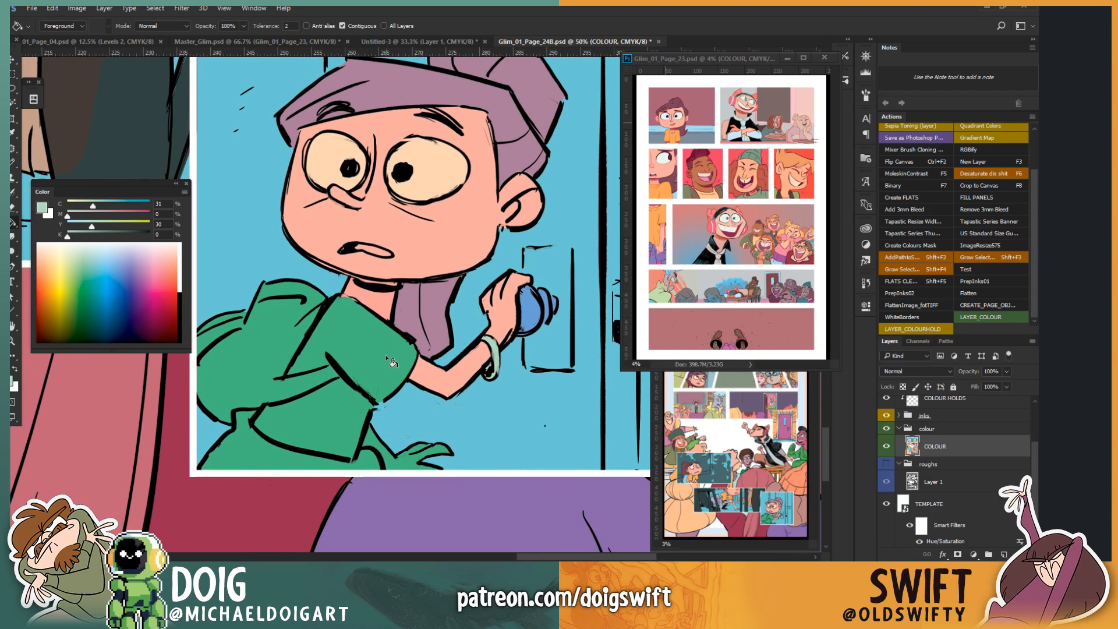
key("l")
mouse_move(376, 429)
left_mouse_down()
mouse_move(385, 479)
mouse_move(405, 479)
mouse_move(451, 478)
mouse_move(470, 447)
mouse_move(373, 415)
left_mouse_up()
key("g")
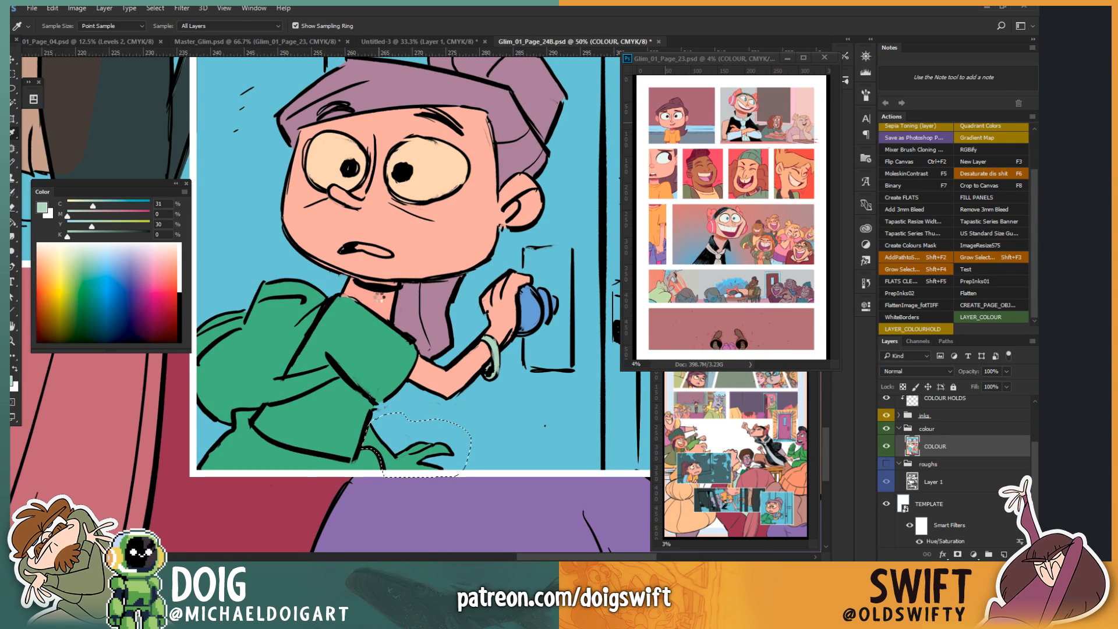
left_click(382, 257, "alt")
left_click(389, 463)
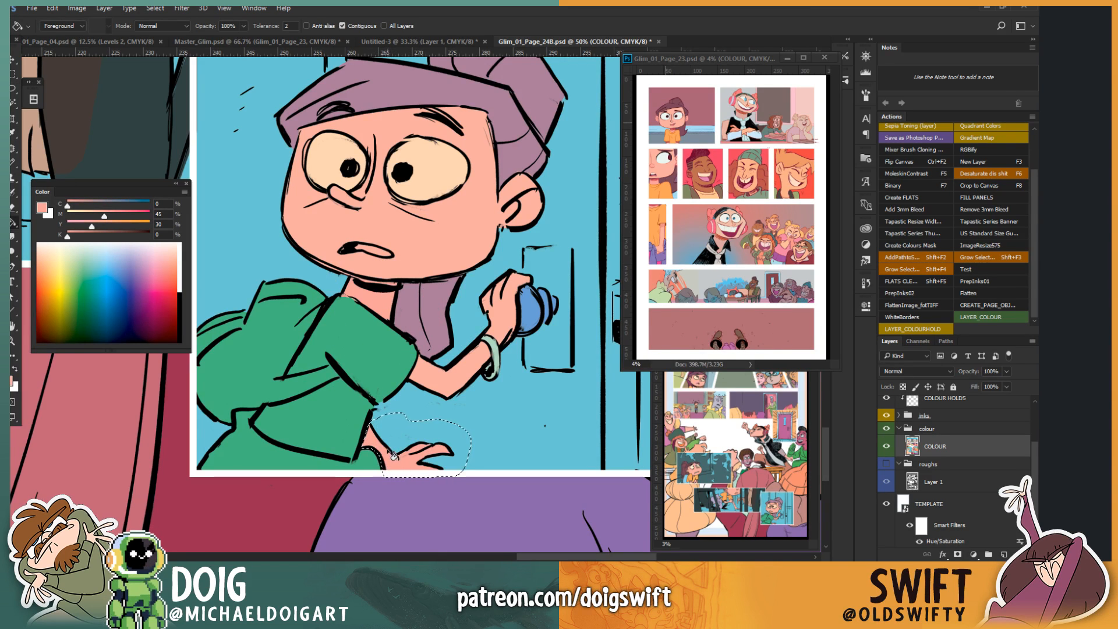
key("ctrl+d")
Step: Lasso the girl's green shirt and fill it with the orange, C 0, M 42, Y 72, K 0, sampled from page 23
key("l")
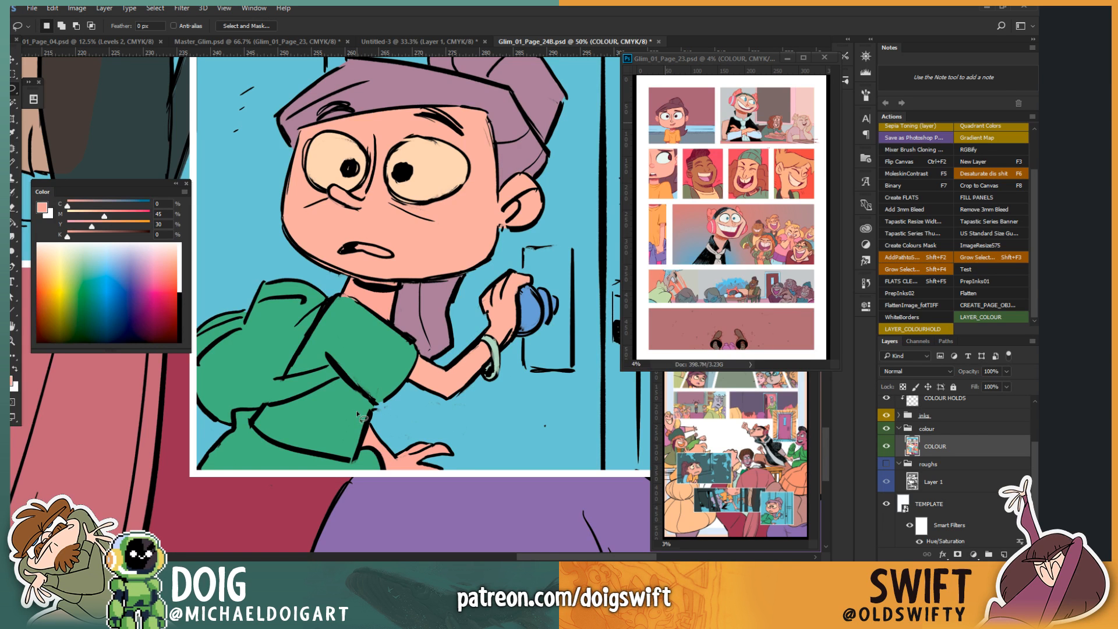
mouse_move(374, 431)
left_mouse_down()
mouse_move(387, 378)
mouse_move(456, 425)
left_mouse_up()
left_click_drag(383, 378, 345, 387)
mouse_move(379, 294)
left_mouse_down()
mouse_move(328, 380)
mouse_move(377, 366)
mouse_move(384, 379)
mouse_move(298, 427)
mouse_move(329, 451)
mouse_move(398, 460)
mouse_move(468, 389)
mouse_move(473, 232)
mouse_move(443, 335)
mouse_move(452, 406)
mouse_move(468, 330)
mouse_move(413, 289)
mouse_move(376, 292)
left_mouse_up()
key("i")
left_click(657, 193)
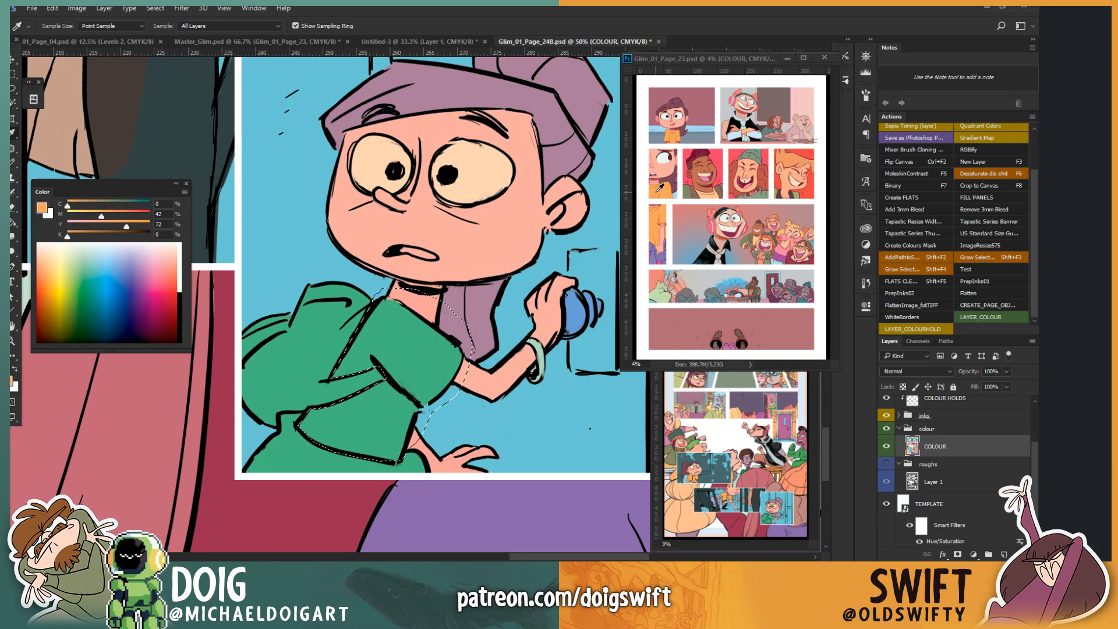
key("g")
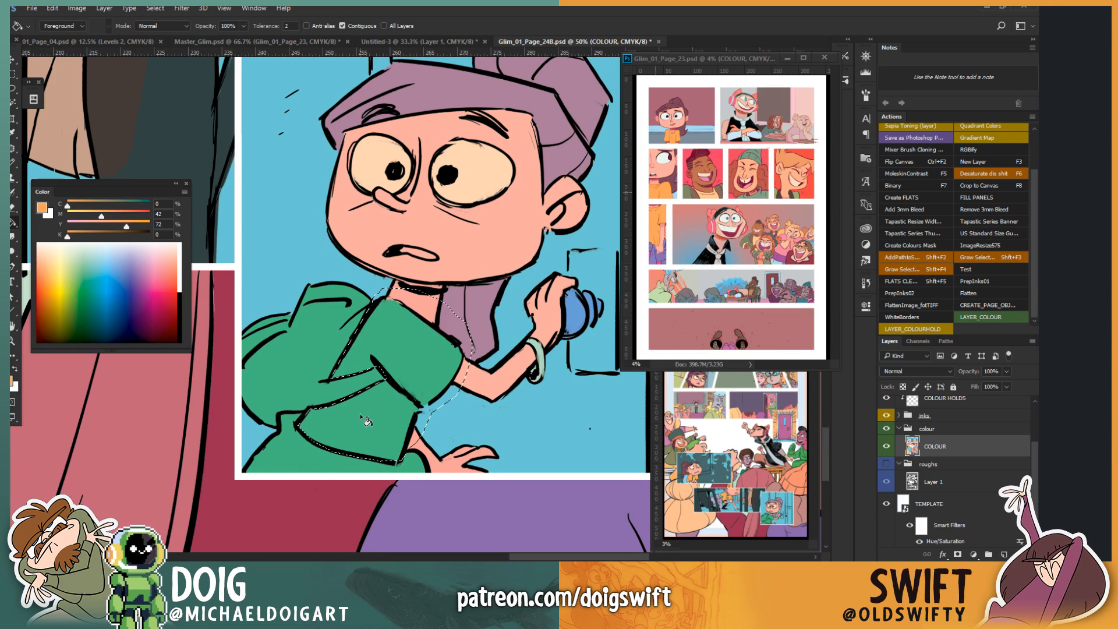
left_click(366, 420)
Step: Select the orange shirt areas, lower their saturation to -28 with Hue/Saturation, and deselect
key("w")
left_click(410, 356)
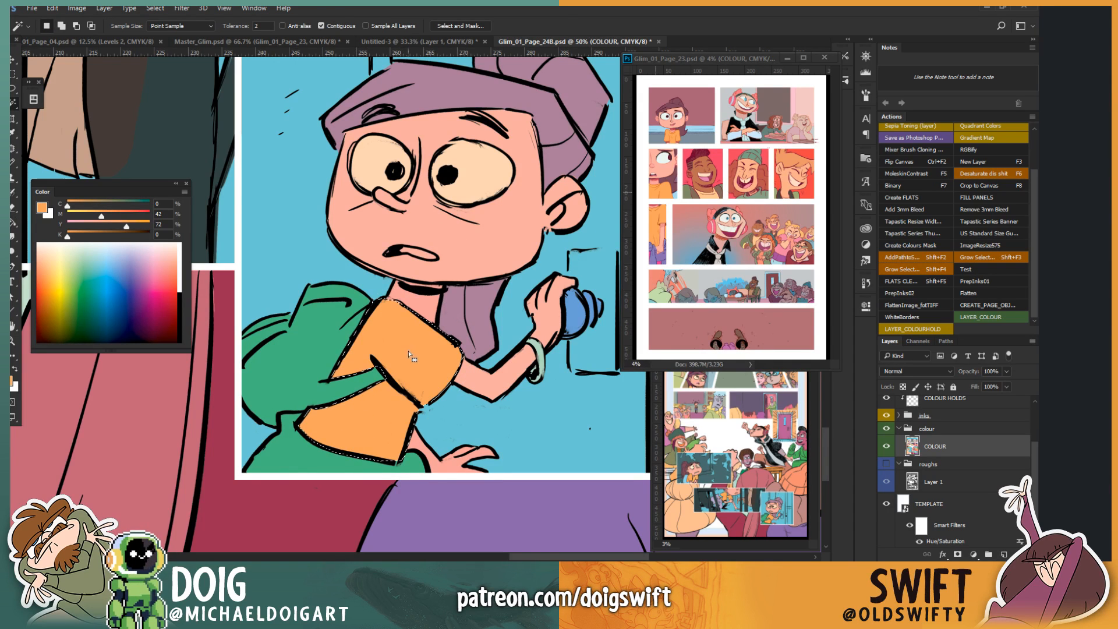
key("ctrl+u")
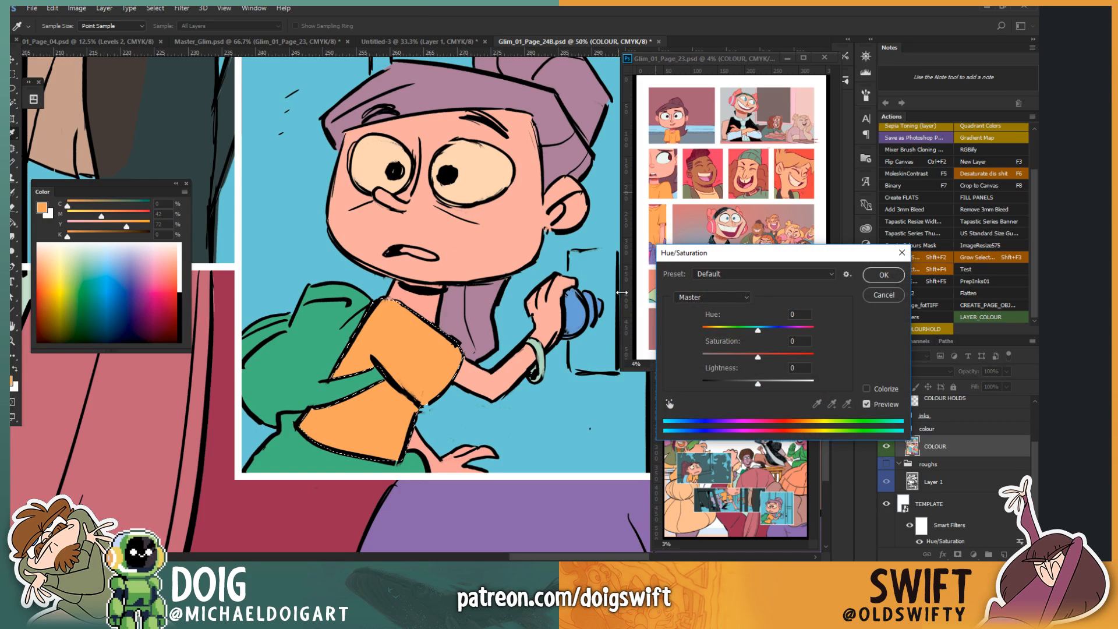
left_click_drag(757, 356, 740, 358)
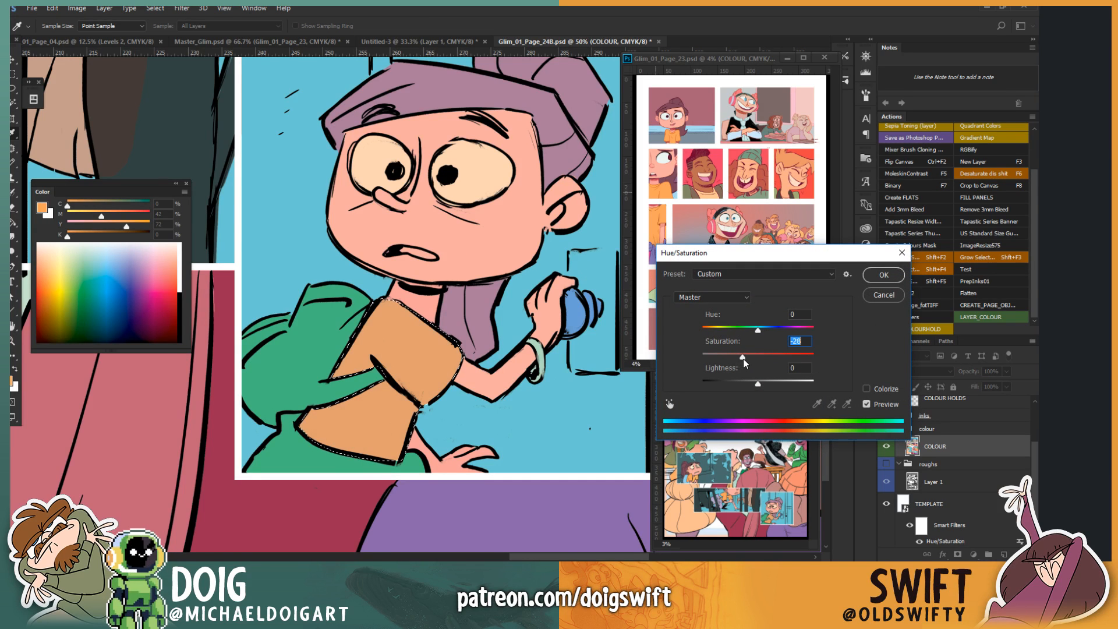
left_click(883, 275)
key("w")
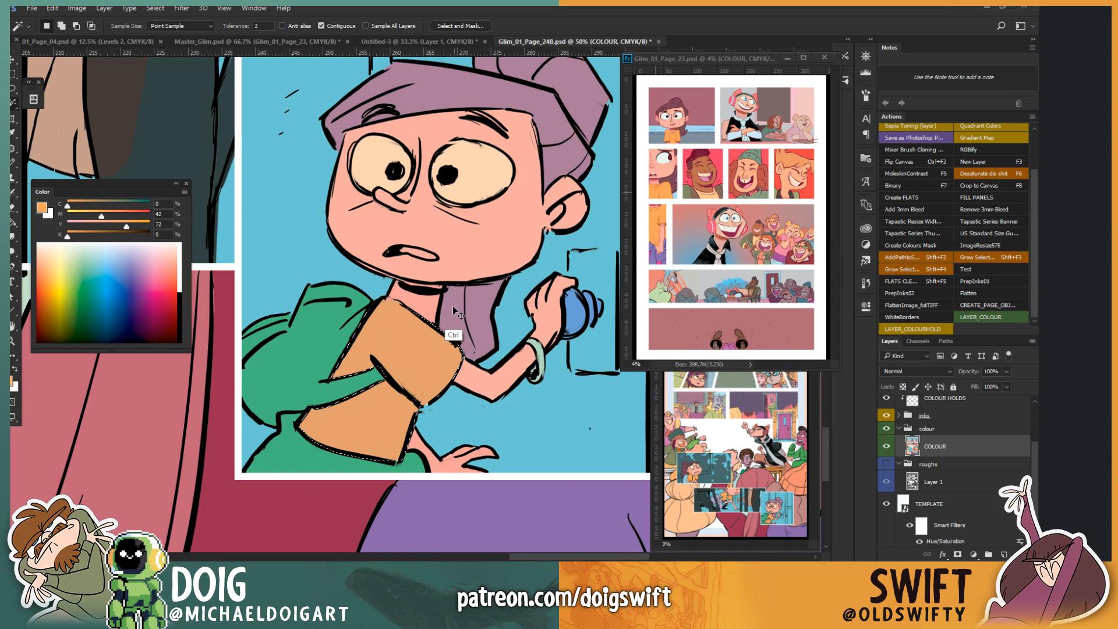
Step: Lasso the girl's green backpack and its strap, fill them with light blue, C 54, M 0, Y 0, K 0, and deselect
scroll(453, 322, "down", 2)
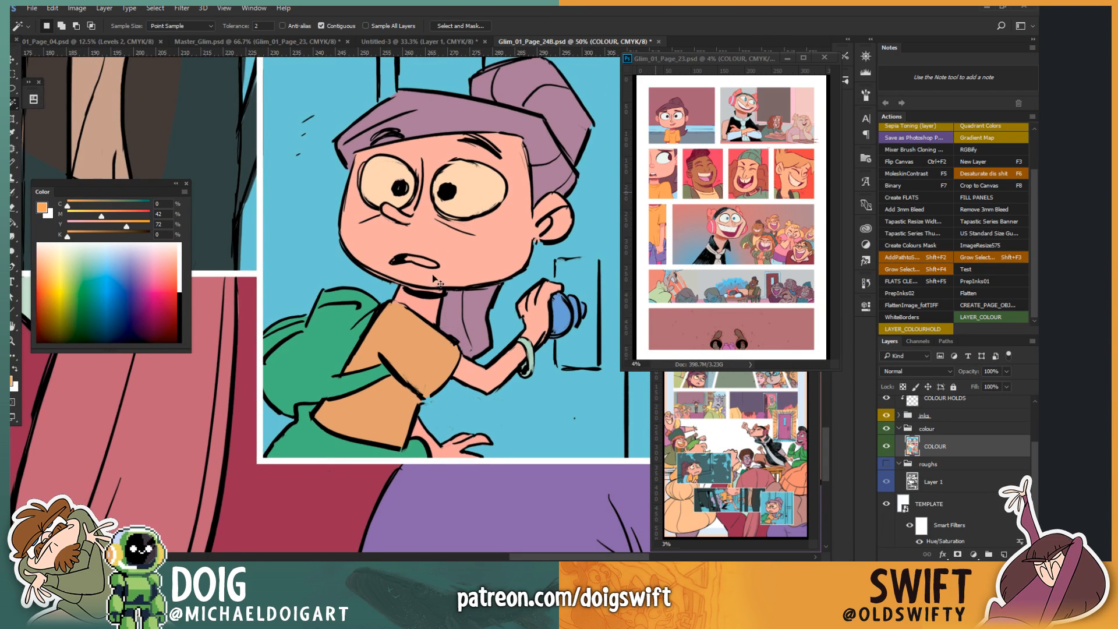
scroll(432, 274, "down", 1)
left_click_drag(437, 310, 441, 282)
left_click_drag(415, 345, 410, 361)
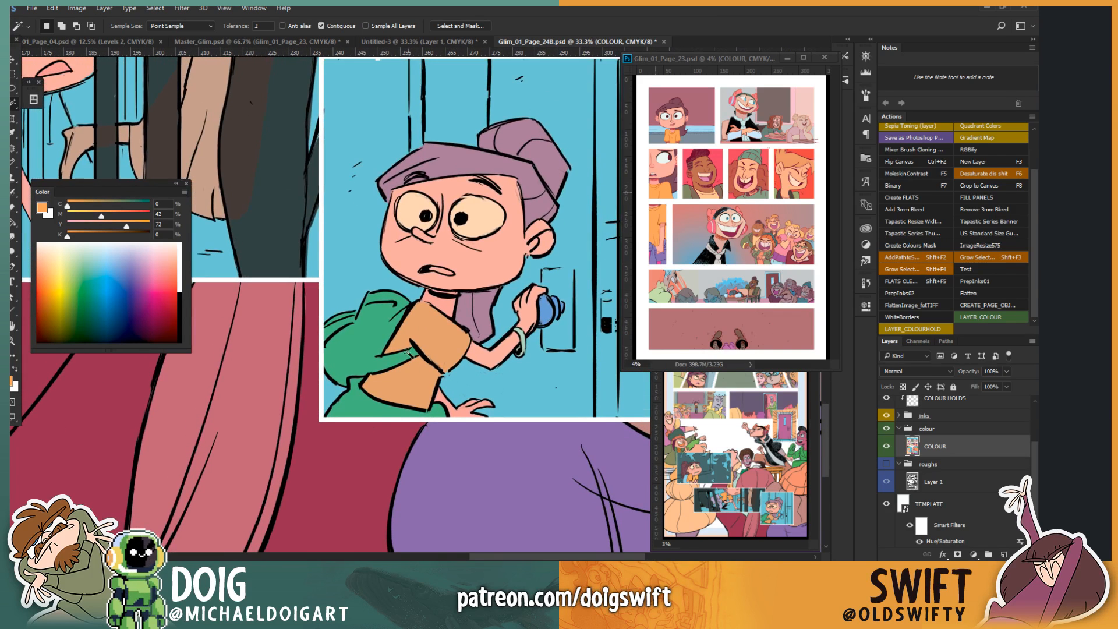
key("l")
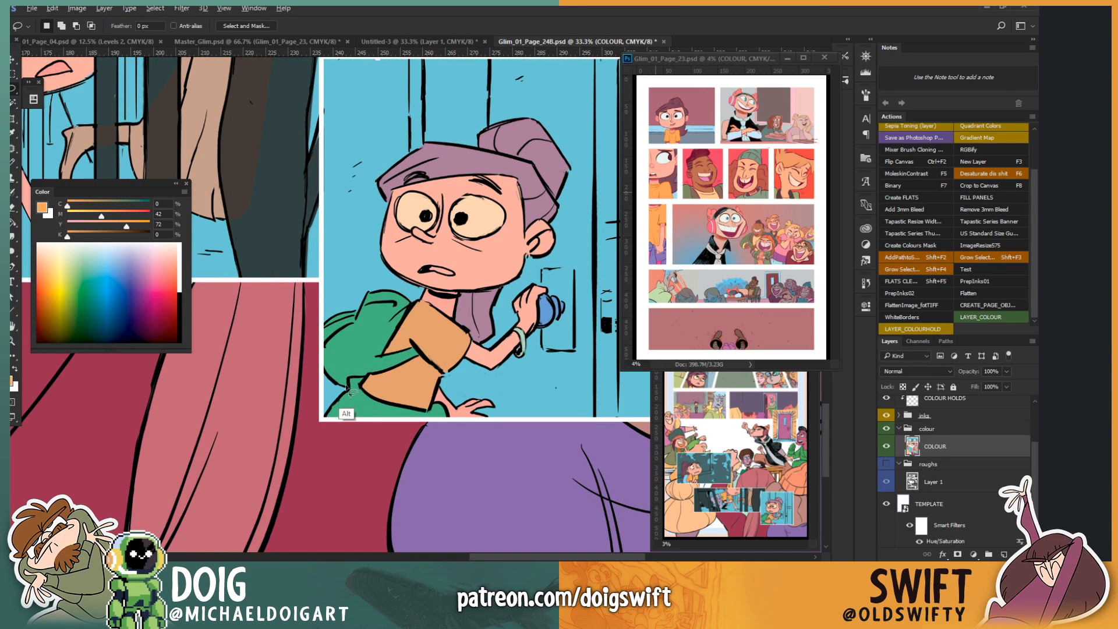
mouse_move(366, 379)
left_mouse_down()
mouse_move(329, 393)
mouse_move(310, 302)
mouse_move(390, 269)
mouse_move(414, 285)
mouse_move(430, 333)
mouse_move(416, 379)
mouse_move(352, 379)
left_mouse_up()
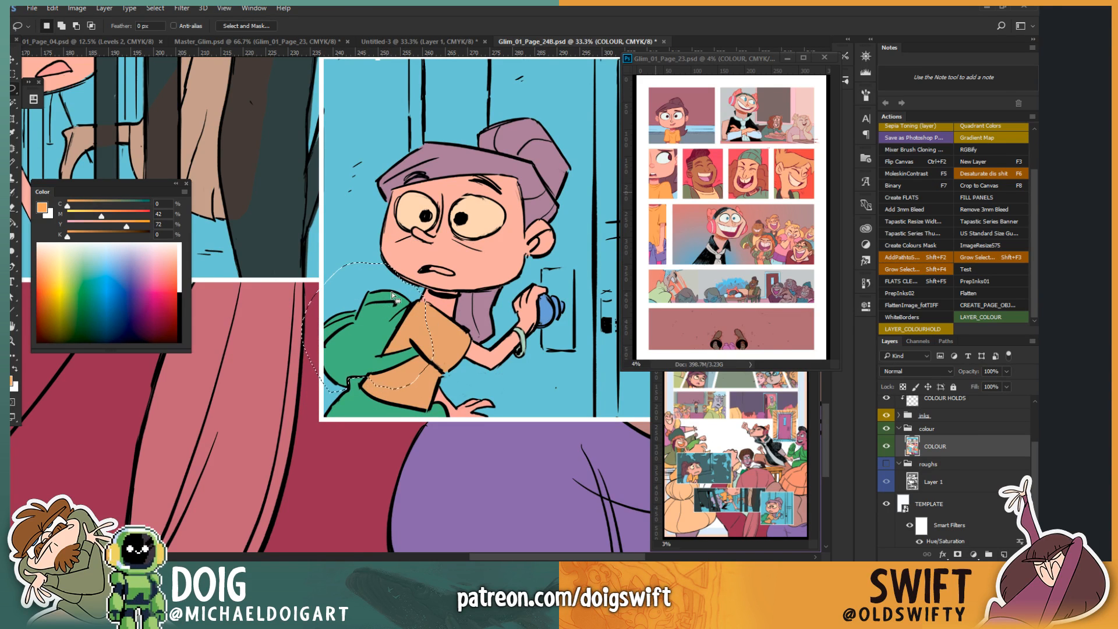
key("w")
key("ctrl+d")
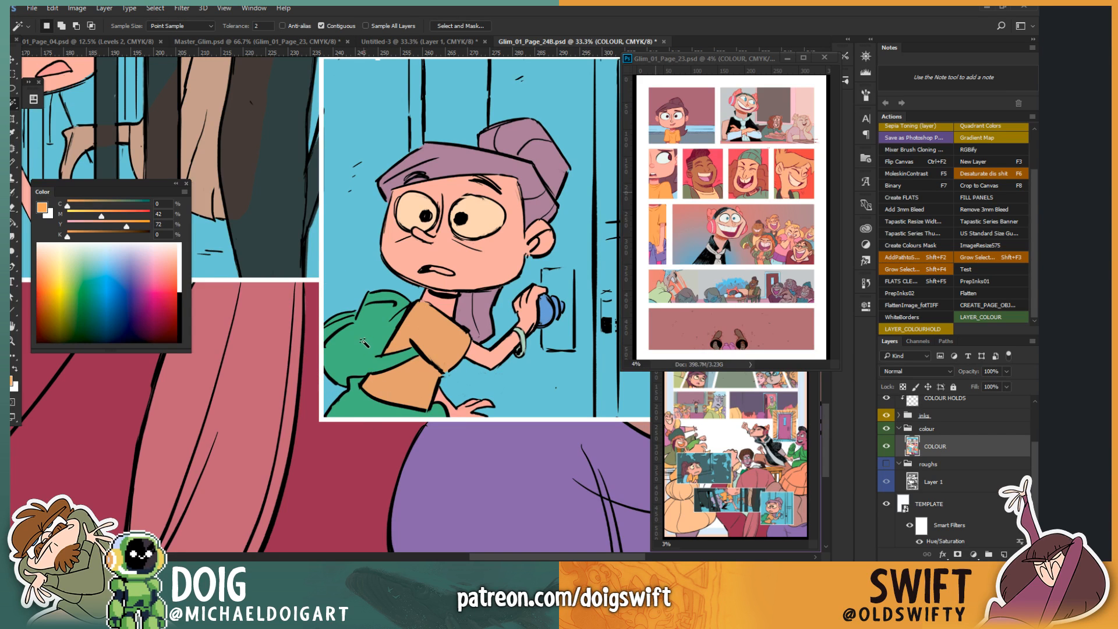
left_click(107, 272)
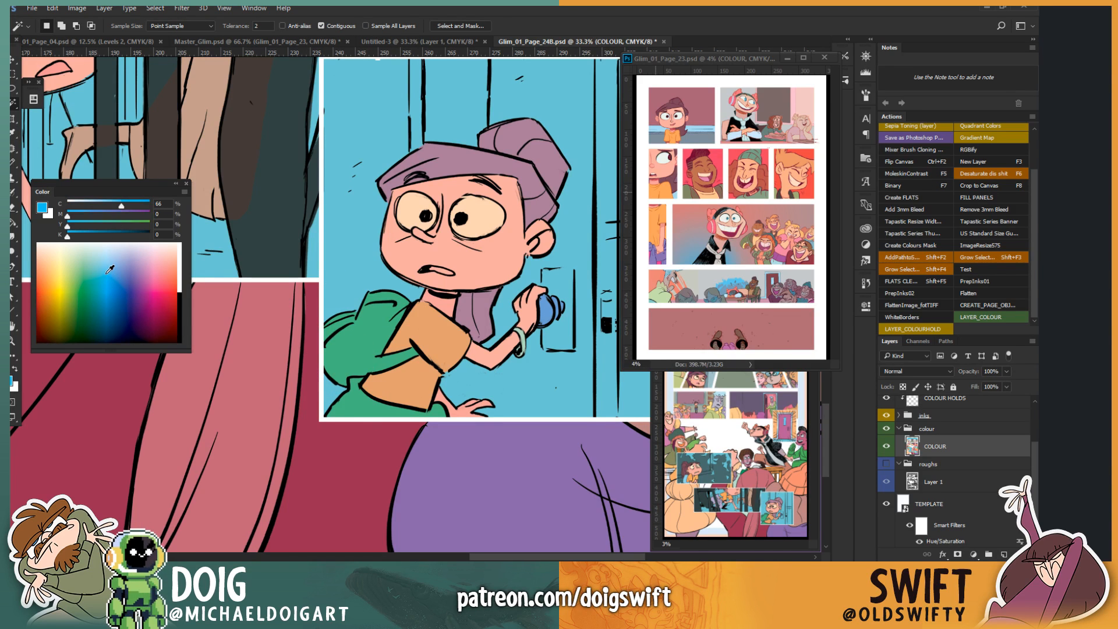
left_click_drag(114, 272, 110, 264)
key("ctrl+shift+d")
key("g")
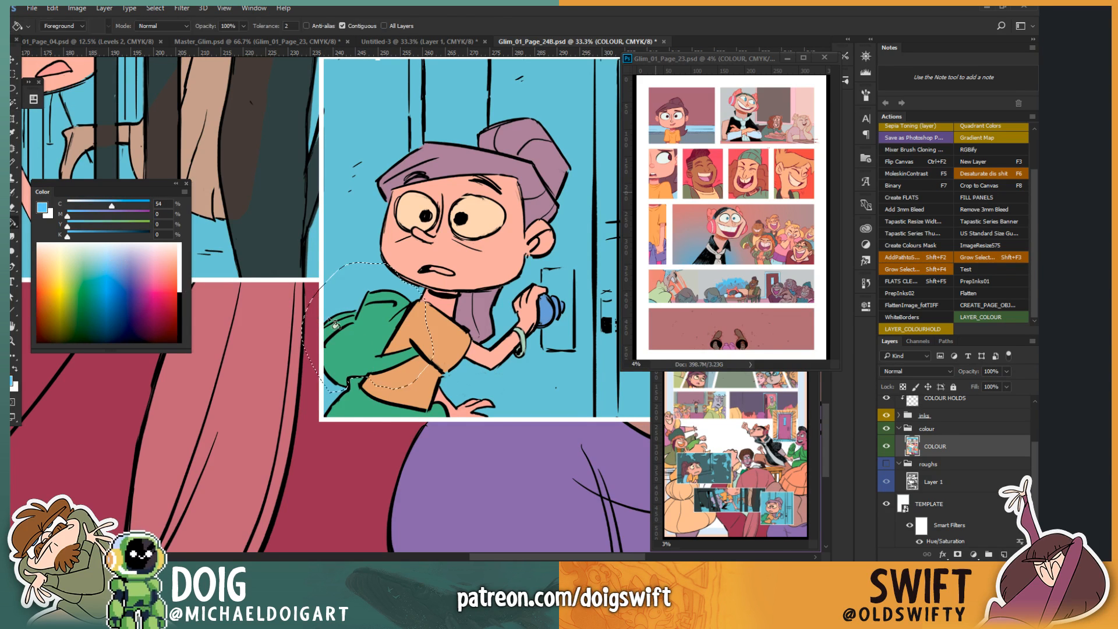
left_click(358, 348)
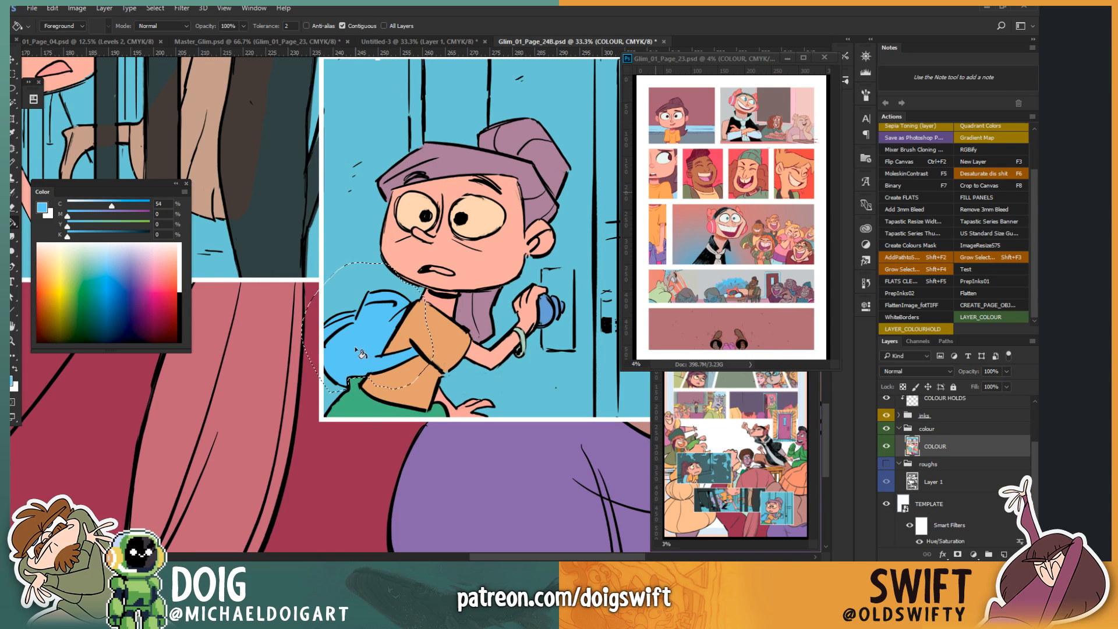
key("ctrl+d")
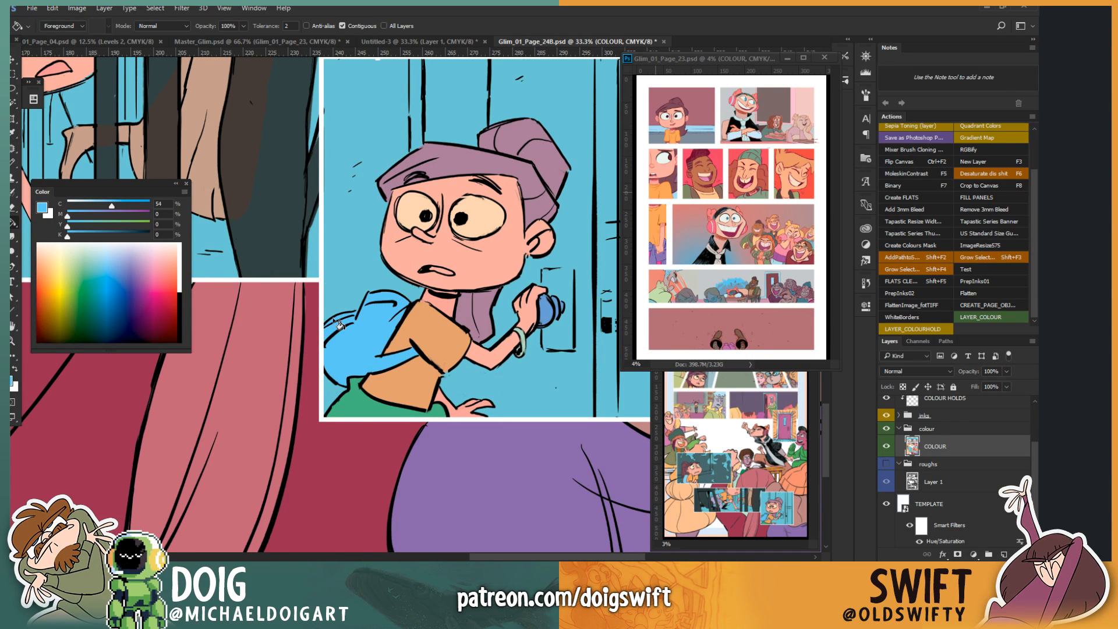
Step: Fill the green area below the girl's shirt with magenta-purple, C 31, M 79, Y 0, K 0
left_click_drag(158, 272, 147, 275)
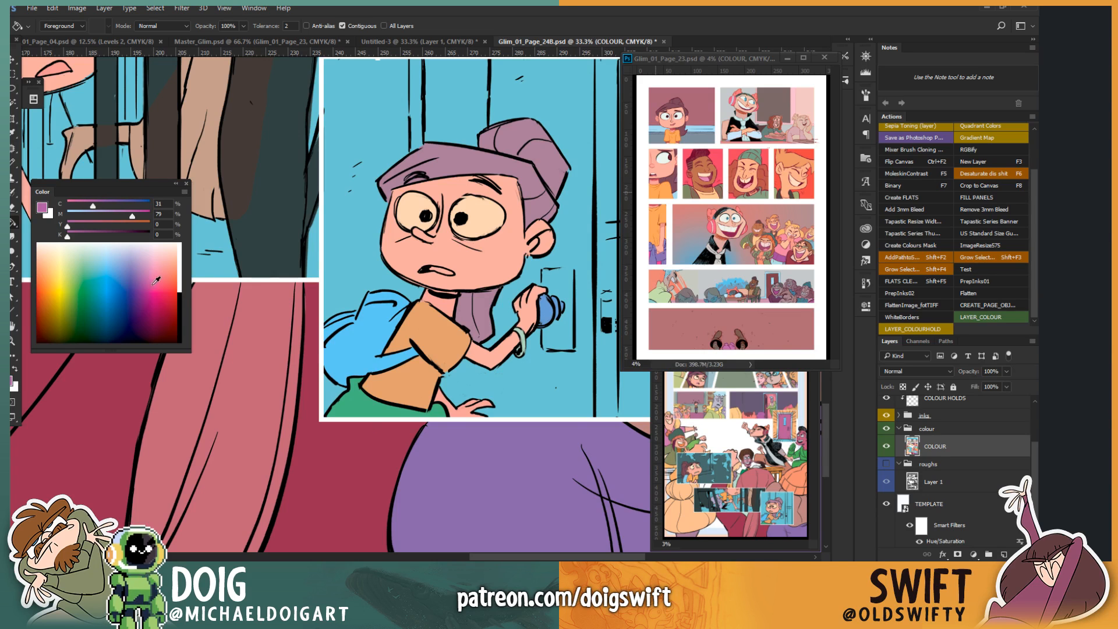
left_click(369, 406)
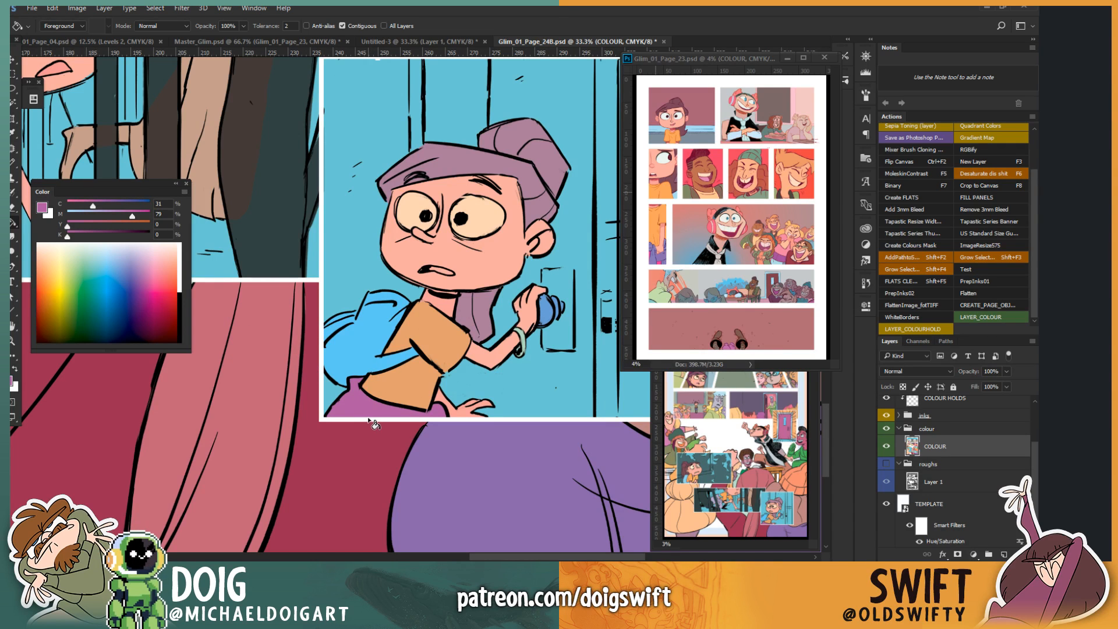
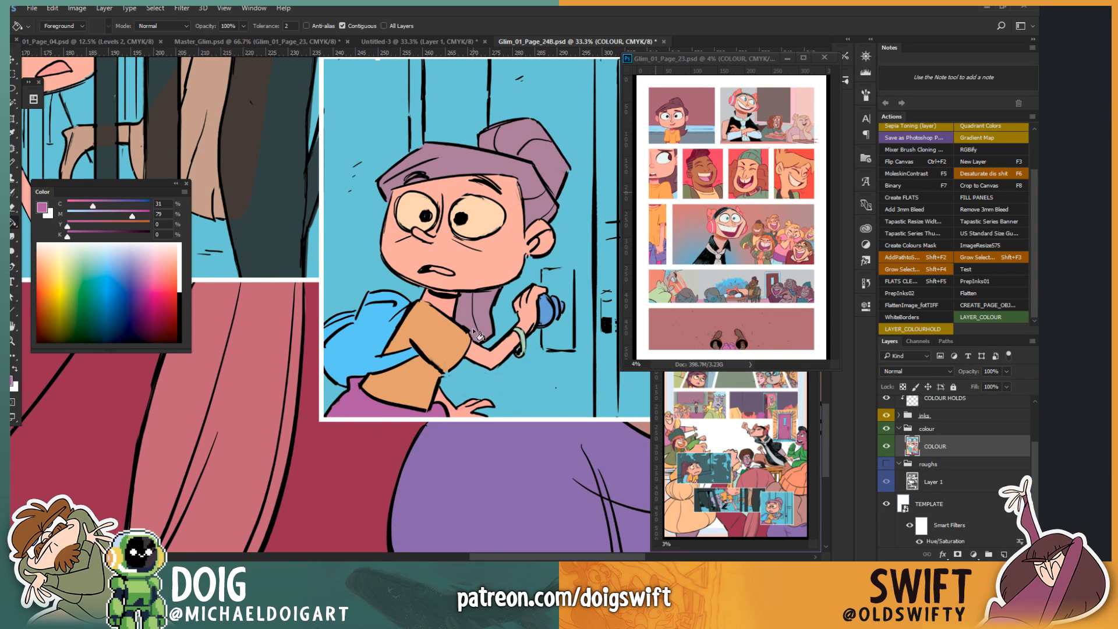
Step: Lasso the plate behind the doorknob in the inset panel and fill it with pale orange-yellow, C 0, M 24, Y 58, K 0
left_click_drag(500, 336, 412, 342)
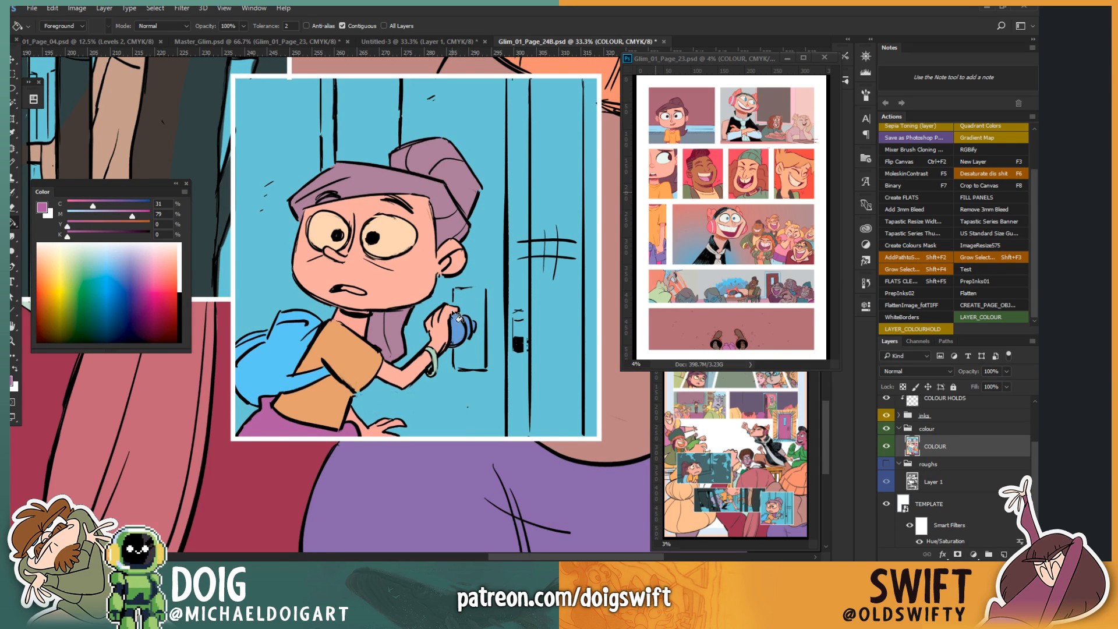
left_click_drag(457, 308, 433, 258)
key("l")
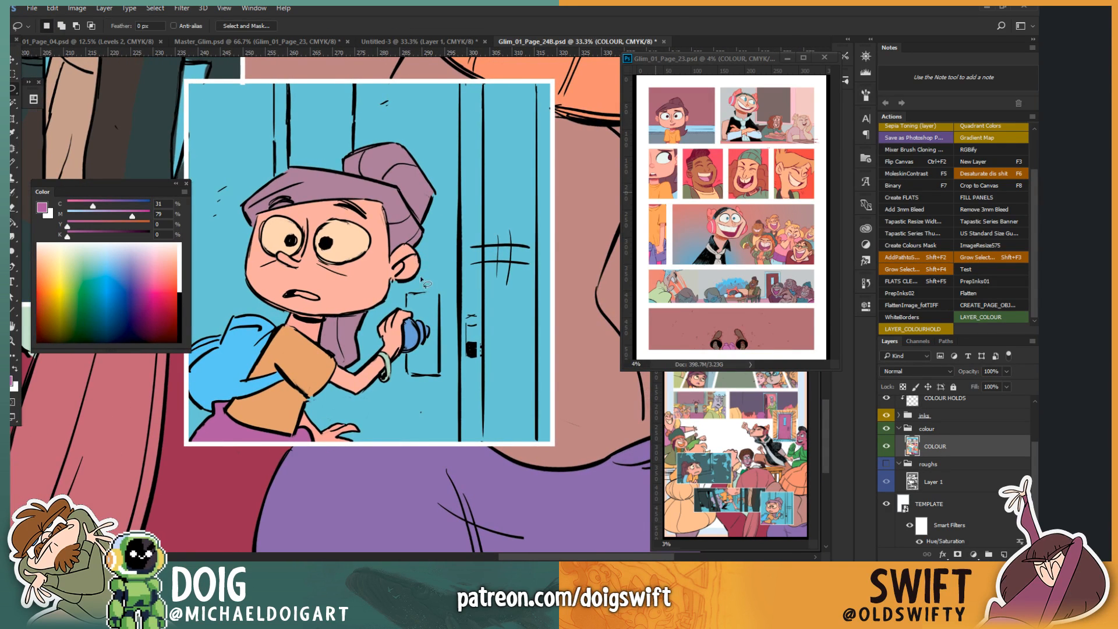
mouse_move(400, 314)
left_mouse_down()
mouse_move(407, 350)
mouse_move(420, 300)
mouse_move(442, 299)
mouse_move(439, 374)
mouse_move(416, 381)
mouse_move(402, 358)
mouse_move(409, 295)
left_mouse_up()
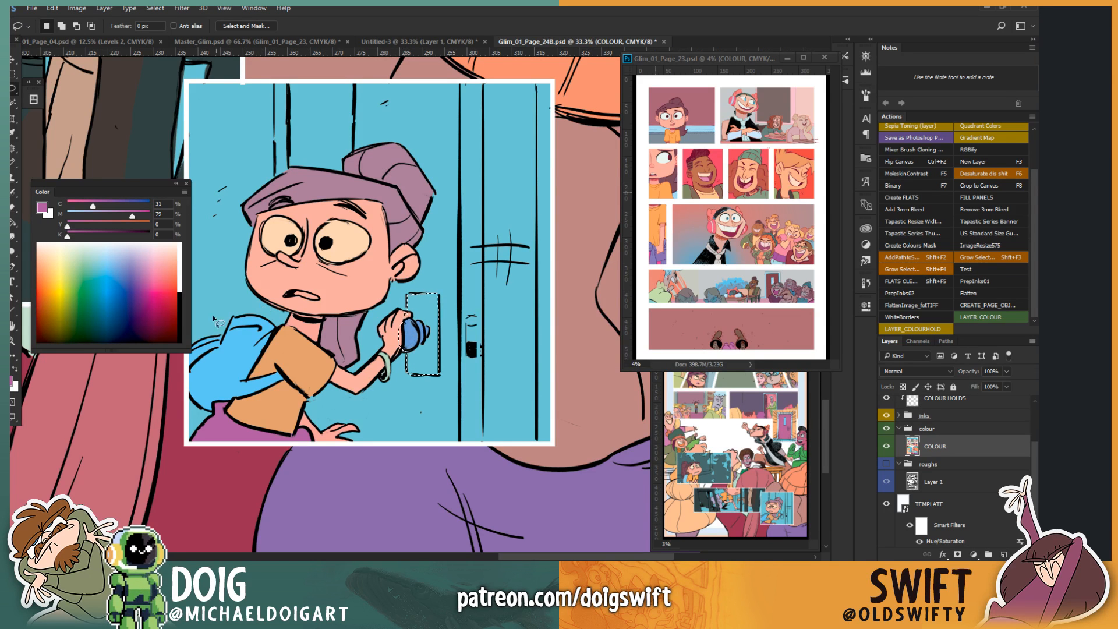
left_click(53, 274)
left_click(54, 266)
key("g")
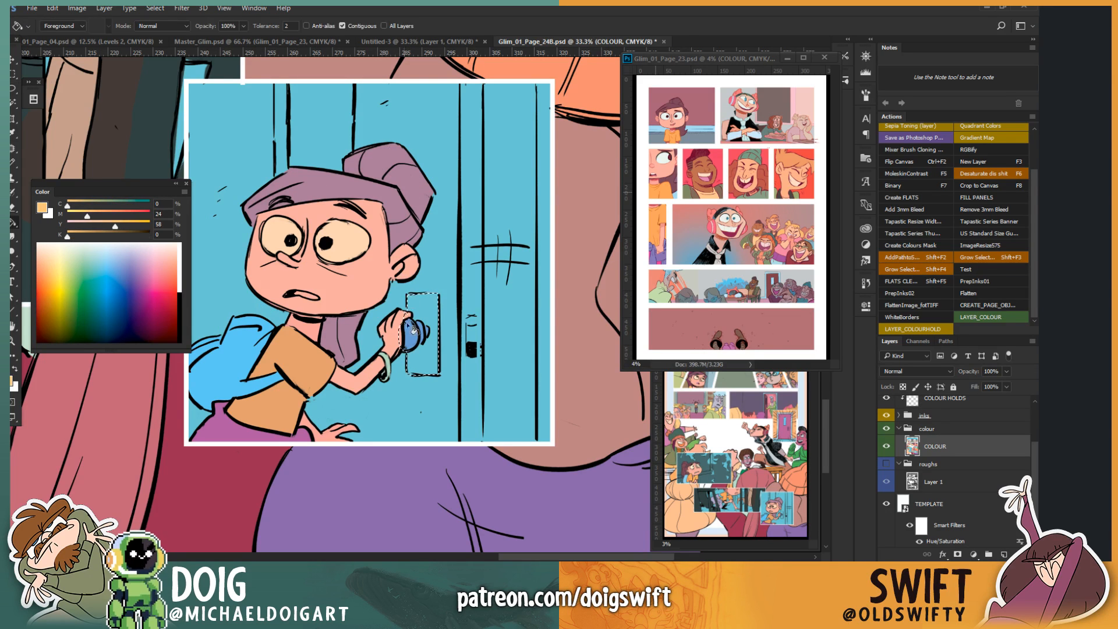
left_click(427, 322)
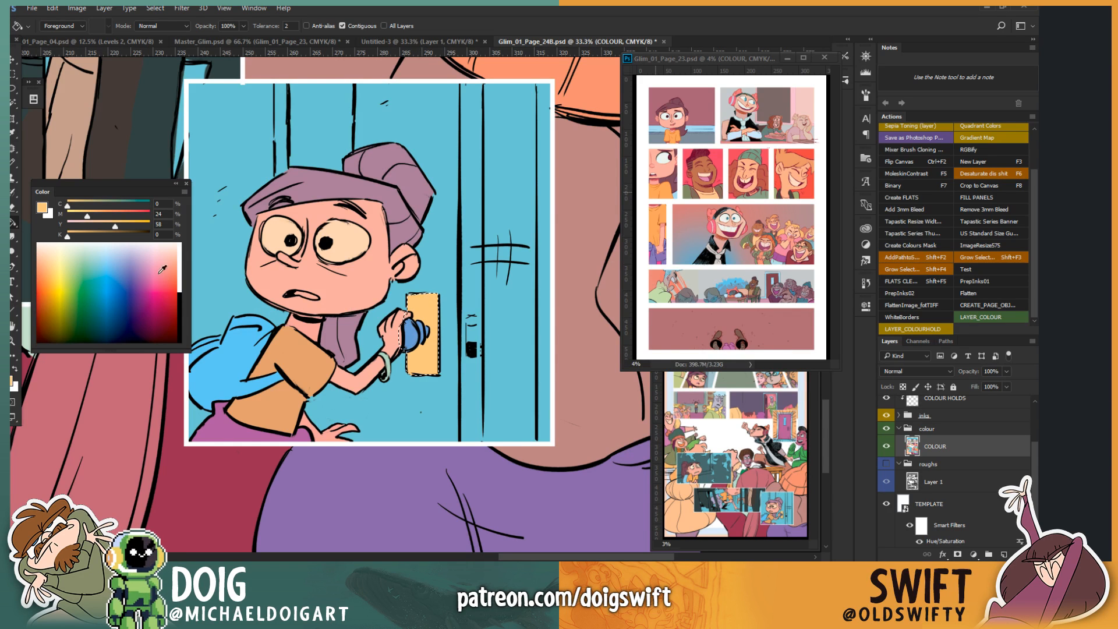
Step: Fill the doorknob with a deeper orange, C 0, M 43, Y 58, K 0, and deselect
left_click_drag(88, 216, 102, 216)
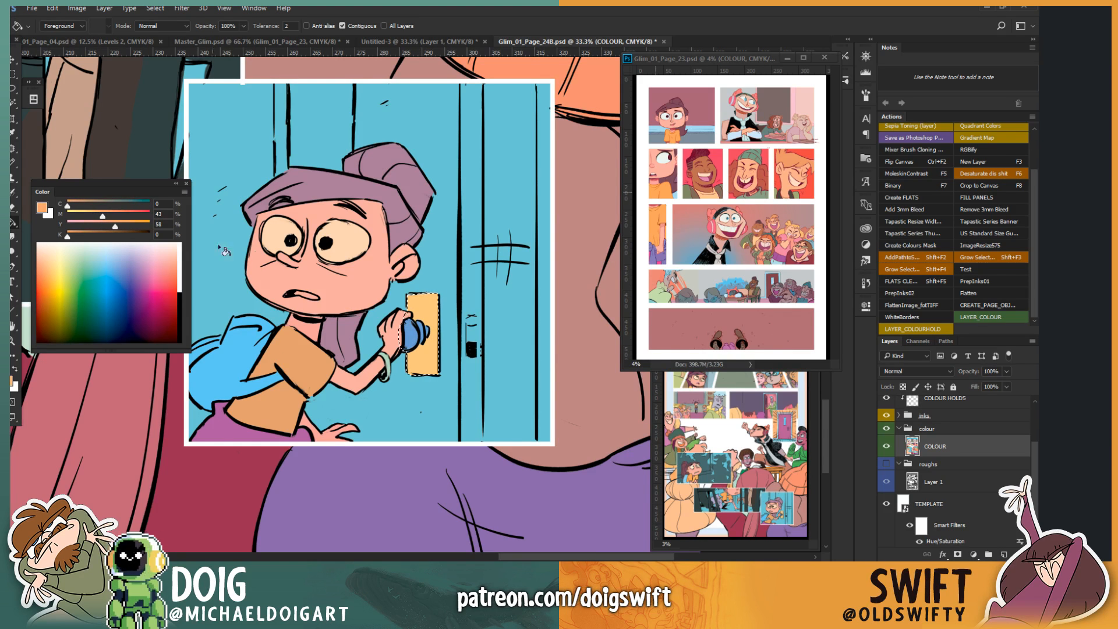
left_click(421, 341)
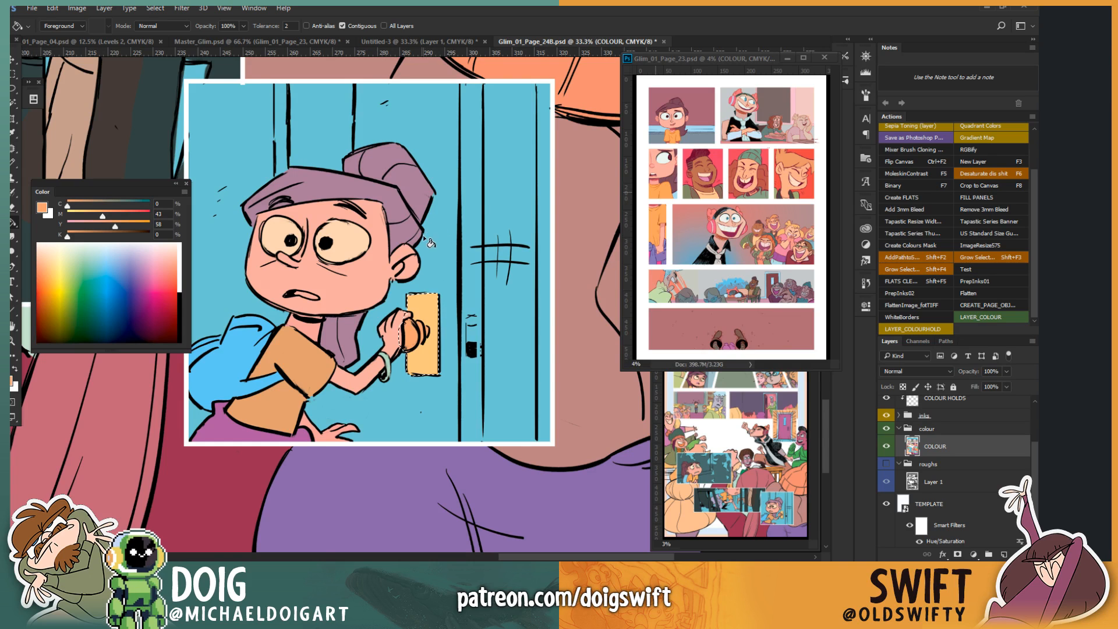
key("l")
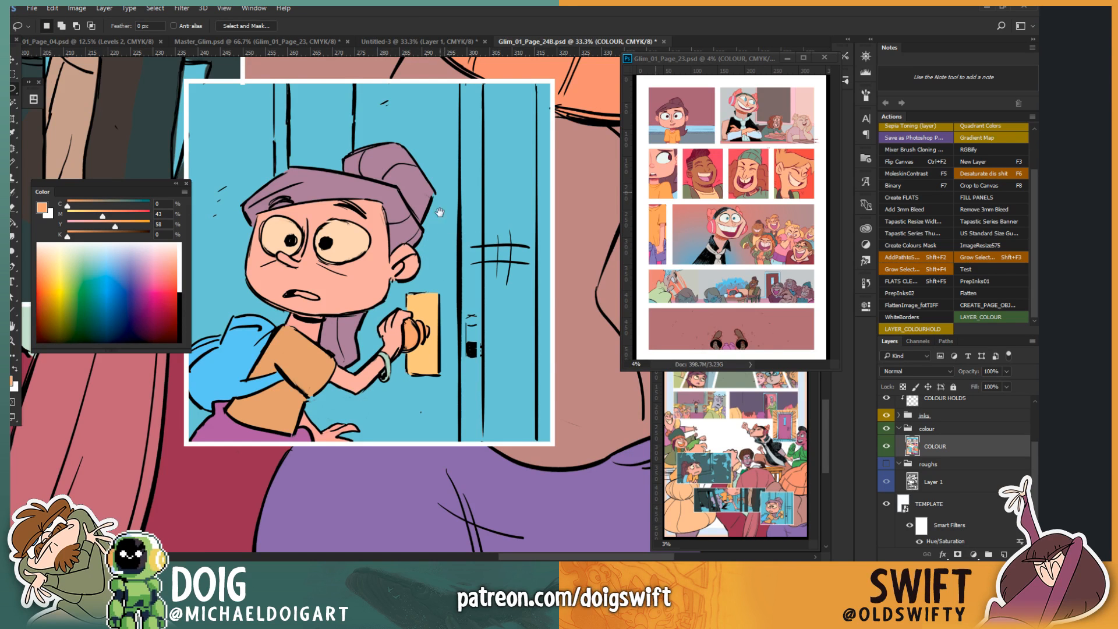
Step: Lasso the narrow door edge with the latch and fill it with dark red, C 61, M 92, Y 78, K 0, sampled from page 23
left_click_drag(440, 213, 436, 271)
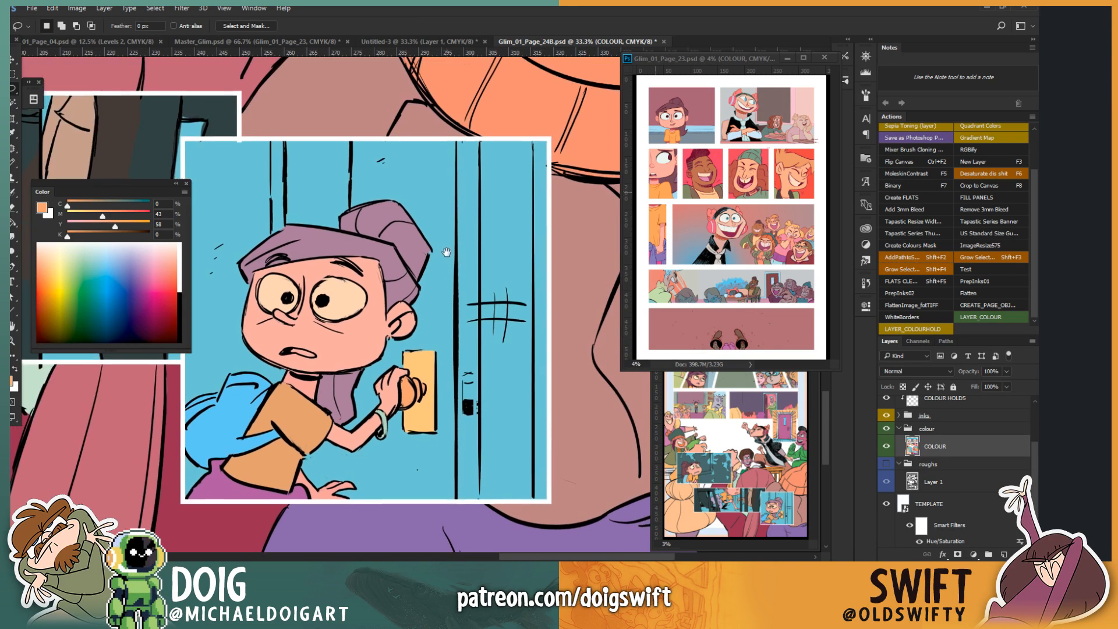
left_click(479, 139, "alt")
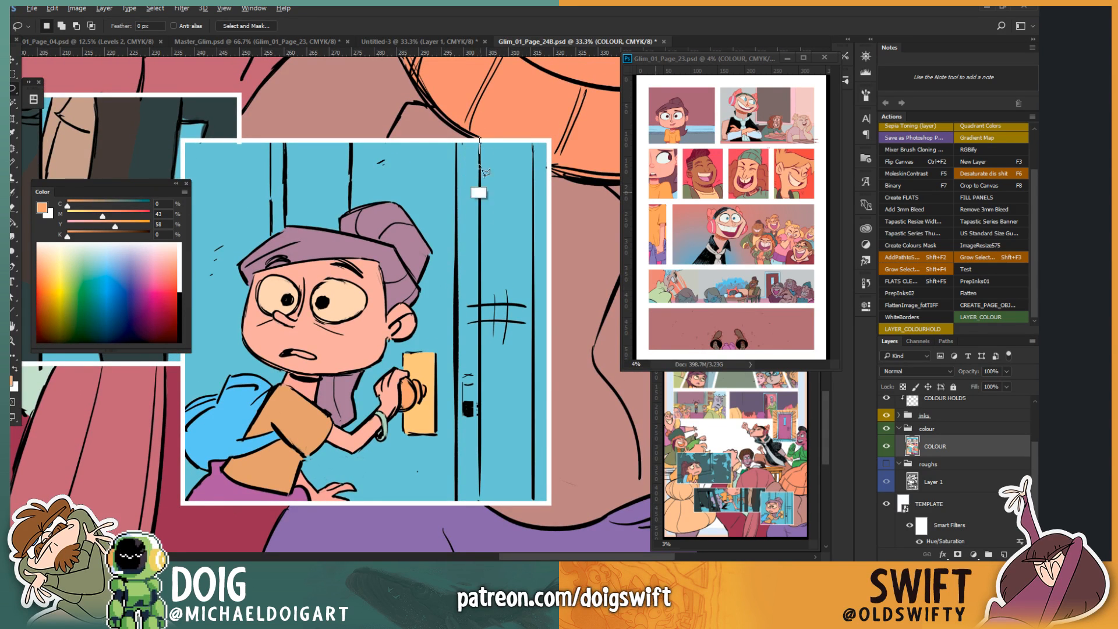
left_click(480, 511, "alt")
left_click(456, 509, "alt")
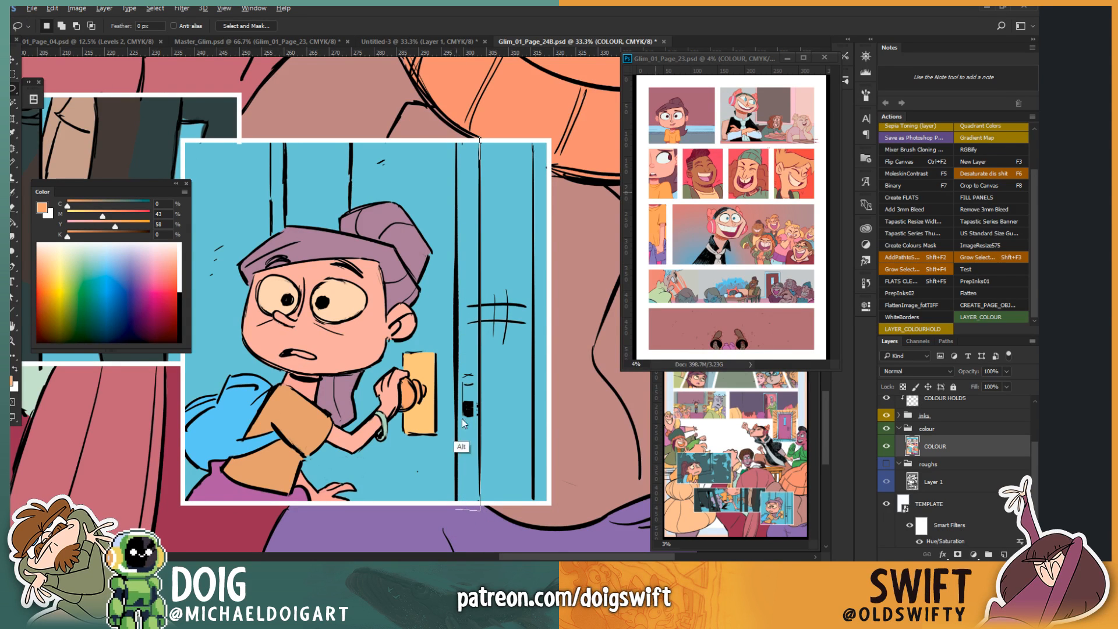
left_click(455, 130, "alt")
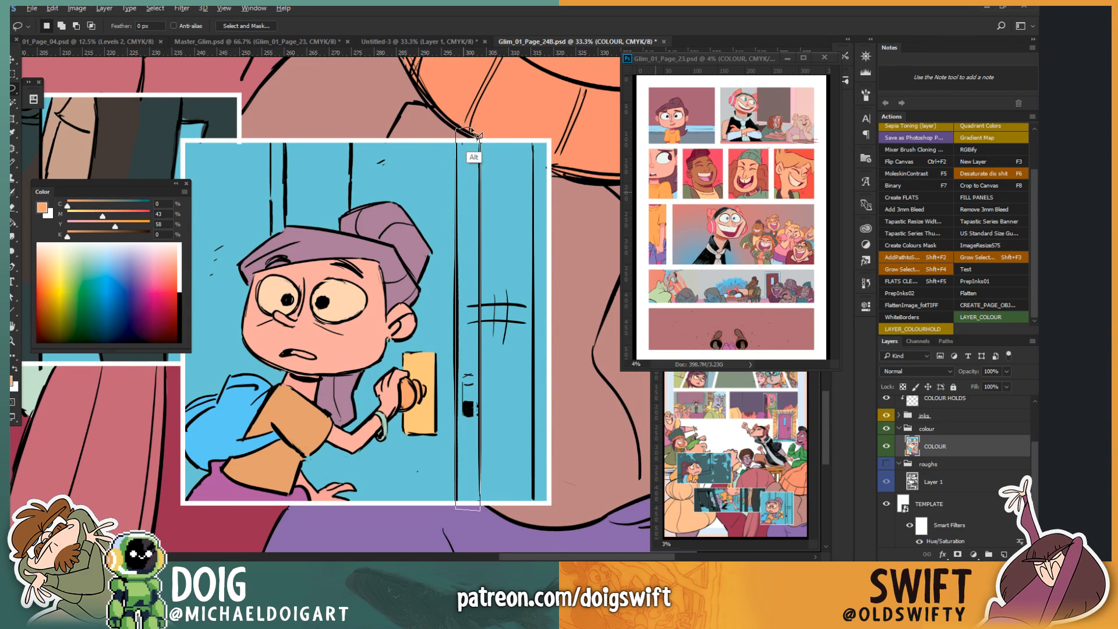
left_click(479, 133, "alt")
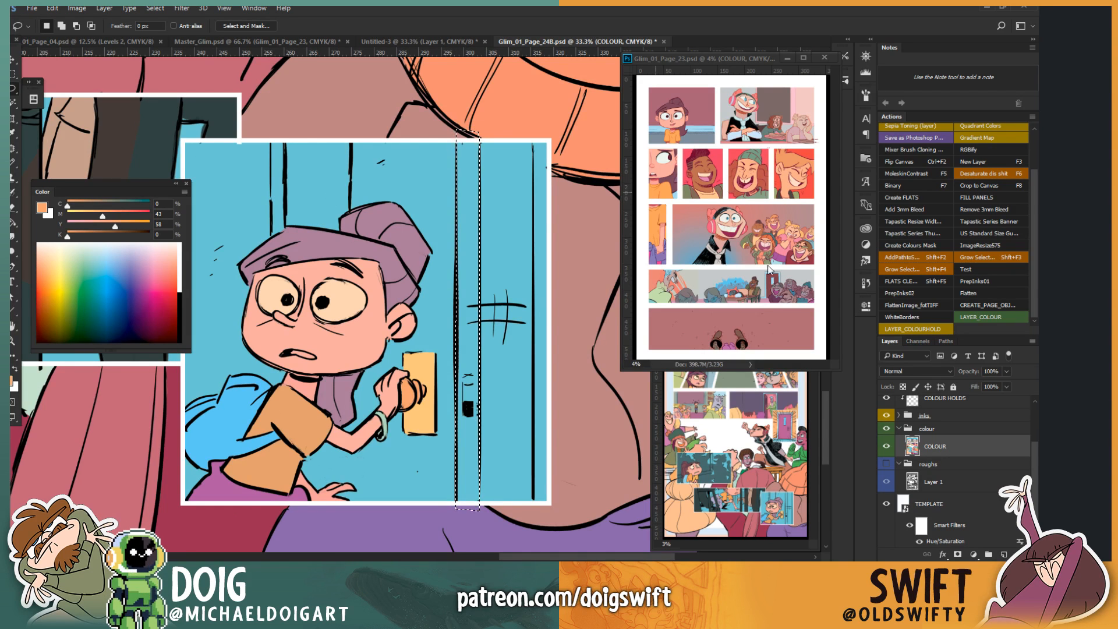
key("i")
left_click(781, 283)
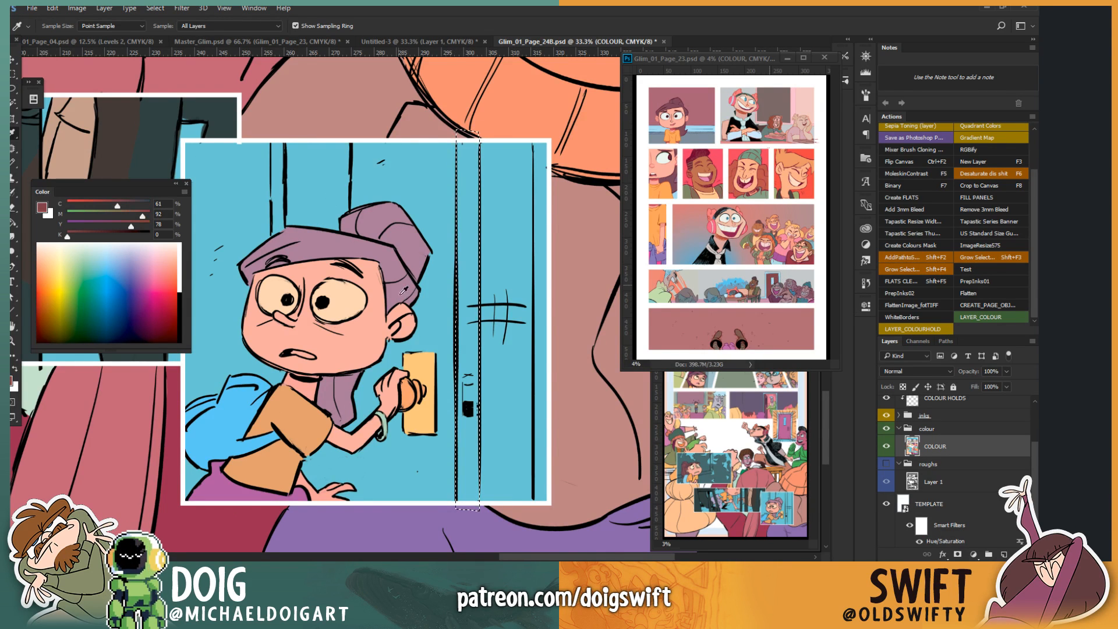
key("g")
left_click(467, 347)
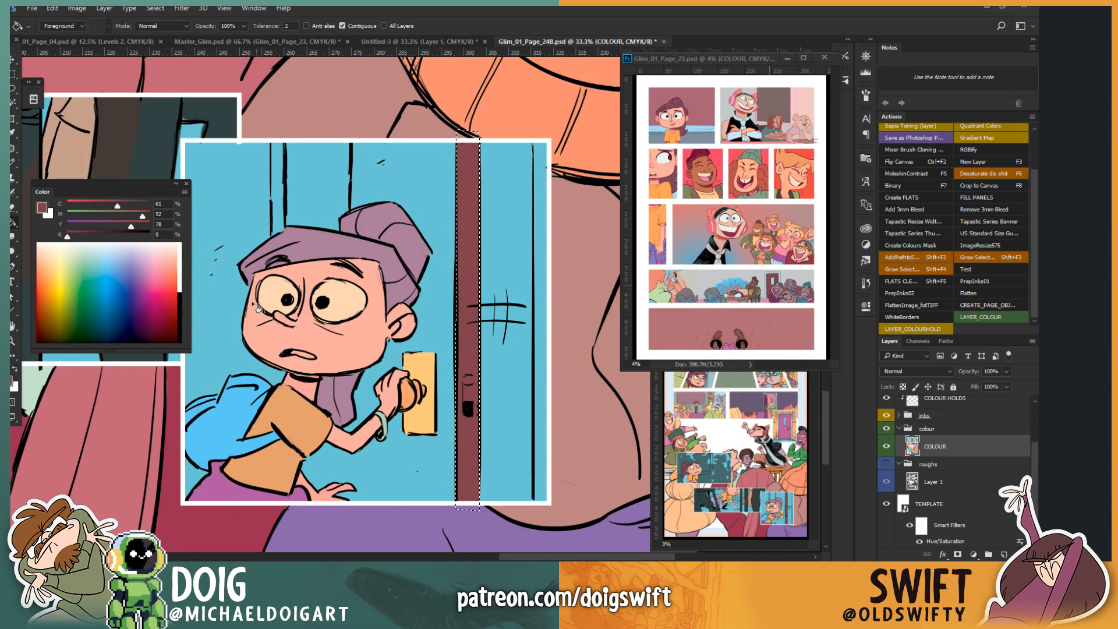
Step: Deselect and fill the blue door behind the girl with dark plum, C 81, M 100, Y 74, K 0
left_click_drag(117, 206, 126, 207)
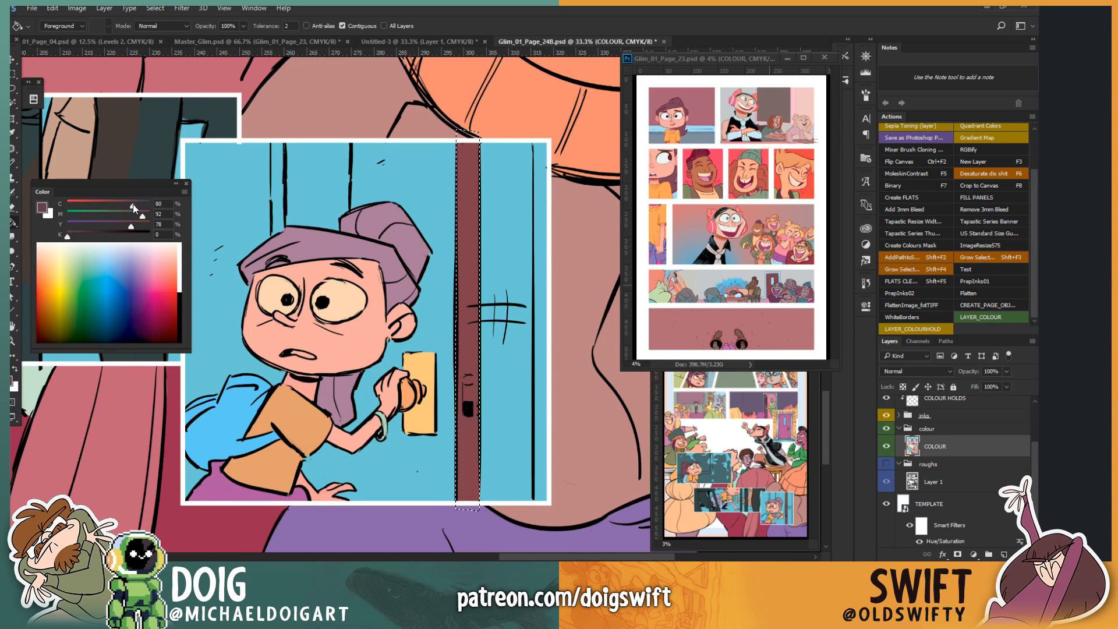
left_click_drag(133, 205, 152, 217)
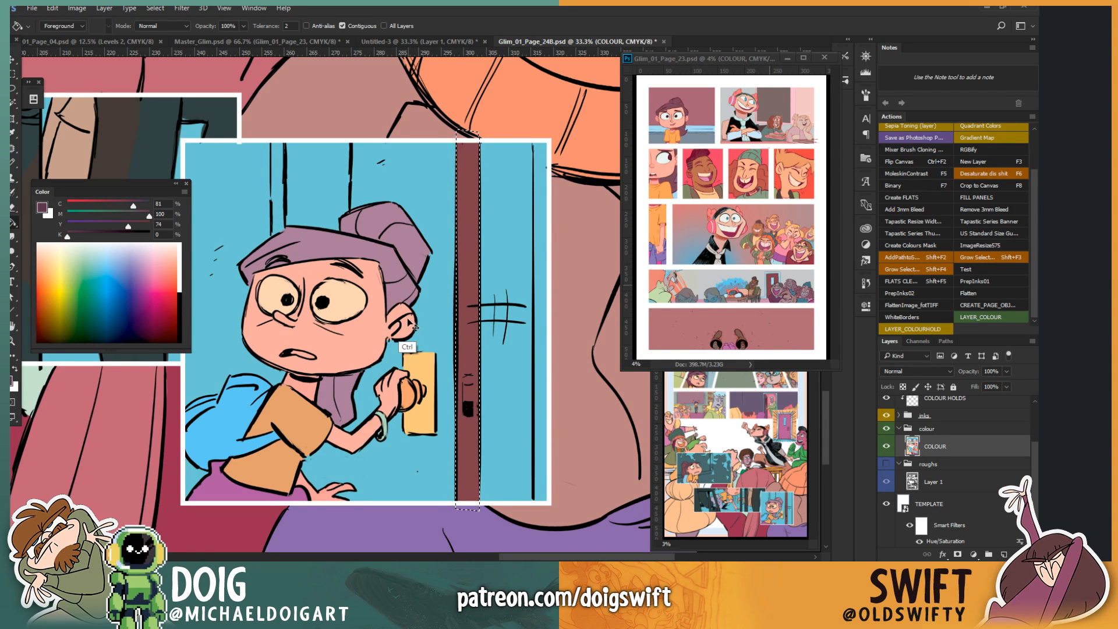
key("ctrl+d")
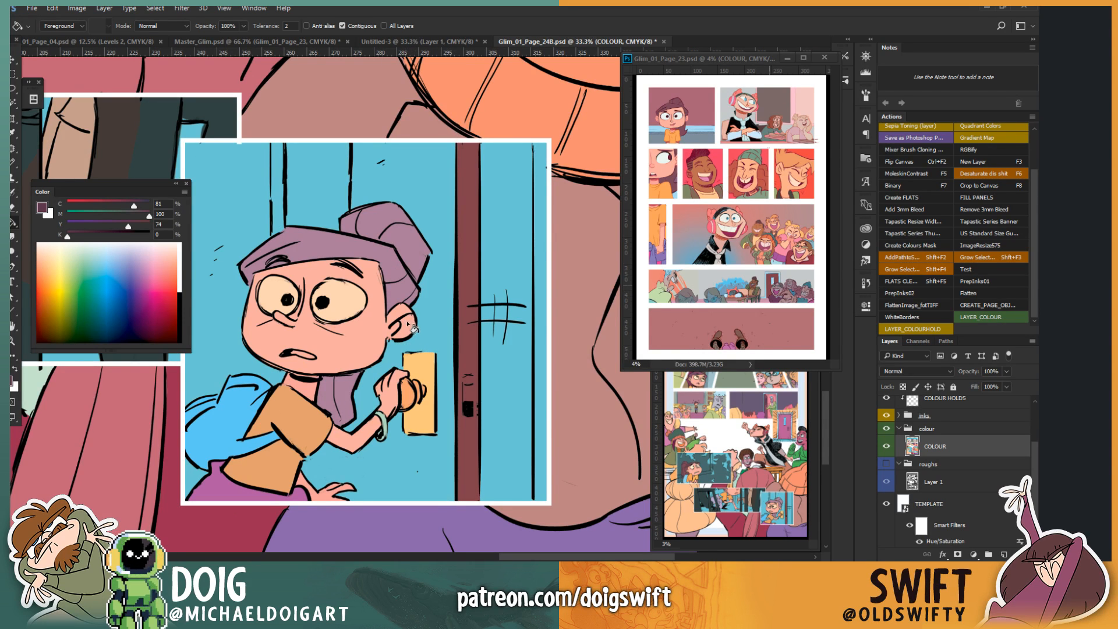
left_click(373, 487)
scroll(339, 381, "up", 1)
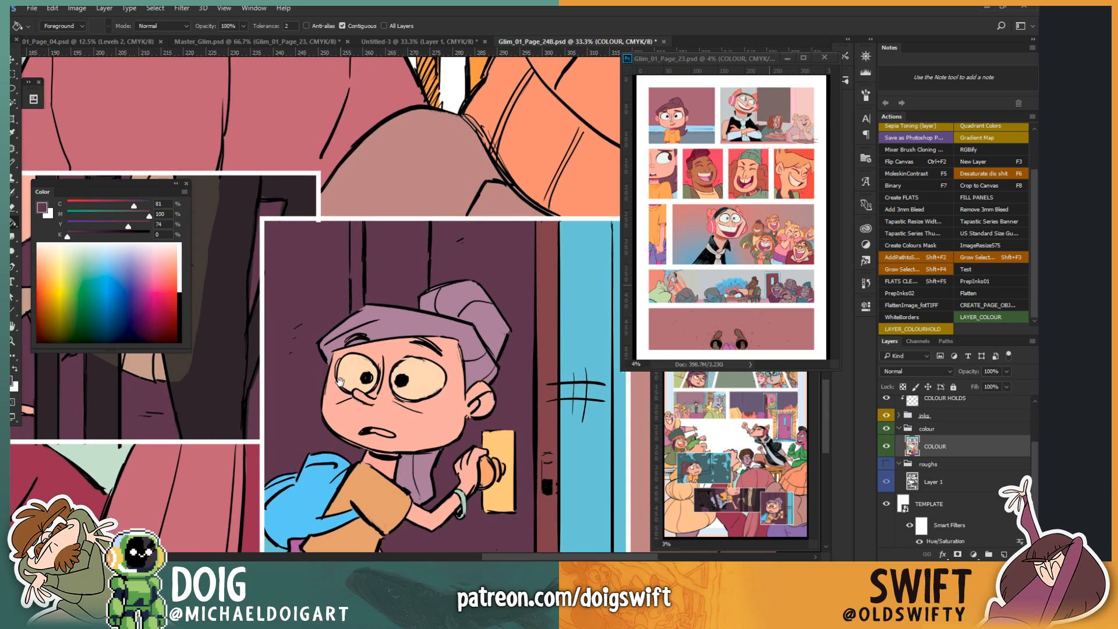
Step: Lasso the thin vertical strip above and below the girl's face, fill it with light blue, C 33, M 0, Y 3, K 0, sampled from page 23, and deselect
left_click_drag(339, 382, 342, 364)
key("l")
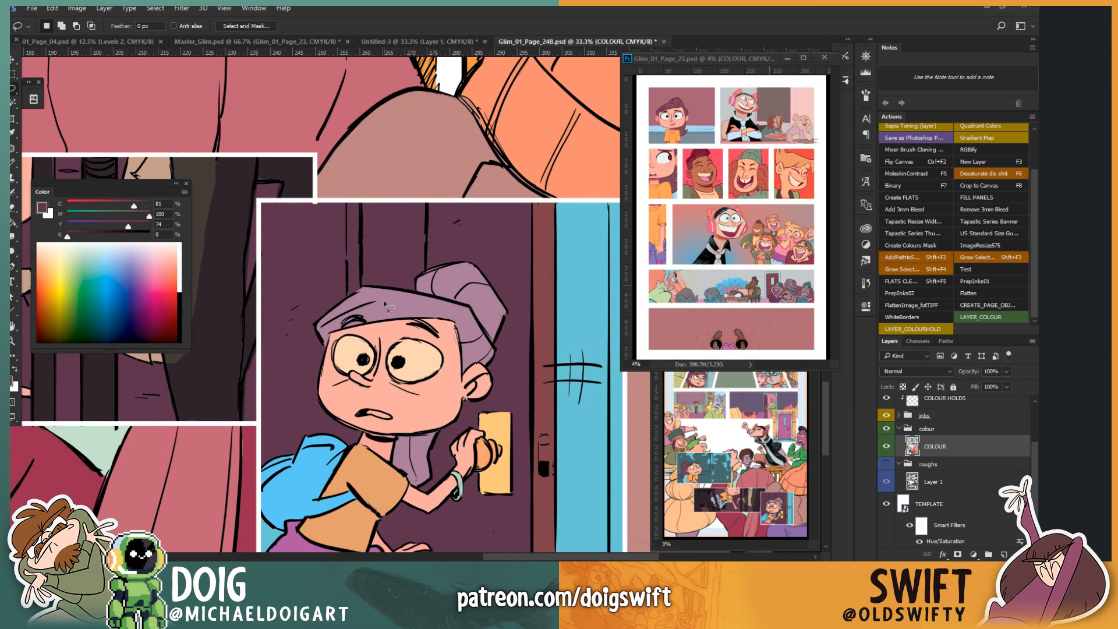
scroll(372, 233, "down", 2)
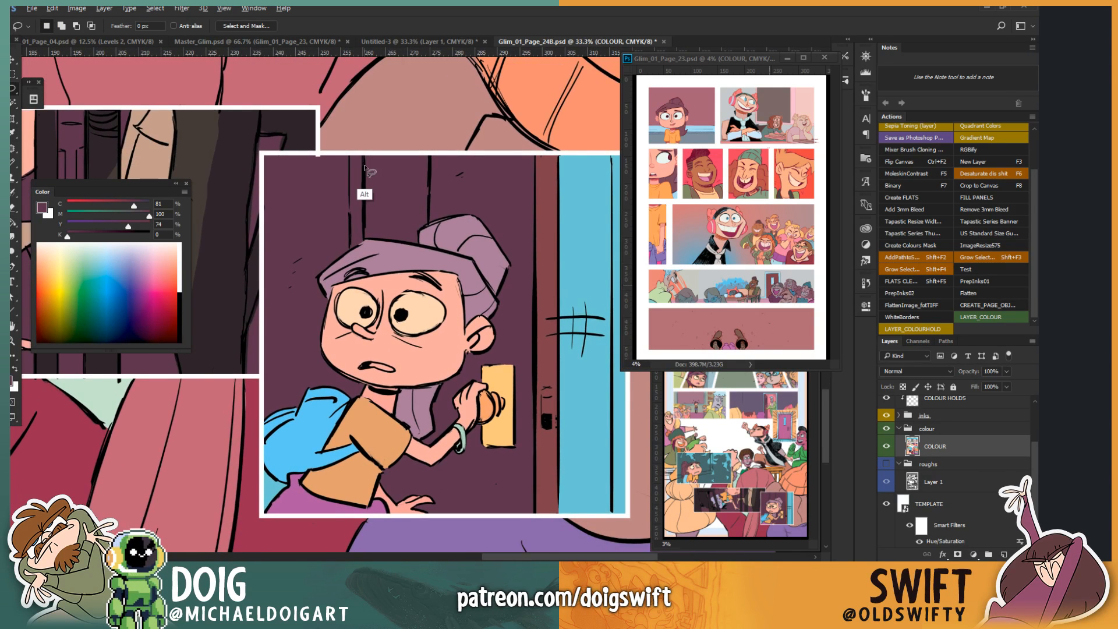
key("alt")
mouse_move(365, 158)
left_mouse_down()
mouse_move(366, 384)
mouse_move(362, 415)
mouse_move(344, 402)
mouse_move(347, 266)
mouse_move(348, 428)
mouse_move(349, 150)
mouse_move(366, 146)
left_mouse_up()
key("i")
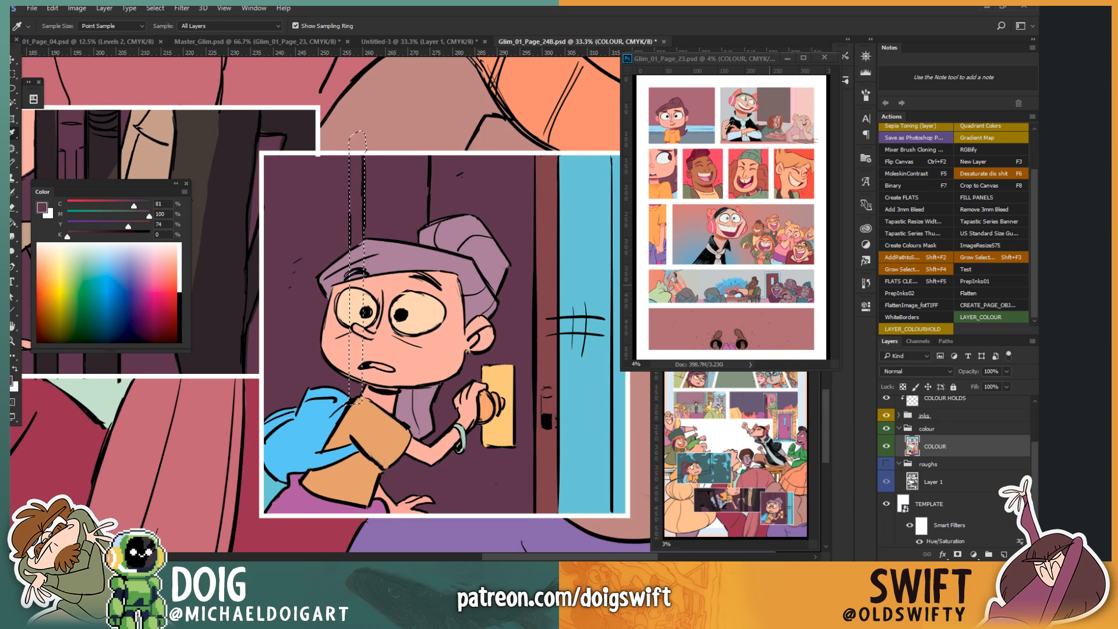
left_click(699, 124)
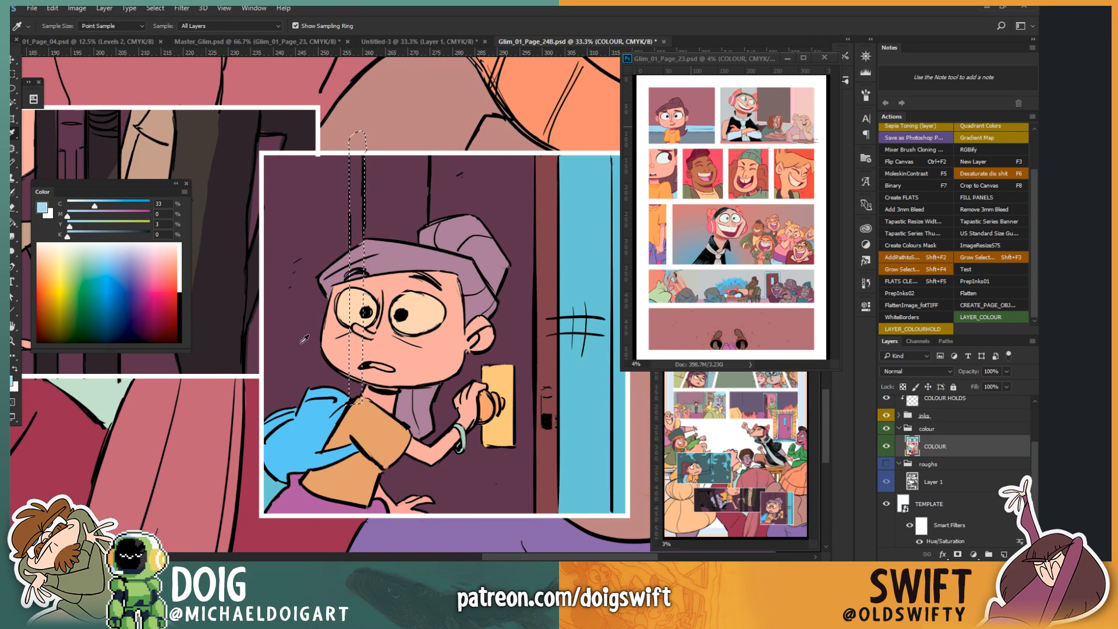
key("g")
left_click(356, 393)
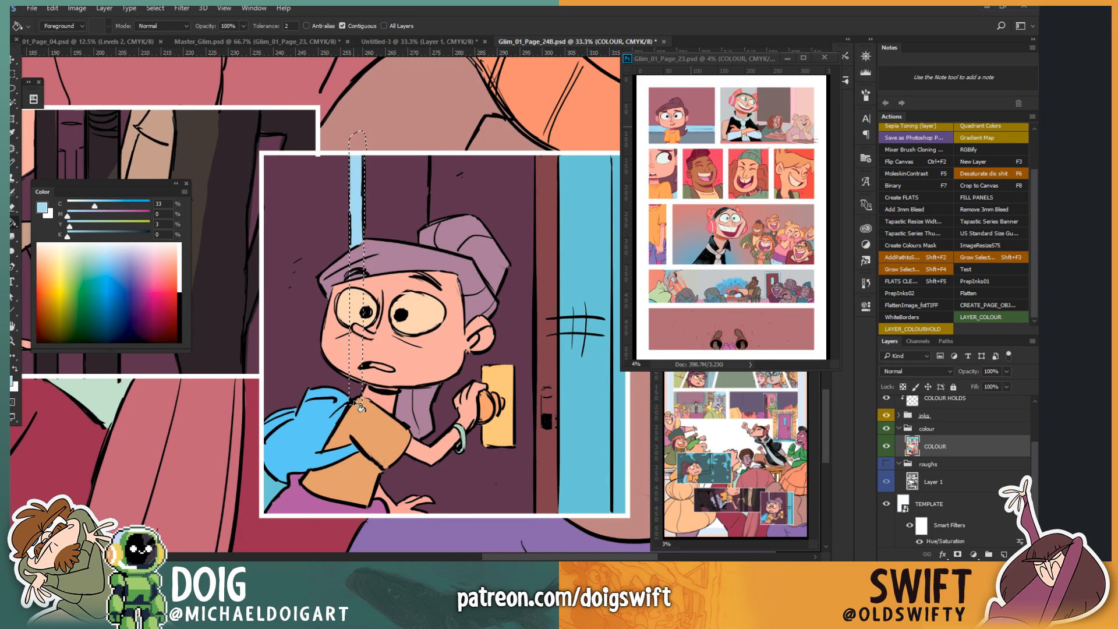
left_click(350, 373)
key("ctrl+d")
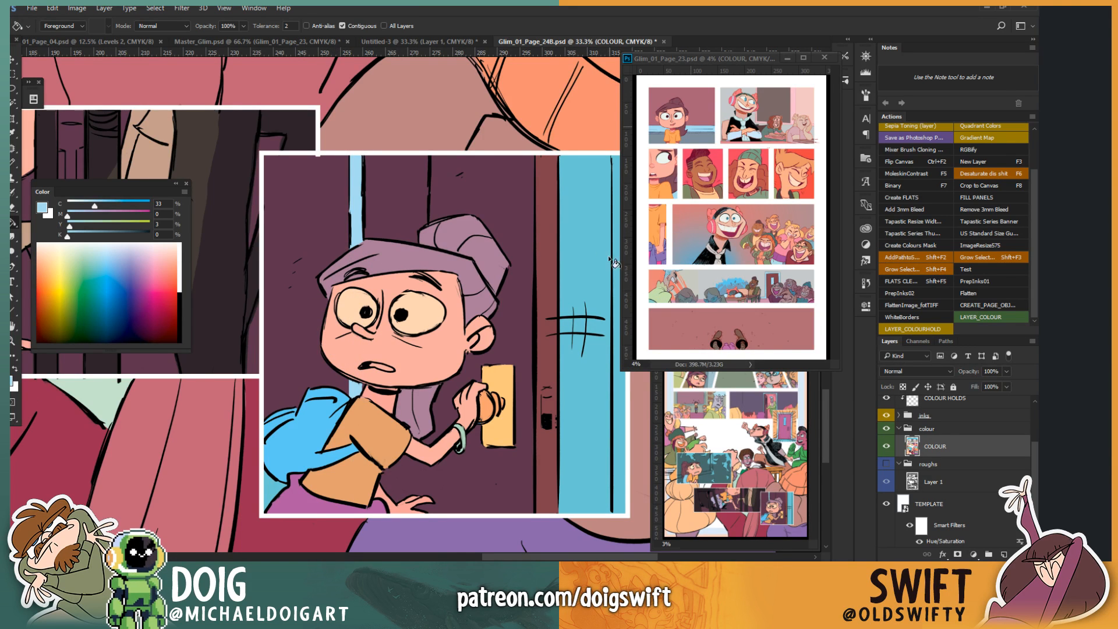
Step: Fill the background area behind the girl's back with muted purple, C 71, M 75, Y 46, K 0, sampled from the purple panel in the page overview
key("i")
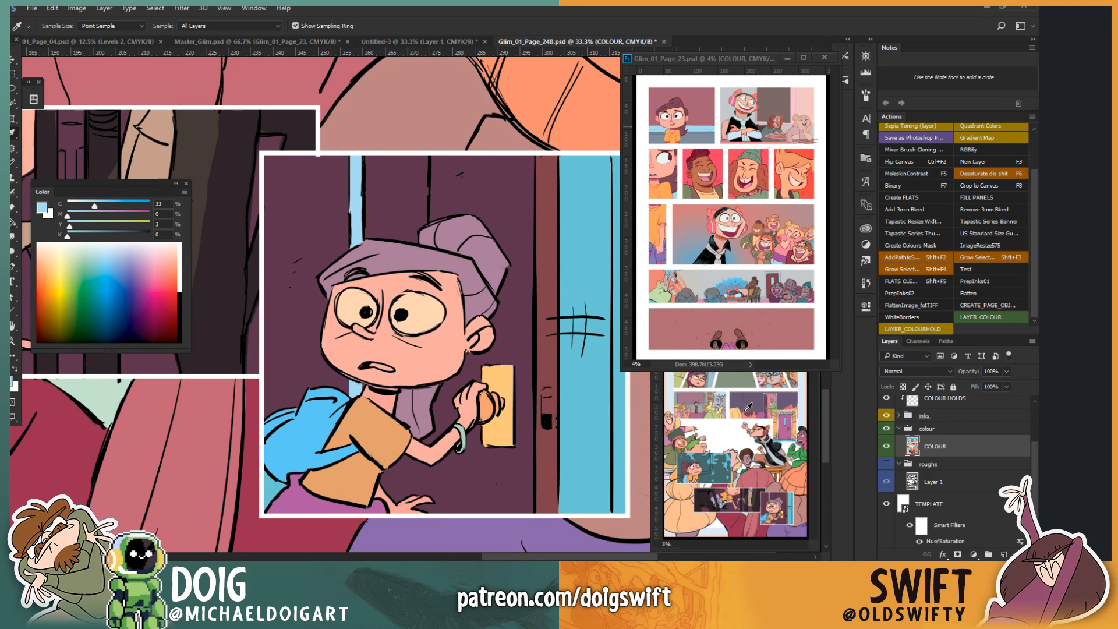
left_click(752, 406)
key("g")
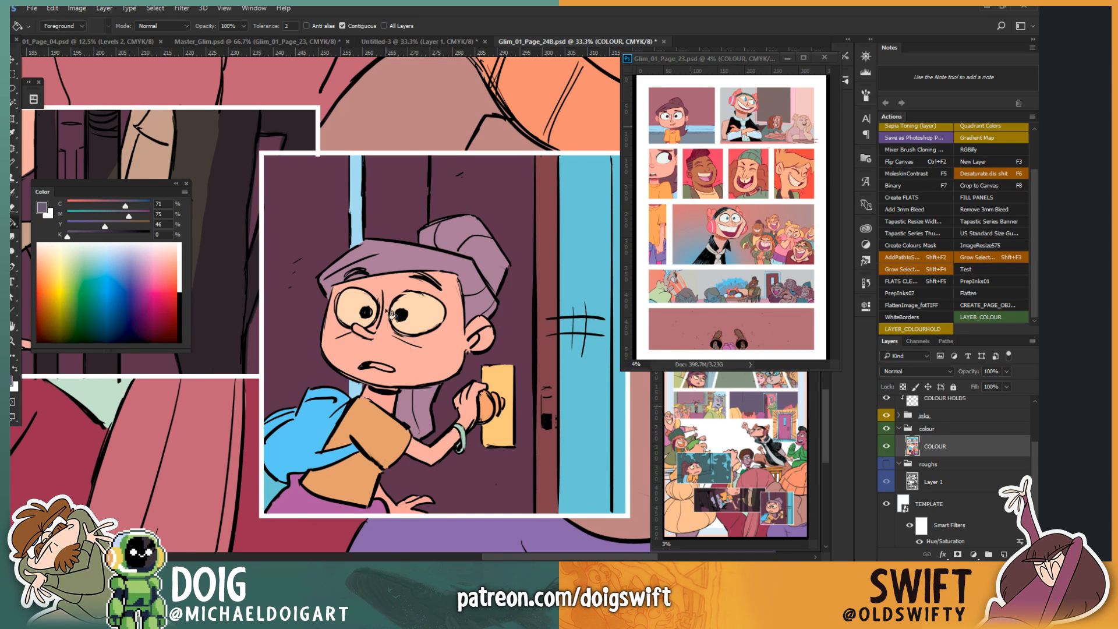
left_click(307, 356)
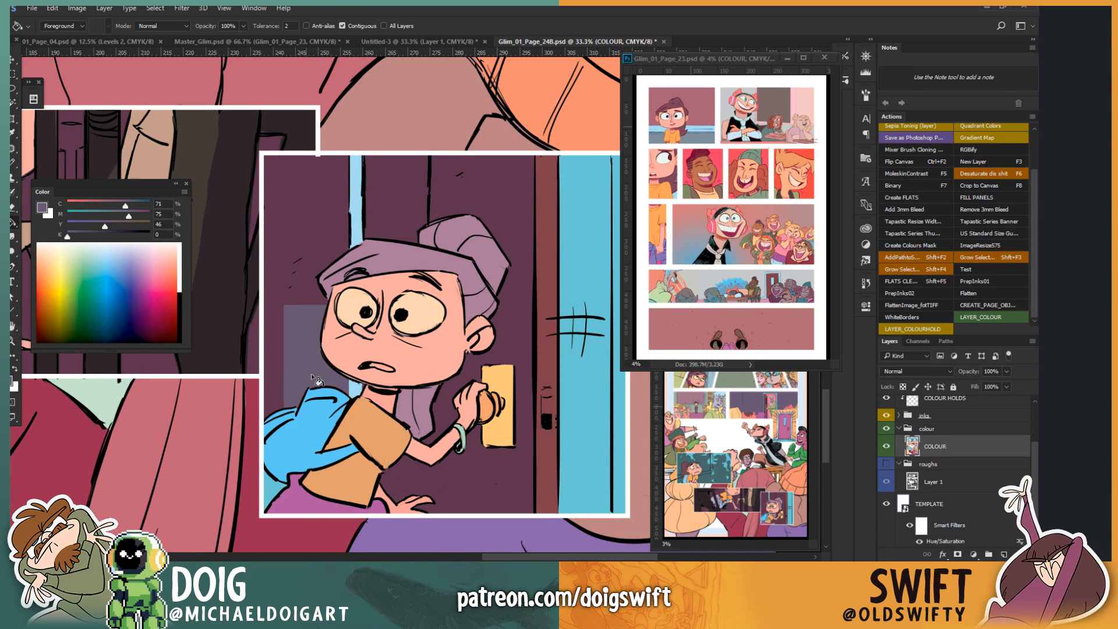
Step: Recolour the blue wall beside the door edge with warm yellow-orange, C 0, M 29, Y 76, K 0
left_click_drag(427, 334, 375, 322)
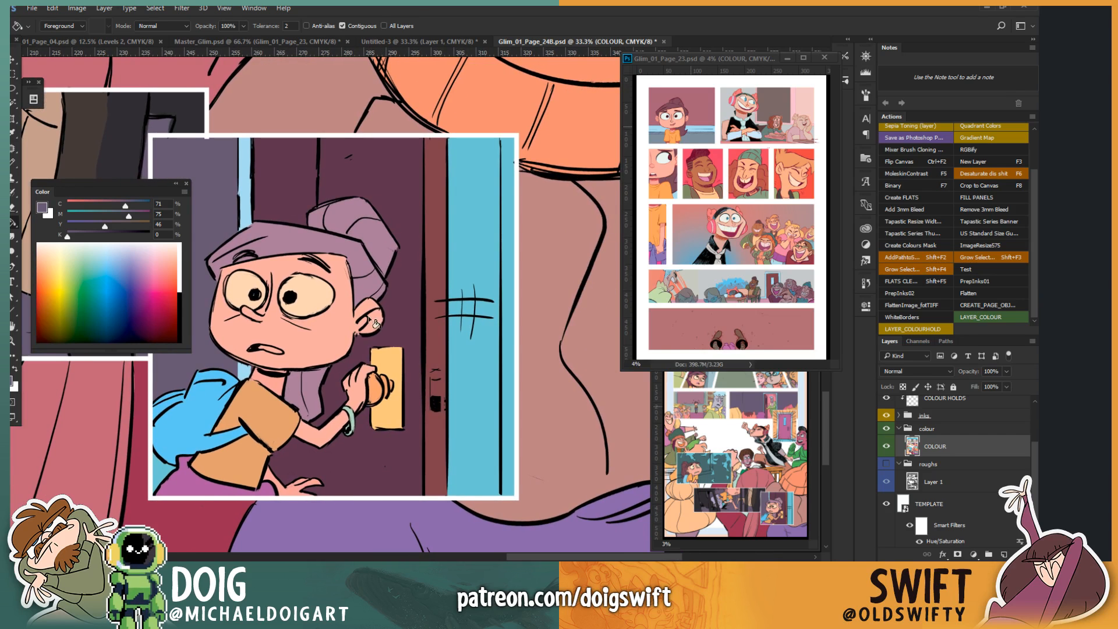
left_click_drag(77, 289, 62, 272)
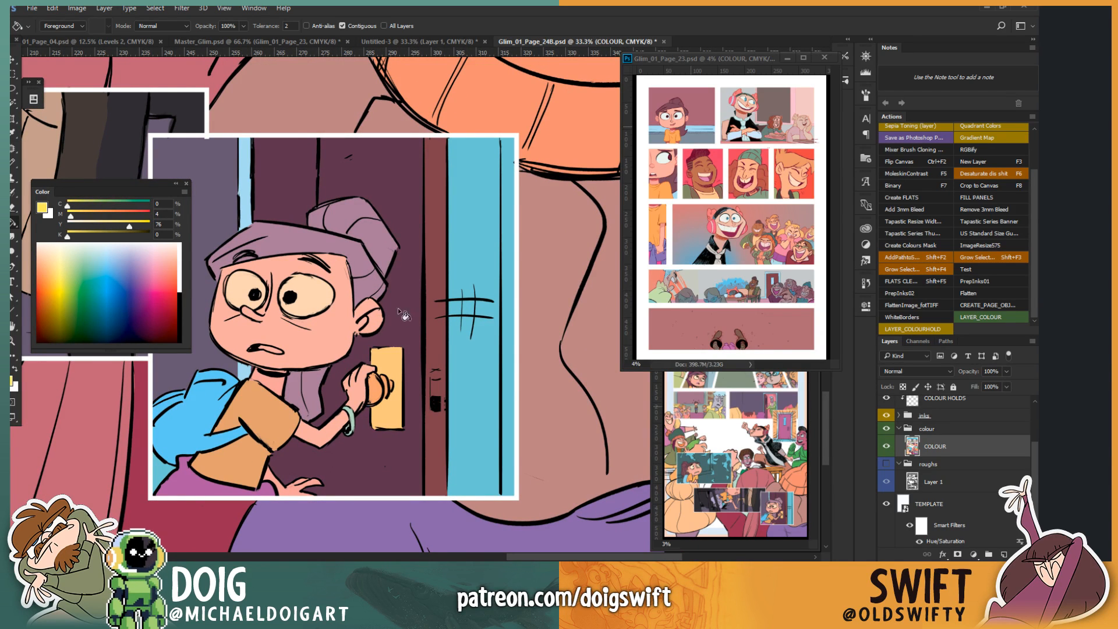
left_click(472, 368)
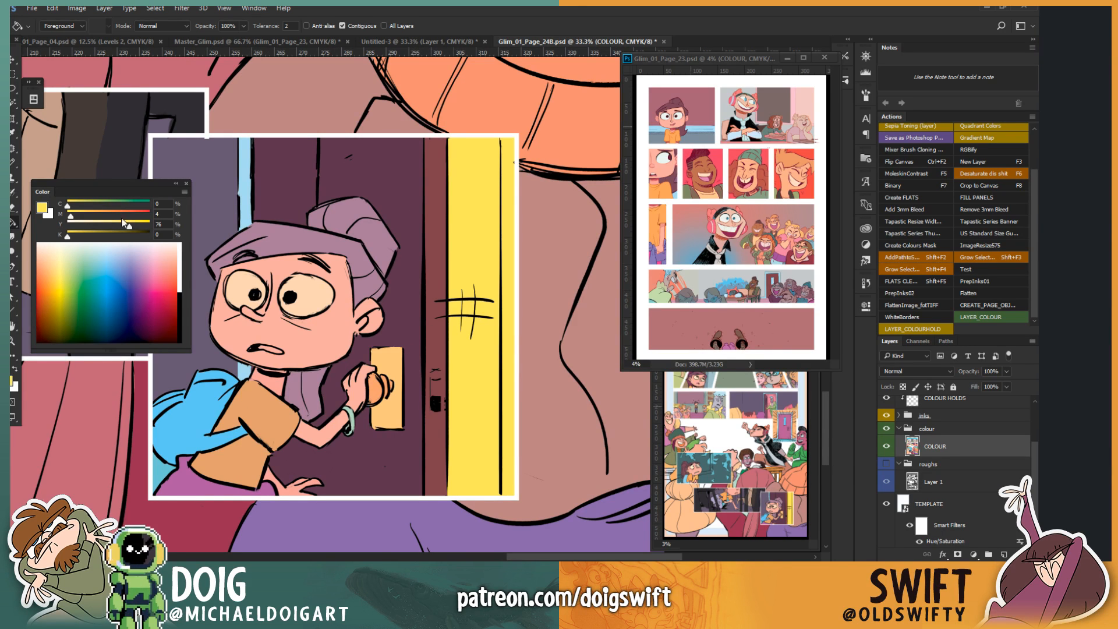
left_click_drag(76, 214, 92, 219)
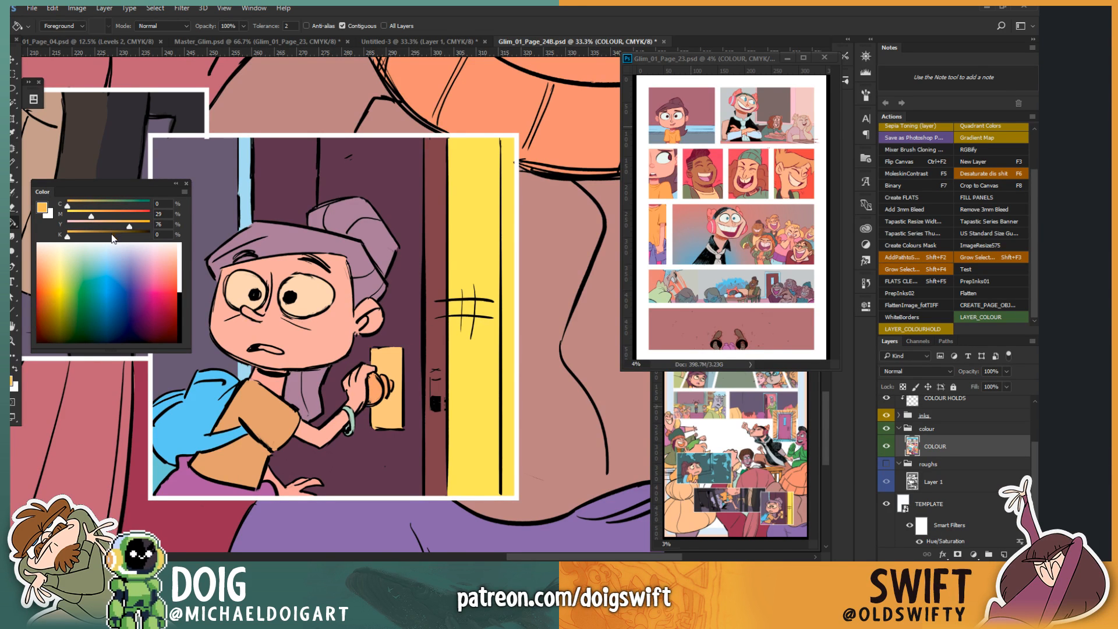
left_click(475, 408)
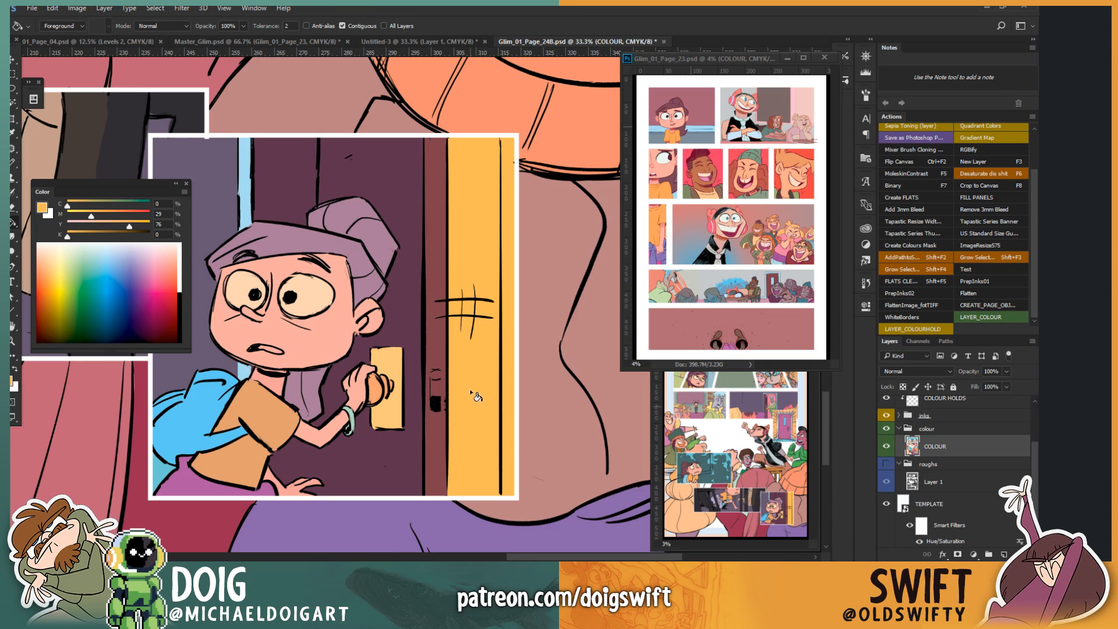
Step: Lasso the thin strip along the inset panel's outer edge and mix a deeper orange fill colour, C 0, M 42, Y 76, K 0
key("l")
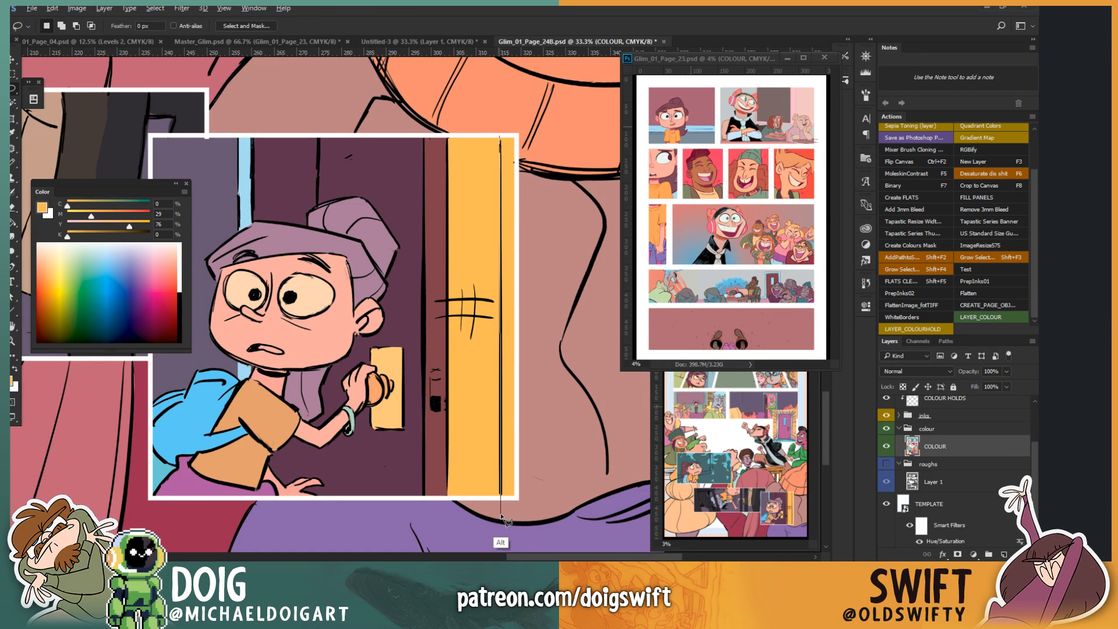
mouse_move(504, 517)
left_mouse_down()
mouse_move(562, 414)
mouse_move(524, 127)
mouse_move(537, 111)
mouse_move(492, 112)
mouse_move(516, 138)
left_mouse_up()
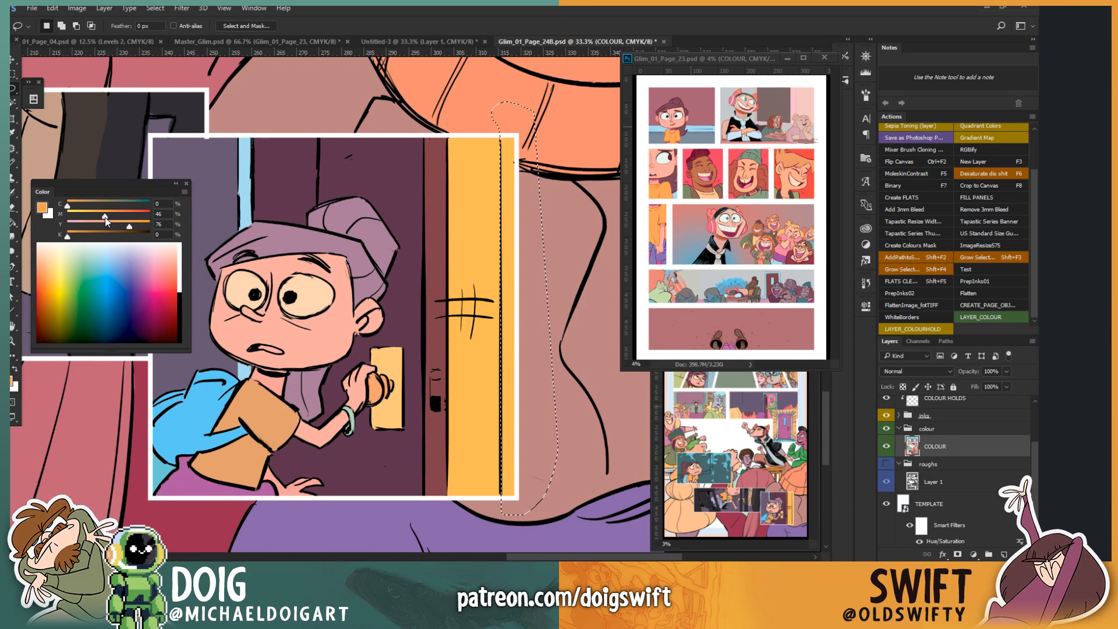
key("g")
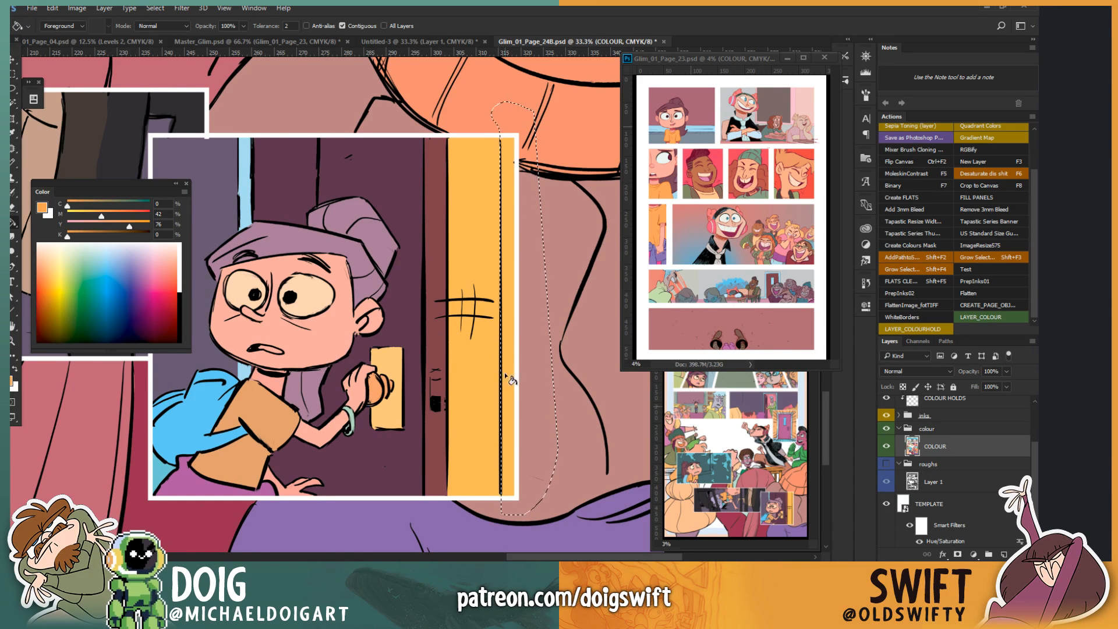
Step: Fill the narrow selected strip along the door panel's outer edge with the current orange and clear the selection
left_click(510, 387)
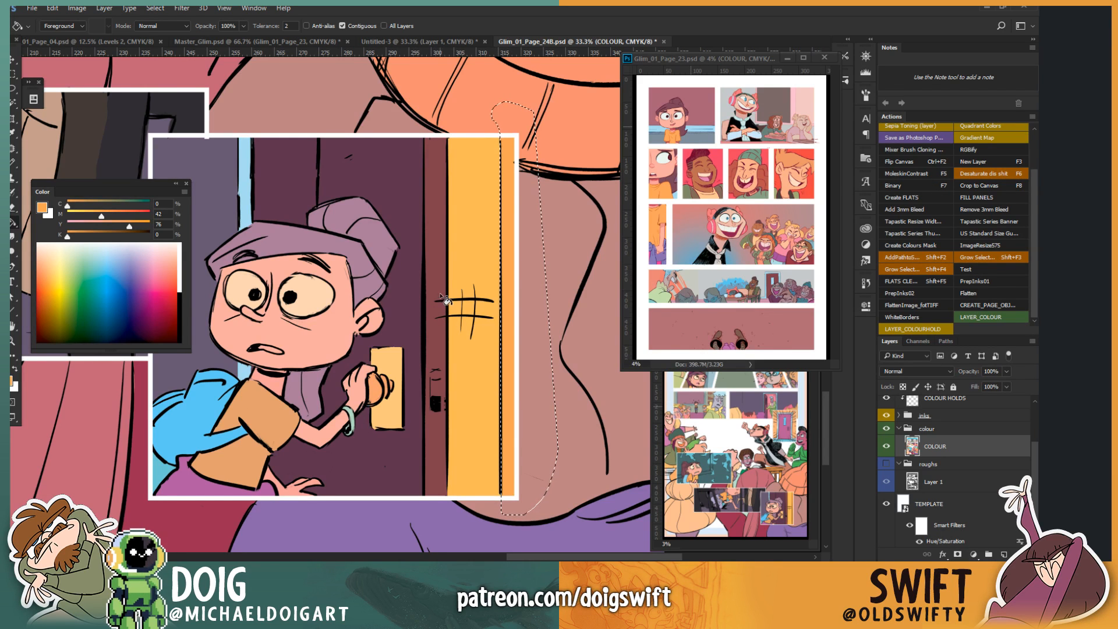
key("ctrl+d")
mouse_move(416, 262)
left_mouse_down()
mouse_move(427, 309)
mouse_move(447, 287)
mouse_move(422, 272)
left_mouse_up()
Step: Select the wide orange door-frame strip and adjust it to hue -11, saturation -3 and lightness +34
key("w")
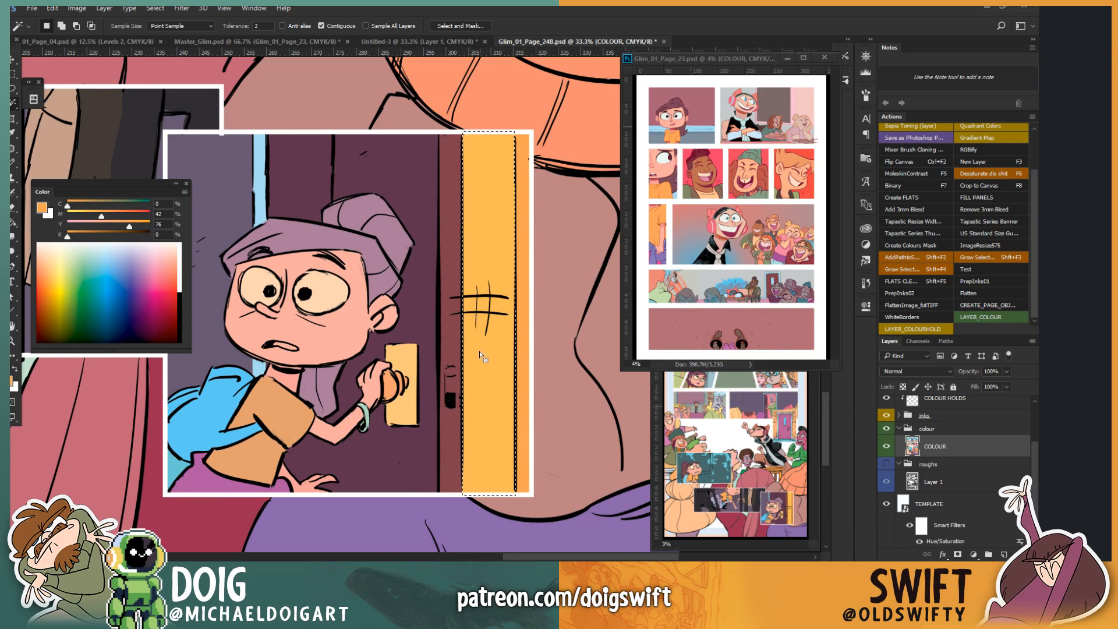
key("ctrl+u")
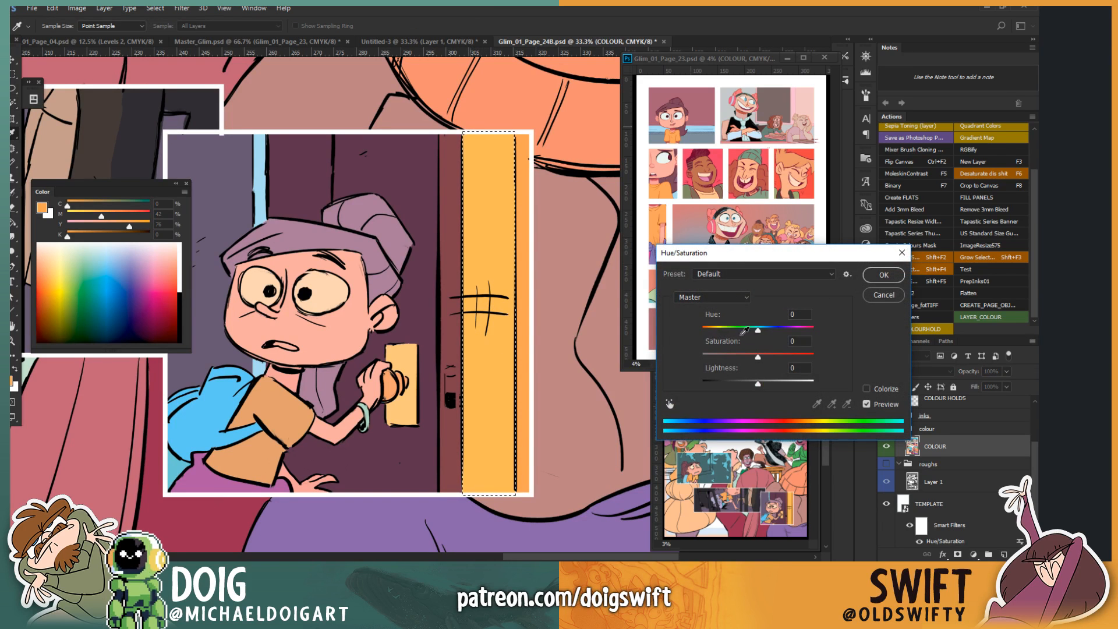
left_click_drag(757, 330, 773, 390)
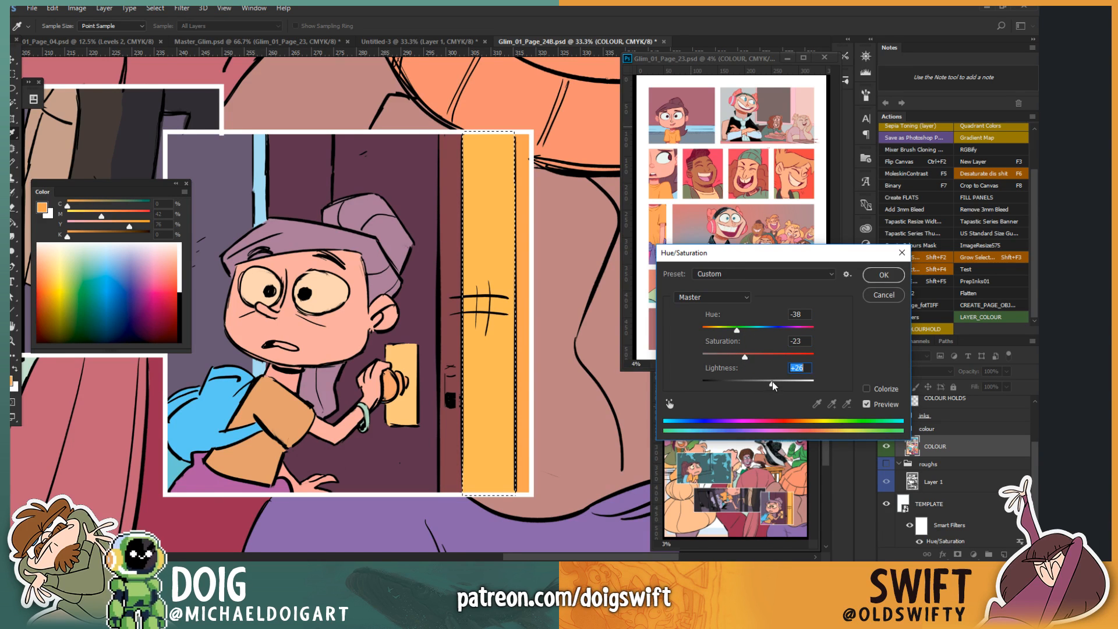
left_click_drag(737, 330, 751, 333)
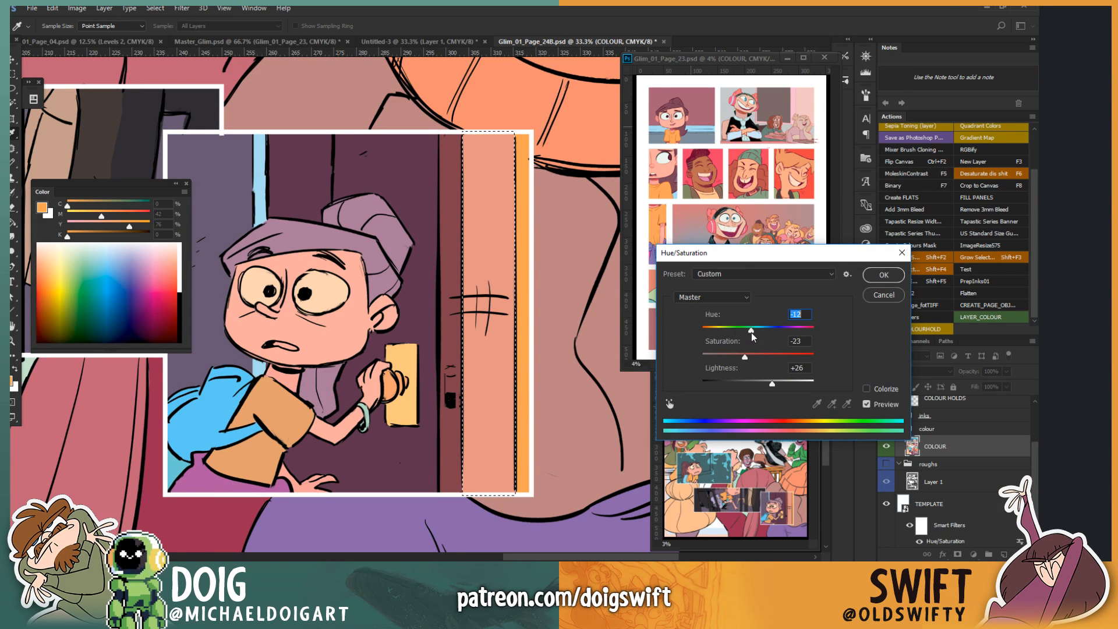
left_click_drag(773, 388, 778, 388)
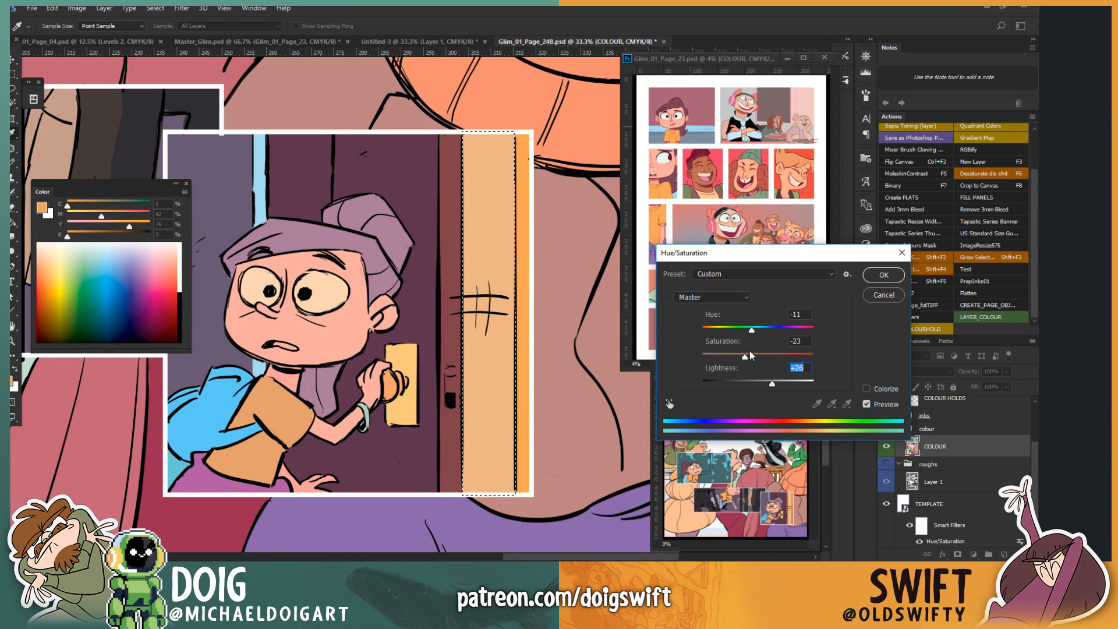
left_click_drag(772, 385, 751, 359)
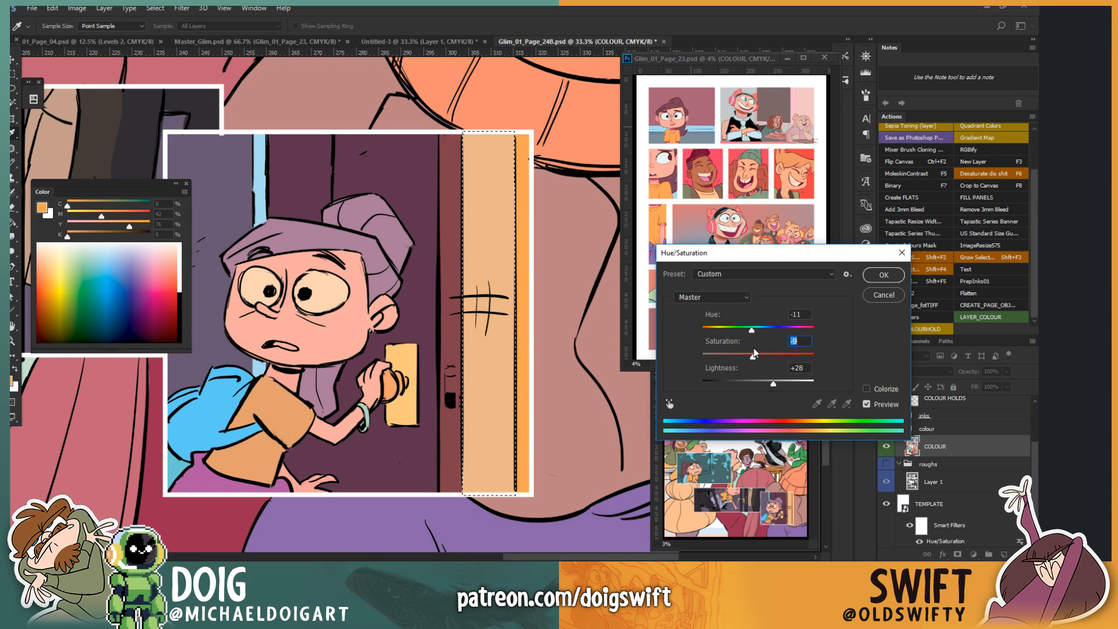
left_click_drag(753, 357, 777, 389)
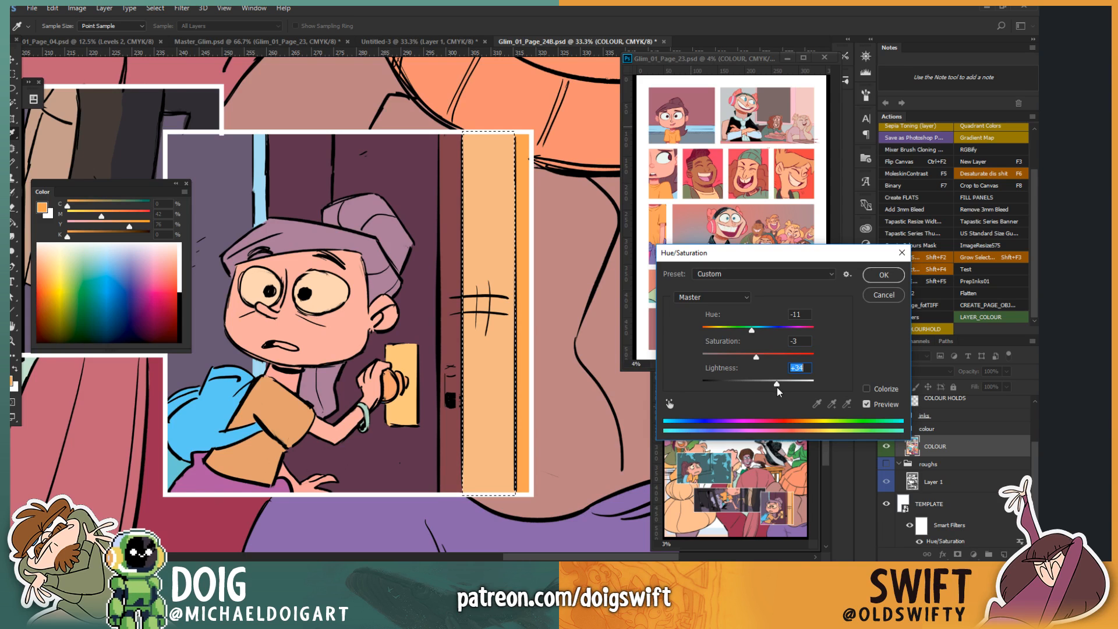
left_click(880, 276)
Step: Fill the wide door-frame strip with a salmon of C 0, M 57, Y 50, K 0
key("w")
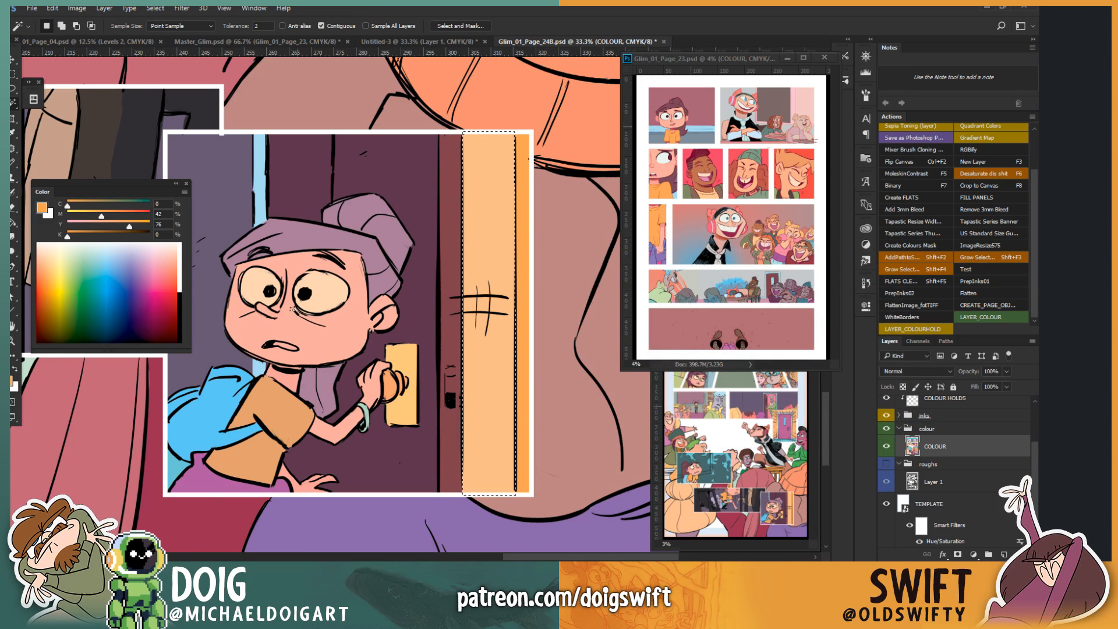
left_click(173, 256)
left_click_drag(172, 257, 174, 261)
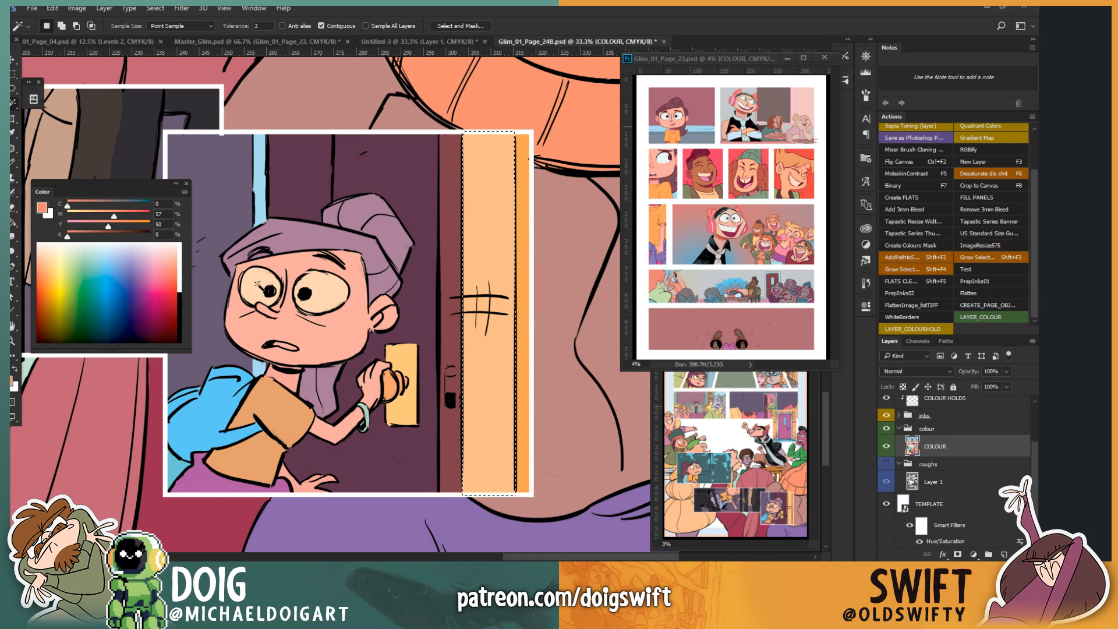
key("g")
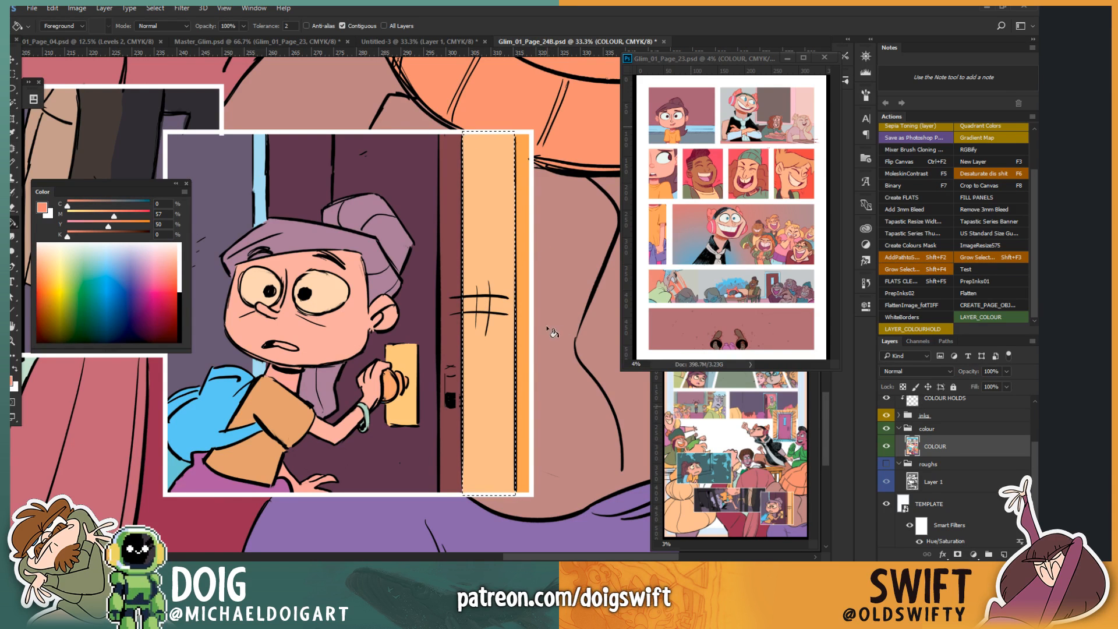
left_click(489, 362)
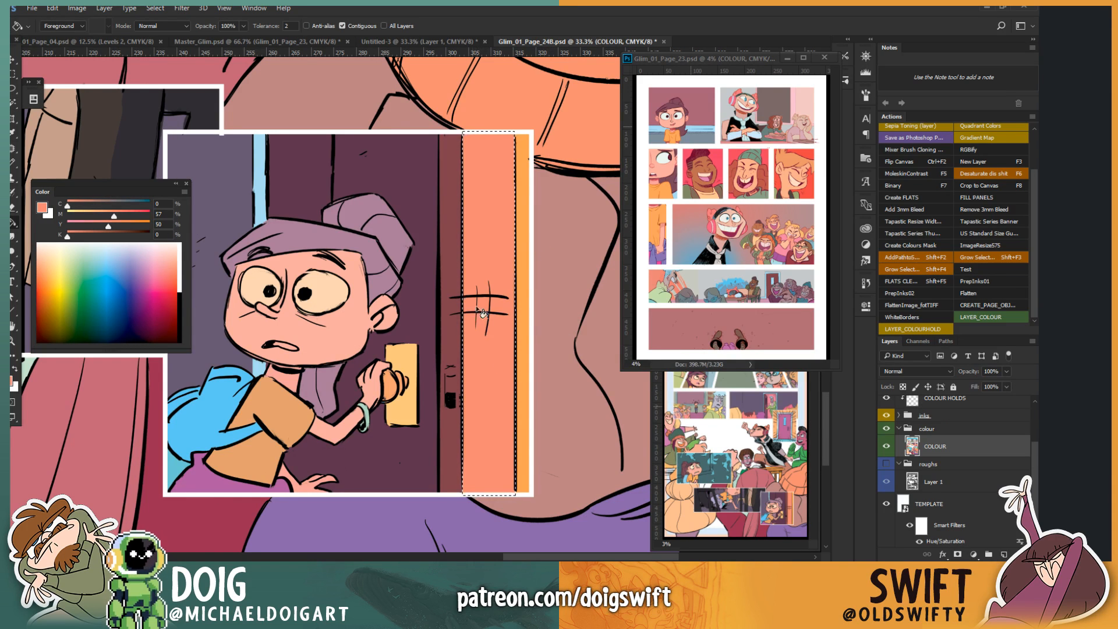
Step: Reselect the salmon door-frame strip and lighten it with Hue/Saturation, setting lightness to +27
key("w")
key("ctrl+d")
left_click(484, 353)
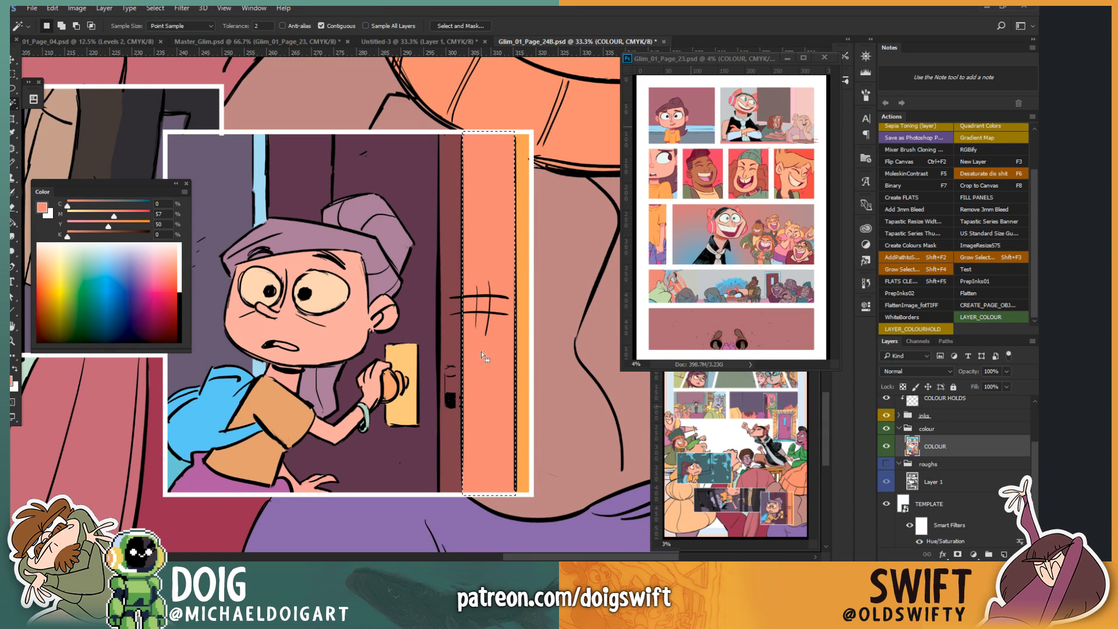
key("ctrl+u")
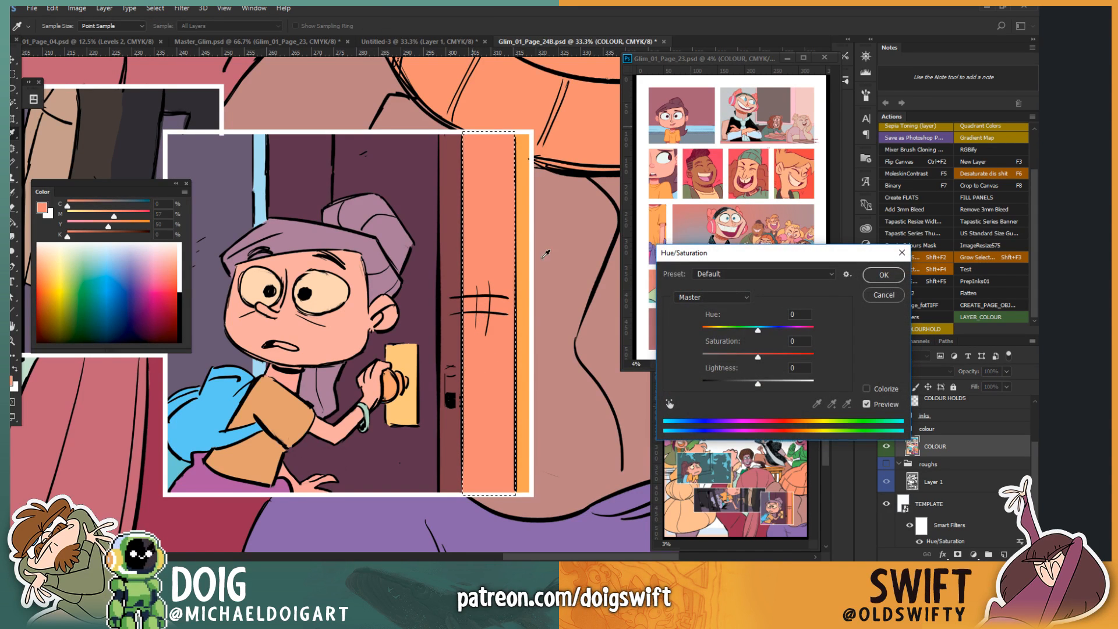
left_click(883, 275)
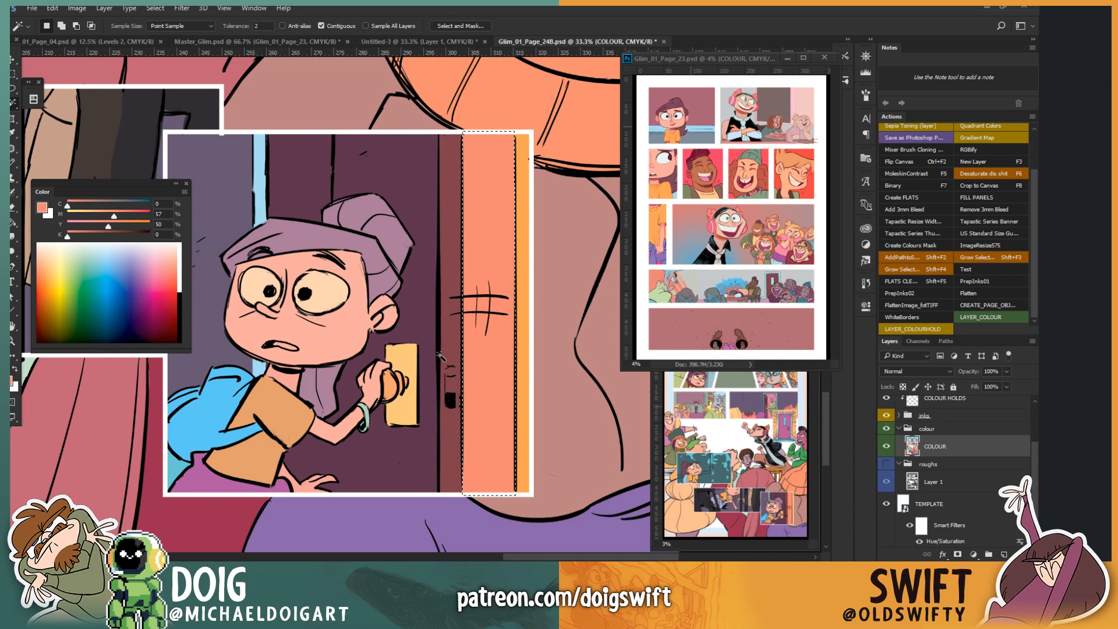
key("ctrl+u")
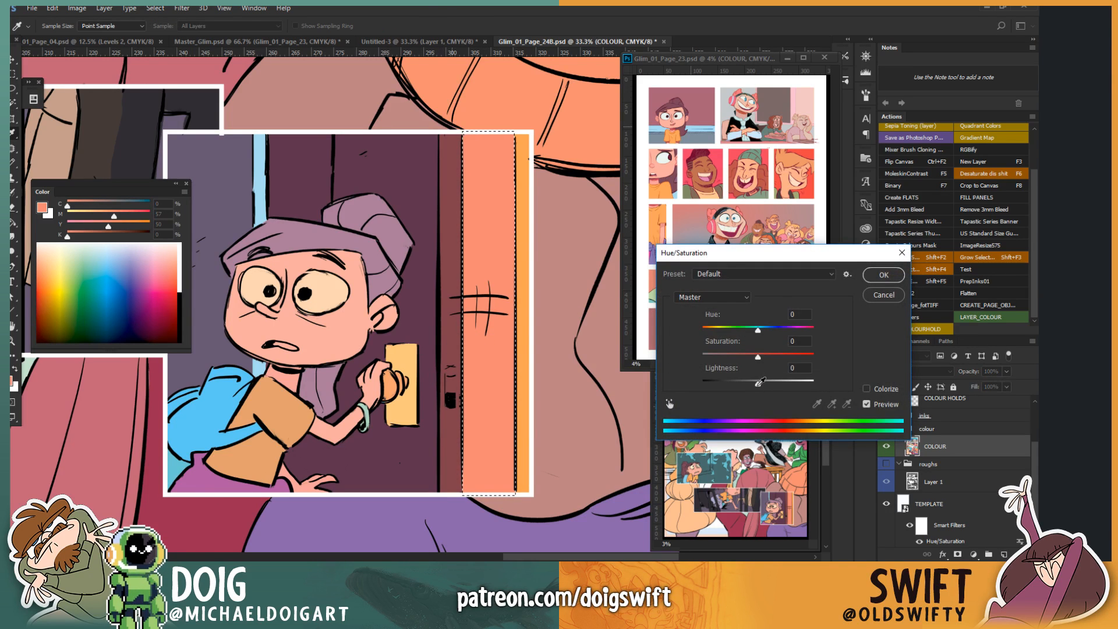
left_click_drag(759, 382, 773, 390)
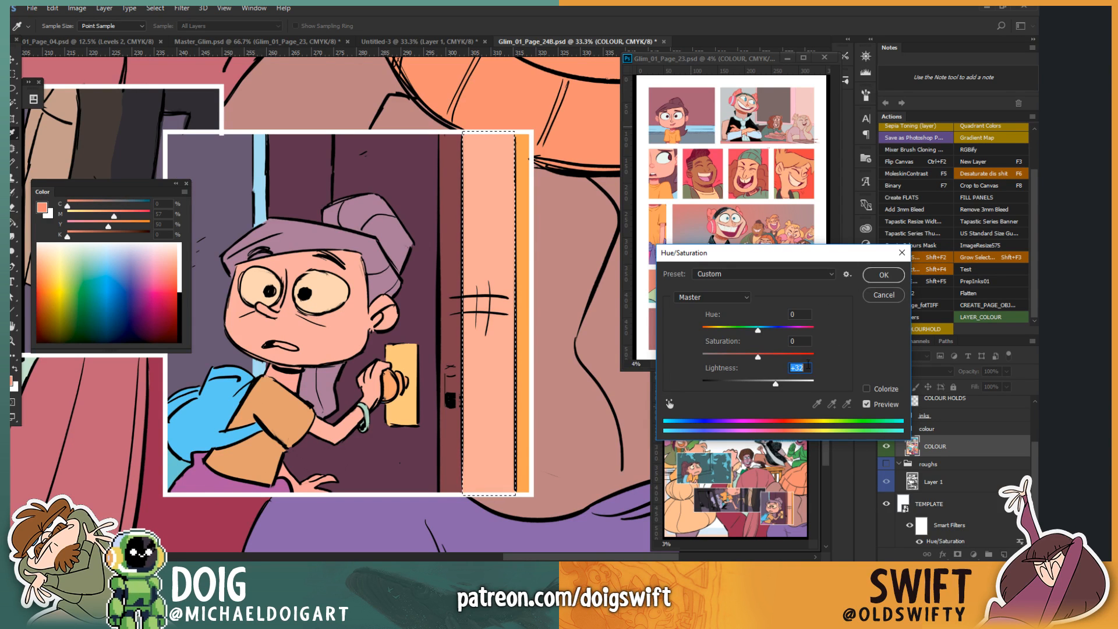
left_click_drag(776, 384, 776, 387)
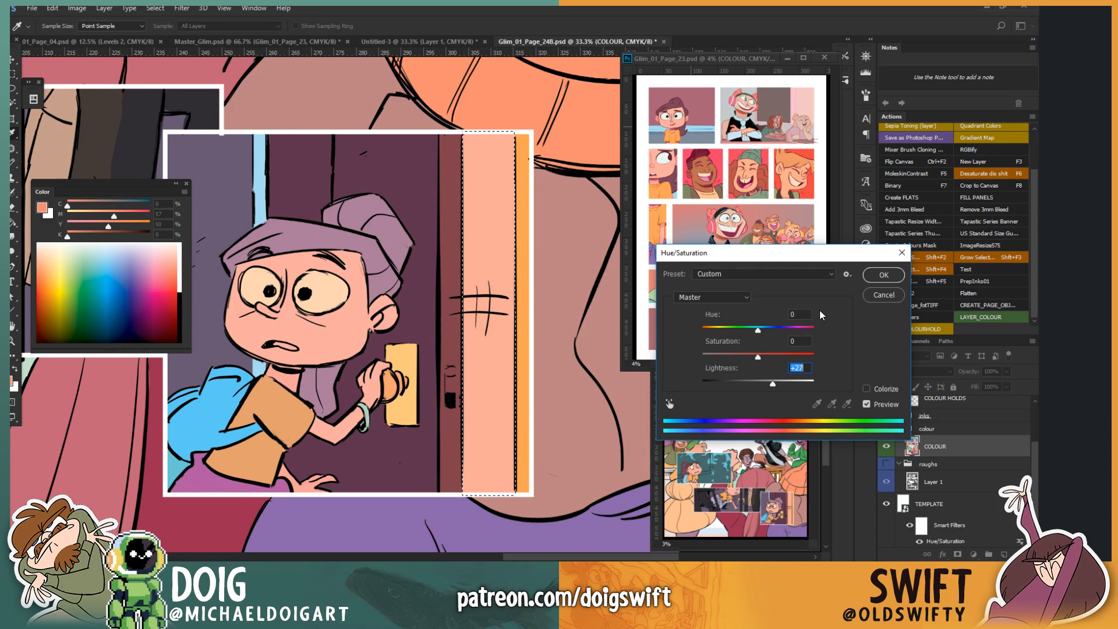
left_click(883, 275)
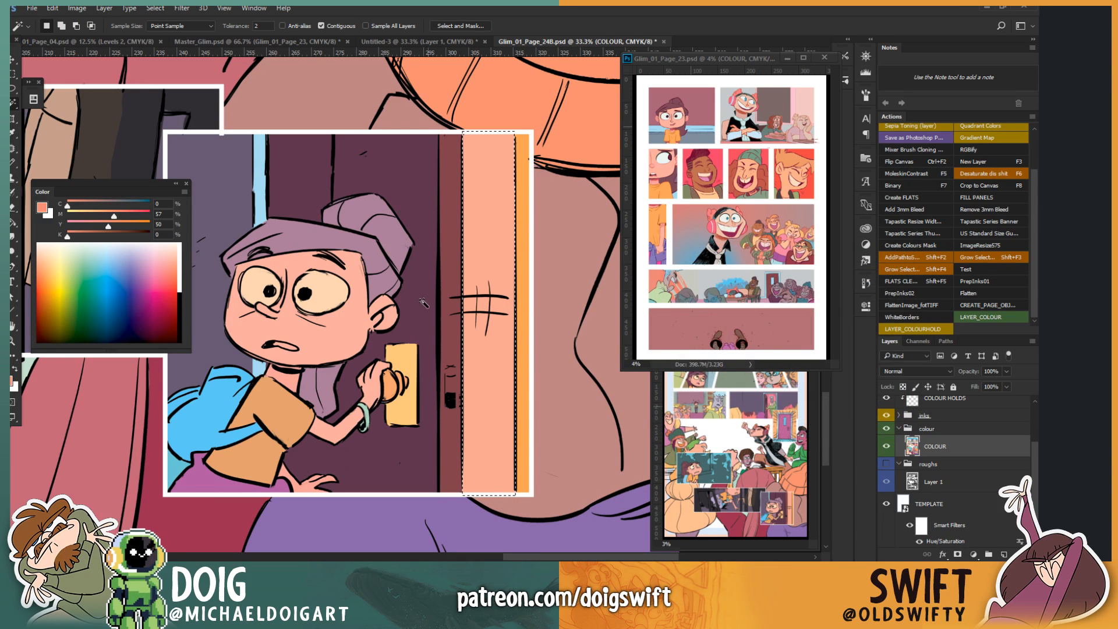
Step: Clear the strip selection and review the colouring of the lower panels and of the whole comic page
key("ctrl+d")
left_click_drag(317, 347, 357, 345)
left_click_drag(383, 308, 370, 403)
key("ctrl+minus")
key("ctrl+z")
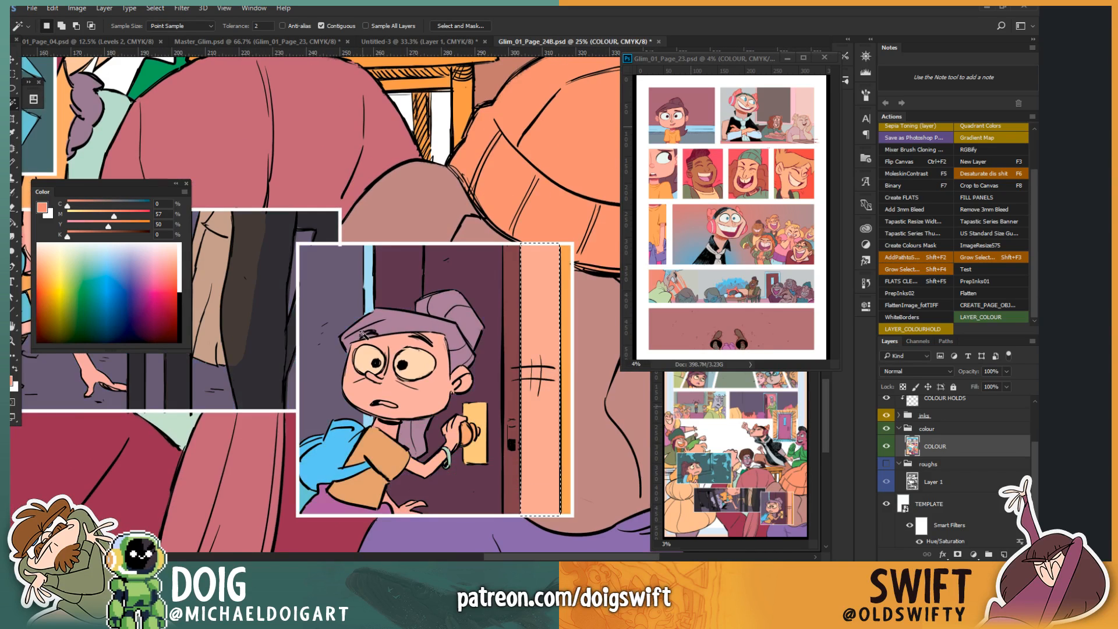
key("ctrl+minus")
key("ctrl+plus")
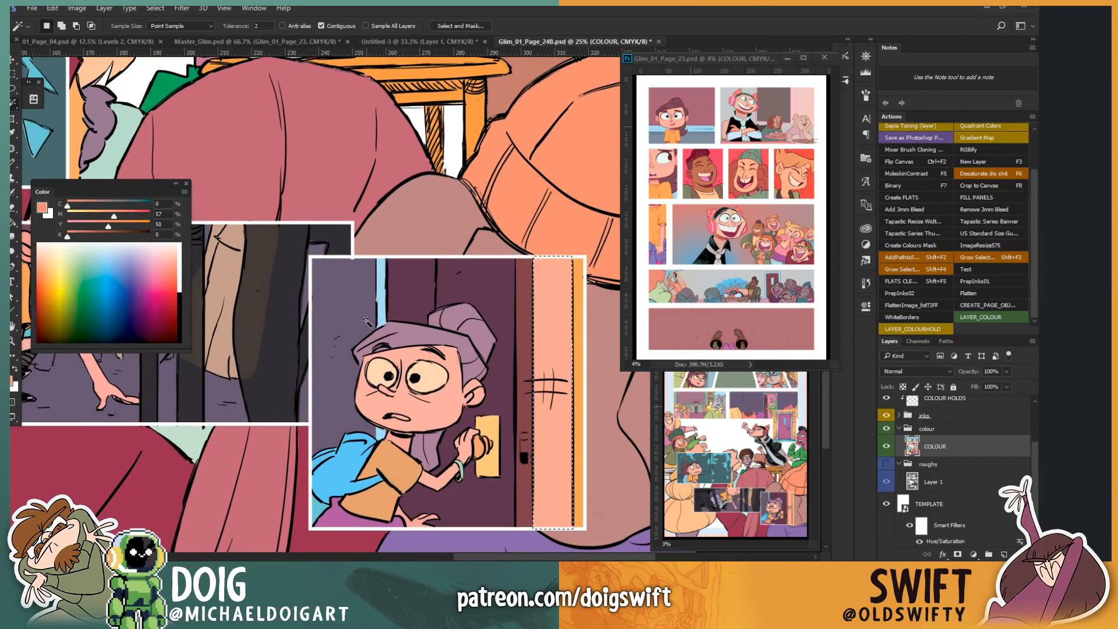
left_click_drag(352, 336, 321, 328)
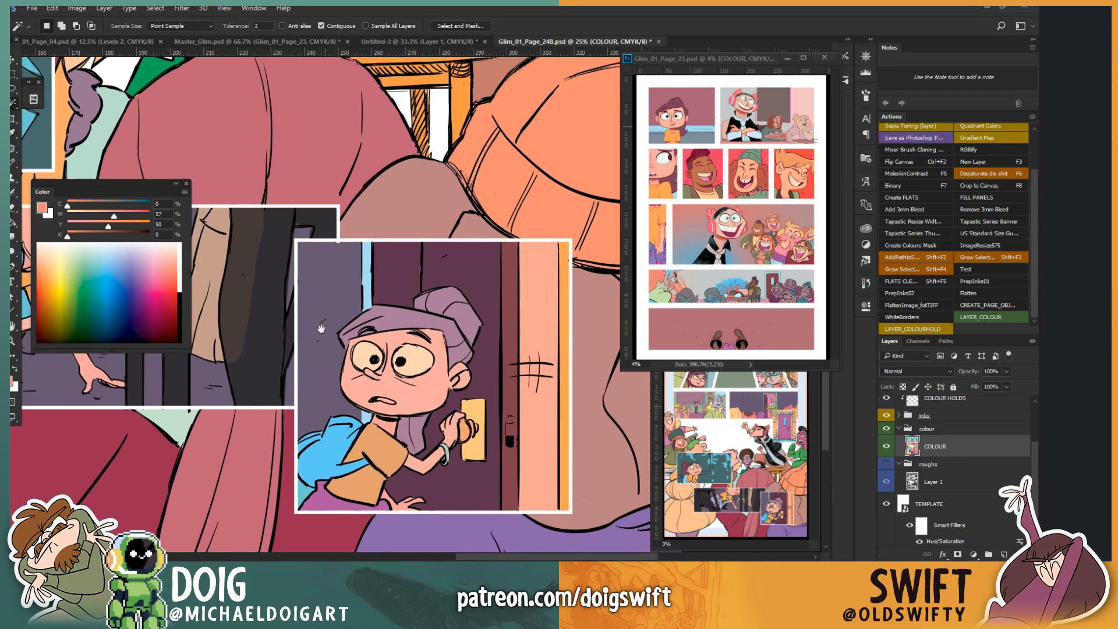
left_click_drag(357, 366, 370, 358)
left_click_drag(346, 341, 391, 392)
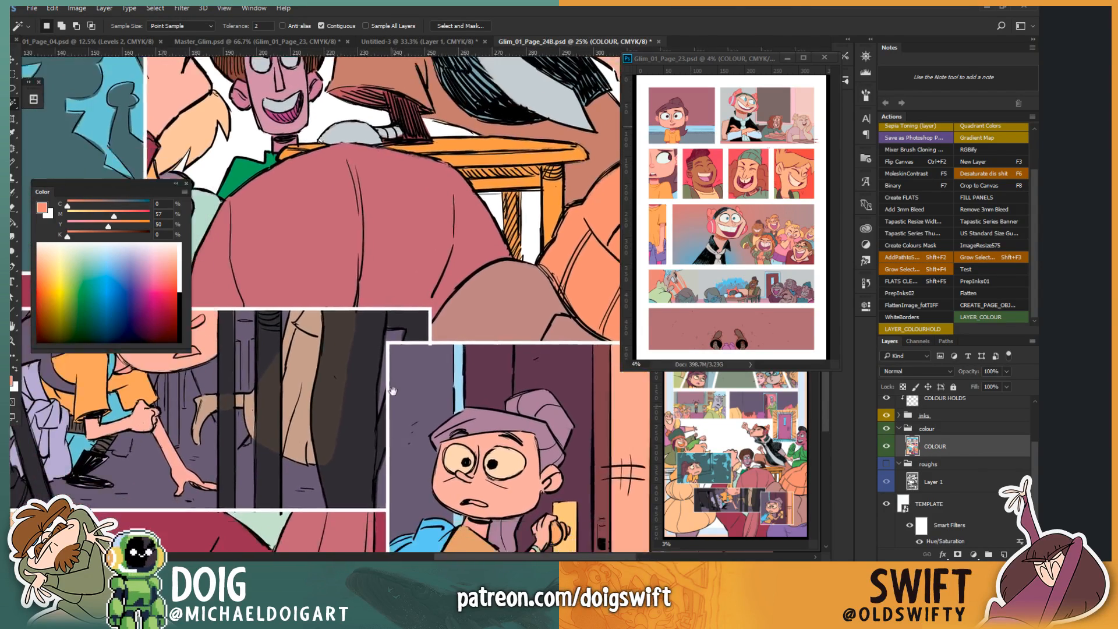
left_click_drag(310, 414, 436, 394)
left_click_drag(341, 327, 336, 442)
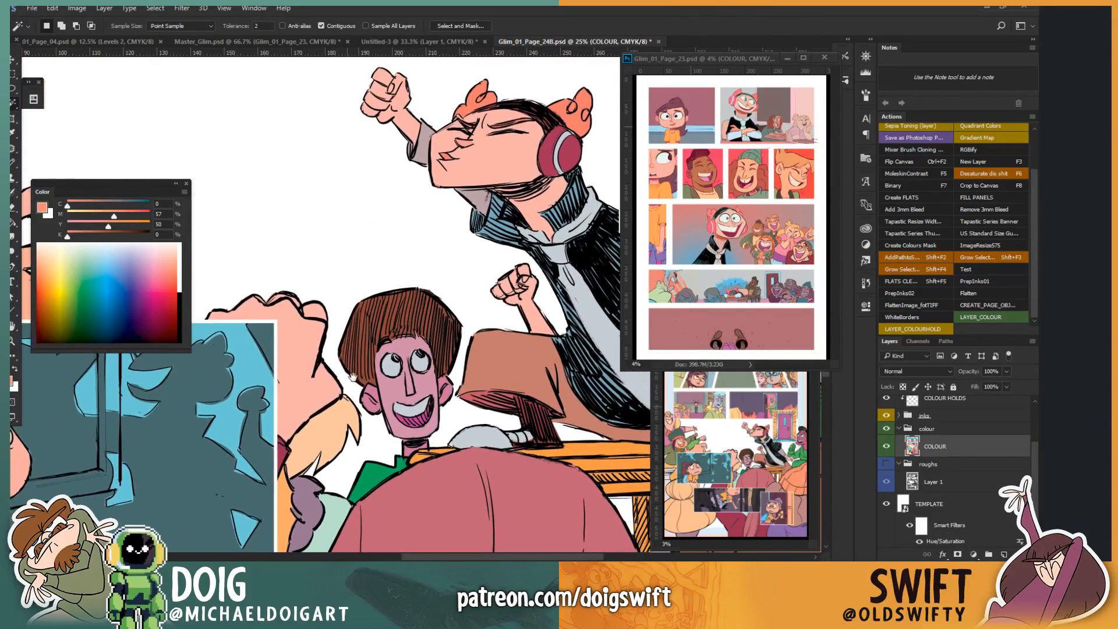
key("ctrl+minus")
key("ctrl+minus")
key("ctrl+minus")
key("ctrl+minus")
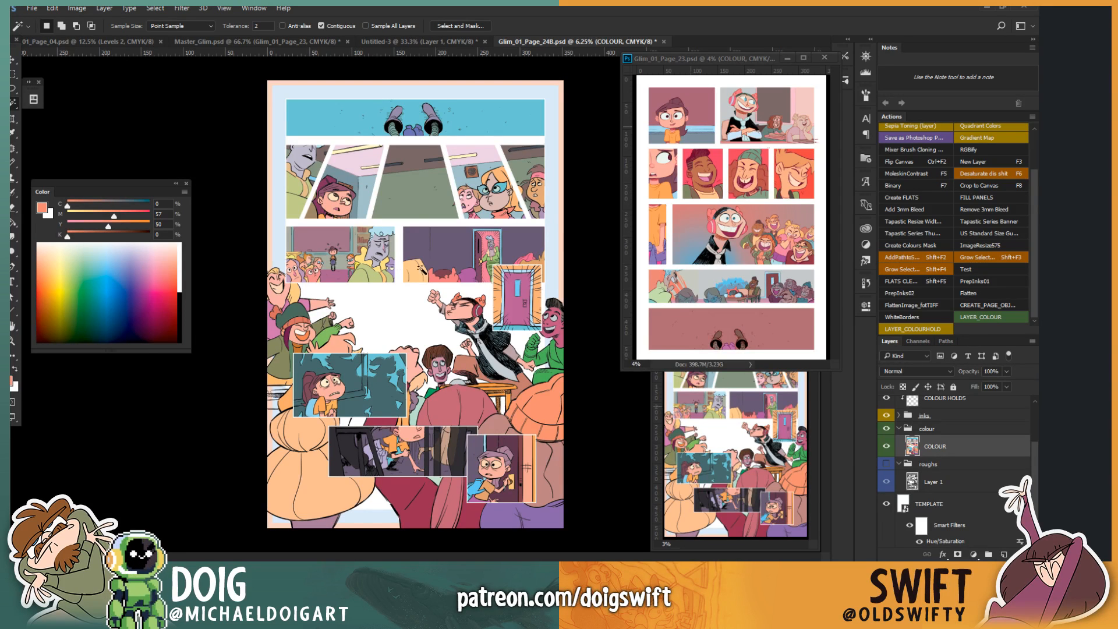
Step: Add a new layer and place it directly beneath the COLOUR layer, inside the colour group
left_click(960, 481)
key("F3")
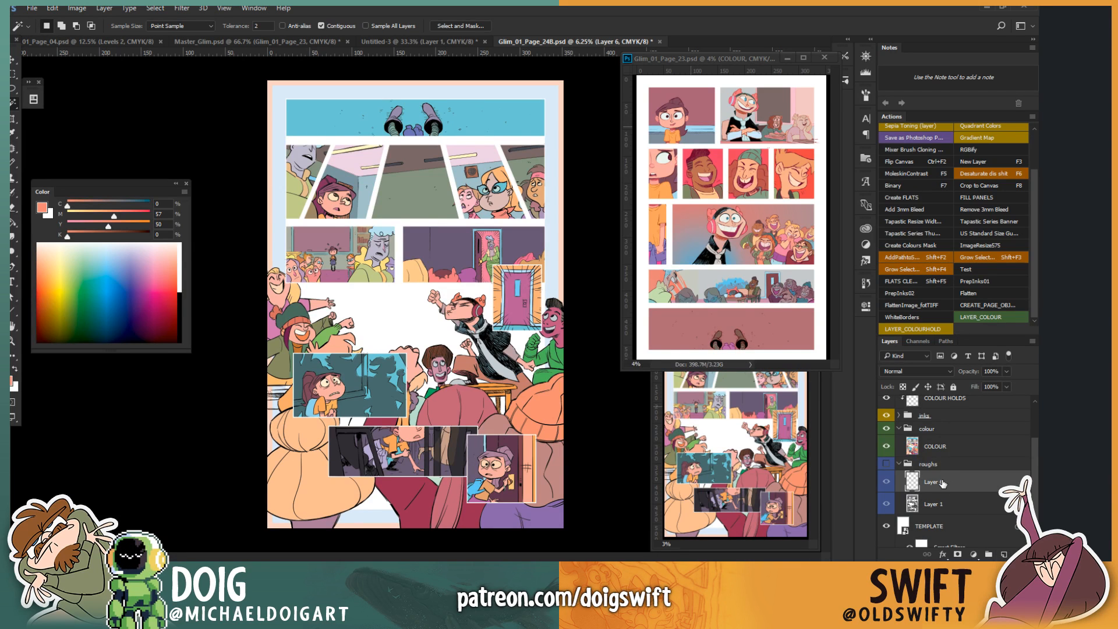
left_click_drag(944, 482, 947, 450)
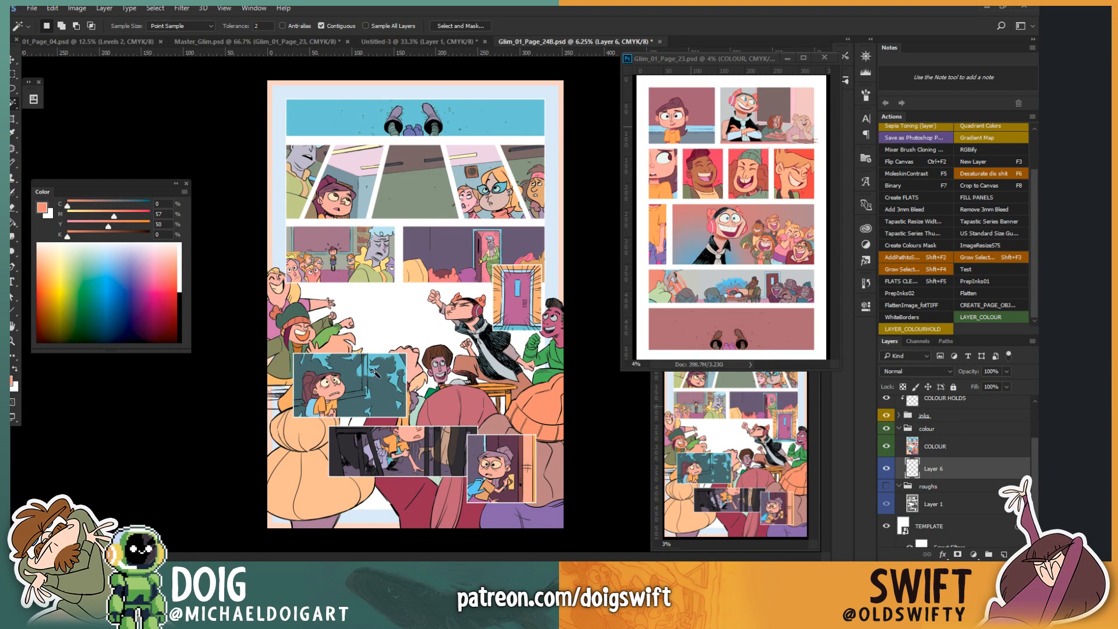
Step: Fill the new layer with a dark grey of C 100, M 100, Y 100, K 0
left_click(179, 254)
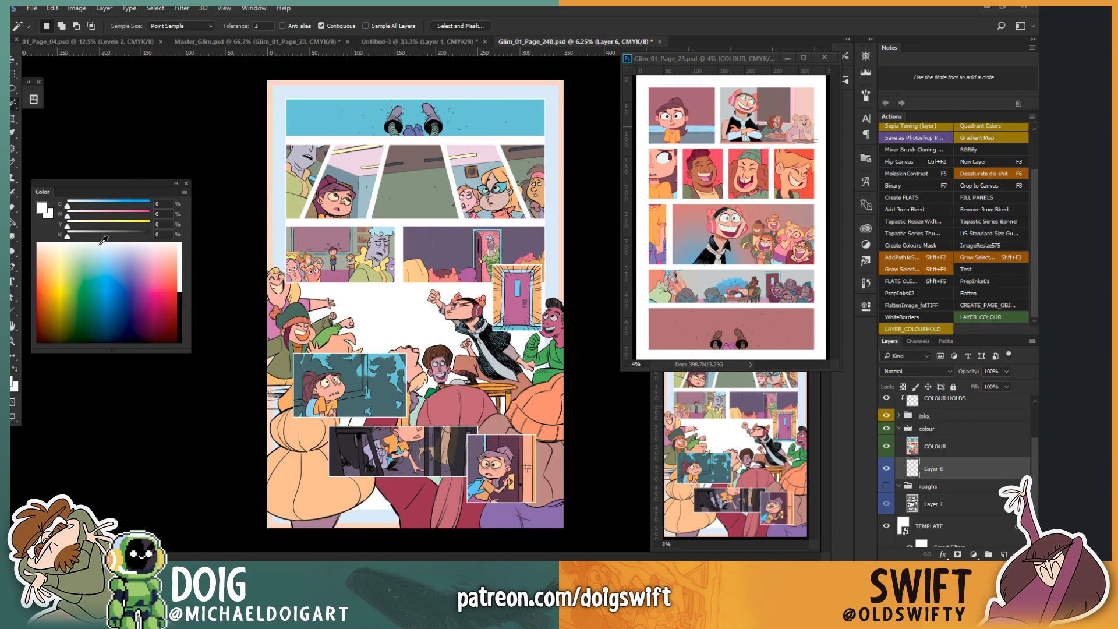
left_click_drag(69, 226, 170, 225)
left_click_drag(69, 205, 174, 207)
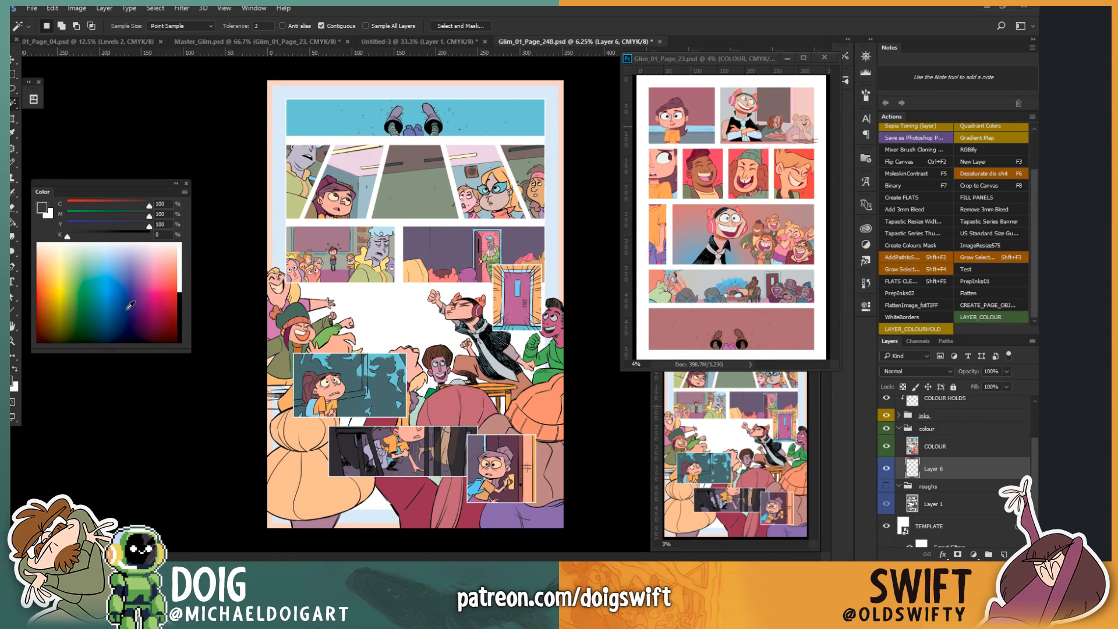
left_click(88, 245)
key("ctrl+BackSpace")
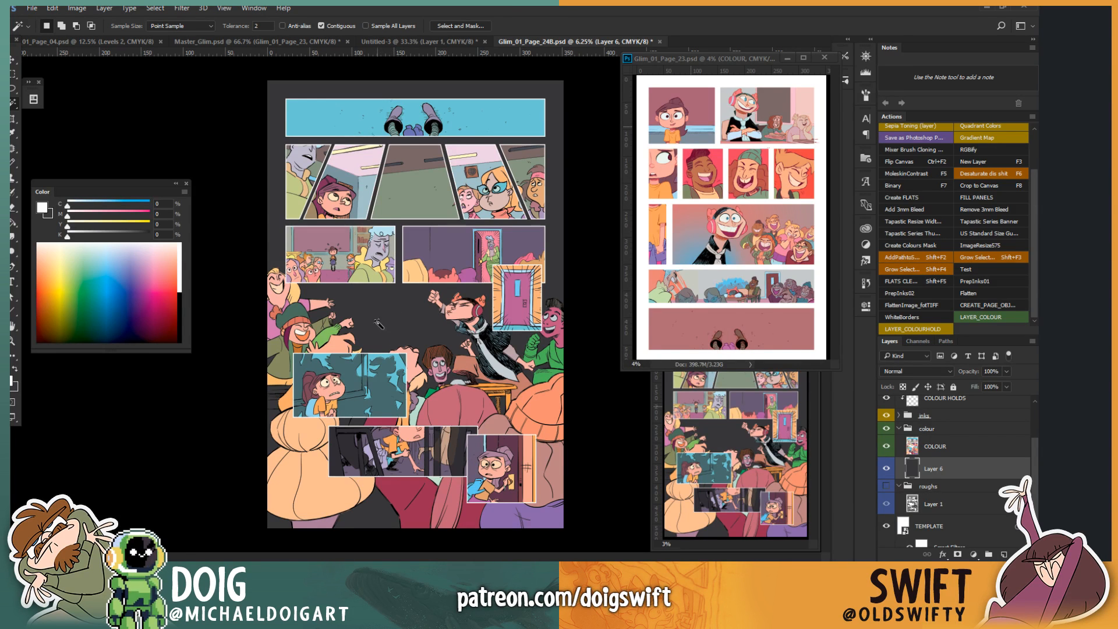
Step: Fill the page's background layer with a navy blue of C 100, M 94, Y 71, K 0 and sample that colour
key("i")
left_click(395, 315)
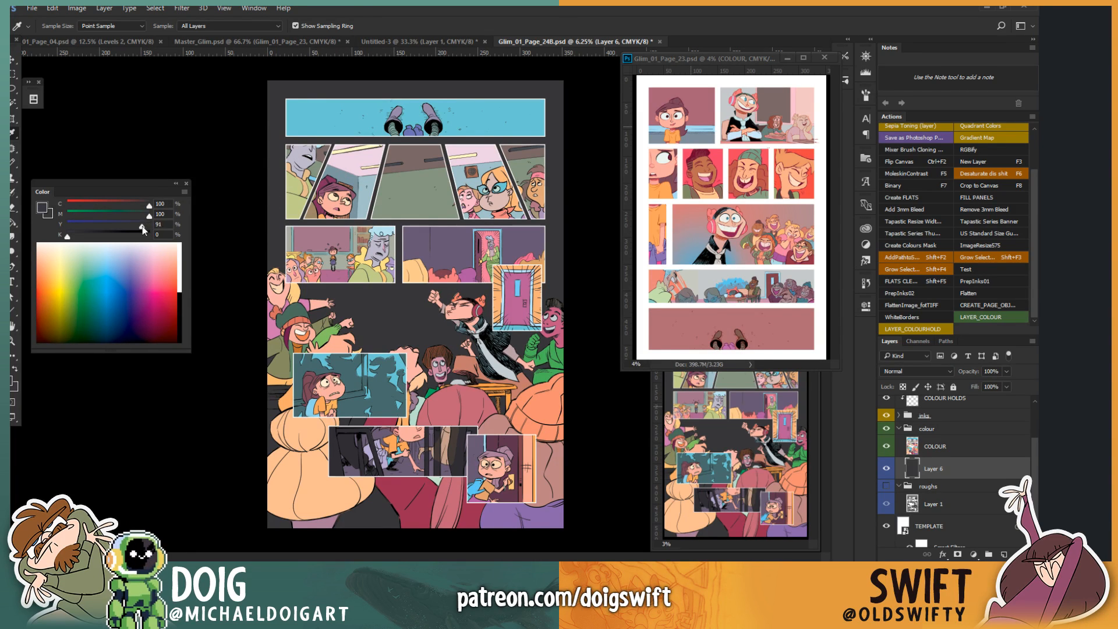
left_click_drag(135, 226, 125, 226)
left_click_drag(149, 216, 132, 218)
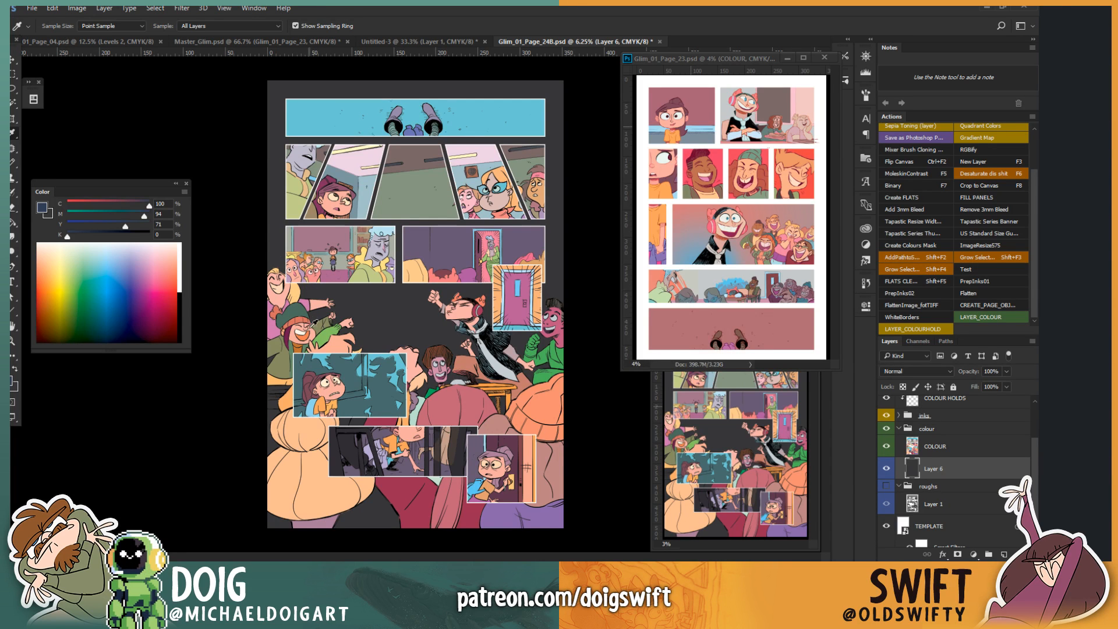
key("g")
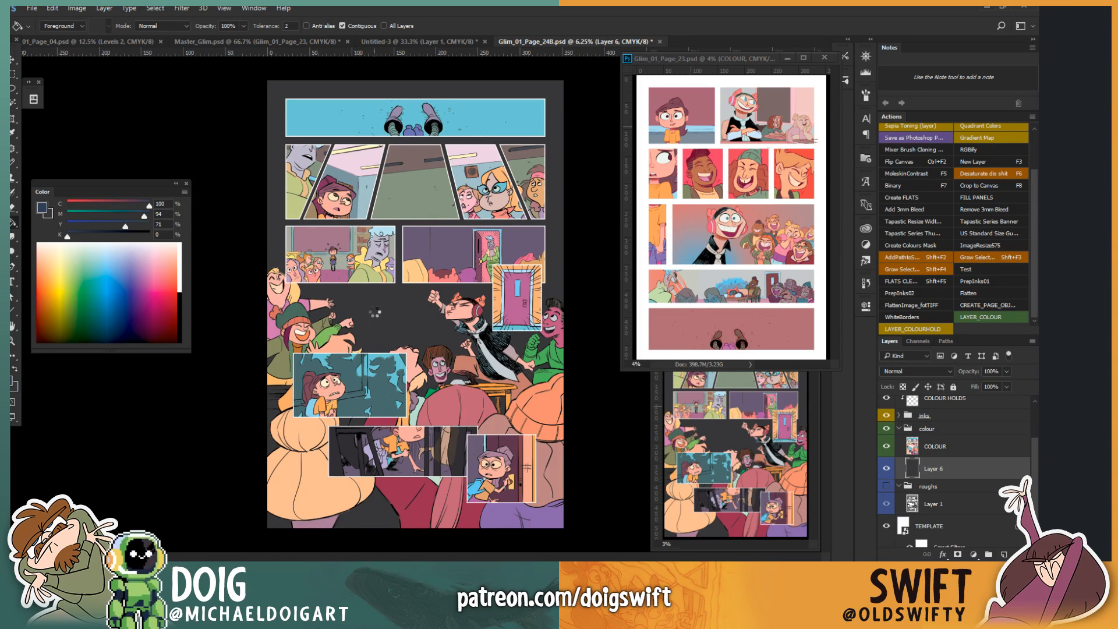
left_click(366, 316)
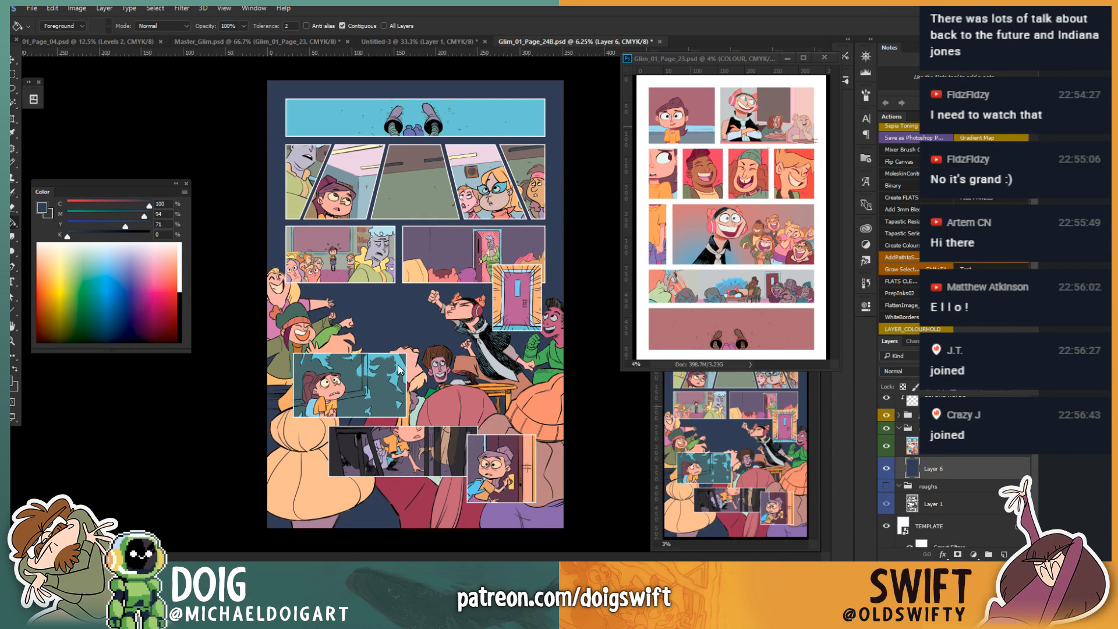
key("i")
left_click(397, 321)
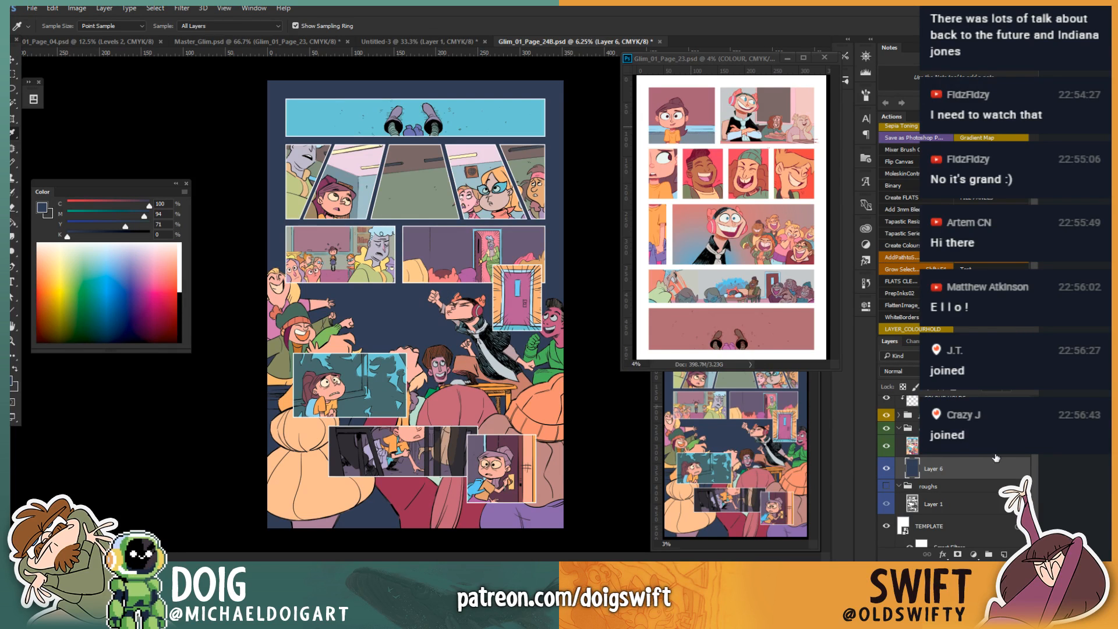
Step: Recolour the WHITE BORDERS layer with the page background's navy blue, keeping its transparent areas
scroll(1033, 474, "up", 3)
left_click(954, 419)
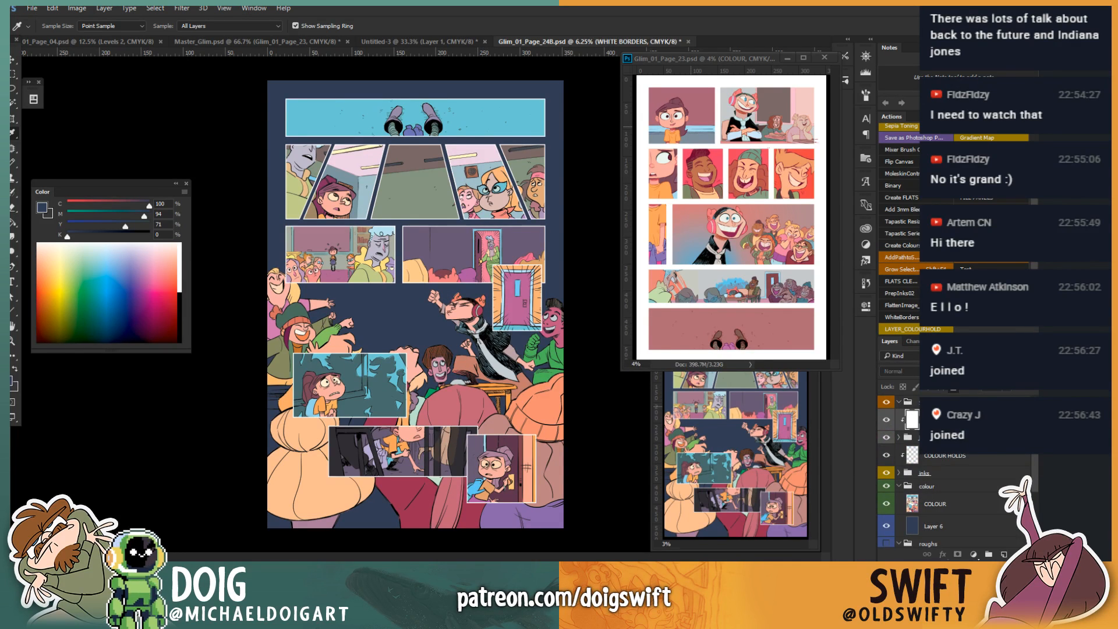
left_click(653, 316)
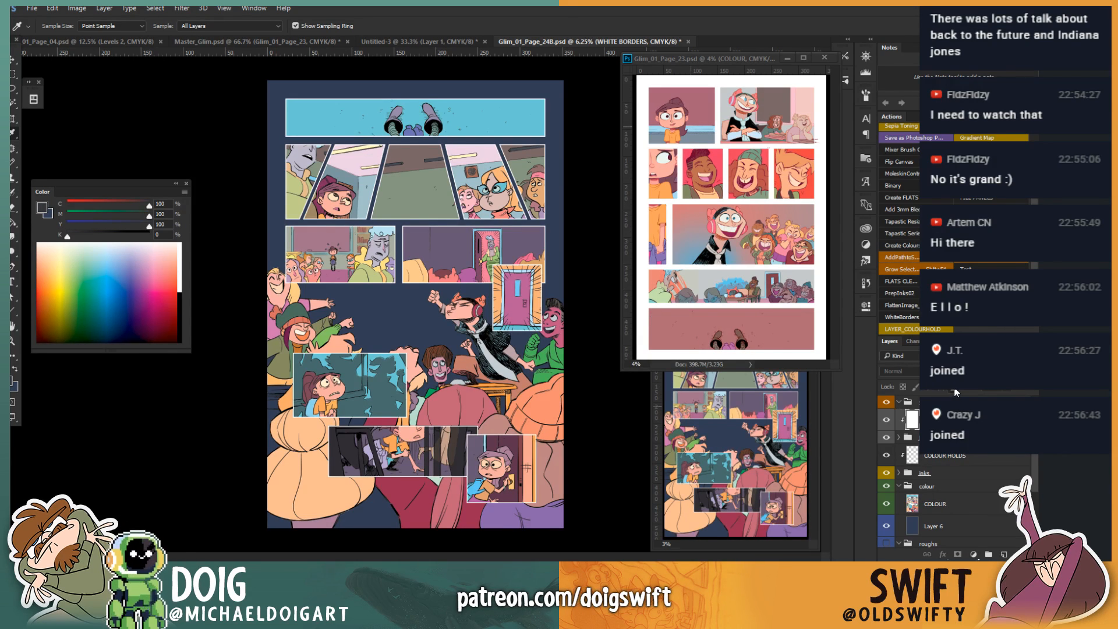
key("shift+alt+BackSpace")
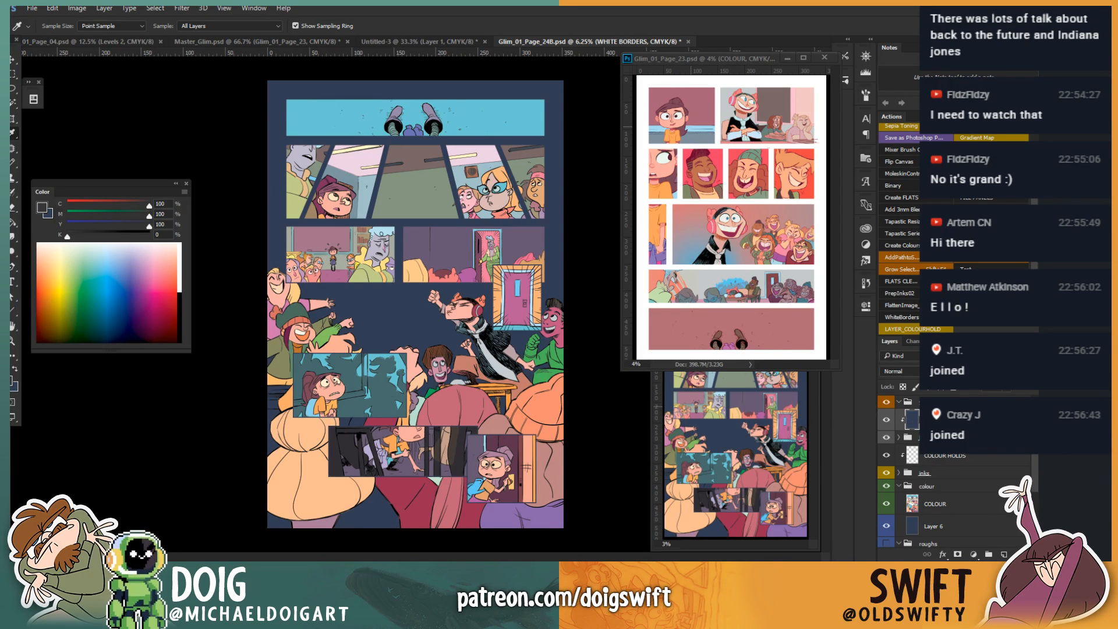
Step: Add a new layer directly above the COLOUR layer and fill it with navy blue
scroll(1035, 456, "down", 1)
left_click(1007, 485)
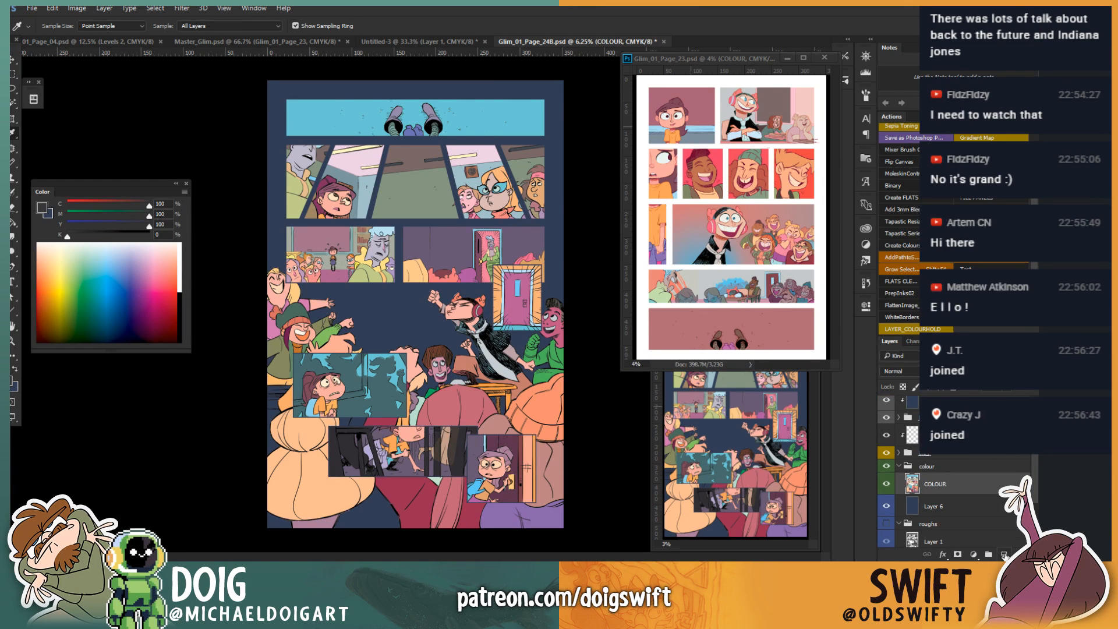
left_click(1003, 554)
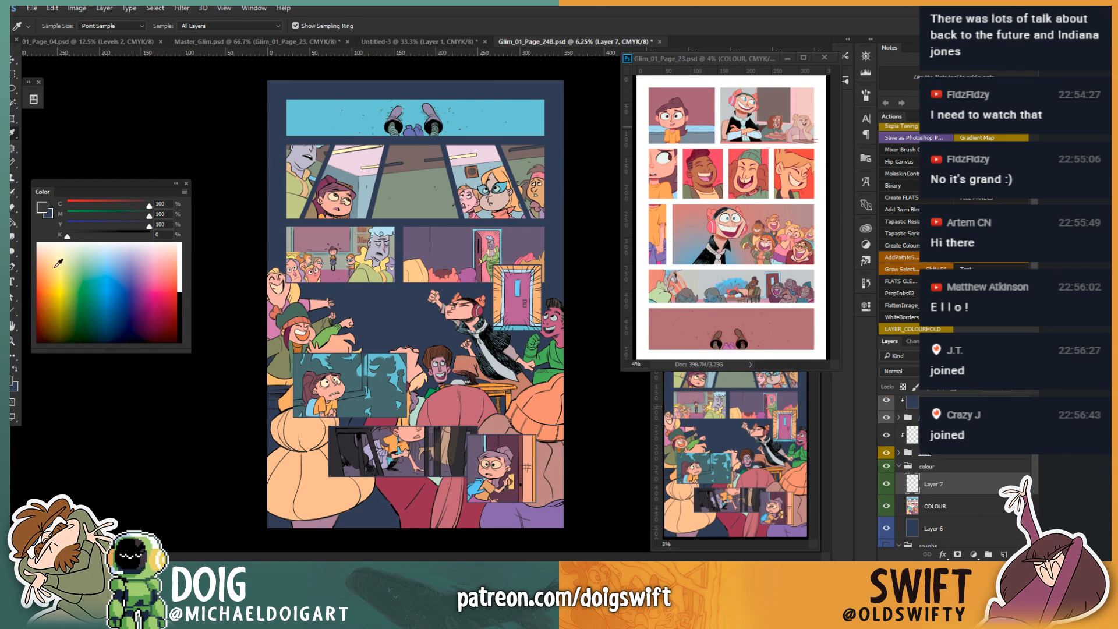
key("alt+BackSpace")
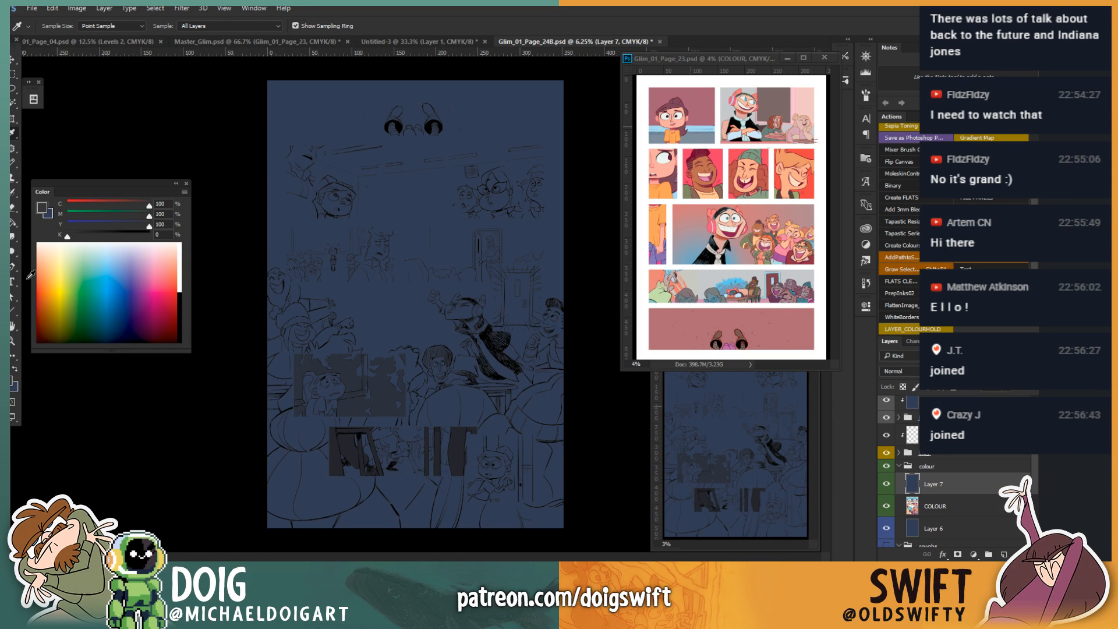
Step: Clip the navy layer to the COLOUR layer and lower its opacity so it tints the artwork
right_click(951, 484)
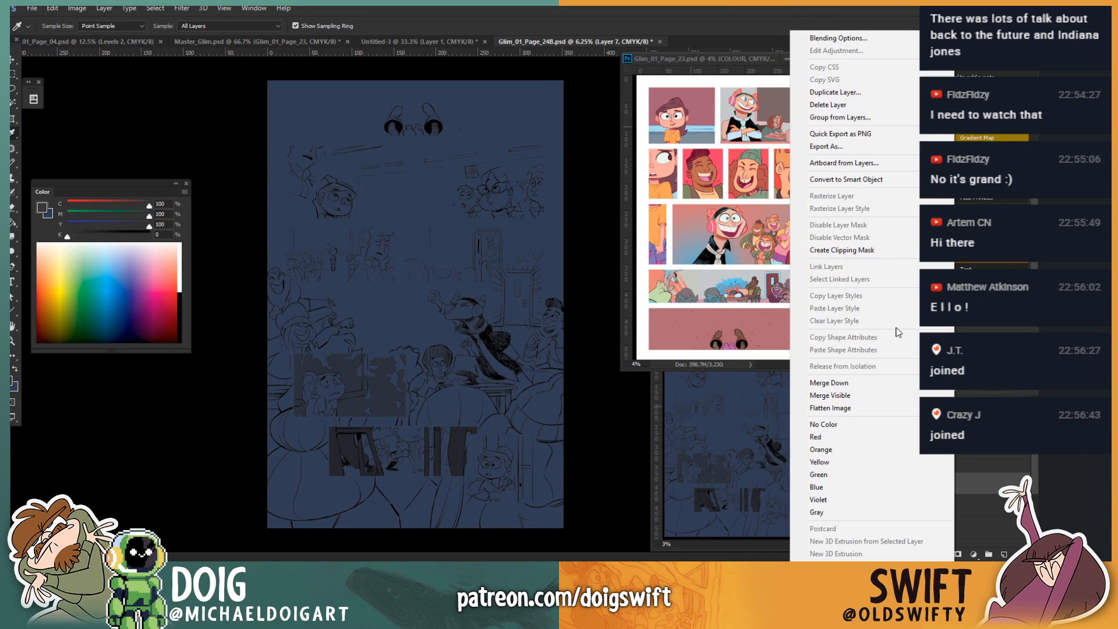
left_click(867, 253)
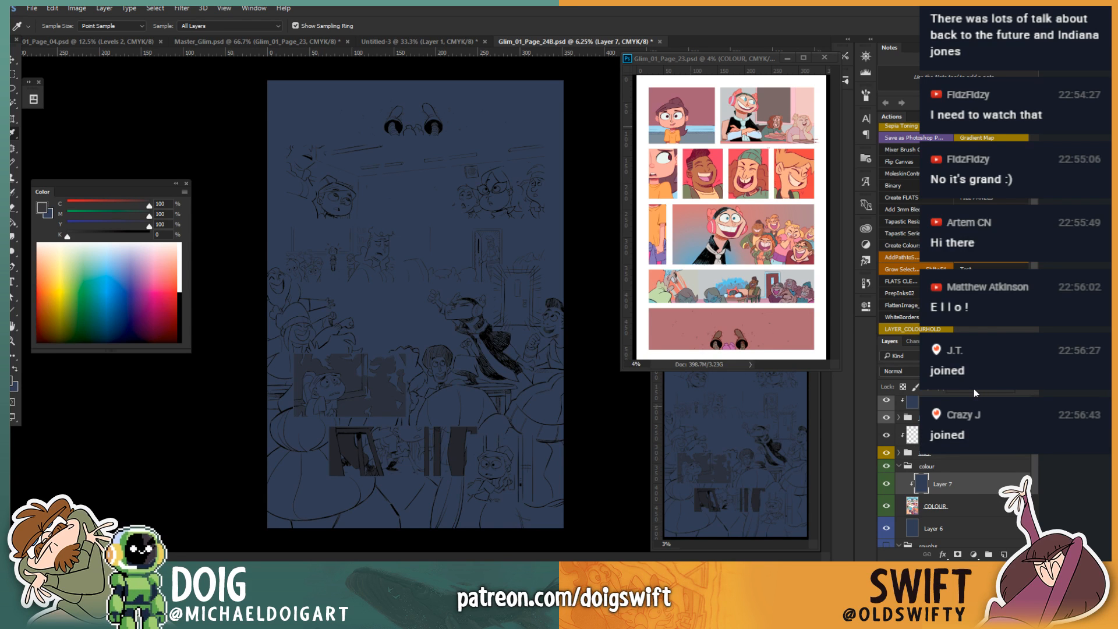
left_click_drag(974, 389, 976, 389)
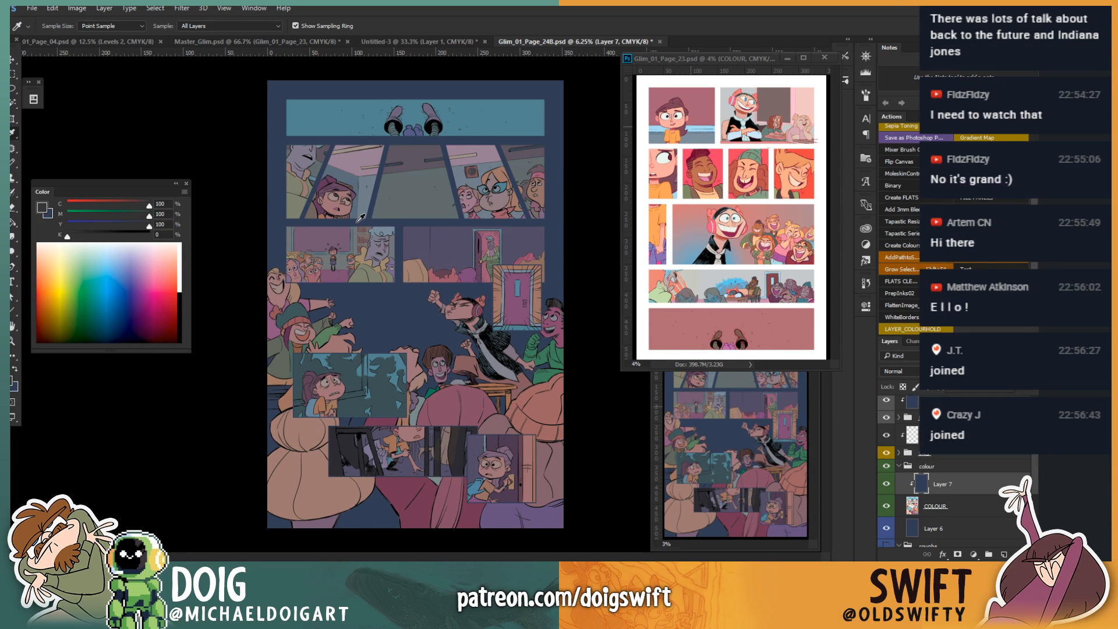
Step: Compare the page with and without the navy tint layer, examining the upper and middle panels up close
left_click(886, 485)
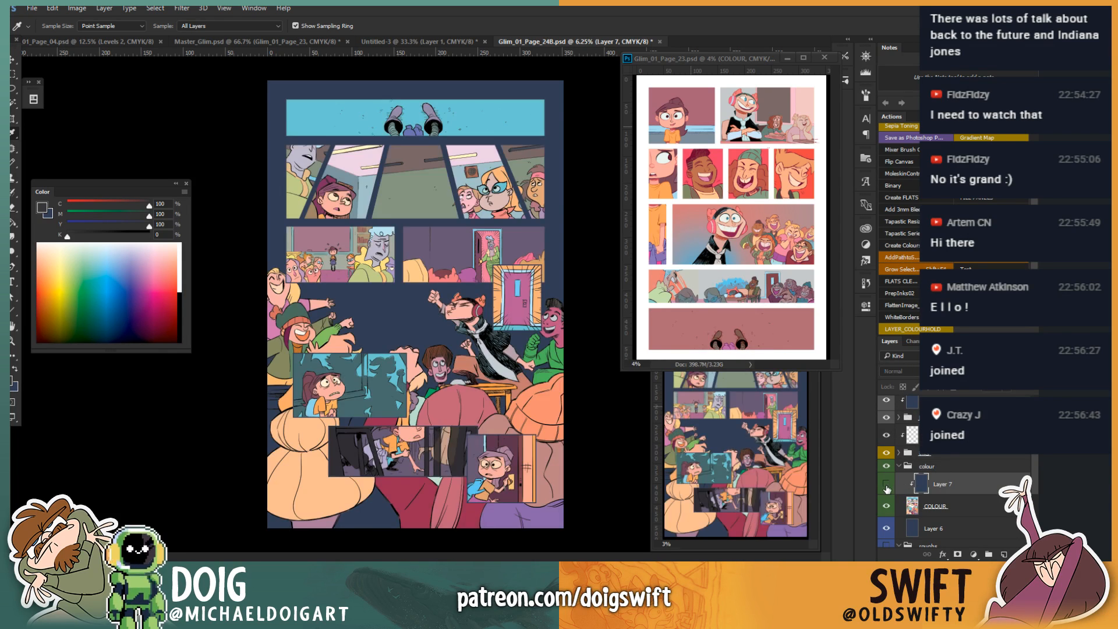
left_click(886, 485)
left_click(886, 485)
left_click(886, 485)
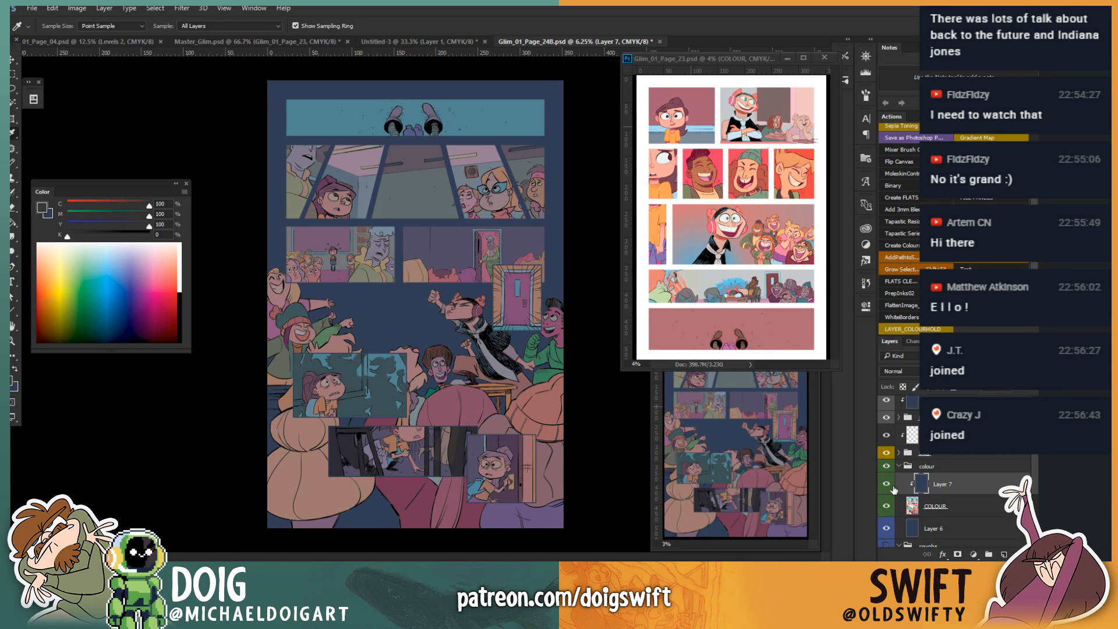
left_click(886, 486)
left_click(886, 485)
left_click(14, 60)
key("ctrl+plus")
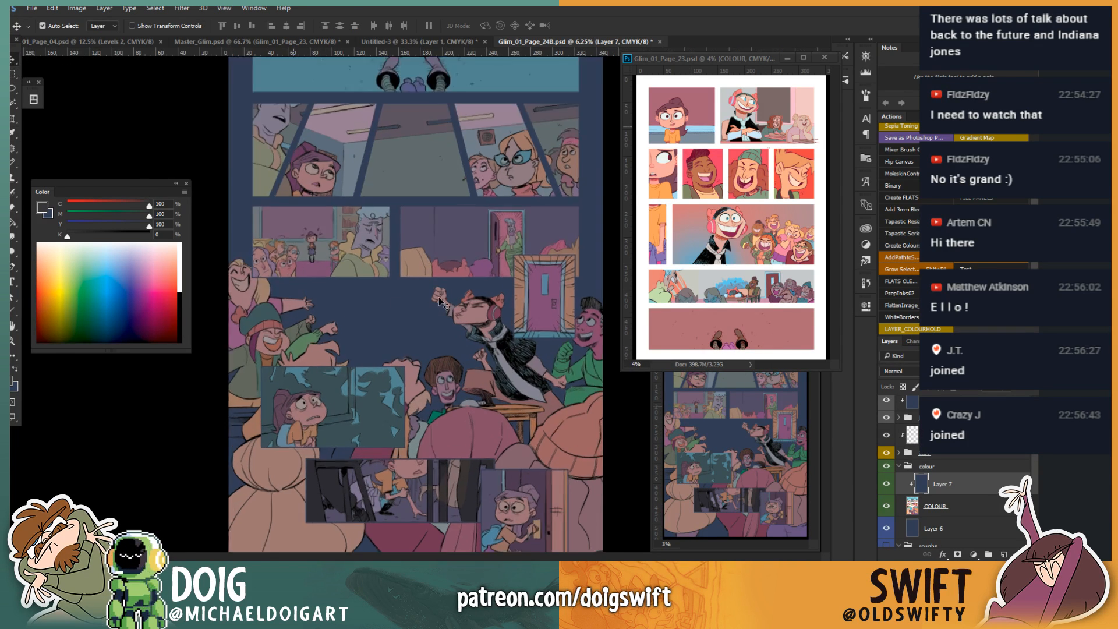
left_click_drag(428, 163, 435, 249)
left_click_drag(471, 288, 456, 310)
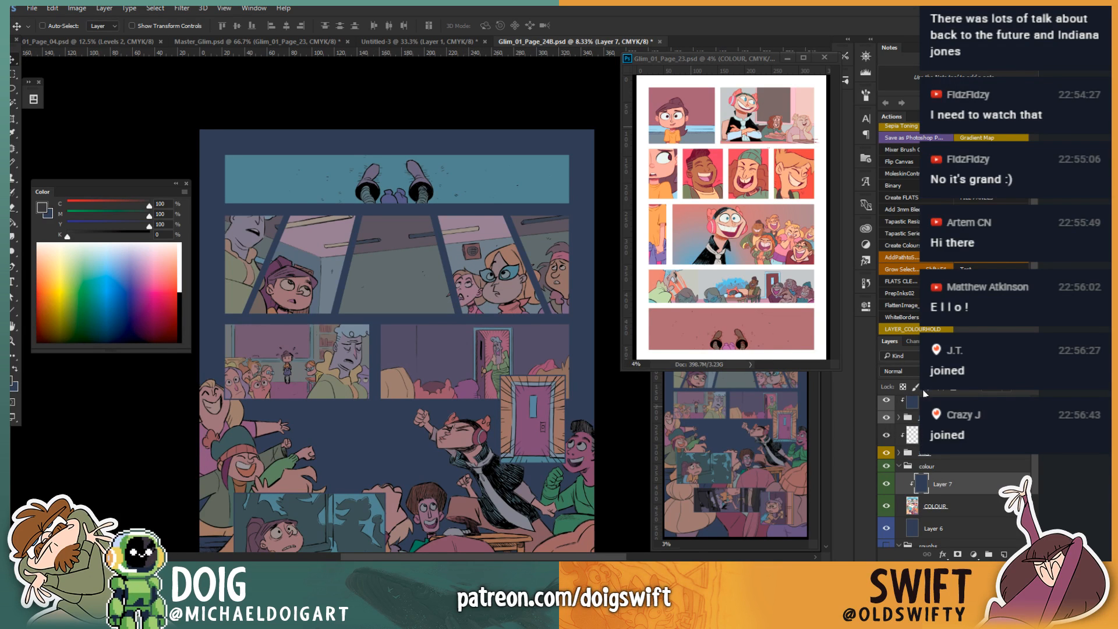
left_click(886, 486)
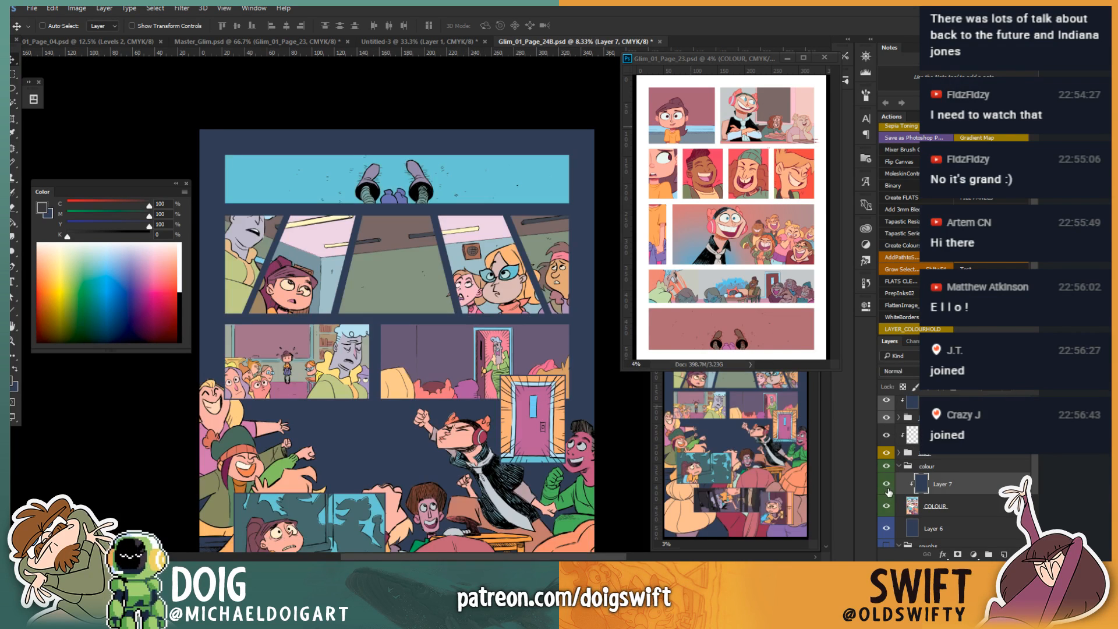
left_click(886, 486)
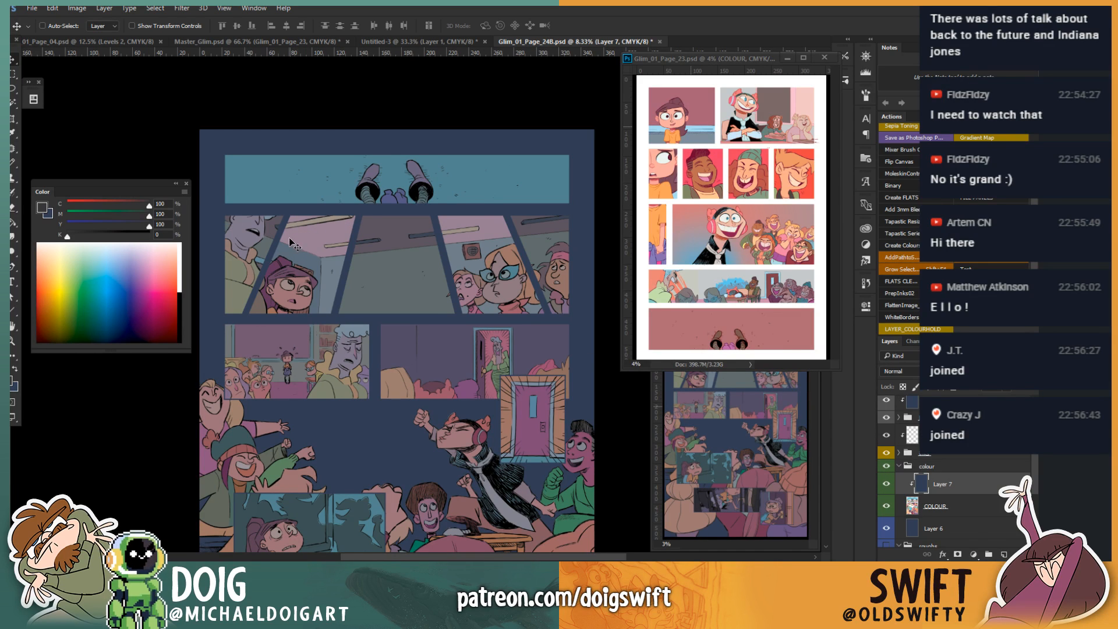
left_click_drag(296, 408, 306, 282)
left_click_drag(309, 239, 293, 303)
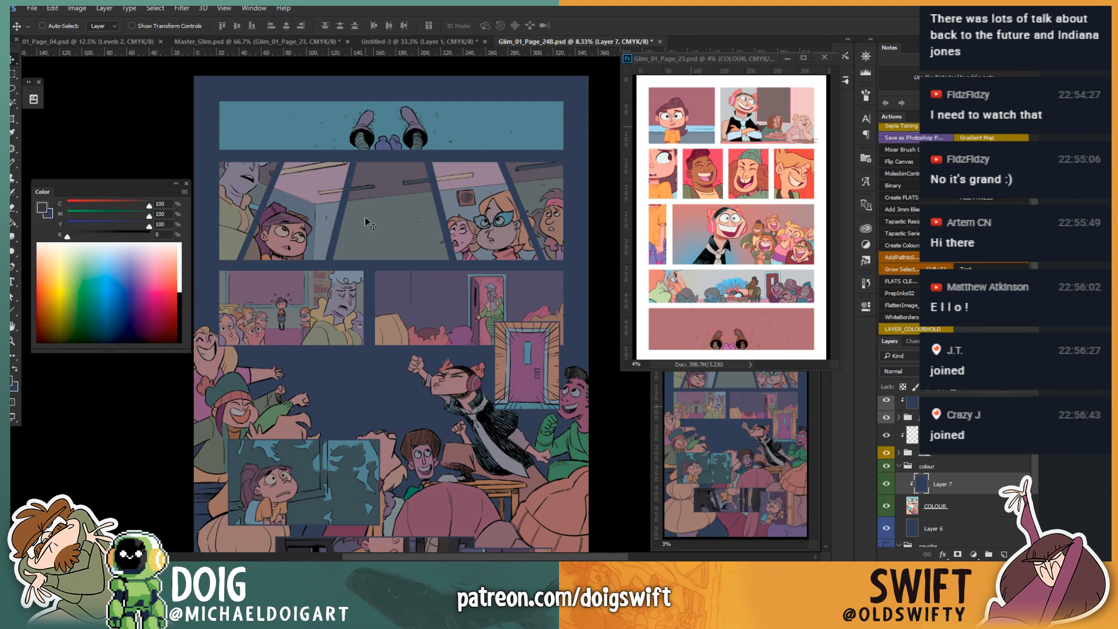
Step: Save the page file and switch to Master_Glim.psd, showing the area around pages 22 and 23
key("ctrl")
key("ctrl+s")
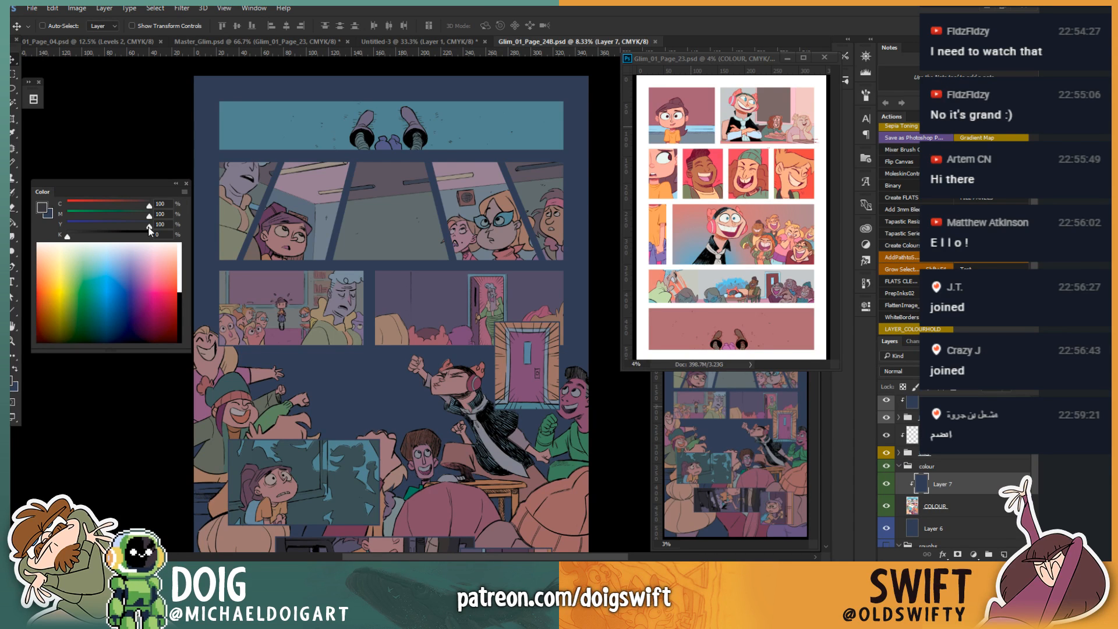
left_click(229, 41)
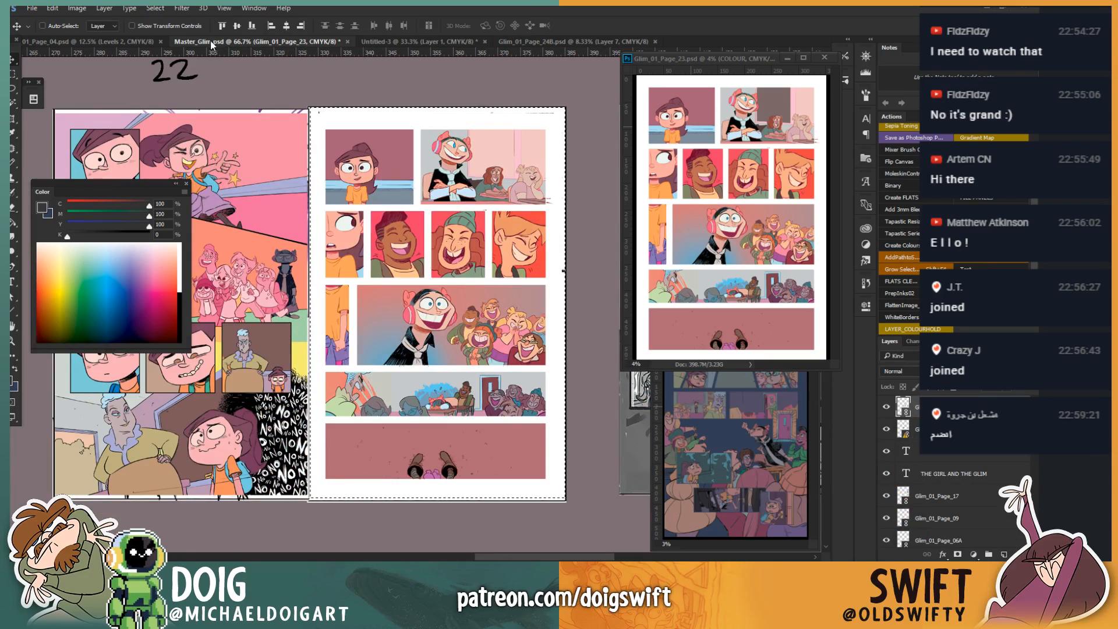
key("ctrl+minus")
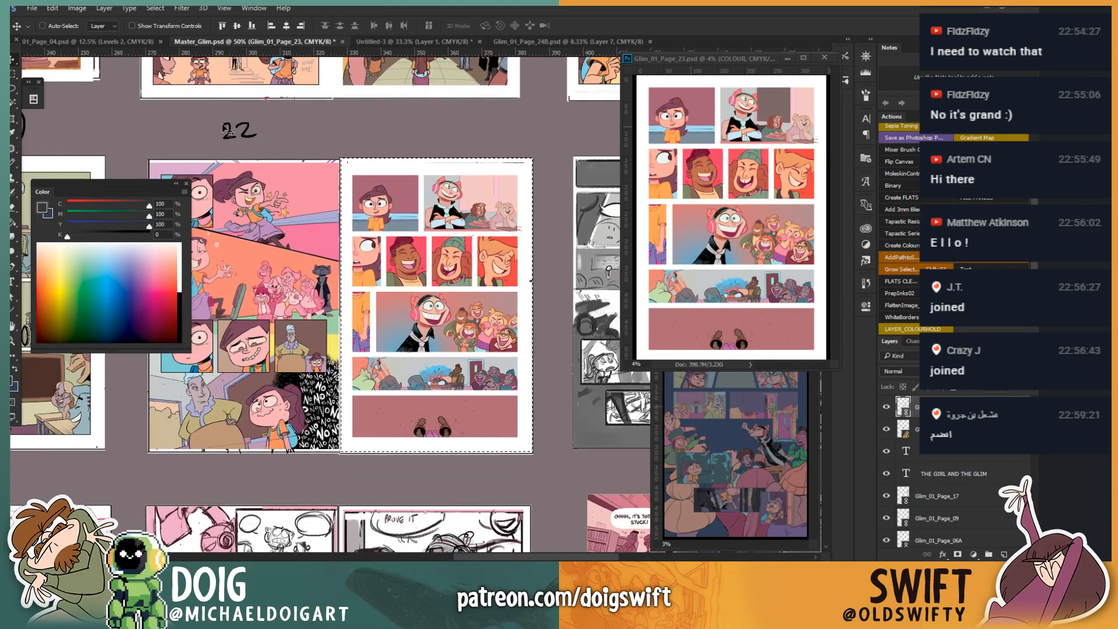
mouse_move(545, 272)
left_mouse_down()
mouse_move(336, 291)
mouse_move(450, 308)
left_mouse_up()
Step: Place Glim_01_Page_24B.psd as a linked file in the master document
left_click(37, 9)
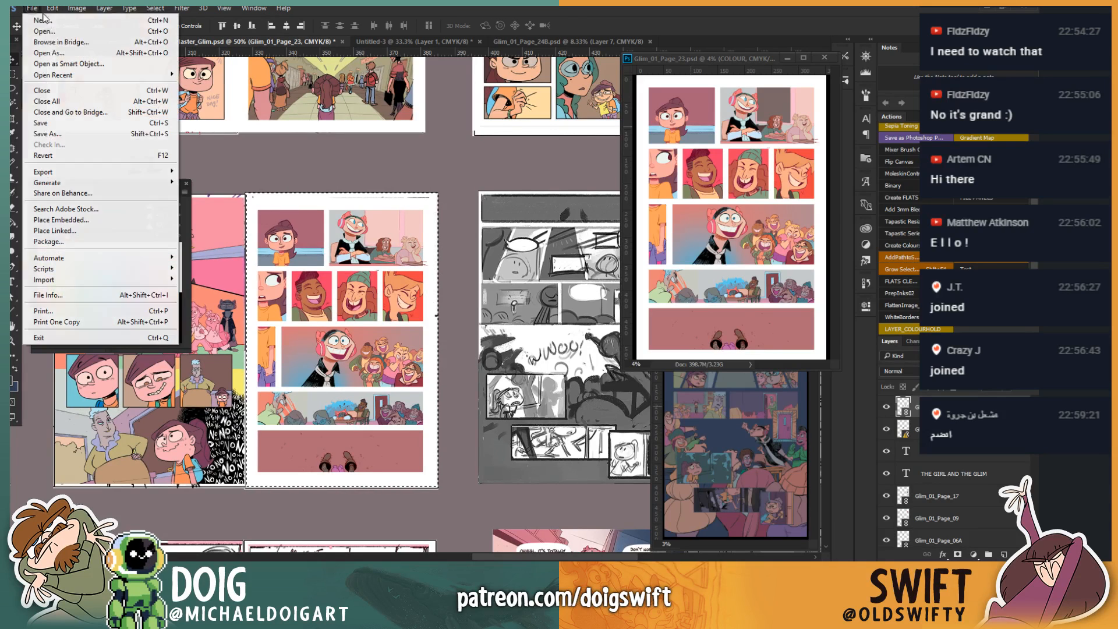
mouse_move(119, 78)
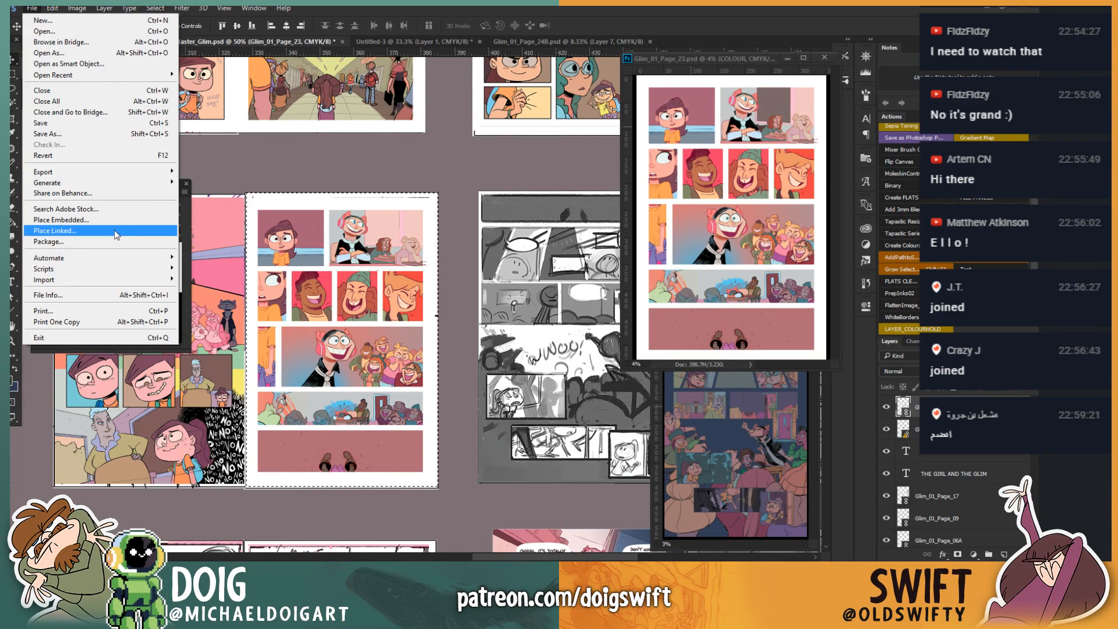
left_click(114, 229)
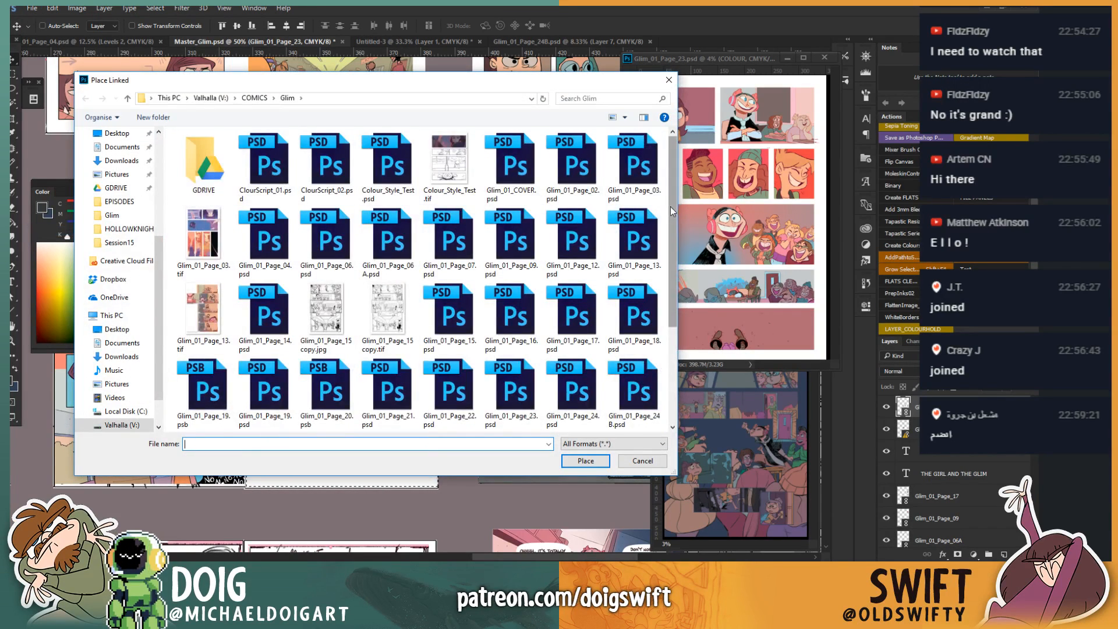
left_click_drag(669, 208, 671, 295)
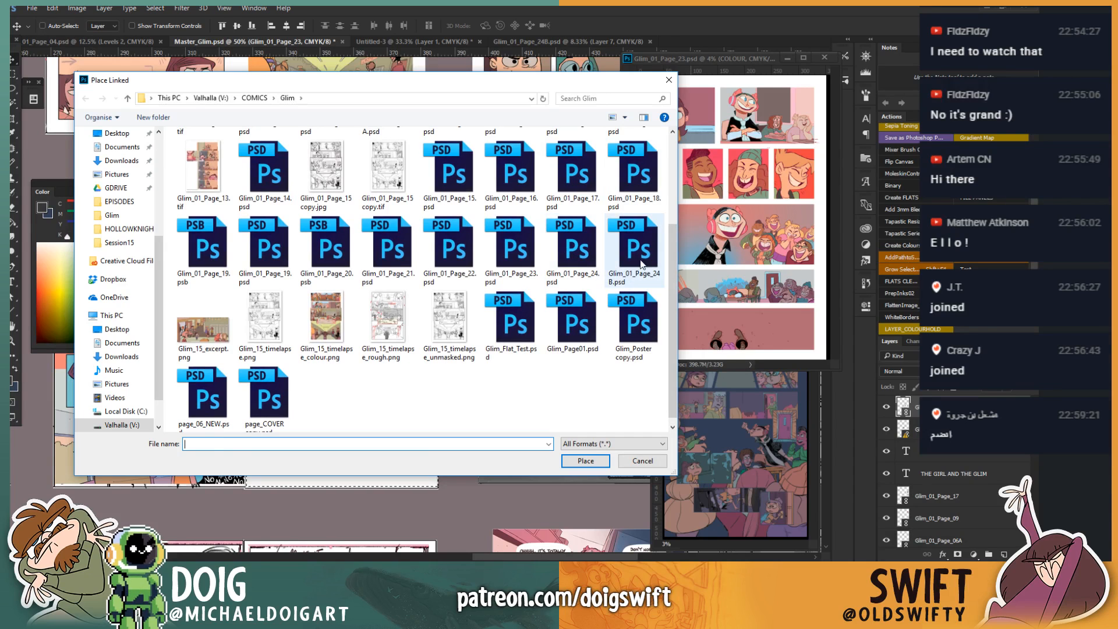
left_click(638, 256)
left_click(585, 460)
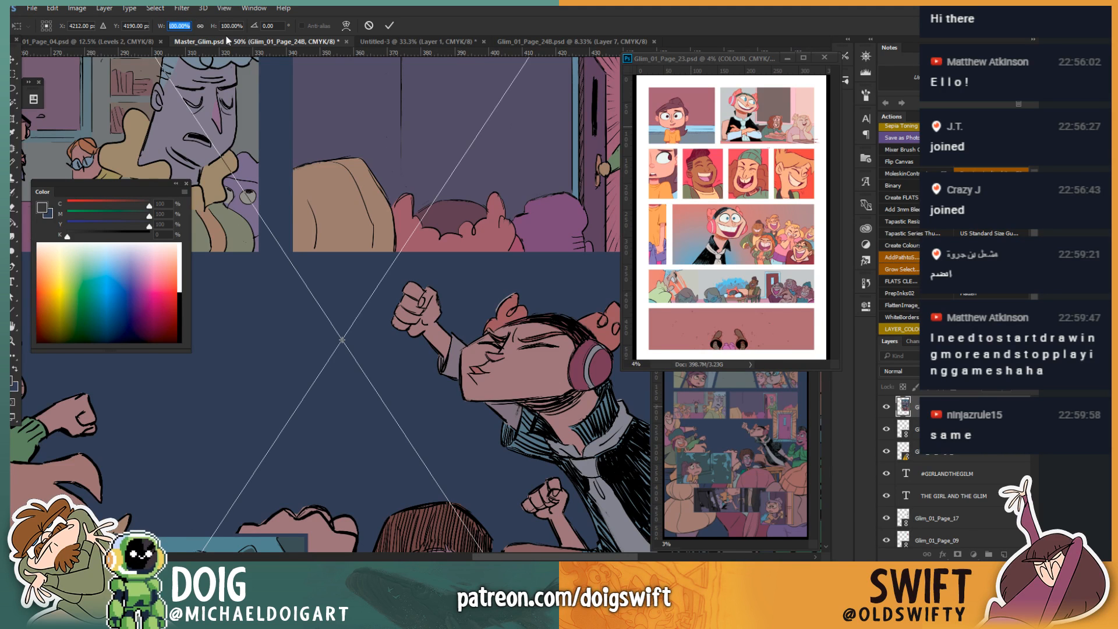
Step: Scale the placed page to 16% in width and height and dismiss the program error
type("16")
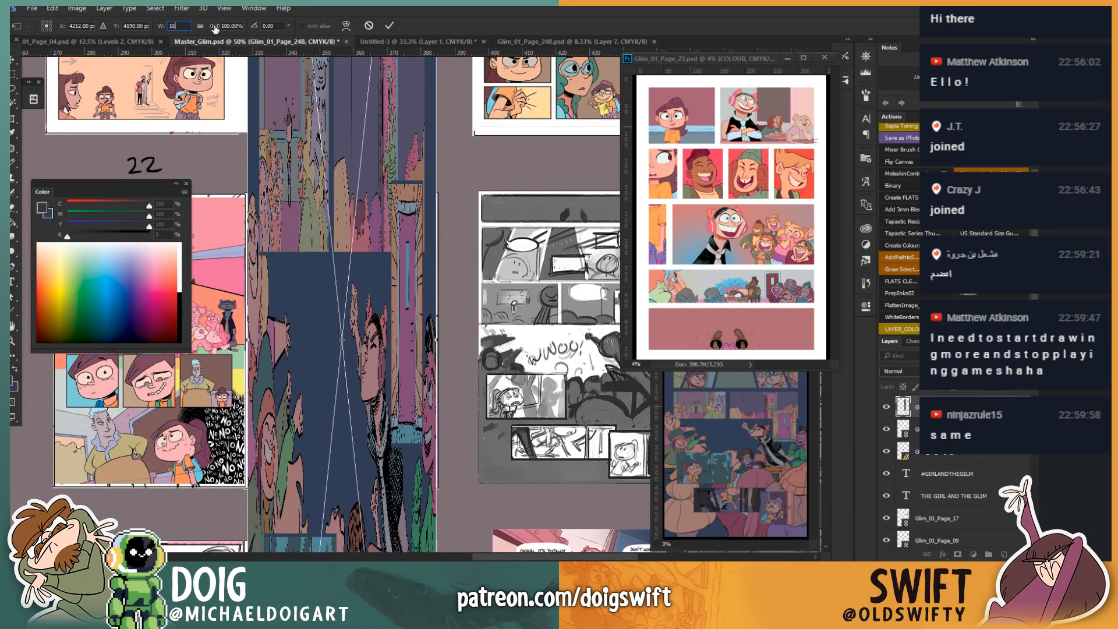
key("Tab")
type("16")
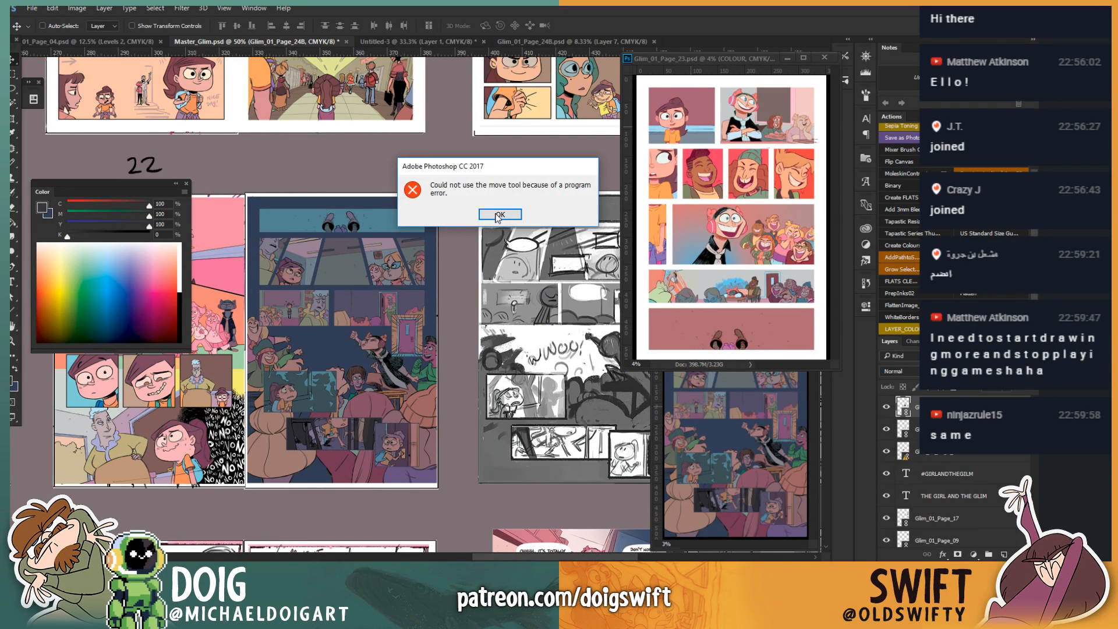
left_click(499, 215)
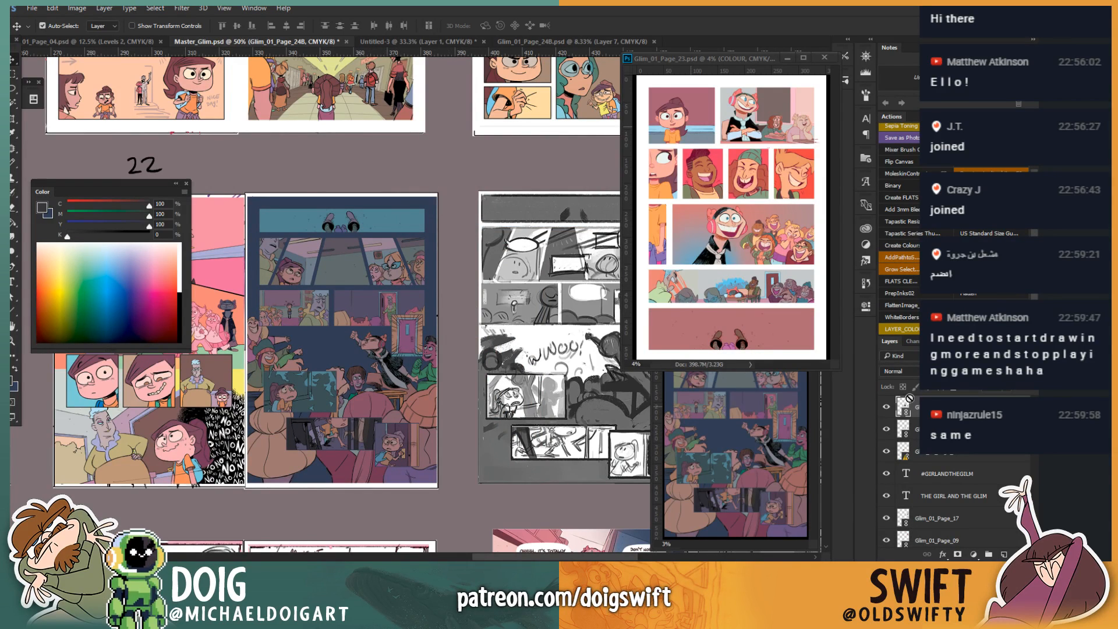
Step: Move the placed Glim_01_Page_24B layer from page 23 onto its grey rough in the neighbouring spread
left_click(937, 429)
left_click(938, 407)
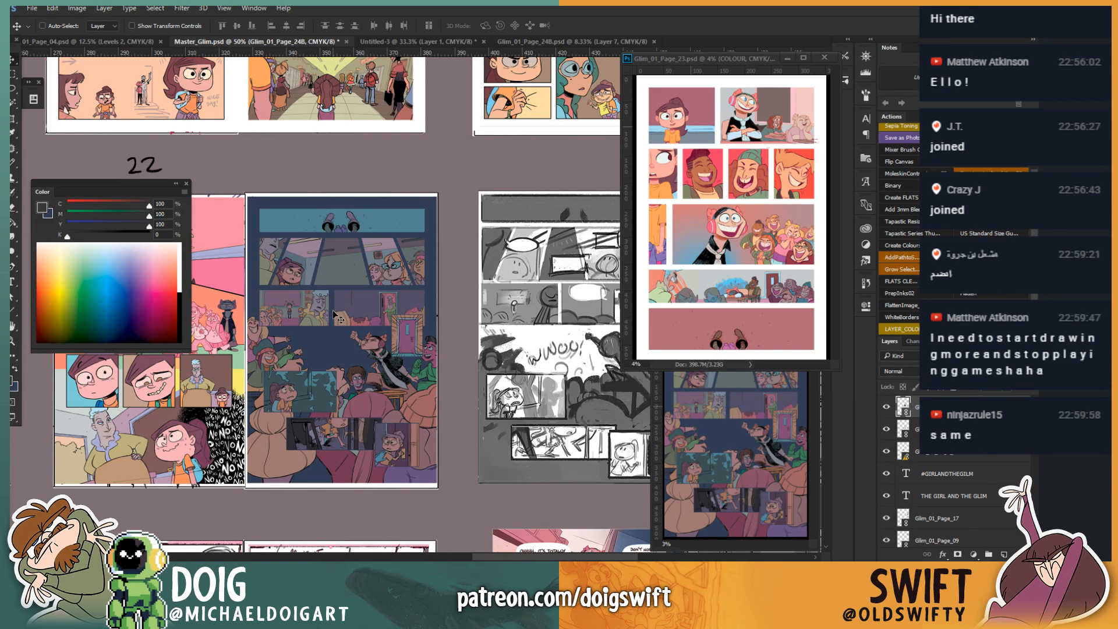
left_click_drag(335, 315, 565, 315)
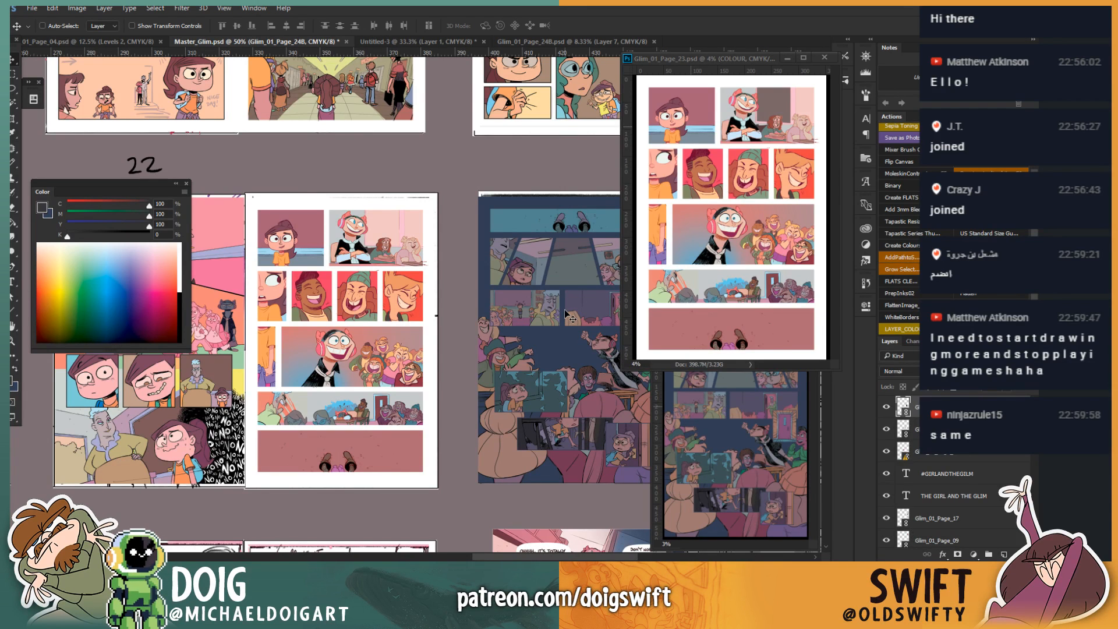
Step: Minimise the floating Glim_01_Page_23 and Glim_01_Page_24B windows and move the Color panel off the artwork
left_click_drag(458, 341, 420, 339)
left_click(790, 58)
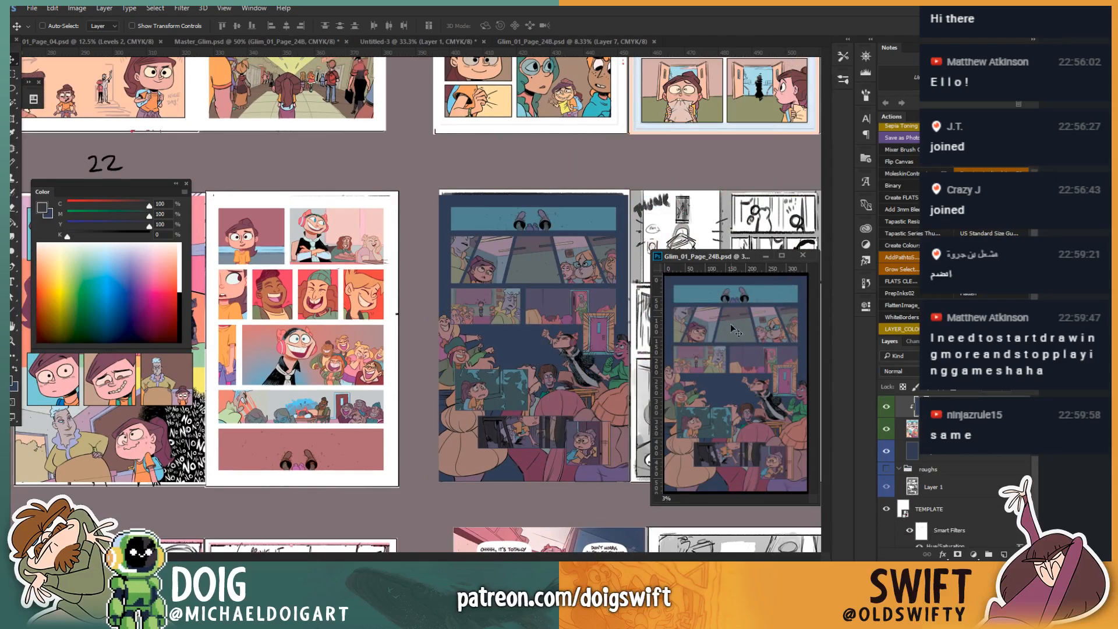
left_click(766, 257)
left_click_drag(462, 365, 500, 341)
left_click_drag(114, 183, 0, 256)
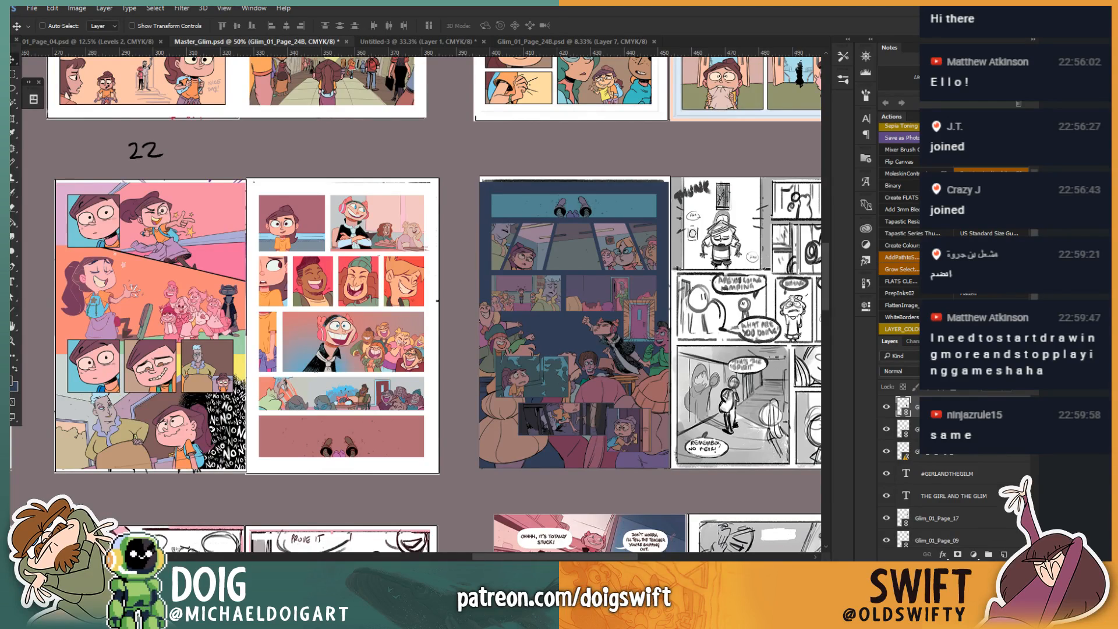
Step: Move the placed Glim_01_Page_24B layer off its rough and over the bottom boots panel of page 23
left_click_drag(617, 329, 577, 298)
key("ctrl+plus")
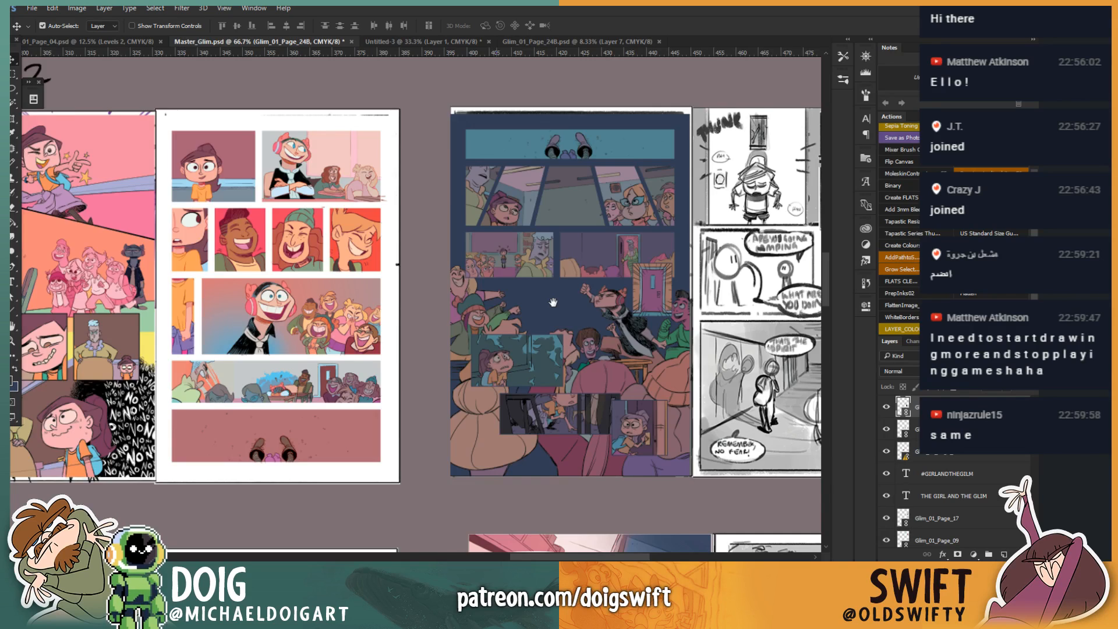
left_click_drag(553, 302, 487, 317)
left_click_drag(280, 291, 268, 266)
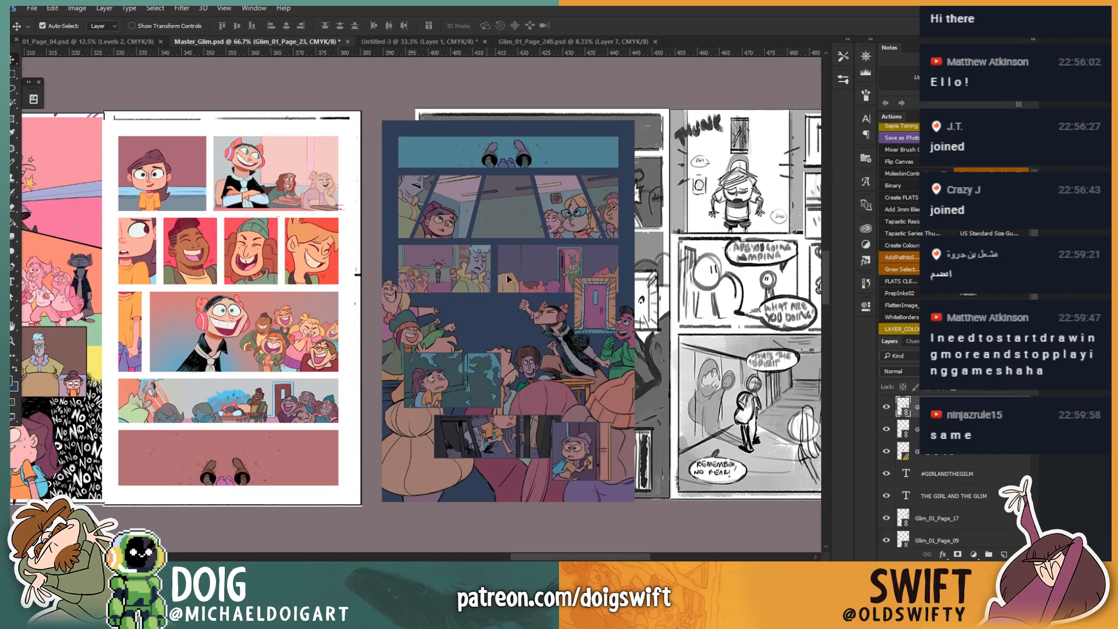
mouse_move(518, 279)
left_mouse_down()
mouse_move(556, 292)
mouse_move(540, 301)
mouse_move(471, 435)
left_mouse_up()
mouse_move(429, 400)
left_mouse_down()
mouse_move(458, 318)
mouse_move(532, 208)
mouse_move(464, 329)
mouse_move(341, 379)
mouse_move(327, 409)
left_mouse_up()
left_click_drag(326, 381, 325, 375)
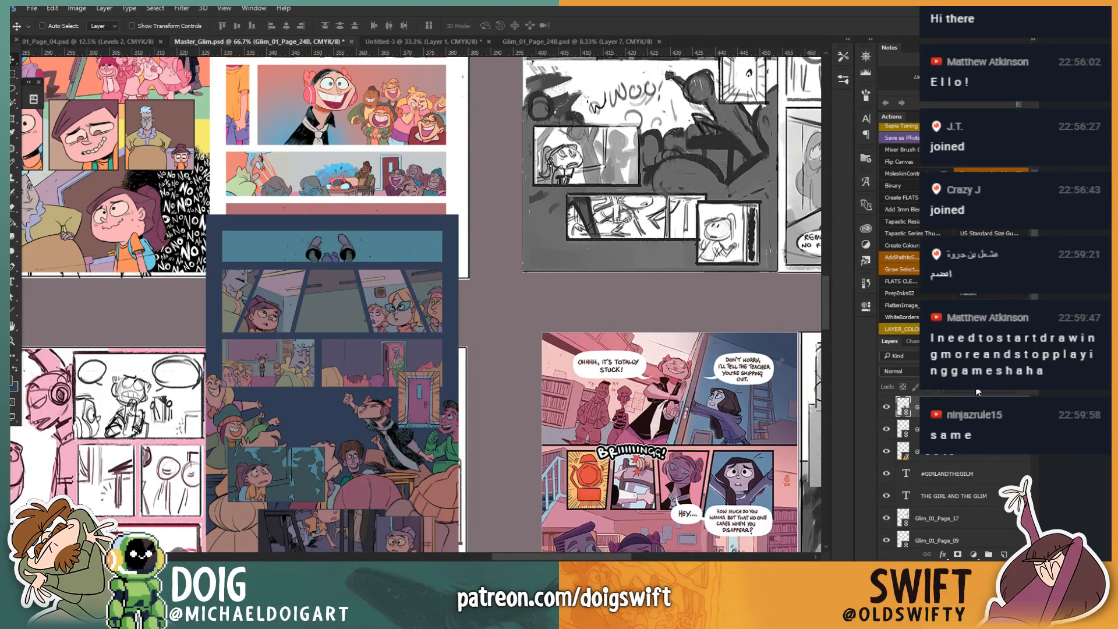
Step: Nudge the semi-transparent Glim_01_Page_24B layer until its boots panel lines up with page 23's bottom panel, and restore its opacity to 100%
left_click(977, 388)
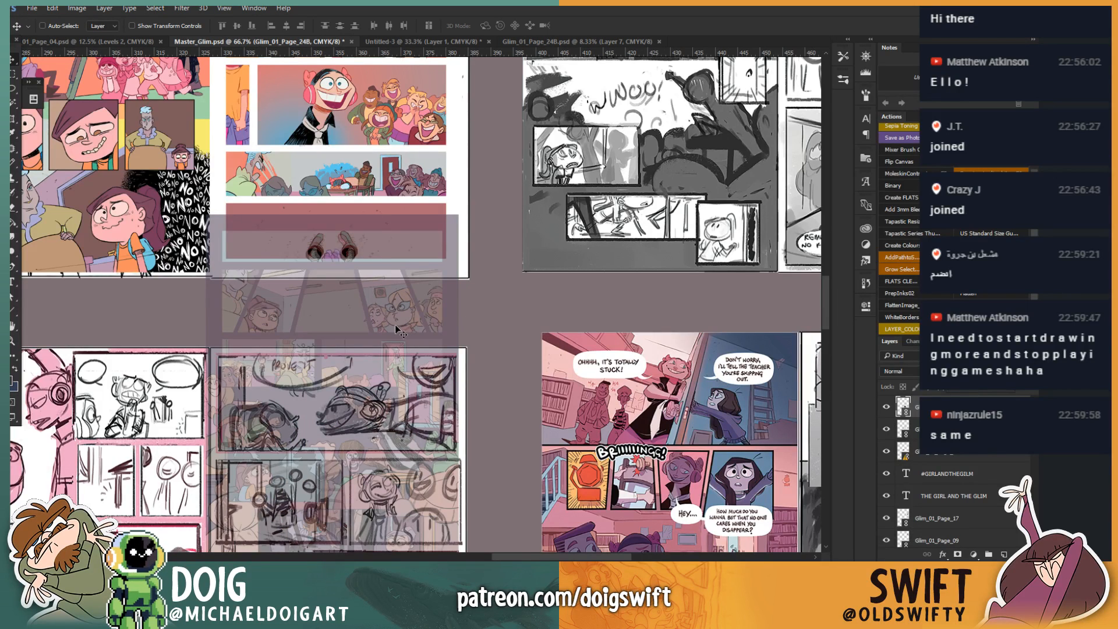
left_click_drag(393, 324, 394, 322)
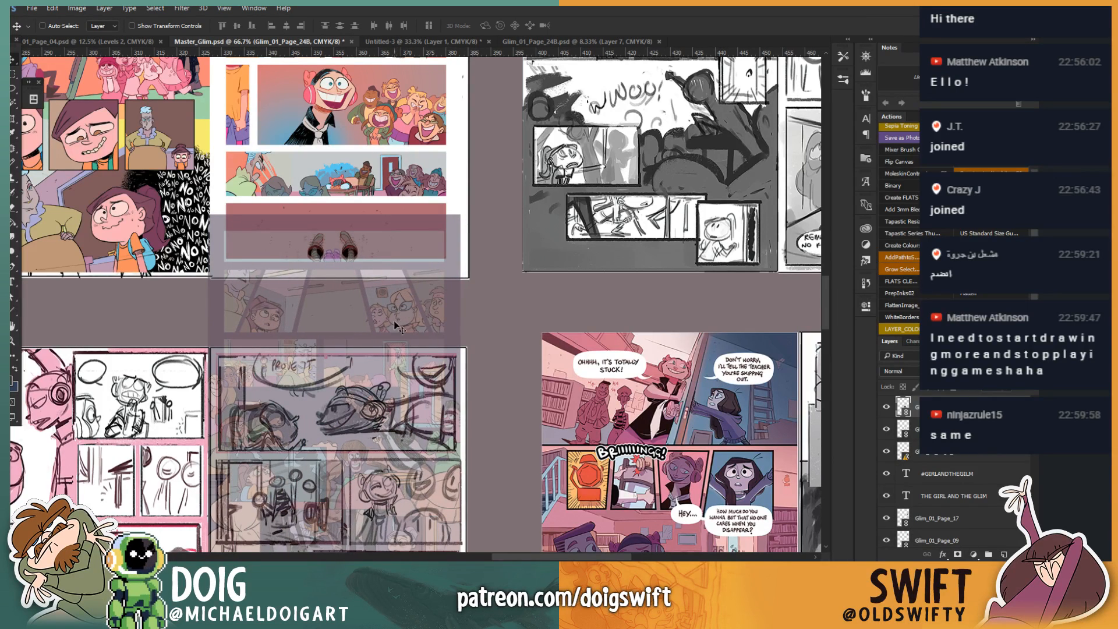
key("shift+Right")
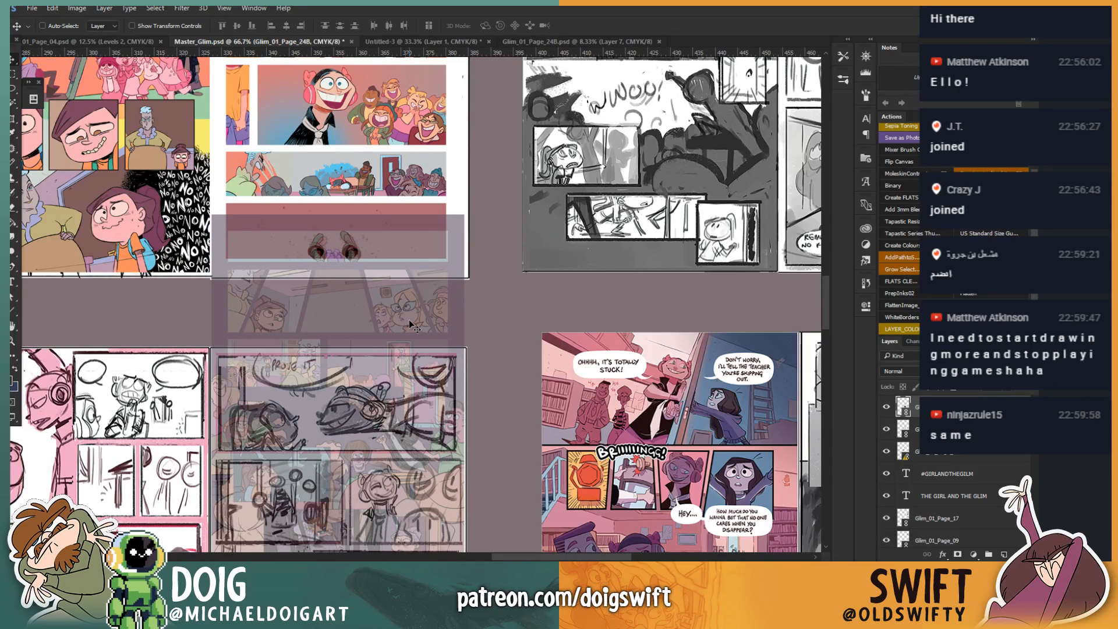
key("Left")
key("Left")
key("Left")
key("Left")
key("Left")
key("Left")
key("Left")
key("Left")
key("Right")
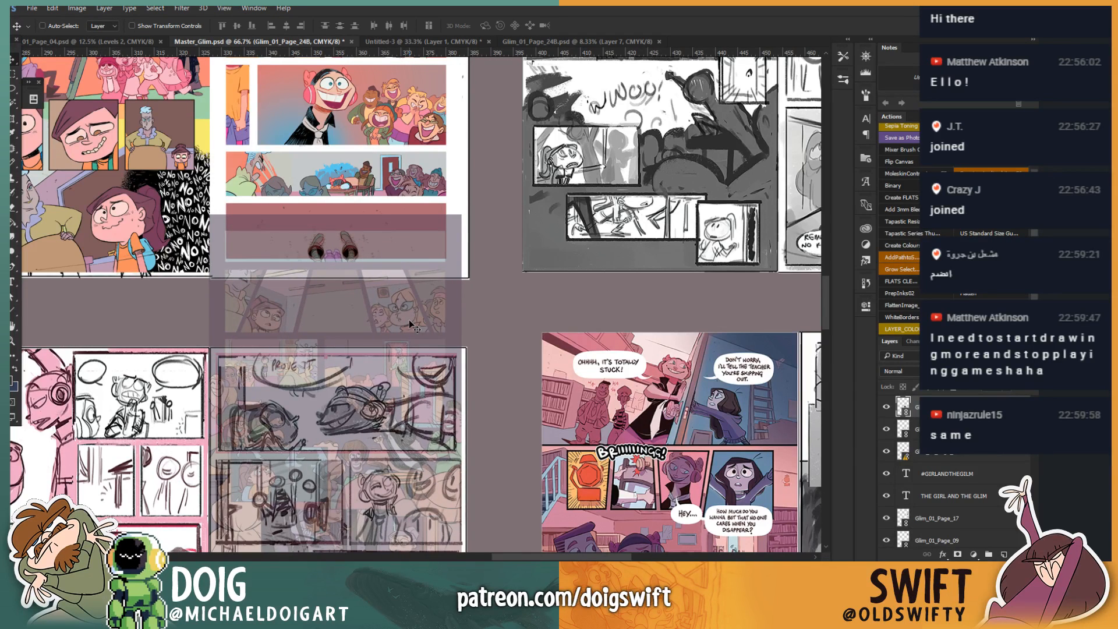
key("shift+Up")
key("Left")
key("Left")
key("Left")
key("Left")
key("Left")
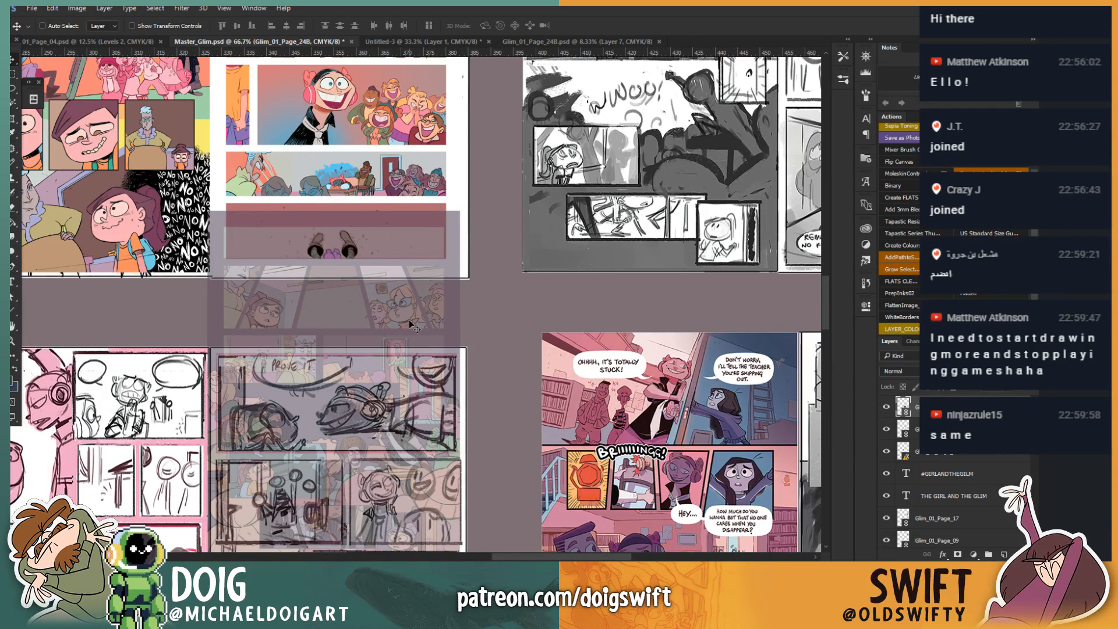
key("Right")
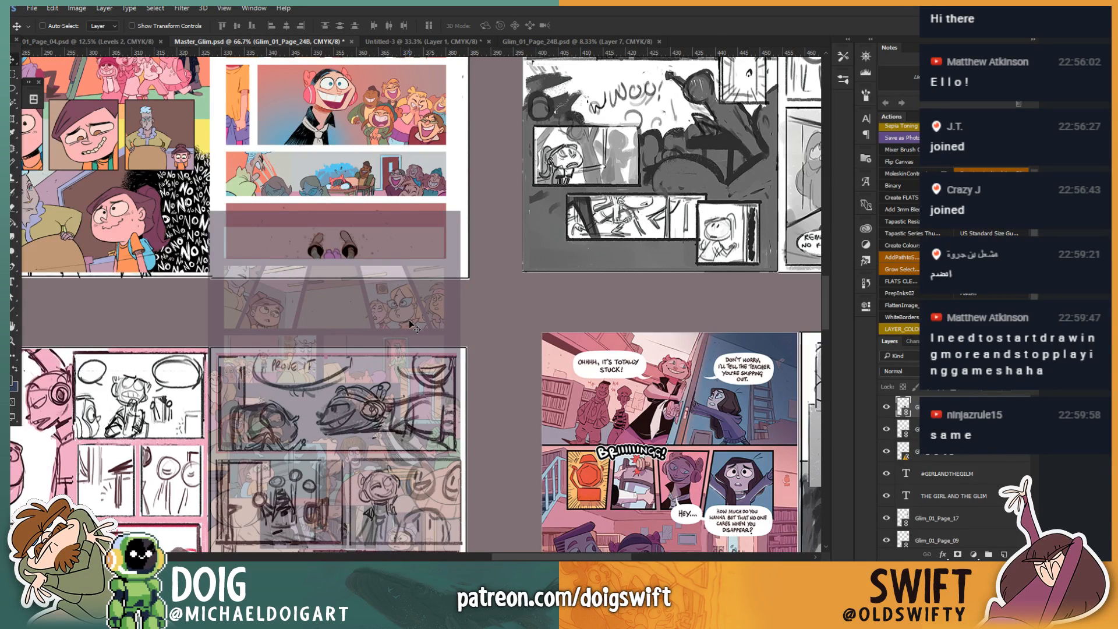
key("Down")
key("0")
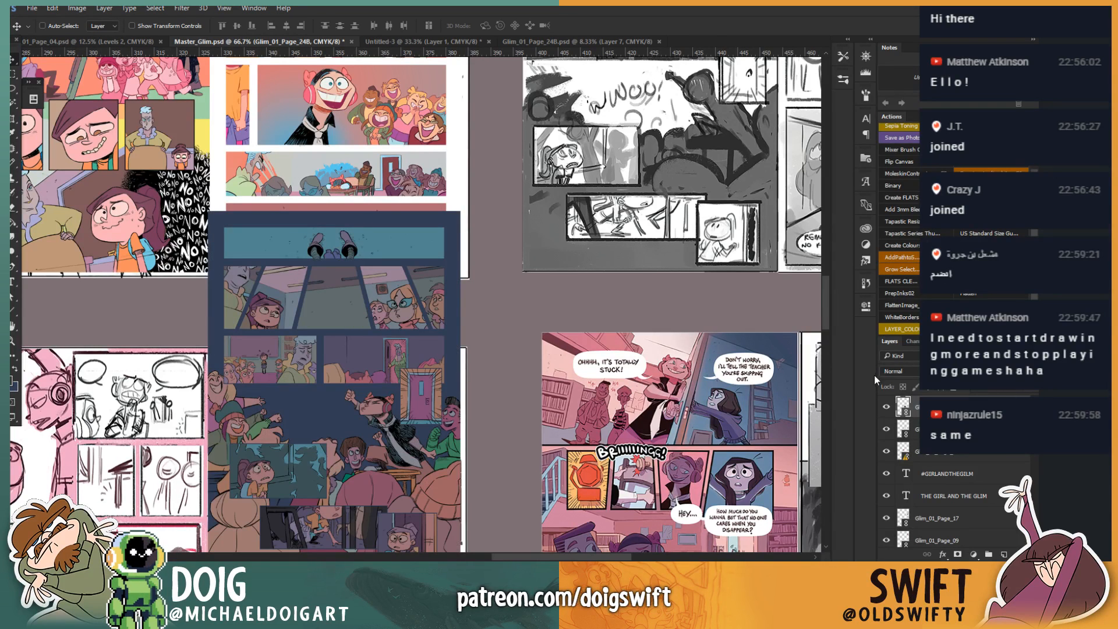
Step: Toggle the visibility of the Glim_01_Page_24B layer to compare its boots panel with the one on page 23
left_click(886, 408)
left_click(885, 408)
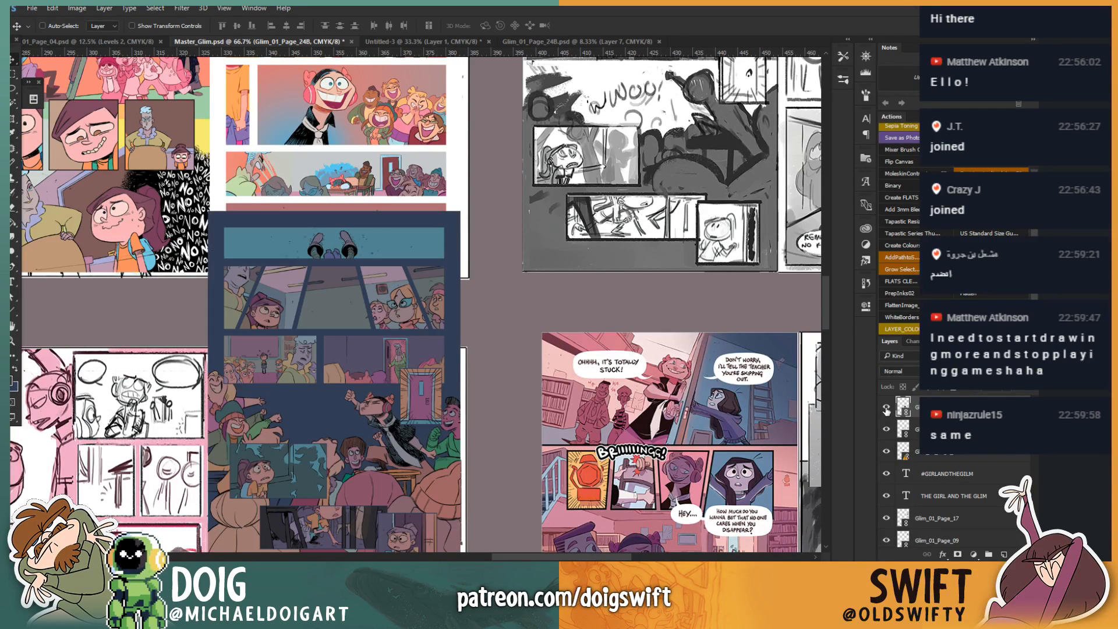
left_click(886, 409)
left_click(886, 409)
left_click(886, 409)
left_click(886, 409)
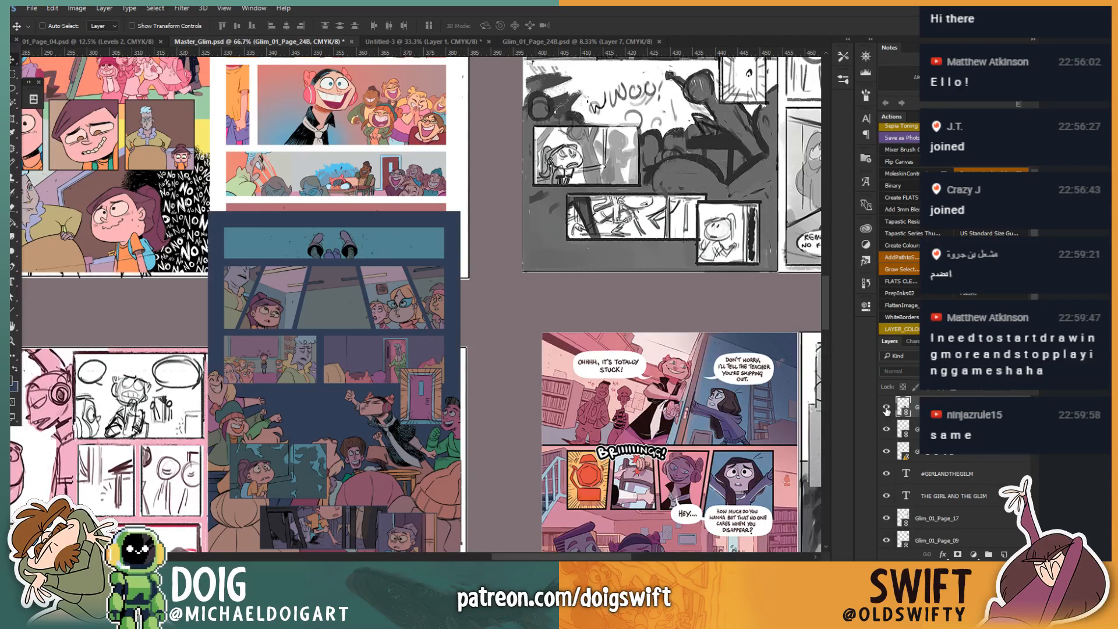
left_click(886, 408)
left_click(886, 409)
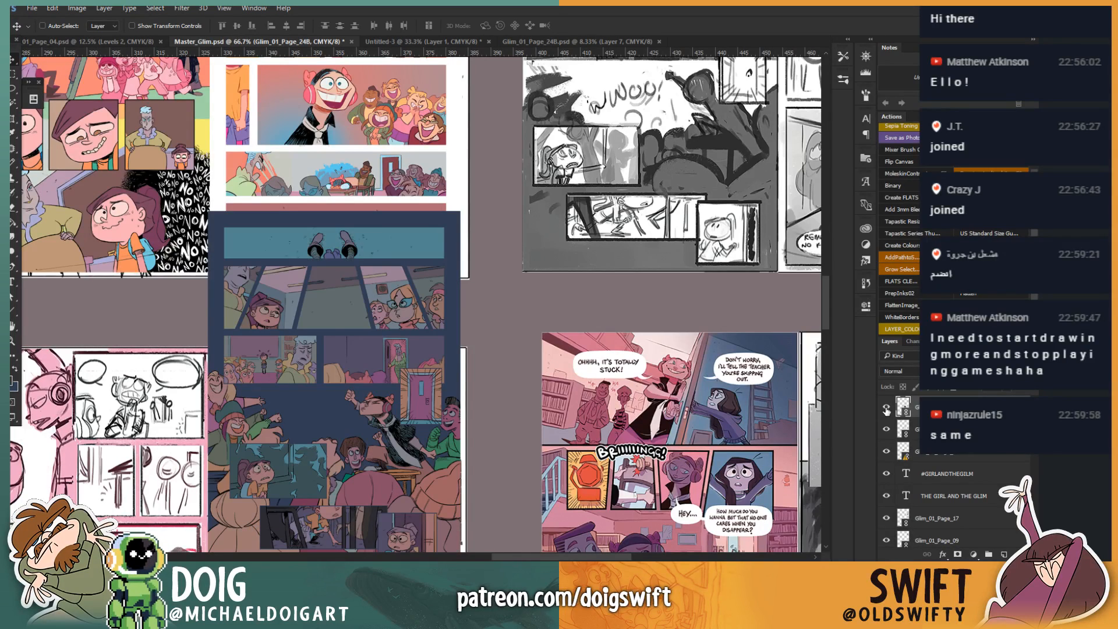
Step: Move the Glim_01_Page_24B layer back onto its grey rough beside the corridor page and save the master document
left_click_drag(330, 380, 521, 249)
left_click_drag(518, 256, 387, 409)
left_click_drag(434, 314, 498, 207)
mouse_move(480, 250)
left_mouse_down()
mouse_move(442, 345)
mouse_move(484, 250)
mouse_move(476, 231)
mouse_move(467, 240)
left_mouse_up()
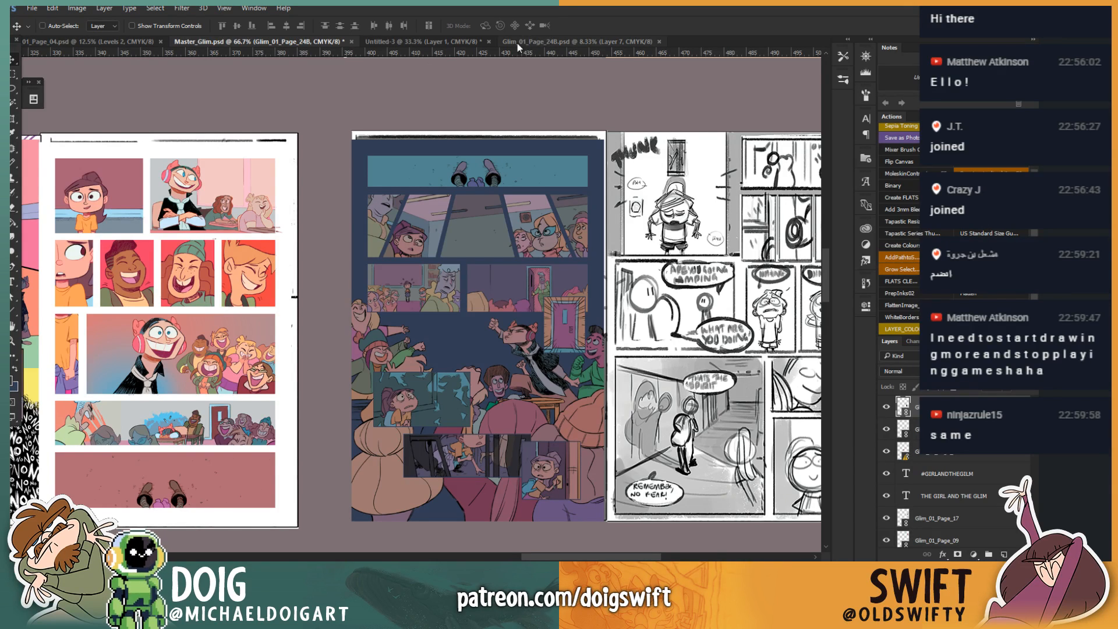
left_click(421, 285, "ctrl")
key("ctrl+s")
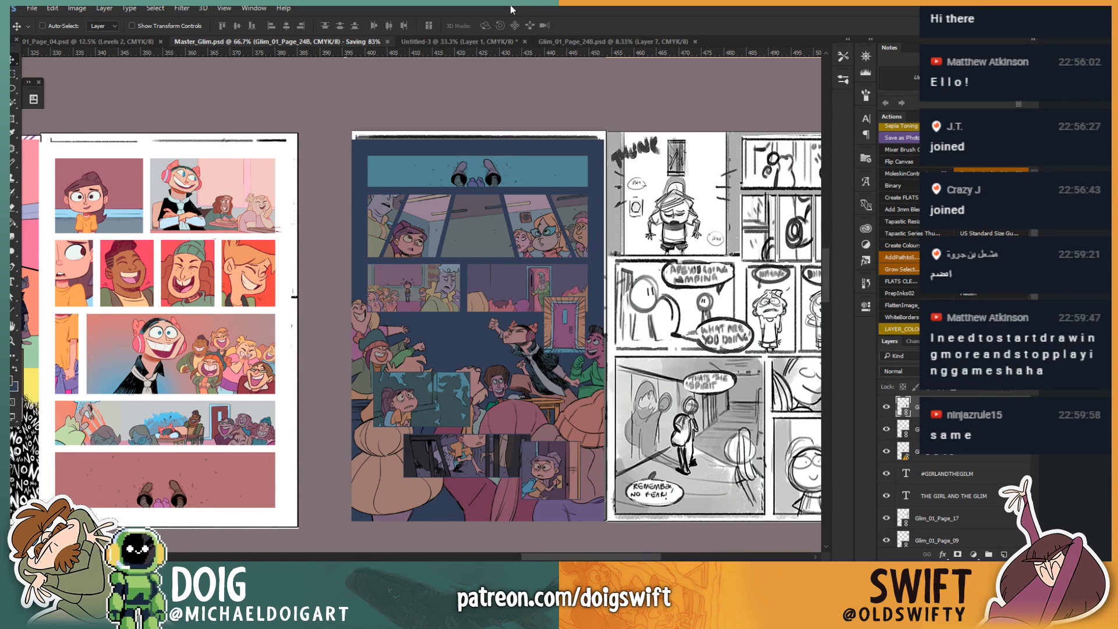
Step: Switch to Glim_01_Page_24B.psd and compare the page with and without the navy tint on Layer 7
left_click(544, 41)
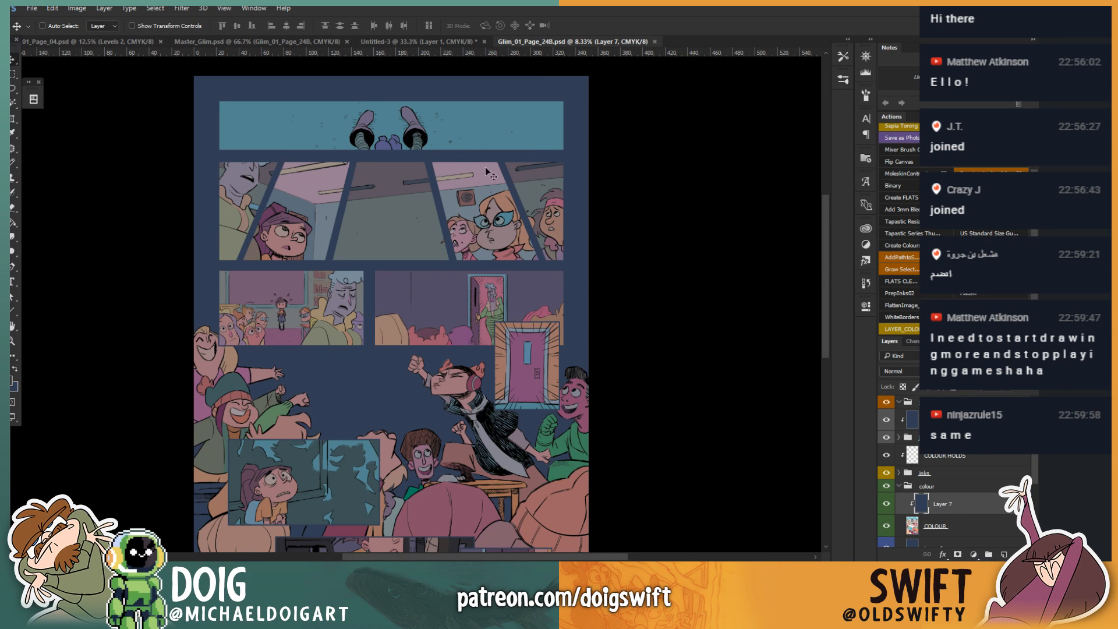
left_click(886, 504)
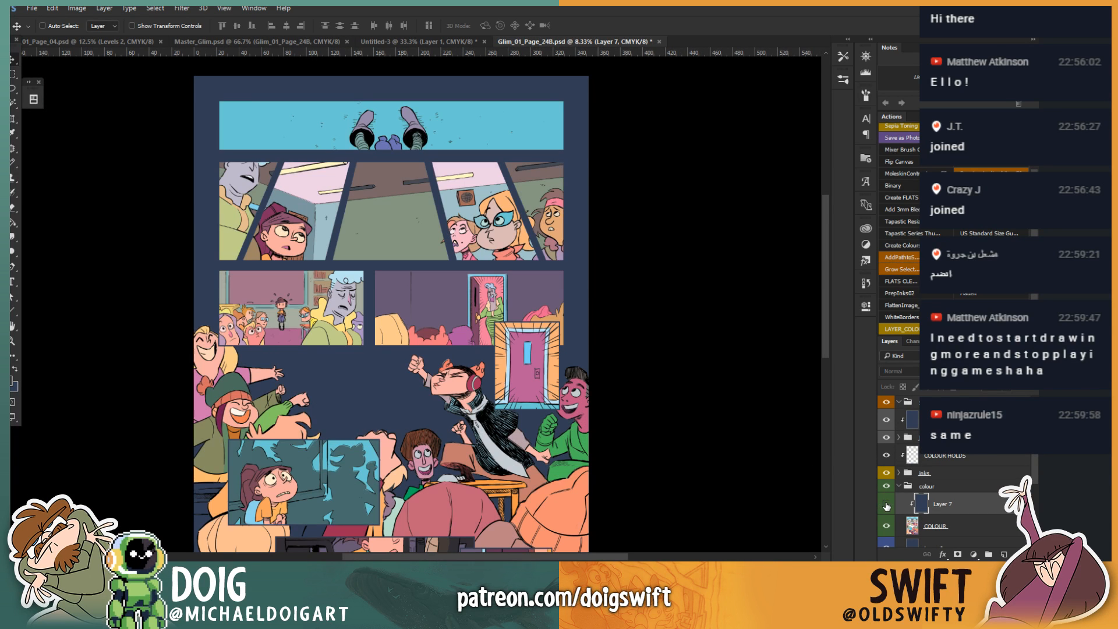
left_click(885, 505)
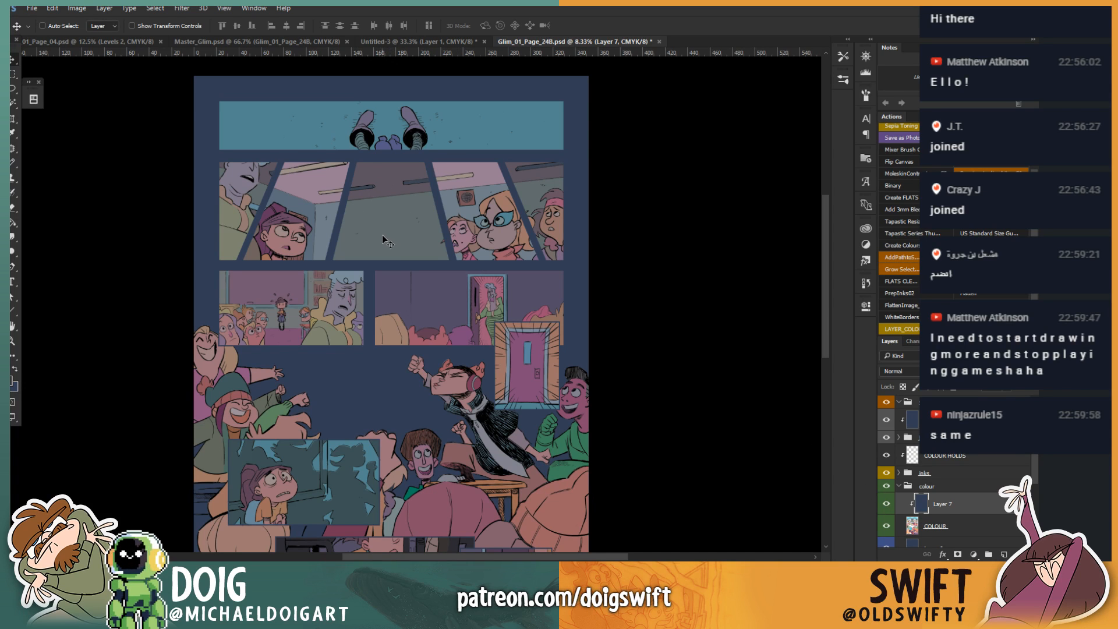
Step: Lasso a straight-edged selection around the slanted panel with the purple-haired girl in the second row
key("ctrl+plus")
key("ctrl+plus")
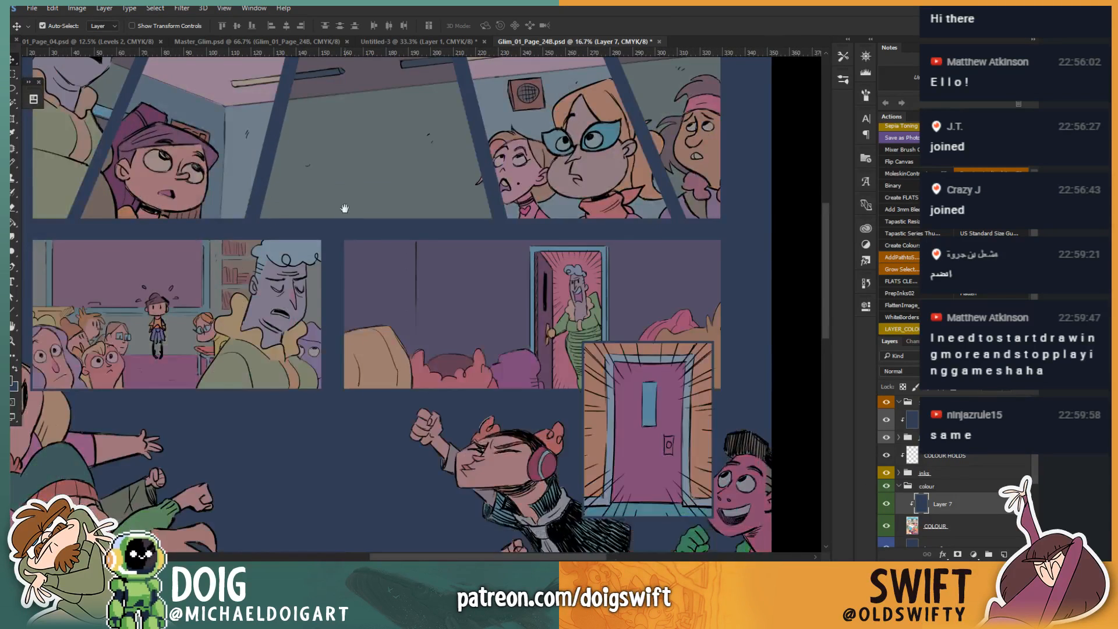
left_click_drag(310, 123, 420, 287)
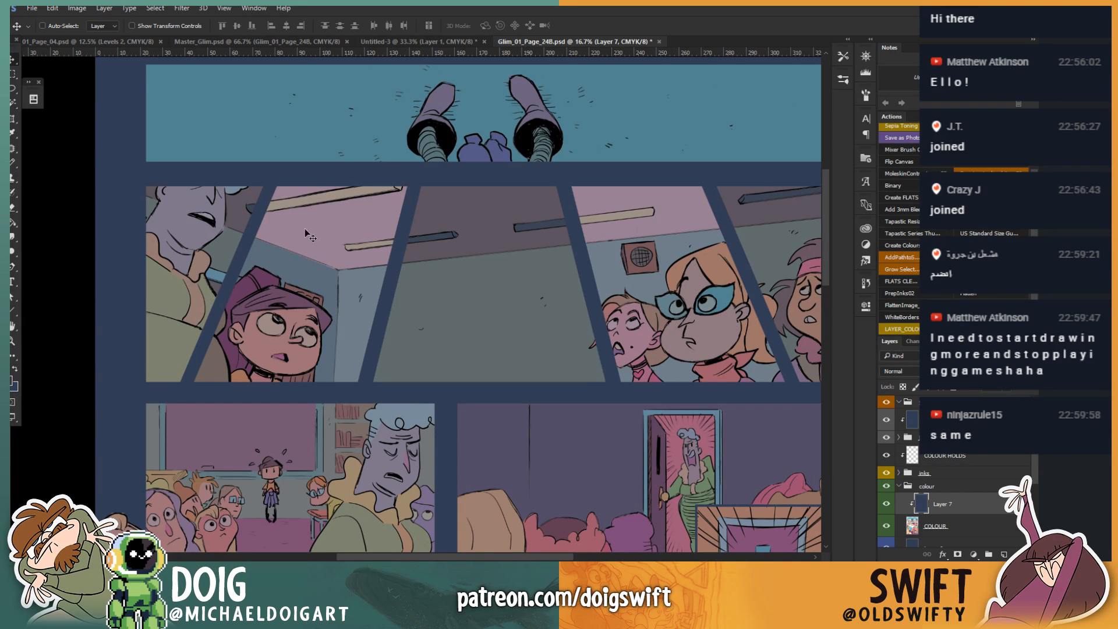
key("l")
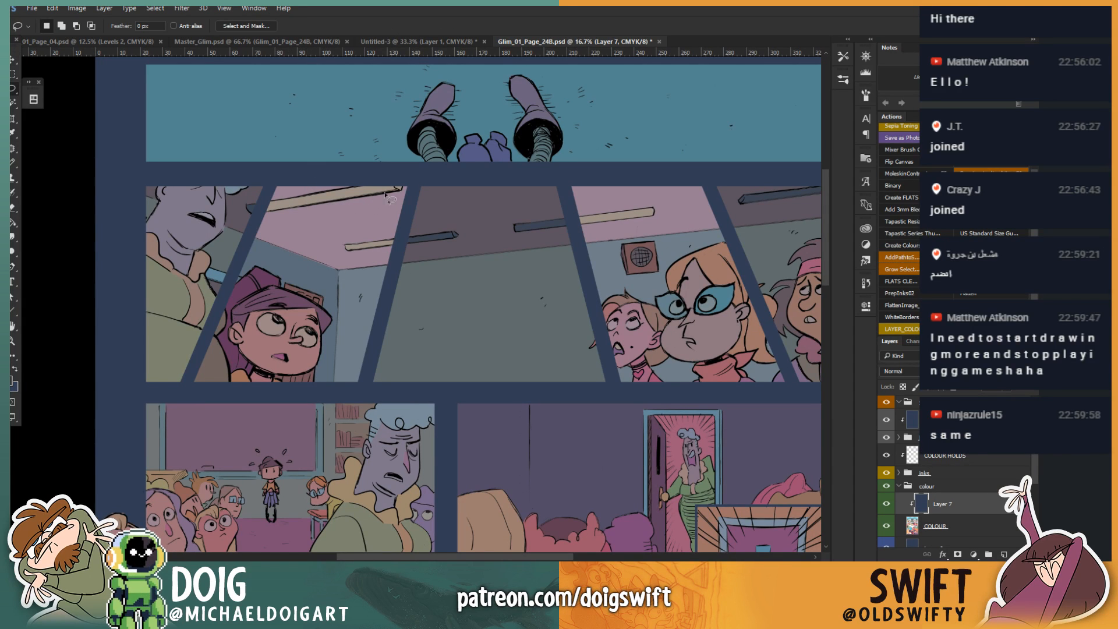
left_click(407, 187)
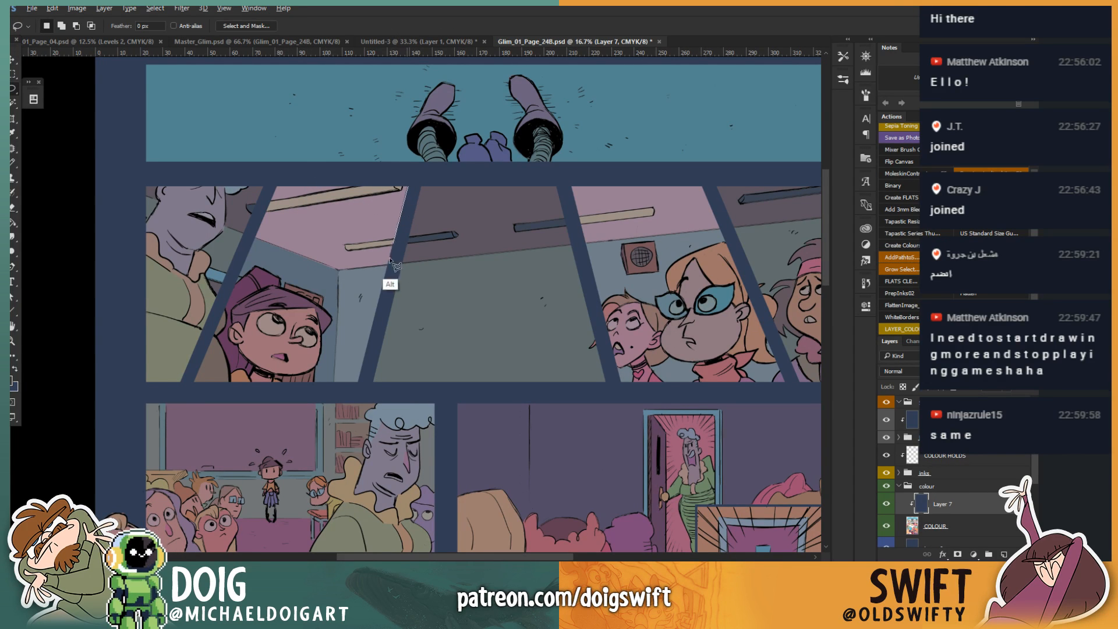
left_click(416, 180, "alt")
left_click(362, 391, "alt")
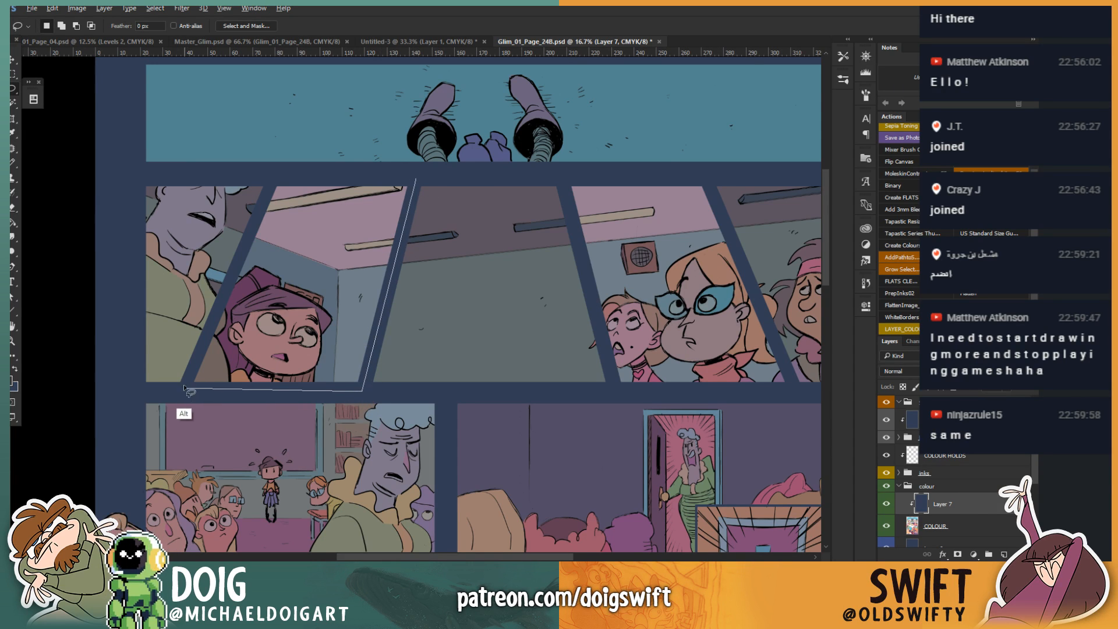
left_click(184, 387, "alt")
left_click(273, 178, "alt")
left_click(416, 178, "alt")
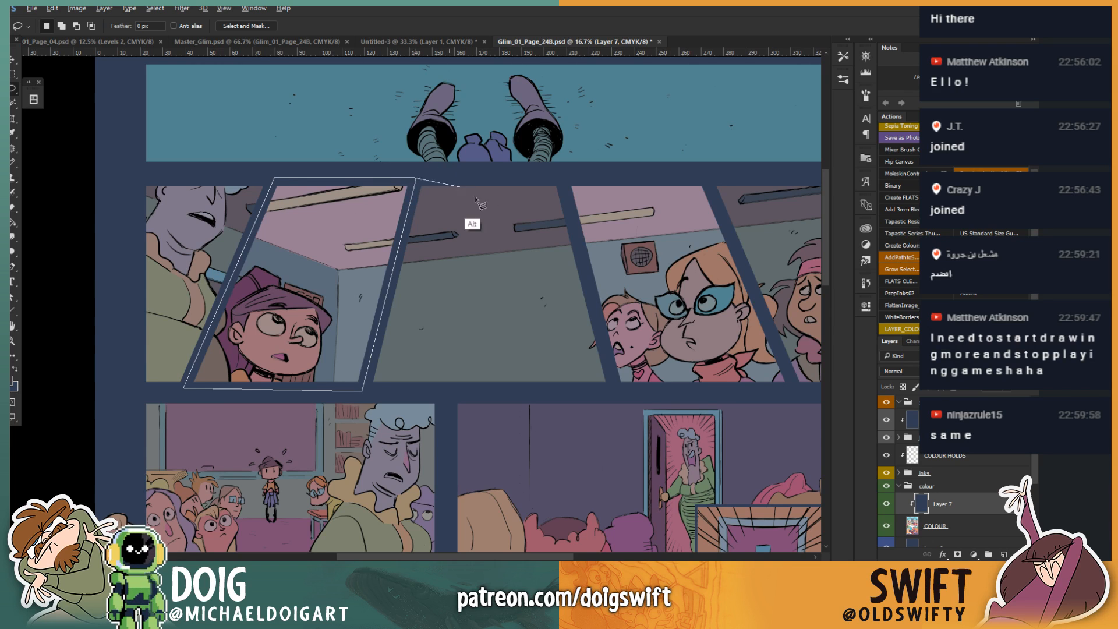
Step: Add the slanted panel with the blonde girl in blue glasses to the lasso selection
left_click_drag(570, 177, 563, 180)
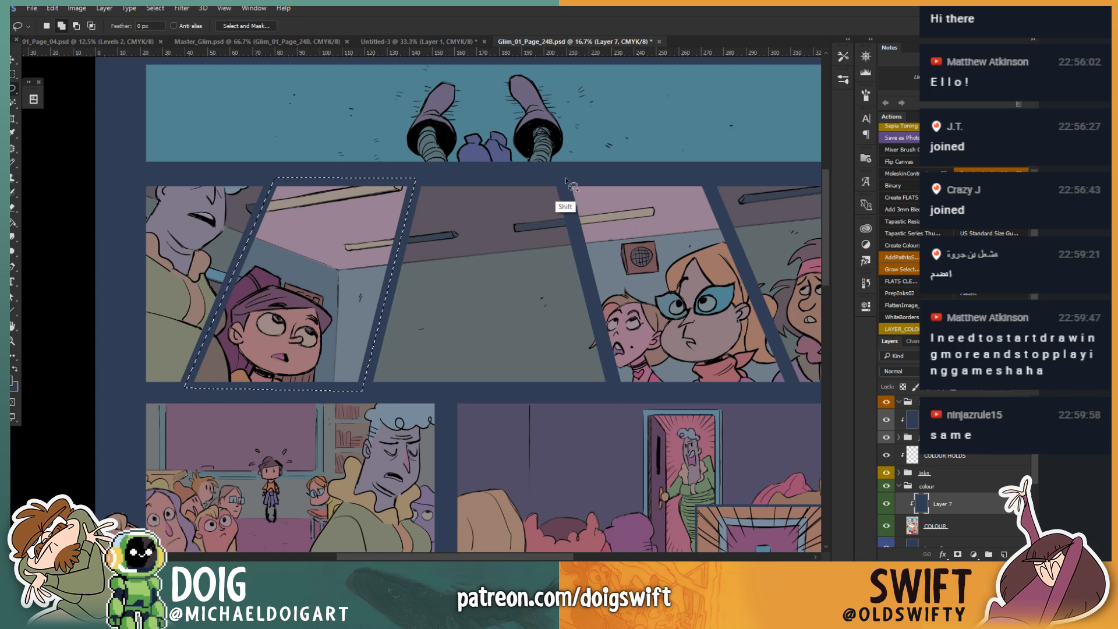
left_click(615, 389, "alt")
left_click(792, 389, "alt")
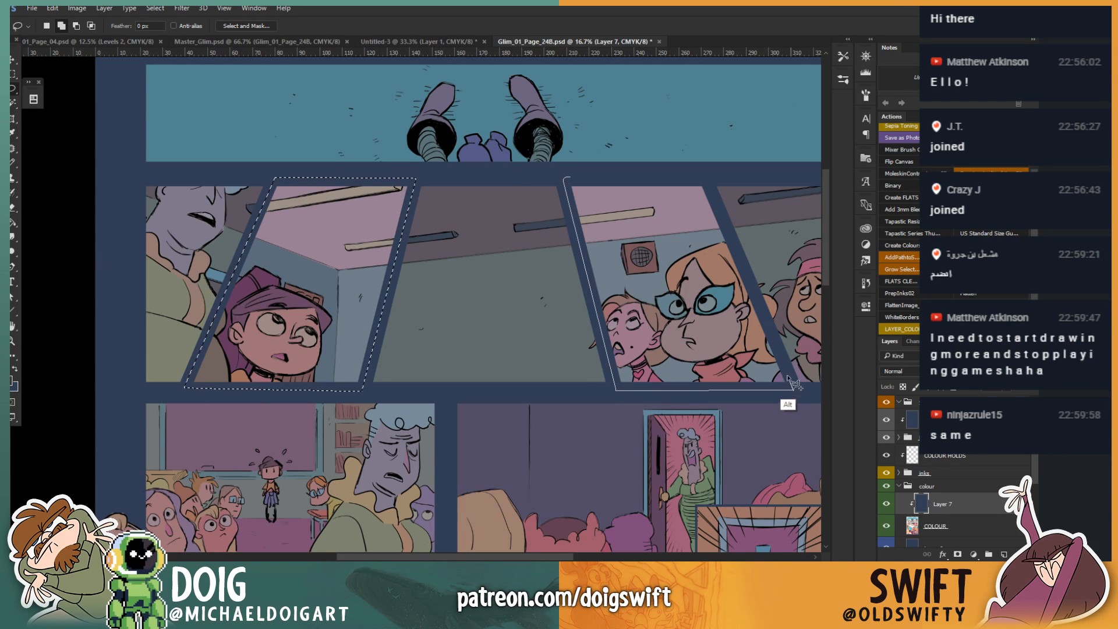
left_click(704, 175, "alt")
left_click(568, 176, "alt")
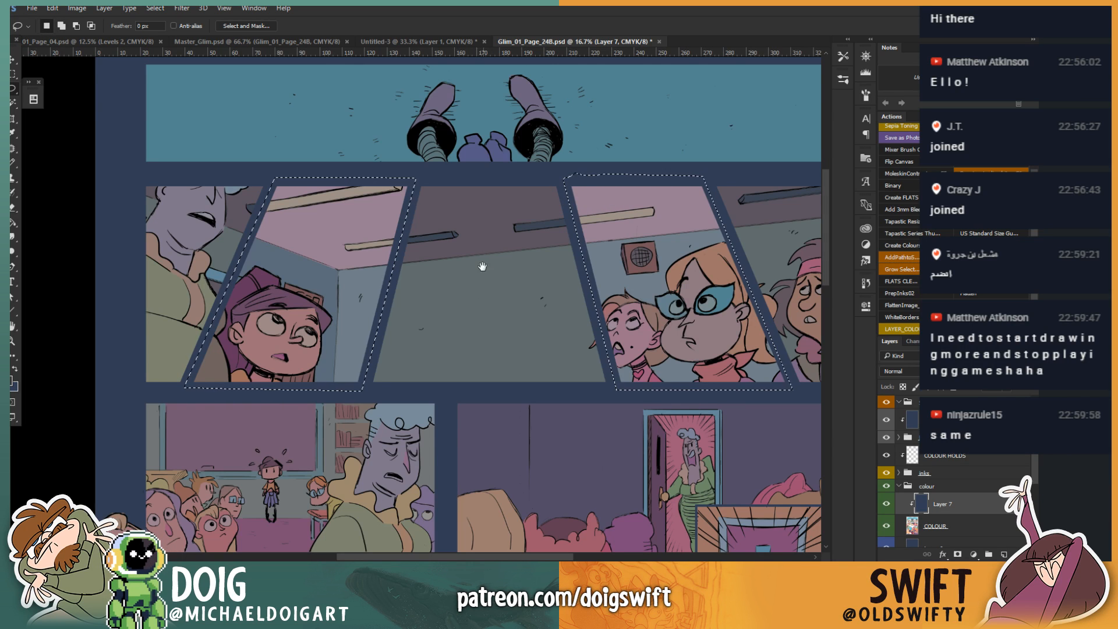
Step: Add the pink background of the open doorway to the selection, using the Magic Wand on the COLOUR layer
left_click_drag(476, 310, 435, 199)
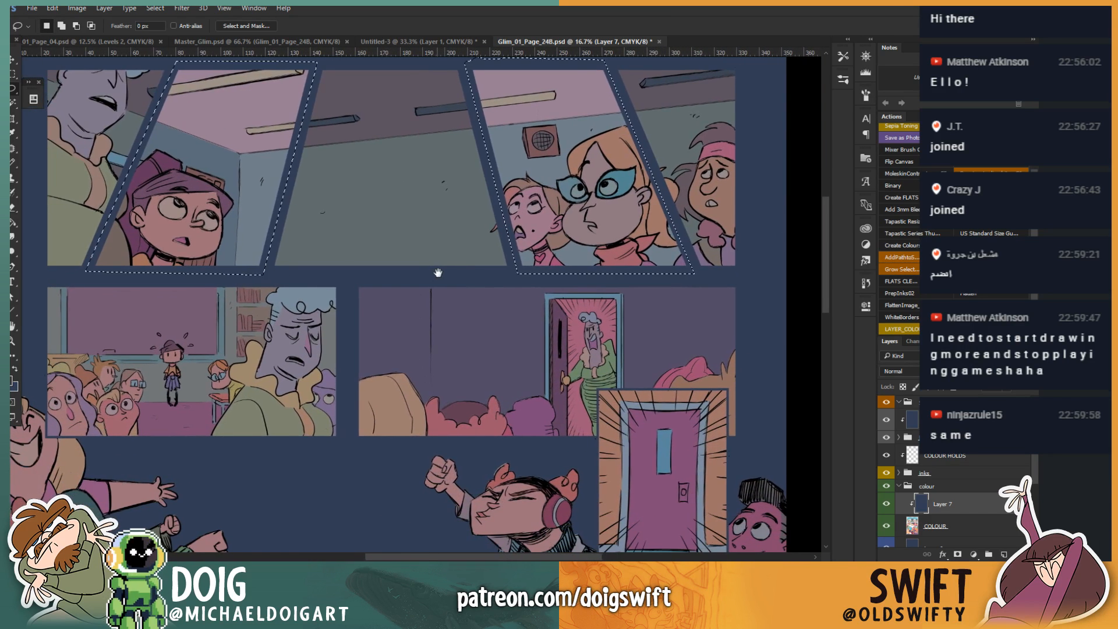
left_click_drag(438, 272, 450, 274)
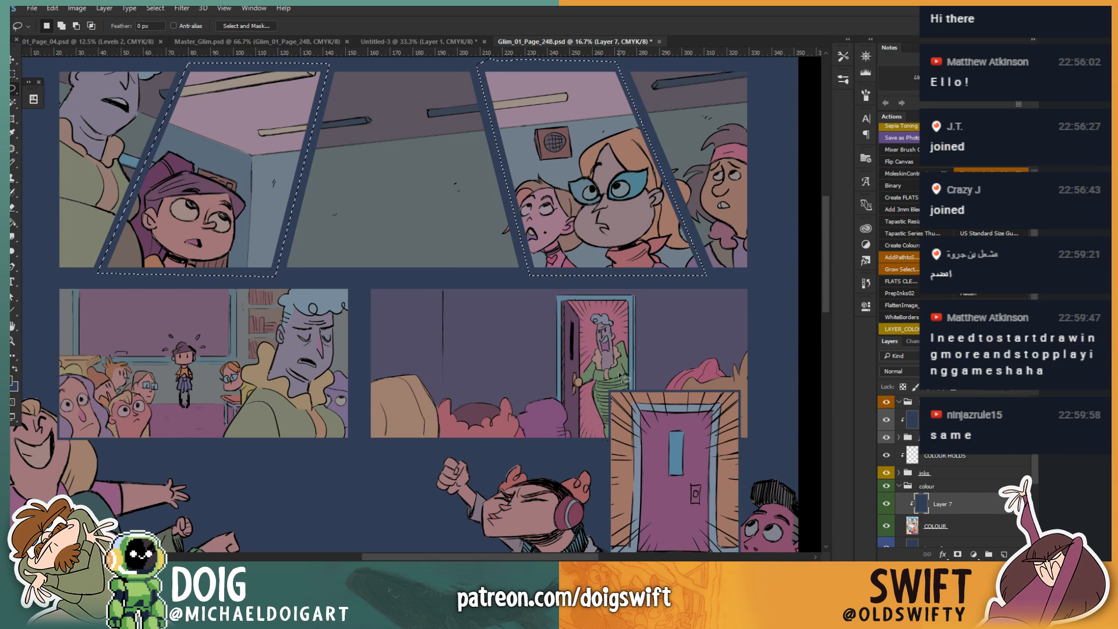
key("ctrl+equal")
left_click_drag(636, 351, 571, 311)
left_click(944, 530)
key("w")
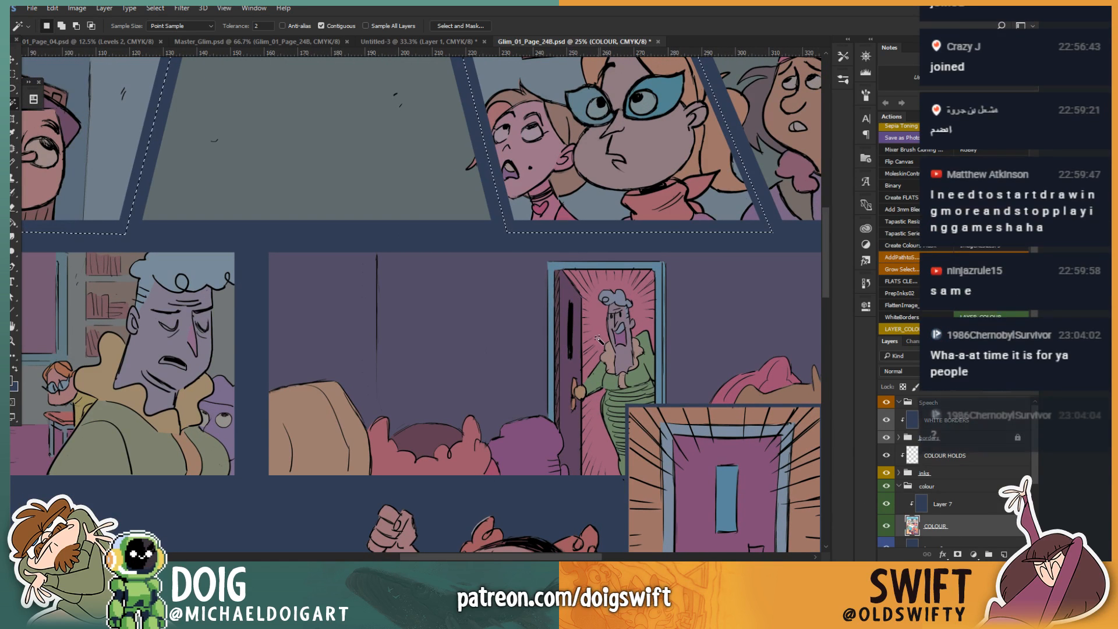
left_click(600, 399)
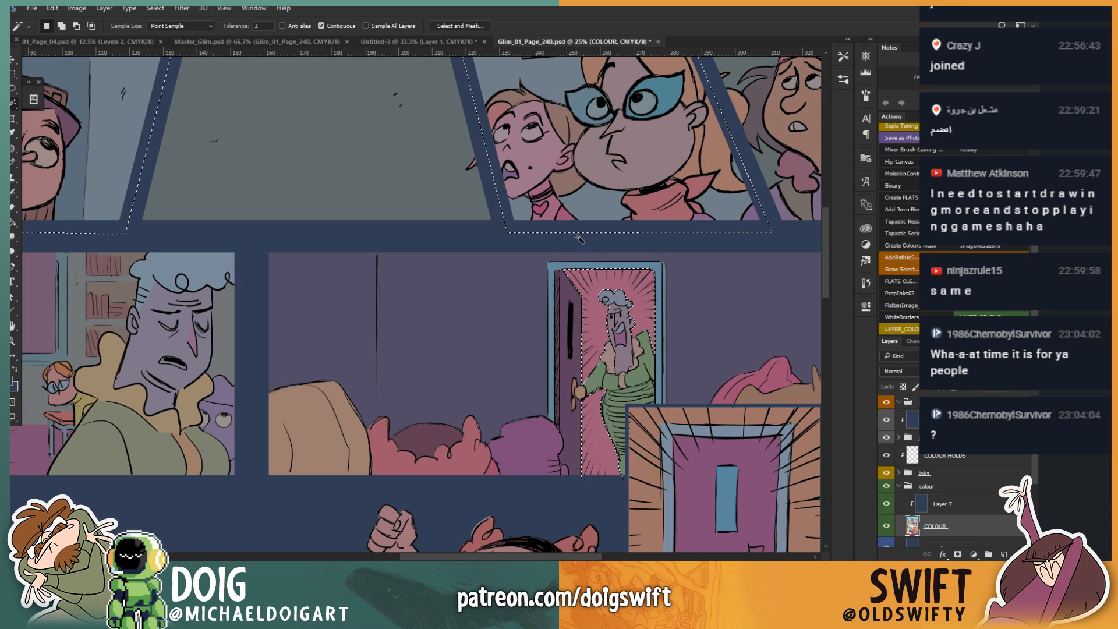
Step: Check the combined selection across the slanted panels and doorway, and make the Layer 7 tint layer active
left_click_drag(508, 292, 524, 431)
left_click_drag(464, 359, 482, 415)
key("alt")
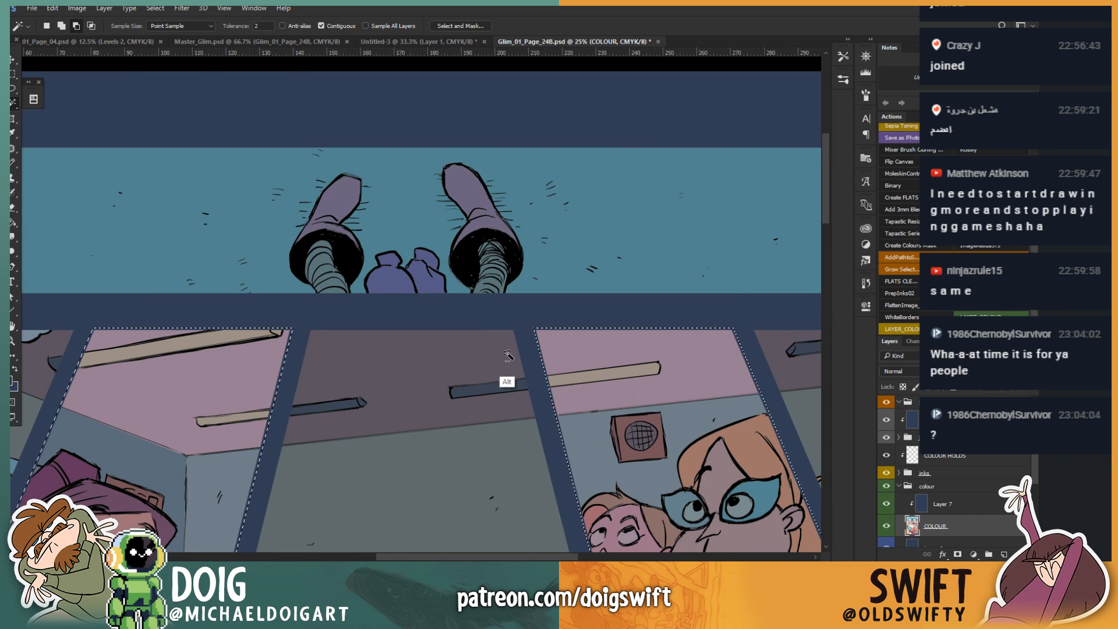
left_click_drag(436, 337, 465, 312)
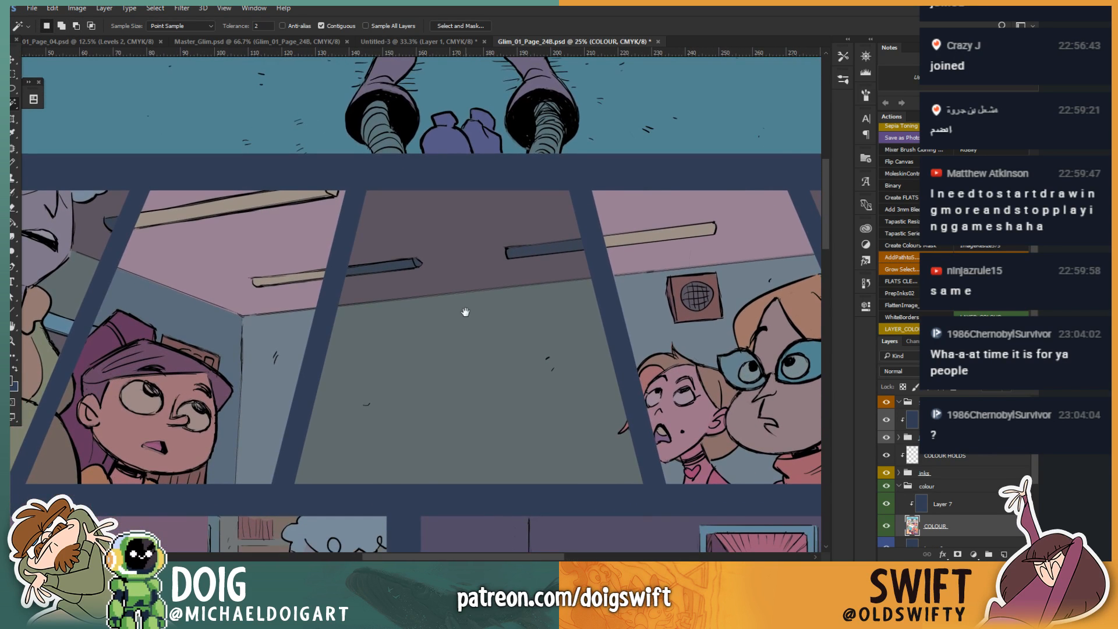
left_click_drag(565, 330, 385, 271)
left_click_drag(594, 460, 505, 277)
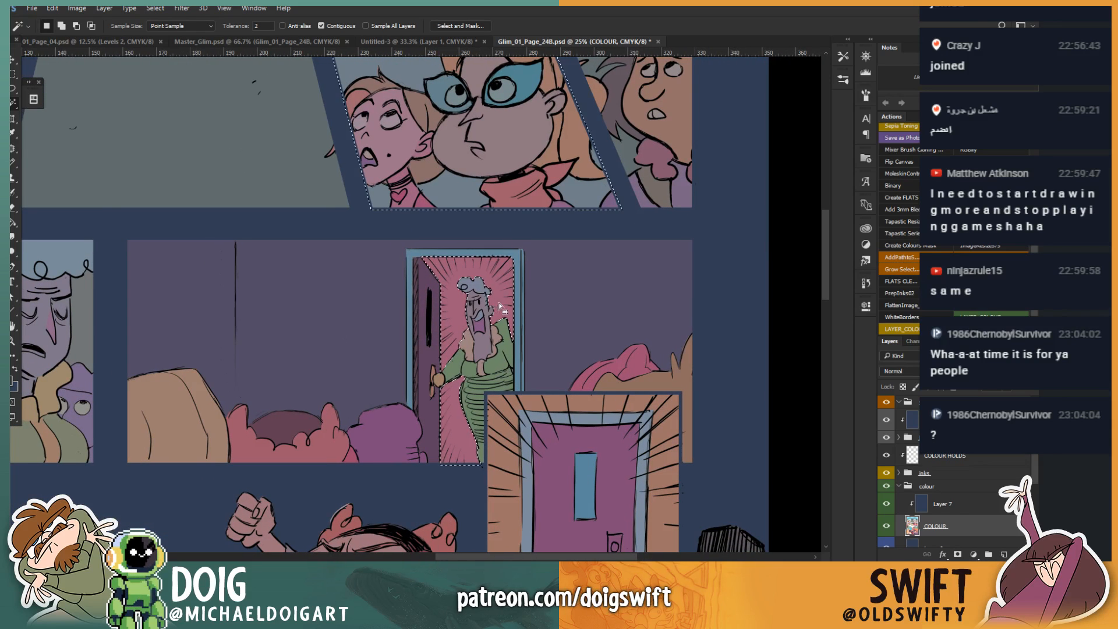
left_click(947, 507)
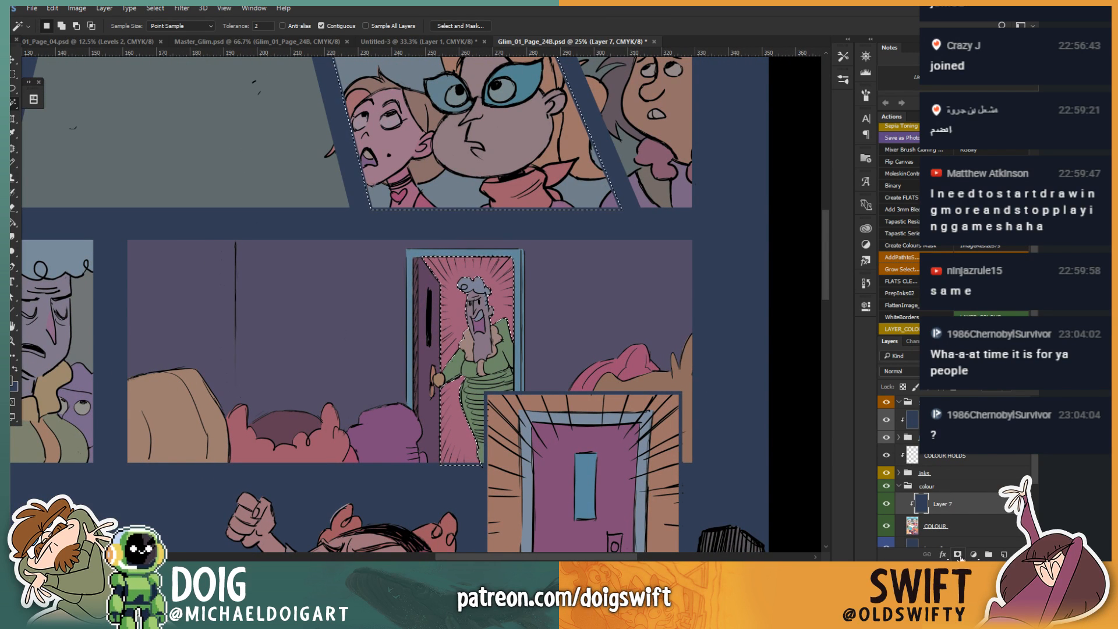
Step: Invert the selection and add it as a layer mask on Layer 7, clearing the tint from the two slanted panels and the doorway
key("ctrl+shift+i")
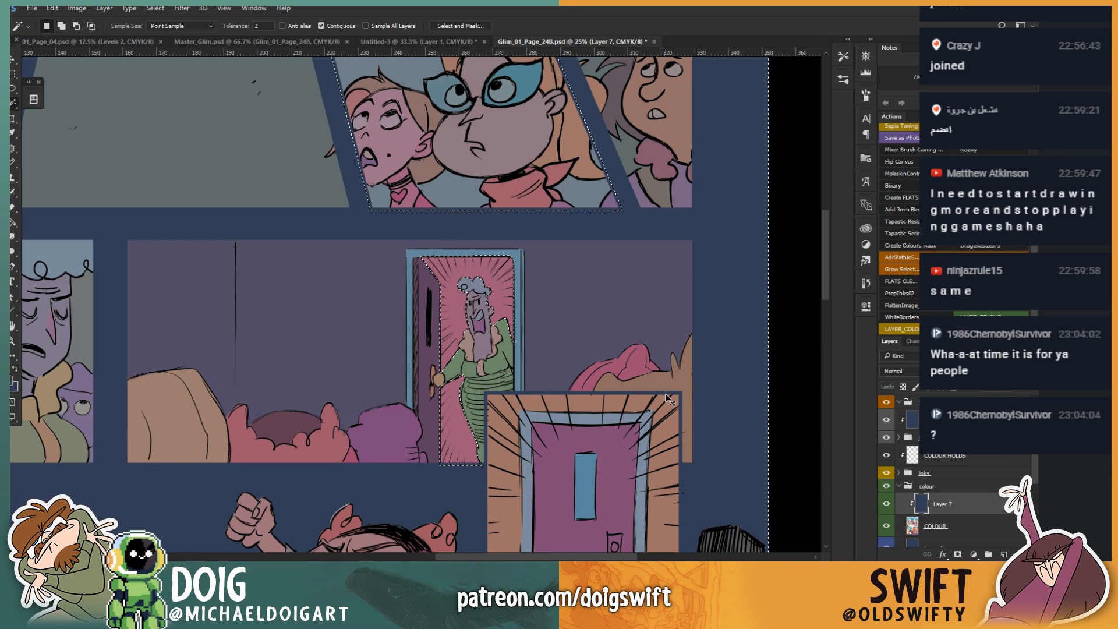
left_click(958, 555)
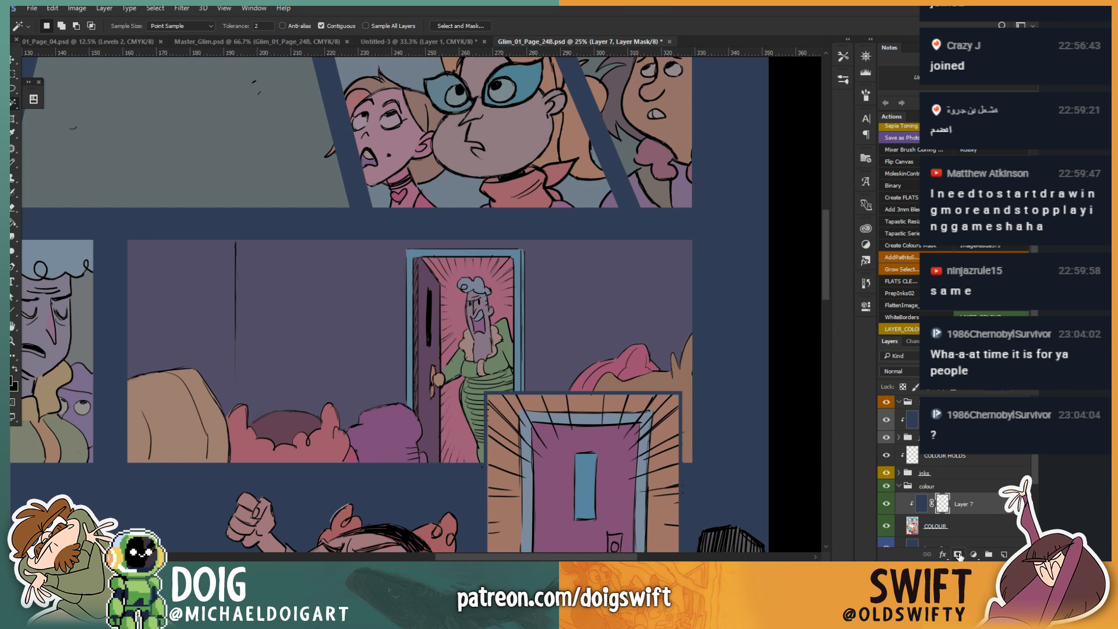
left_click_drag(329, 162, 433, 431)
key("ctrl+minus")
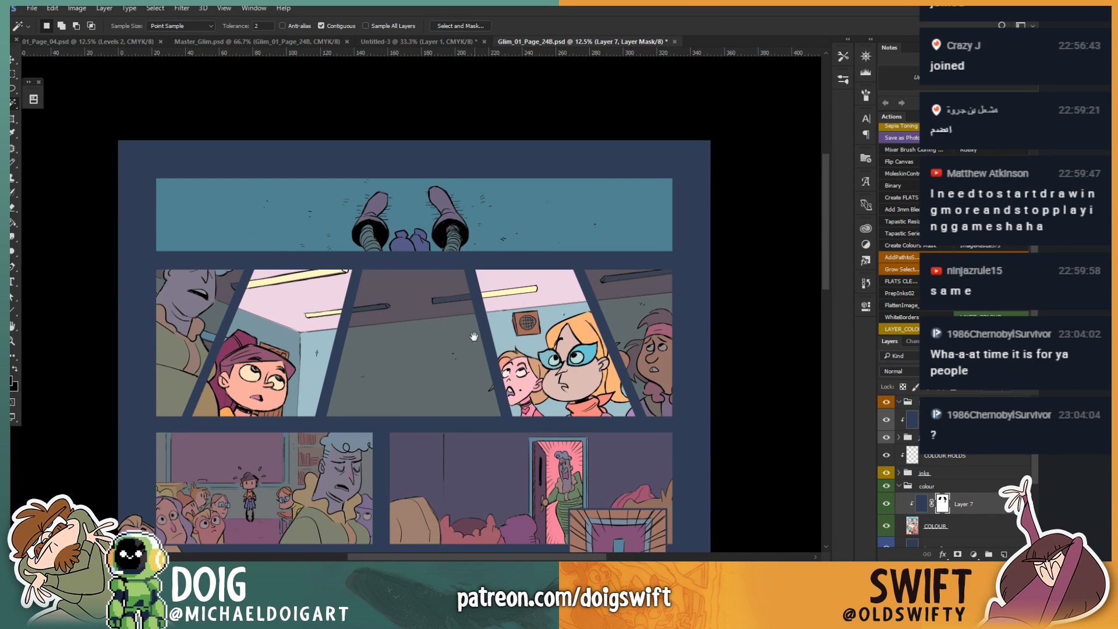
Step: Mask the Layer 7 tint off the peach strip beside the door in the bottom inset panel, using a Magic Wand selection from COLOUR
scroll(474, 336, "down", 5)
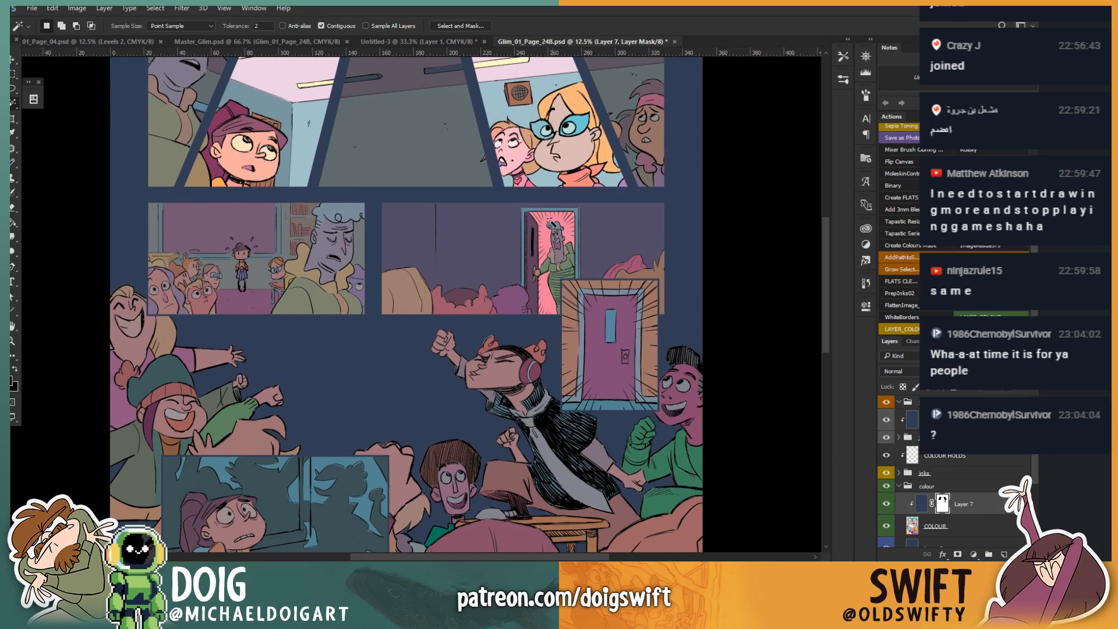
scroll(513, 282, "down", 5)
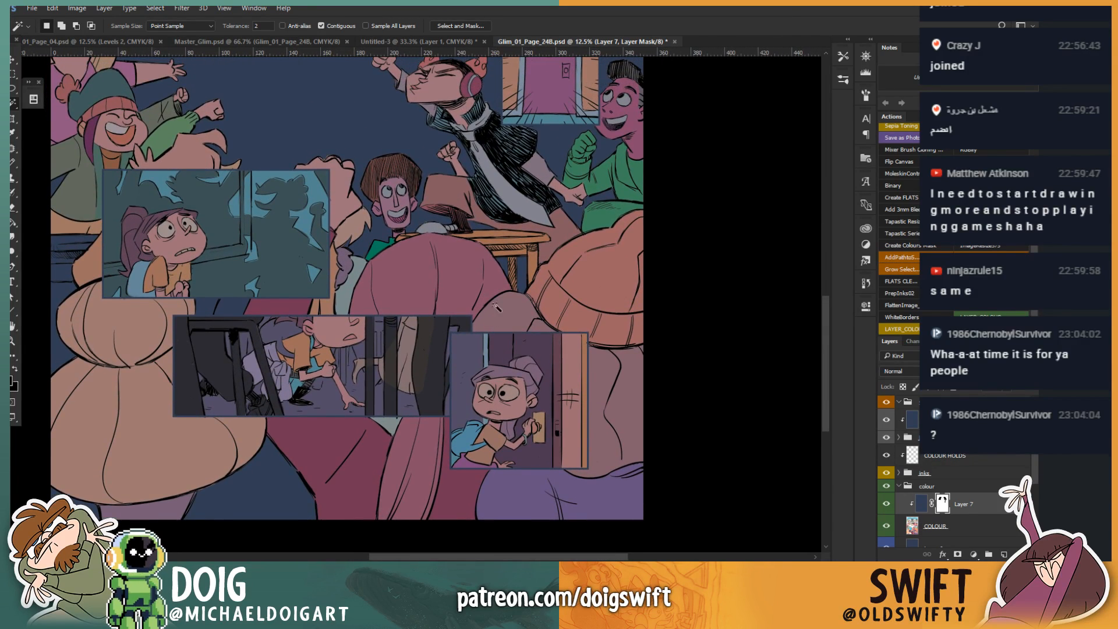
left_click(932, 529)
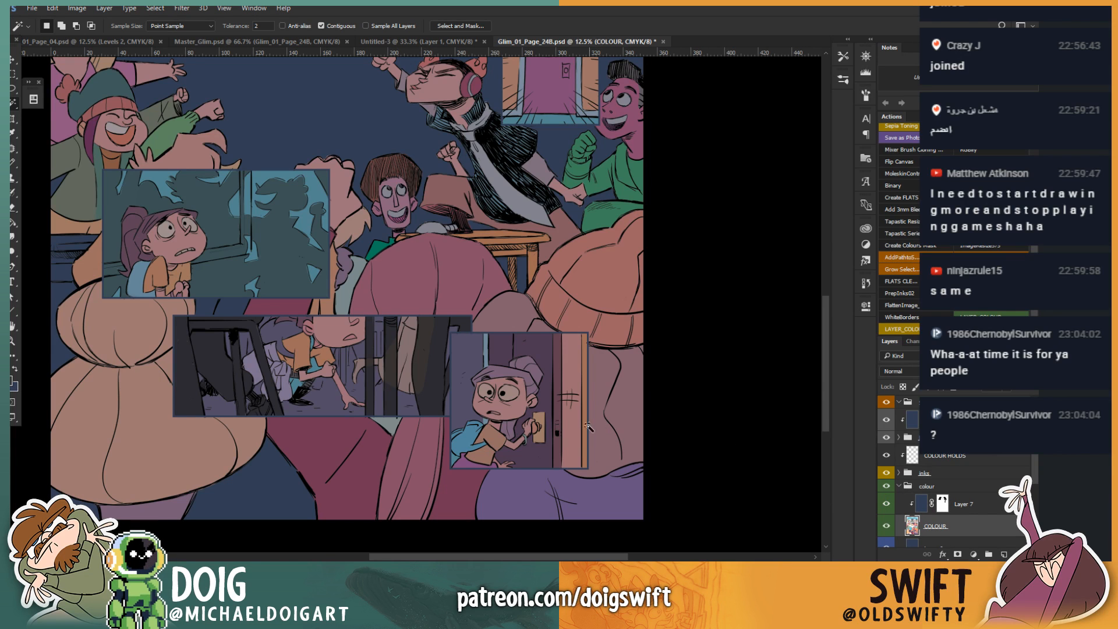
left_click(942, 503)
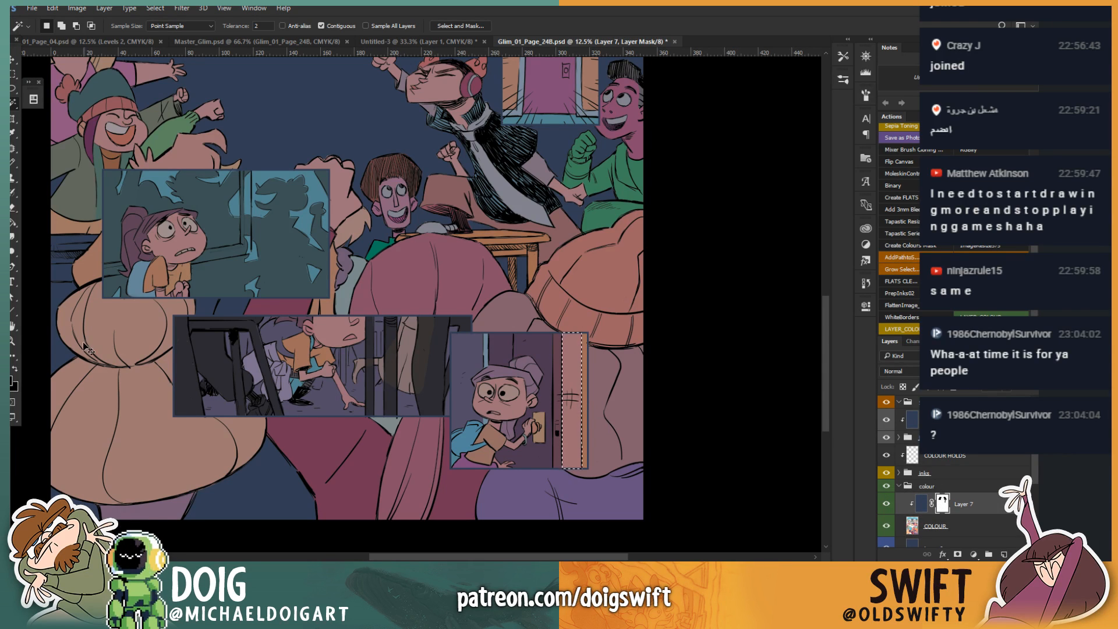
key("alt+BackSpace")
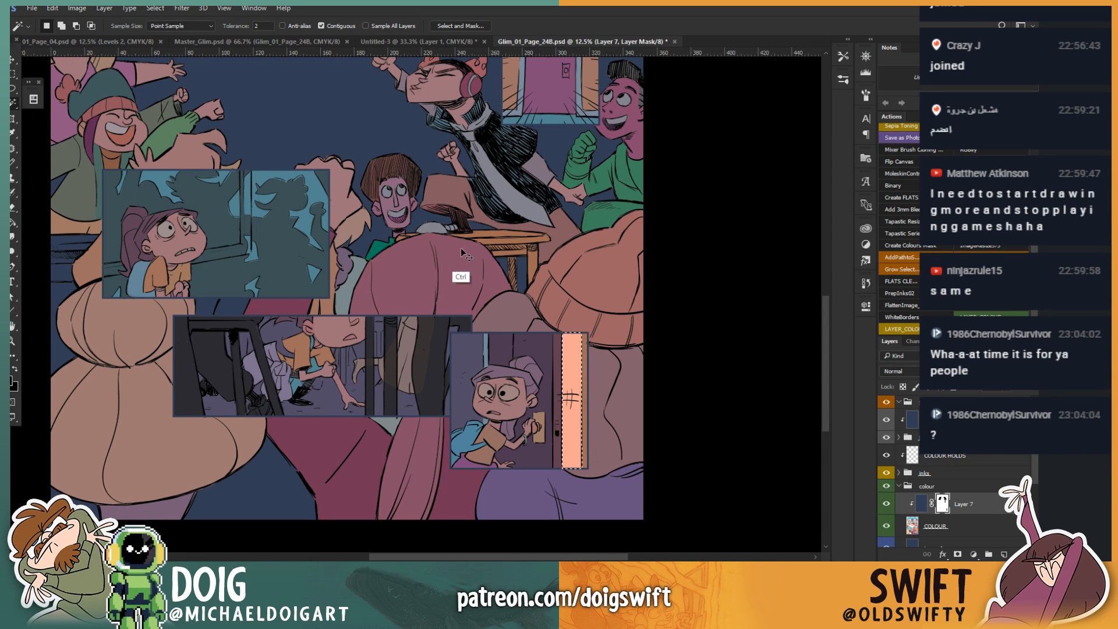
key("ctrl+d")
Step: Compare the whole page with and without the clipped navy layer on the panel borders, and leave that layer hidden
mouse_move(475, 283)
left_mouse_down()
mouse_move(436, 287)
mouse_move(473, 276)
left_mouse_up()
scroll(473, 276, "up", 10)
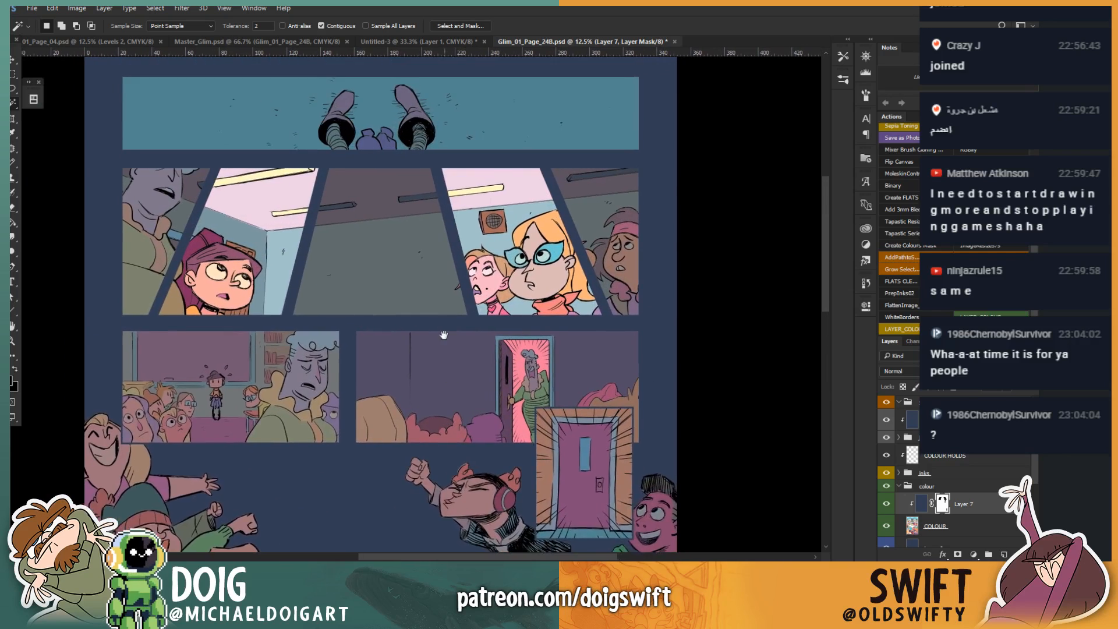
scroll(459, 282, "down", 2)
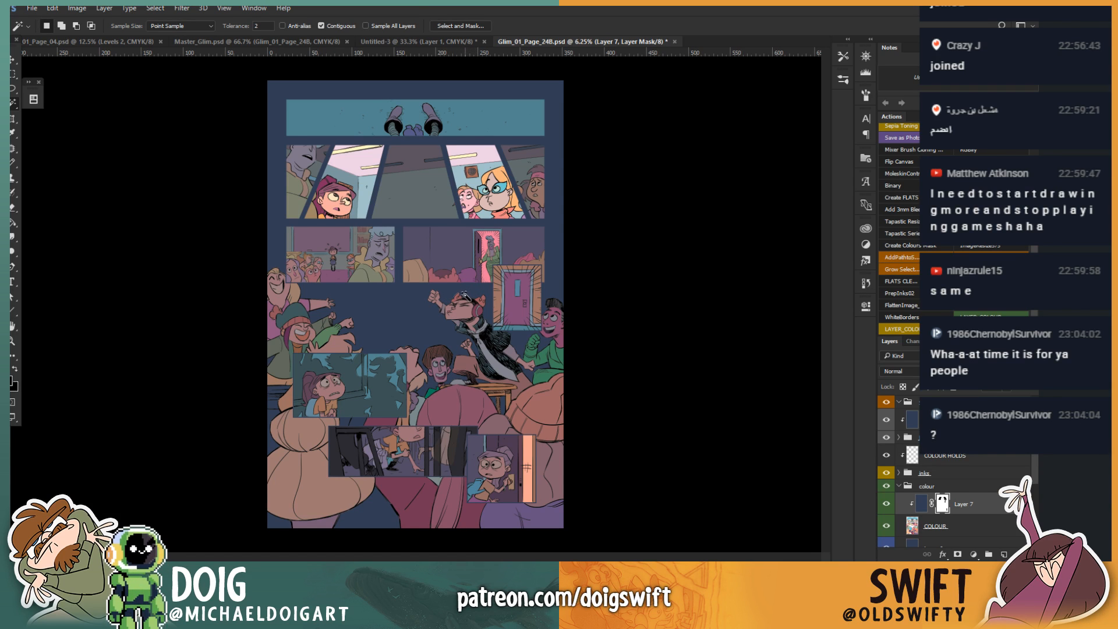
left_click(884, 420)
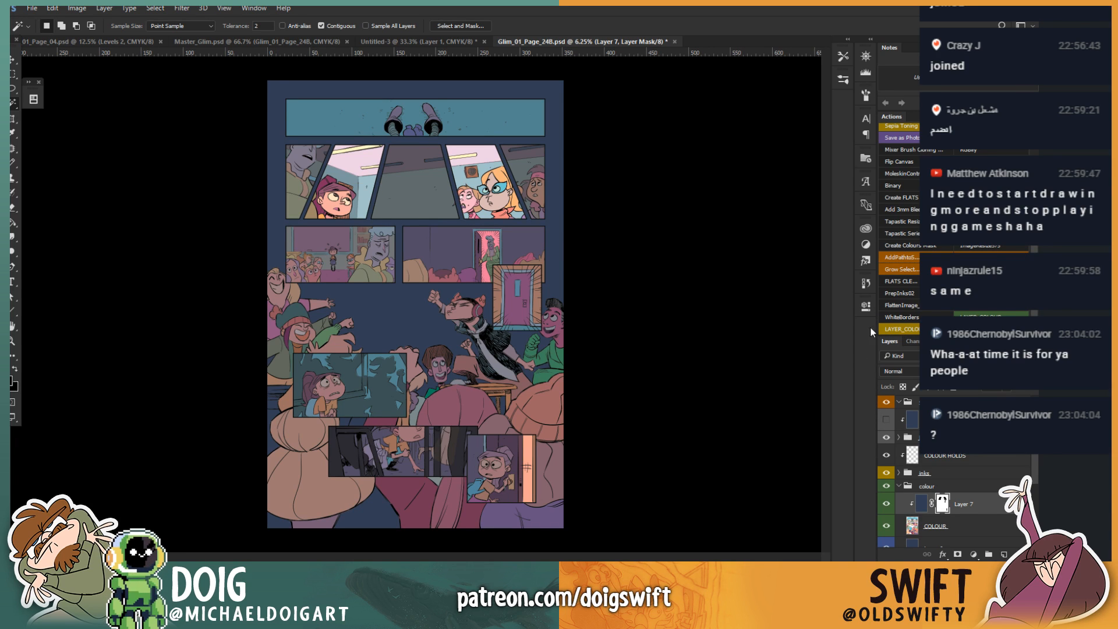
left_click(886, 423)
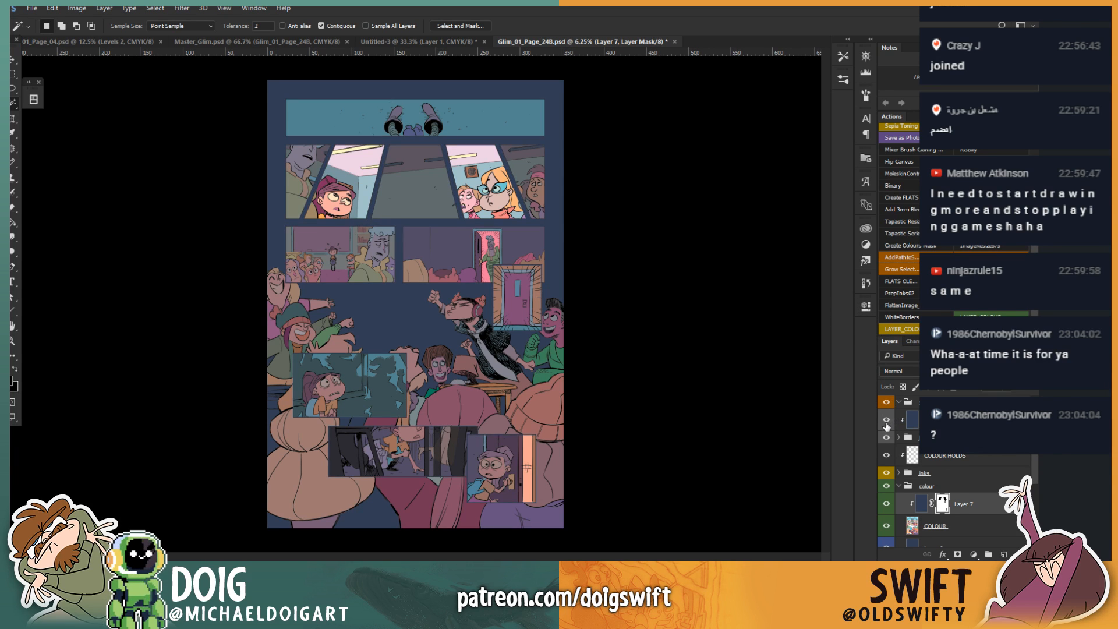
left_click(886, 425)
left_click(886, 424)
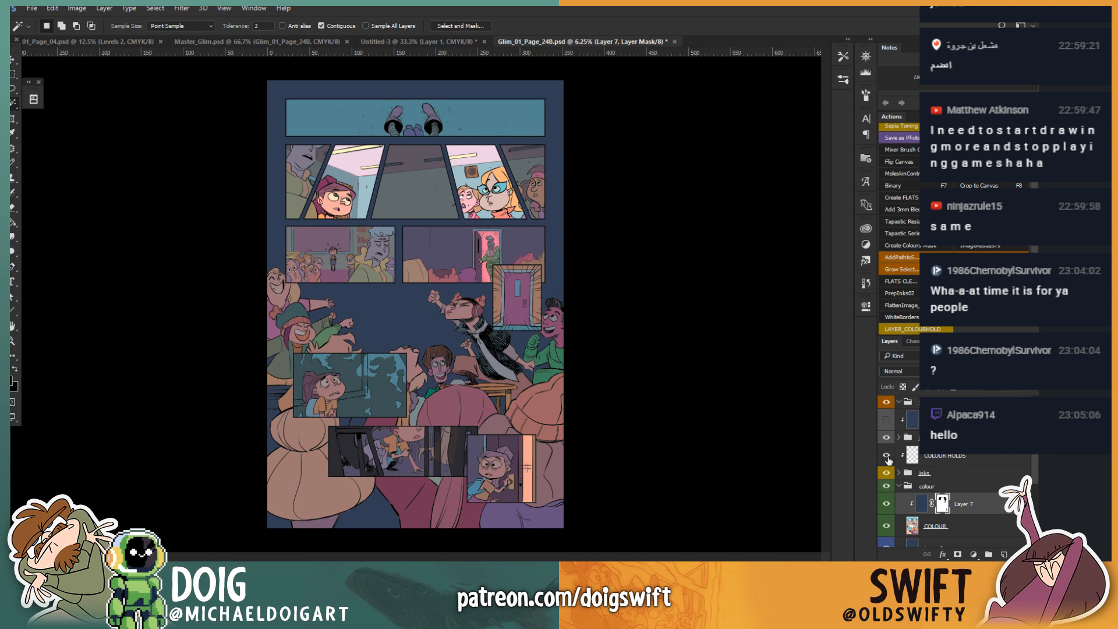
Step: Hide the Layer 7 tint and compare the page with and without the navy Layer 6 background
left_click(886, 503)
left_click_drag(1035, 455, 1034, 478)
left_click(886, 500)
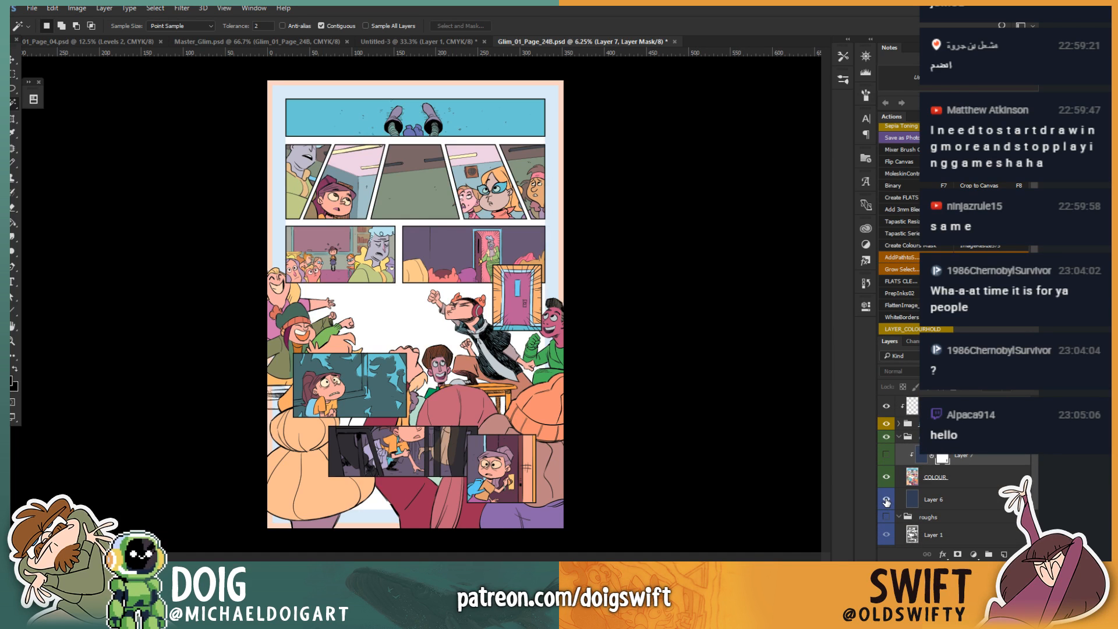
left_click(886, 501)
left_click(888, 500)
left_click(887, 500)
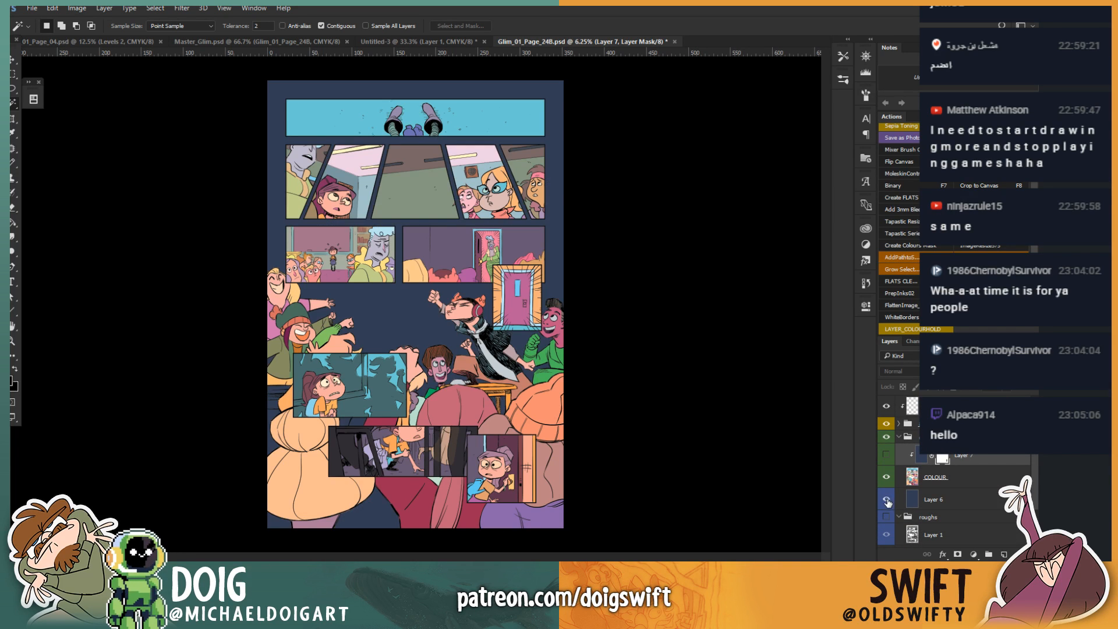
Step: Try recolouring Layer 6 with Hue/Saturation, using saturation +37 and lightness +13, plus a second adjustment of hue +29
left_click(920, 492)
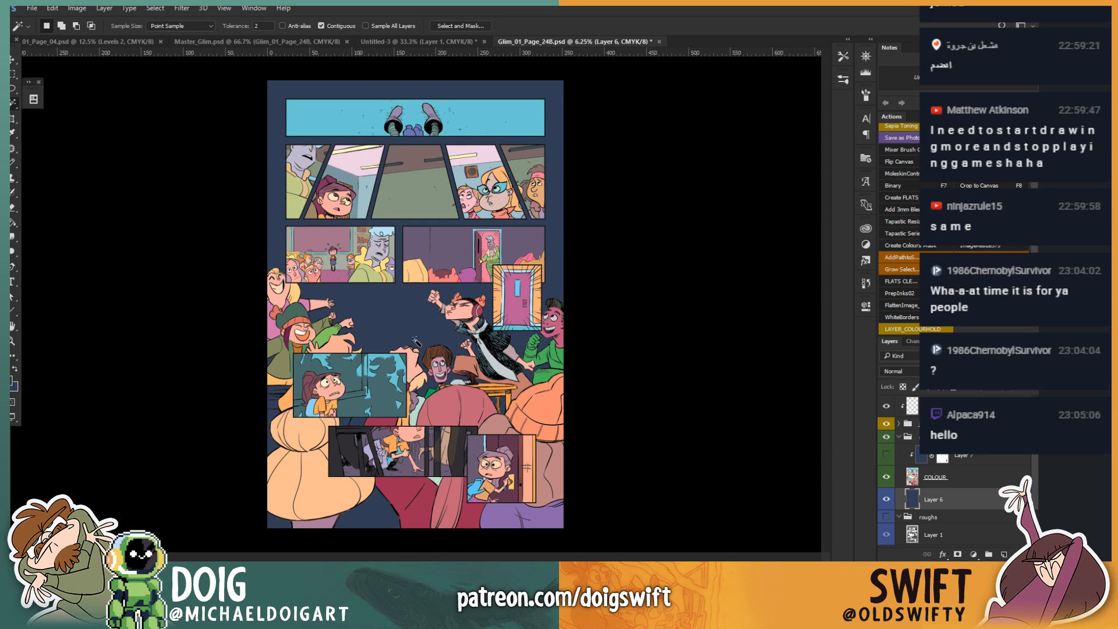
key("ctrl+u")
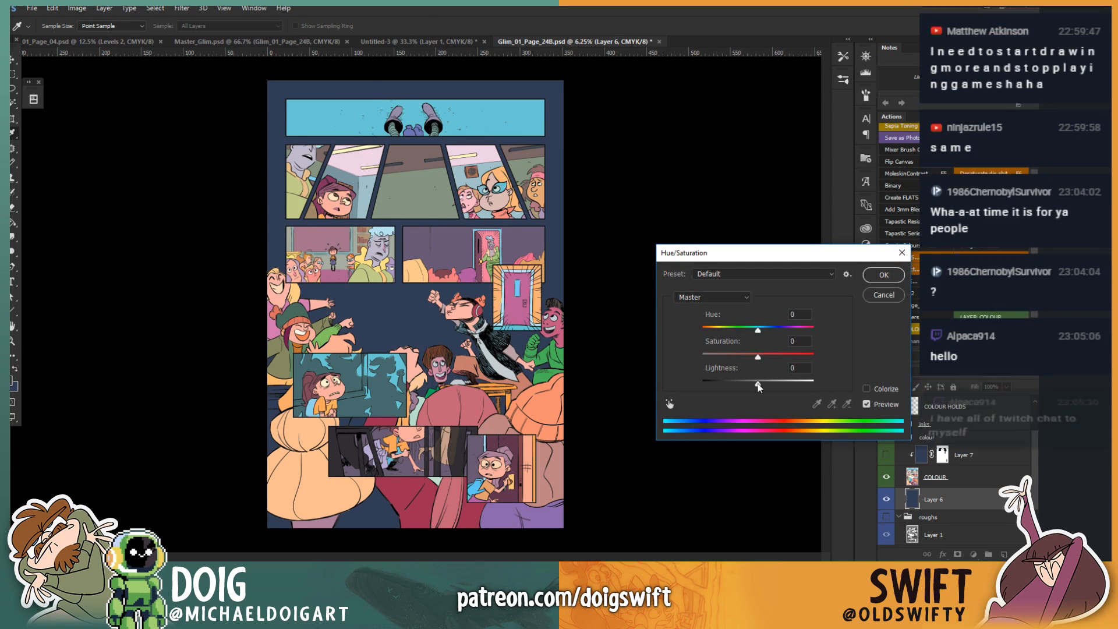
left_click_drag(757, 383, 775, 365)
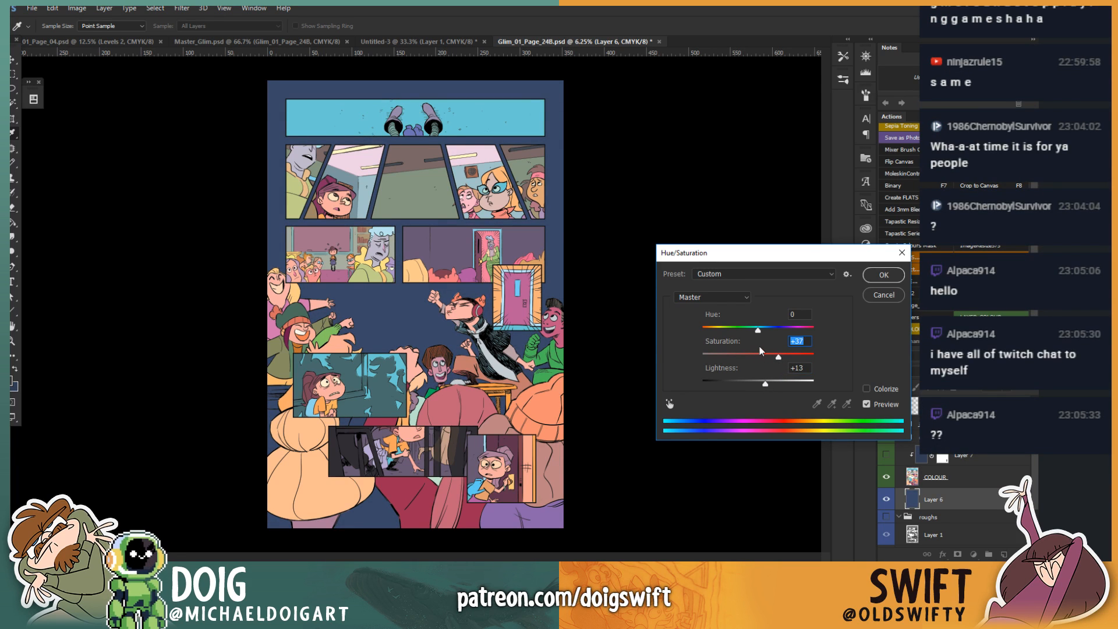
left_click(884, 277)
key("ctrl+u")
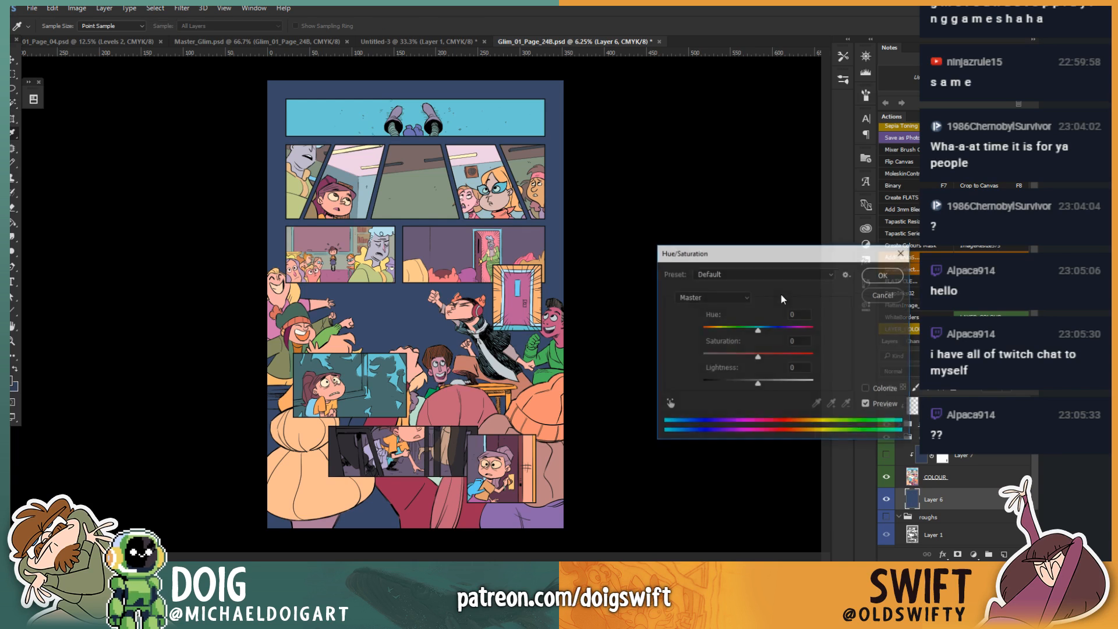
left_click_drag(759, 336, 777, 341)
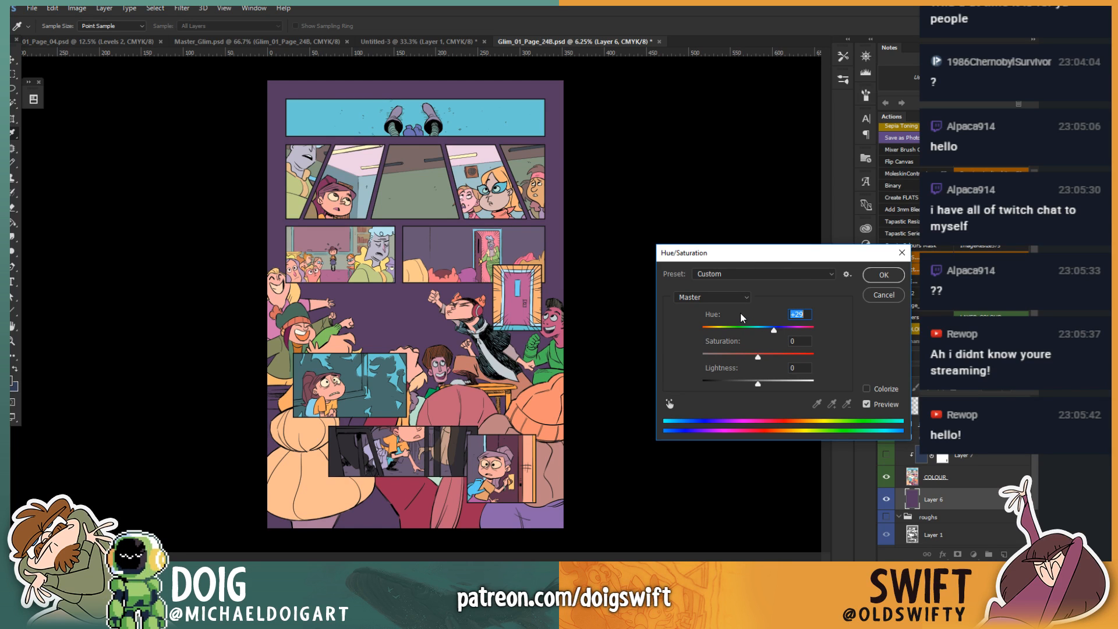
left_click(882, 275)
key("w")
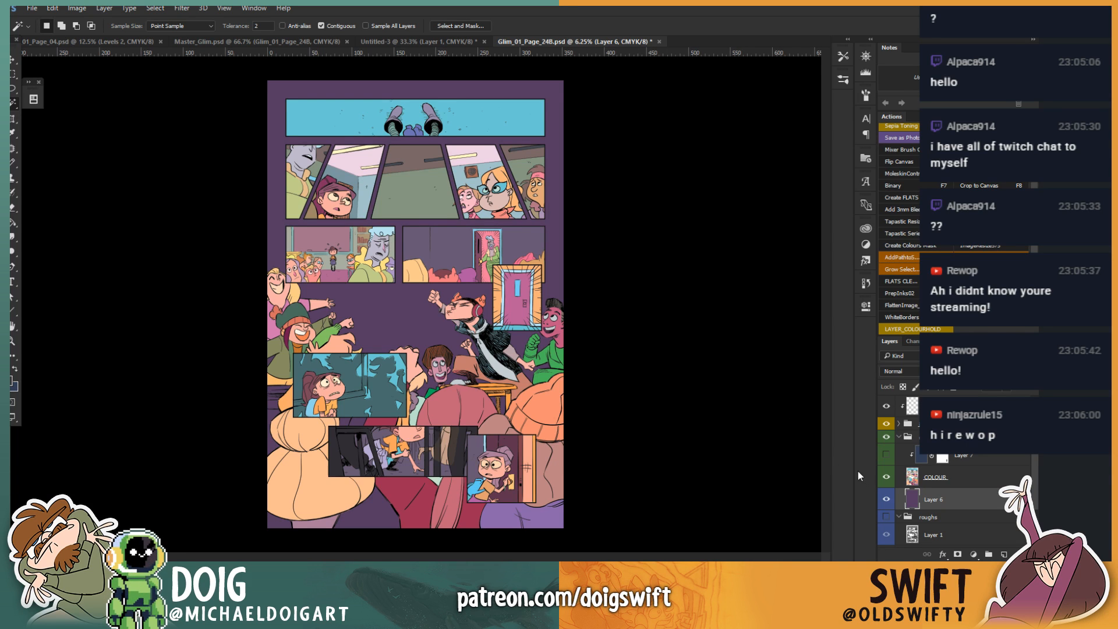
Step: Undo the Hue/Saturation changes on Layer 6, show the Layer 7 tint again, and clear the selection
left_click(886, 499)
left_click(886, 499)
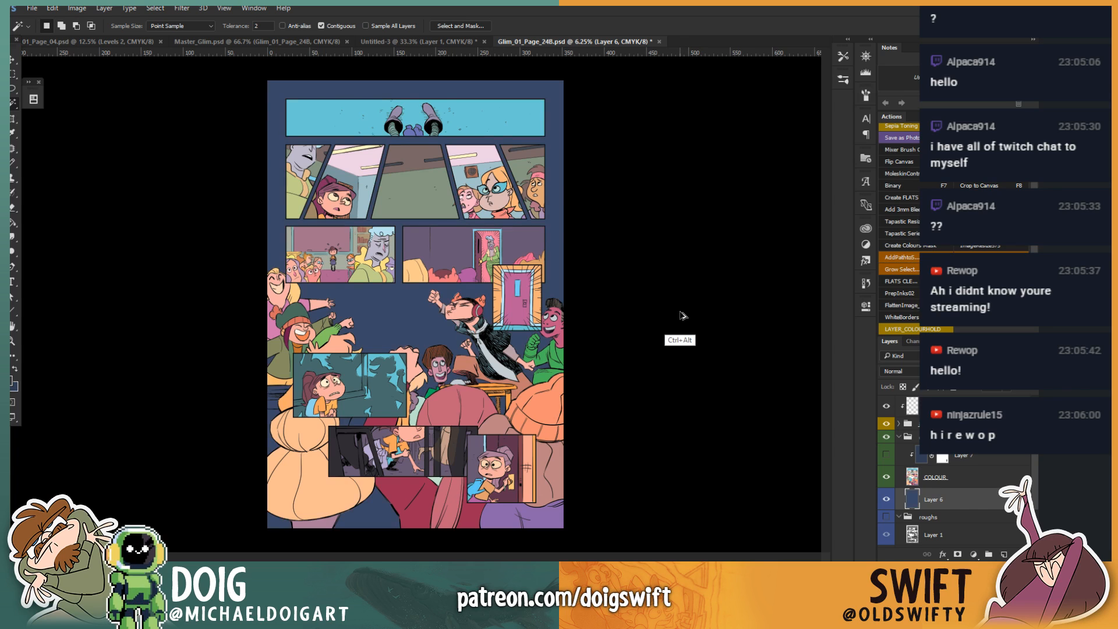
key("alt+BackSpace")
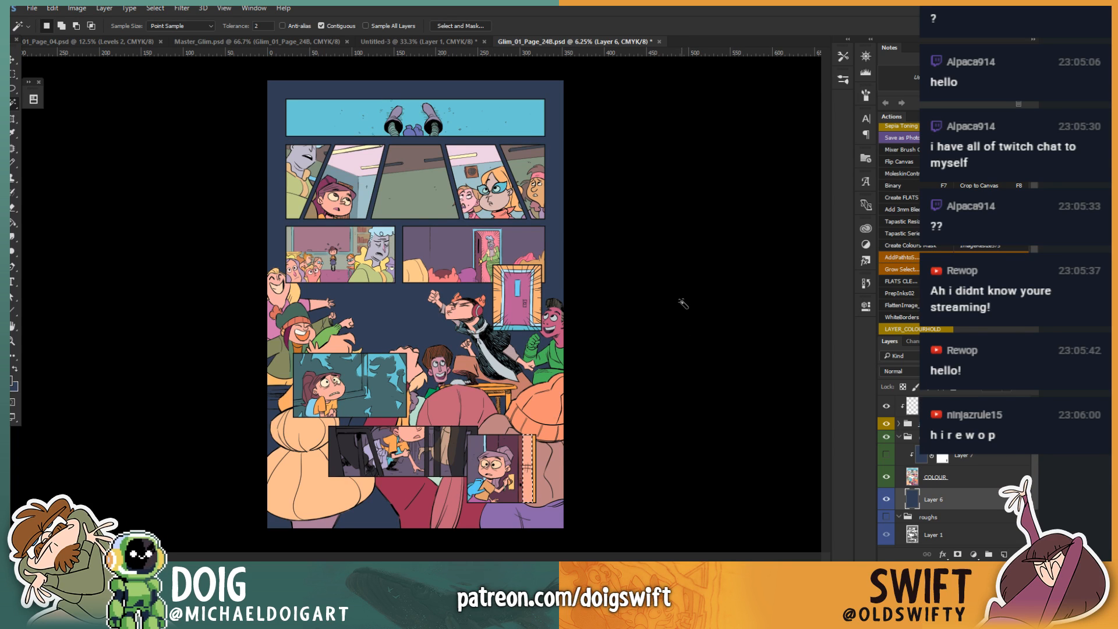
left_click(886, 454)
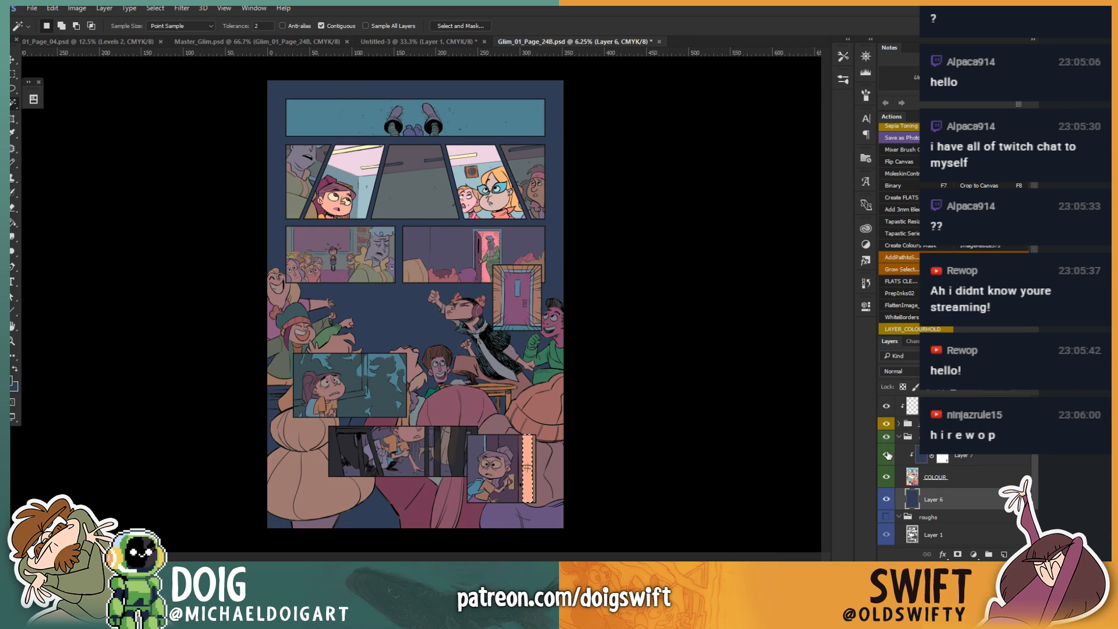
key("ctrl+d")
Step: Select the purple door's blue window on the COLOUR layer with the Magic Wand and mask the Layer 7 tint off it
key("ctrl+plus")
key("ctrl+plus")
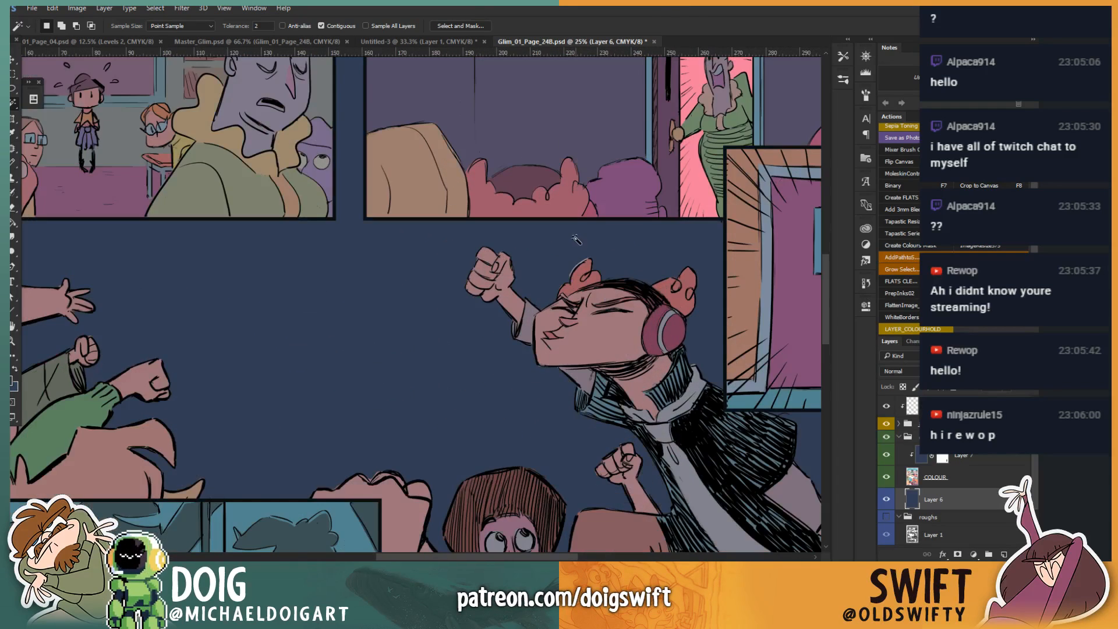
left_click_drag(631, 284, 309, 360)
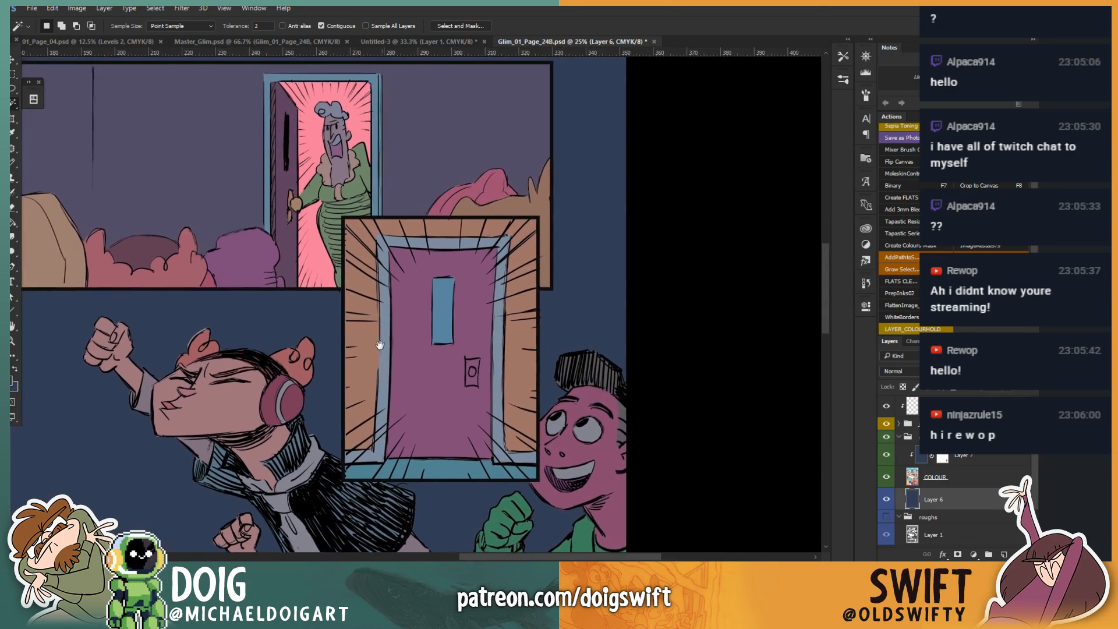
left_click_drag(471, 359, 441, 335)
mouse_move(437, 377)
left_mouse_down()
mouse_move(422, 329)
mouse_move(420, 364)
left_mouse_up()
key("l")
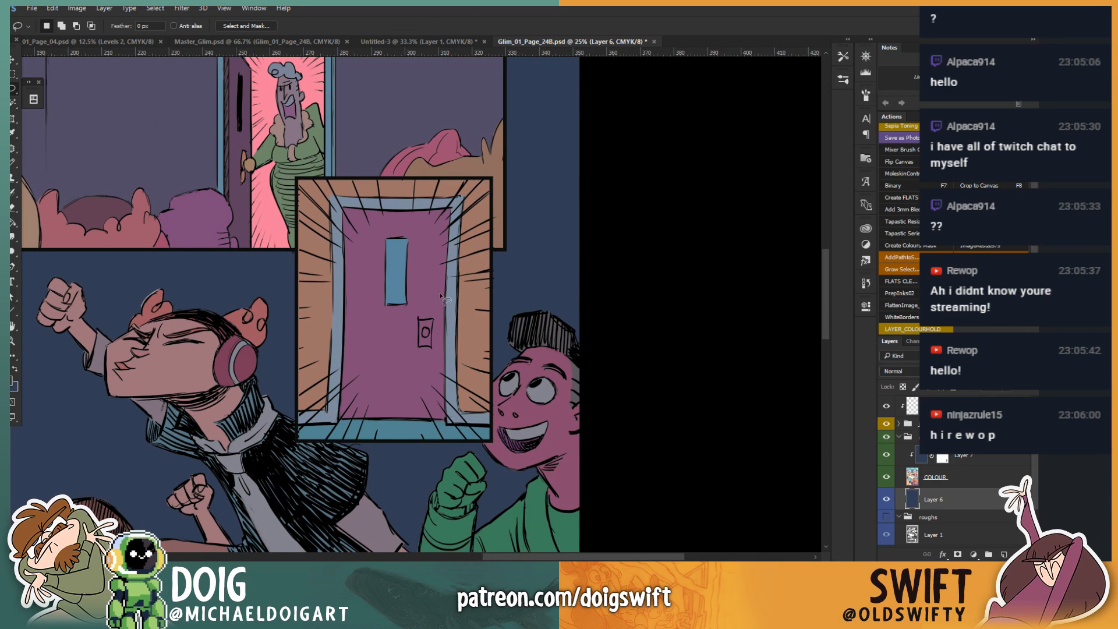
left_click(936, 477)
key("w")
left_click(401, 294)
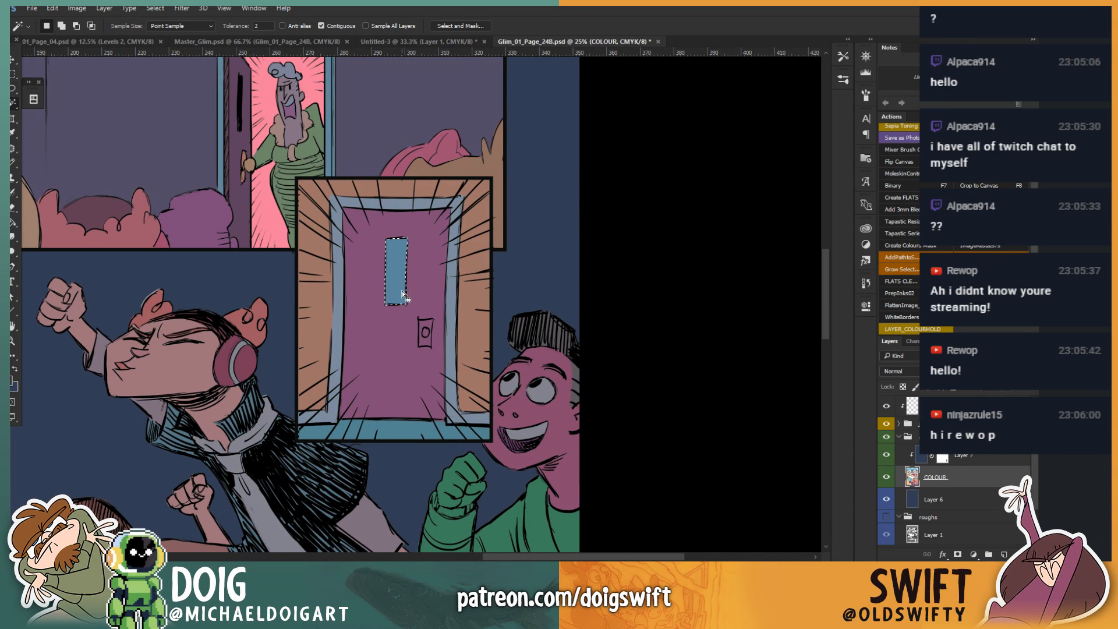
left_click(942, 458)
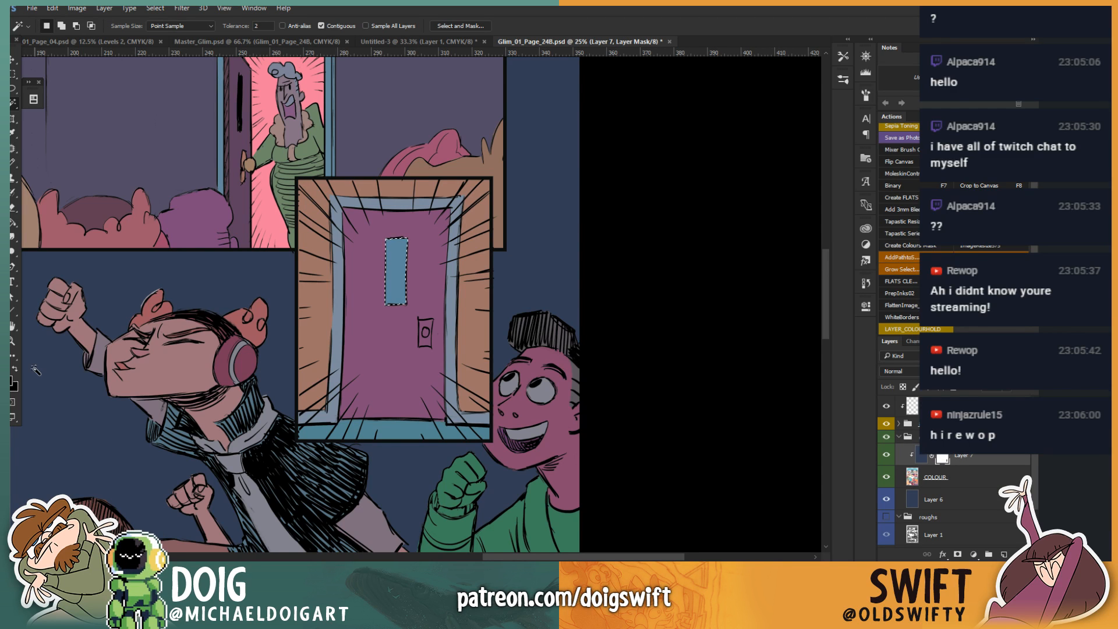
key("ctrl+BackSpace")
key("ctrl+d")
Step: Examine the masked tint and panel borders across the page, close up and zoomed out
mouse_move(258, 326)
left_mouse_down()
mouse_move(350, 325)
mouse_move(462, 405)
left_mouse_up()
left_click_drag(303, 387, 435, 408)
left_click_drag(300, 233, 414, 495)
mouse_move(297, 278)
left_mouse_down()
mouse_move(356, 485)
mouse_move(374, 612)
mouse_move(364, 477)
left_mouse_up()
left_click_drag(398, 443, 344, 351)
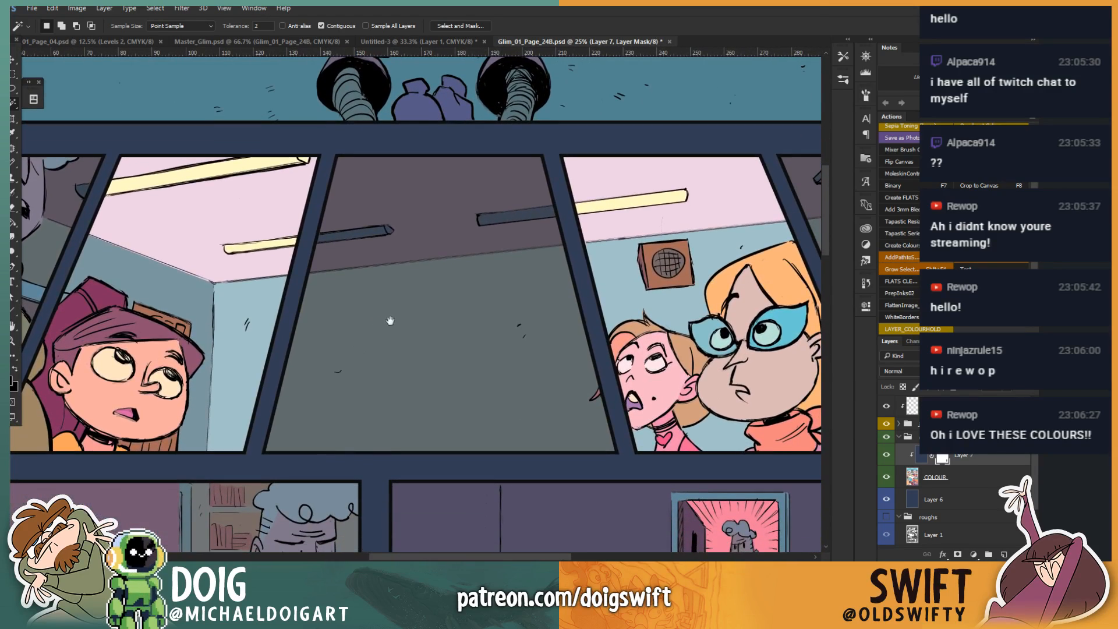
key("ctrl+minus")
key("ctrl+minus")
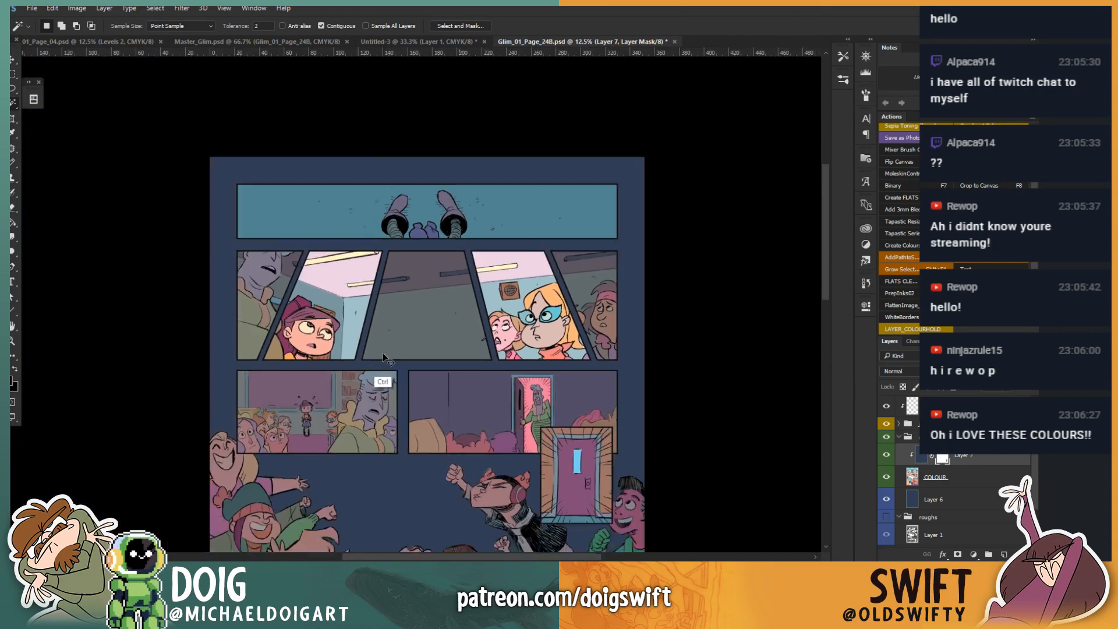
key("ctrl+minus")
scroll(384, 353, "down", 3)
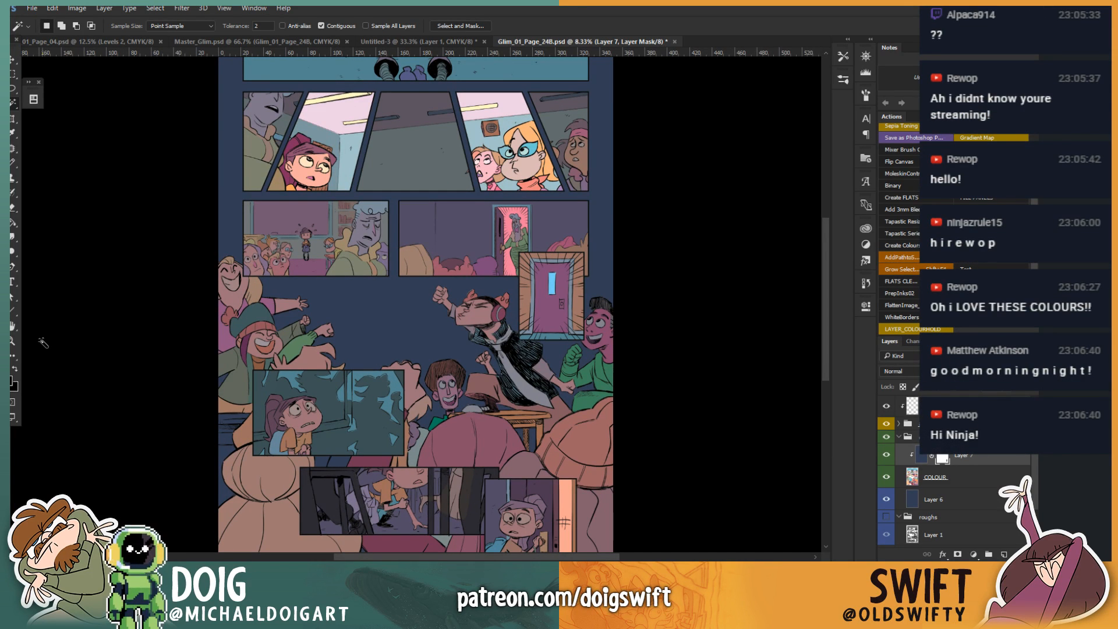
Step: Save and close Glim_01_Page_24B.psd, and bring its linked page into view in Master_Glim with the Move tool ready
left_click_drag(547, 46, 601, 111)
left_click_drag(759, 94, 673, 71)
key("ctrl+s")
left_click(829, 75)
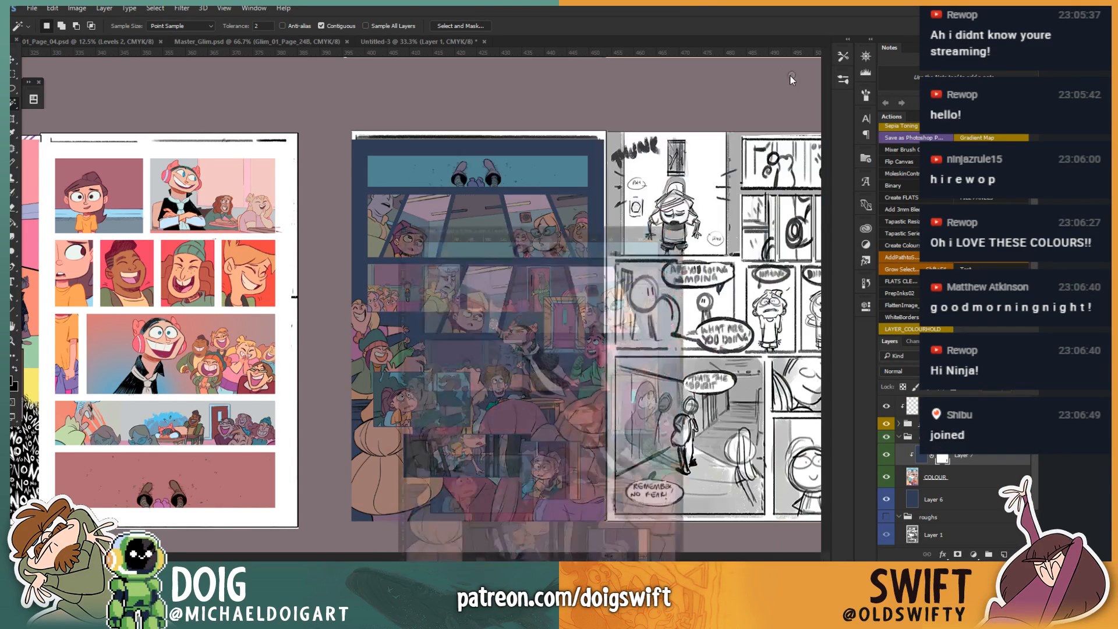
left_click_drag(353, 287, 501, 239)
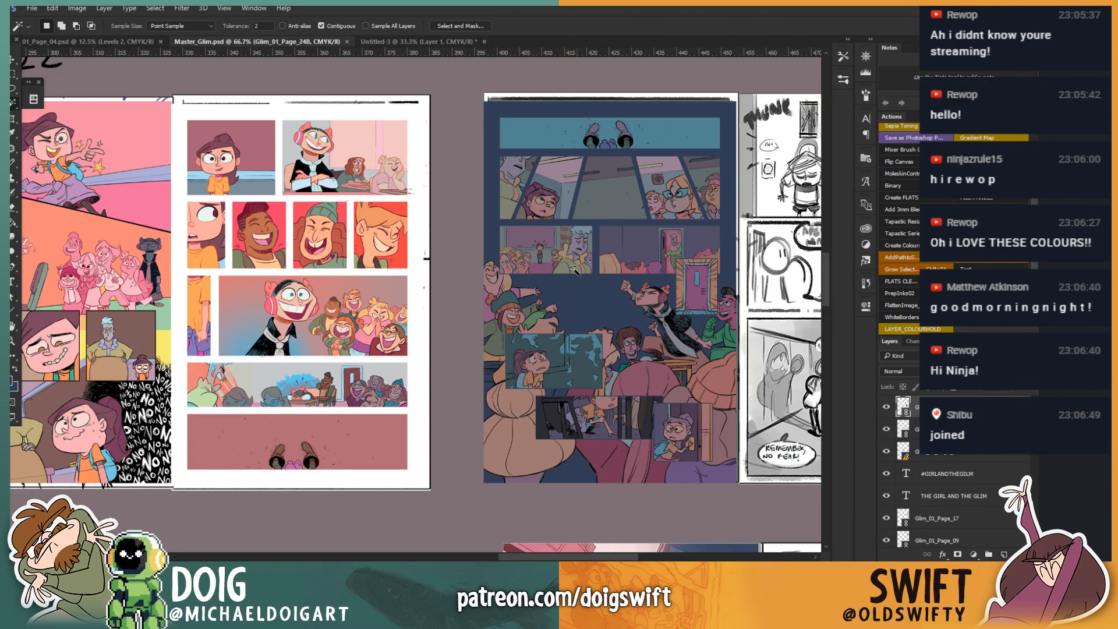
key("v")
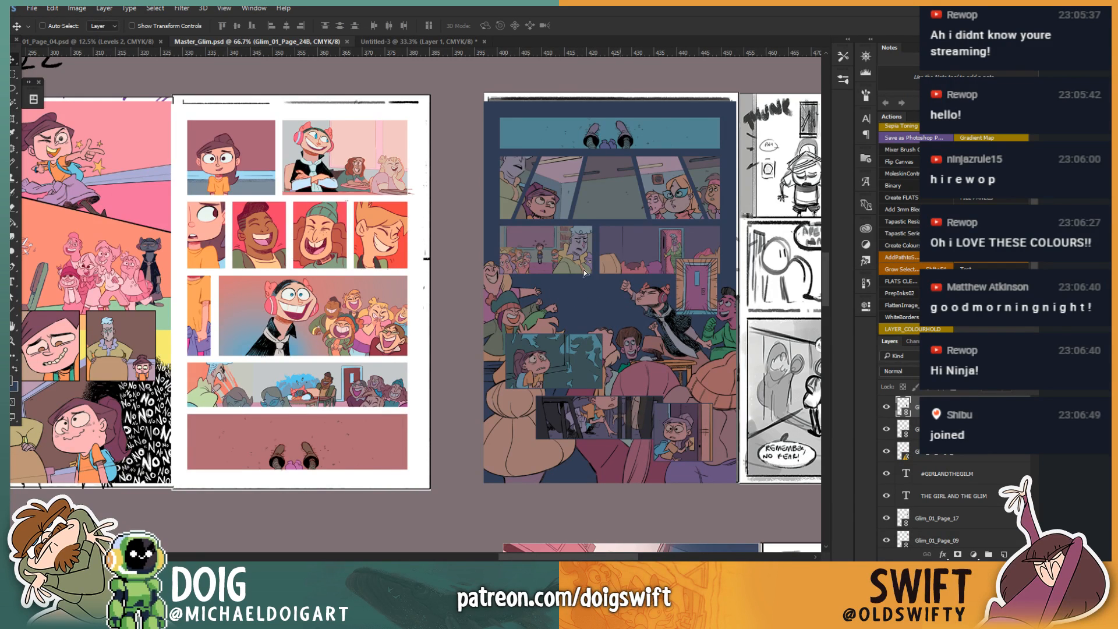
Step: Try moving the linked Glim_01_Page_24B page closer to the finished white-background page beside it, and undo the last move
left_click_drag(400, 59, 349, 59)
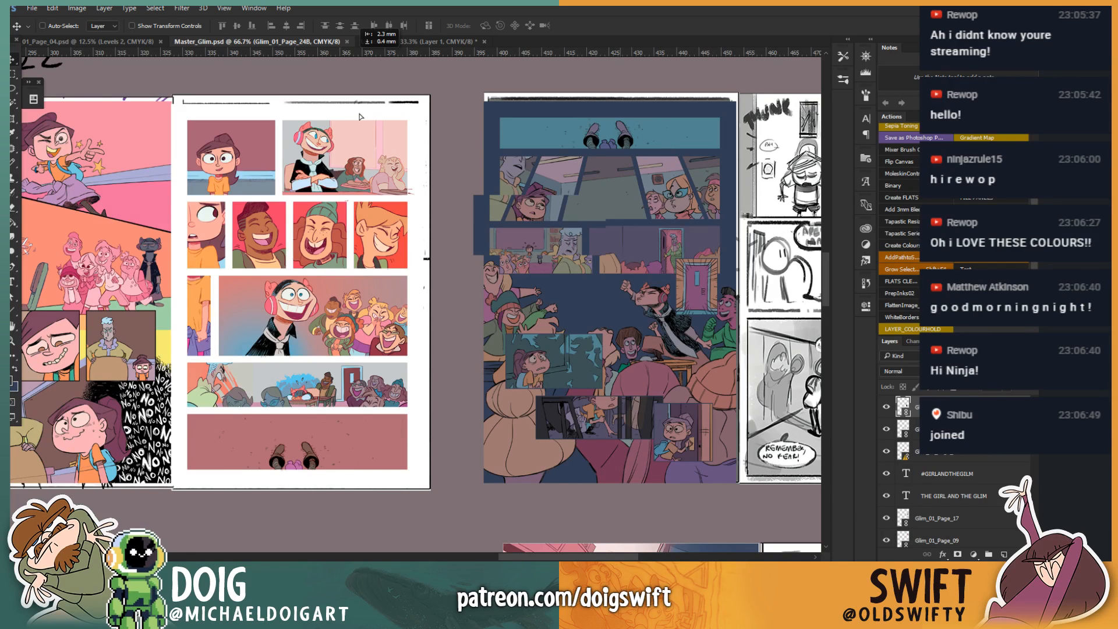
left_click_drag(362, 137, 362, 144)
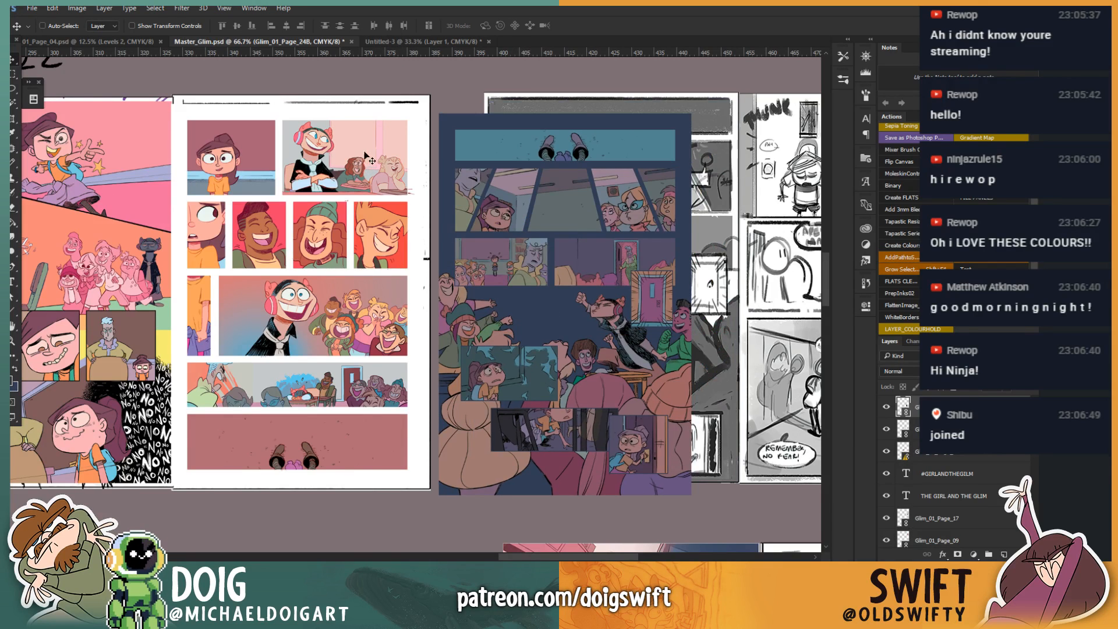
key("ctrl")
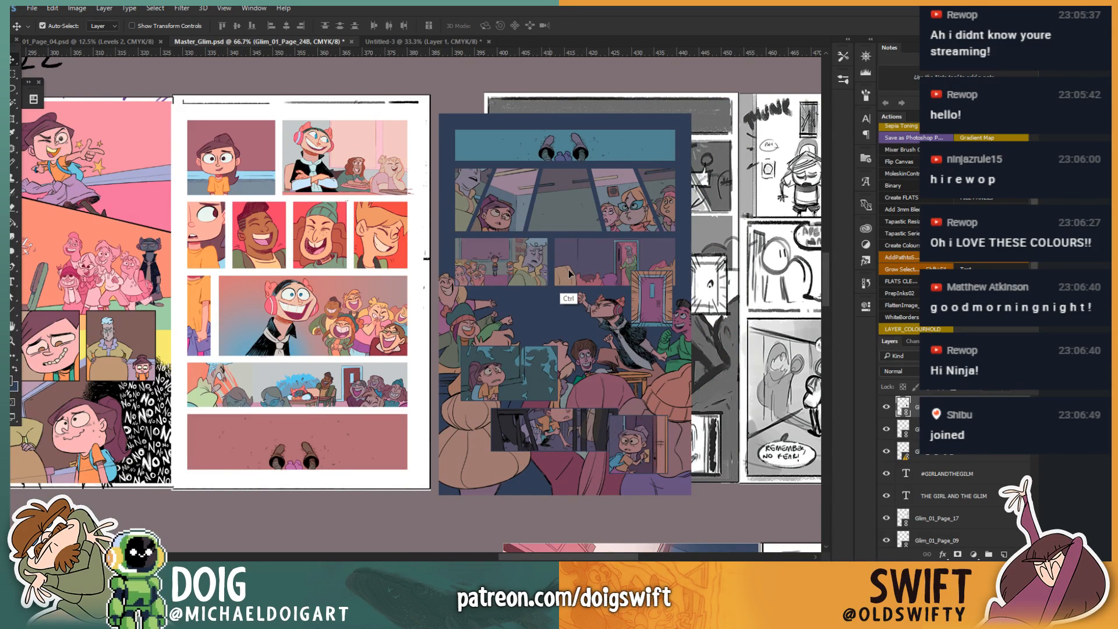
left_click_drag(568, 269, 572, 268)
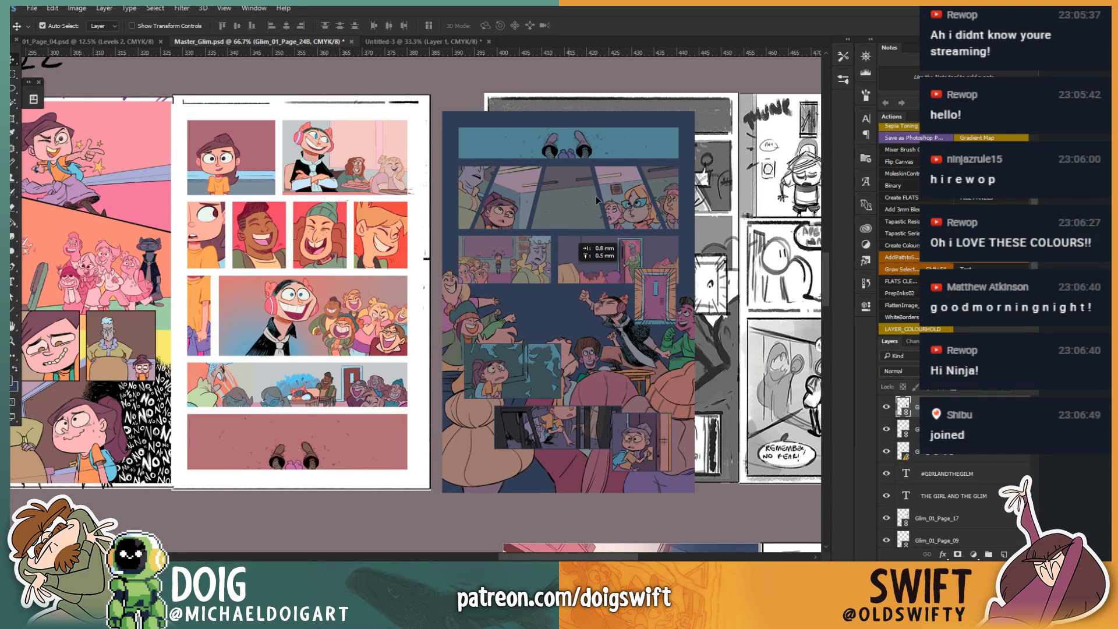
left_click_drag(596, 196, 555, 246)
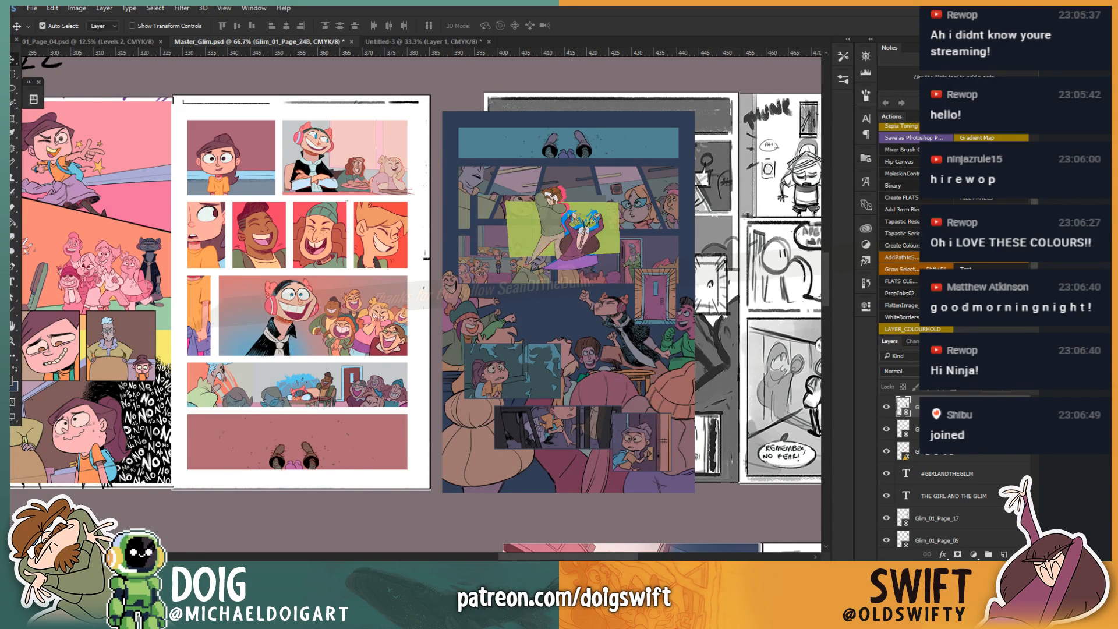
key("ctrl+z")
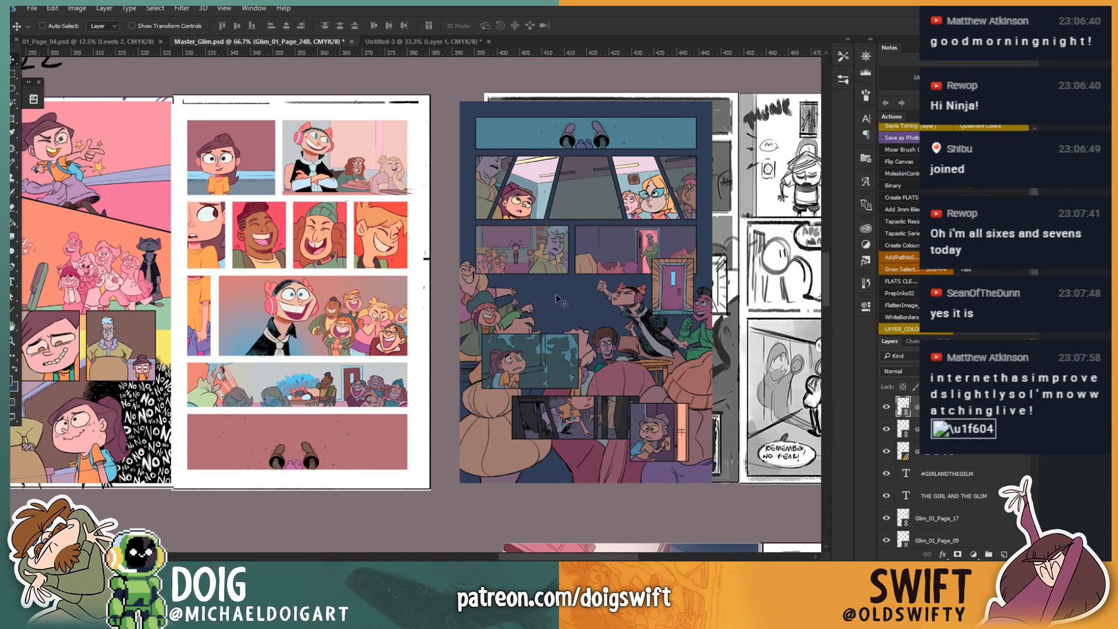
Step: Move the linked Glim_01_Page_24B page back over its grey sketch, flush with the adjoining sketched page, and check the spread
left_click_drag(547, 275, 475, 294)
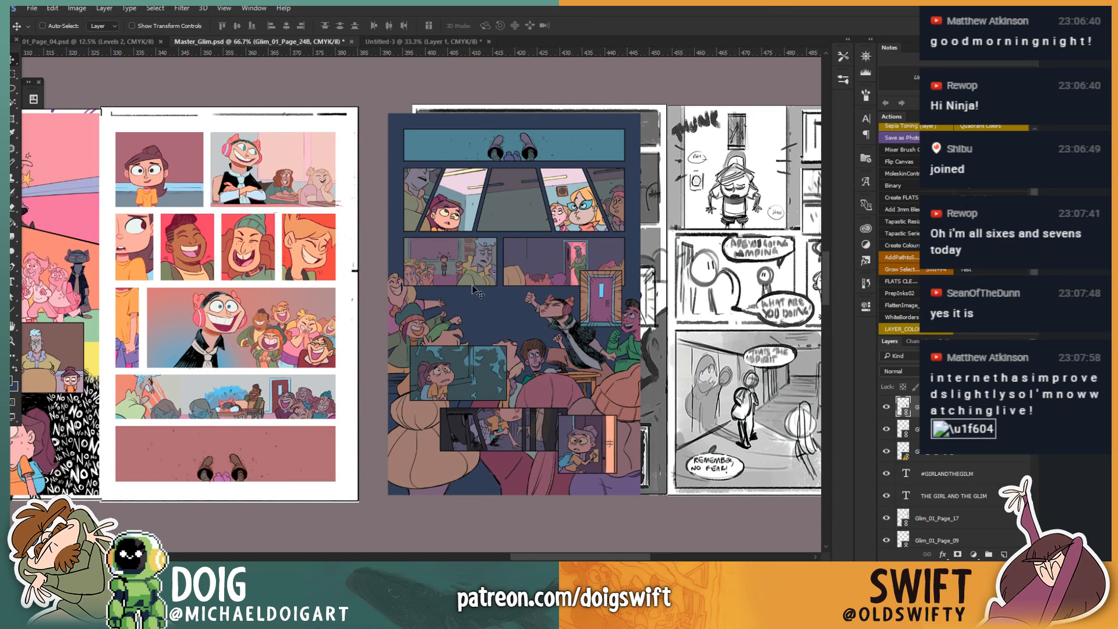
key("ctrl")
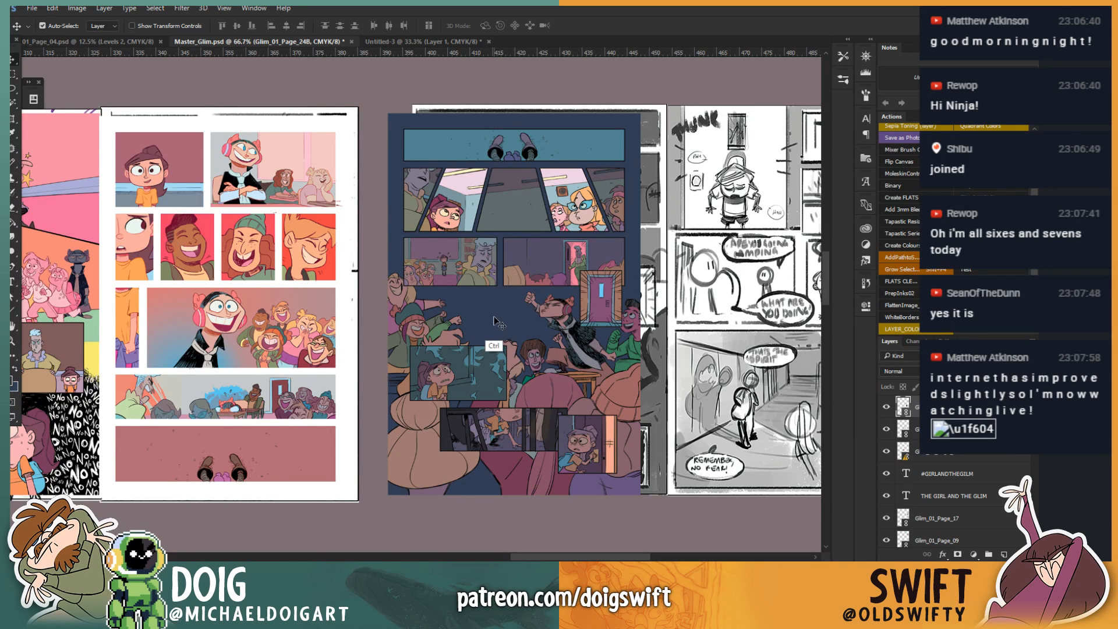
mouse_move(495, 321)
left_mouse_down()
mouse_move(500, 314)
mouse_move(480, 324)
left_mouse_up()
mouse_move(482, 318)
left_mouse_down()
mouse_move(597, 313)
mouse_move(452, 320)
mouse_move(427, 361)
mouse_move(492, 336)
mouse_move(466, 330)
left_mouse_up()
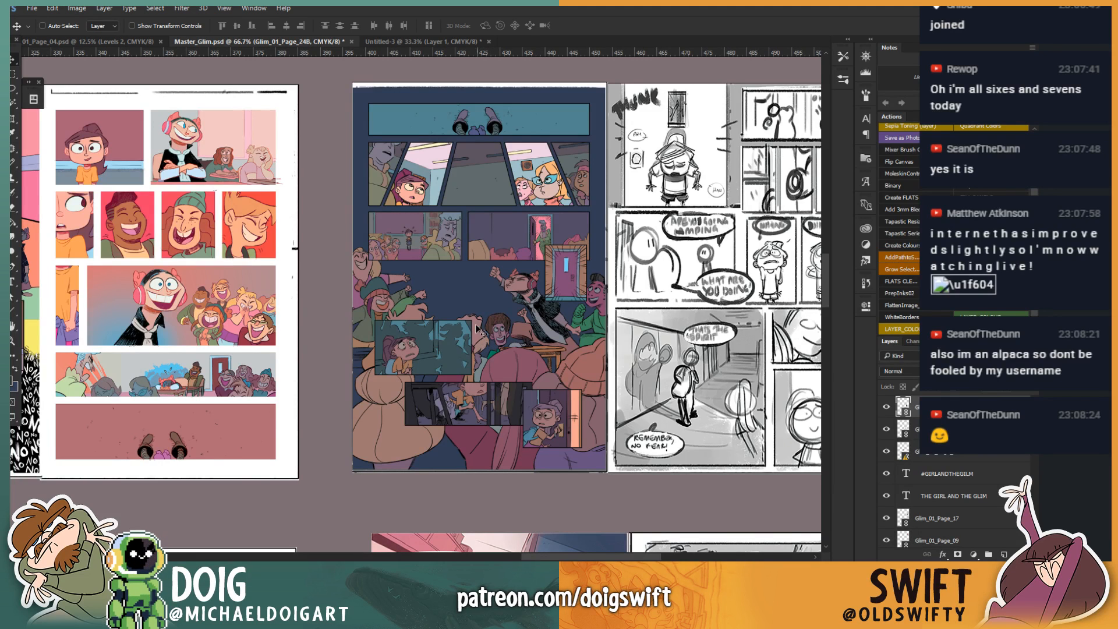
left_click_drag(491, 288, 542, 302)
left_click_drag(557, 345, 439, 359)
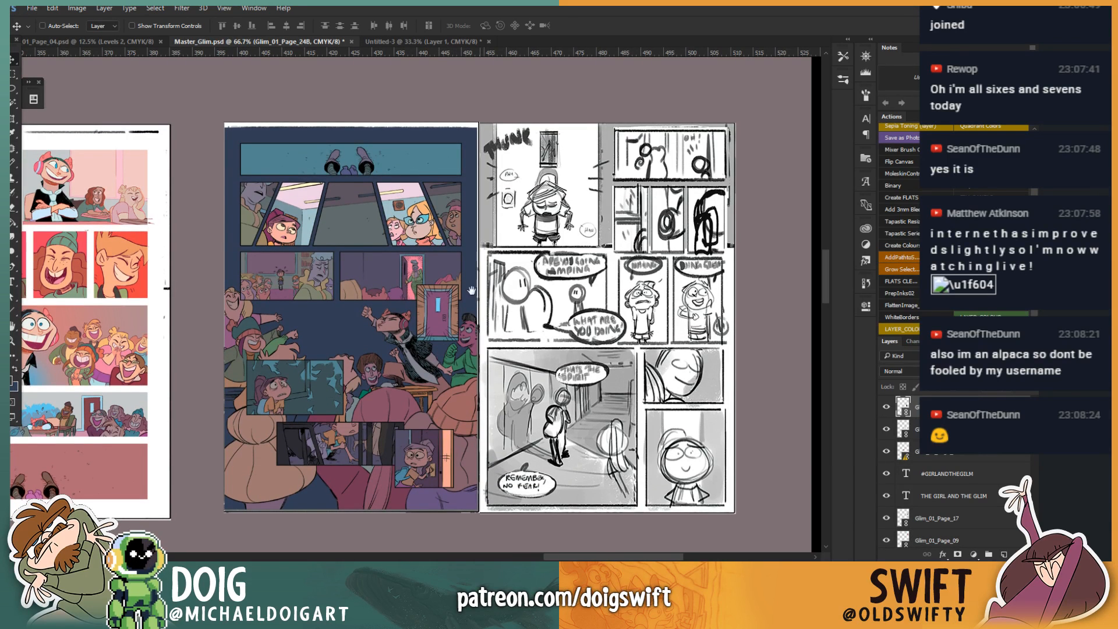
left_click_drag(450, 308, 502, 313)
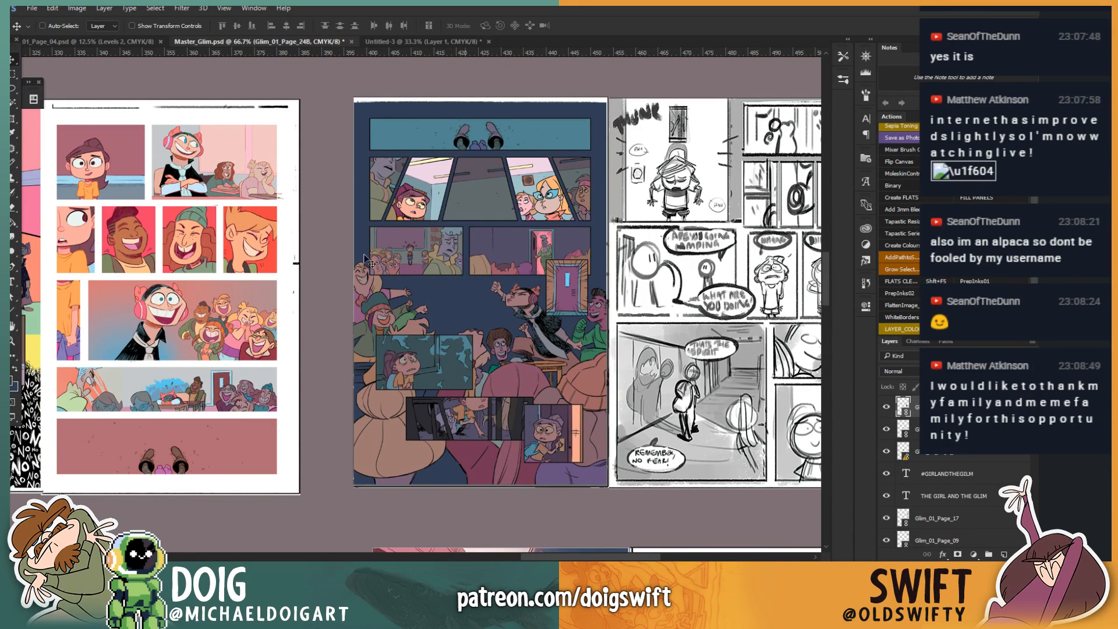
left_click_drag(403, 267, 449, 261)
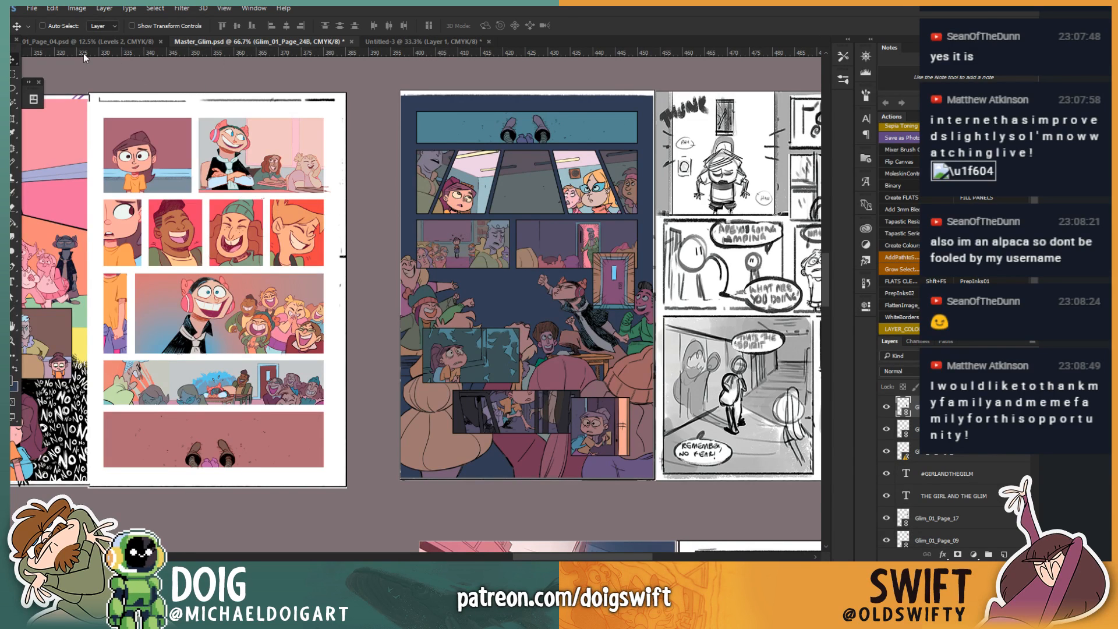
Step: Switch to the open Glim_01_Page_24B.psd and dock its larger view as a tab, keeping the small preview window floating
left_click(253, 9)
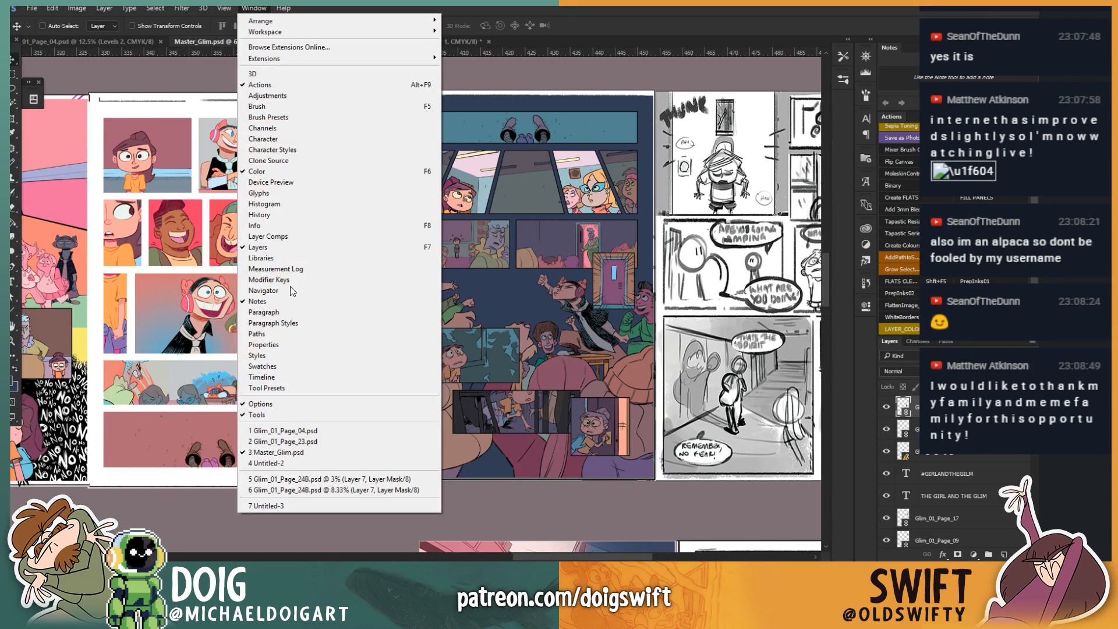
left_click(319, 479)
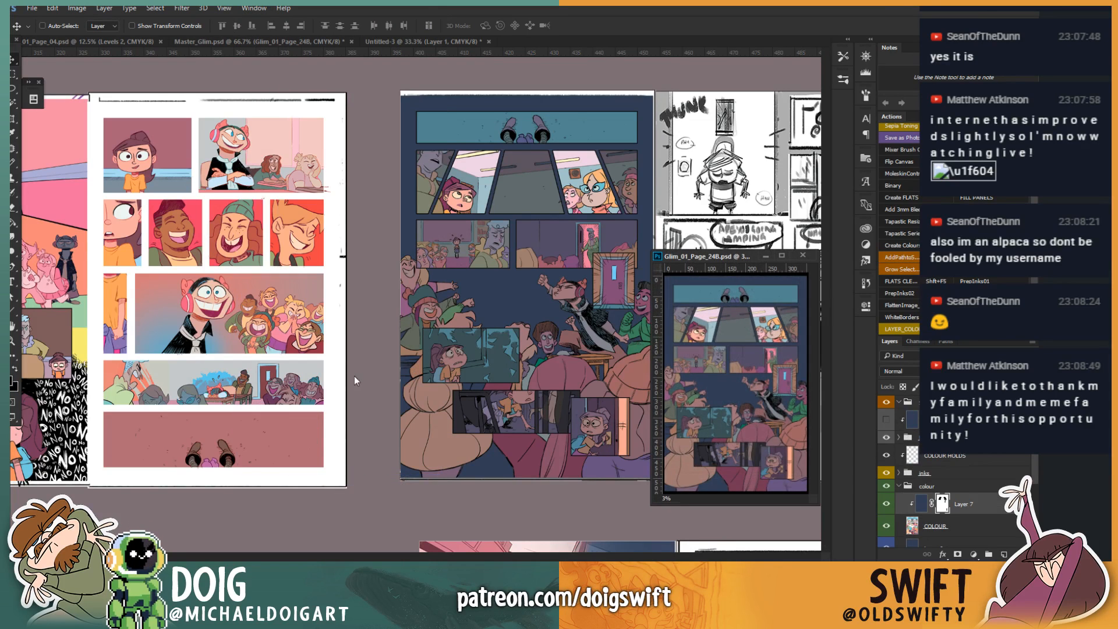
left_click(255, 9)
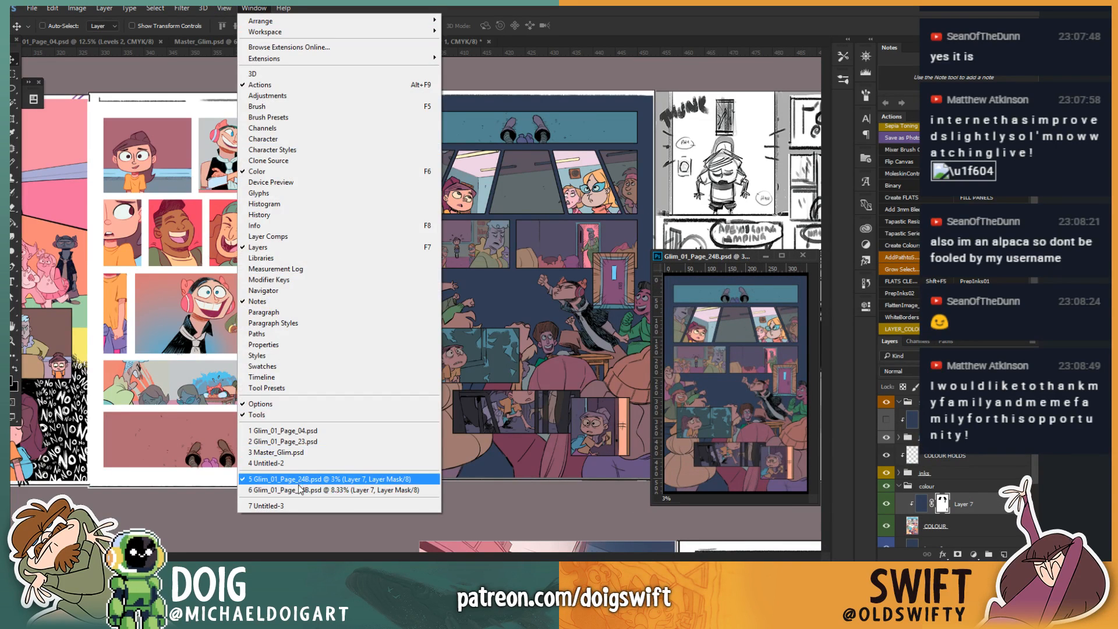
left_click(320, 482)
left_click_drag(560, 73, 562, 45)
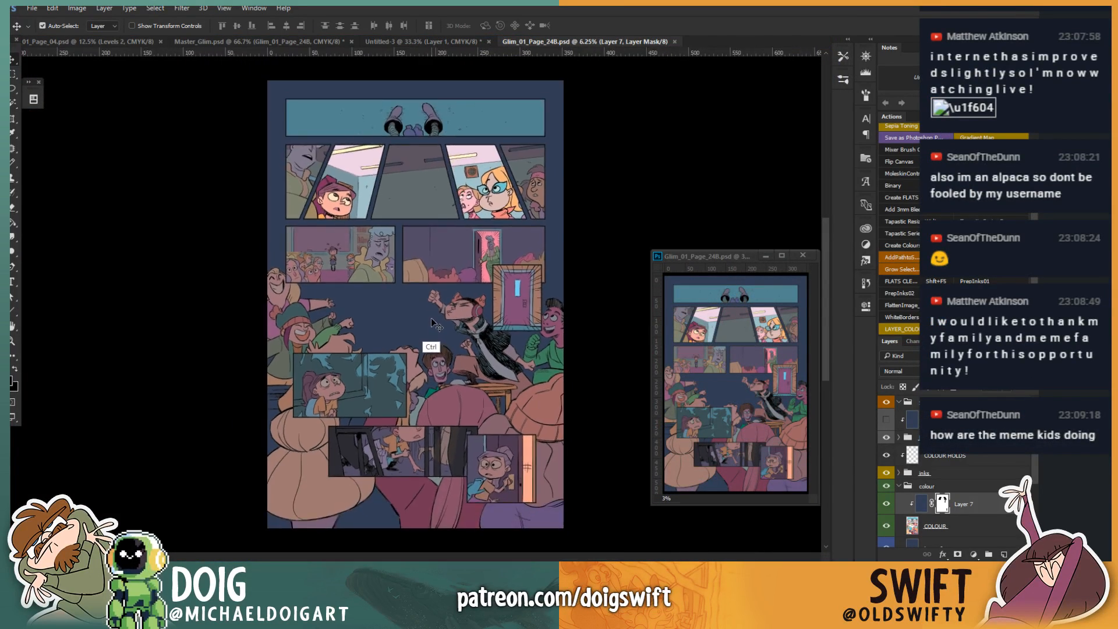
Step: Show the navy WHITE BORDERS layer and examine how the panel edges look across the page
key("ctrl+plus")
key("ctrl+plus")
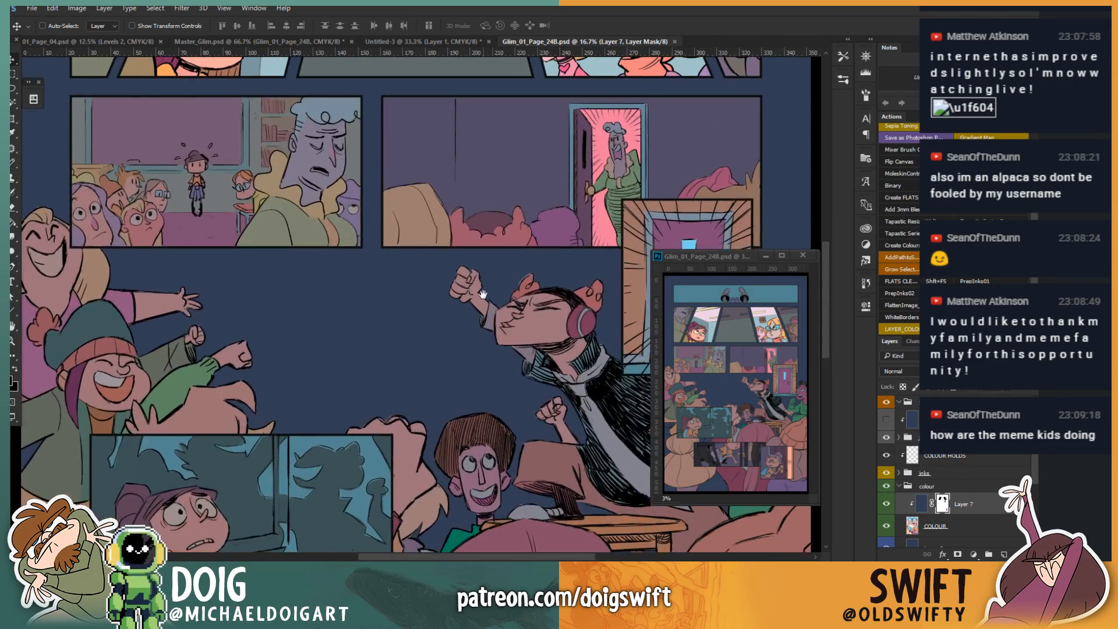
left_click_drag(467, 128, 389, 356)
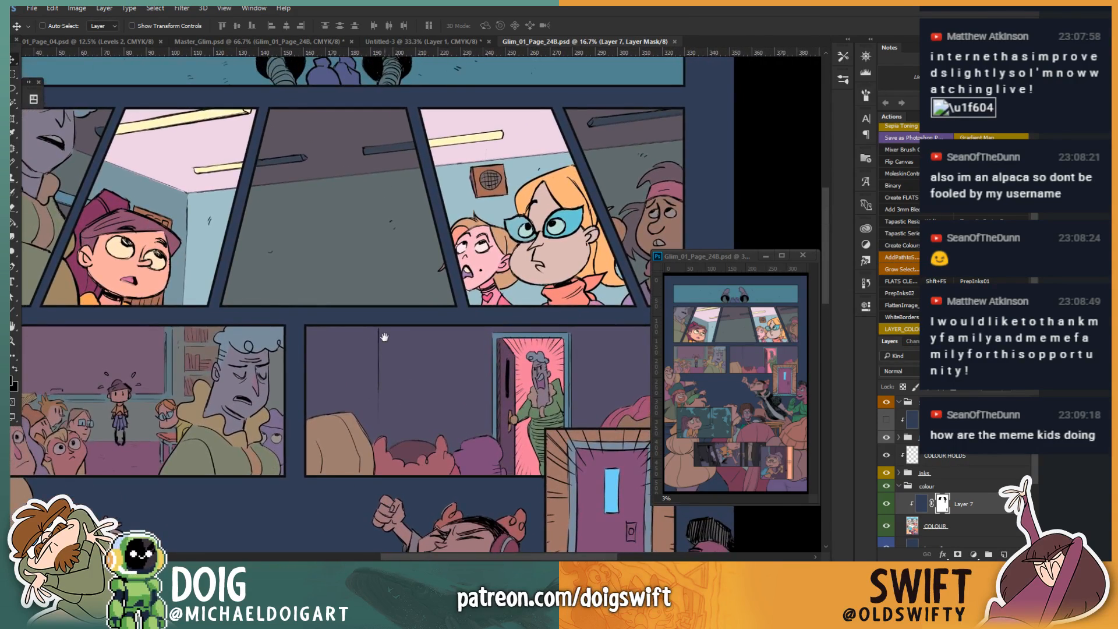
left_click_drag(374, 305, 395, 413)
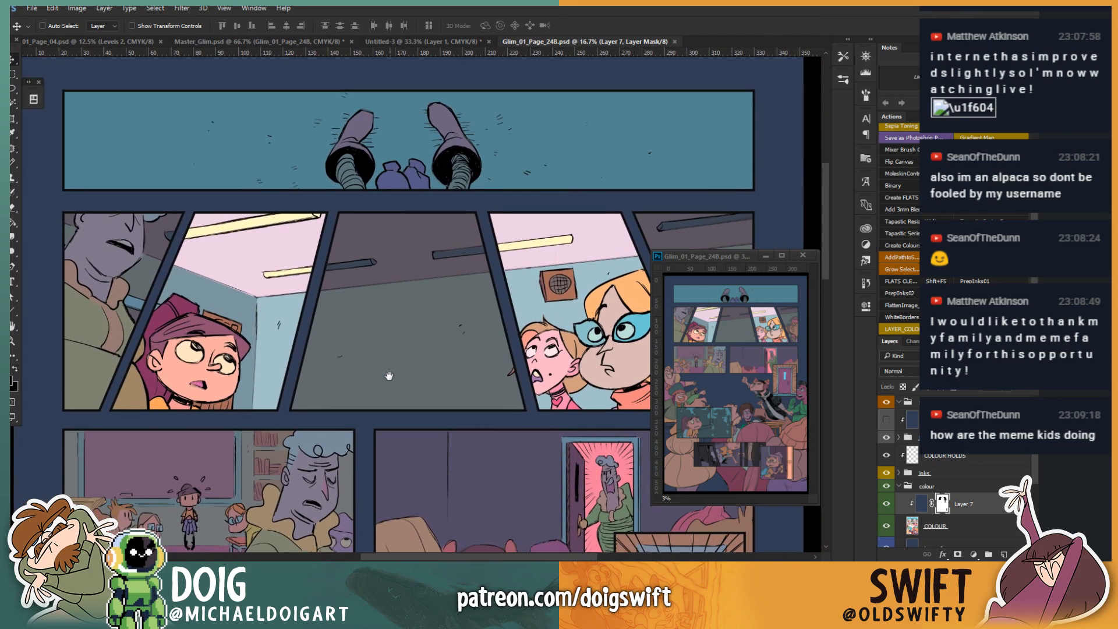
left_click(885, 420)
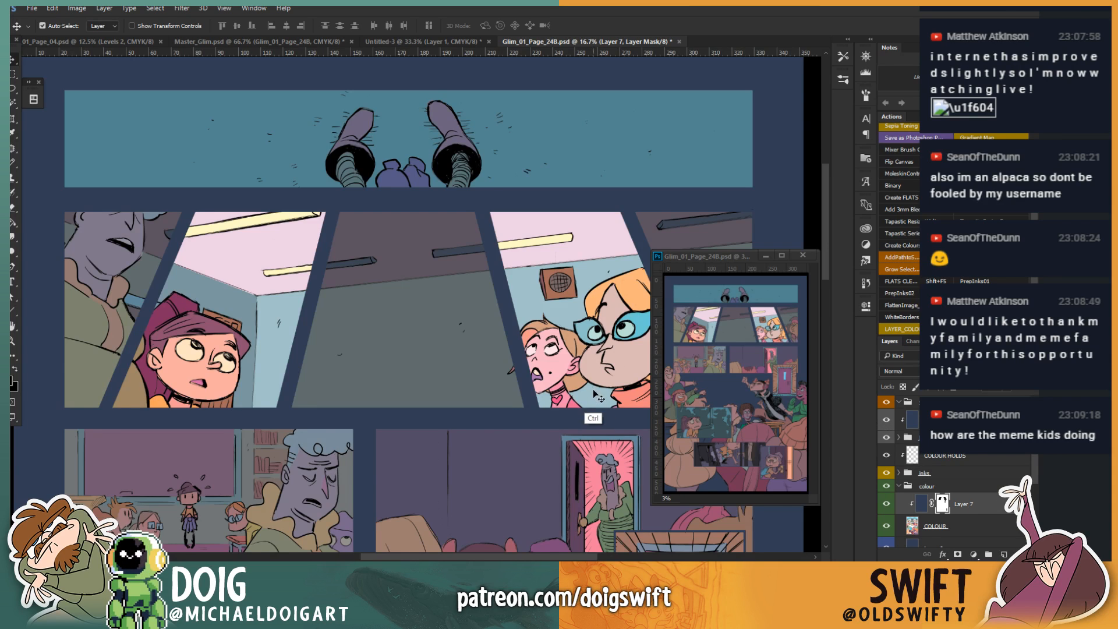
key("ctrl+minus")
key("ctrl+minus")
key("ctrl+plus")
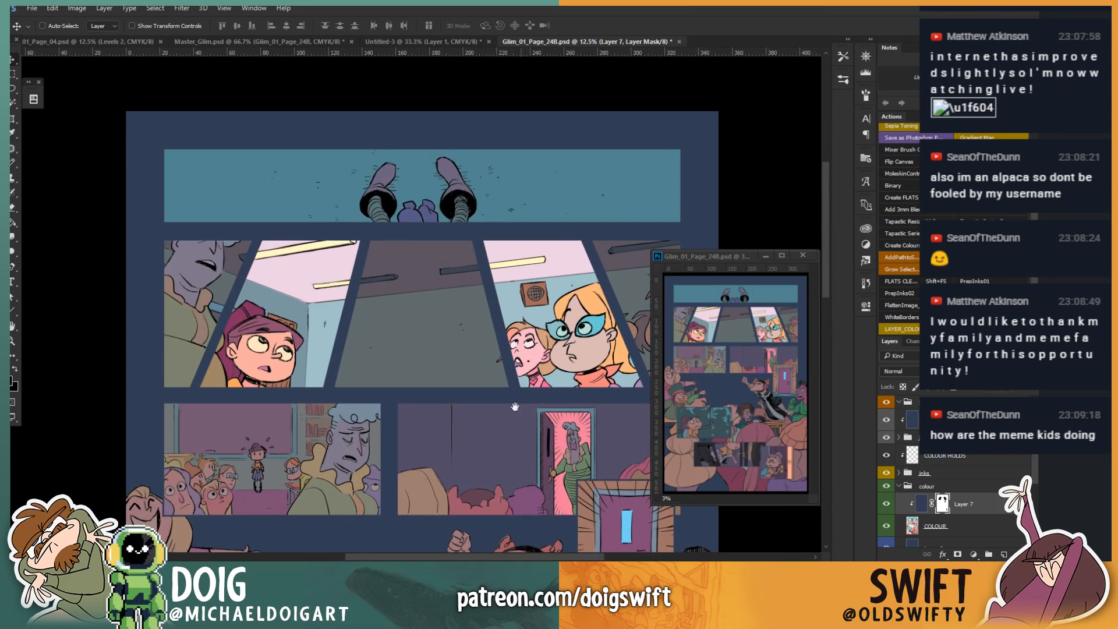
left_click_drag(516, 406, 522, 169)
left_click_drag(531, 369, 538, 284)
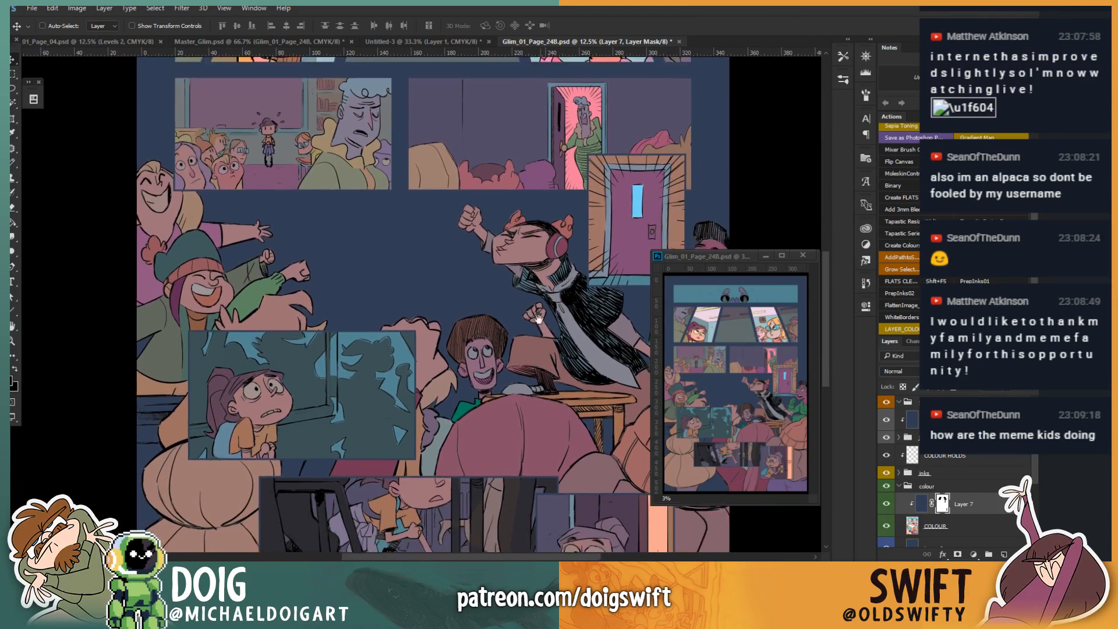
left_click_drag(546, 438, 540, 403)
left_click_drag(532, 201, 536, 395)
Step: Recolour the WHITE BORDERS layer with Hue/Saturation at hue +132, saturation +93 and lightness +8, and review the panel edges
left_click(893, 423)
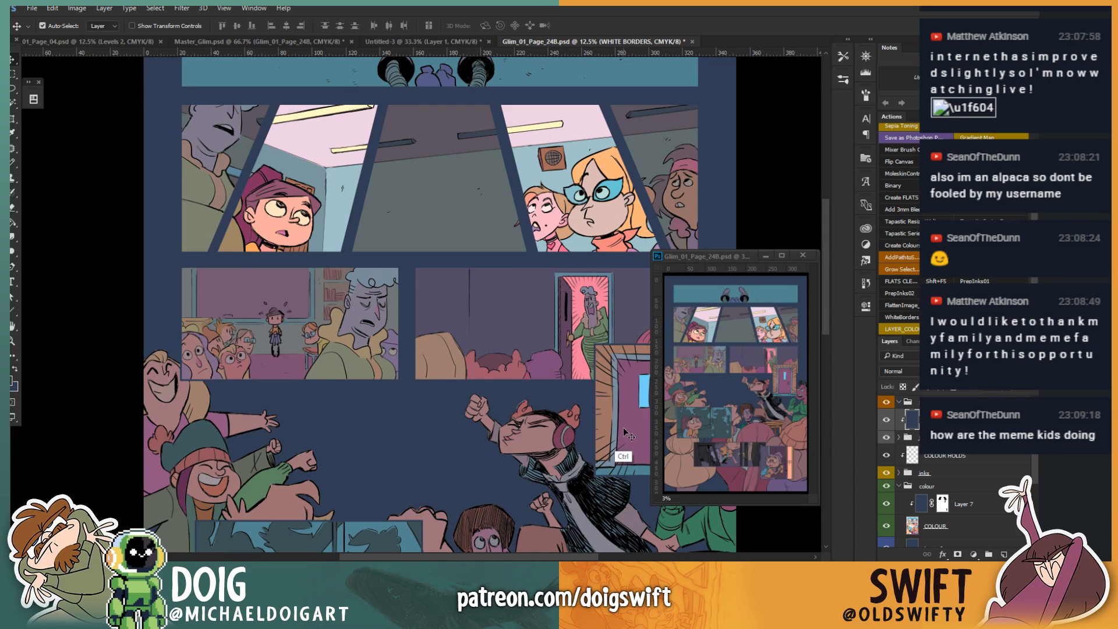
key("ctrl+u")
left_click_drag(760, 361, 764, 390)
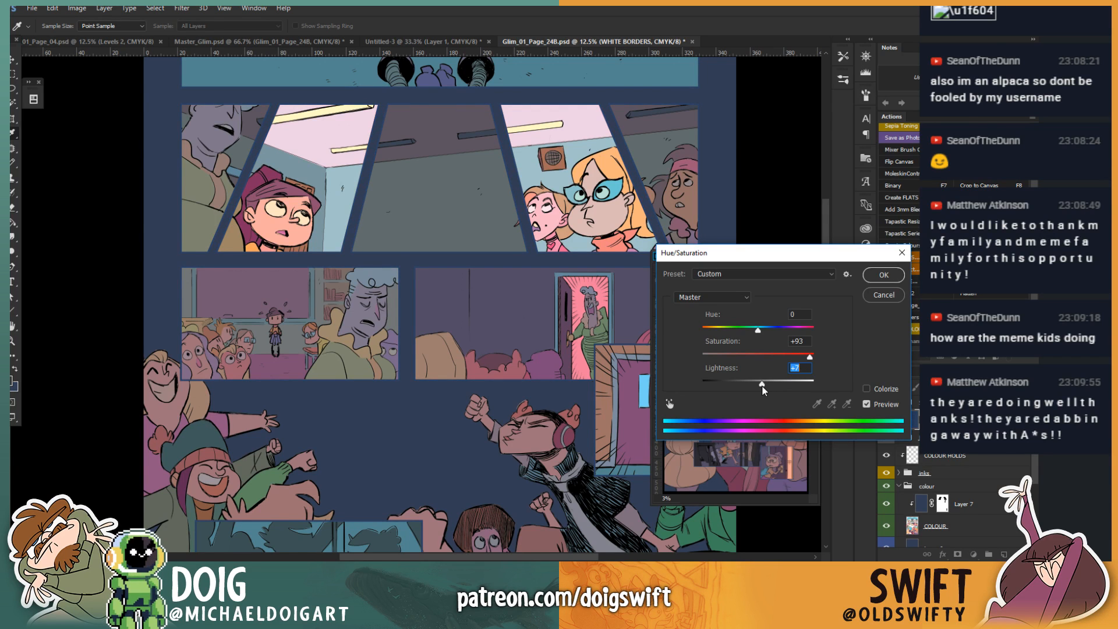
left_click_drag(757, 330, 803, 349)
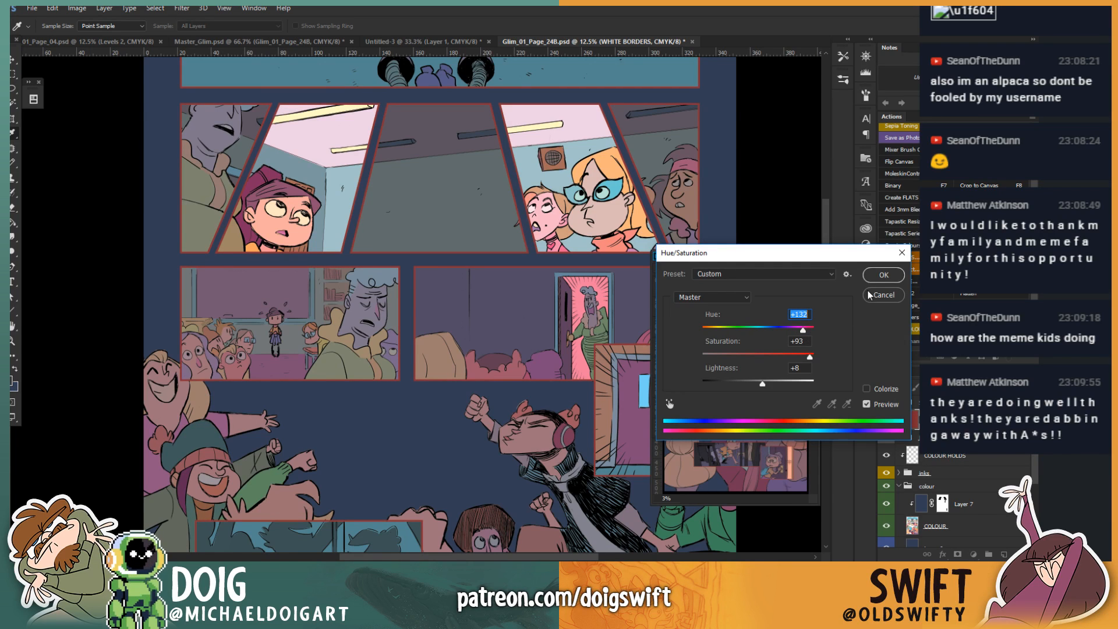
left_click(878, 274)
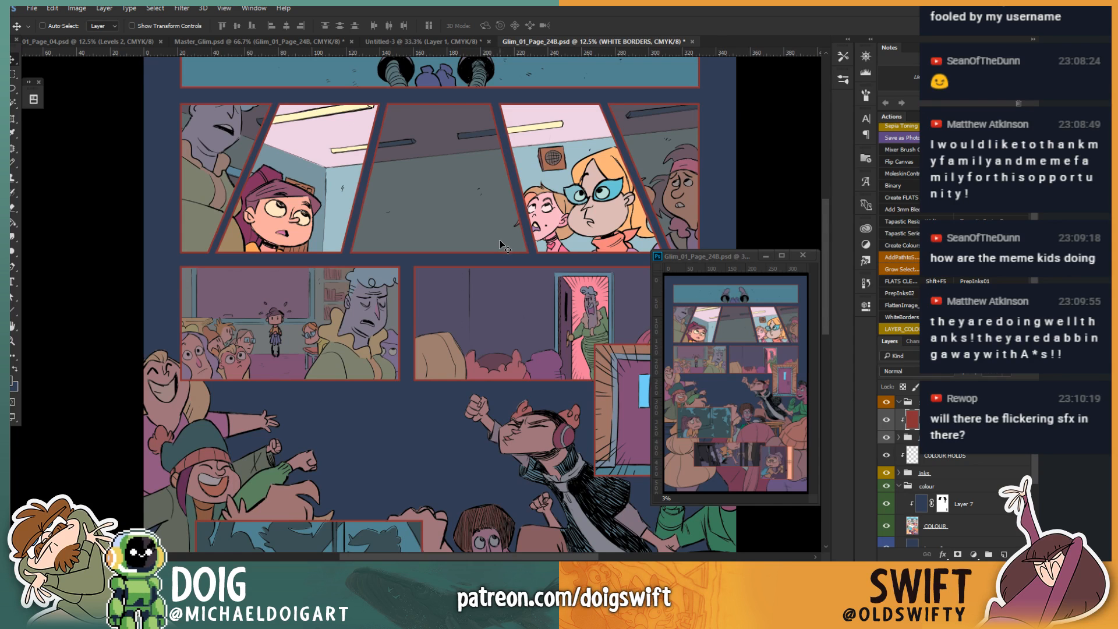
key("ctrl+minus")
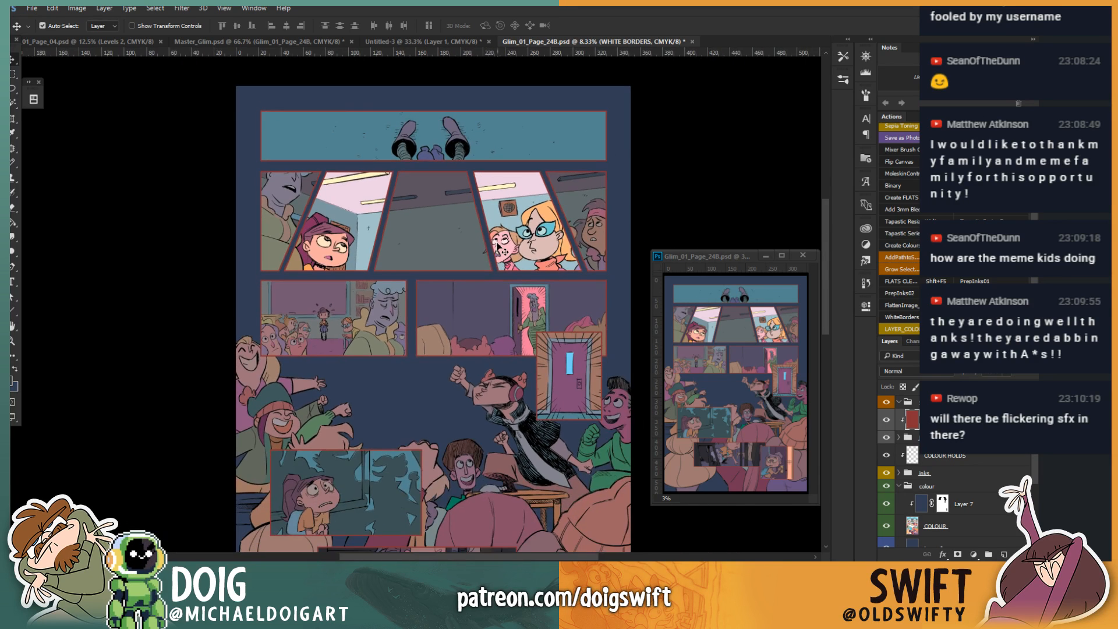
key("ctrl+plus")
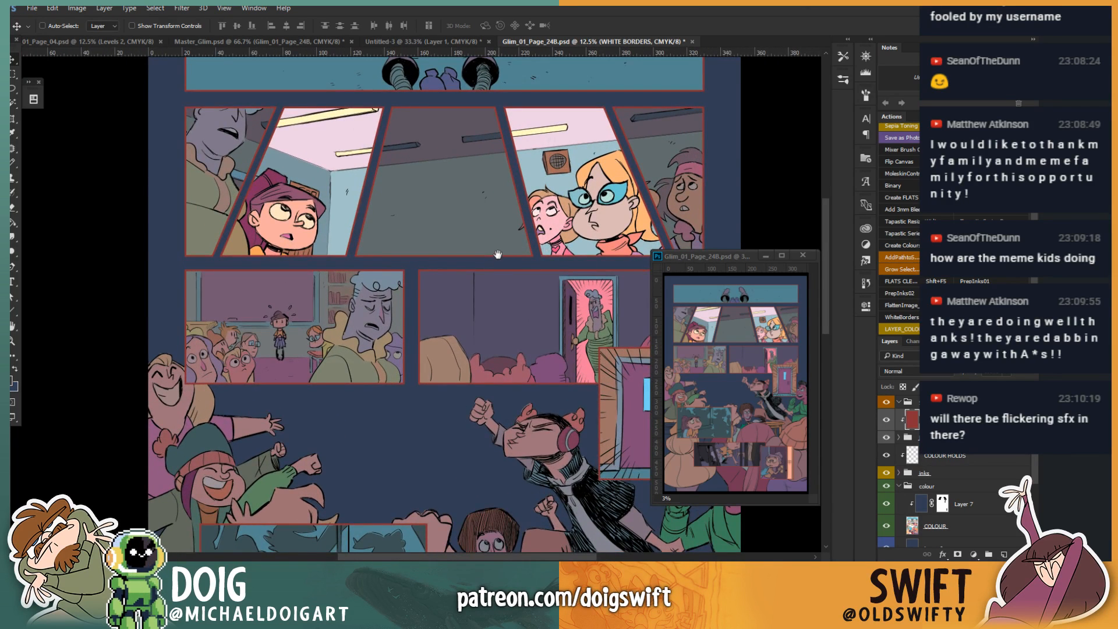
left_click_drag(499, 249, 475, 286)
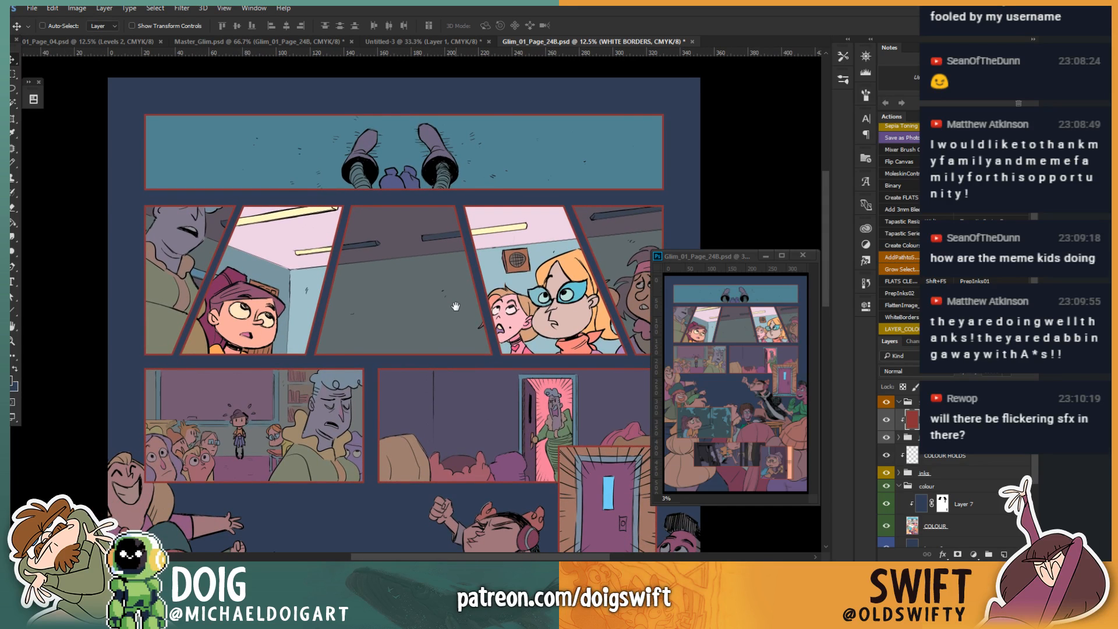
Step: Refill the WHITE BORDERS layer with navy sampled from the page background, and hide the layer
left_click(885, 420)
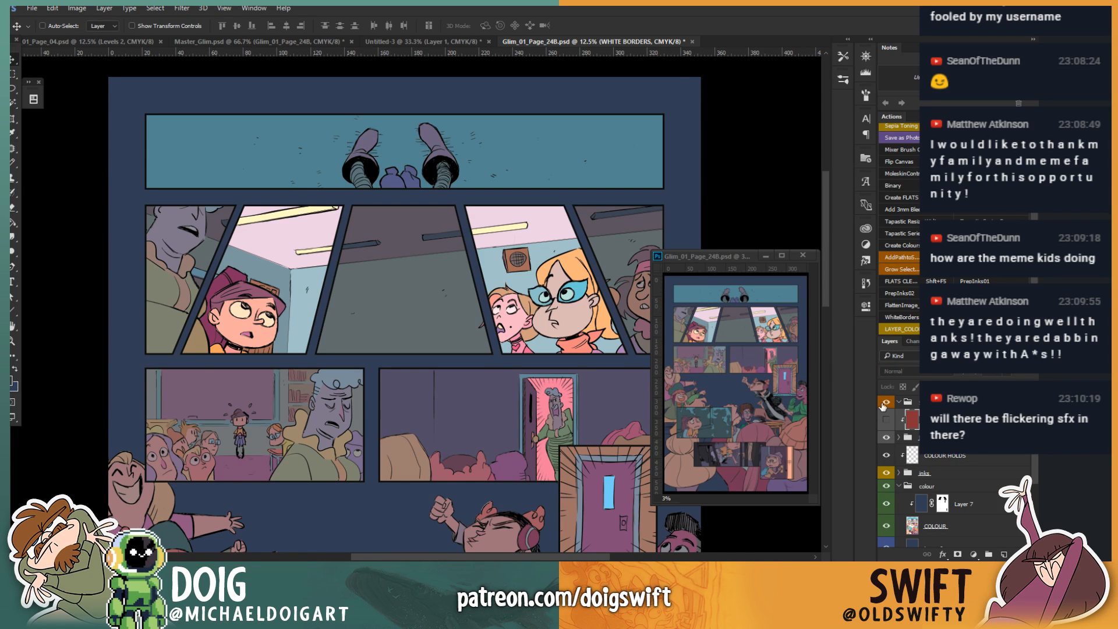
key("i")
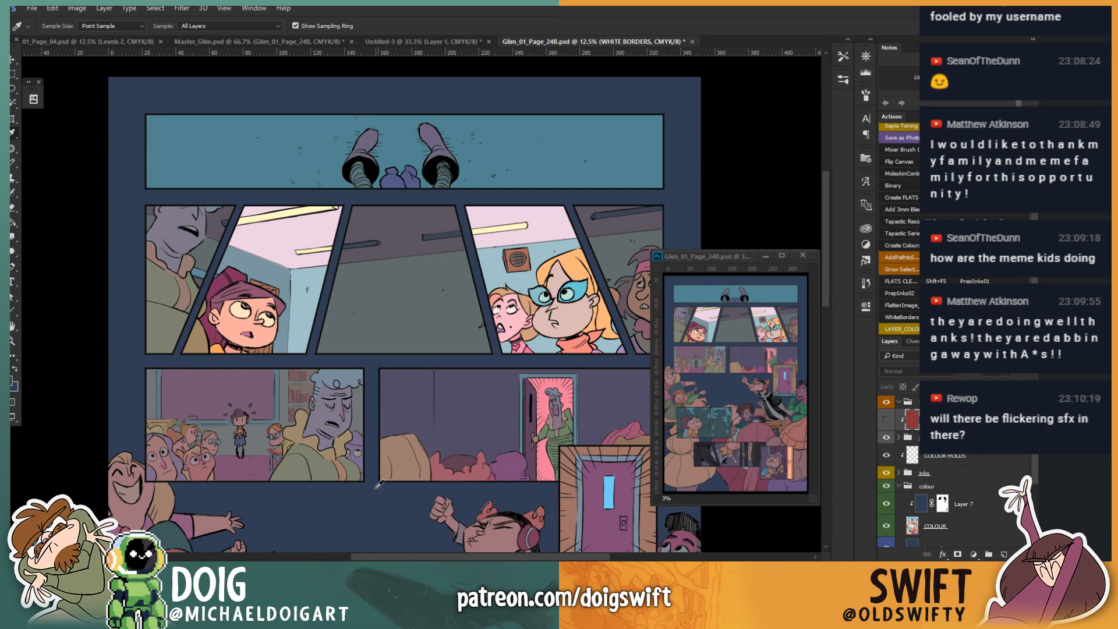
left_click(369, 496)
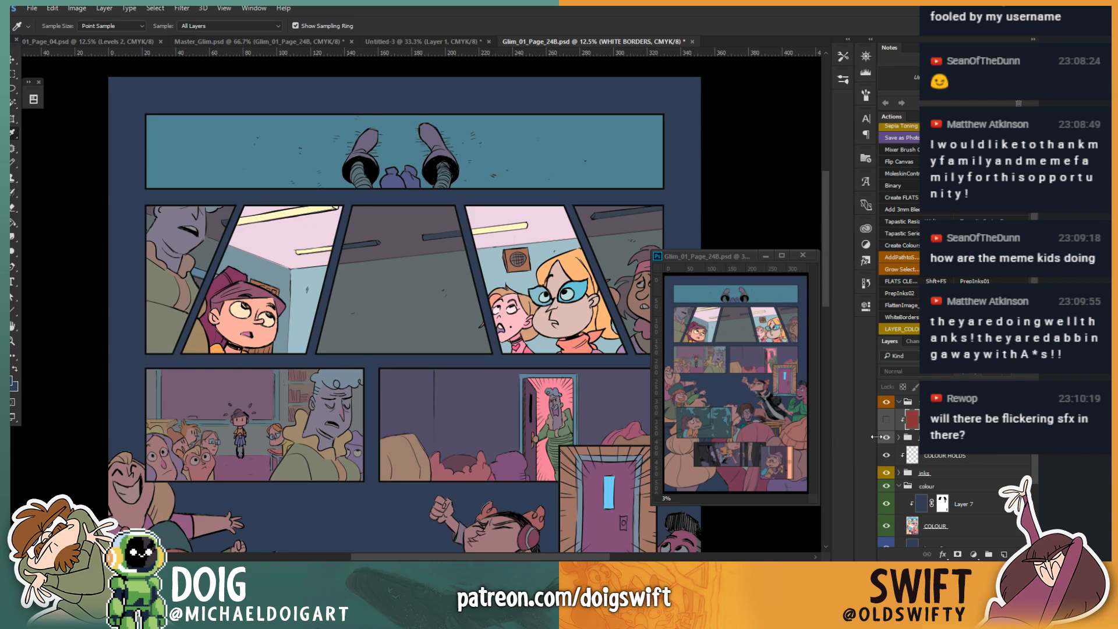
left_click(885, 421)
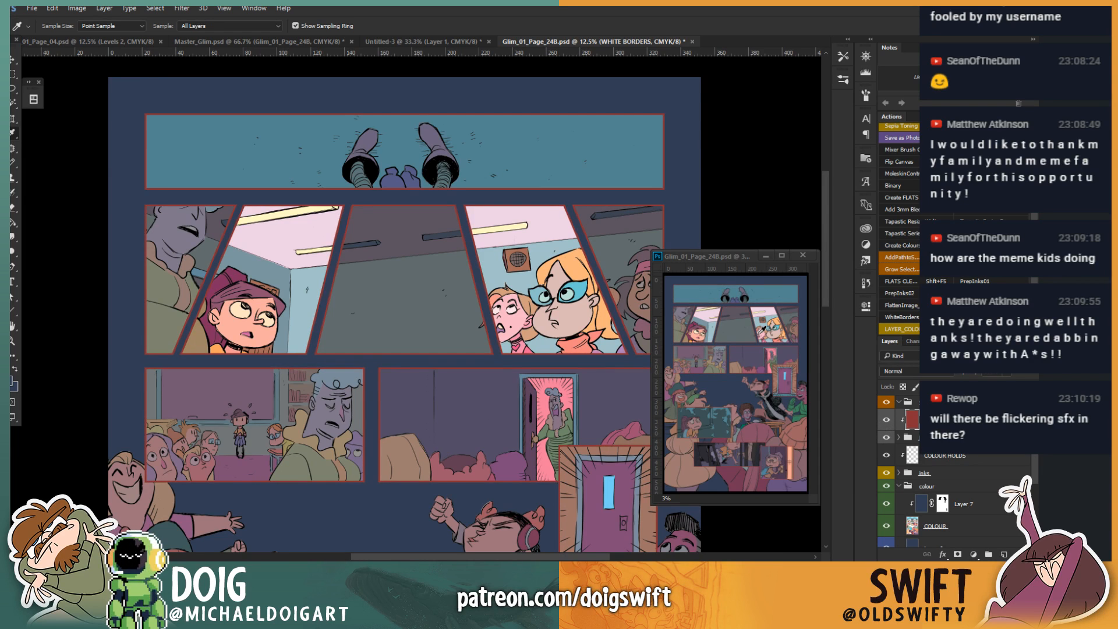
key("shift+alt+BackSpace")
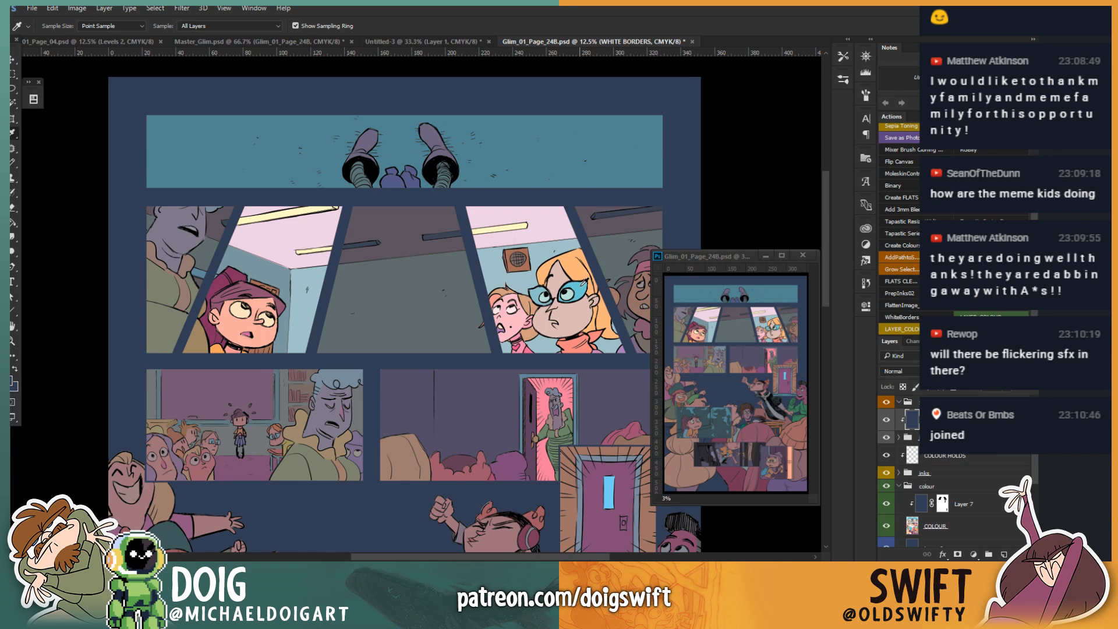
left_click(886, 421)
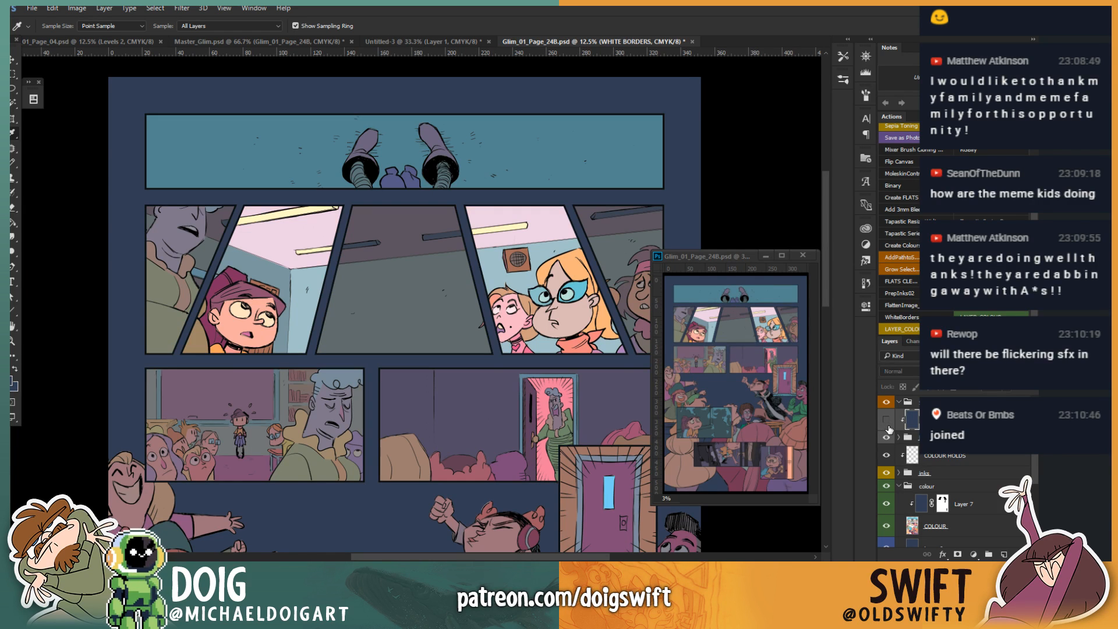
Step: Show the navy WHITE BORDERS layer, comparing the page with and without it
left_click(887, 420)
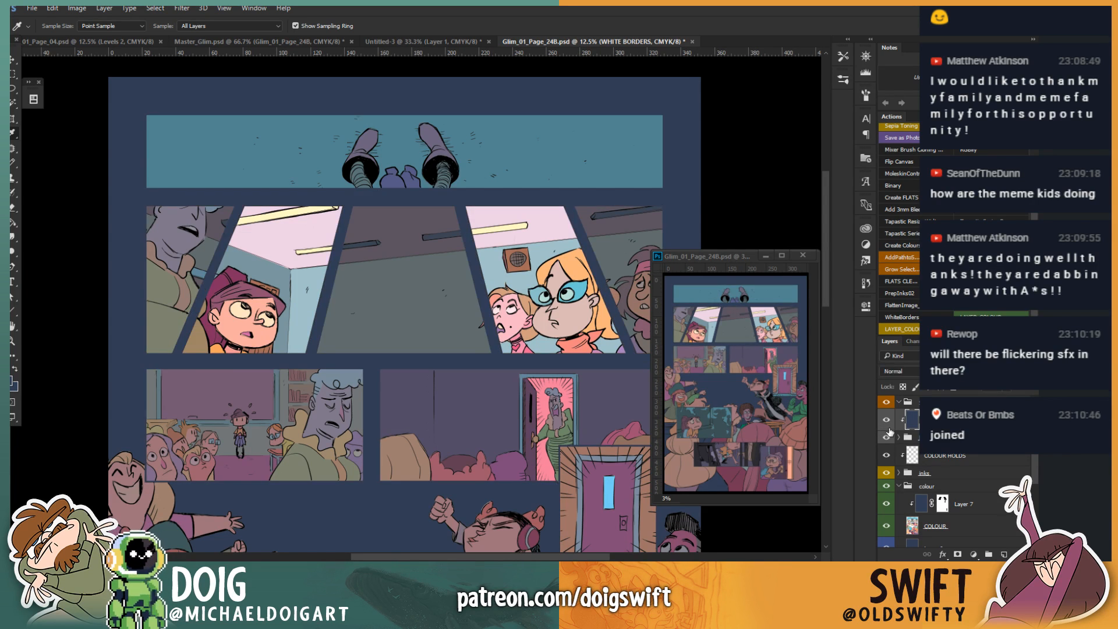
left_click(886, 421)
left_click(887, 420)
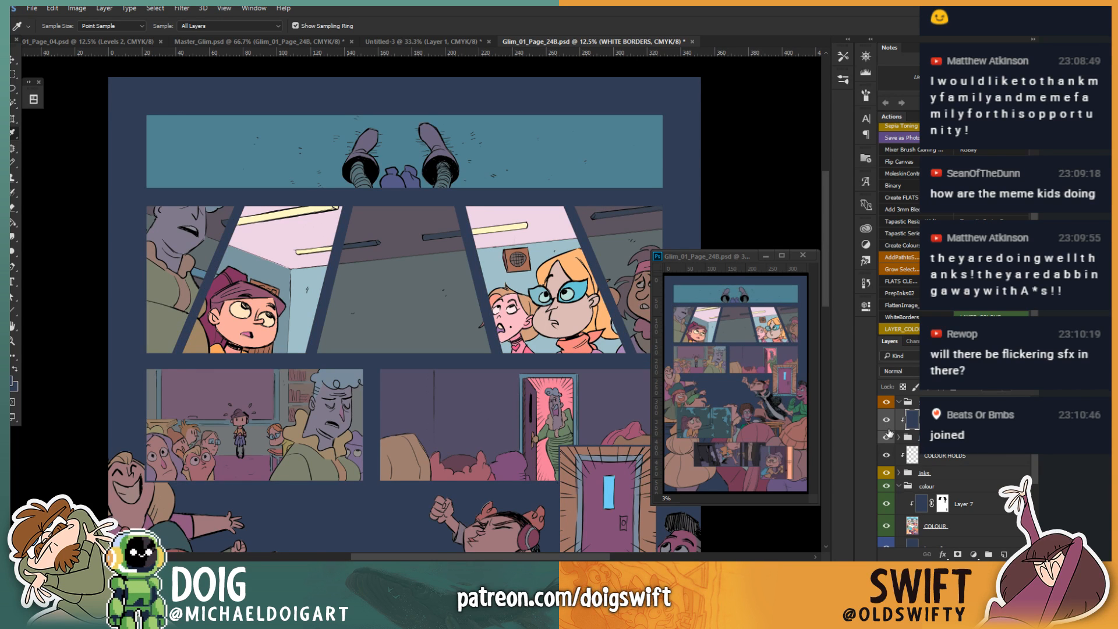
Step: Examine the navy panel edges from the top of the page down to the inset panels, up close and as a whole
left_click_drag(470, 504, 448, 228)
left_click_drag(490, 321, 501, 413)
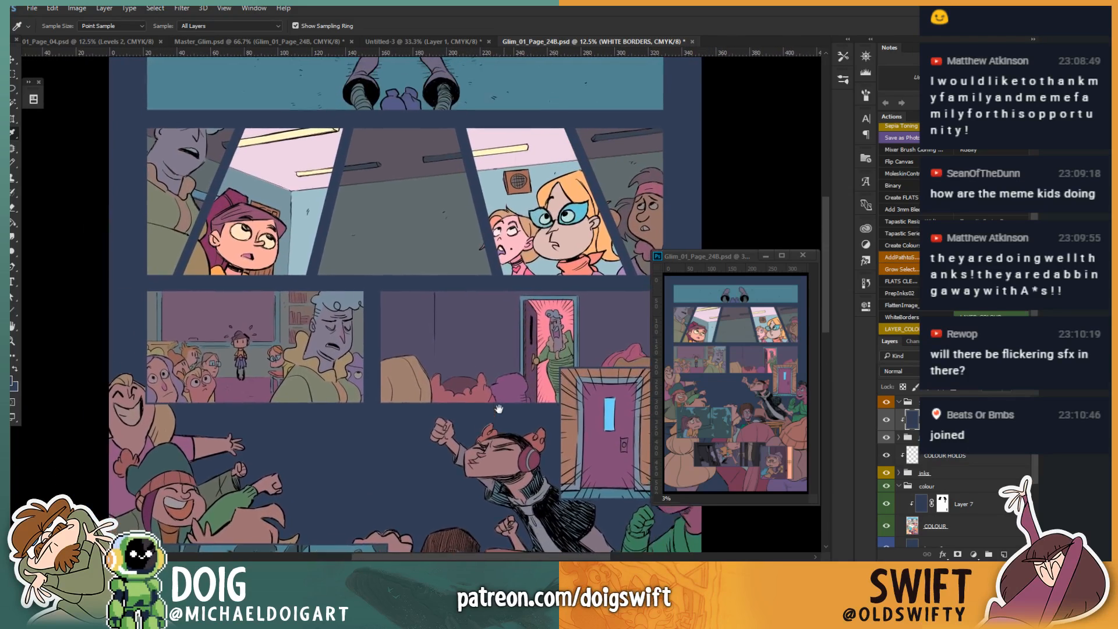
left_click_drag(518, 360, 500, 289)
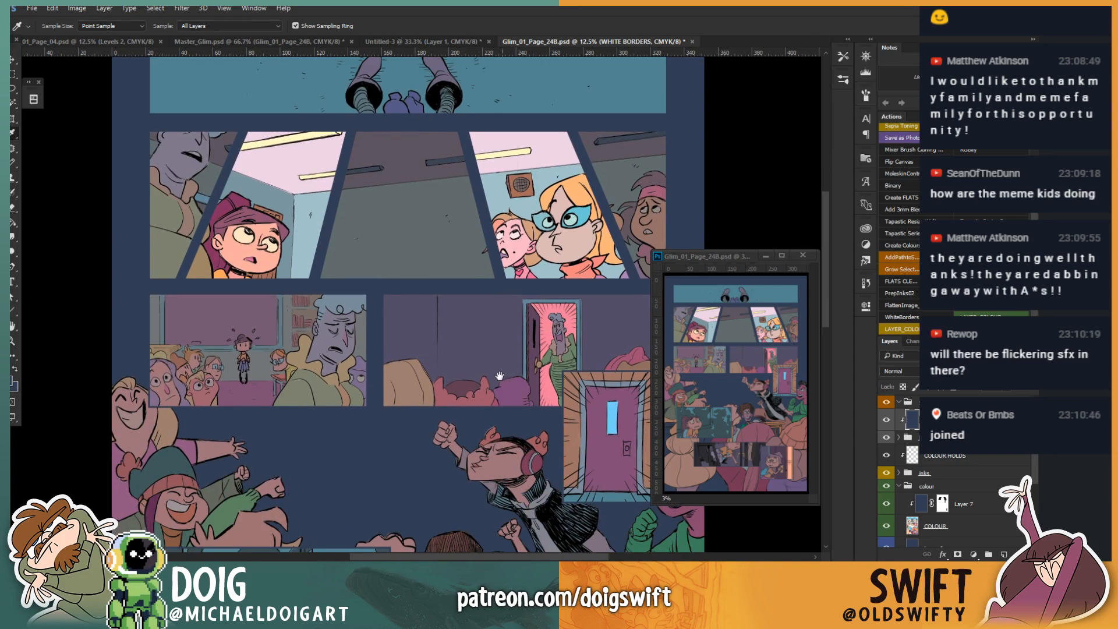
left_click_drag(575, 408, 502, 273)
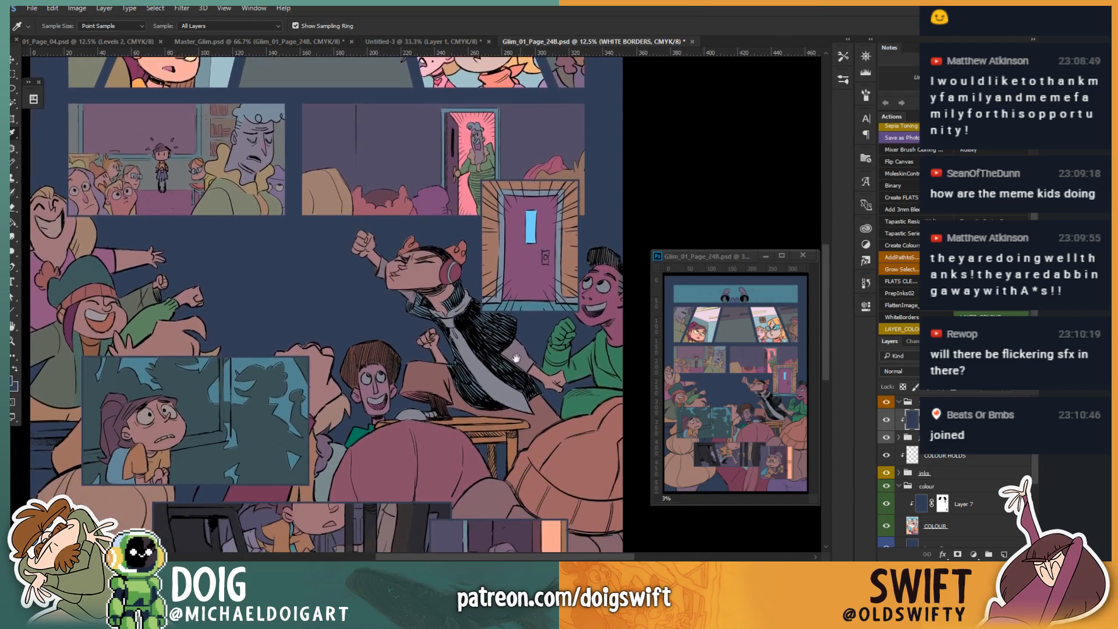
left_click_drag(511, 359, 525, 426)
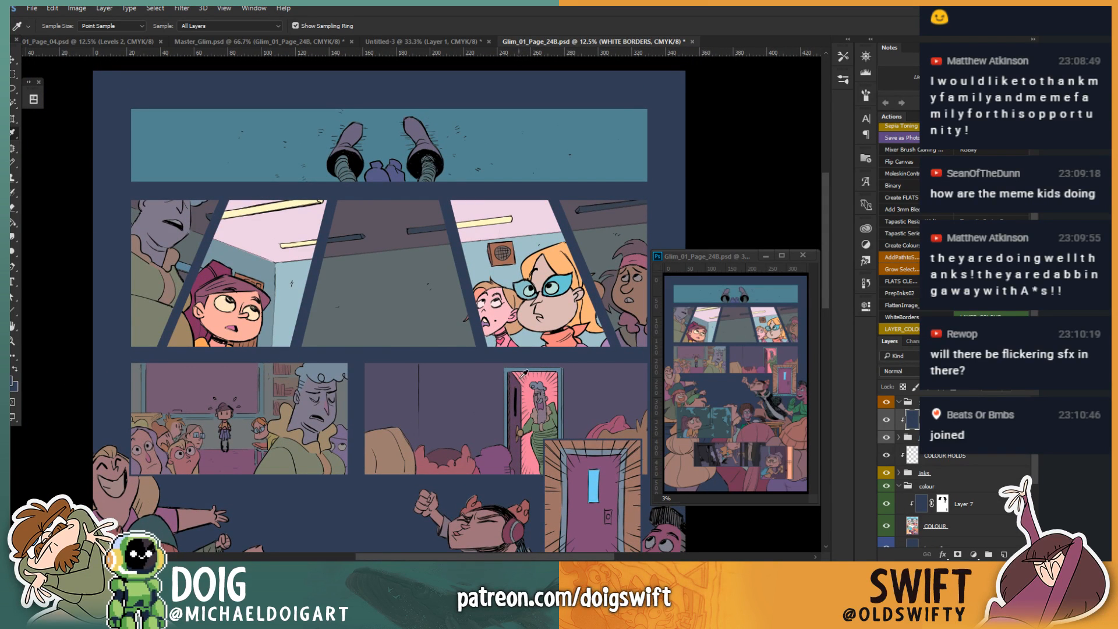
key("ctrl+minus")
left_click_drag(525, 431, 516, 378)
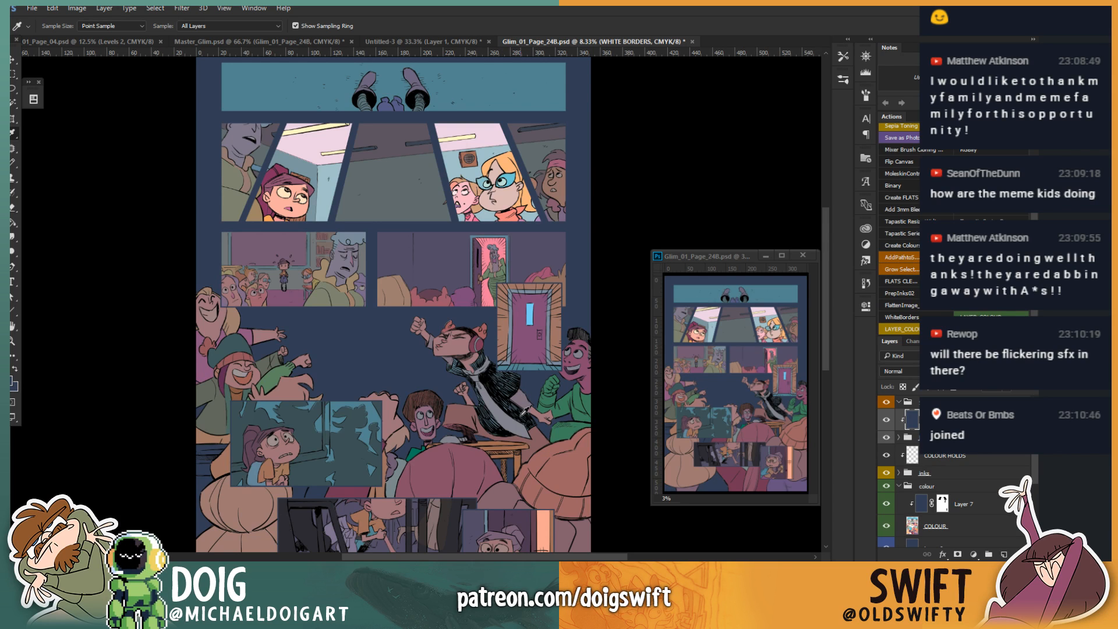
key("ctrl+plus")
key("ctrl+plus")
left_click_drag(528, 468, 464, 379)
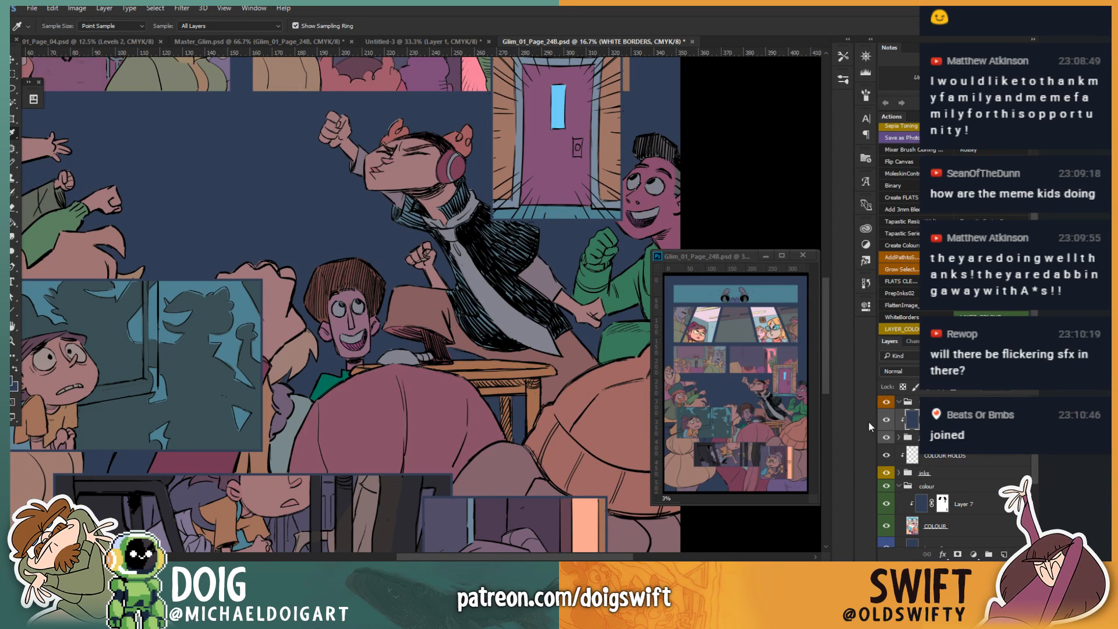
Step: Darken the leaping character's lips on the COLOUR layer by lowering the lightness in Hue/Saturation
left_click(934, 525)
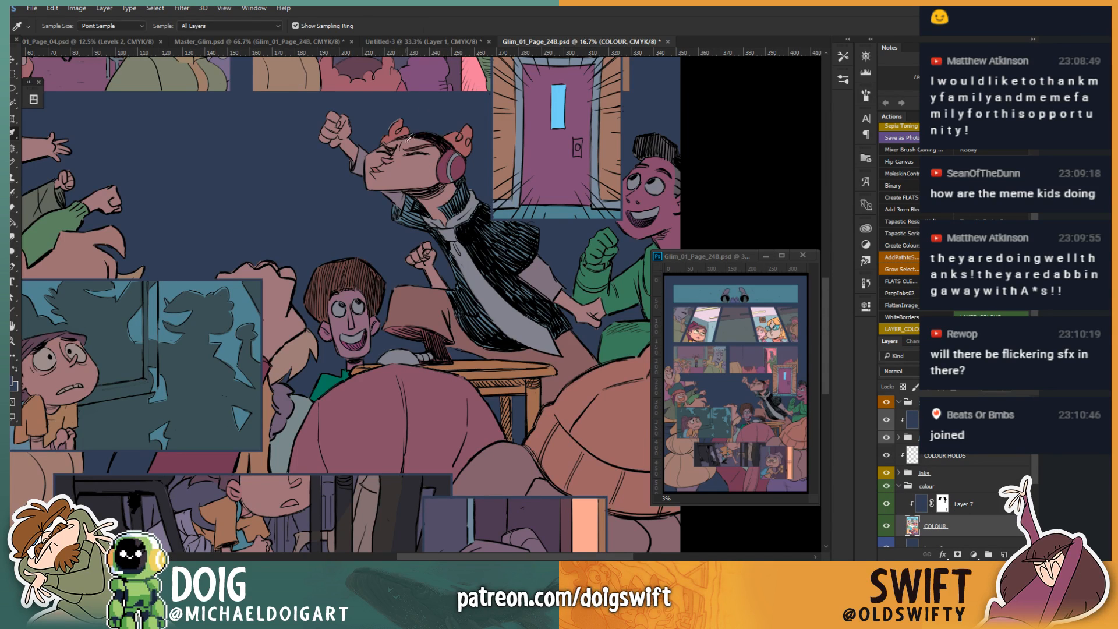
key("w")
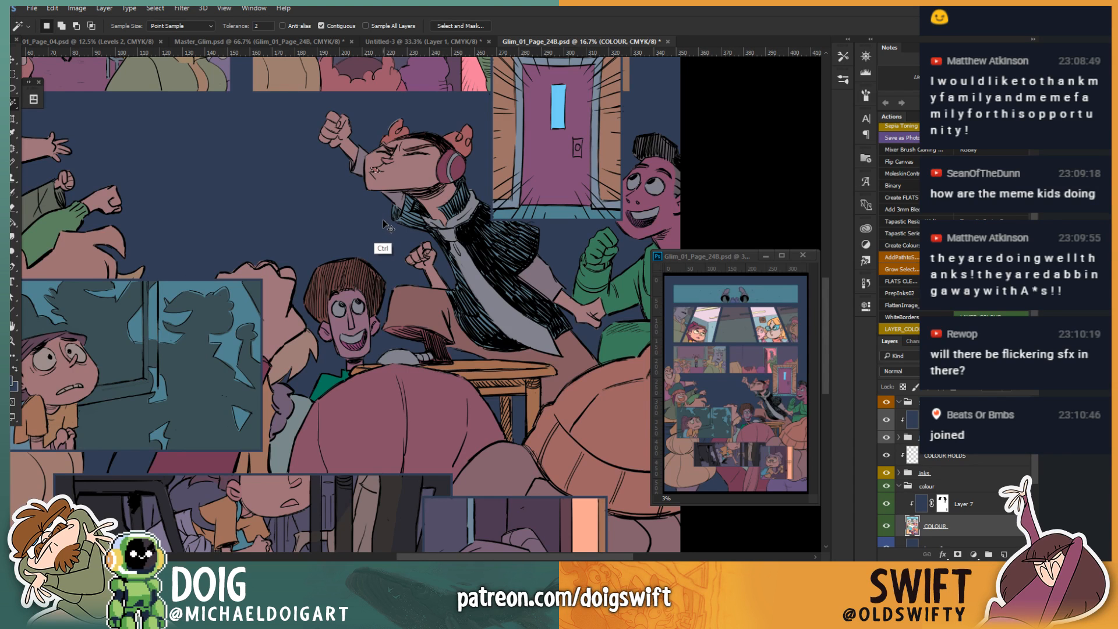
key("ctrl+u")
left_click_drag(757, 383, 738, 387)
left_click(883, 276)
key("ctrl+d")
Step: Sample the leaping character's lip colour and display its CMYK values in a floating Color panel
left_click_drag(439, 222, 485, 282)
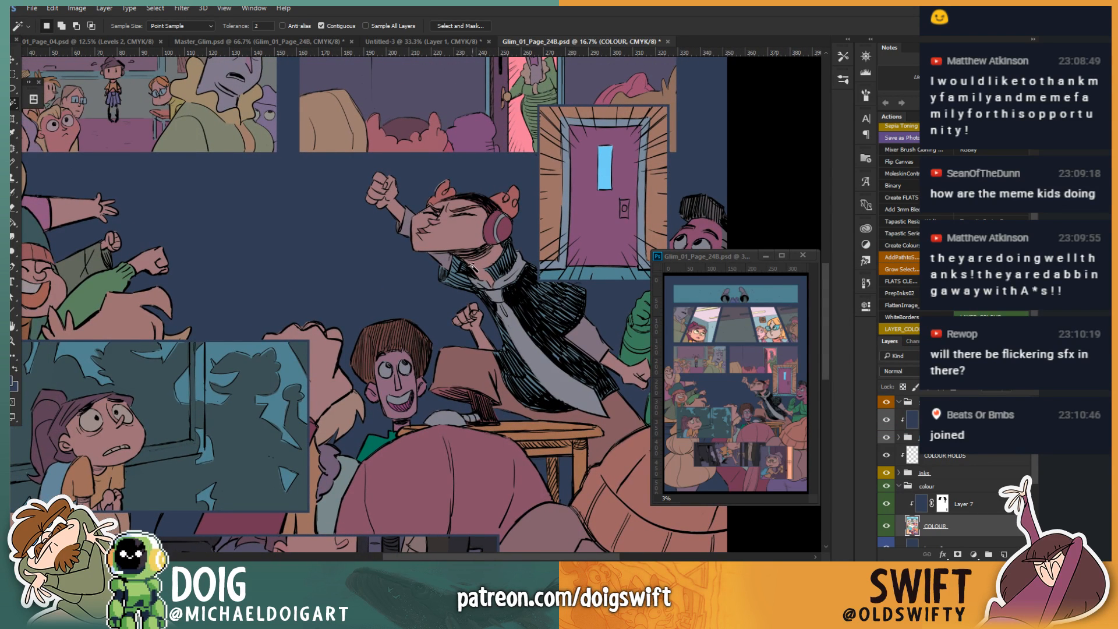
scroll(468, 264, "up", 2)
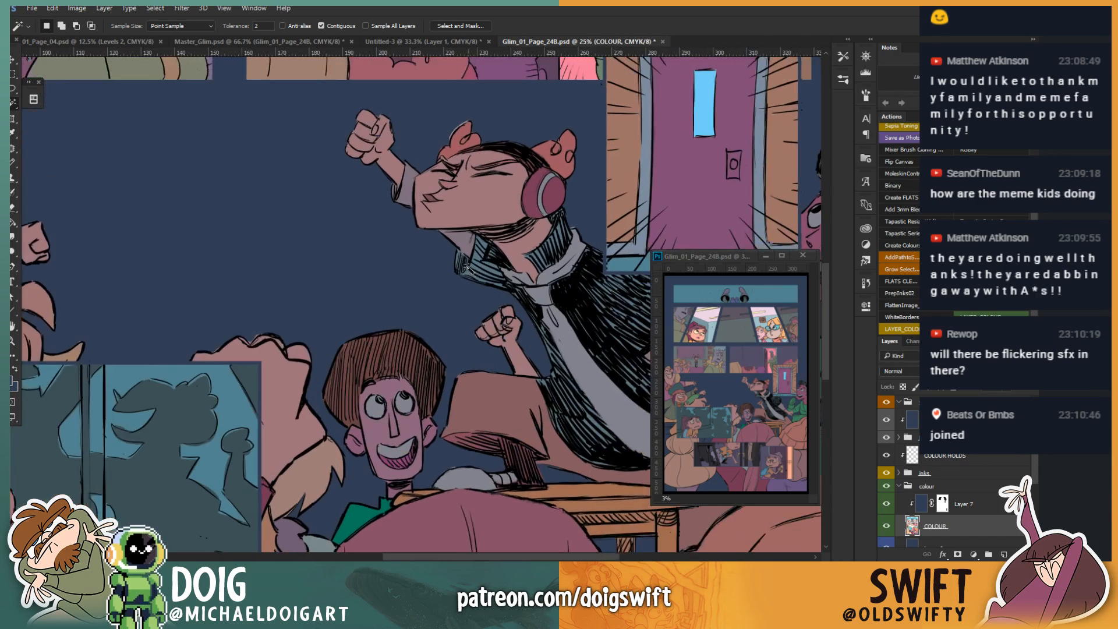
scroll(469, 233, "up", 5)
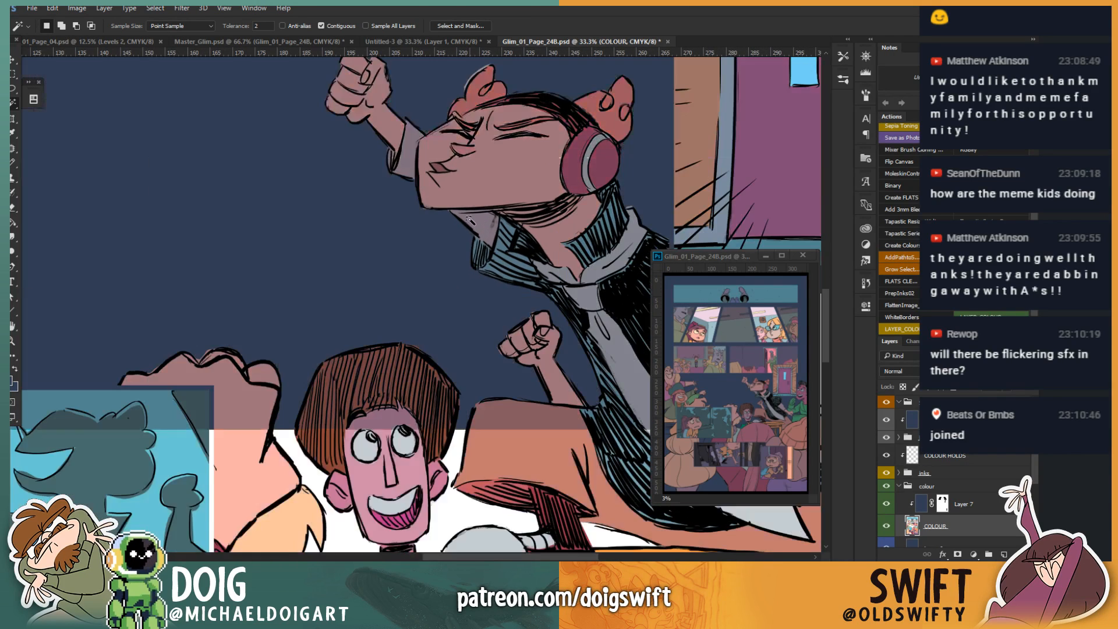
key("i")
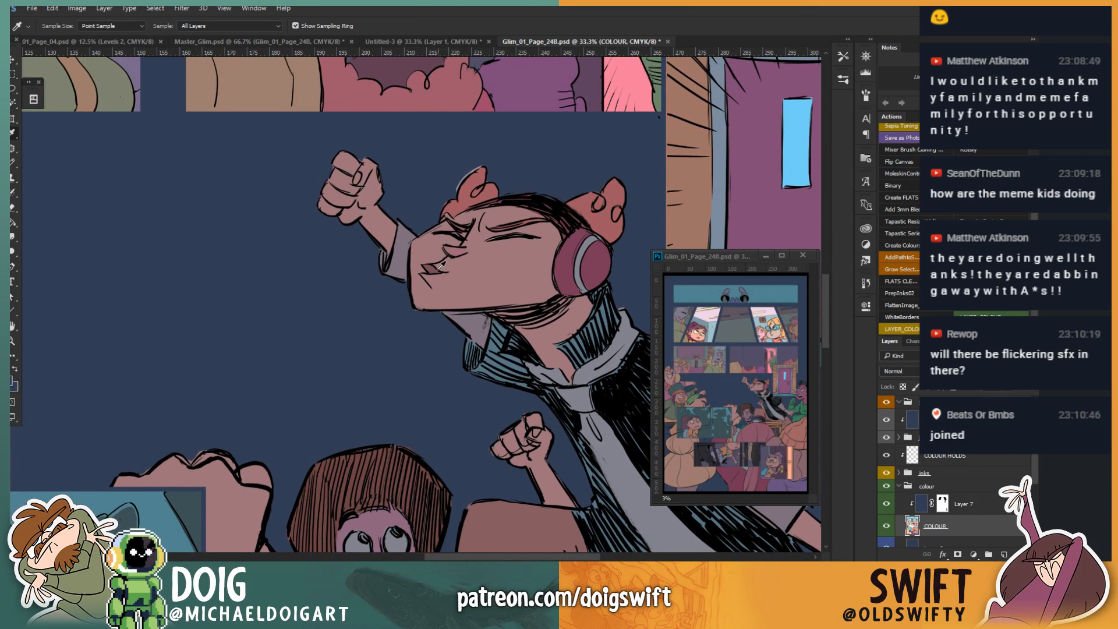
left_click(433, 265)
key("F6")
left_click_drag(93, 224, 140, 189)
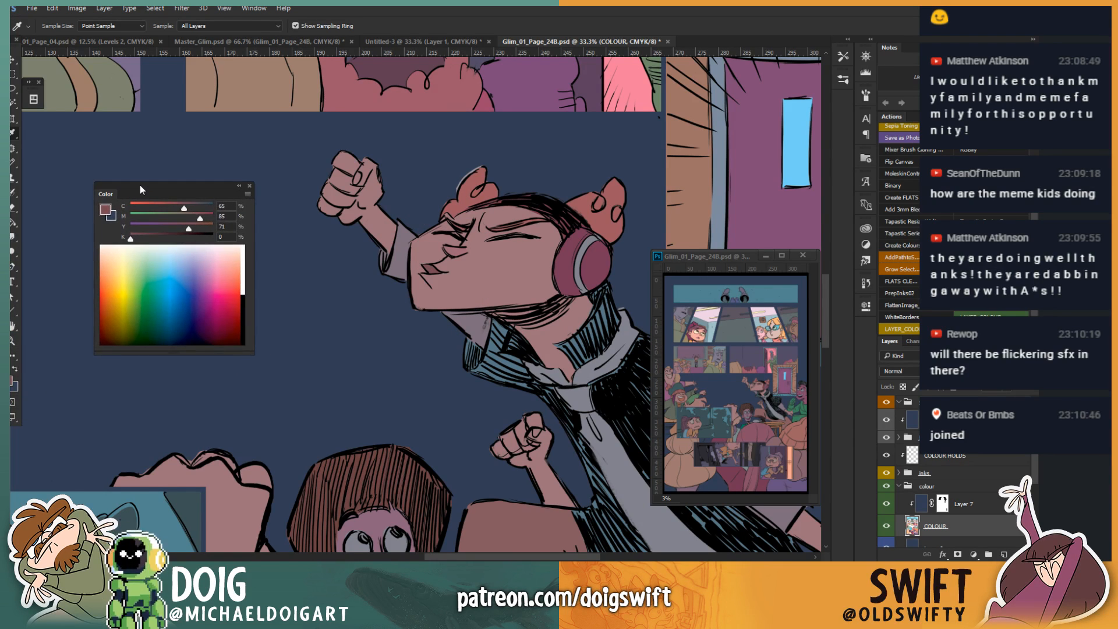
Step: Darken the leaping character's lips further with Hue/Saturation lightness -39, and resample their colour
key("w")
left_click(432, 262)
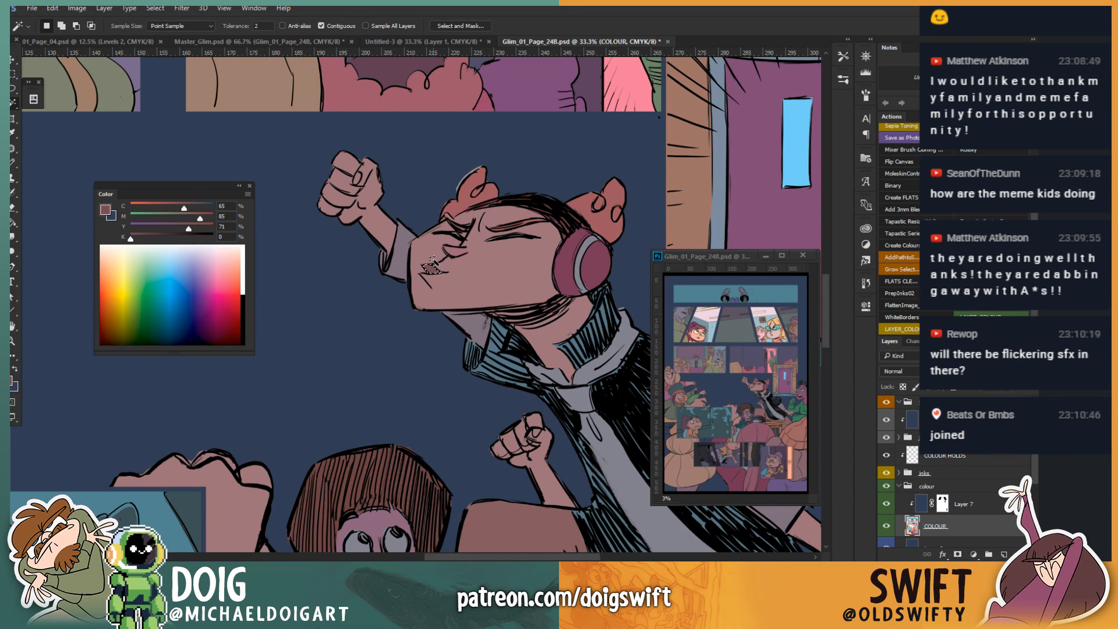
key("ctrl+u")
left_click_drag(758, 381, 740, 386)
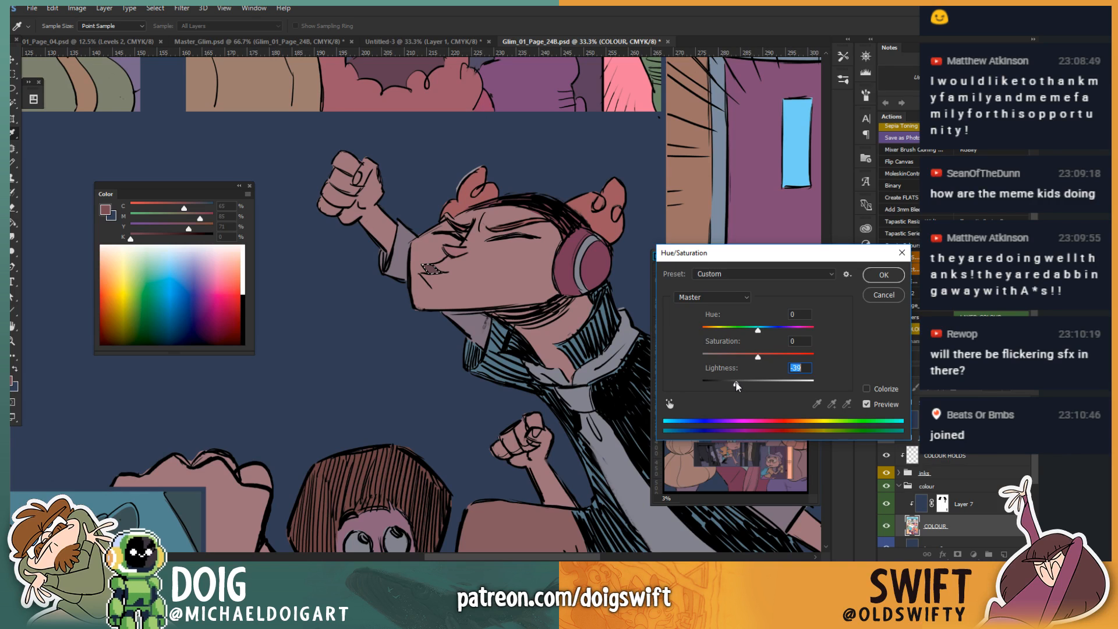
left_click(883, 274)
key("w")
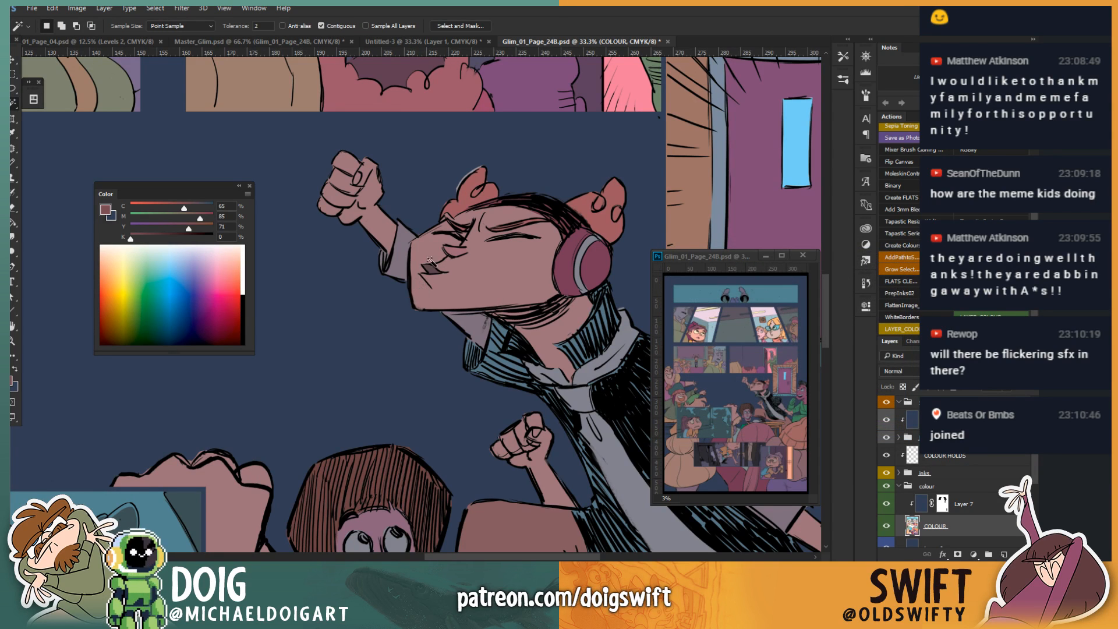
key("i")
left_click(435, 264)
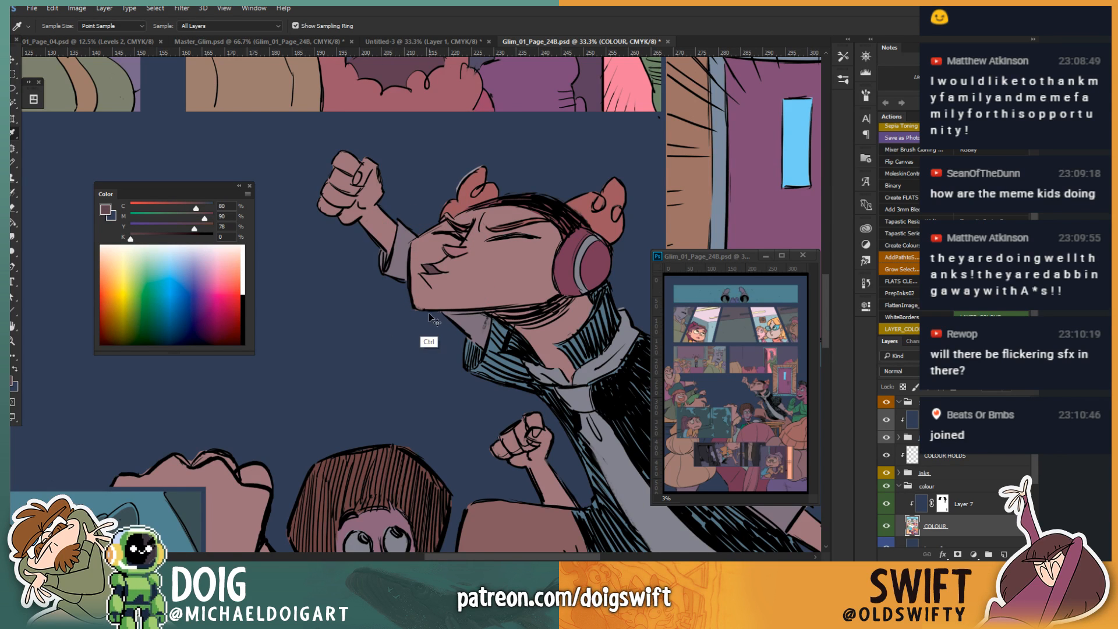
Step: Move the Color panel clear of the artwork and check the CMYK values of colours sampled across the page
scroll(429, 313, "down", 5)
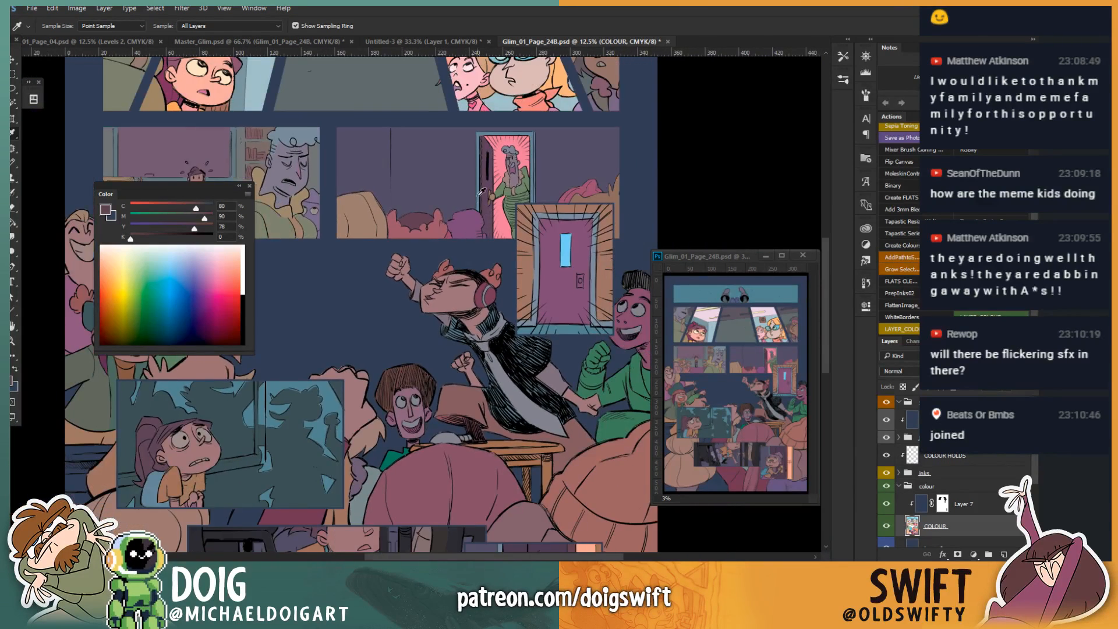
scroll(481, 191, "down", 1)
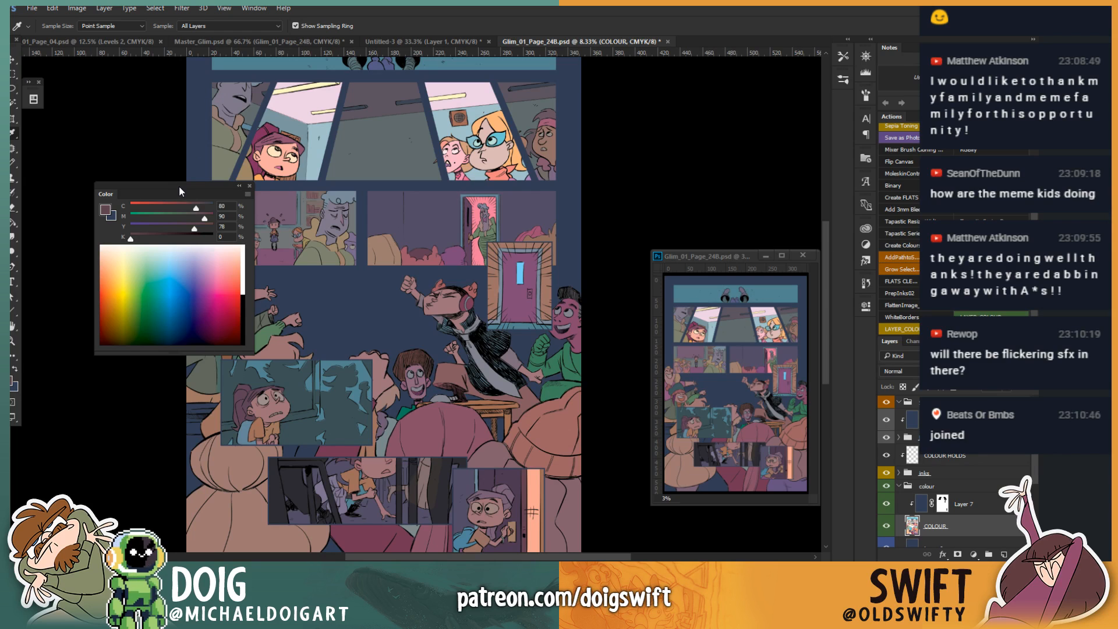
left_click_drag(179, 186, 108, 197)
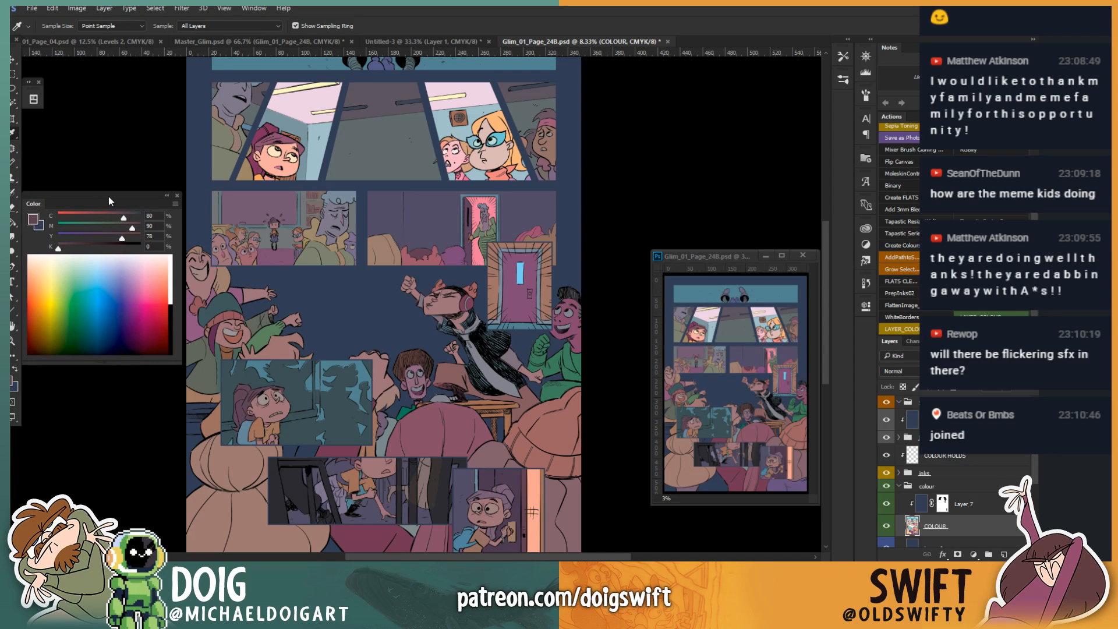
left_click(342, 304)
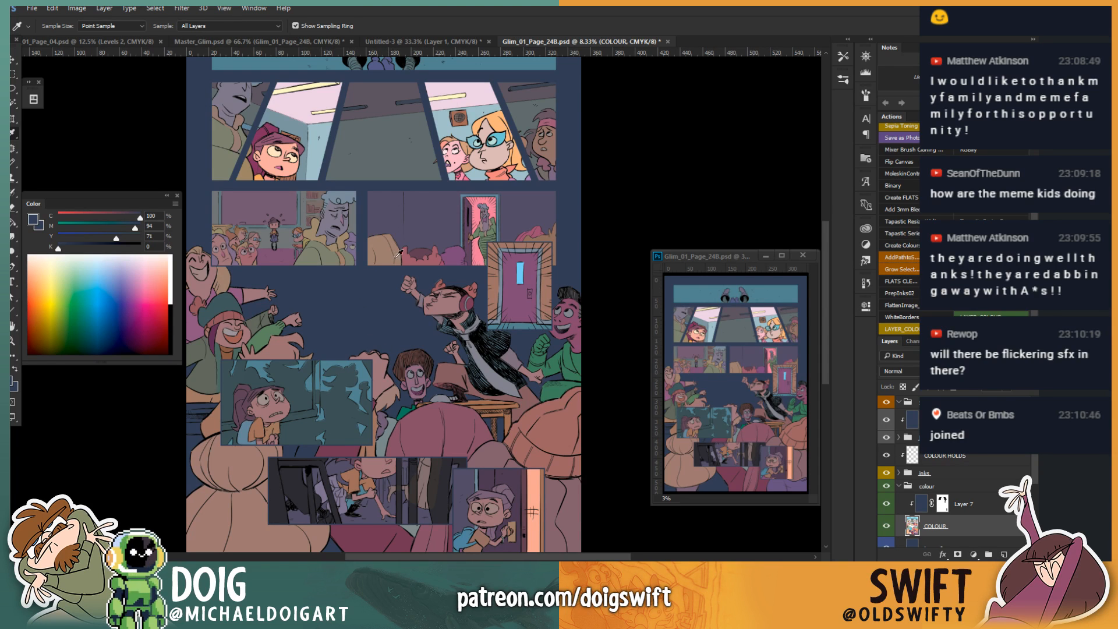
left_click_drag(415, 230, 345, 406)
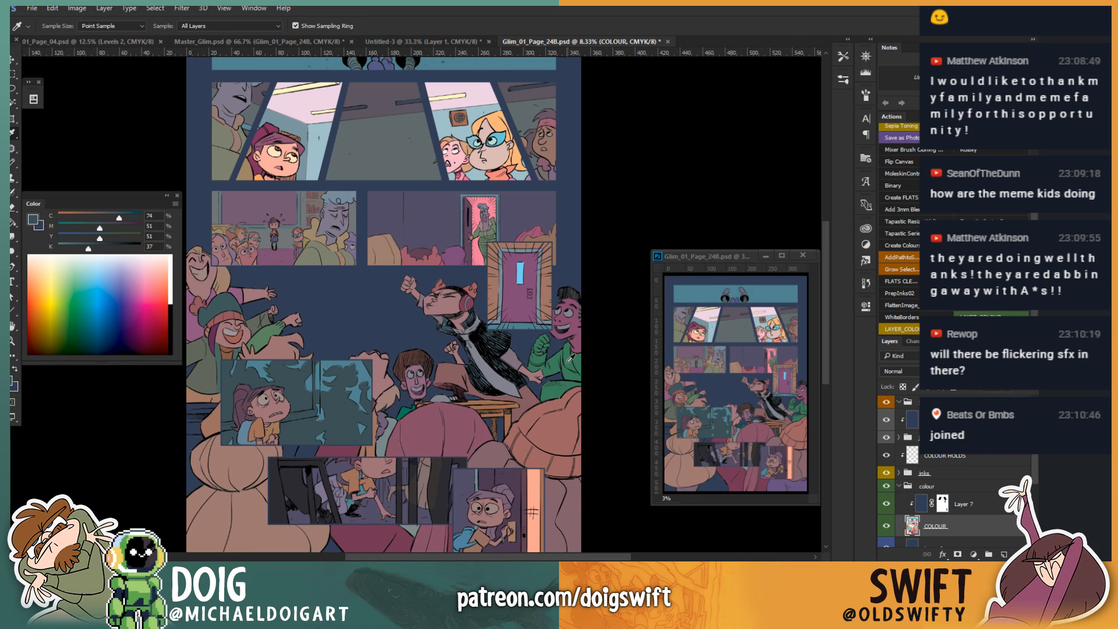
left_click_drag(576, 322, 512, 425)
left_click_drag(271, 256, 303, 266)
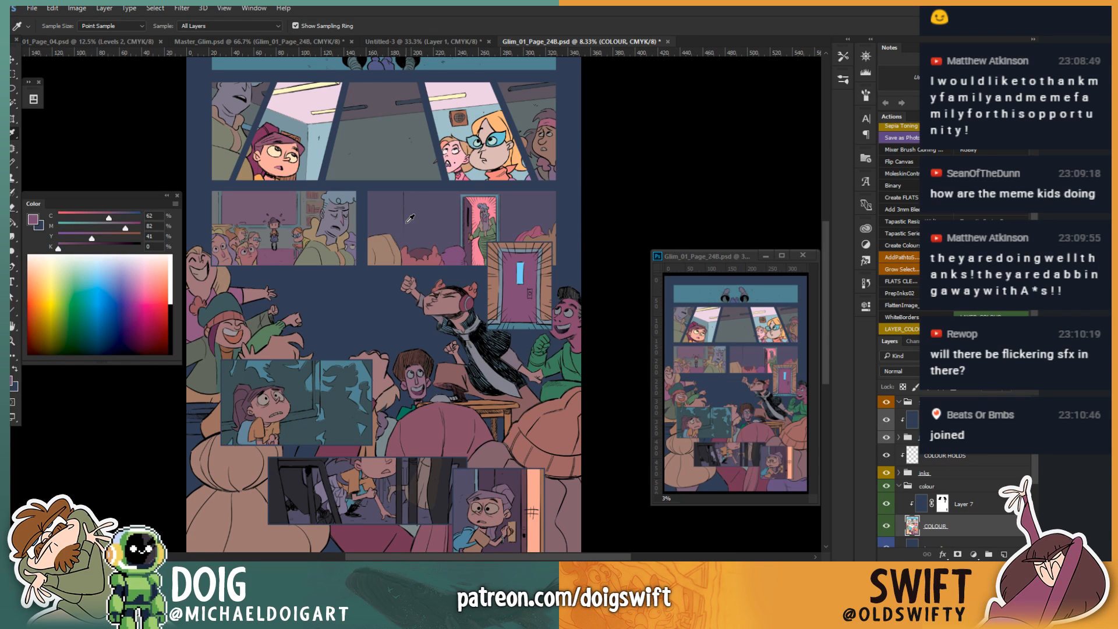
Step: Recolour the girl's hair in the doorway inset panel with Hue/Saturation at hue +52, saturation +52 and lightness -72
left_click_drag(468, 386, 434, 338)
scroll(462, 345, "up", 2)
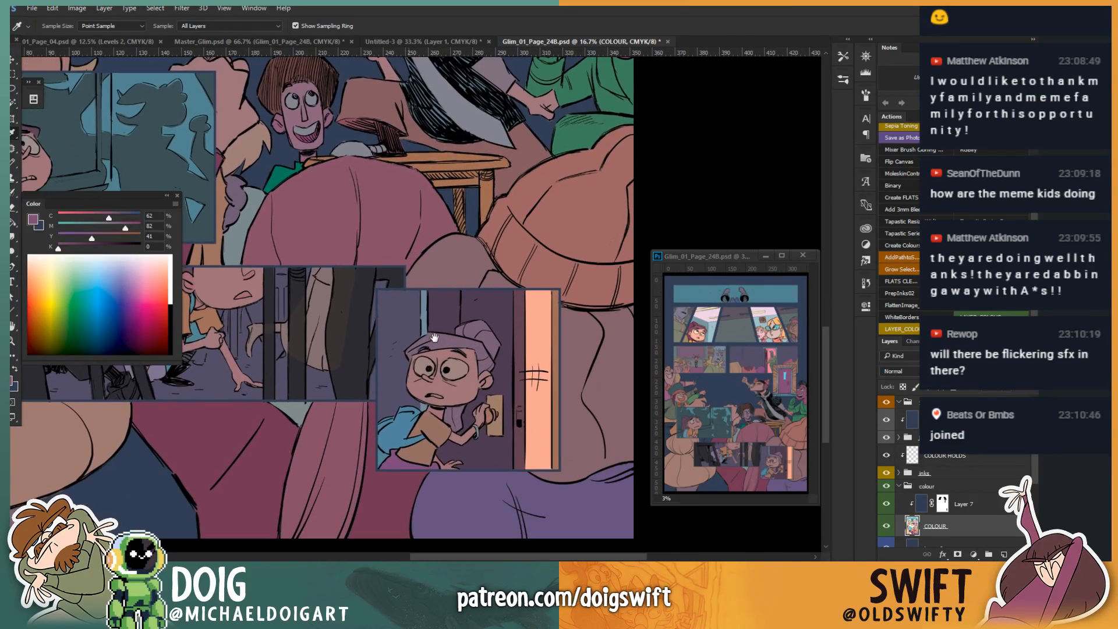
key("w")
left_click(452, 343)
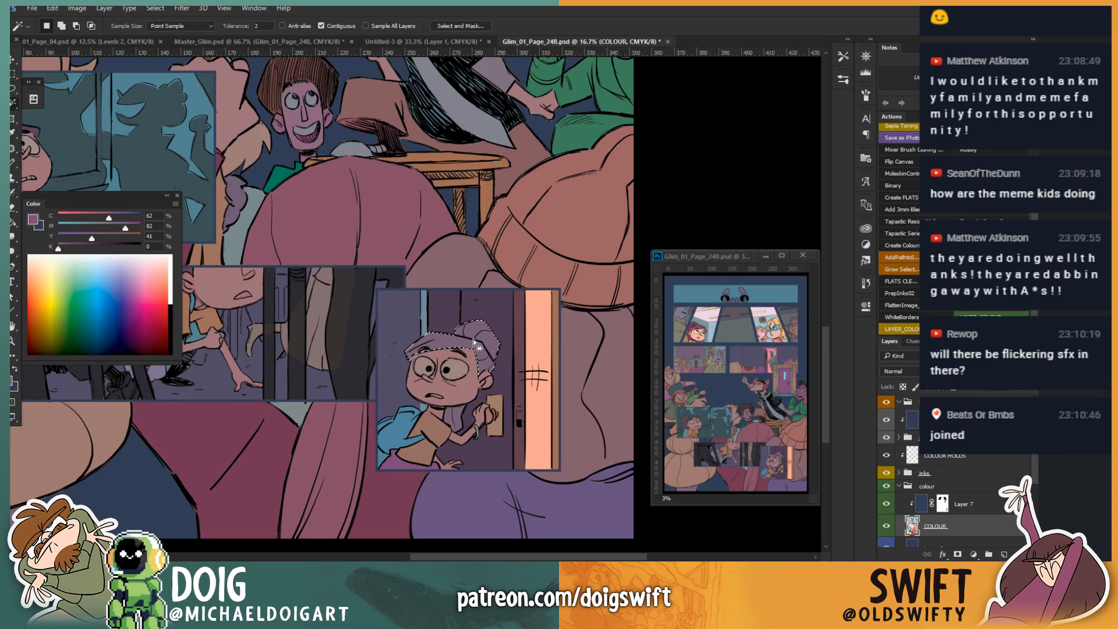
left_click(454, 420, "shift")
key("ctrl+u")
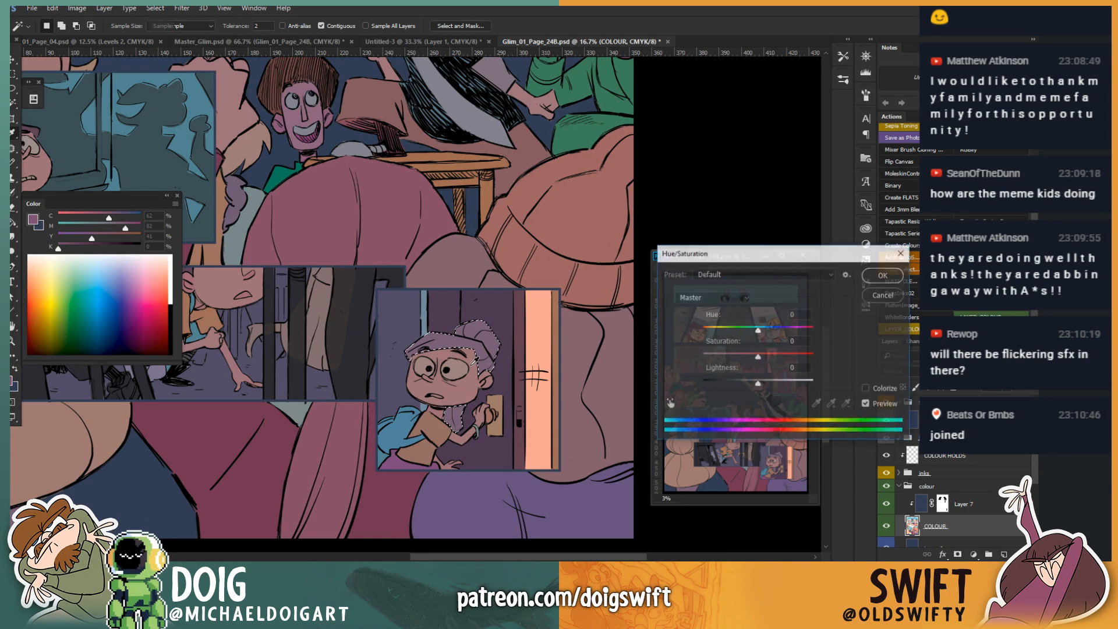
left_click_drag(757, 384, 747, 389)
left_click_drag(758, 330, 721, 388)
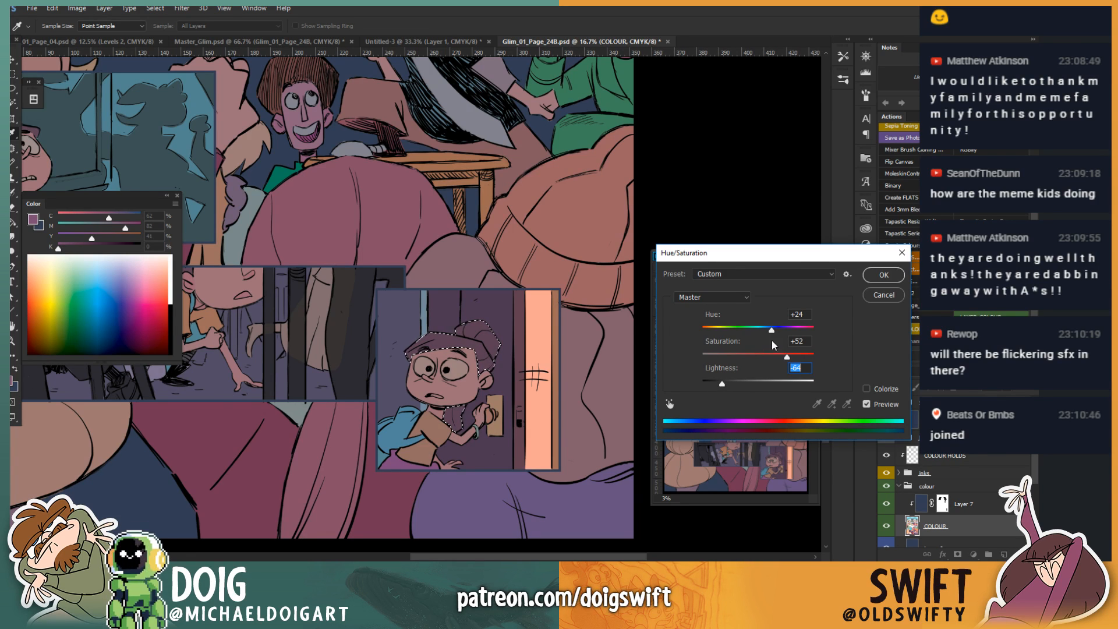
left_click_drag(771, 330, 787, 332)
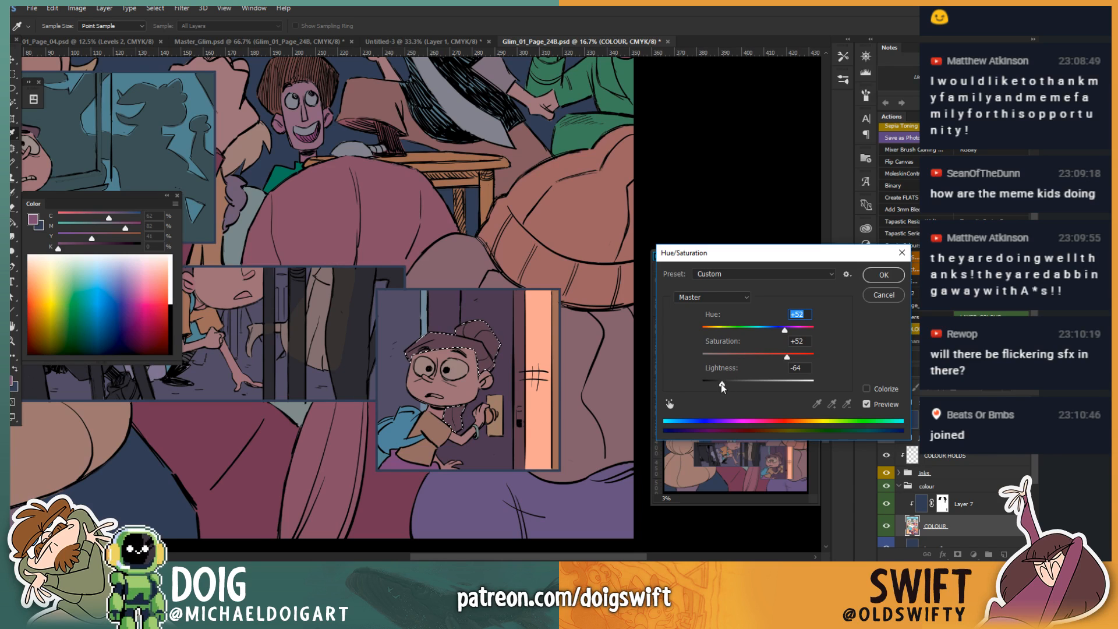
left_click_drag(722, 387, 719, 386)
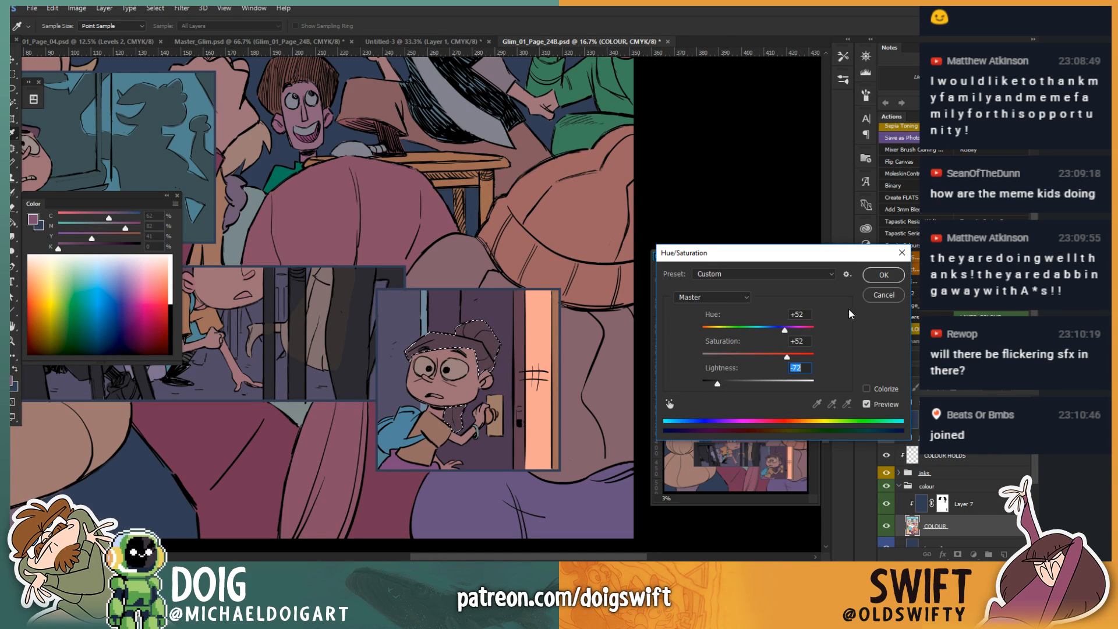
left_click(883, 274)
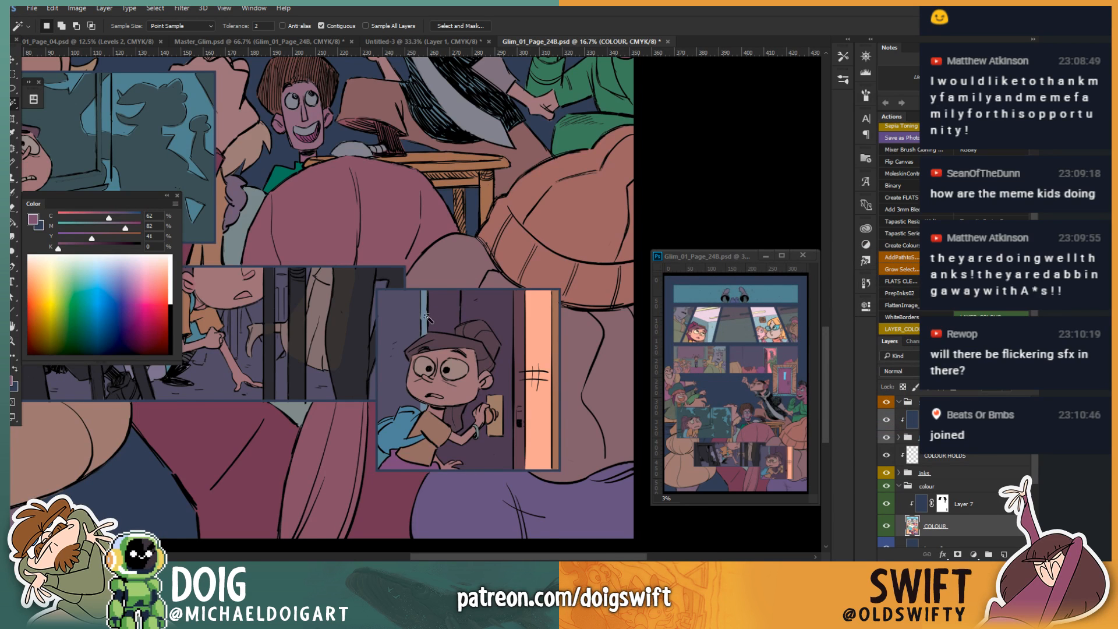
Step: Readjust the girl's hair colour in the doorway inset panel with Hue/Saturation at hue -17, saturation +84 and lightness -68
left_click_drag(427, 317, 492, 330)
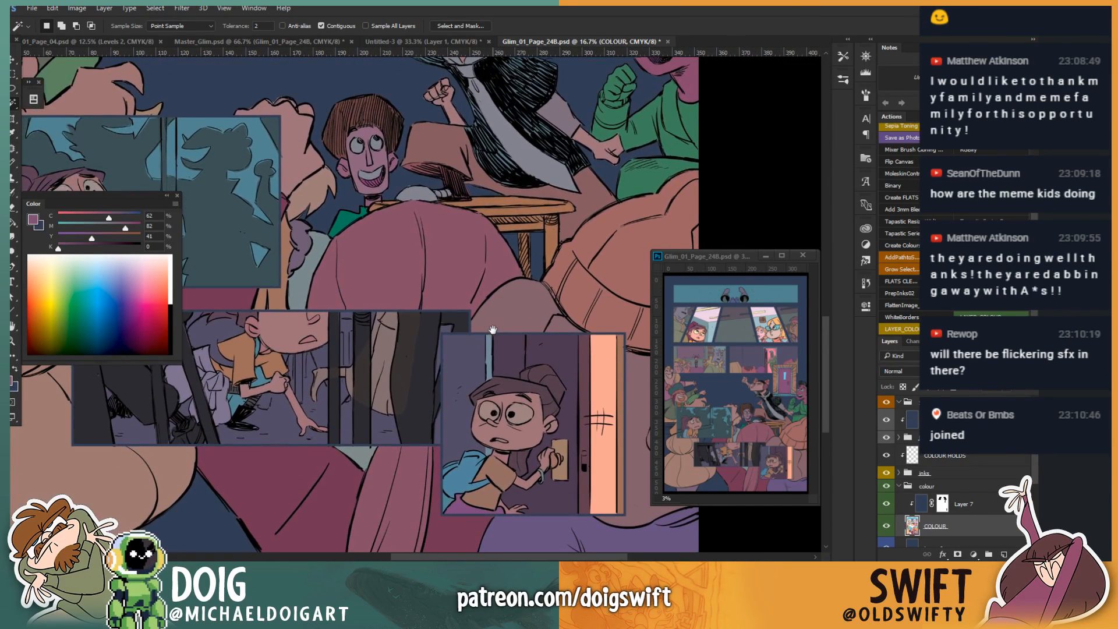
left_click(514, 388)
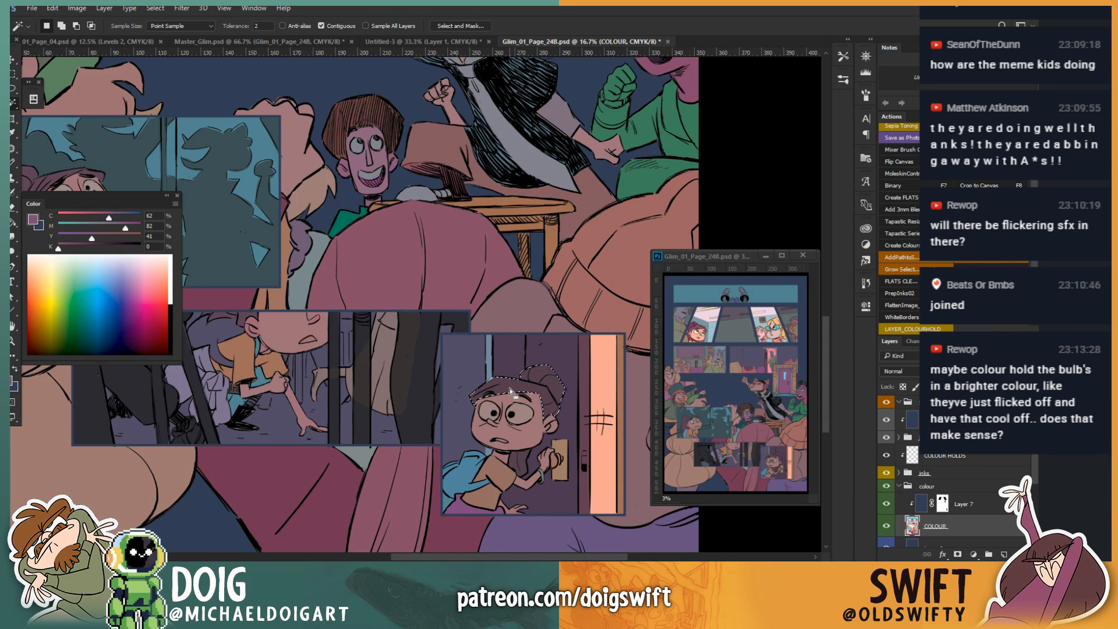
key("ctrl+u")
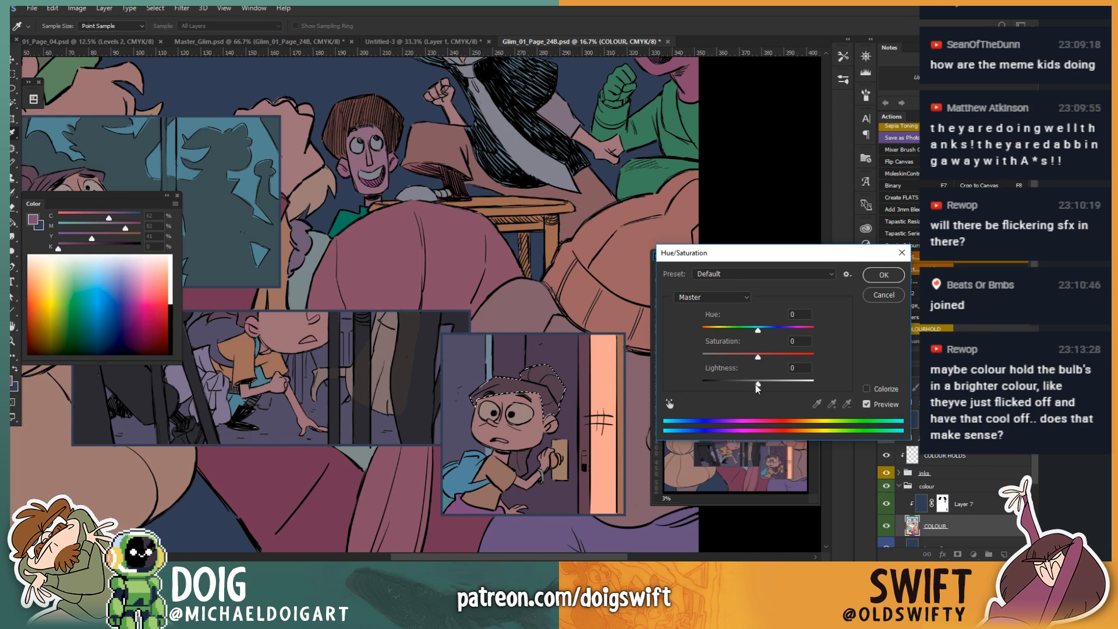
left_click_drag(757, 387, 771, 330)
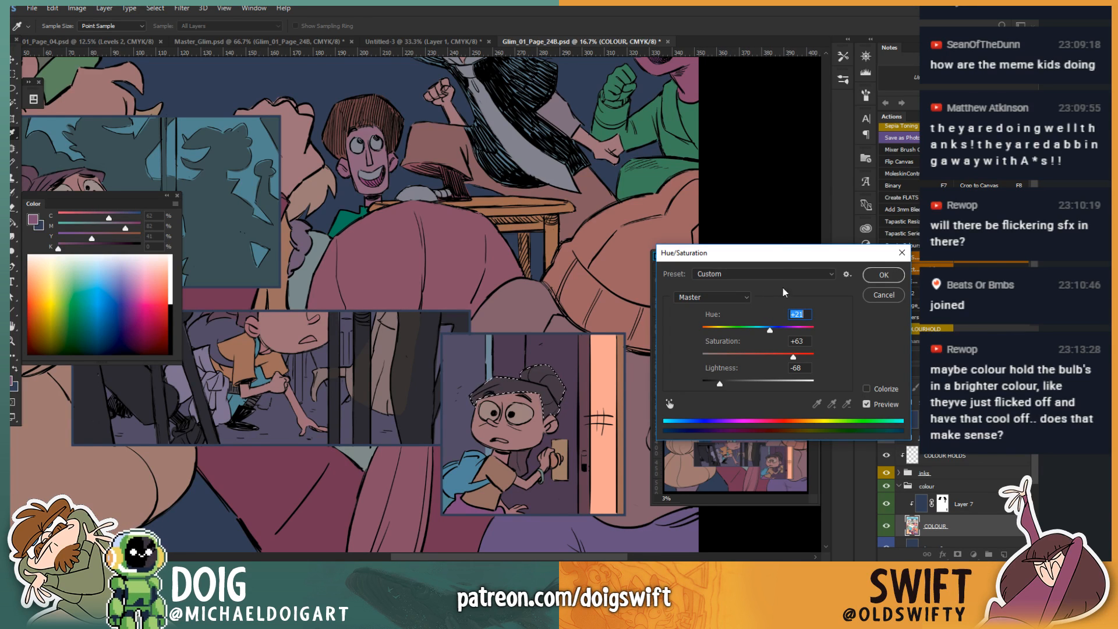
left_click_drag(797, 358, 738, 334)
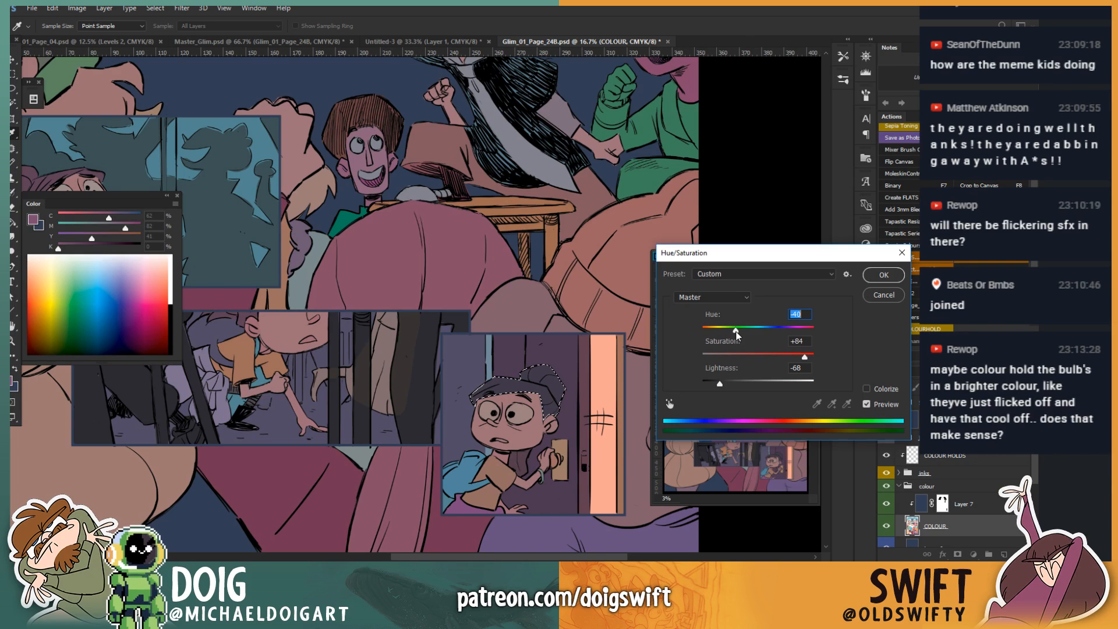
left_click_drag(735, 334, 746, 329)
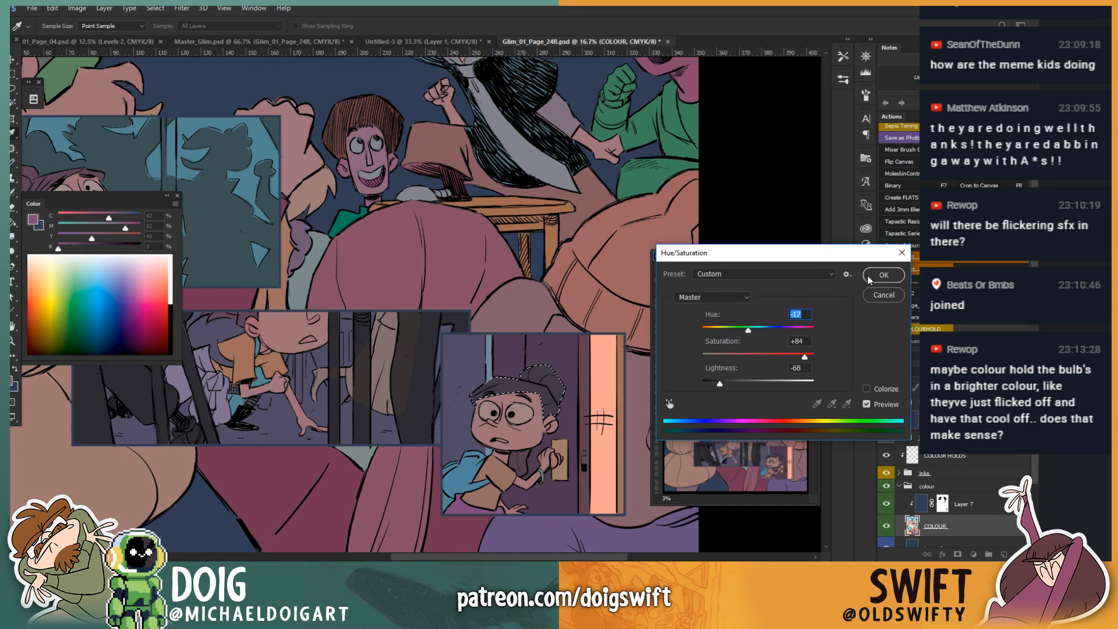
key("Return")
Step: Sample the girl's hair colour from the teal window panel for filling her hair in the doorway inset panel
left_click_drag(255, 239, 495, 366)
key("i")
left_click(222, 371)
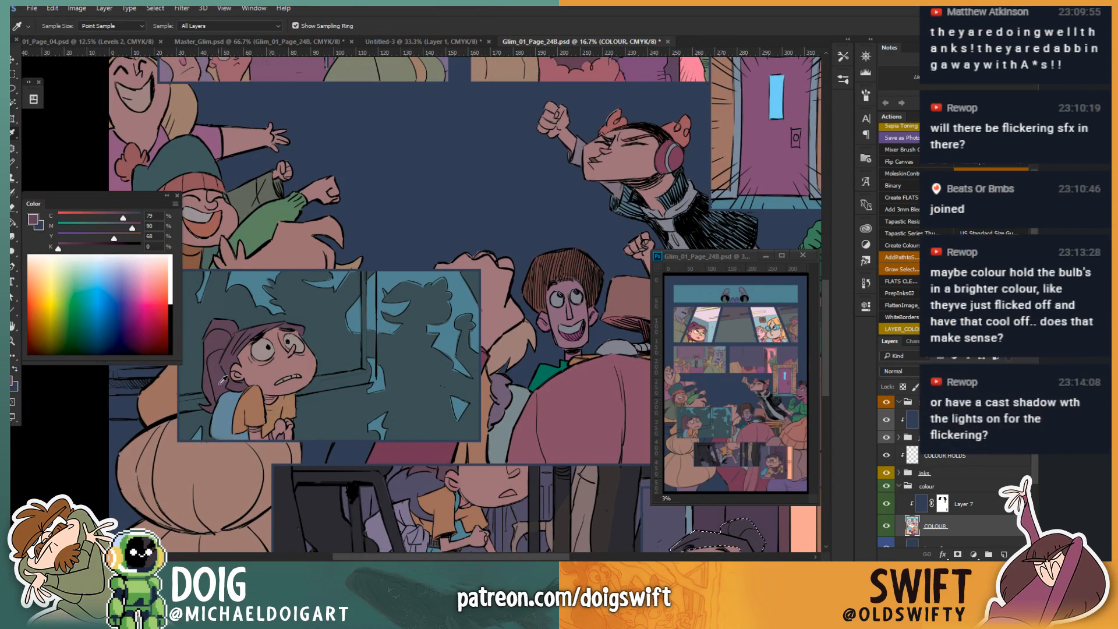
left_click_drag(477, 397, 354, 334)
key("g")
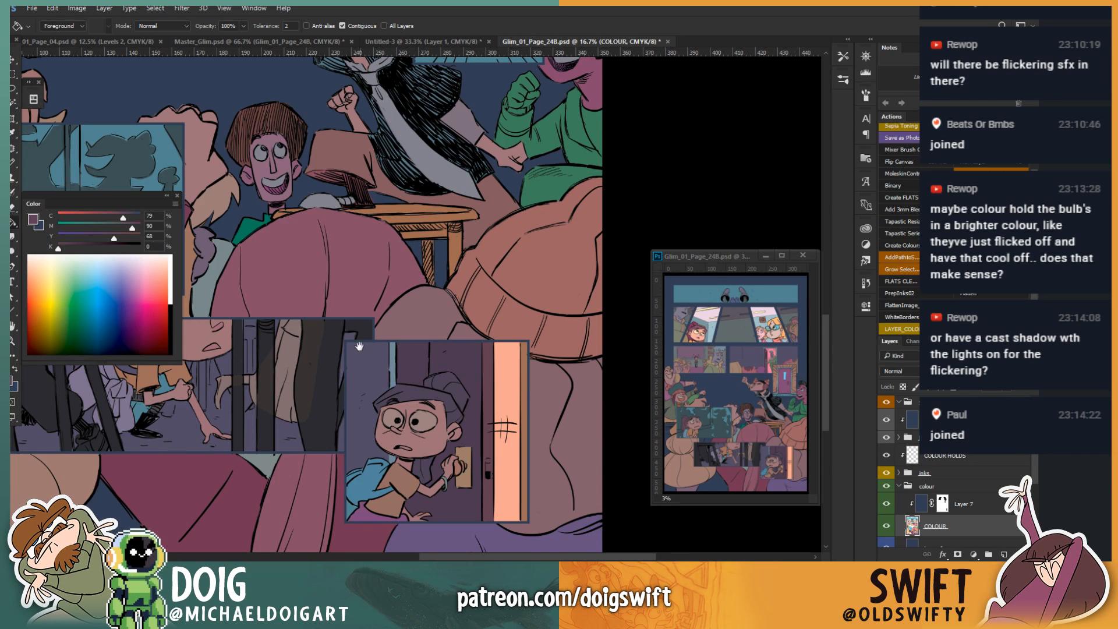
Step: On the COLOUR HOLDS layer, sample the ceiling light's yellow and adjust the paint colour to orange, M 43 and Y 54
left_click_drag(357, 348, 395, 427)
left_click_drag(326, 279, 376, 436)
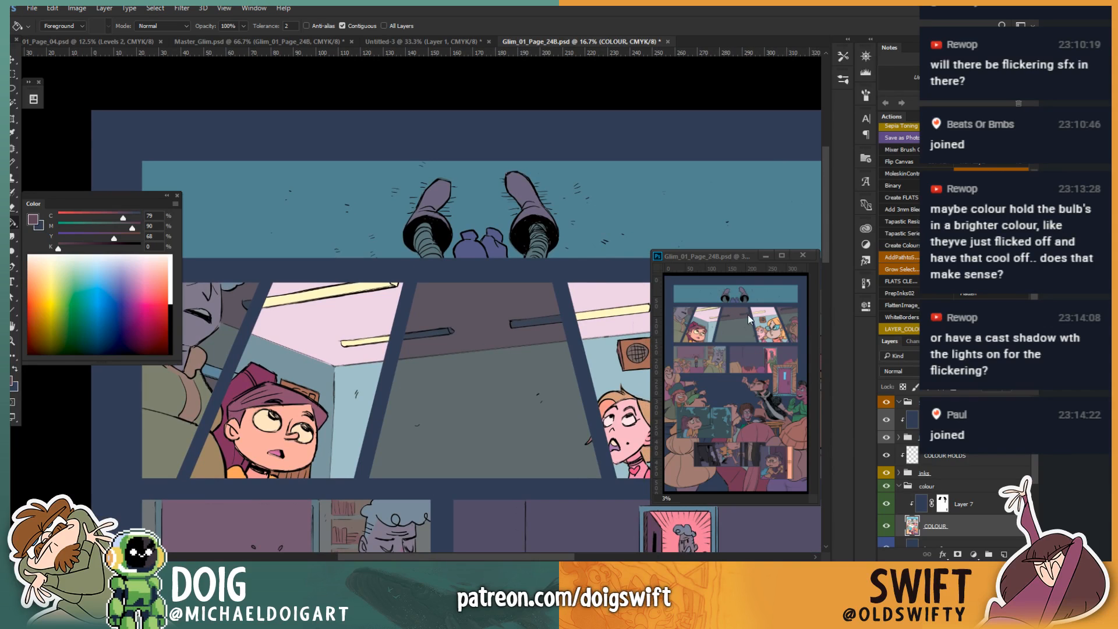
left_click(934, 457)
key("i")
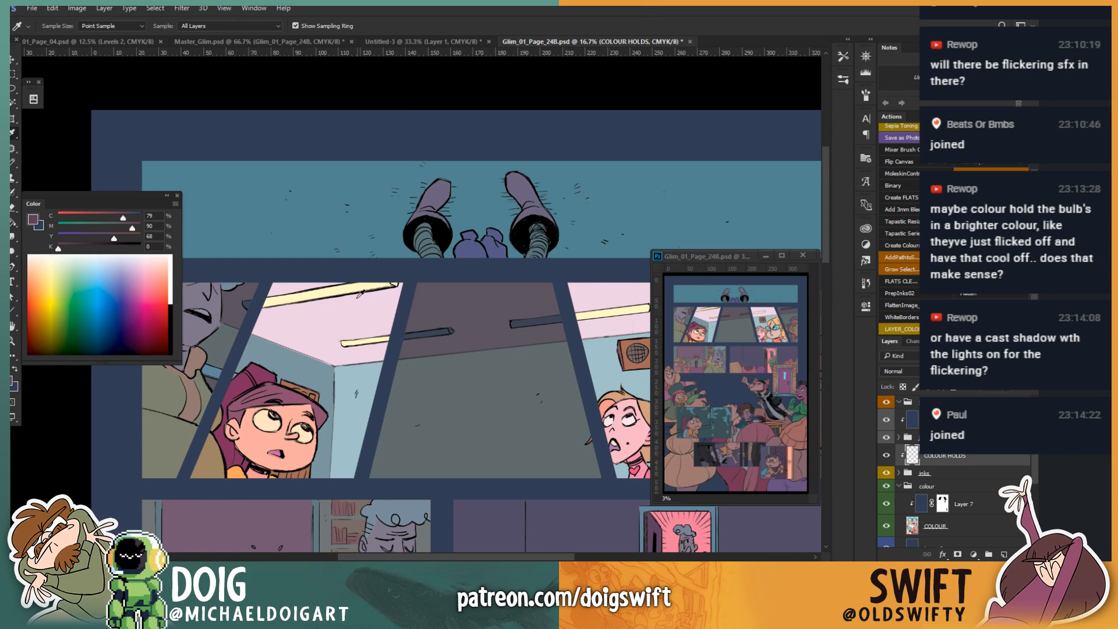
left_click(339, 290)
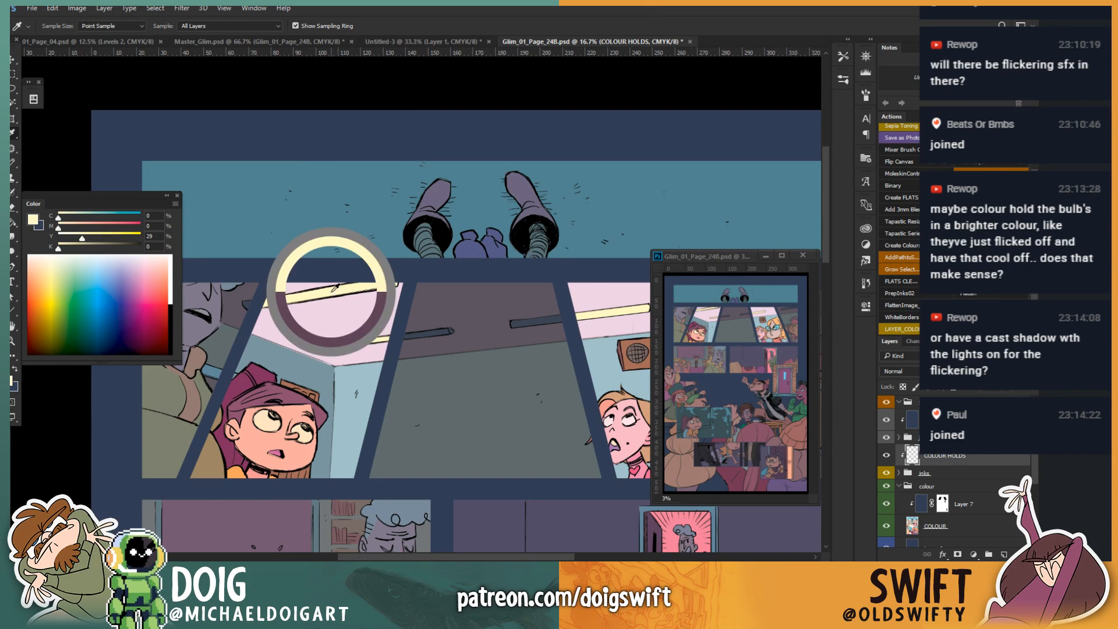
left_click(70, 226)
left_click_drag(70, 217, 103, 238)
left_click(81, 235)
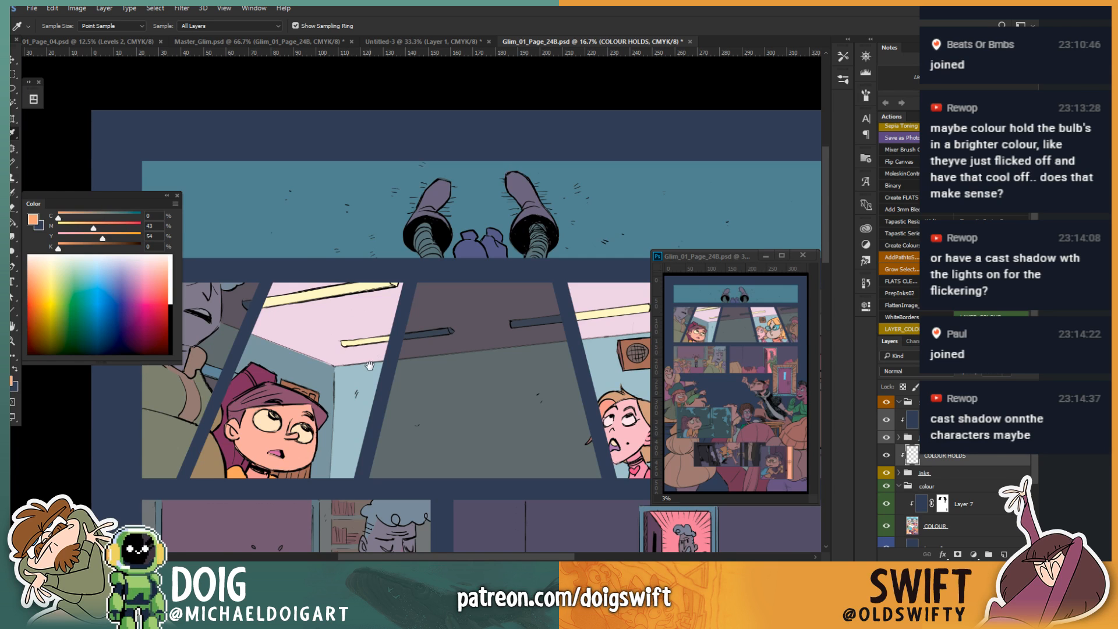
Step: Recolour the ink outline of the long lit ceiling light above the purple-haired girl orange with an enlarged pencil, size 175
mouse_move(369, 365)
left_mouse_down()
mouse_move(362, 337)
mouse_move(392, 364)
left_mouse_up()
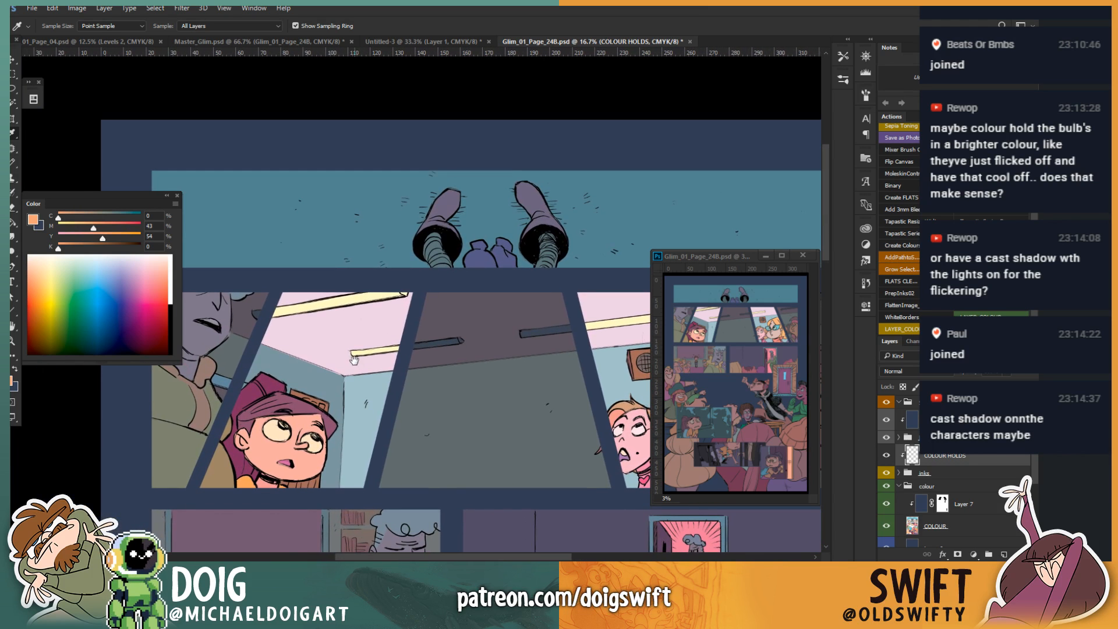
key("b")
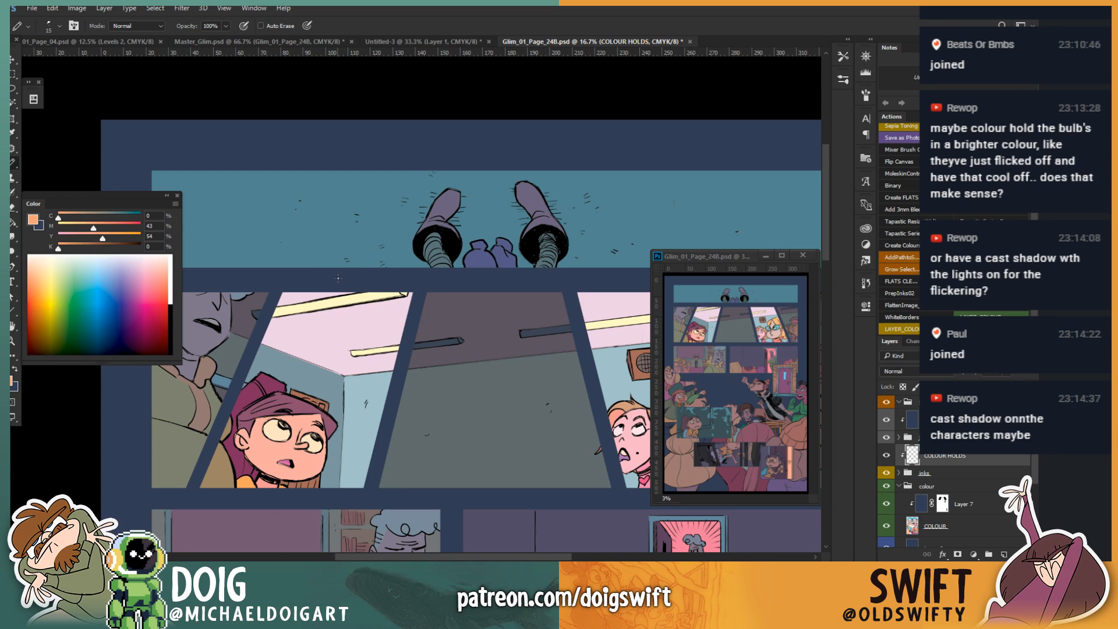
key("bracketright")
key("bracketright")
key("bracketright")
key("bracketright")
key("bracketright")
key("bracketright")
key("bracketright")
key("bracketright")
key("bracketright")
key("bracketright")
key("bracketright")
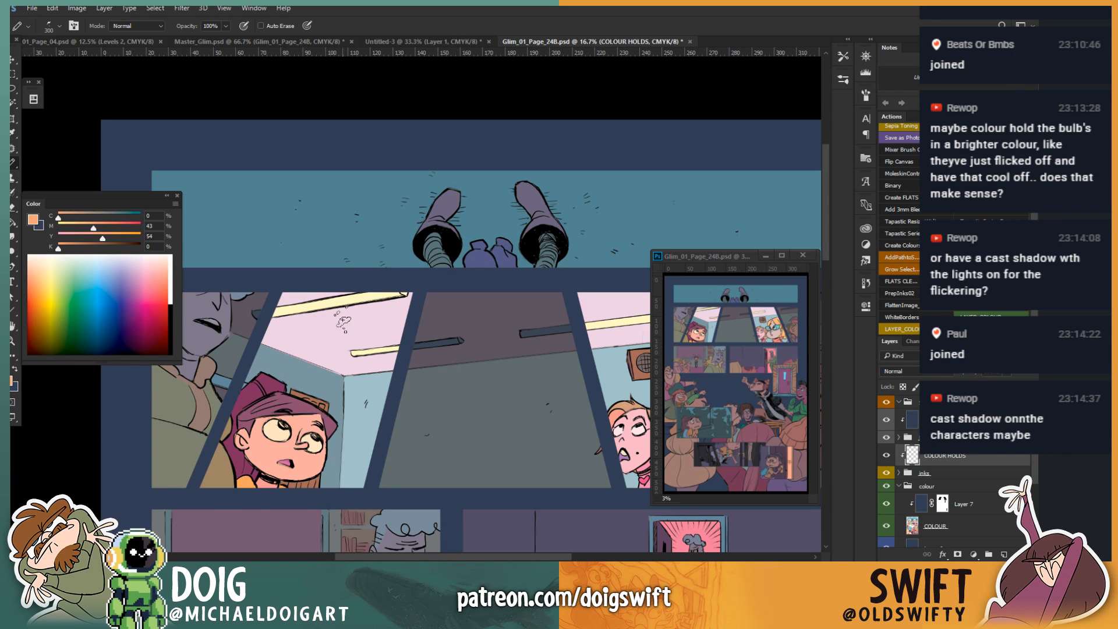
mouse_move(343, 305)
left_mouse_down()
mouse_move(308, 303)
mouse_move(405, 295)
left_mouse_up()
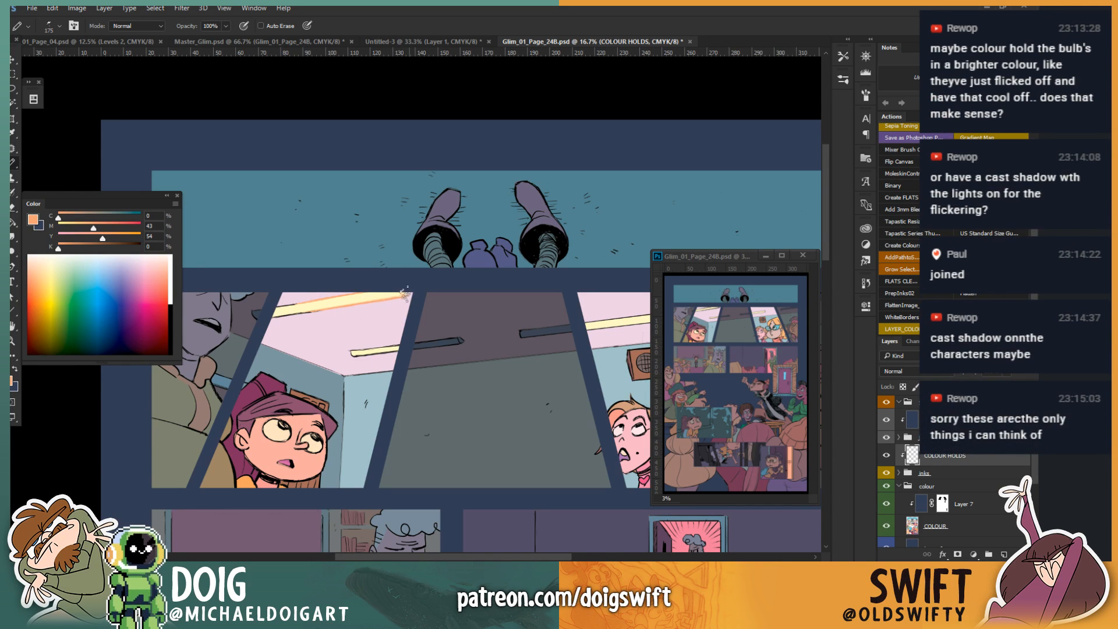
left_click_drag(308, 310, 270, 315)
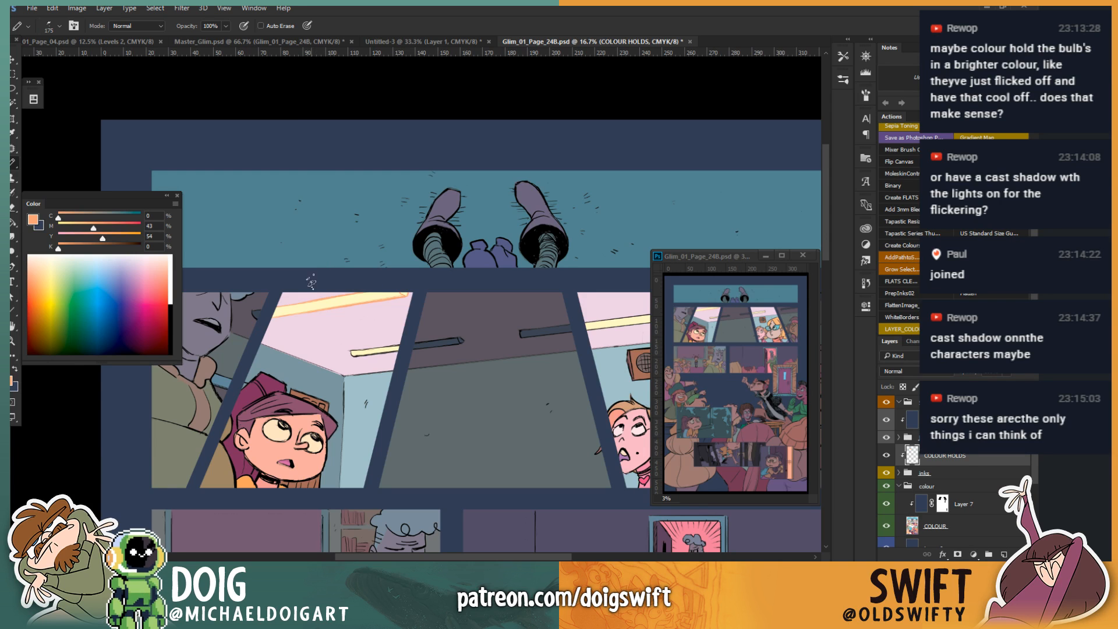
Step: Recolour the outlines of the remaining lit ceiling lights in the two bright panels orange with a size 200 pencil
key("bracketright")
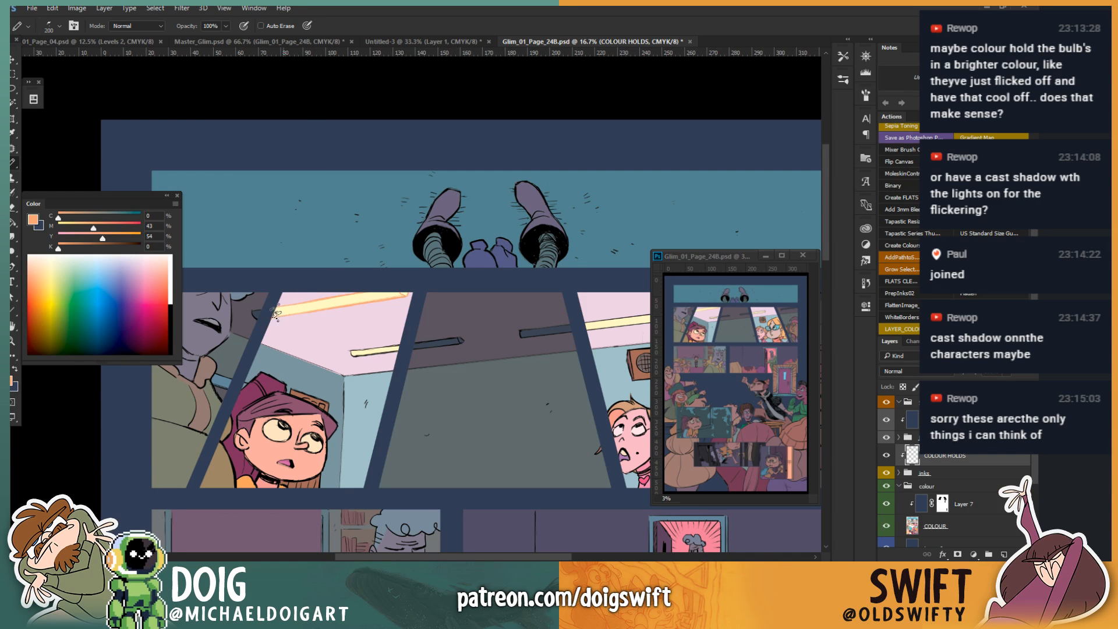
left_click_drag(522, 305, 395, 301)
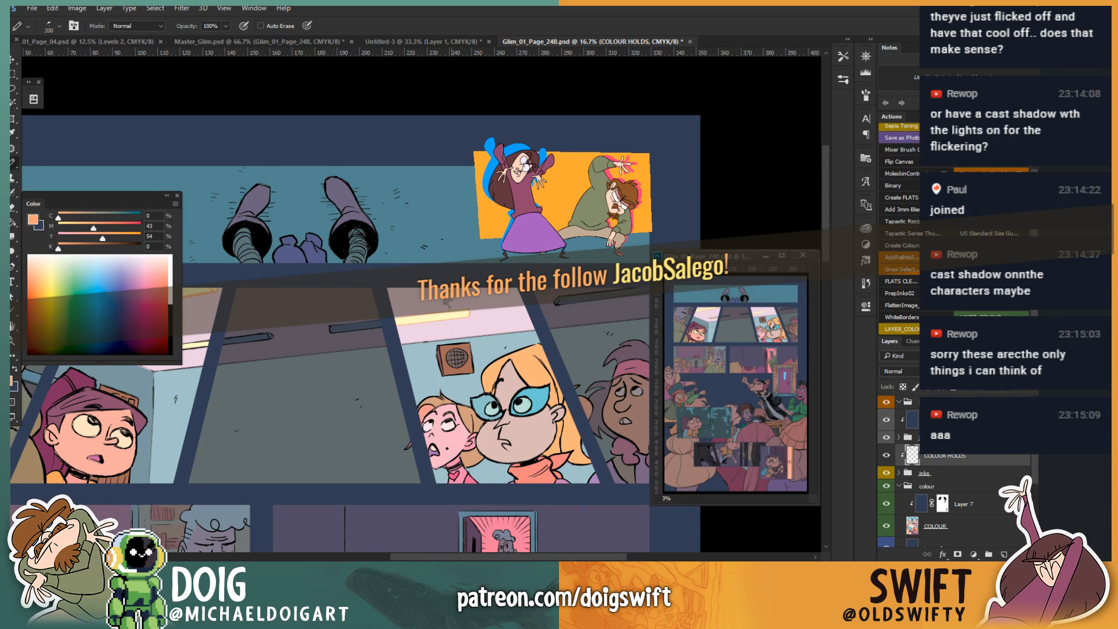
left_click_drag(252, 340, 395, 344)
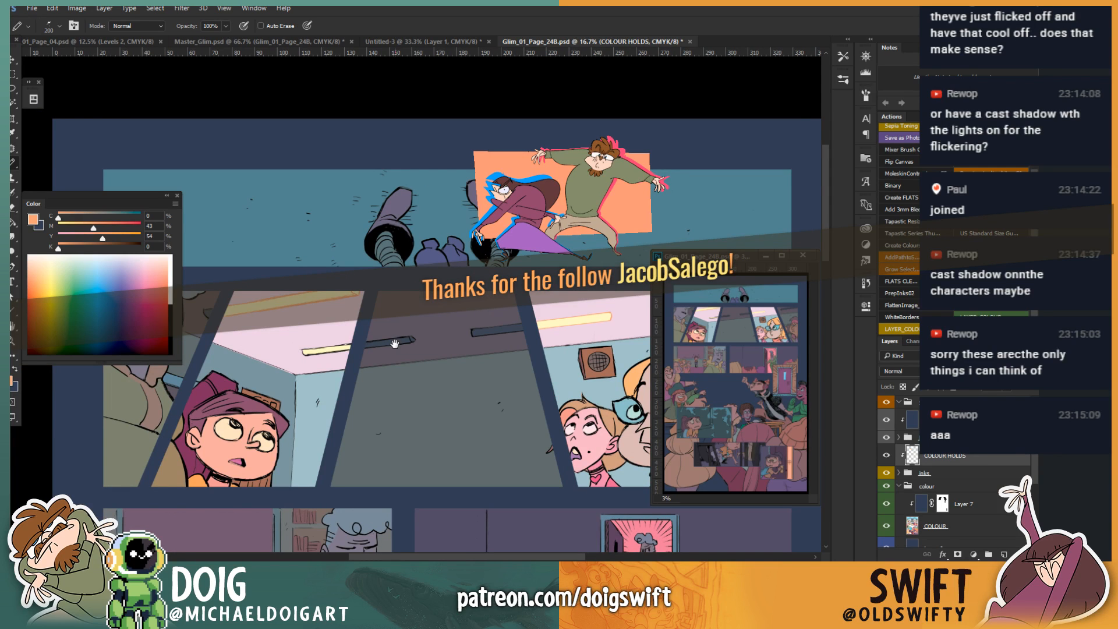
left_click_drag(395, 344, 397, 344)
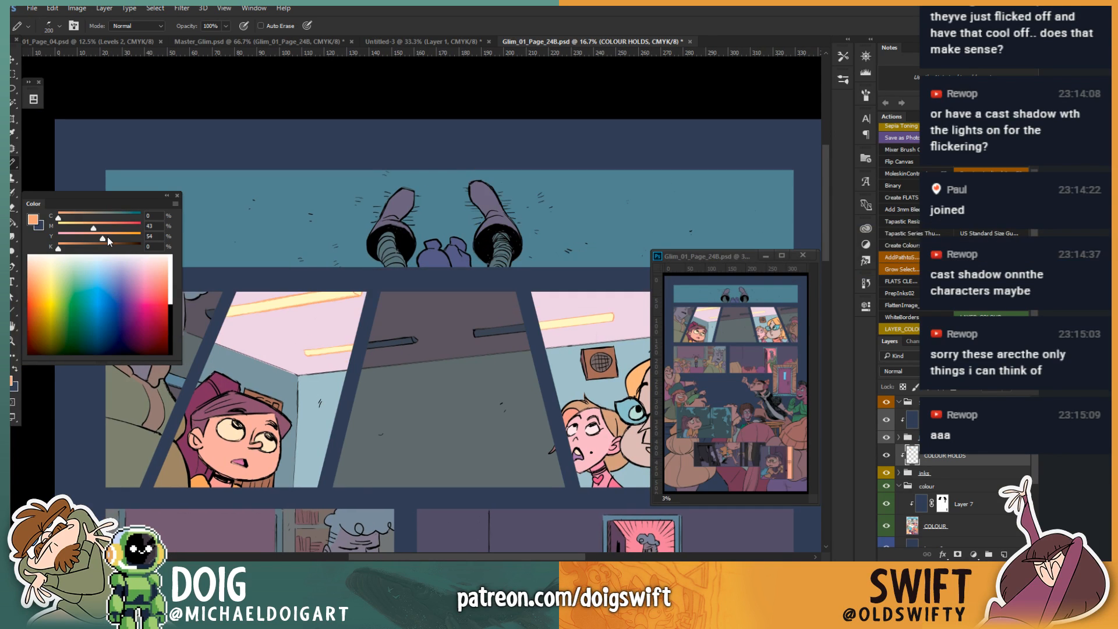
Step: Mix a darker orange of C 44, M 78 and Y 87 and paint it over the unlit ceiling-light outlines in the dark panels
left_click_drag(103, 238, 129, 238)
left_click_drag(93, 227, 122, 227)
left_click_drag(58, 218, 94, 217)
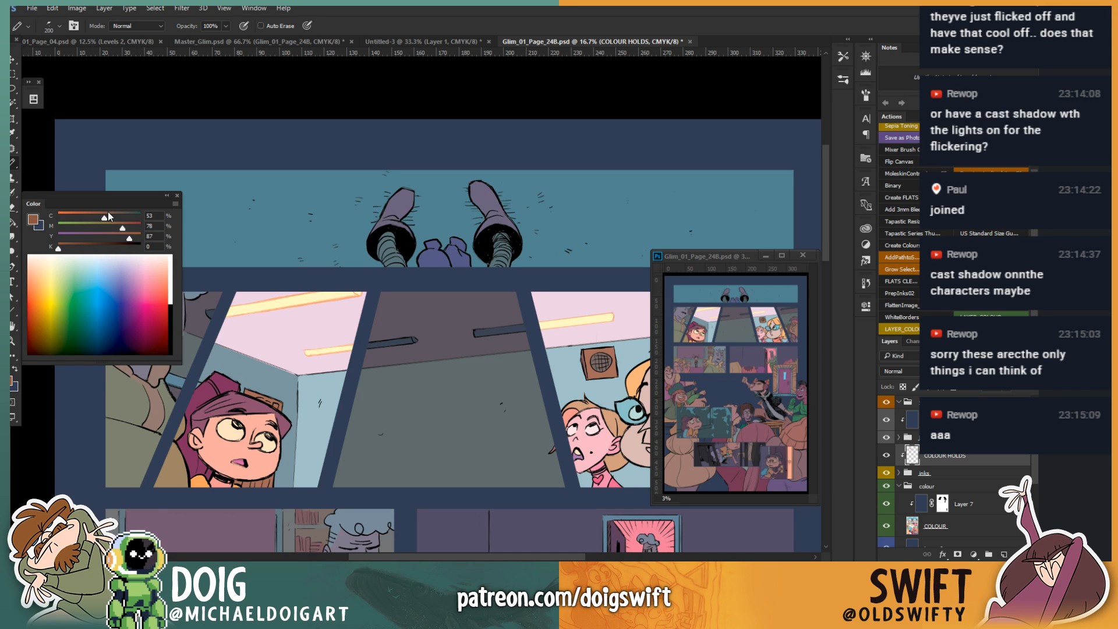
mouse_move(372, 340)
left_mouse_down()
mouse_move(415, 338)
mouse_move(362, 349)
left_mouse_up()
mouse_move(473, 332)
left_mouse_down()
mouse_move(524, 331)
mouse_move(426, 318)
left_mouse_up()
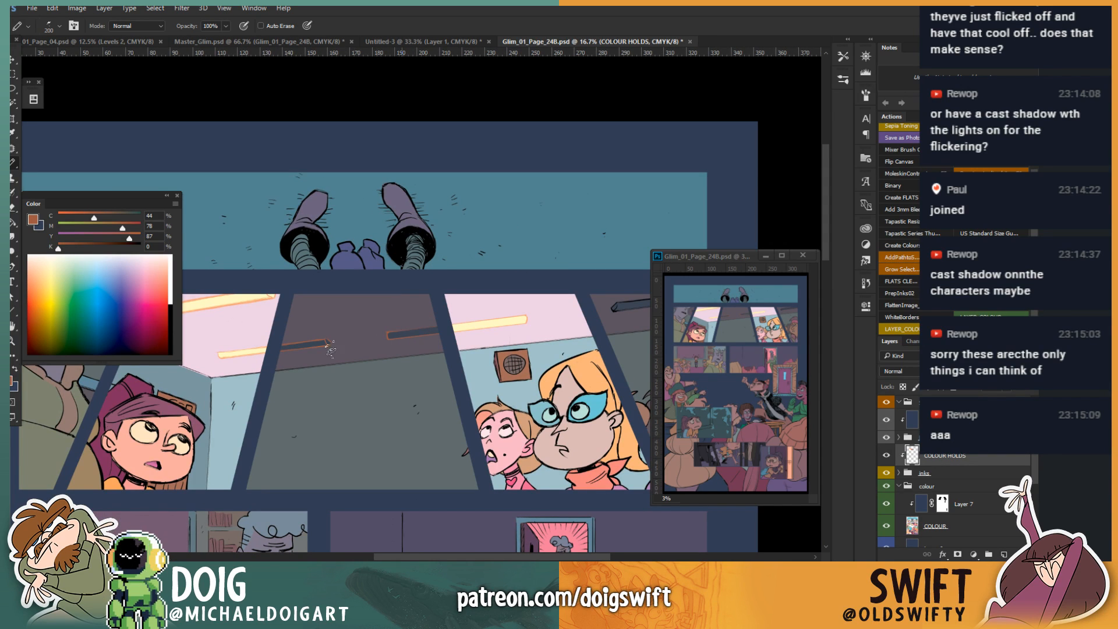
scroll(492, 314, "right", 5)
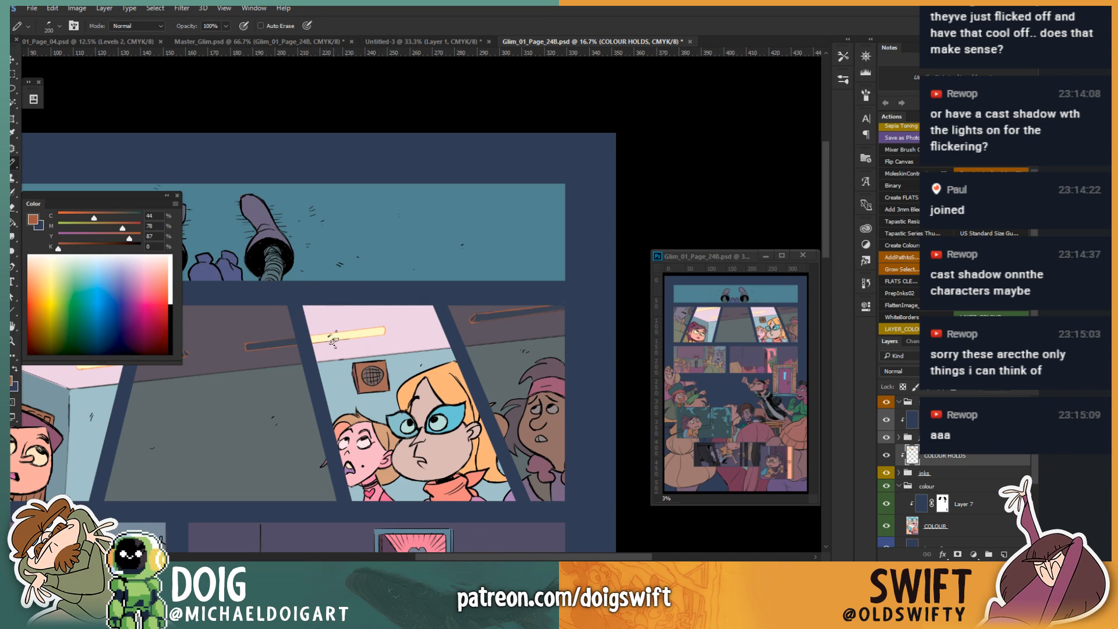
left_click_drag(328, 340, 362, 352)
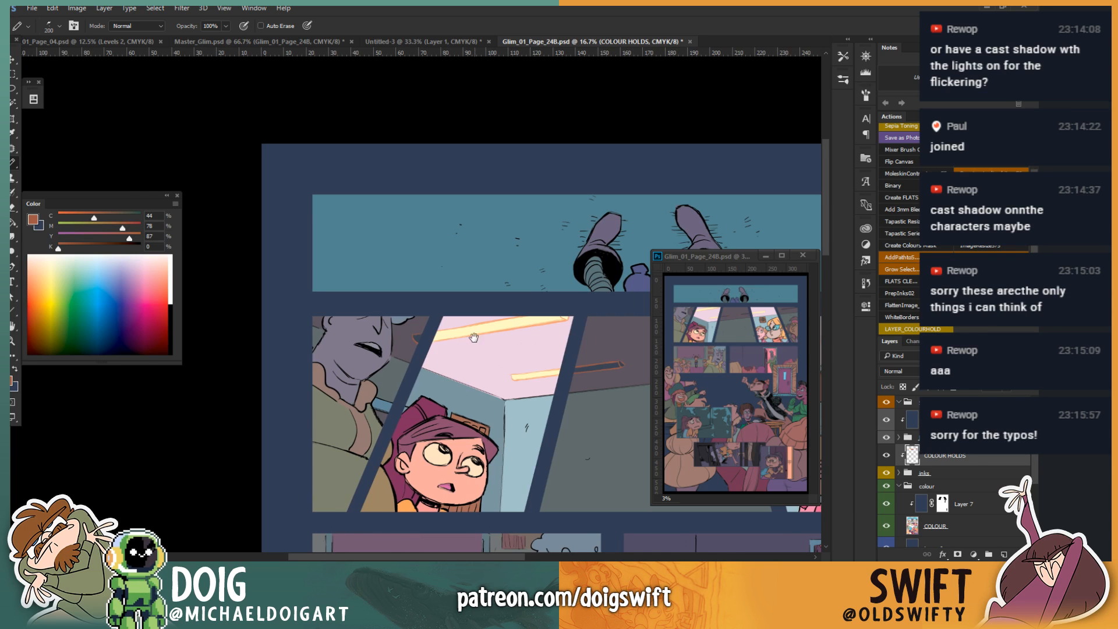
Step: Select the unlit ceiling-light outlines across the dark panels and turn them blue with Hue/Saturation at hue +180, saturation +78 and lightness +59
left_click_drag(473, 338, 358, 365)
key("w")
left_click(276, 365)
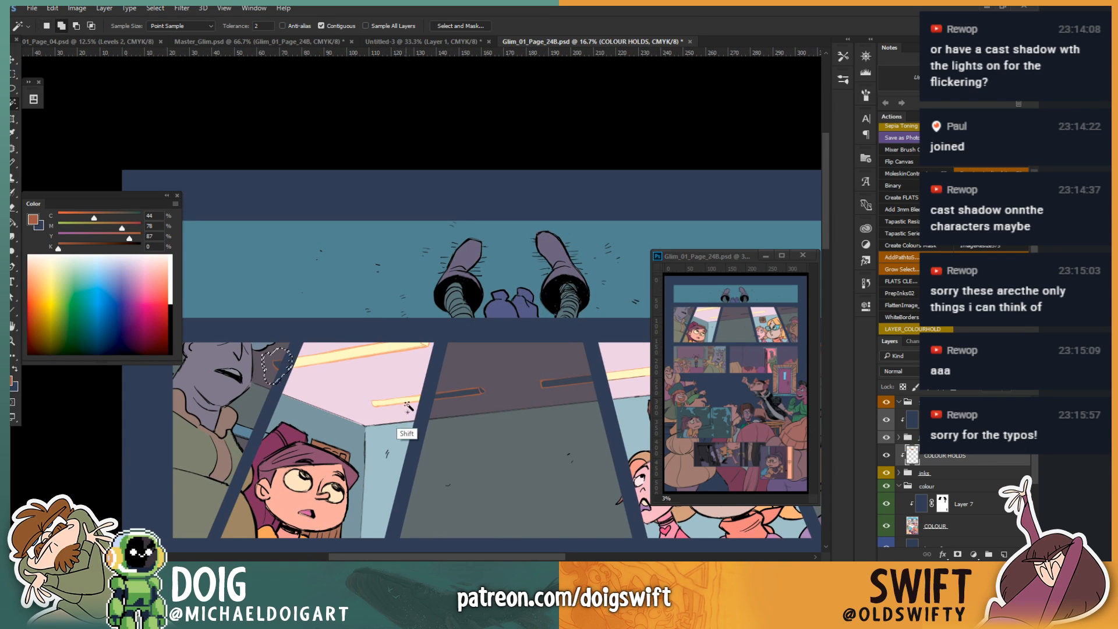
left_click(501, 384, "shift")
left_click_drag(533, 365, 408, 350)
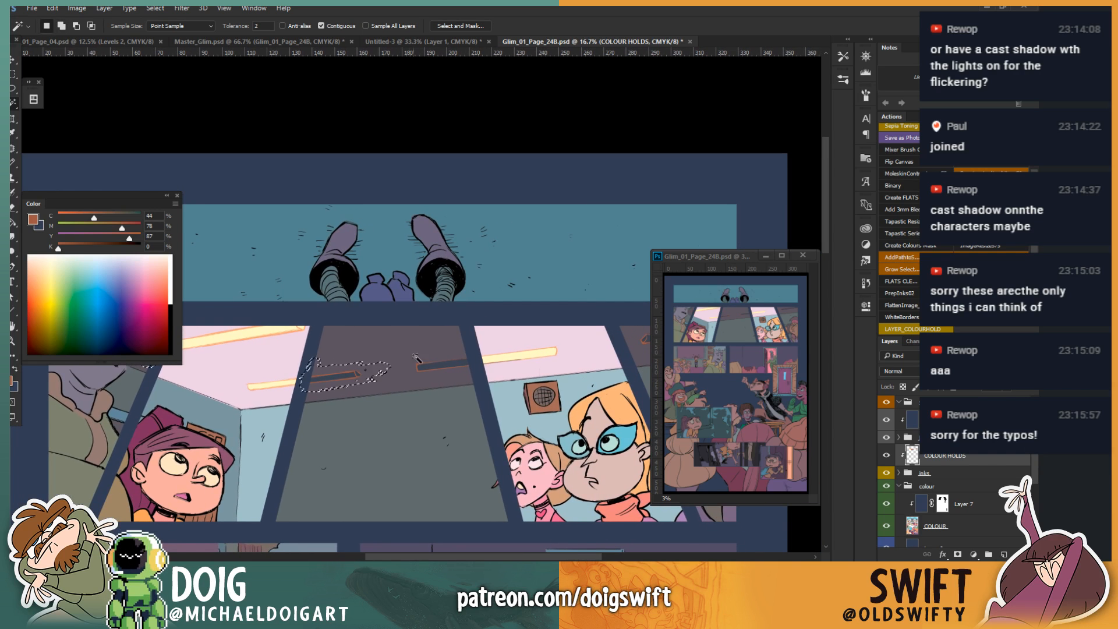
left_click(416, 357, "shift")
left_click_drag(607, 326, 423, 345)
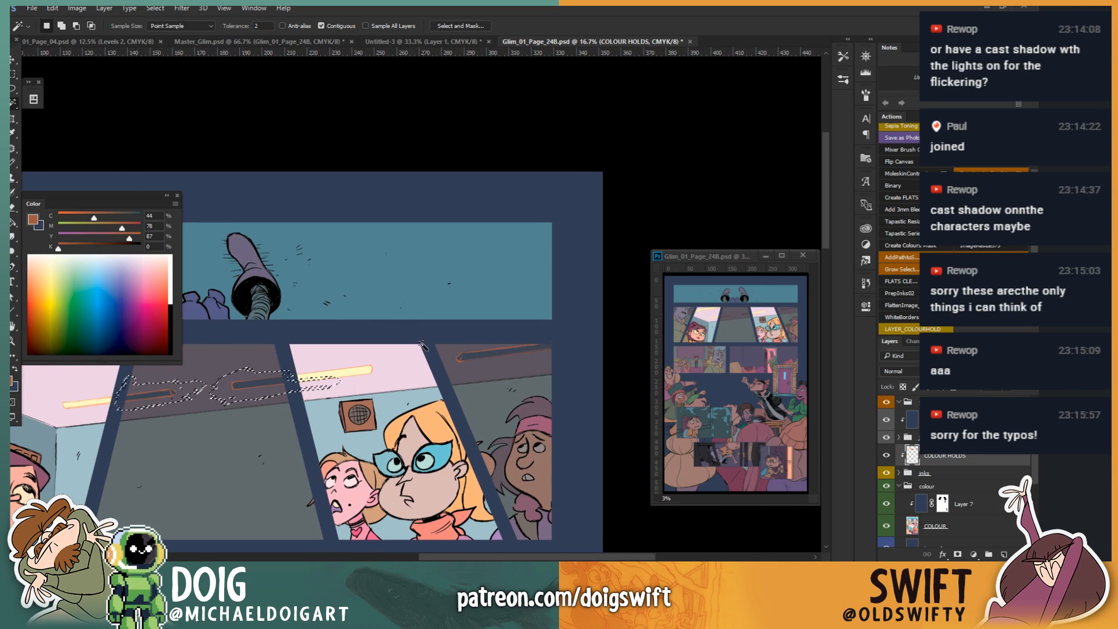
left_click_drag(147, 355, 322, 387)
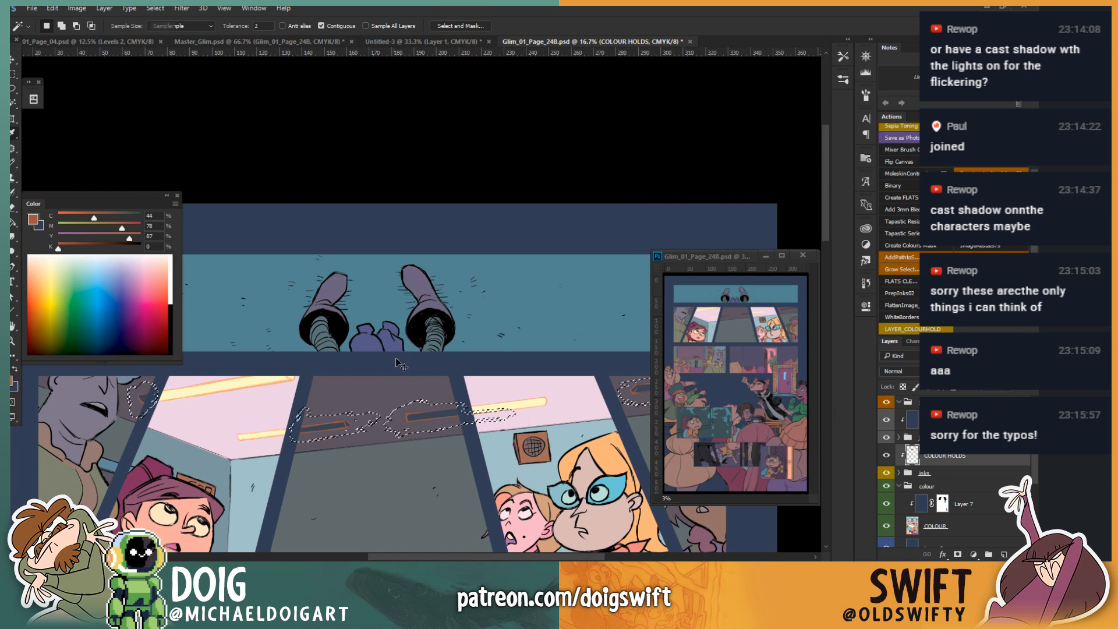
key("ctrl+u")
left_click(789, 357)
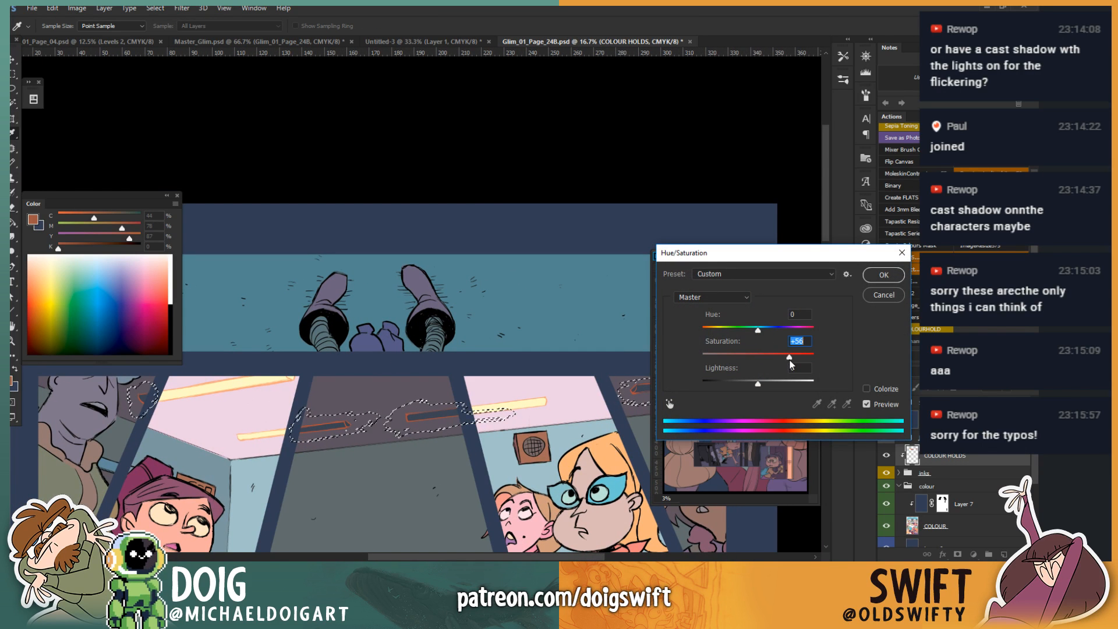
left_click_drag(790, 356, 818, 342)
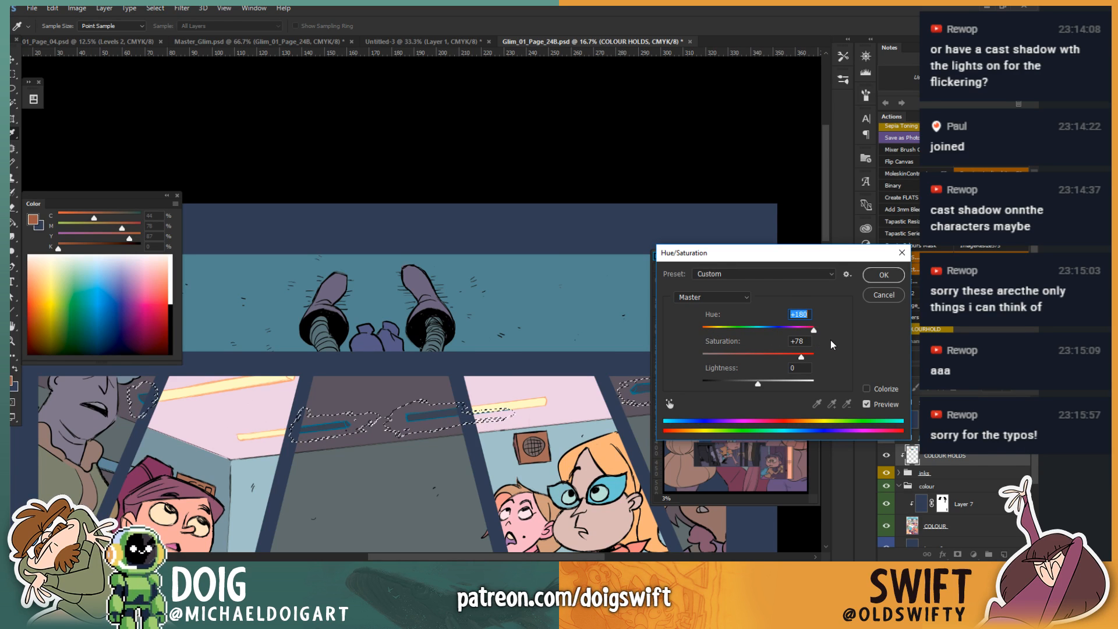
left_click_drag(757, 384, 791, 387)
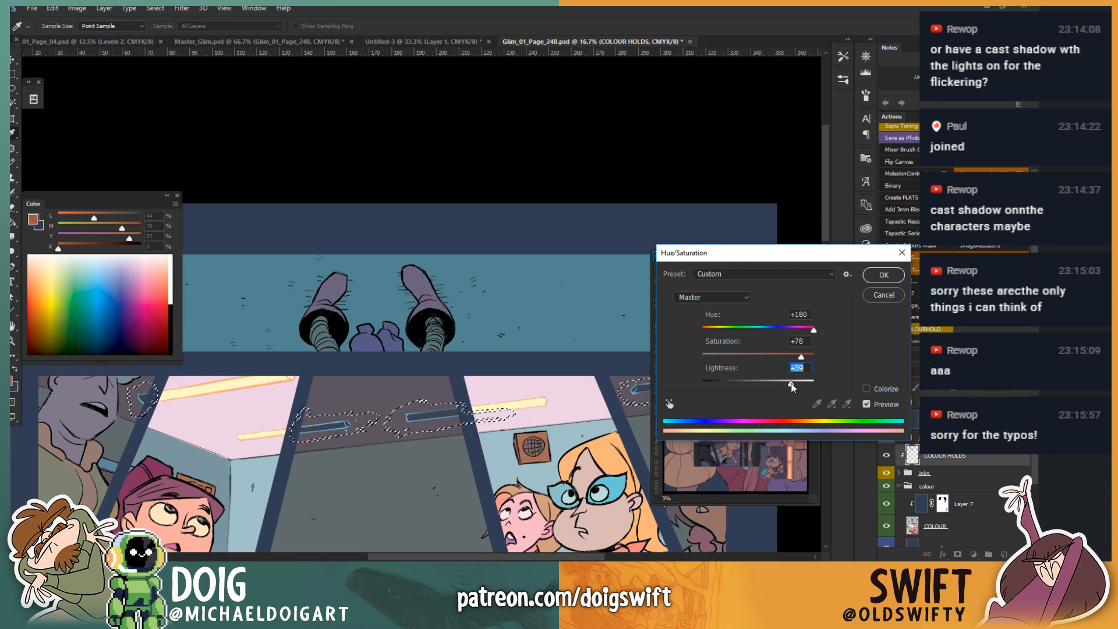
left_click(867, 282)
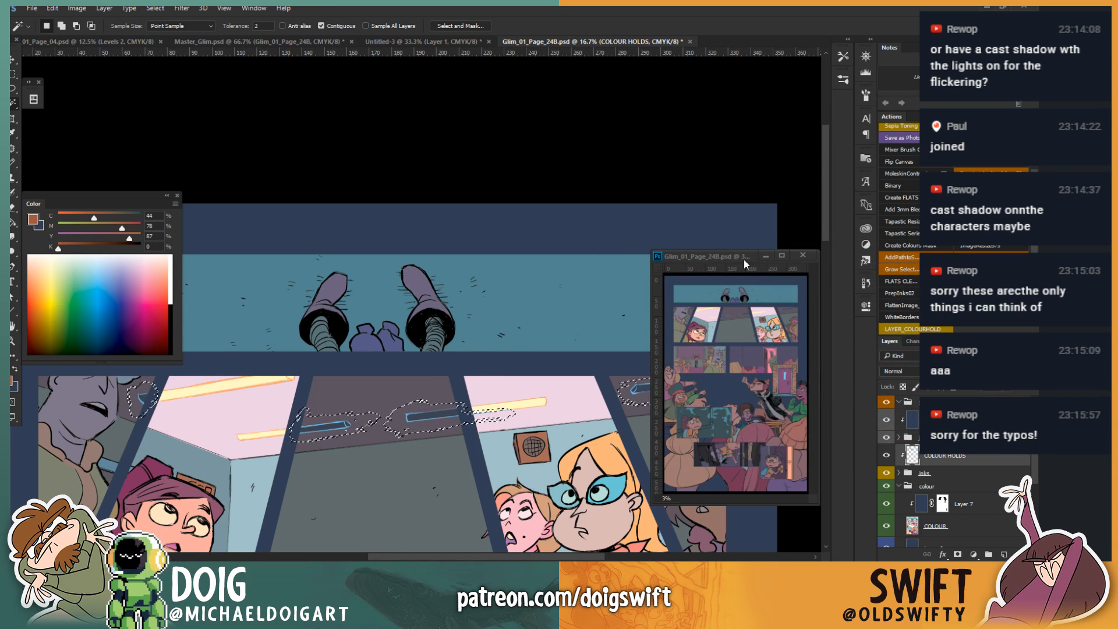
Step: Move the floating page preview clear of the ceiling-light panels and check the recoloured outlines against the rest of the page
left_click_drag(741, 278, 725, 61)
left_click_drag(429, 362, 468, 375)
key("ctrl+minus")
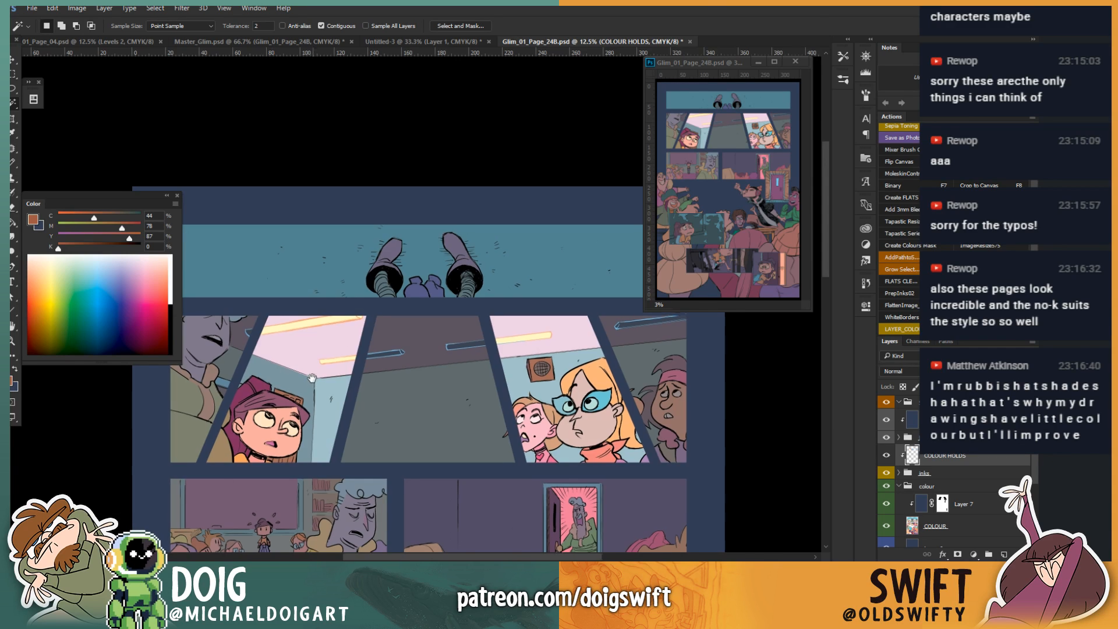
left_click_drag(292, 506, 333, 288)
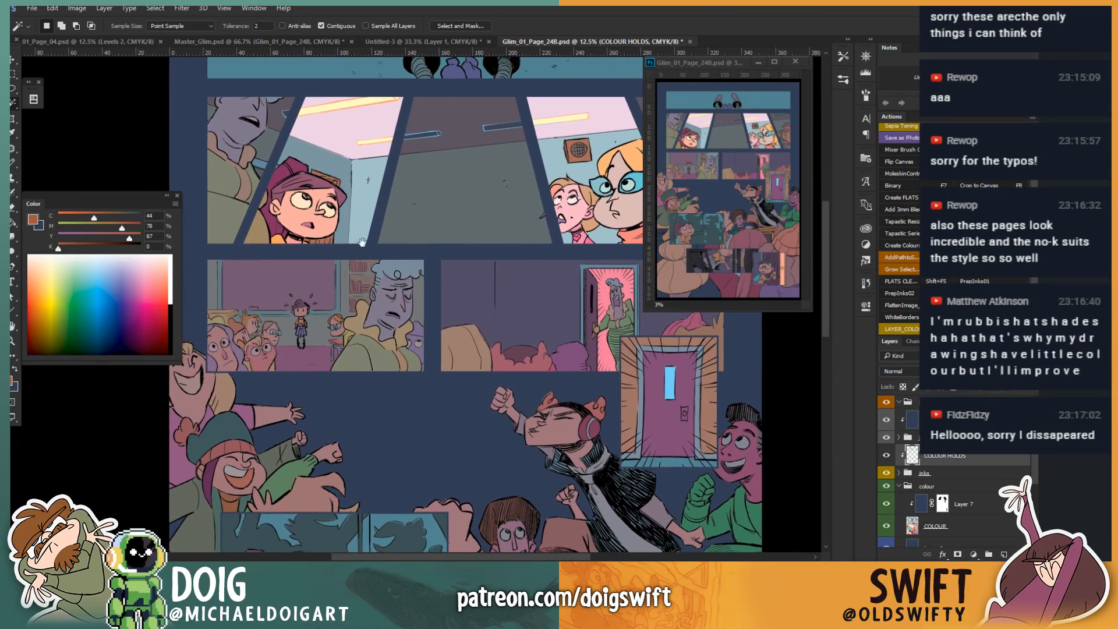
Step: Review the page from the ceiling-light panels down to the lowest panels and back, examining how the recoloured light outlines sit with the artwork
left_click_drag(385, 245, 310, 301)
scroll(311, 301, "down", 8)
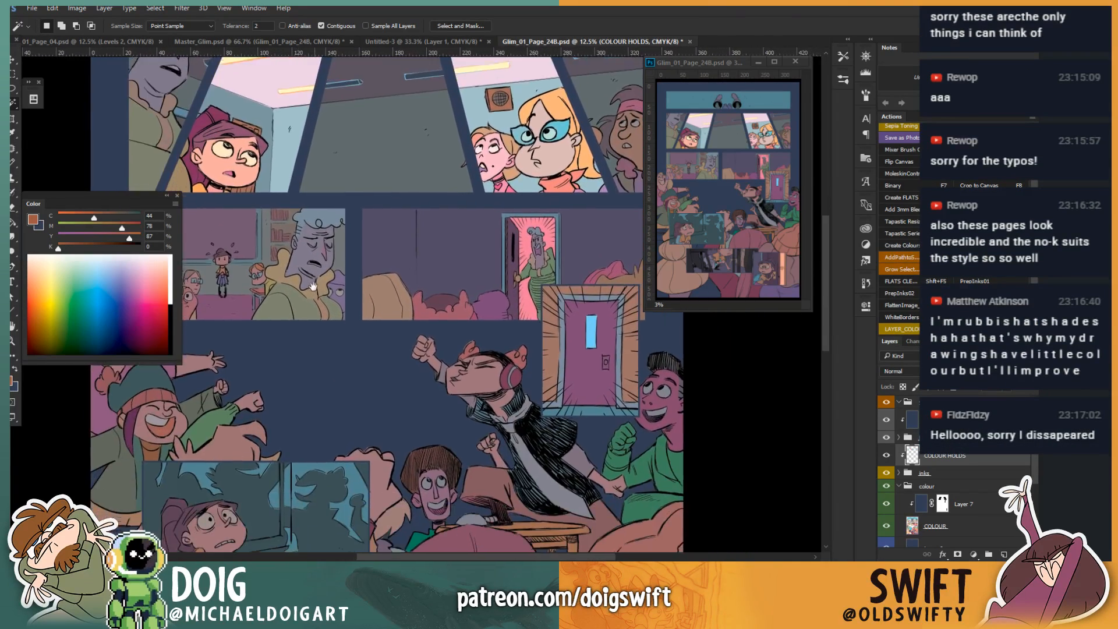
scroll(326, 272, "up", 5)
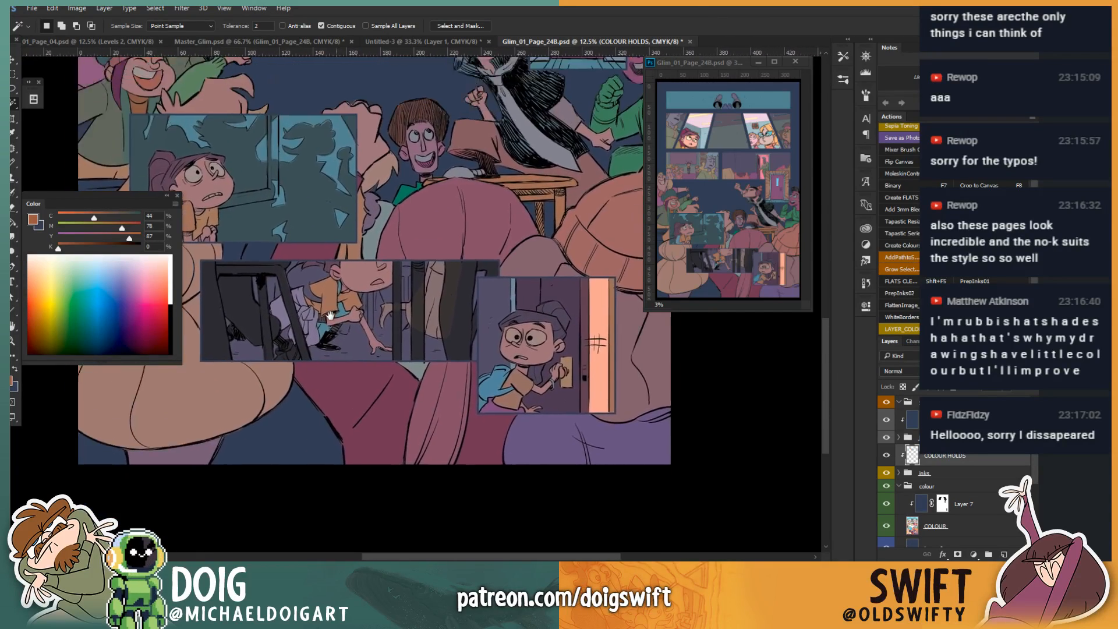
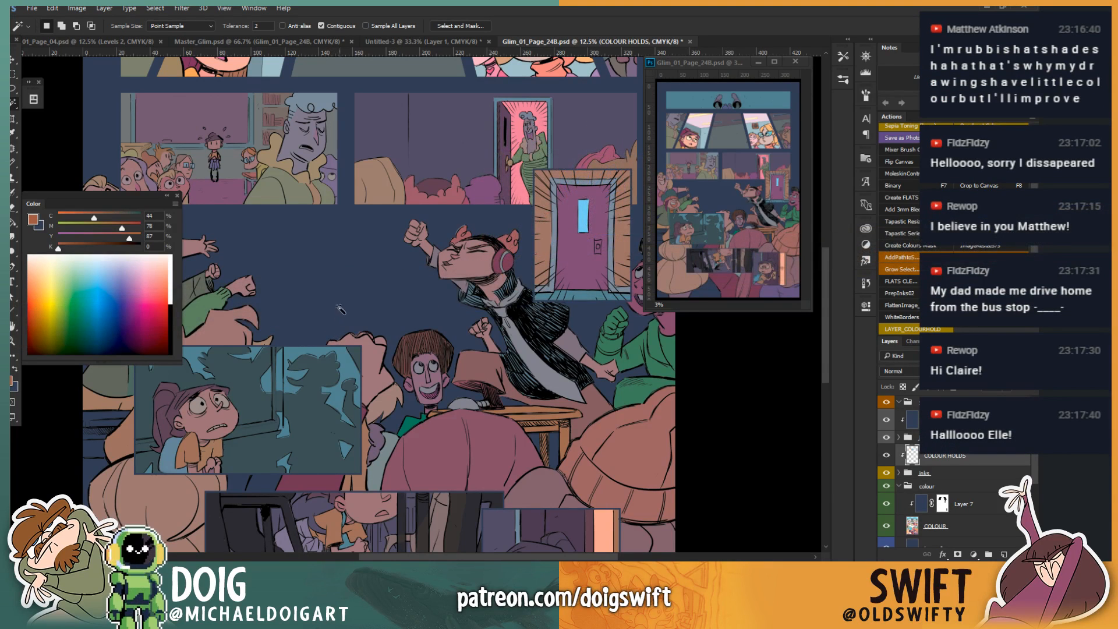
left_click_drag(390, 279, 370, 357)
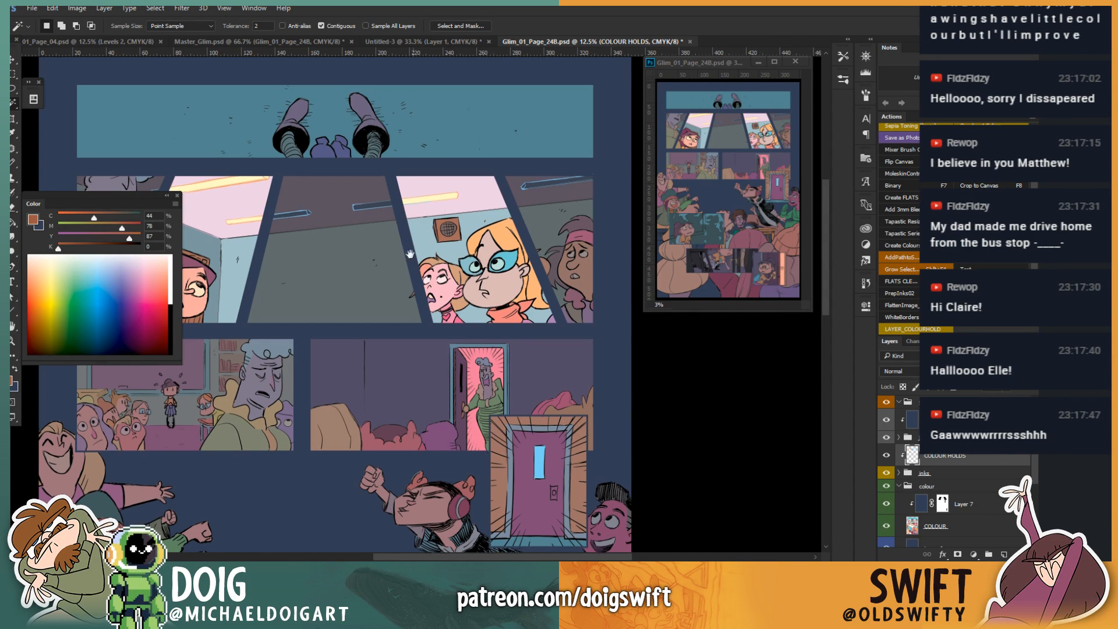
left_click_drag(401, 233, 370, 301)
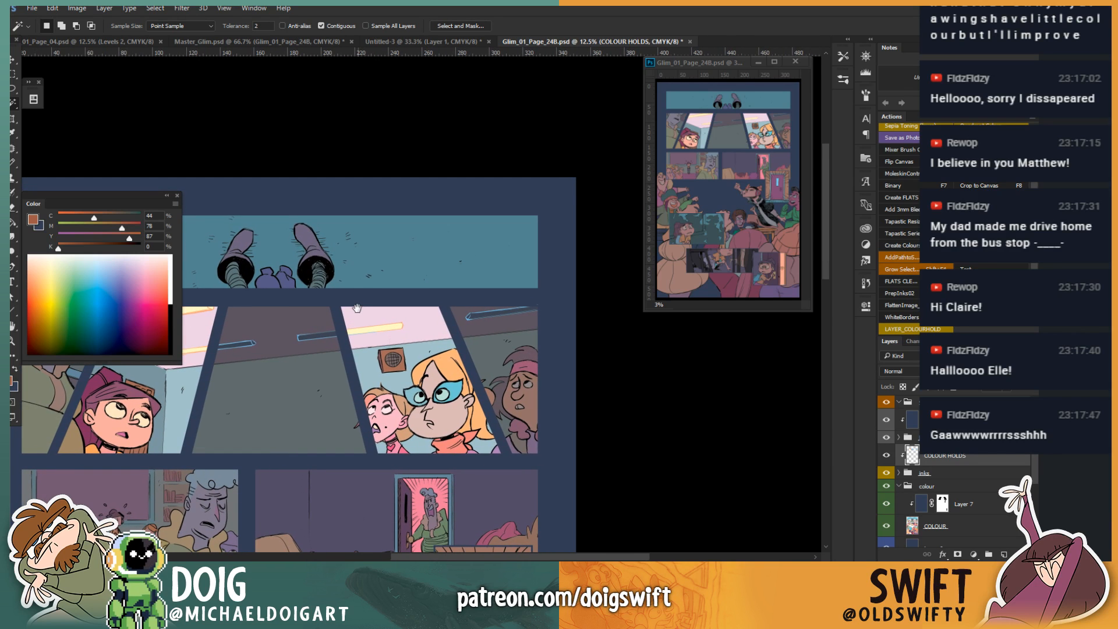
scroll(367, 290, "up", 3)
scroll(358, 291, "up", 1)
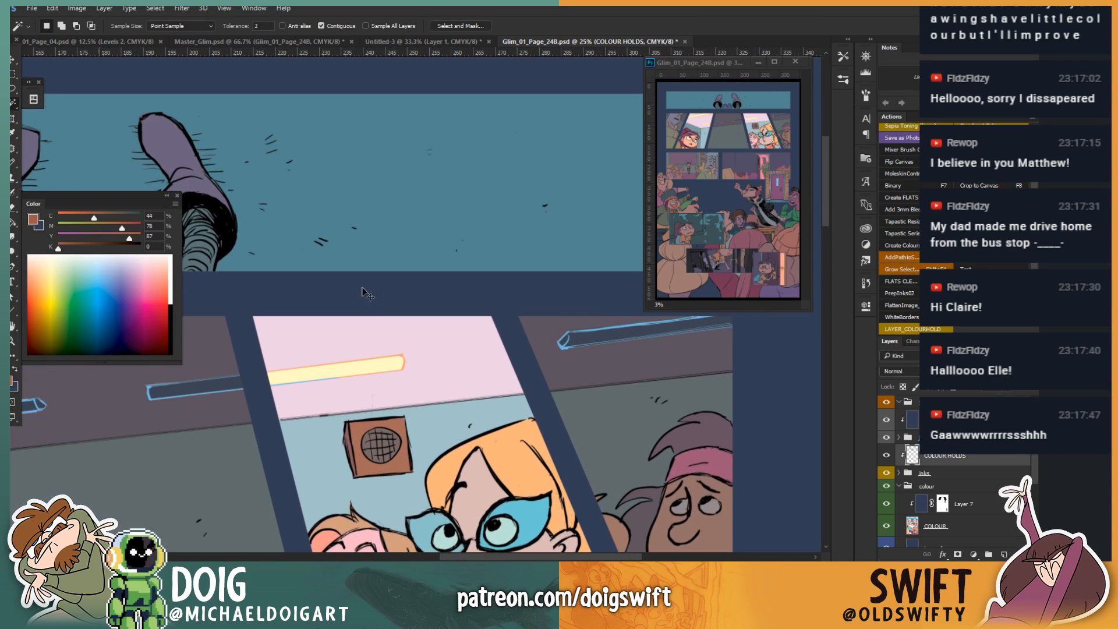
Step: Sample the orange outline of the lit ceiling light above the blonde character as the drawing colour, C 0, M 43 and Y 54
key("i")
scroll(403, 350, "up", 1)
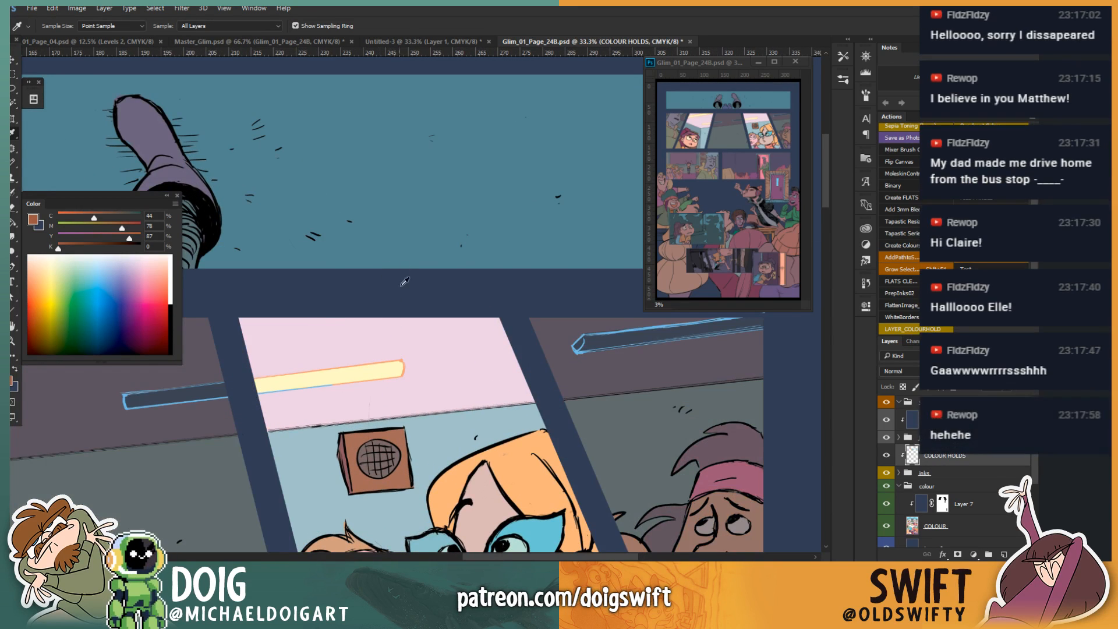
left_click_drag(406, 360, 409, 362)
key("b")
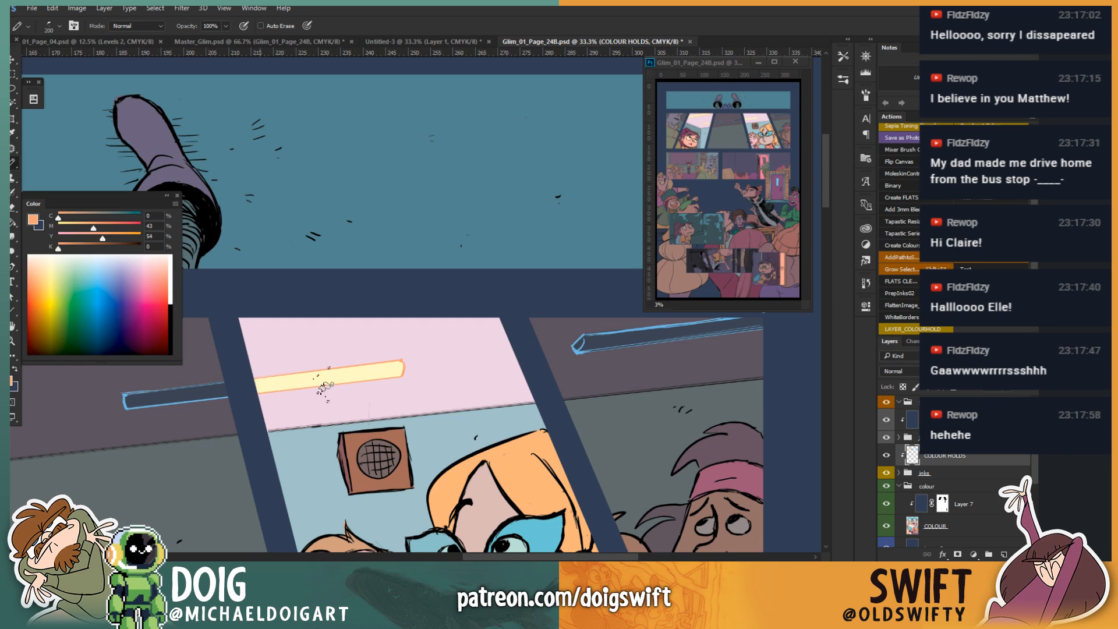
left_click_drag(319, 384, 408, 339)
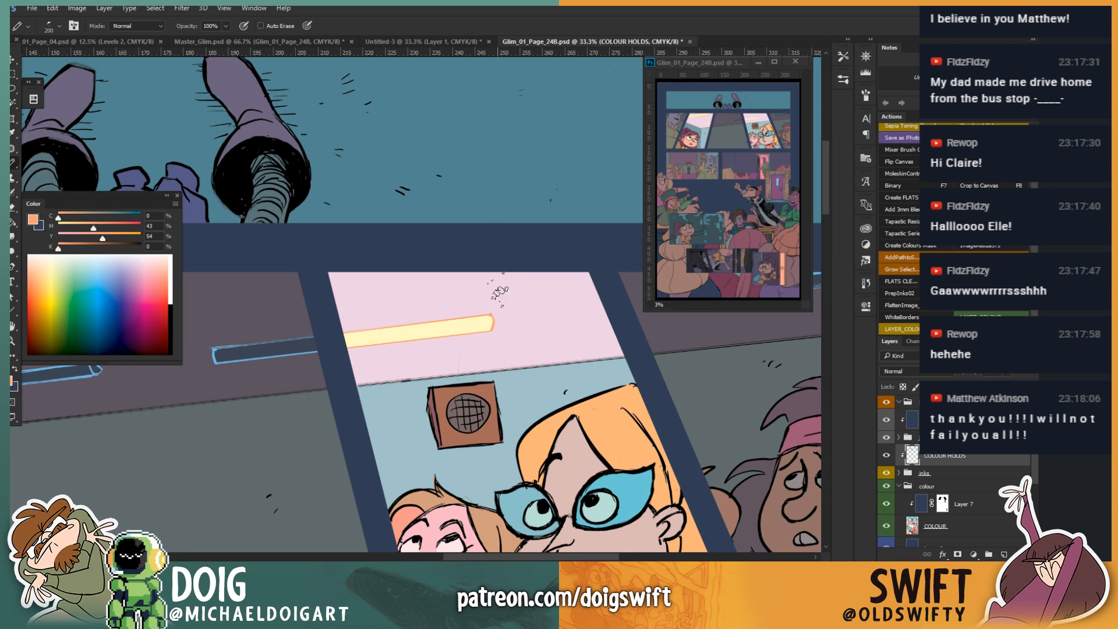
scroll(500, 291, "down", 3)
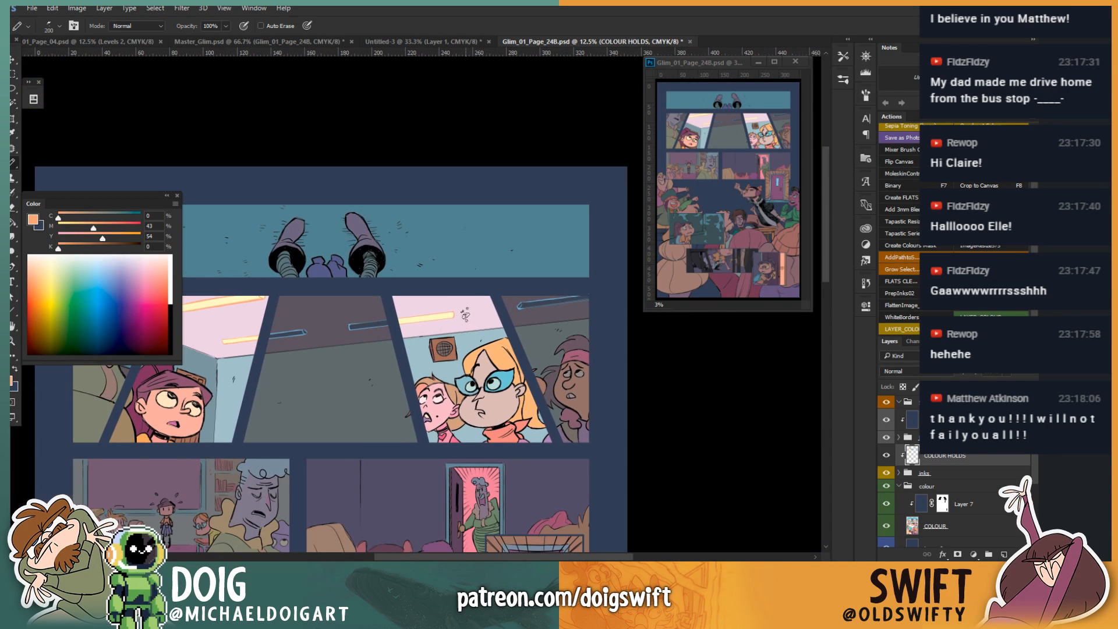
mouse_move(444, 375)
left_mouse_down()
mouse_move(474, 265)
mouse_move(456, 216)
mouse_move(442, 268)
mouse_move(423, 234)
mouse_move(446, 316)
mouse_move(445, 304)
mouse_move(437, 376)
left_mouse_up()
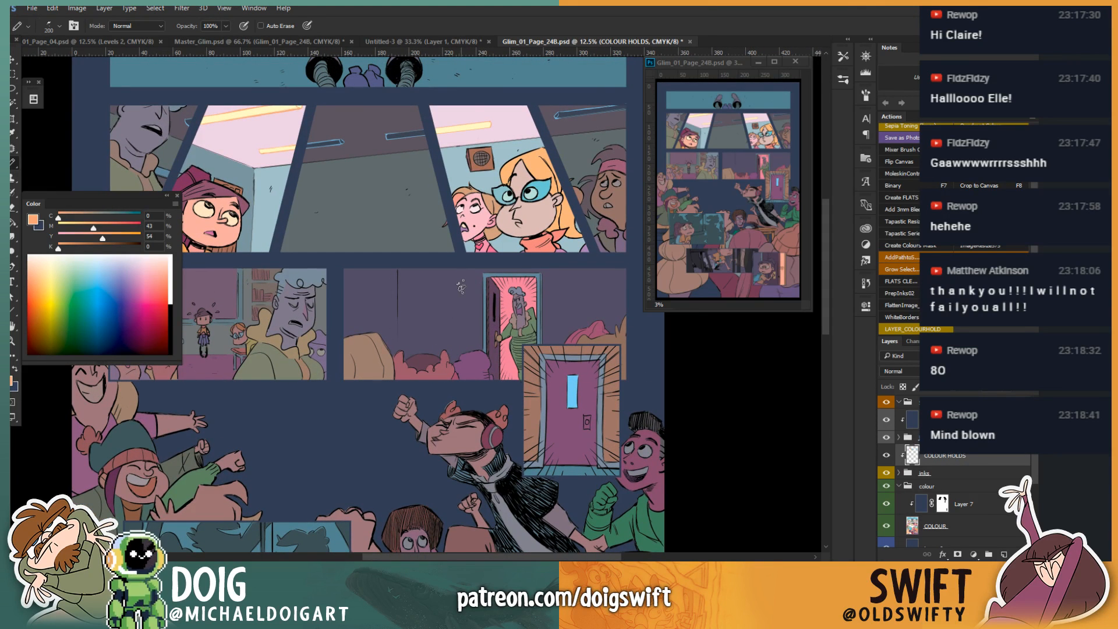
left_click_drag(340, 336, 353, 374)
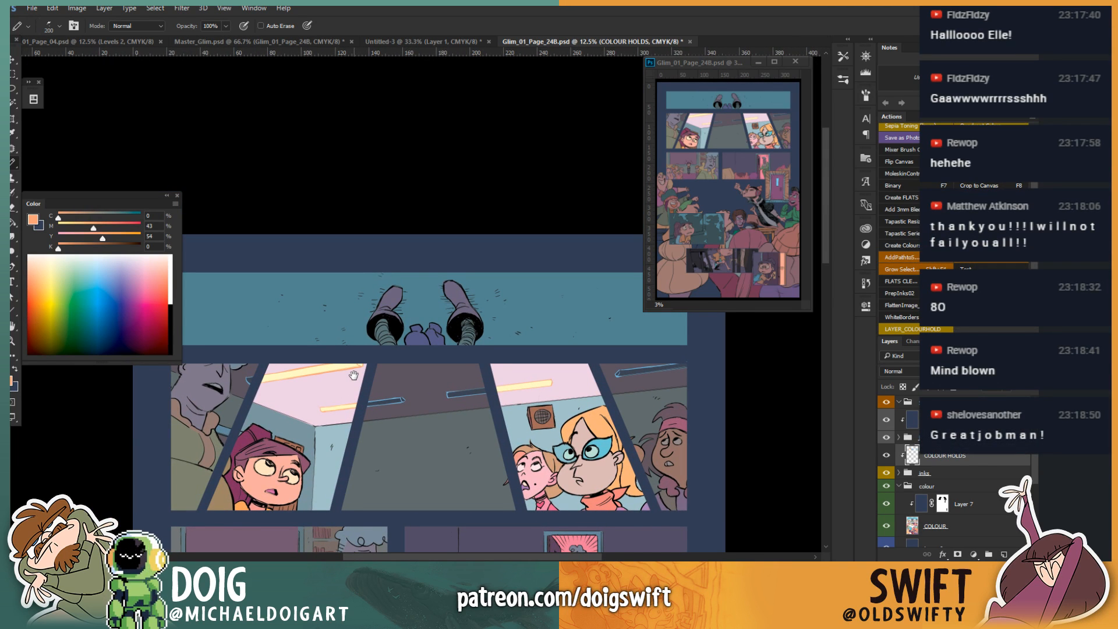
left_click_drag(353, 375, 362, 365)
Step: Lasso the shorter lit ceiling light above the girl in the cap and mix a Paint Bucket orange of C 0, M 44 and Y 71
key("l")
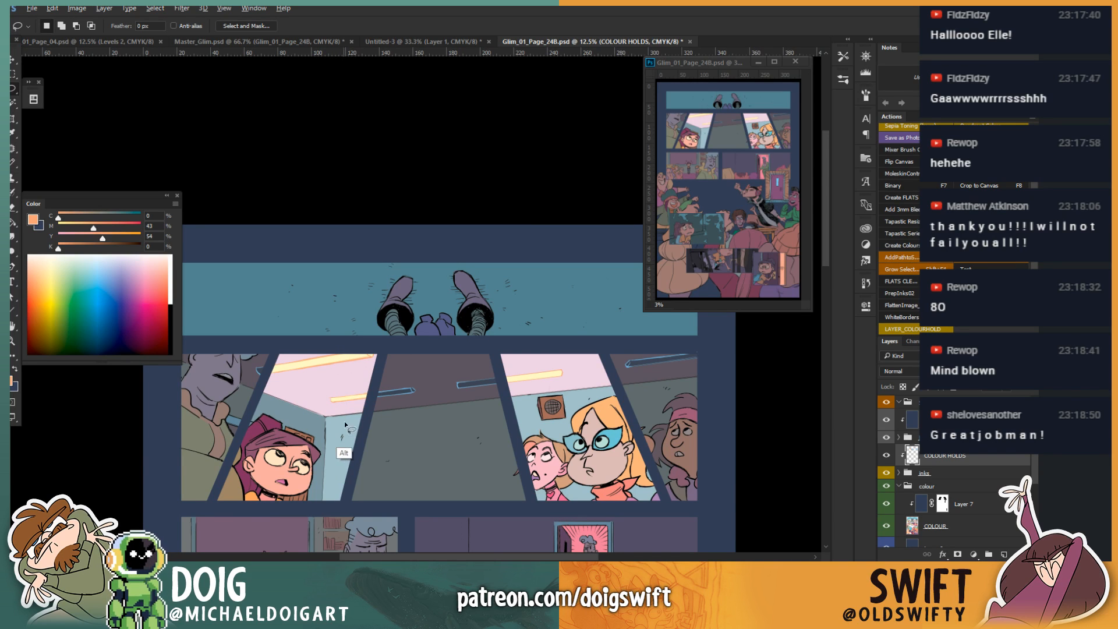
mouse_move(351, 377)
left_mouse_down()
mouse_move(316, 399)
mouse_move(353, 416)
mouse_move(375, 389)
left_mouse_up()
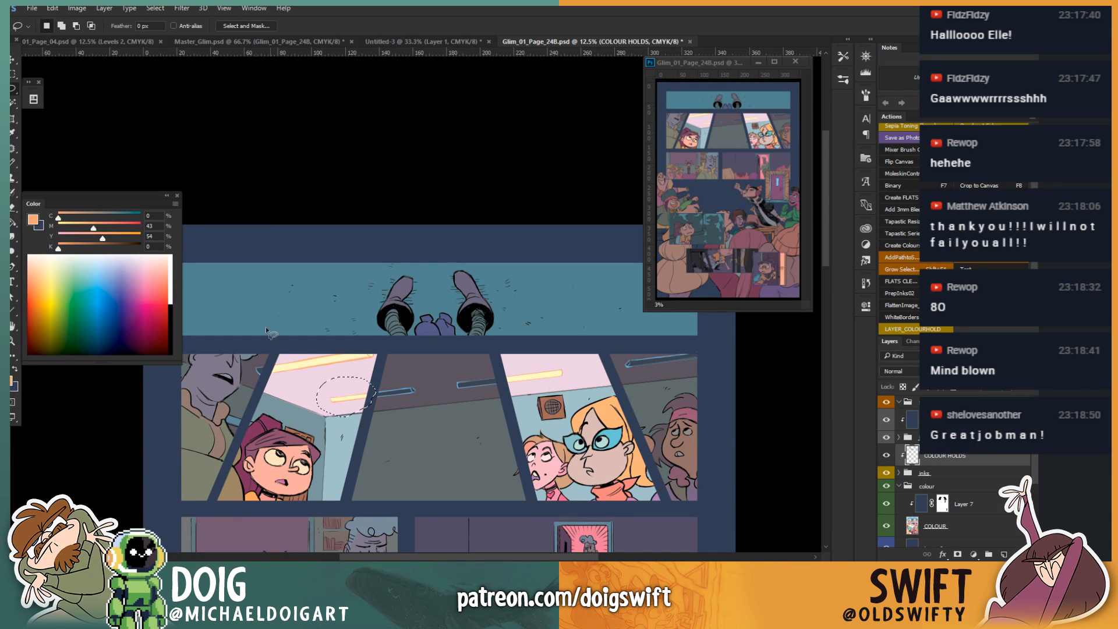
left_click_drag(93, 227, 116, 239)
key("g")
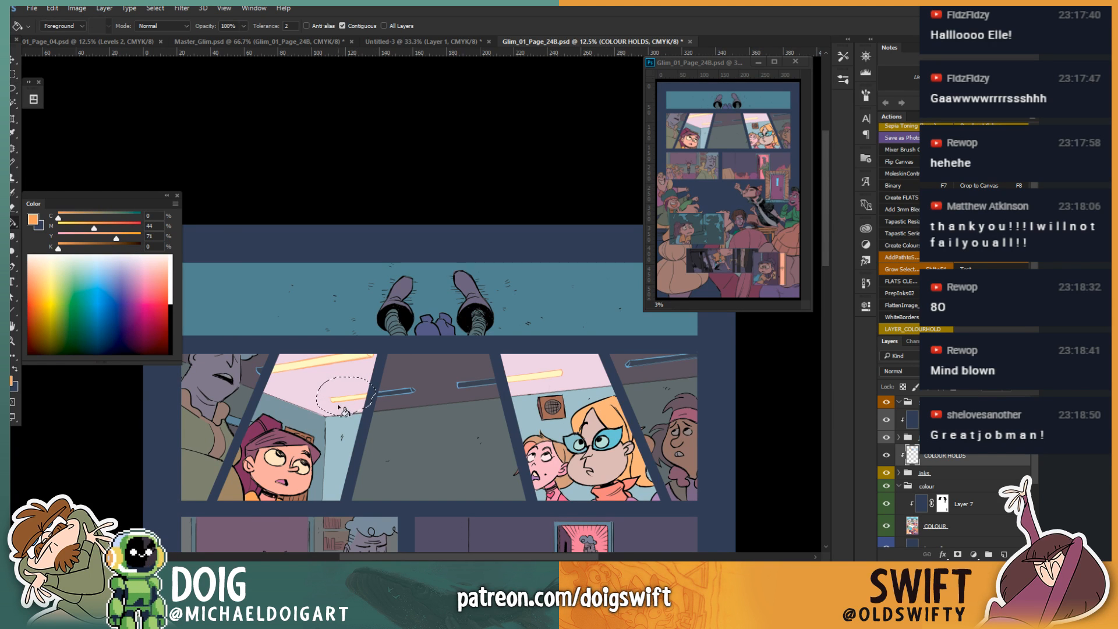
key("ctrl+minus")
key("ctrl+minus")
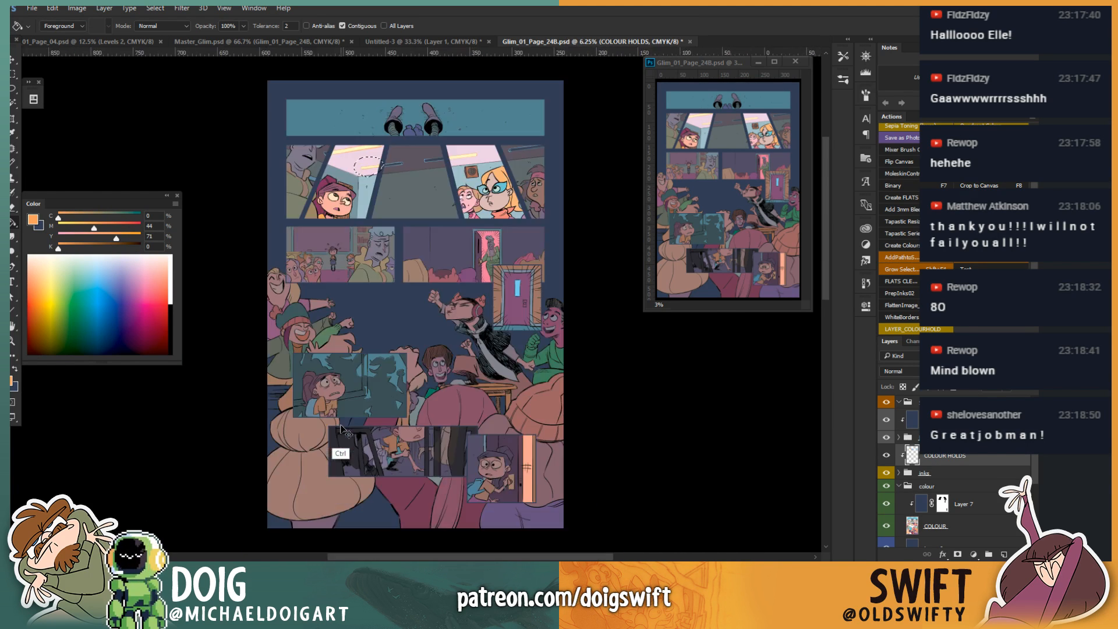
key("ctrl+plus")
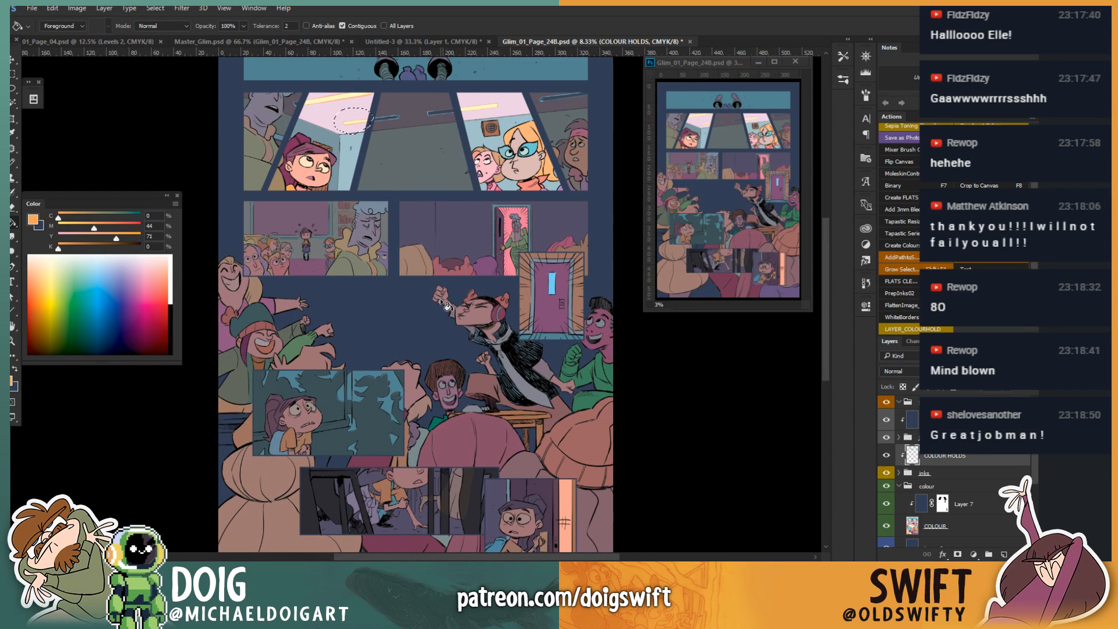
mouse_move(424, 268)
left_mouse_down()
mouse_move(418, 335)
mouse_move(433, 313)
left_mouse_up()
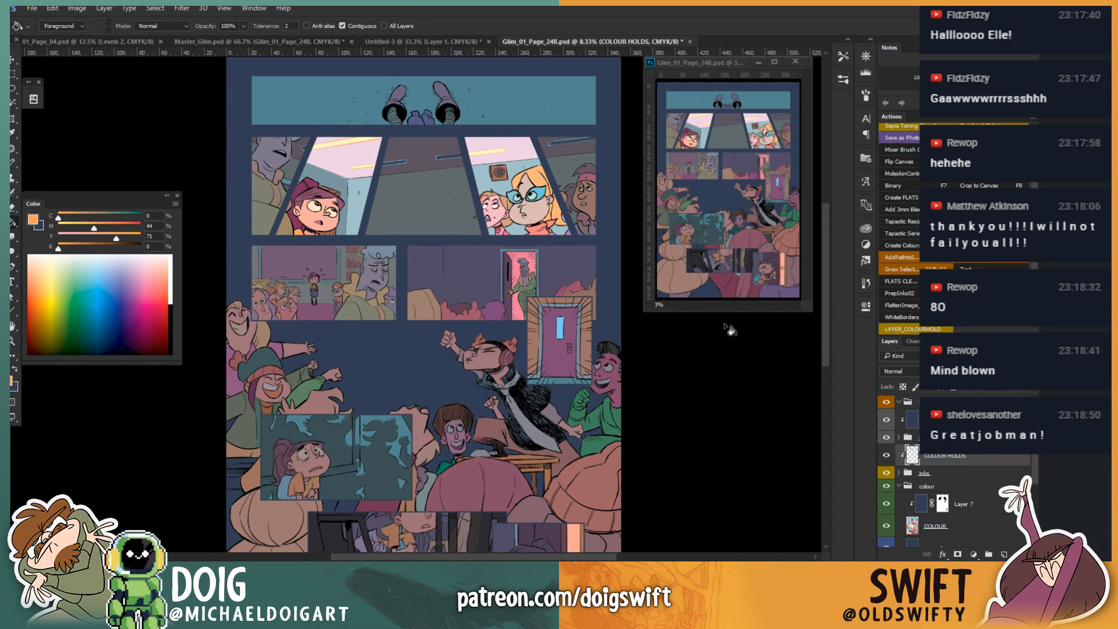
Step: Hide the navy line-colour layer, Layer 7, COLOUR, Layer 6 and COLOUR HOLDS to leave only the black inks over the page template
left_click(886, 420)
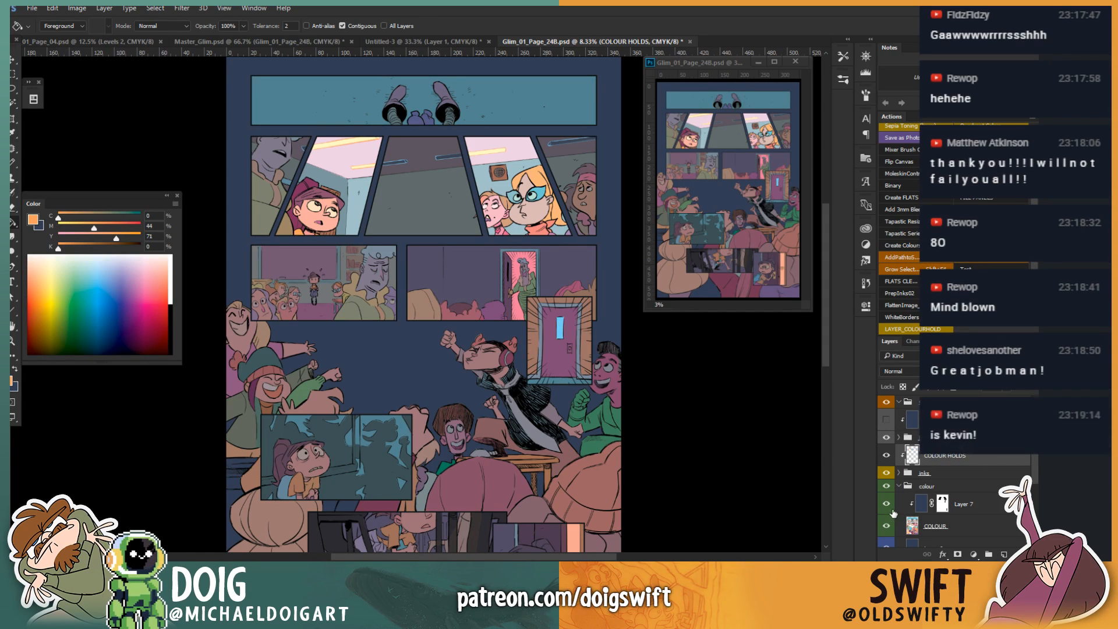
left_click_drag(1037, 464, 1037, 487)
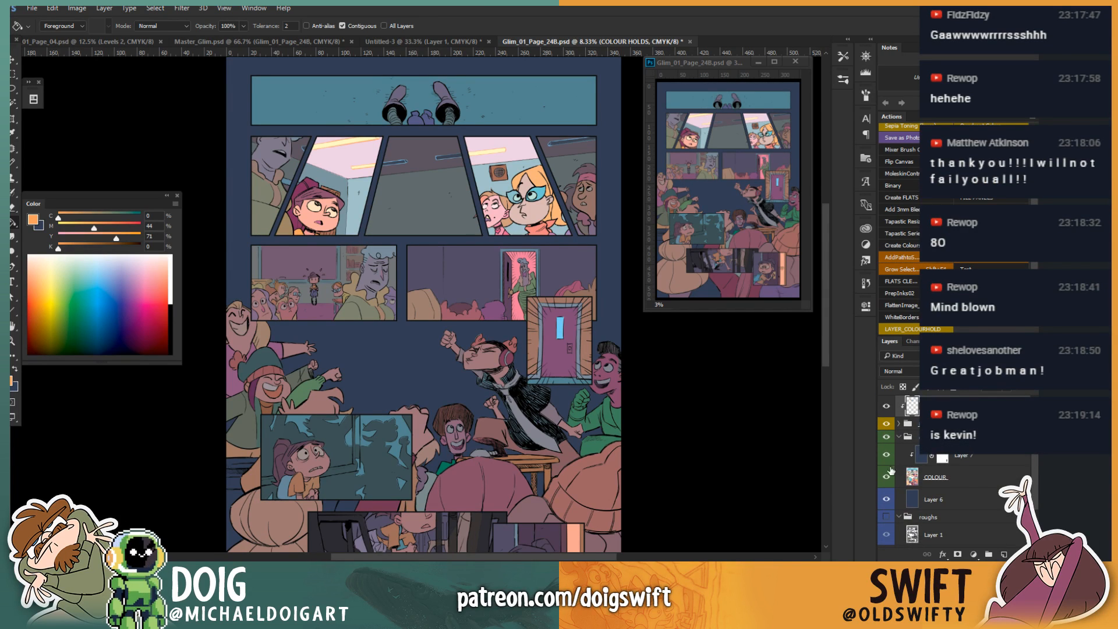
left_click_drag(885, 457, 883, 515)
mouse_move(575, 435)
left_mouse_down()
mouse_move(571, 288)
mouse_move(581, 429)
left_mouse_up()
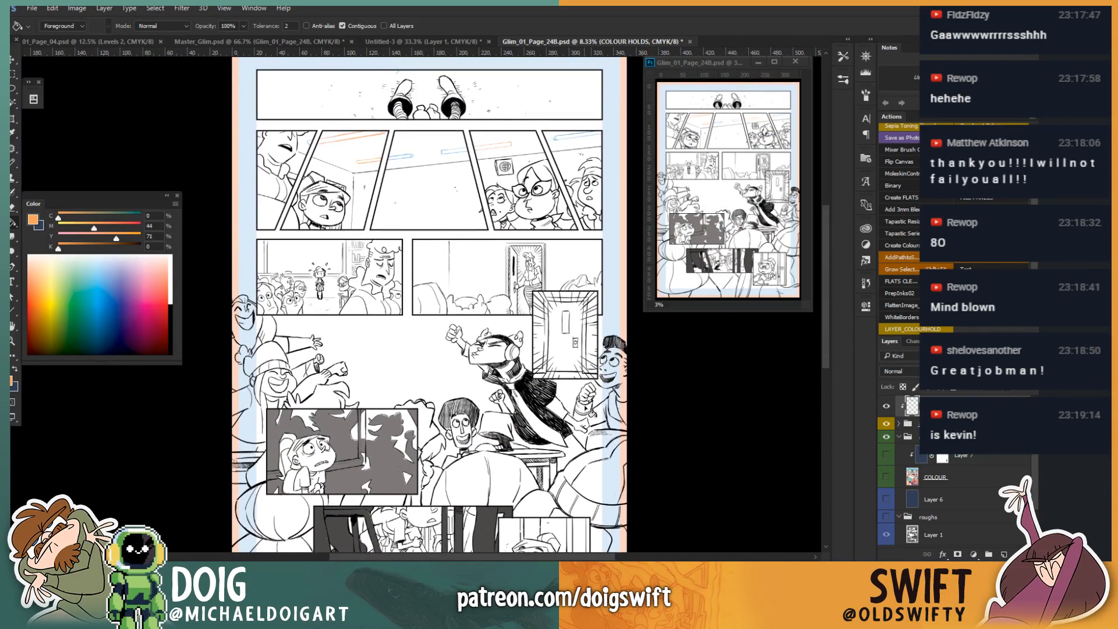
key("ctrl+minus")
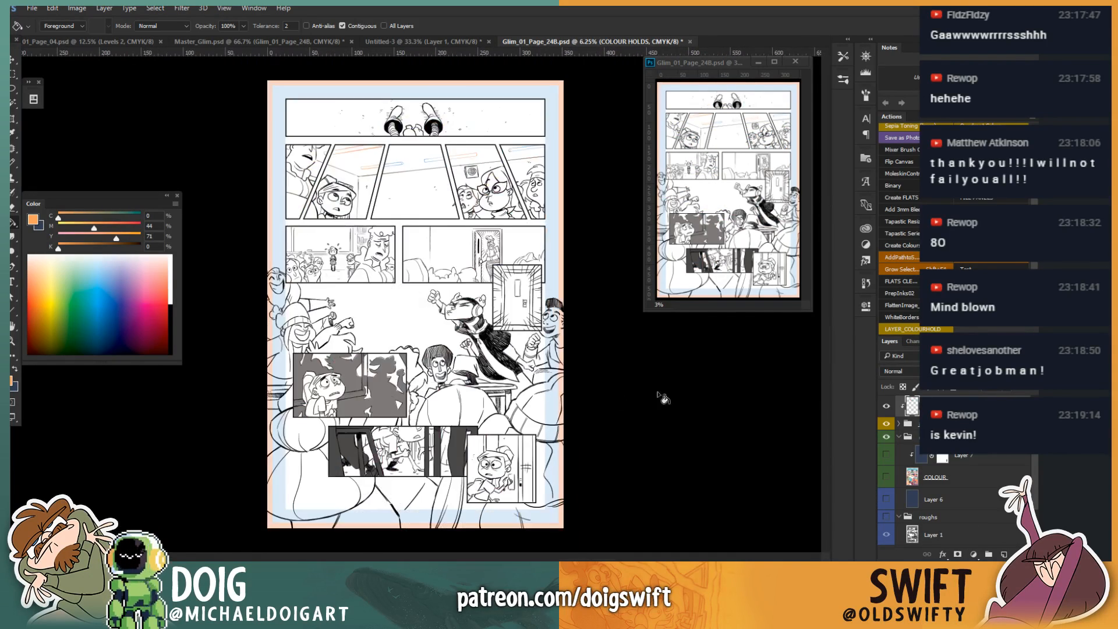
left_click(886, 407)
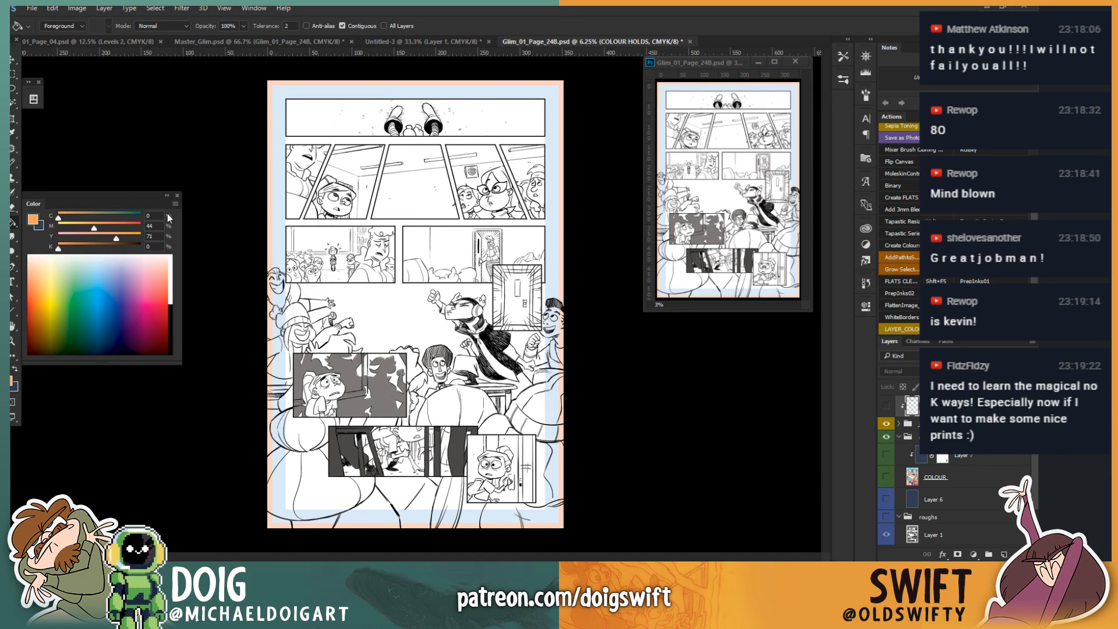
Step: Move the colour picker closer to the page, switch it to RGB sliders and RGB spectrum, and mix a dark teal of R 25, G 74, B 67
left_click_drag(87, 199, 117, 213)
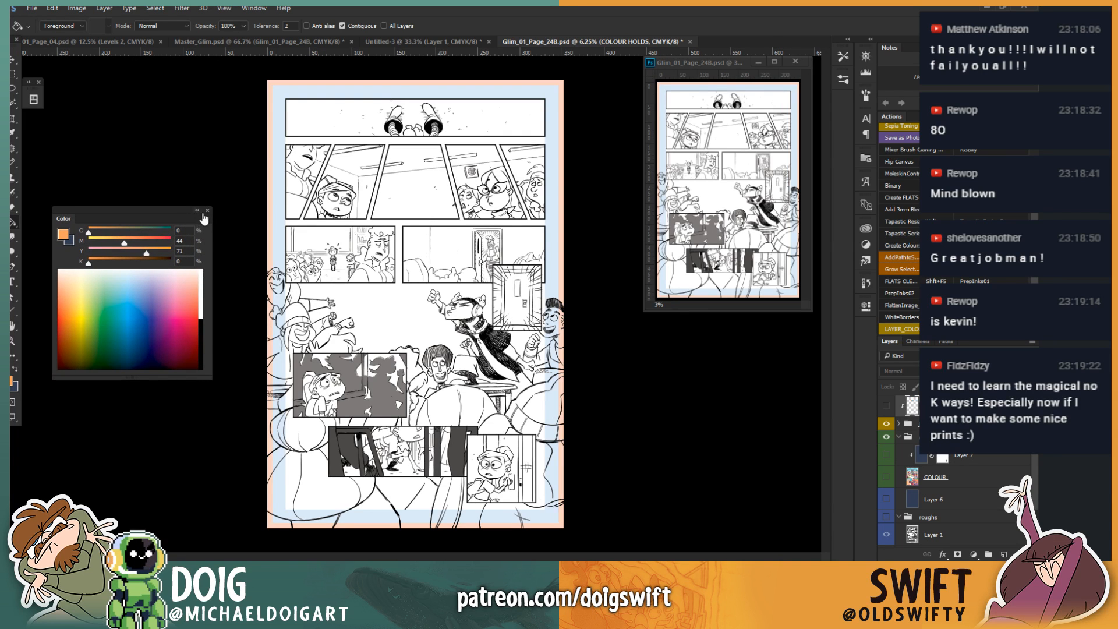
left_click(205, 218)
left_click(233, 252)
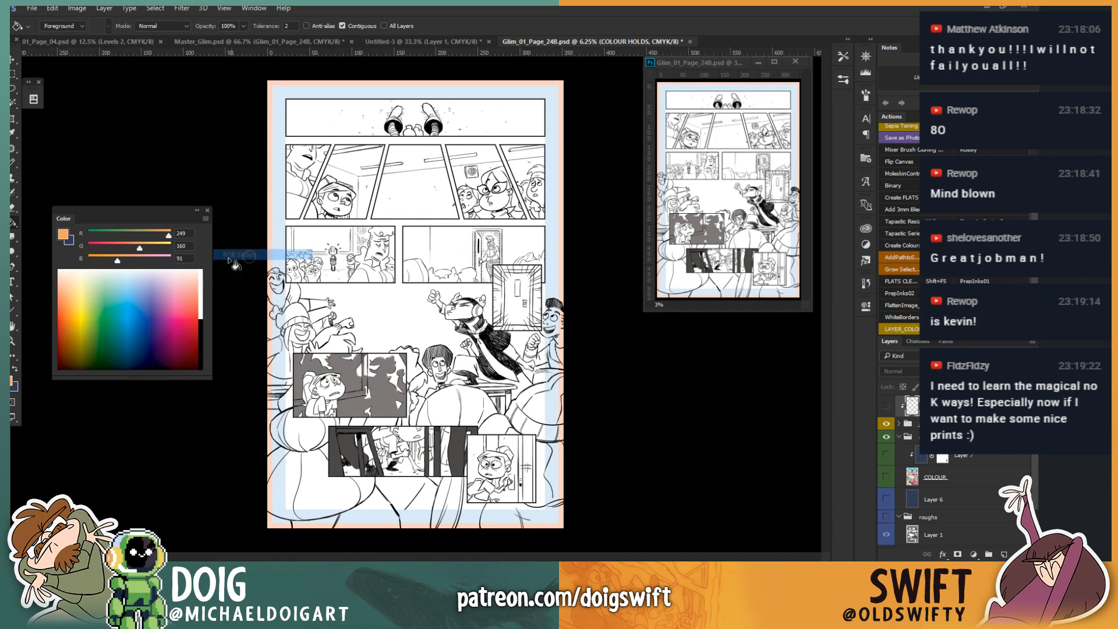
left_click(206, 220)
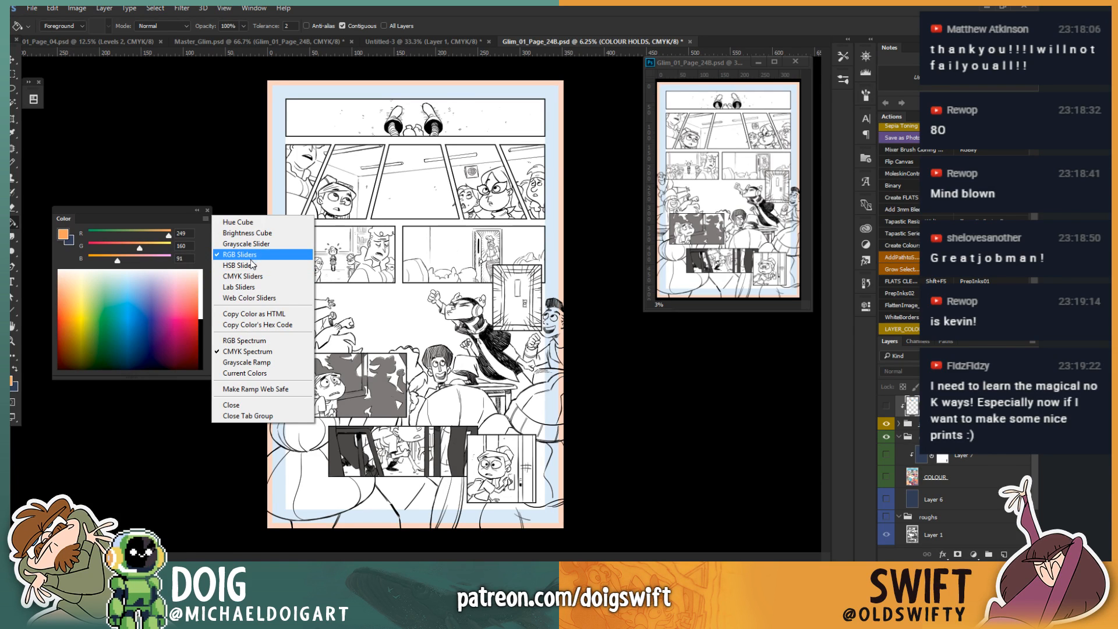
left_click(243, 340)
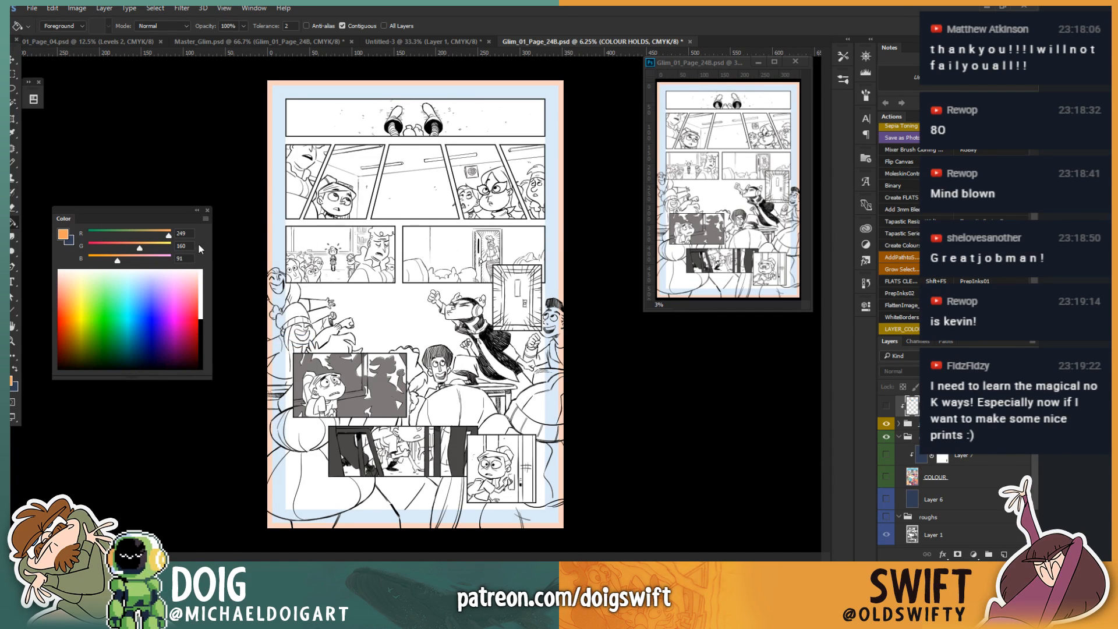
left_click_drag(169, 235, 110, 261)
Step: Switch the colour picker to HSB sliders and mix a muted blue of H 190, S 43 and B 54
left_click(205, 218)
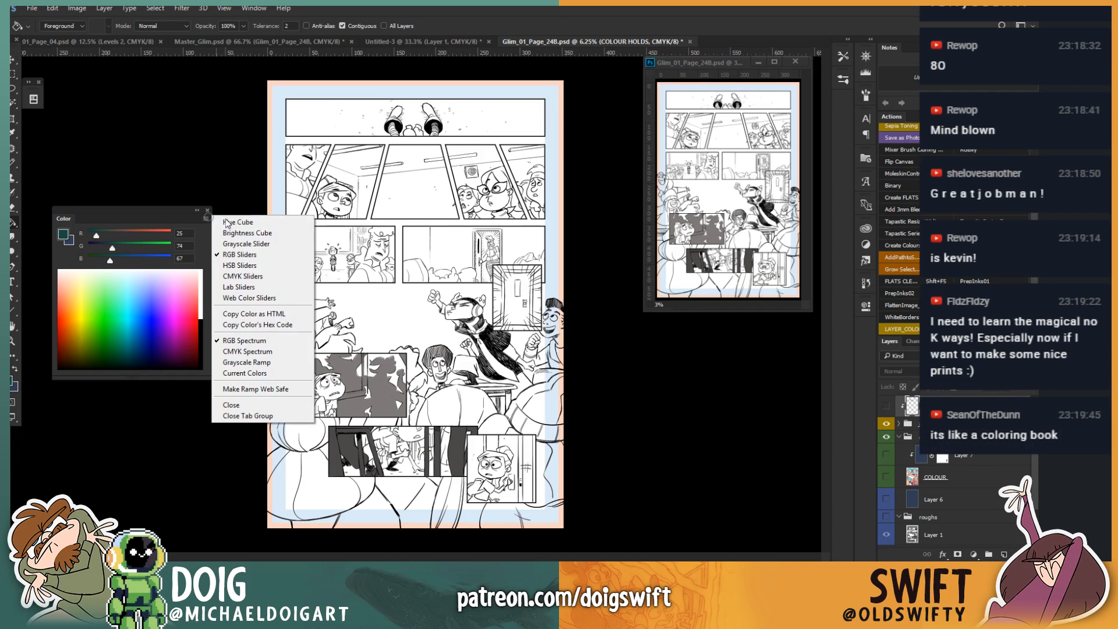
left_click(257, 266)
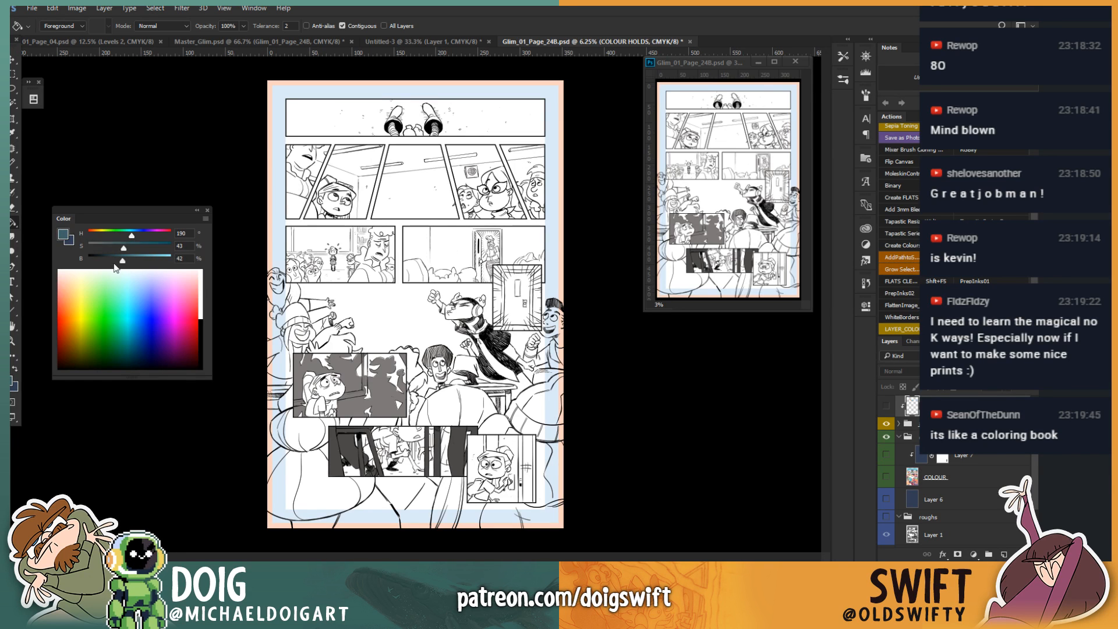
left_click_drag(124, 260, 133, 260)
Step: Return the colour picker to CMYK sliders with the CMYK spectrum
left_click(205, 218)
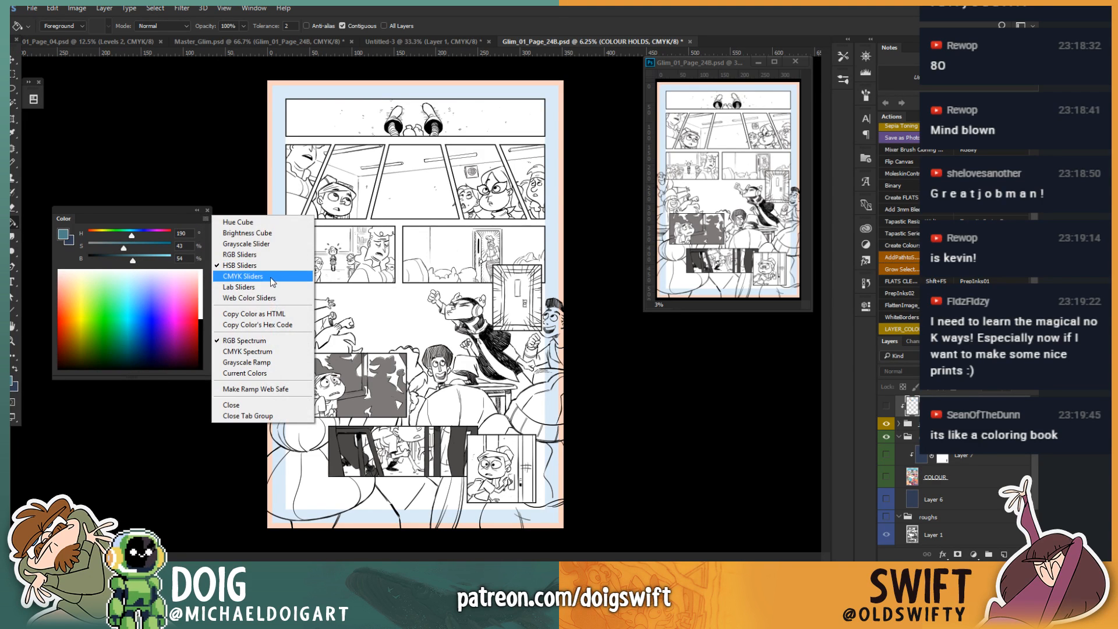
left_click(270, 276)
left_click(205, 218)
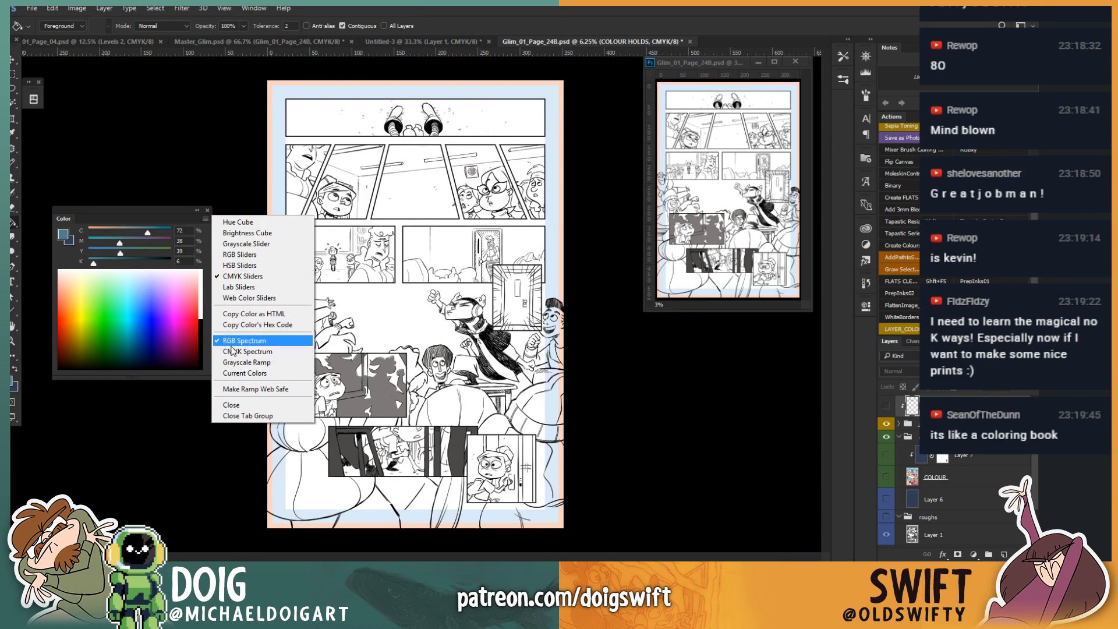
left_click(256, 351)
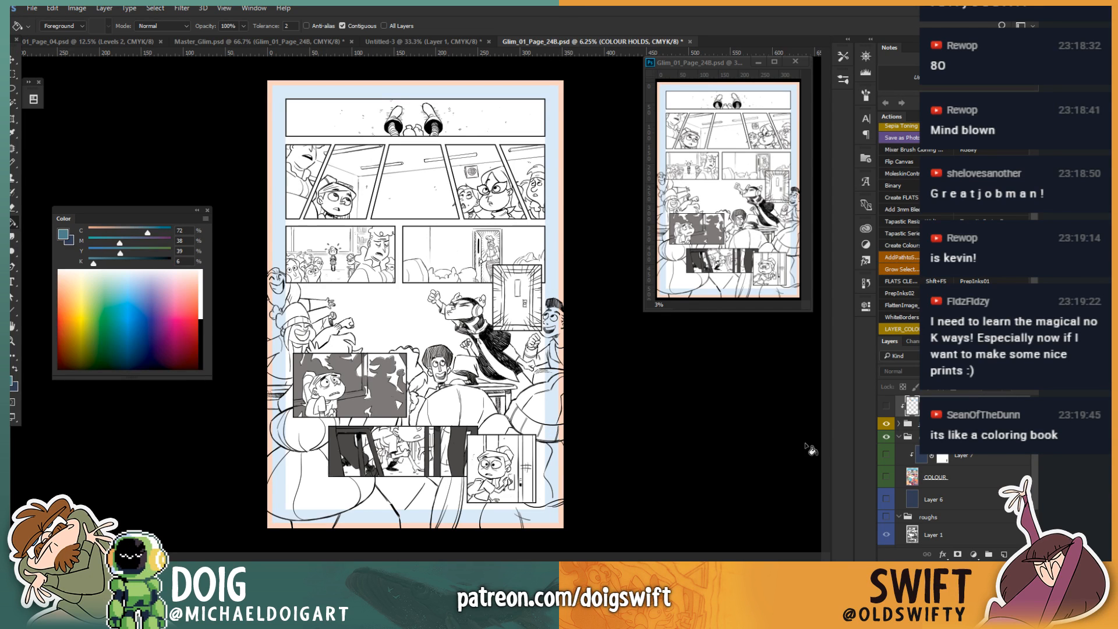
Step: Show the COLOUR layer again beneath the inks and examine the flat colours around the leaping character up close
left_click(886, 477)
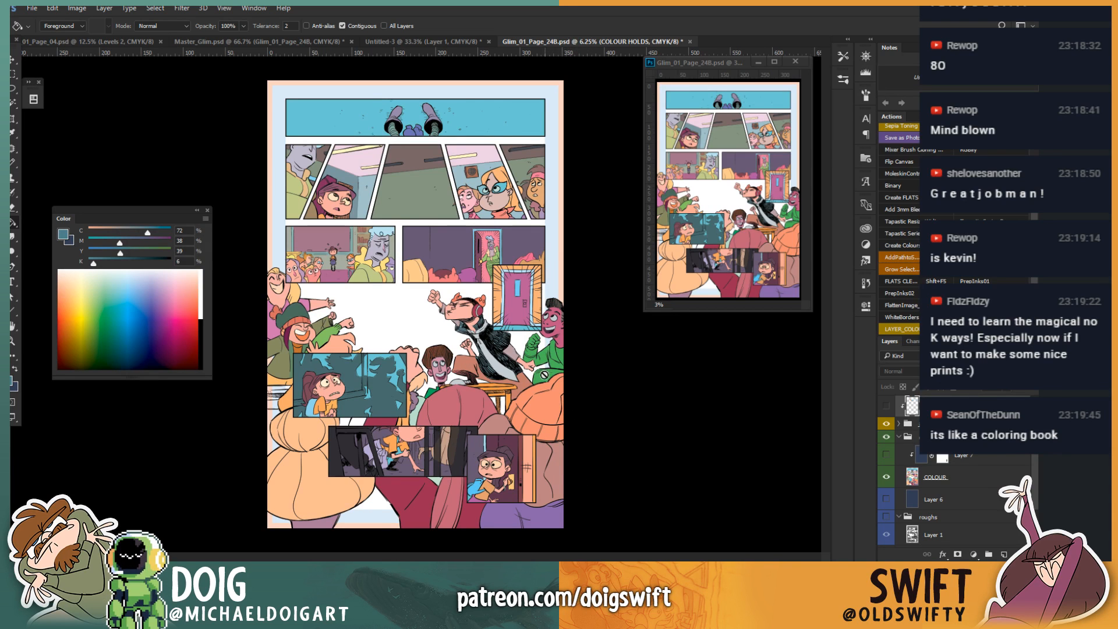
key("ctrl+plus")
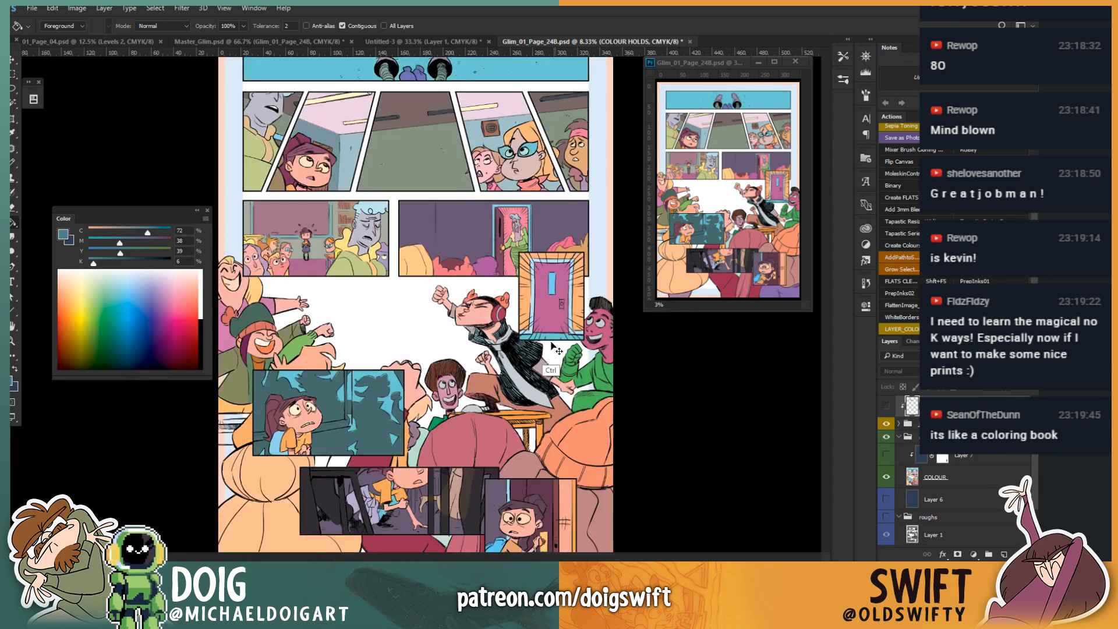
key("ctrl+plus")
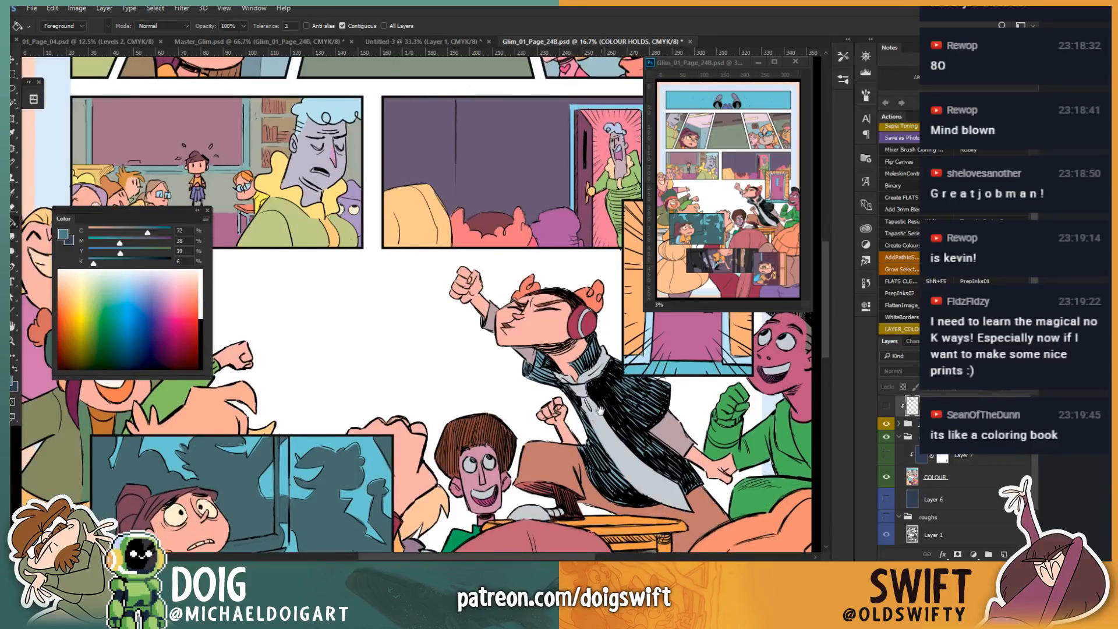
Step: Recolour the green raised fist of the grinning character beside the door panel on the COLOUR layer with the magenta-pink sampled from his skin
mouse_move(653, 418)
left_mouse_down()
mouse_move(351, 388)
mouse_move(322, 369)
left_mouse_up()
key("i")
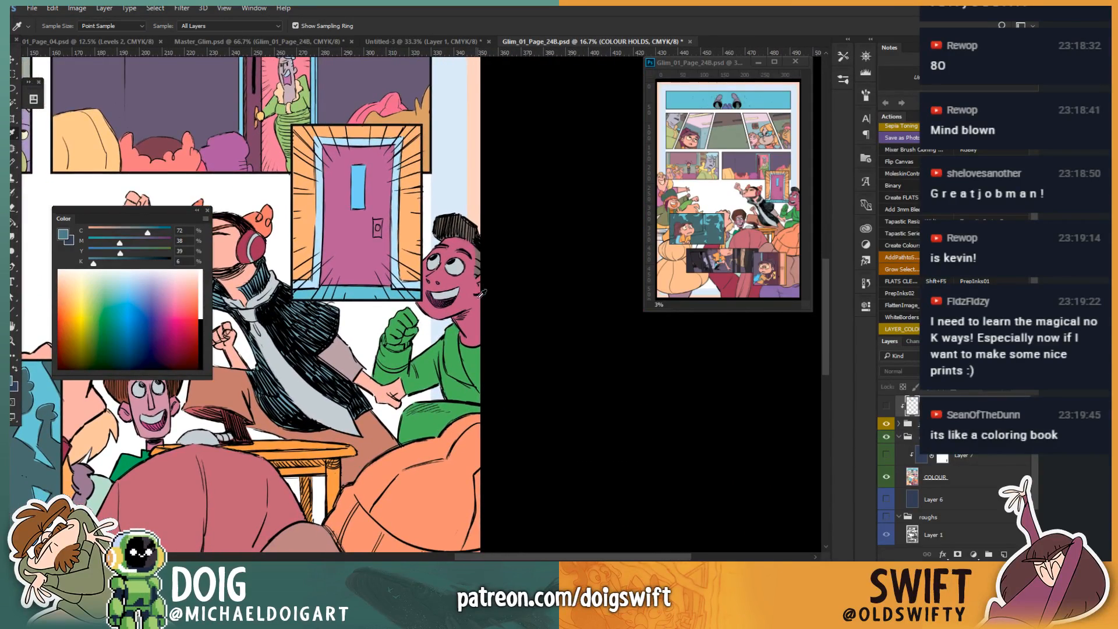
left_click(468, 291)
scroll(406, 323, "up", 2)
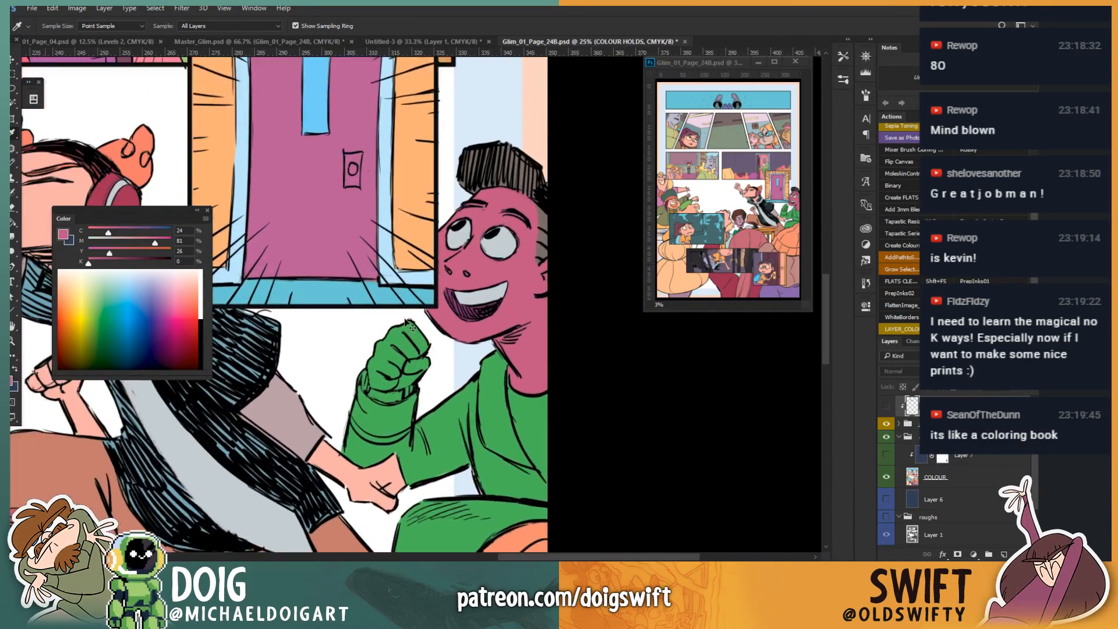
scroll(348, 351, "up", 1)
key("l")
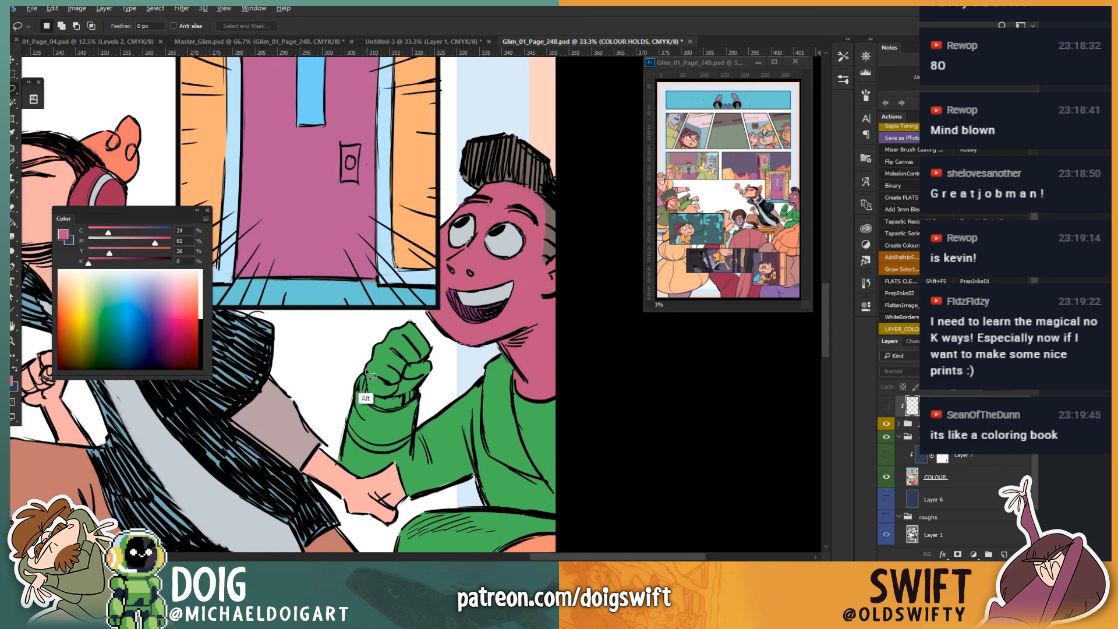
mouse_move(371, 396)
left_mouse_down()
mouse_move(380, 415)
mouse_move(407, 410)
mouse_move(441, 341)
mouse_move(361, 327)
mouse_move(365, 397)
left_mouse_up()
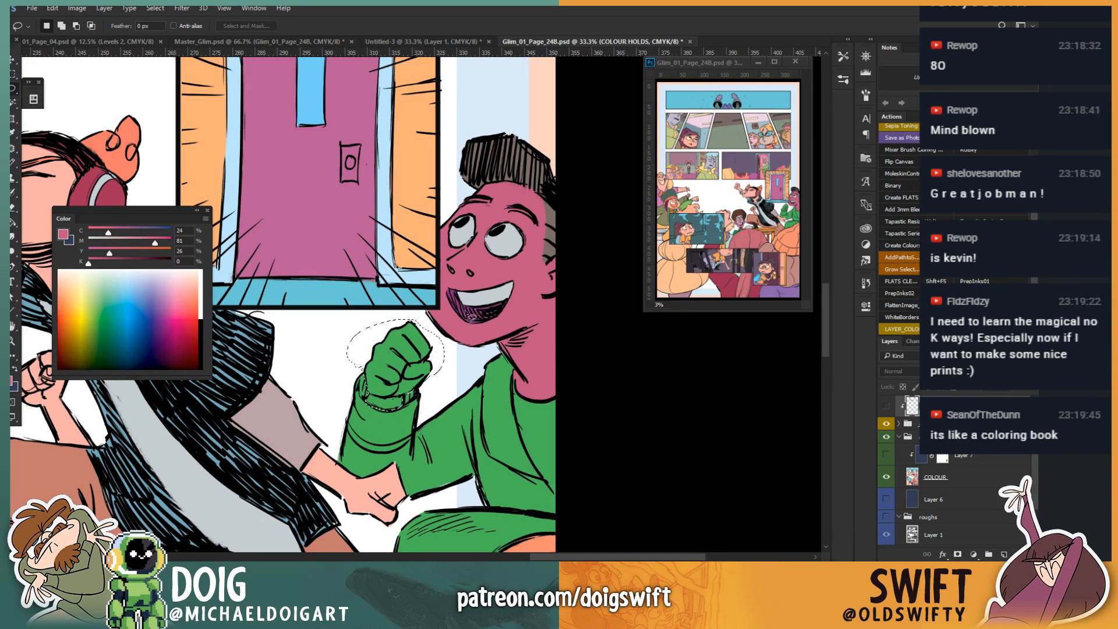
key("i")
key("g")
left_click(378, 384)
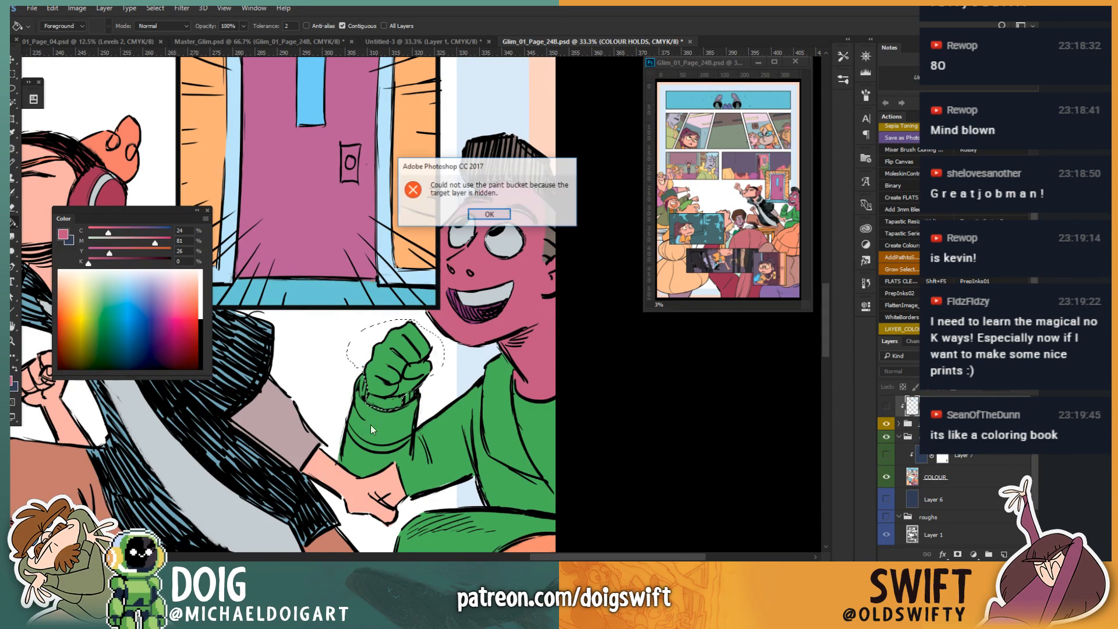
left_click(497, 213)
left_click(934, 476)
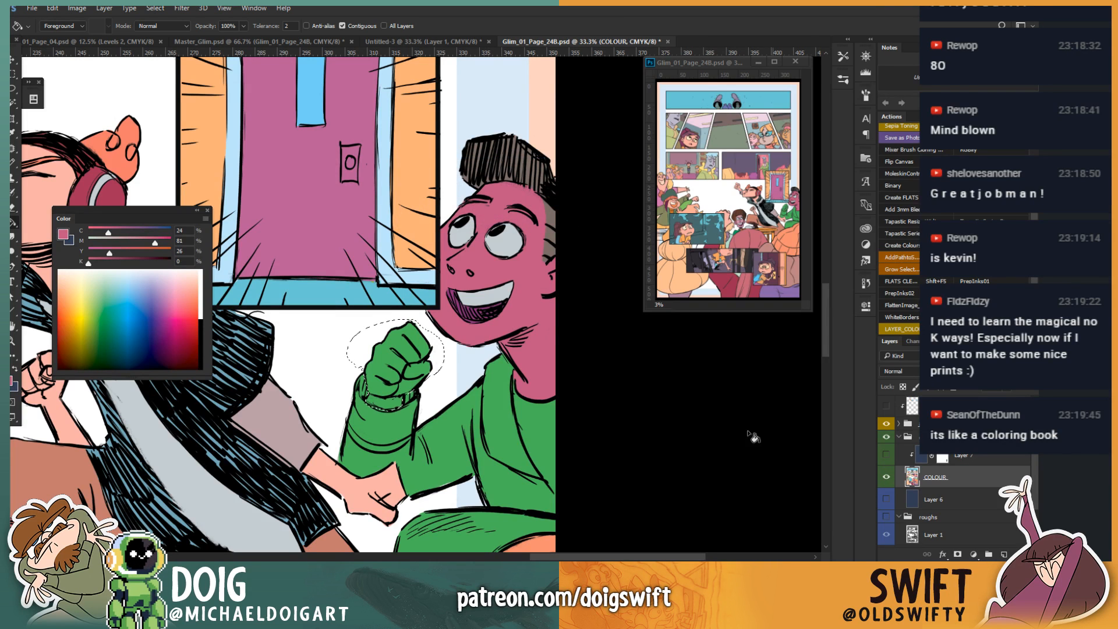
left_click(392, 380)
key("ctrl+d")
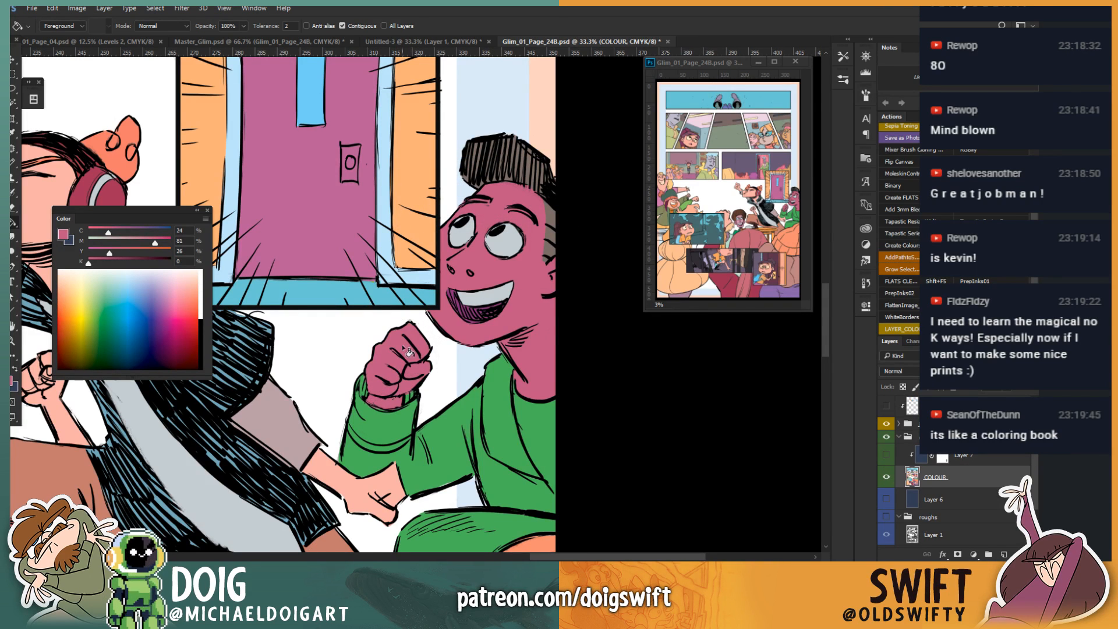
Step: Lasso the lower part of the raised forearm and fill it with a warmer pink of C 24, M 81, Y 44, K 0
key("l")
mouse_move(400, 430)
left_mouse_down()
mouse_move(418, 381)
mouse_move(370, 390)
mouse_move(409, 403)
mouse_move(434, 383)
mouse_move(458, 326)
mouse_move(455, 297)
mouse_move(359, 287)
mouse_move(348, 345)
mouse_move(375, 399)
left_mouse_up()
left_click(362, 378, "alt")
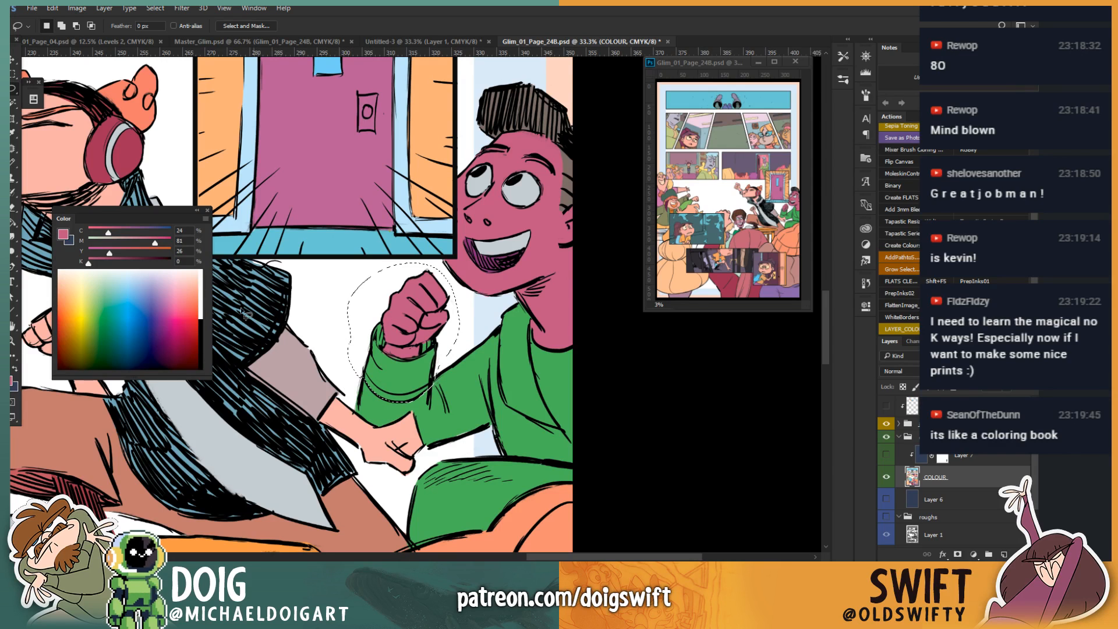
left_click(125, 253)
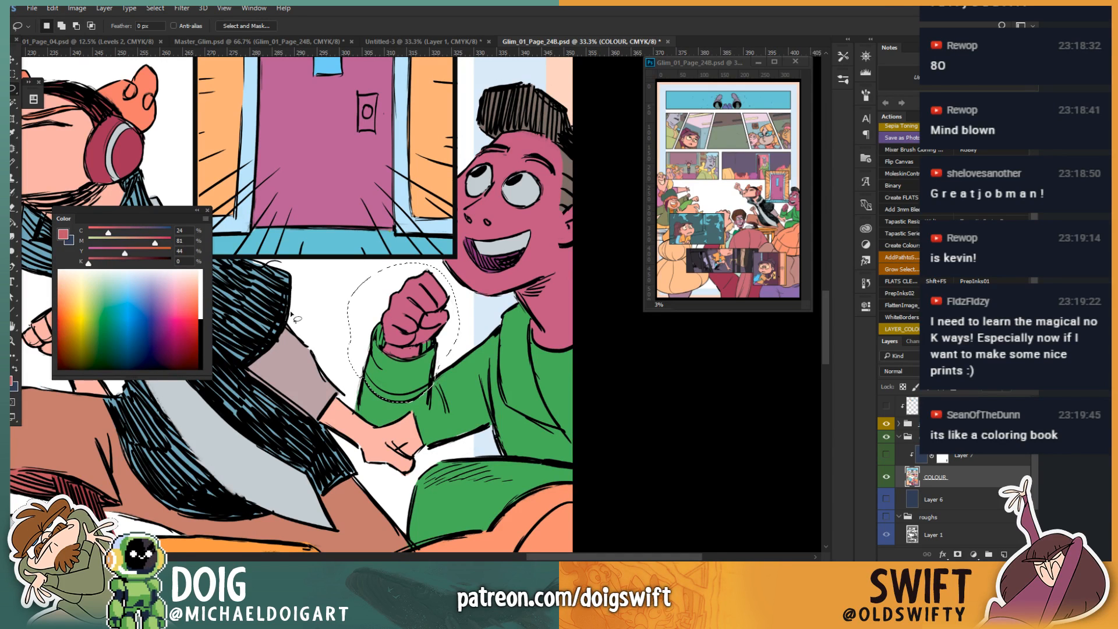
key("g")
left_click(414, 387)
left_click_drag(415, 387, 337, 335)
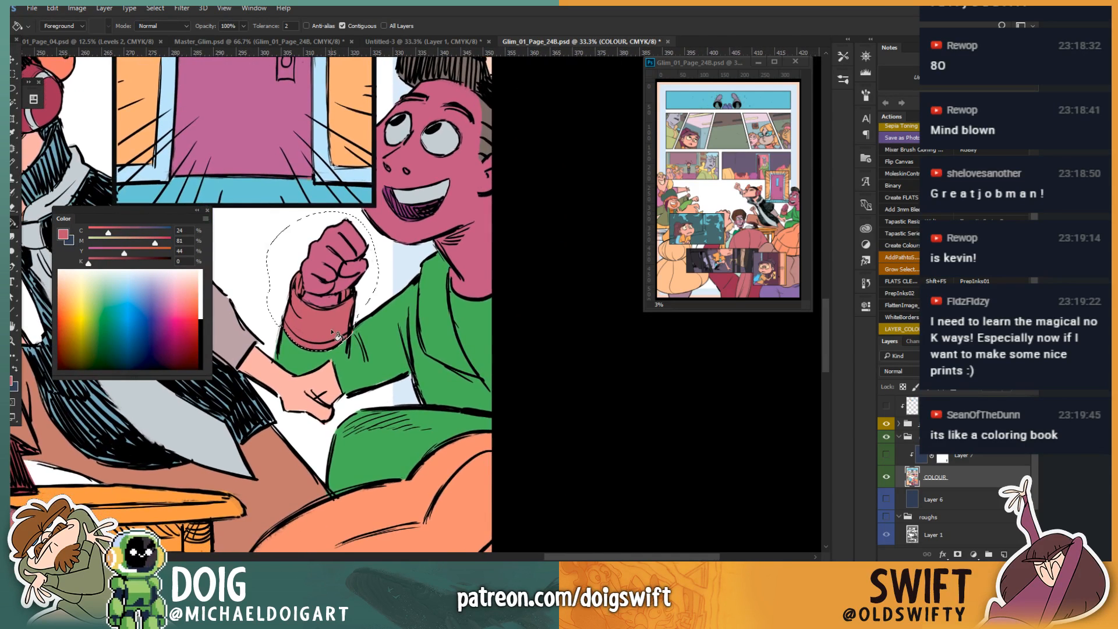
key("ctrl+d")
Step: Outline the shirt inside the grinning character's green jacket and fill it with orange-red of C 24, M 81, Y 79, K 0
left_click_drag(402, 356, 363, 350)
key("l")
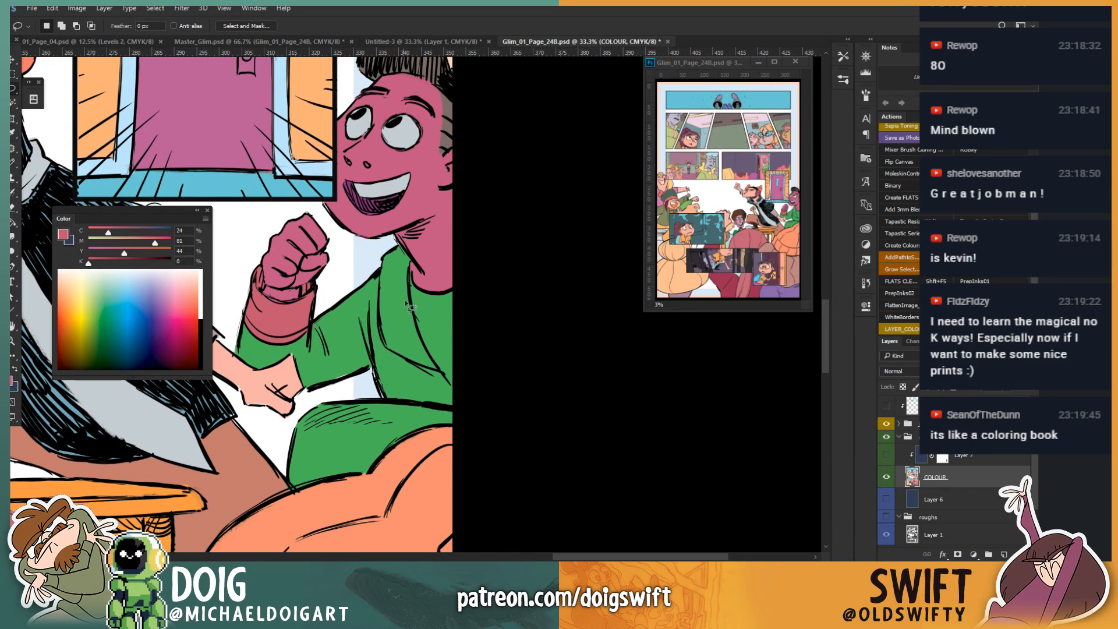
left_click_drag(412, 270, 422, 347)
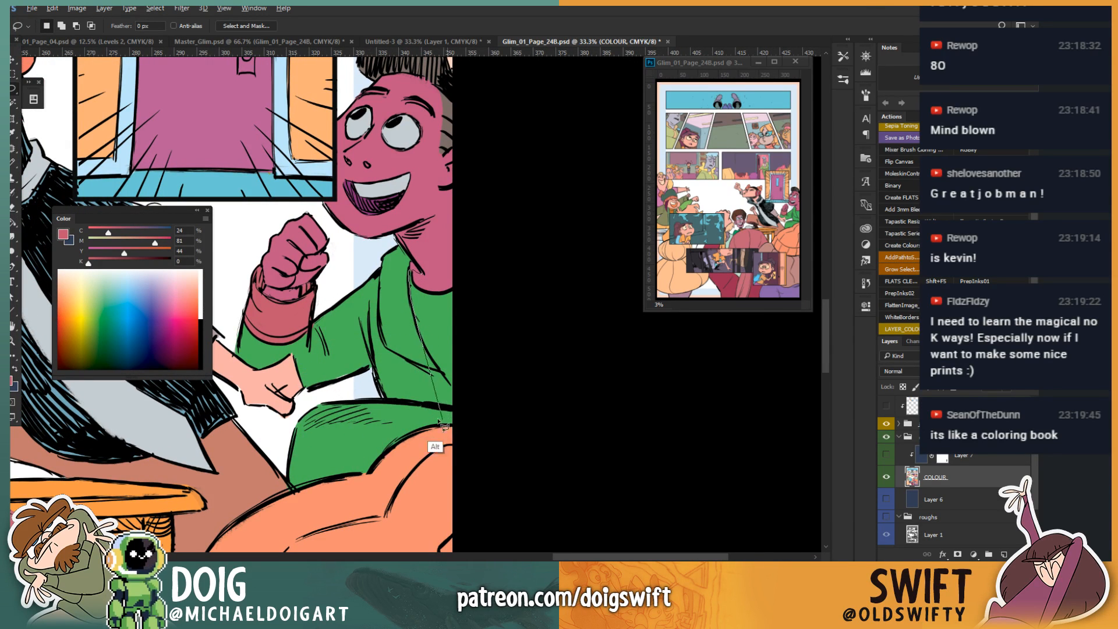
mouse_move(442, 425)
left_mouse_down()
mouse_move(429, 360)
mouse_move(448, 383)
mouse_move(491, 393)
mouse_move(491, 249)
mouse_move(424, 271)
left_mouse_up()
key("g")
left_click(424, 334)
left_click_drag(295, 405, 385, 429)
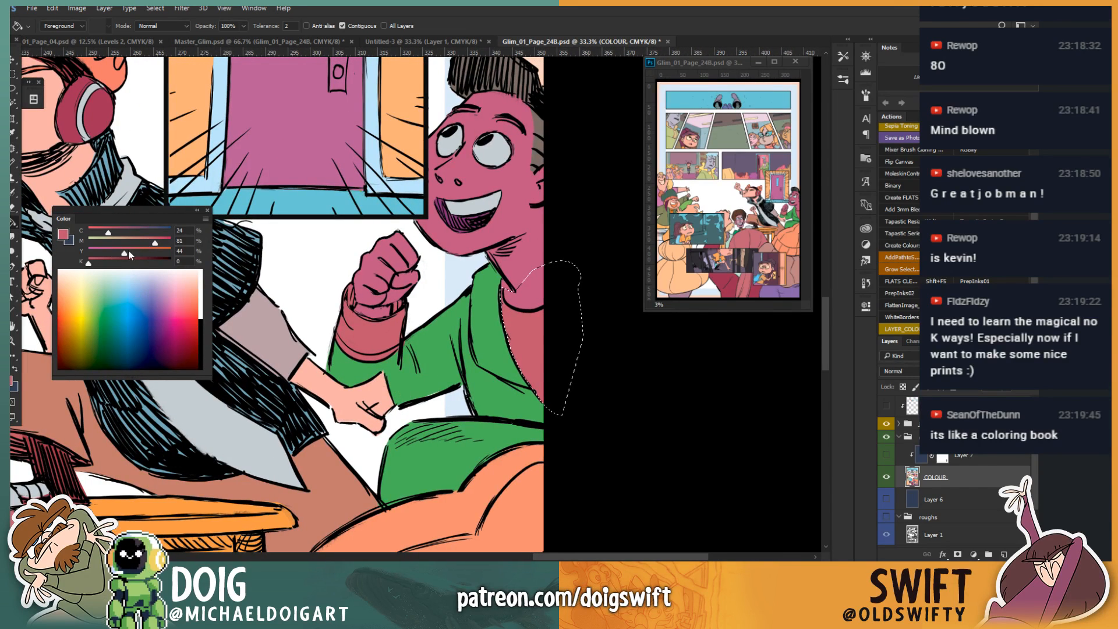
left_click(528, 344)
key("ctrl+d")
mouse_move(391, 379)
left_mouse_down()
mouse_move(379, 310)
mouse_move(403, 371)
left_mouse_up()
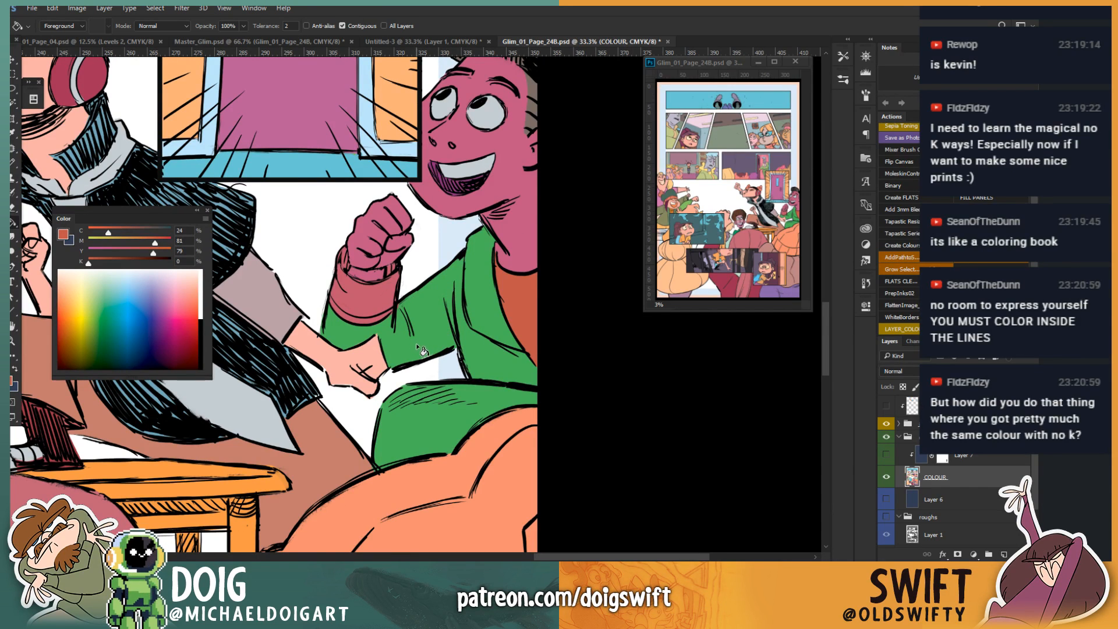
Step: Select the orange-red shirt area and adjust its Hue/Saturation to Saturation -10 and Lightness +18
key("w")
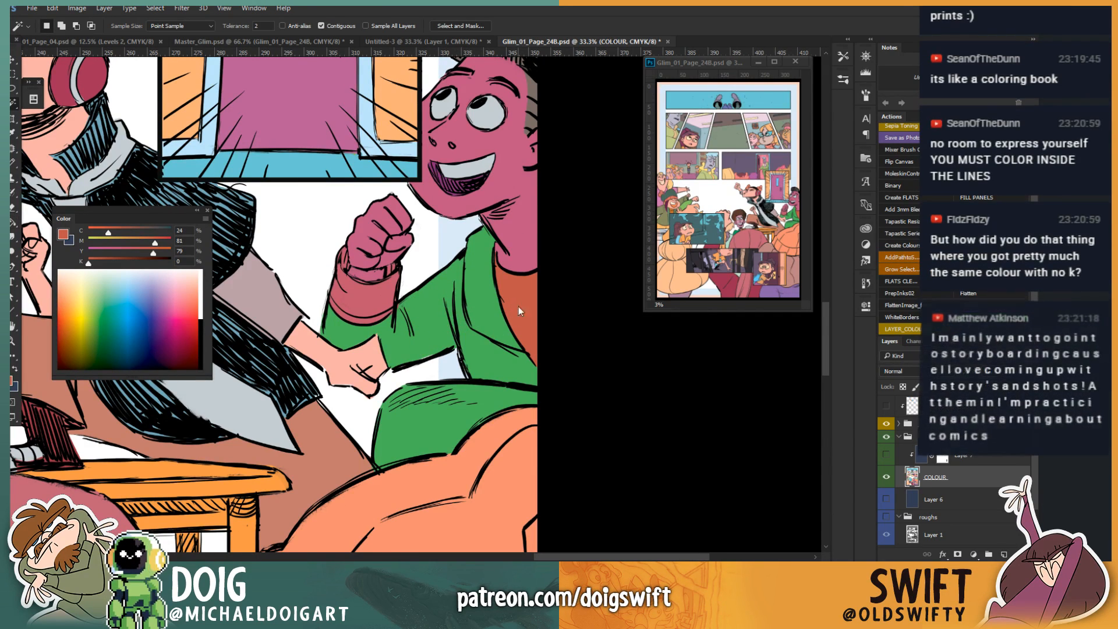
left_click(518, 306)
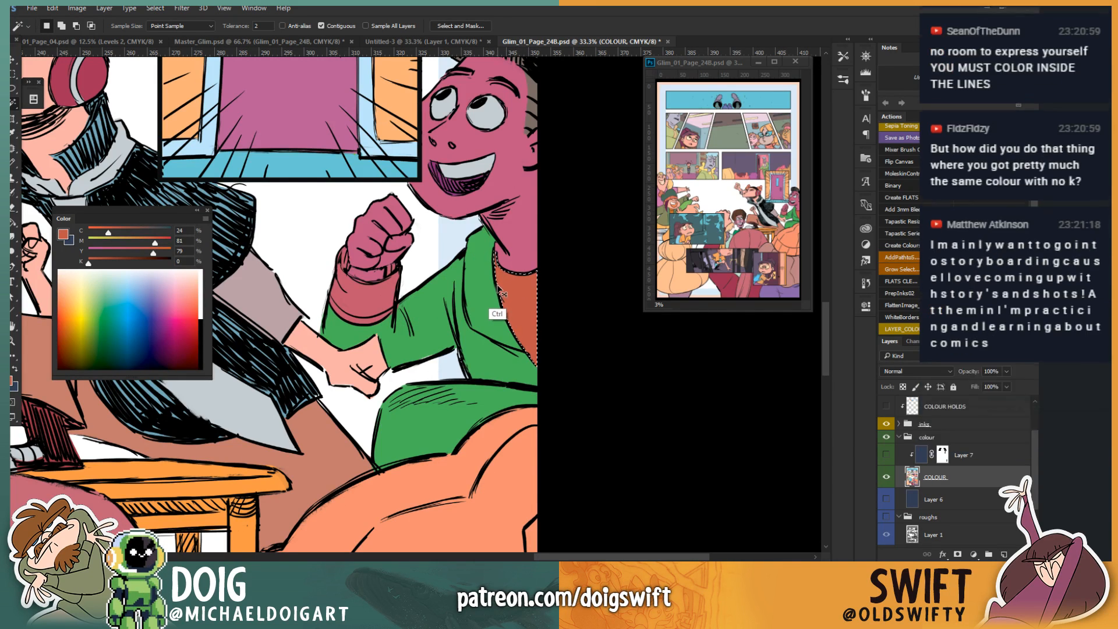
key("ctrl+u")
left_click_drag(758, 356, 763, 389)
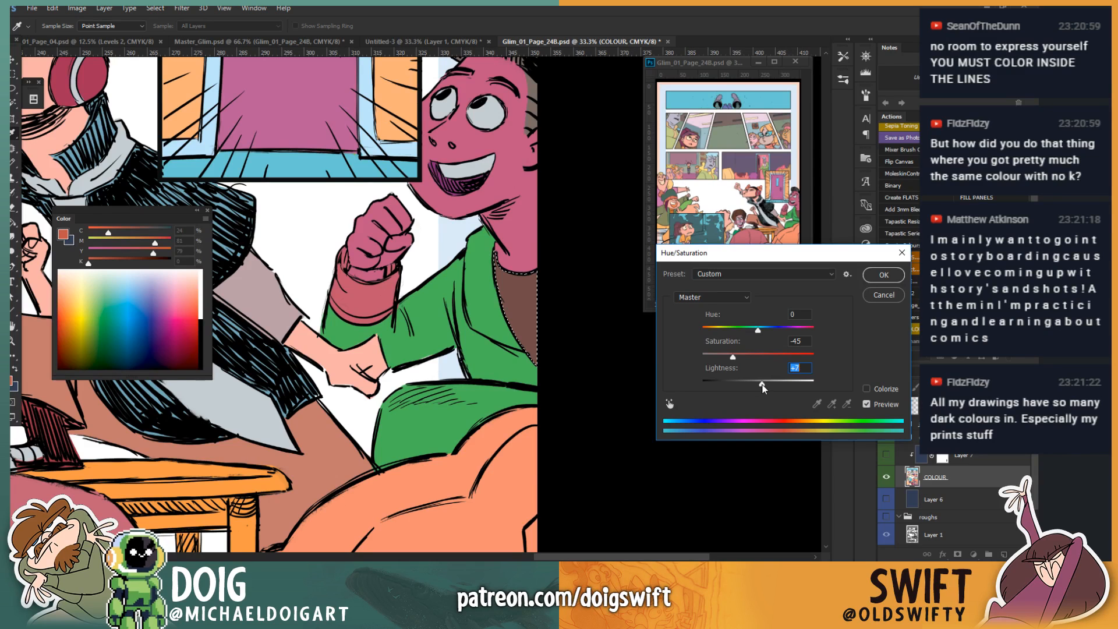
left_click(745, 357)
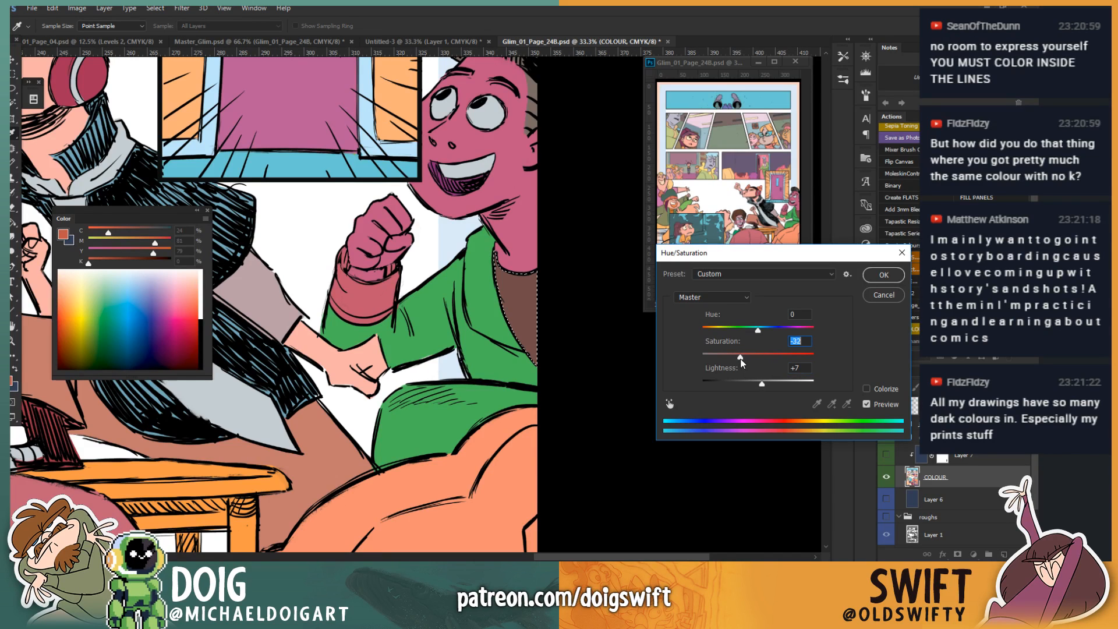
left_click_drag(740, 358, 784, 383)
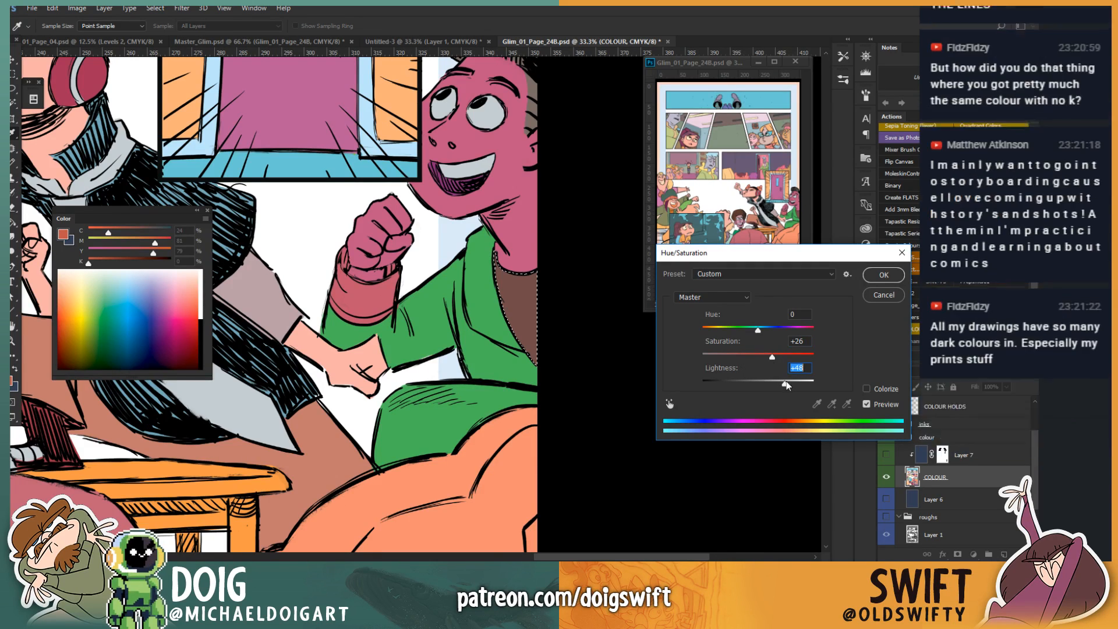
left_click(774, 383)
left_click(760, 357)
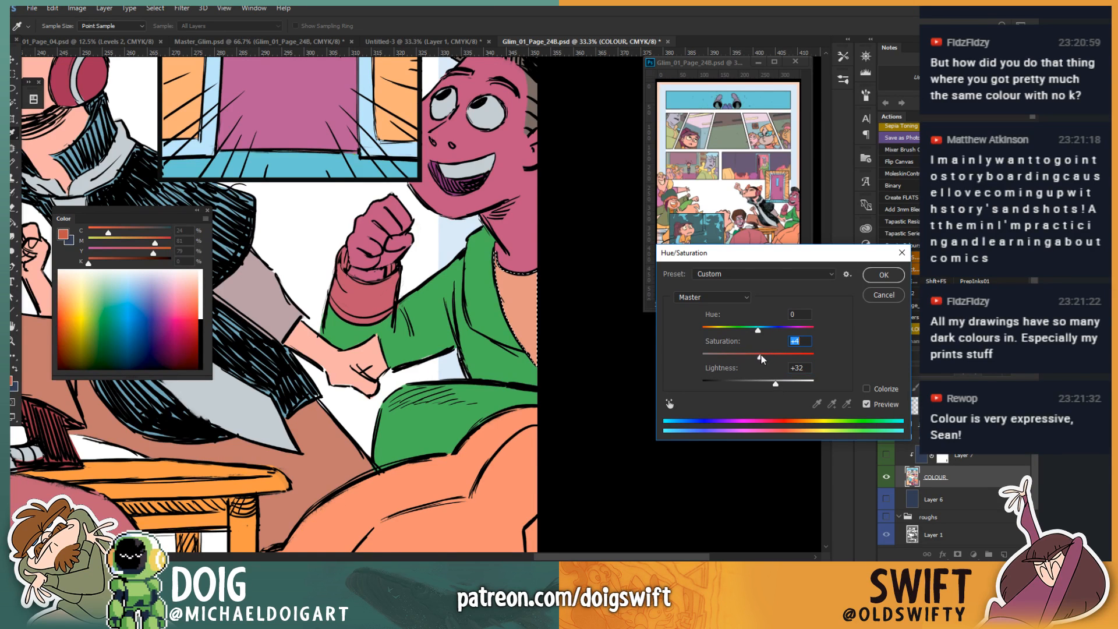
left_click(767, 382)
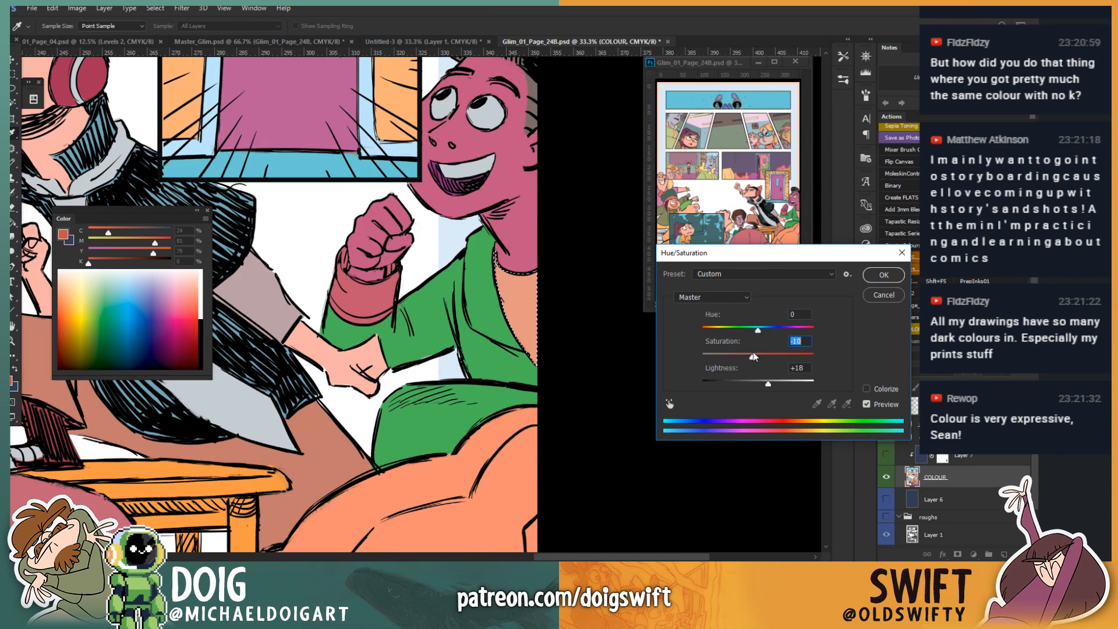
left_click(883, 275)
key("w")
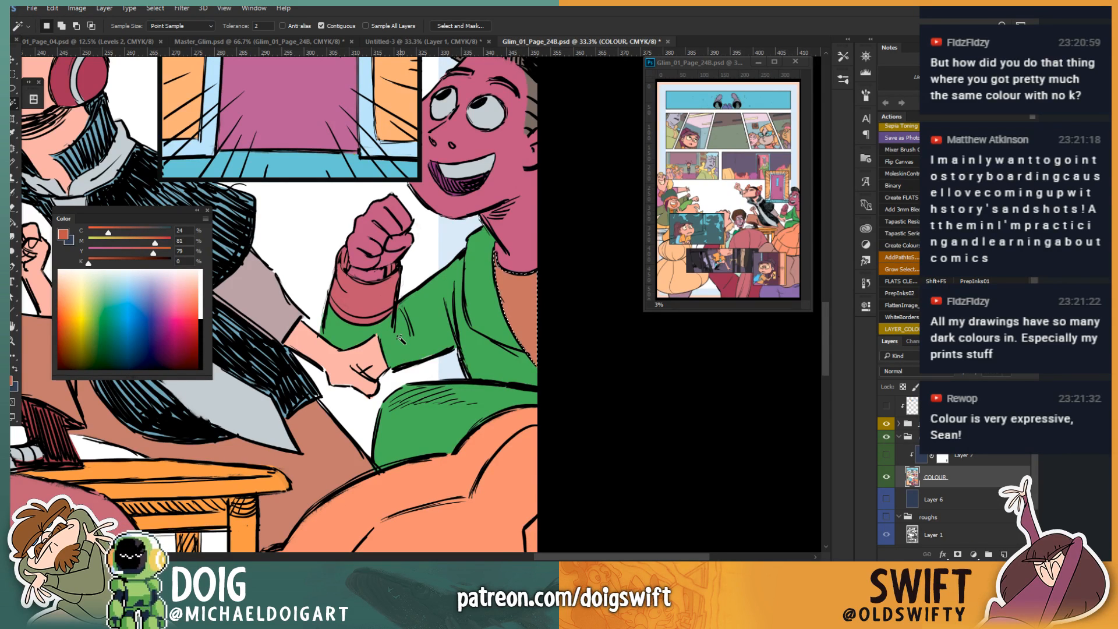
Step: Set the foreground colour to a dark reddish brown of C 37, M 88, Y 87, K 57
left_click(10, 383)
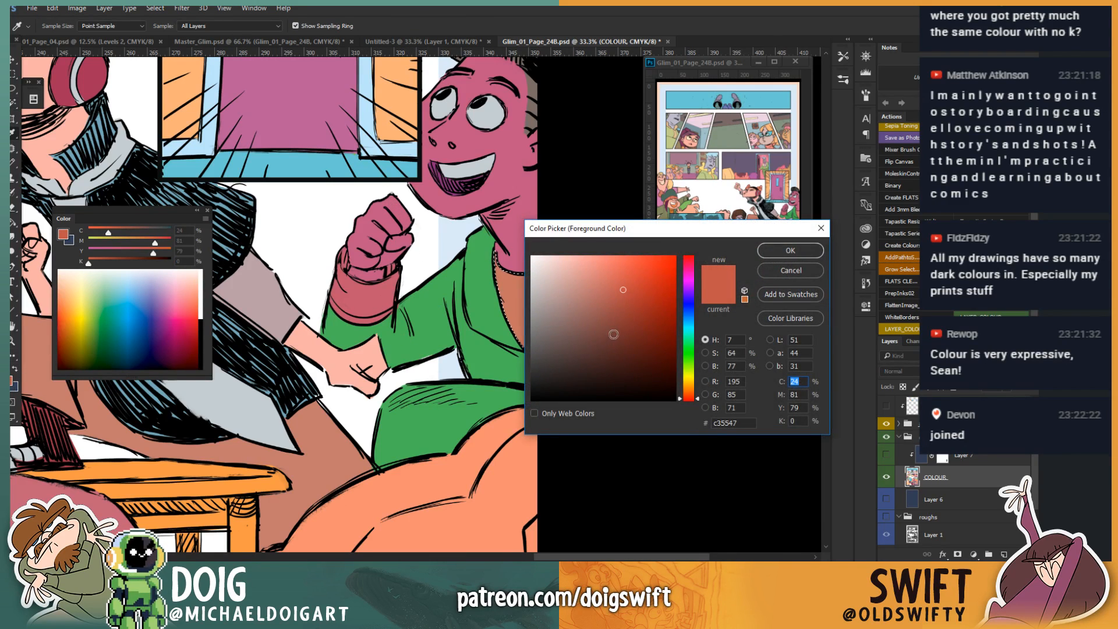
left_click(617, 342)
mouse_move(616, 343)
left_mouse_down()
mouse_move(645, 353)
mouse_move(635, 345)
left_mouse_up()
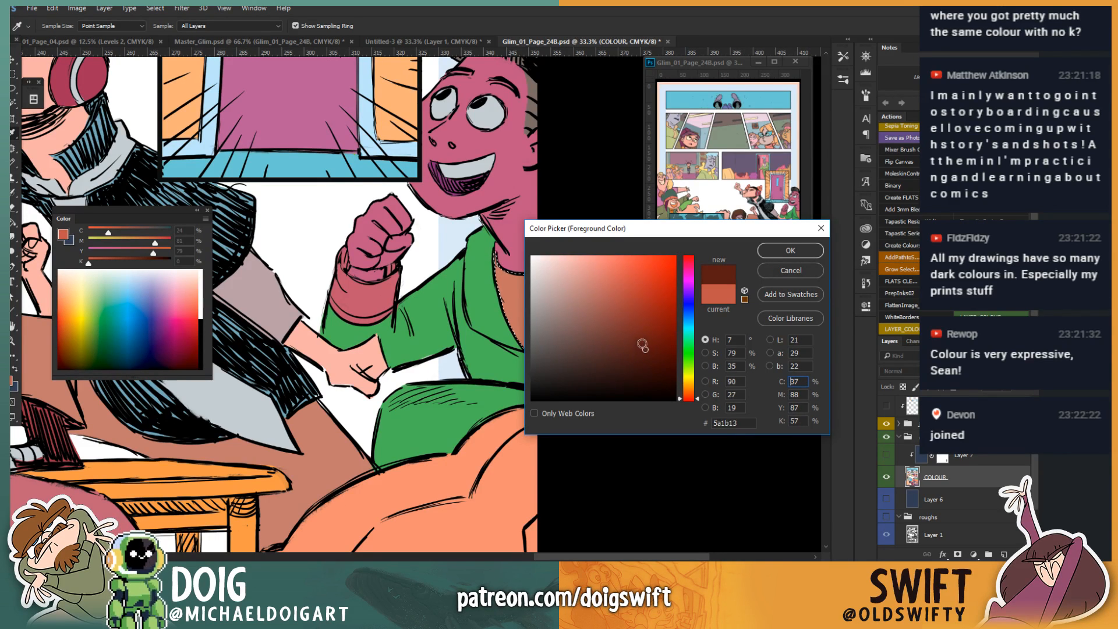
left_click(783, 251)
Step: Add a new clipped layer directly above COLOUR and reduce the Pencil brush size to 250 over the page's upper margin
left_click(1003, 554)
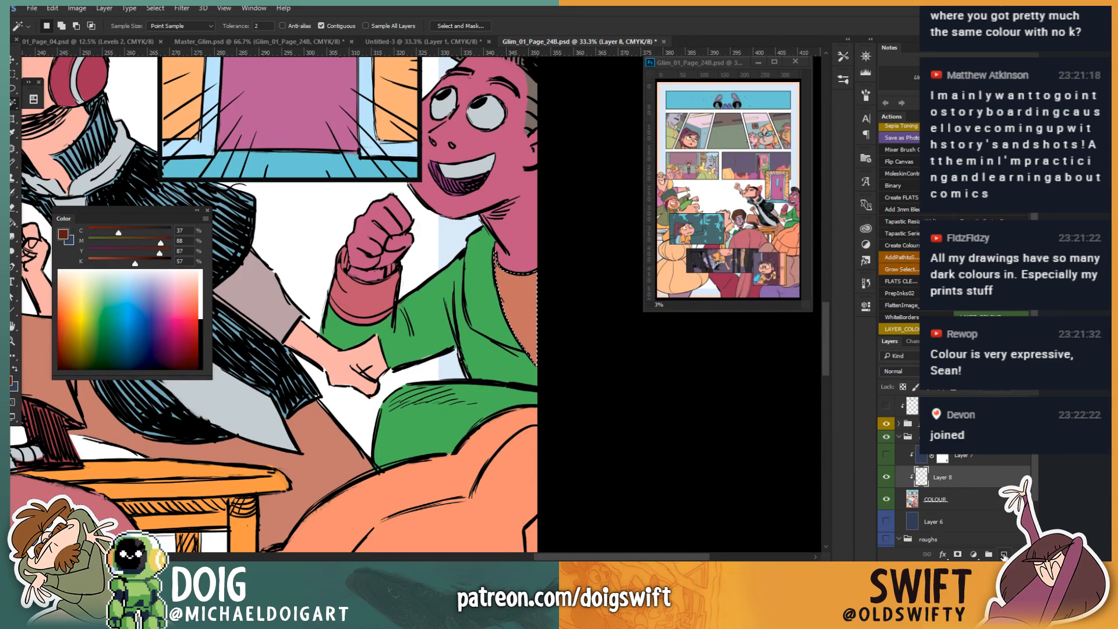
key("b")
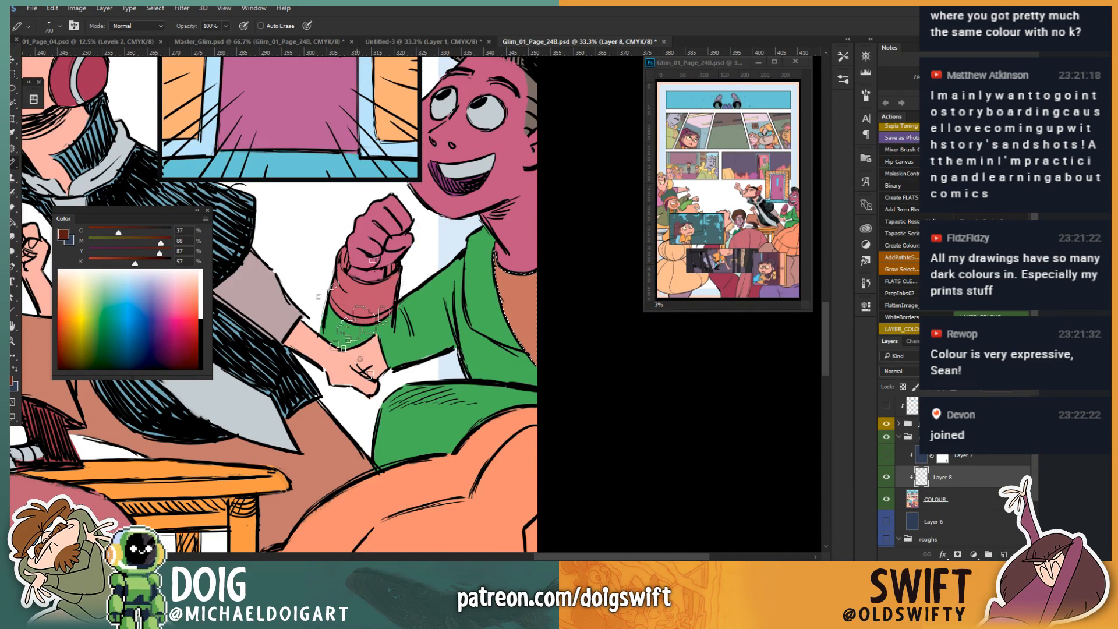
key("]")
left_click_drag(205, 81, 326, 455)
left_click_drag(371, 83, 330, 398)
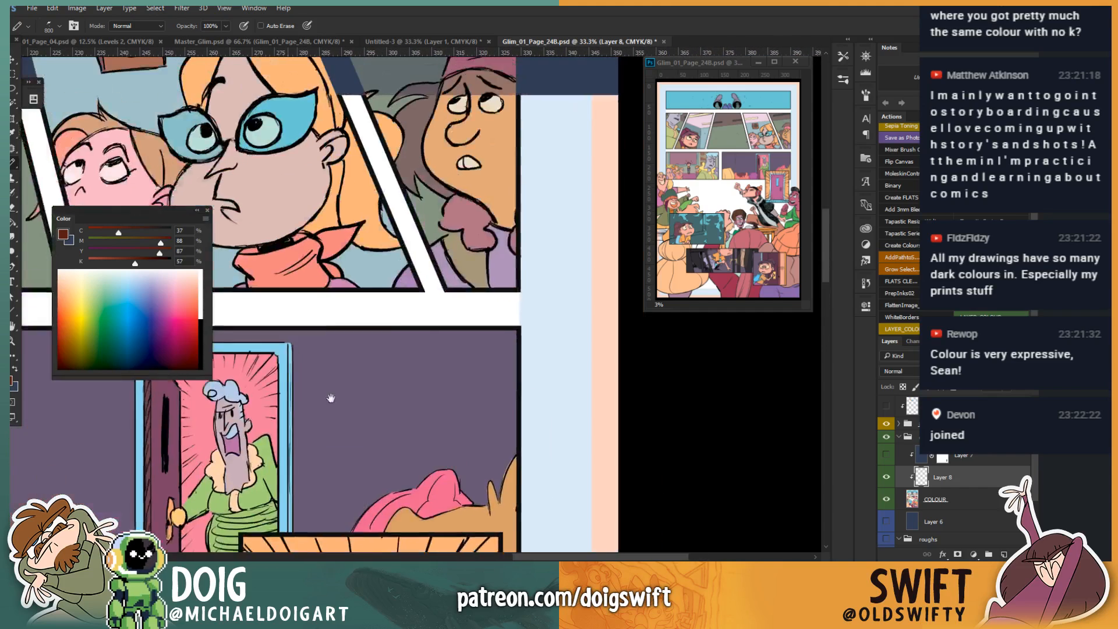
left_click_drag(330, 151, 314, 396)
mouse_move(326, 174)
left_mouse_down()
mouse_move(320, 404)
mouse_move(434, 392)
left_mouse_up()
key("[")
key("[")
key("[")
key("[")
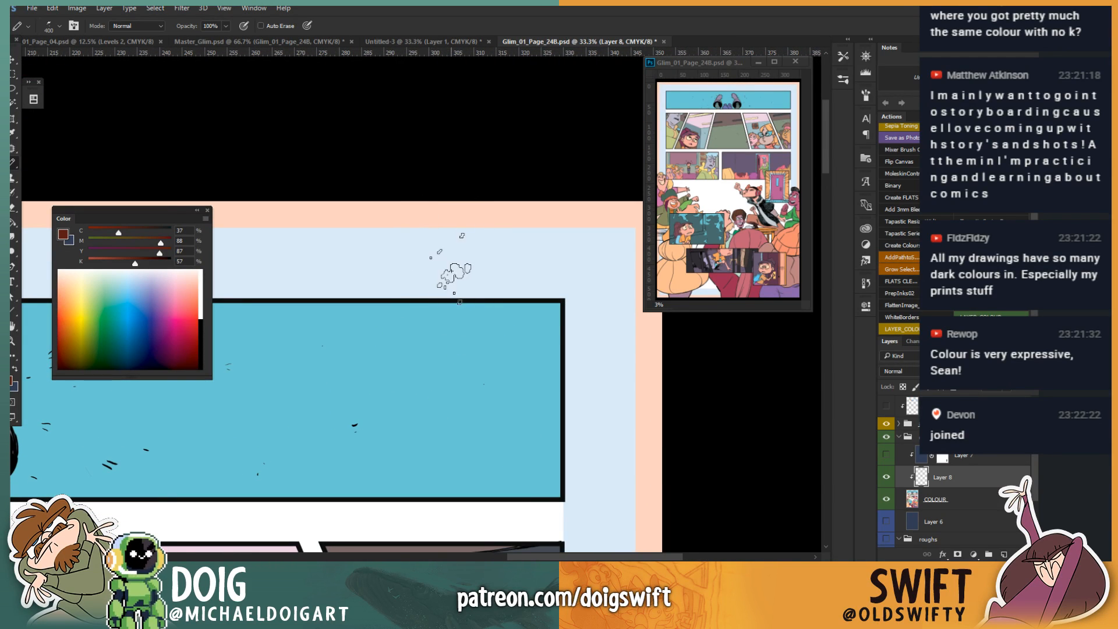
key("[")
key("[")
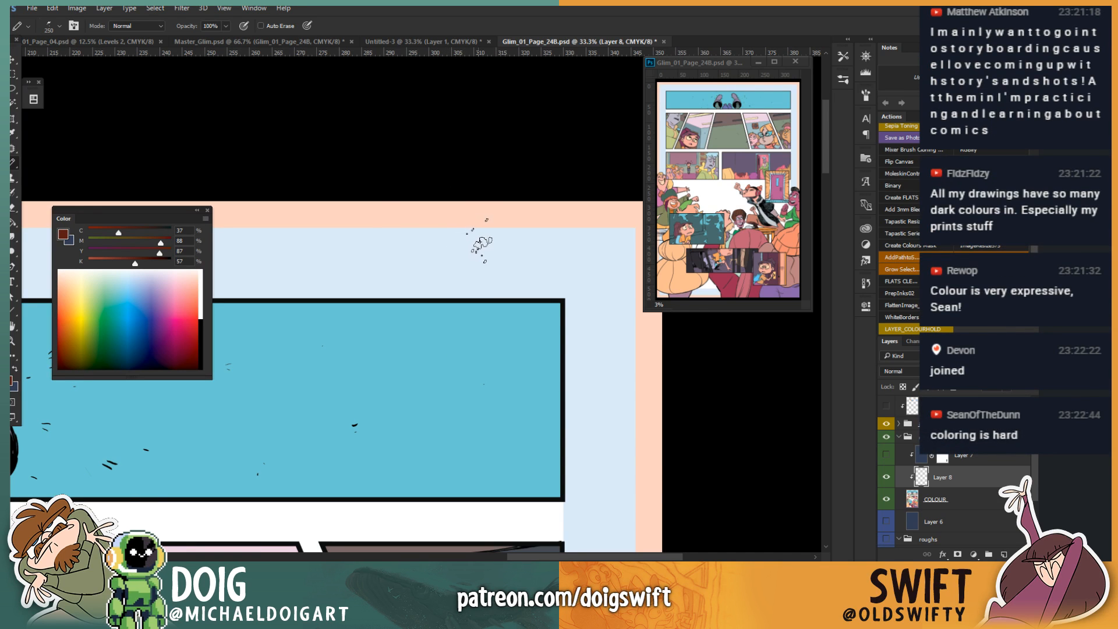
Step: Bring the new empty layer to the front of the layer stack and delete it
key("ctrl+shift+]")
key("ctrl+shift+]")
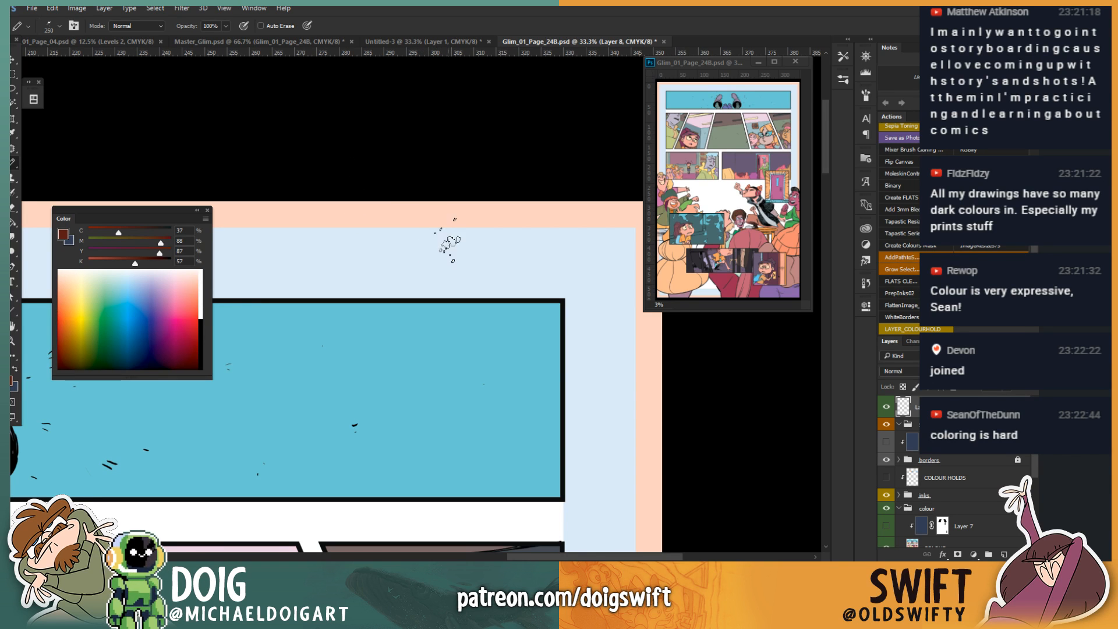
left_click(950, 424)
left_click(950, 407)
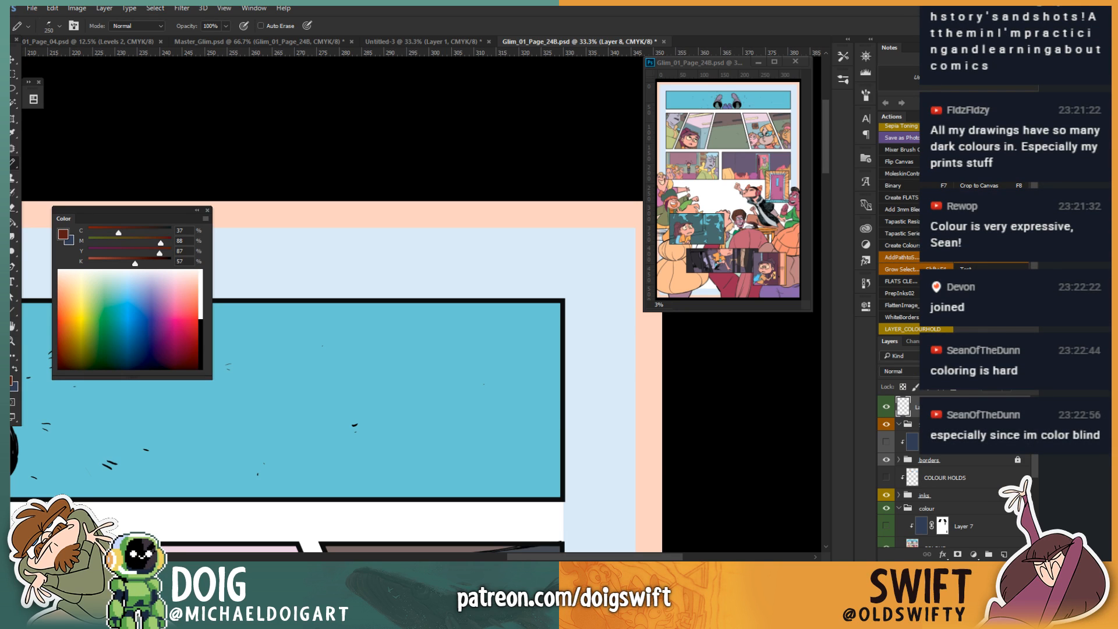
left_click(1018, 554)
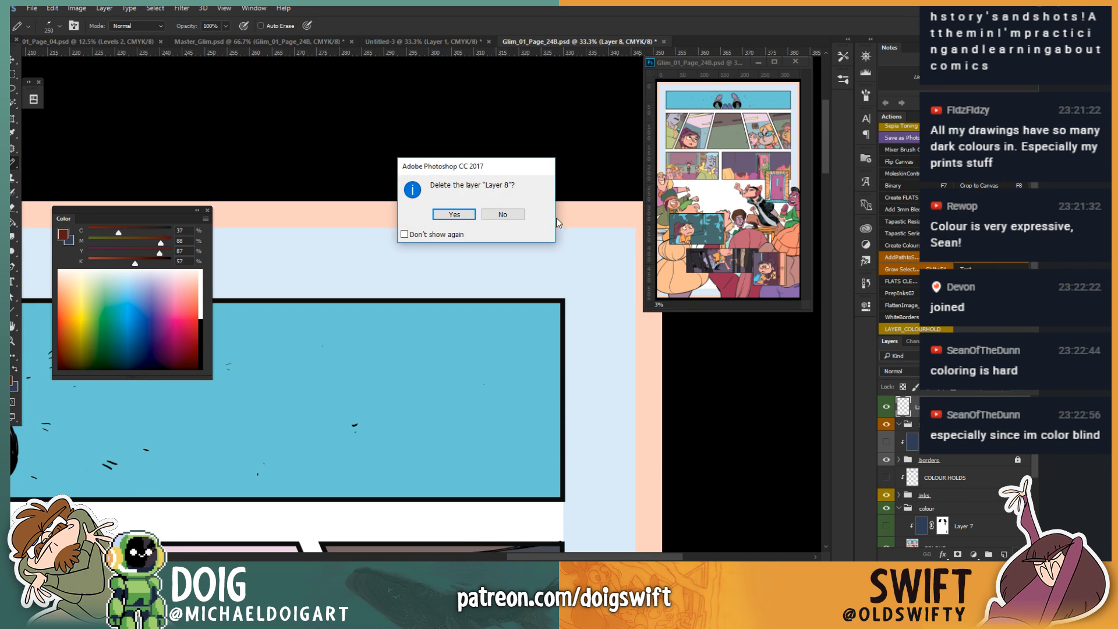
left_click(454, 215)
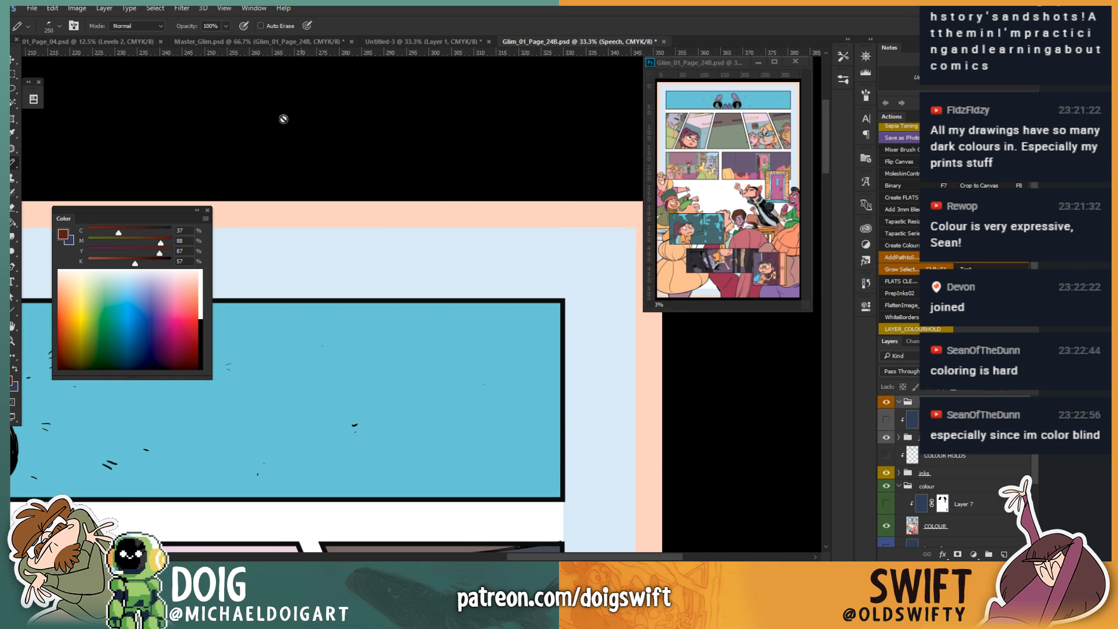
Step: Create a new white CMYK document of 3544 x 2998 pixels at 600 pixels/inch
left_click(32, 8)
left_click(35, 18)
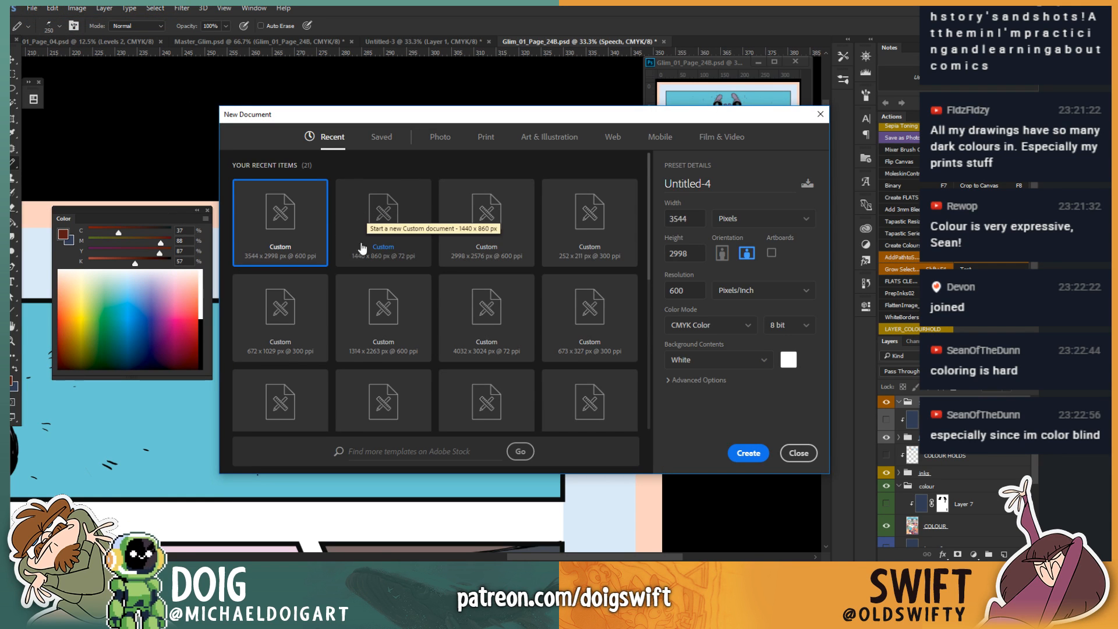
left_click(746, 454)
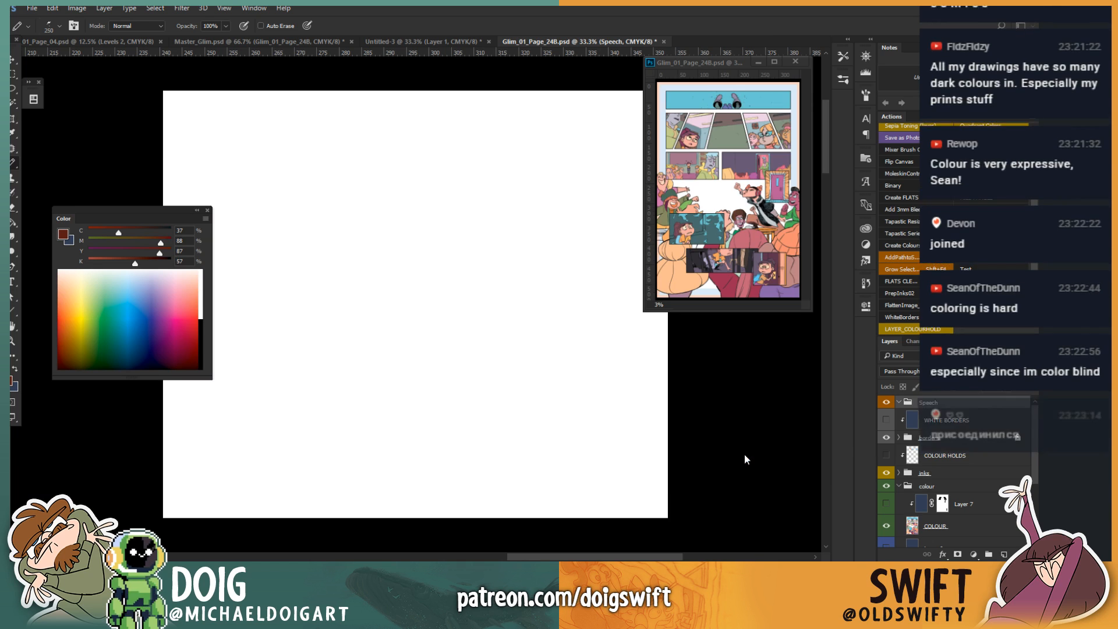
Step: Paint a dark reddish-brown scribble near the centre of the blank canvas and reduce the brush size to 100
mouse_move(396, 294)
left_mouse_down()
mouse_move(425, 295)
mouse_move(422, 306)
mouse_move(404, 293)
mouse_move(428, 280)
mouse_move(372, 322)
mouse_move(388, 280)
mouse_move(418, 346)
left_mouse_up()
key("bracketleft")
key("bracketleft")
key("bracketleft")
key("bracketleft")
key("bracketleft")
key("bracketleft")
key("bracketleft")
key("bracketleft")
key("bracketleft")
key("bracketleft")
key("bracketleft")
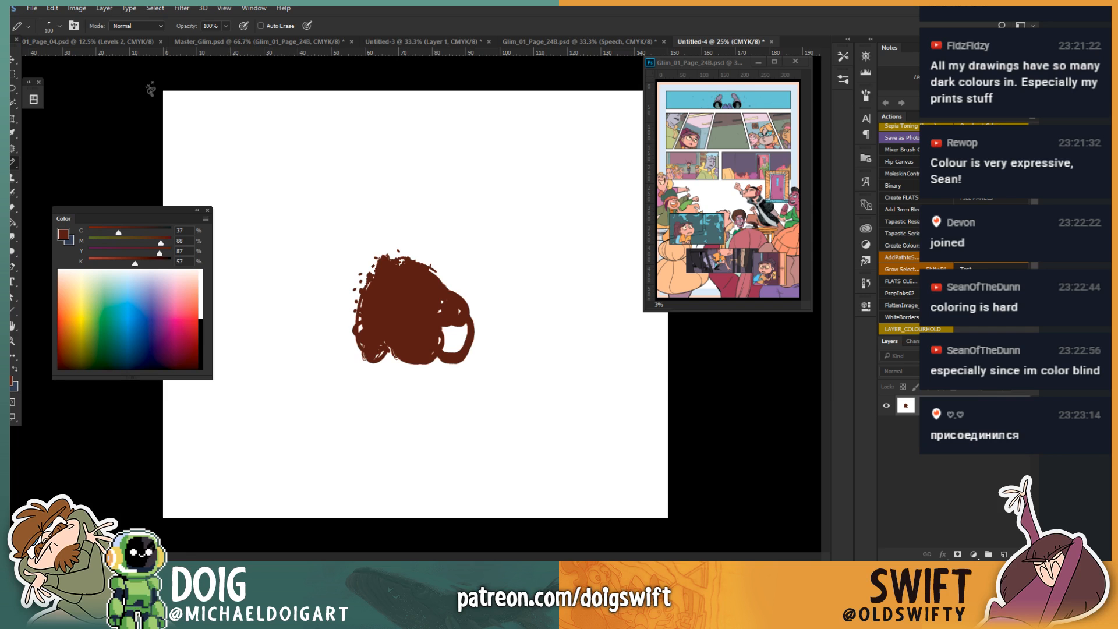
Step: Choose the Sampled Brush 1 25 preset for the Pencil tool
left_click(59, 26)
left_click(54, 23)
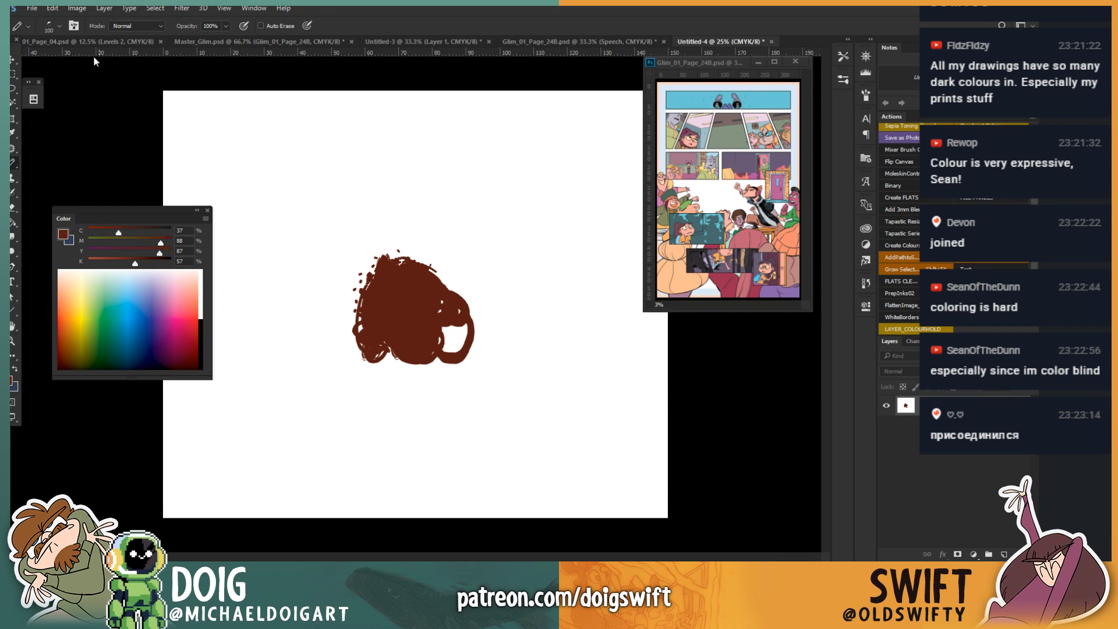
left_click(59, 26)
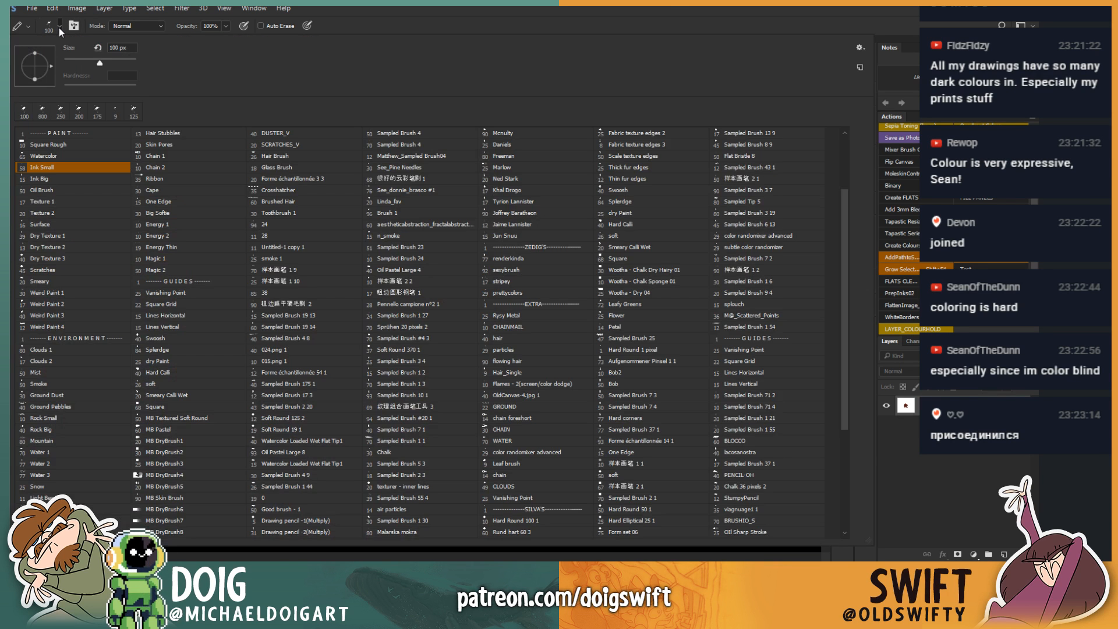
left_click_drag(845, 396, 843, 519)
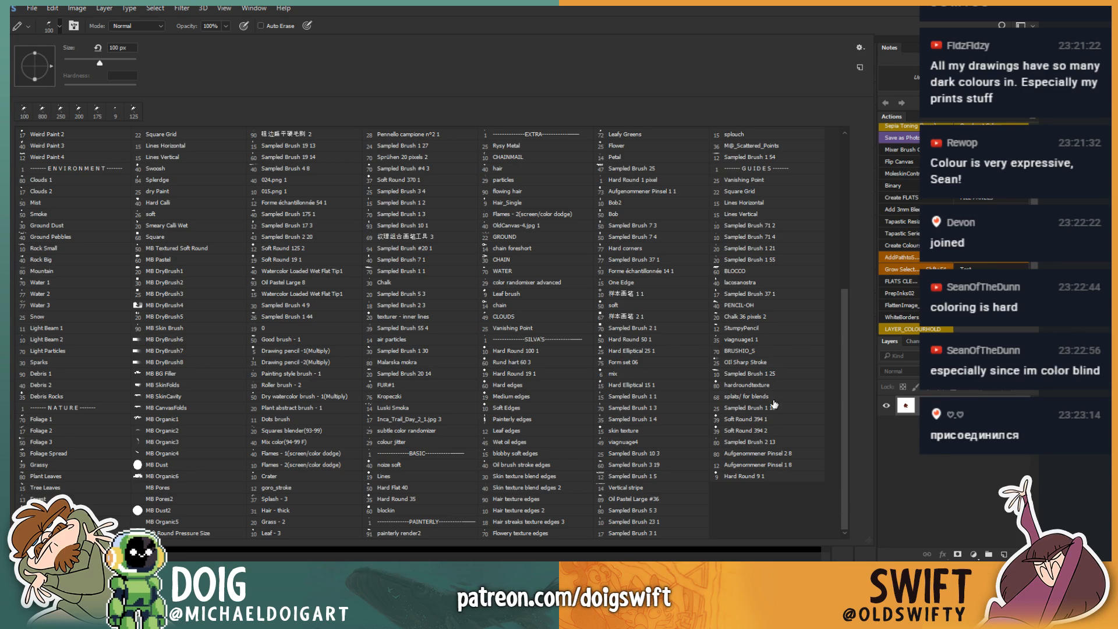
double_click(750, 373)
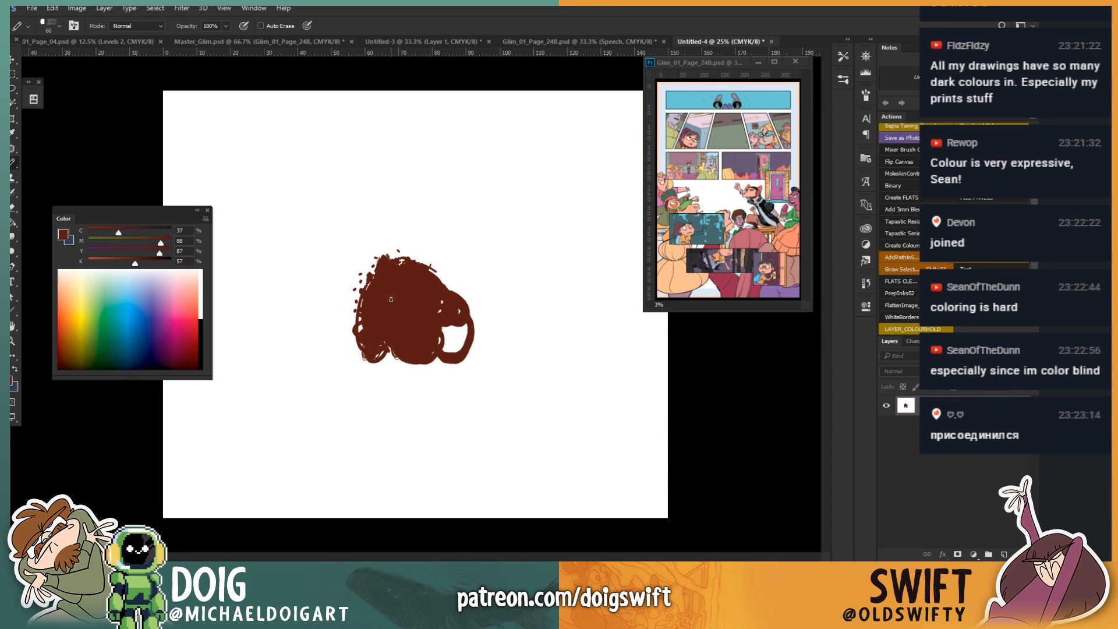
Step: Enlarge the brush and paint over the brown scribble to form a solid, roughly square block
key("bracketright")
key("bracketright")
key("bracketright")
key("bracketright")
key("bracketright")
key("bracketright")
key("bracketright")
key("bracketright")
key("bracketright")
key("bracketright")
key("bracketright")
mouse_move(374, 315)
left_mouse_down()
mouse_move(421, 328)
mouse_move(429, 322)
mouse_move(436, 339)
mouse_move(438, 250)
mouse_move(409, 261)
mouse_move(436, 247)
mouse_move(367, 236)
mouse_move(352, 369)
mouse_move(343, 260)
mouse_move(365, 247)
mouse_move(453, 247)
mouse_move(345, 277)
mouse_move(452, 315)
left_mouse_up()
key("bracketright")
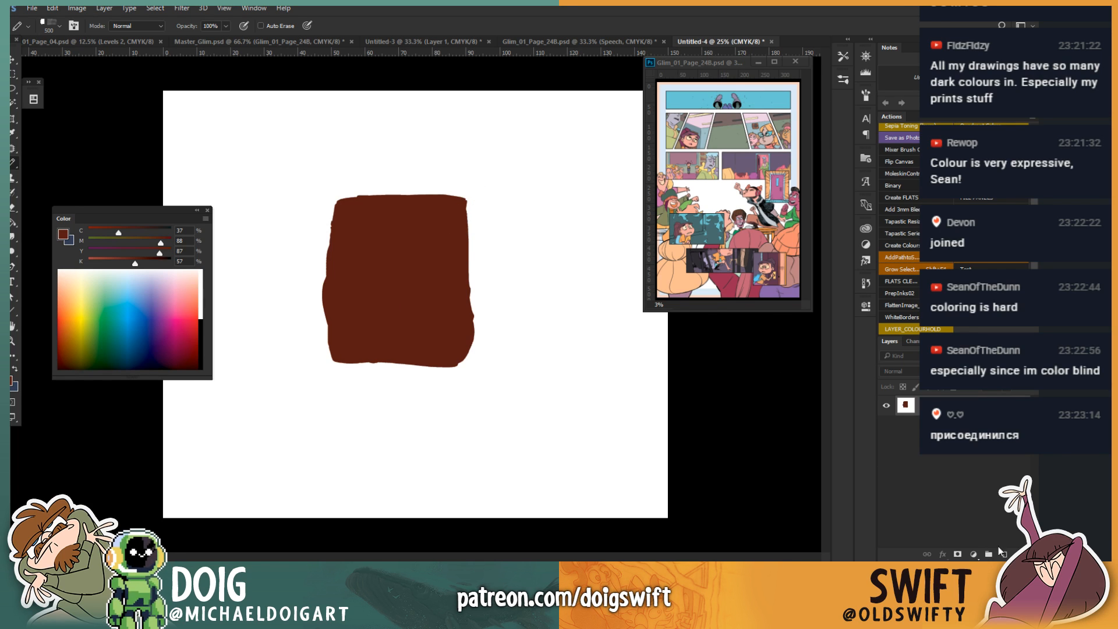
Step: Sample the canvas white and paint over the whole brown block with it
key("i")
left_click(513, 271)
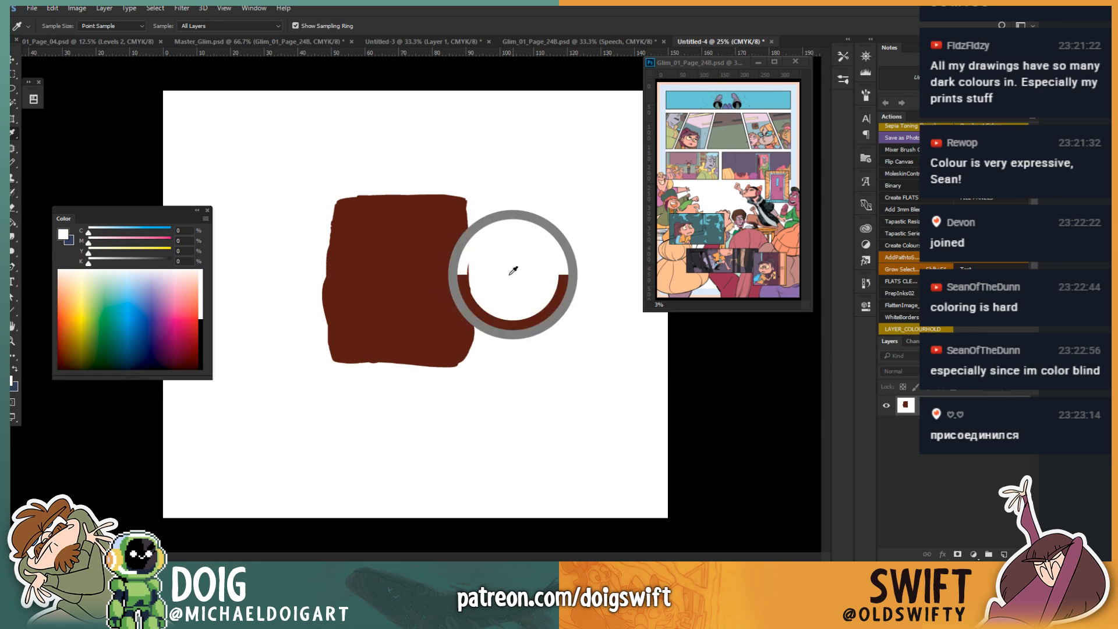
key("b")
mouse_move(326, 210)
left_mouse_down()
mouse_move(462, 219)
mouse_move(309, 312)
mouse_move(318, 379)
mouse_move(431, 237)
mouse_move(465, 259)
left_mouse_up()
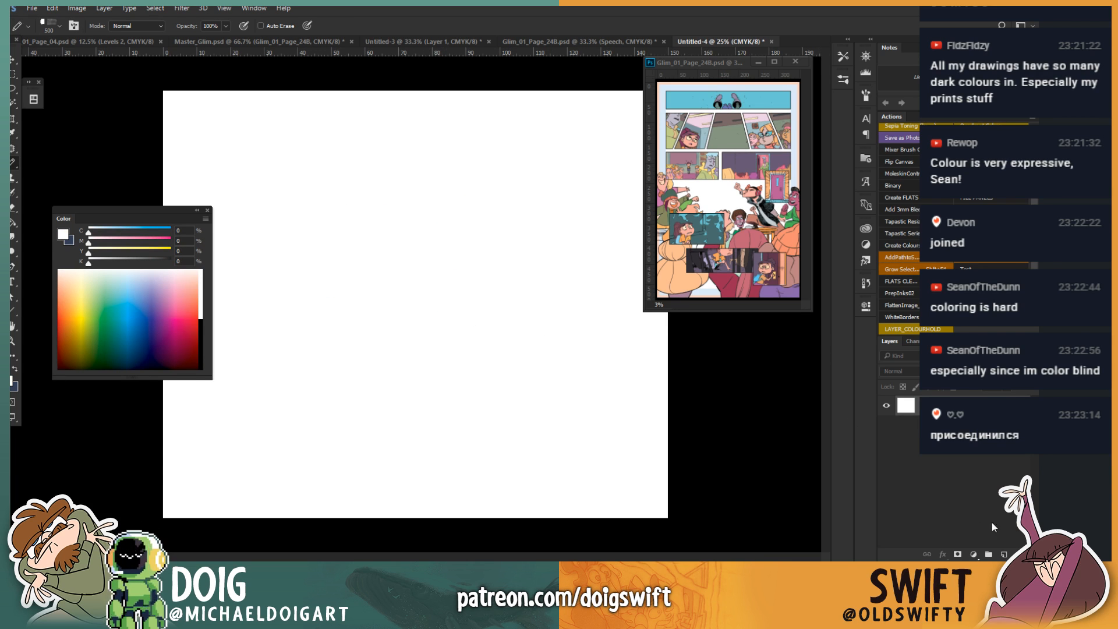
Step: Add a new layer and paint a dark brown swatch of C 42, M 87, Y 78, K 66 on the canvas's left half
left_click(1003, 553)
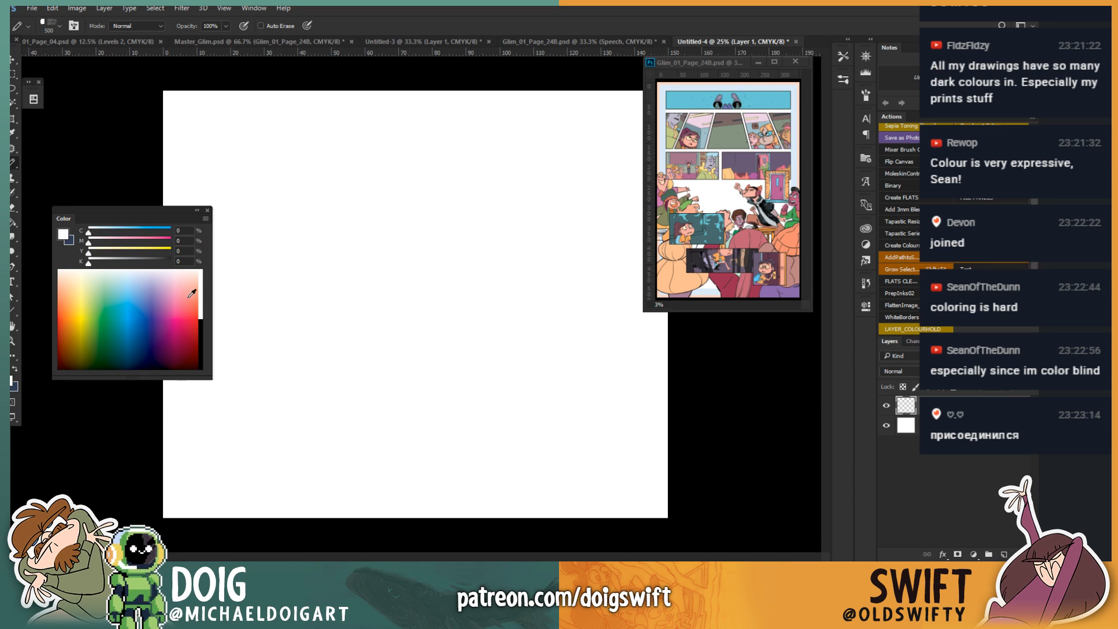
left_click(12, 382)
mouse_move(660, 354)
left_mouse_down()
mouse_move(627, 342)
mouse_move(642, 356)
left_mouse_up()
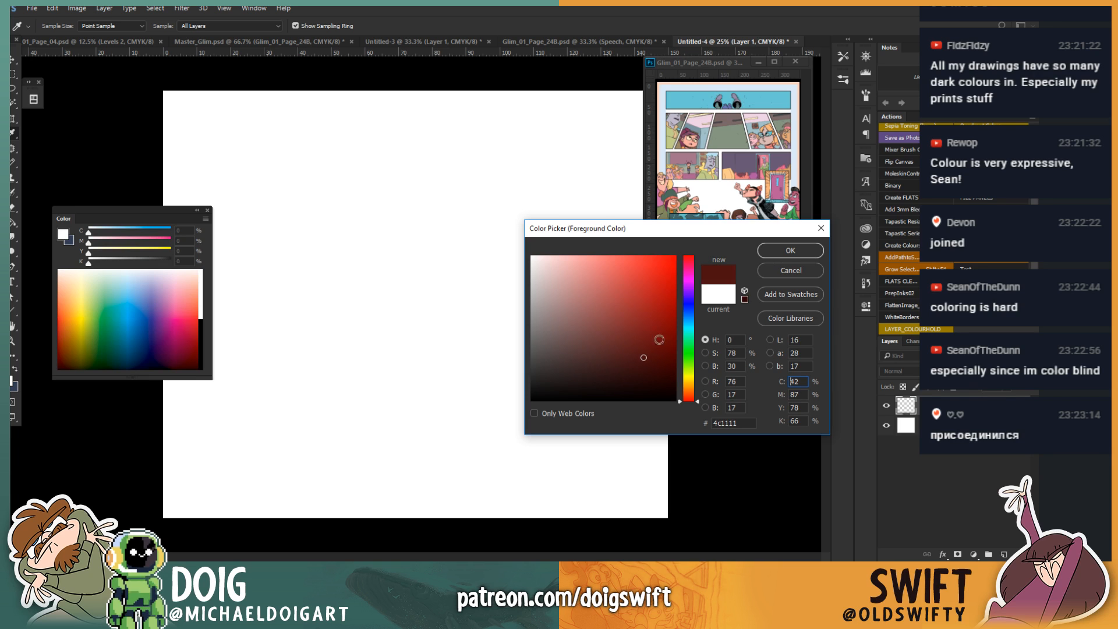
left_click(790, 250)
key("b")
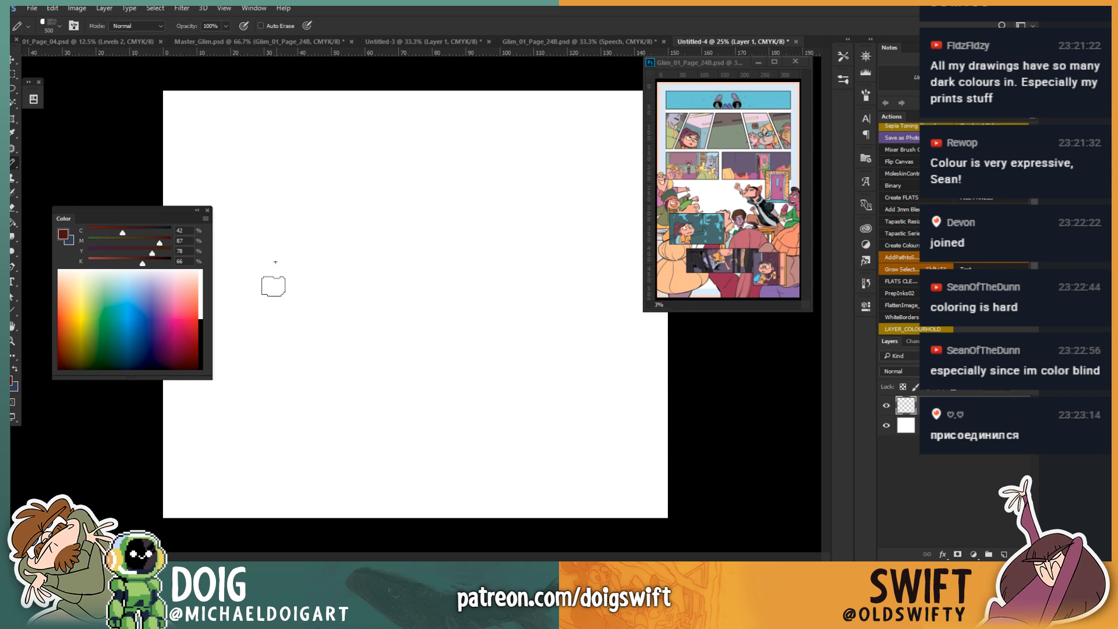
mouse_move(274, 282)
left_mouse_down()
mouse_move(279, 342)
mouse_move(270, 239)
mouse_move(332, 312)
mouse_move(334, 239)
mouse_move(326, 307)
left_mouse_up()
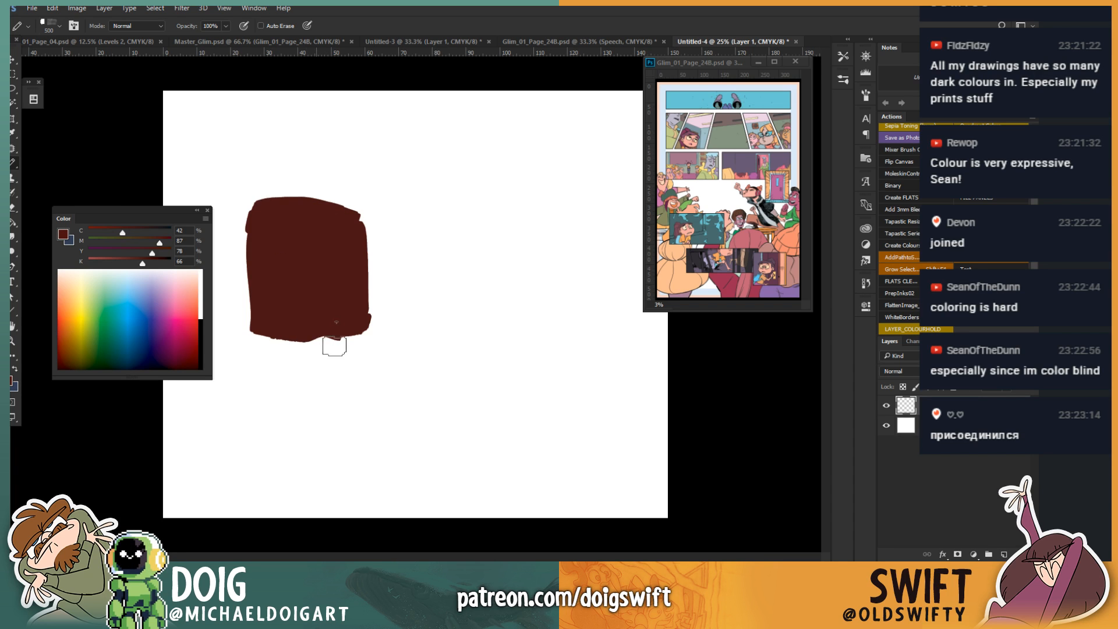
Step: Remove all black from the foreground colour and balance its mix at C 63, M 63, Y 63
left_click_drag(123, 215, 108, 208)
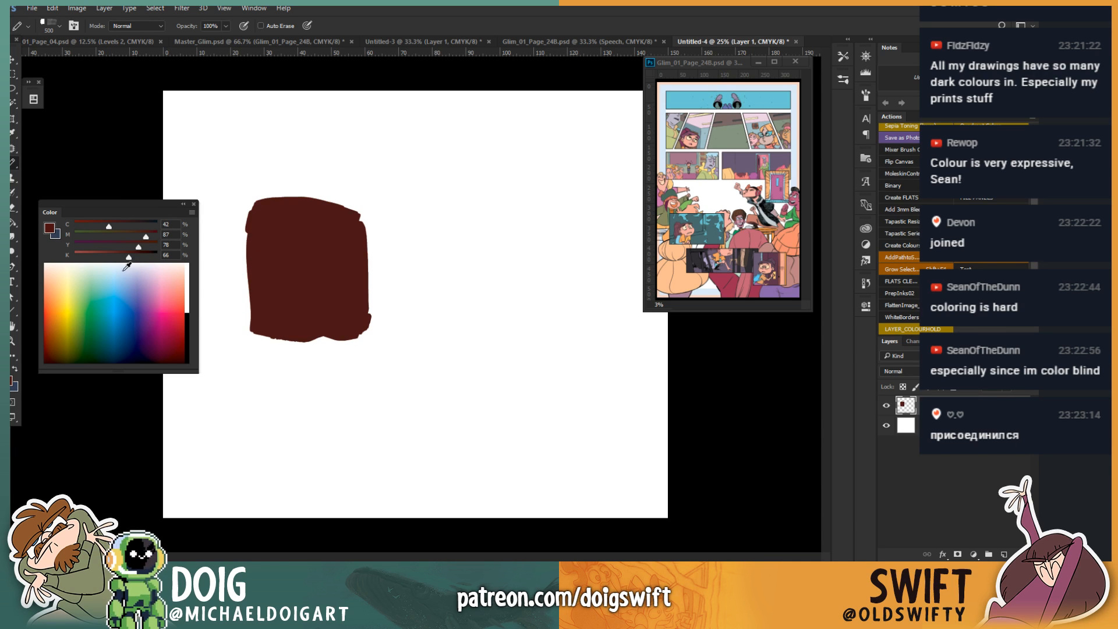
left_click_drag(127, 257, 43, 266)
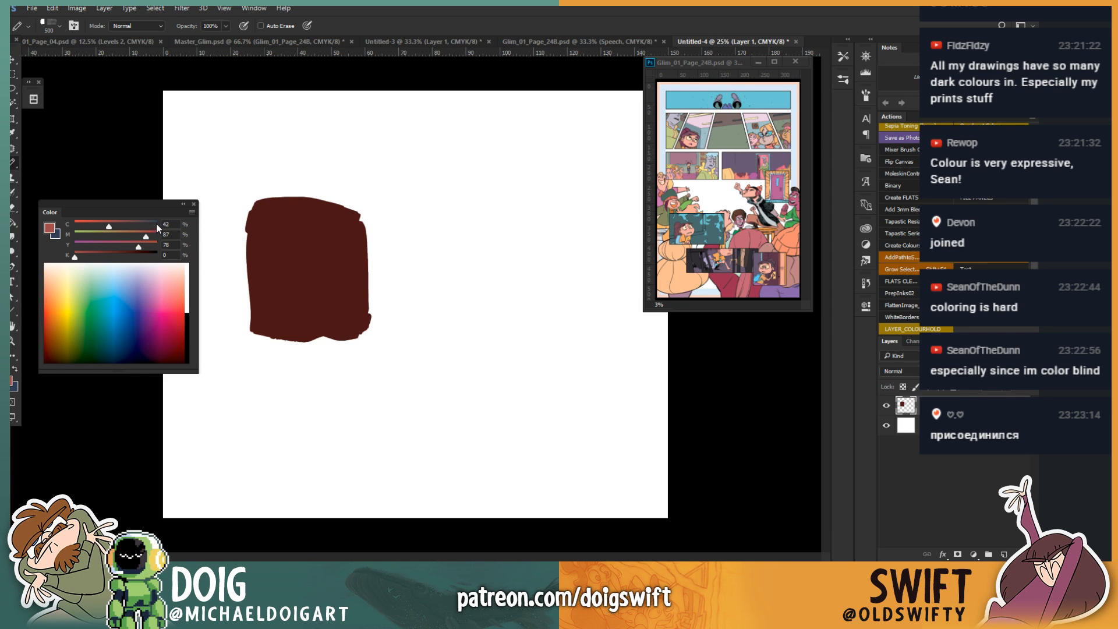
left_click_drag(108, 227, 145, 227)
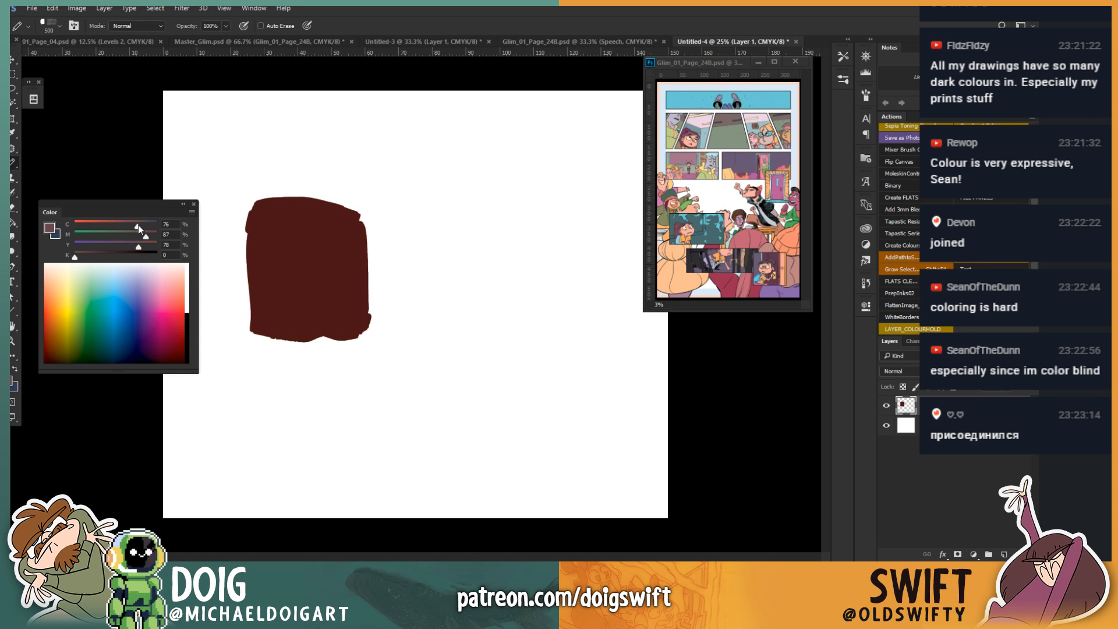
left_click_drag(139, 225, 119, 228)
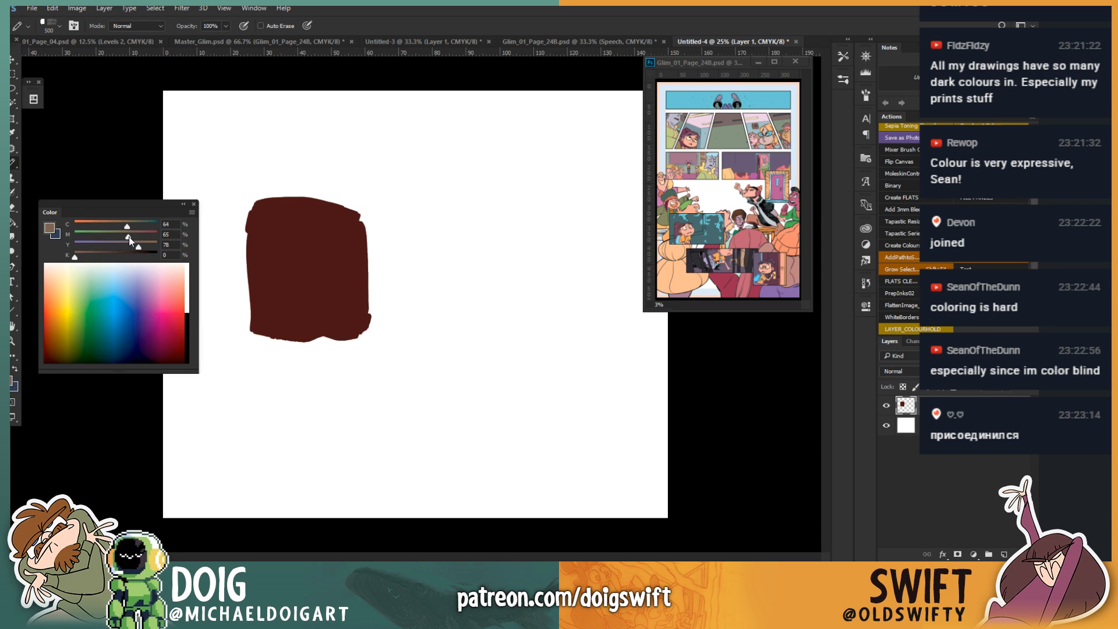
left_click_drag(125, 249, 129, 226)
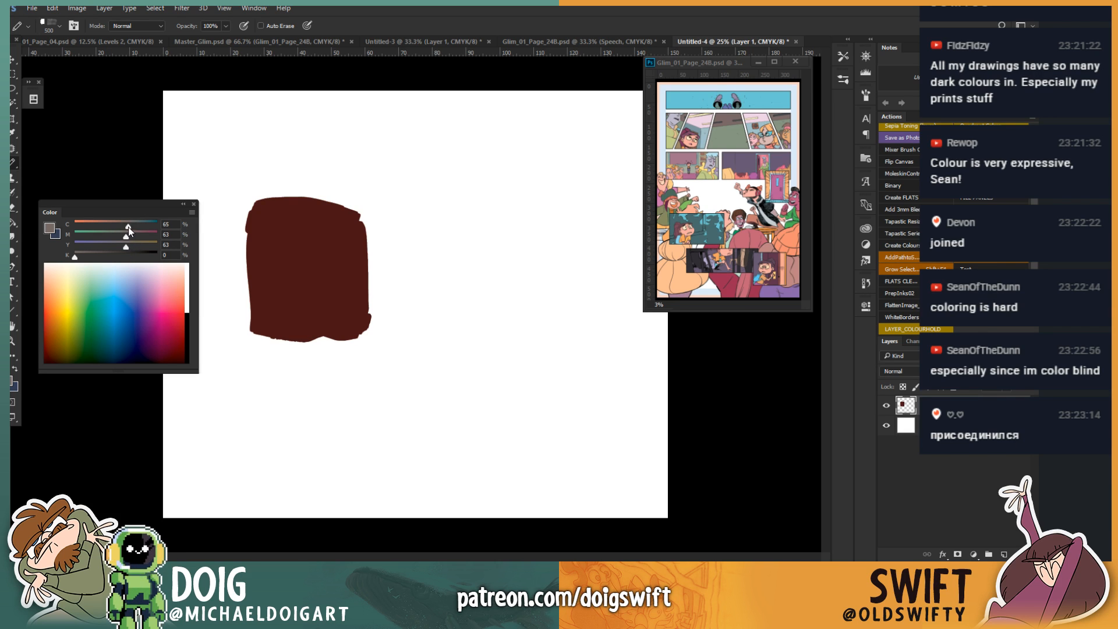
left_click(126, 228)
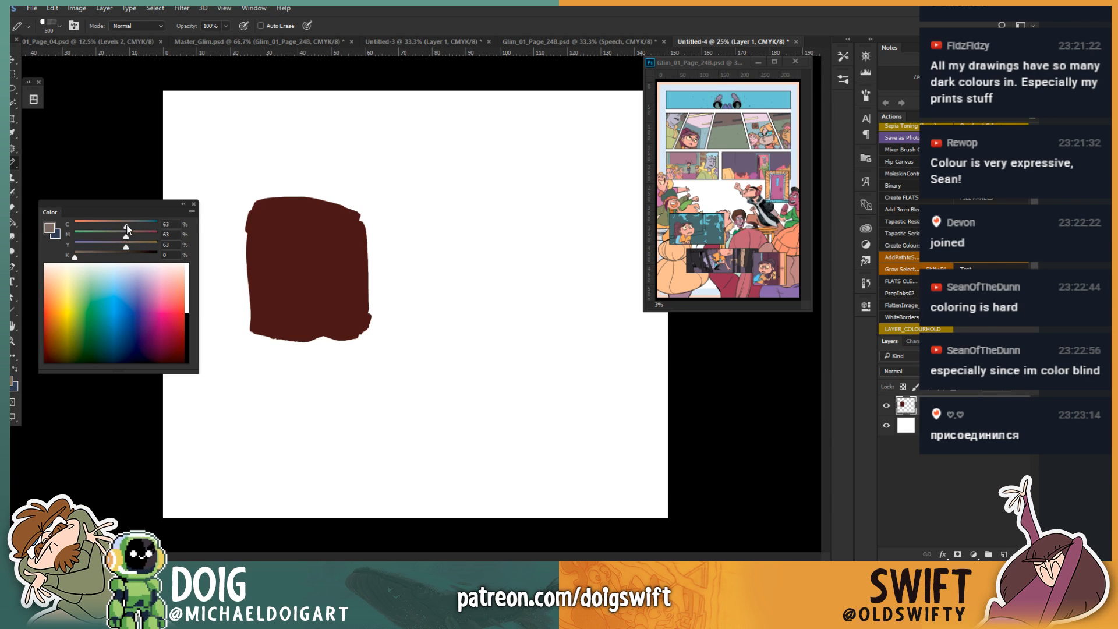
Step: Mix a foreground colour of C 100, M 100, Y 100, K 0 and paint a swatch beside the dark brown one
left_click_drag(101, 226, 148, 238)
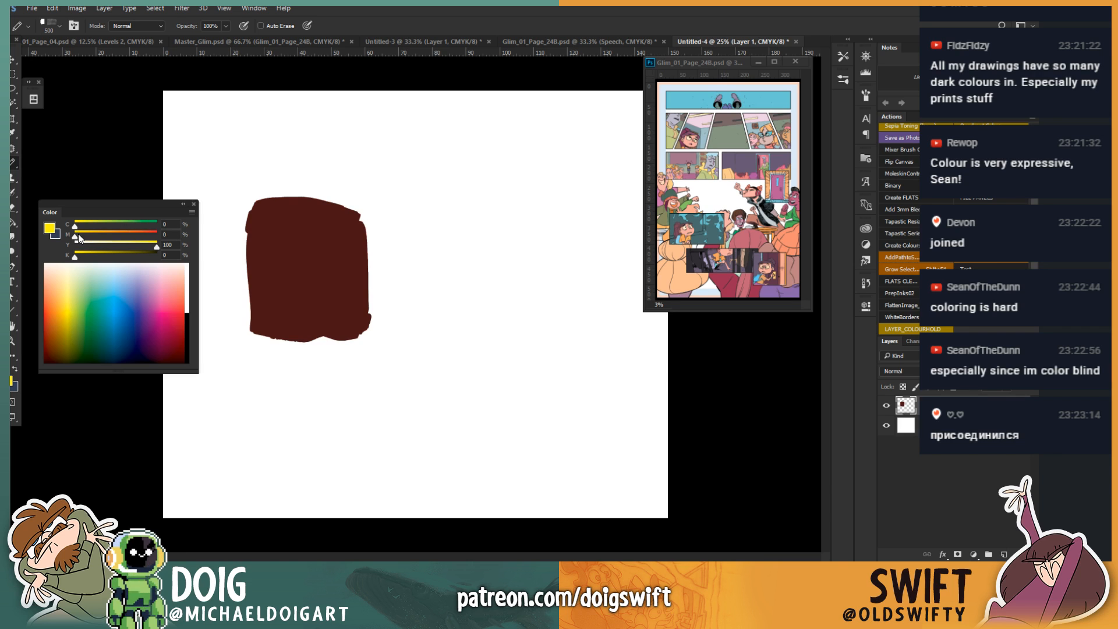
left_click_drag(151, 234, 171, 240)
left_click_drag(87, 226, 167, 227)
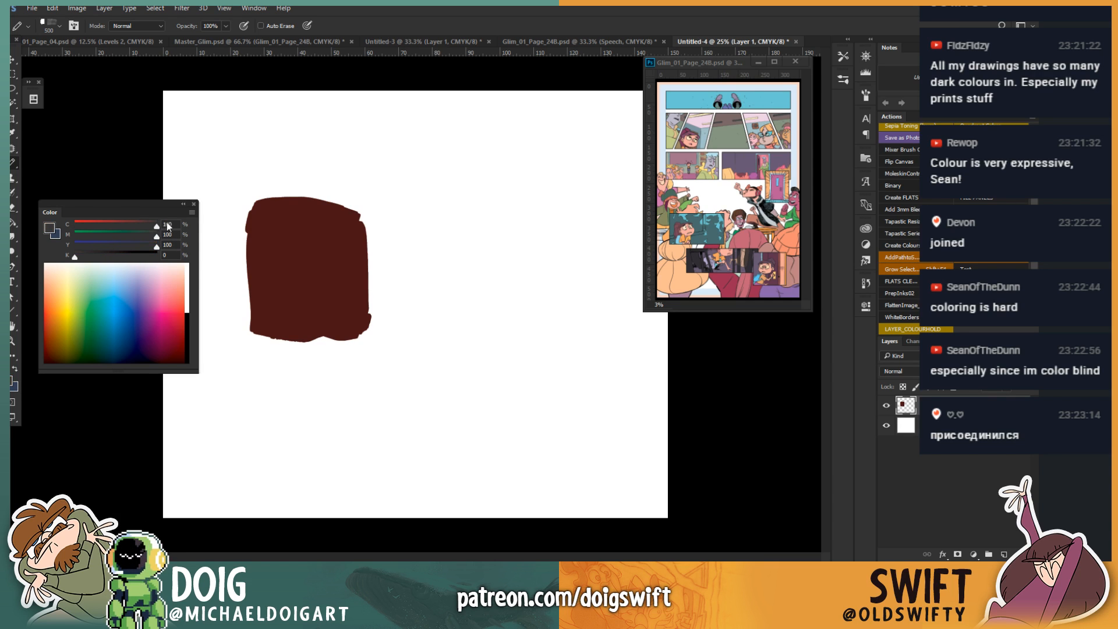
mouse_move(423, 242)
left_mouse_down()
mouse_move(439, 318)
mouse_move(475, 280)
left_mouse_up()
mouse_move(456, 220)
left_mouse_down()
mouse_move(471, 319)
mouse_move(421, 334)
mouse_move(427, 222)
mouse_move(425, 331)
mouse_move(462, 224)
mouse_move(481, 344)
mouse_move(512, 333)
left_mouse_up()
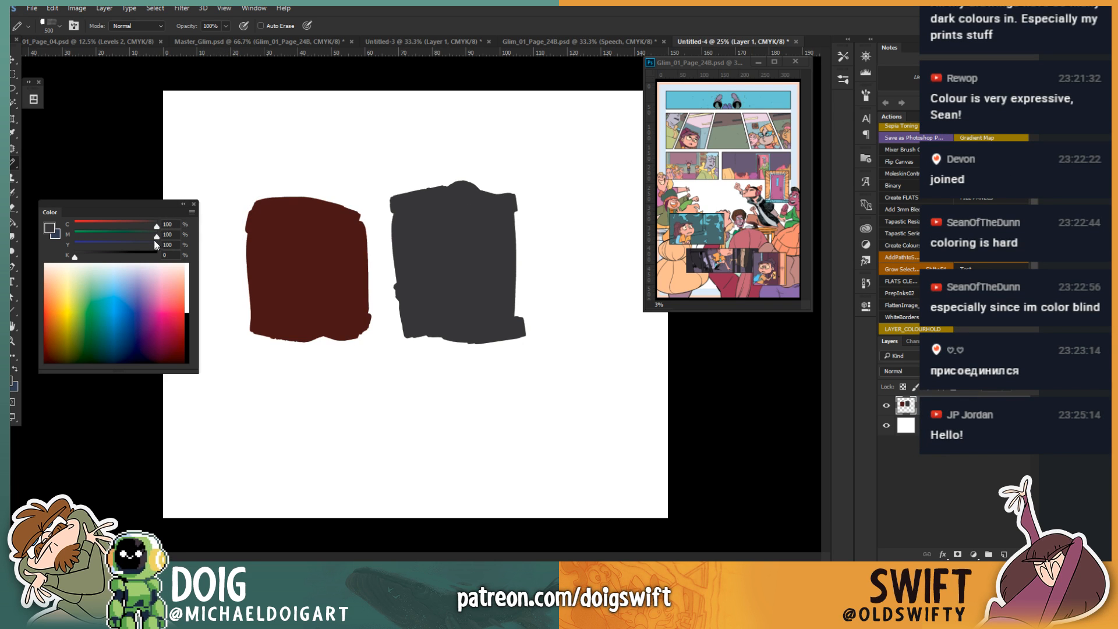
Step: Mix a colour of C 73, M 100, Y 85, K 0 and paint it over the lower parts of the grey and brown swatches
mouse_move(156, 250)
left_mouse_down()
mouse_move(141, 250)
mouse_move(142, 227)
mouse_move(167, 234)
left_mouse_up()
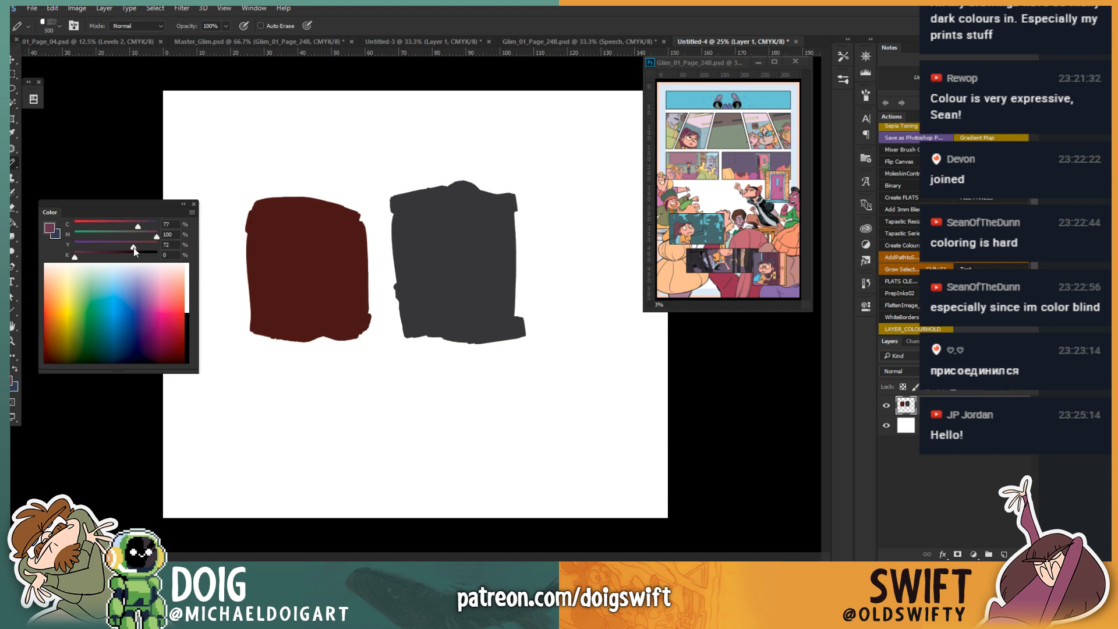
left_click_drag(143, 247, 137, 231)
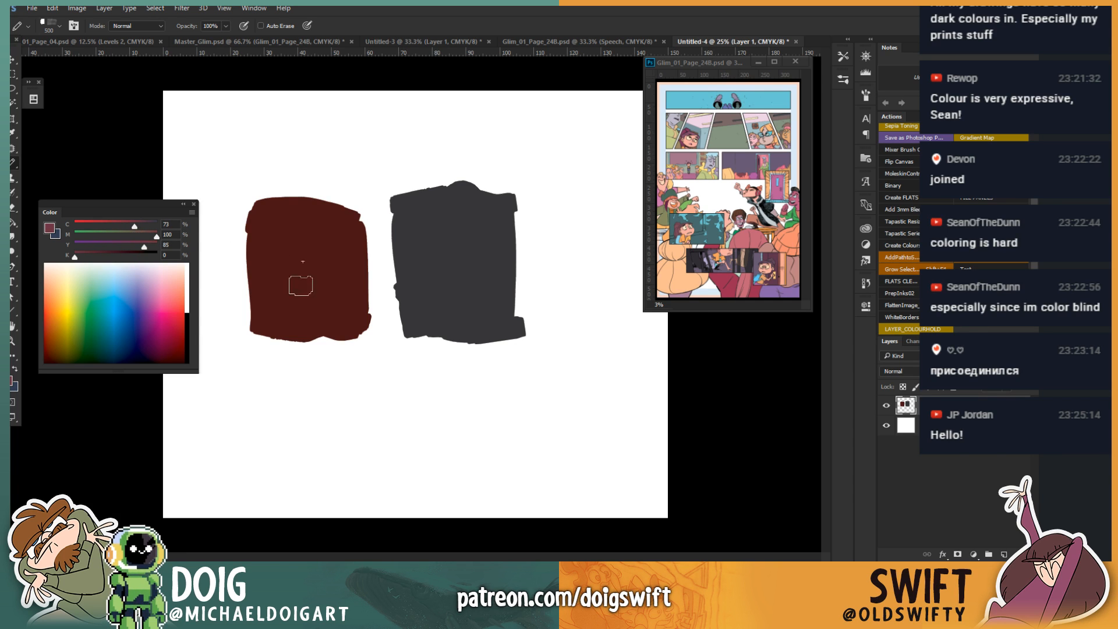
mouse_move(402, 349)
left_mouse_down()
mouse_move(431, 326)
mouse_move(443, 261)
mouse_move(478, 350)
left_mouse_up()
left_click_drag(441, 297, 407, 265)
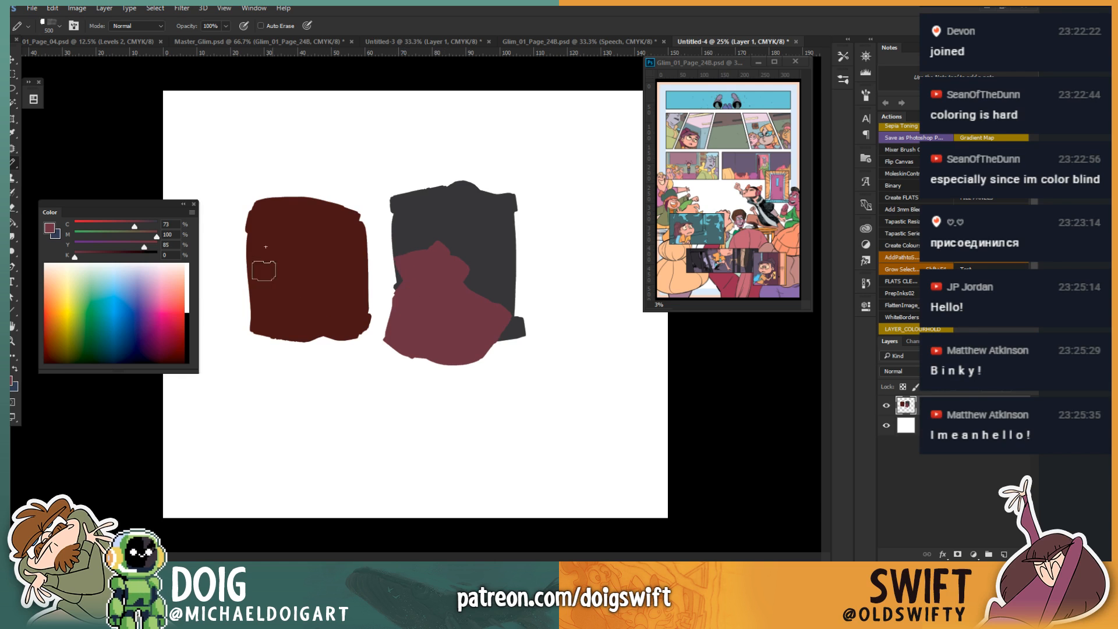
mouse_move(438, 313)
left_mouse_down()
mouse_move(487, 299)
mouse_move(412, 324)
mouse_move(479, 324)
mouse_move(430, 289)
left_mouse_up()
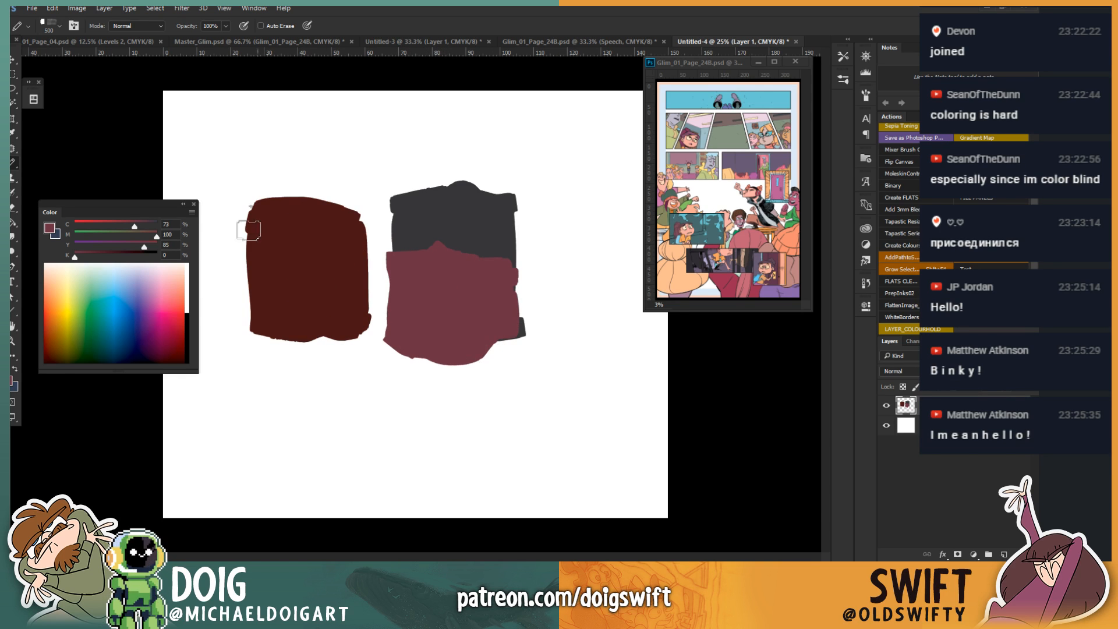
mouse_move(262, 367)
left_mouse_down()
mouse_move(350, 369)
mouse_move(290, 326)
left_mouse_up()
Step: Sample the dark brown swatch, set its black to 0, and paint the resulting colour over the swatch's lower part
left_click(296, 268, "alt")
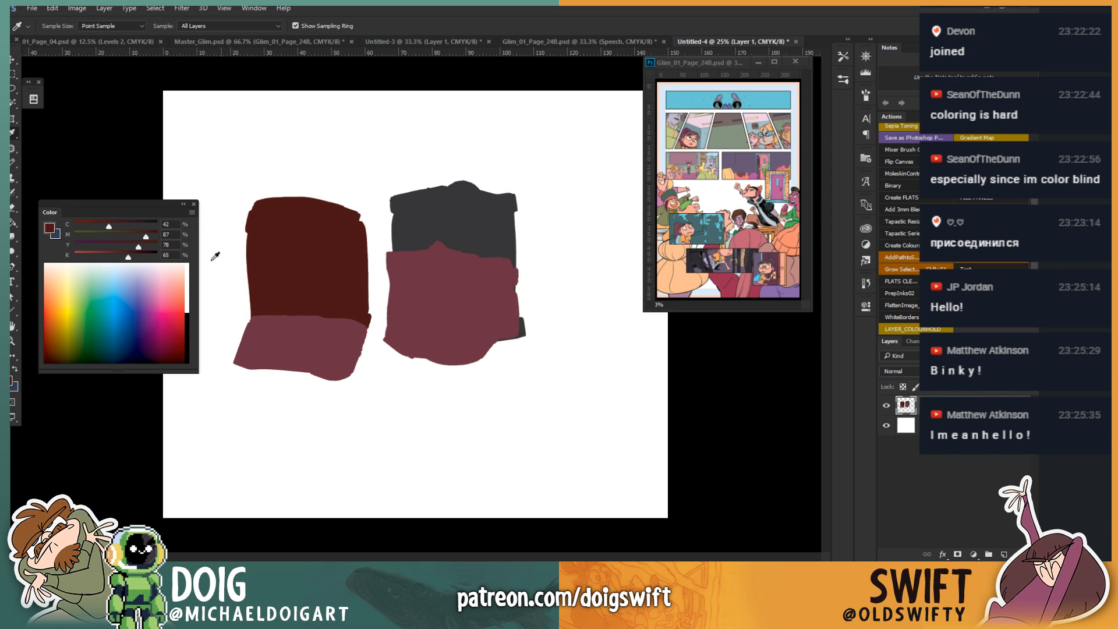
left_click_drag(130, 256, 60, 262)
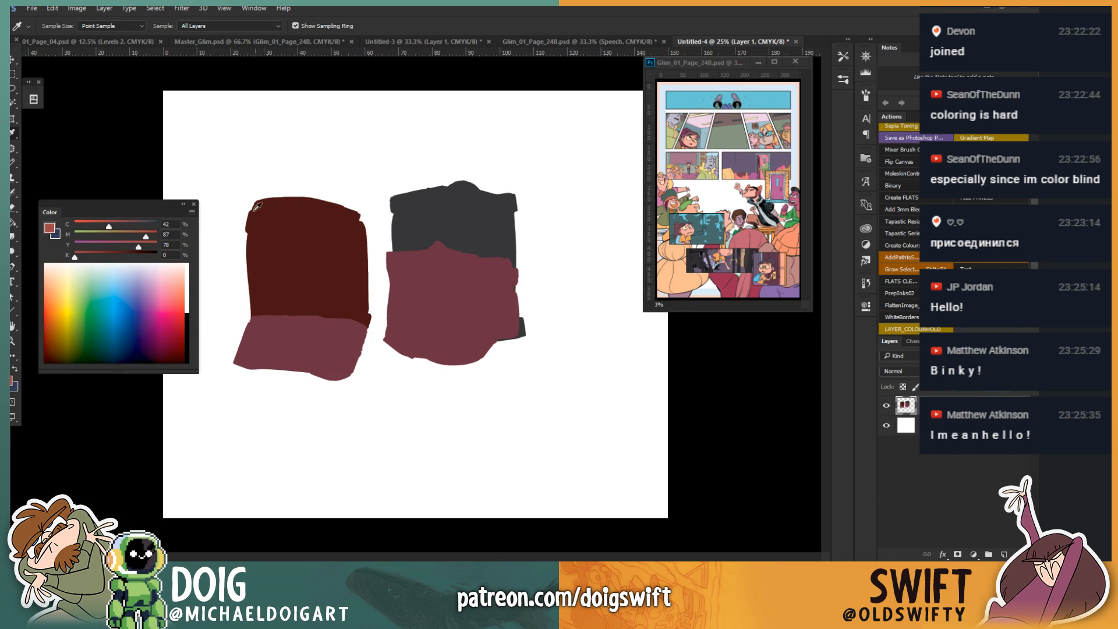
key("b")
mouse_move(295, 332)
left_mouse_down()
mouse_move(299, 320)
mouse_move(332, 357)
mouse_move(315, 314)
left_mouse_up()
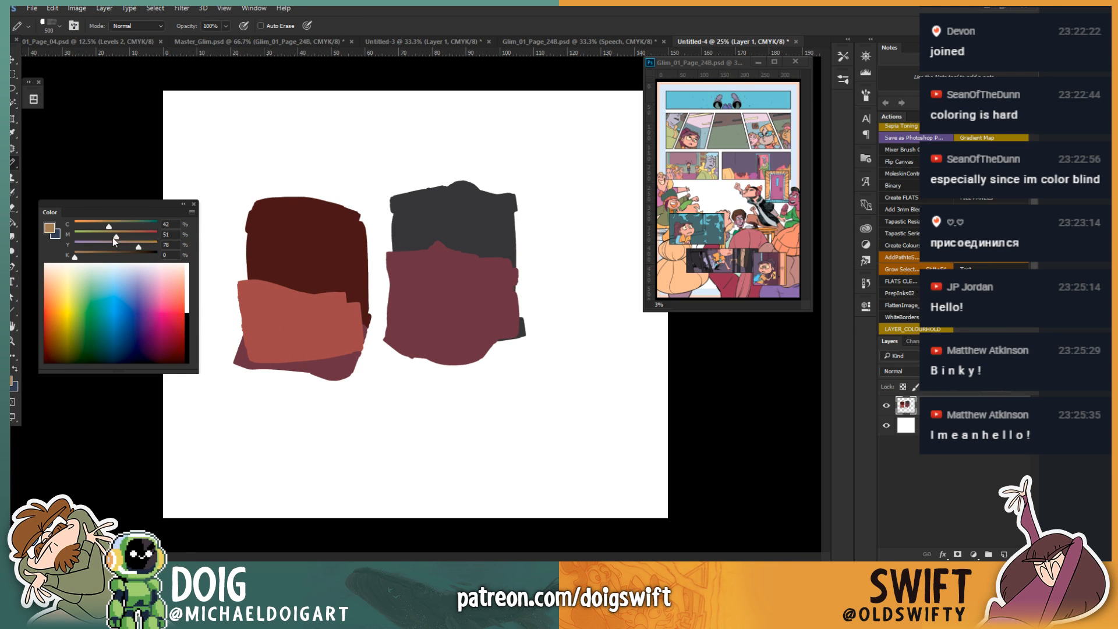
Step: Cover the left swatch with C 100, M 100, Y 100, K 0, and again with a mix of C 53, M 49, Y 53, K 53
left_click_drag(117, 249, 140, 242)
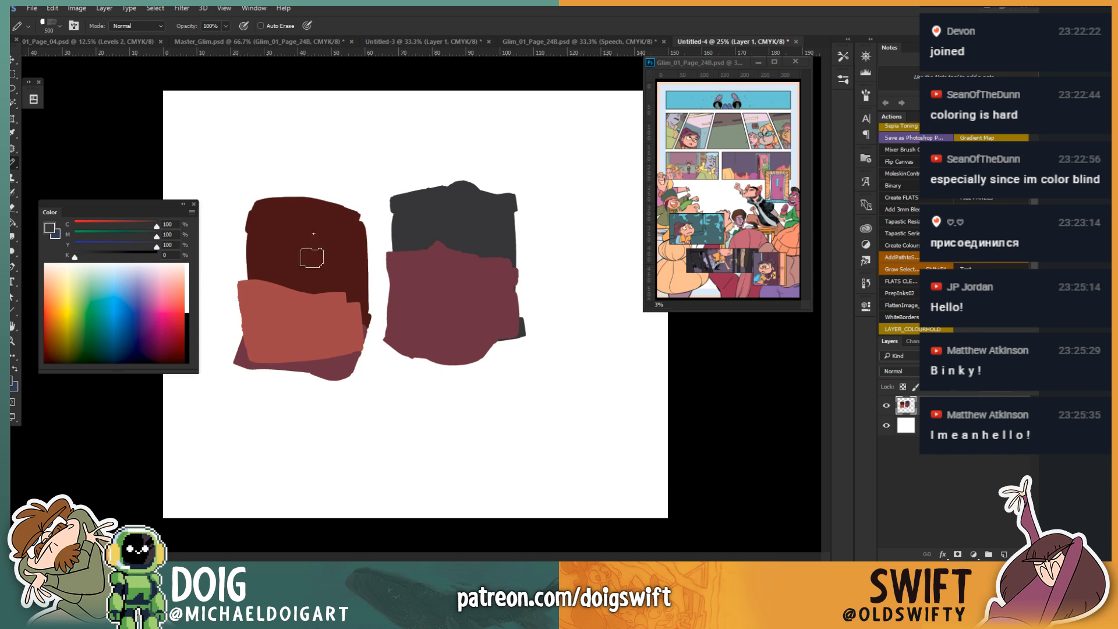
mouse_move(262, 221)
left_mouse_down()
mouse_move(273, 355)
mouse_move(330, 320)
mouse_move(349, 361)
mouse_move(306, 340)
left_mouse_up()
mouse_move(75, 256)
left_mouse_down()
mouse_move(124, 262)
mouse_move(124, 227)
mouse_move(119, 249)
left_mouse_up()
left_click_drag(123, 237, 74, 236)
left_click_drag(97, 226, 76, 227)
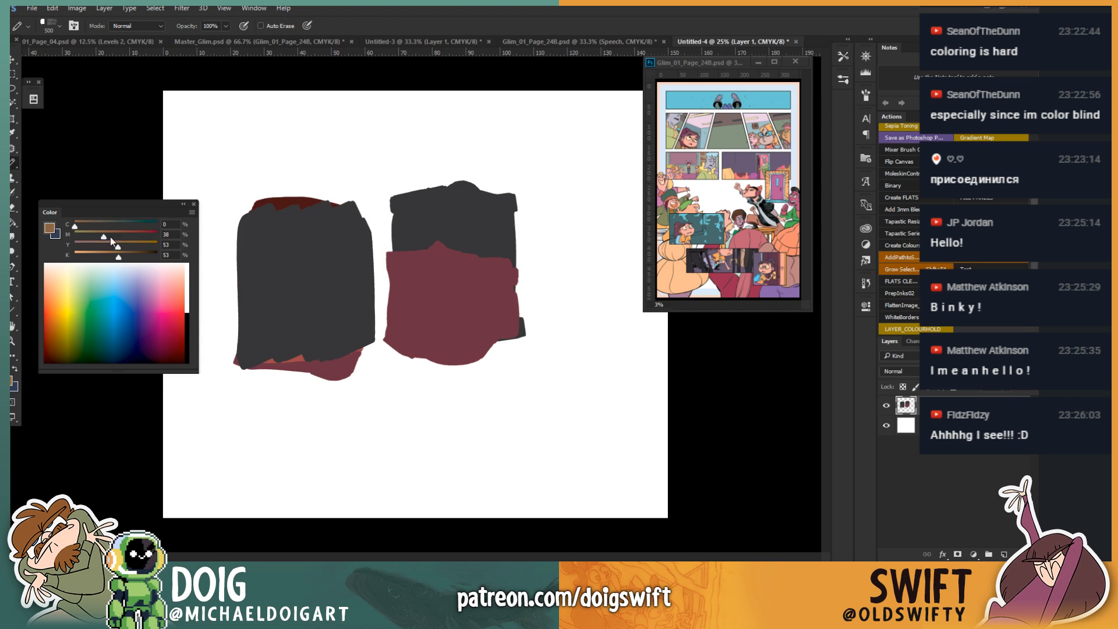
left_click_drag(117, 223, 119, 224)
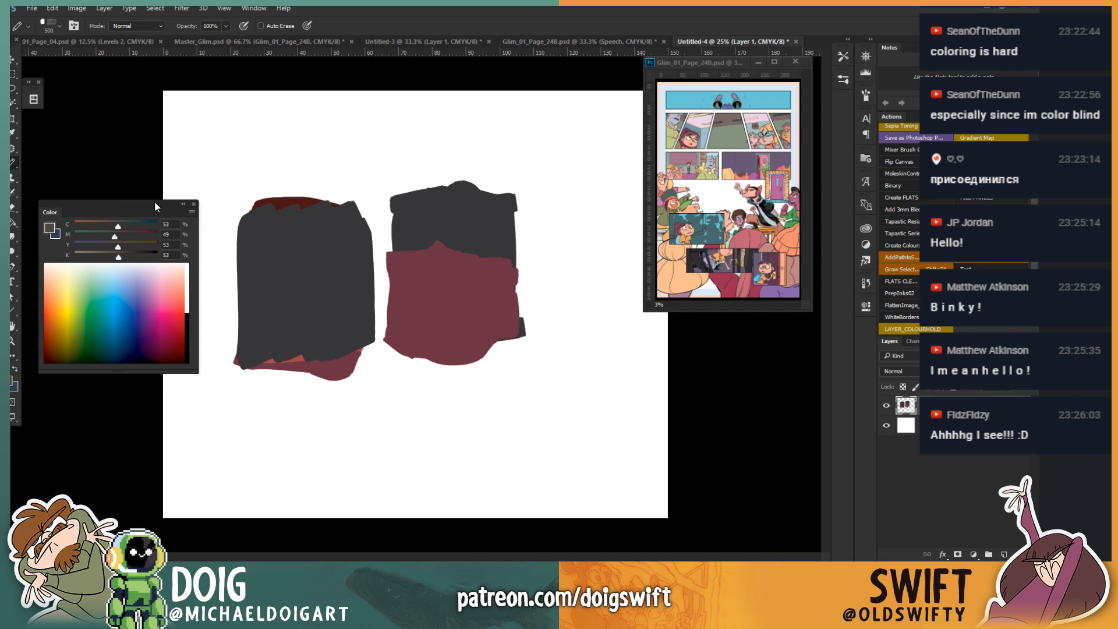
mouse_move(260, 255)
left_mouse_down()
mouse_move(291, 242)
mouse_move(339, 333)
mouse_move(305, 375)
mouse_move(295, 239)
mouse_move(274, 192)
mouse_move(317, 338)
mouse_move(324, 225)
mouse_move(344, 375)
mouse_move(348, 334)
left_mouse_up()
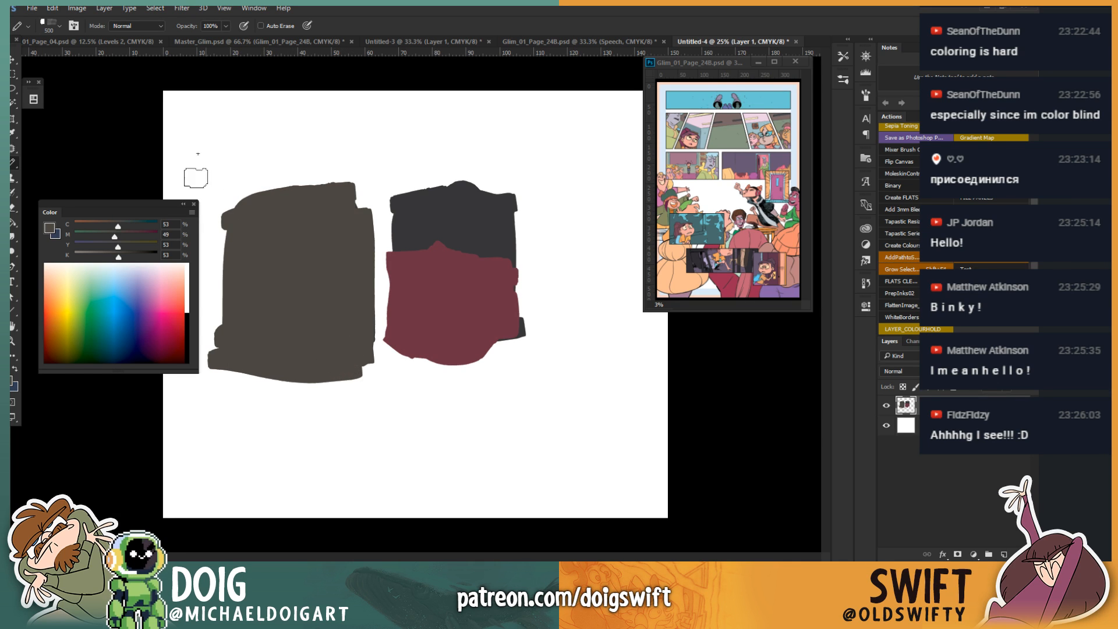
Step: Paint C 100, M 100, Y 100, K 0 over the left swatch's lower part and mix C 75, M 78, Y 75, K 0
mouse_move(115, 256)
left_mouse_down()
mouse_move(74, 256)
mouse_move(160, 237)
mouse_move(160, 226)
left_mouse_up()
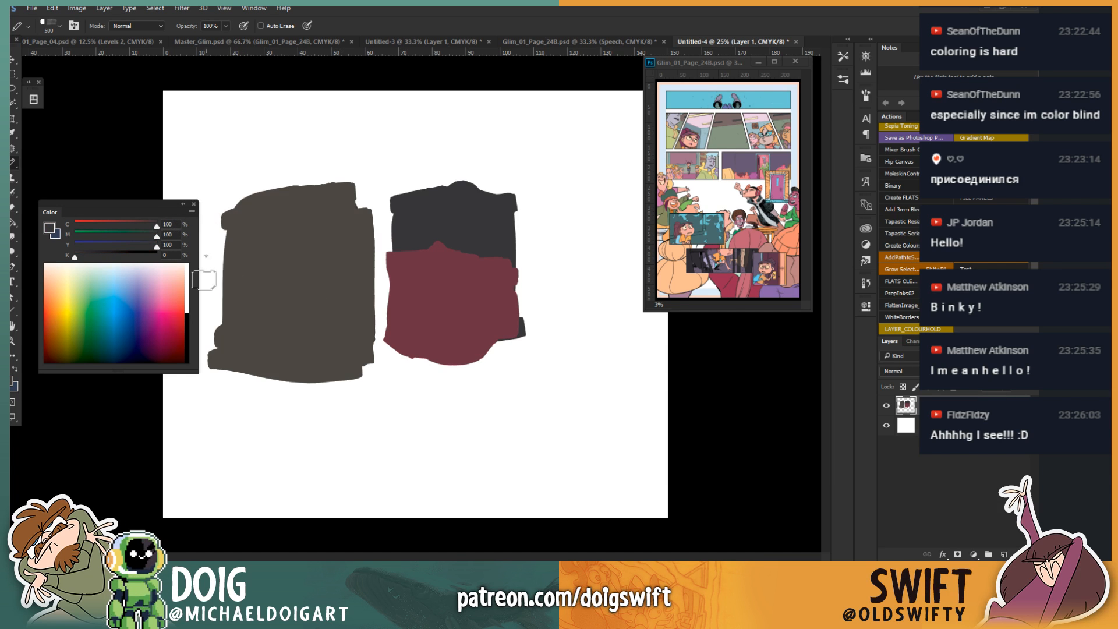
mouse_move(242, 375)
left_mouse_down()
mouse_move(329, 350)
mouse_move(316, 373)
mouse_move(257, 377)
mouse_move(229, 347)
mouse_move(346, 401)
left_mouse_up()
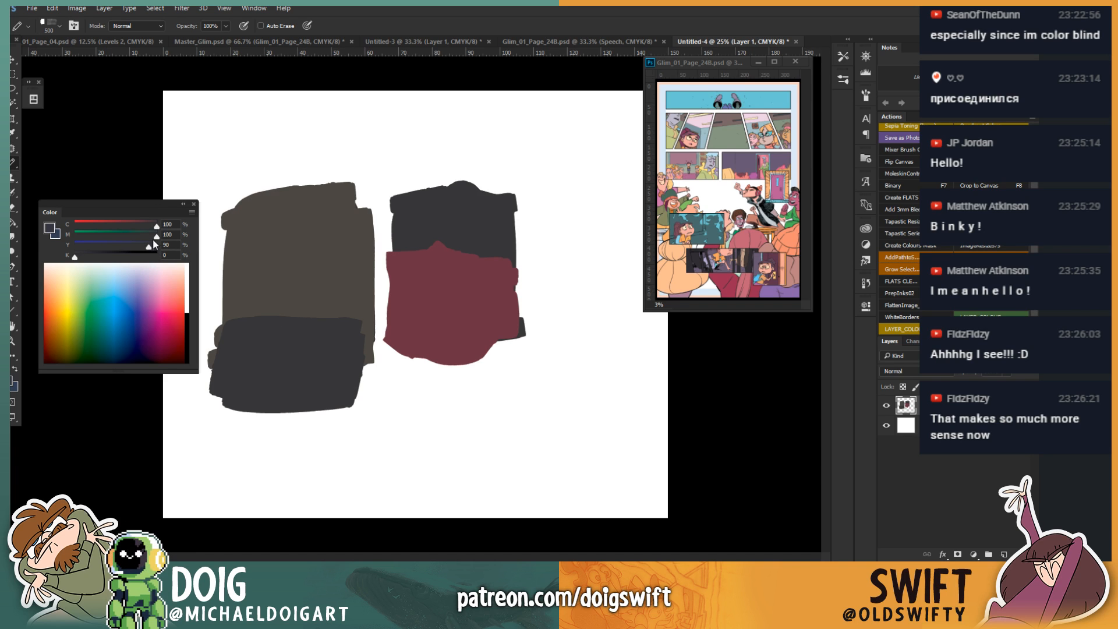
left_click_drag(157, 226, 137, 246)
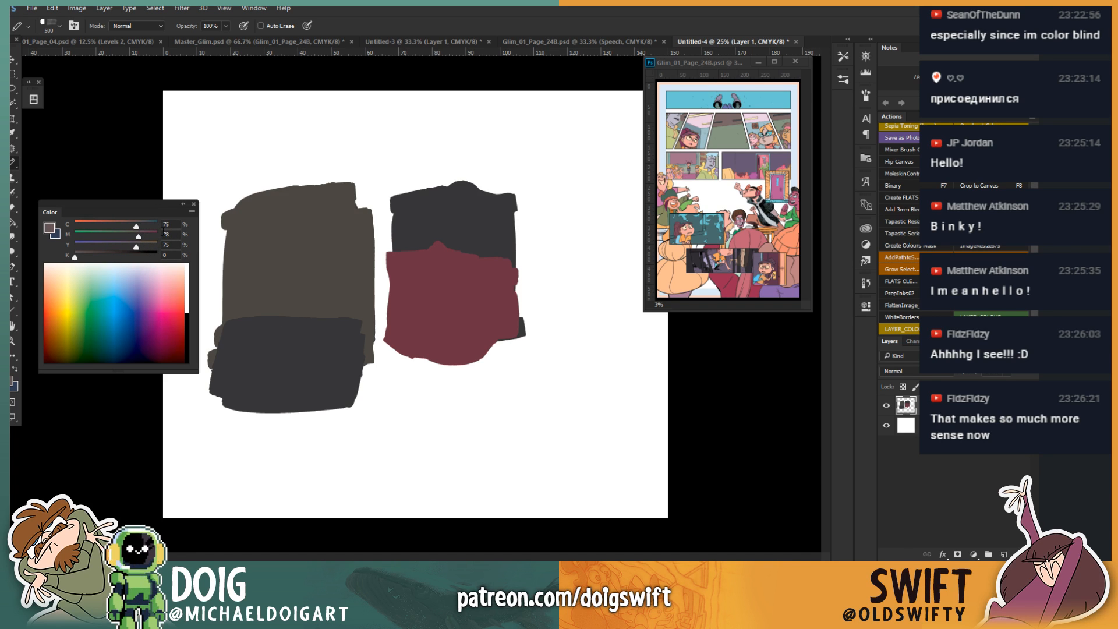
Step: Paint C 75, M 78, Y 75, K 0 over the left swatch's lower part, and cover it with a bluer mix containing more cyan
mouse_move(268, 389)
left_mouse_down()
mouse_move(335, 398)
mouse_move(230, 371)
mouse_move(281, 398)
mouse_move(343, 402)
left_mouse_up()
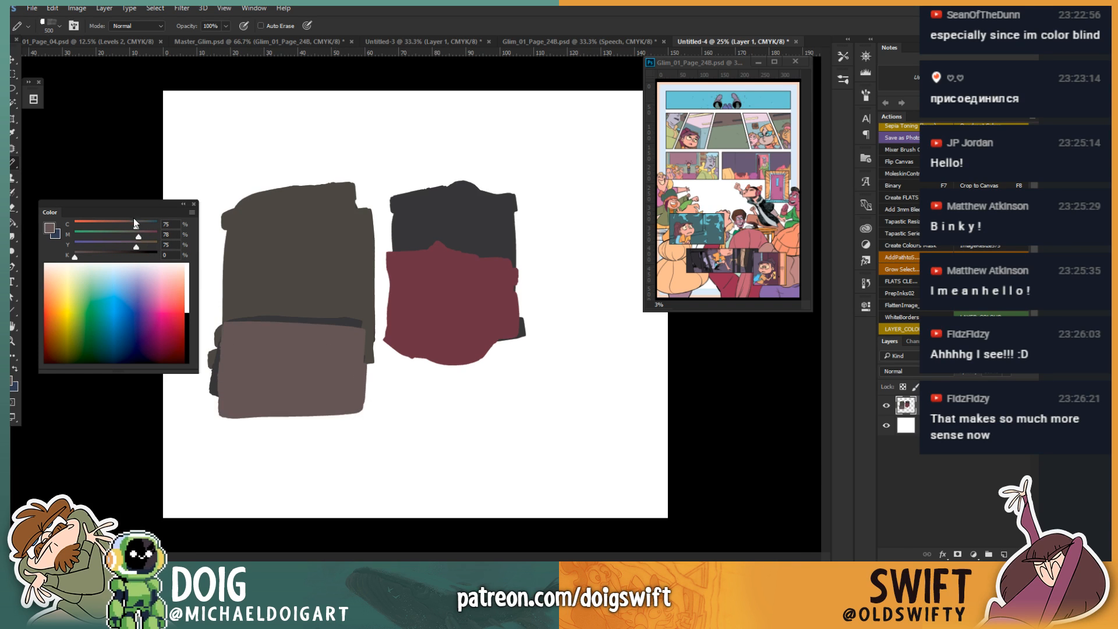
left_click_drag(136, 226, 149, 226)
mouse_move(291, 379)
left_mouse_down()
mouse_move(233, 349)
mouse_move(353, 414)
left_mouse_up()
Step: Paint a brown patch on the blue area of the left swatch and mix a colour of C 69, M 78, Y 83, K 0
left_click_drag(148, 226, 138, 225)
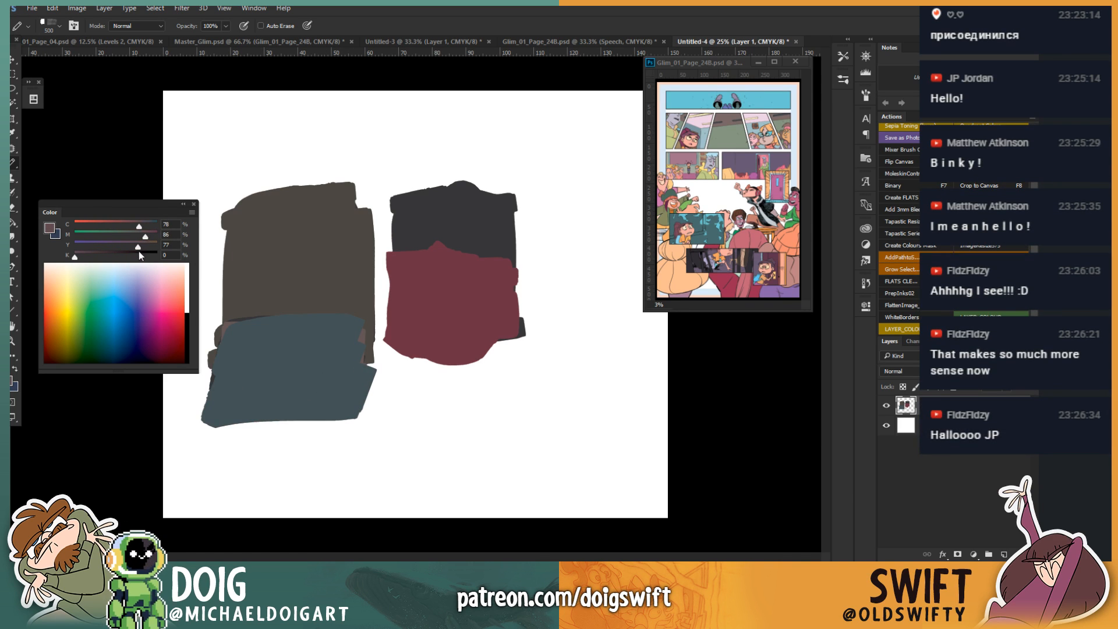
left_click_drag(270, 362, 253, 337)
left_click_drag(145, 236, 137, 237)
mouse_move(137, 247)
left_mouse_down()
mouse_move(141, 236)
mouse_move(106, 229)
mouse_move(137, 237)
left_mouse_up()
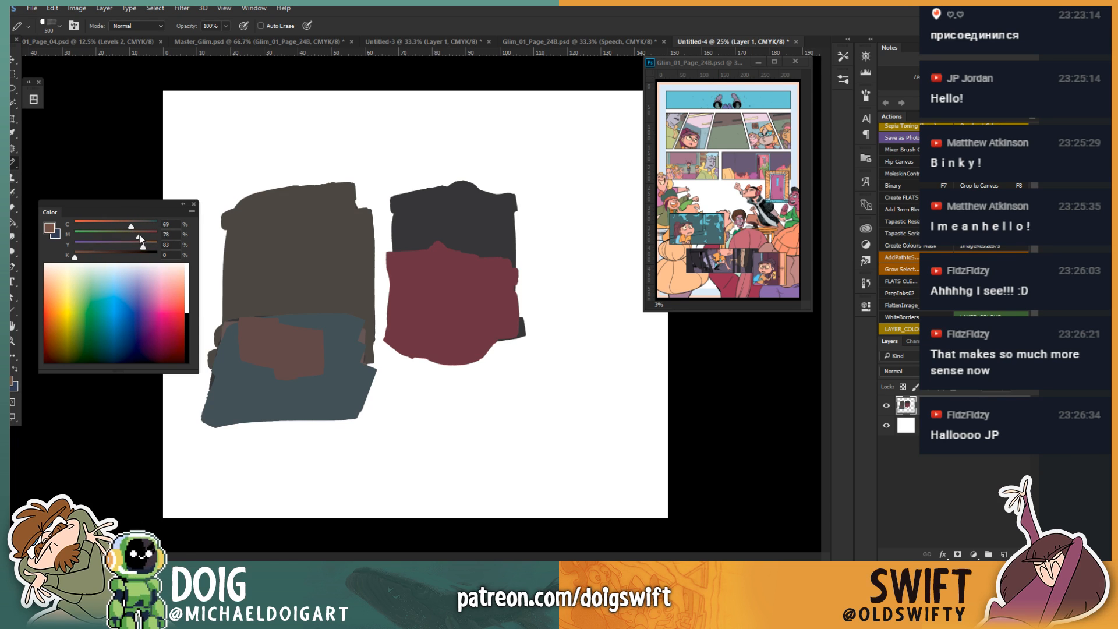
Step: Paint C 85, M 73, Y 83, K 0 over the left swatch's lower part, and repaint it with magenta raised to 79
left_click_drag(132, 227, 143, 231)
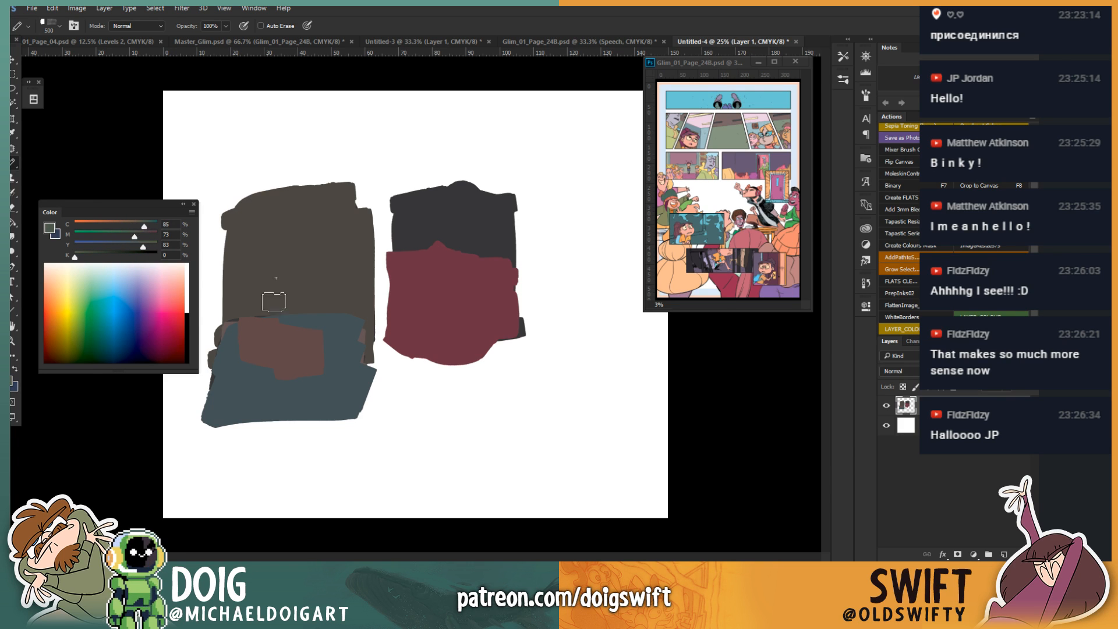
mouse_move(289, 364)
left_mouse_down()
mouse_move(279, 332)
mouse_move(279, 386)
mouse_move(330, 405)
left_mouse_up()
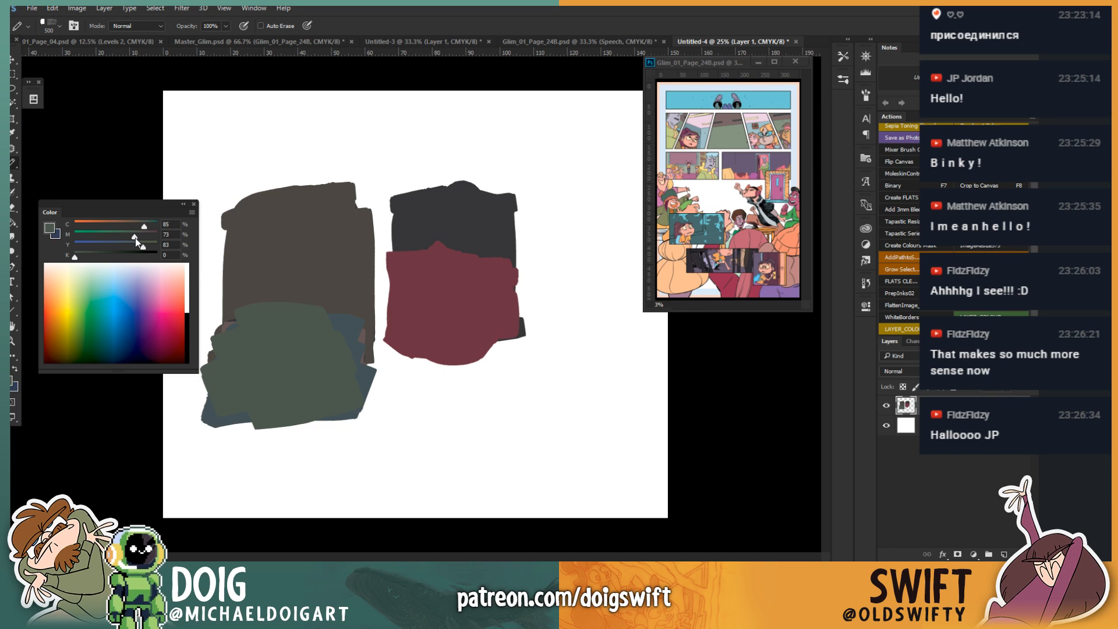
left_click_drag(139, 238, 141, 238)
mouse_move(262, 400)
left_mouse_down()
mouse_move(278, 366)
mouse_move(314, 398)
mouse_move(320, 367)
mouse_move(329, 407)
left_mouse_up()
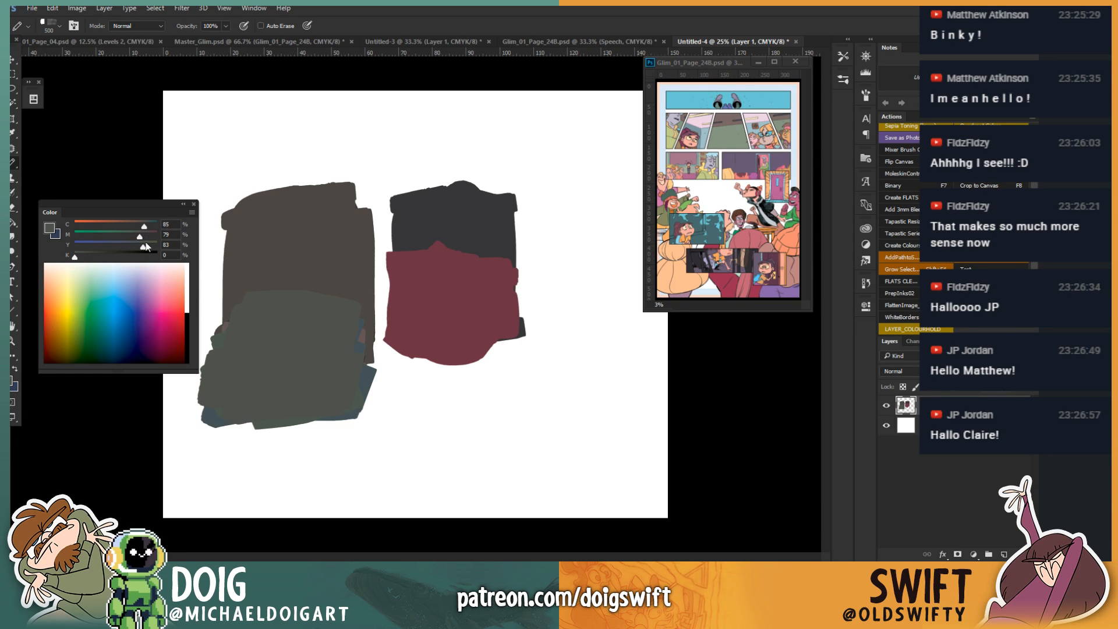
Step: Adjust the mix to C 85, M 83, Y 88, K 0 and brush it over the left swatch's lower part
mouse_move(281, 352)
left_mouse_down()
mouse_move(242, 356)
mouse_move(258, 384)
mouse_move(289, 391)
left_mouse_up()
left_click_drag(142, 239, 143, 237)
mouse_move(249, 330)
left_mouse_down()
mouse_move(340, 390)
mouse_move(349, 422)
left_mouse_up()
left_click_drag(145, 226, 142, 226)
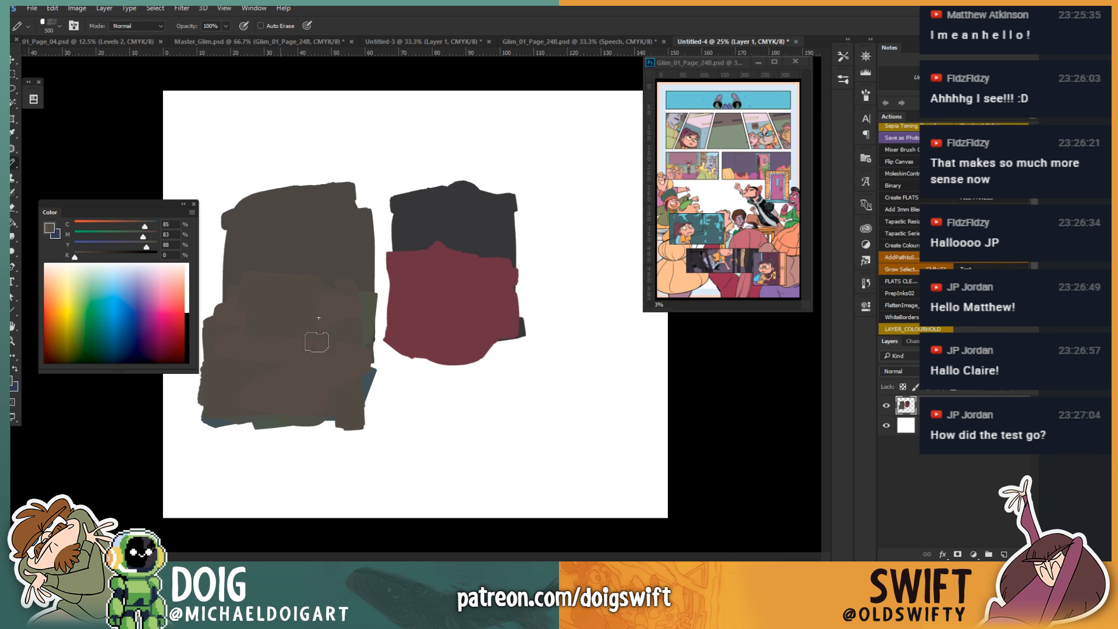
Step: Repaint the left swatch's lower part with cyan at 90, test cyan at 92, and cover it with cyan lowered to 88
left_click_drag(146, 228, 148, 228)
mouse_move(283, 309)
left_mouse_down()
mouse_move(234, 318)
mouse_move(330, 314)
mouse_move(330, 339)
left_mouse_up()
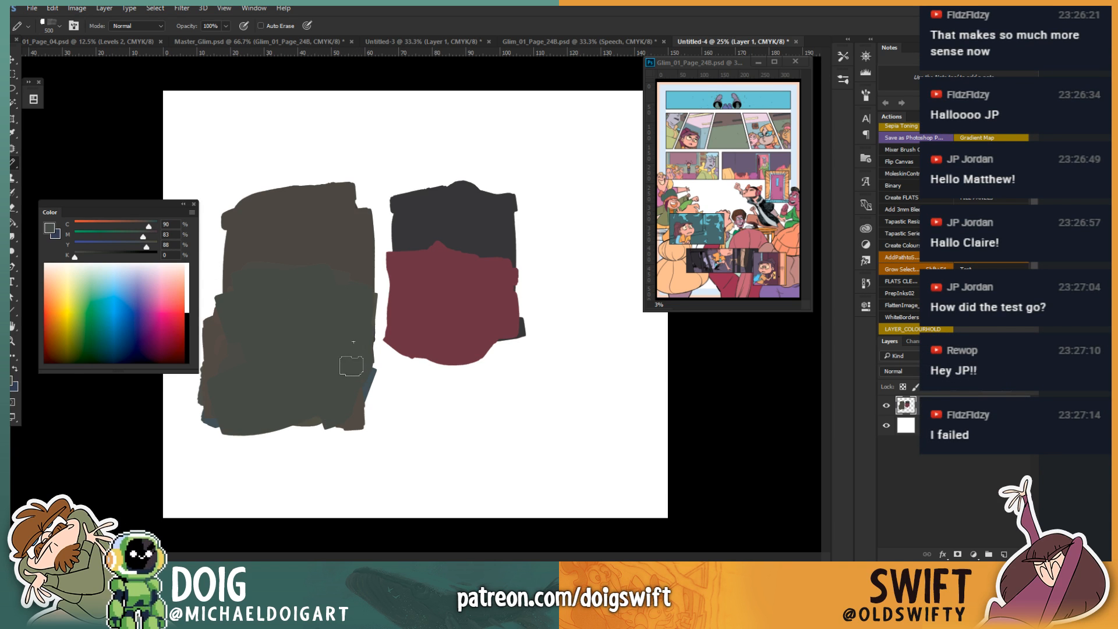
left_click_drag(353, 368, 327, 317)
left_click_drag(269, 318, 305, 317)
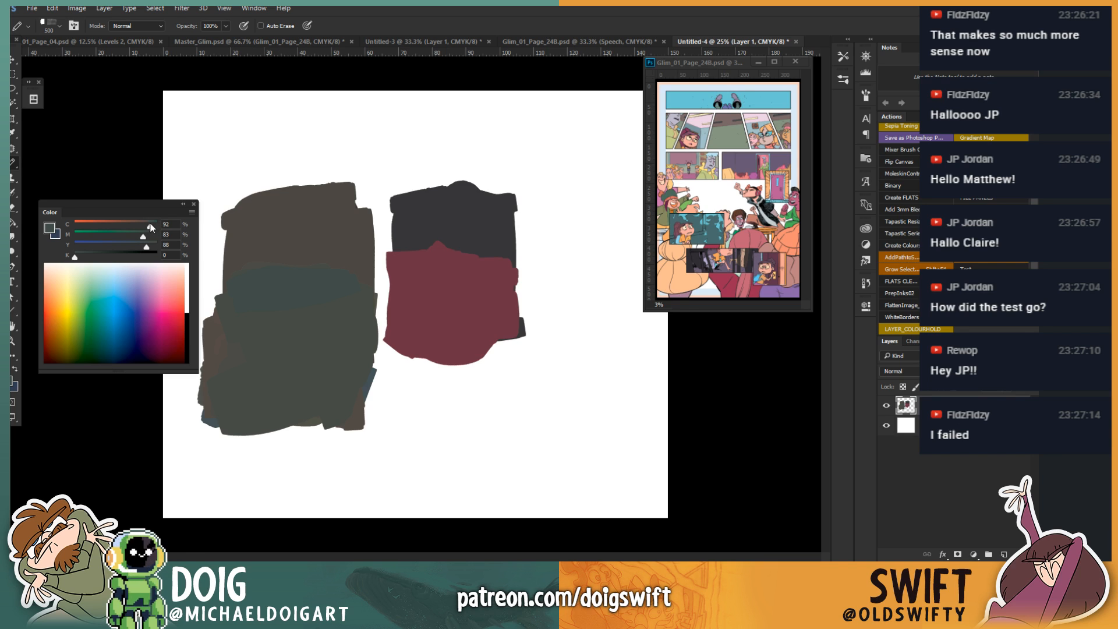
left_click_drag(149, 227, 147, 227)
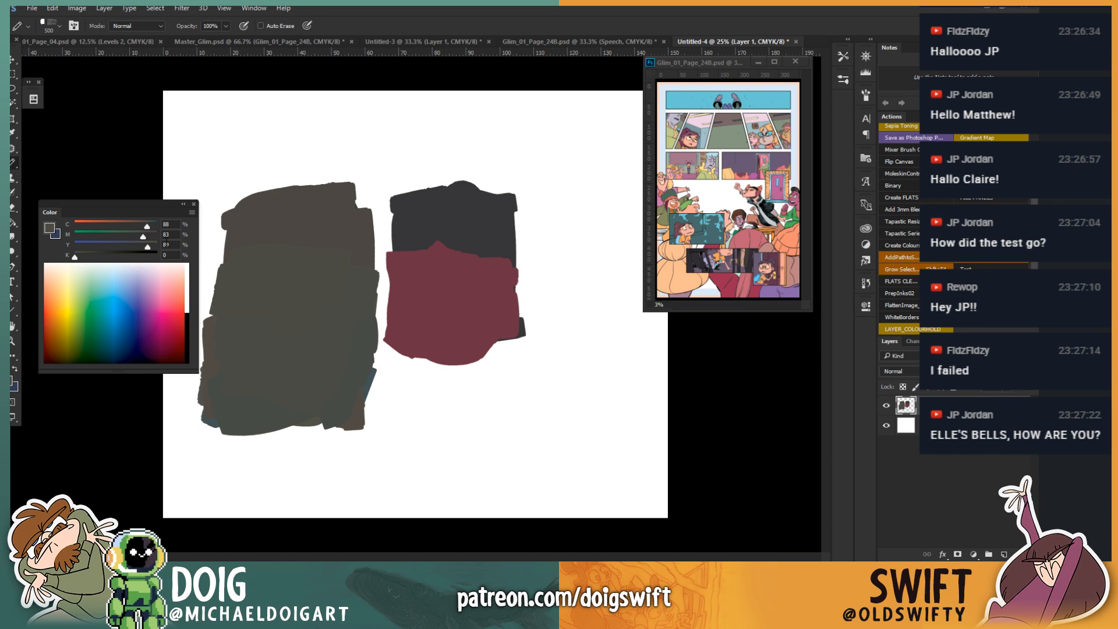
Step: Extend the left swatch's upper brown of C 53, M 49, Y 53, K 53 downwards, and brush the resampled lower mix up against it
left_click(295, 218, "alt")
left_click_drag(225, 272, 334, 314)
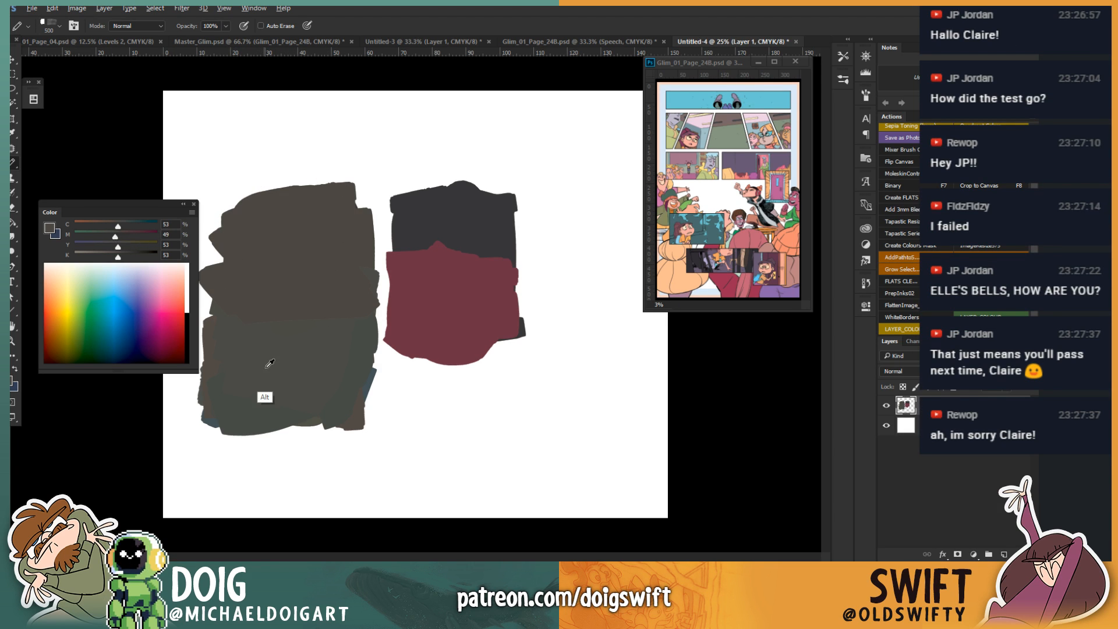
left_click(264, 393, "alt")
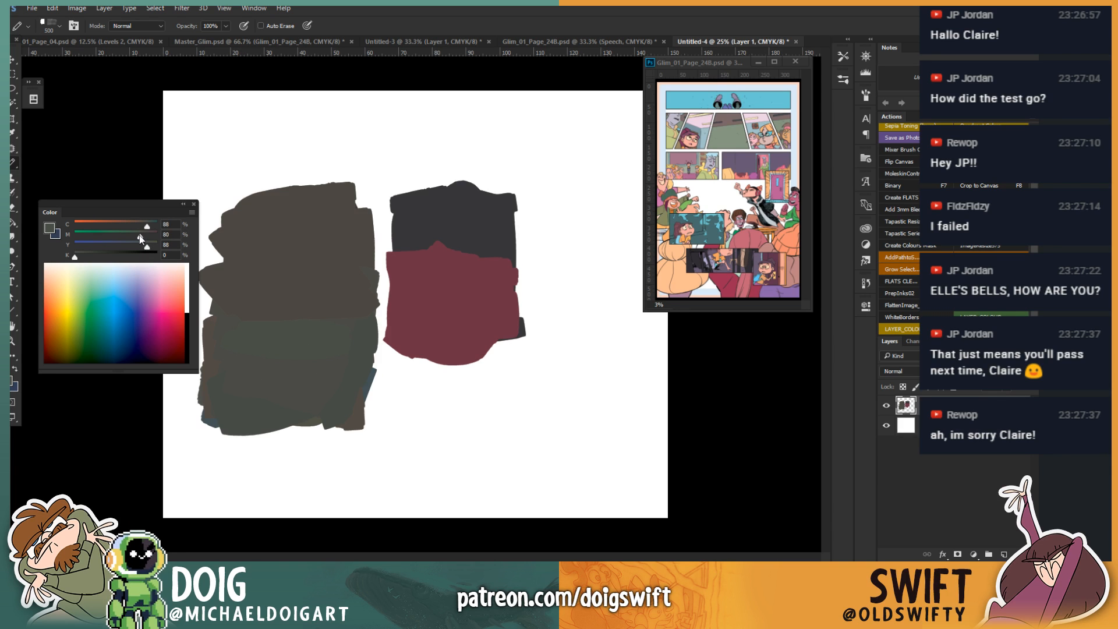
mouse_move(264, 342)
left_mouse_down()
mouse_move(301, 350)
mouse_move(259, 338)
mouse_move(307, 307)
mouse_move(287, 316)
left_mouse_up()
left_click(249, 390, "alt")
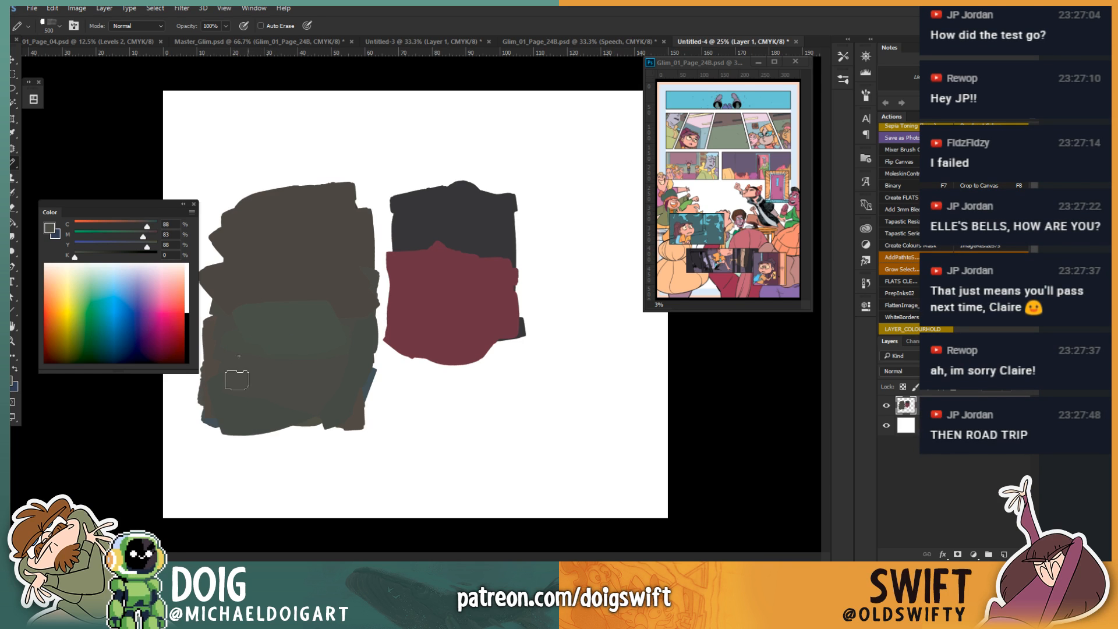
mouse_move(240, 357)
left_mouse_down()
mouse_move(333, 331)
mouse_move(252, 327)
mouse_move(296, 361)
mouse_move(265, 415)
mouse_move(314, 403)
mouse_move(296, 348)
mouse_move(357, 377)
mouse_move(317, 369)
left_mouse_up()
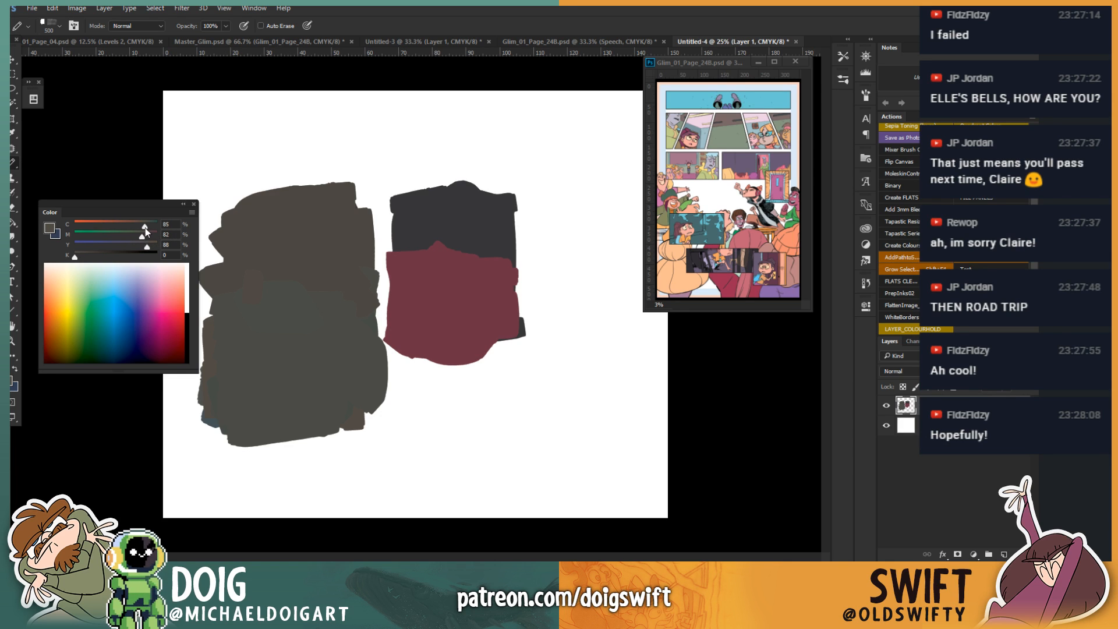
Step: Repaint the left swatch's lower part with C 88, M 82, Y 88, K 0, then with yellow at 90, and reduce magenta to 81
left_click_drag(148, 229, 149, 228)
mouse_move(265, 369)
left_mouse_down()
mouse_move(308, 369)
mouse_move(322, 335)
mouse_move(278, 323)
mouse_move(285, 395)
left_mouse_up()
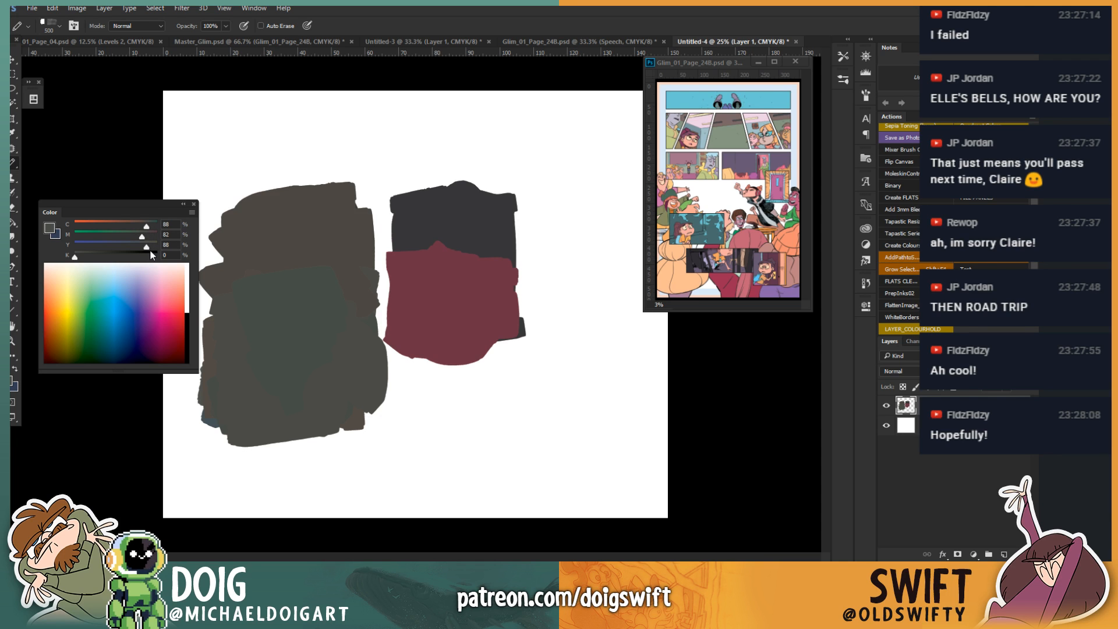
mouse_move(327, 363)
left_mouse_down()
mouse_move(264, 343)
mouse_move(343, 322)
mouse_move(255, 321)
mouse_move(355, 391)
mouse_move(222, 411)
mouse_move(221, 355)
mouse_move(351, 370)
mouse_move(205, 284)
left_mouse_up()
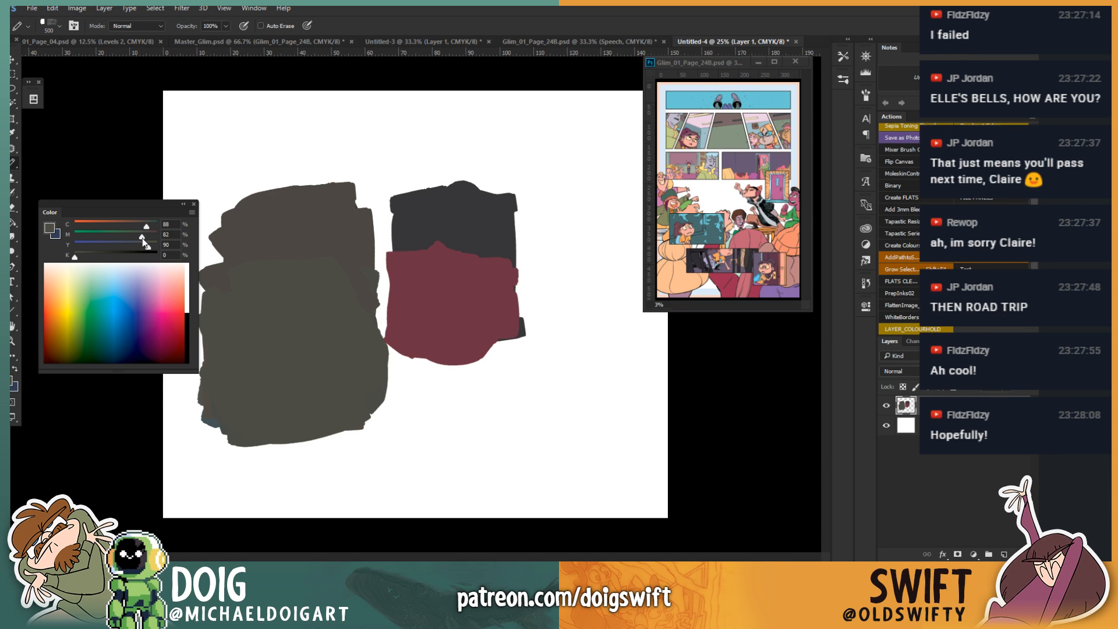
left_click_drag(143, 239, 141, 241)
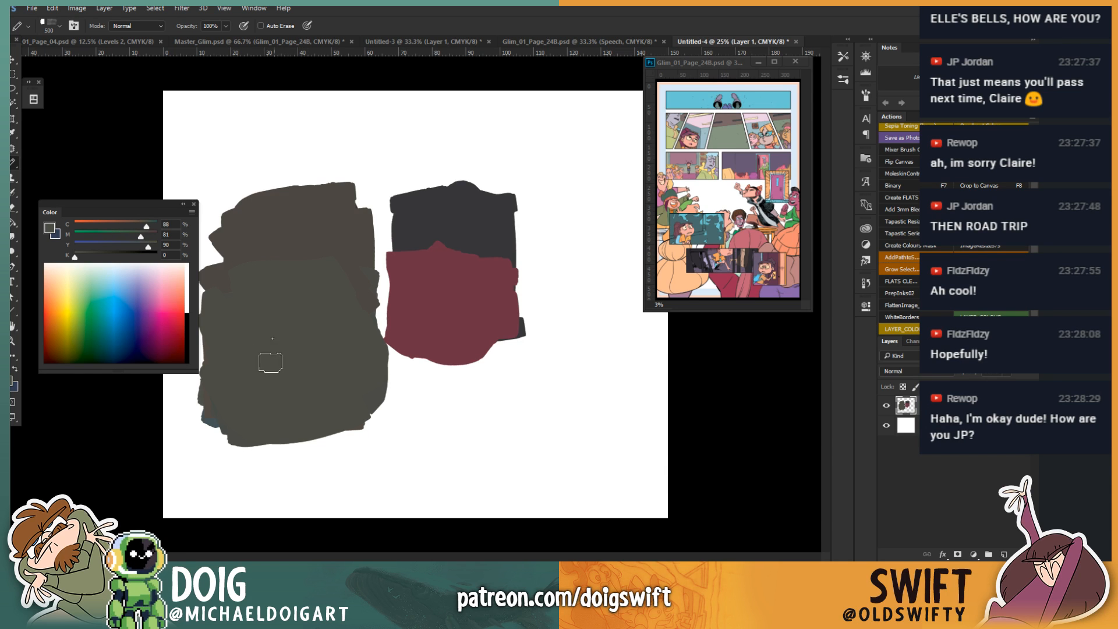
Step: Sample the left swatch's upper and lower colours for comparison, and paint C 87, M 85, Y 94, K 0 over its lower part
key("alt")
left_click(313, 224, "alt")
left_click(270, 388, "alt")
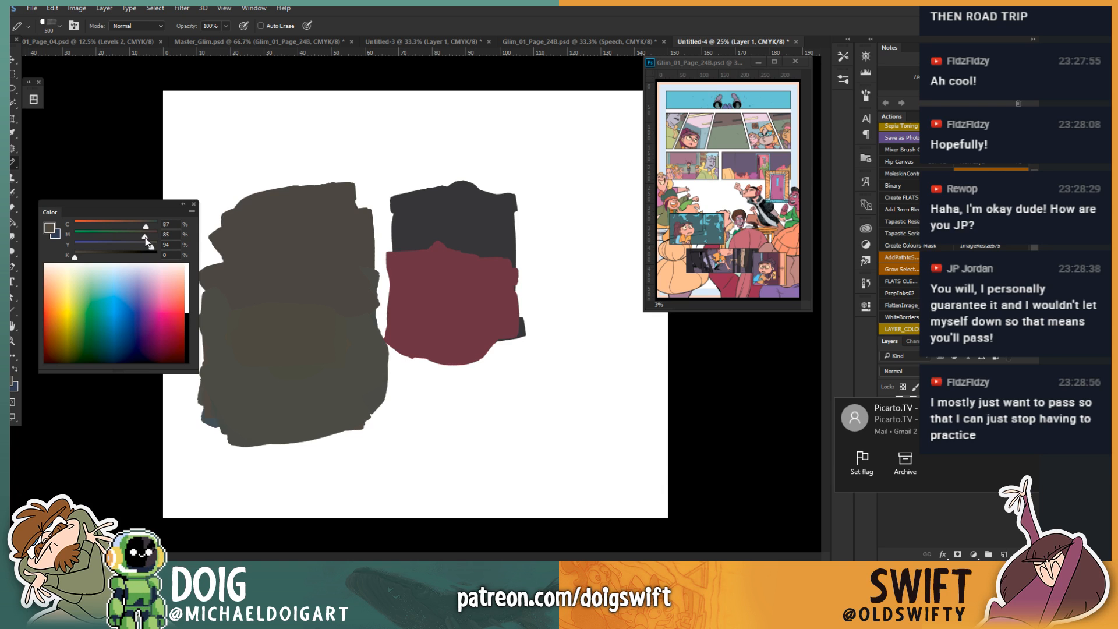
left_click_drag(145, 238, 146, 238)
left_click_drag(258, 340, 330, 344)
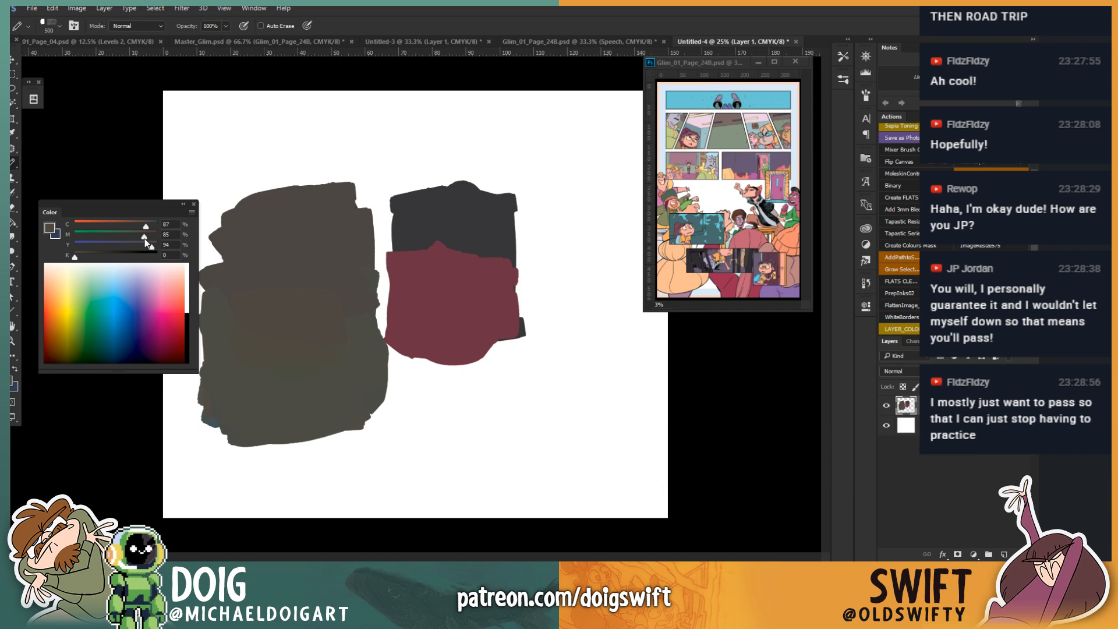
mouse_move(254, 343)
left_mouse_down()
mouse_move(325, 342)
mouse_move(318, 328)
mouse_move(334, 372)
mouse_move(359, 220)
mouse_move(301, 374)
mouse_move(318, 332)
mouse_move(234, 345)
mouse_move(318, 365)
mouse_move(332, 238)
mouse_move(313, 277)
left_mouse_up()
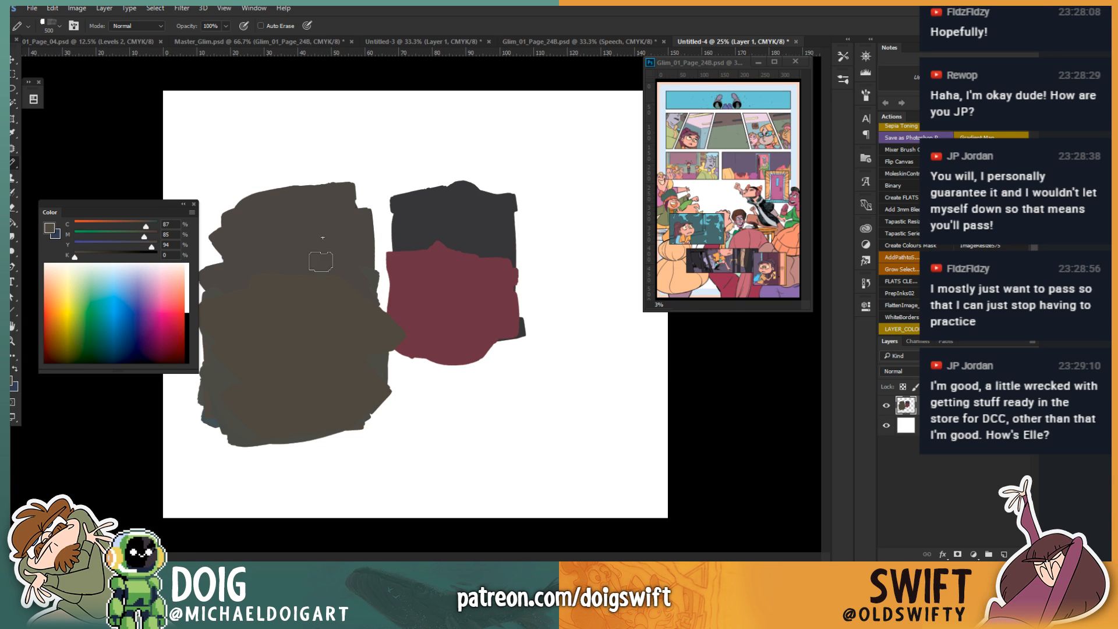
left_click(295, 269, "alt")
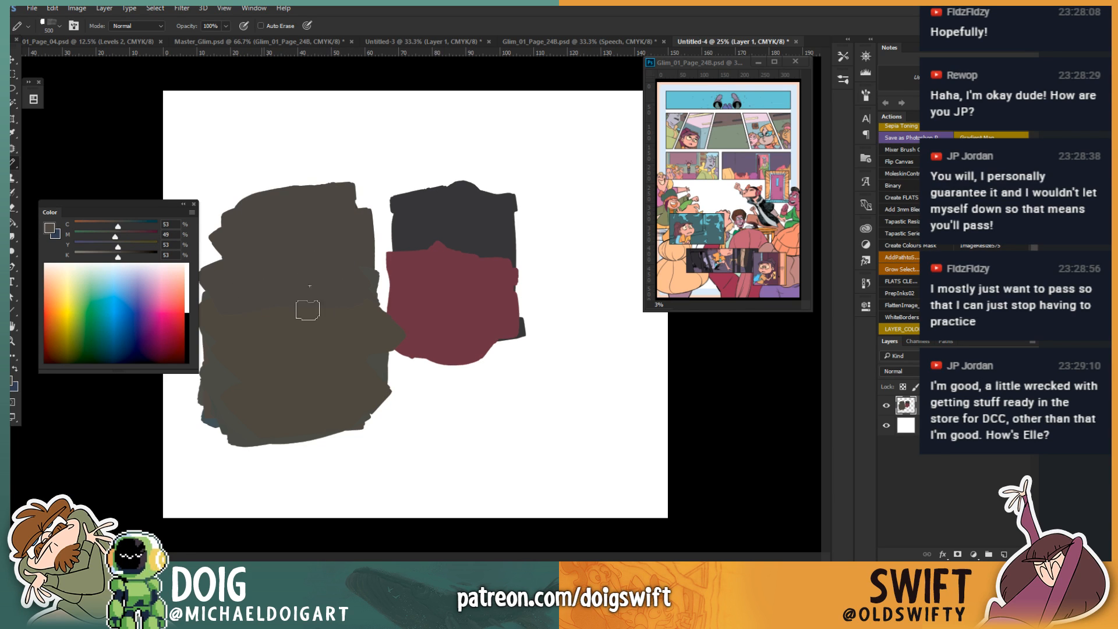
Step: Sample the upper and lower areas of the large brown paint patch to compare their CMYK values
key("i")
left_click(294, 267)
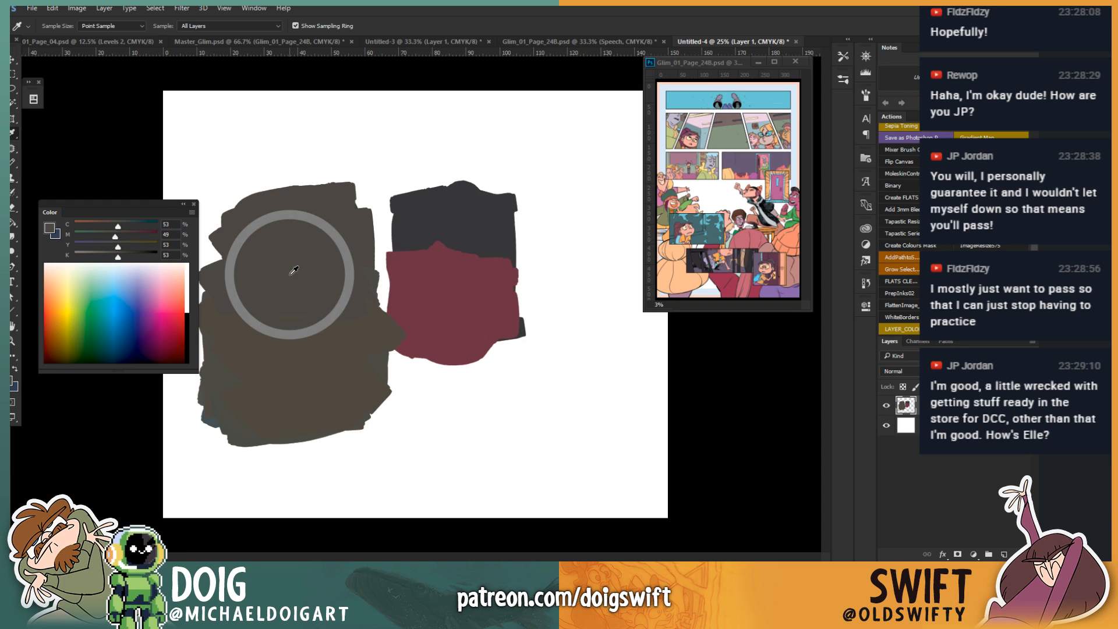
left_click(296, 265)
mouse_move(296, 264)
left_mouse_down()
mouse_move(284, 250)
mouse_move(302, 255)
mouse_move(304, 271)
left_mouse_up()
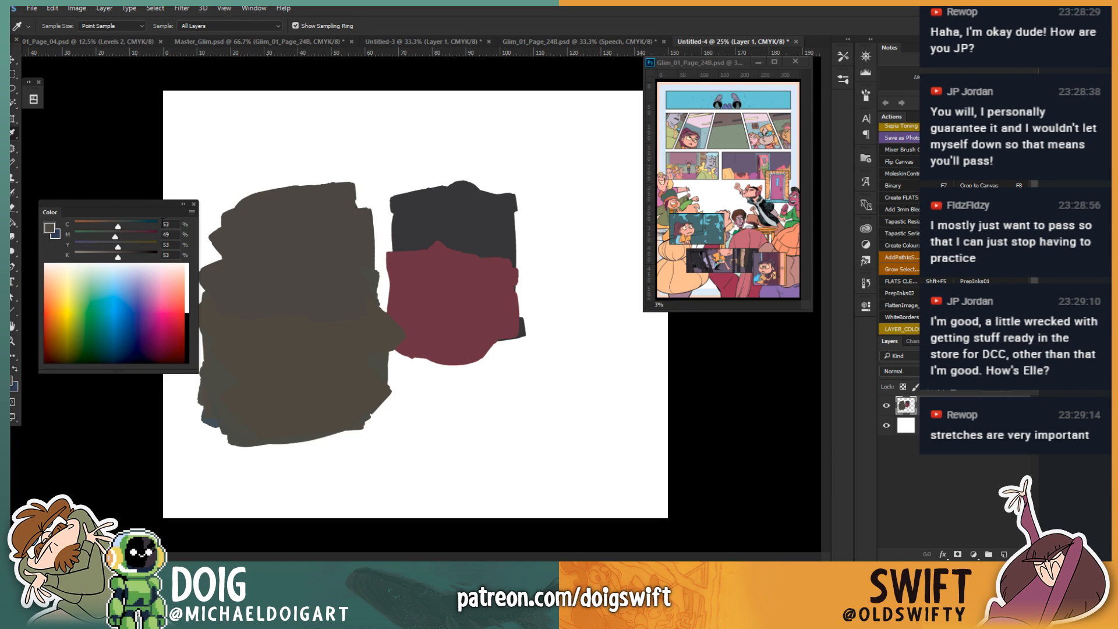
mouse_move(304, 255)
left_mouse_down()
mouse_move(302, 360)
mouse_move(306, 344)
left_mouse_up()
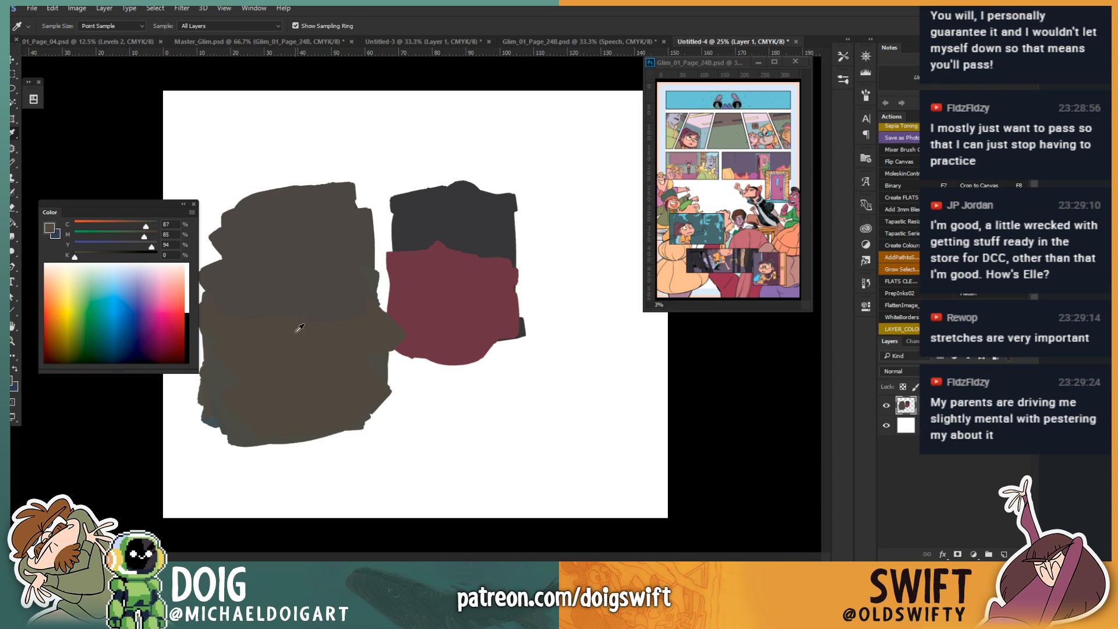
mouse_move(300, 328)
left_mouse_down()
mouse_move(293, 360)
mouse_move(295, 315)
left_mouse_up()
mouse_move(290, 359)
left_mouse_down()
mouse_move(288, 373)
mouse_move(292, 257)
mouse_move(281, 243)
mouse_move(307, 242)
mouse_move(296, 251)
left_mouse_up()
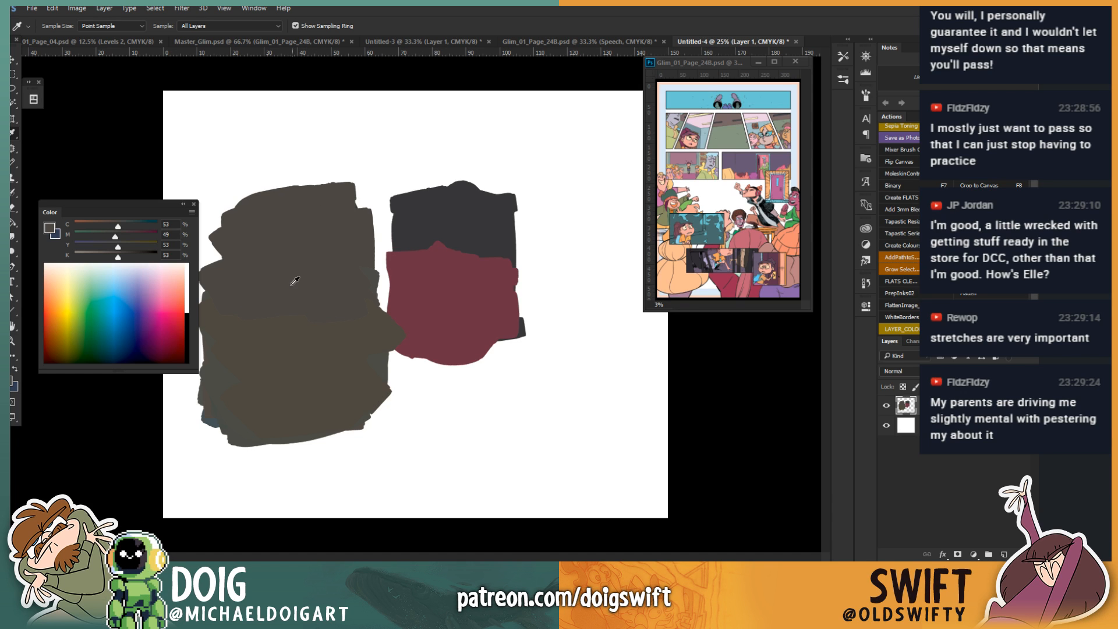
Step: Copy a rectangular piece of the patch's lower brown to a new layer and place it on the blank canvas below the maroon patch
mouse_move(291, 327)
left_mouse_down()
mouse_move(291, 370)
mouse_move(299, 266)
mouse_move(309, 371)
mouse_move(288, 387)
mouse_move(266, 356)
mouse_move(298, 351)
mouse_move(324, 394)
mouse_move(488, 424)
mouse_move(535, 484)
left_mouse_up()
key("m")
key("ctrl+j")
key("v")
Step: Copy a piece of the patch's upper brown to a new layer, place it above the first swatch and scale it to about 107%
key("m")
mouse_move(271, 239)
left_mouse_down()
mouse_move(336, 301)
mouse_move(518, 420)
mouse_move(531, 422)
mouse_move(526, 400)
mouse_move(565, 378)
left_mouse_up()
key("ctrl+j")
key("v")
key("ctrl+t")
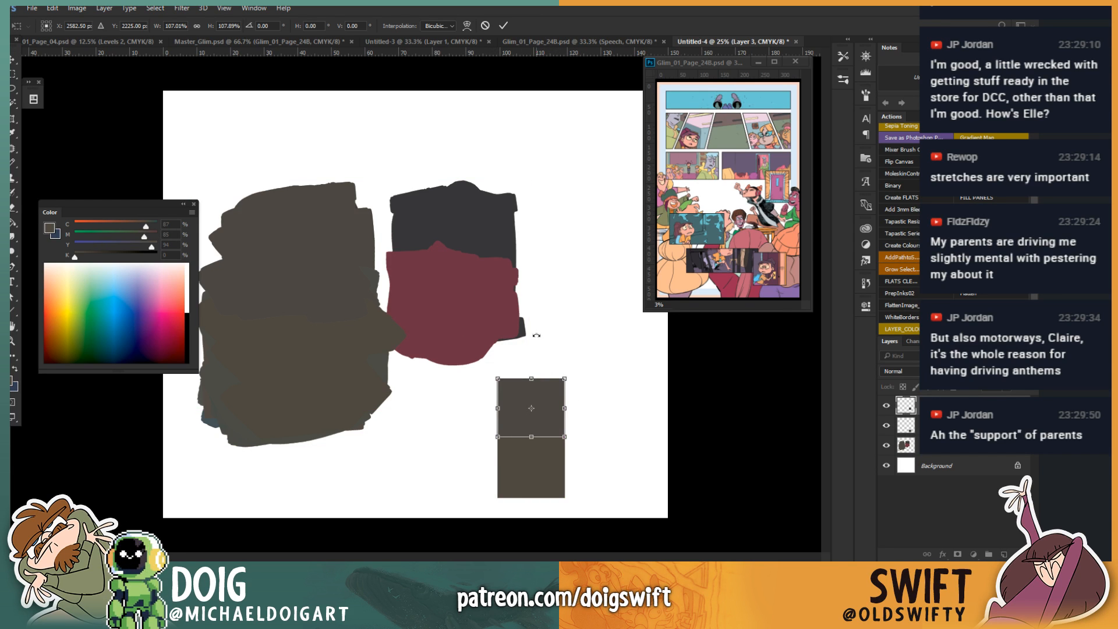
key("Return")
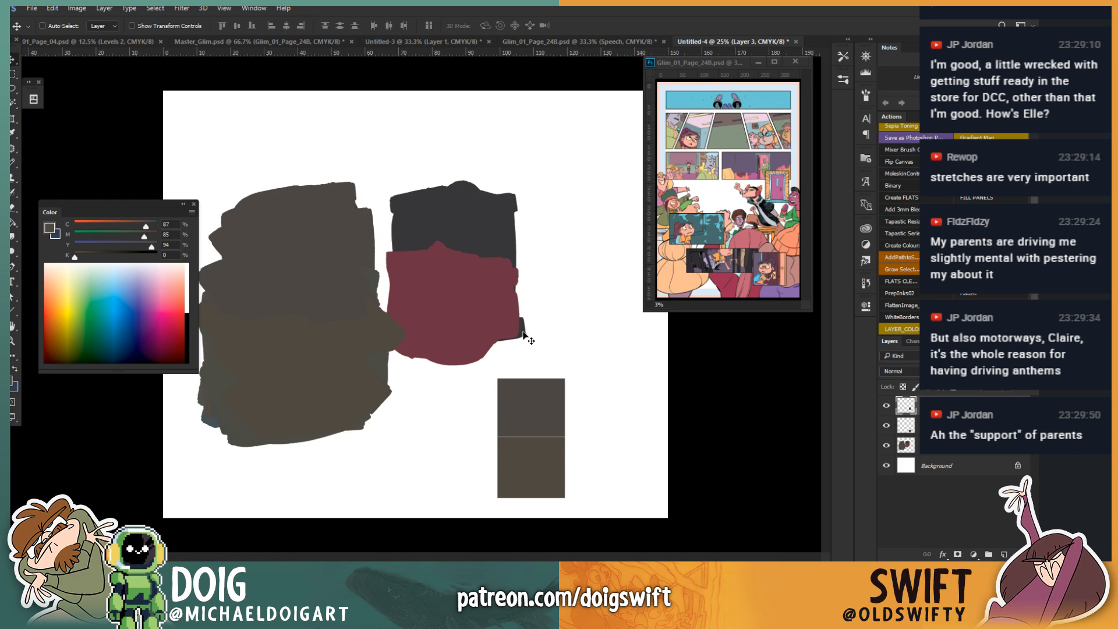
Step: Nudge the upper swatch down against the lower one and move both swatches together below the maroon patch
key("d")
left_click_drag(545, 414, 544, 415)
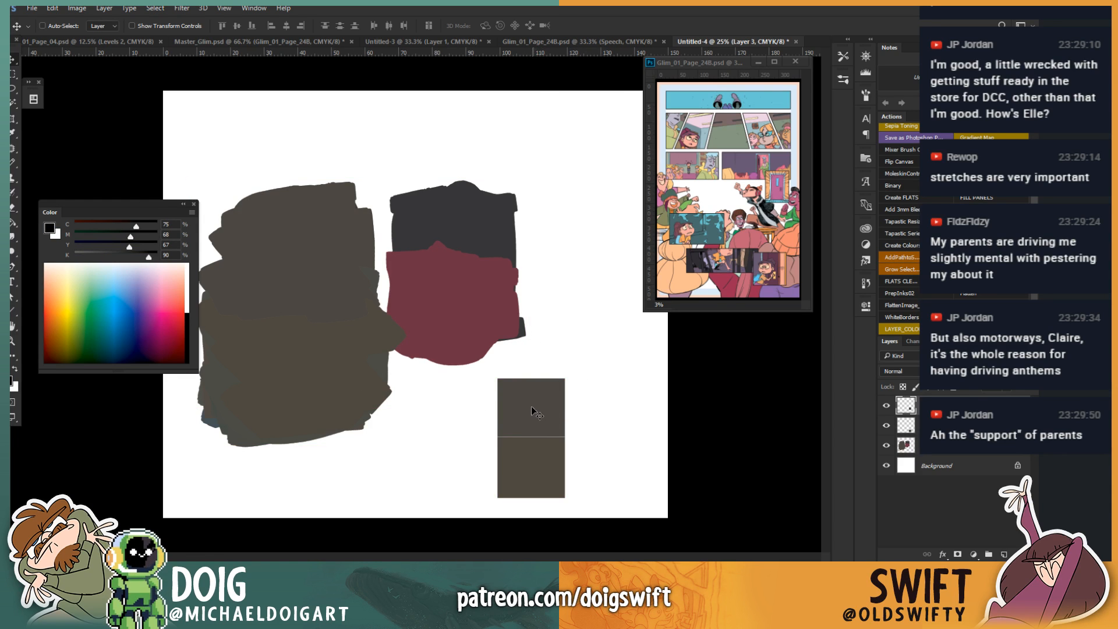
key("shift+Down")
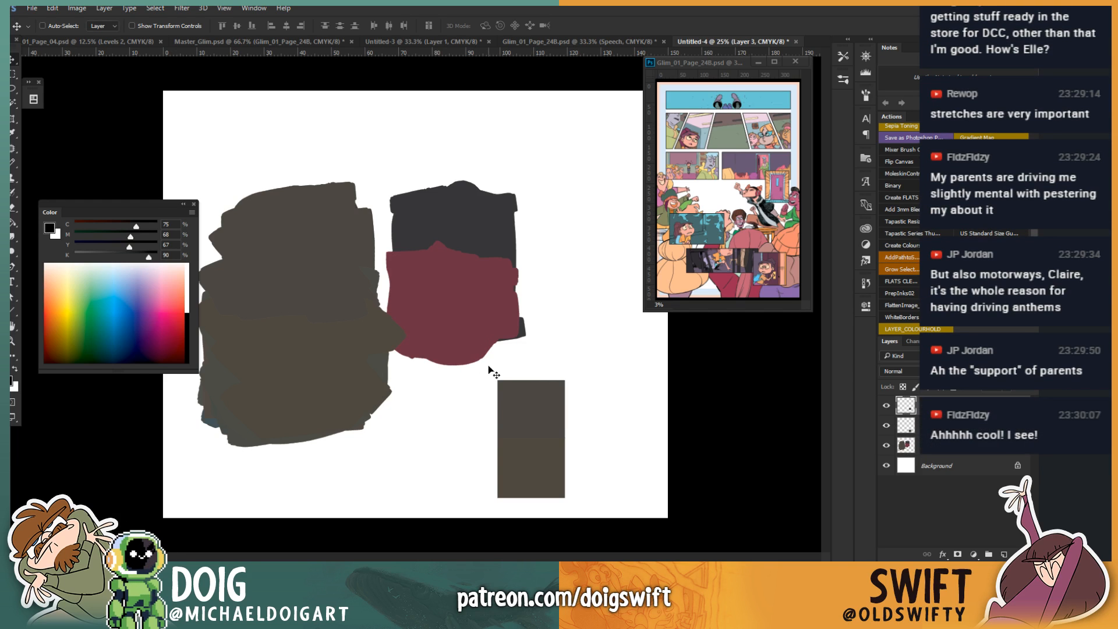
left_click(522, 489, "ctrl")
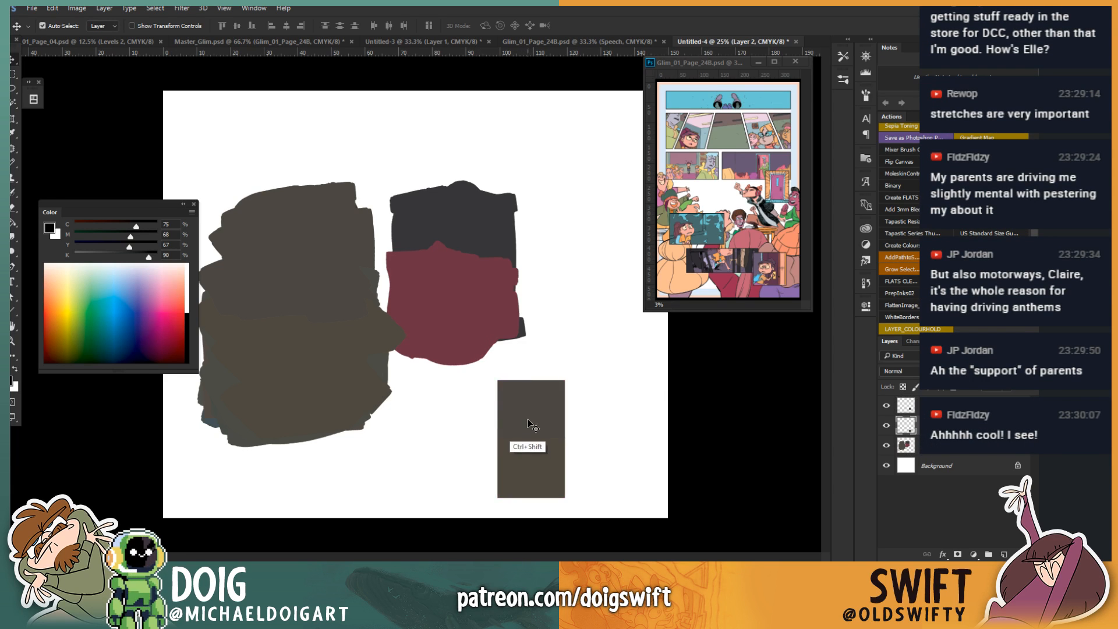
left_click_drag(529, 424, 476, 468)
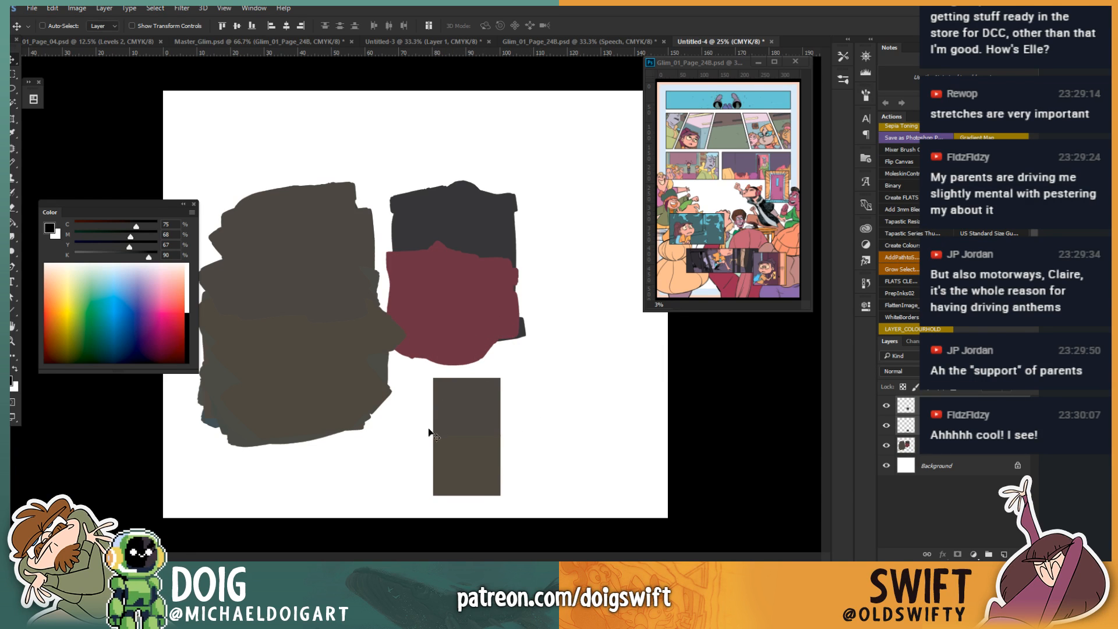
Step: Sample the stacked swatches, open the foreground Color Picker and place it clear of them
key("i")
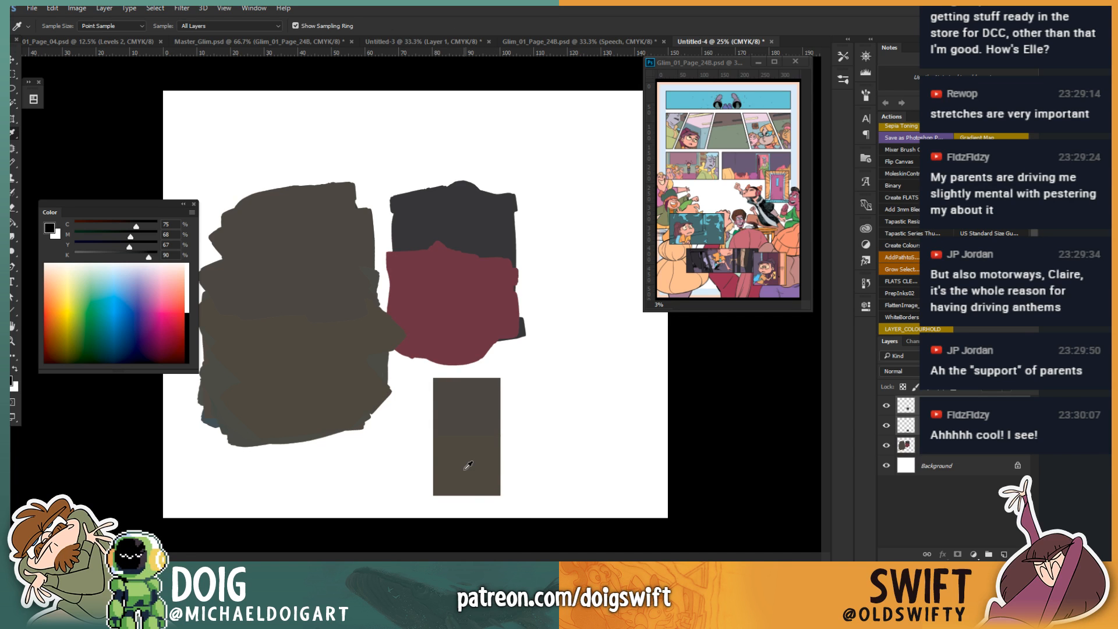
left_click(466, 468)
left_click_drag(469, 465, 473, 431)
left_click(11, 380)
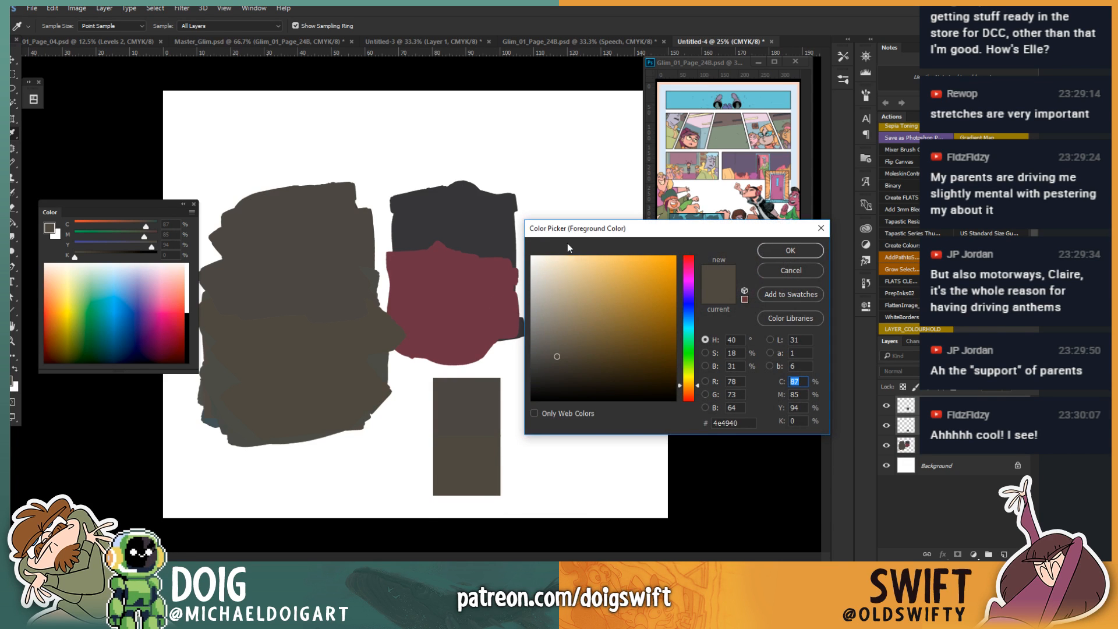
left_click_drag(569, 228, 640, 232)
Step: Alternately sample the upper and lower swatches to compare their CMYK values, and accept the upper swatch's colour as foreground
left_click(467, 408)
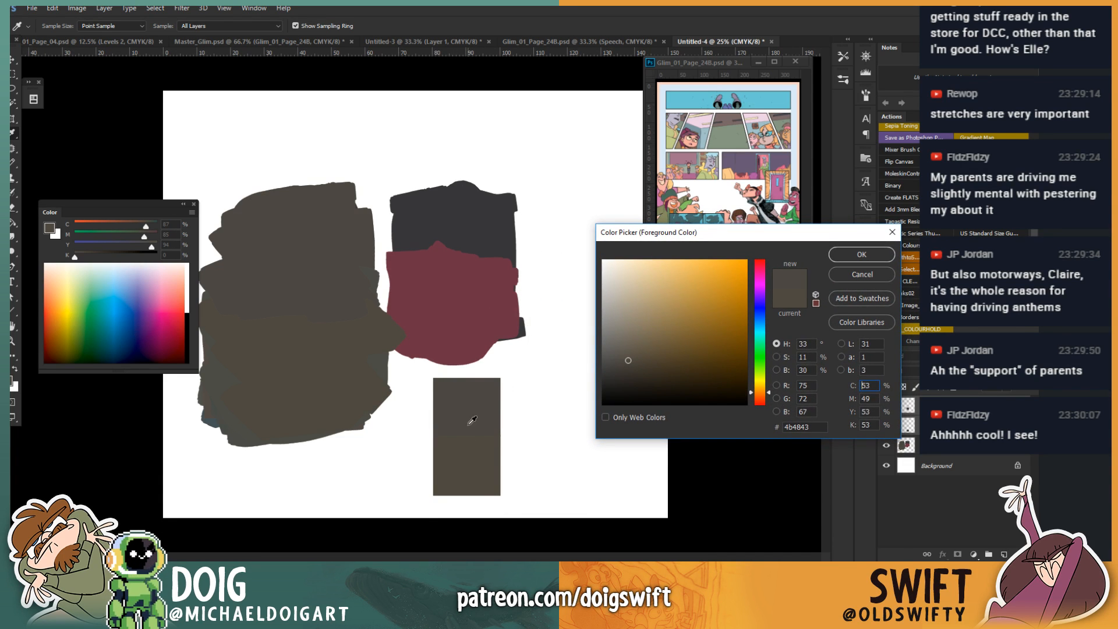
left_click(470, 429)
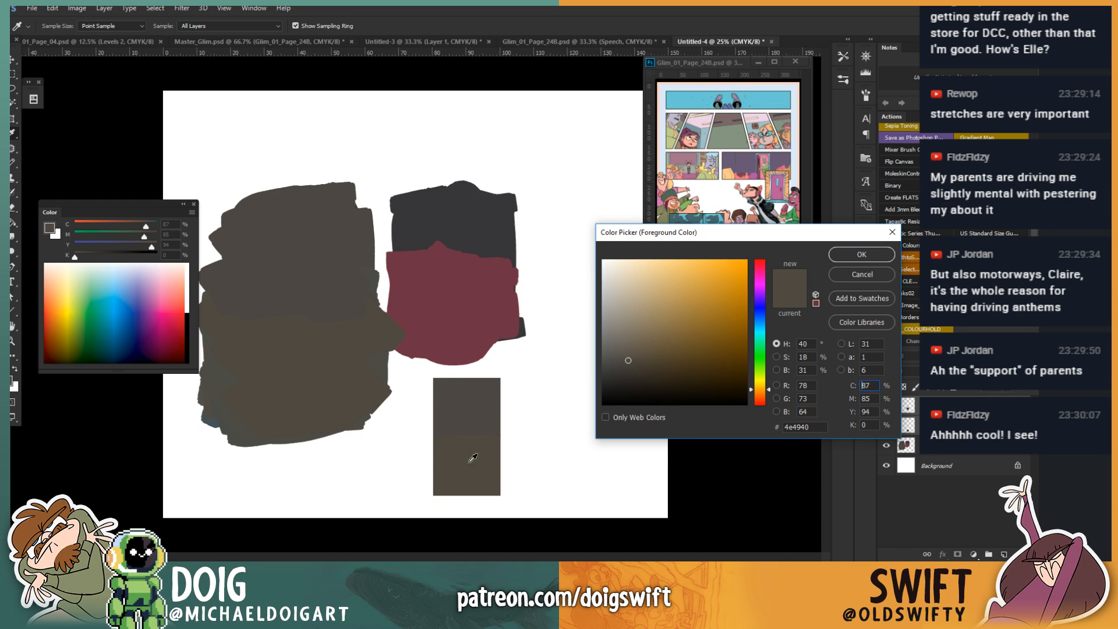
left_click(475, 411)
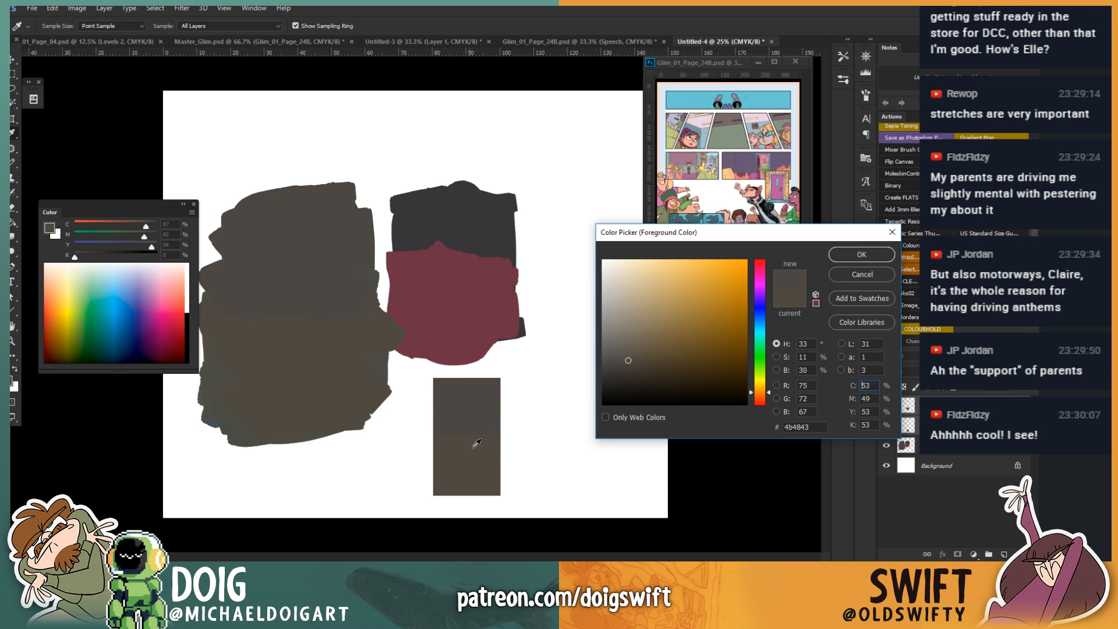
left_click(476, 443)
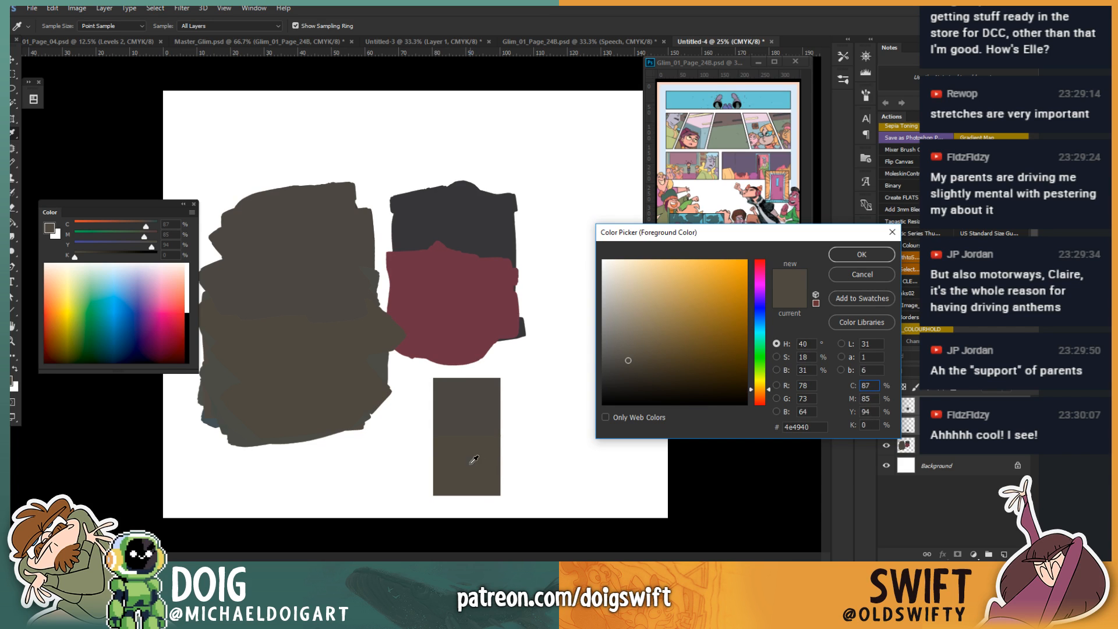
left_click(473, 450)
left_click(472, 461)
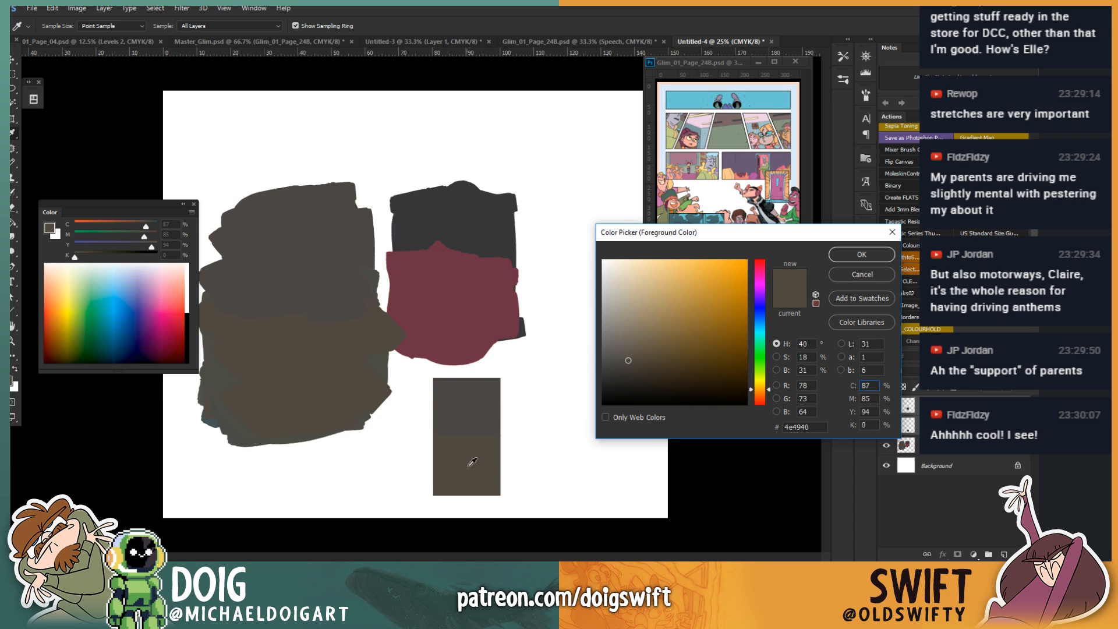
left_click(471, 410)
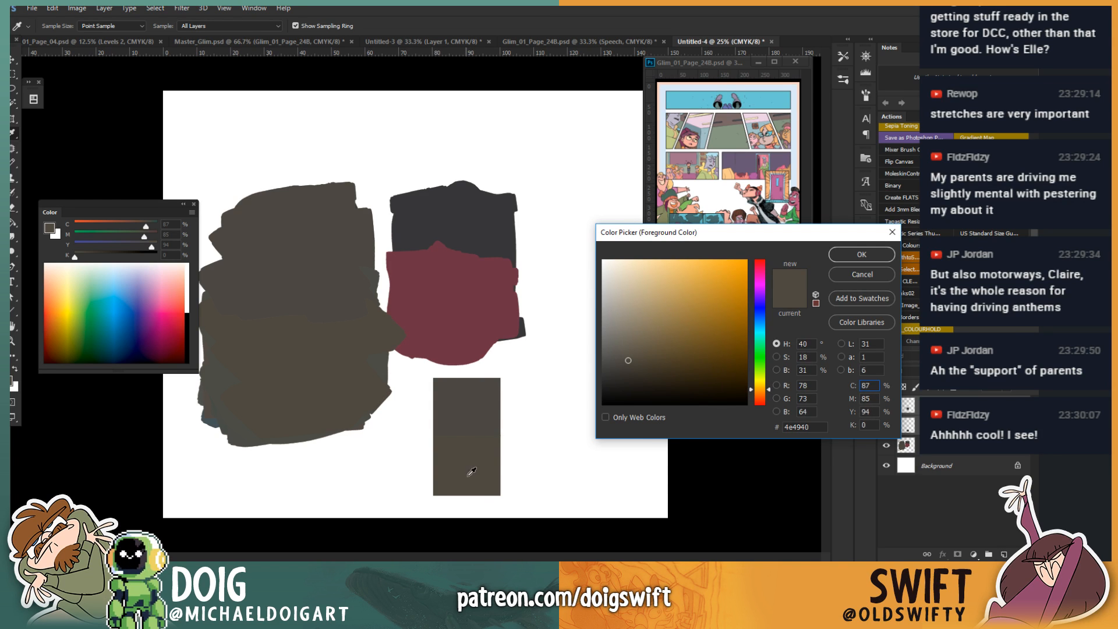
left_click(466, 467)
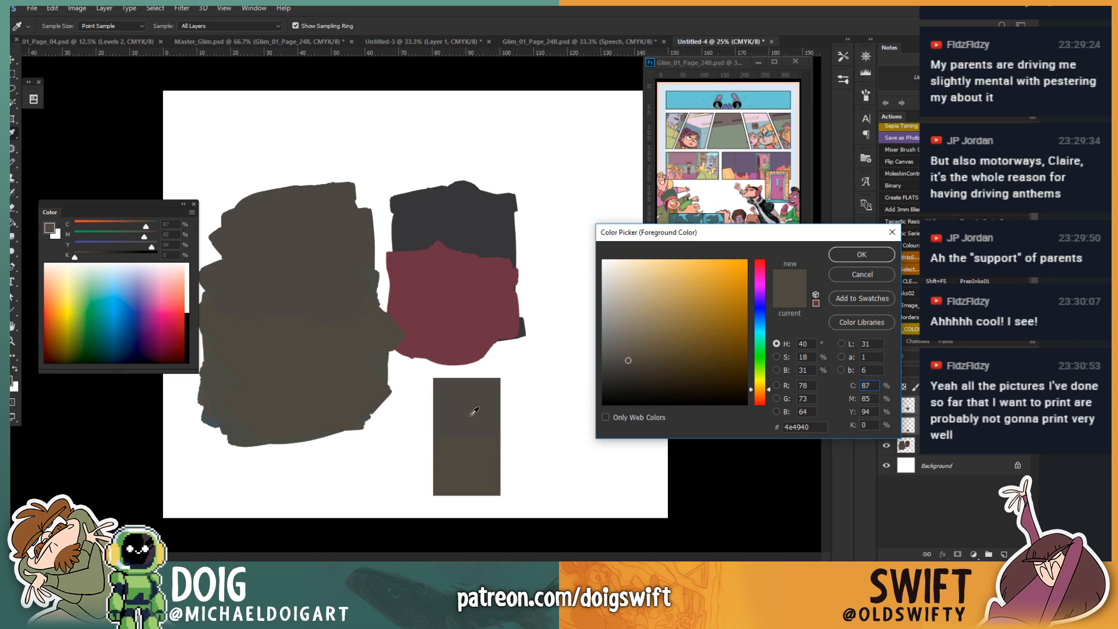
left_click(470, 414)
left_click(468, 459)
left_click(469, 418)
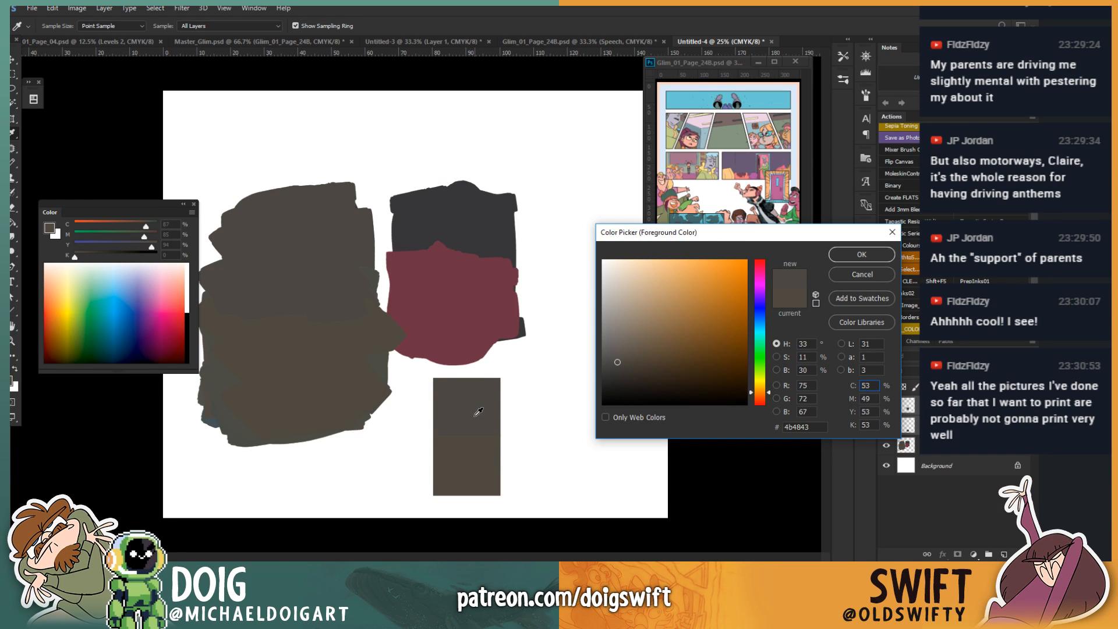
left_click(469, 463)
left_click(472, 427)
left_click(474, 453)
left_click(475, 423)
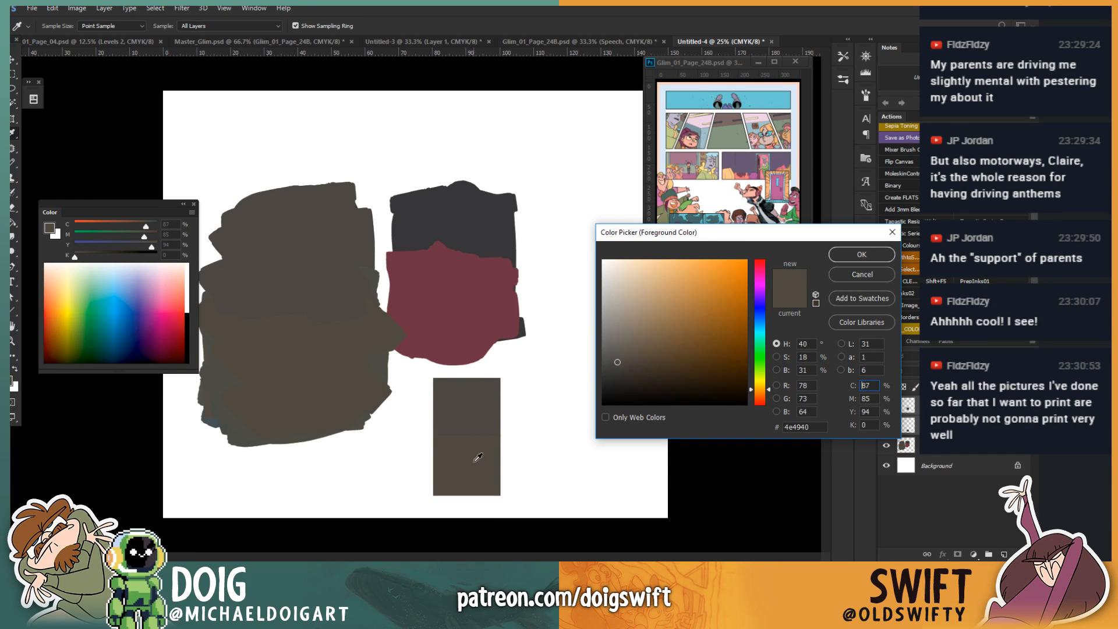
left_click(472, 463)
left_click(478, 411)
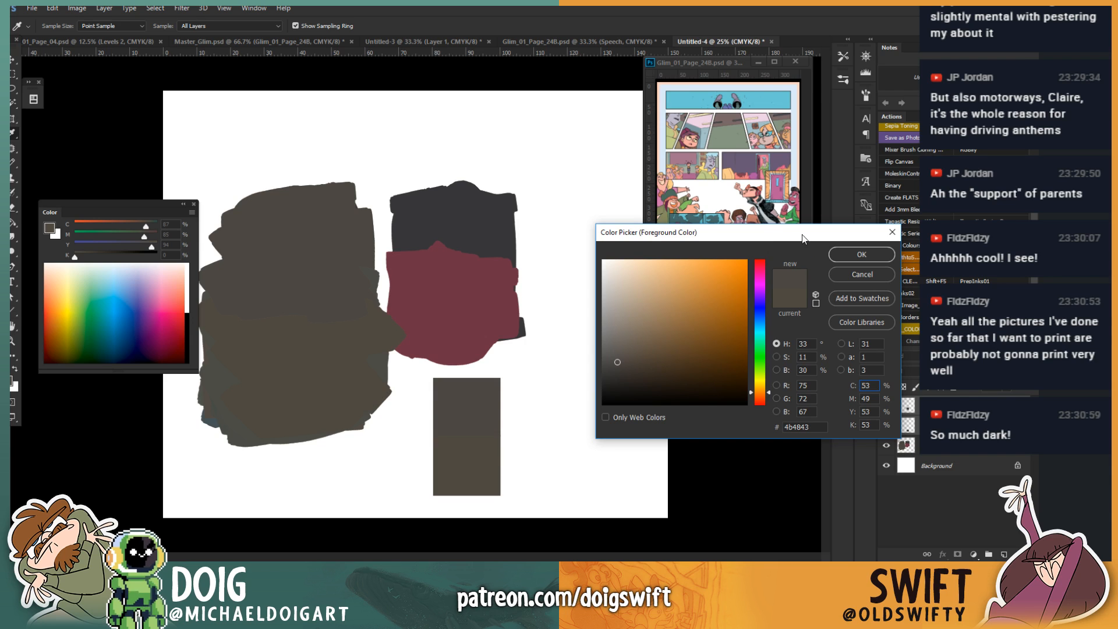
left_click(861, 255)
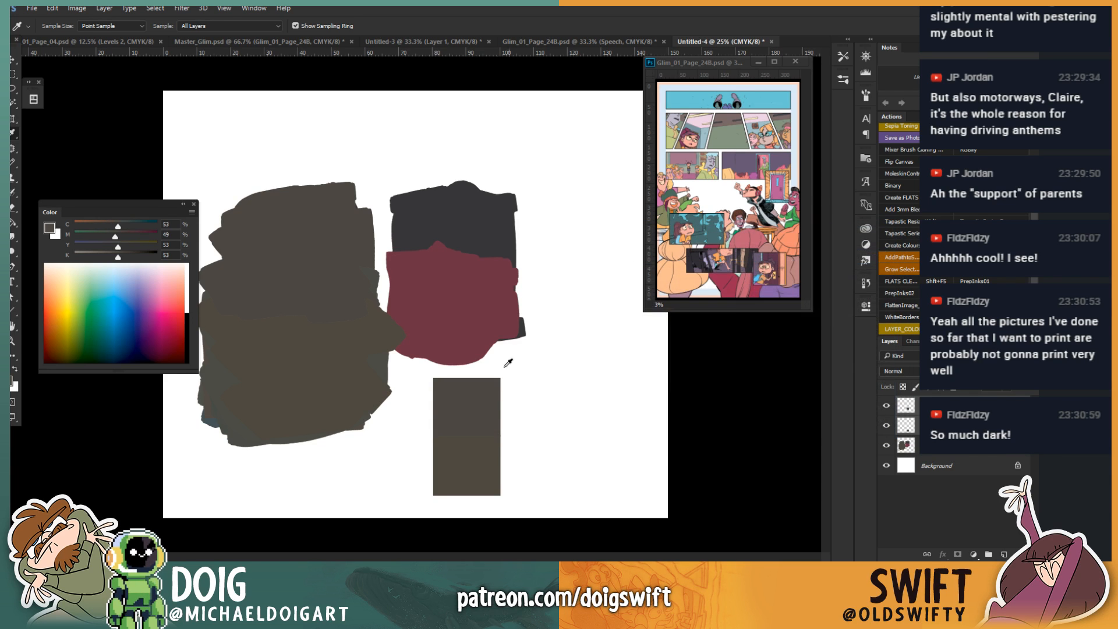
Step: Add a Curves adjustment layer and pull the Black channel's end point down to zero to remove all black ink
left_click(974, 555)
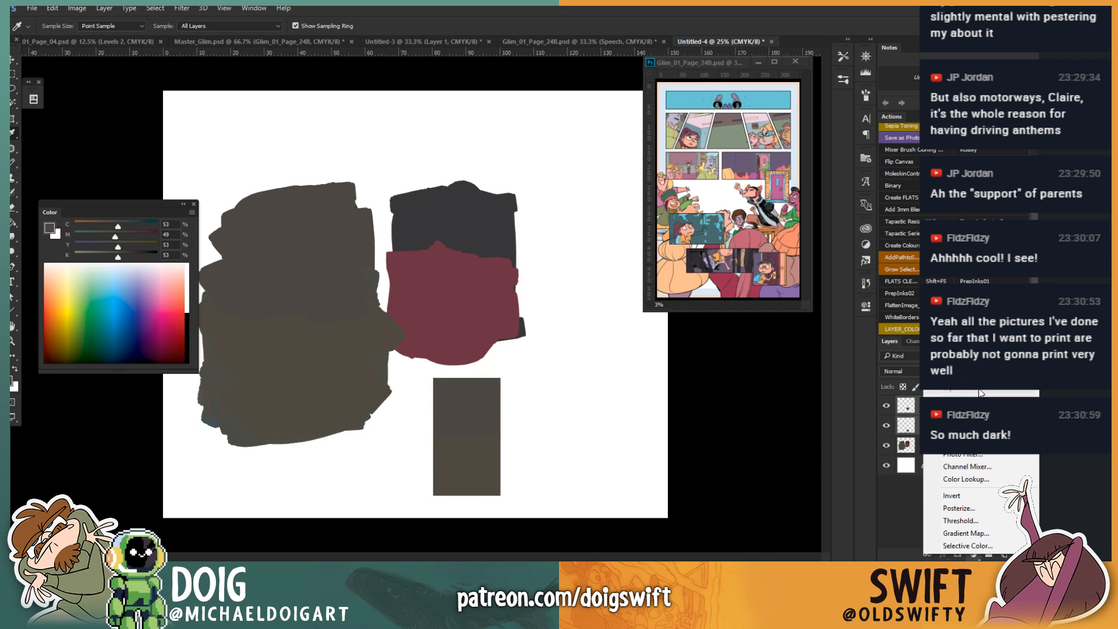
left_click(955, 376)
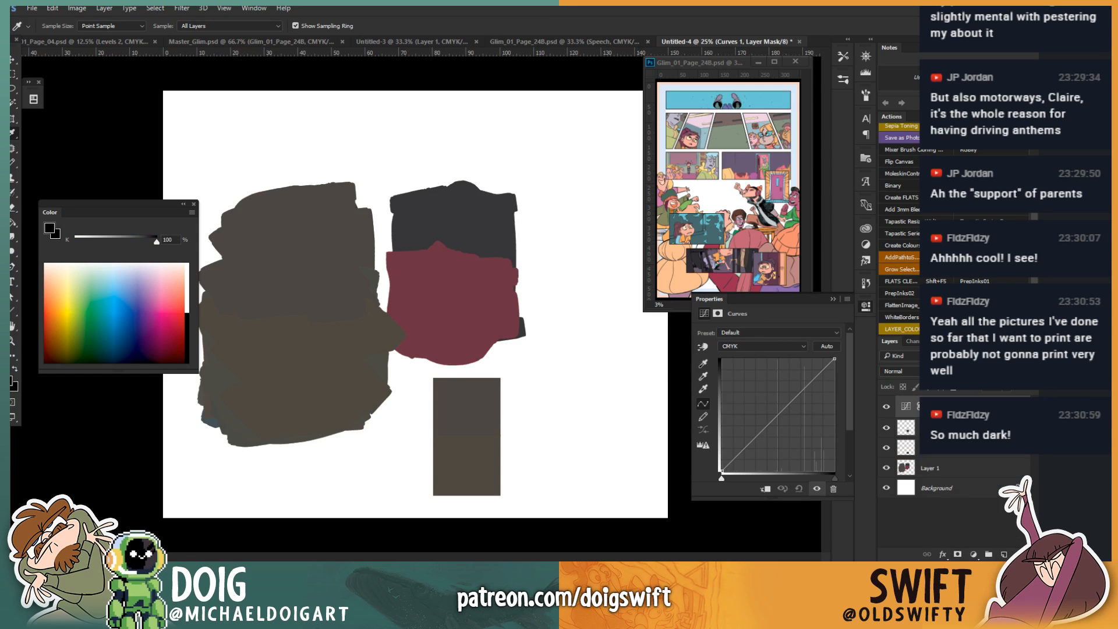
left_click(766, 347)
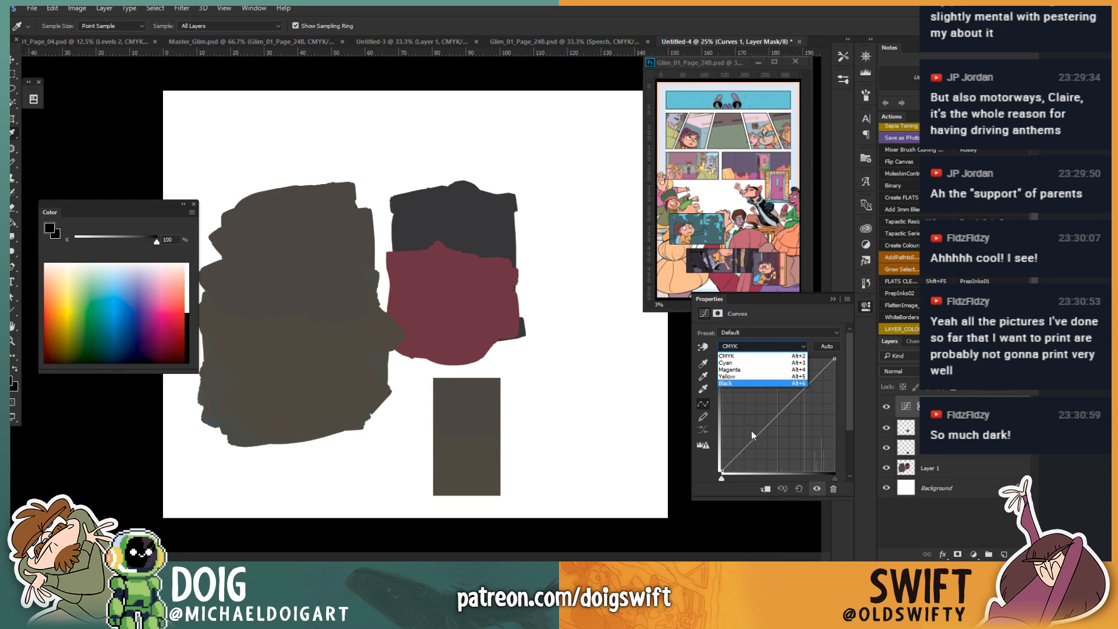
left_click(746, 383)
left_click_drag(836, 361, 843, 493)
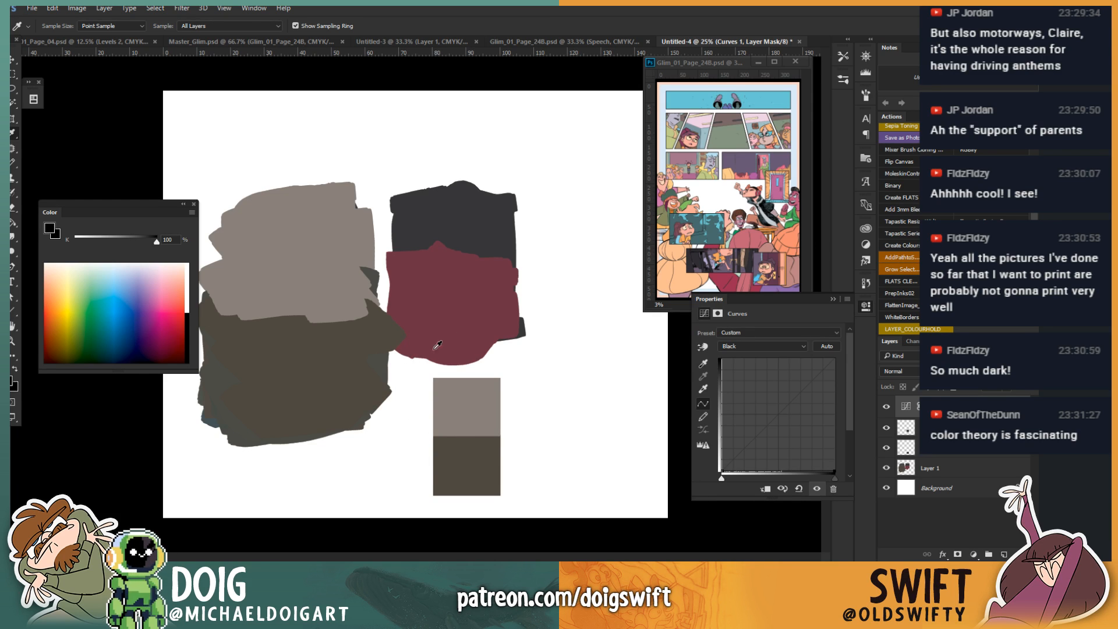
left_click_drag(835, 470, 721, 472)
left_click_drag(708, 338, 852, 509)
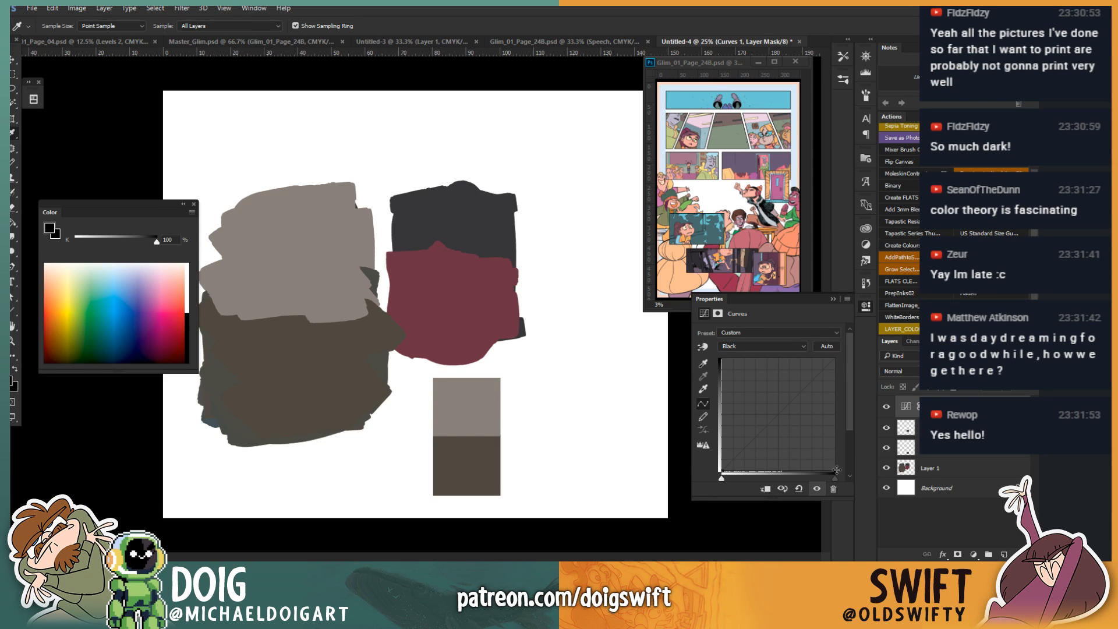
mouse_move(837, 469)
left_mouse_down()
mouse_move(839, 447)
mouse_move(839, 469)
left_mouse_up()
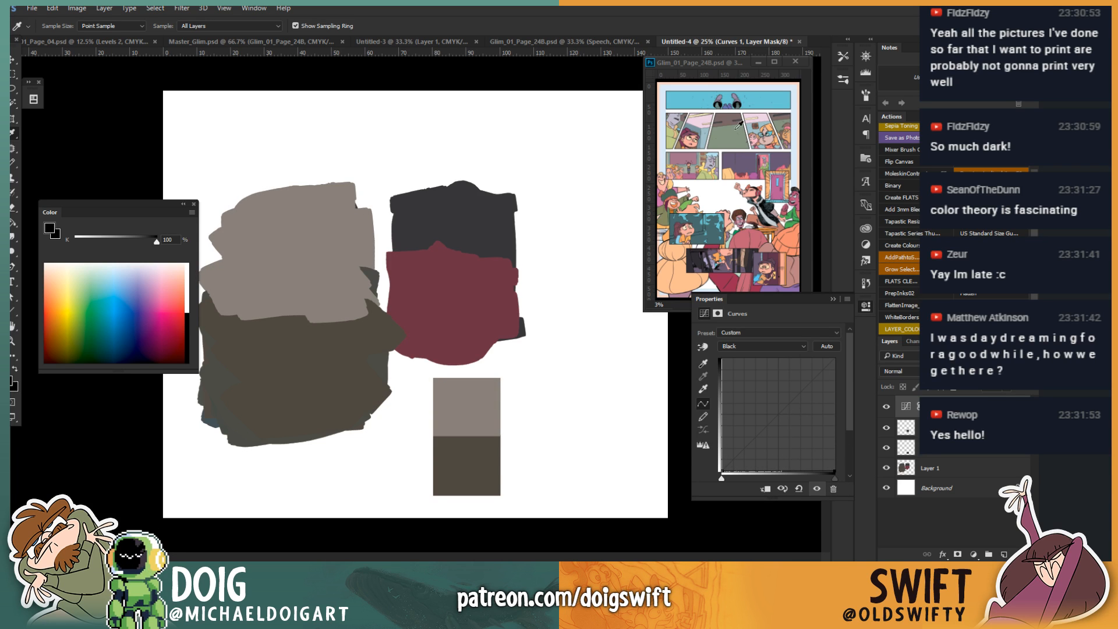
Step: Copy the Curves adjustment layer into the floating Glim_01_Page_24B.psd page and raise it above the top layer group
left_click_drag(703, 64, 494, 127)
left_click(382, 414)
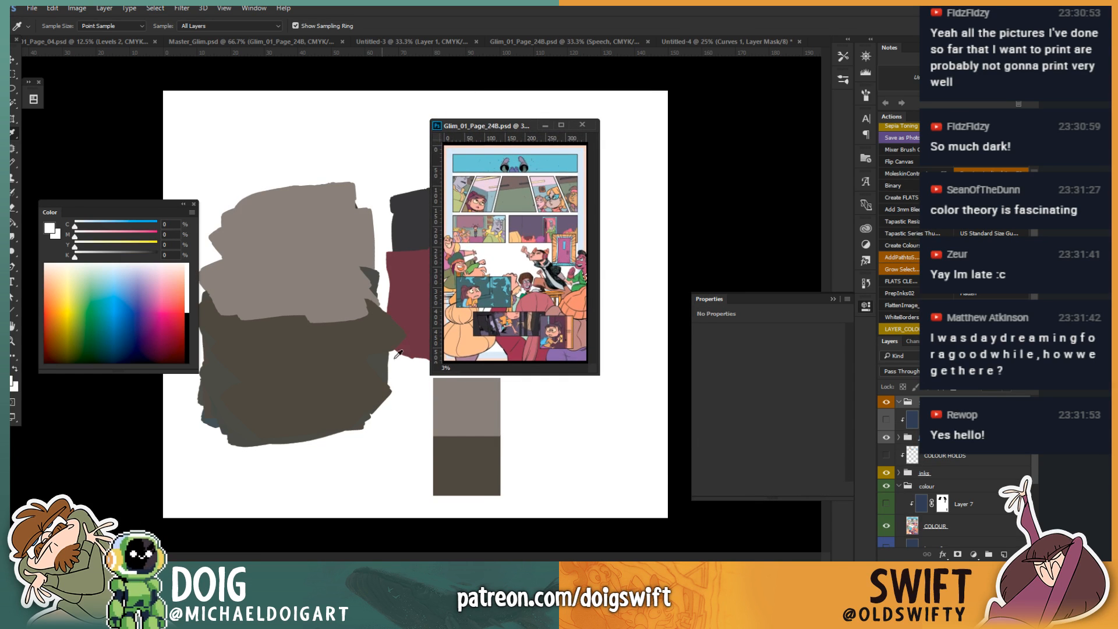
key("v")
left_click(394, 429)
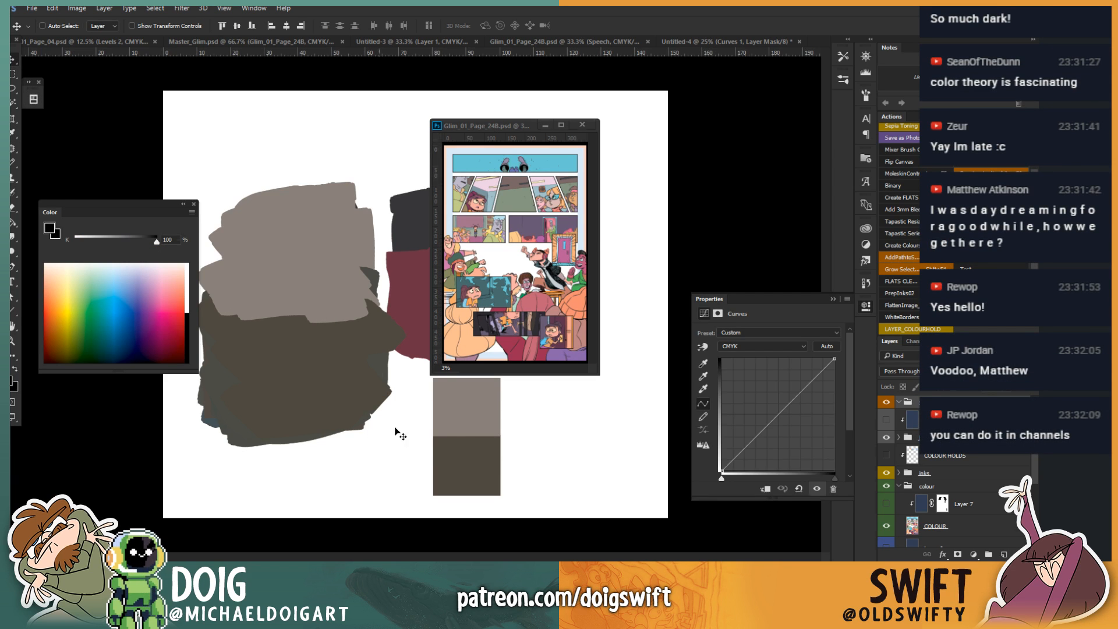
left_click(584, 277)
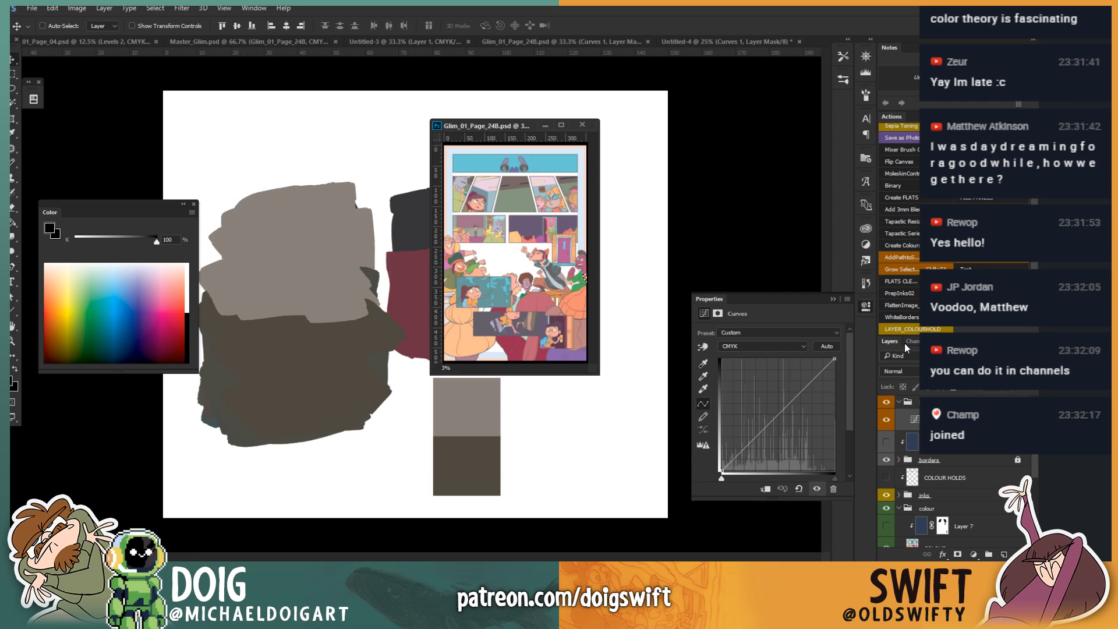
key("ctrl+]")
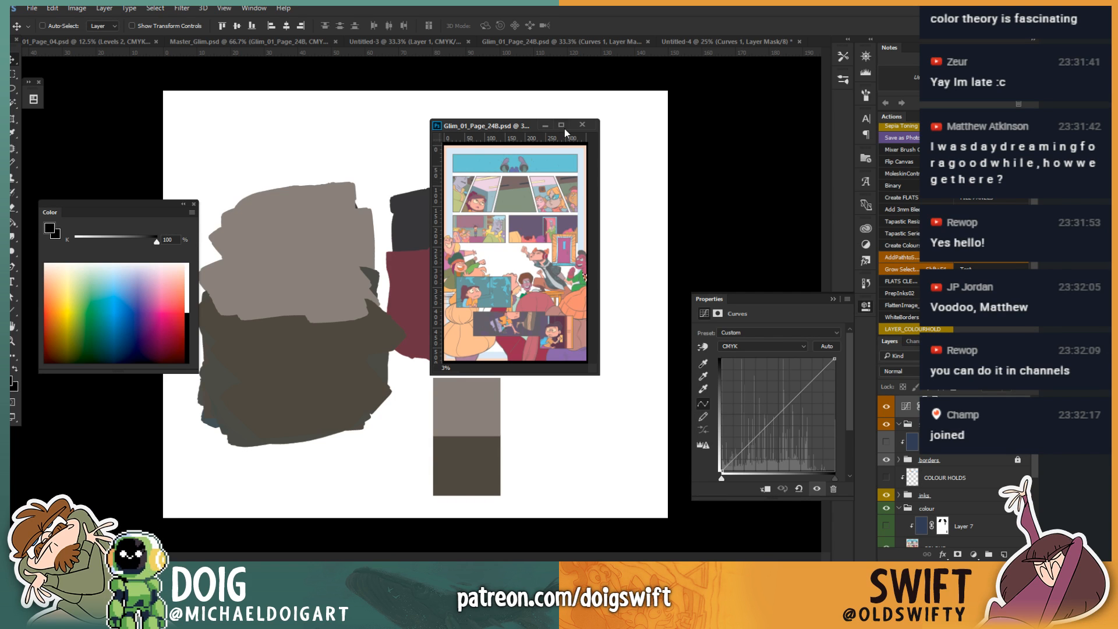
Step: Dock the floating Glim_01_Page_24B.psd window as a tab and enlarge the page to 6.25% for inspection
left_click_drag(511, 124, 588, 44)
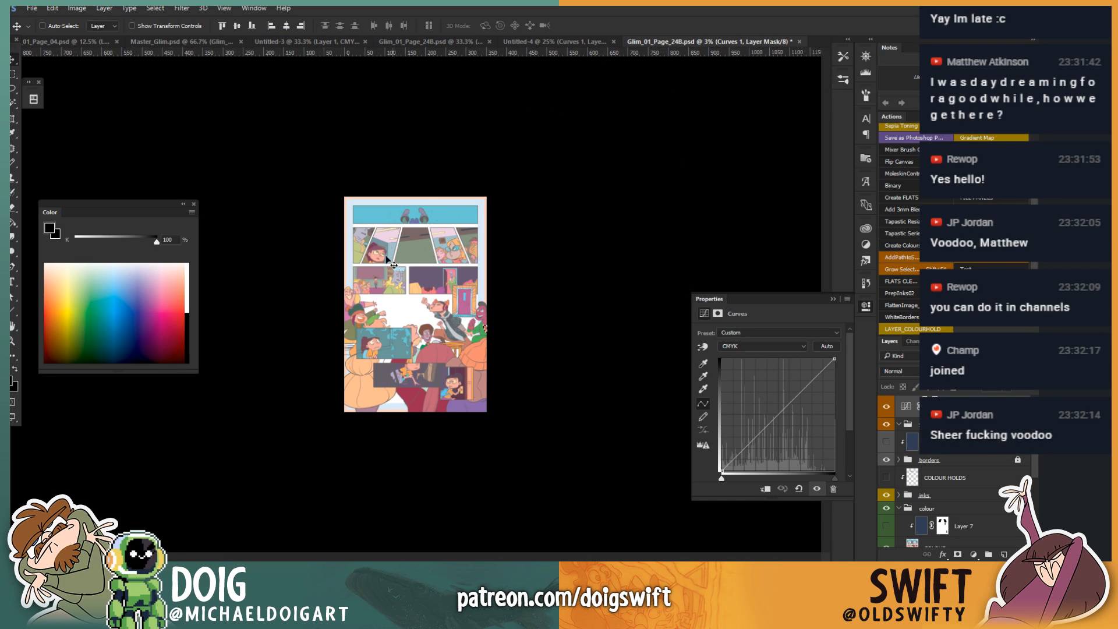
left_click_drag(402, 244, 478, 233)
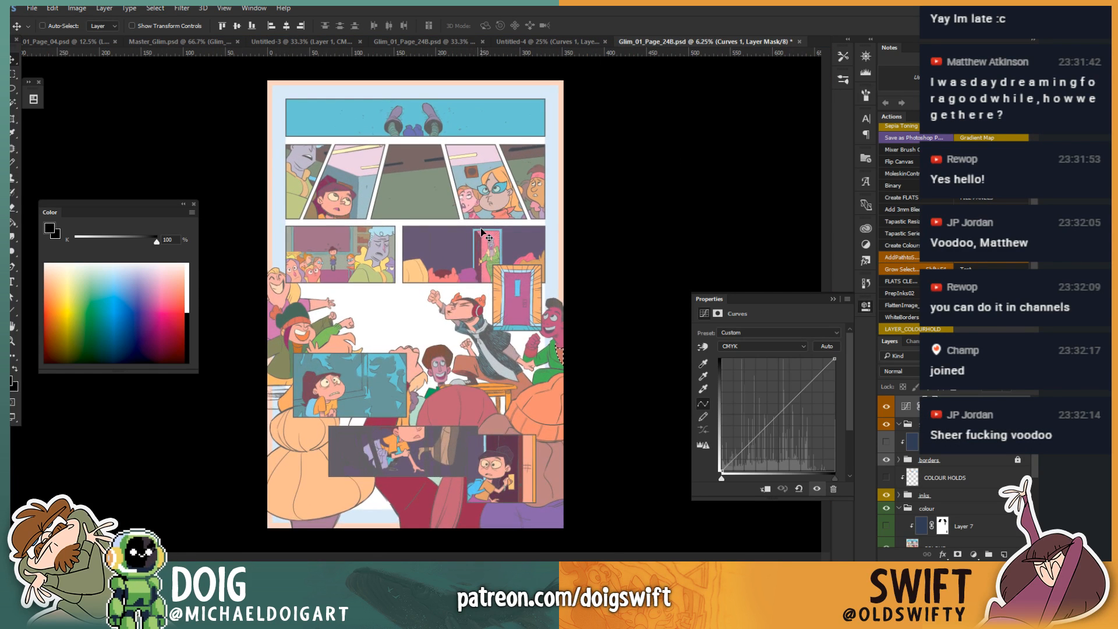
Step: Restore the Curves layer's Black channel end point to full so the page's black ink returns
key("ctrl+plus")
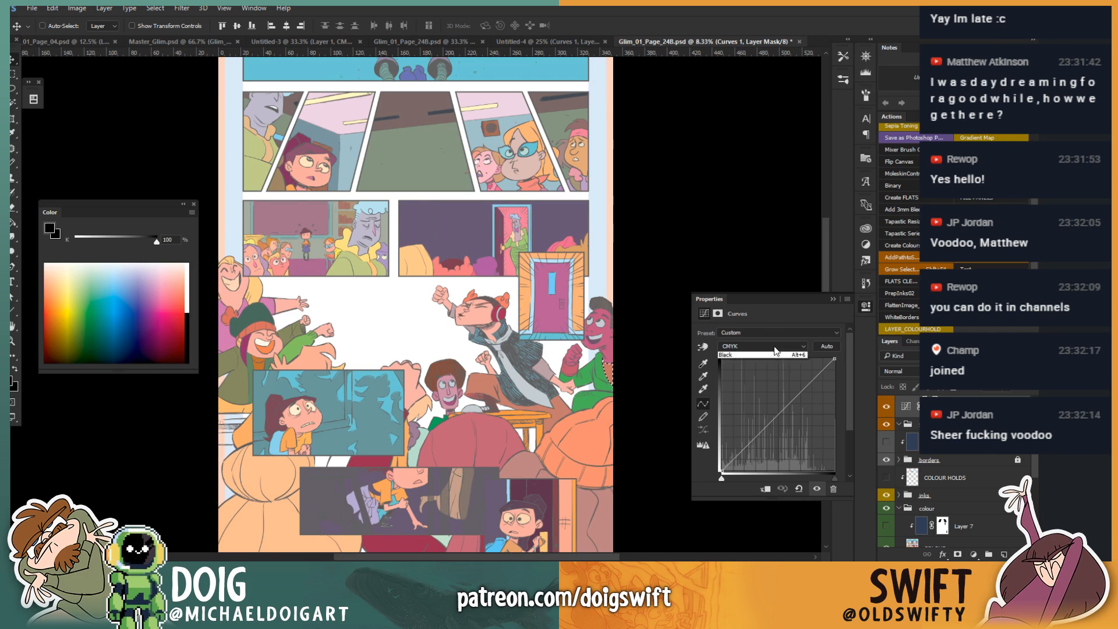
left_click(789, 346)
left_click(751, 381)
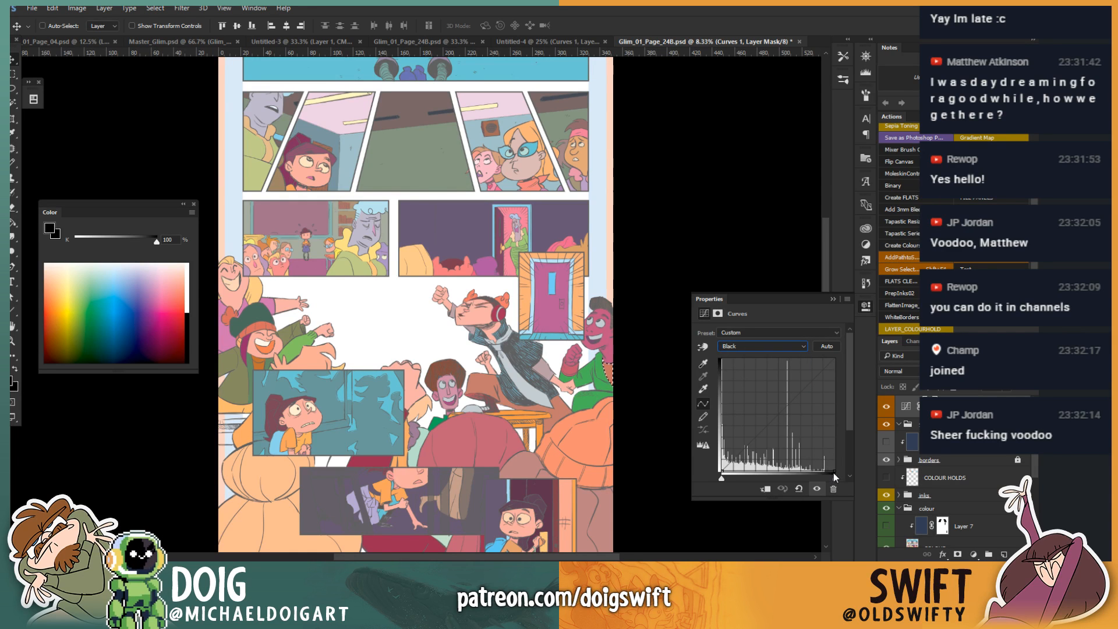
left_click_drag(836, 474, 873, 341)
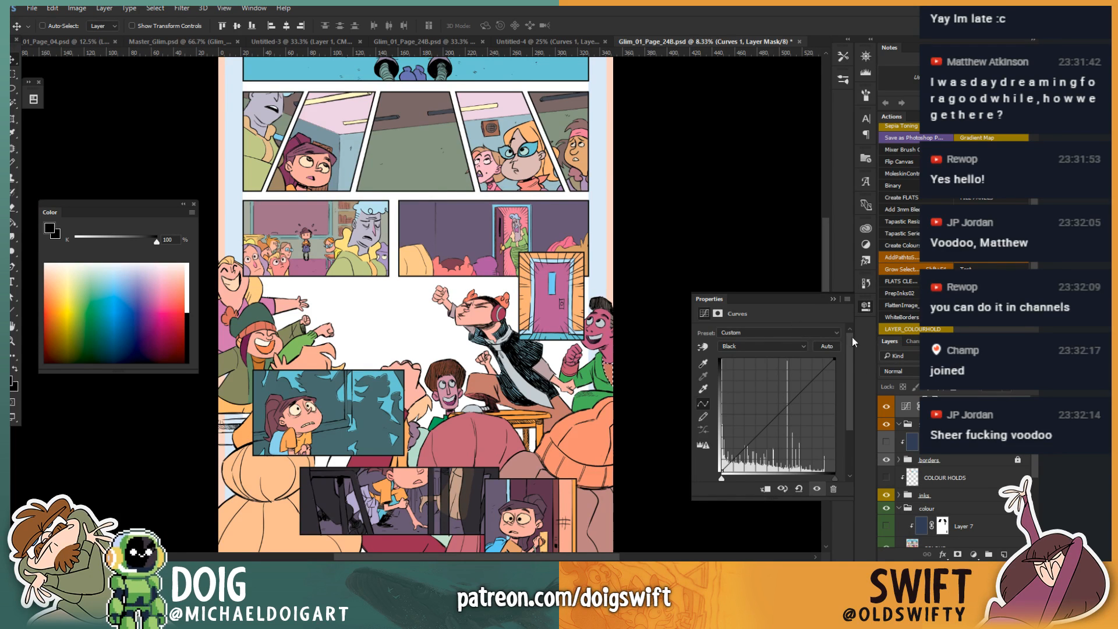
left_click(833, 298)
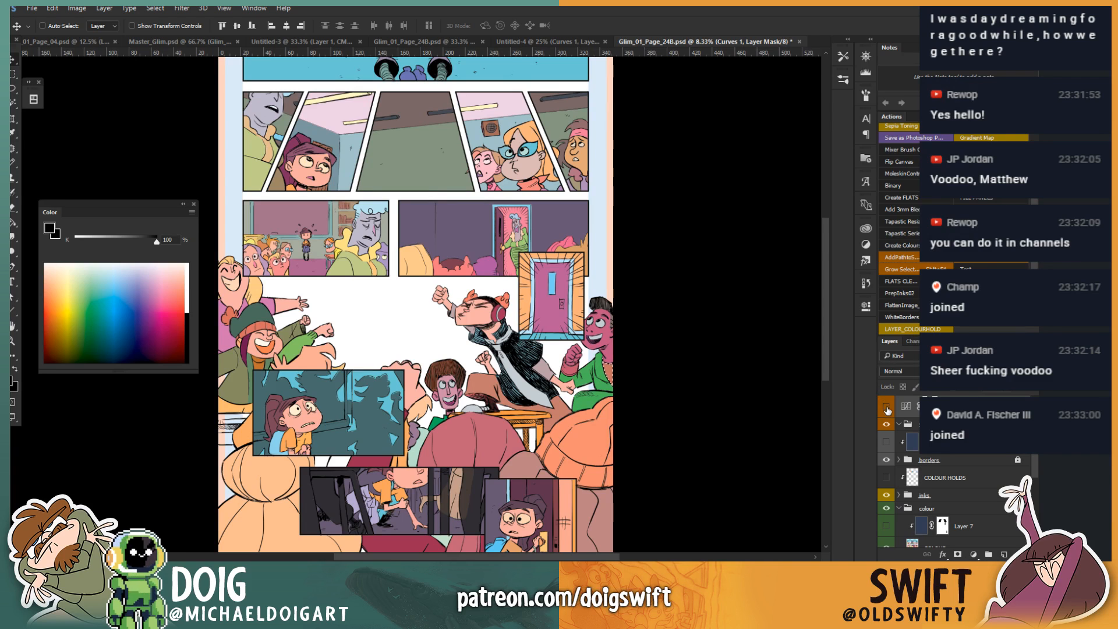
Step: Reopen the Curves adjustment and pull the Black channel's end point down to zero again
double_click(906, 406)
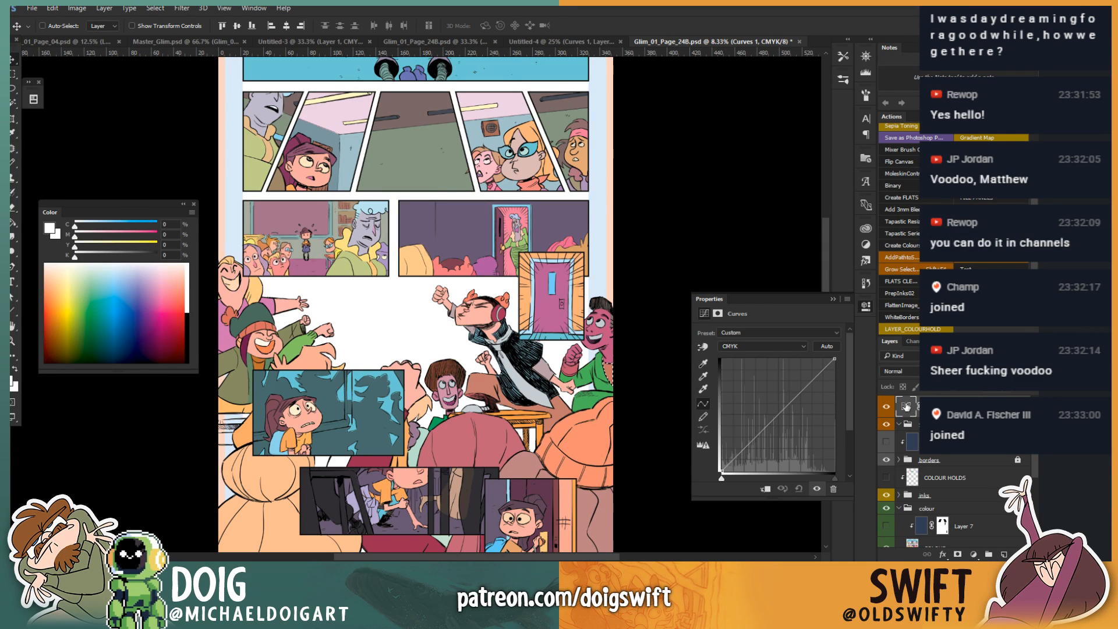
left_click_drag(834, 360, 844, 439)
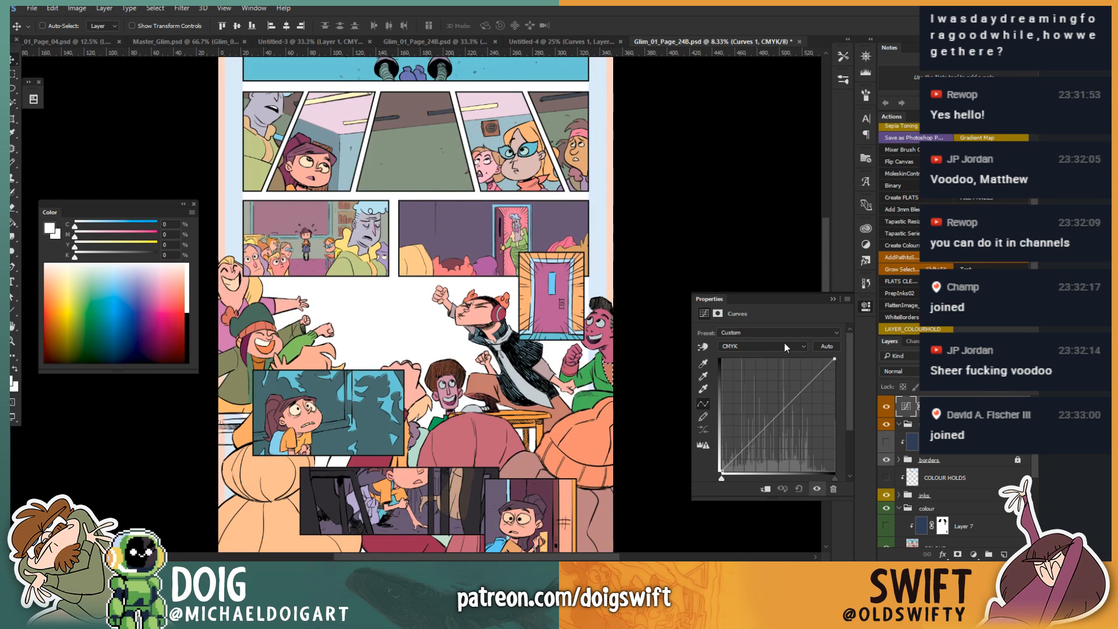
left_click(784, 346)
left_click(772, 381)
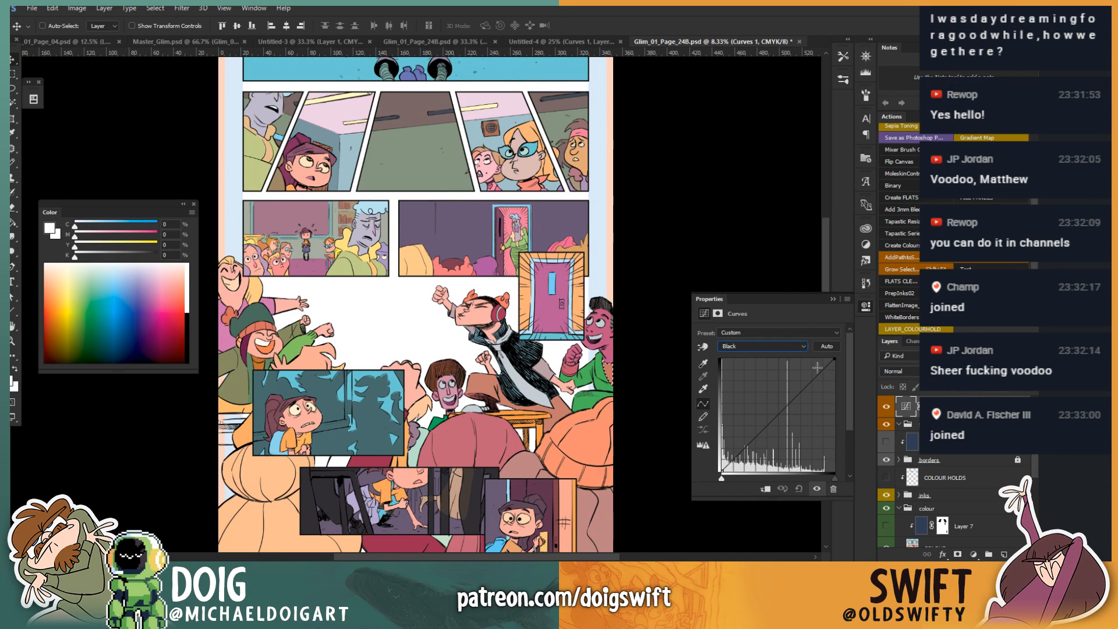
left_click_drag(833, 359, 831, 502)
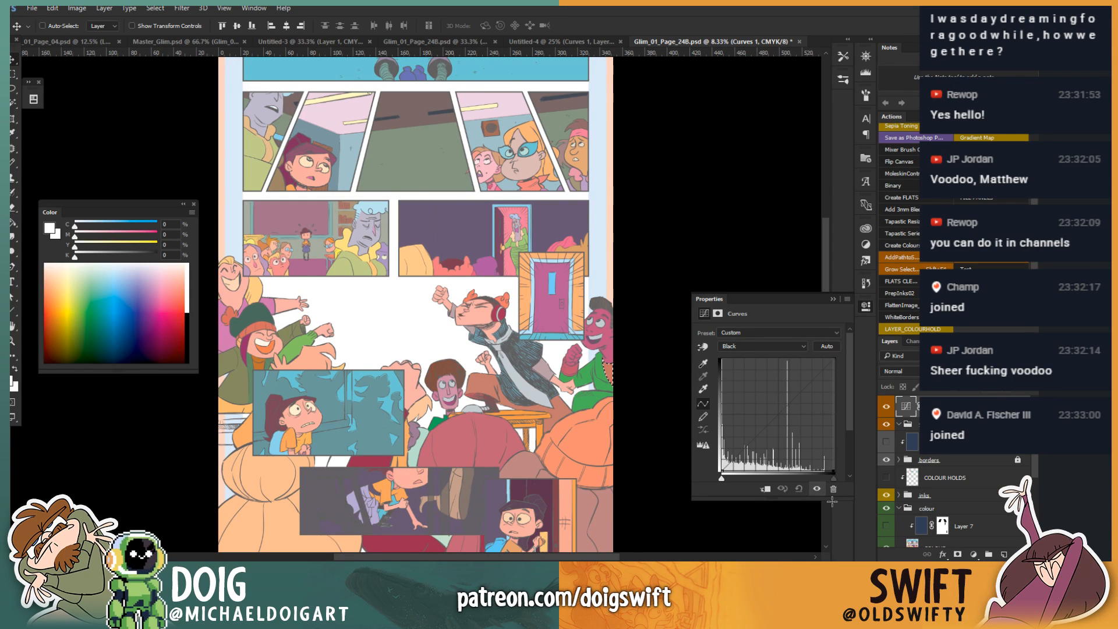
Step: Raise the Black curve's end point to about half and on to full strength, and hide the Curves layer
mouse_move(833, 502)
left_mouse_down()
mouse_move(838, 414)
mouse_move(844, 499)
mouse_move(848, 418)
left_mouse_up()
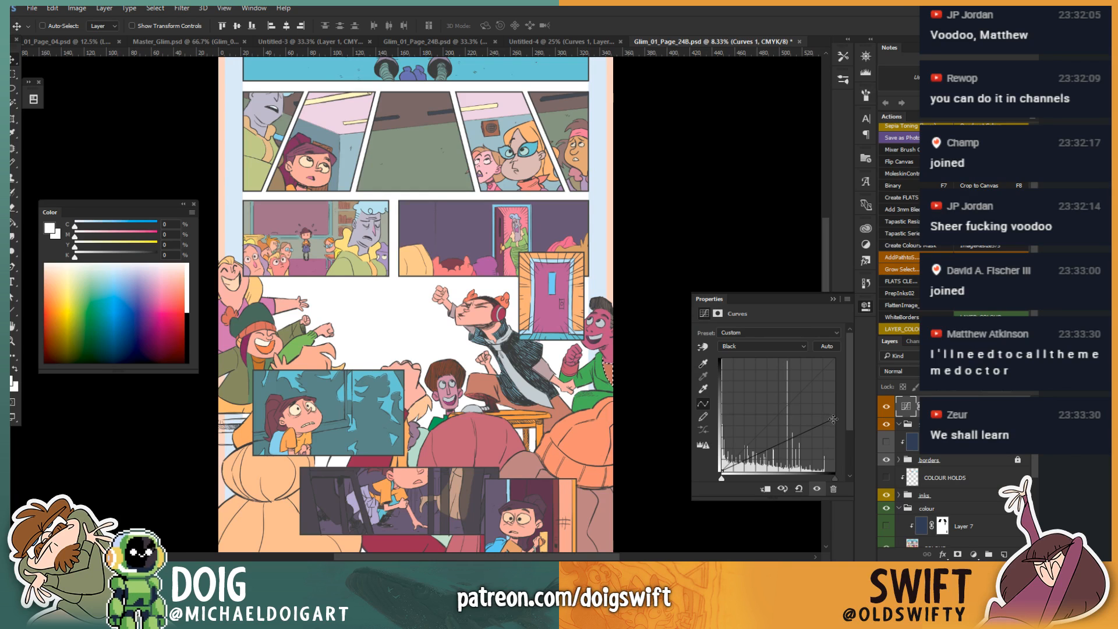
left_click_drag(834, 419, 831, 326)
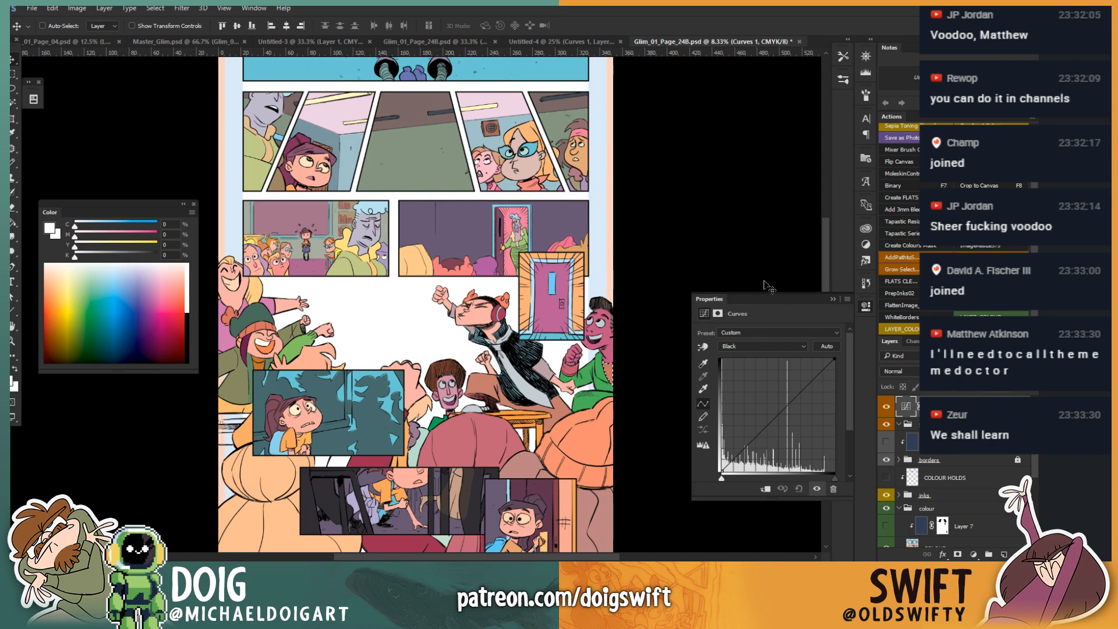
left_click(832, 299)
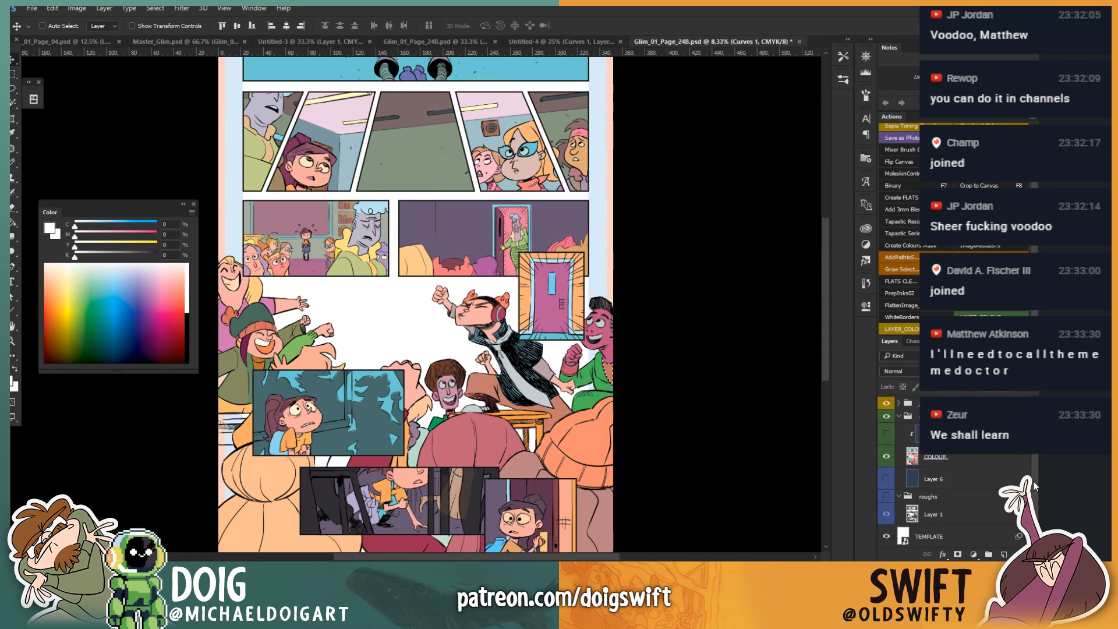
left_click(886, 407)
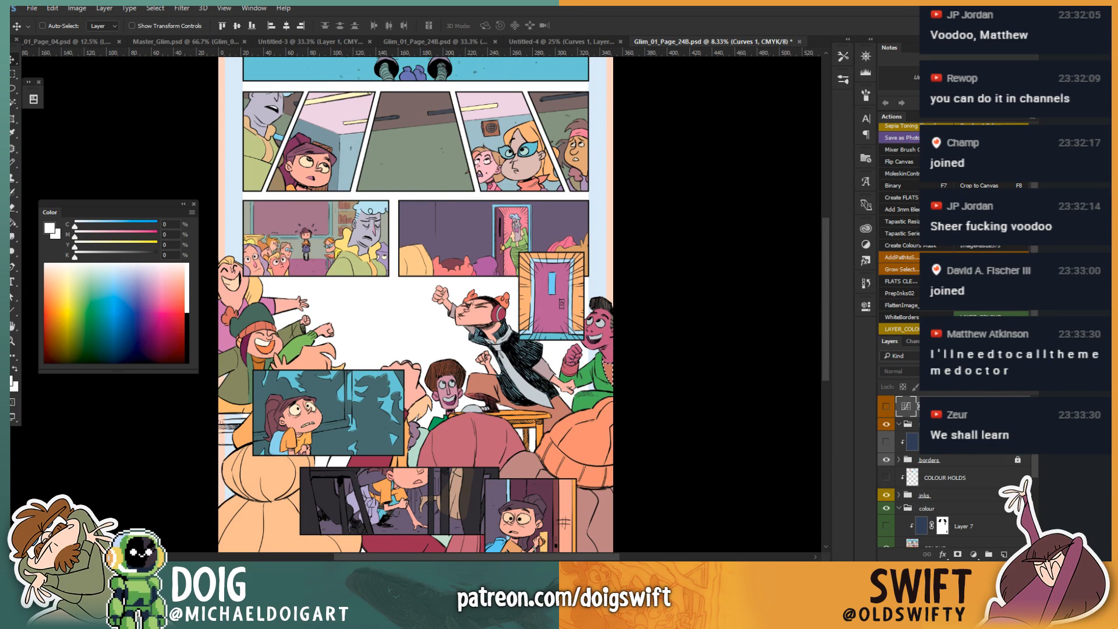
Step: Briefly show the roughs group and hide it again, and turn on the dark blue Layer 6 and Layer 7 colour overlays
scroll(955, 471, "down", 5)
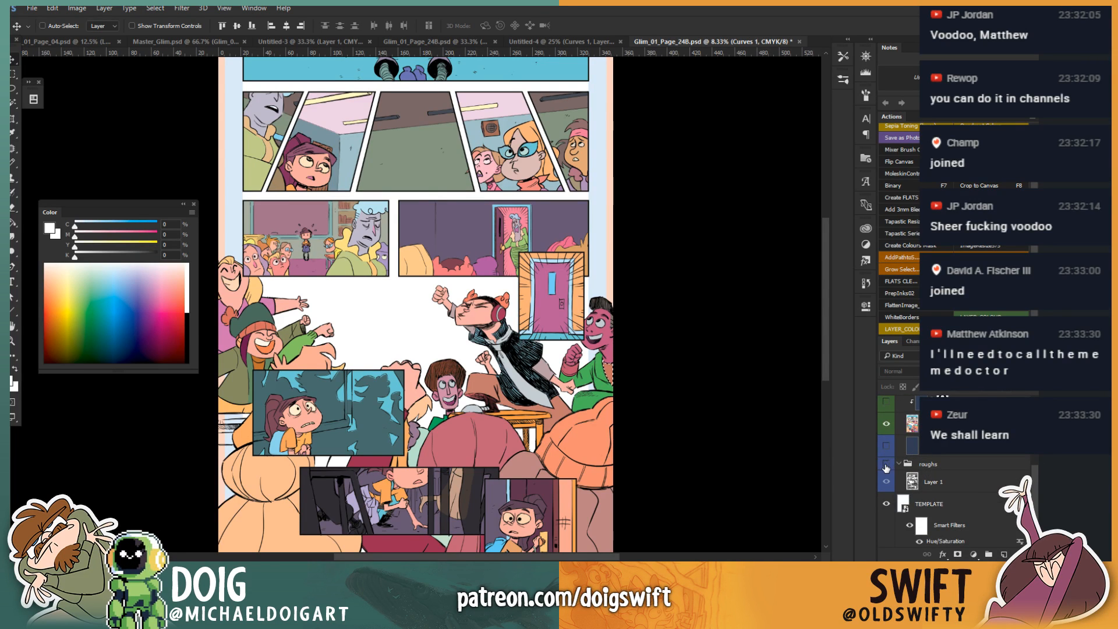
left_click(886, 464)
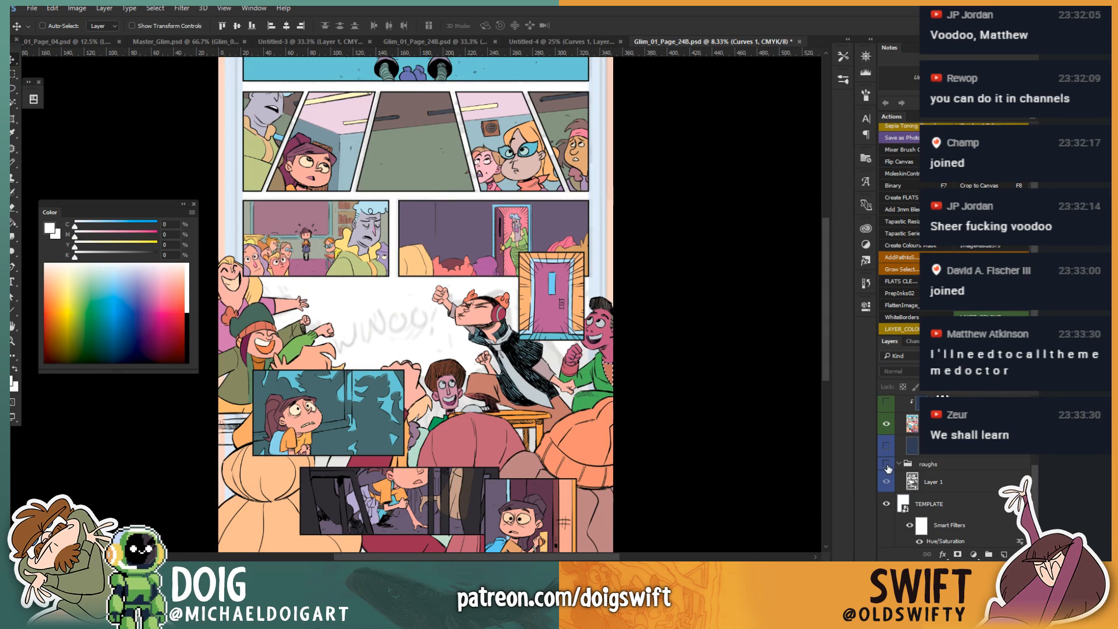
left_click(886, 464)
left_click(887, 447)
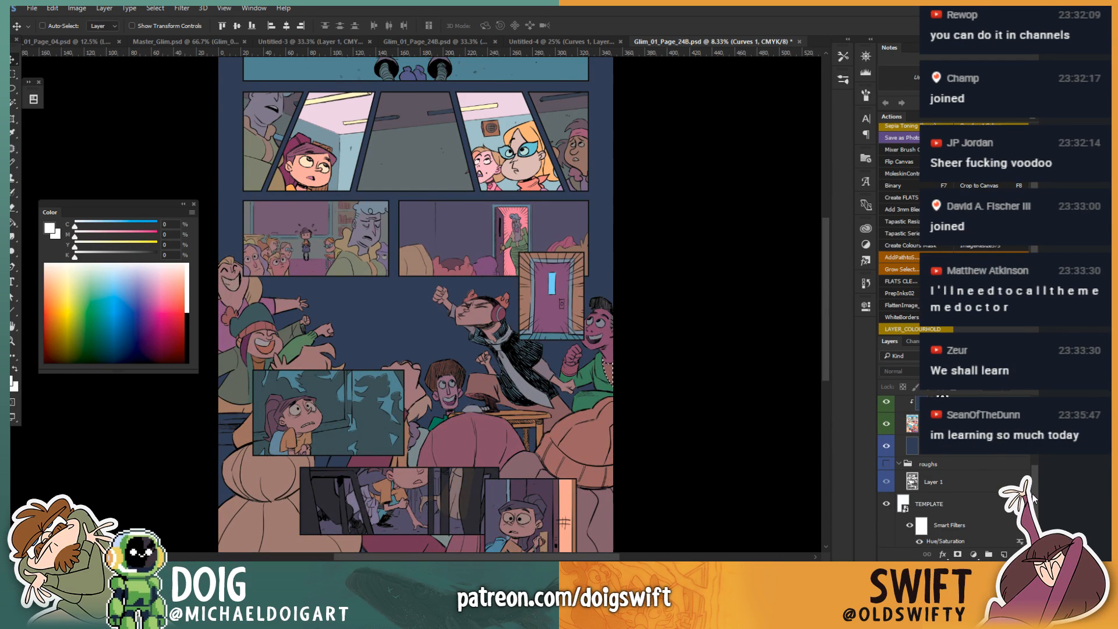
Step: Preview the WHITE BORDERS overlay on the panel borders and hide it again
scroll(1033, 498, "up", 5)
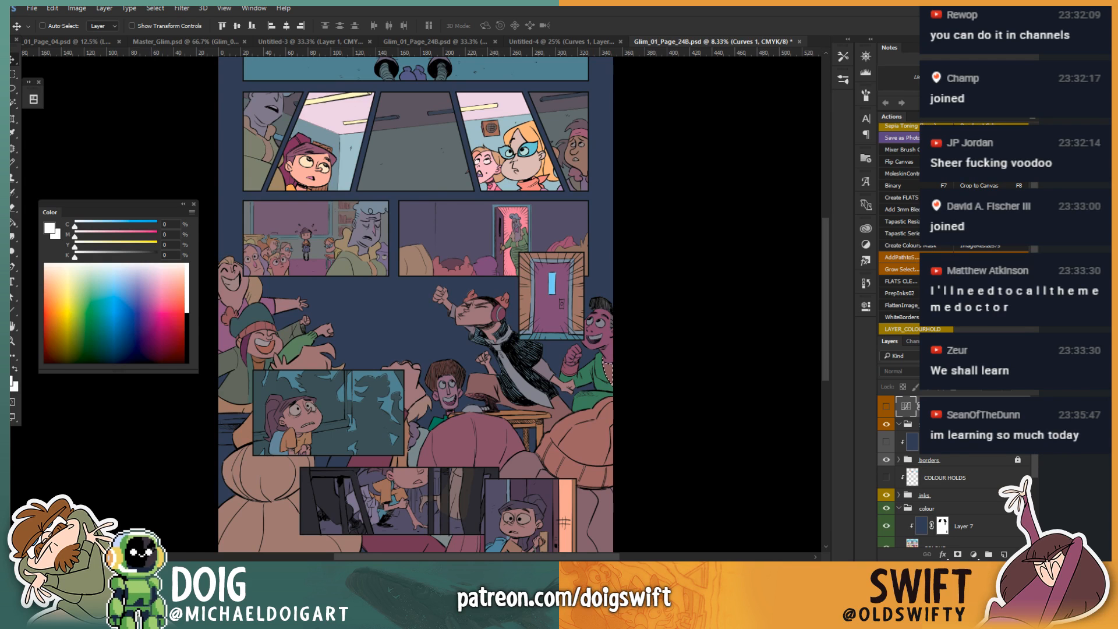
left_click(885, 443)
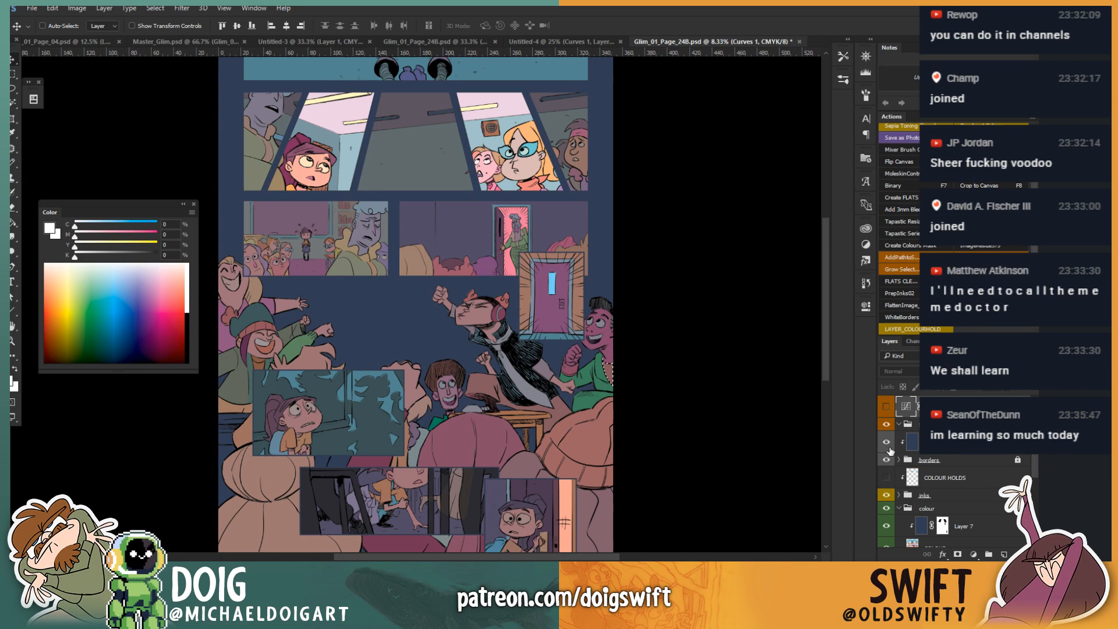
left_click(886, 443)
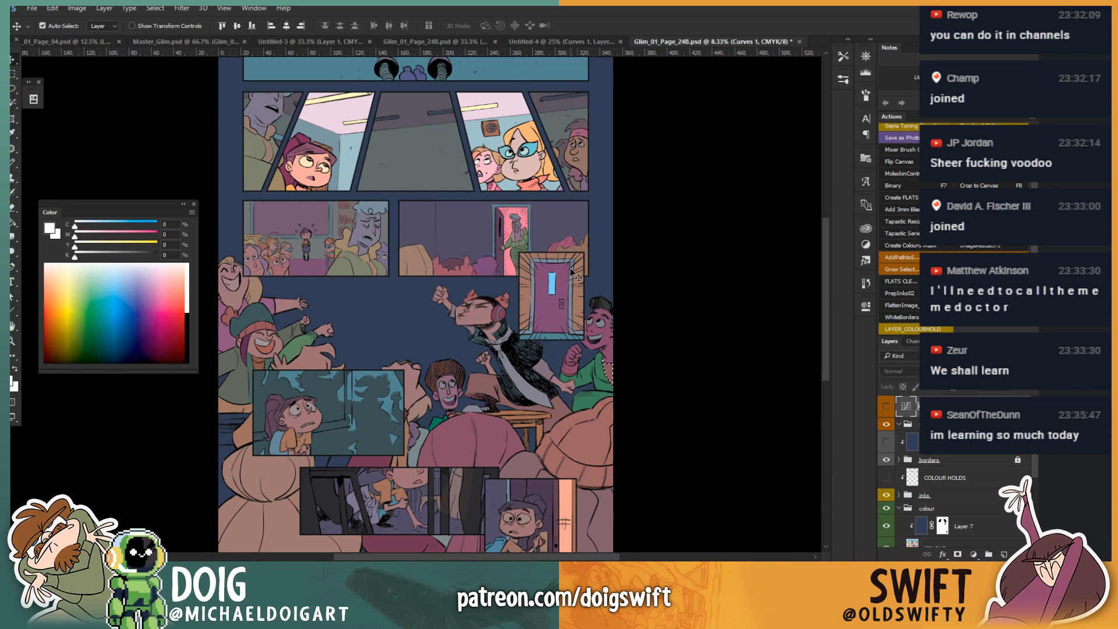
Step: Sample the dark blue page background with the Eyedropper to check its CMYK mix
key("ctrl+minus")
key("ctrl+minus")
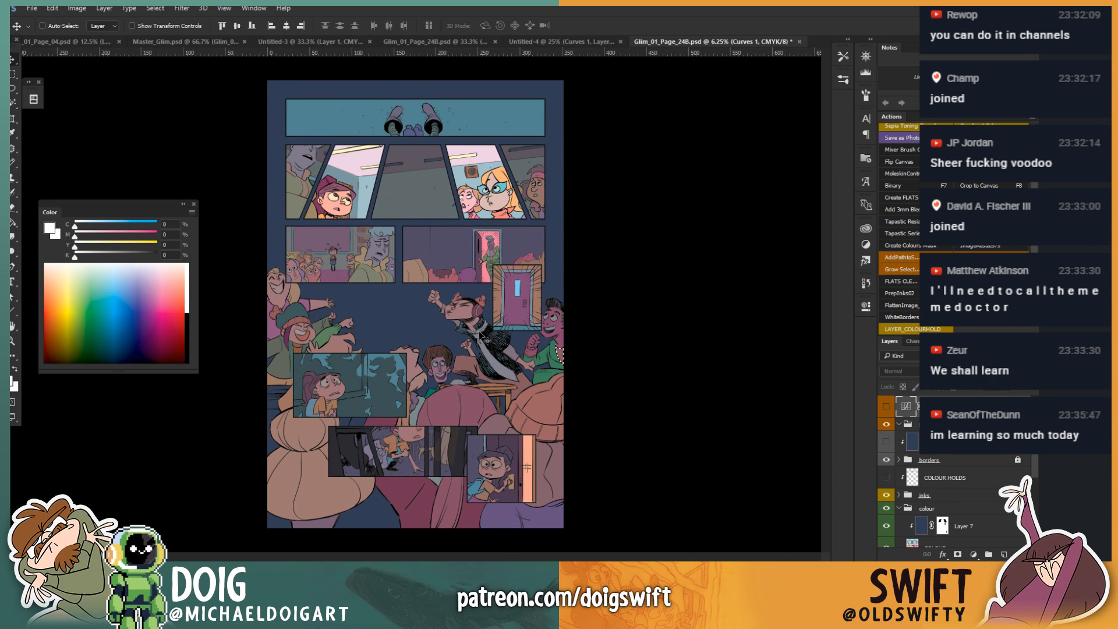
key("i")
left_click(421, 326)
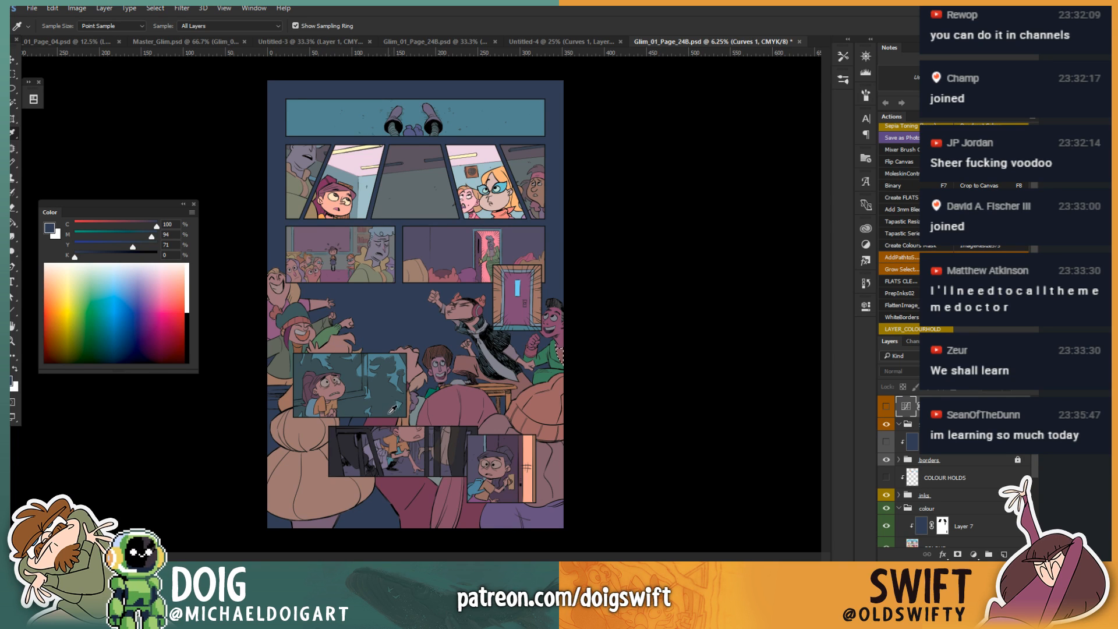
Step: Select the panel 84 DELETE layer, toggle its visibility to check the window shadows, and sample their dark teal as foreground
key("v")
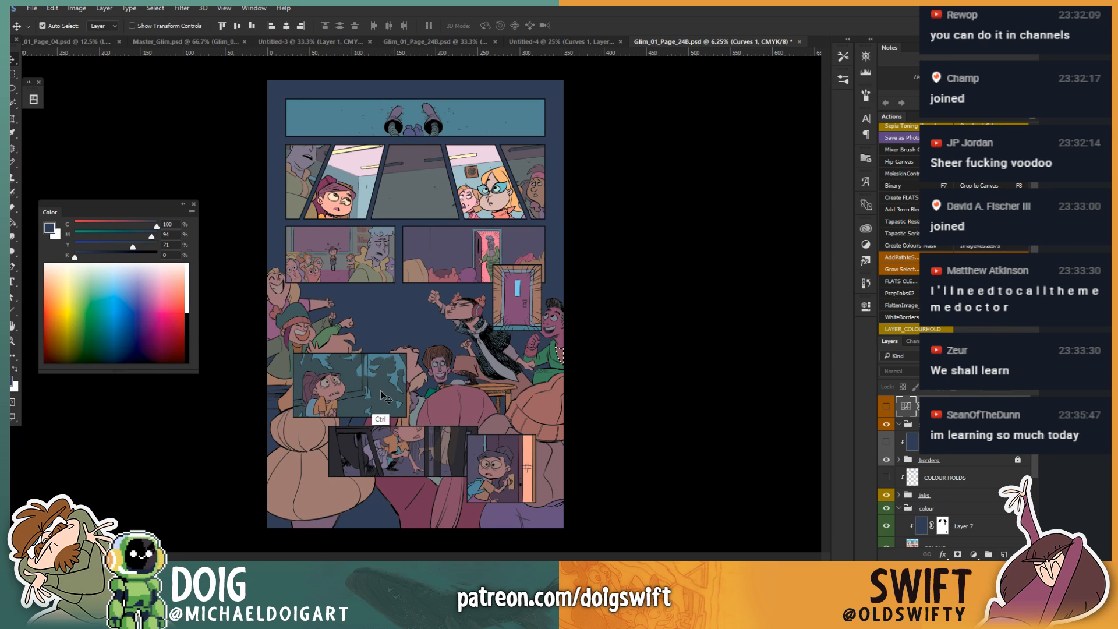
left_click(381, 419, "ctrl")
scroll(924, 498, "down", 2)
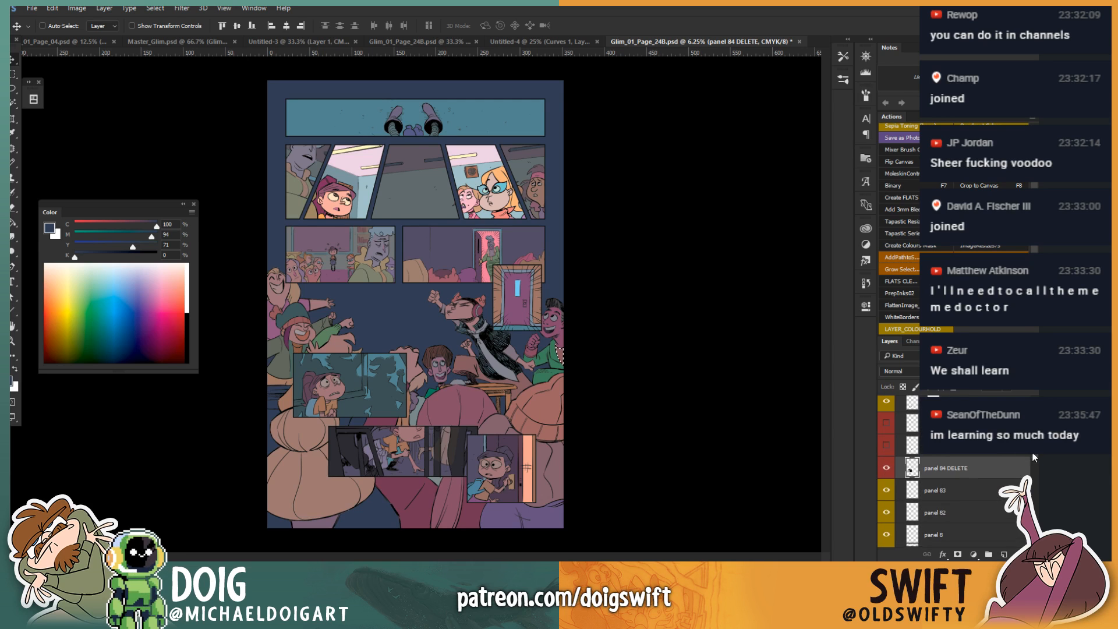
left_click(885, 469)
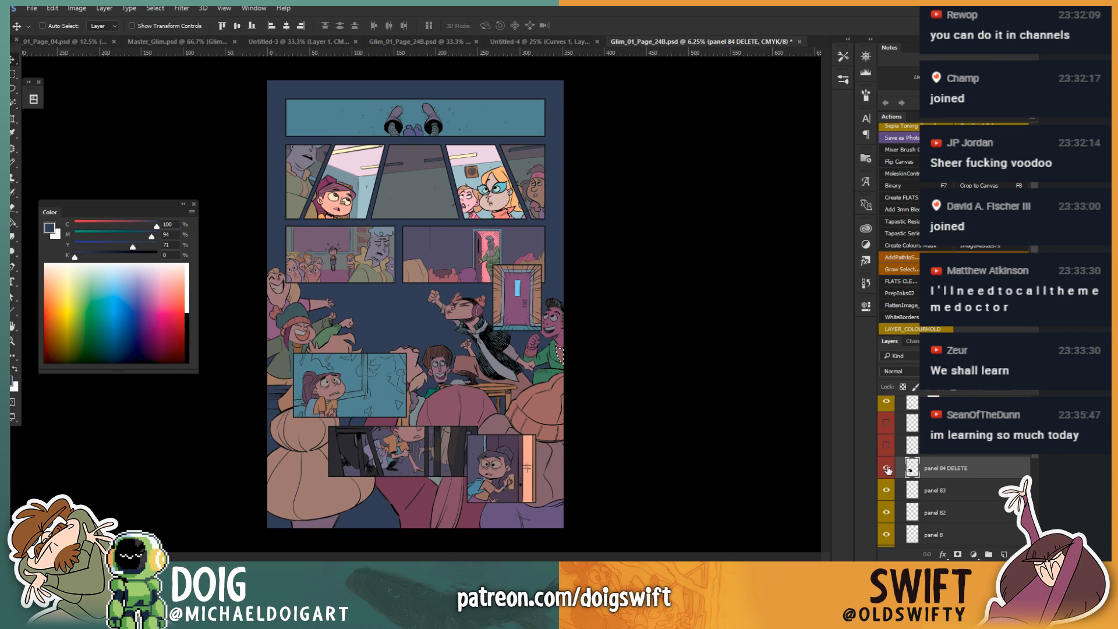
left_click(885, 469)
key("i")
left_click_drag(380, 386, 386, 390)
Step: Add a new layer for colour tests and bring it to the top of the layer stack
key("ctrl+plus")
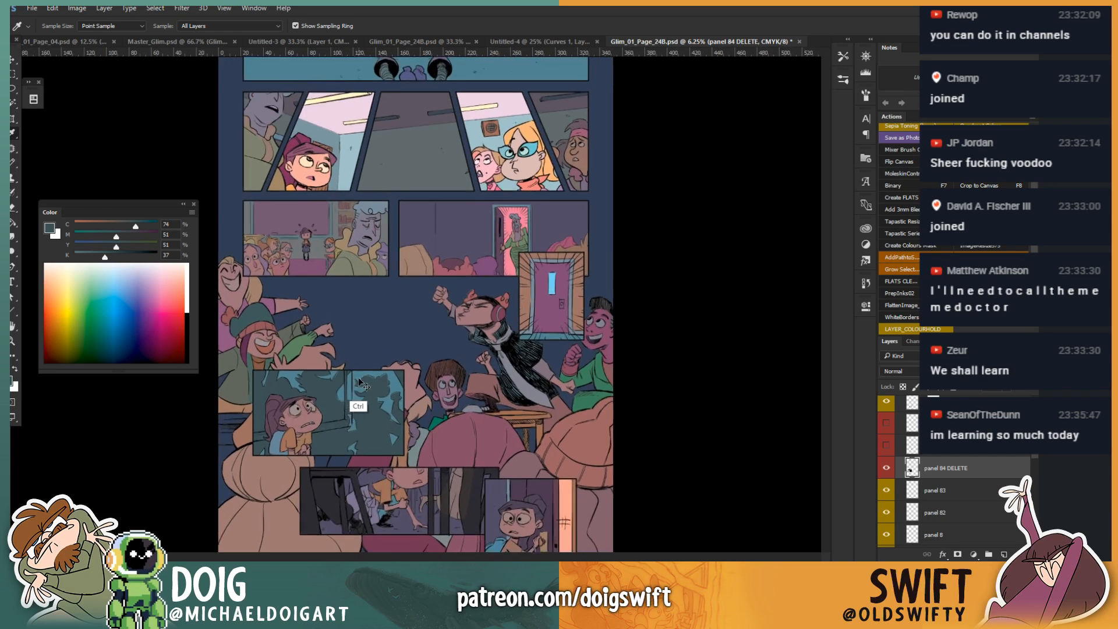
key("ctrl+plus")
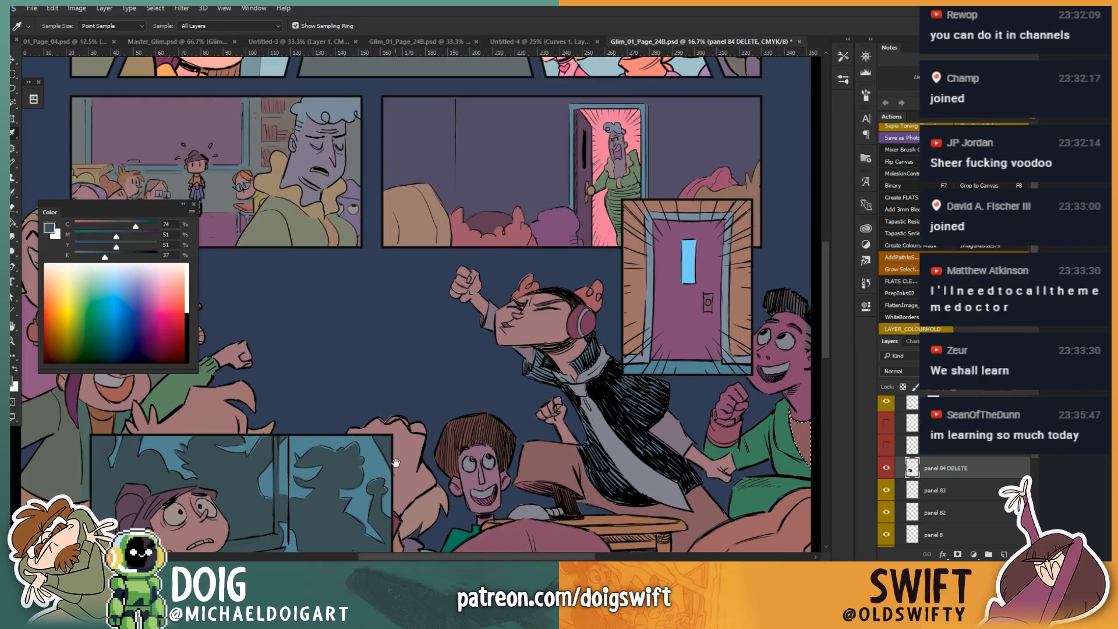
left_click_drag(397, 479, 471, 349)
left_click_drag(400, 411, 401, 410)
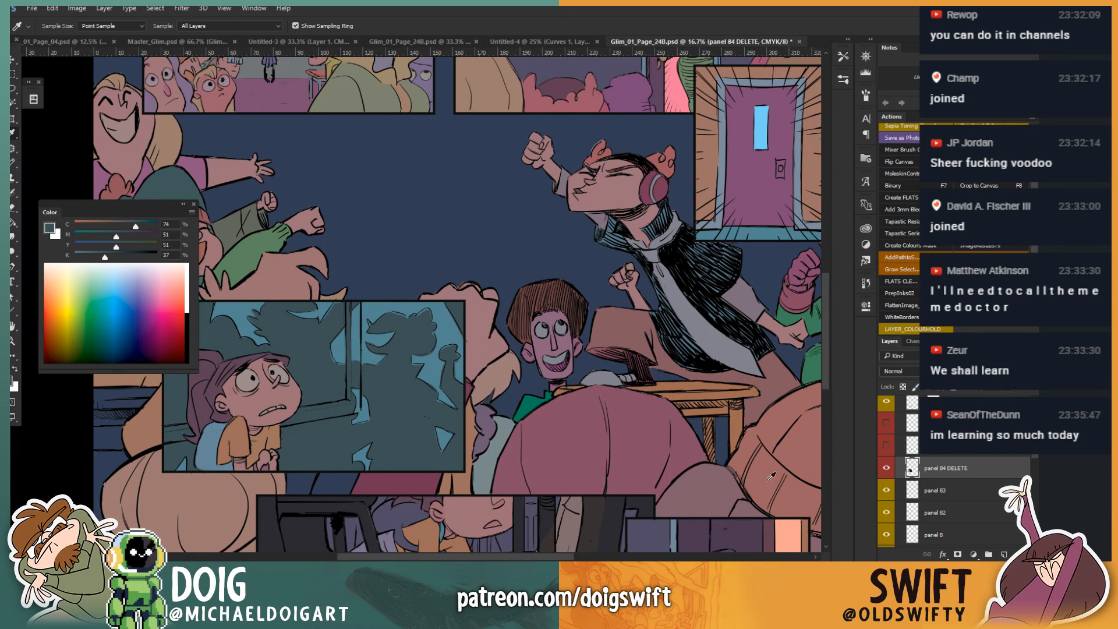
left_click(1004, 553)
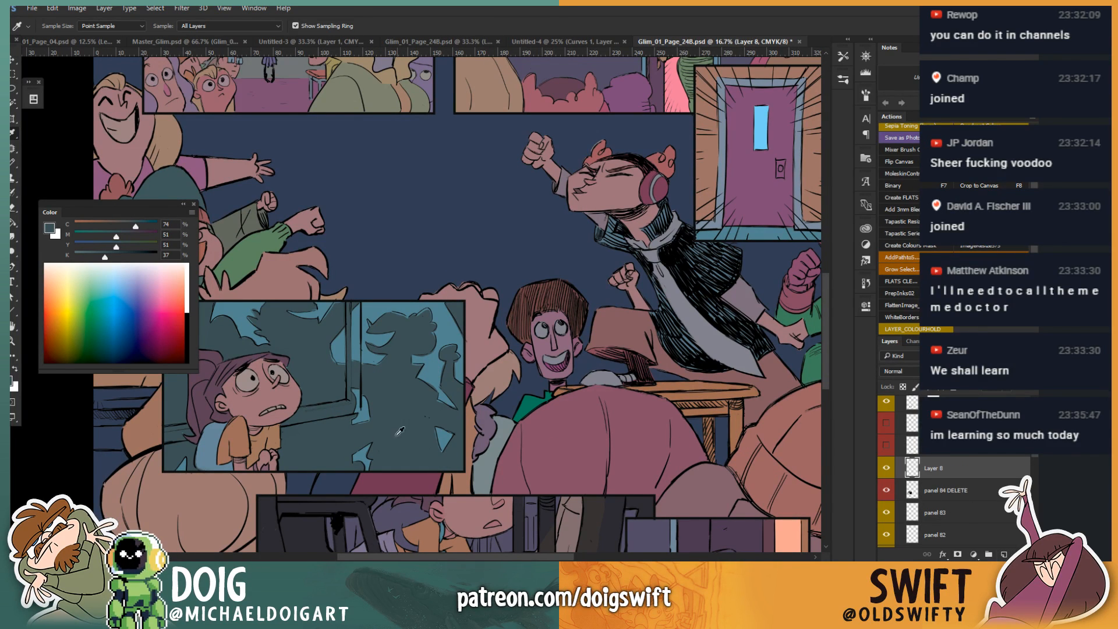
key("b")
key("ctrl+shift+]")
key("ctrl+shift+]")
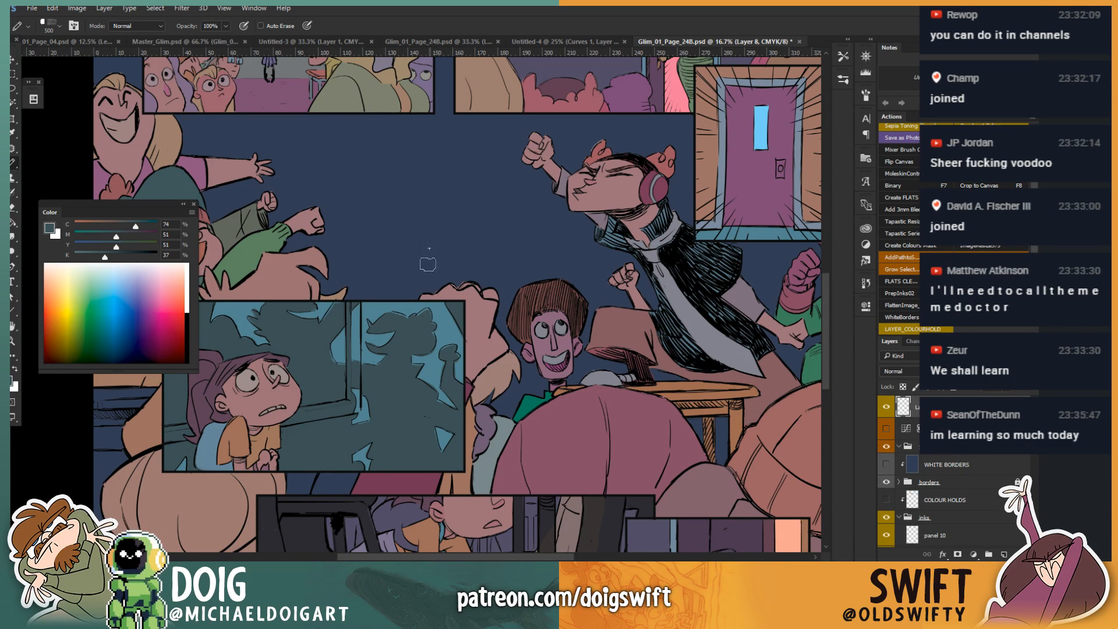
Step: Paint a vertical test stroke in the sampled teal from the blue background into the window panel, undoing and redoing it until satisfied
left_click_drag(389, 251, 397, 340)
key("ctrl+z")
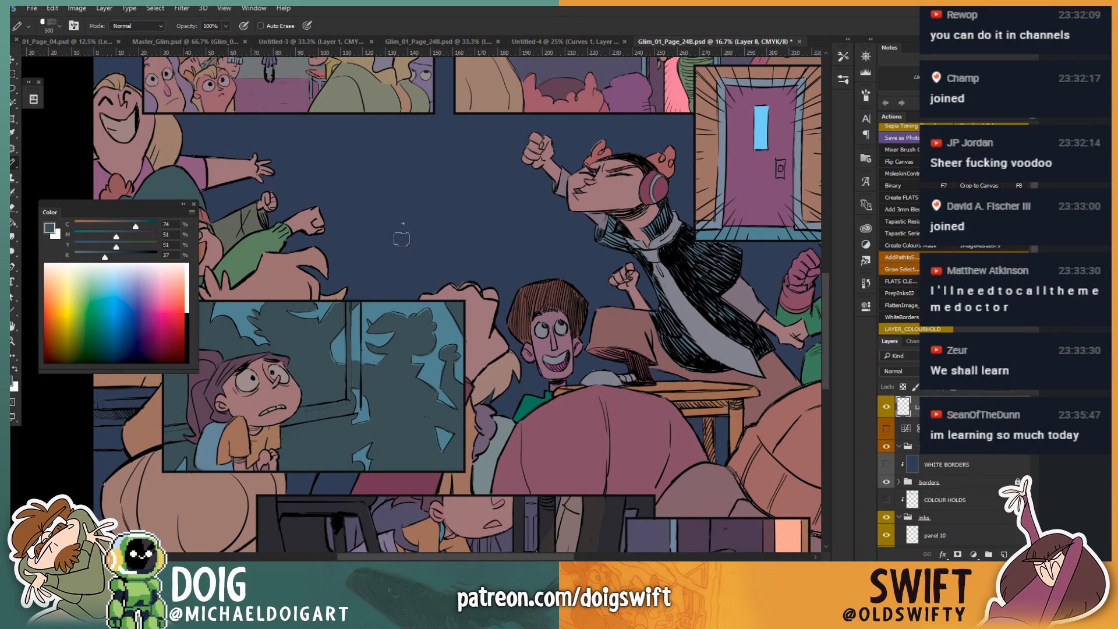
left_click_drag(393, 247, 397, 381)
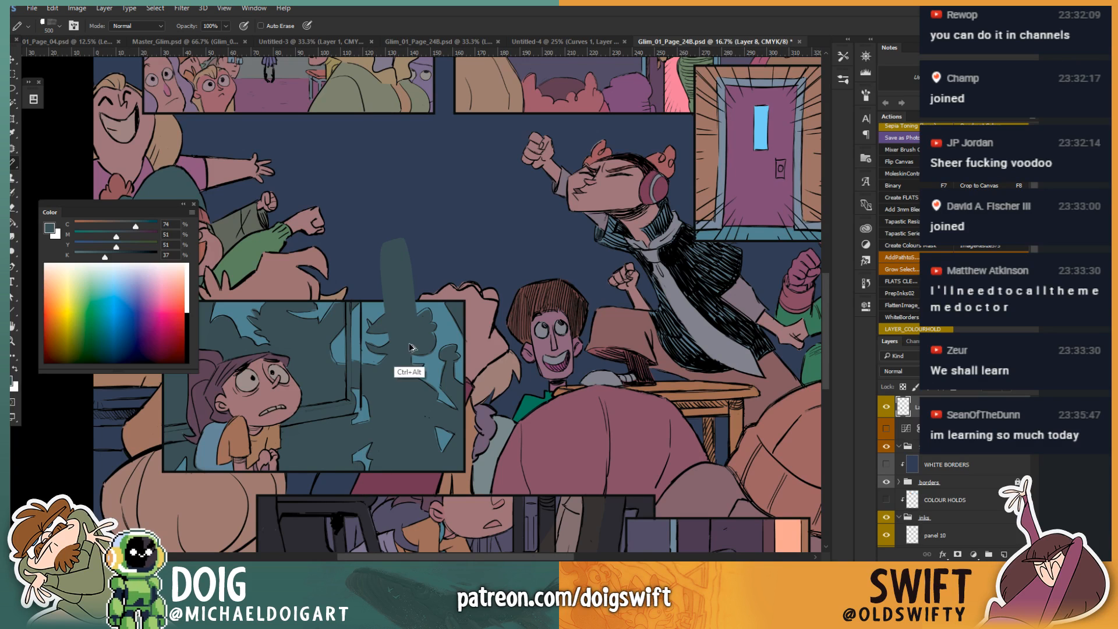
key("ctrl+z")
left_click_drag(394, 234, 396, 318)
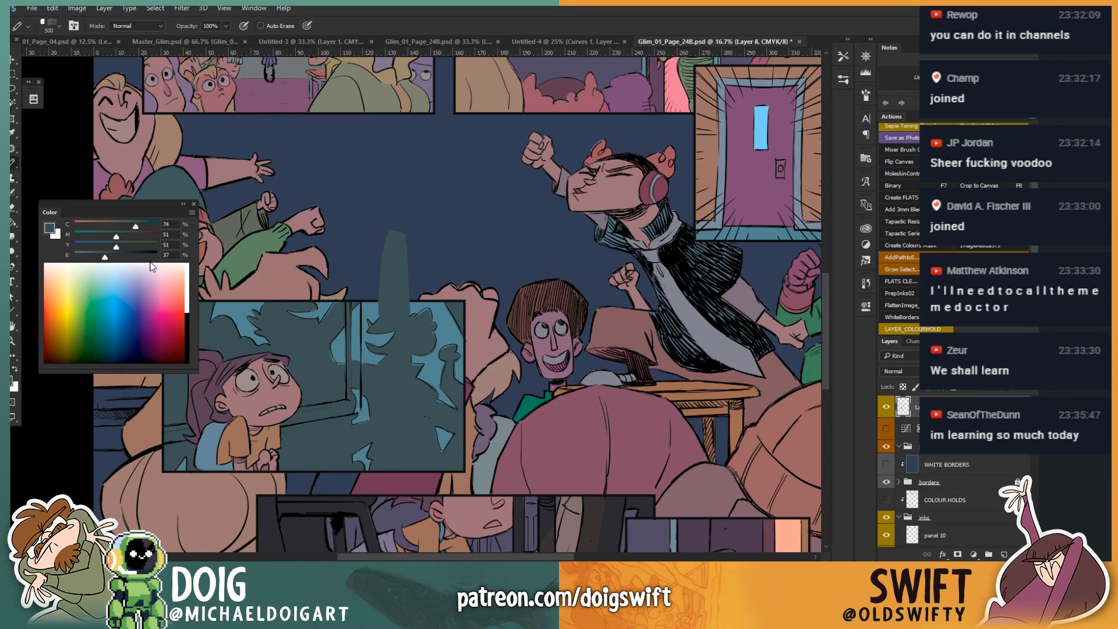
Step: Mix black-free teals of C 85, M 69, Y 69, K 0 and C 94, M 79, Y 80, K 0, painting comparison strokes beside the first
left_click_drag(106, 256, 47, 255)
left_click(132, 246)
left_click(131, 236)
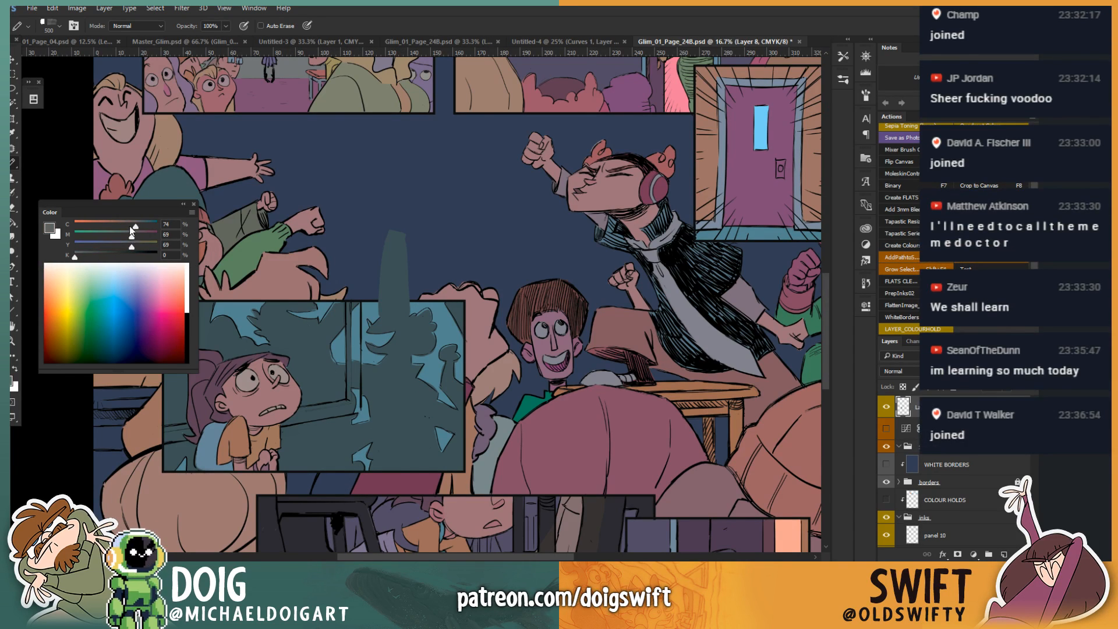
left_click(144, 227)
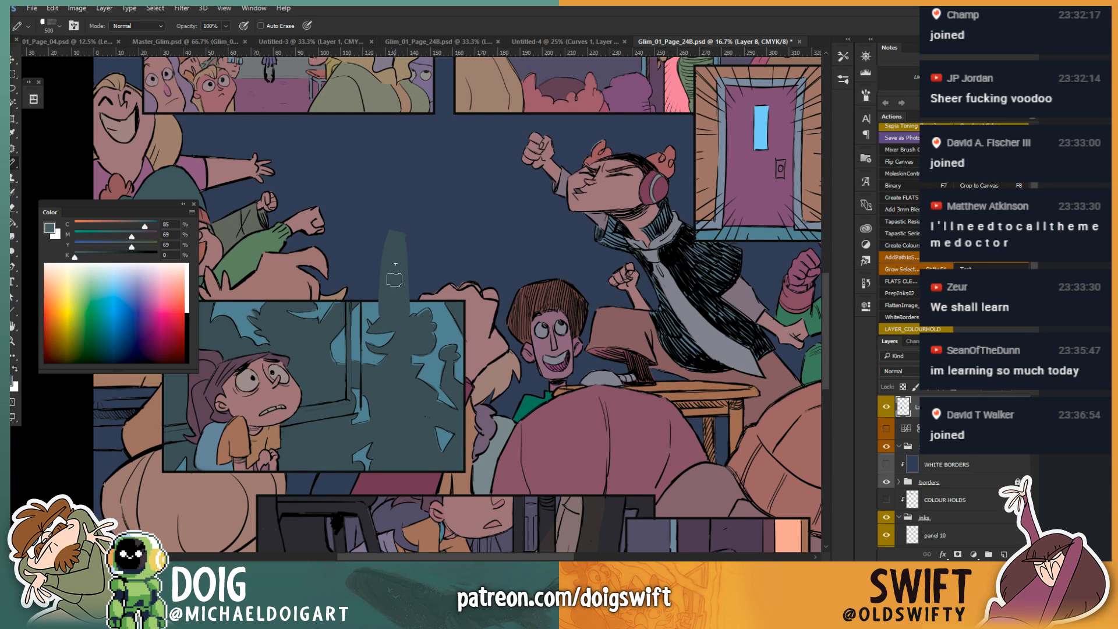
left_click_drag(412, 224, 408, 322)
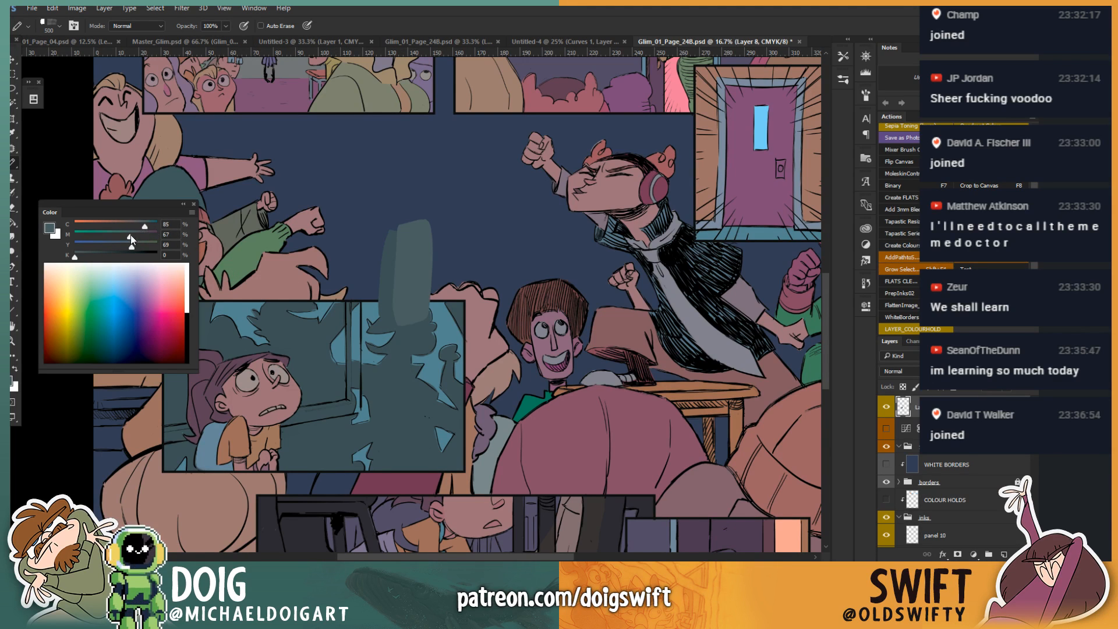
left_click(140, 247)
left_click_drag(407, 220, 411, 335)
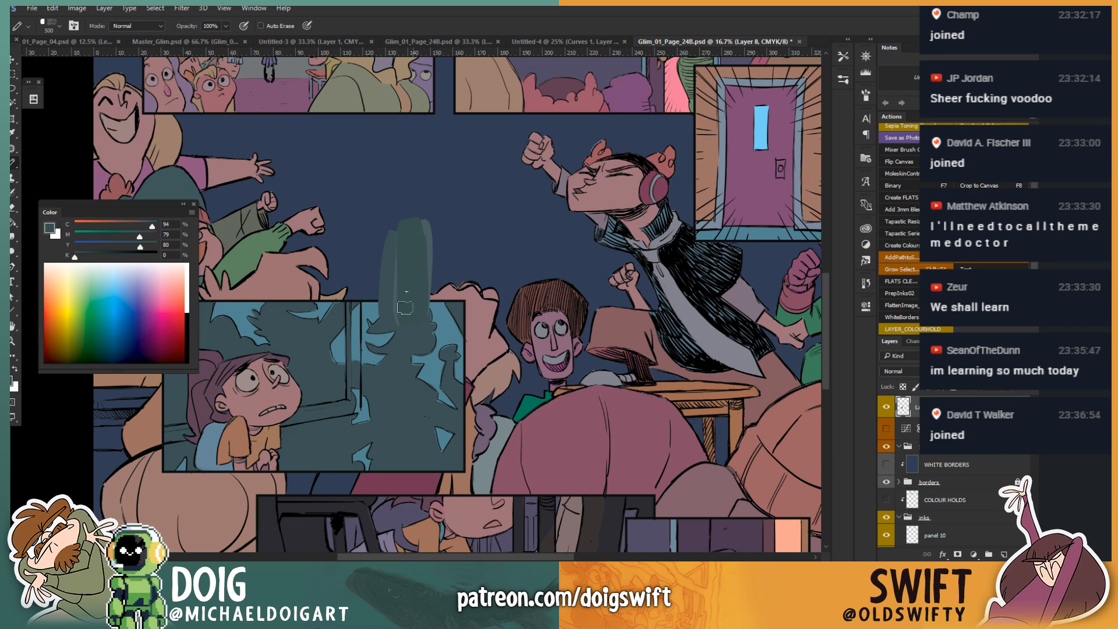
Step: Paint a stroke in black-free C 92, M 84, Y 82, K 0, plus one in the window panel's sampled teal beside it
left_click(142, 246)
left_click(143, 236)
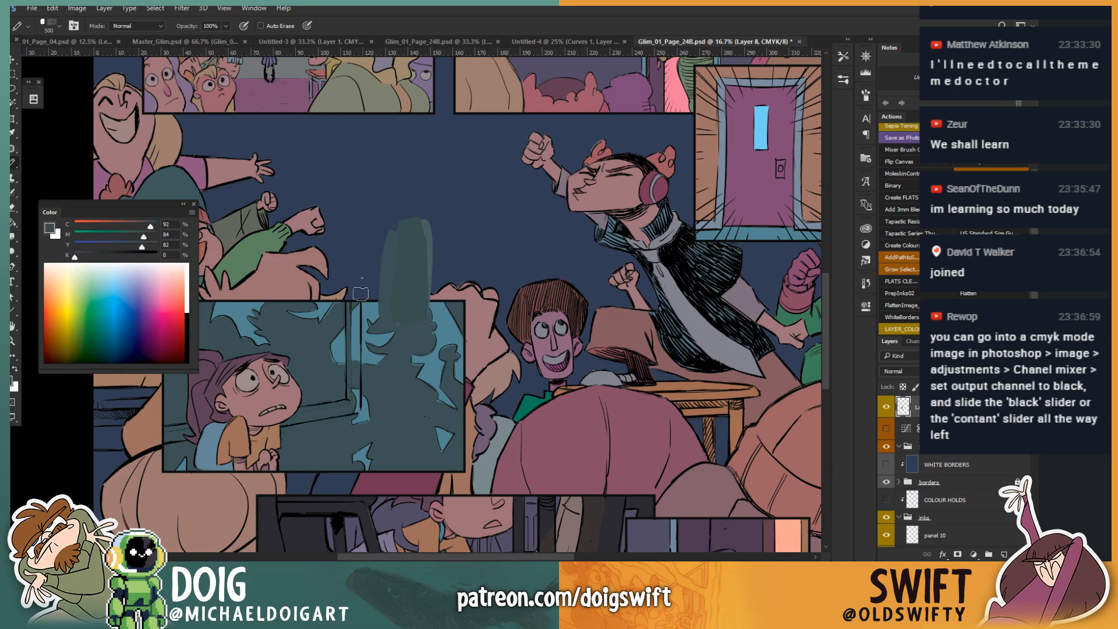
left_click_drag(409, 259, 410, 311)
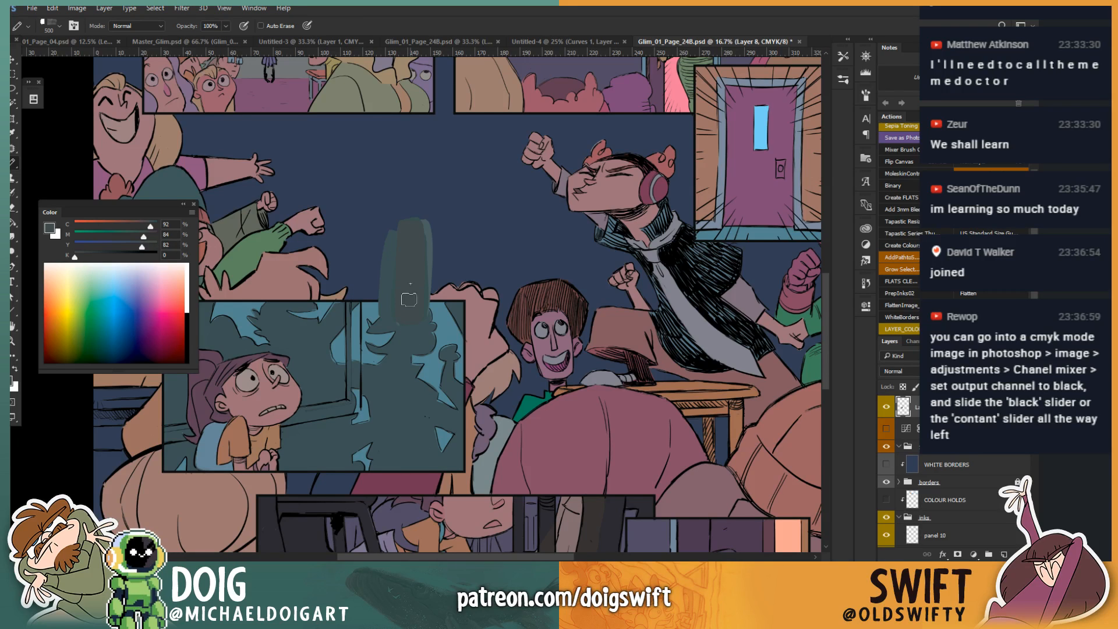
left_click(393, 388, "alt")
left_click_drag(379, 237, 382, 316)
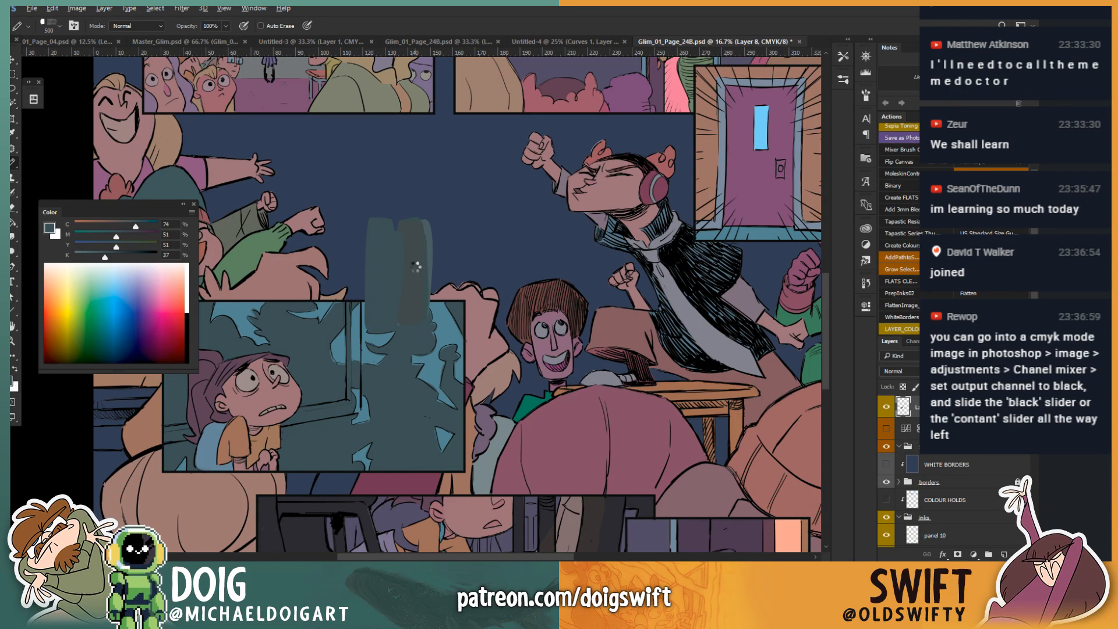
Step: Sample the black-free stroke, remix it as C 96, M 82, Y 87 and C 89, M 82, Y 88, and paint over it
left_click(419, 260, "alt")
mouse_move(145, 236)
left_mouse_down()
mouse_move(153, 227)
mouse_move(146, 246)
mouse_move(153, 228)
left_mouse_up()
left_click(145, 227)
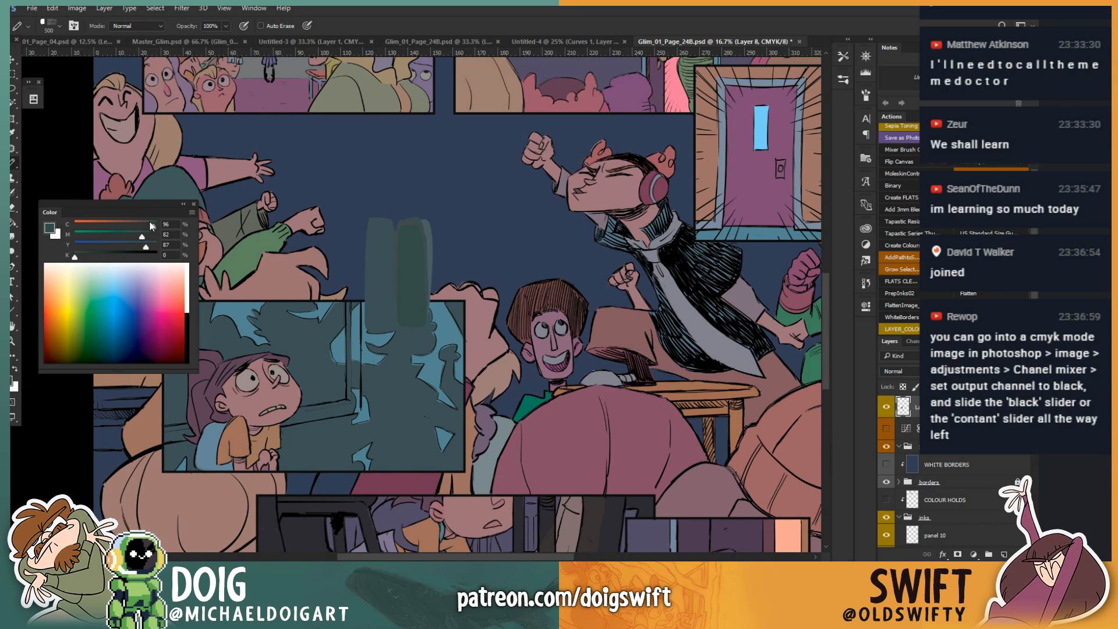
left_click_drag(153, 228, 151, 229)
left_click_drag(150, 231, 148, 229)
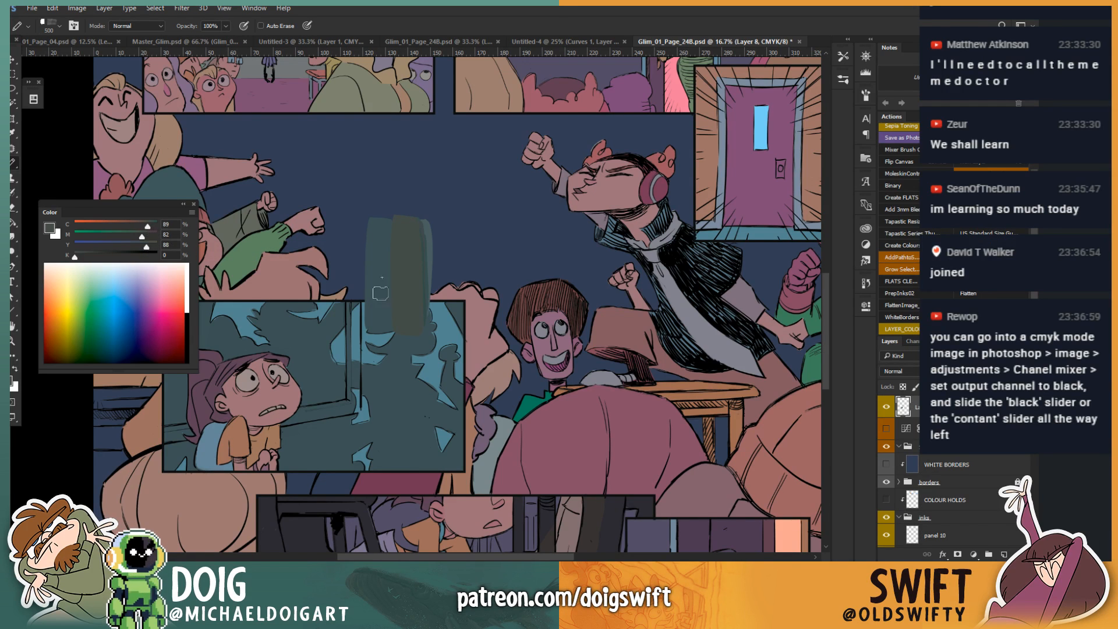
Step: Paint further black-free greens over the stroke, raising cyan from 86 to 89 and 93 with M 76, Y 92, K 0
left_click_drag(145, 245, 149, 246)
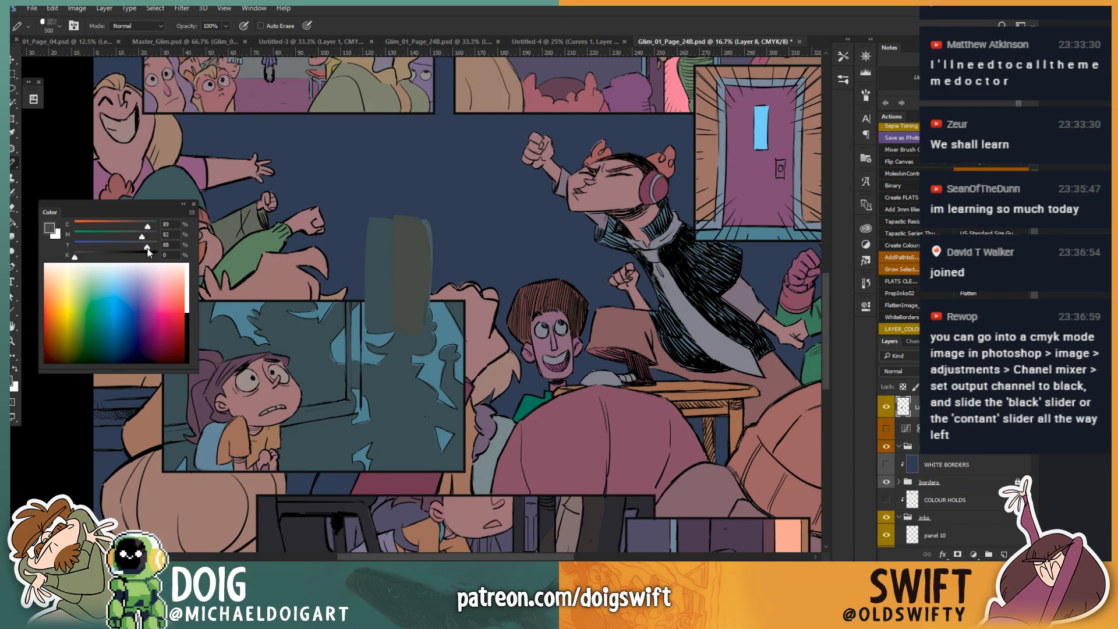
left_click_drag(408, 343, 404, 292)
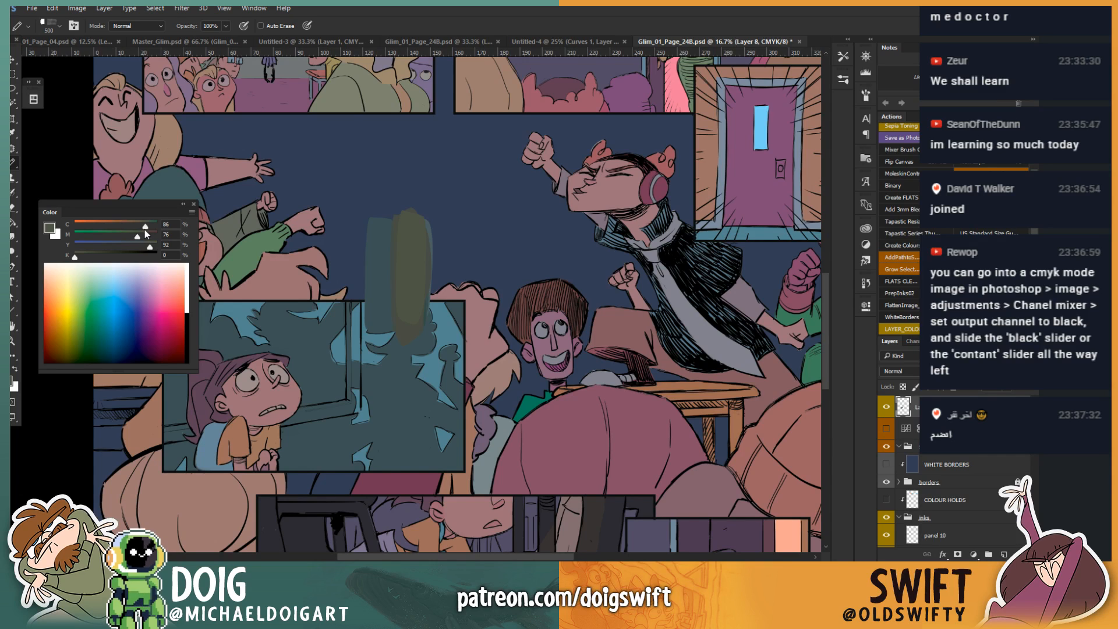
left_click_drag(145, 227, 147, 228)
left_click_drag(418, 254, 409, 345)
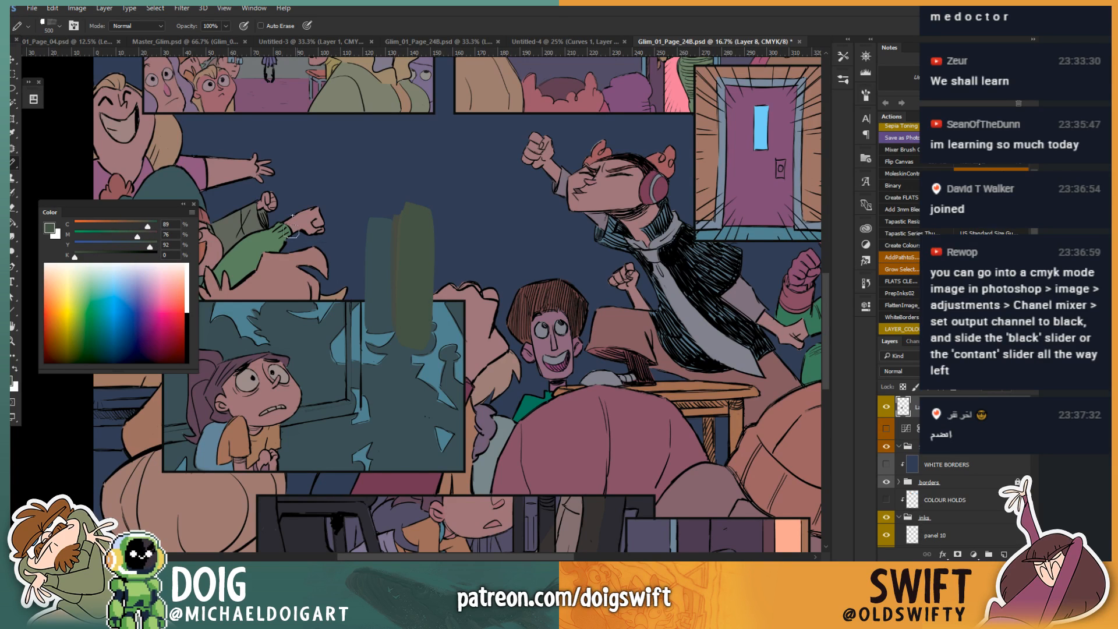
left_click_drag(149, 228, 151, 228)
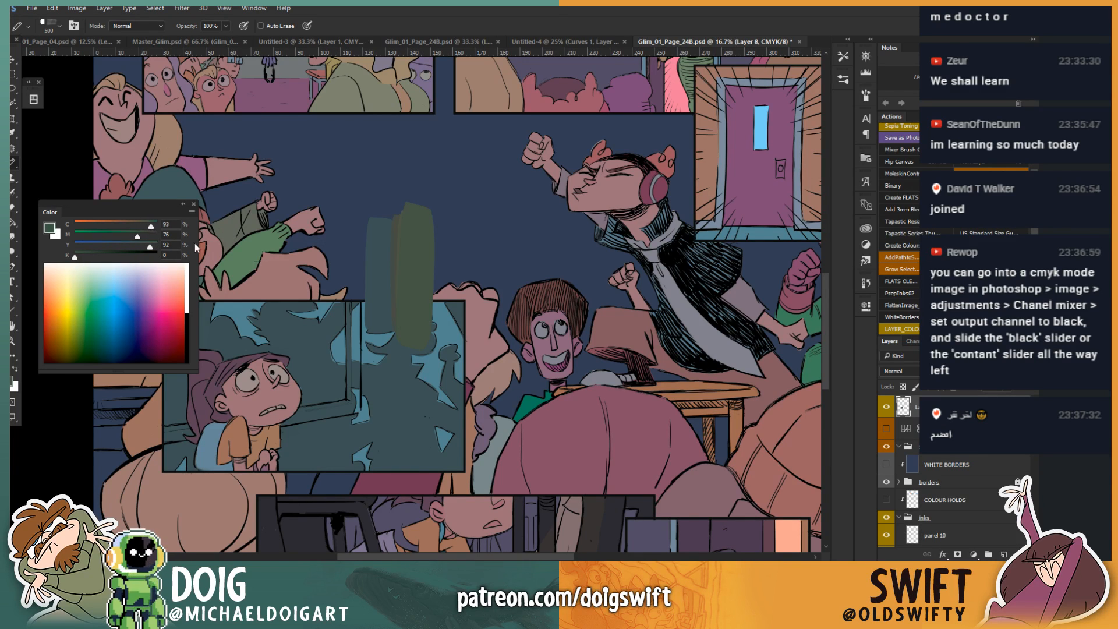
mouse_move(414, 287)
left_mouse_down()
mouse_move(411, 213)
mouse_move(405, 343)
mouse_move(413, 245)
mouse_move(421, 321)
left_mouse_up()
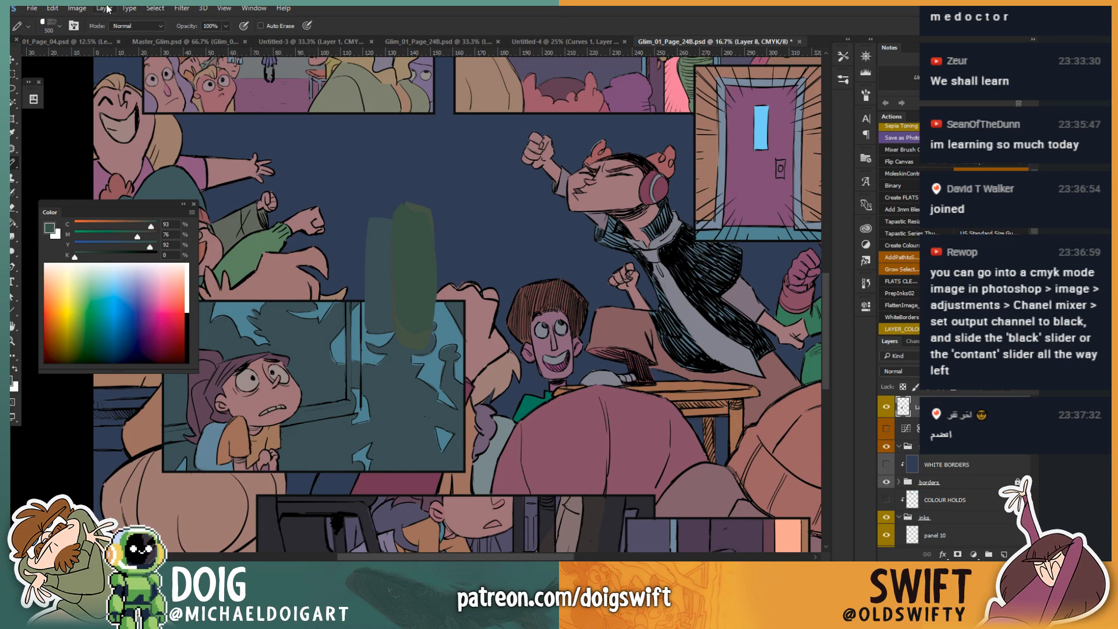
Step: Open a Channel Mixer adjustment on the test stroke layer and set the Black output channel's constant to -200%
left_click(77, 8)
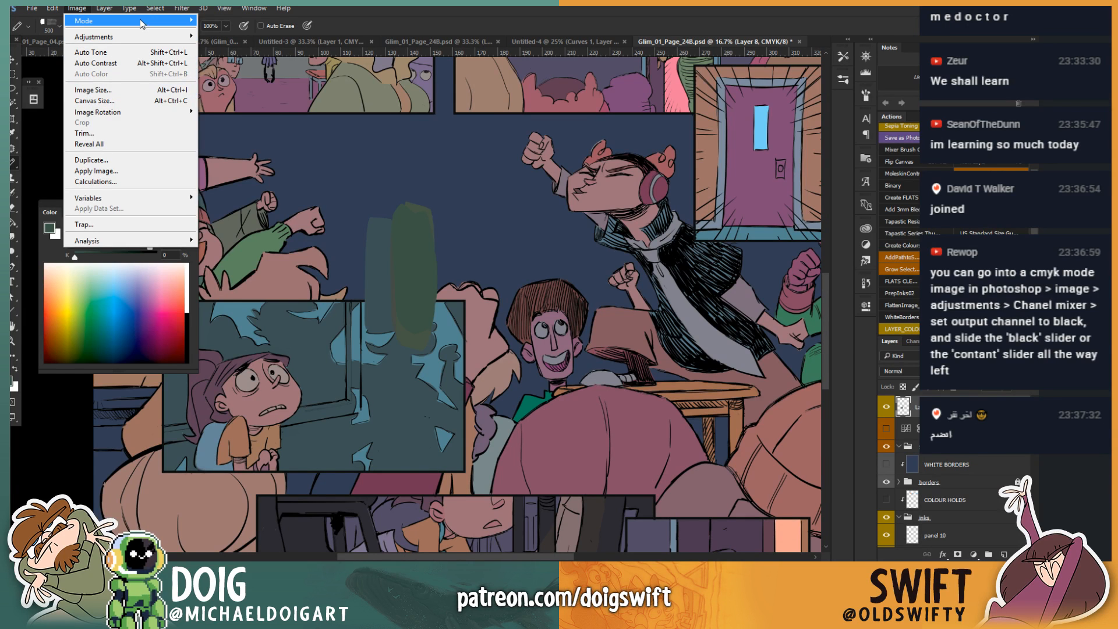
mouse_move(141, 26)
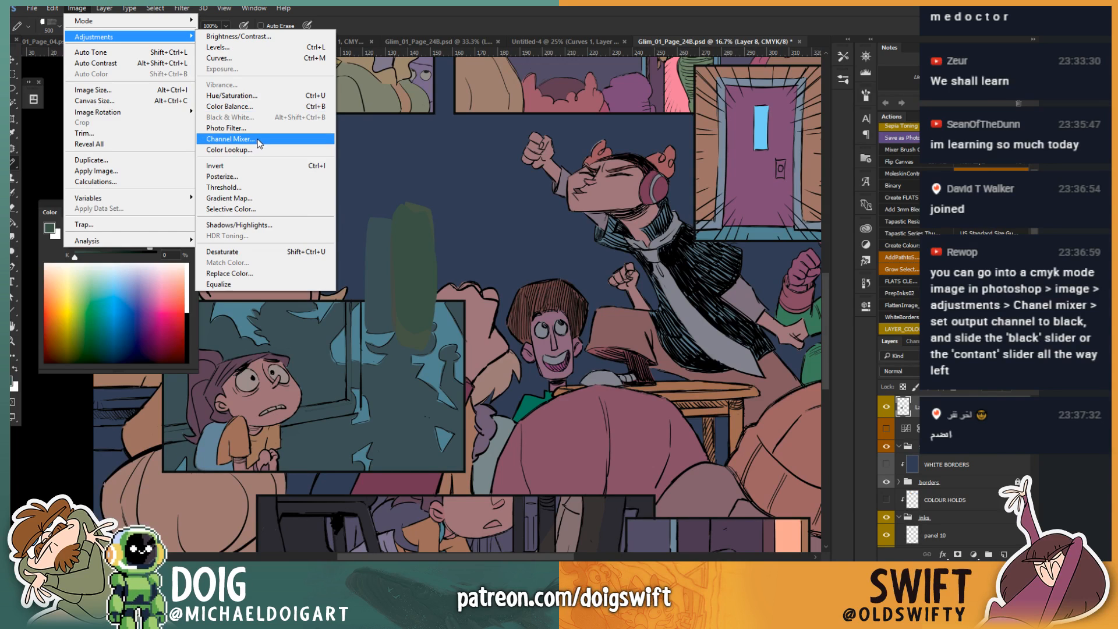
left_click(261, 143)
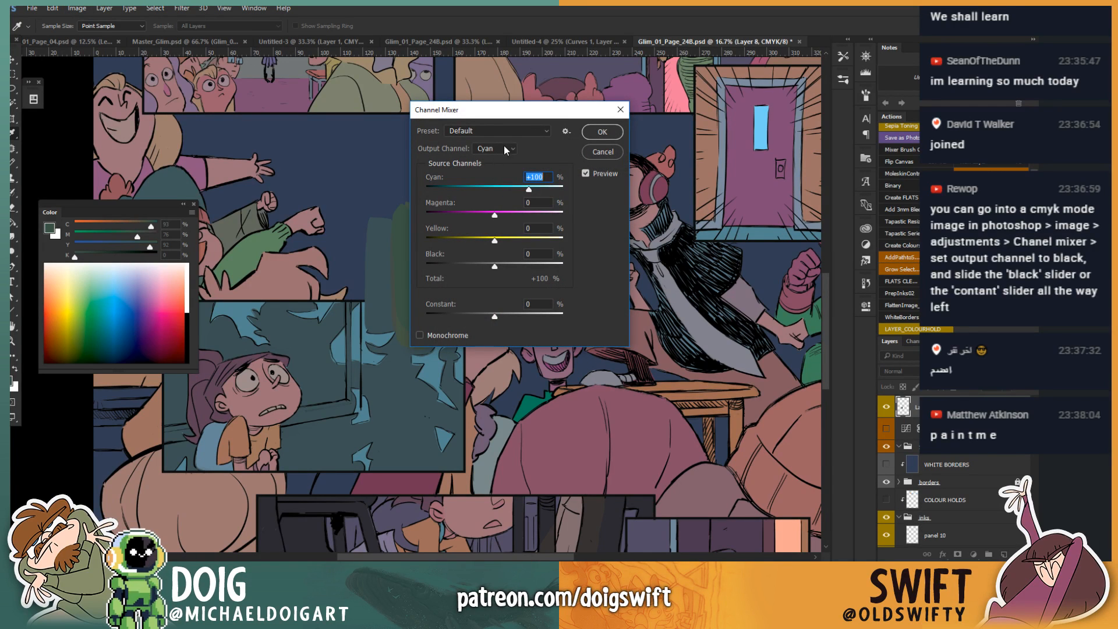
left_click(505, 152)
left_click(504, 187)
left_click_drag(495, 317, 443, 319)
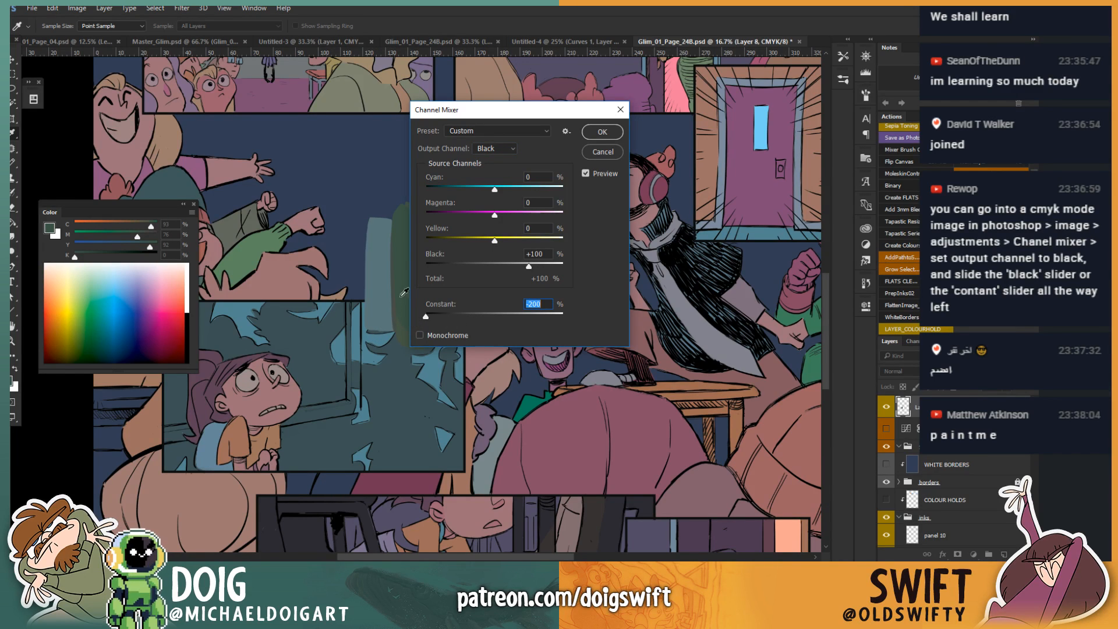
Step: Compare the strokes with and without the reduced black constant, set yellow to -1%, and apply the Channel Mixer at constant -200%
left_click_drag(523, 118, 624, 130)
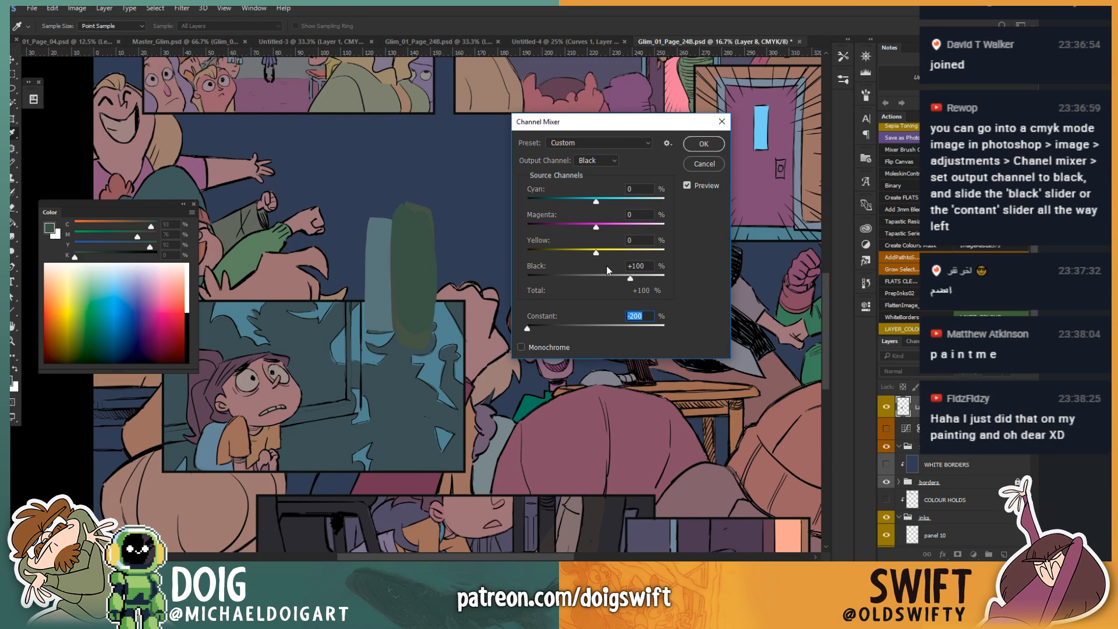
left_click_drag(534, 324, 449, 359)
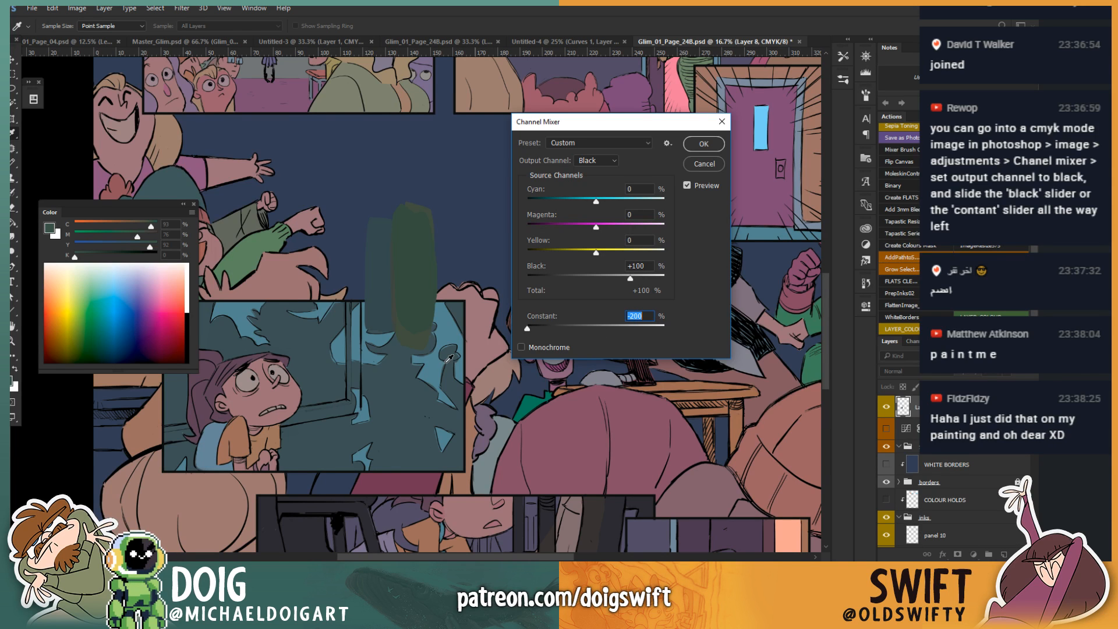
mouse_move(602, 253)
left_mouse_down()
mouse_move(673, 259)
mouse_move(596, 250)
left_mouse_up()
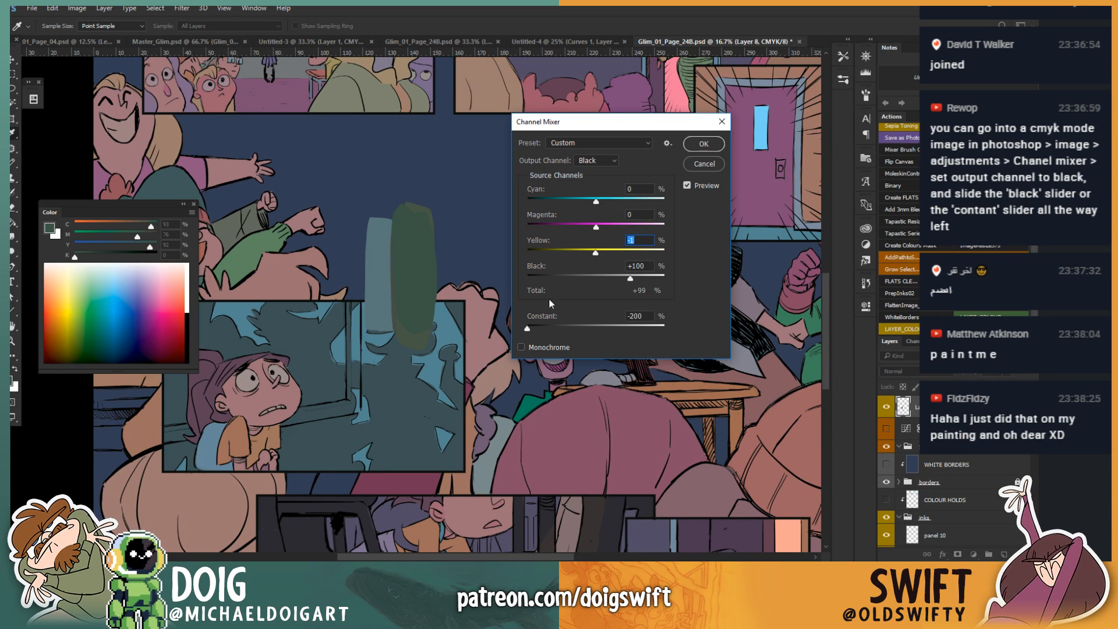
left_click_drag(527, 327, 485, 314)
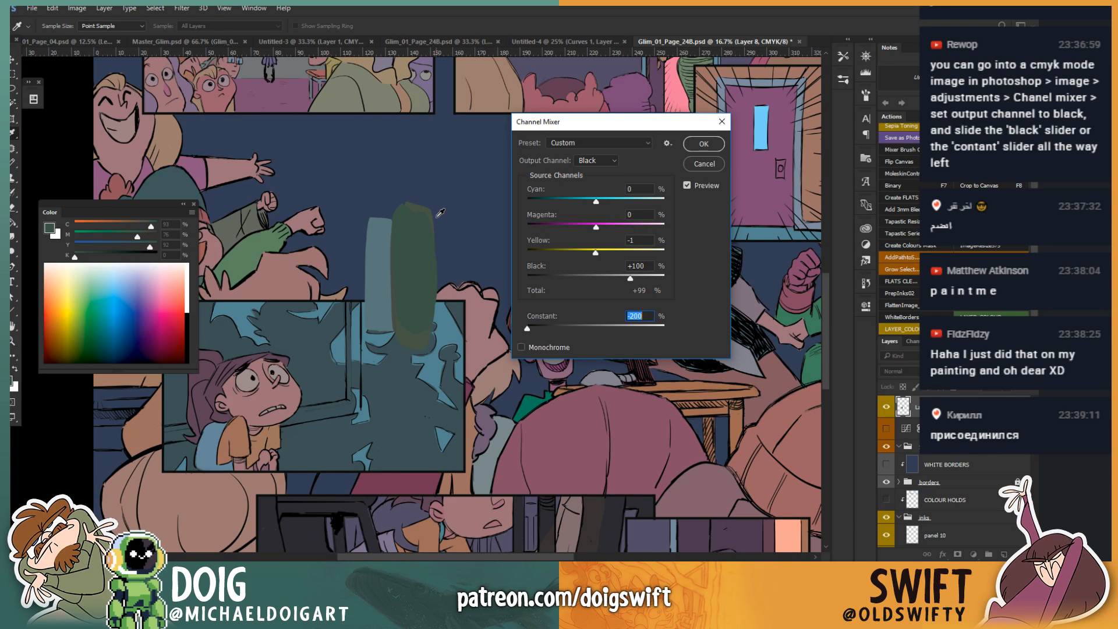
left_click(693, 148)
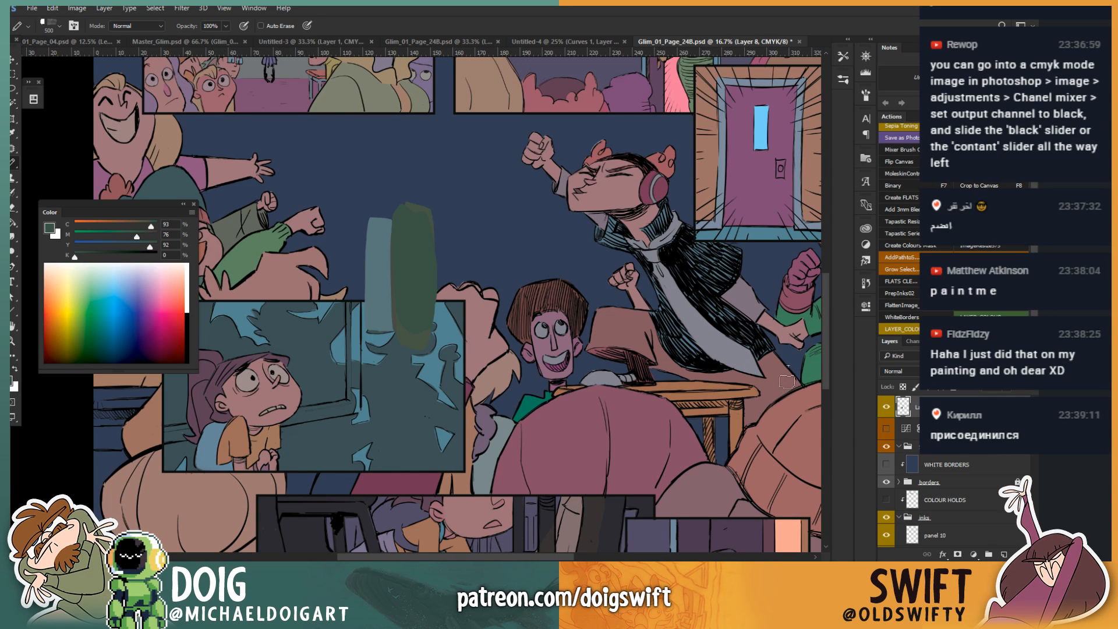
Step: Toggle the test stroke layer's visibility to compare the adjusted strokes with the page, leaving the layer shown
left_click(890, 407)
left_click(887, 407)
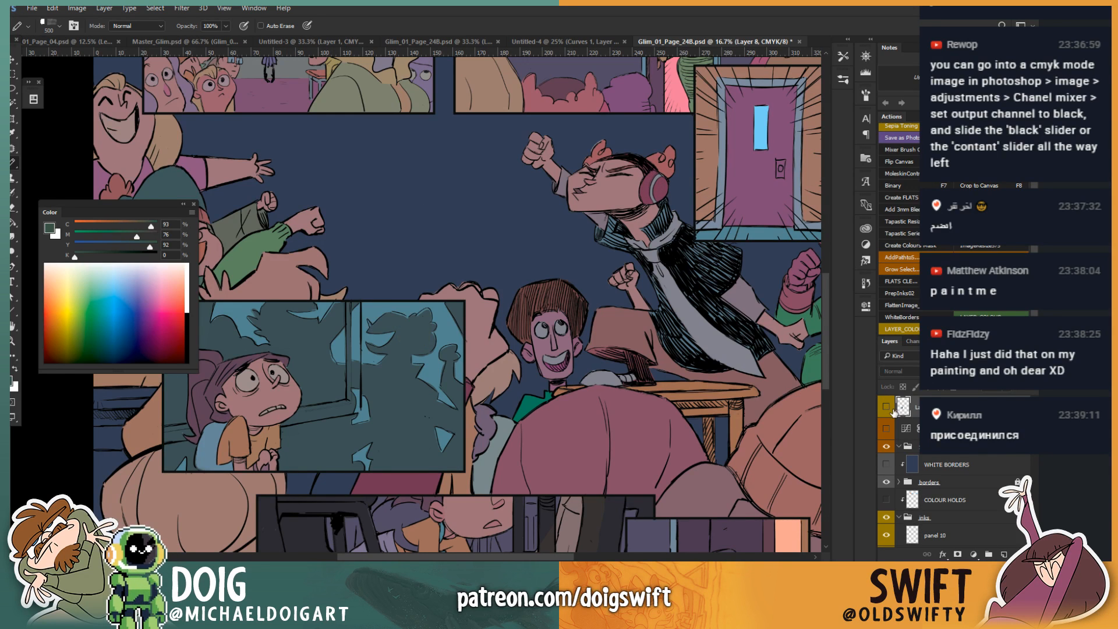
left_click(886, 408)
left_click(886, 409)
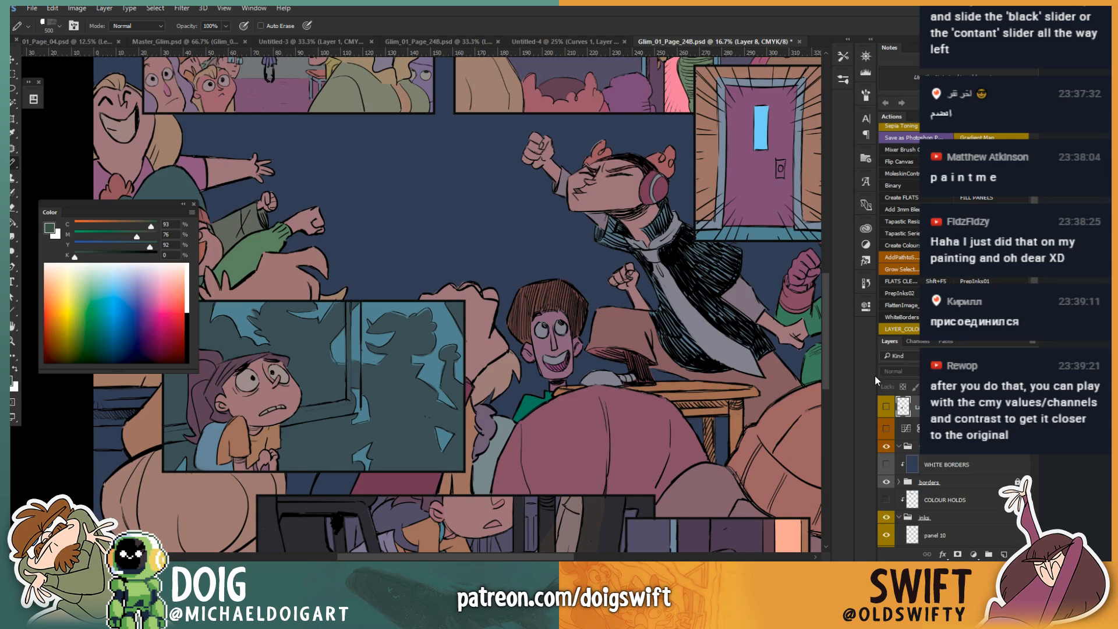
left_click(882, 406)
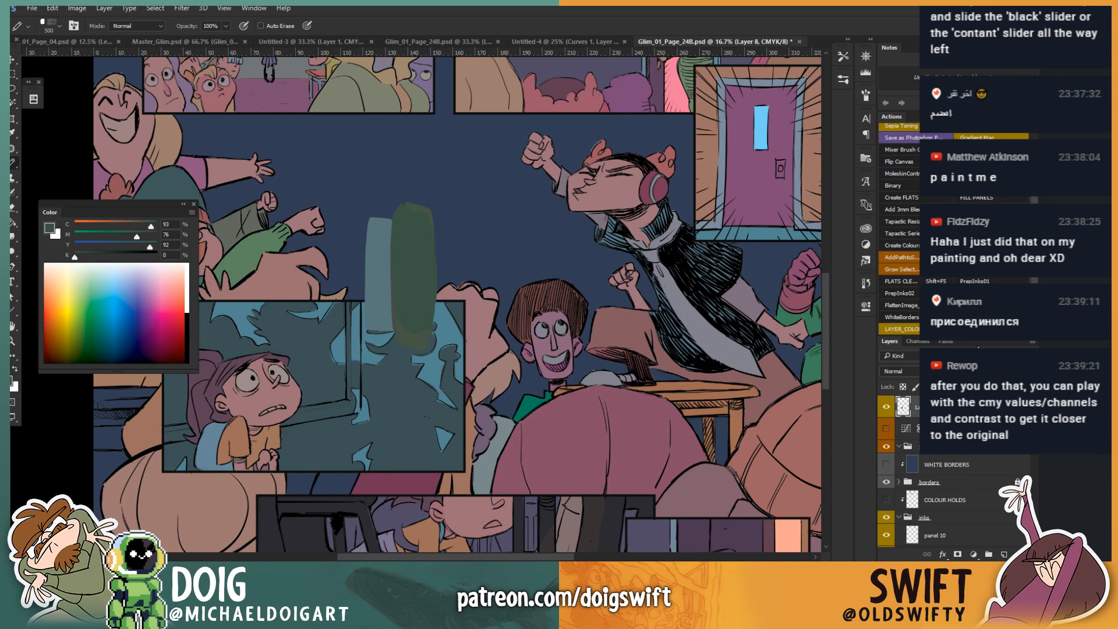
Step: Add a Channel Mixer adjustment layer above the test strokes with the Black output channel's constant at -200%
left_click(972, 554)
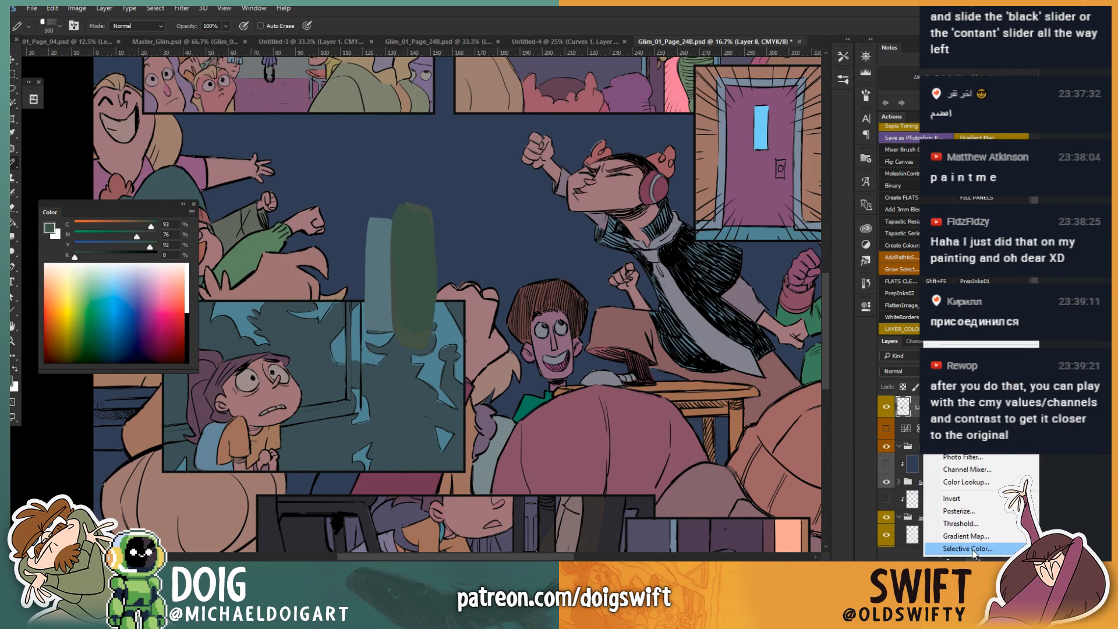
left_click(973, 473)
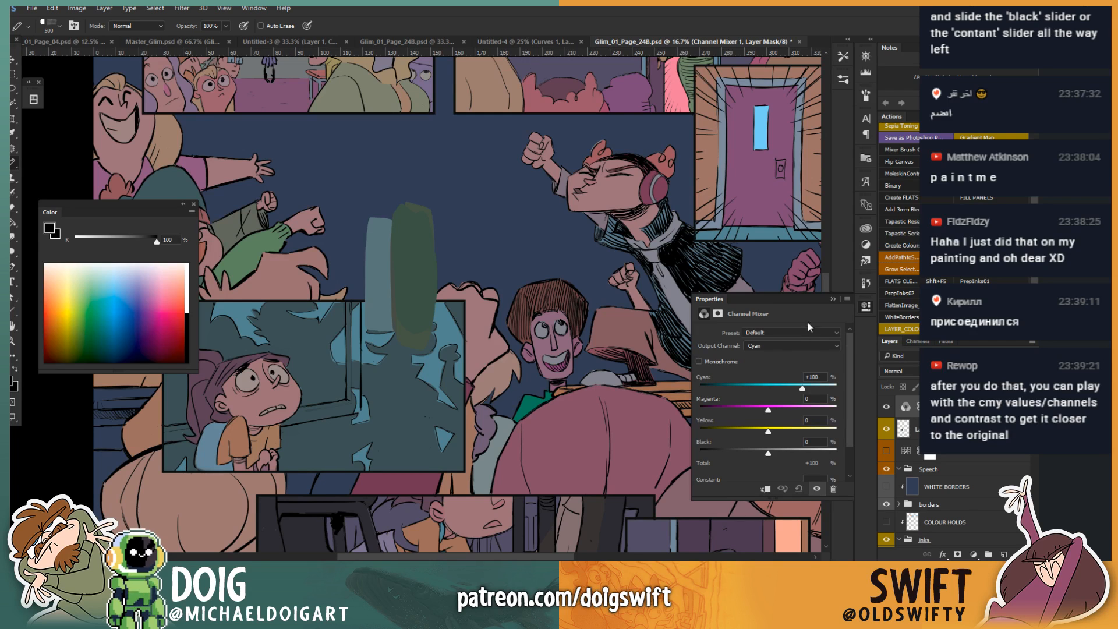
left_click(784, 342)
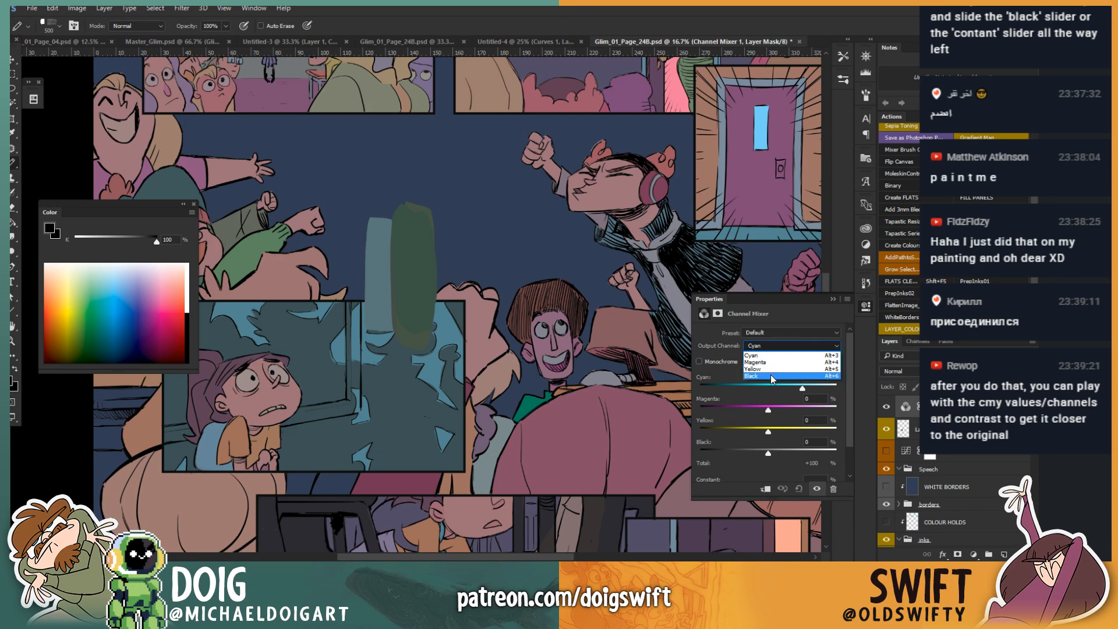
left_click(771, 375)
left_click_drag(850, 413, 853, 466)
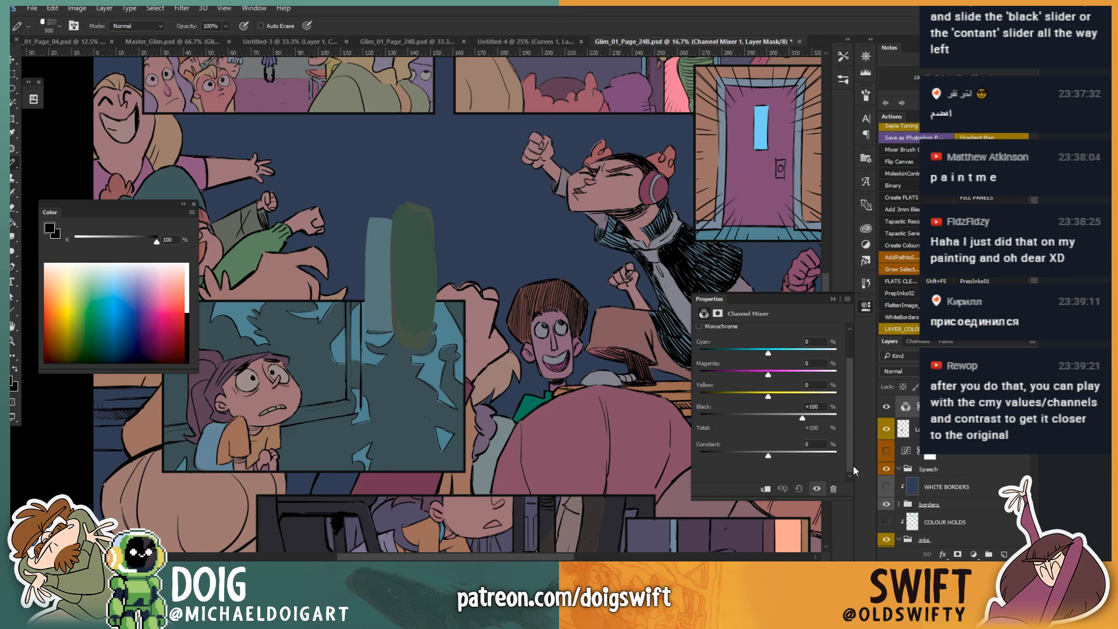
left_click_drag(773, 454, 699, 456)
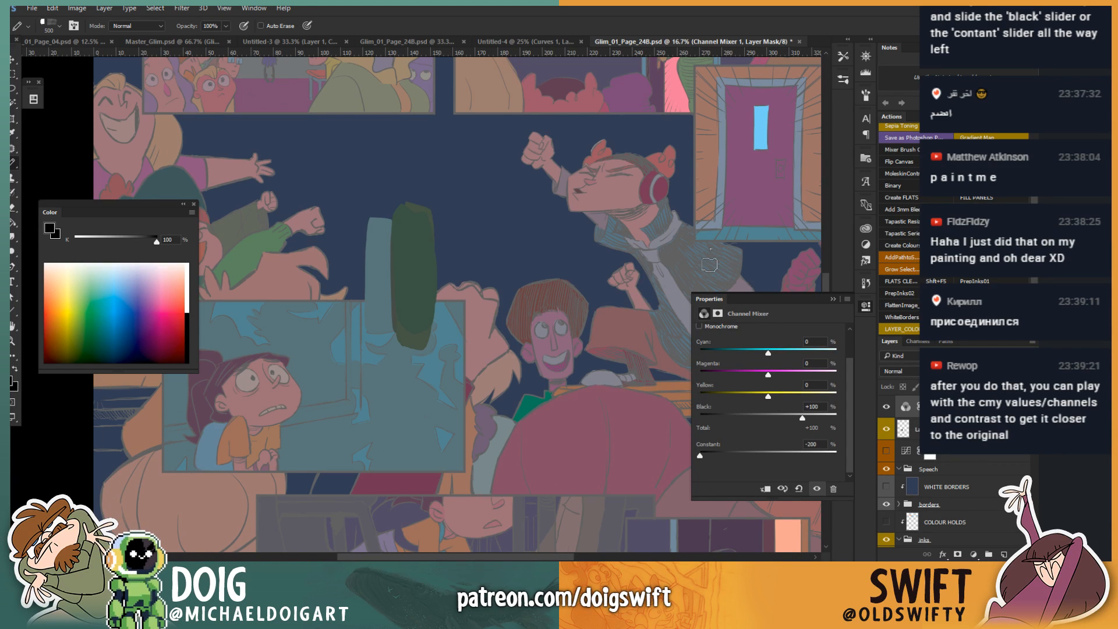
Step: View the whole page and repeatedly toggle the Channel Mixer layer, briefly hiding the test strokes, to compare the art with and without black
scroll(709, 264, "down", 3)
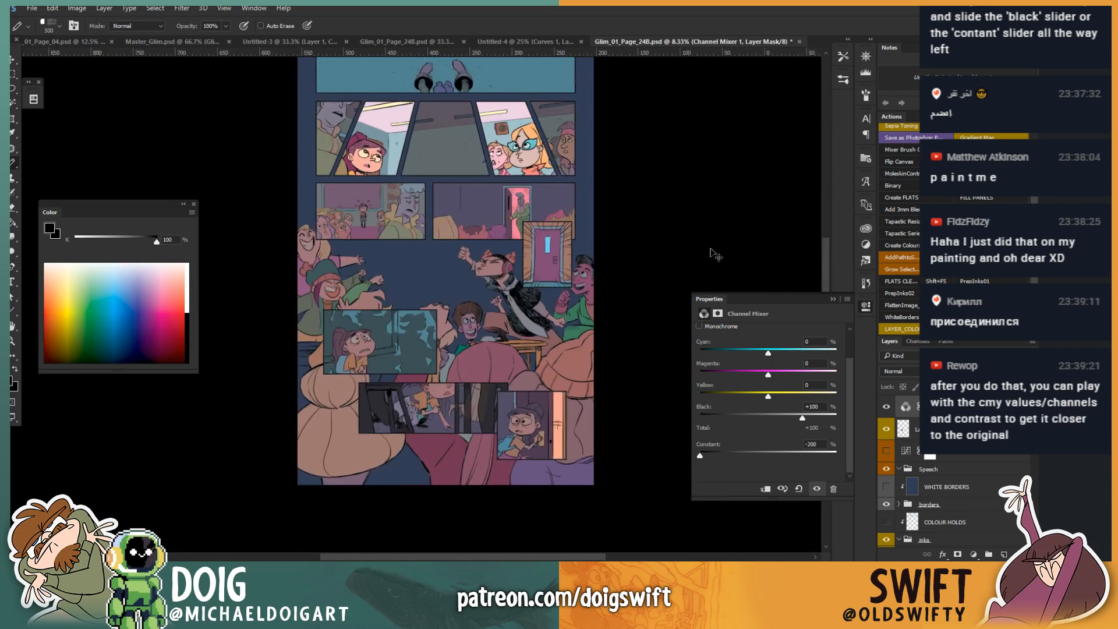
left_click(833, 299)
left_click(886, 407)
left_click(886, 412)
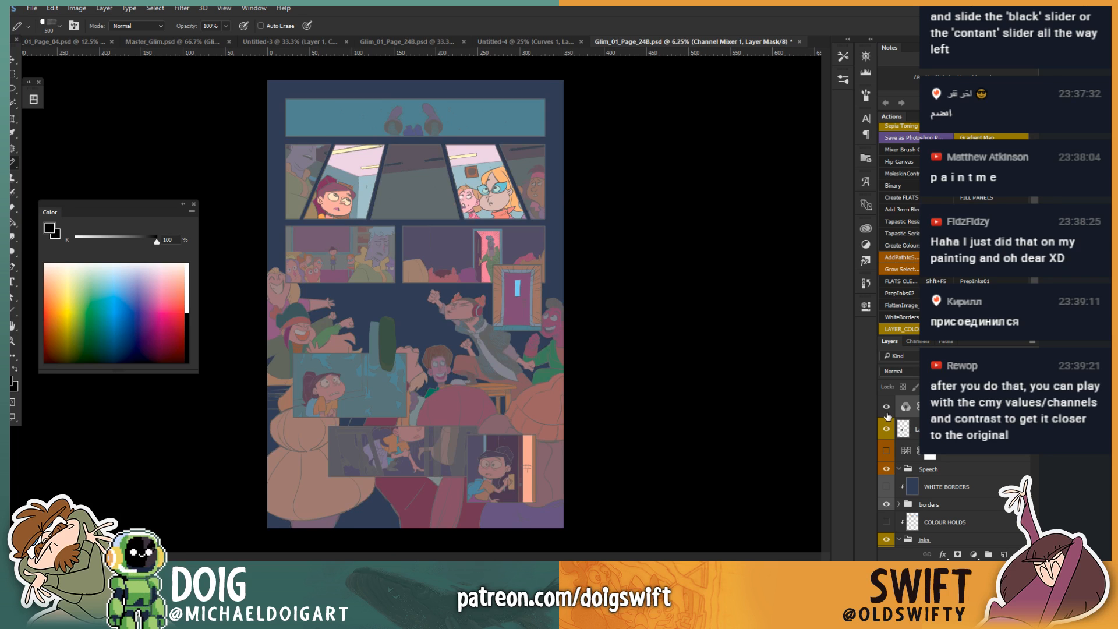
left_click(886, 413)
left_click(887, 415)
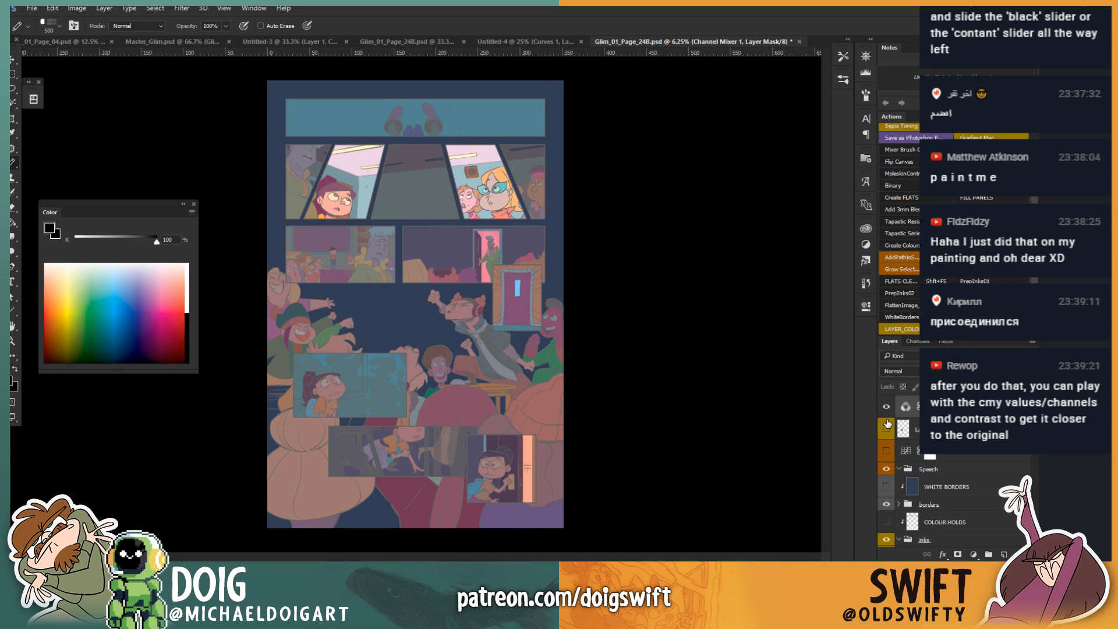
left_click(887, 426)
left_click(888, 410)
left_click(887, 411)
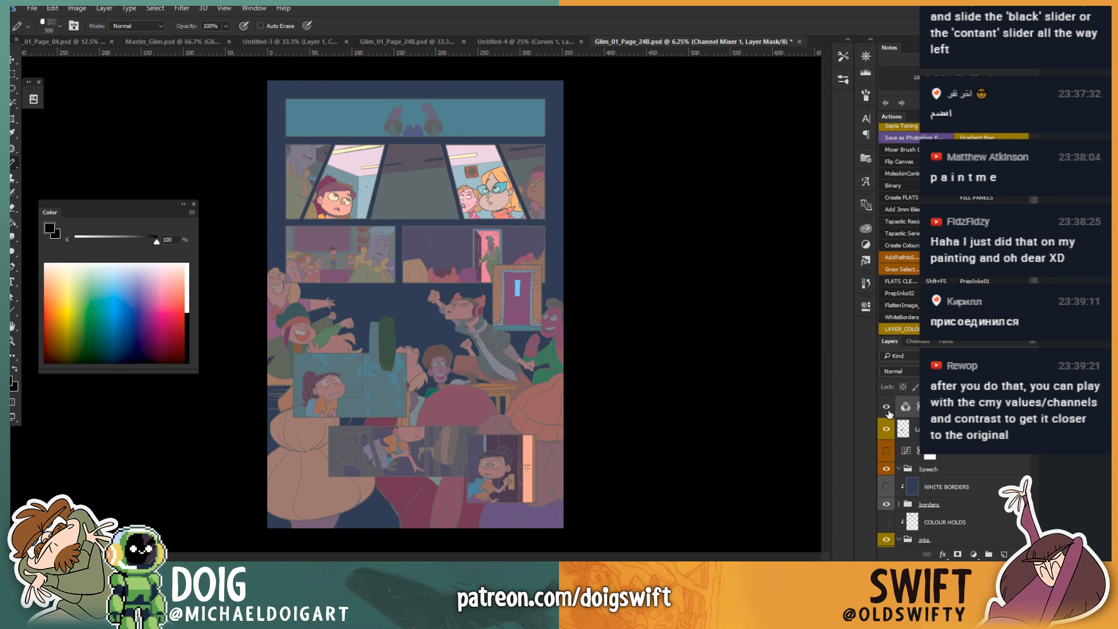
left_click(886, 412)
left_click(888, 413)
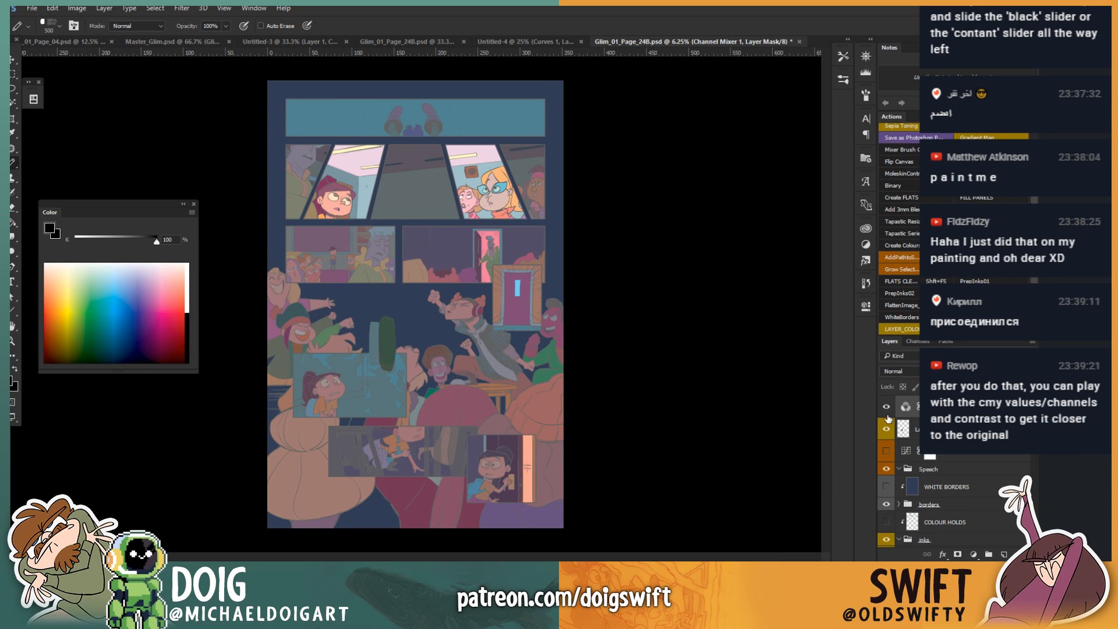
left_click(887, 417)
left_click(889, 419)
left_click(888, 418)
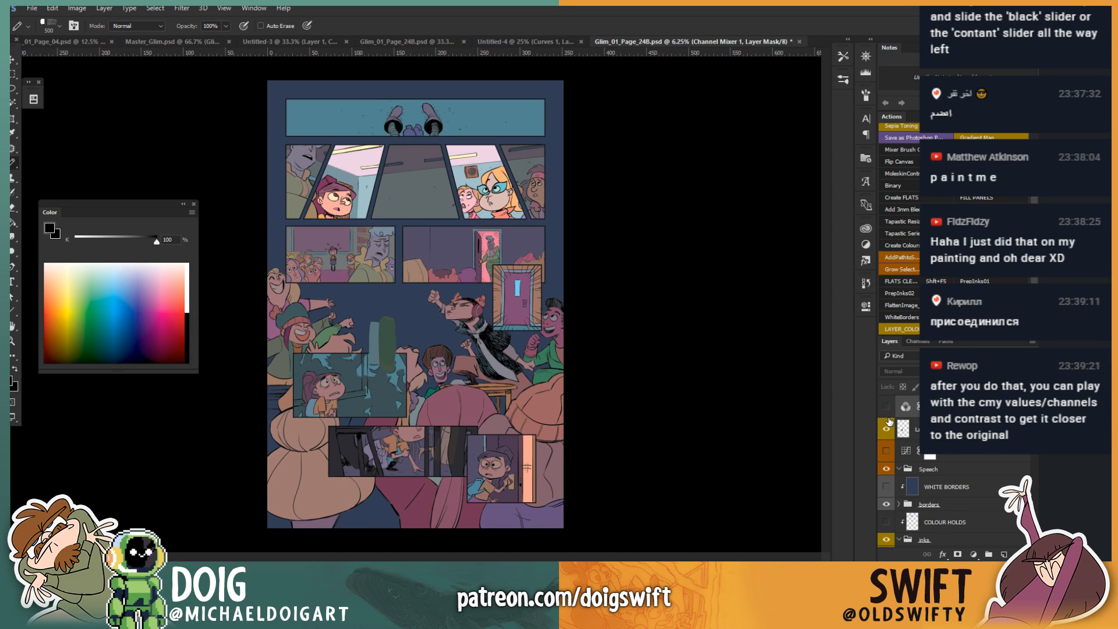
left_click(887, 414)
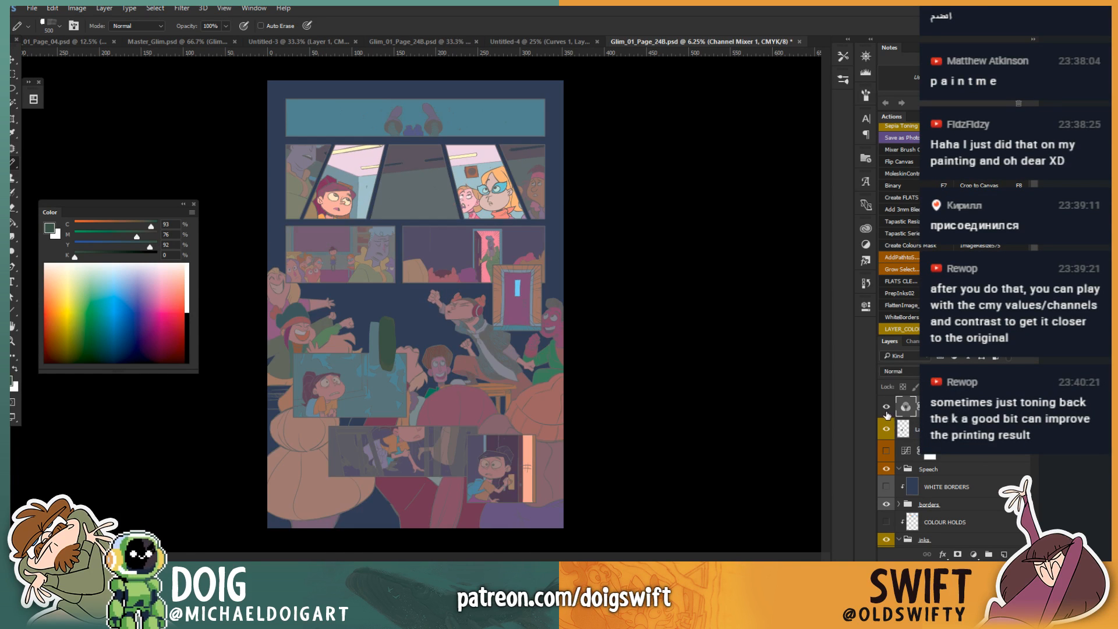
left_click(887, 417)
left_click(886, 419)
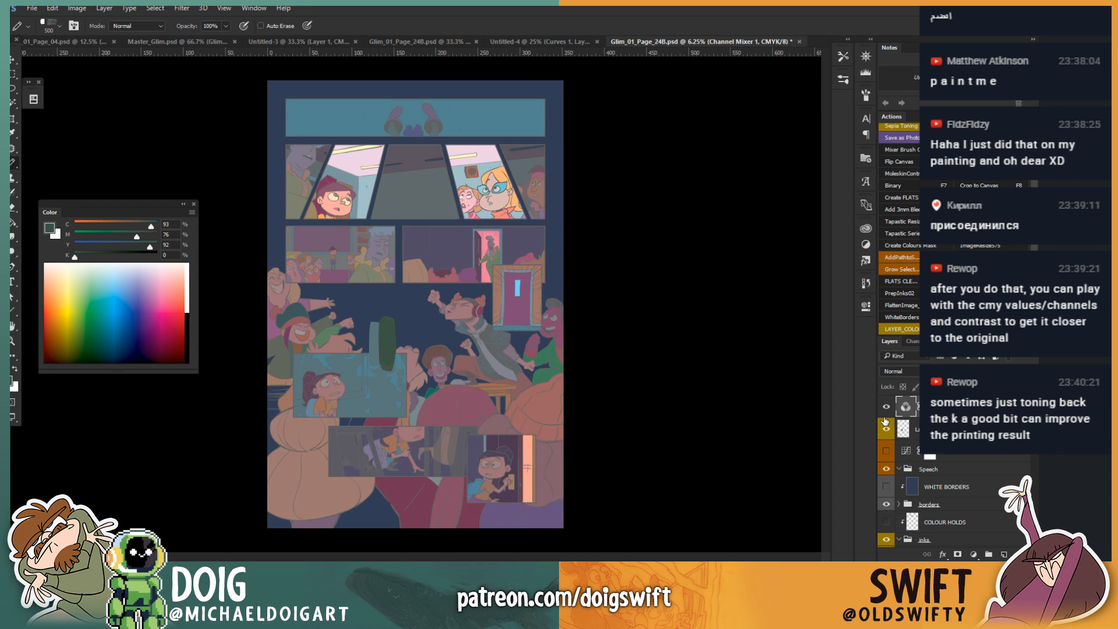
Step: Toggle the test stroke and Curves 1 layers, leaving both hidden together with the Channel Mixer layer
left_click(886, 421)
left_click(886, 424)
left_click(885, 425)
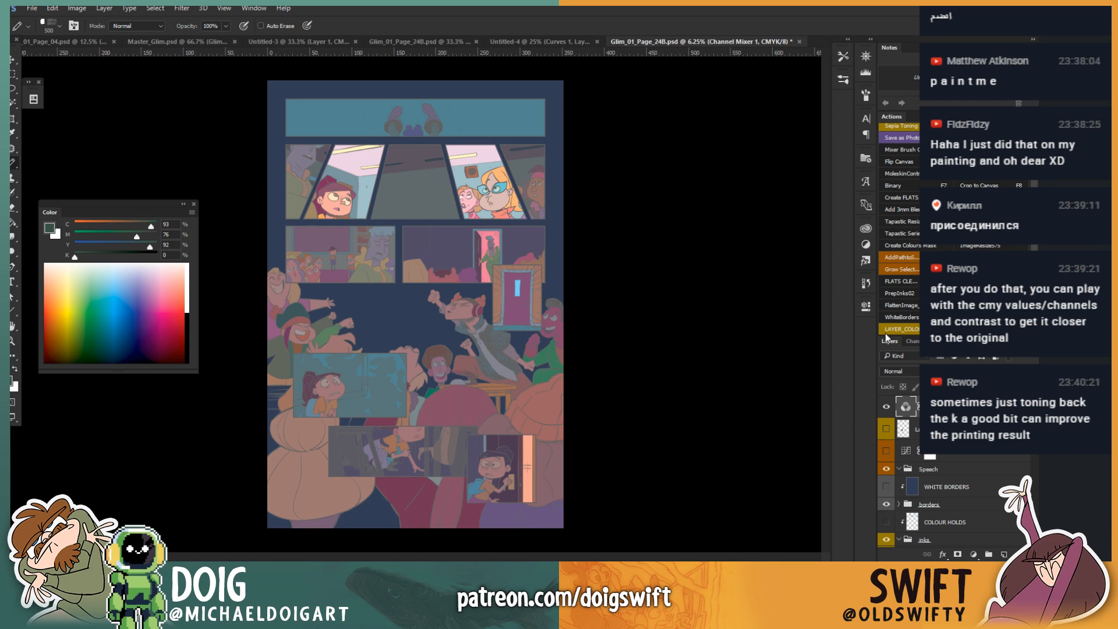
left_click(885, 431)
left_click(886, 451)
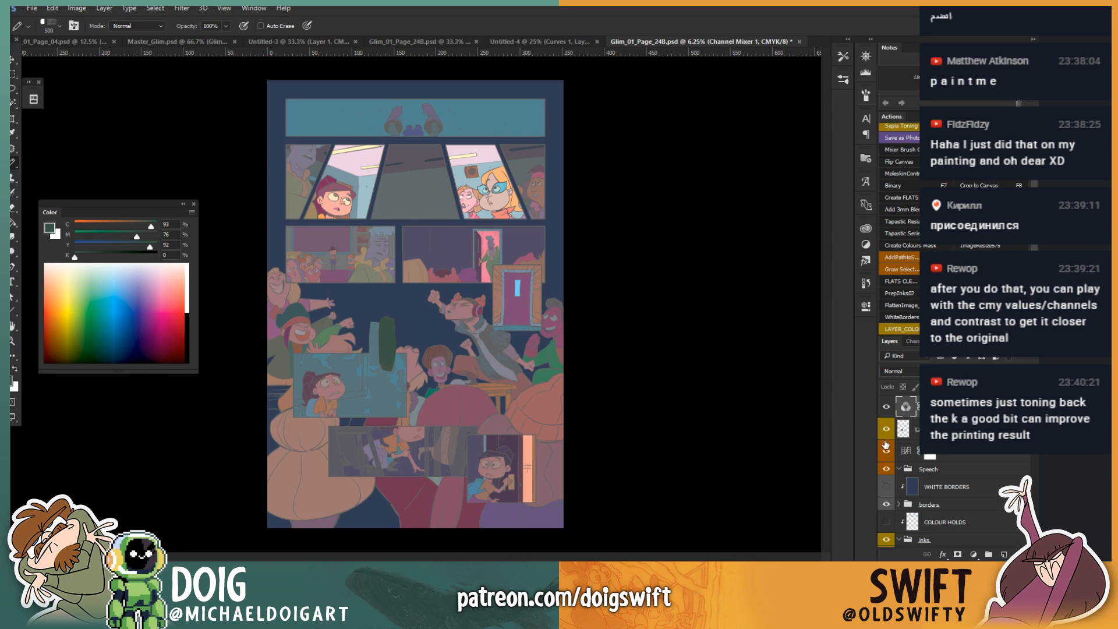
left_click(885, 429)
left_click(886, 406)
left_click(886, 450)
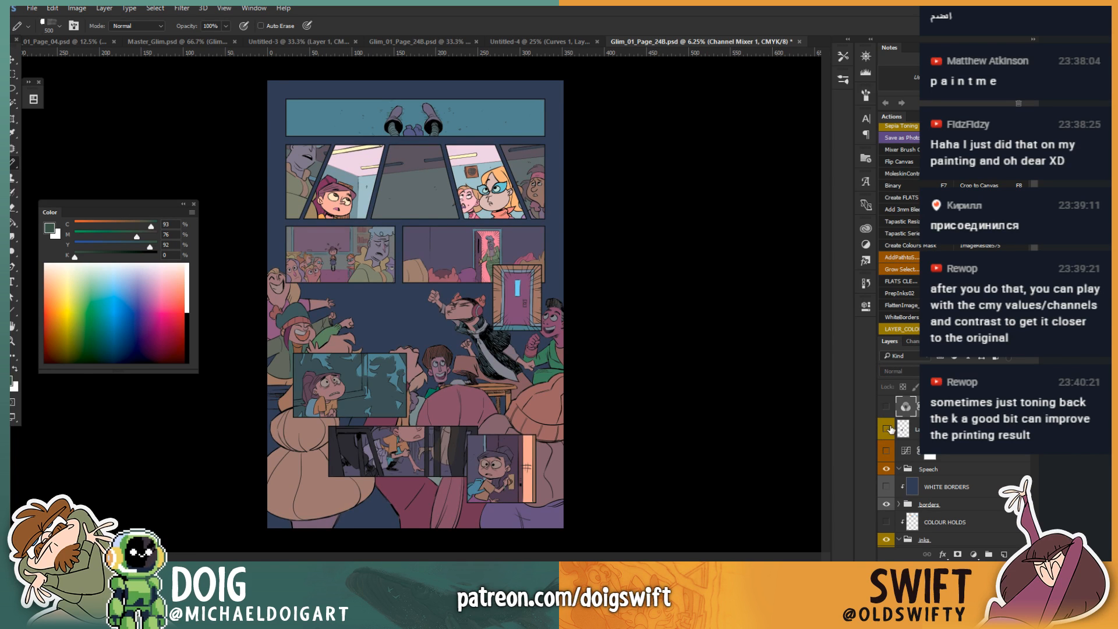
Step: Compare the page with and without black by repeatedly toggling the Channel Mixer layer, briefly showing the test strokes, and leave both layers hidden
left_click(886, 407)
left_click(886, 407)
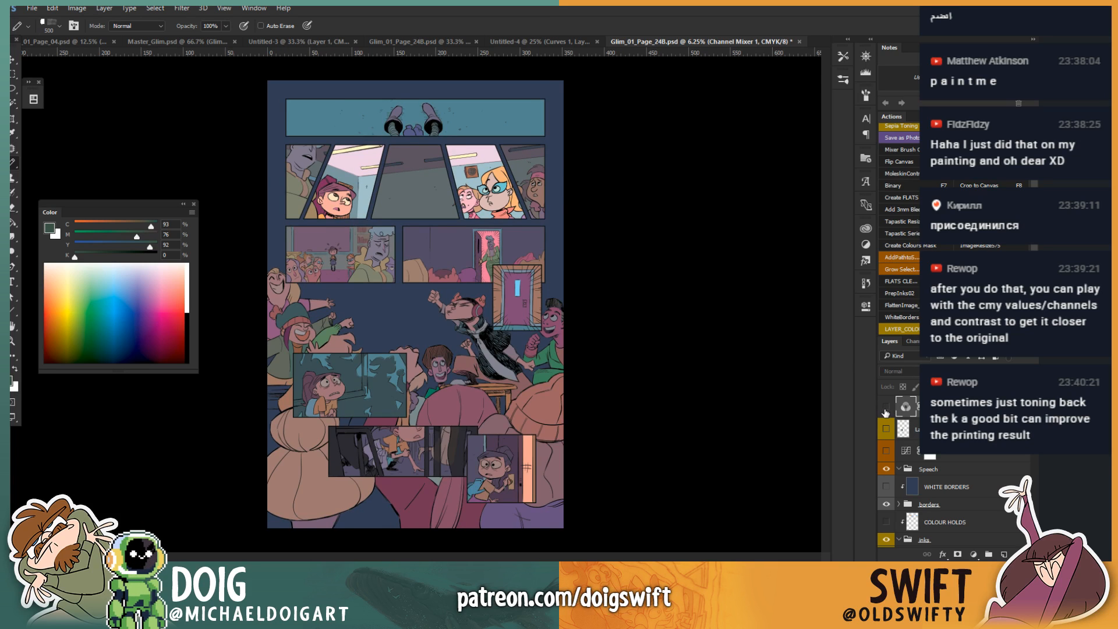
left_click(886, 408)
left_click(885, 407)
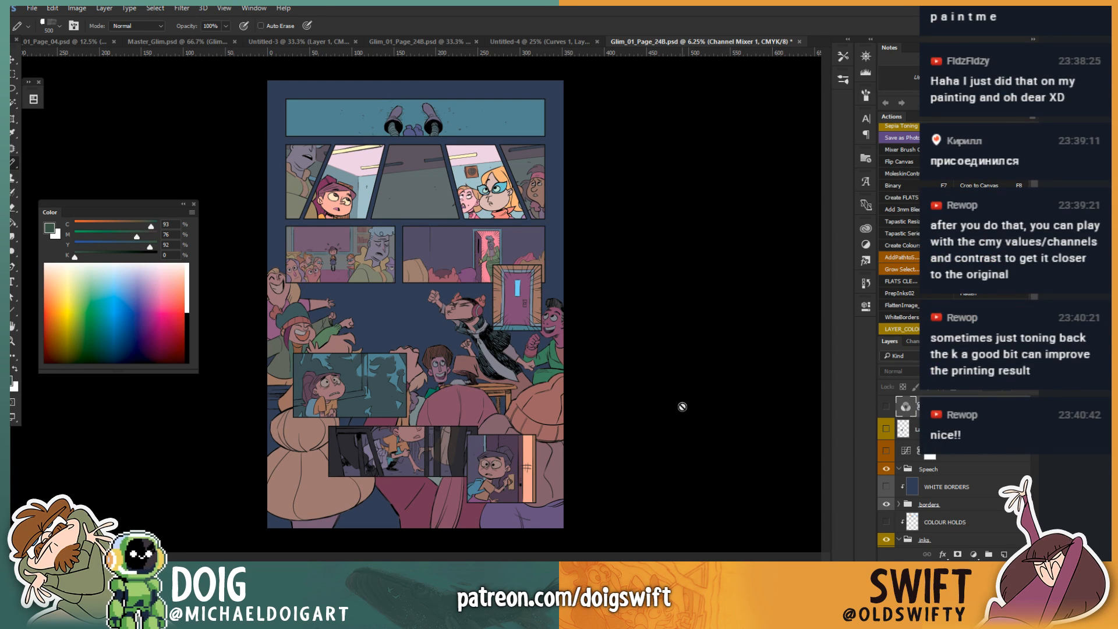
left_click(885, 407)
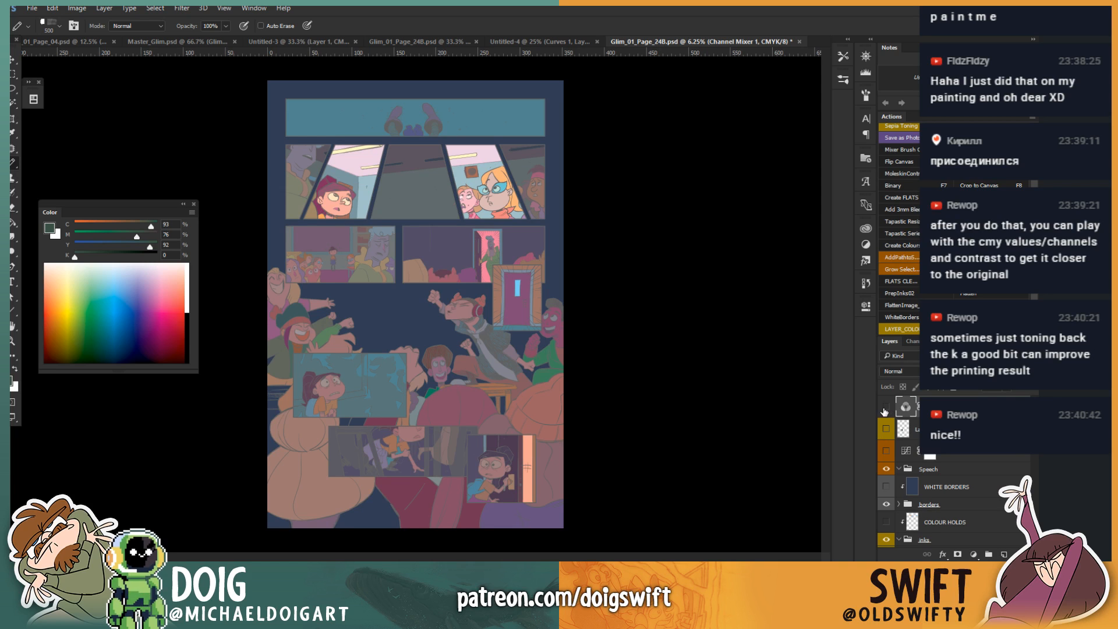
left_click(884, 410)
left_click(885, 410)
left_click(883, 413)
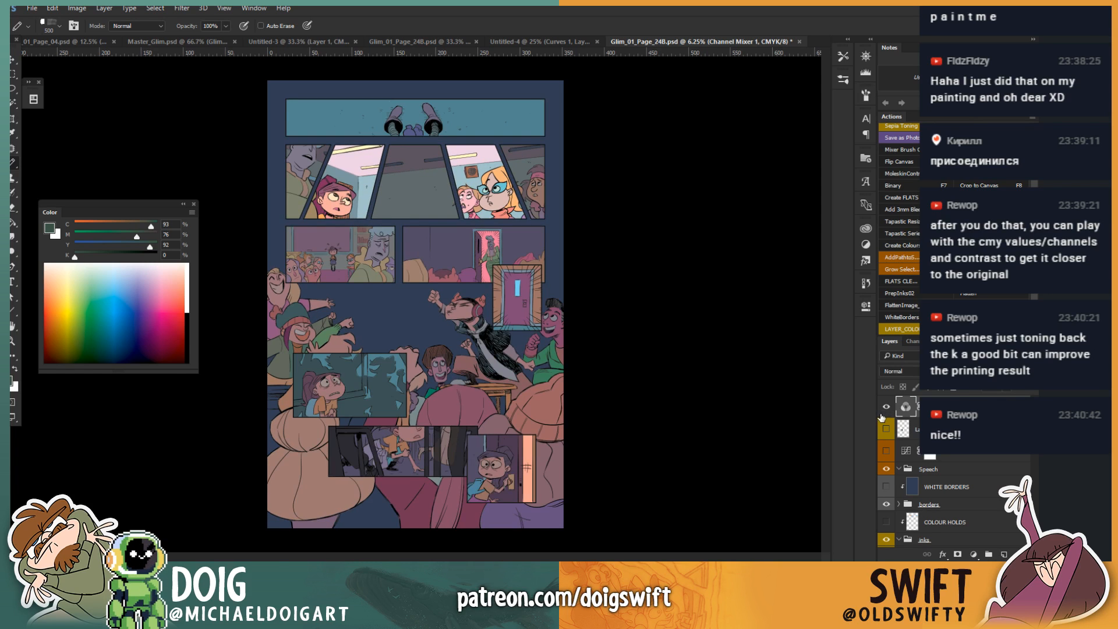
left_click(882, 414)
left_click(884, 424)
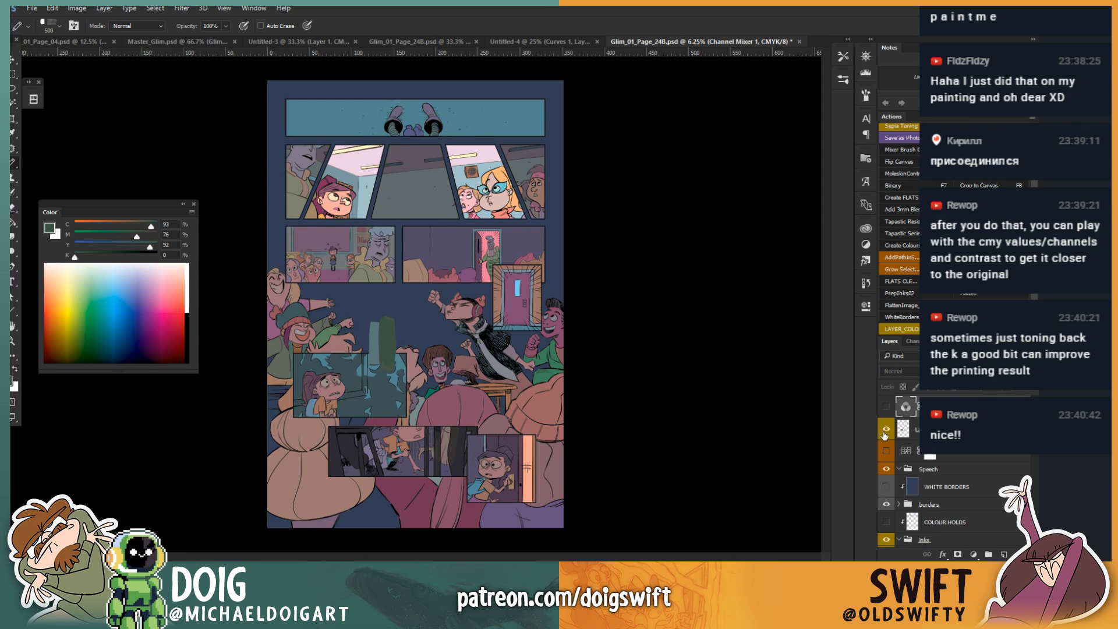
left_click(884, 431)
left_click(886, 410)
left_click(884, 411)
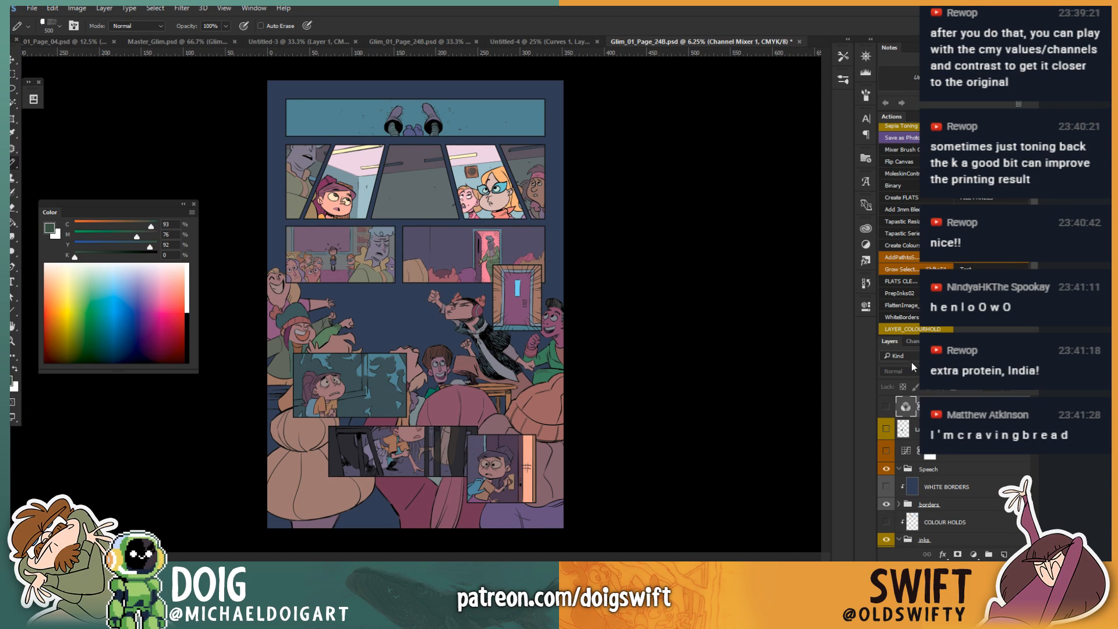
left_click(886, 406)
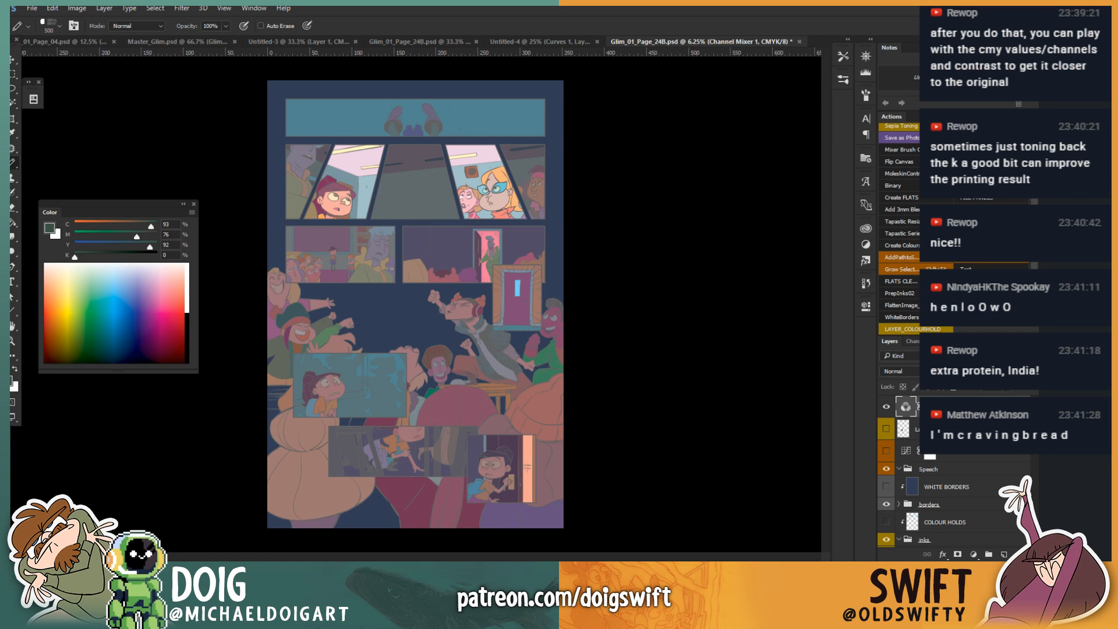
left_click(886, 407)
left_click(885, 407)
left_click(885, 410)
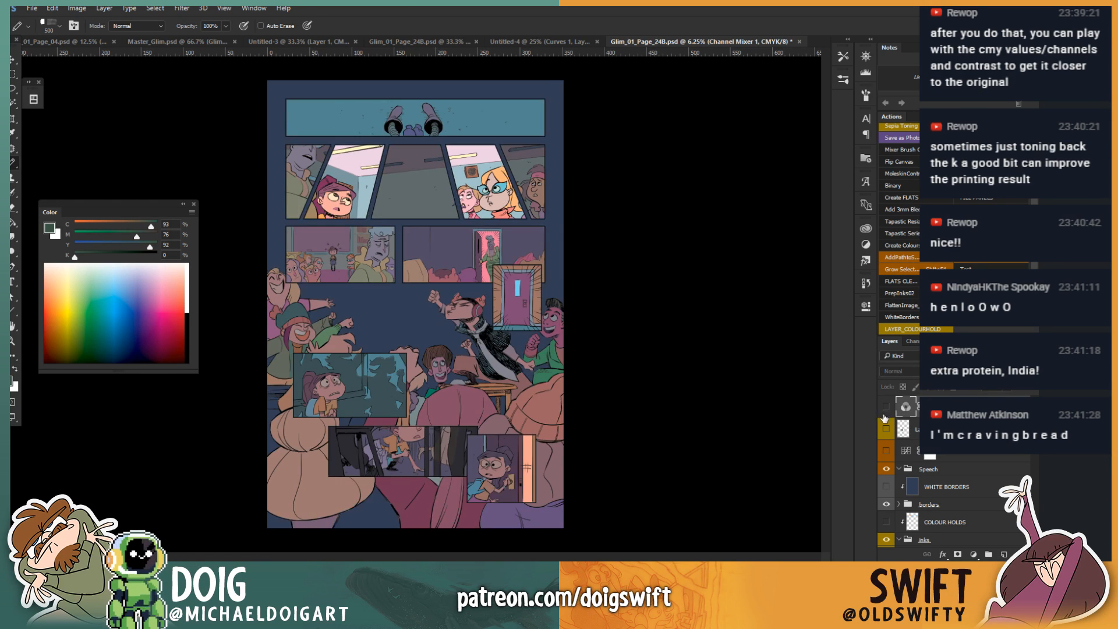
left_click(886, 407)
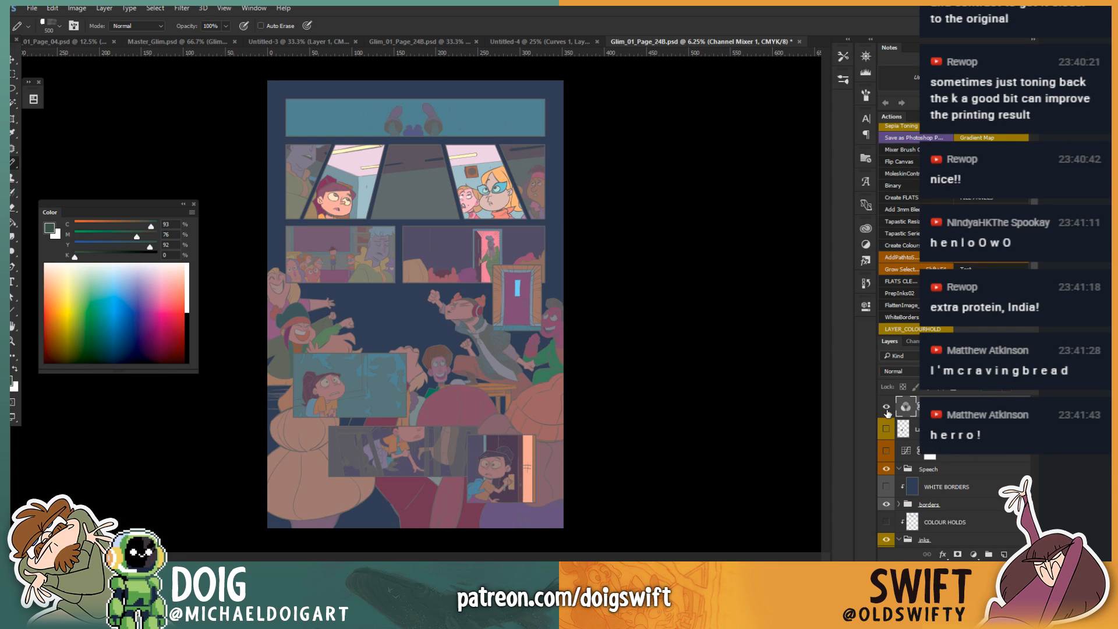
left_click(885, 408)
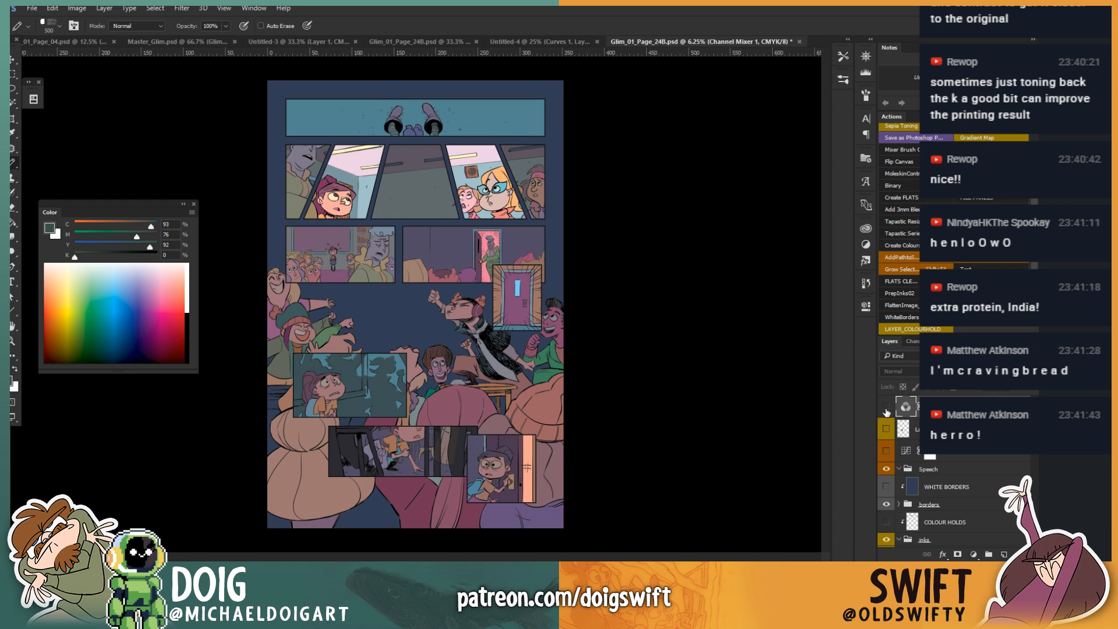
Step: Show the WHITE BORDERS and COLOUR HOLDS layers and move the Color panel clear of the classroom ceiling panels
left_click(886, 486)
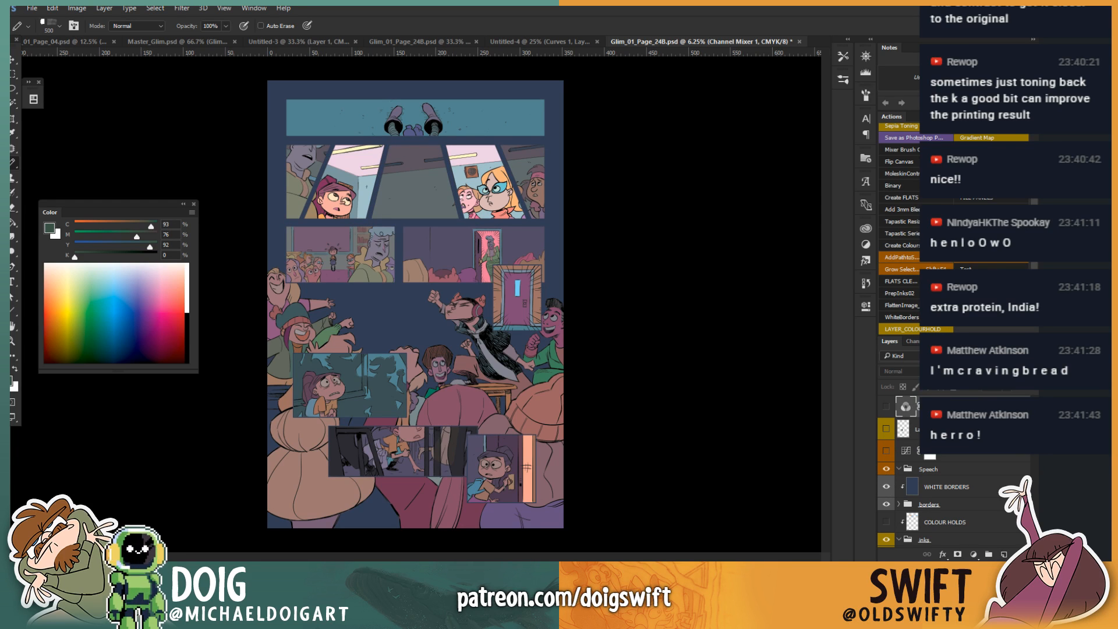
left_click(886, 521)
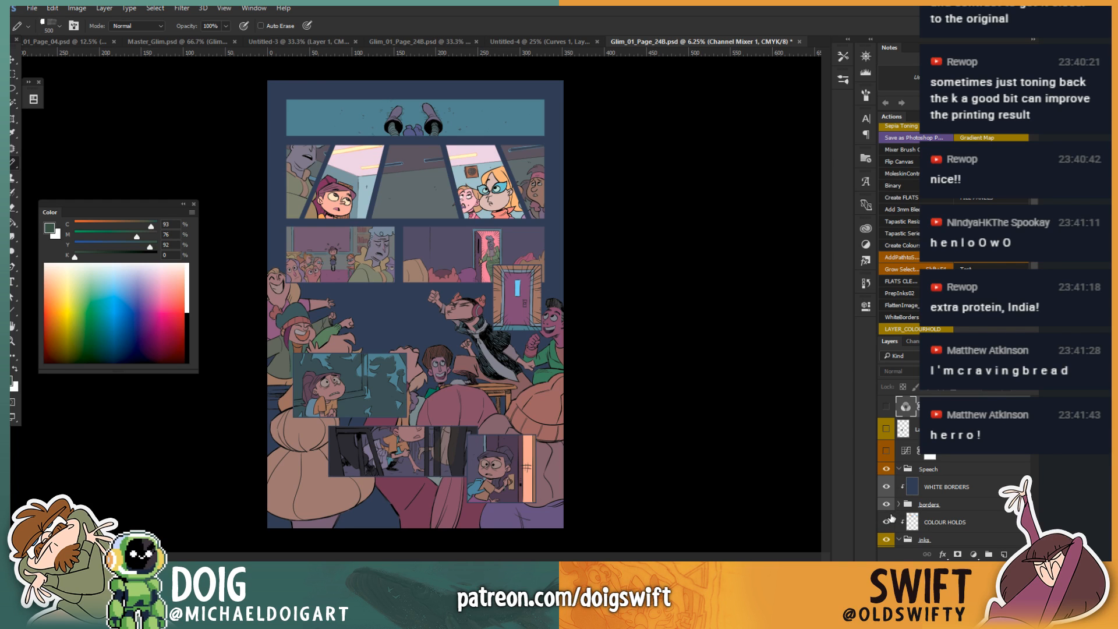
key("ctrl+plus")
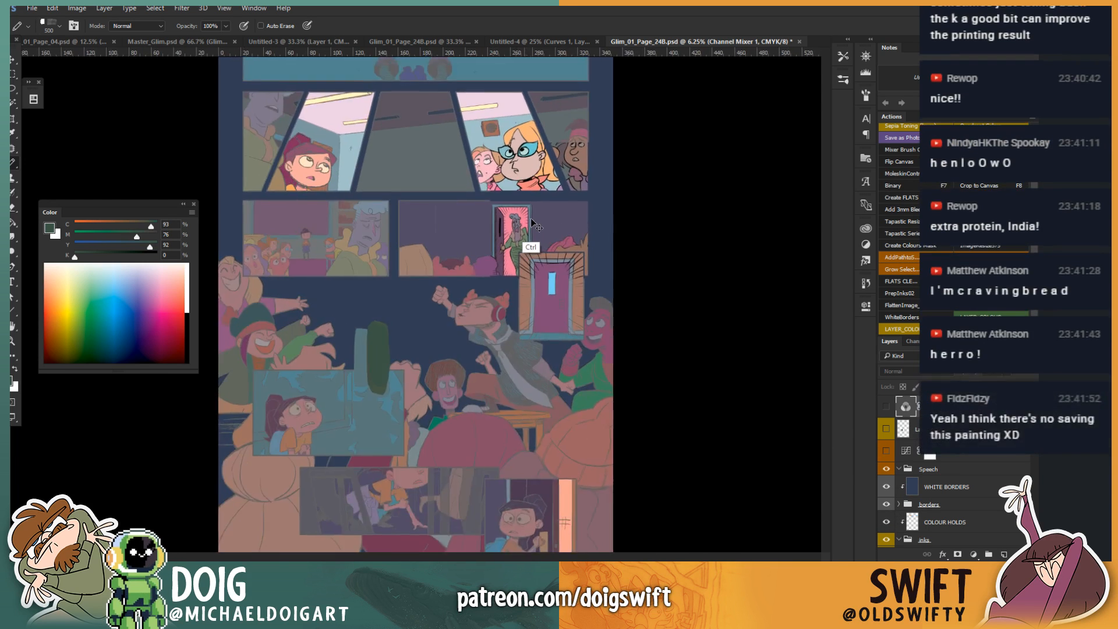
key("ctrl+plus")
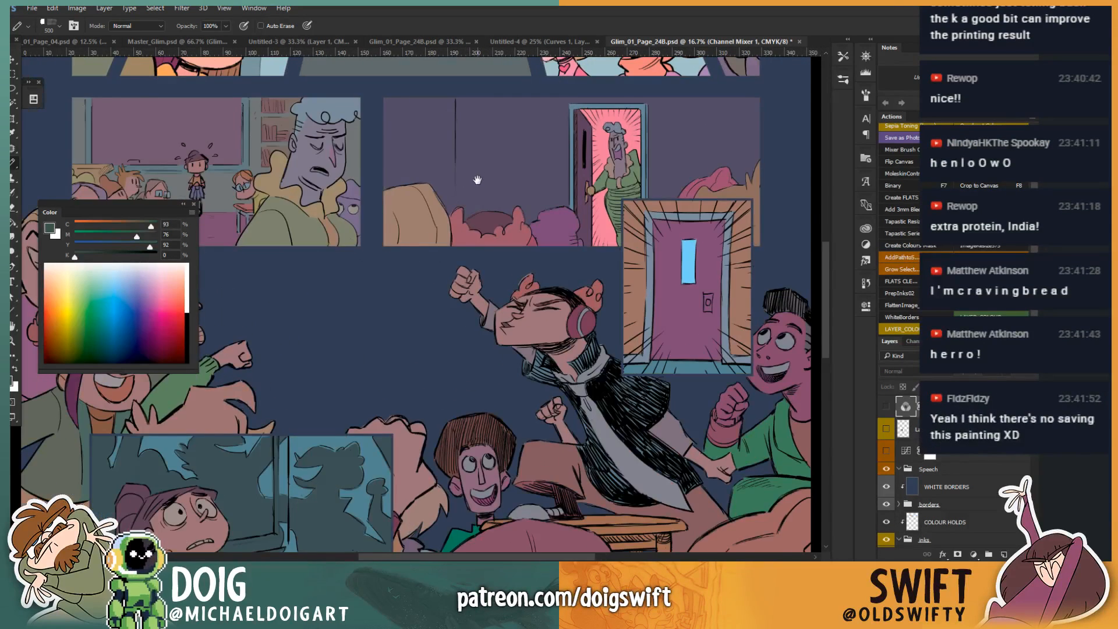
left_click_drag(477, 175, 507, 291)
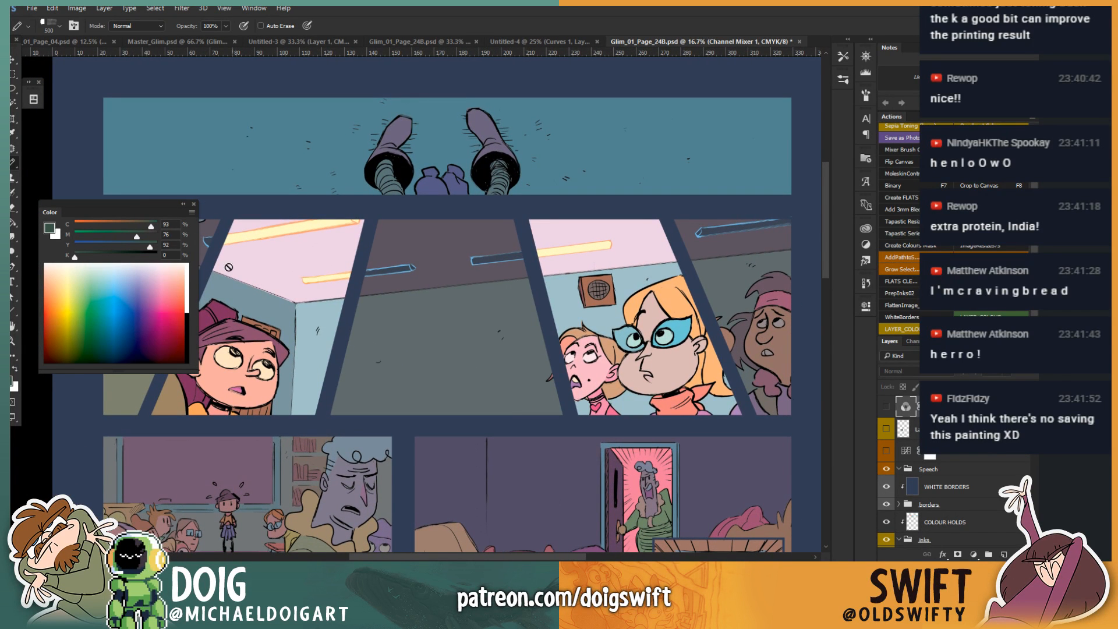
left_click_drag(127, 205, 131, 426)
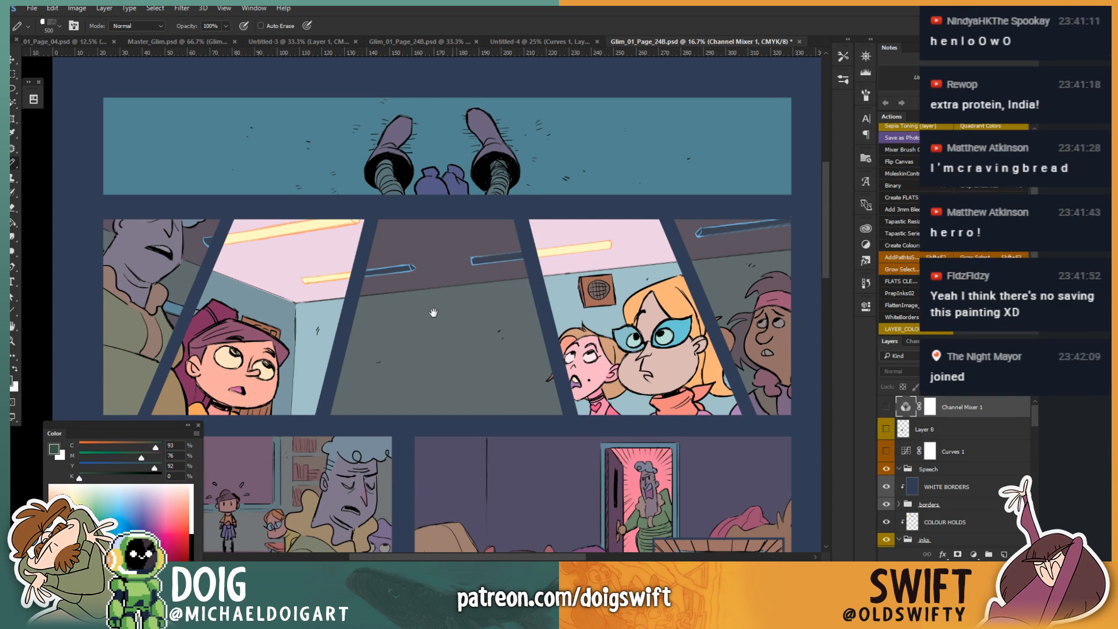
left_click_drag(380, 260, 333, 265)
key("w")
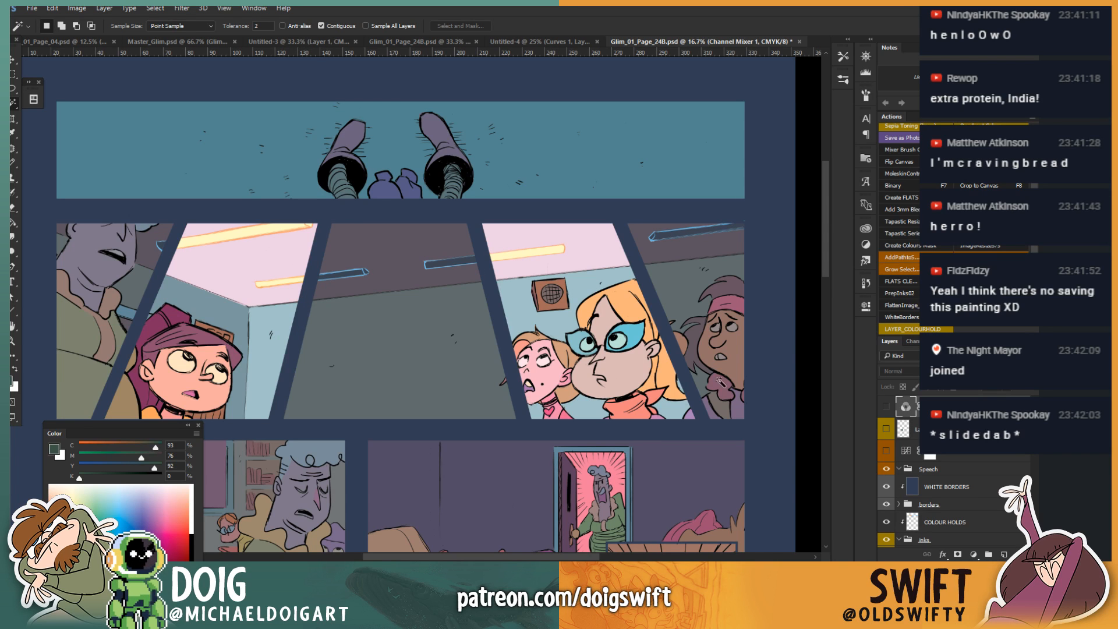
left_click(950, 520)
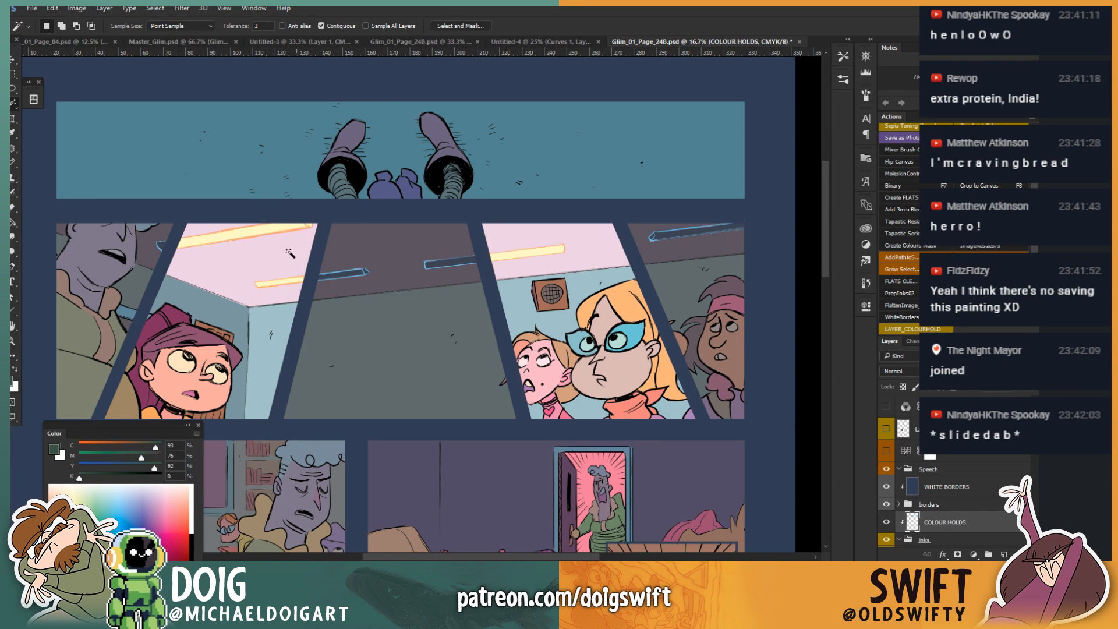
left_click(163, 247)
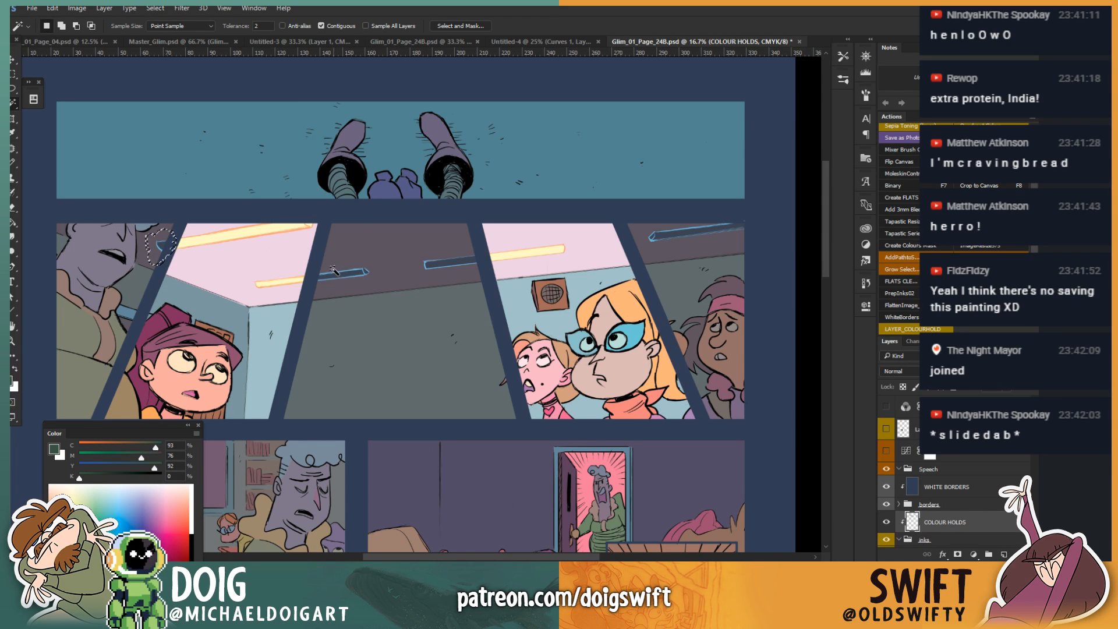
left_click(254, 239)
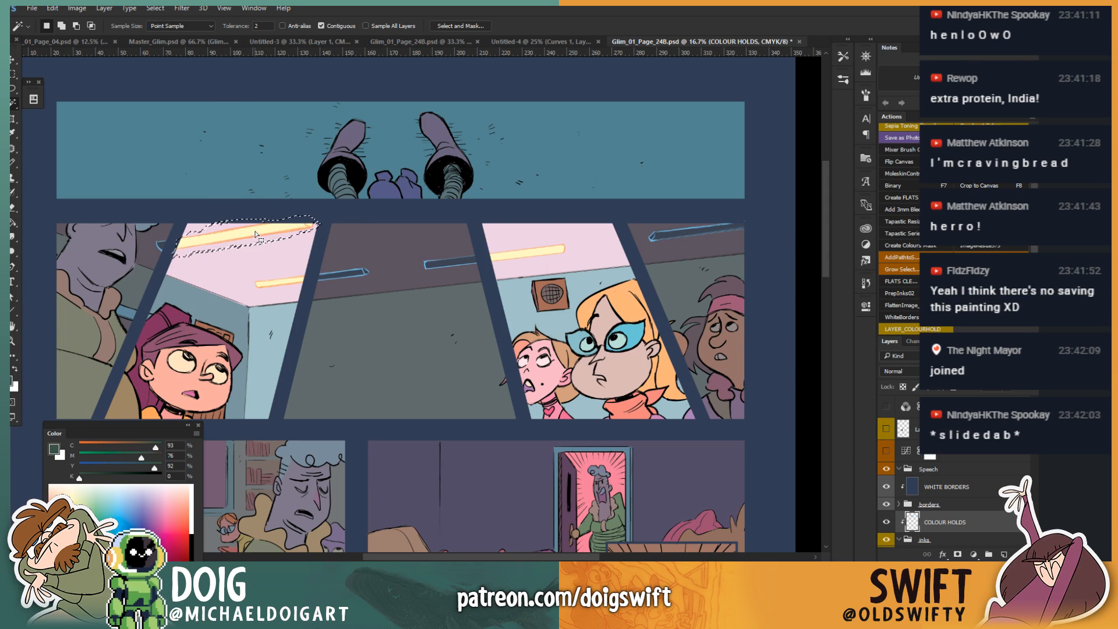
key("ctrl+d")
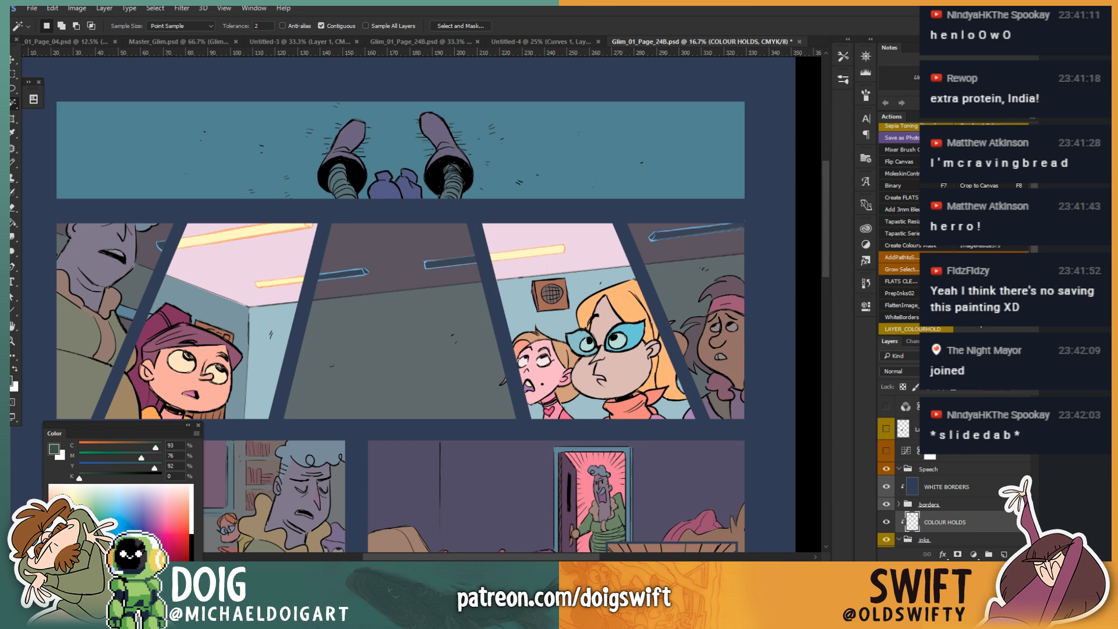
Step: Select the three yellow ceiling lights on the COLOUR layer with the Magic Wand and raise their lightness to +100 using Hue/Saturation
key("F6")
left_click(221, 239)
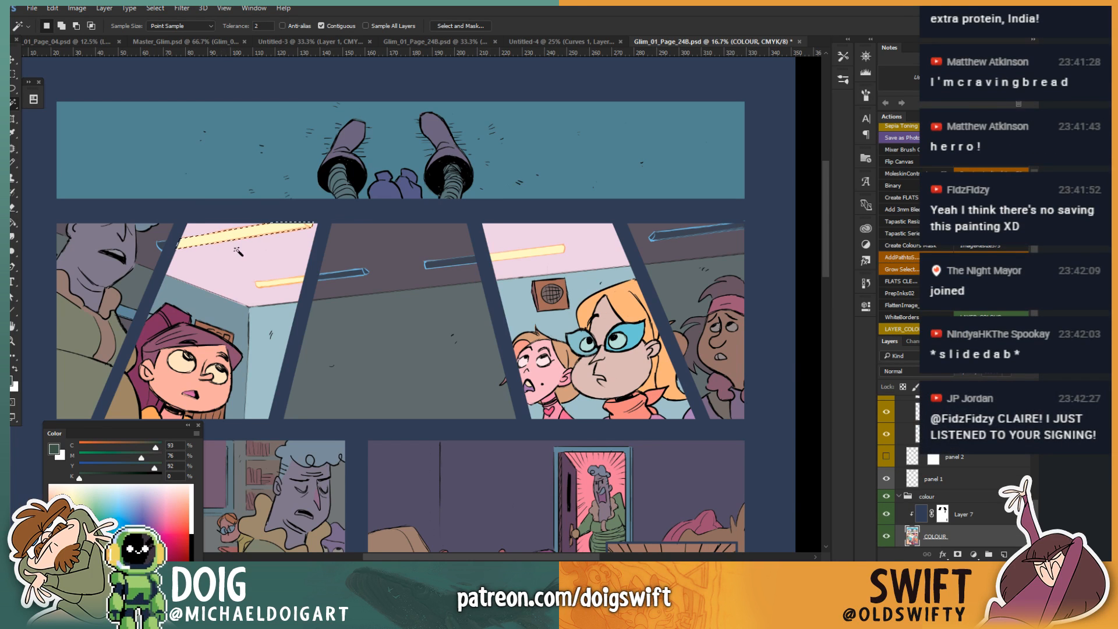
left_click(277, 284, "shift")
left_click(529, 254, "shift")
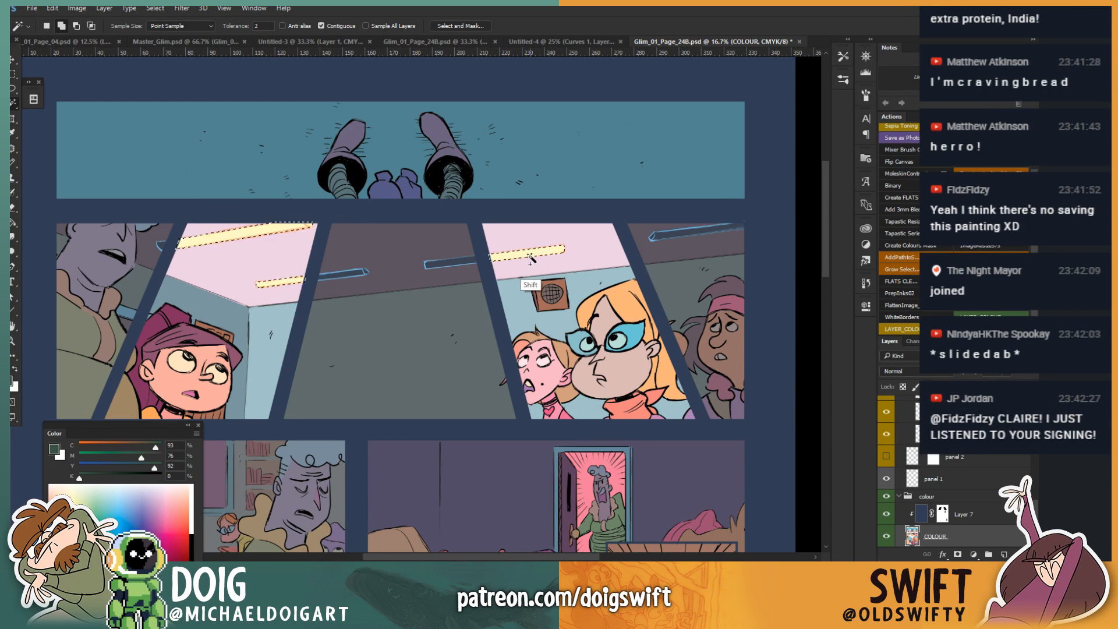
key("ctrl+u")
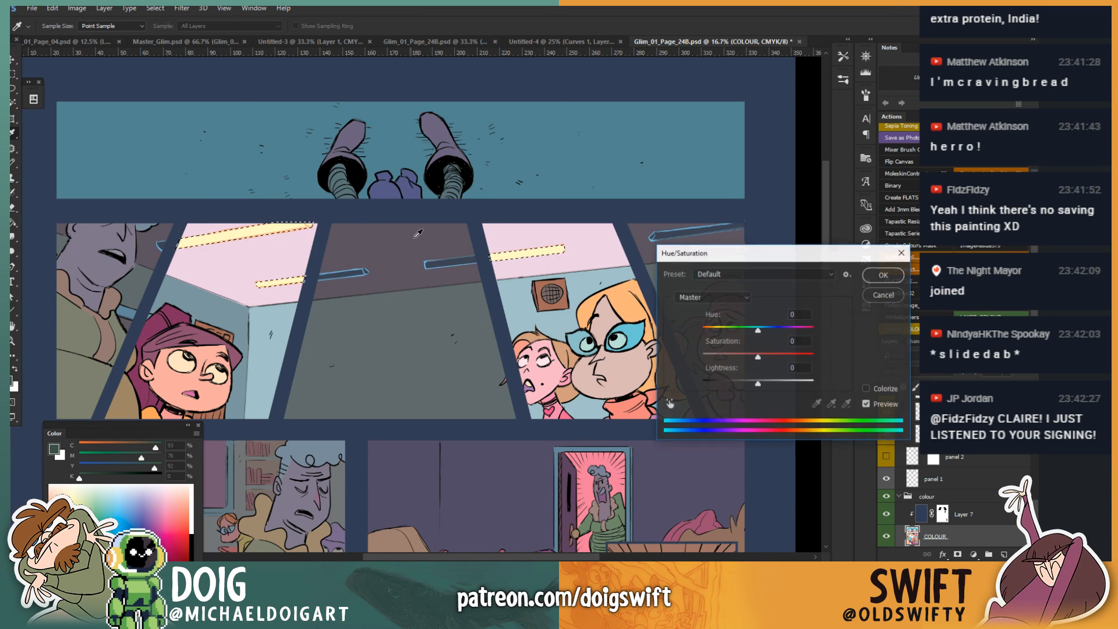
left_click_drag(757, 383, 814, 383)
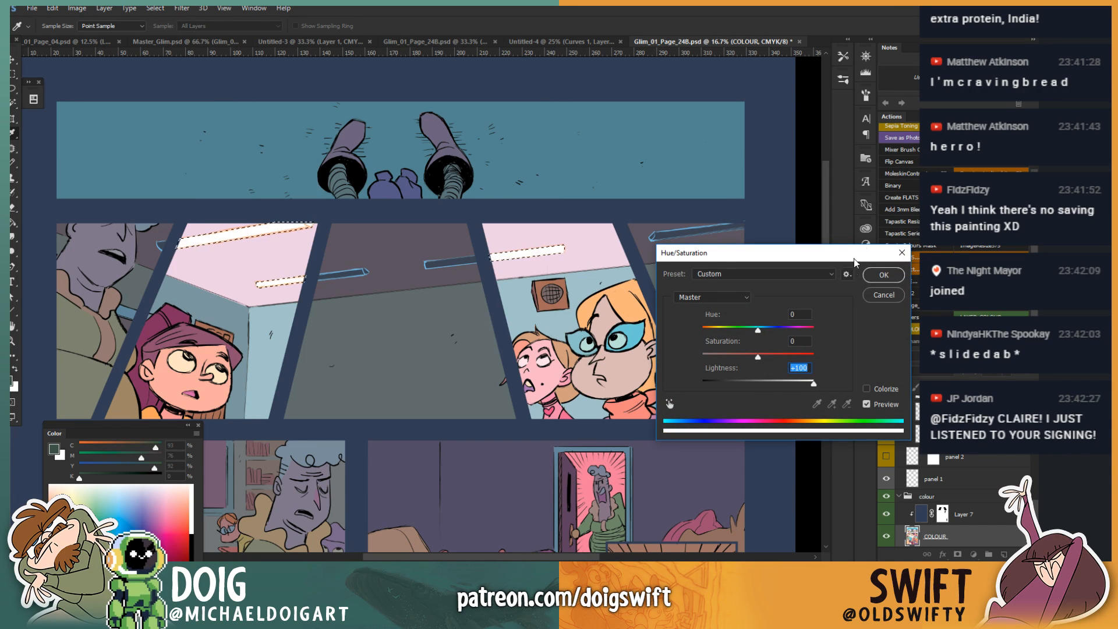
left_click(879, 278)
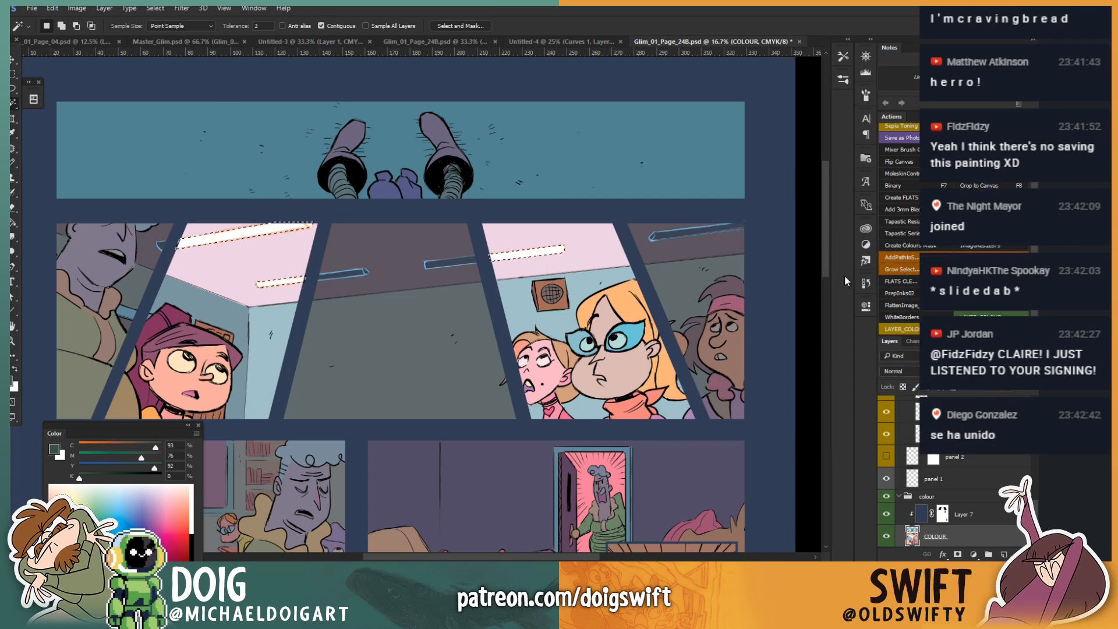
key("ctrl+d")
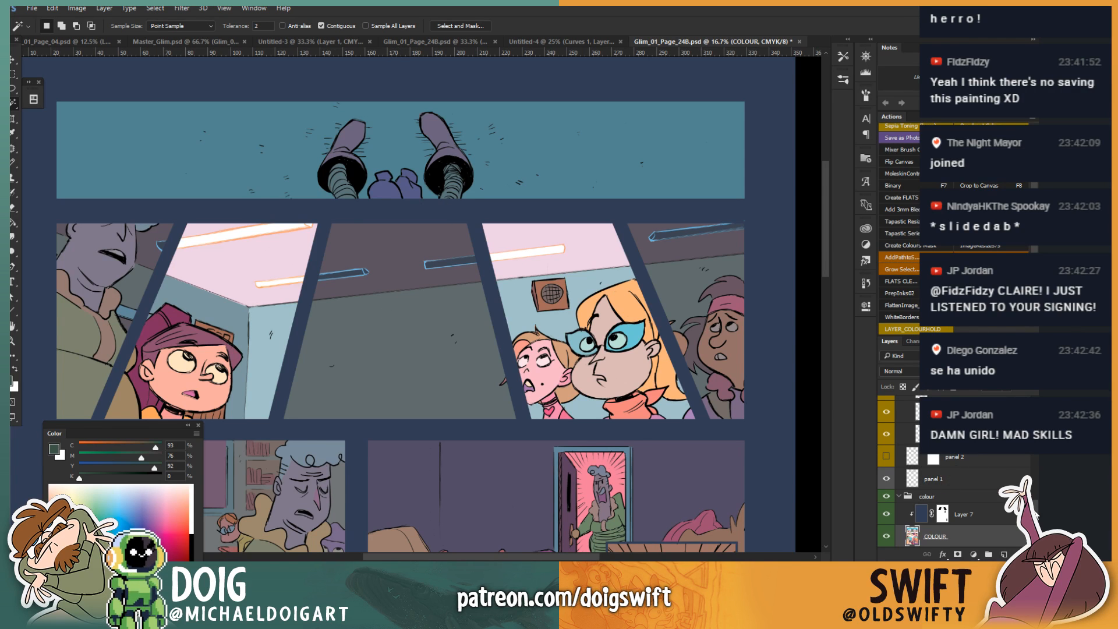
Step: Select the outlines around the three lit ceiling lights on the COLOUR HOLDS layer with the Magic Wand
scroll(1038, 487, "up", 8)
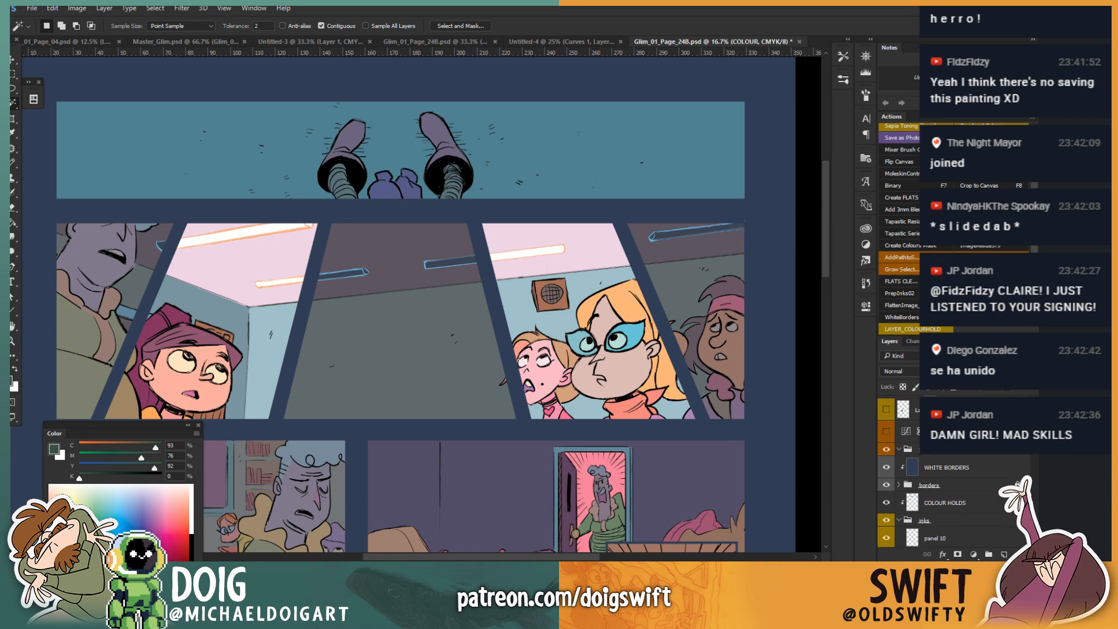
scroll(964, 474, "down", 1)
left_click(961, 484)
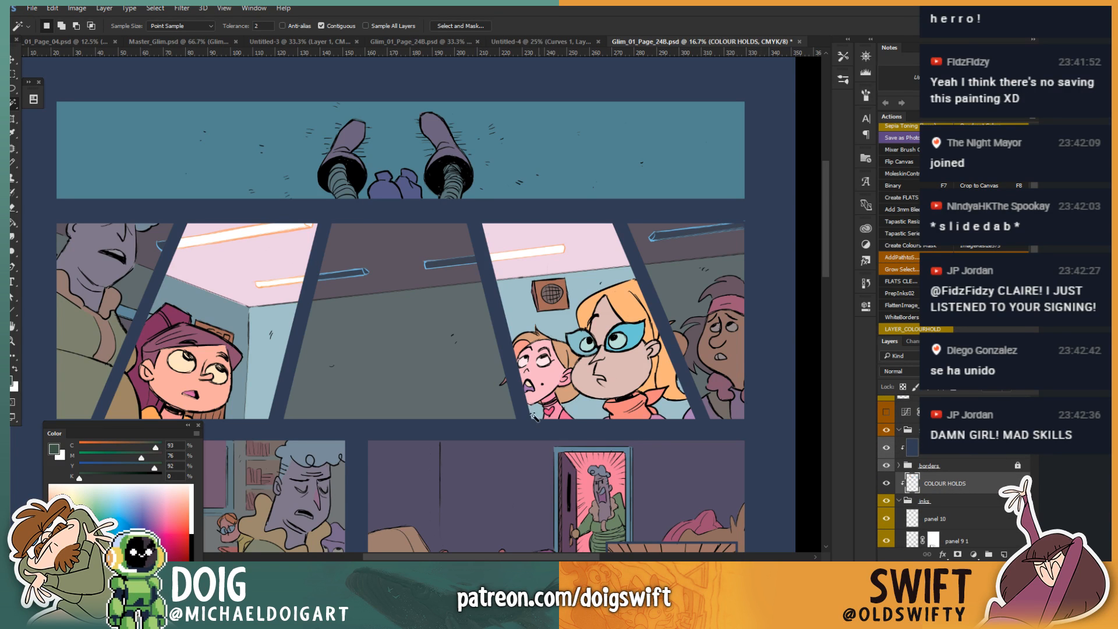
left_click(254, 233)
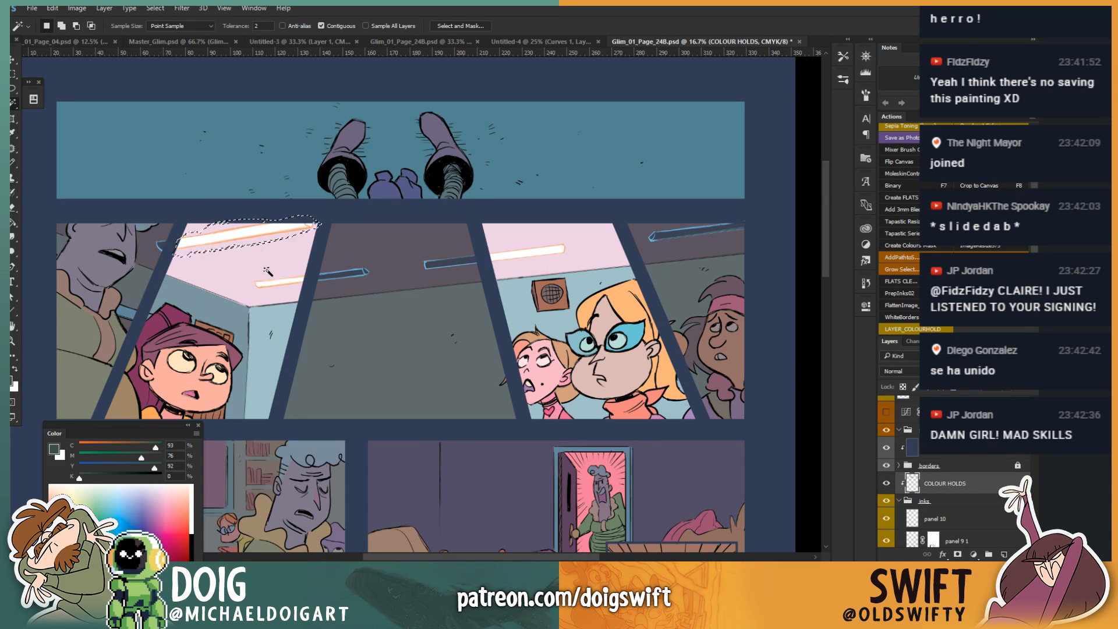
left_click(274, 282, "shift")
left_click(524, 253, "shift")
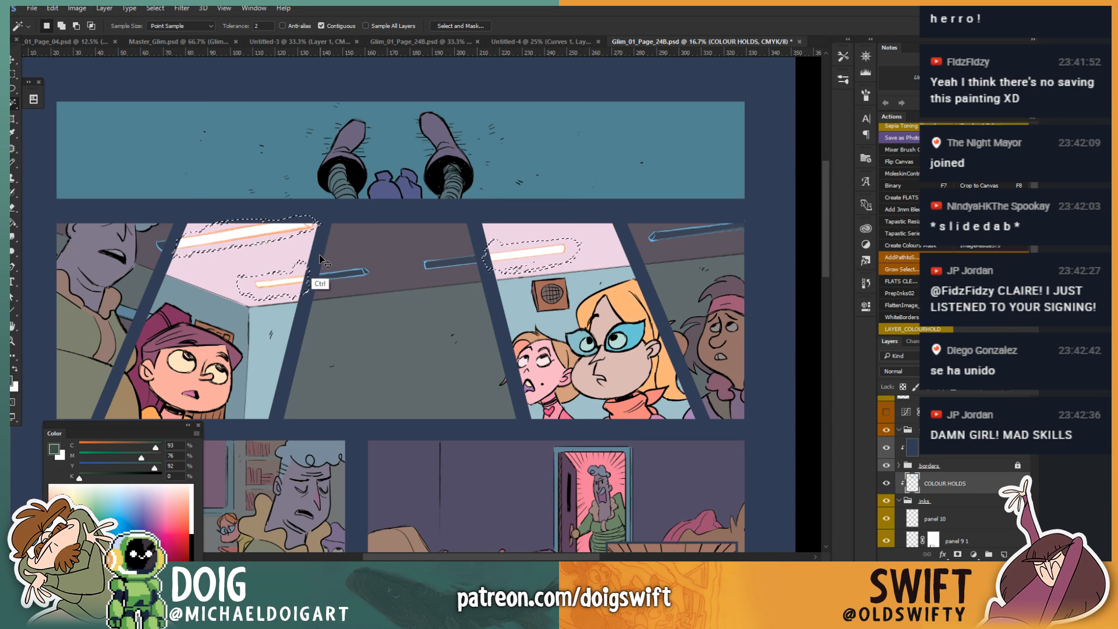
Step: Adjust the selected light outlines with Hue/Saturation at hue -50, saturation +48 and lightness +21, and clear the selection
key("ctrl+u")
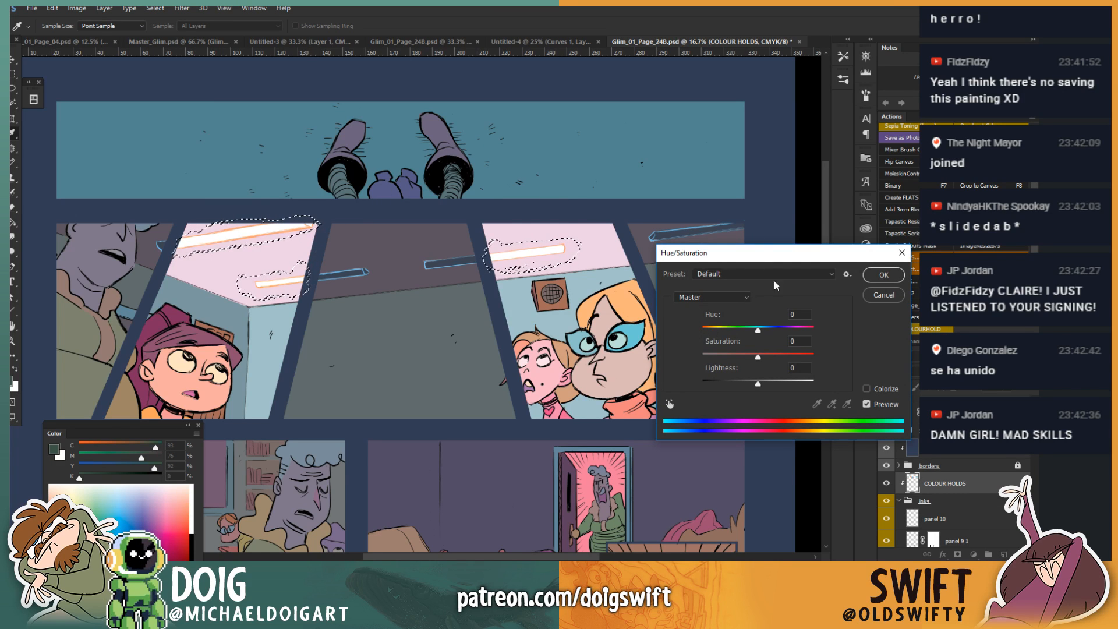
left_click_drag(757, 329, 739, 331)
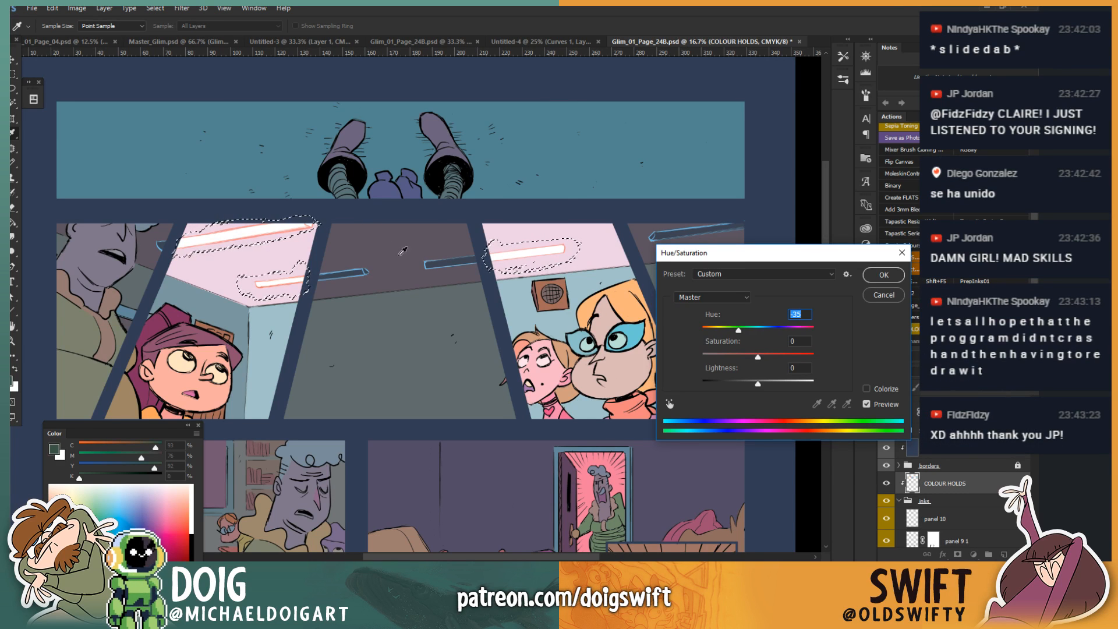
left_click_drag(757, 357, 807, 357)
mouse_move(757, 384)
left_mouse_down()
mouse_move(798, 384)
mouse_move(770, 384)
left_mouse_up()
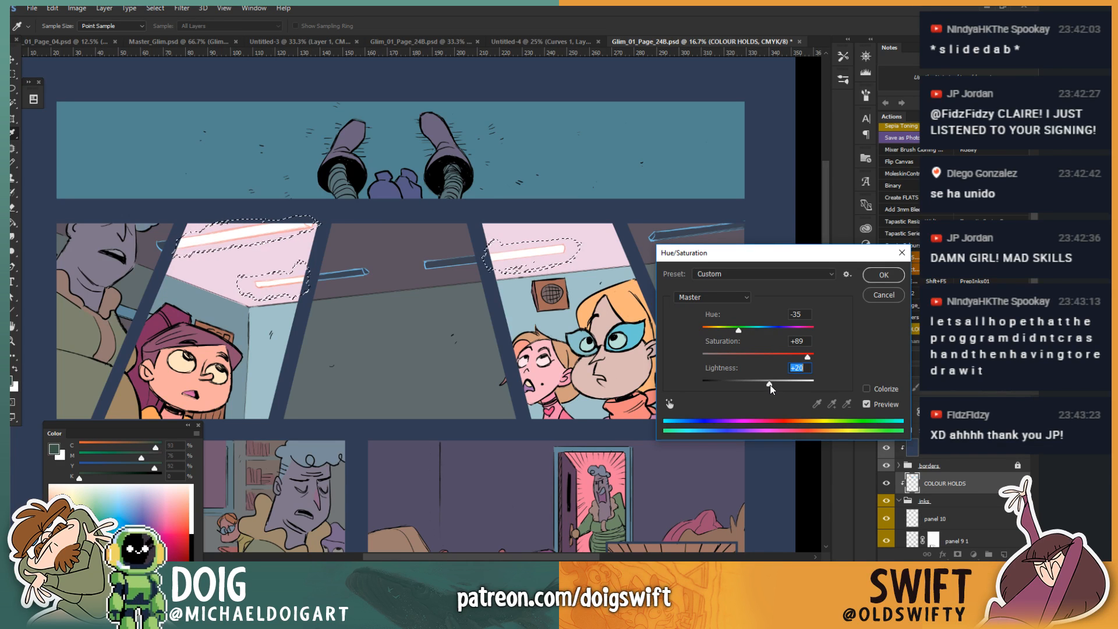
mouse_move(738, 330)
left_mouse_down()
mouse_move(715, 332)
mouse_move(733, 332)
left_mouse_up()
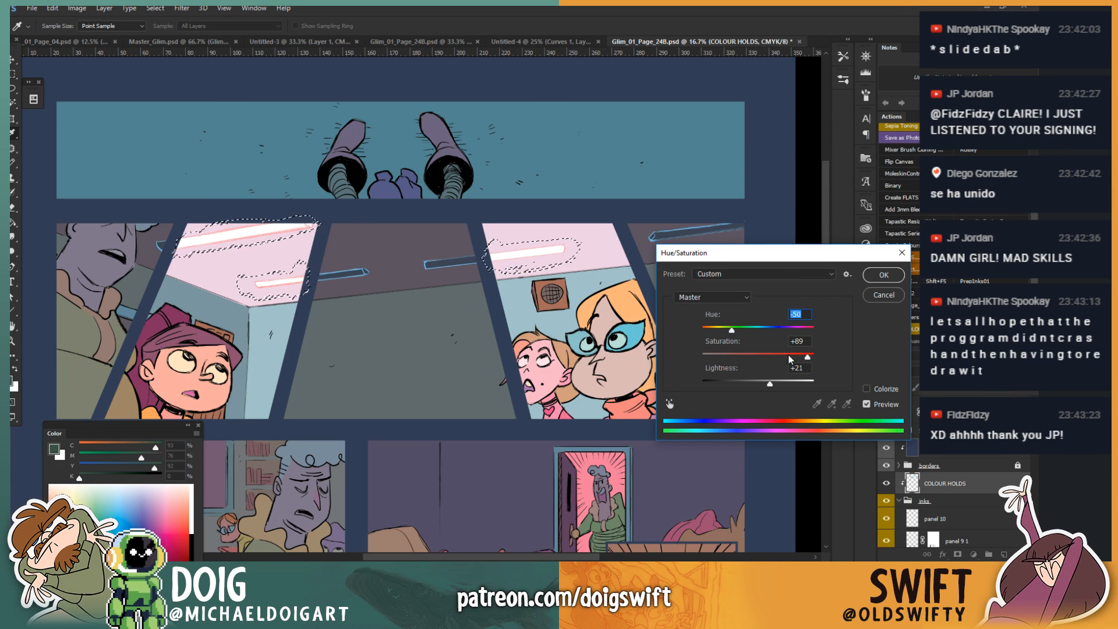
left_click_drag(790, 360, 785, 360)
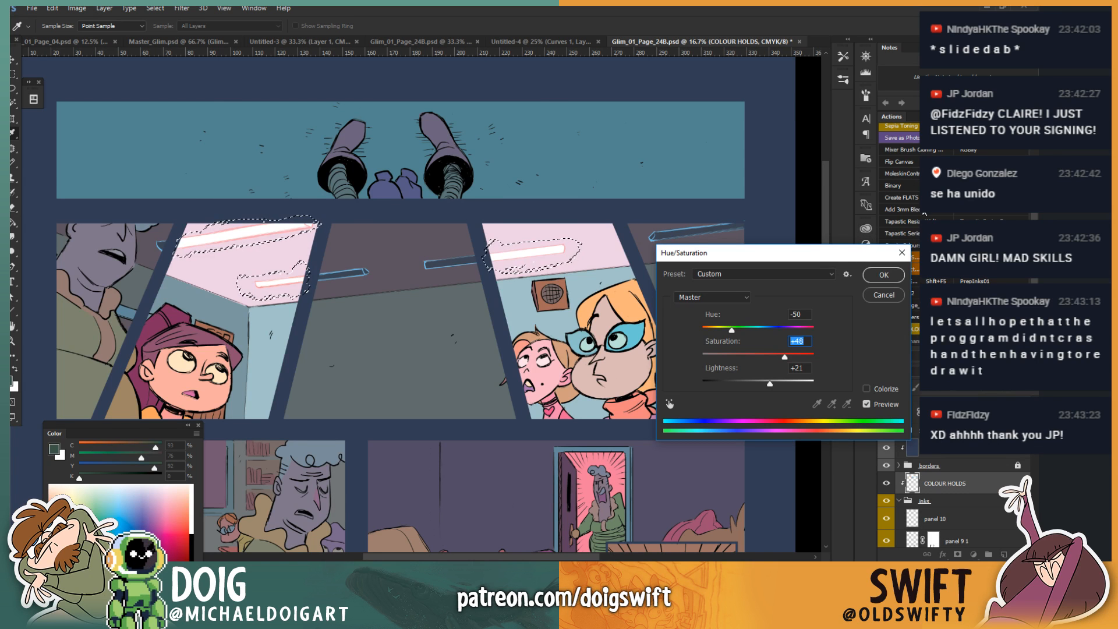
left_click(879, 273)
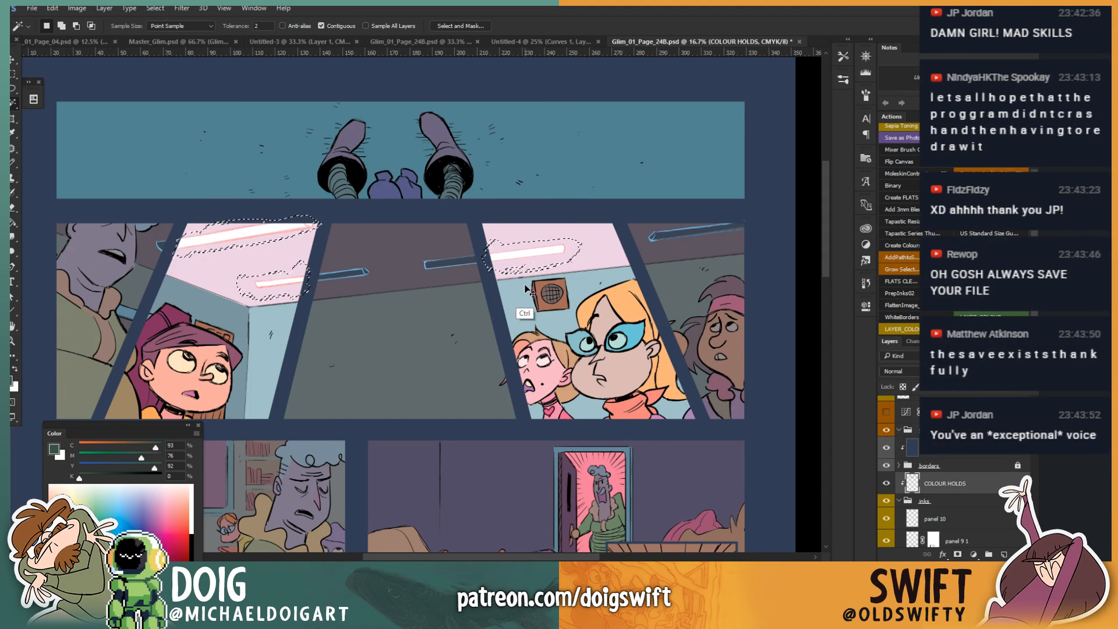
key("ctrl+d")
Step: Reselect the lit lights' outlines, shift their hue by -142 with Hue/Saturation, and save the page
key("ctrl+plus")
left_click_drag(458, 252, 512, 304)
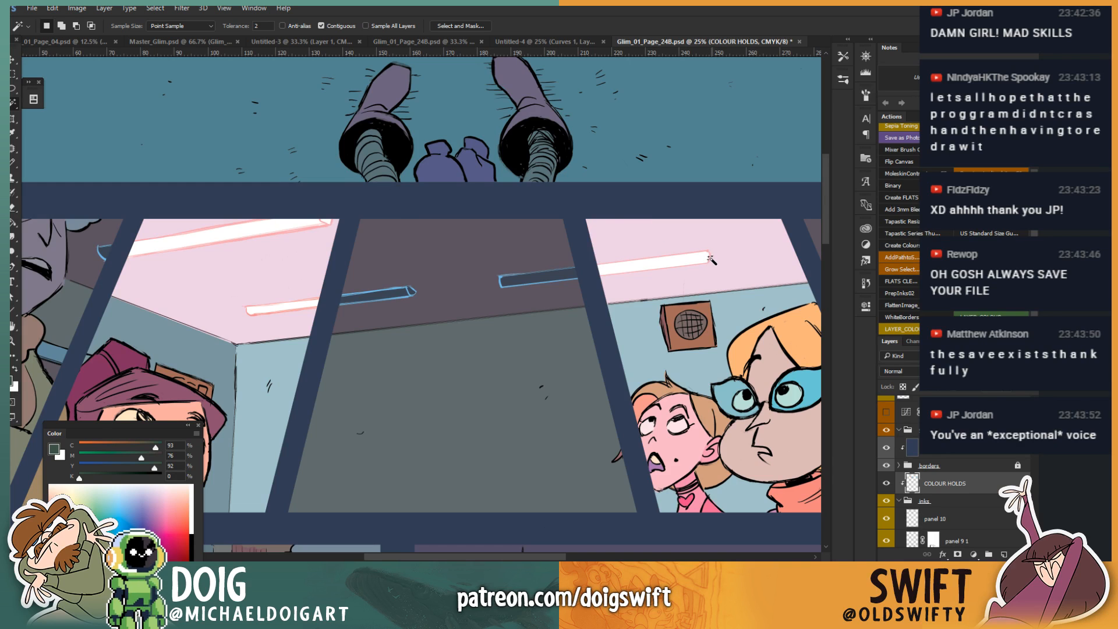
left_click(662, 265)
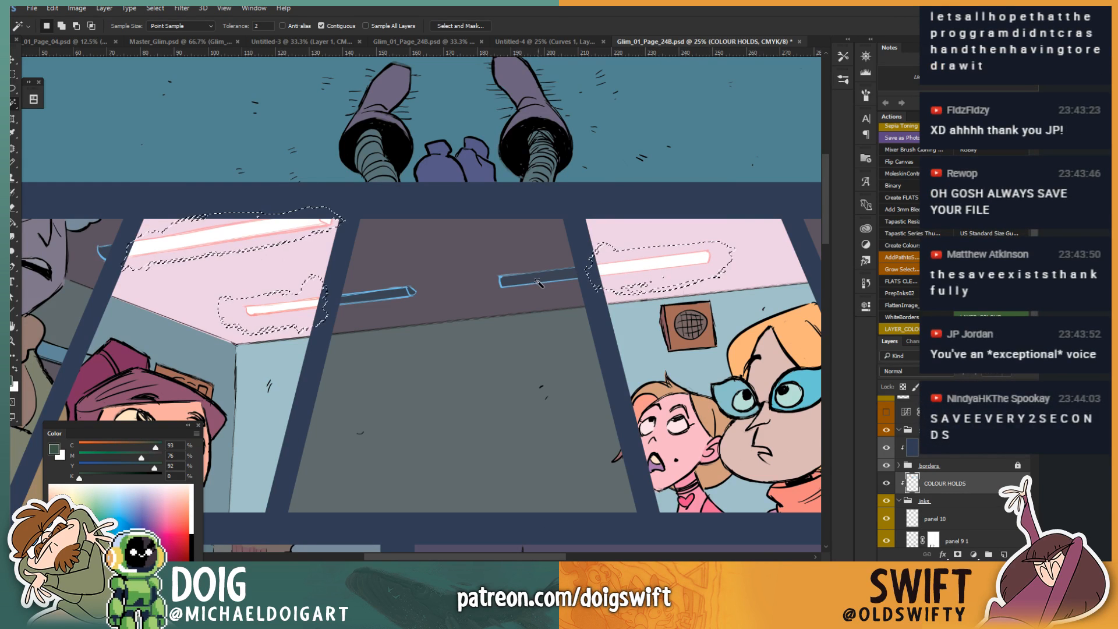
key("ctrl+u")
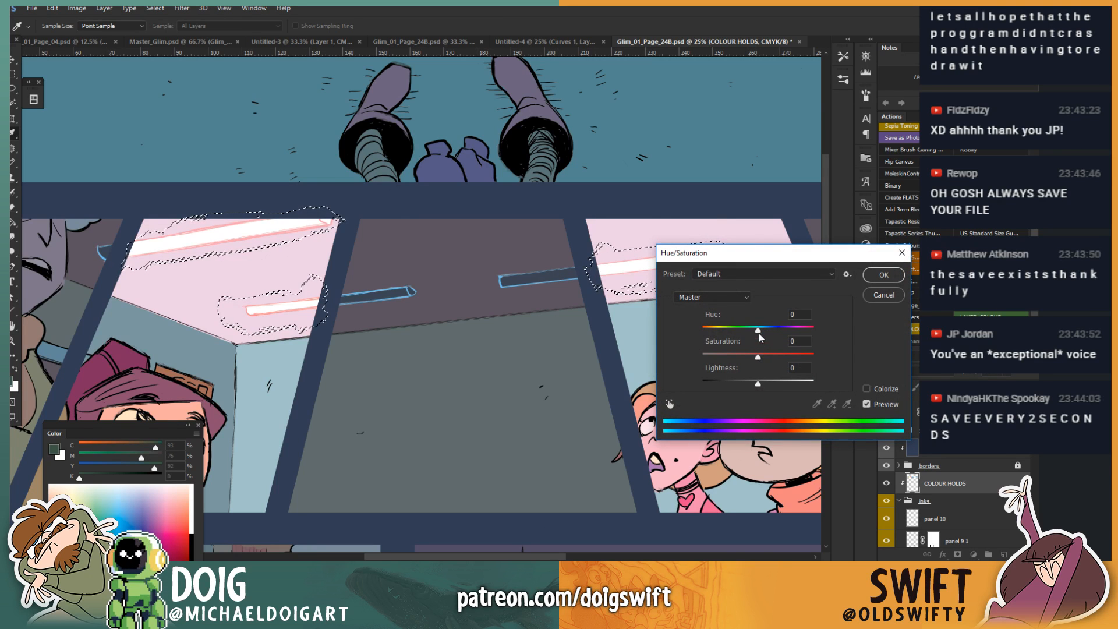
left_click_drag(757, 330, 710, 333)
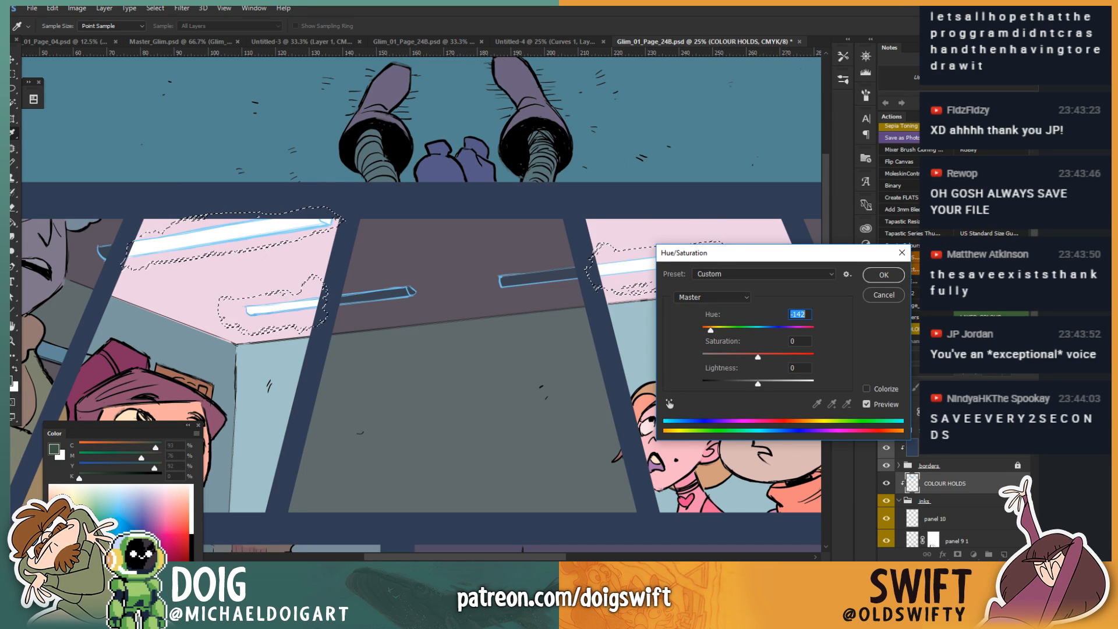
key("Return")
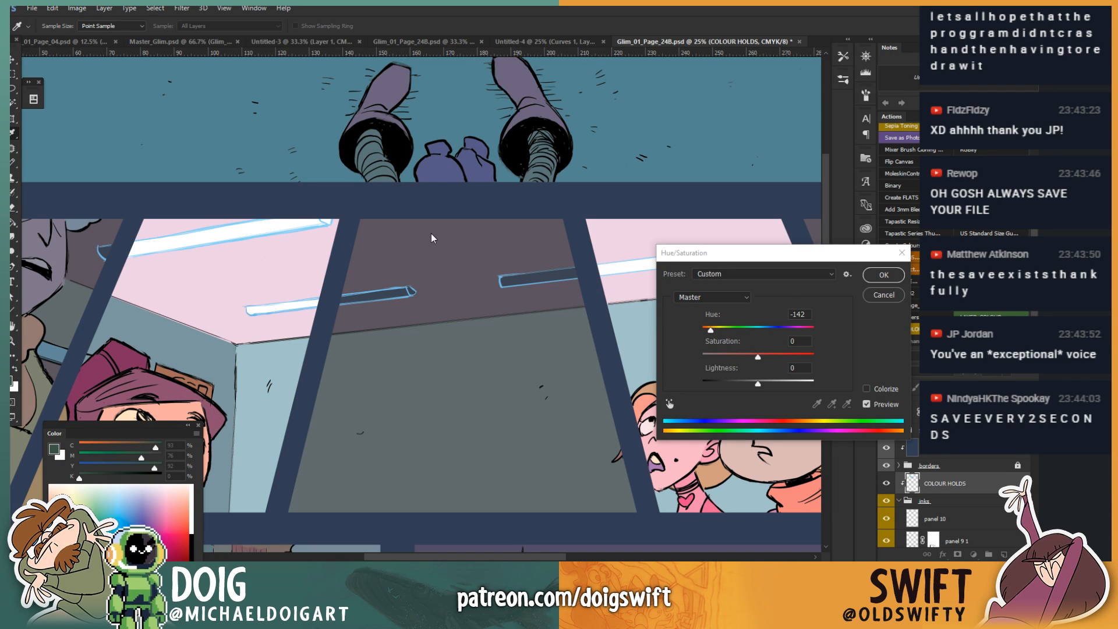
left_click(882, 276)
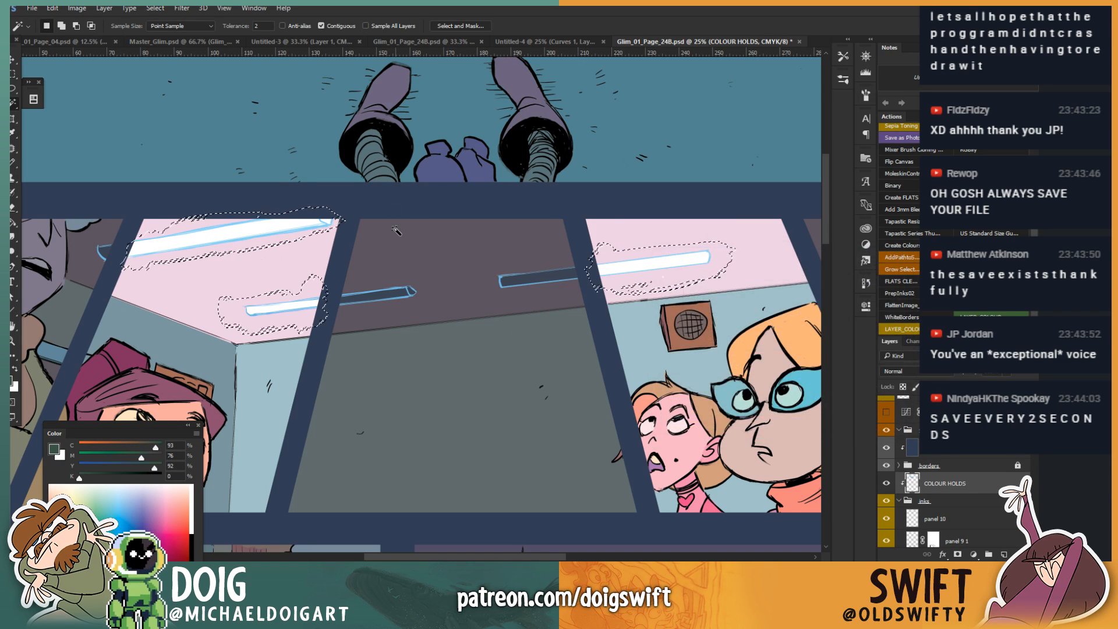
key("ctrl+s")
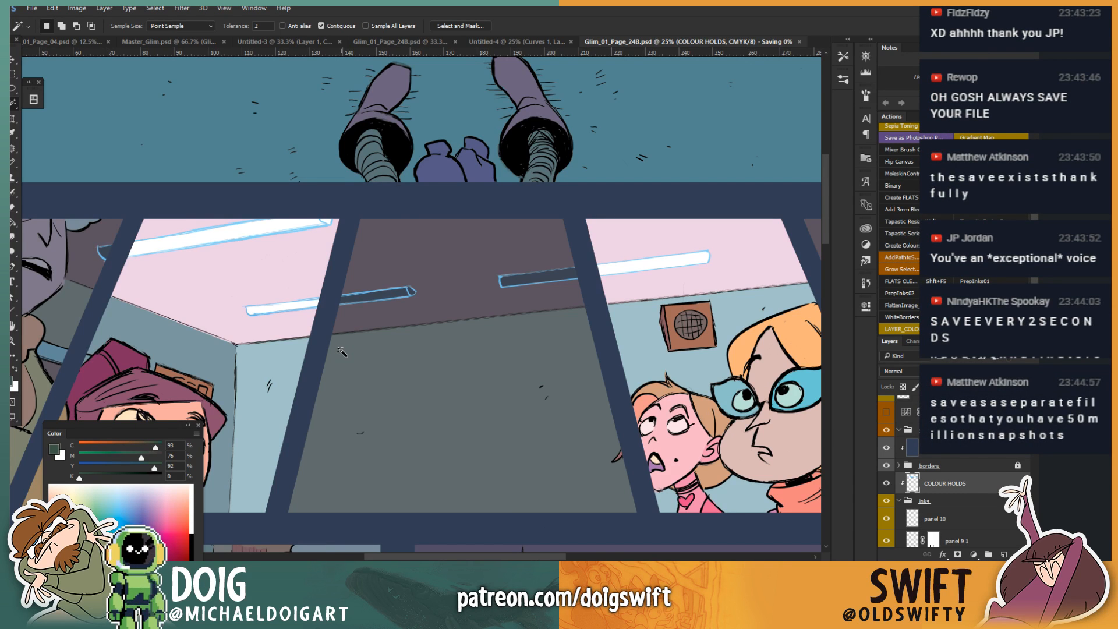
Step: Review the recoloured ceiling lights against the rest of the page, from the top panel to the bottom ones
key("ctrl+minus")
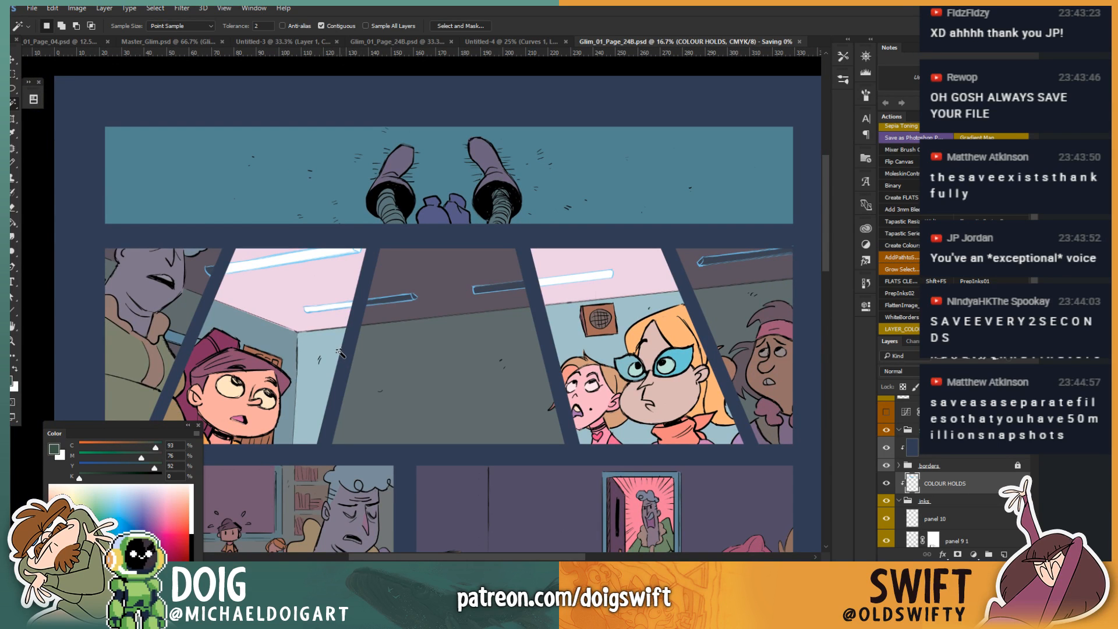
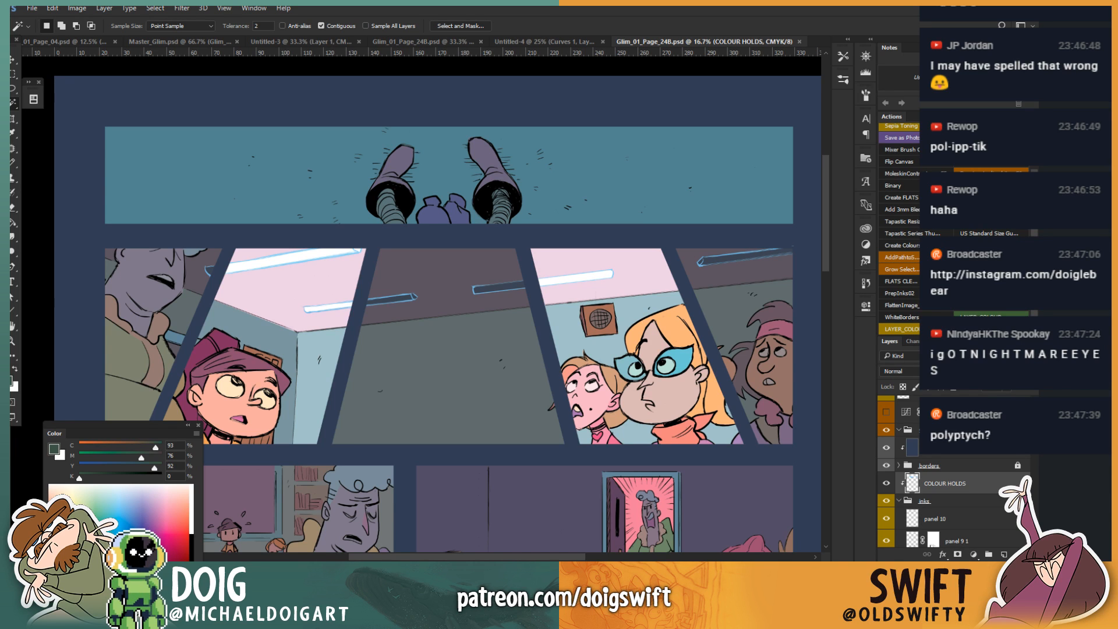
key("ctrl+minus")
key("ctrl+minus")
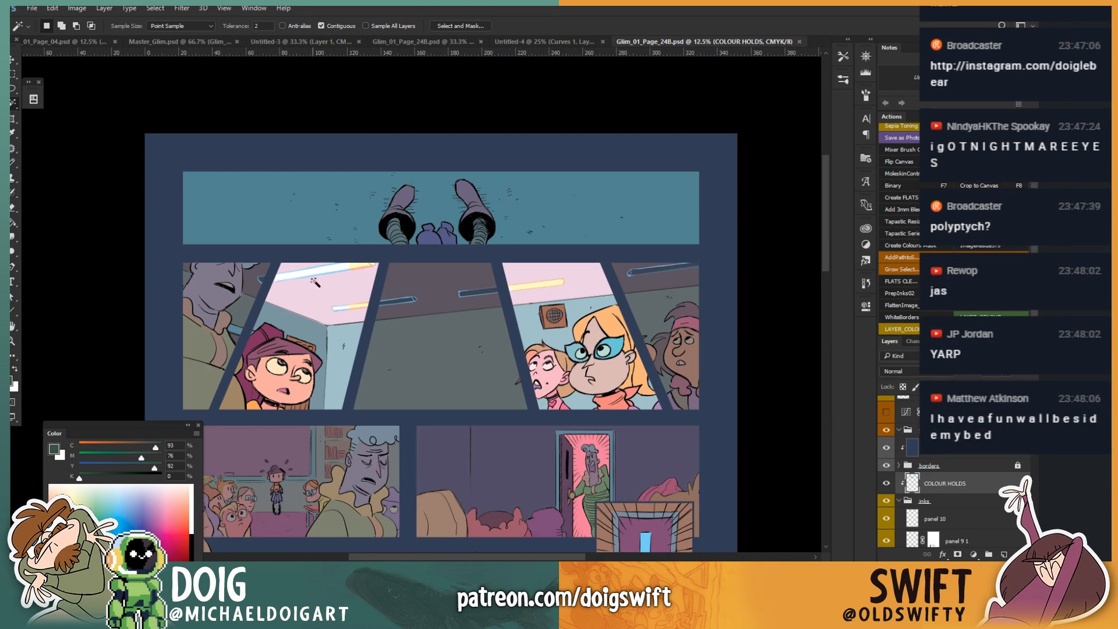
left_click_drag(460, 516, 438, 328)
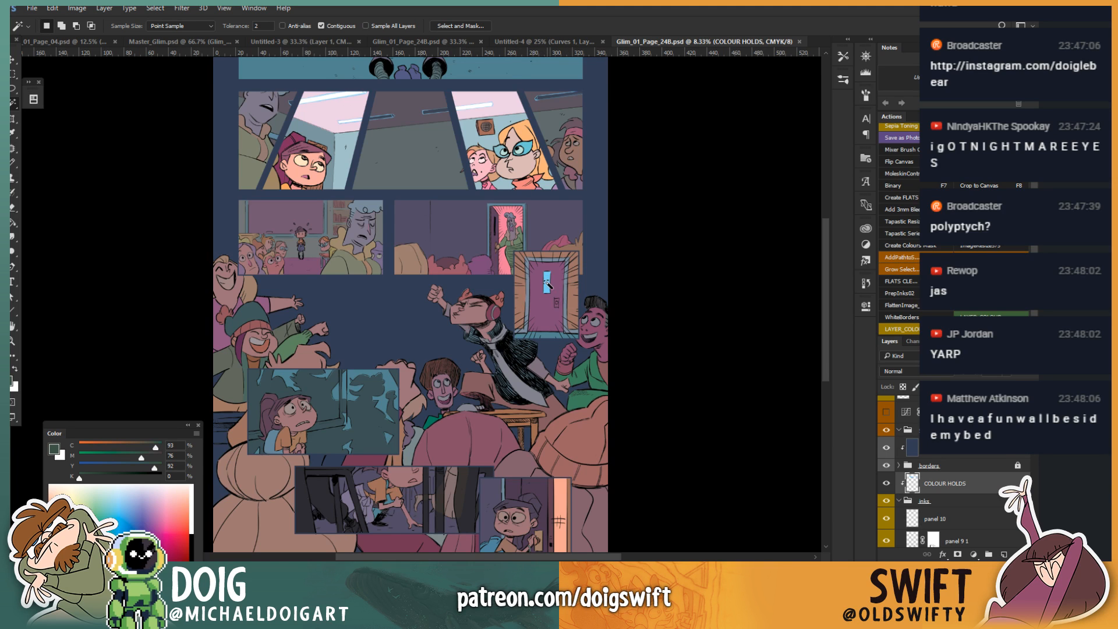
left_click_drag(548, 284, 512, 356)
left_click_drag(505, 342, 557, 267)
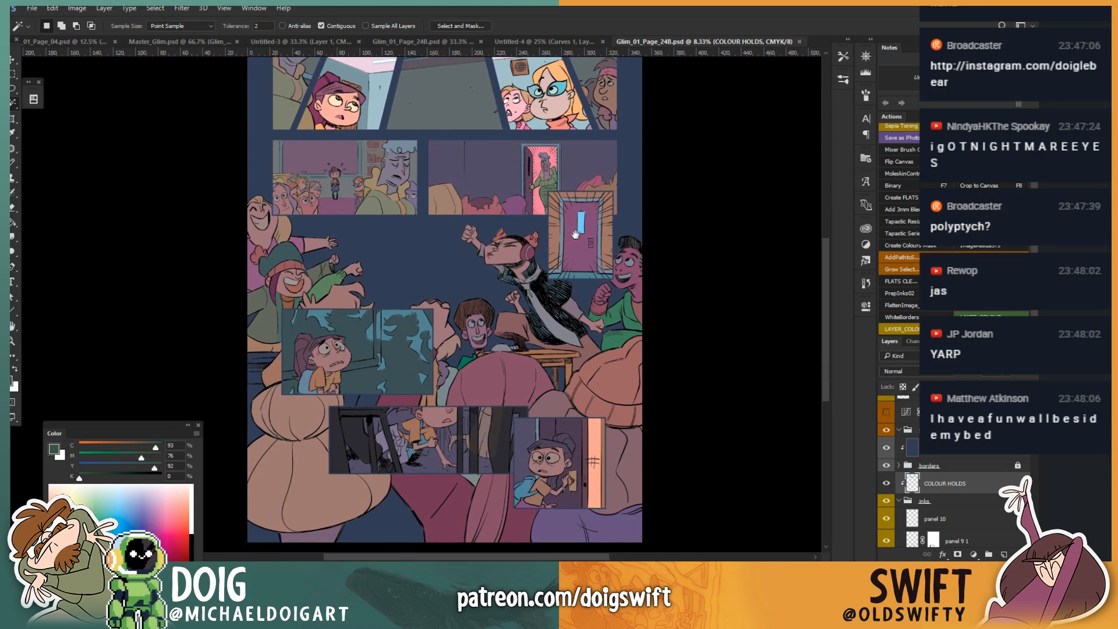
left_click_drag(536, 106, 548, 351)
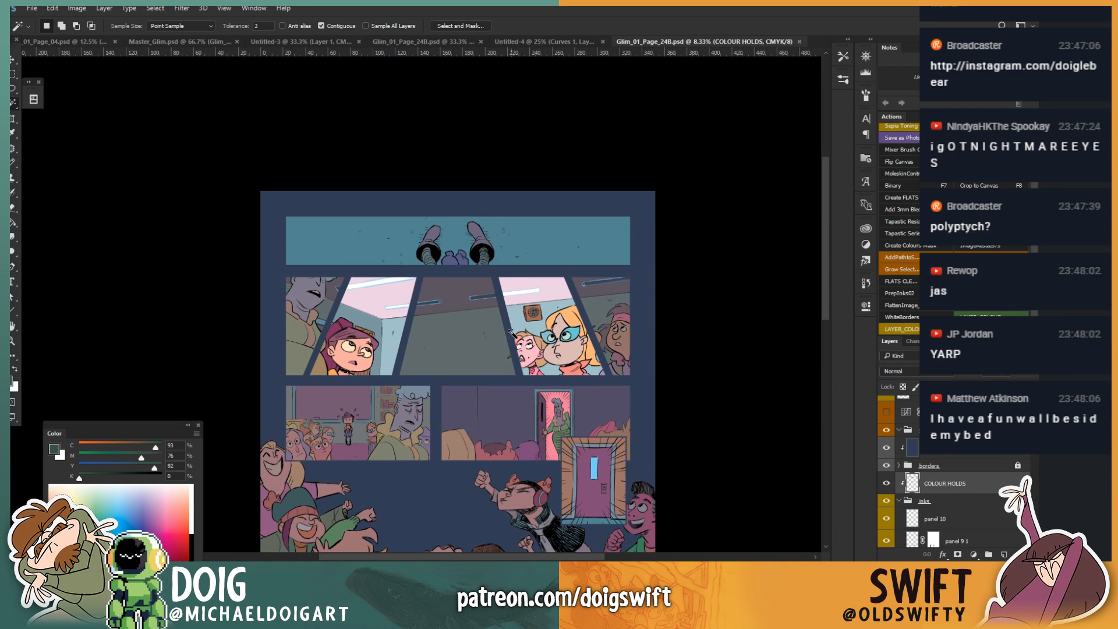
key("ctrl+plus")
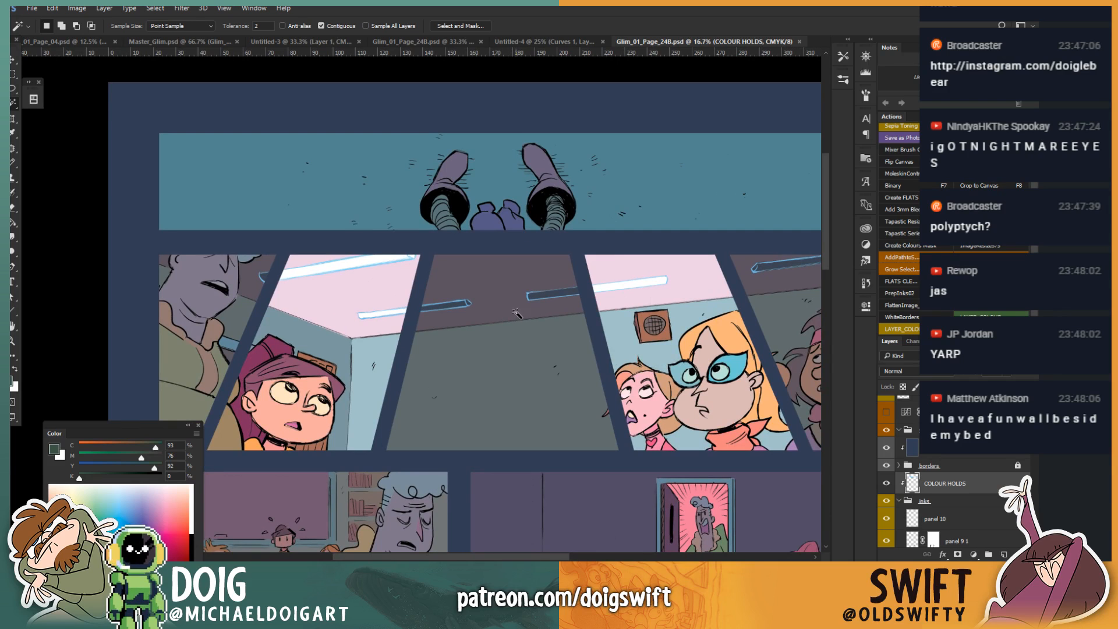
left_click_drag(556, 294, 469, 350)
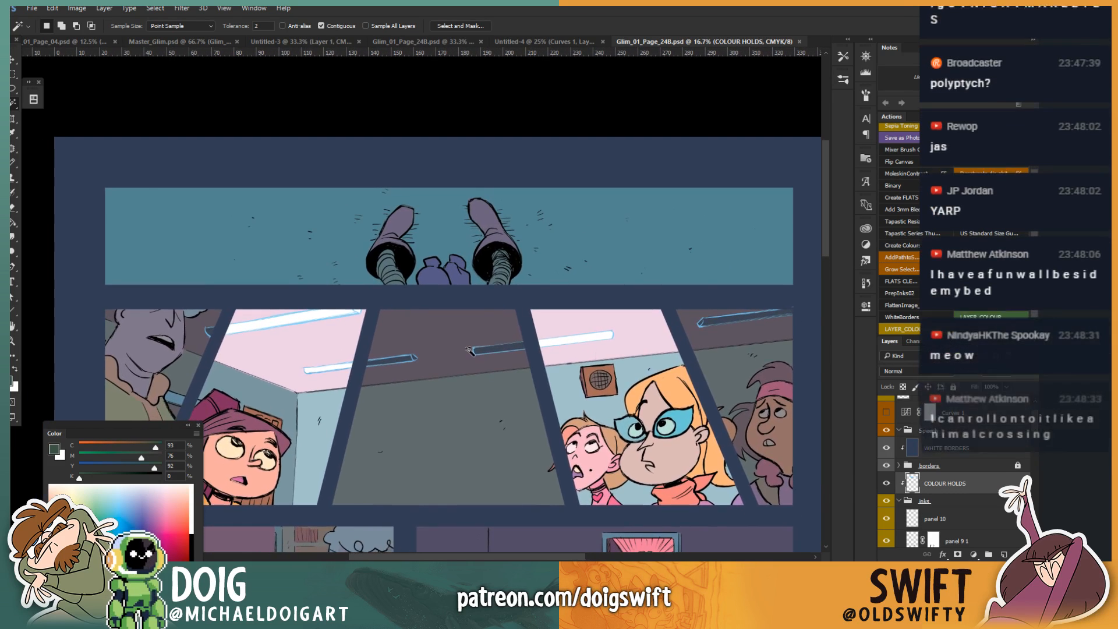
Step: Lasso the colour holds of the unlit ceiling lights across the dark slanted classroom panels
key("l")
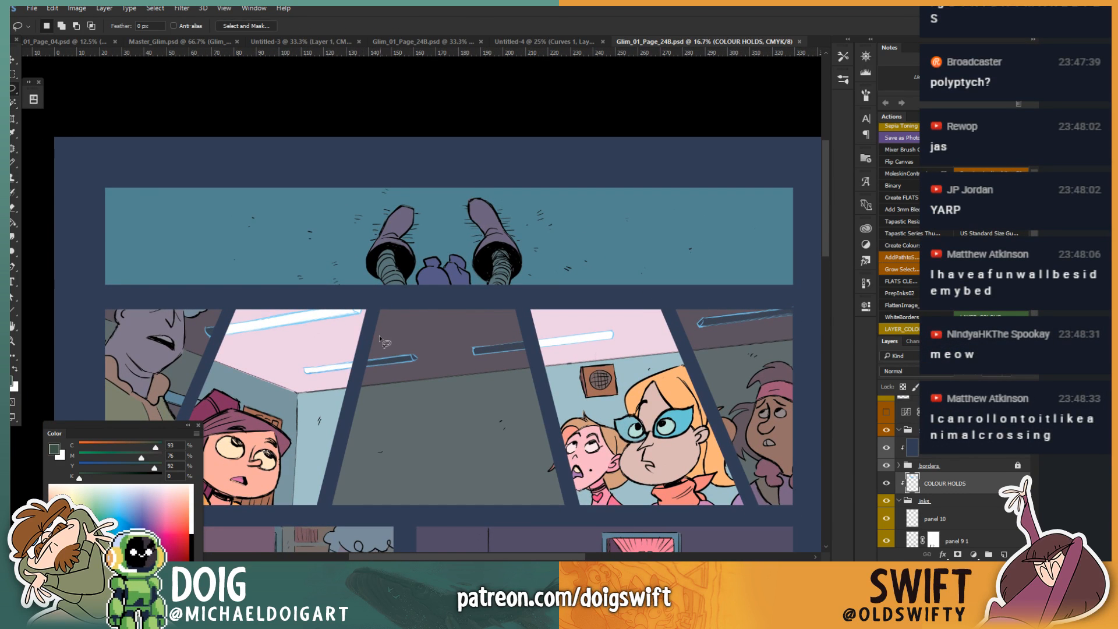
mouse_move(373, 341)
left_mouse_down()
mouse_move(360, 374)
mouse_move(399, 377)
mouse_move(524, 357)
mouse_move(528, 341)
mouse_move(518, 329)
mouse_move(364, 358)
left_mouse_up()
mouse_move(207, 321)
left_mouse_down()
mouse_move(223, 345)
mouse_move(204, 324)
left_mouse_up()
mouse_move(695, 306)
left_mouse_down()
mouse_move(612, 318)
mouse_move(635, 344)
mouse_move(712, 330)
mouse_move(669, 307)
mouse_move(618, 316)
left_mouse_up()
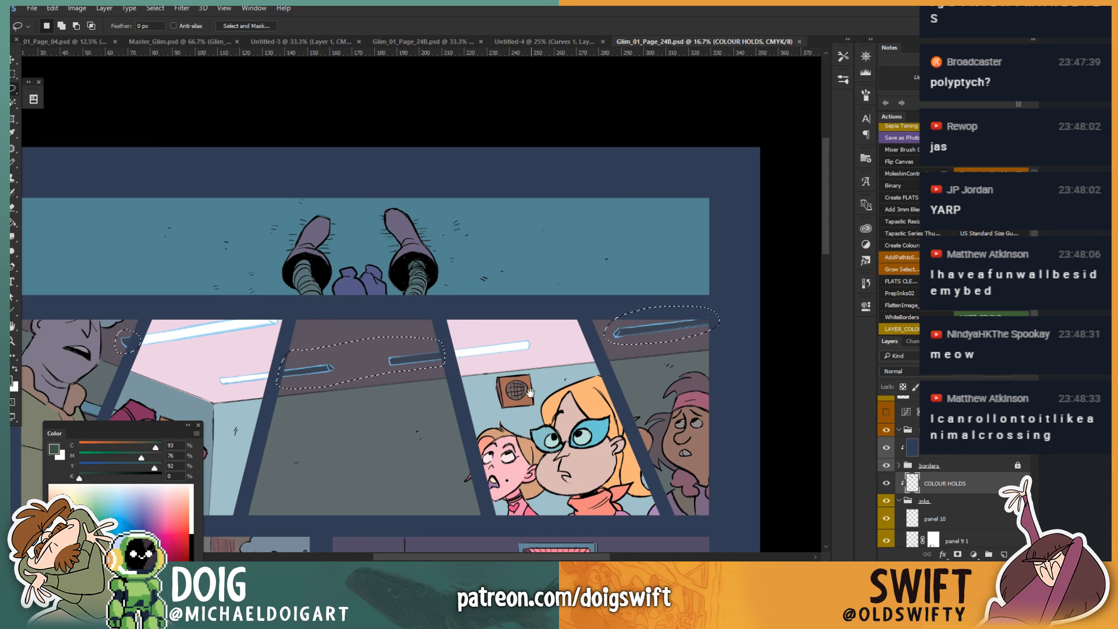
left_click_drag(442, 407, 474, 394)
Step: Mix an orange with cyan 3, magenta 76 and yellow 92, fill the selected unlit light outlines with it, and deselect
left_click(85, 446)
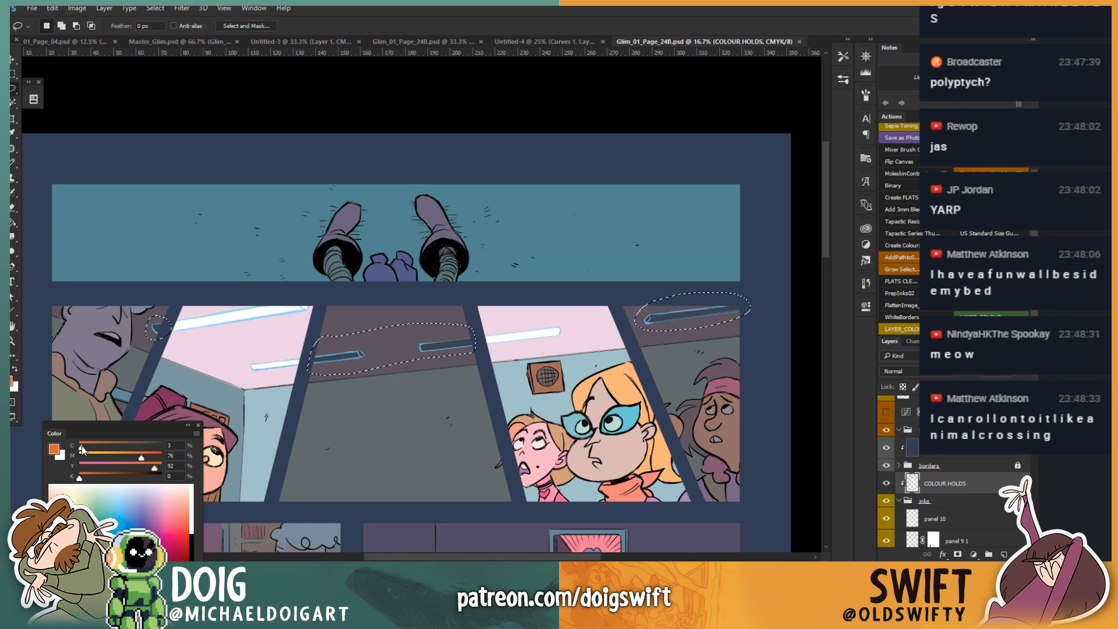
key("x")
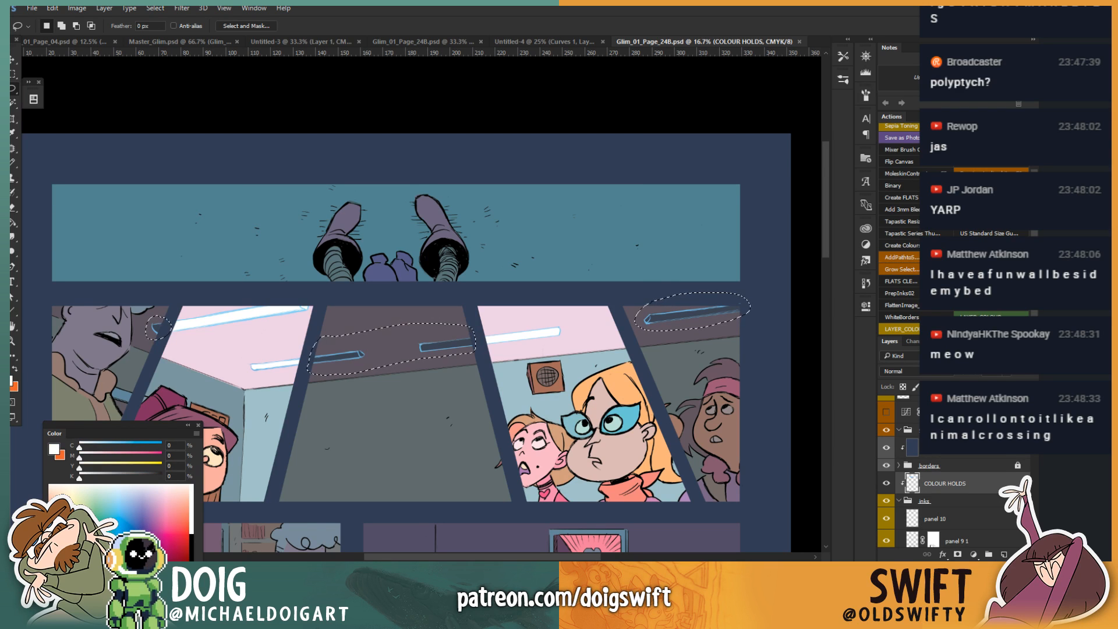
key("alt+BackSpace")
key("ctrl+BackSpace")
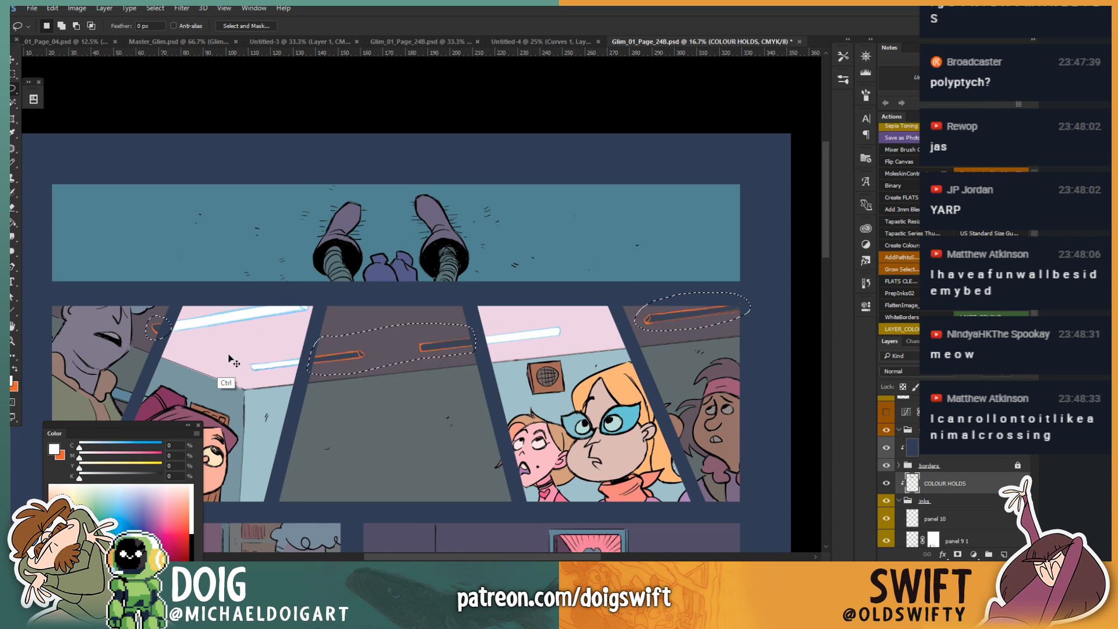
key("ctrl+d")
Step: Lasso the colour holds of the three lit ceiling lights in the two bright classroom panels
left_click_drag(353, 332, 408, 351)
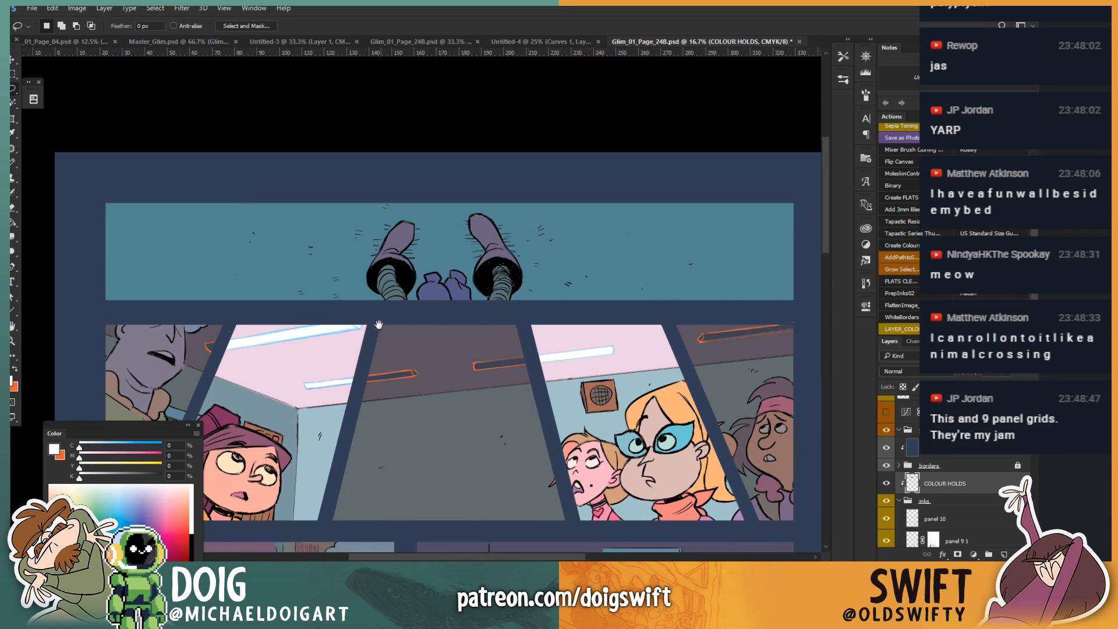
mouse_move(336, 365)
left_mouse_down()
mouse_move(369, 346)
mouse_move(369, 355)
left_mouse_up()
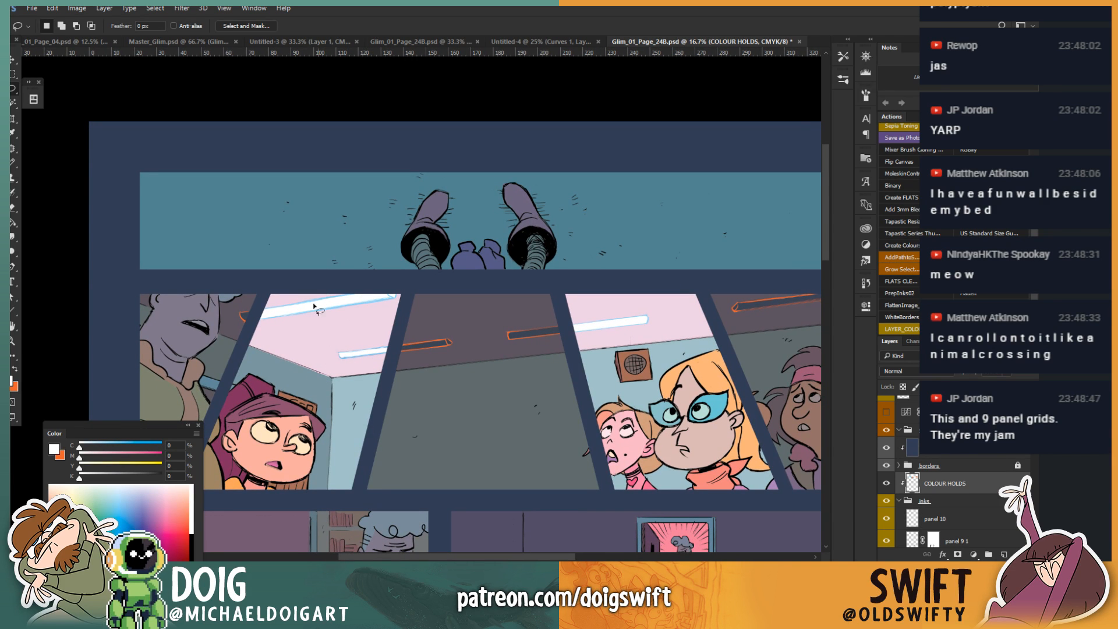
mouse_move(269, 297)
left_mouse_down()
mouse_move(256, 333)
mouse_move(387, 320)
mouse_move(404, 292)
mouse_move(279, 290)
left_mouse_up()
mouse_move(335, 341)
left_mouse_down()
mouse_move(368, 367)
mouse_move(390, 362)
mouse_move(400, 280)
mouse_move(259, 295)
mouse_move(252, 327)
mouse_move(321, 356)
left_mouse_up()
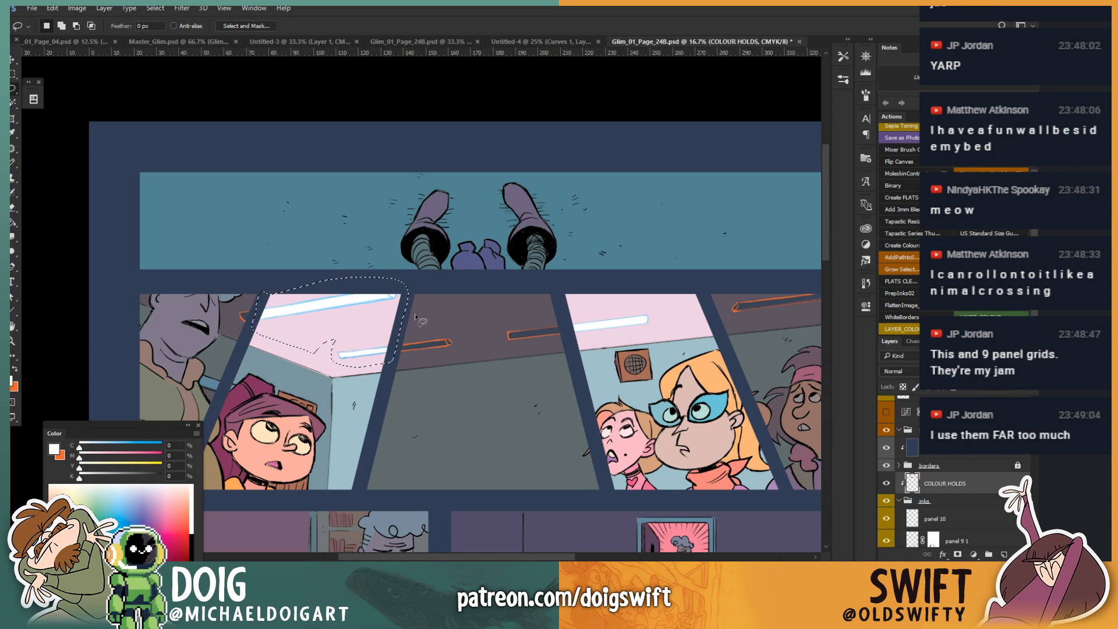
mouse_move(574, 304)
left_mouse_down()
mouse_move(562, 319)
mouse_move(579, 340)
mouse_move(660, 317)
mouse_move(620, 304)
mouse_move(512, 309)
mouse_move(586, 290)
mouse_move(495, 323)
left_mouse_up()
key("ctrl+d")
key("ctrl+shift+d")
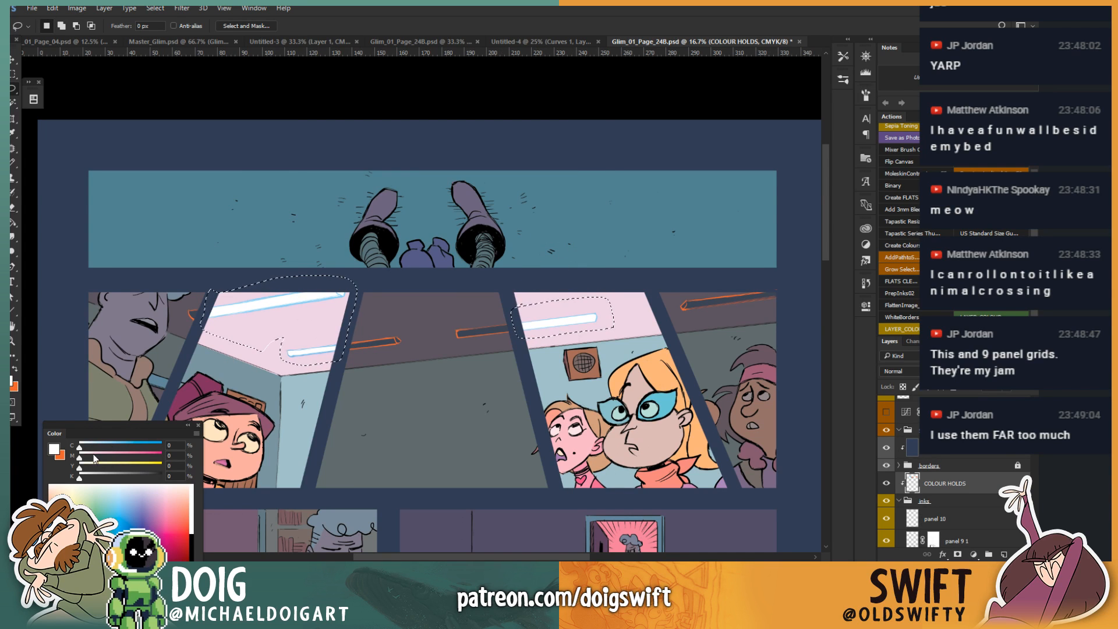
Step: Mix a pink with magenta 94, fill the selected lit ceiling light outlines with it, and deselect
mouse_move(161, 456)
left_mouse_down()
mouse_move(137, 455)
mouse_move(158, 455)
left_mouse_up()
key("alt+BackSpace")
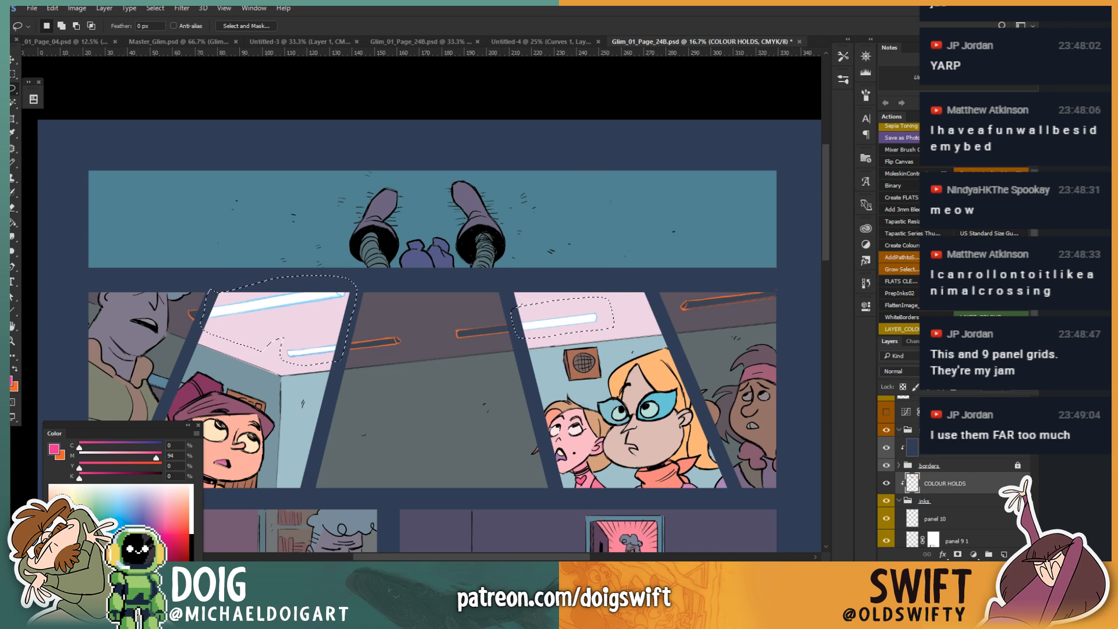
key("x")
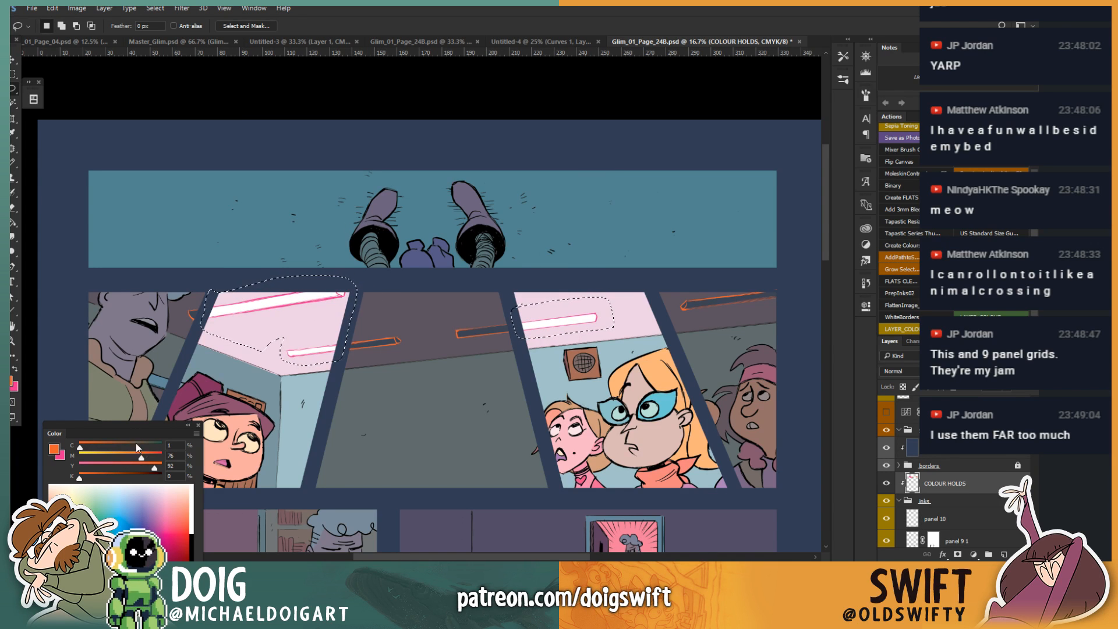
key("ctrl+d")
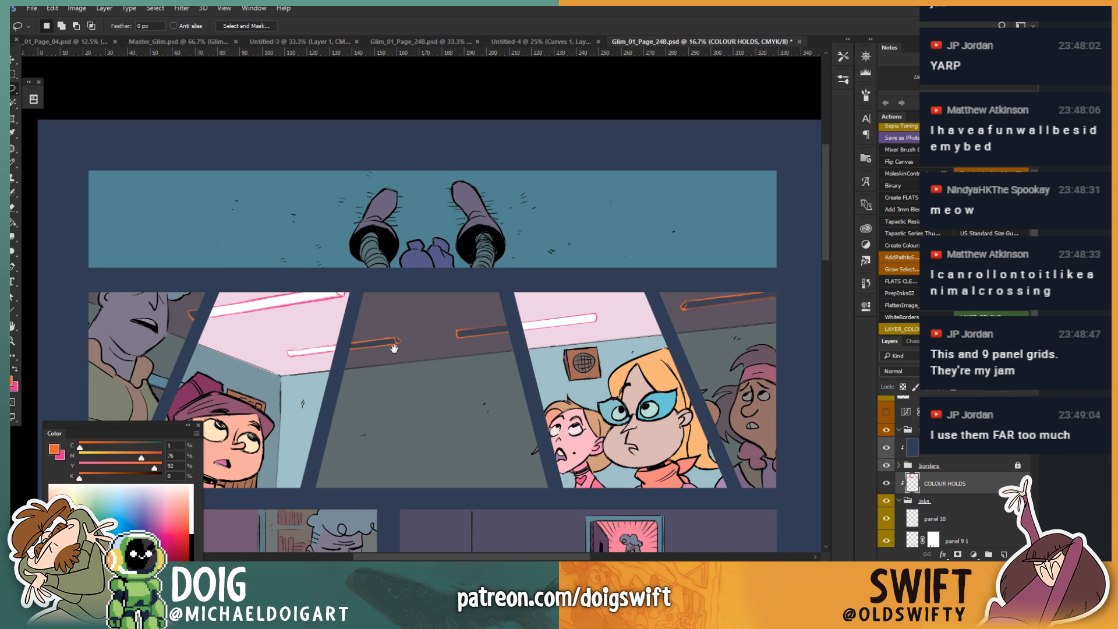
mouse_move(393, 348)
left_mouse_down()
mouse_move(295, 361)
mouse_move(236, 324)
mouse_move(295, 332)
mouse_move(351, 305)
mouse_move(351, 330)
mouse_move(367, 322)
mouse_move(355, 338)
left_mouse_up()
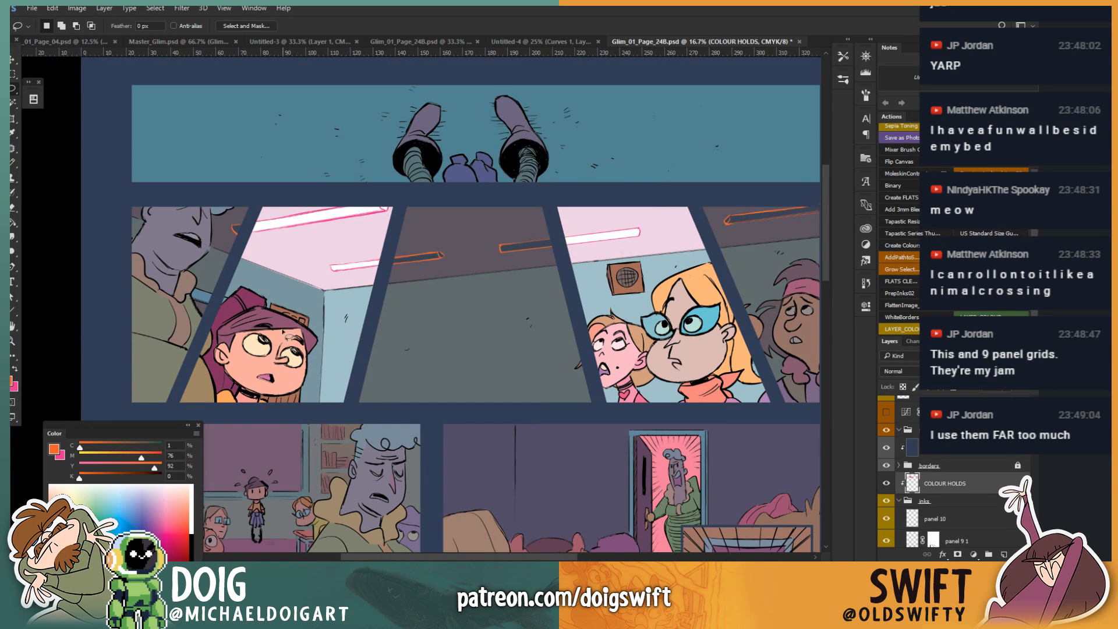
Step: Lasso the characters in the two bright classroom panels, fill their colour holds with the magenta 94 pink, and deselect
key("i")
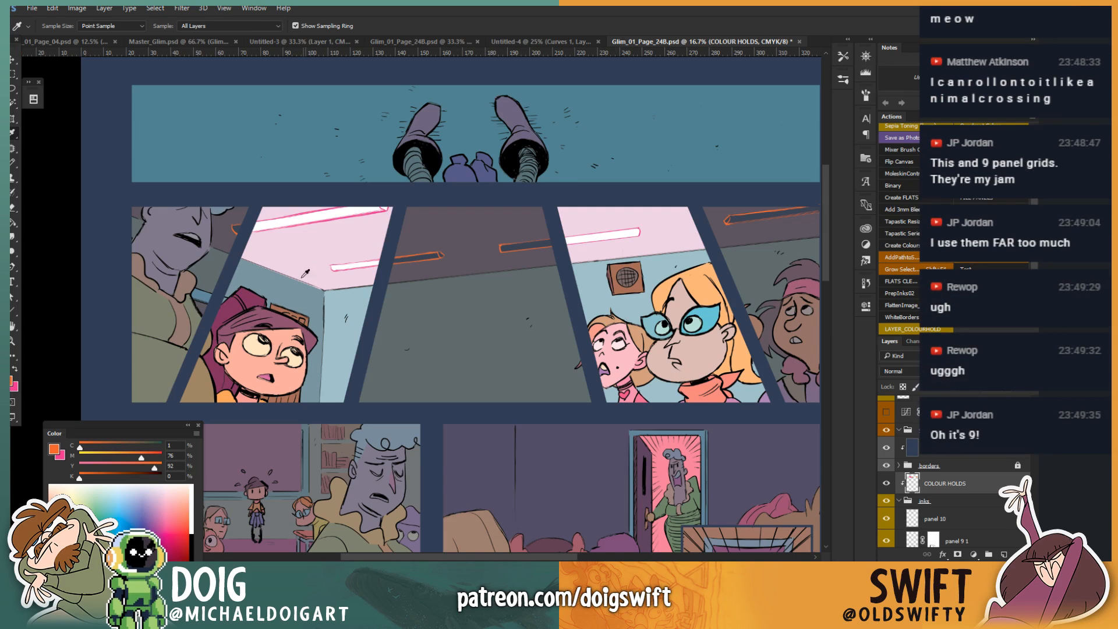
key("l")
mouse_move(224, 296)
left_mouse_down()
mouse_move(173, 403)
mouse_move(317, 403)
mouse_move(324, 294)
mouse_move(230, 280)
left_mouse_up()
mouse_move(604, 301)
left_mouse_down()
mouse_move(476, 302)
mouse_move(451, 334)
mouse_move(467, 395)
left_mouse_up()
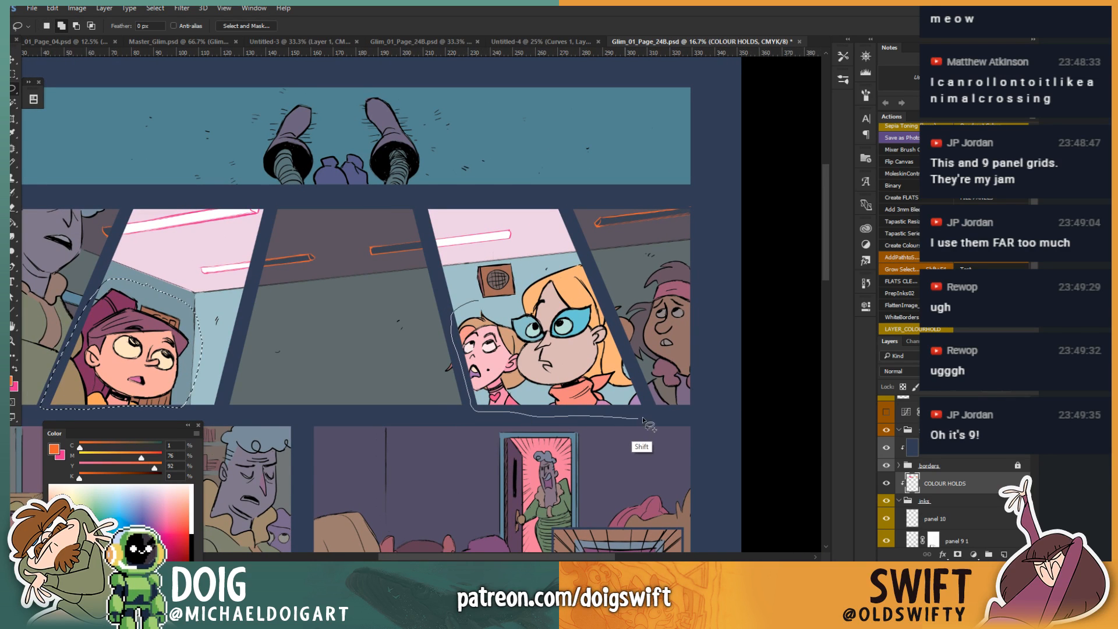
mouse_move(715, 405)
left_mouse_down()
mouse_move(663, 404)
mouse_move(584, 271)
mouse_move(547, 264)
mouse_move(510, 303)
left_mouse_up()
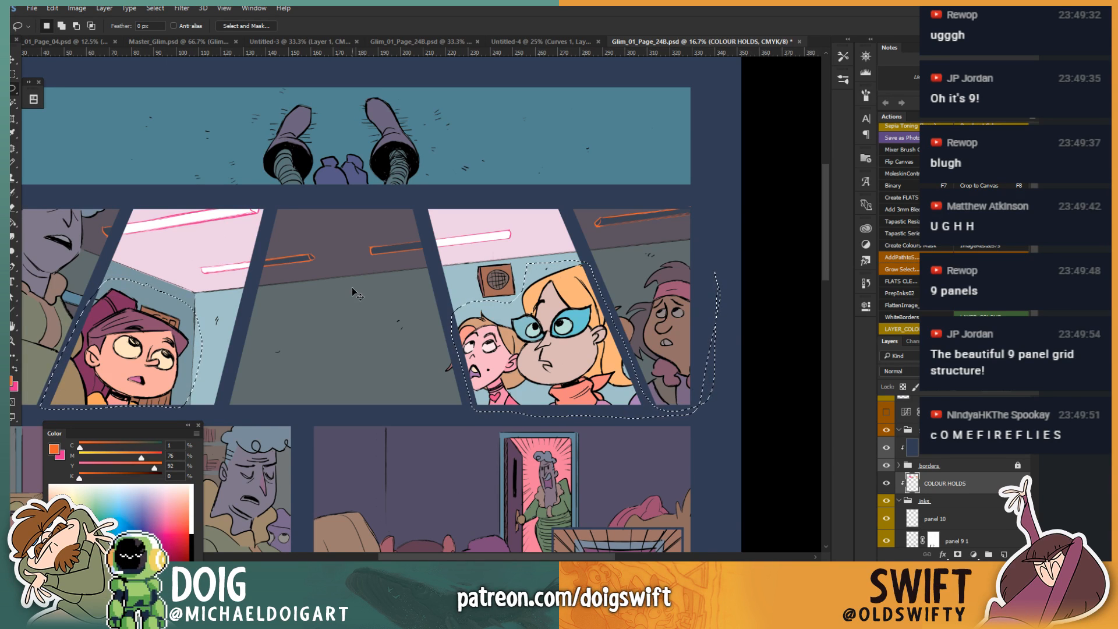
key("ctrl+BackSpace")
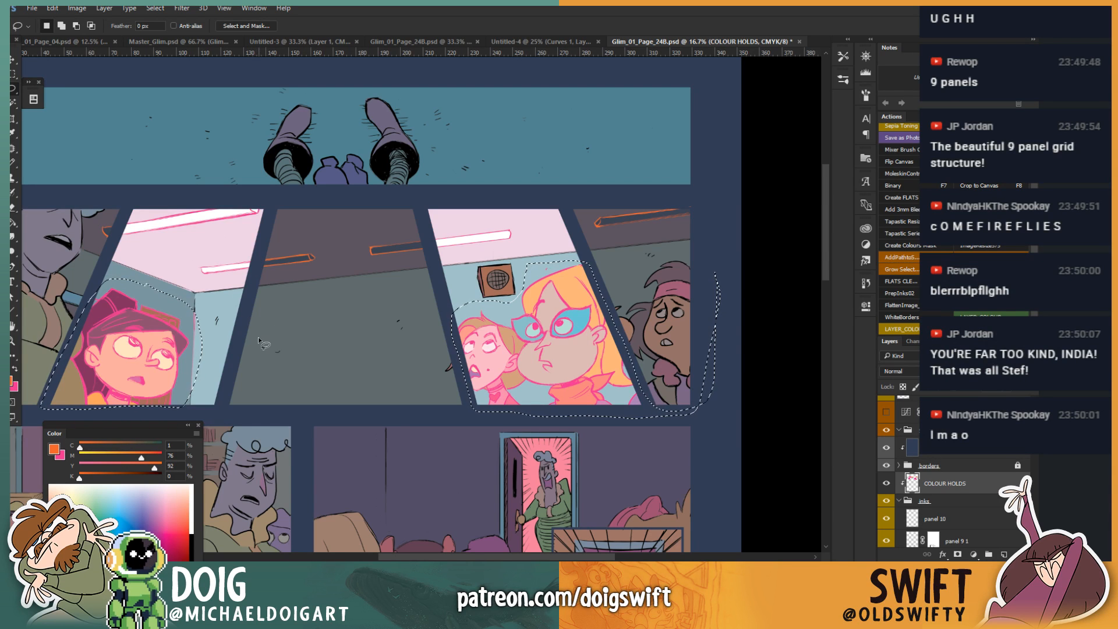
key("ctrl+minus")
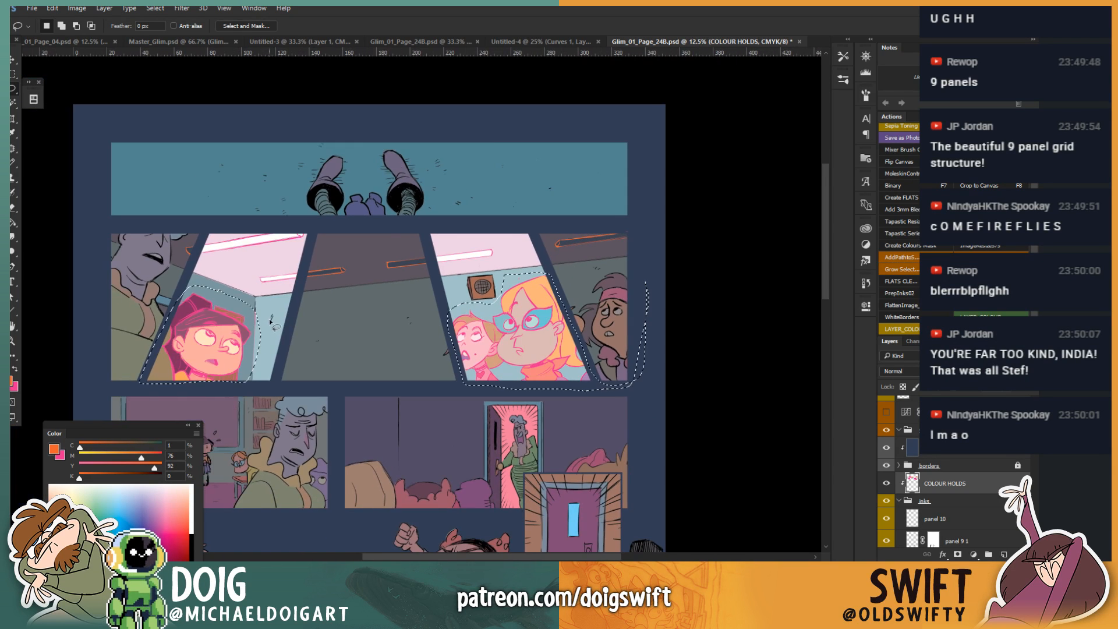
left_click_drag(280, 264, 319, 309)
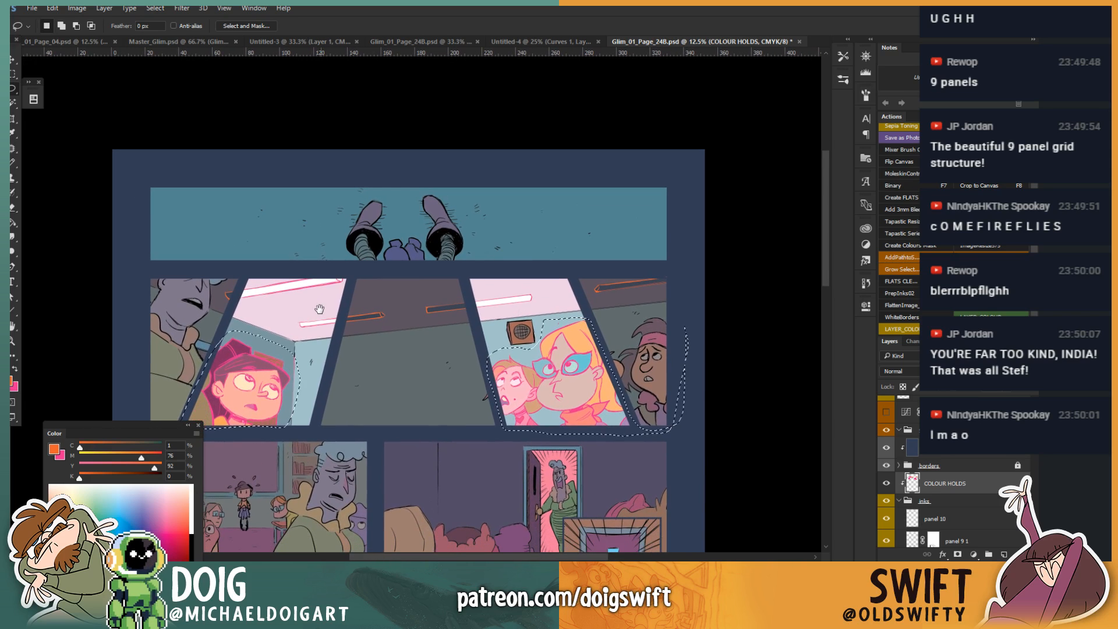
left_click_drag(251, 358, 270, 322)
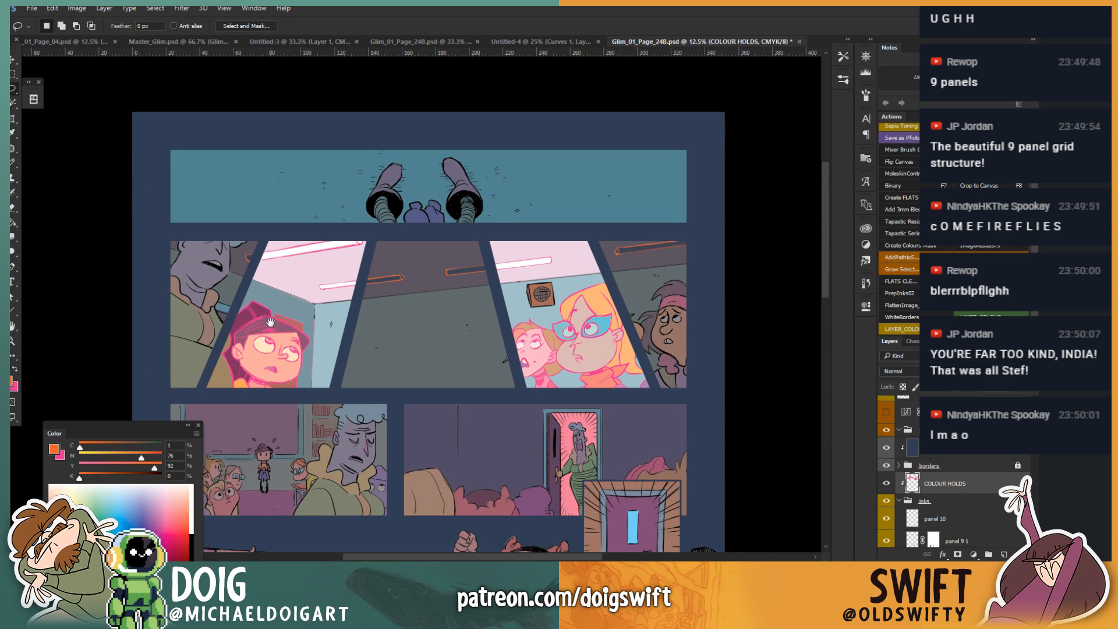
Step: Mix a dark purple with cyan 62, magenta 100, yellow 32 and black 31, and recolour the pink character line art with it
left_click_drag(133, 425, 122, 338)
left_click_drag(151, 453, 147, 472)
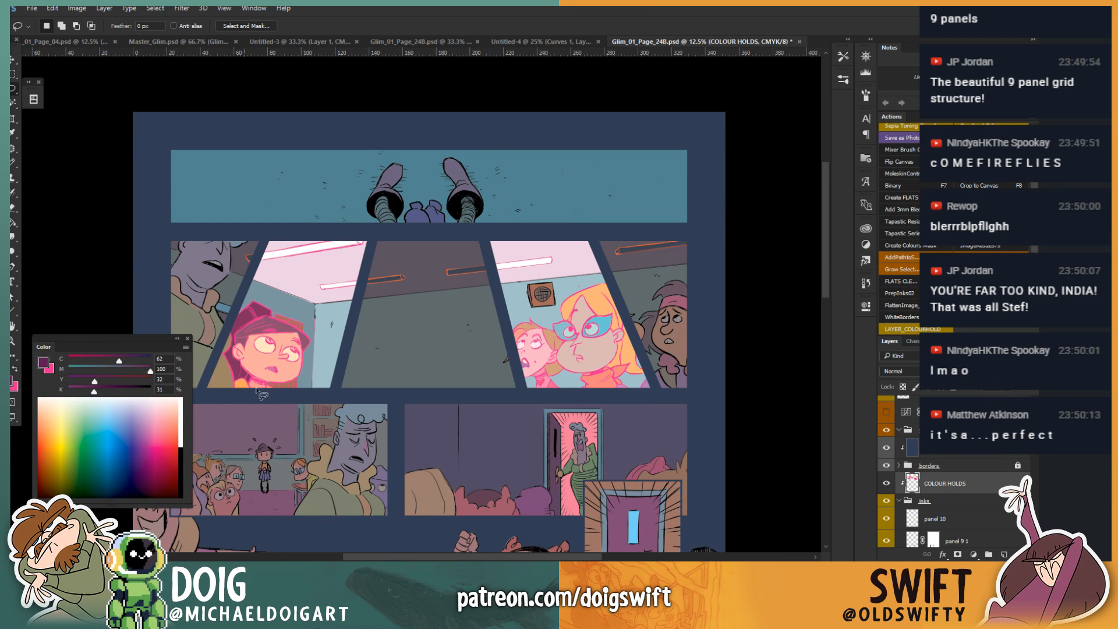
key("g")
left_click(316, 382)
left_click(585, 367)
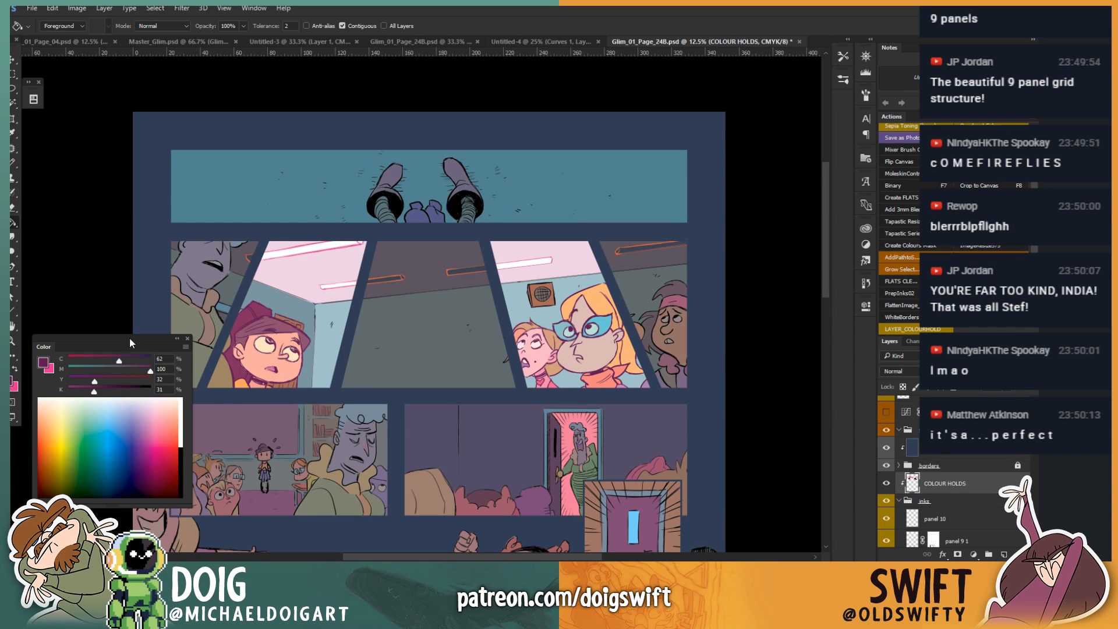
left_click_drag(98, 394, 92, 395)
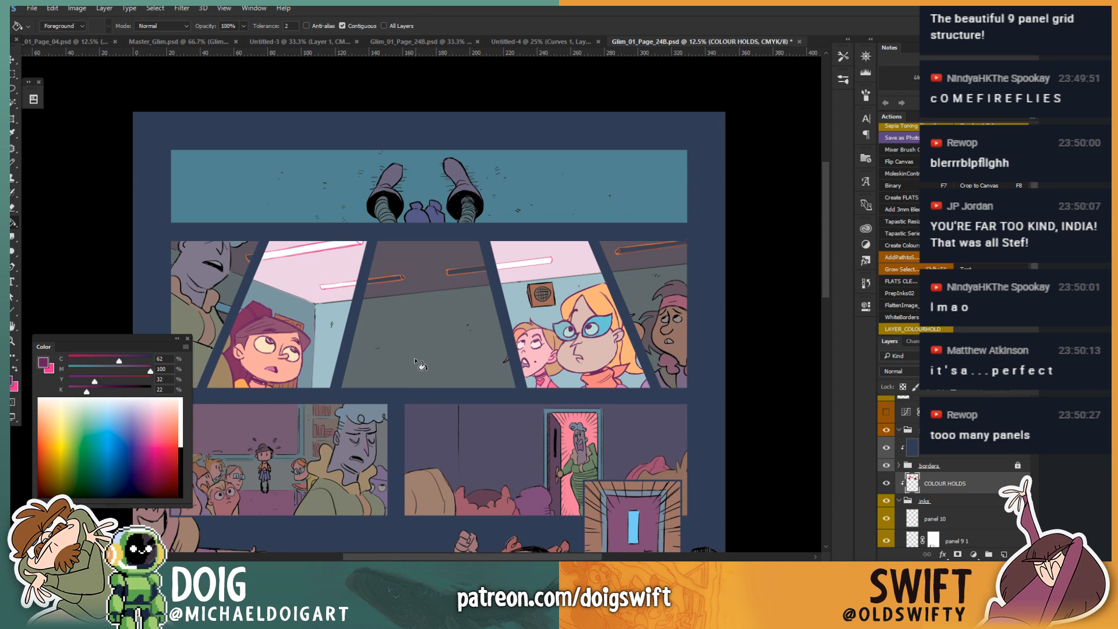
Step: Sample the grey-blue behind the shadowed man, lasso the figures in the two outer dark panels, and fill their colour holds with it
key("i")
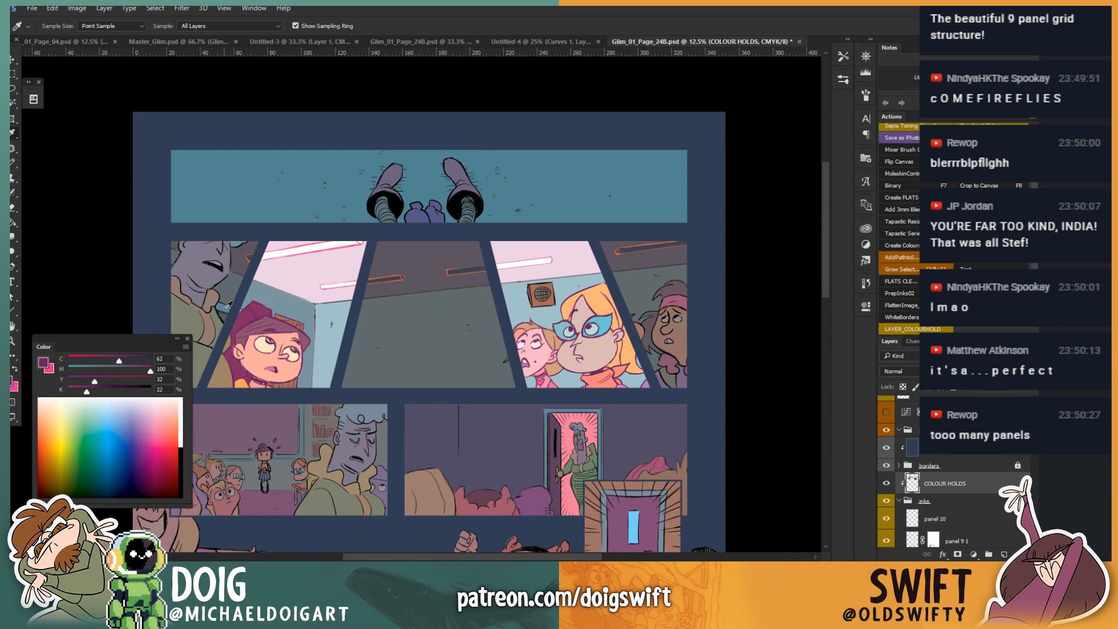
left_click(223, 302)
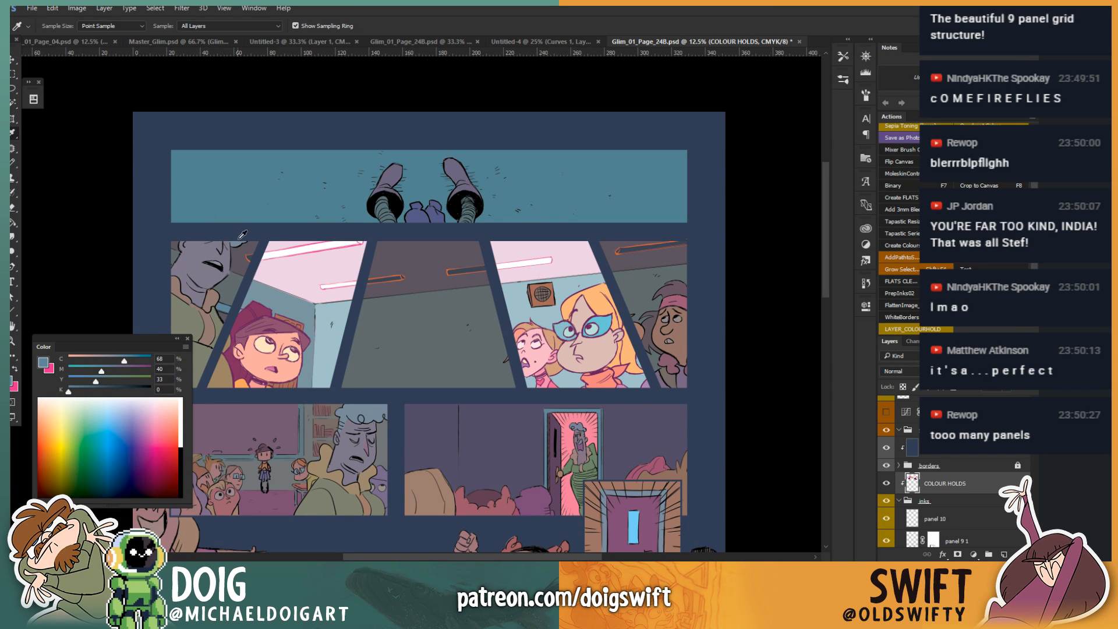
key("l")
left_click_drag(232, 293, 285, 274)
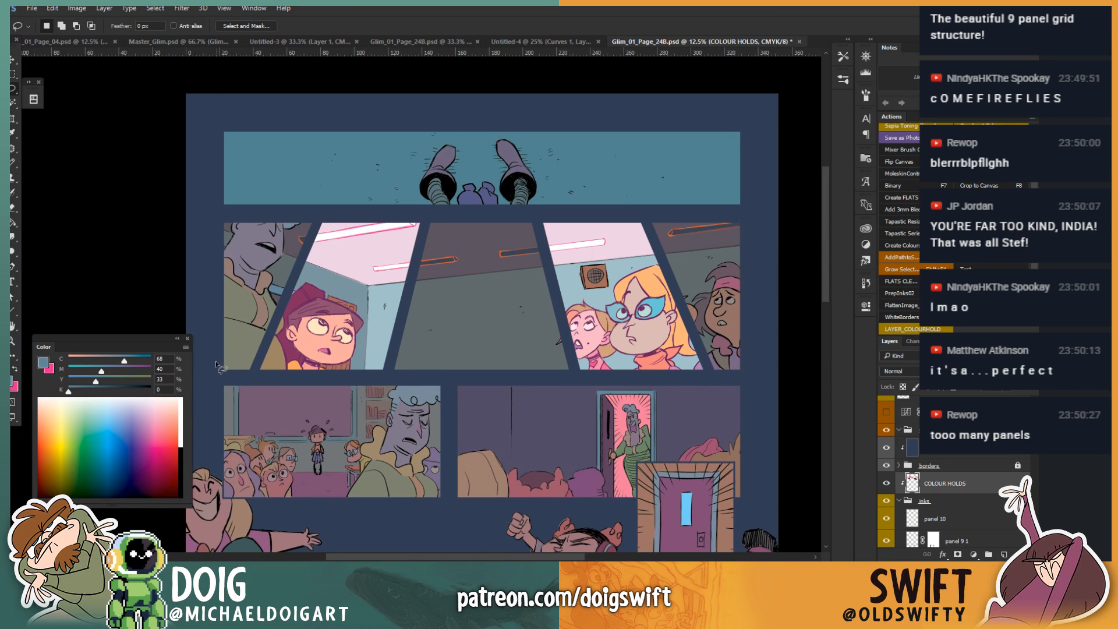
mouse_move(237, 374)
left_mouse_down()
mouse_move(301, 261)
mouse_move(289, 238)
mouse_move(304, 217)
mouse_move(223, 212)
mouse_move(217, 370)
left_mouse_up()
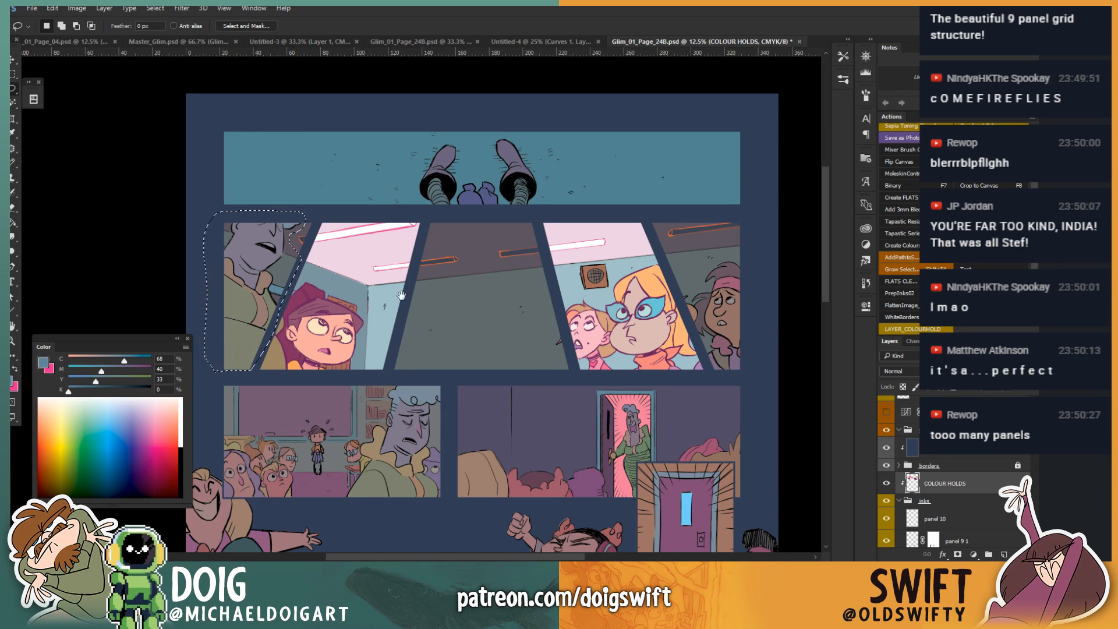
left_click_drag(401, 295, 324, 294)
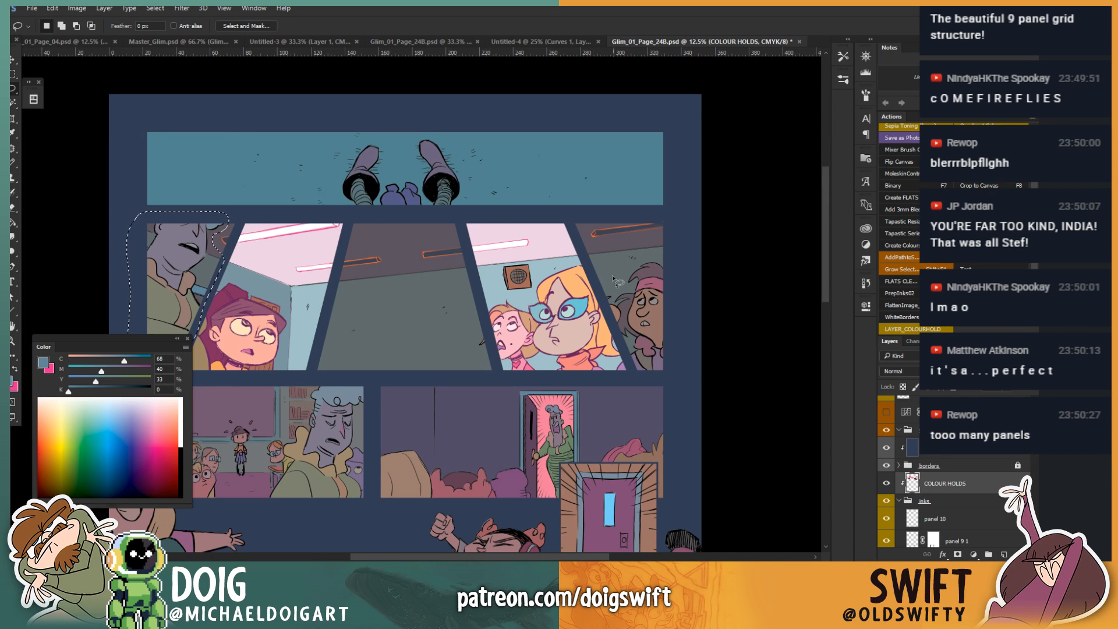
mouse_move(613, 278)
left_mouse_down()
mouse_move(594, 330)
mouse_move(612, 370)
mouse_move(641, 381)
mouse_move(699, 304)
mouse_move(666, 250)
mouse_move(609, 263)
left_mouse_up()
key("g")
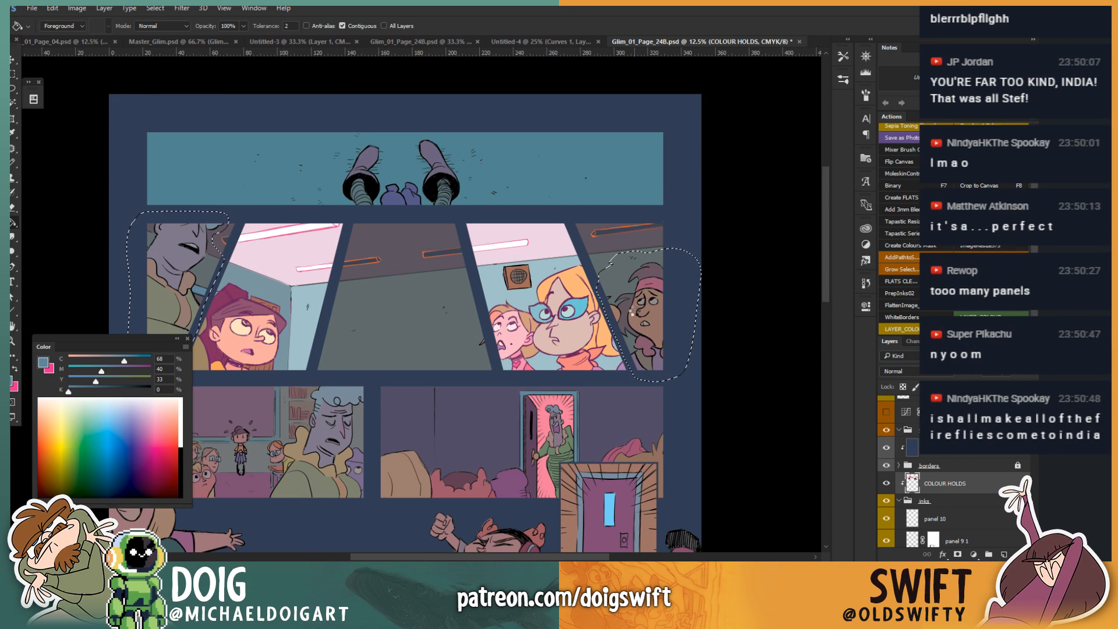
left_click(631, 312)
key("ctrl+d")
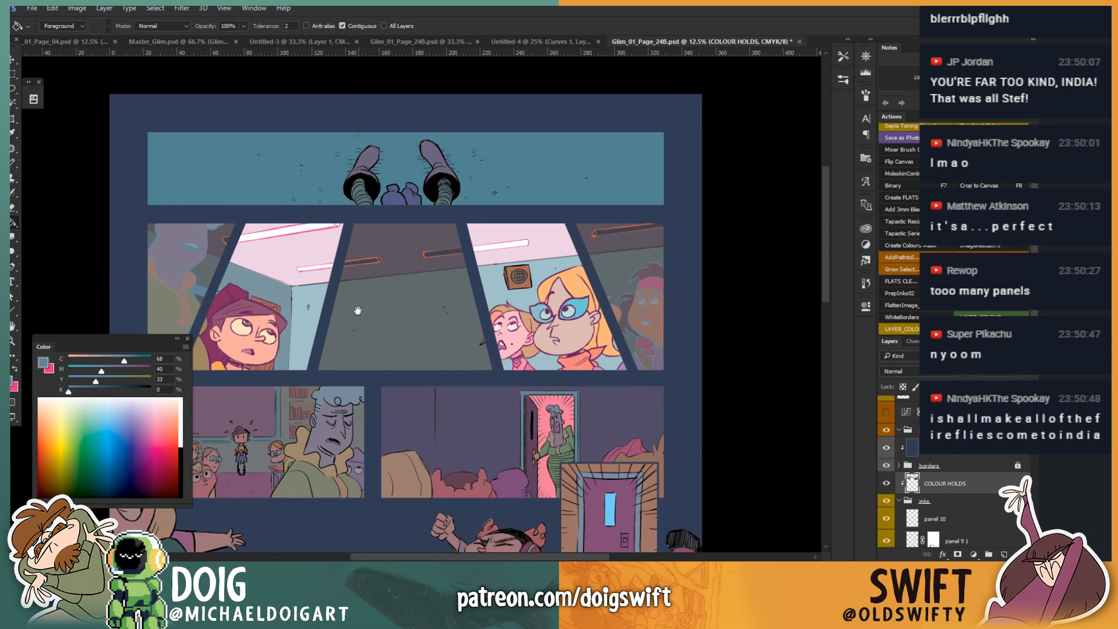
left_click_drag(357, 310, 399, 306)
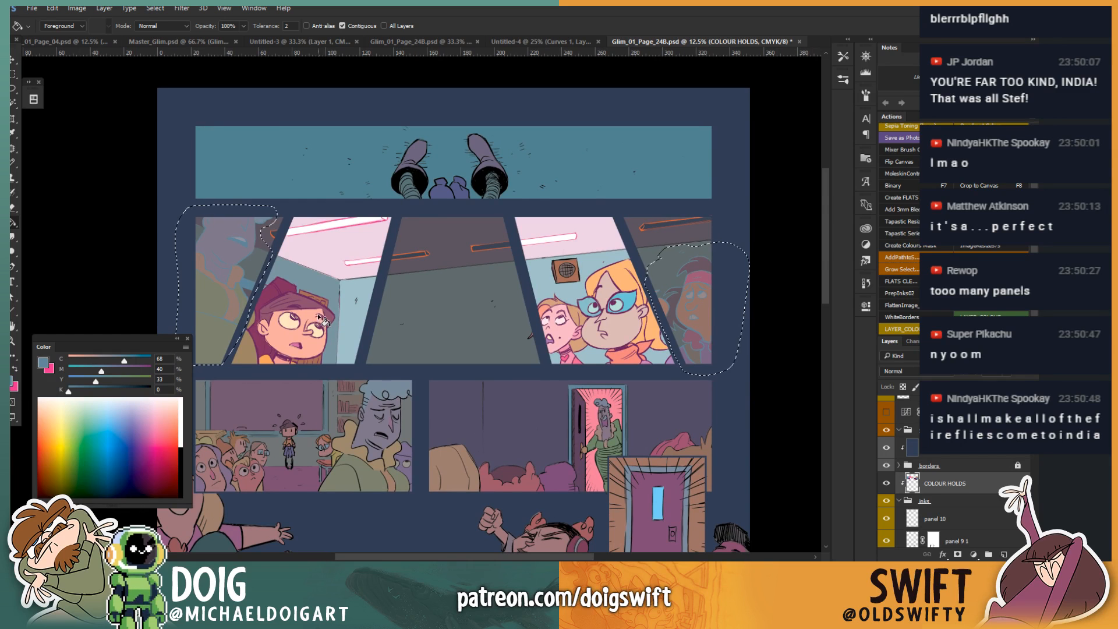
Step: Darken the selected shadowed figures' colour holds with Hue/Saturation, setting the lightness to -59
key("ctrl+u")
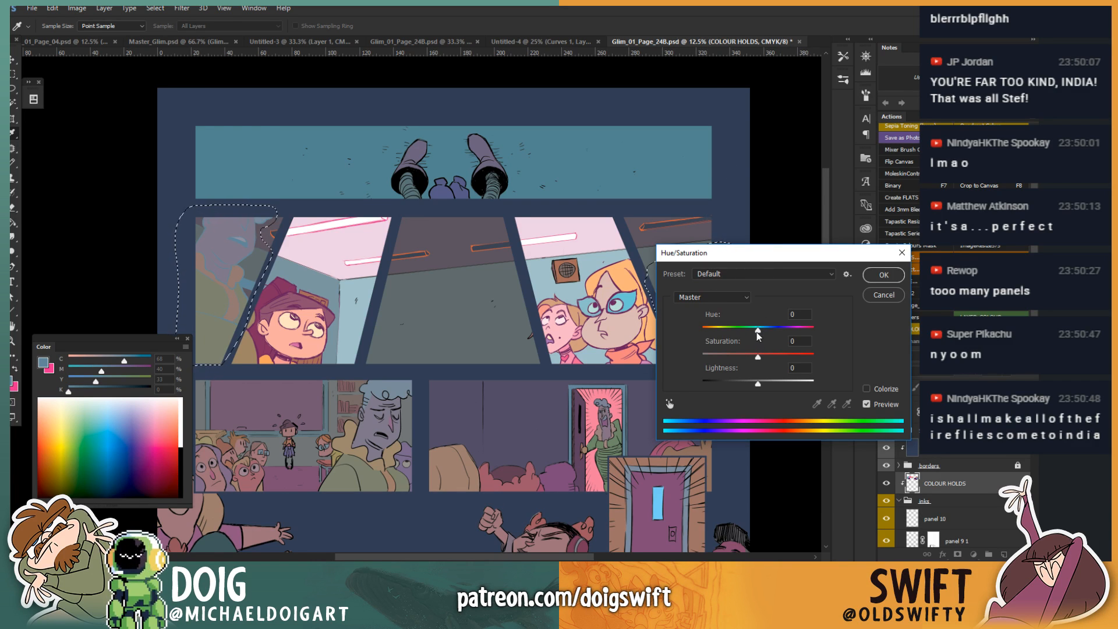
mouse_move(757, 330)
left_mouse_down()
mouse_move(745, 330)
mouse_move(761, 333)
left_mouse_up()
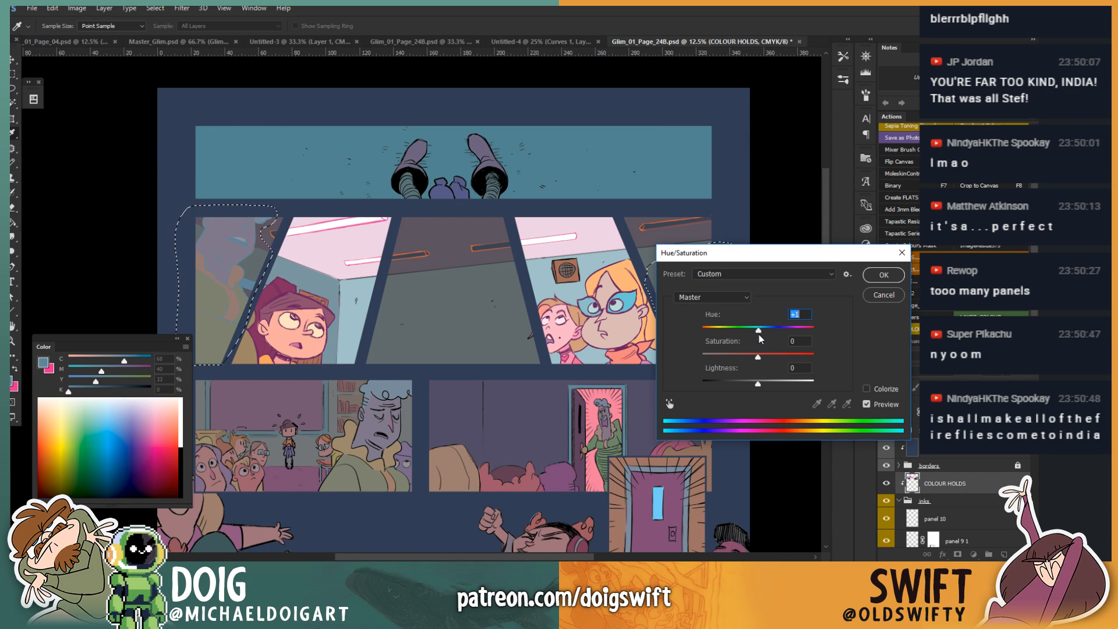
left_click_drag(757, 383, 726, 389)
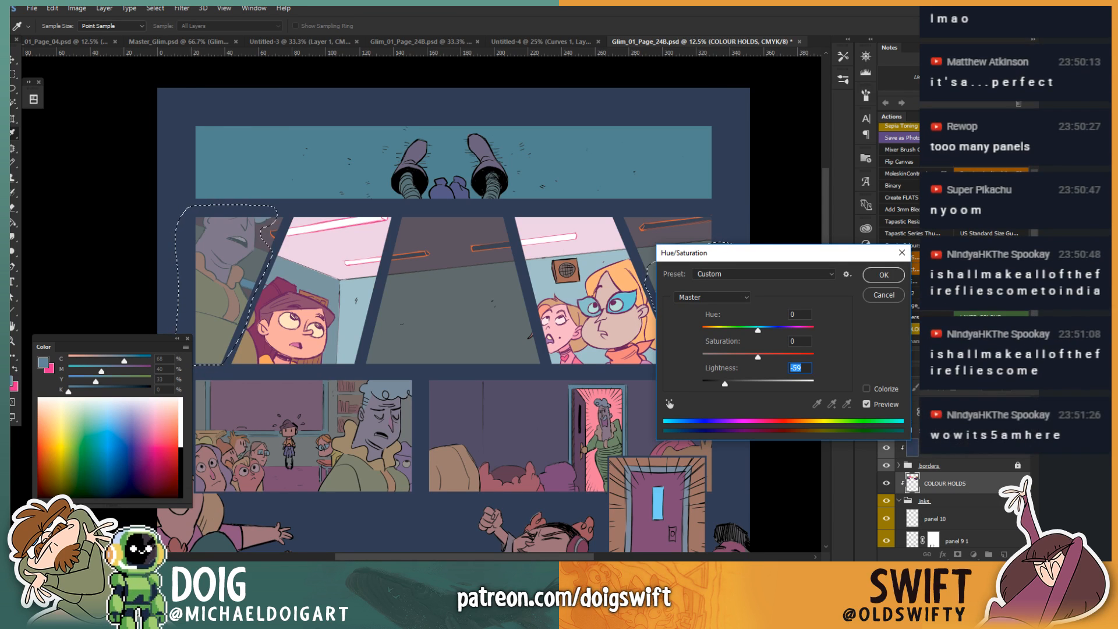
key("Return")
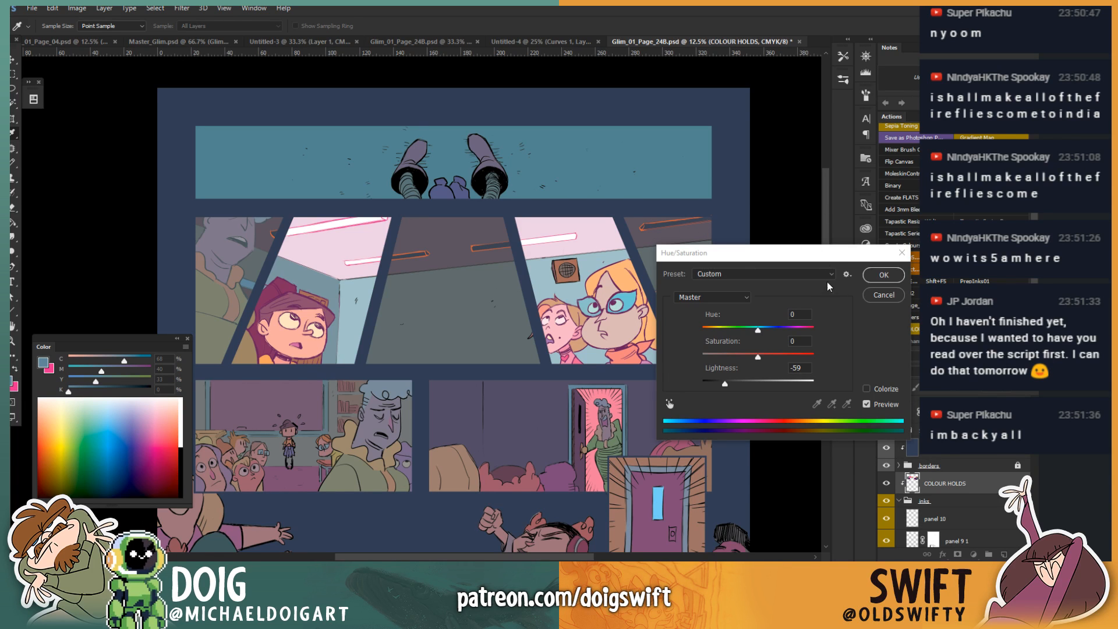
left_click(883, 275)
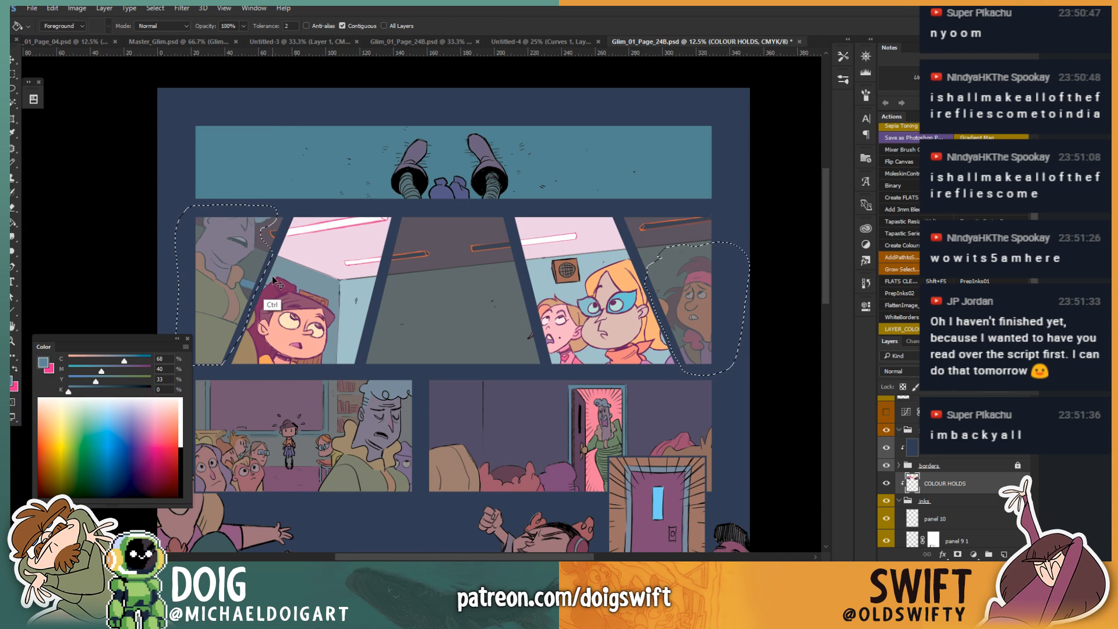
Step: Shift the selected shadowed figures' colour holds with Hue/Saturation, setting hue to -60 and lightness to -1
key("ctrl+u")
left_click_drag(758, 331, 760, 333)
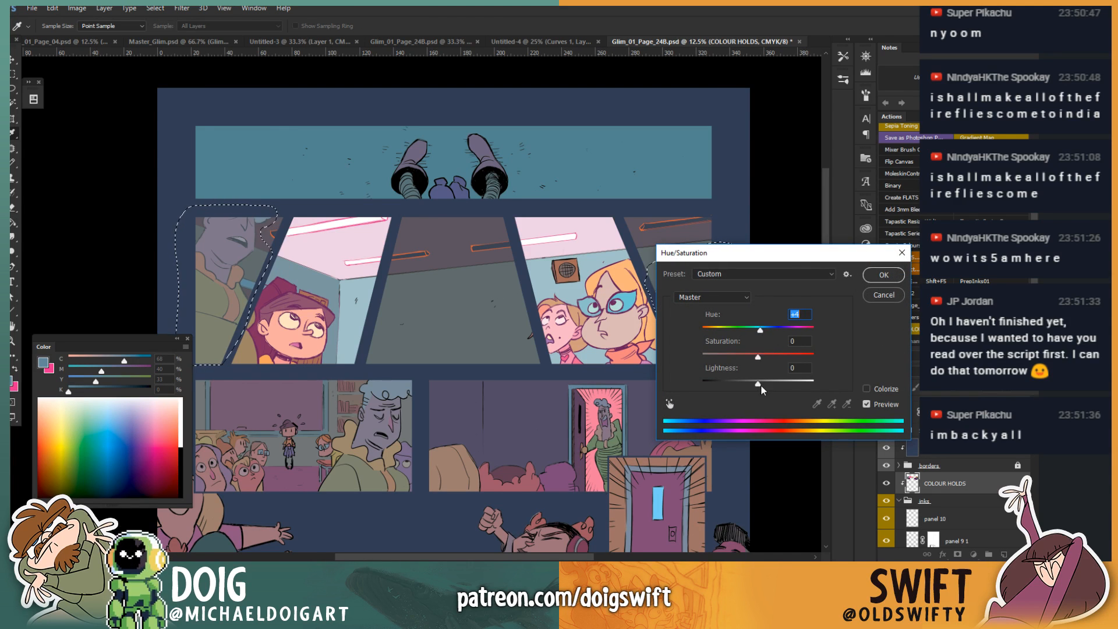
mouse_move(758, 385)
left_mouse_down()
mouse_move(784, 386)
mouse_move(705, 382)
mouse_move(783, 385)
mouse_move(759, 381)
left_mouse_up()
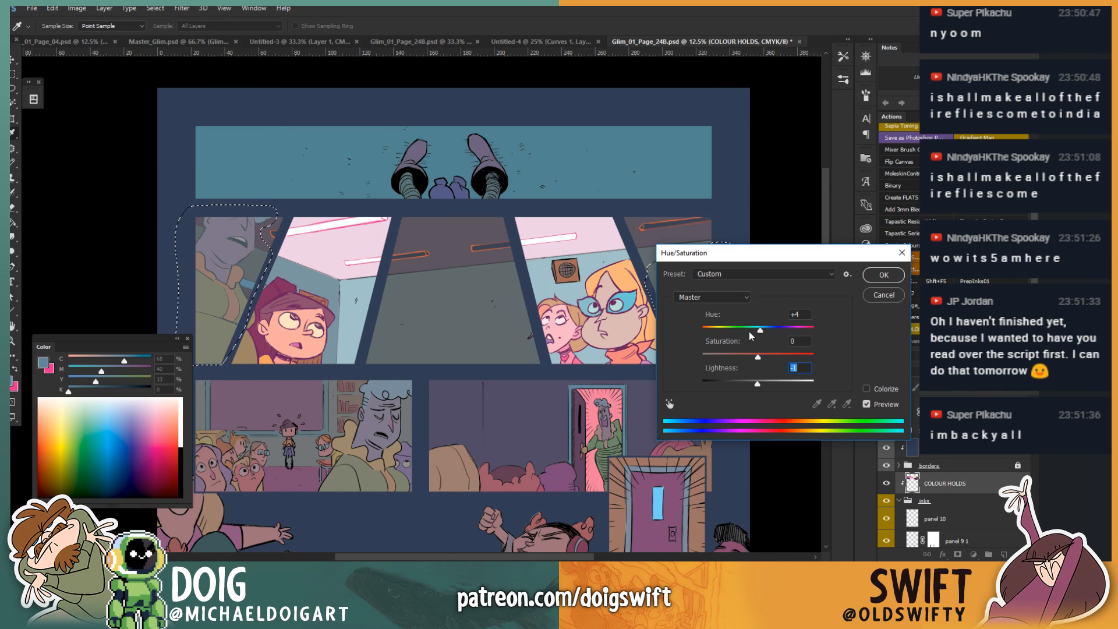
left_click_drag(760, 331, 731, 330)
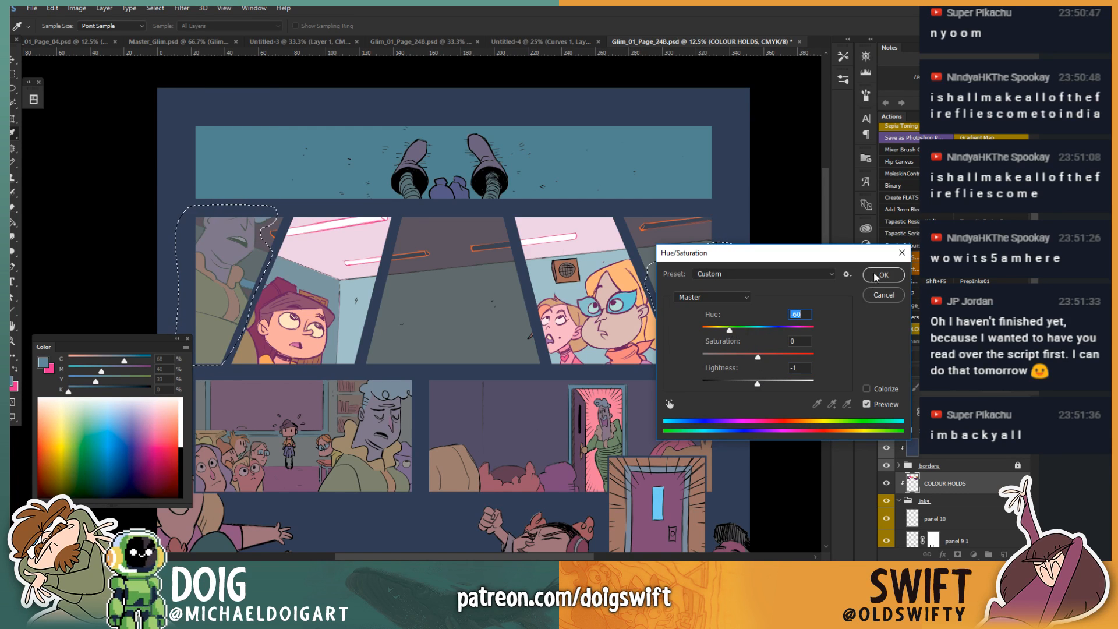
key("Return")
Step: Pick a deep blue, fill the shadowed figures' selected colour holds with it, and deselect
mouse_move(124, 460)
left_mouse_down()
mouse_move(124, 476)
mouse_move(115, 473)
left_mouse_up()
key("x")
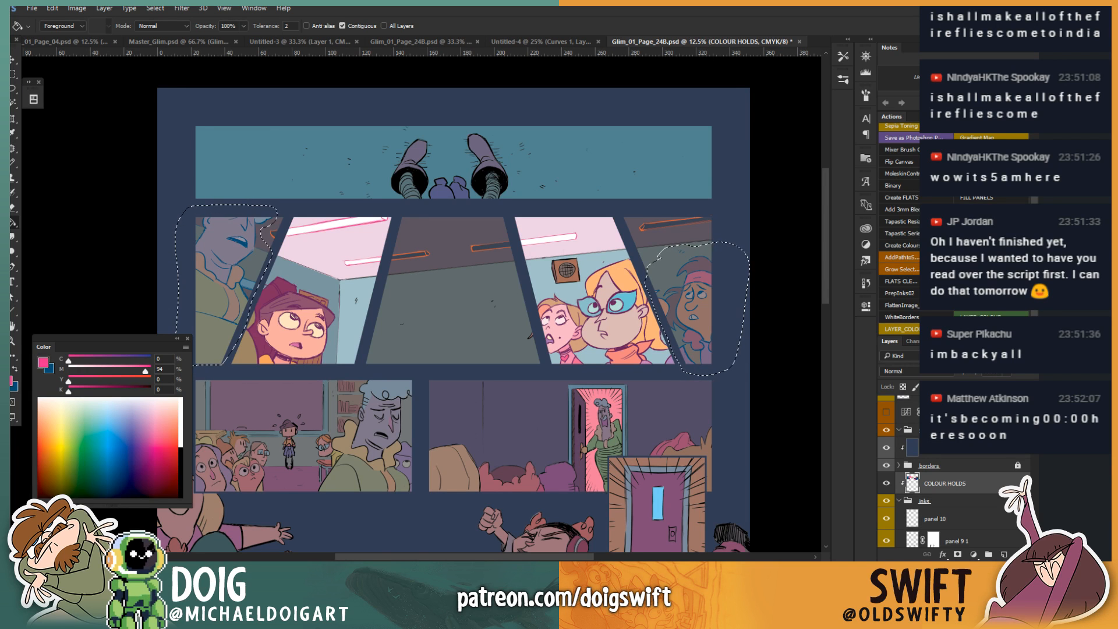
key("ctrl+d")
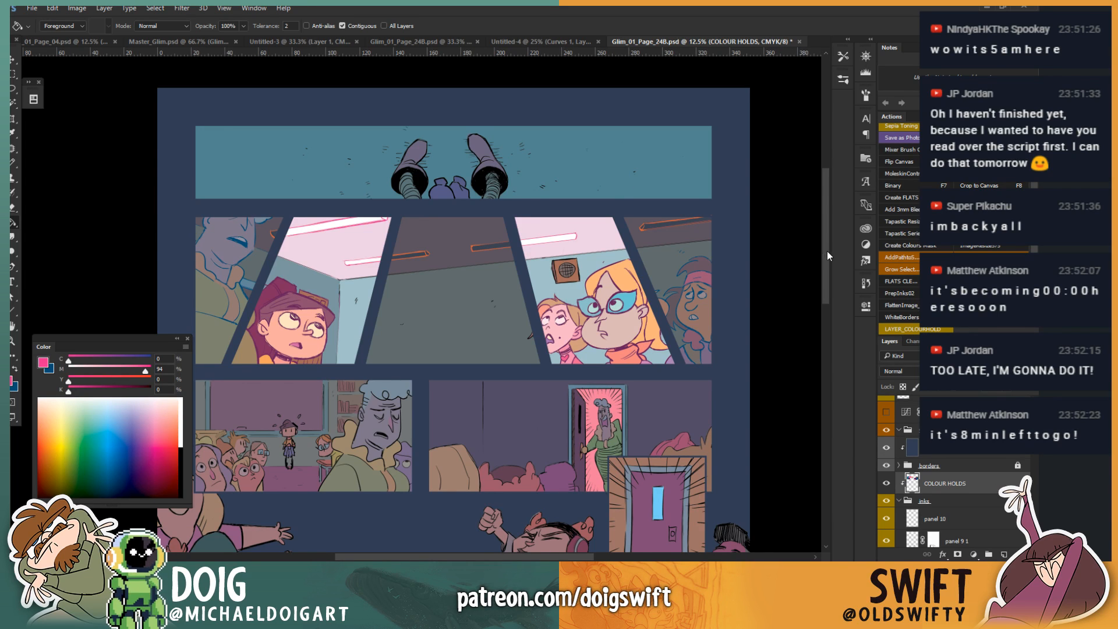
mouse_move(827, 250)
left_mouse_down()
mouse_move(821, 323)
mouse_move(823, 231)
mouse_move(819, 249)
left_mouse_up()
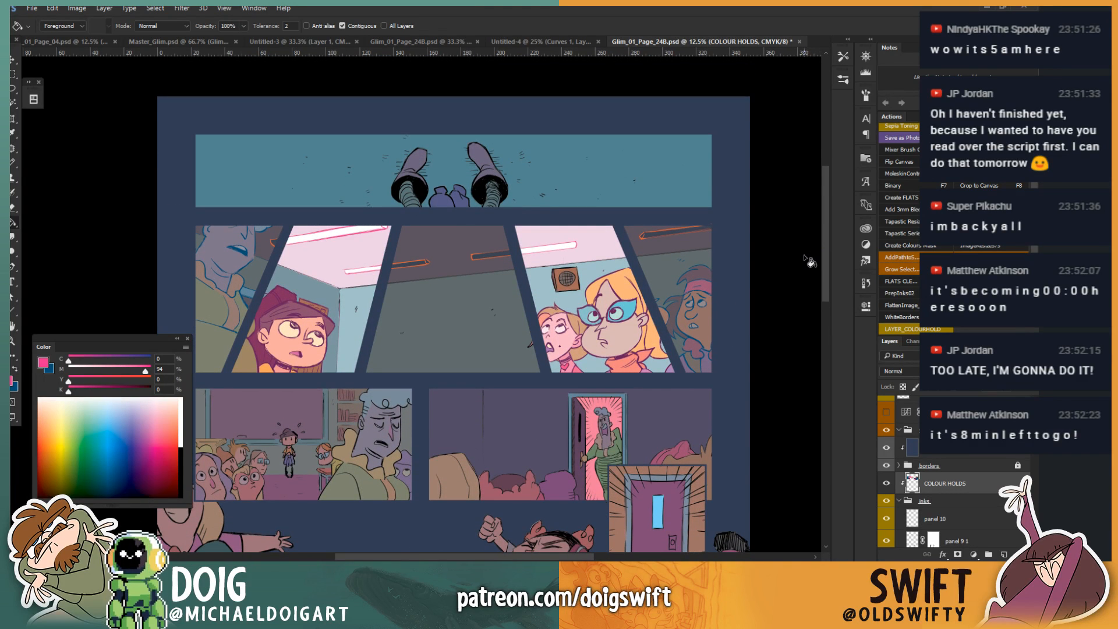
left_click_drag(824, 248, 819, 273)
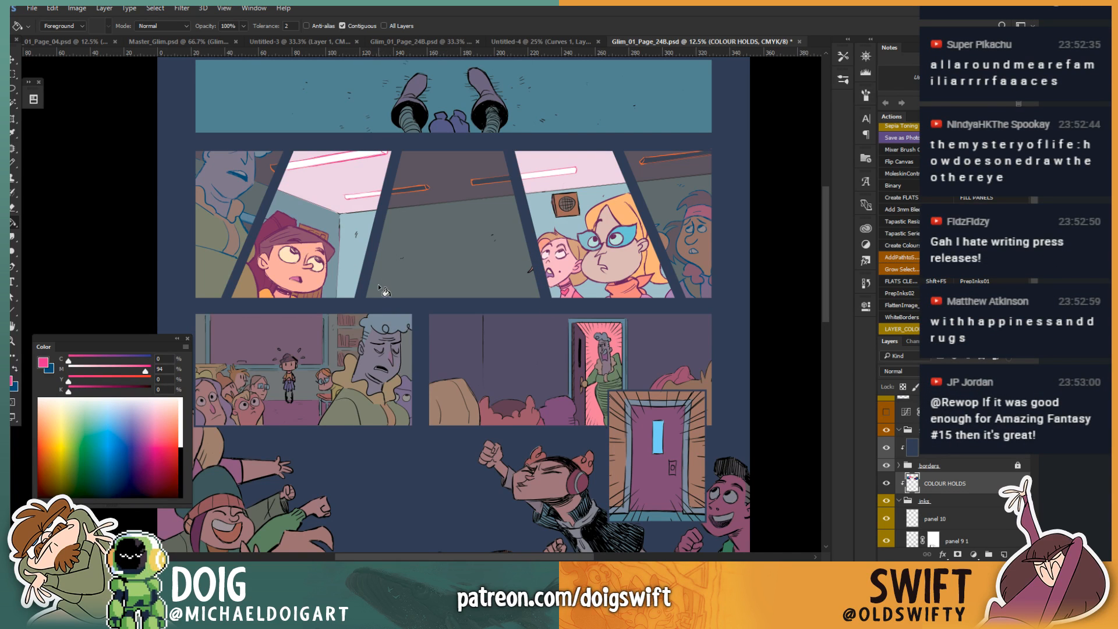
left_click_drag(379, 284, 416, 310)
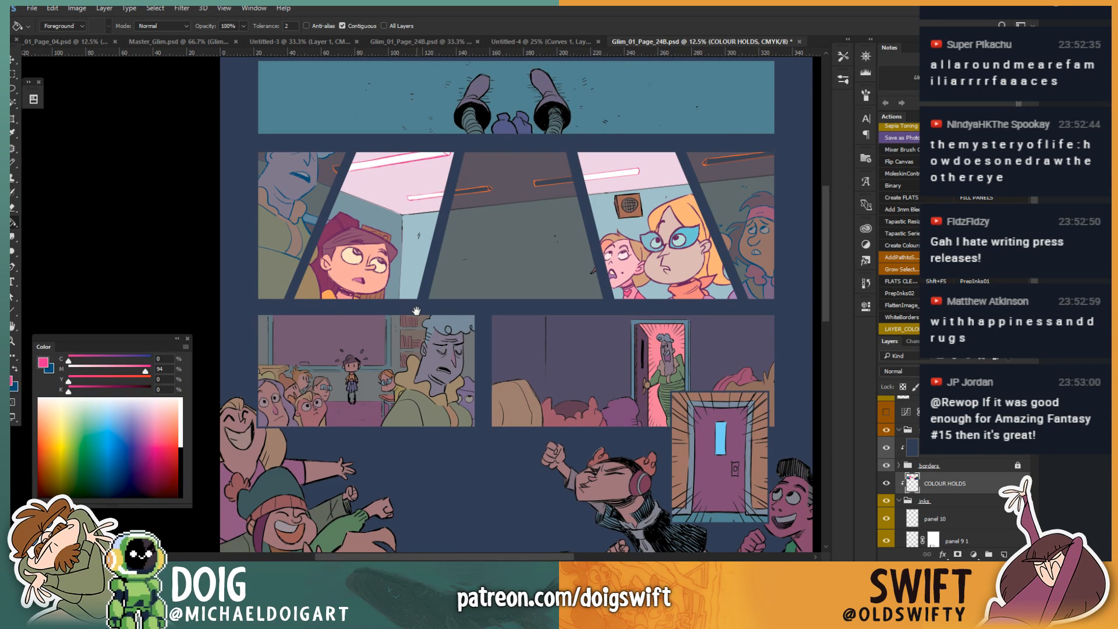
Step: Recolour the line art of the boots and lying figure in the top panel with the Pencil, using deep blue with black raised to 51%
mouse_move(415, 310)
left_mouse_down()
mouse_move(411, 284)
mouse_move(414, 321)
left_mouse_up()
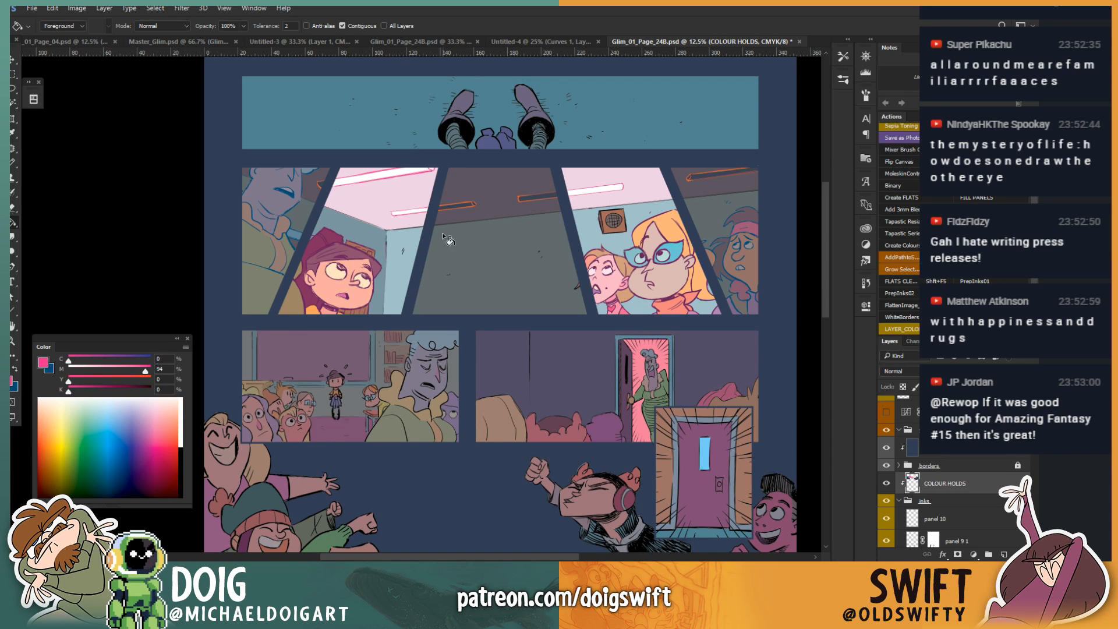
left_click_drag(429, 325, 409, 340)
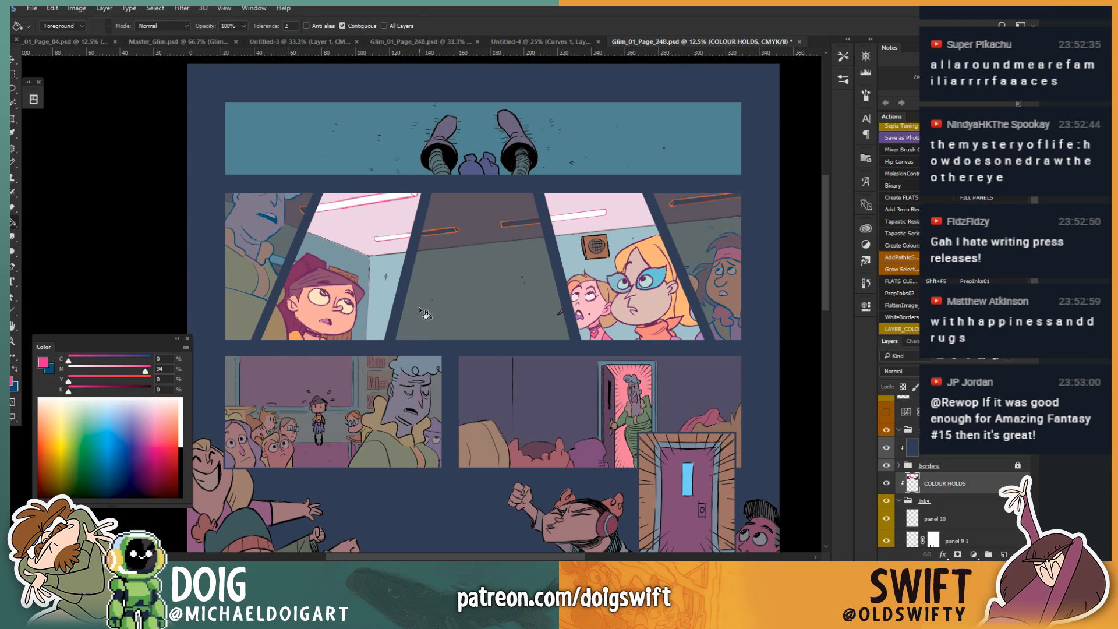
left_click_drag(423, 306, 399, 343)
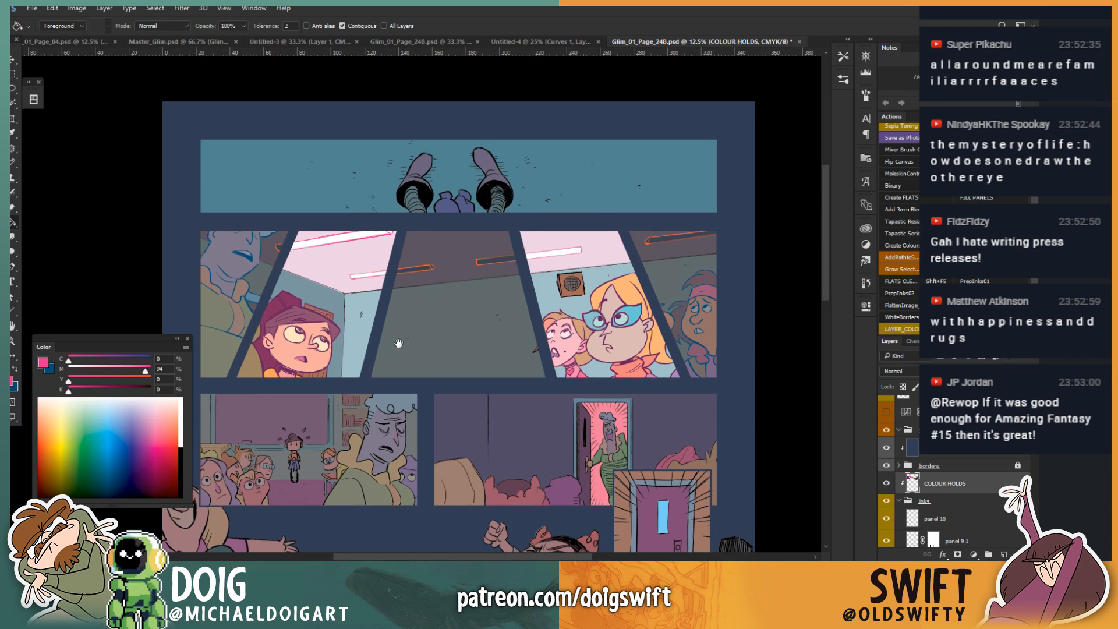
mouse_move(414, 322)
left_mouse_down()
mouse_move(395, 352)
mouse_move(414, 319)
left_mouse_up()
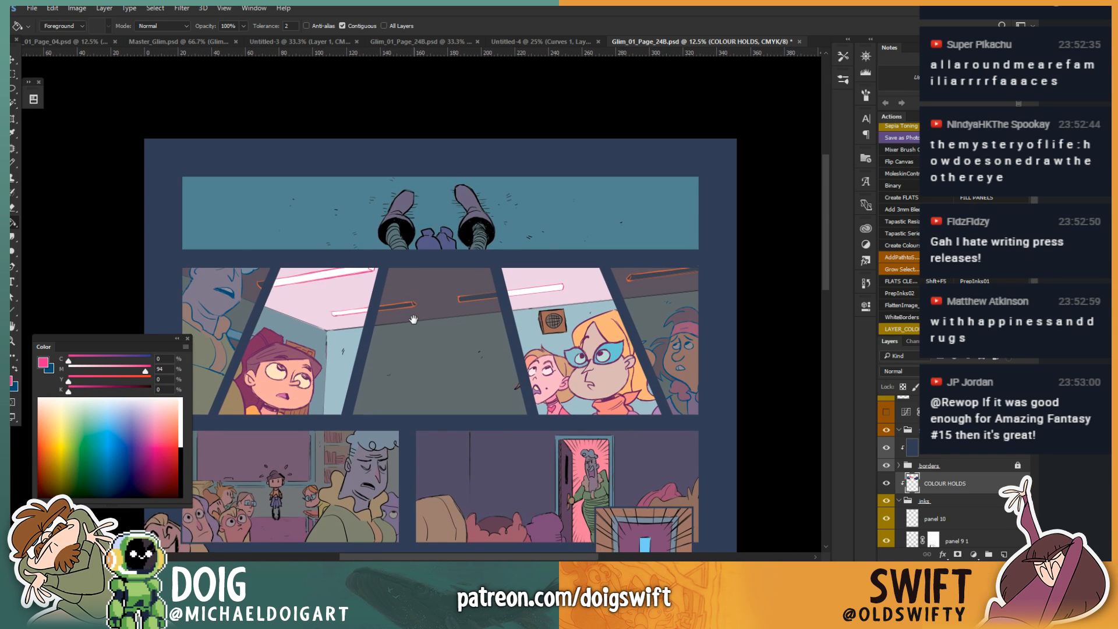
left_click_drag(427, 383, 411, 392)
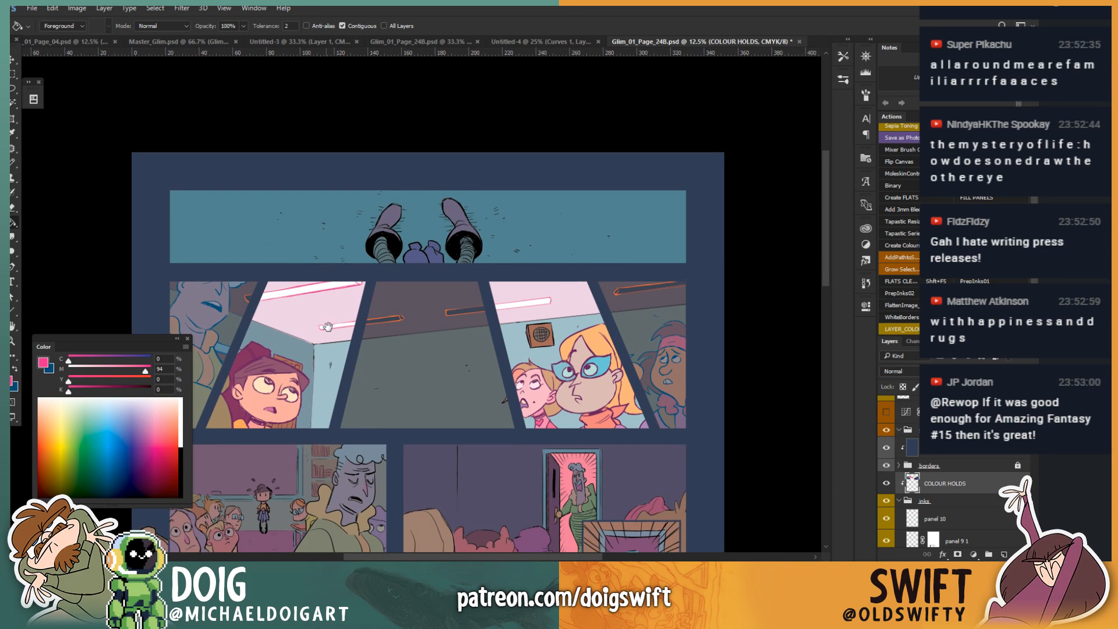
left_click_drag(327, 326, 347, 339)
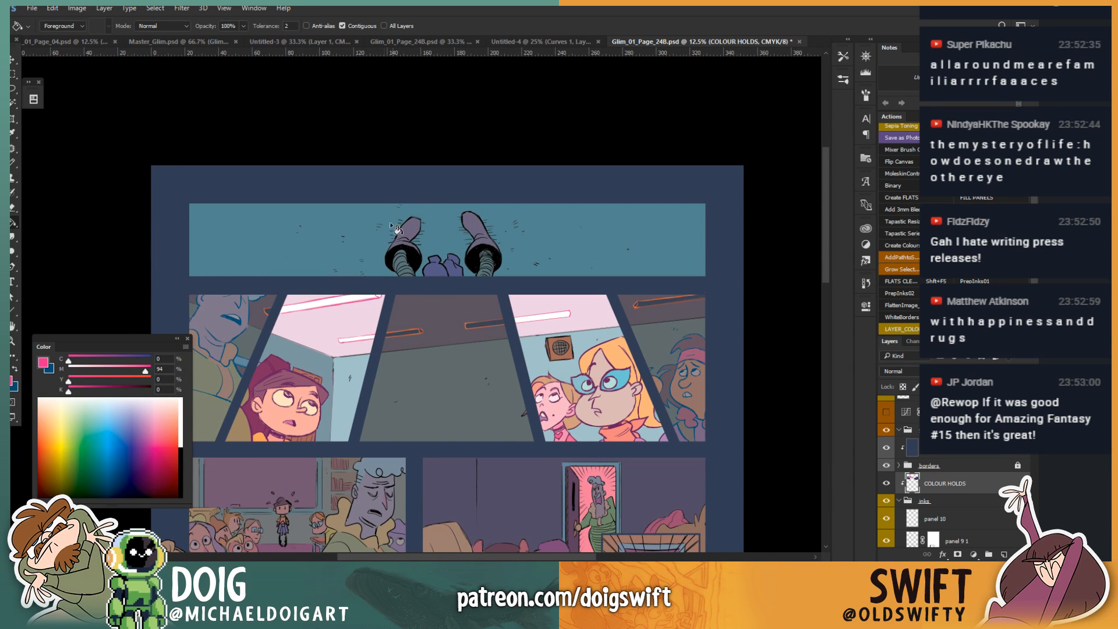
key("b")
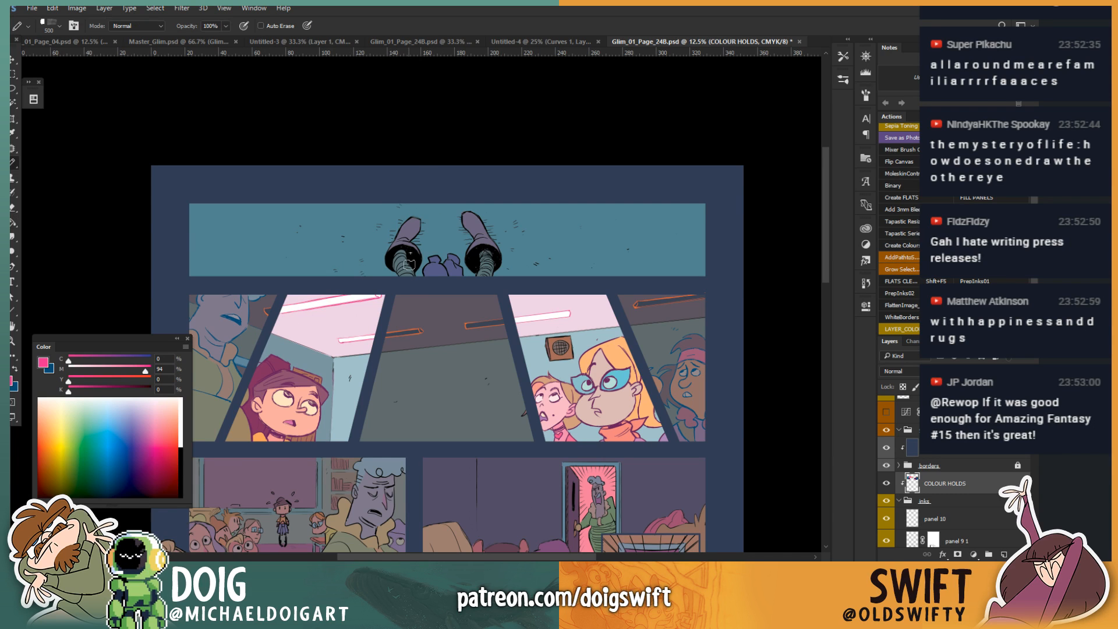
mouse_move(393, 272)
left_mouse_down()
mouse_move(471, 264)
mouse_move(407, 241)
mouse_move(471, 225)
left_mouse_up()
key("ctrl+alt+z")
key("ctrl+alt+z")
key("x")
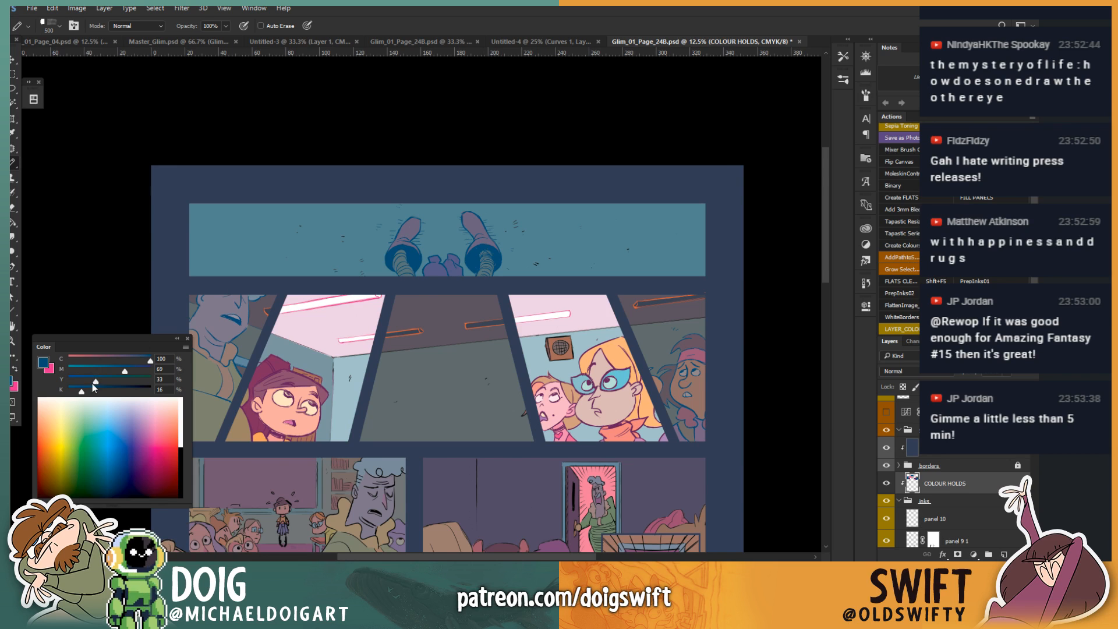
left_click_drag(93, 387, 110, 390)
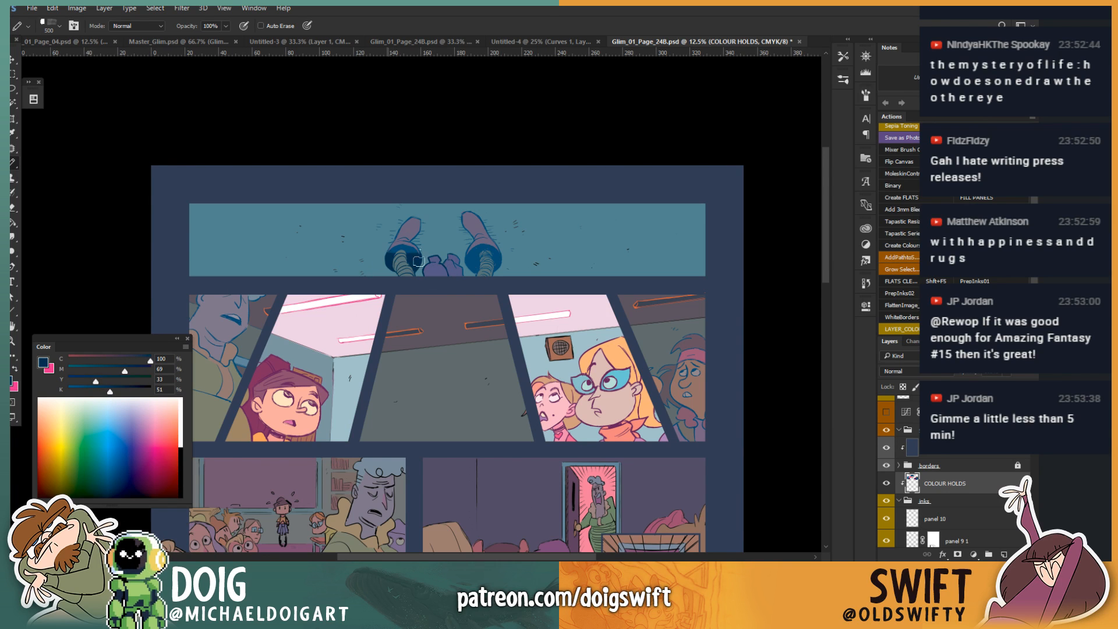
left_click_drag(420, 260, 414, 234)
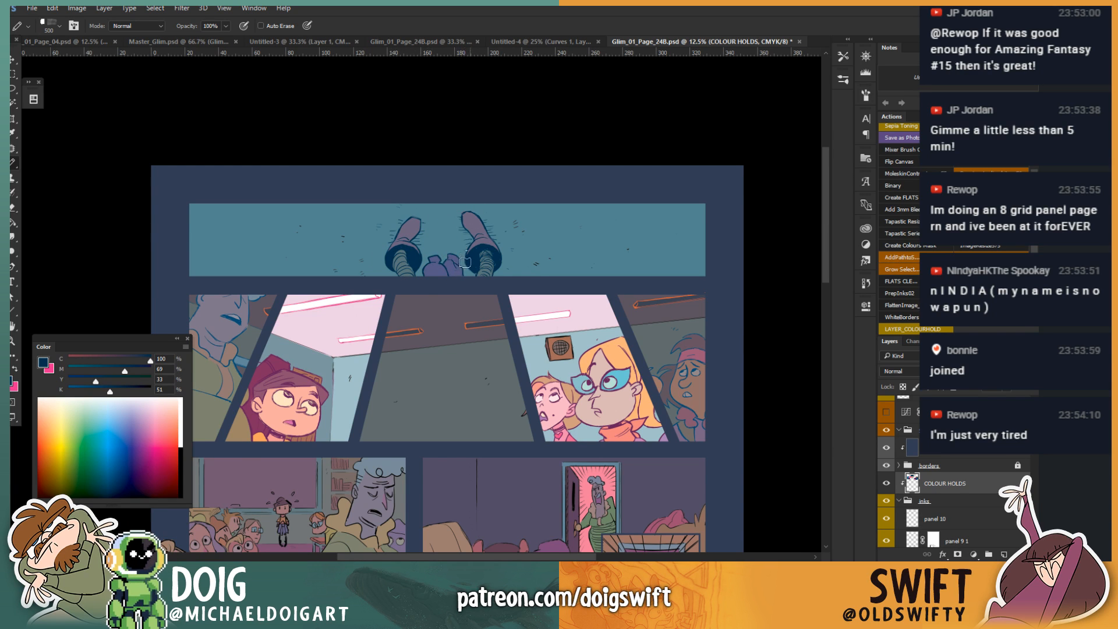
Step: Paint the classroom characters' line art dark blue, and the small standing girl's line art with black raised to 100%
left_click_drag(370, 375, 447, 230)
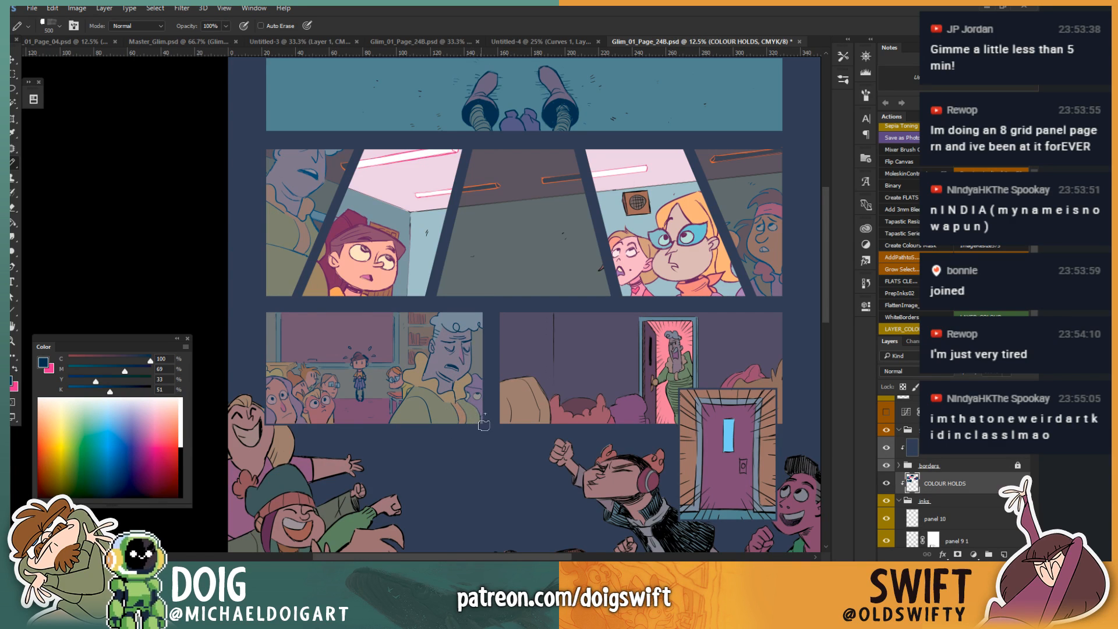
left_click_drag(111, 391, 153, 391)
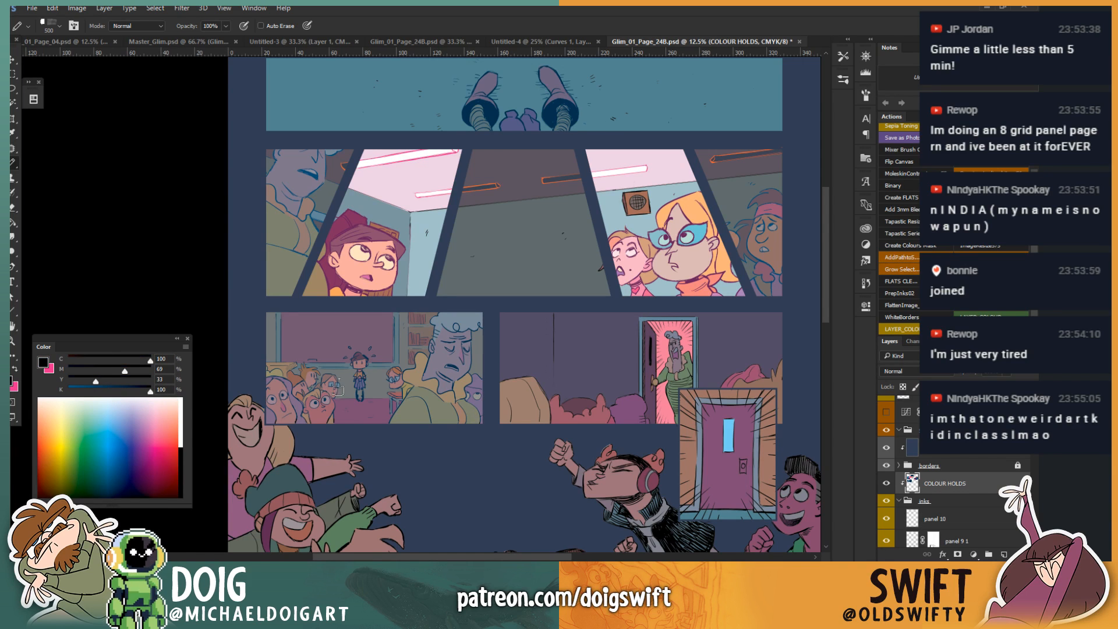
mouse_move(348, 361)
left_mouse_down()
mouse_move(360, 376)
mouse_move(359, 363)
mouse_move(358, 403)
mouse_move(367, 354)
left_mouse_up()
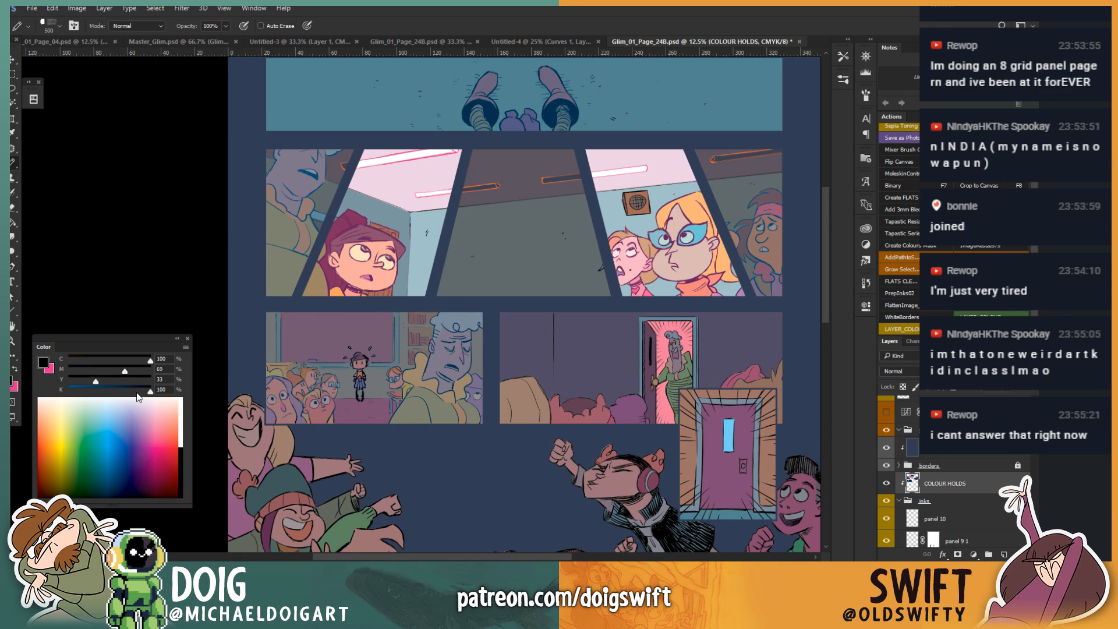
Step: Recolour the curly-haired man's hair outlines in the classroom panel, trying a bright blue before choosing deep blue C 100, M 63, Y 35, K 18
left_click_drag(139, 390, 122, 389)
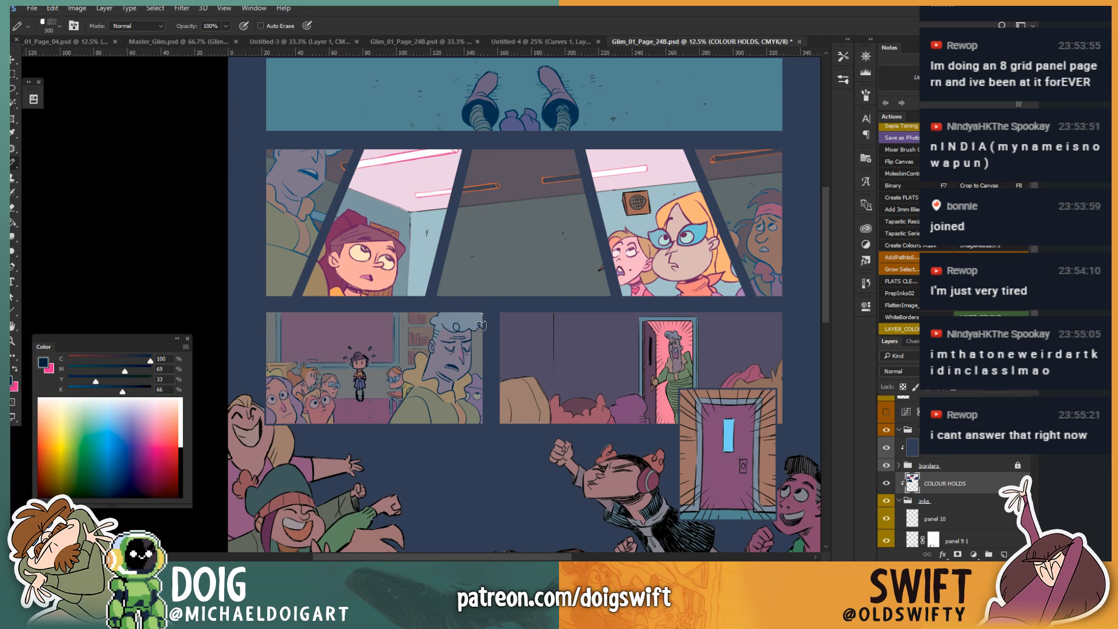
key("i")
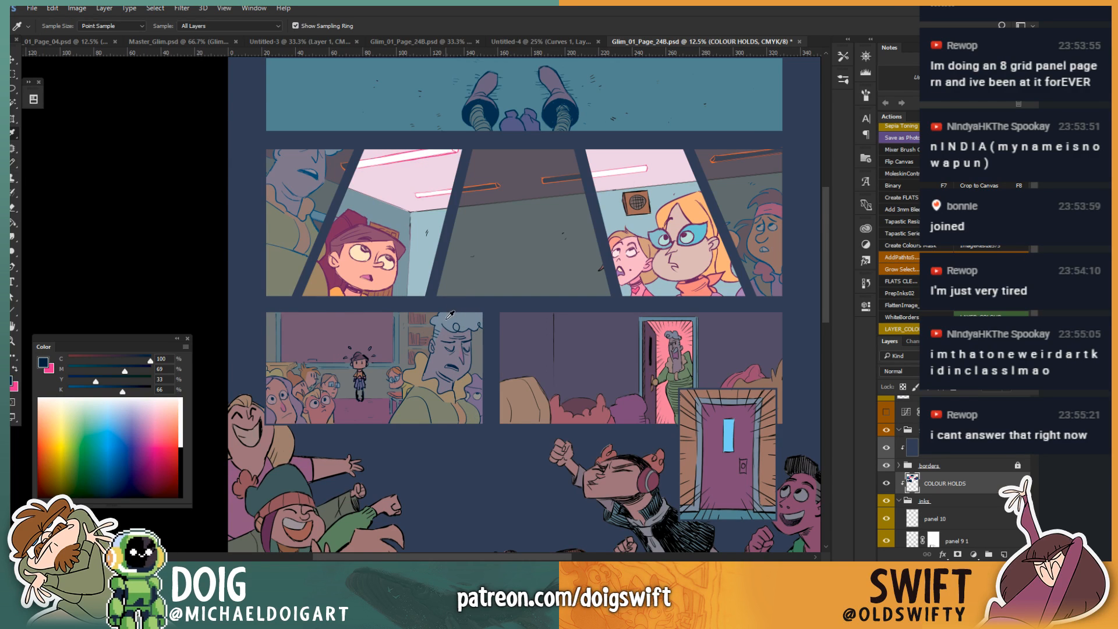
left_click(115, 417)
left_click(114, 420)
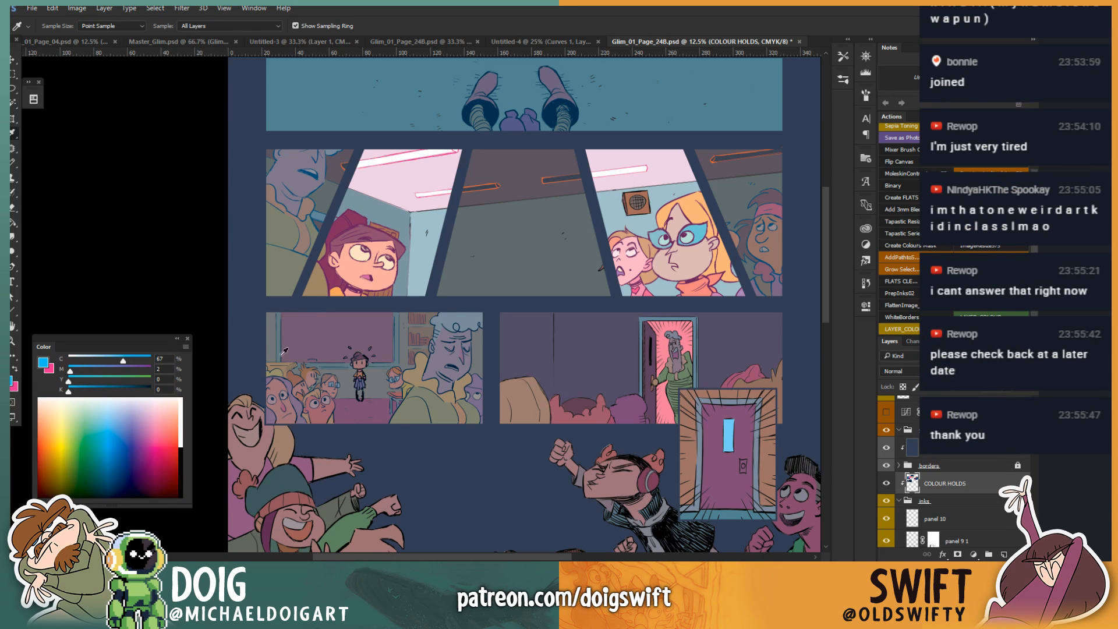
key("b")
left_click_drag(437, 326, 469, 317)
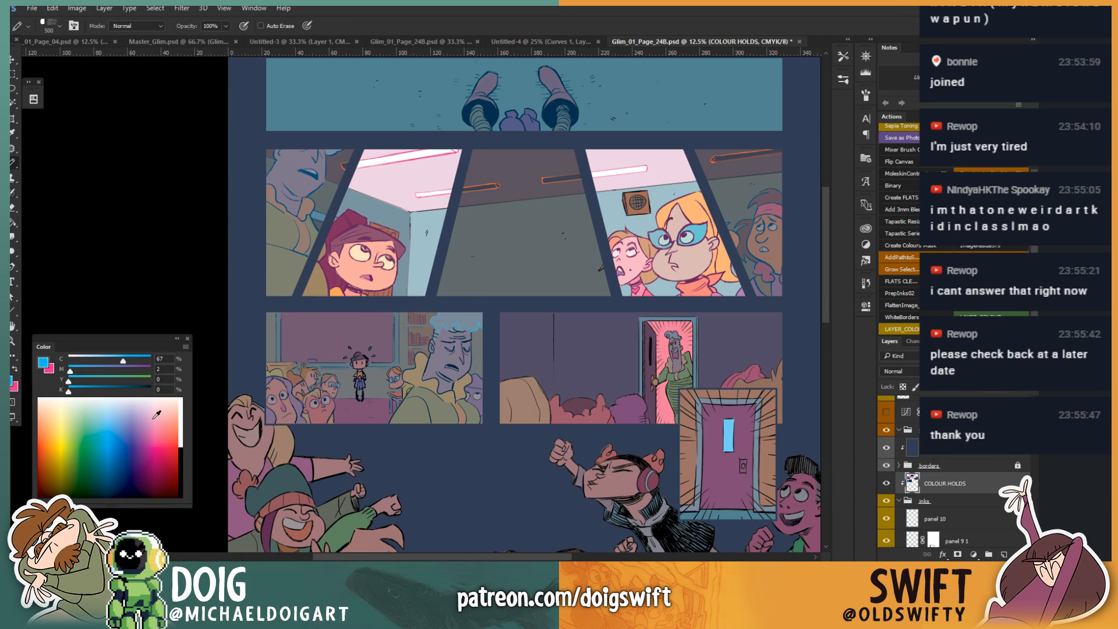
left_click_drag(116, 419, 117, 471)
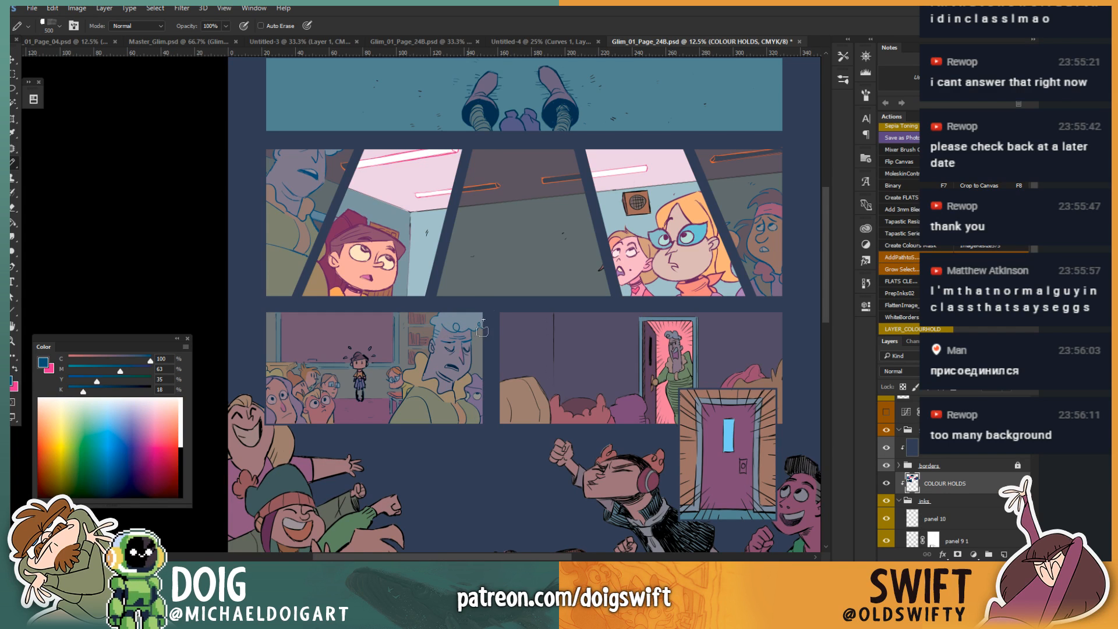
Step: Lasso the narrow wall section above the tan shape in the open-door panel and make the COLOUR layer active
mouse_move(581, 298)
left_mouse_down()
mouse_move(453, 288)
mouse_move(470, 357)
mouse_move(557, 462)
left_mouse_up()
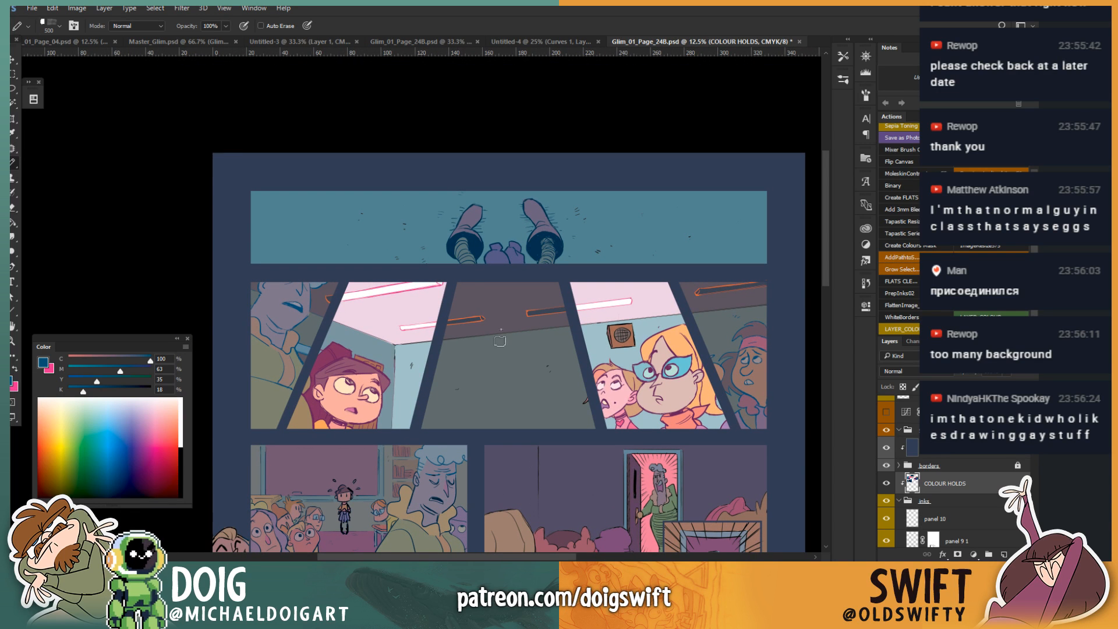
mouse_move(563, 484)
left_mouse_down()
mouse_move(516, 401)
mouse_move(434, 369)
mouse_move(435, 444)
mouse_move(410, 454)
mouse_move(373, 359)
mouse_move(433, 343)
left_mouse_up()
key("l")
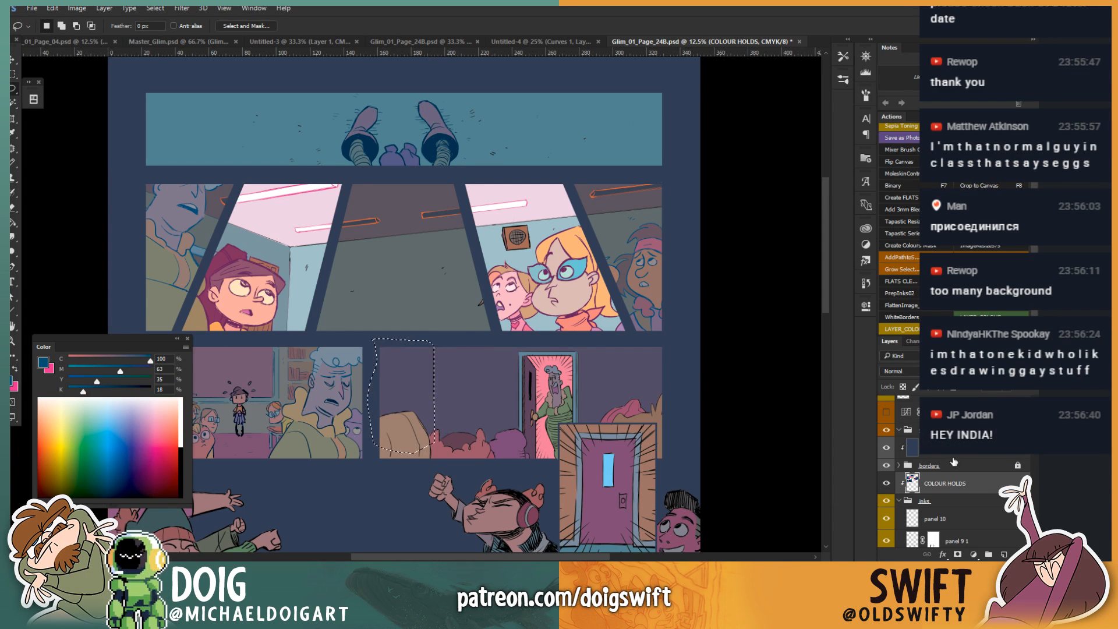
scroll(1037, 456, "down", 5)
scroll(1036, 455, "down", 10)
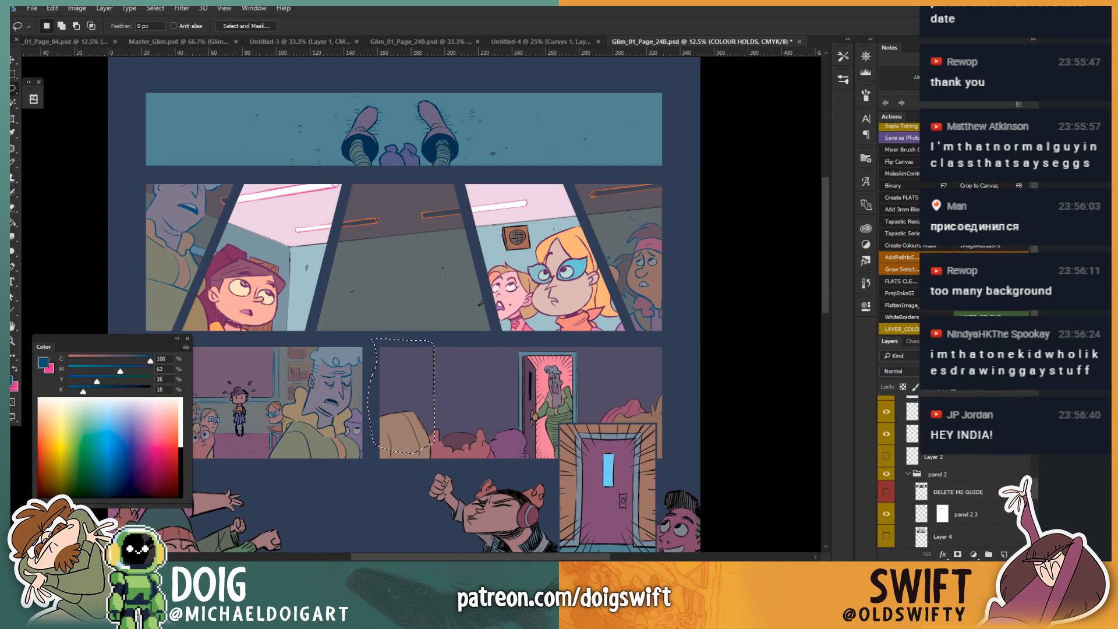
scroll(960, 466, "down", 8)
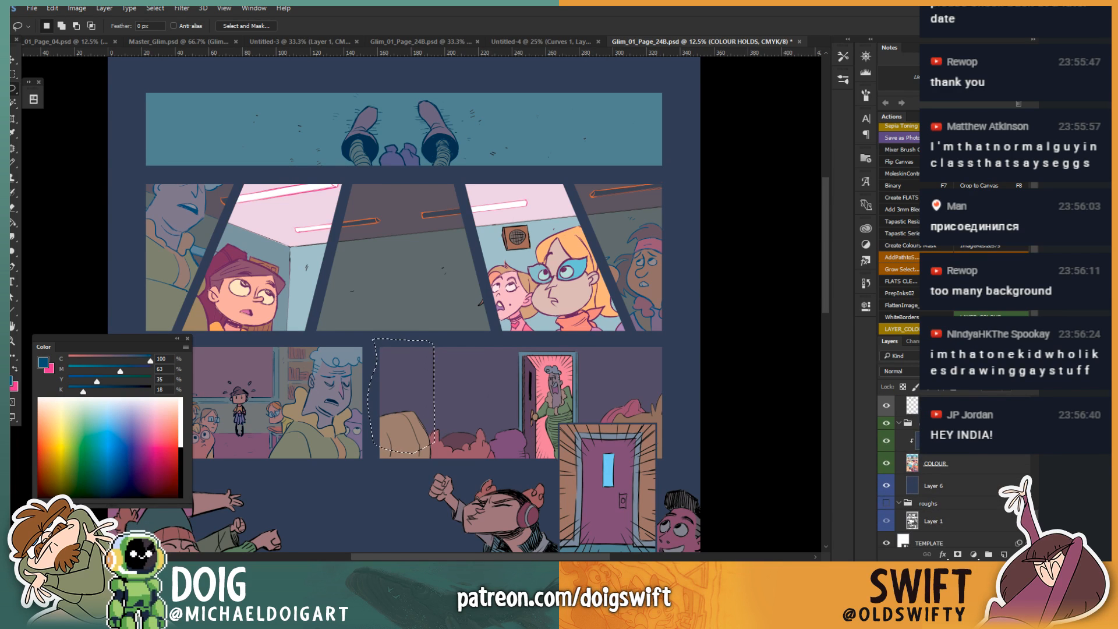
left_click(912, 328)
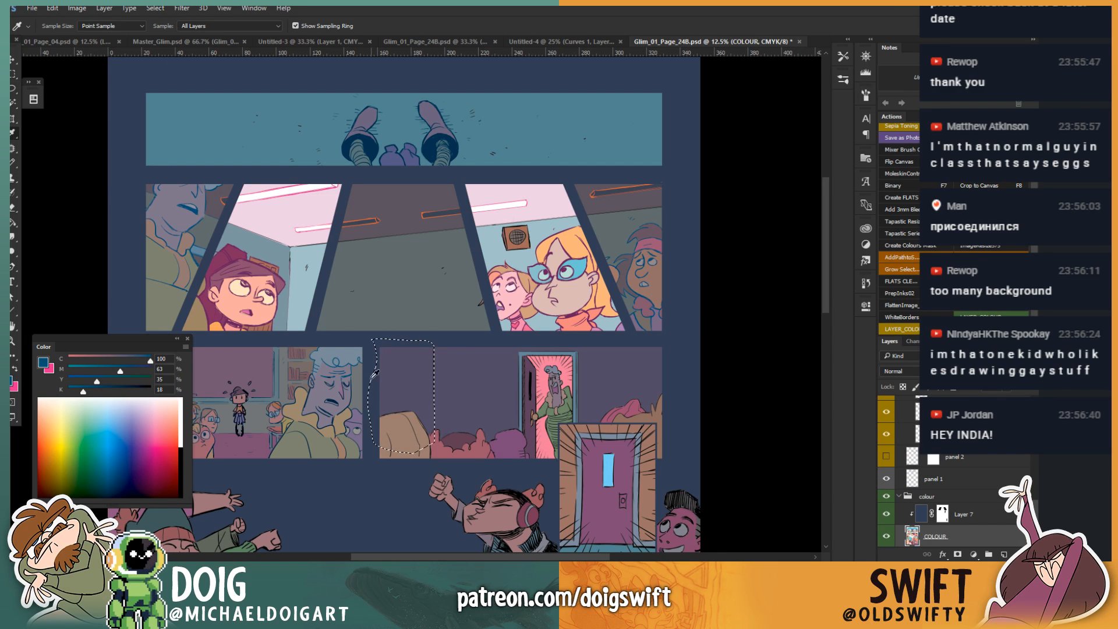
Step: Sample the purple wall, shift it to C 89, M 75, Y 56, K 0, fill the selected wall section, and deselect
left_click(455, 377)
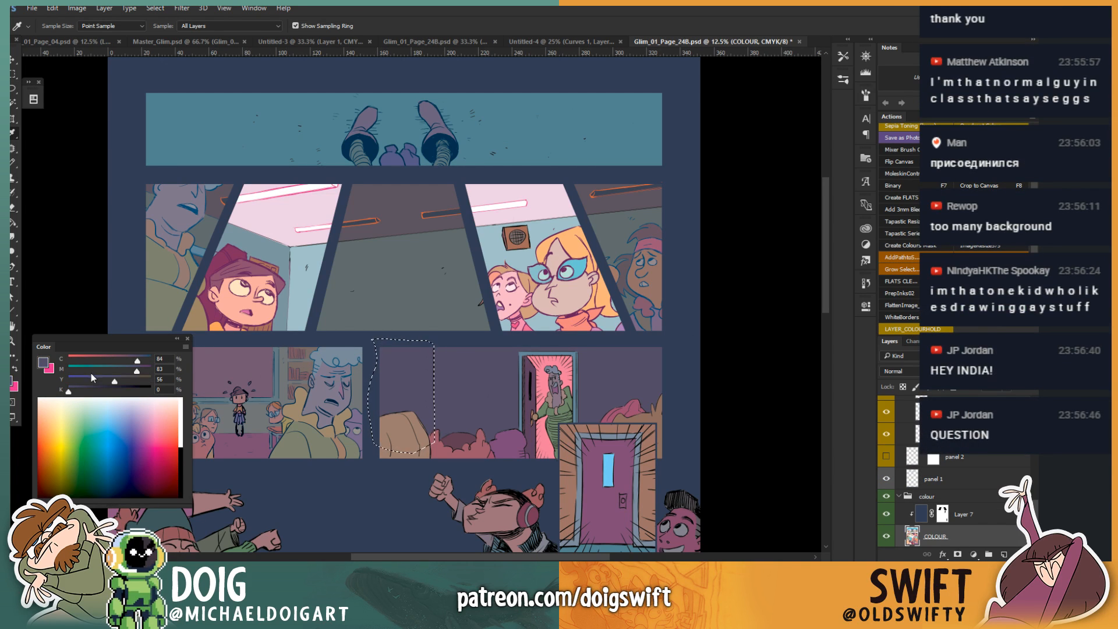
left_click_drag(137, 372, 142, 361)
key("g")
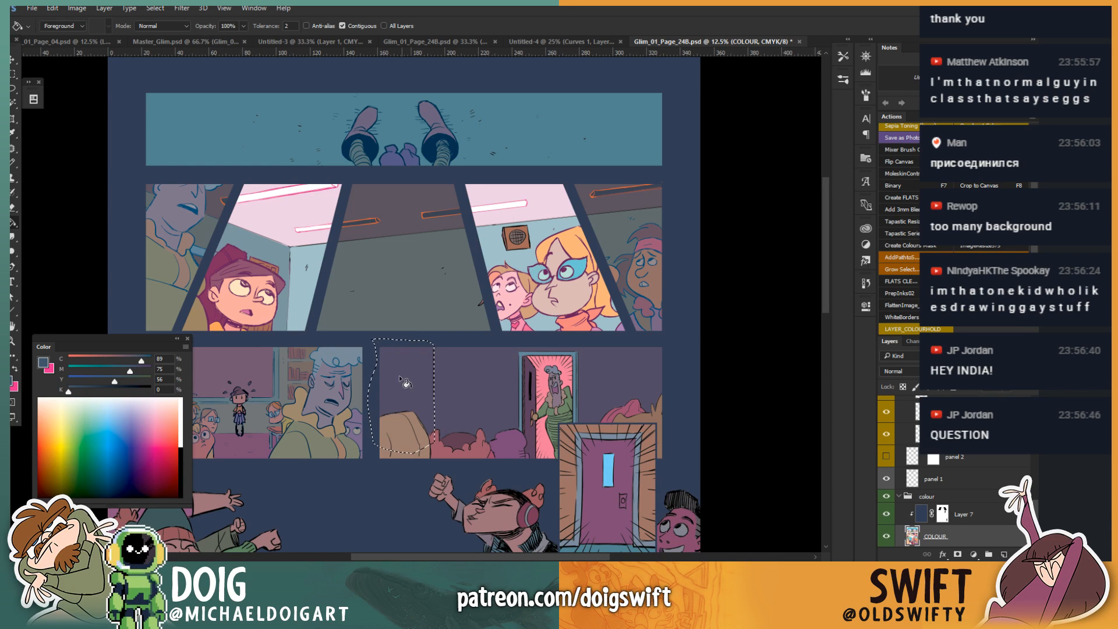
left_click(401, 377)
key("ctrl+d")
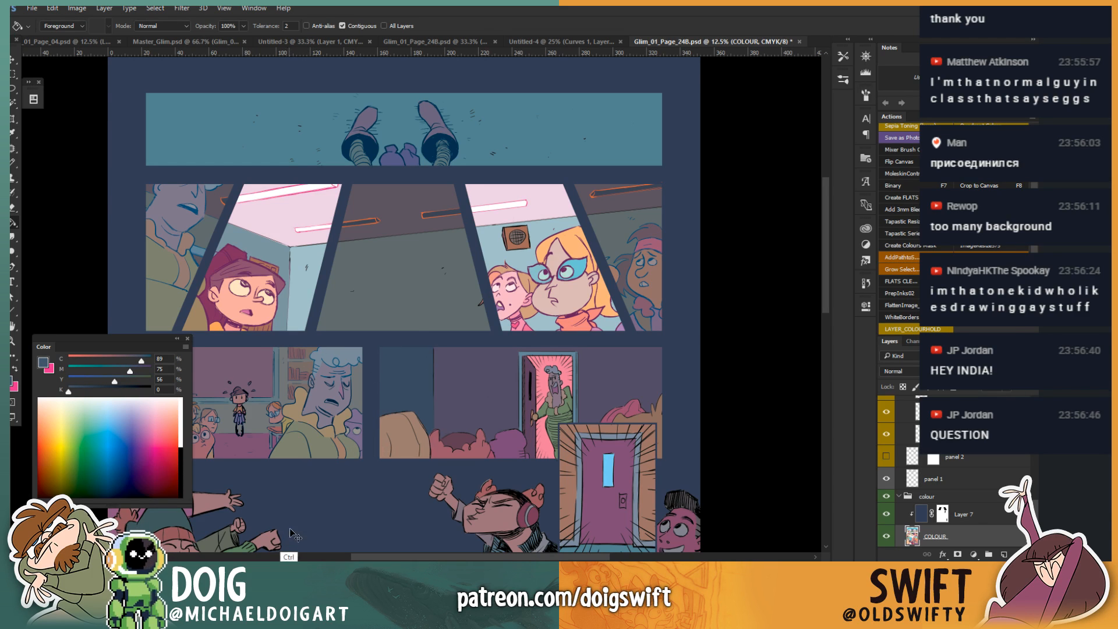
Step: Look over the upper and lower panels of the whole page and save the document
left_click_drag(432, 363, 345, 335)
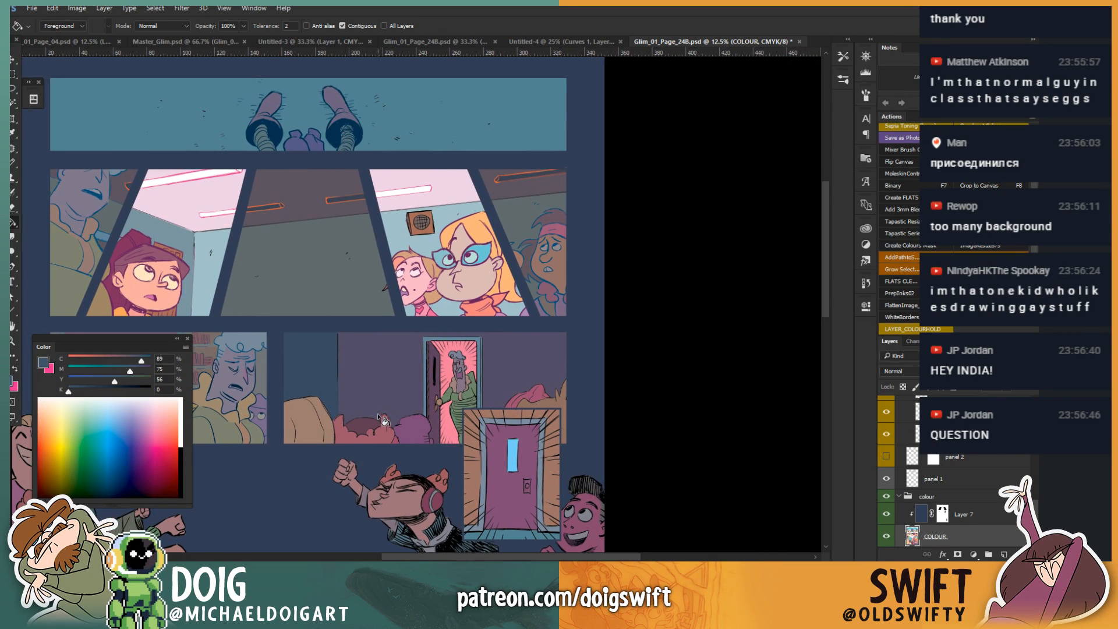
mouse_move(424, 402)
left_mouse_down()
mouse_move(398, 385)
mouse_move(410, 367)
mouse_move(418, 409)
left_mouse_up()
left_click_drag(386, 399, 459, 335)
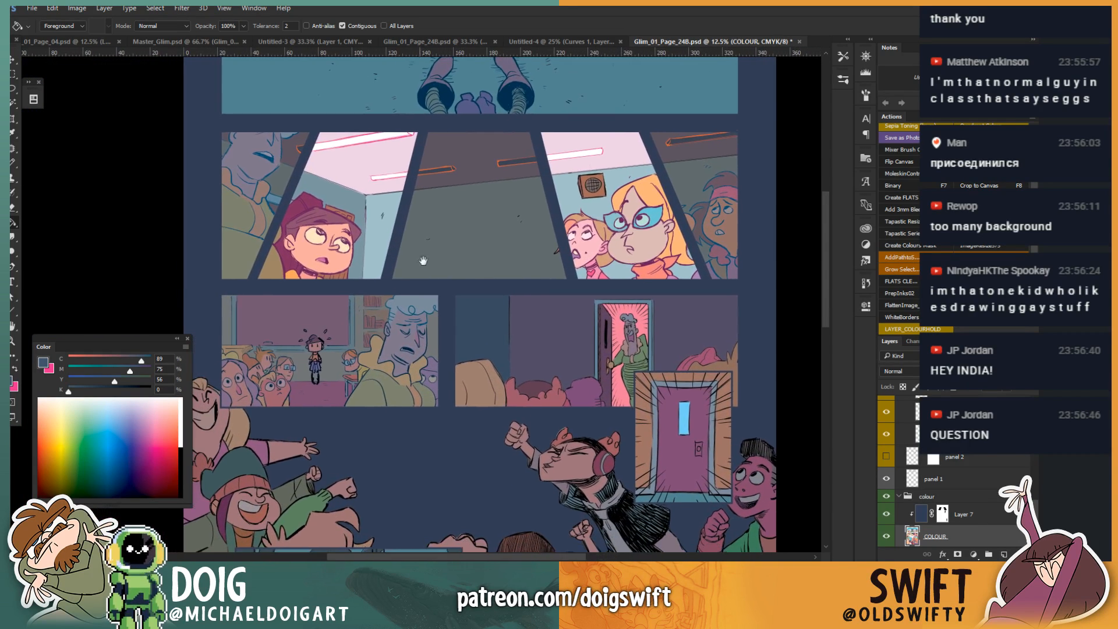
left_click_drag(440, 384, 401, 275)
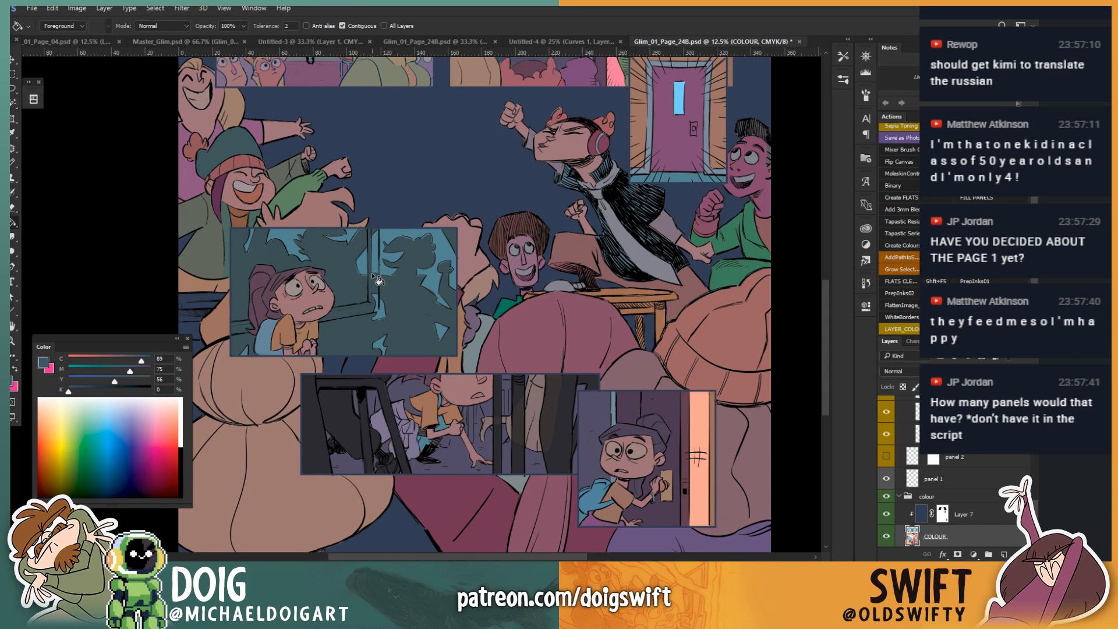
scroll(375, 280, "down", 3)
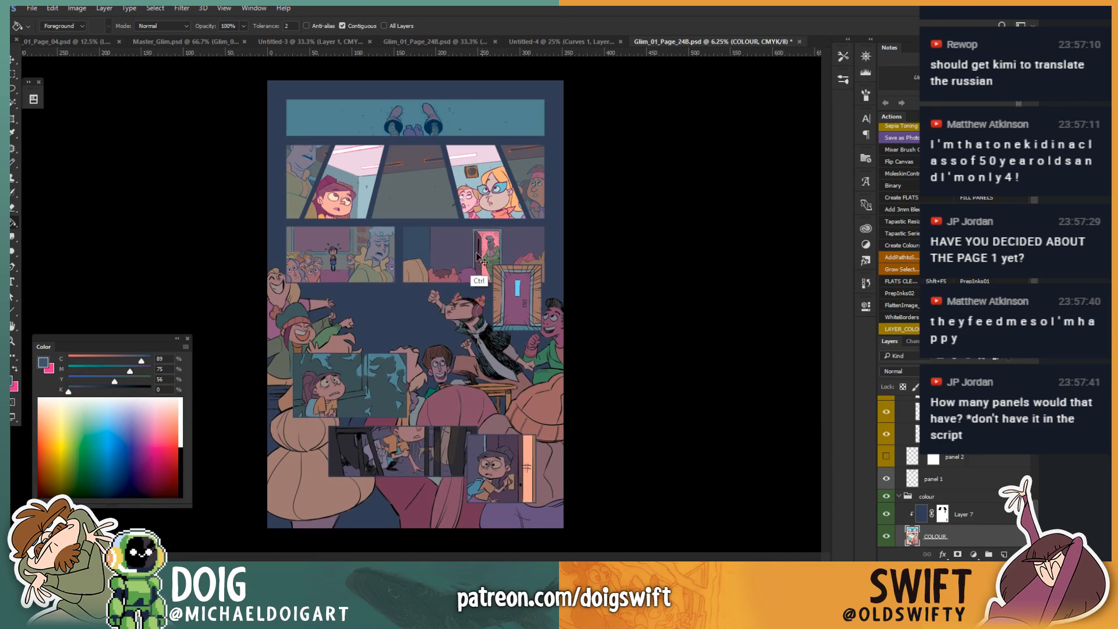
scroll(396, 279, "up", 2)
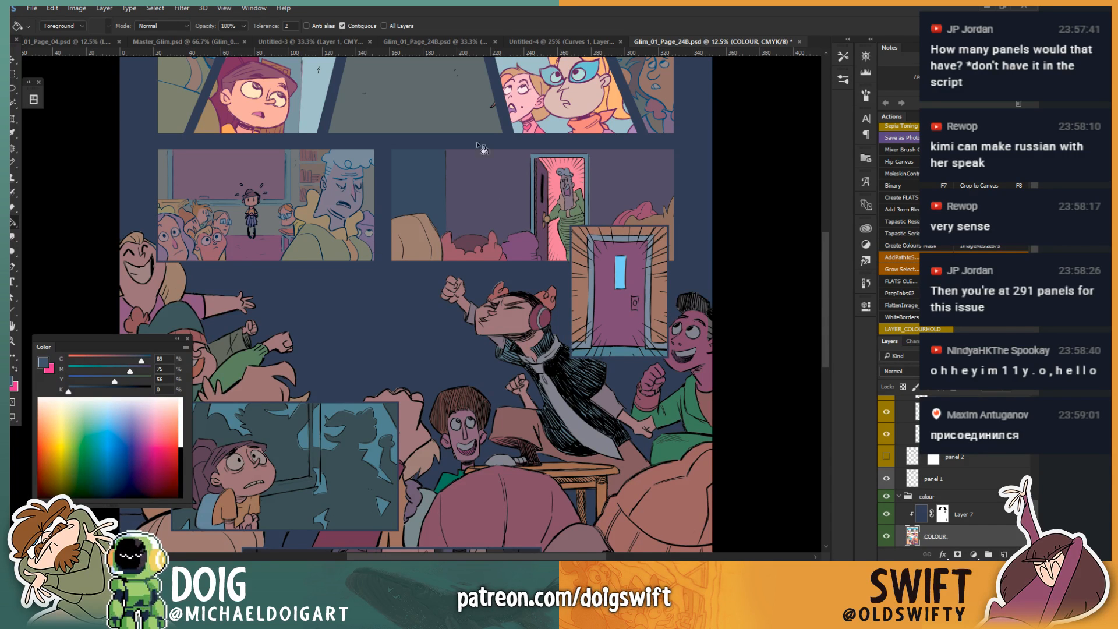
mouse_move(823, 287)
left_mouse_down()
mouse_move(837, 226)
mouse_move(822, 303)
left_mouse_up()
key("ctrl+s")
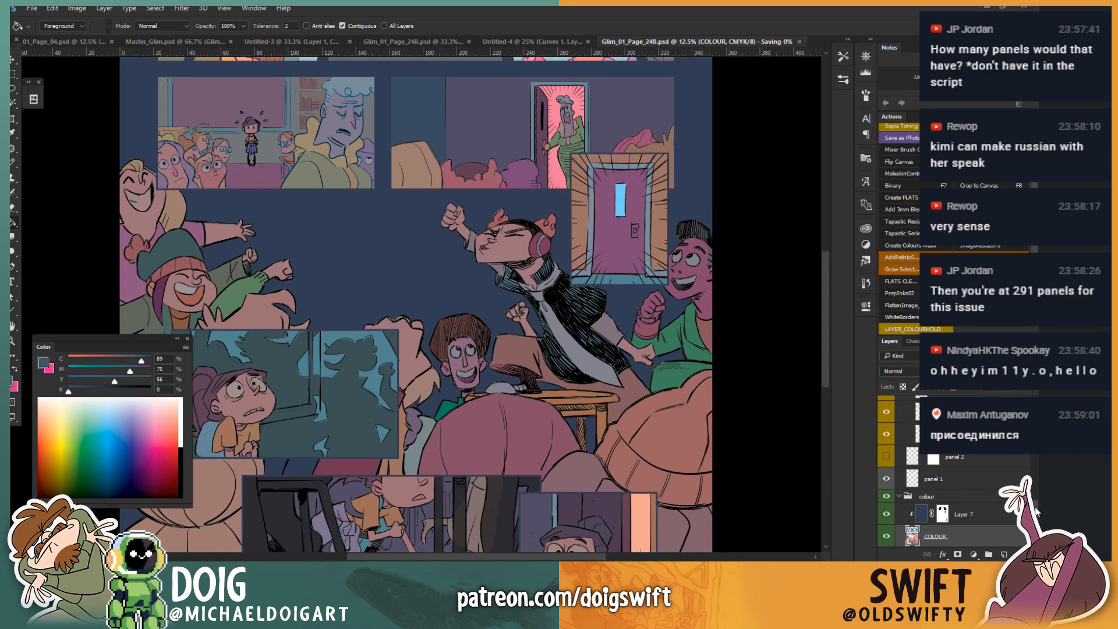
scroll(1036, 512, "down", 5)
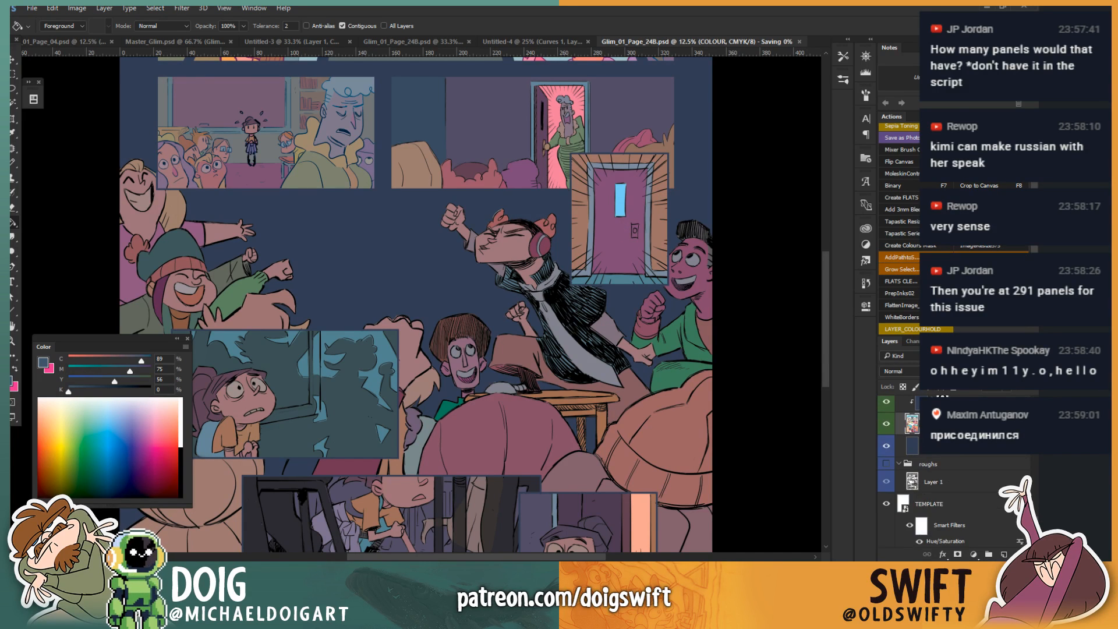
scroll(986, 461, "up", 3)
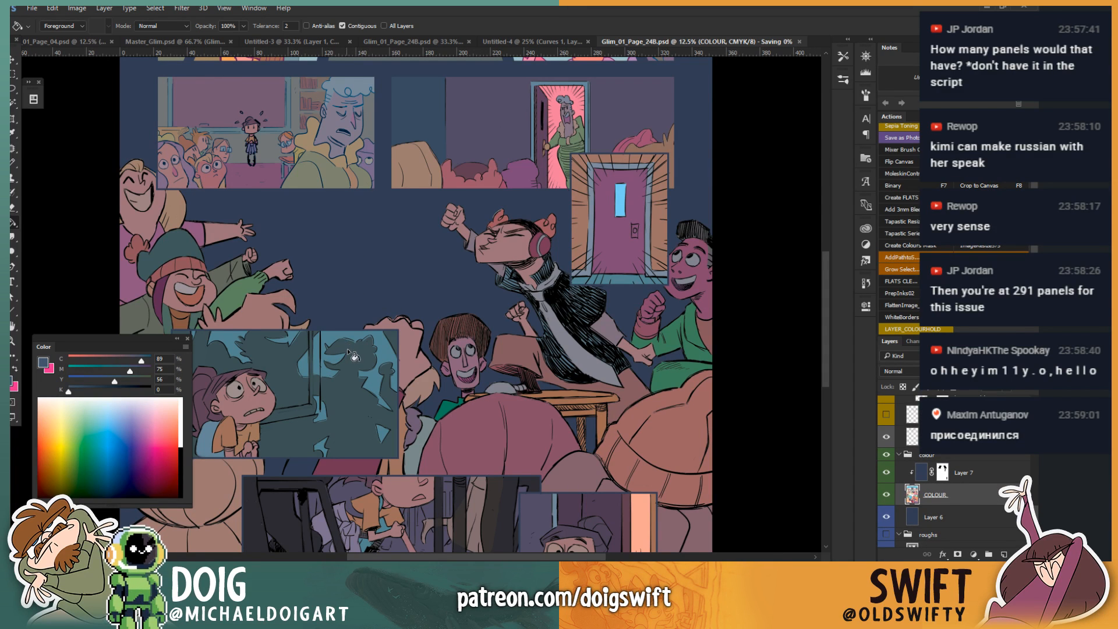
left_click_drag(347, 348, 401, 270)
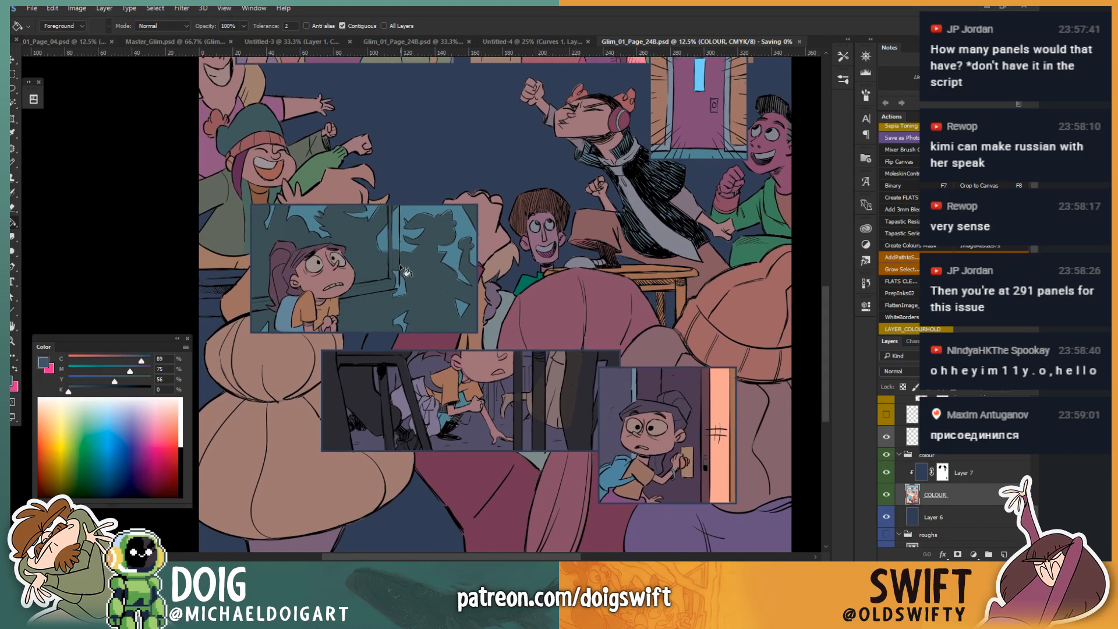
Step: Add a new clipped layer directly above the COLOUR layer
key("ctrl+plus")
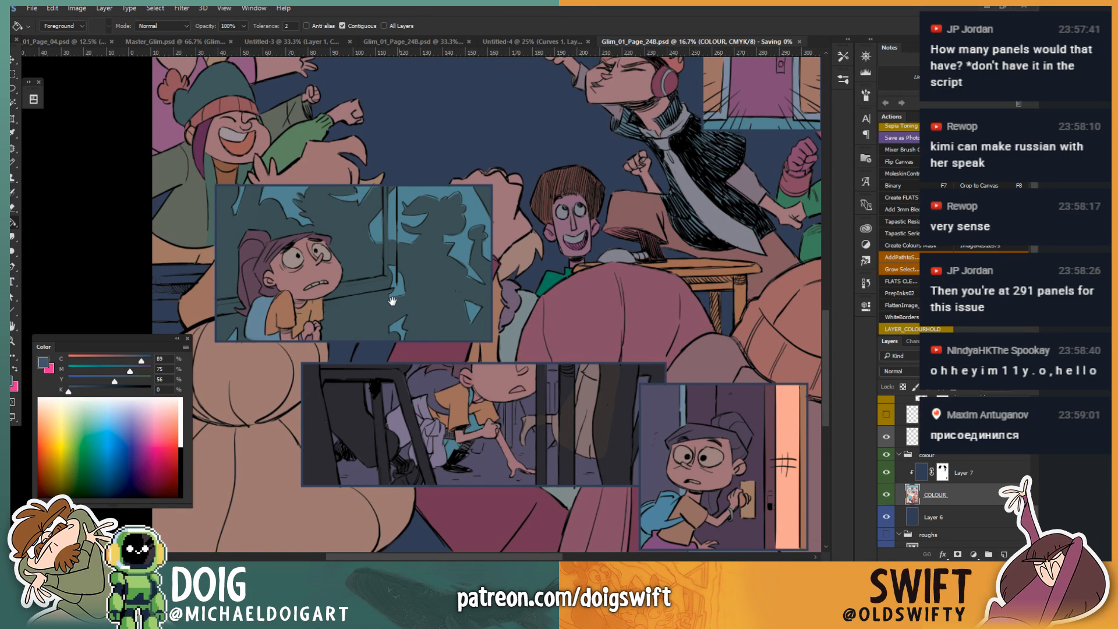
left_click_drag(390, 298, 404, 235)
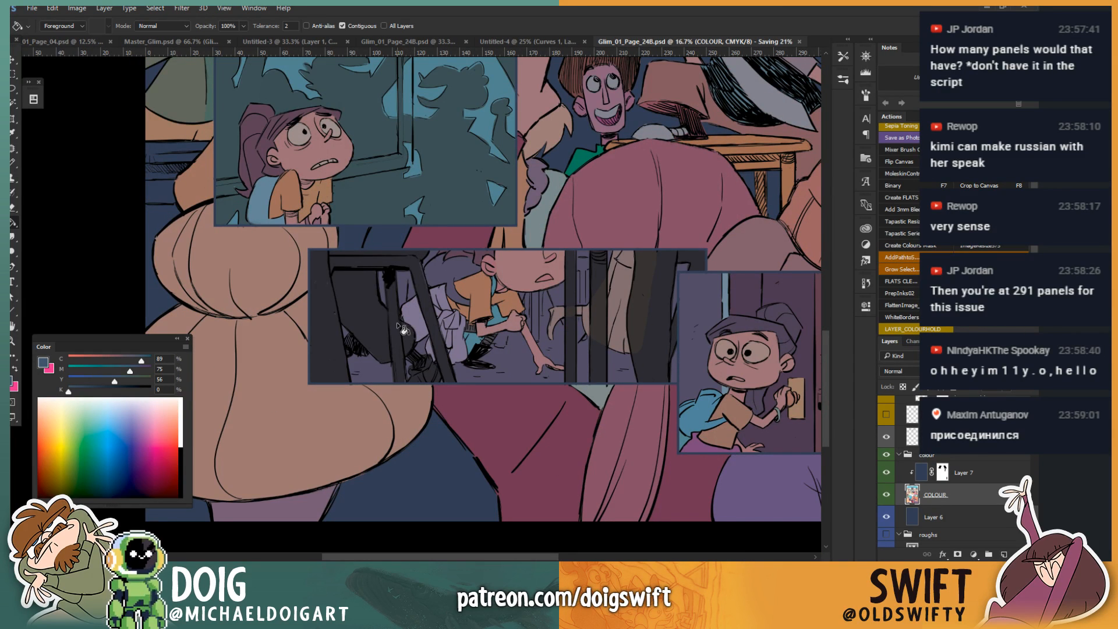
left_click_drag(397, 322, 375, 331)
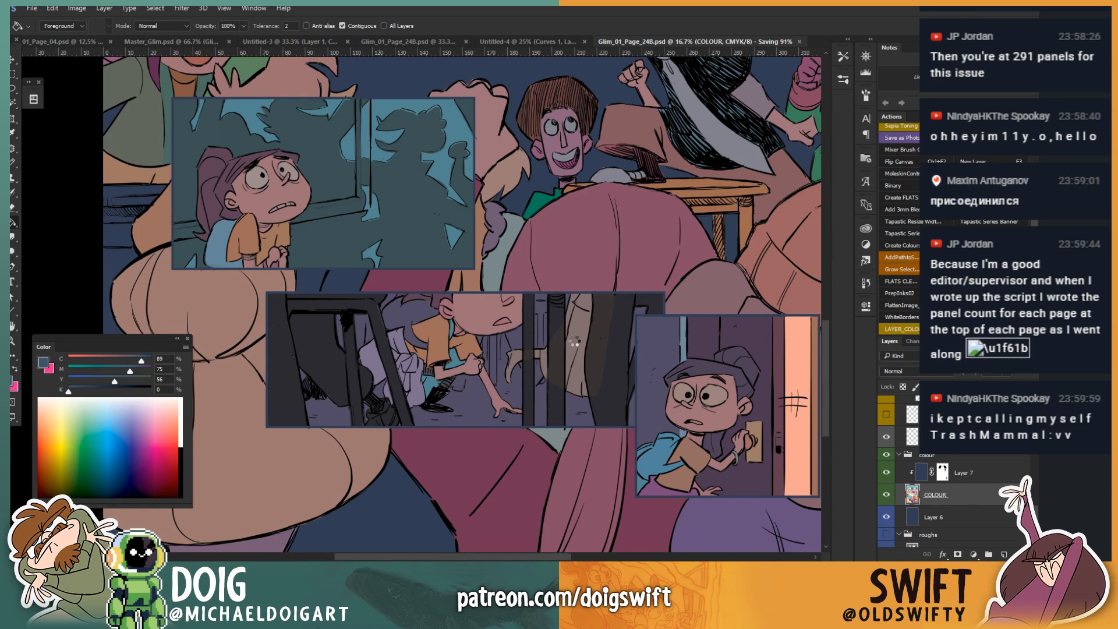
key("l")
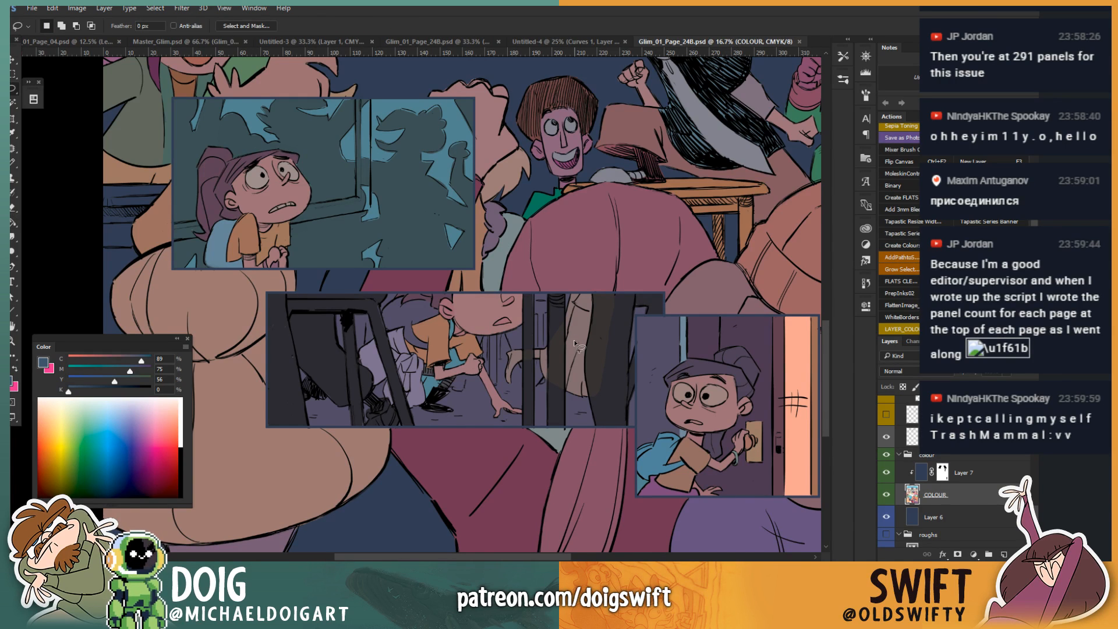
key("F3")
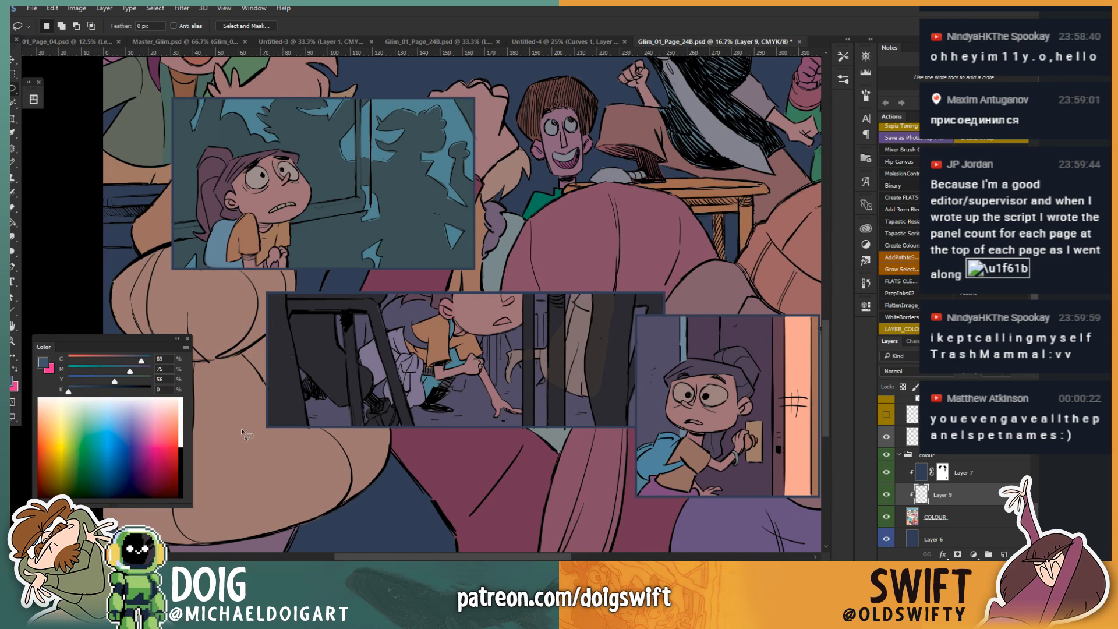
Step: Lasso the dark foreground furniture, including its slanted legs, at the near end of the crawling-girl panel
left_click_drag(241, 431, 292, 378)
key("ctrl+plus")
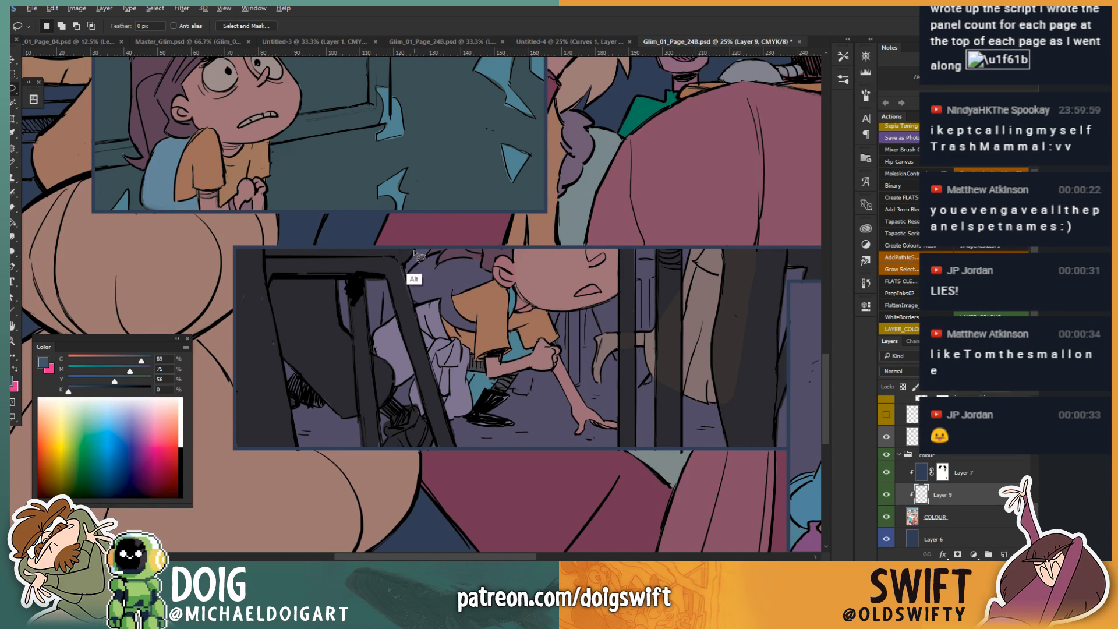
left_click(404, 264, "alt")
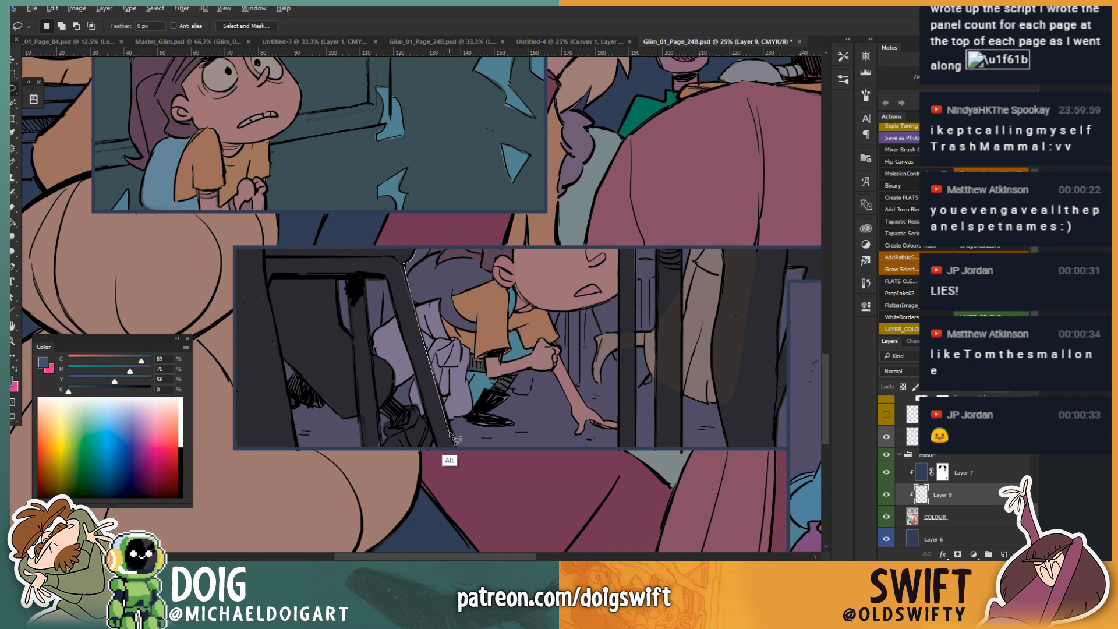
left_click(457, 457, "alt")
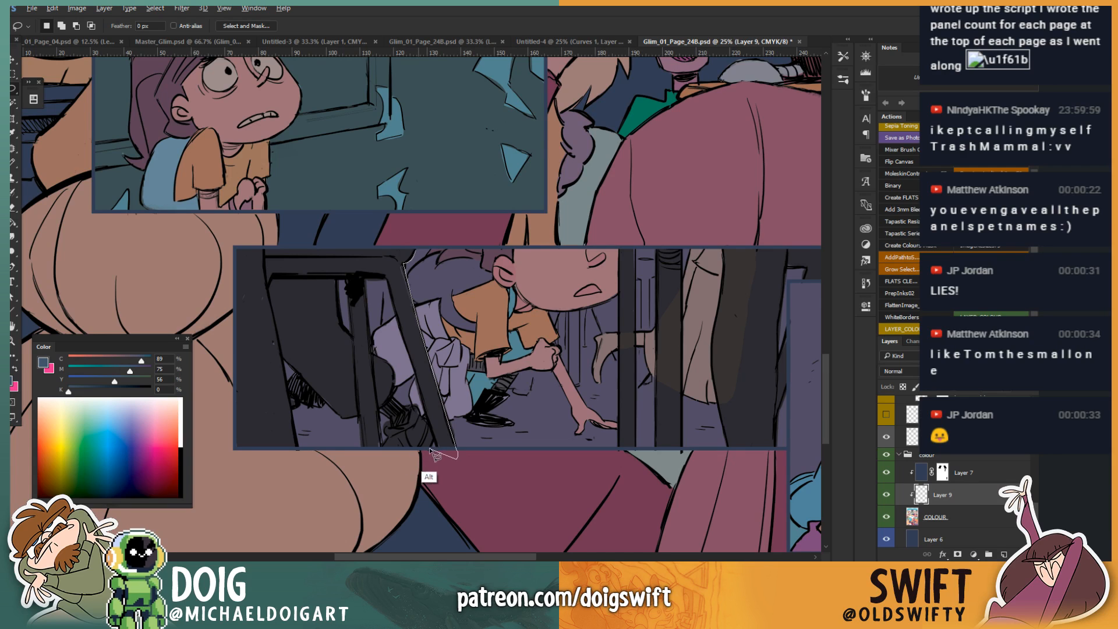
left_click_drag(434, 440, 426, 454)
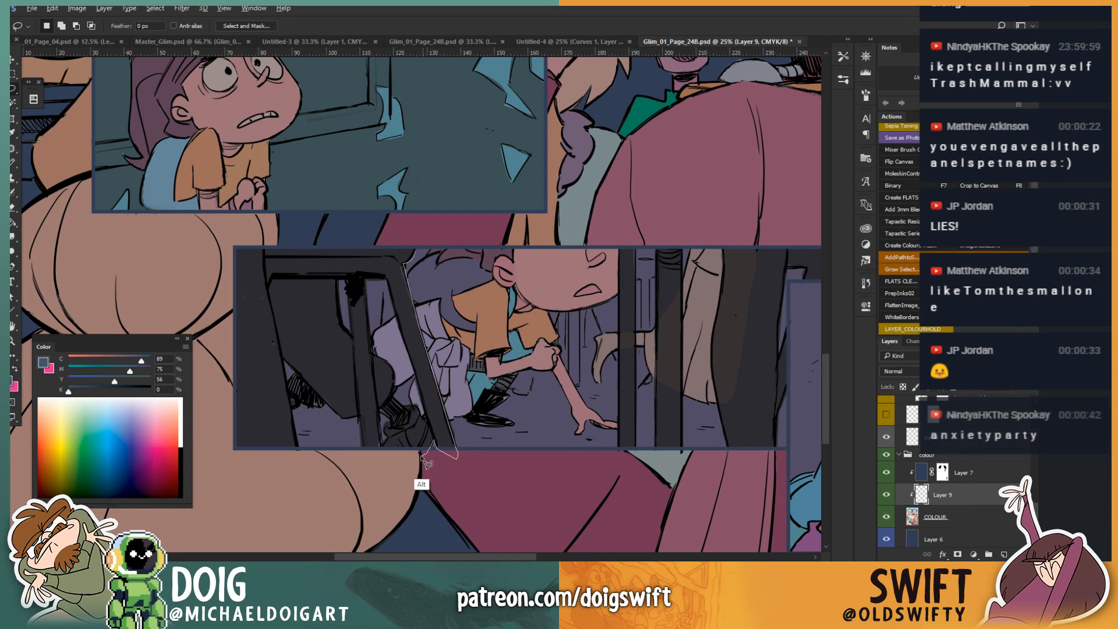
left_click(361, 451, "alt")
left_click(342, 417, "alt")
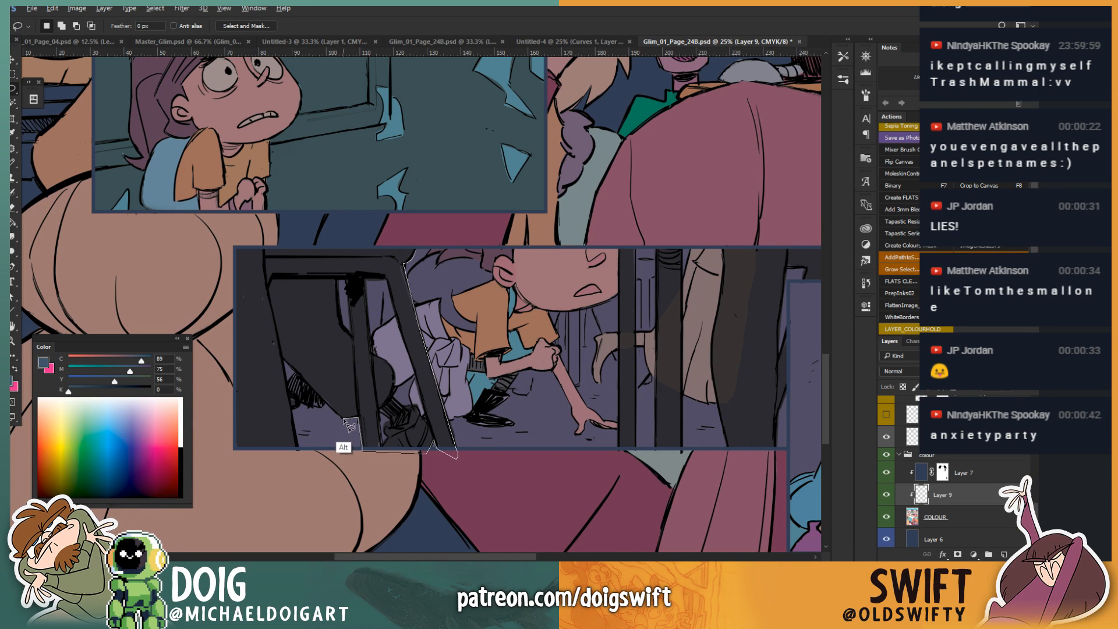
left_click(283, 360, "alt")
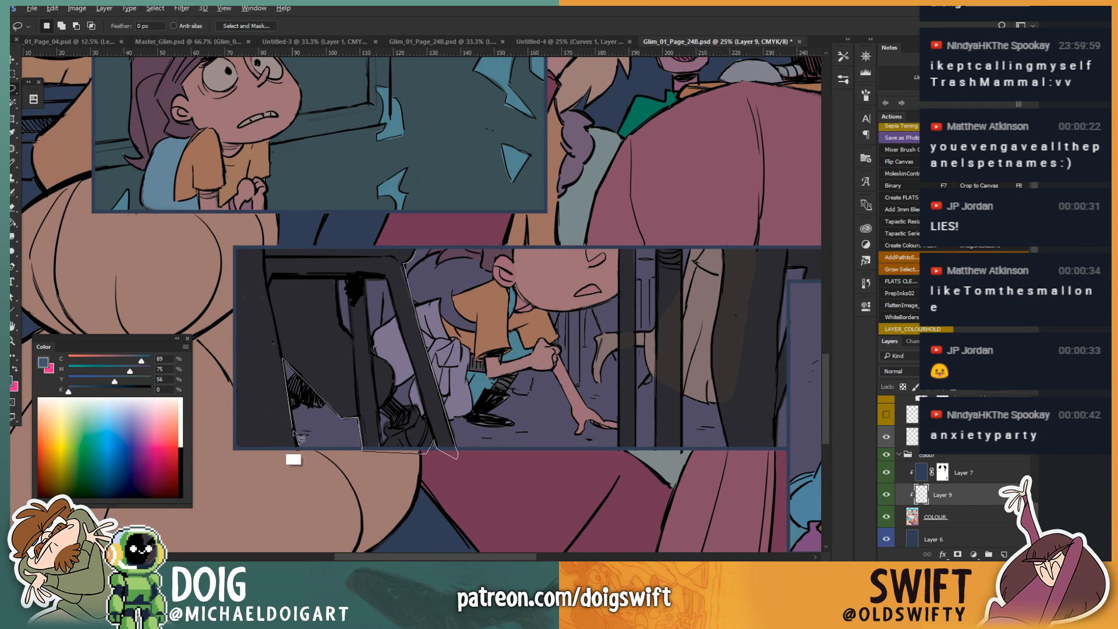
left_click(298, 451, "alt")
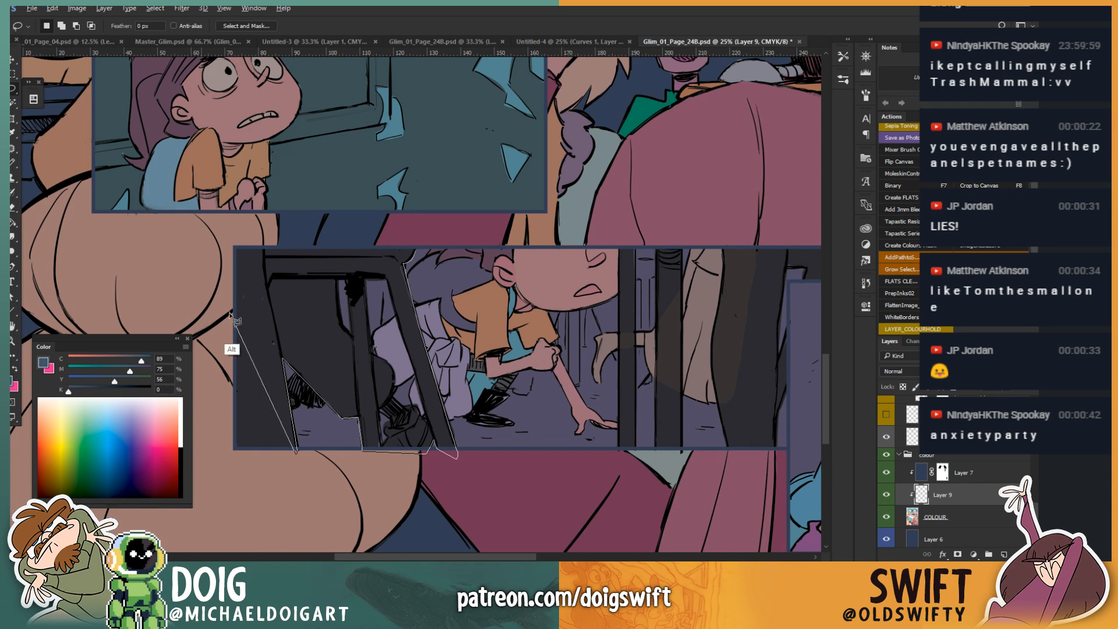
mouse_move(231, 462)
left_mouse_down()
mouse_move(205, 325)
mouse_move(219, 278)
mouse_move(199, 332)
mouse_move(209, 346)
mouse_move(219, 338)
mouse_move(194, 335)
mouse_move(208, 336)
mouse_move(212, 280)
mouse_move(223, 322)
mouse_move(212, 360)
mouse_move(217, 255)
mouse_move(236, 229)
mouse_move(404, 230)
mouse_move(408, 269)
left_mouse_up()
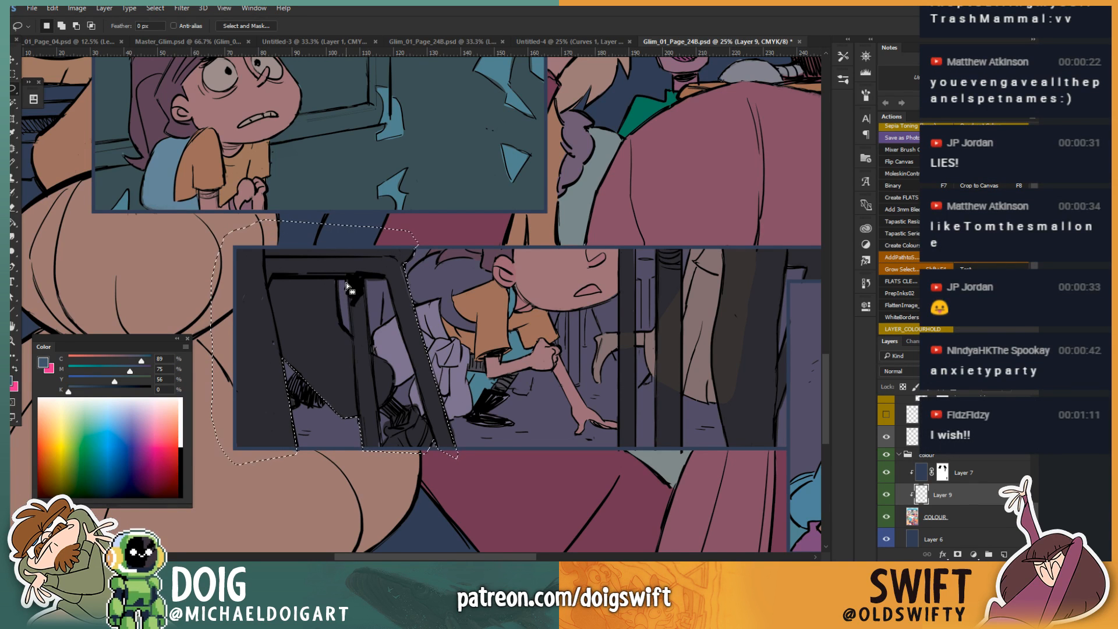
Step: Subtract the open gaps between the furniture's legs from the selection, including the areas around the foot and the pale purple clothing
key("alt")
mouse_move(348, 281)
left_mouse_down()
mouse_move(353, 331)
mouse_move(339, 298)
mouse_move(347, 282)
left_mouse_up()
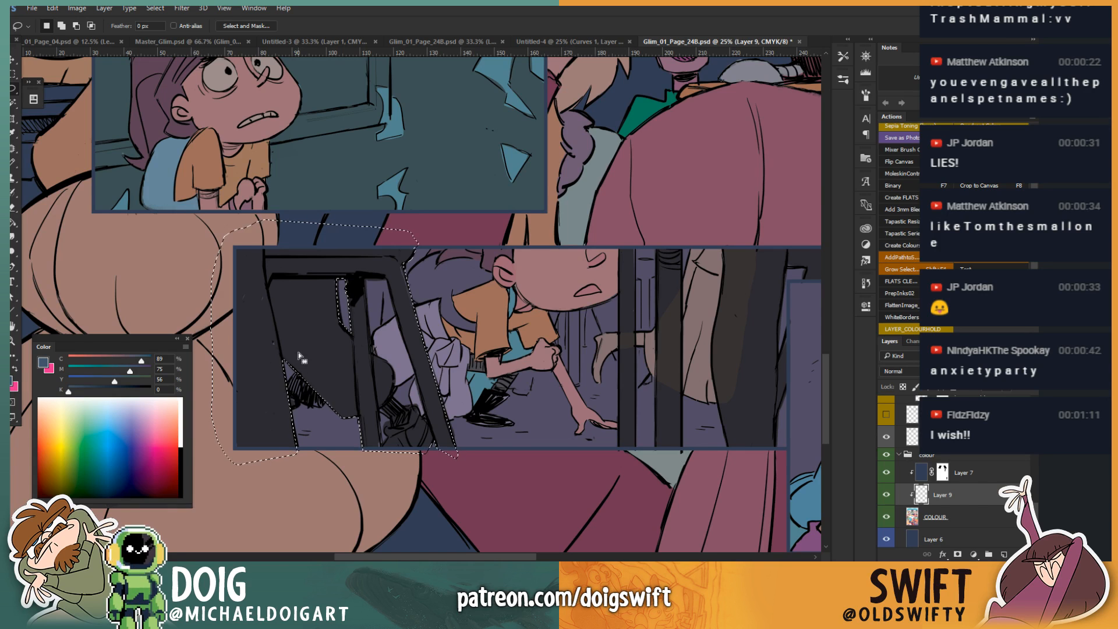
left_click_drag(362, 402, 315, 370)
key("alt")
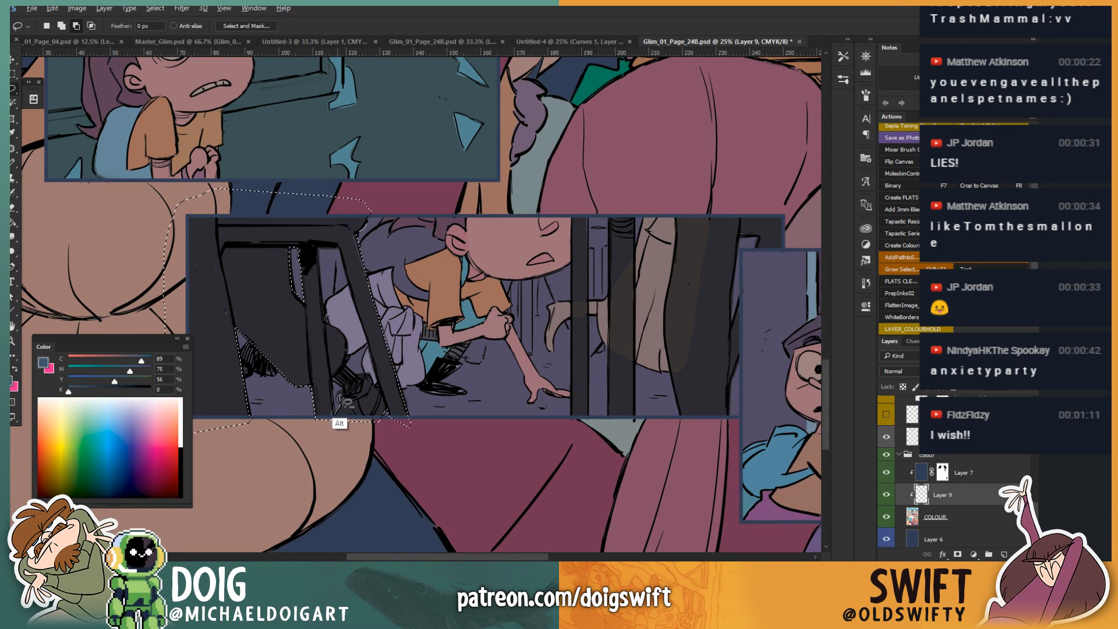
left_click_drag(333, 382, 336, 414)
key("alt")
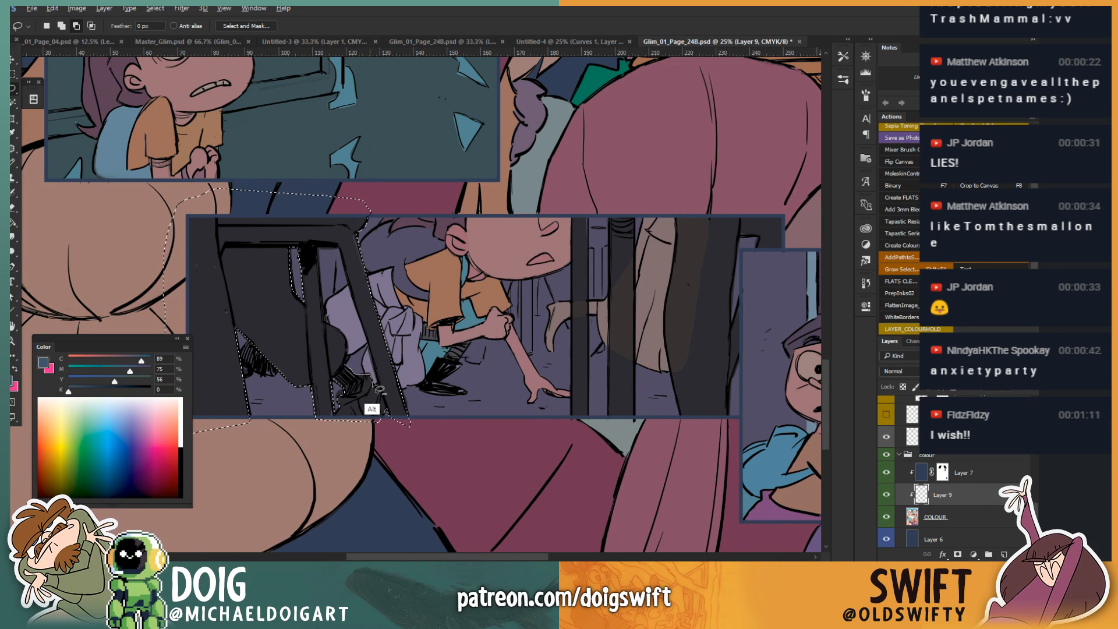
mouse_move(369, 351)
left_mouse_down()
mouse_move(339, 249)
mouse_move(318, 247)
mouse_move(324, 322)
mouse_move(351, 370)
left_mouse_up()
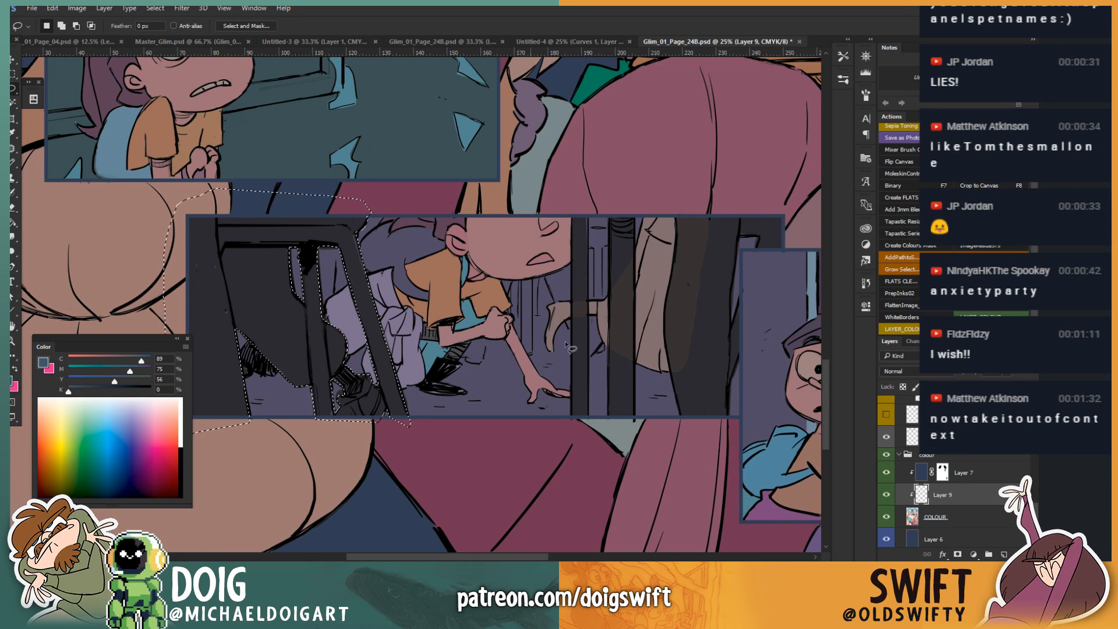
left_click_drag(260, 326, 355, 349)
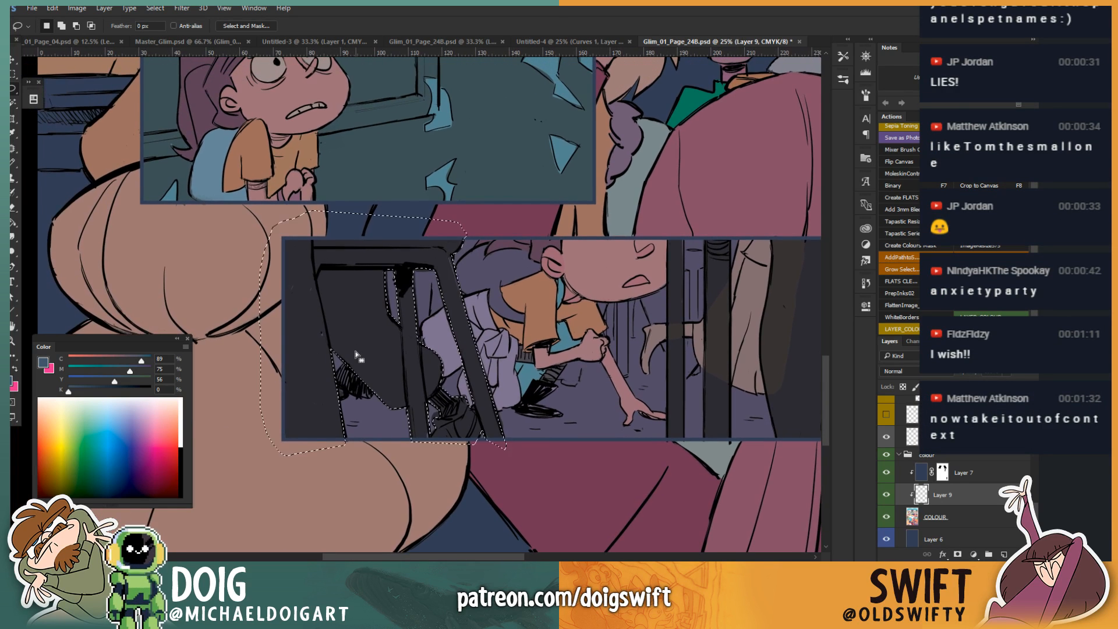
Step: Trim the furniture selection to the panel's side, lower and upper borders with the rectangular marquee
key("m")
left_click_drag(215, 210, 285, 489)
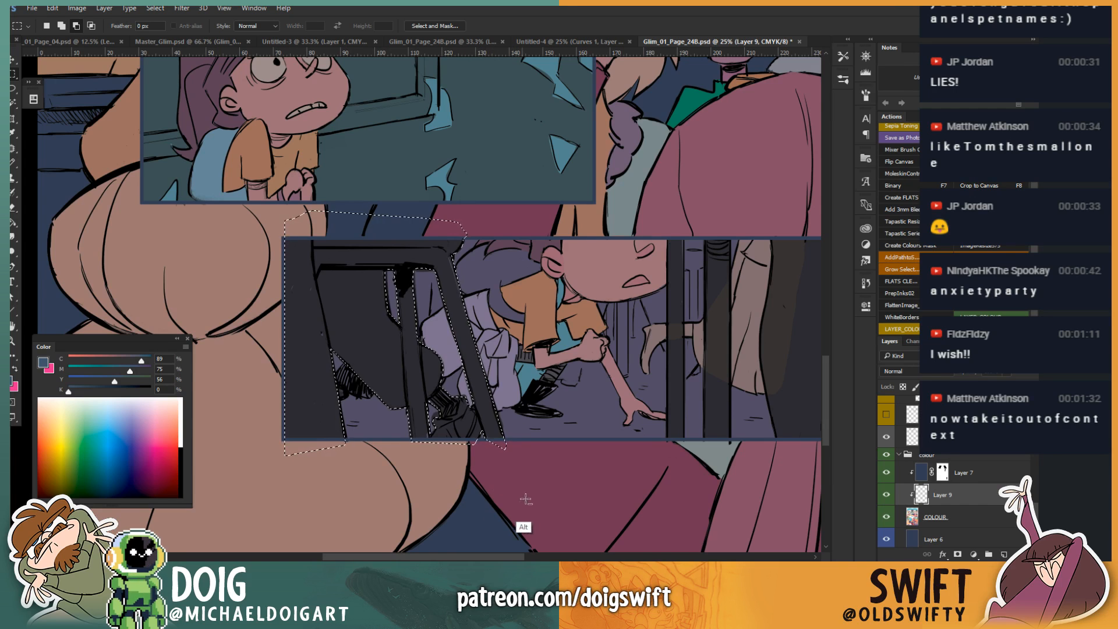
left_click_drag(547, 506, 244, 439)
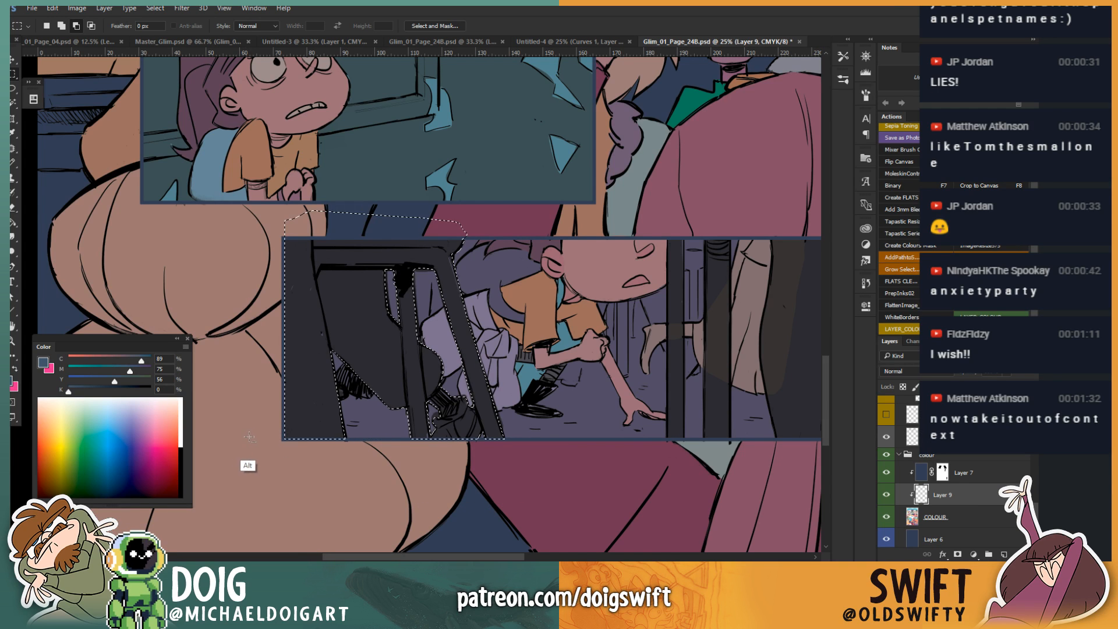
left_click_drag(247, 156, 481, 237)
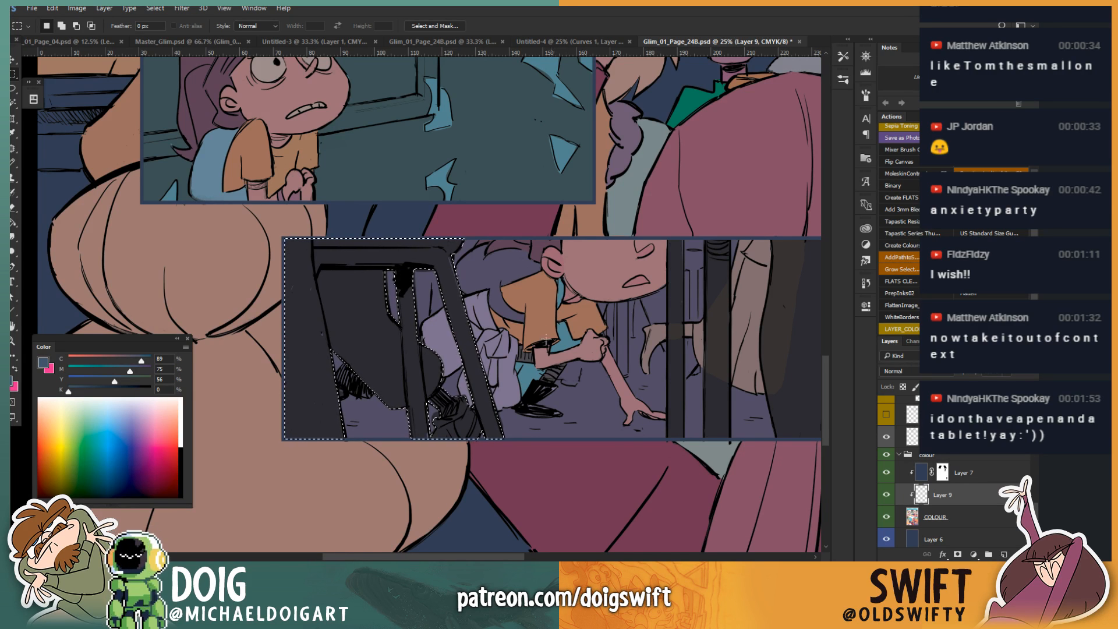
left_click_drag(546, 339, 496, 318)
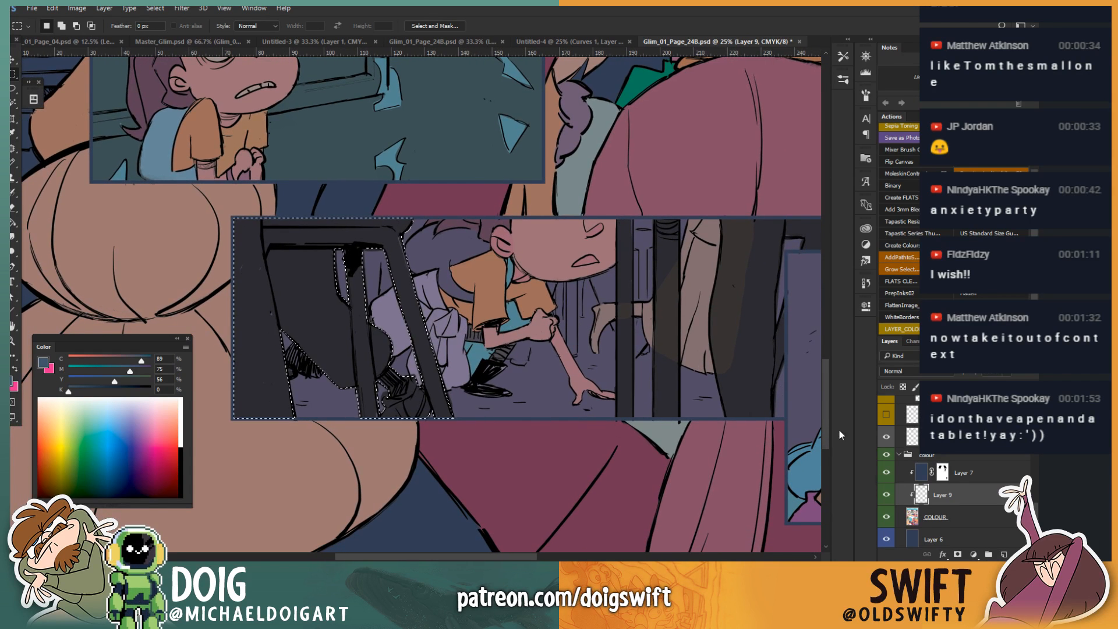
Step: Fill the selected furniture on the COLOUR layer with C 63, M 85, Y 56, K 0 and deselect
left_click(932, 518)
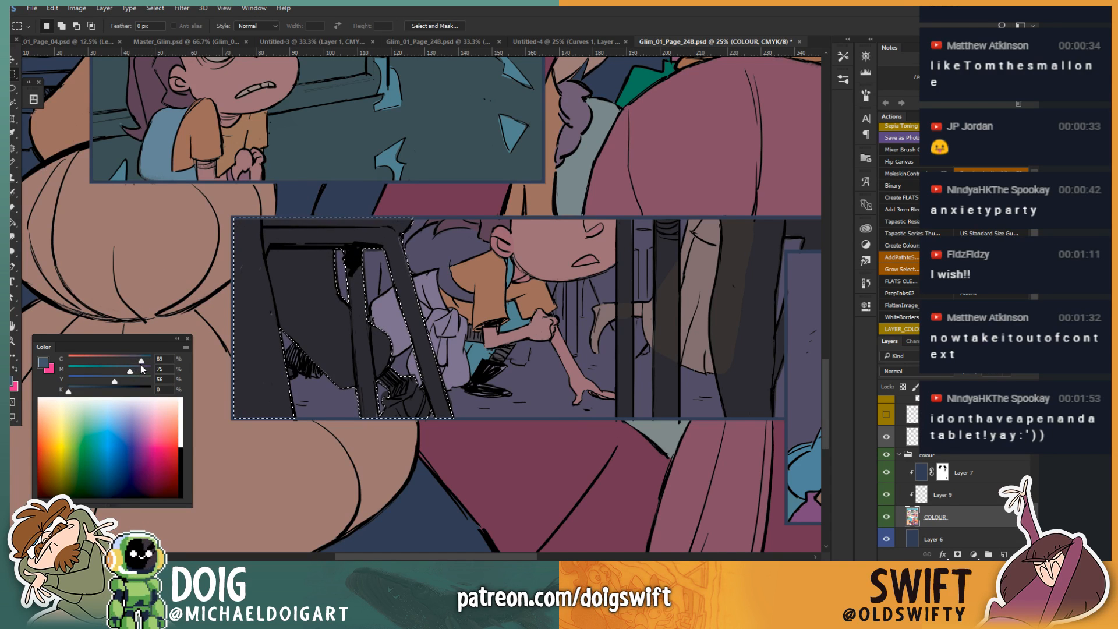
mouse_move(140, 364)
left_mouse_down()
mouse_move(120, 364)
mouse_move(122, 374)
left_mouse_up()
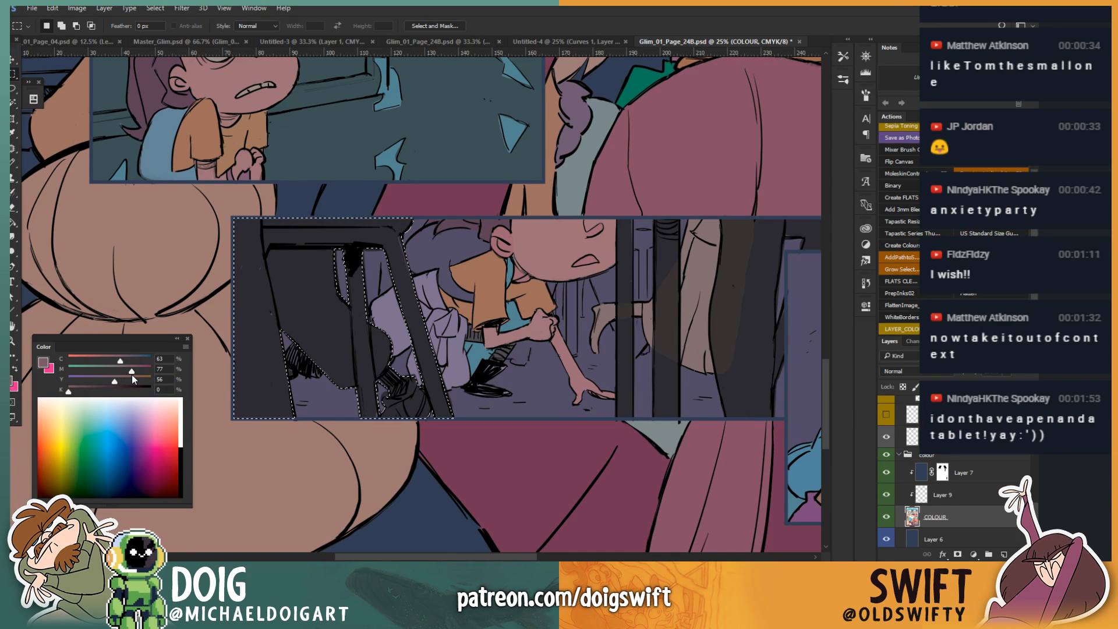
key("g")
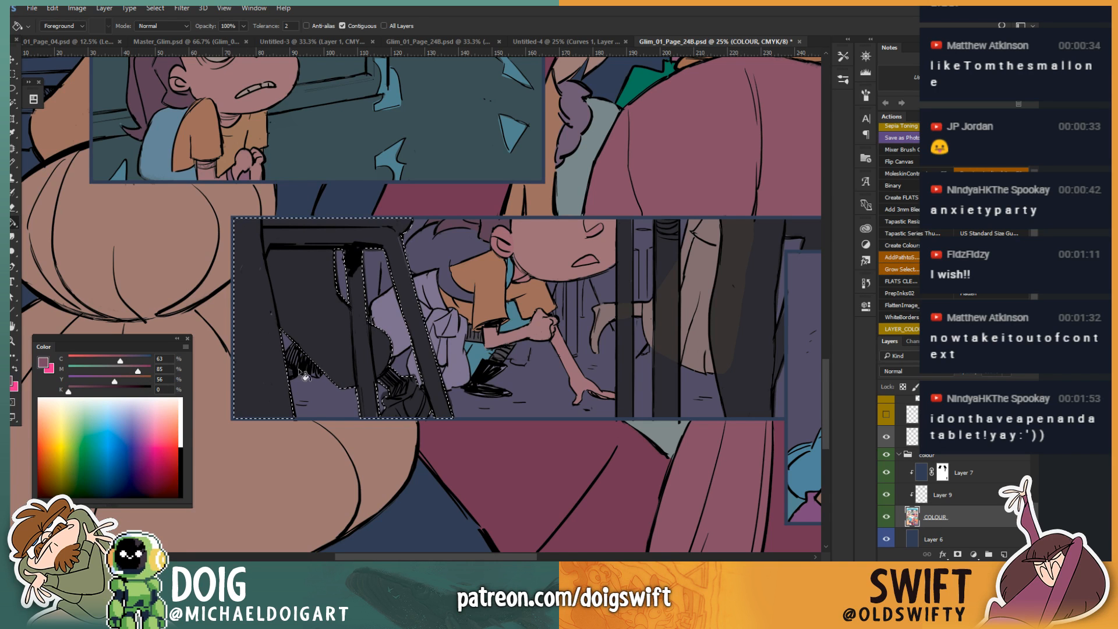
left_click(327, 339)
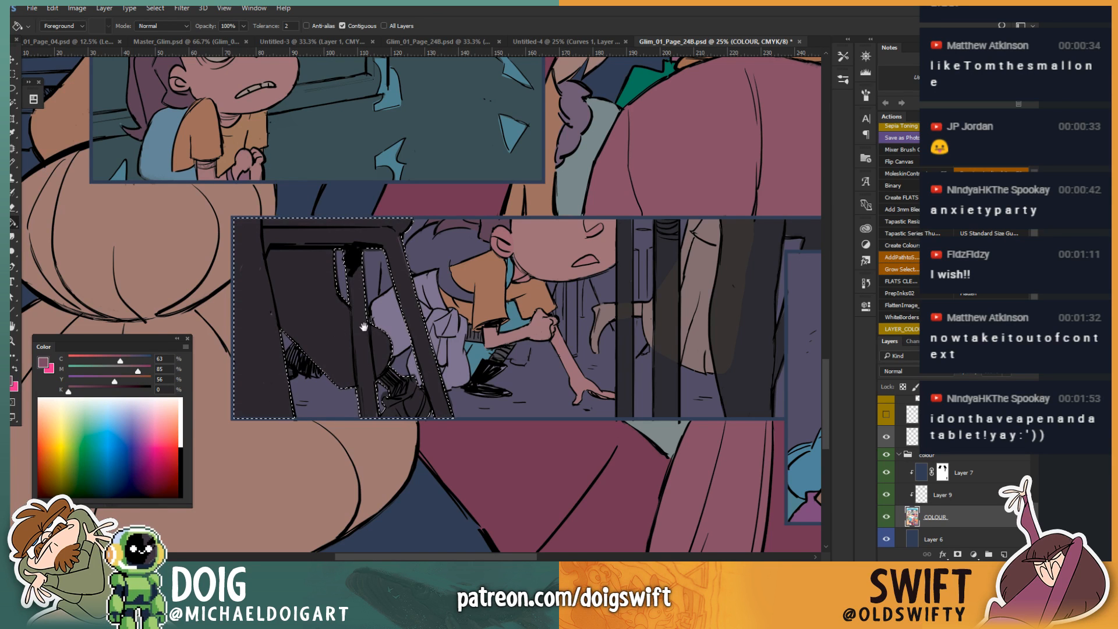
key("ctrl+d")
left_click_drag(503, 323, 257, 317)
key("ctrl+shift+d")
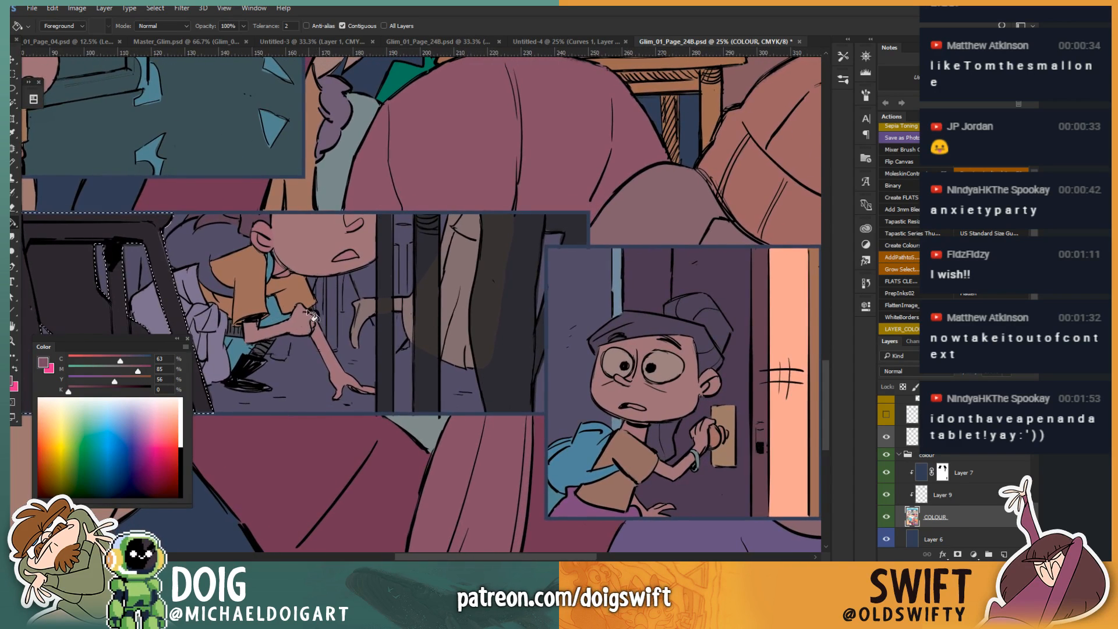
key("ctrl+d")
Step: Marquee-select the narrow vertical post beside the crawling girl's hand, fill it with the same C 63, M 85, Y 56, K 0 colour, and deselect
key("m")
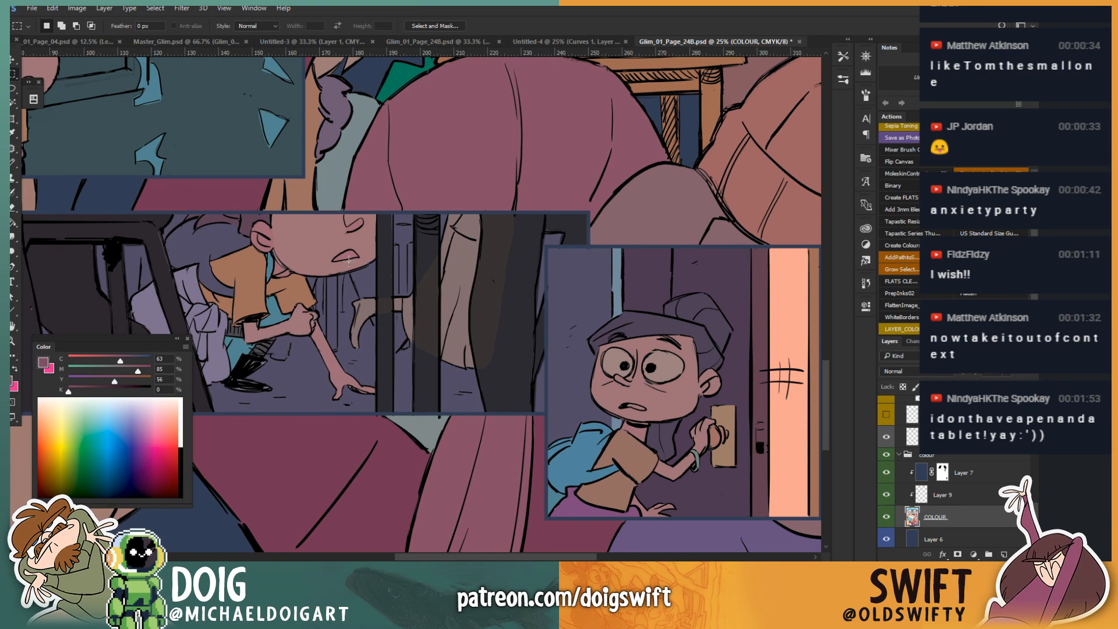
left_click_drag(376, 207, 394, 421)
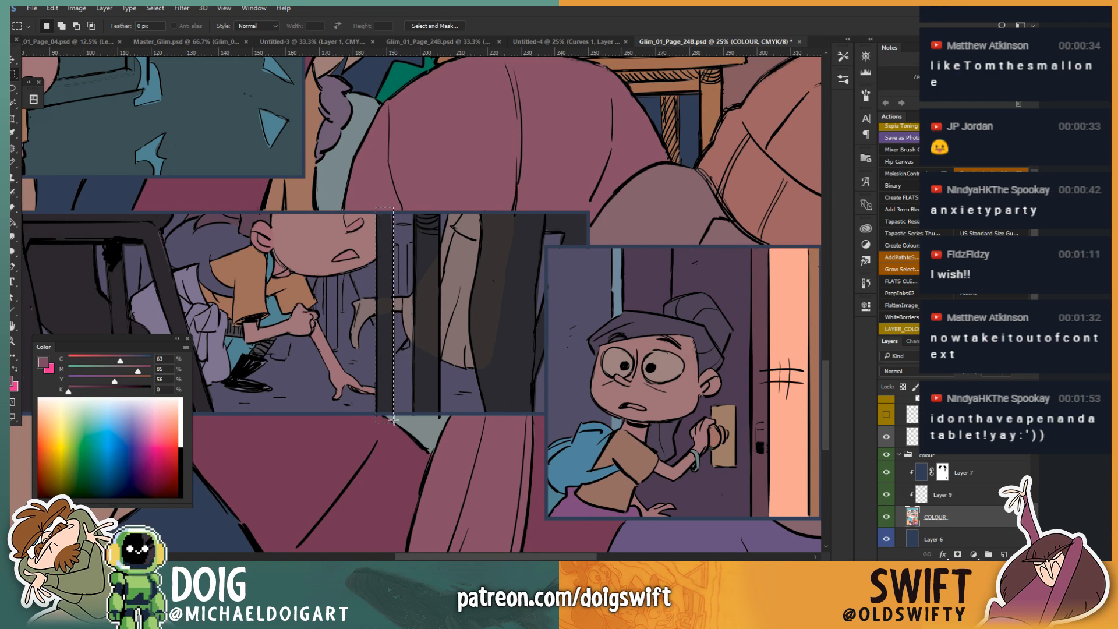
left_click_drag(375, 207, 394, 431)
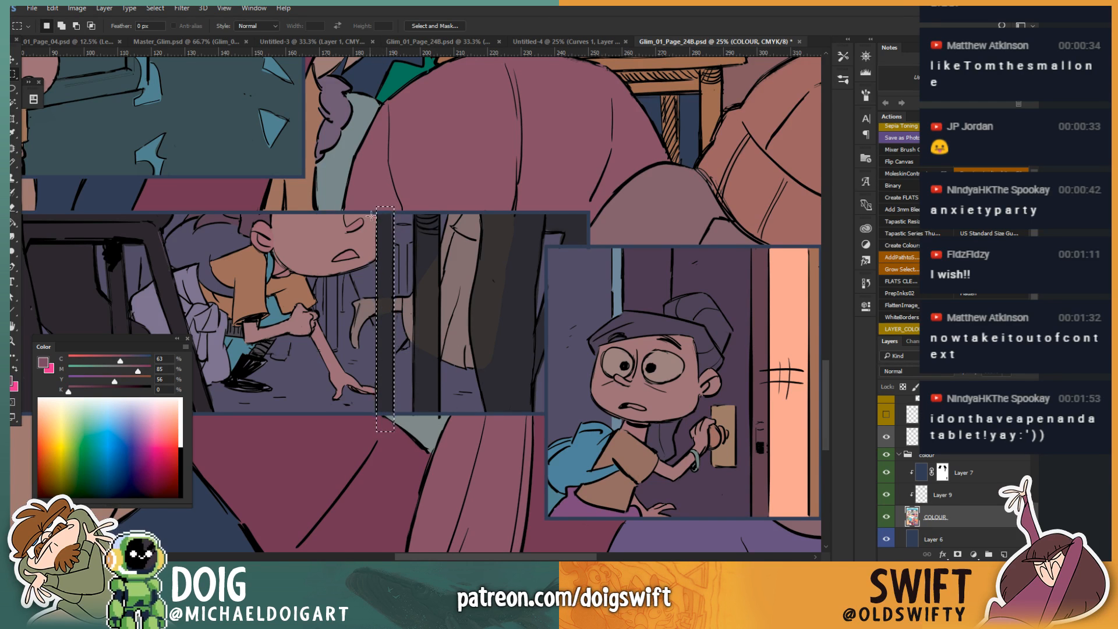
key("g")
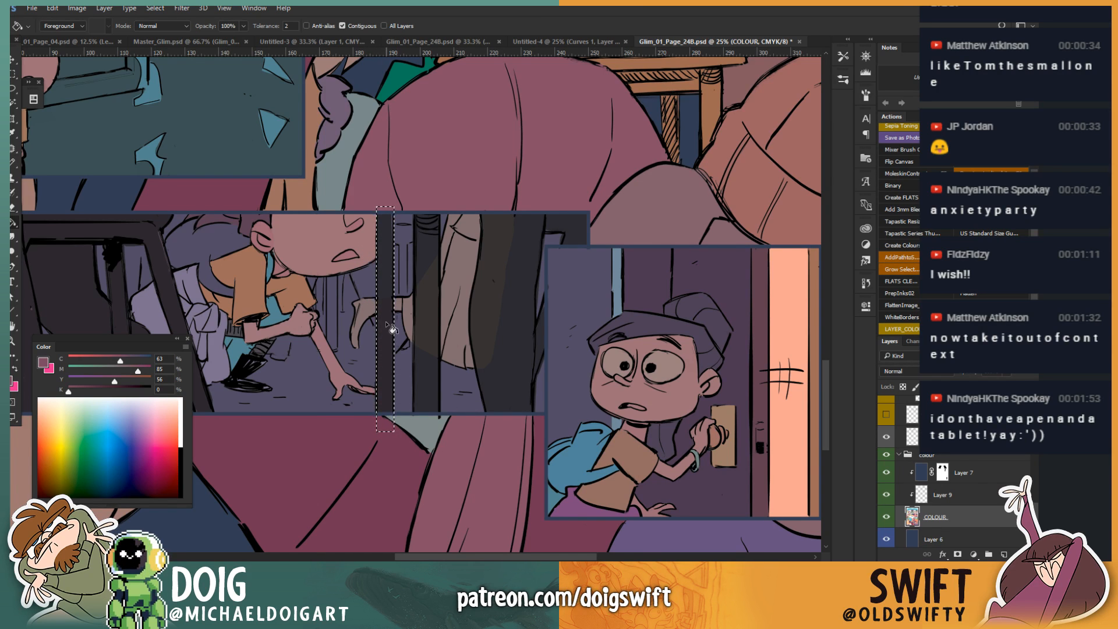
key("ctrl+d")
Step: Lasso the wider vertical post between the background figure and the tan trousers, from the panel's upper border to its lower border
key("l")
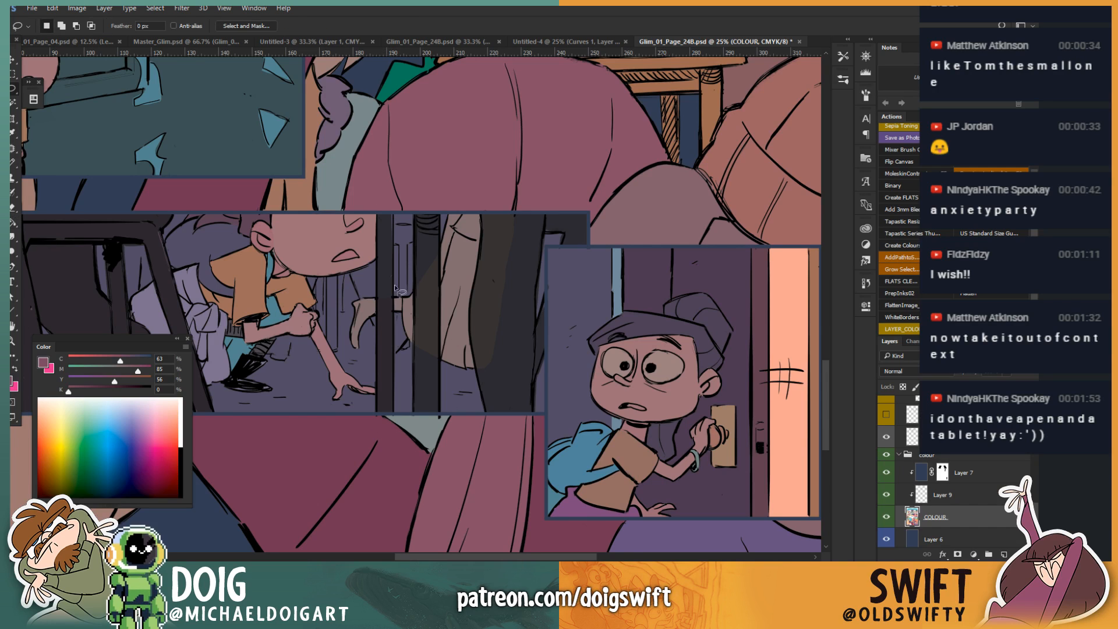
left_click_drag(415, 214, 414, 417)
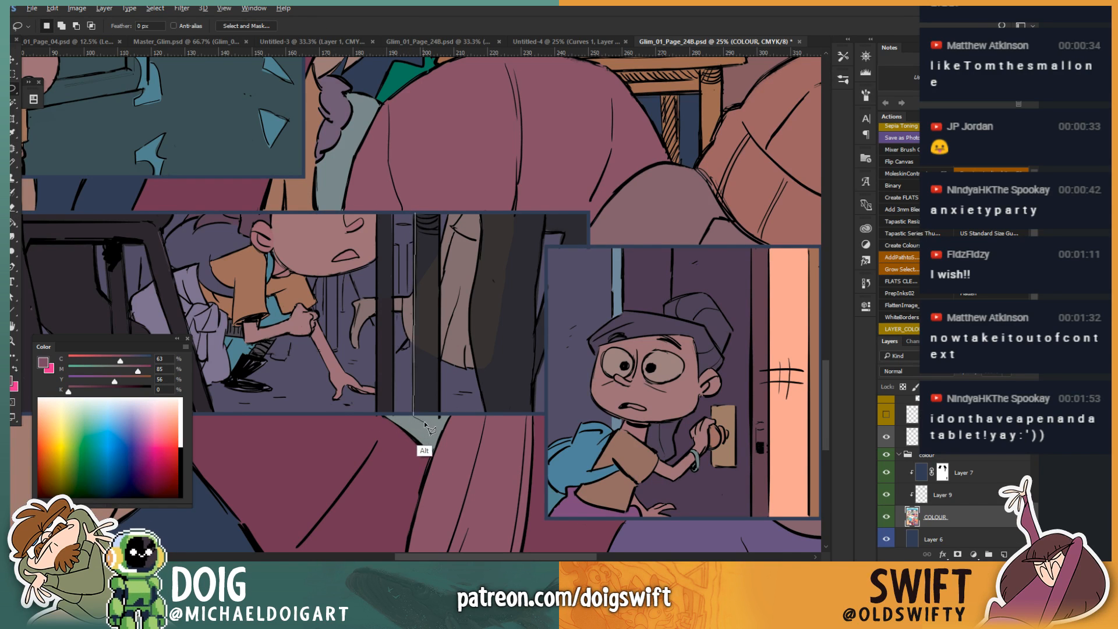
left_click(439, 417)
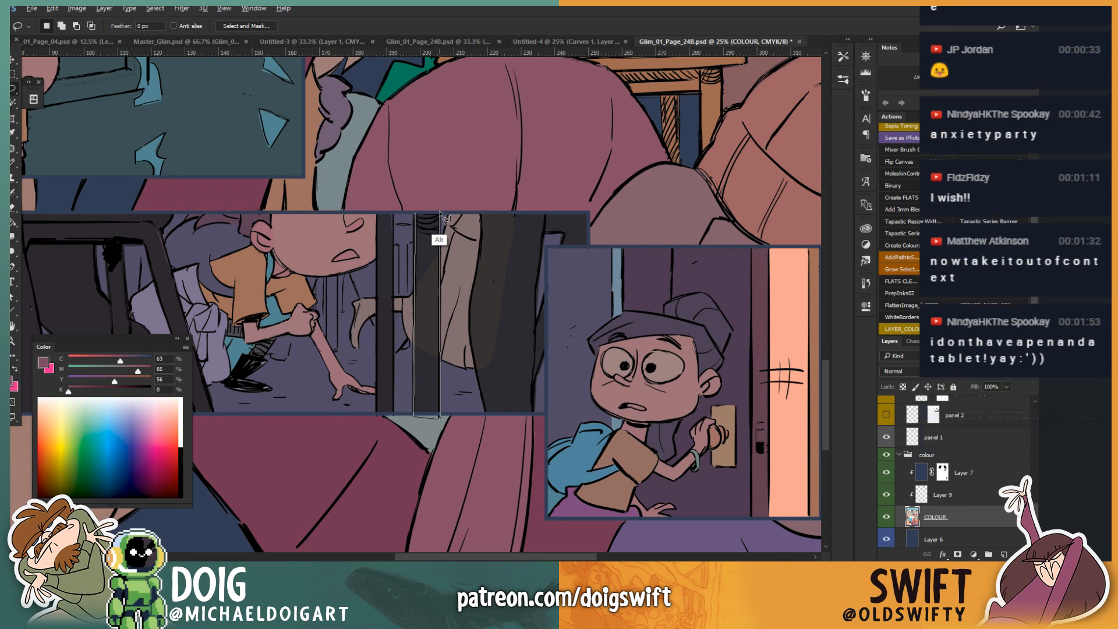
left_click_drag(440, 213, 416, 214)
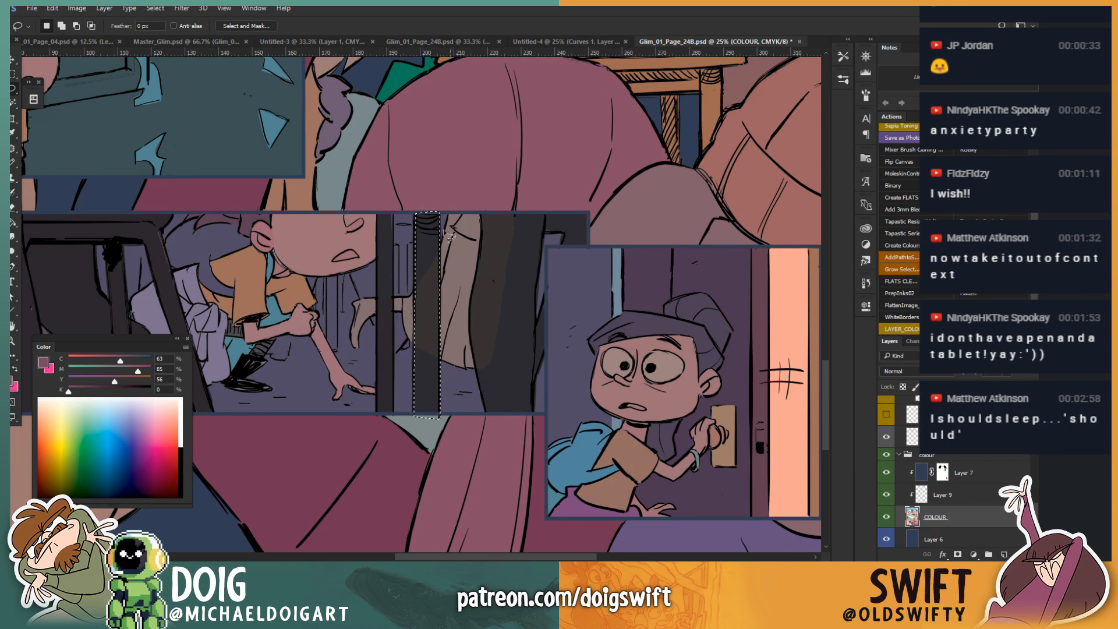
Step: Fill the lassoed wider vertical post on the COLOUR layer with C 63, M 85, Y 56, K 0
key("g")
left_click(426, 335)
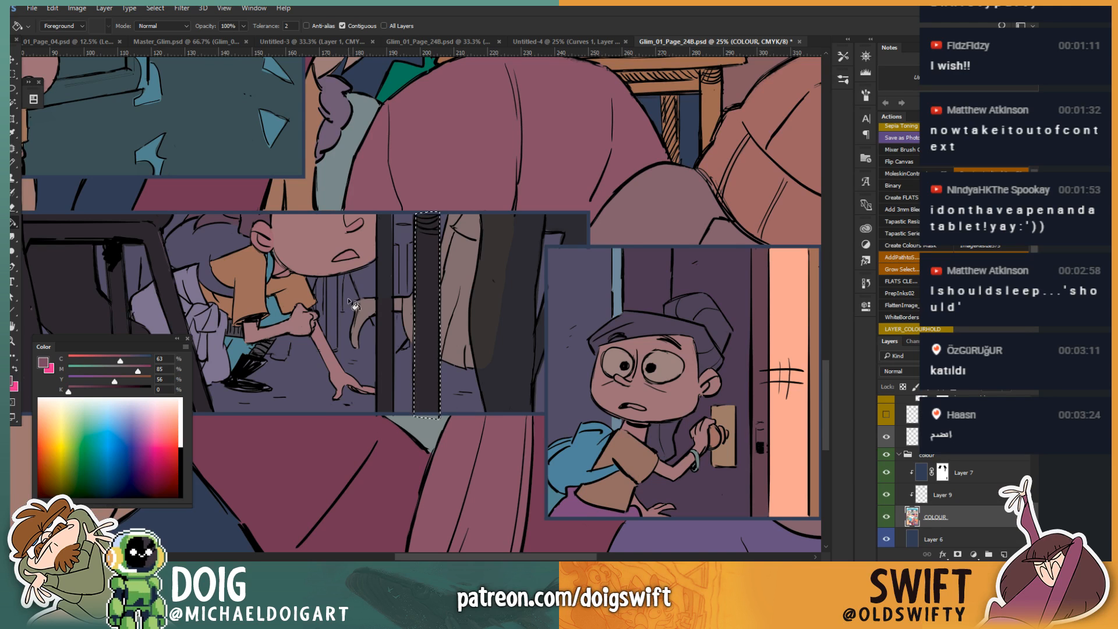
Step: Lasso the broad dark furniture shape beside the tan trousers, subtract the gap at its edge, fill it with C 63, M 85, Y 56, K 0, and deselect
key("l")
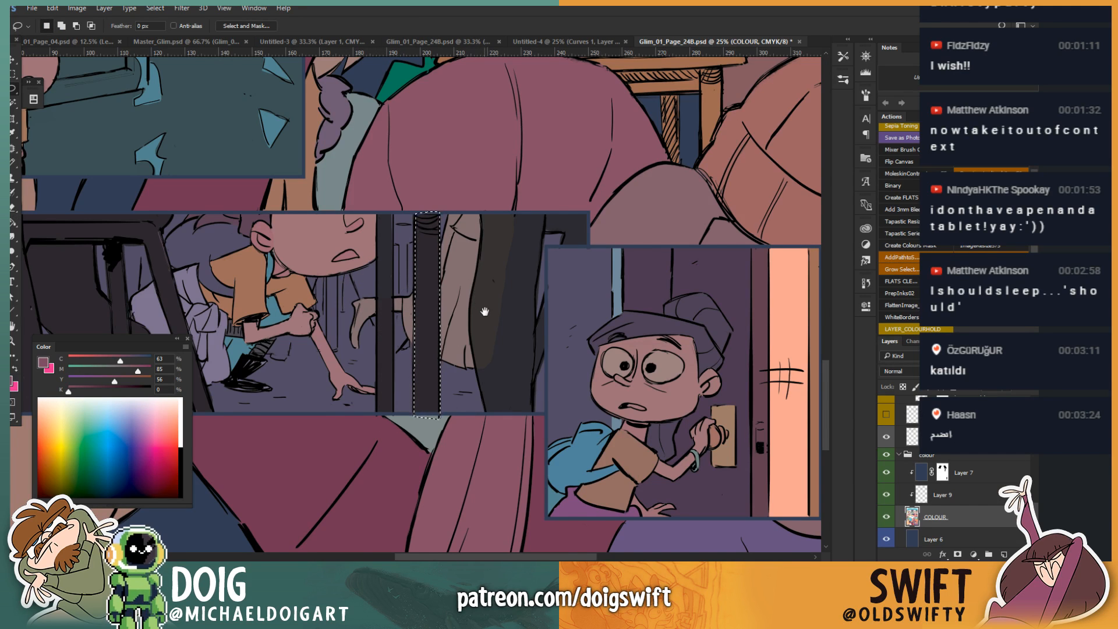
left_click_drag(495, 305, 367, 331)
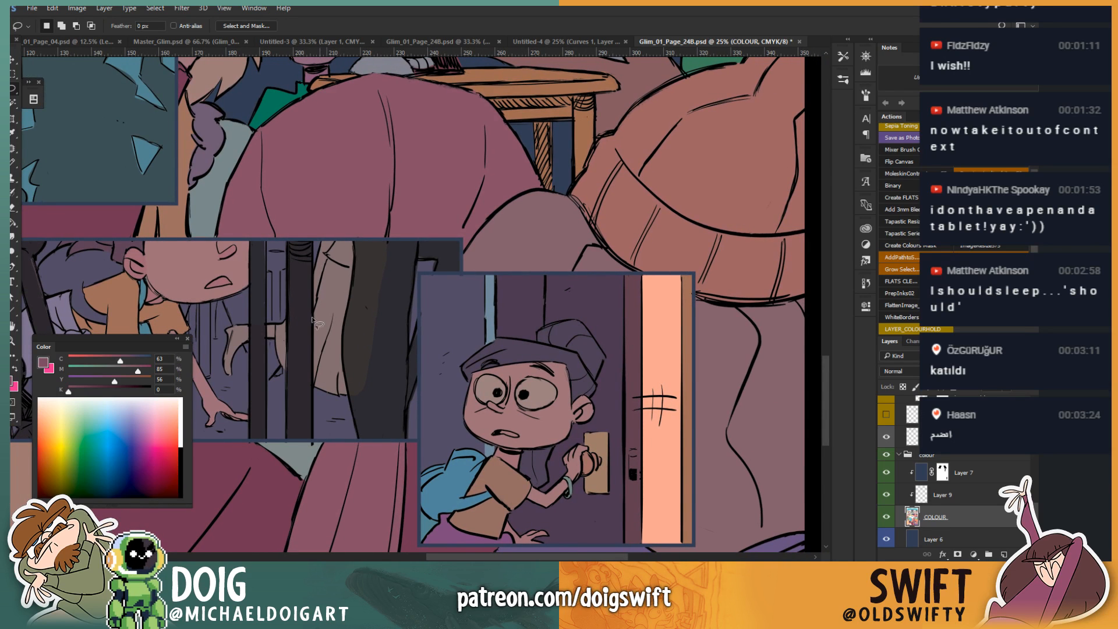
mouse_move(353, 239)
left_mouse_down()
mouse_move(343, 368)
mouse_move(361, 455)
mouse_move(383, 470)
mouse_move(406, 448)
mouse_move(434, 306)
mouse_move(471, 272)
mouse_move(491, 191)
mouse_move(445, 271)
mouse_move(467, 281)
mouse_move(472, 237)
mouse_move(390, 211)
mouse_move(357, 248)
left_mouse_up()
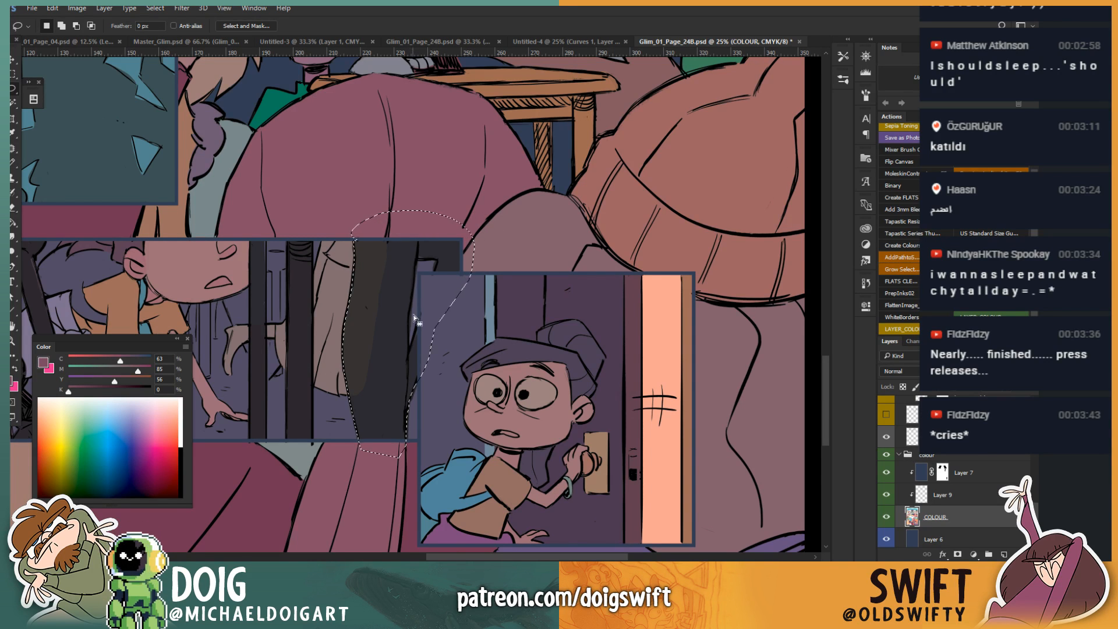
left_click(409, 355)
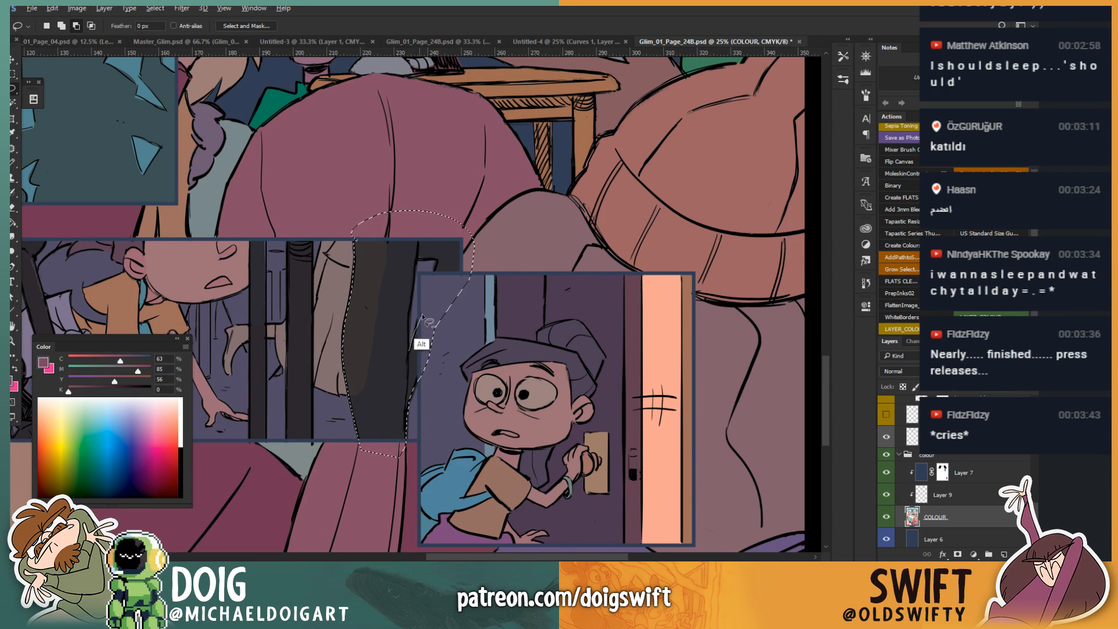
mouse_move(433, 272)
left_mouse_down()
mouse_move(436, 261)
mouse_move(414, 271)
mouse_move(410, 383)
left_mouse_up()
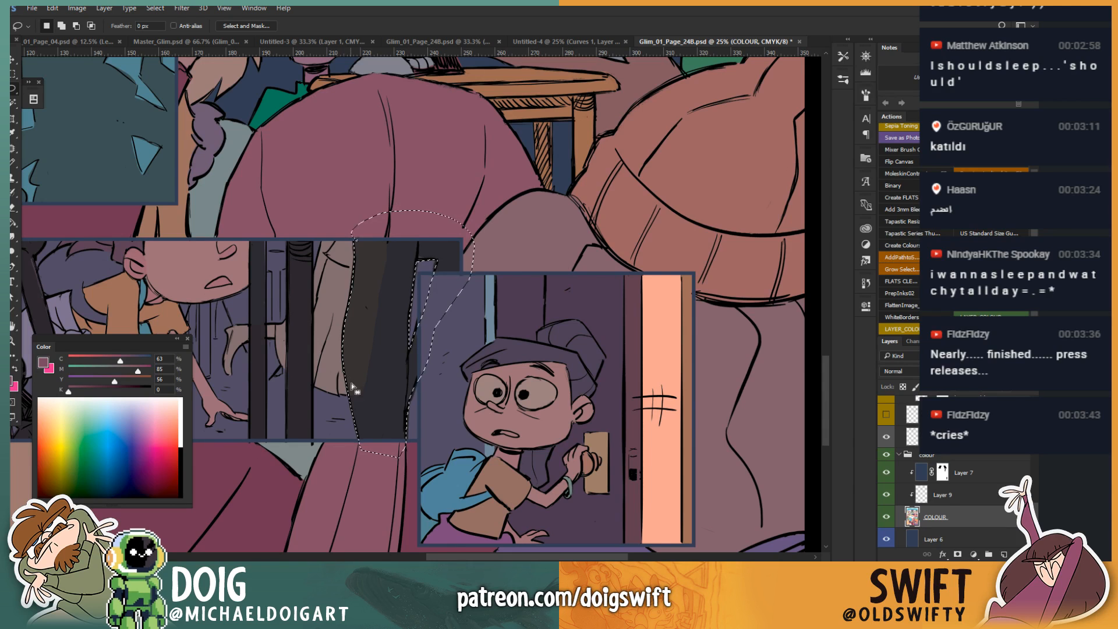
key("g")
left_click(365, 362)
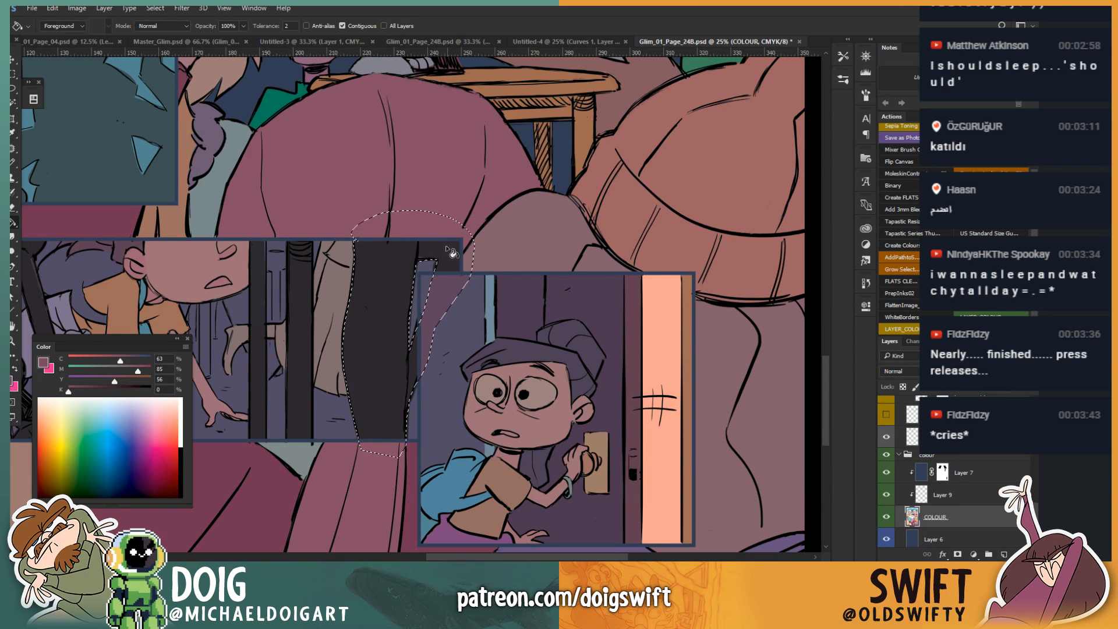
key("ctrl+d")
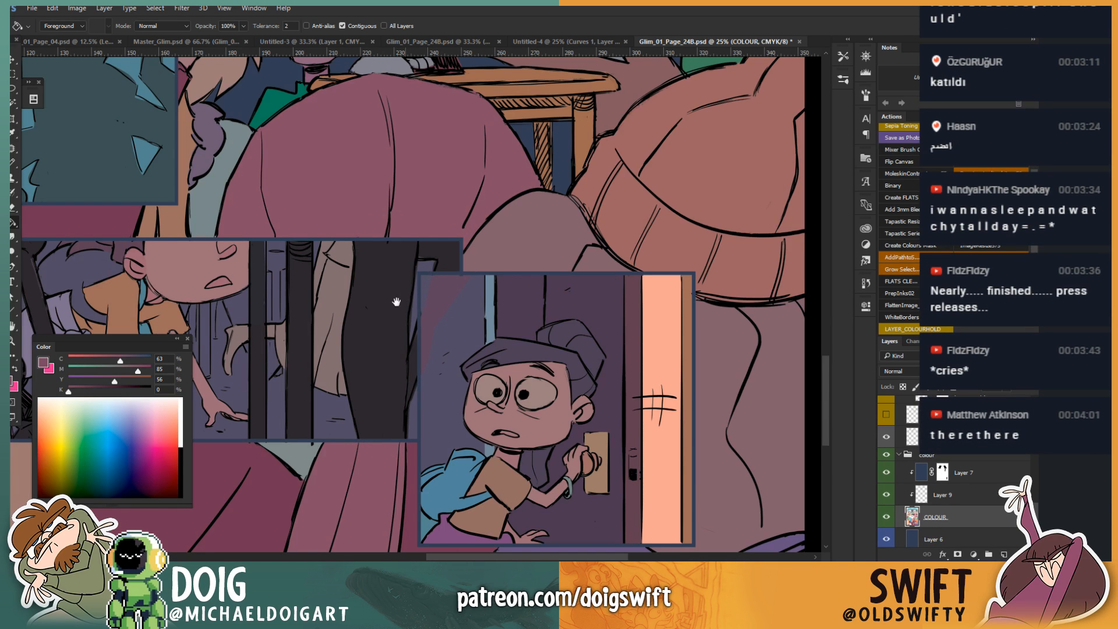
Step: Marquee-select the door panel's corner wall area, sample wall colour C 84, M 83, Y 56, K 0, fill the stray patch with it, and deselect
left_click_drag(396, 301, 392, 333)
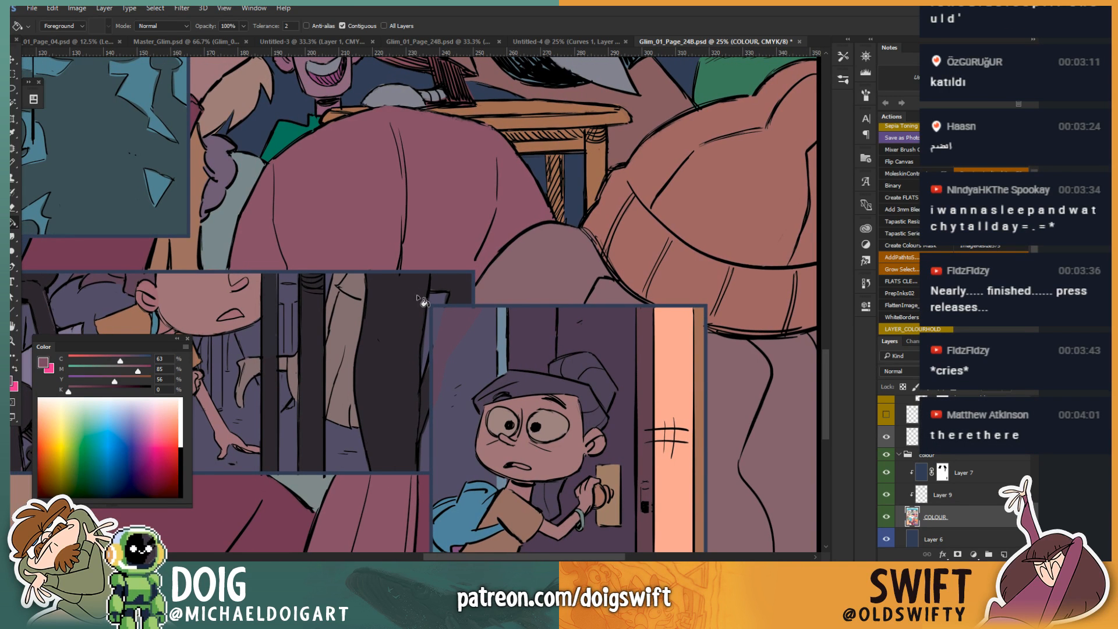
key("m")
left_click_drag(504, 434, 431, 305)
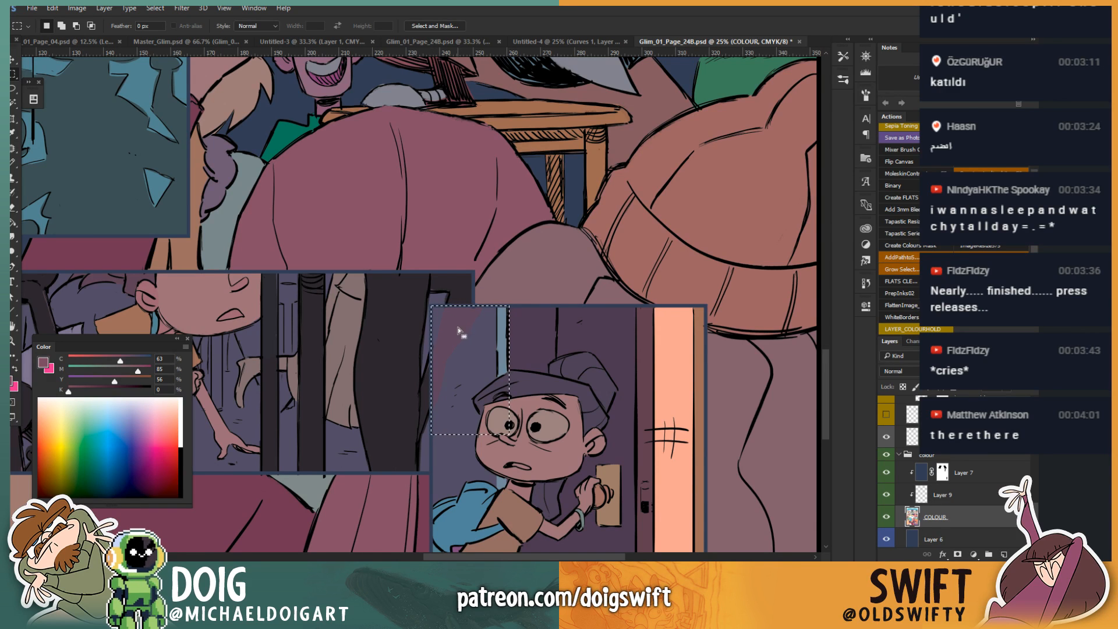
key("i")
left_click(470, 366)
key("g")
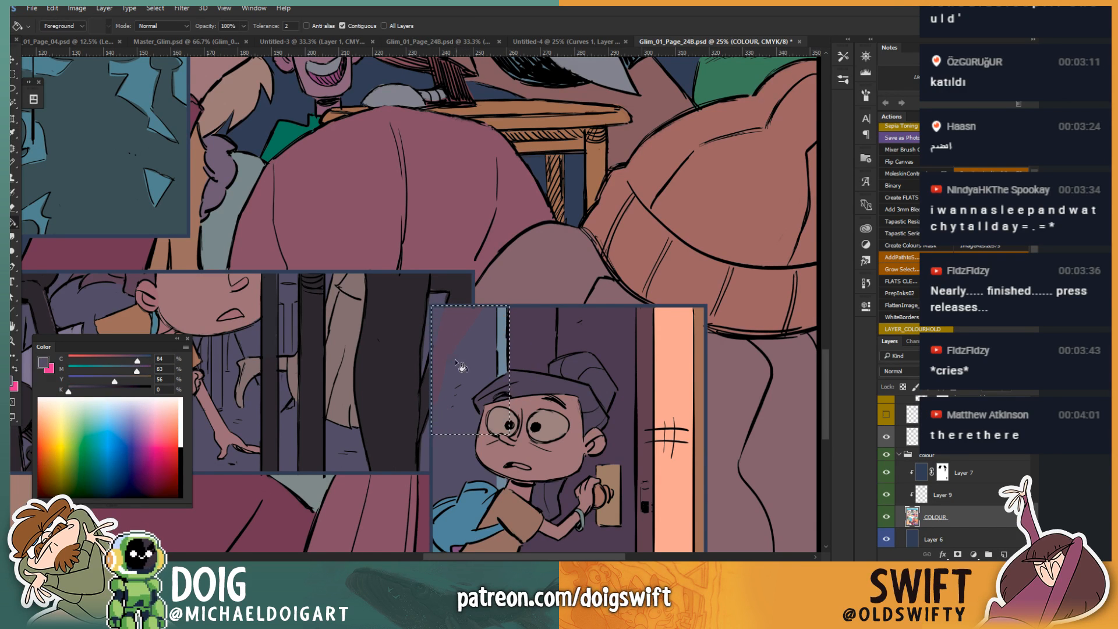
left_click(457, 331)
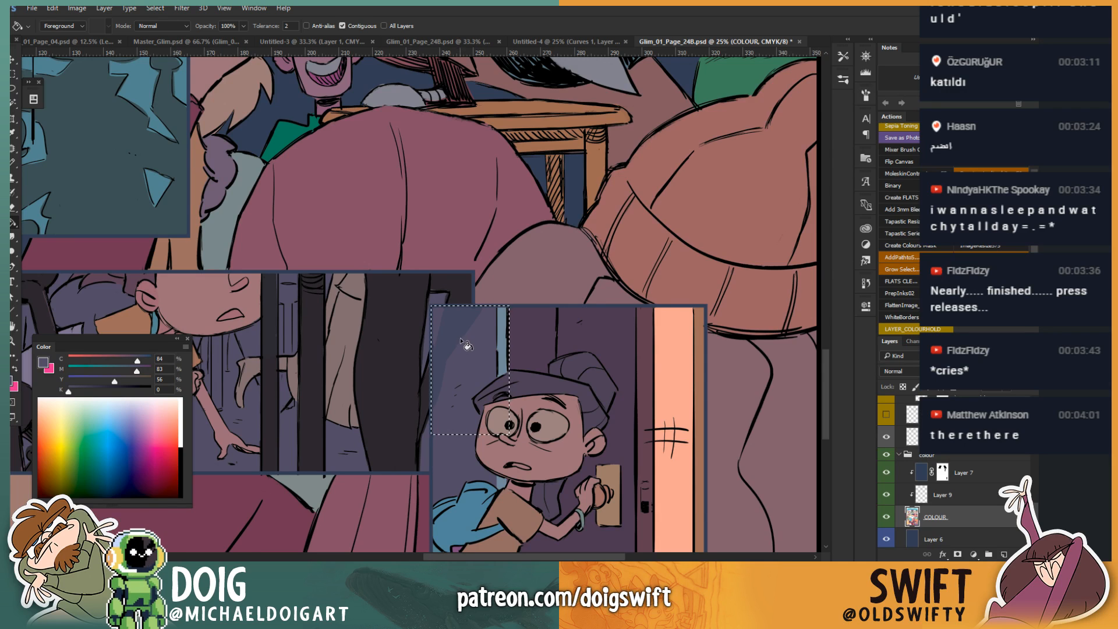
key("ctrl+d")
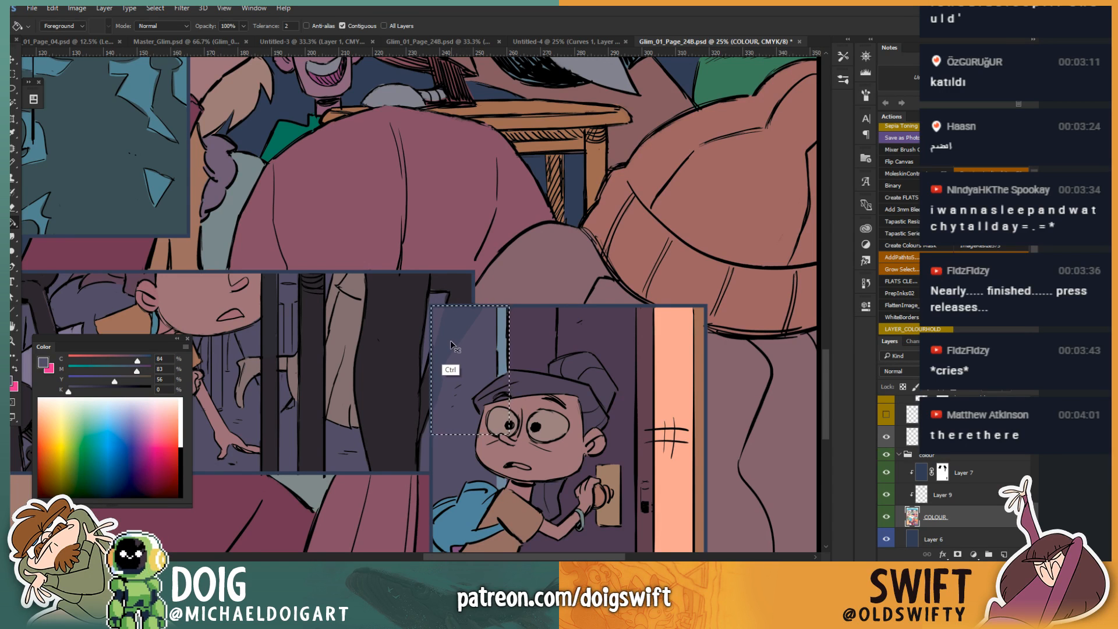
key("i")
left_click_drag(470, 351, 466, 345)
key("g")
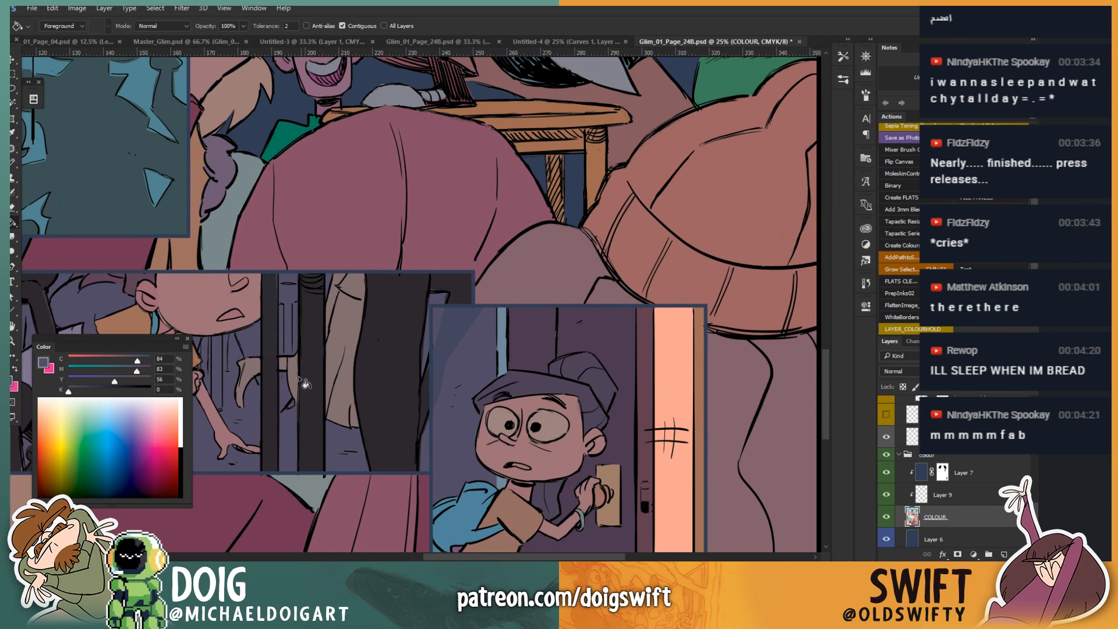
Step: Select the panel borders' colour layer, WHITE BORDERS, and hide it
key("v")
left_click(365, 420, "ctrl")
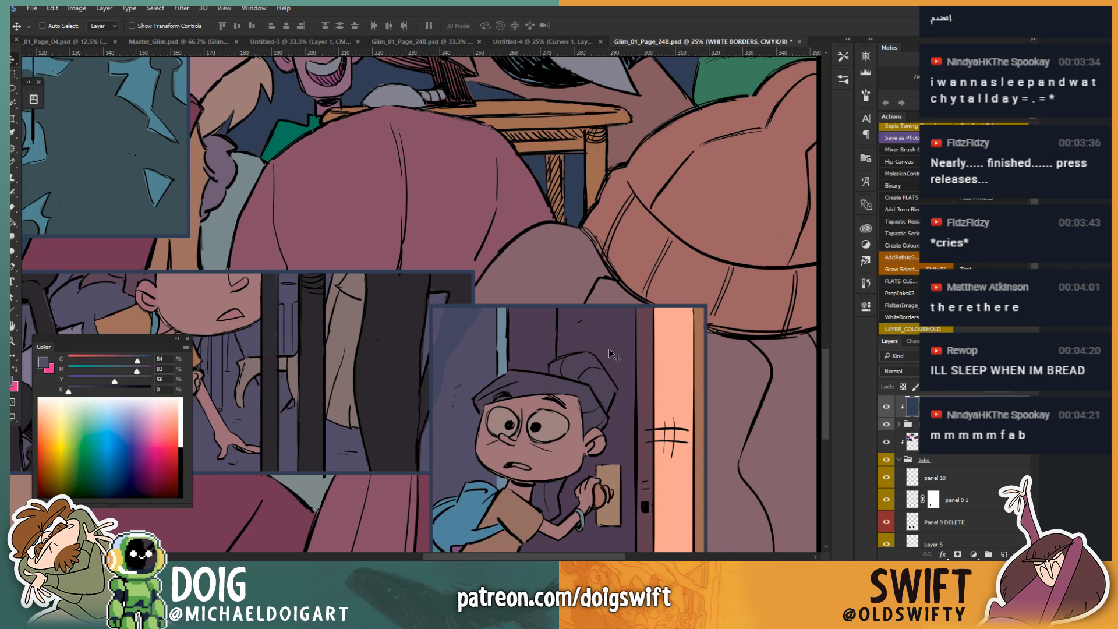
left_click(886, 408)
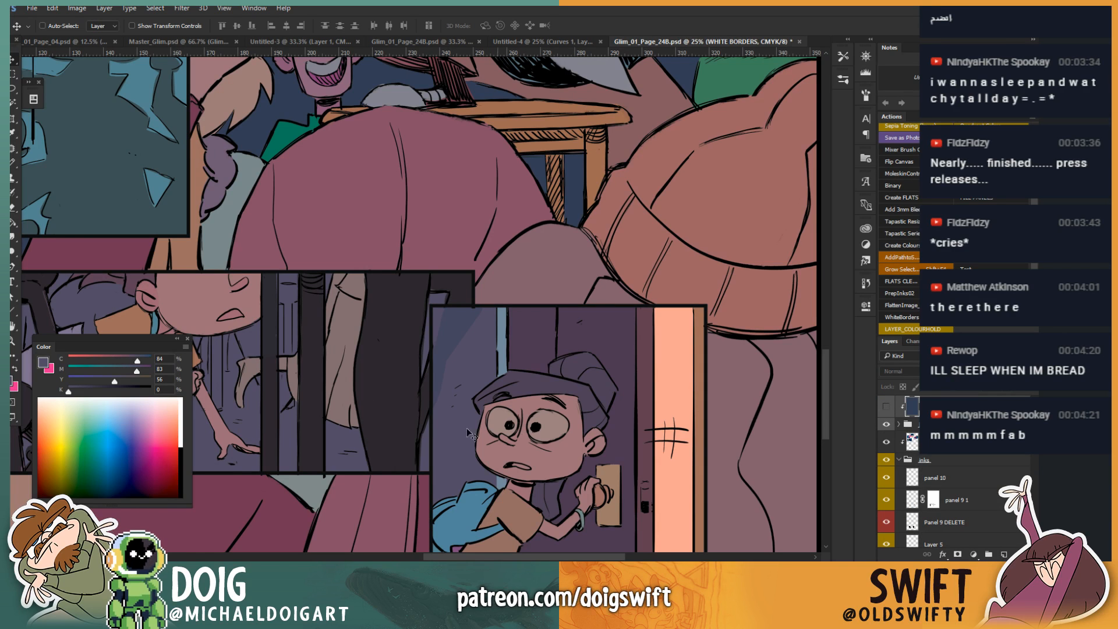
Step: Select the dark furniture overlay in the crawling-girl panel and hide its layer, Panel 9 DELETE
key("ctrl+minus")
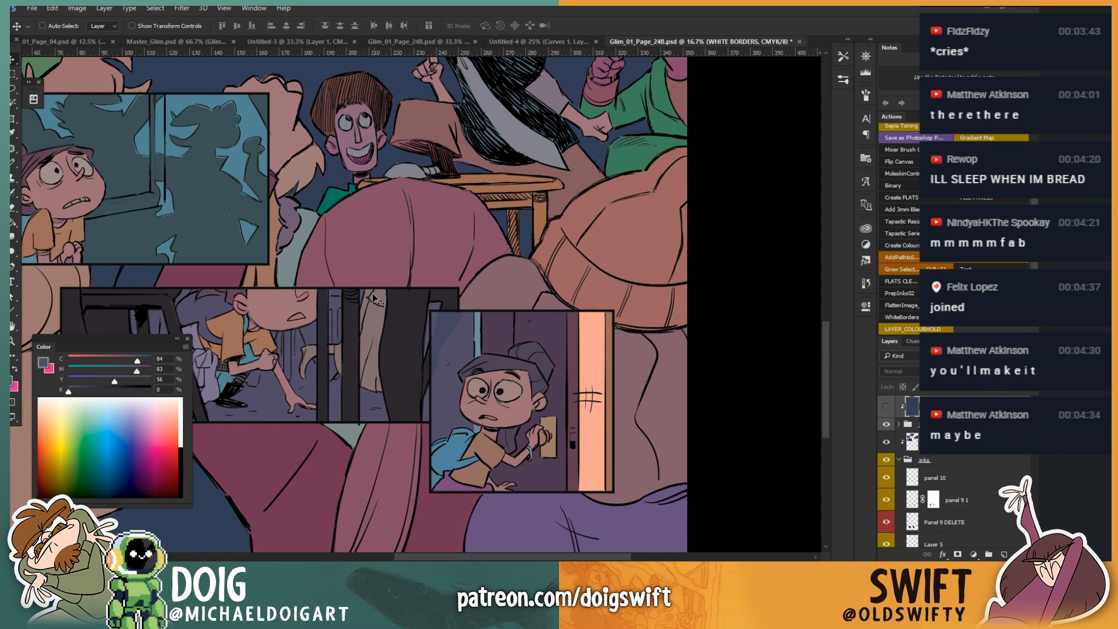
left_click(395, 368, "ctrl")
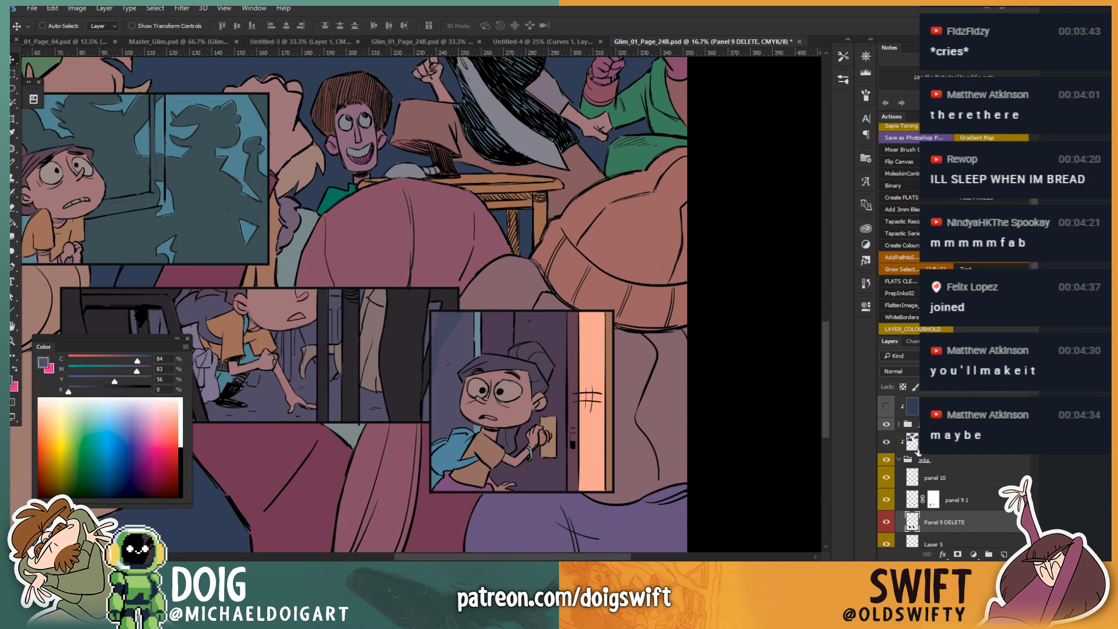
scroll(949, 483, "down", 1)
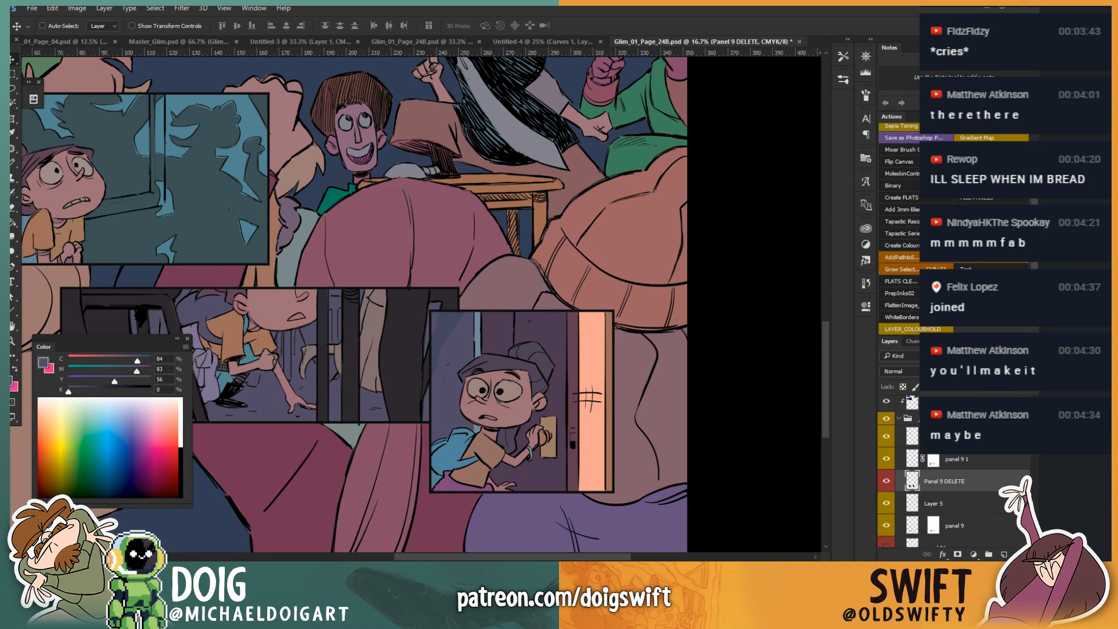
left_click(886, 483)
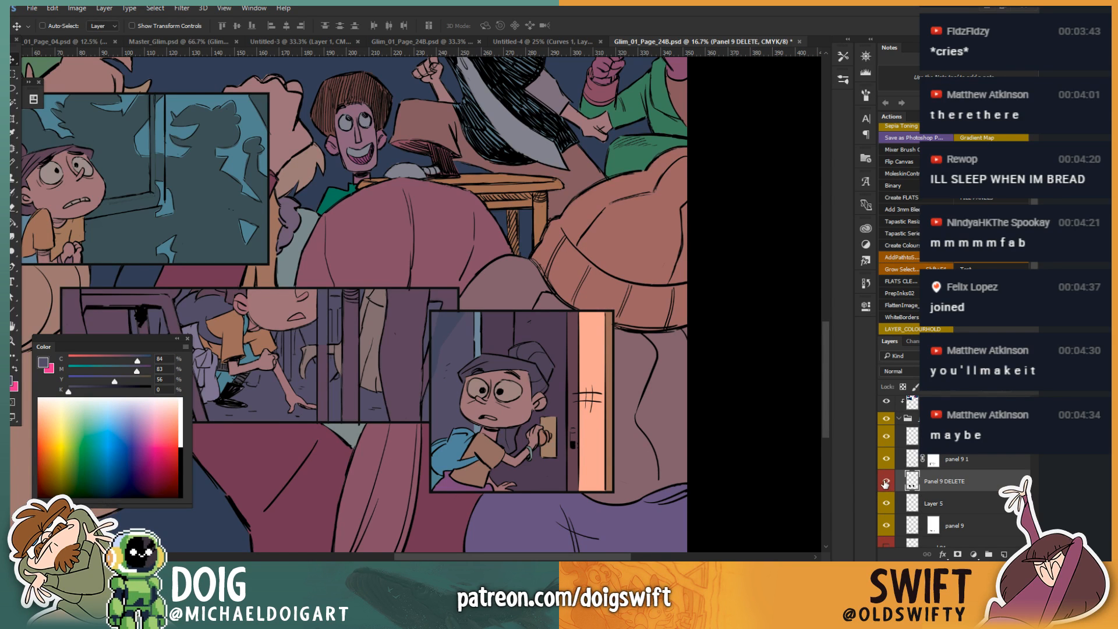
left_click(885, 483)
Step: Marquee-select the mismatched upper section of the narrow post beside the crawling girl's face and make the COLOUR layer active
left_click_drag(335, 337, 425, 329)
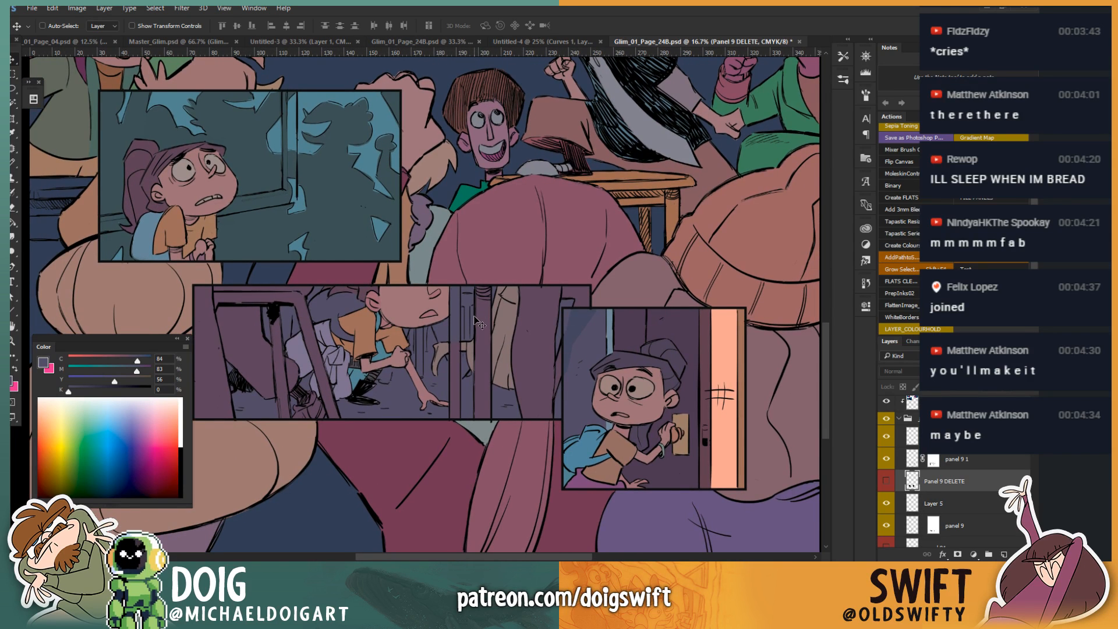
key("ctrl+plus")
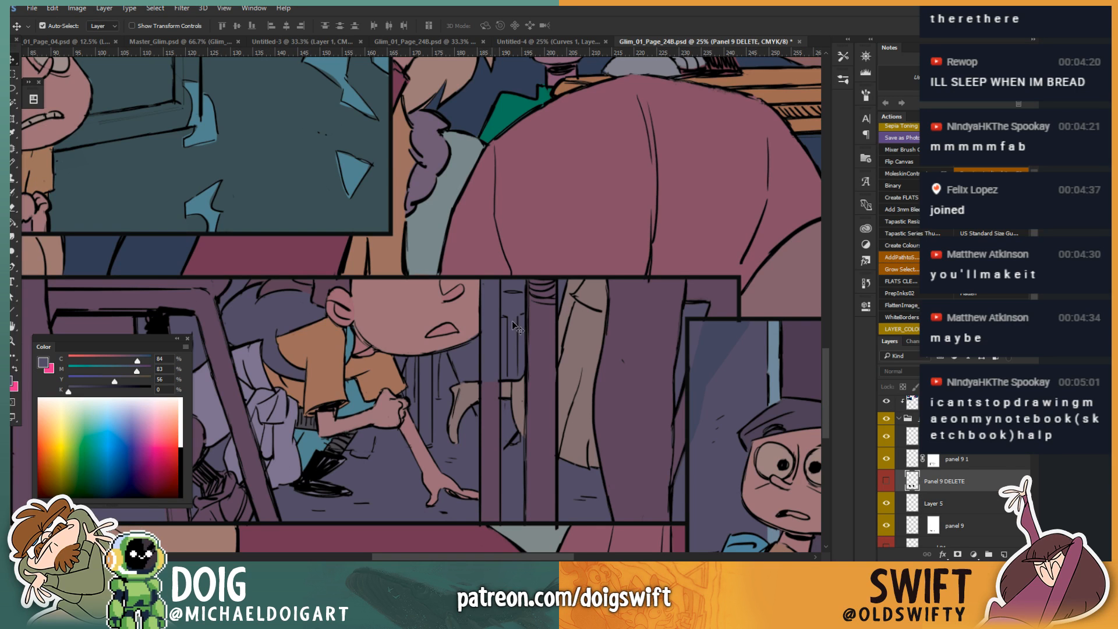
key("m")
key("ctrl+plus")
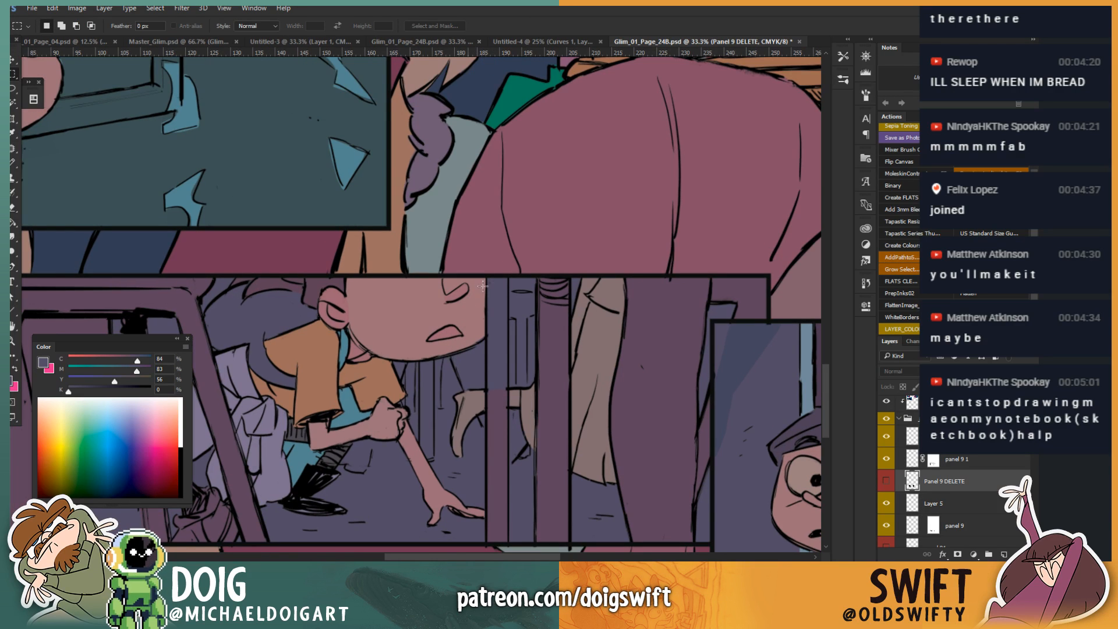
left_click_drag(486, 275, 508, 414)
key("i")
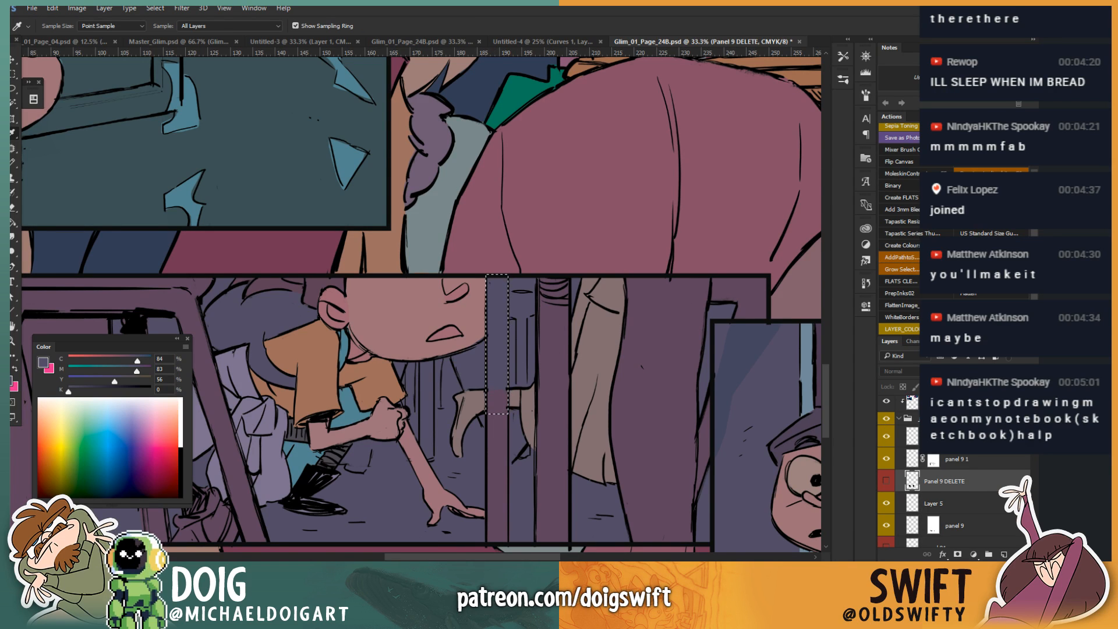
left_click(915, 329)
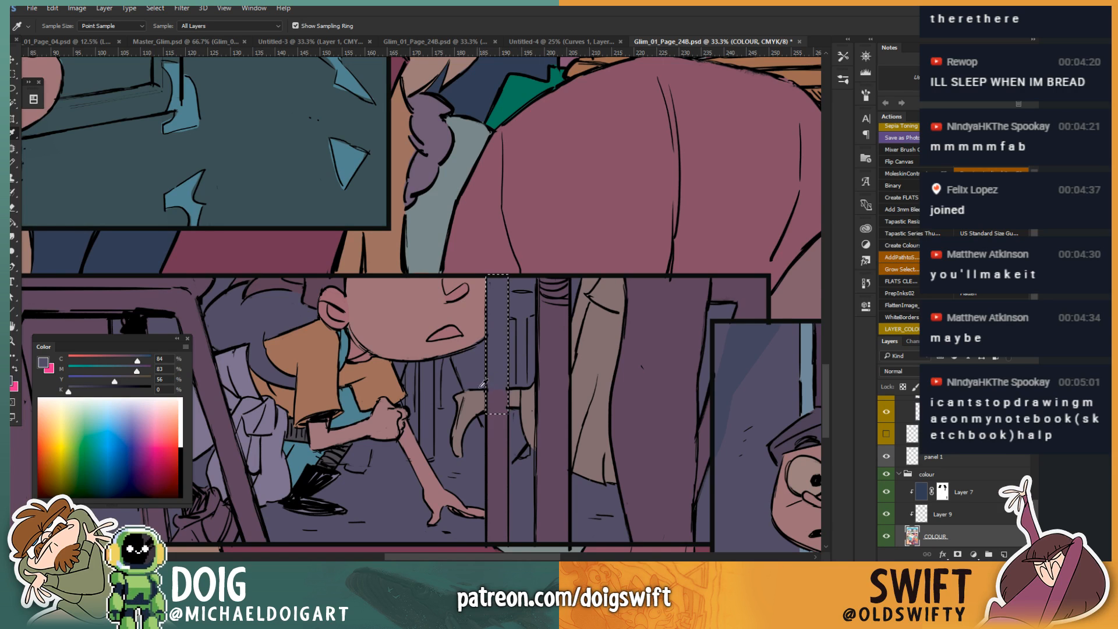
Step: Hide Layer 7 and Layer 9, sample the post's unshaded C 63, M 85, Y 56, K 0, fill its selected upper section, and deselect
left_click(496, 447)
key("g")
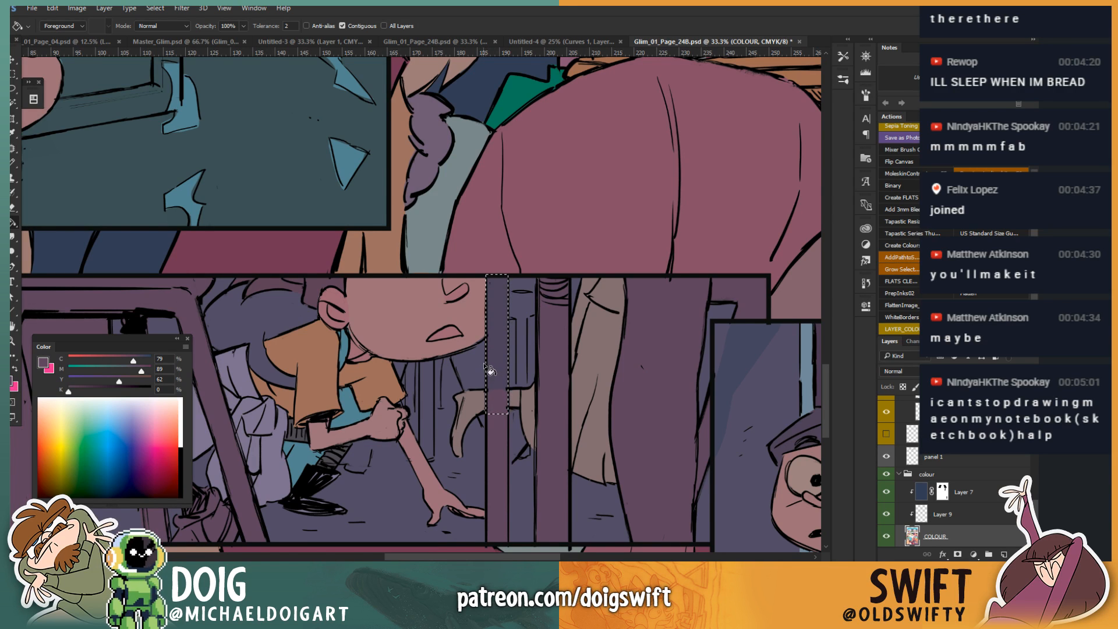
left_click_drag(885, 491, 877, 524)
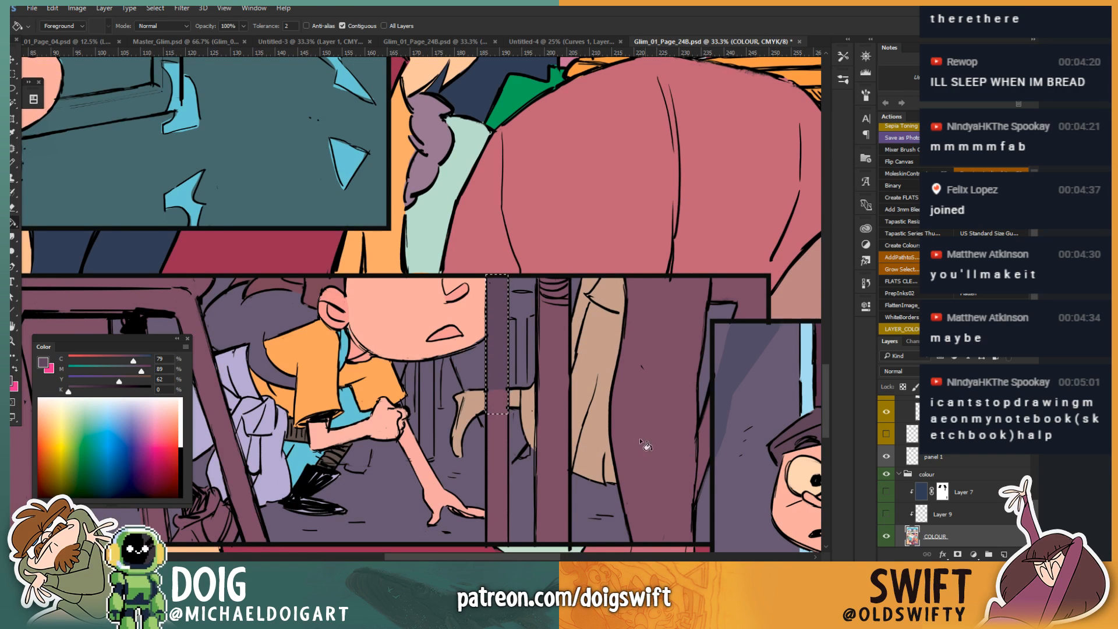
key("i")
left_click(498, 434)
key("g")
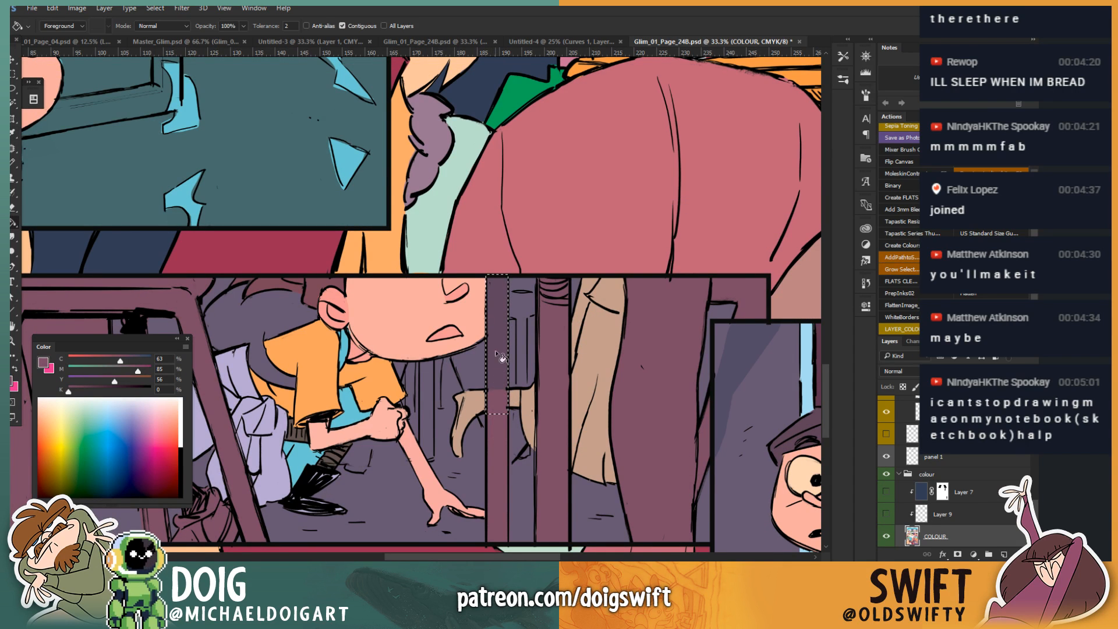
left_click(500, 374)
key("ctrl+d")
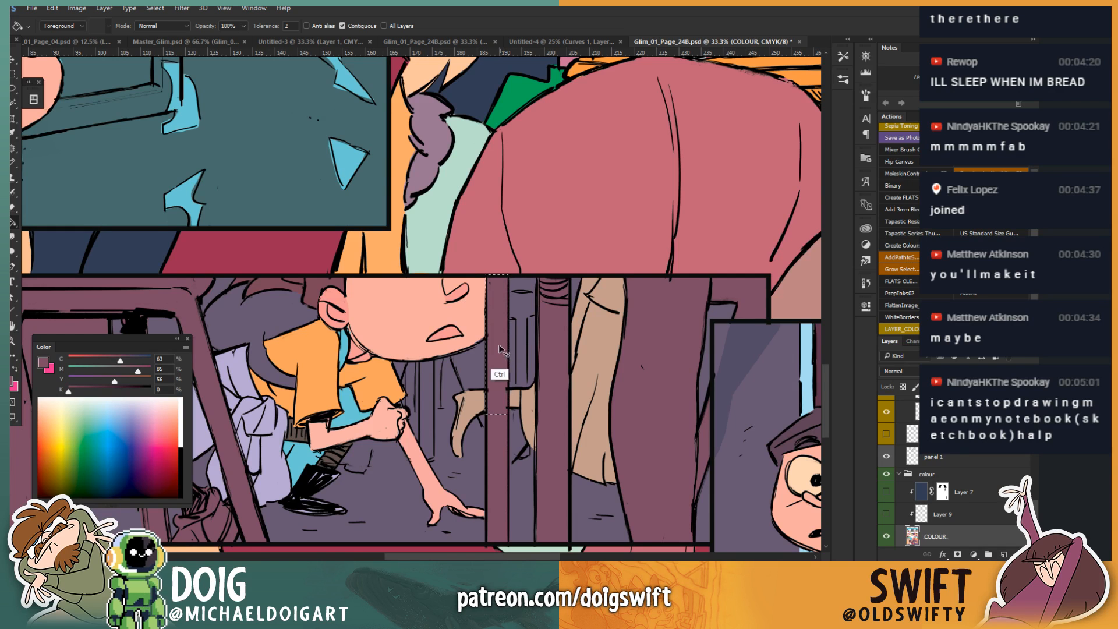
Step: Sample the door panel's unshaded wall colour C 71, M 75, Y 46, K 0 and fill the mismatched wall patch in its corner
left_click_drag(700, 280, 506, 318)
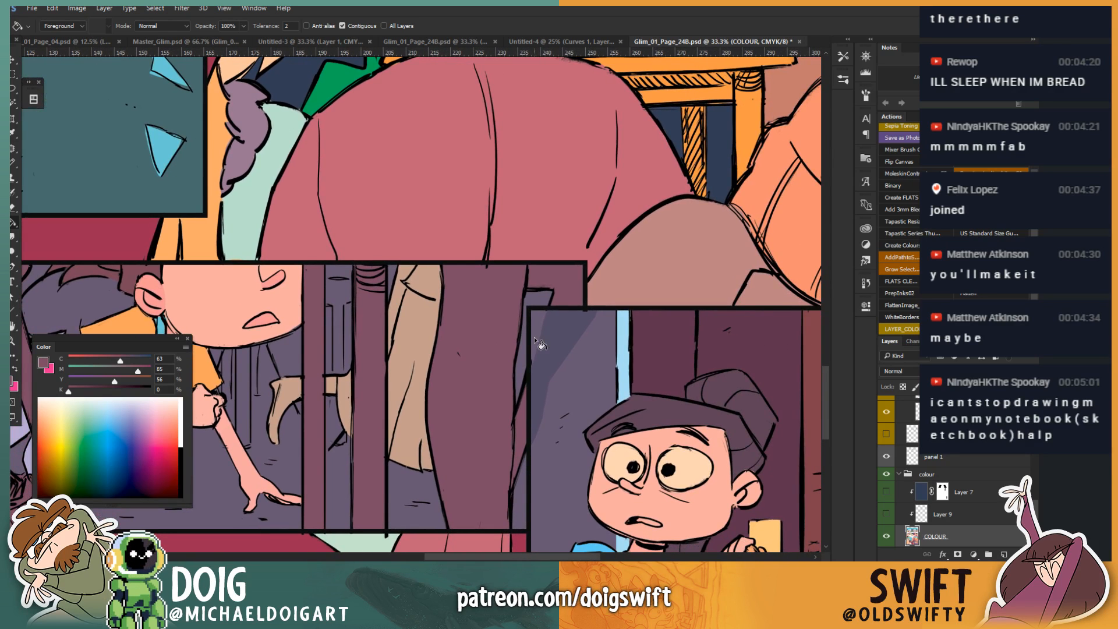
left_click(553, 388, "alt")
left_click(556, 351)
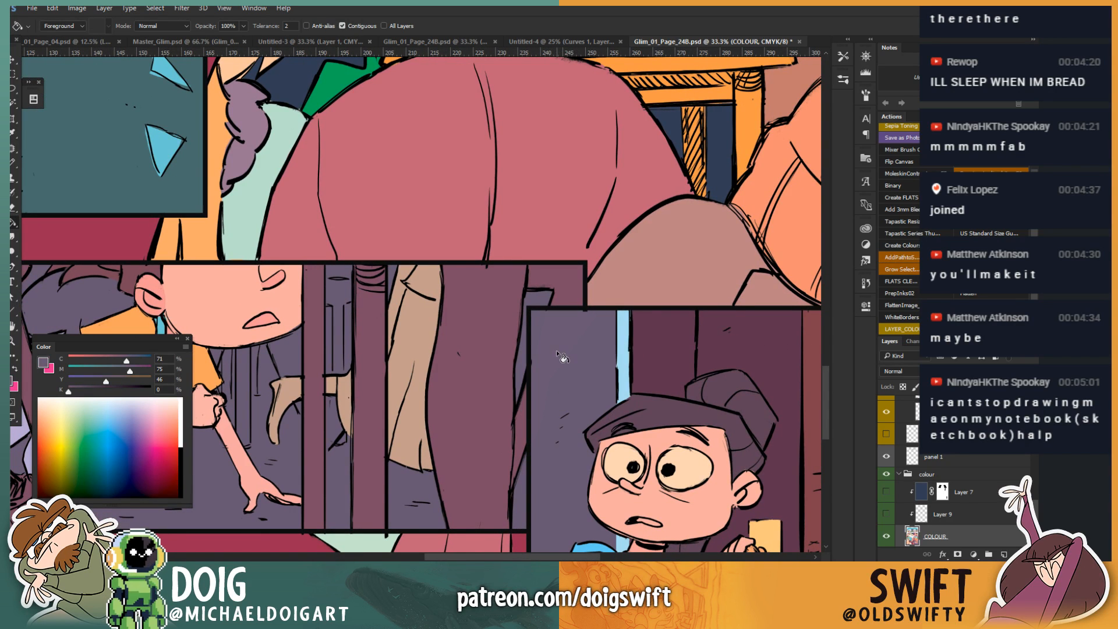
Step: Show the Layer 7 and Layer 9 shading over the page colours again
key("ctrl+minus")
key("ctrl+minus")
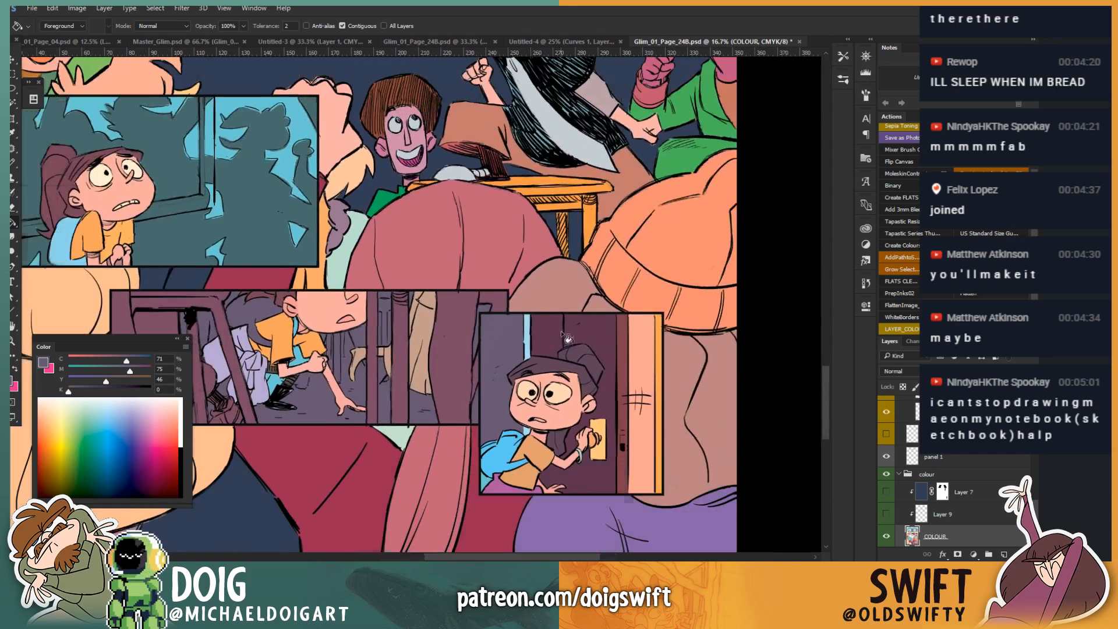
left_click_drag(426, 385, 558, 382)
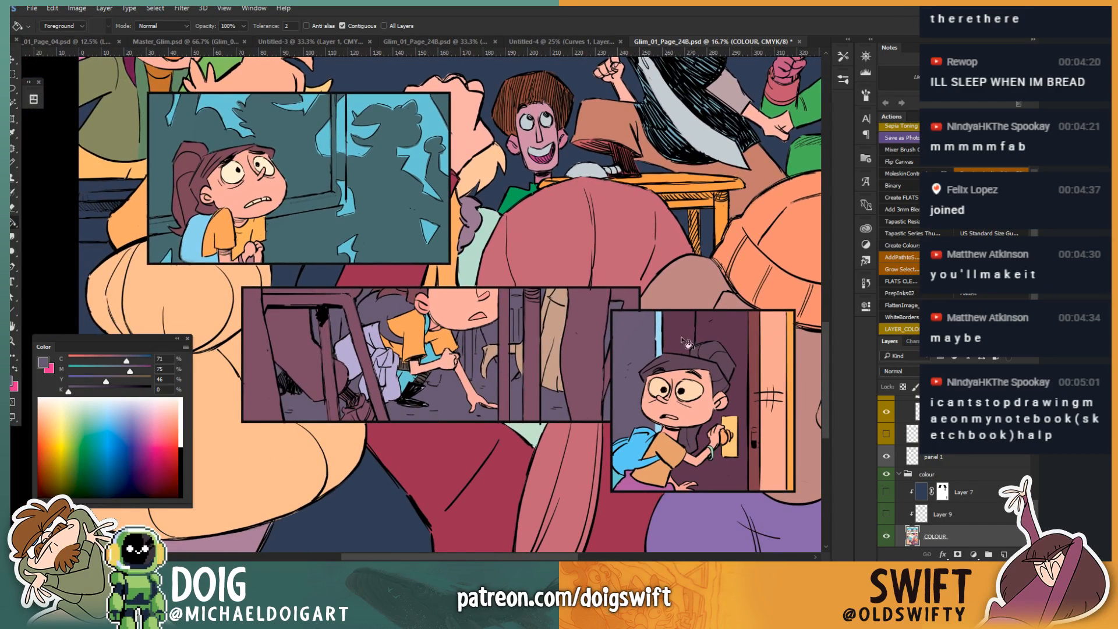
left_click(885, 513)
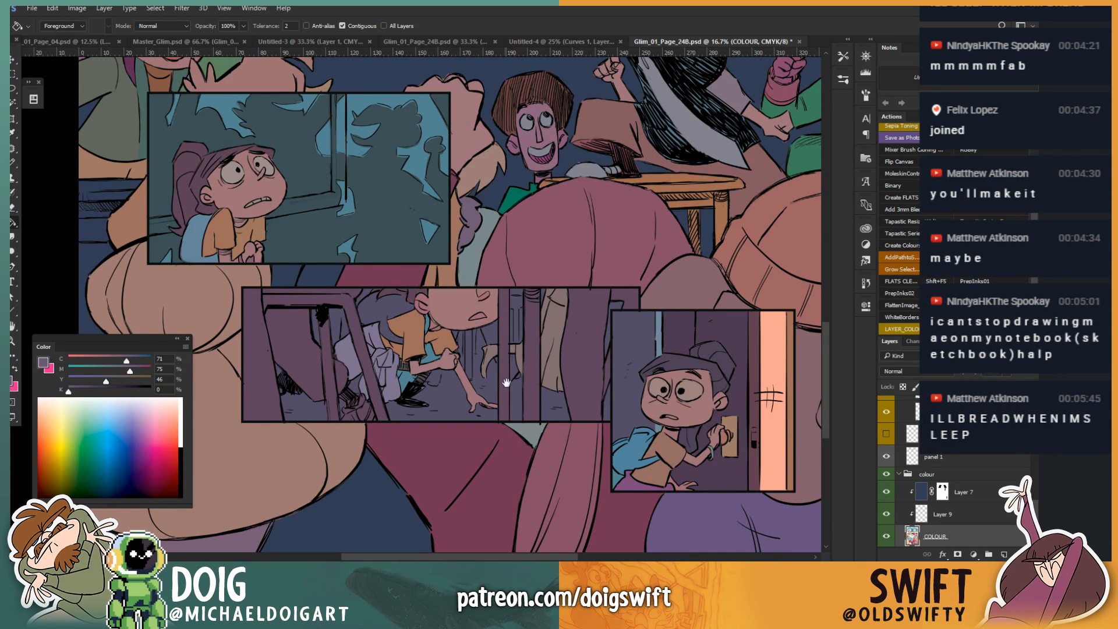
scroll(817, 431, "up", 1)
key("w")
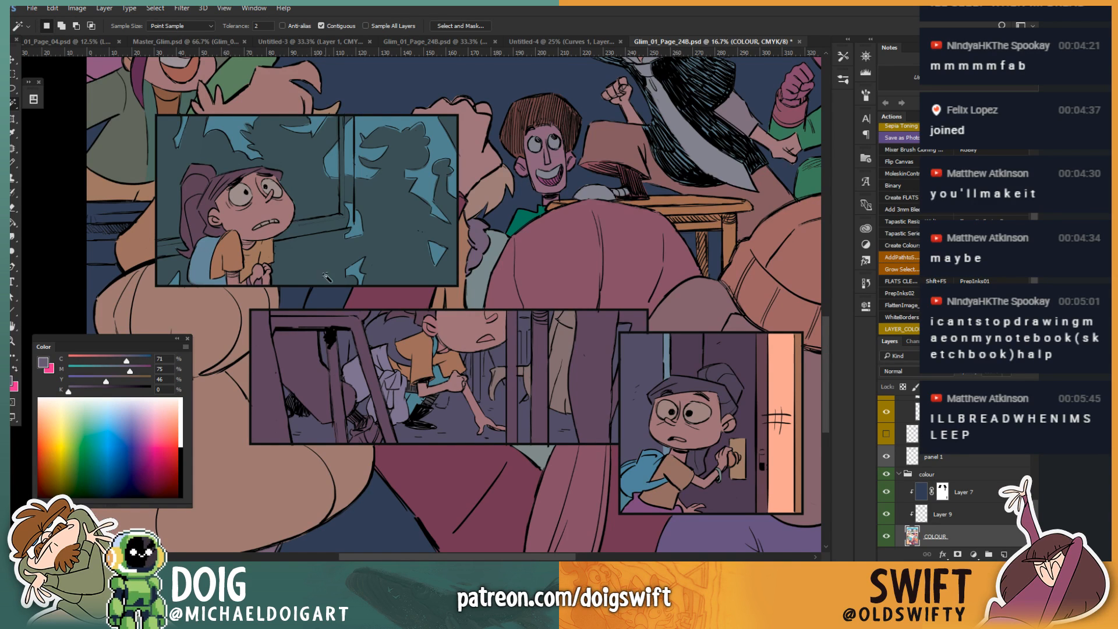
Step: Select the purple furniture, post and wall areas throughout the crawling girl's panel on the COLOUR layer
left_click(288, 396, "shift")
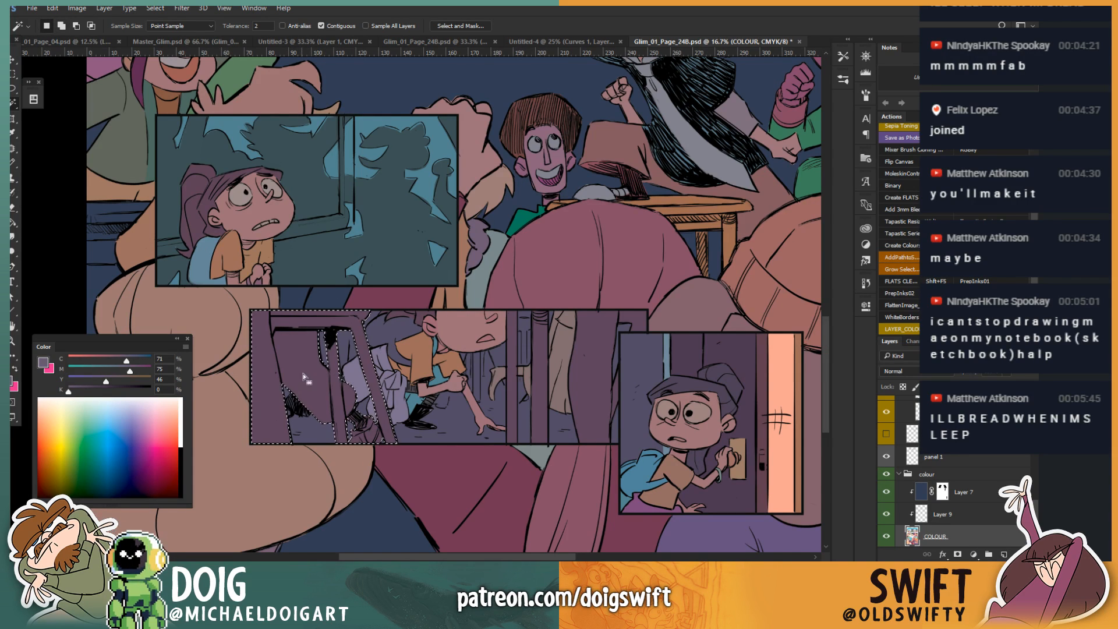
left_click(352, 382, "shift")
left_click(524, 402, "shift")
left_click(559, 402, "shift")
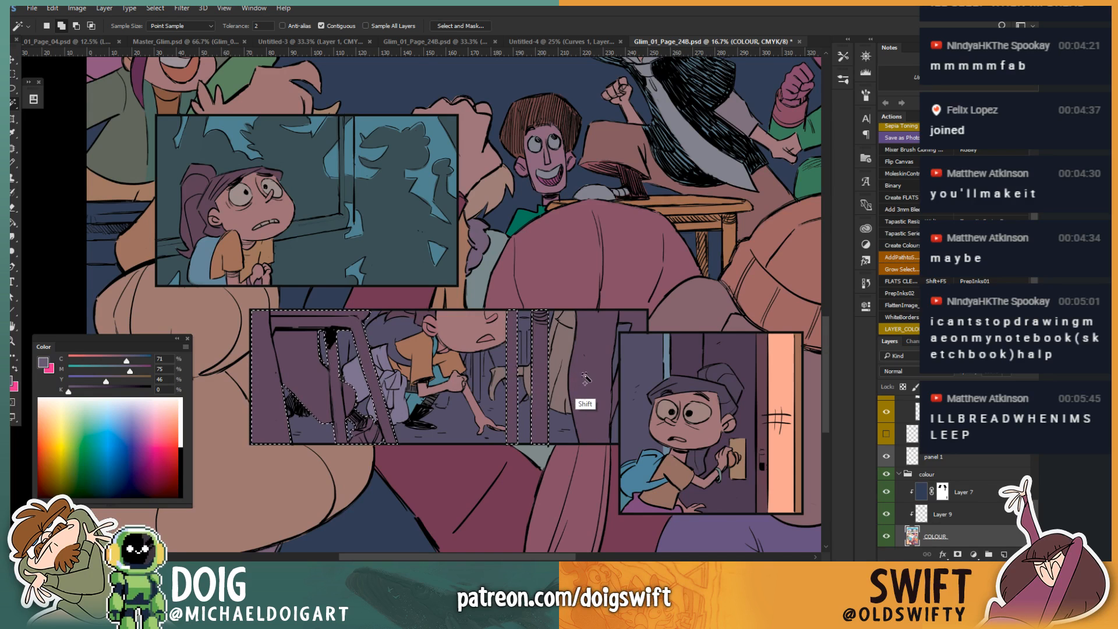
left_click(594, 402, "shift")
left_click(629, 361, "shift")
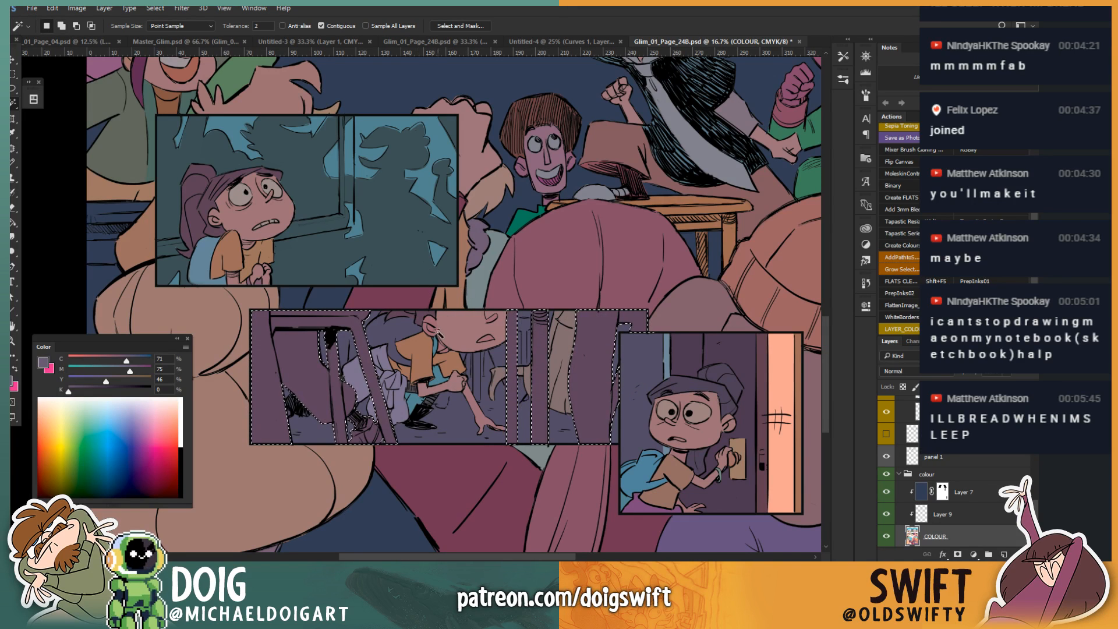
Step: Darken the selected furniture areas with Hue/Saturation at hue -6, saturation +100 and lightness -64
key("ctrl+u")
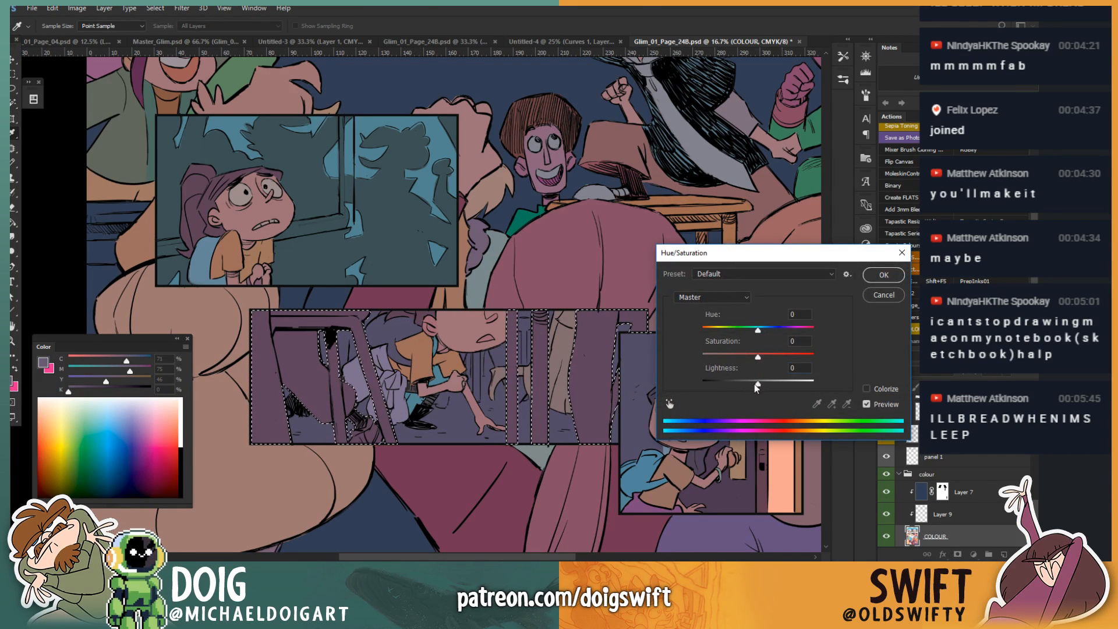
left_click_drag(757, 384, 816, 355)
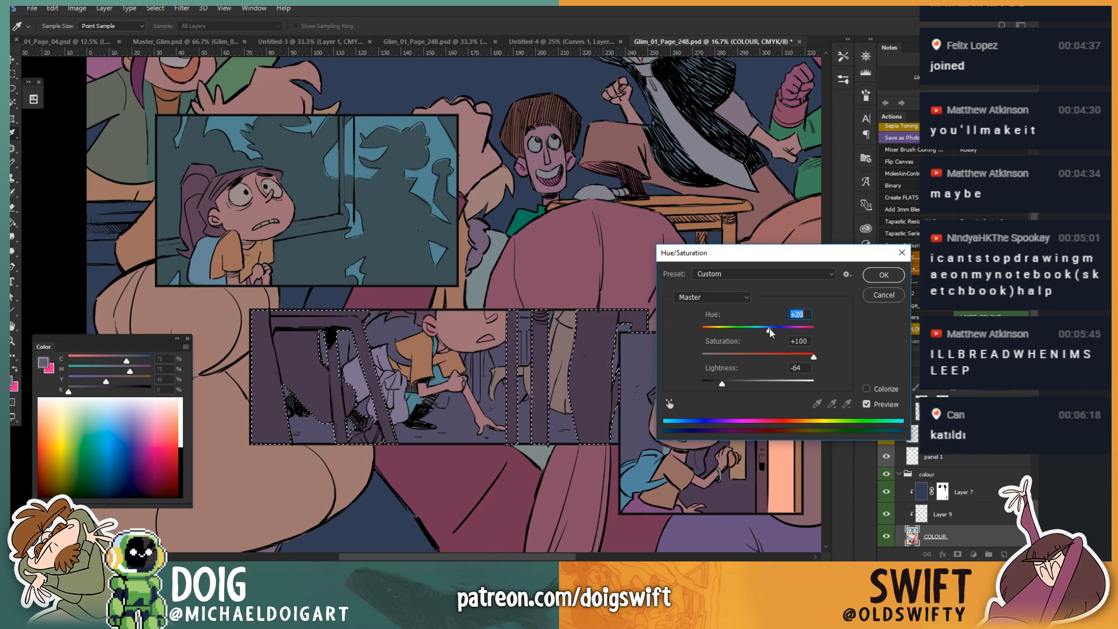
mouse_move(757, 330)
left_mouse_down()
mouse_move(744, 331)
mouse_move(755, 331)
left_mouse_up()
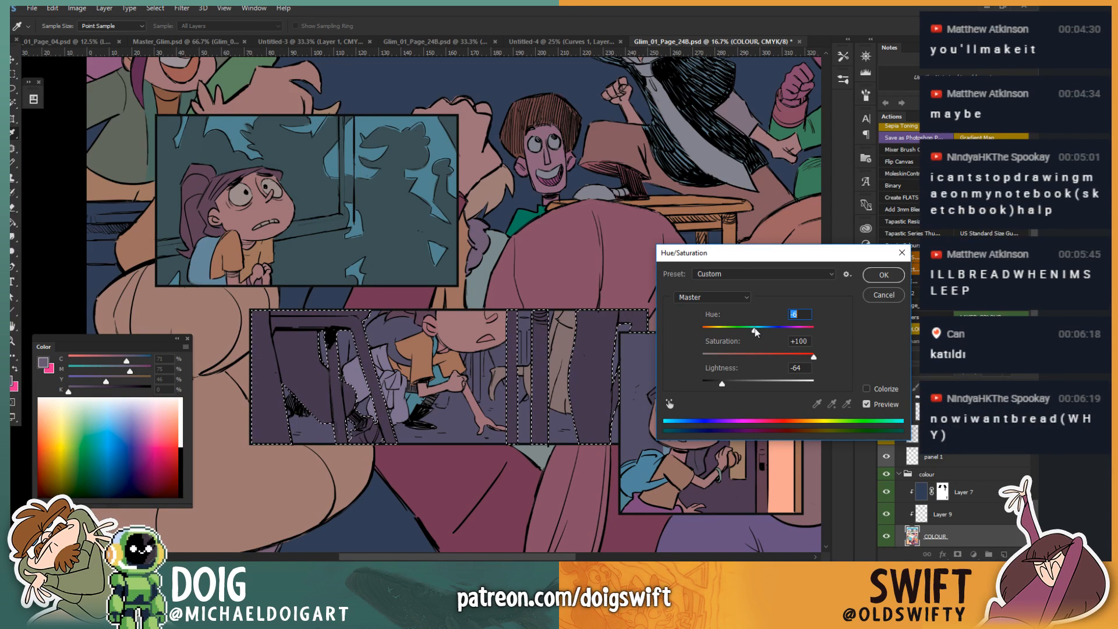
left_click(883, 274)
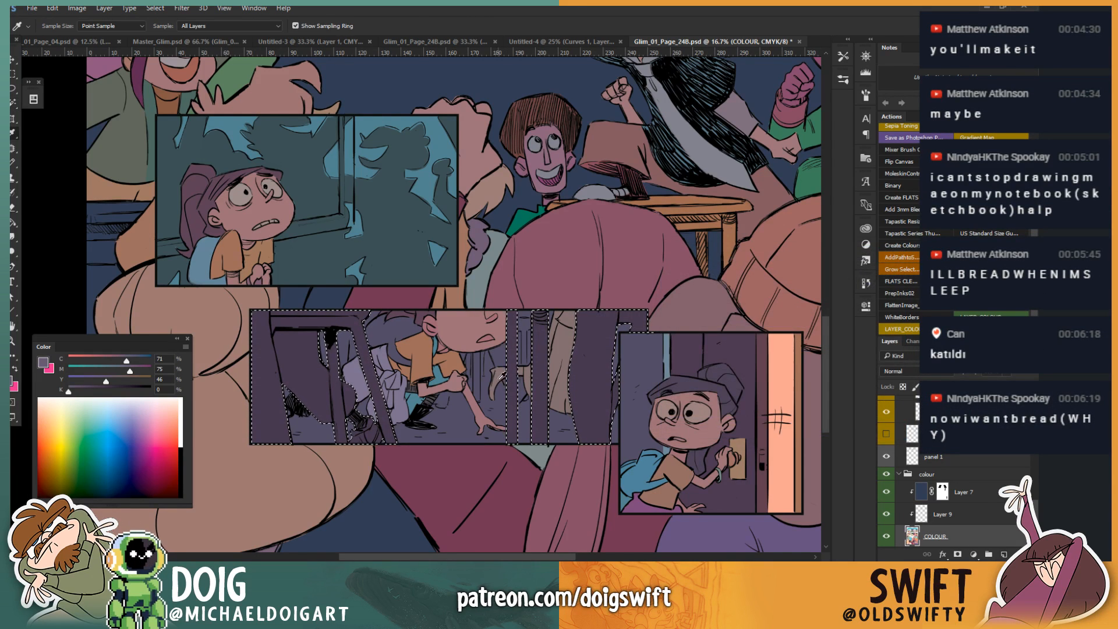
Step: Sample the darkened furniture colour, adjust it to C 100, M 97, Y 100, K 0, fill the selected areas, and deselect
left_click(540, 365)
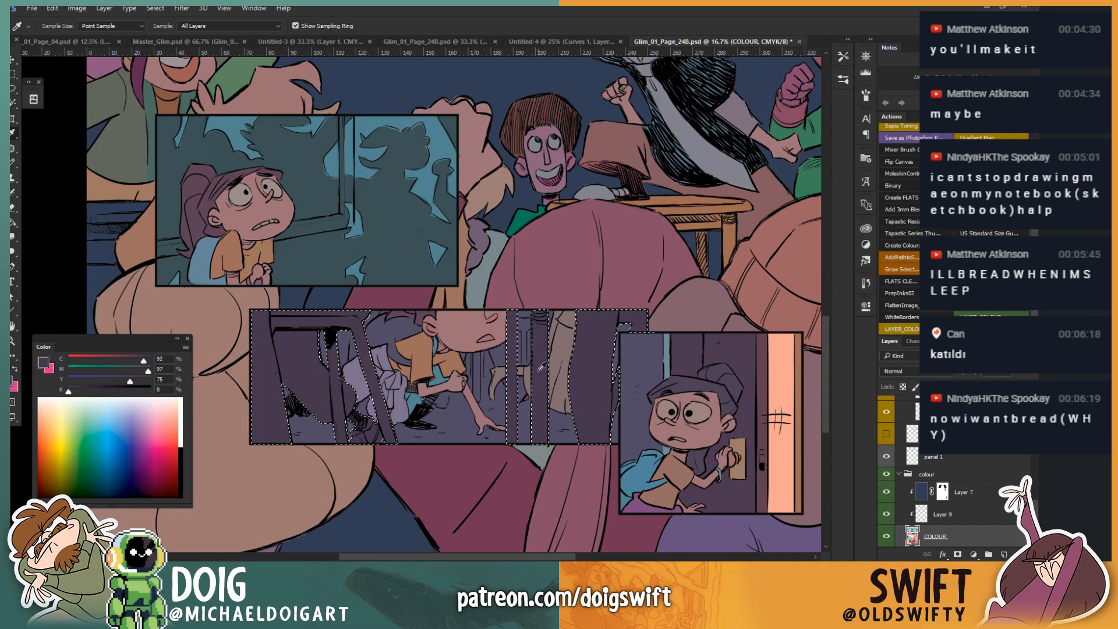
left_click(499, 358)
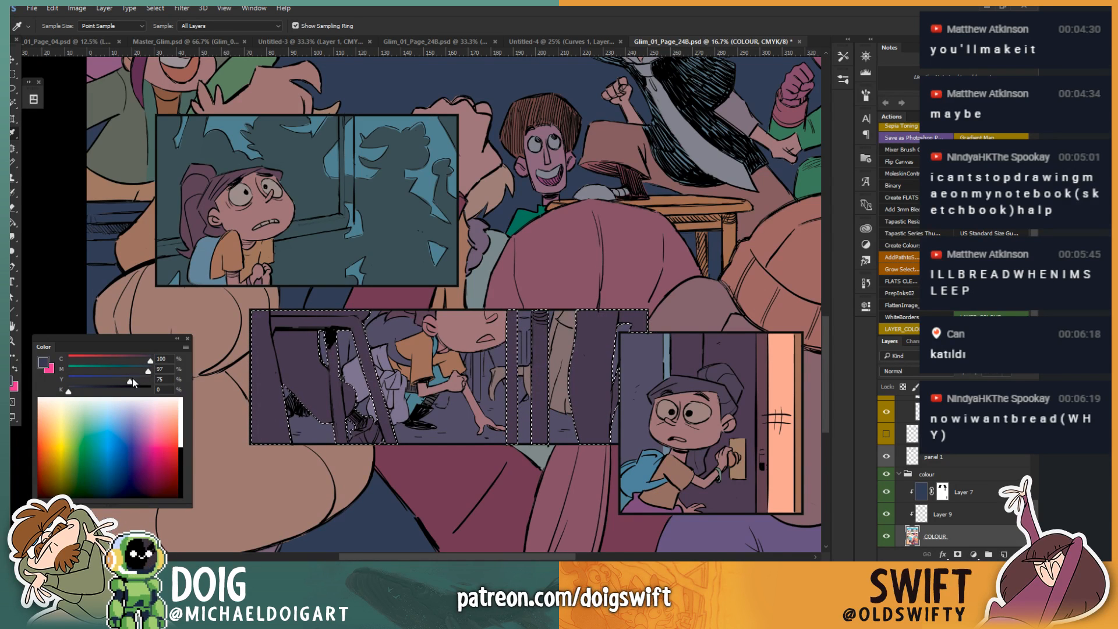
left_click_drag(133, 382, 159, 383)
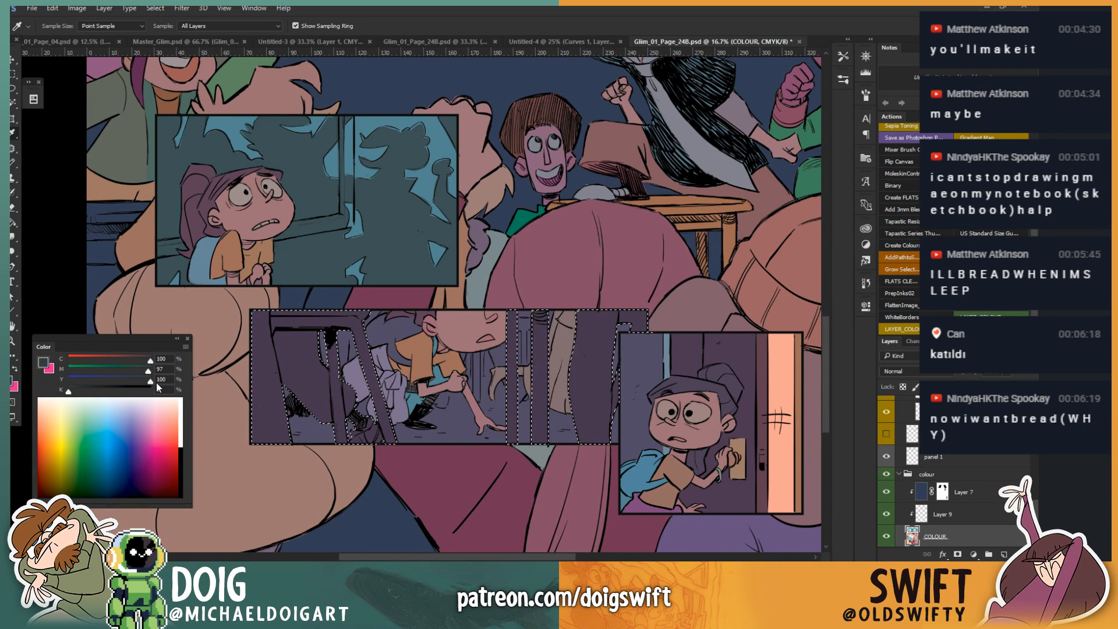
key("g")
left_click(289, 379)
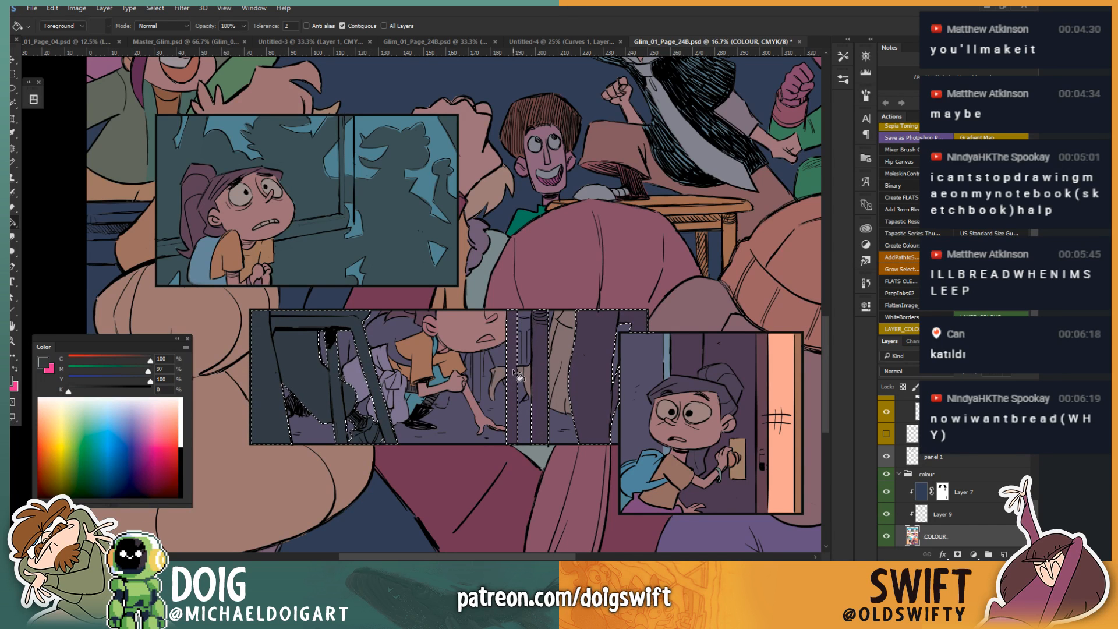
left_click(514, 373)
left_click(539, 379)
left_click(594, 375)
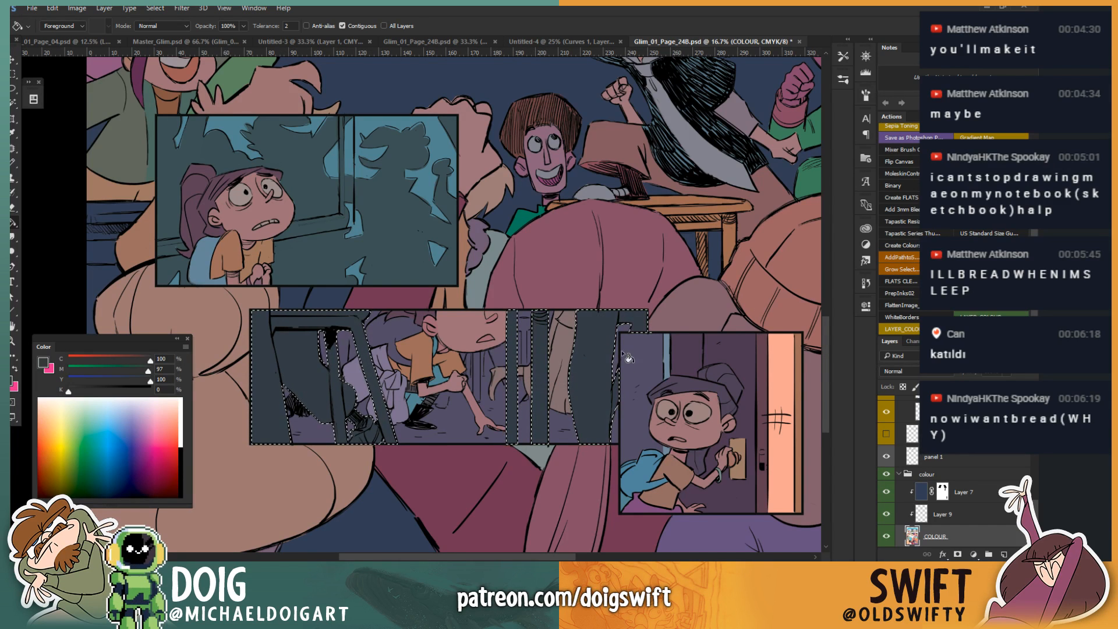
key("ctrl+d")
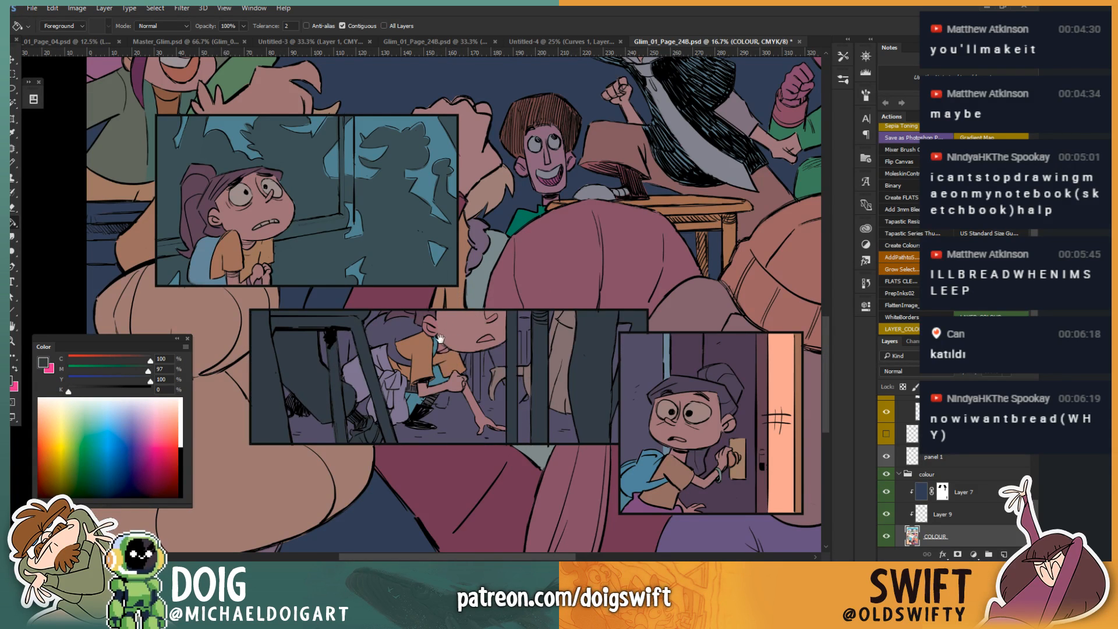
Step: Find the shadow layer of the blue window panel, panel 84 DELETE, and load its shape as a selection
mouse_move(439, 338)
left_mouse_down()
mouse_move(396, 340)
mouse_move(372, 367)
mouse_move(402, 376)
mouse_move(425, 403)
mouse_move(457, 320)
mouse_move(407, 367)
mouse_move(463, 380)
mouse_move(444, 360)
left_mouse_up()
key("w")
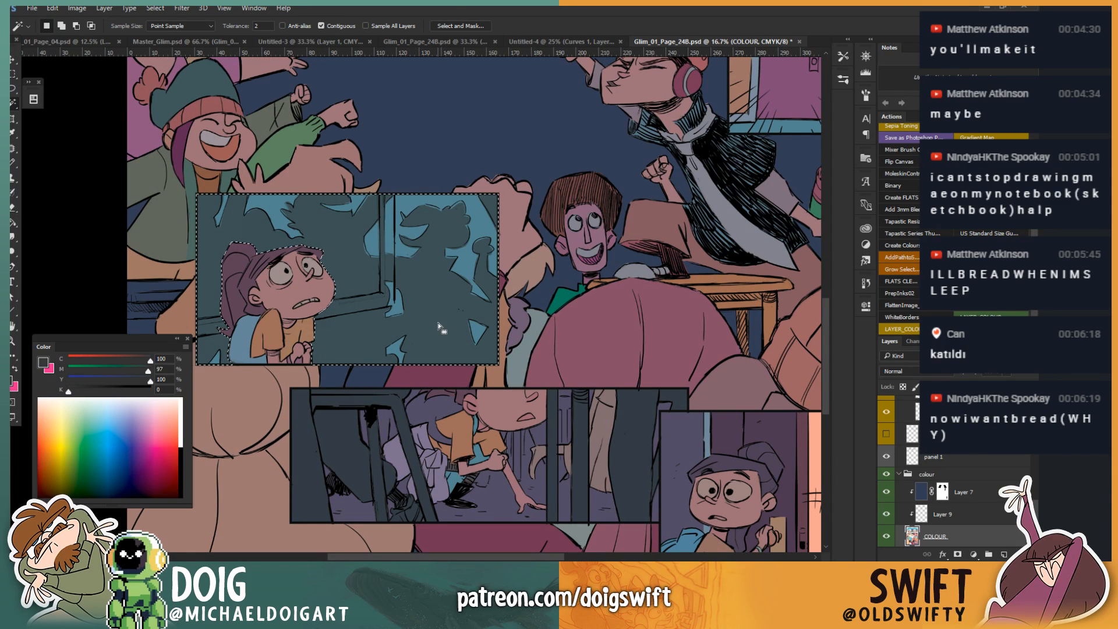
key("v")
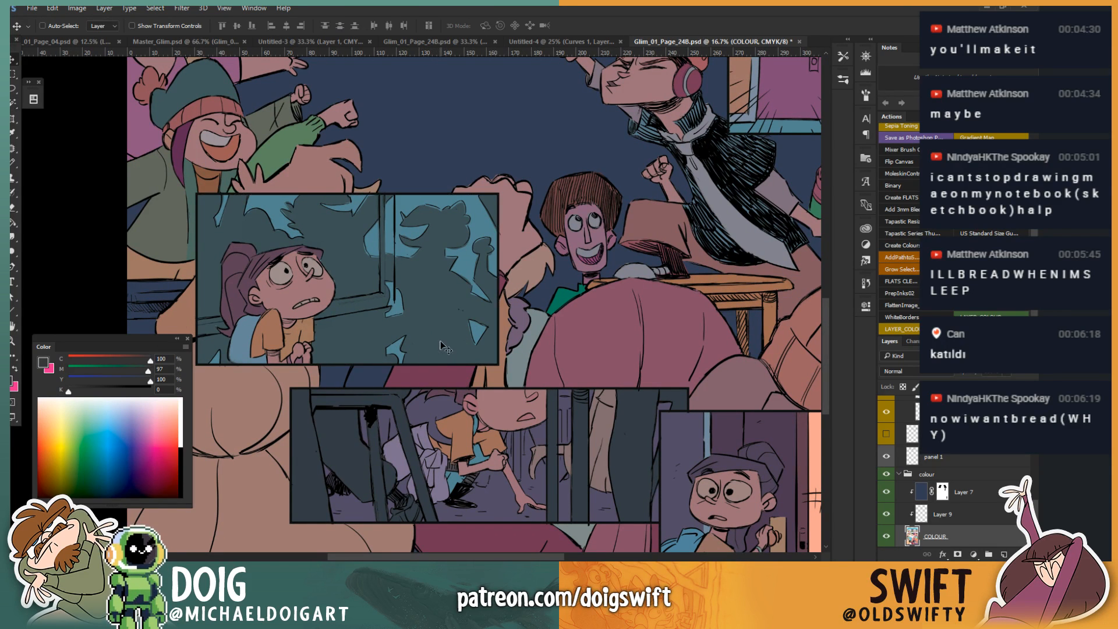
left_click(440, 327, "ctrl")
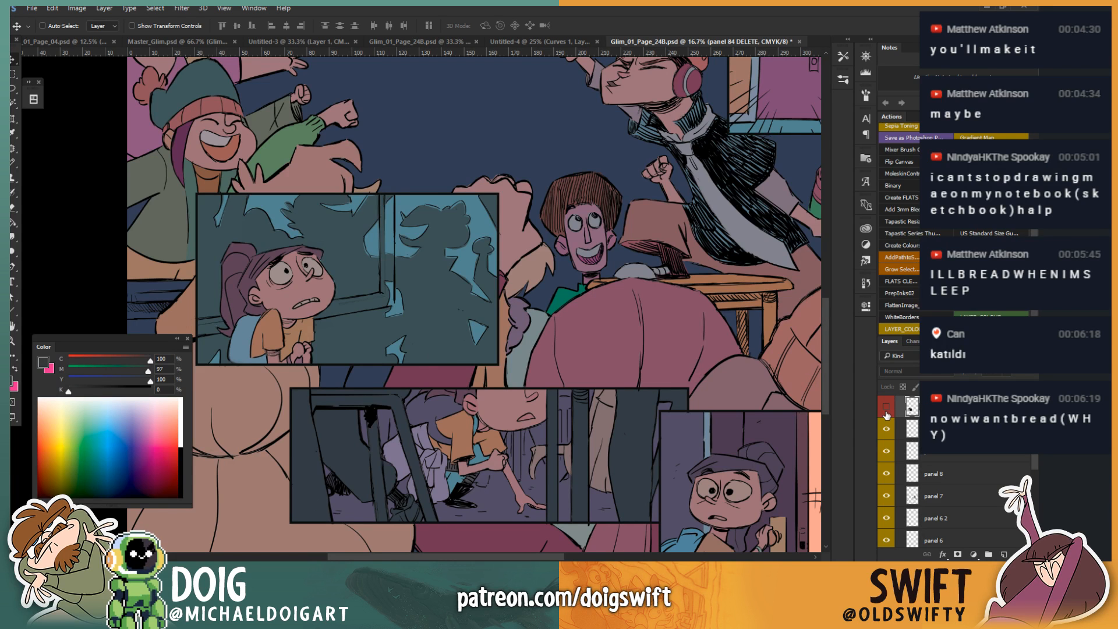
left_click(886, 407)
left_click(886, 407)
left_click(910, 407, "ctrl")
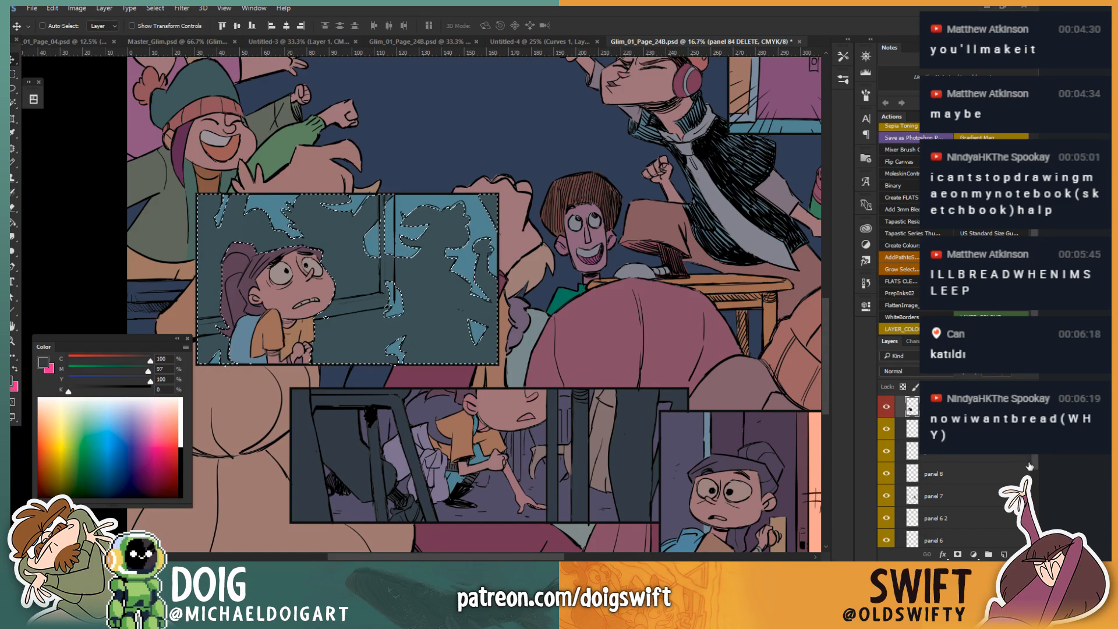
Step: Add a new clipped layer directly above COLOUR and fill the shadow selection with C 100, M 97, Y 100, K 0
scroll(1035, 470, "down", 3)
scroll(1035, 469, "down", 3)
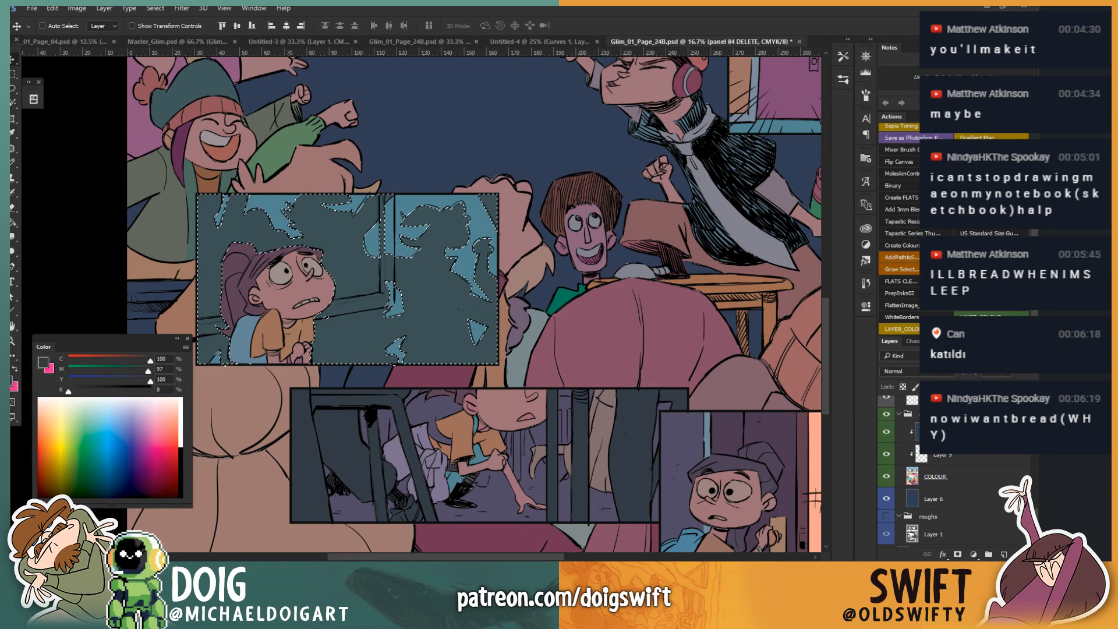
left_click(984, 476)
left_click(1003, 554)
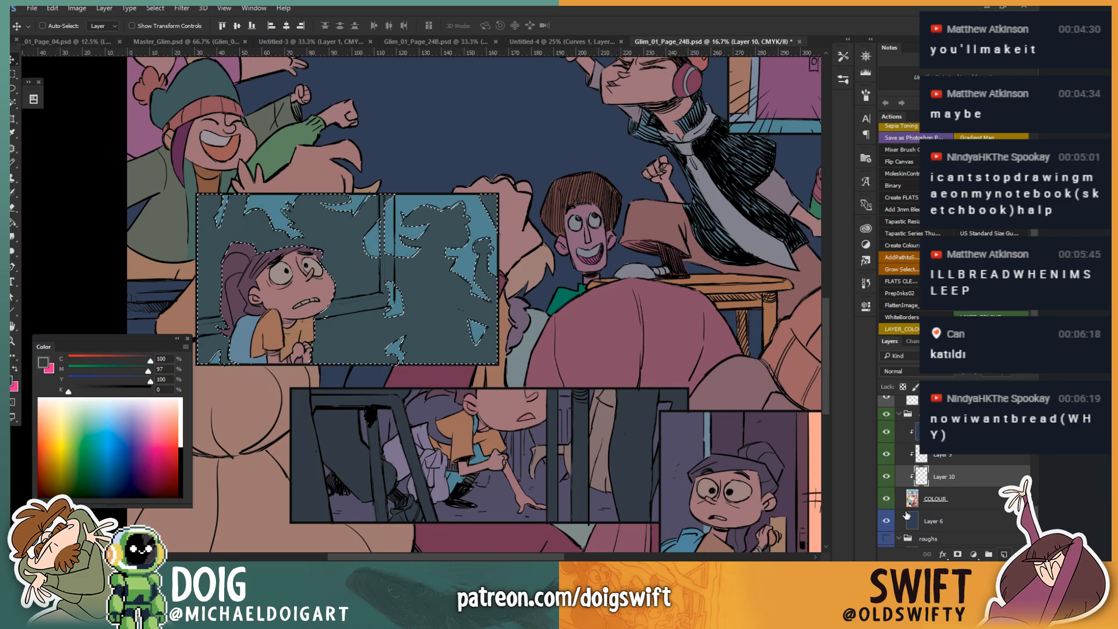
key("x")
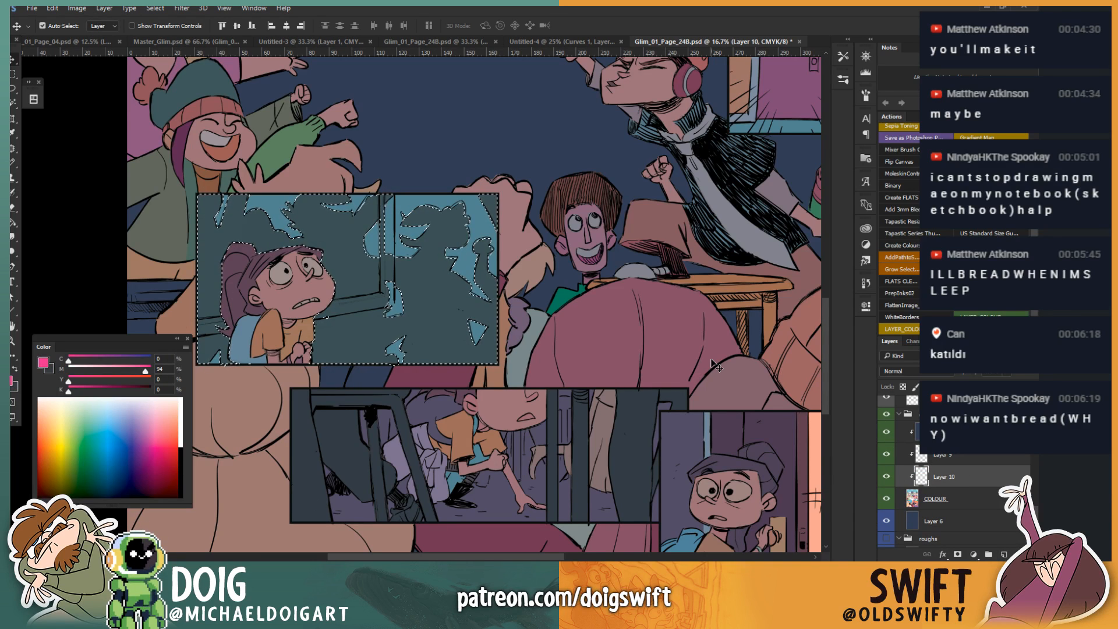
key("ctrl+BackSpace")
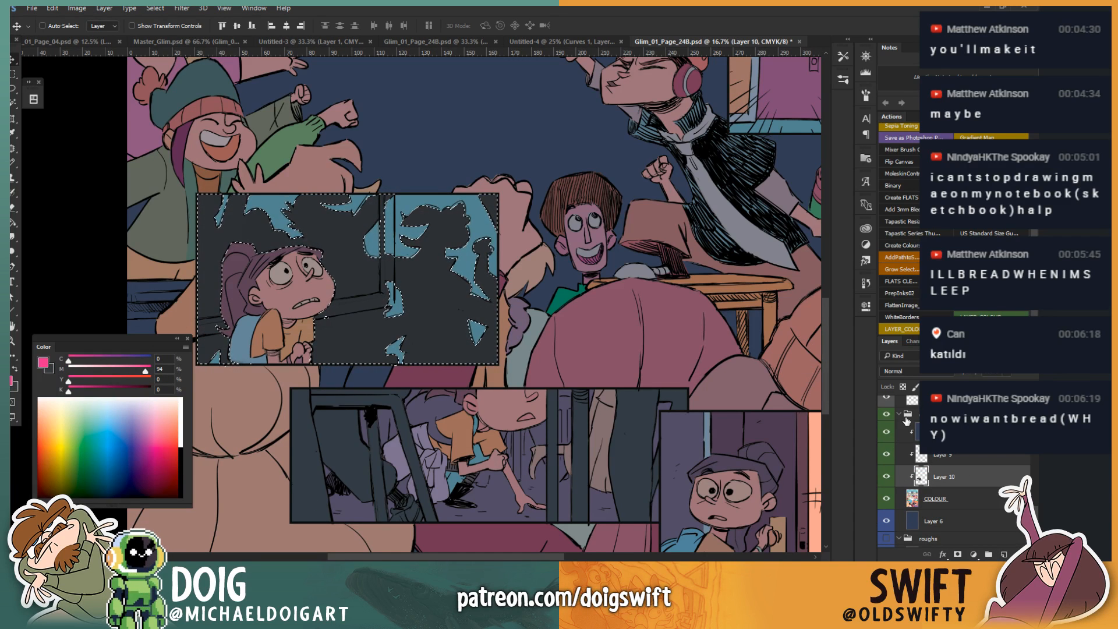
Step: Hide the old panel 84 DELETE shadow layer, deselect, and compare the blue panel with and without the new shadow fill
scroll(1036, 466, "down", 10)
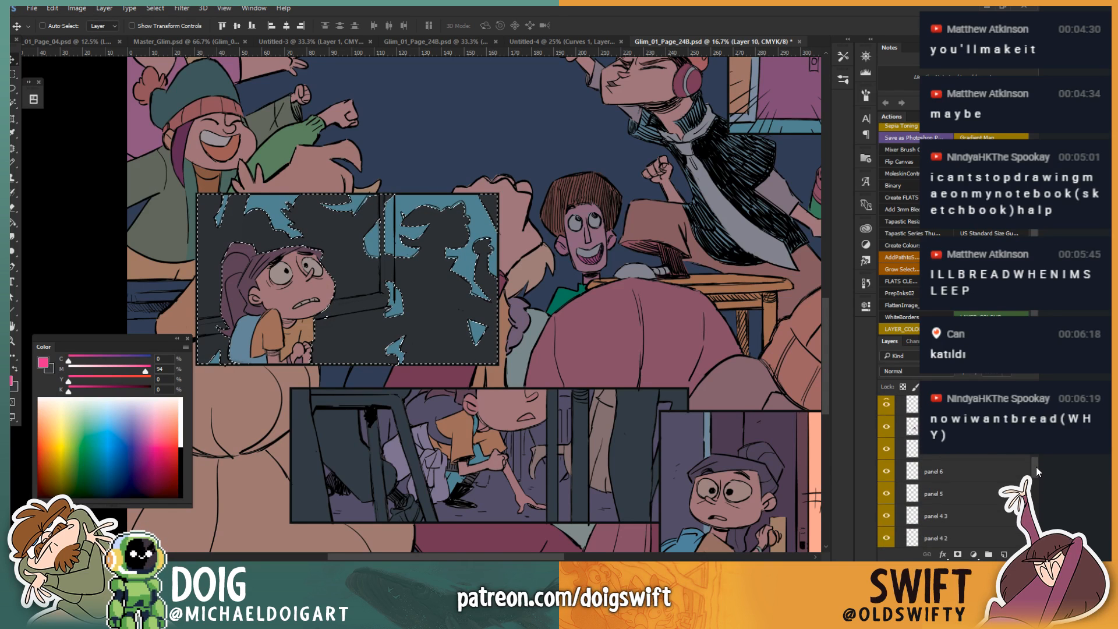
scroll(887, 492, "down", 1)
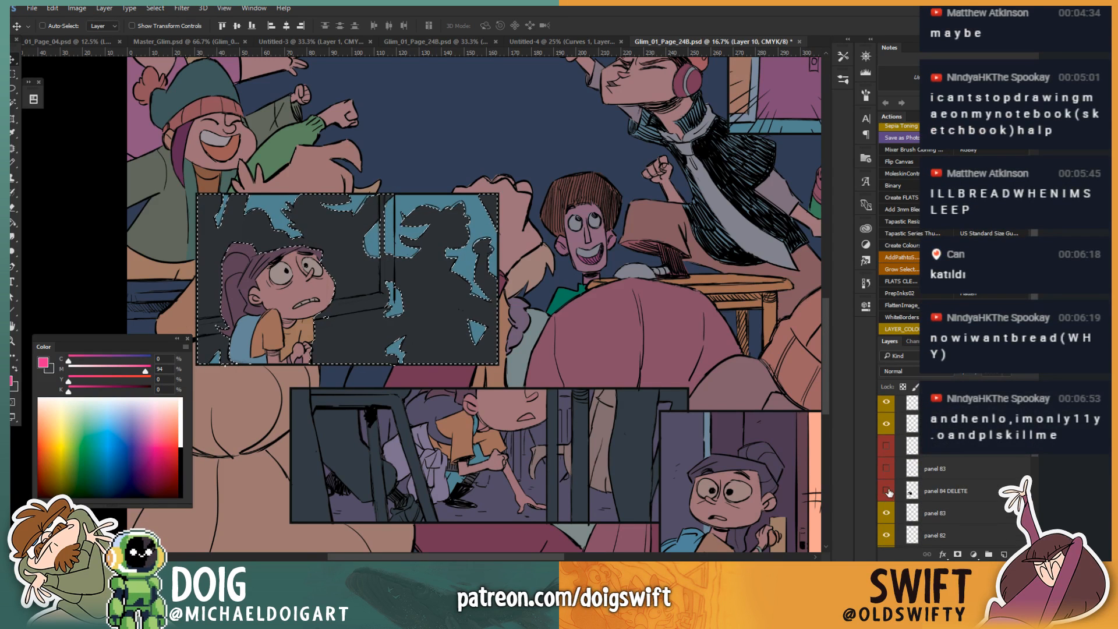
left_click(885, 490)
scroll(909, 494, "up", 8)
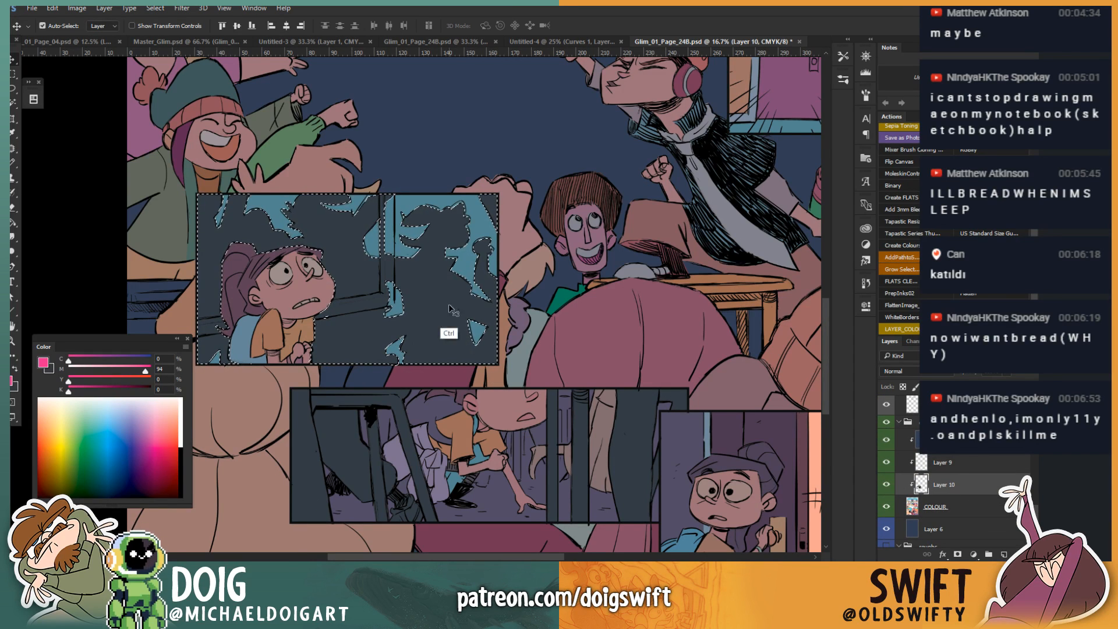
key("ctrl+d")
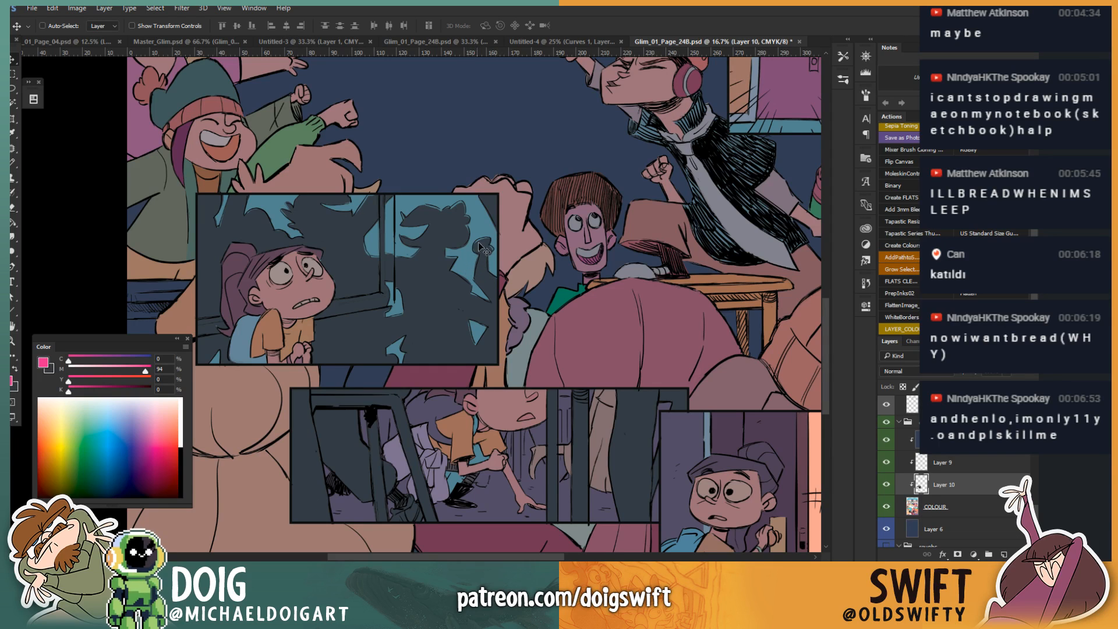
left_click(886, 489)
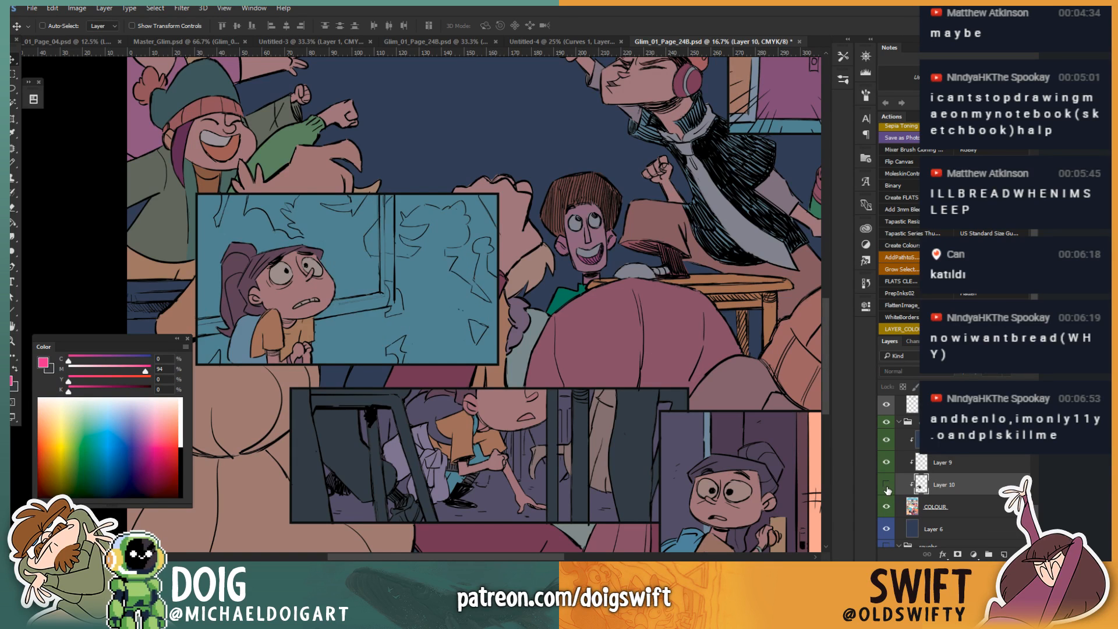
left_click(886, 489)
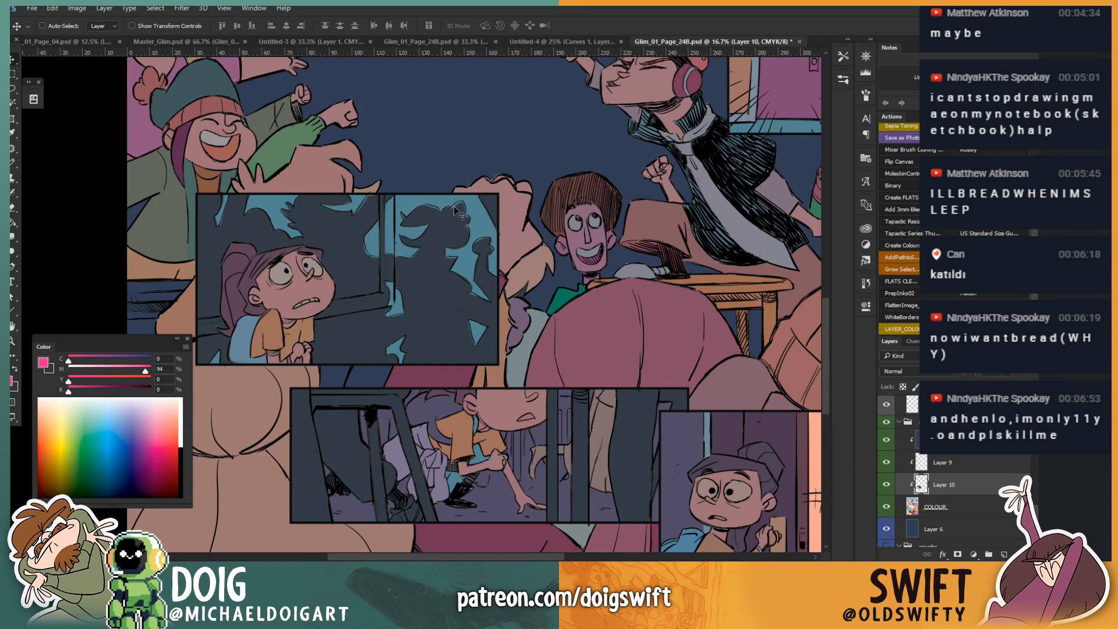
Step: Recolour the blue window panel's shadows on Layer 10 with Hue/Saturation at Hue +117, Saturation +43, Lightness +14, and compare with the layer hidden
key("i")
left_click(433, 306)
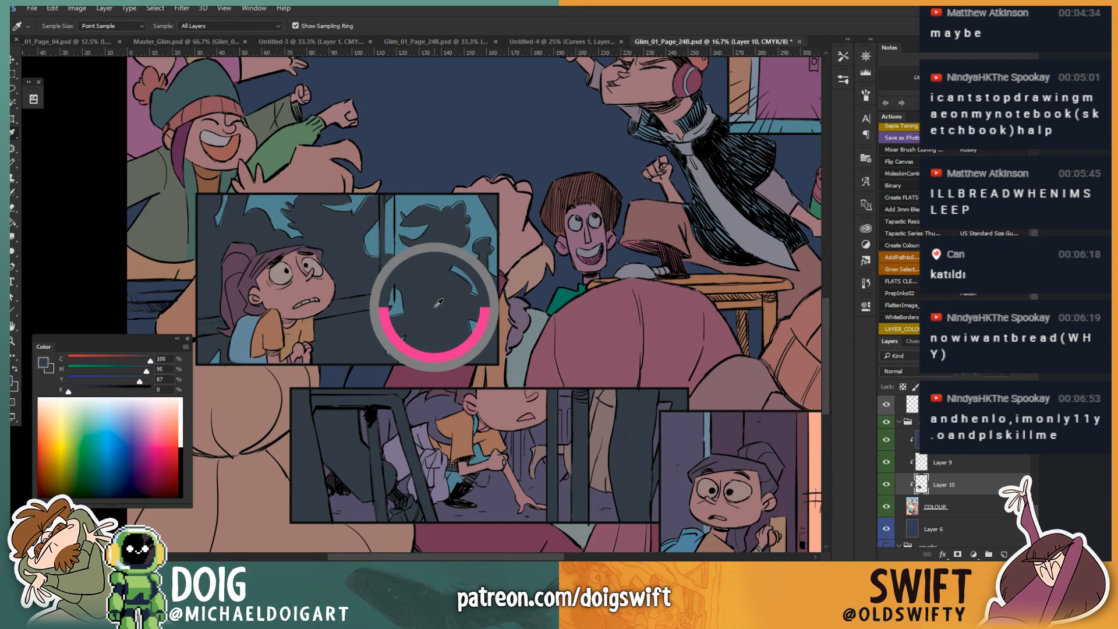
left_click_drag(423, 287, 355, 265)
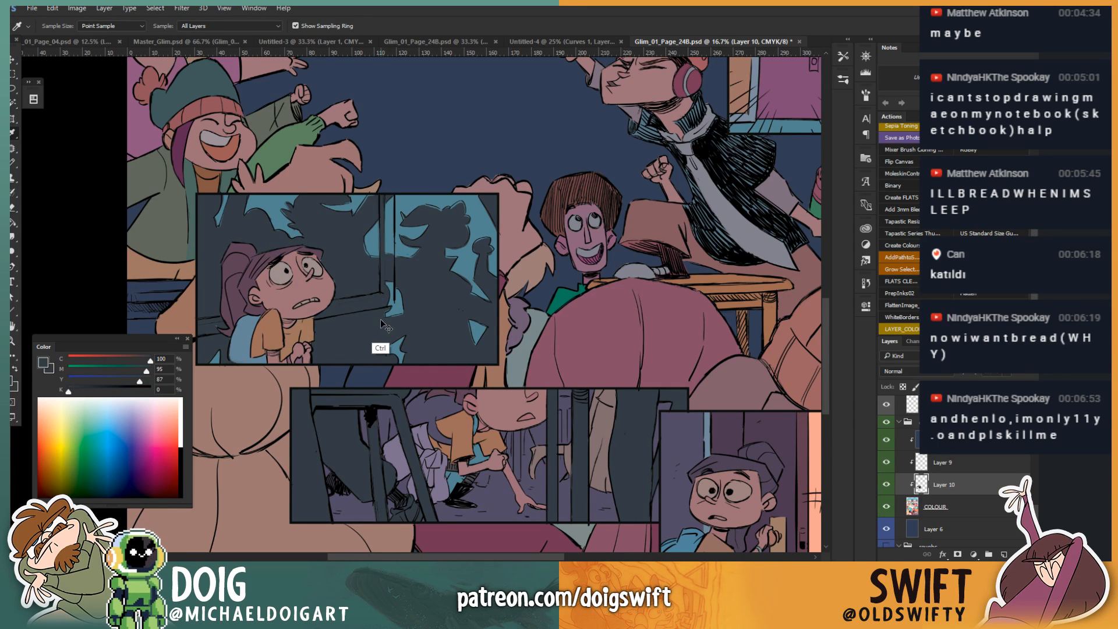
key("ctrl+u")
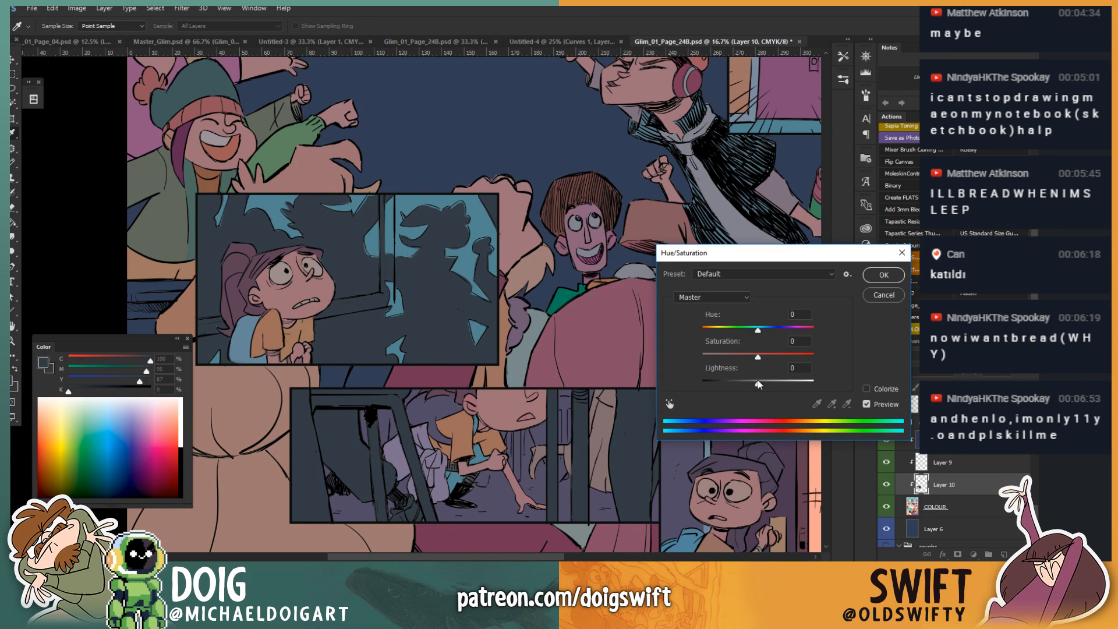
mouse_move(758, 384)
left_mouse_down()
mouse_move(775, 387)
mouse_move(761, 357)
mouse_move(770, 359)
mouse_move(740, 364)
mouse_move(753, 365)
left_mouse_up()
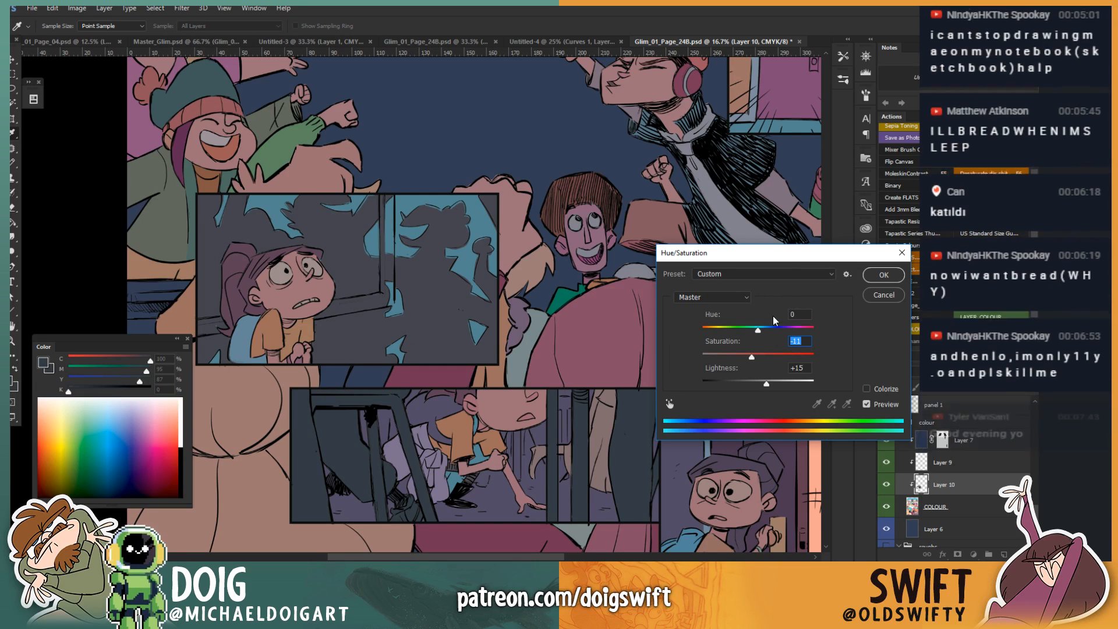
left_click_drag(763, 330, 783, 334)
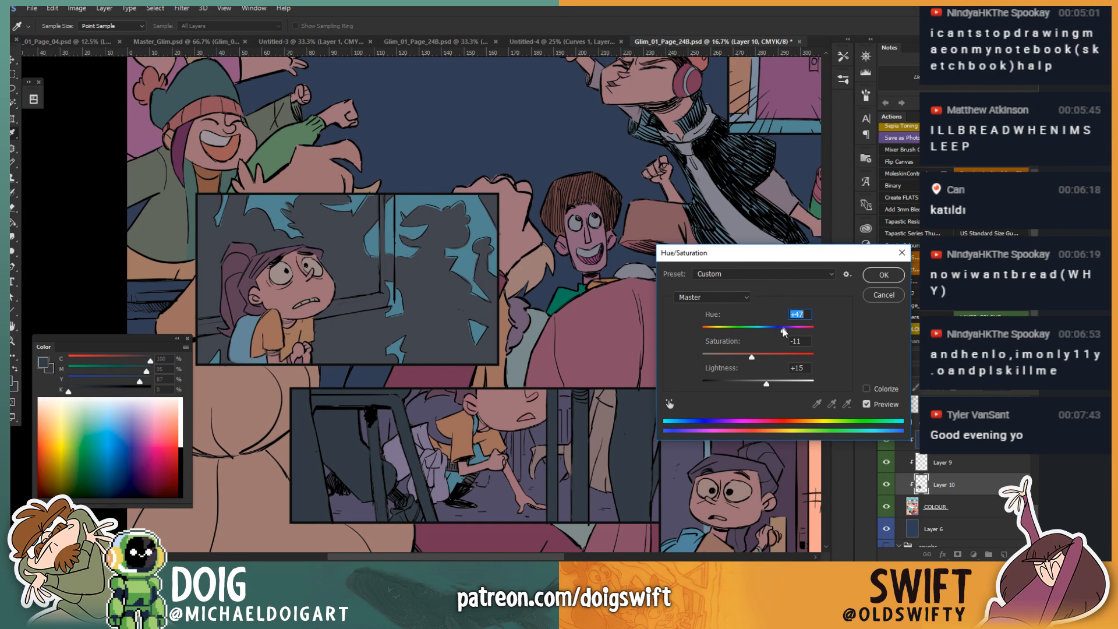
left_click_drag(784, 332, 776, 333)
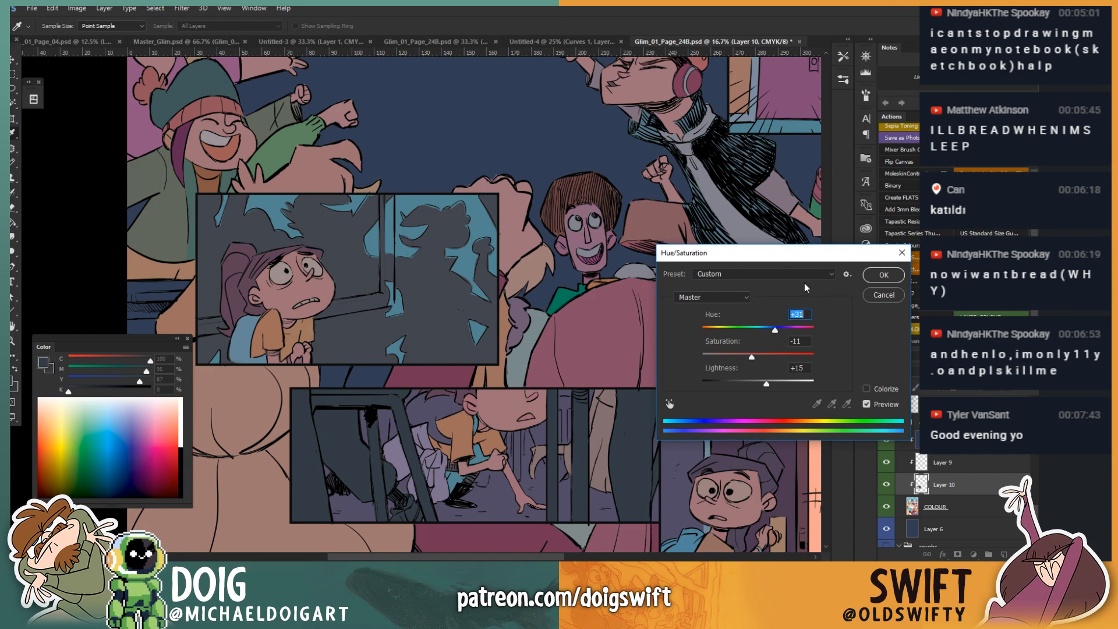
left_click_drag(779, 332, 780, 361)
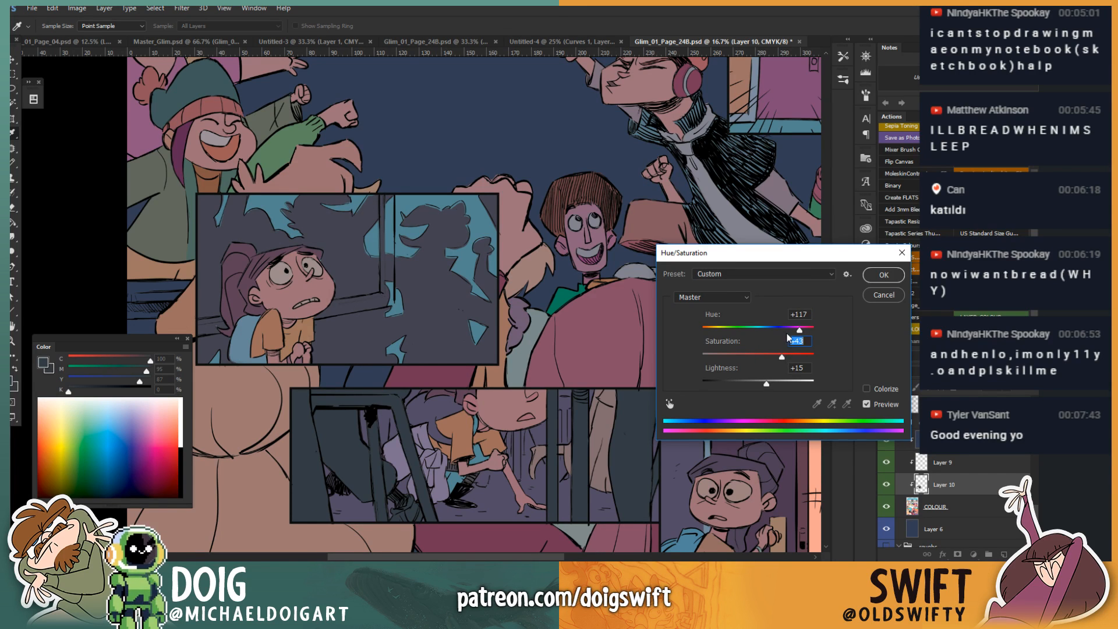
mouse_move(766, 389)
left_mouse_down()
mouse_move(726, 388)
mouse_move(787, 390)
mouse_move(766, 388)
left_mouse_up()
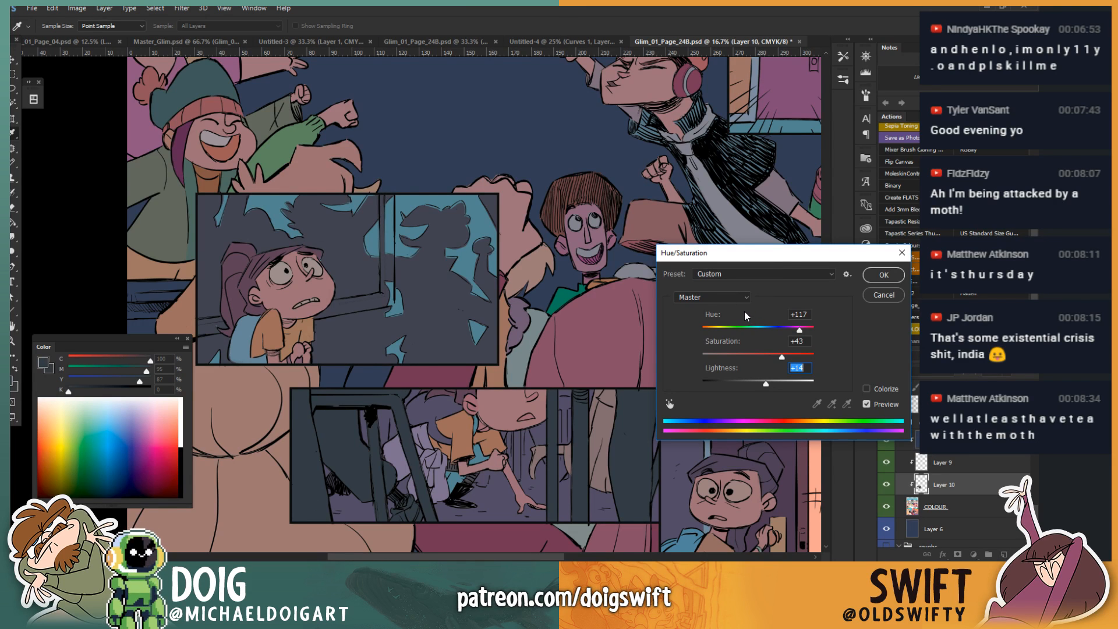
left_click(877, 278)
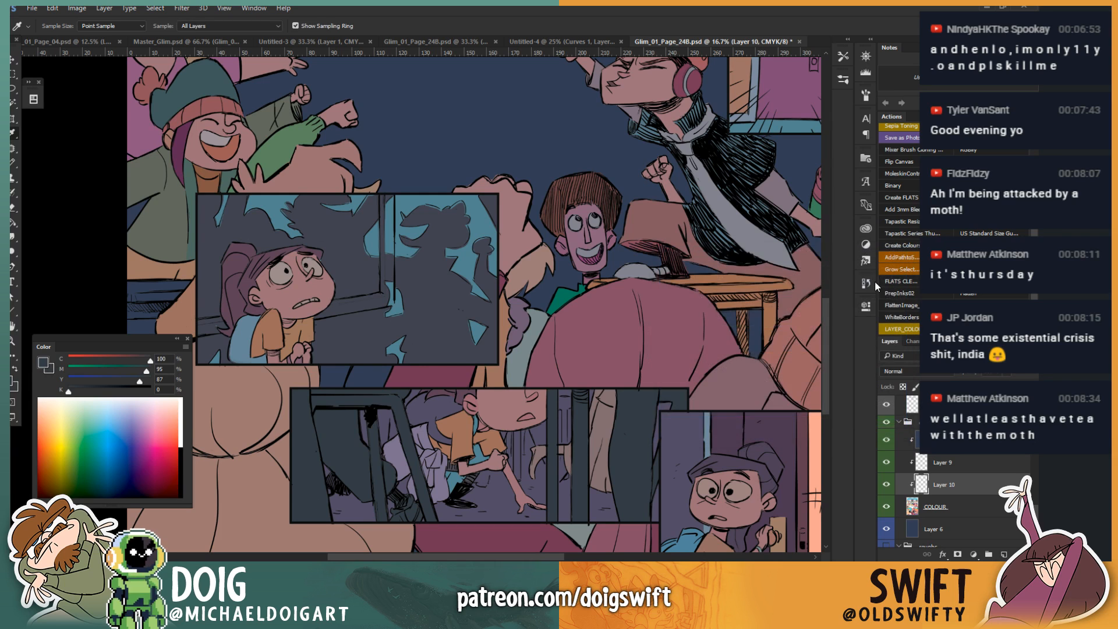
left_click(885, 485)
left_click(886, 489)
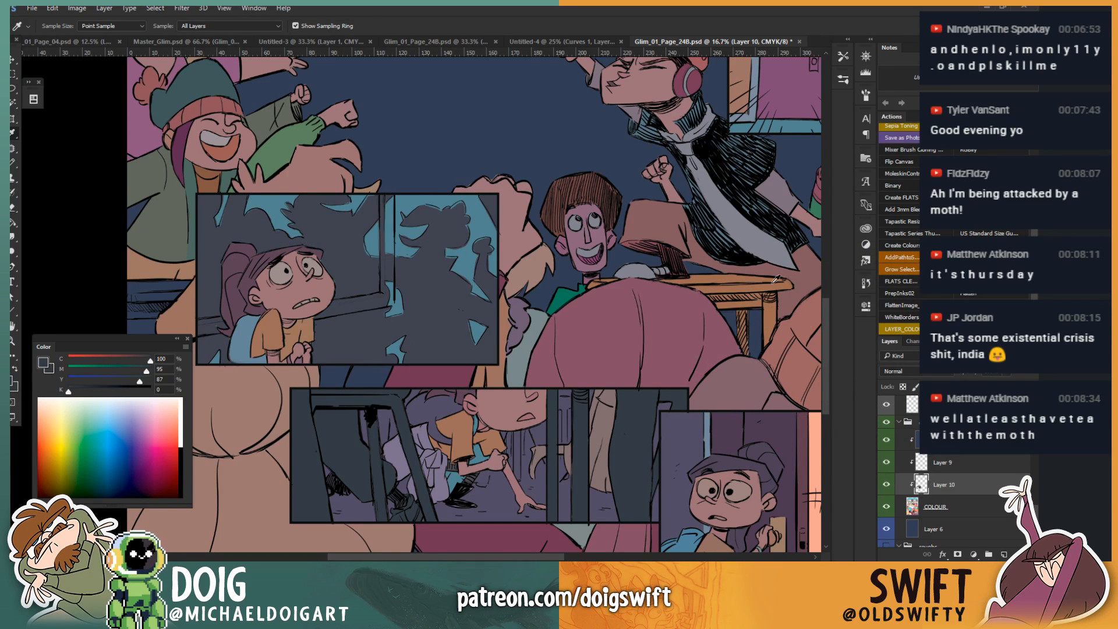
Step: Sample the blue panel's shadow colour, adjust it to C 76, M 95, Y 84, K 0, and fill the shadows on Layer 10
left_click(436, 308)
left_click_drag(436, 307, 355, 275)
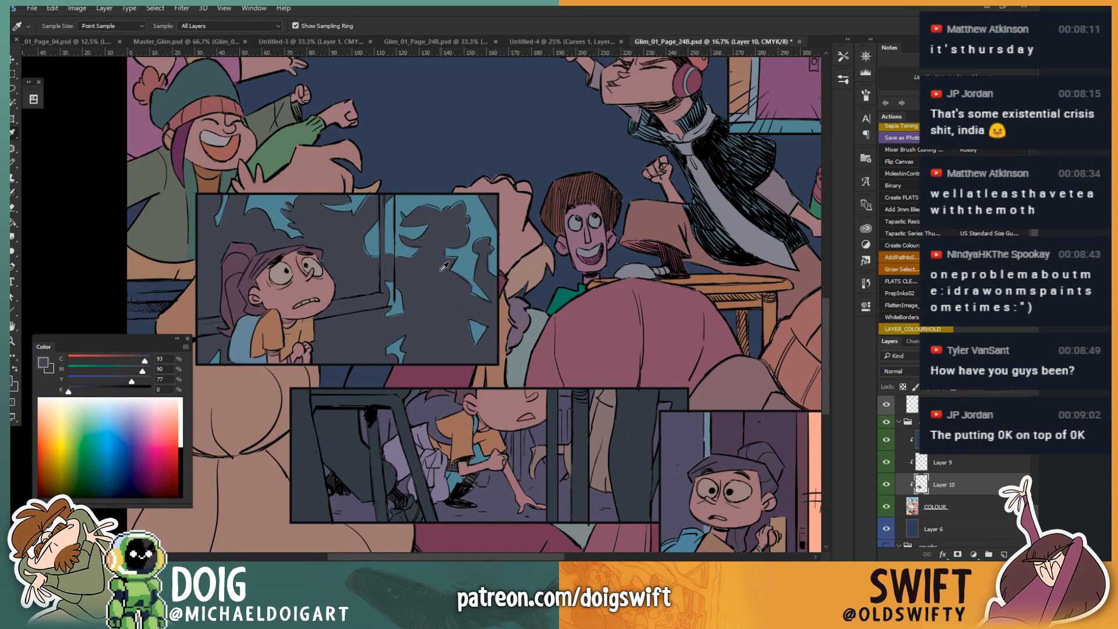
left_click(436, 309)
left_click_drag(436, 309, 358, 263)
left_click(429, 322)
left_click(430, 310)
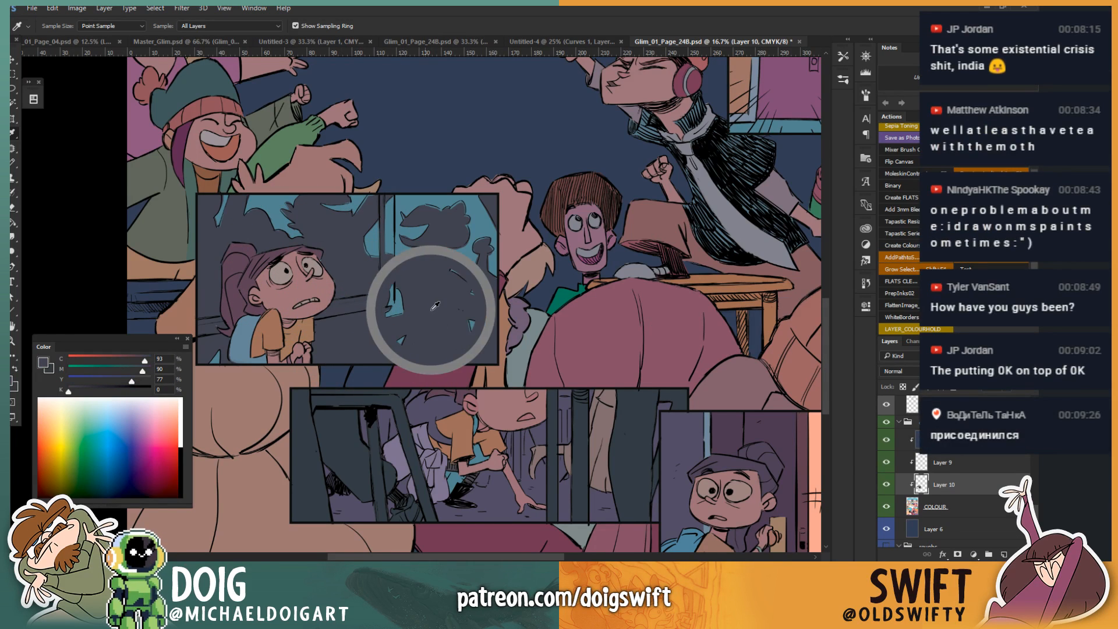
left_click_drag(145, 358, 131, 361)
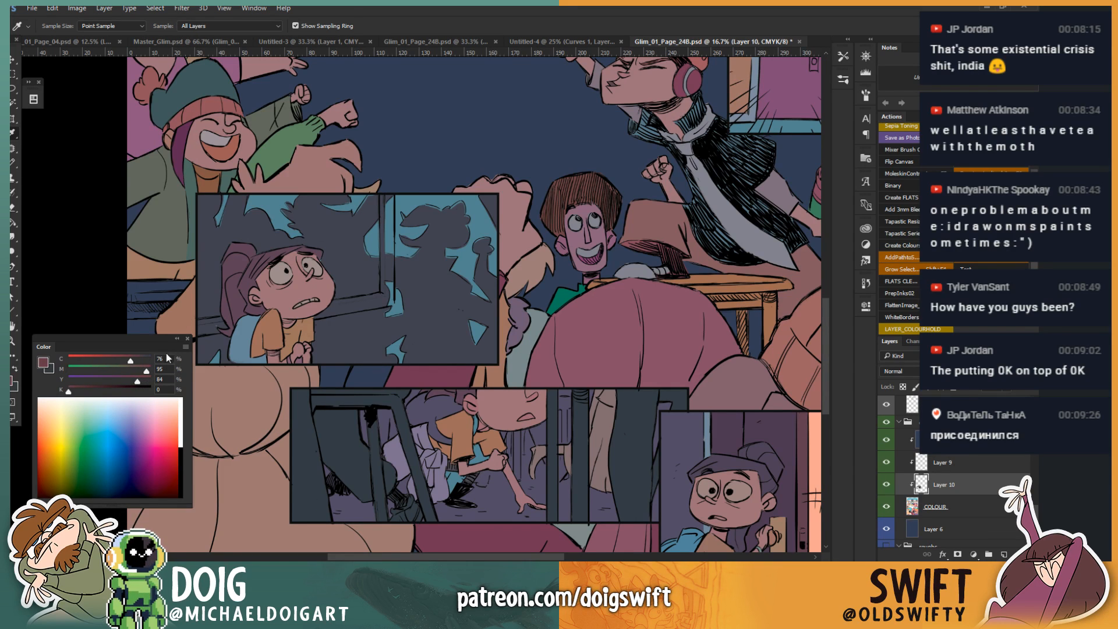
key("g")
left_click(429, 319)
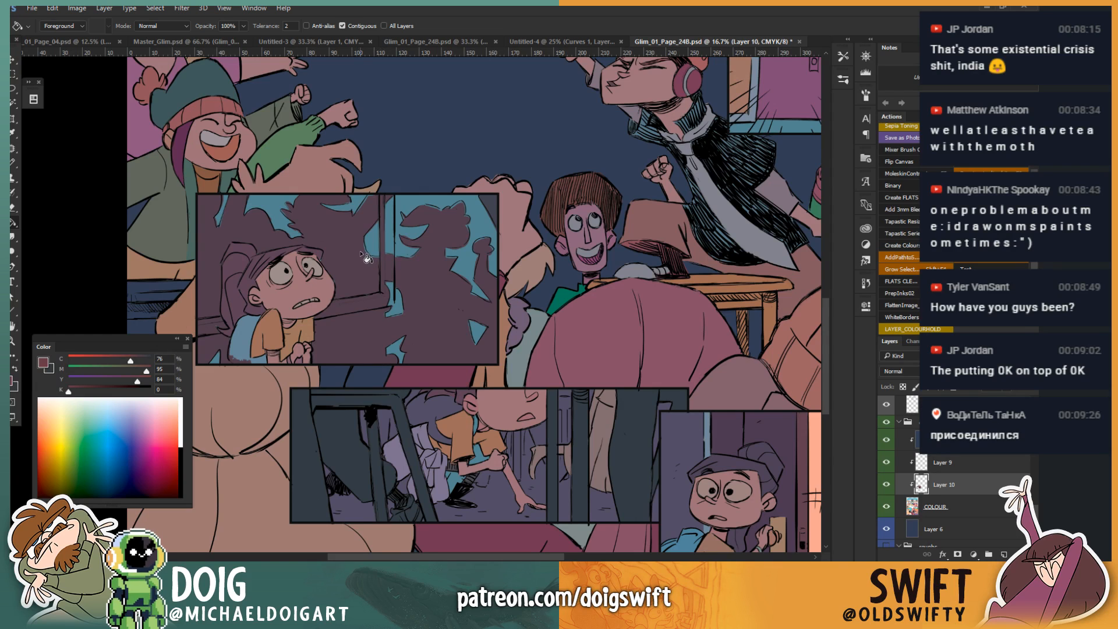
Step: Select the filled shadow area in the blue panel, shift its hue by -23 with Hue/Saturation, and deselect
key("ctrl+alt+z")
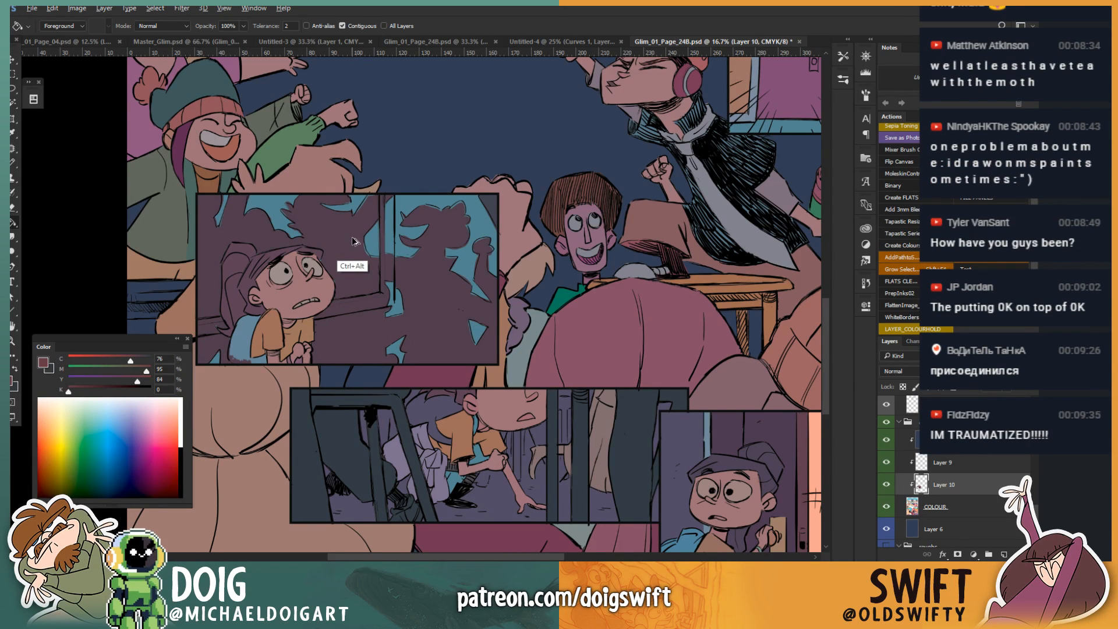
left_click(352, 250)
key("w")
left_click(409, 329)
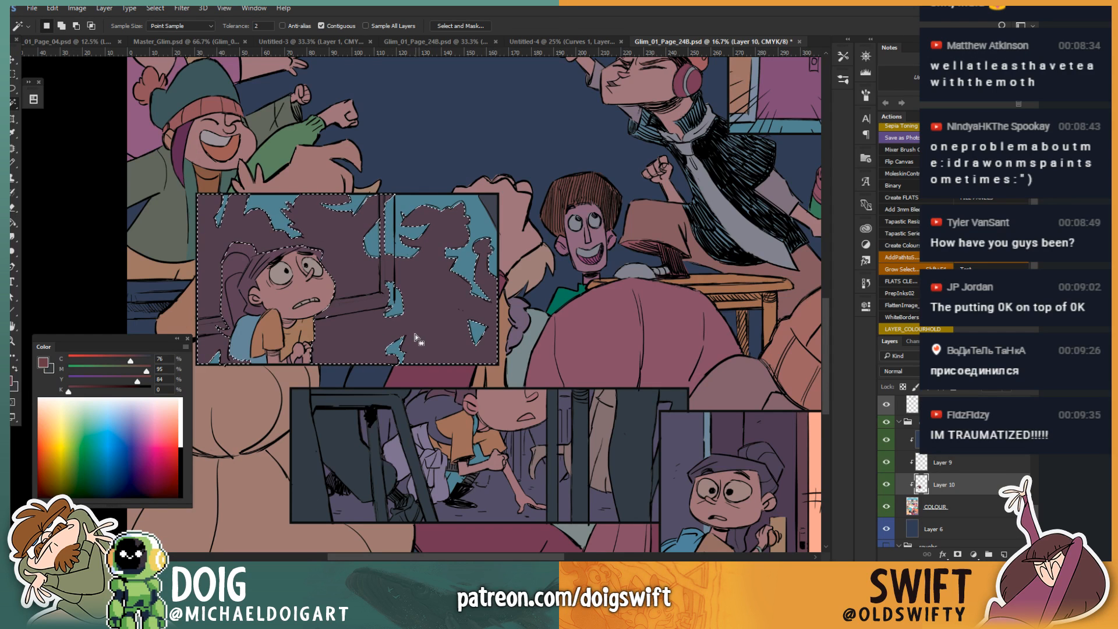
key("ctrl+u")
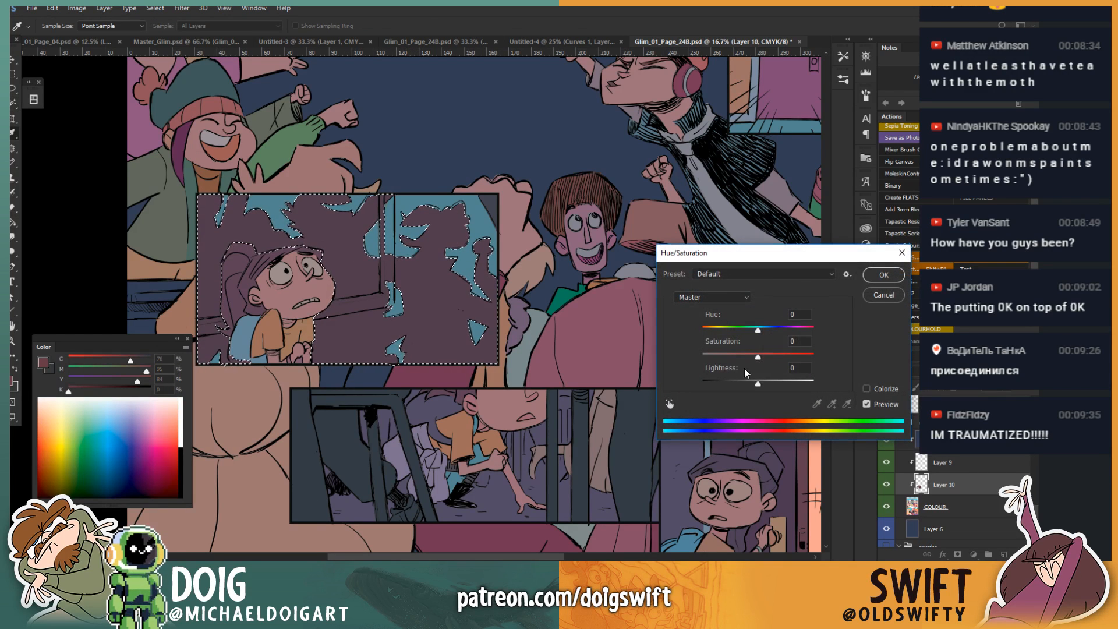
left_click_drag(757, 330, 747, 332)
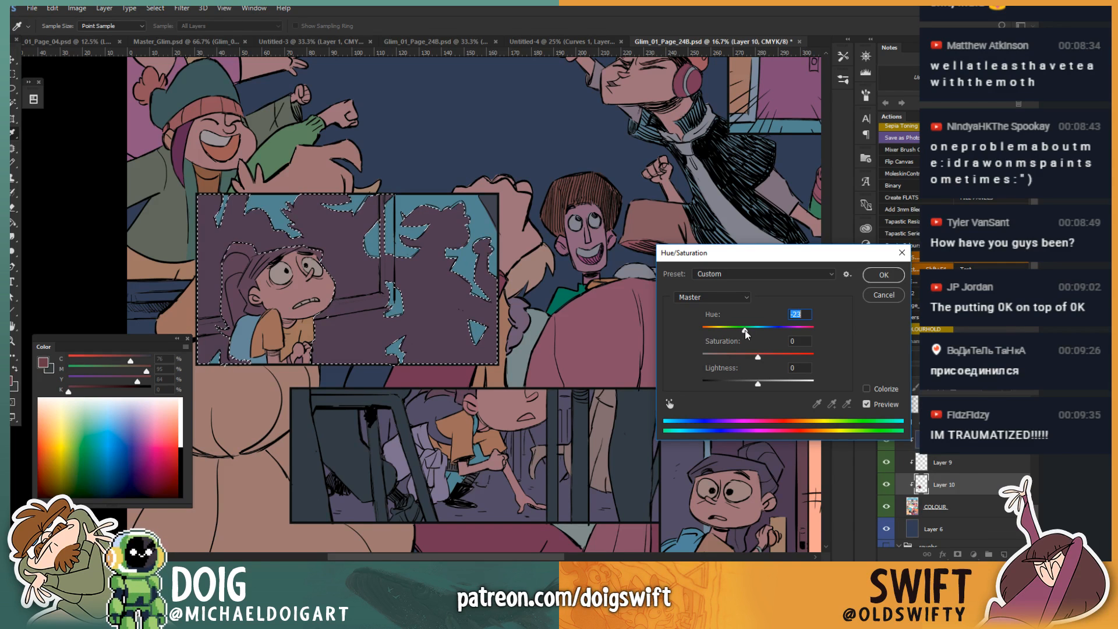
left_click(882, 275)
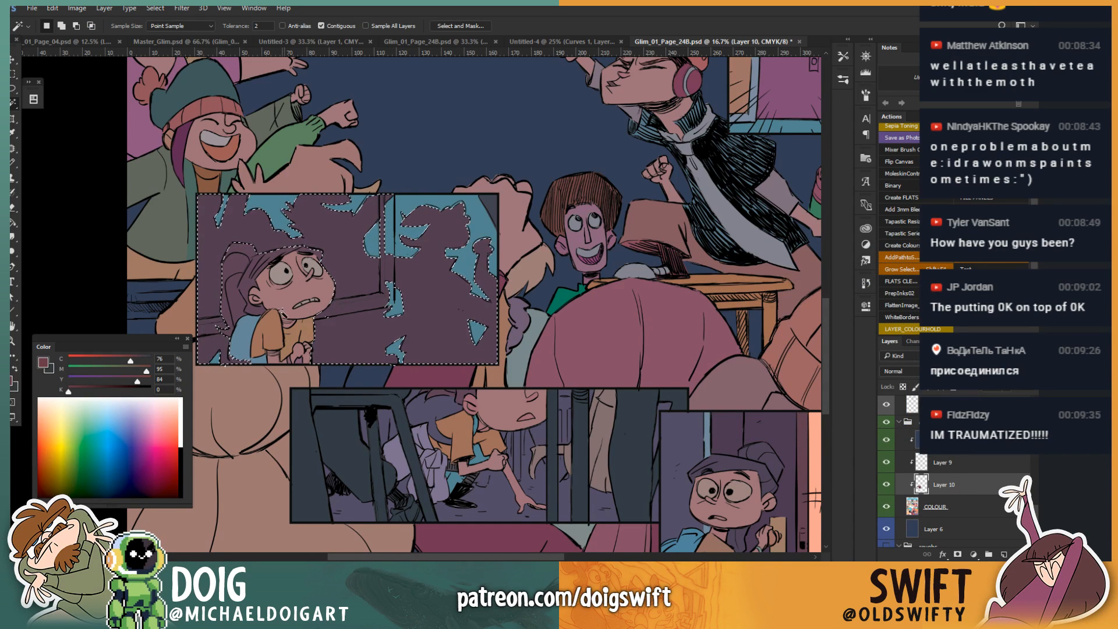
key("ctrl+d")
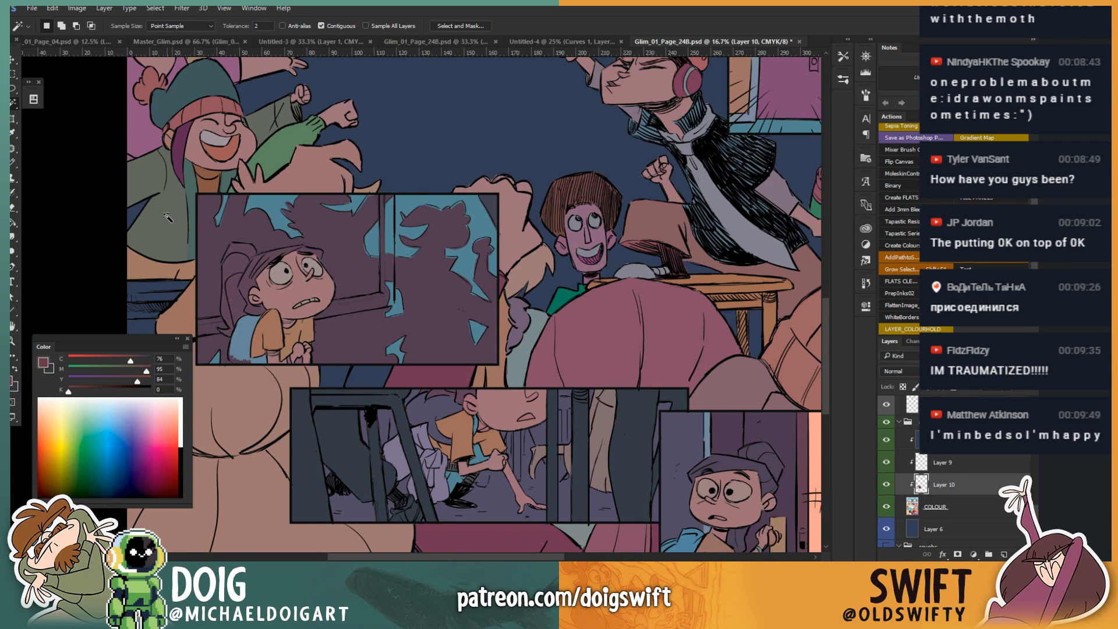
Step: Review the new shadow colour against the other panels across the whole page and save the document
key("ctrl+minus")
key("ctrl+minus")
key("ctrl+minus")
key("ctrl+minus")
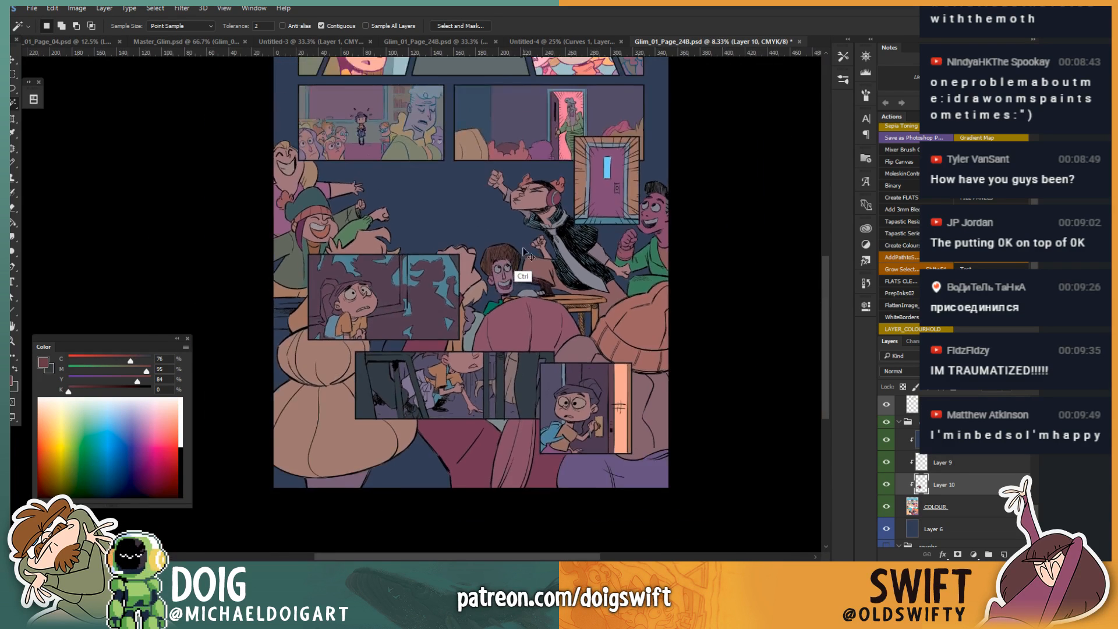
key("ctrl+plus")
key("ctrl+plus")
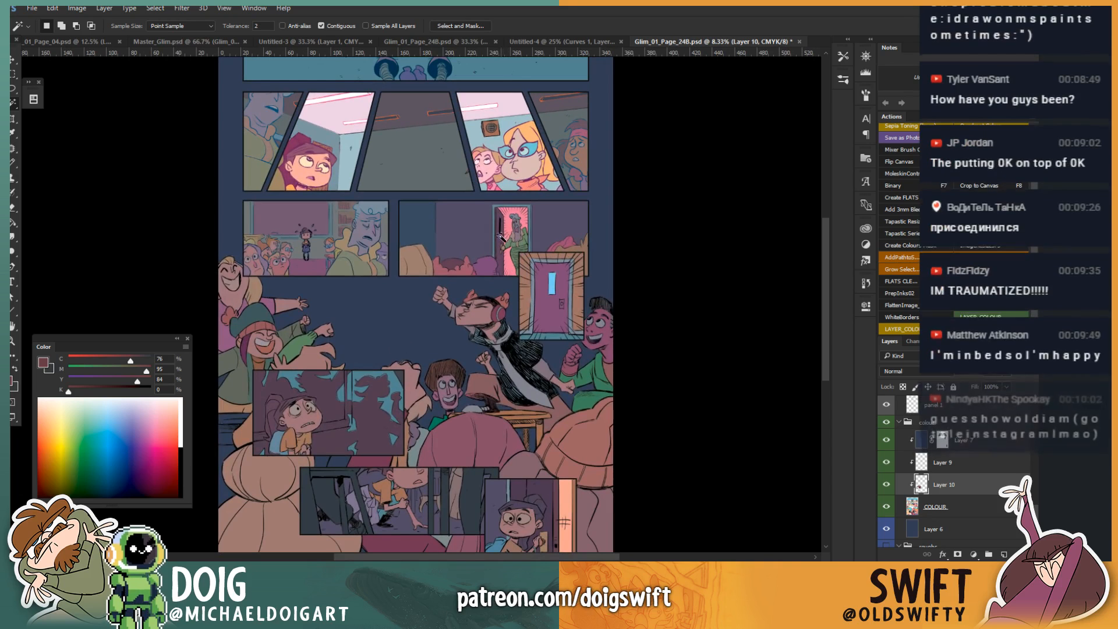
left_click_drag(448, 349, 467, 254)
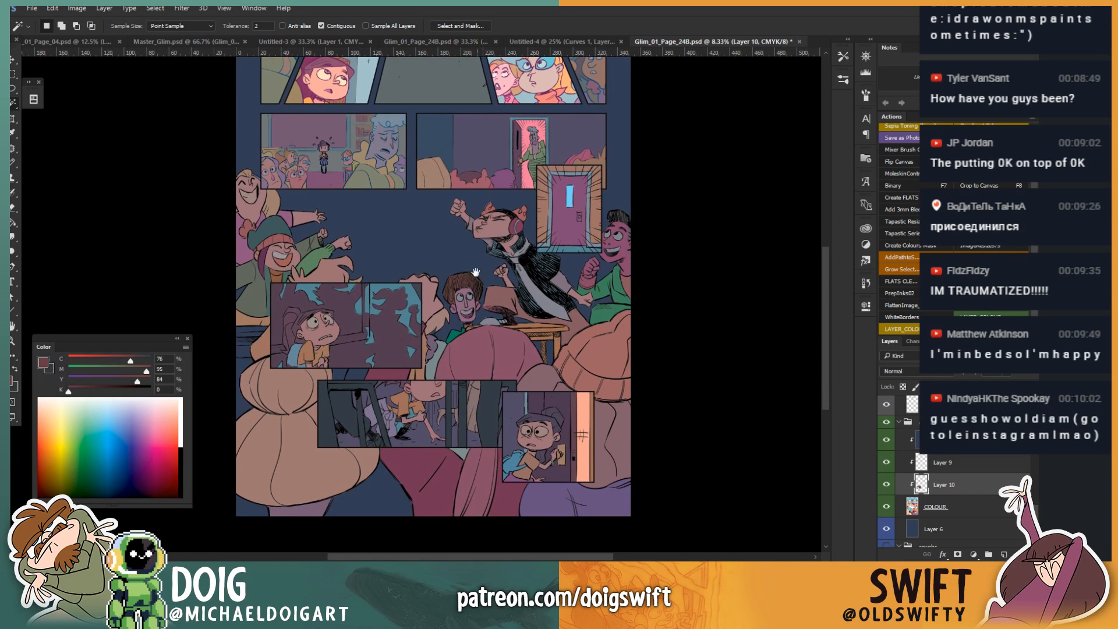
left_click_drag(459, 297, 470, 303)
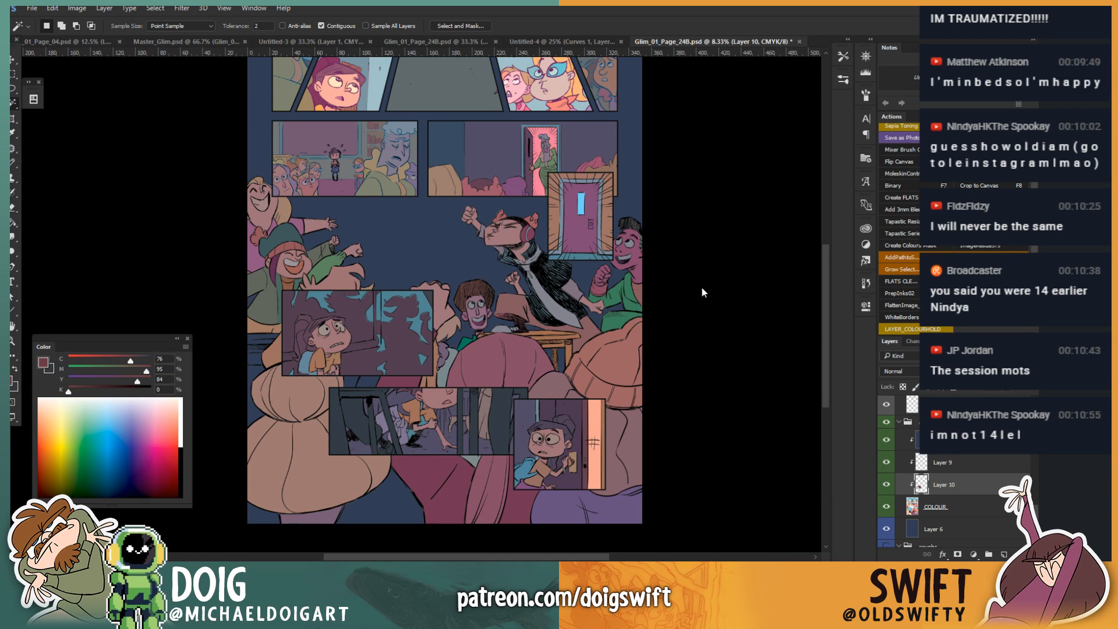
left_click_drag(582, 228, 557, 318)
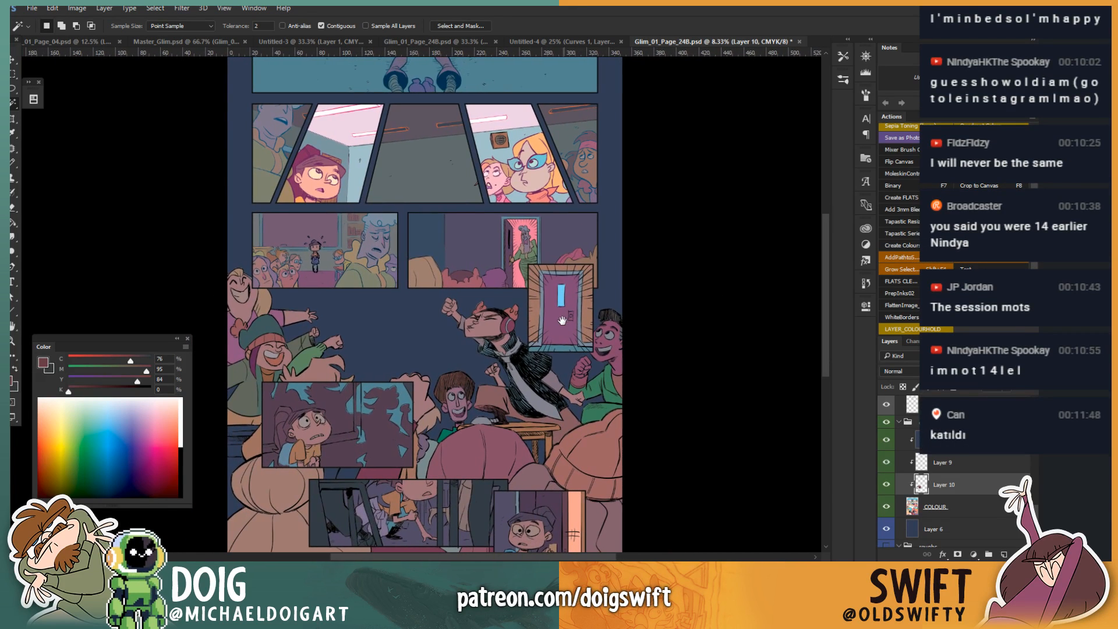
key("ctrl+minus")
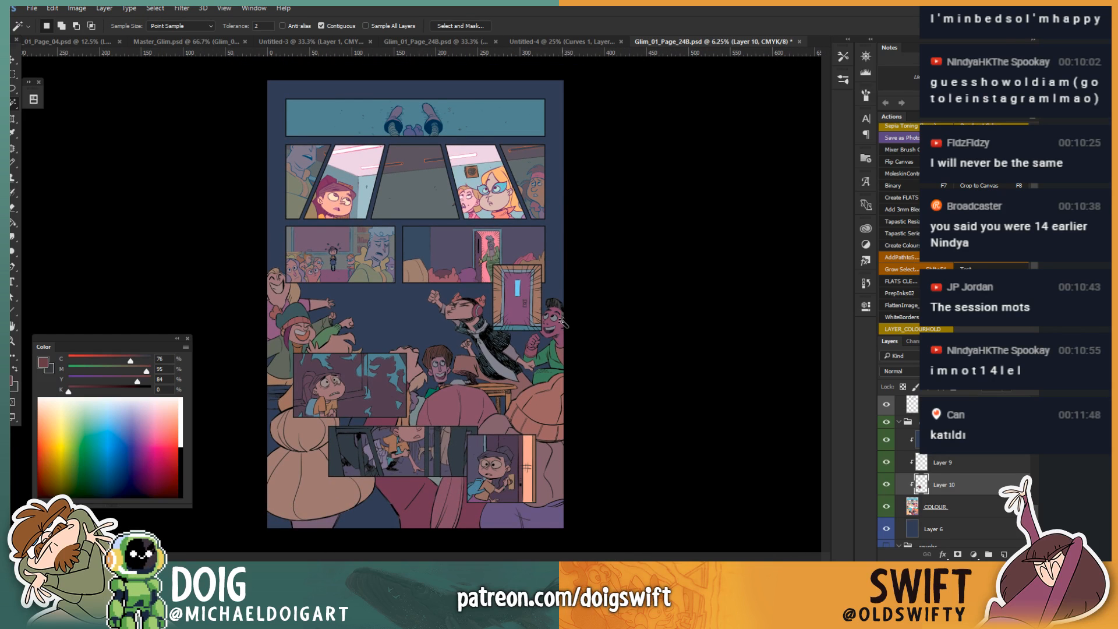
key("ctrl+s")
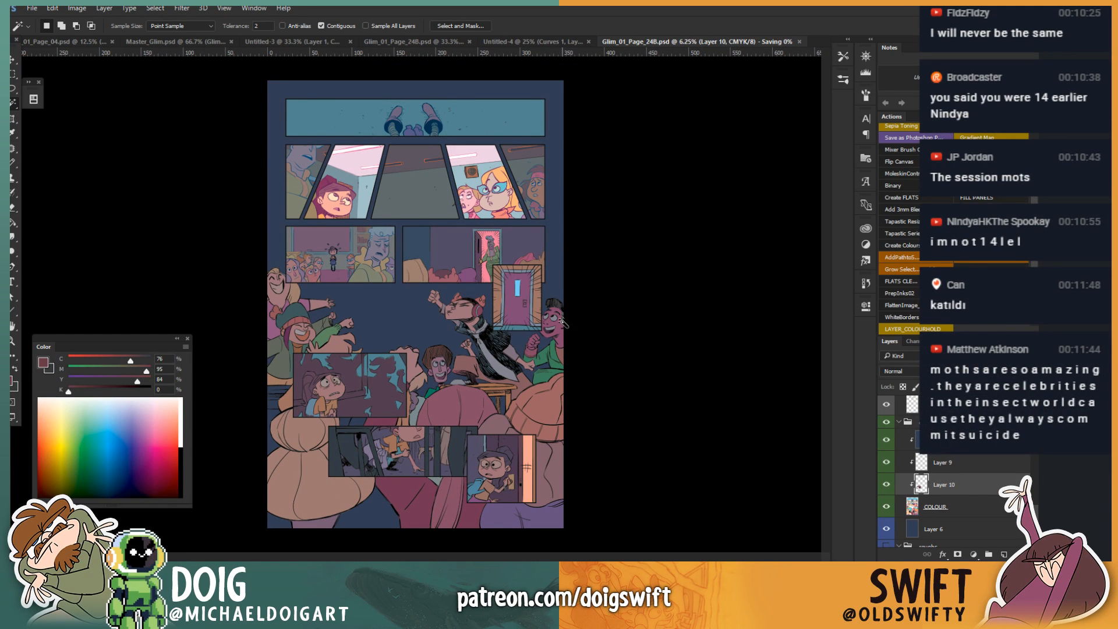